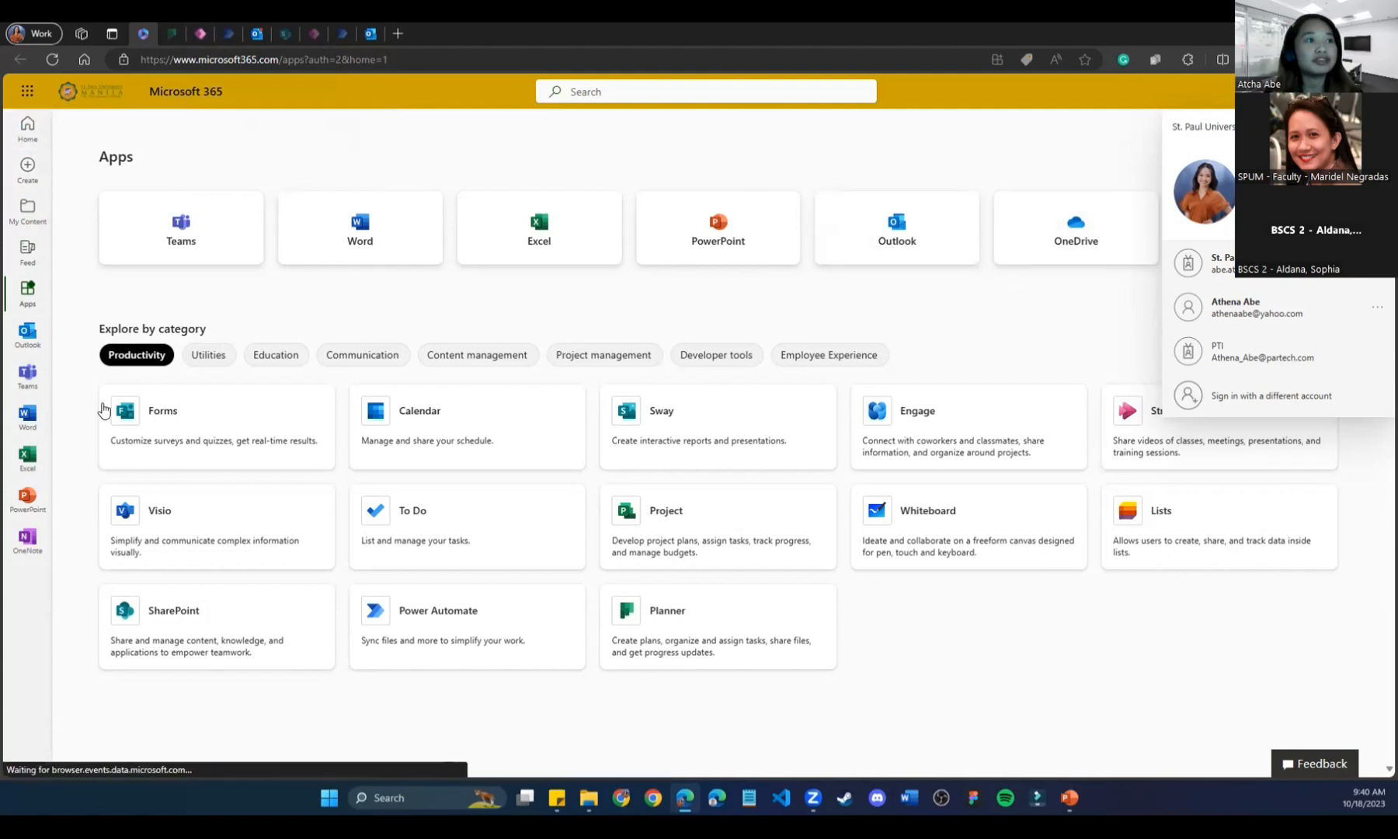
# Dismiss the account panel and bring up the All apps grid via the app launcher.
pyautogui.click(185, 31)
pyautogui.click(147, 31)
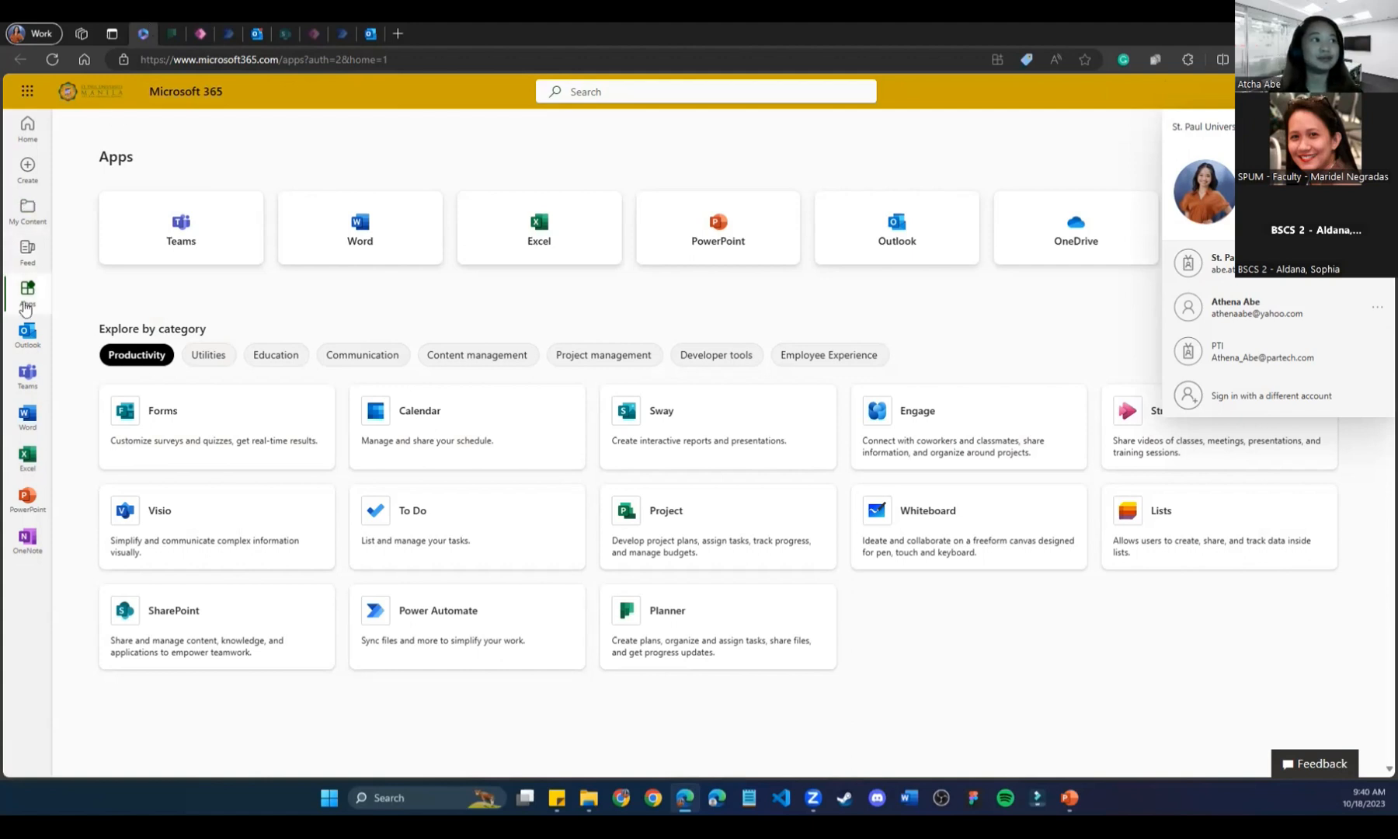
pyautogui.click(1111, 147)
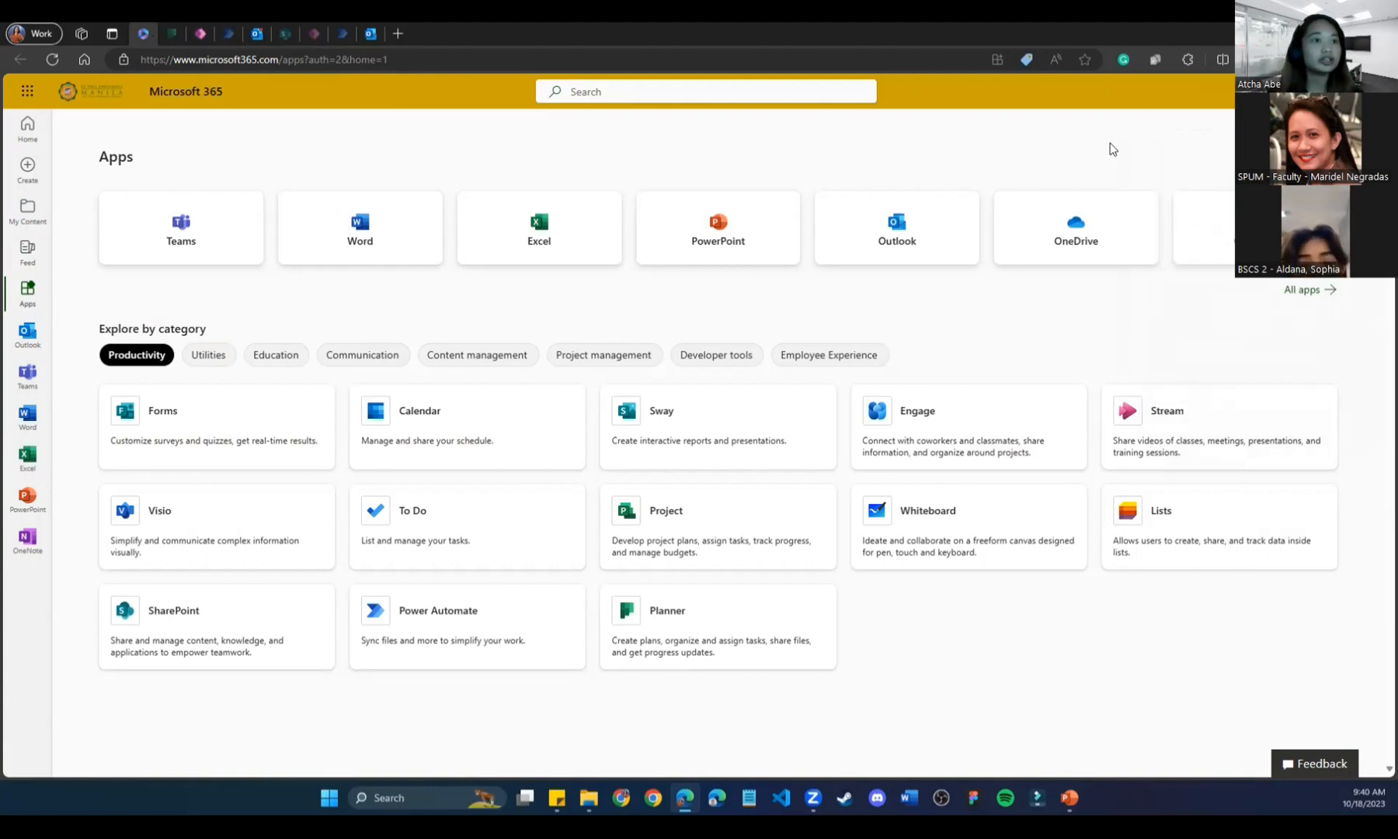
pyautogui.click(29, 96)
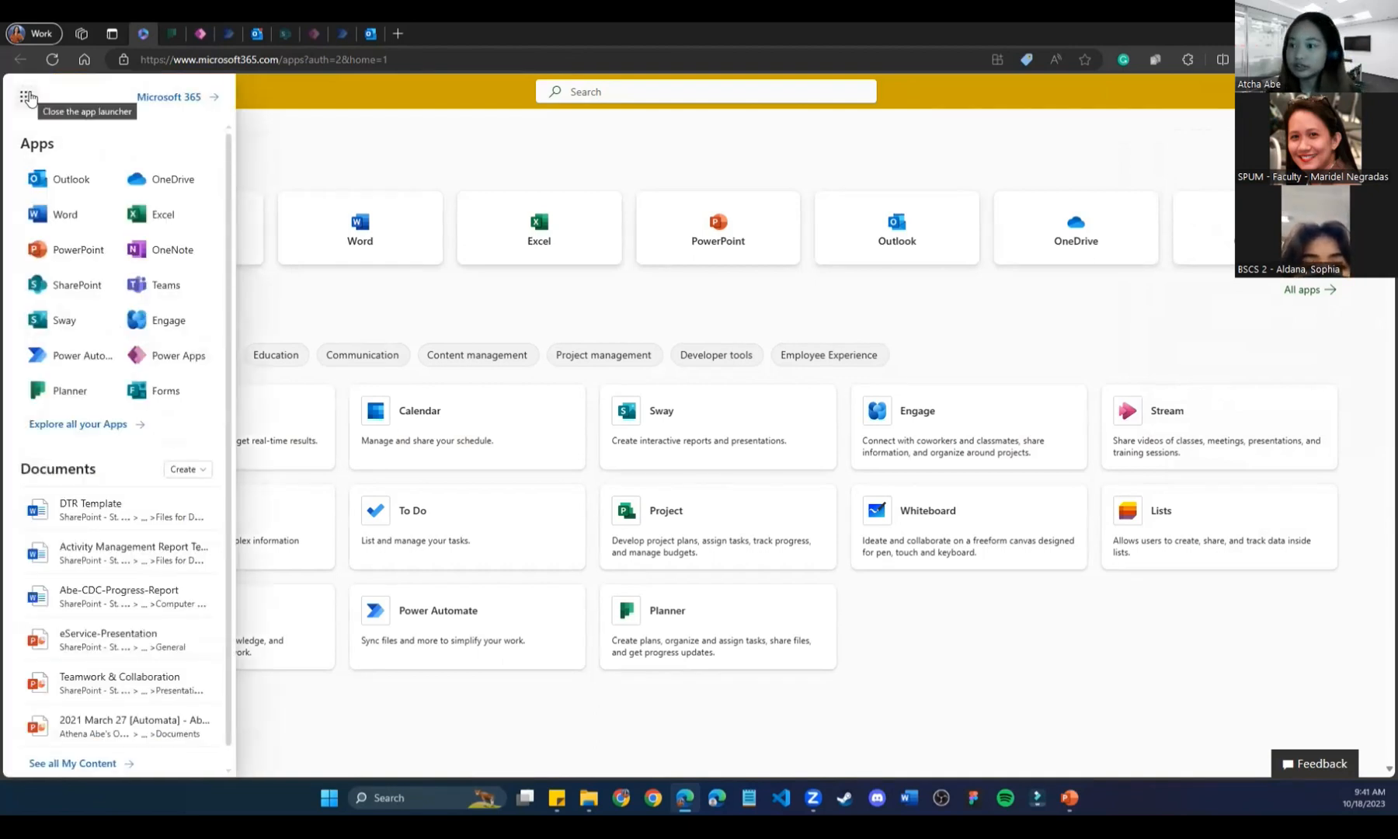
pyautogui.click(60, 427)
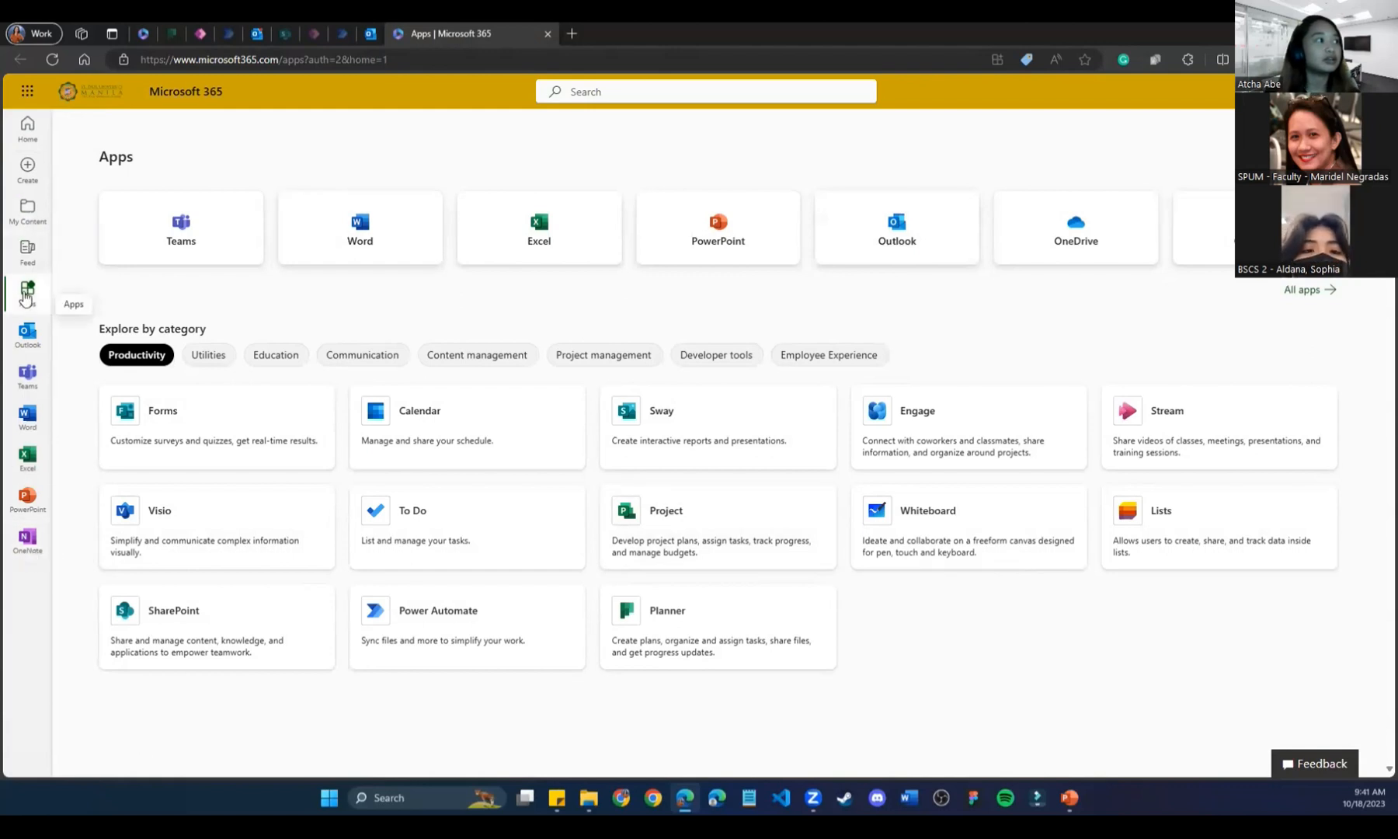
pyautogui.click(1304, 292)
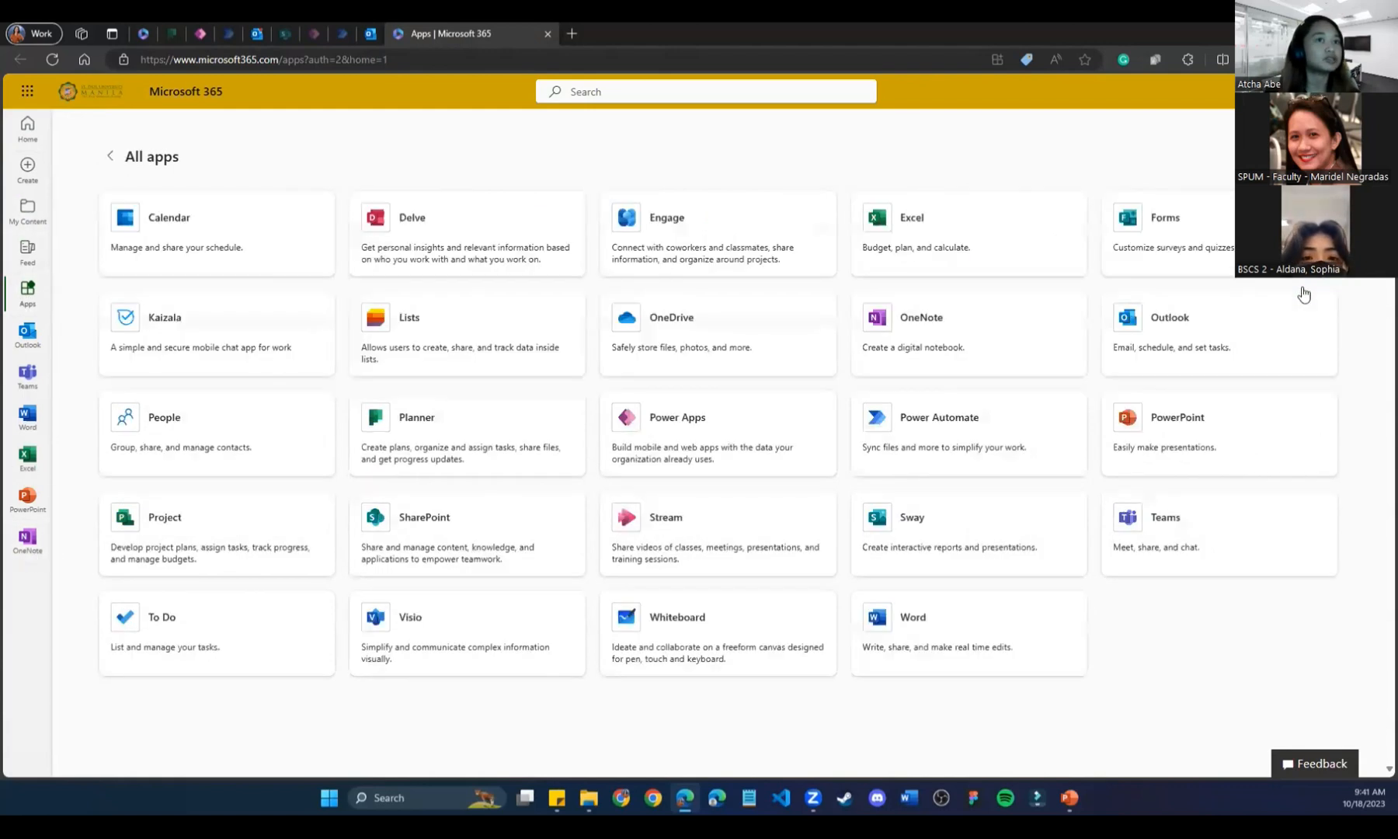
# Launch Power Apps from its card into a new tab and look over its Home page.
pyautogui.click(681, 420)
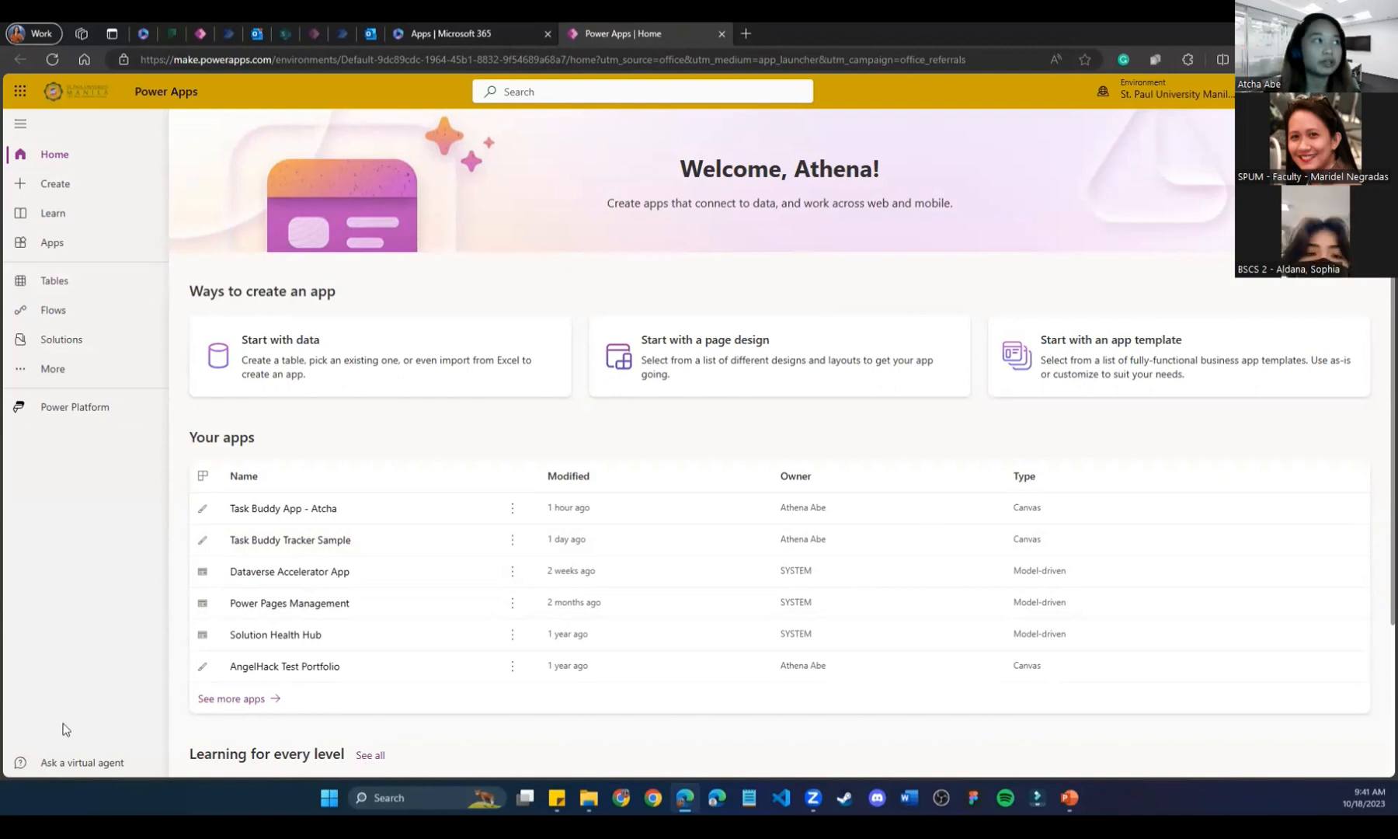
pyautogui.moveTo(1069, 797)
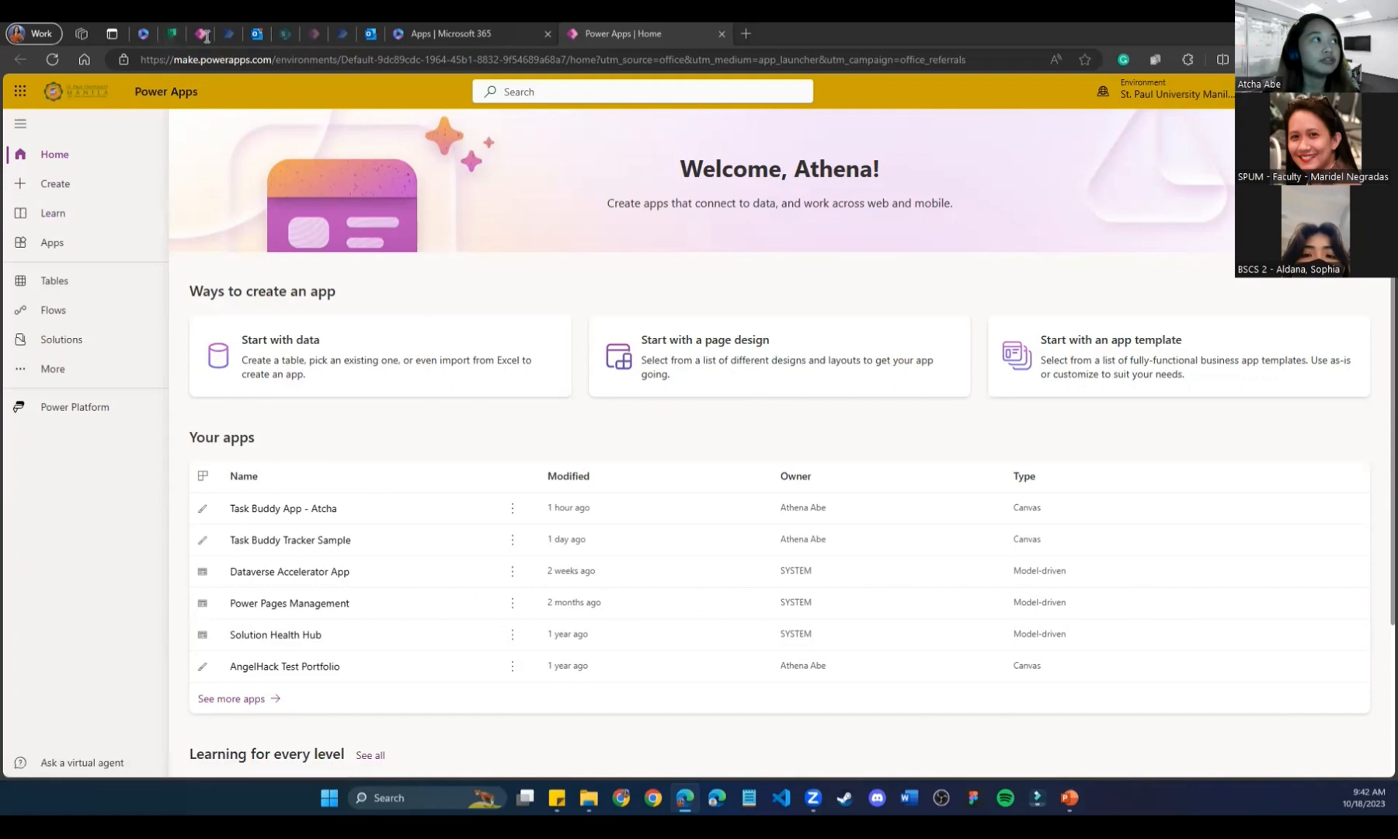
pyautogui.scroll(-3, 192, 538)
pyautogui.scroll(3, 193, 538)
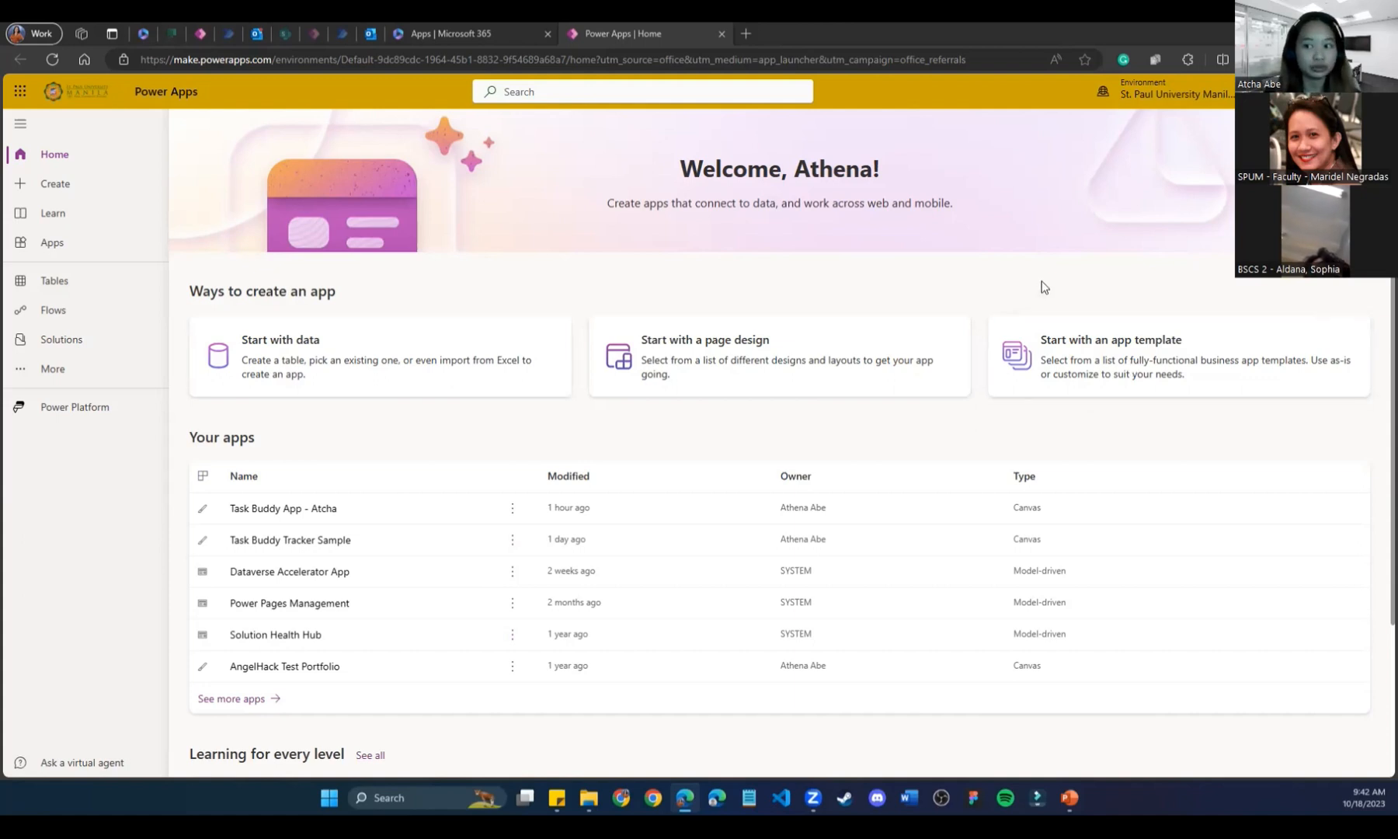
# Browse the Create page's ways to start an app and its templates.
pyautogui.click(57, 188)
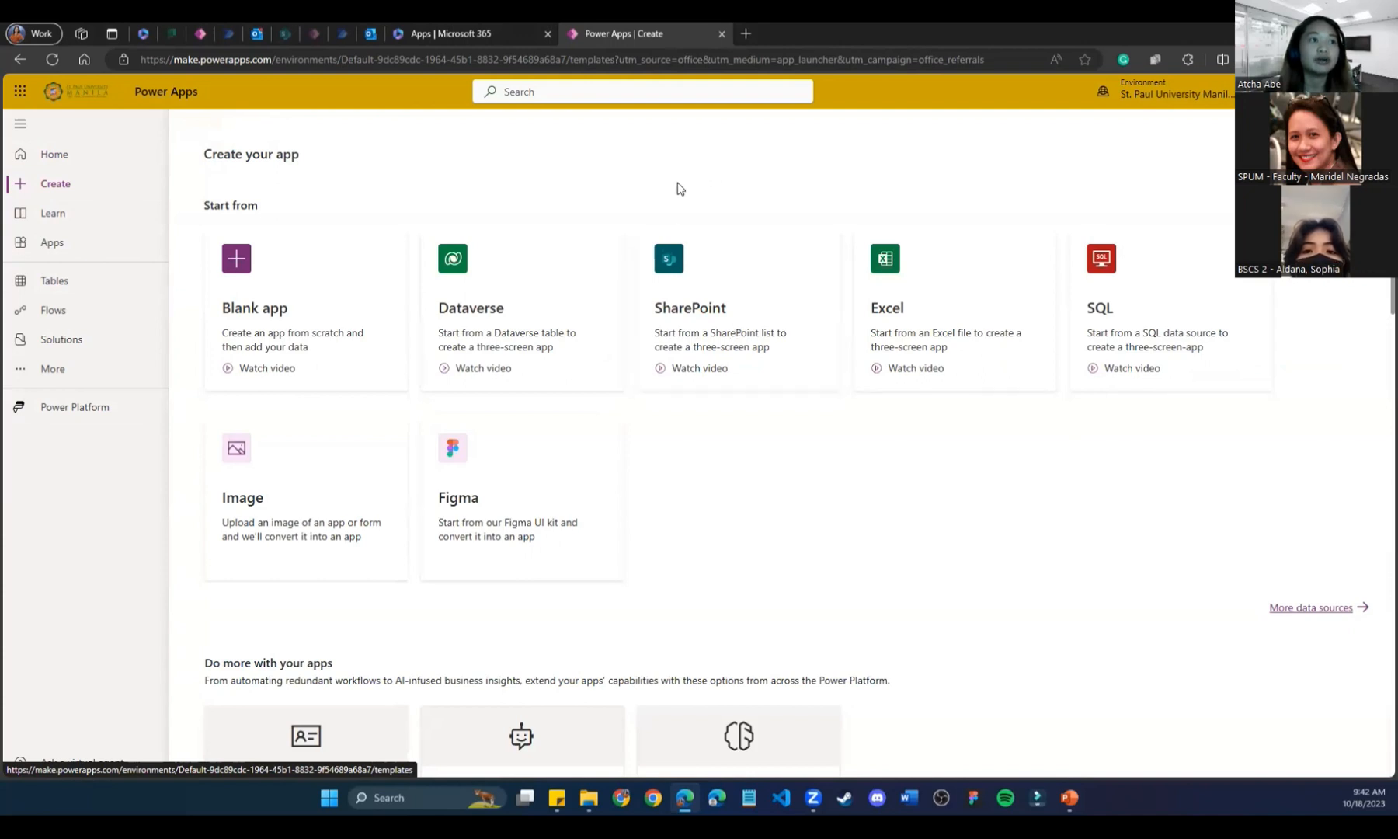
pyautogui.scroll(-3, 979, 569)
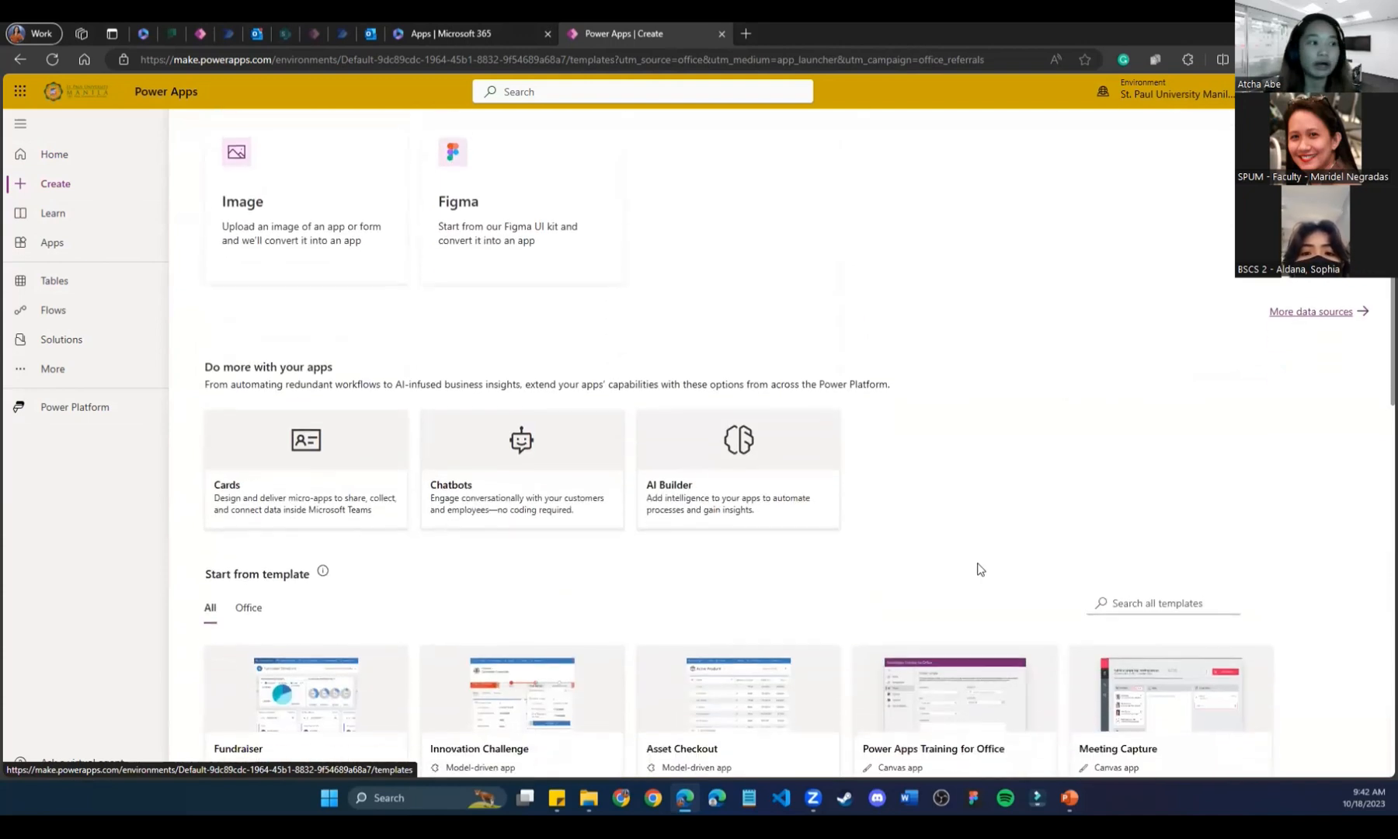
pyautogui.scroll(-4, 979, 569)
pyautogui.scroll(6, 979, 569)
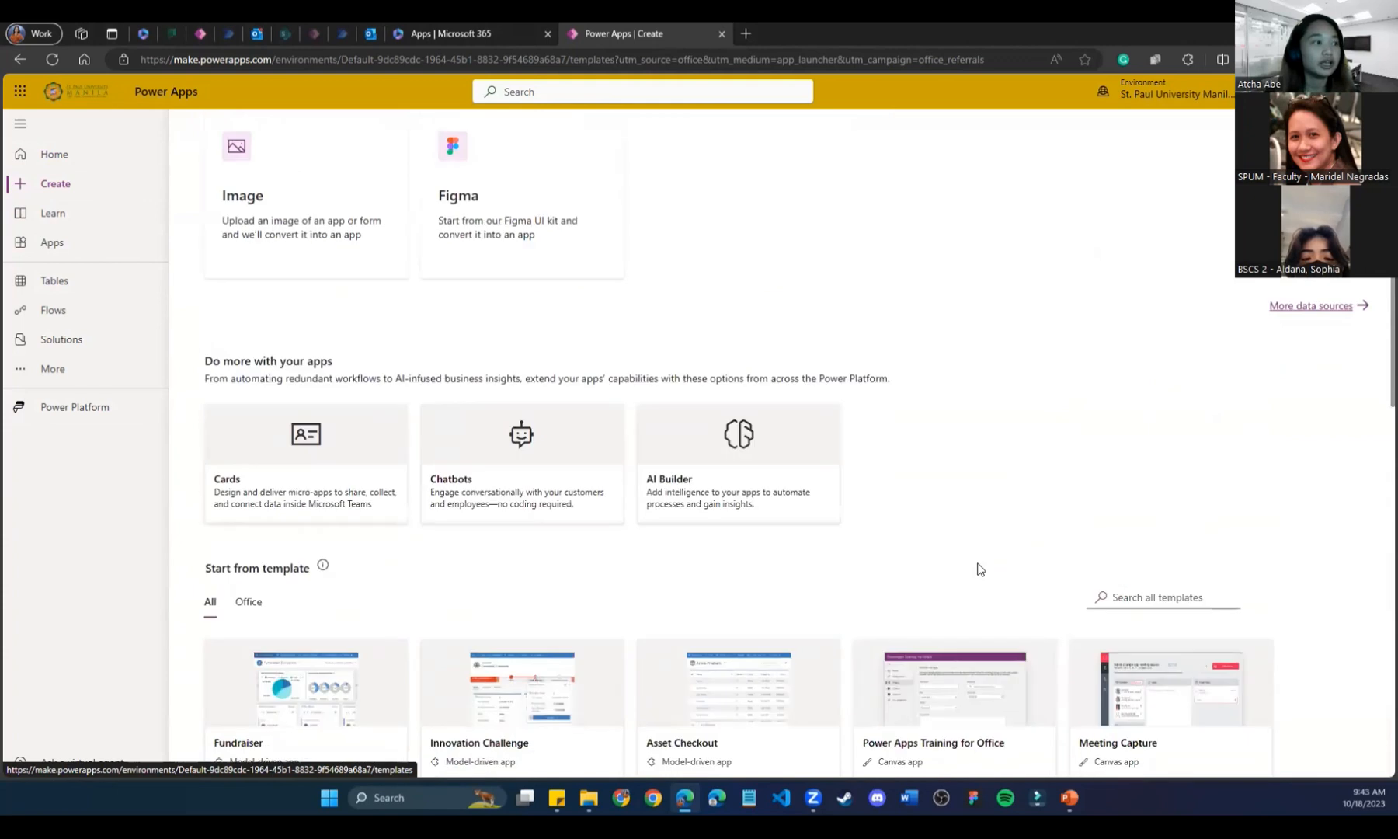
pyautogui.scroll(-10, 979, 569)
pyautogui.scroll(-7, 978, 570)
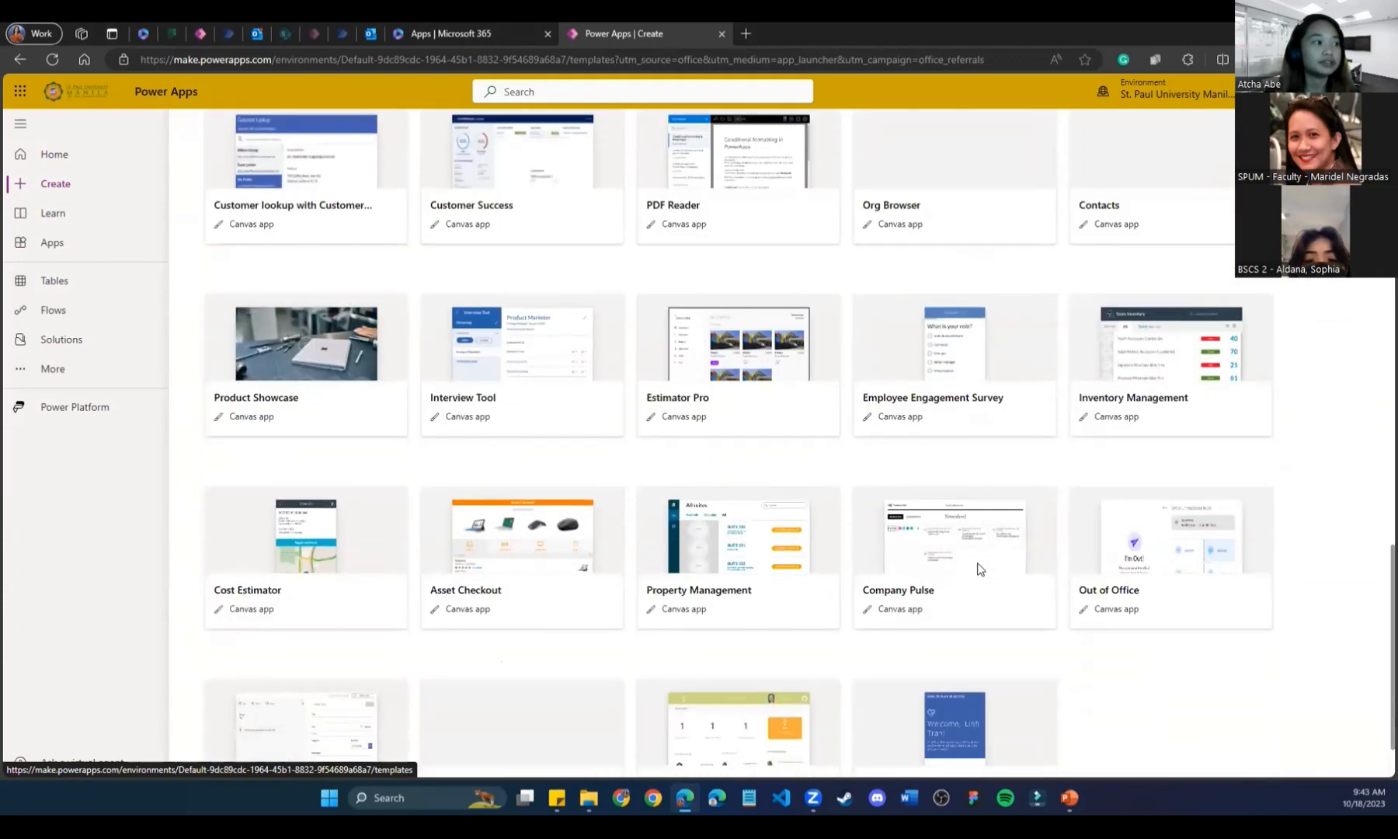
pyautogui.scroll(15, 980, 568)
pyautogui.scroll(5, 982, 566)
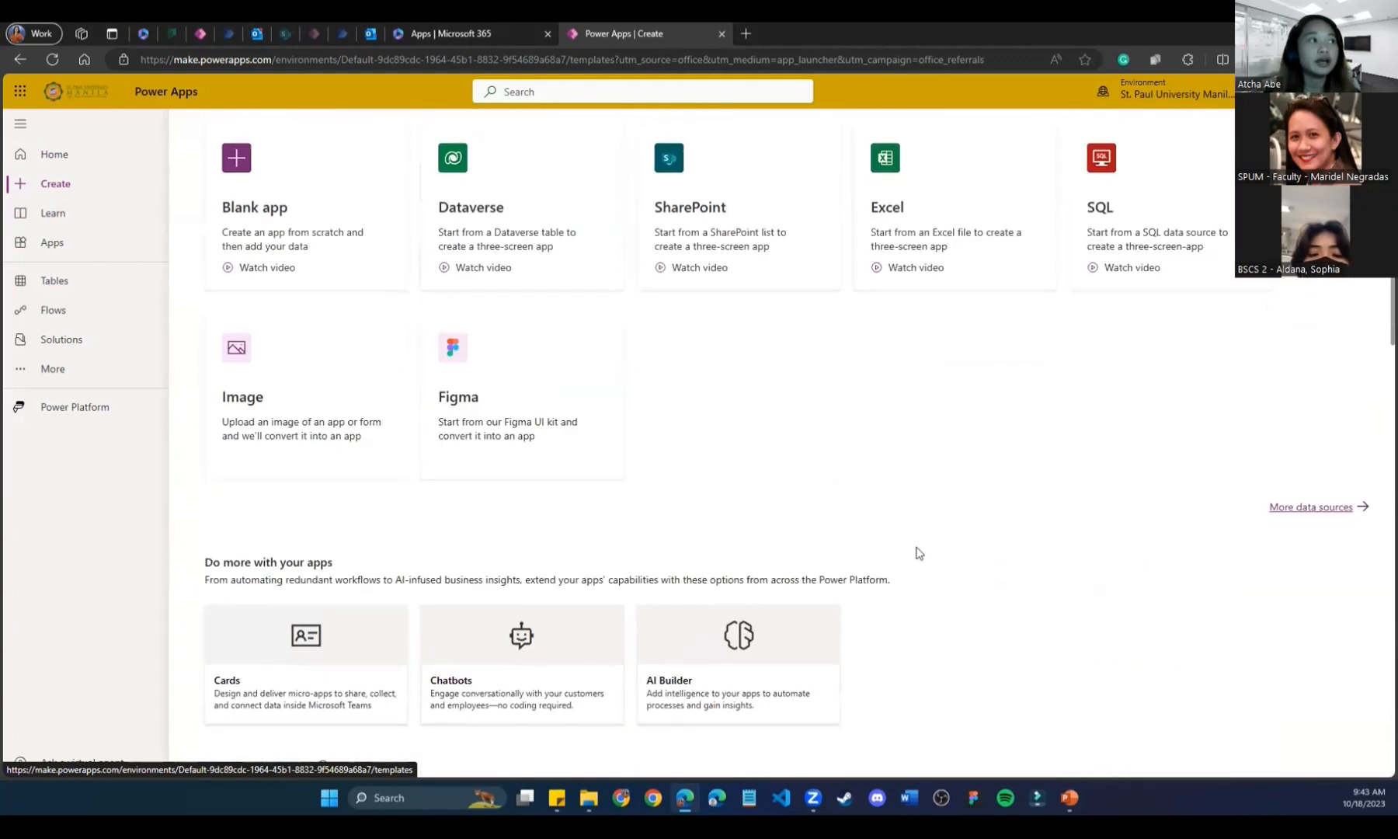
# Go back to the Power Apps home page and scroll through it.
pyautogui.click(56, 155)
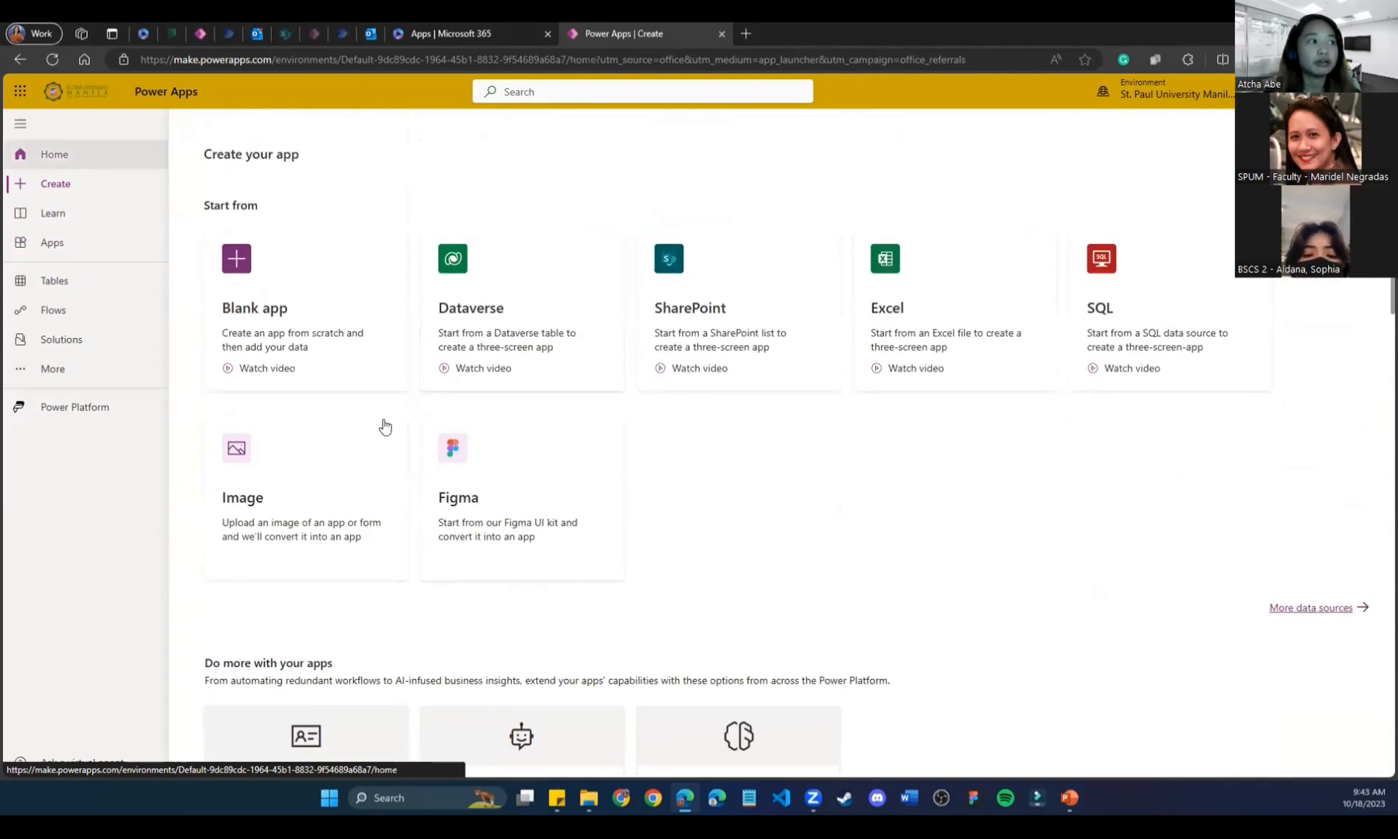
pyautogui.scroll(-3, 727, 590)
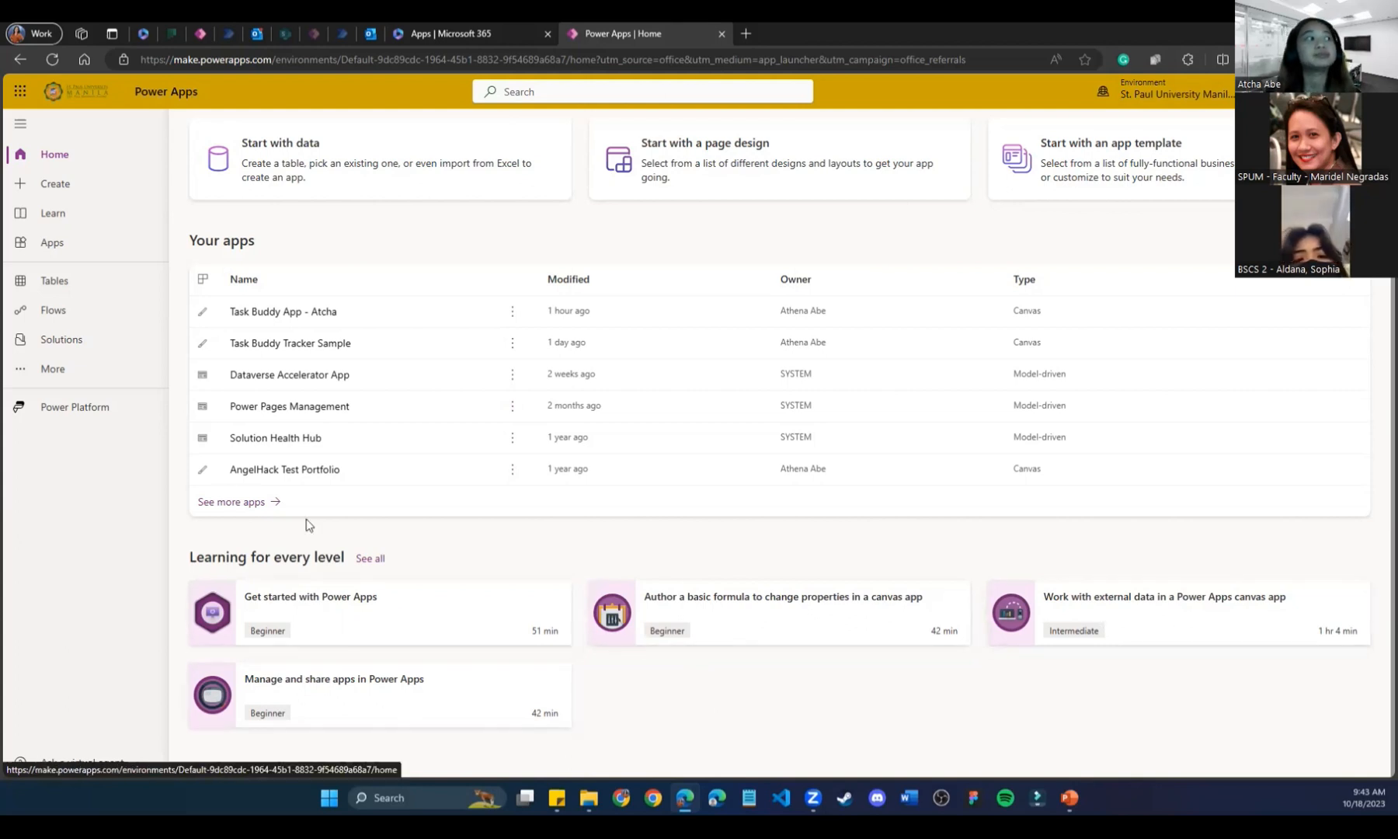
pyautogui.scroll(3, 306, 525)
# Review the Create templates again, then go to the Learn resources page.
pyautogui.click(76, 195)
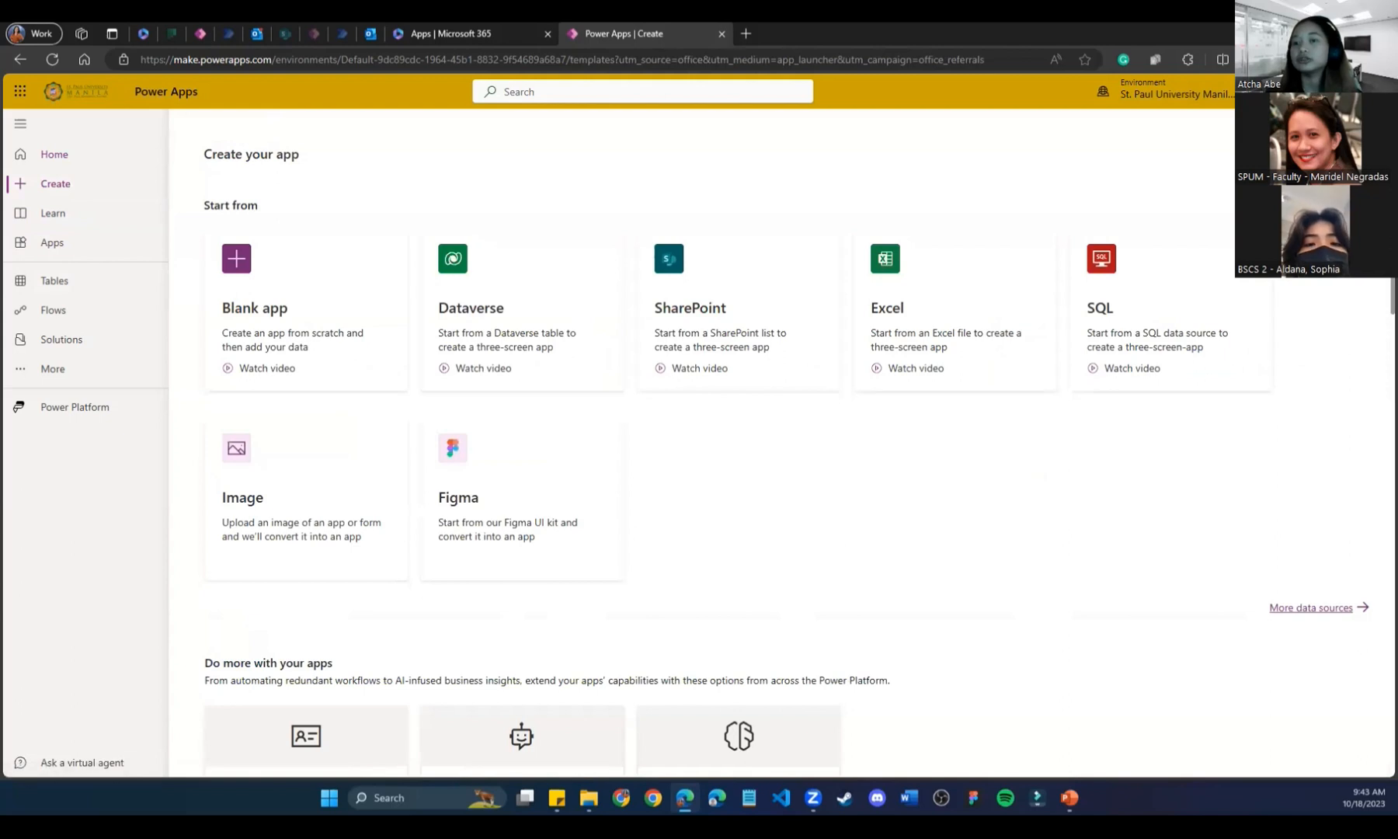
pyautogui.scroll(-1, 699, 512)
pyautogui.scroll(-6, 699, 513)
pyautogui.scroll(5, 699, 512)
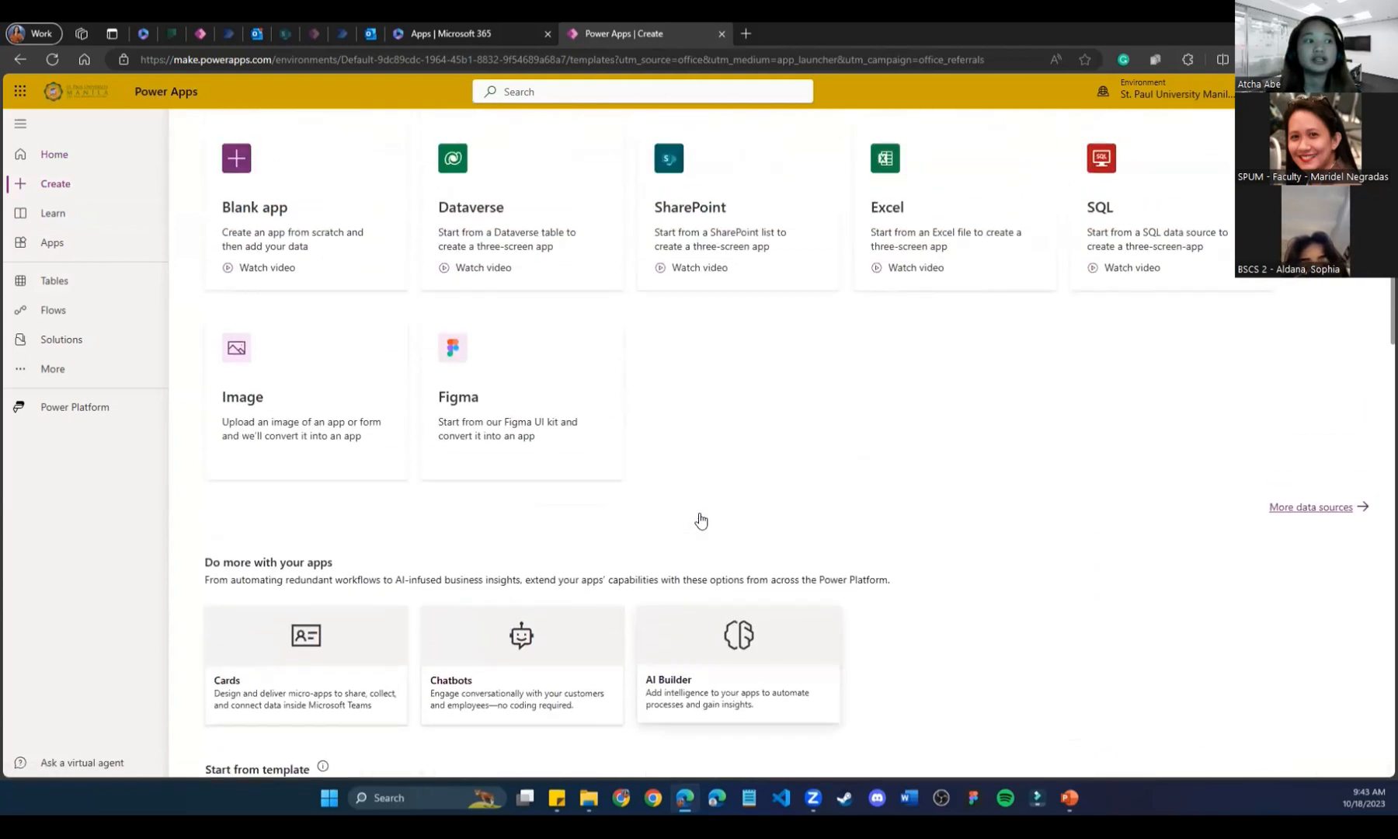
pyautogui.scroll(-3, 699, 513)
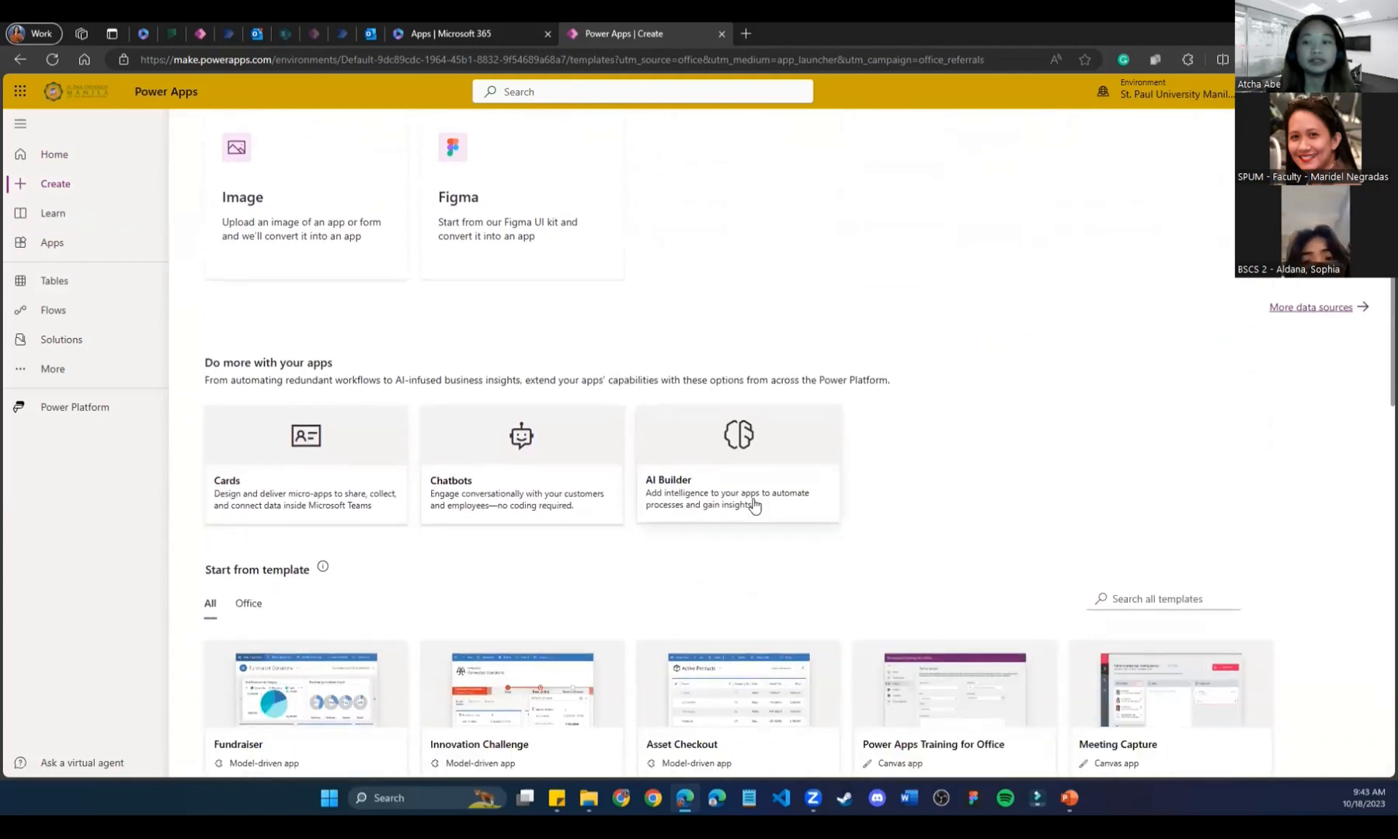
pyautogui.scroll(-1, 769, 532)
pyautogui.scroll(-5, 769, 529)
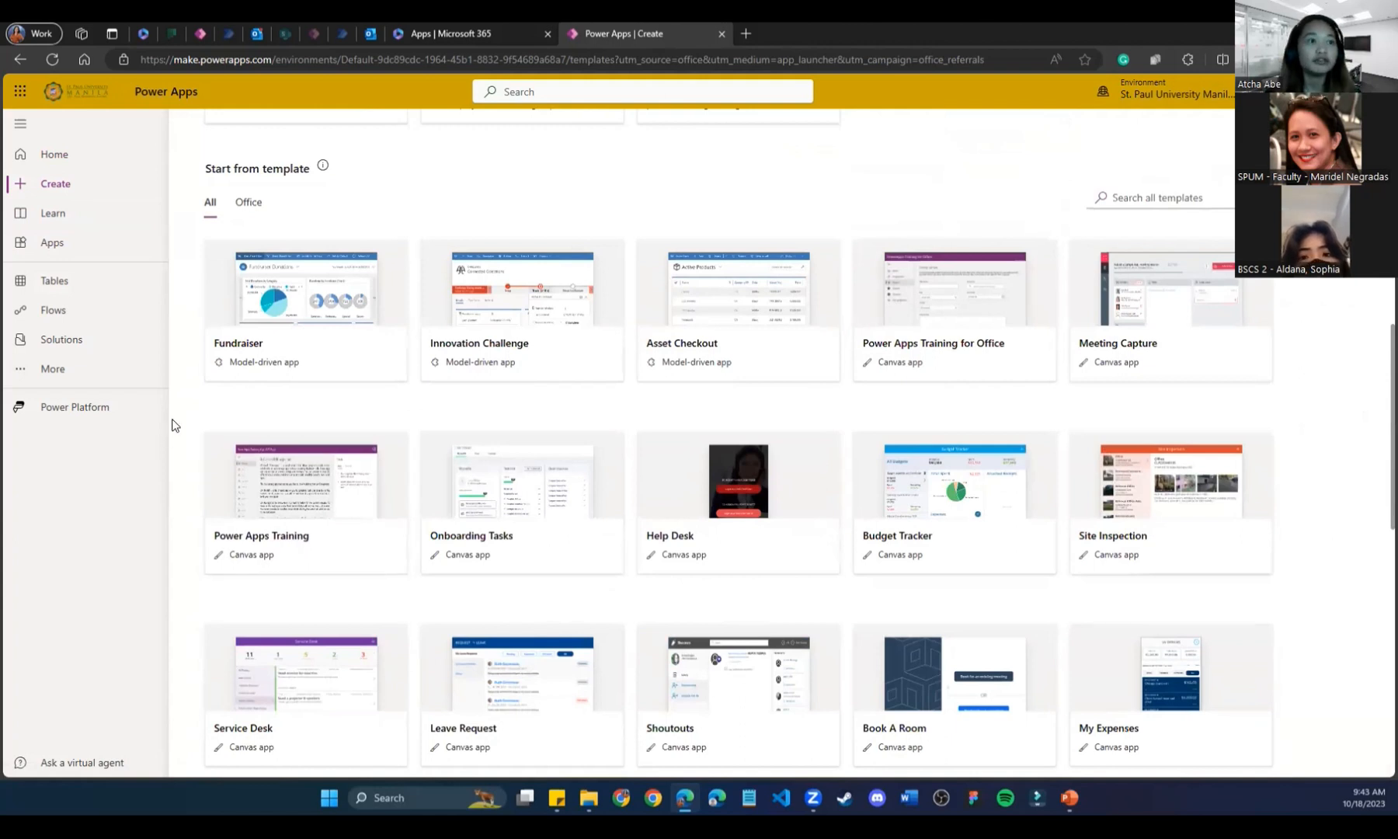
pyautogui.scroll(-4, 194, 418)
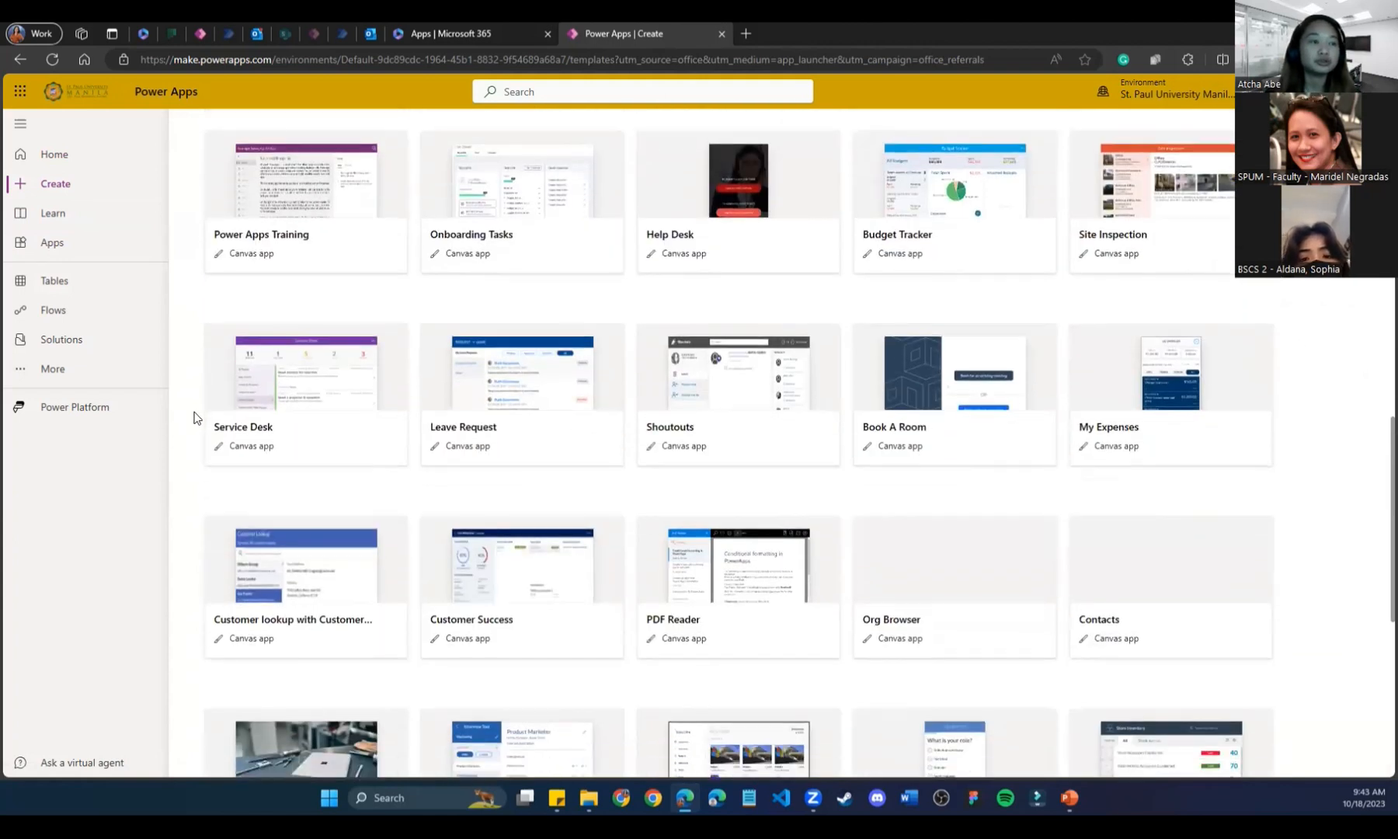
pyautogui.scroll(-4, 195, 418)
pyautogui.scroll(-3, 194, 418)
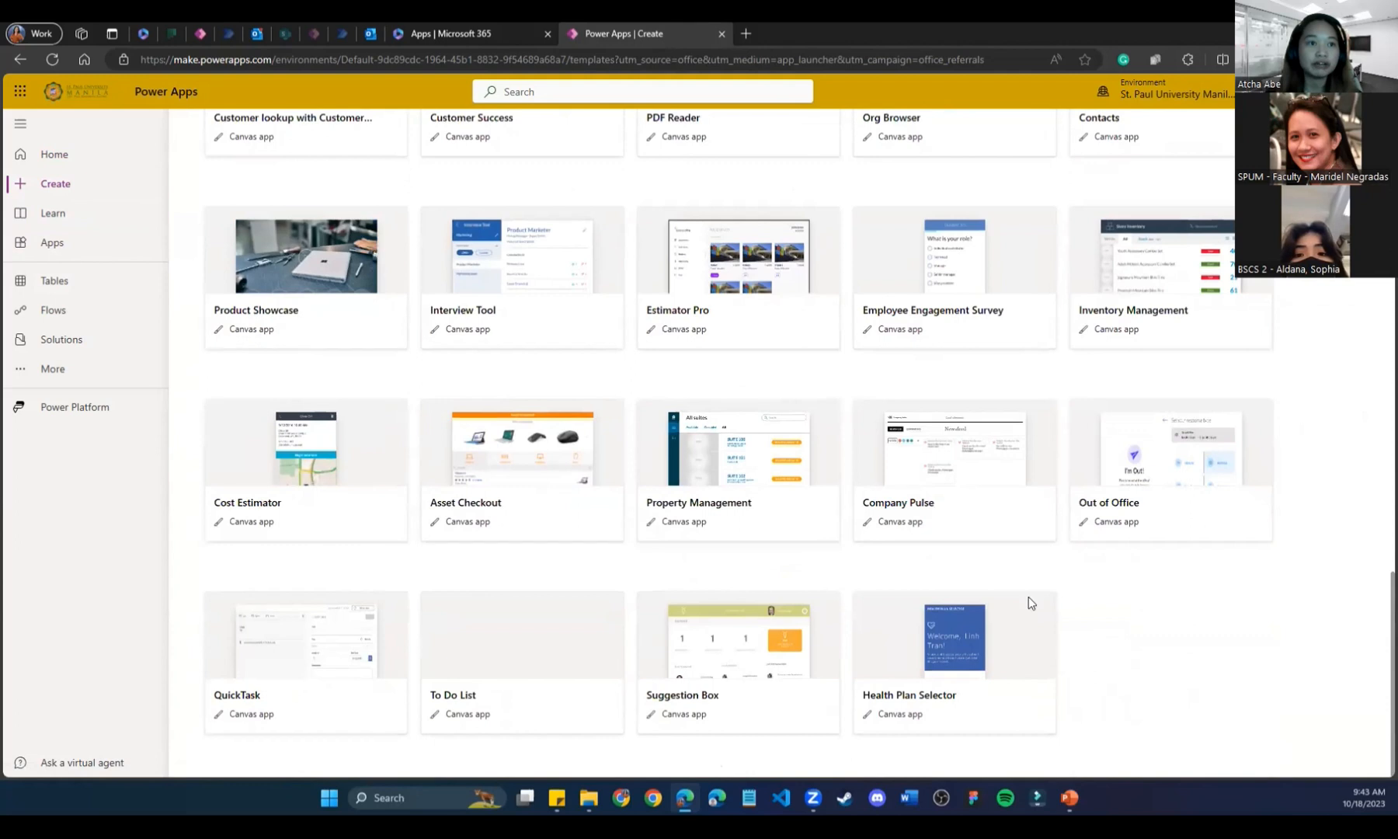
pyautogui.scroll(1, 339, 472)
pyautogui.scroll(10, 340, 472)
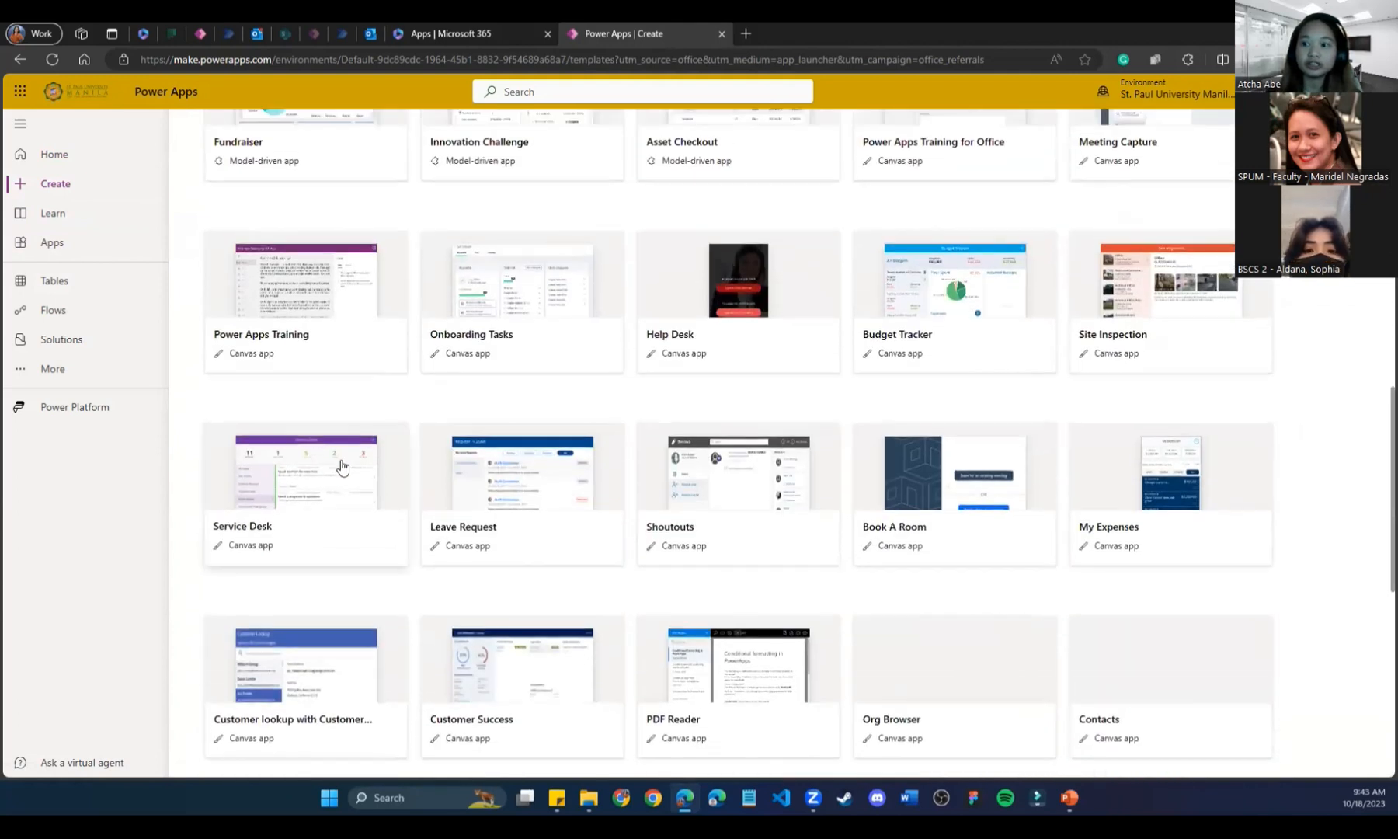
pyautogui.scroll(-3, 310, 474)
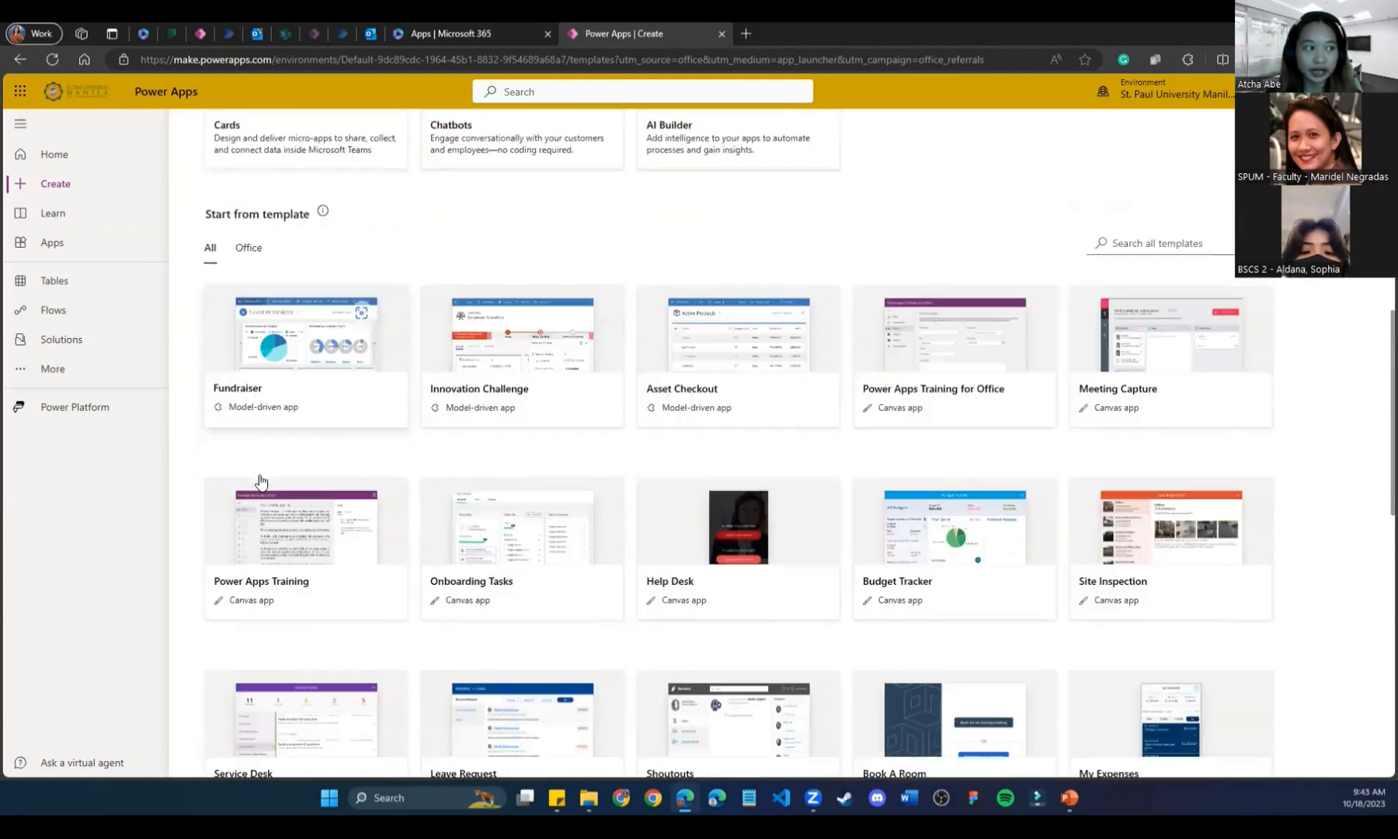
pyautogui.scroll(4, 233, 404)
pyautogui.click(62, 218)
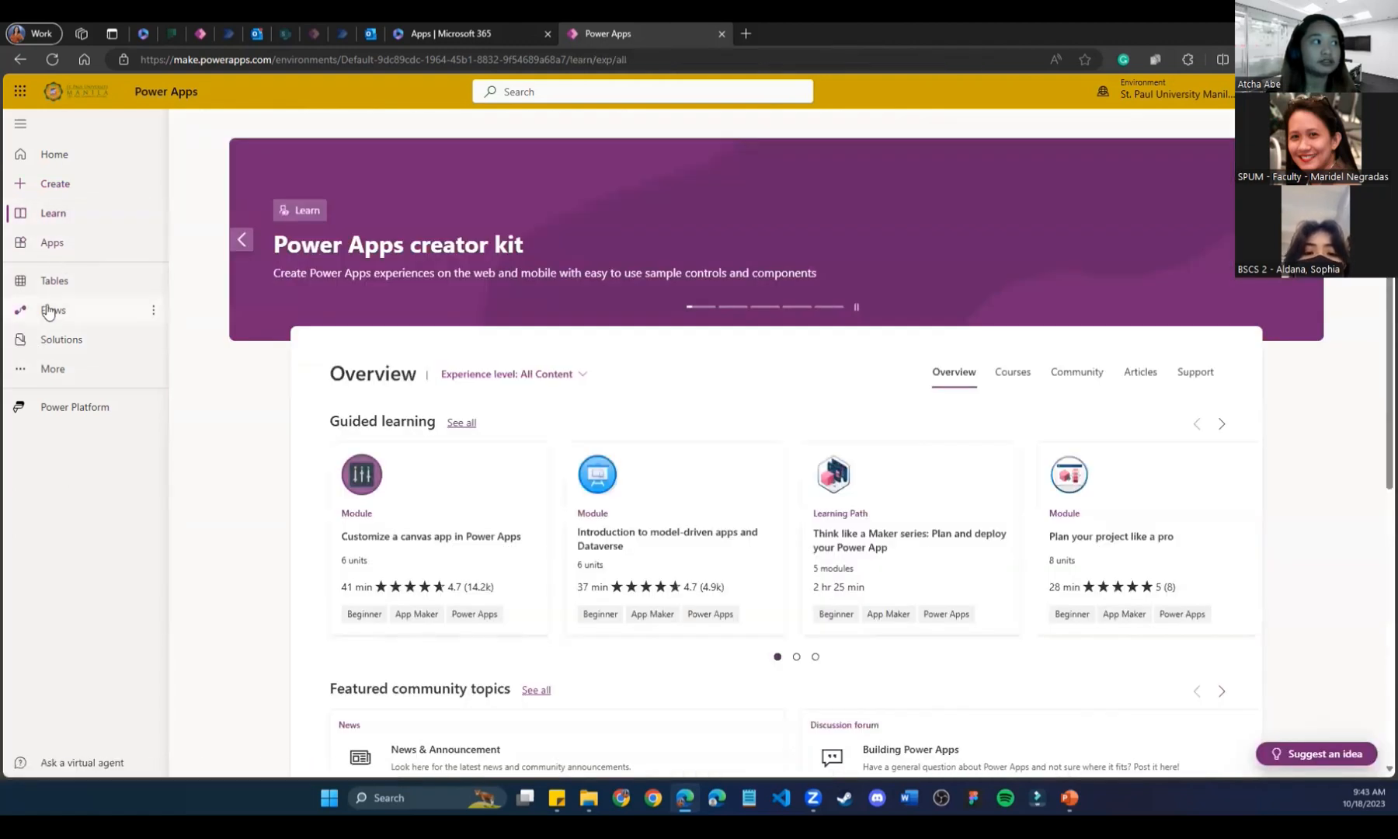
# Glance at Flows, then use See more apps on Home to list all seven canvas apps.
pyautogui.click(51, 317)
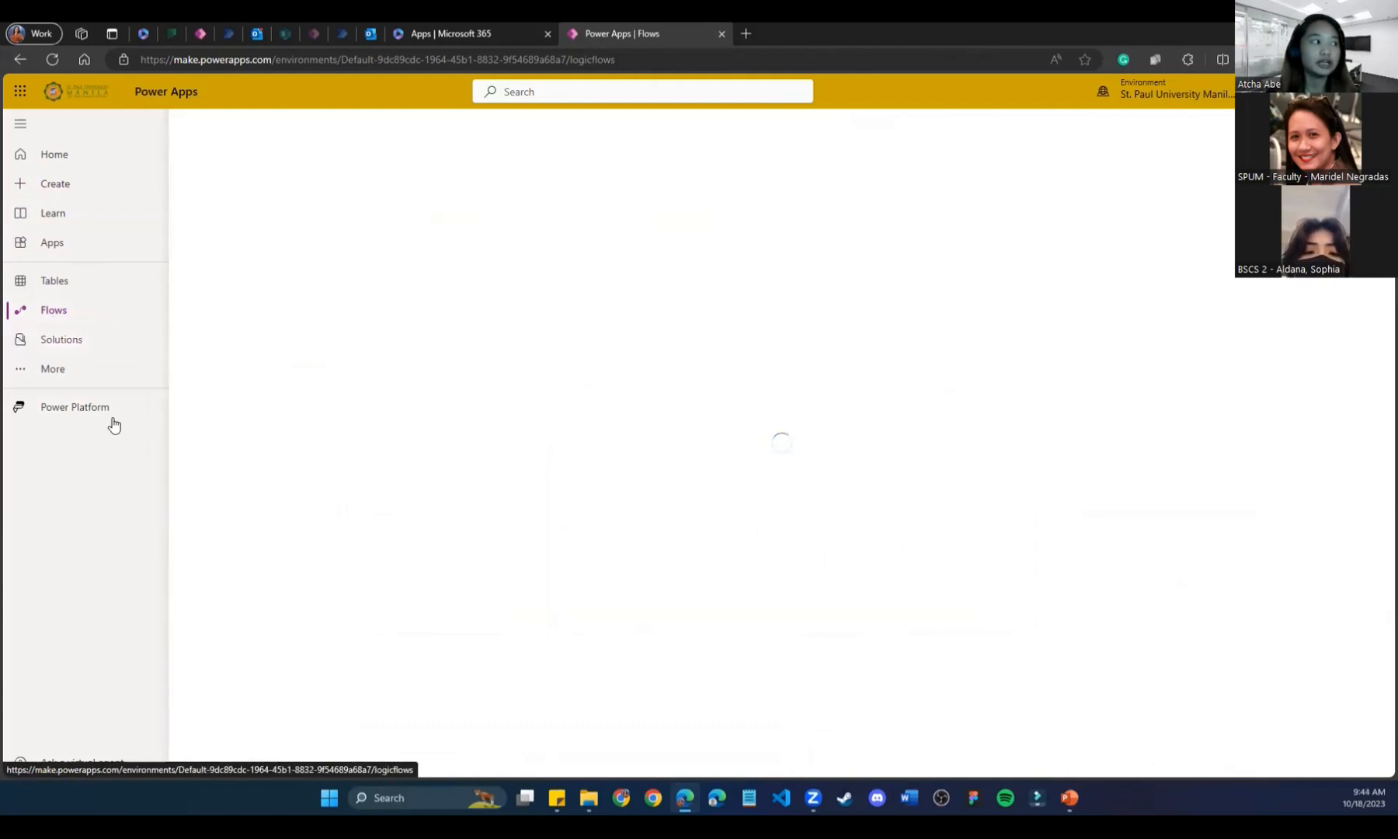
pyautogui.click(77, 156)
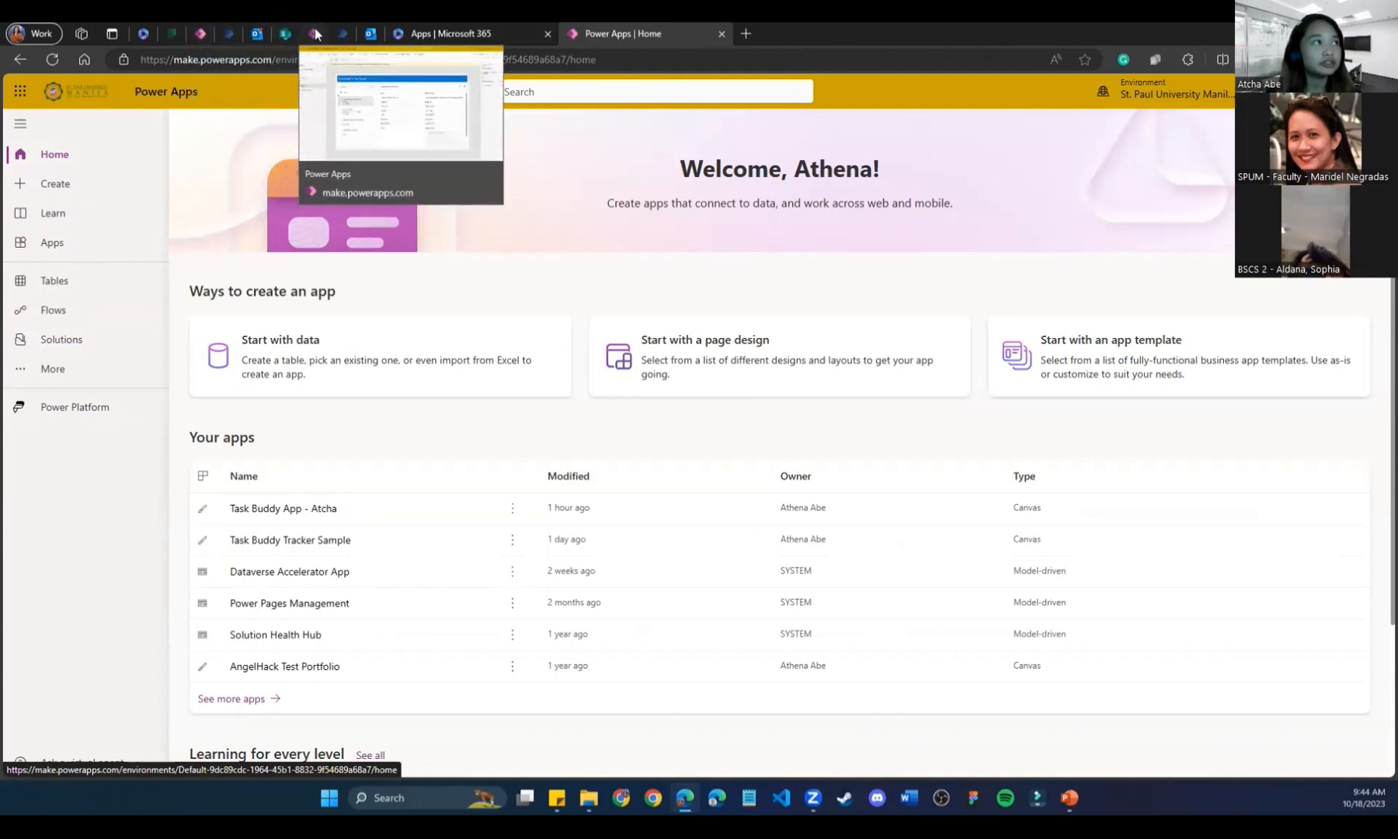
pyautogui.scroll(-3, 409, 584)
pyautogui.click(233, 501)
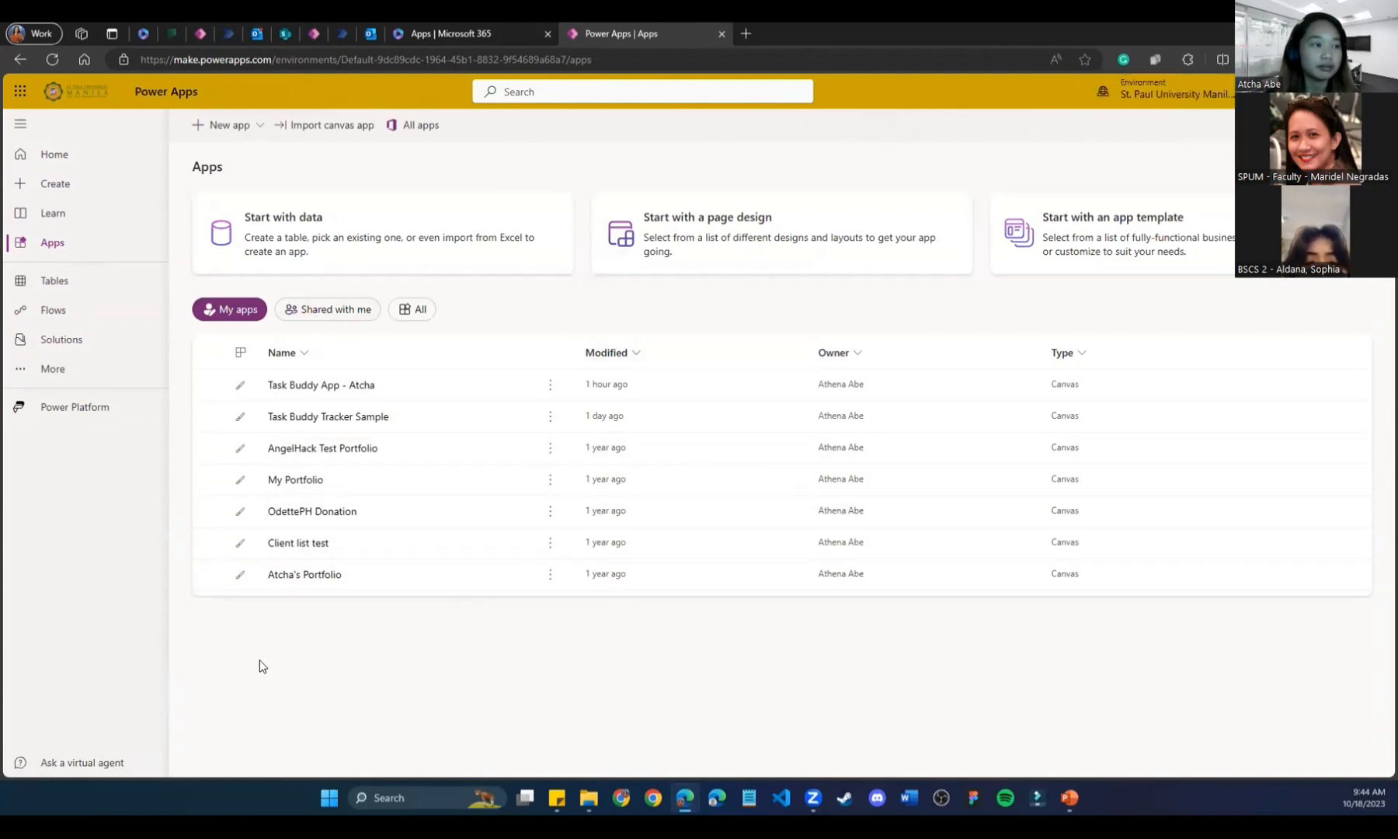
# Open the portfolio app in the editor, preview it, and view the About Me skills list.
pyautogui.click(292, 575)
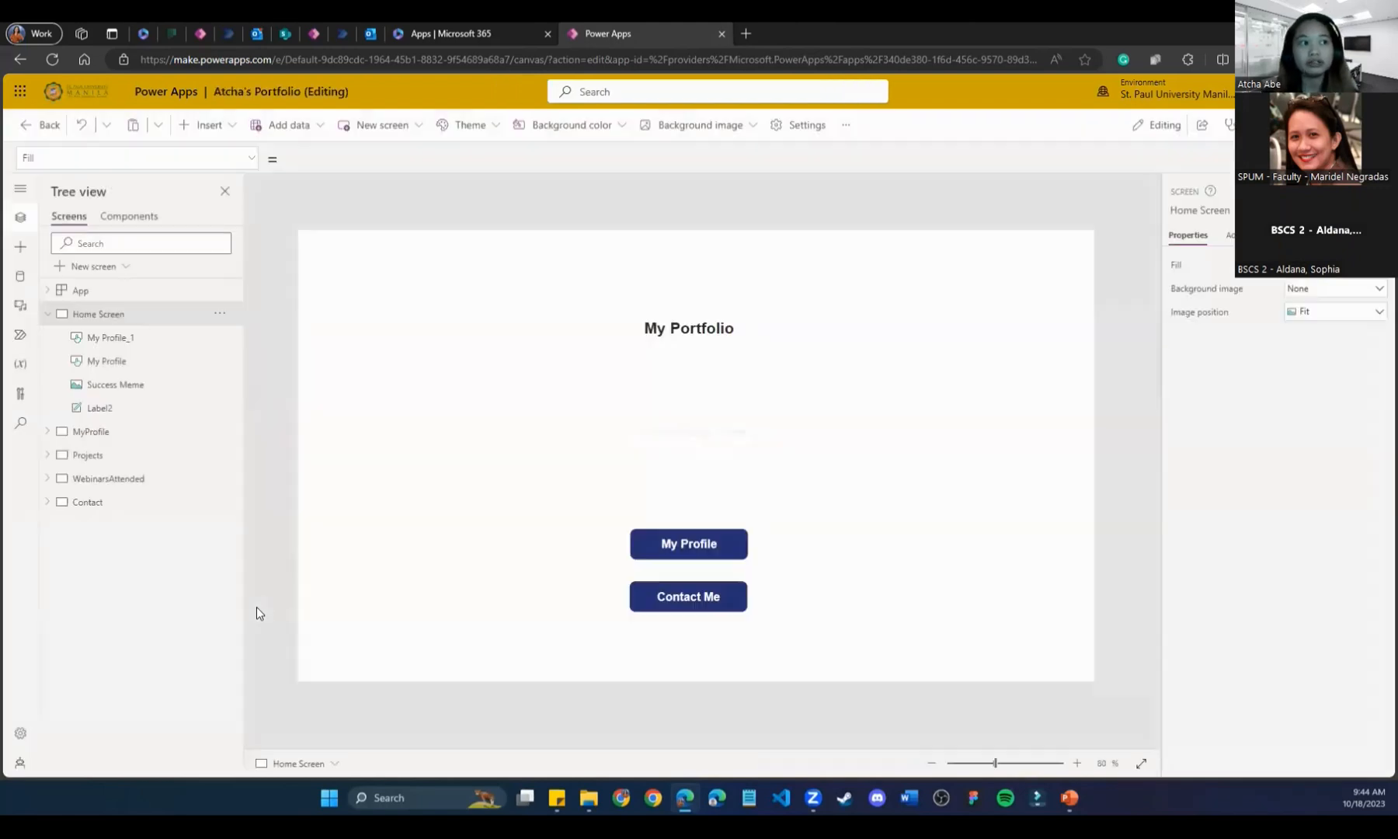
pyautogui.click(834, 517)
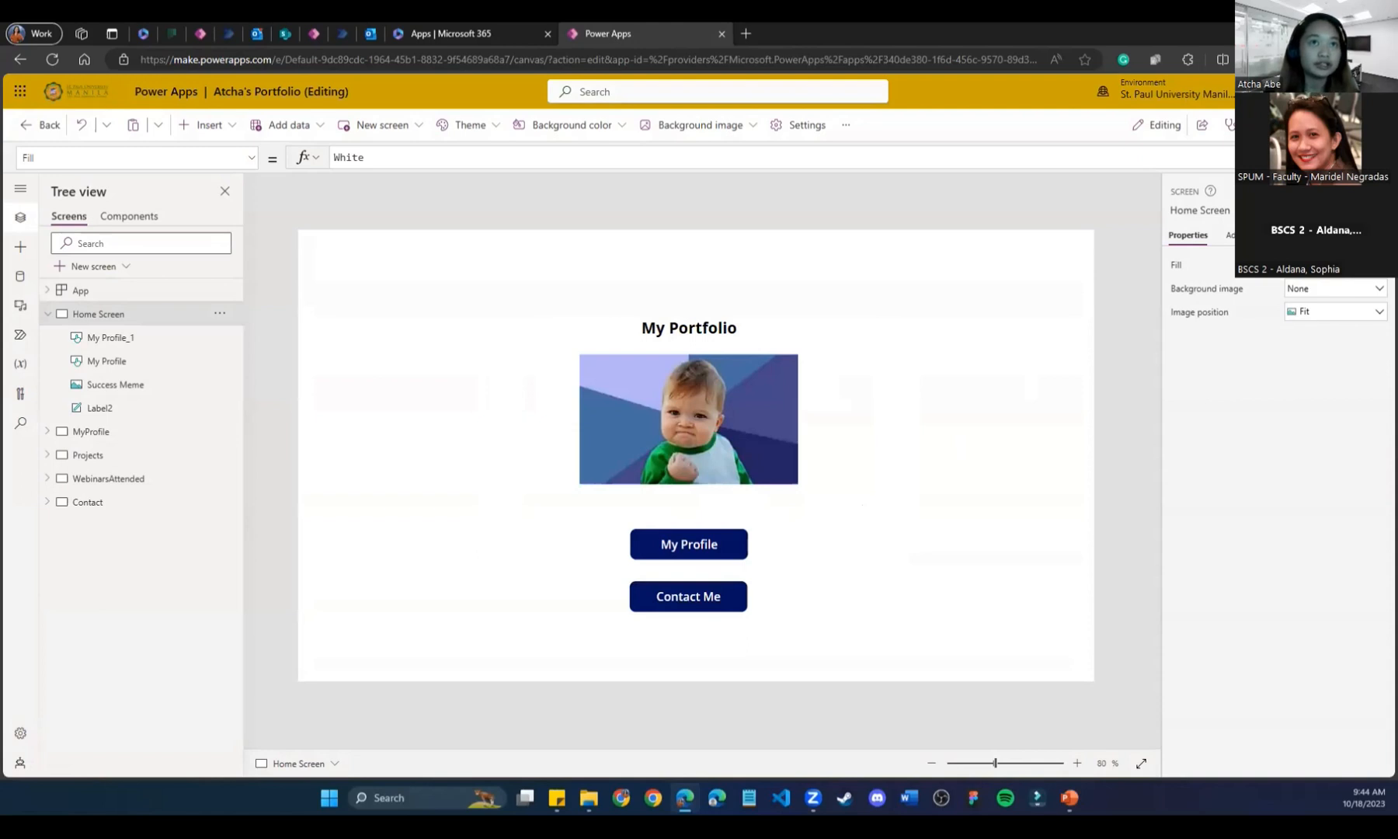
pyautogui.press('F5')
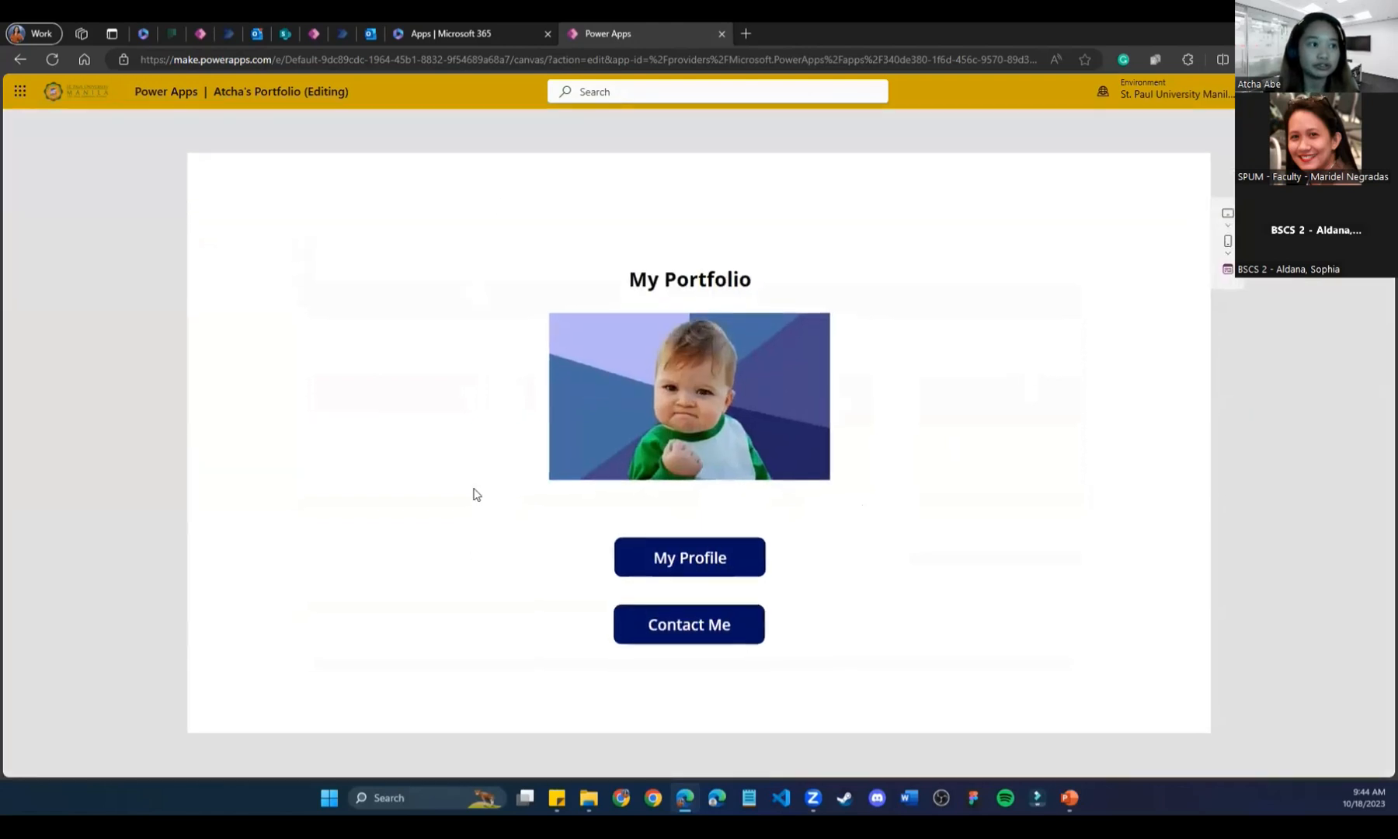
pyautogui.click(719, 557)
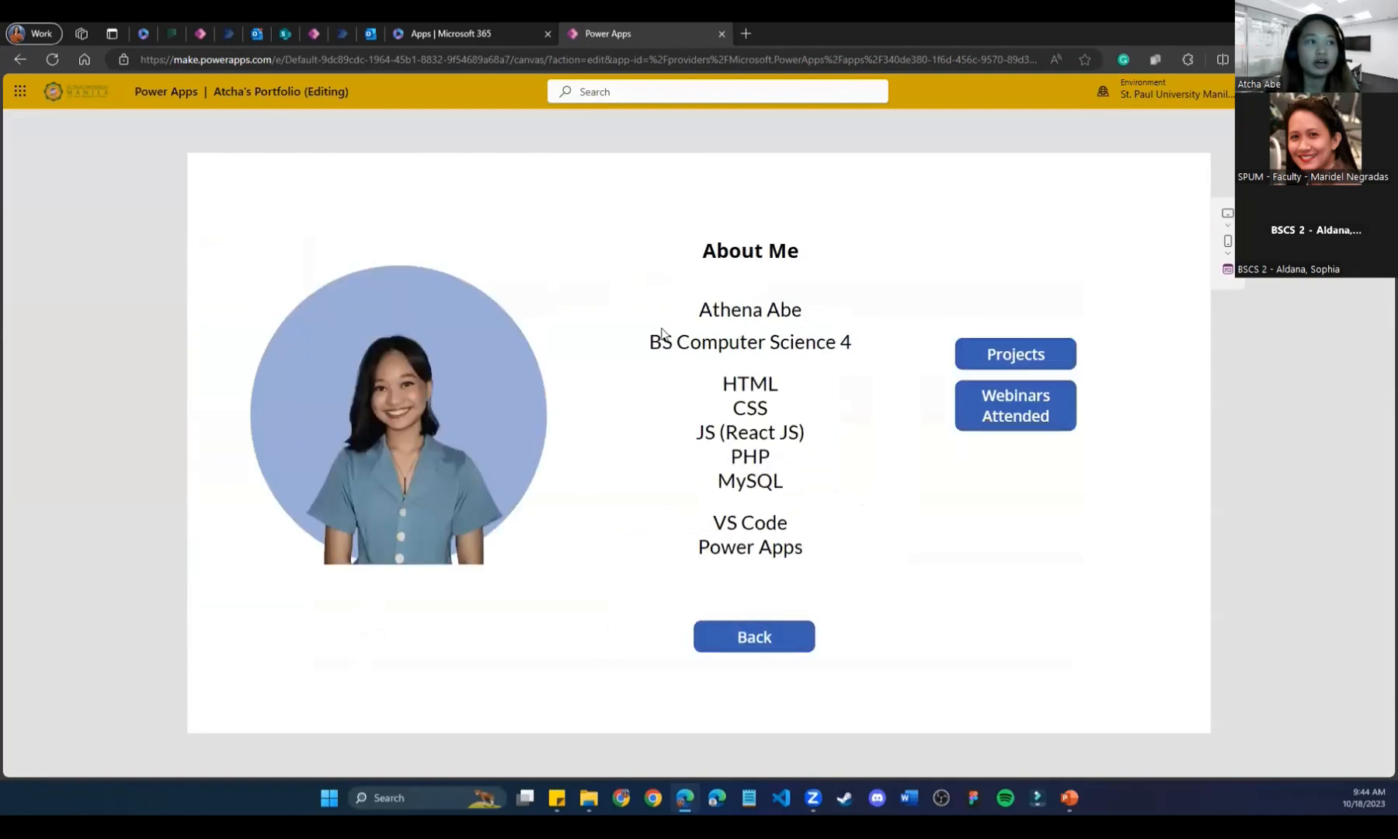
pyautogui.moveTo(801, 551); pyautogui.dragTo(718, 377)
# Visit the Projects, Webinars Attended and Connect with me screens, then close the tab without saving.
pyautogui.click(1022, 355)
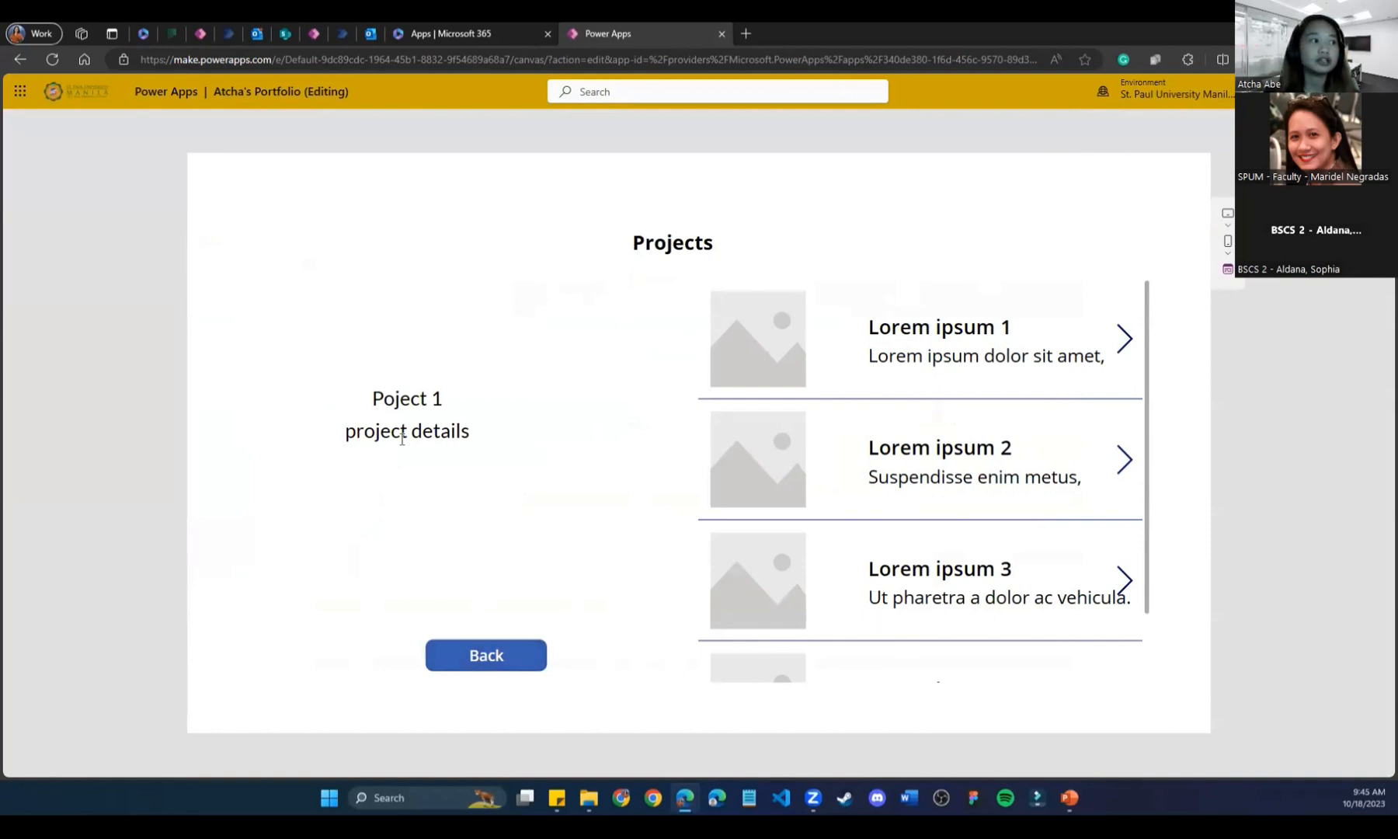
pyautogui.click(489, 650)
pyautogui.click(1045, 414)
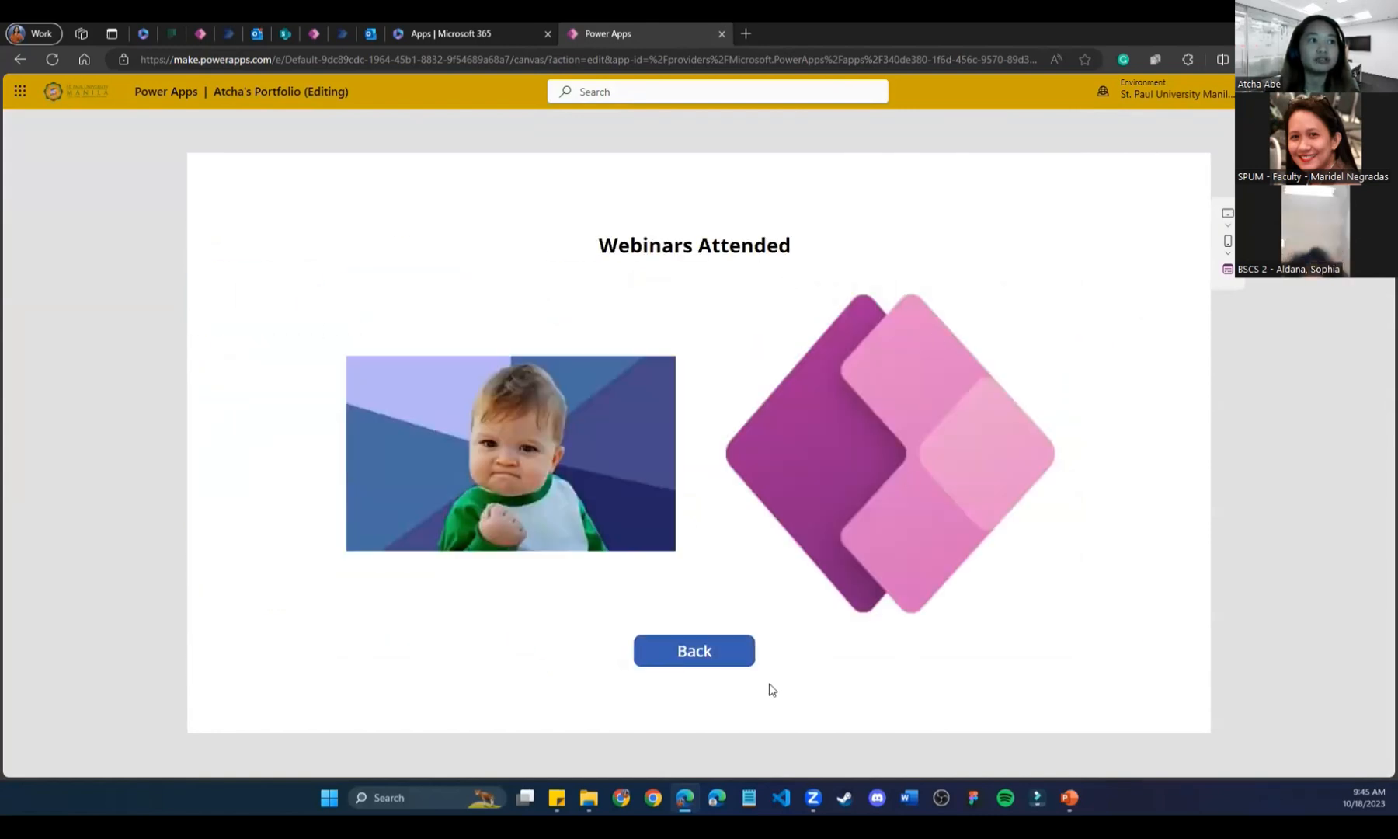
pyautogui.click(673, 659)
pyautogui.click(715, 635)
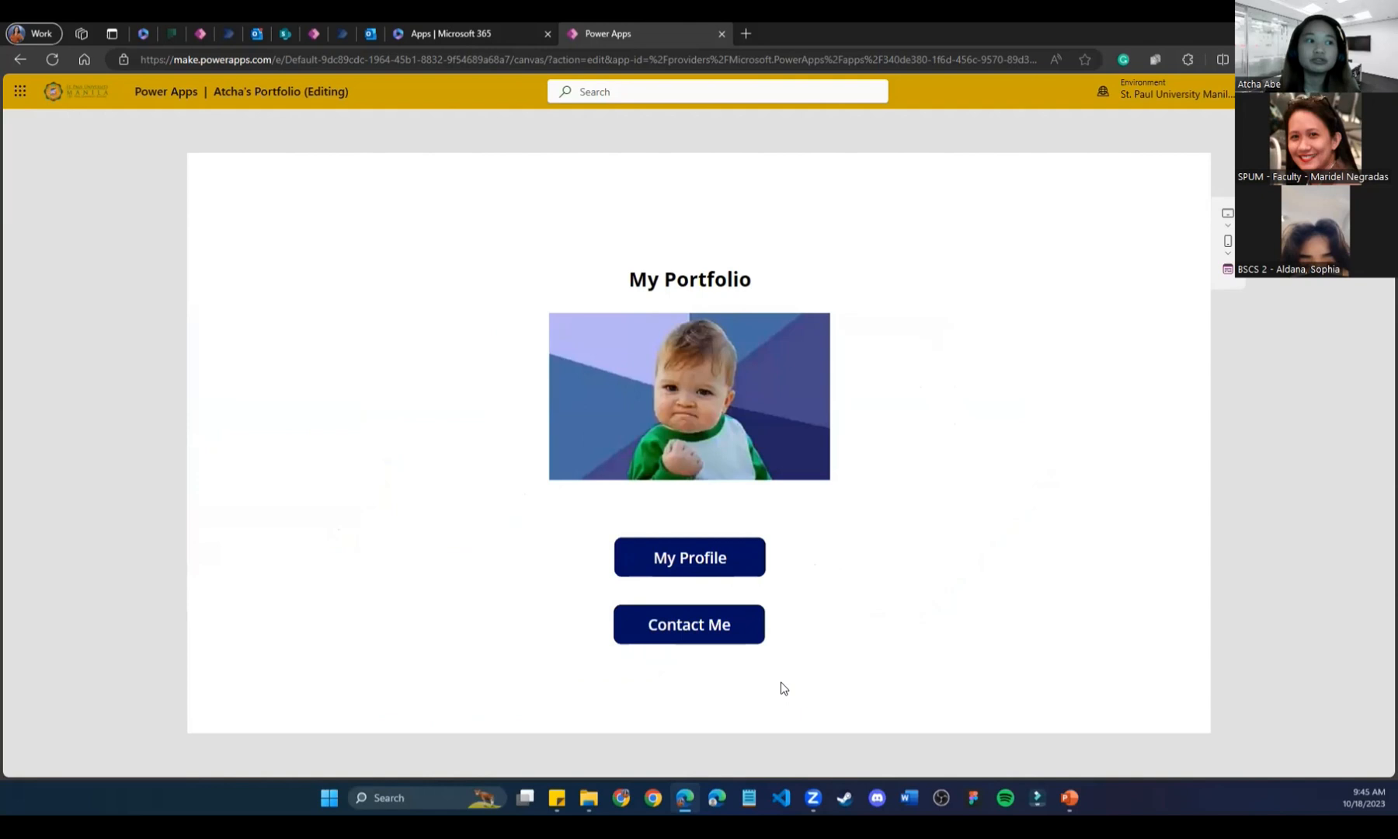
pyautogui.click(693, 630)
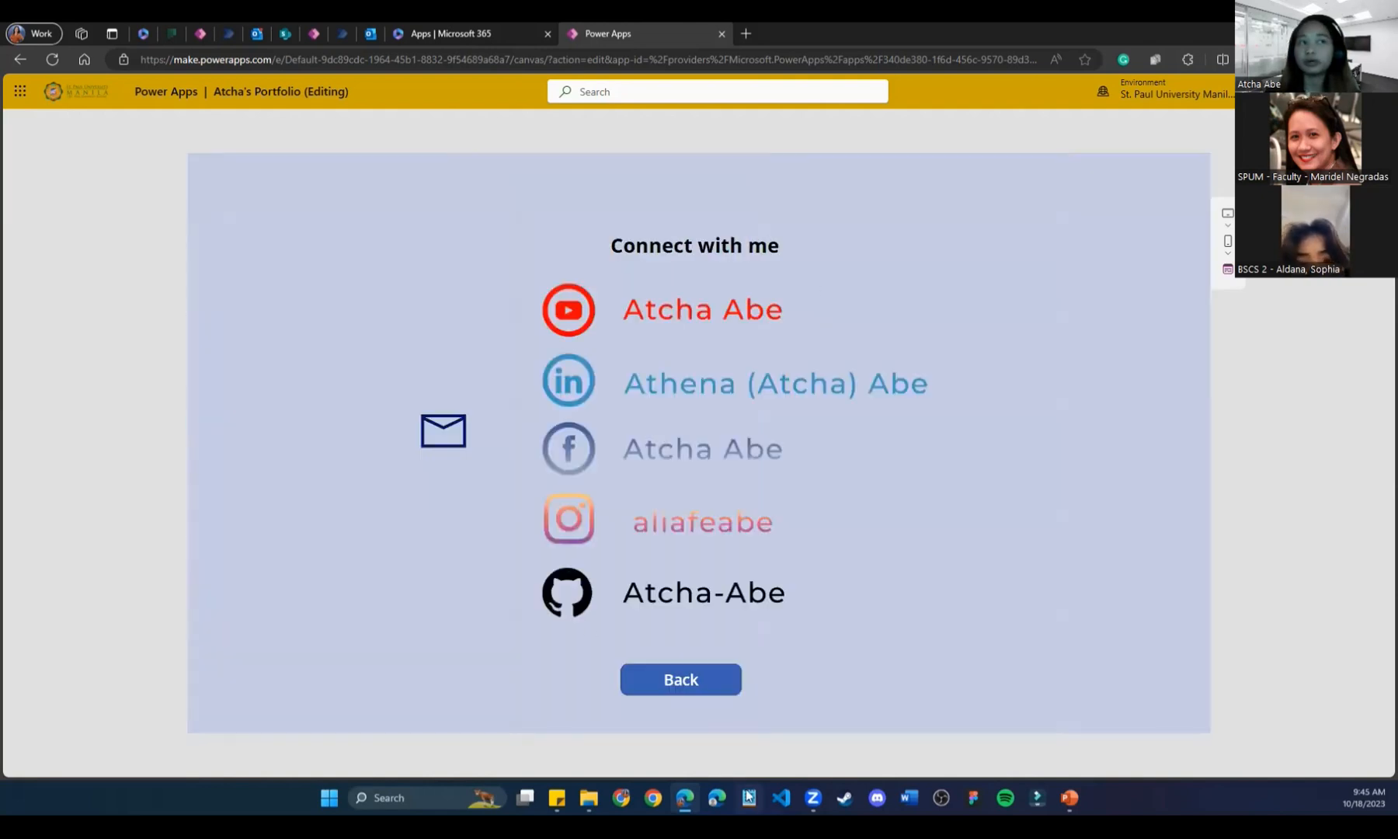
pyautogui.click(718, 691)
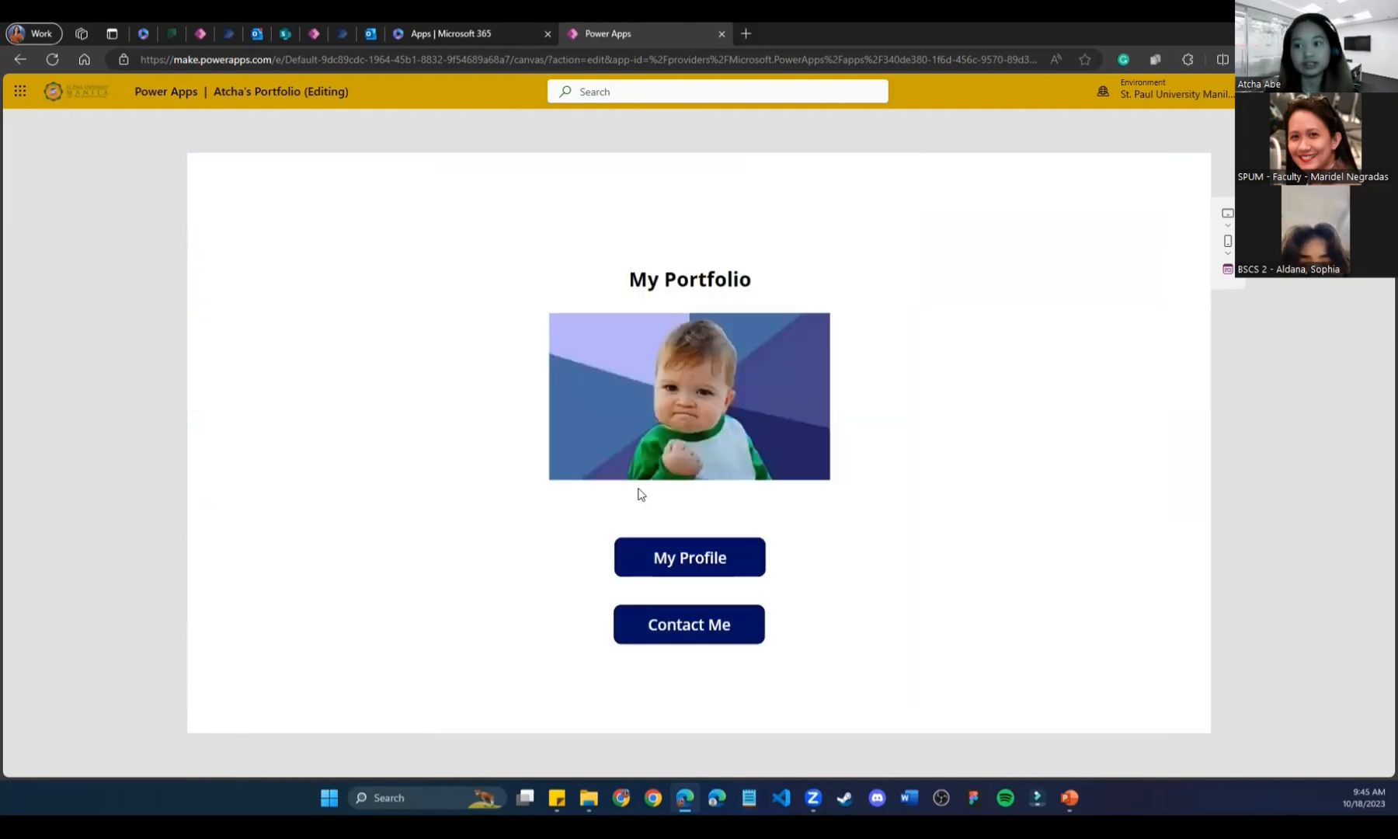
pyautogui.click(724, 34)
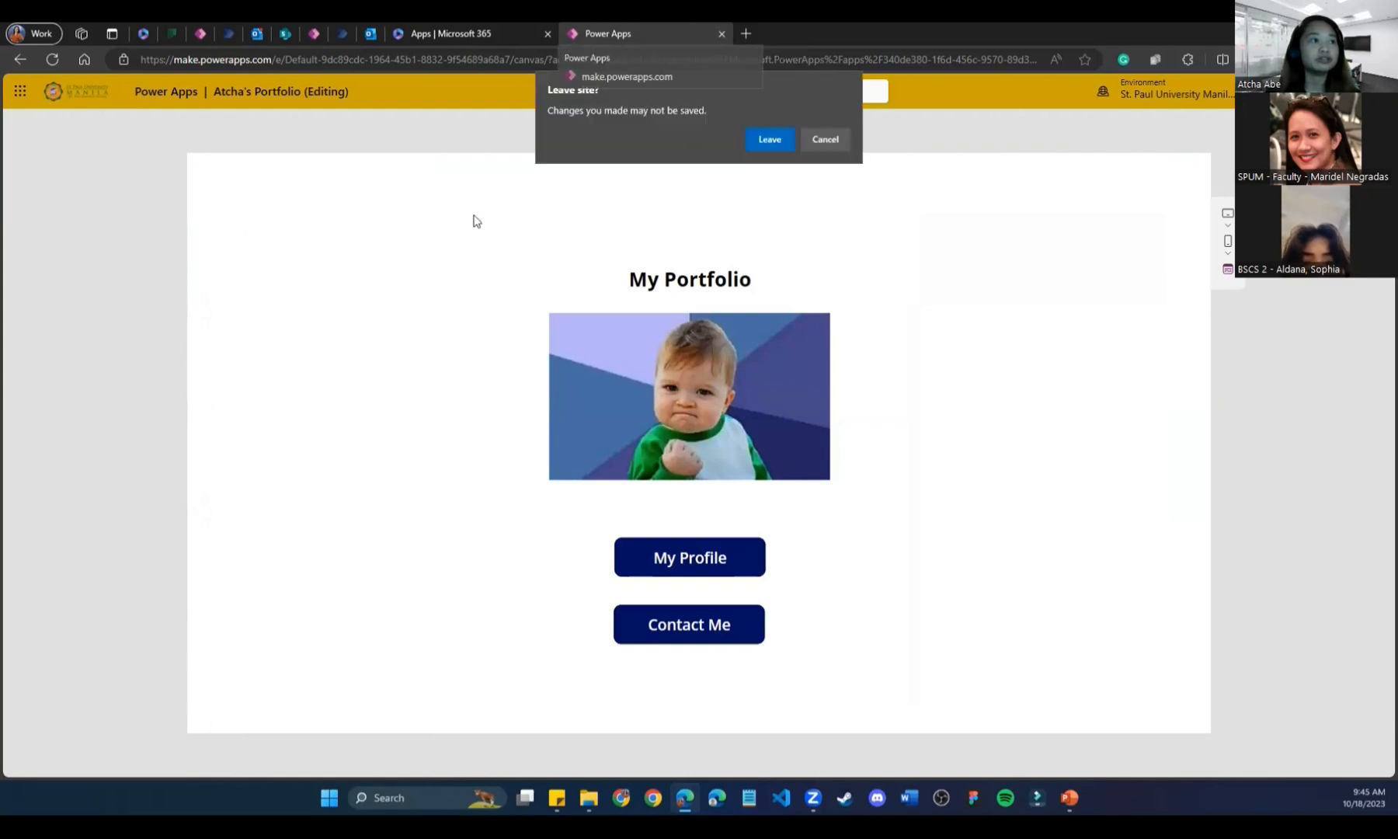
pyautogui.click(770, 139)
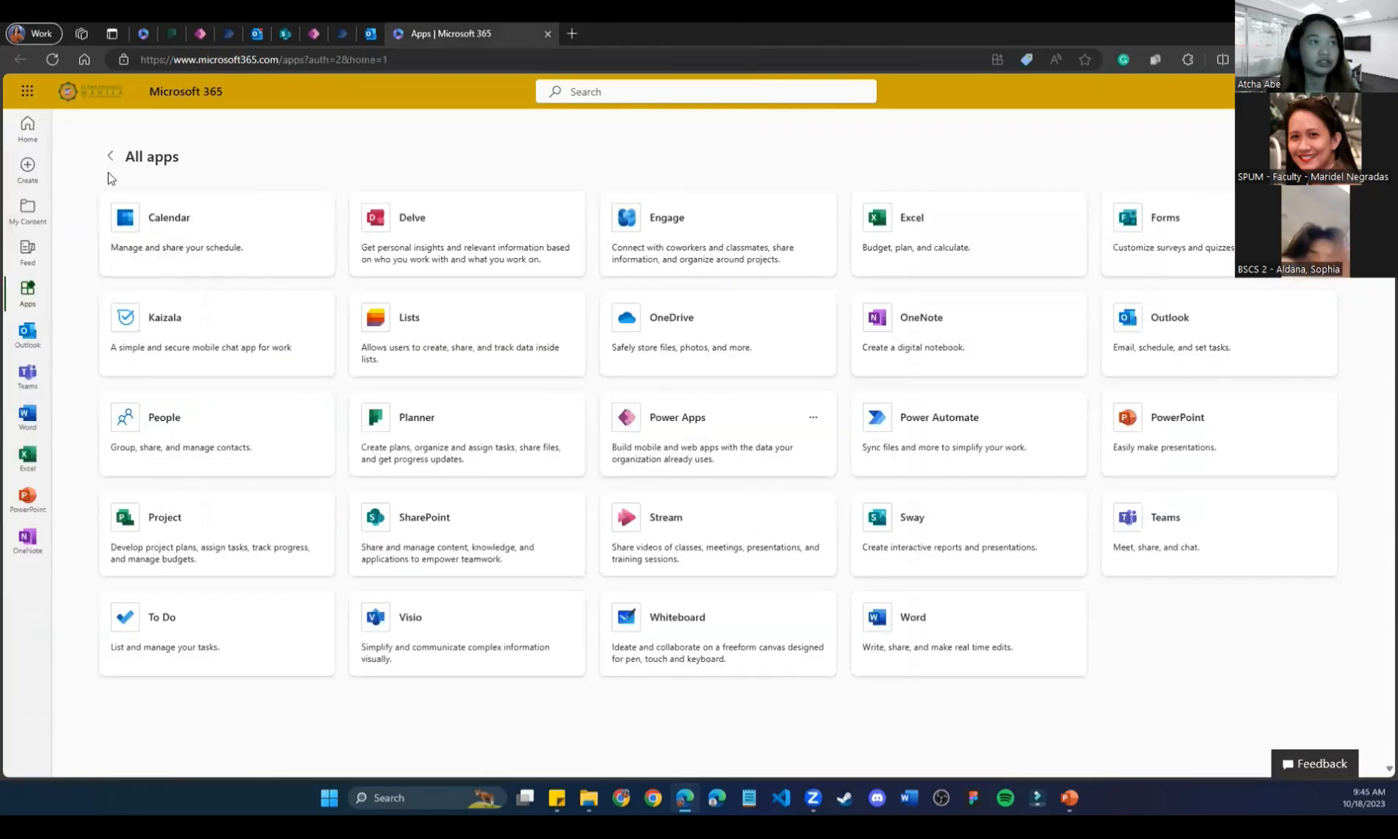
# Launch Power Apps, list all apps, and open OdettePH Donation in Studio.
pyautogui.click(726, 416)
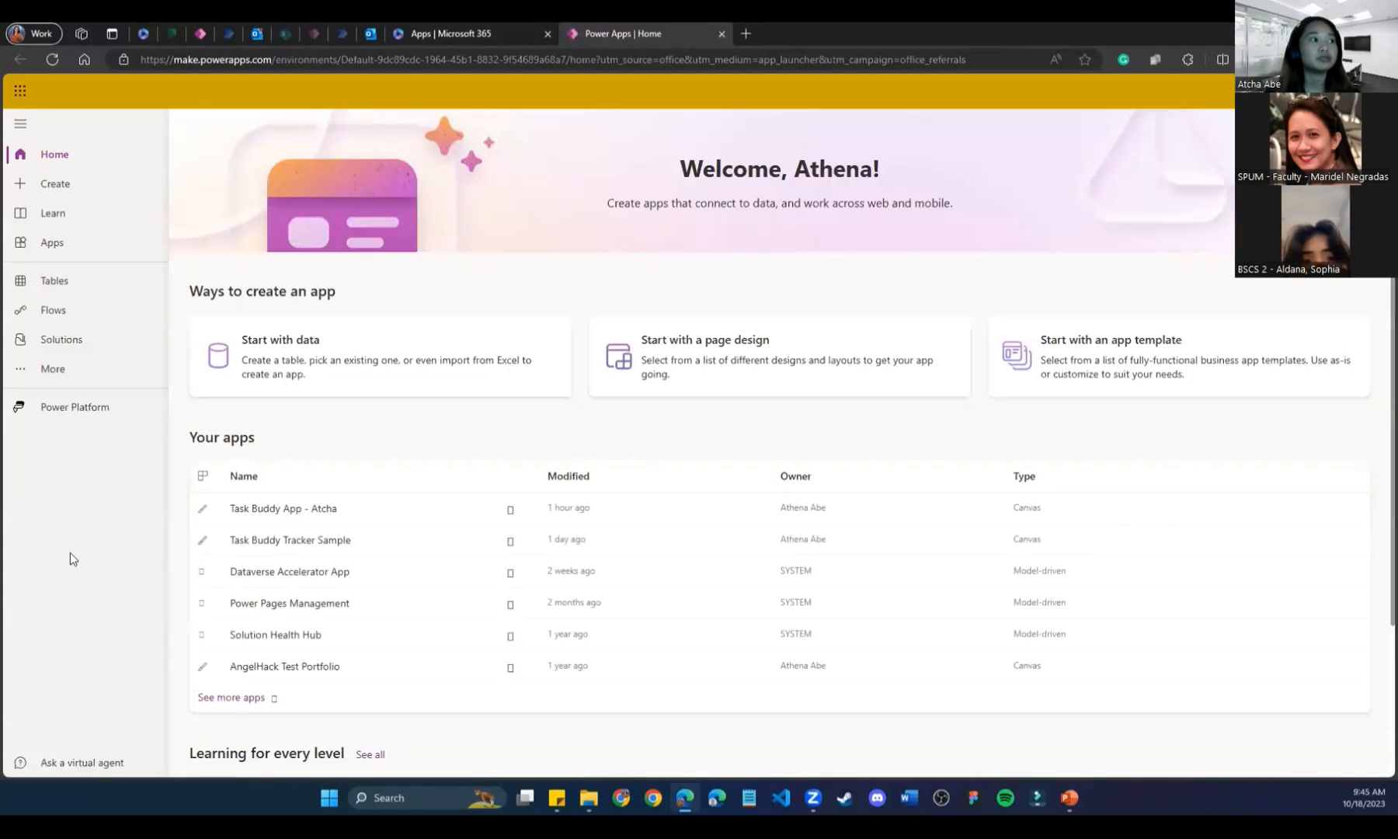
pyautogui.click(239, 698)
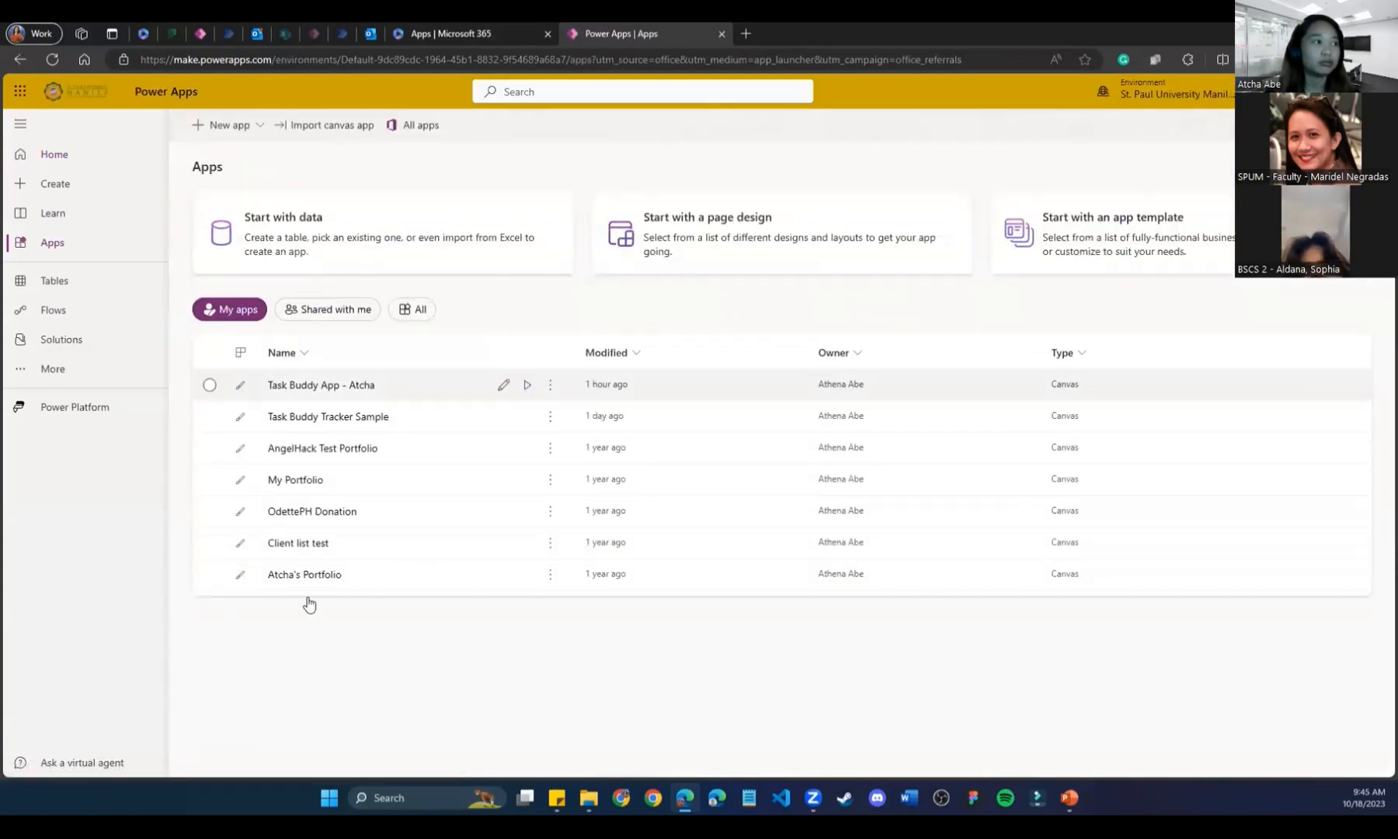
pyautogui.click(314, 511)
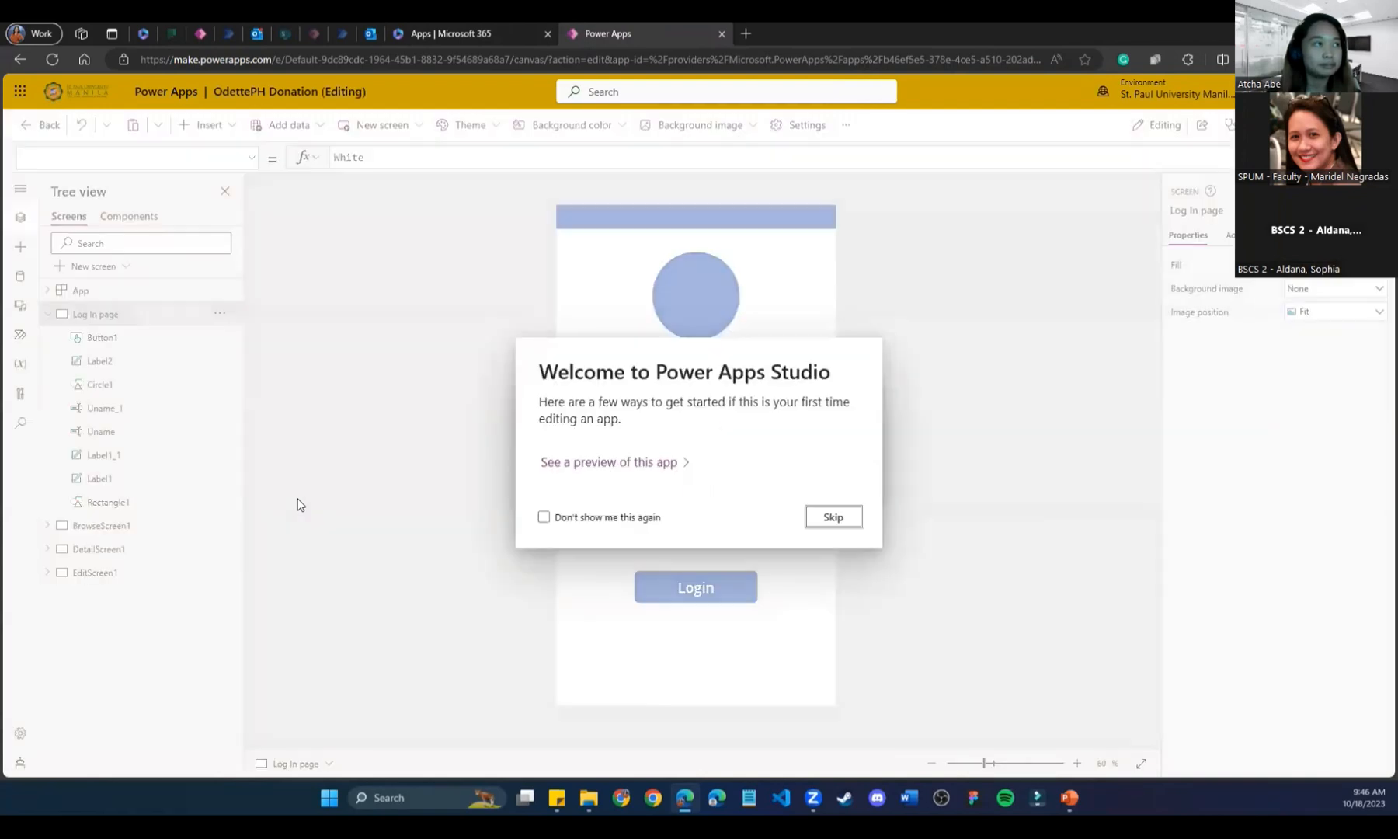
# Preview the OdettePH Donation app, log in, and start a new donation item.
pyautogui.click(844, 518)
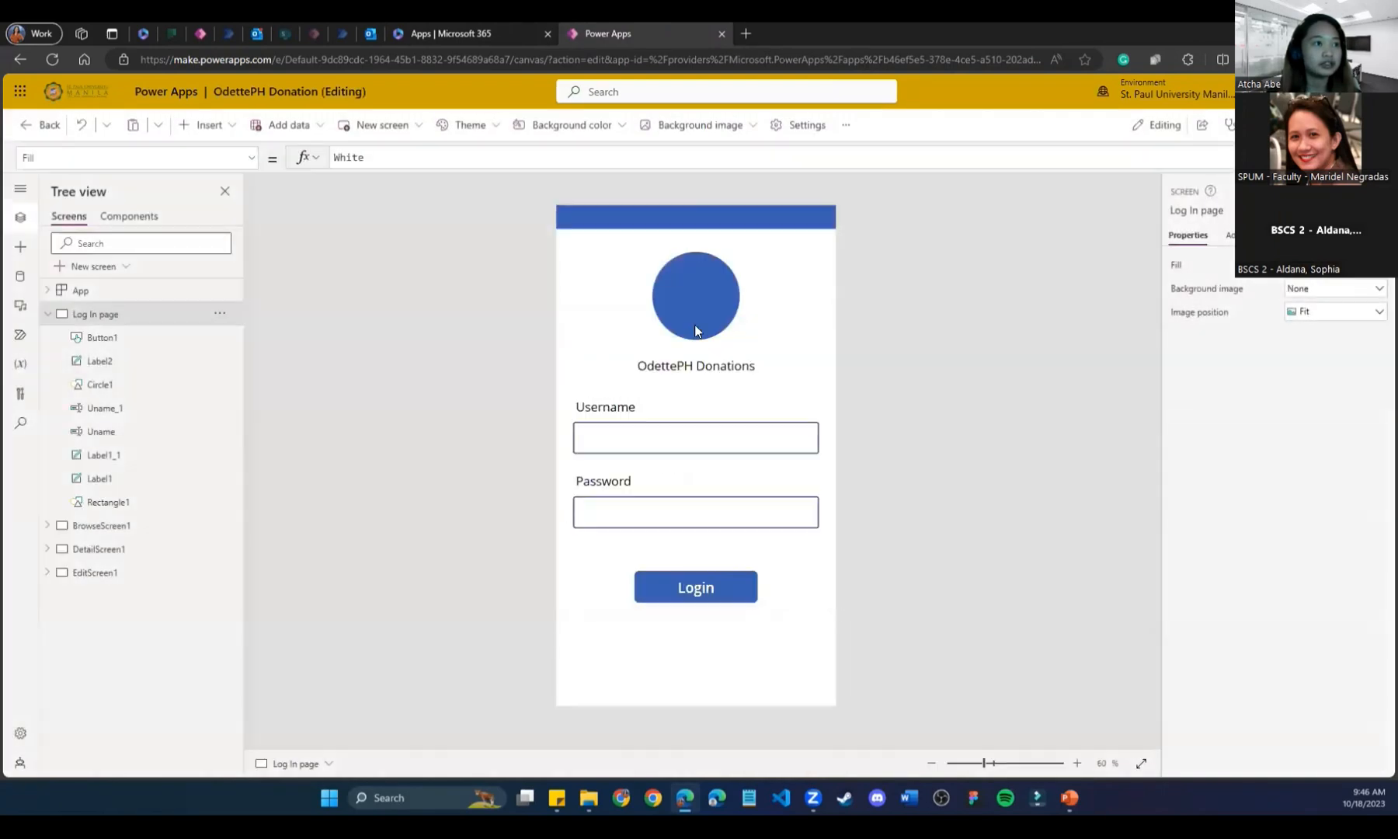
pyautogui.click(645, 446)
pyautogui.click(628, 516)
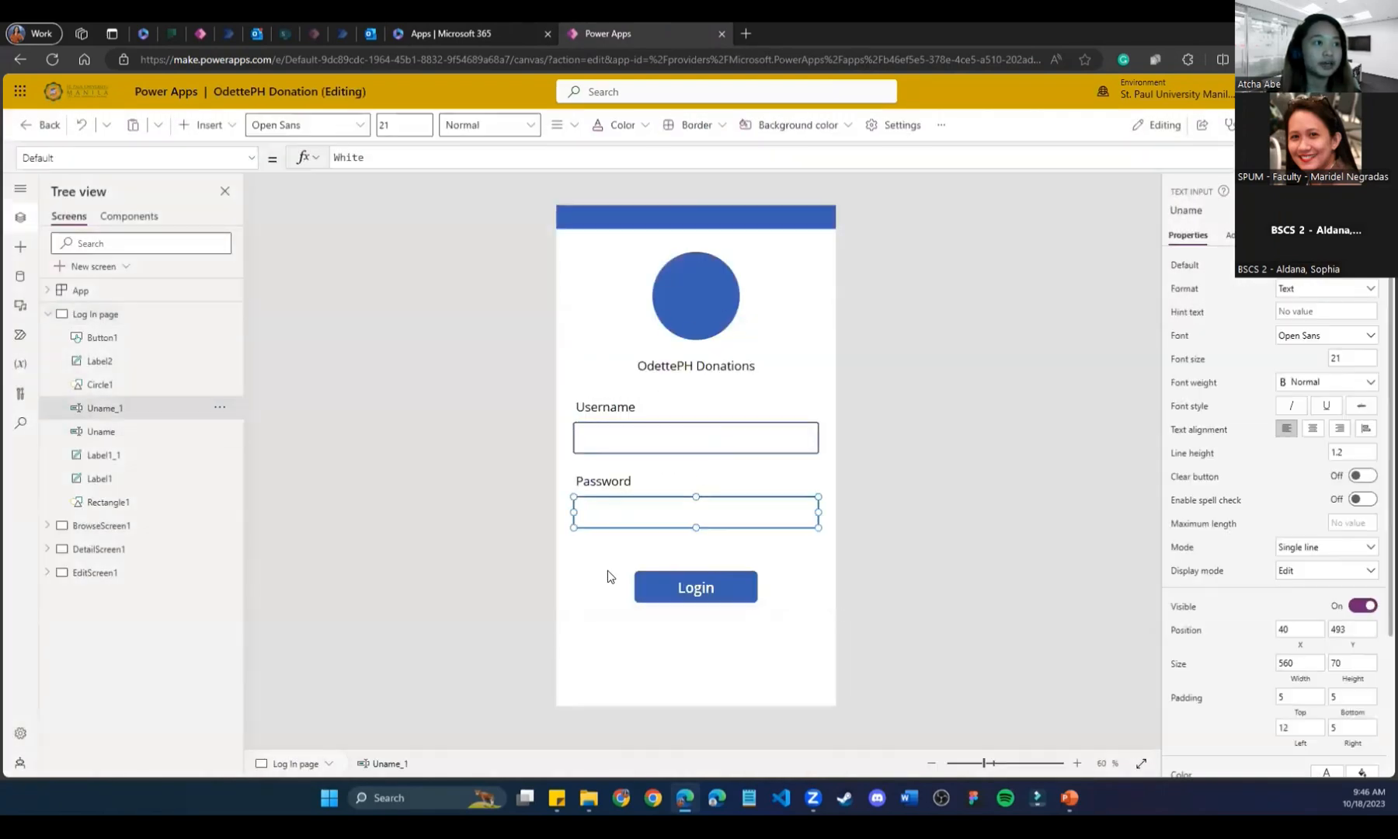
pyautogui.press('F5')
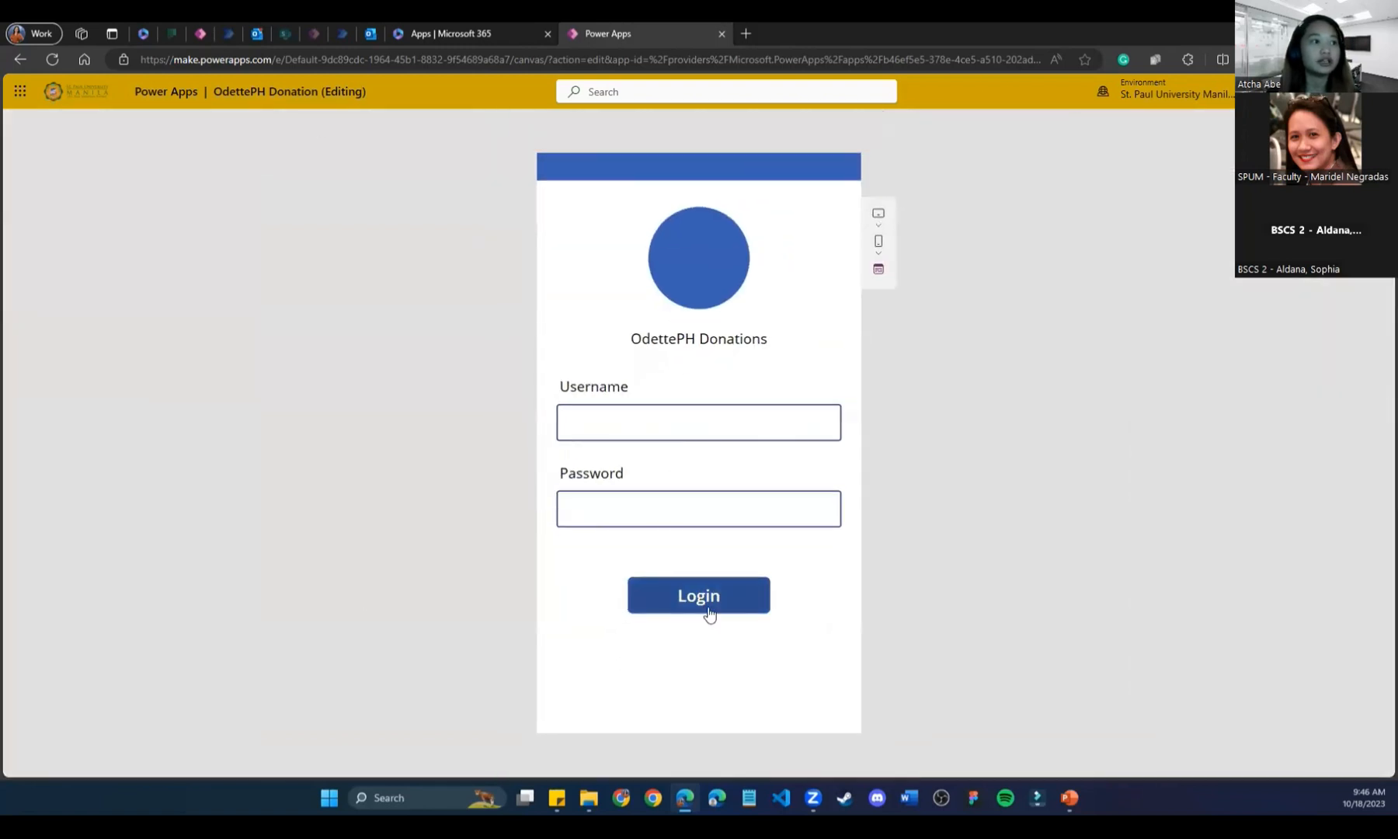
pyautogui.click(702, 611)
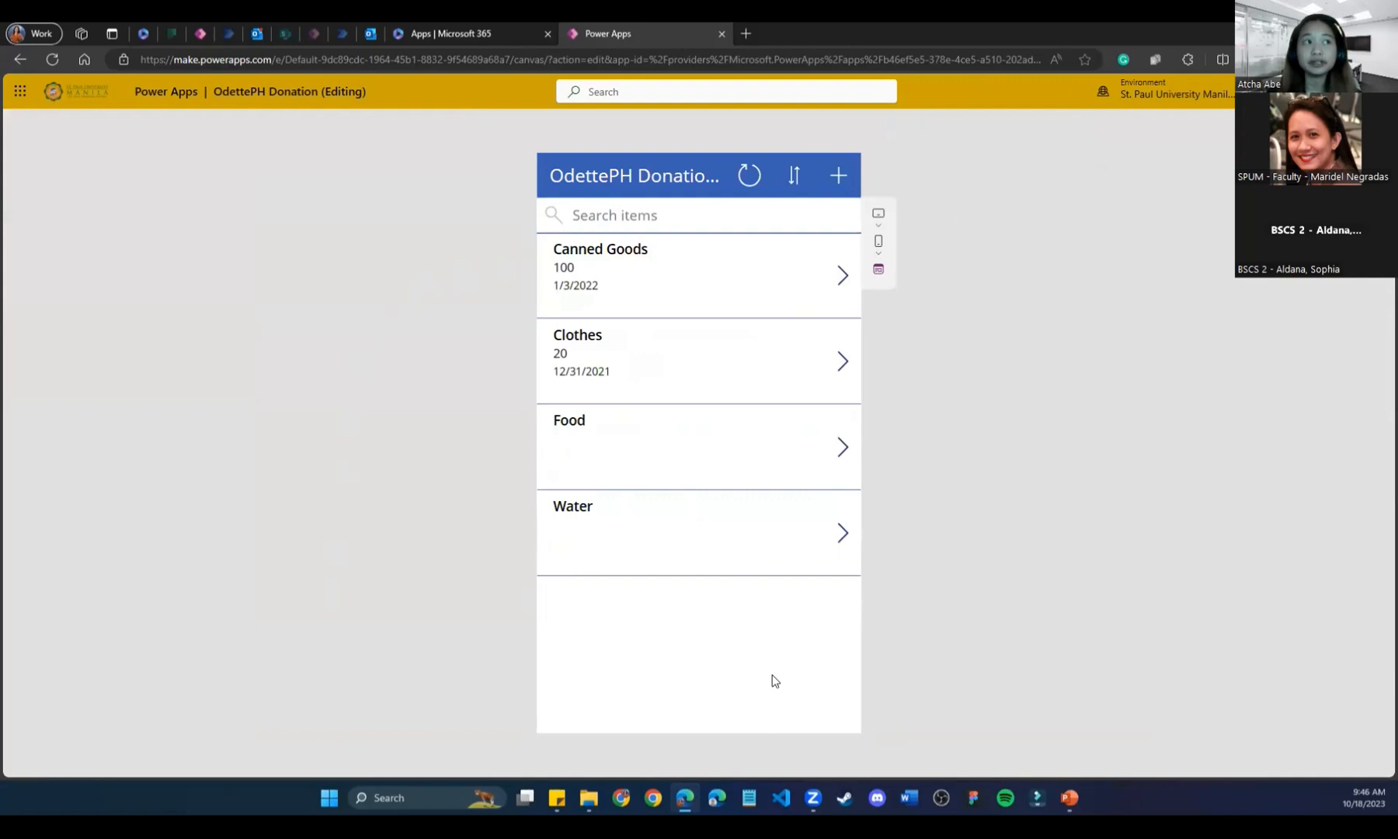
pyautogui.click(842, 180)
# Enter Title 'Spare Clothes', Quantity 200, expiration October 19, 2023, attach the Downloads image, and save.
pyautogui.click(629, 236)
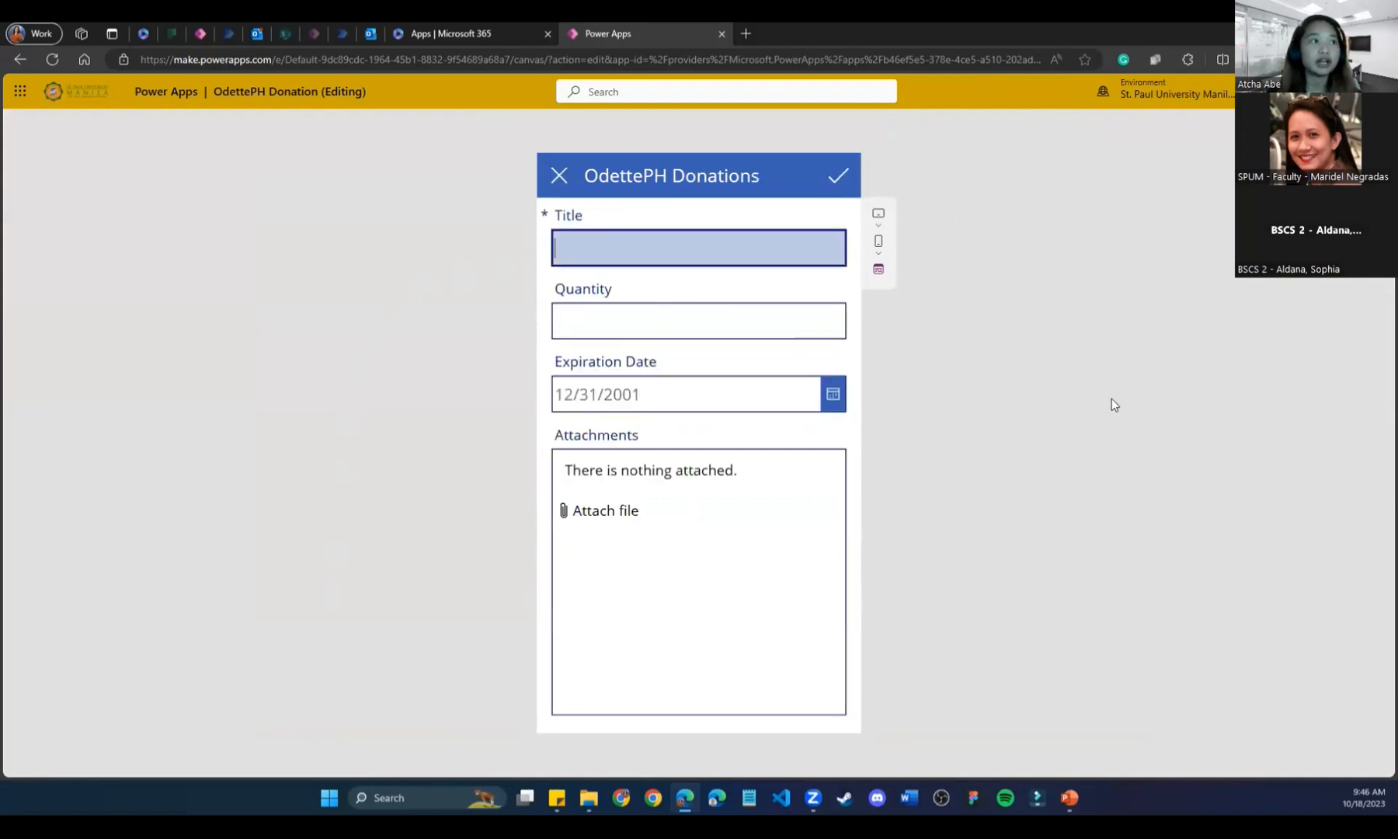
pyautogui.write('Spare Clothes')
pyautogui.click(694, 330)
pyautogui.write('200')
pyautogui.click(808, 392)
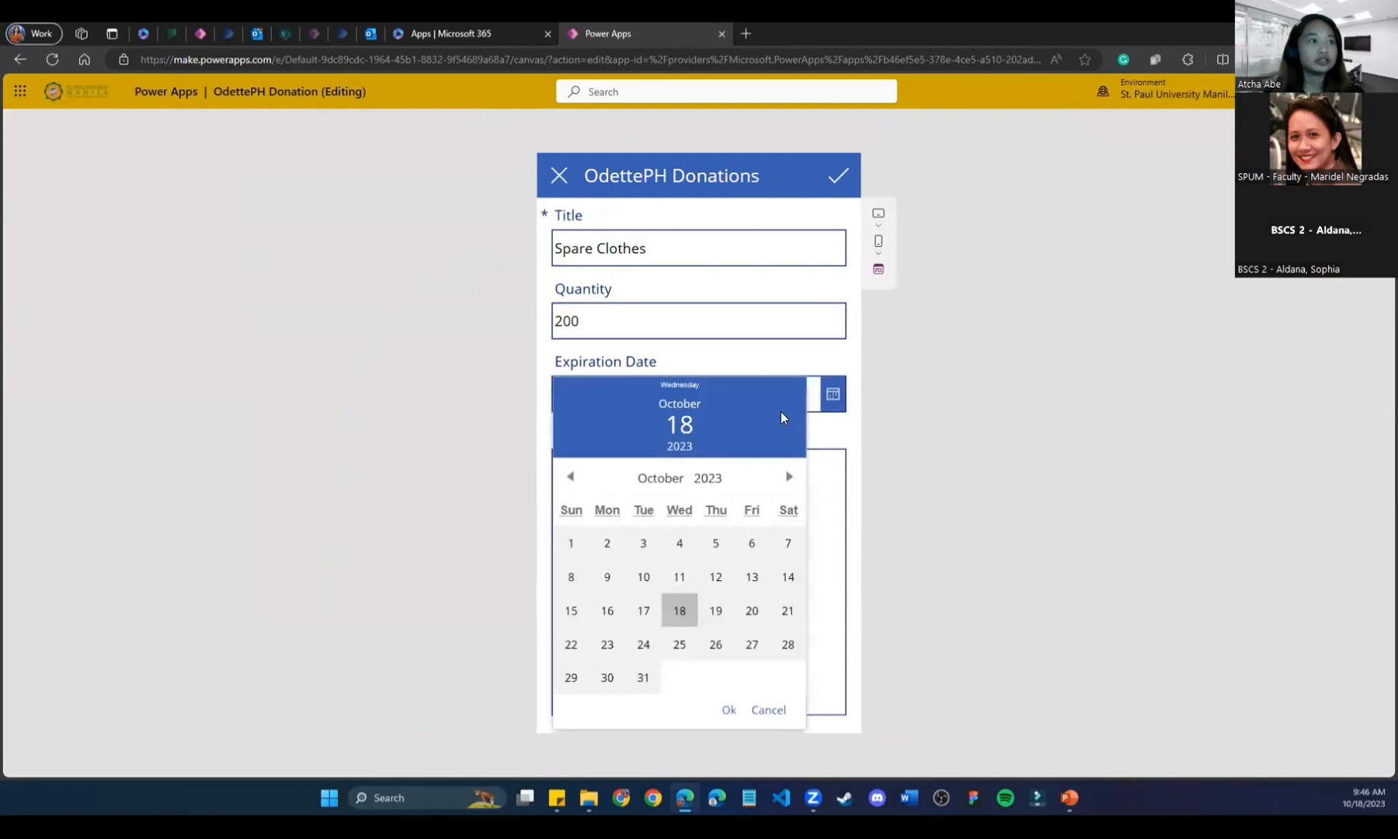
pyautogui.click(715, 615)
pyautogui.click(831, 656)
pyautogui.click(567, 510)
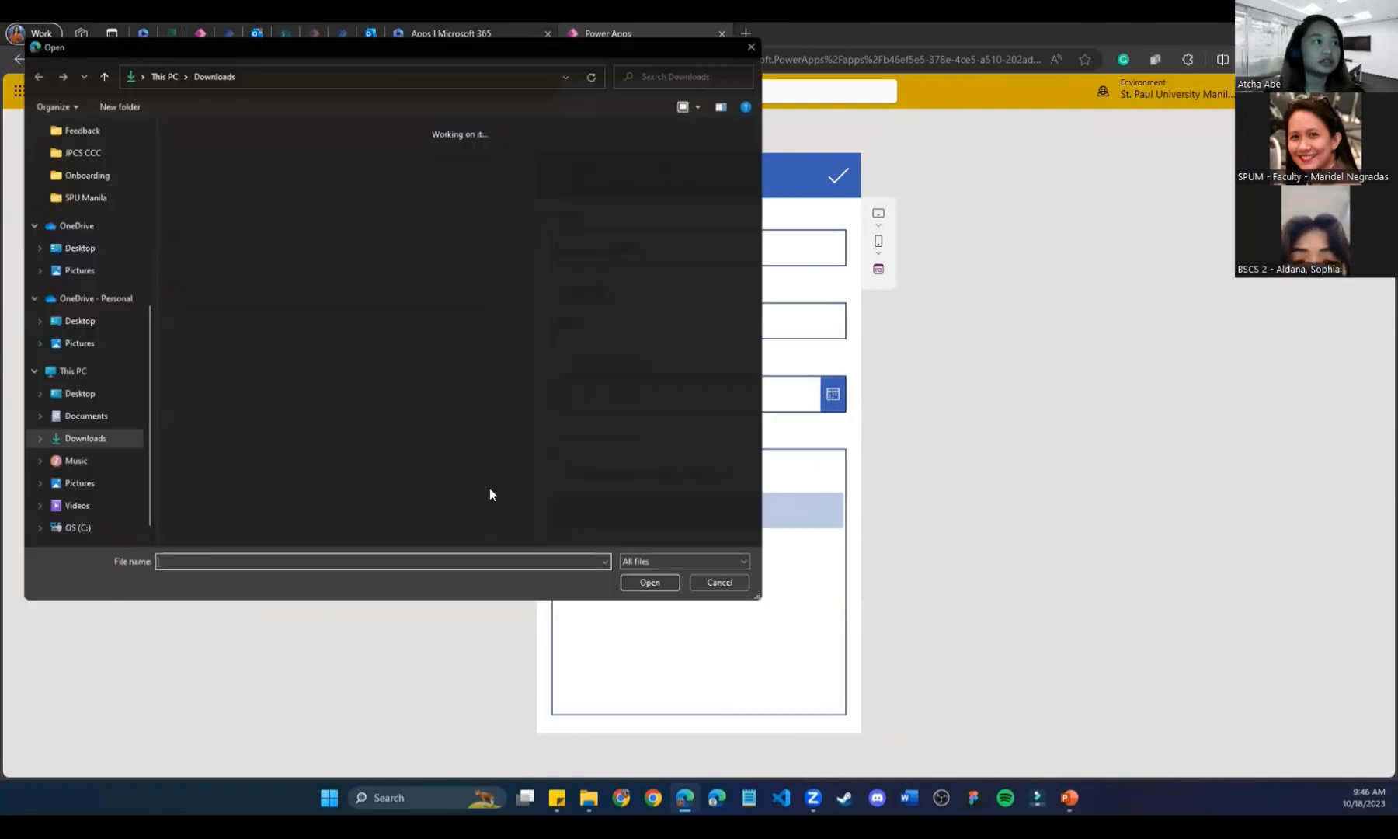
pyautogui.doubleClick(301, 187)
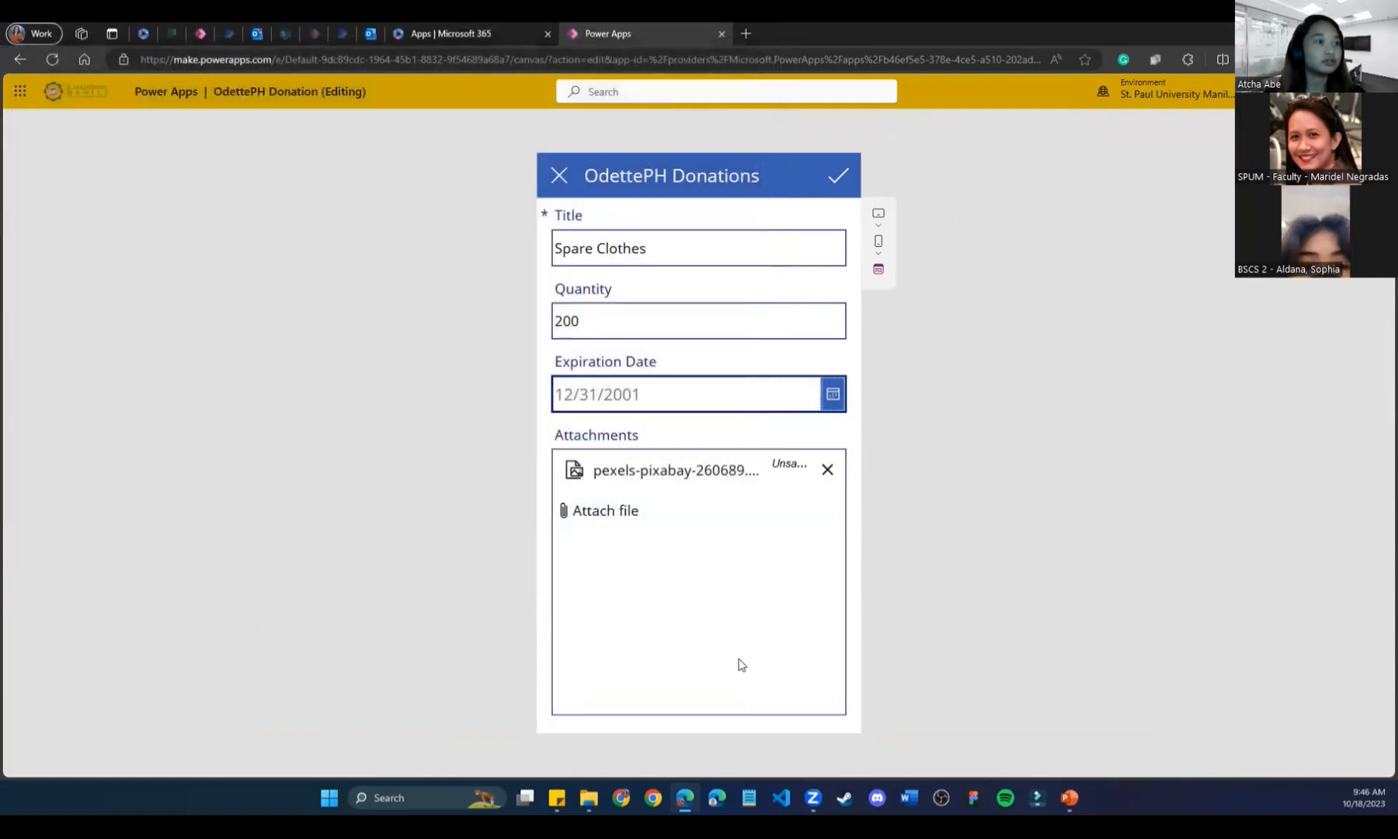
pyautogui.click(838, 174)
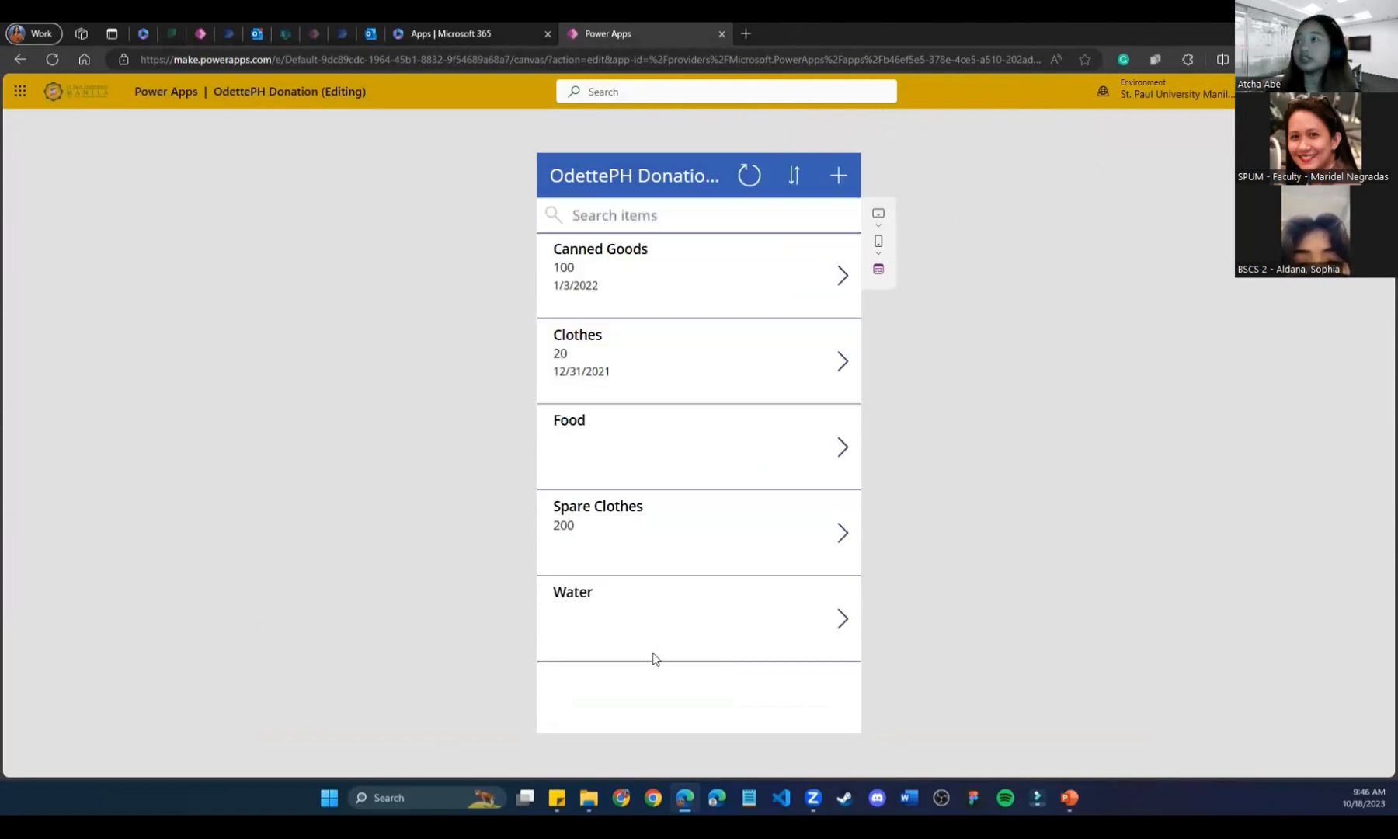
# Toggle the sort order, inspect Spare Clothes and Water details, then delete the Food donation.
pyautogui.click(793, 178)
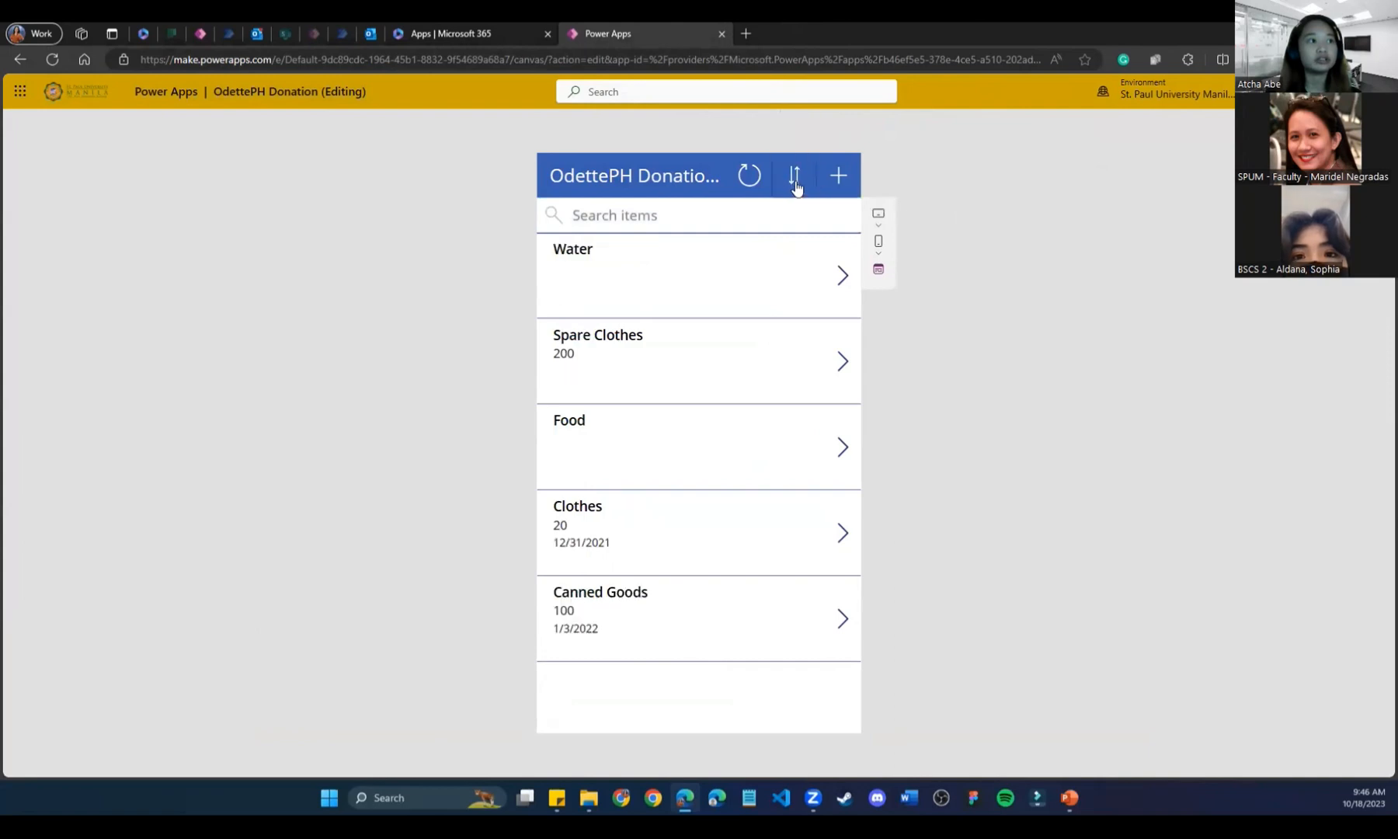
pyautogui.click(795, 186)
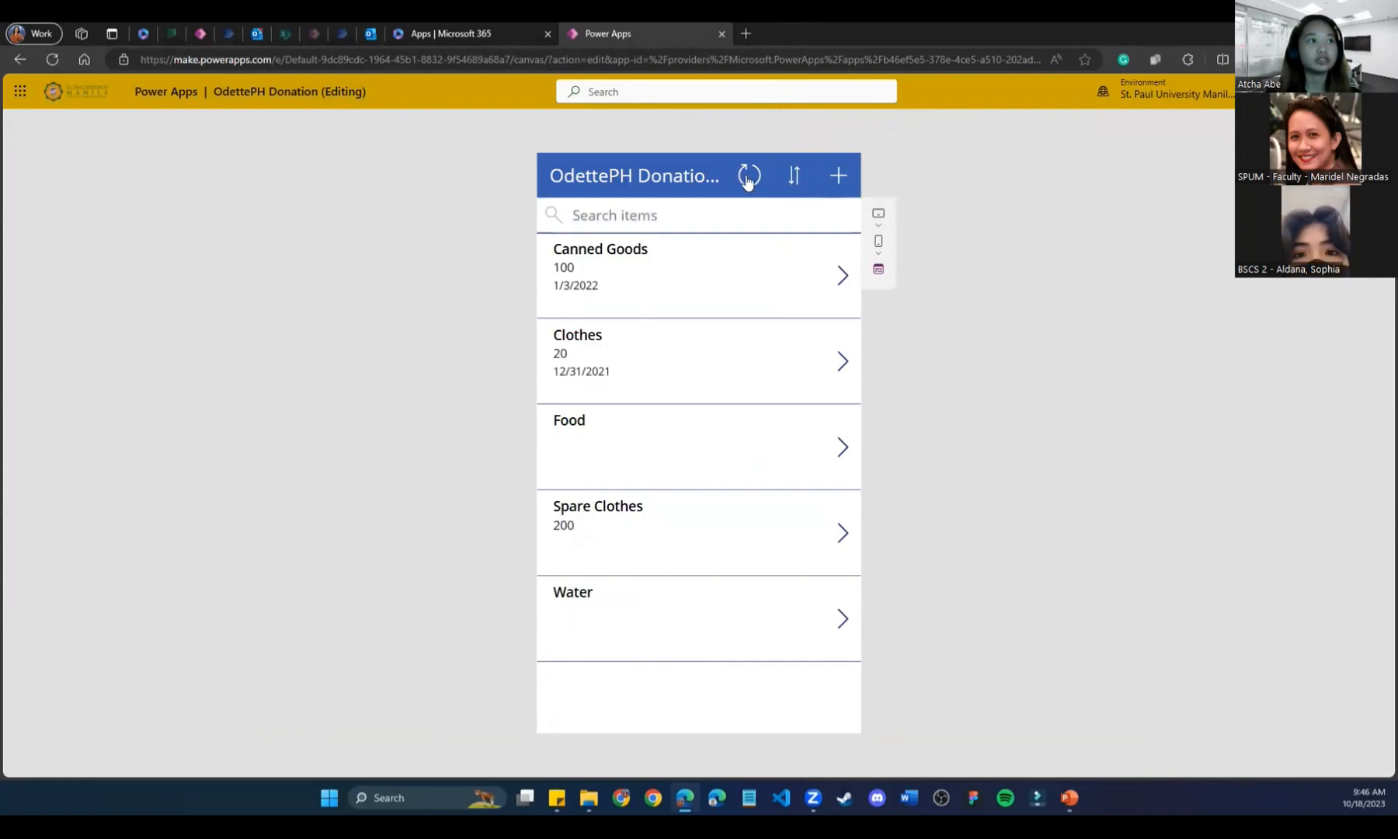
pyautogui.click(728, 526)
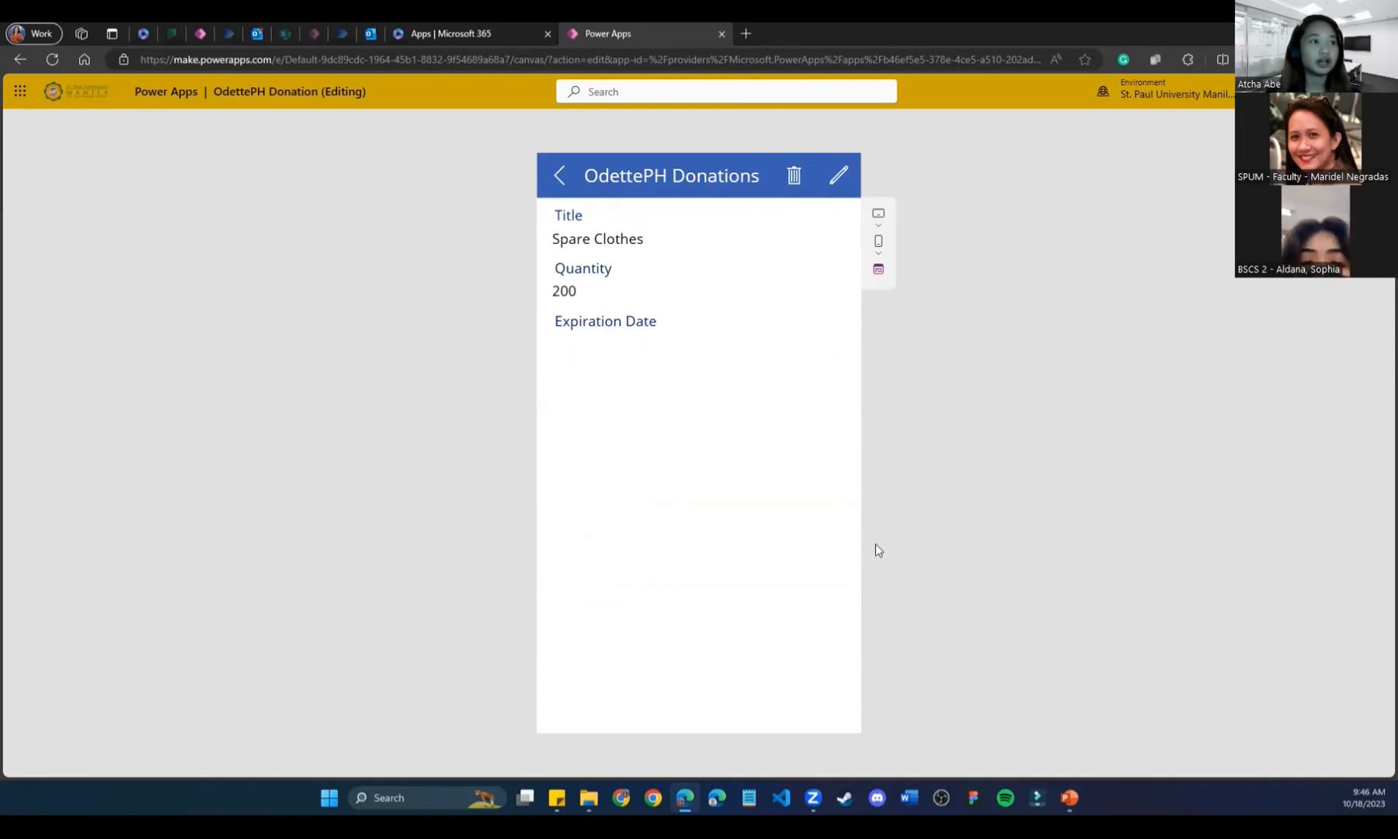
pyautogui.click(557, 174)
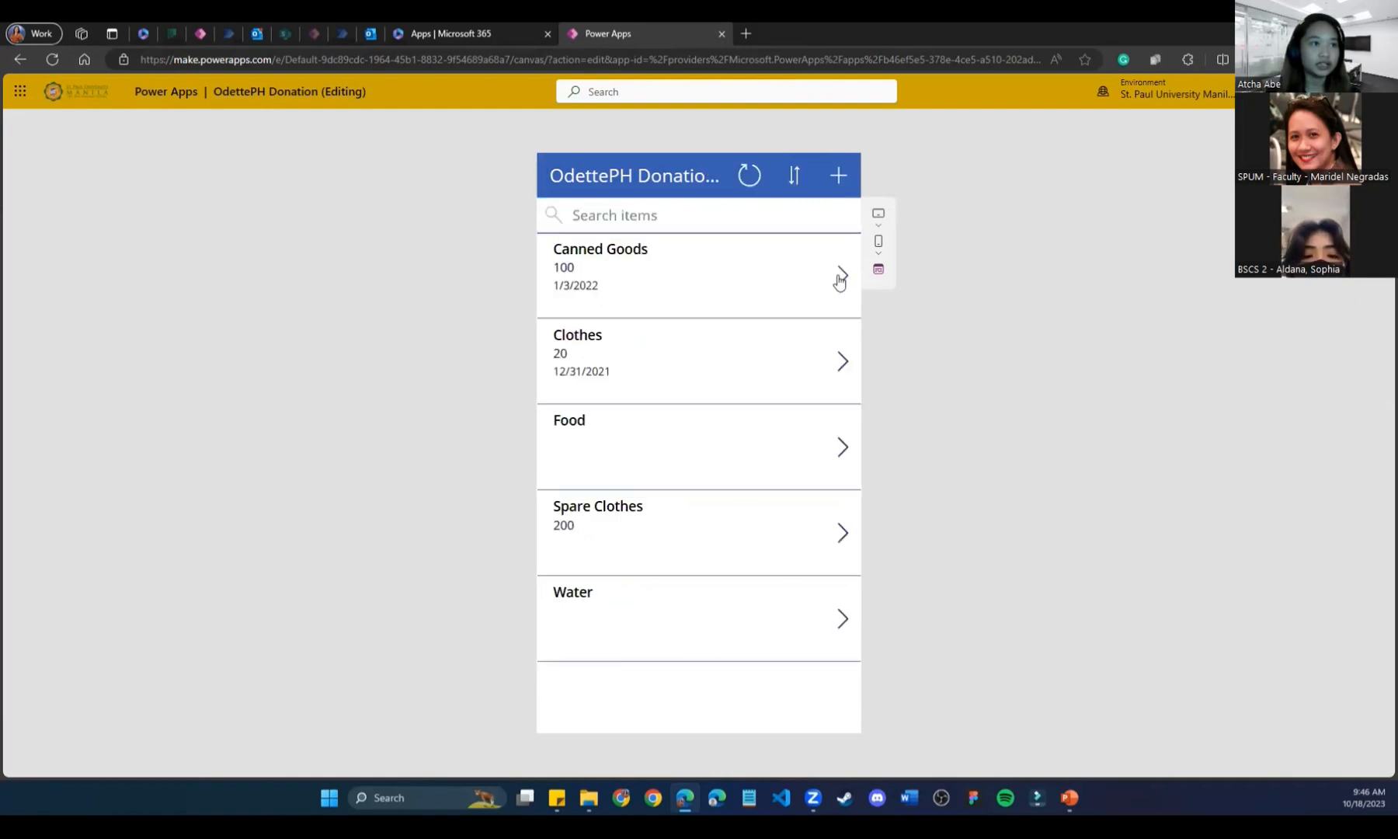
pyautogui.click(840, 622)
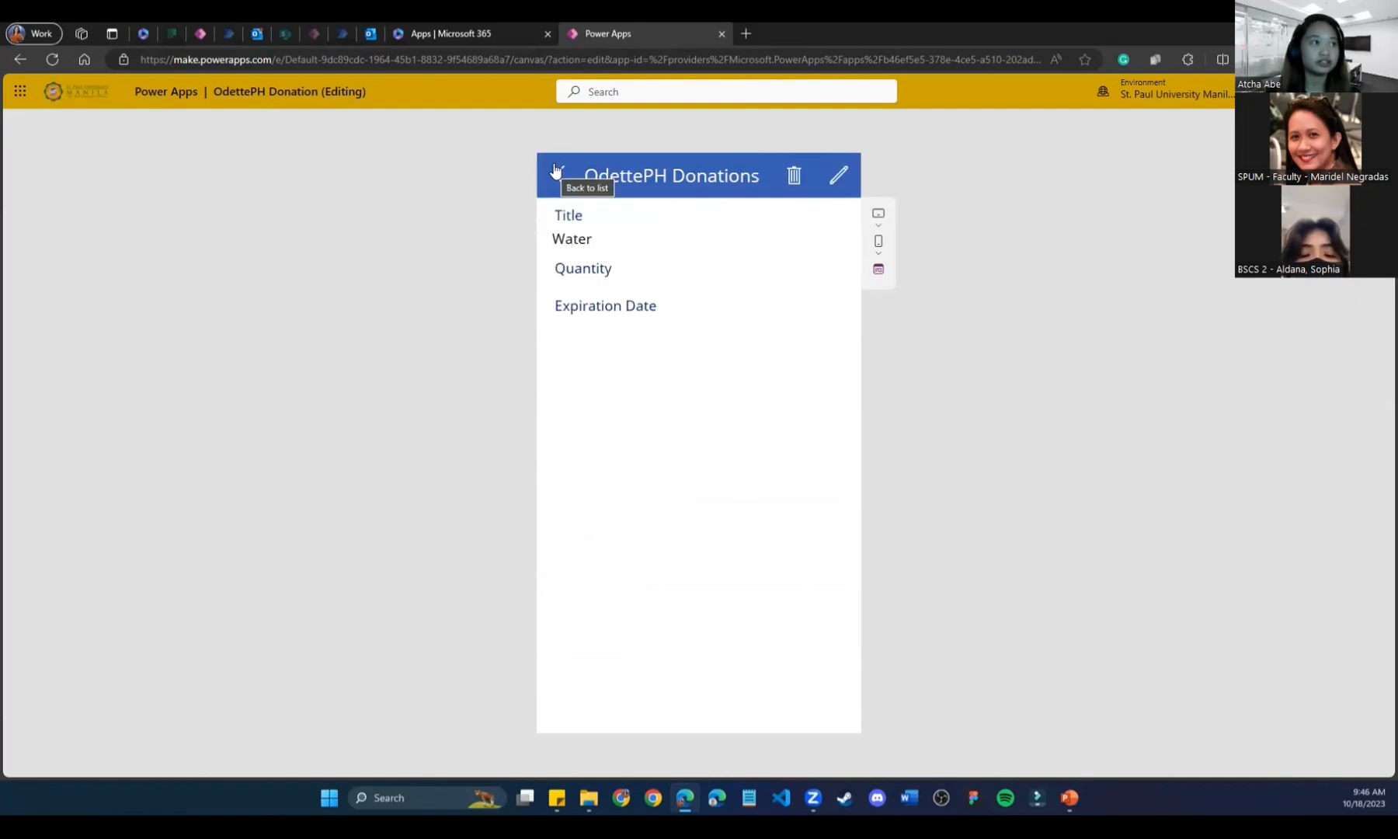
pyautogui.click(556, 171)
pyautogui.click(846, 446)
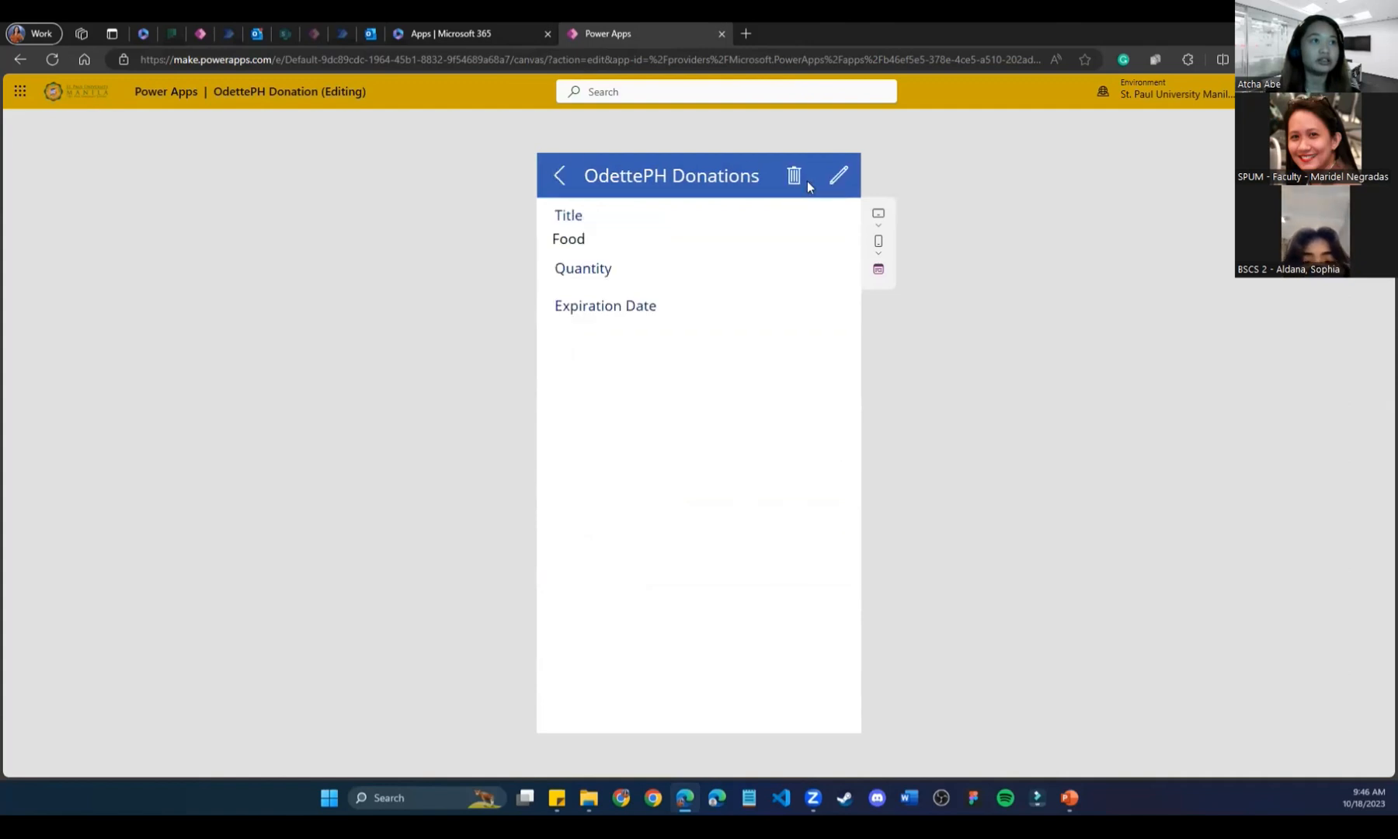
pyautogui.click(586, 175)
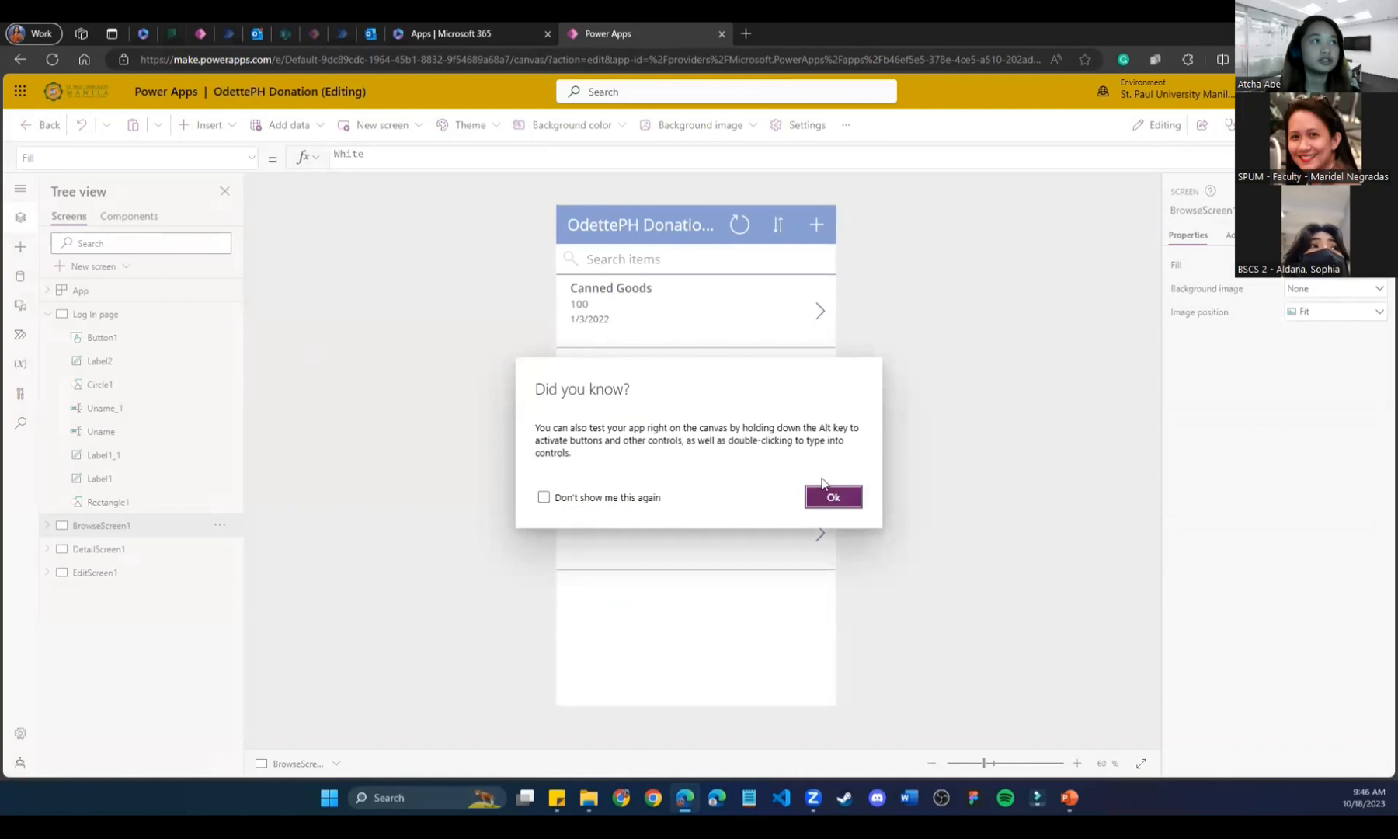
# Close the donation app tab without saving and switch to the Task Buddy Tracker Sample editor.
pyautogui.click(826, 491)
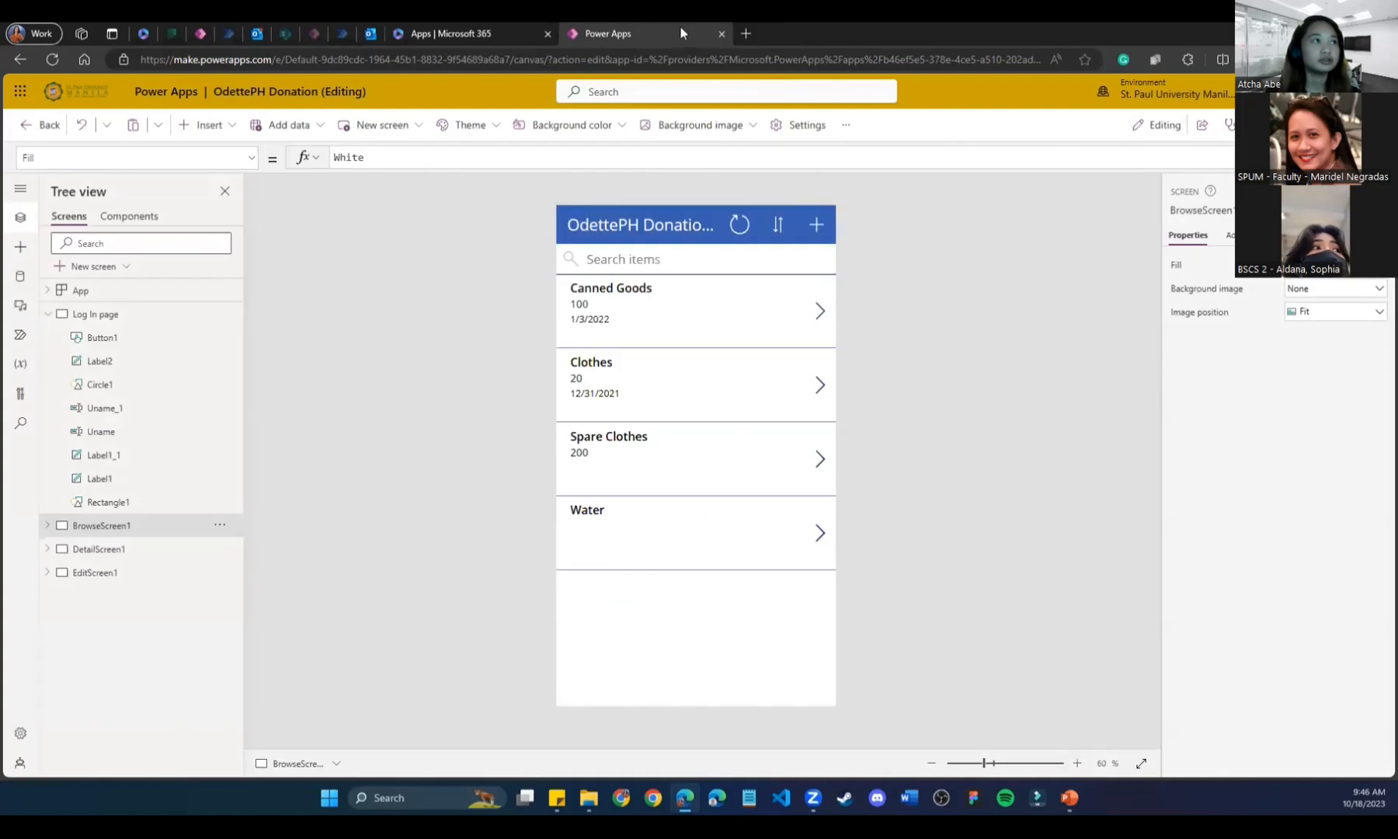
pyautogui.click(721, 34)
pyautogui.click(768, 143)
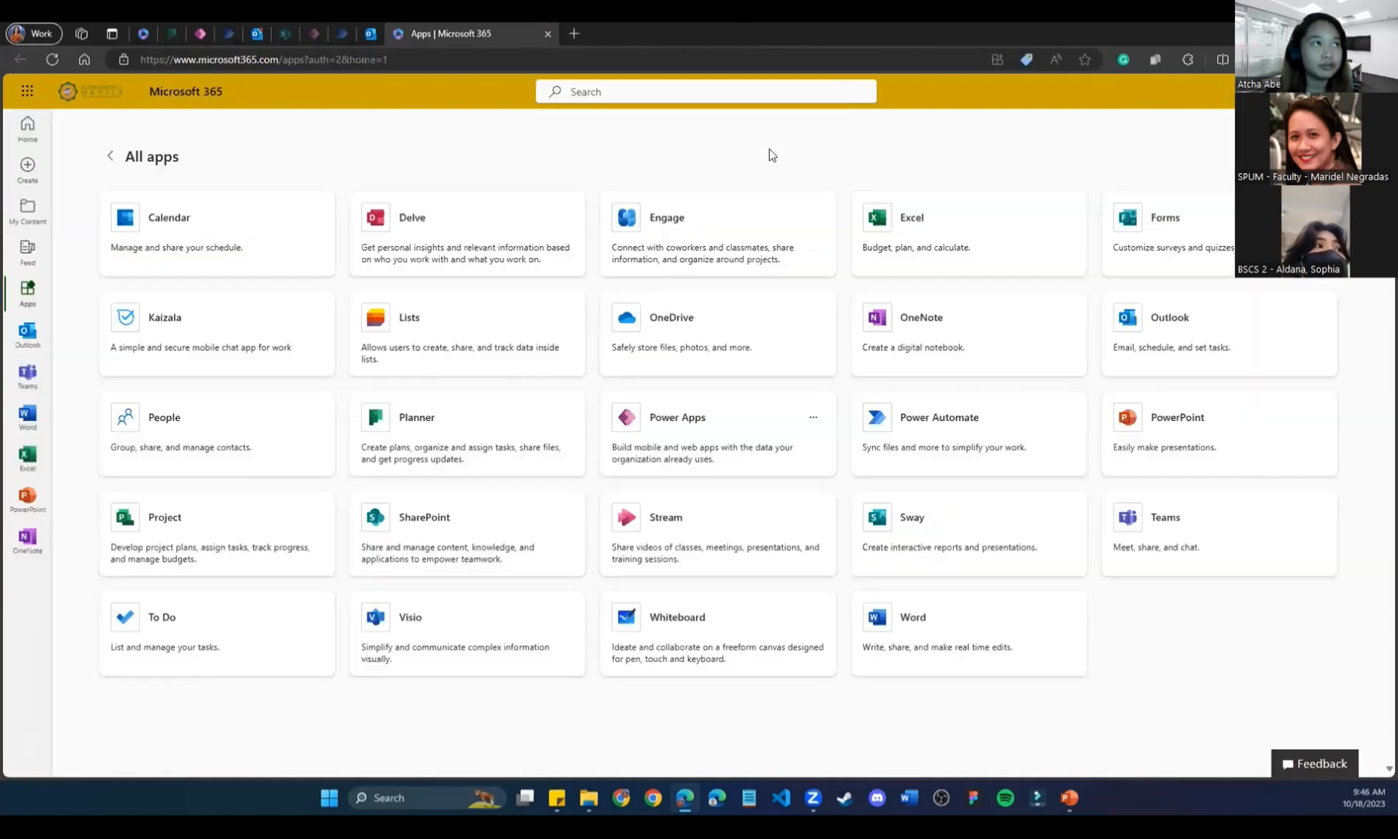
pyautogui.click(342, 34)
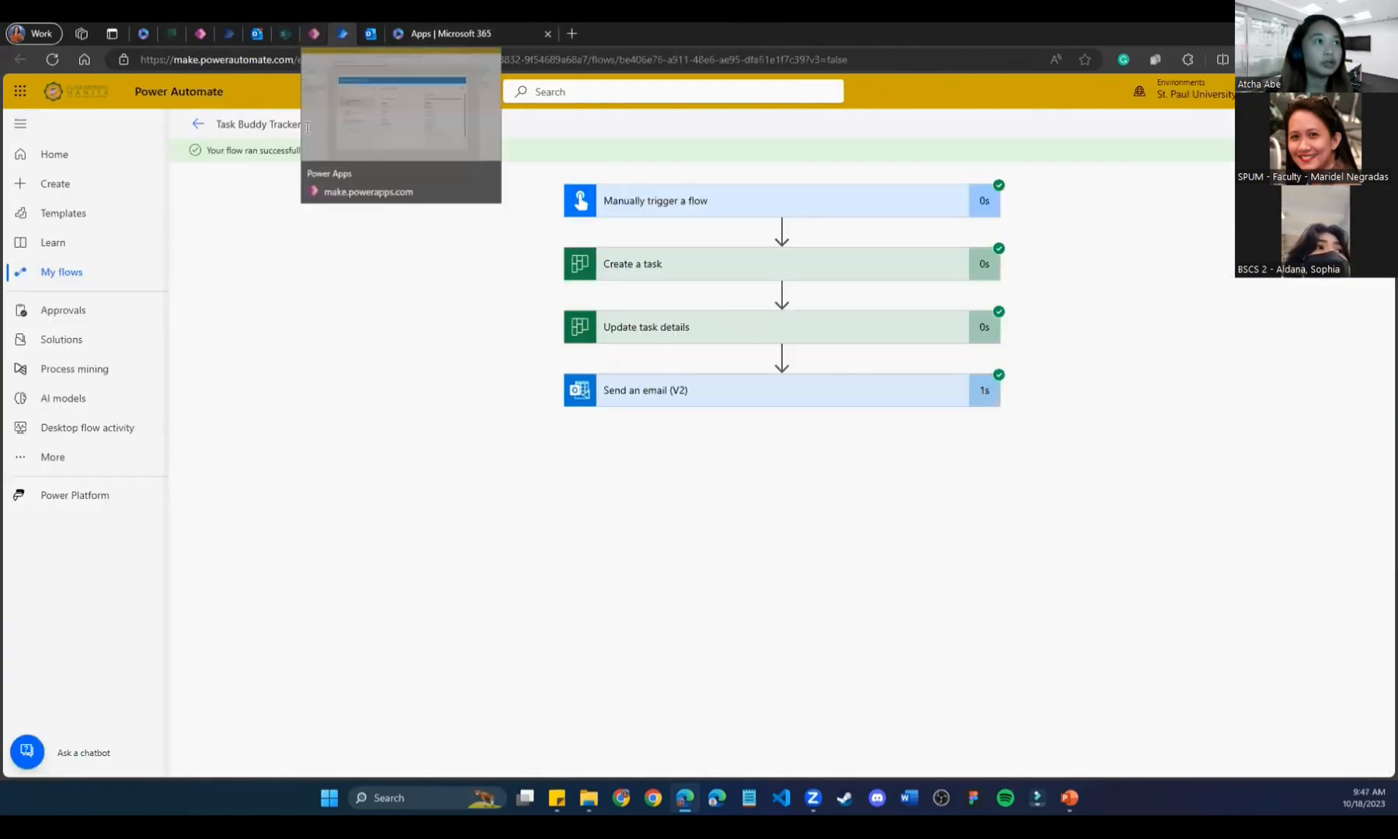
pyautogui.click(370, 28)
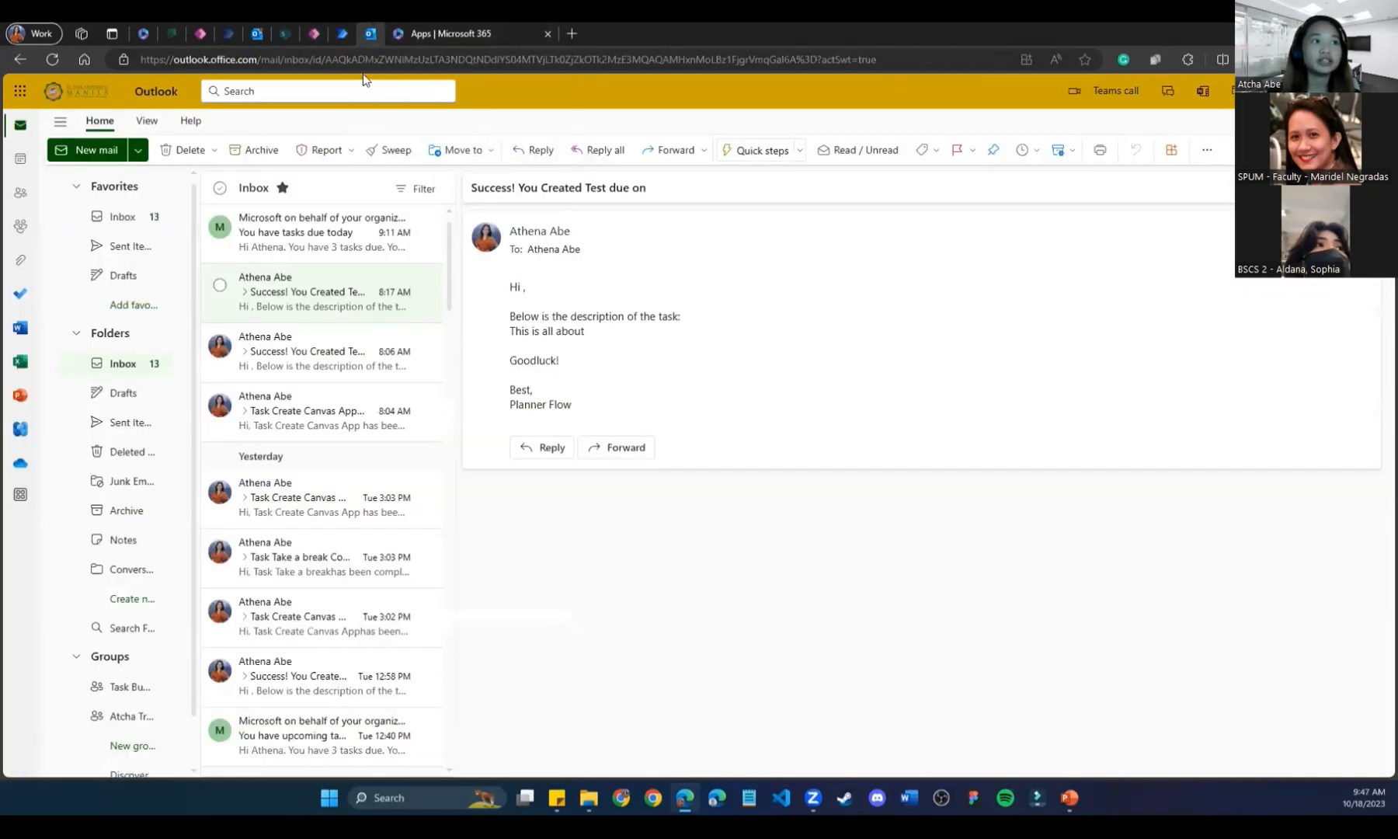
pyautogui.click(334, 28)
pyautogui.click(315, 32)
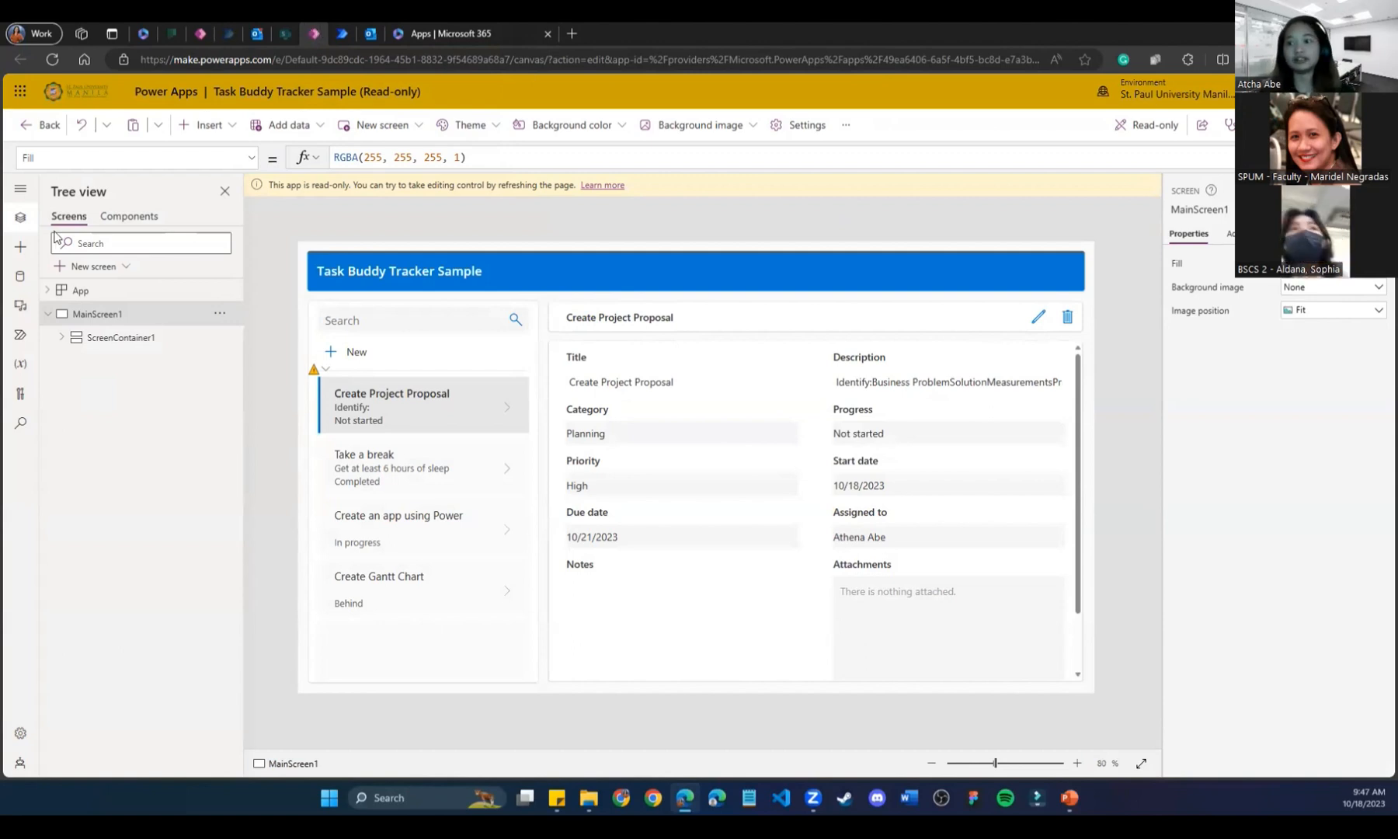
# Check the Task Buddy App Planner board, the SharePoint list and the Power Apps editor tabs.
pyautogui.click(172, 34)
pyautogui.click(193, 36)
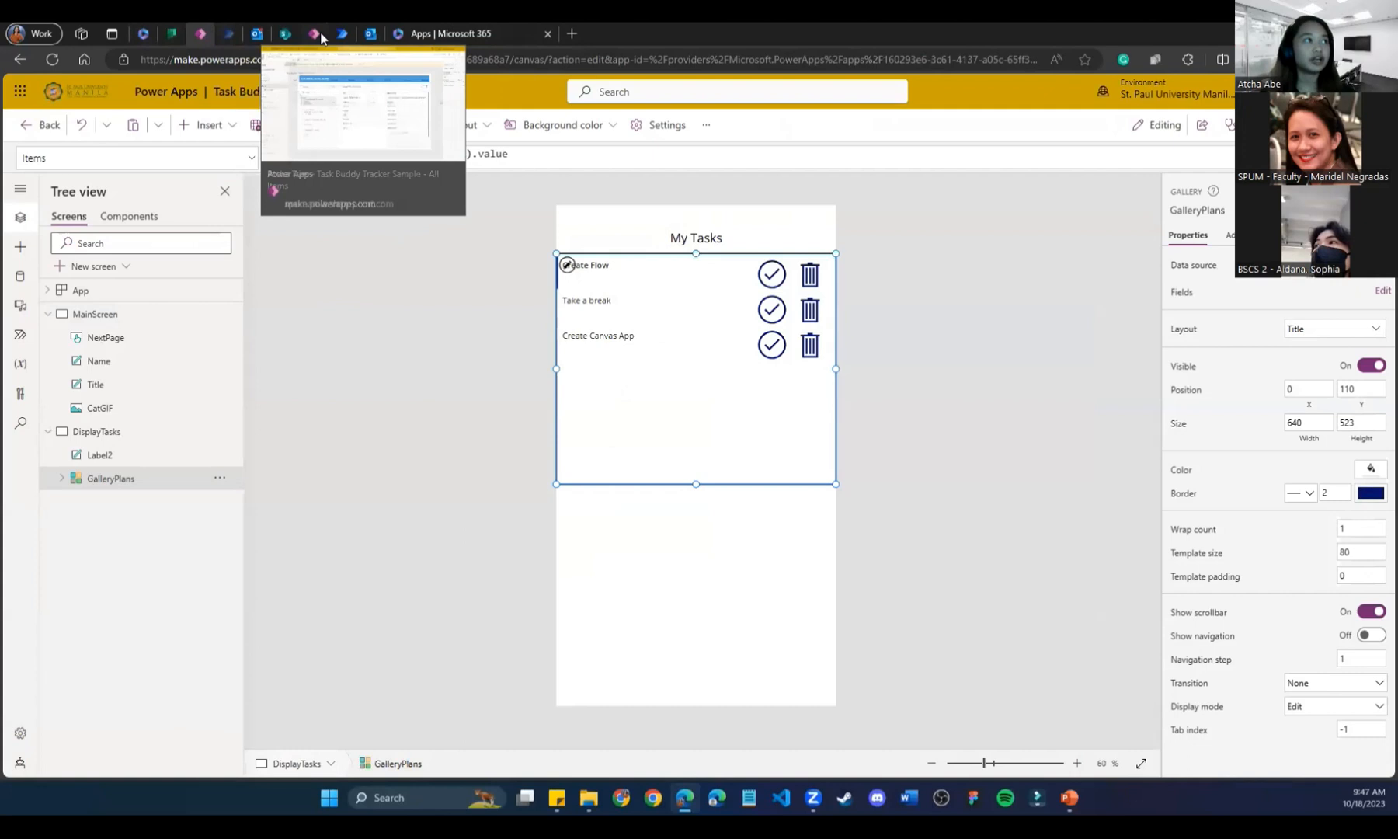
pyautogui.click(287, 35)
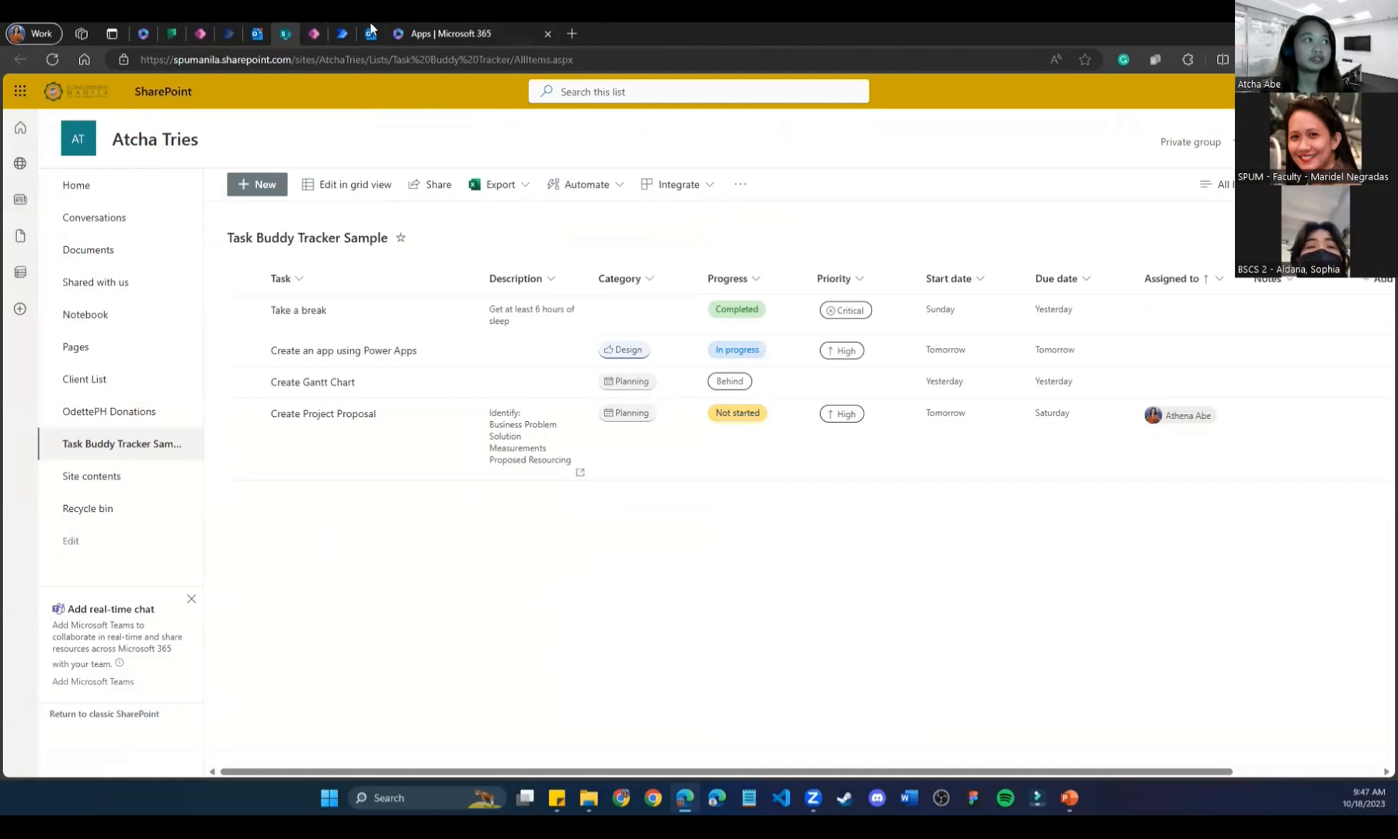
pyautogui.click(207, 31)
pyautogui.click(314, 35)
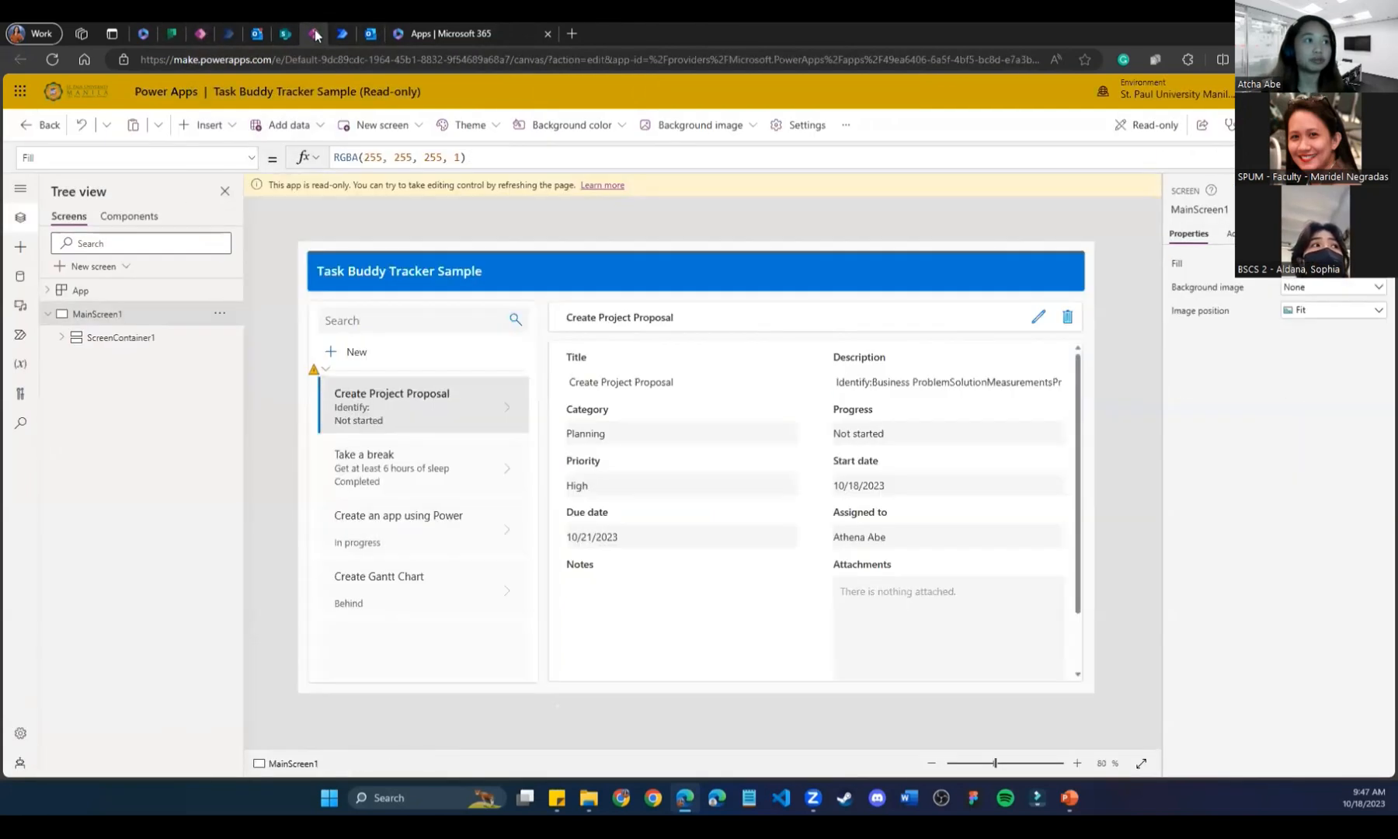
# Launch Power Apps in a new tab from the Microsoft 365 apps page.
pyautogui.click(280, 37)
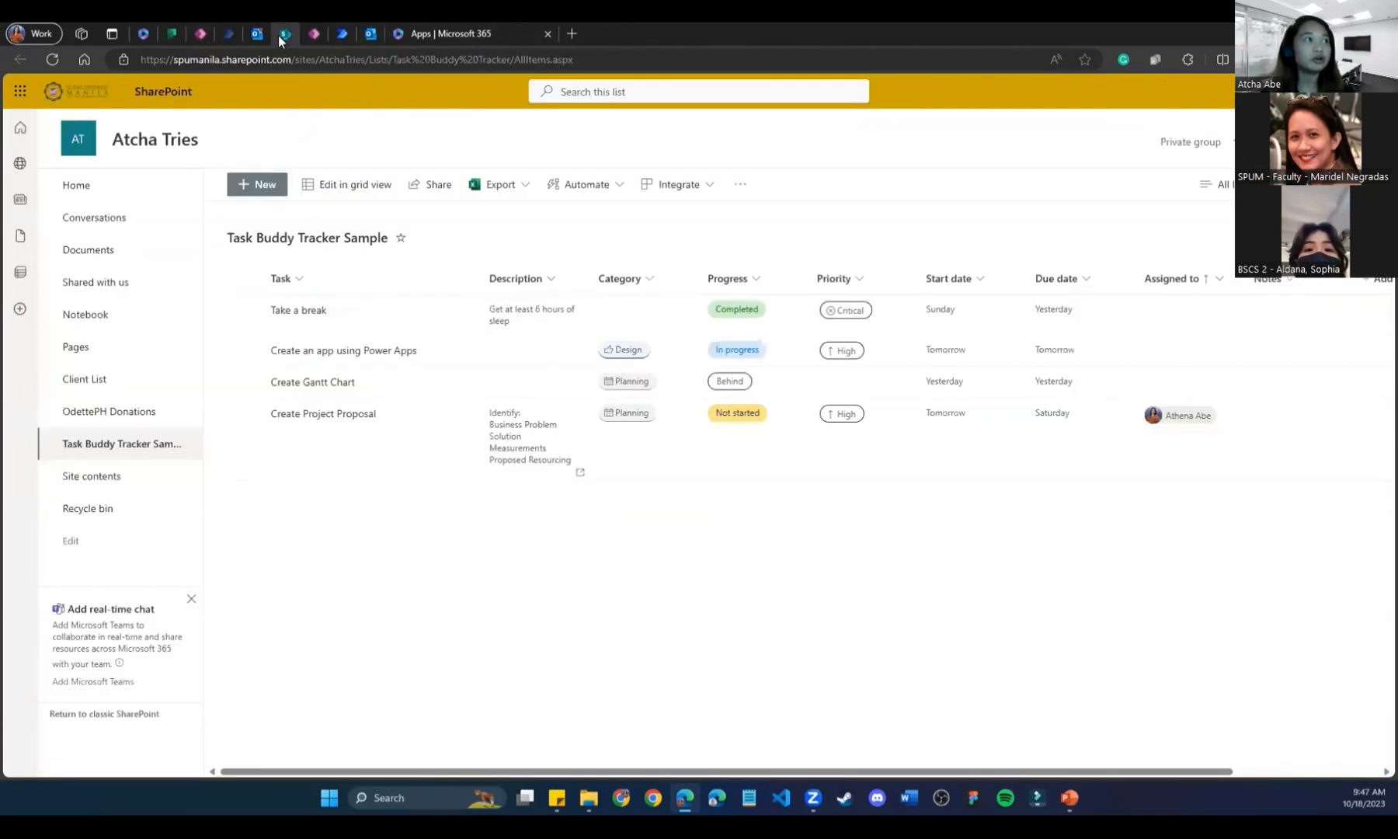
pyautogui.click(313, 33)
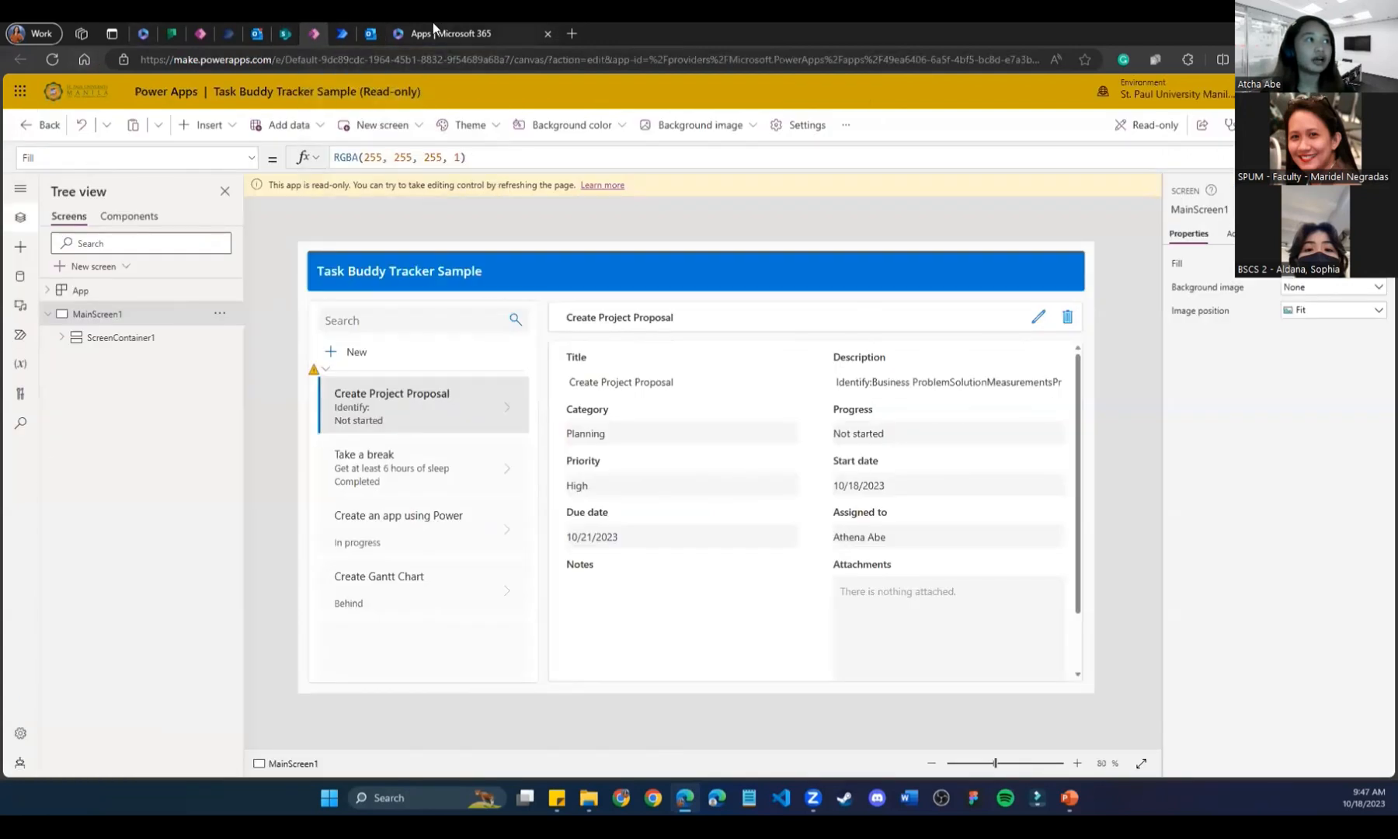
pyautogui.click(433, 23)
pyautogui.click(733, 414)
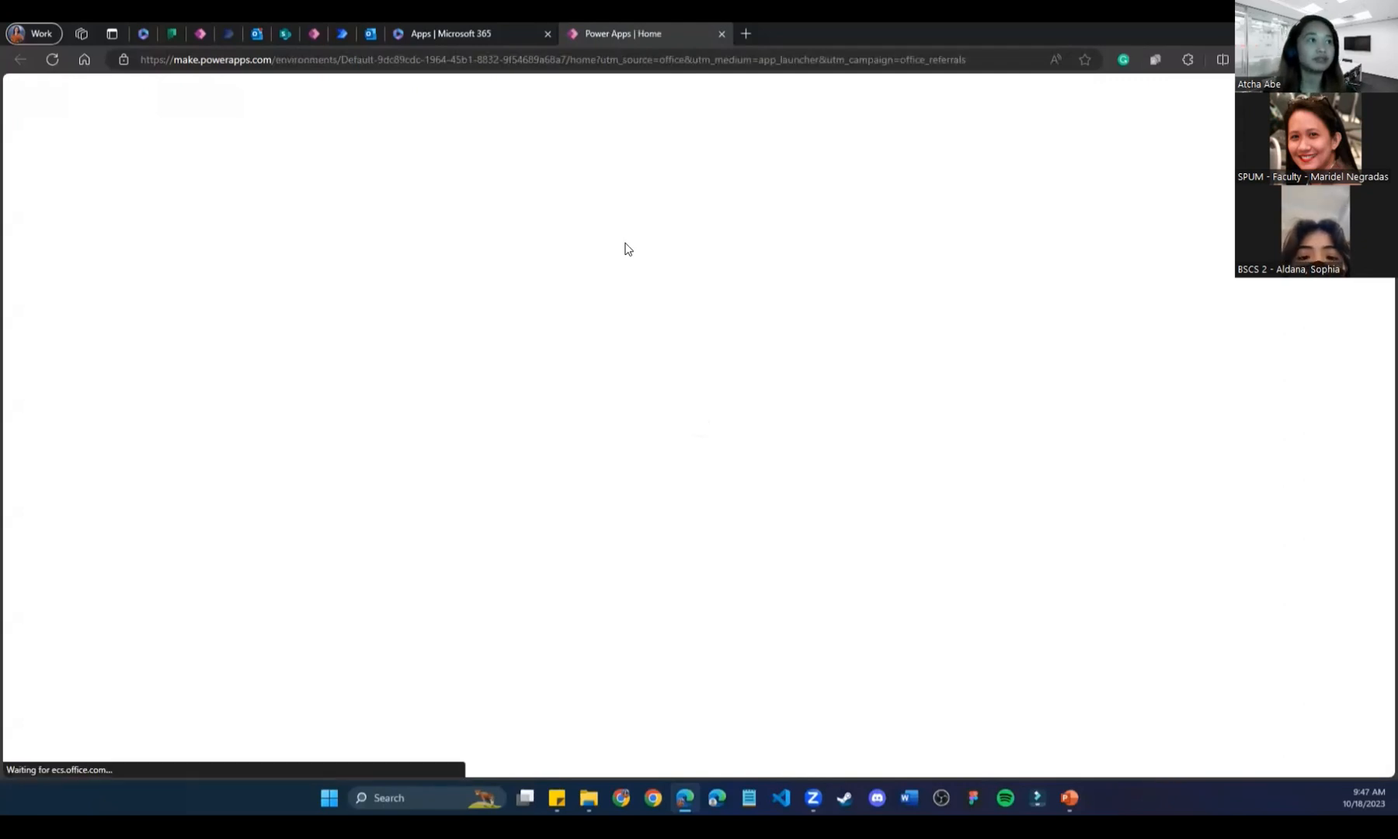
# Reorder tabs, close Apps | Microsoft 365, duplicate Power Apps Home, then launch SharePoint from the app launcher.
pyautogui.moveTo(614, 33); pyautogui.dragTo(463, 40)
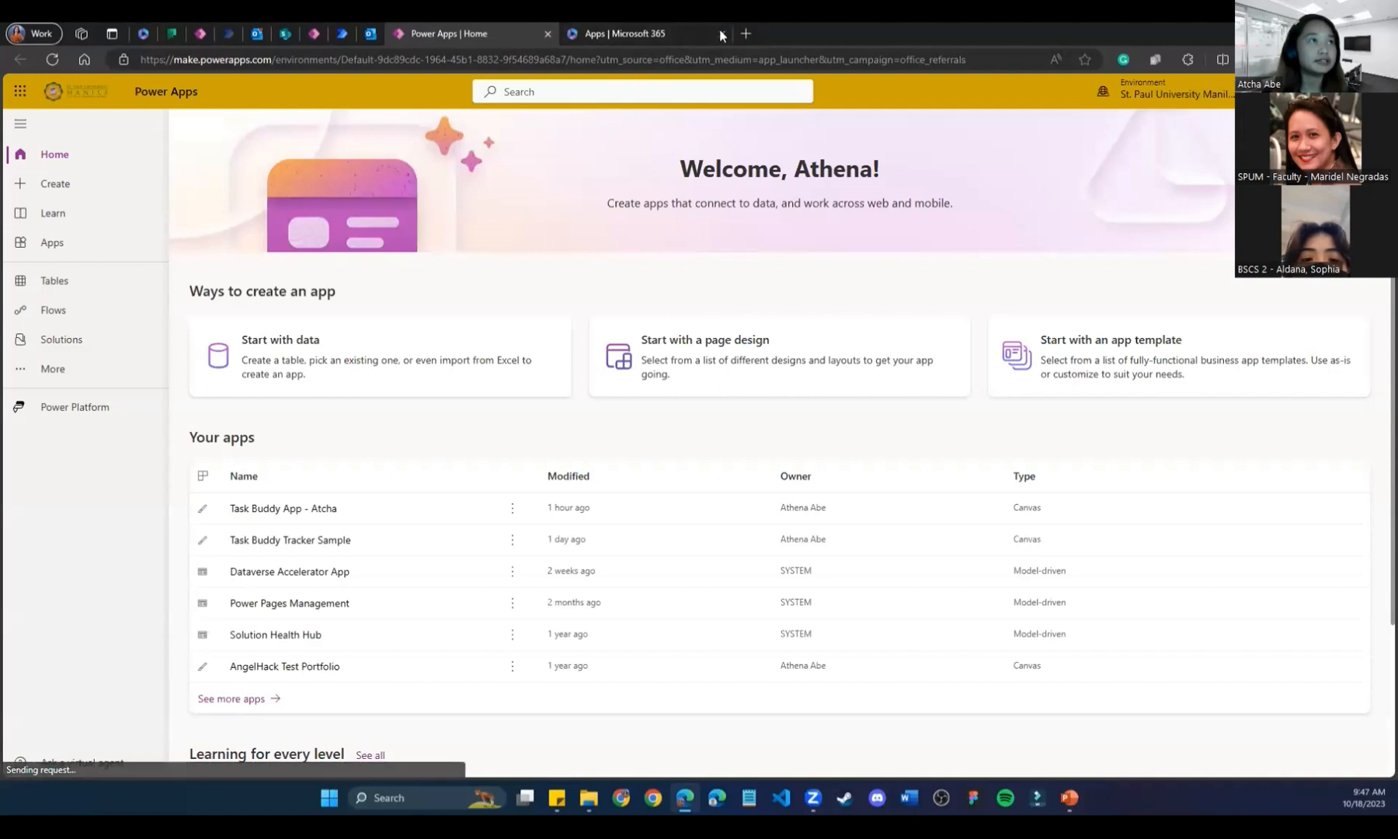
pyautogui.click(722, 33)
pyautogui.rightClick(466, 34)
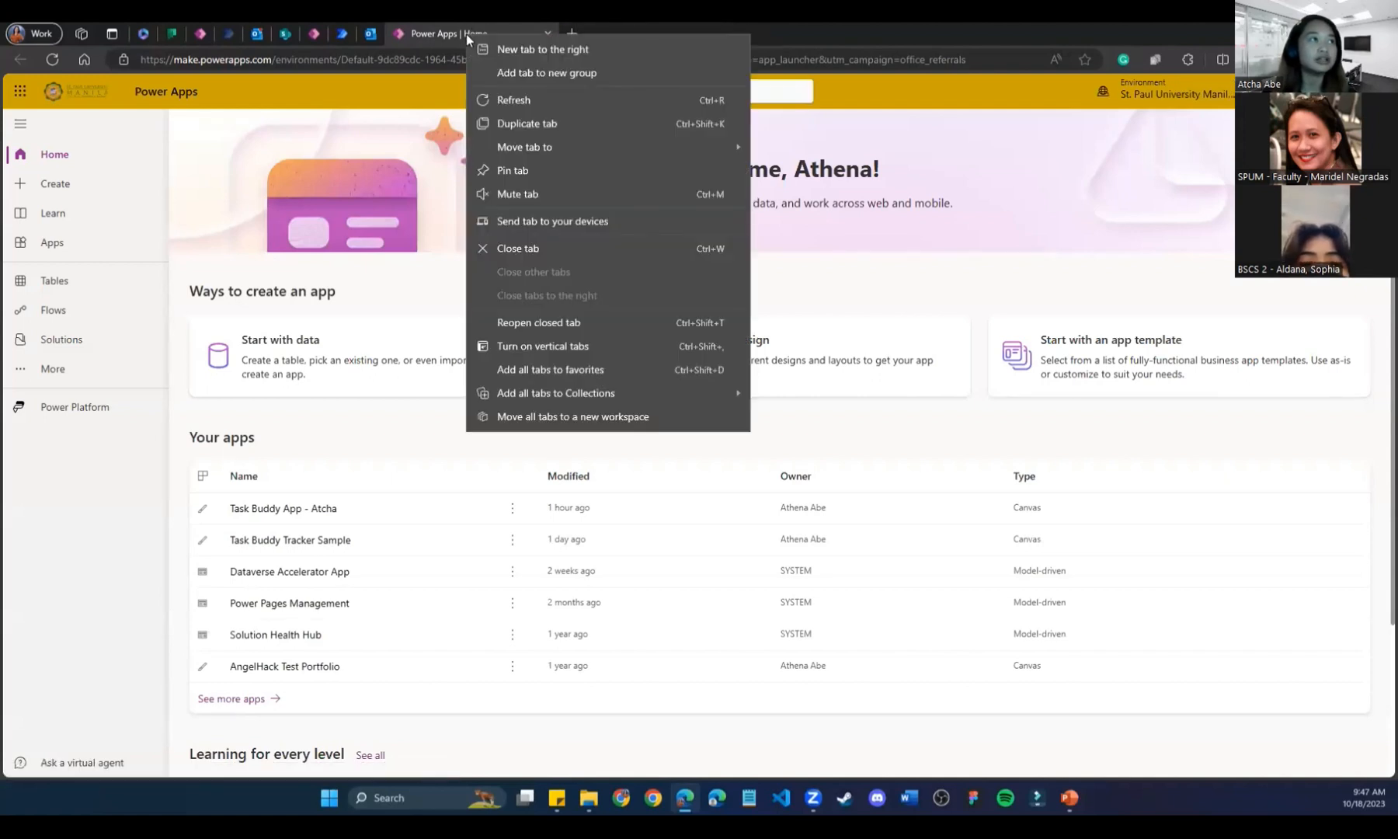
pyautogui.click(527, 123)
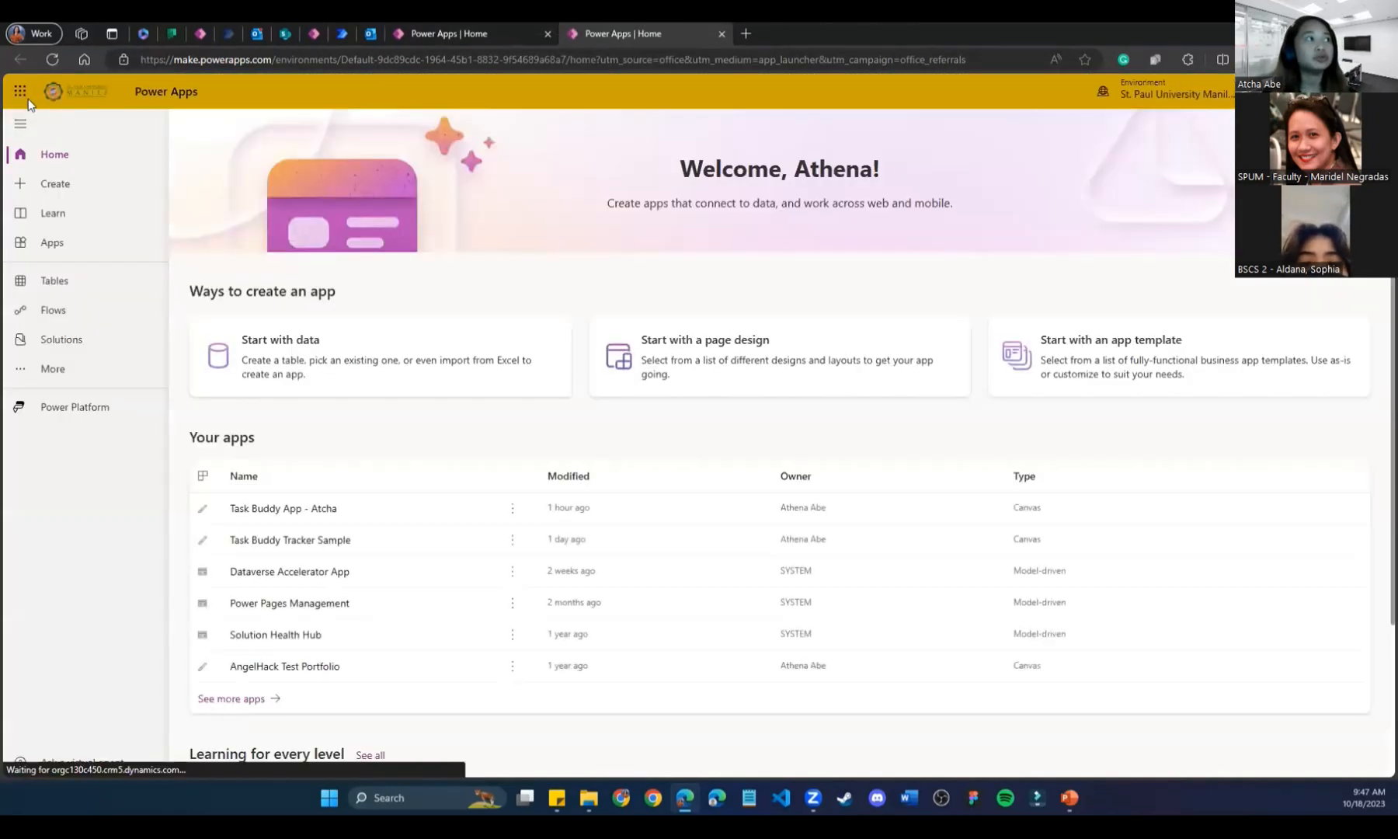
pyautogui.click(20, 94)
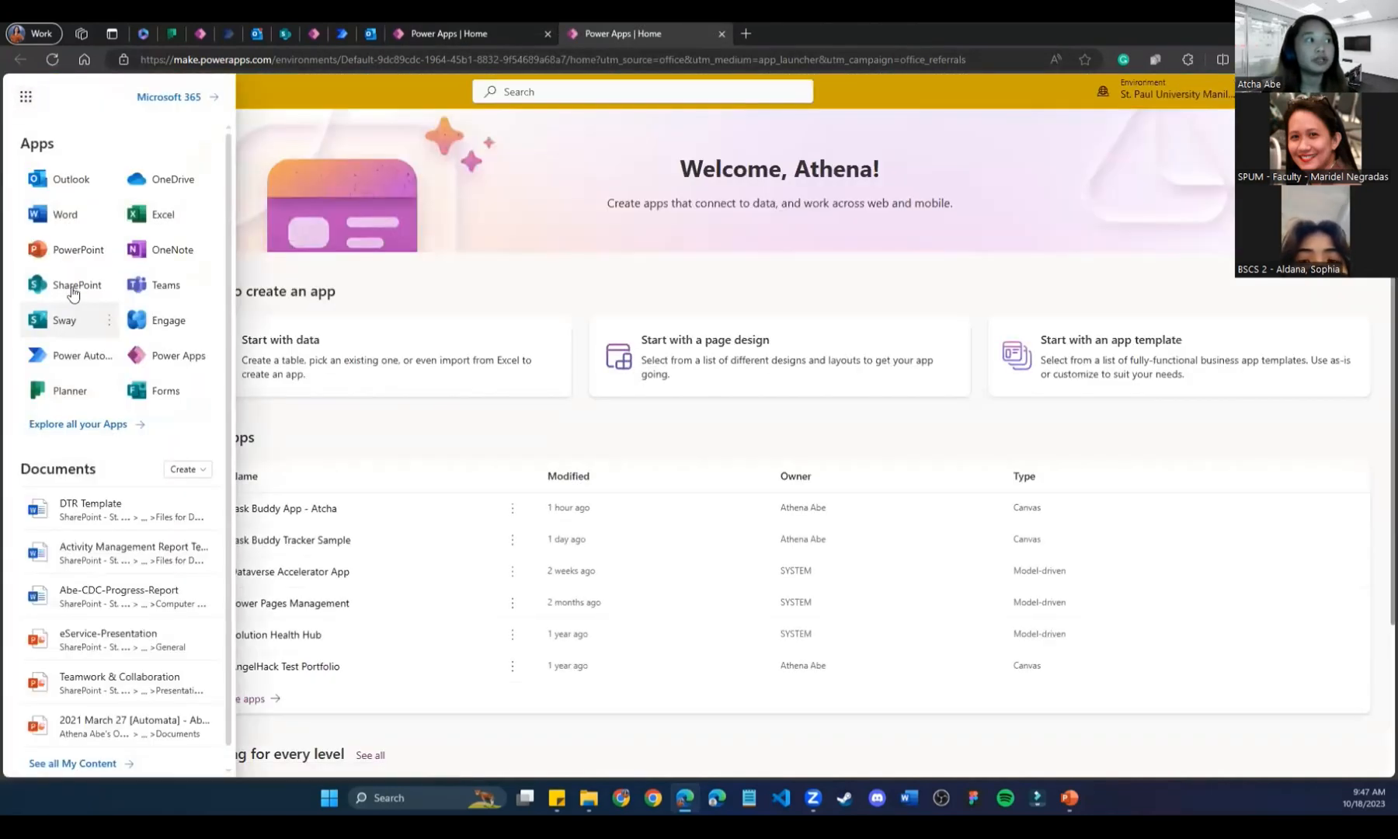
pyautogui.click(71, 288)
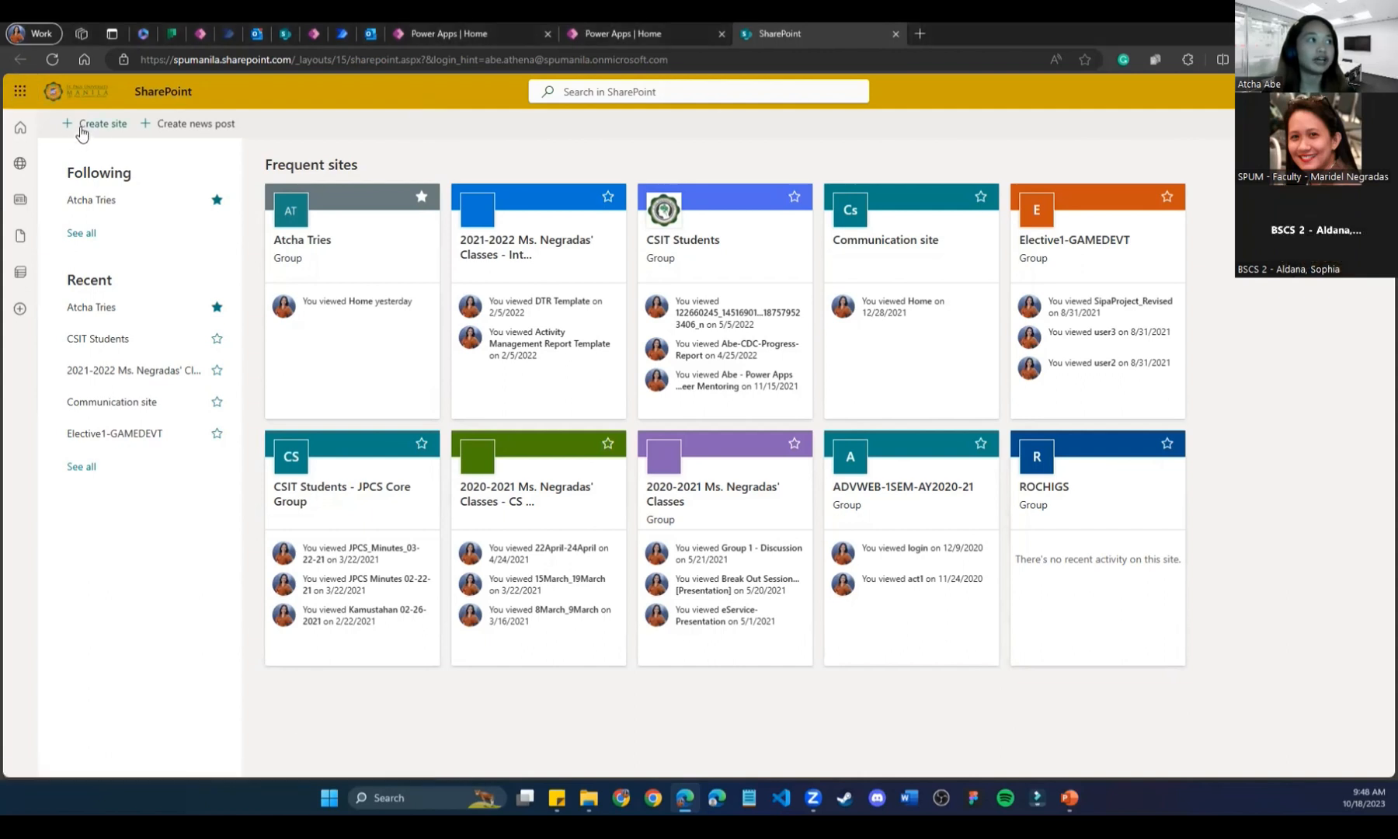
# Start a new SharePoint team site named 'Atcha Test'.
pyautogui.click(82, 132)
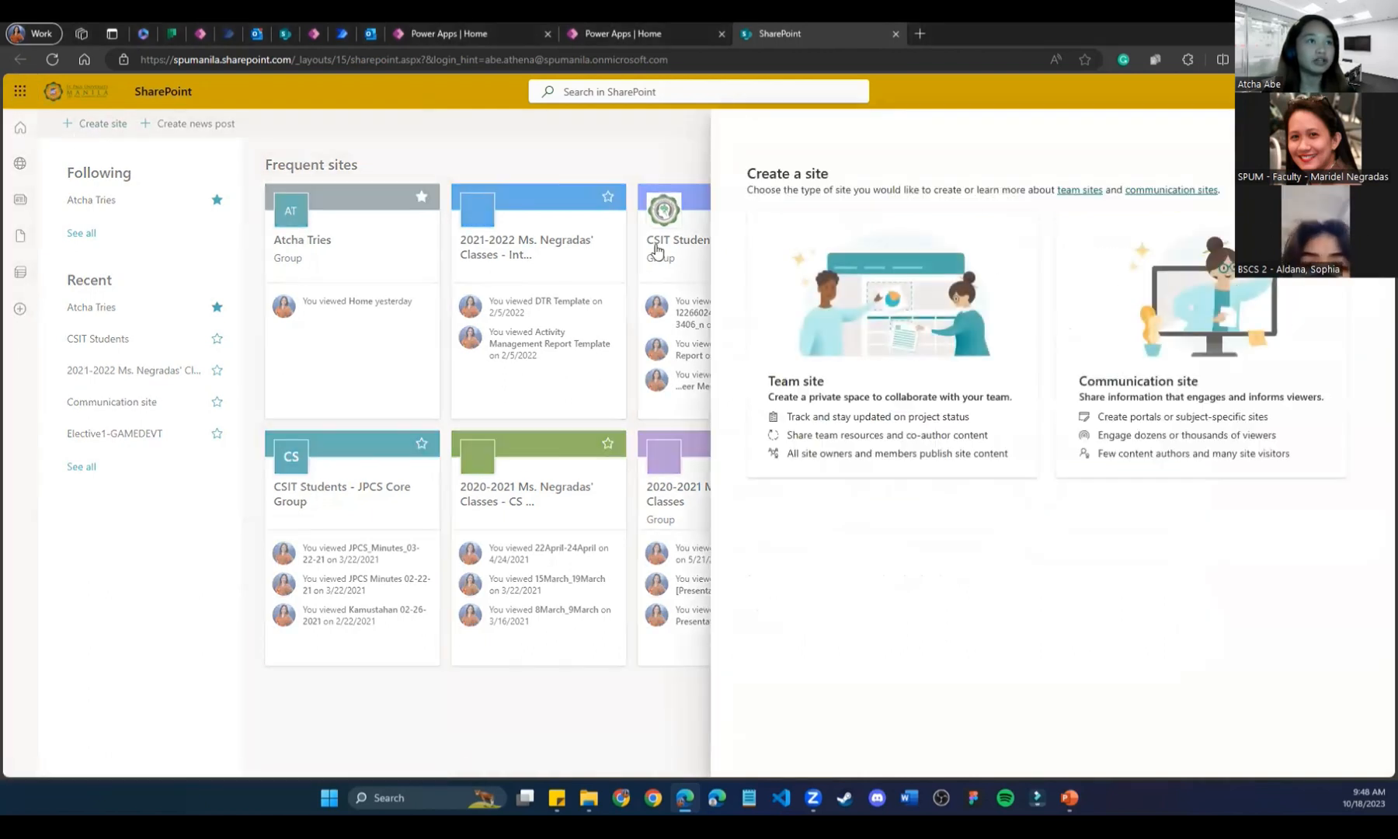
pyautogui.click(859, 335)
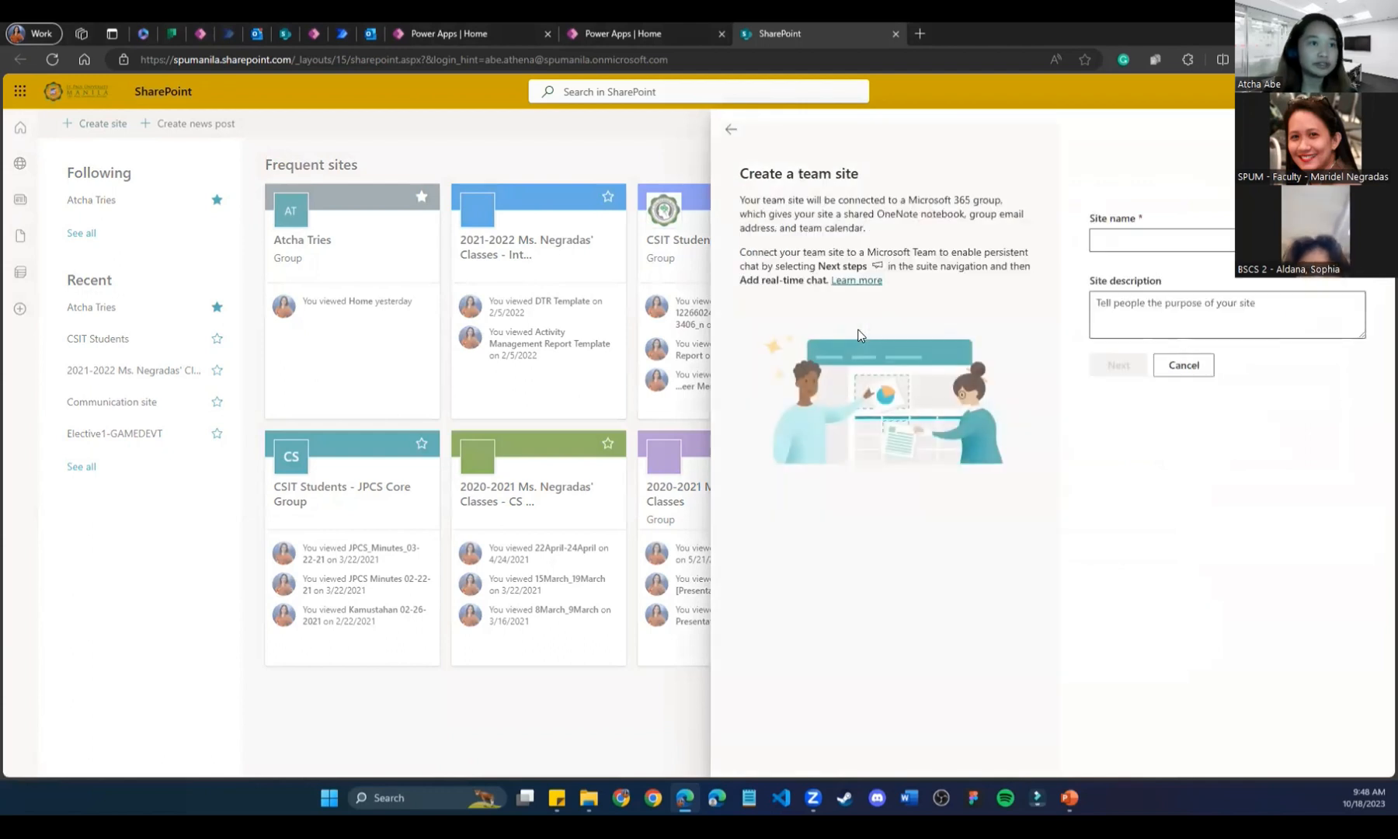
pyautogui.click(1131, 243)
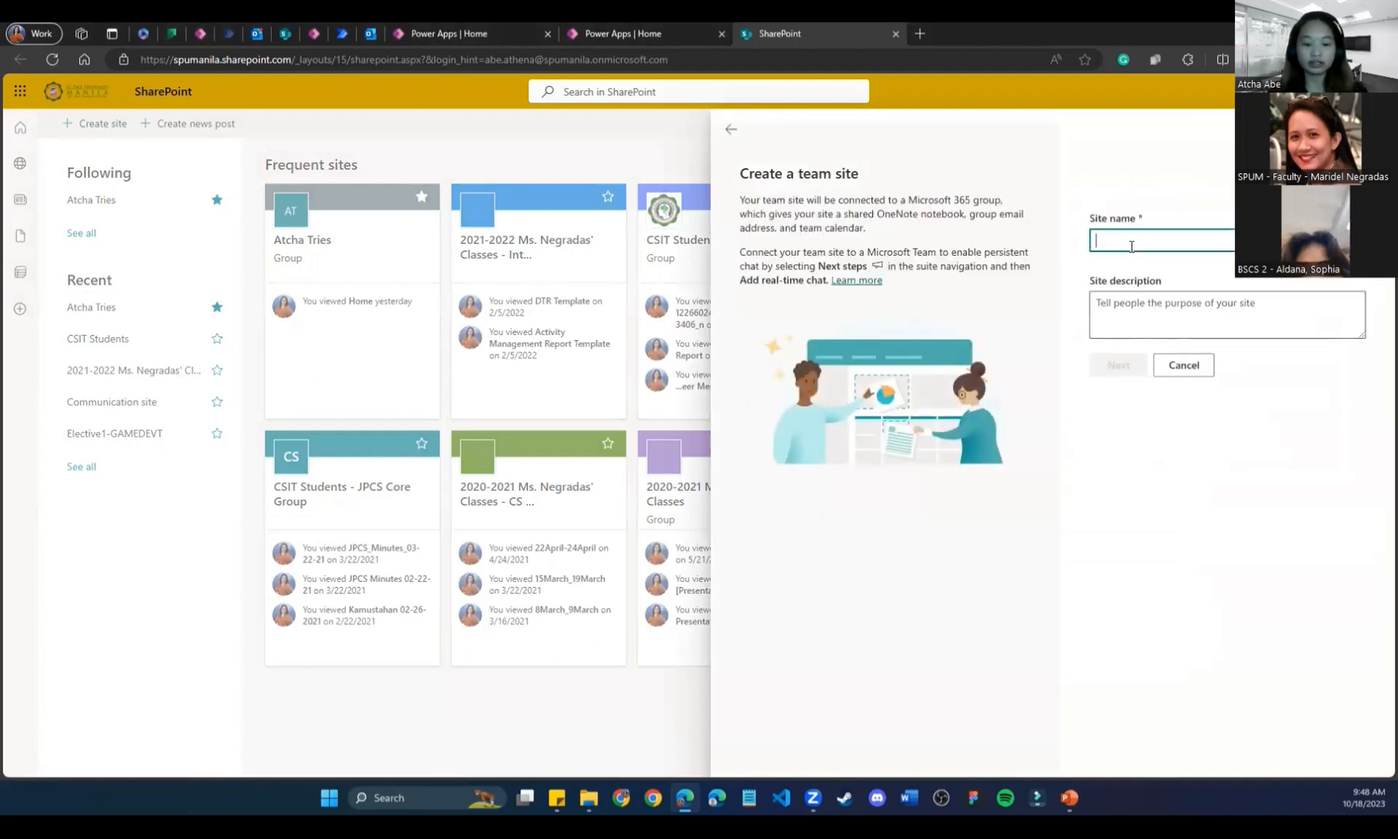
pyautogui.write('Atcha Test')
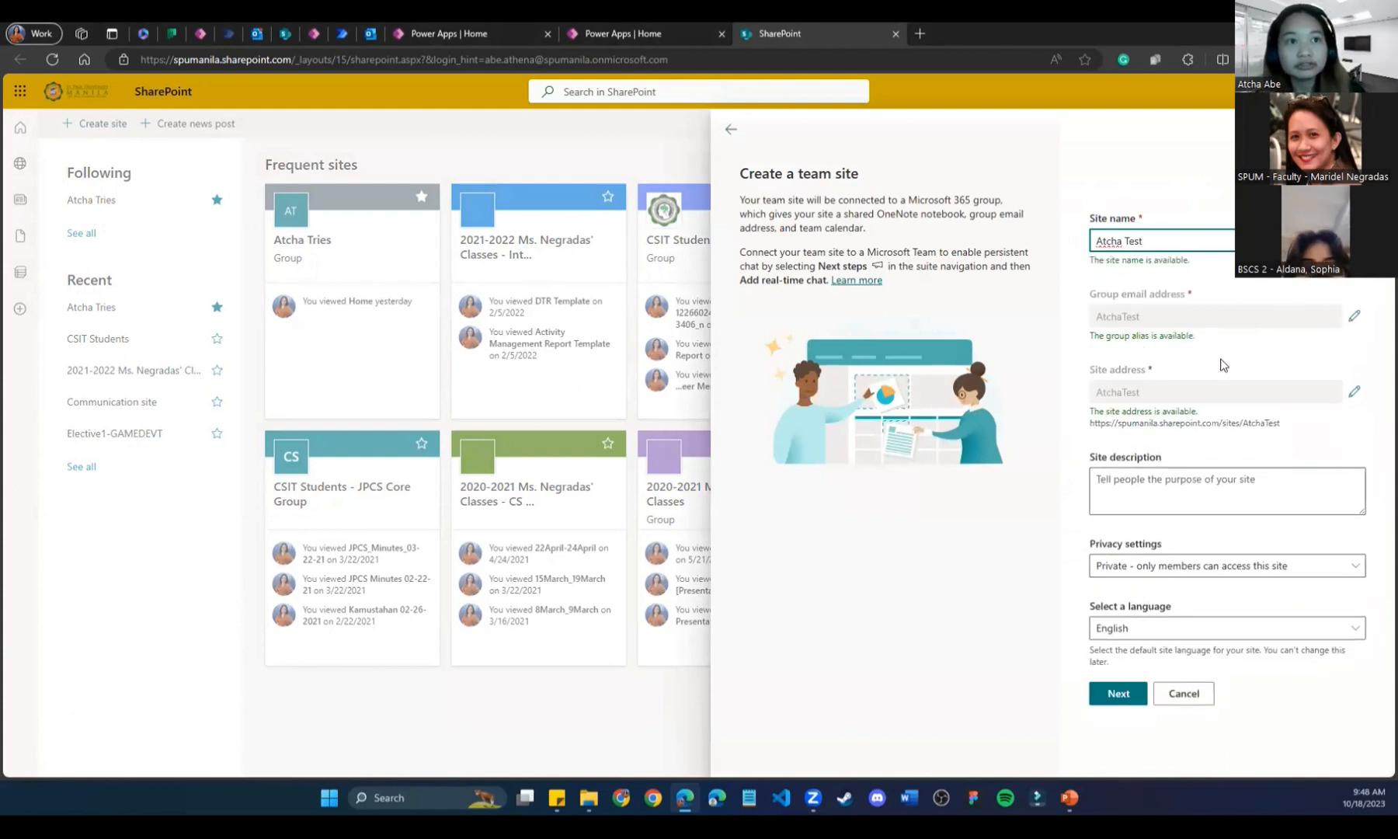
# Set the site's privacy to Public and continue to the owners and members step.
pyautogui.doubleClick(1131, 39)
pyautogui.scroll(-3, 644, 566)
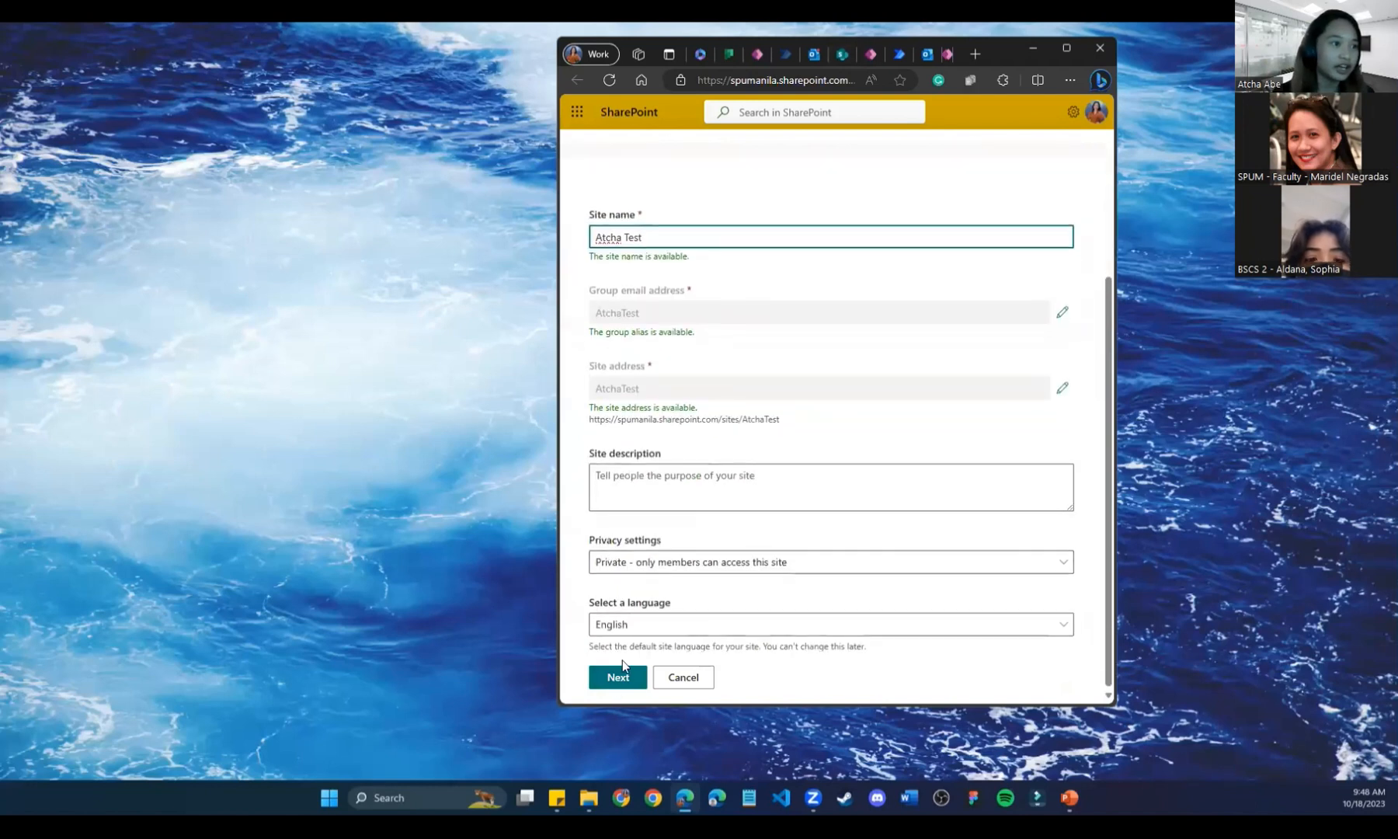
pyautogui.click(644, 566)
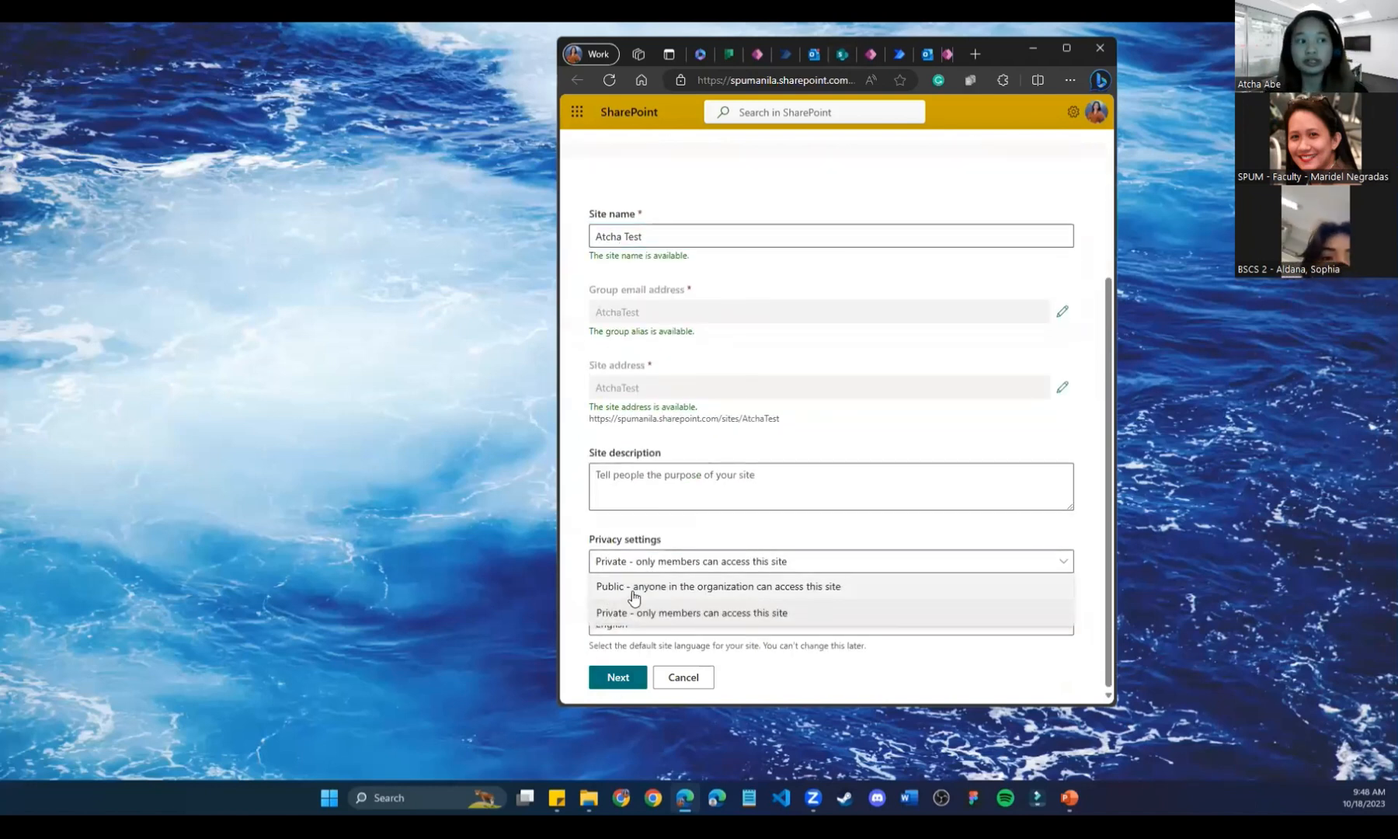
pyautogui.click(634, 588)
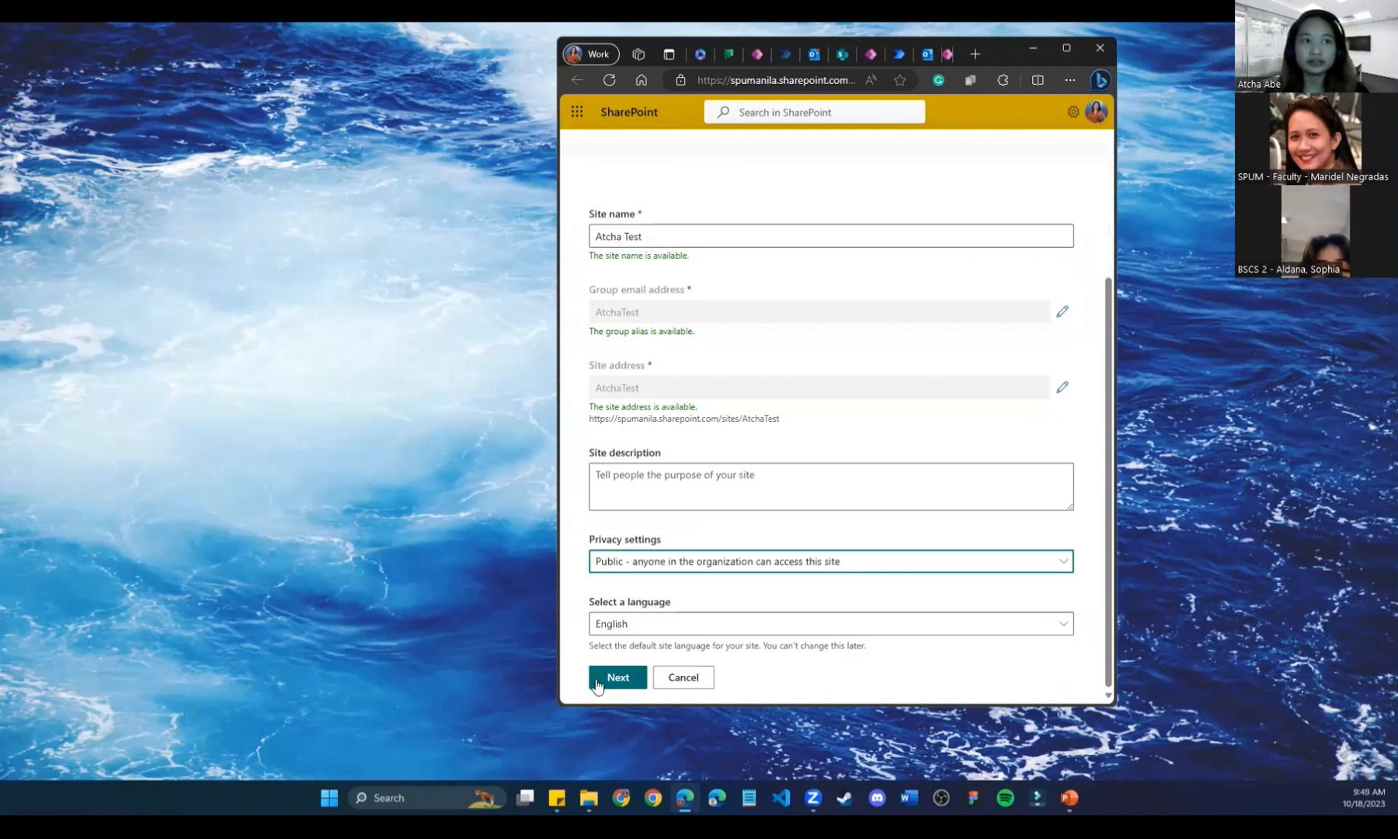
pyautogui.scroll(3, 811, 381)
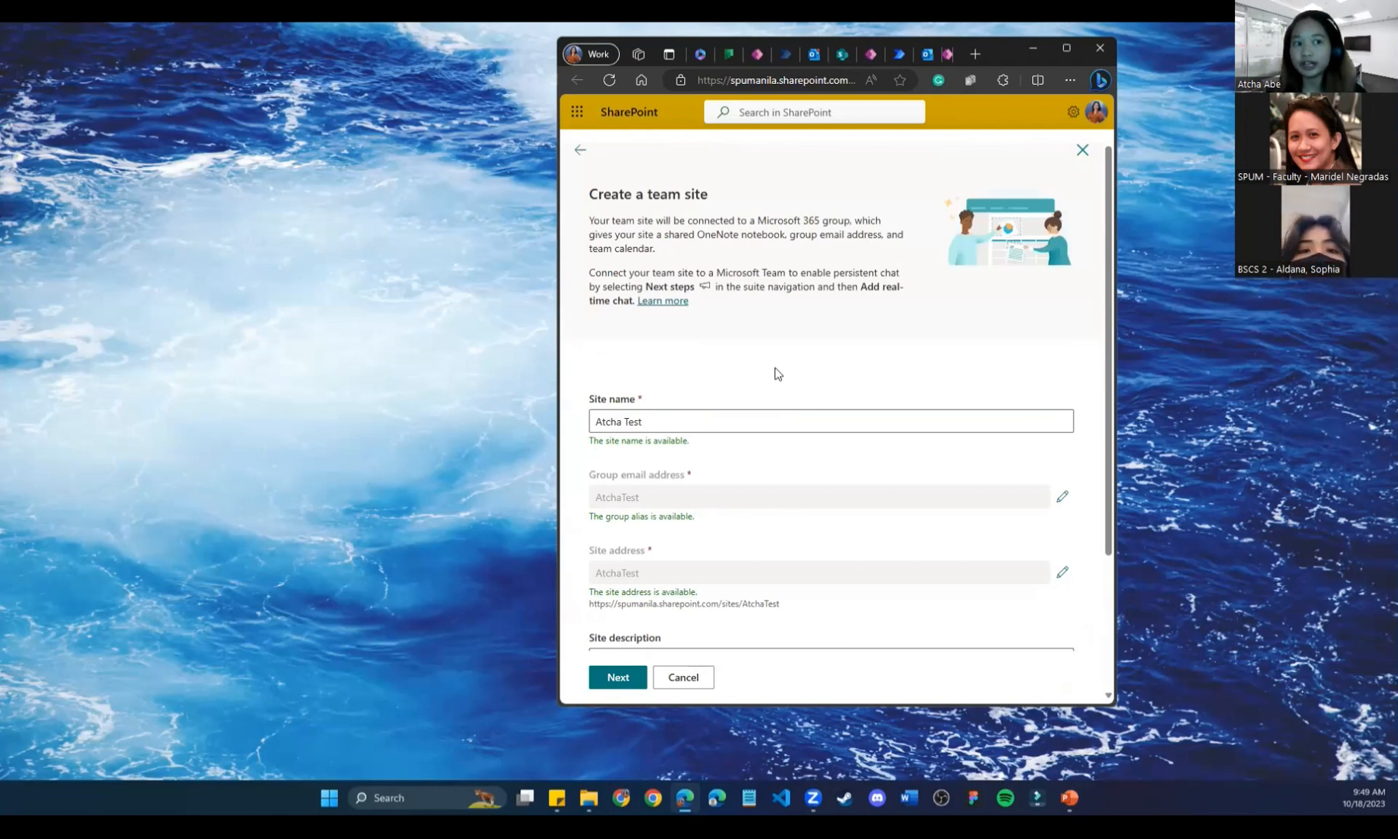
pyautogui.scroll(-1, 776, 373)
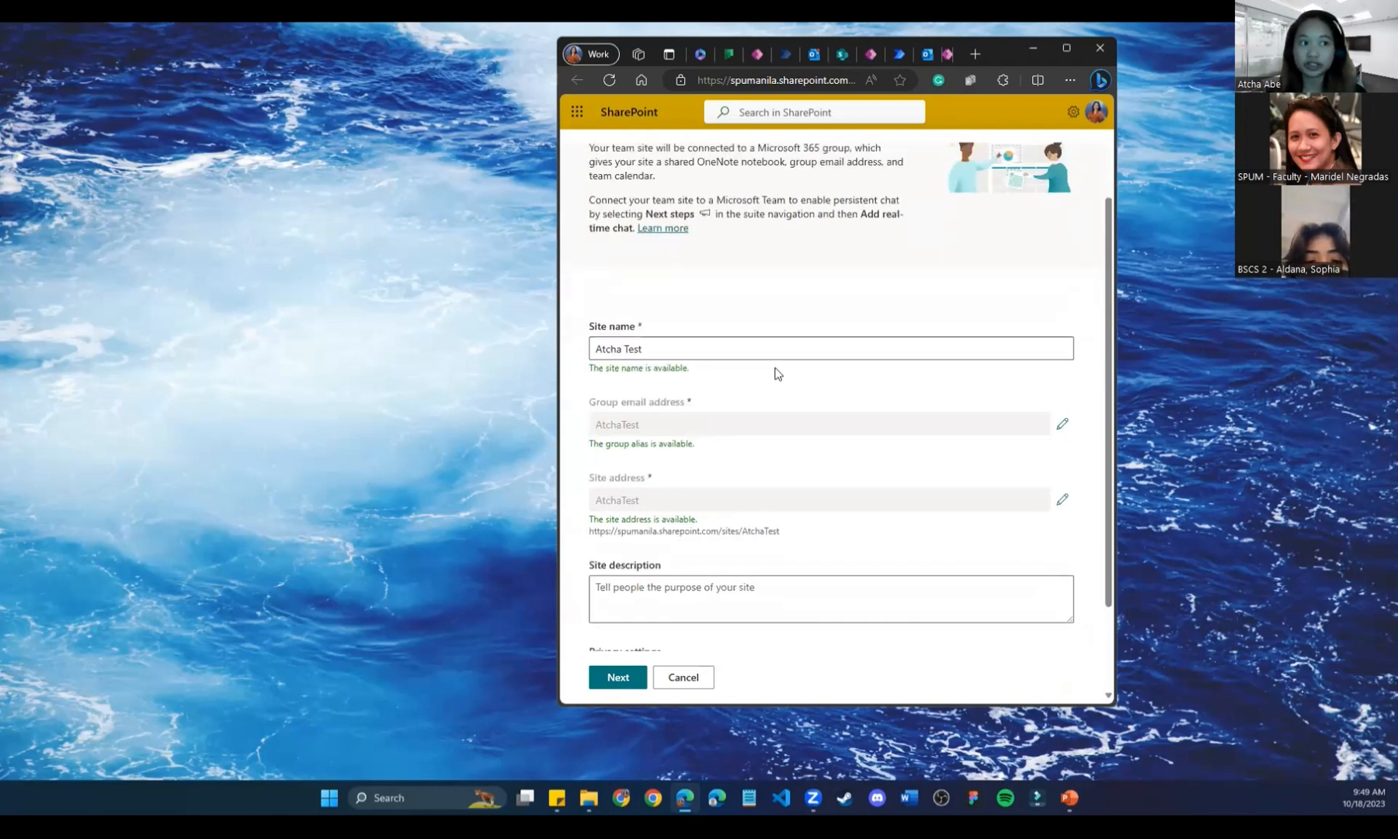
pyautogui.click(664, 339)
pyautogui.scroll(-1, 709, 499)
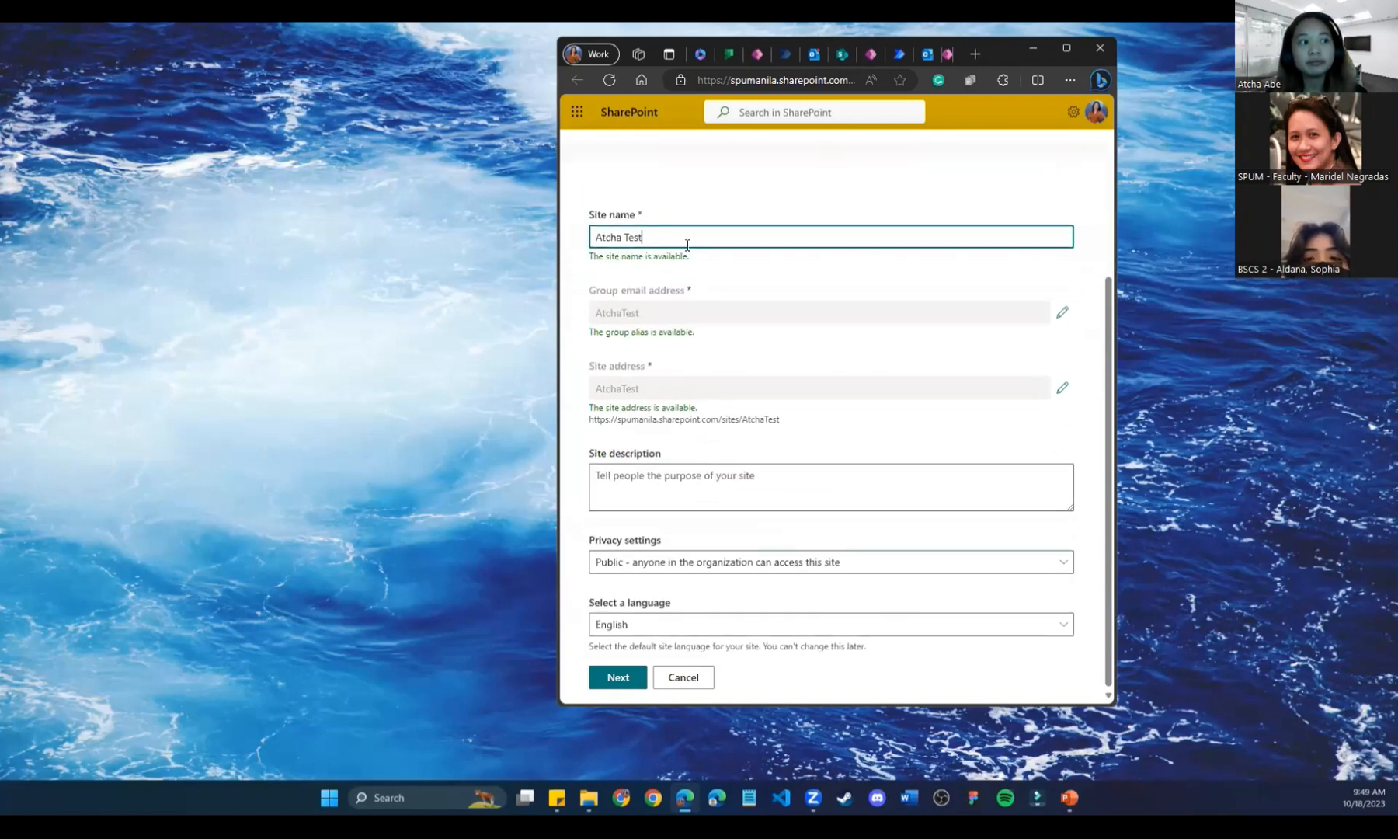
pyautogui.click(652, 565)
pyautogui.click(668, 529)
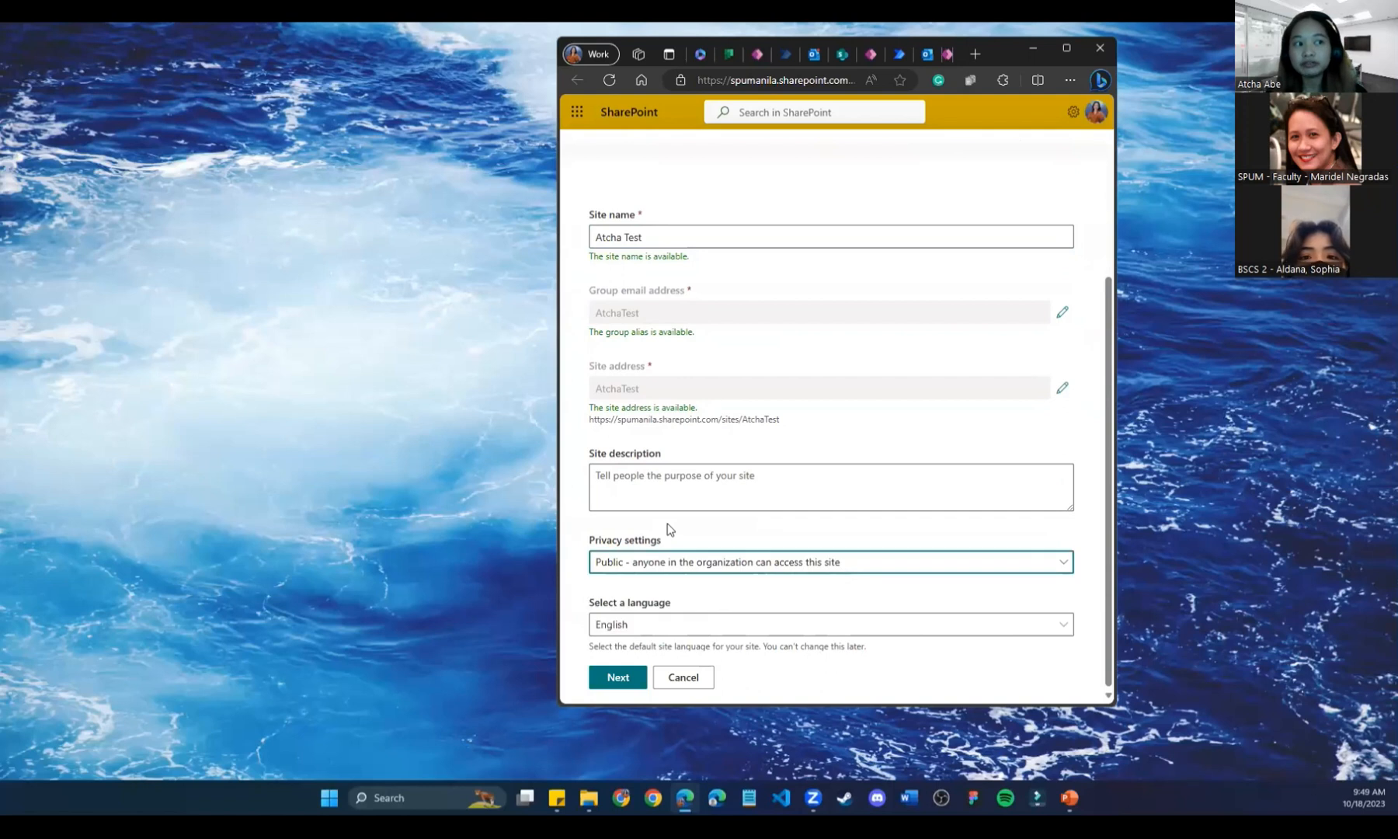
pyautogui.click(640, 565)
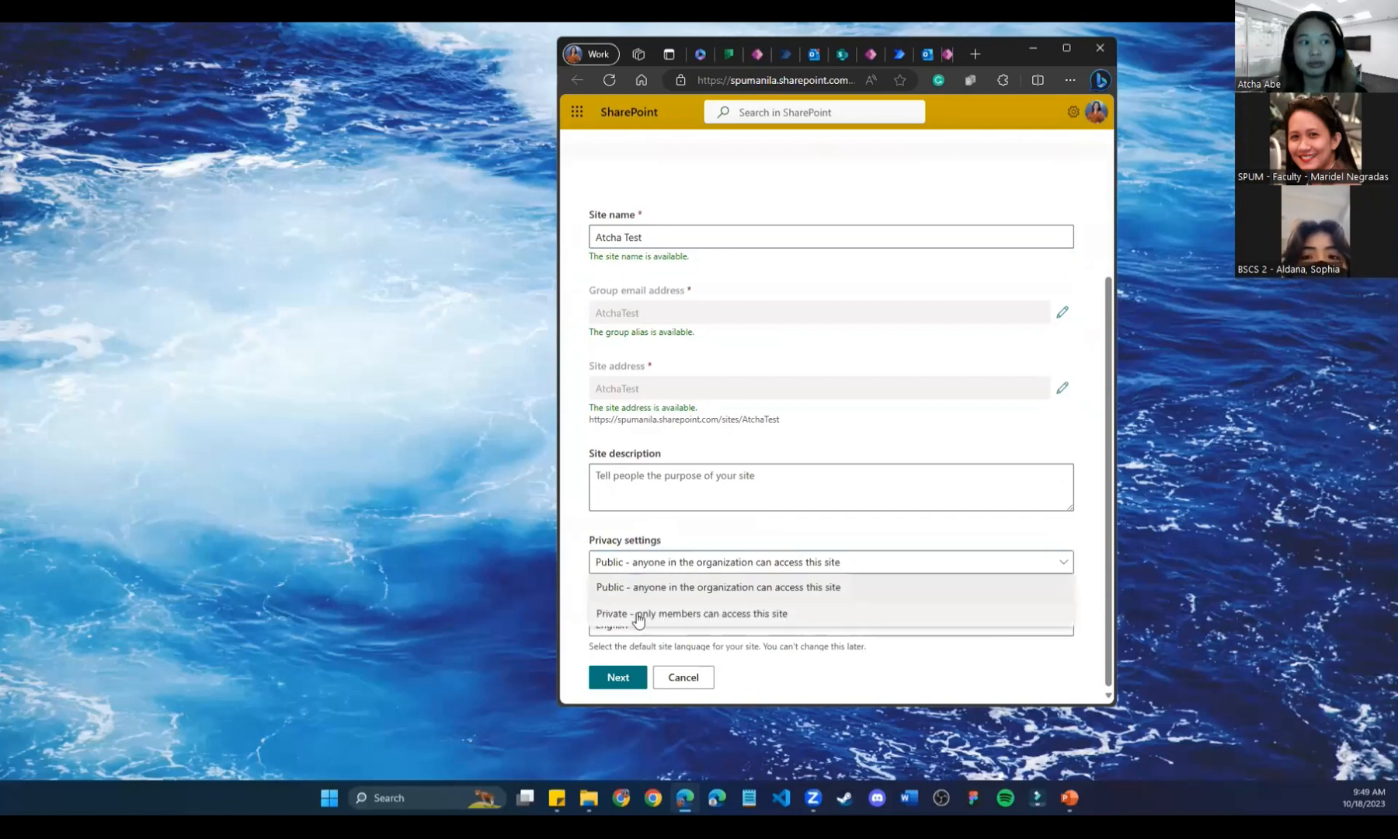
pyautogui.click(721, 504)
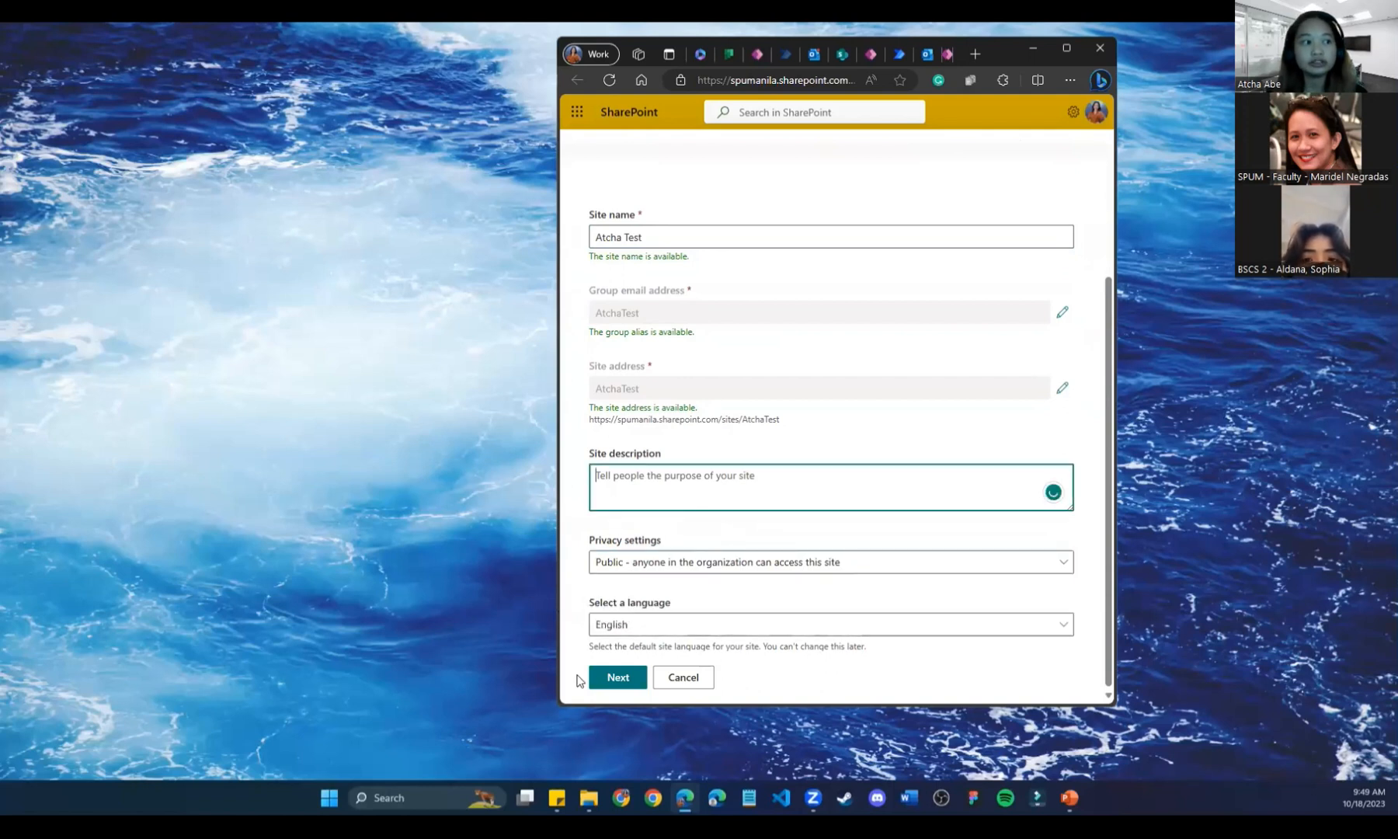
pyautogui.click(617, 678)
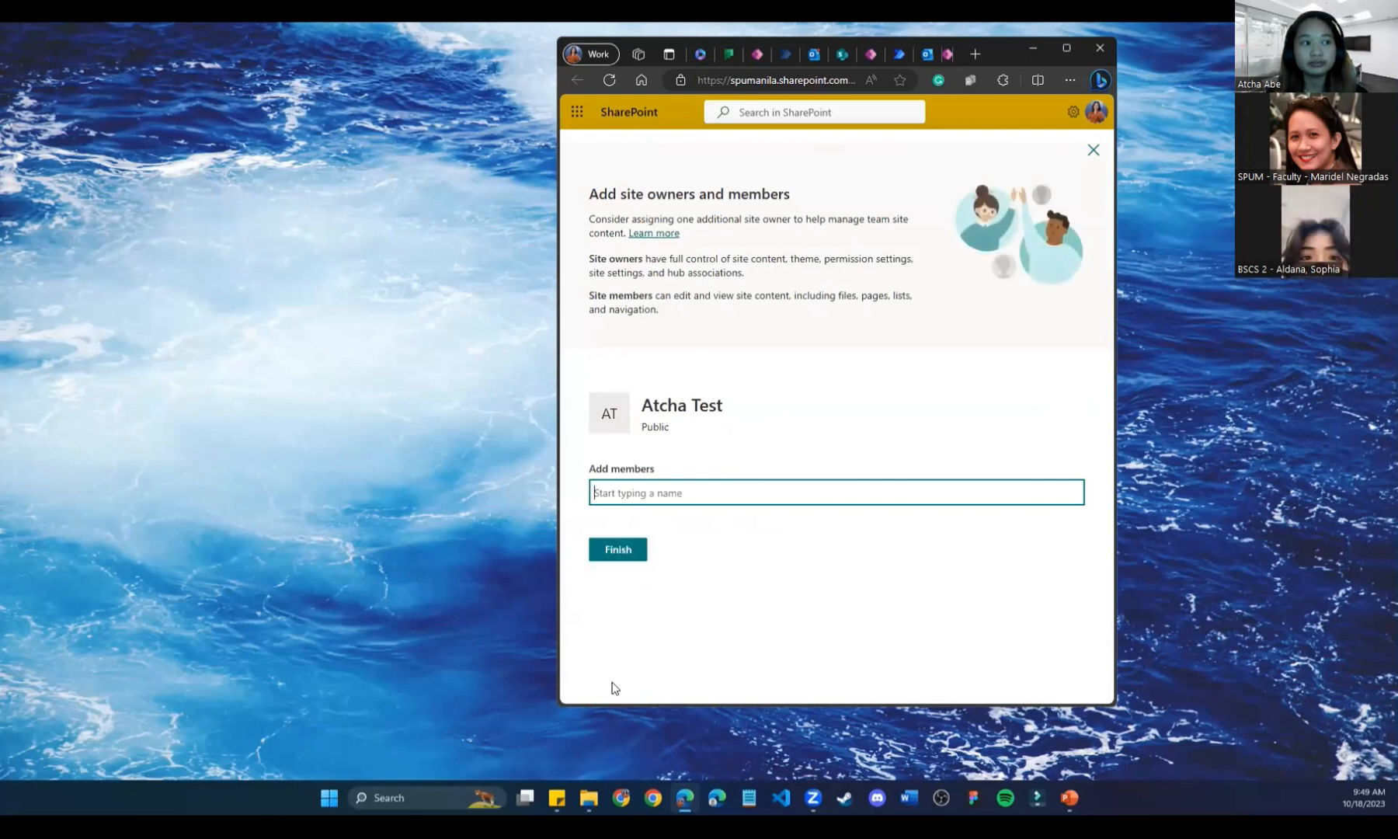
# Finish the Atcha Test site without adding members and dismiss the site design dialog.
pyautogui.click(626, 549)
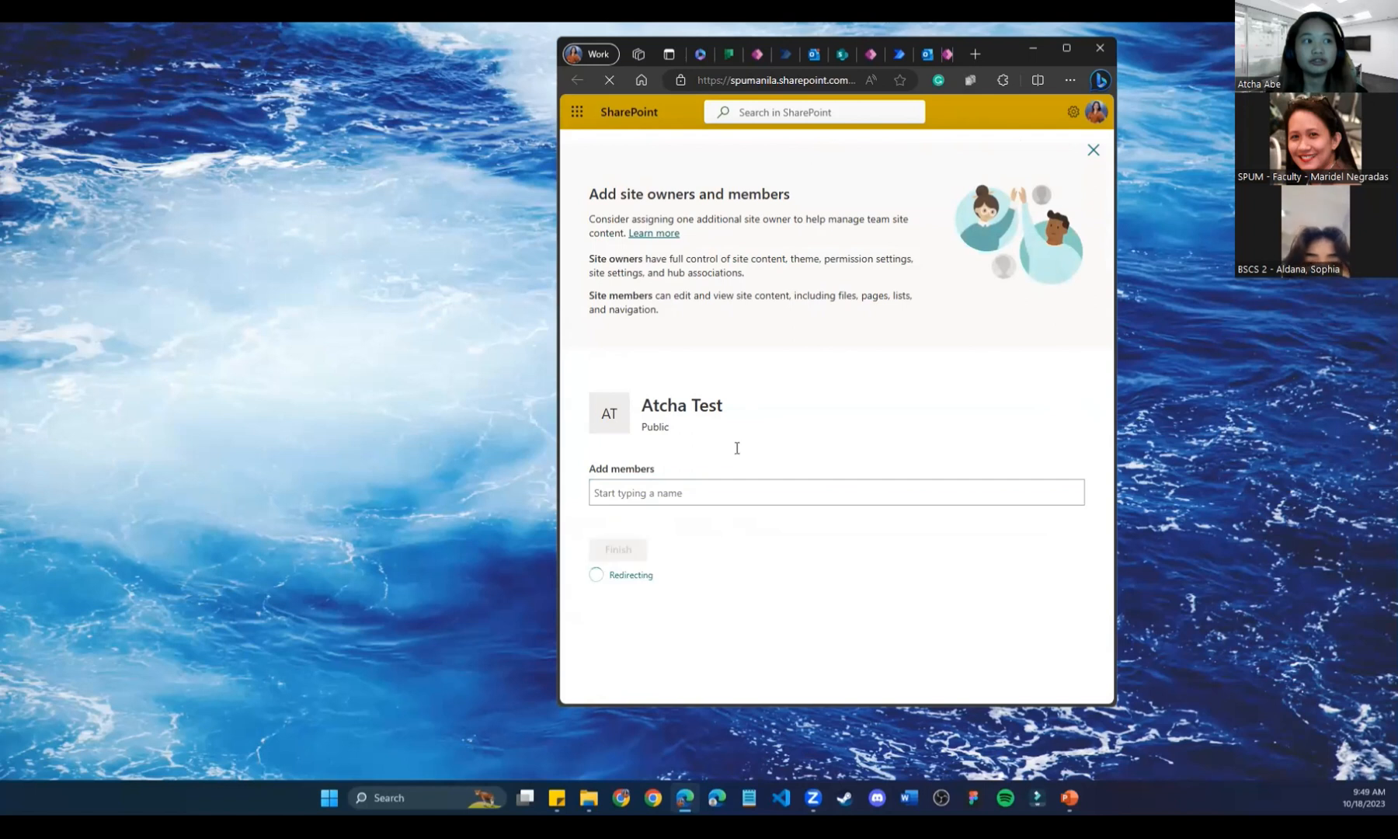
pyautogui.click(1064, 49)
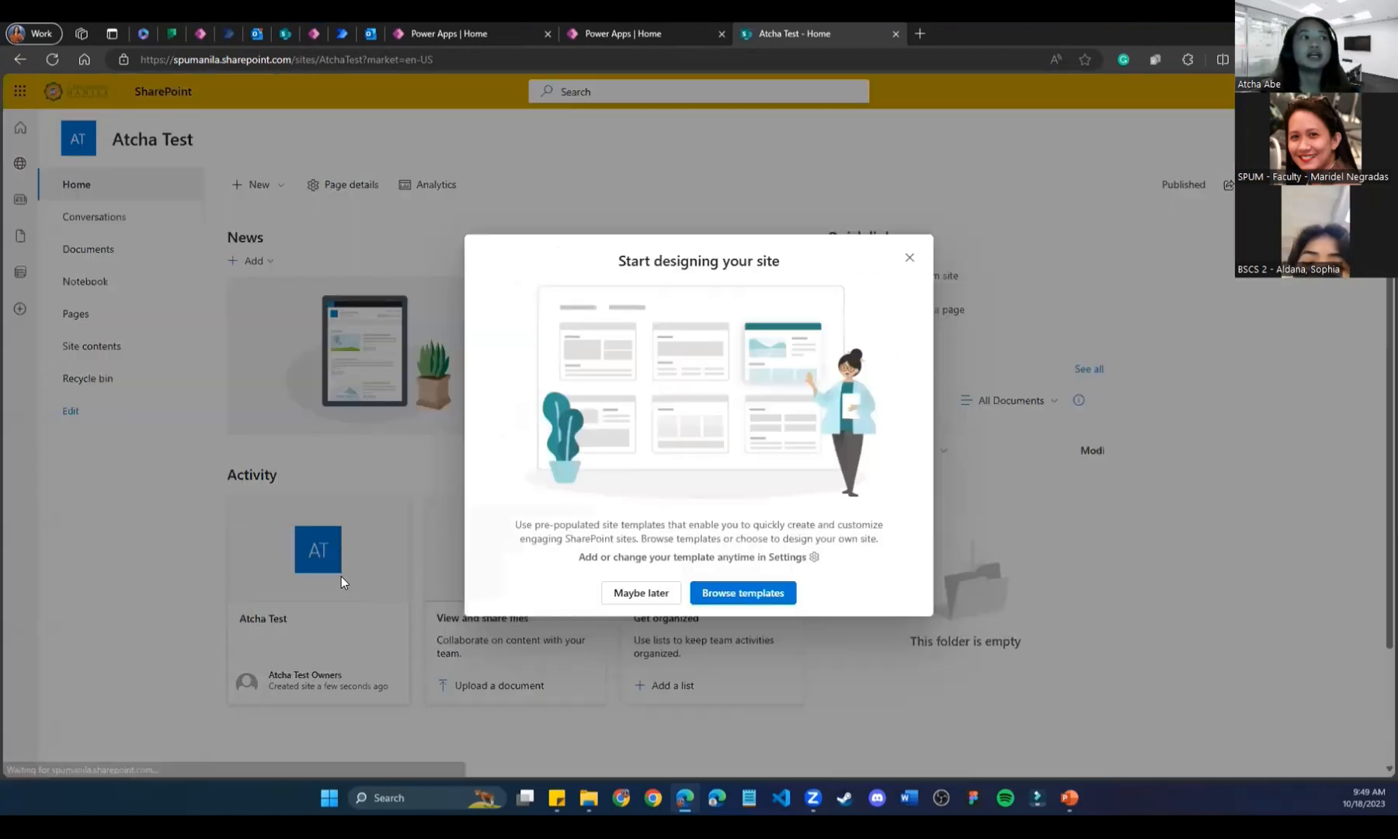
pyautogui.click(908, 258)
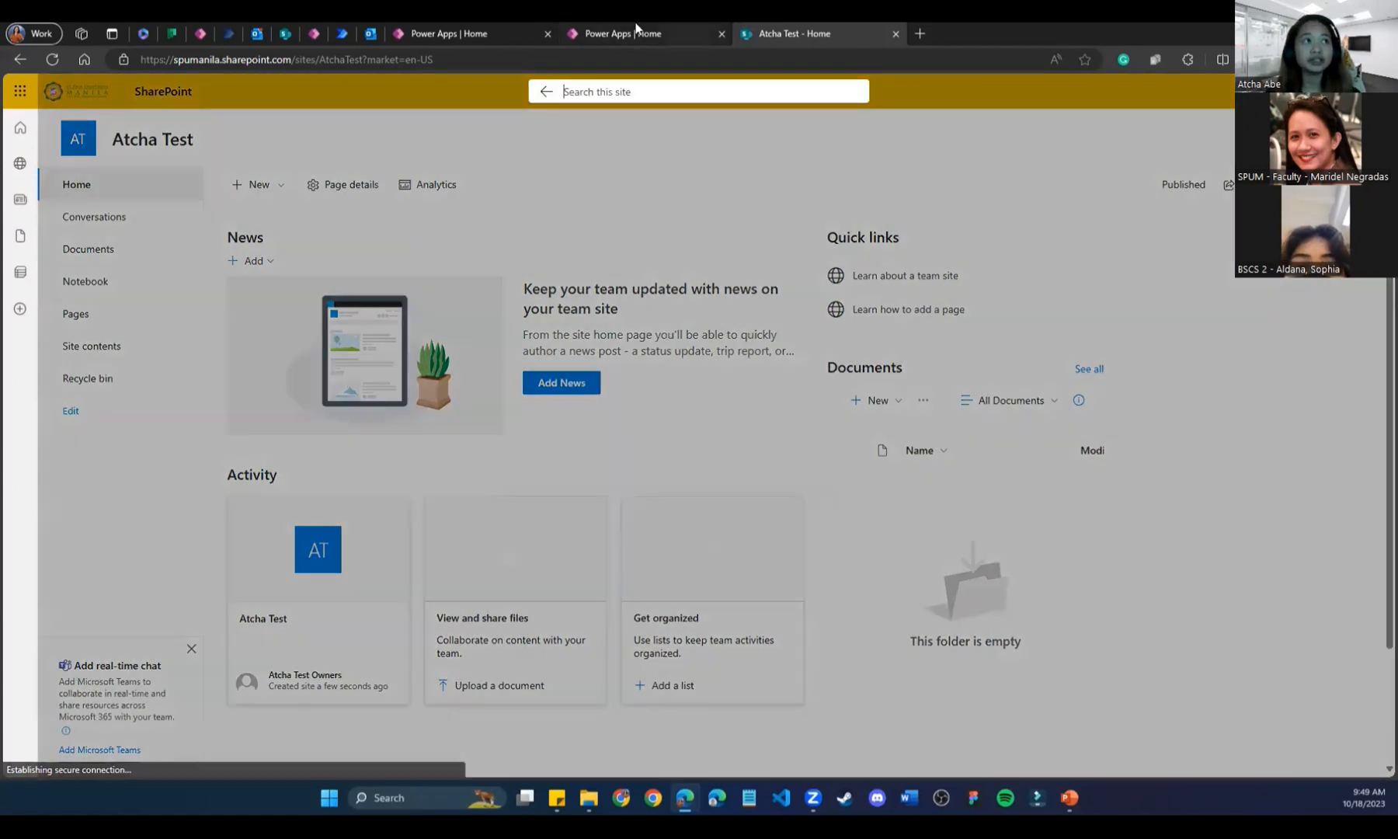
pyautogui.click(719, 32)
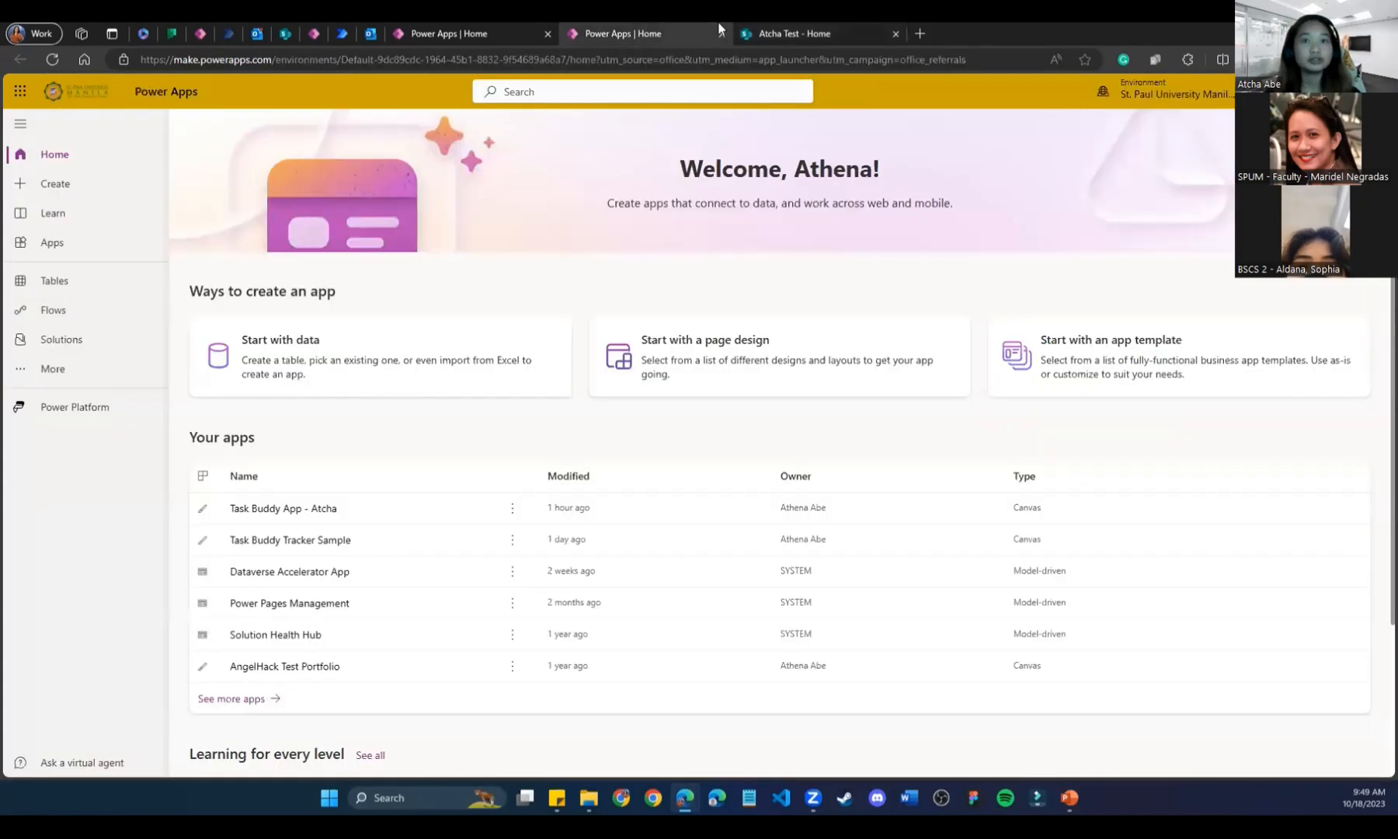
pyautogui.click(772, 31)
pyautogui.click(801, 252)
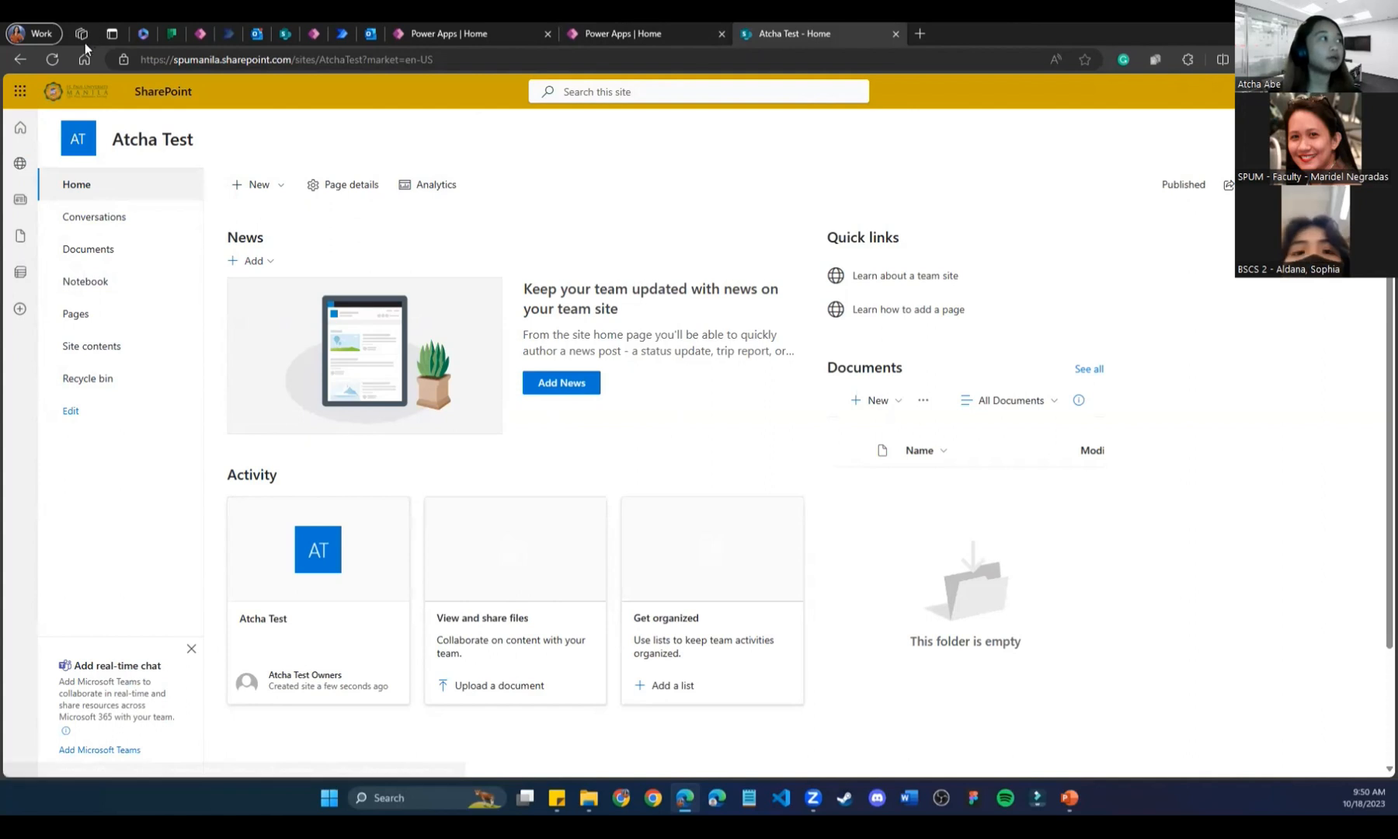
# Load the SharePoint start page and close the duplicate Power Apps Home tab.
pyautogui.click(20, 93)
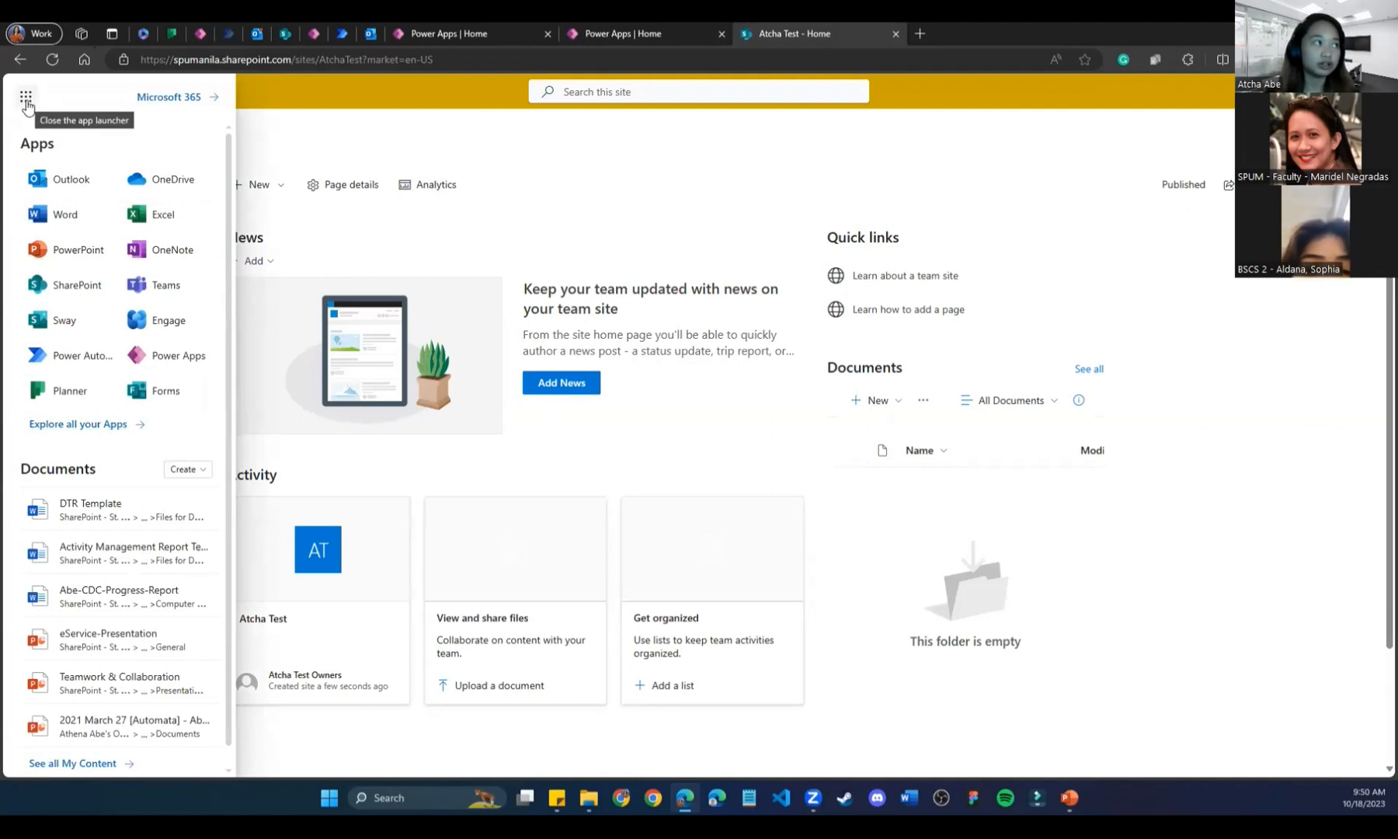
pyautogui.click(54, 295)
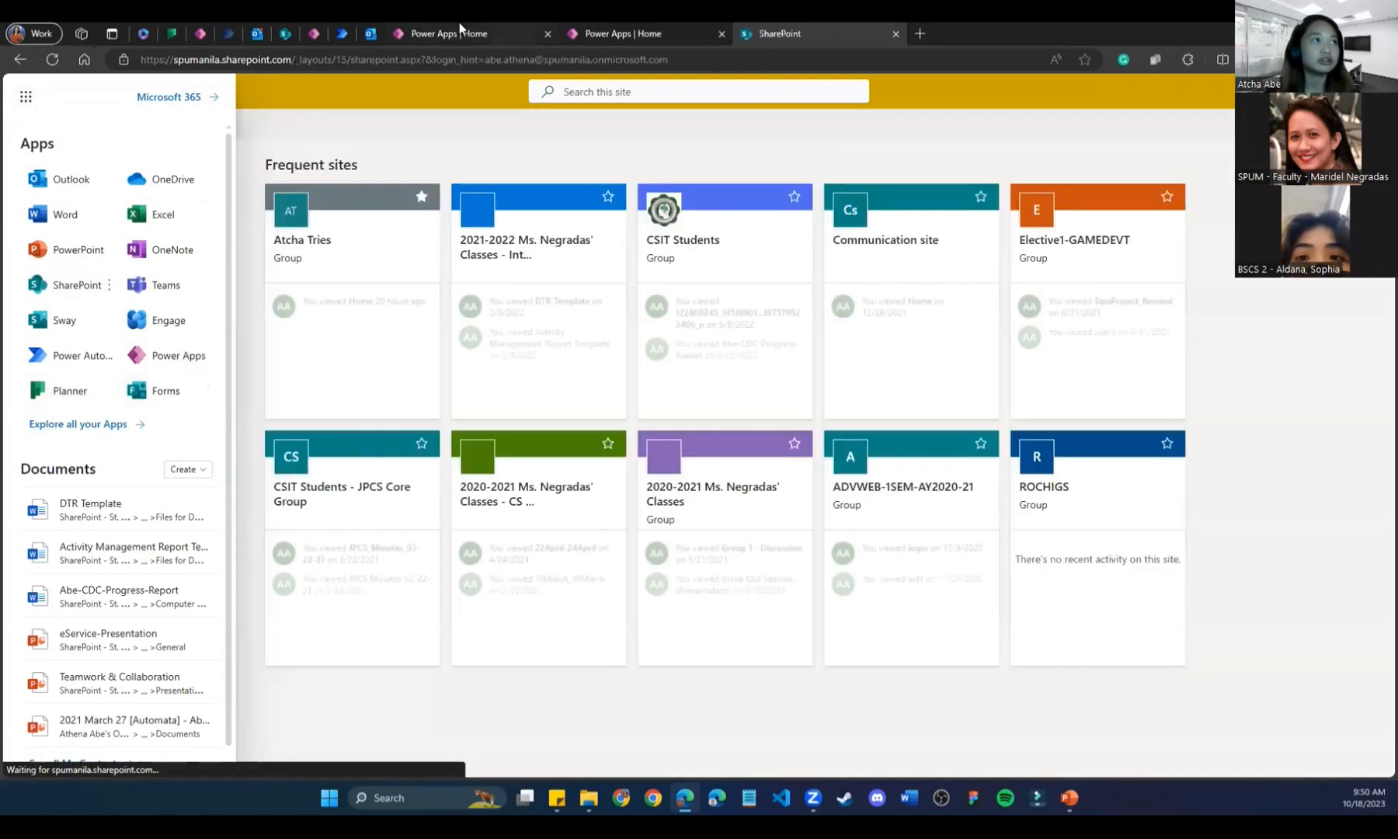
pyautogui.click(459, 28)
pyautogui.click(722, 33)
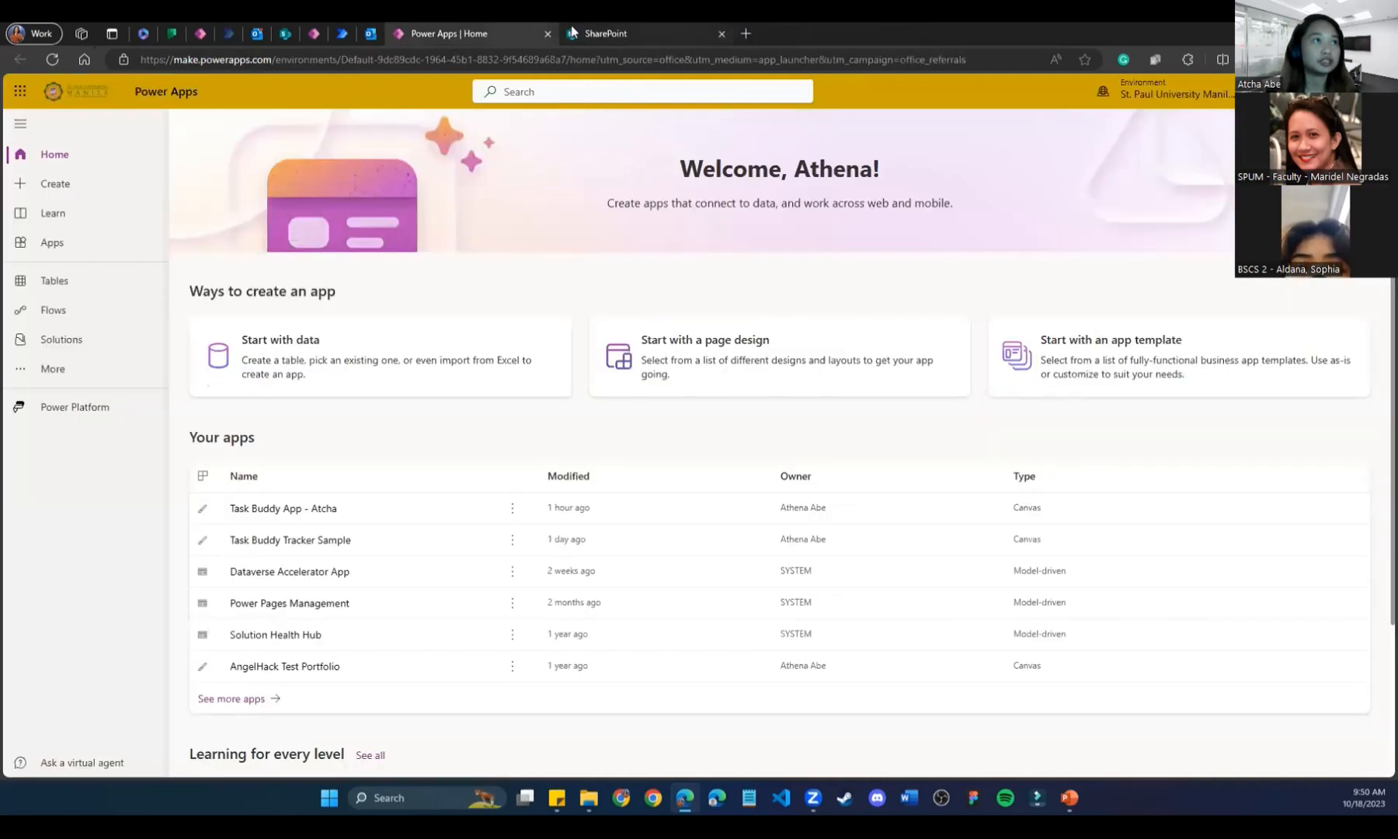
pyautogui.click(619, 28)
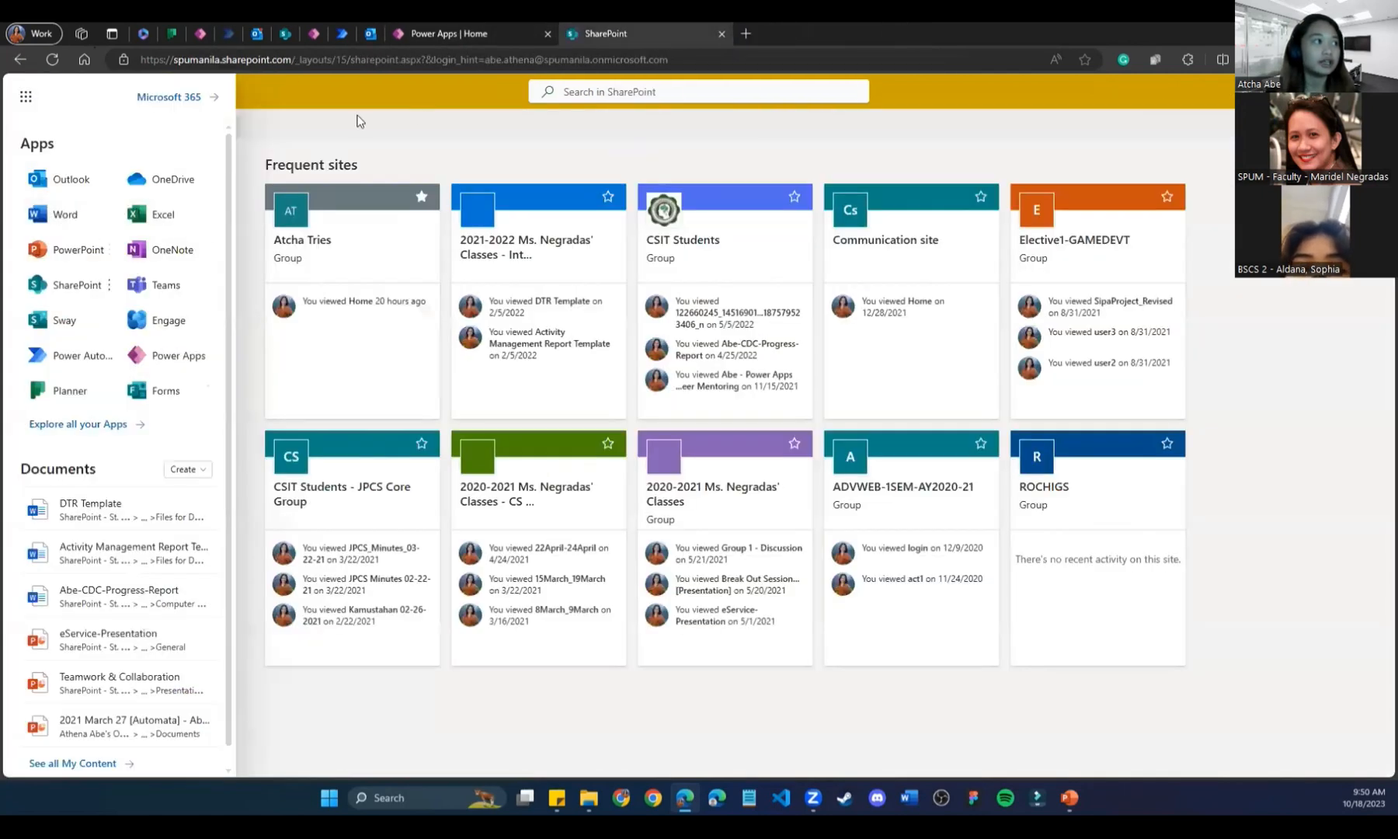
pyautogui.click(356, 120)
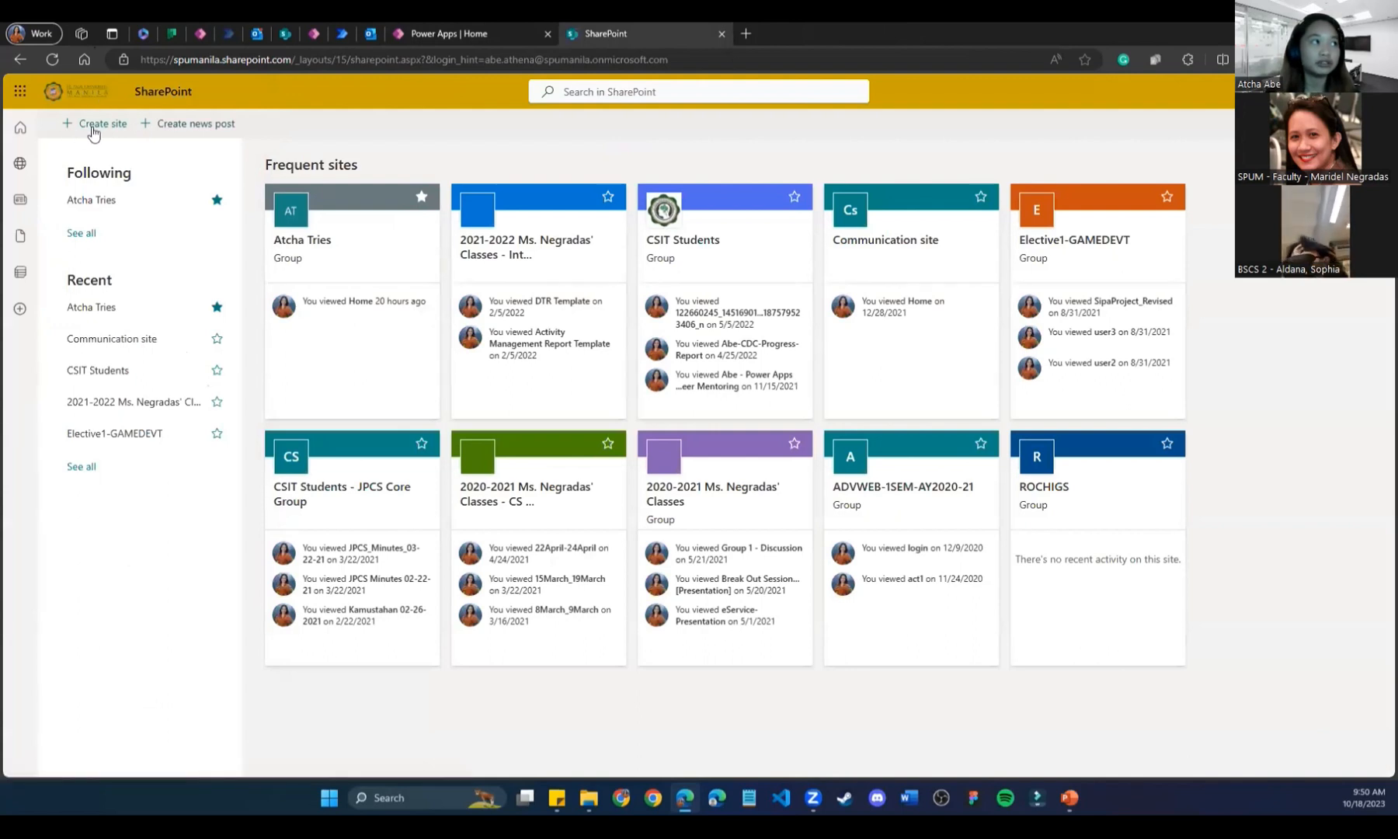
pyautogui.click(103, 128)
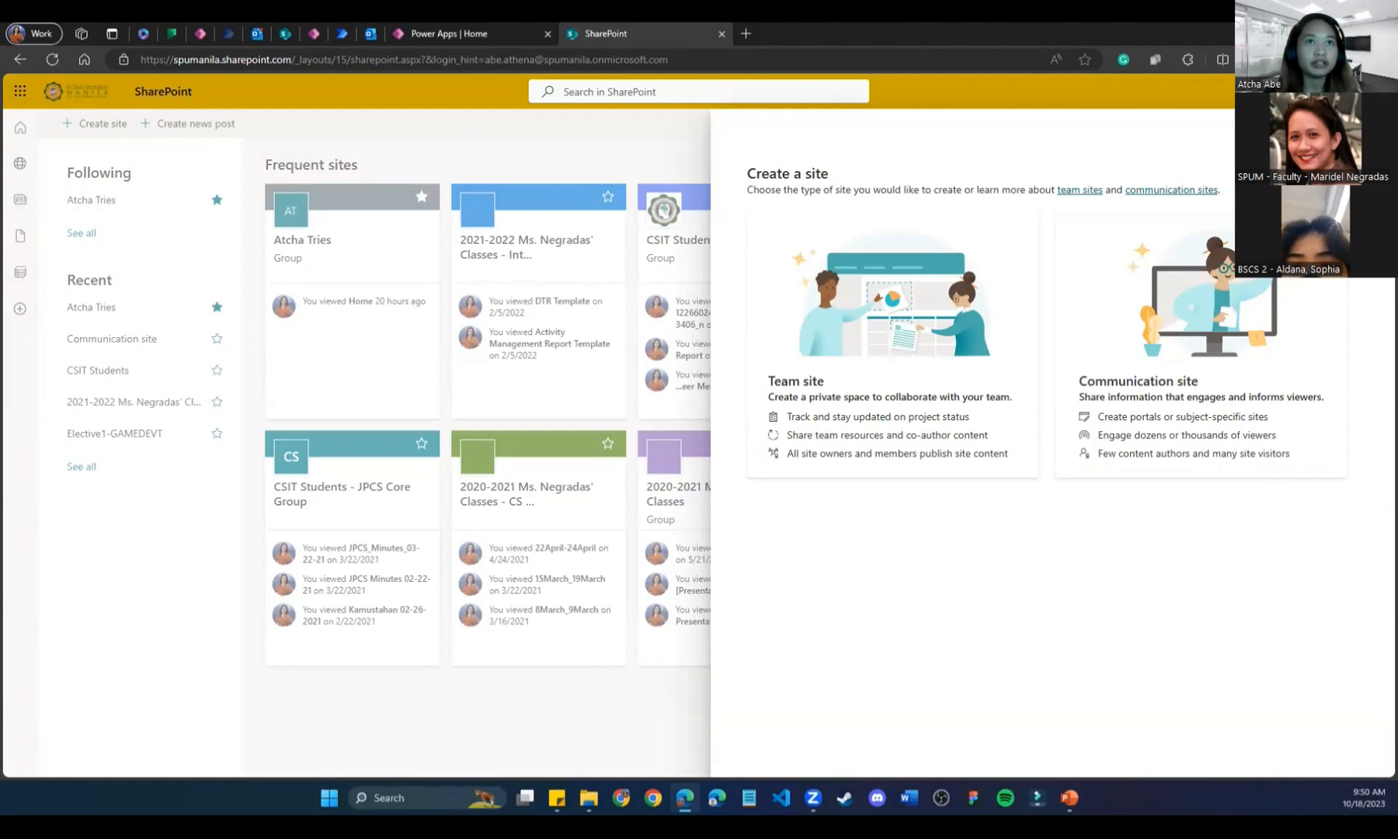
pyautogui.press('Escape')
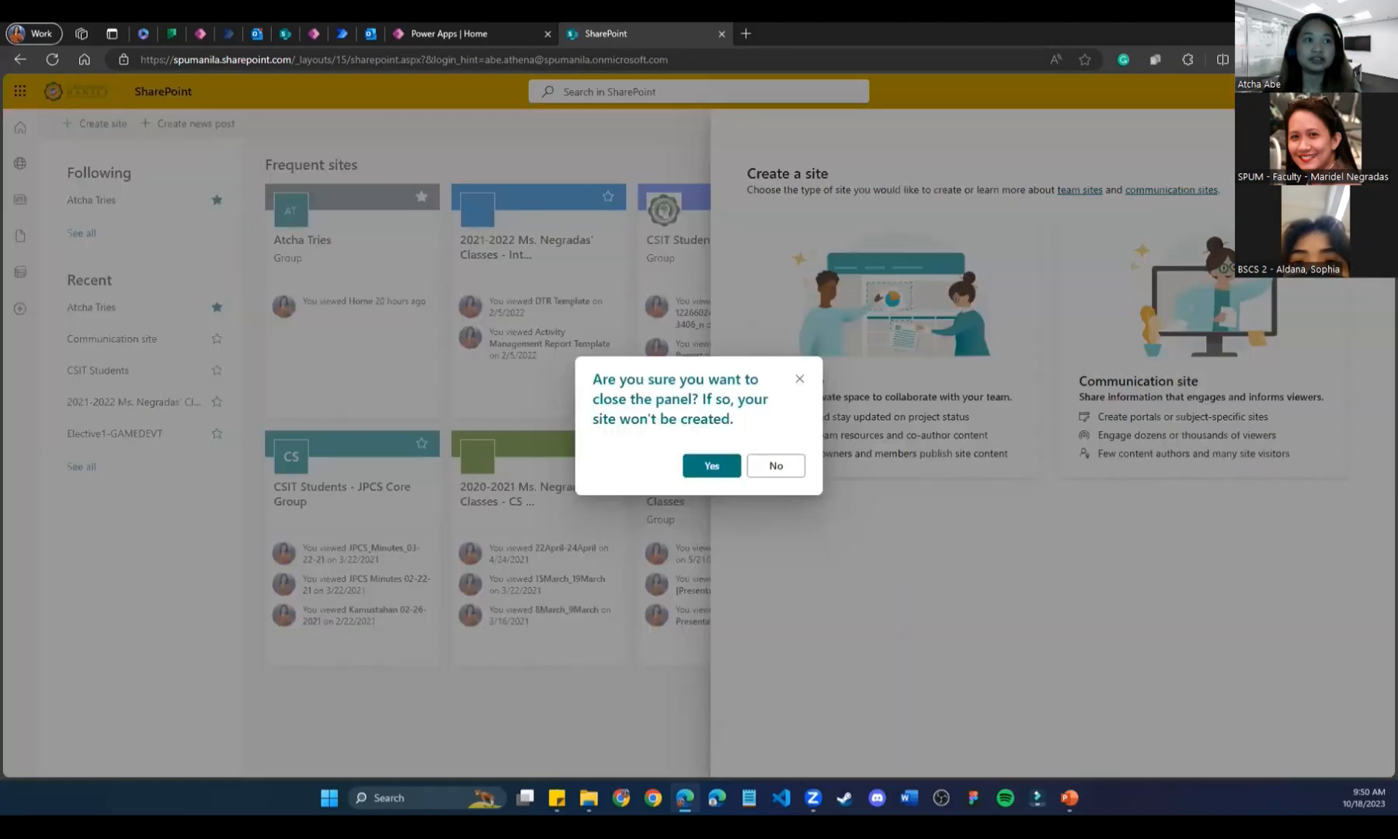
pyautogui.click(799, 379)
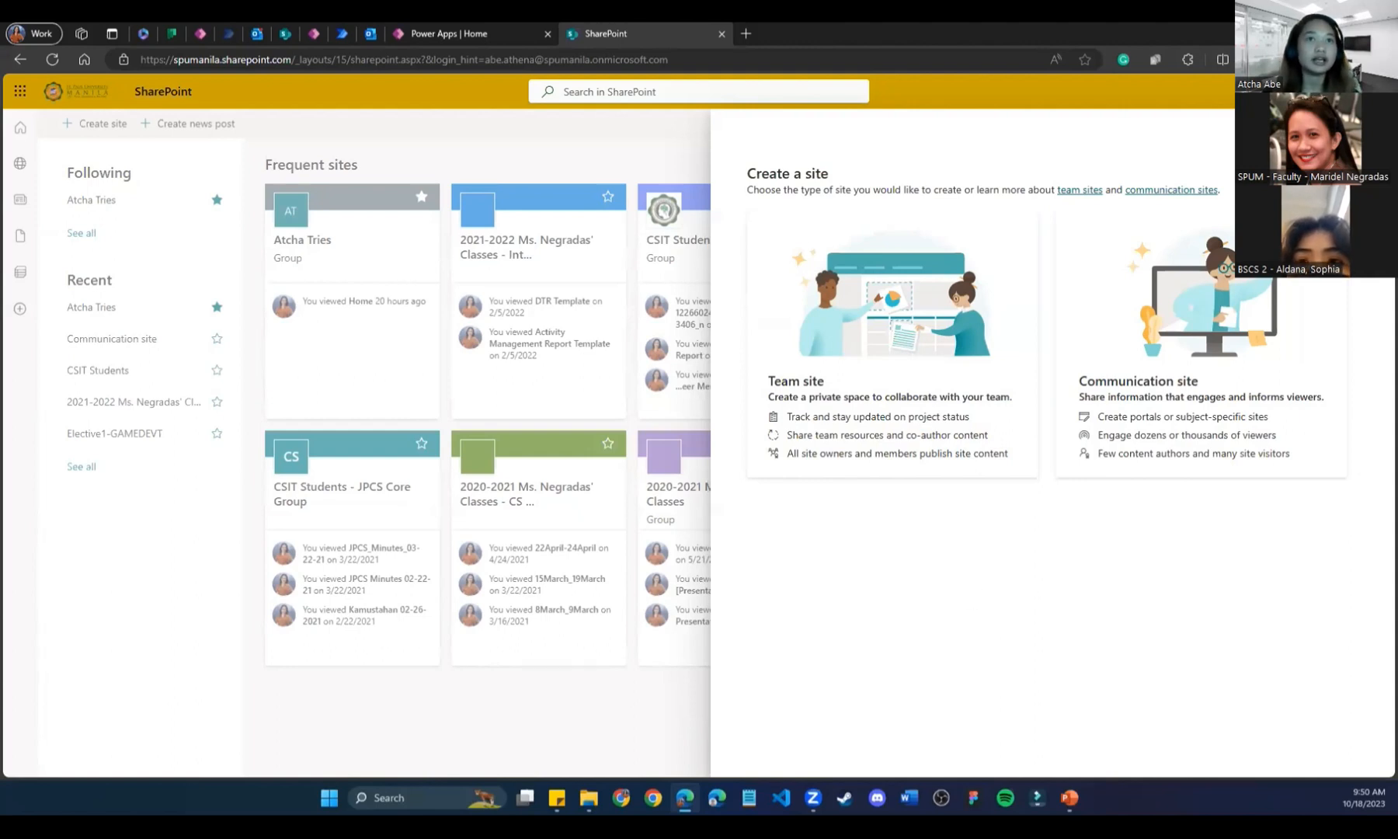
pyautogui.press('Escape')
pyautogui.click(703, 470)
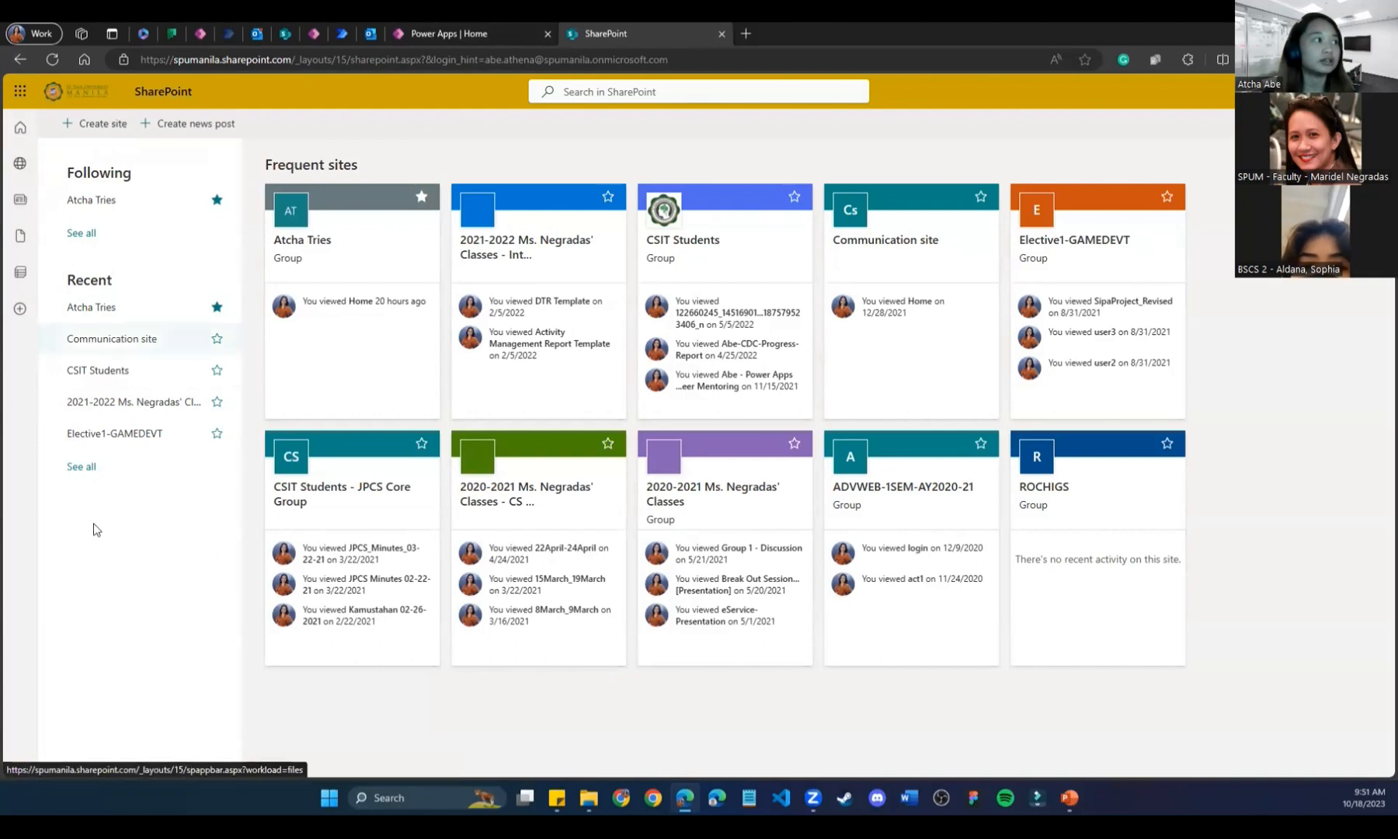
# Browse the Recent and Following See all views, briefly opening the Atcha Tries site.
pyautogui.click(81, 466)
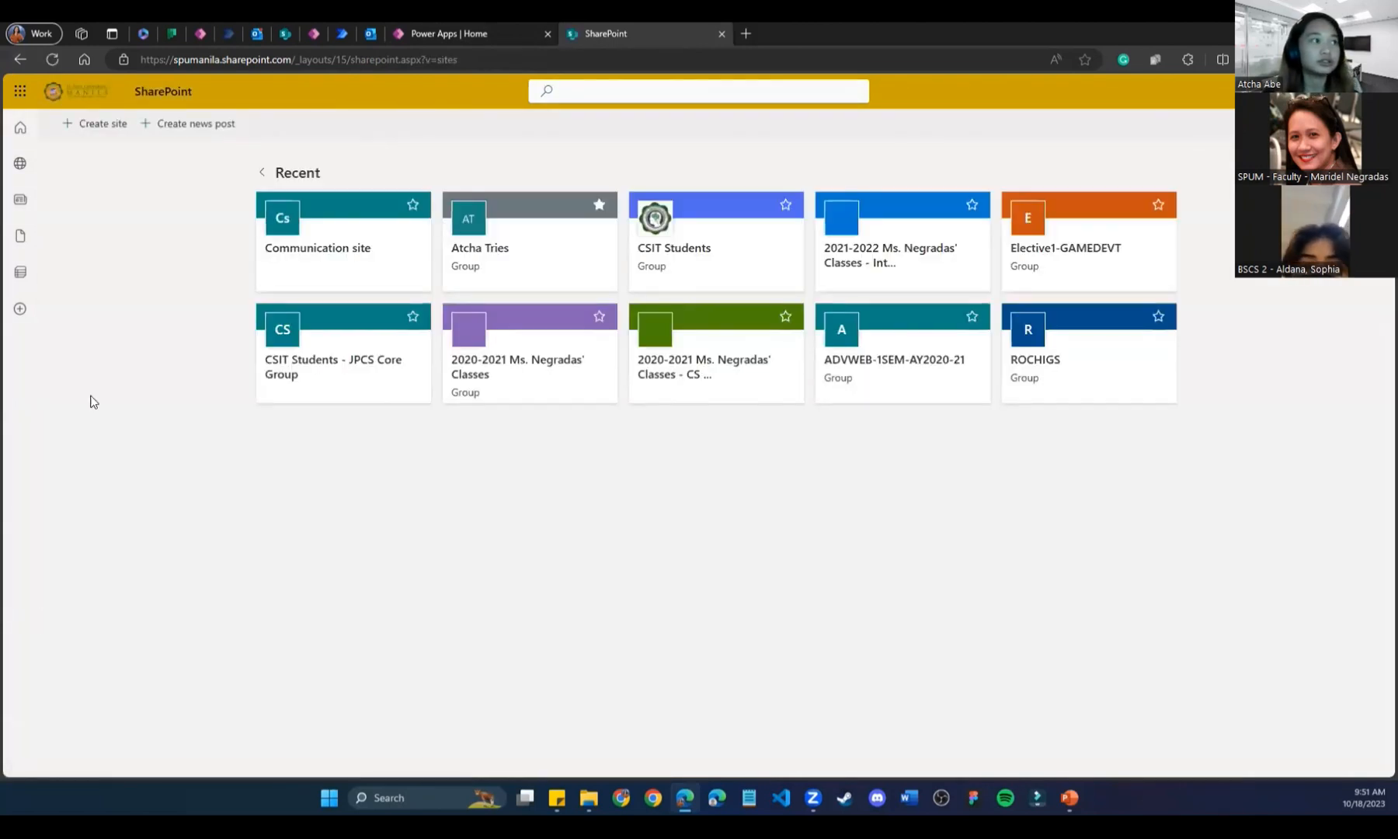
pyautogui.click(261, 171)
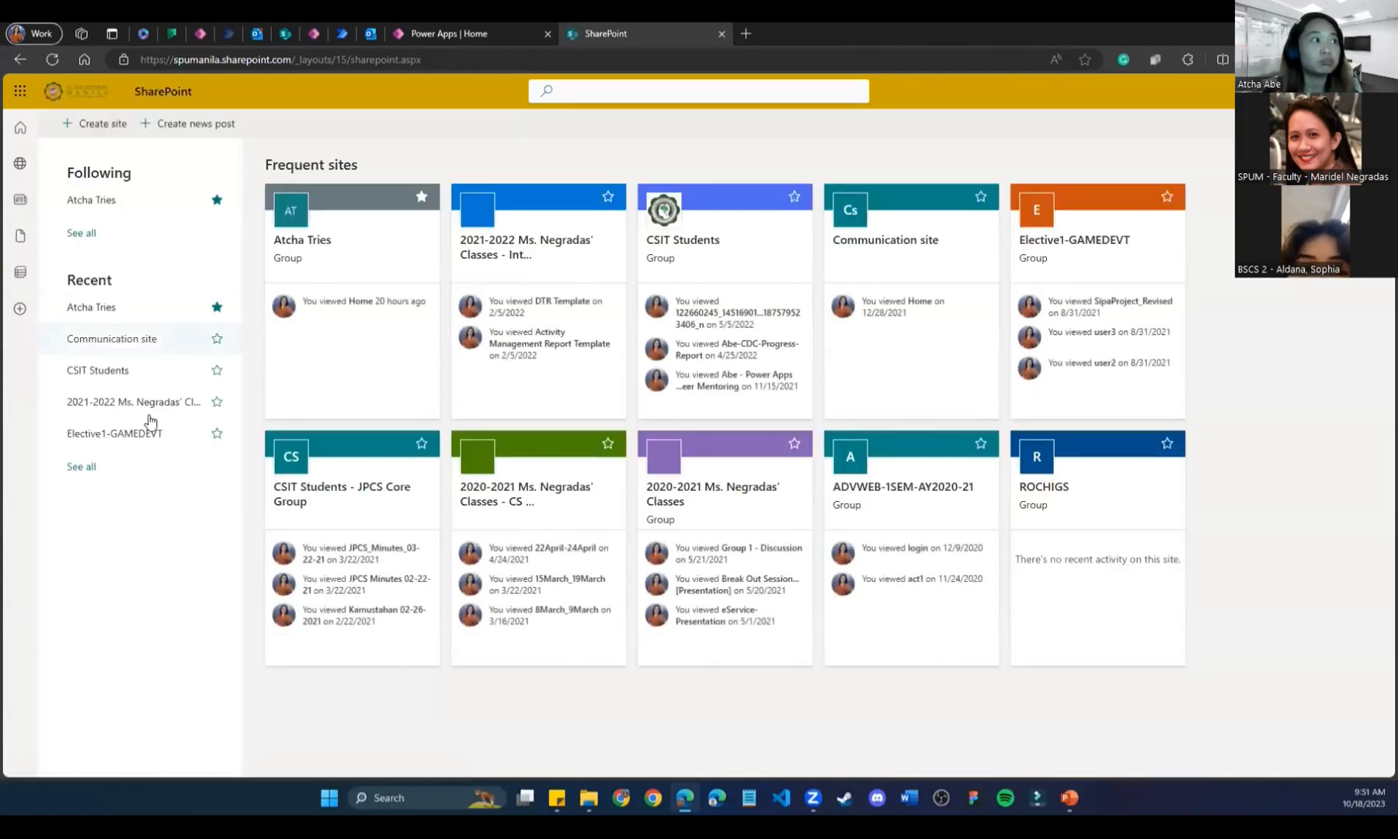
pyautogui.click(82, 232)
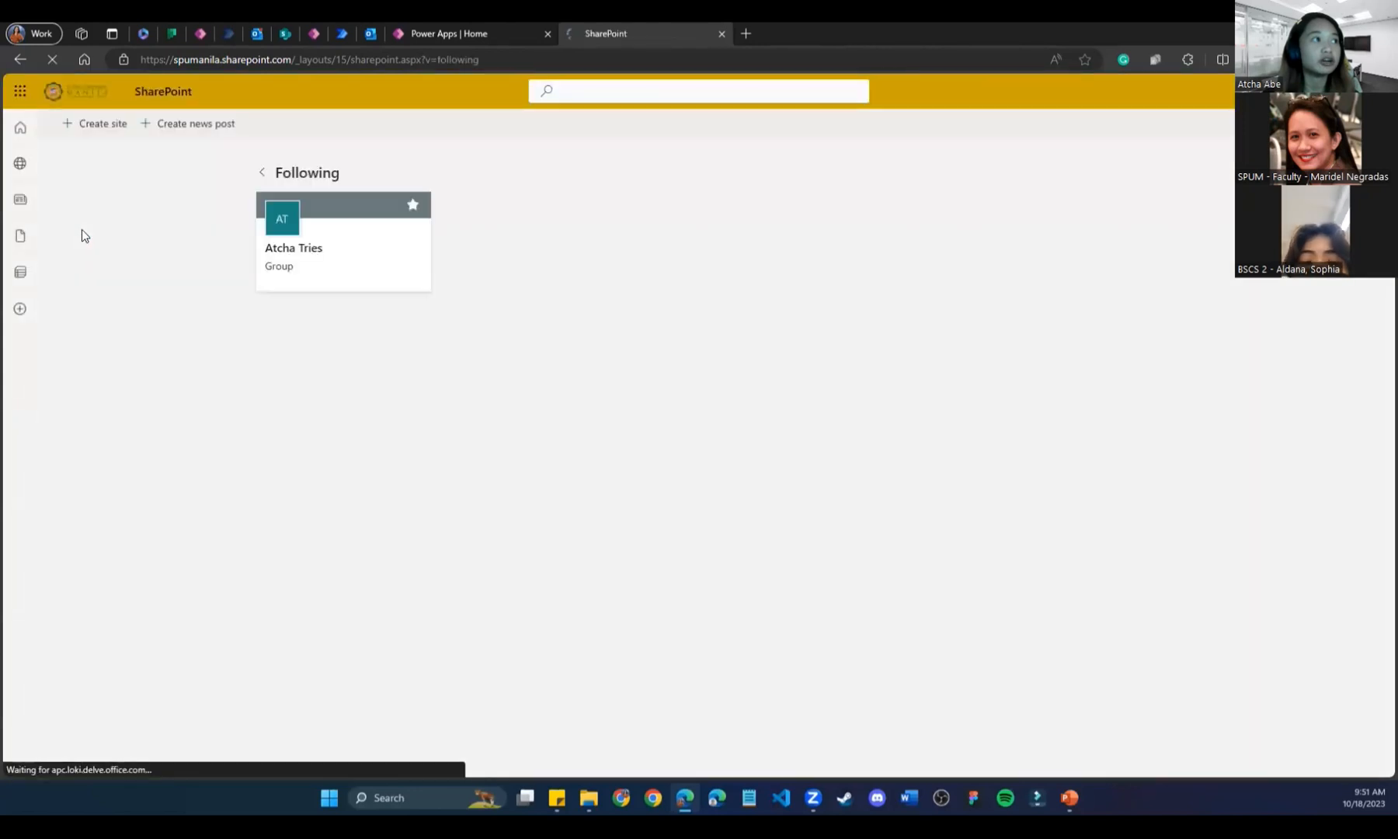
pyautogui.click(262, 173)
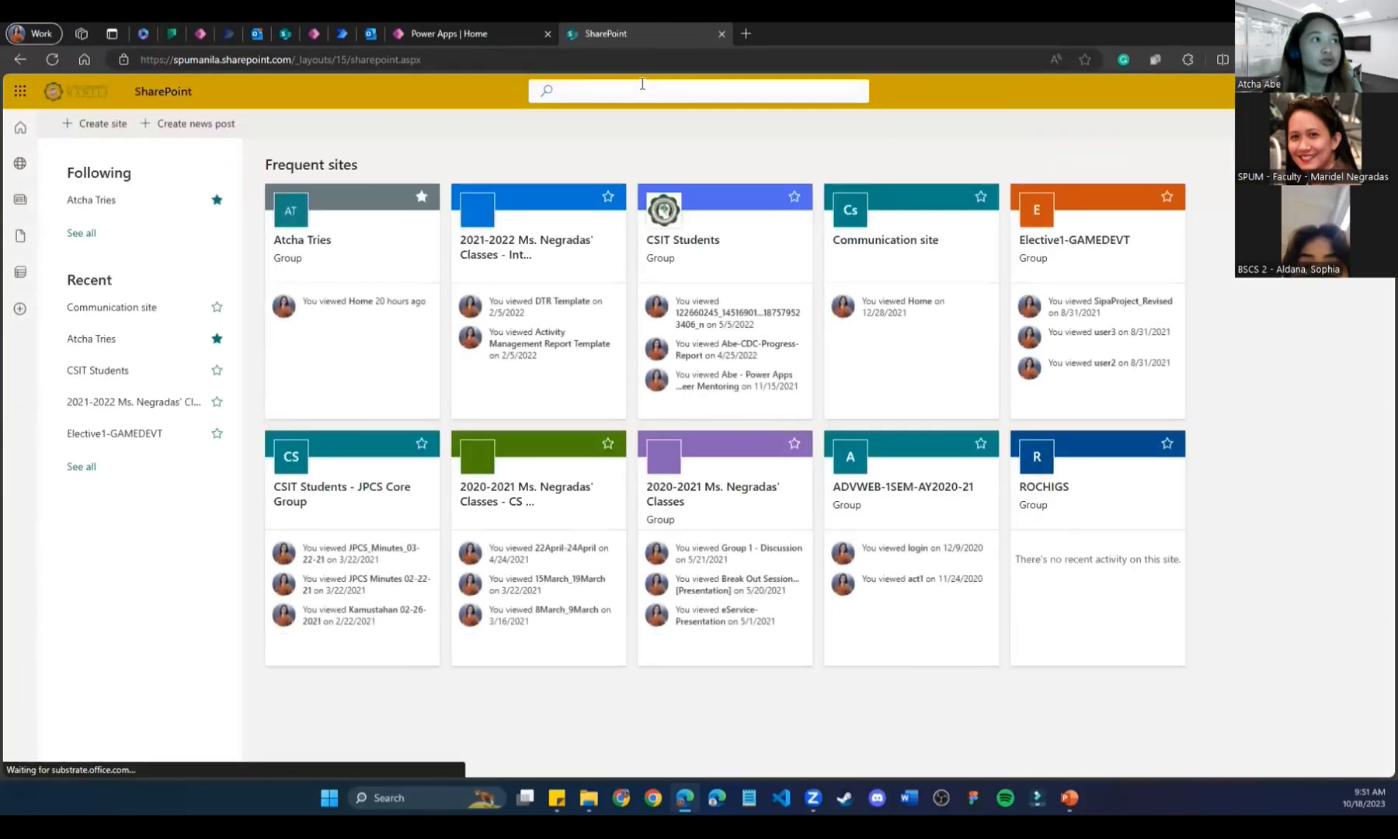
pyautogui.click(81, 467)
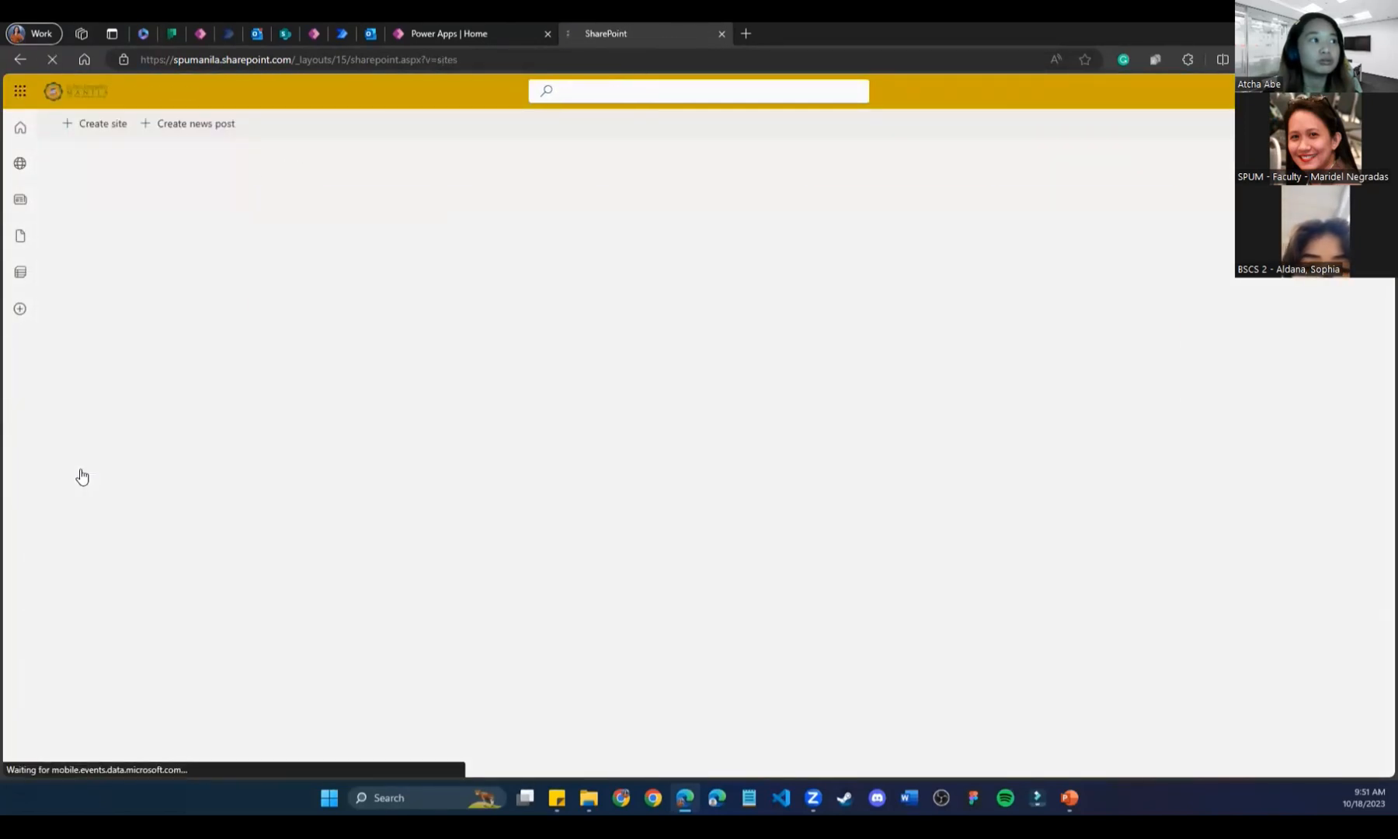
pyautogui.click(523, 249)
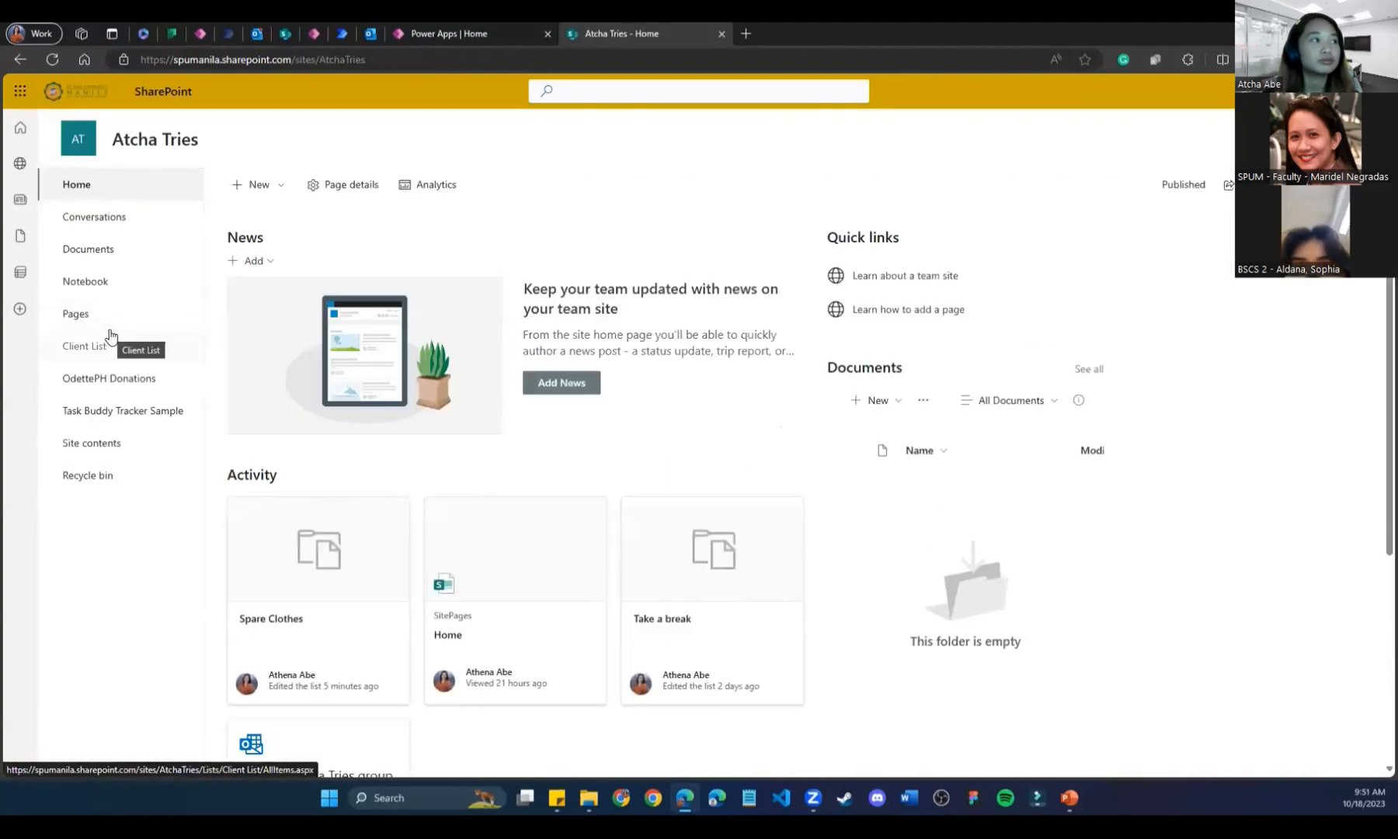
# Back on the SharePoint start page, open Atcha Test from the Following list.
pyautogui.click(19, 126)
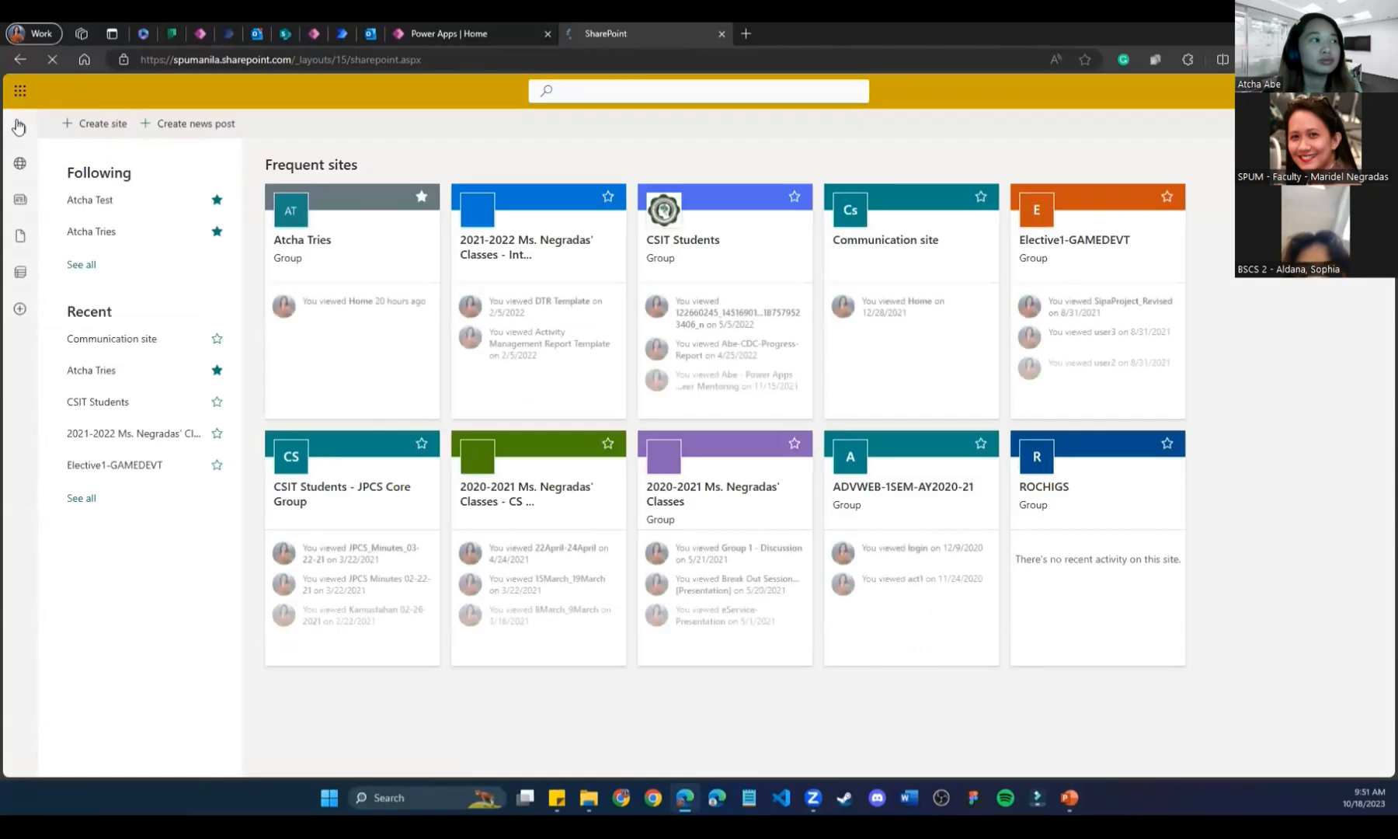
pyautogui.click(20, 163)
pyautogui.click(21, 132)
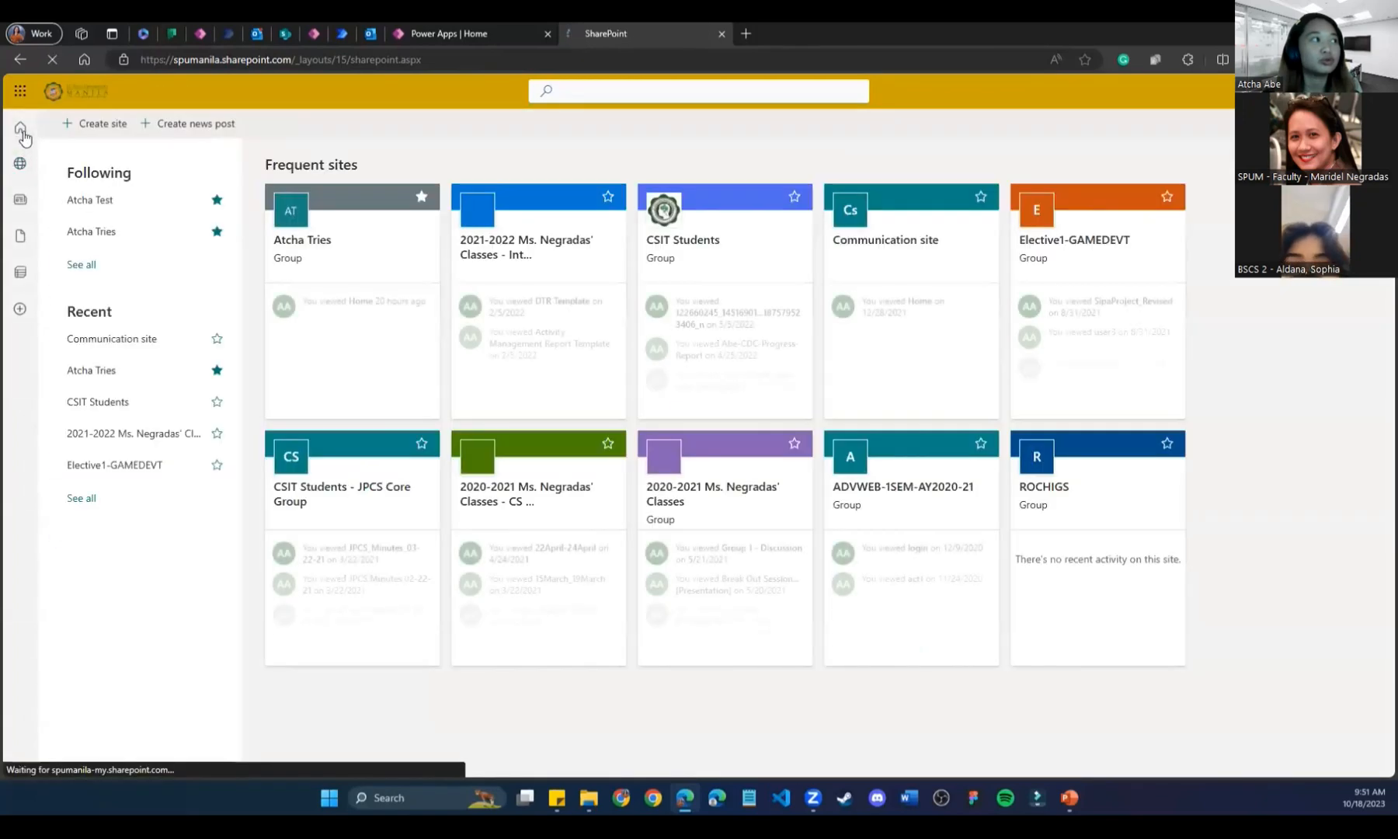
pyautogui.click(134, 211)
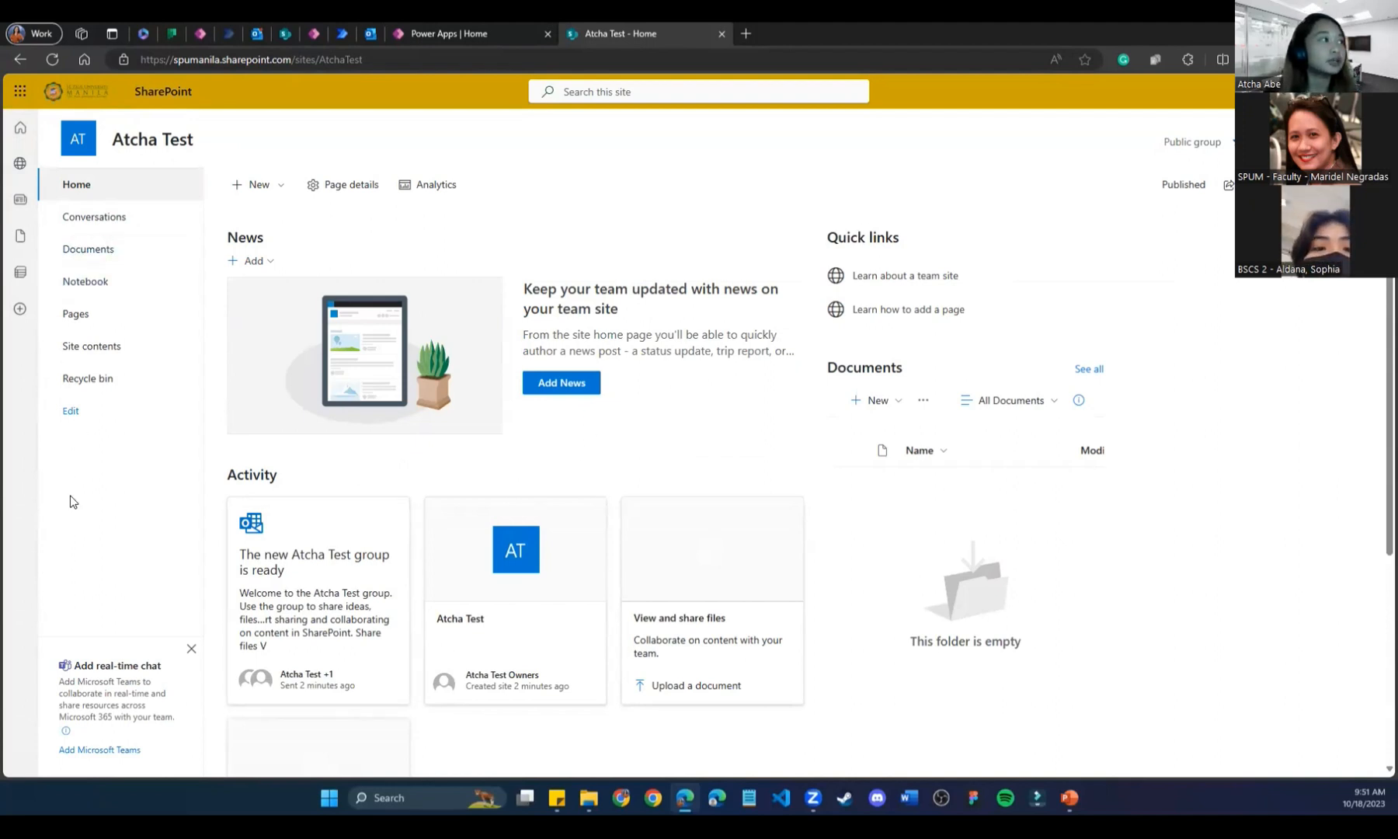
pyautogui.click(389, 29)
pyautogui.click(312, 34)
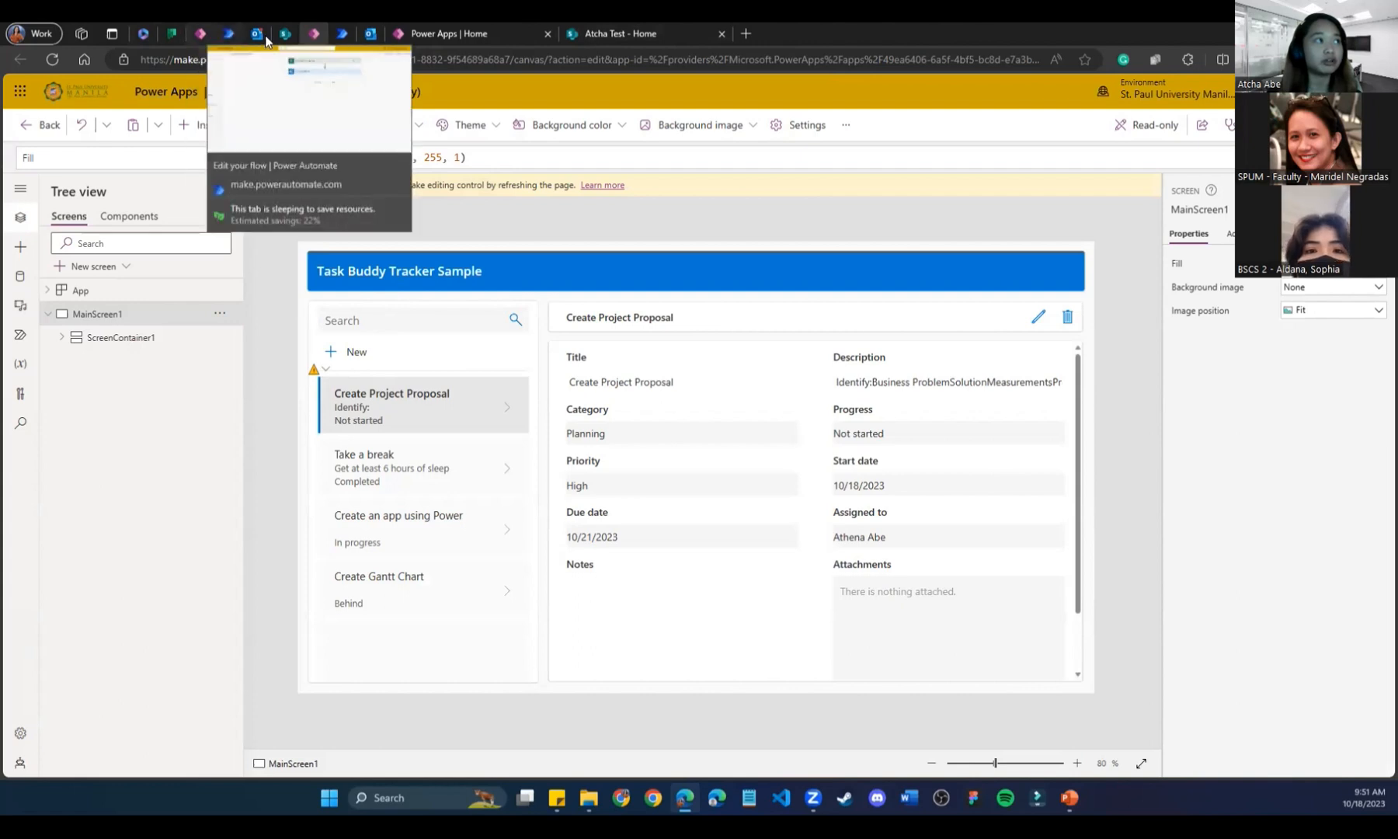
pyautogui.click(201, 33)
pyautogui.click(97, 314)
pyautogui.click(635, 31)
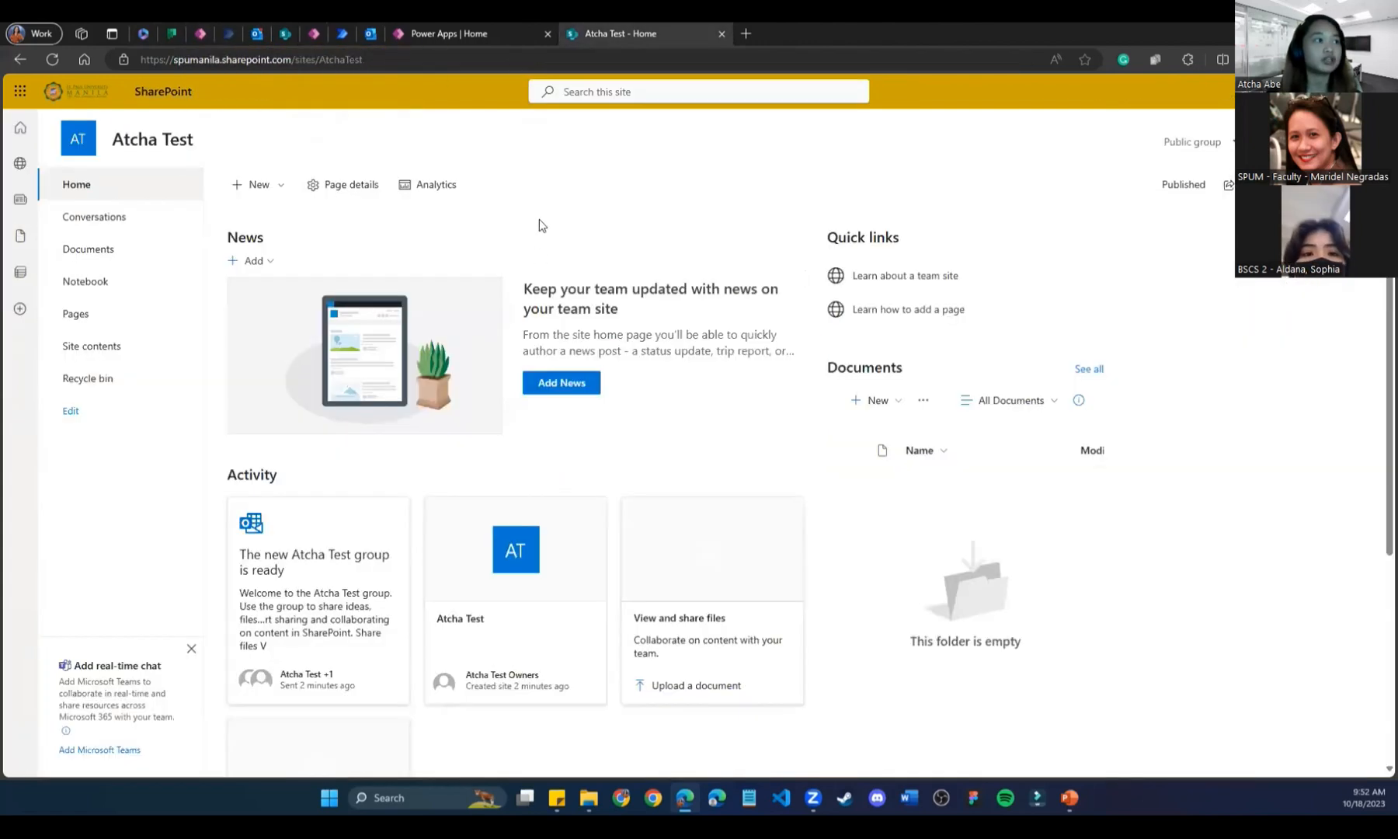
# Start a new blank list via New > List in the Atcha Test site.
pyautogui.click(264, 191)
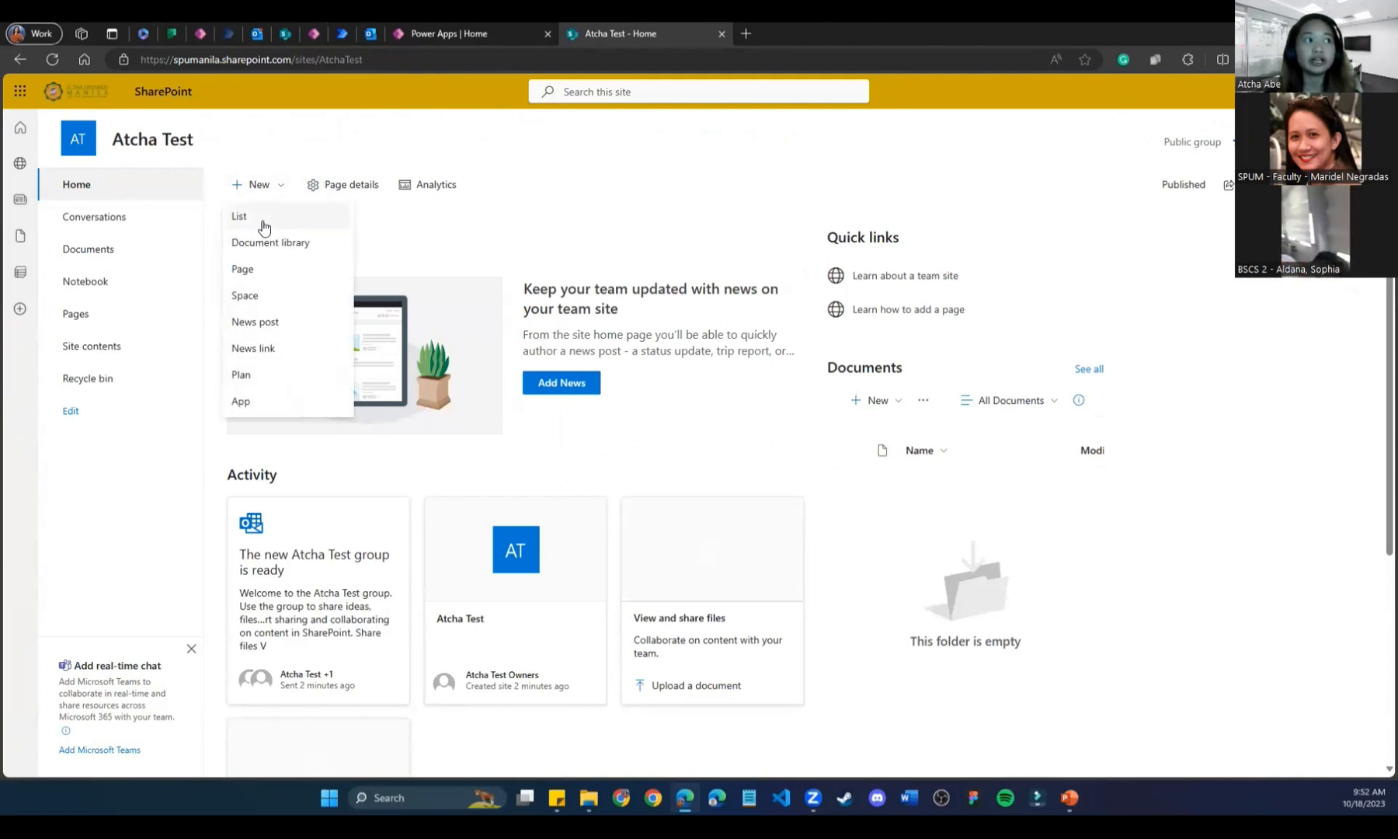
pyautogui.click(643, 217)
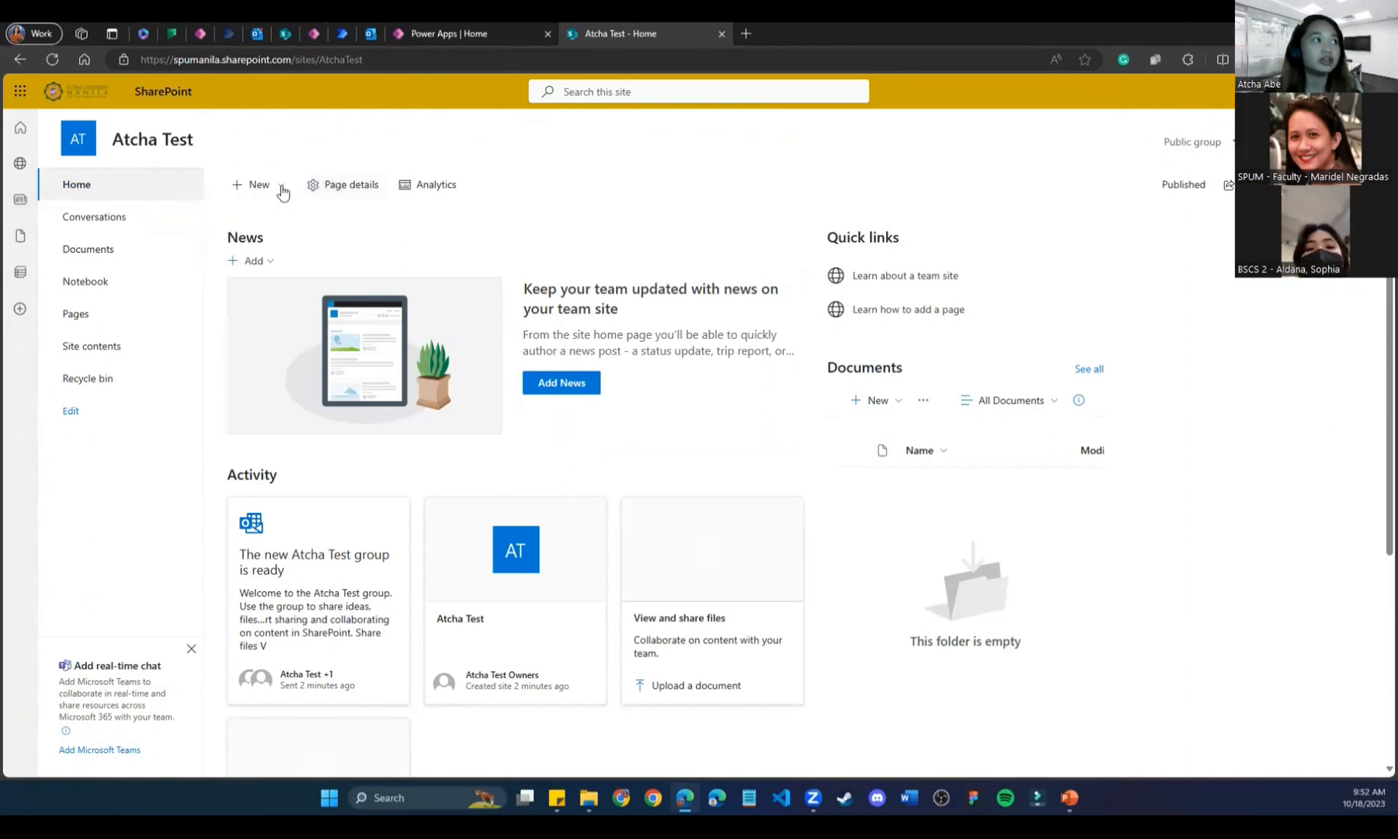
pyautogui.click(254, 191)
pyautogui.click(255, 219)
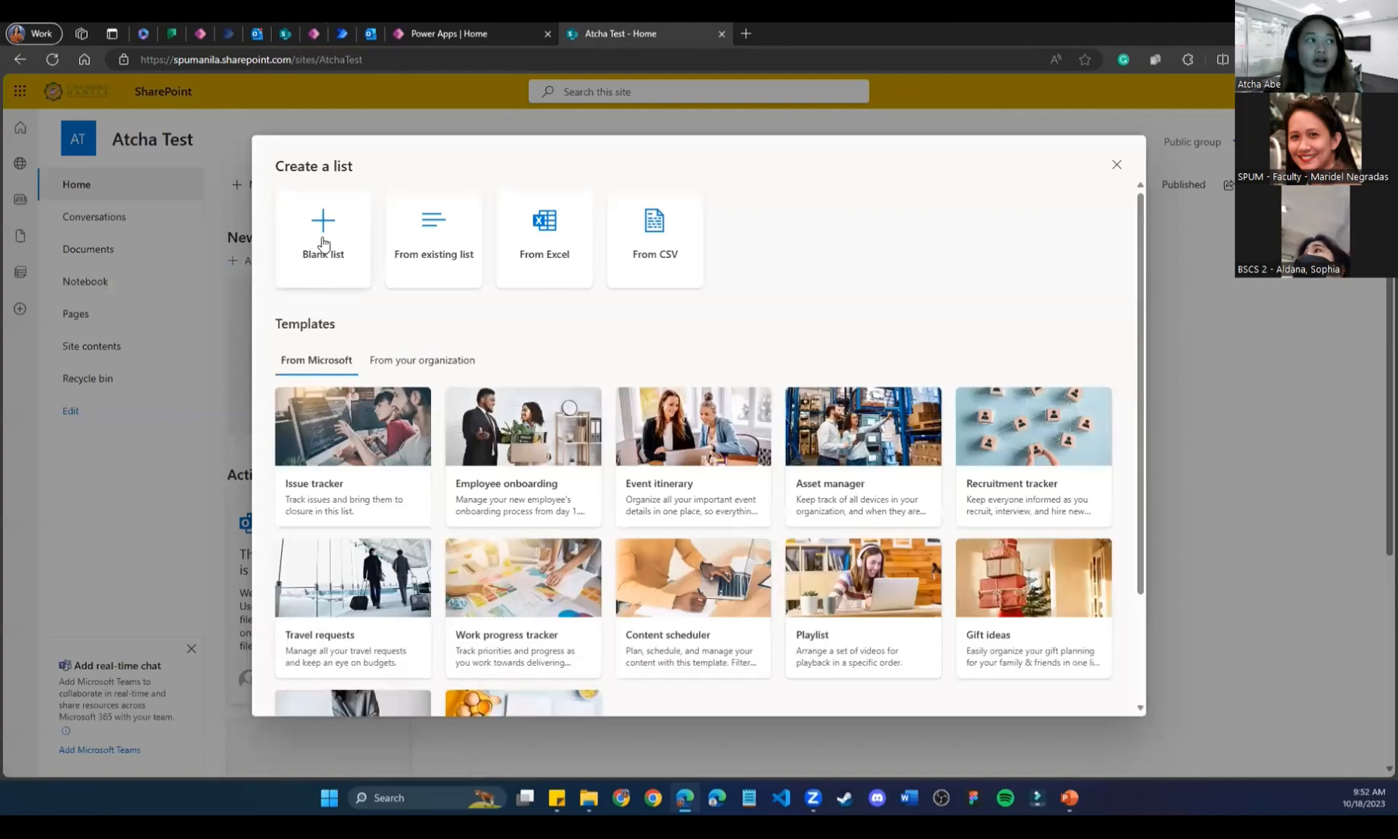
pyautogui.click(323, 244)
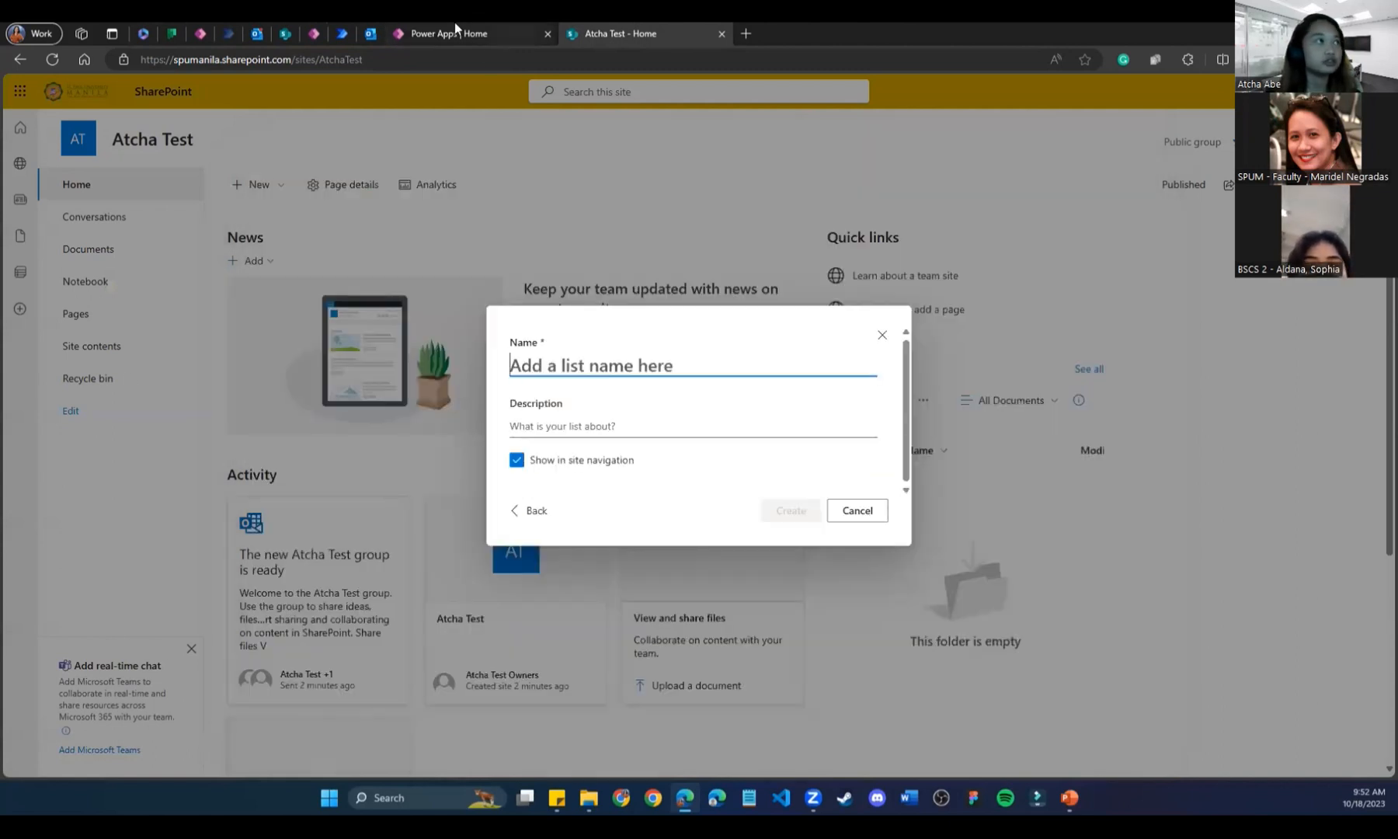
# Name the list 'Task Buddy Tracker List' and create it.
pyautogui.click(288, 33)
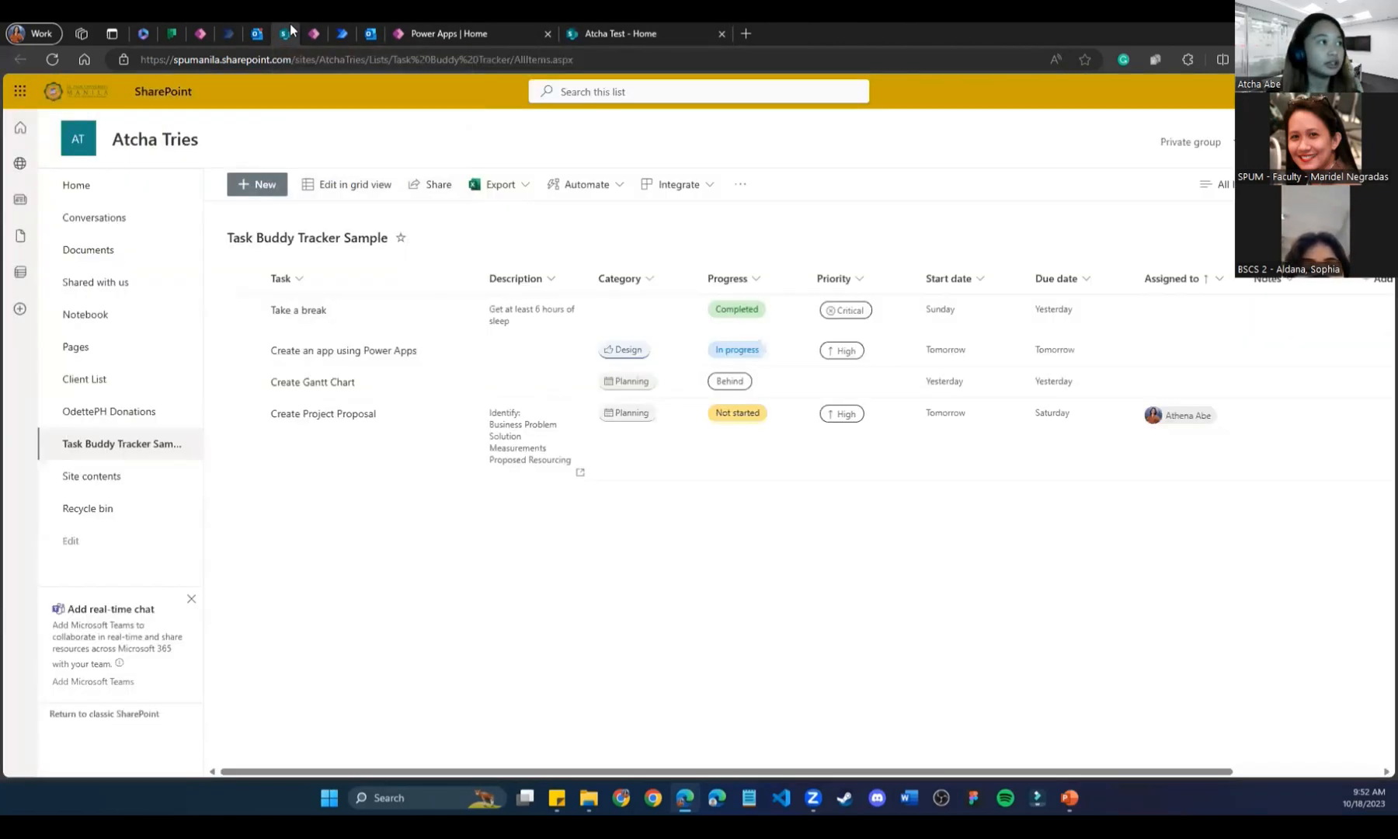
pyautogui.click(690, 26)
pyautogui.write('Task Bus')
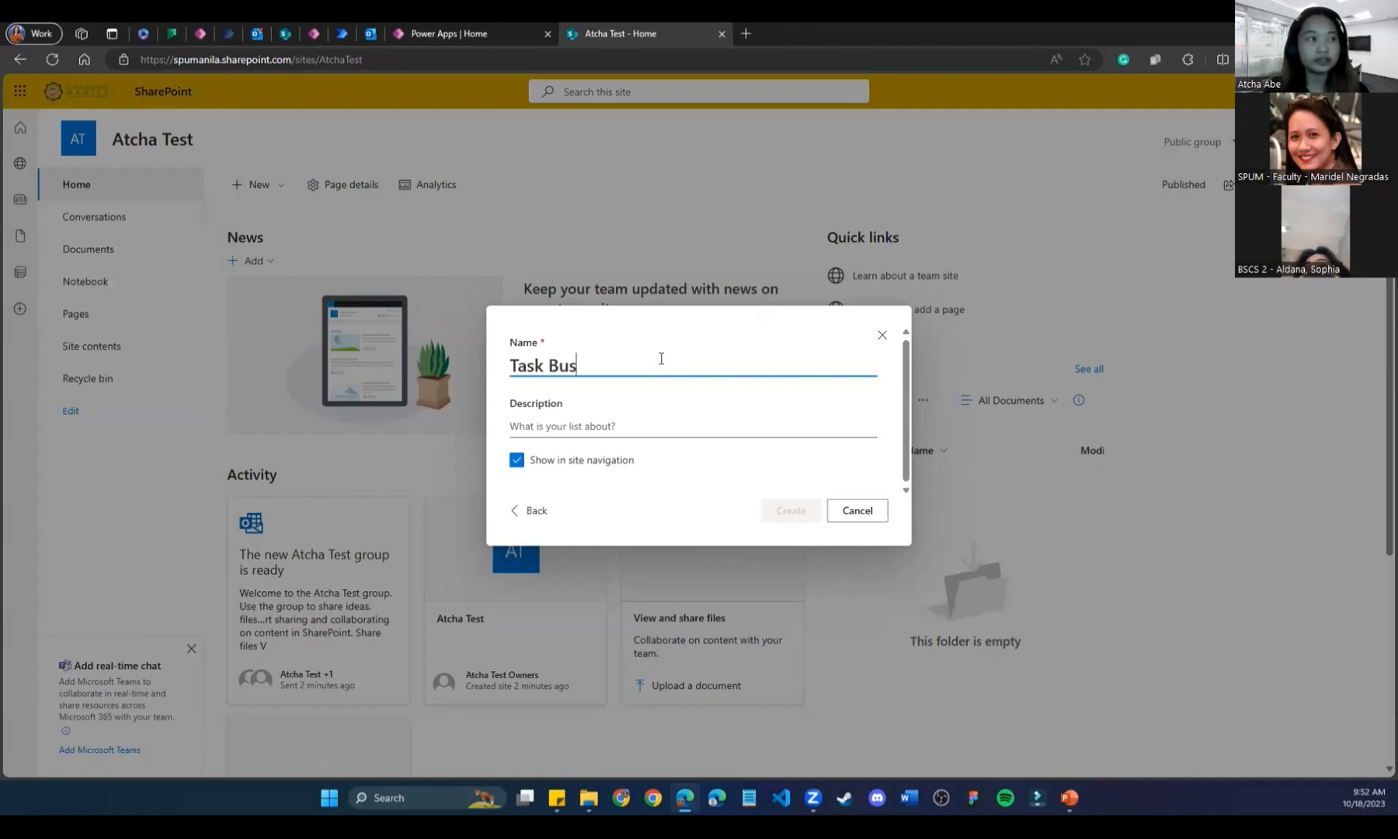
pyautogui.press('BackSpace')
pyautogui.write('ddy Tracker List')
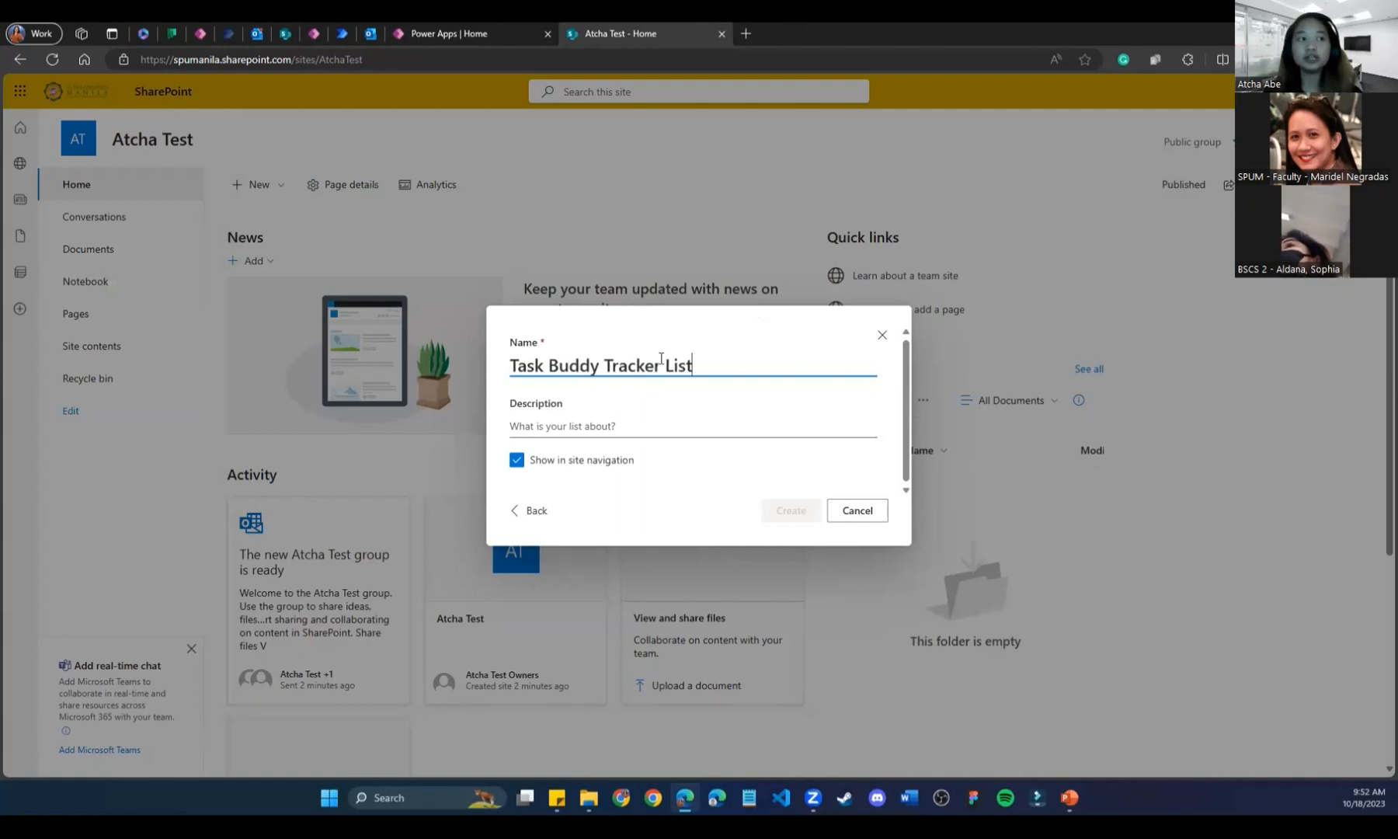
pyautogui.moveTo(748, 362); pyautogui.dragTo(481, 369)
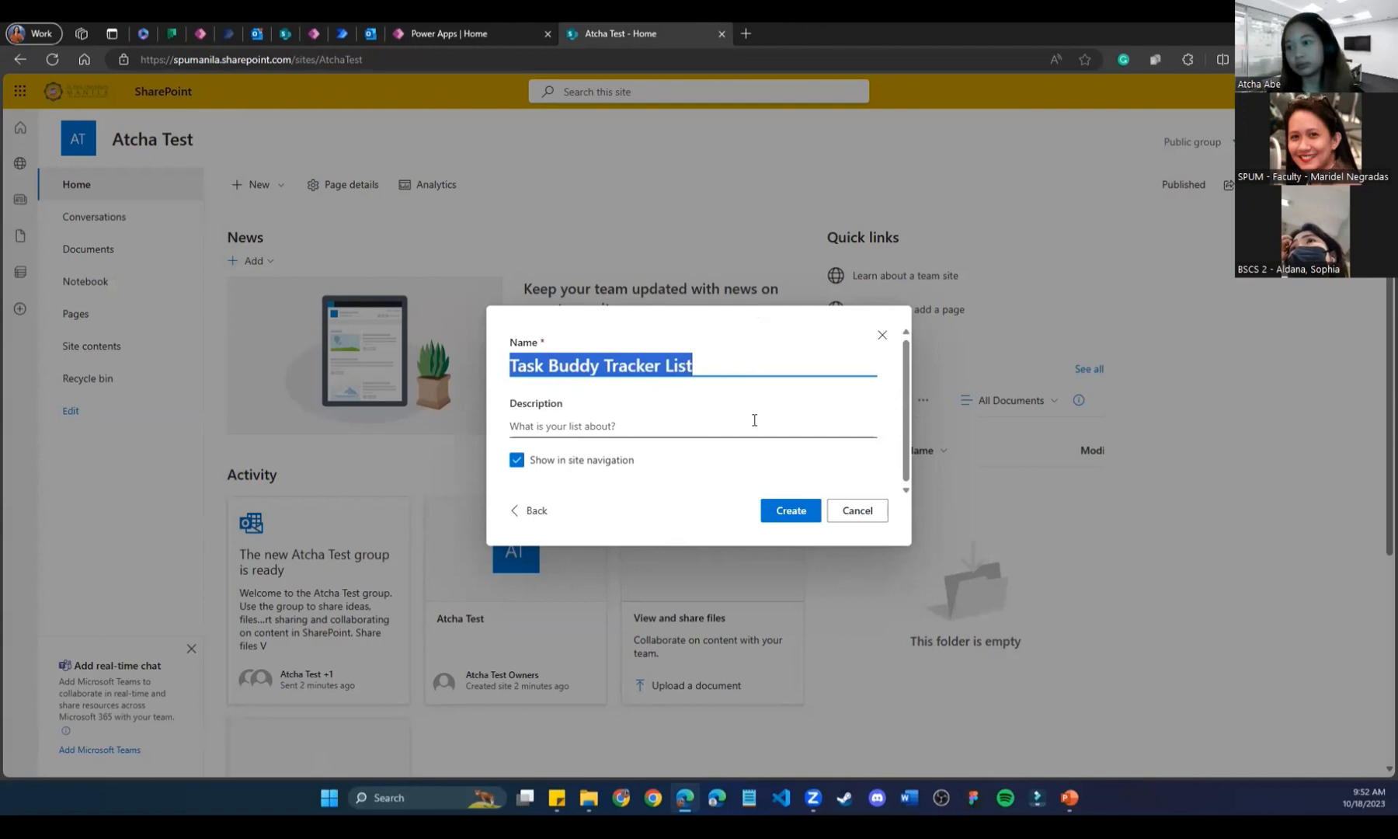
pyautogui.click(768, 519)
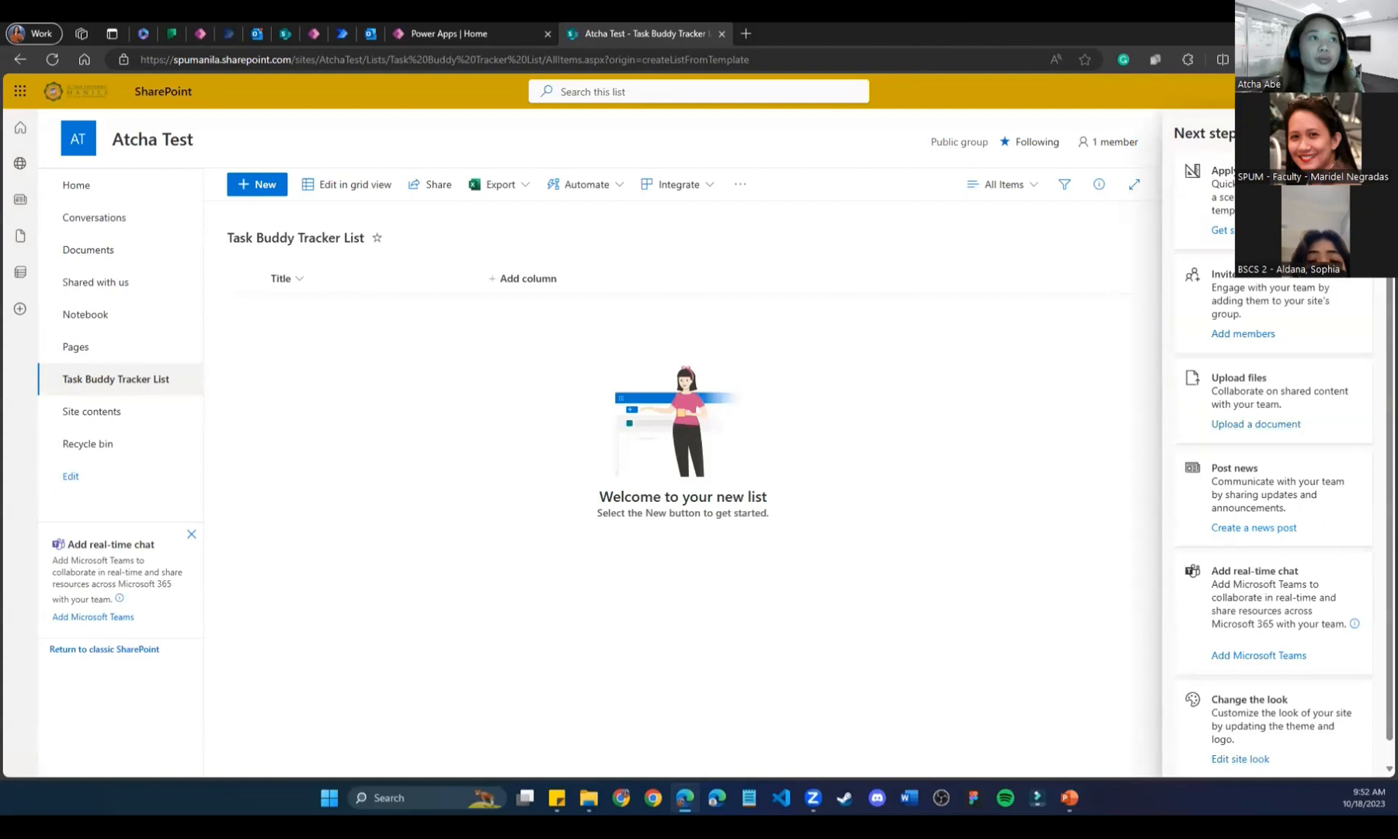
# Compare with the Atcha Tries sample list, then open the new list's Title column menu.
pyautogui.click(422, 31)
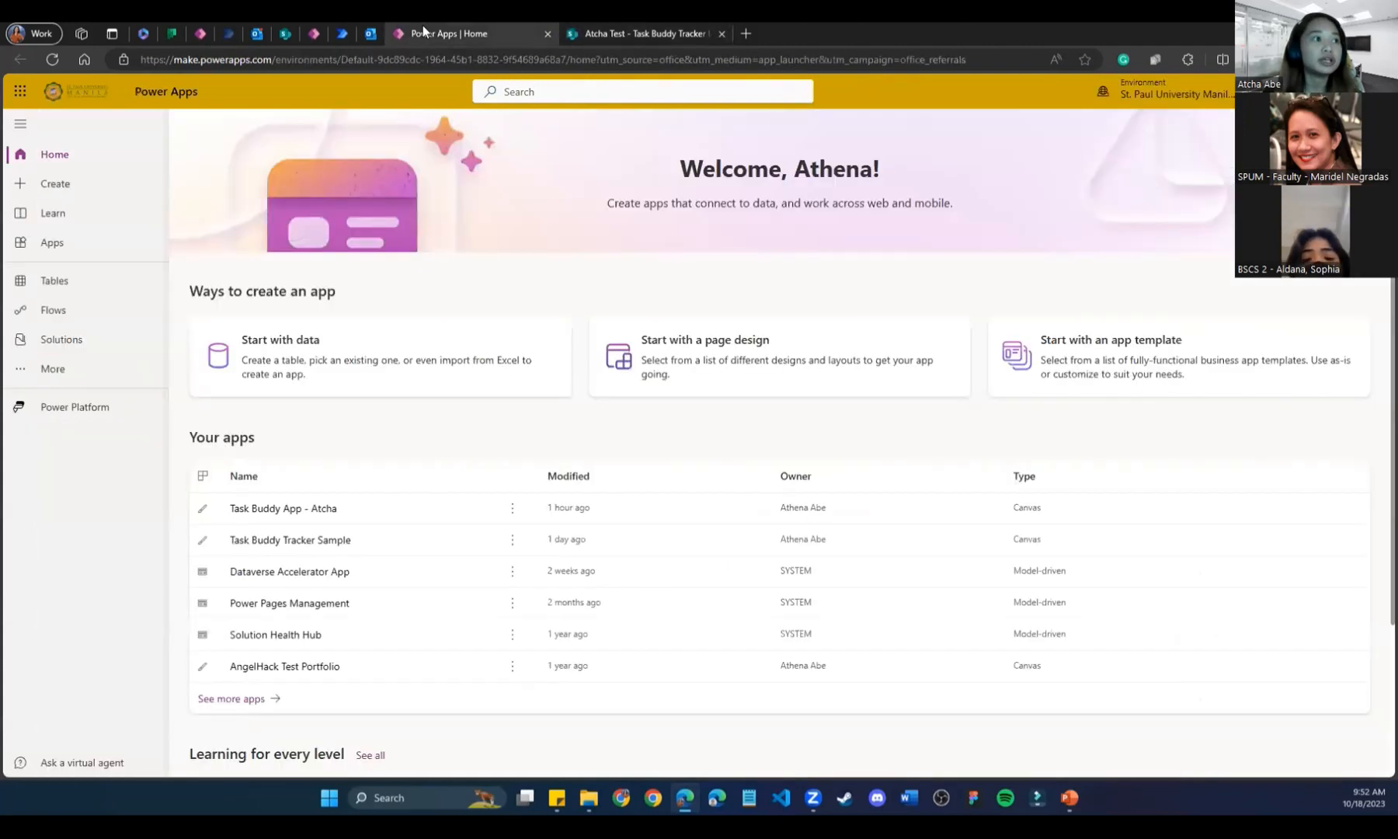
pyautogui.click(288, 33)
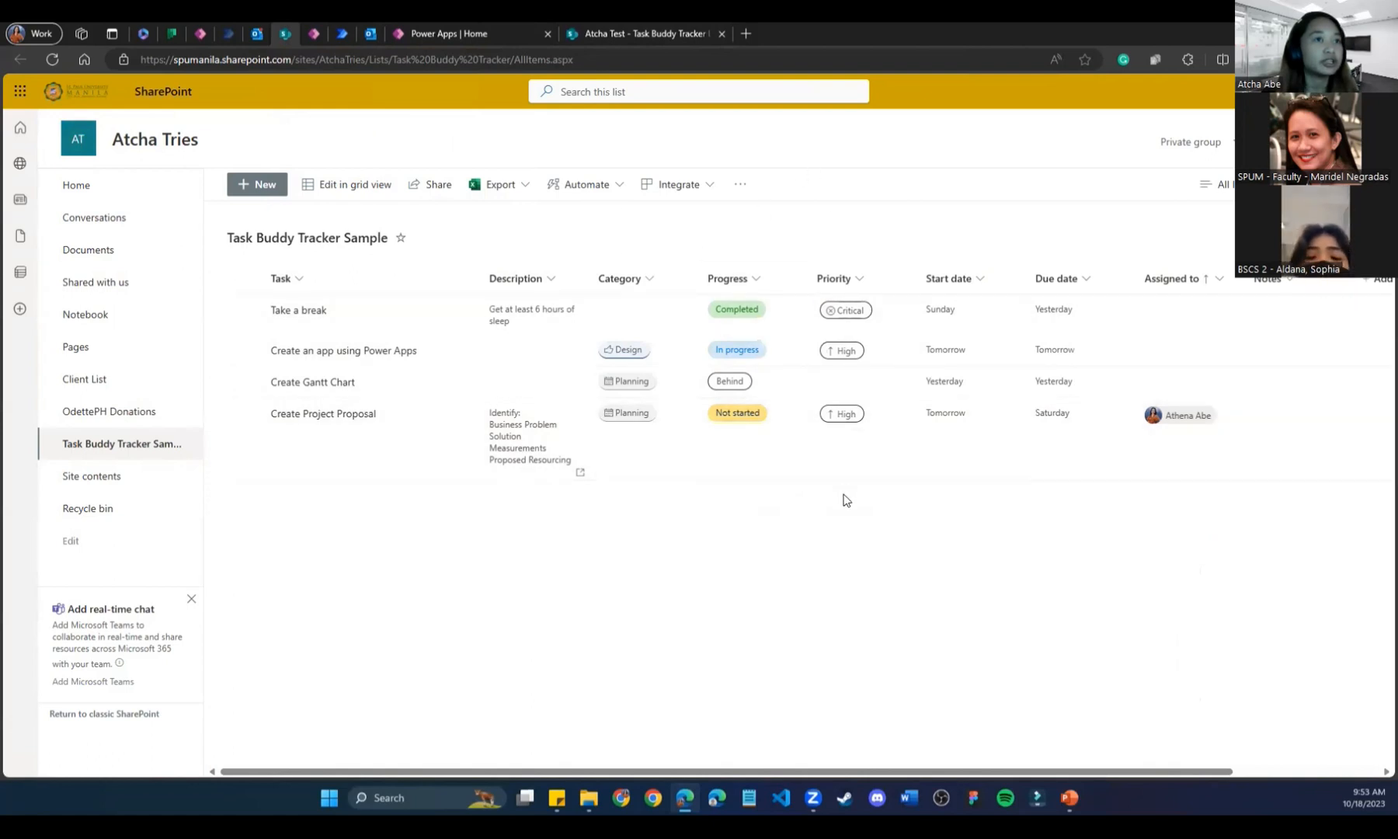
pyautogui.click(664, 31)
pyautogui.click(285, 280)
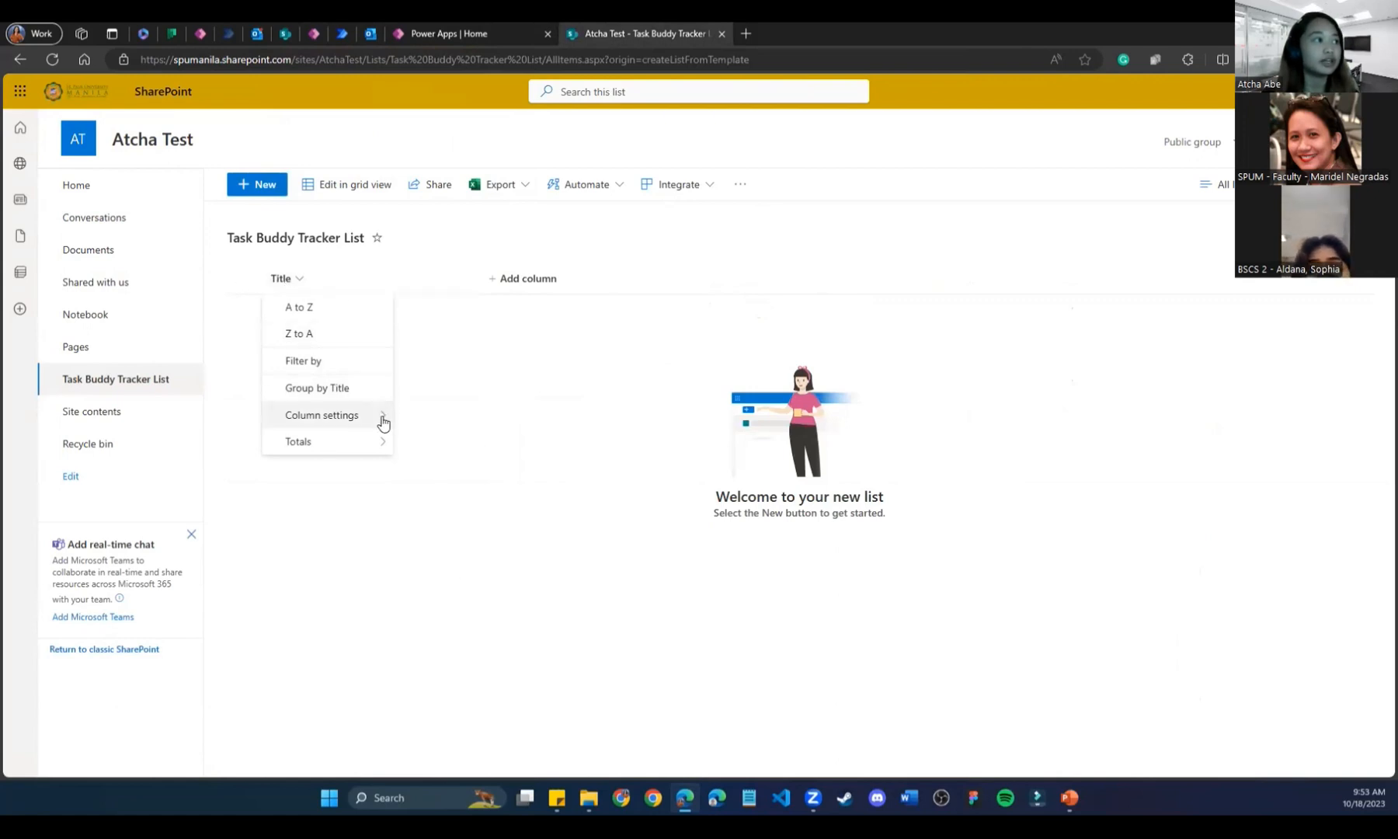
# Rename the Title column to 'Task' and start adding a new column.
pyautogui.moveTo(382, 420)
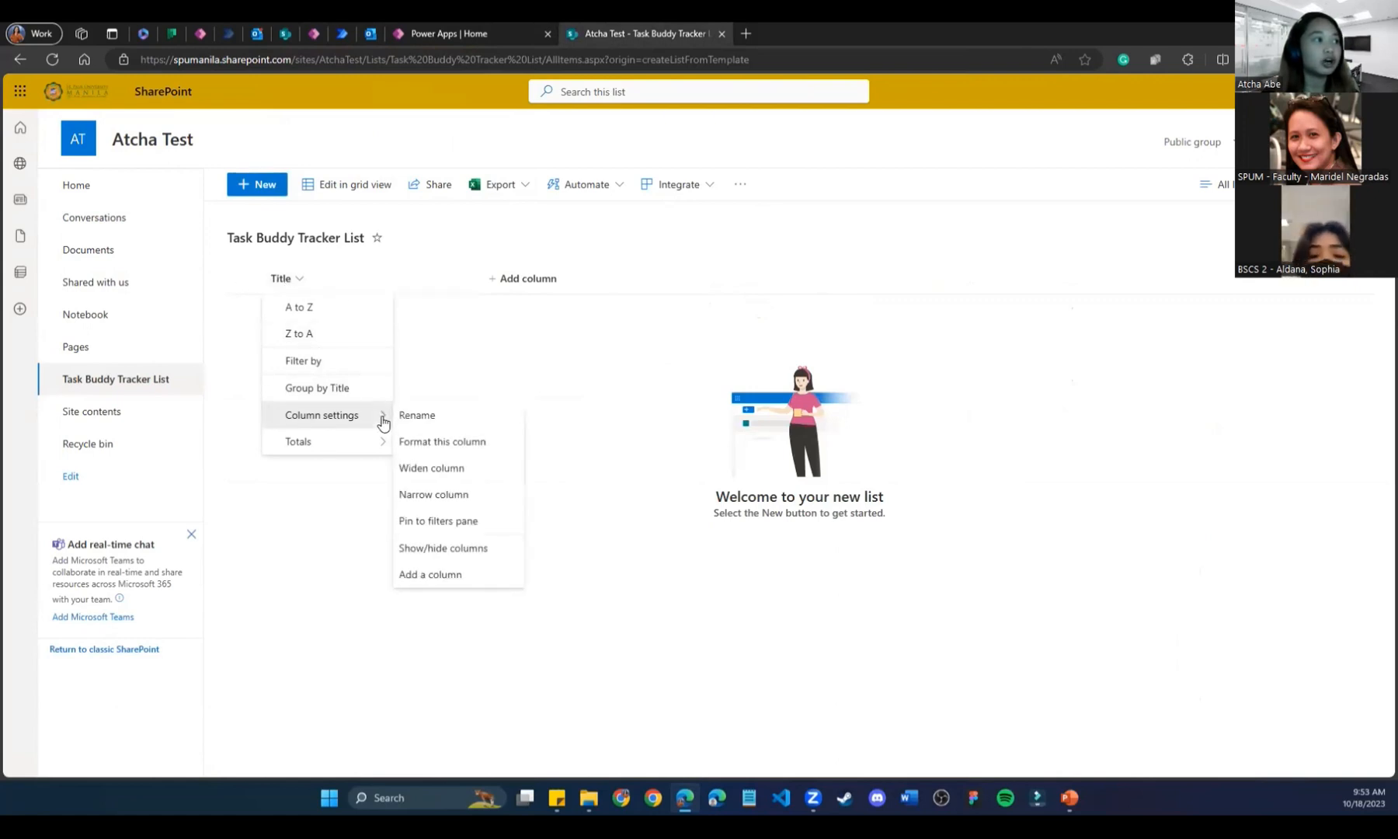
pyautogui.click(419, 421)
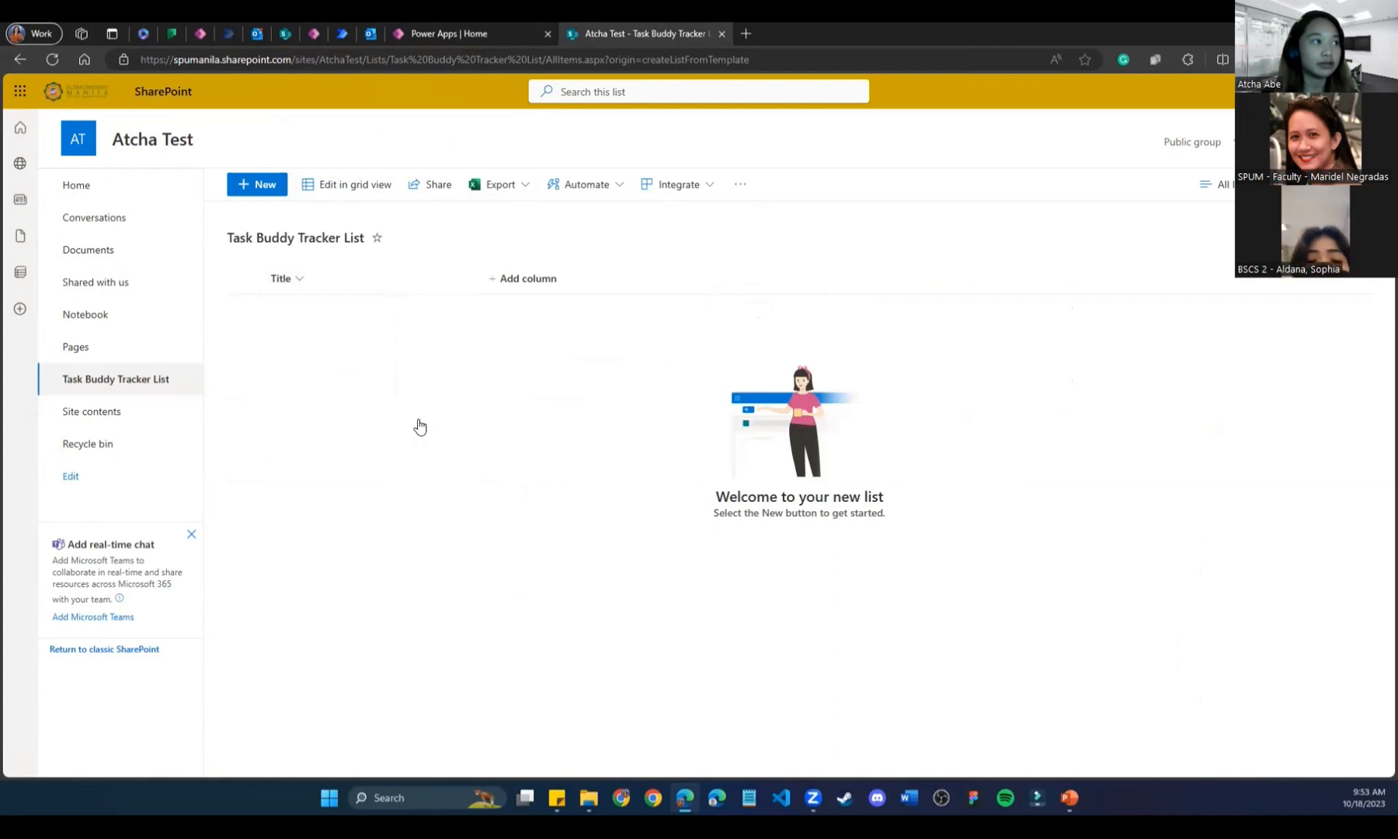
pyautogui.write('Task')
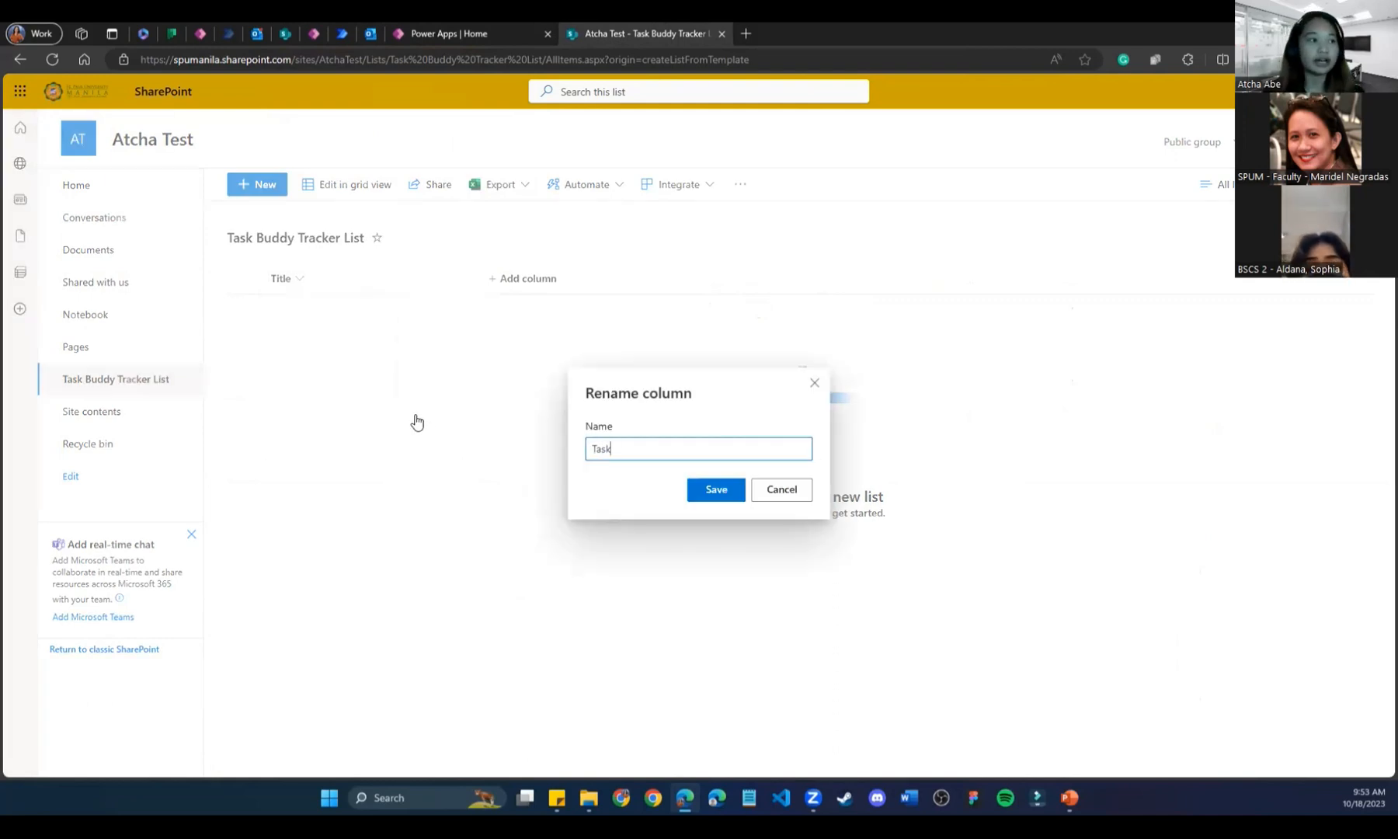
pyautogui.click(716, 489)
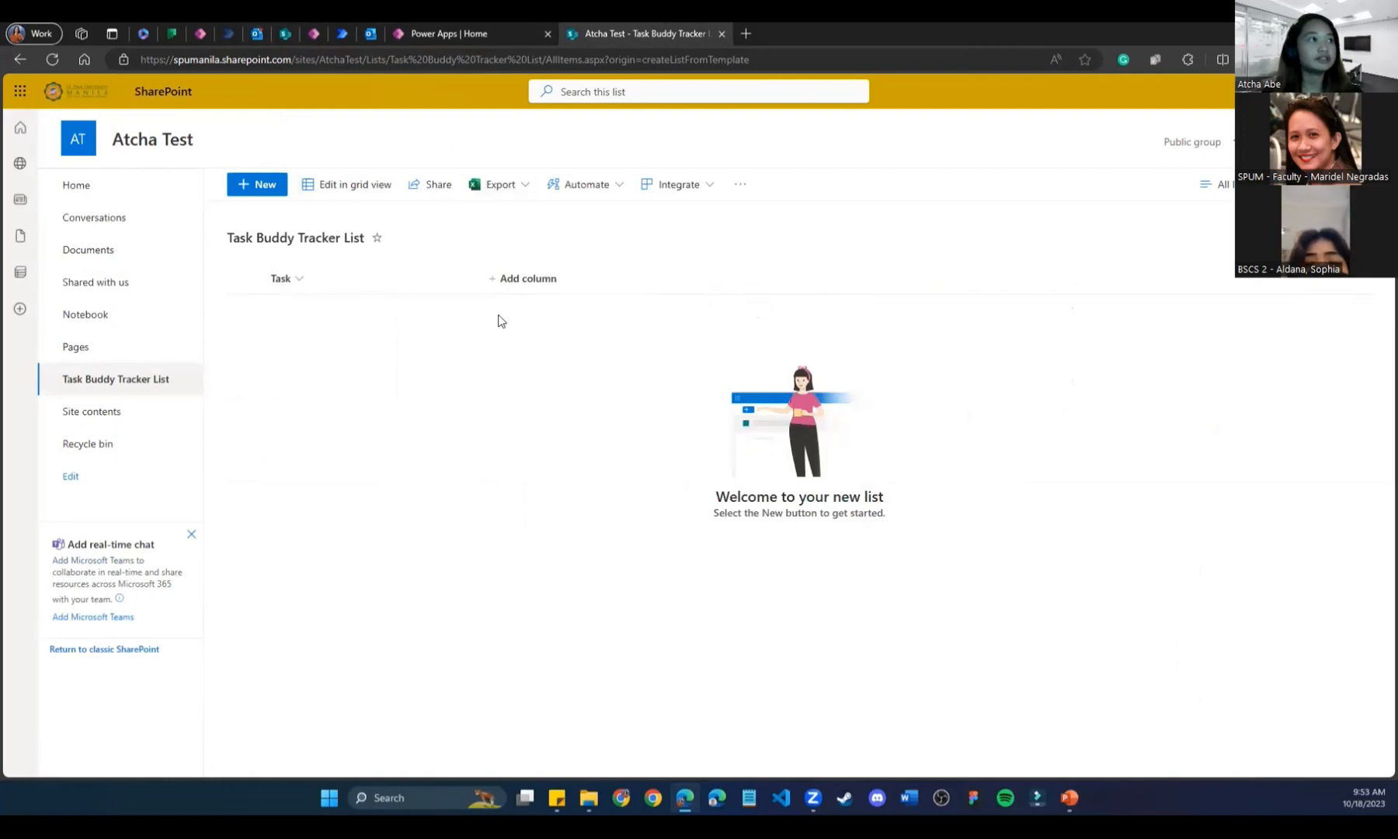
pyautogui.click(519, 287)
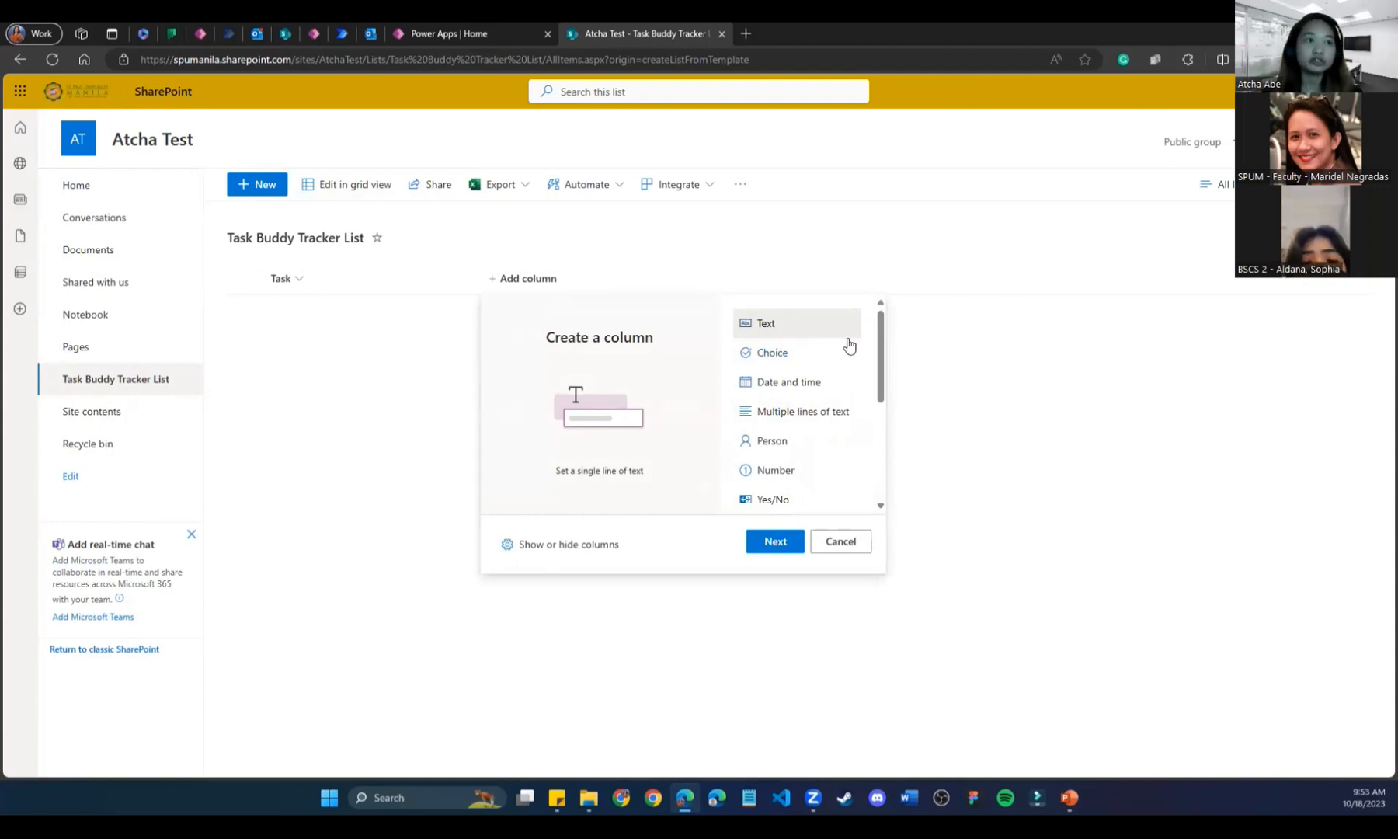
pyautogui.moveTo(882, 346); pyautogui.dragTo(888, 302)
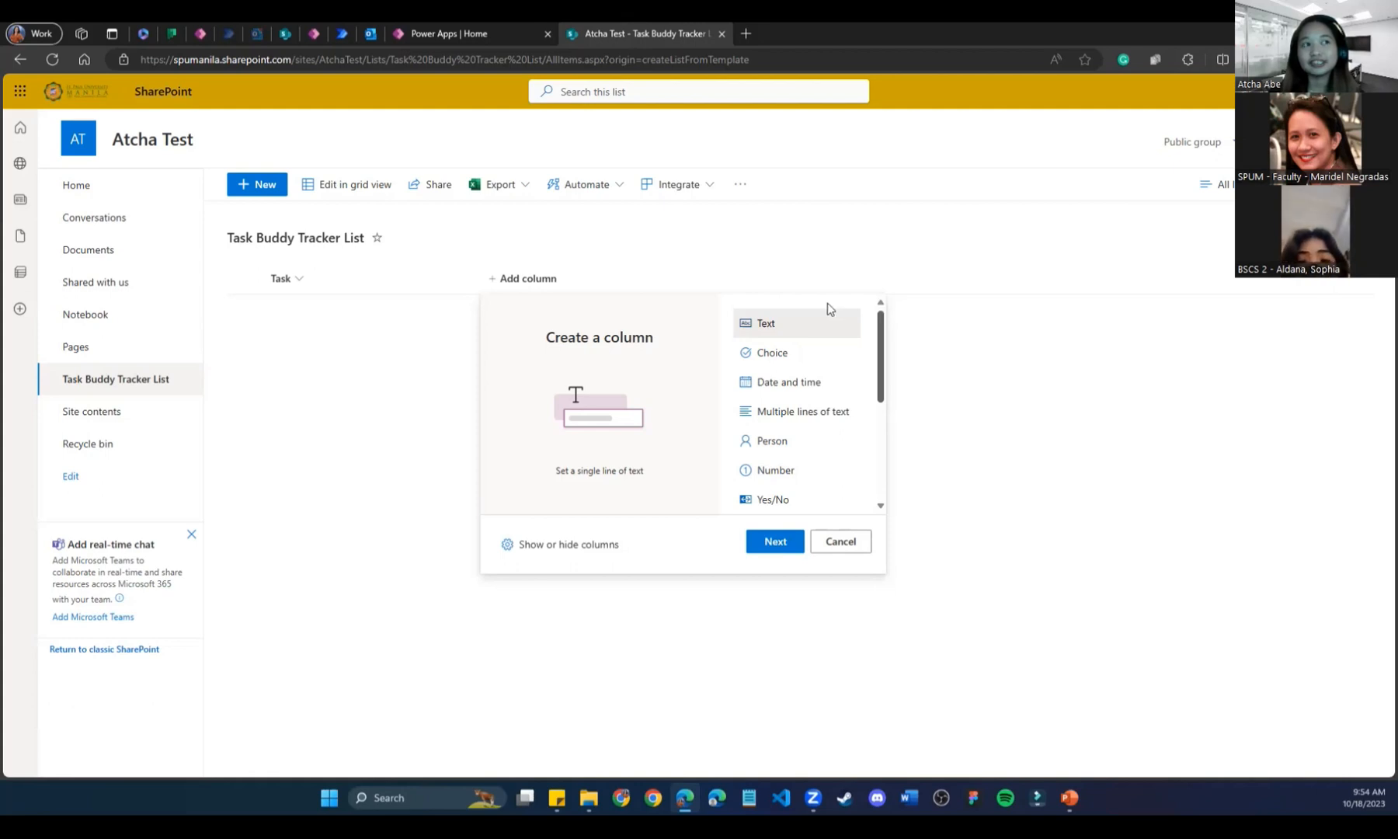
pyautogui.moveTo(872, 380); pyautogui.dragTo(872, 285)
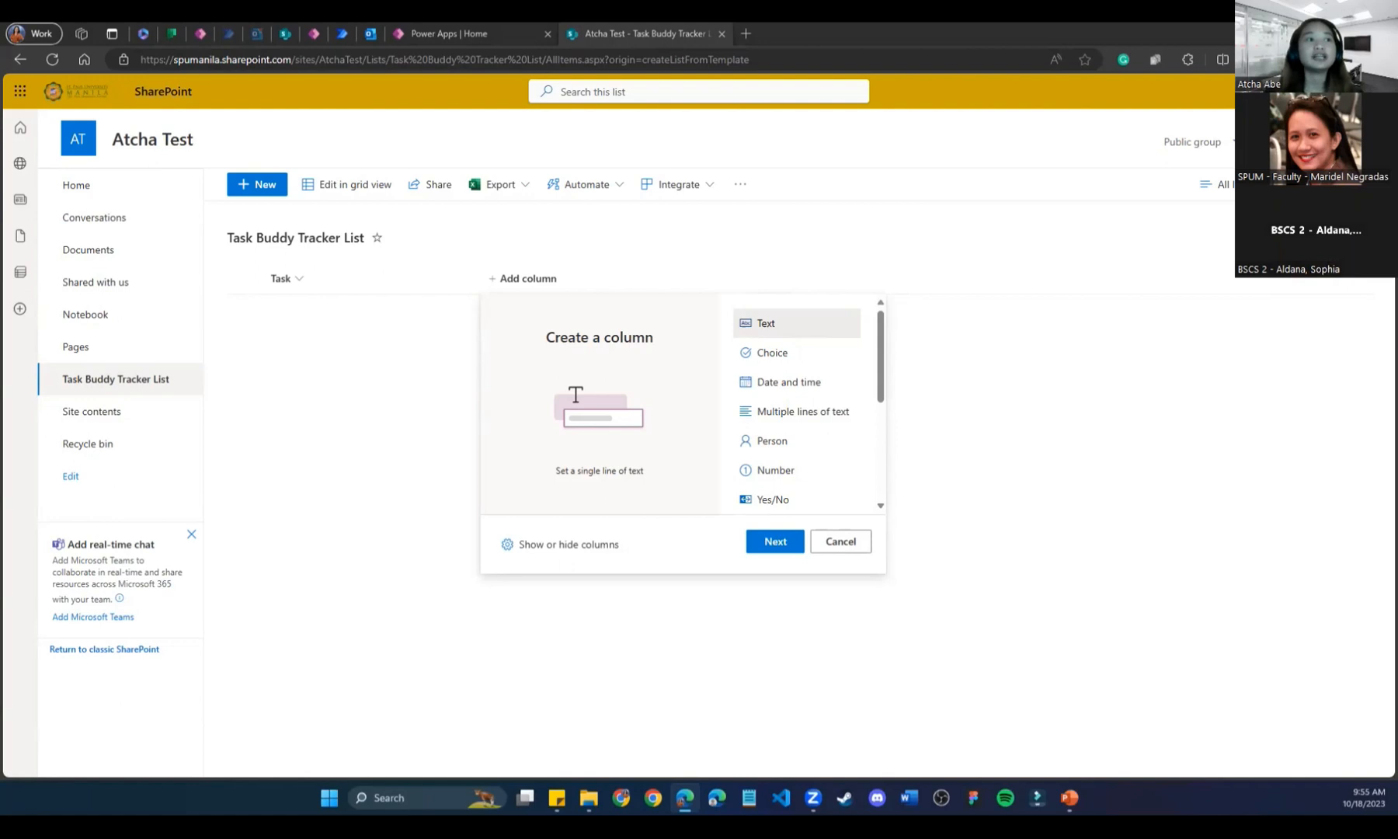
# Add a multiple lines of text column named 'Description' to the list.
pyautogui.click(812, 412)
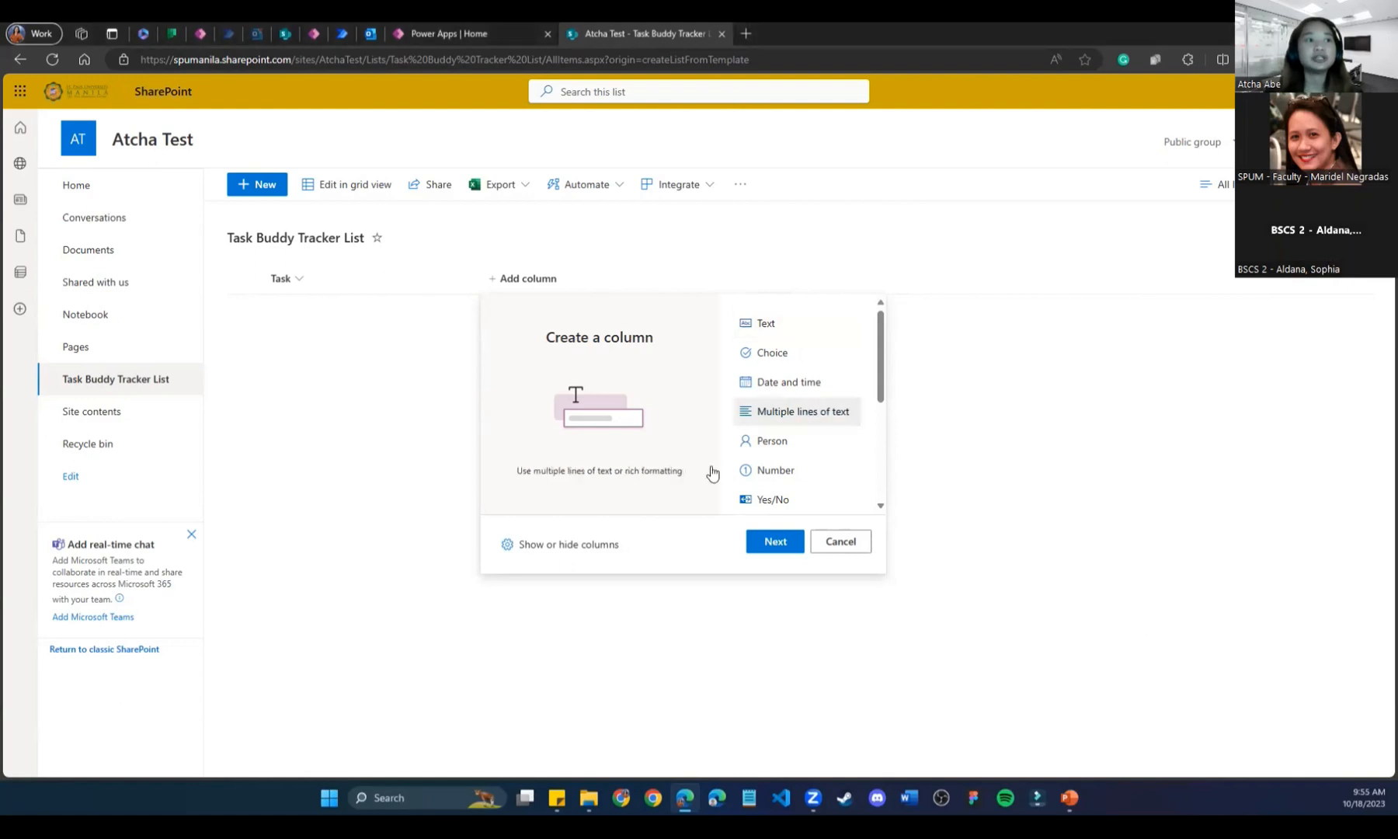
pyautogui.click(783, 548)
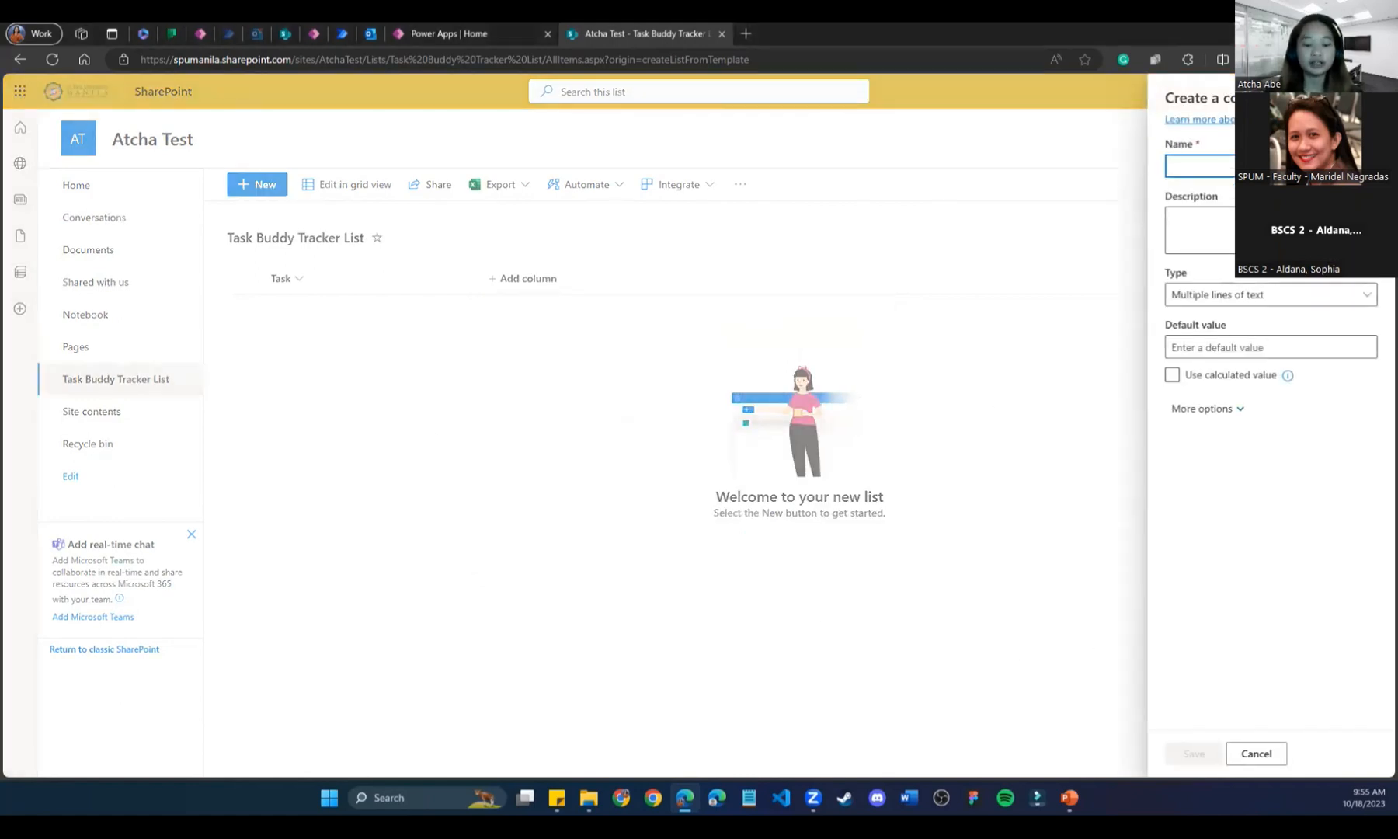
pyautogui.write('Description')
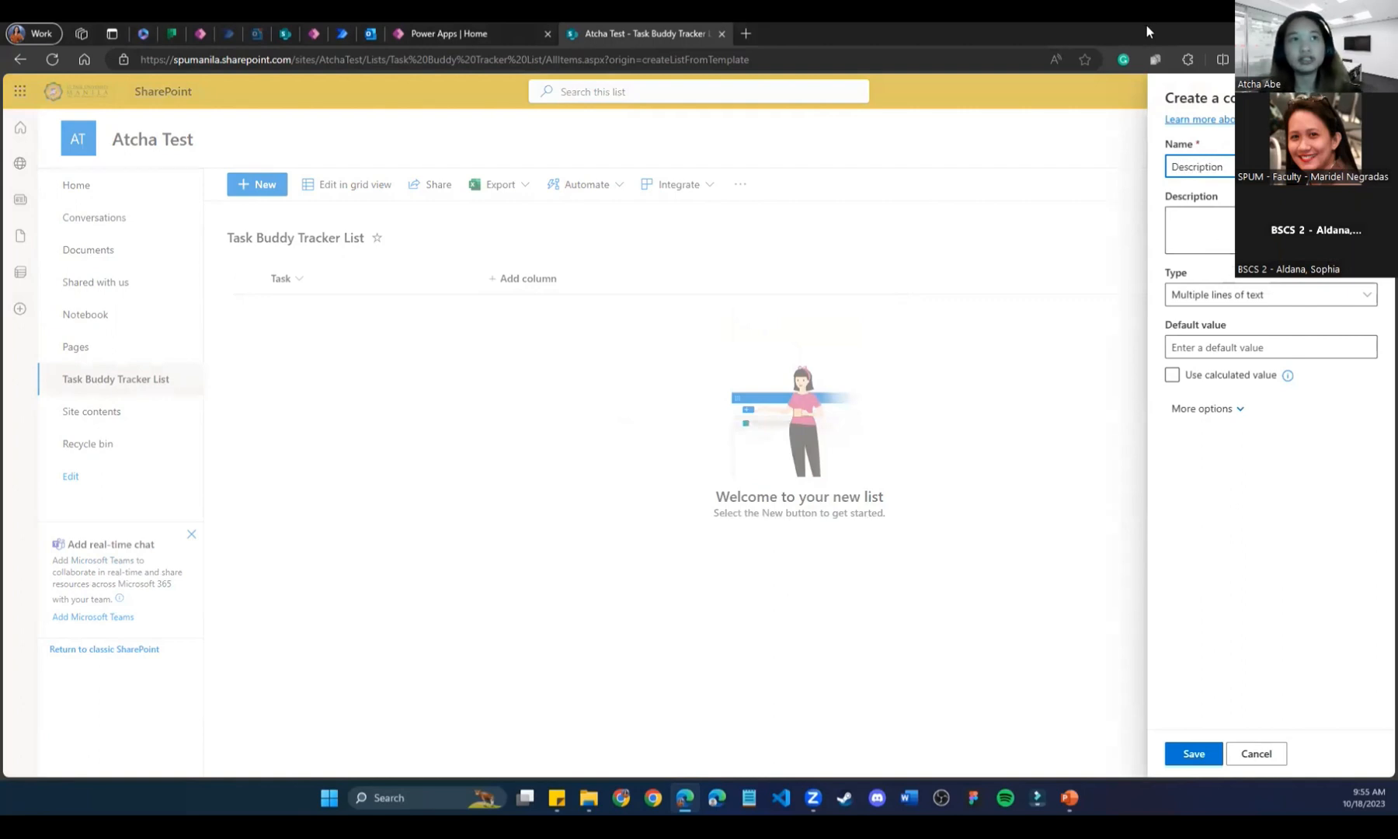
pyautogui.moveTo(1134, 32); pyautogui.dragTo(699, 23)
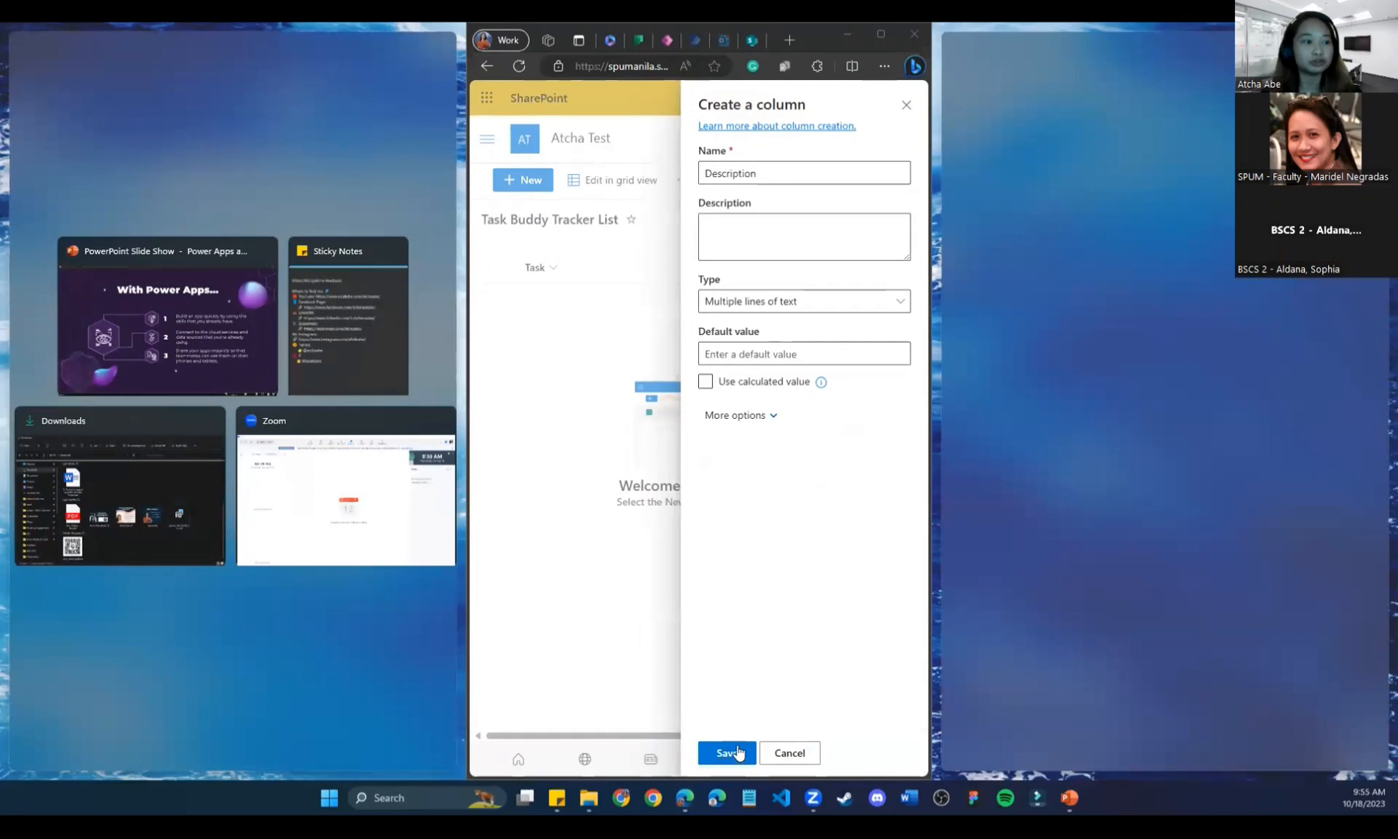
pyautogui.click(749, 36)
pyautogui.press('super+Up')
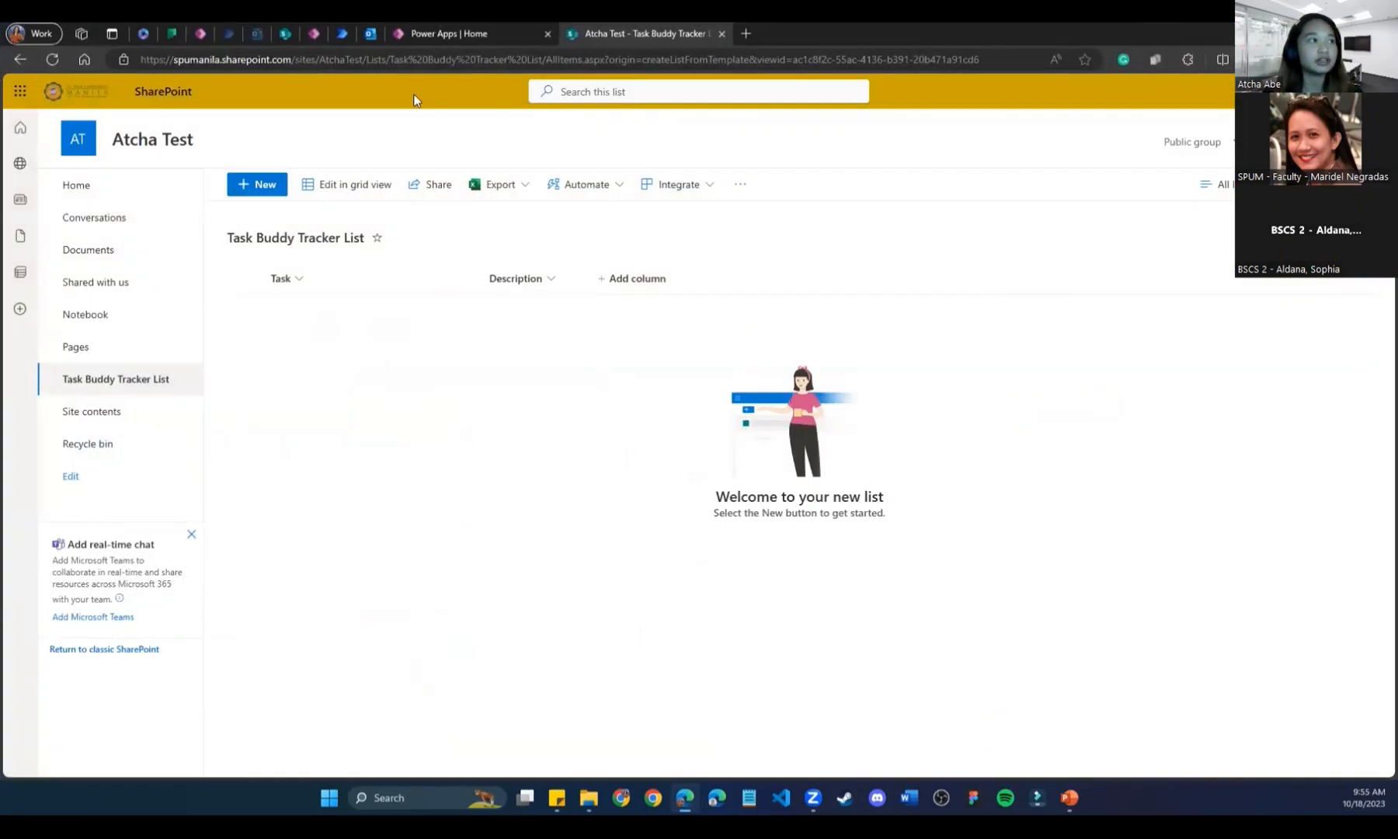
# Check the Task Buddy Tracker Sample list, then begin adding another column.
pyautogui.click(289, 33)
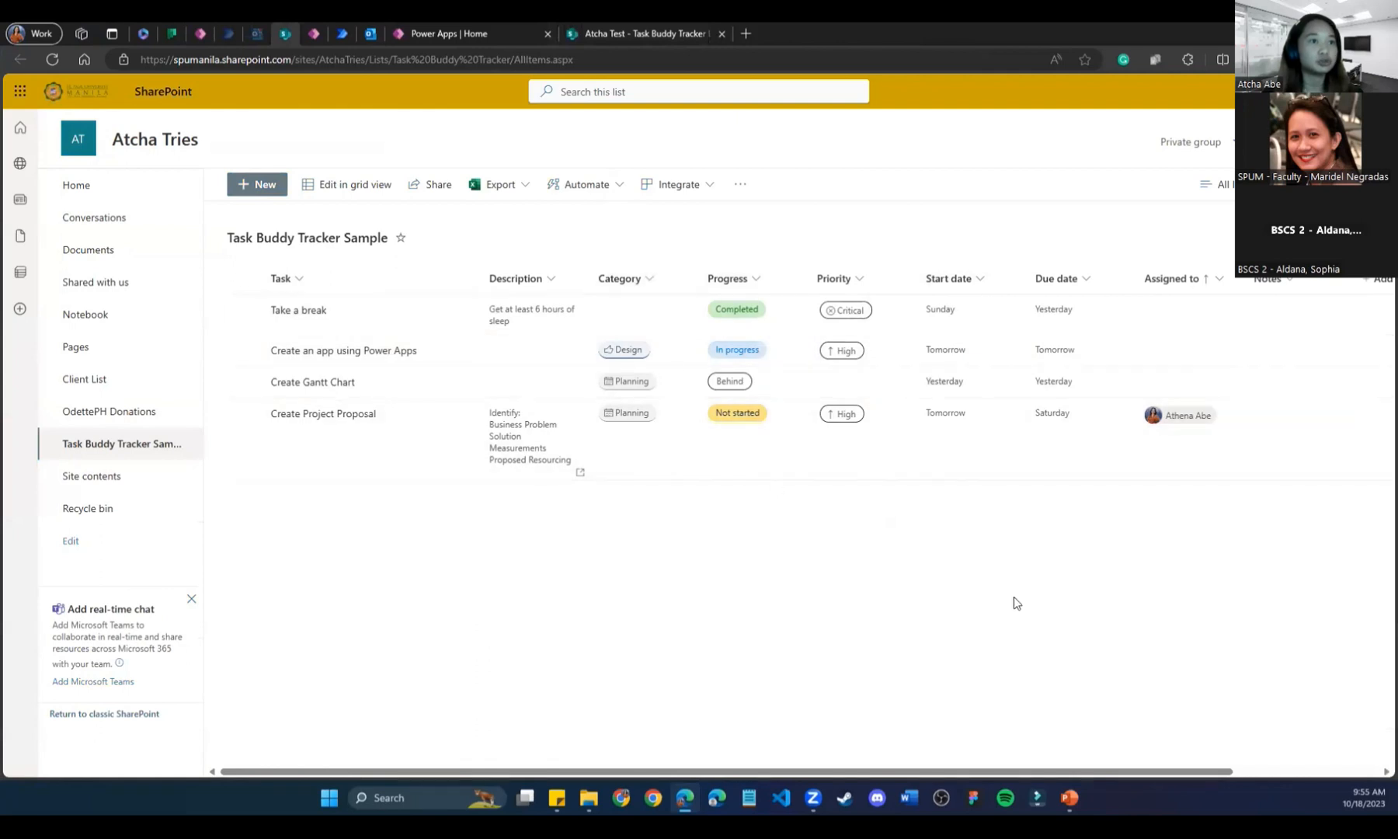
pyautogui.click(653, 29)
pyautogui.click(617, 284)
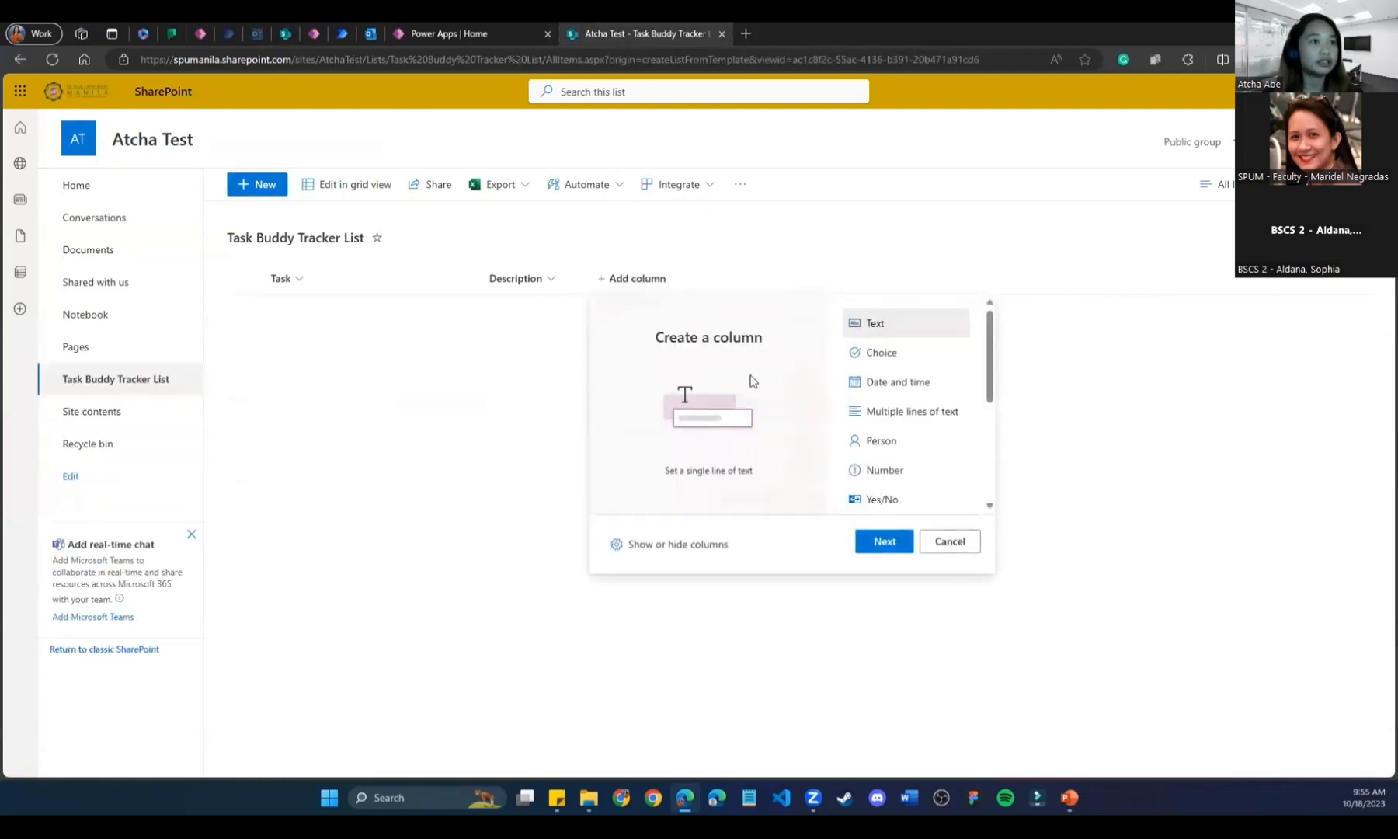
# Glance at the Task Buddy Tracker Sample list, then go back to the Atcha Test list.
pyautogui.click(286, 32)
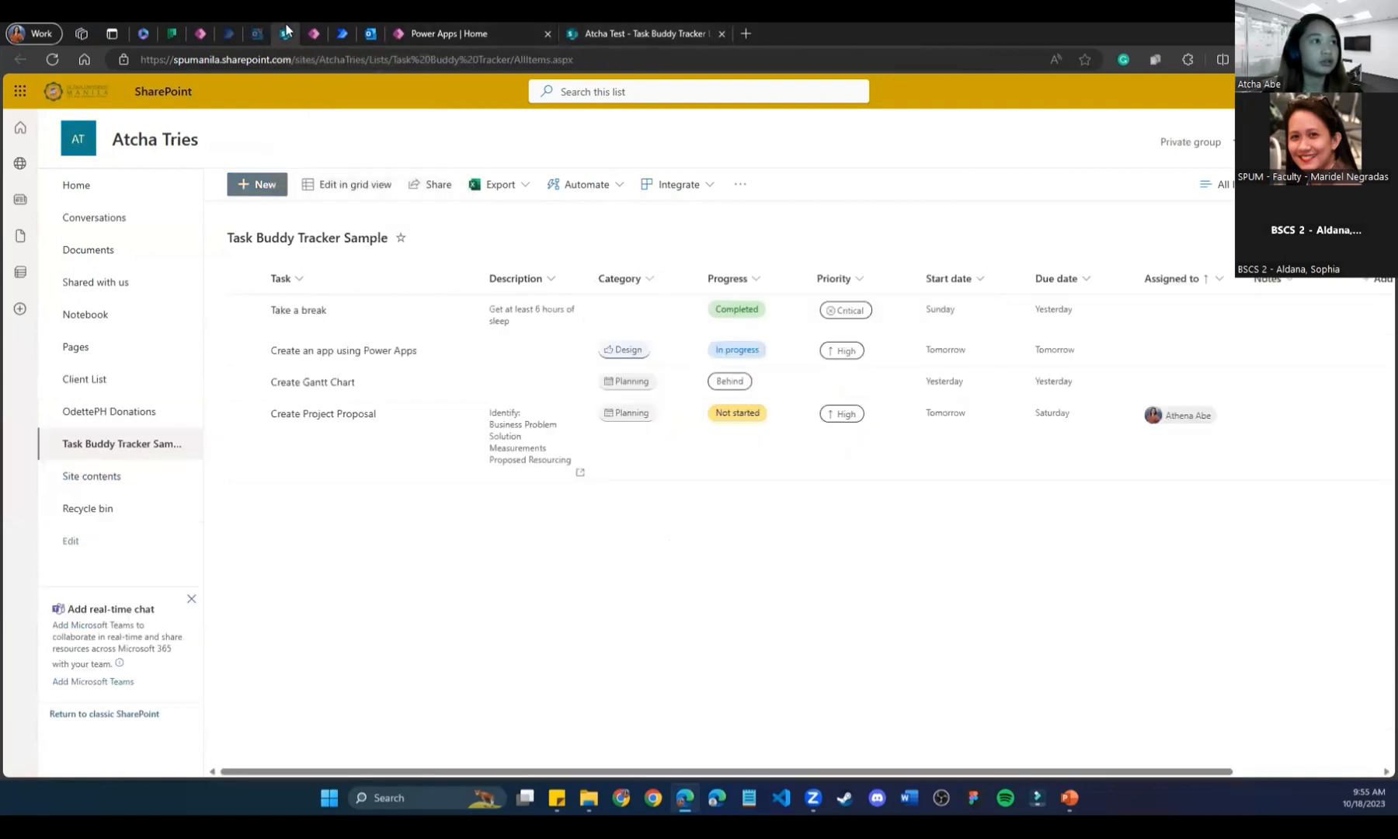
pyautogui.click(683, 36)
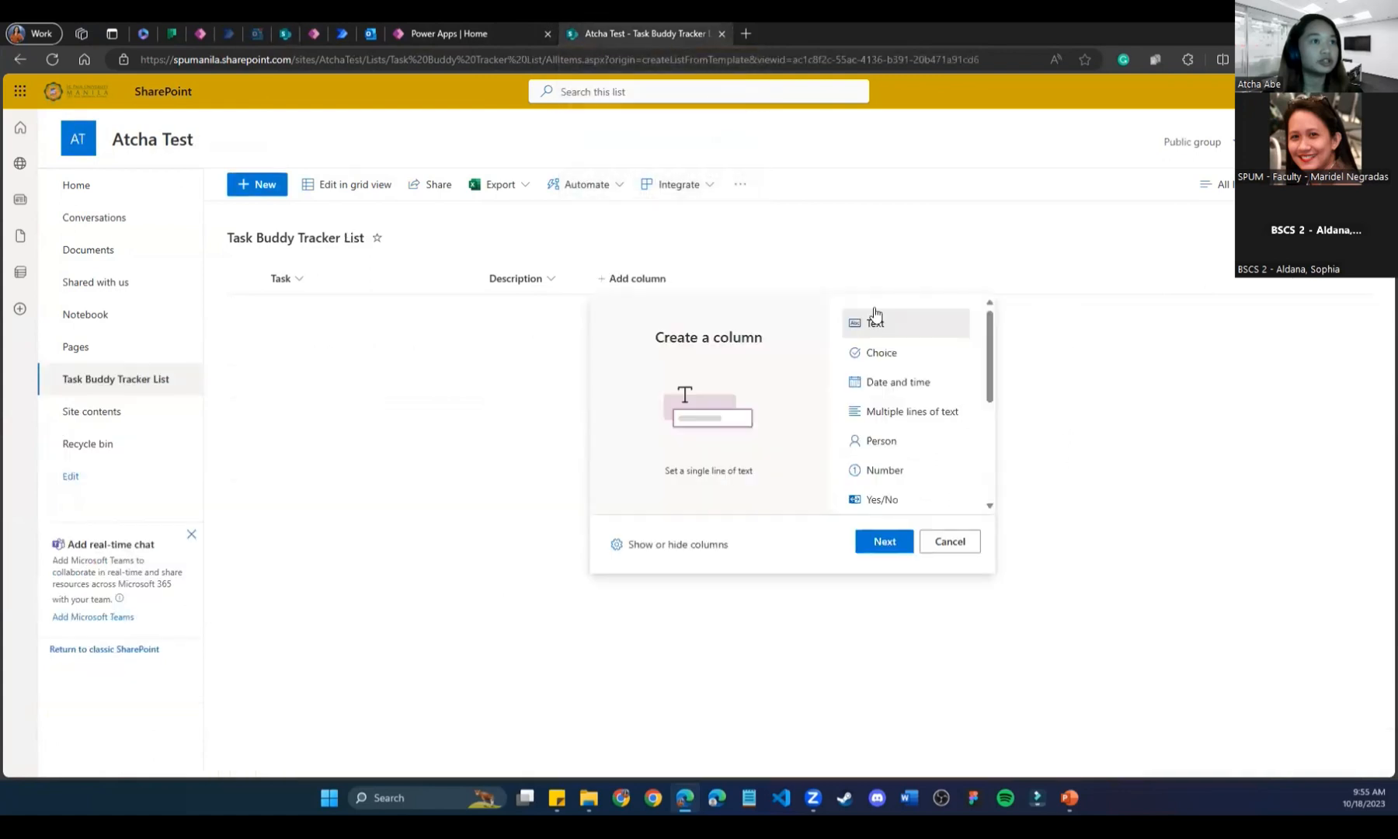
pyautogui.scroll(-1, 908, 459)
# Add a Yes/No column named Completed to the list and begin another new column.
pyautogui.click(906, 441)
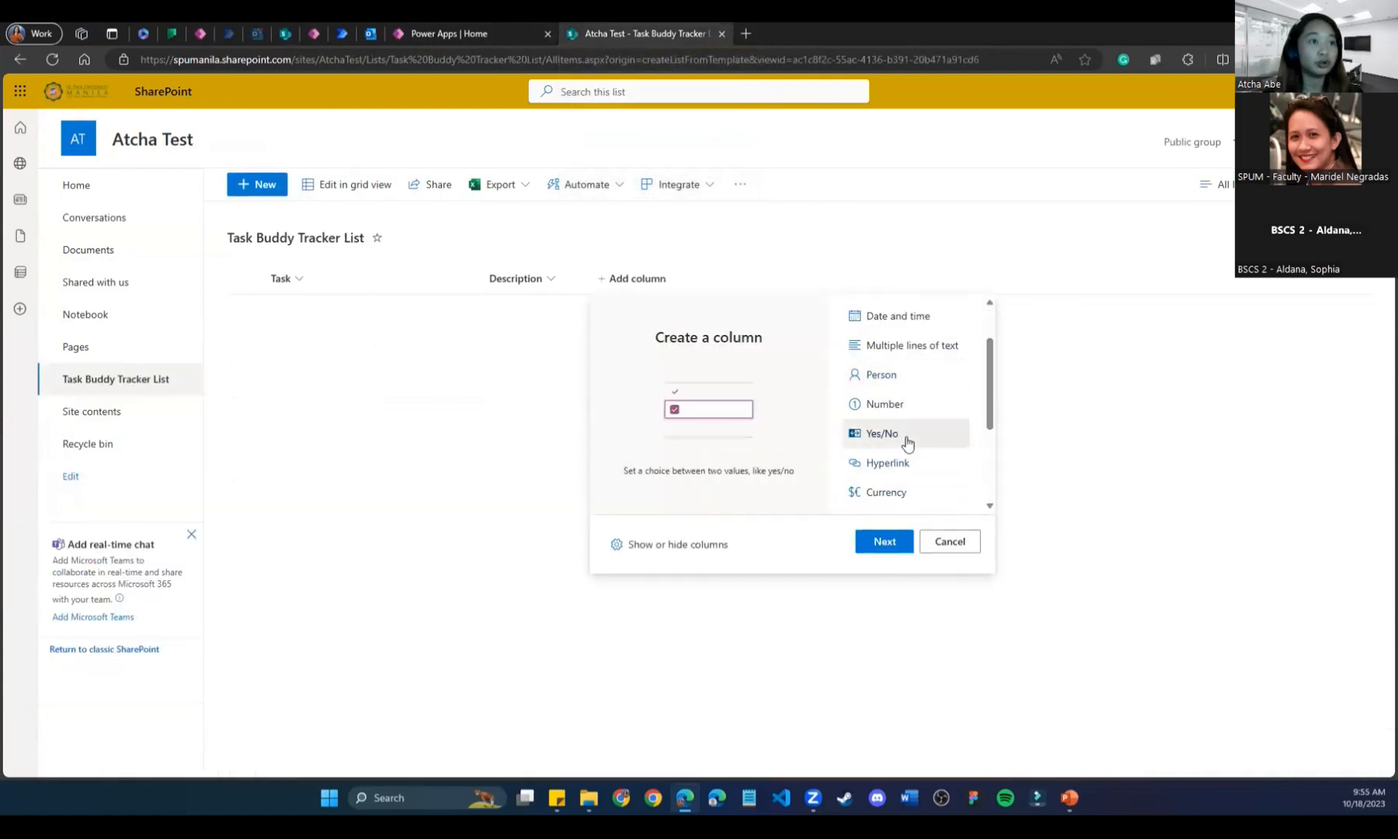
pyautogui.click(883, 541)
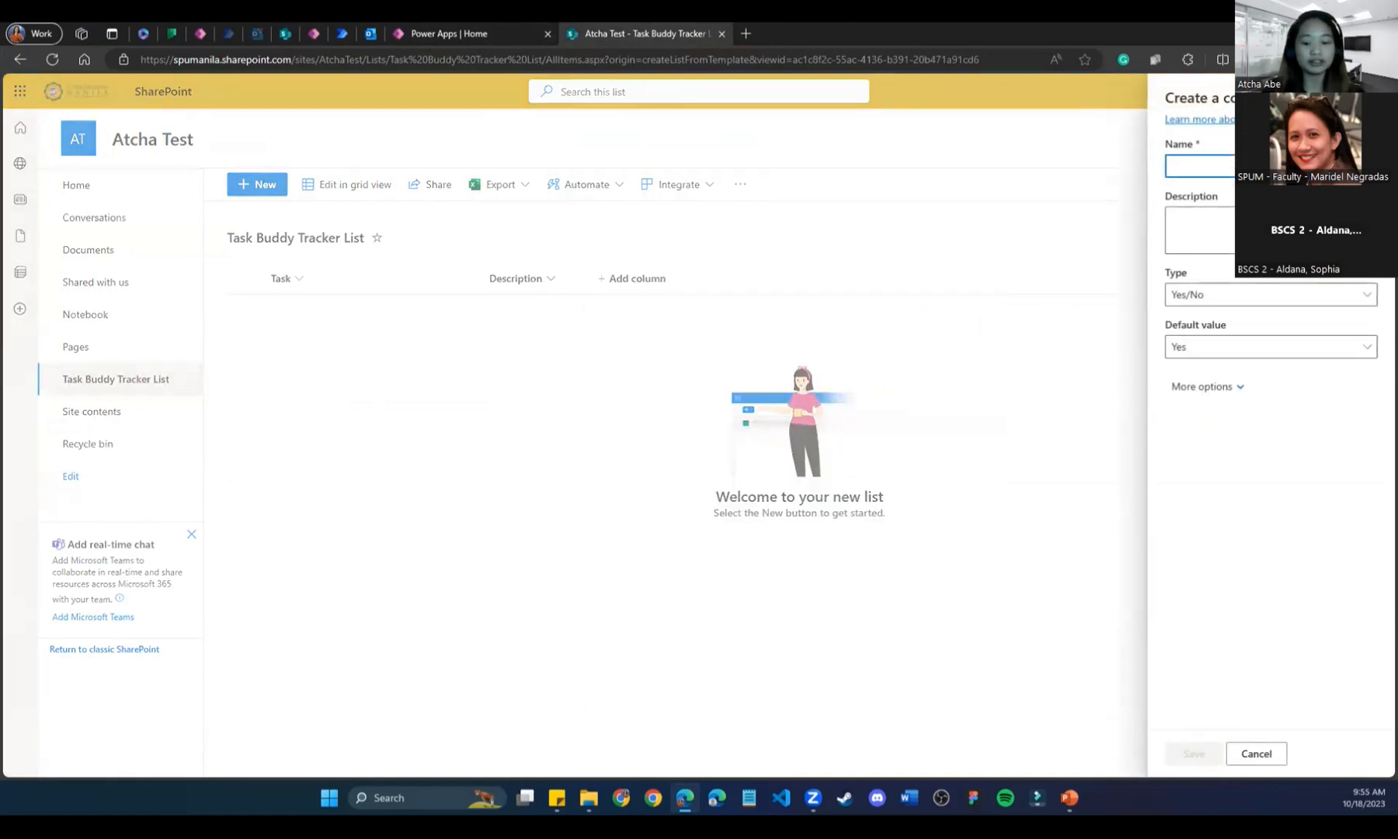
pyautogui.write('Completed')
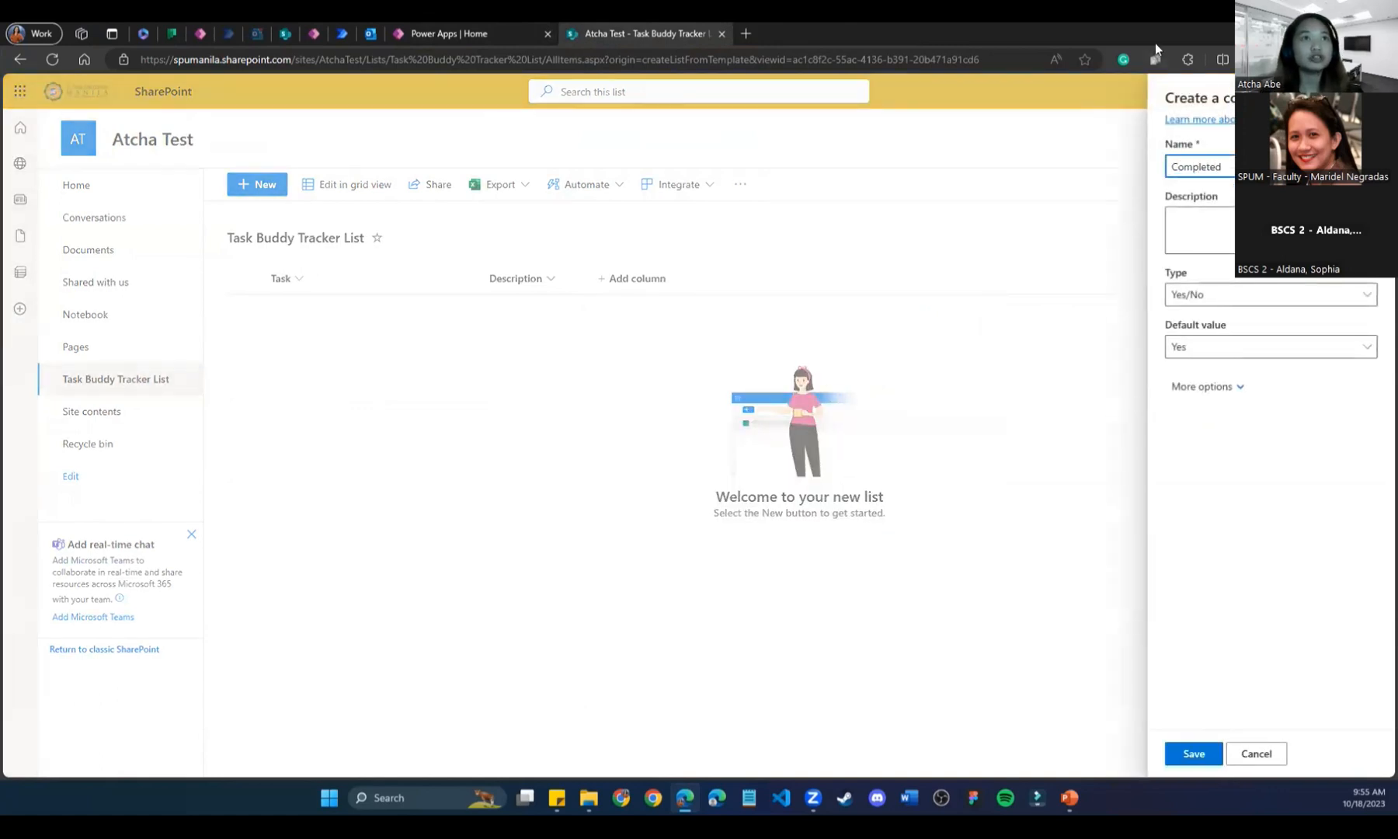
pyautogui.doubleClick(1123, 32)
pyautogui.click(764, 676)
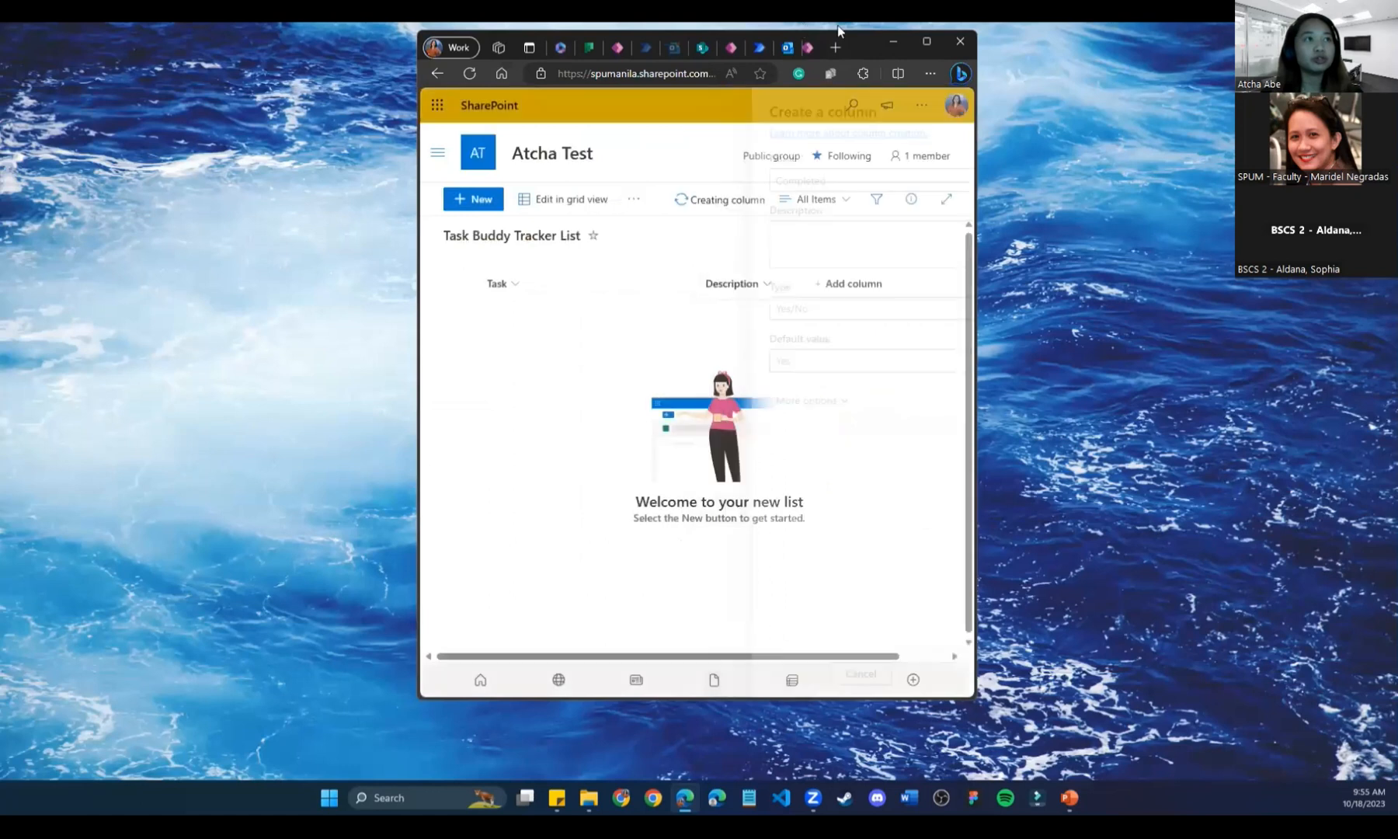
pyautogui.doubleClick(852, 45)
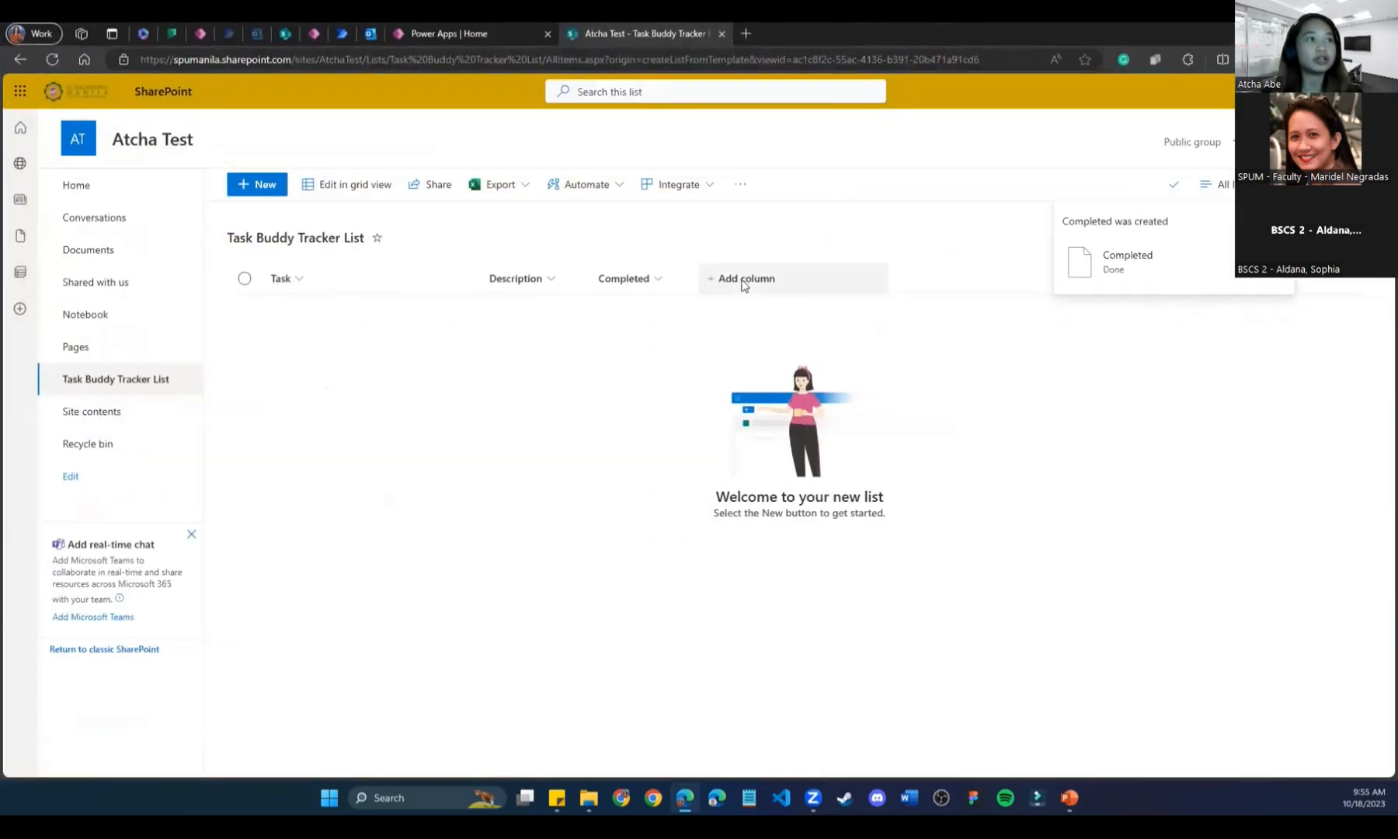
pyautogui.click(744, 281)
# Add a Date and time column named Due Date, then narrow the Task column.
pyautogui.scroll(-1, 886, 373)
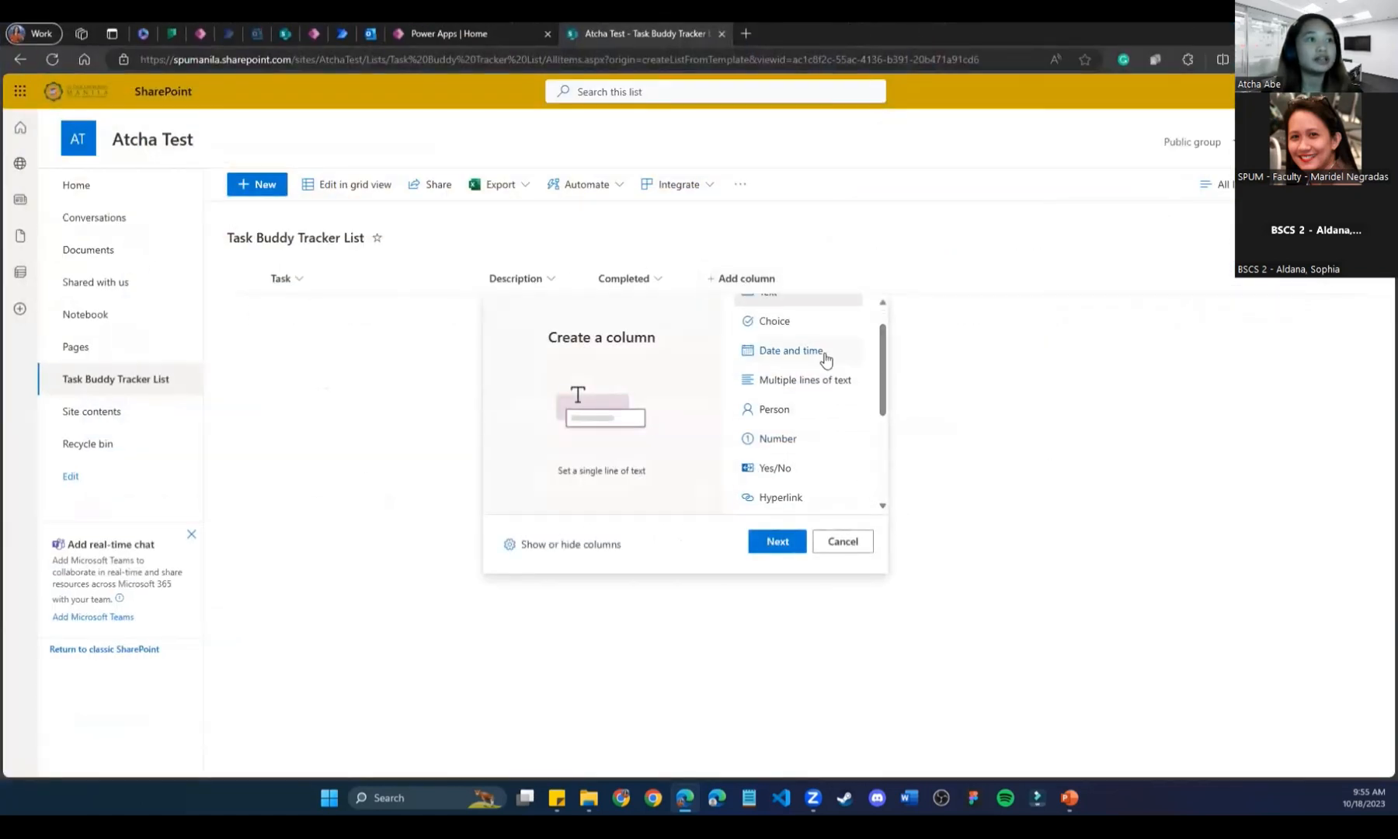
pyautogui.click(822, 358)
pyautogui.click(776, 541)
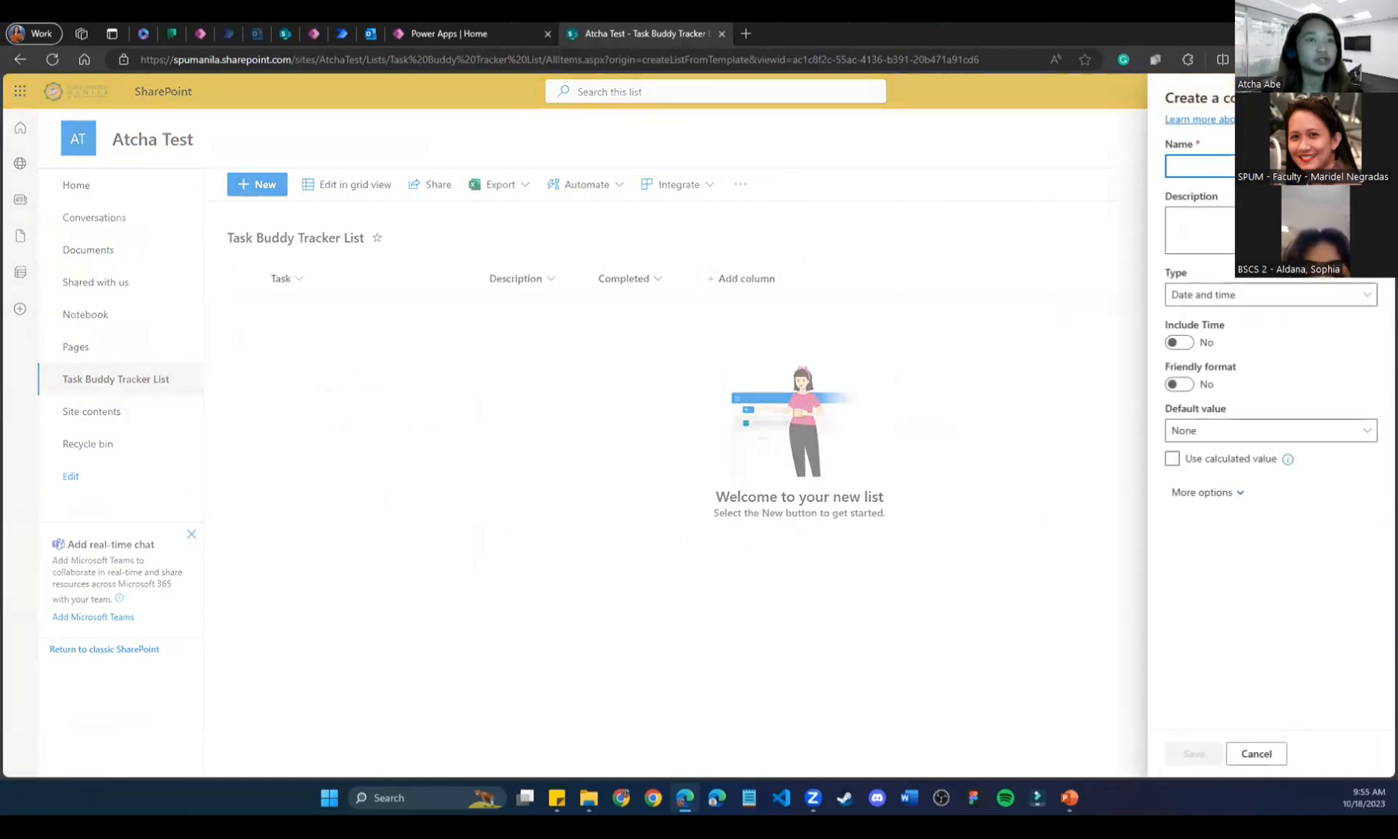
pyautogui.write('Due Date')
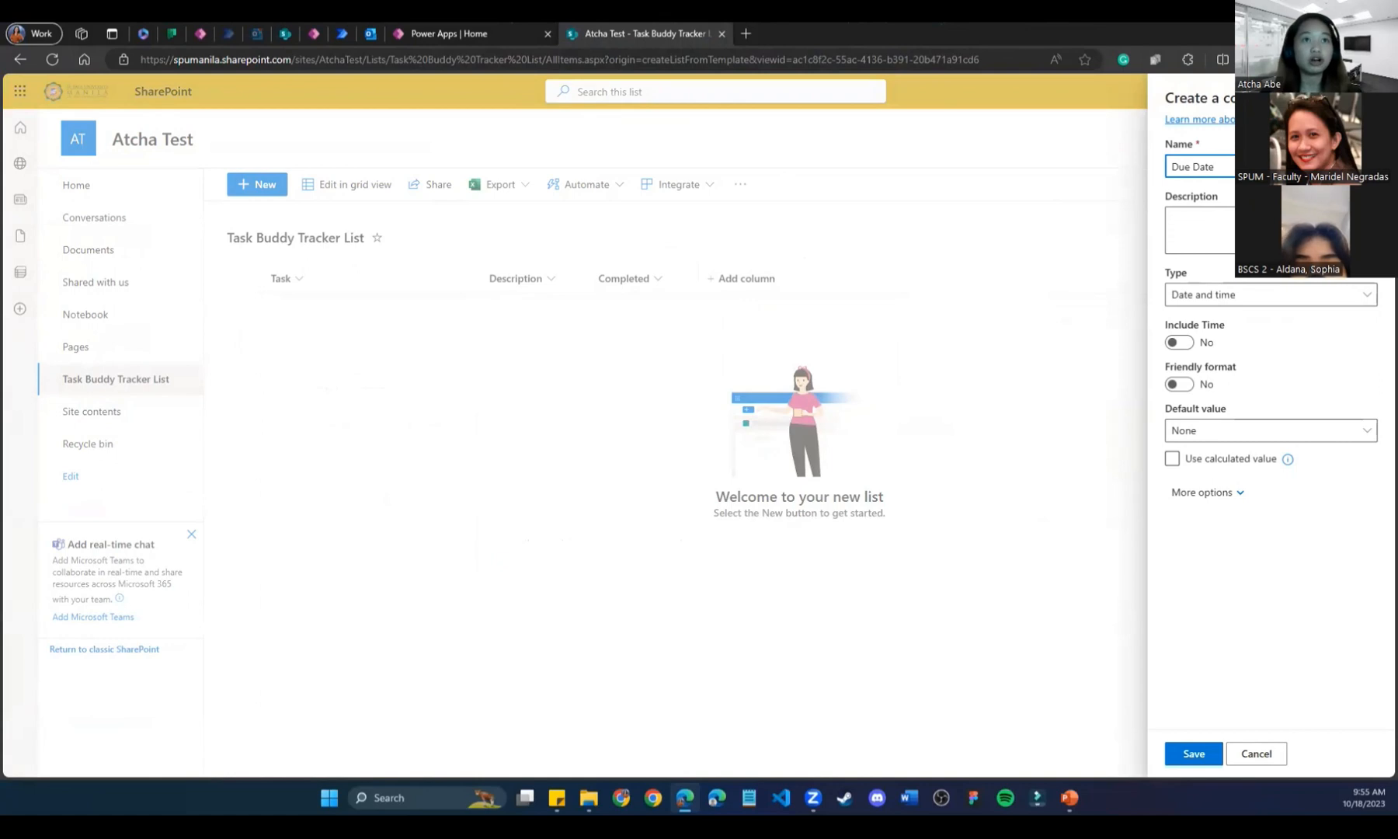
pyautogui.doubleClick(1186, 39)
pyautogui.click(954, 666)
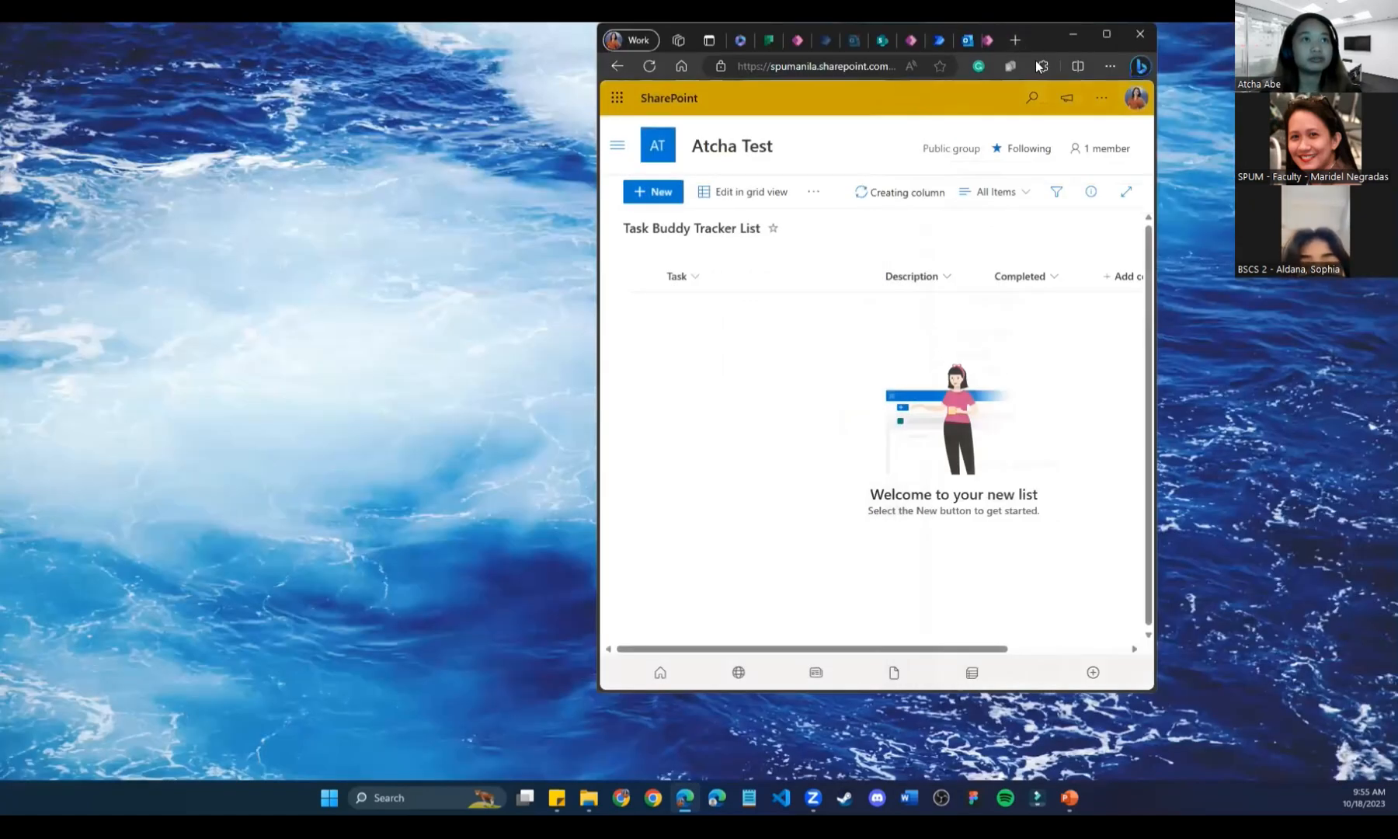
pyautogui.doubleClick(1065, 27)
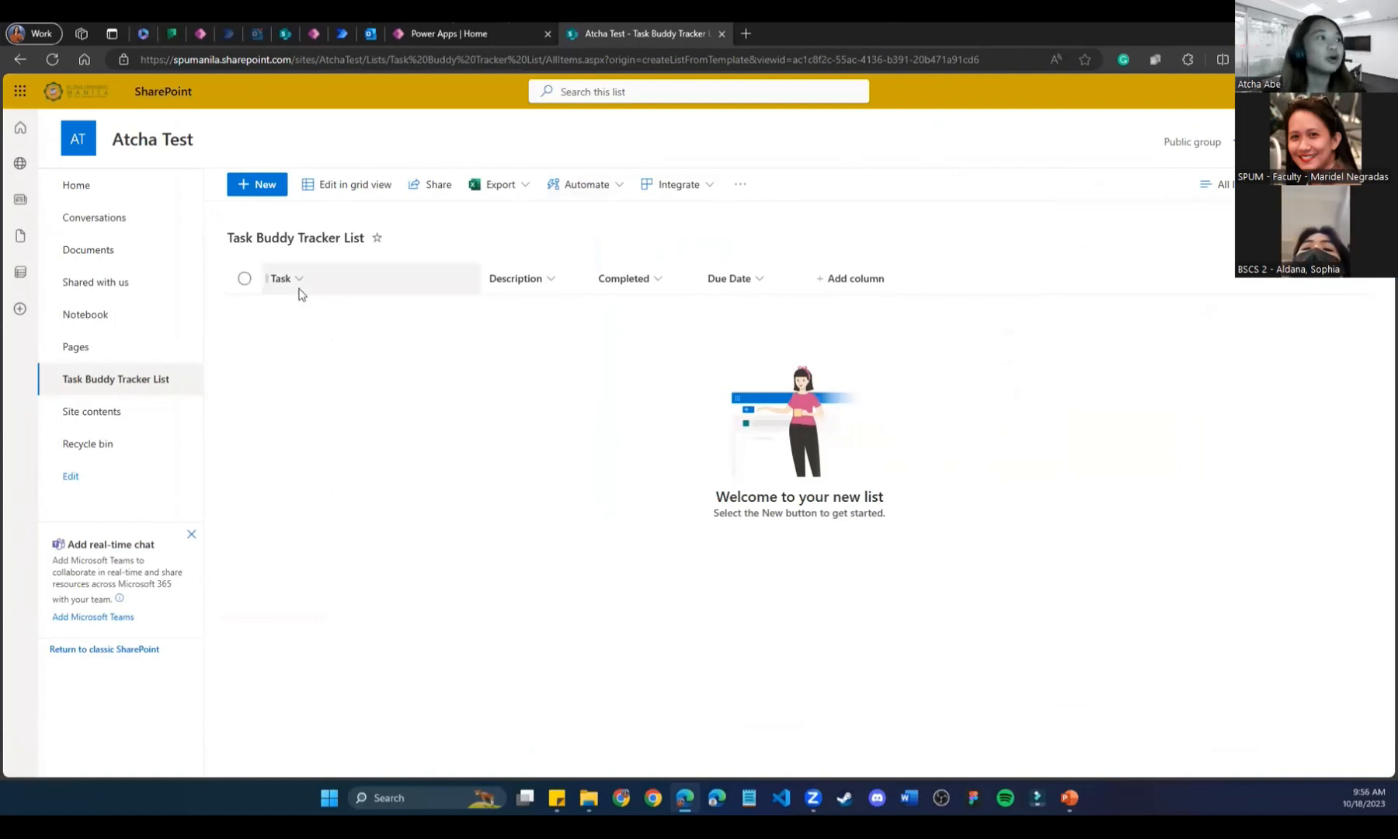
pyautogui.moveTo(483, 278); pyautogui.dragTo(410, 278)
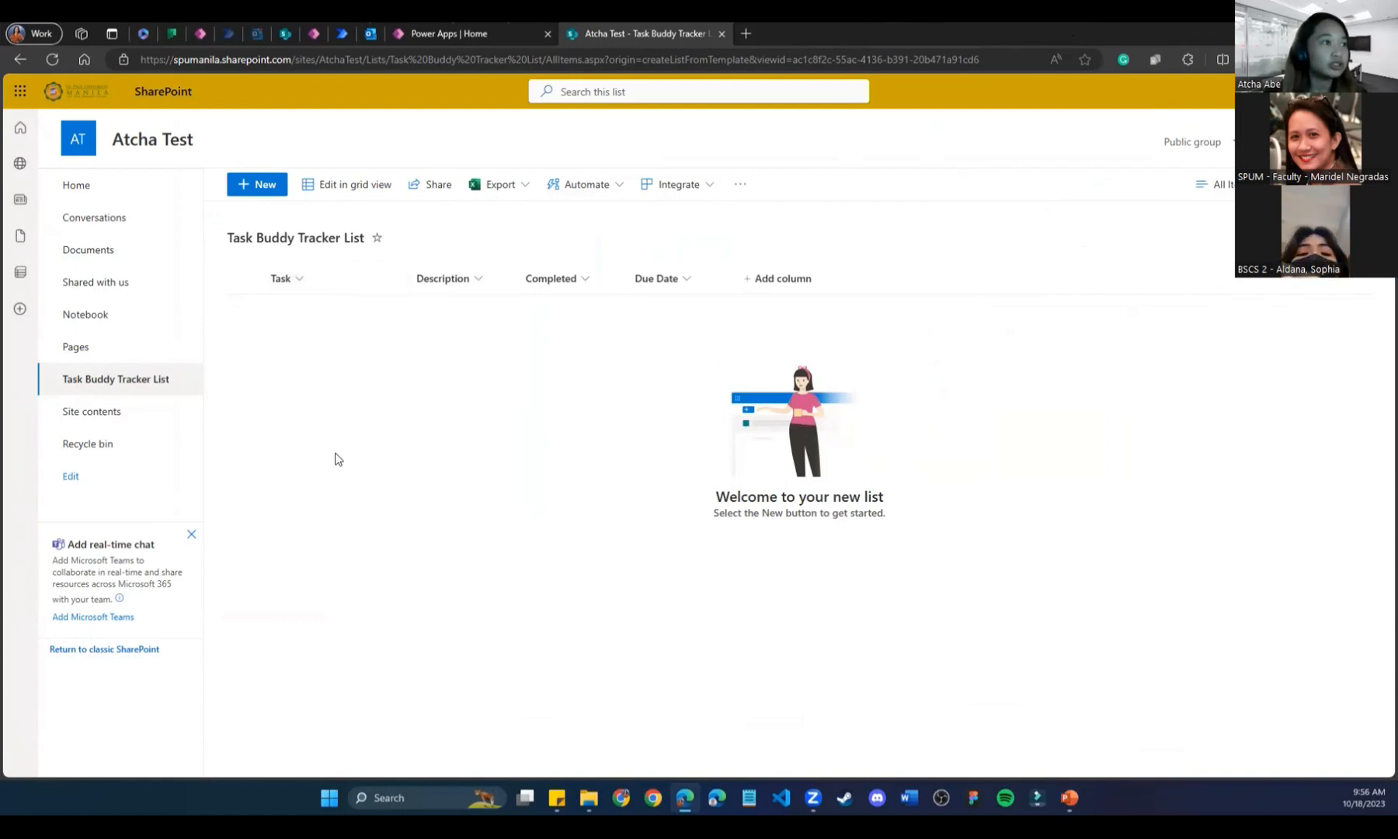
# Add Task 1 with description 'test', not completed, due 10/18/2023.
pyautogui.click(256, 186)
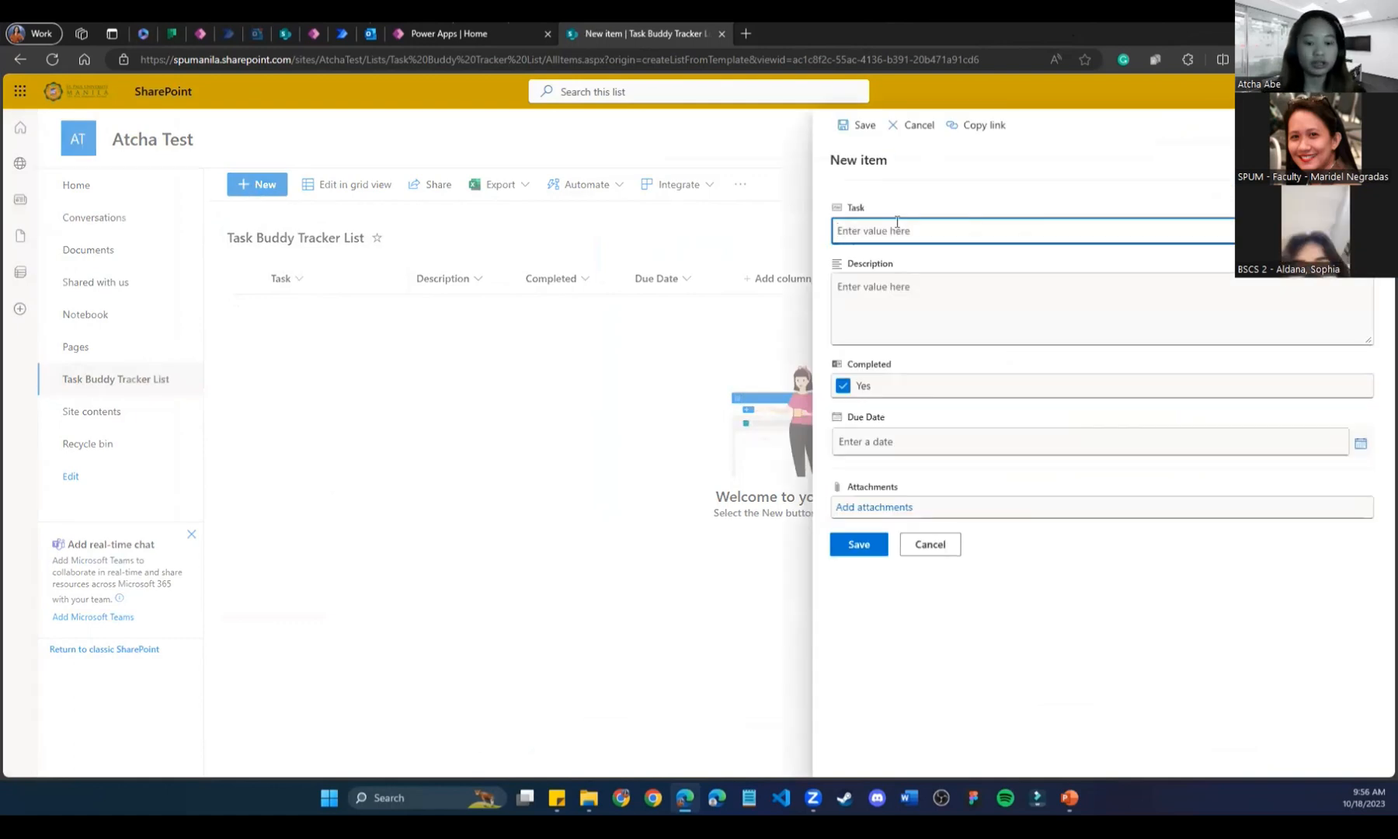
pyautogui.write('Task 1')
pyautogui.click(890, 314)
pyautogui.write('test')
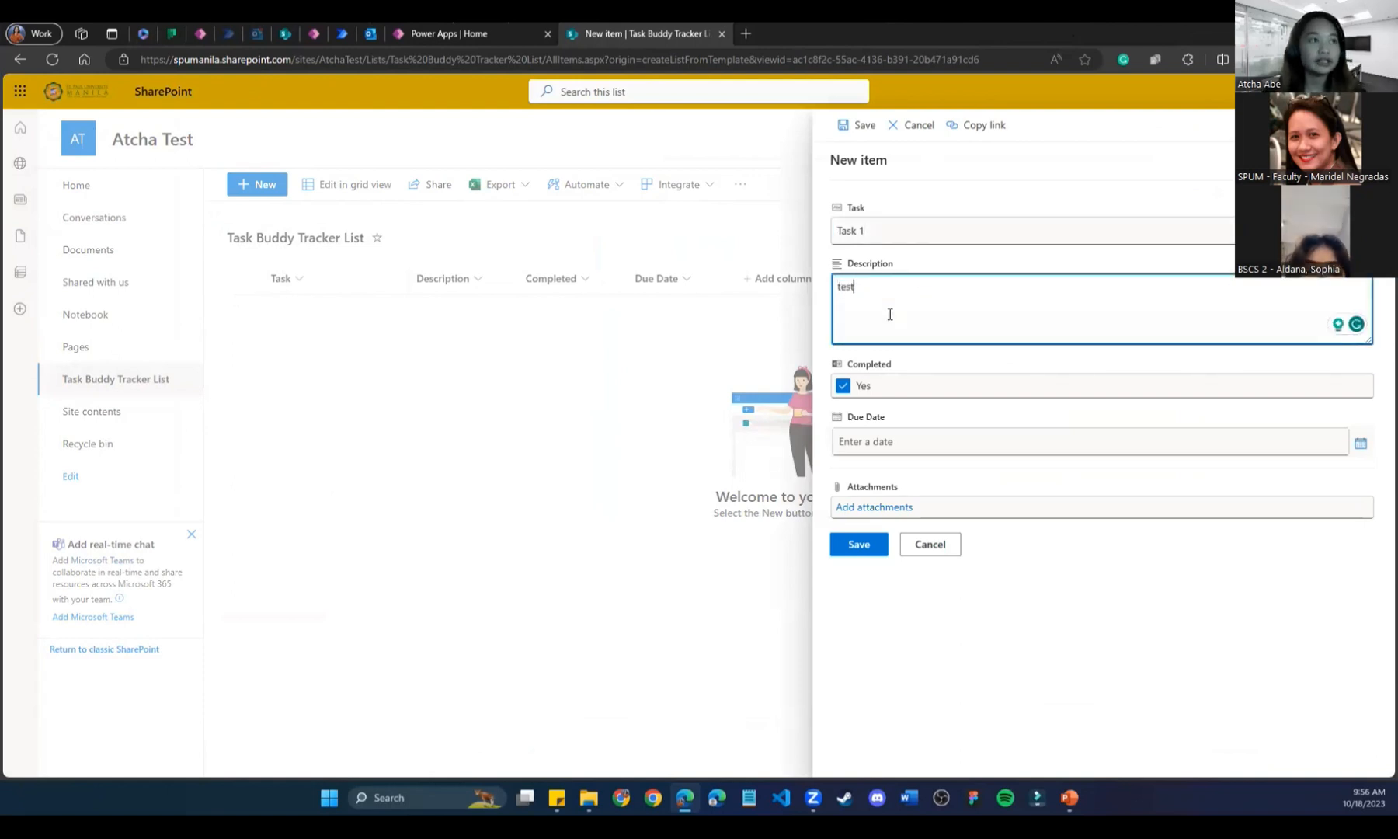
pyautogui.click(880, 408)
pyautogui.click(844, 387)
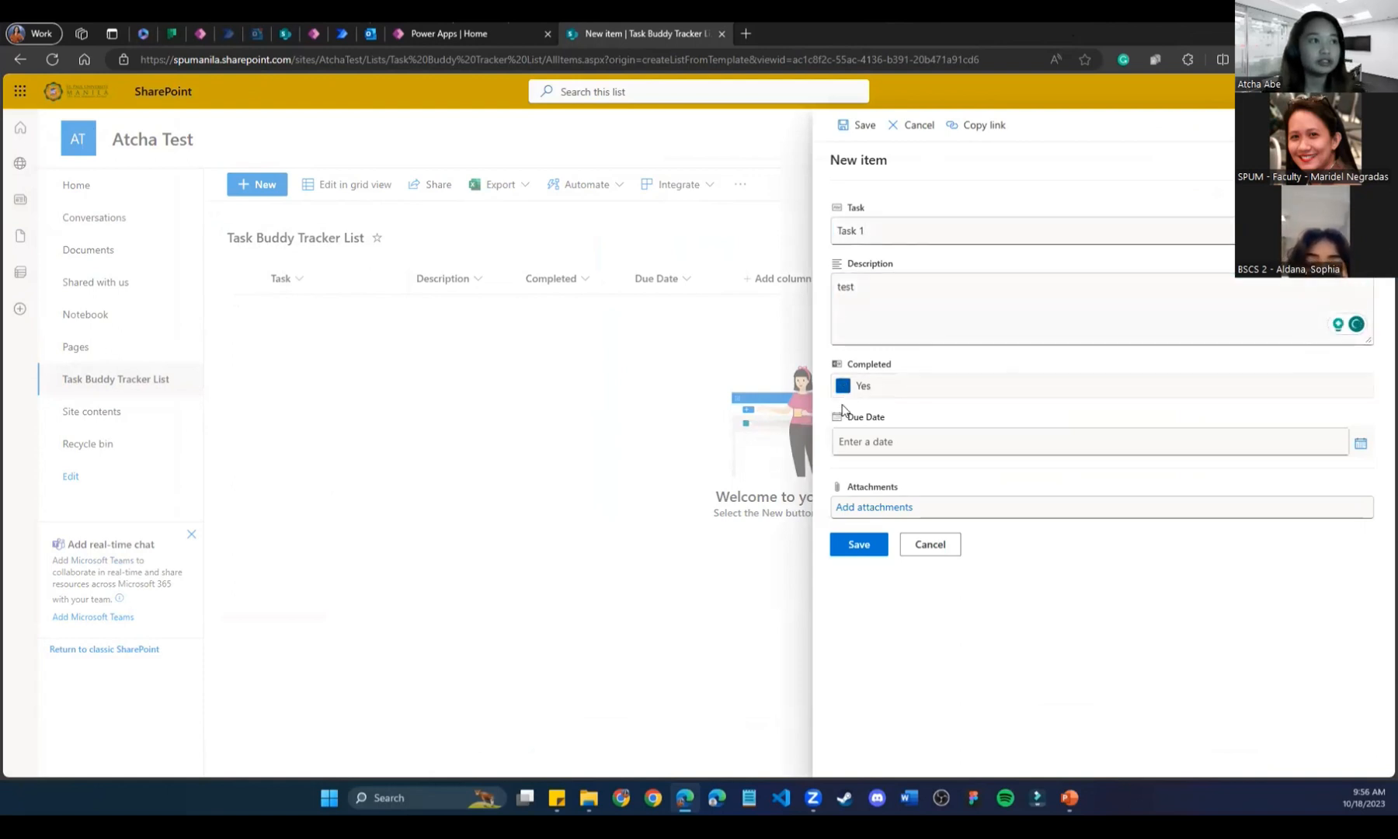
pyautogui.click(881, 441)
pyautogui.click(1310, 432)
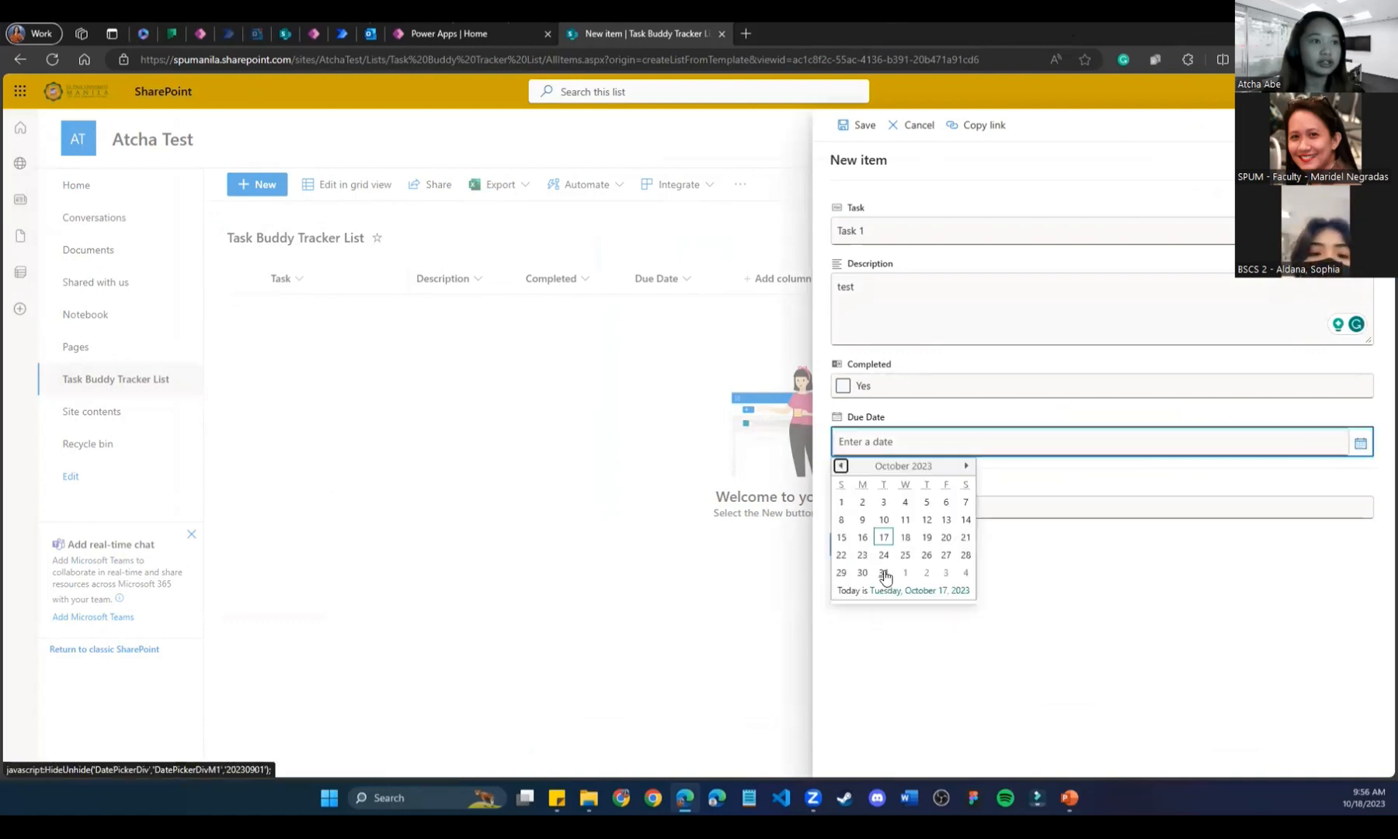
pyautogui.click(905, 541)
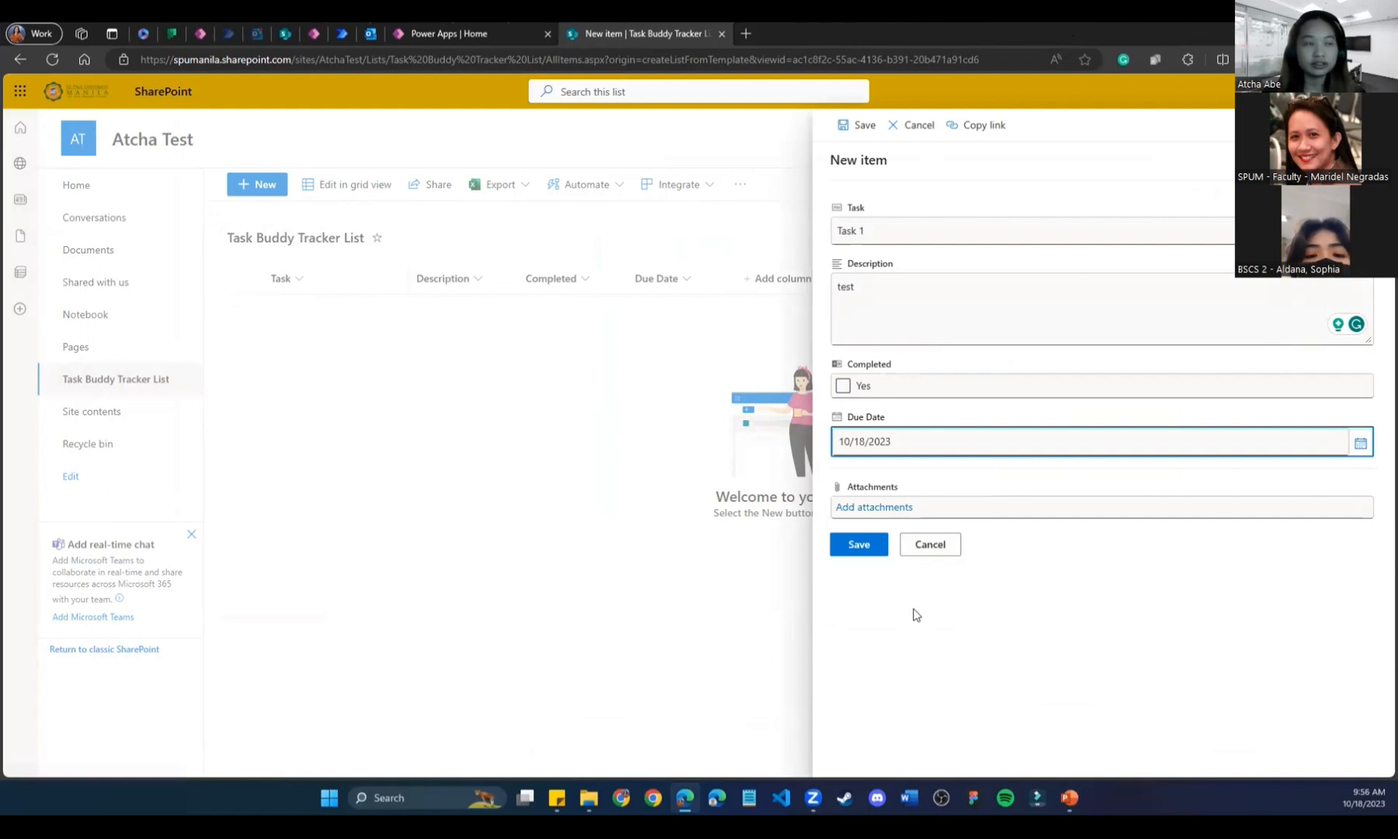
pyautogui.click(854, 548)
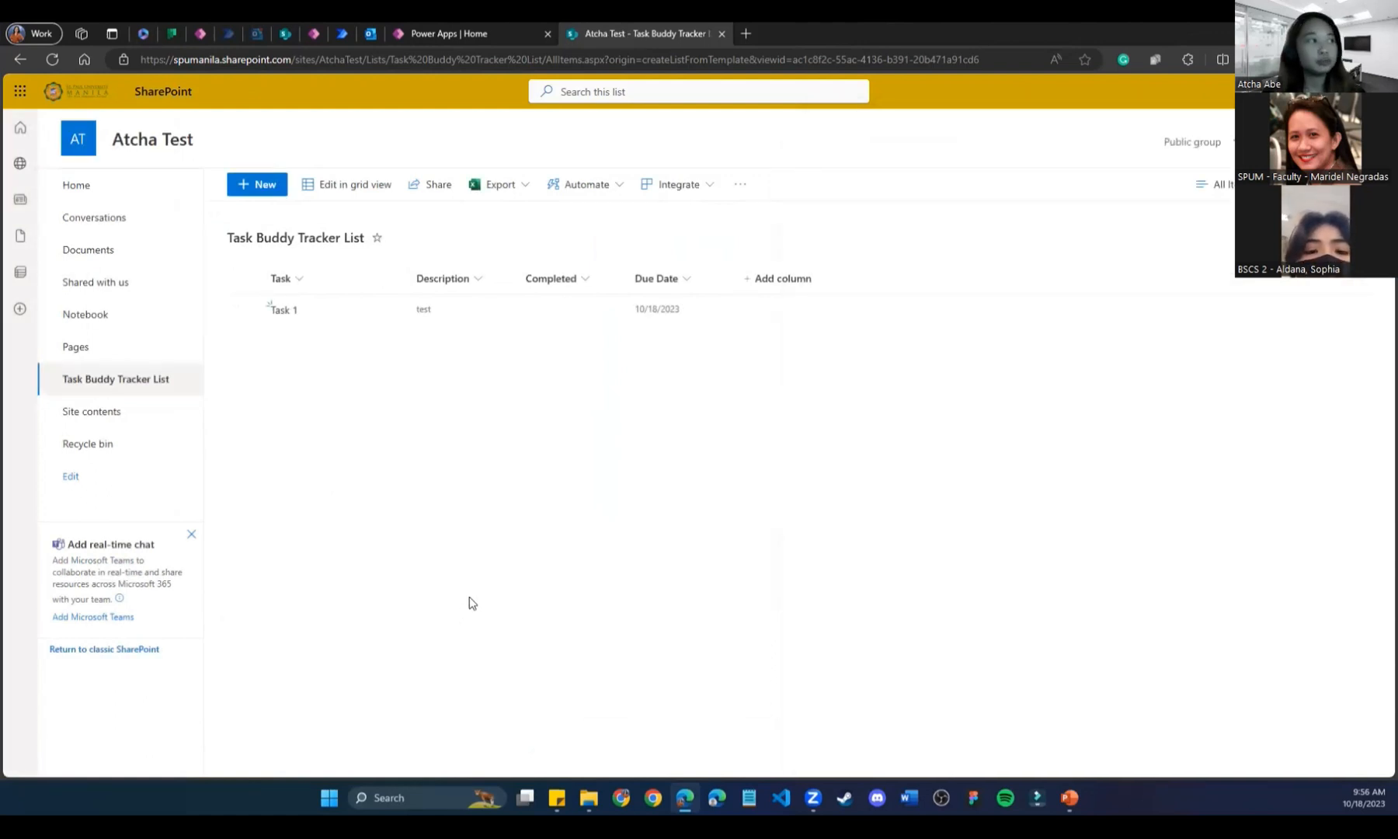
# Add Task 2 with description 'test 2', left not completed.
pyautogui.click(260, 183)
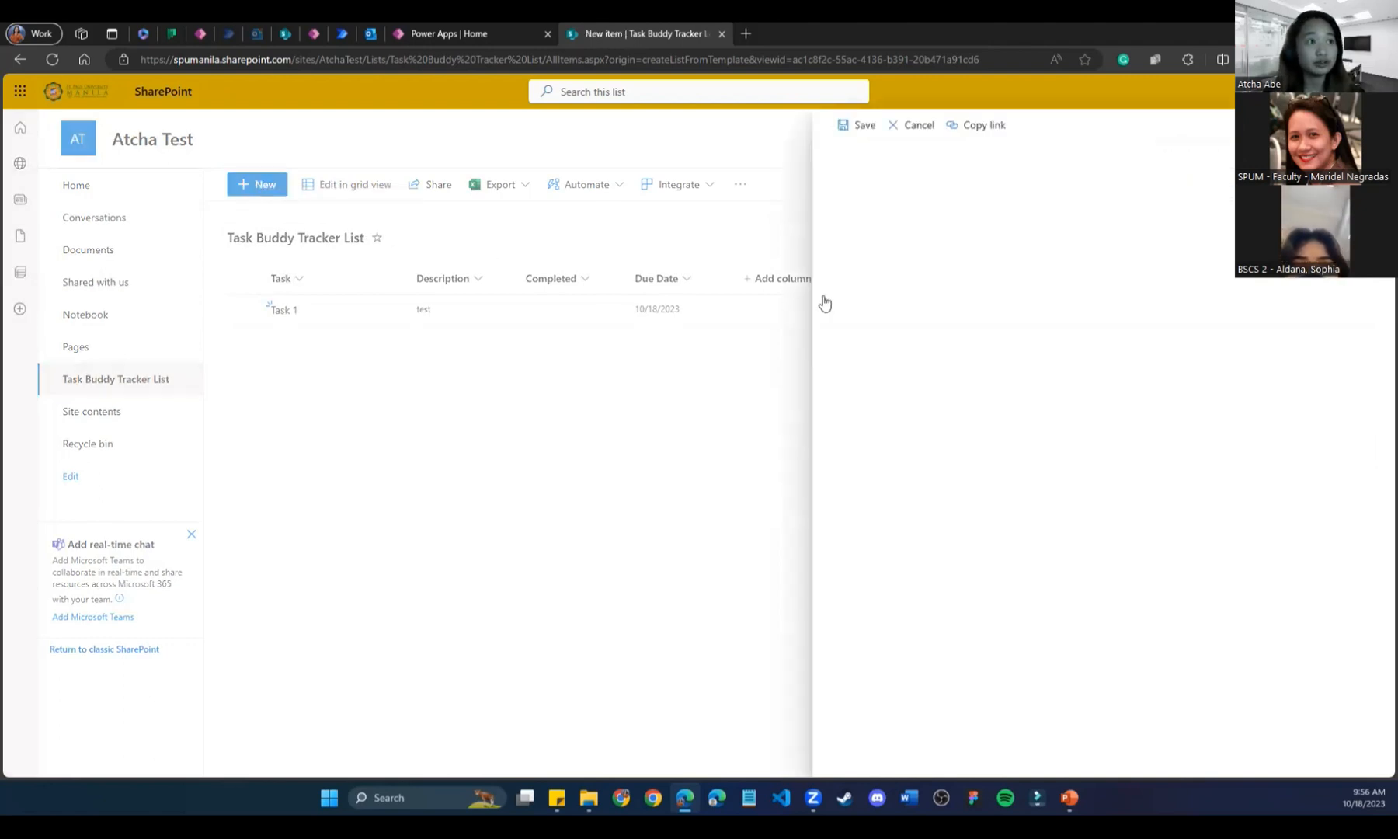
pyautogui.write('Task 2')
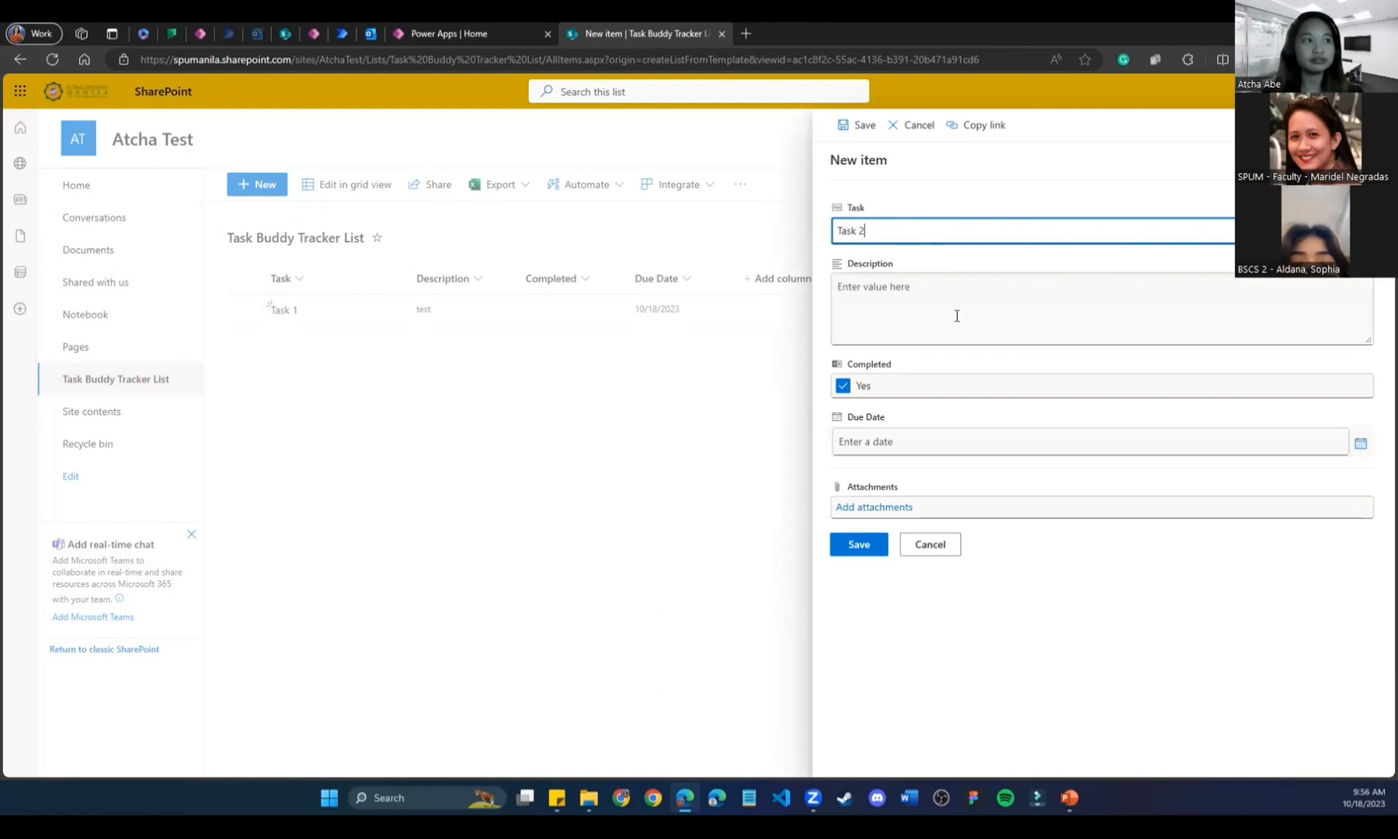
pyautogui.click(956, 315)
pyautogui.write('test 2')
pyautogui.click(843, 385)
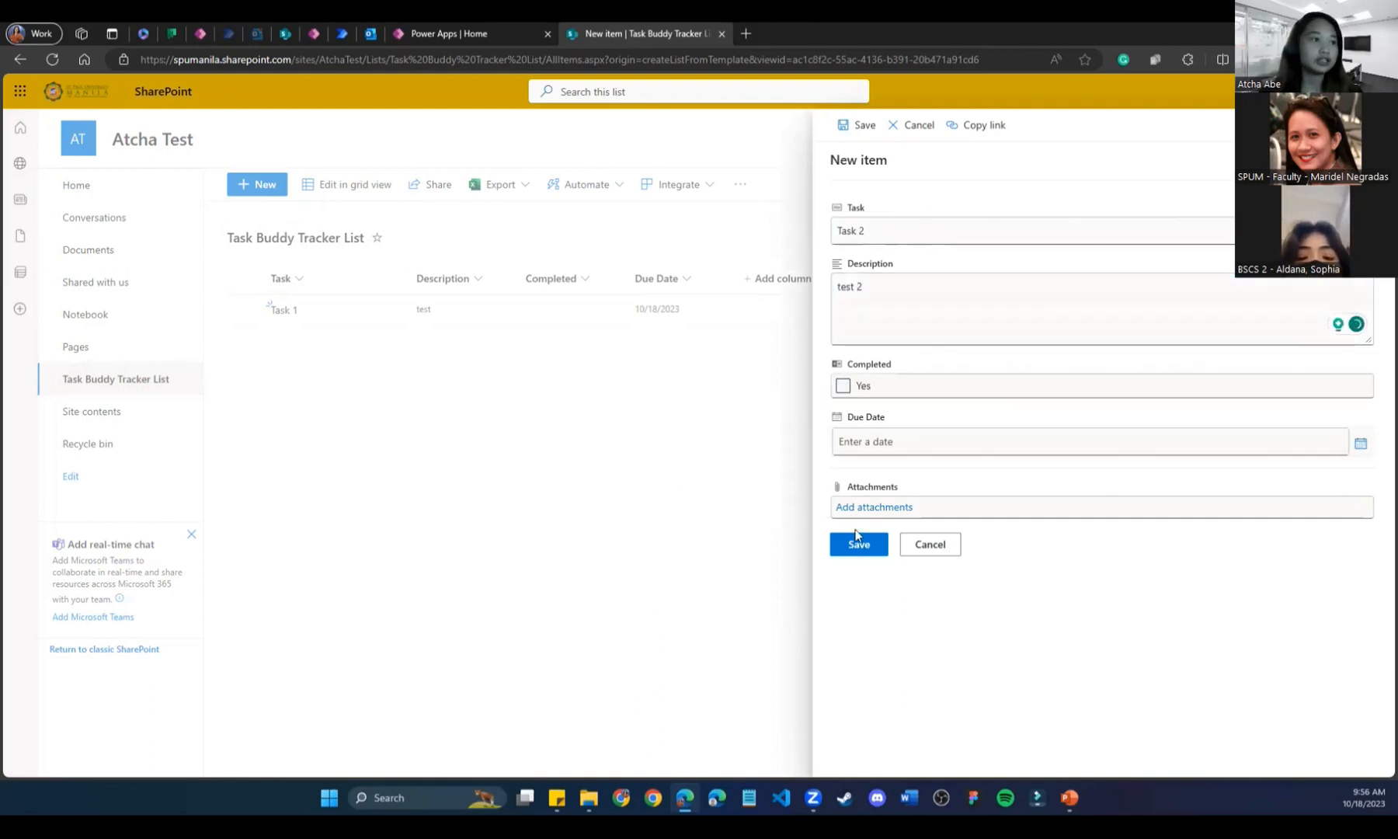
pyautogui.click(859, 545)
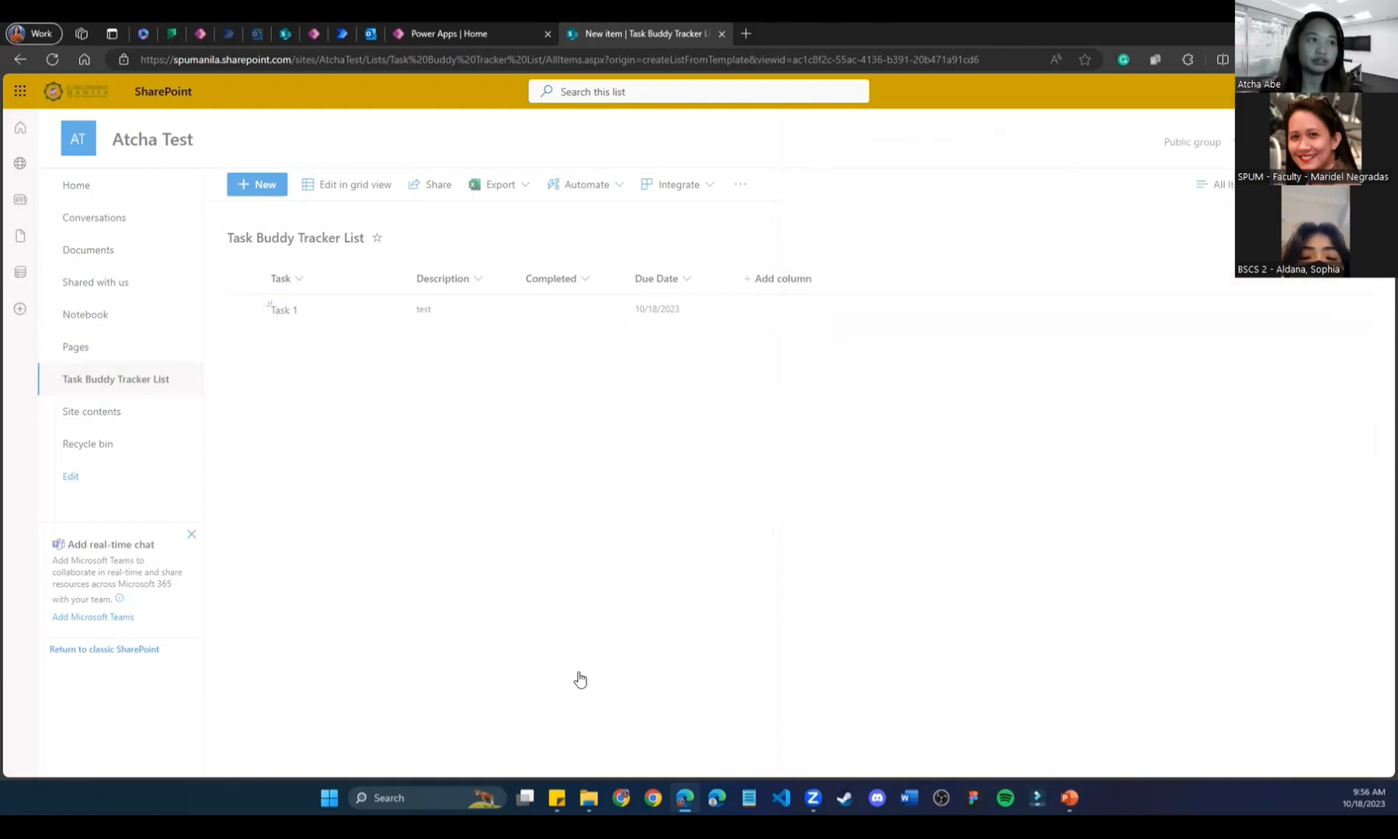
# Add Task 3 with description 'test 3', marked completed.
pyautogui.click(259, 187)
pyautogui.write('Task ')
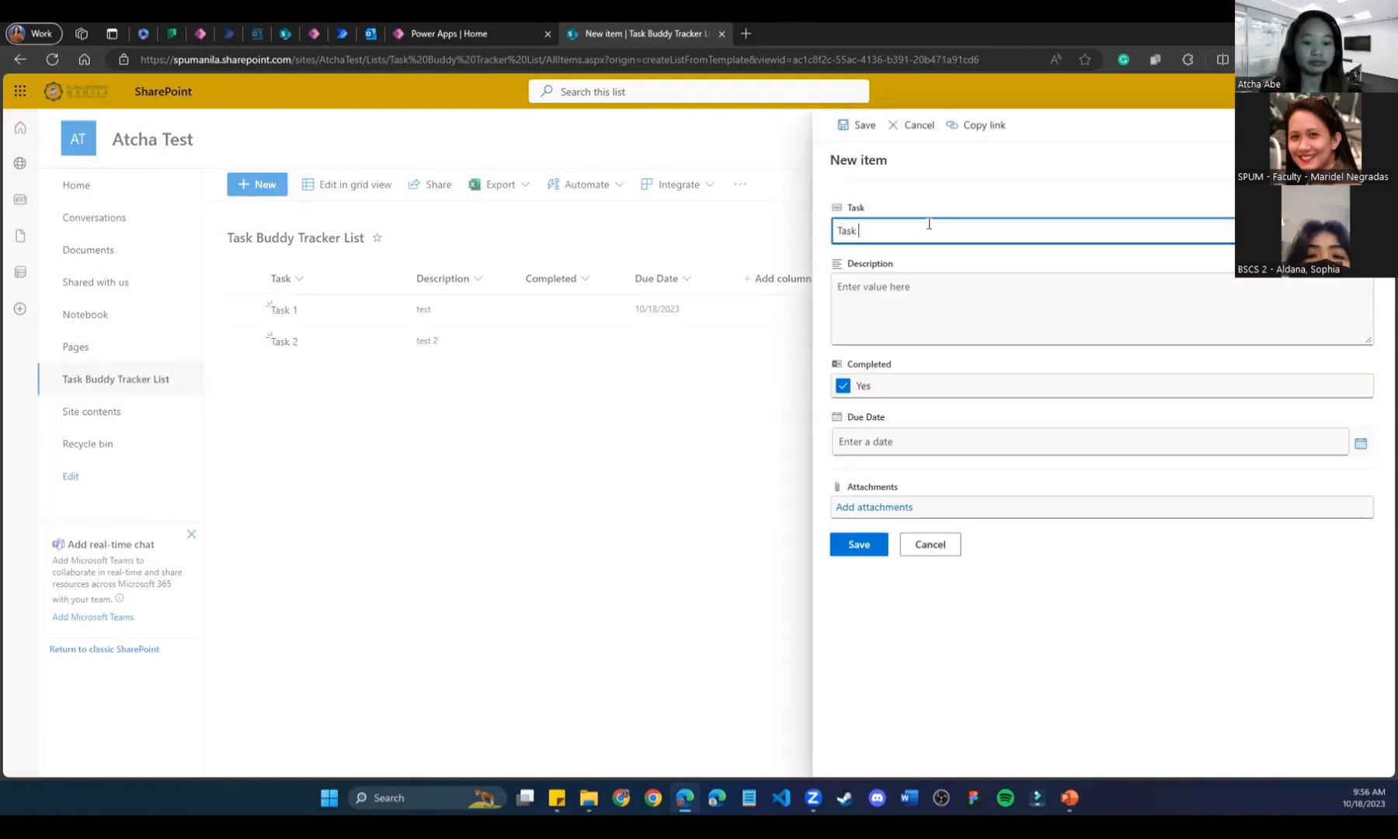
pyautogui.write('3')
pyautogui.click(891, 299)
pyautogui.write('t')
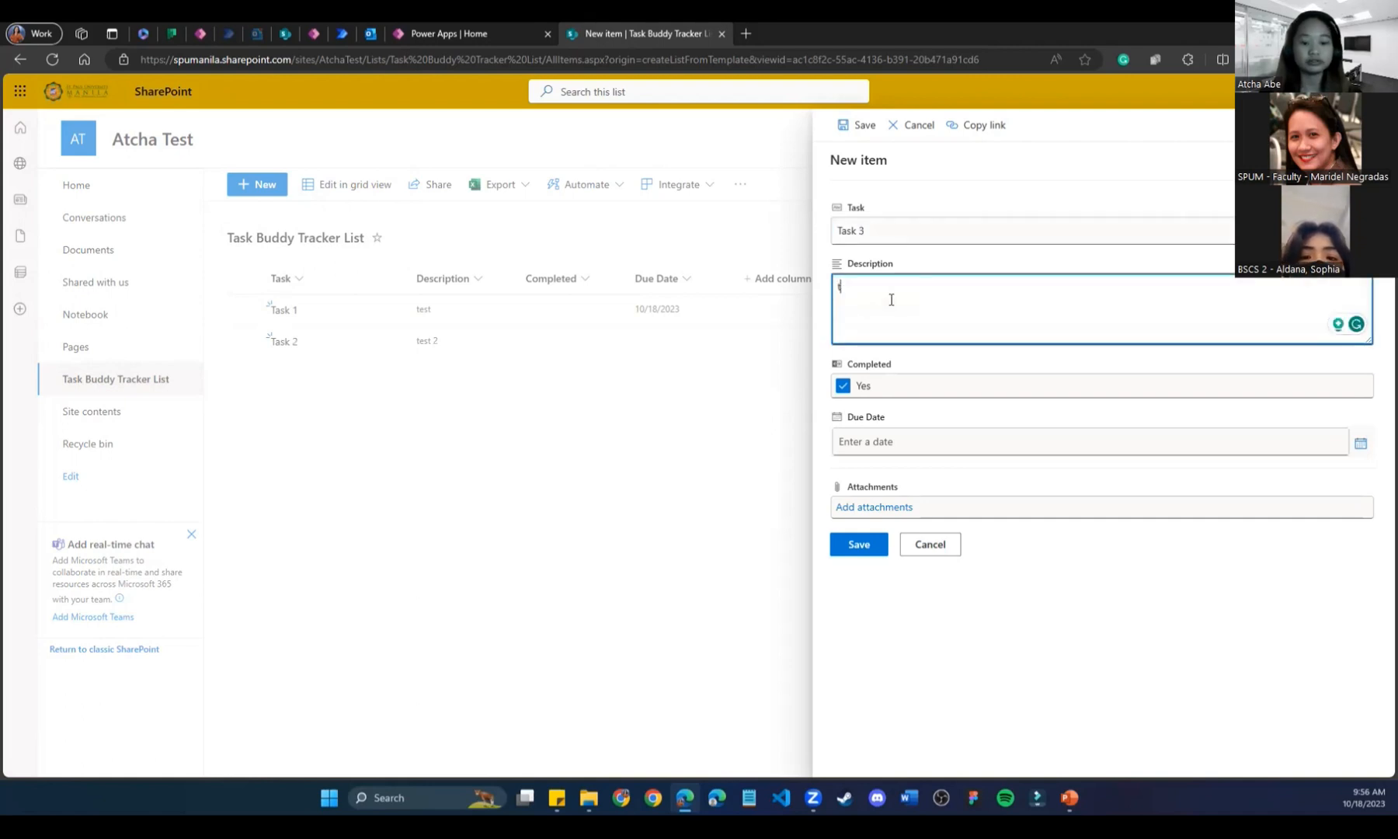
pyautogui.write('est 3')
pyautogui.click(859, 544)
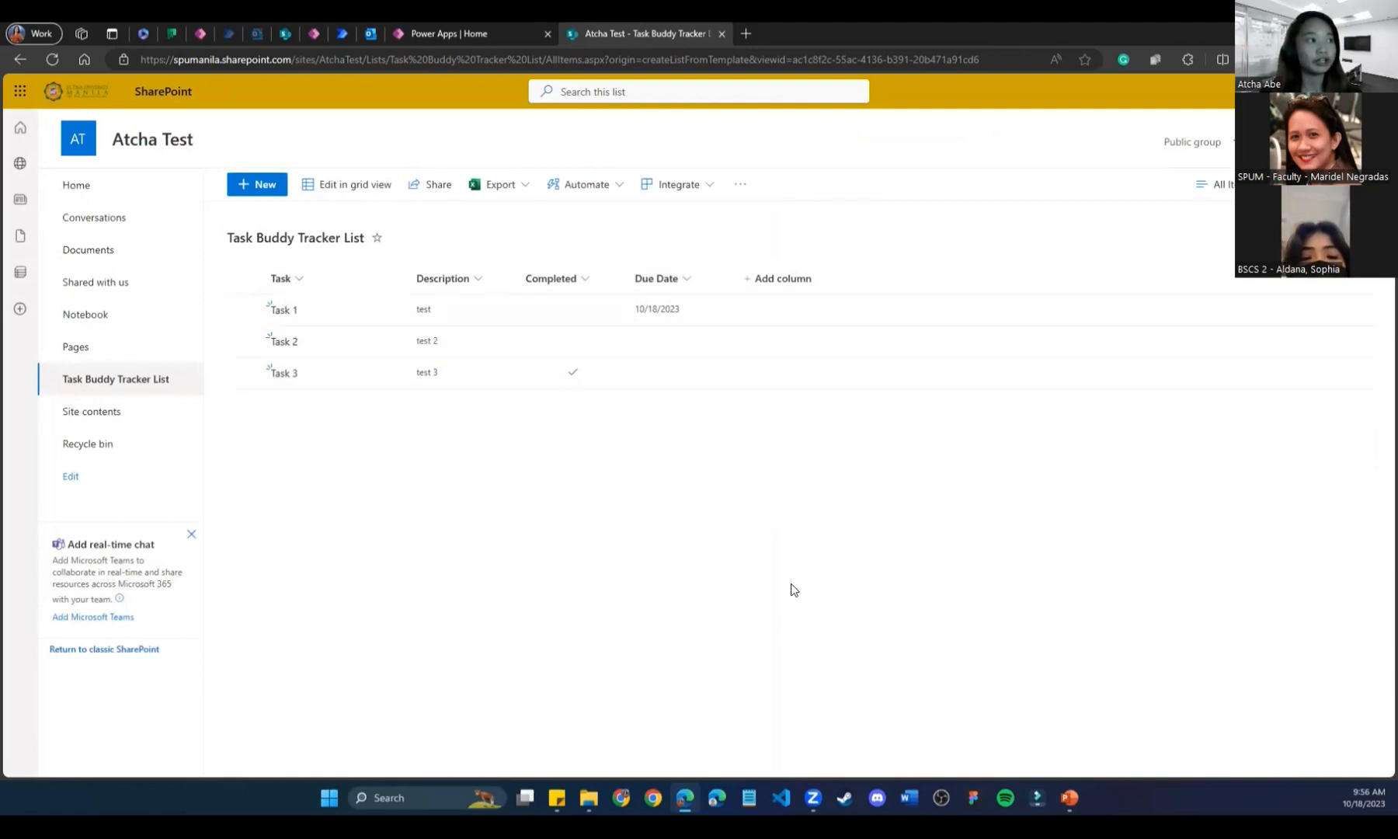
# Add Task 4, left not completed.
pyautogui.click(252, 185)
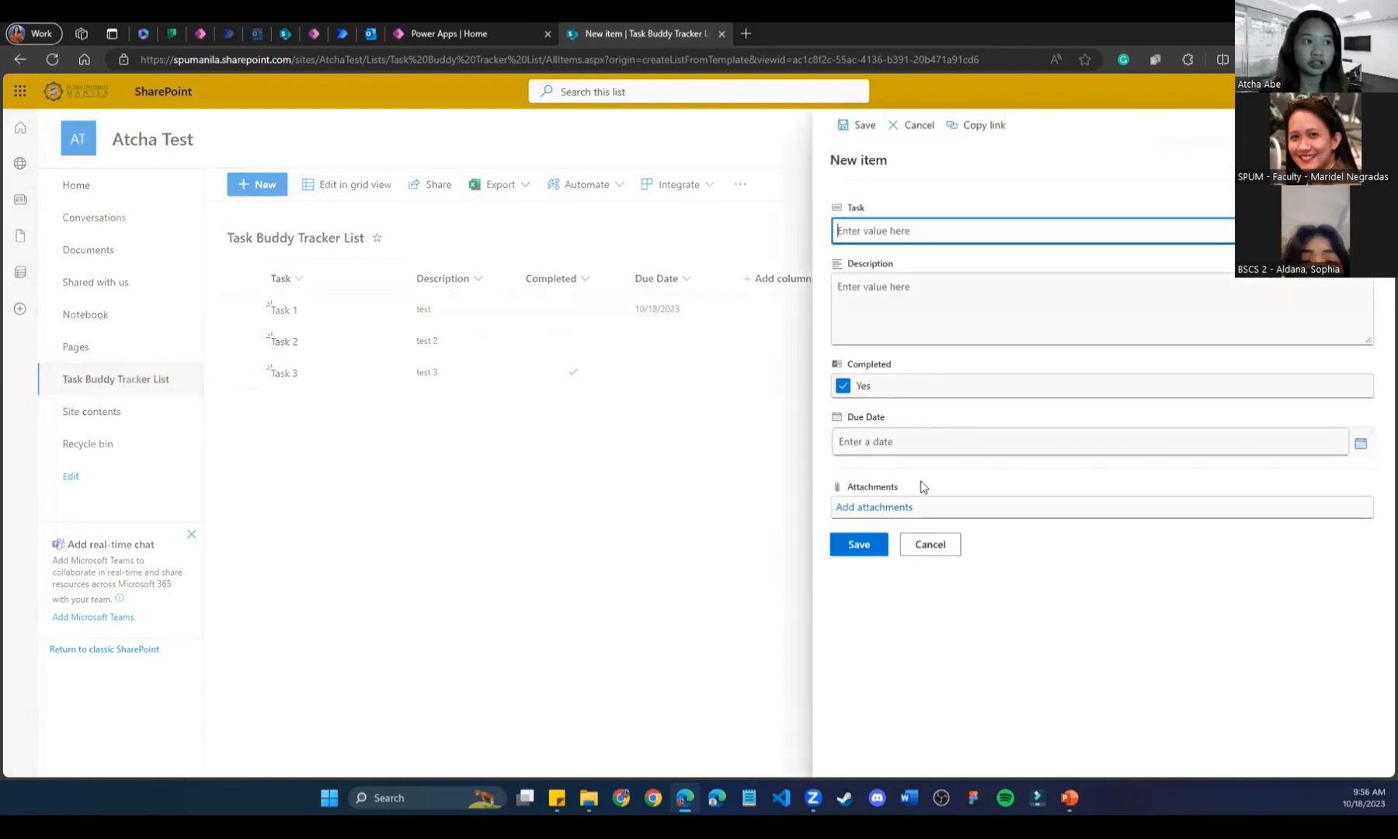
pyautogui.write('Tas')
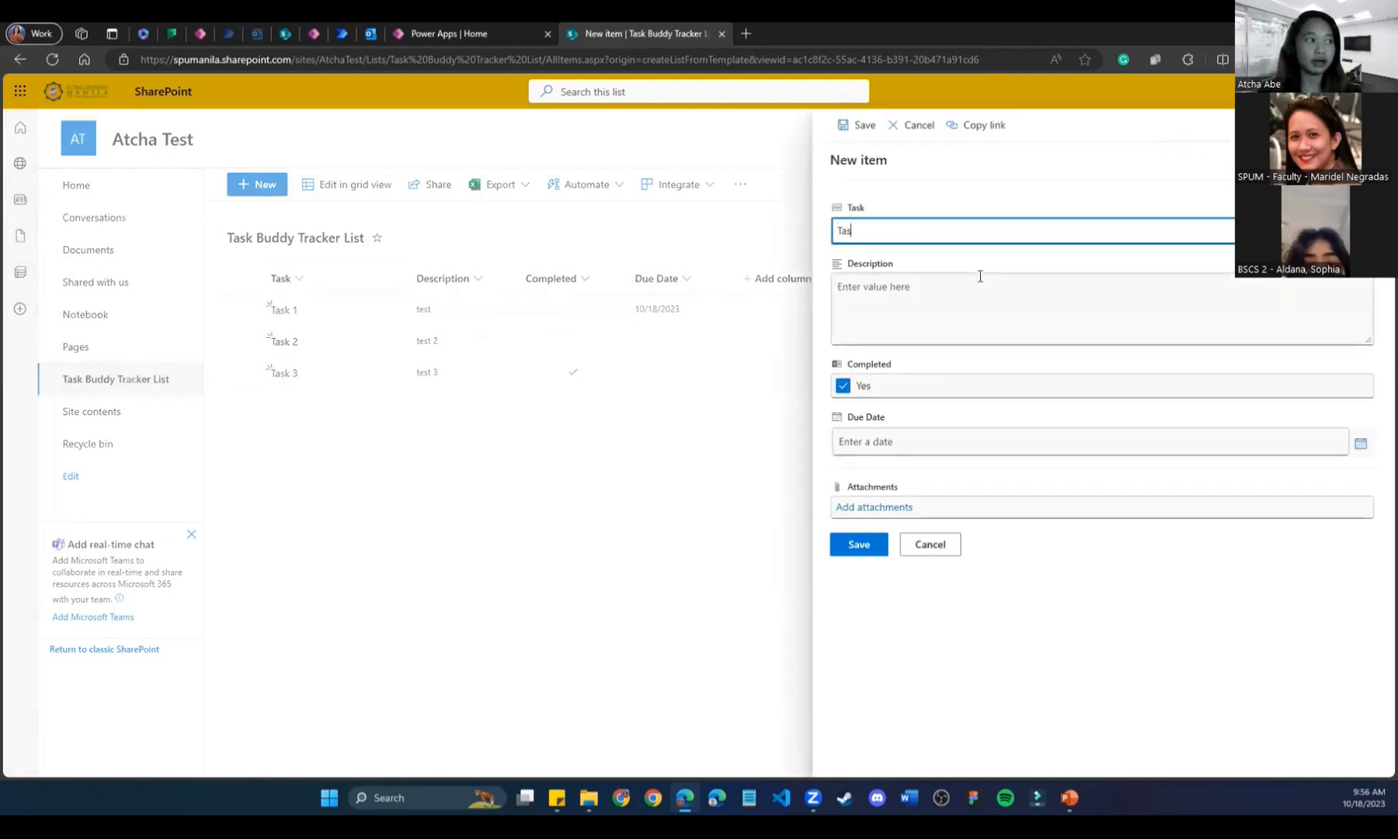
pyautogui.write('k 4')
pyautogui.click(962, 326)
pyautogui.click(843, 386)
pyautogui.click(858, 544)
# Add Task 5 marked completed, then return to the Power Apps home page.
pyautogui.click(258, 189)
pyautogui.write('Tas')
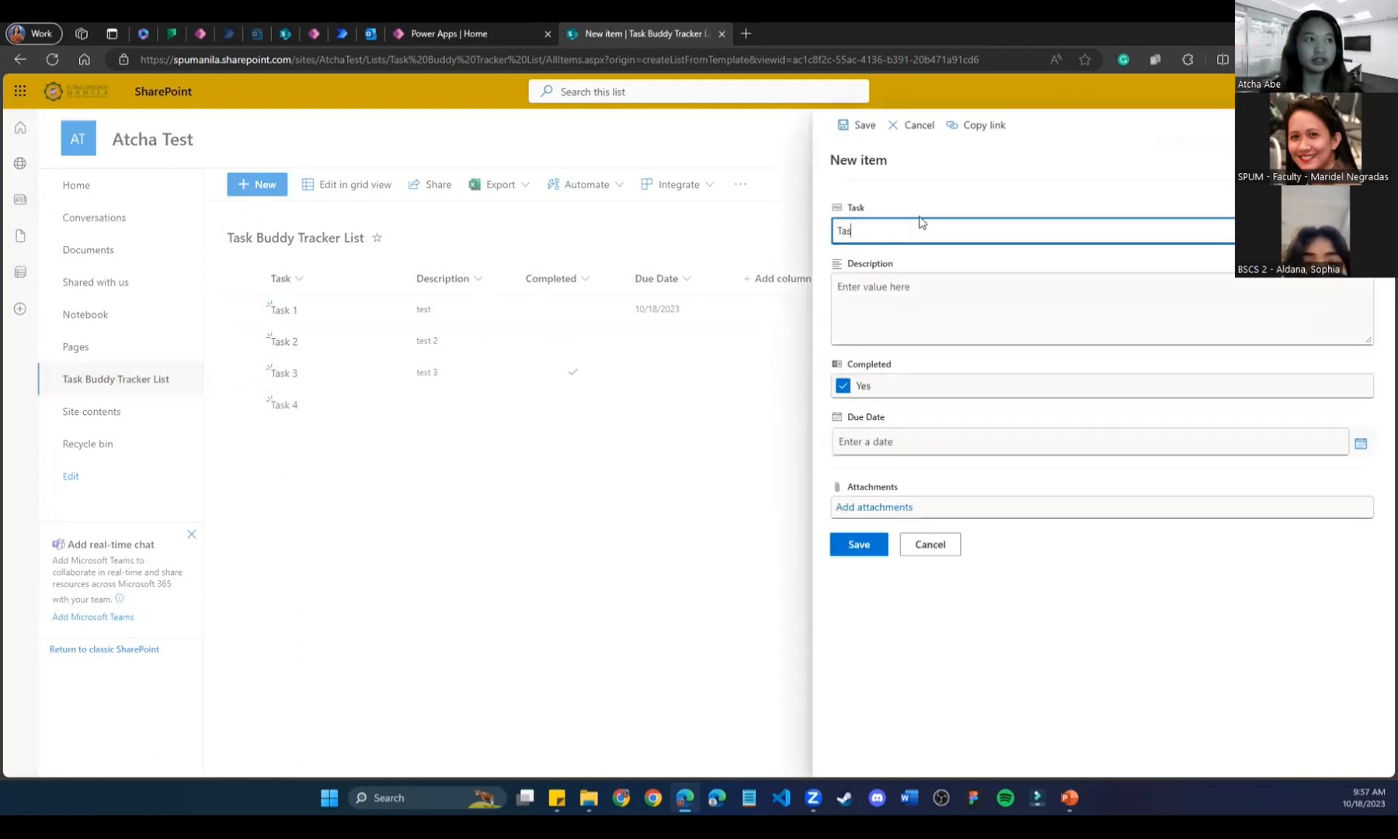
pyautogui.click(873, 544)
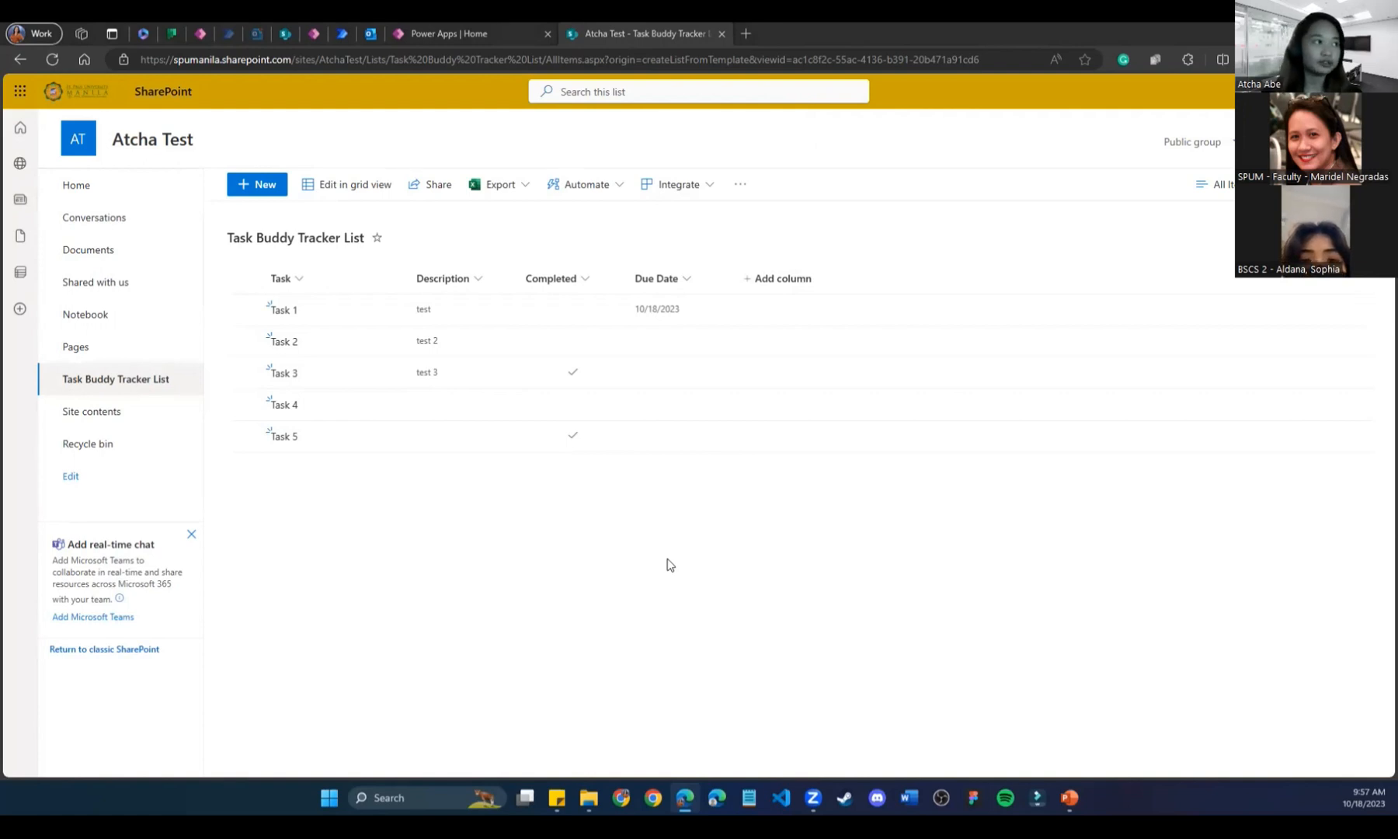
pyautogui.click(494, 33)
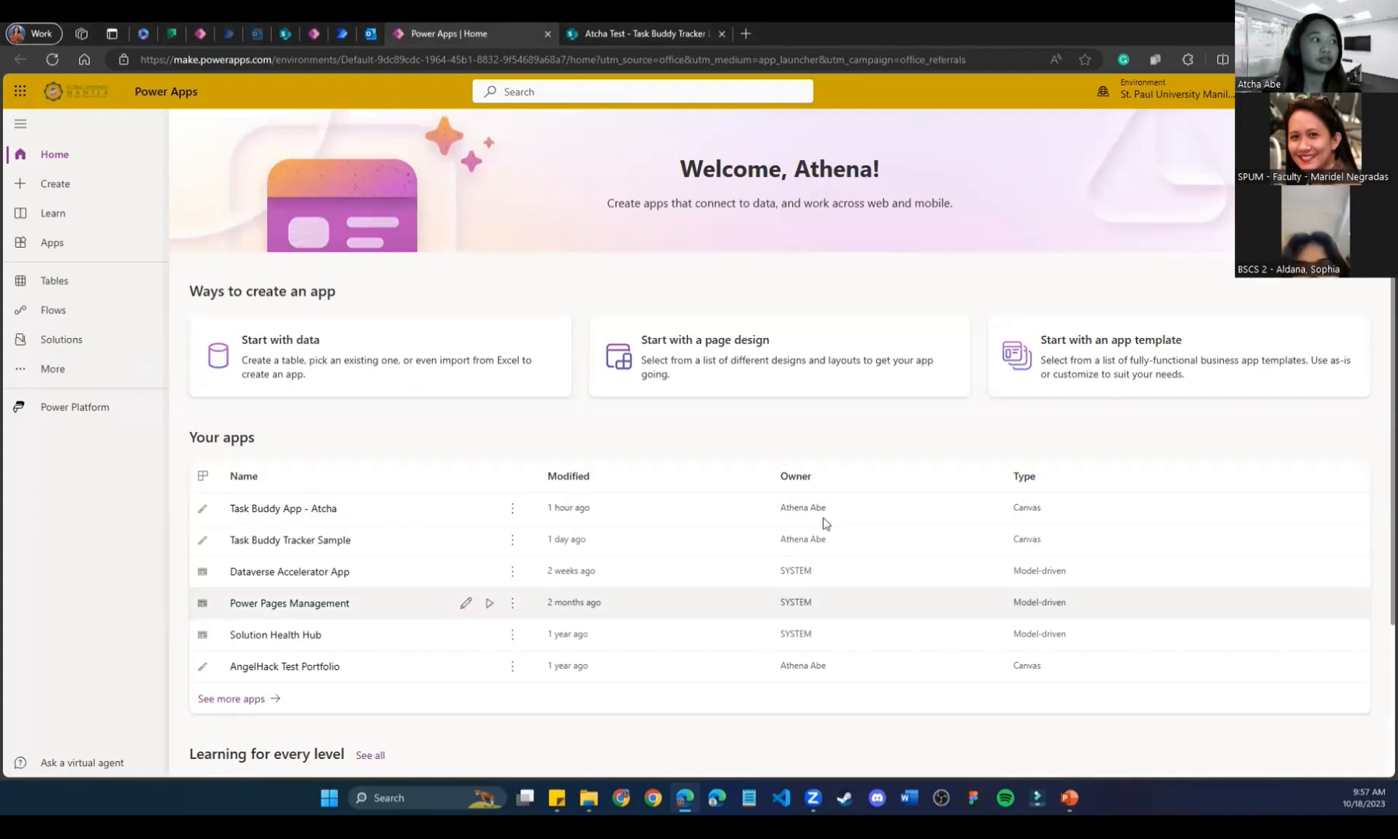
# Start an app from data in Power Apps, and view the SharePoint list's Integrate > Power Apps options.
pyautogui.click(466, 384)
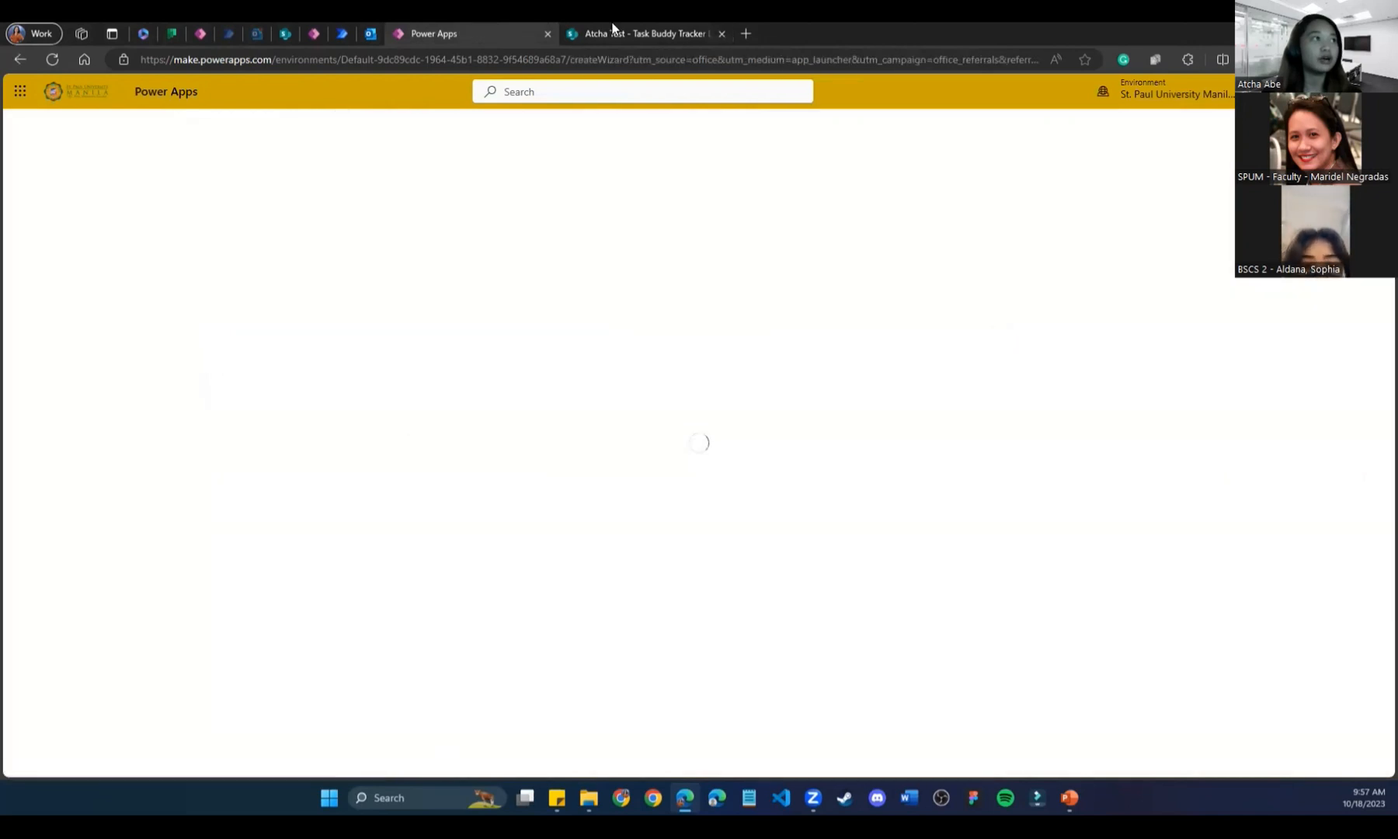
pyautogui.click(614, 34)
pyautogui.click(686, 187)
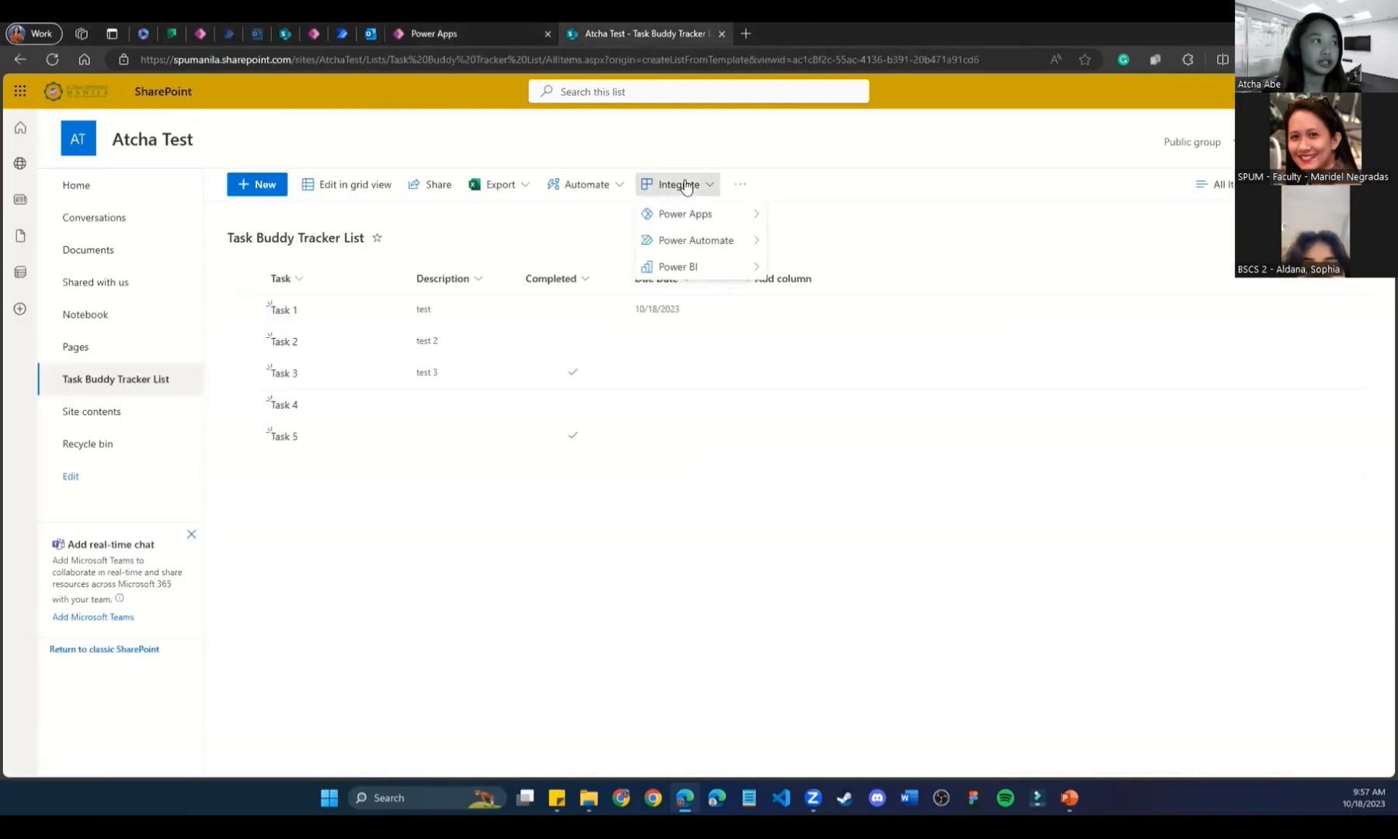
pyautogui.moveTo(682, 222)
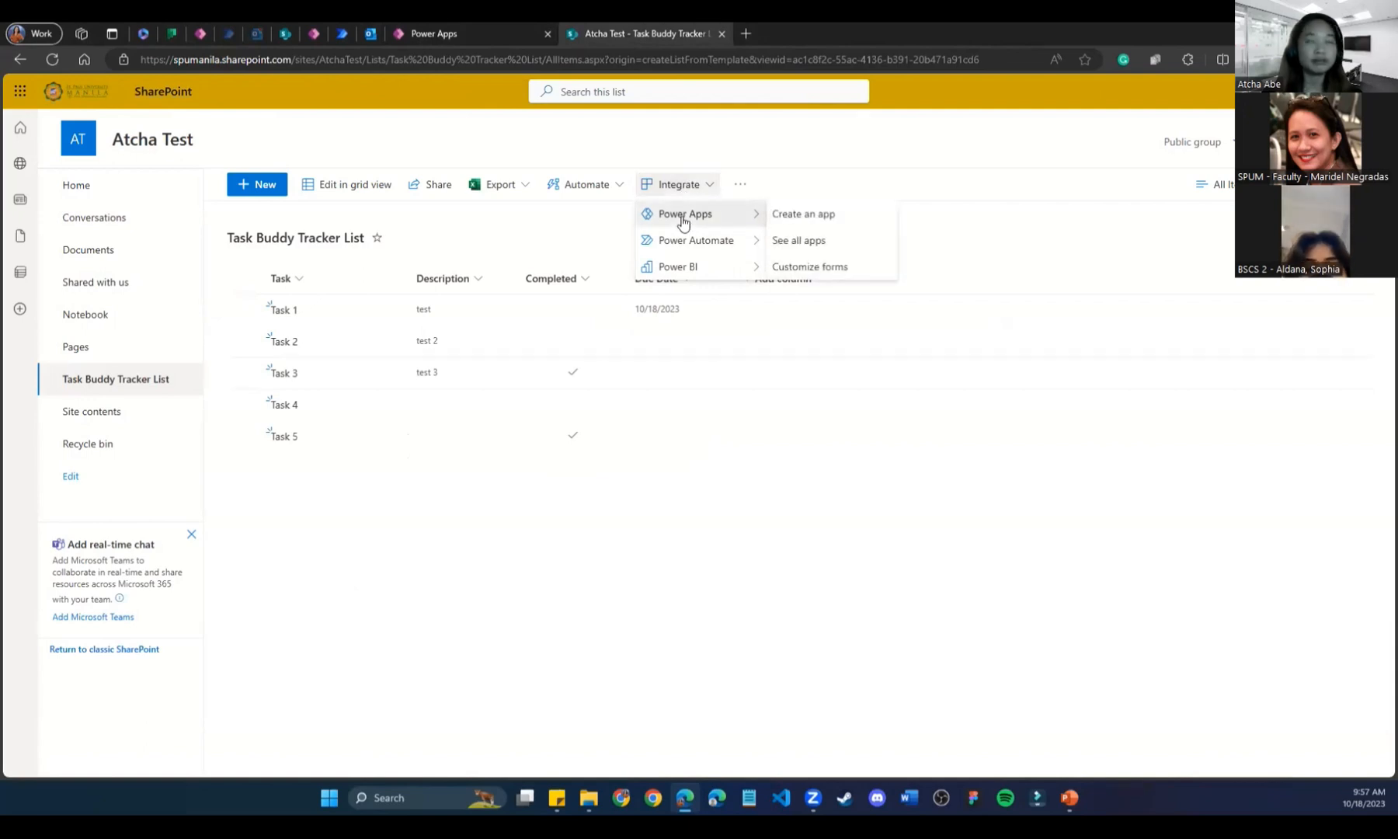
pyautogui.click(495, 32)
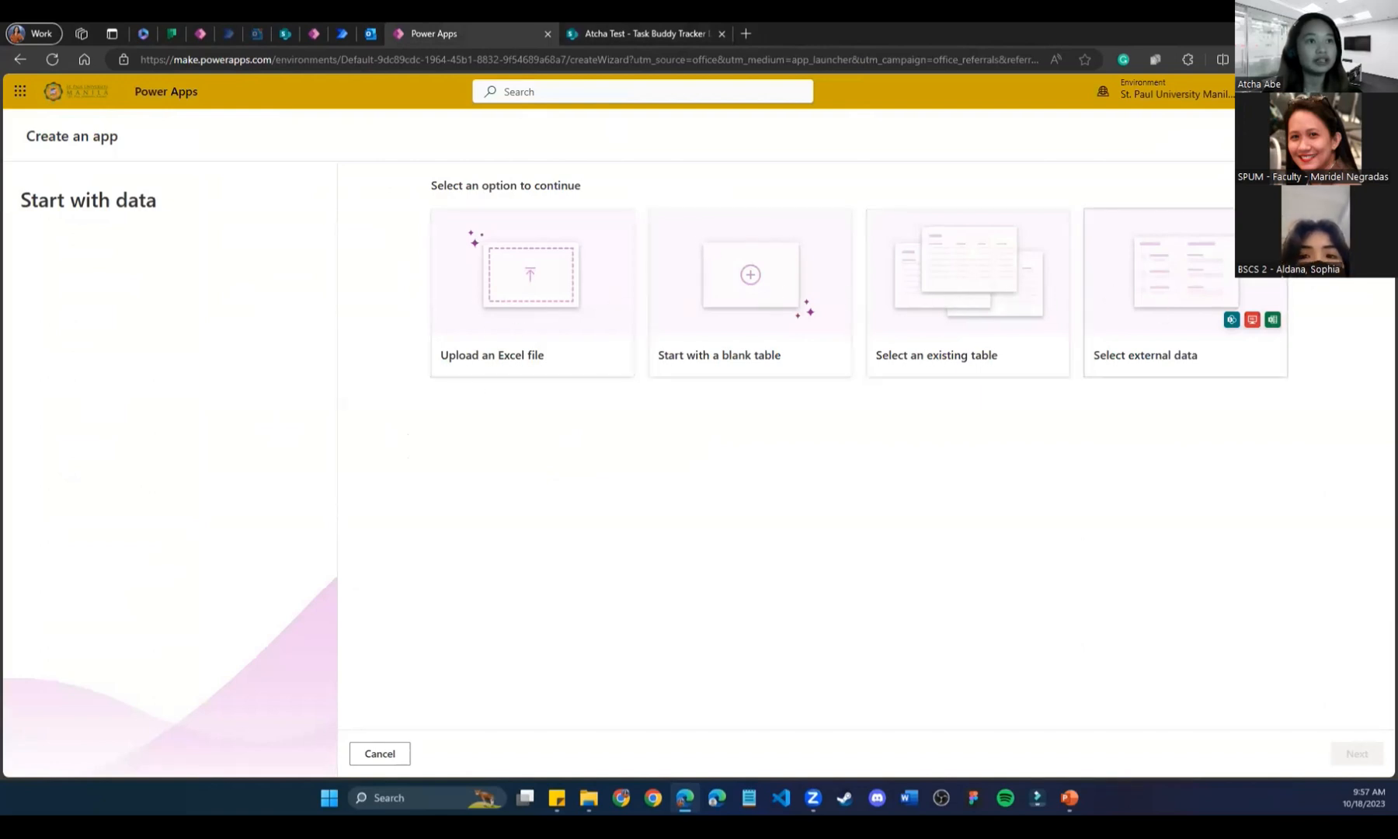
pyautogui.click(618, 31)
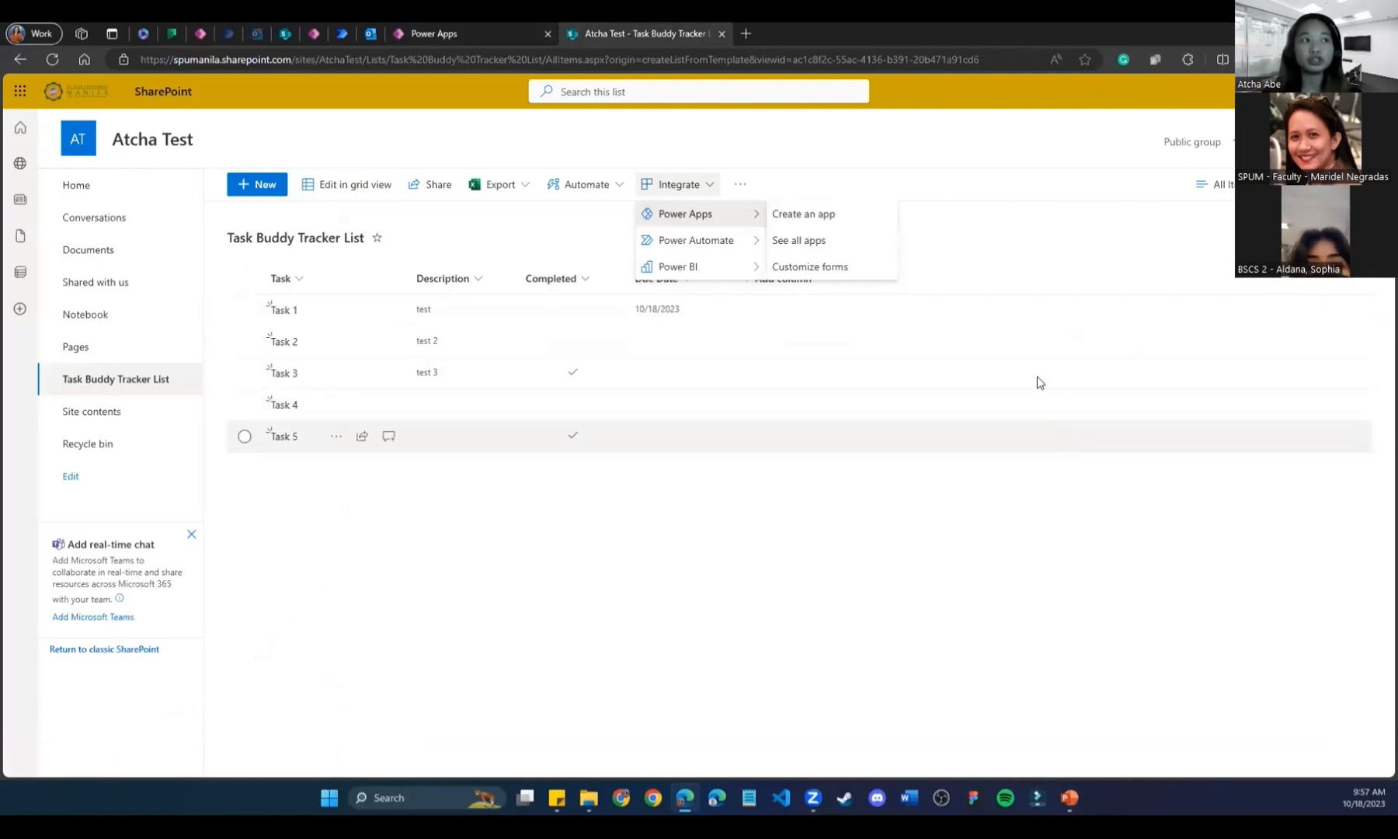
# Create a Power Apps app from the list named 'Task Buddy Tracker Sample 1'.
pyautogui.click(800, 216)
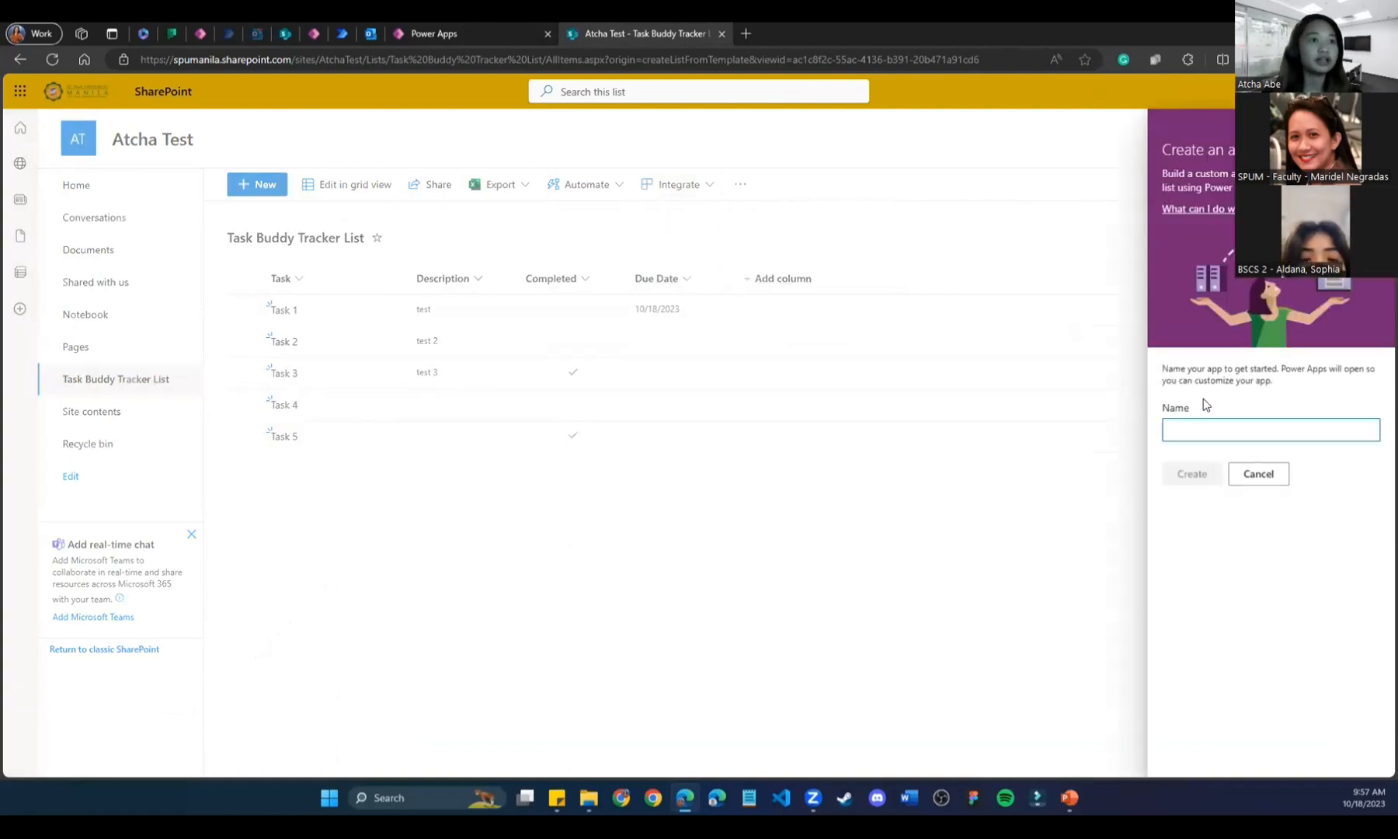
pyautogui.click(1225, 427)
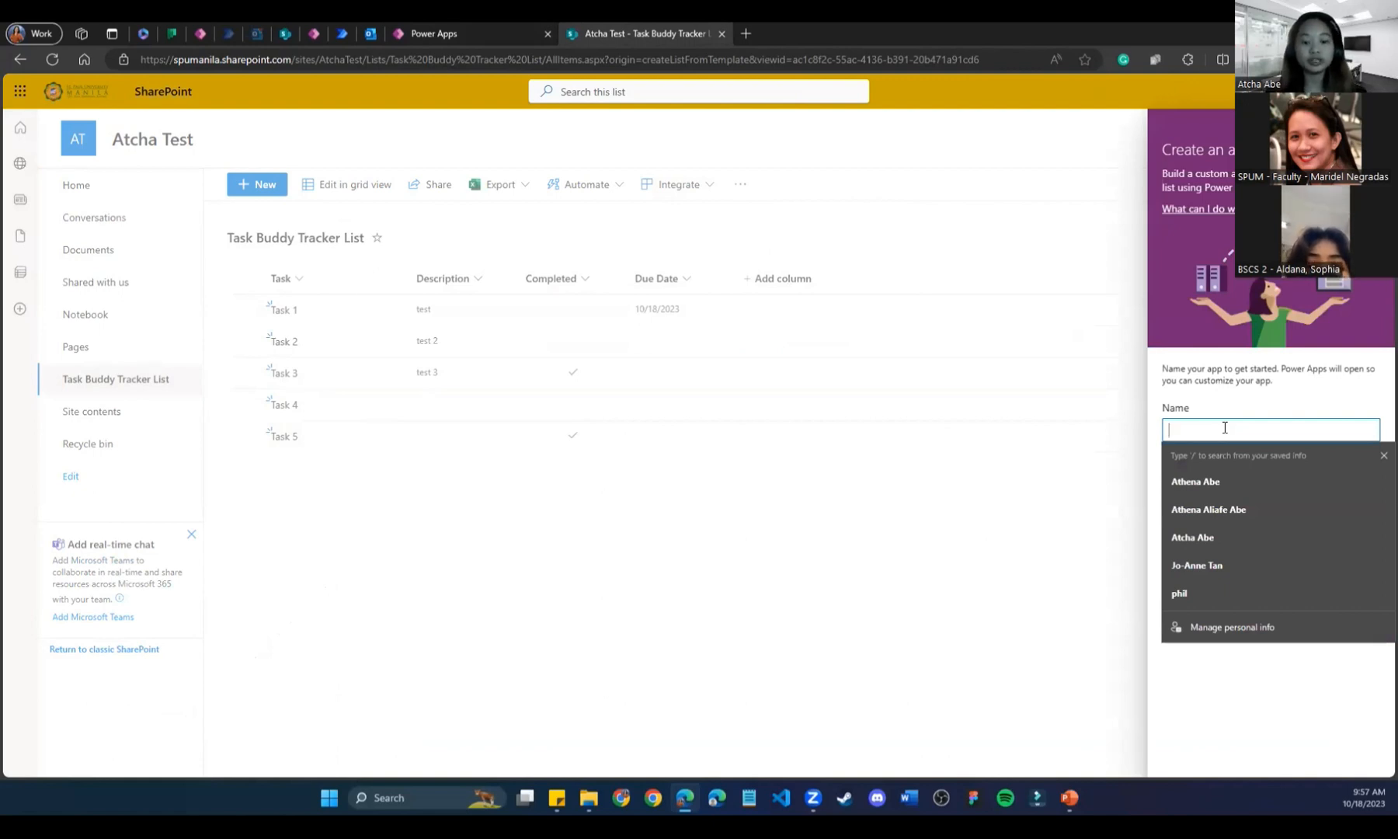
pyautogui.write('Task Buddy')
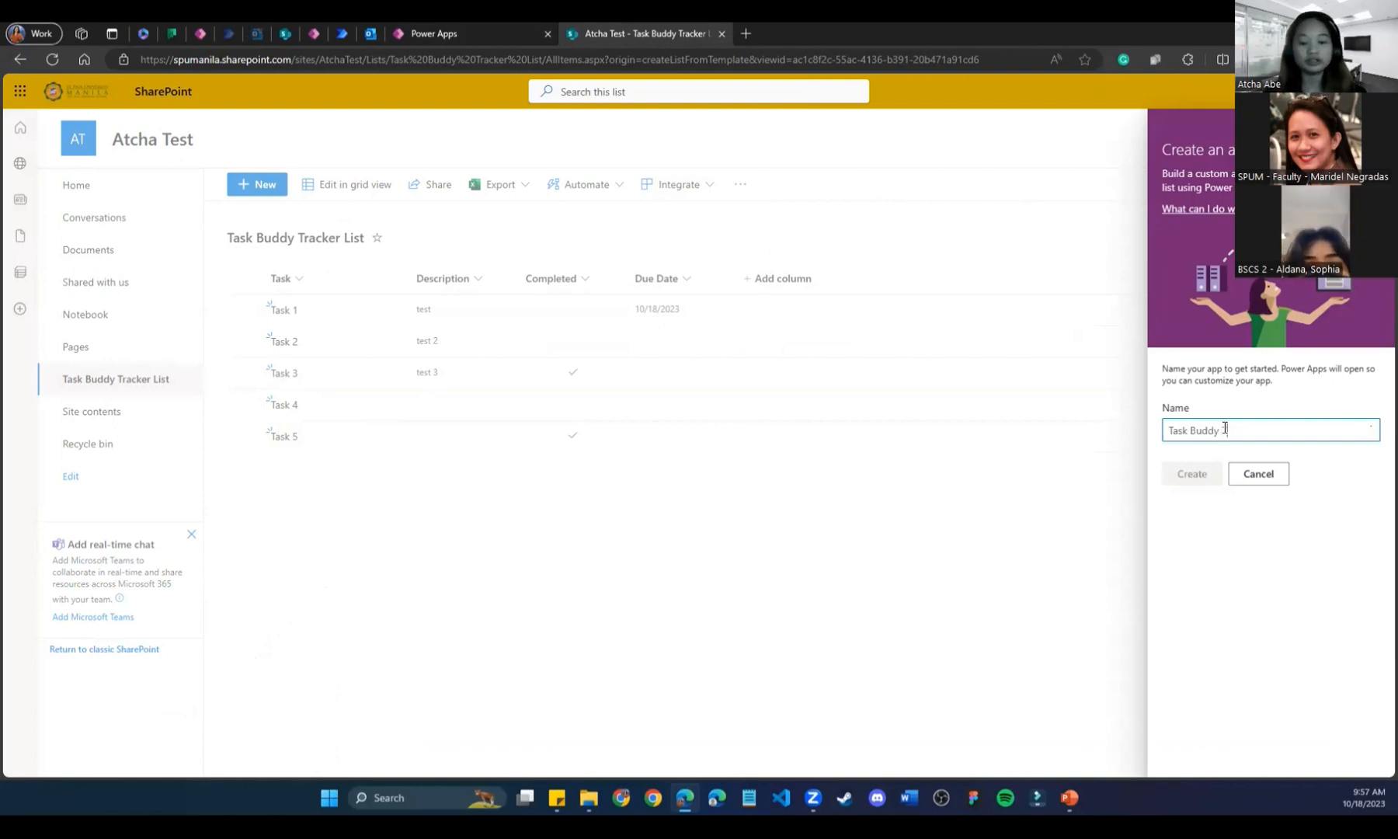
pyautogui.write(' Tracker Sample')
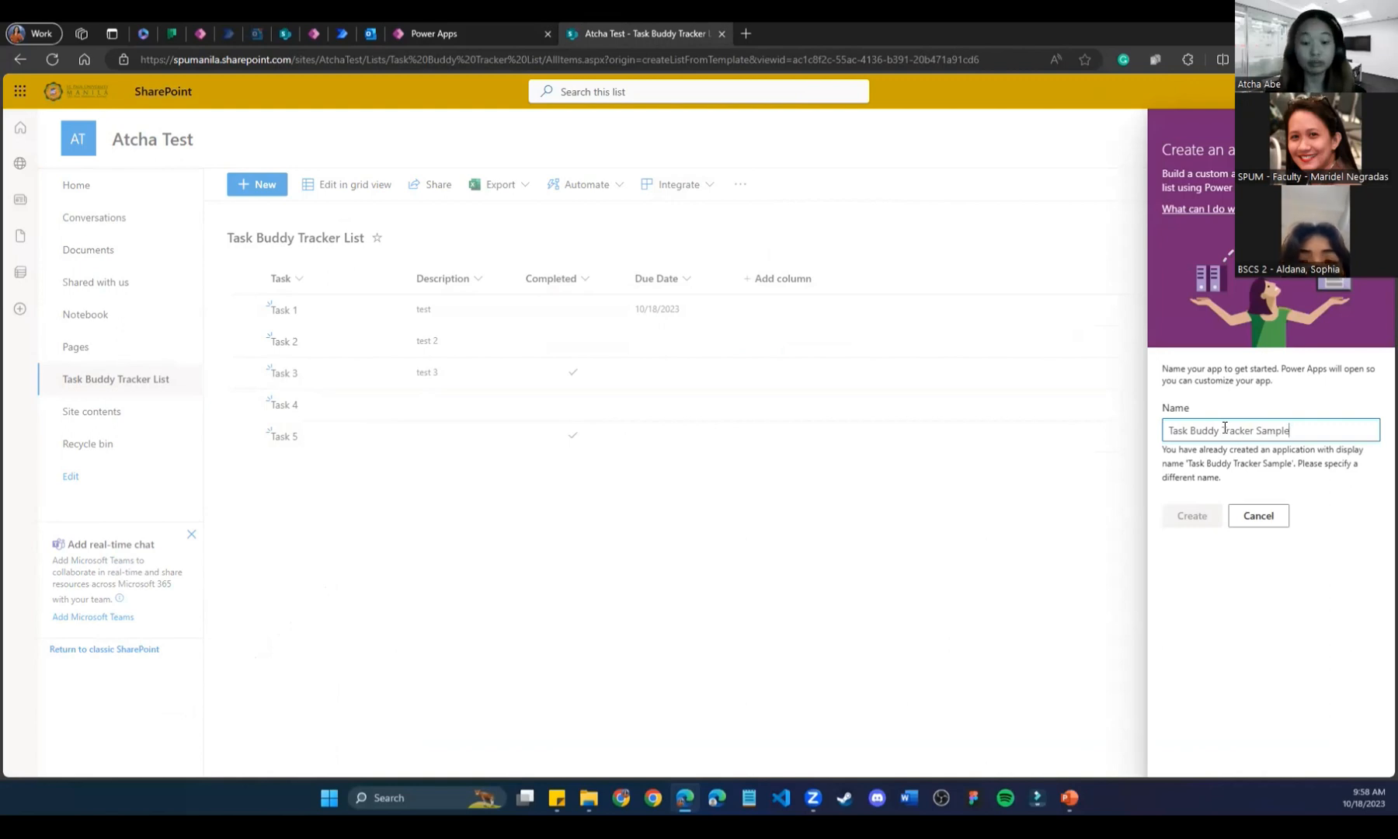
pyautogui.press('BackSpace')
pyautogui.press('BackSpace')
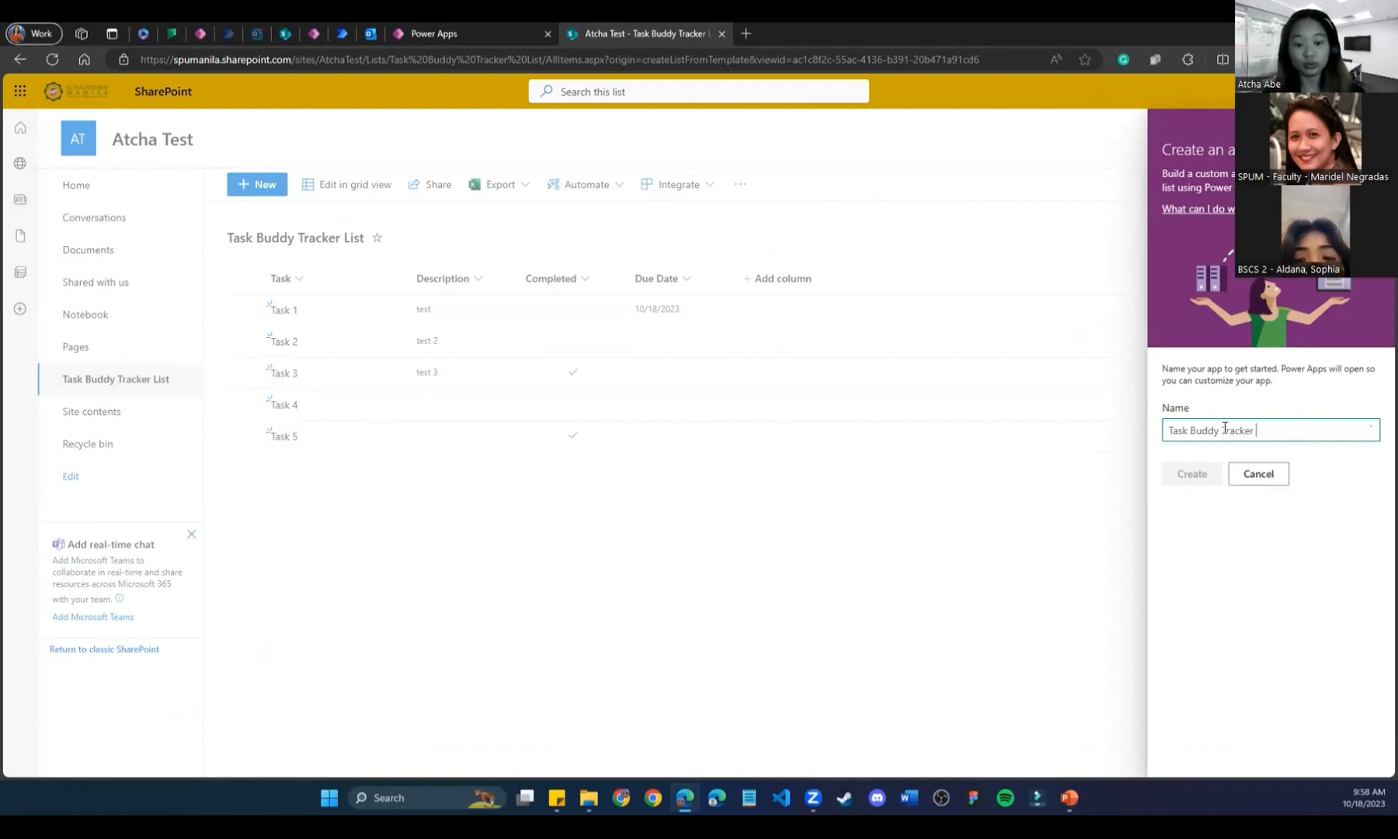
pyautogui.write('Sample')
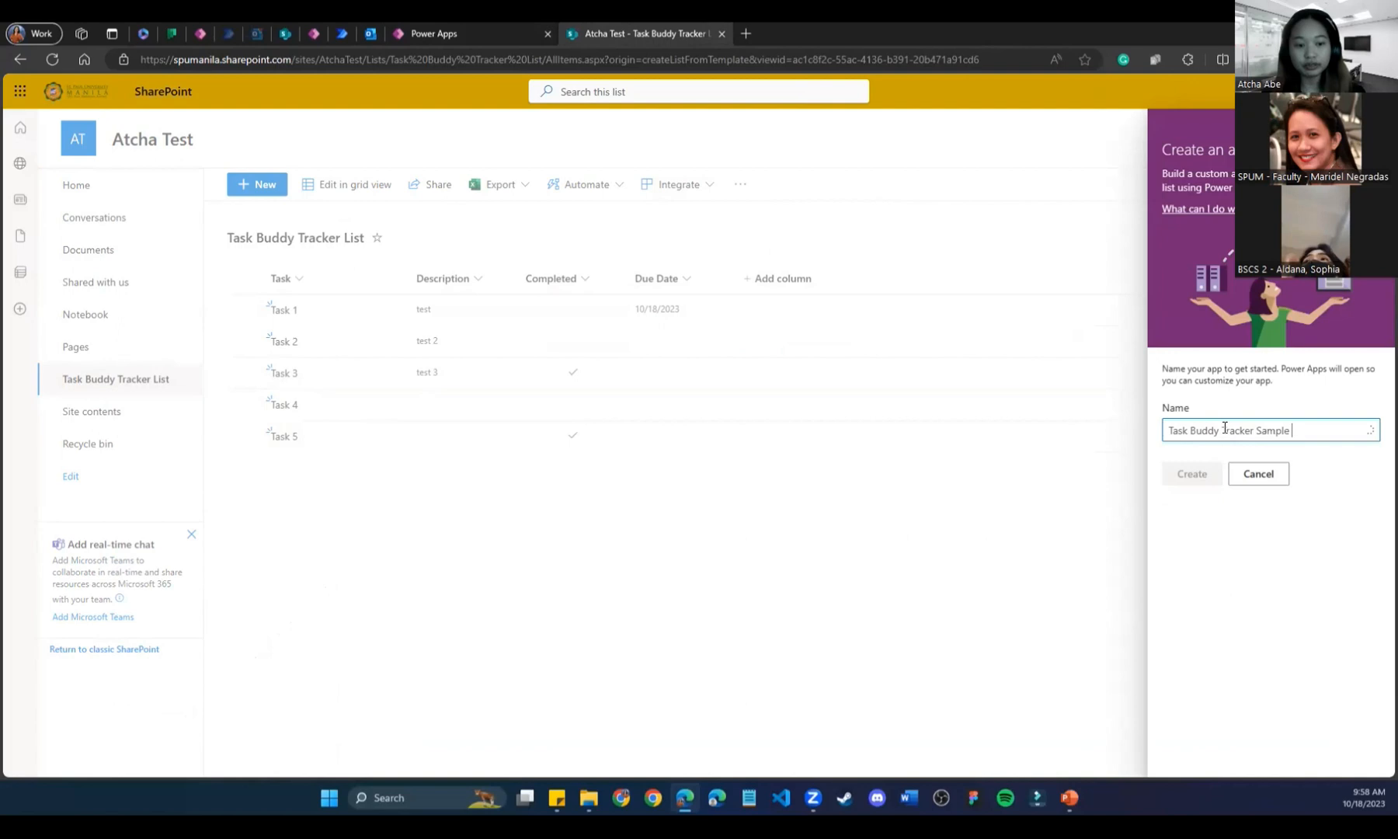
pyautogui.write(' 1')
pyautogui.click(1181, 476)
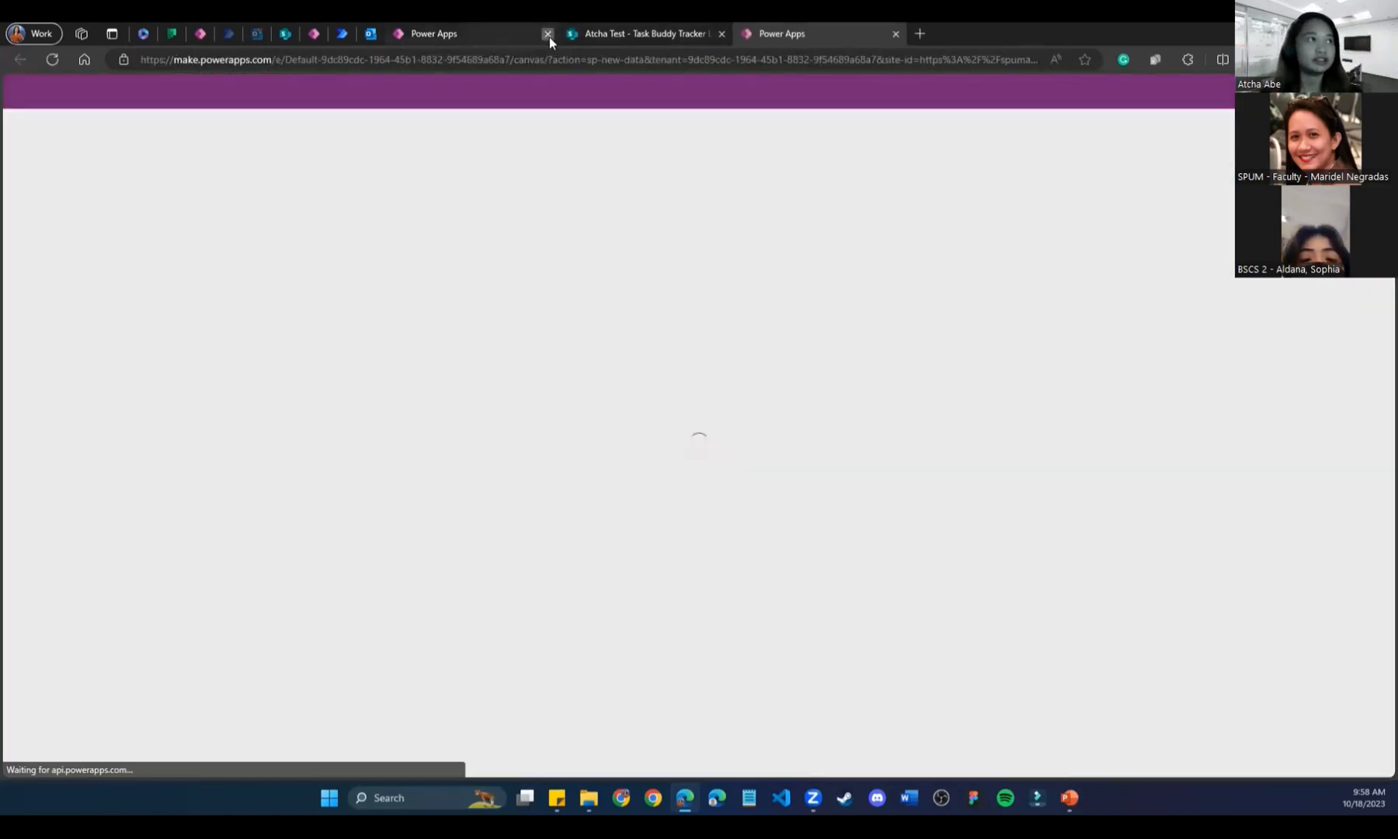
# Close the old Power Apps home tab and let the new app save, ending on the SharePoint list.
pyautogui.click(547, 33)
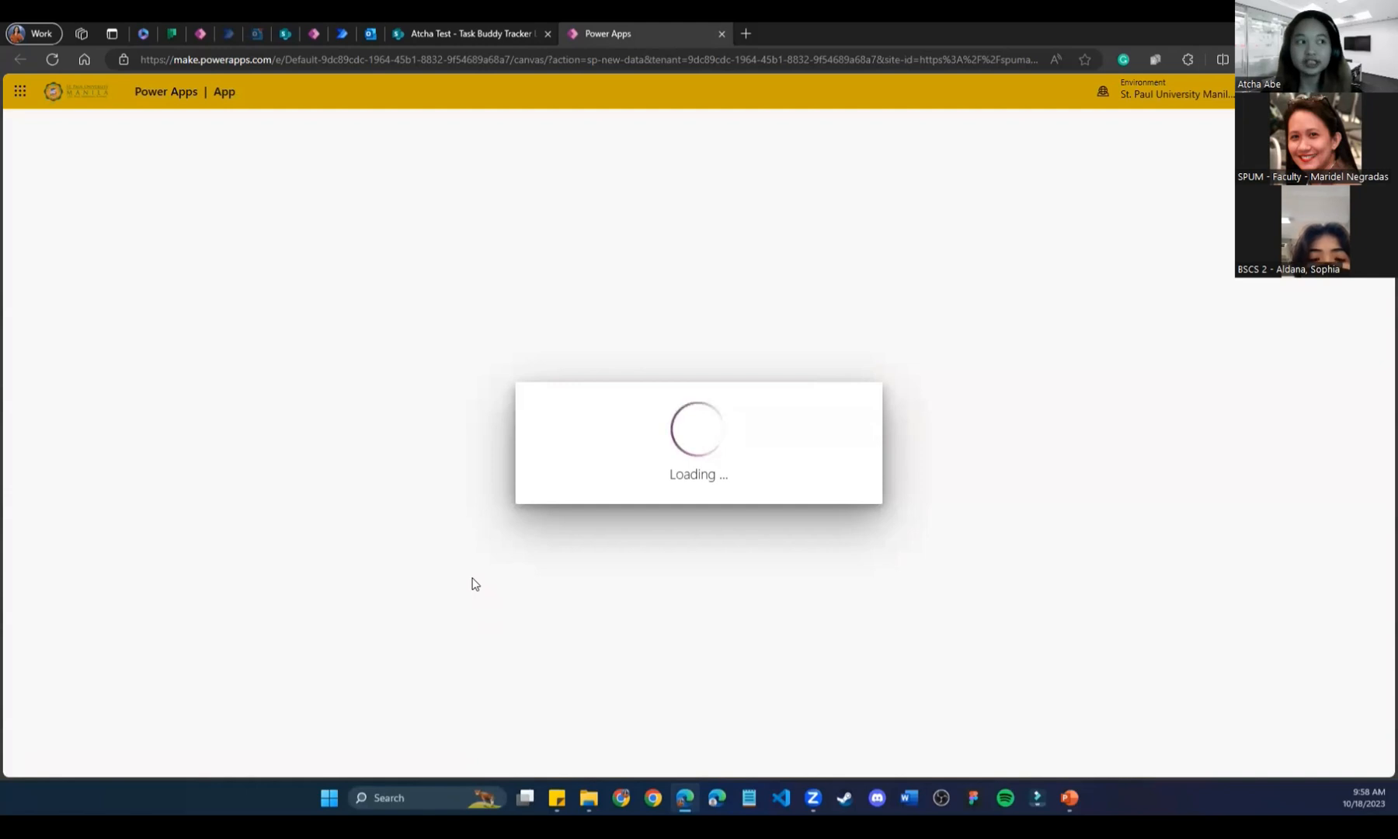
pyautogui.click(481, 33)
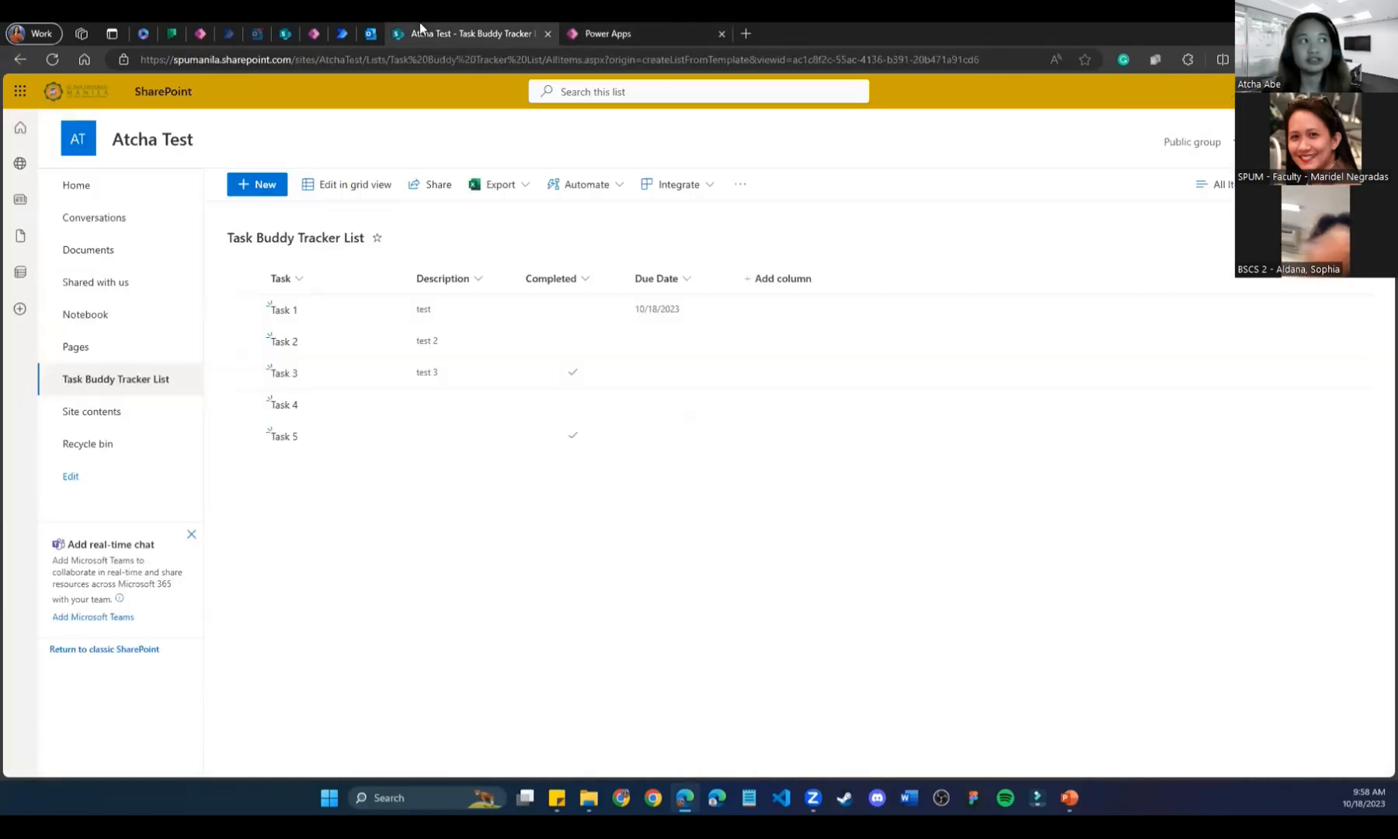
pyautogui.click(602, 23)
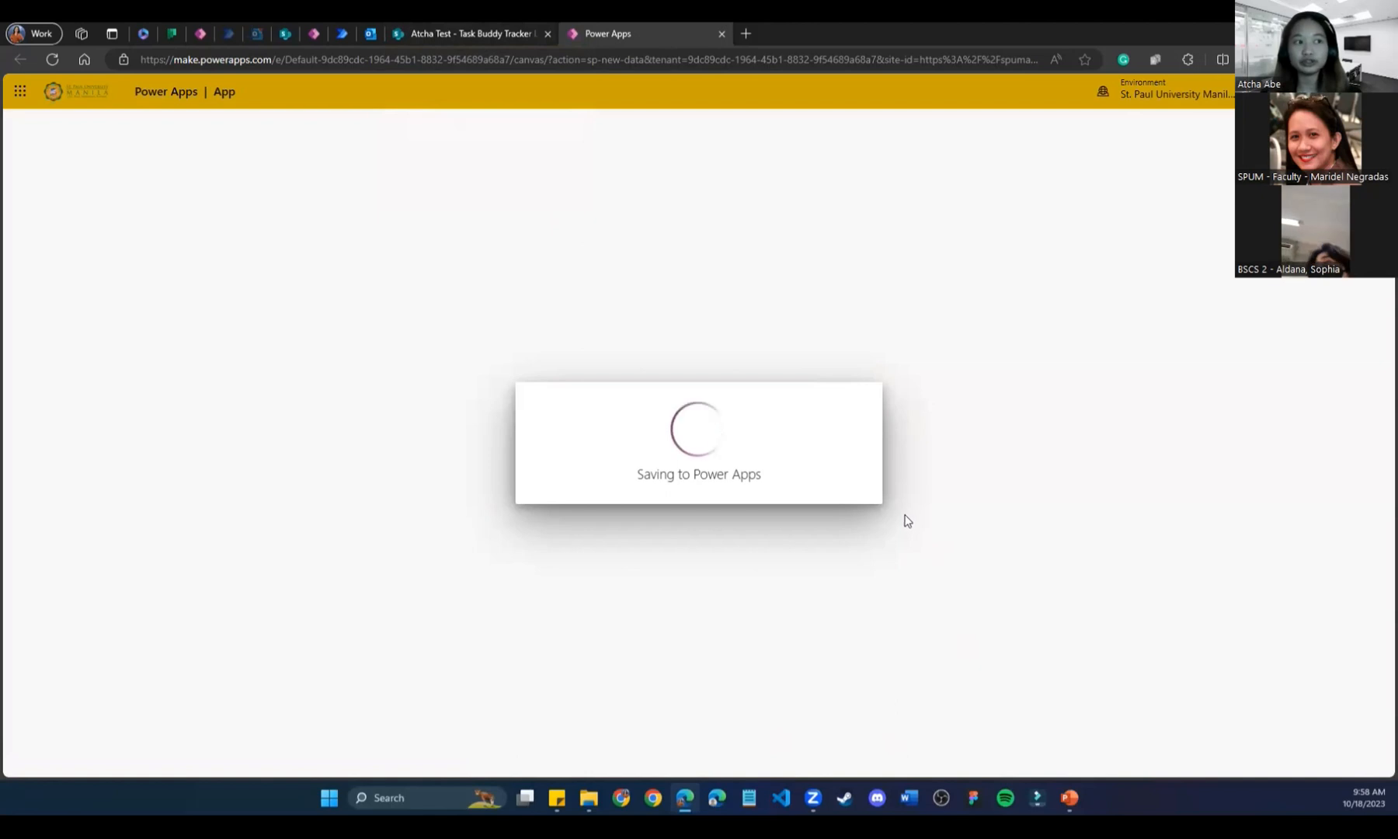
pyautogui.click(443, 23)
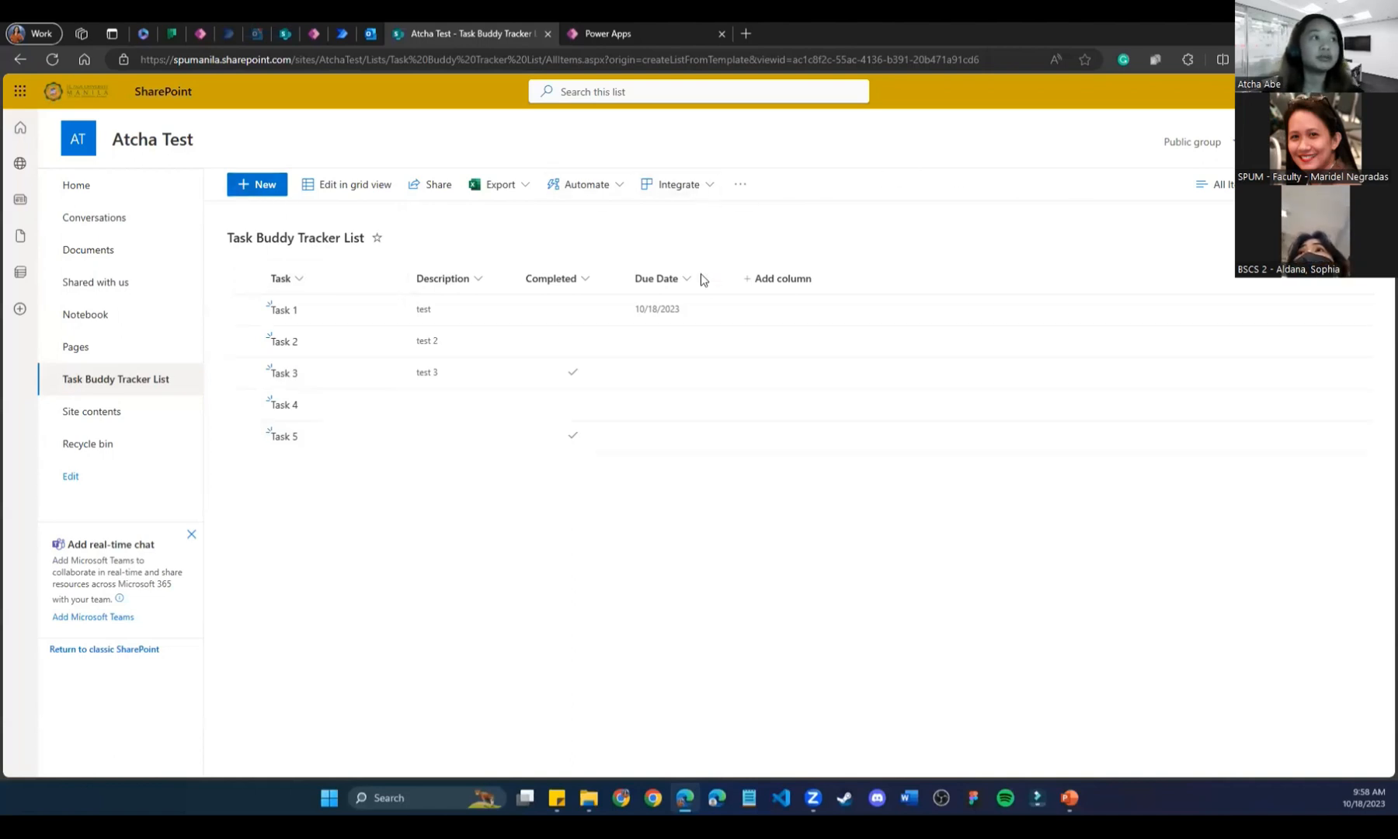
# Check the list's Integrate > Power Apps options, then return to the Task Buddy Tracker Sample 1 editor.
pyautogui.click(709, 186)
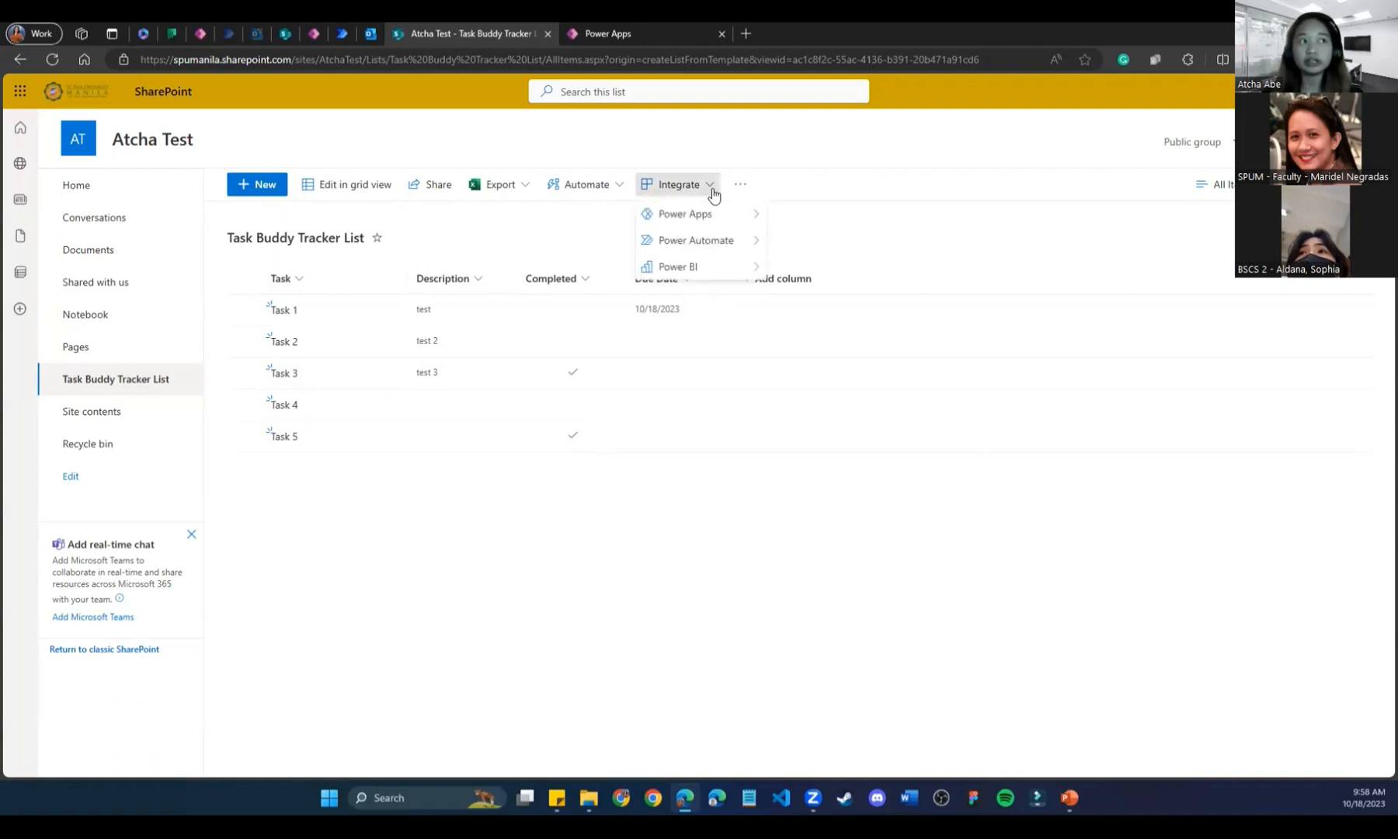
pyautogui.moveTo(764, 223)
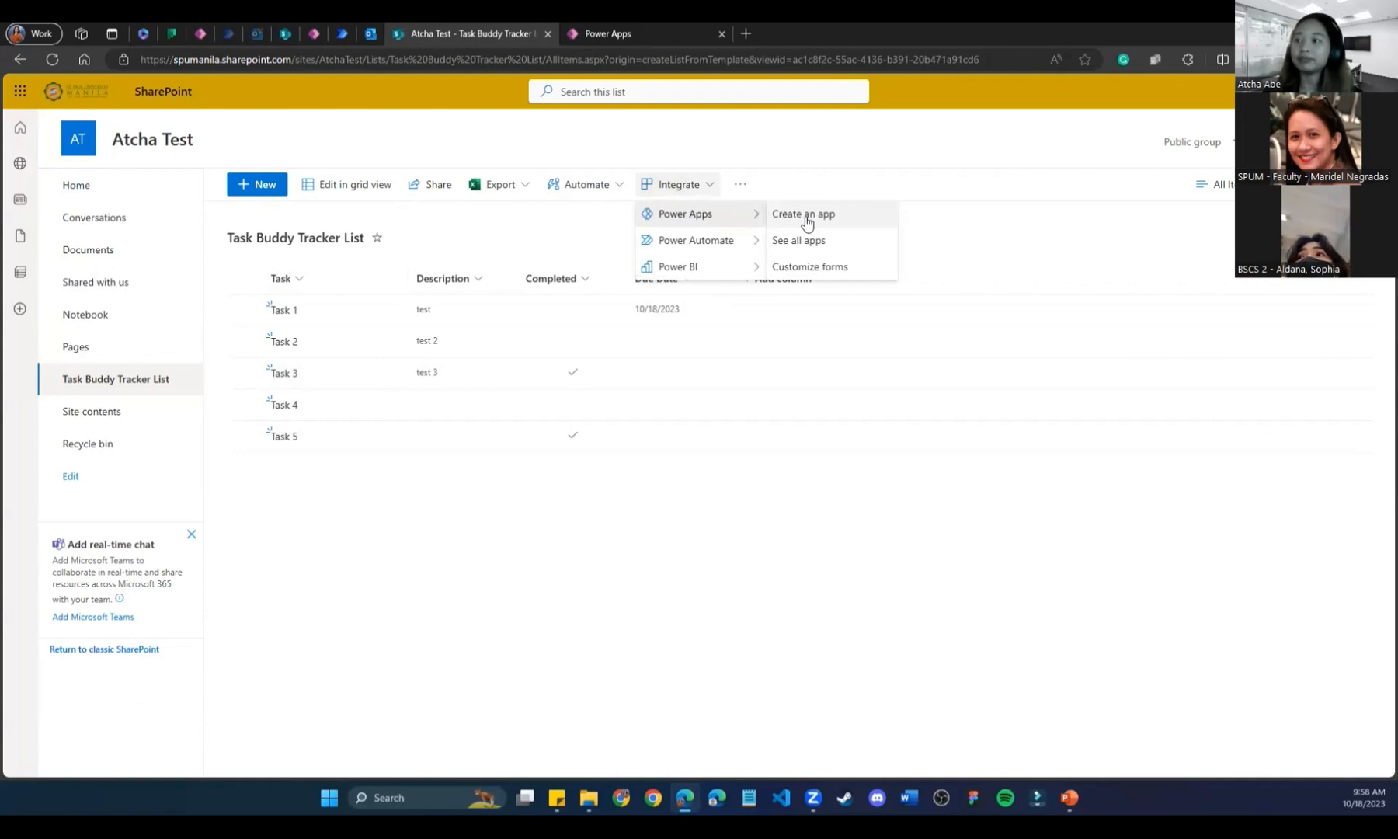
pyautogui.click(737, 675)
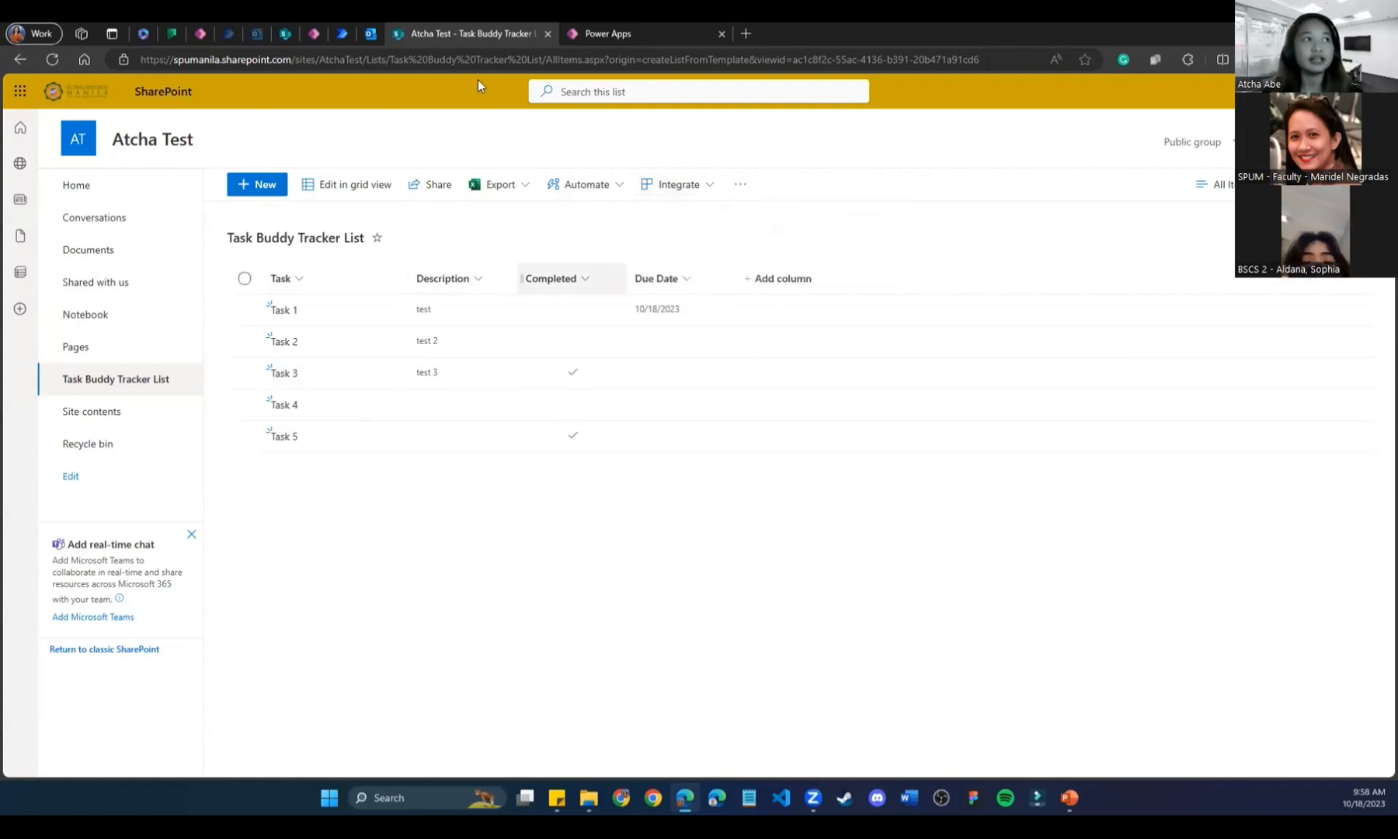
pyautogui.click(630, 25)
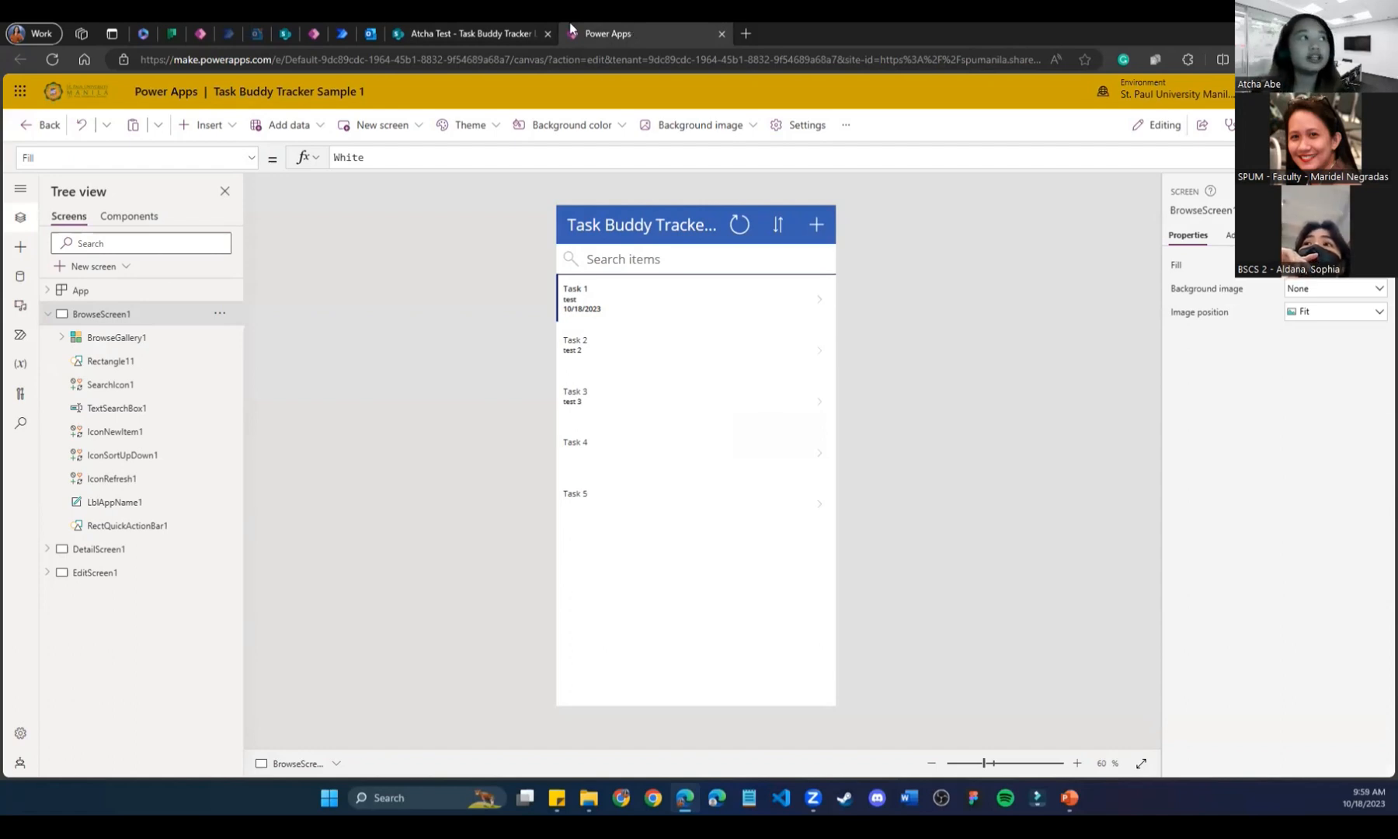
# Glance at the SharePoint list, then run the Task Buddy Tracker app in preview with F5.
pyautogui.click(440, 34)
pyautogui.click(677, 184)
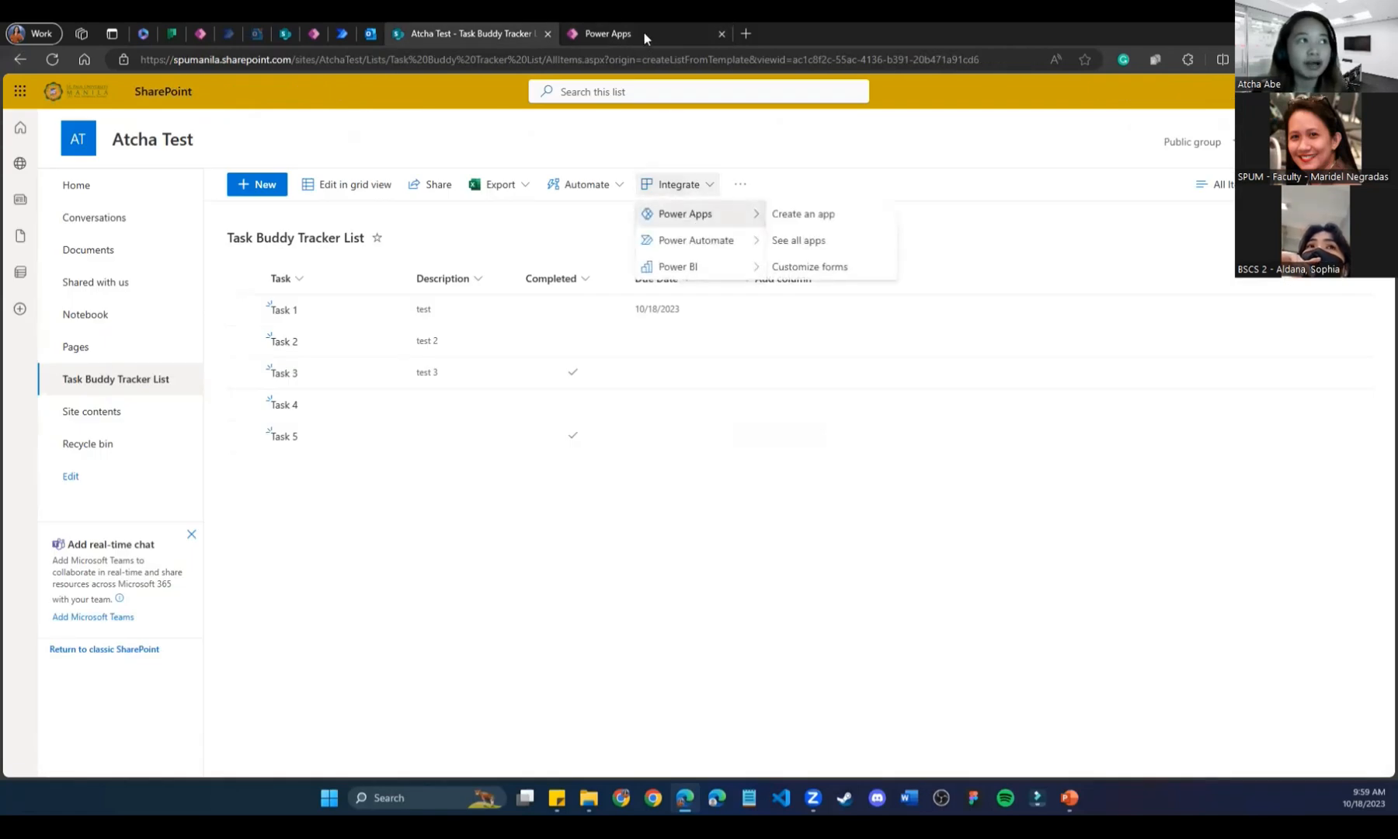
pyautogui.click(644, 33)
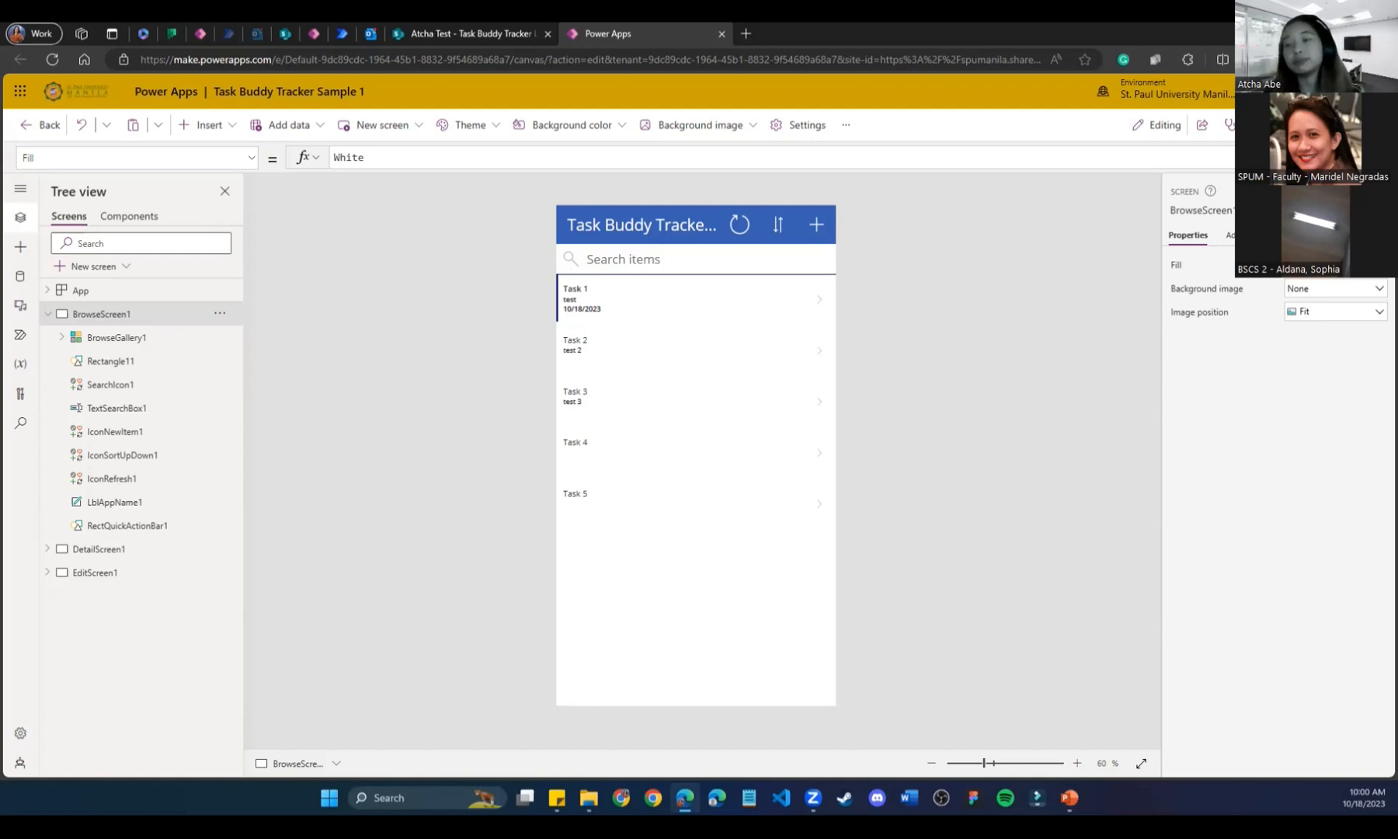
pyautogui.press('F5')
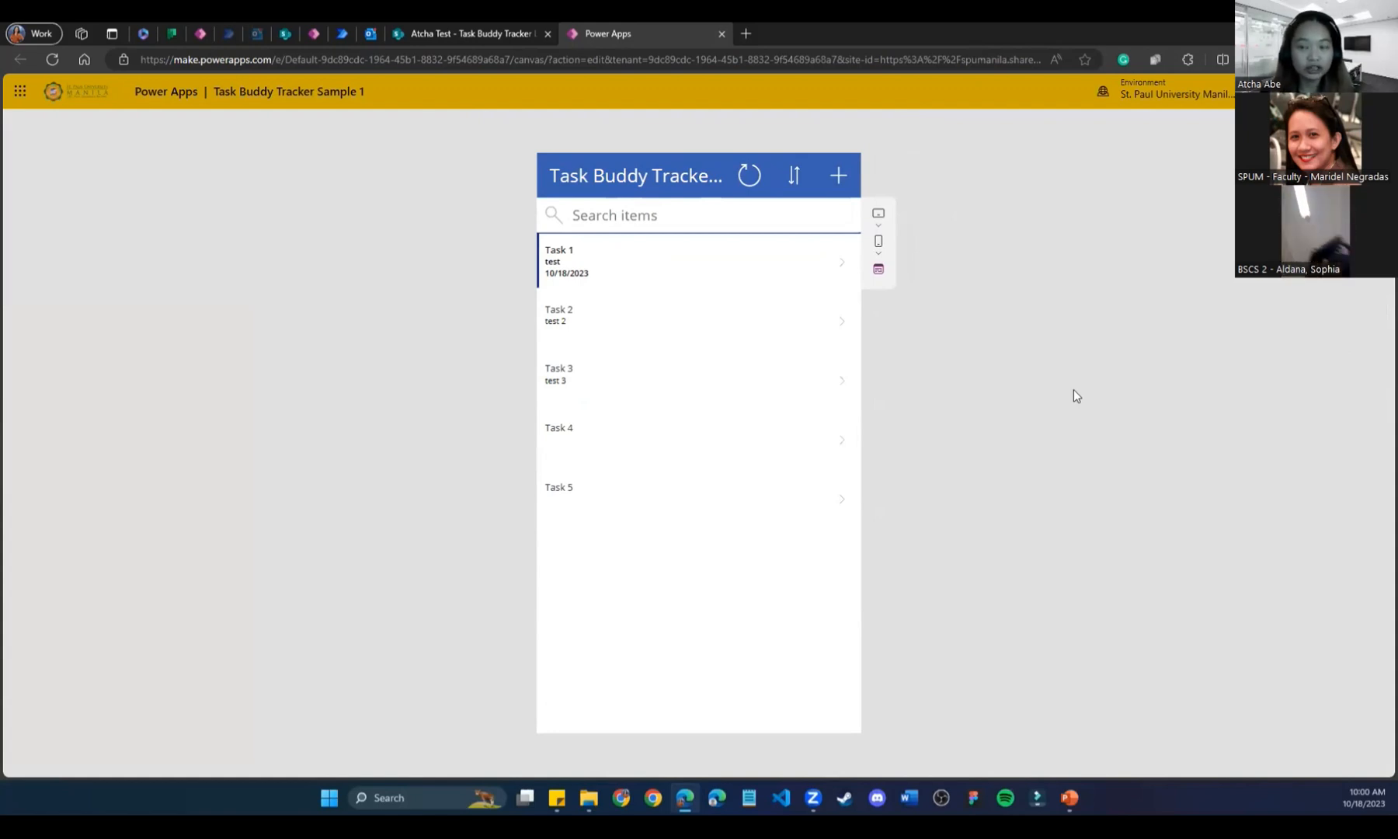
# Search the task list for 'Task 3', then clear the search to show all tasks.
pyautogui.click(605, 223)
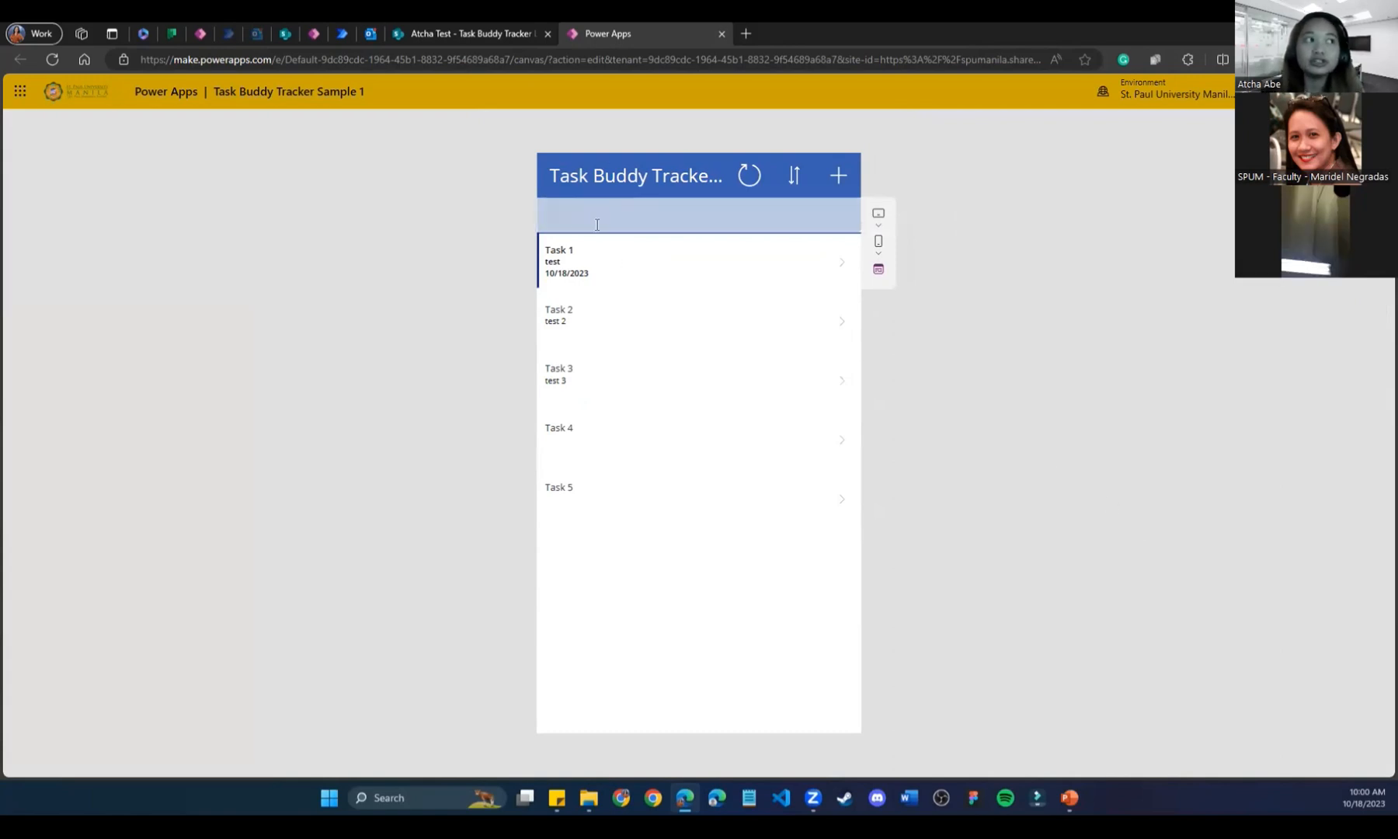
pyautogui.write('Task 3')
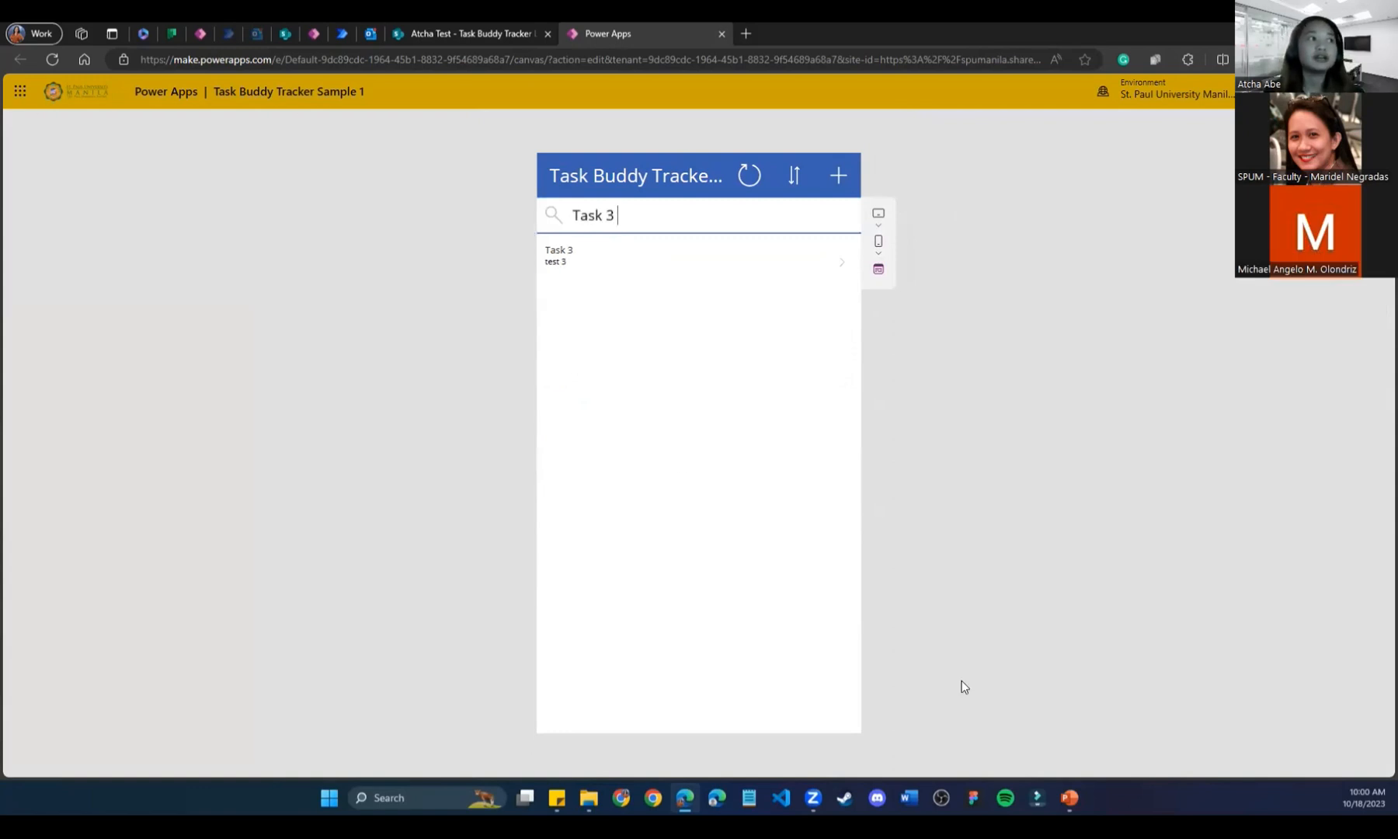
pyautogui.hotkey('ctrl', 'a')
pyautogui.press('BackSpace')
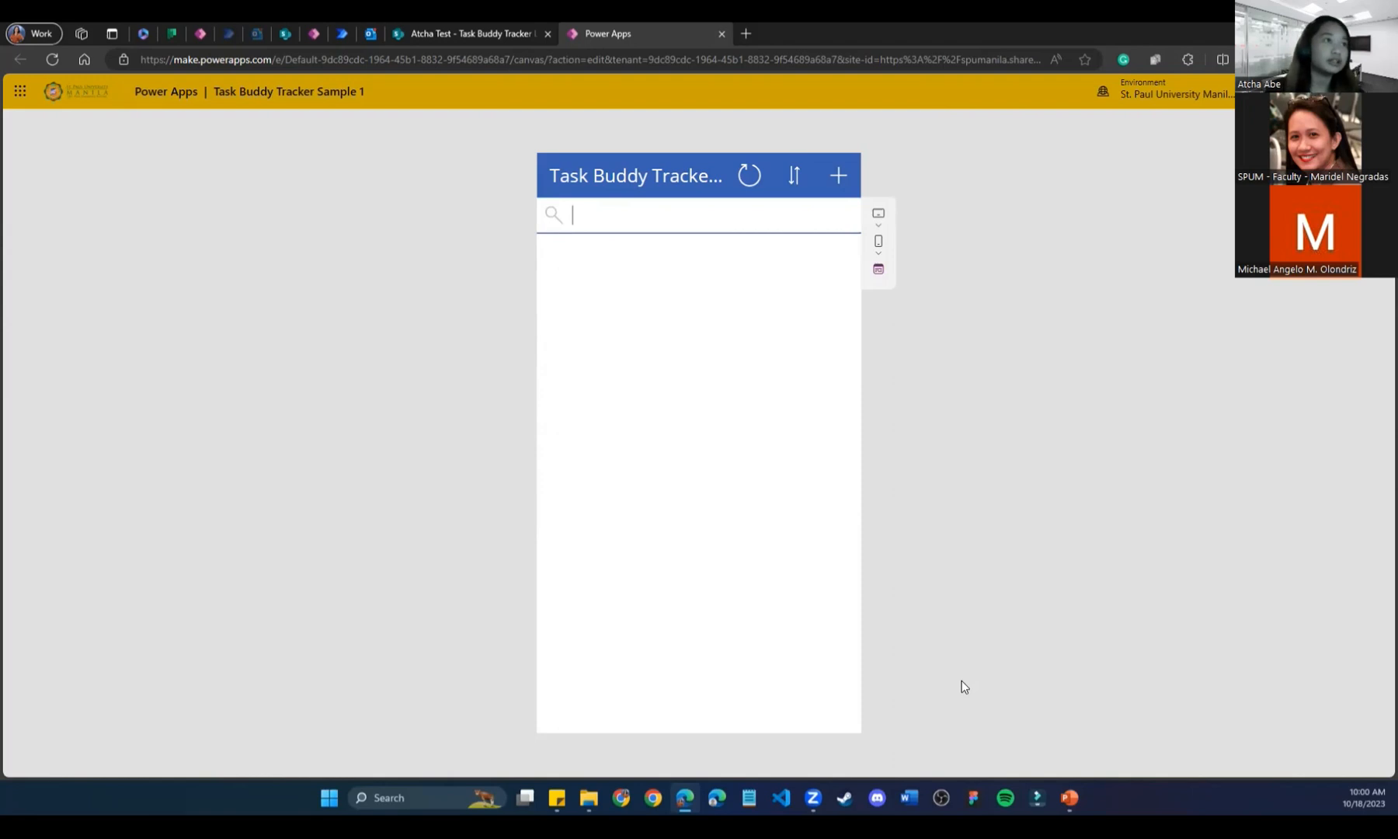
# Open a new-task form and enter 'Task 4' as its title.
pyautogui.click(839, 175)
pyautogui.click(702, 244)
pyautogui.write('Task 4')
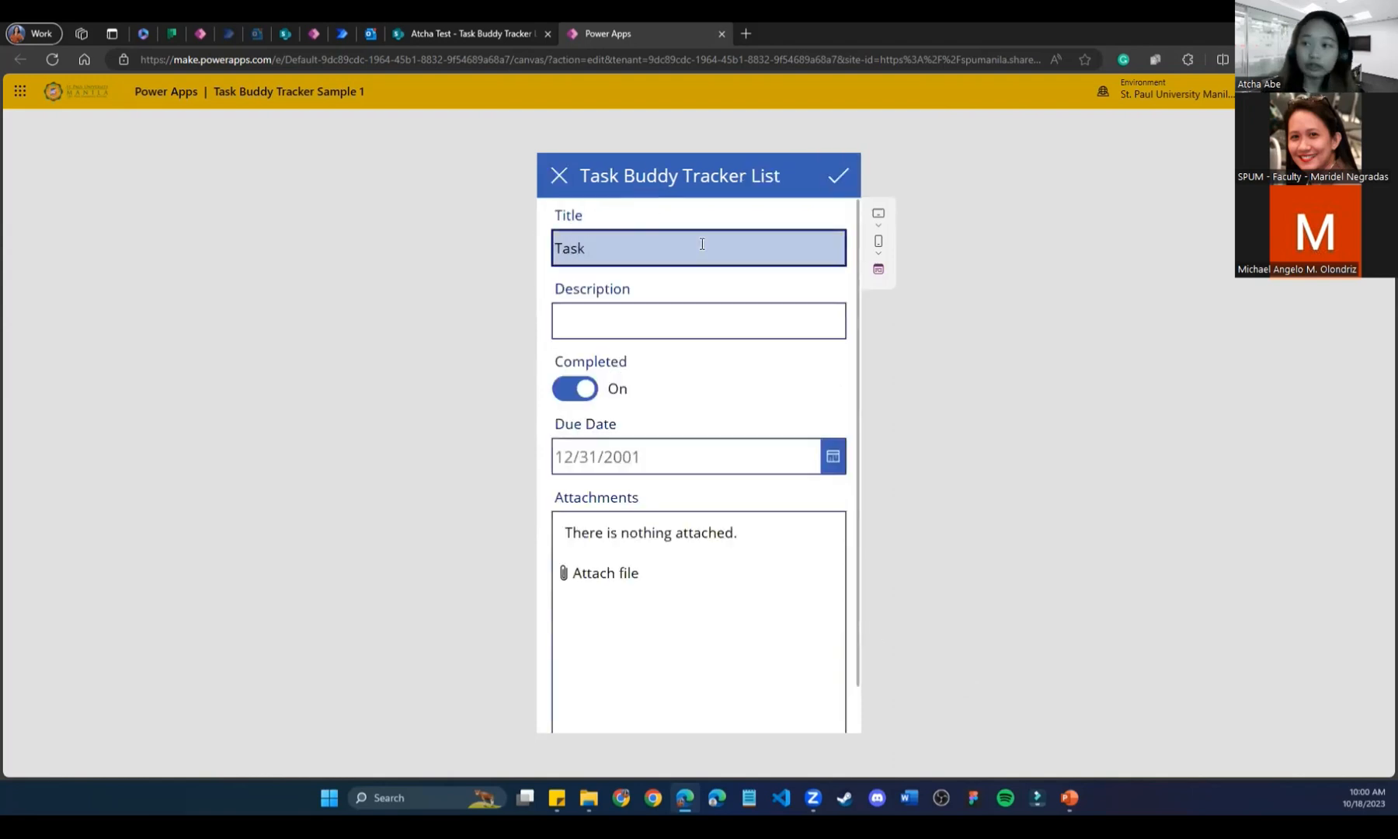
# Save Task 6 with a description, not completed, due 10/25/2023, and the pexels-pixabay image attached.
pyautogui.press('BackSpace')
pyautogui.write('6')
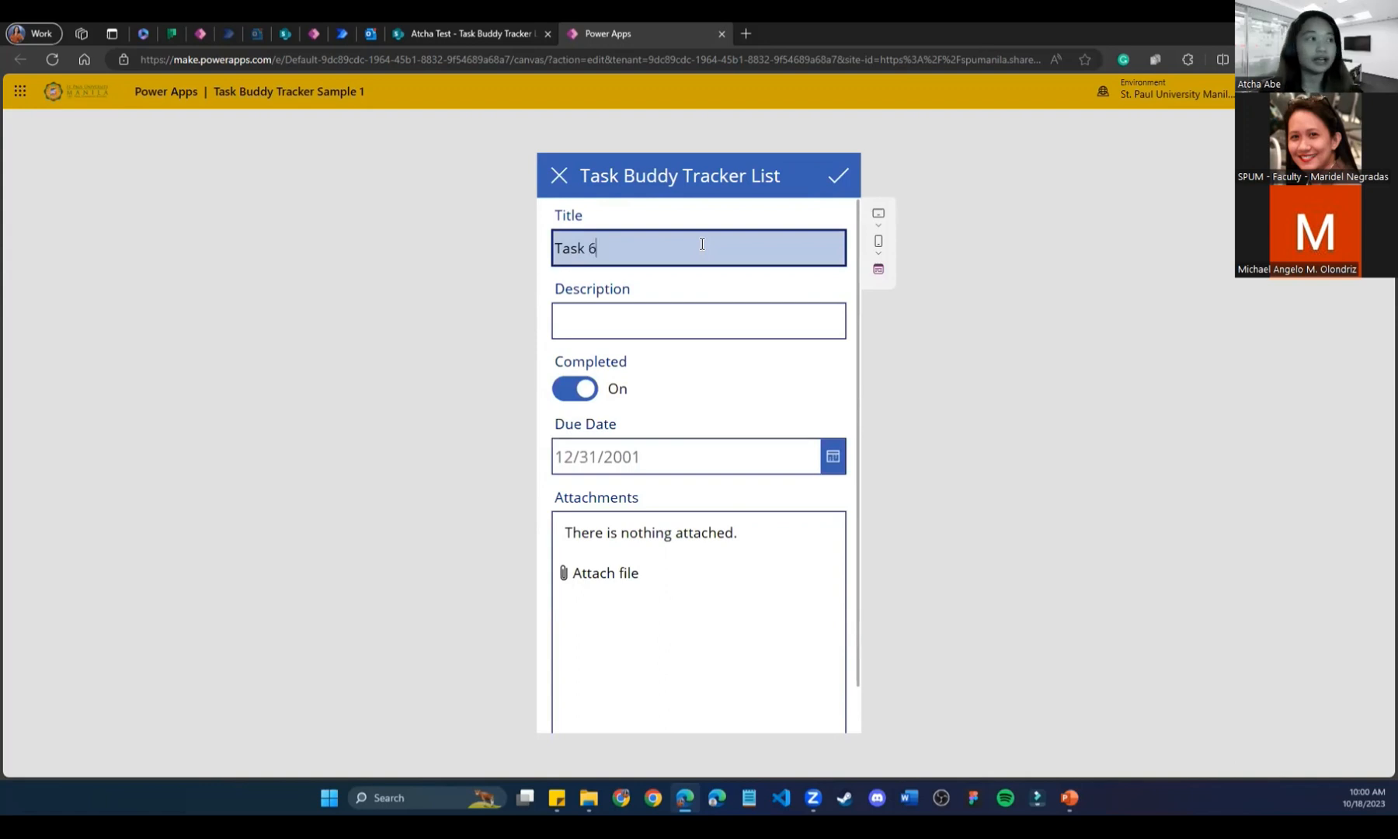
pyautogui.click(676, 312)
pyautogui.write('sadsfADSCQ')
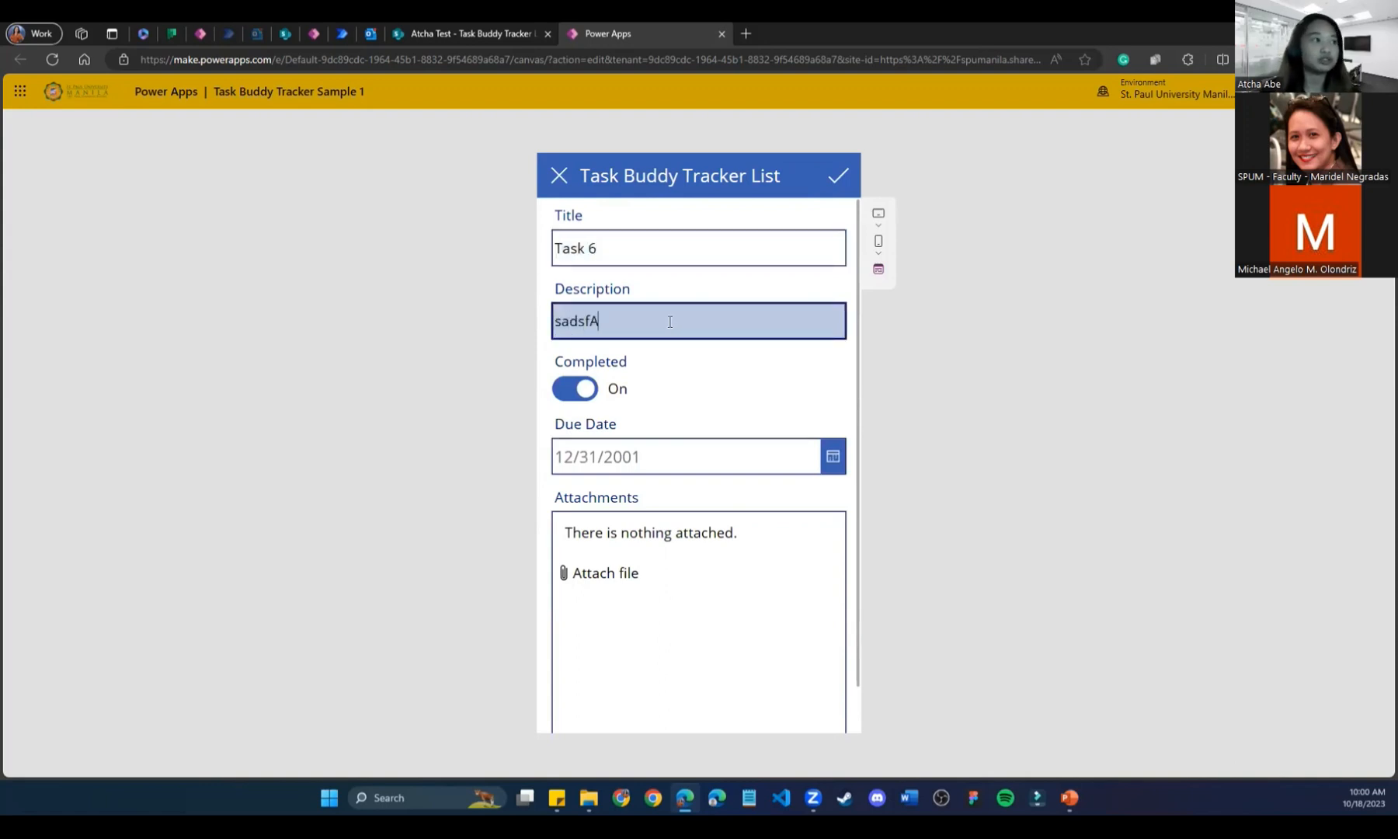
pyautogui.click(578, 390)
pyautogui.click(823, 458)
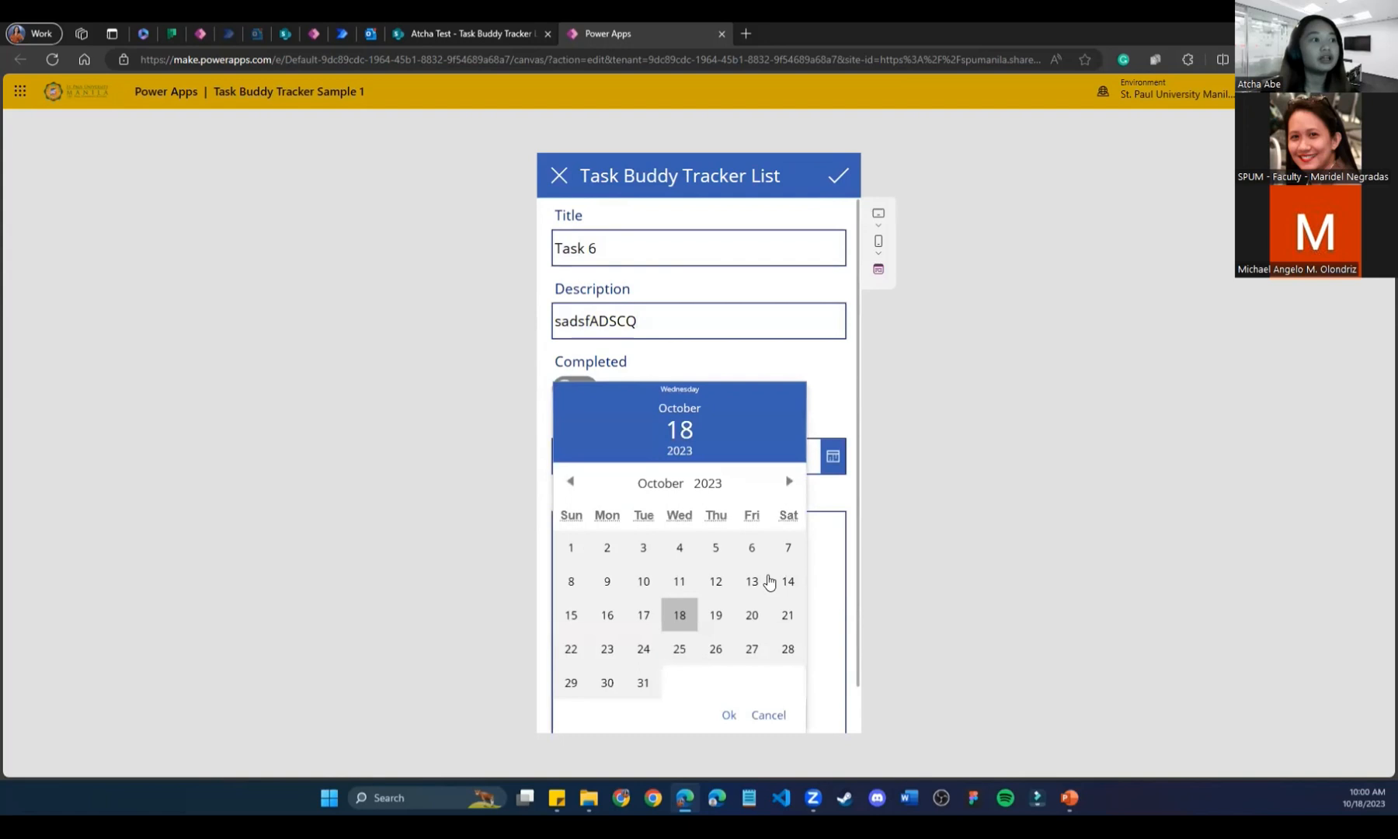
pyautogui.click(680, 649)
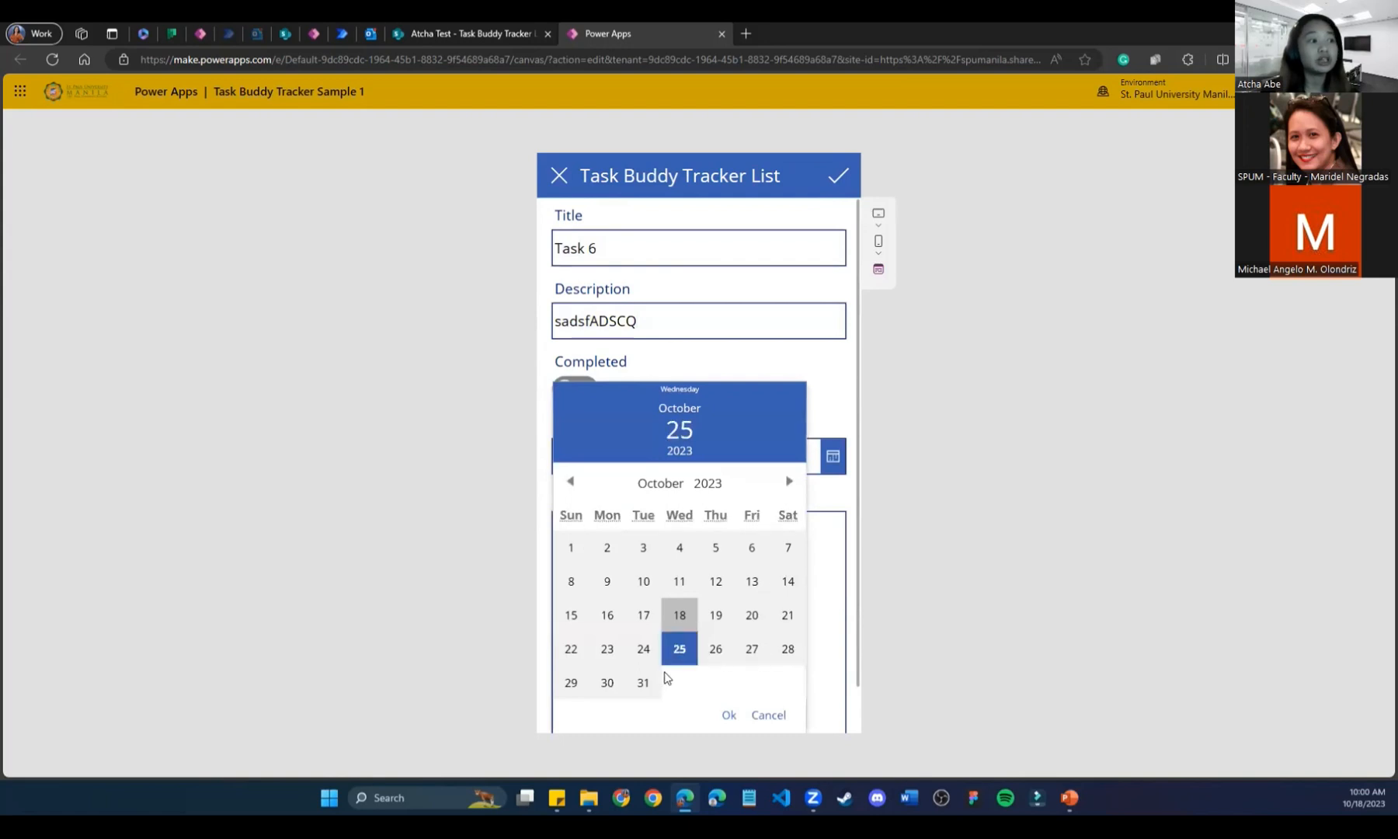
pyautogui.click(725, 715)
pyautogui.click(674, 573)
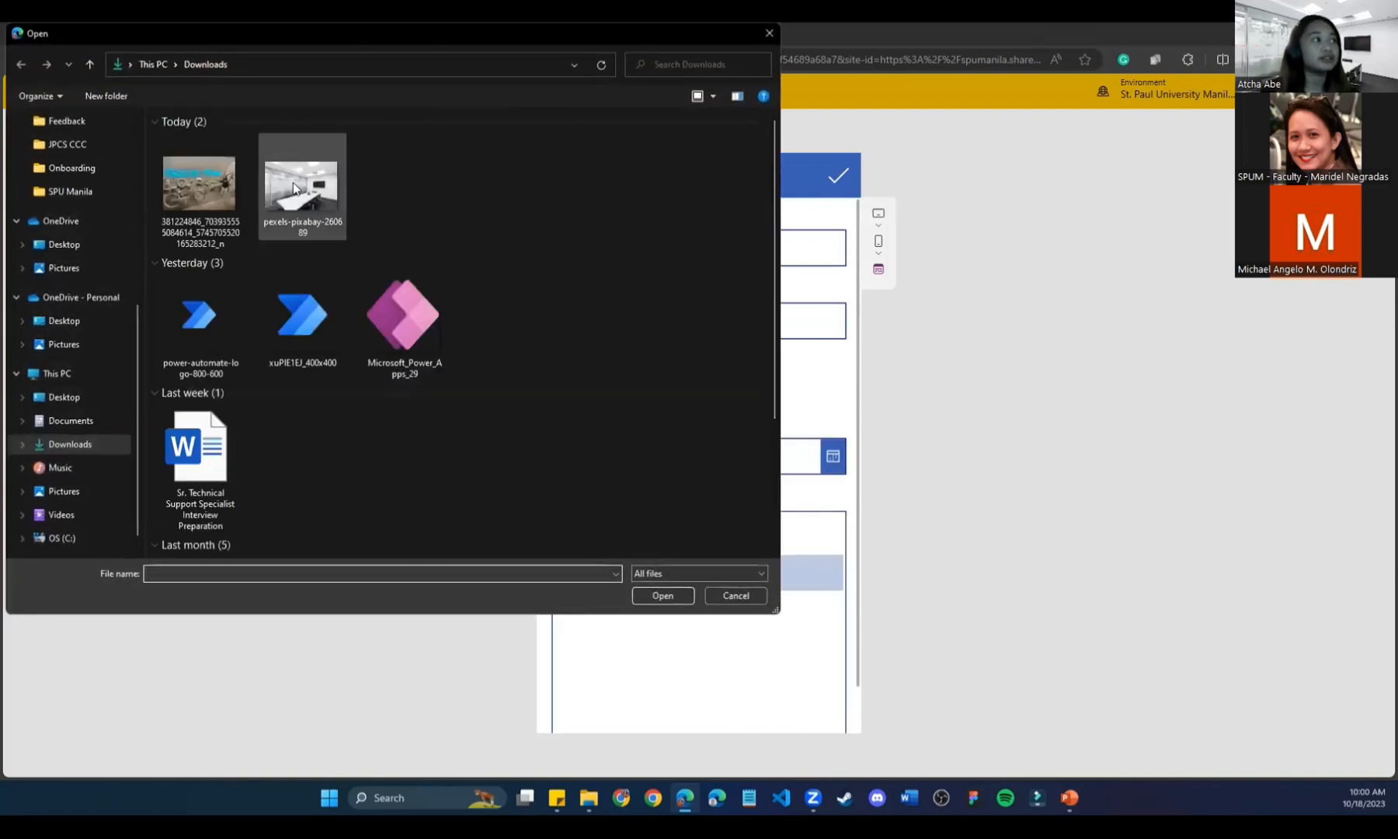
pyautogui.doubleClick(303, 167)
pyautogui.click(838, 178)
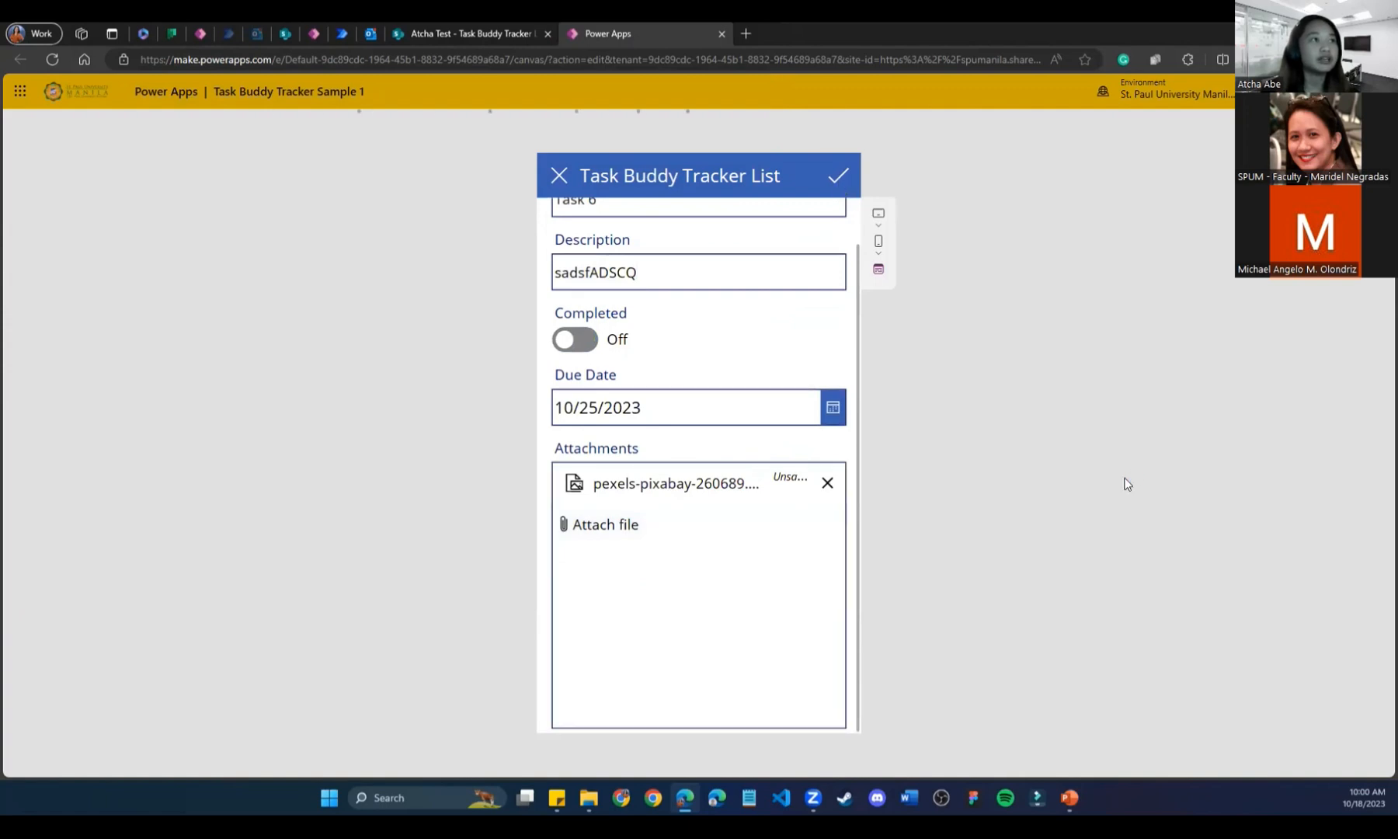
# Reload the SharePoint task list and open the newly saved Task 6's details.
pyautogui.click(487, 32)
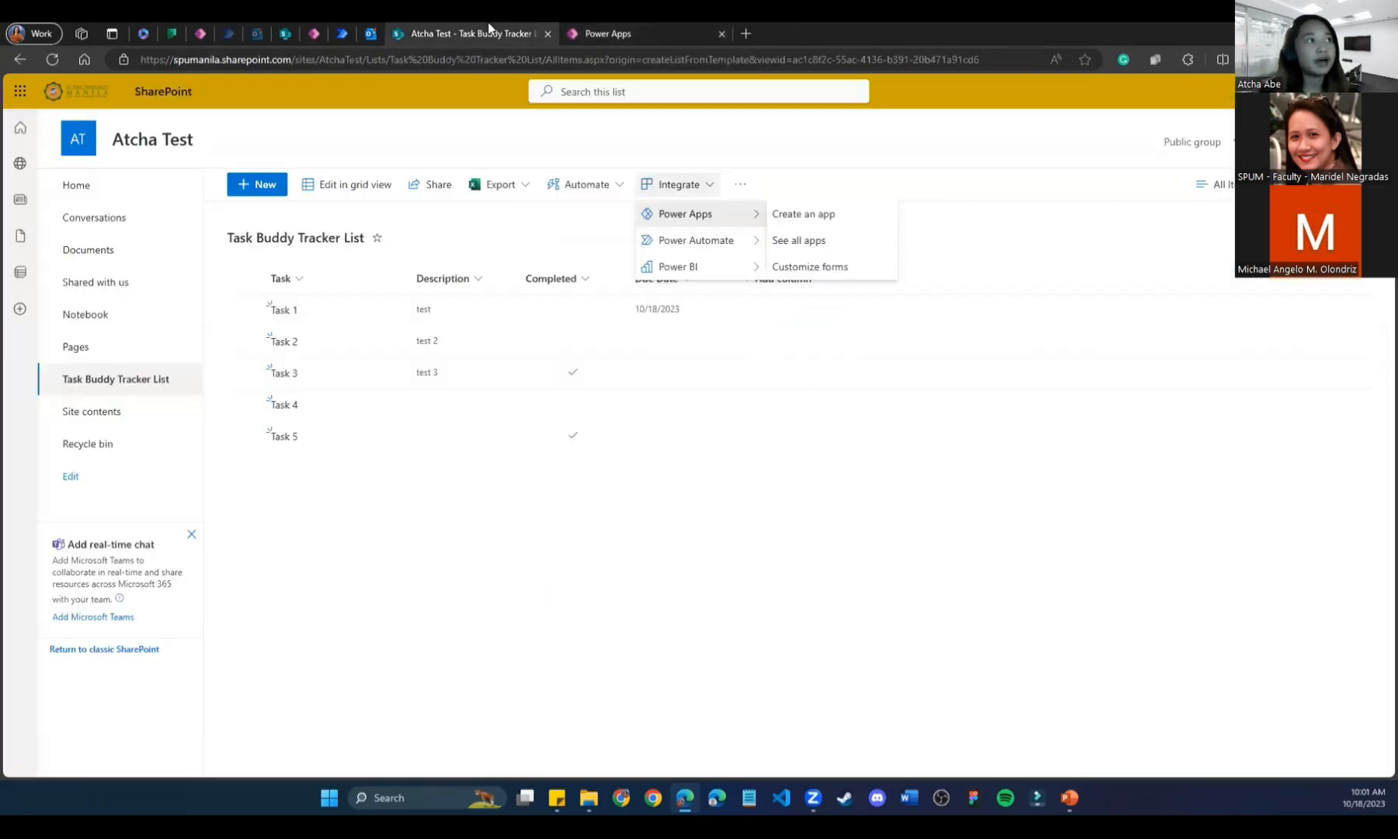
pyautogui.click(400, 488)
pyautogui.click(51, 60)
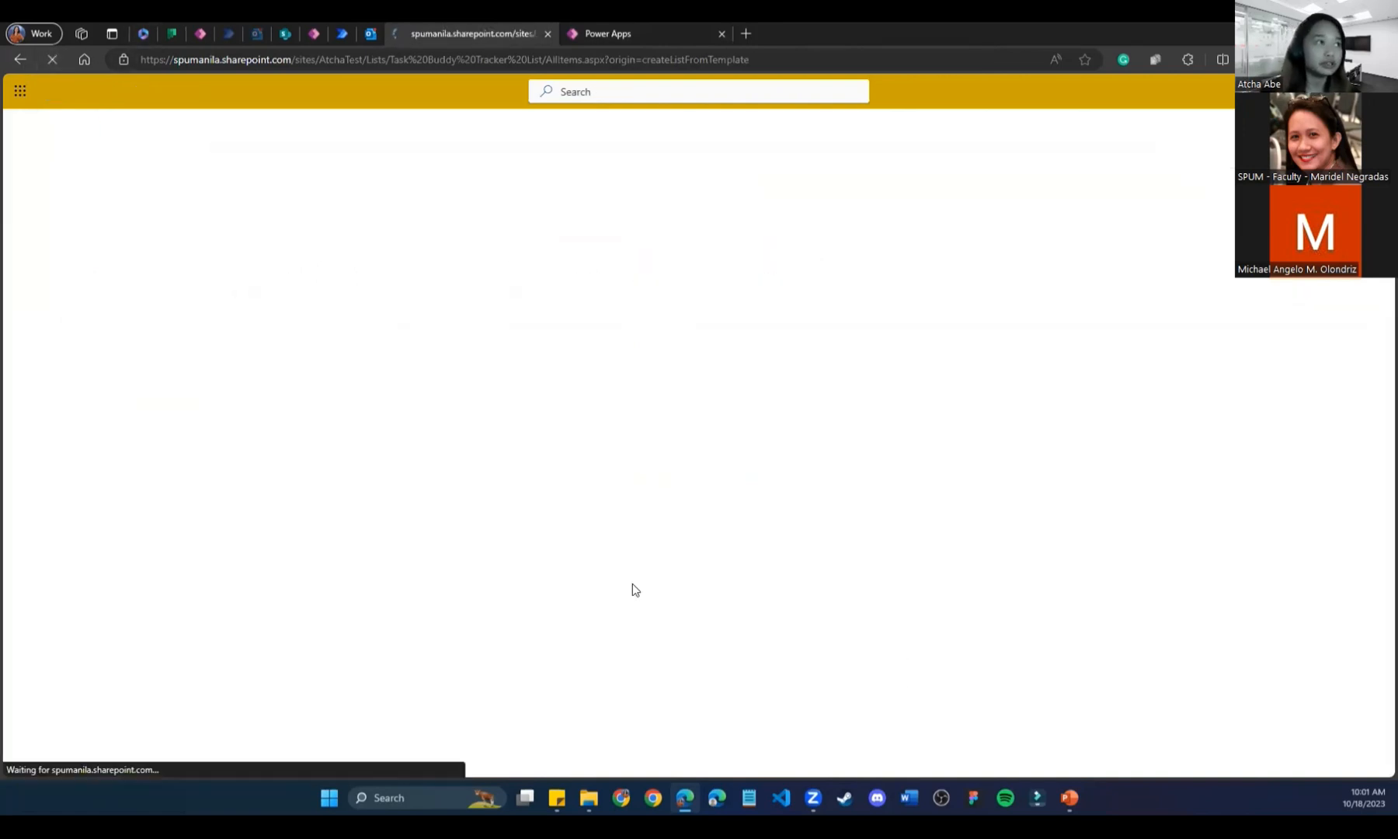
pyautogui.click(281, 469)
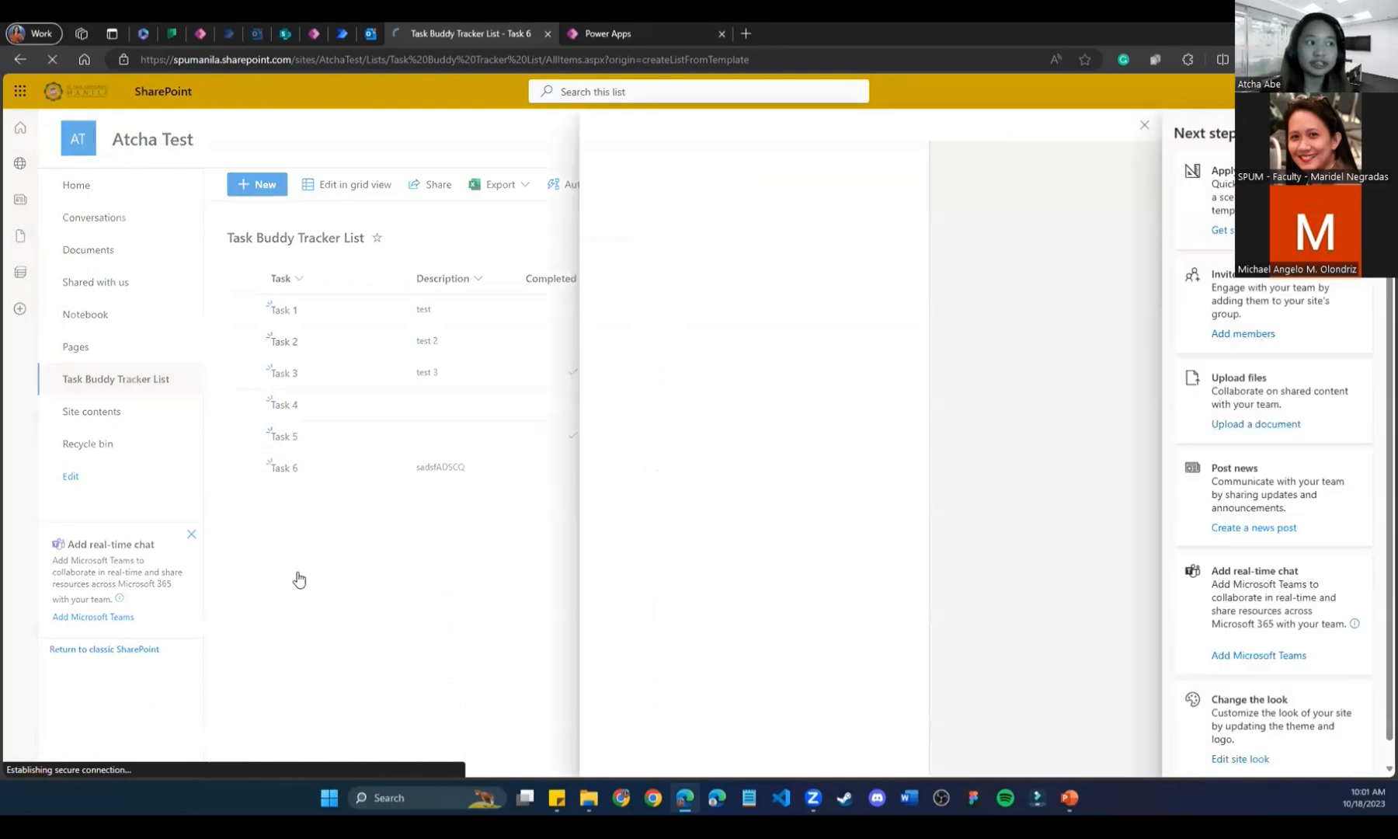
# View Task 6's attached image, then return to the app preview.
pyautogui.click(659, 479)
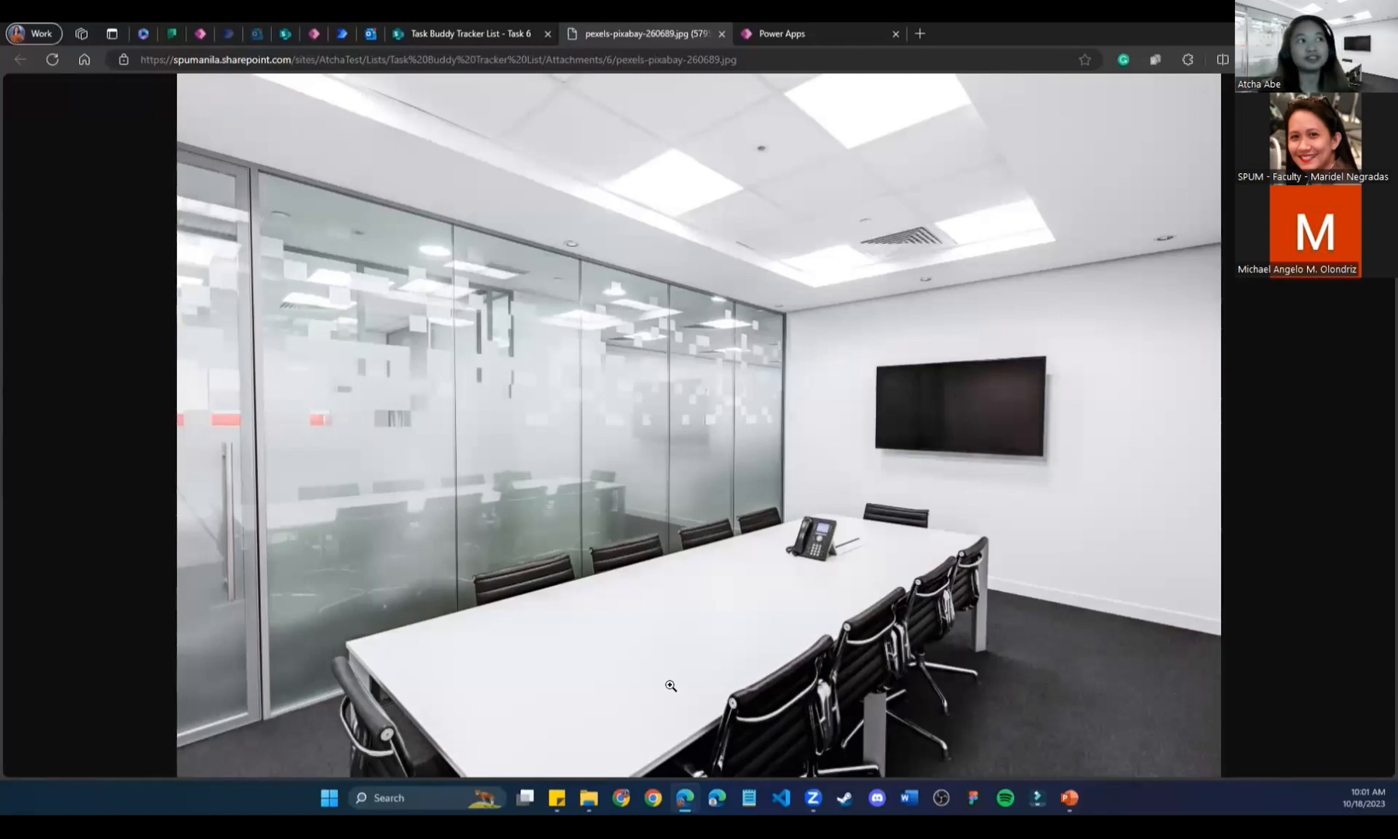
pyautogui.click(403, 30)
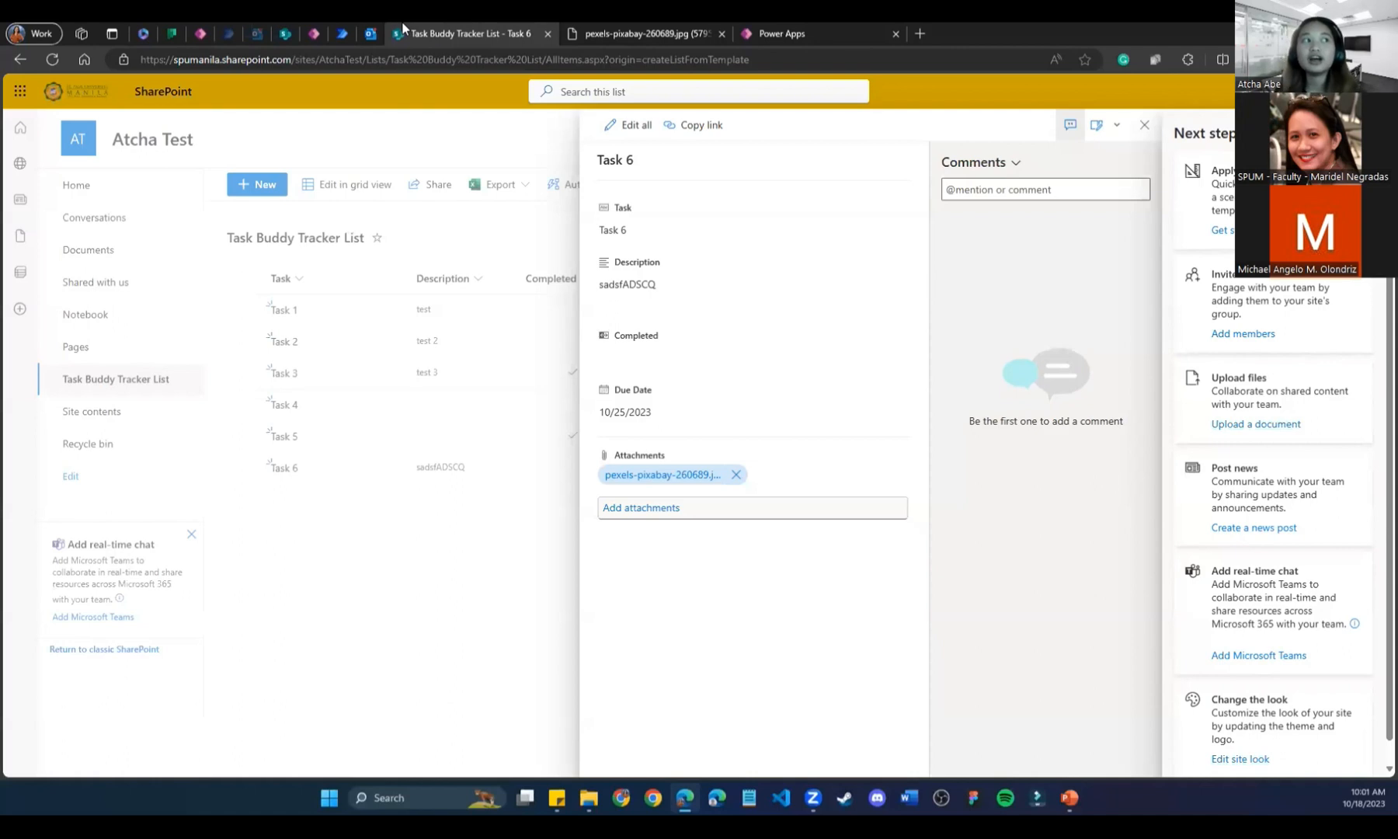
pyautogui.click(645, 33)
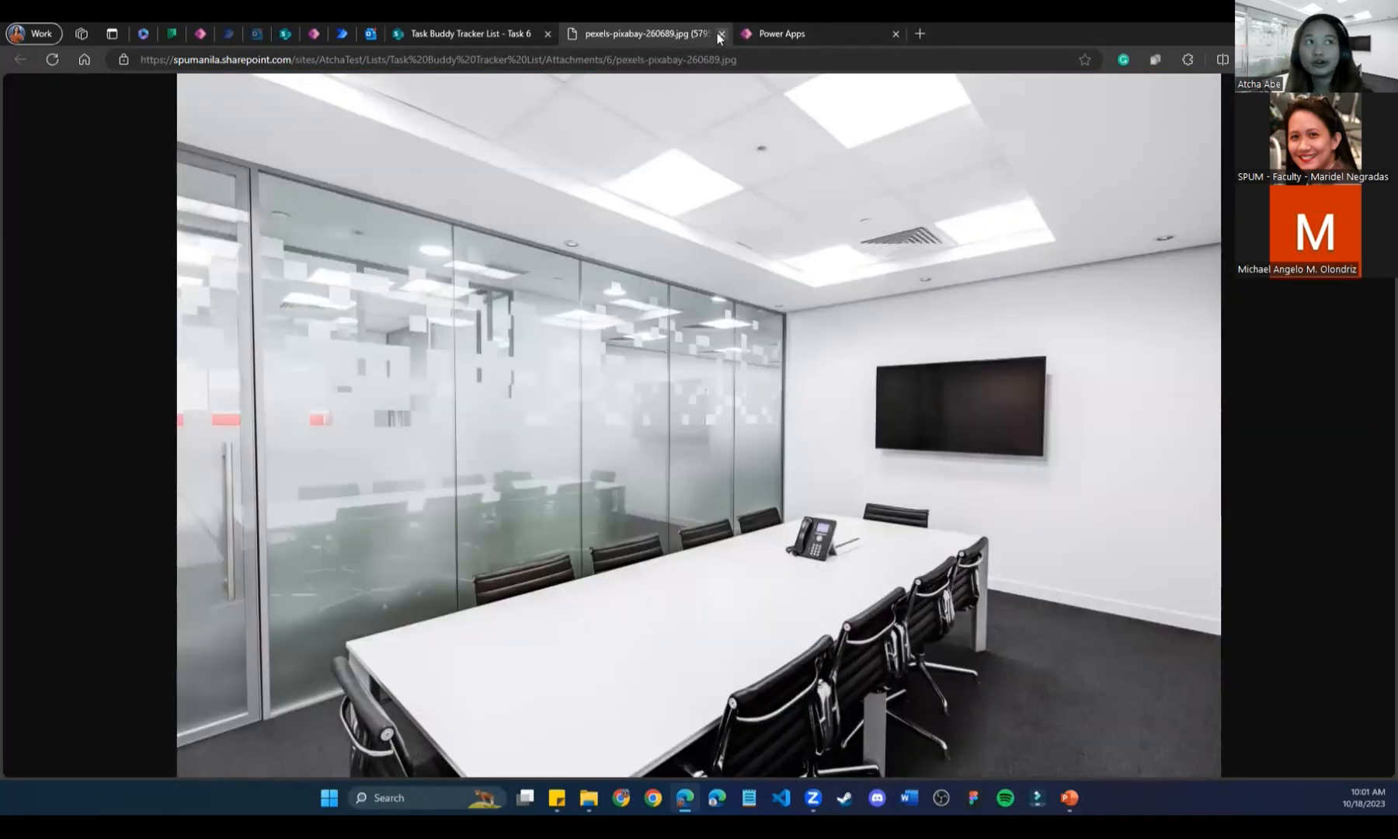
pyautogui.click(716, 33)
pyautogui.click(705, 29)
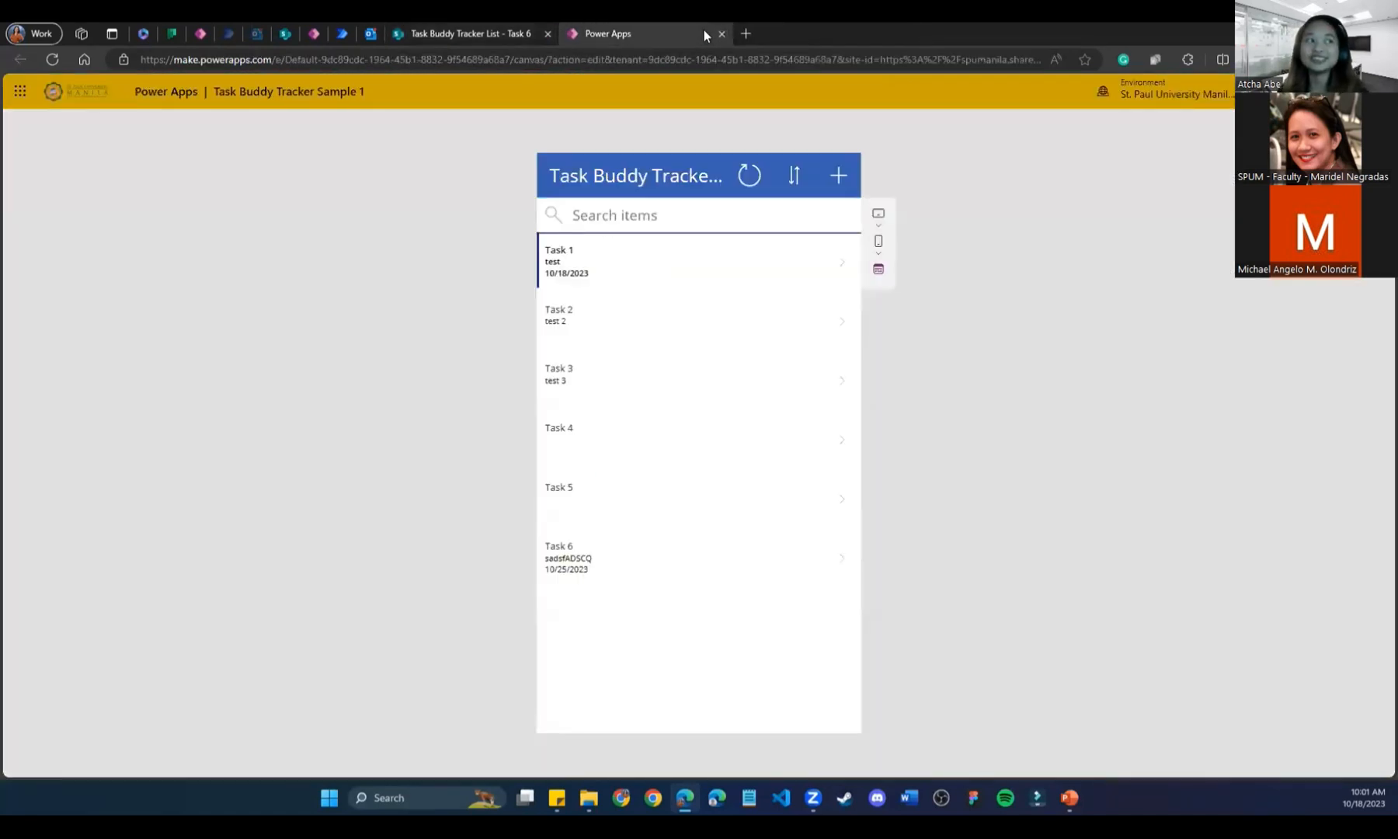
# Toggle the task list sort order and browse the details of Tasks 2, 4 and 5.
pyautogui.click(793, 177)
pyautogui.click(793, 177)
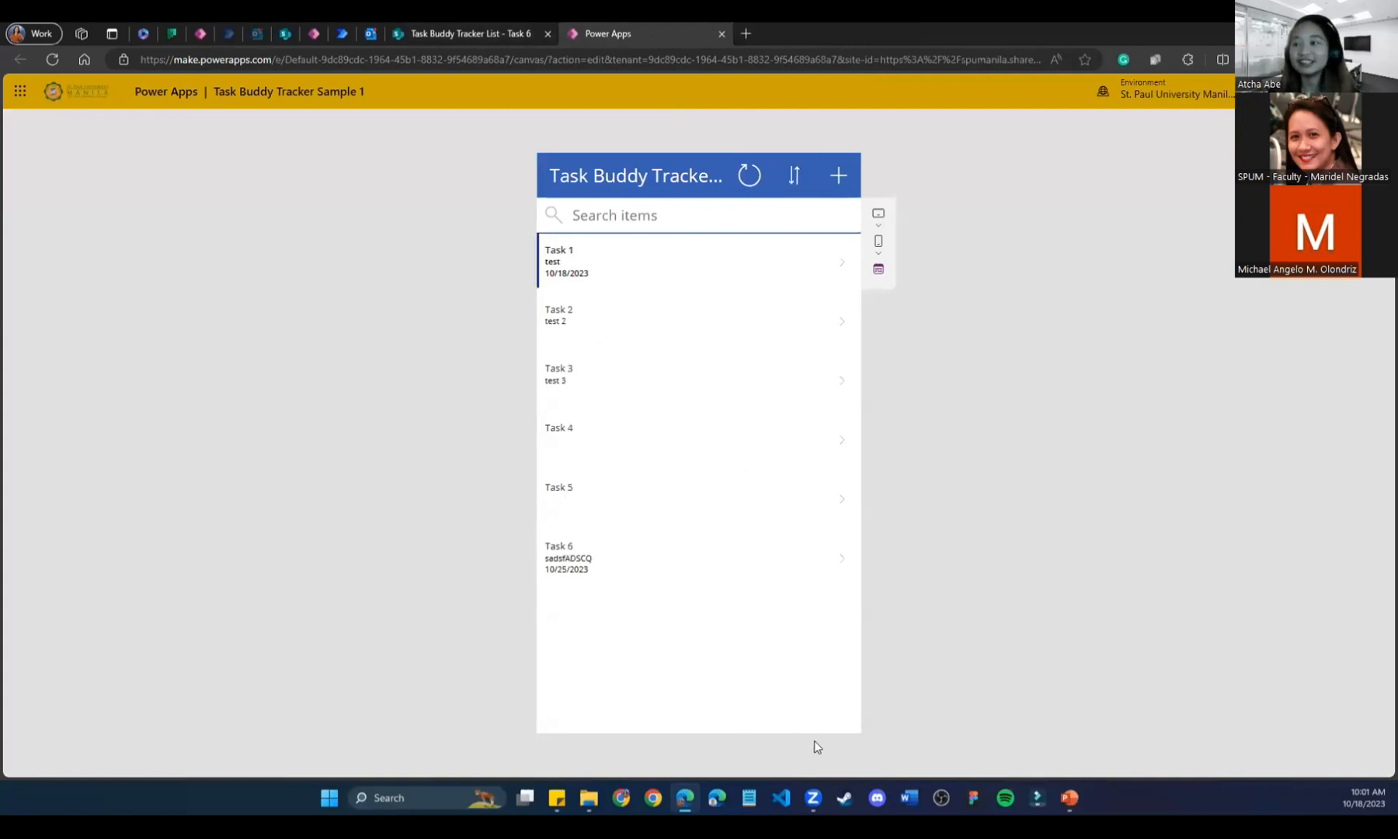
pyautogui.click(626, 322)
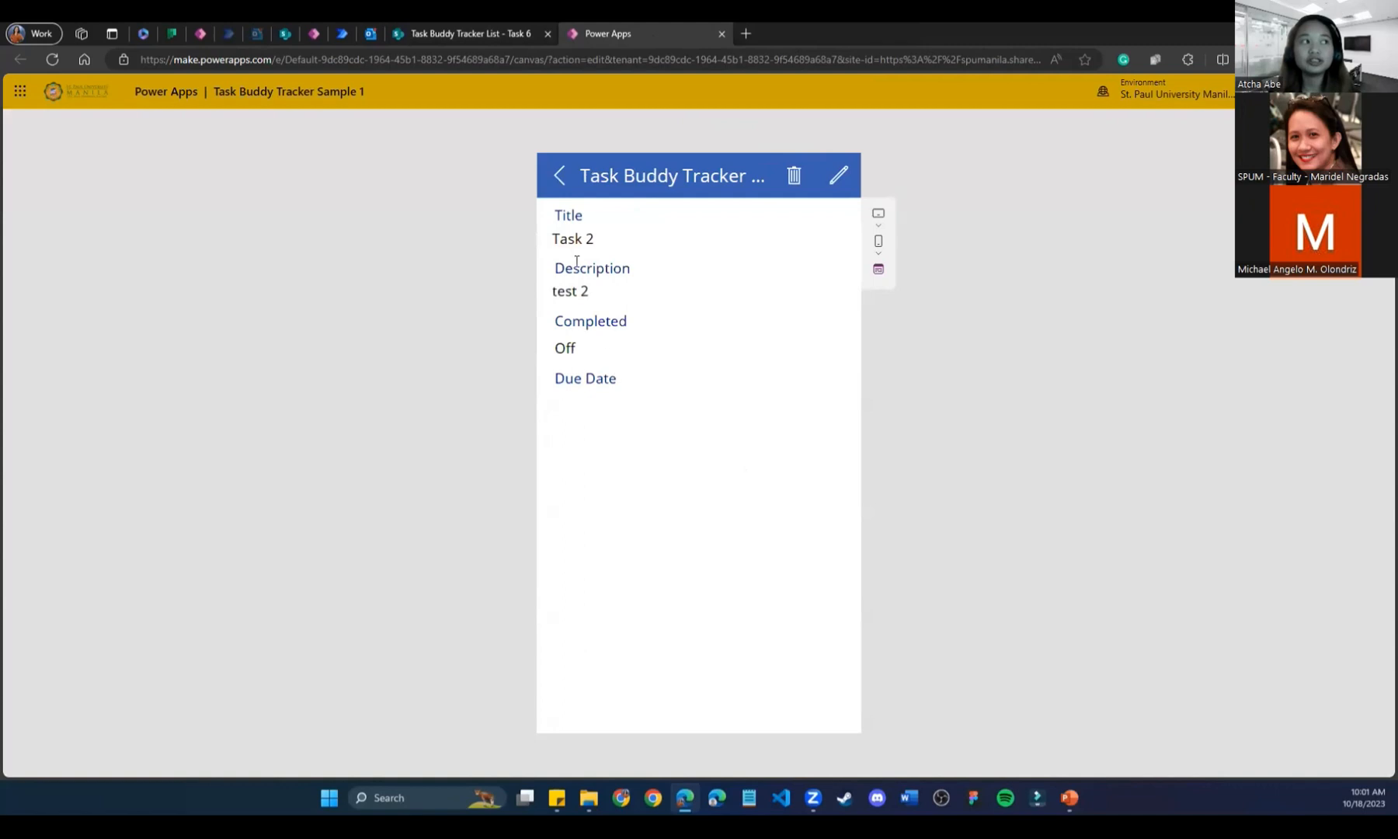
pyautogui.click(559, 176)
pyautogui.click(845, 437)
pyautogui.click(559, 178)
pyautogui.click(623, 488)
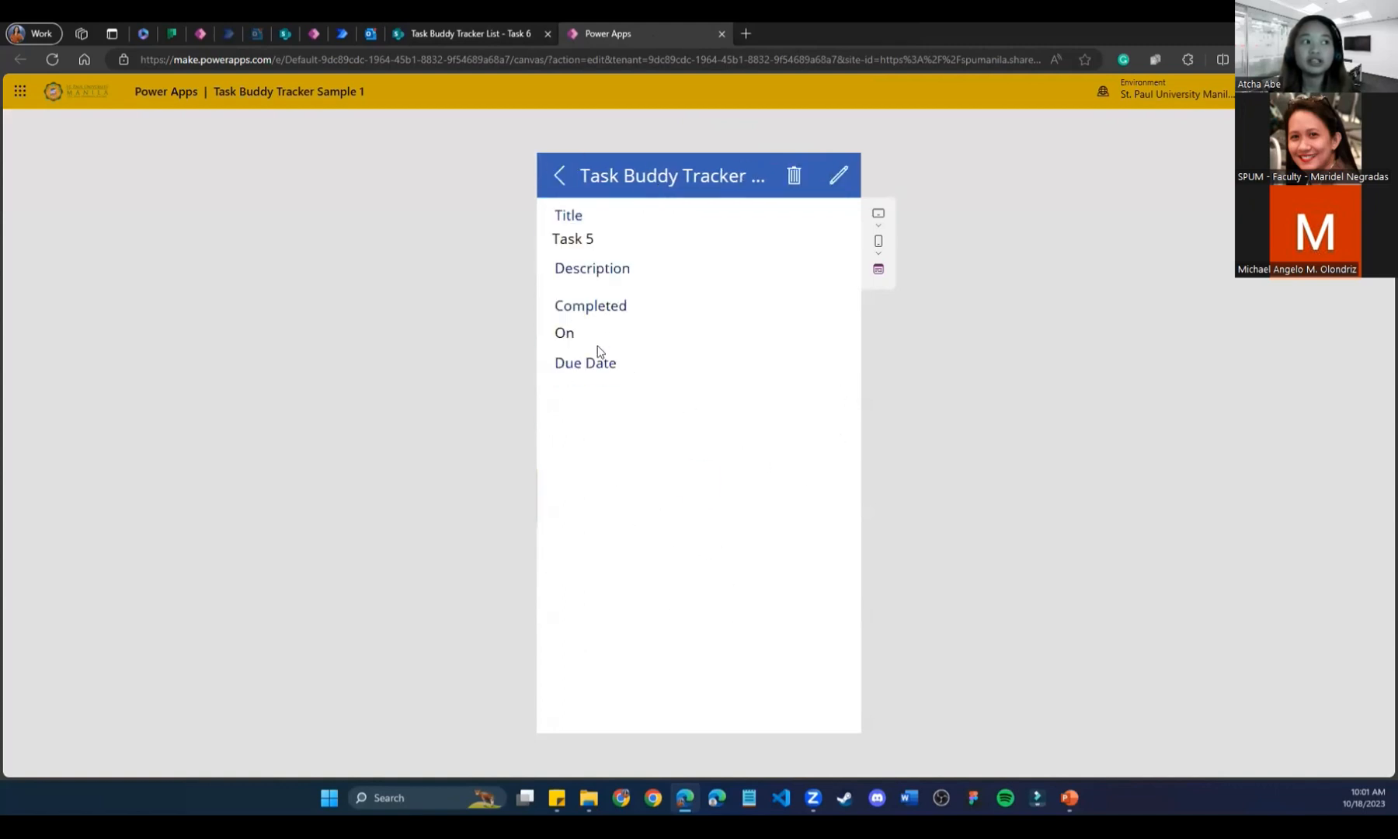
pyautogui.click(560, 178)
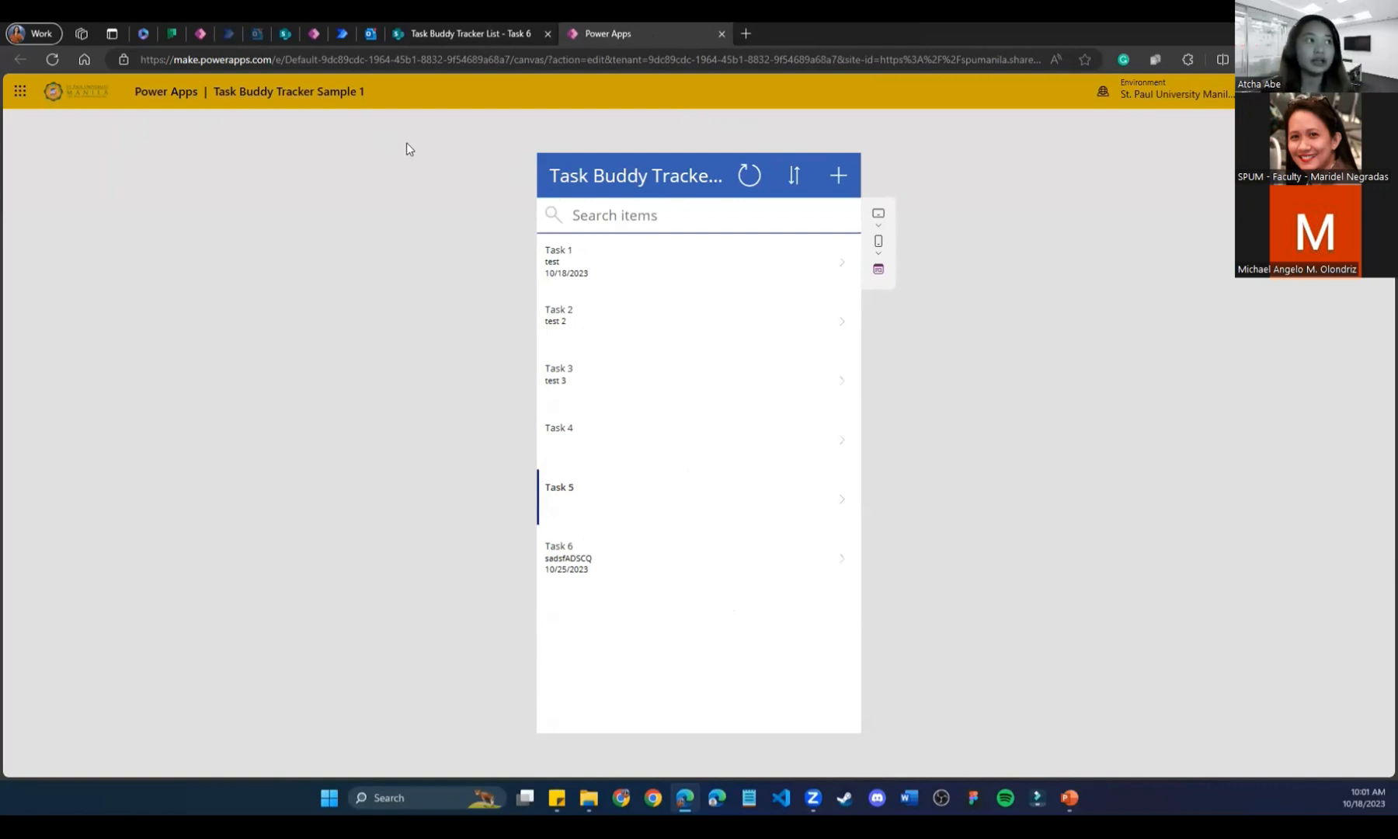
# Check the SharePoint list, then open and cancel a new-task form and view Task 2.
pyautogui.click(464, 35)
pyautogui.click(602, 33)
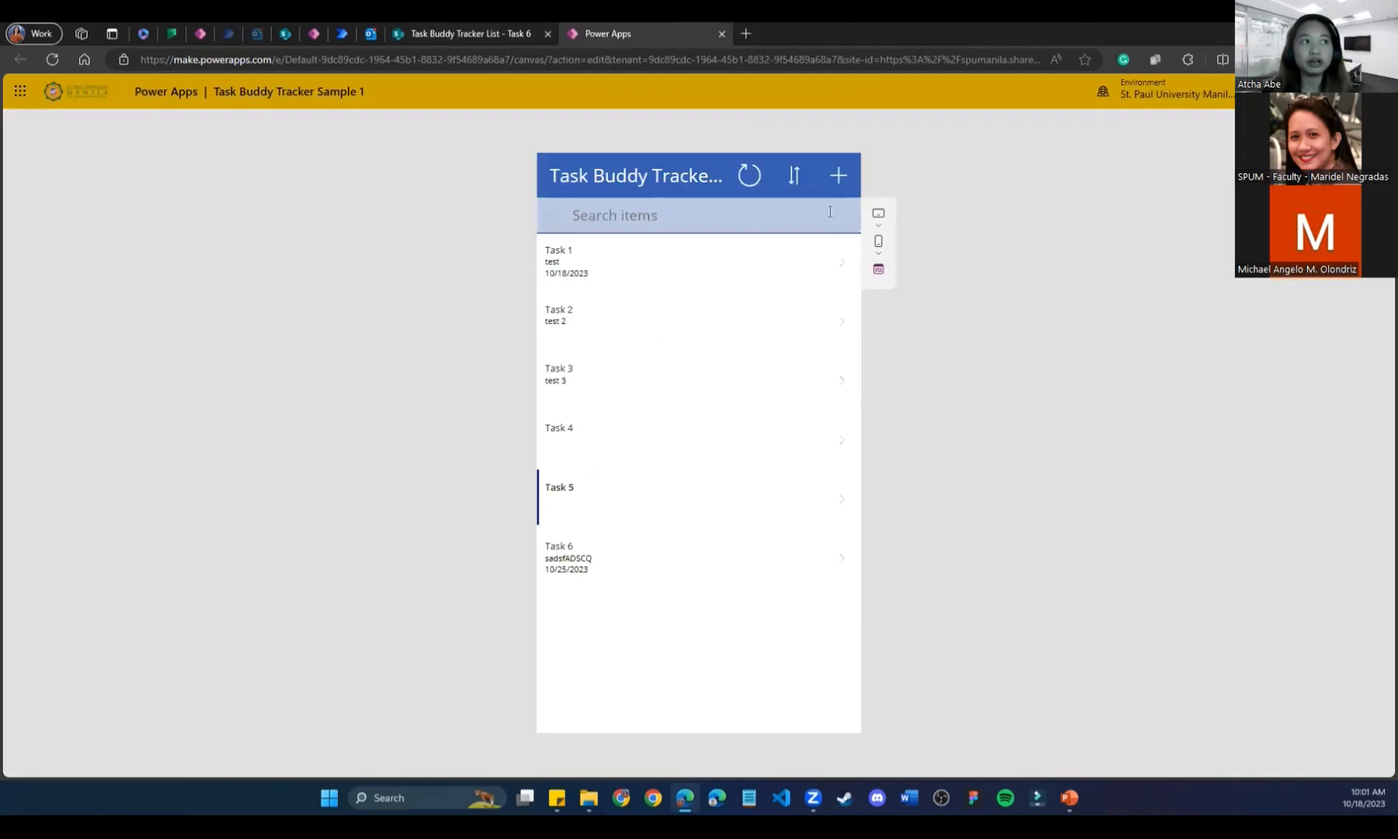
pyautogui.click(837, 175)
pyautogui.click(559, 177)
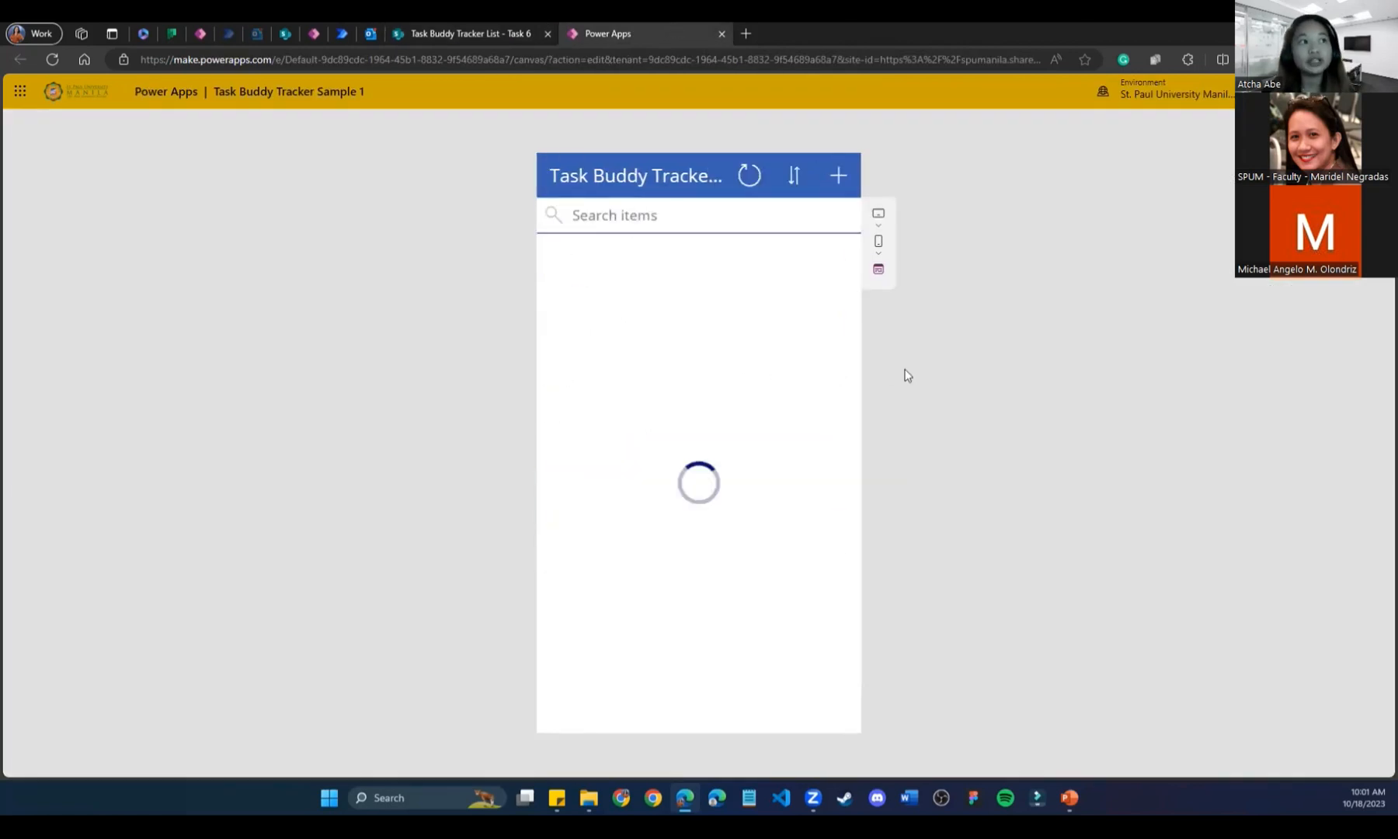
pyautogui.click(837, 336)
pyautogui.click(557, 177)
# Rename Task 1 to 'Task One', save it, then open the Task 3 record.
pyautogui.click(660, 268)
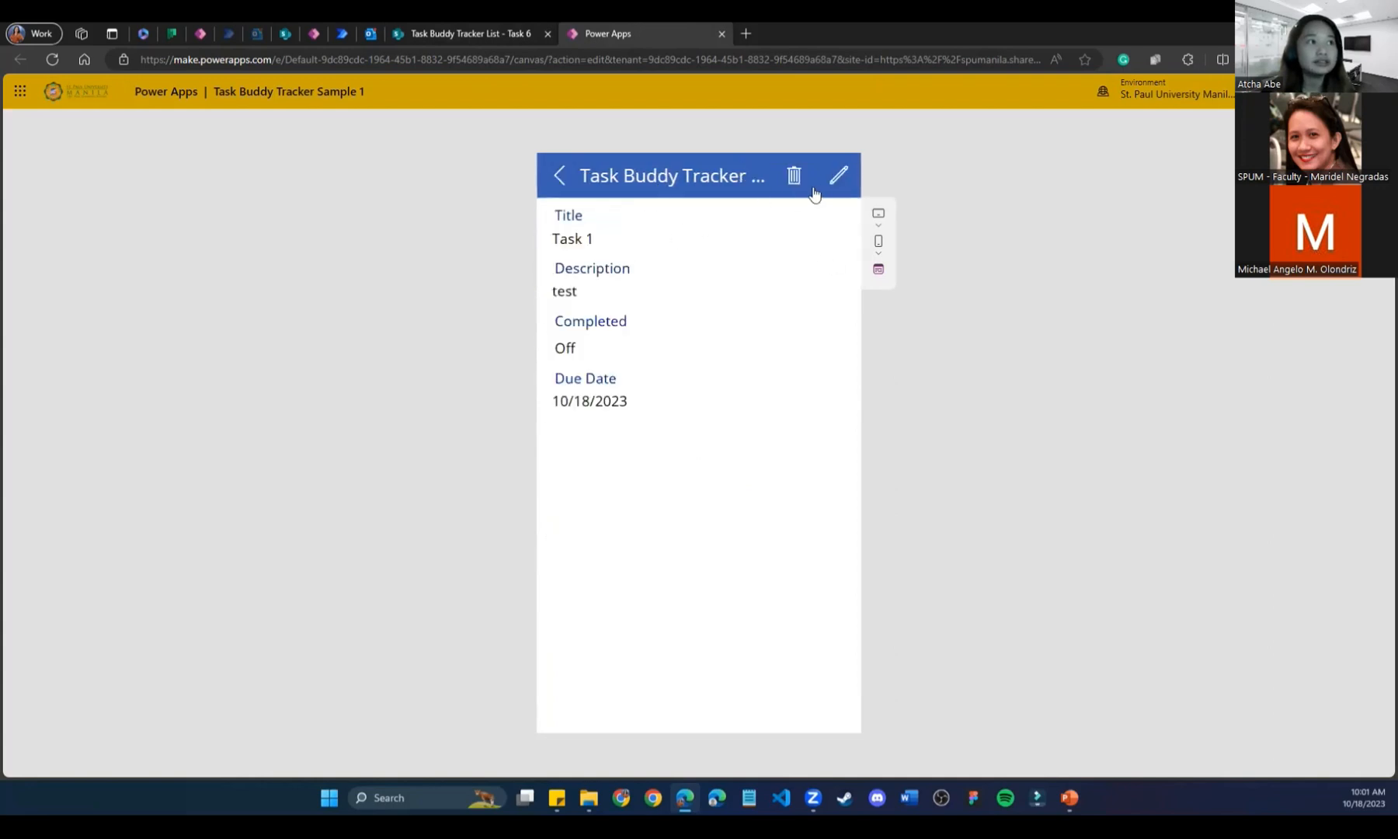
pyautogui.click(837, 178)
pyautogui.click(624, 254)
pyautogui.press('BackSpace')
pyautogui.write('one')
pyautogui.press('BackSpace')
pyautogui.press('BackSpace')
pyautogui.press('BackSpace')
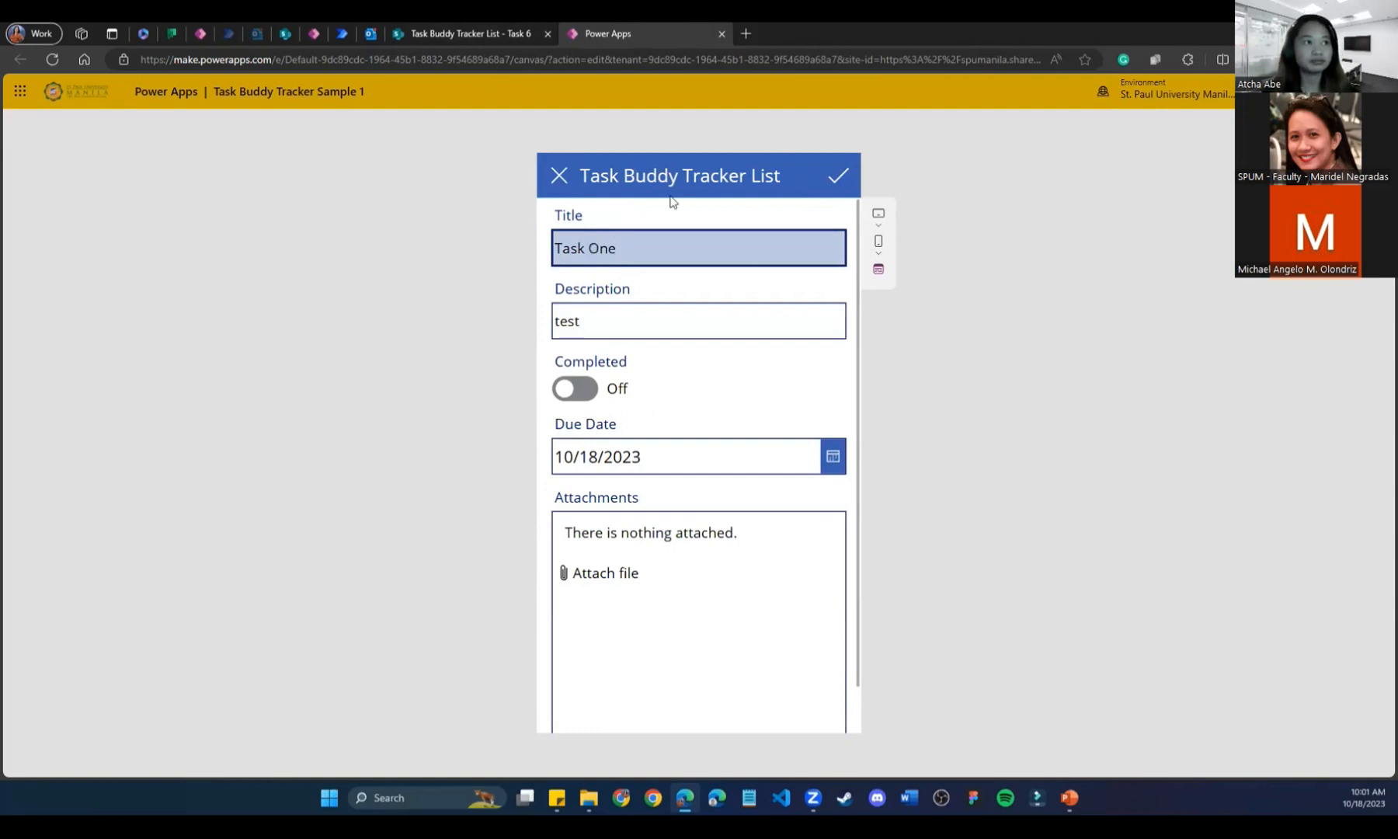
pyautogui.click(838, 176)
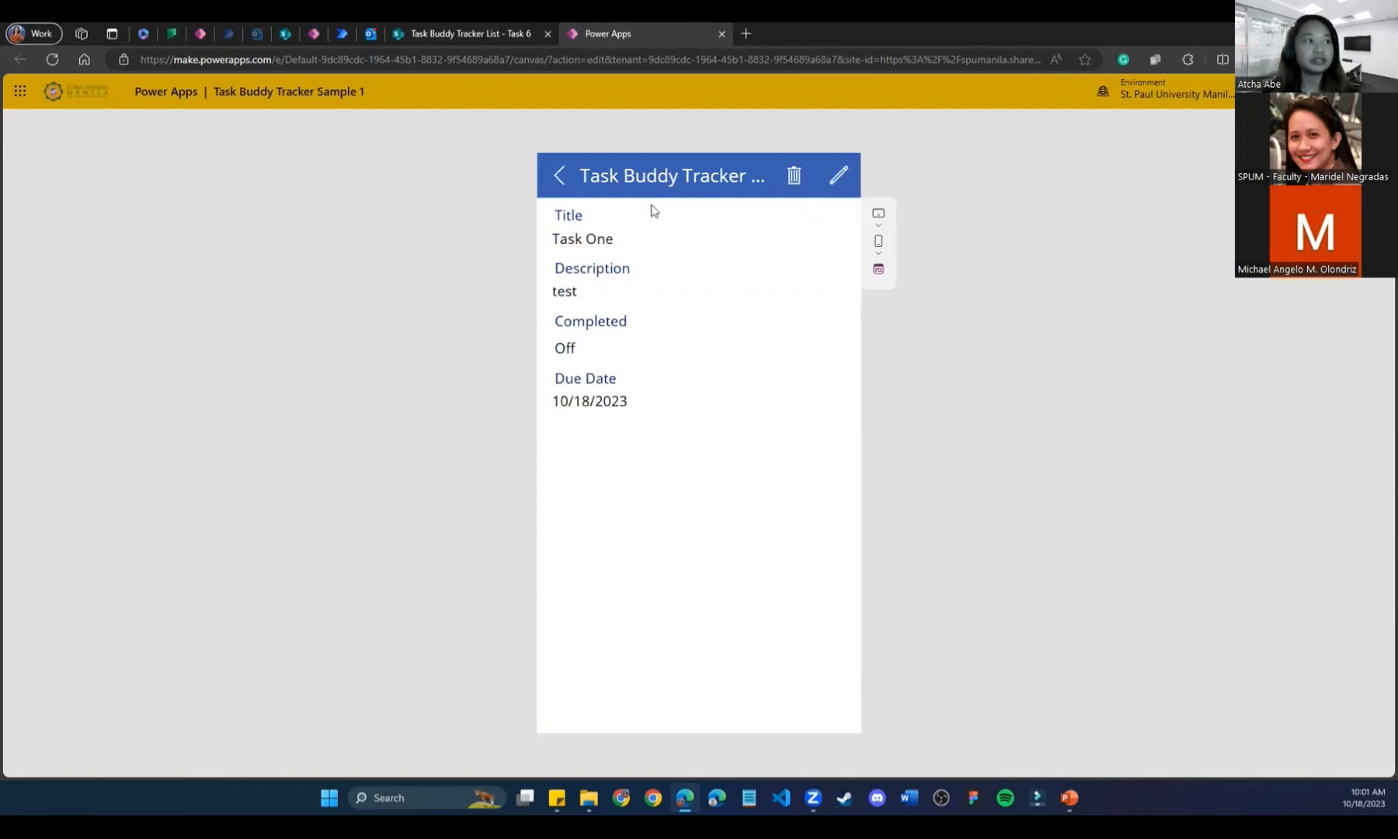
pyautogui.click(547, 175)
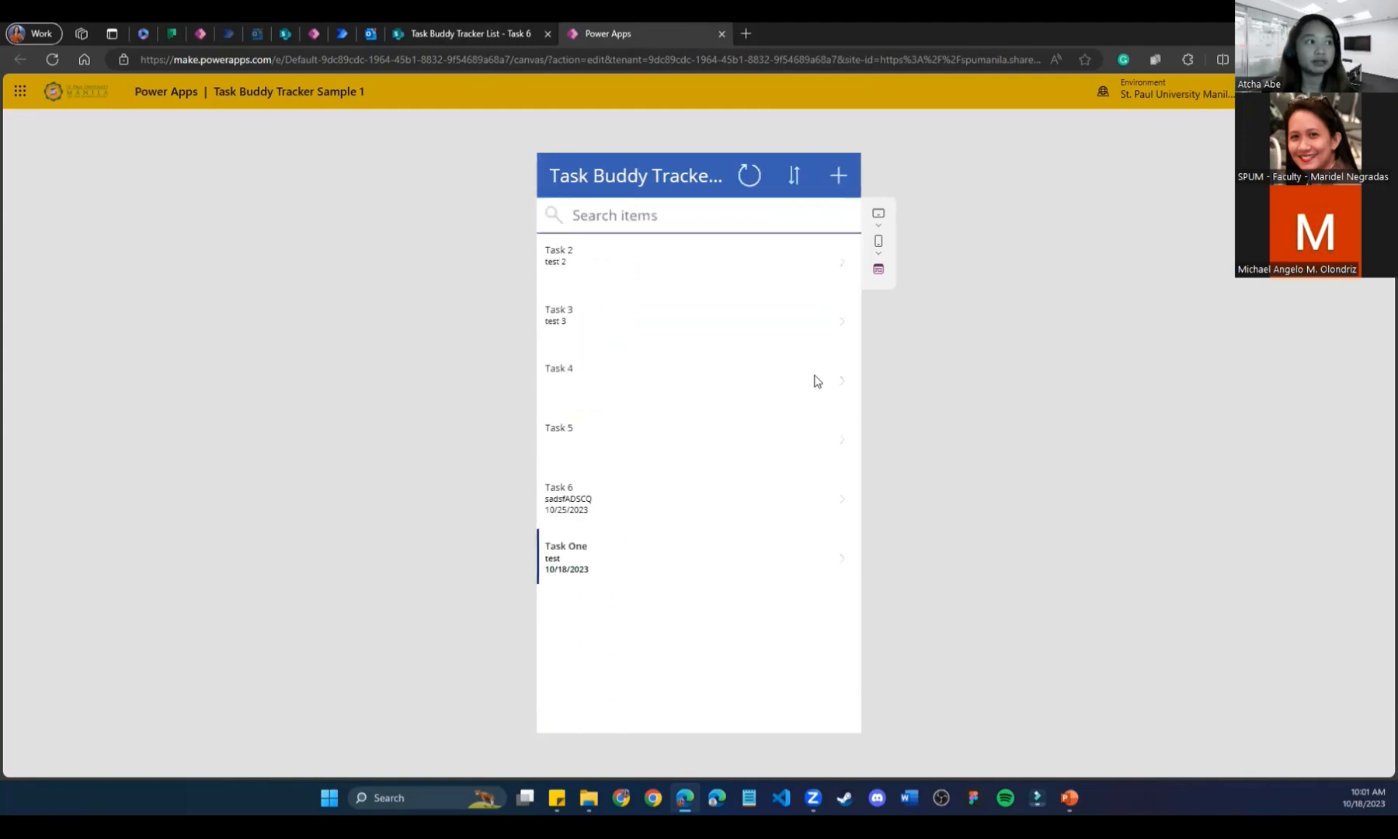
pyautogui.click(840, 326)
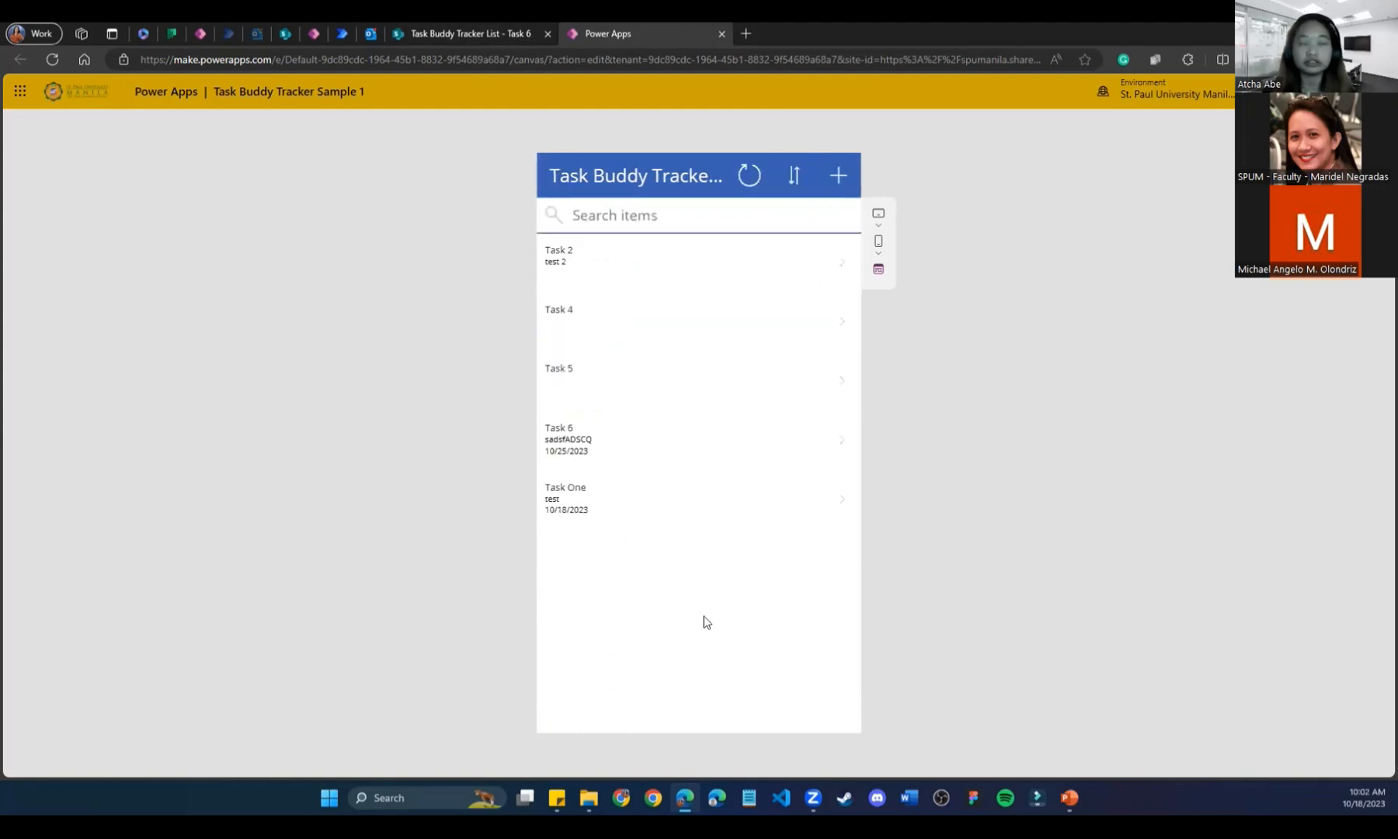
pyautogui.click(435, 33)
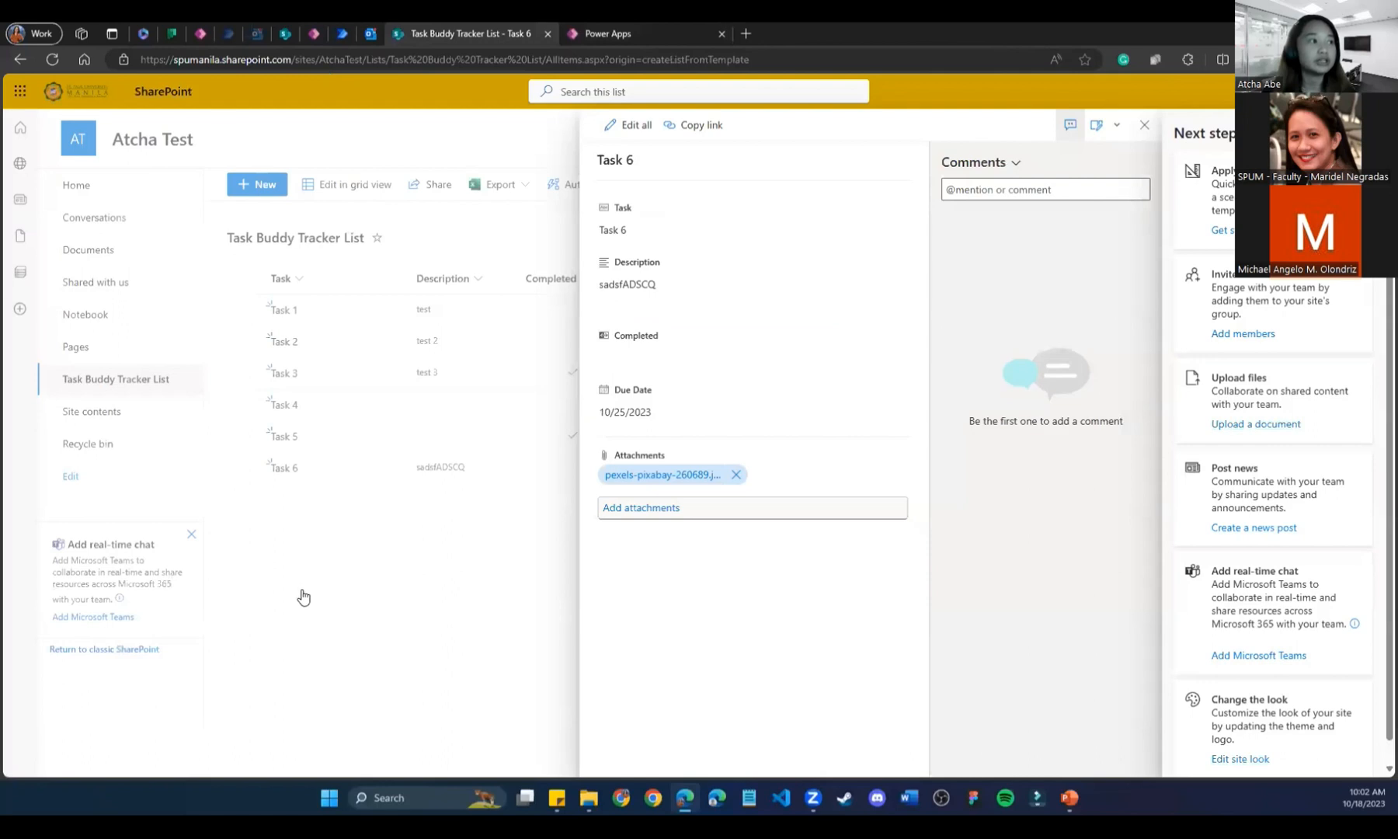
# Close the Task 6 panel and reload the Task Buddy Tracker List to show the latest tasks.
pyautogui.click(304, 596)
pyautogui.click(52, 59)
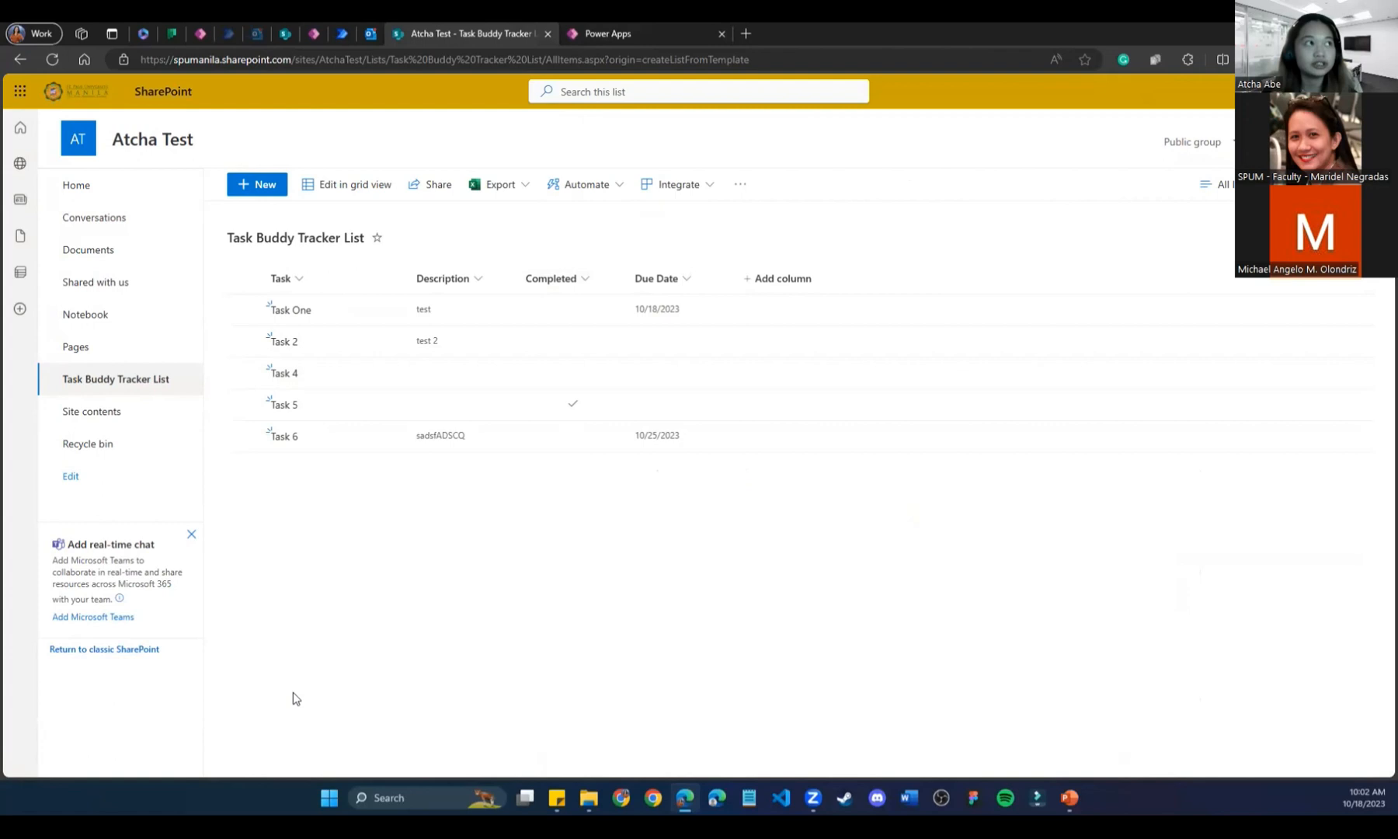
pyautogui.click(628, 23)
pyautogui.click(454, 23)
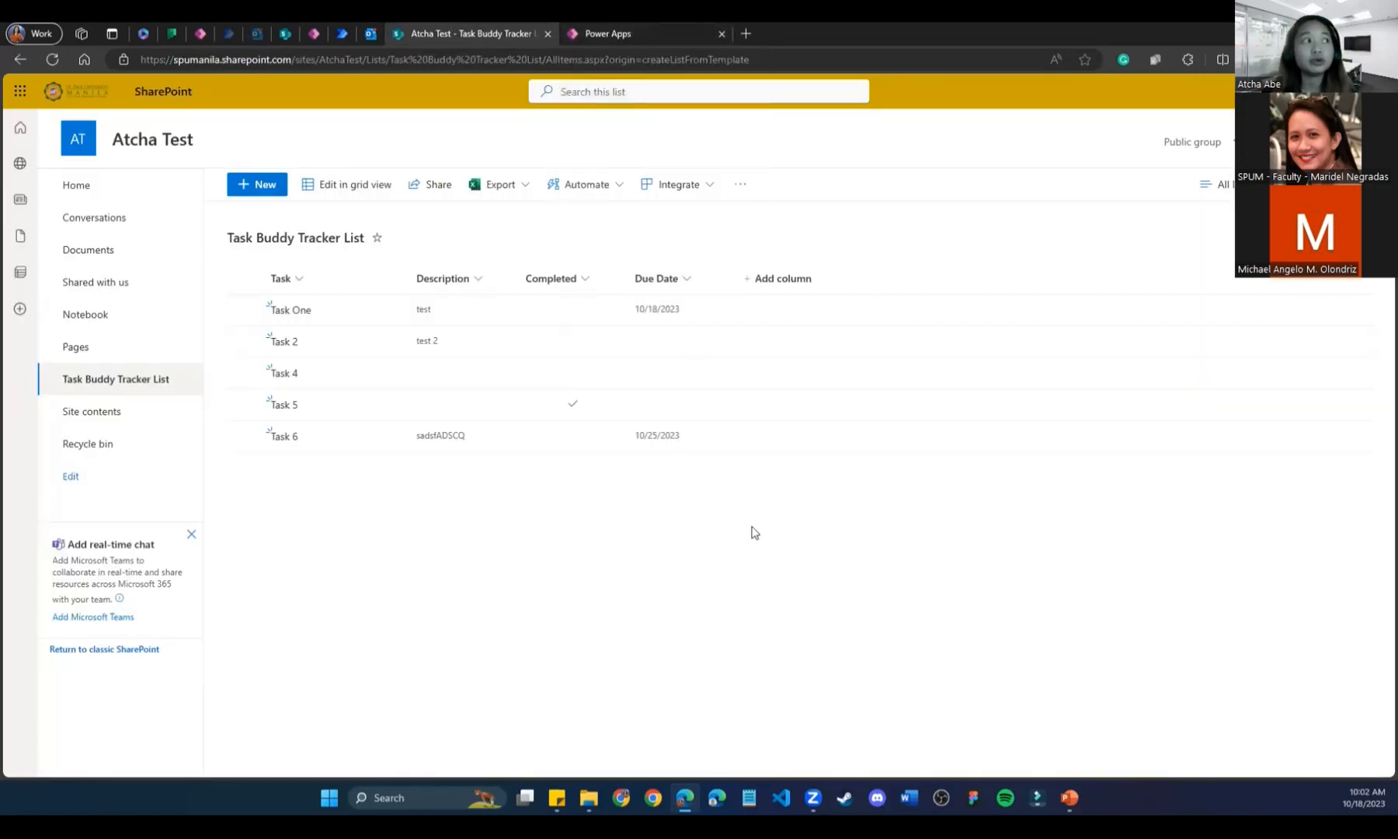
# Select RecordsGallery1 in the Task Buddy Tracker Sample editor and preview the app with F5.
pyautogui.click(311, 36)
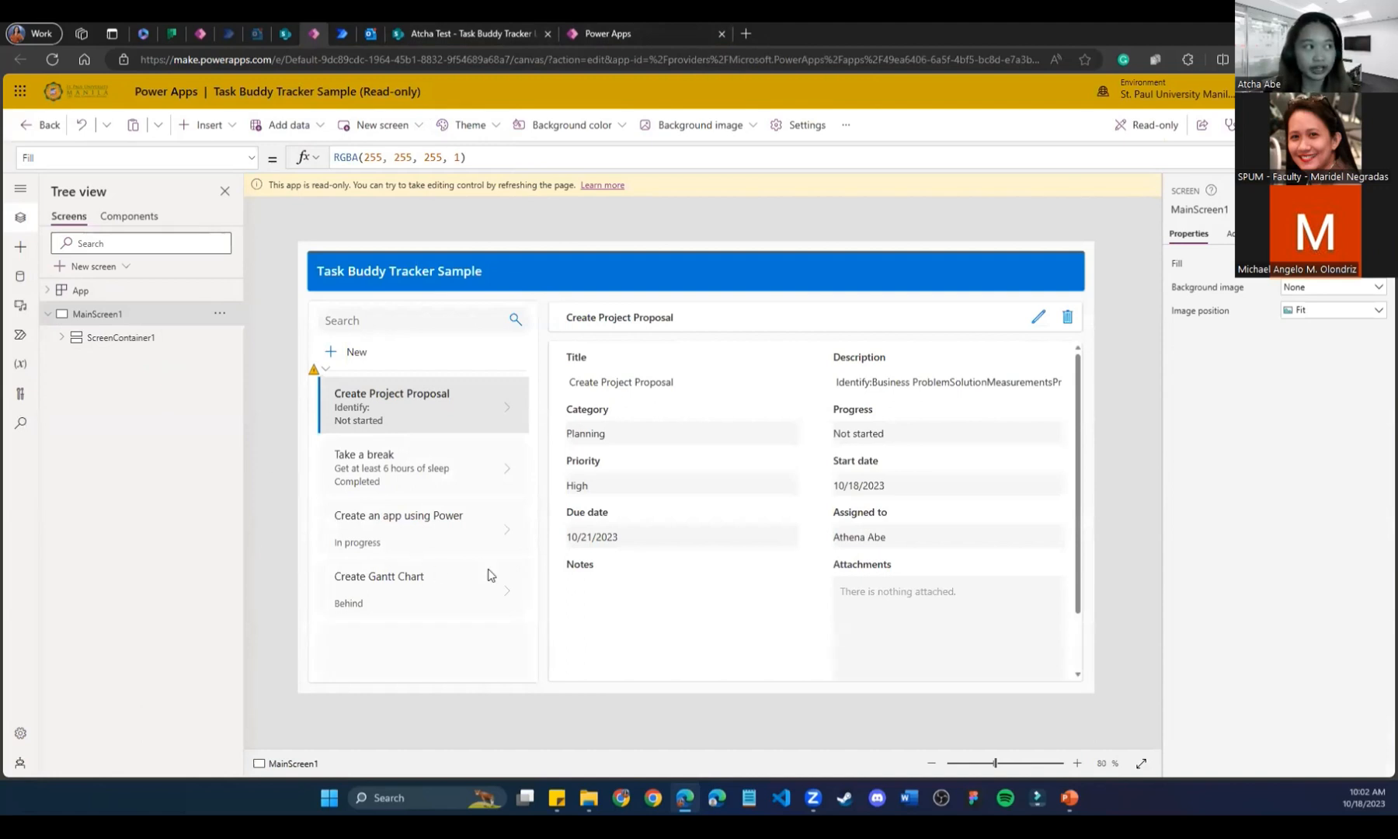
pyautogui.click(451, 473)
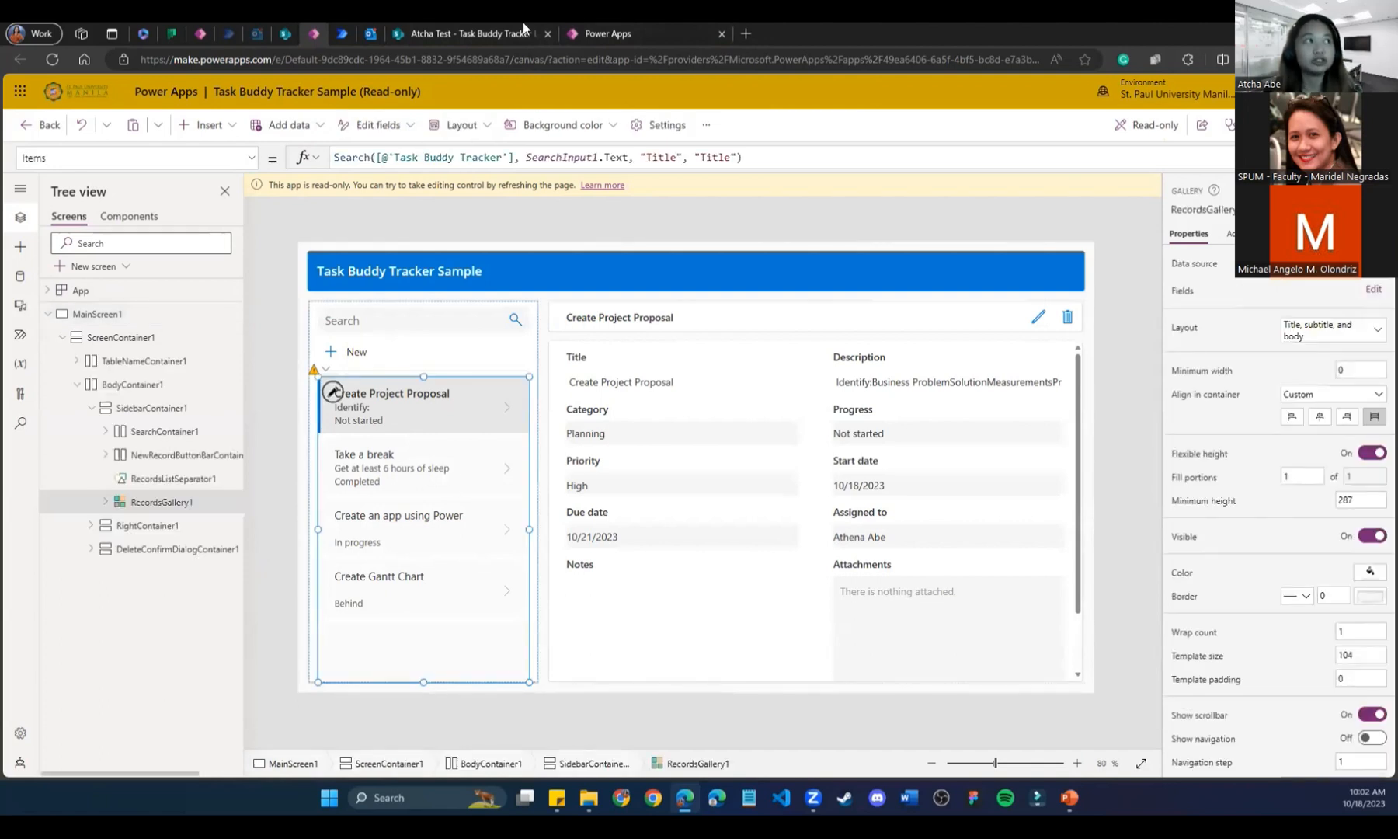
pyautogui.click(641, 28)
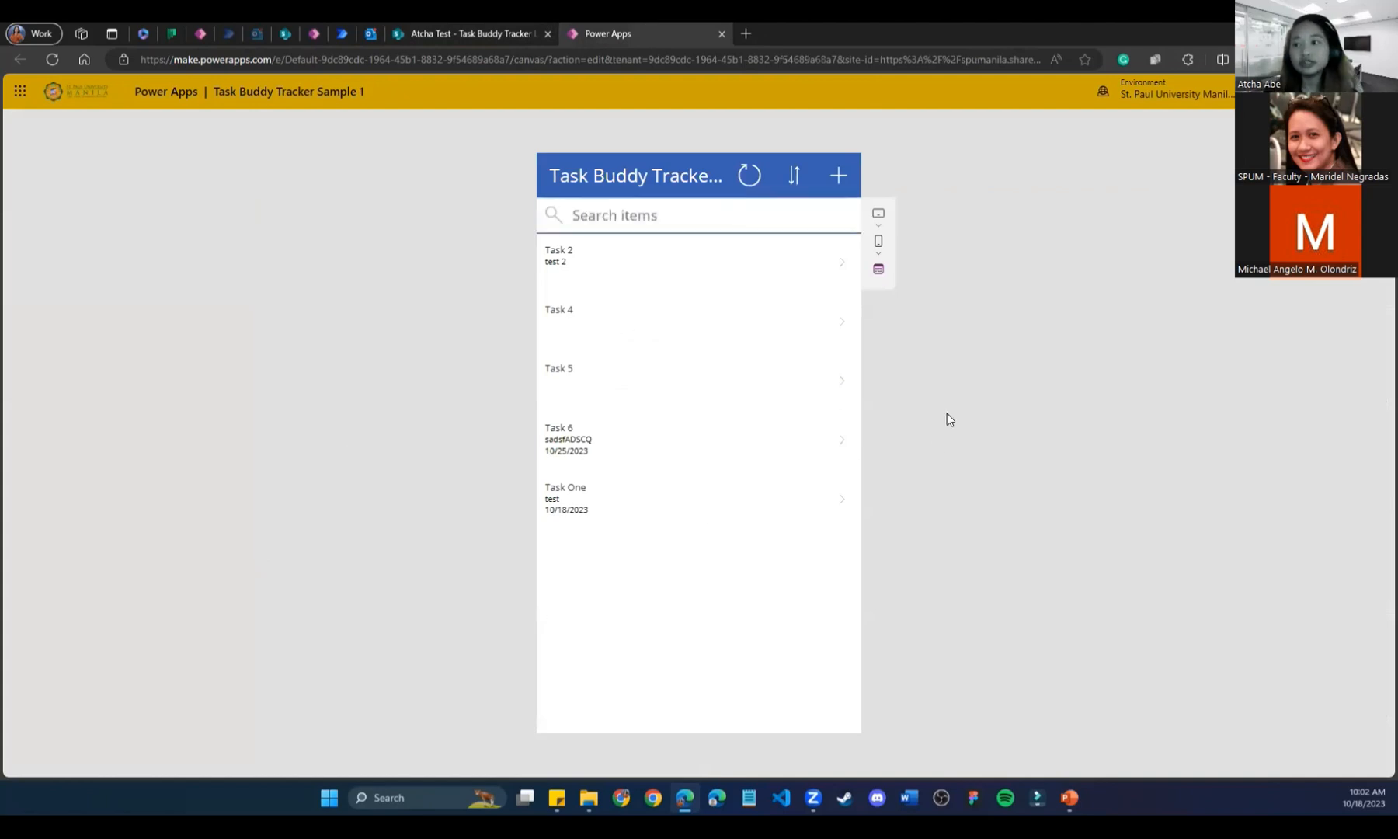
pyautogui.click(335, 32)
pyautogui.click(314, 31)
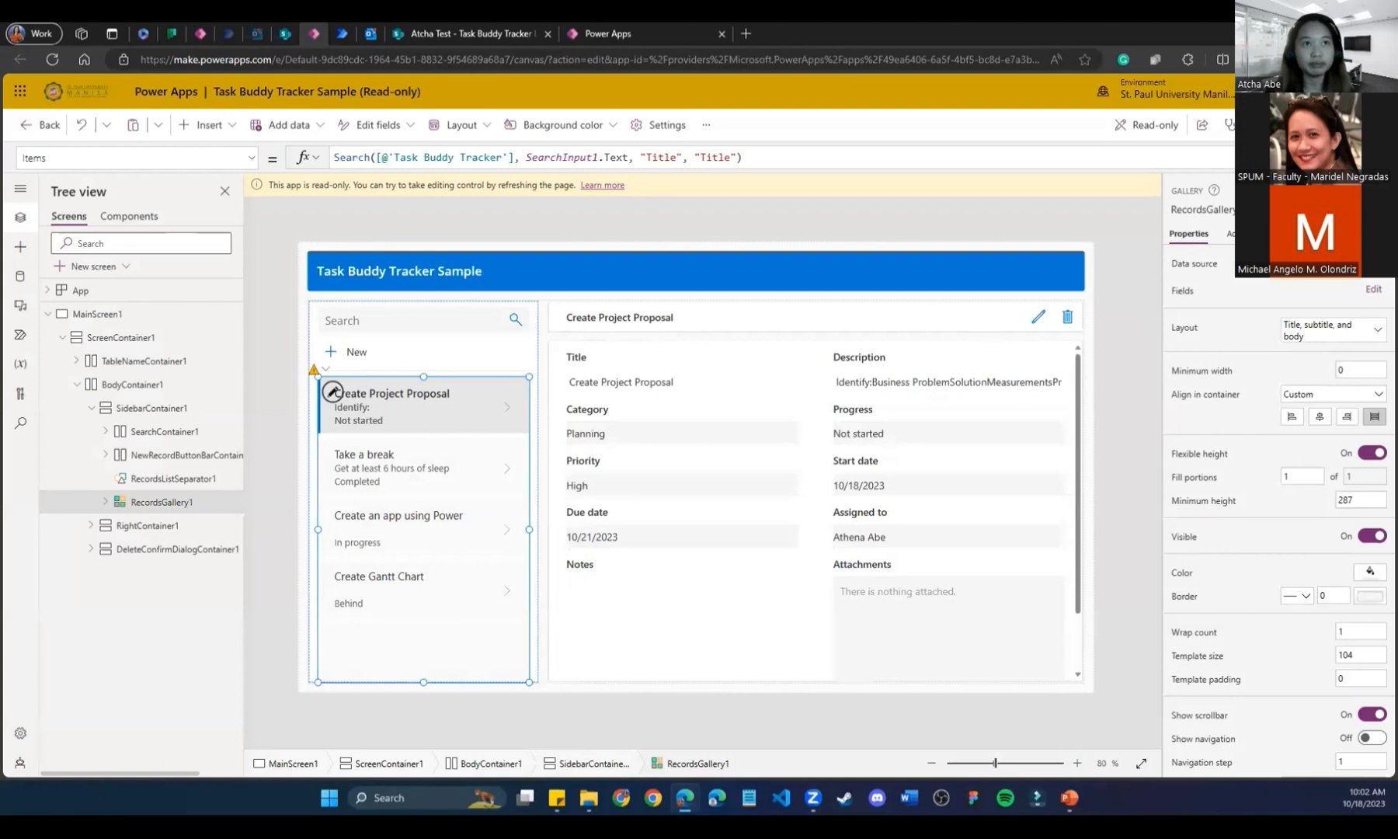
pyautogui.press('F5')
# Browse the Create Gantt Chart, Create an app using Power Apps, Create Project Proposal and Take a break tasks.
pyautogui.click(132, 613)
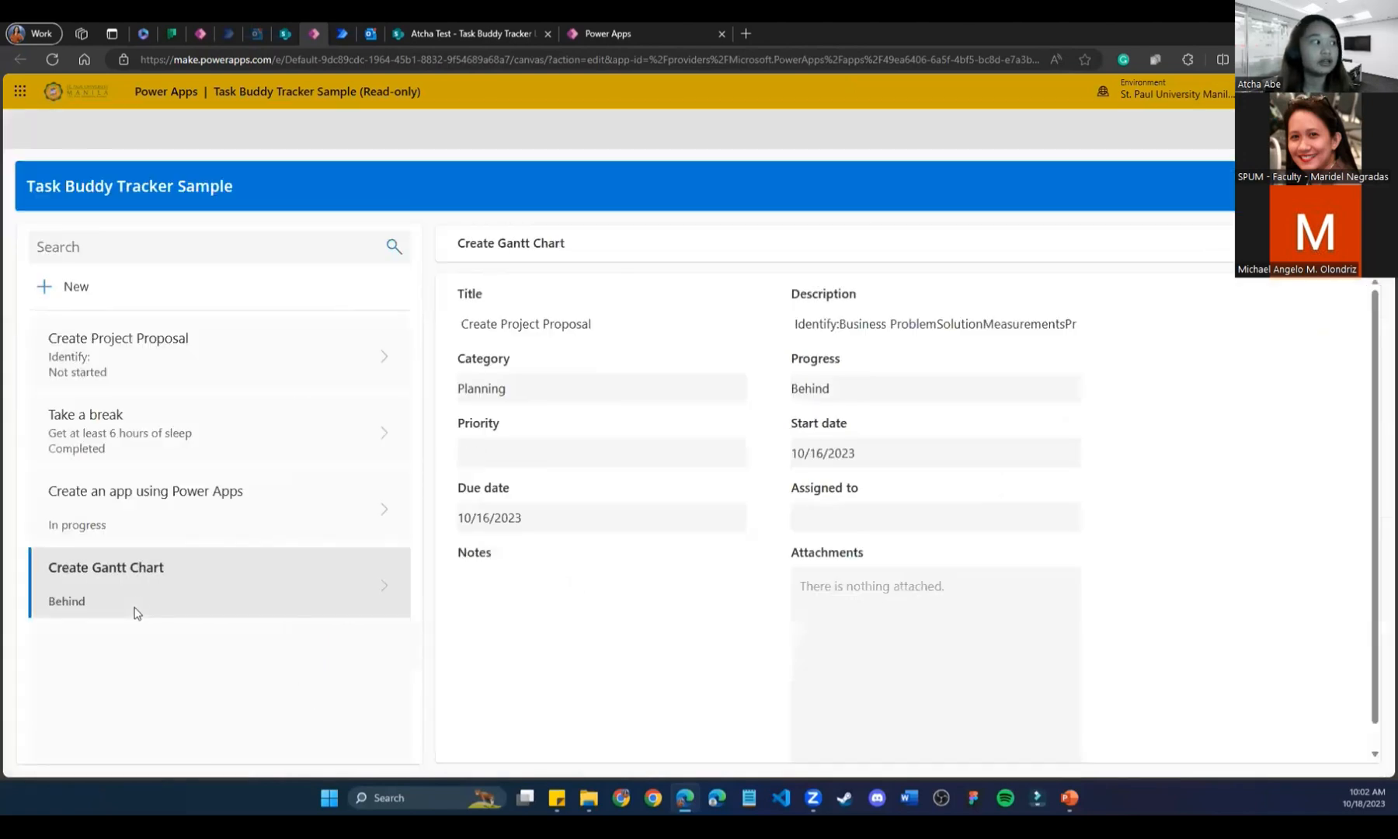
pyautogui.click(178, 509)
pyautogui.click(193, 387)
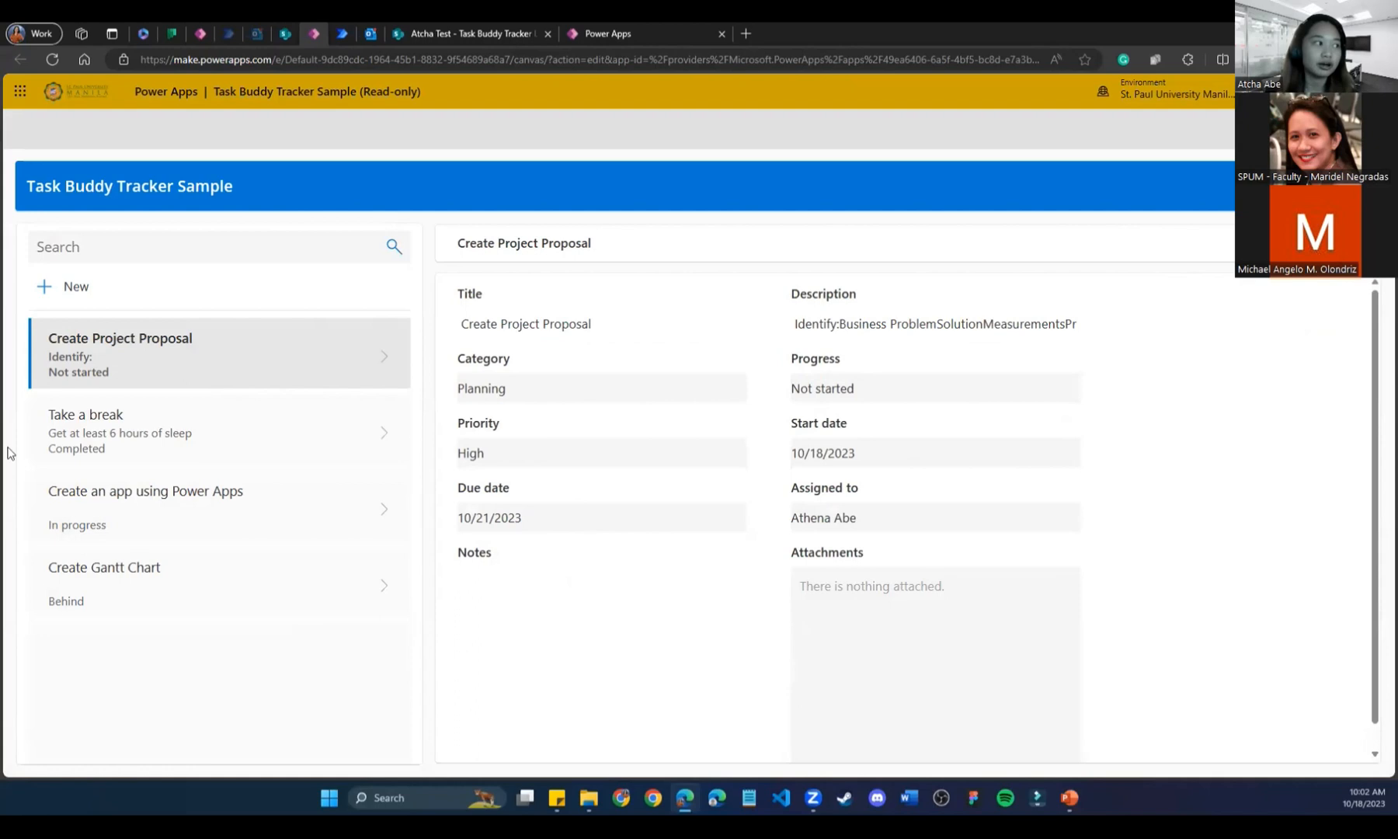
pyautogui.click(256, 459)
pyautogui.click(248, 520)
pyautogui.click(242, 578)
pyautogui.click(245, 481)
pyautogui.click(267, 362)
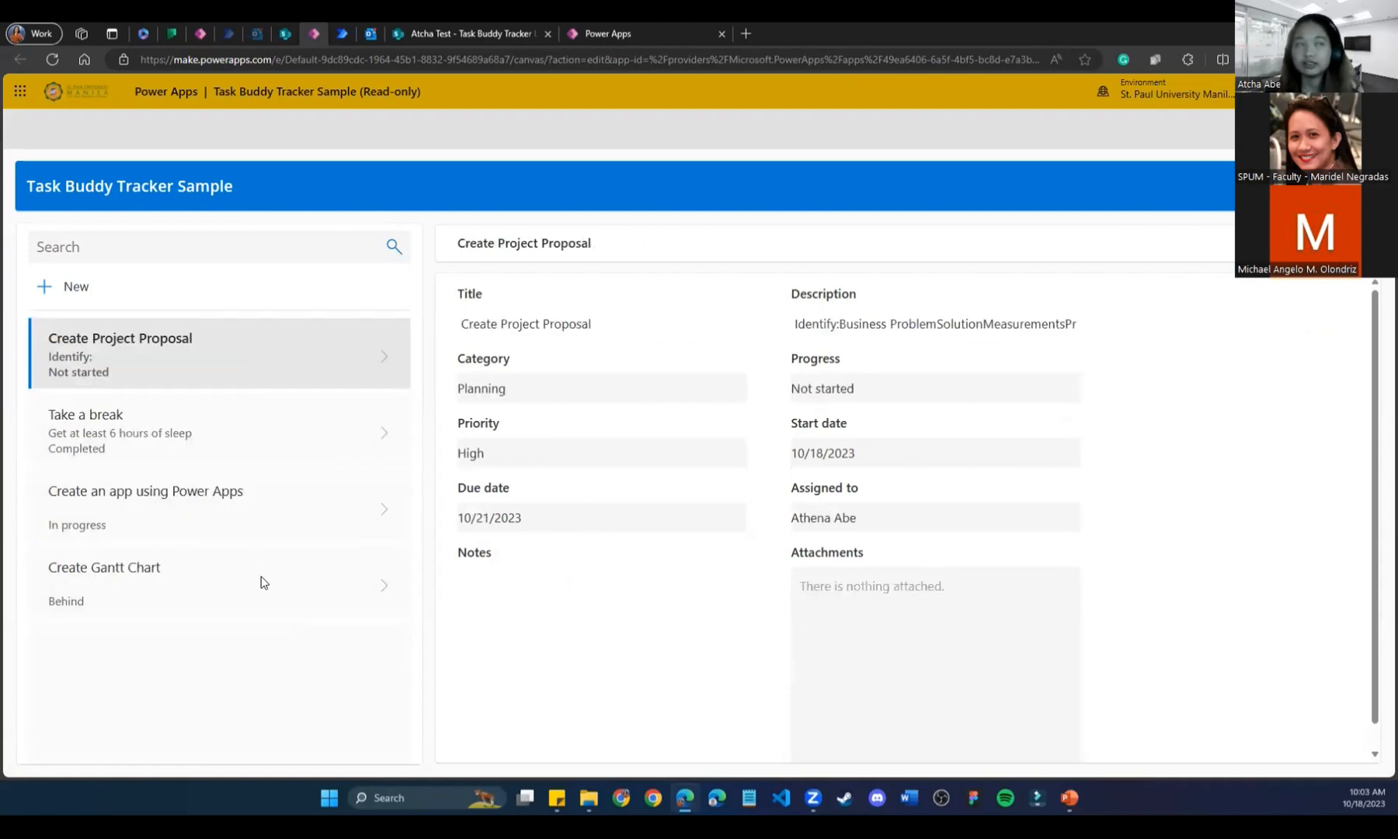
# Open Task Buddy Tracker Sample 1 for editing and dismiss the tips dialog.
pyautogui.click(462, 35)
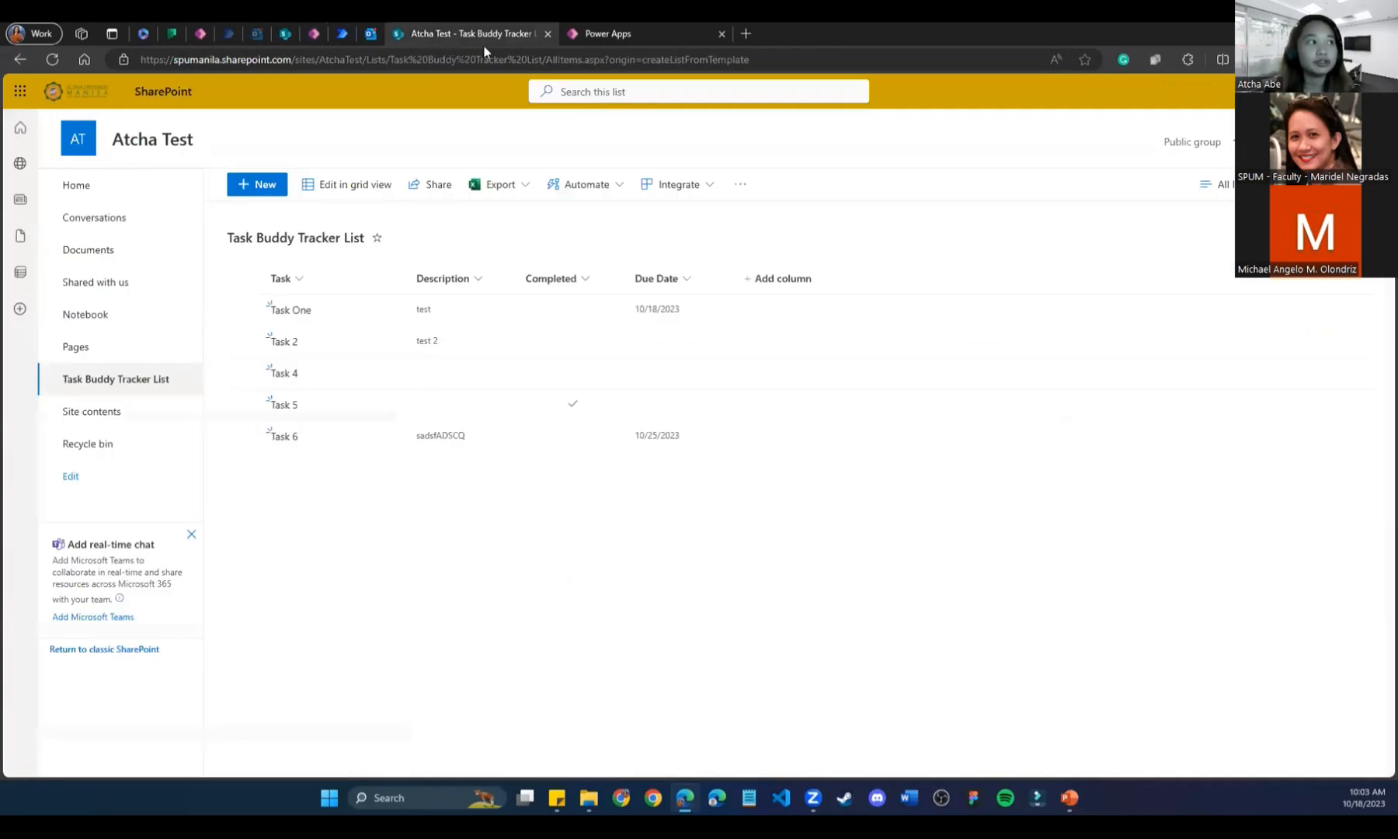
pyautogui.click(610, 34)
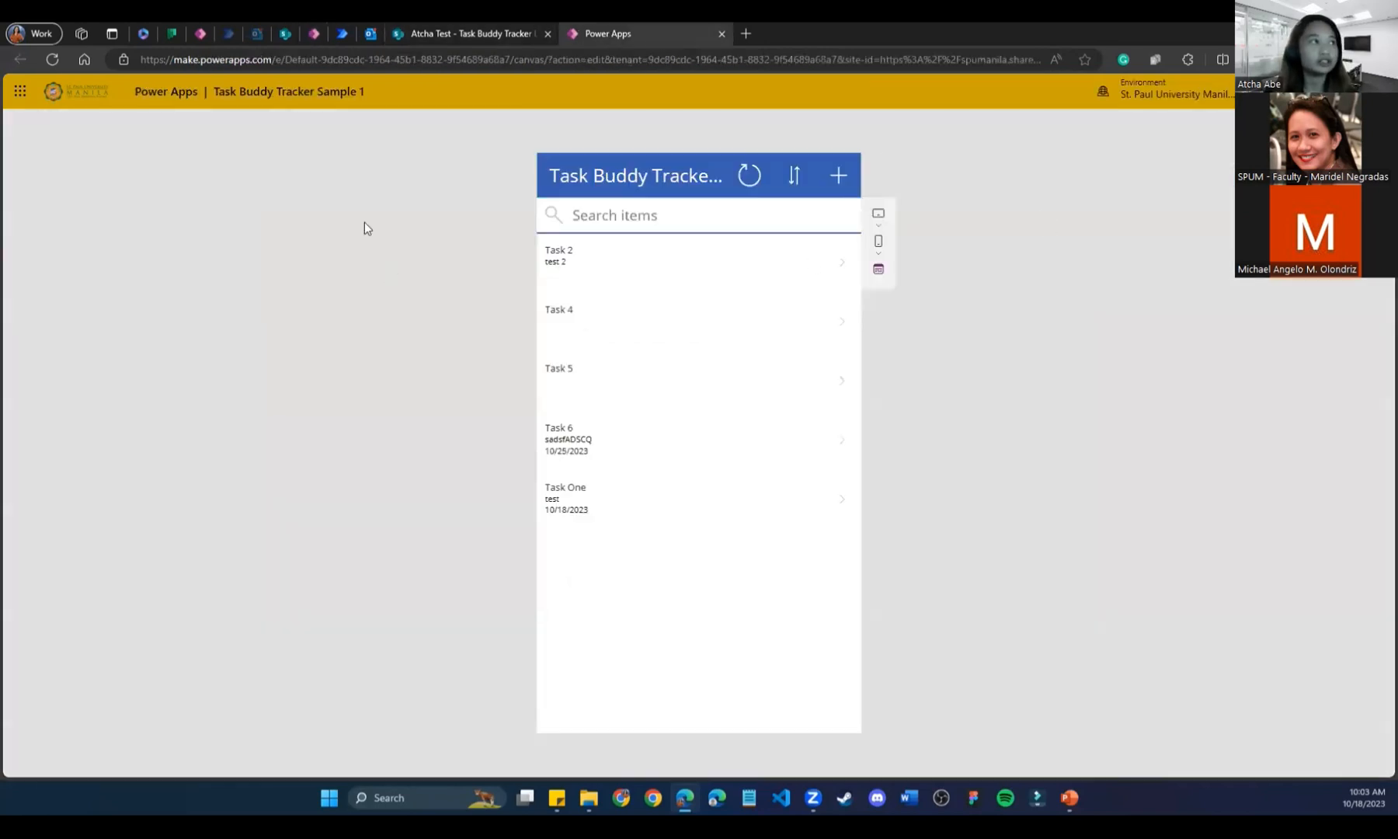
pyautogui.click(342, 34)
pyautogui.click(313, 33)
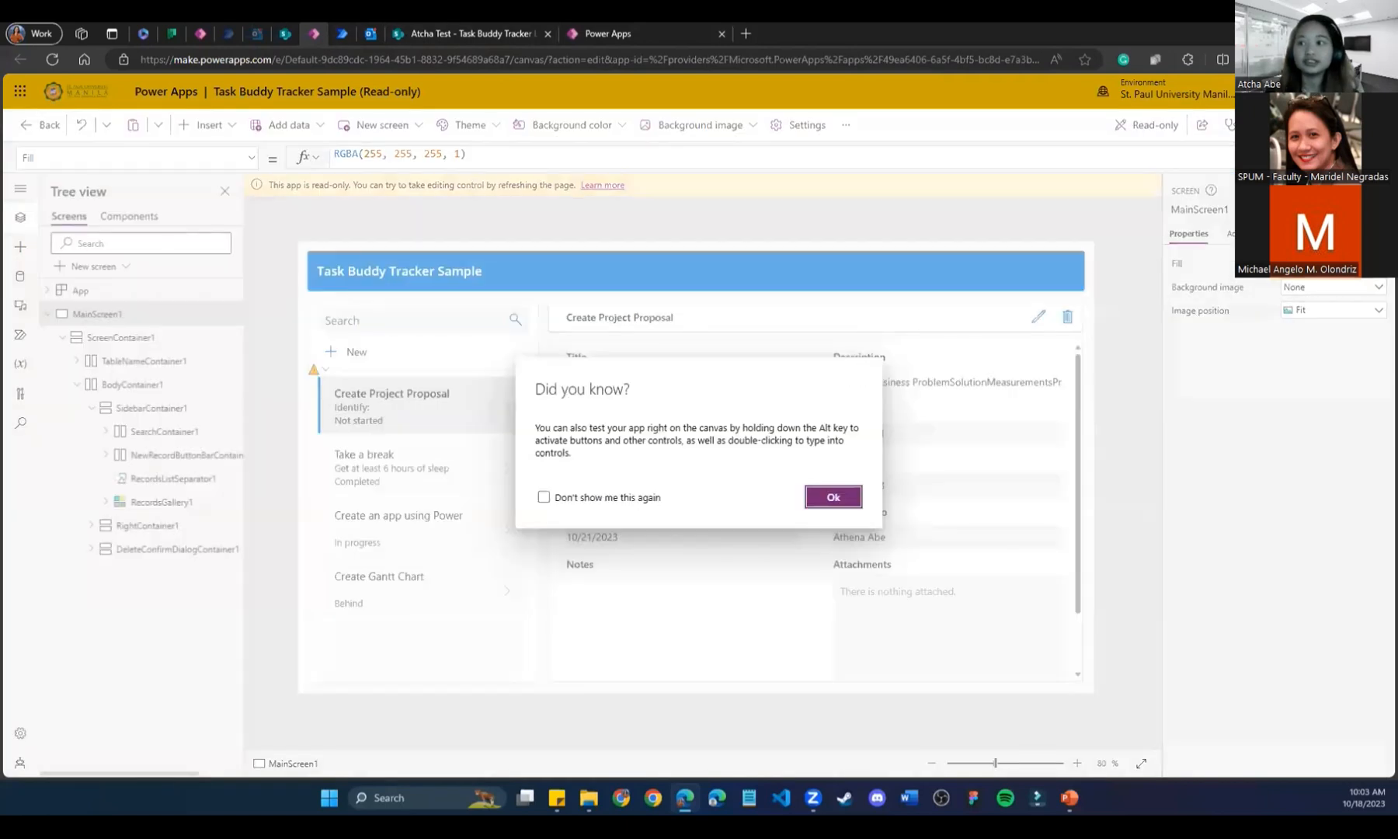
pyautogui.click(721, 22)
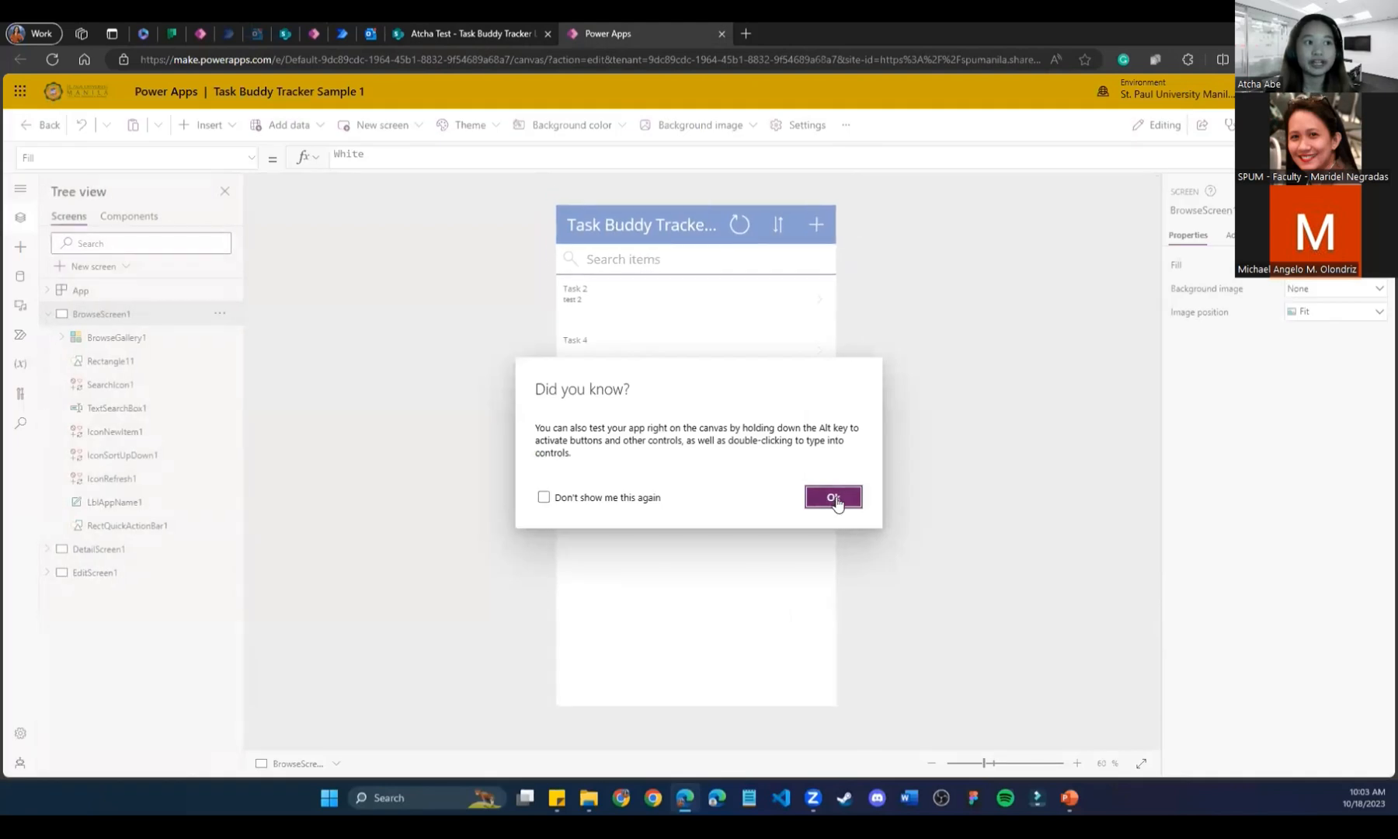
pyautogui.click(833, 497)
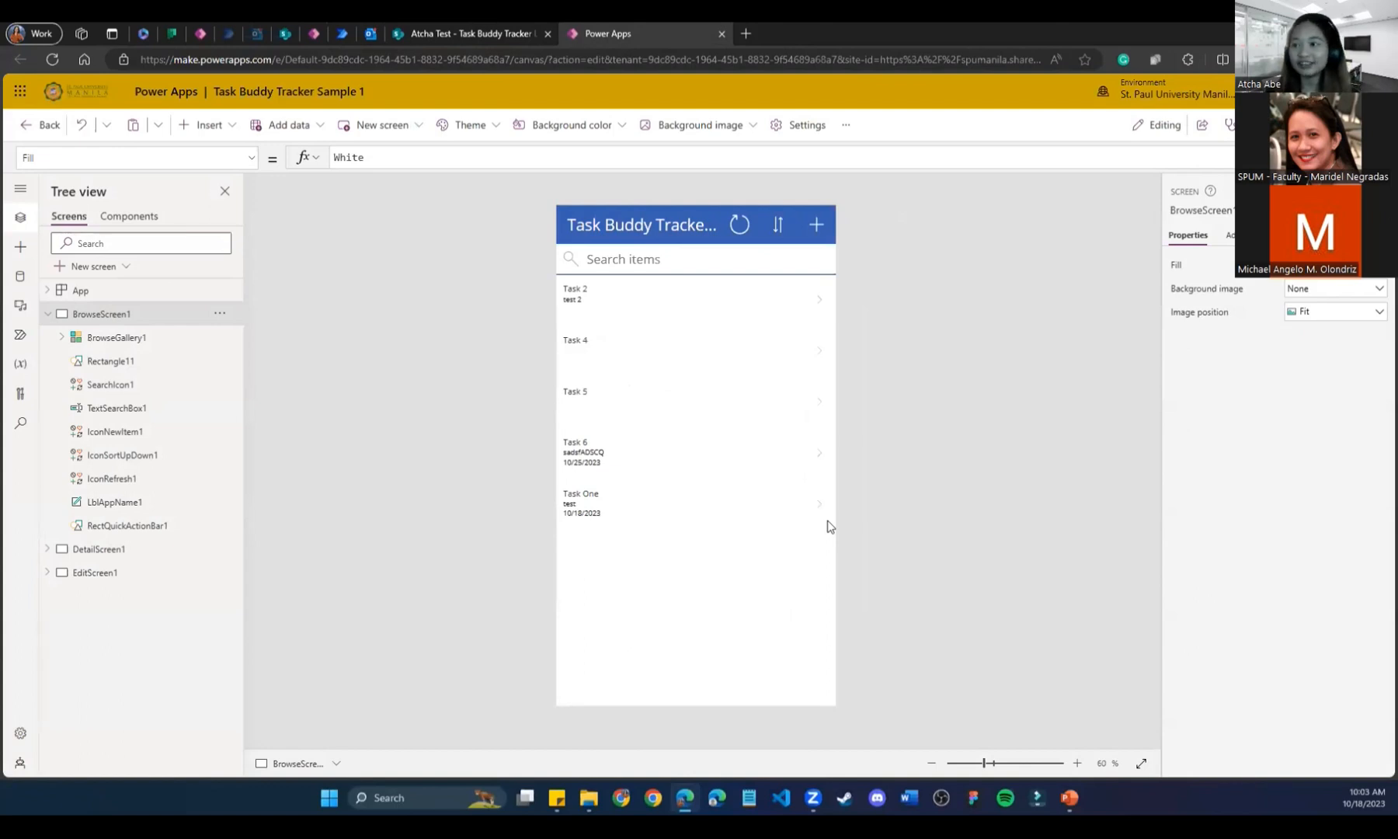
pyautogui.click(442, 30)
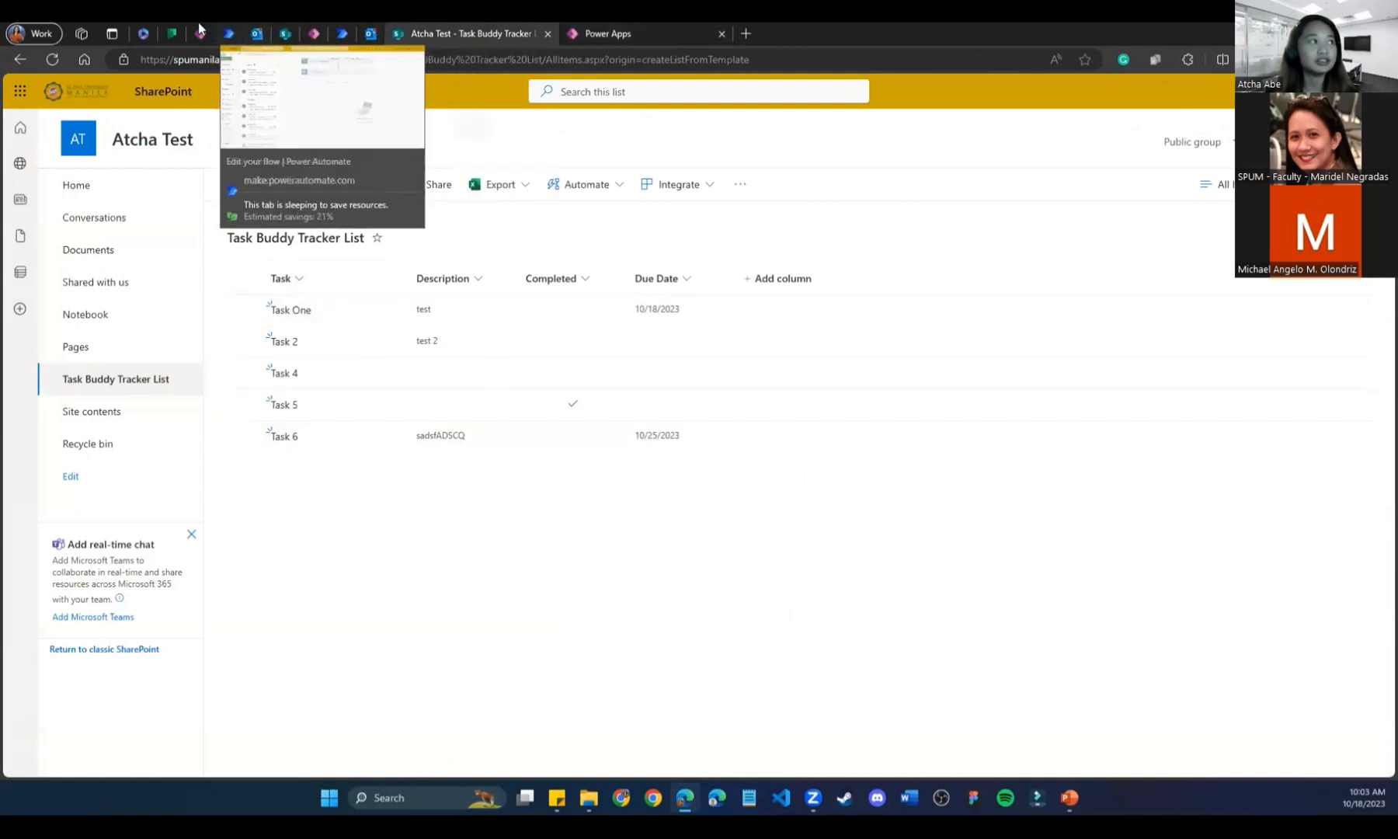
# Read the Atcha Test group welcome email in the Outlook inbox.
pyautogui.click(257, 31)
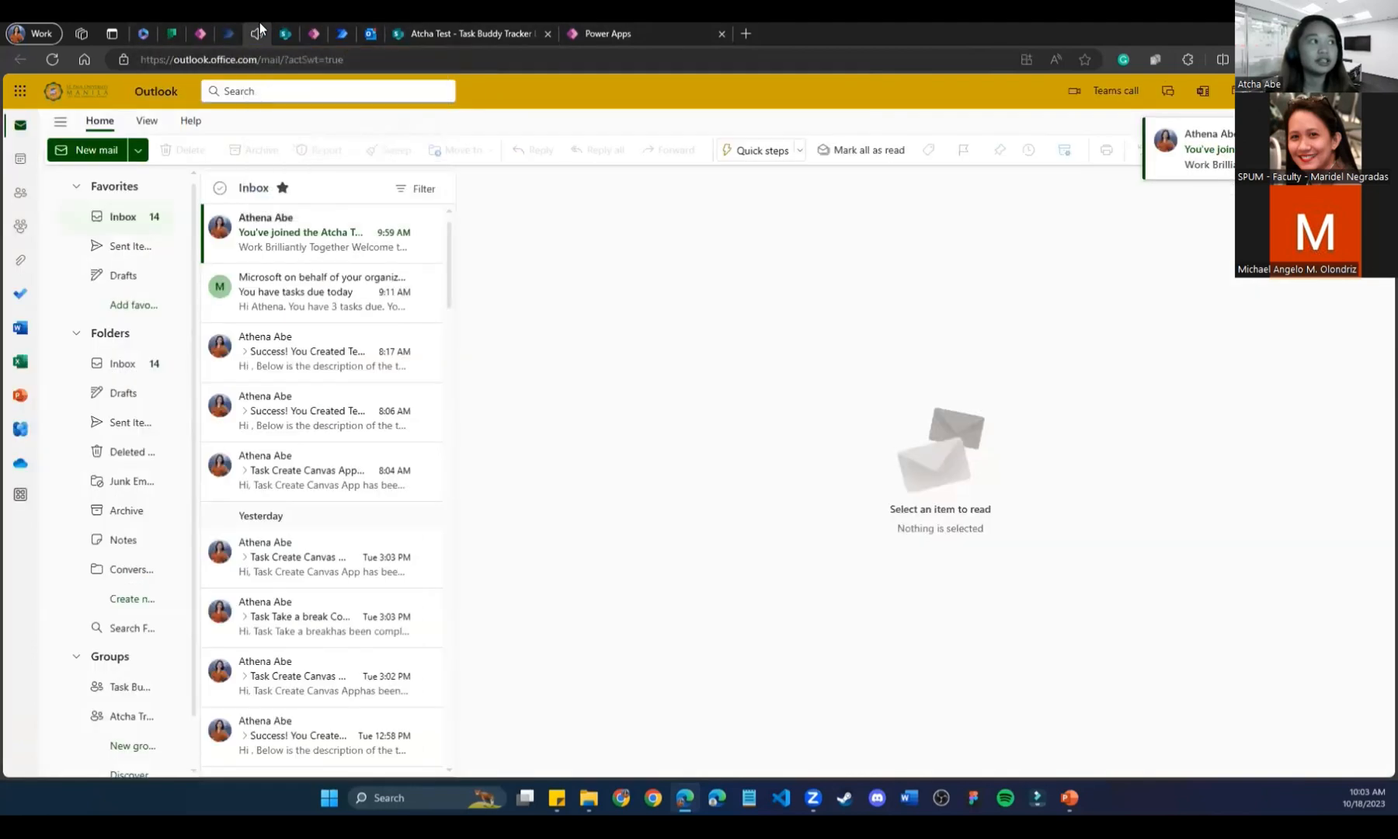
pyautogui.click(257, 231)
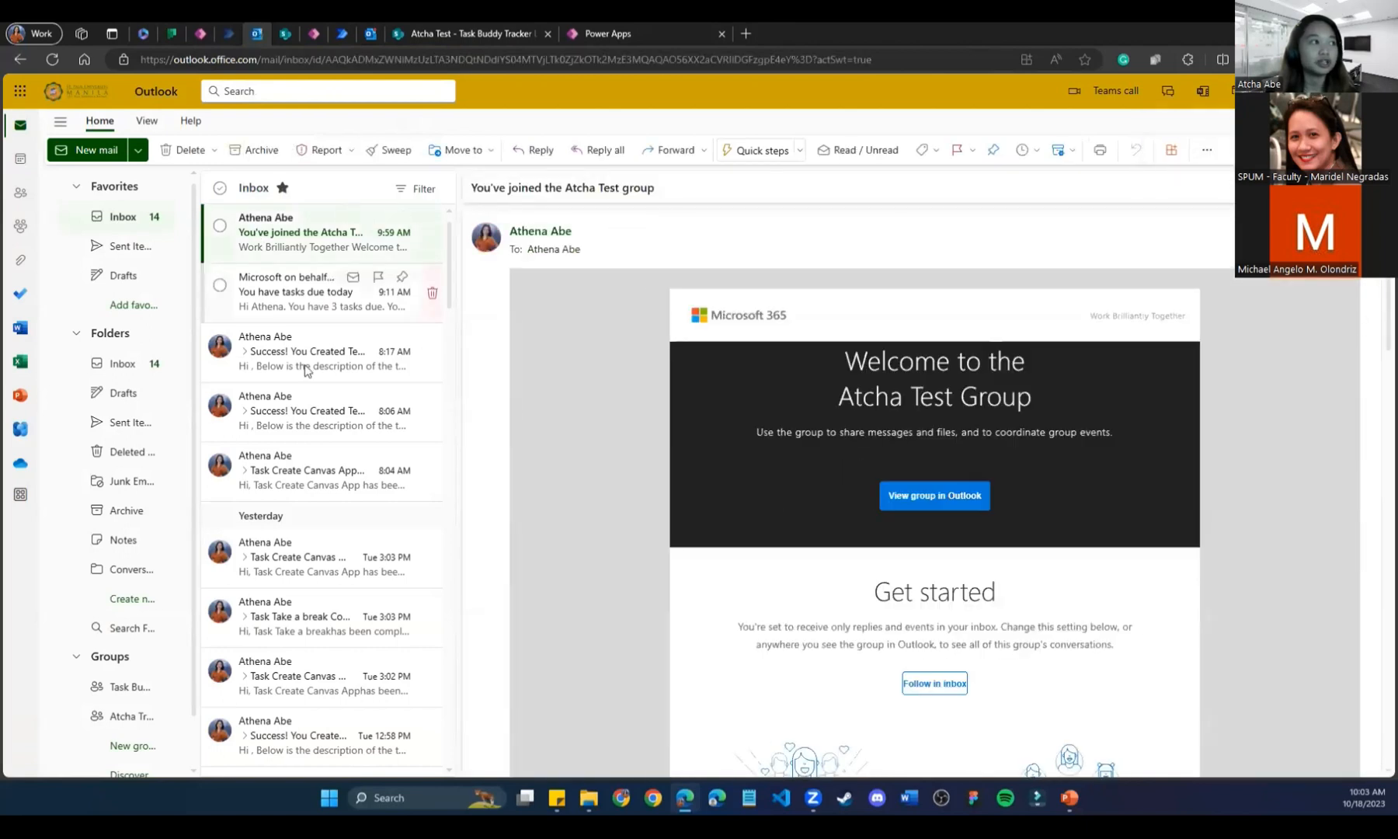
pyautogui.click(431, 23)
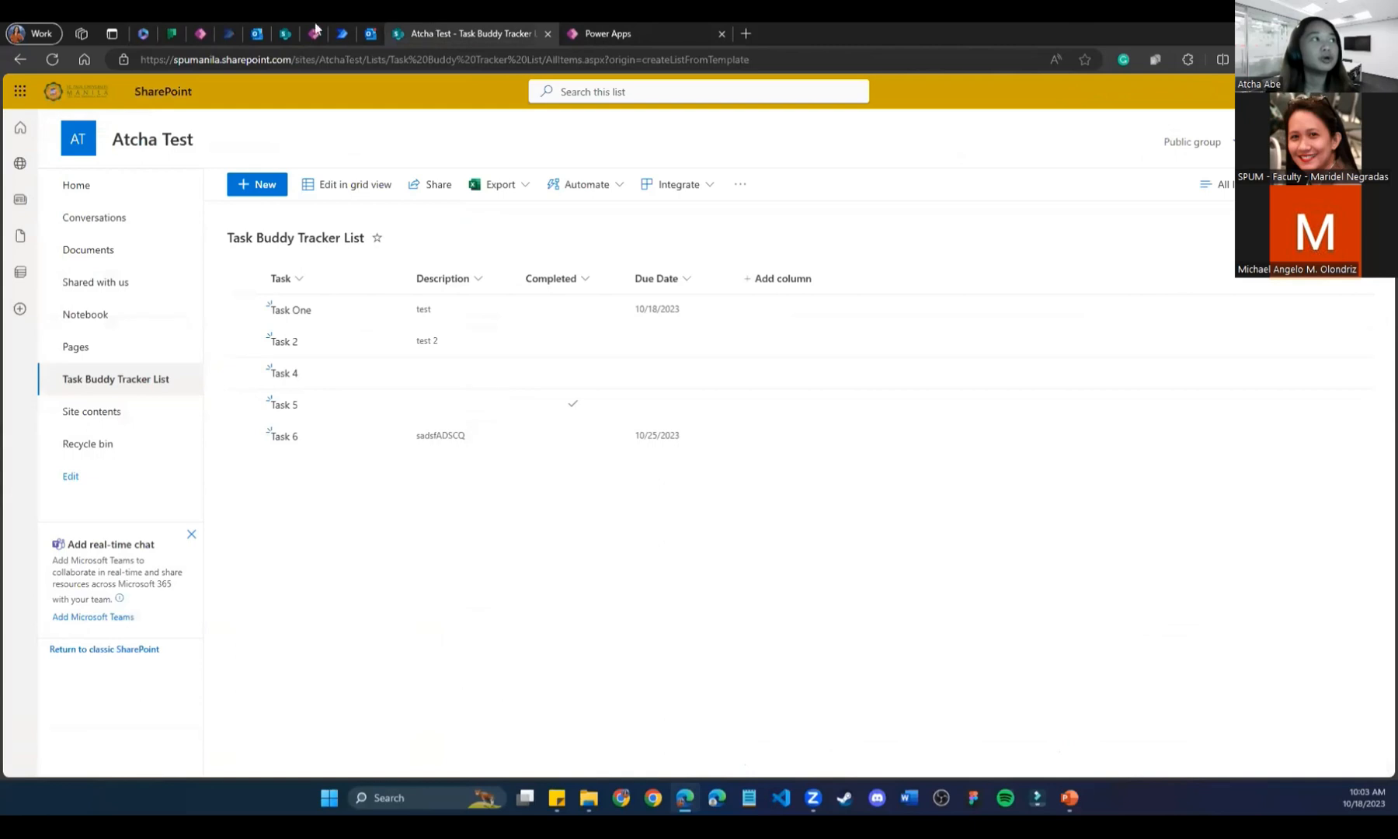
# Dismiss the sample app's tips dialog and close the Power Apps tab without saving.
pyautogui.click(194, 31)
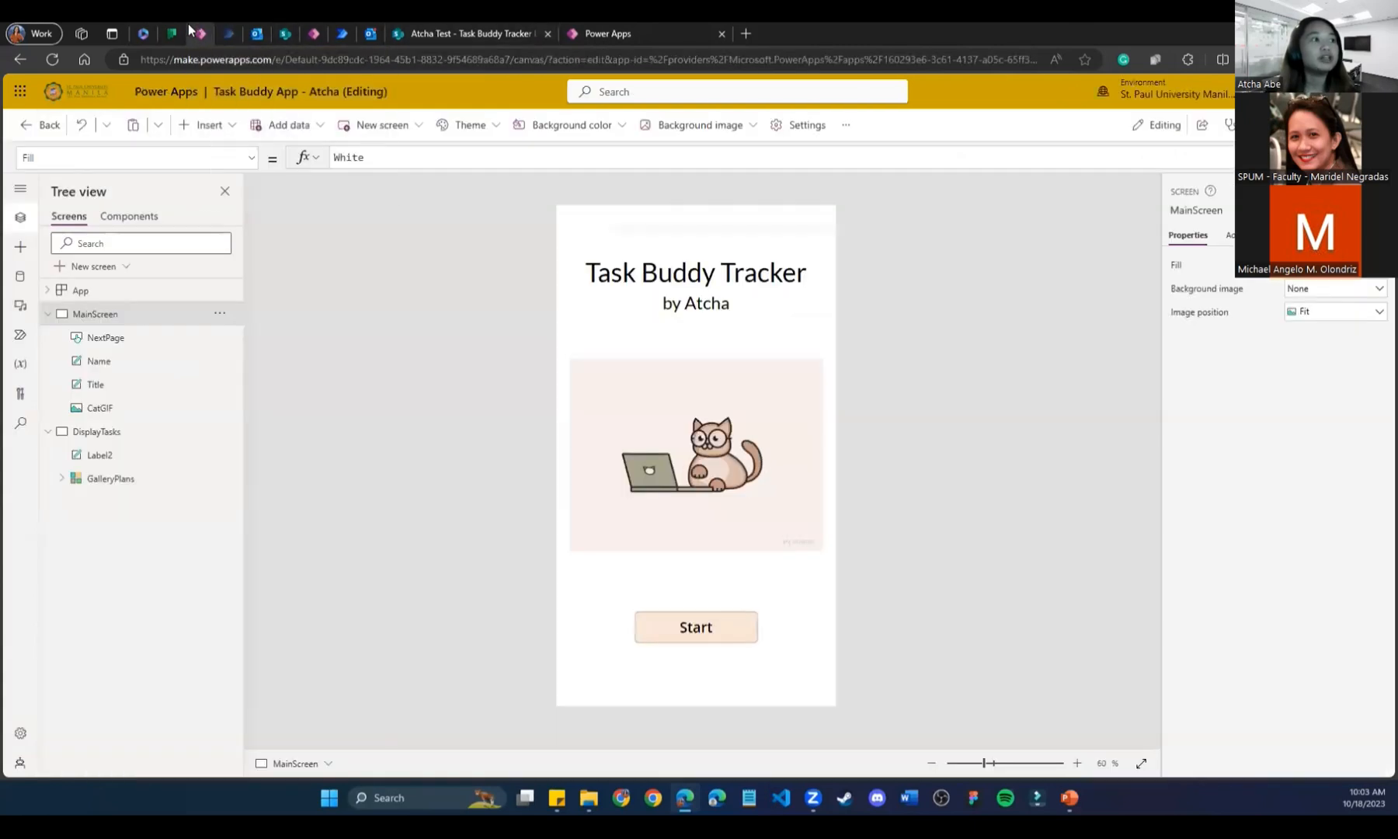
pyautogui.click(228, 33)
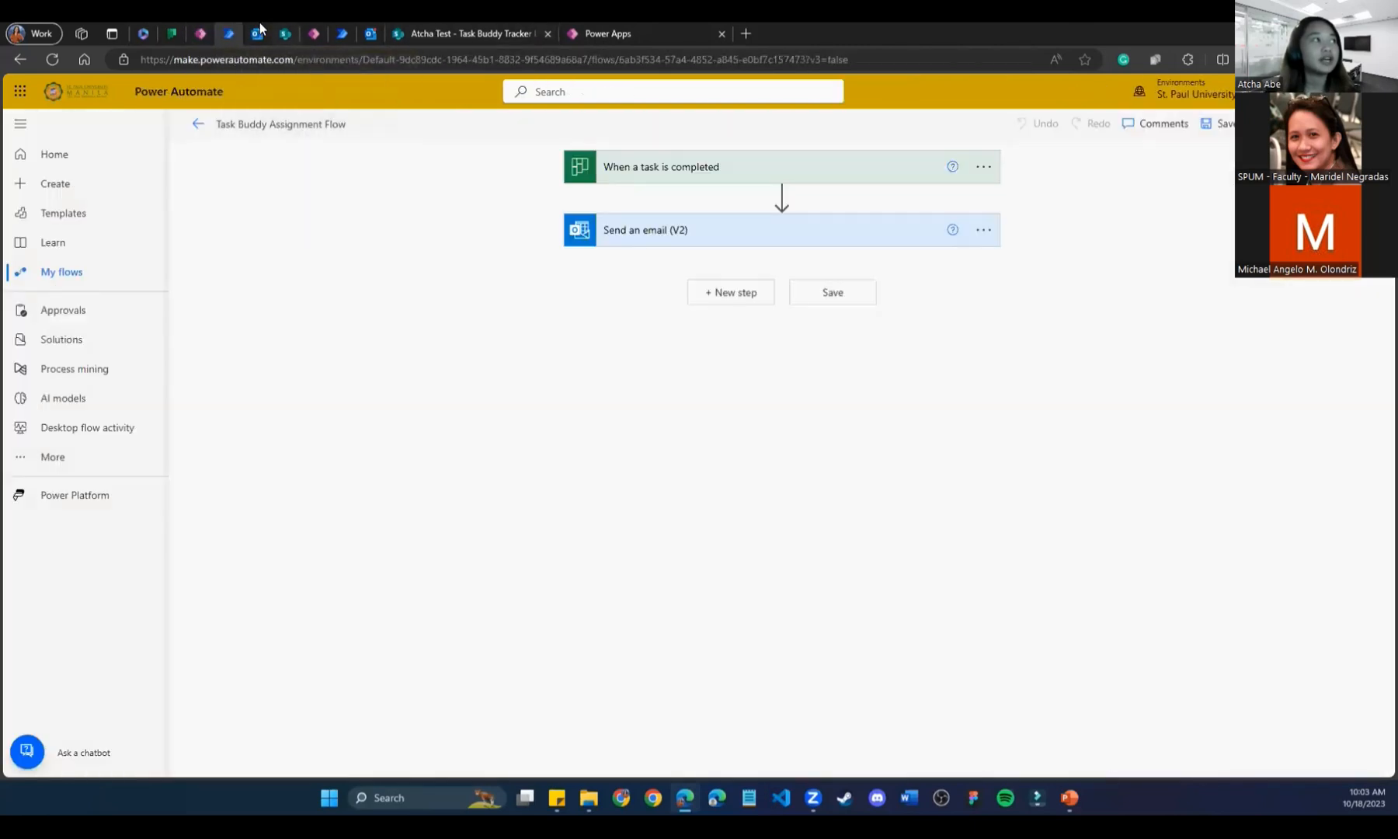
pyautogui.click(342, 33)
pyautogui.click(314, 34)
pyautogui.click(833, 496)
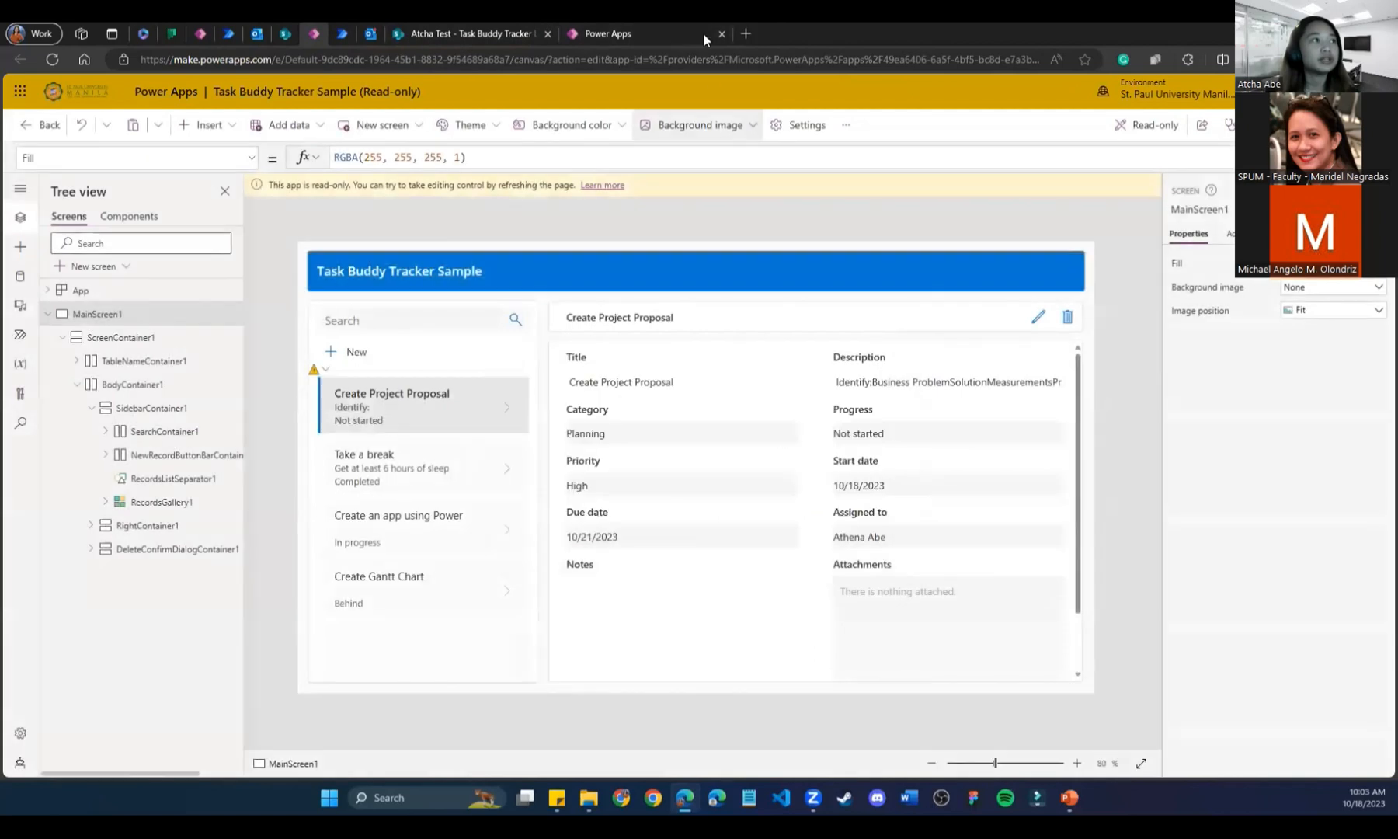
pyautogui.click(722, 33)
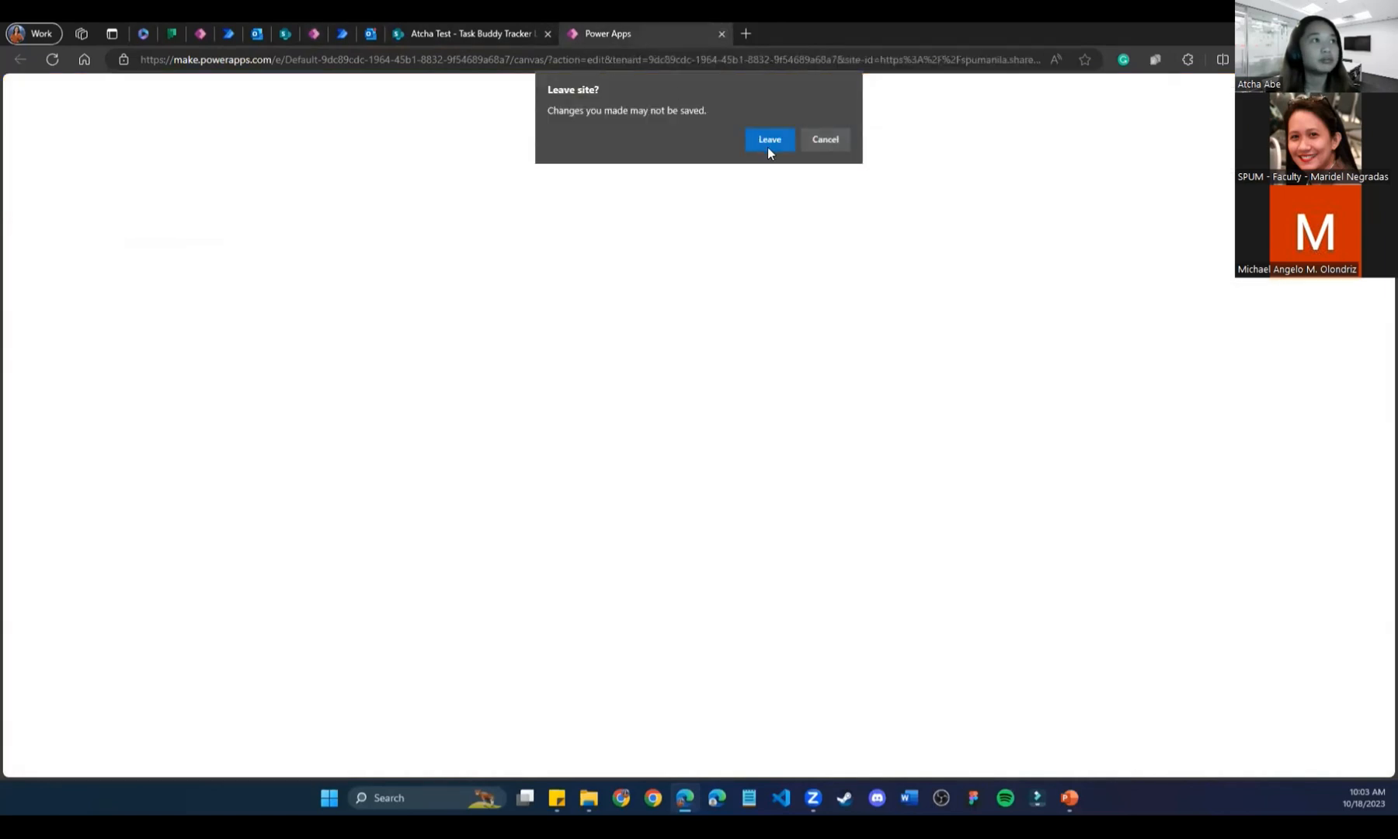
pyautogui.click(769, 145)
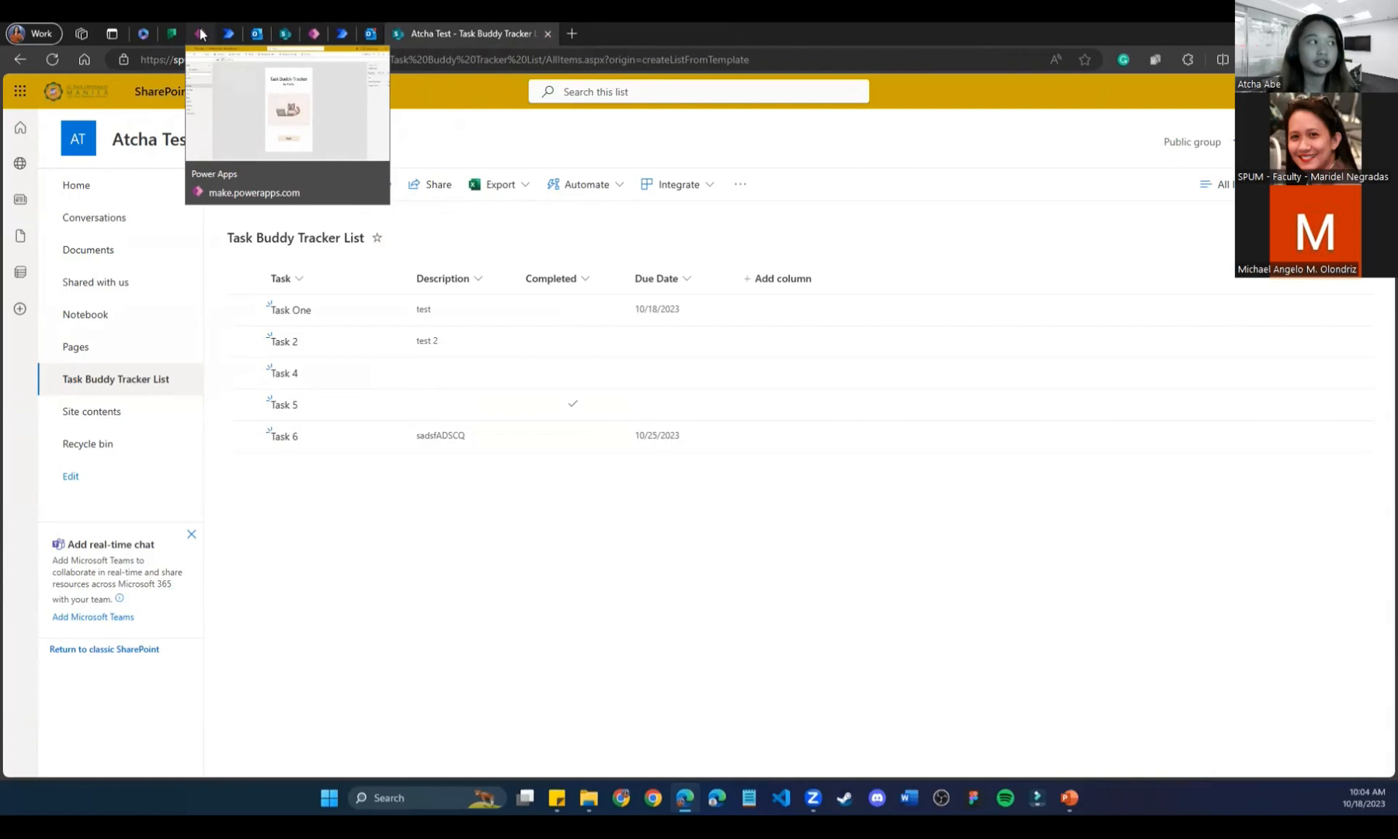
# Open the full Microsoft 365 Apps page from the app launcher, then return to the SharePoint list.
pyautogui.click(20, 91)
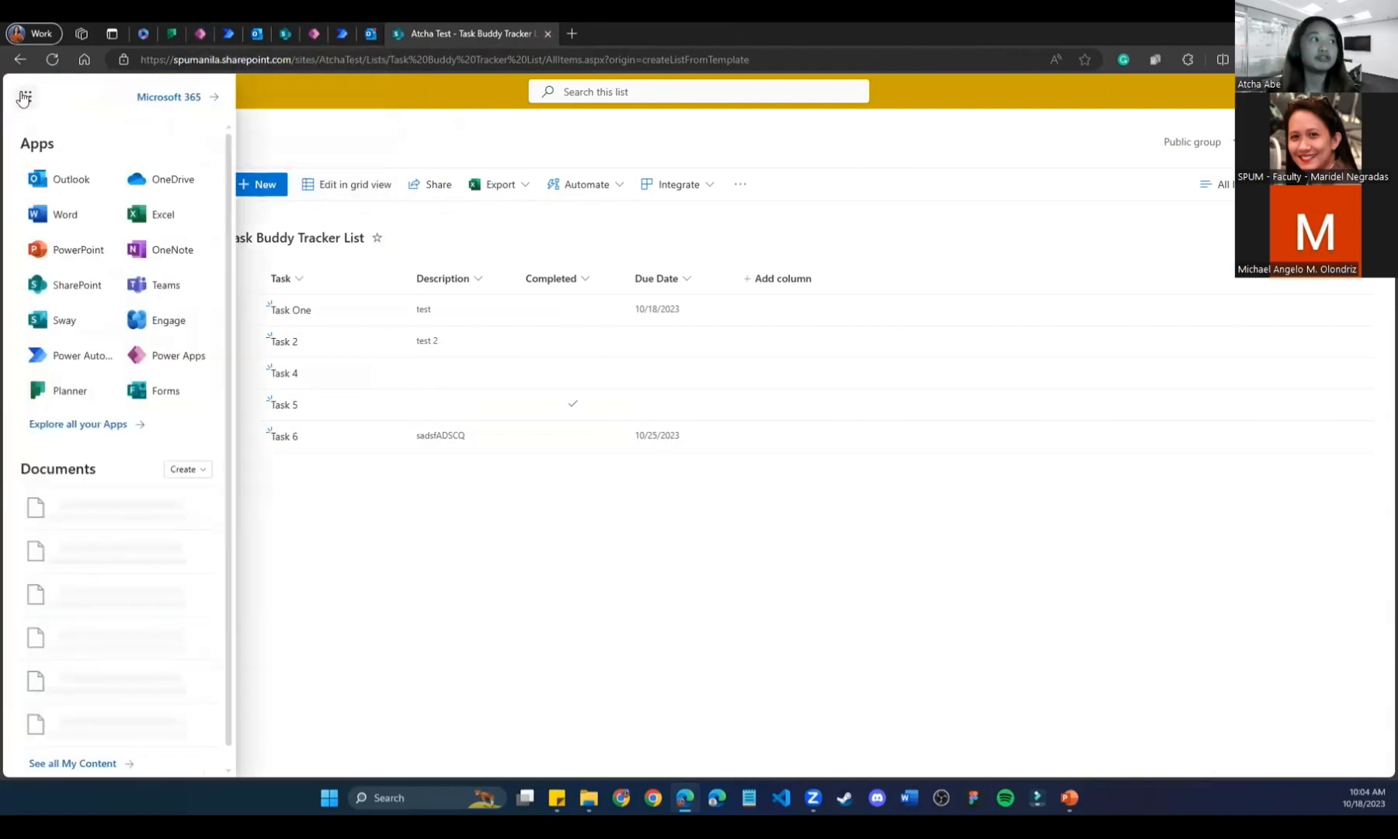
pyautogui.click(133, 434)
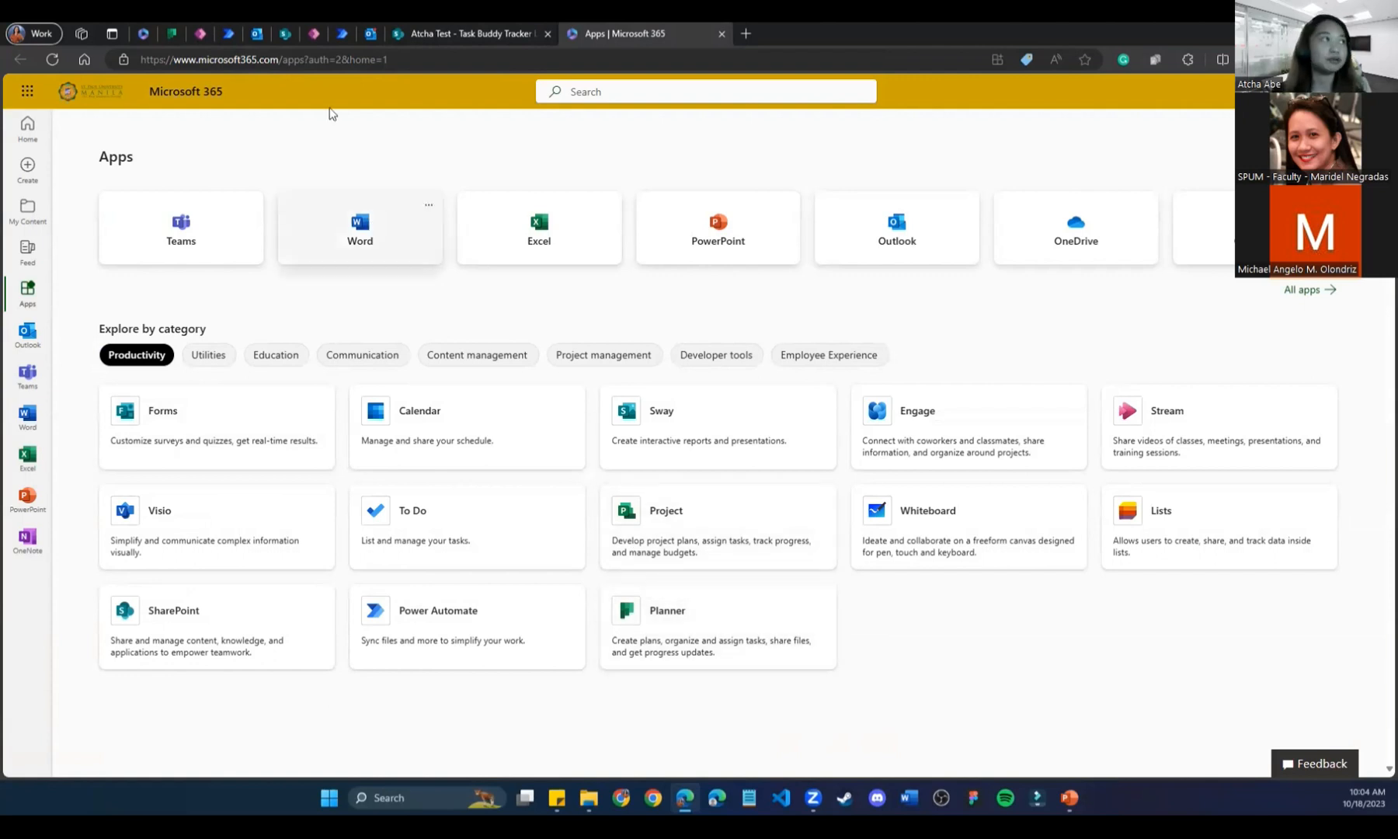
pyautogui.click(497, 28)
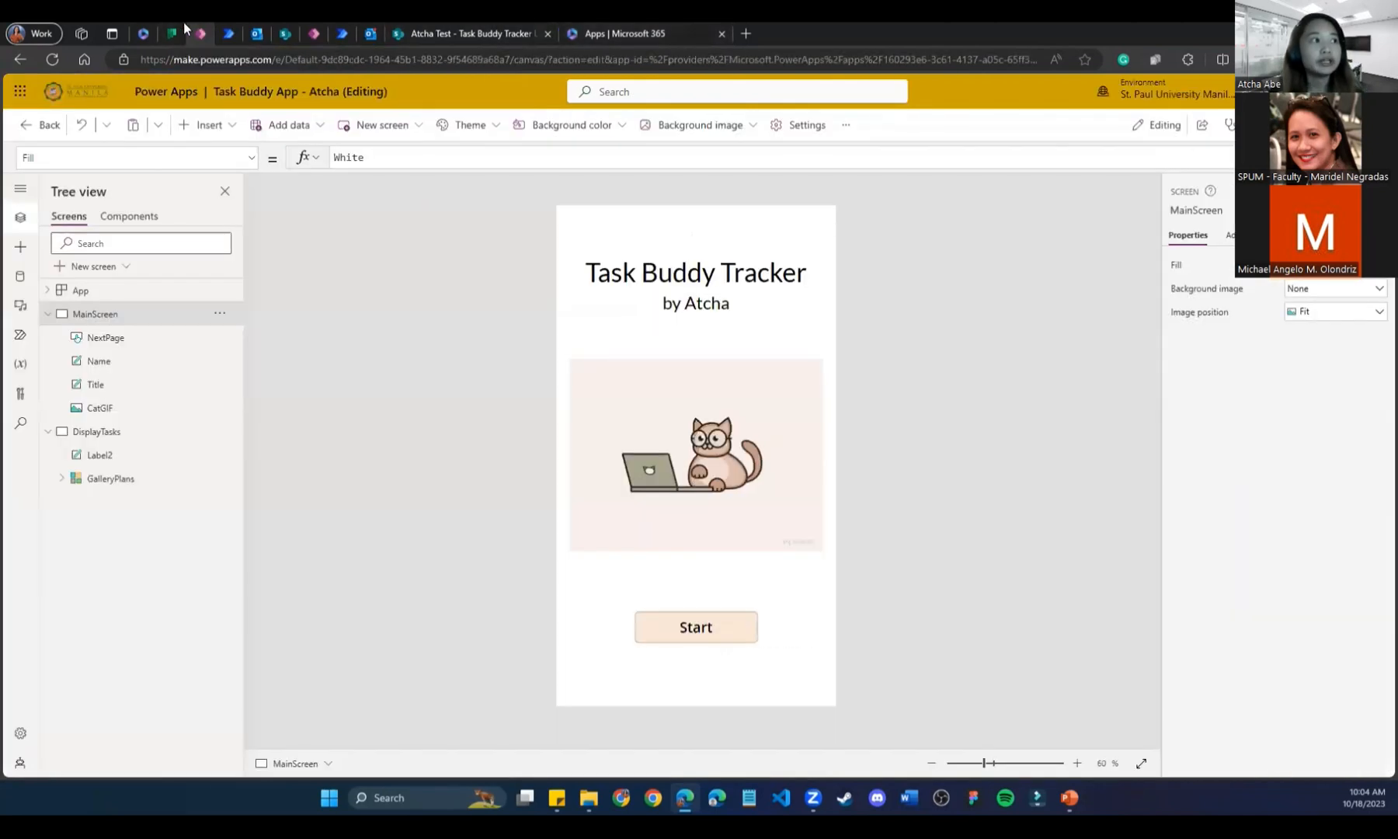
# Preview the Task Buddy App and go from the start screen to My Tasks.
pyautogui.click(201, 33)
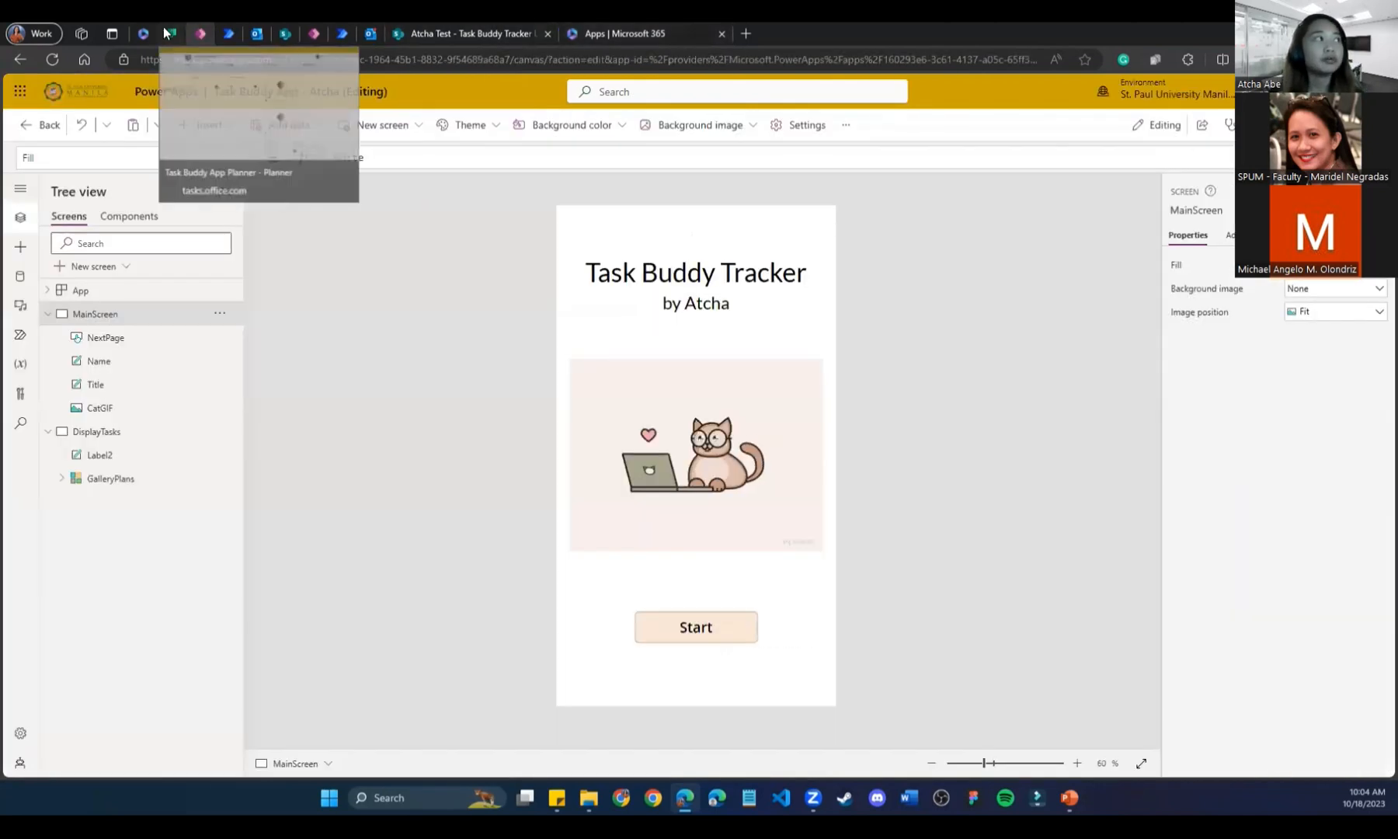
pyautogui.click(168, 33)
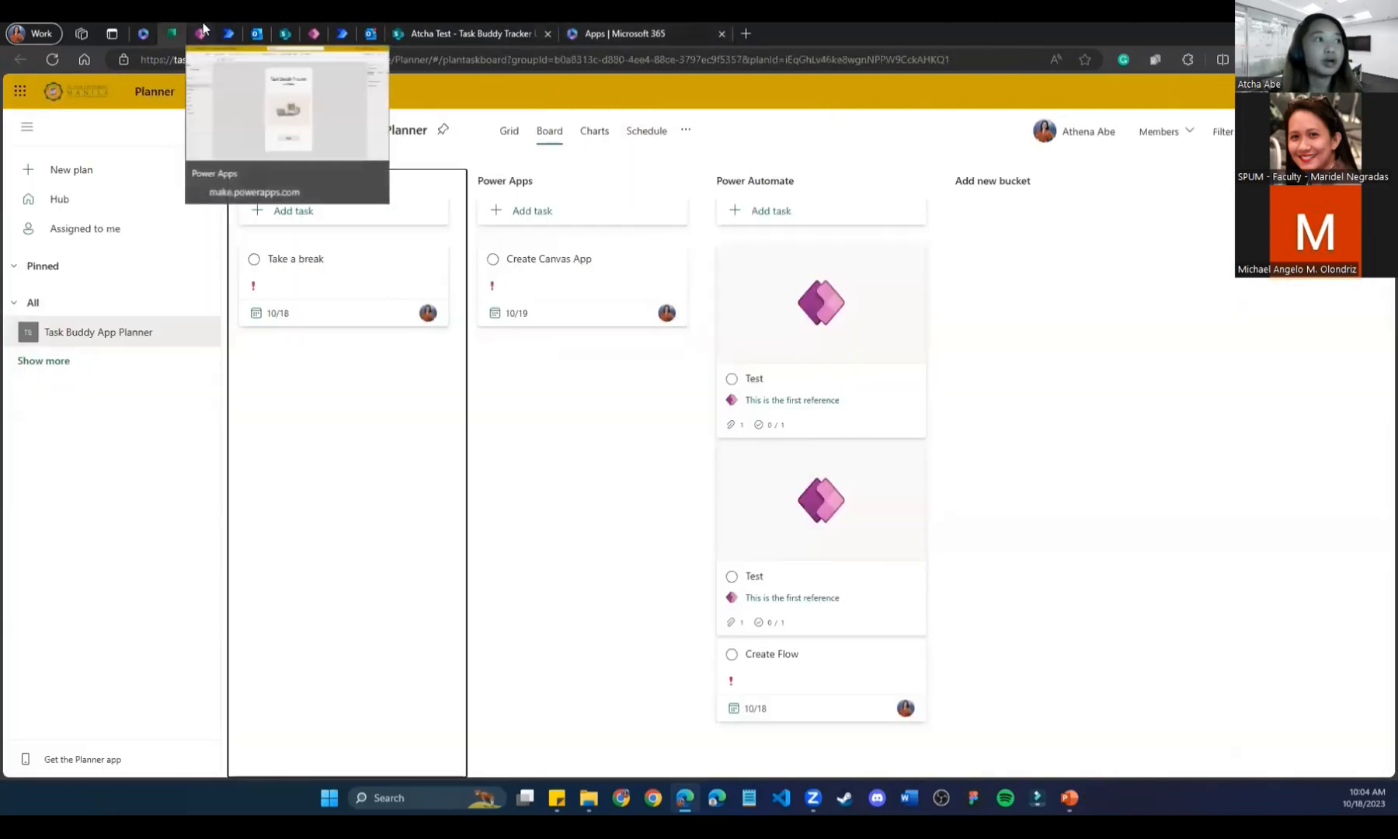
pyautogui.click(201, 33)
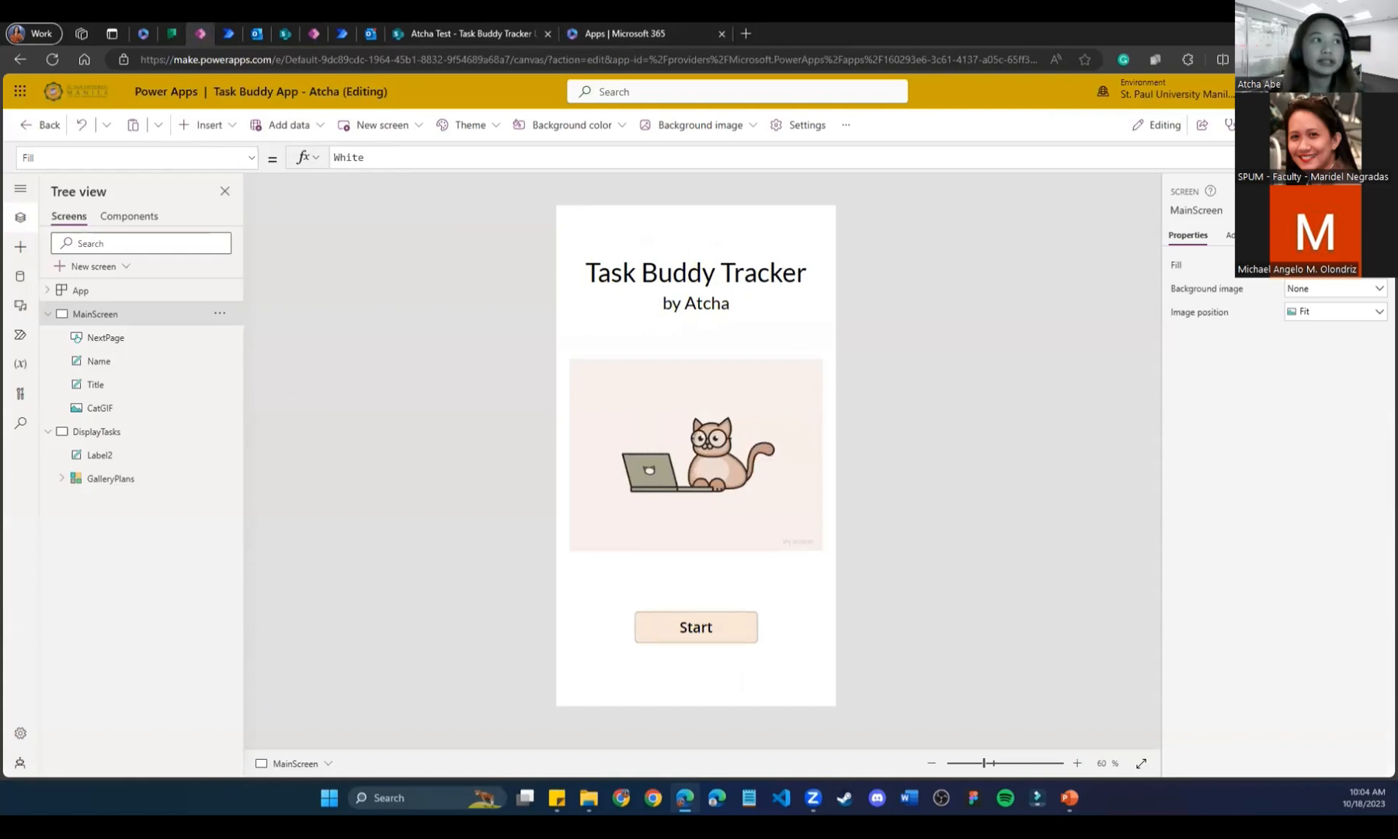
pyautogui.click(1286, 125)
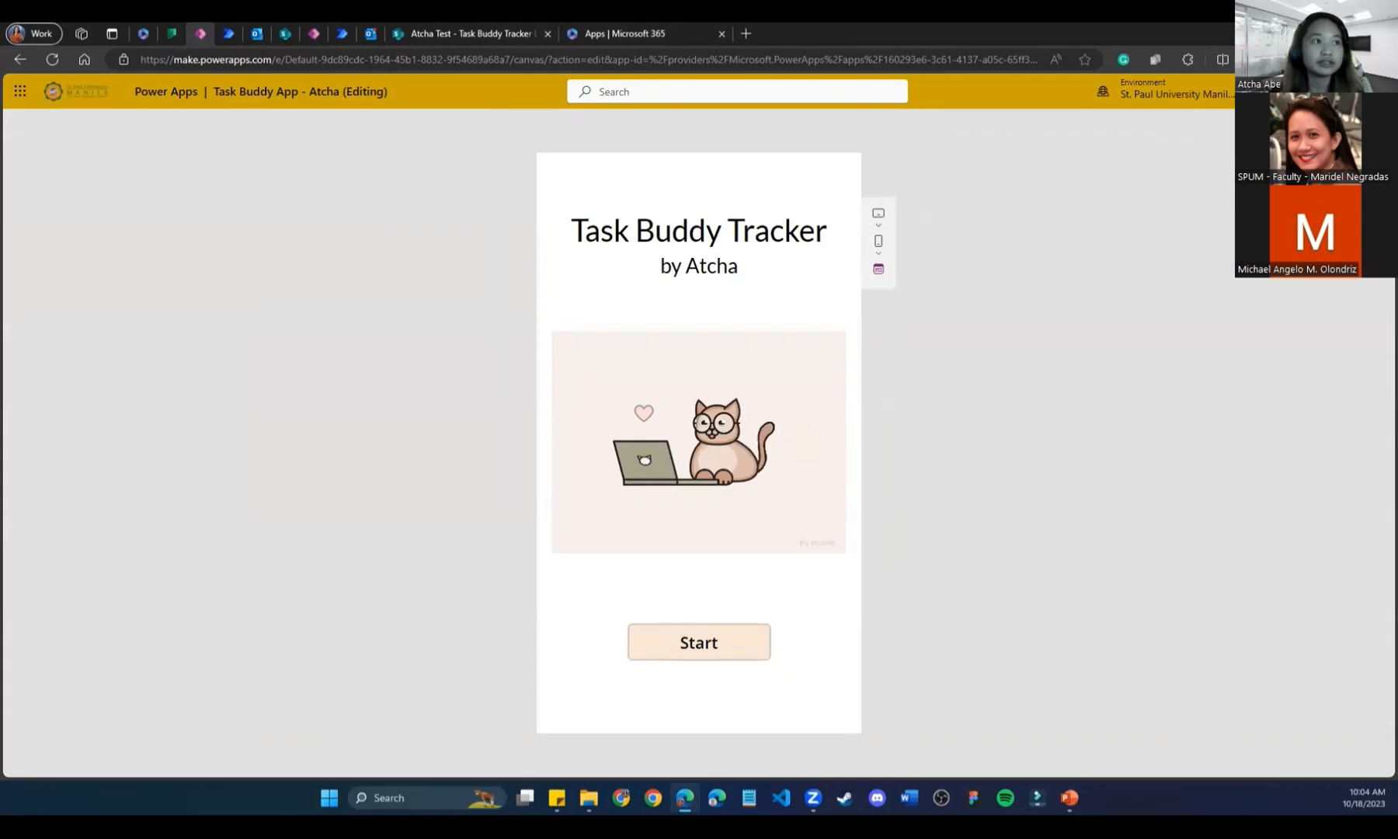
pyautogui.click(706, 642)
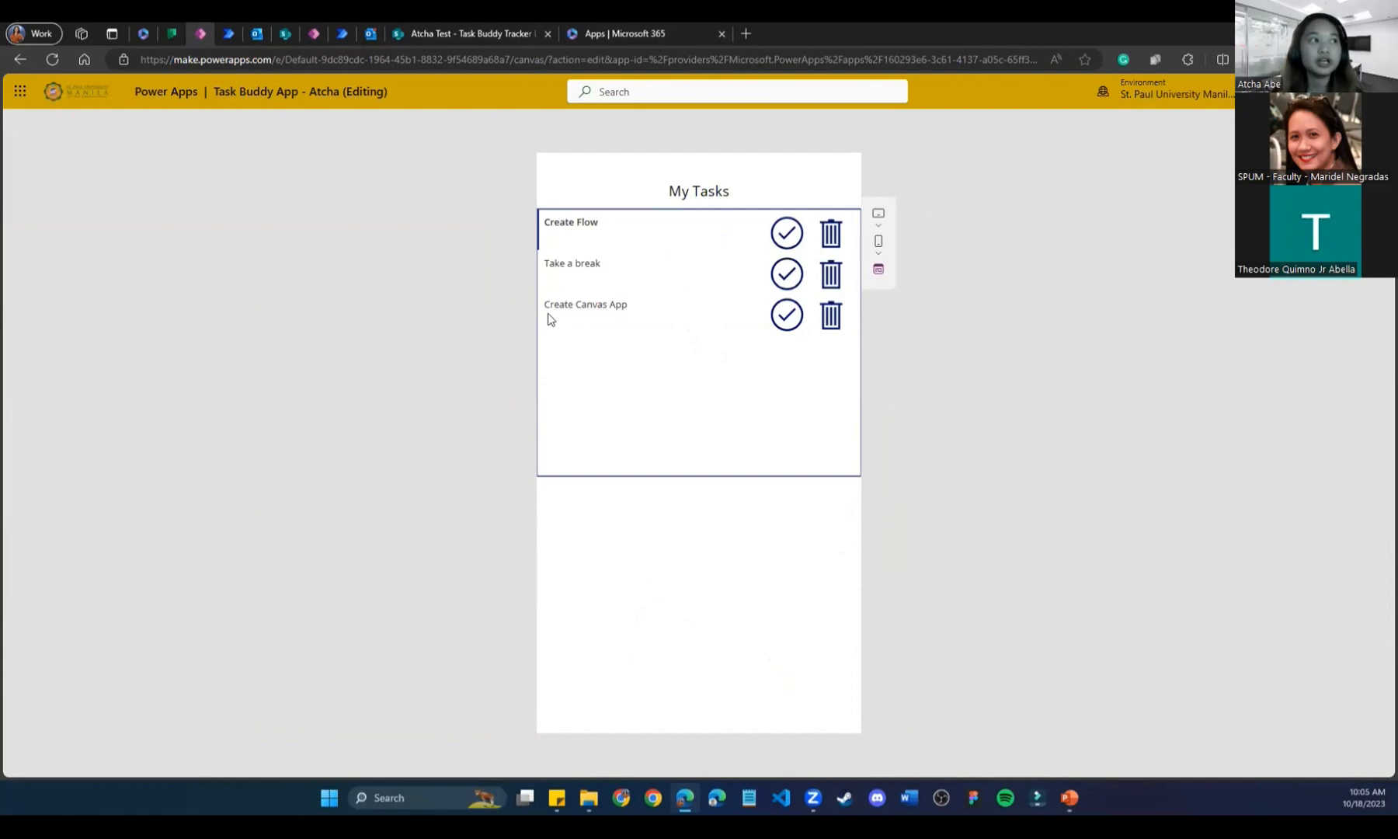
# Mark Create Canvas App completed, then select the Create Flow, Take a break and Create Canvas App tasks.
pyautogui.click(788, 316)
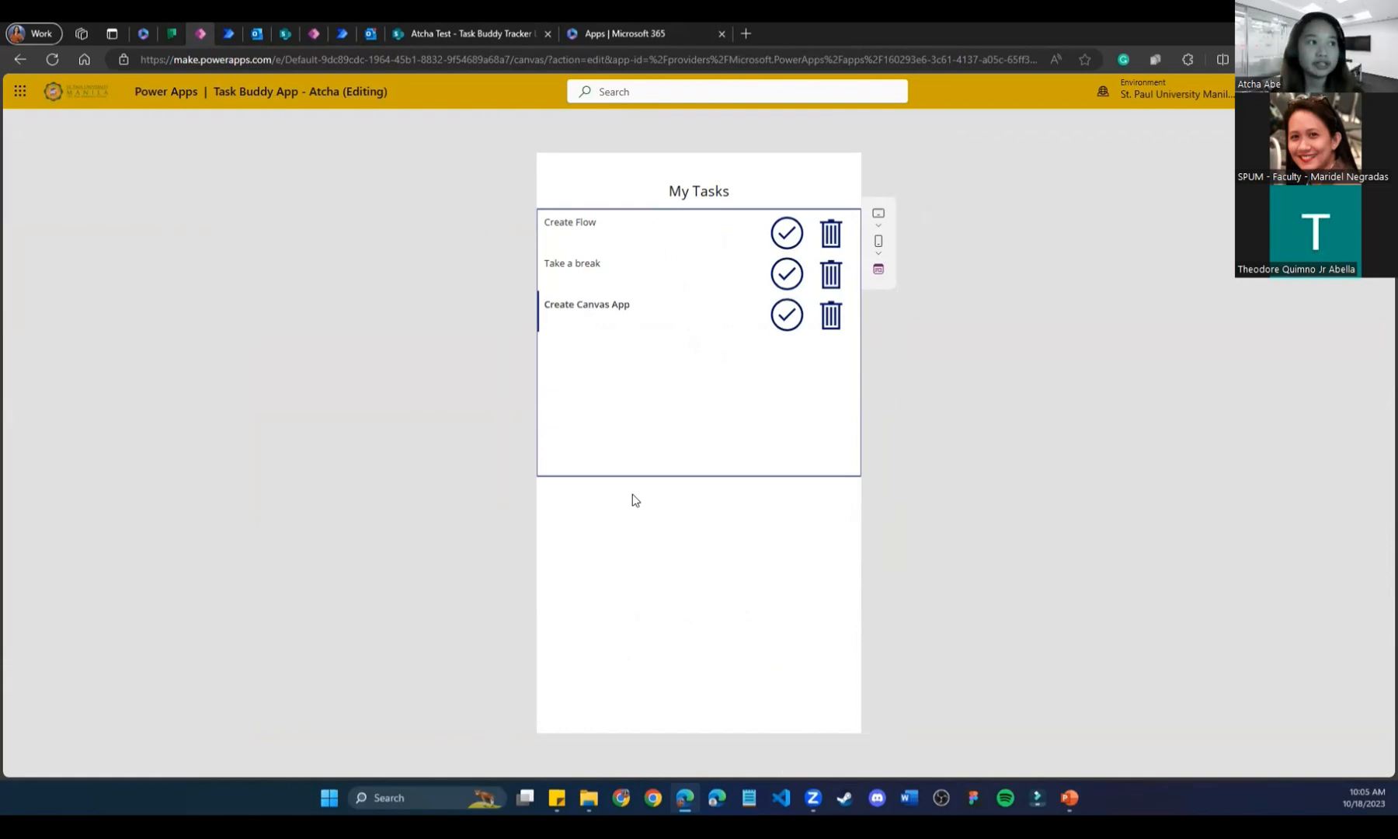
pyautogui.click(619, 228)
pyautogui.click(605, 270)
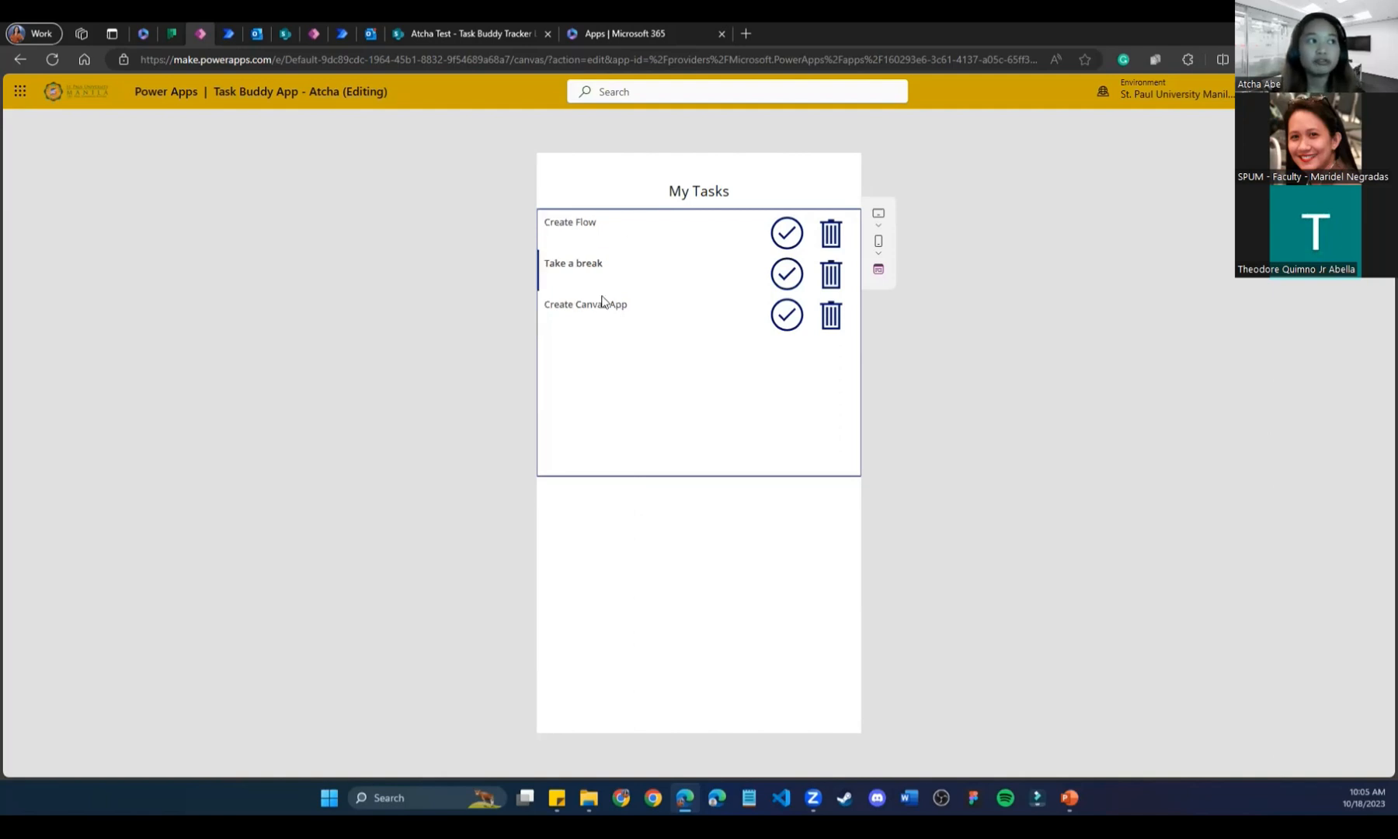
pyautogui.click(603, 303)
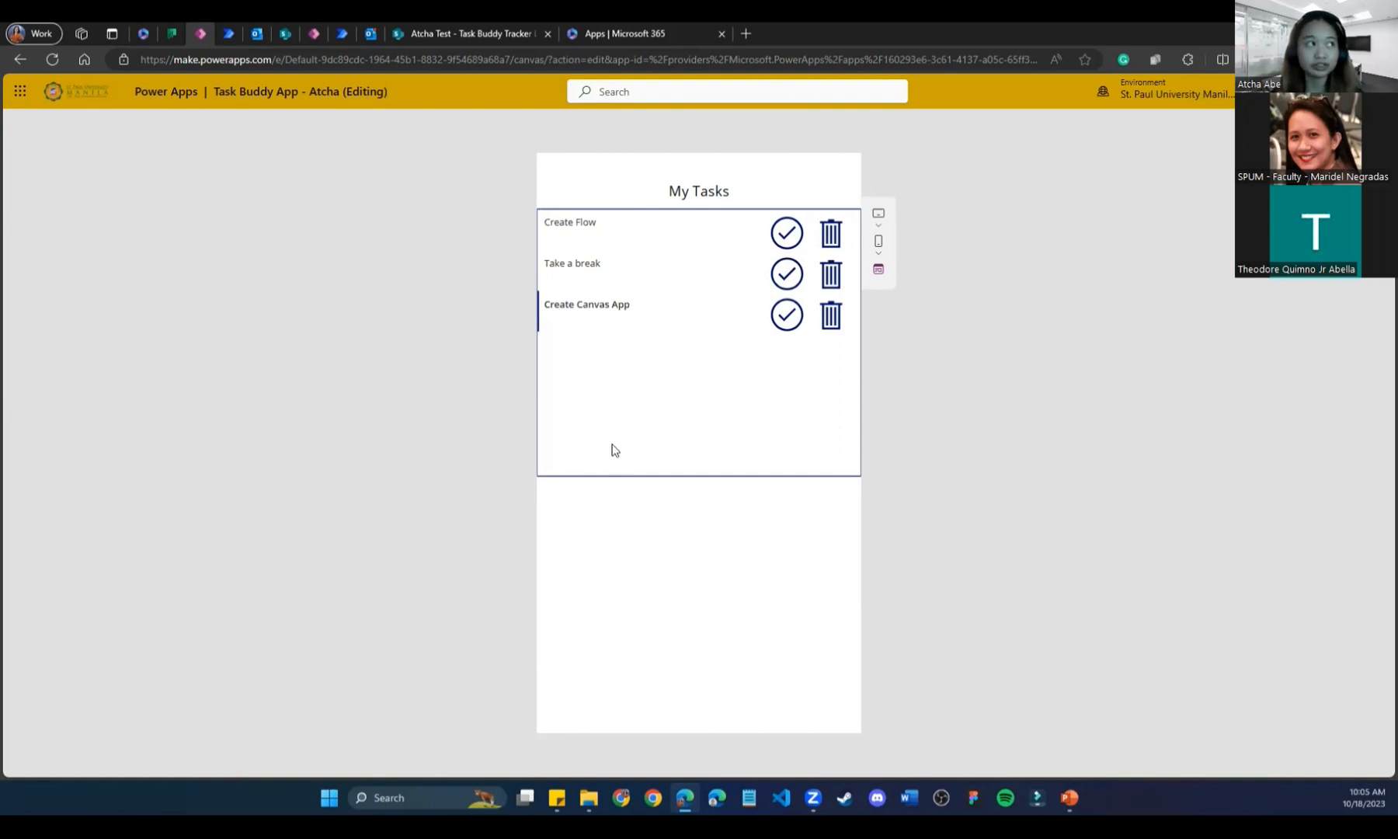
# Reload the Task Buddy App Planner board to see Create Canvas App completed, then open the Microsoft 365 app launcher.
pyautogui.click(175, 31)
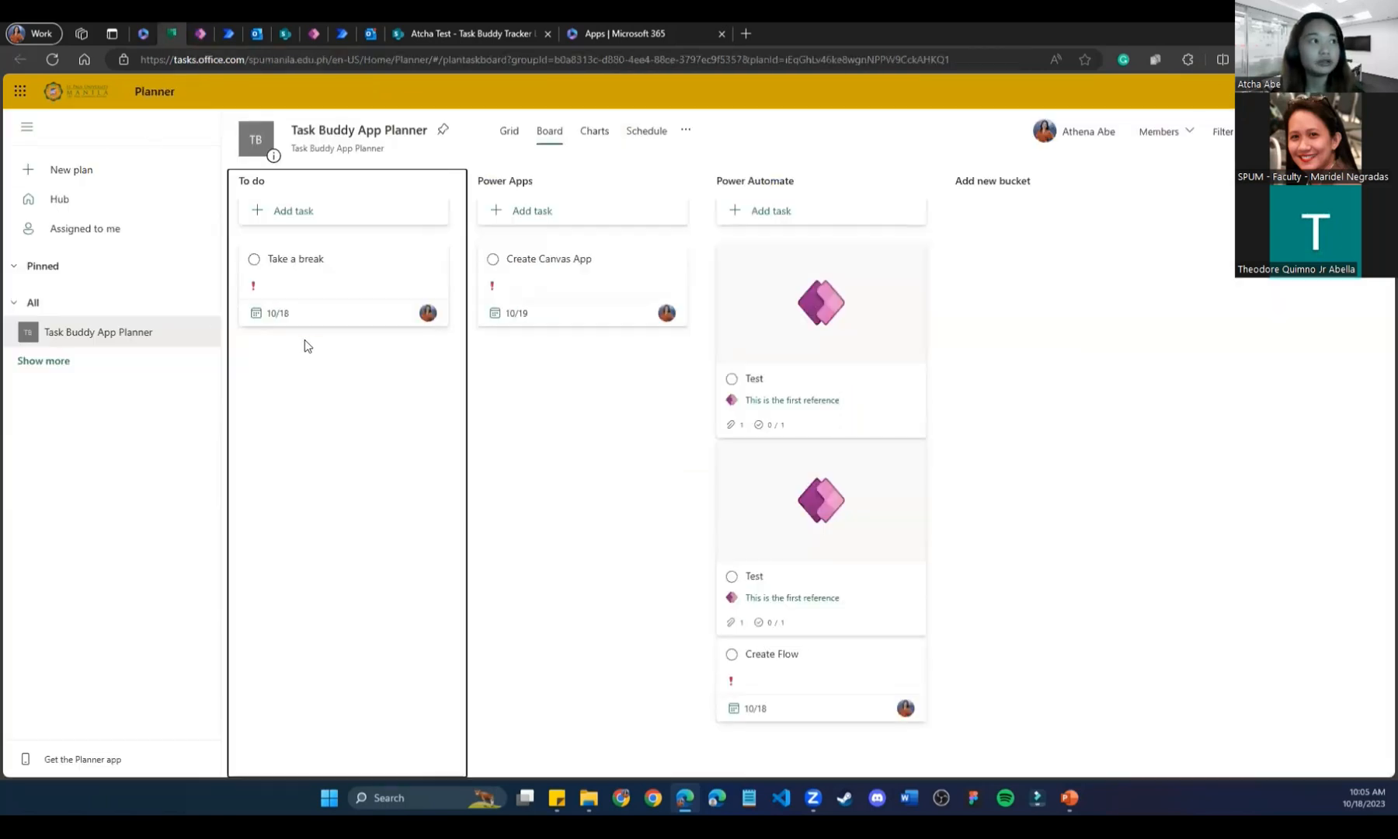
pyautogui.click(48, 57)
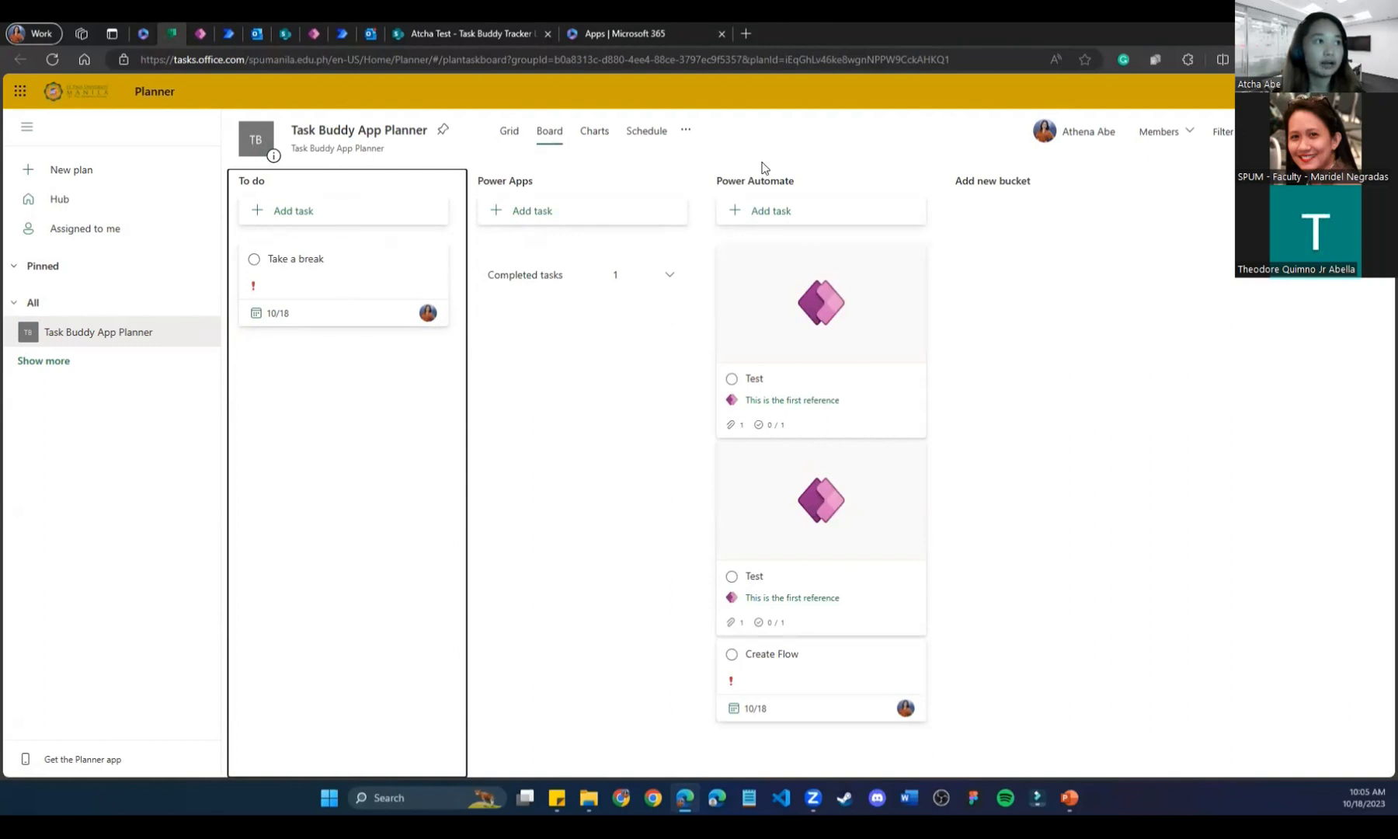
pyautogui.moveTo(823, 793)
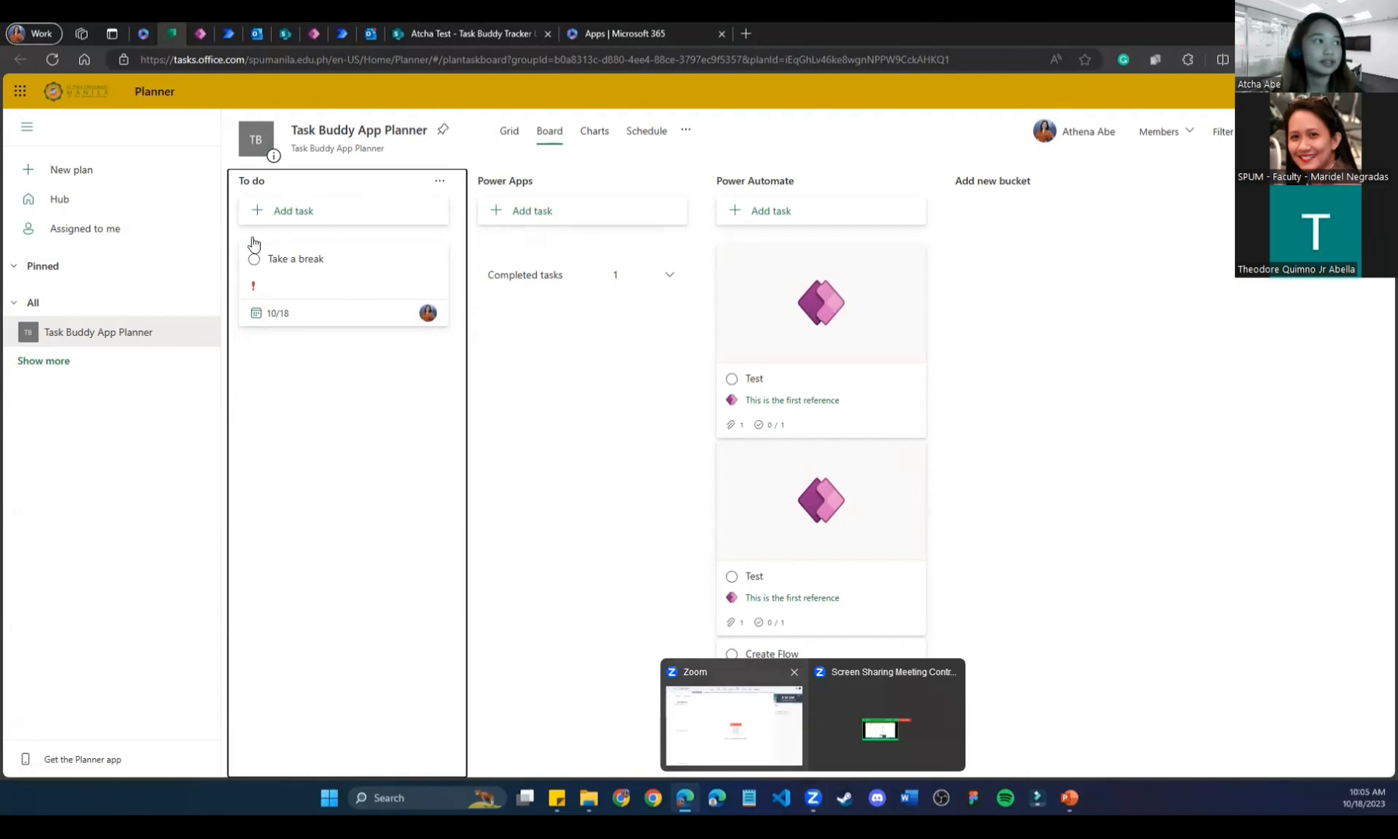
pyautogui.click(586, 31)
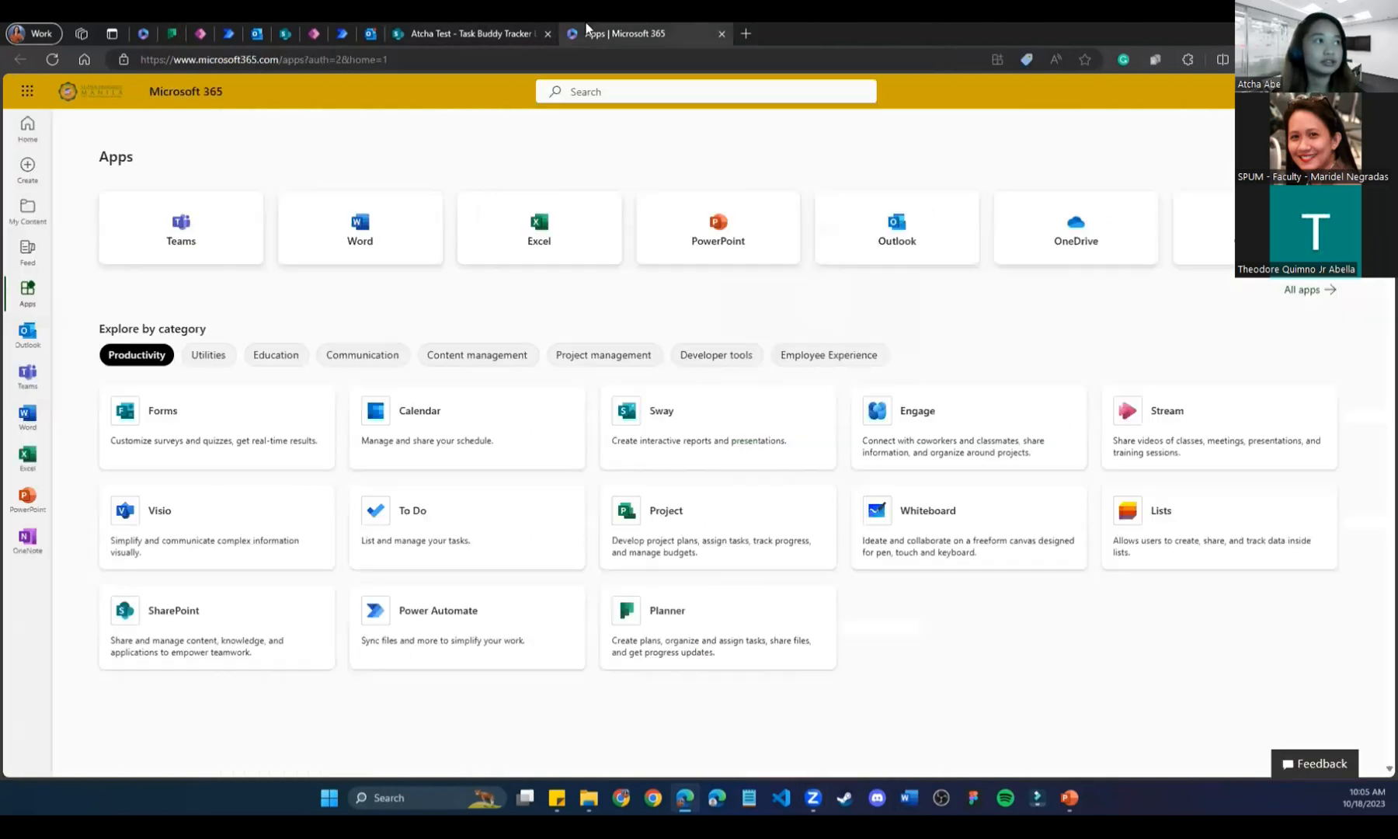
pyautogui.click(508, 28)
pyautogui.click(143, 30)
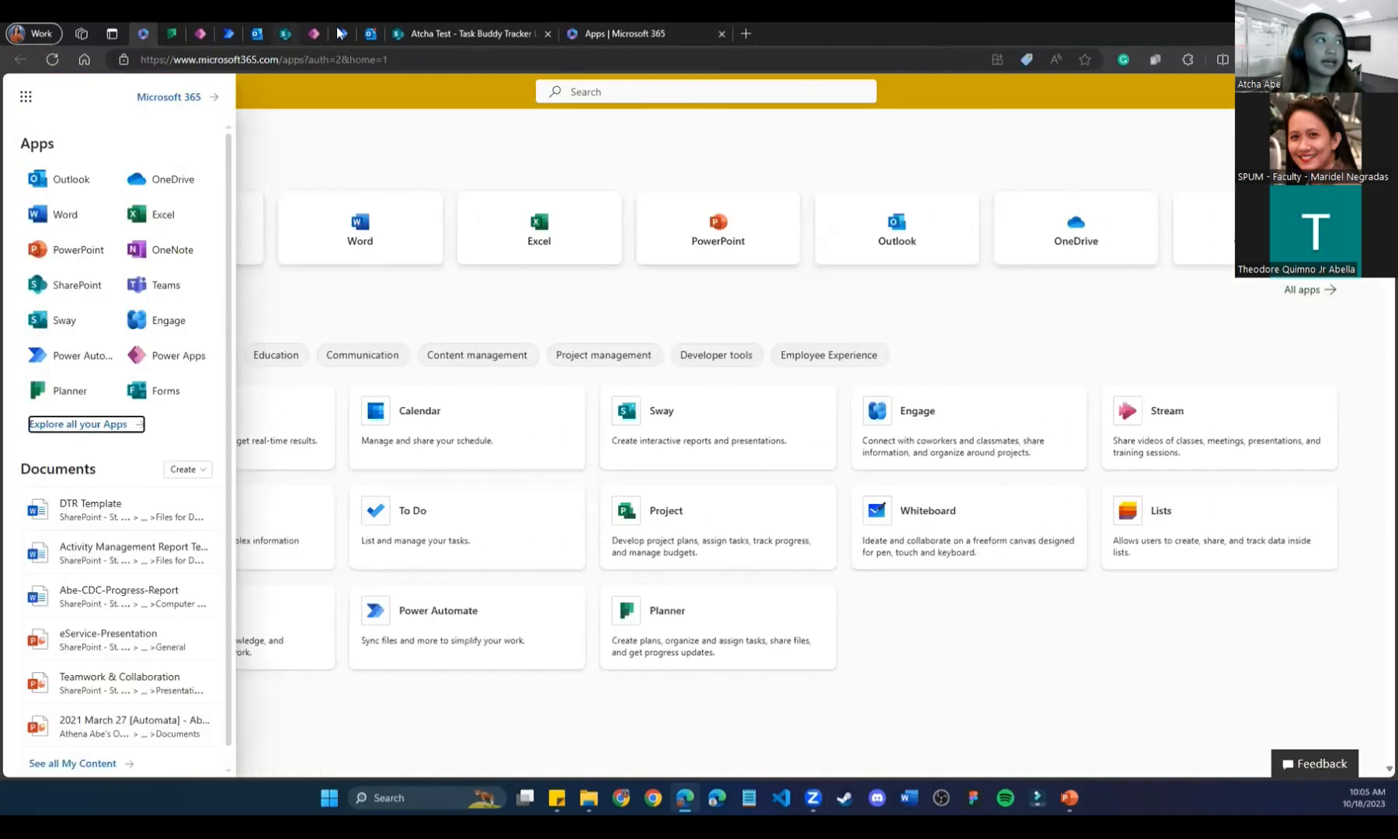
# Open the 'Task Create Canvas App Completed' email and highlight its task name and completion timestamp.
pyautogui.click(370, 34)
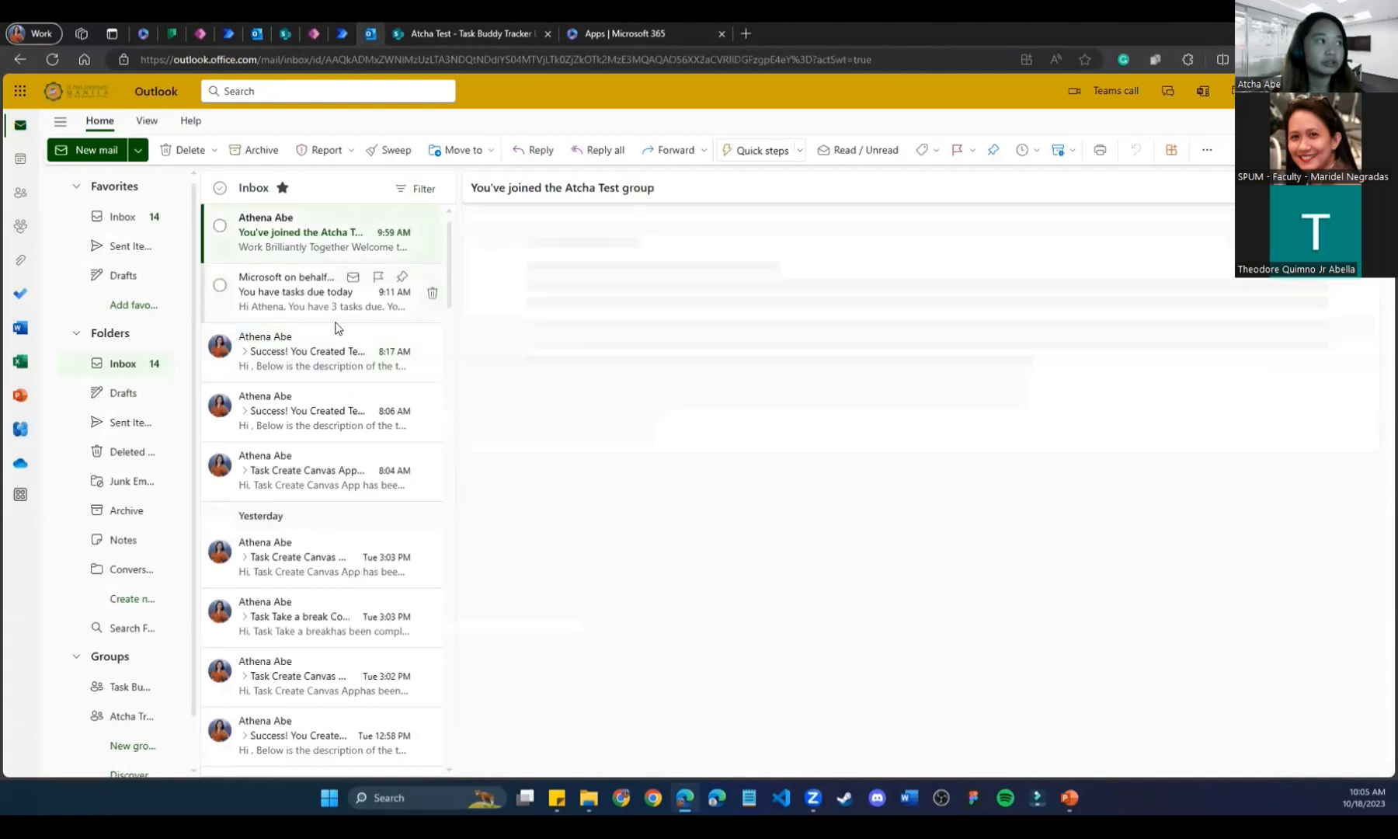
pyautogui.click(311, 233)
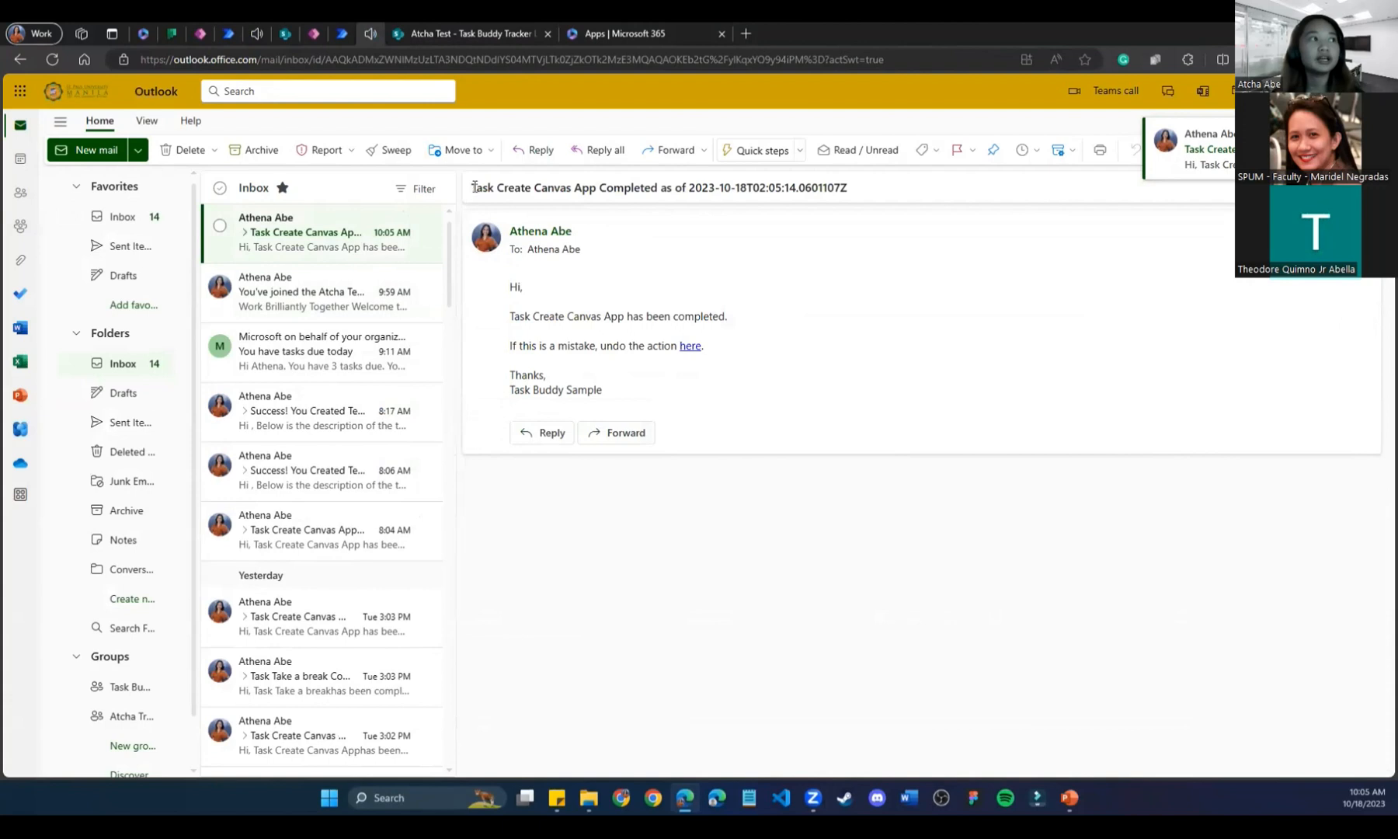
pyautogui.moveTo(476, 187); pyautogui.dragTo(892, 189)
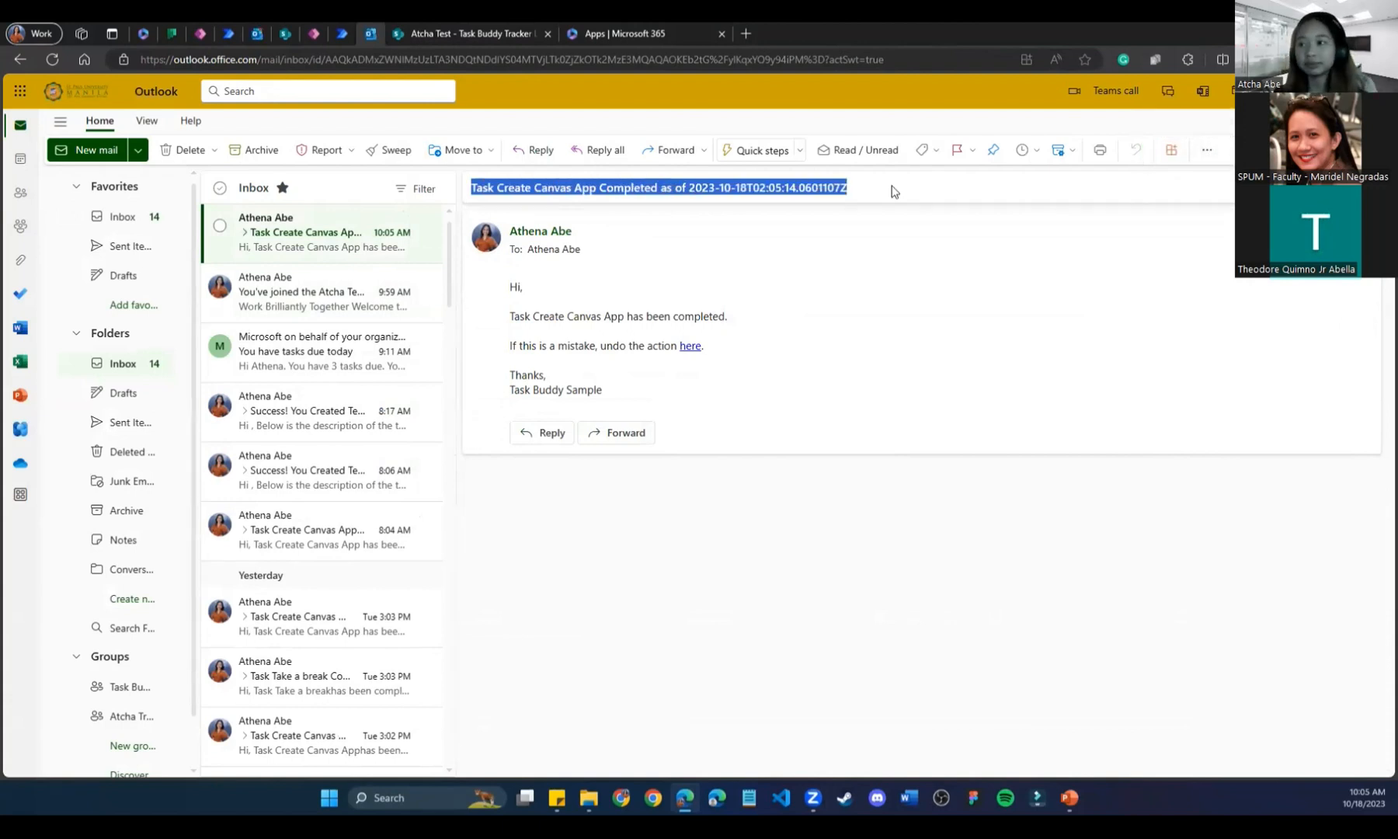
pyautogui.click(826, 232)
pyautogui.click(570, 243)
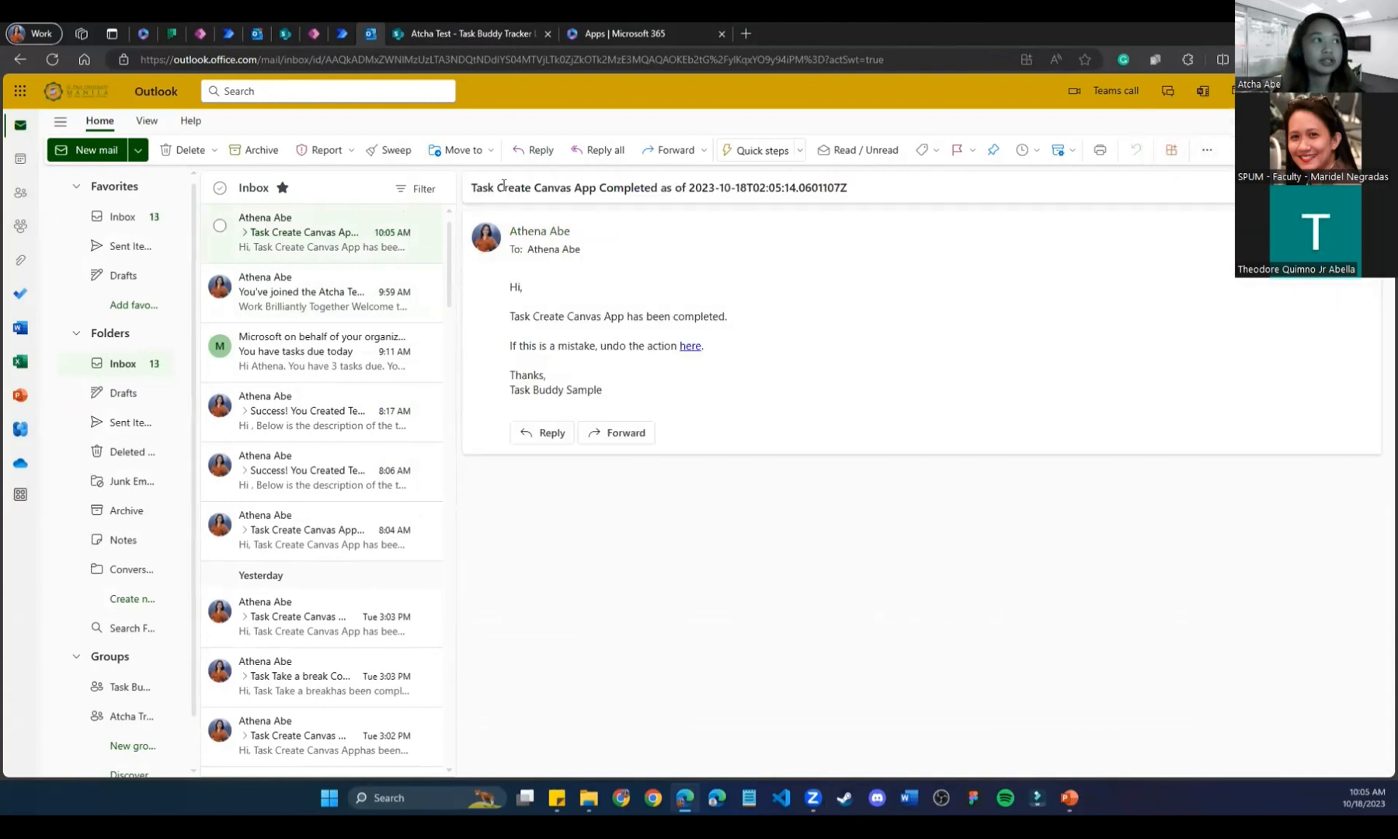
pyautogui.moveTo(495, 188); pyautogui.dragTo(594, 188)
pyautogui.moveTo(687, 188); pyautogui.dragTo(898, 188)
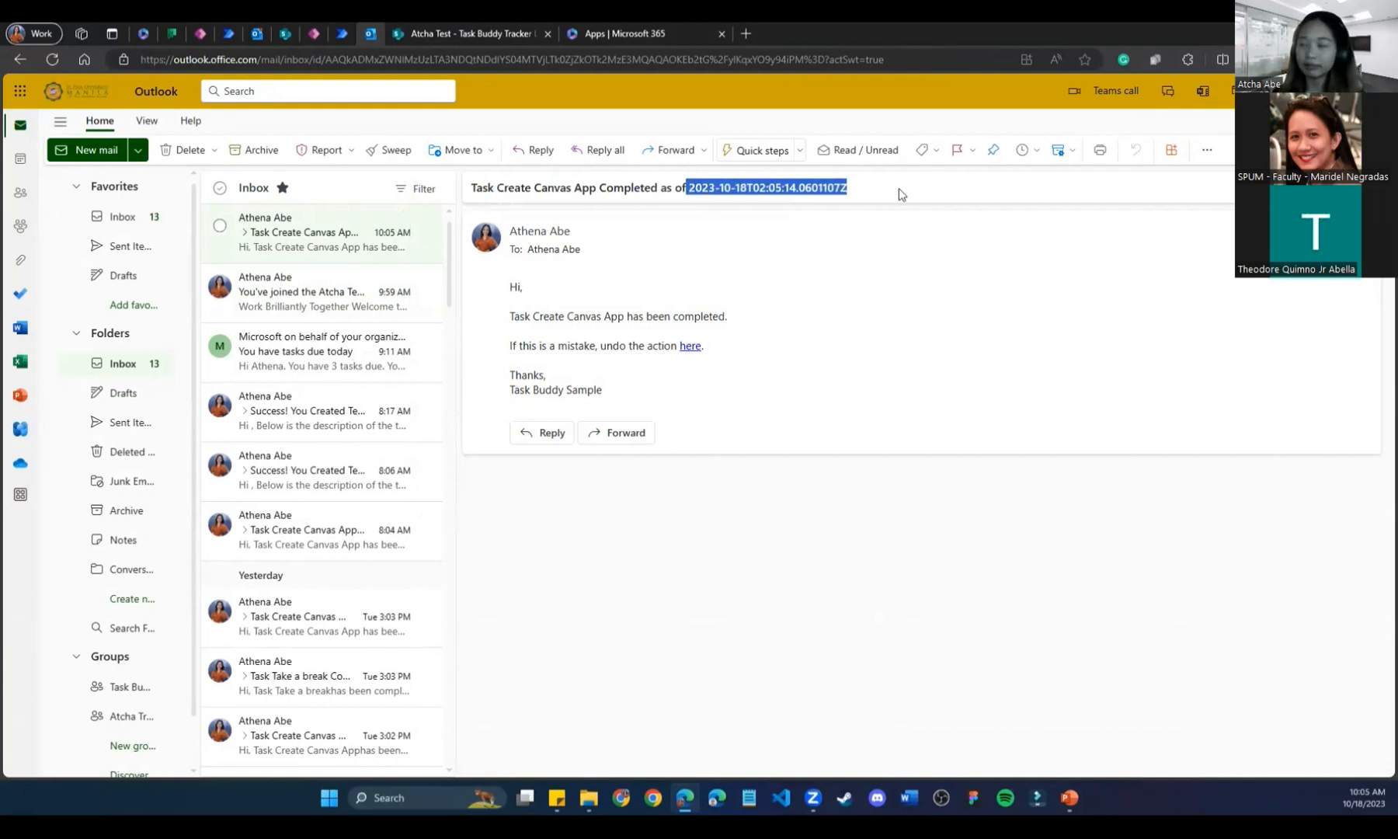
pyautogui.click(851, 193)
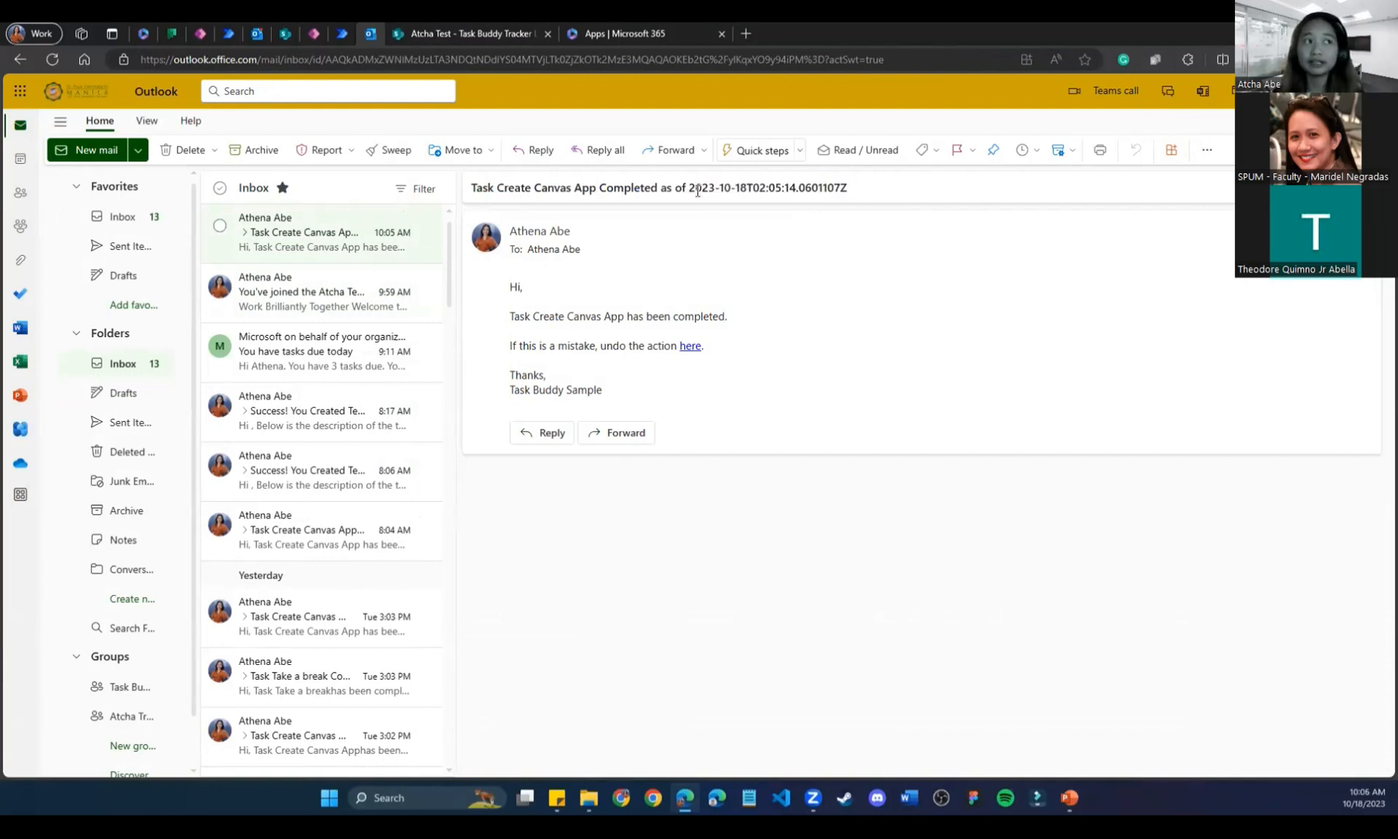
pyautogui.moveTo(691, 187); pyautogui.dragTo(935, 204)
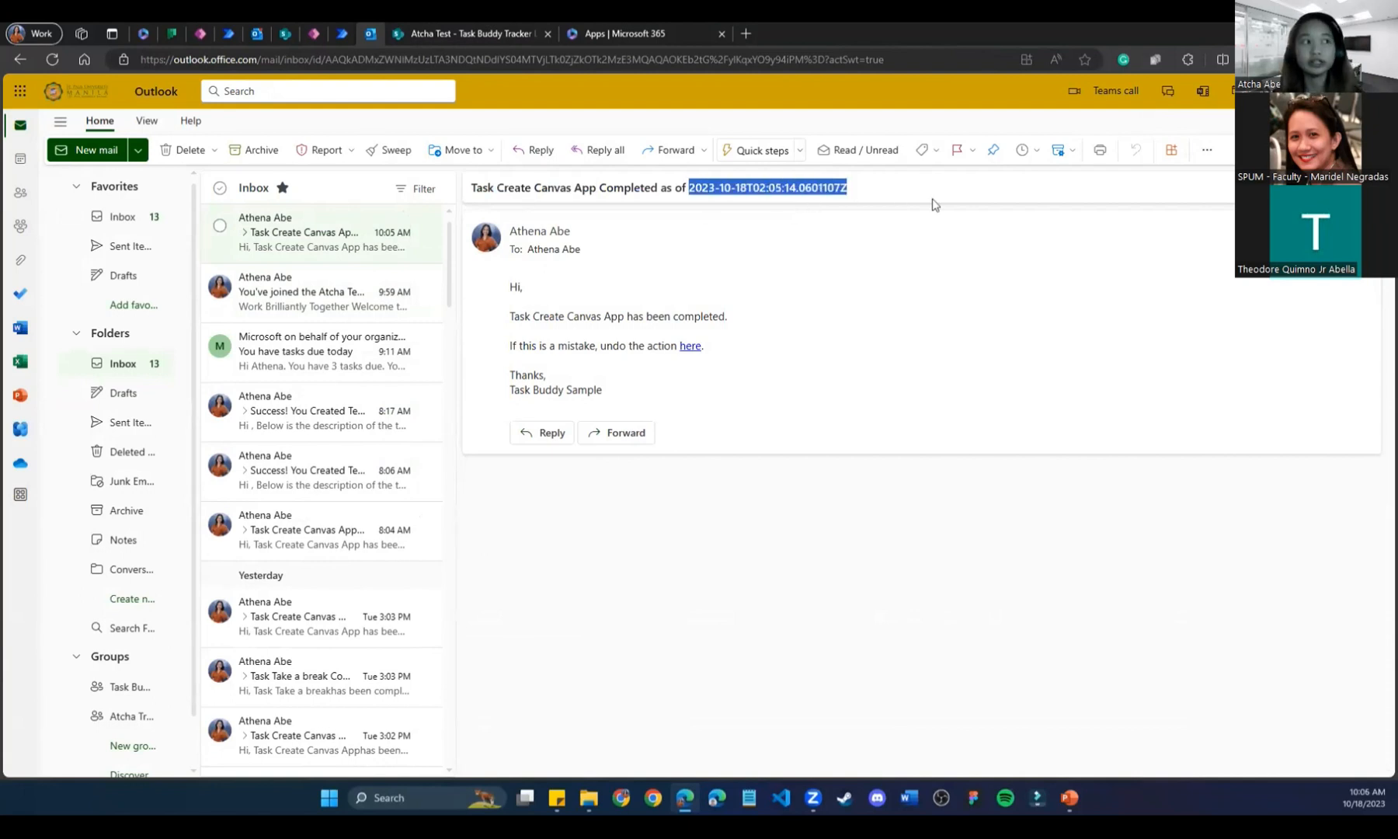
# Highlight the email body, then bring up the Task Buddy Assignment Flow.
pyautogui.moveTo(515, 287); pyautogui.dragTo(813, 471)
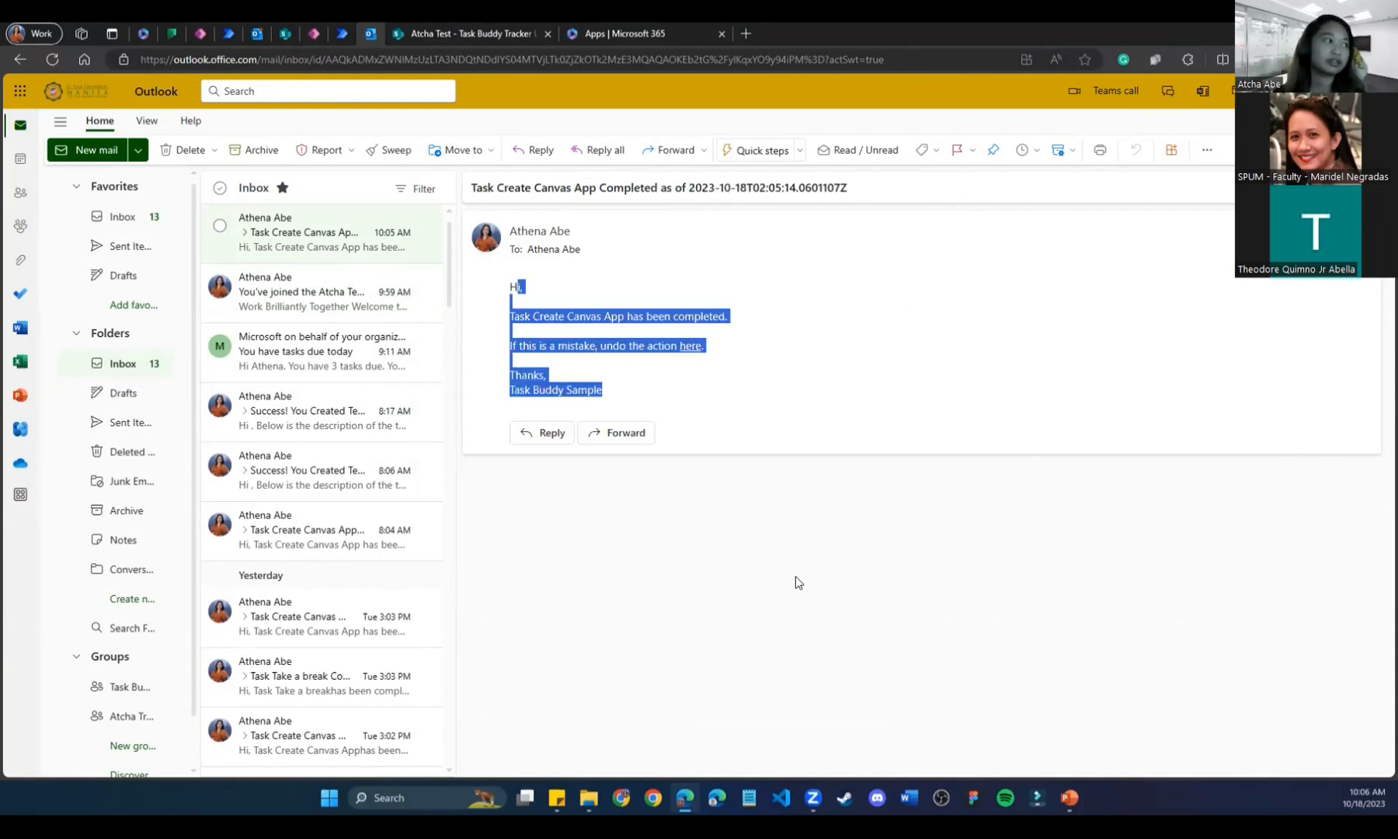
pyautogui.click(766, 302)
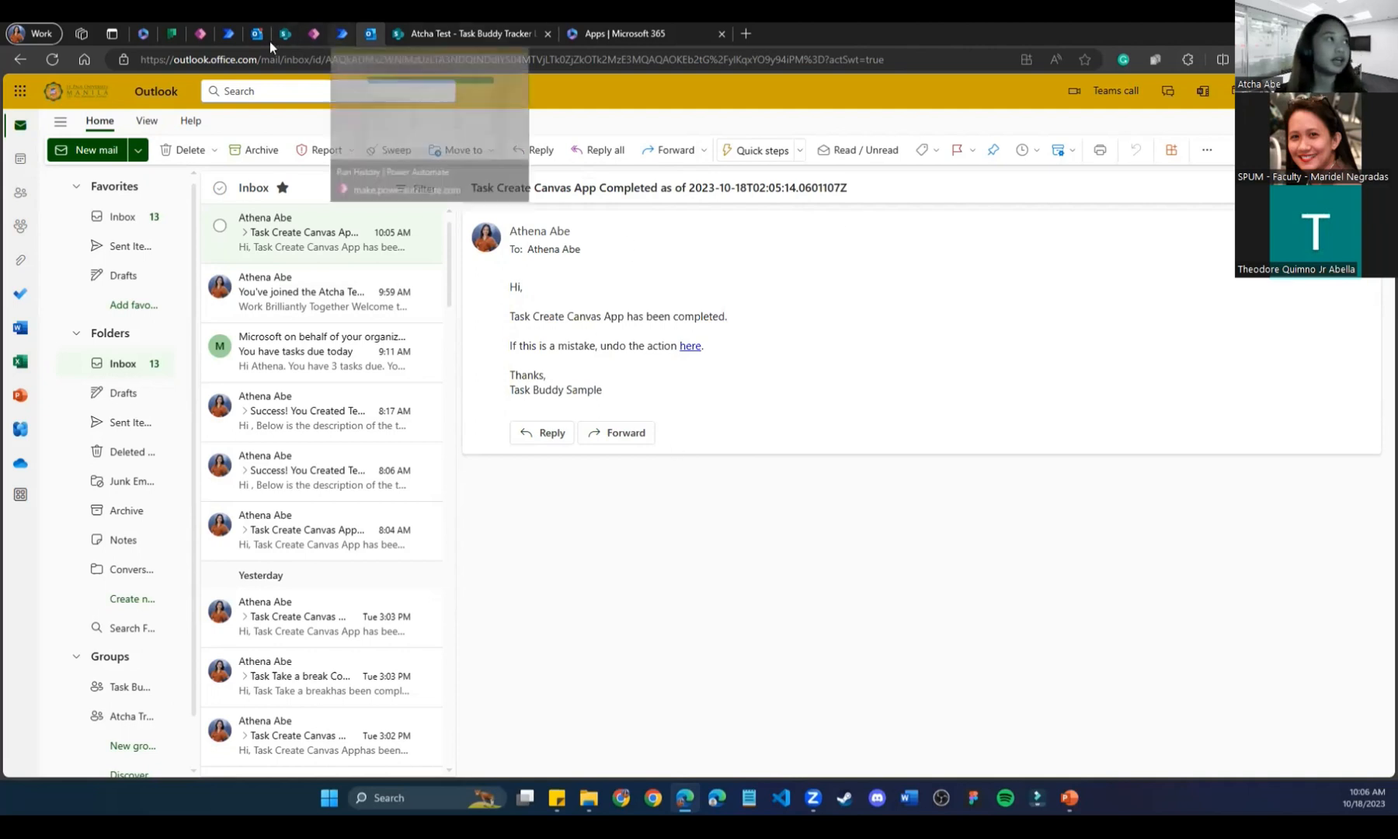
pyautogui.click(226, 35)
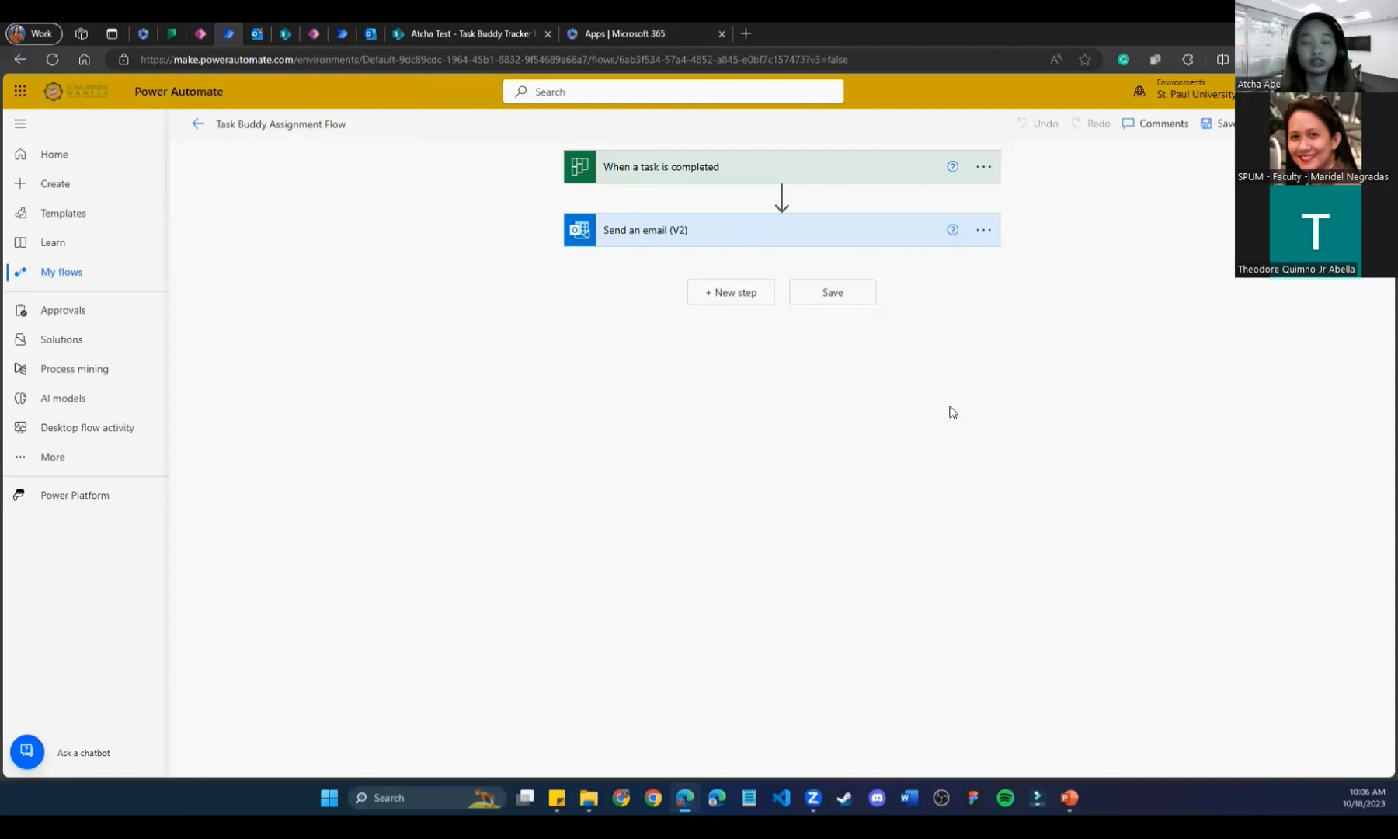
# Go to the Microsoft 365 apps page, briefly check the Task Buddy Tracker List, and return.
pyautogui.click(681, 30)
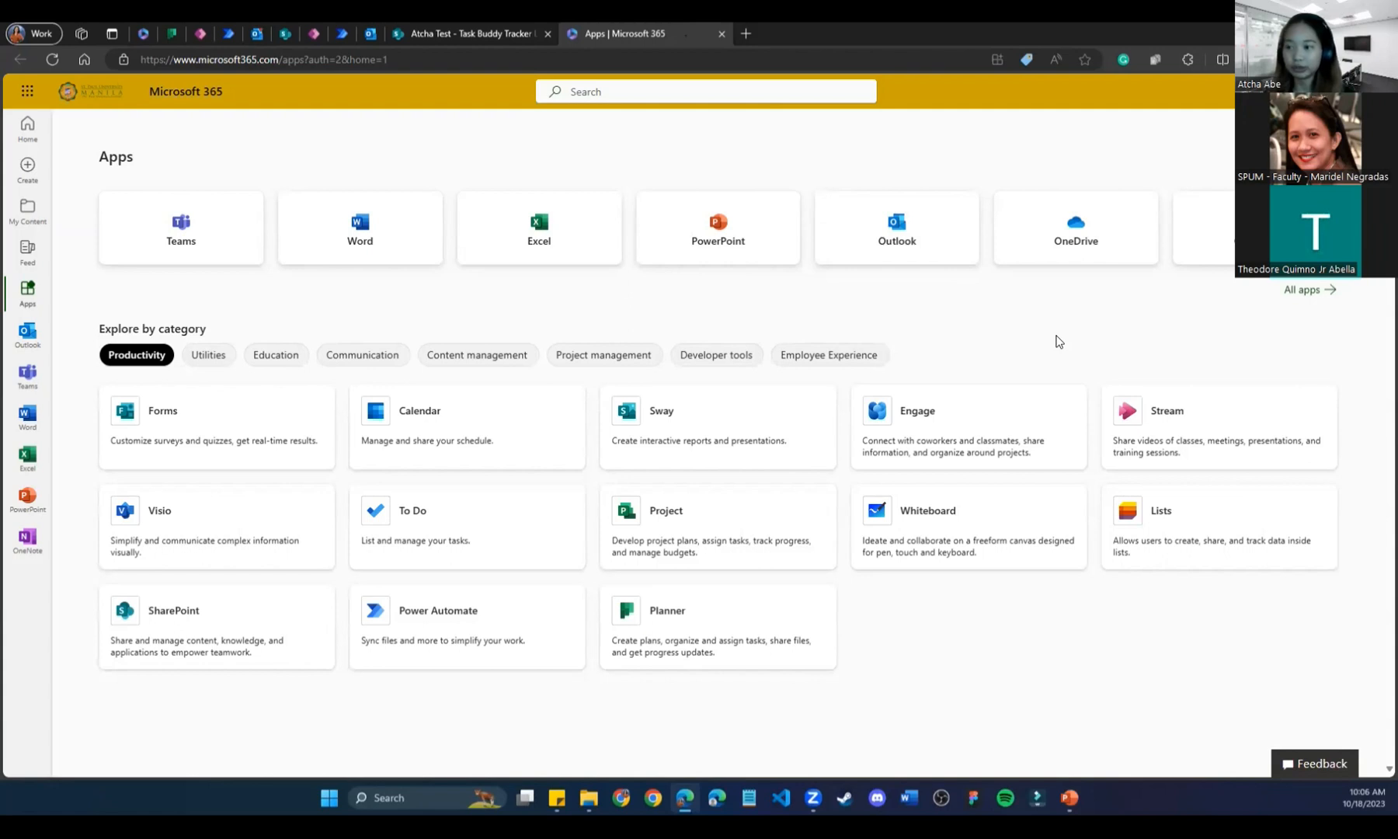
pyautogui.click(410, 32)
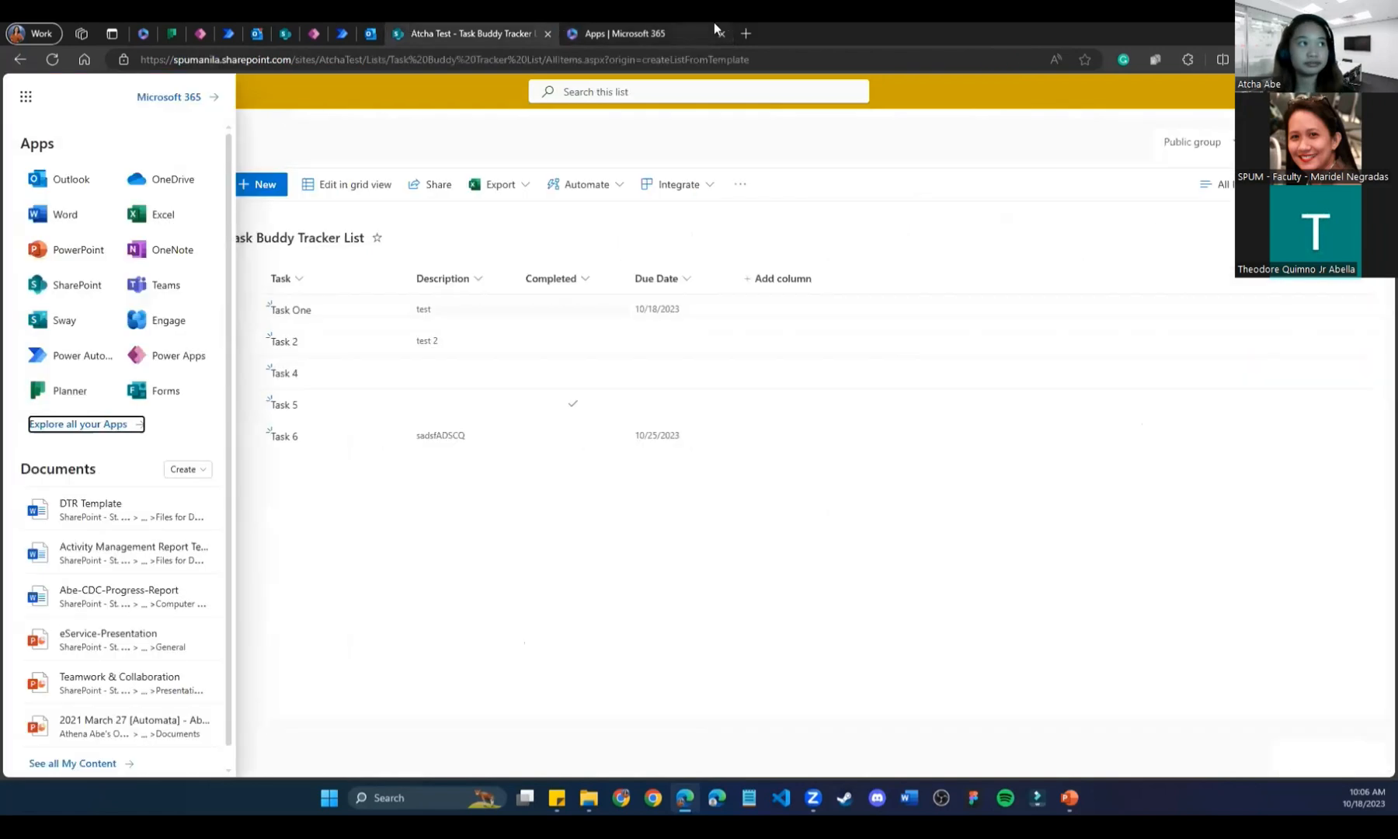
pyautogui.click(684, 24)
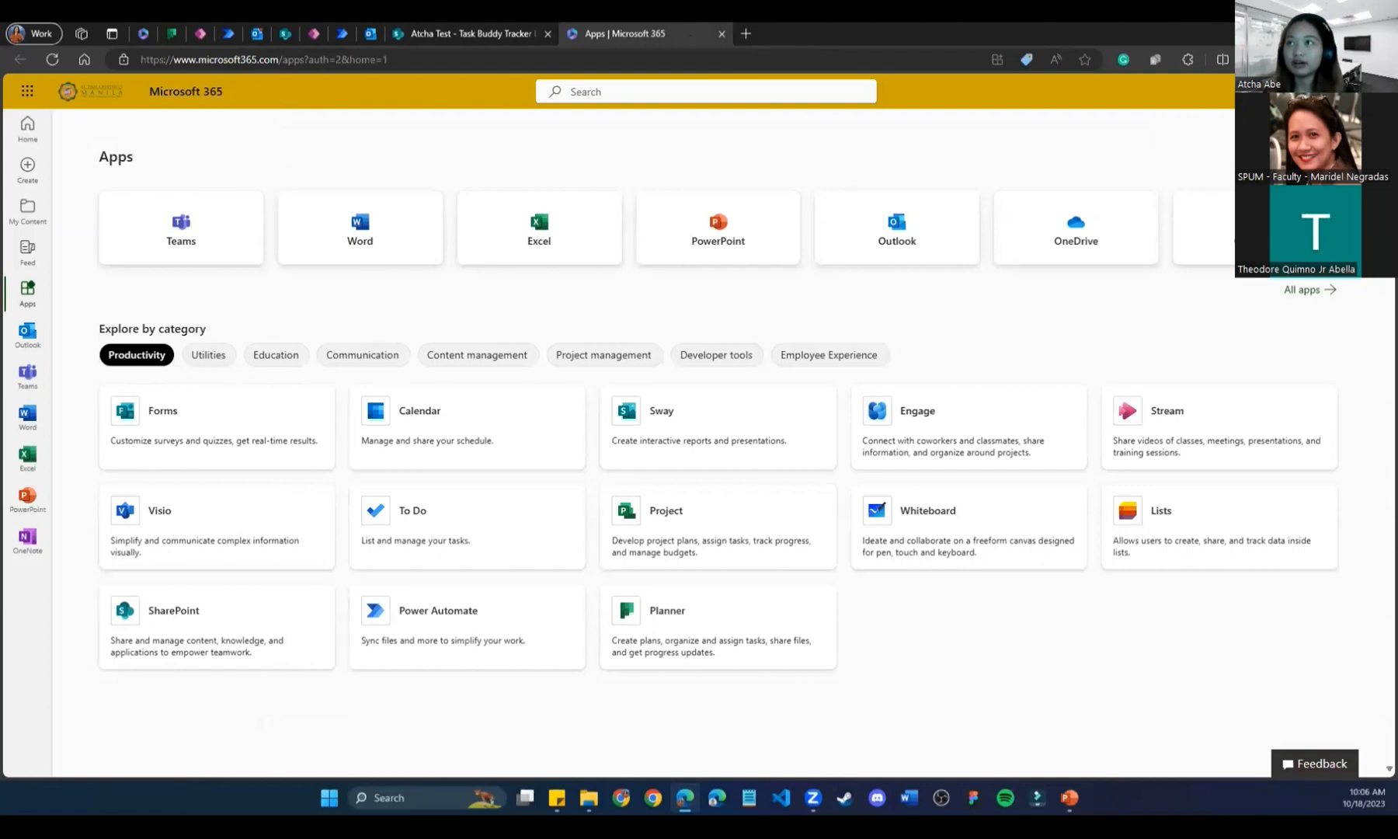
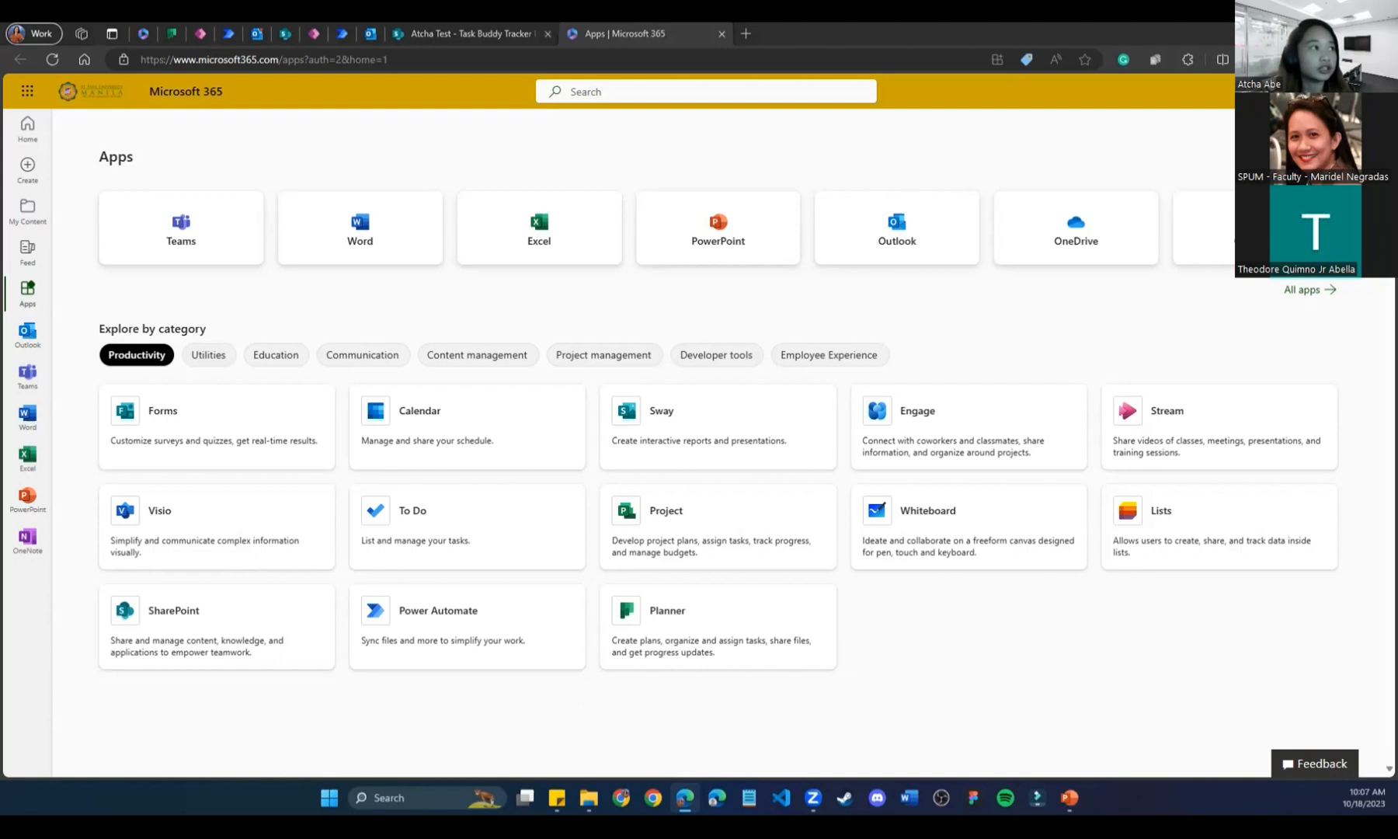
# Check the Power Apps editor and the existing Task Buddy App Planner board, then return to the Microsoft 365 apps page.
pyautogui.click(201, 33)
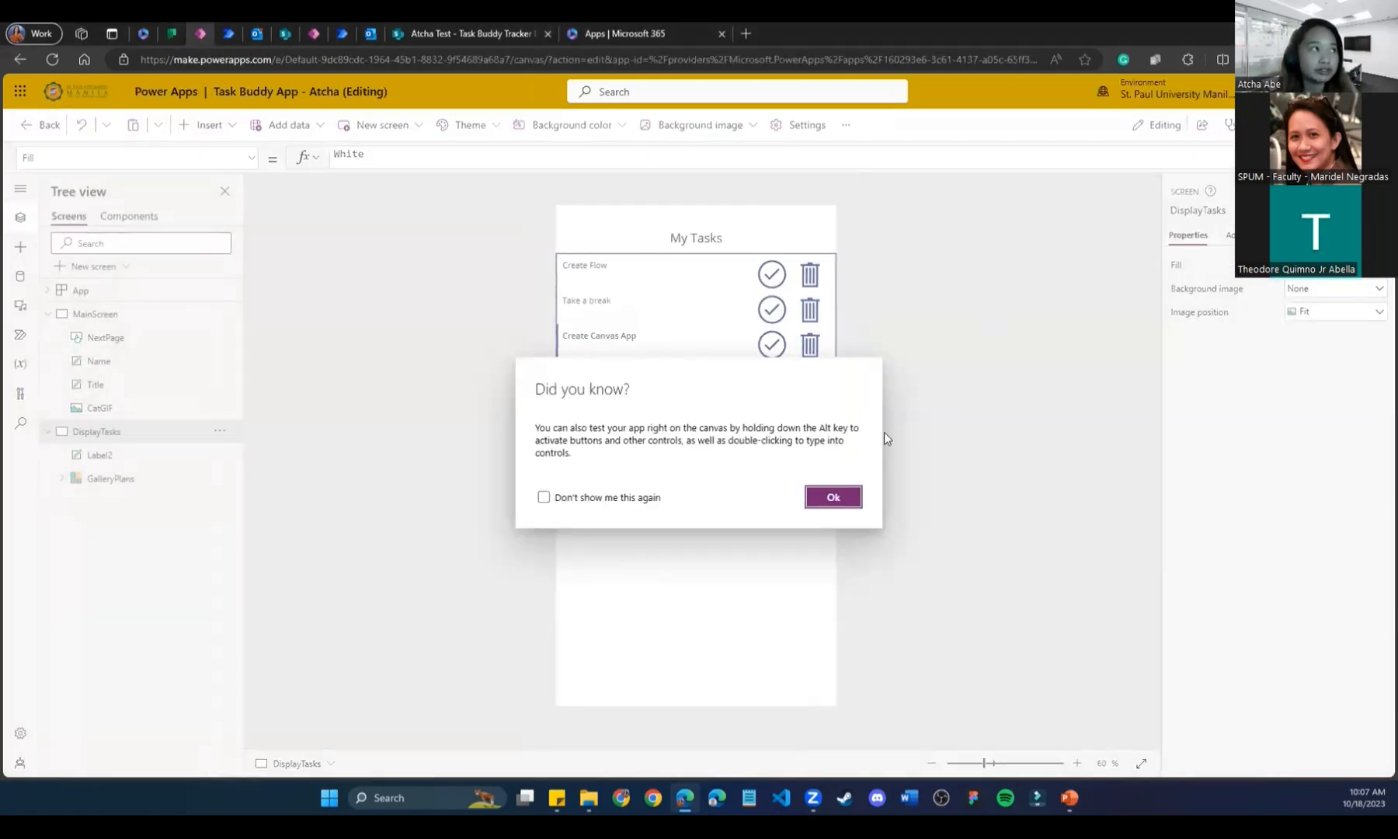
pyautogui.click(844, 498)
pyautogui.click(172, 34)
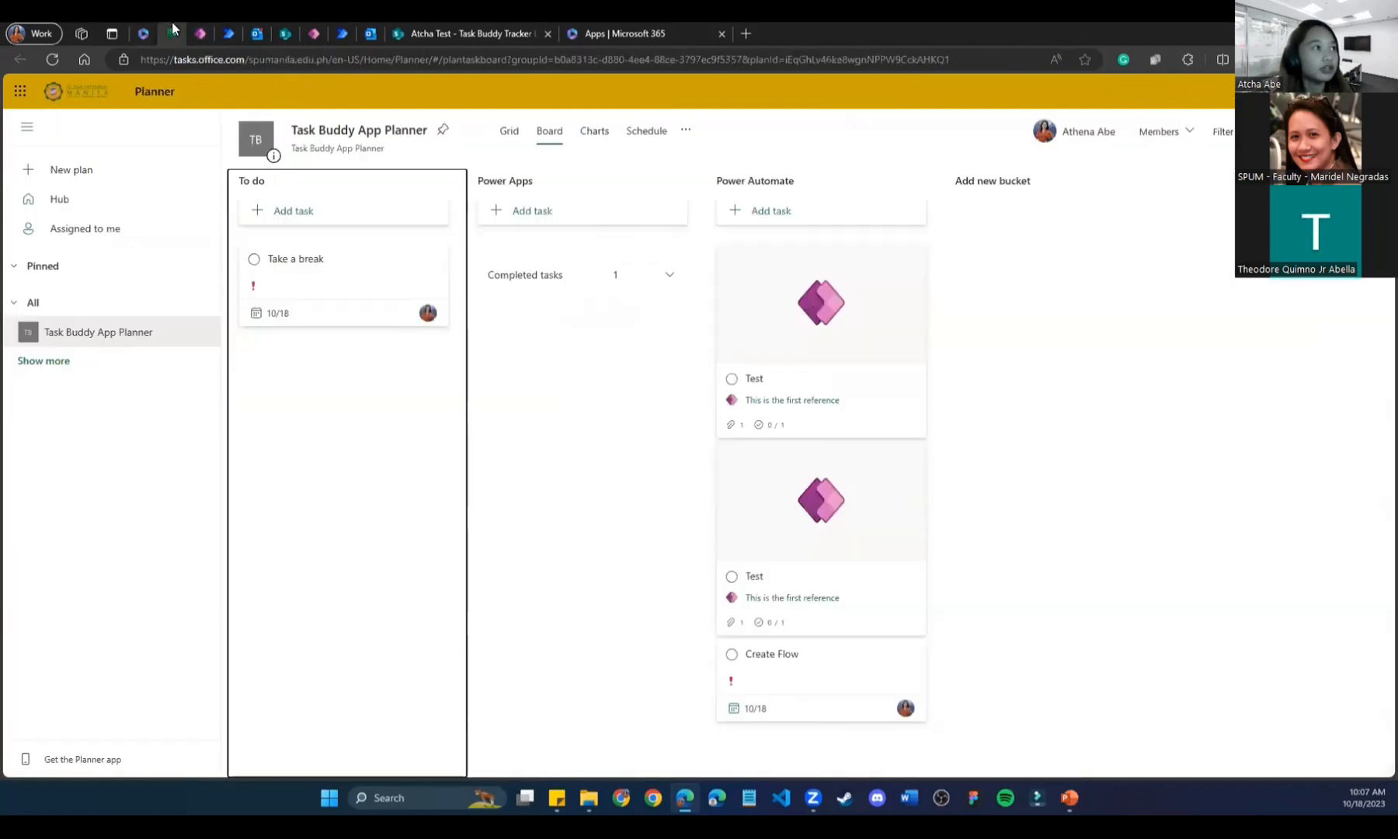
pyautogui.click(605, 33)
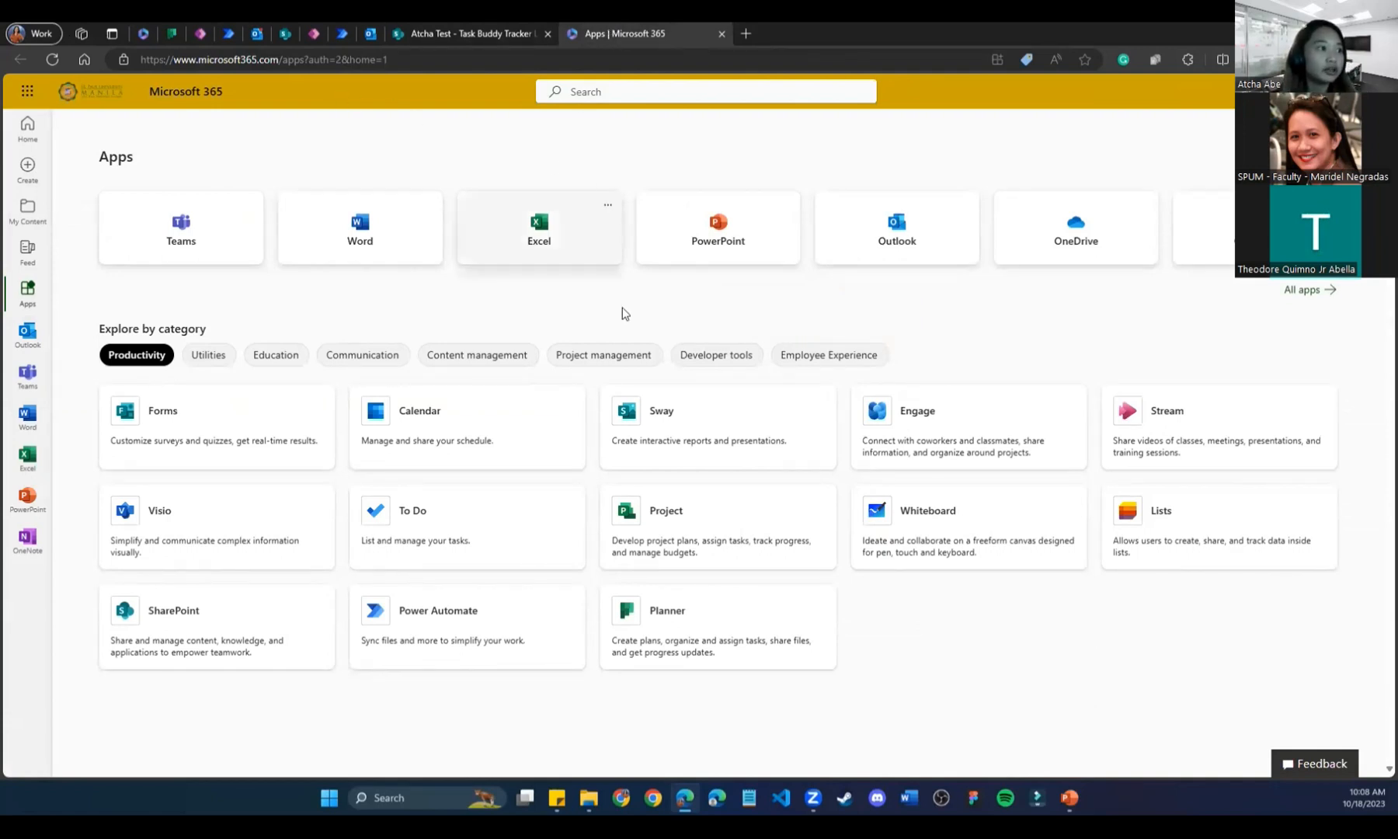
# Launch Planner, close the Microsoft 365 tab, and start a new blank plan.
pyautogui.click(694, 651)
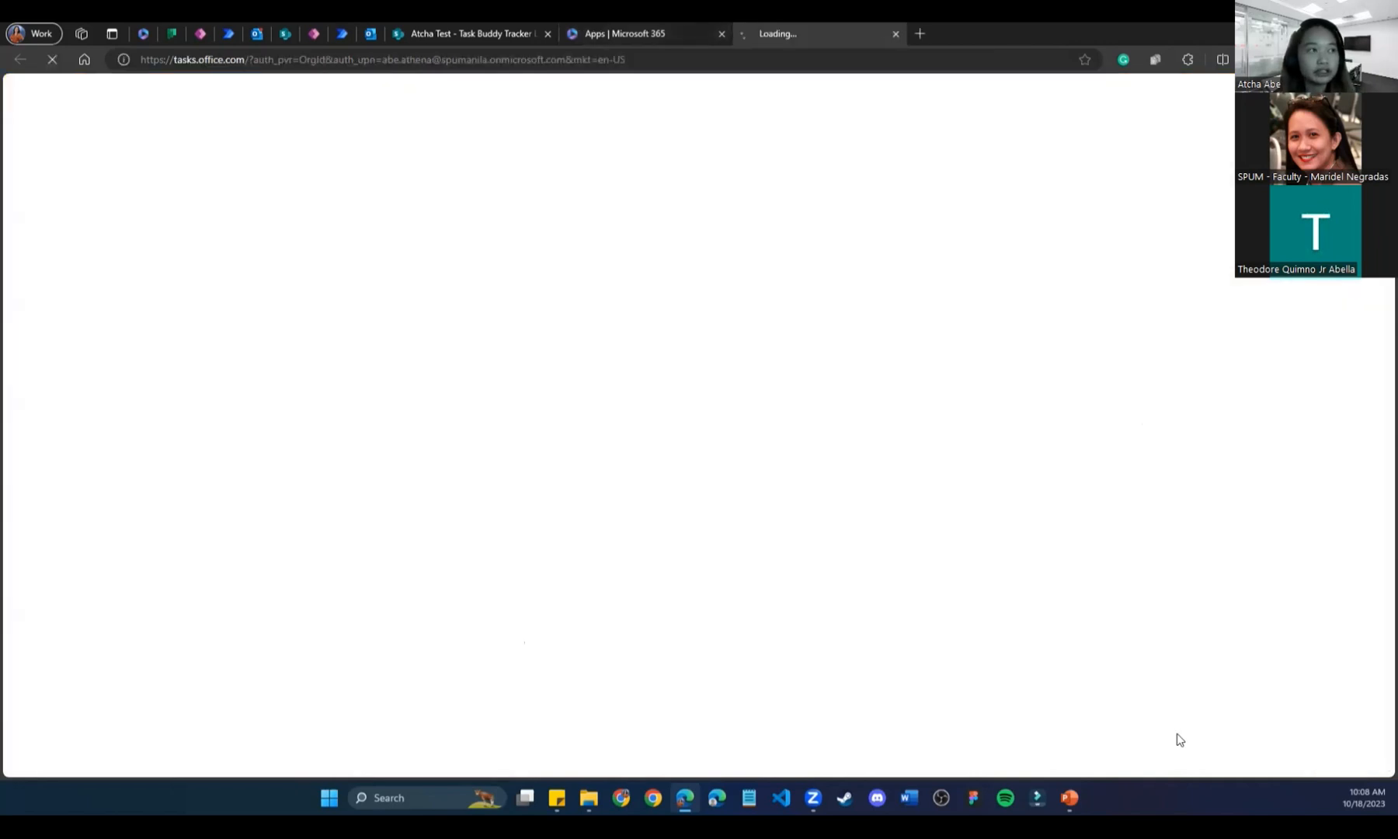
pyautogui.click(721, 35)
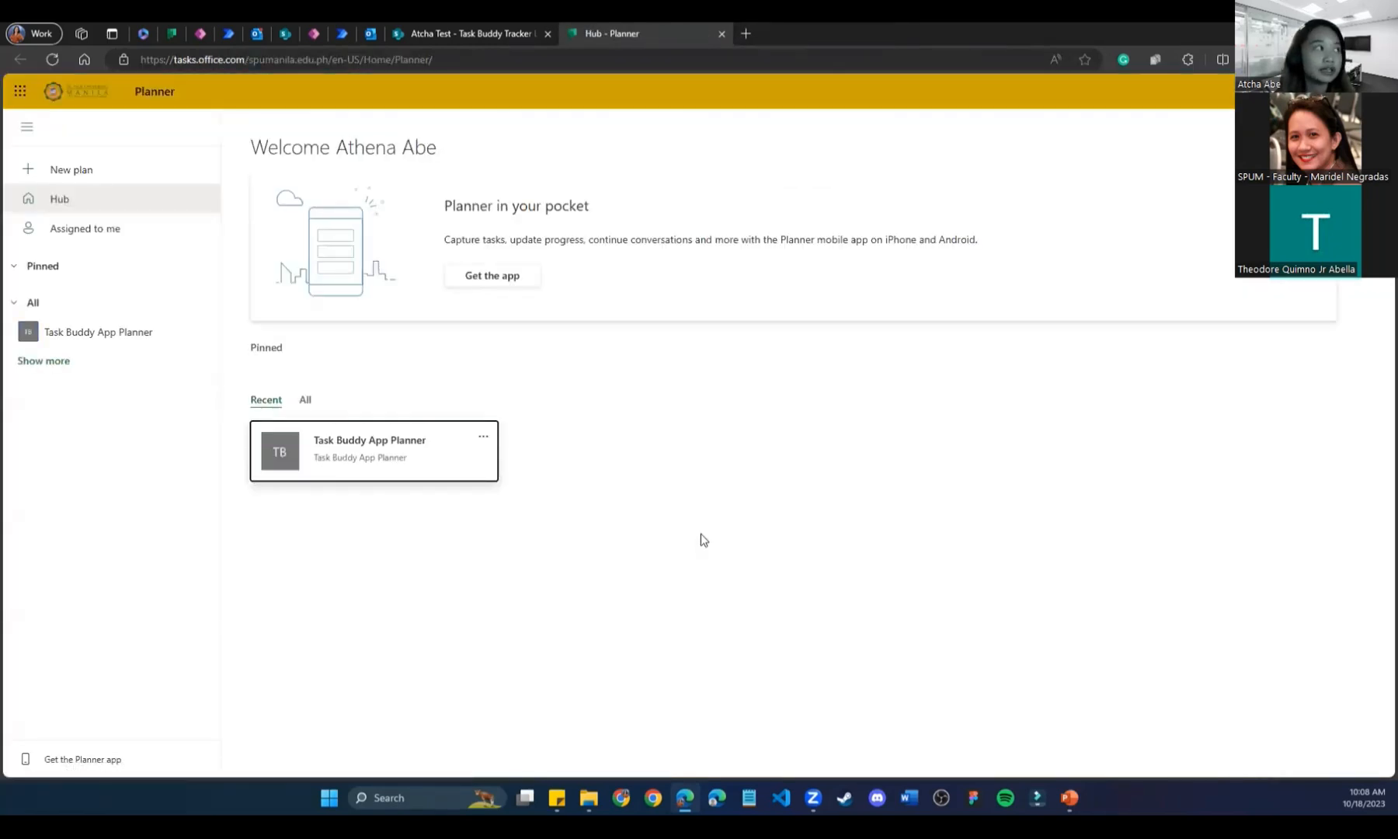
pyautogui.click(48, 174)
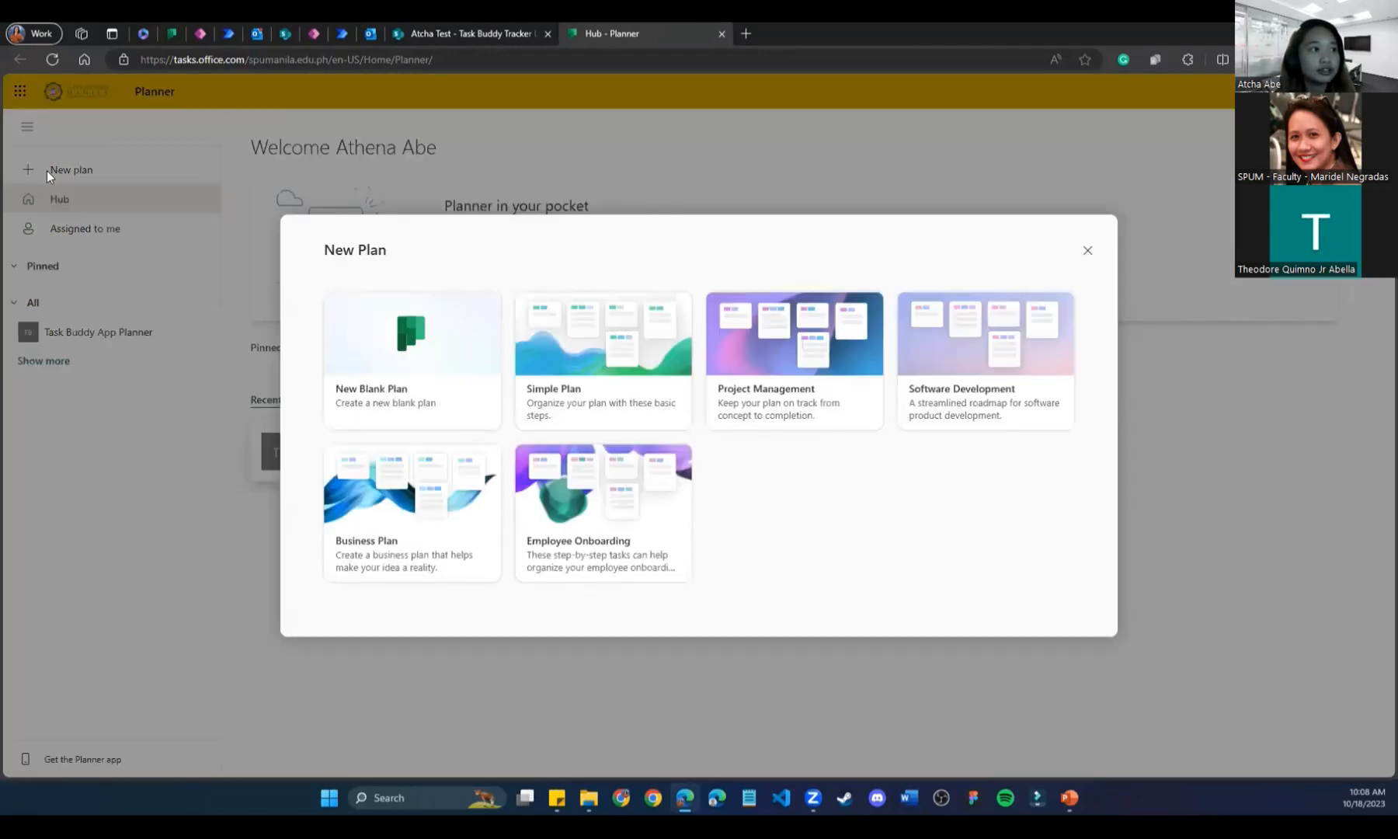
pyautogui.click(393, 368)
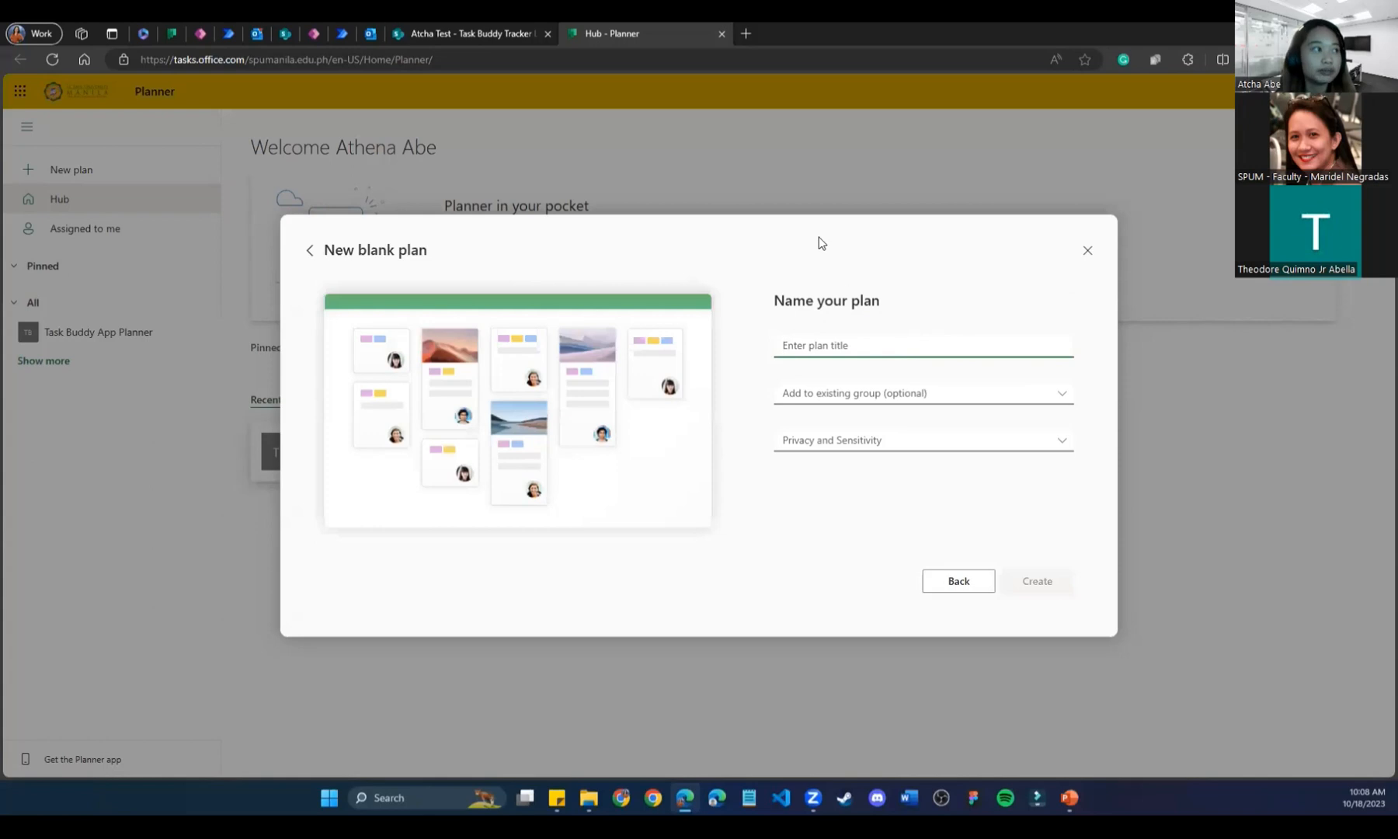
pyautogui.click(1084, 246)
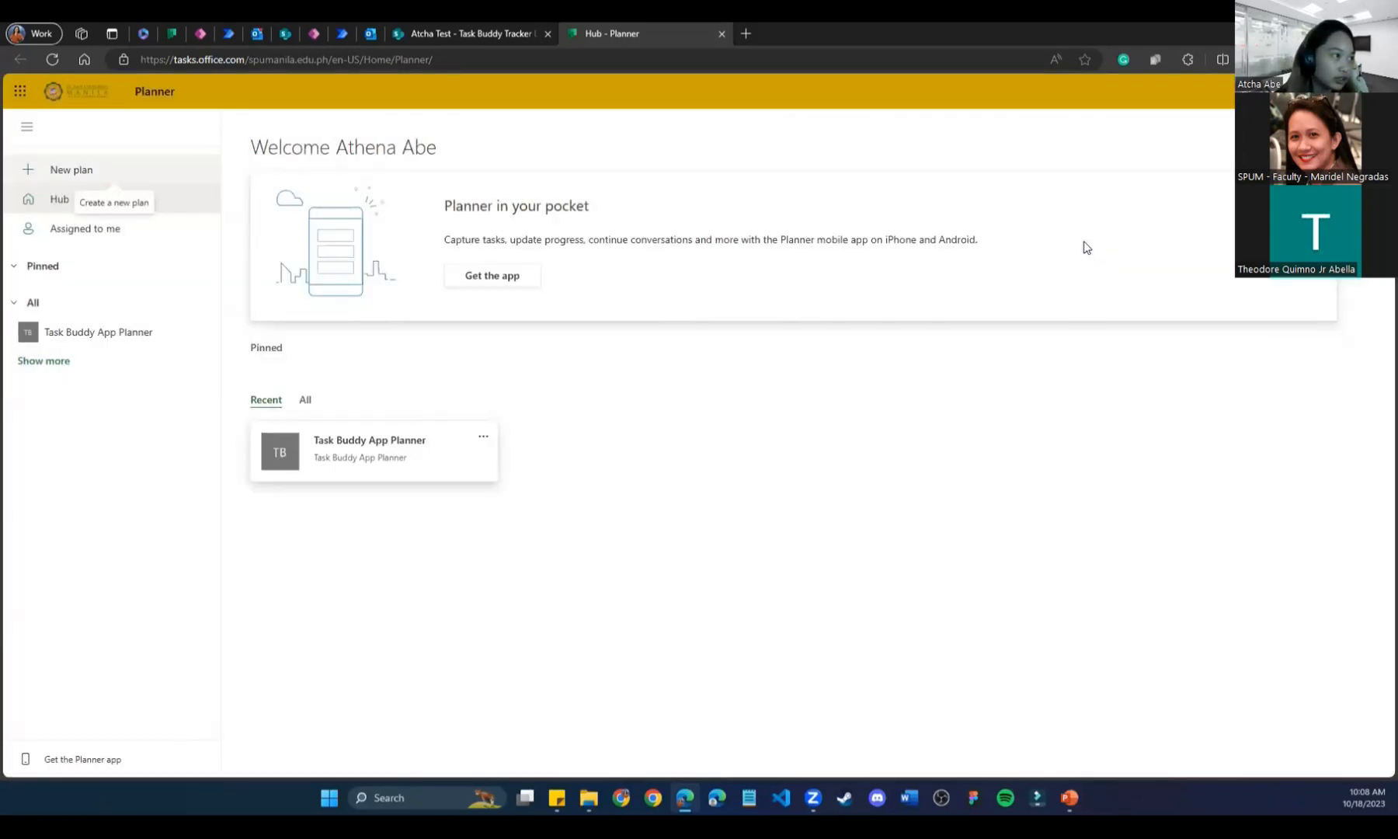
pyautogui.click(78, 182)
pyautogui.click(452, 334)
# Name the plan 'Task Buddy App Sample', leave group and privacy unchanged, and create it.
pyautogui.write('T')
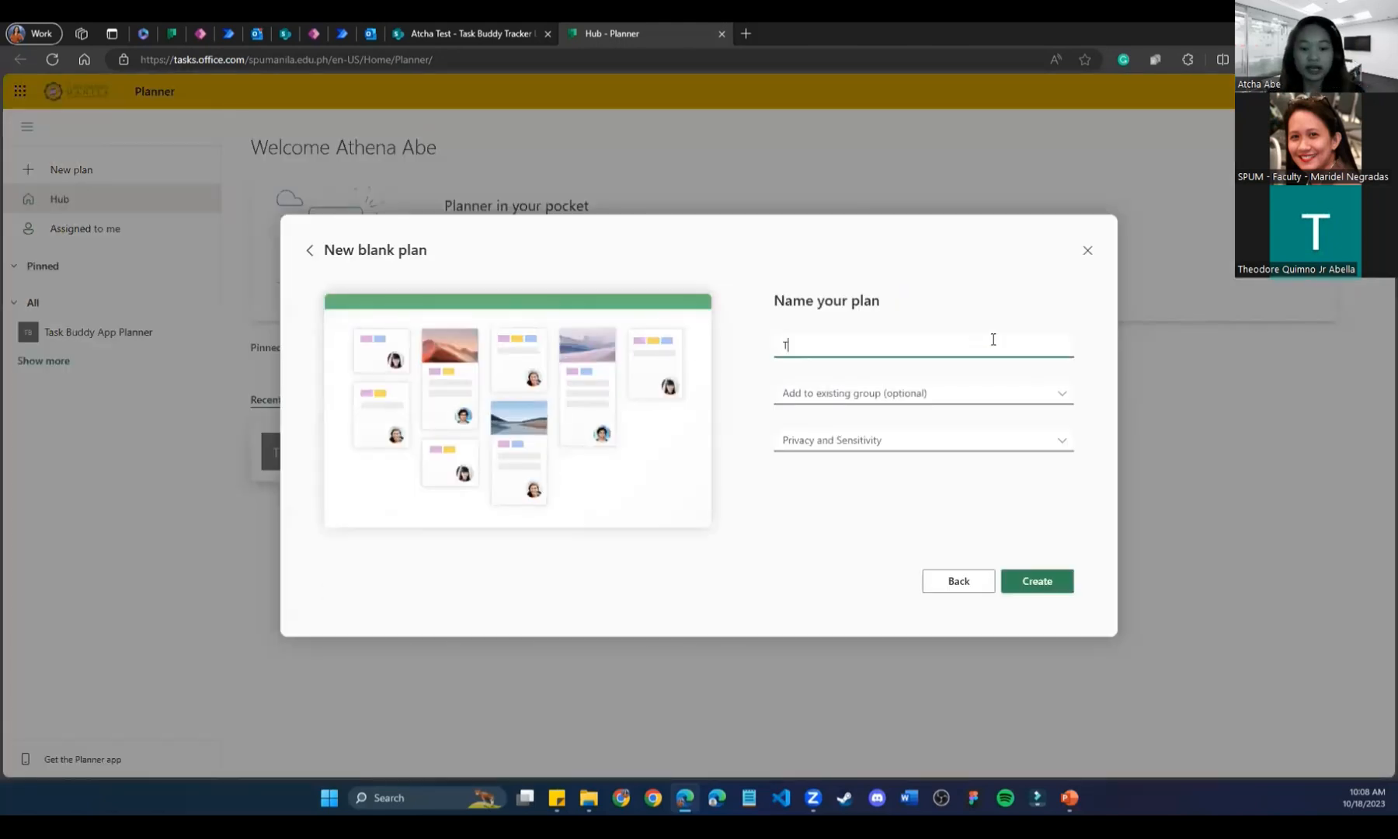
pyautogui.write('ask Buddy ')
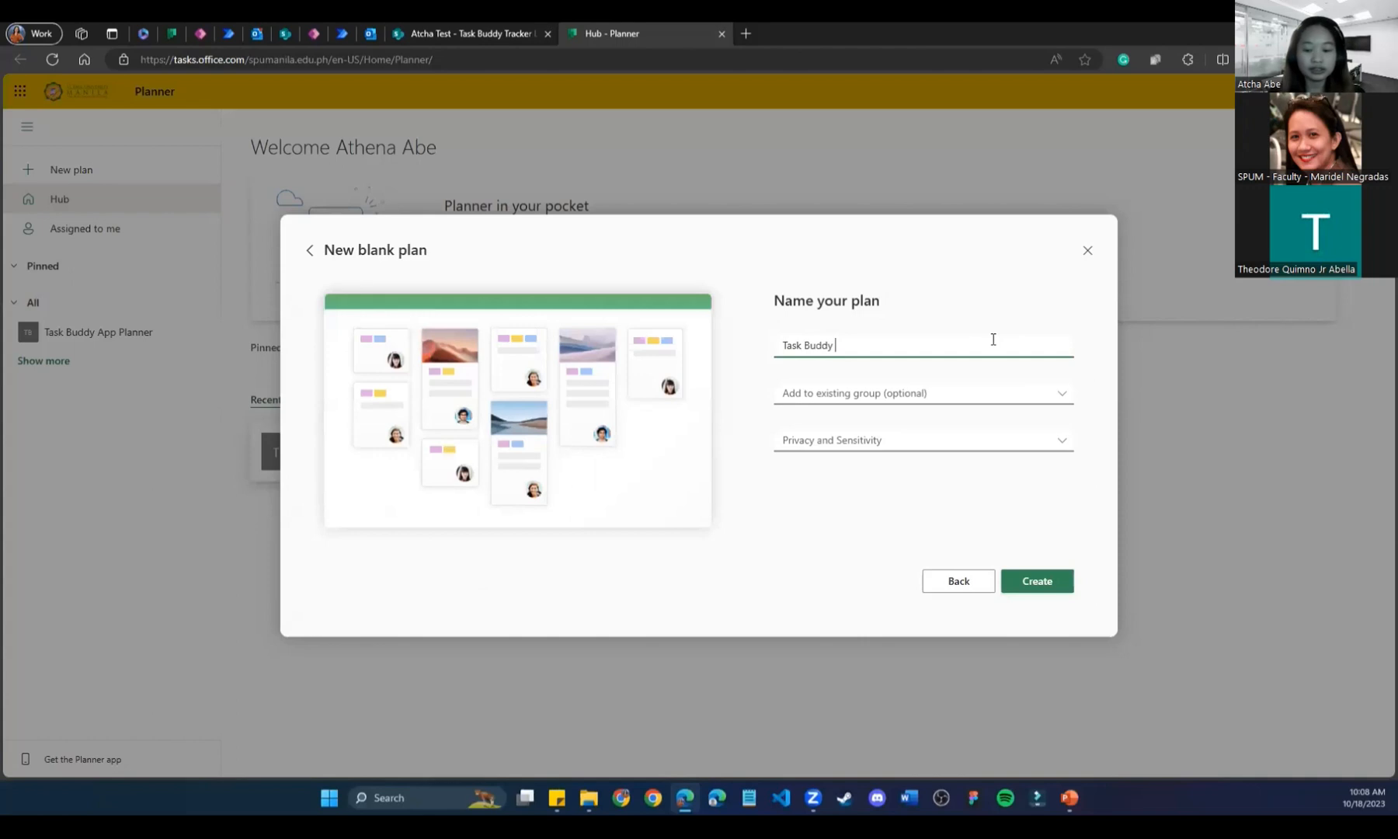
pyautogui.write('App Sample')
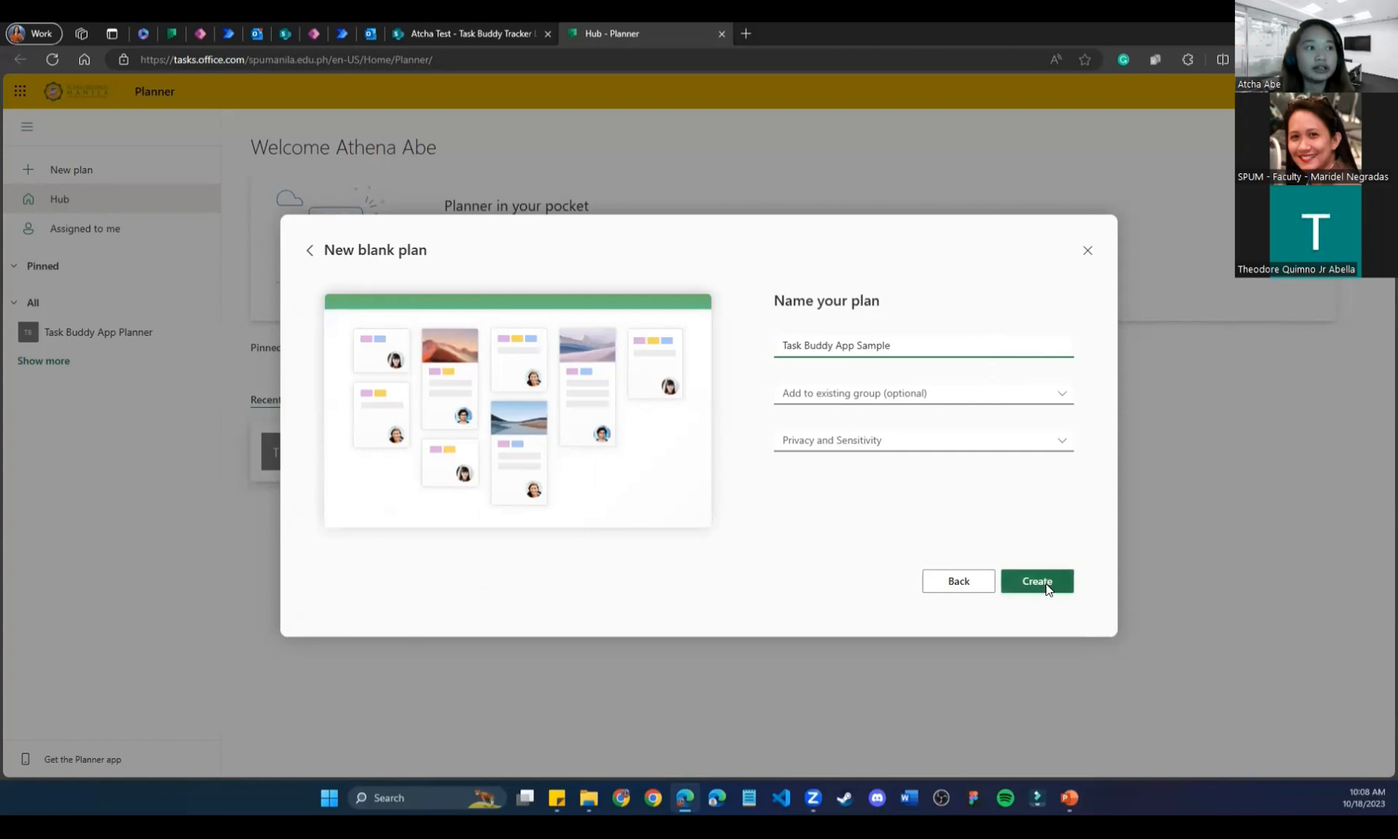
pyautogui.click(858, 394)
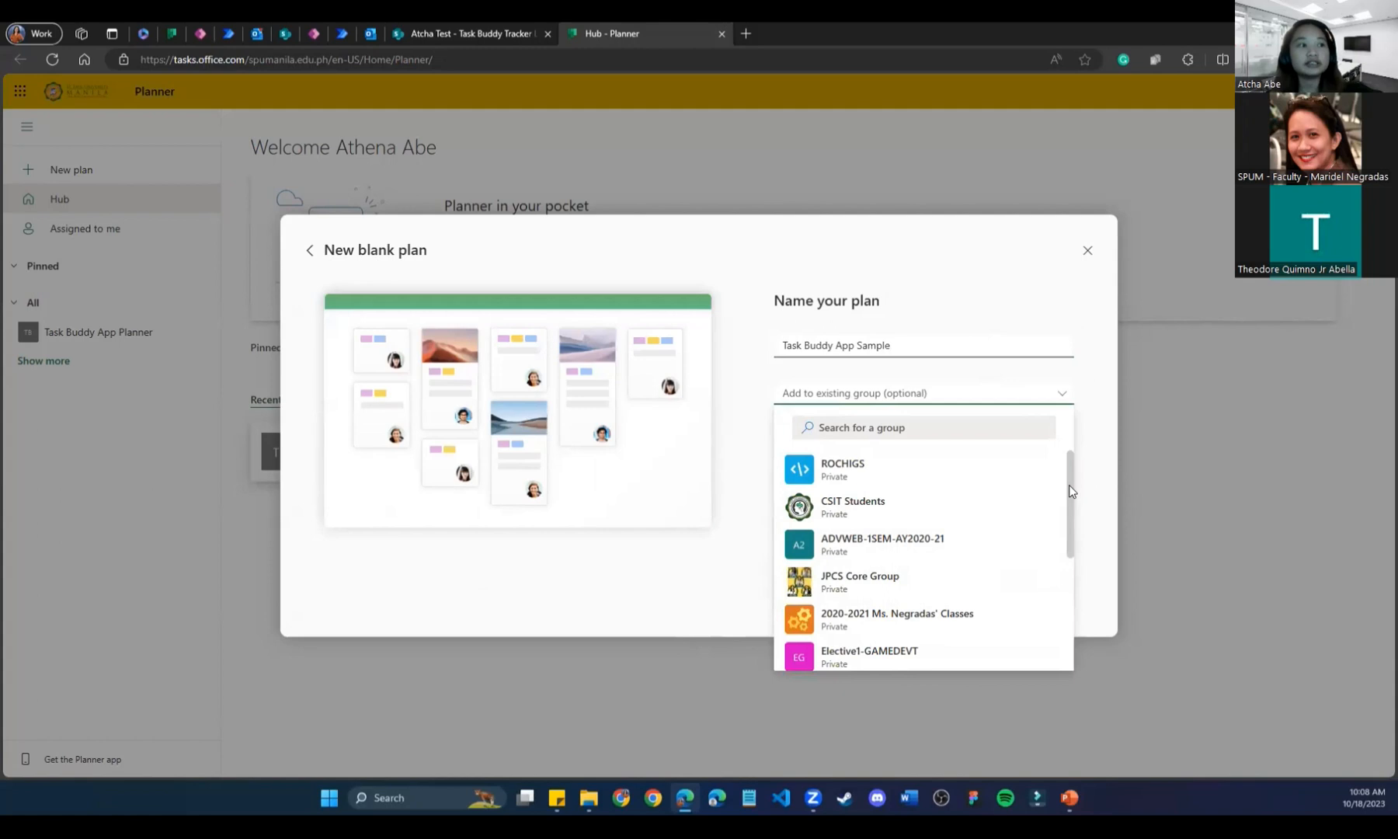
pyautogui.moveTo(1070, 459)
pyautogui.mouseDown()
pyautogui.moveTo(1065, 588)
pyautogui.moveTo(1063, 441)
pyautogui.mouseUp()
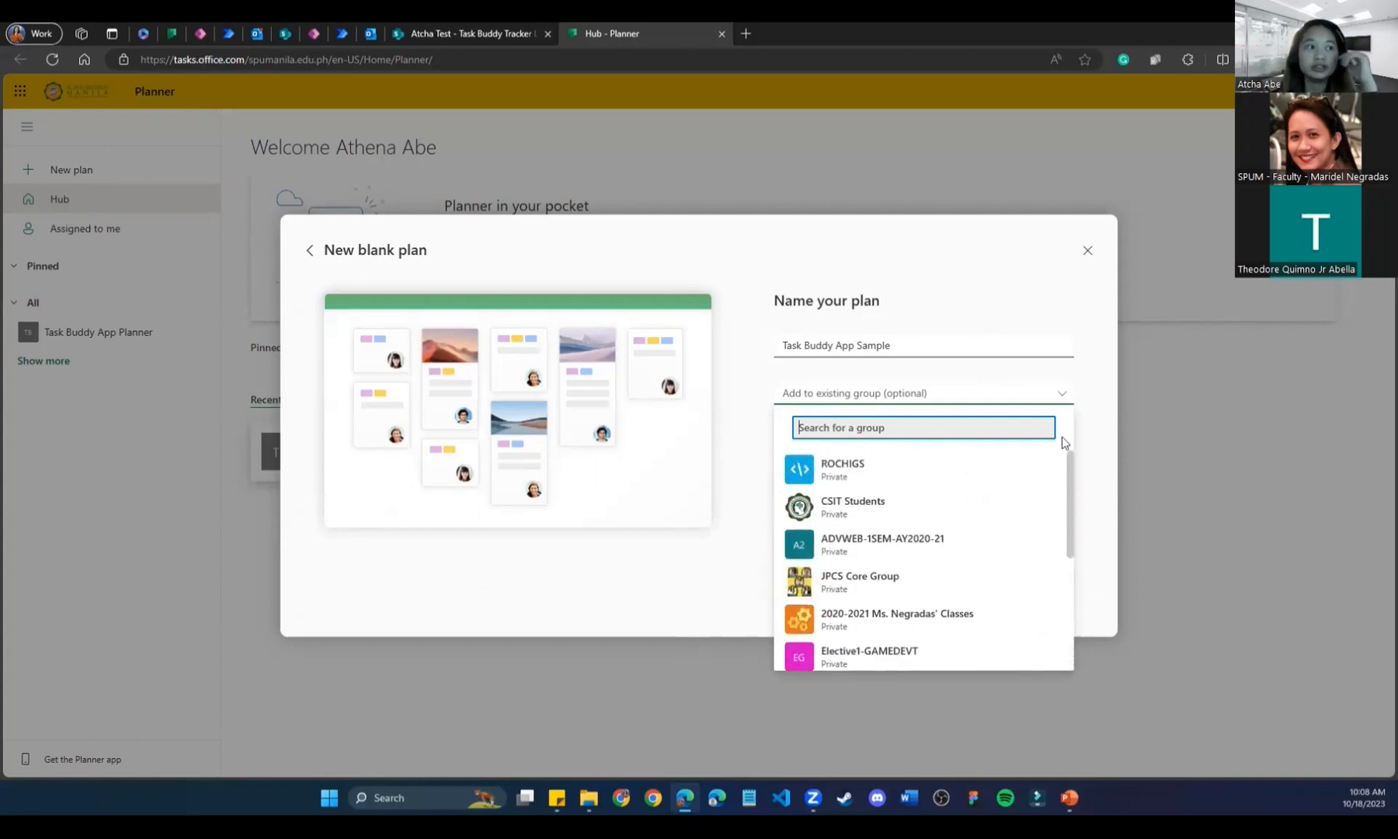
pyautogui.click(1086, 437)
pyautogui.click(841, 444)
pyautogui.click(800, 561)
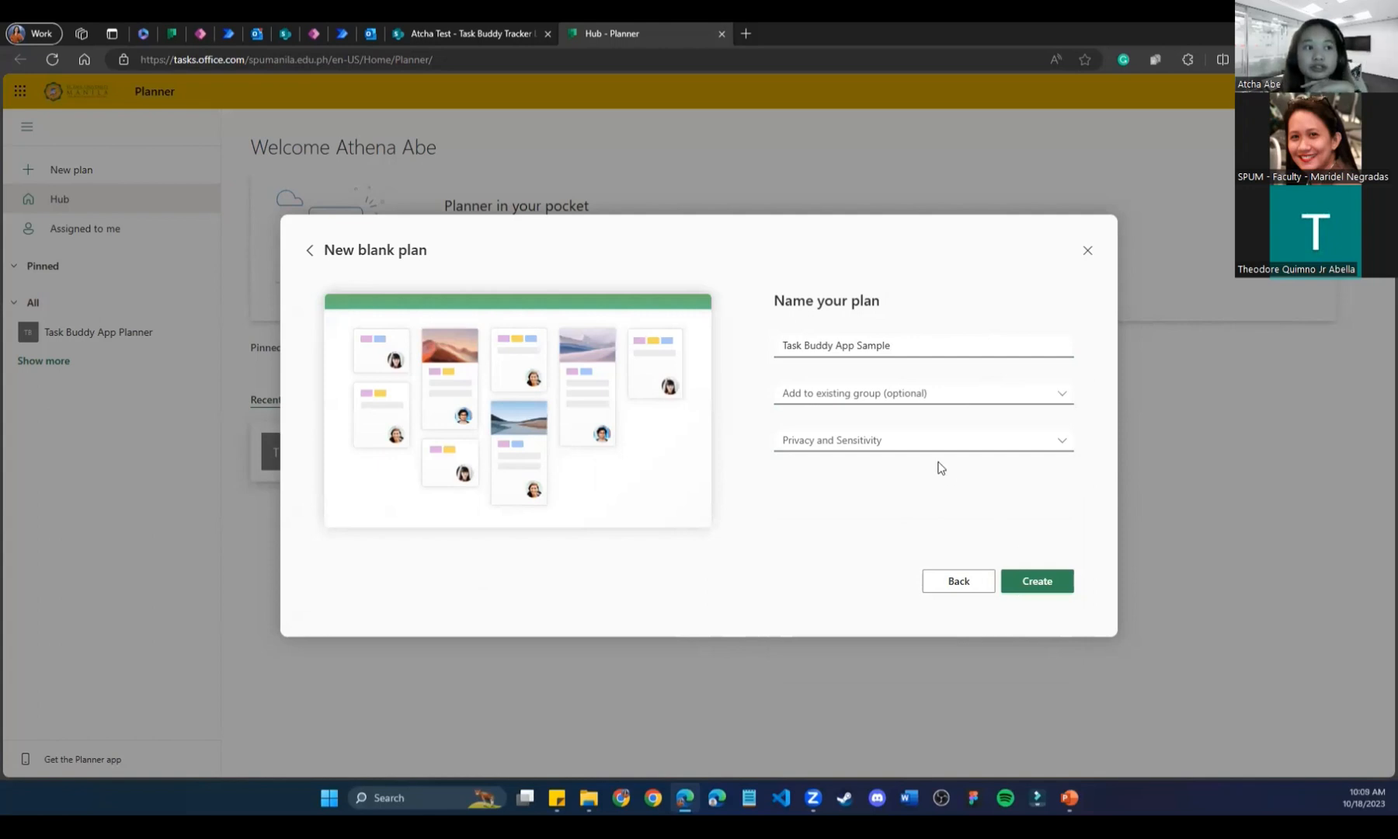
pyautogui.click(1045, 586)
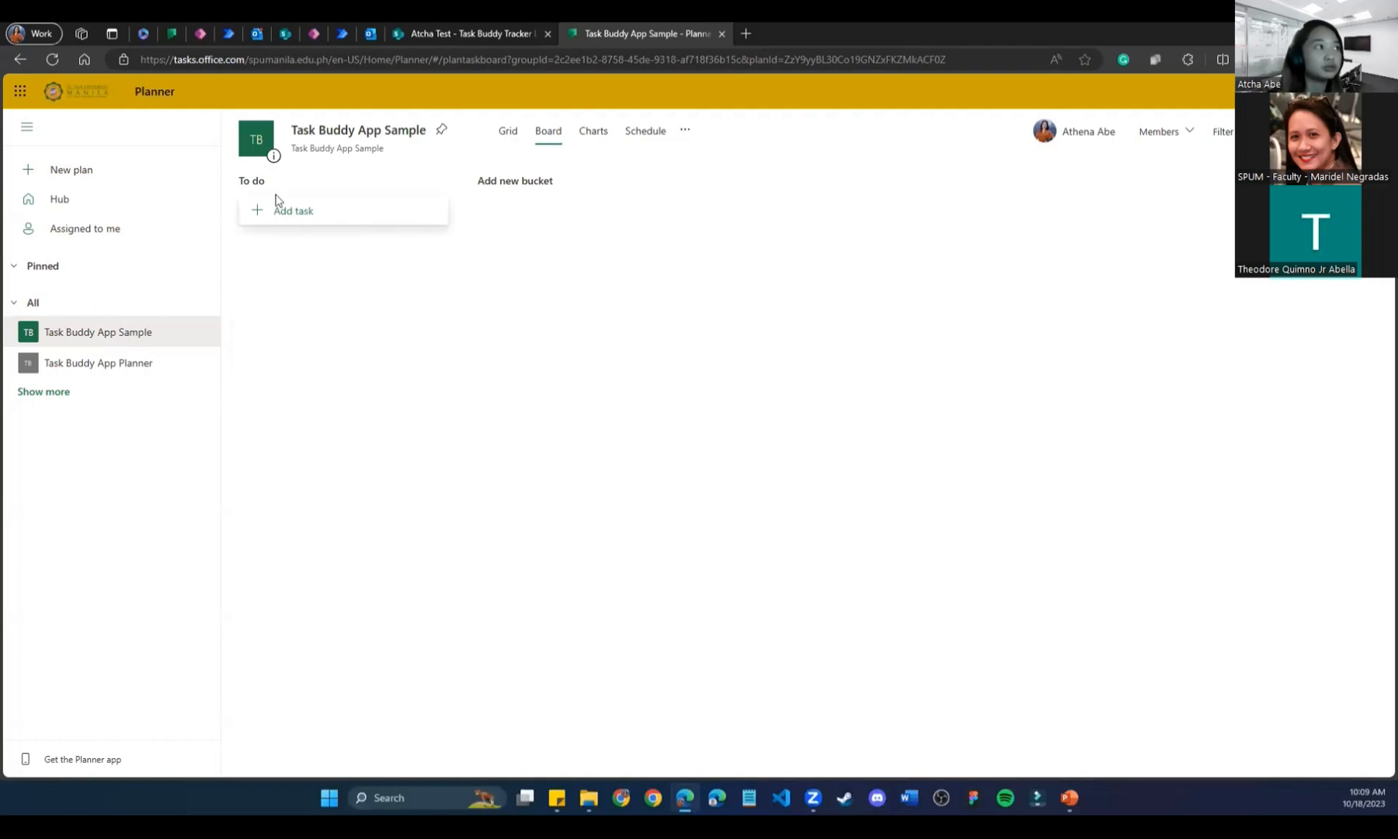
# Add 'Power Apps' and 'Power Automate' buckets to the board.
pyautogui.click(540, 185)
pyautogui.write('Power Apps')
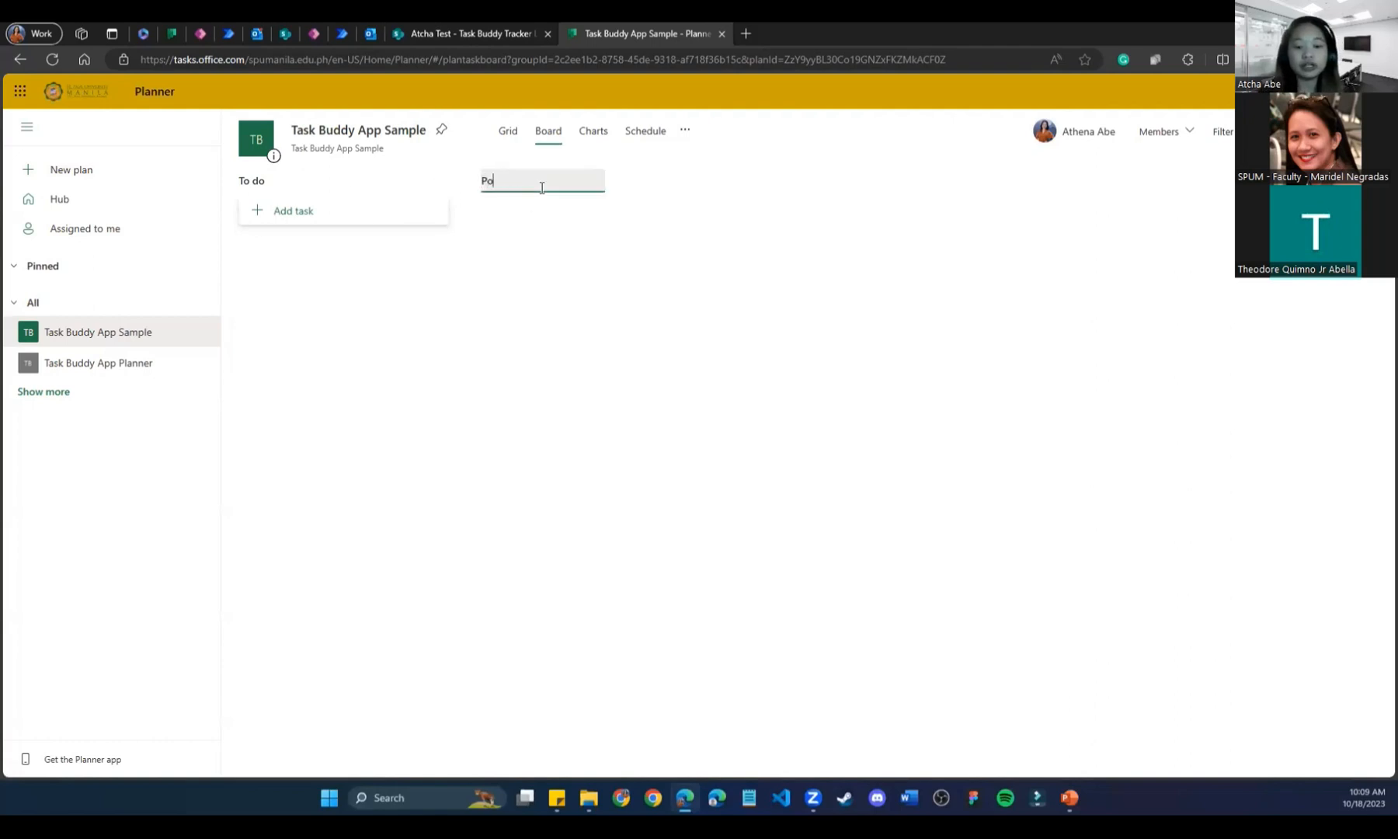
pyautogui.press('Return')
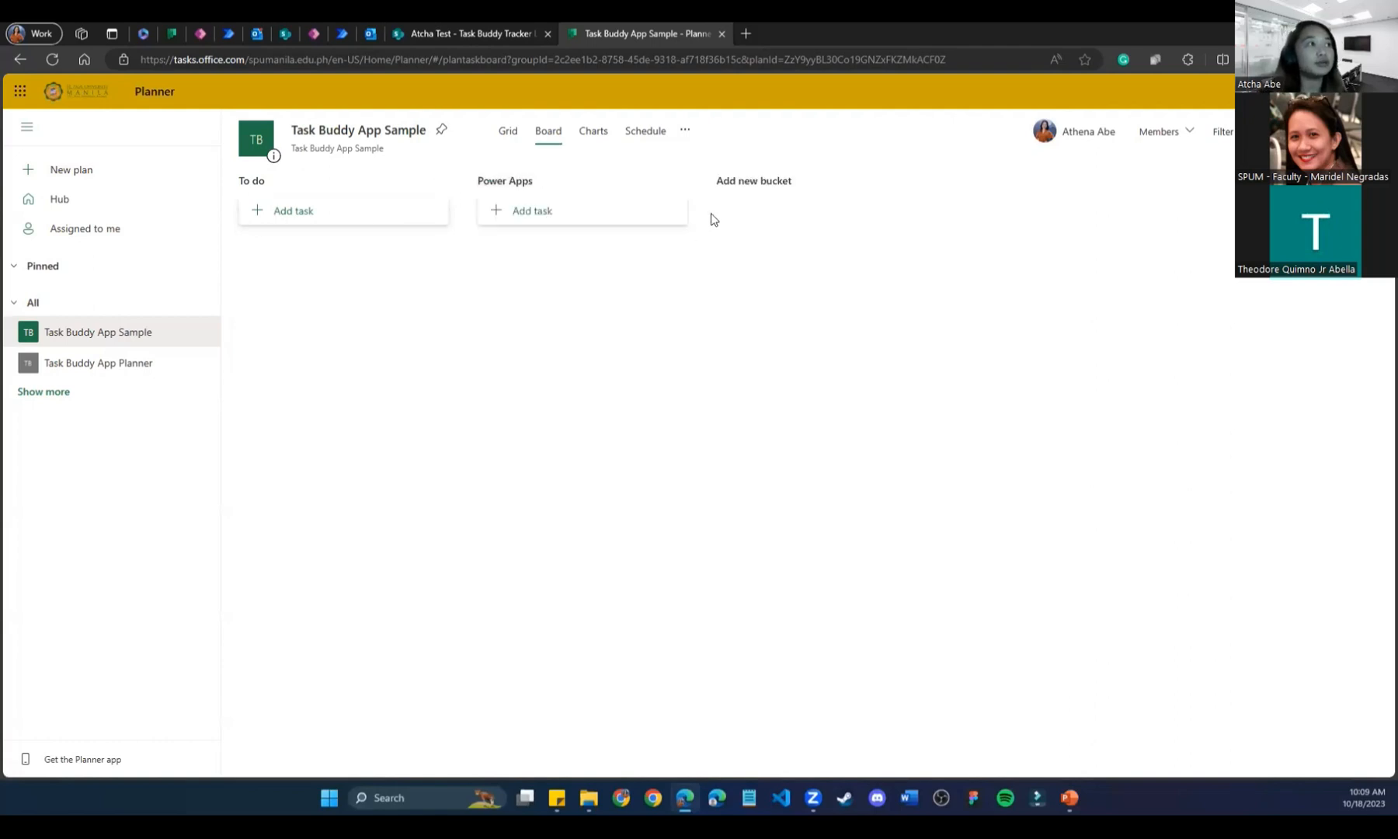
pyautogui.click(747, 185)
pyautogui.write('Power Automate')
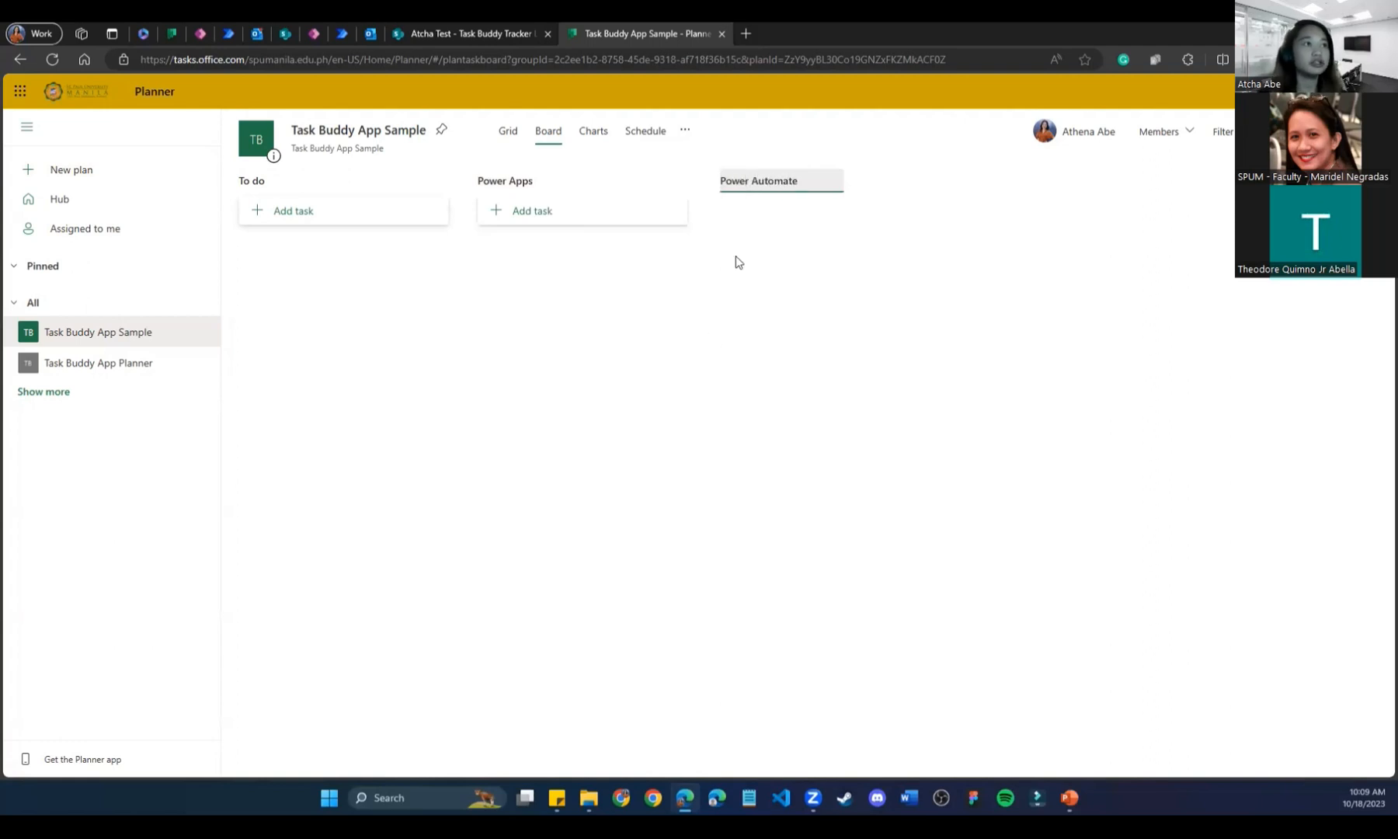
pyautogui.press('Return')
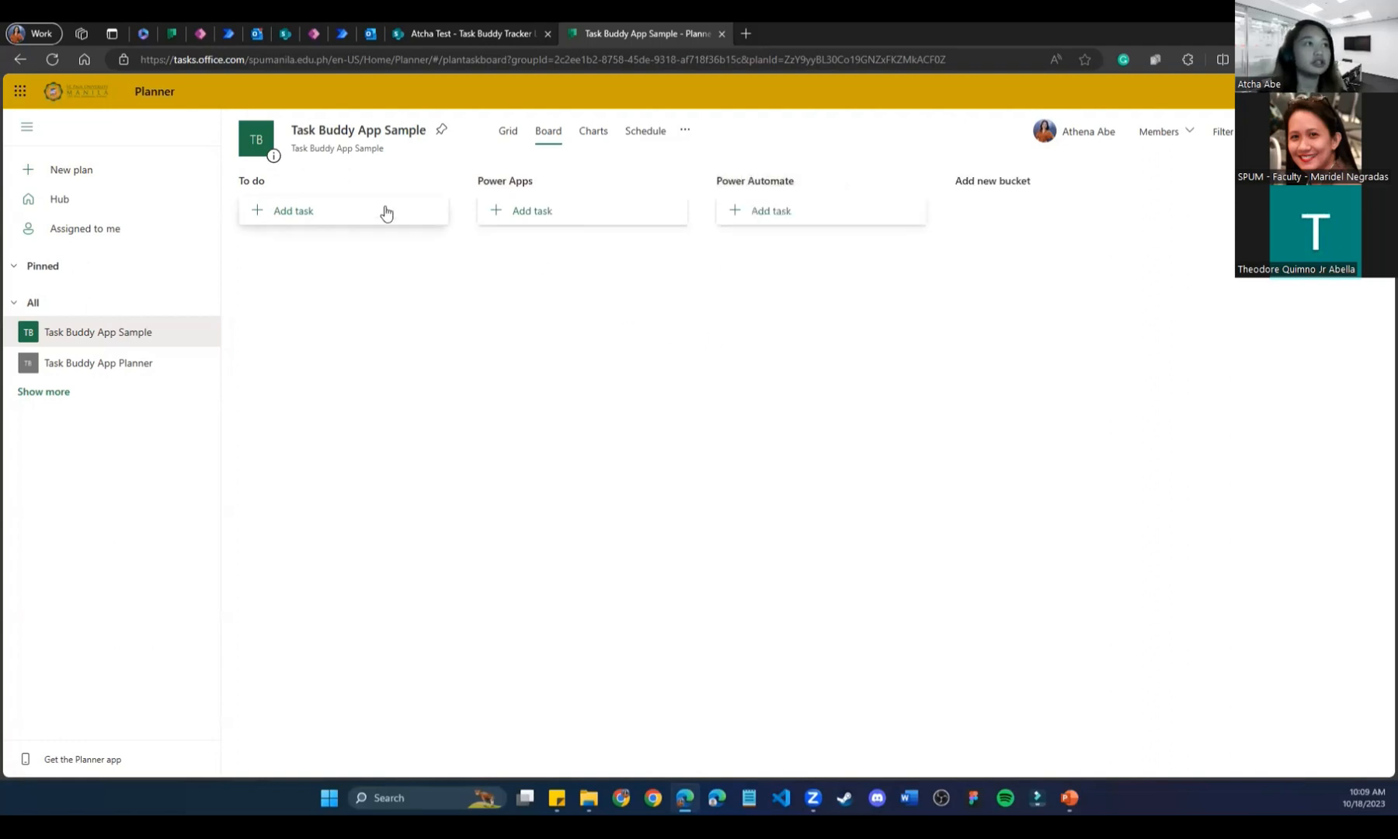
# Add 'Take a break' and 'Drink Water' tasks to the To do bucket.
pyautogui.click(345, 217)
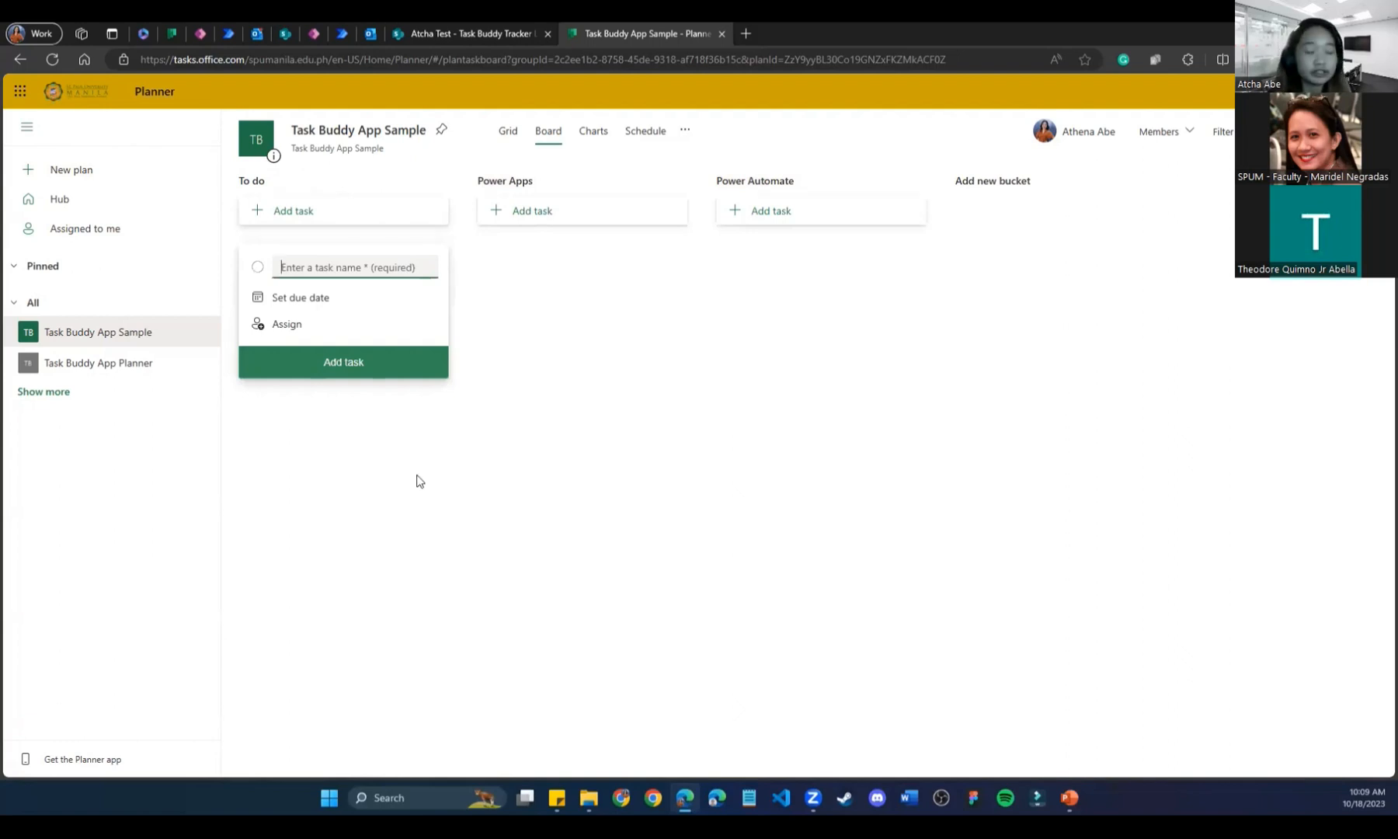
pyautogui.write('Take ')
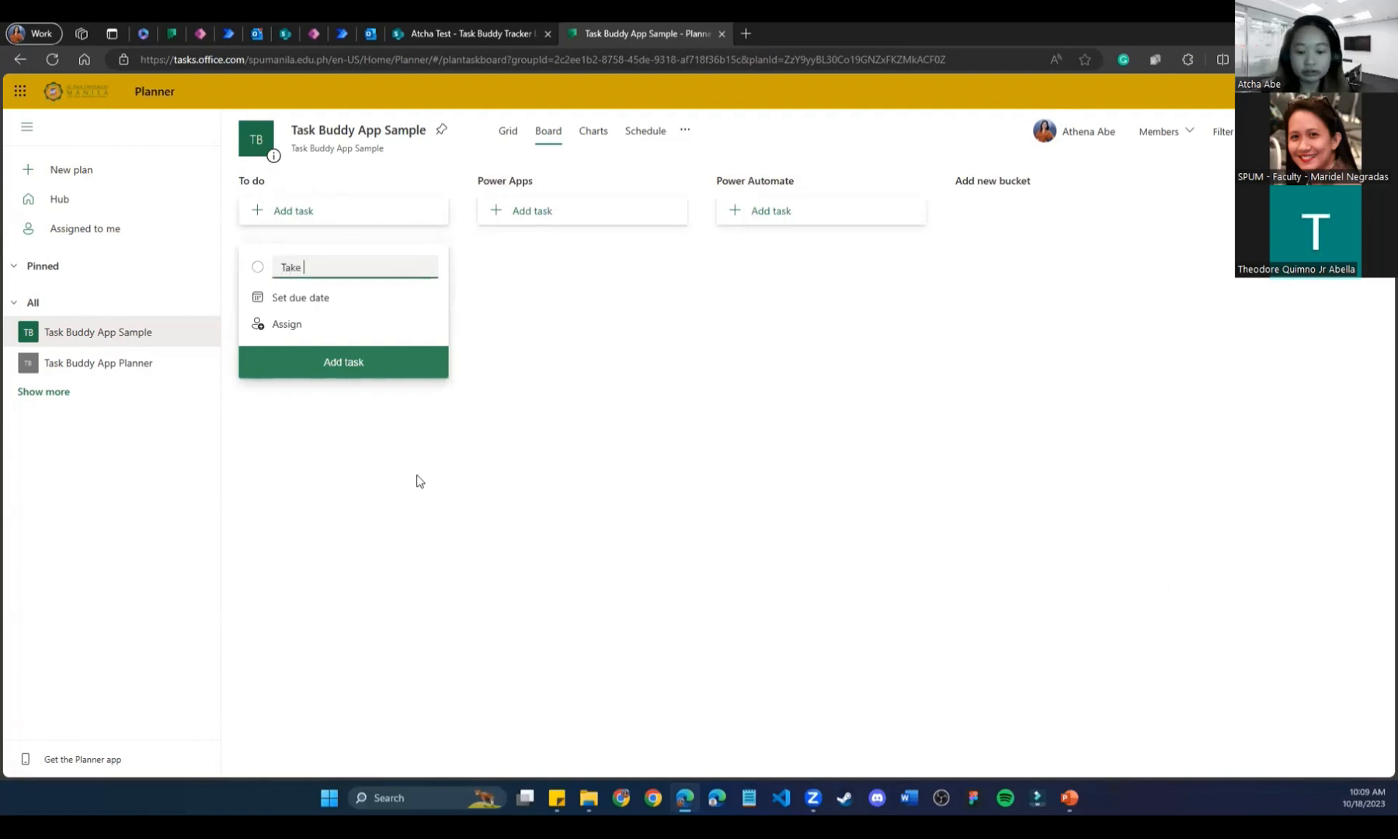
pyautogui.write('a break')
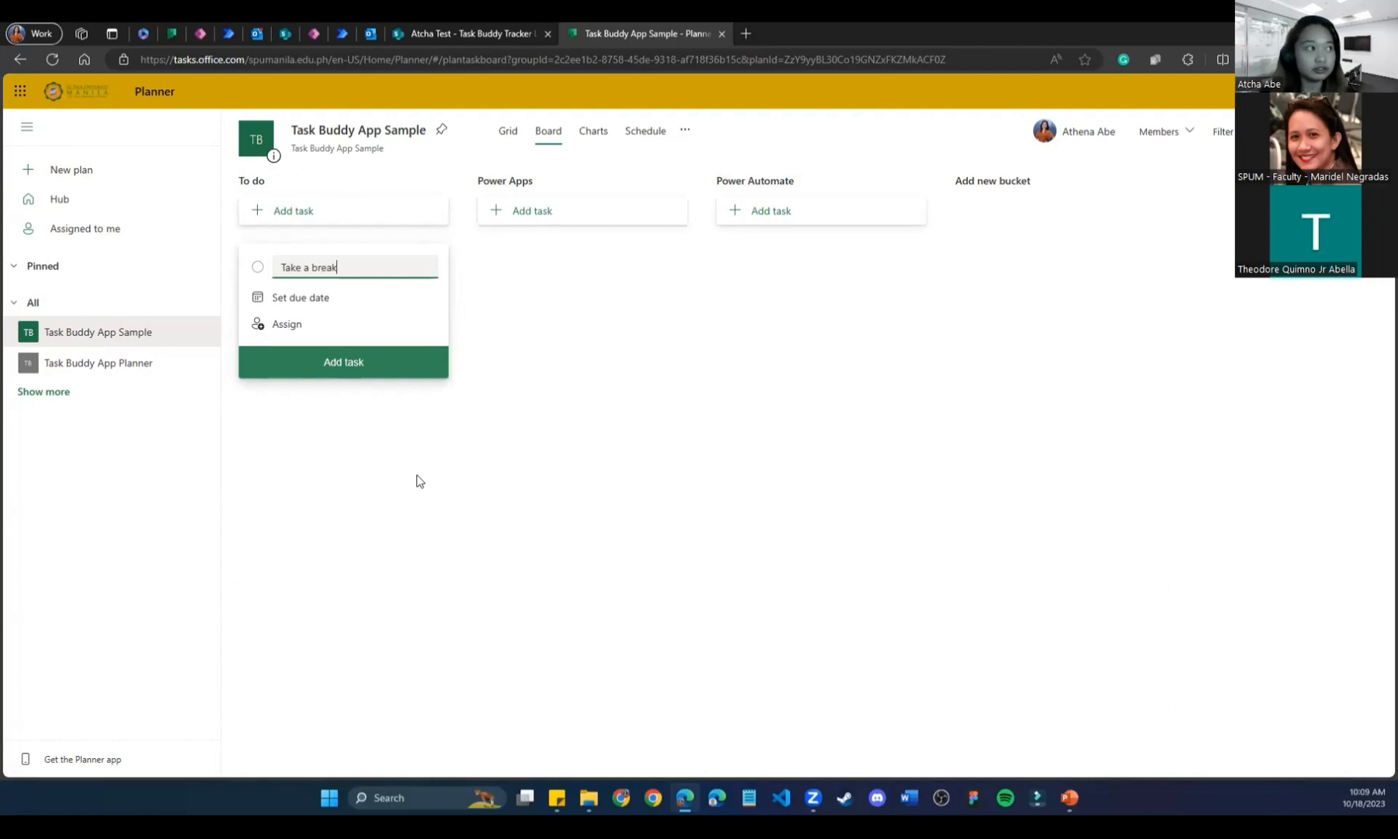
pyautogui.click(385, 368)
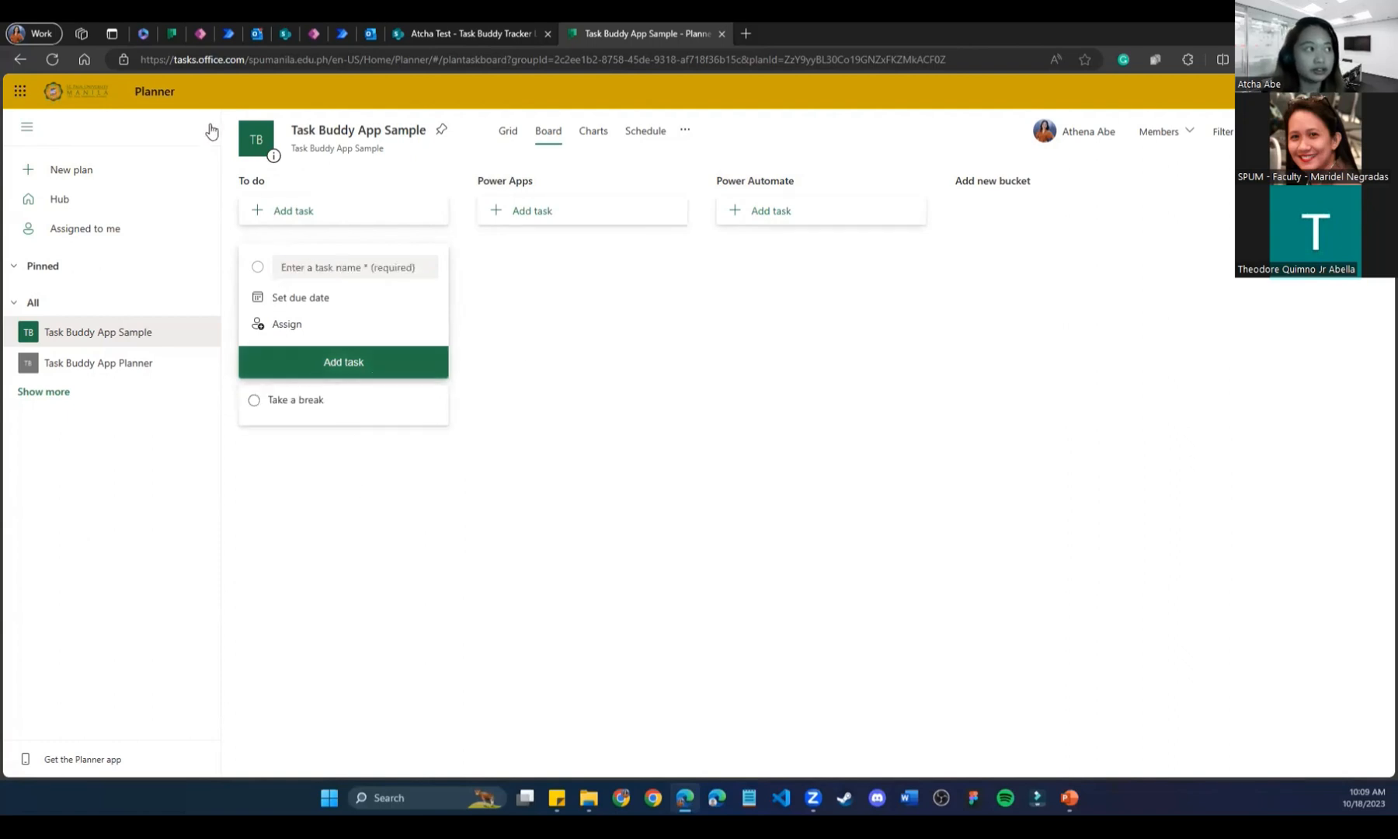
pyautogui.click(313, 267)
pyautogui.write('Drink Water')
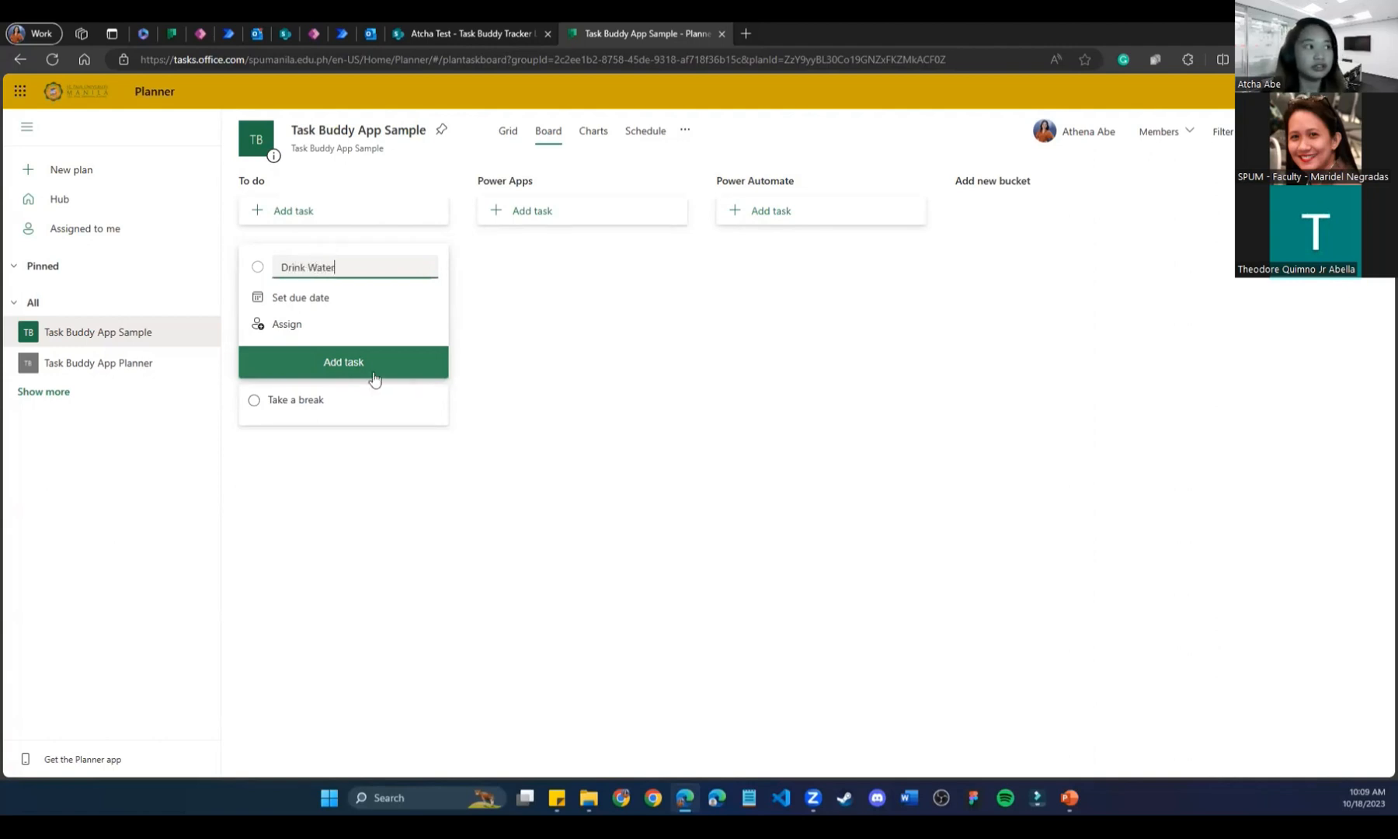
pyautogui.click(373, 379)
# Add the 'Create Canvas App' task to the Power Apps bucket.
pyautogui.click(549, 212)
pyautogui.write('create Canvas App')
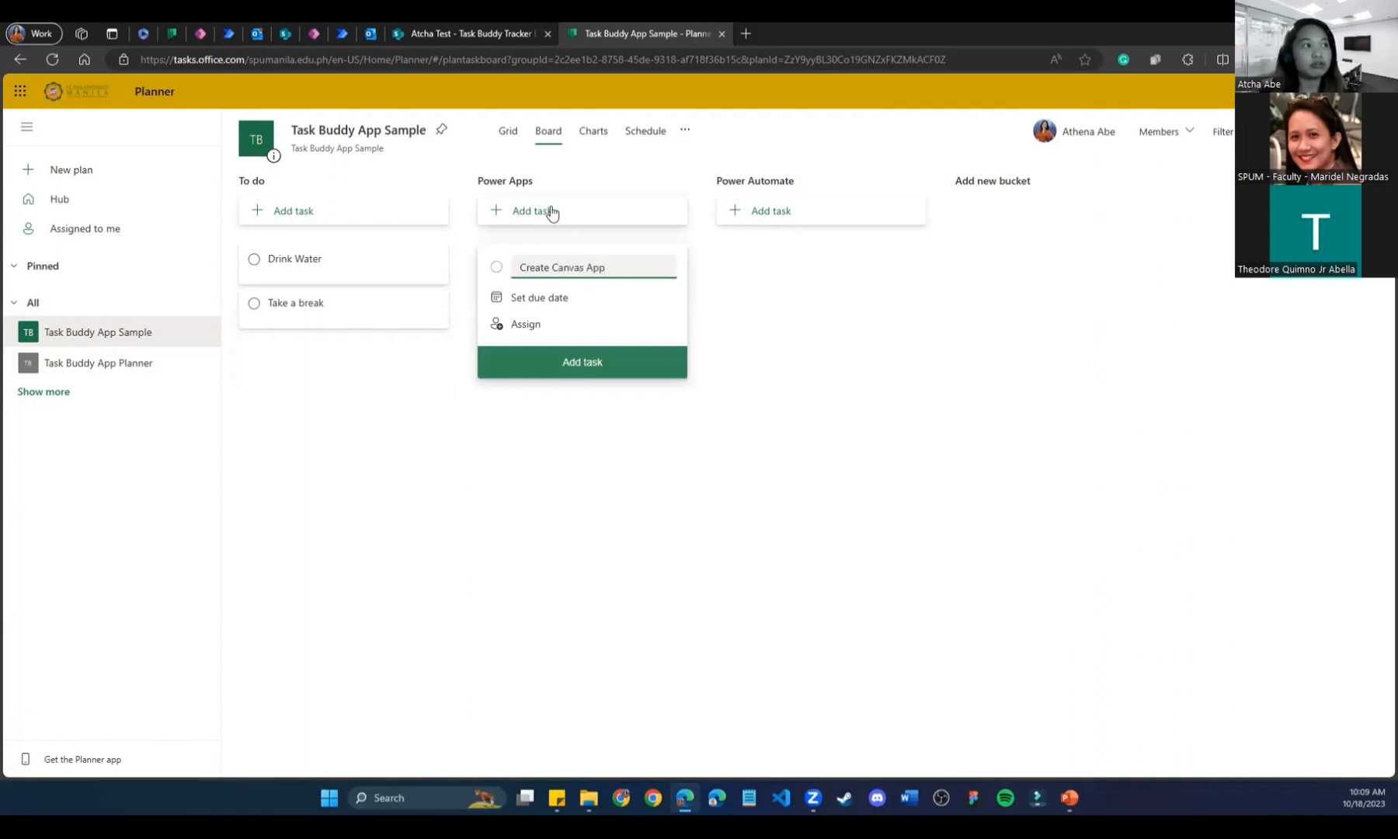
pyautogui.click(579, 371)
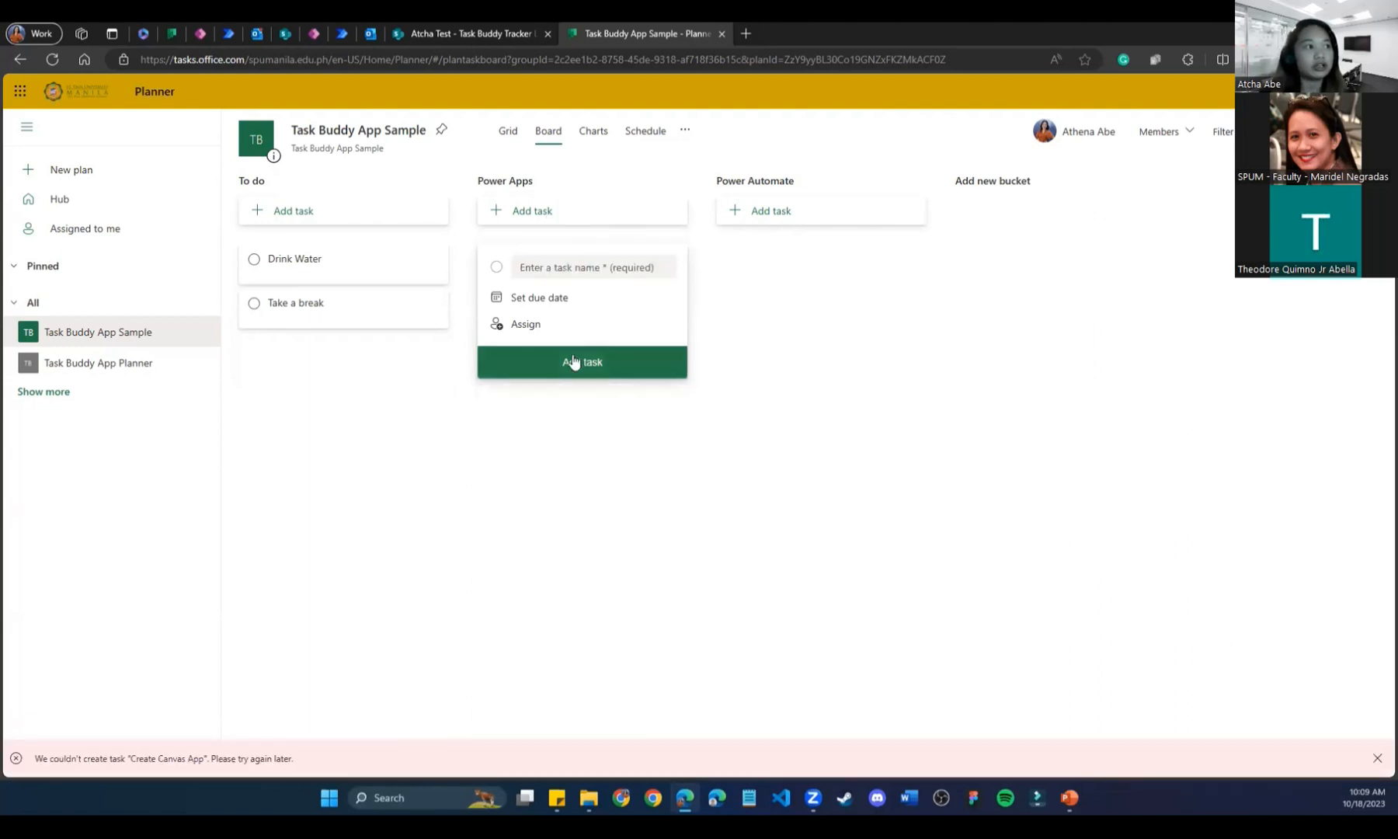
pyautogui.click(718, 467)
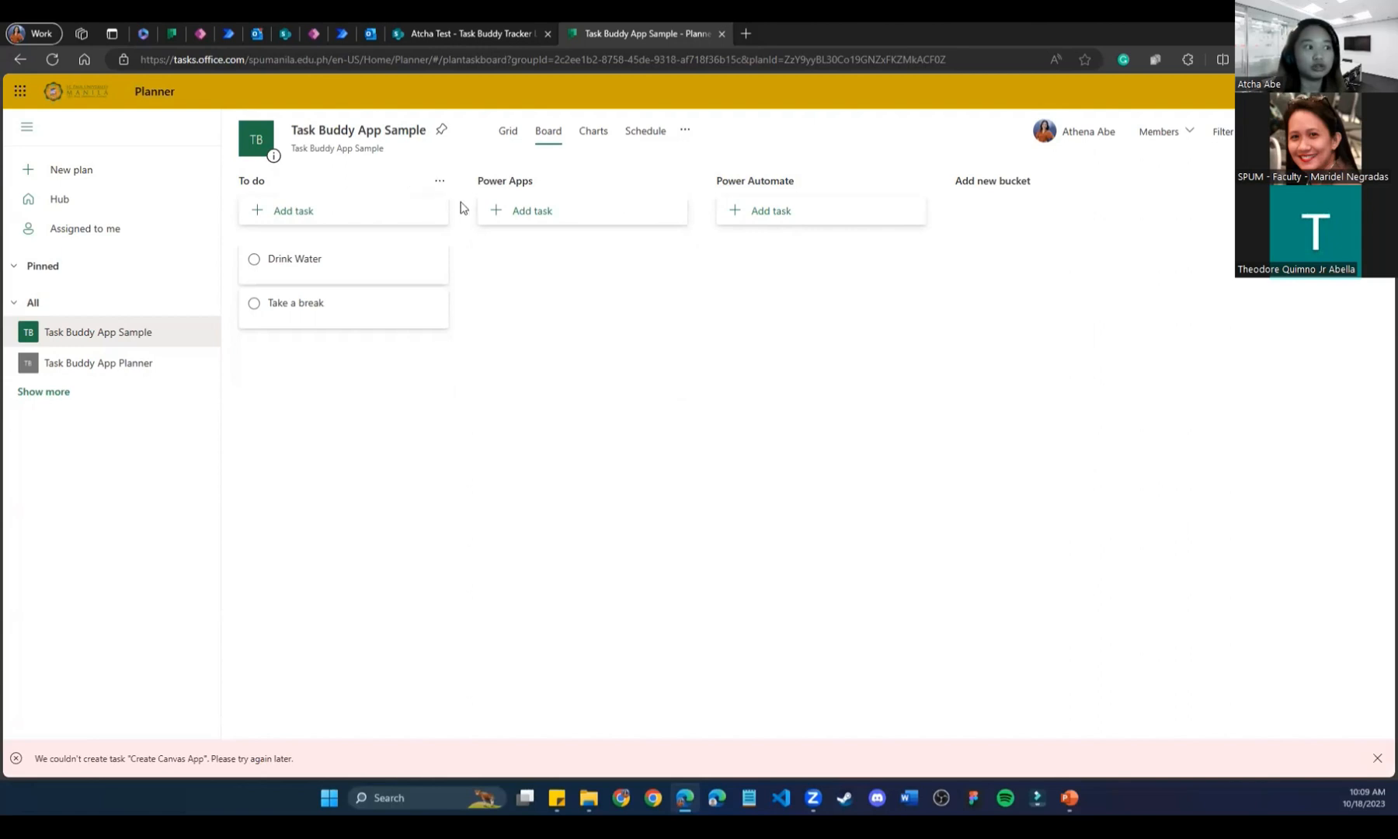
pyautogui.click(524, 213)
pyautogui.write('Creat')
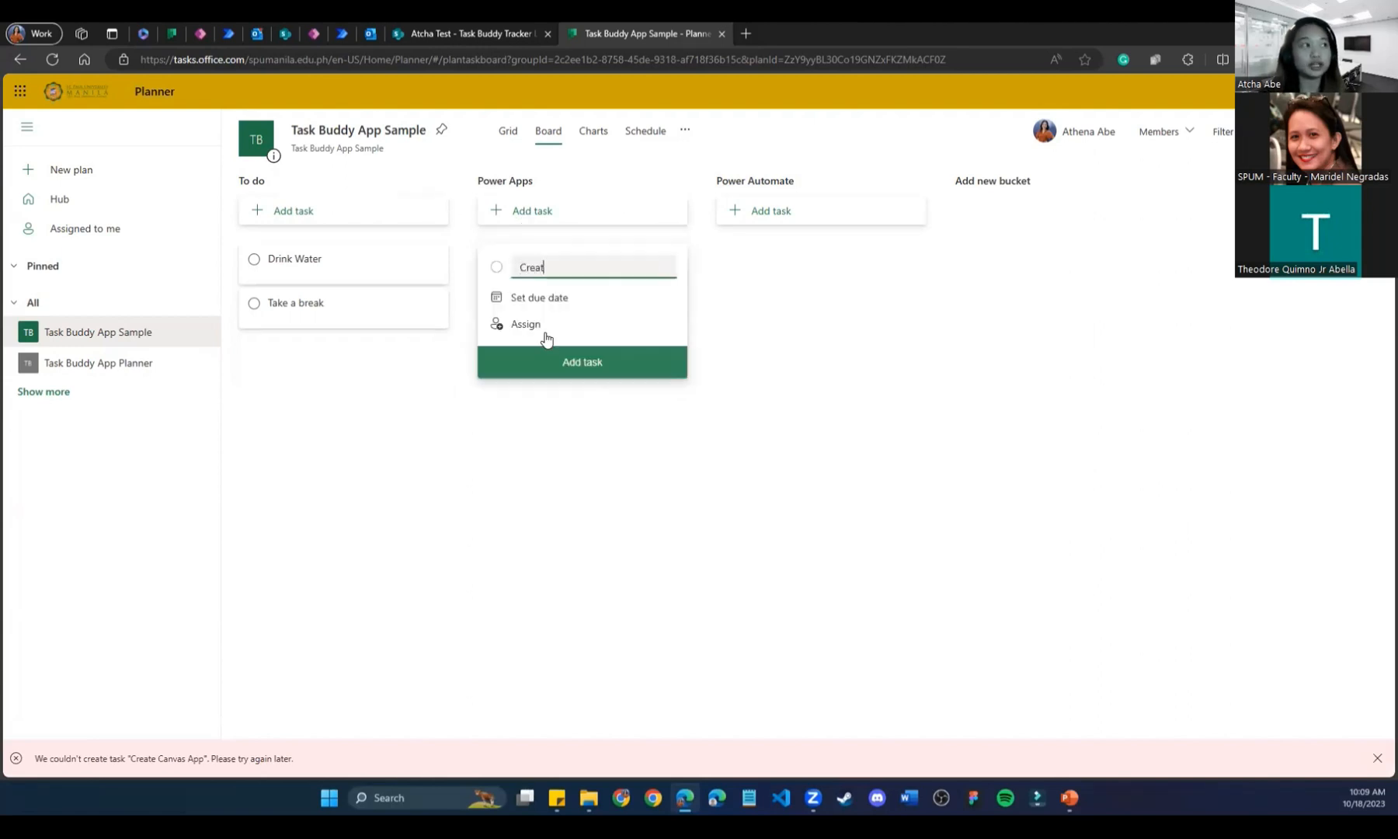
pyautogui.write('e Canvas App')
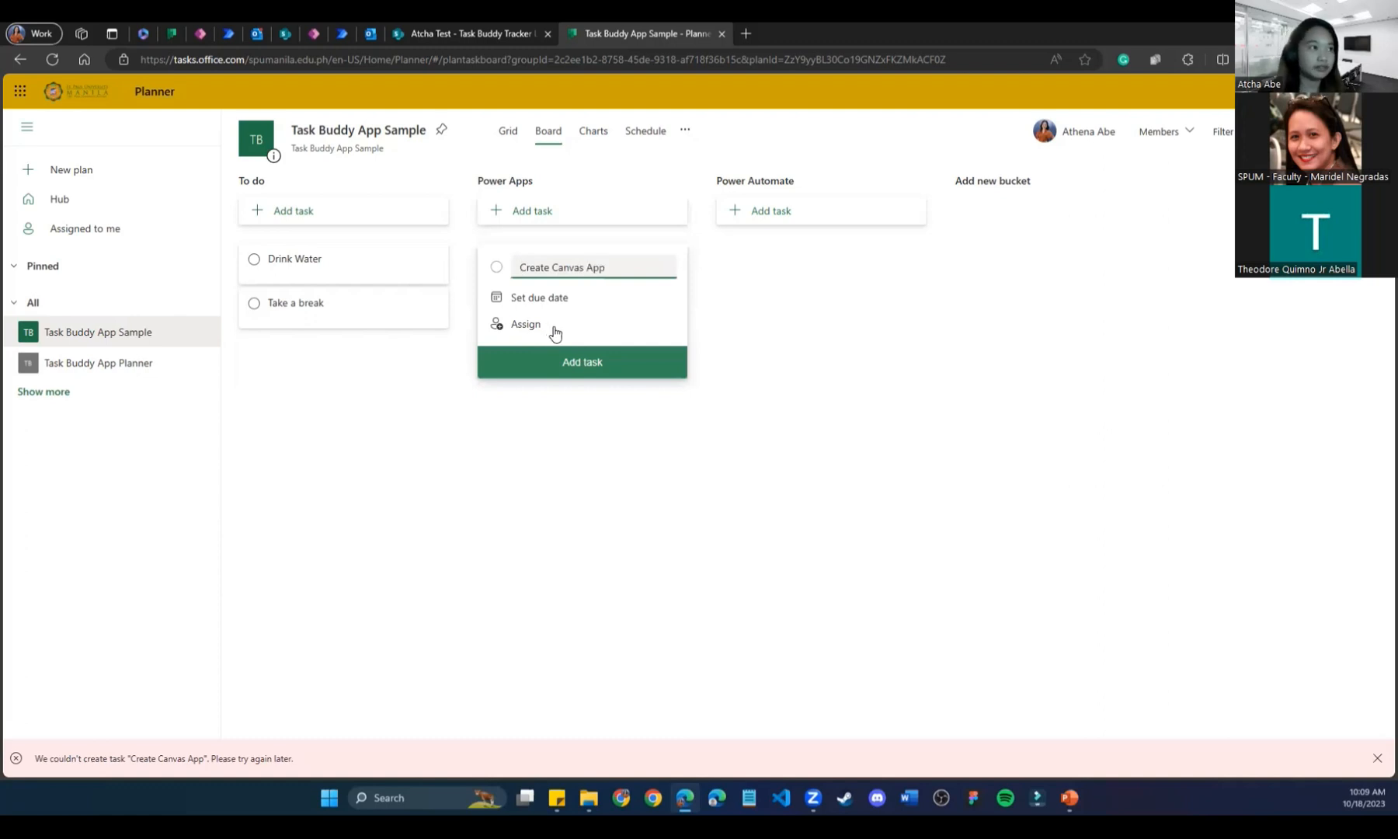
pyautogui.click(592, 363)
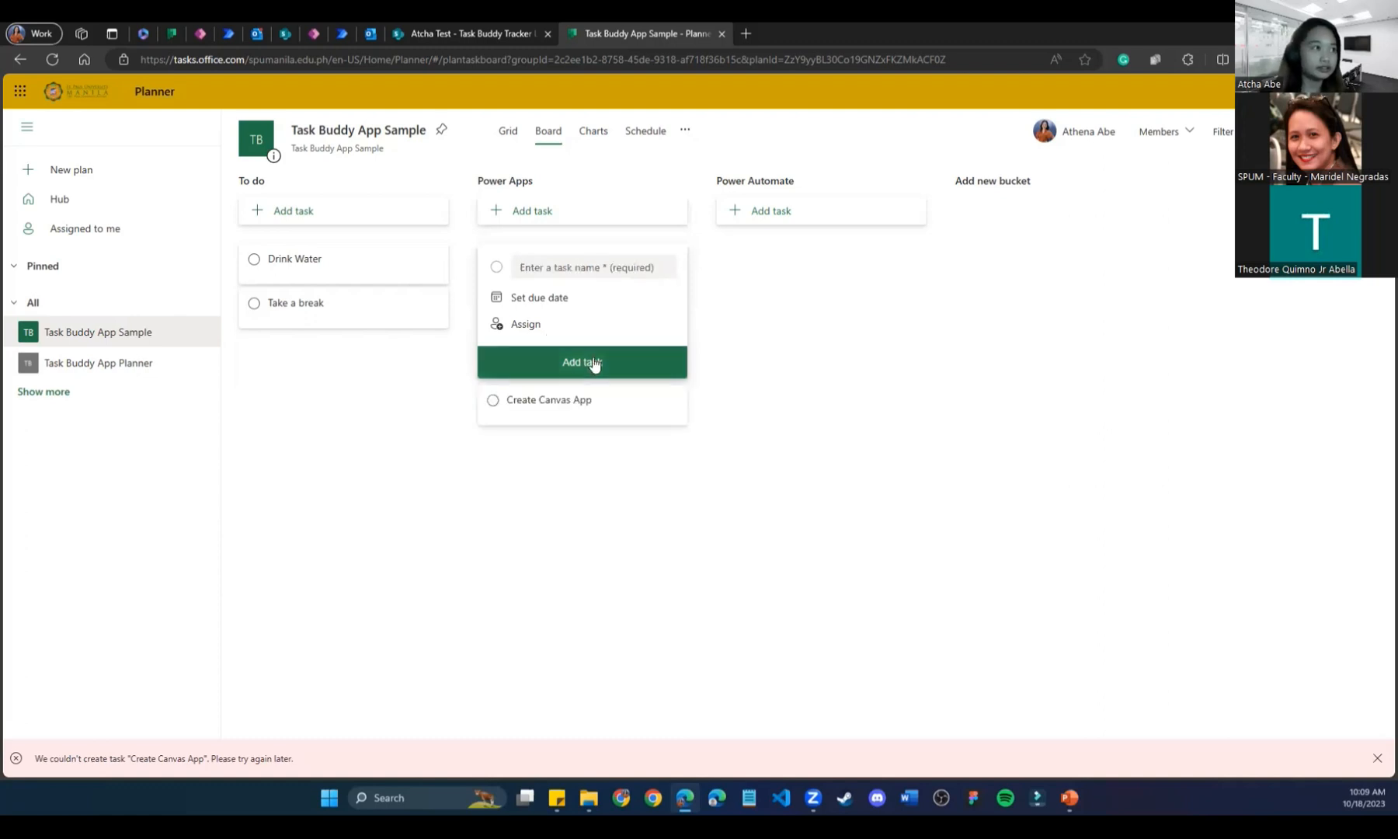
# Add the 'Create App from Data Source' task to the Power Apps bucket.
pyautogui.click(597, 268)
pyautogui.write('Create App from Data Sourc')
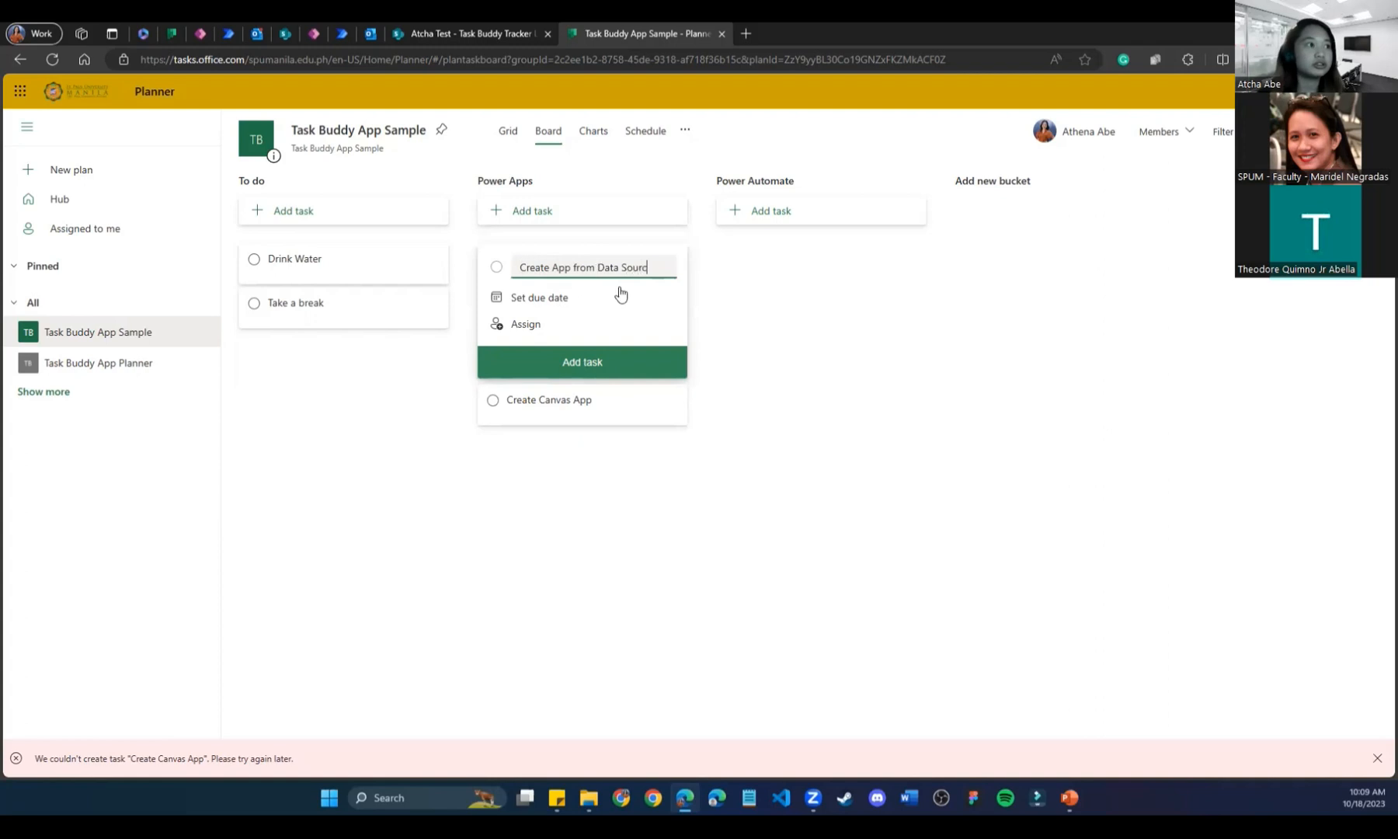
pyautogui.write('e')
pyautogui.click(664, 365)
pyautogui.click(789, 215)
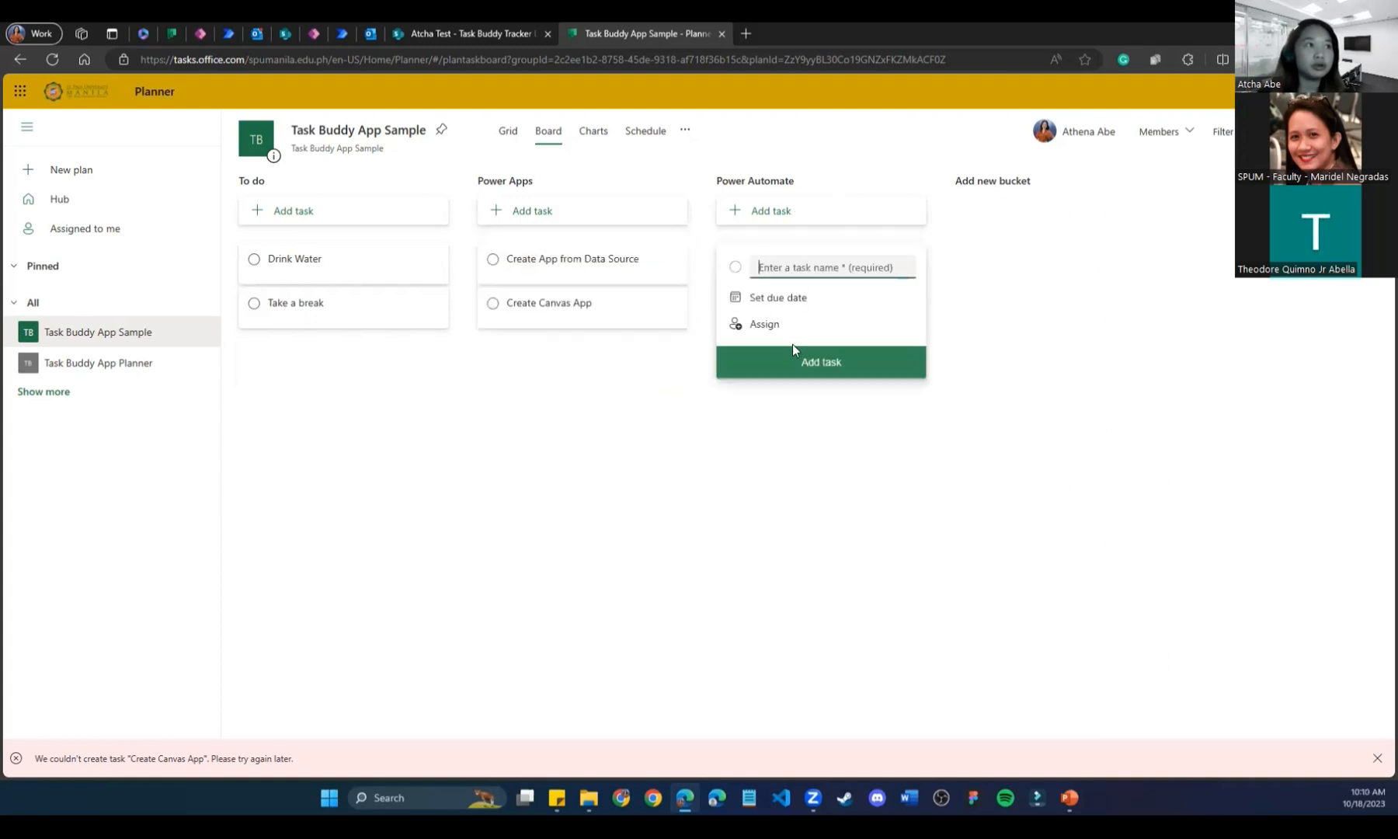
# Add 'Create a Manual Flow Trigger' and 'Create an Automatic Trigger' to the Power Automate bucket.
pyautogui.write('Create a Manual Flow Trigger')
pyautogui.click(792, 351)
pyautogui.click(791, 221)
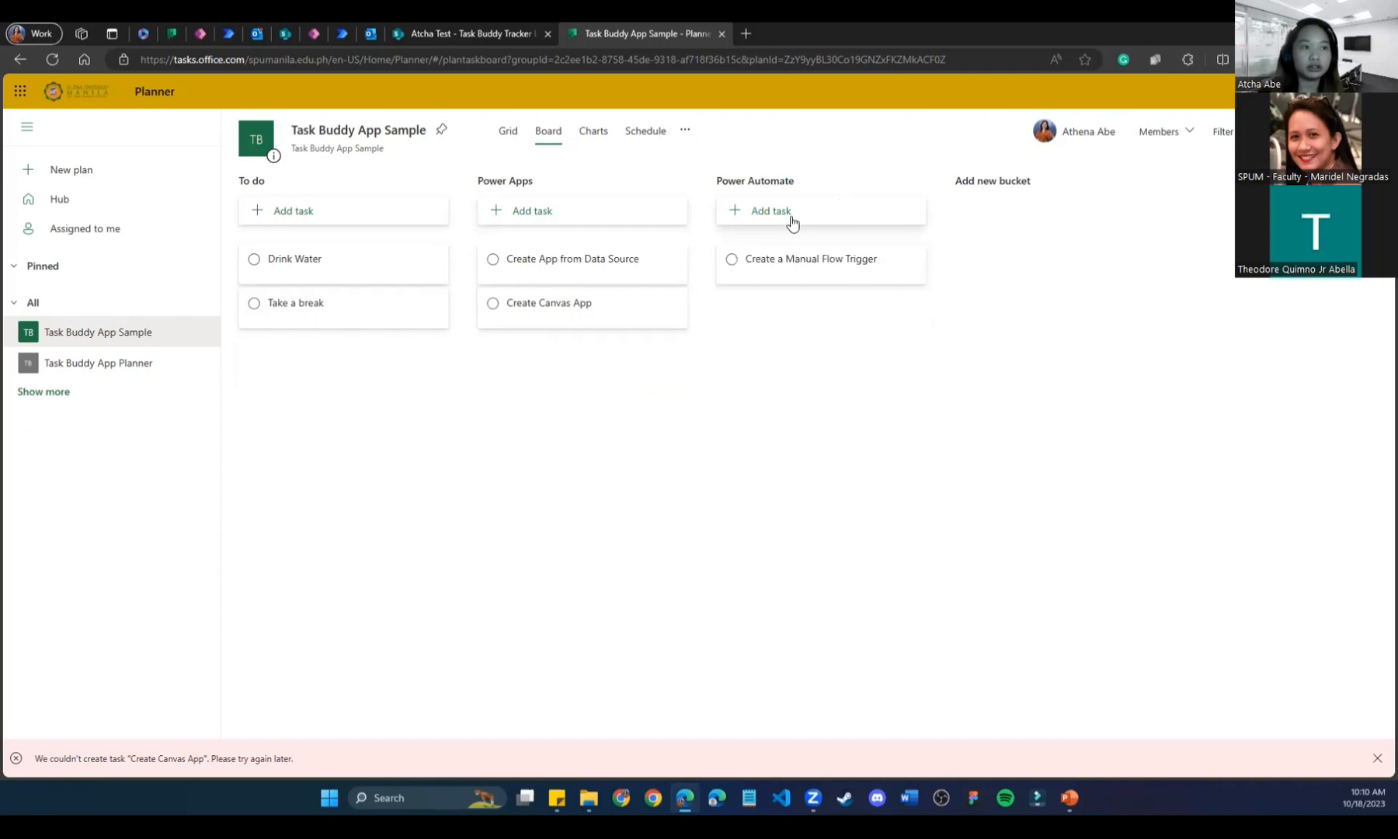
pyautogui.click(792, 220)
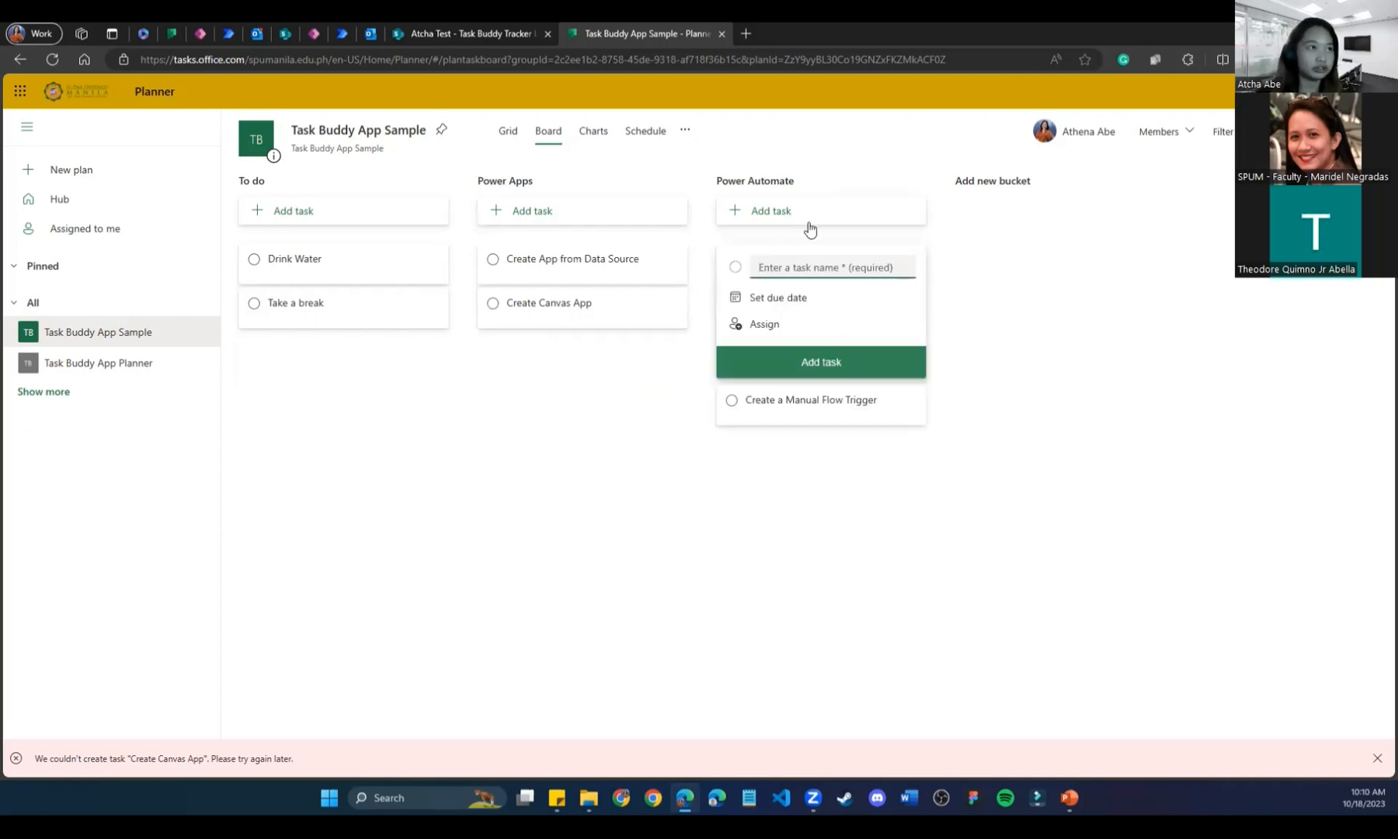
pyautogui.write('Created')
pyautogui.press('BackSpace')
pyautogui.write('Auto')
pyautogui.press('BackSpace')
pyautogui.press('BackSpace')
pyautogui.write('an ')
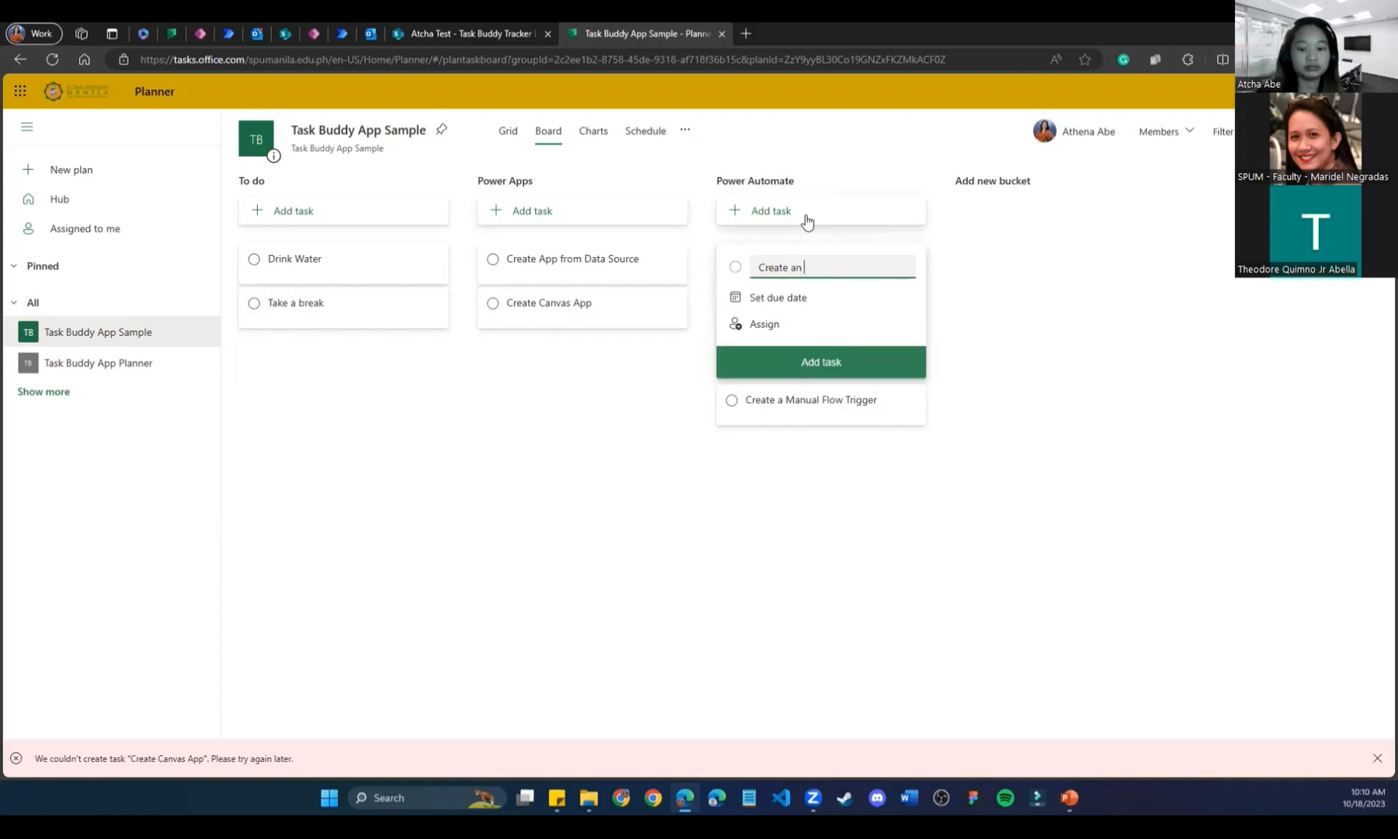
pyautogui.write('Automatic Trigger')
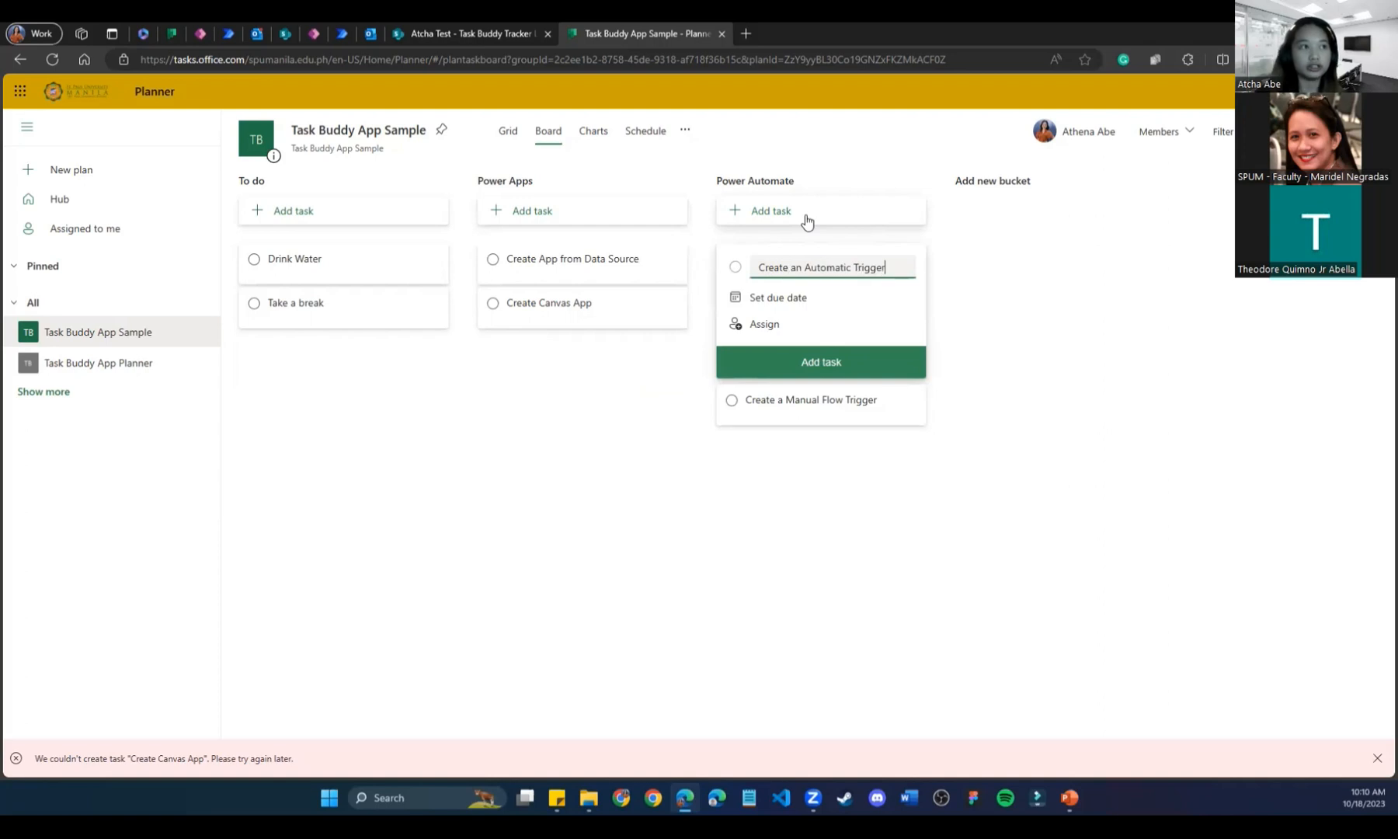
pyautogui.click(819, 362)
pyautogui.click(677, 483)
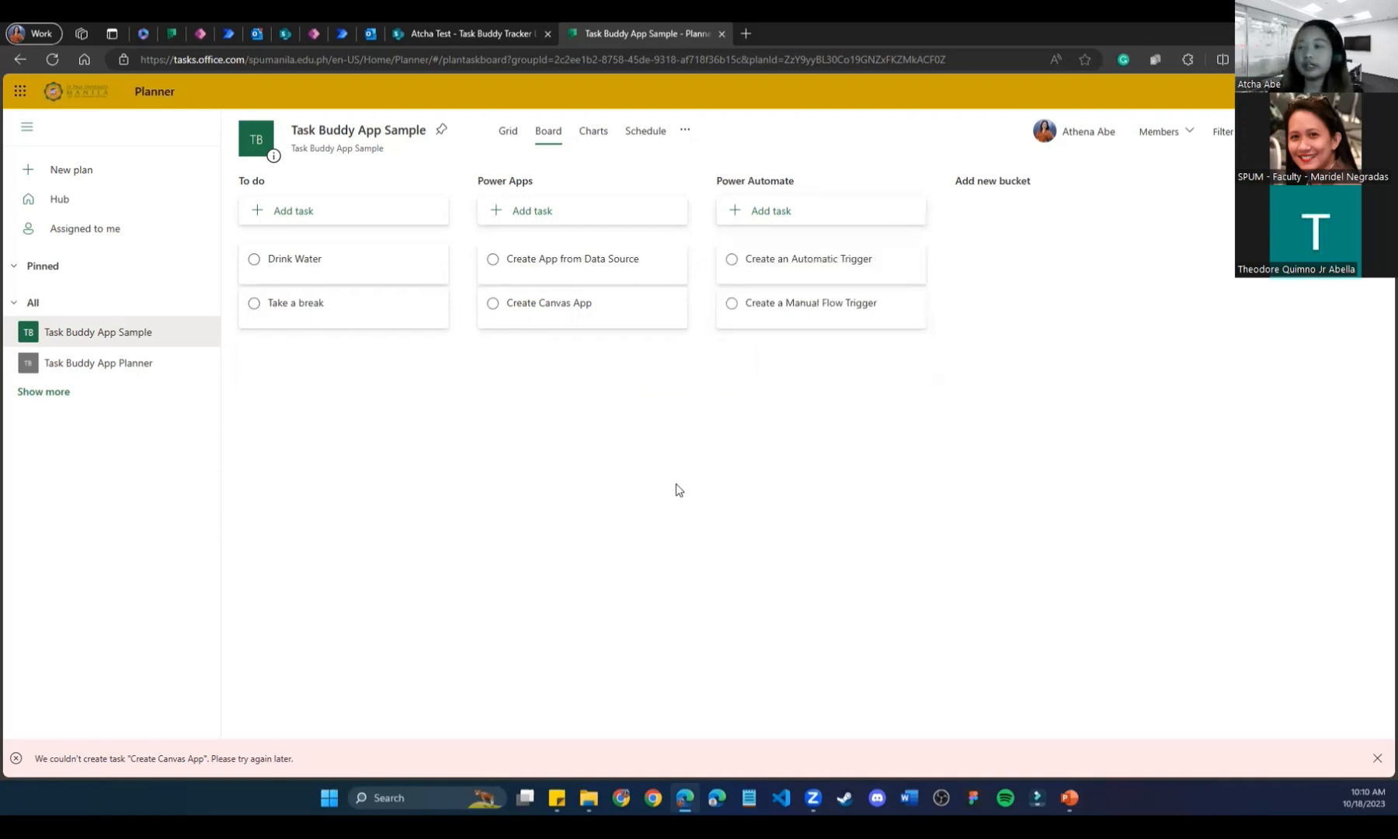
# Review the Take a break task details, then close them.
pyautogui.click(371, 306)
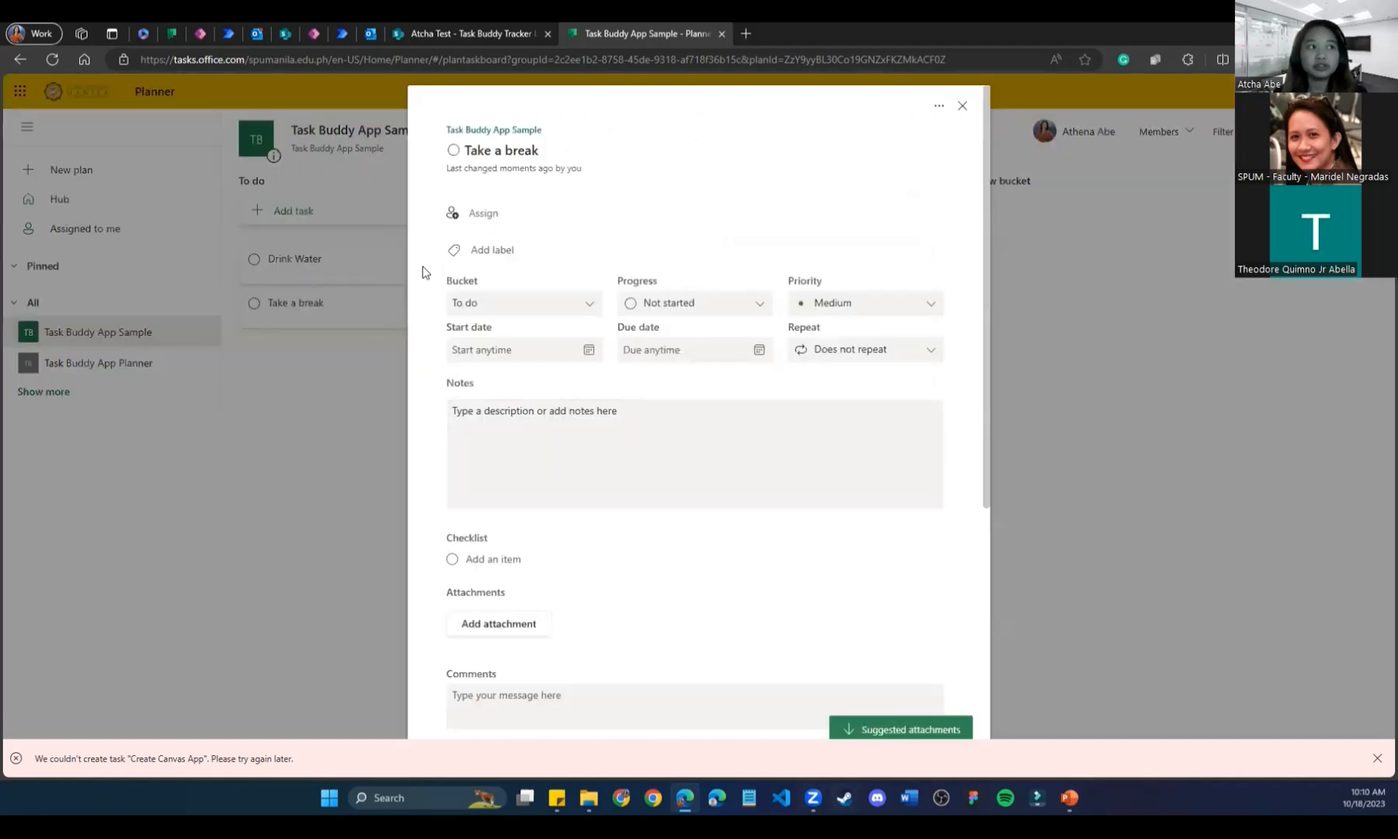
pyautogui.click(962, 106)
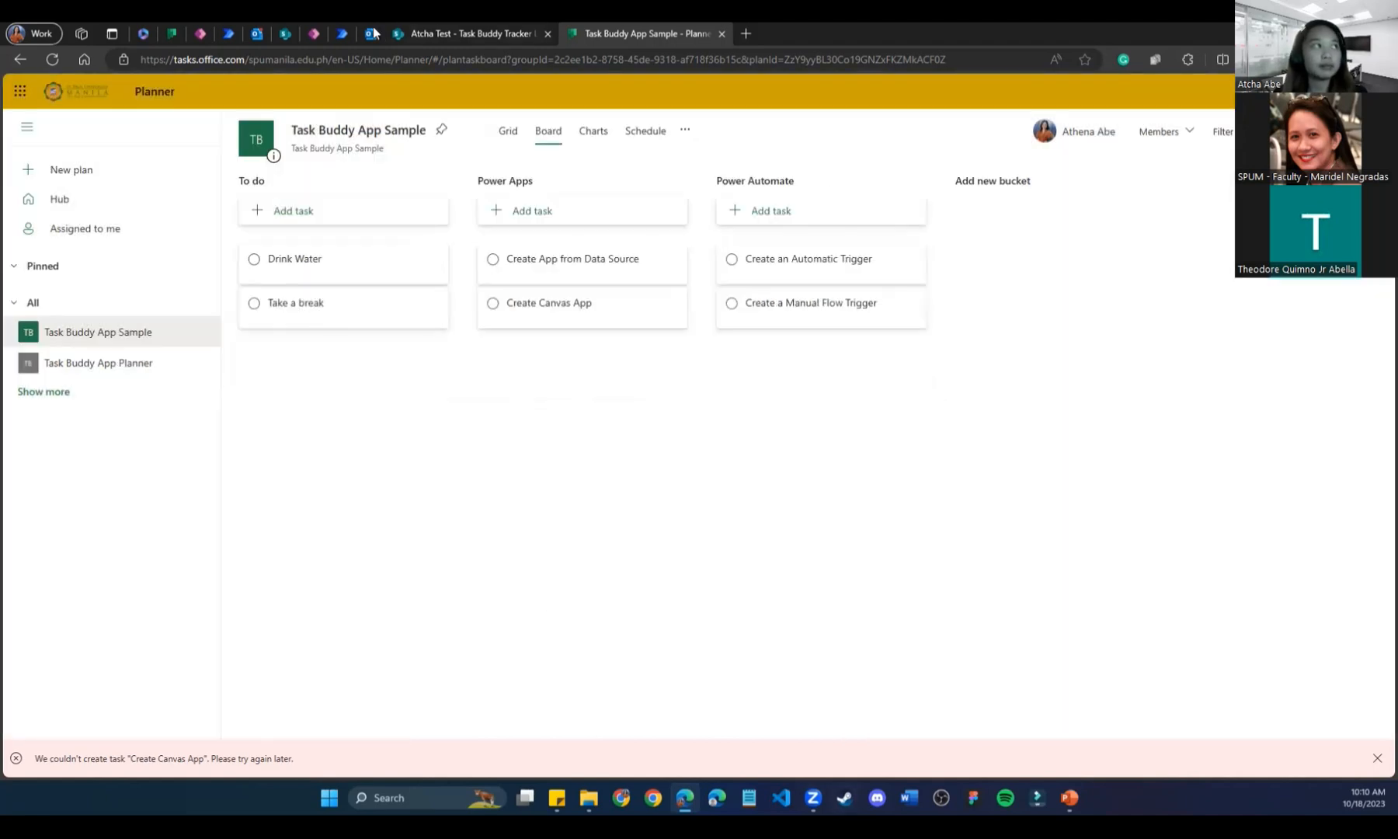
pyautogui.click(201, 33)
# Select the task gallery and DisplayTasks screen, then show the MainScreen start page.
pyautogui.click(587, 265)
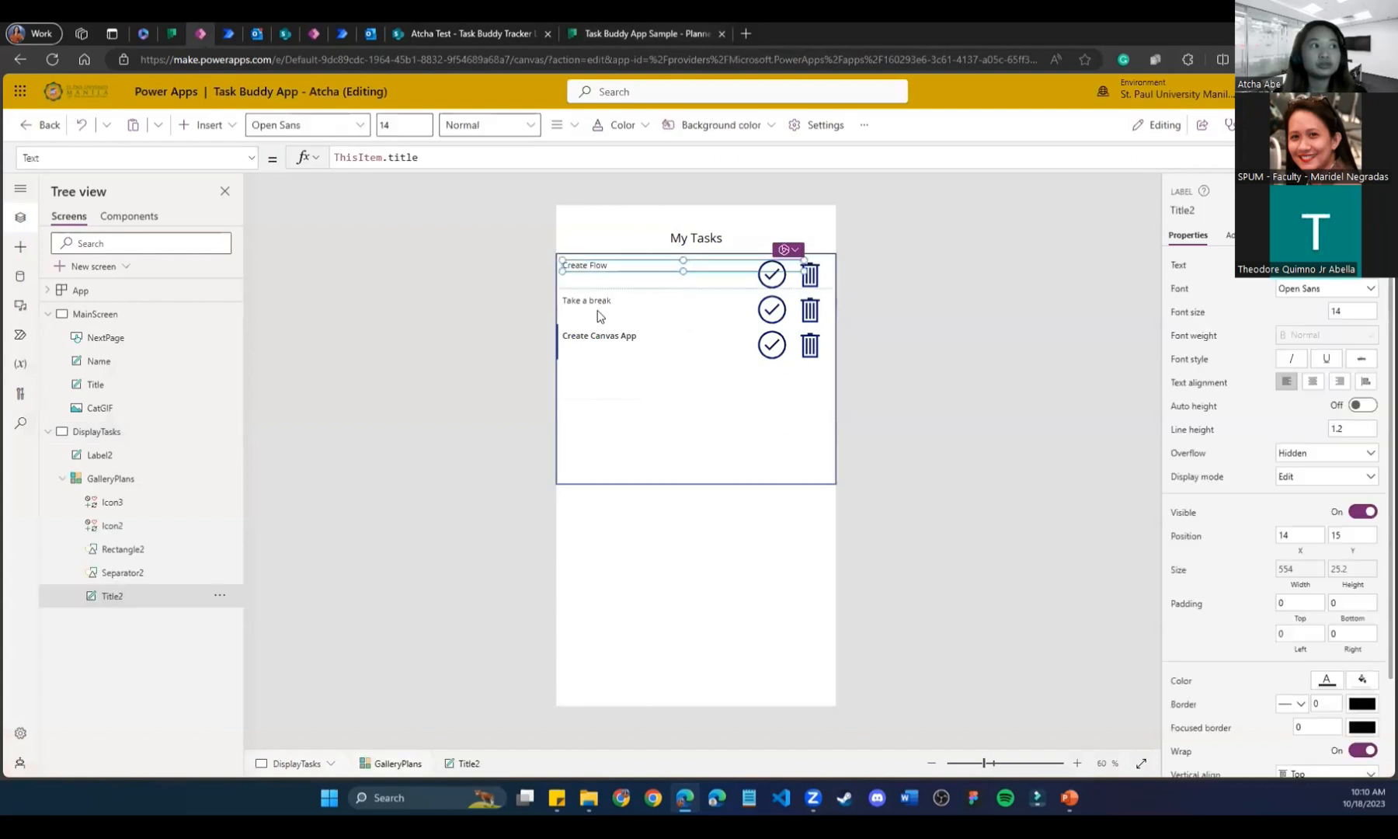
pyautogui.click(598, 310)
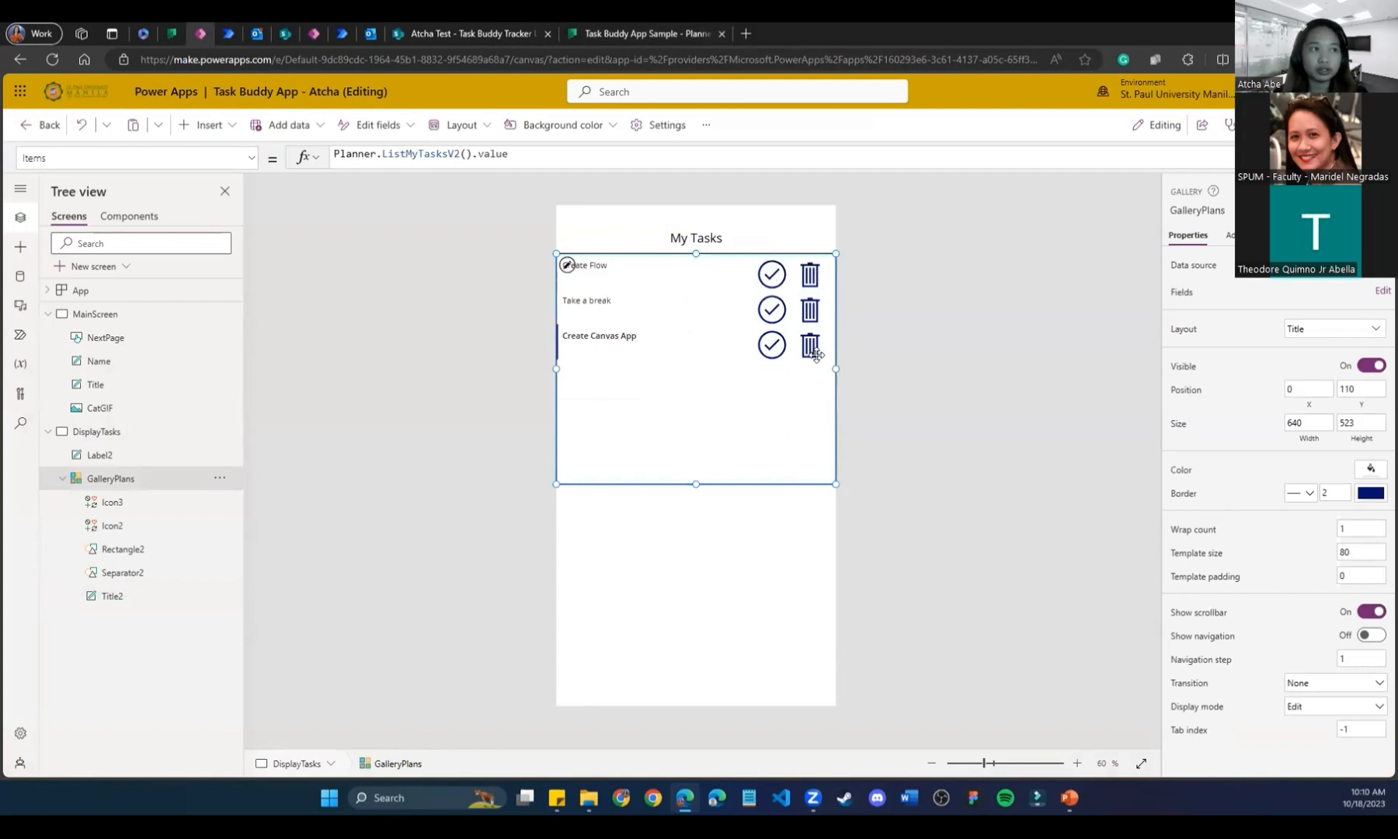
pyautogui.click(206, 430)
pyautogui.click(118, 317)
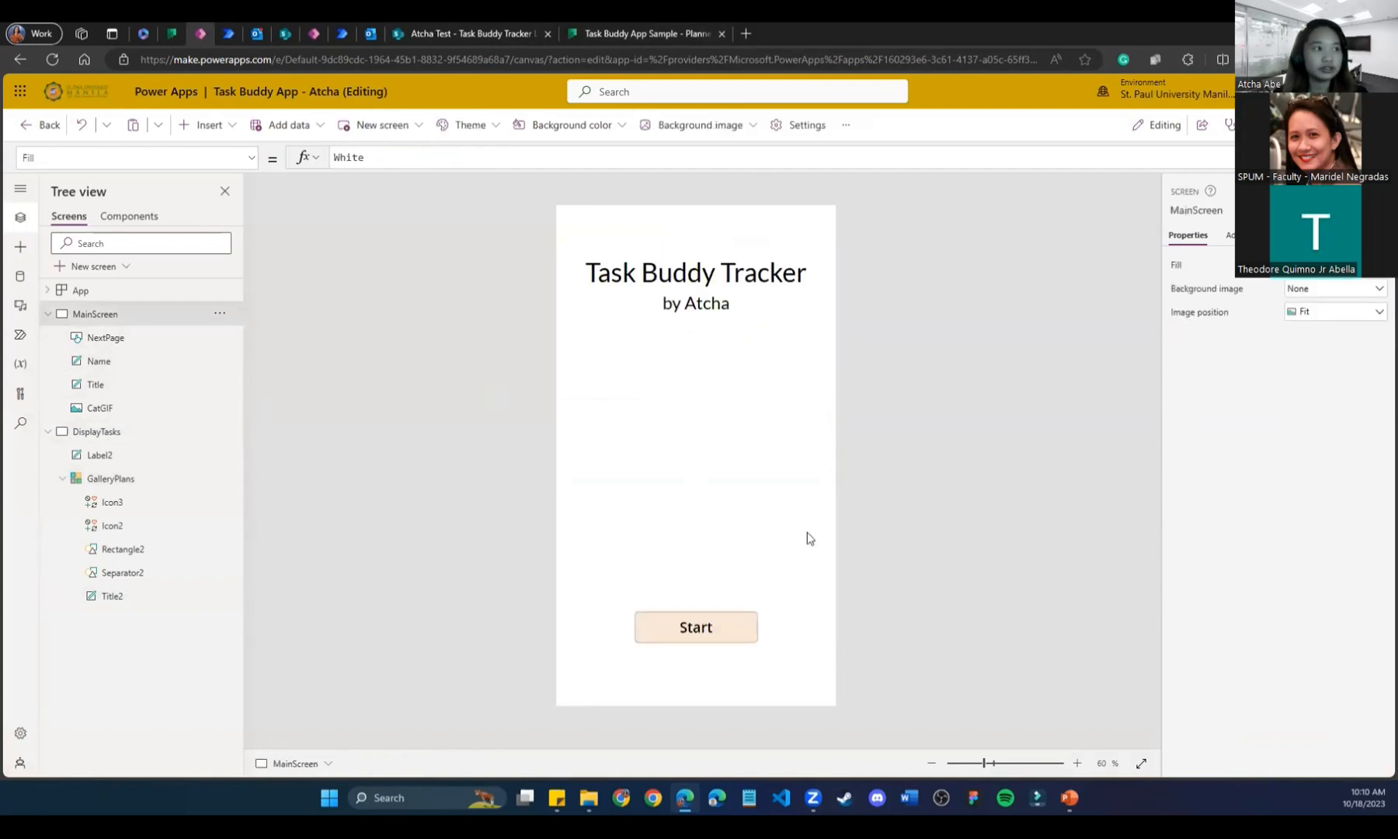
# Switch to the Task Buddy Tracker List, then to the Task Buddy App Sample plan.
pyautogui.click(529, 27)
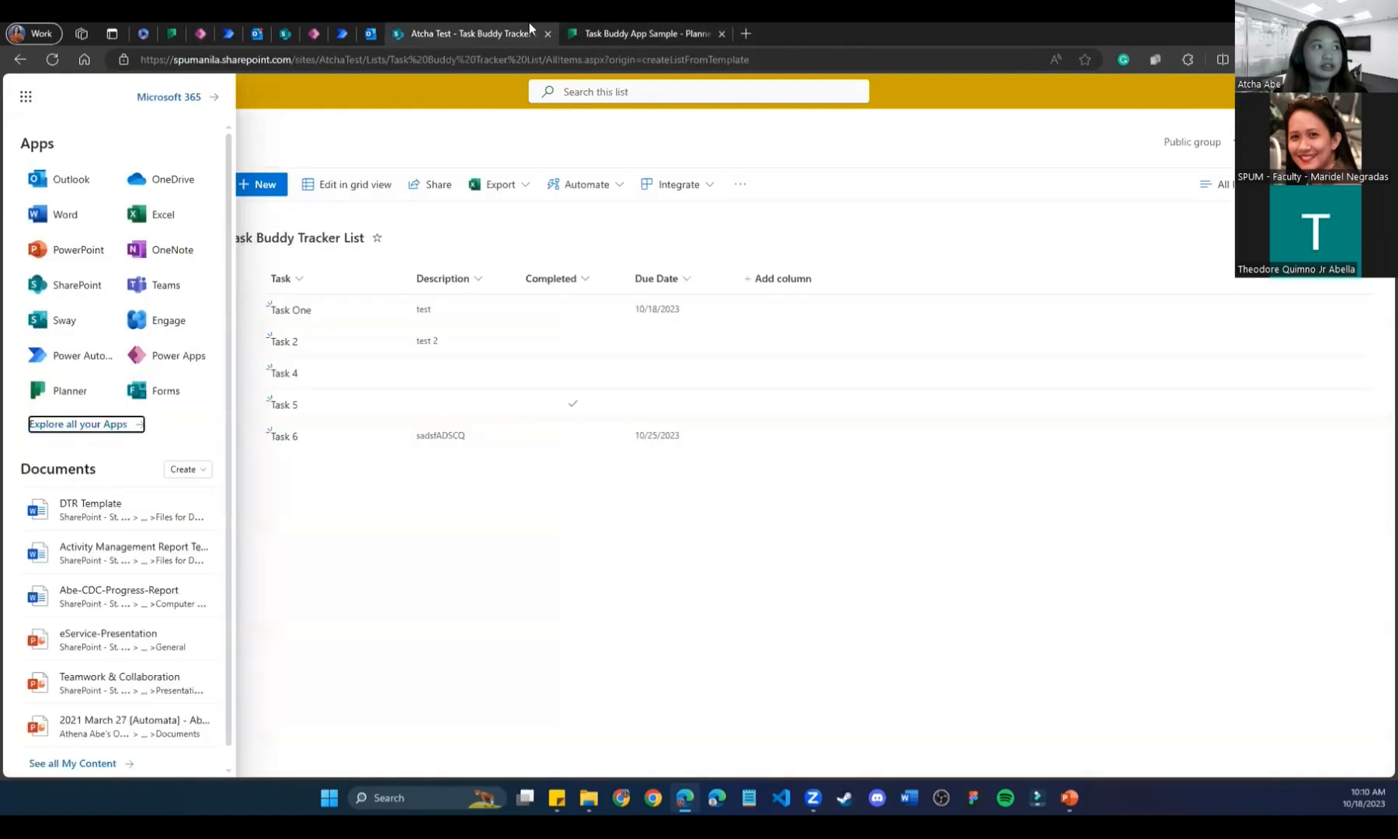
pyautogui.click(588, 31)
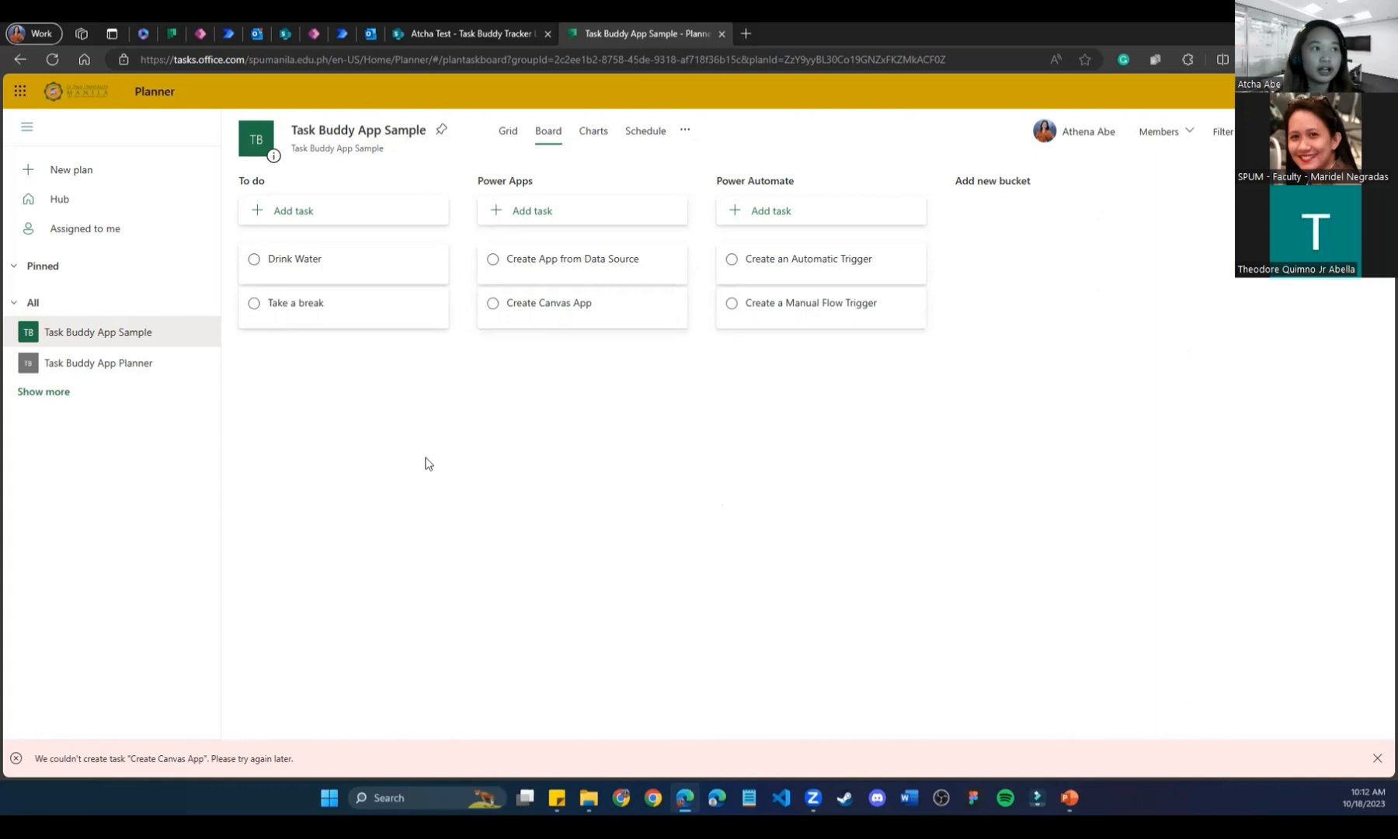
# Show the Planner Flow's successful run, revisit the list and plan, and advance to the Power Automate slide.
pyautogui.click(222, 34)
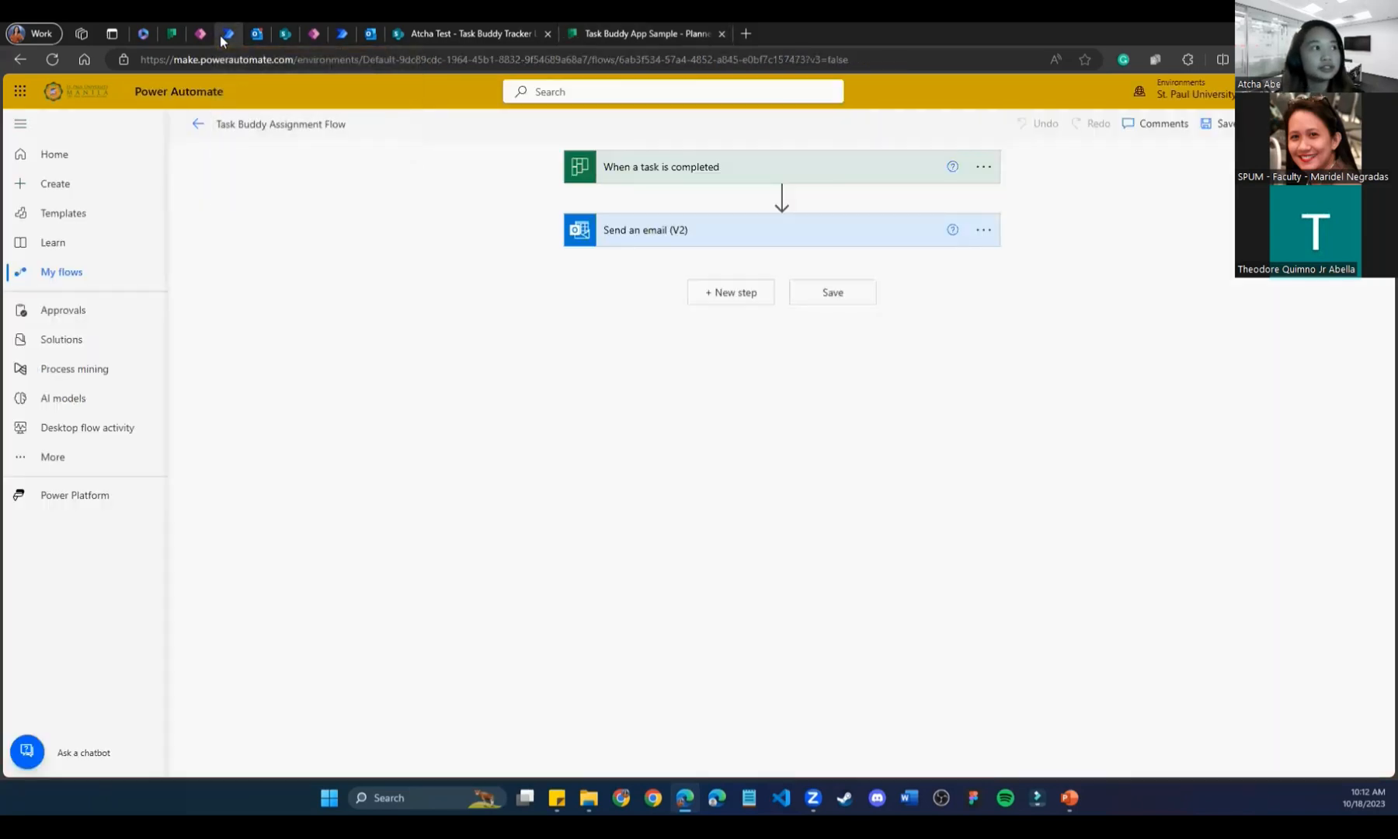
pyautogui.click(343, 35)
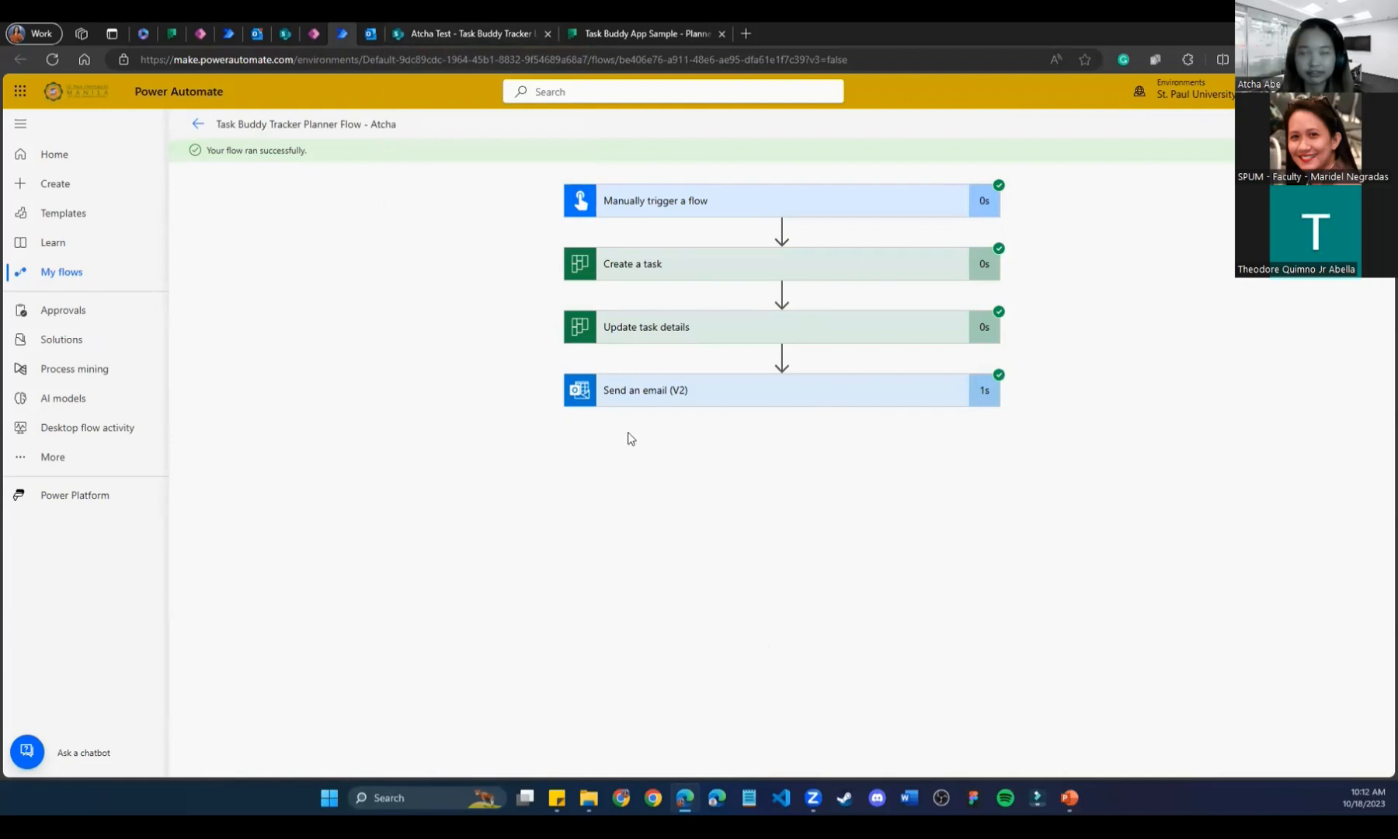
pyautogui.click(536, 31)
pyautogui.click(590, 34)
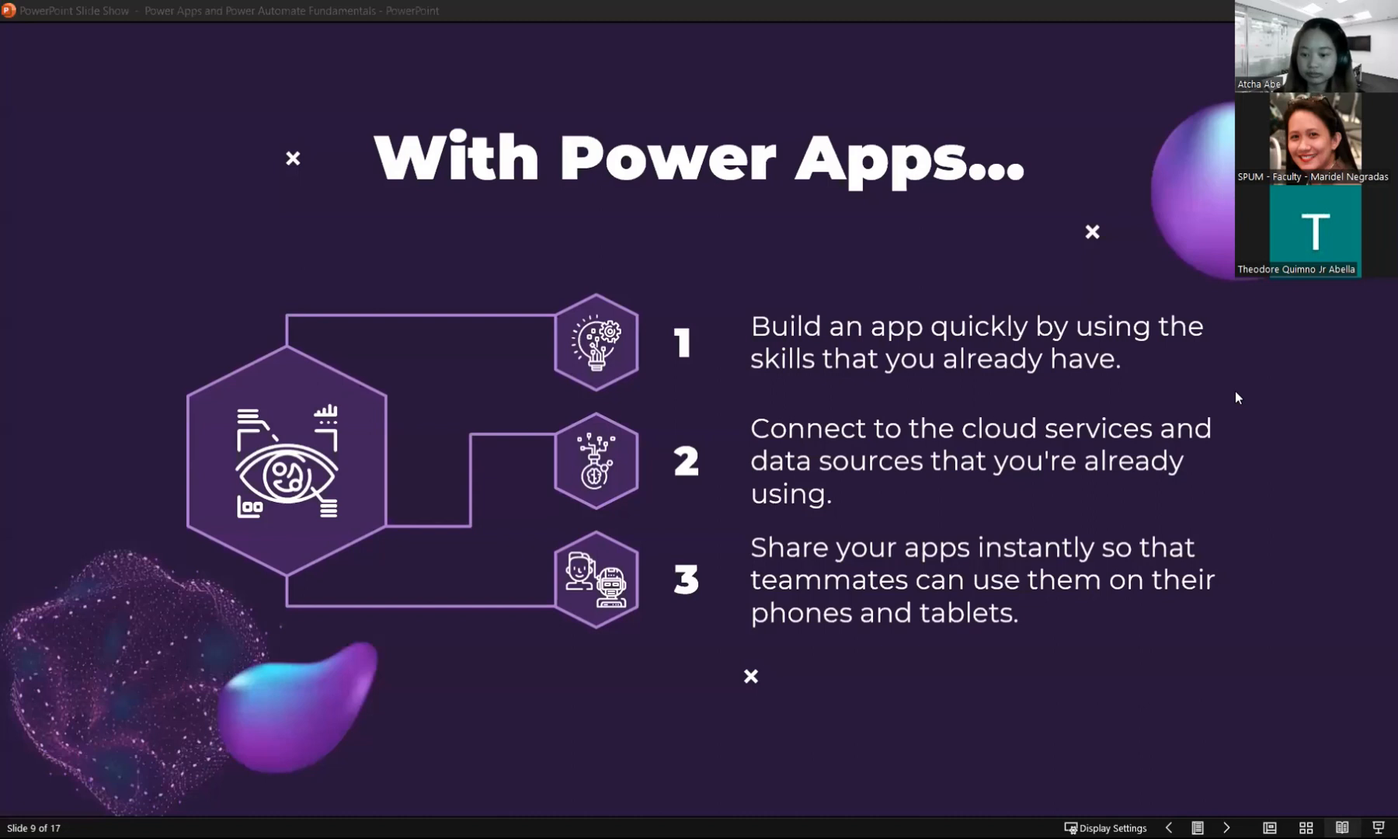
pyautogui.click(1229, 416)
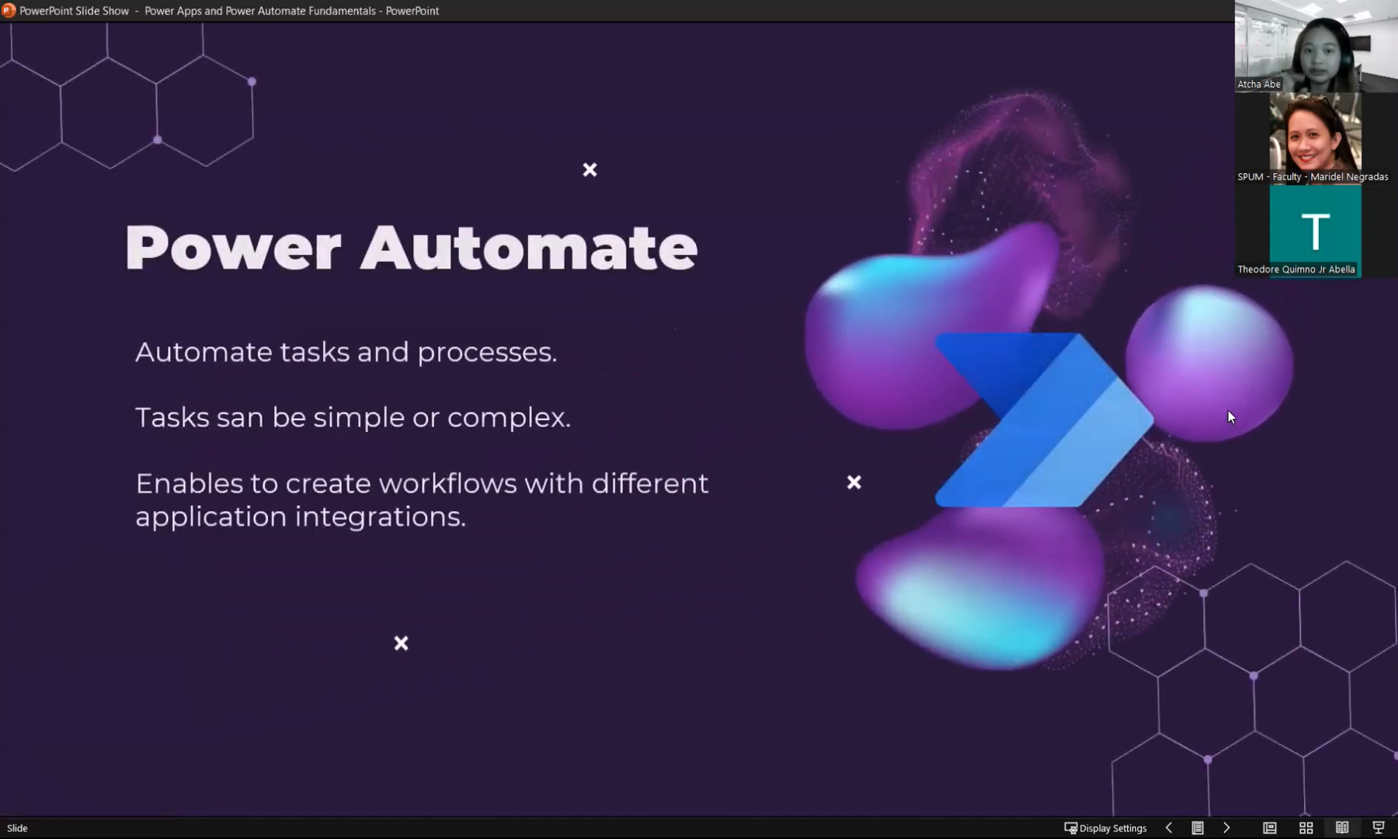
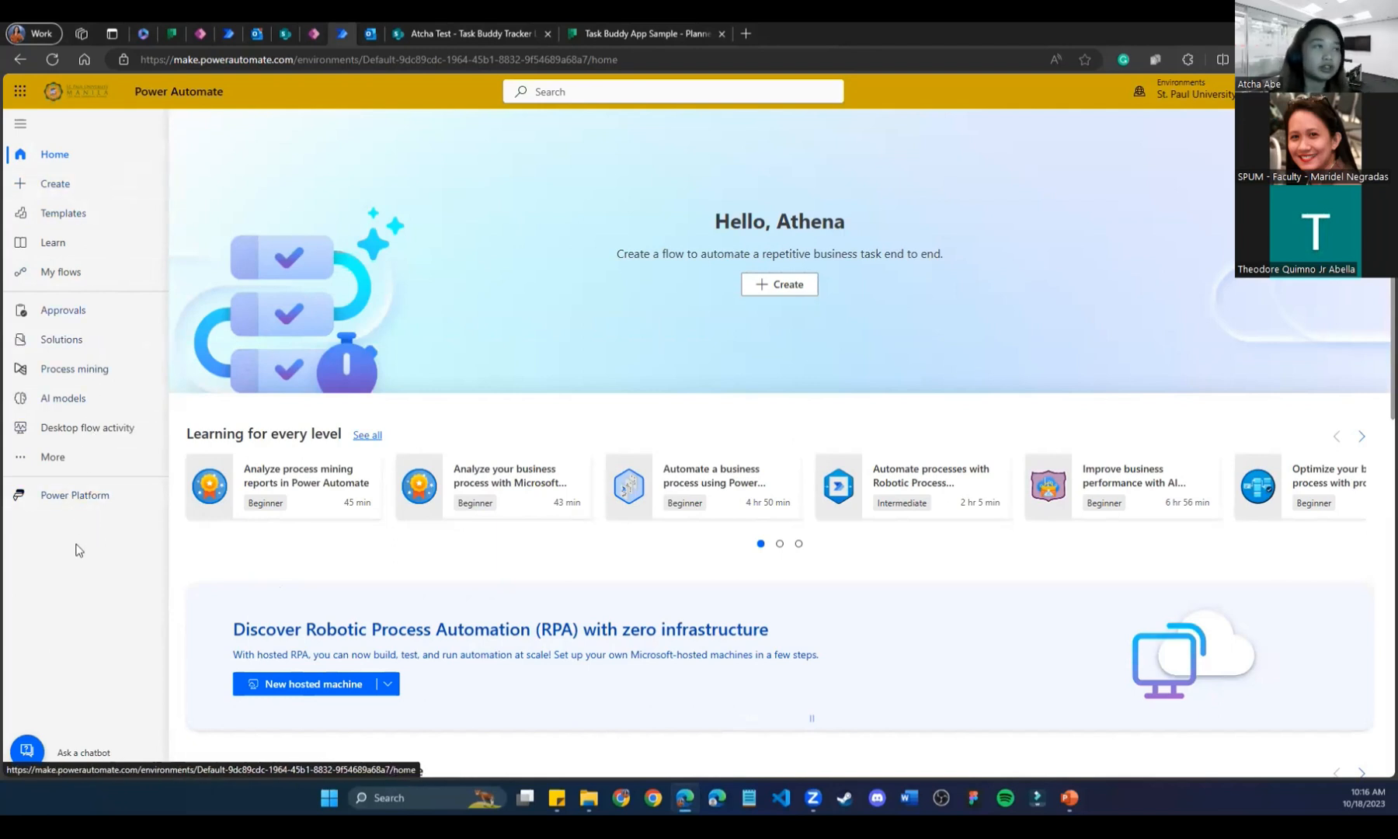
# Open the Power Automate learning documentation, then close it and return home.
pyautogui.click(63, 255)
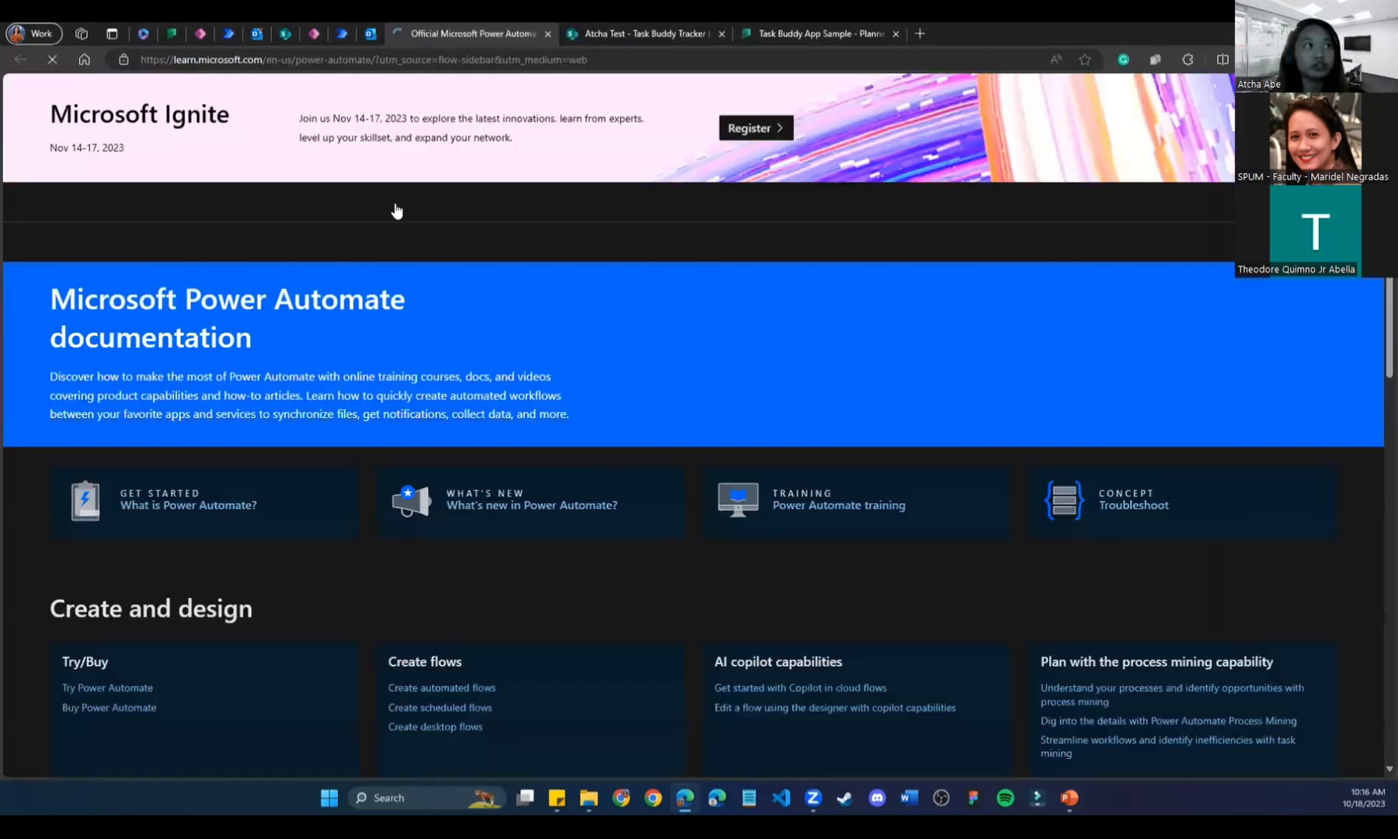
pyautogui.click(547, 33)
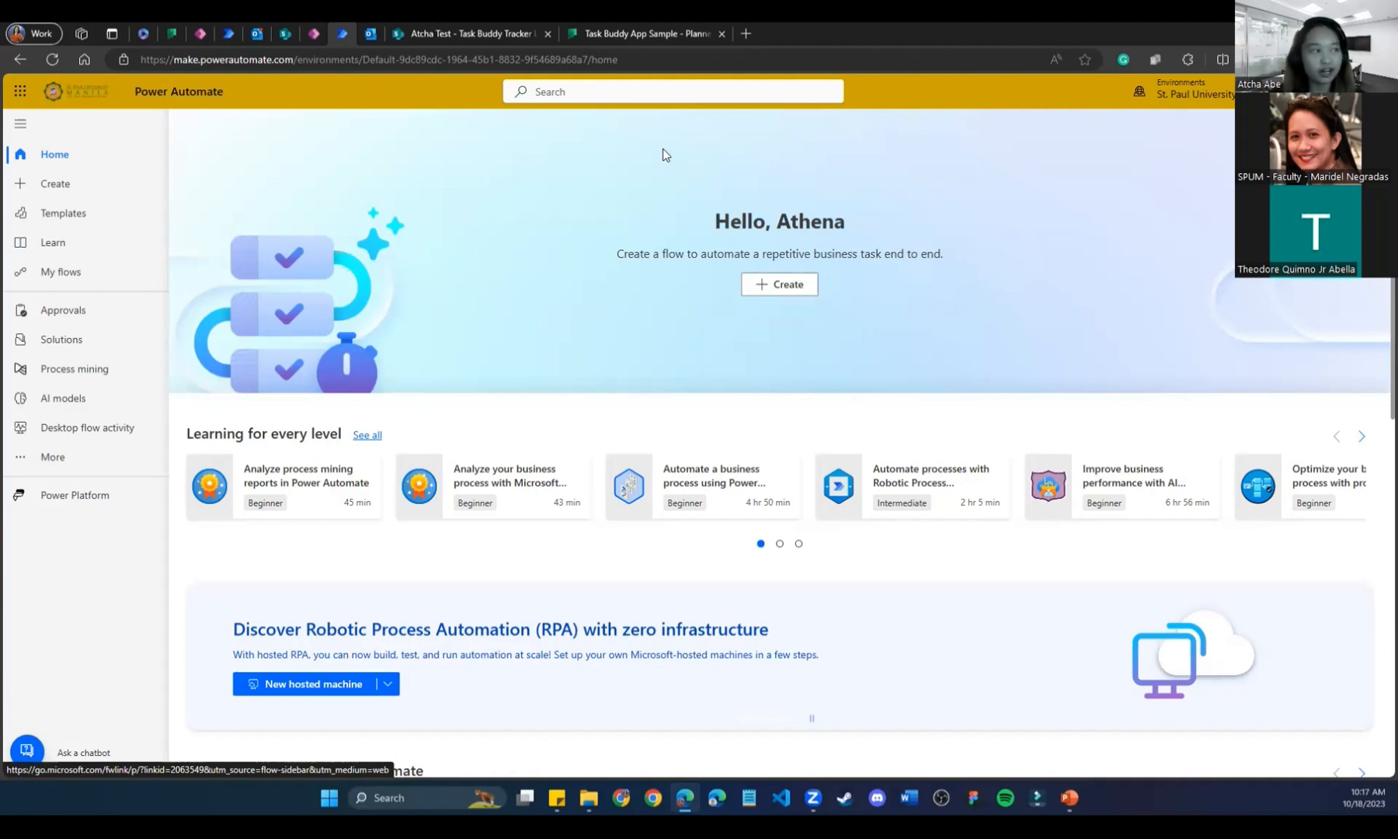
pyautogui.scroll(-5, 663, 148)
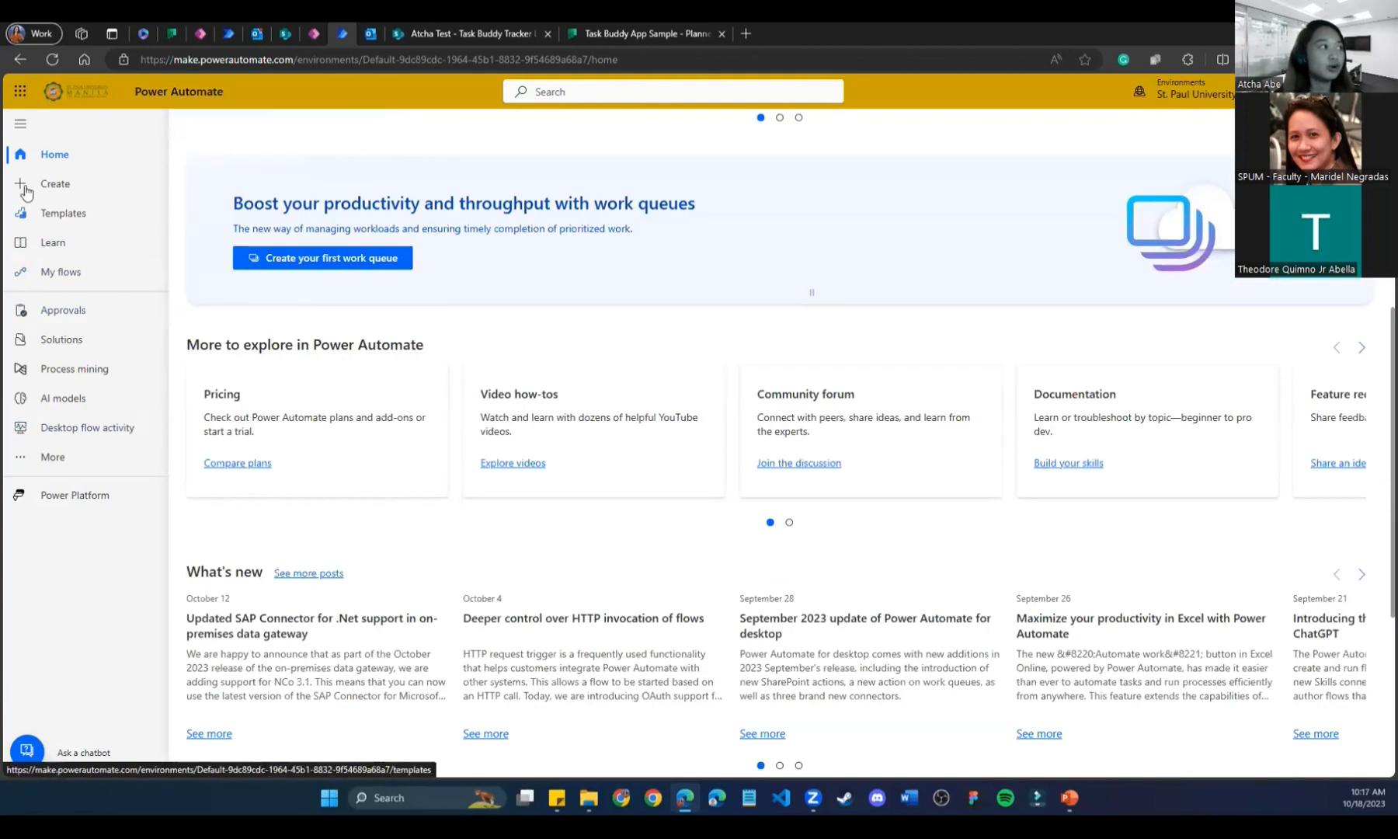
# Browse the flow template gallery and filter it to Remote work templates.
pyautogui.click(29, 221)
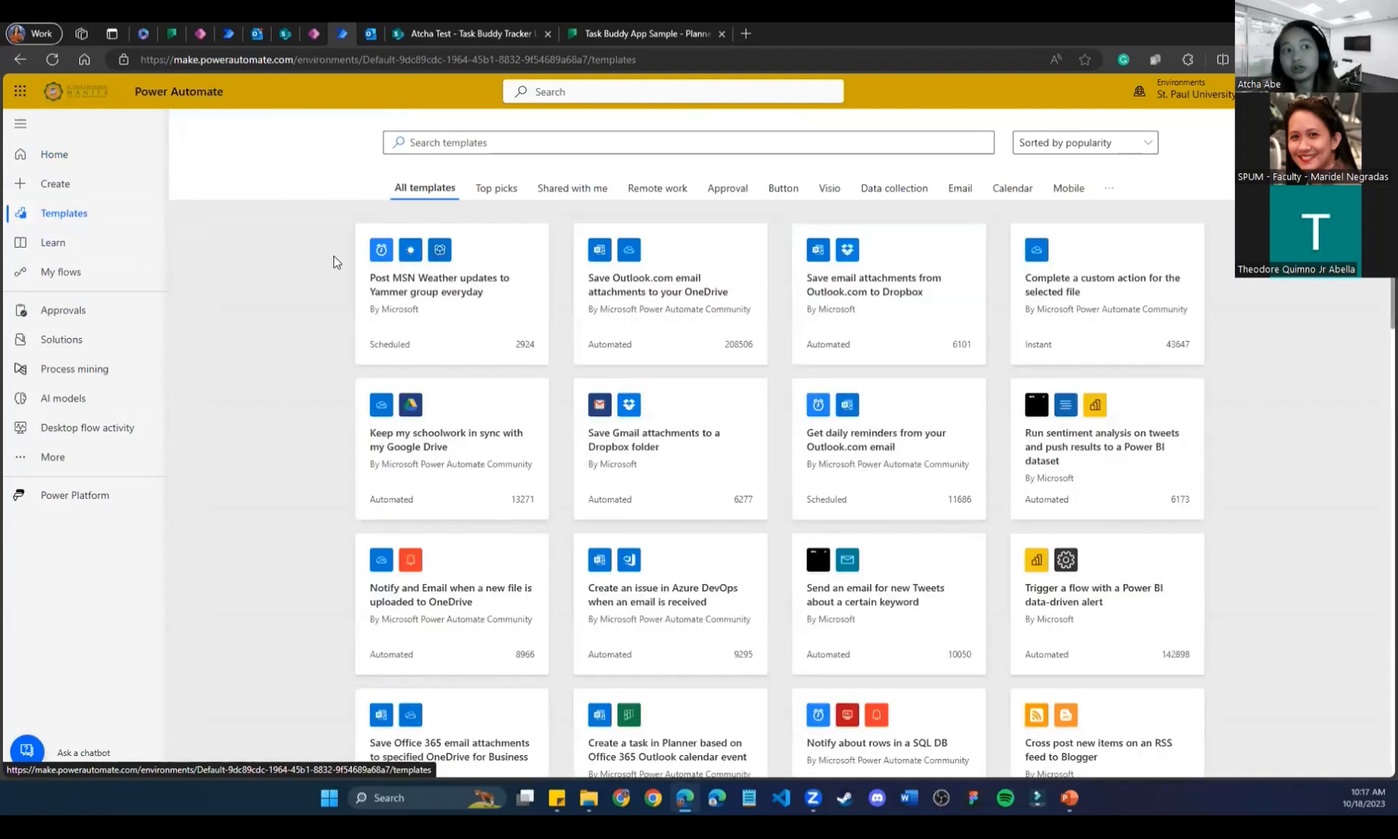
pyautogui.scroll(-3, 338, 501)
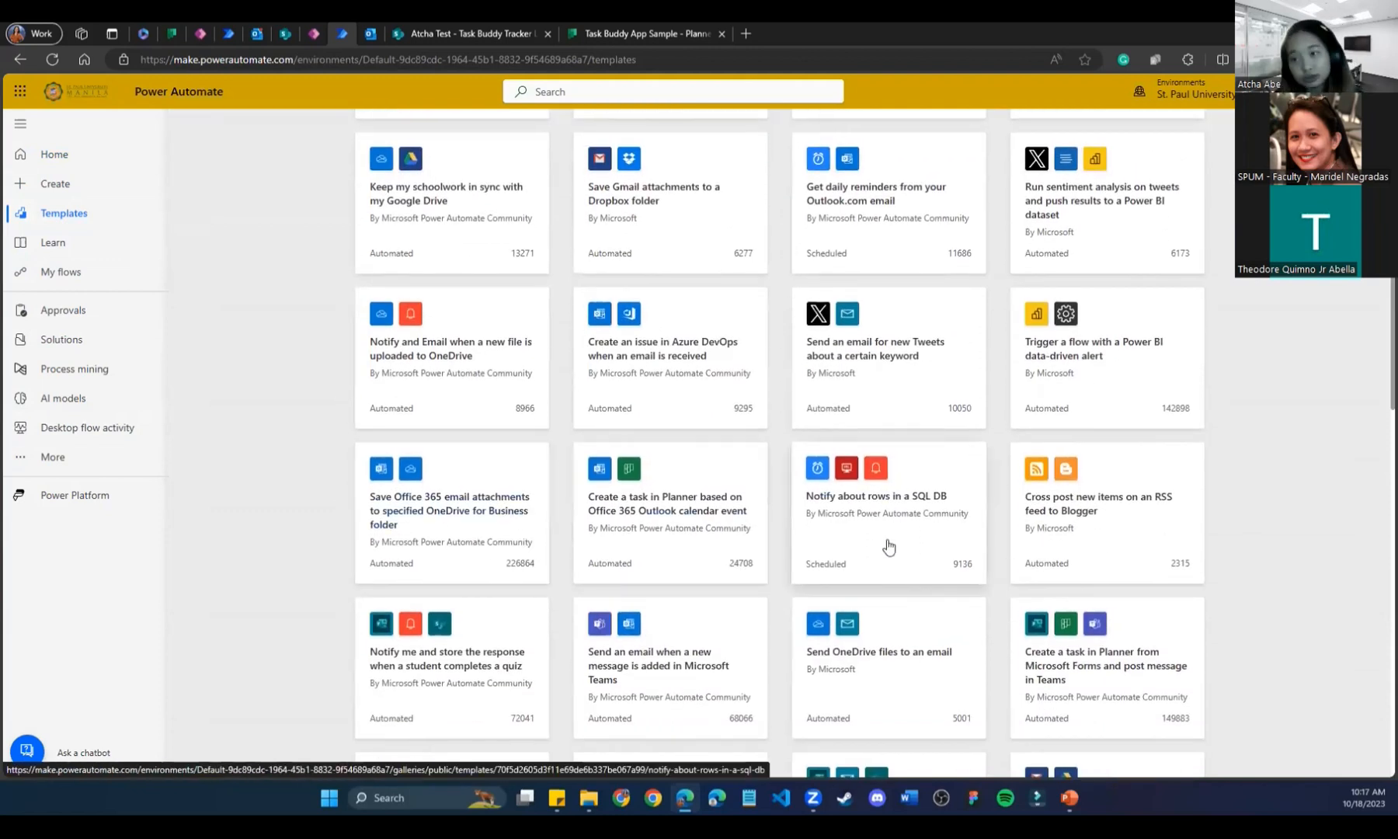
pyautogui.scroll(-3, 891, 548)
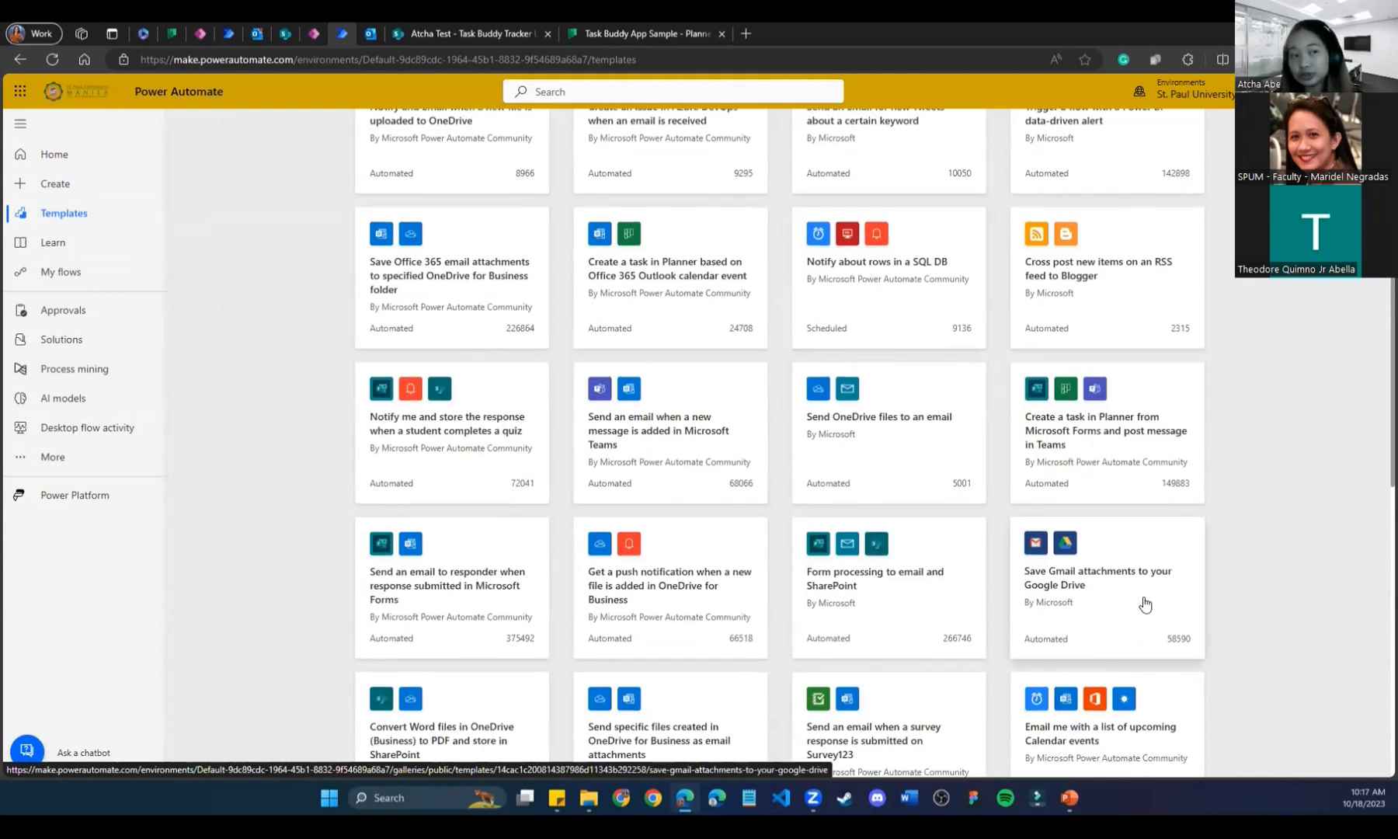
pyautogui.scroll(-5, 1145, 604)
pyautogui.scroll(12, 1141, 602)
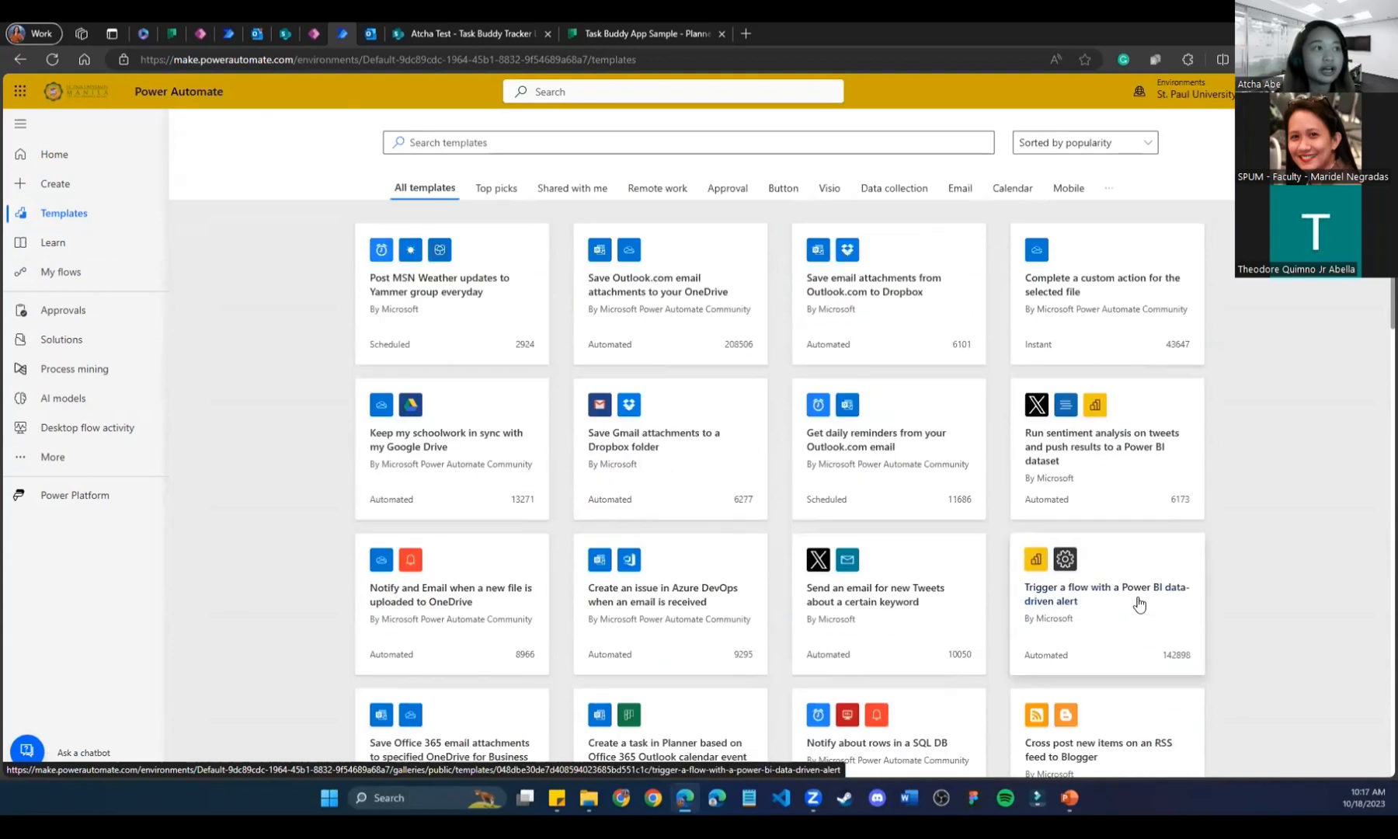
pyautogui.click(657, 190)
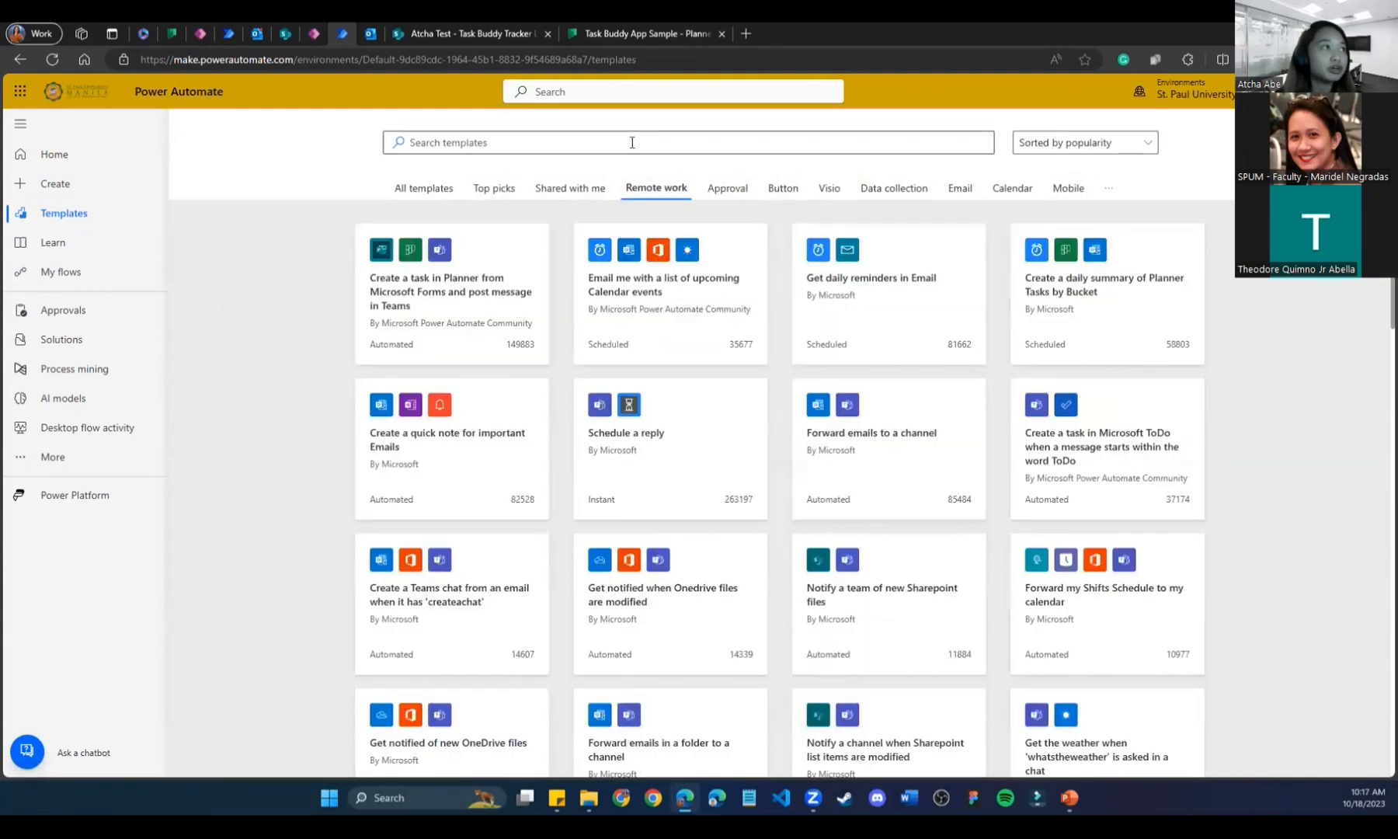
pyautogui.click(632, 142)
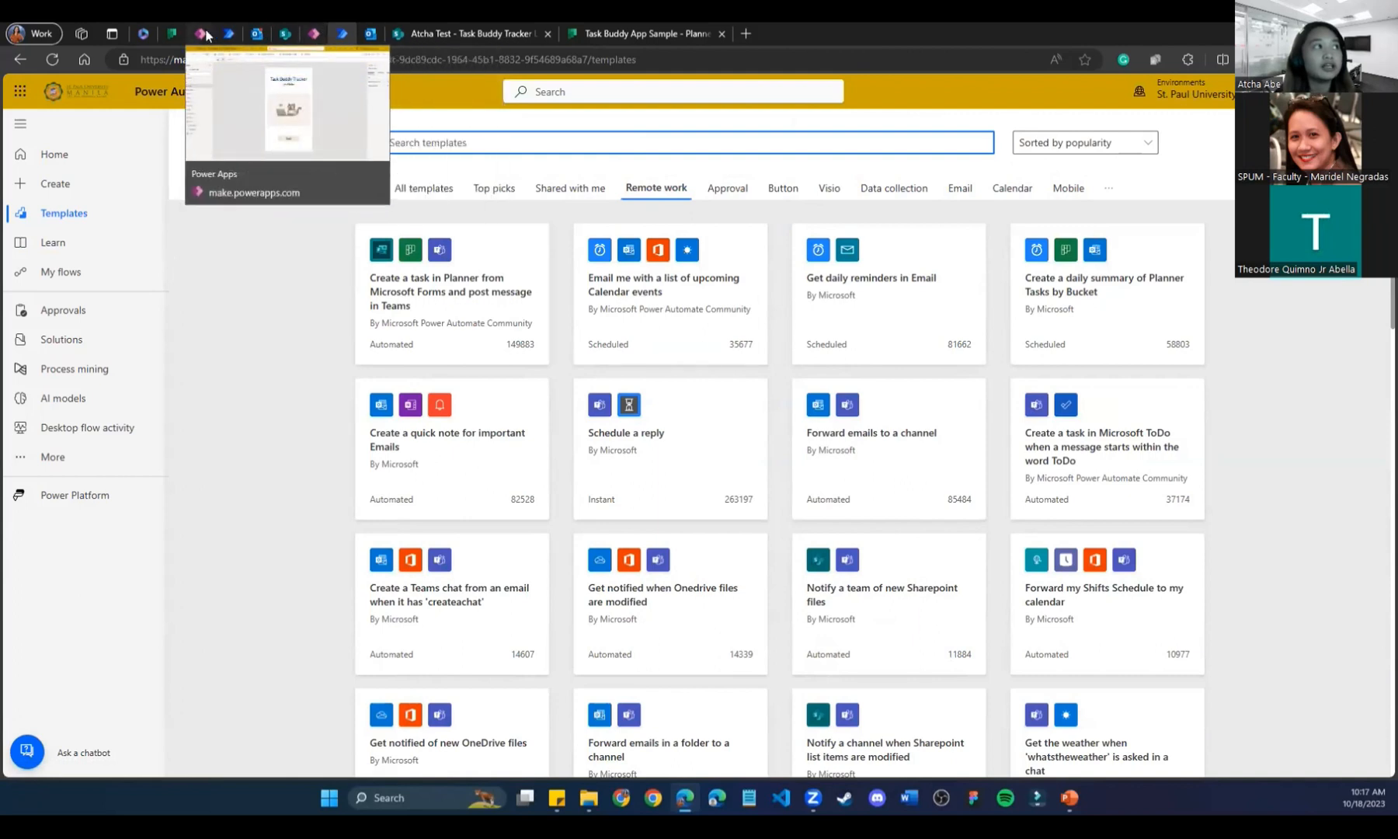
# Glance at the Task Buddy App Sample plan, then bring up the Create page.
pyautogui.click(609, 31)
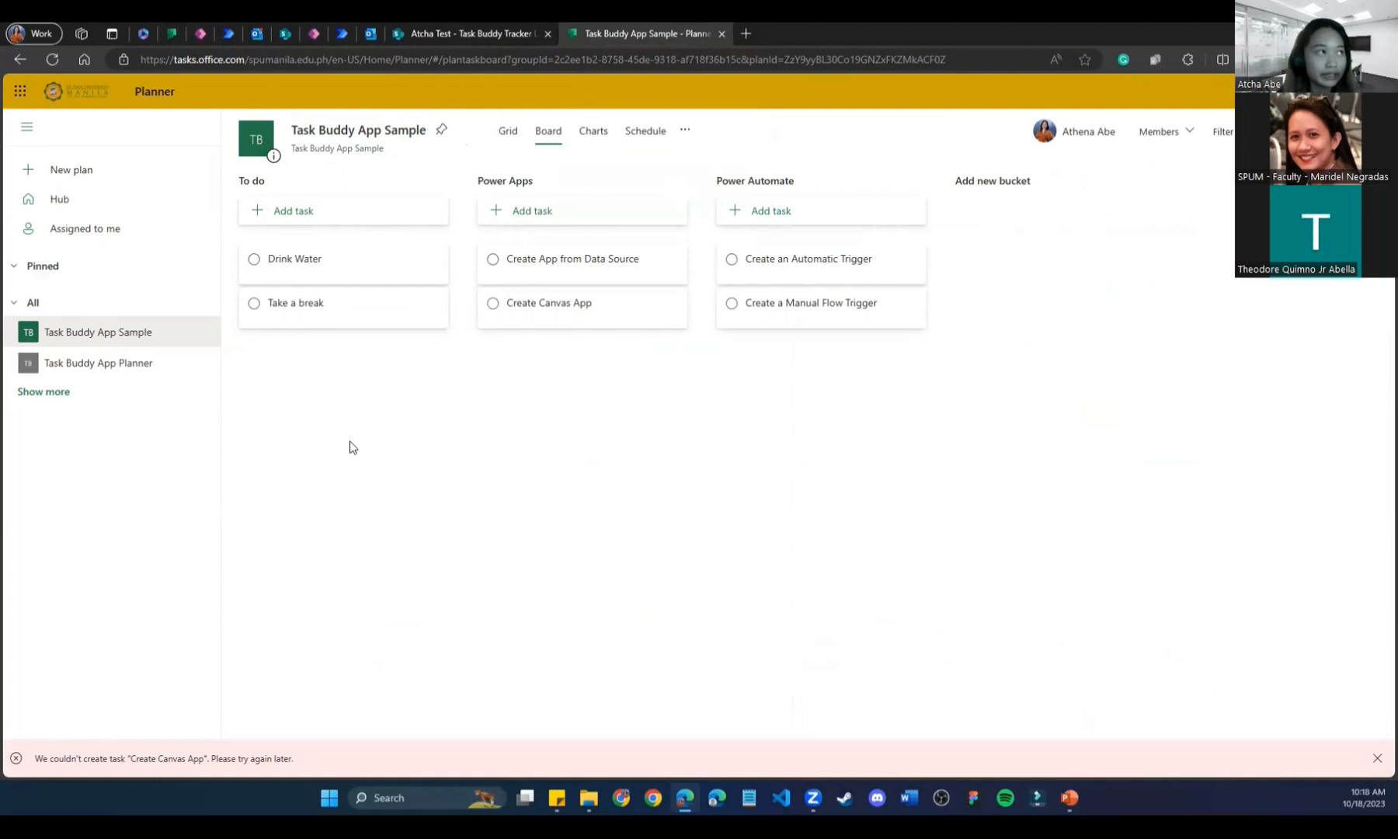
pyautogui.click(351, 28)
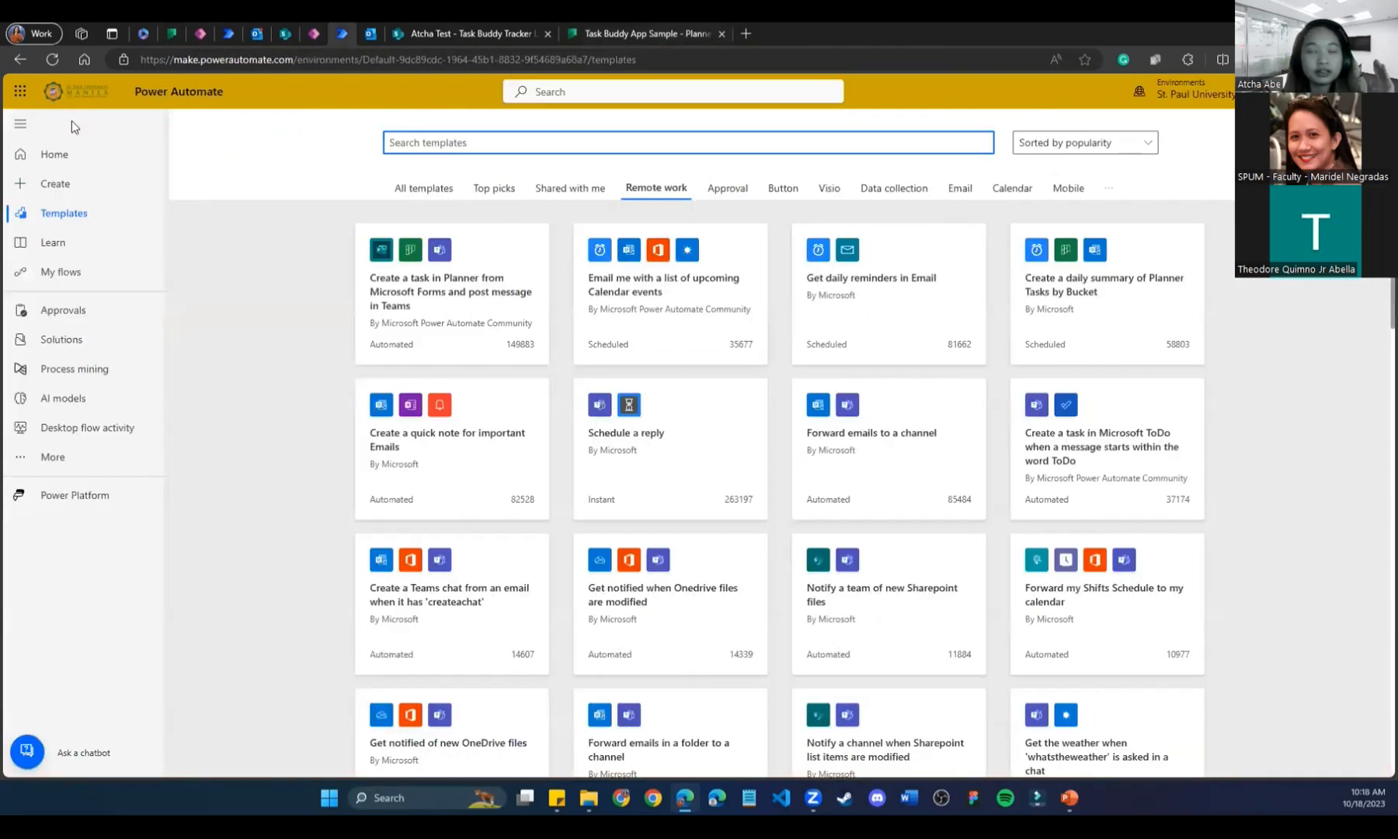
pyautogui.click(80, 196)
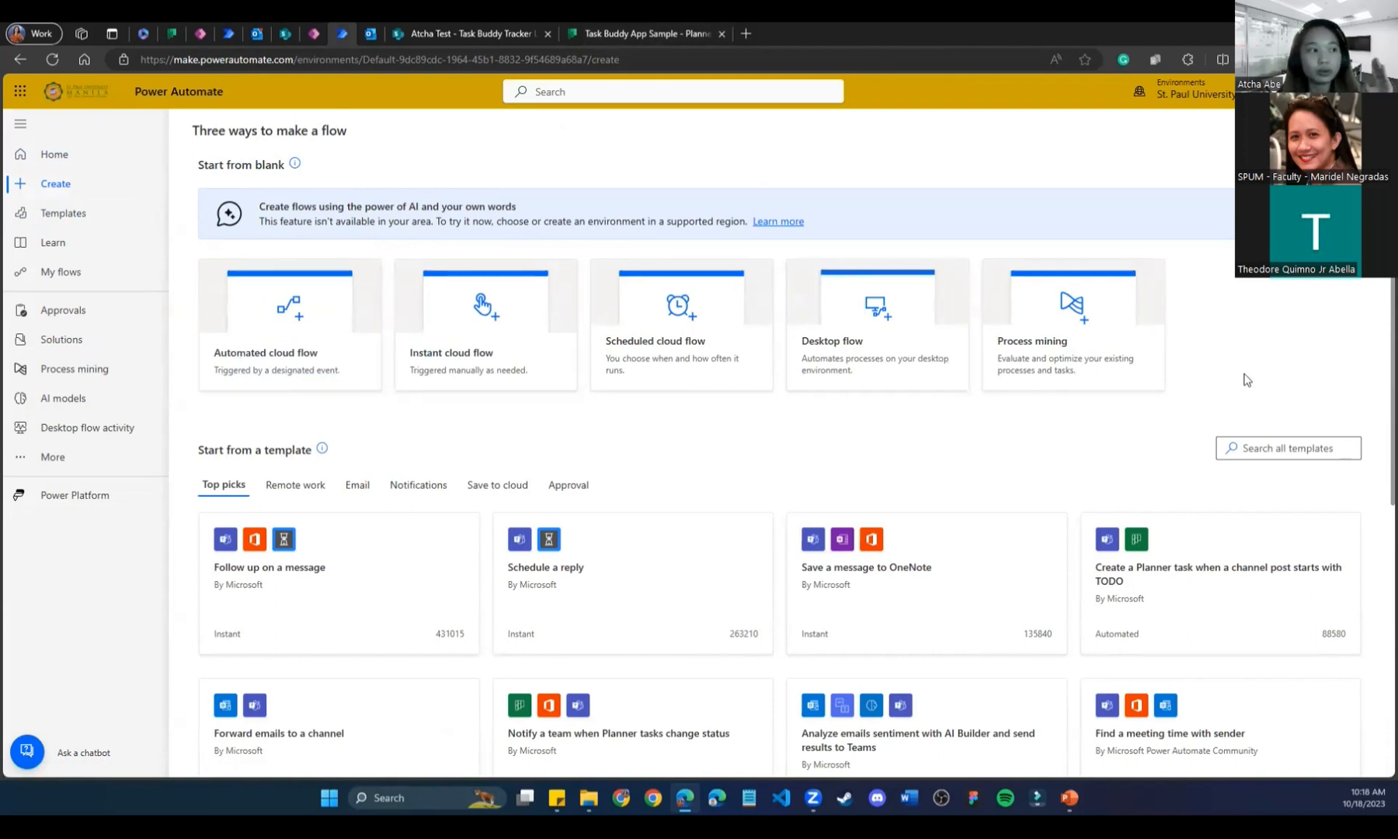
pyautogui.click(288, 325)
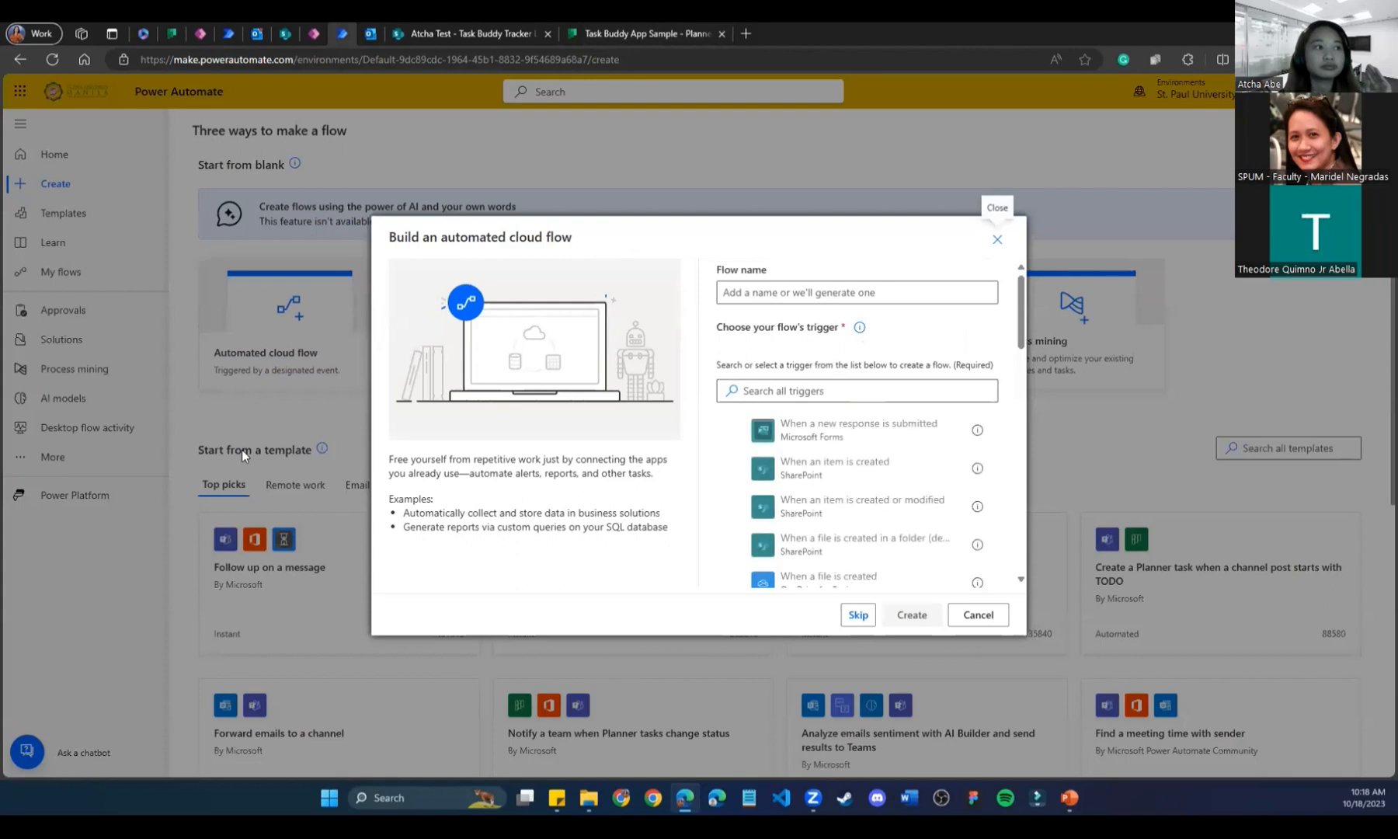
pyautogui.click(752, 395)
pyautogui.write('maN')
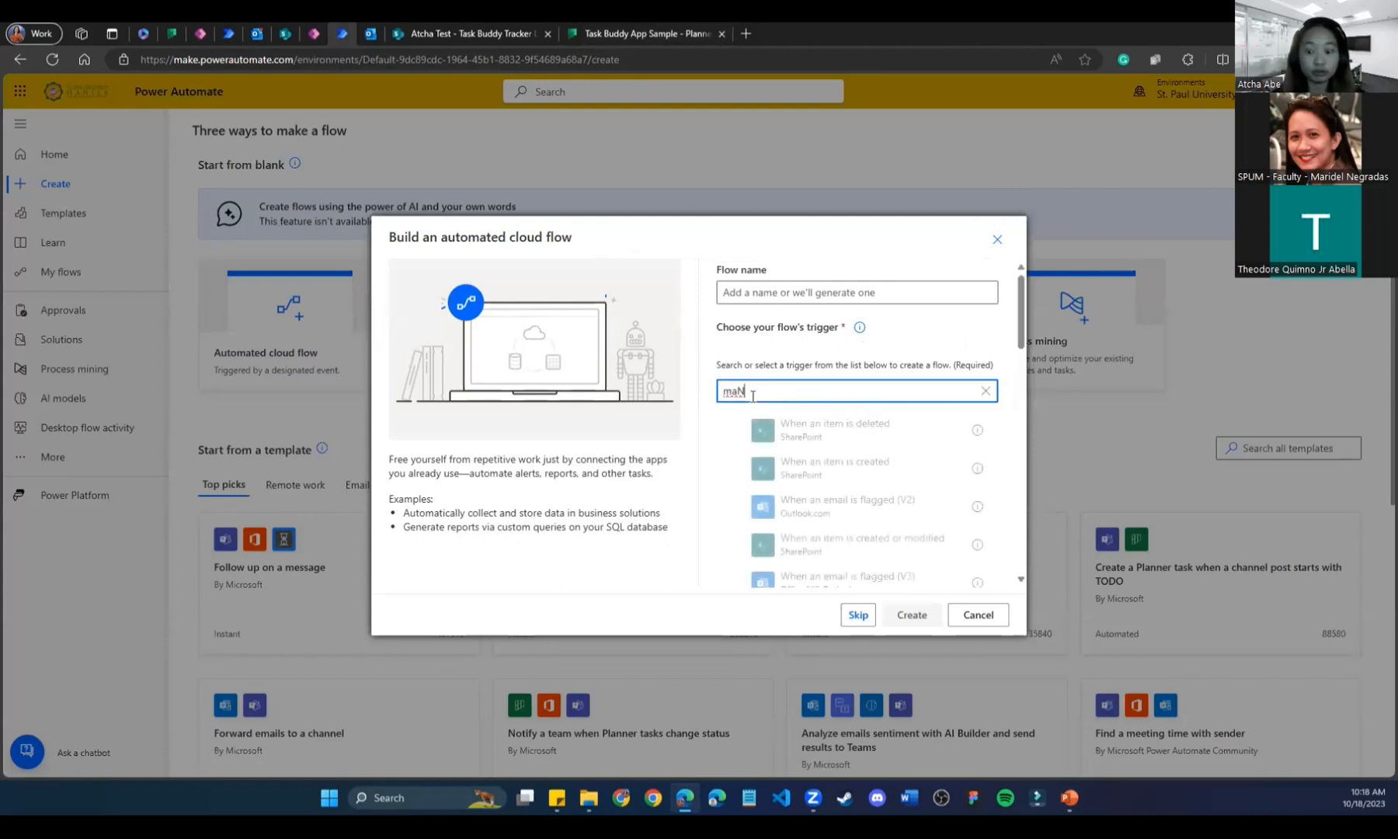
pyautogui.press('BackSpace')
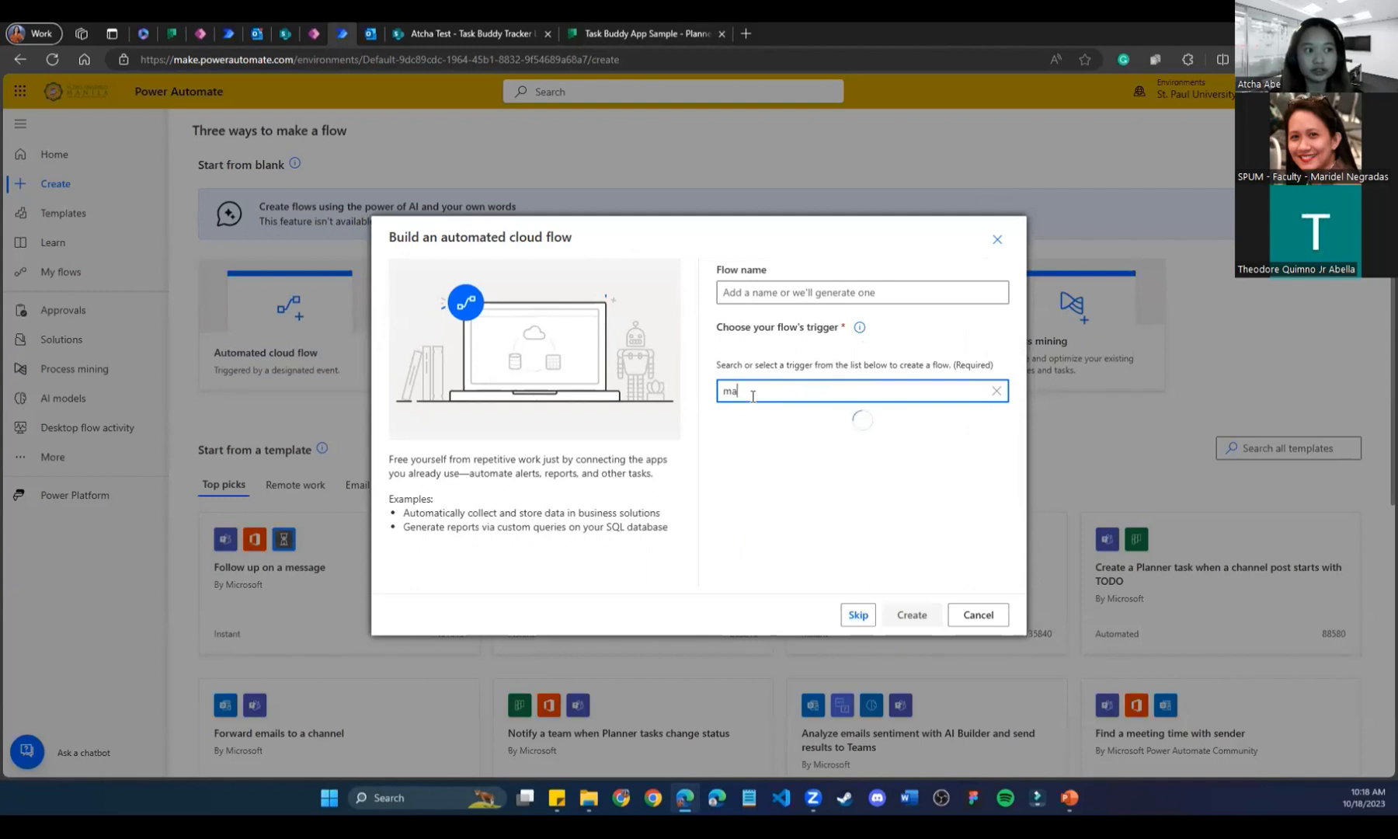
pyautogui.write('NUAL')
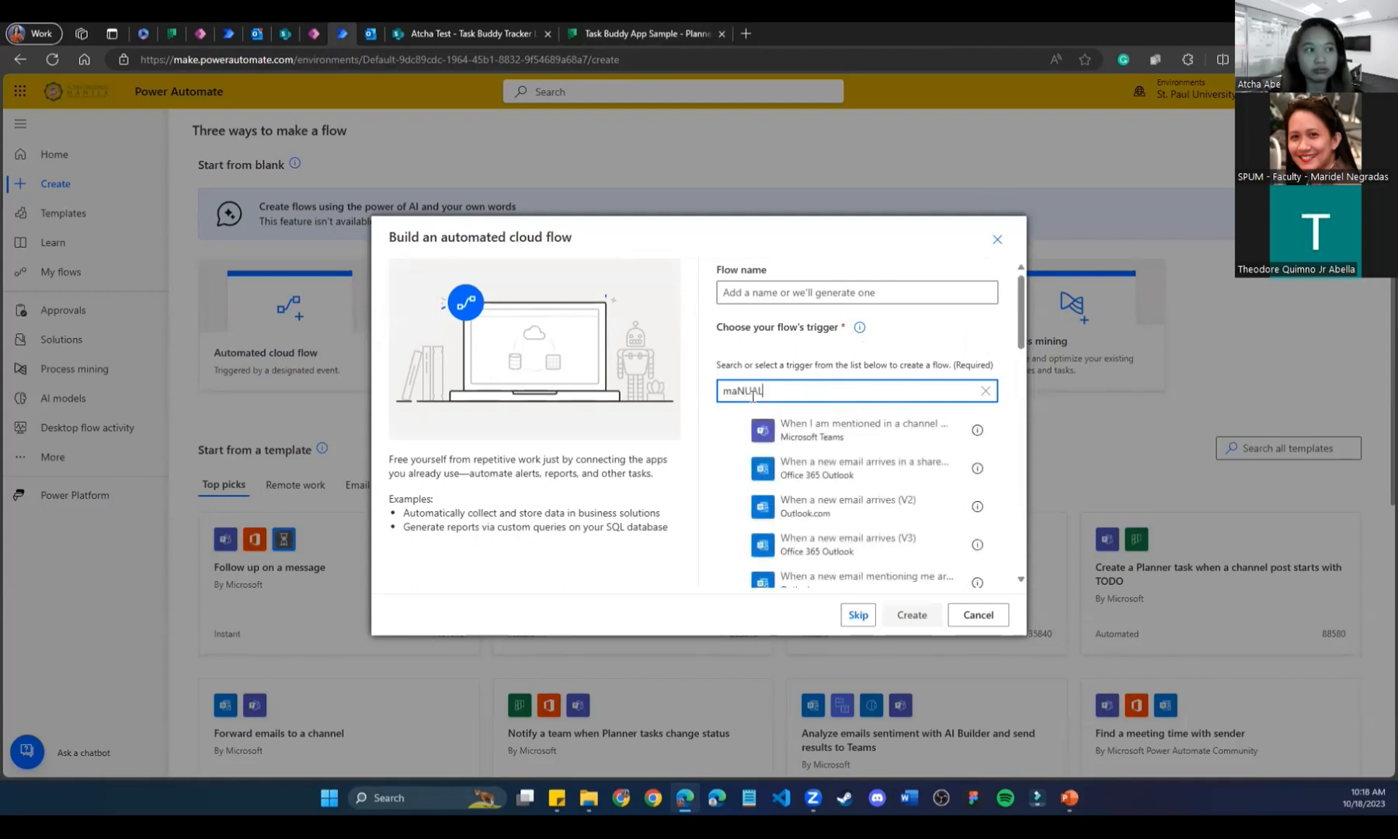
pyautogui.press('BackSpace')
pyautogui.press('BackSpace')
pyautogui.press('BackSpace')
pyautogui.press('BackSpace')
pyautogui.press('BackSpace')
pyautogui.press('BackSpace')
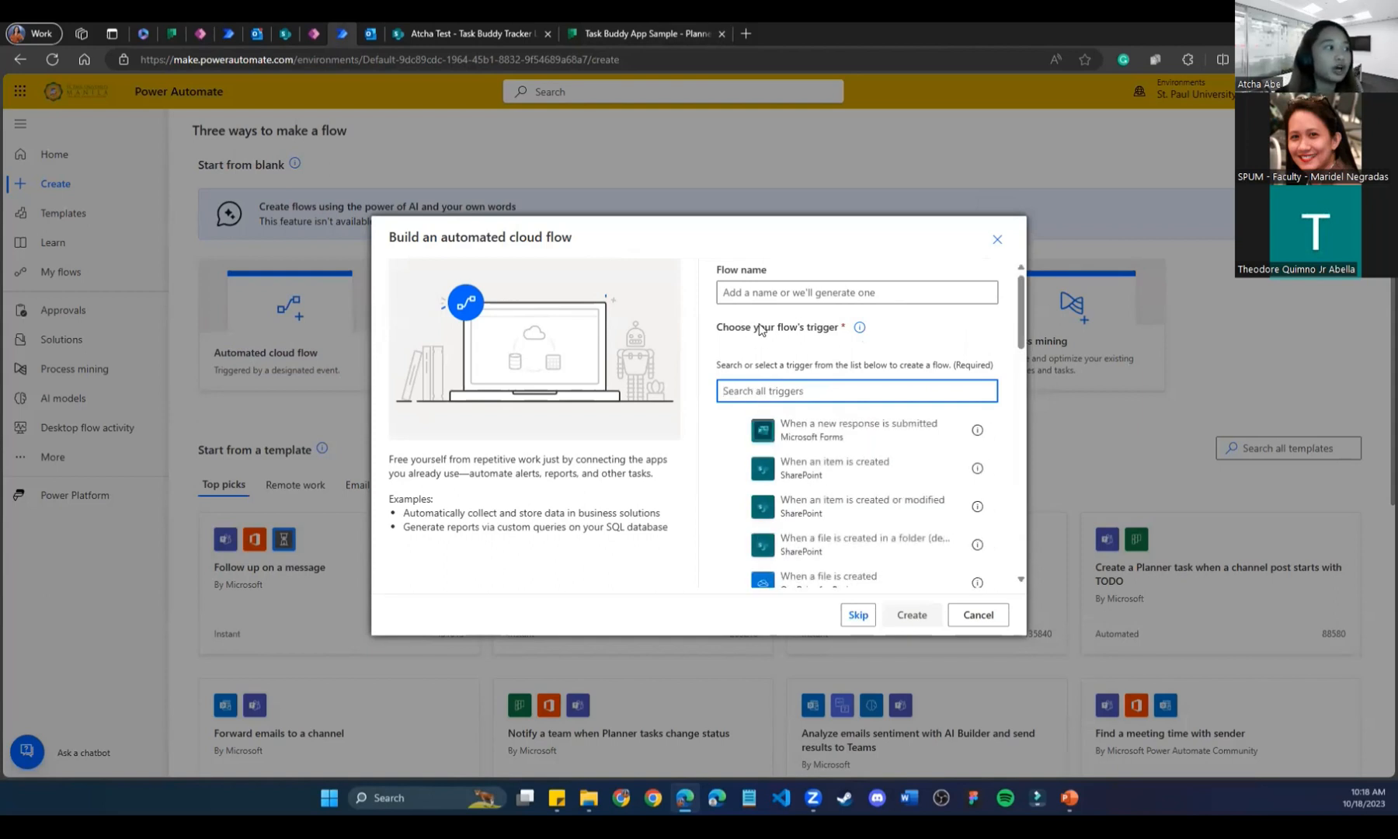
pyautogui.click(770, 290)
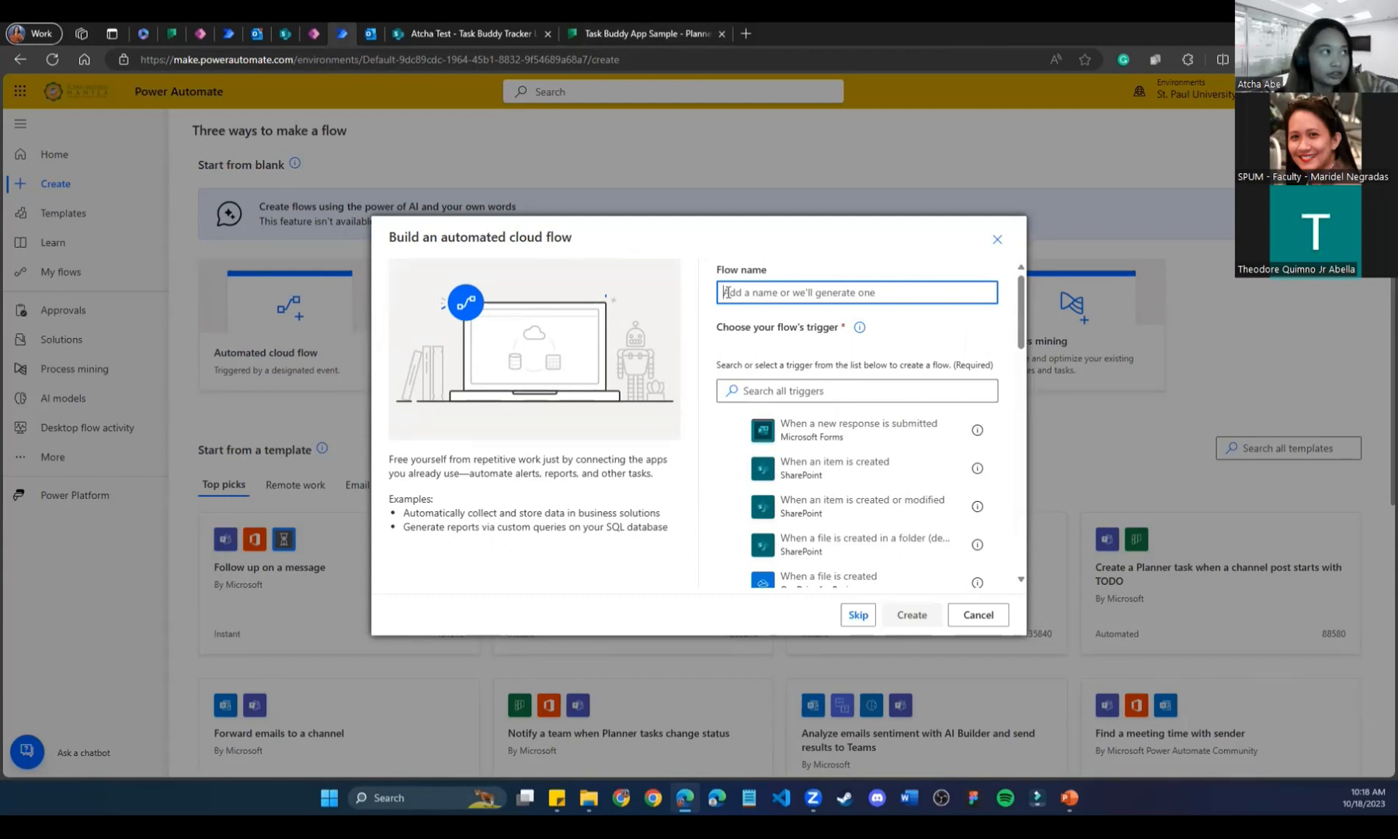
pyautogui.click(997, 239)
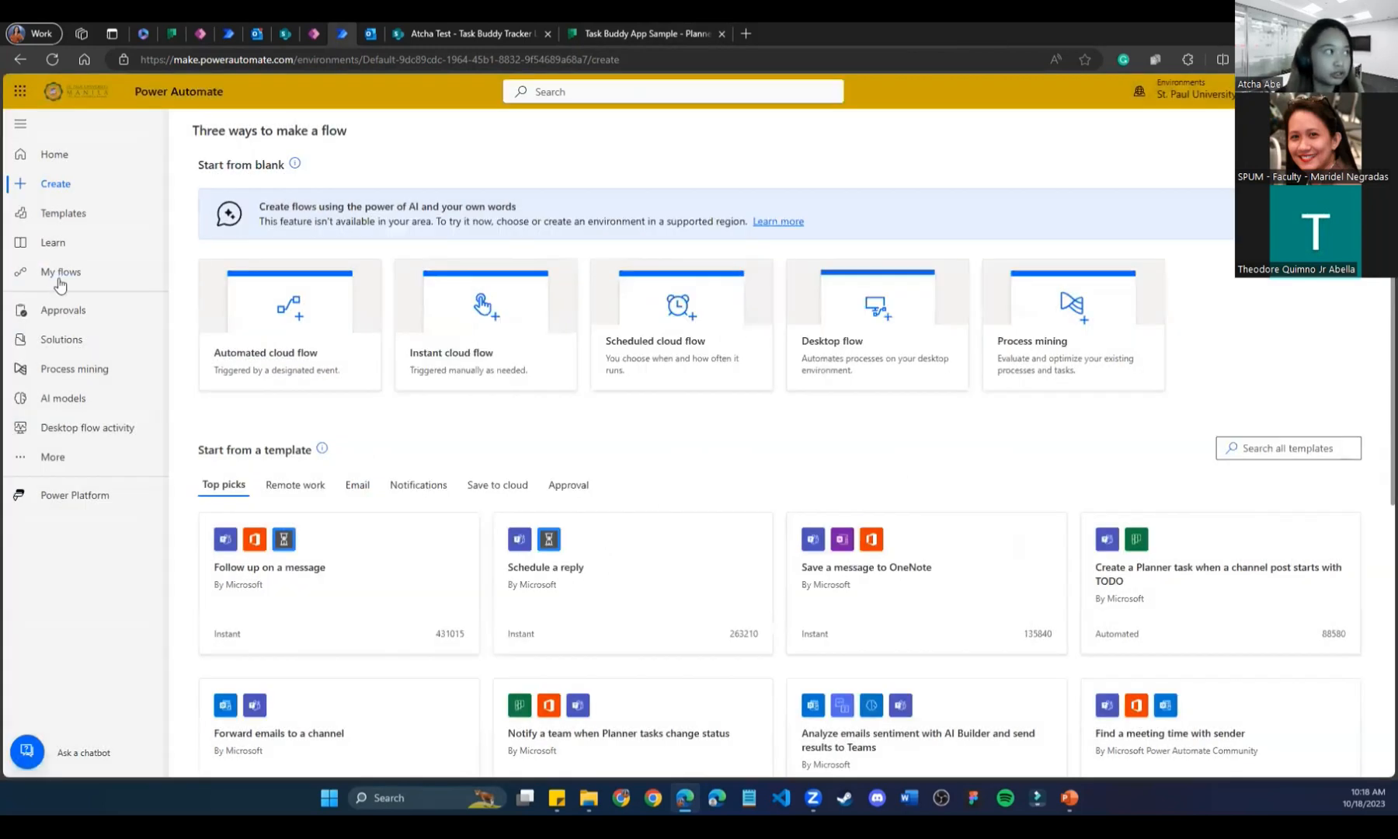
pyautogui.click(55, 276)
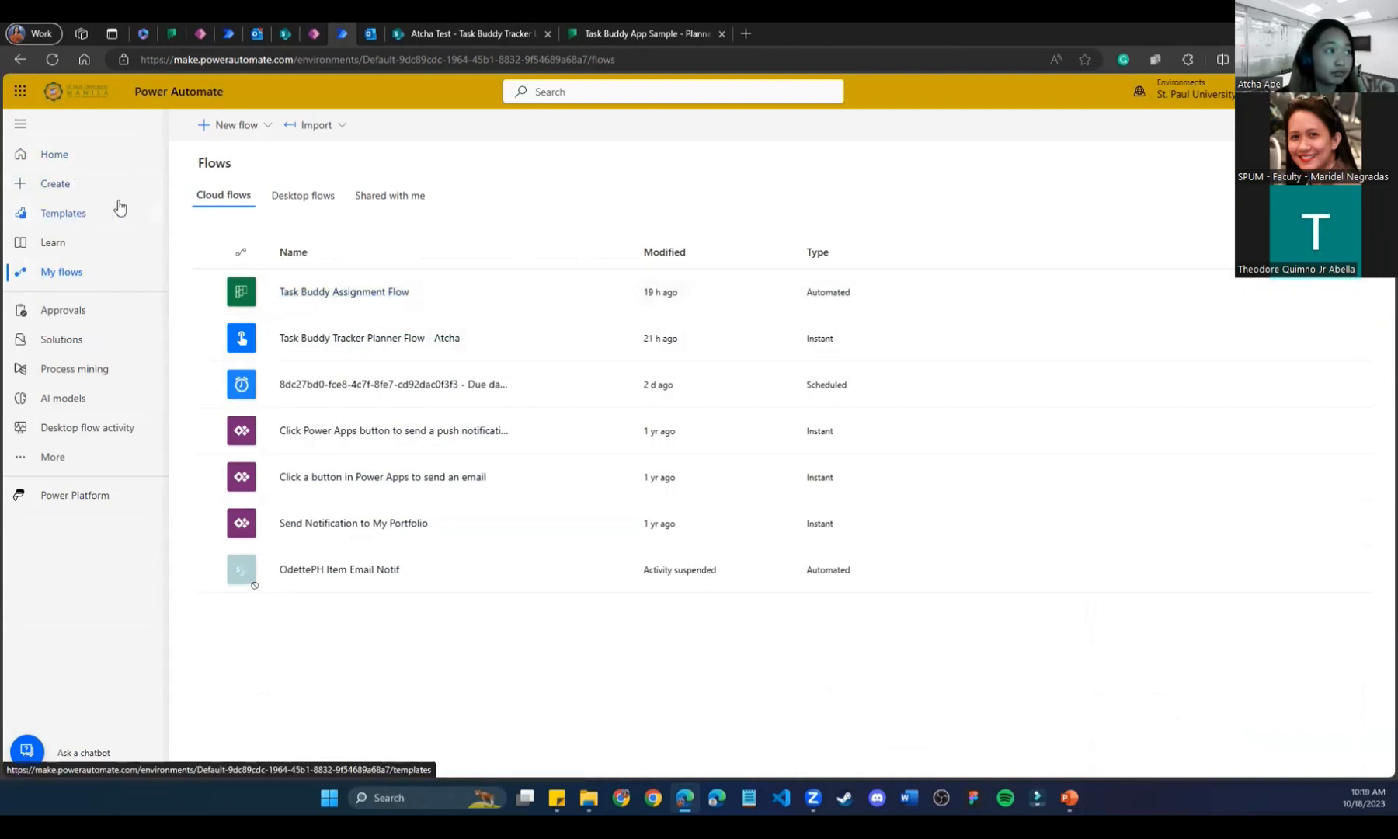
pyautogui.click(76, 181)
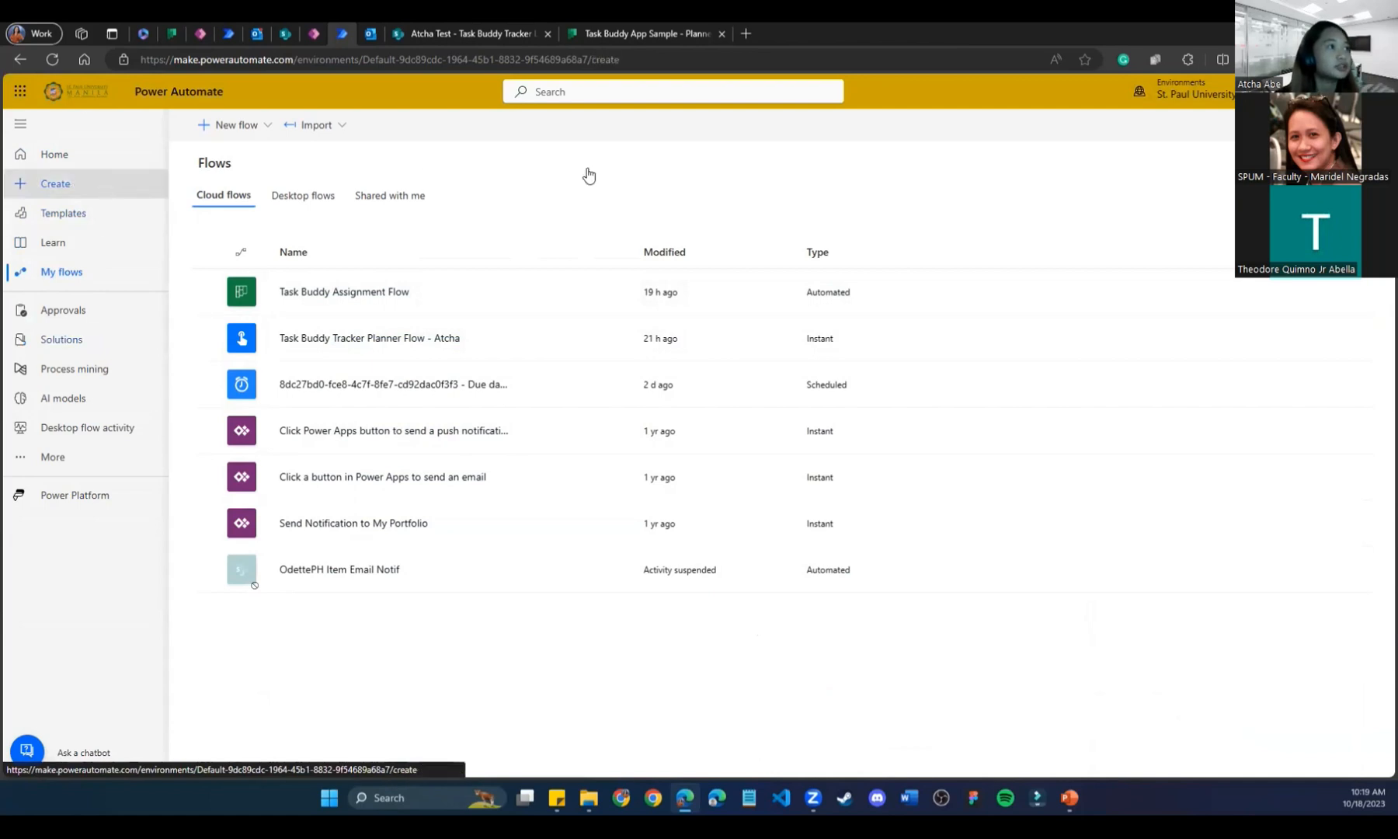
# Name a new automated cloud flow 'Task Buddy Sample Flow' and skip choosing a trigger.
pyautogui.click(276, 285)
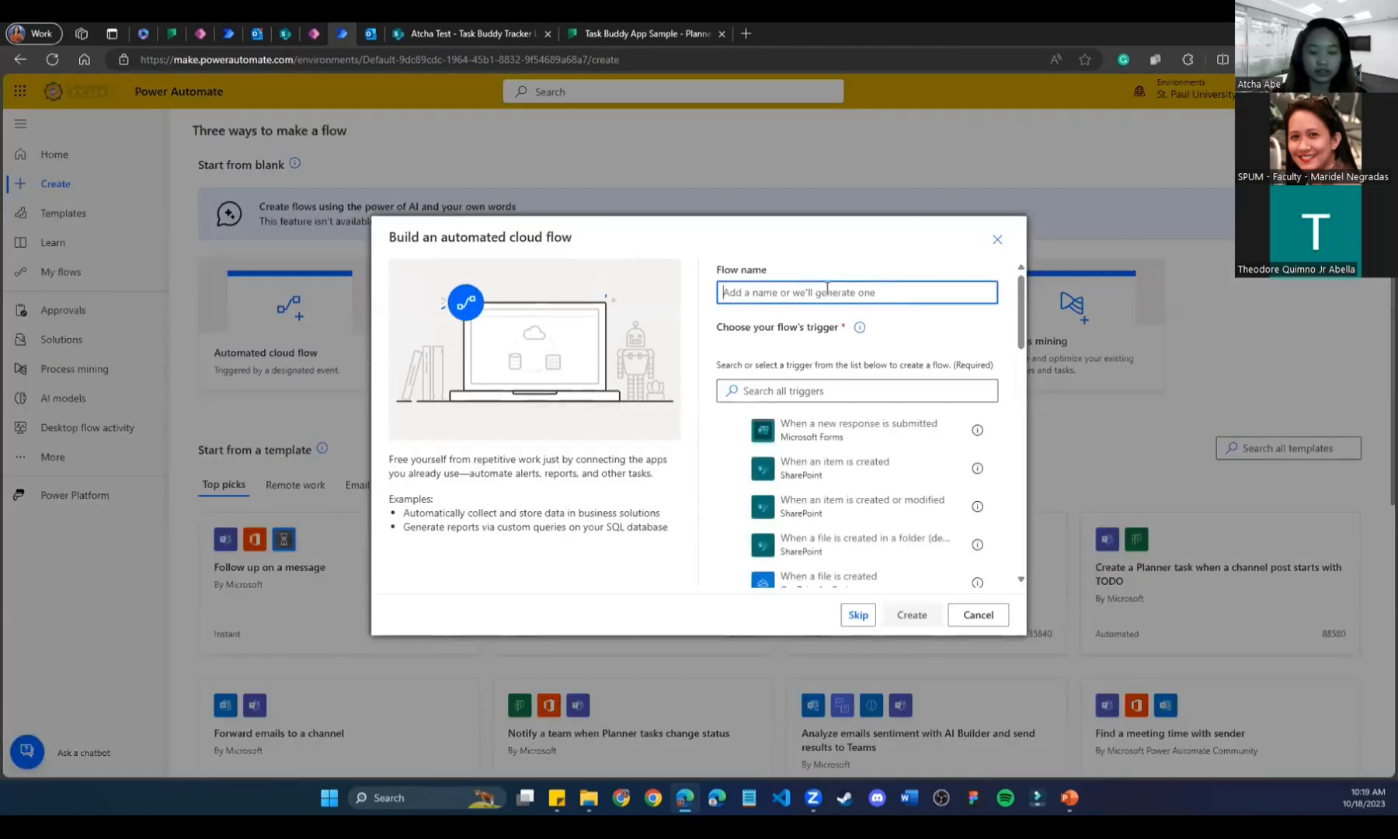
pyautogui.write('t')
pyautogui.press('BackSpace')
pyautogui.write('t')
pyautogui.press('BackSpace')
pyautogui.write('Tas')
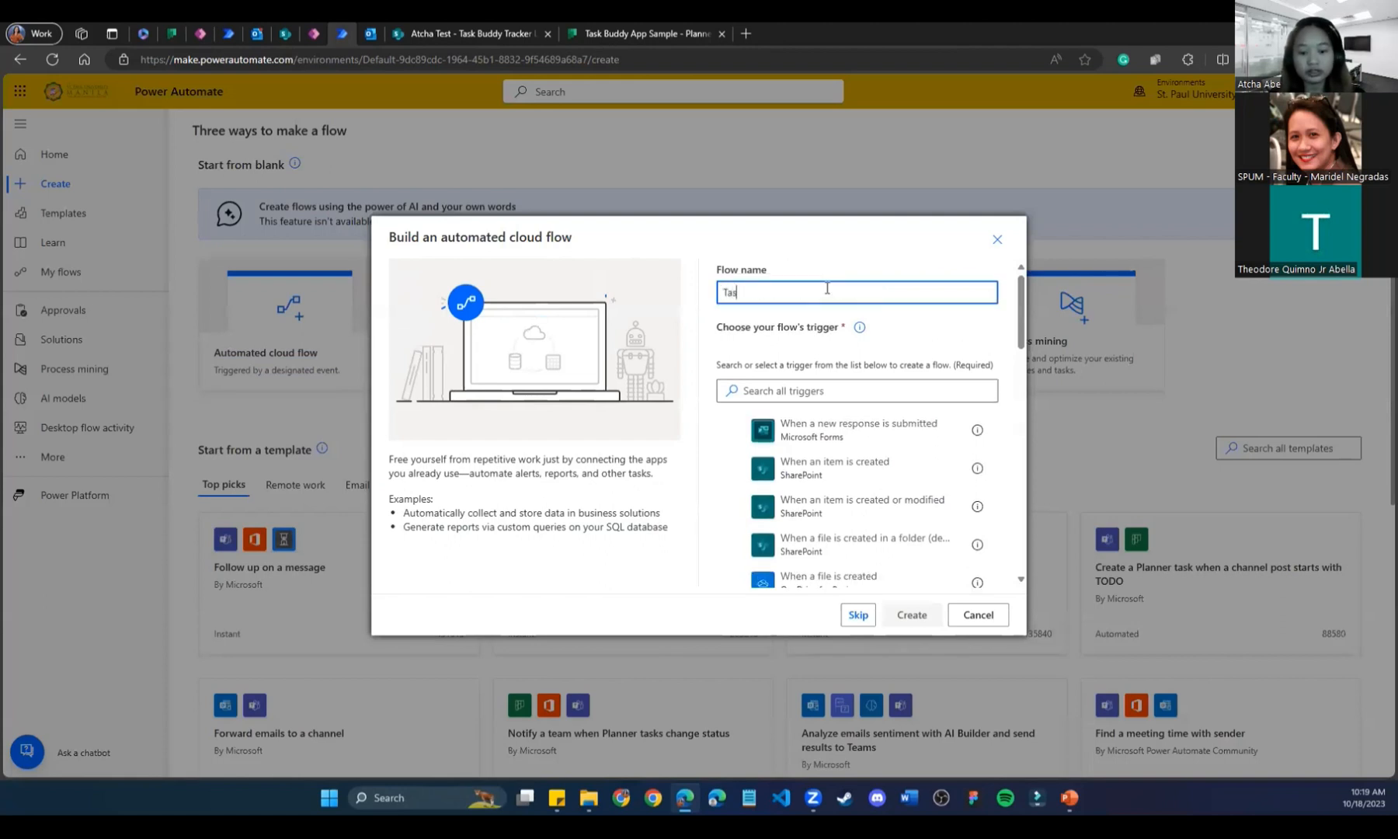
pyautogui.write('k Buddy ')
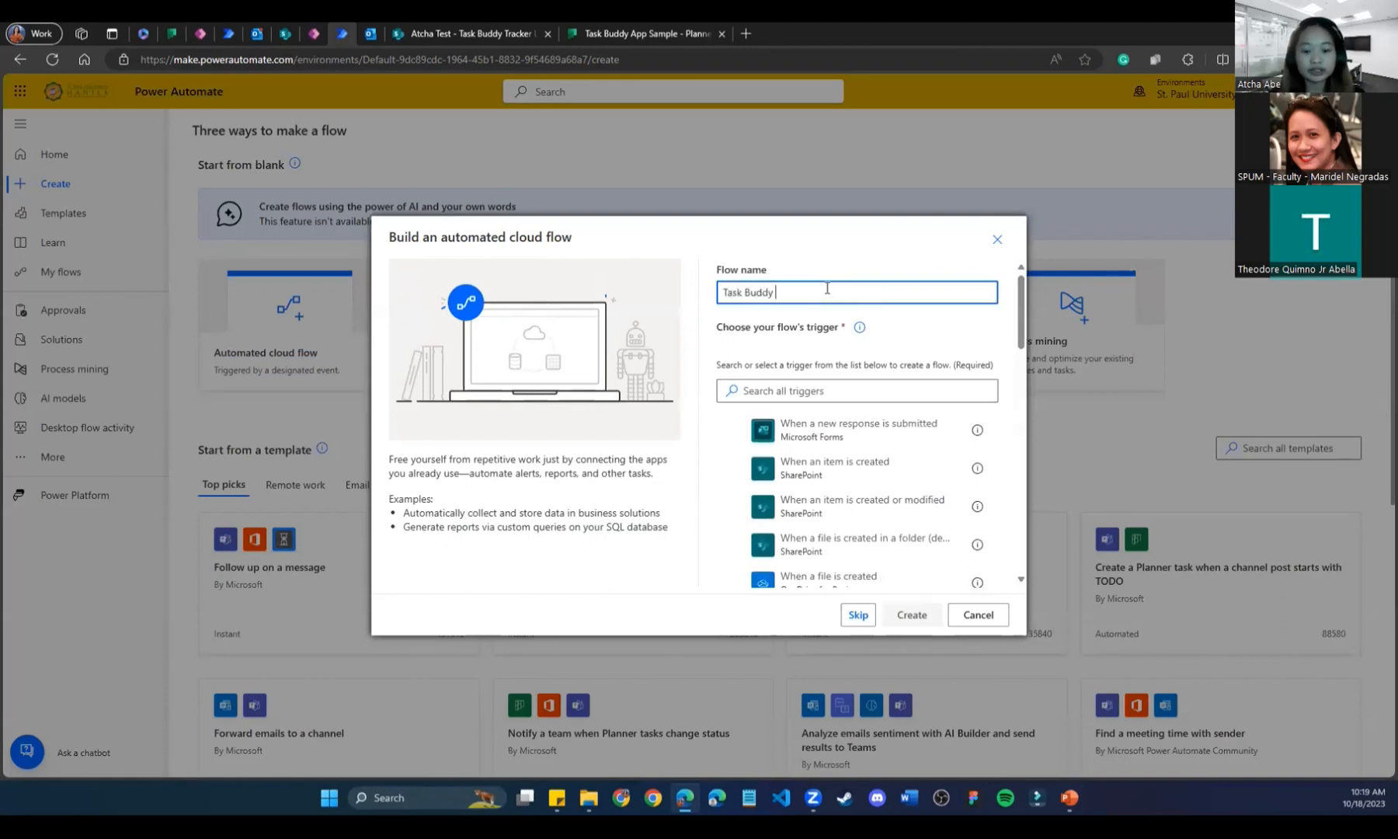
pyautogui.write('Sample Flow')
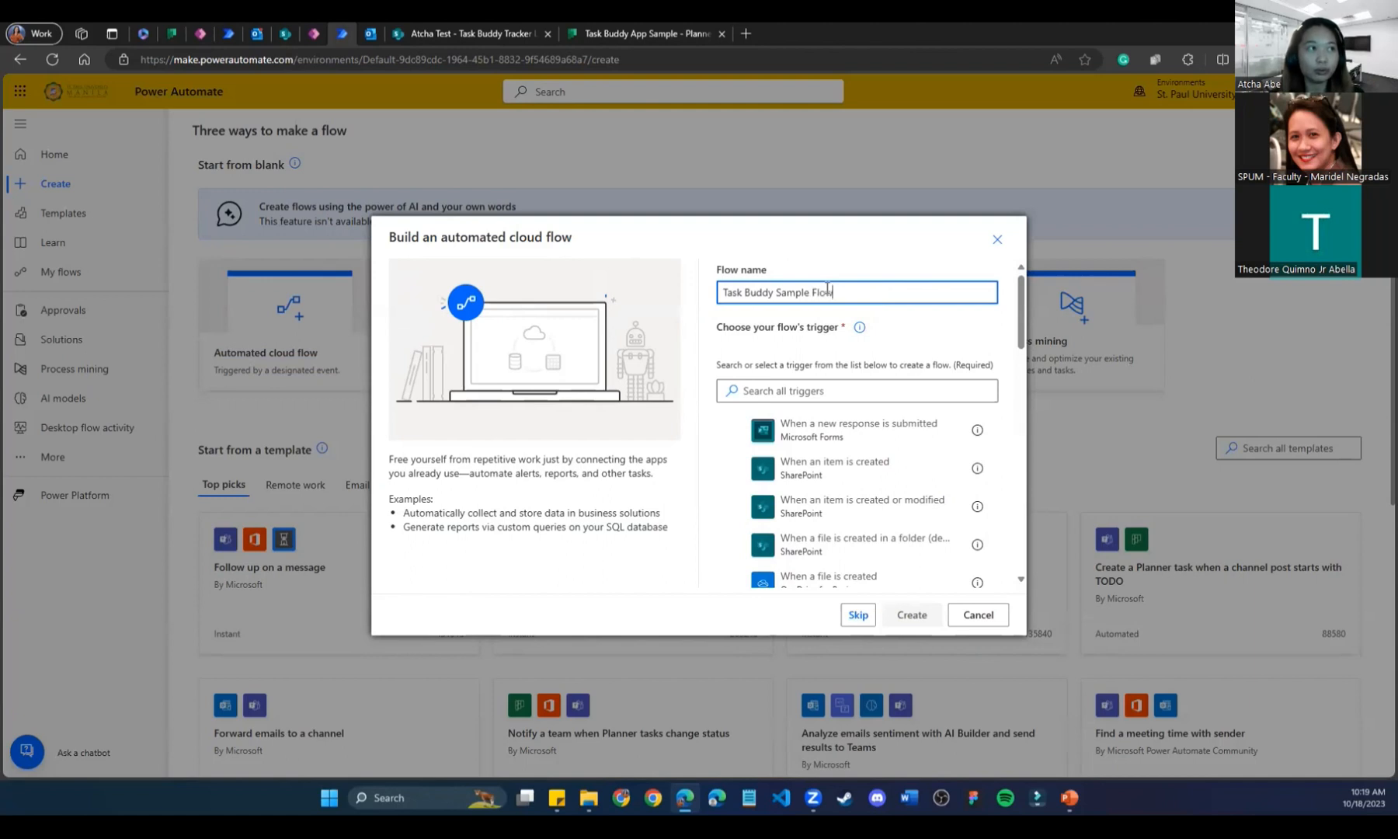
pyautogui.scroll(-5, 741, 497)
pyautogui.scroll(5, 815, 447)
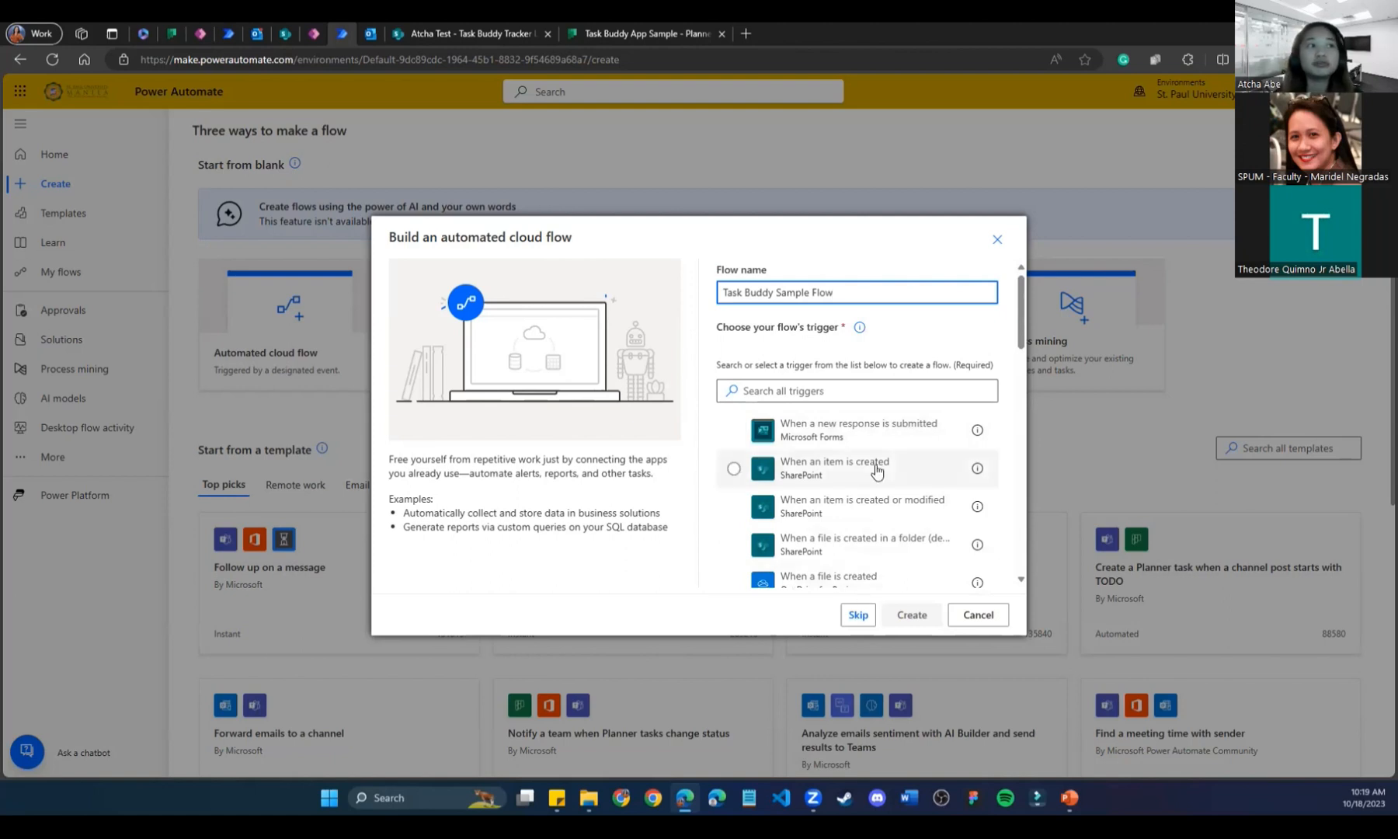
pyautogui.click(855, 615)
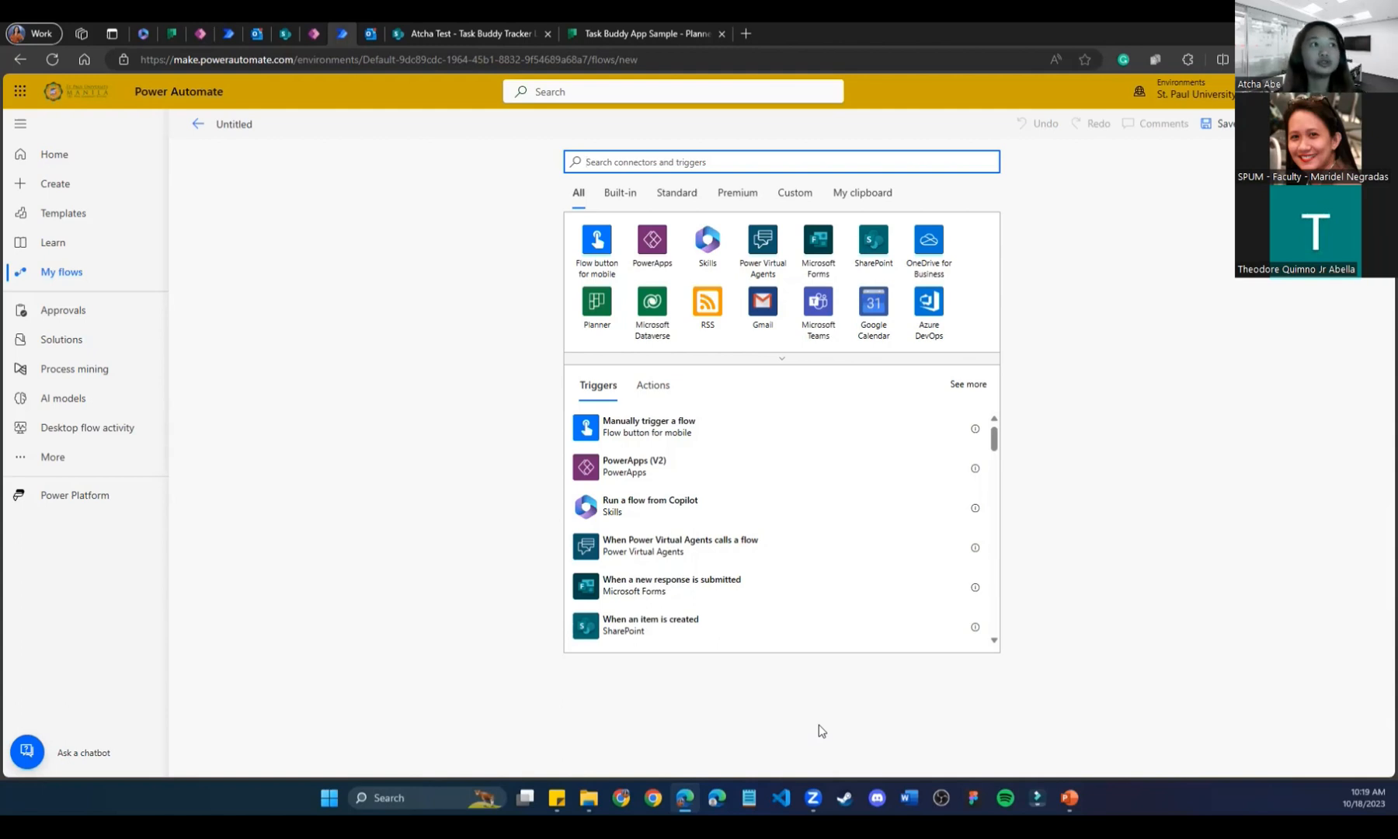
# Add a 'Manually trigger a flow' trigger and search 'planner' for the next step.
pyautogui.click(711, 25)
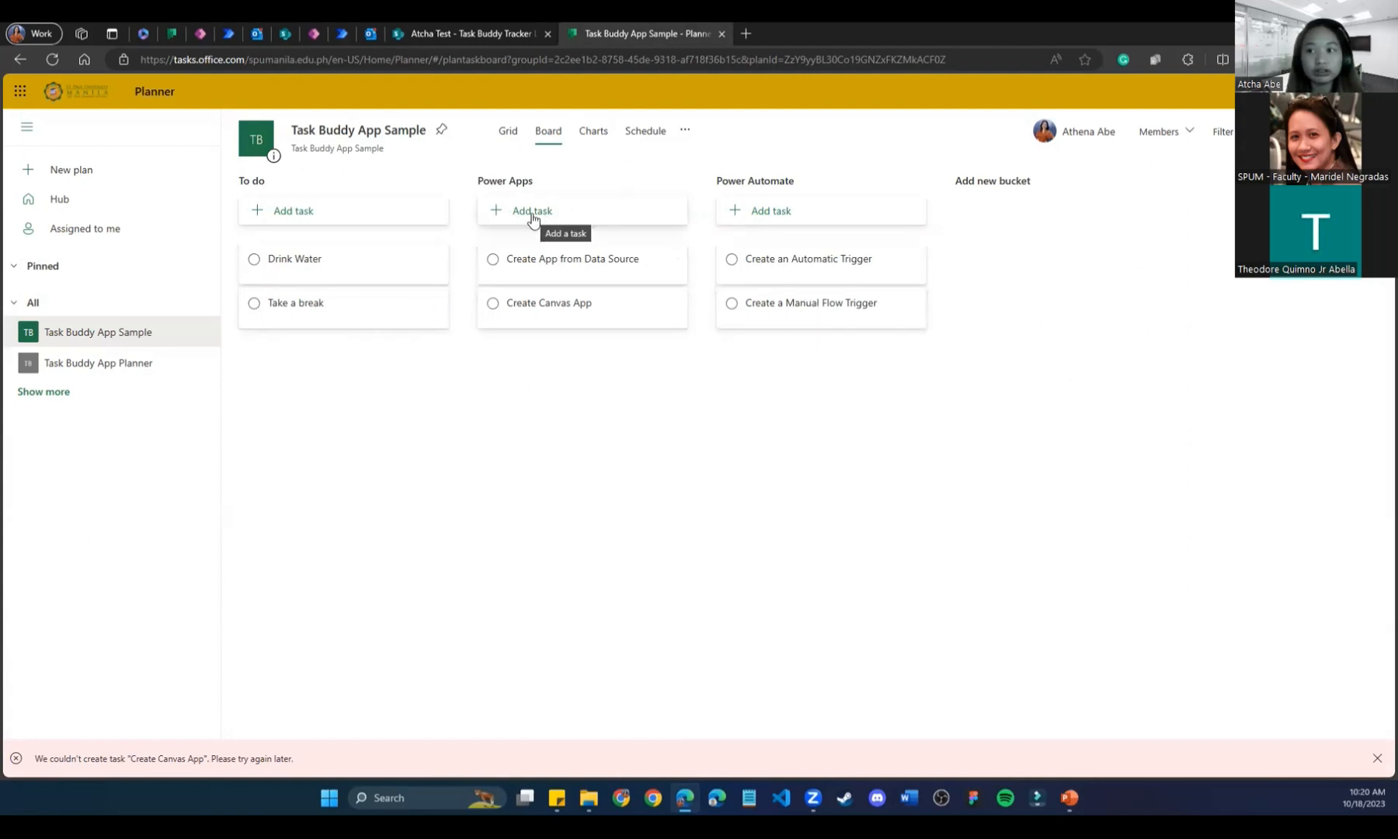
pyautogui.click(341, 34)
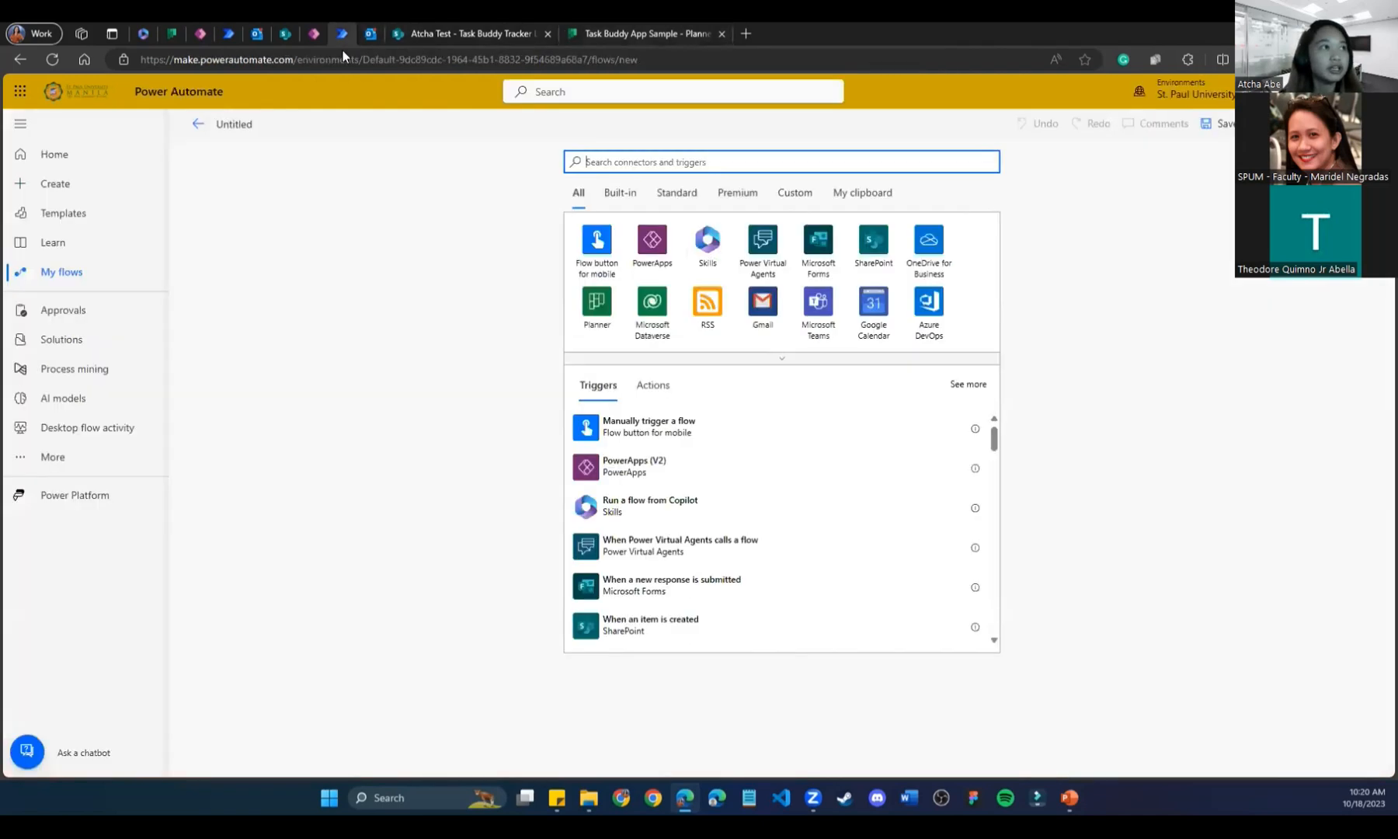
pyautogui.click(763, 435)
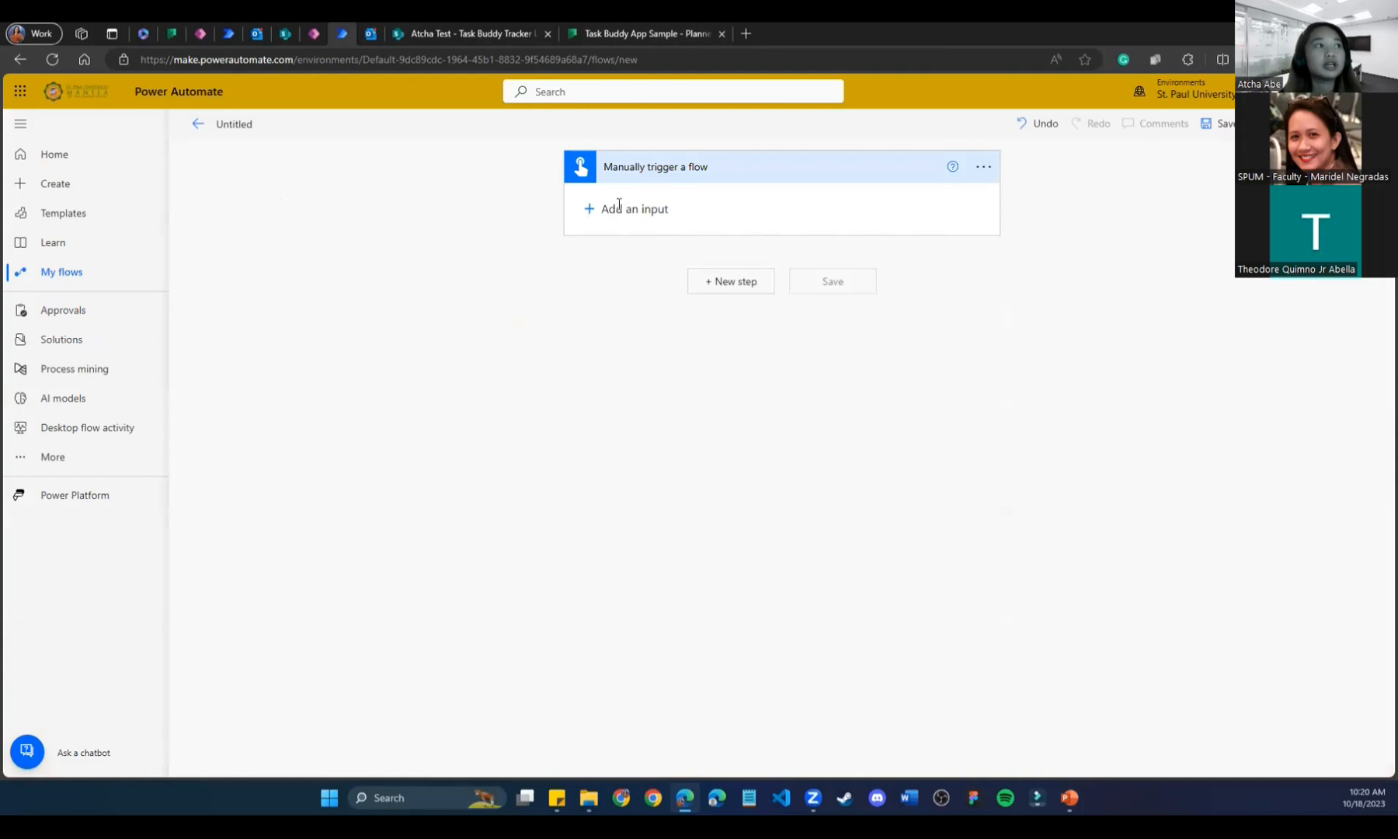
pyautogui.click(732, 283)
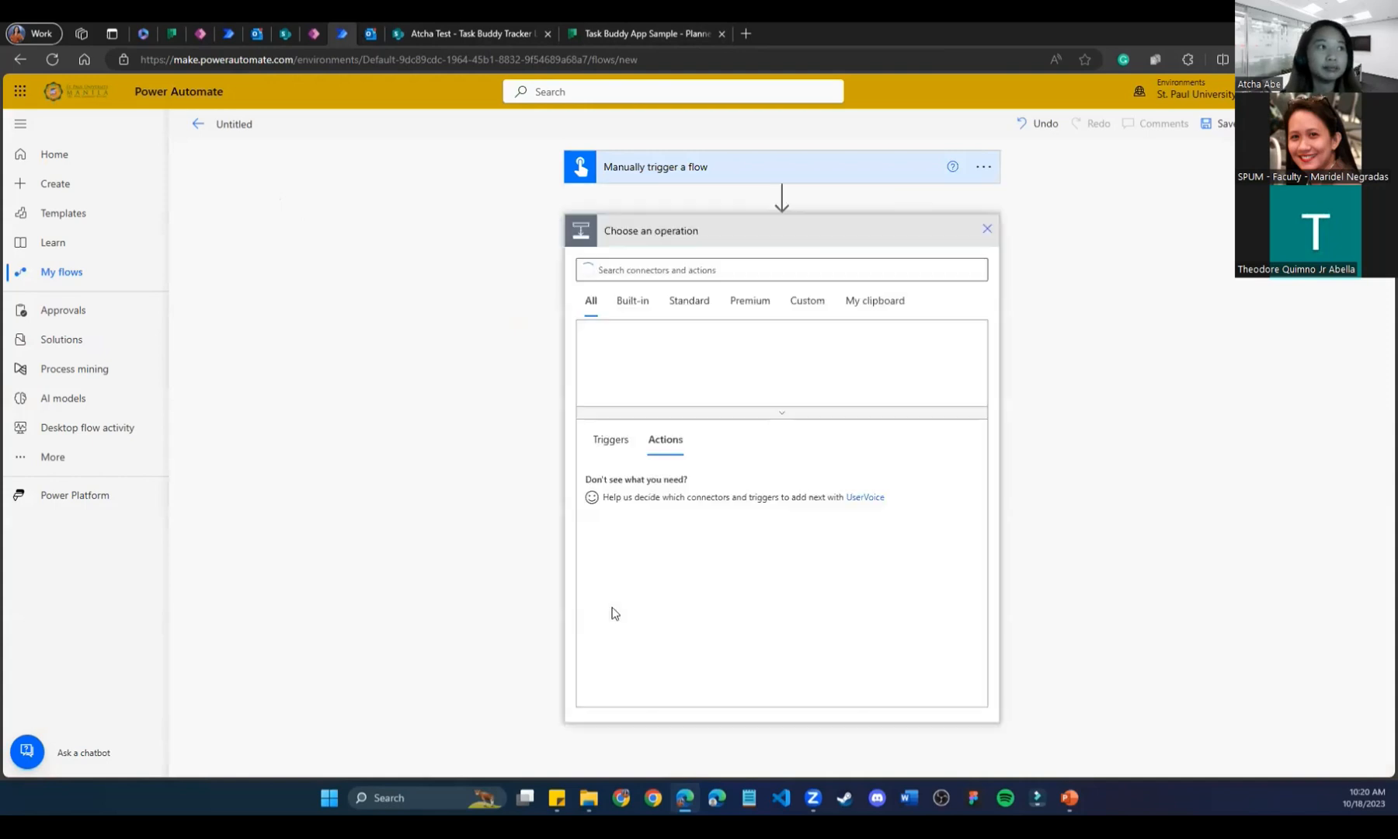
pyautogui.click(716, 264)
pyautogui.write('planner')
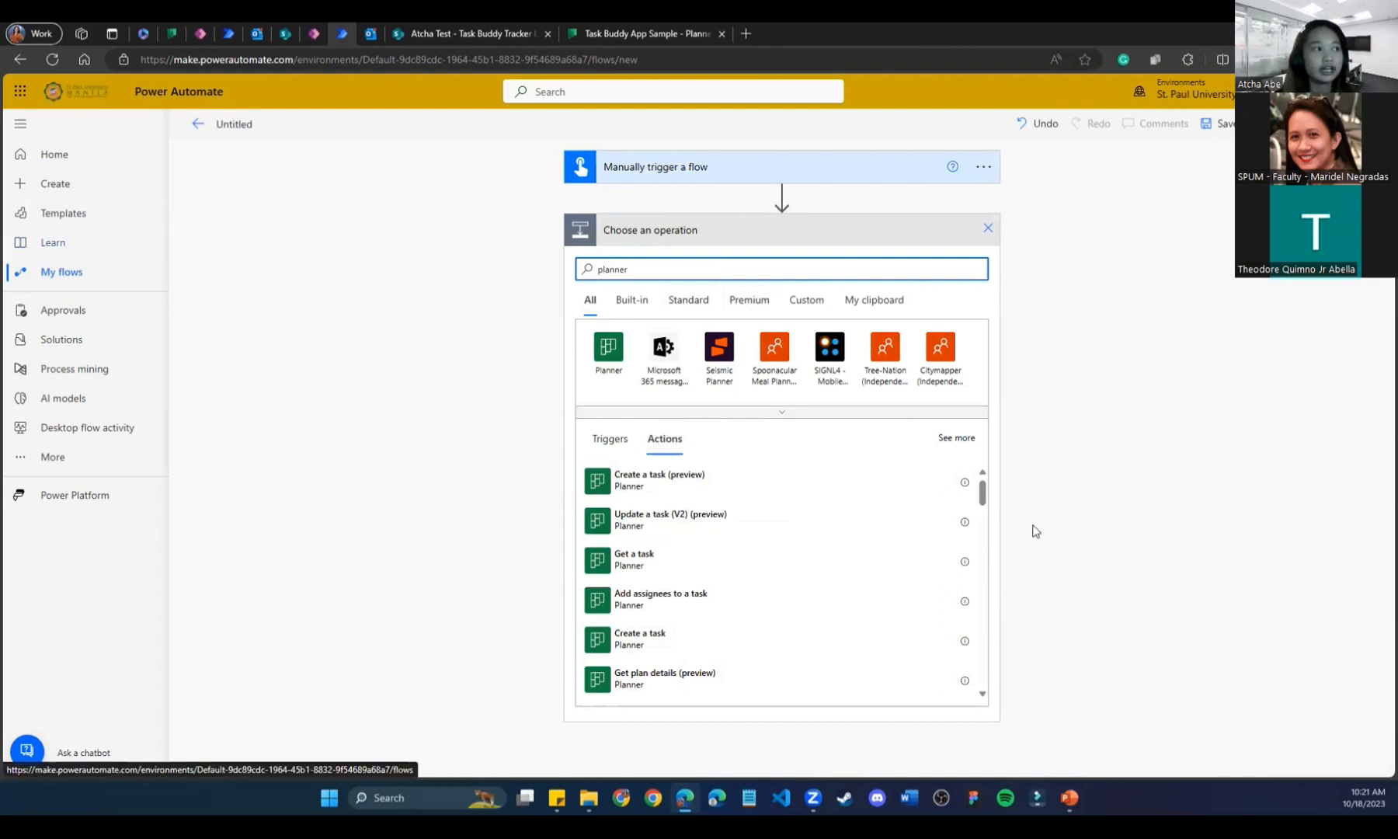
# Add Planner 'Create a task' with Group Id and Plan Id set to Task Buddy App Sample.
pyautogui.click(642, 648)
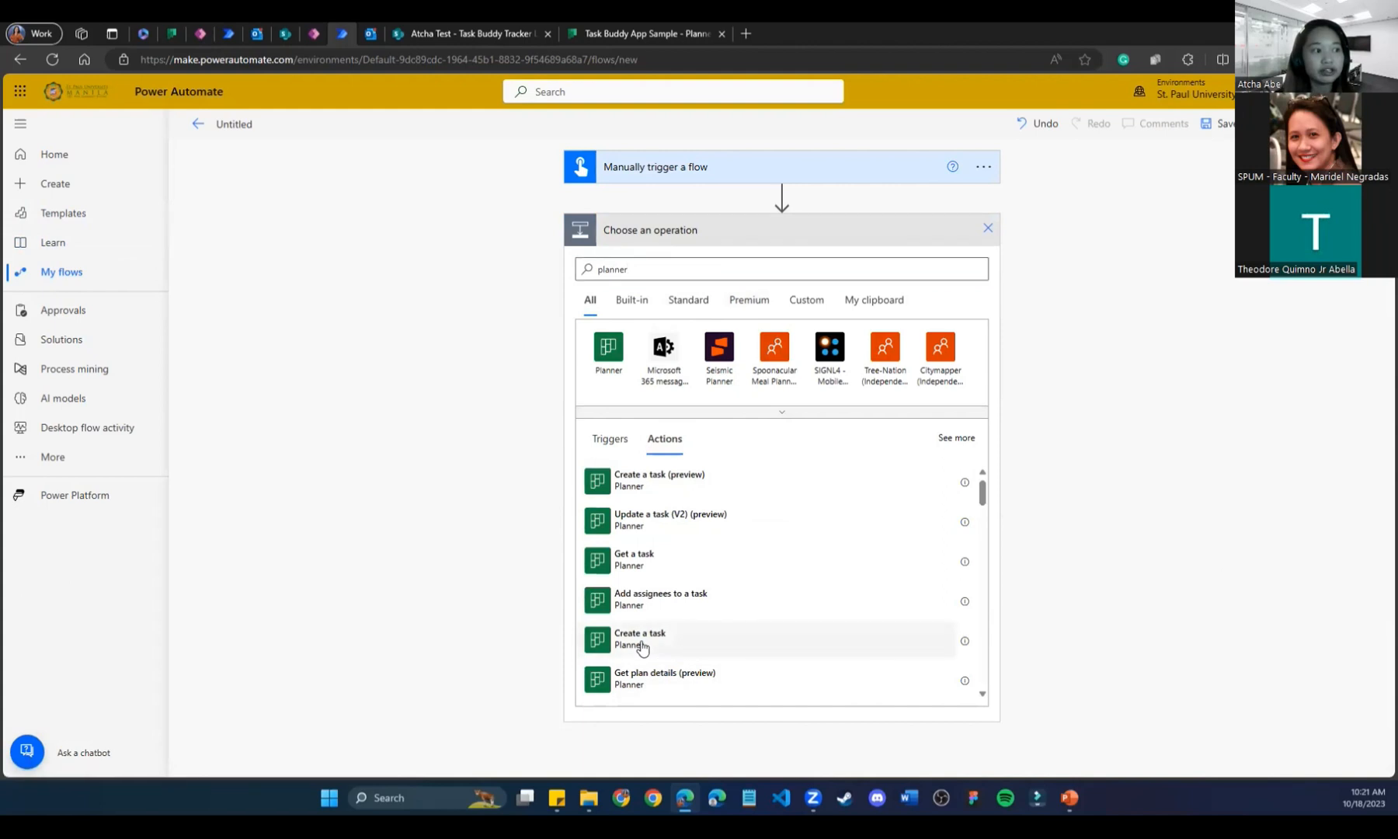
pyautogui.click(790, 631)
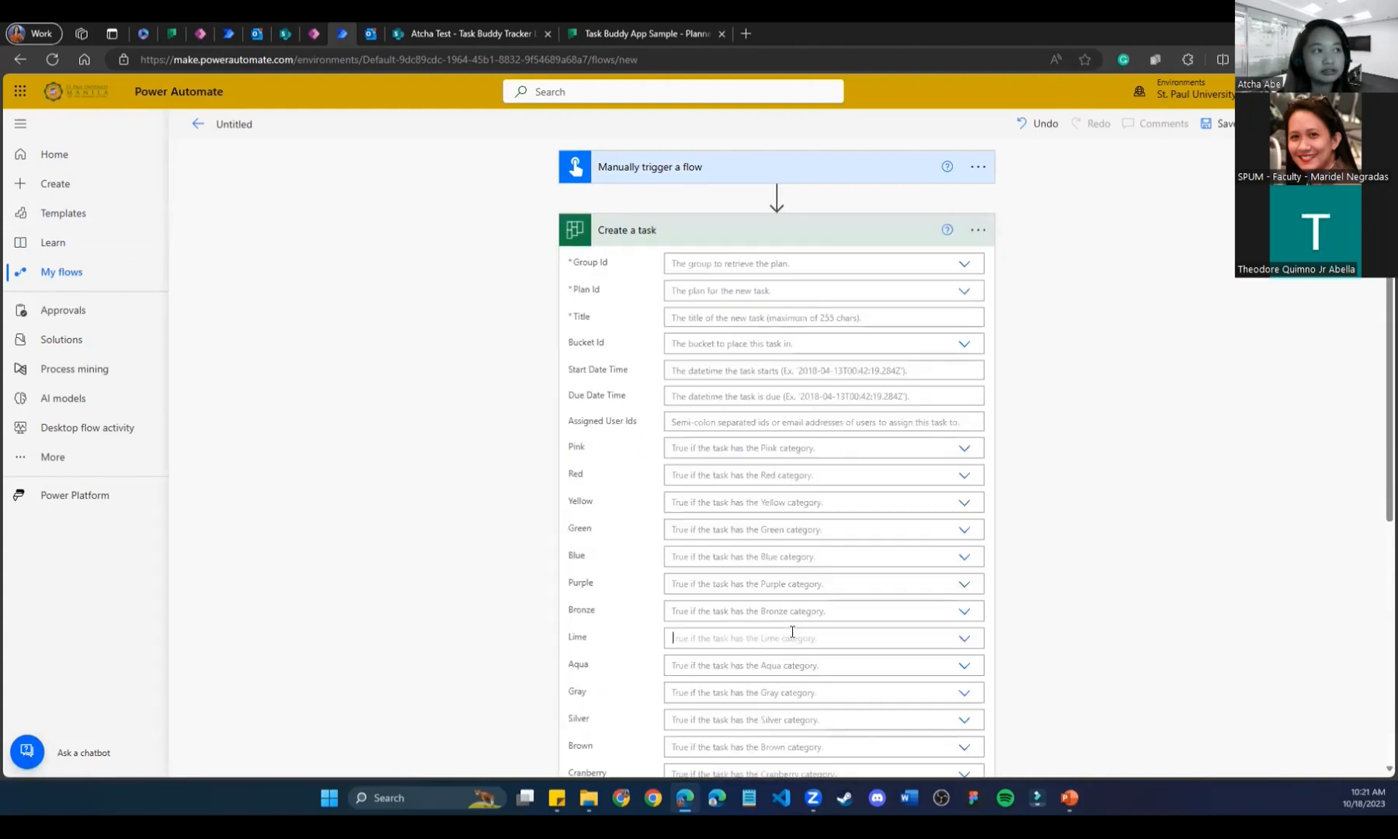
pyautogui.click(963, 267)
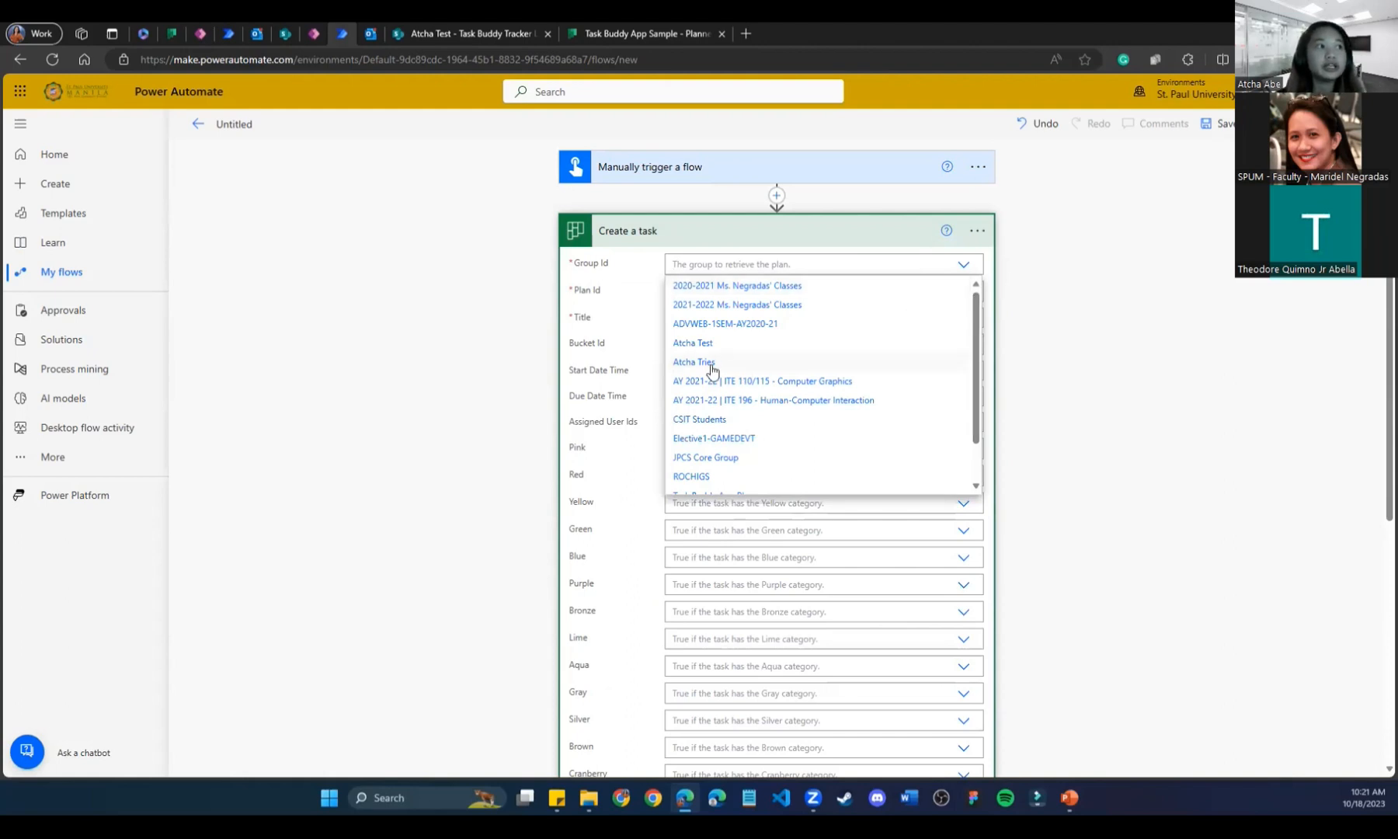
pyautogui.moveTo(976, 351); pyautogui.dragTo(973, 403)
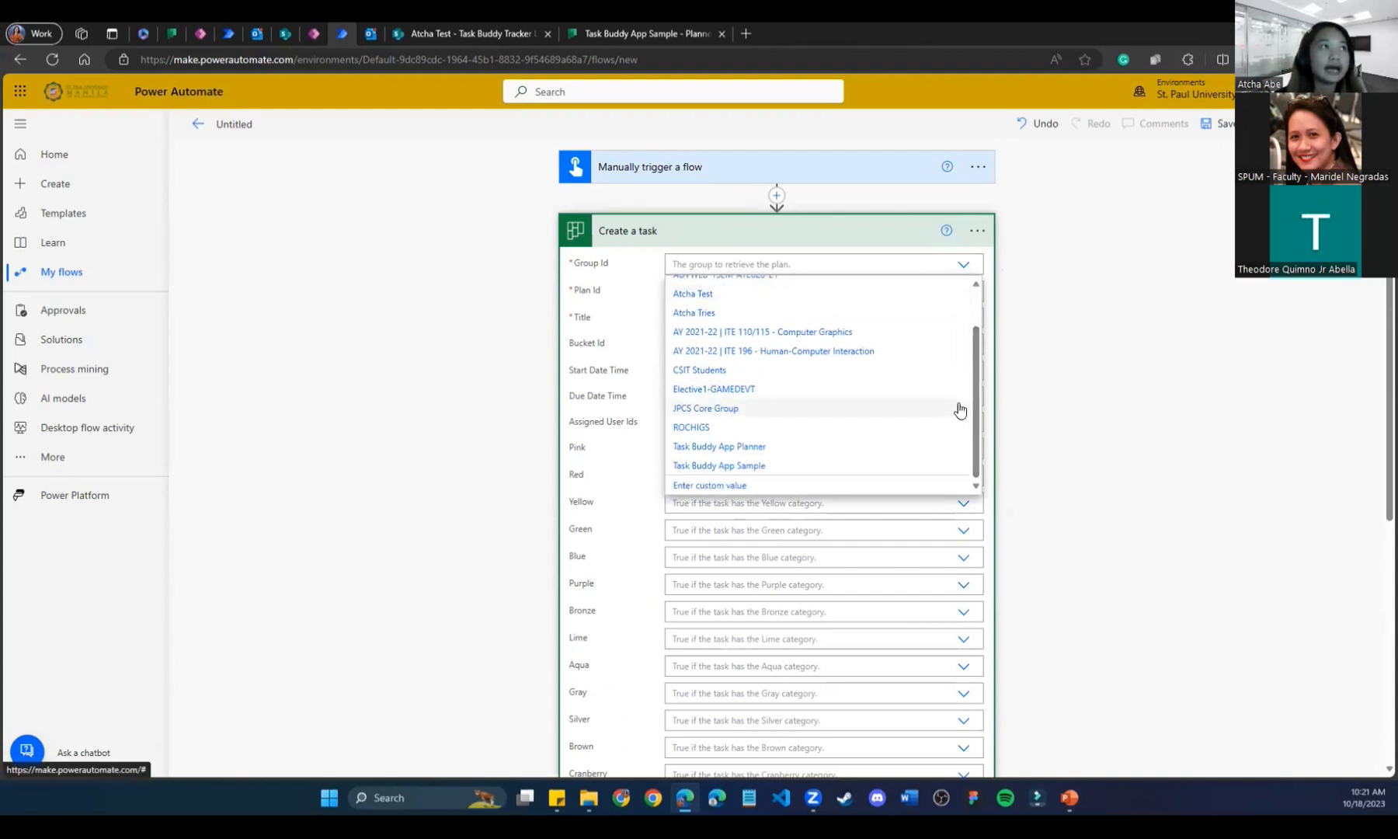
pyautogui.click(719, 469)
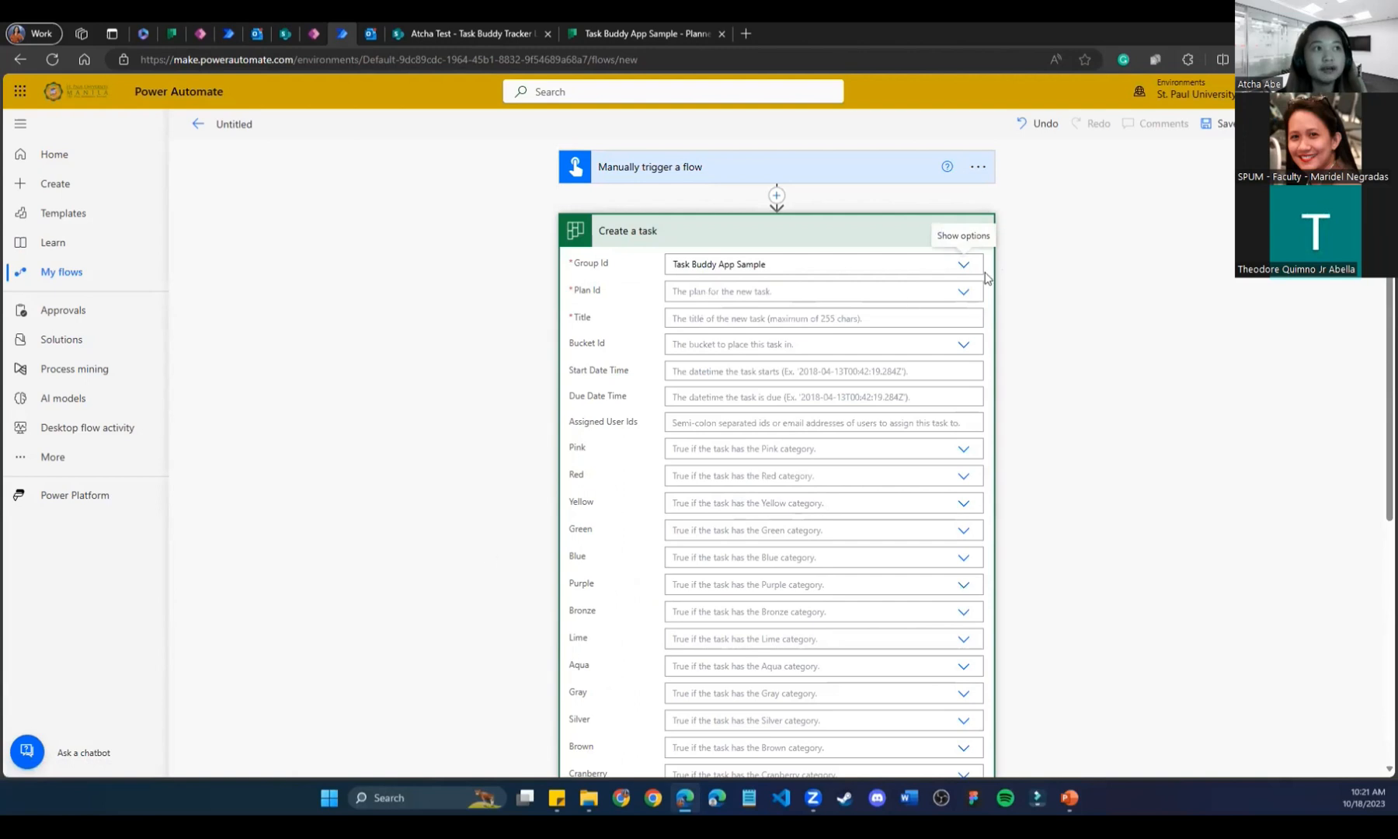
pyautogui.click(961, 292)
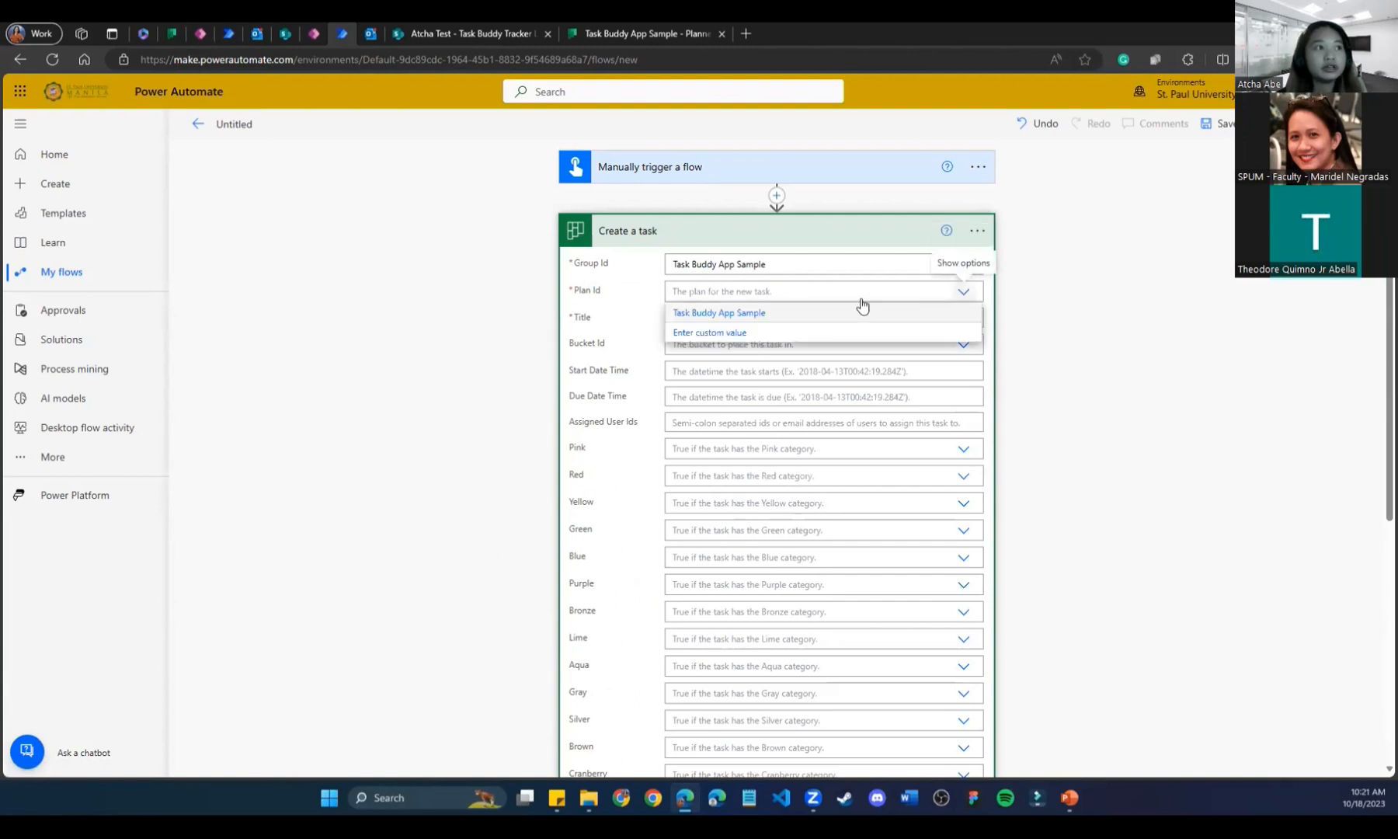
pyautogui.click(750, 315)
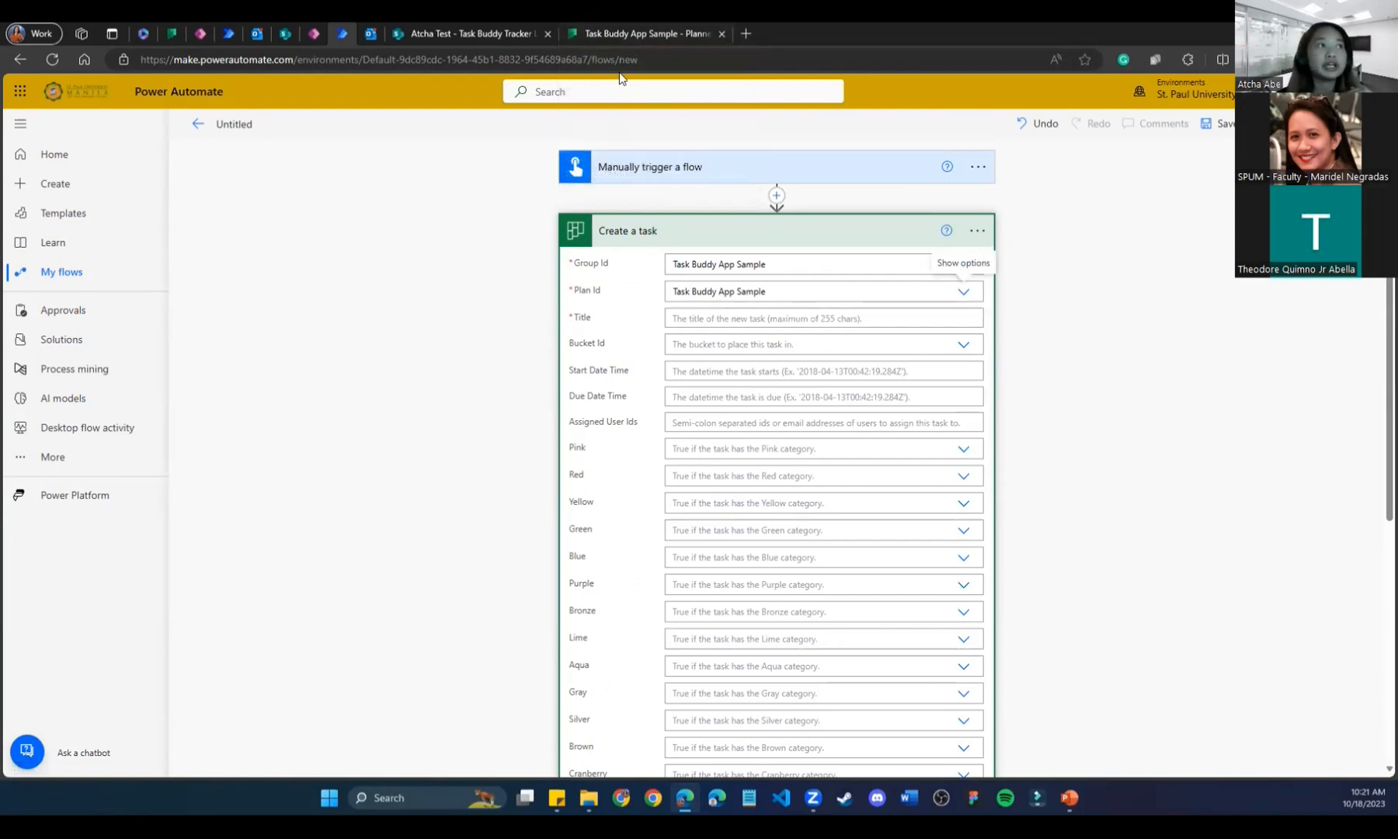
pyautogui.click(631, 32)
pyautogui.moveTo(511, 59); pyautogui.dragTo(1031, 59)
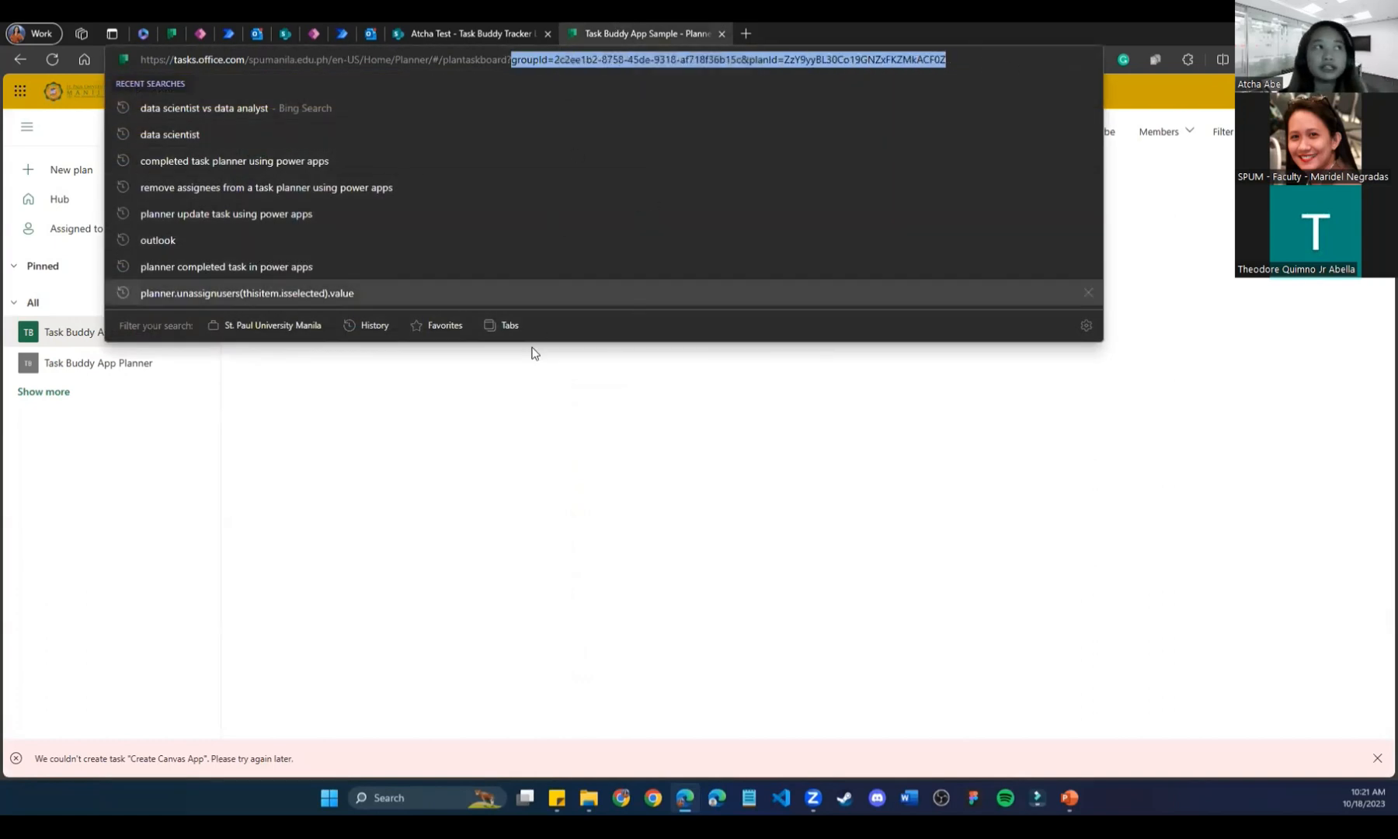
# Select the groupId value in the Planner web address, then return to the flow editor.
pyautogui.click(556, 60)
pyautogui.moveTo(556, 59); pyautogui.dragTo(970, 63)
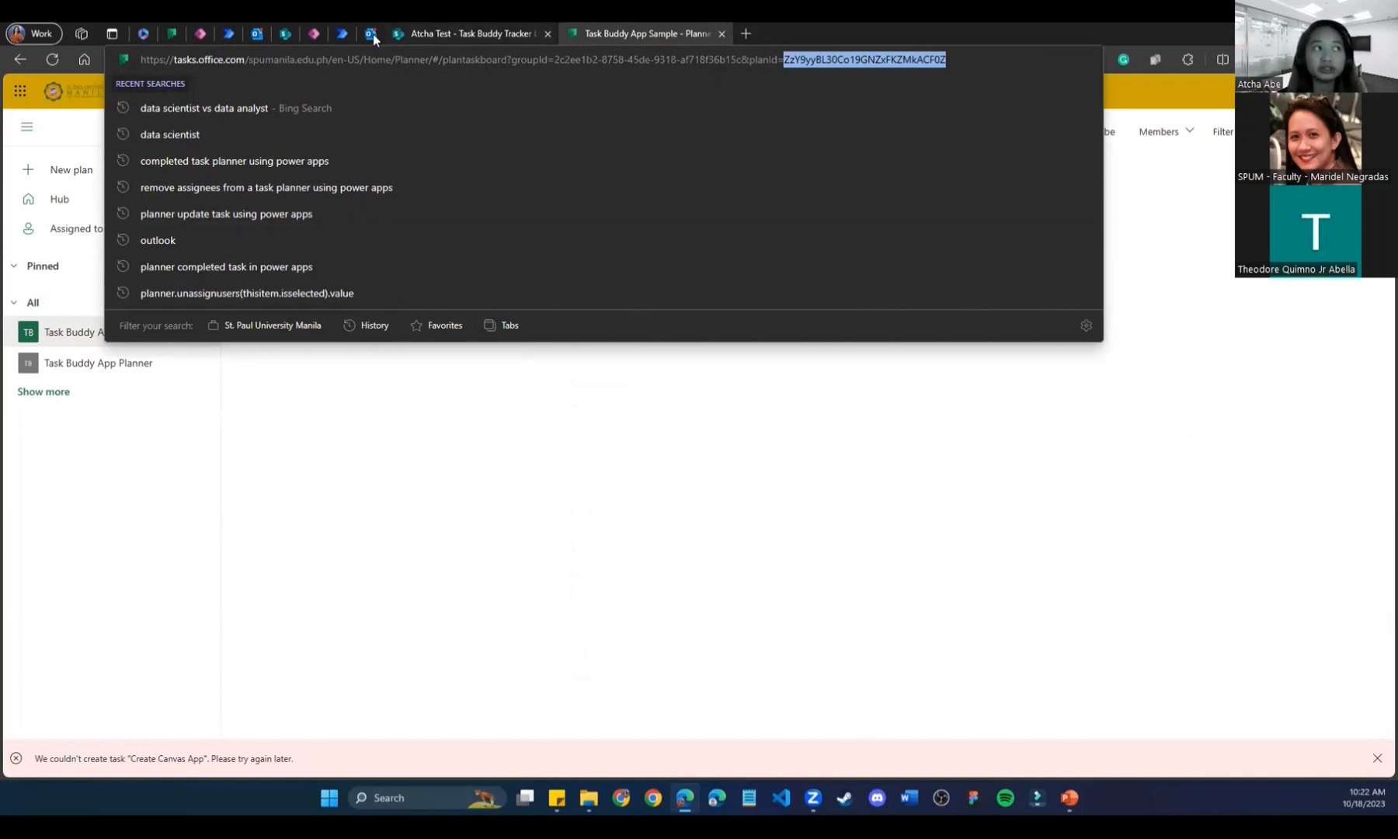
pyautogui.click(349, 35)
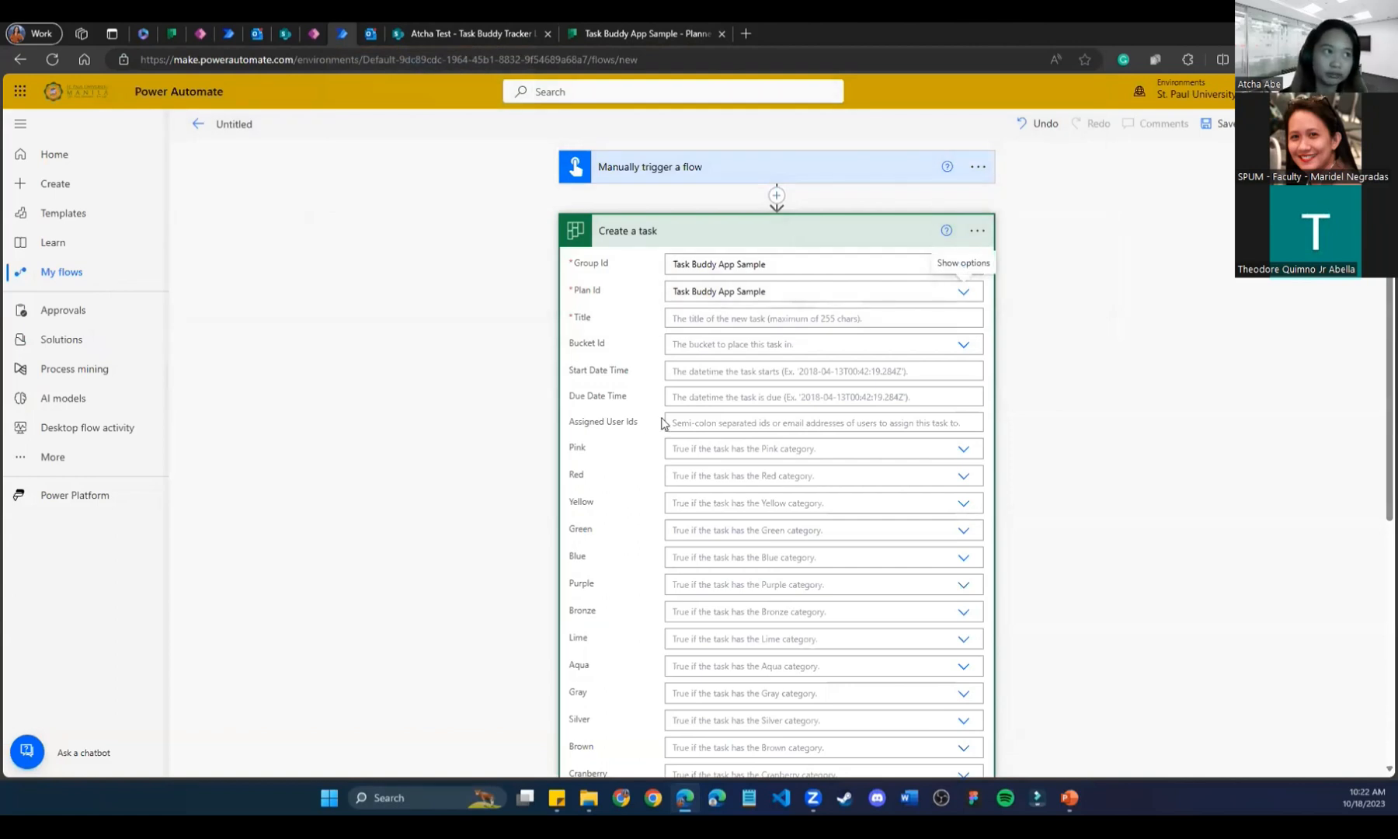
# Title the task 'Task Flow Test' and set its Bucket Id to To do.
pyautogui.click(703, 317)
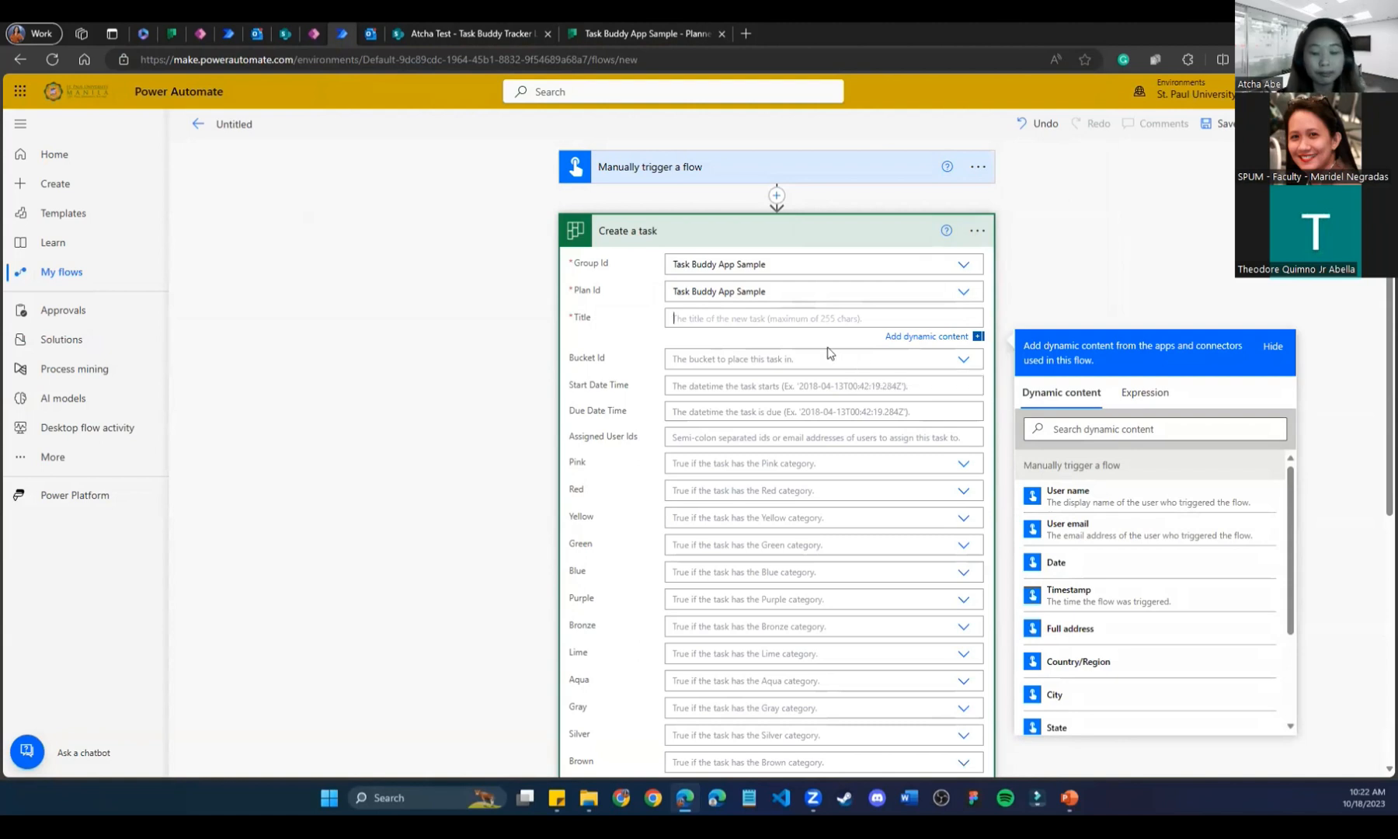
pyautogui.write('Task Flow Test')
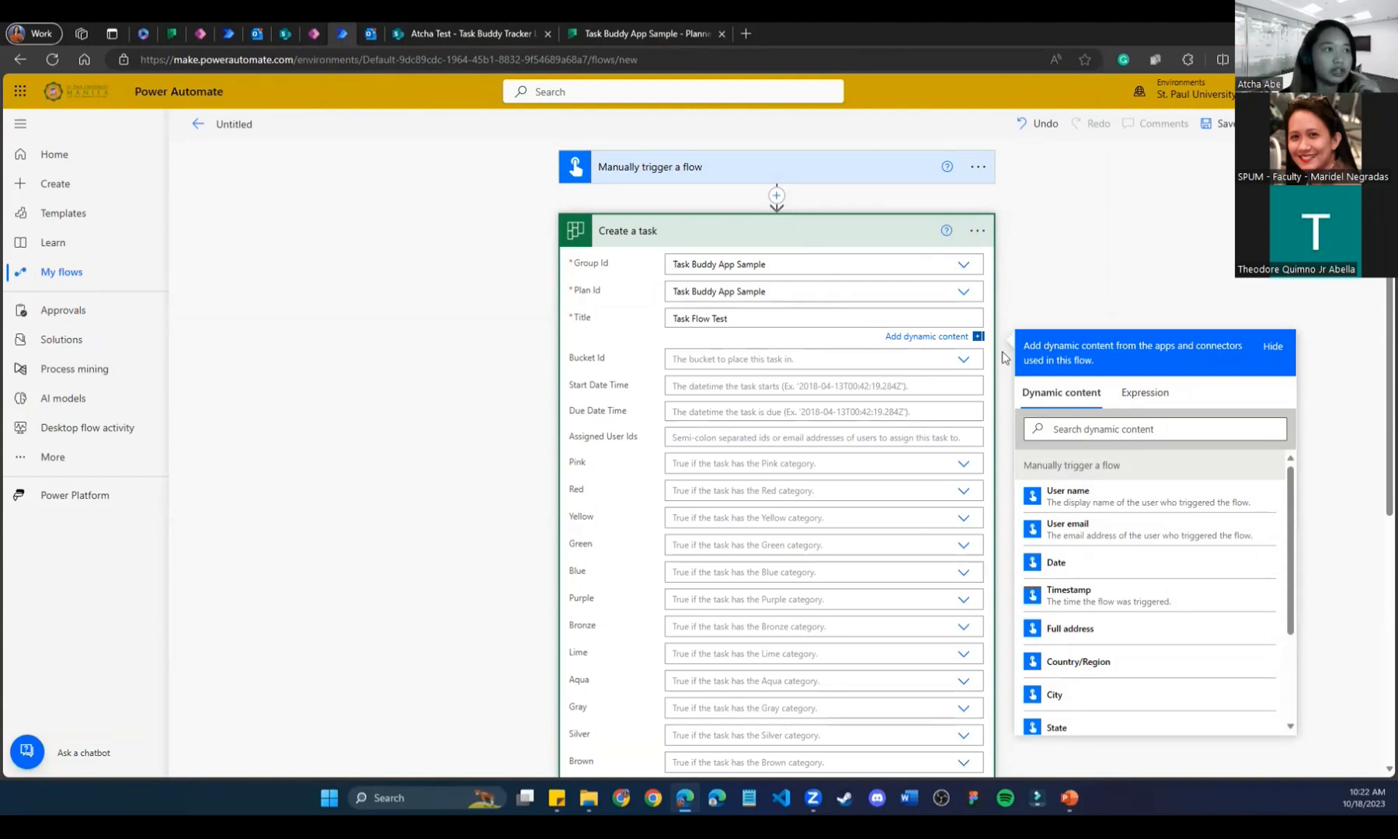
pyautogui.click(963, 359)
pyautogui.click(964, 348)
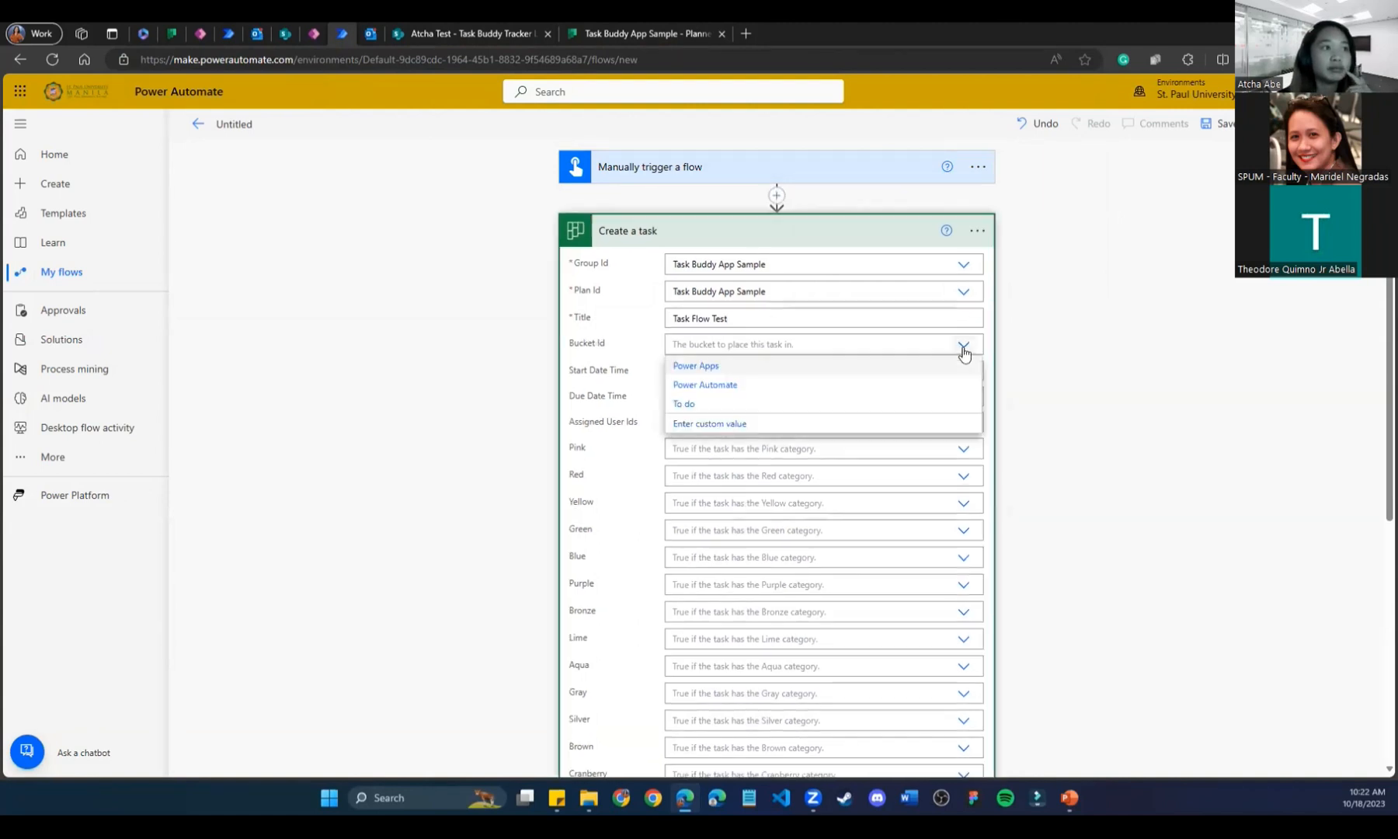
pyautogui.click(964, 350)
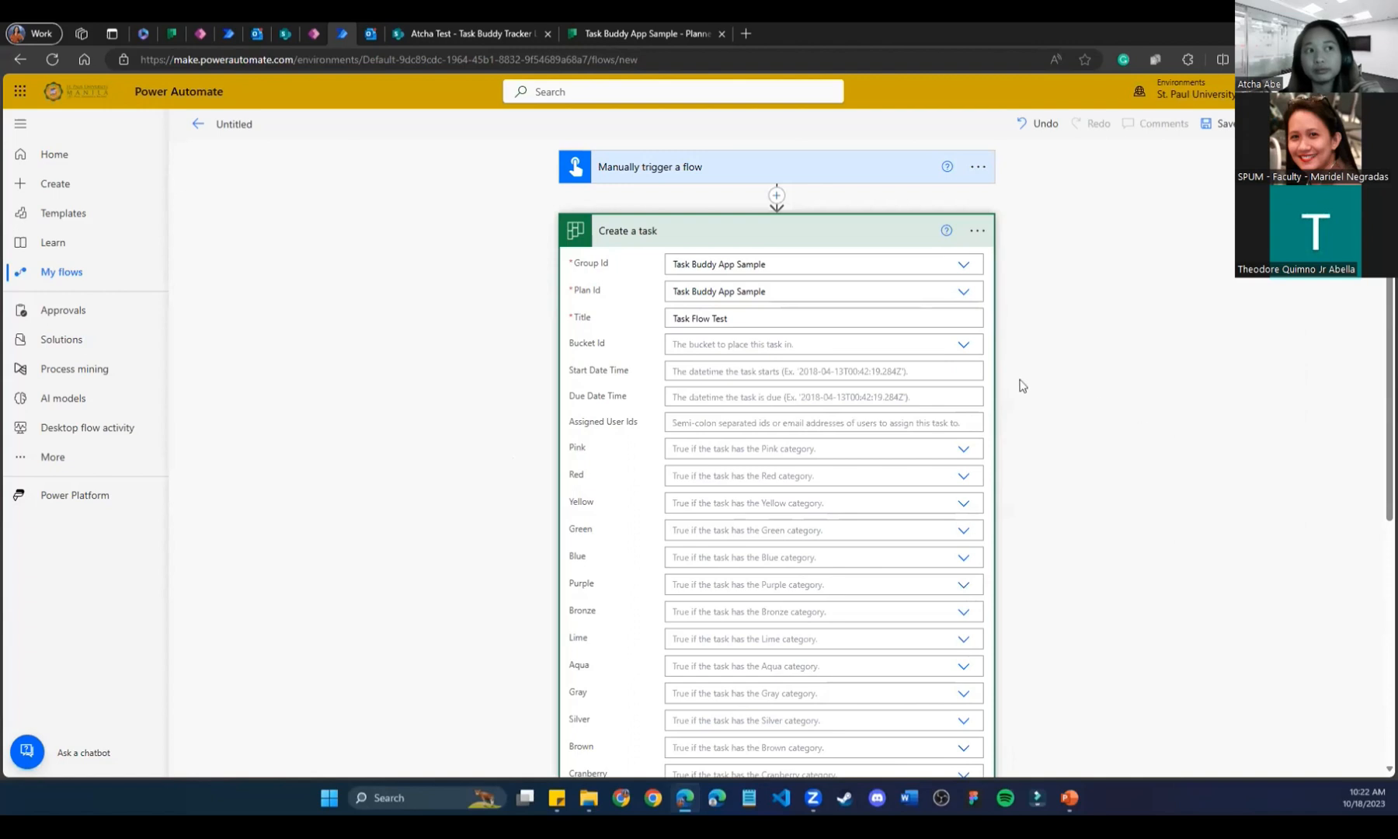
pyautogui.click(960, 346)
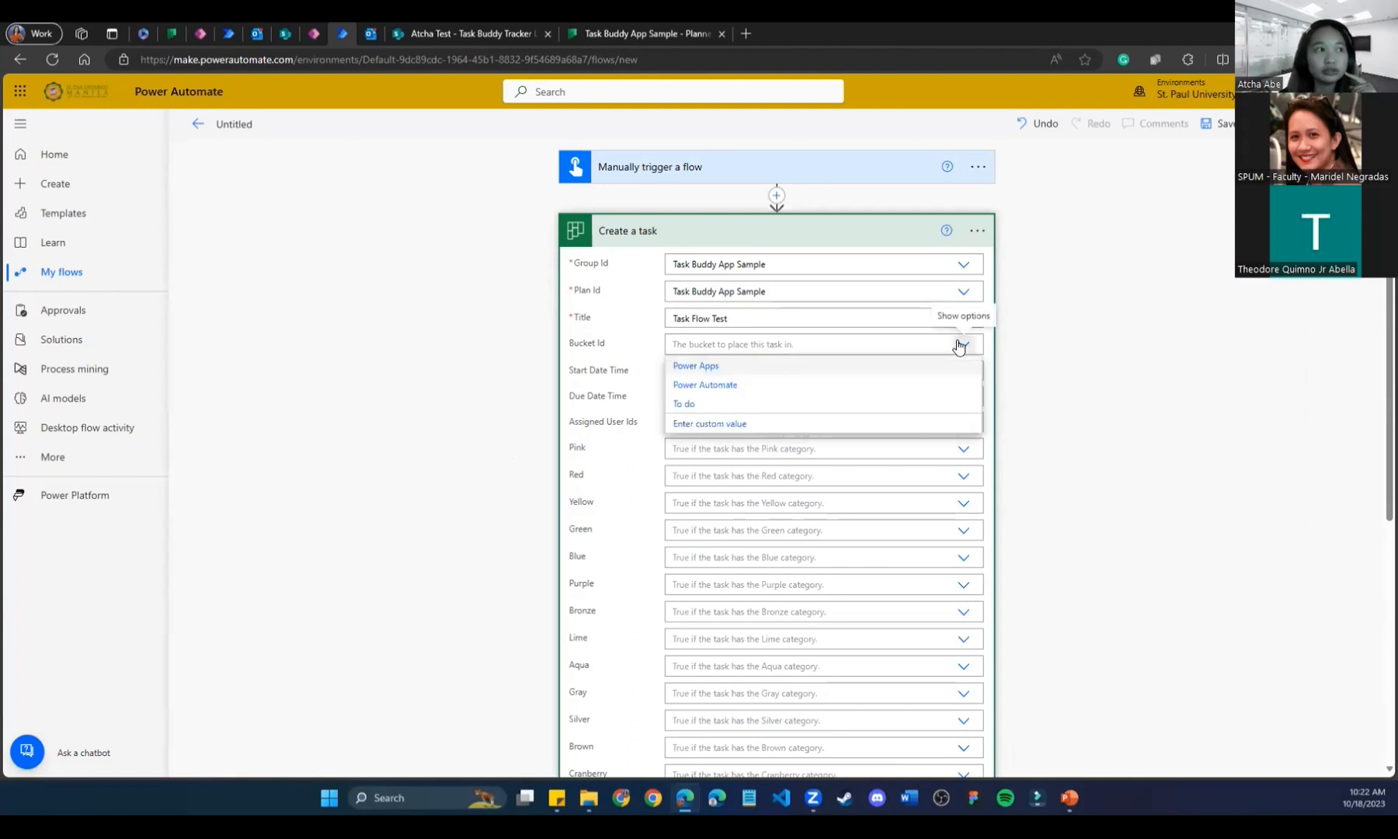
pyautogui.click(959, 346)
pyautogui.click(964, 347)
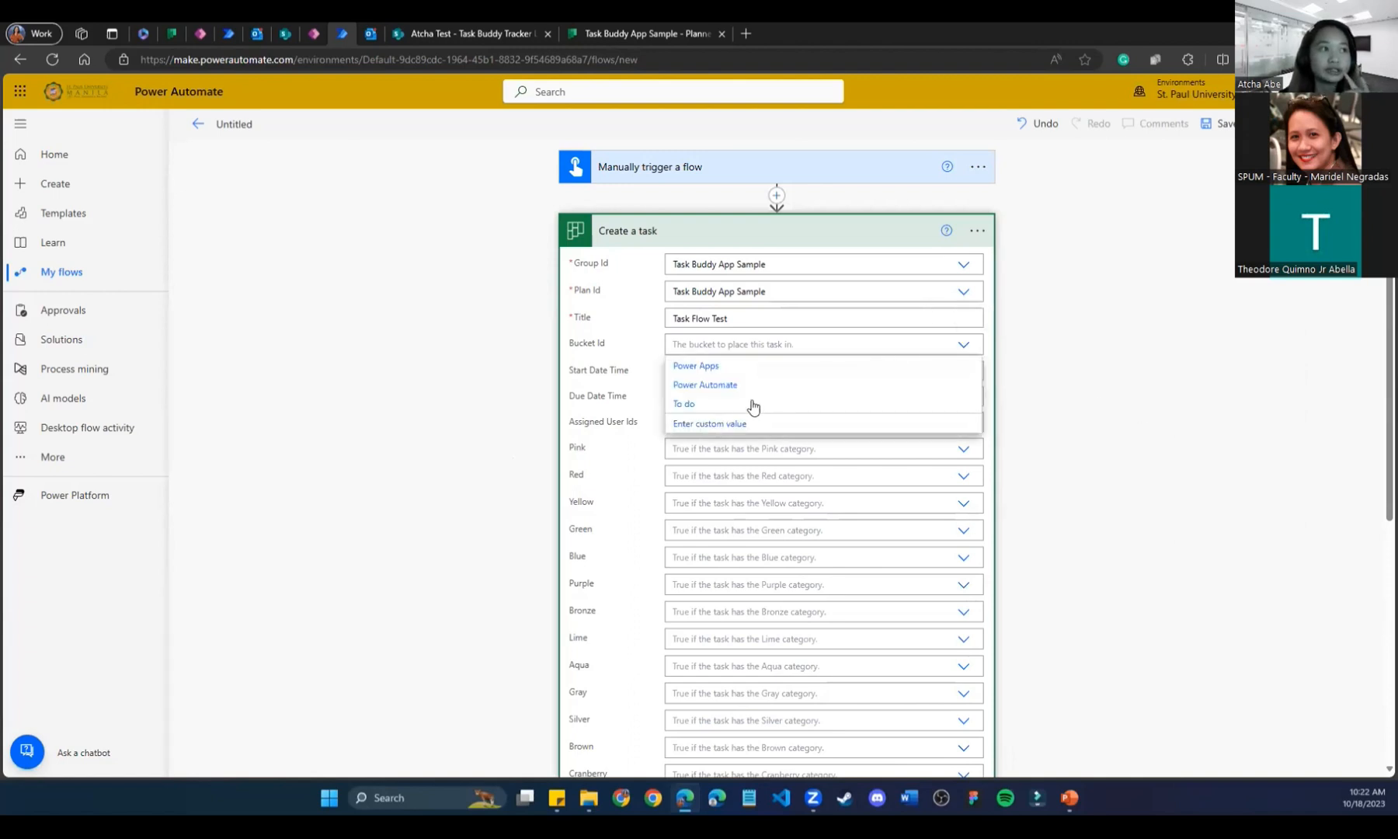
pyautogui.click(753, 405)
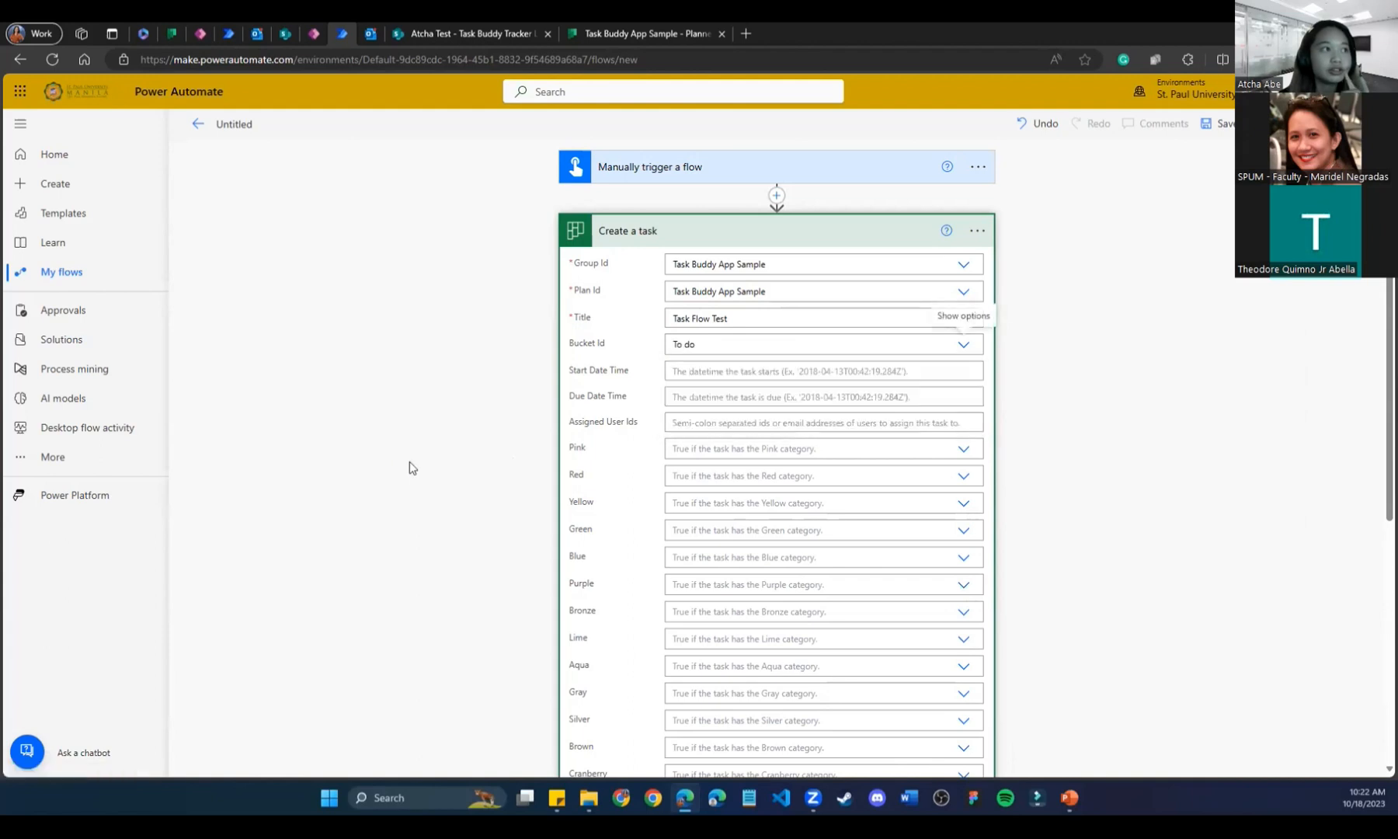
pyautogui.scroll(-5, 483, 489)
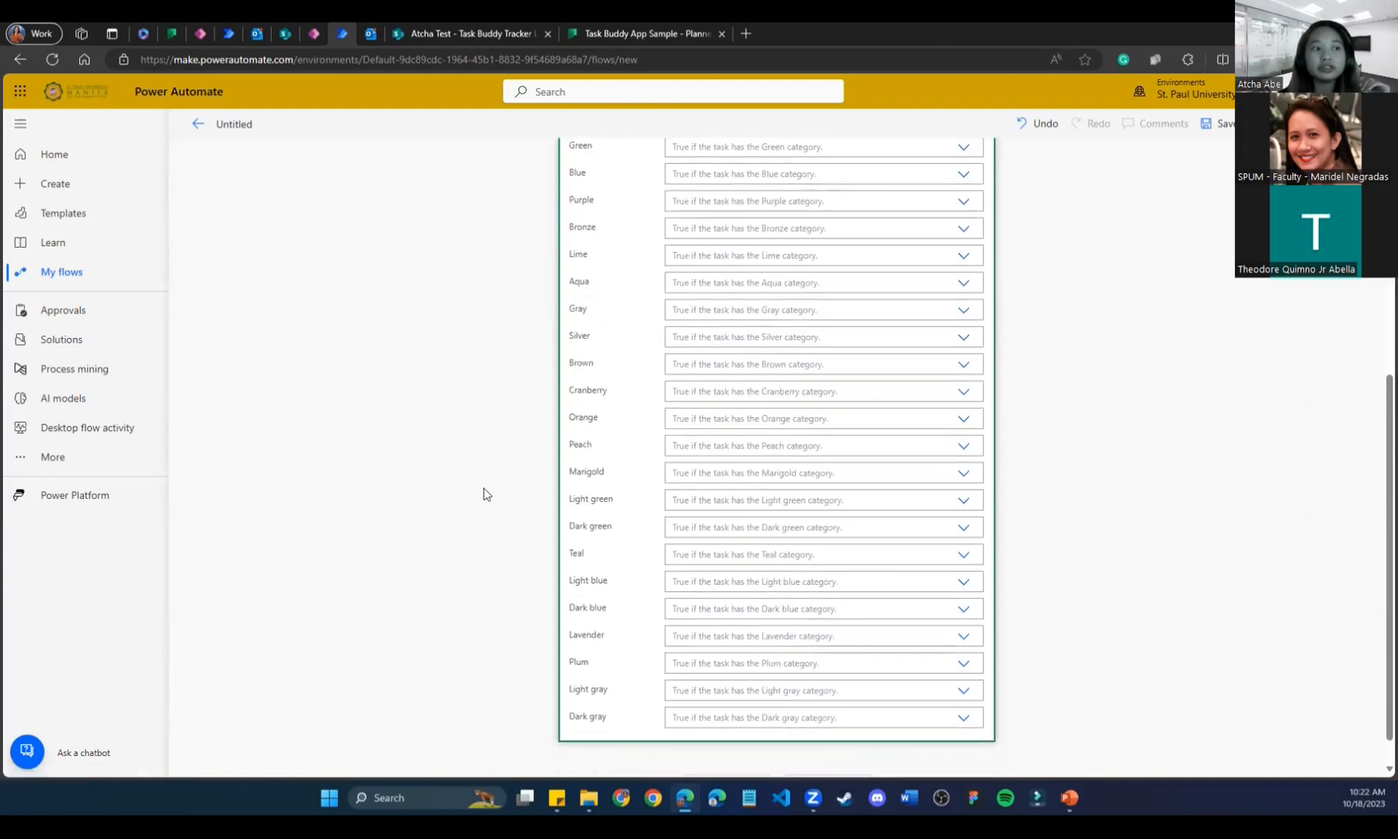
pyautogui.scroll(5, 483, 494)
pyautogui.scroll(-5, 483, 494)
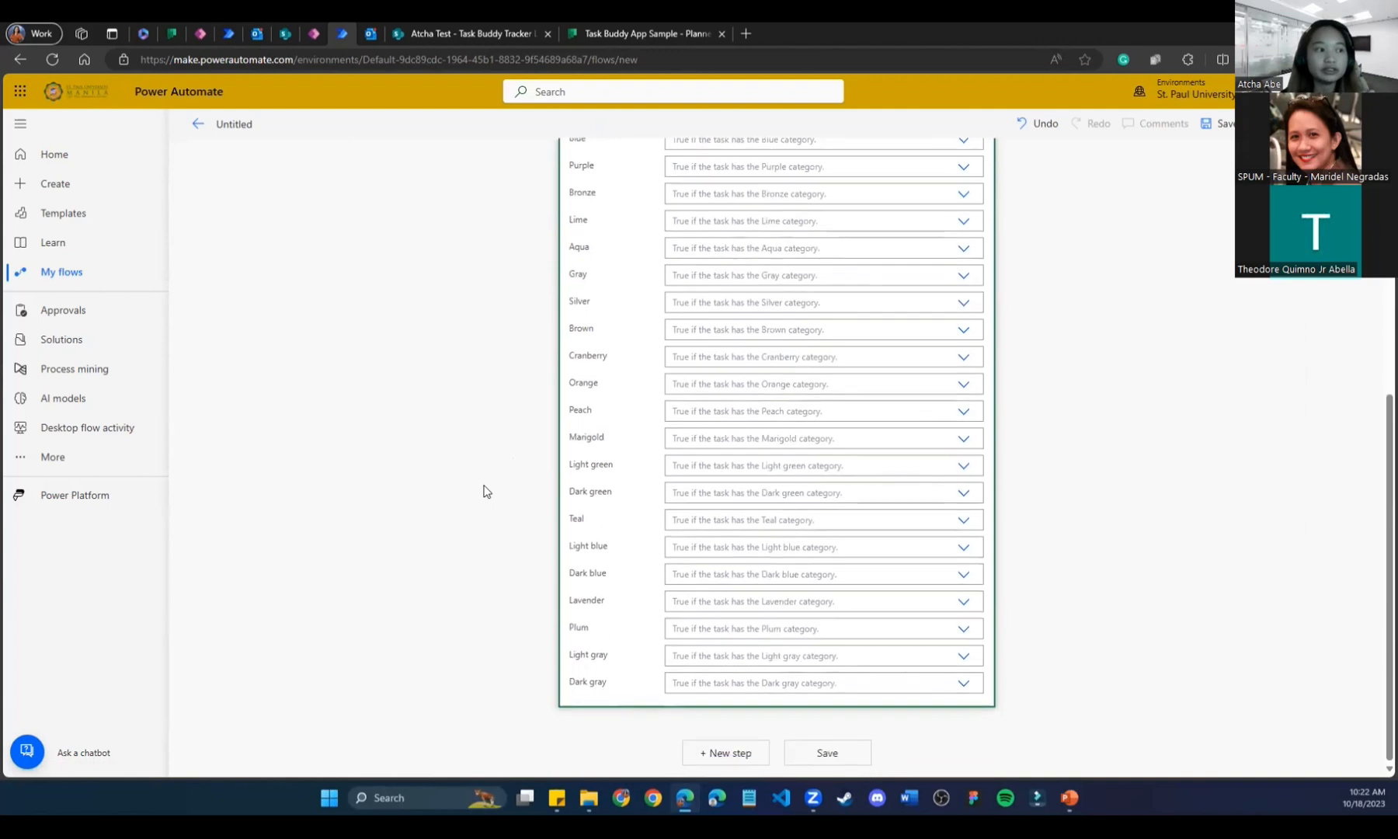
# Save the flow, rename it 'Task Buddy Flow Sample', and save again.
pyautogui.click(820, 754)
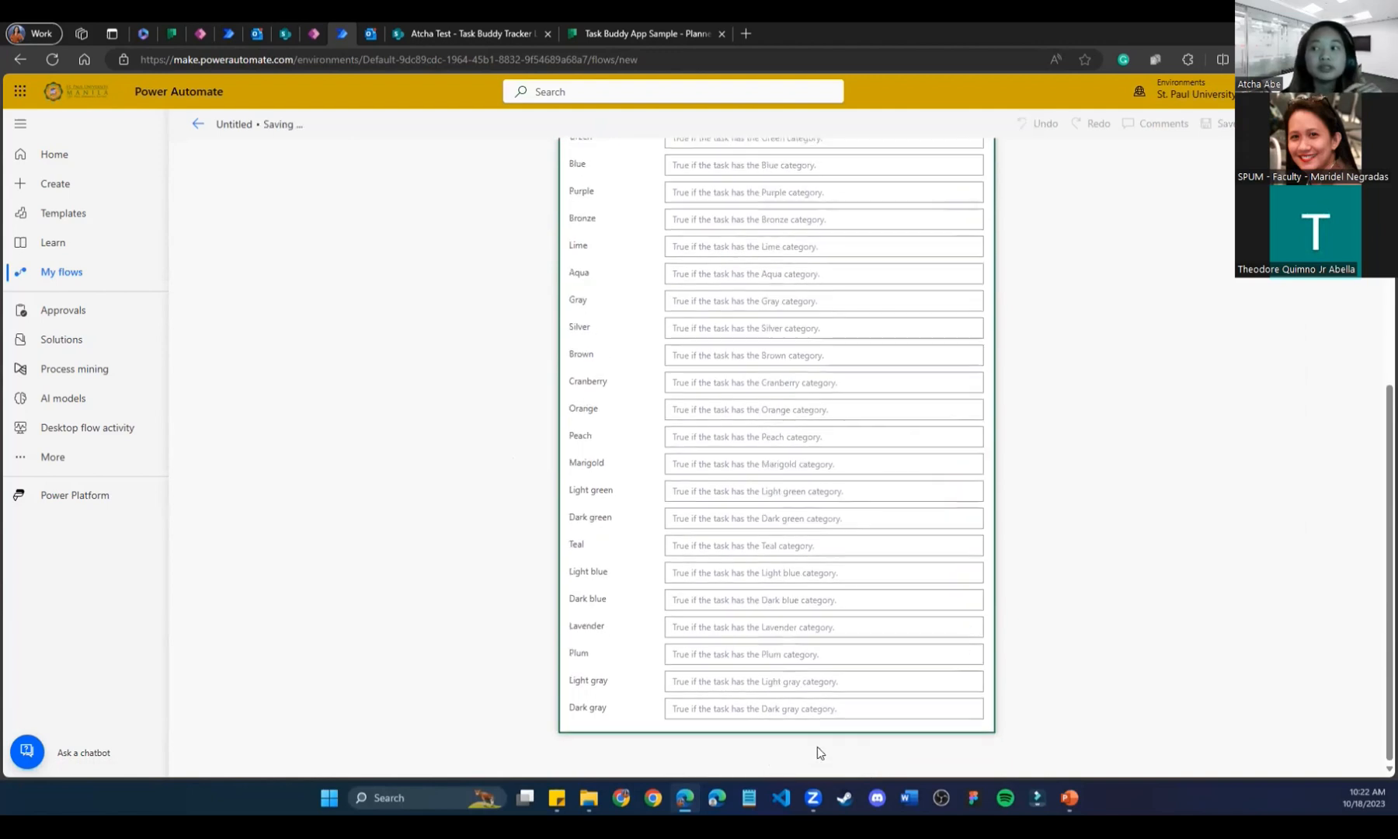
pyautogui.scroll(5, 578, 605)
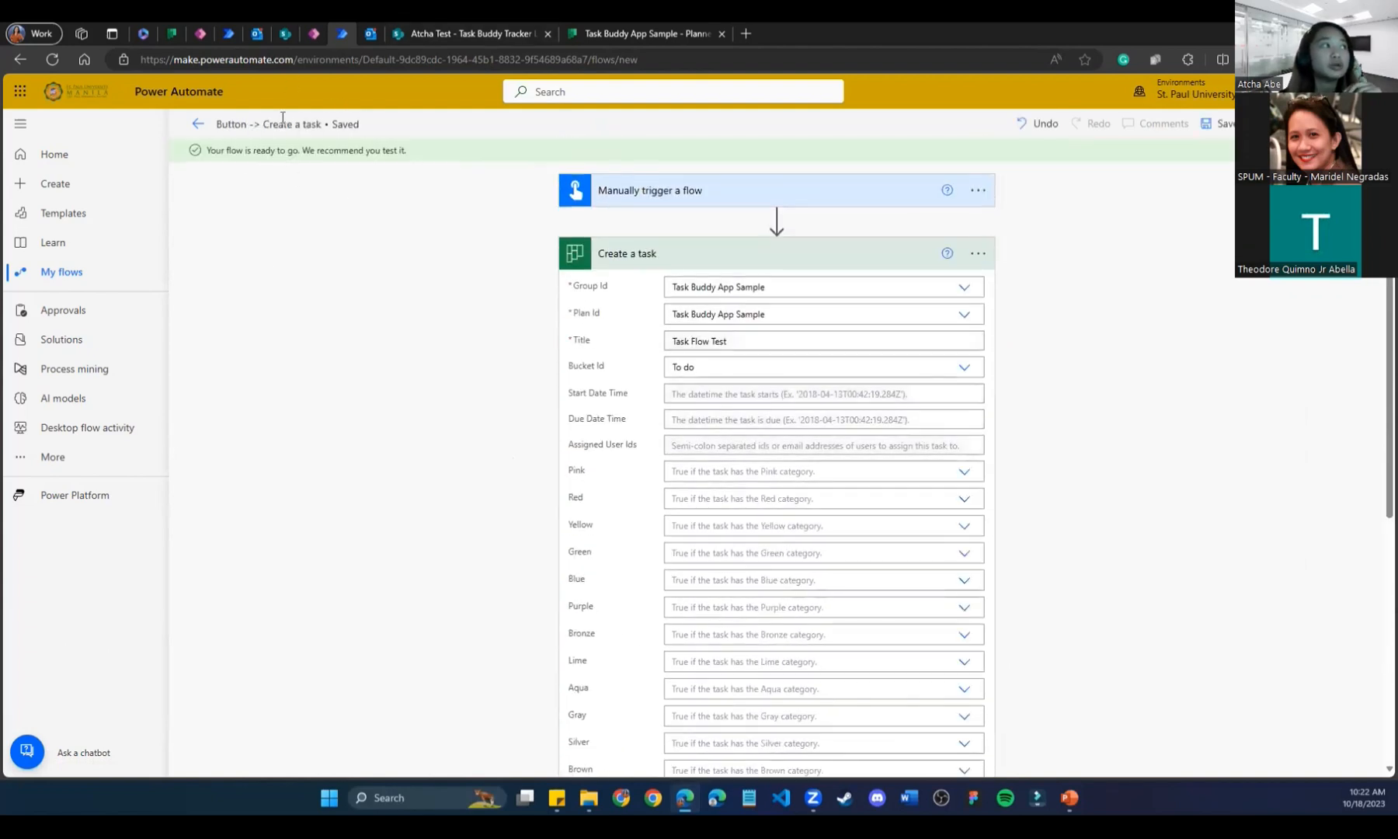
pyautogui.click(323, 125)
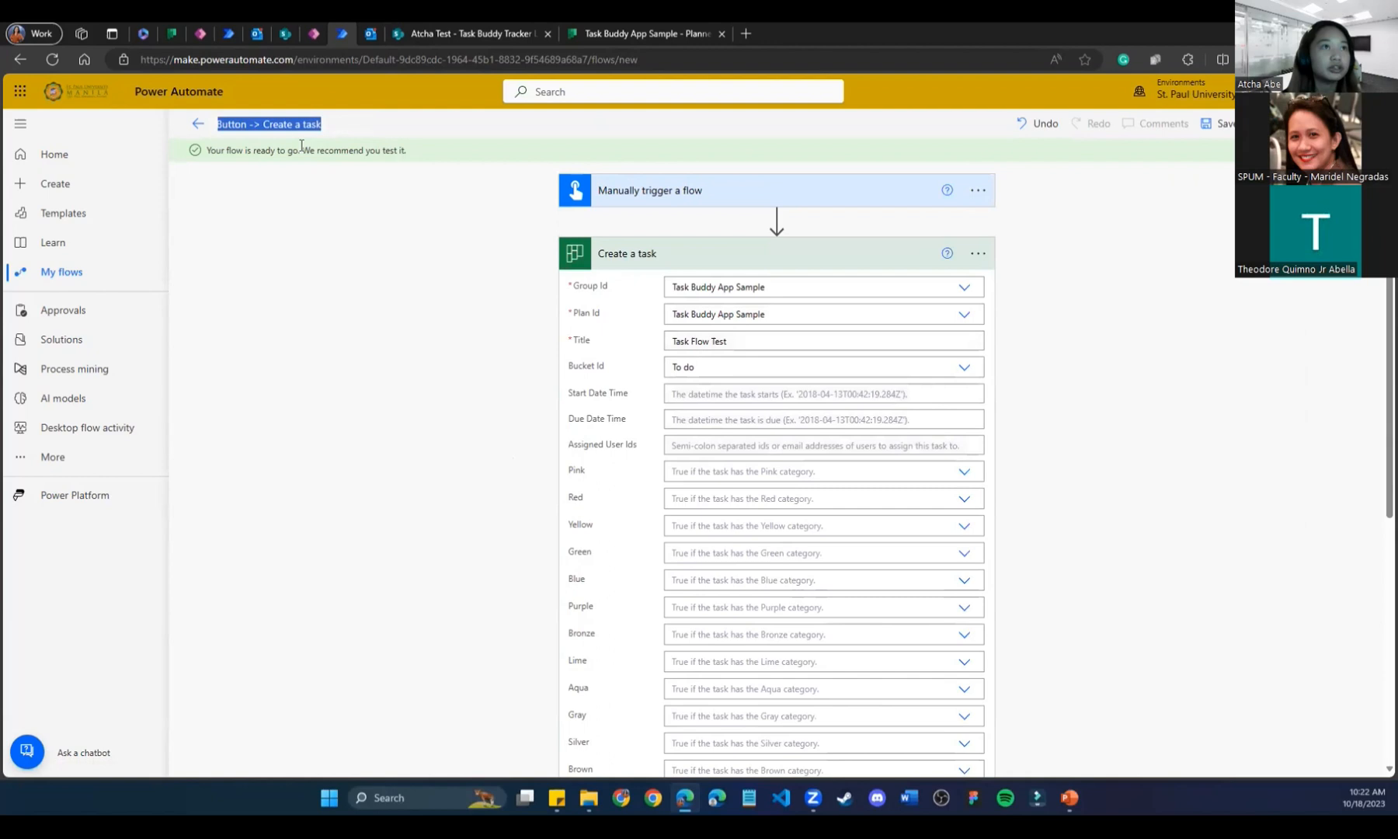
pyautogui.write('Task')
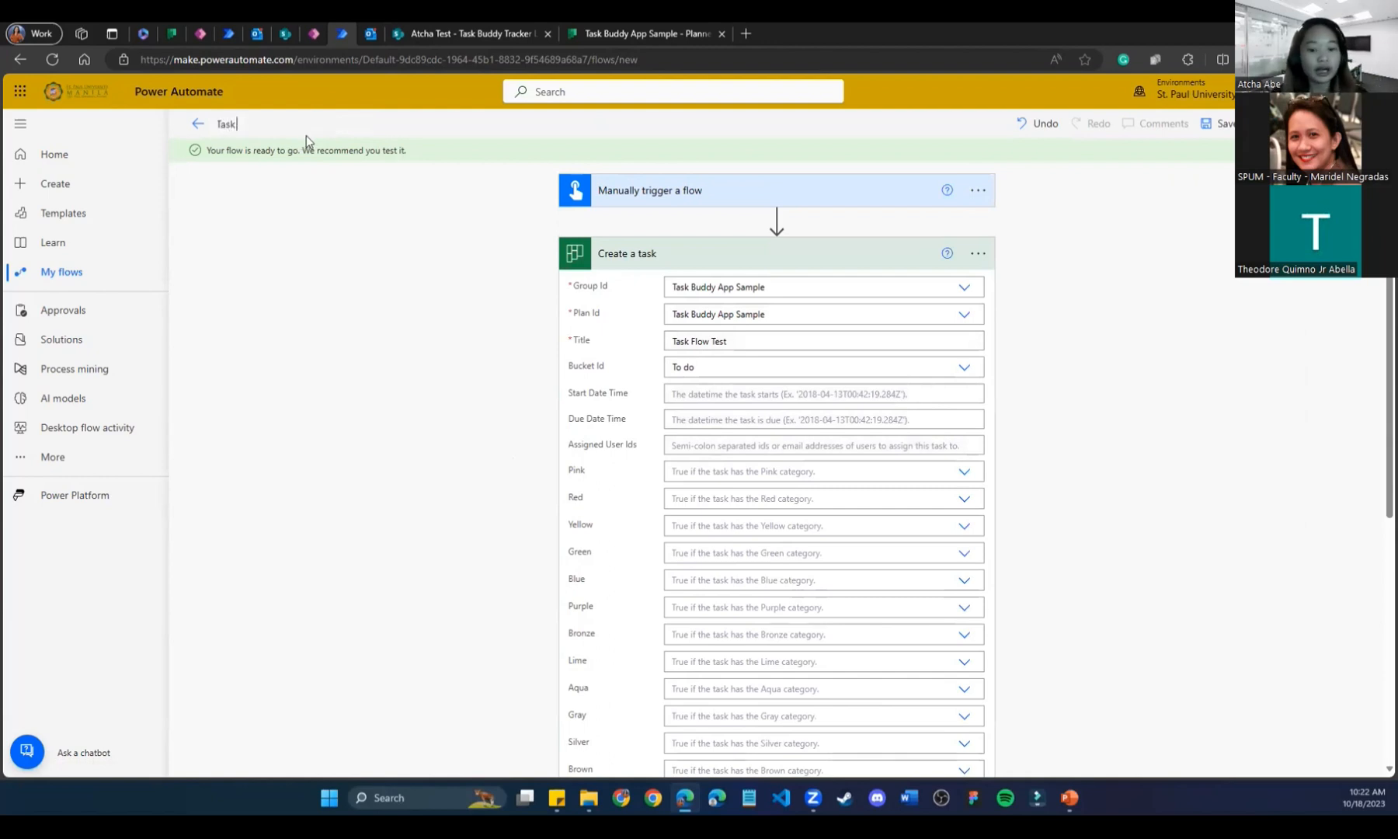
pyautogui.write(' Buddy Flow Sample')
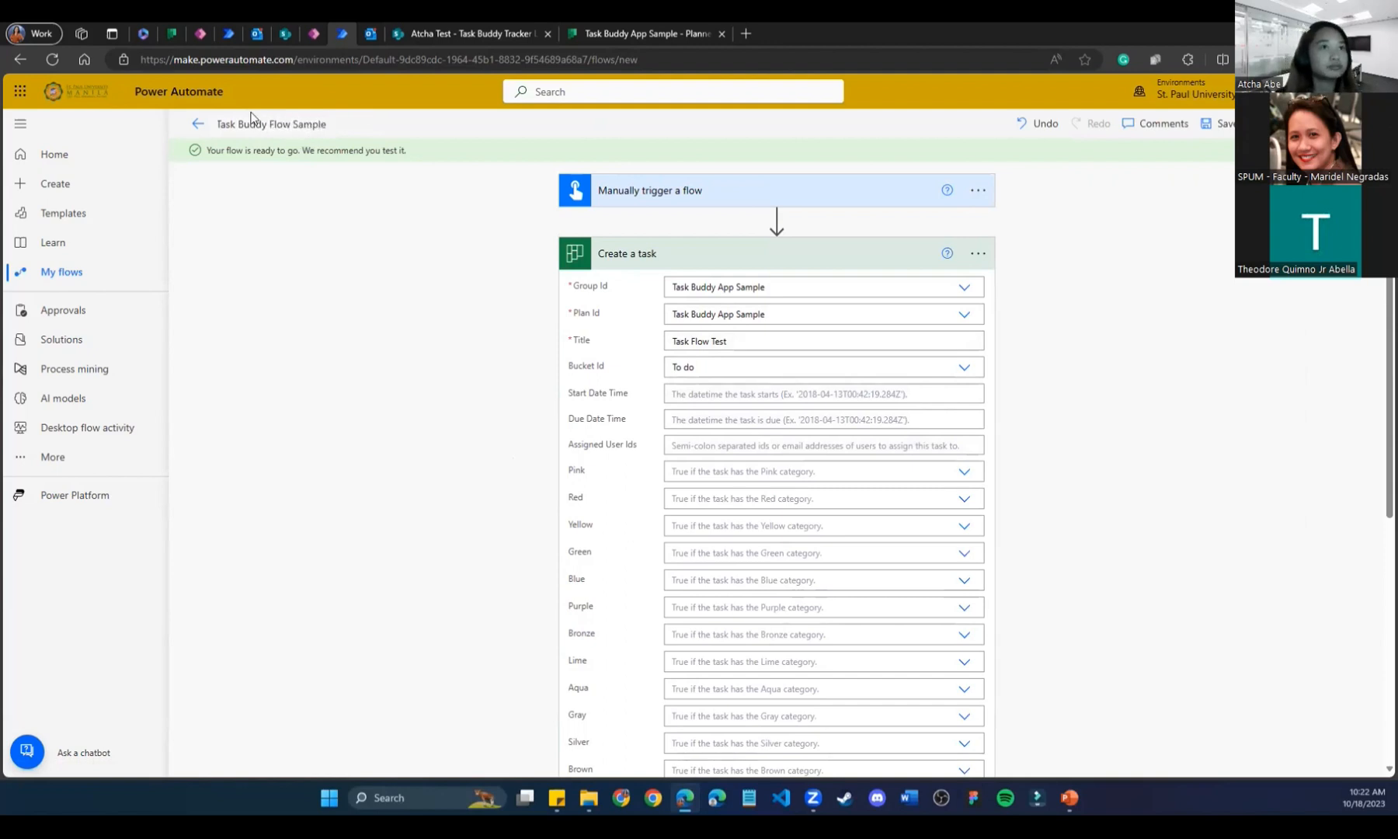
pyautogui.click(1216, 126)
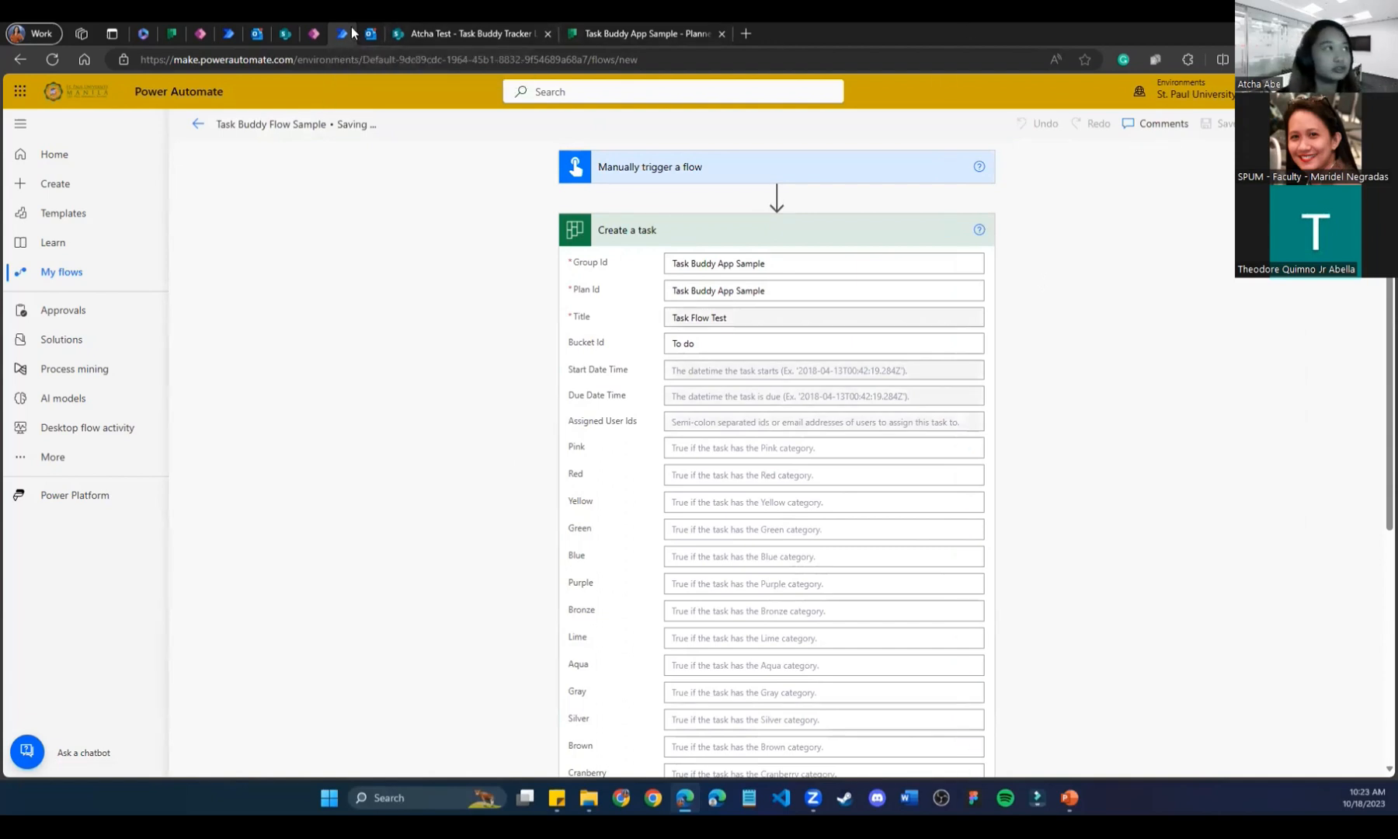
# Open Power Automate in a second pinned tab and close the empty browser tab.
pyautogui.click(746, 33)
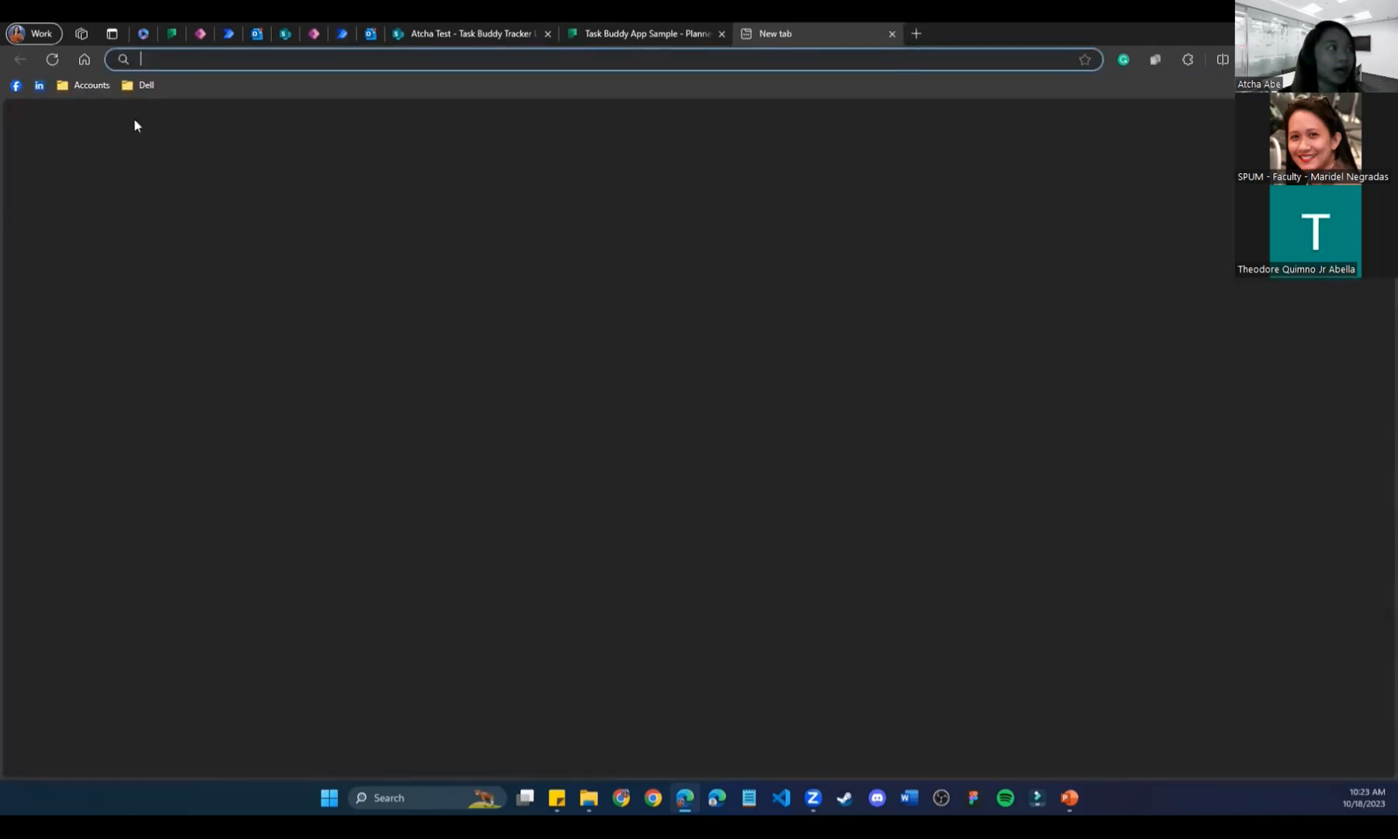
pyautogui.rightClick(342, 33)
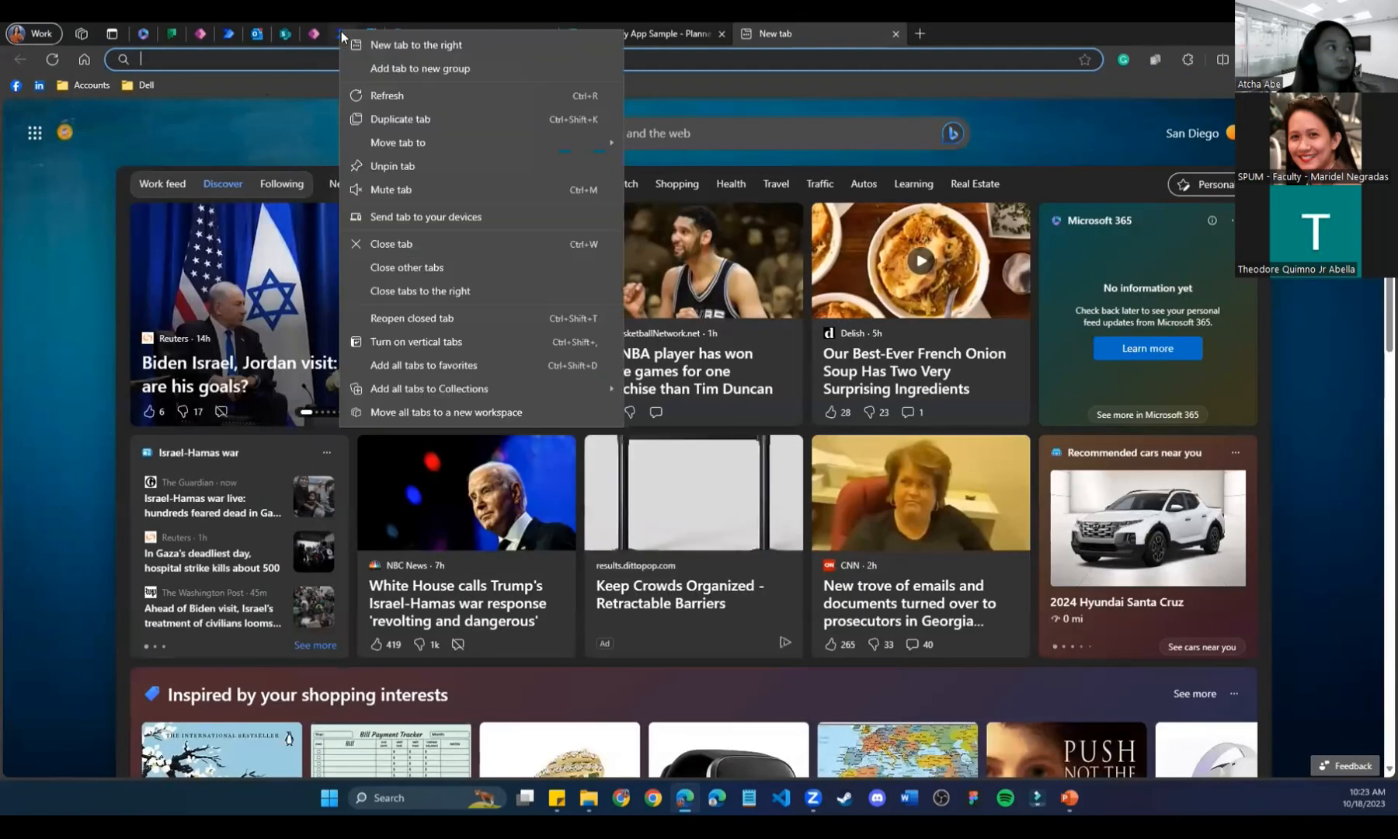
pyautogui.click(400, 119)
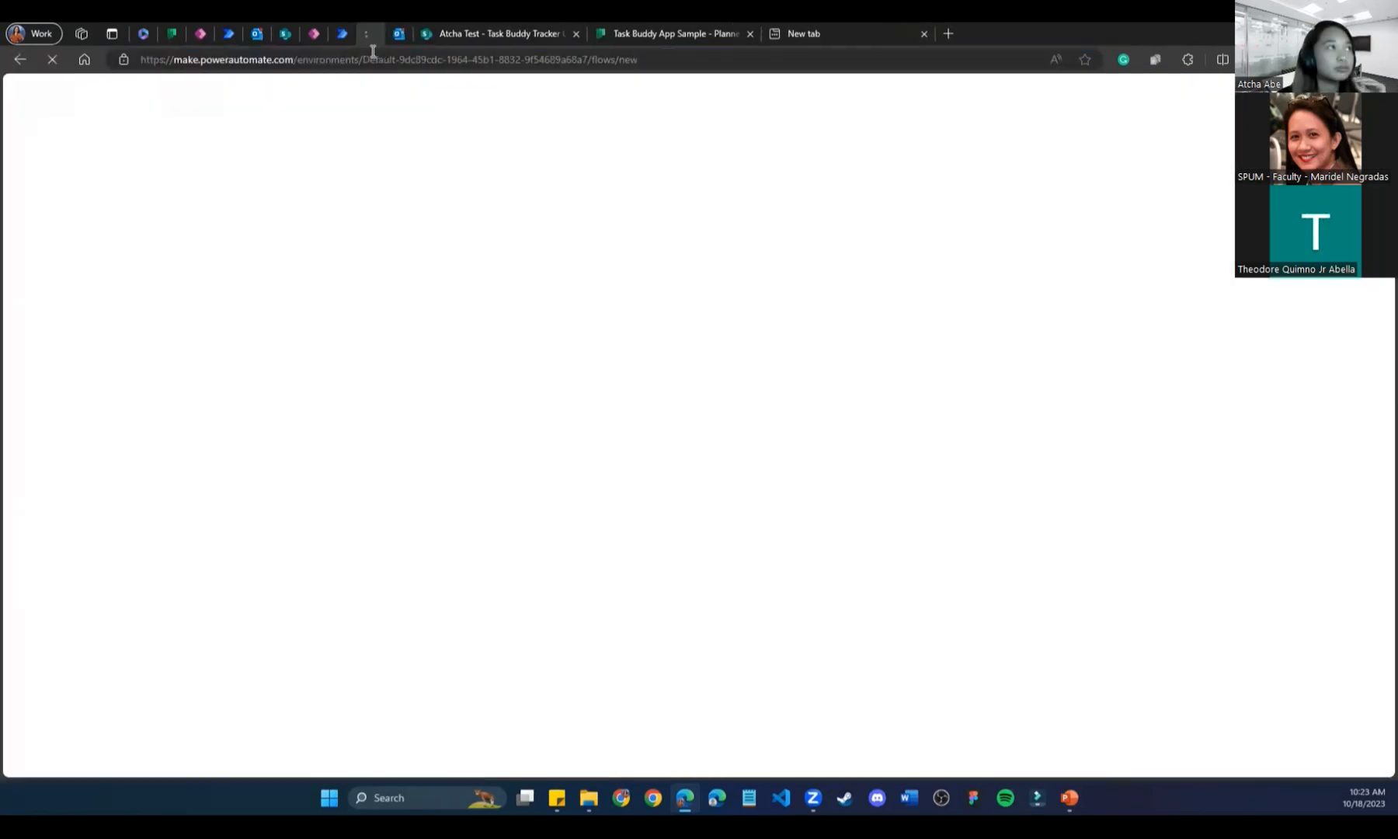
pyautogui.click(924, 33)
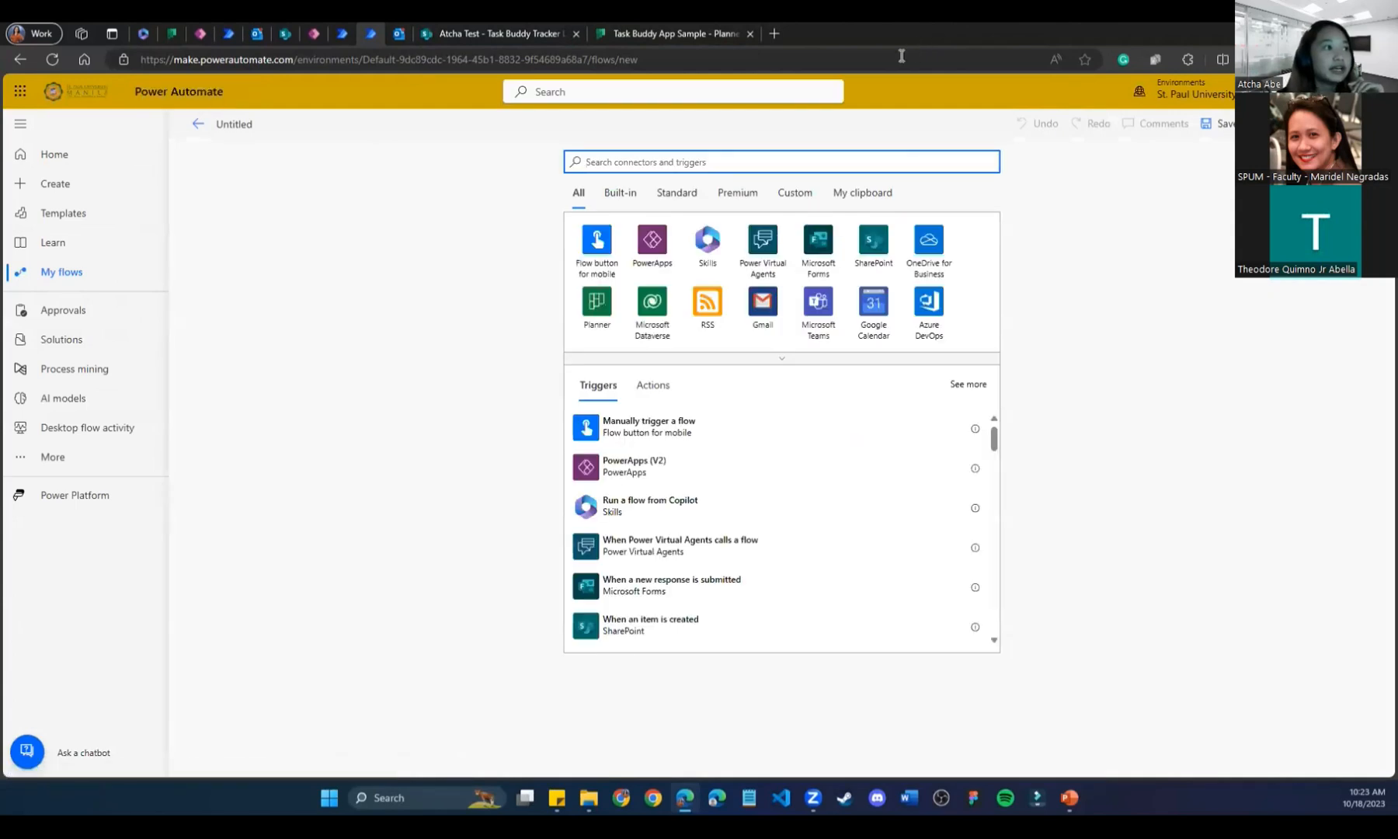
# Go to the Create page, open and dismiss the Automated cloud flow setup.
pyautogui.click(50, 190)
pyautogui.click(242, 299)
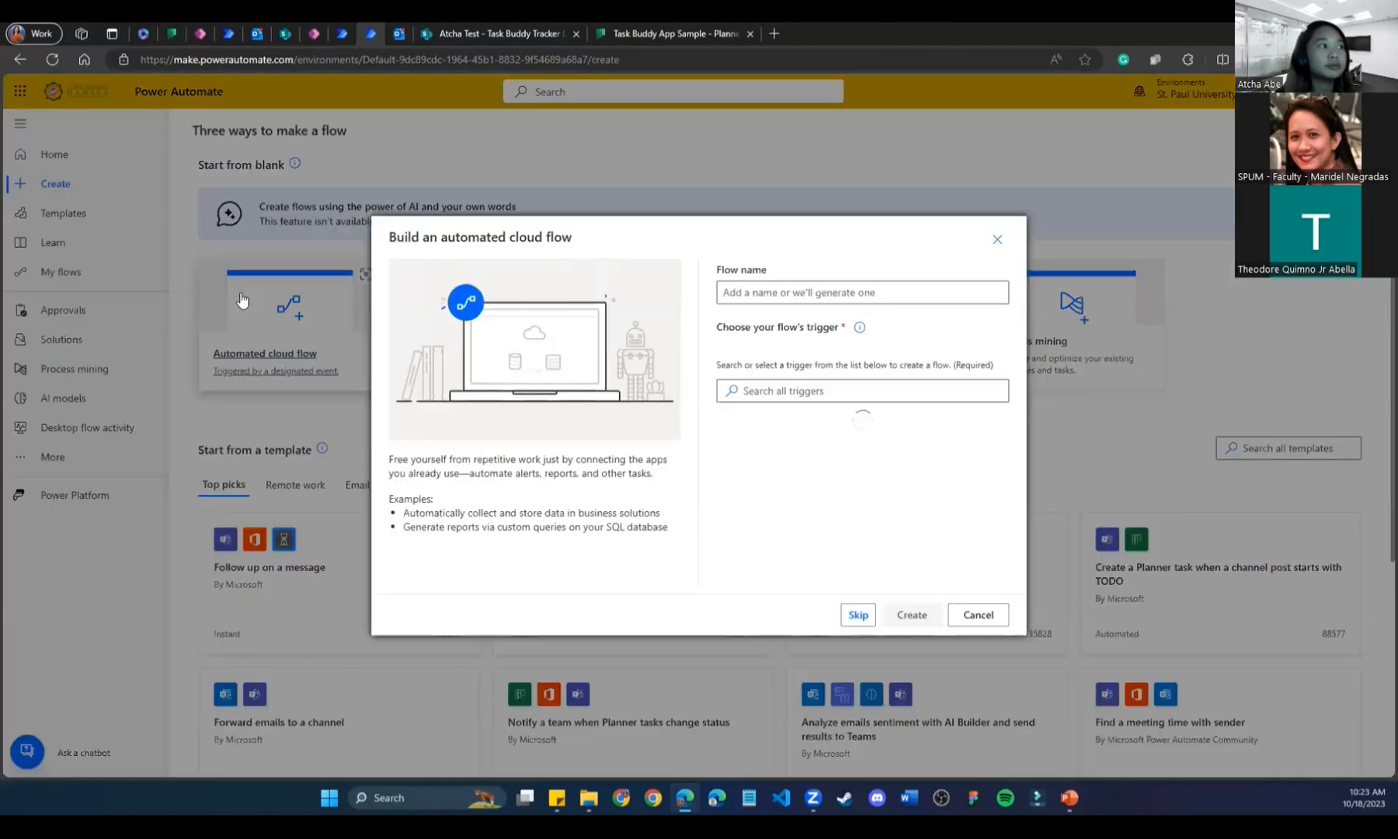
pyautogui.click(771, 293)
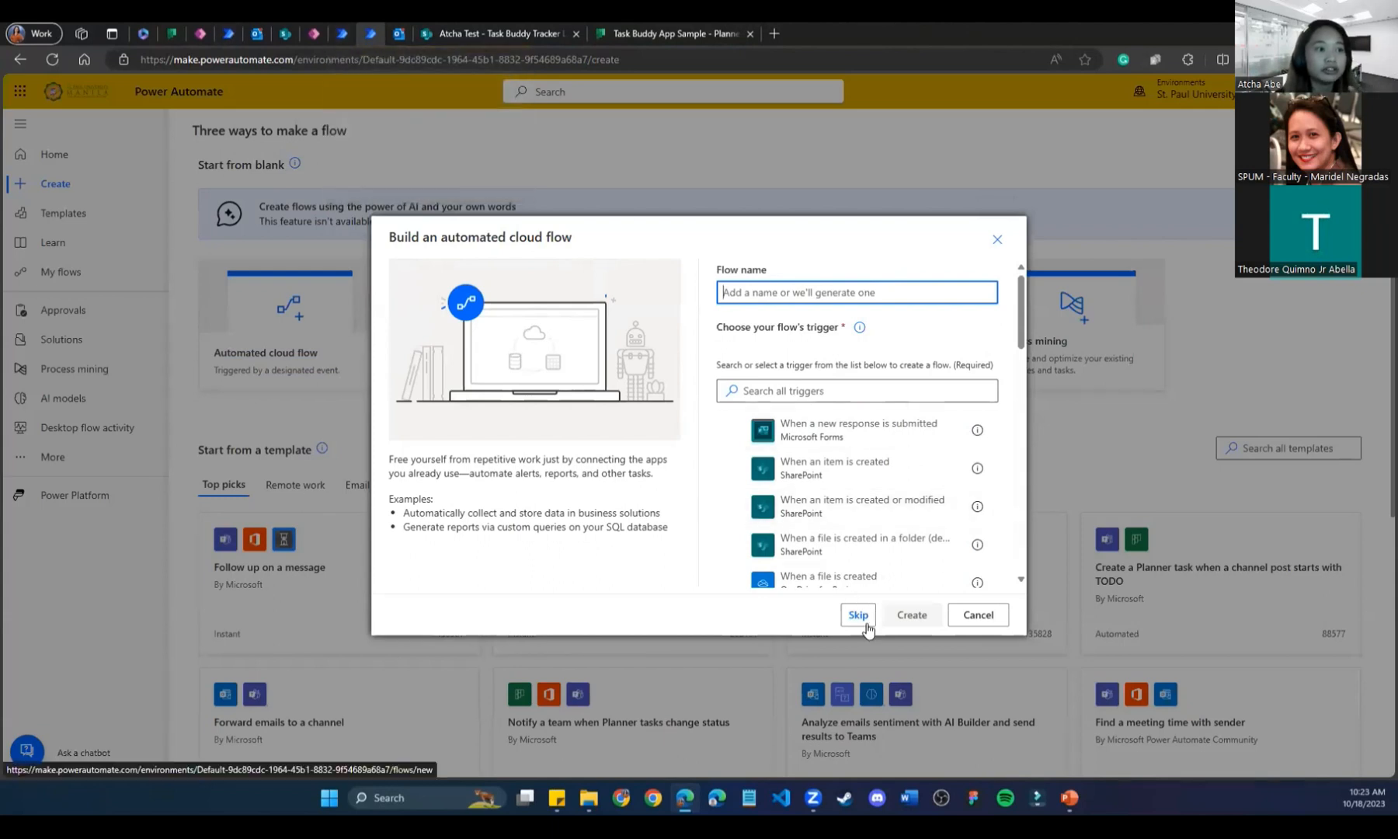
pyautogui.click(997, 239)
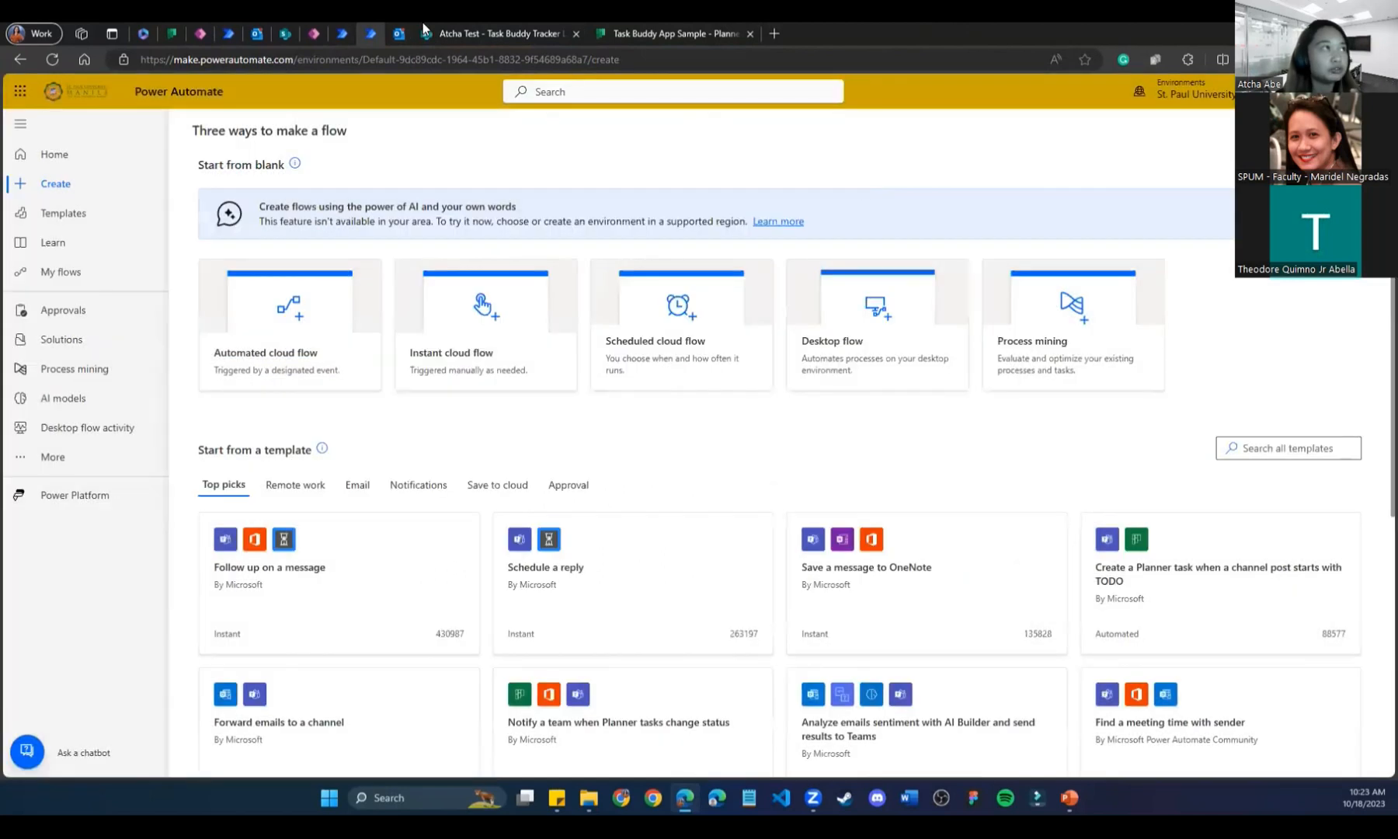
pyautogui.click(349, 31)
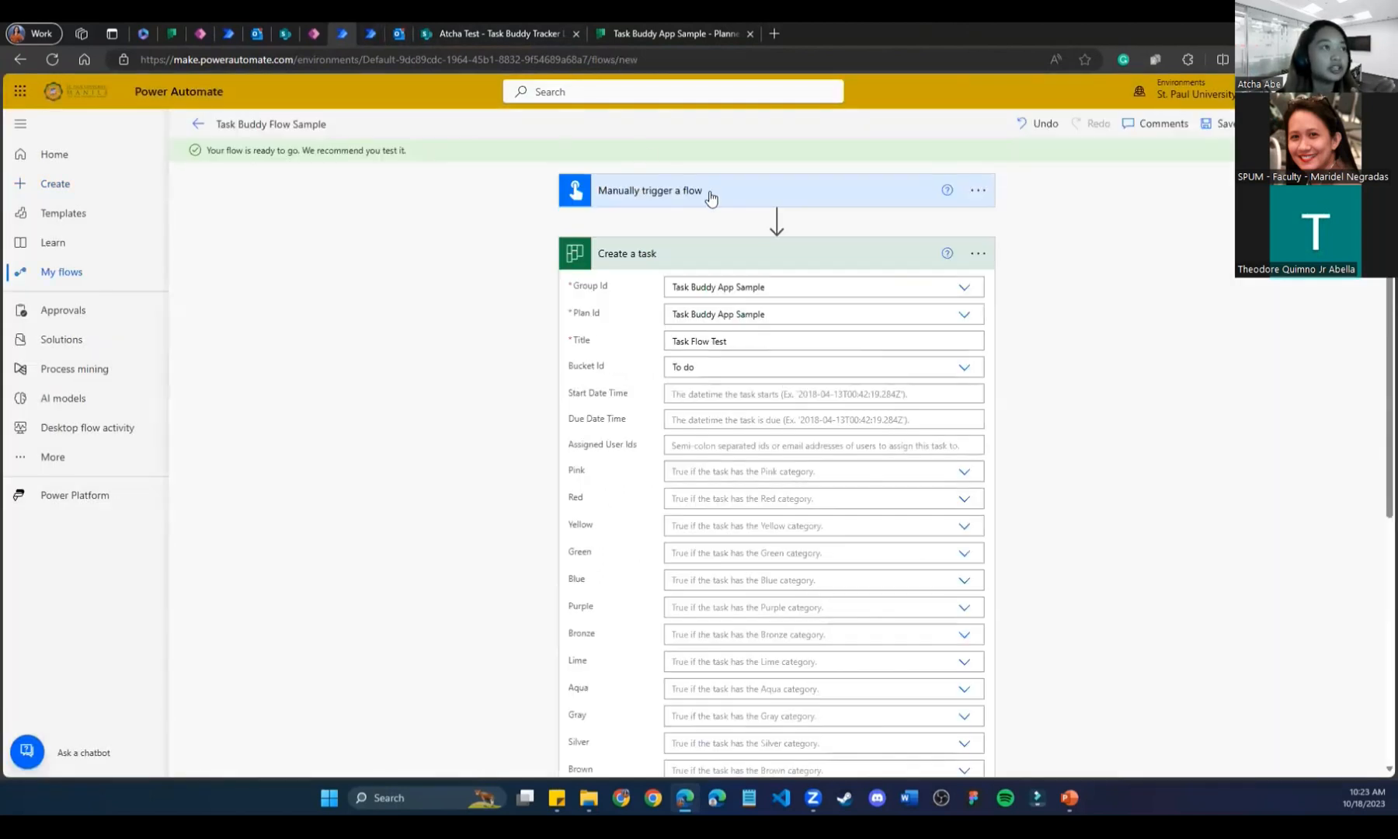
pyautogui.click(370, 33)
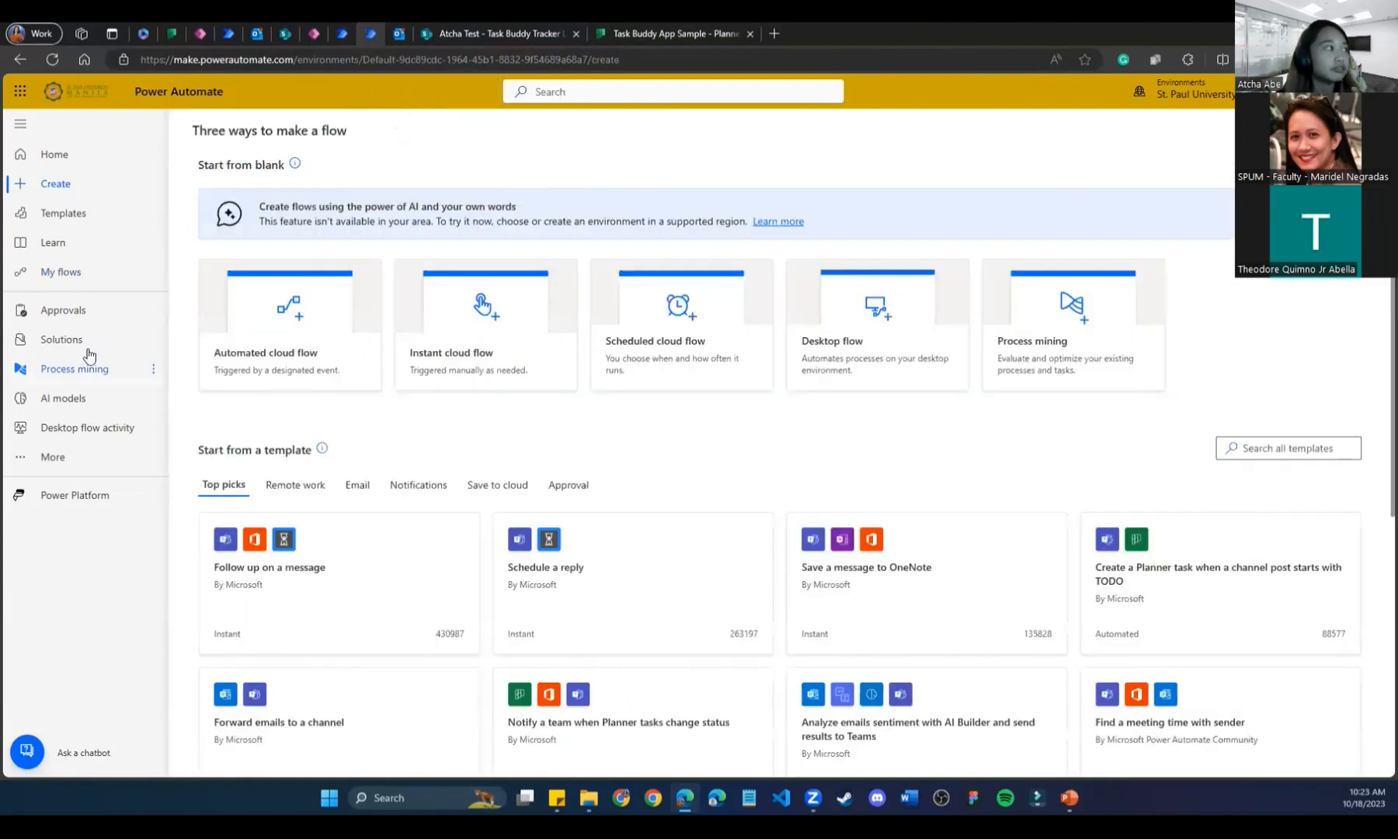
# From My flows, start a new automated cloud flow named 'Test' and skip the trigger.
pyautogui.click(68, 270)
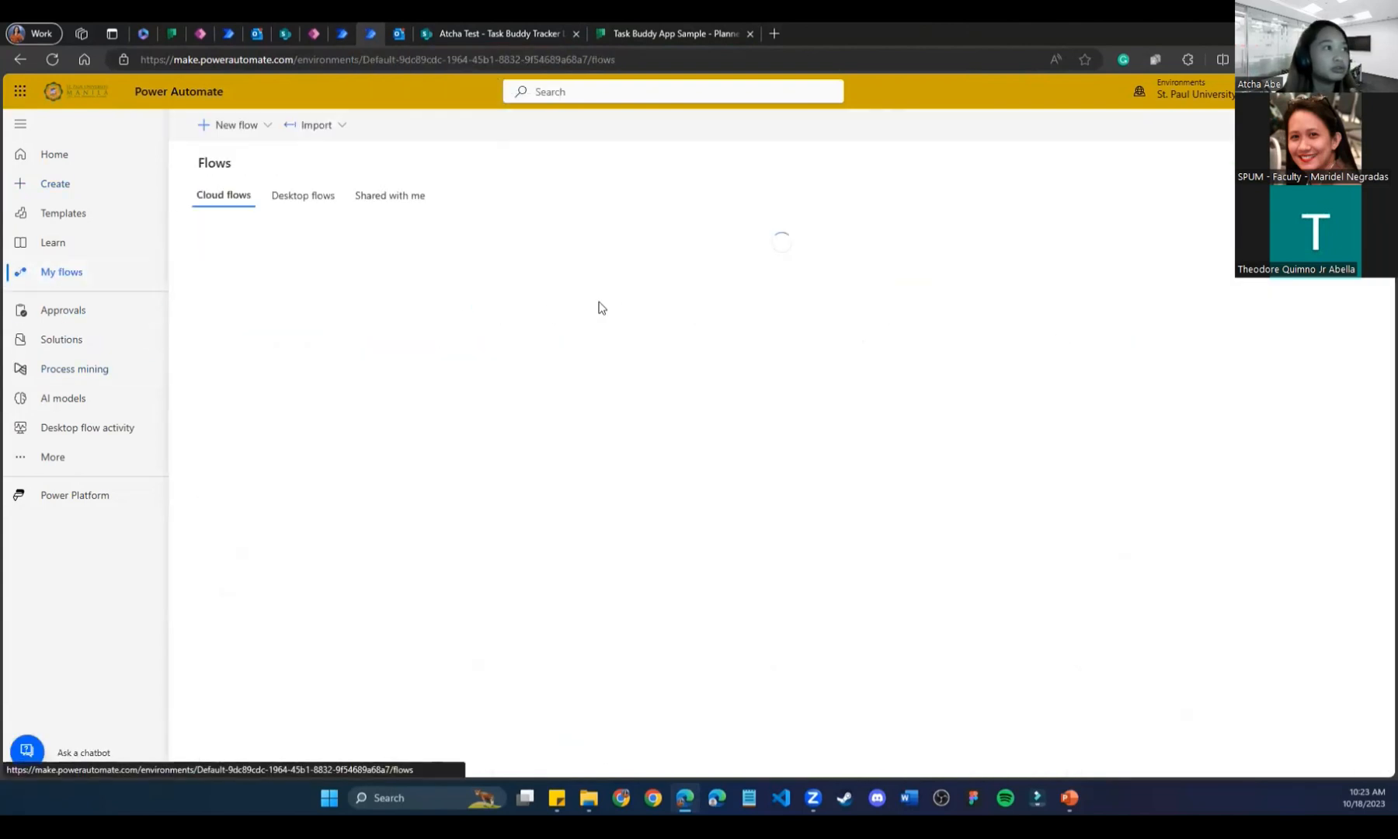
pyautogui.click(256, 133)
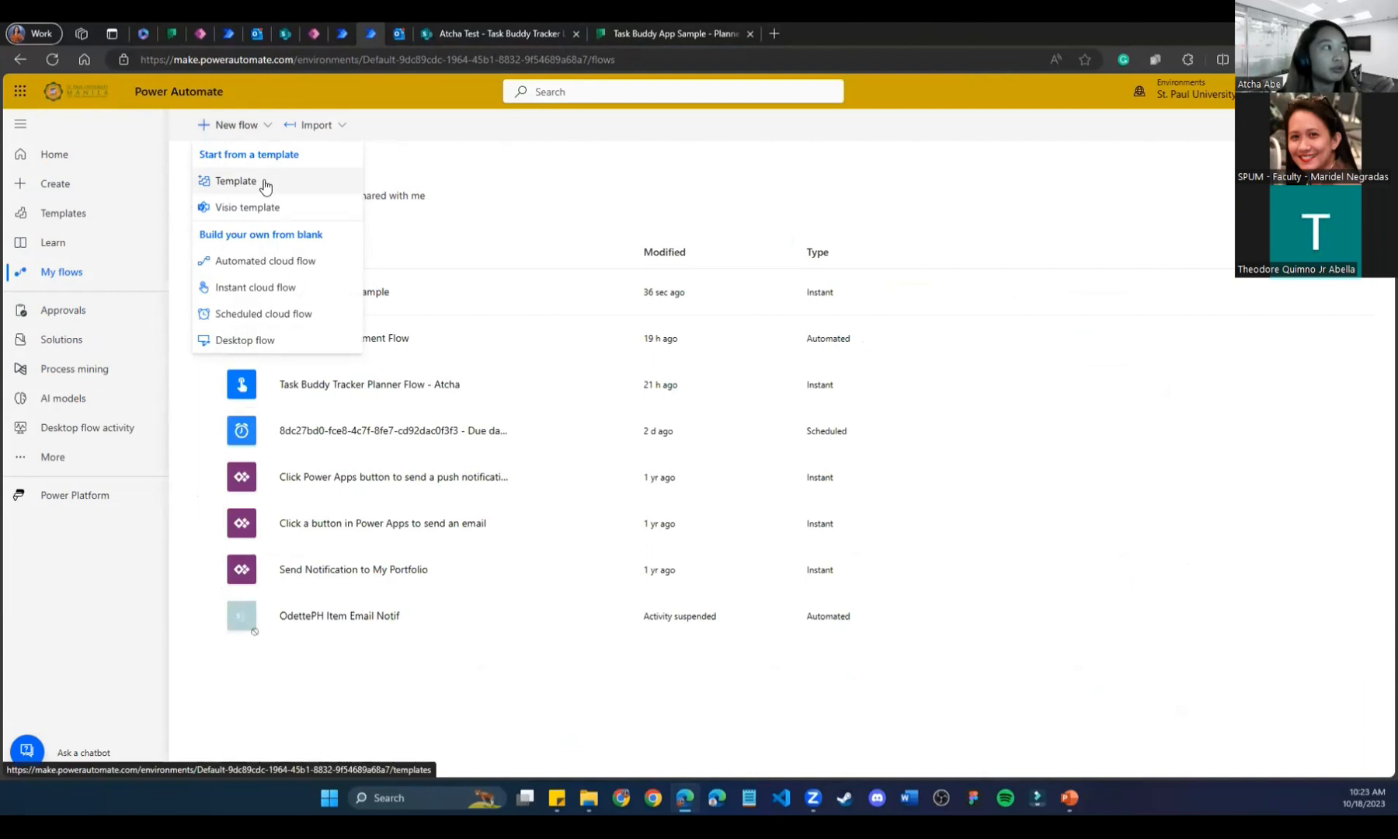
pyautogui.click(268, 261)
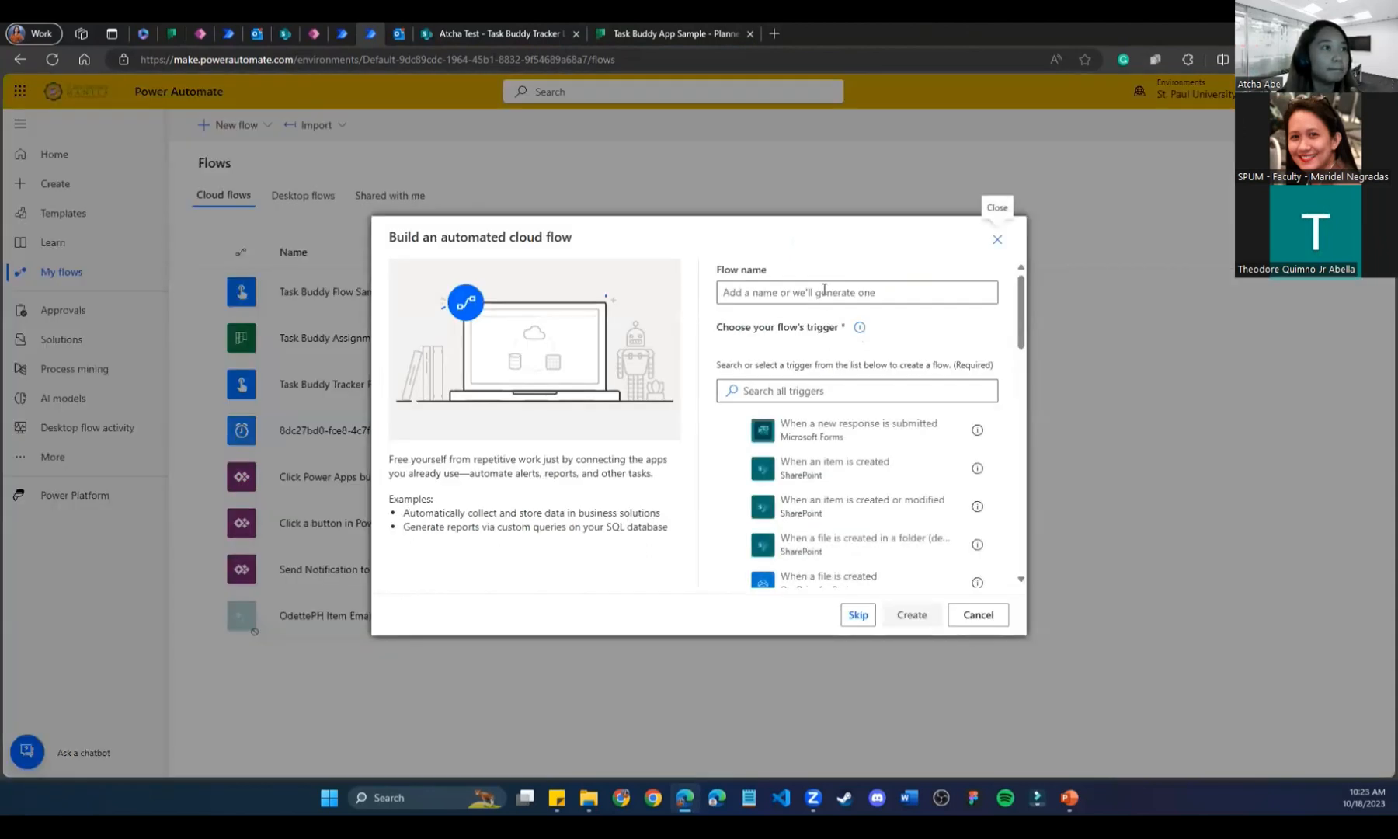
pyautogui.click(824, 289)
pyautogui.write('Test')
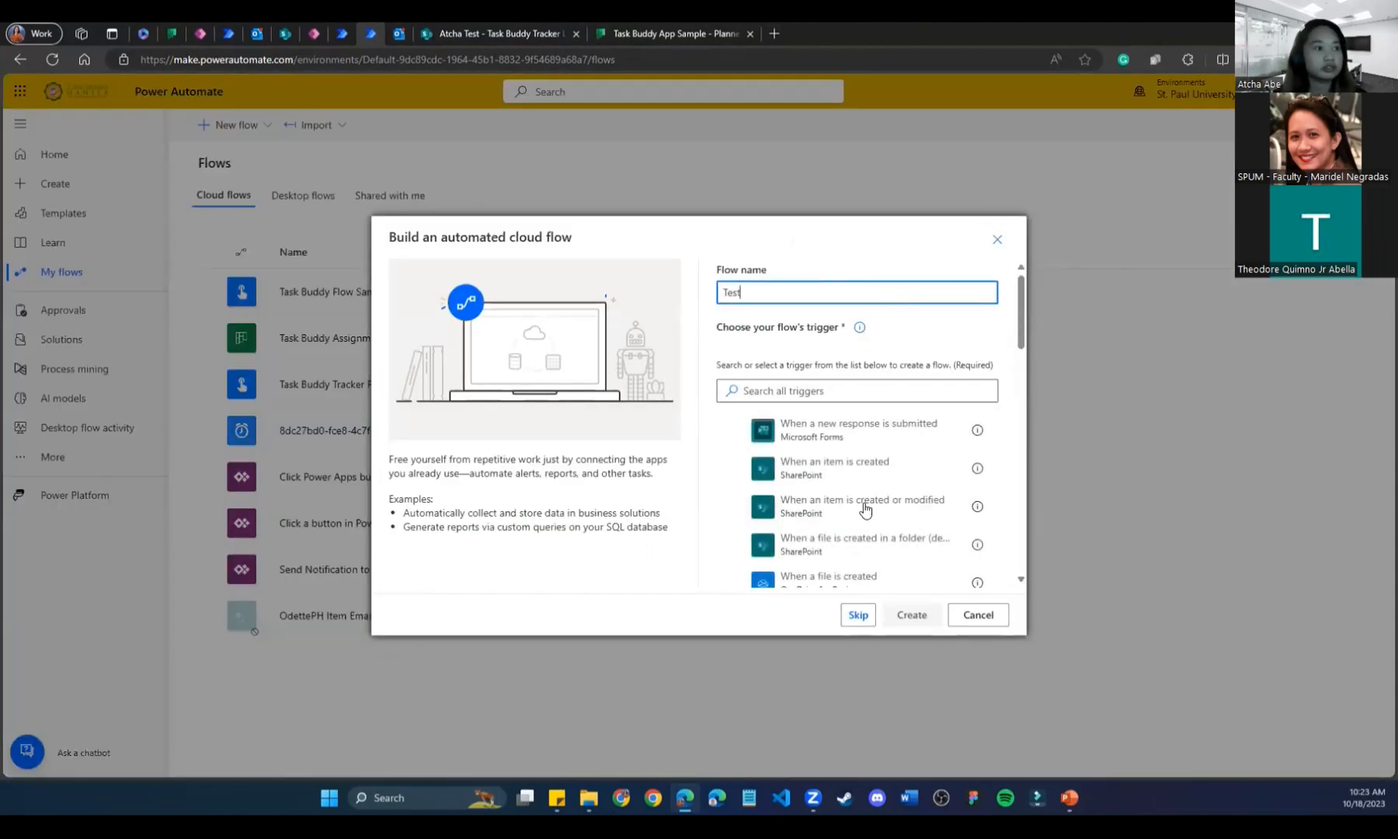
pyautogui.click(858, 615)
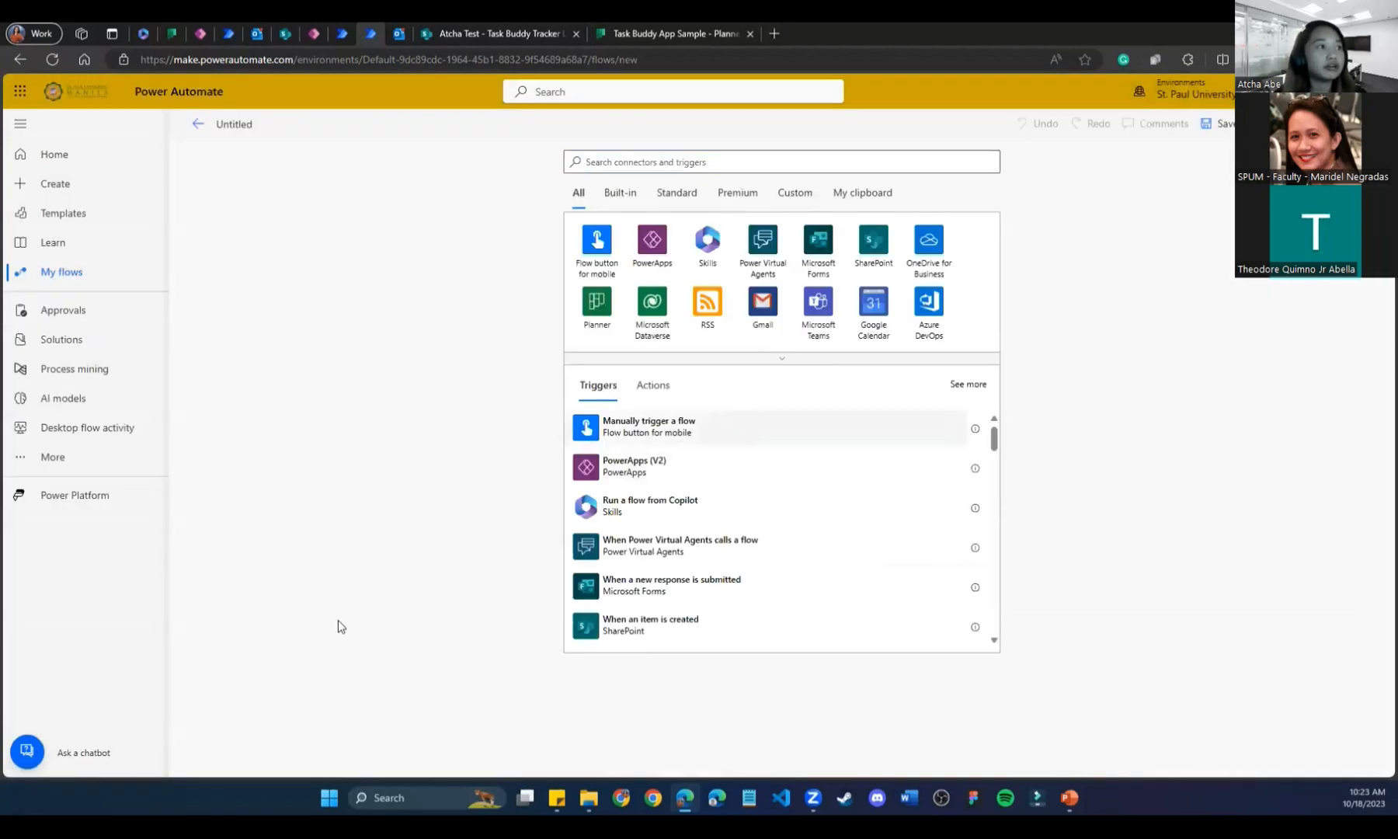
# Add Planner's 'Create a task' step and open its Group Id list.
pyautogui.click(731, 281)
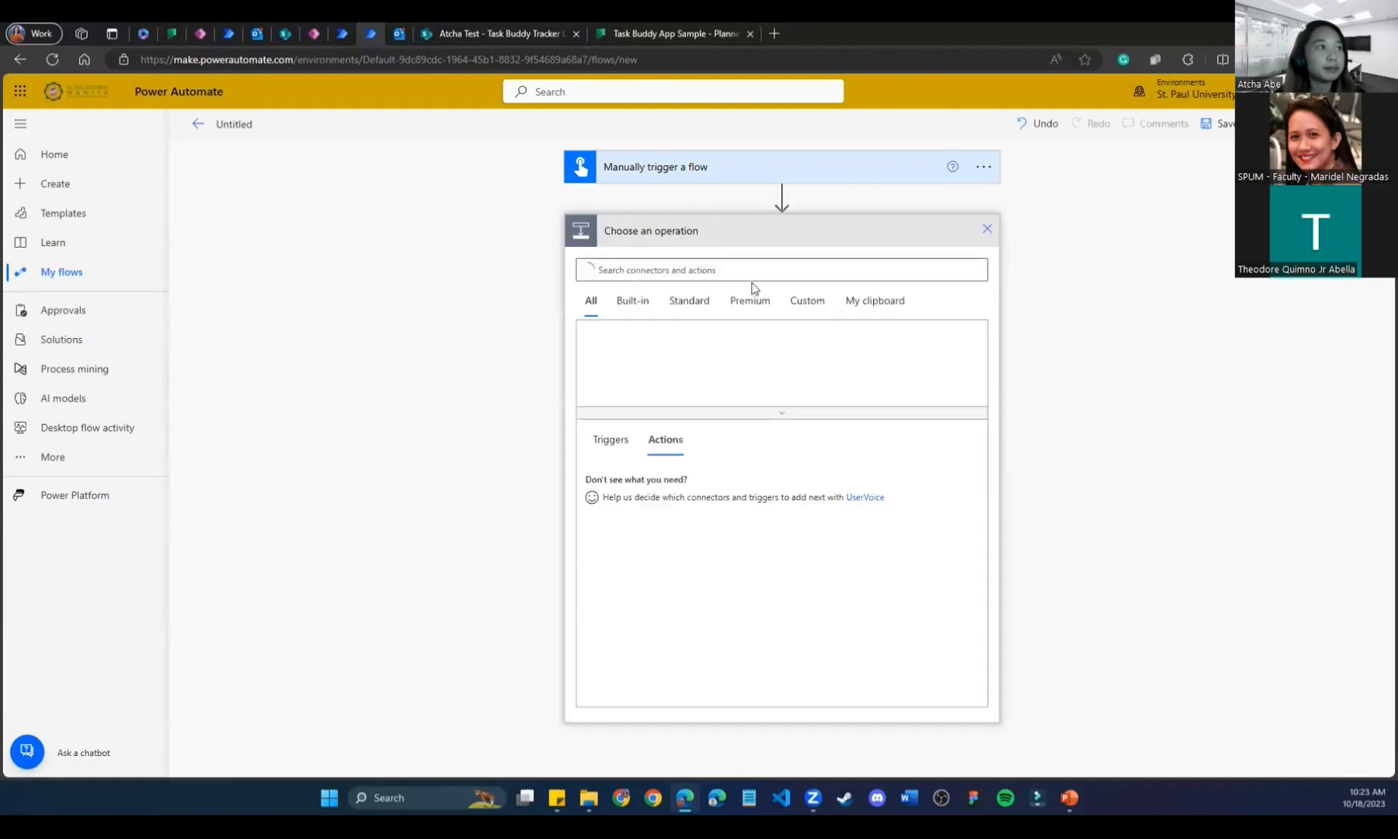
pyautogui.write('planner')
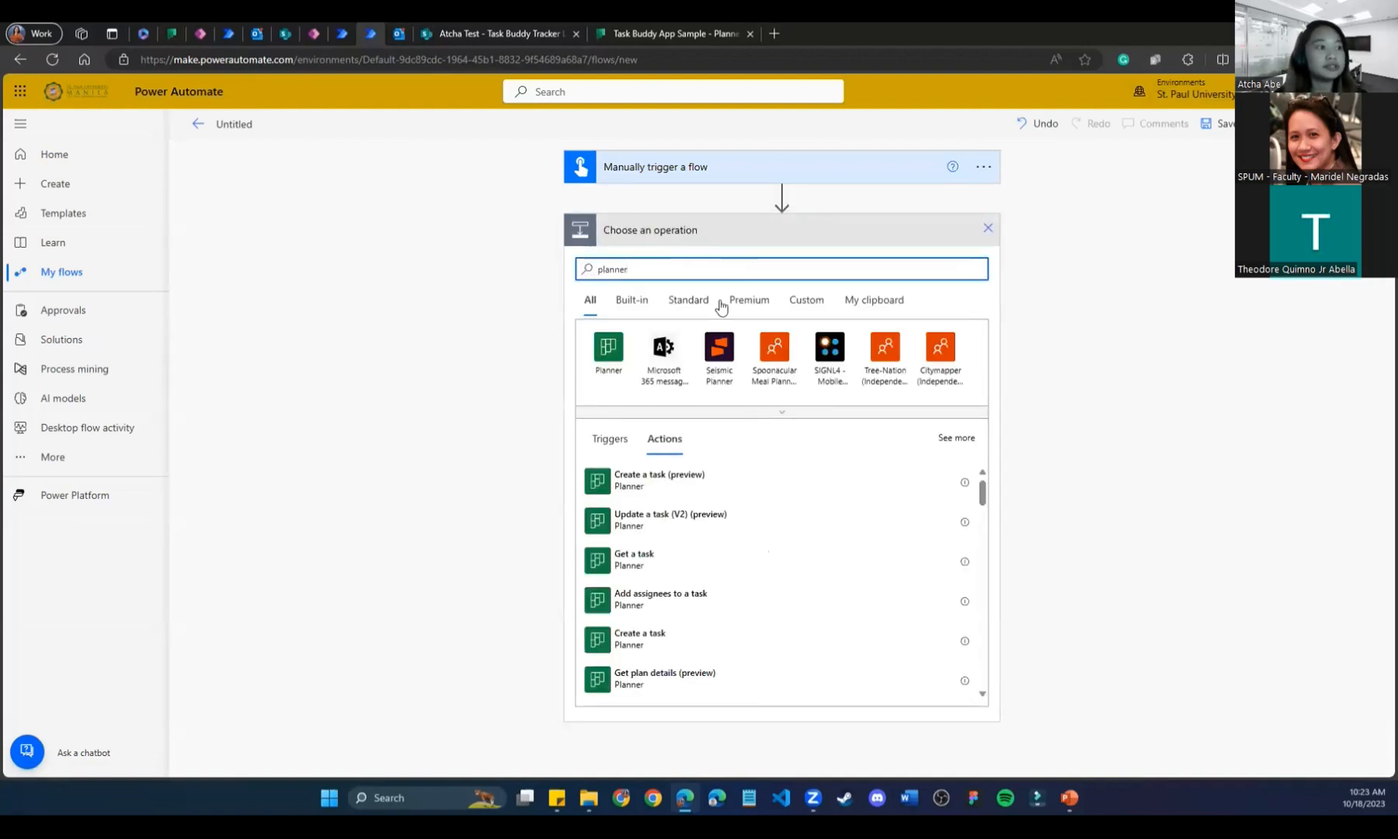
pyautogui.click(680, 647)
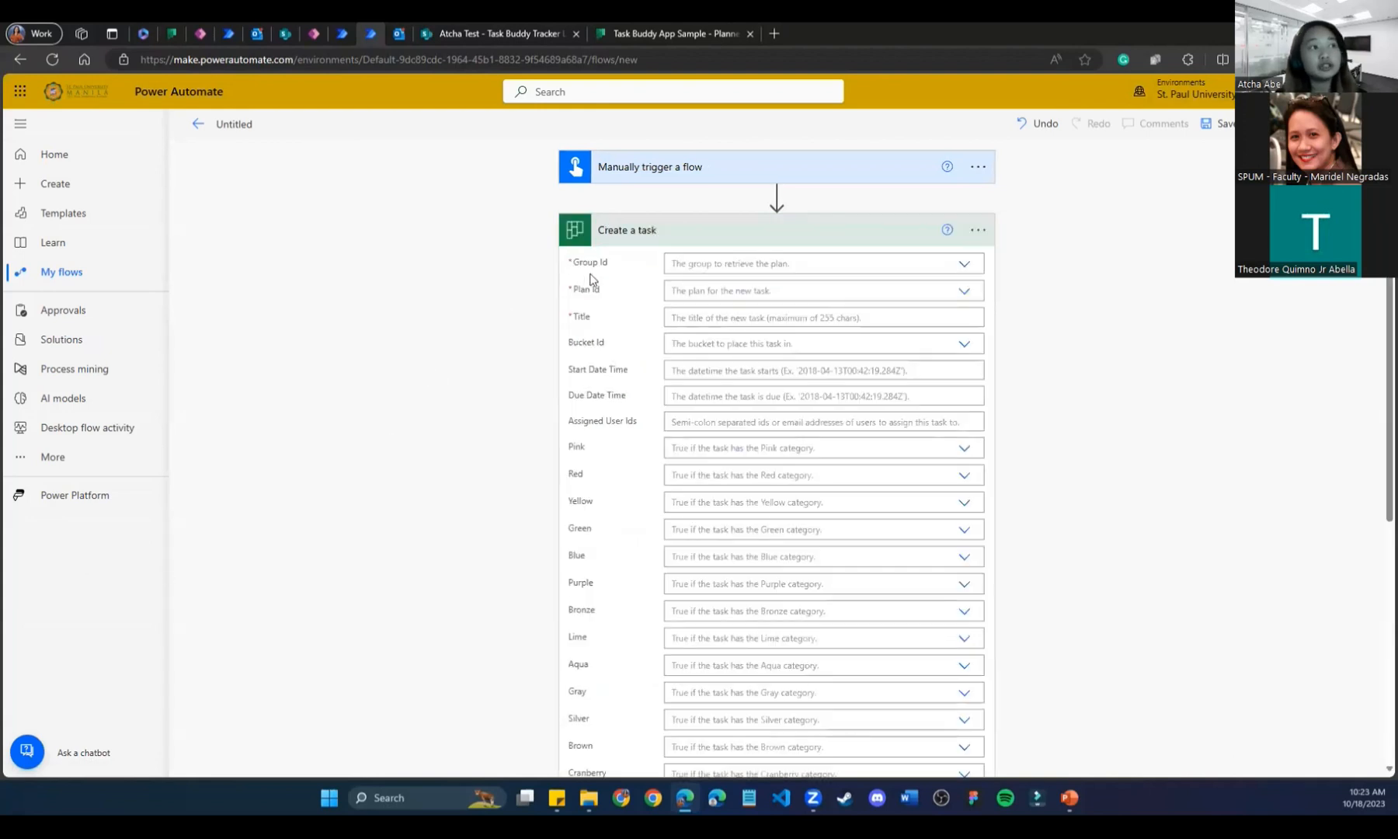
pyautogui.click(964, 267)
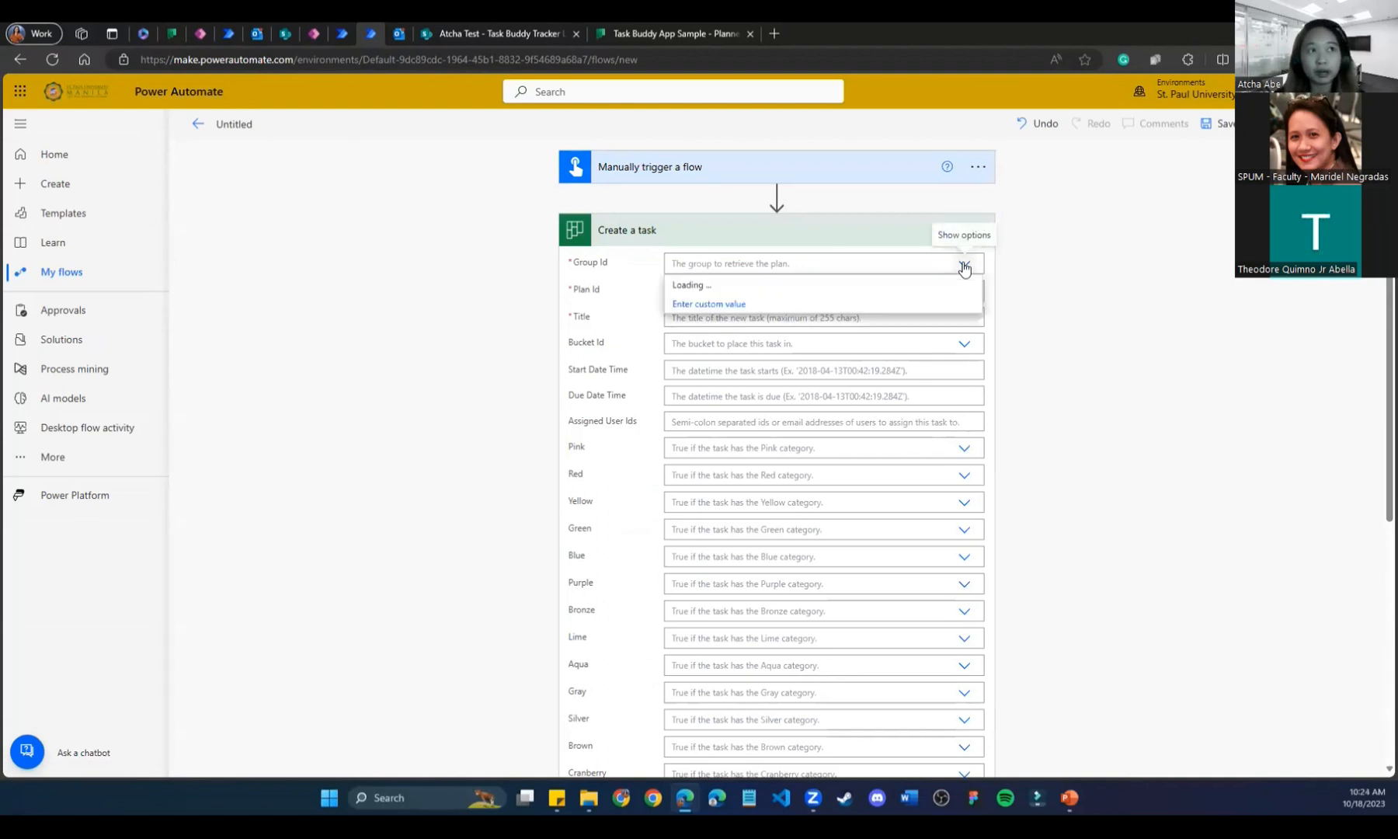
pyautogui.scroll(-2, 864, 409)
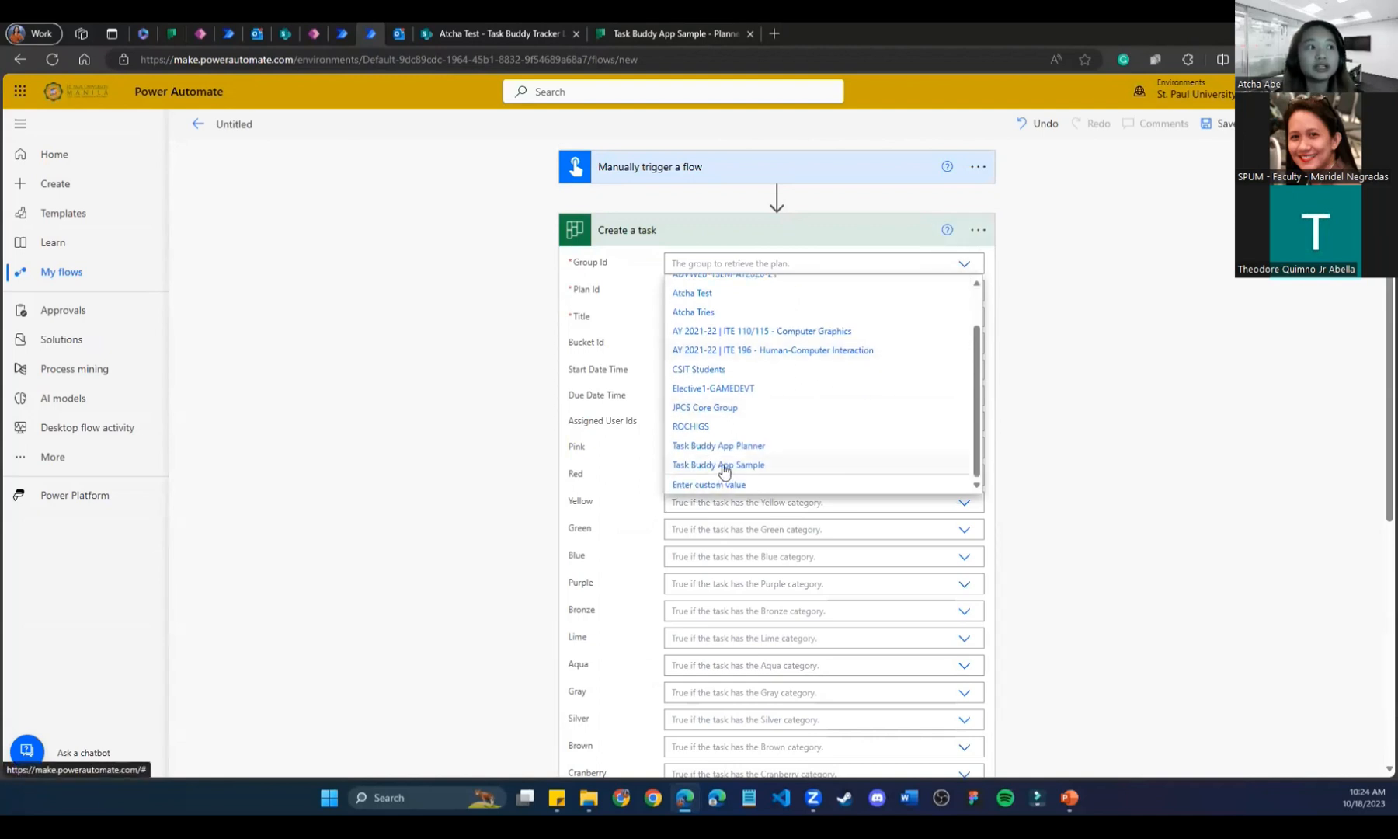
# Copy the group id from the Task Buddy App Sample plan's web address in Planner.
pyautogui.click(651, 29)
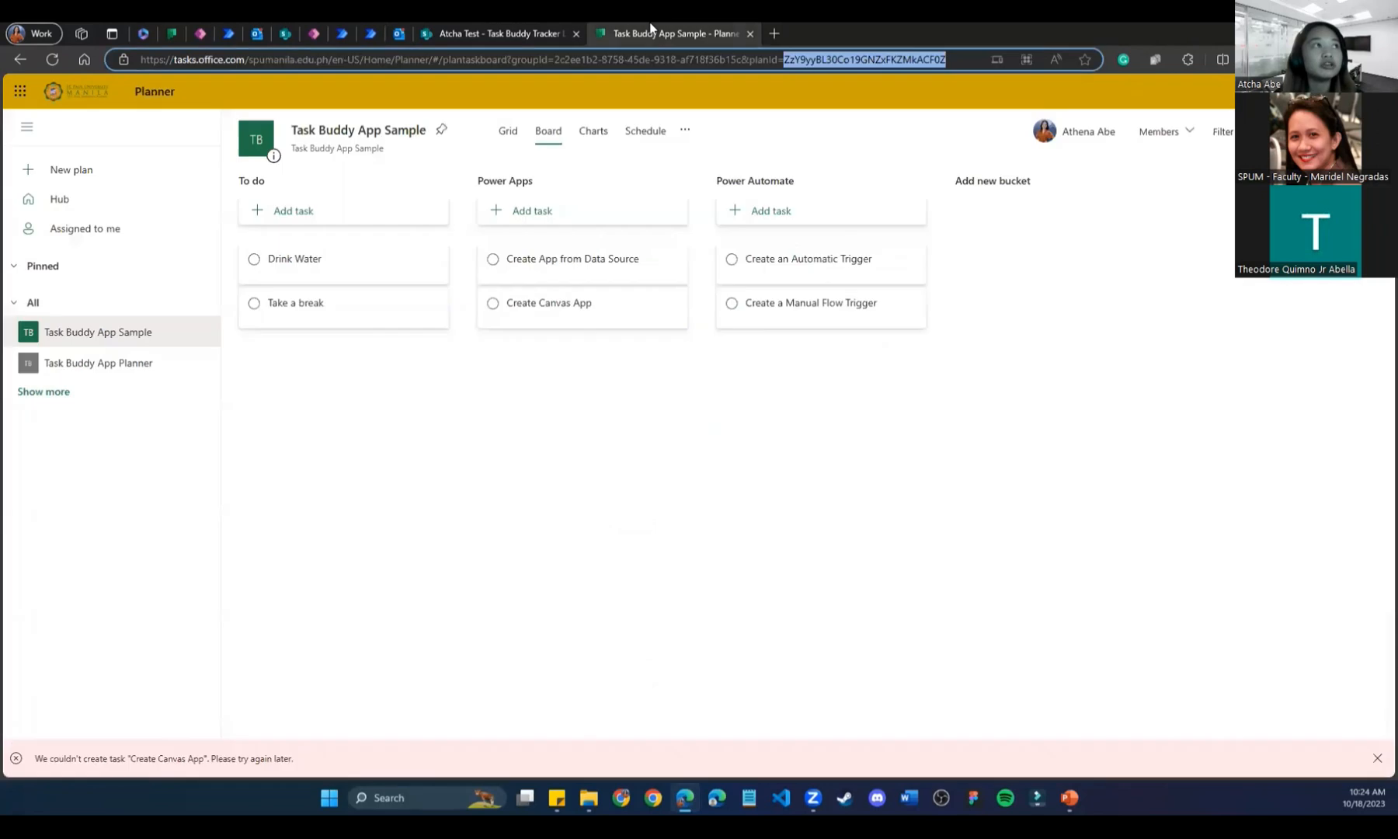
pyautogui.moveTo(553, 59); pyautogui.dragTo(743, 56)
pyautogui.hotkey('ctrl', 'c')
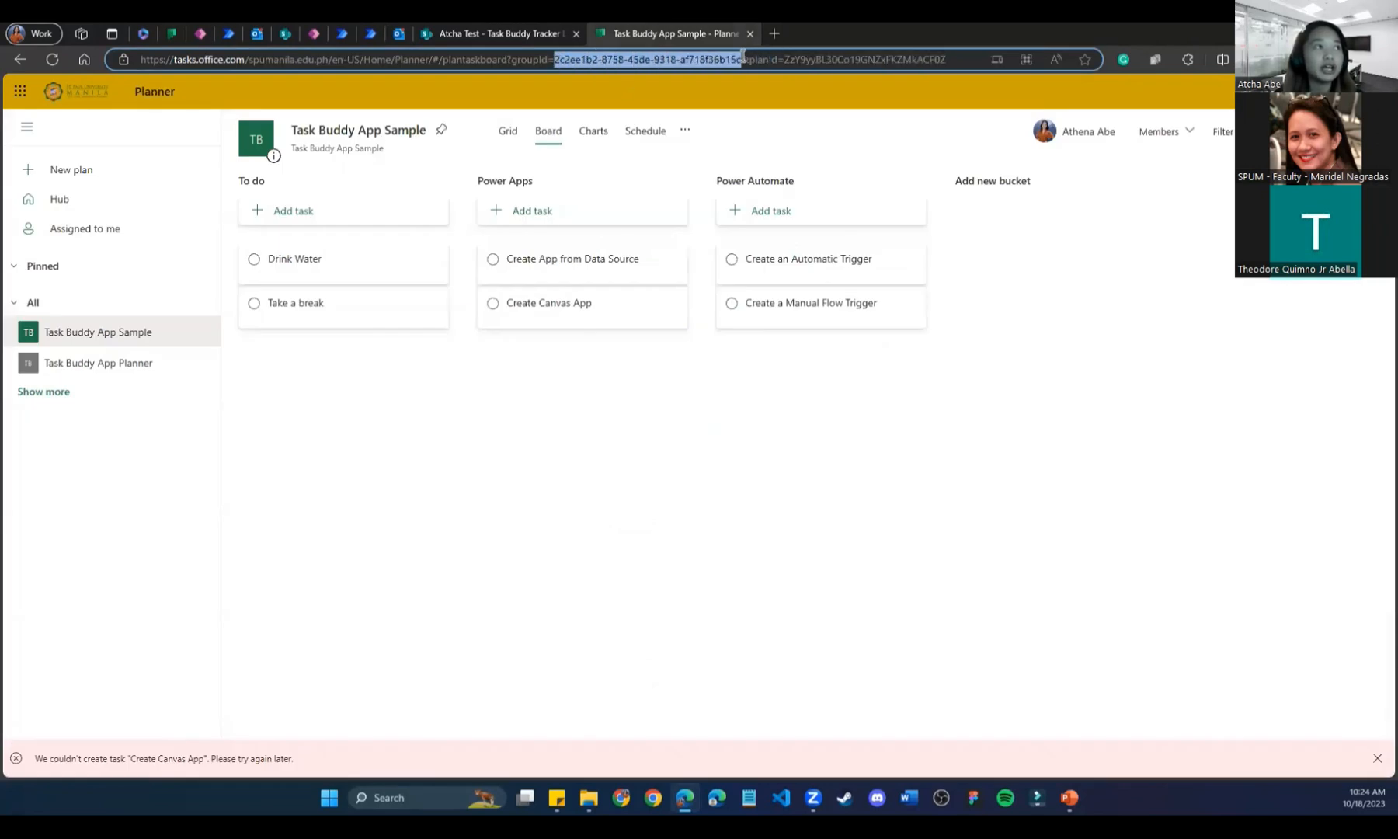
pyautogui.click(371, 33)
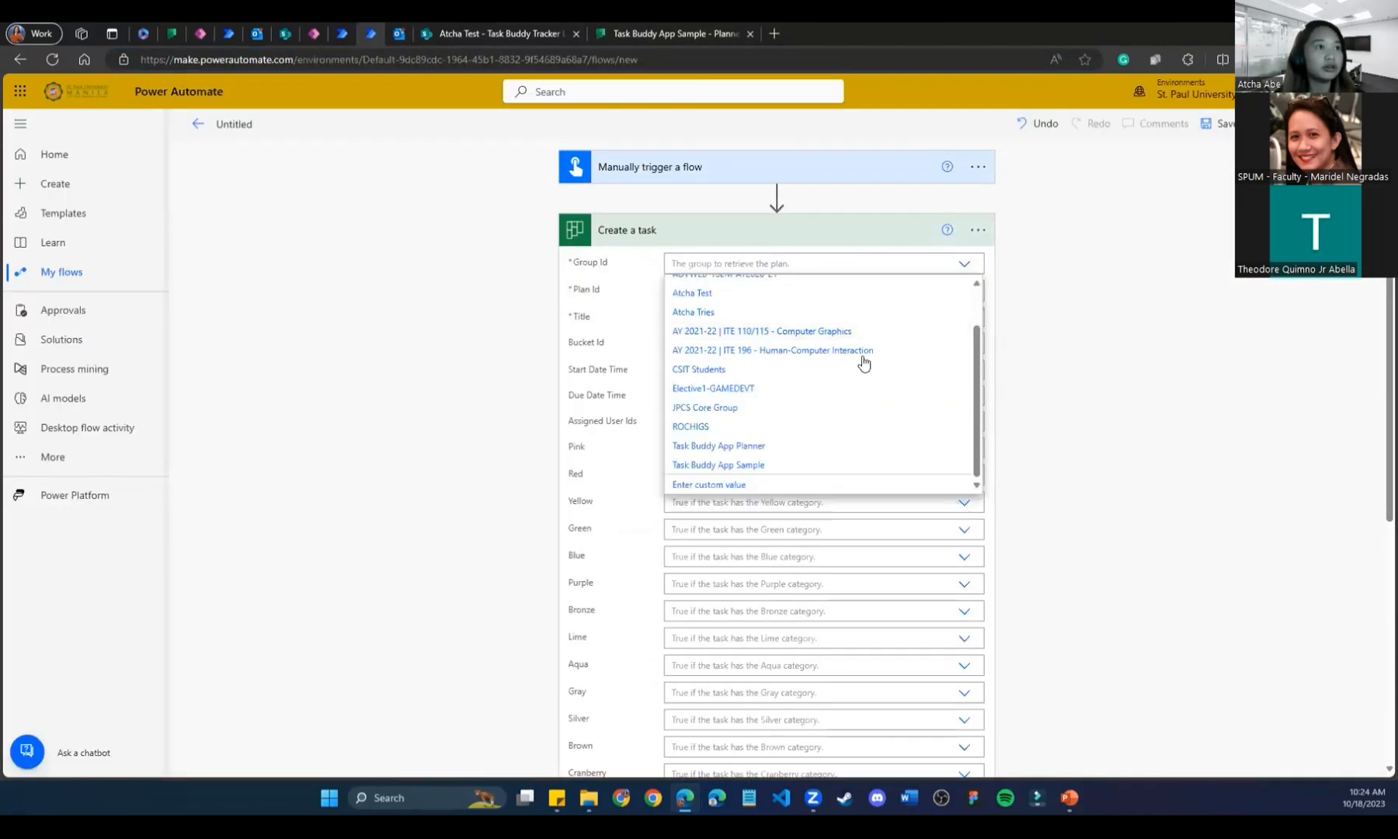
# Paste the copied group id into Group Id as a custom value.
pyautogui.hotkey('ctrl', 'v')
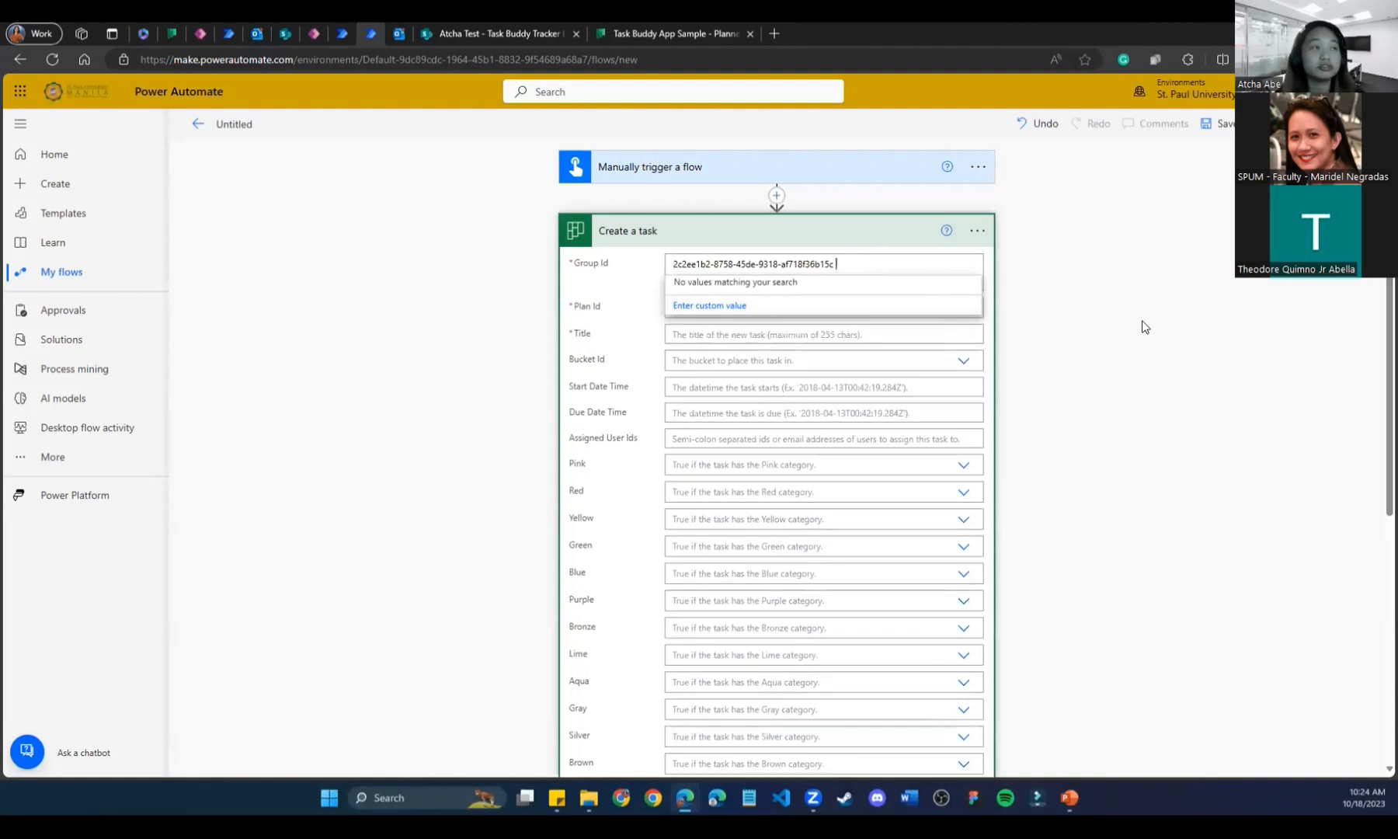
pyautogui.hotkey('ctrl', 'a')
pyautogui.hotkey('ctrl', 'c')
pyautogui.press('BackSpace')
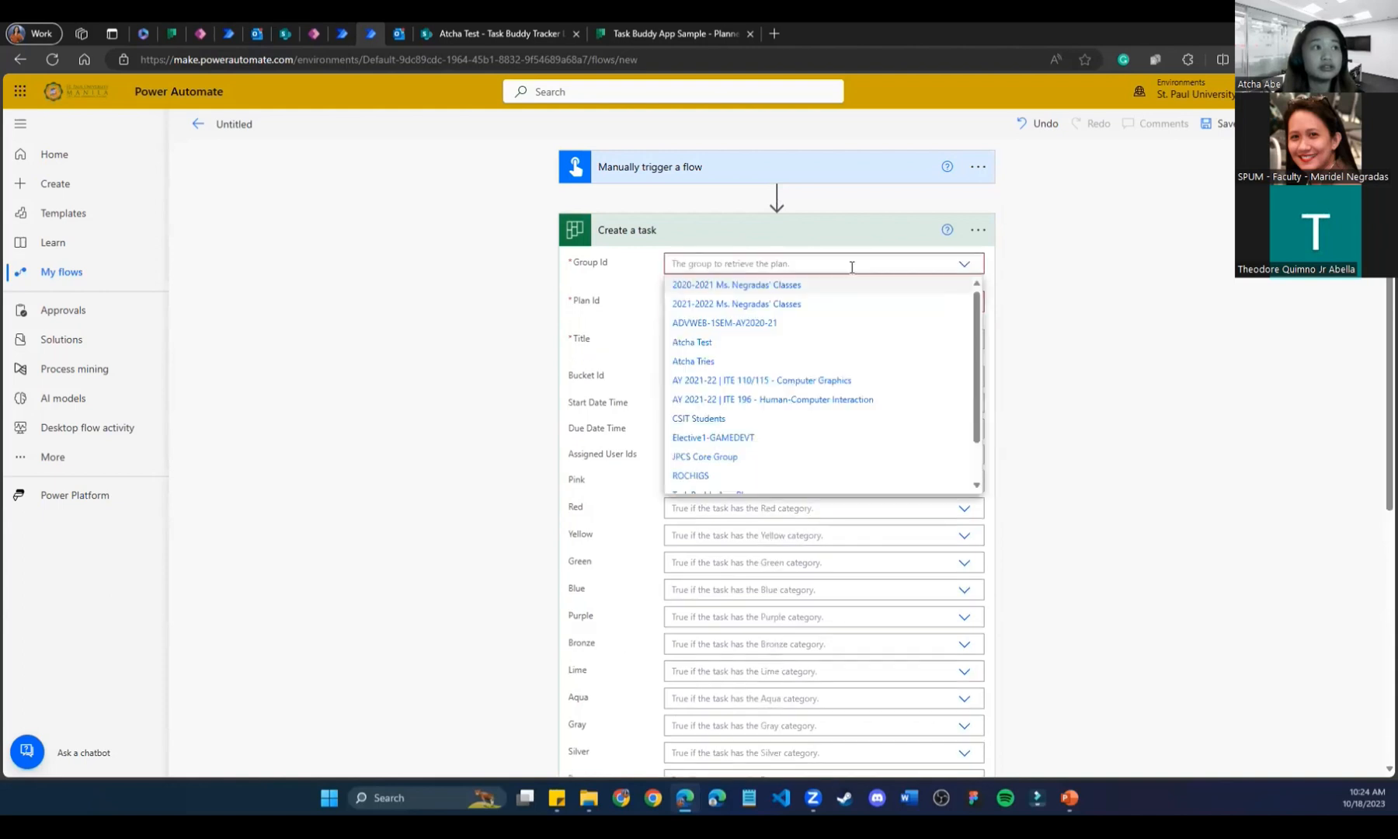
pyautogui.hotkey('ctrl', 'v')
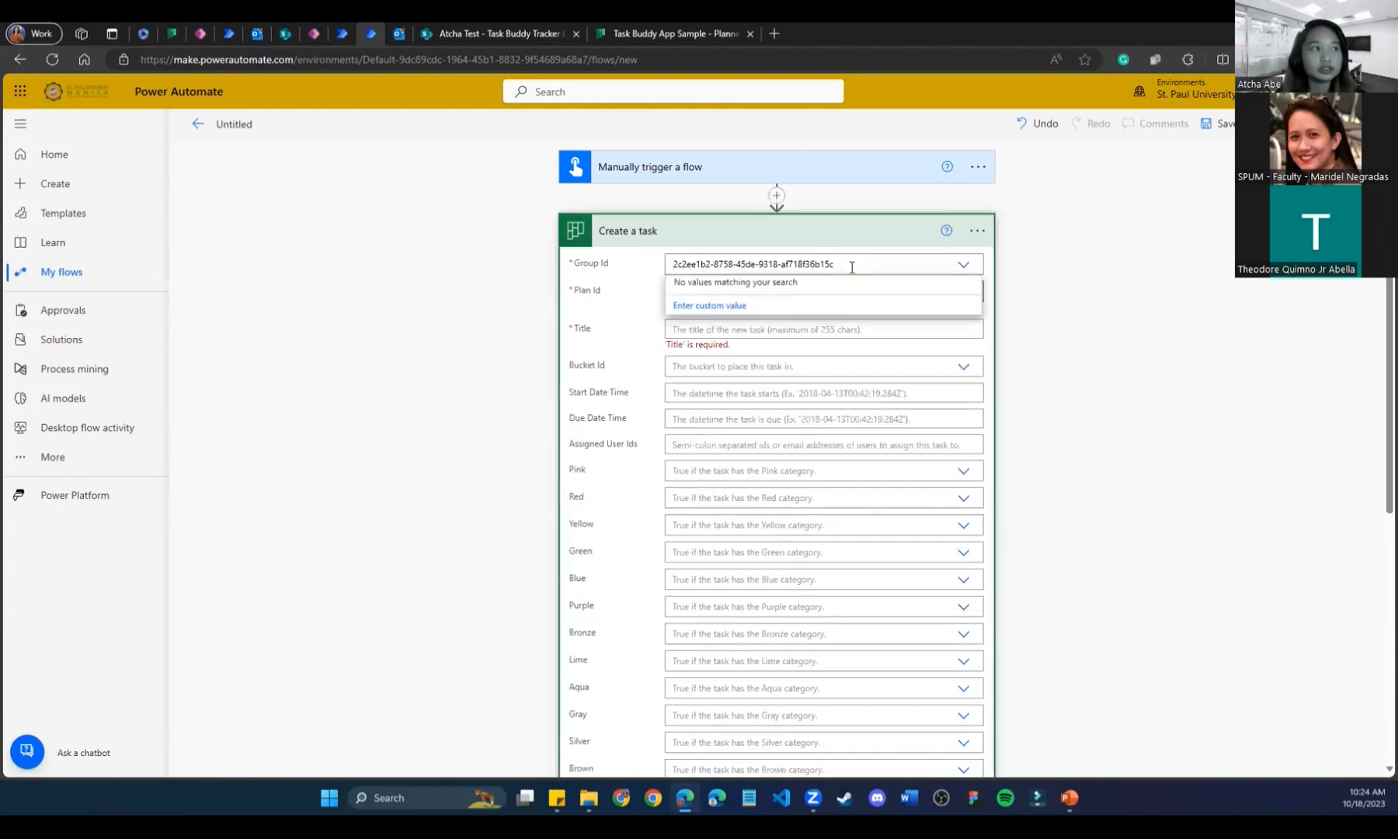
pyautogui.click(716, 310)
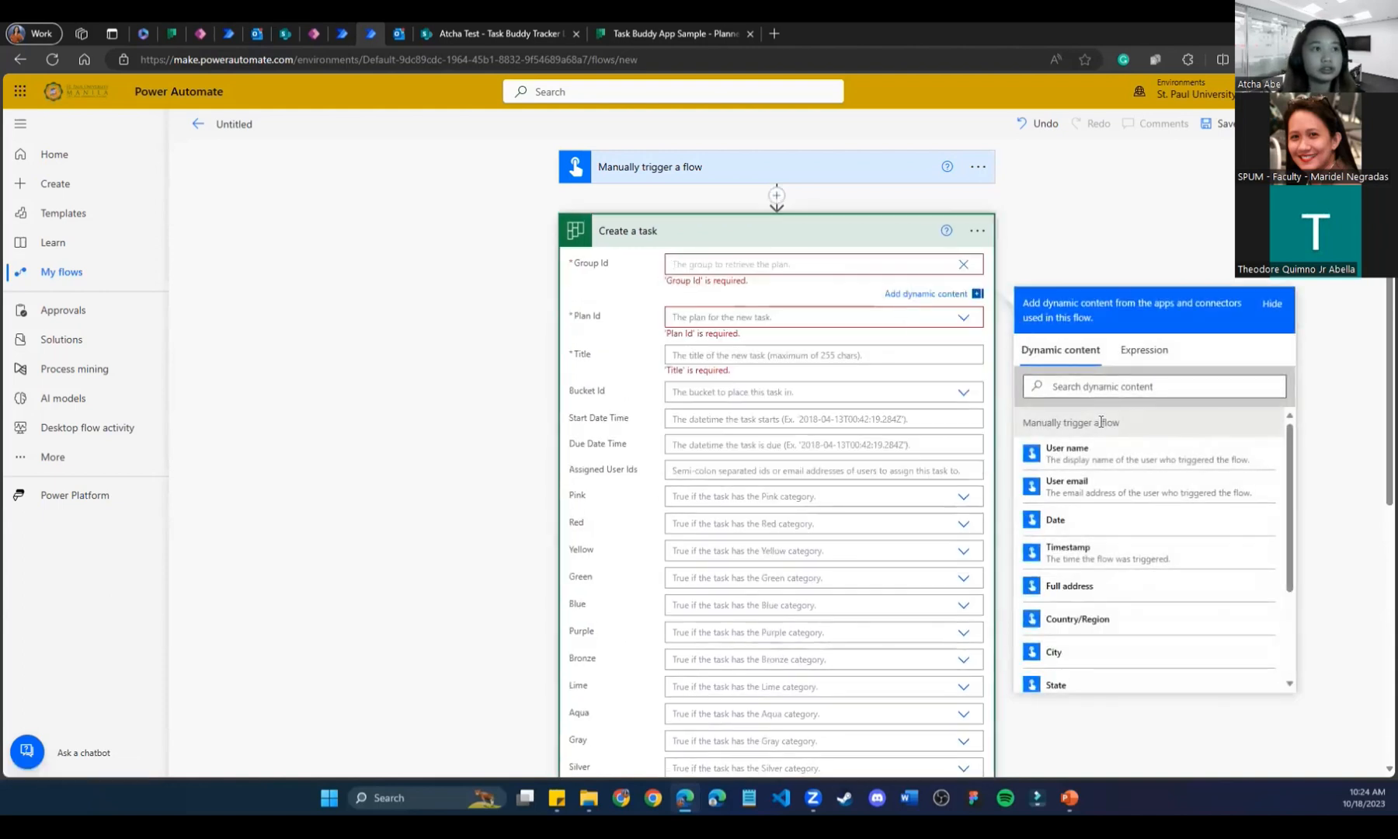
pyautogui.scroll(-1, 1100, 417)
pyautogui.scroll(-1, 1100, 417)
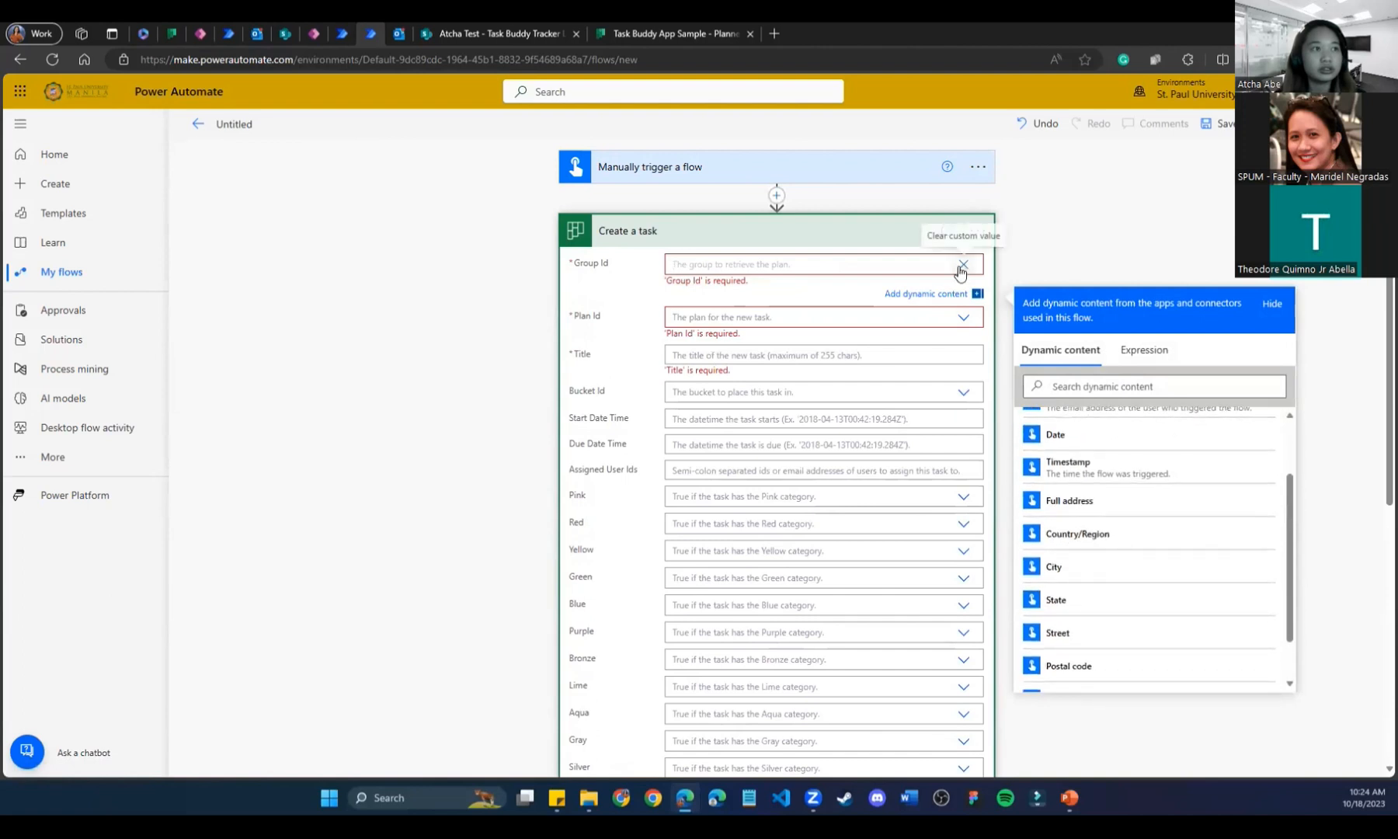
pyautogui.write('"')
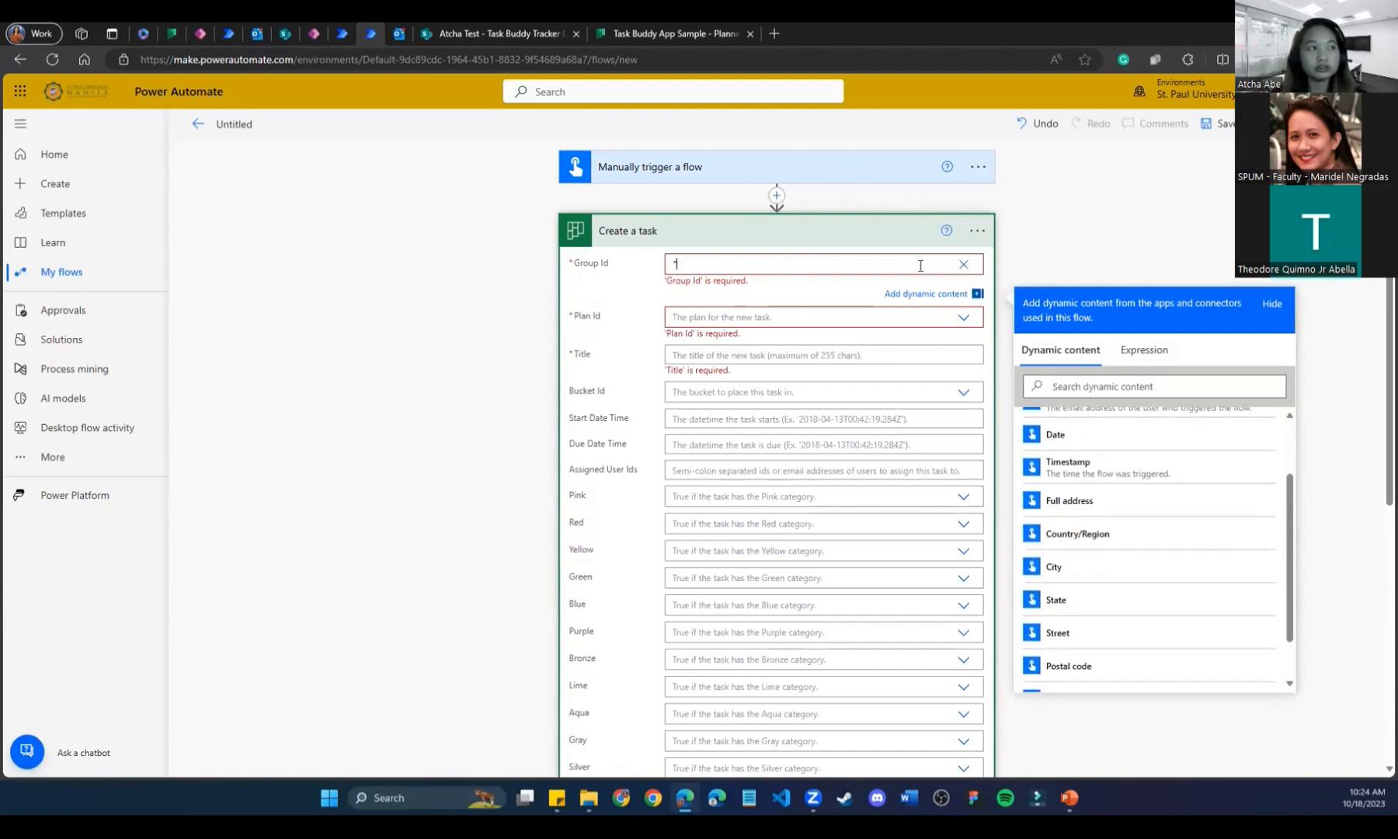
pyautogui.hotkey('ctrl', 'v')
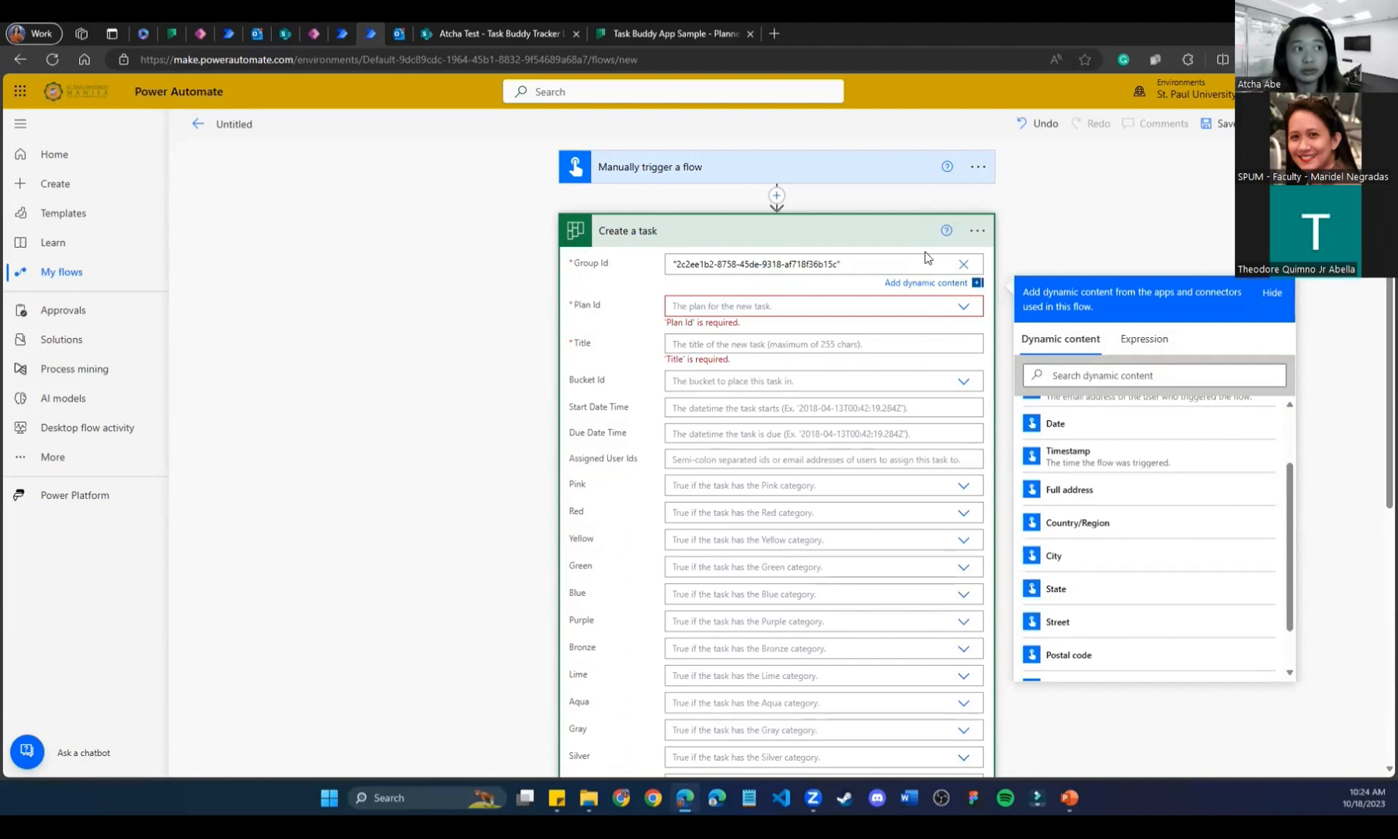
pyautogui.click(1273, 293)
pyautogui.click(1082, 232)
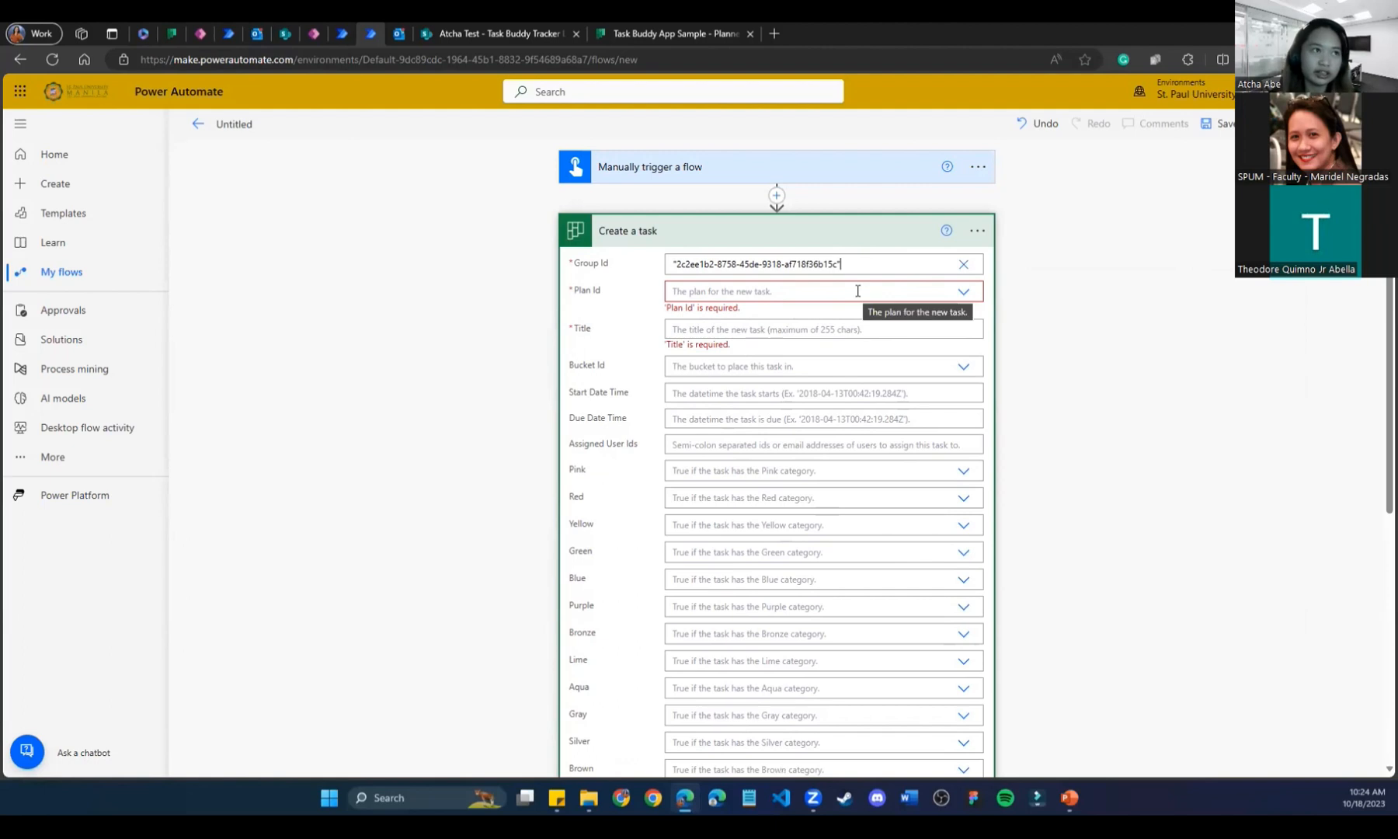
# Remove the quotation marks from Group Id and set Plan Id to Task Buddy App Sample.
pyautogui.click(963, 292)
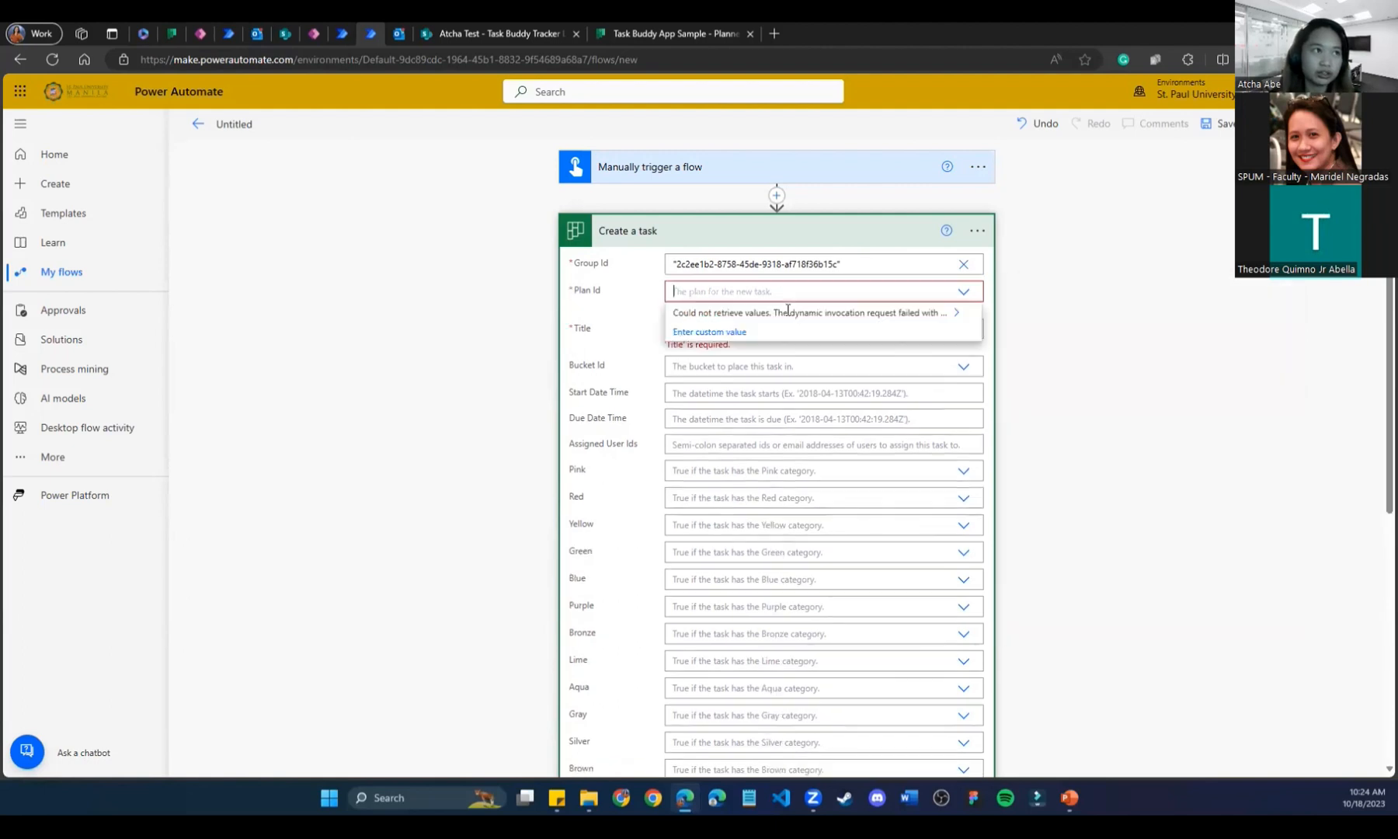
pyautogui.click(963, 292)
pyautogui.click(964, 293)
pyautogui.press('BackSpace')
pyautogui.click(854, 261)
pyautogui.press('BackSpace')
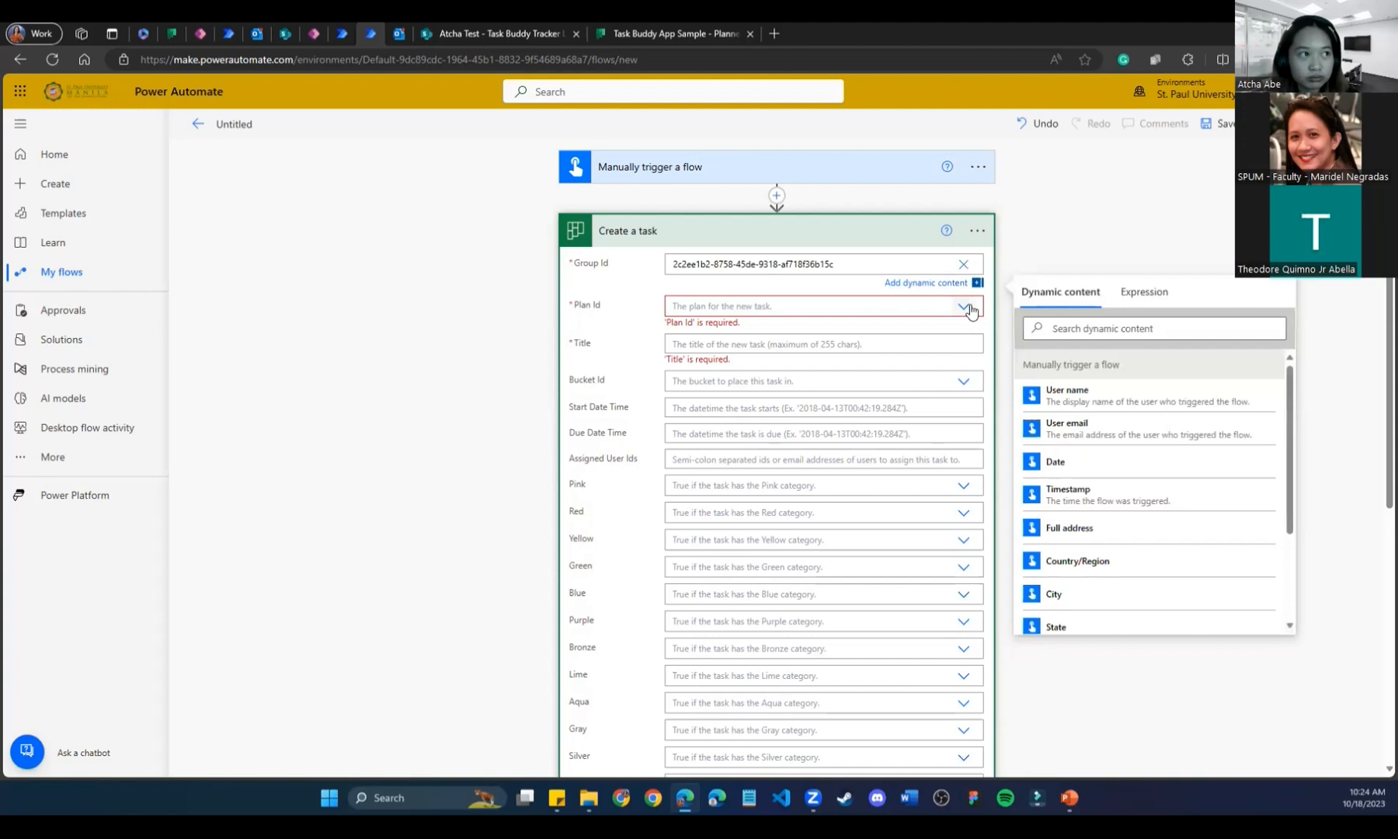
pyautogui.click(967, 308)
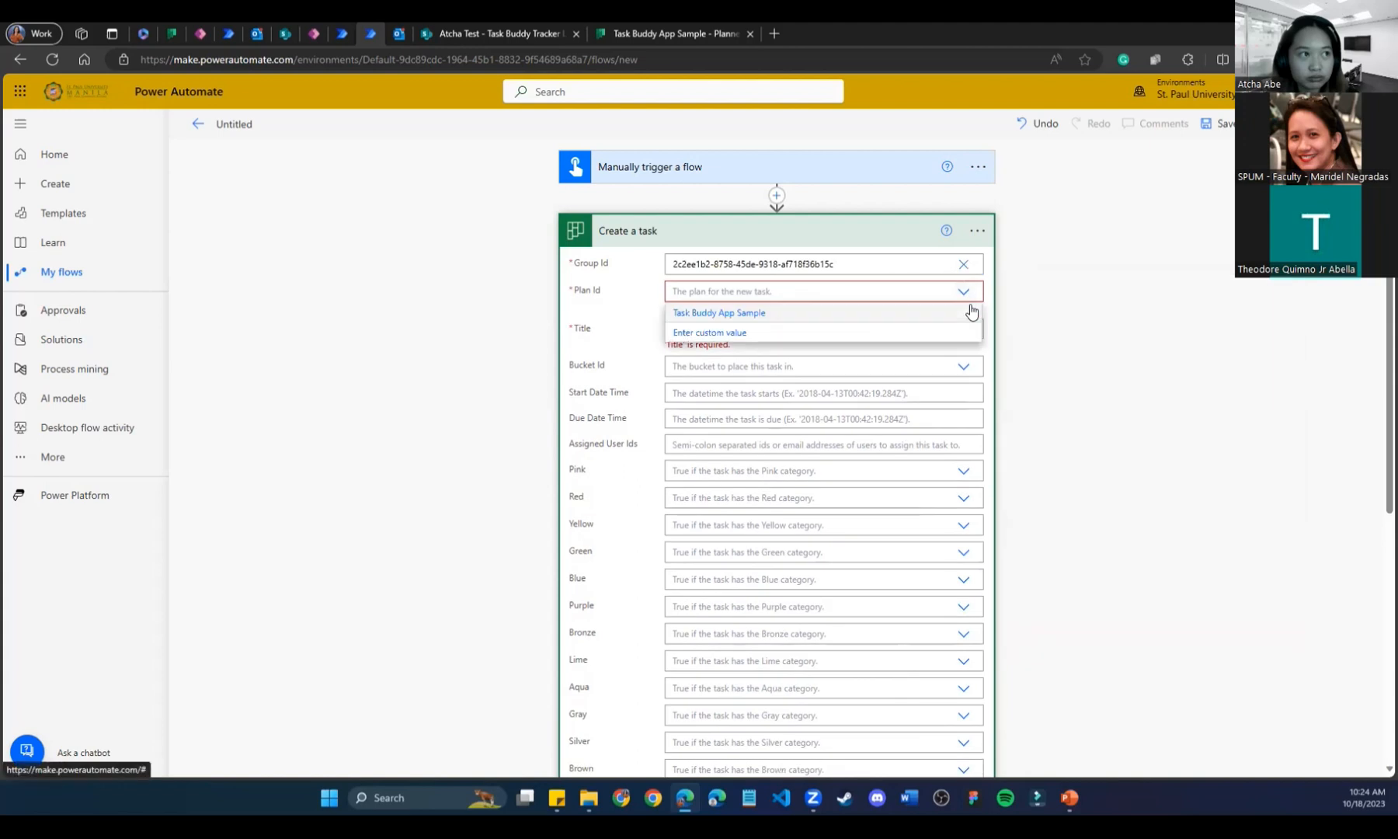
pyautogui.click(881, 313)
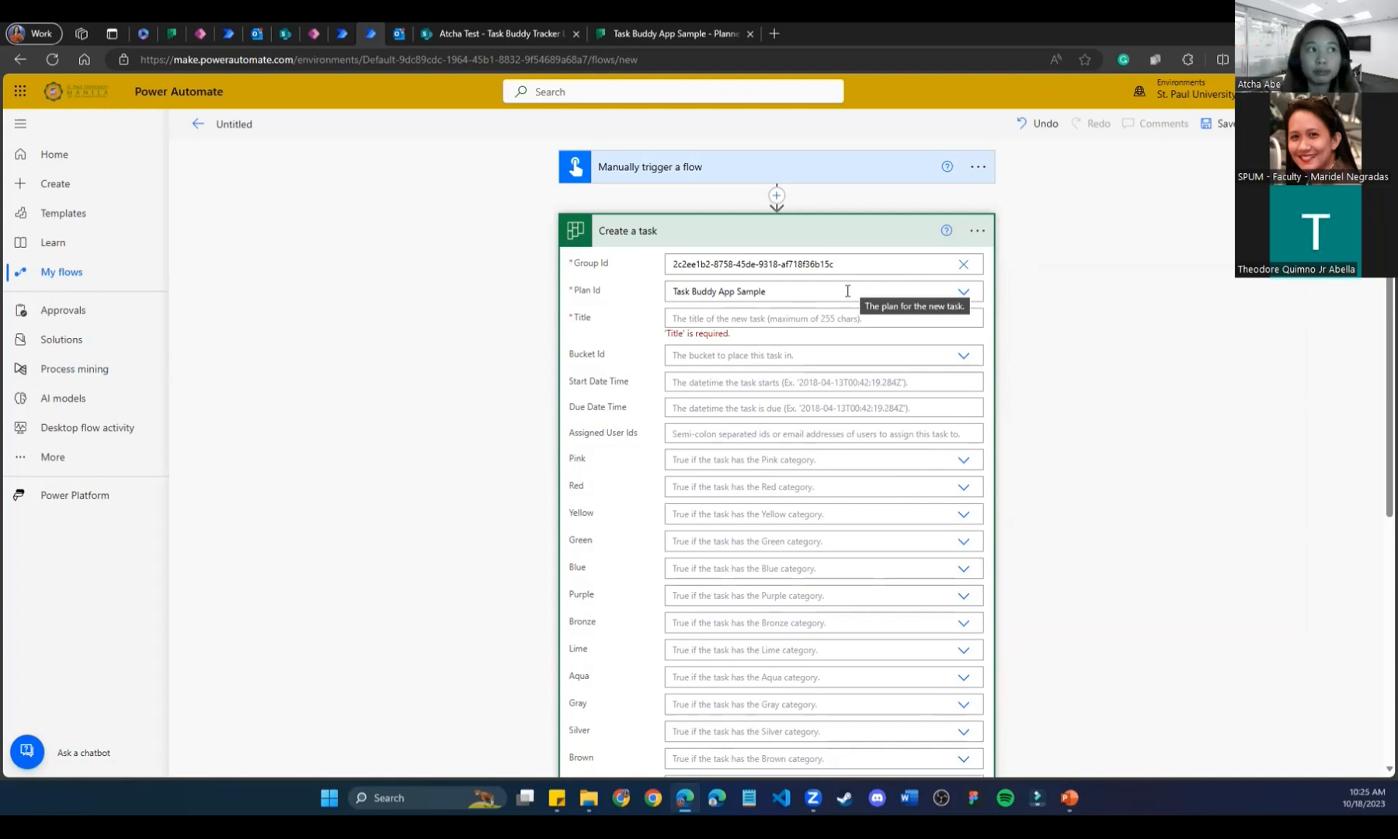
pyautogui.click(654, 31)
pyautogui.click(499, 29)
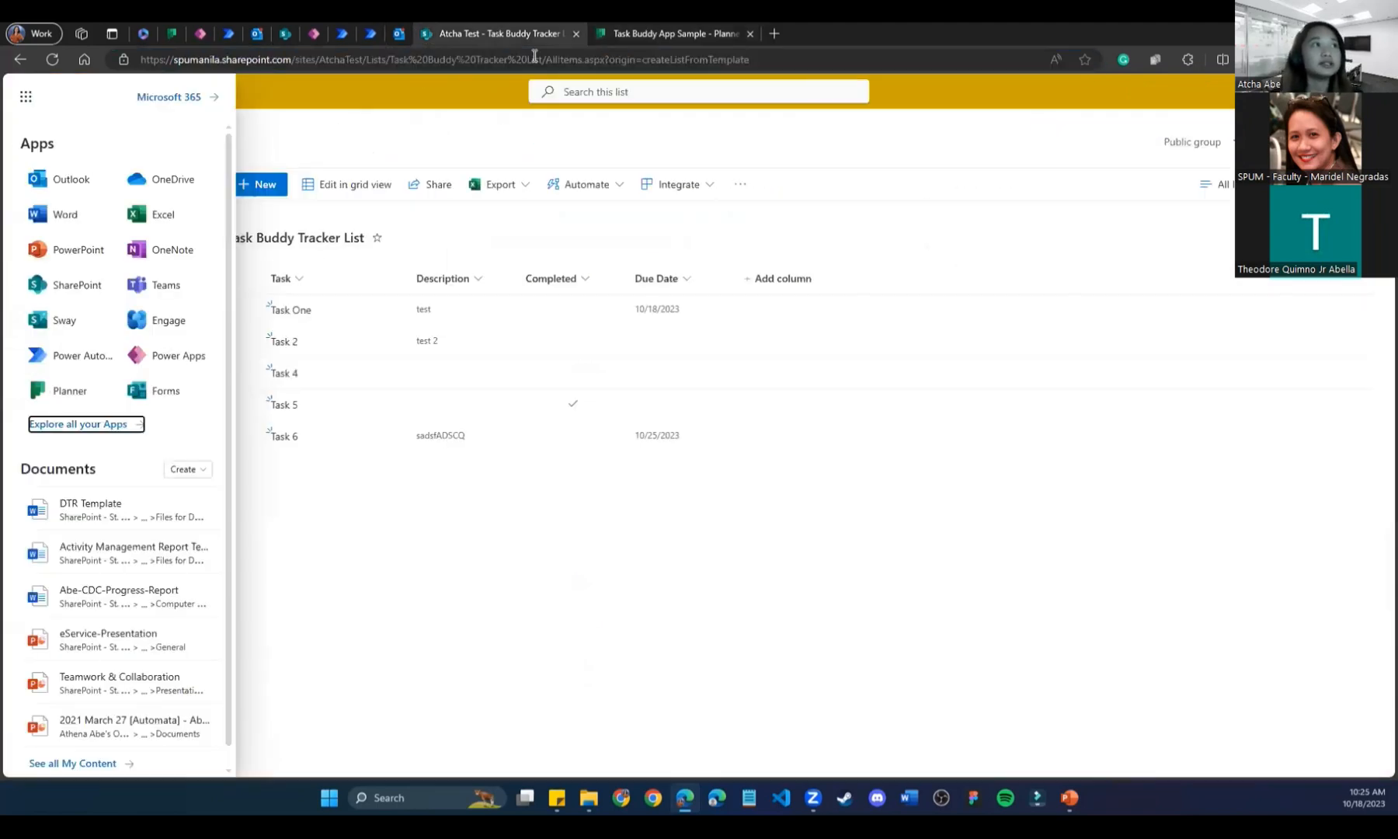
pyautogui.click(593, 59)
pyautogui.click(625, 476)
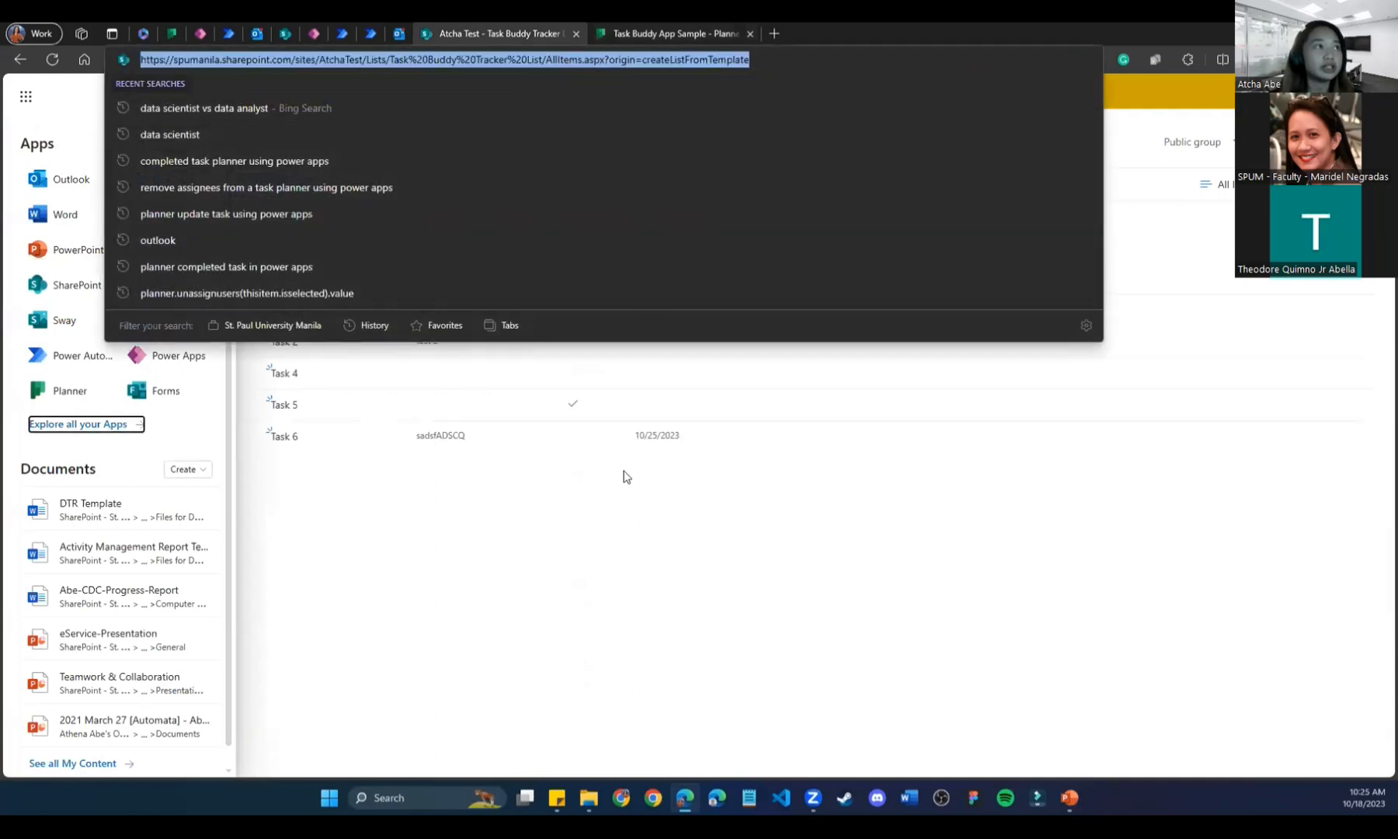
pyautogui.click(674, 35)
pyautogui.moveTo(783, 59); pyautogui.dragTo(976, 56)
pyautogui.click(516, 27)
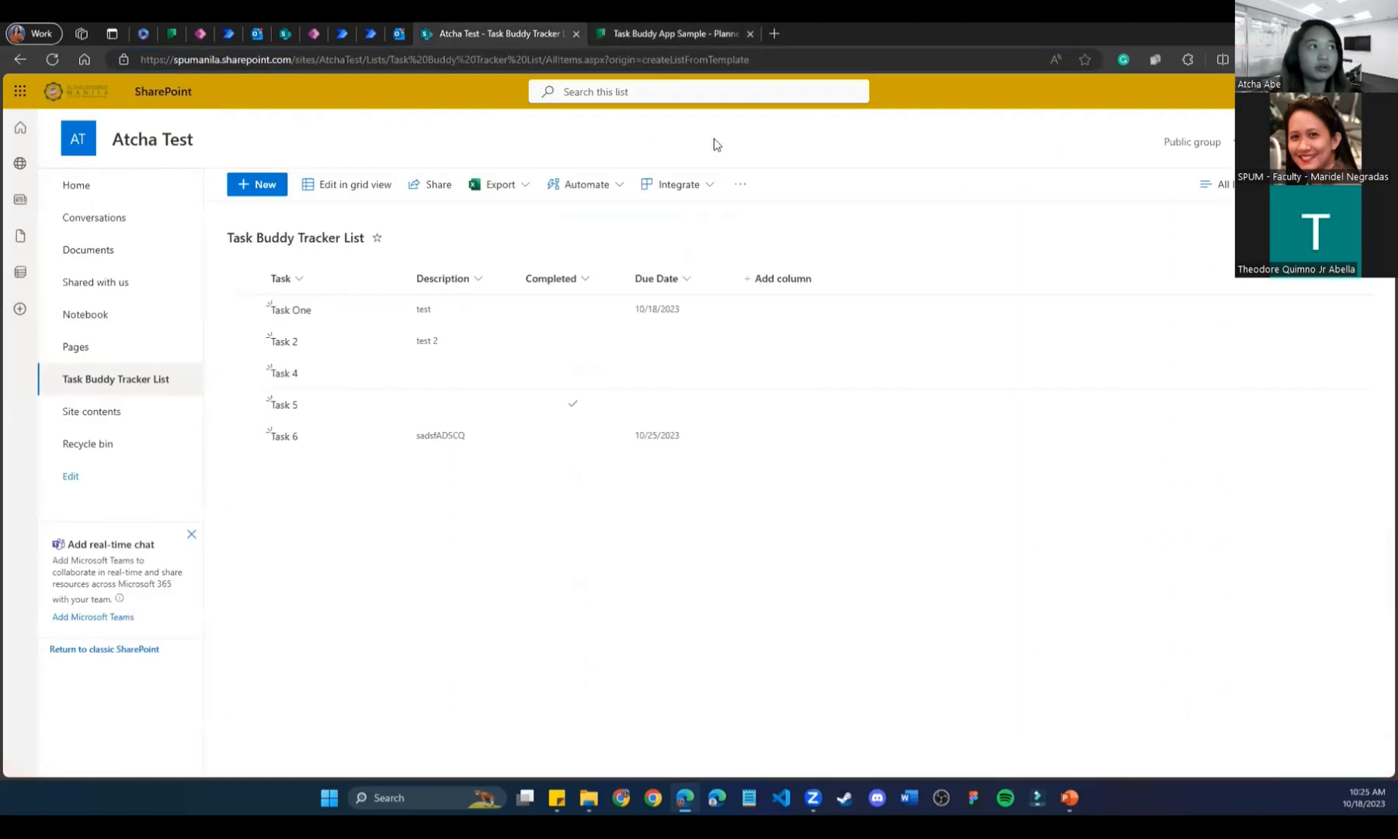
pyautogui.click(370, 34)
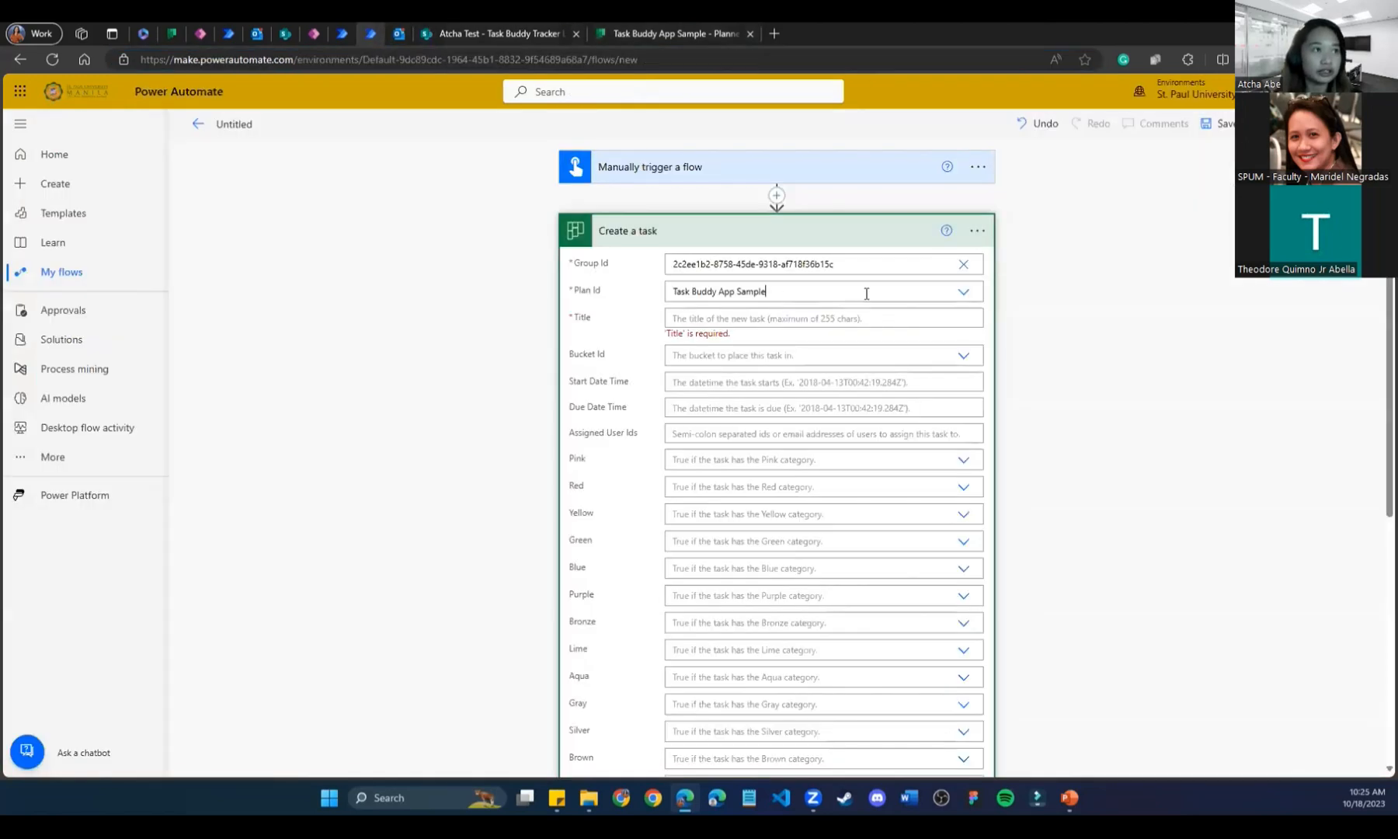
pyautogui.click(821, 288)
pyautogui.write('ZzY9yyBL30Co19GNZxFKZ MkACF0Z')
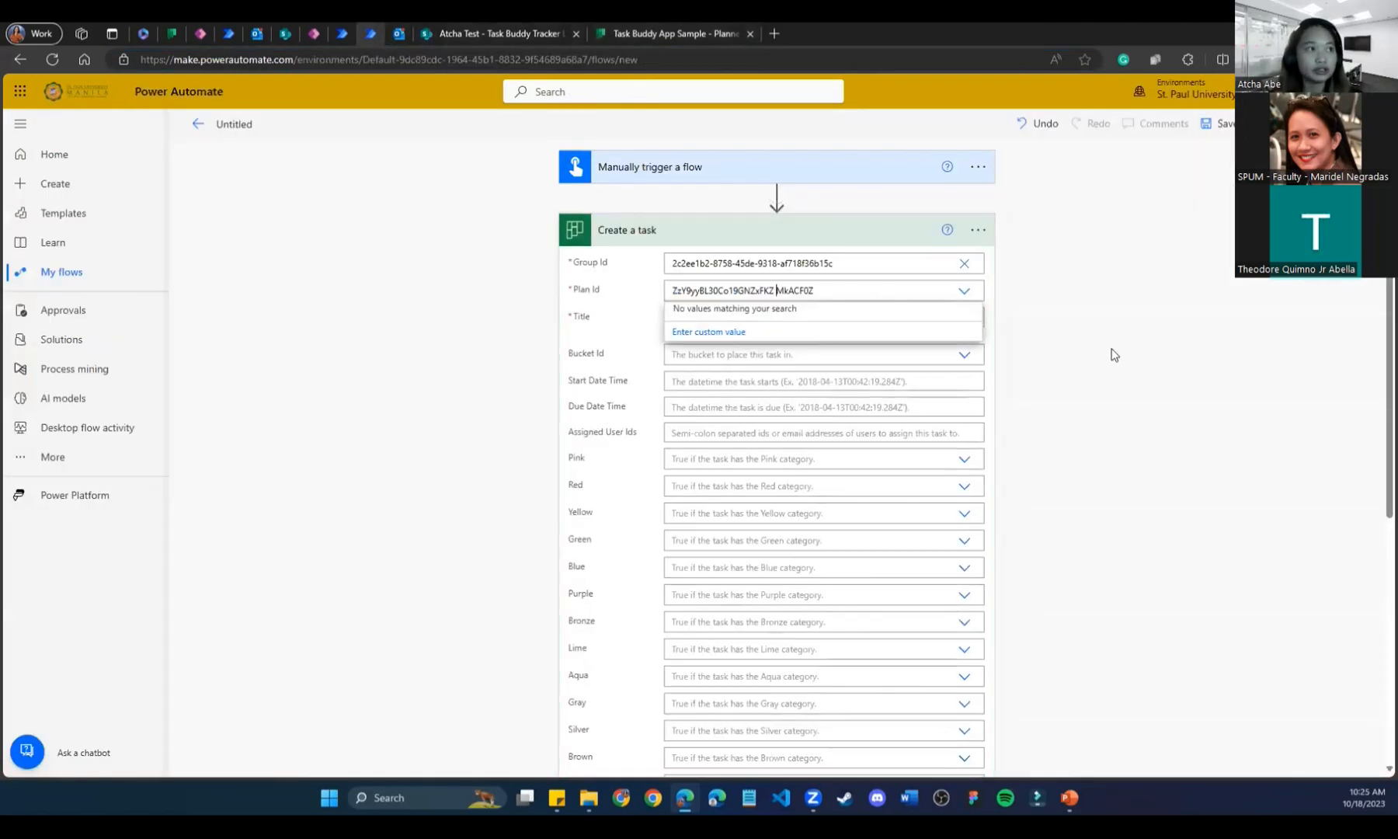
pyautogui.press('BackSpace')
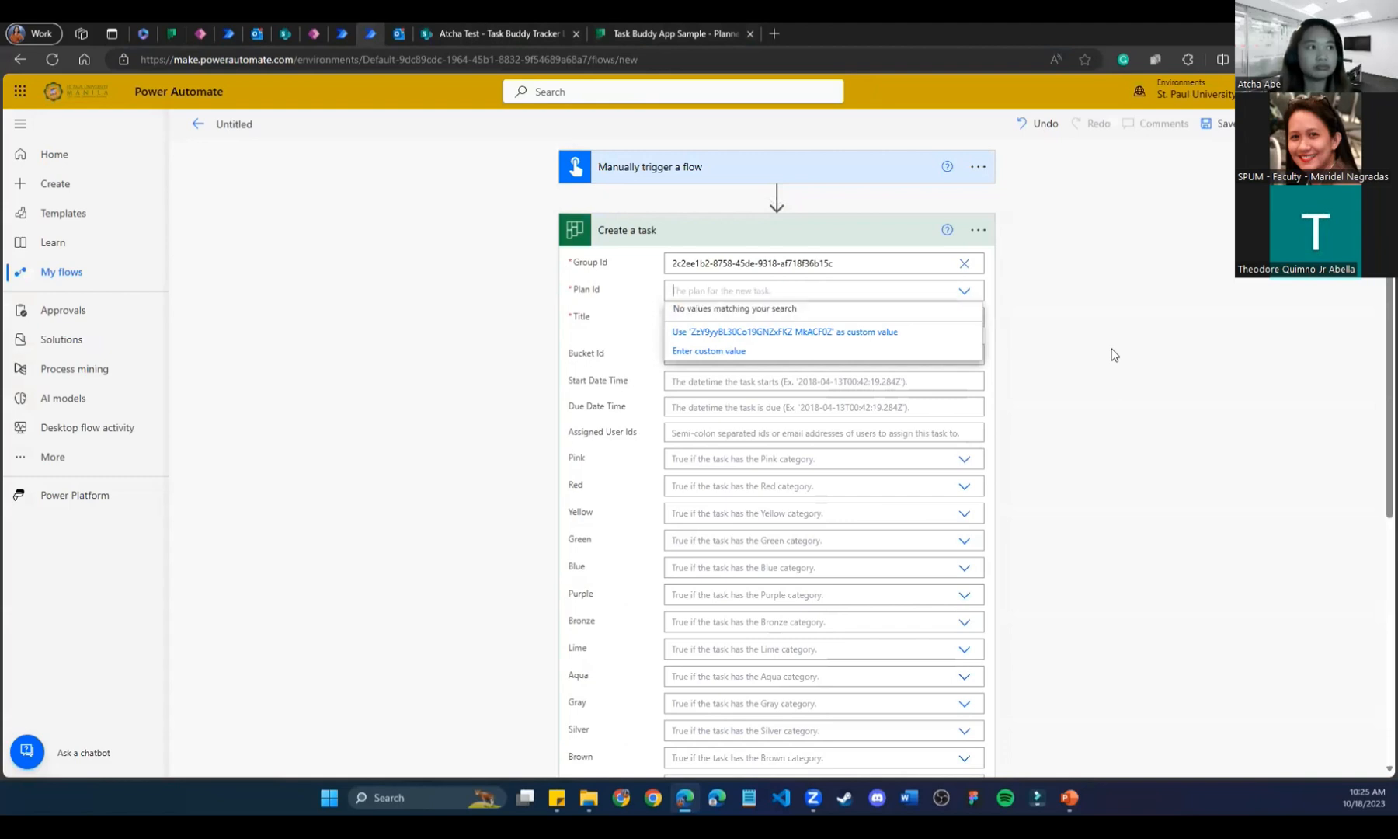
pyautogui.write('ZzY9yyBL30Co19GNZxFKZ MkACF0Z')
pyautogui.click(1052, 311)
pyautogui.click(870, 286)
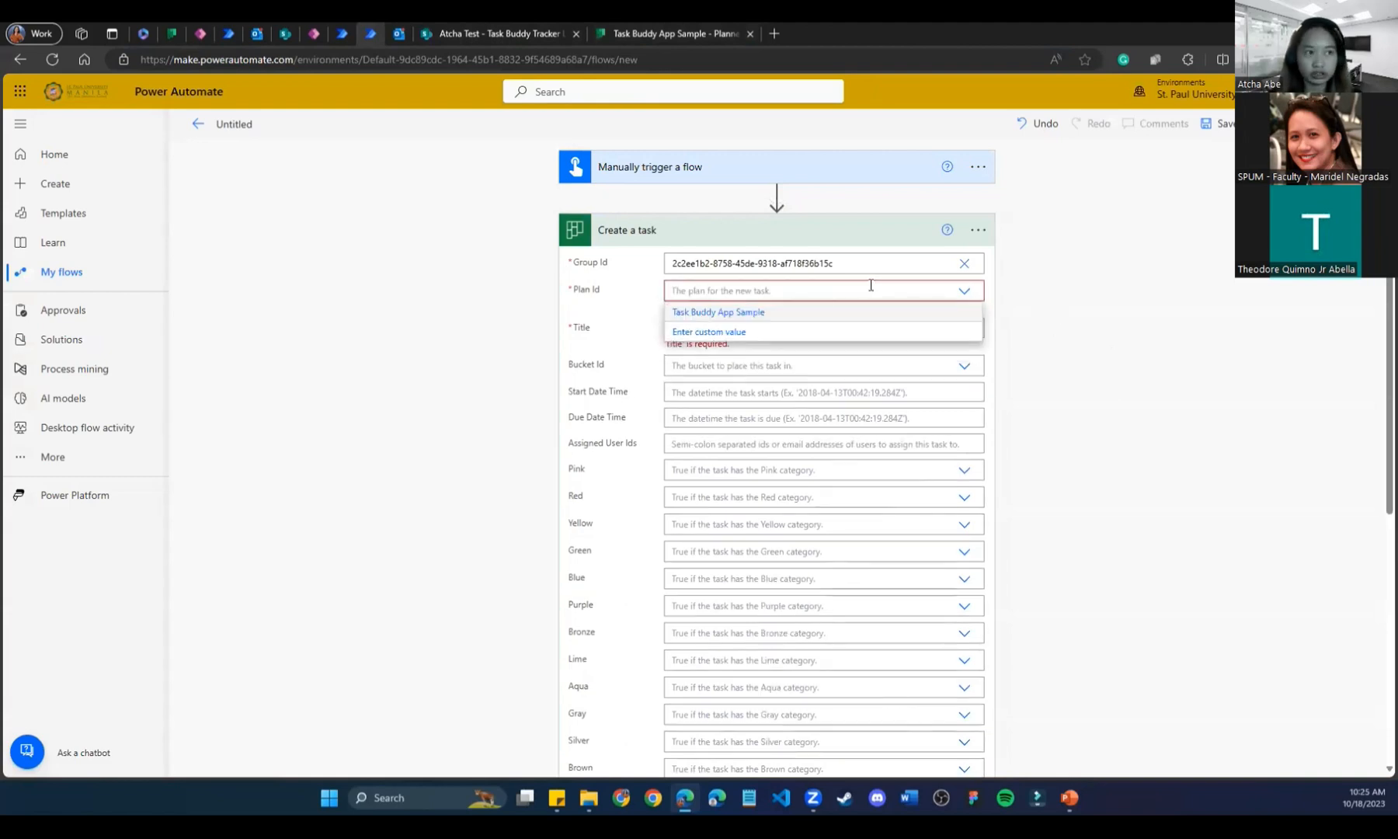
pyautogui.write('ZtY9yyBL30Co19GNZxFKZMkACF0Z')
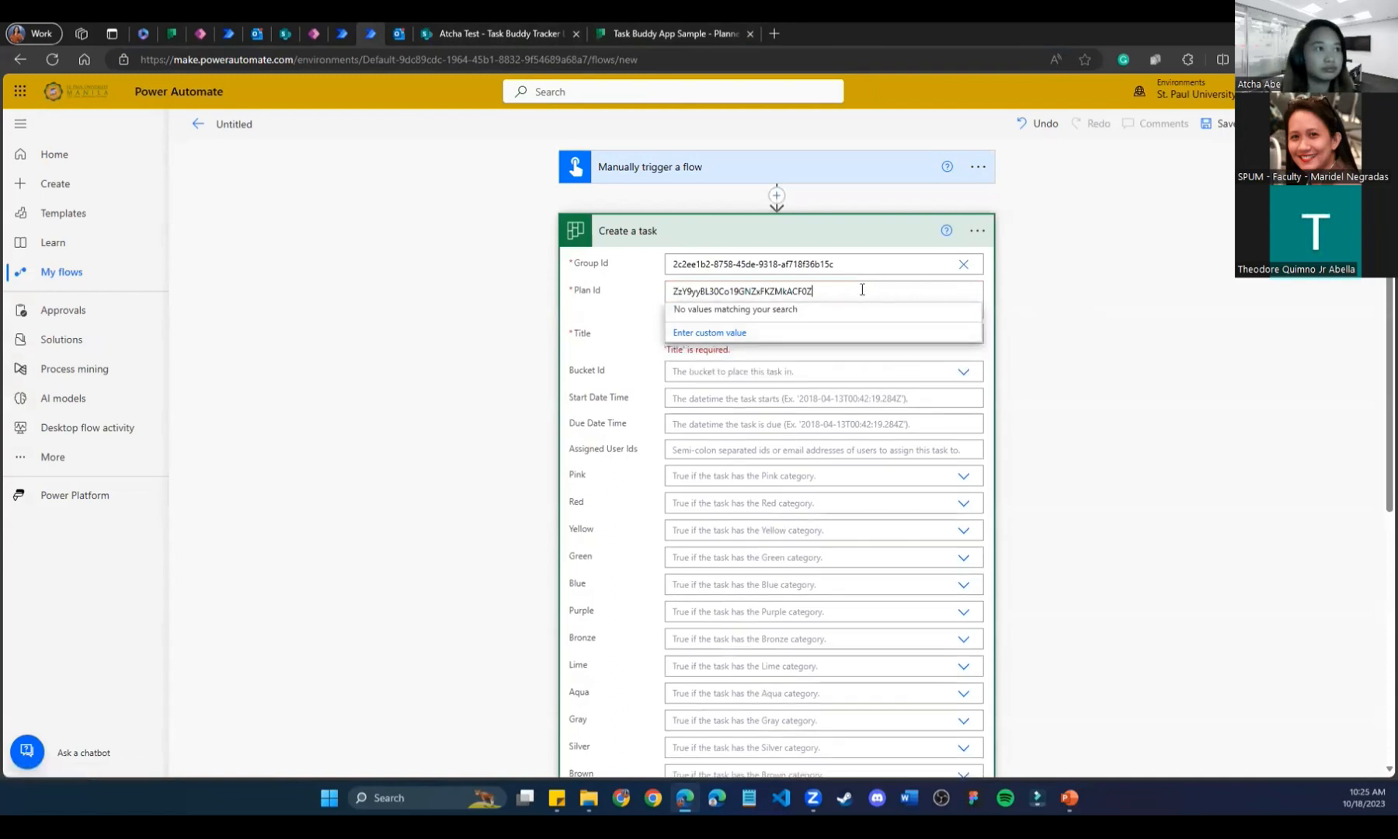
pyautogui.click(643, 29)
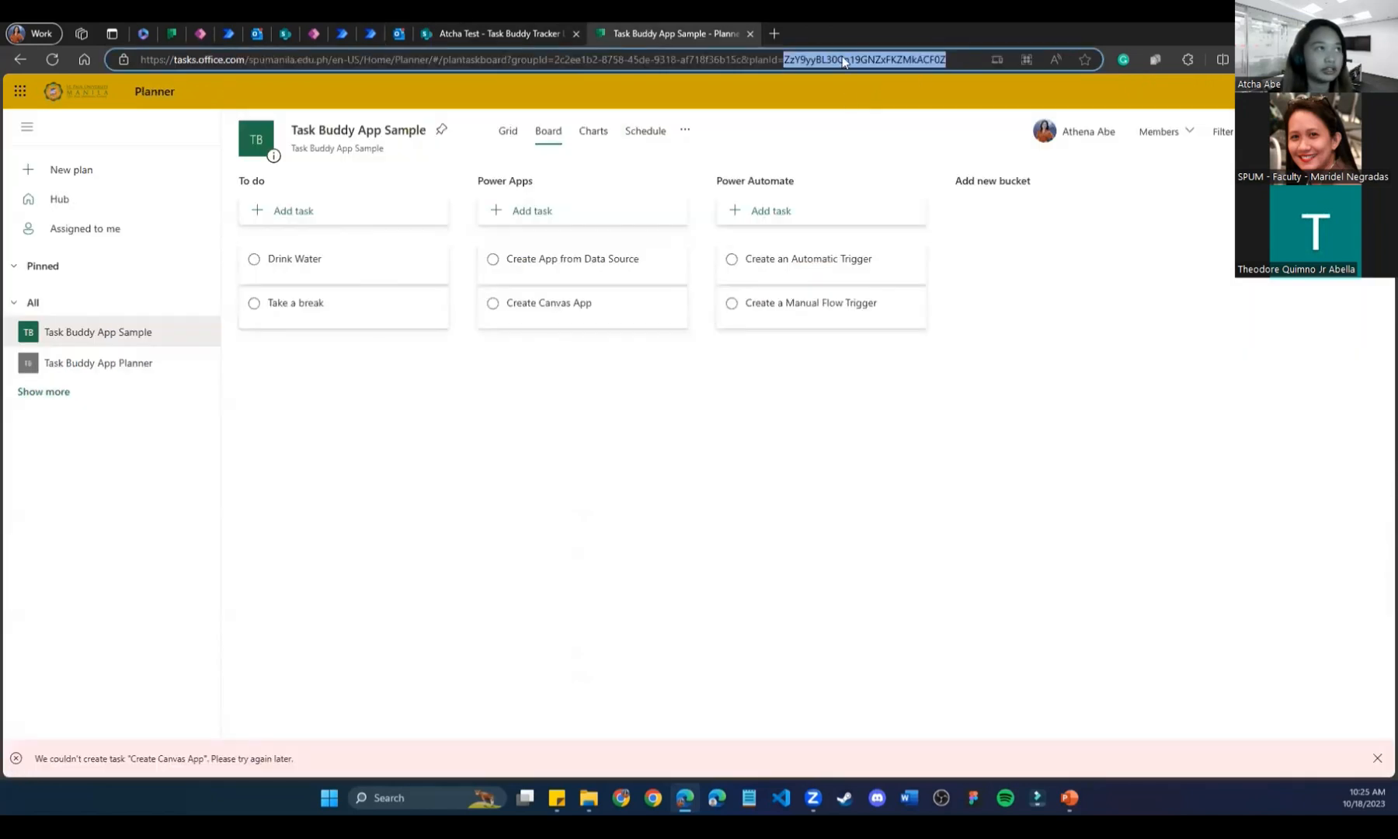
pyautogui.click(378, 33)
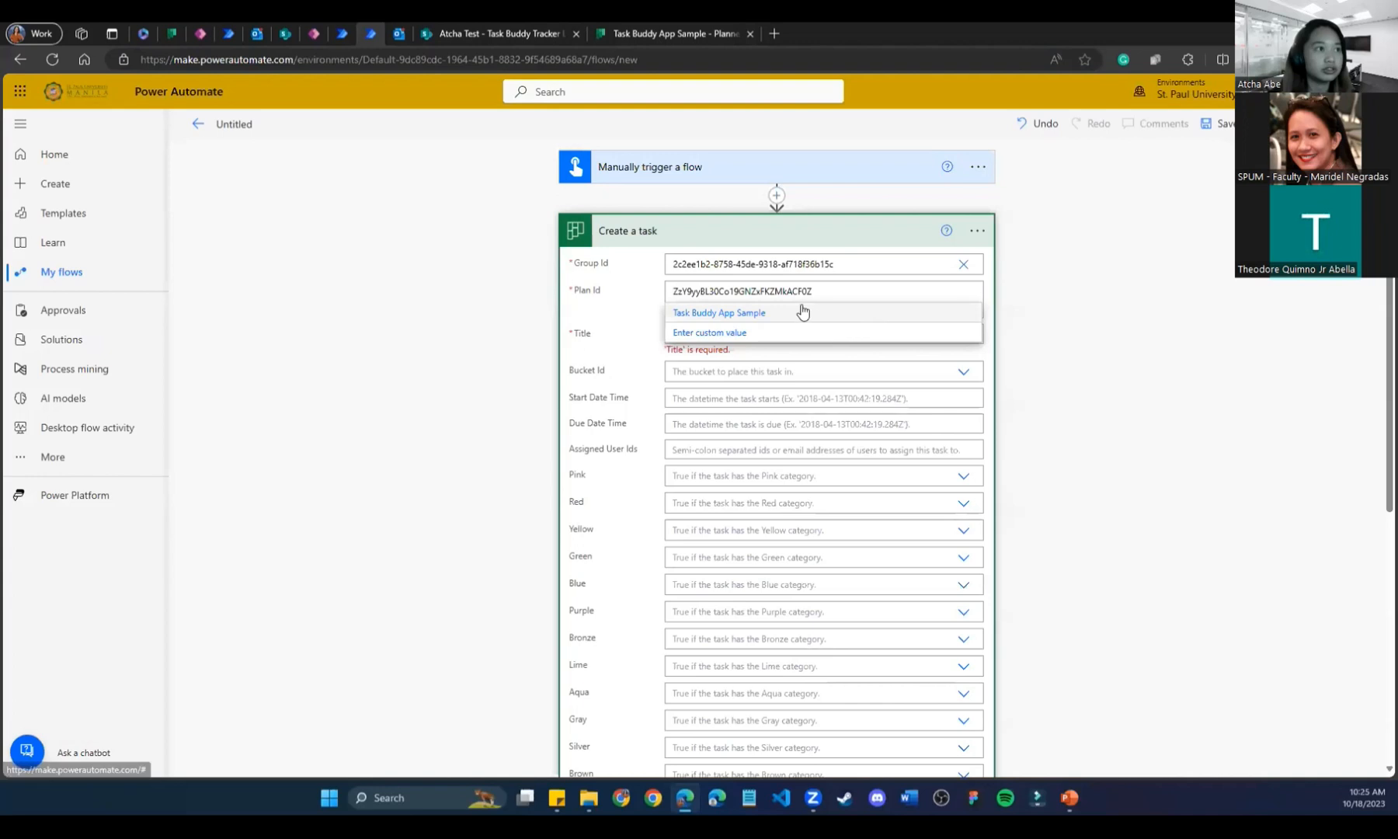
pyautogui.click(785, 314)
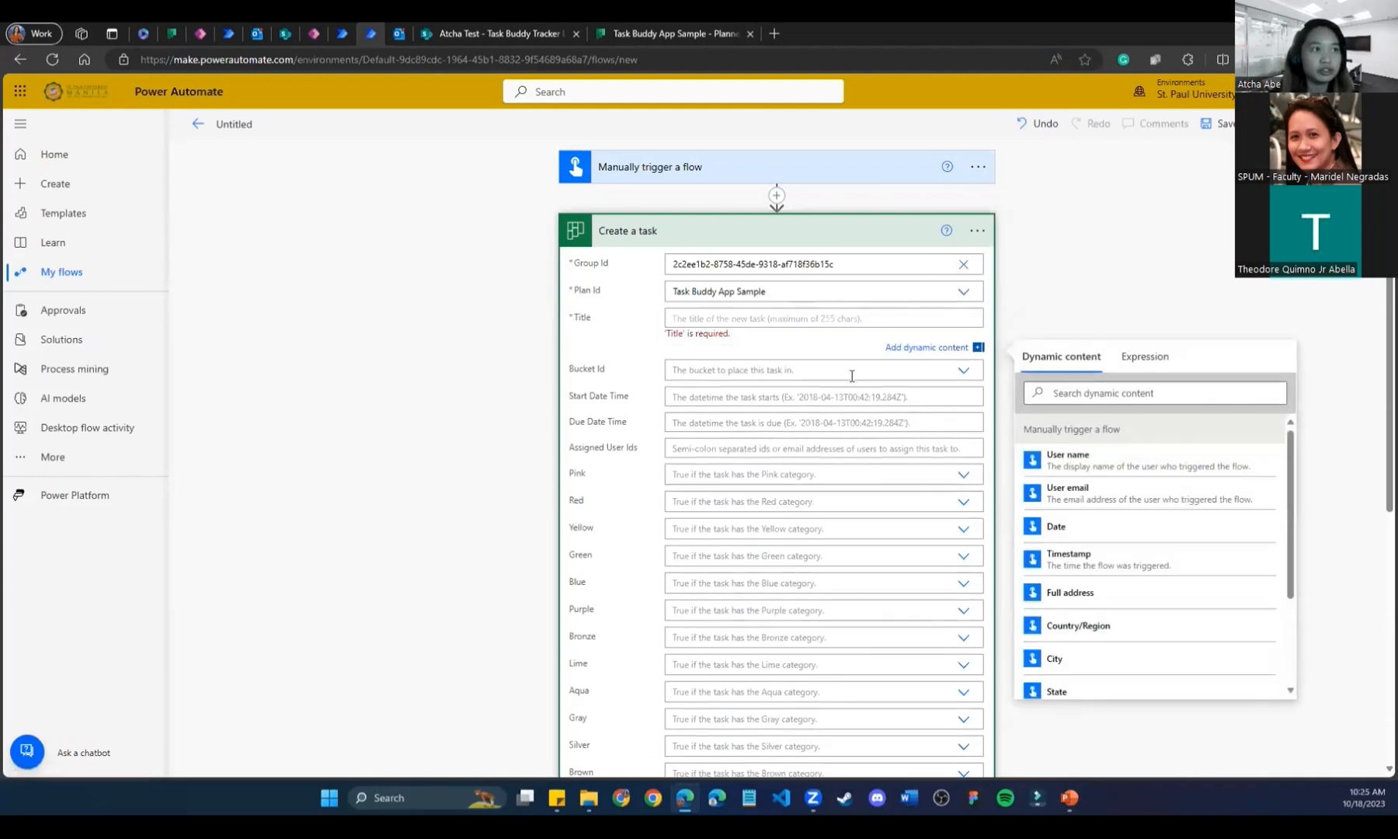
# Put the draft flow's new task in the To do bucket and start its title.
pyautogui.click(963, 371)
pyautogui.click(686, 416)
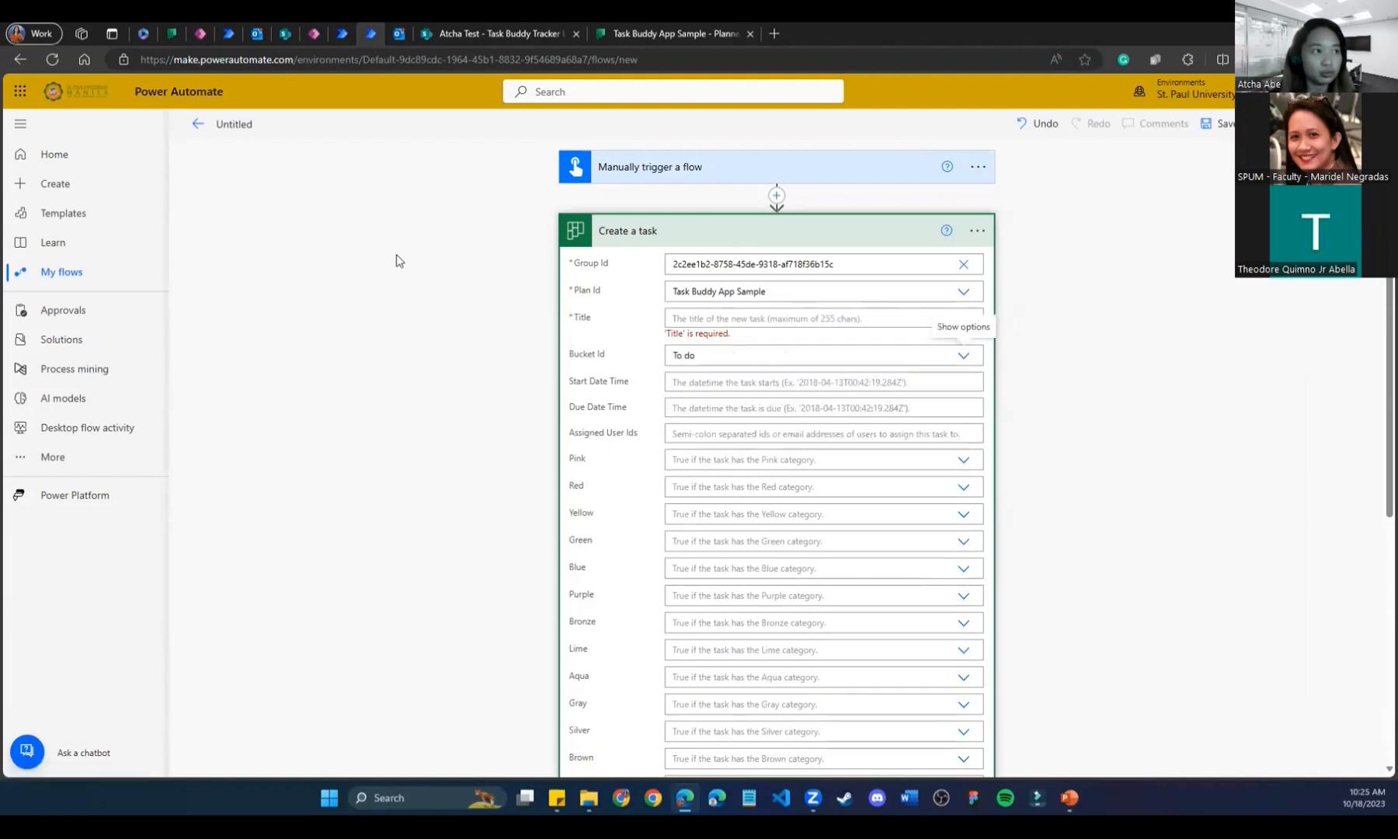
pyautogui.click(703, 320)
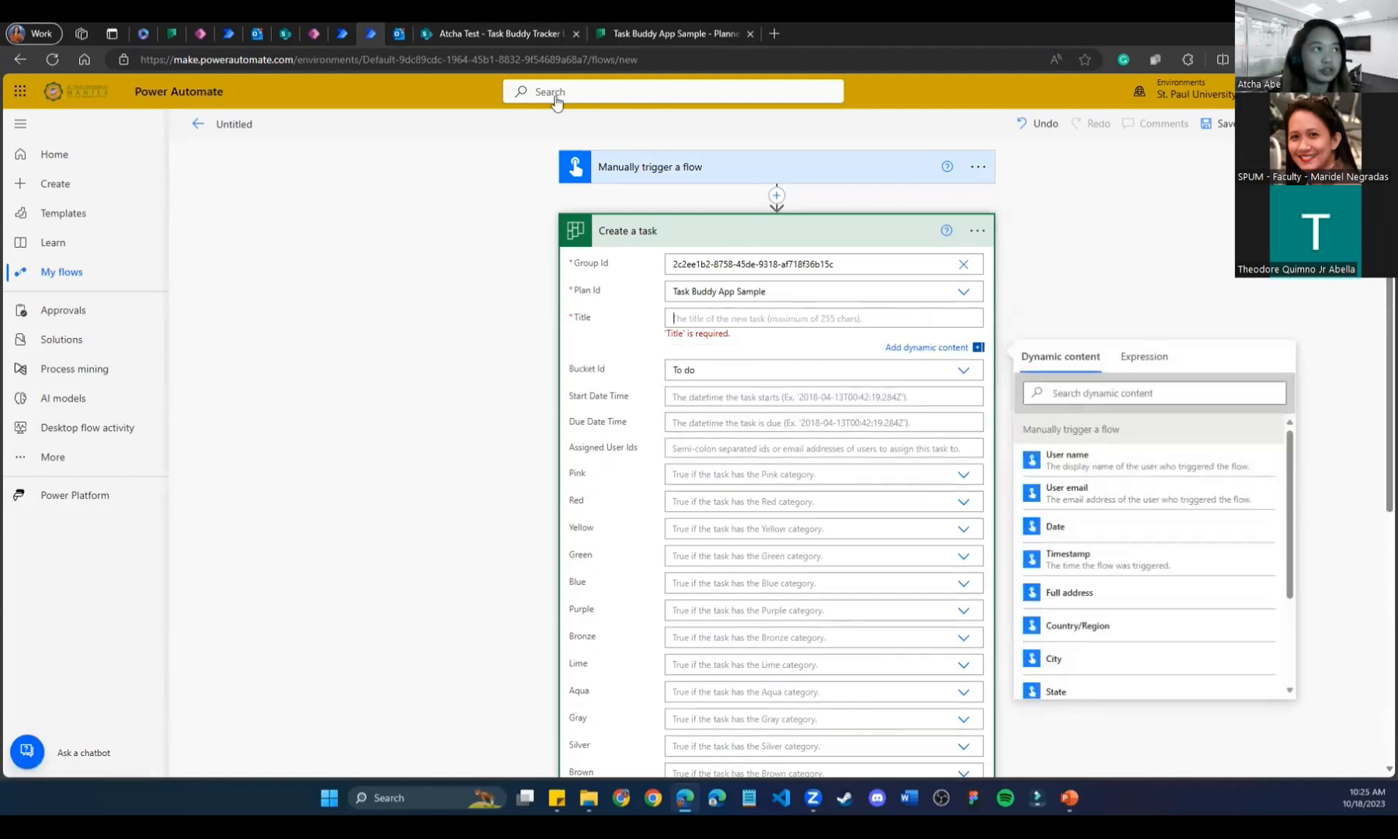
# Close the Untitled draft tab without saving and return to Task Buddy Flow Sample.
pyautogui.click(345, 34)
pyautogui.click(370, 34)
pyautogui.scroll(-7, 398, 394)
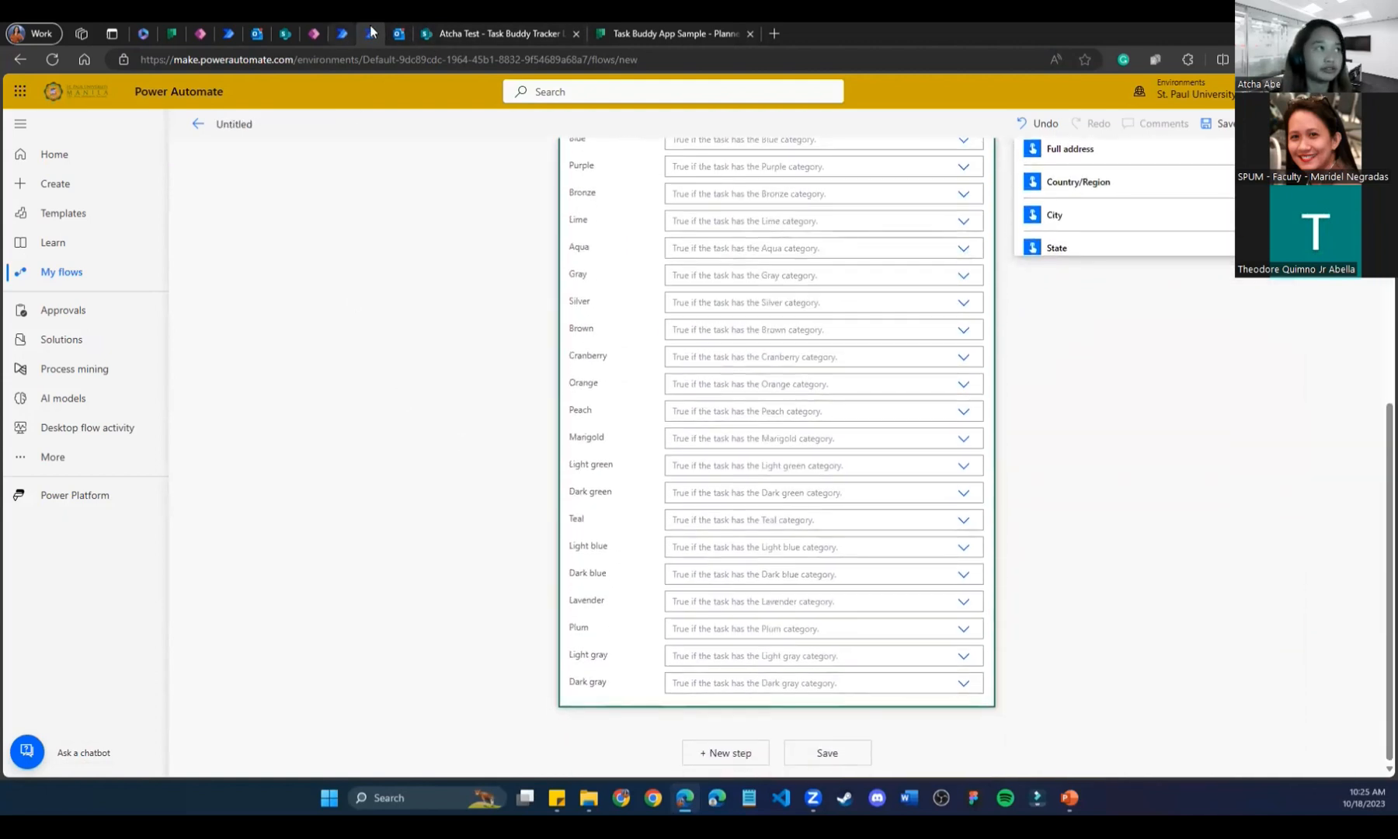
pyautogui.rightClick(372, 33)
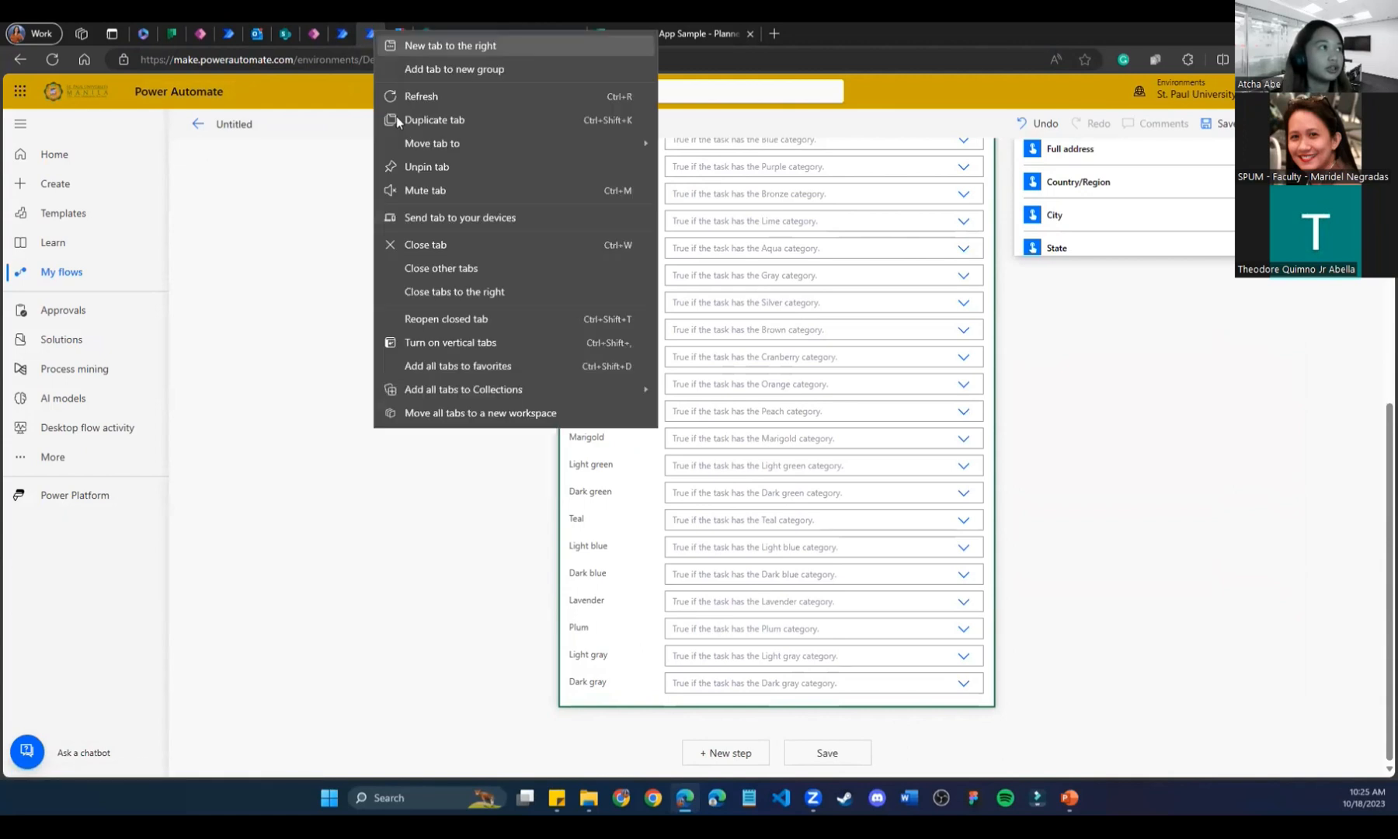
pyautogui.click(435, 240)
pyautogui.click(766, 140)
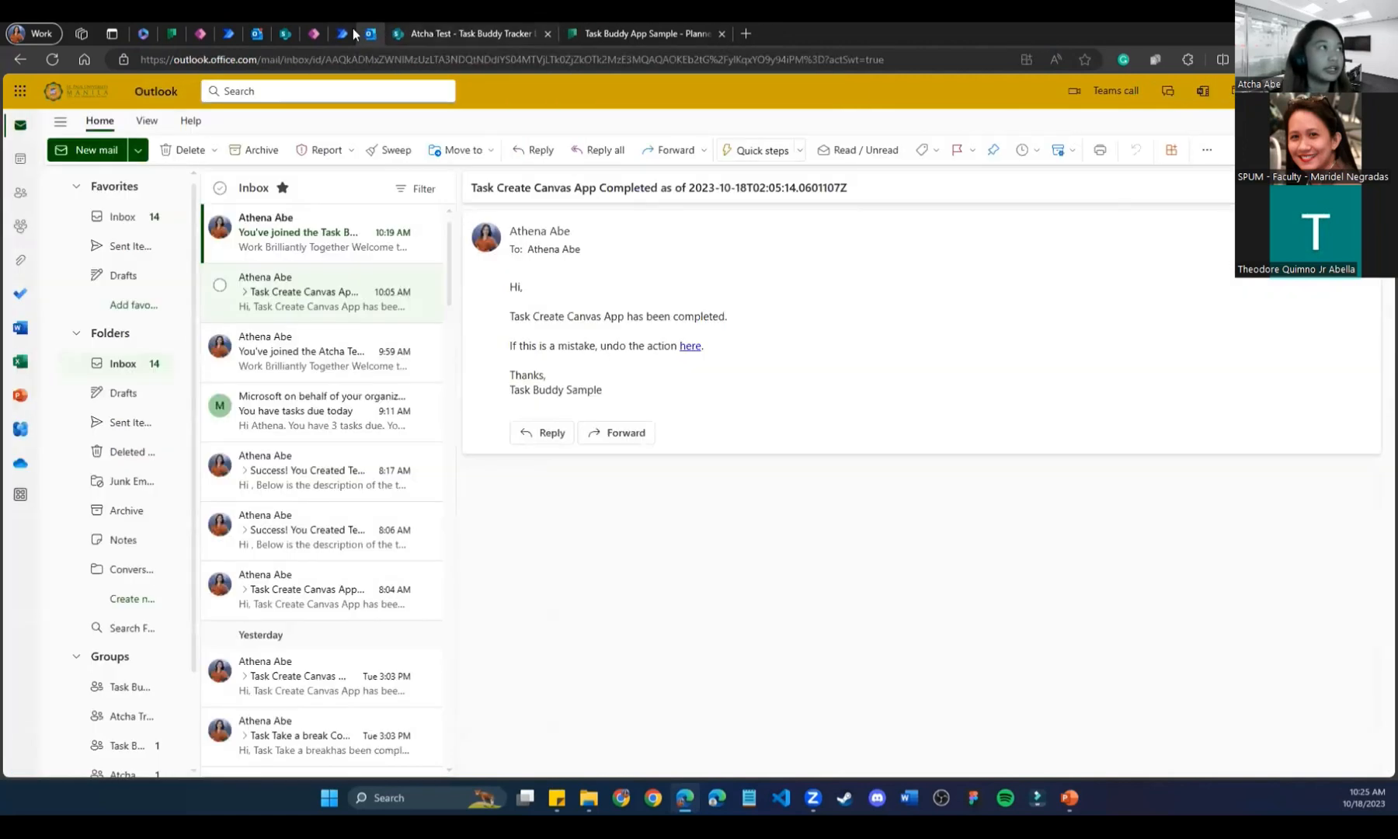
pyautogui.click(342, 34)
pyautogui.scroll(-10, 728, 493)
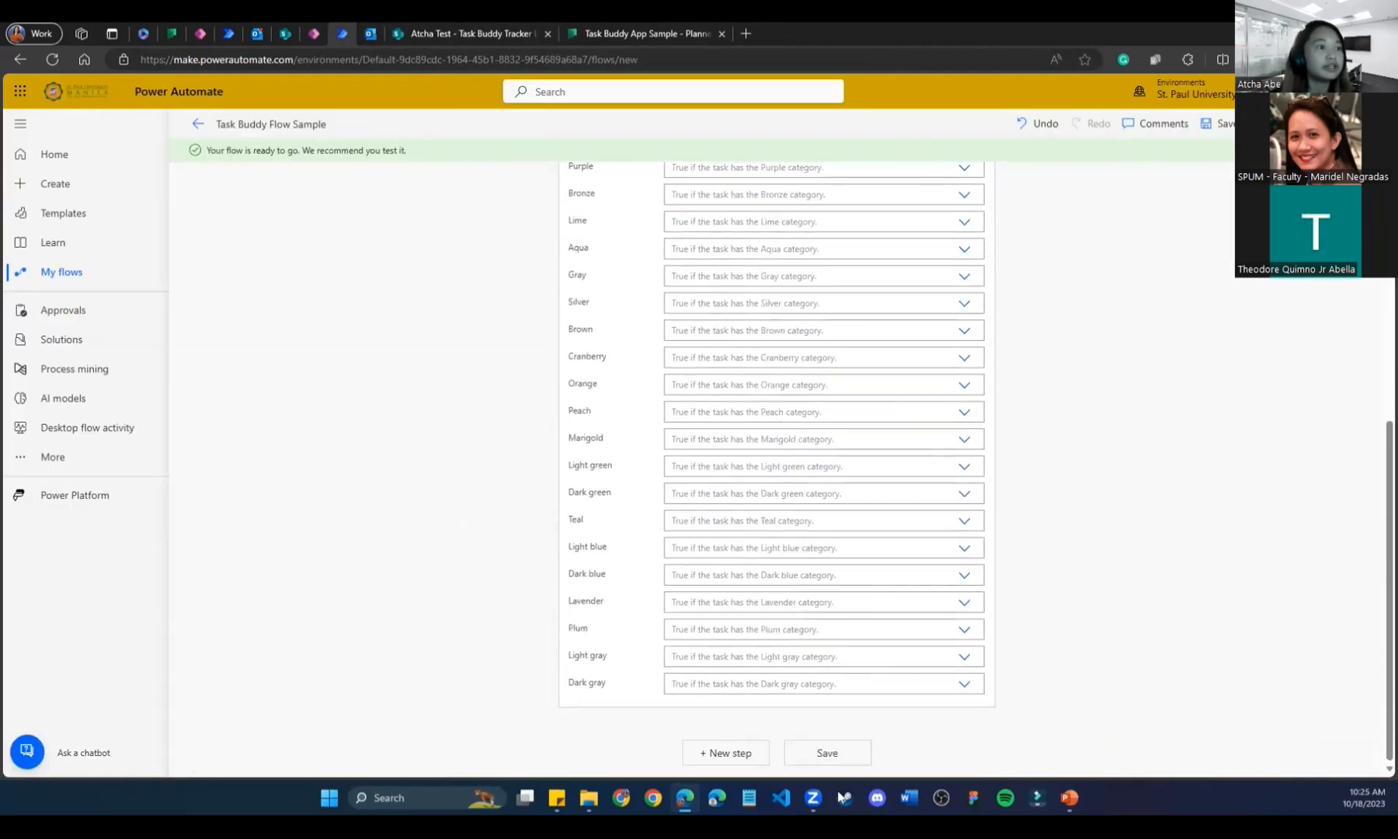
# Save the Task Buddy Flow Sample flow, then compare it against the Planner board.
pyautogui.click(835, 759)
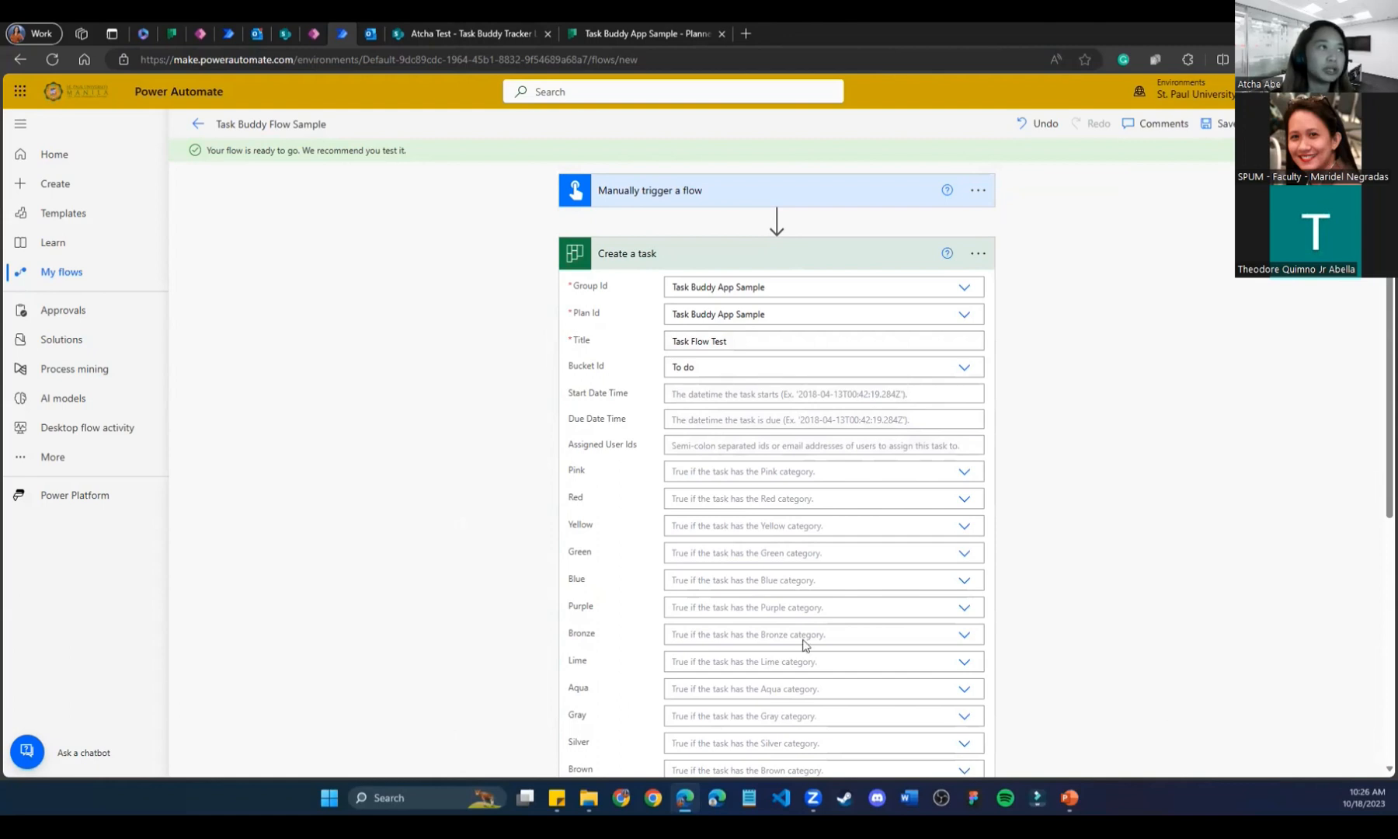
pyautogui.click(629, 31)
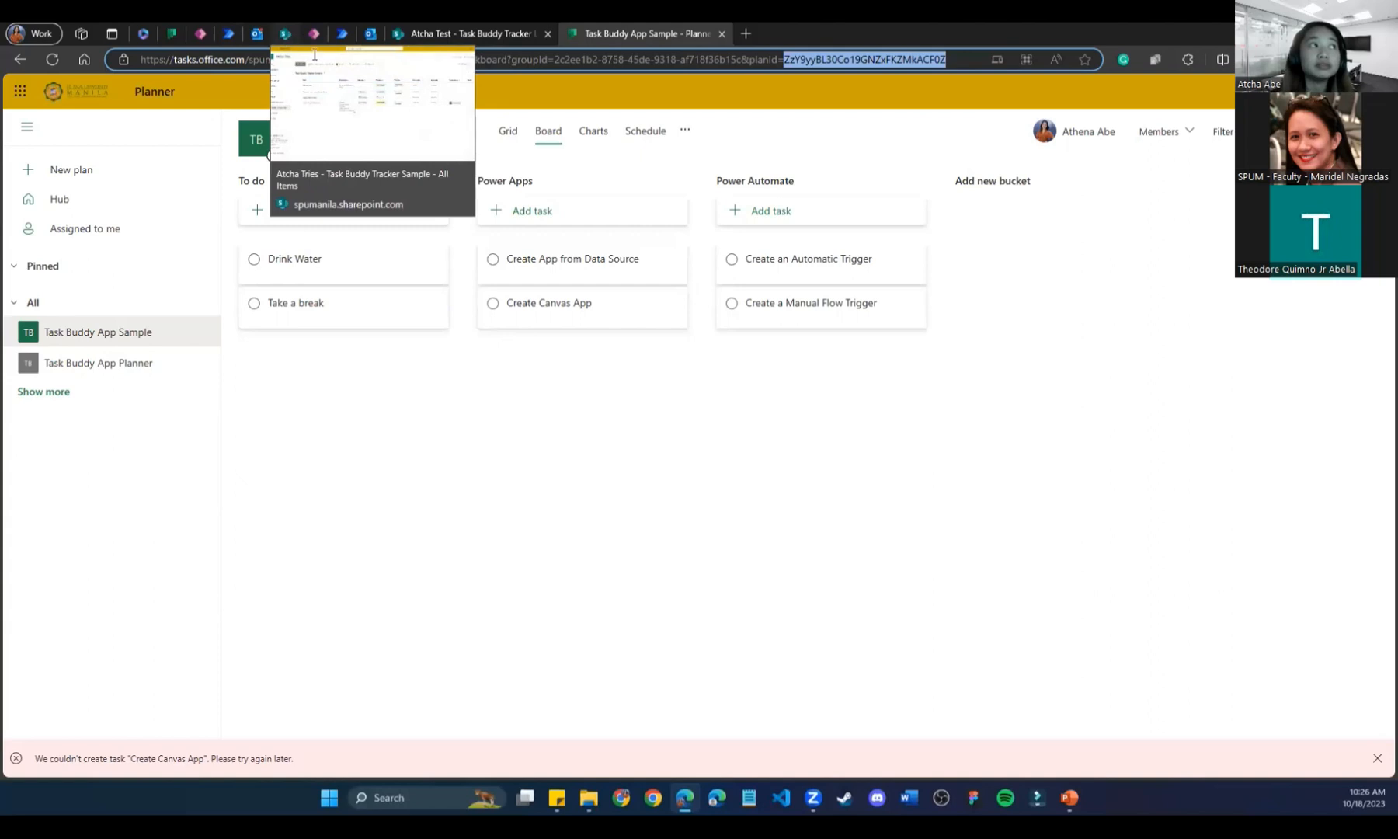
pyautogui.click(343, 33)
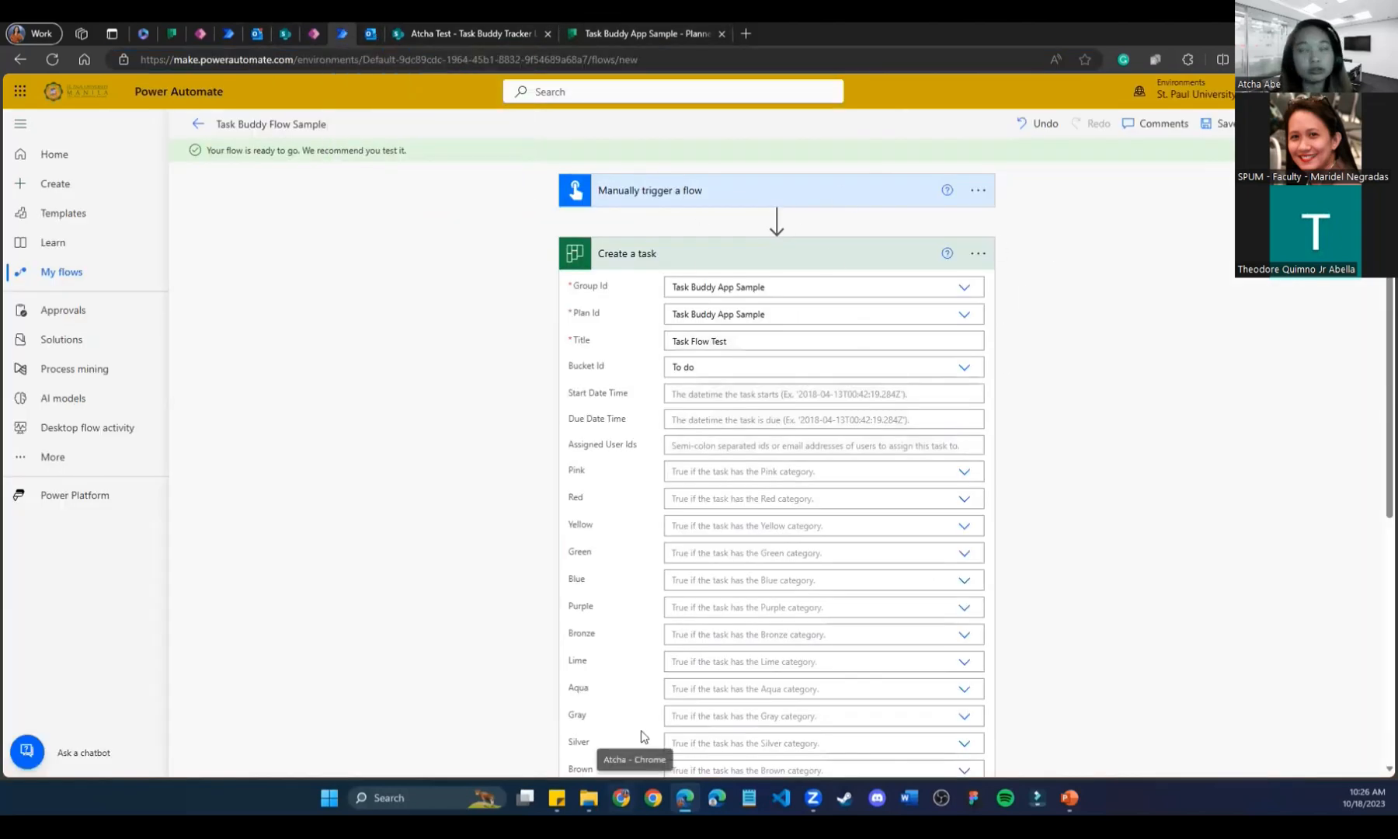
pyautogui.click(644, 34)
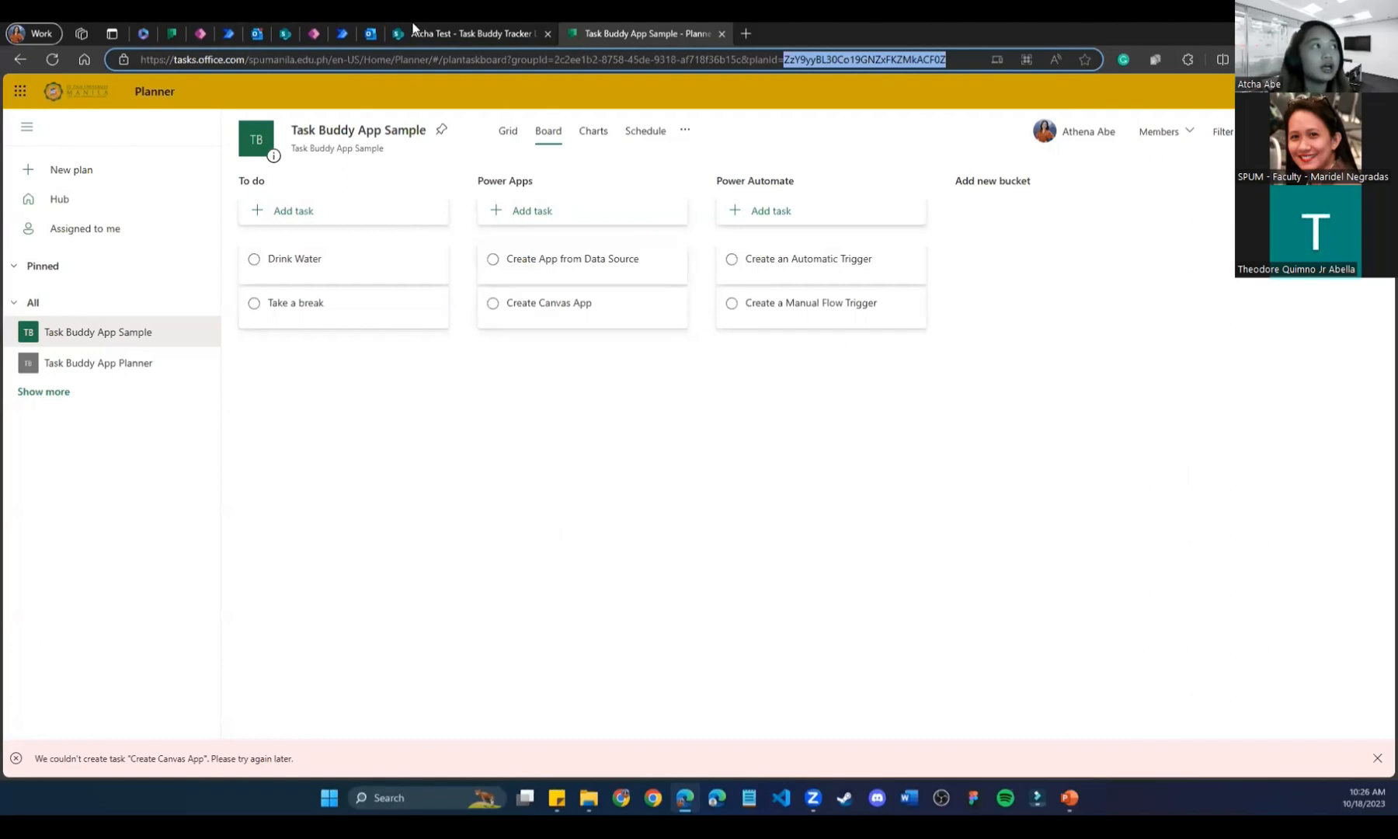
pyautogui.click(344, 30)
pyautogui.scroll(-5, 488, 547)
pyautogui.scroll(5, 489, 544)
pyautogui.scroll(1, 490, 542)
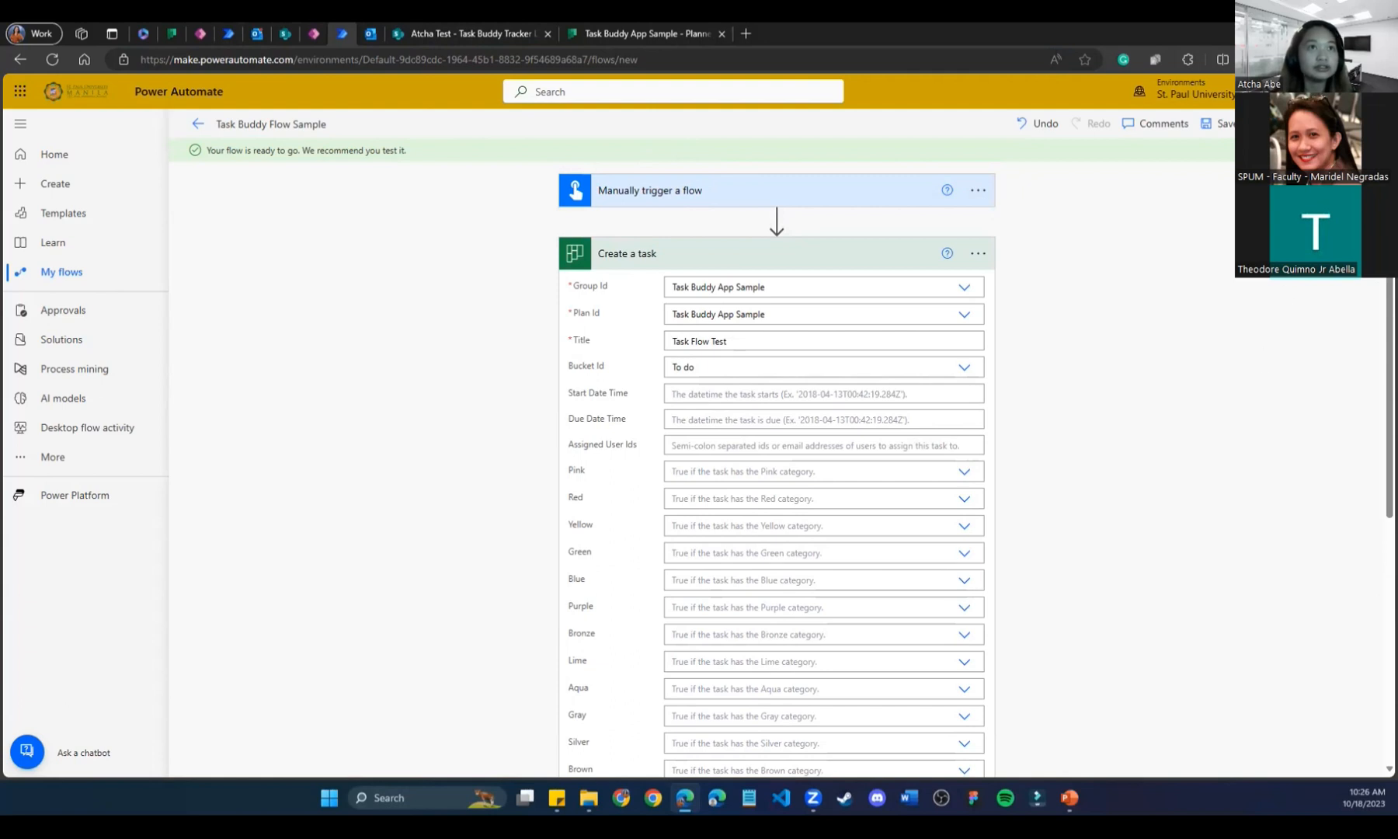
# Run a manual test of Task Buddy Flow Sample, accepting the Planner connection, until it succeeds.
pyautogui.click(1364, 123)
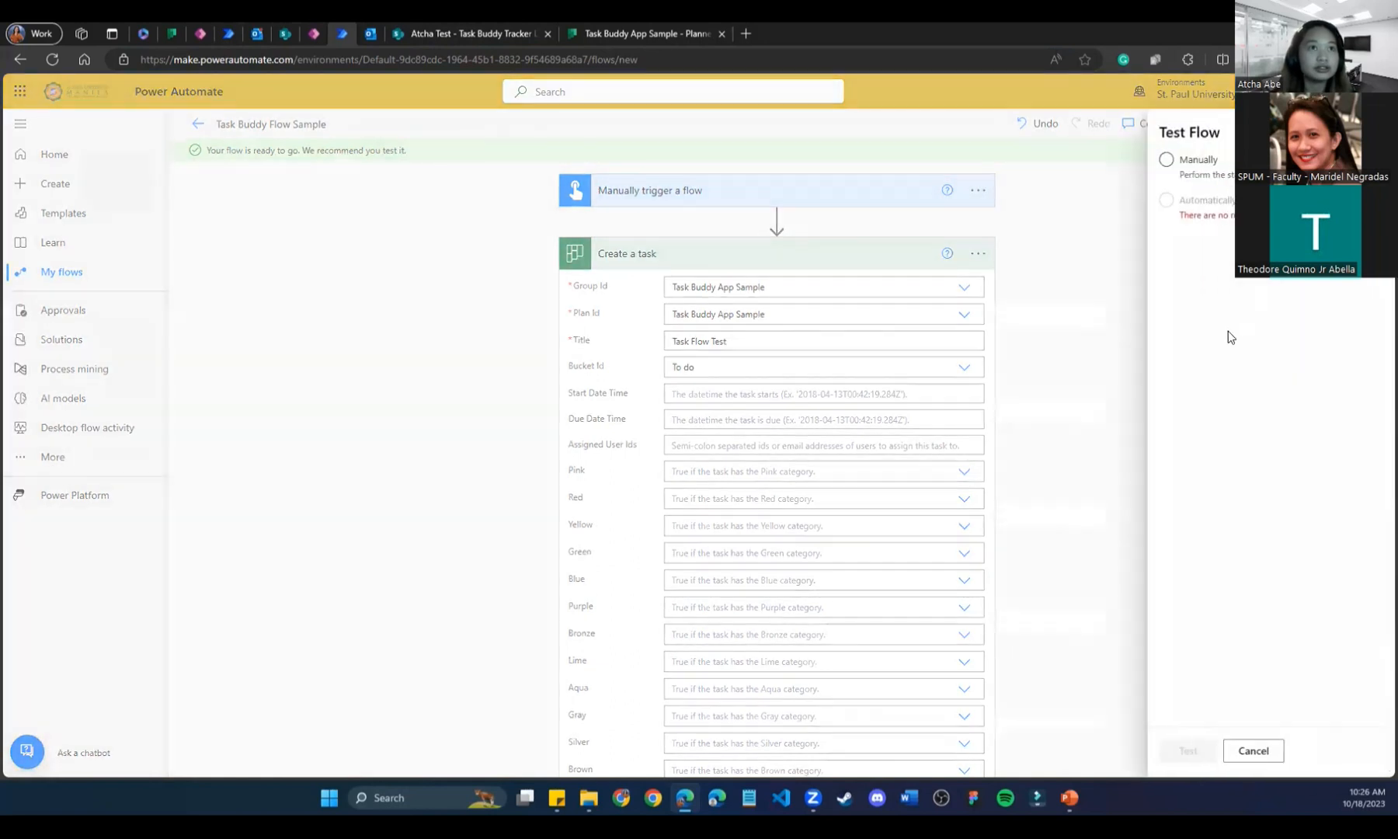
pyautogui.click(1167, 159)
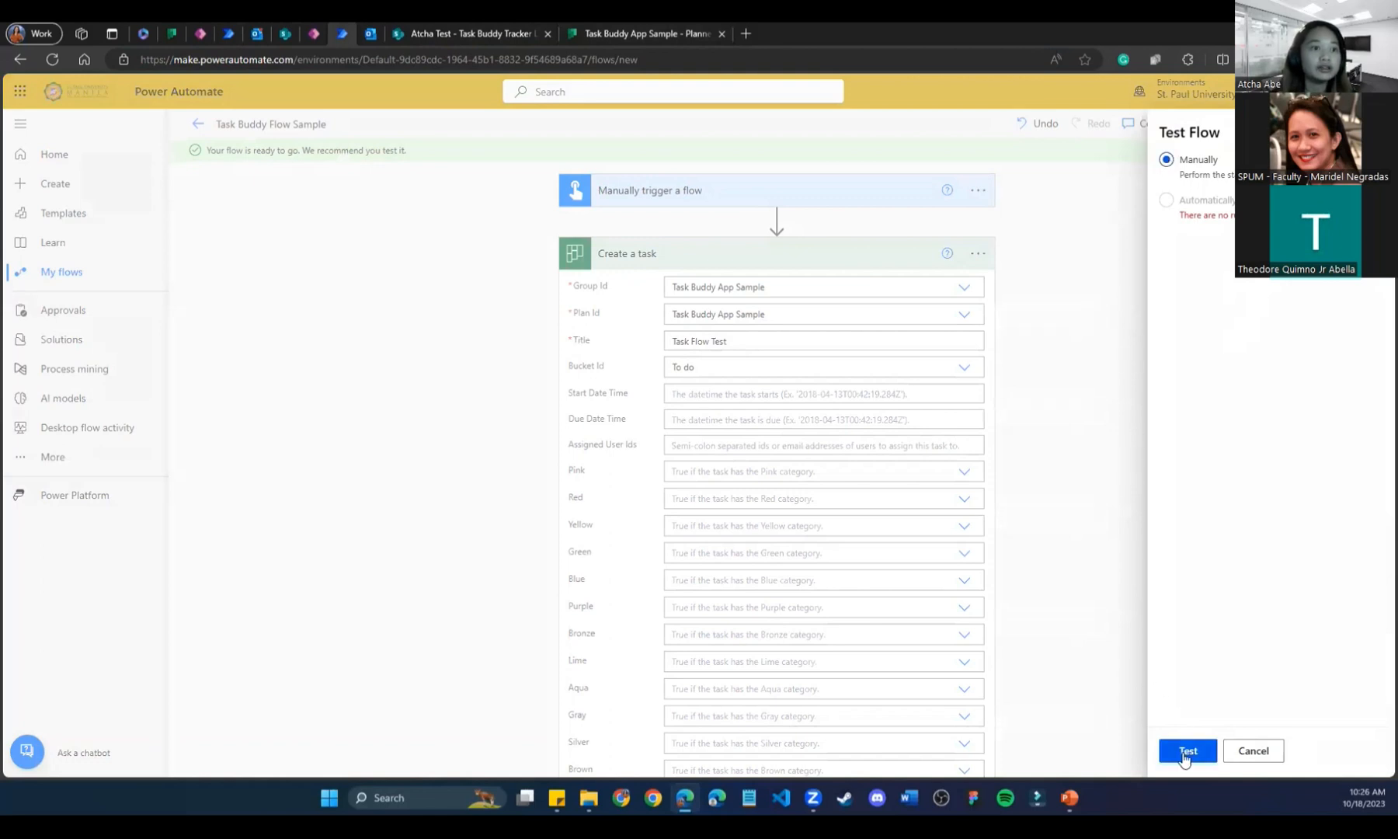
pyautogui.click(1186, 754)
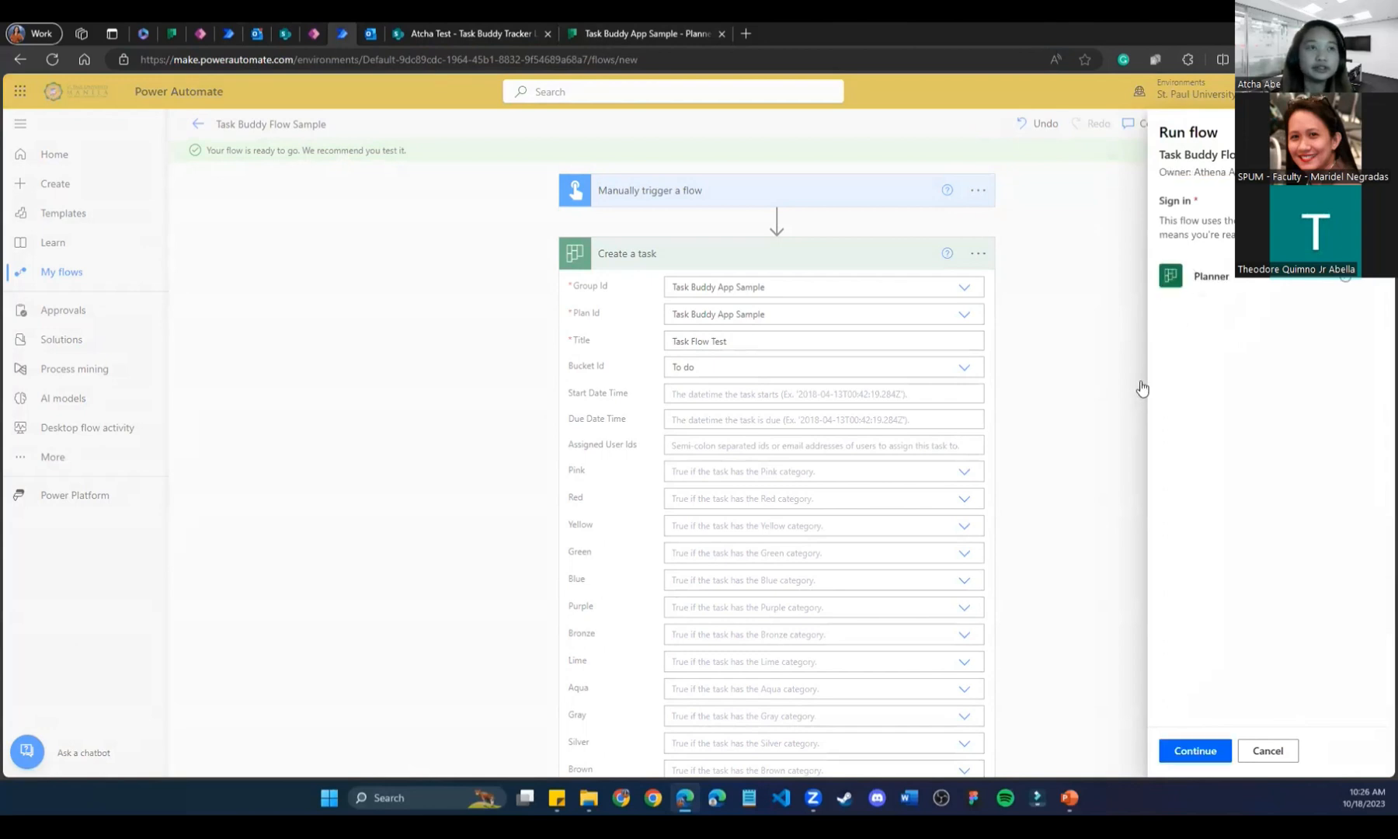
pyautogui.click(1193, 754)
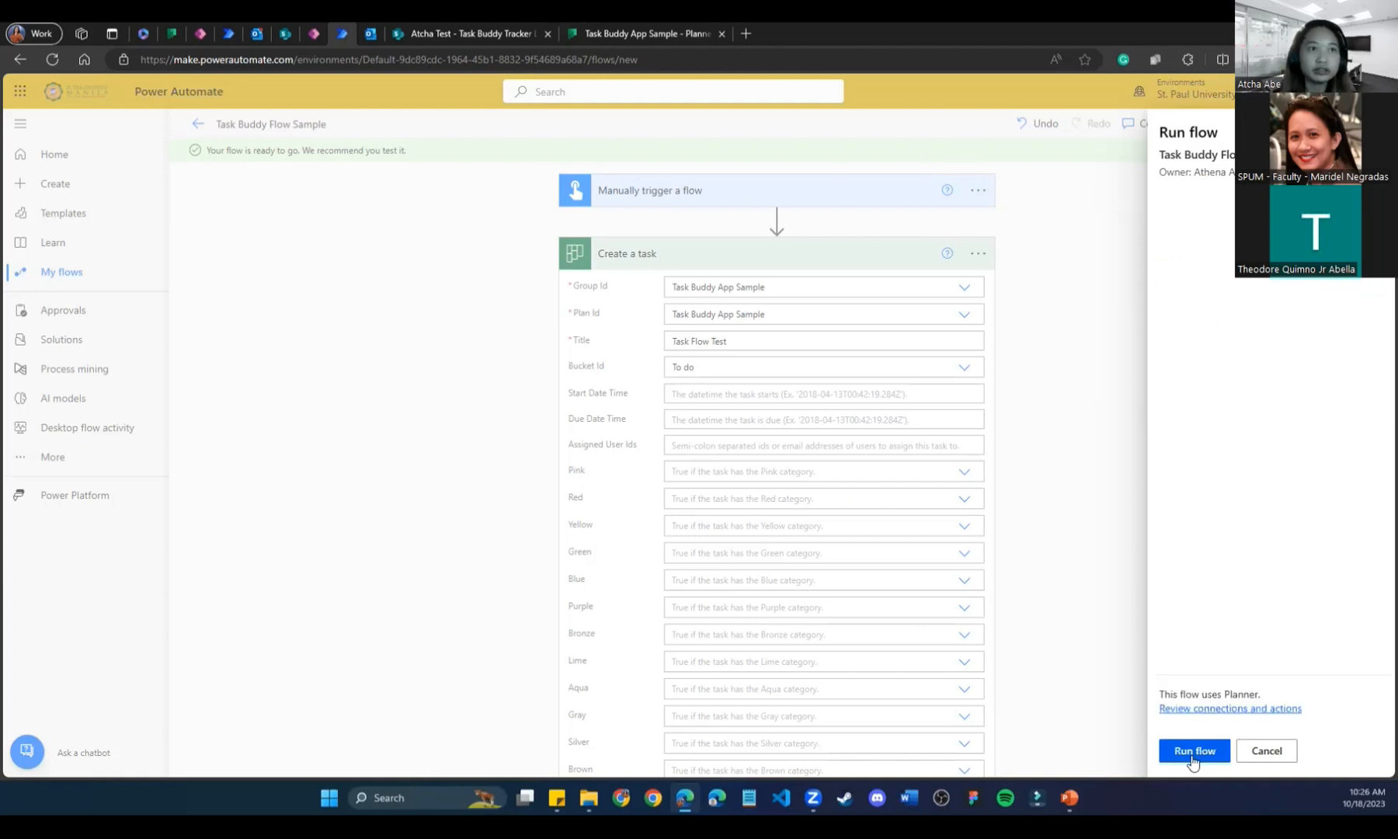
pyautogui.click(1193, 754)
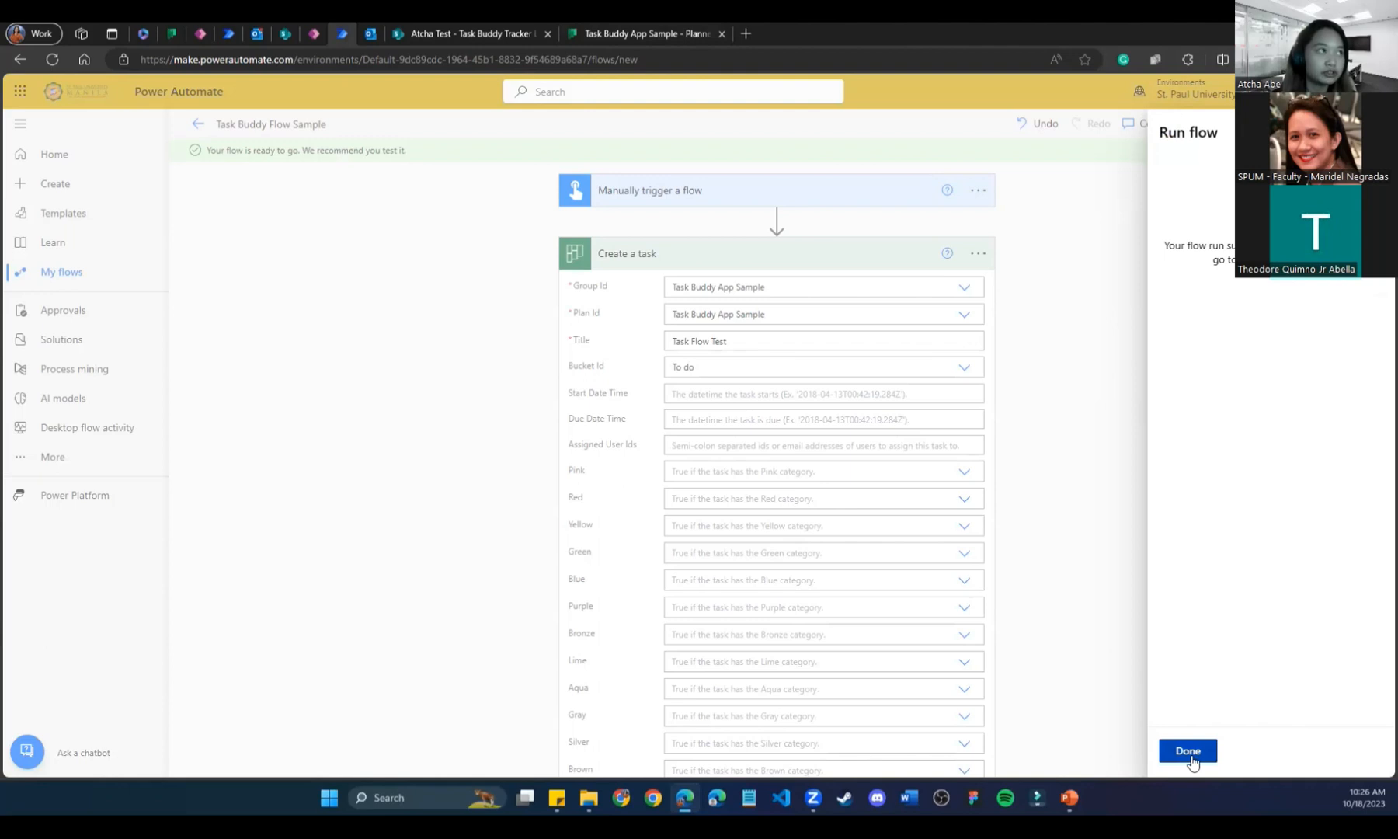
pyautogui.click(1188, 751)
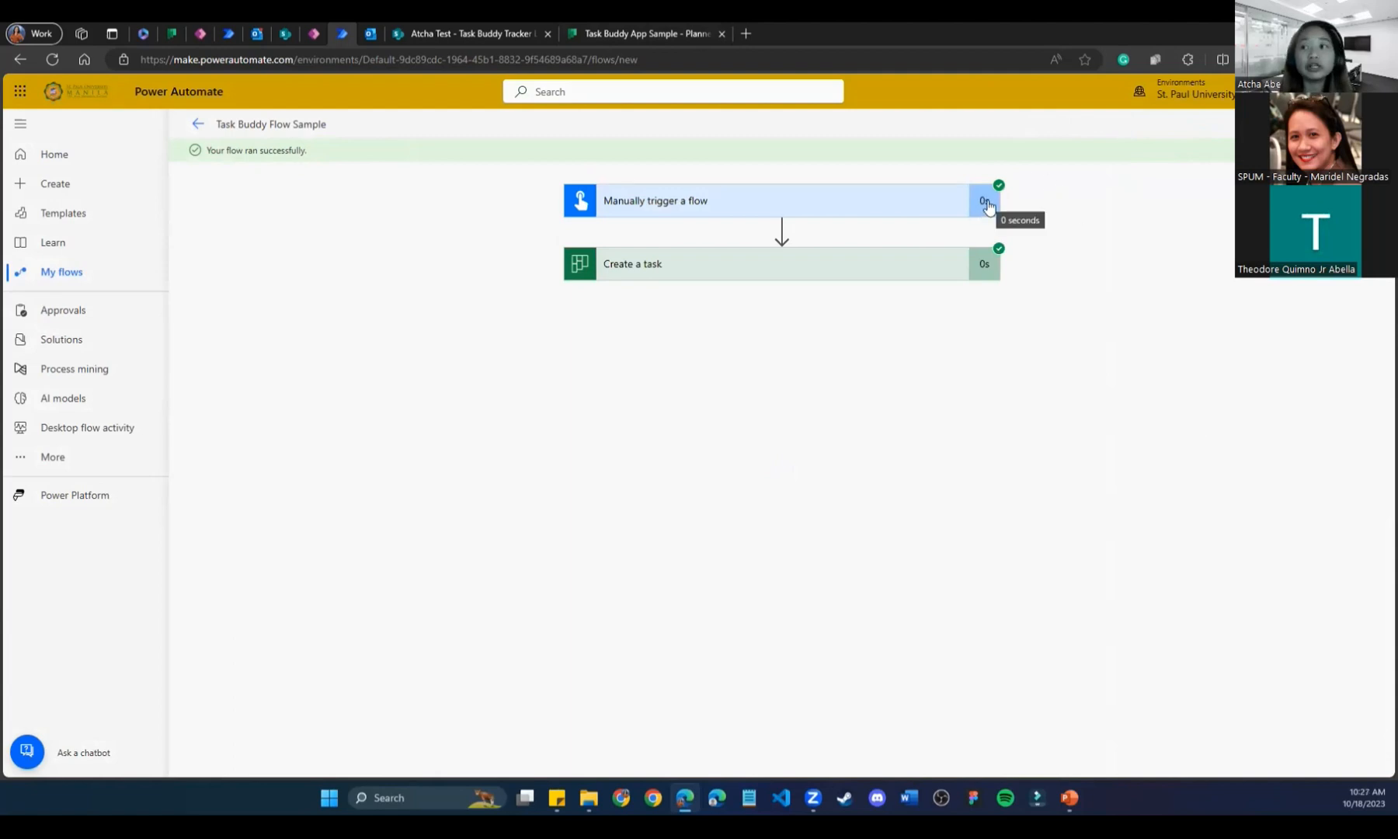
# Reload the Task Buddy App Sample board and cross-check it against the flow's successful run.
pyautogui.click(626, 26)
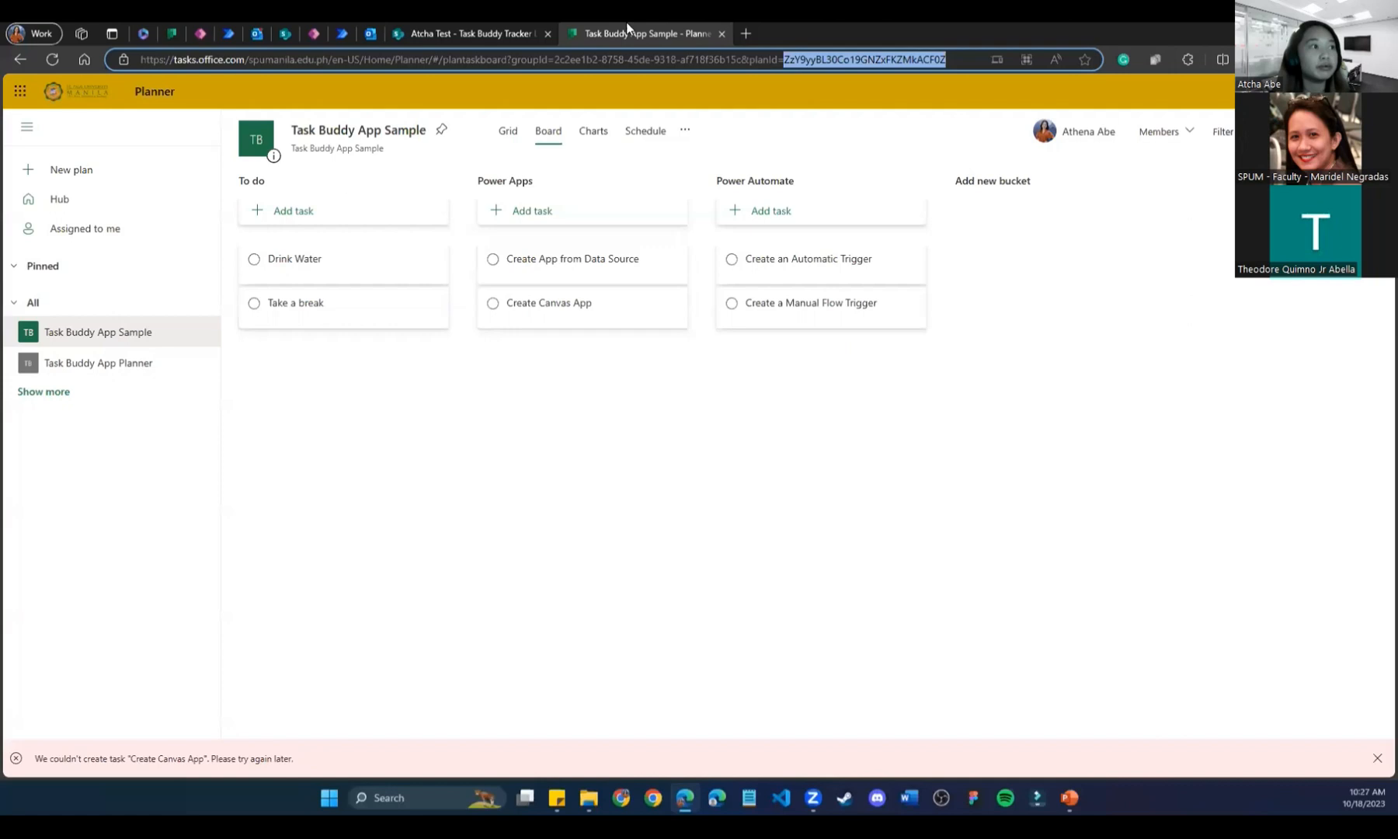
pyautogui.click(51, 59)
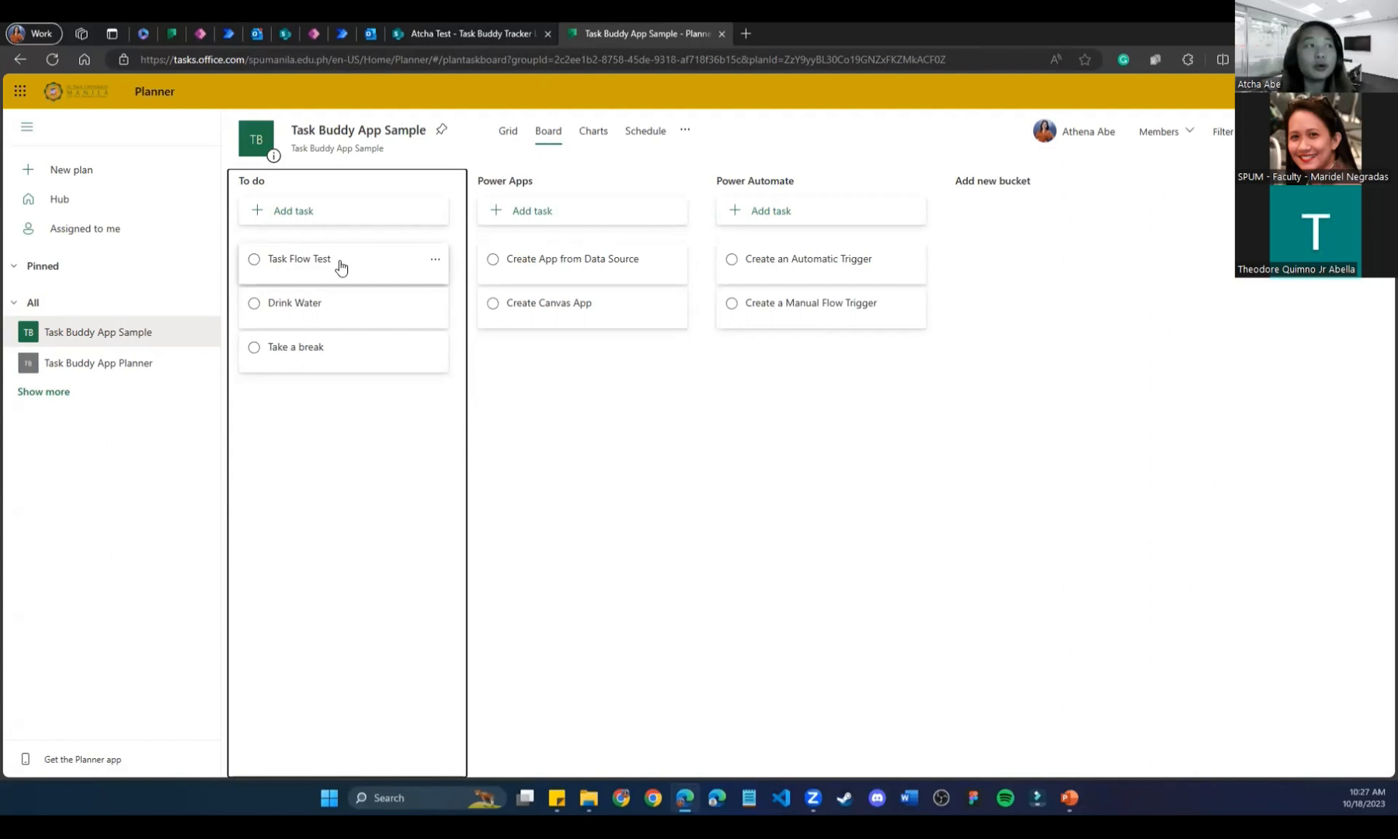
pyautogui.click(343, 33)
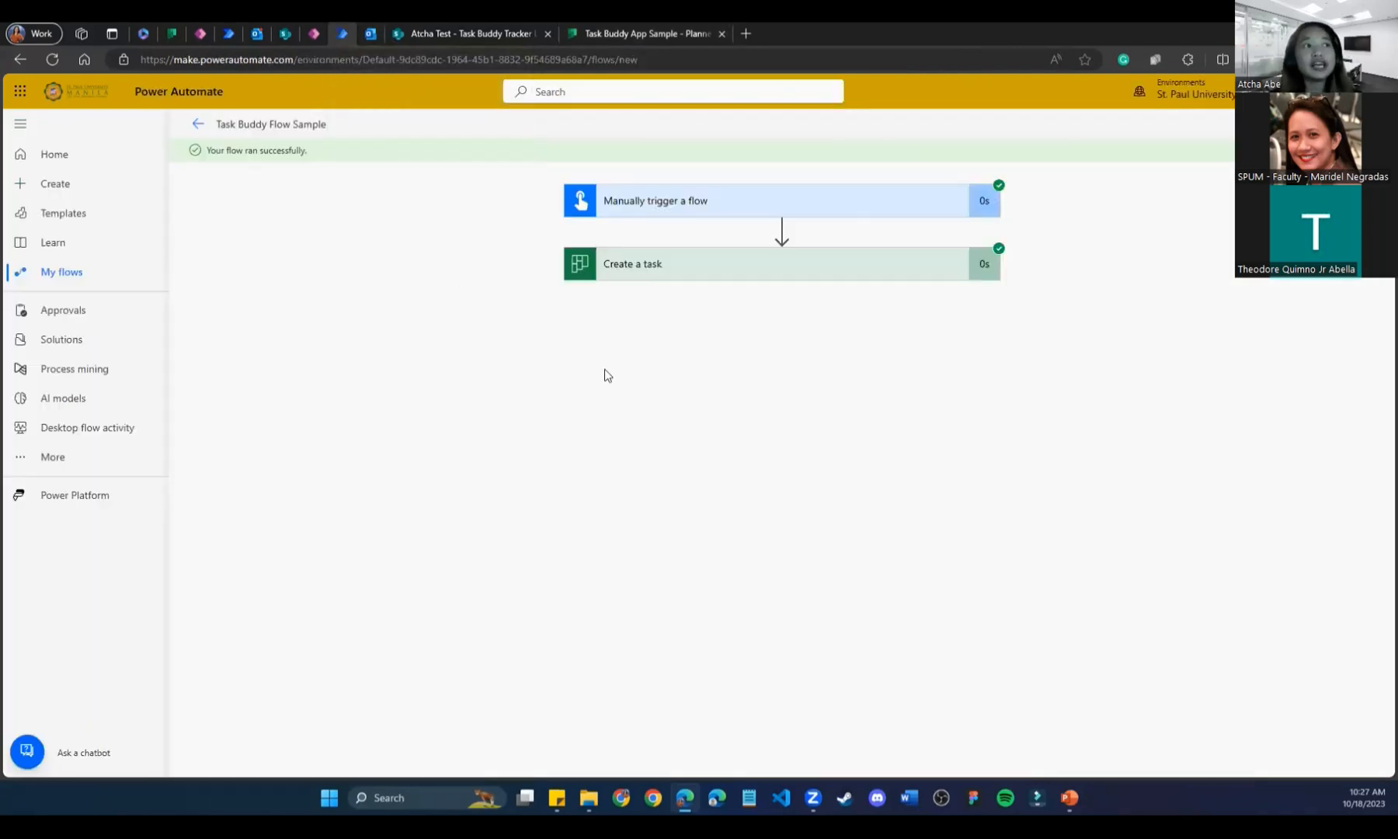
pyautogui.click(593, 34)
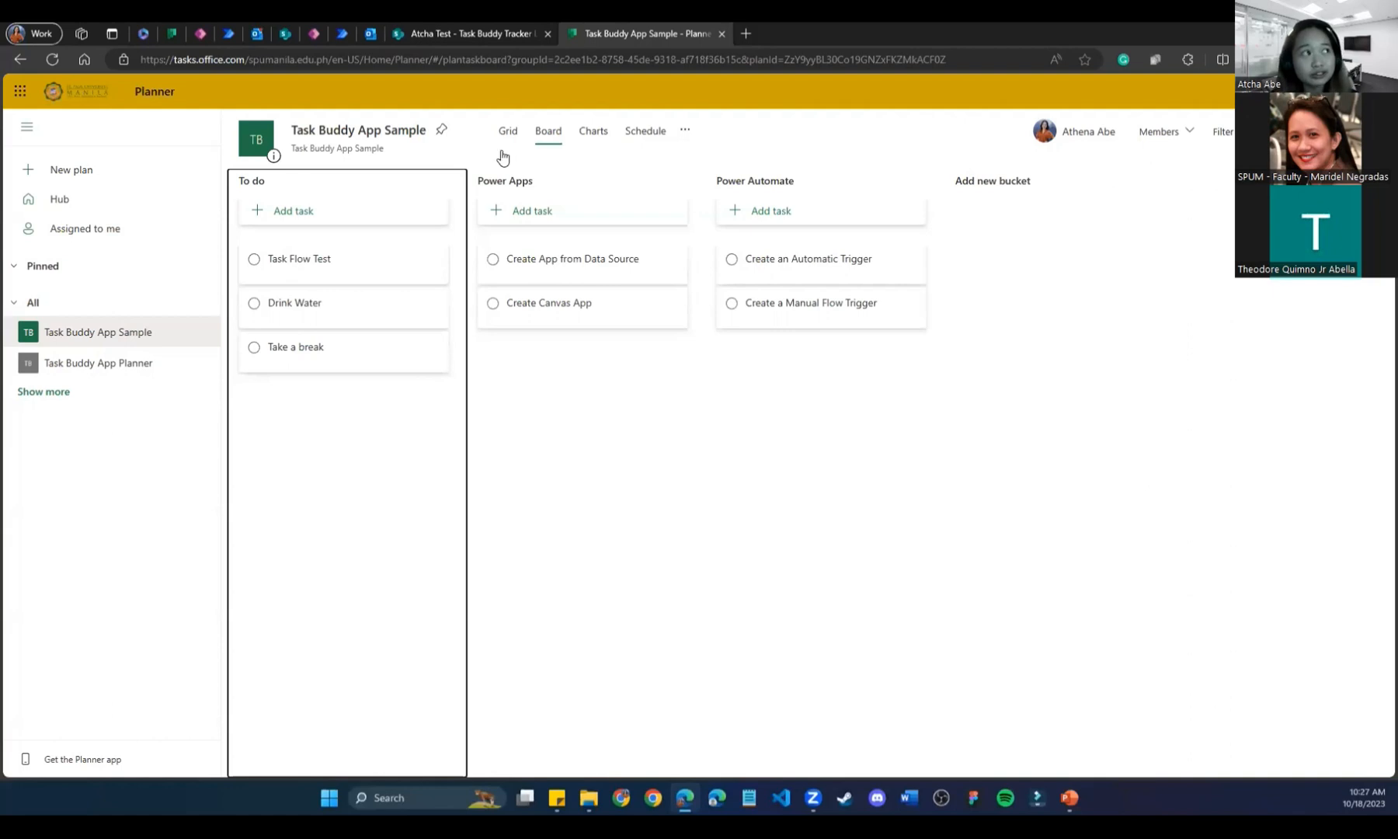
pyautogui.click(343, 29)
pyautogui.click(677, 29)
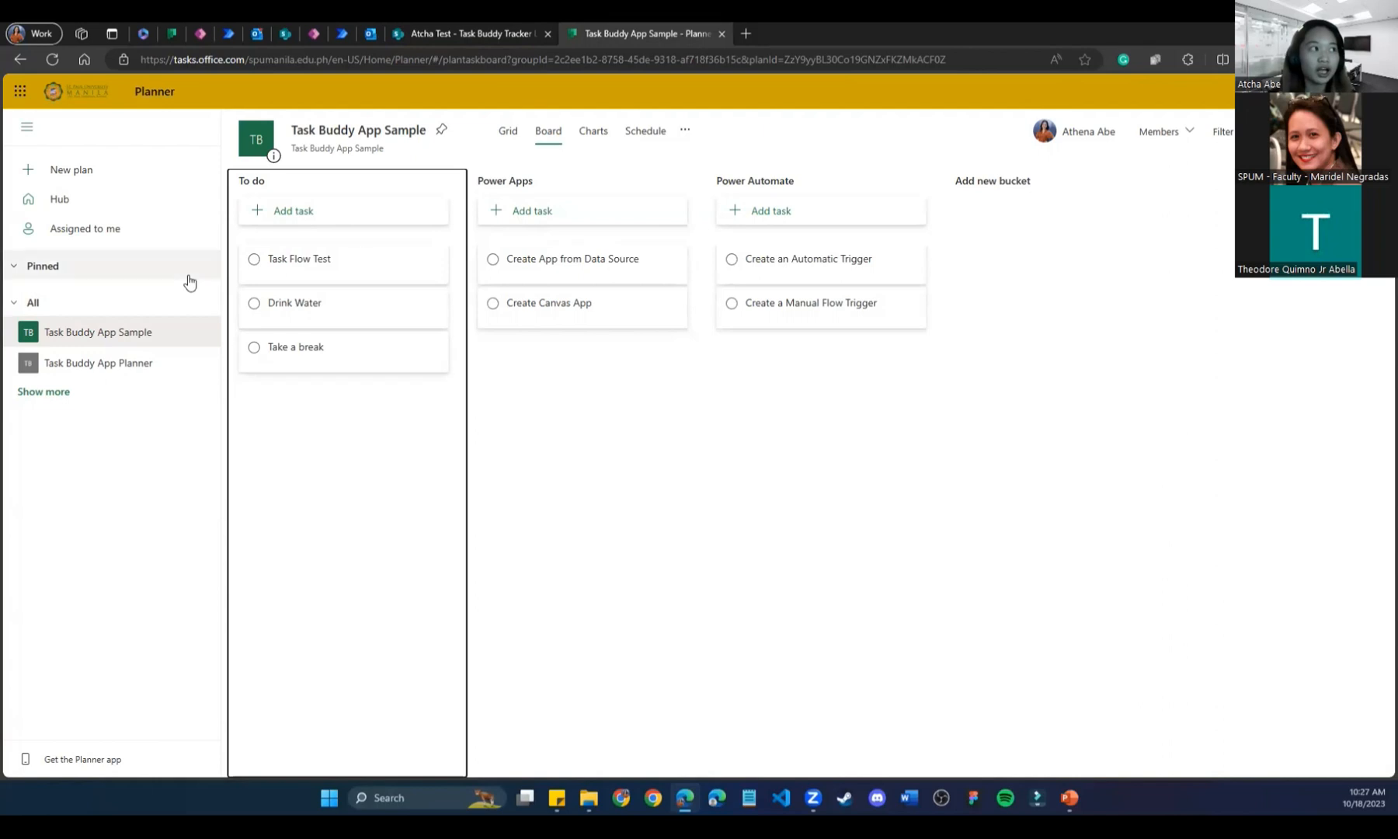
# Open the Task Flow Test task's details and scroll down to its activity log.
pyautogui.click(365, 260)
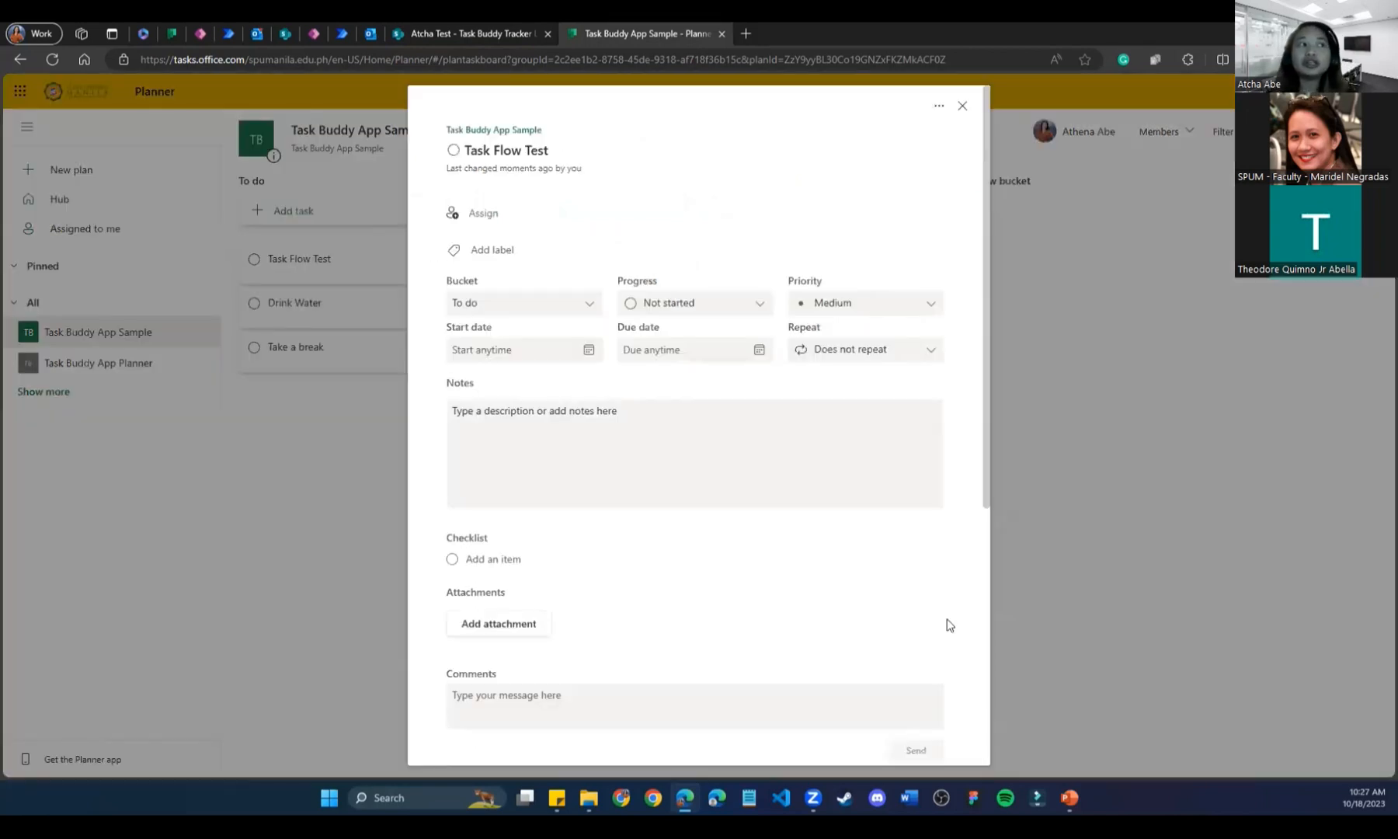
pyautogui.scroll(-2, 871, 591)
pyautogui.scroll(3, 871, 590)
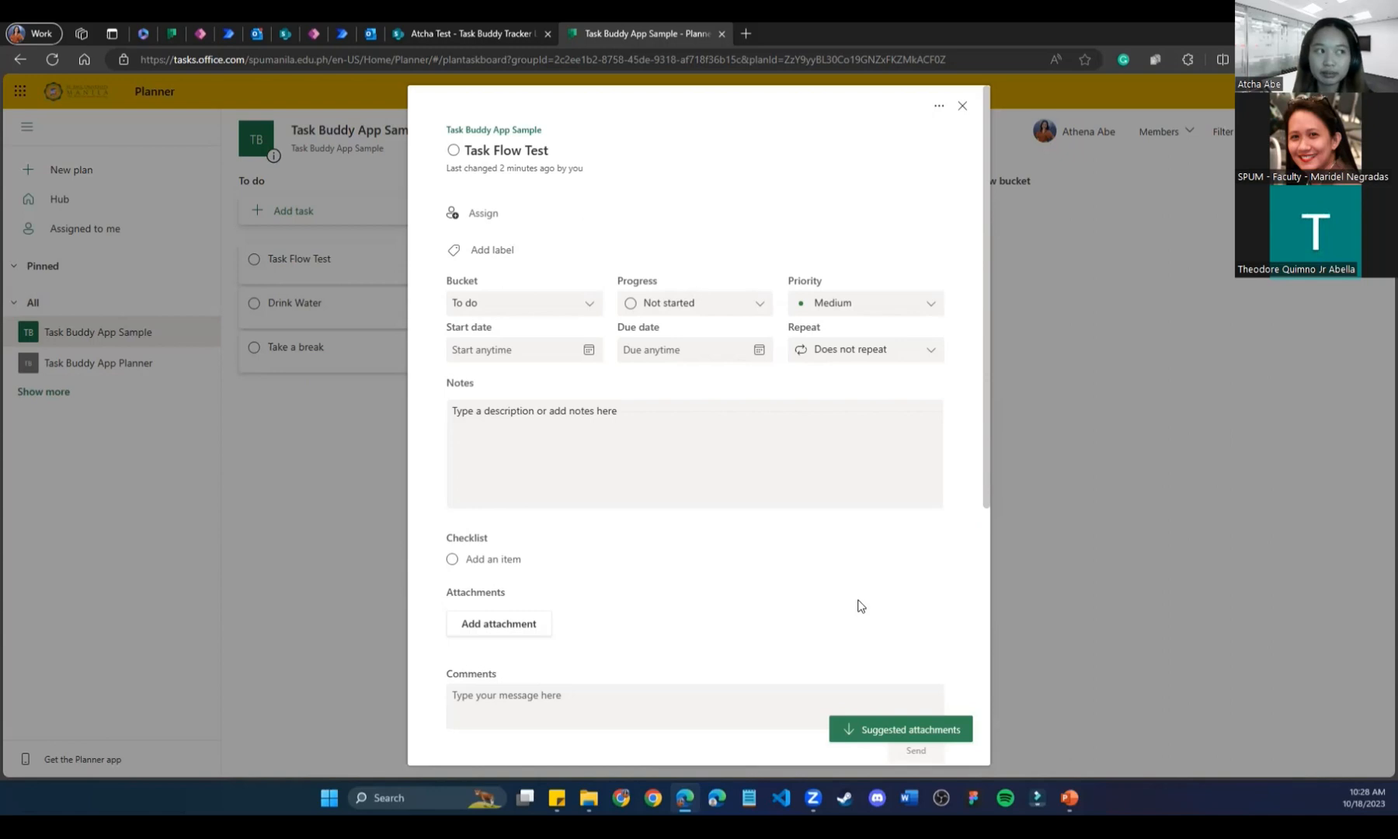
pyautogui.scroll(-5, 860, 605)
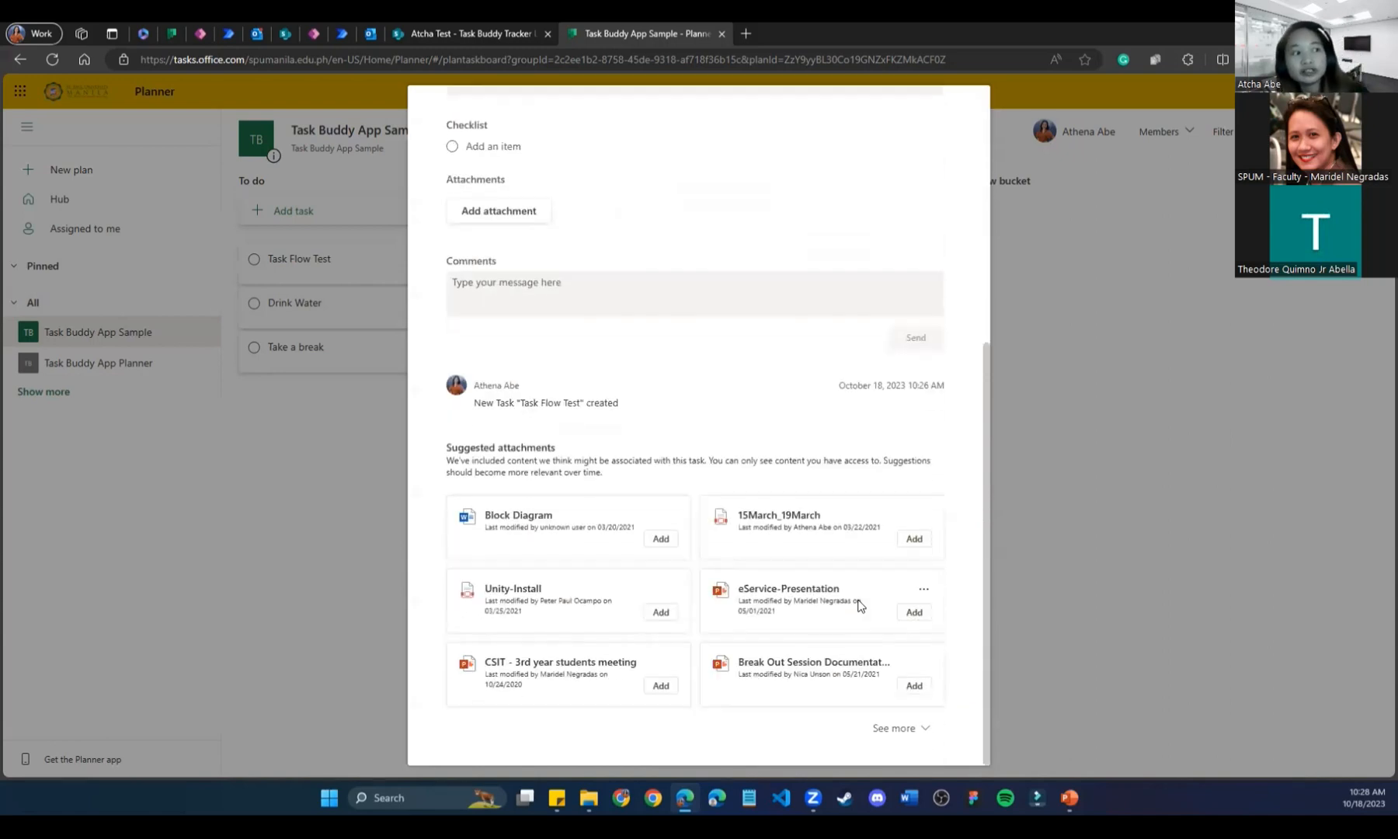
pyautogui.scroll(5, 703, 437)
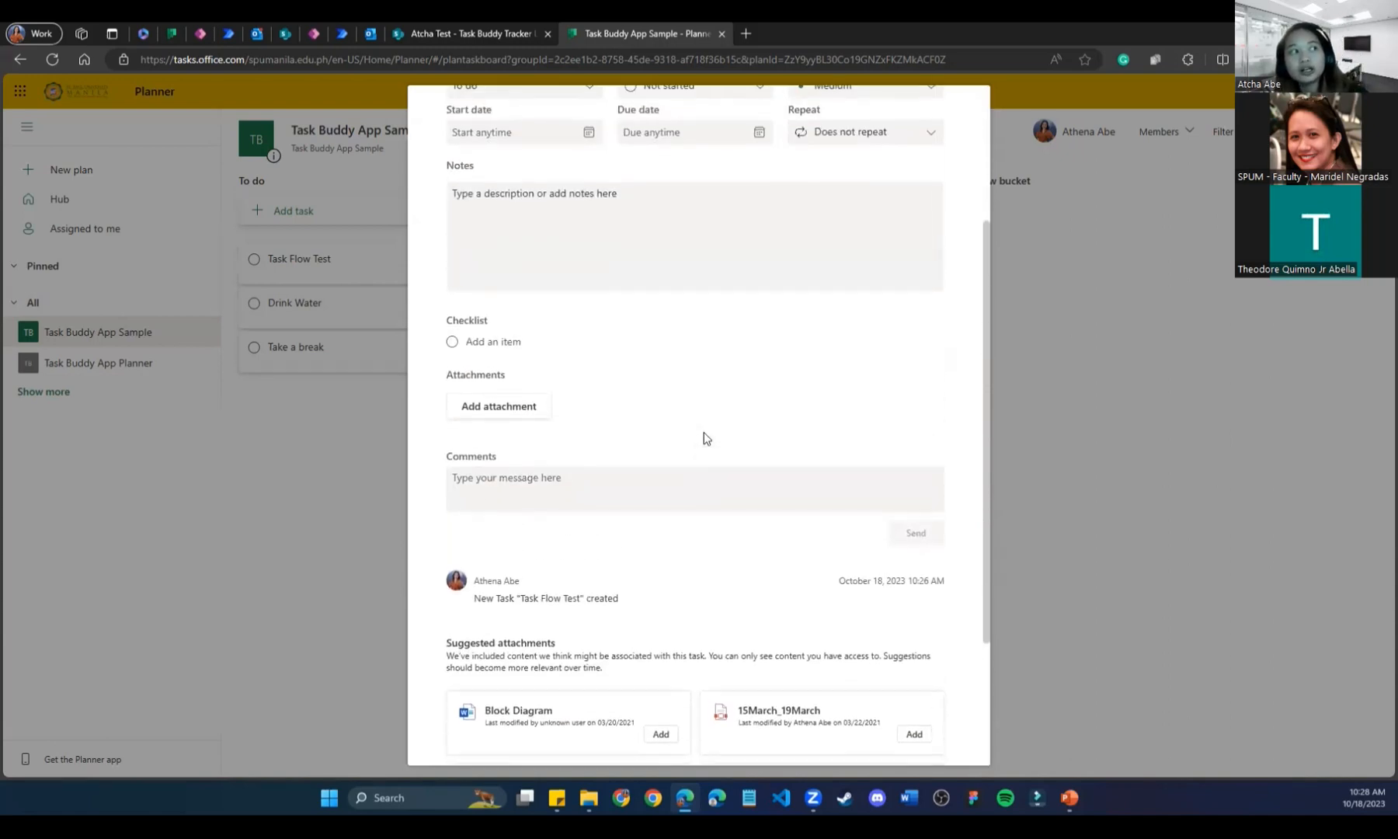
pyautogui.scroll(-5, 704, 438)
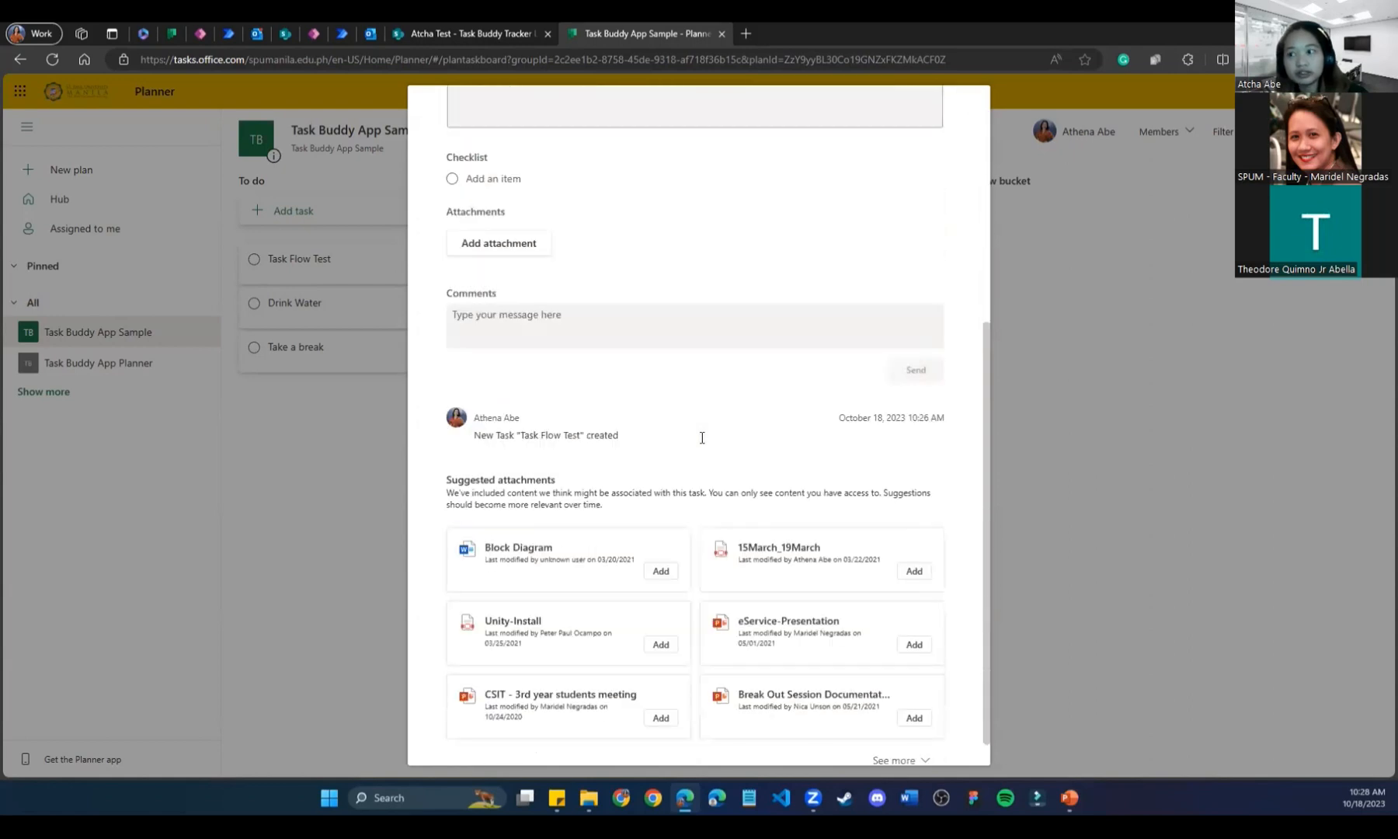
pyautogui.scroll(-1, 701, 437)
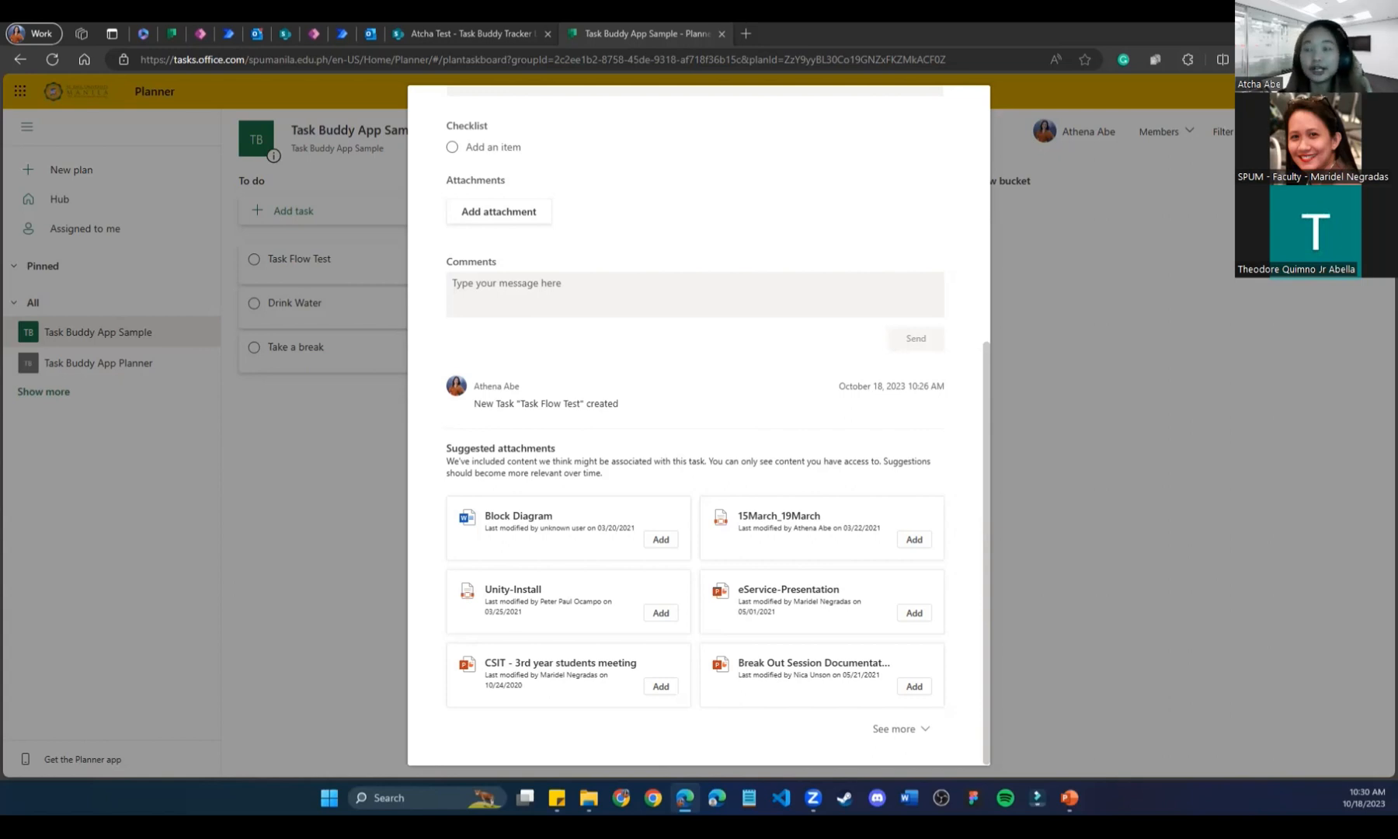
# Inspect the trigger's run details and the Create a task settings, then close Planner's task pane.
pyautogui.click(342, 33)
pyautogui.click(693, 204)
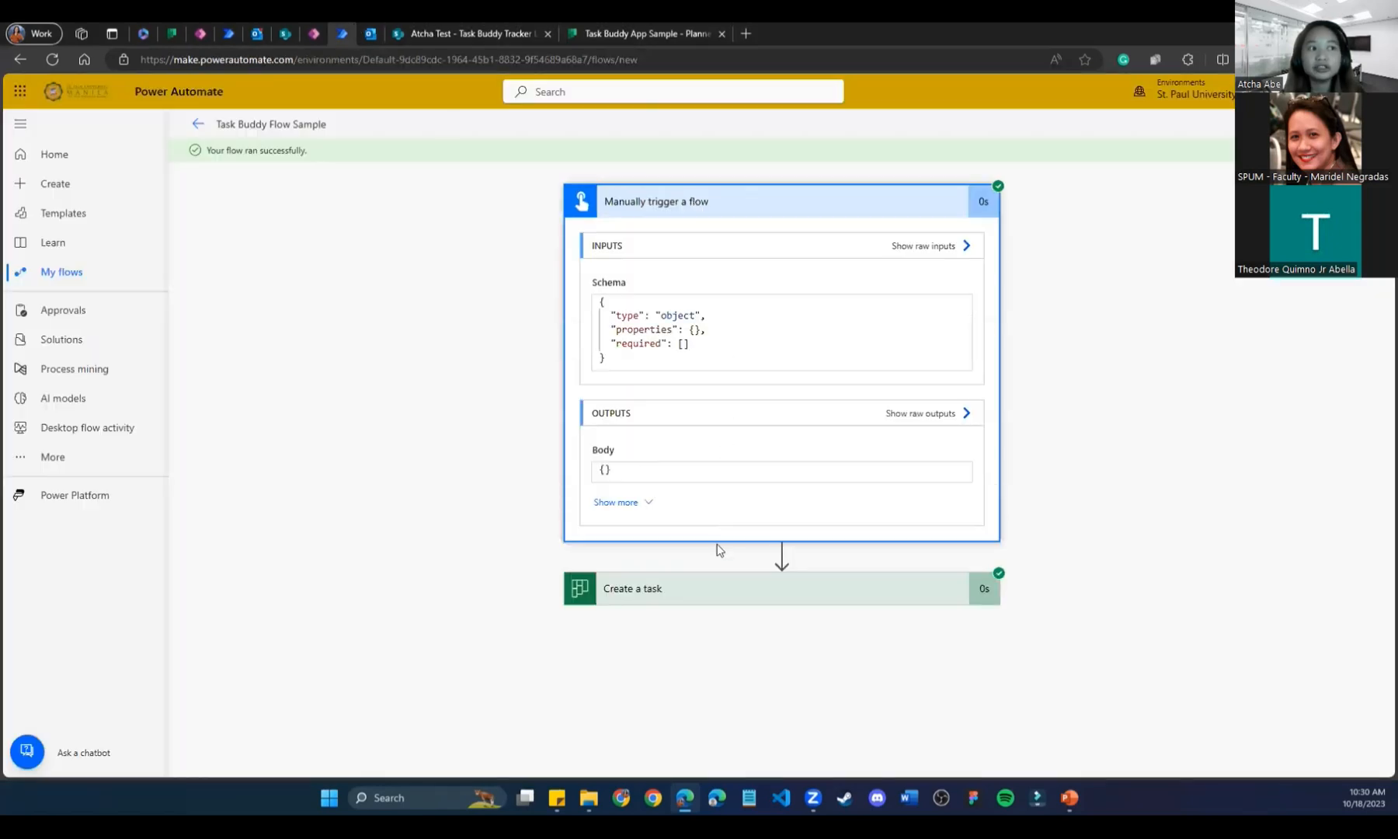
pyautogui.click(782, 201)
pyautogui.click(1361, 124)
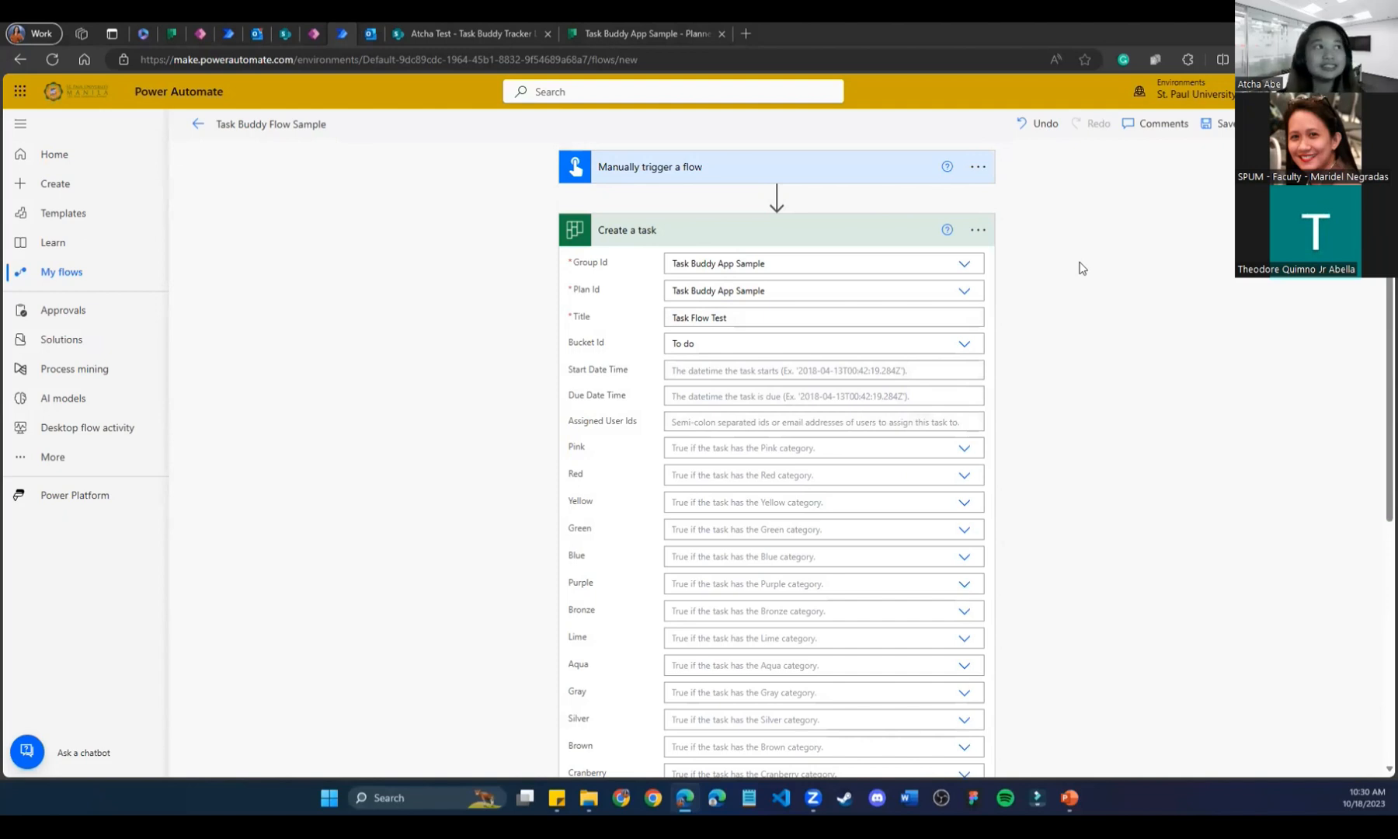
pyautogui.click(640, 25)
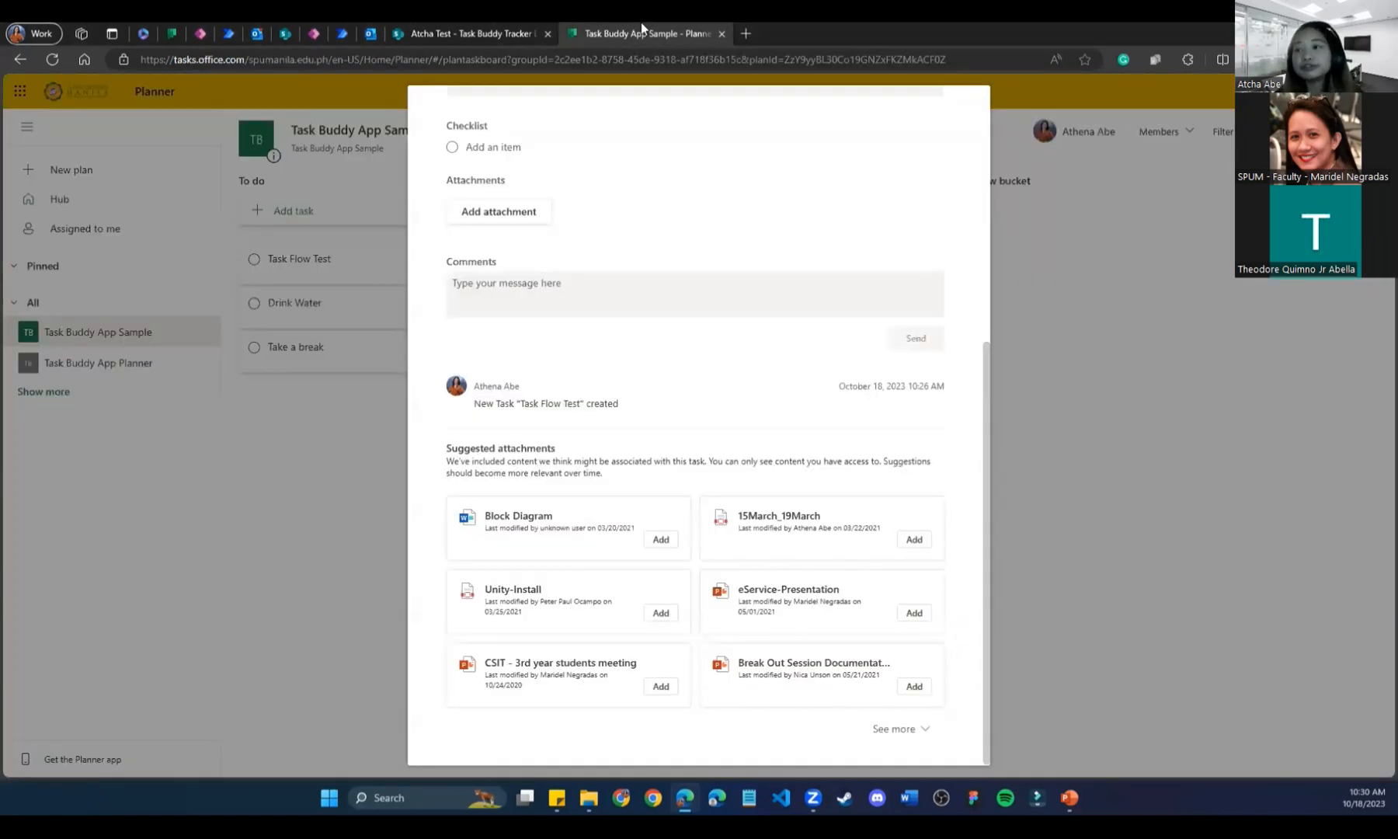
pyautogui.click(1114, 289)
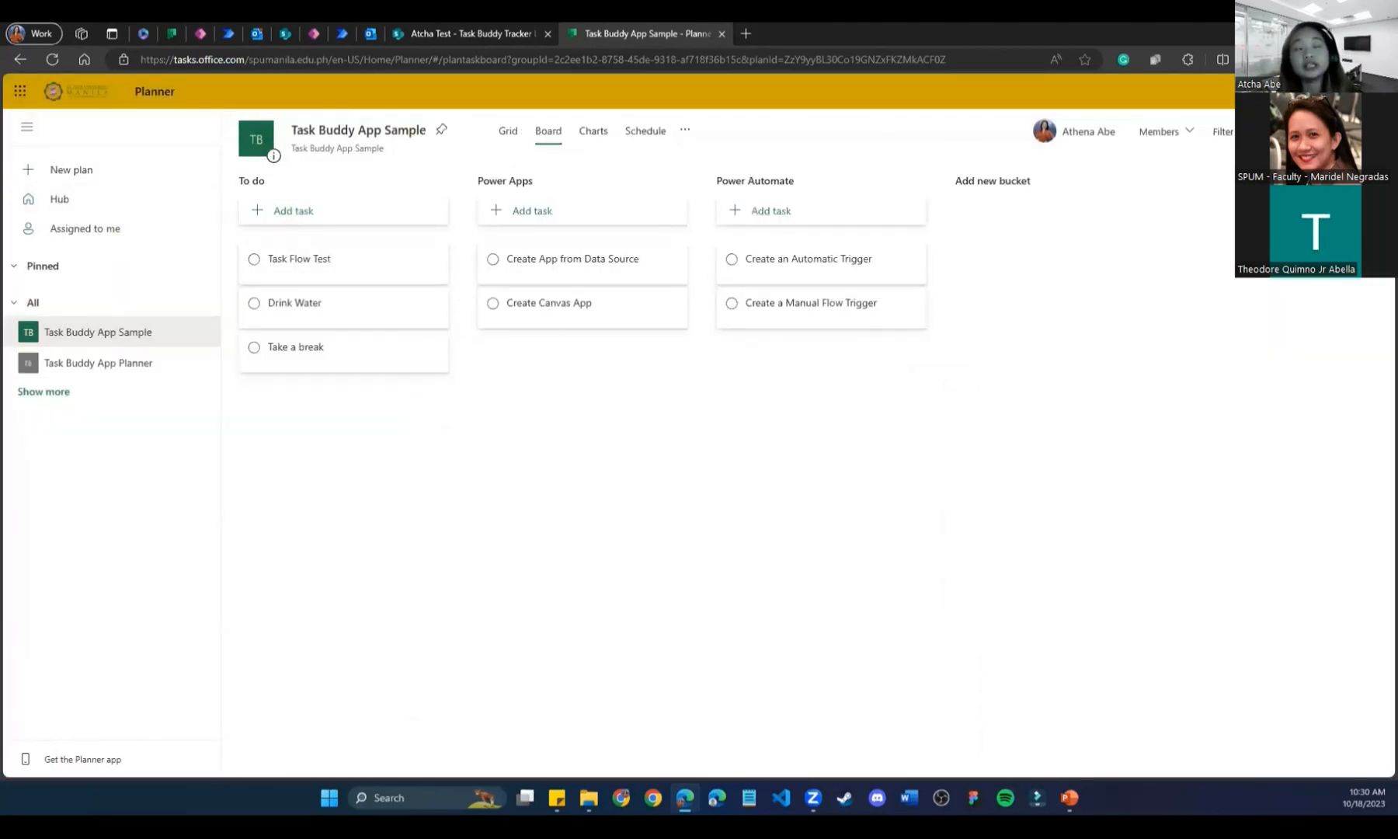
# Add a 'Send an Email Automation' task to the Power Apps bucket, then go to Outlook.
pyautogui.click(592, 208)
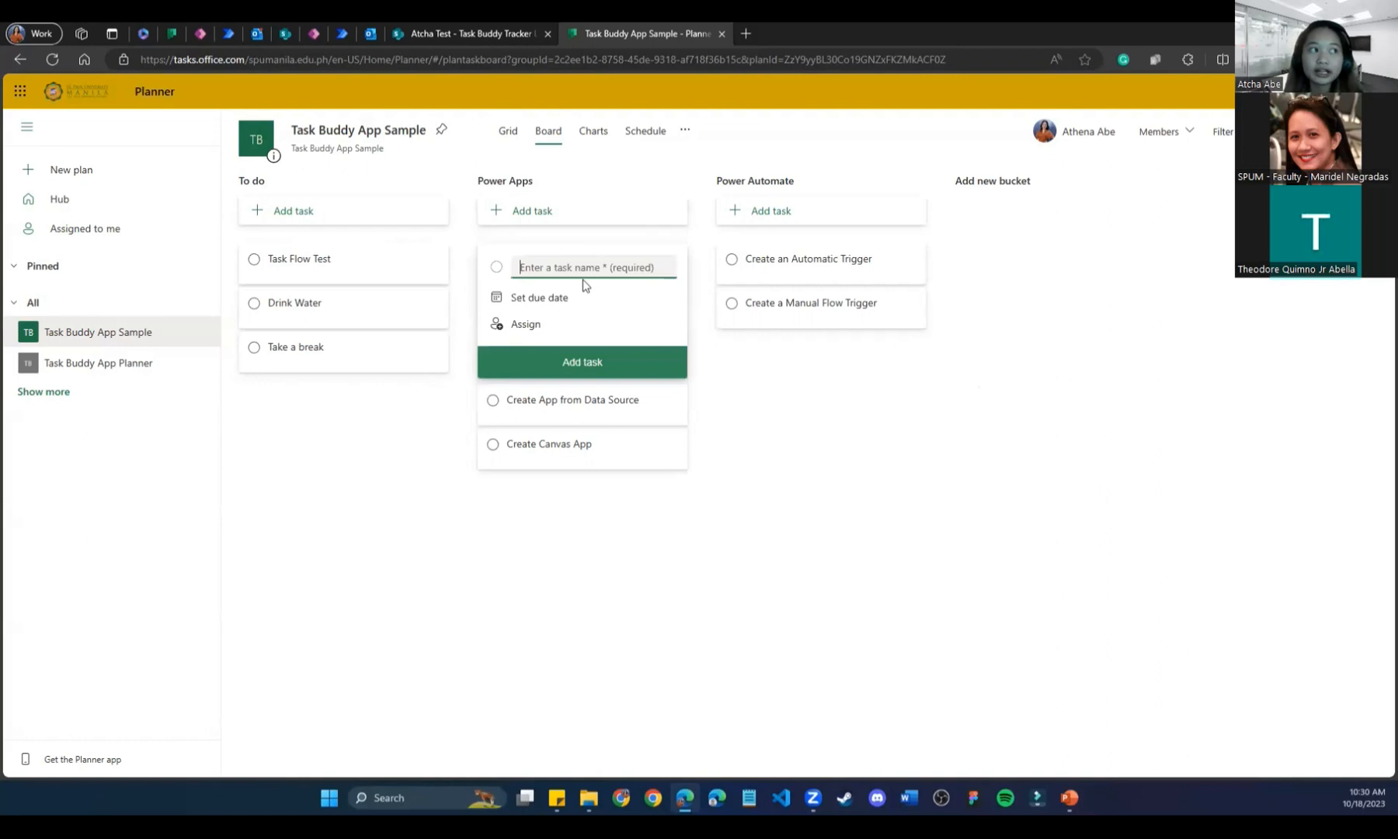
pyautogui.write('Send an Email Automation')
pyautogui.click(621, 368)
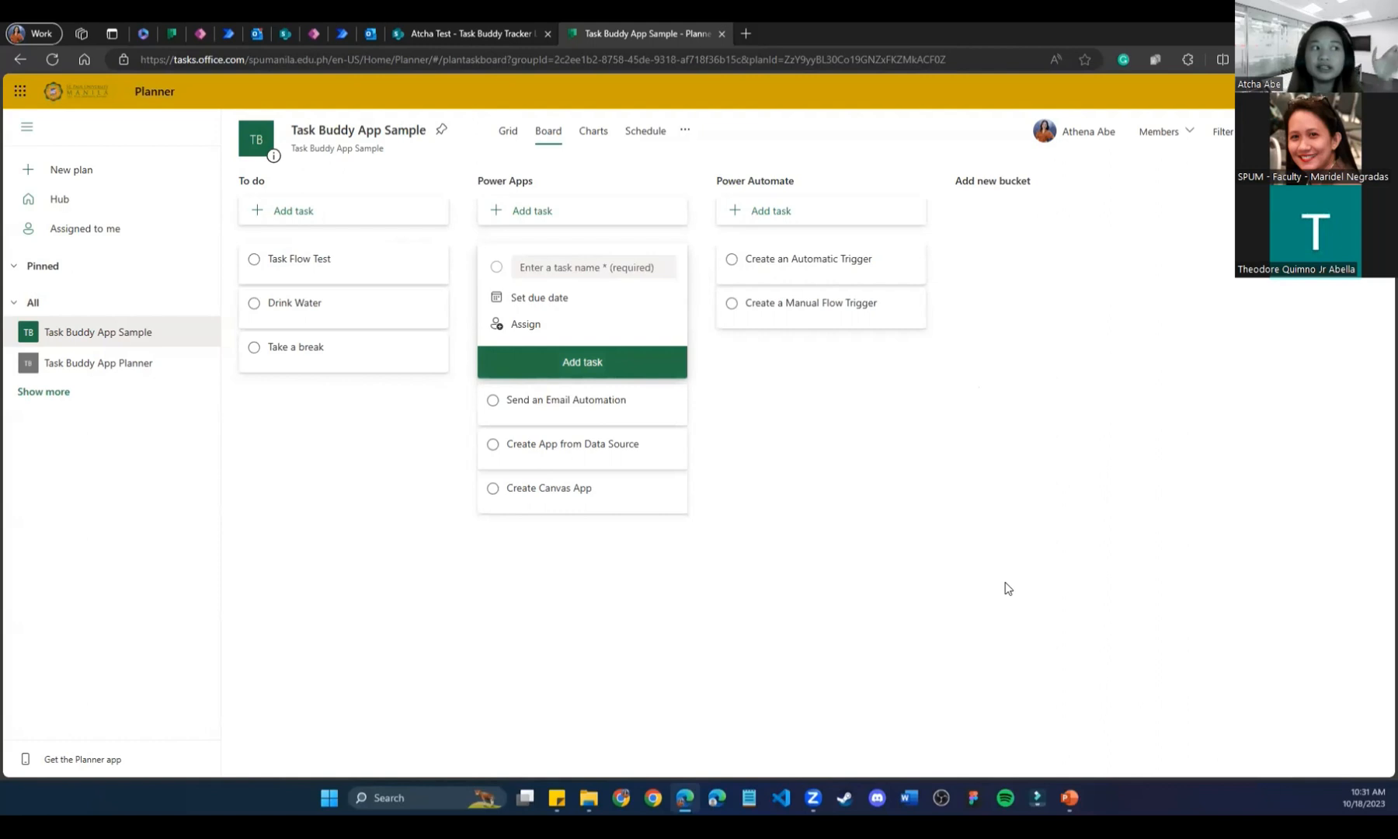
pyautogui.click(371, 33)
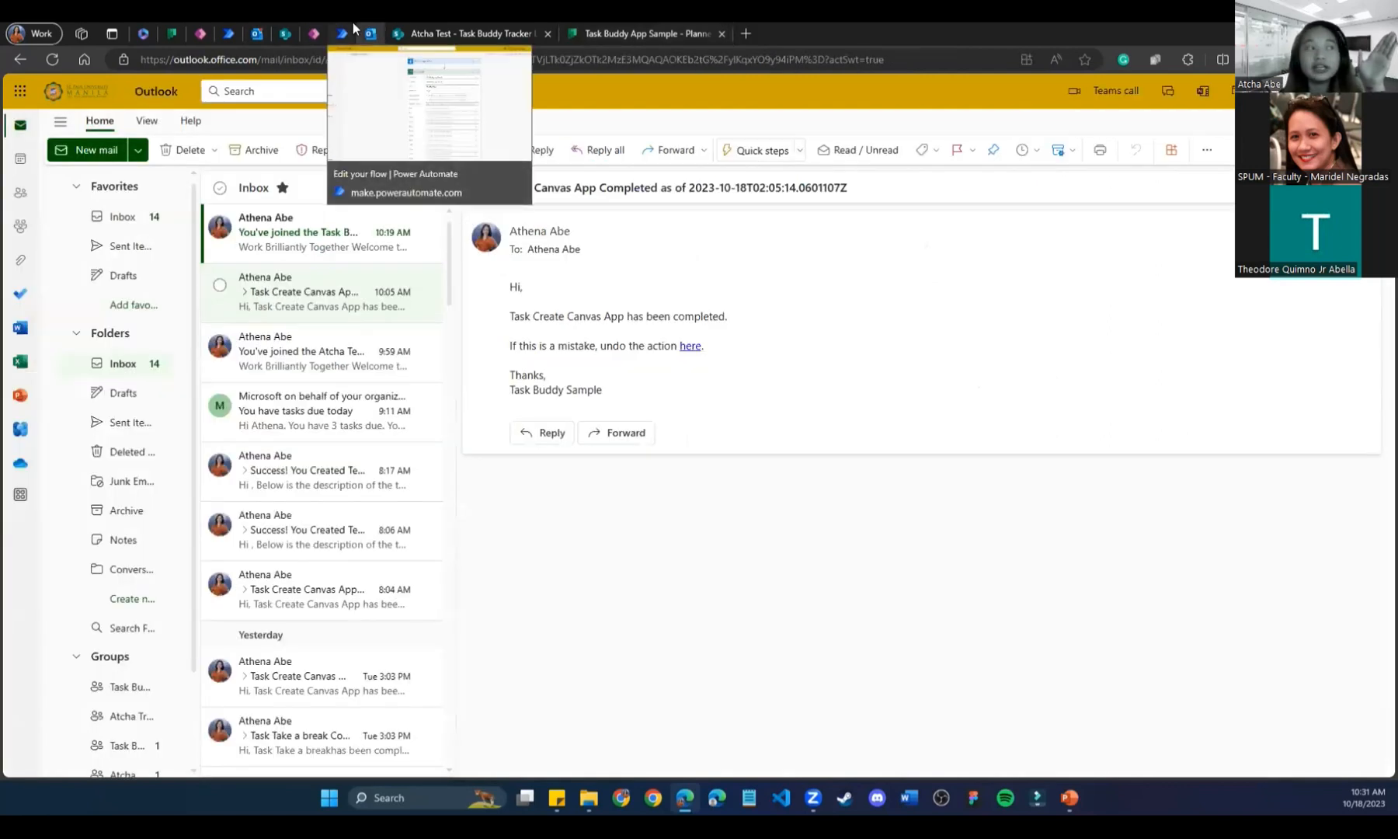
# Read the Task Buddy App Sample welcome email, dismiss Planner's empty task form, and return to the flow.
pyautogui.click(304, 237)
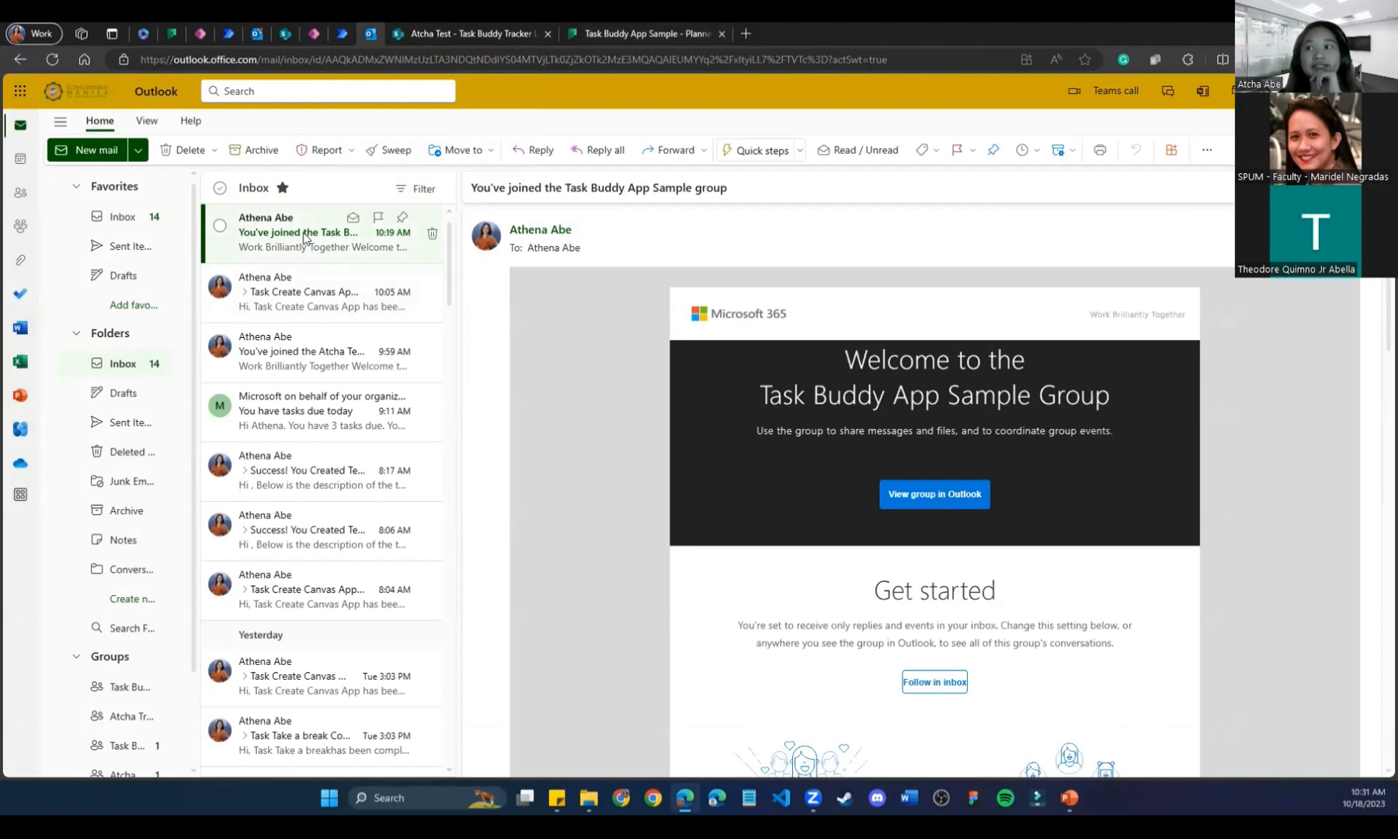
pyautogui.click(635, 31)
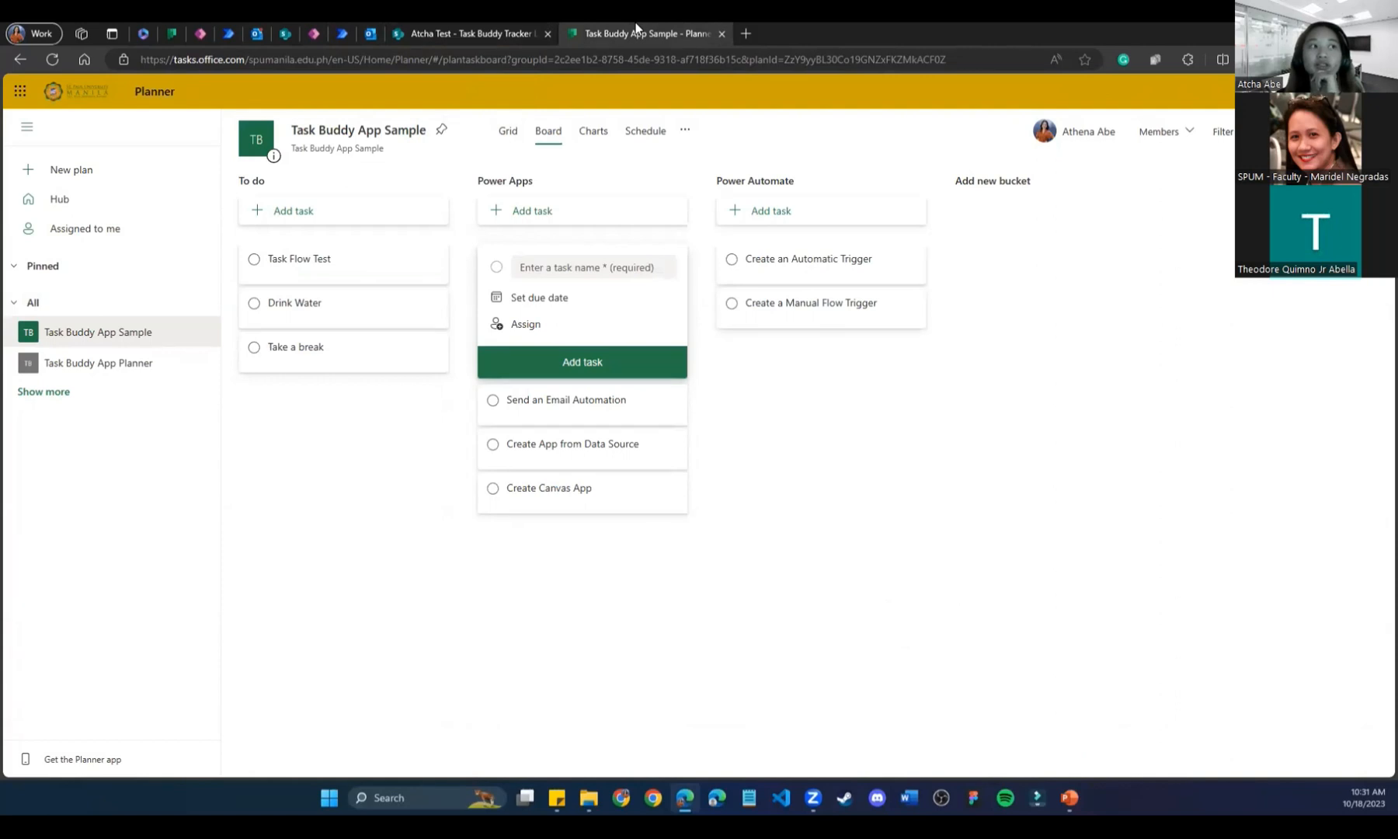
pyautogui.click(363, 26)
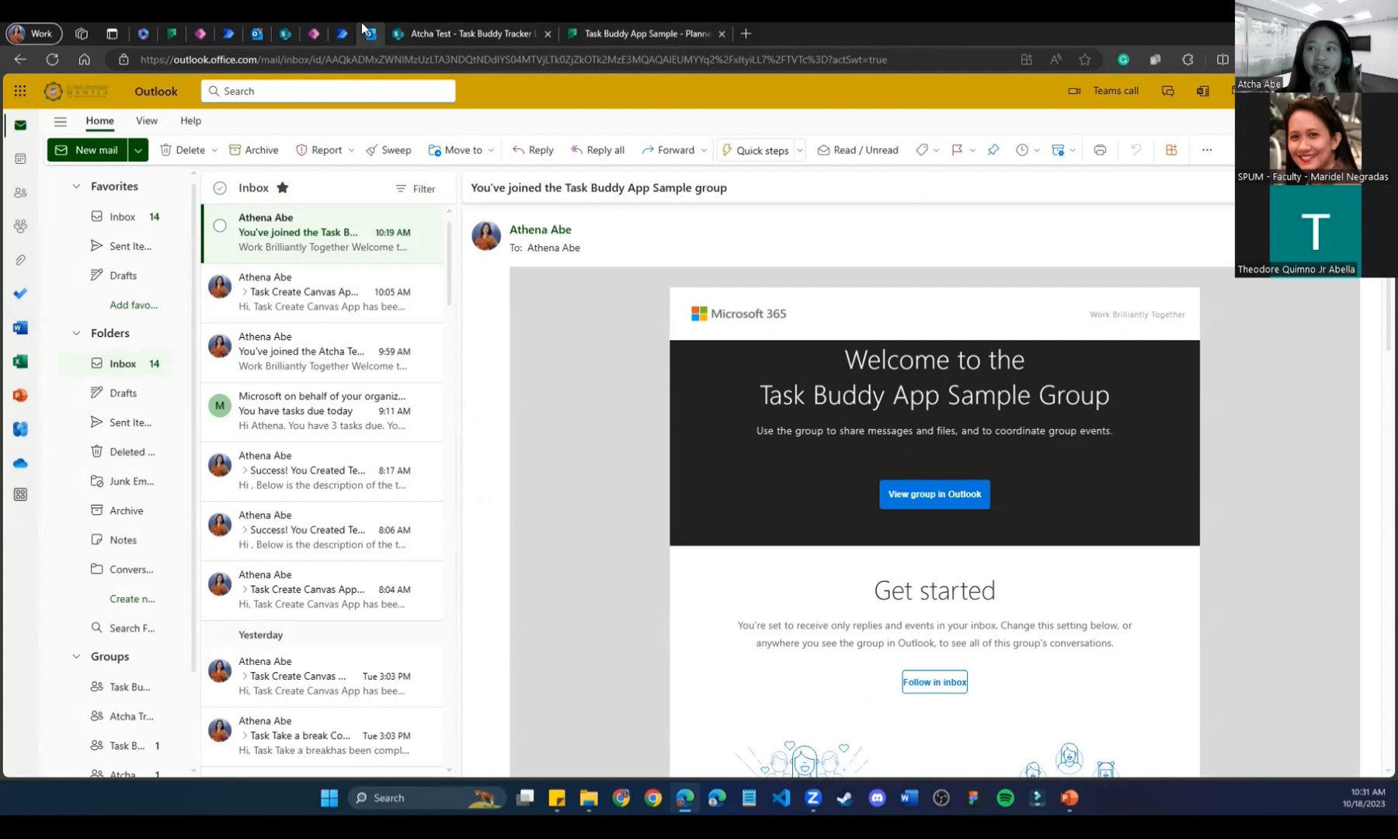
pyautogui.click(619, 23)
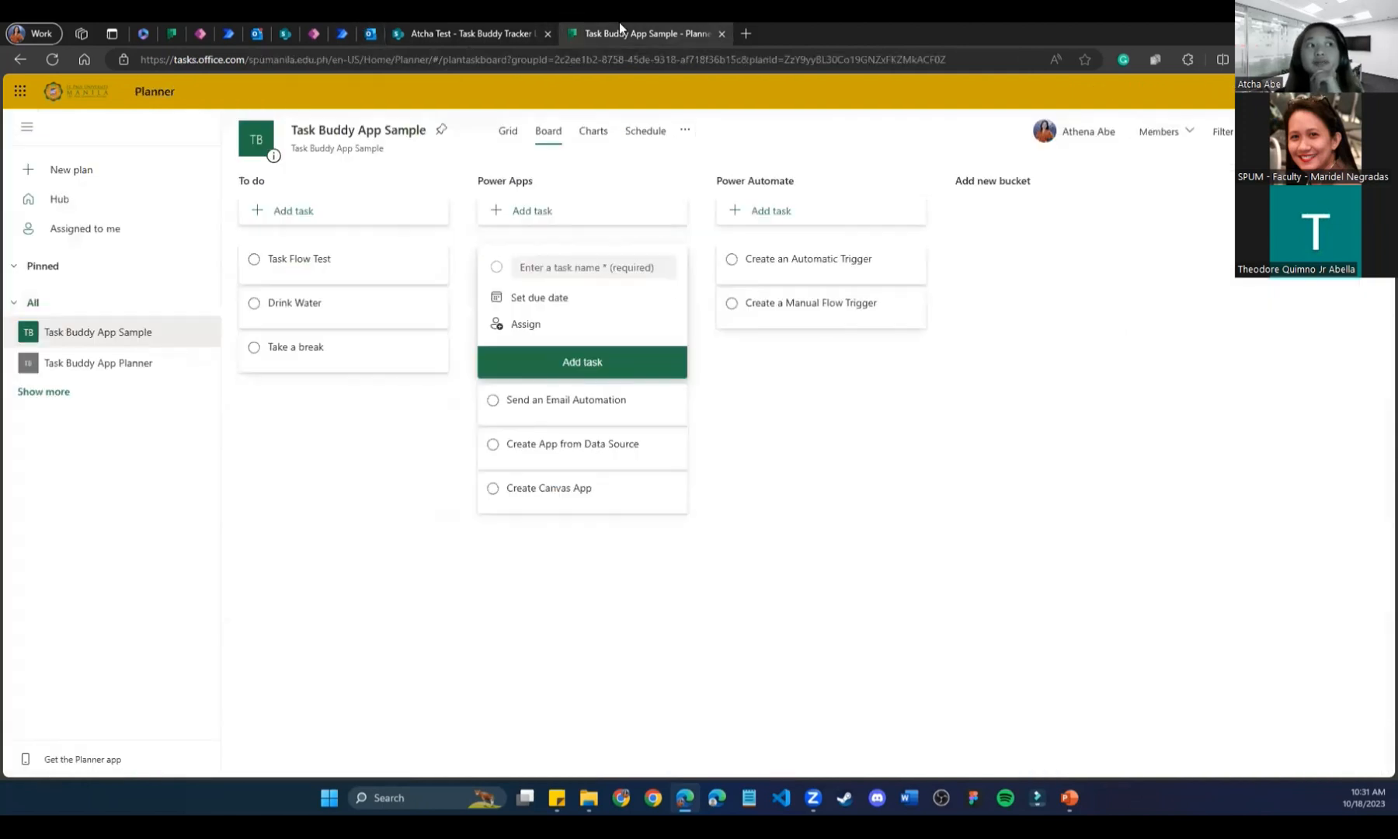
pyautogui.click(711, 429)
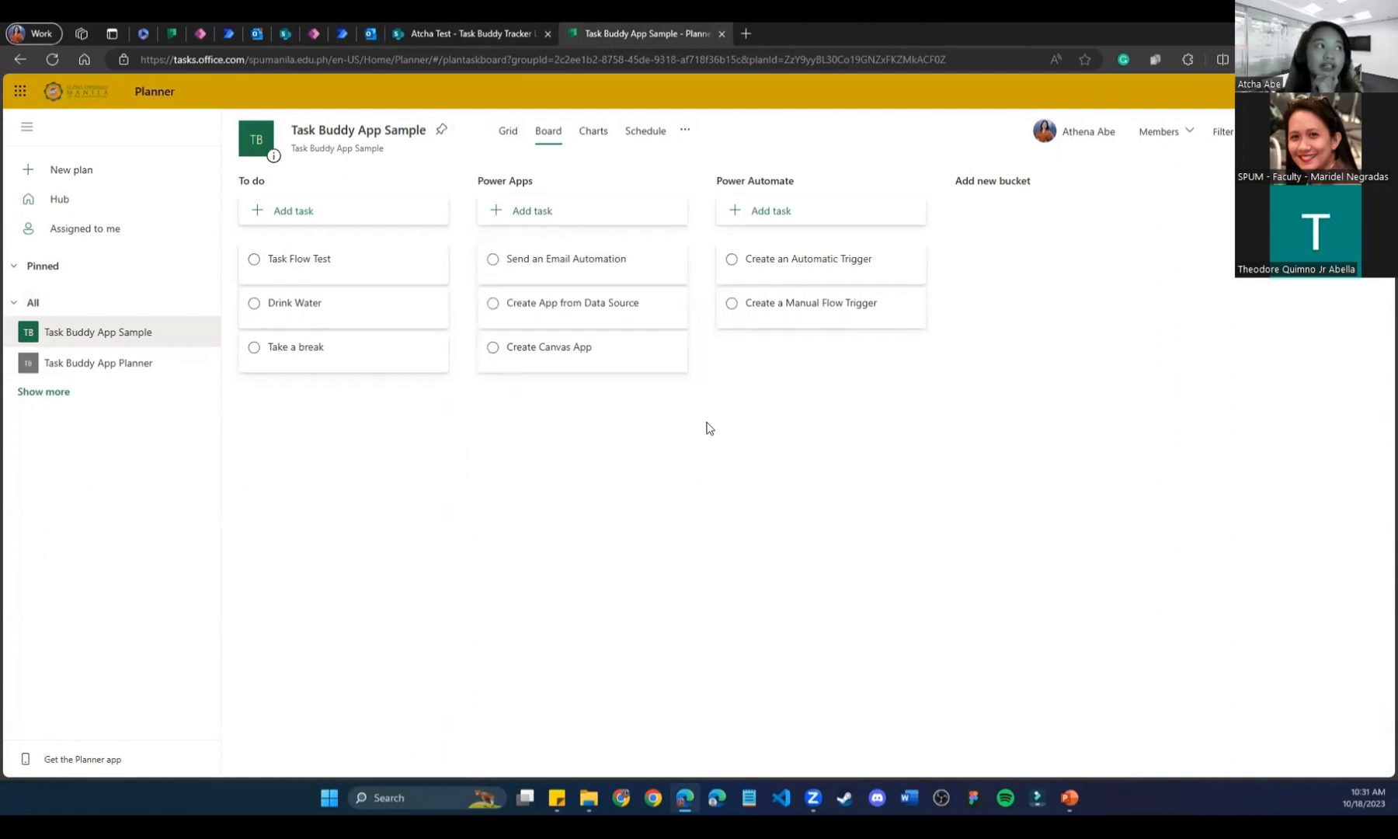
pyautogui.click(349, 24)
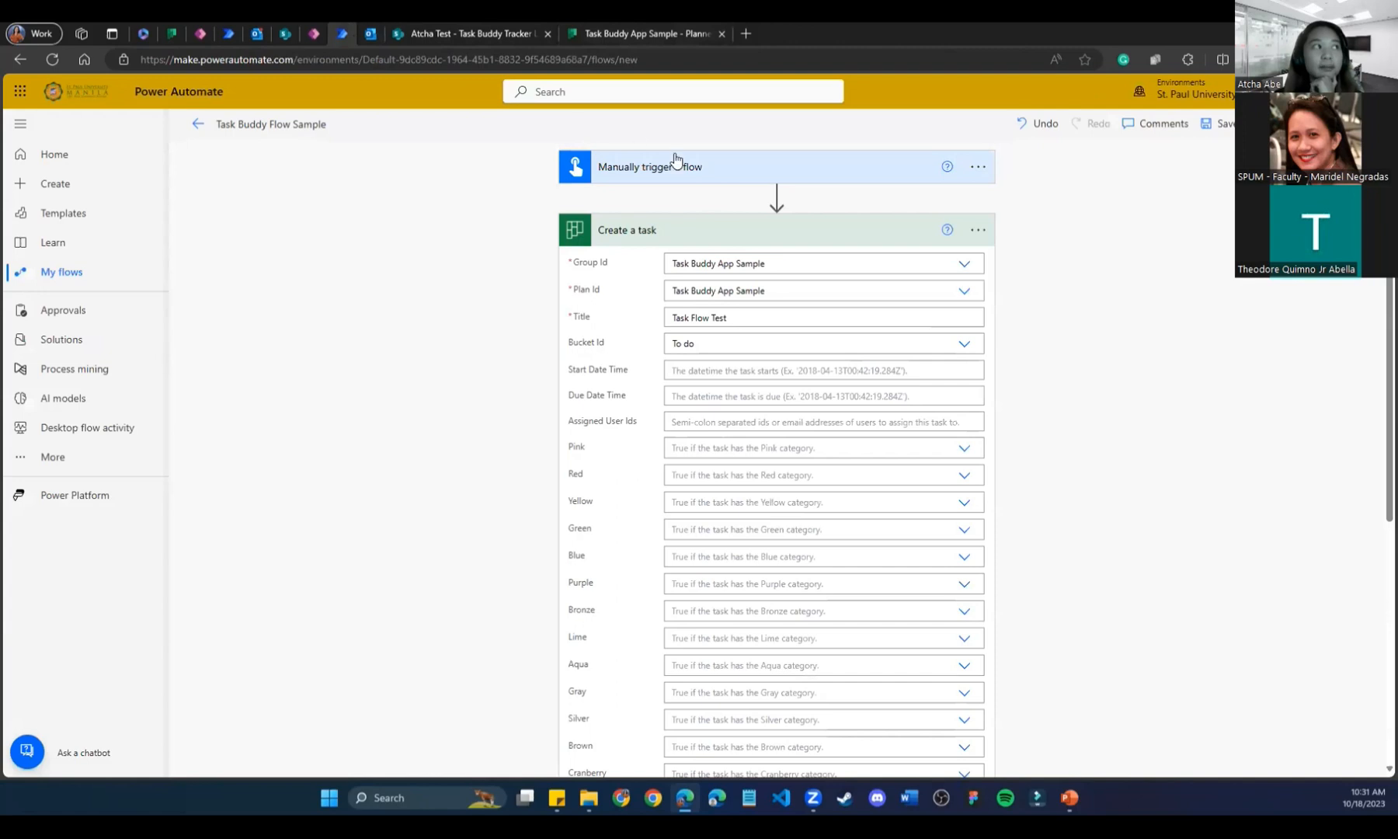
# Add an Outlook Send an email (V2) step after Create a task.
pyautogui.click(692, 224)
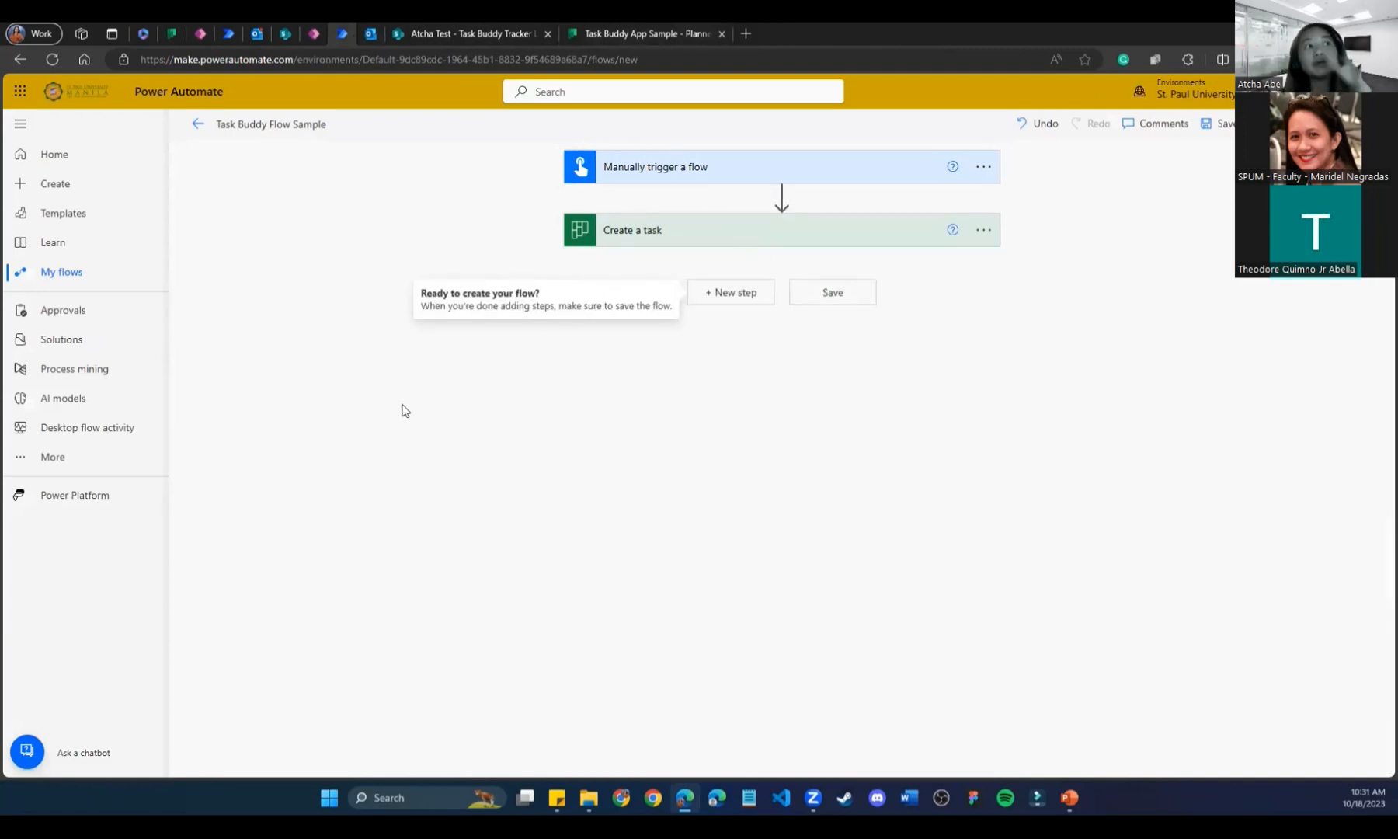
pyautogui.click(731, 293)
pyautogui.click(635, 334)
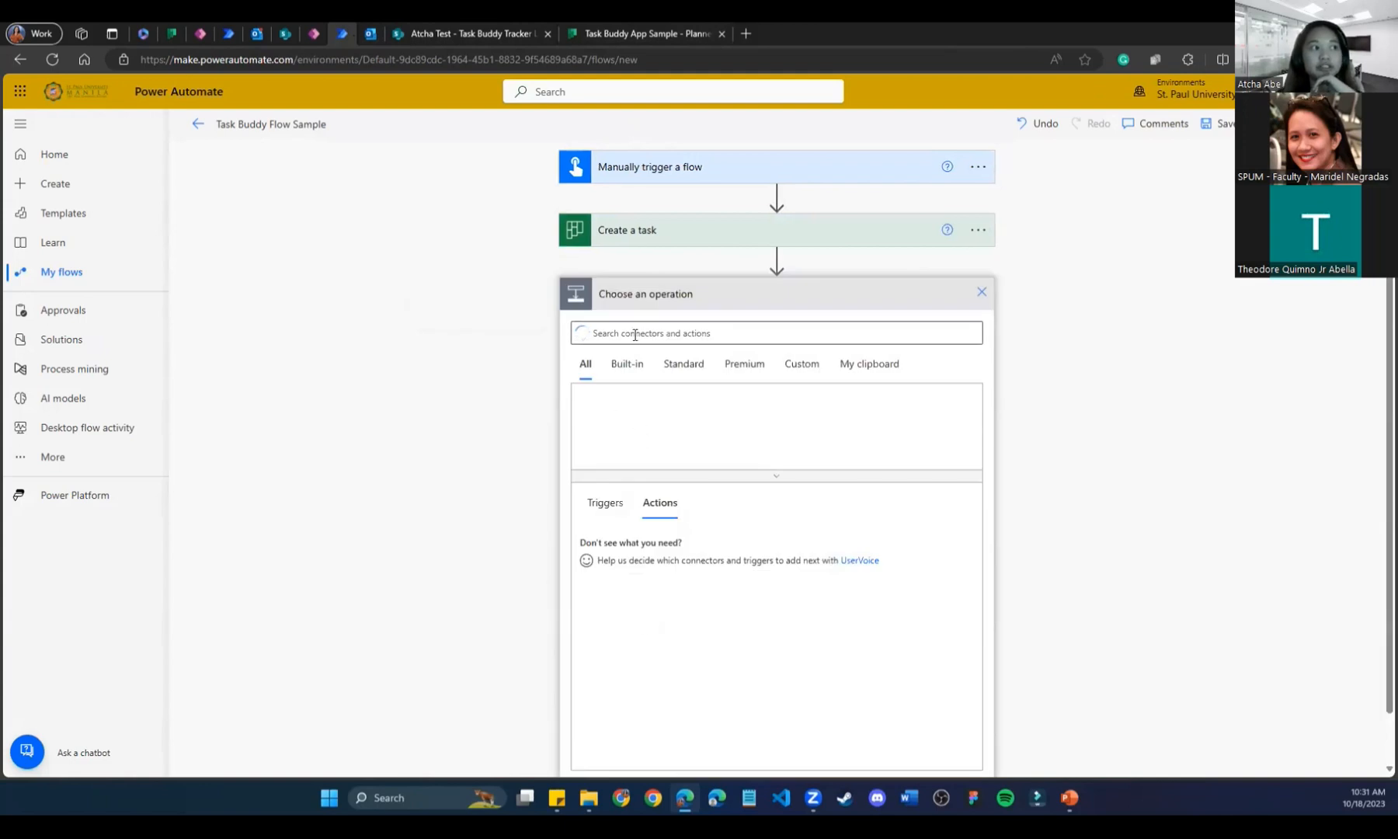
pyautogui.write('out')
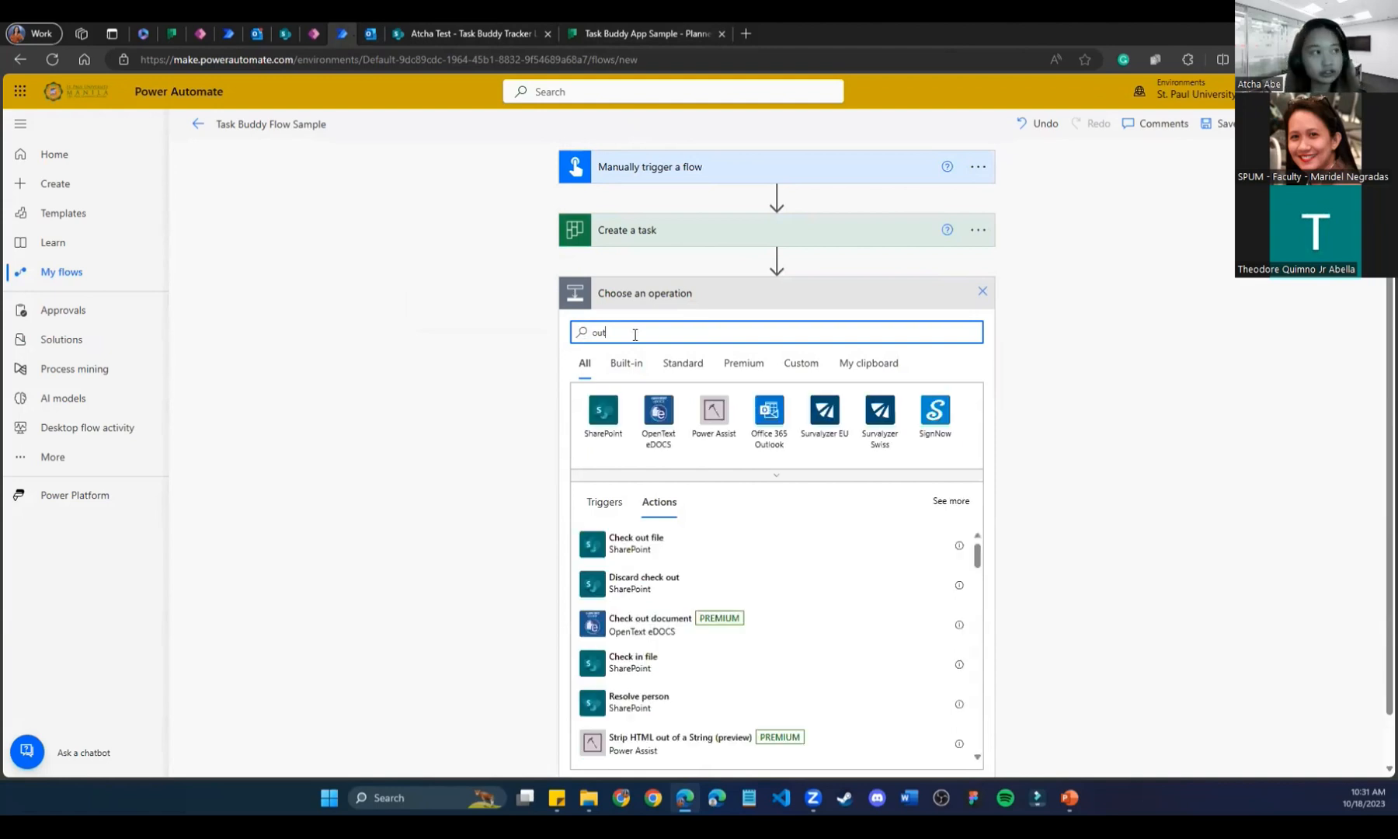
pyautogui.write('look')
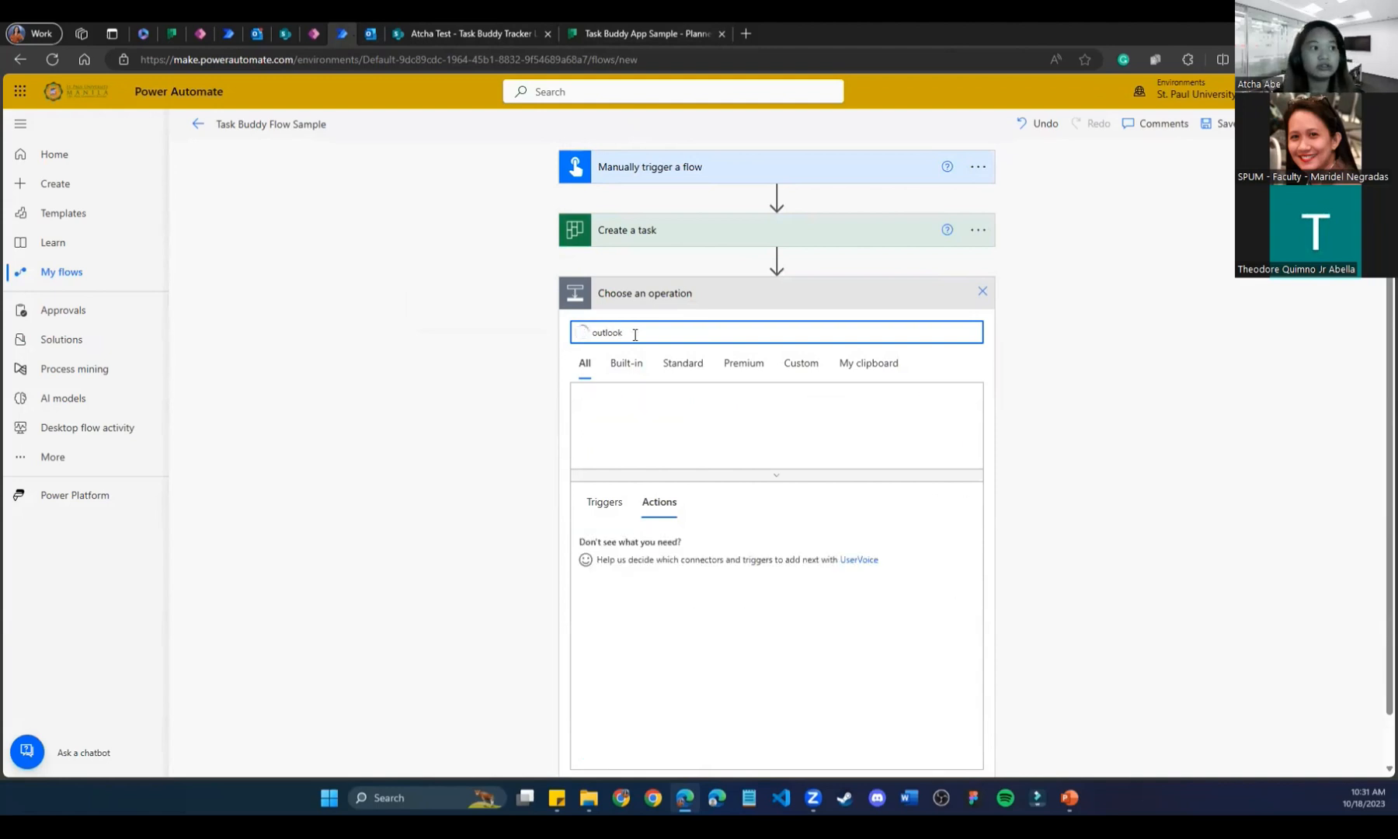
pyautogui.scroll(-2, 574, 622)
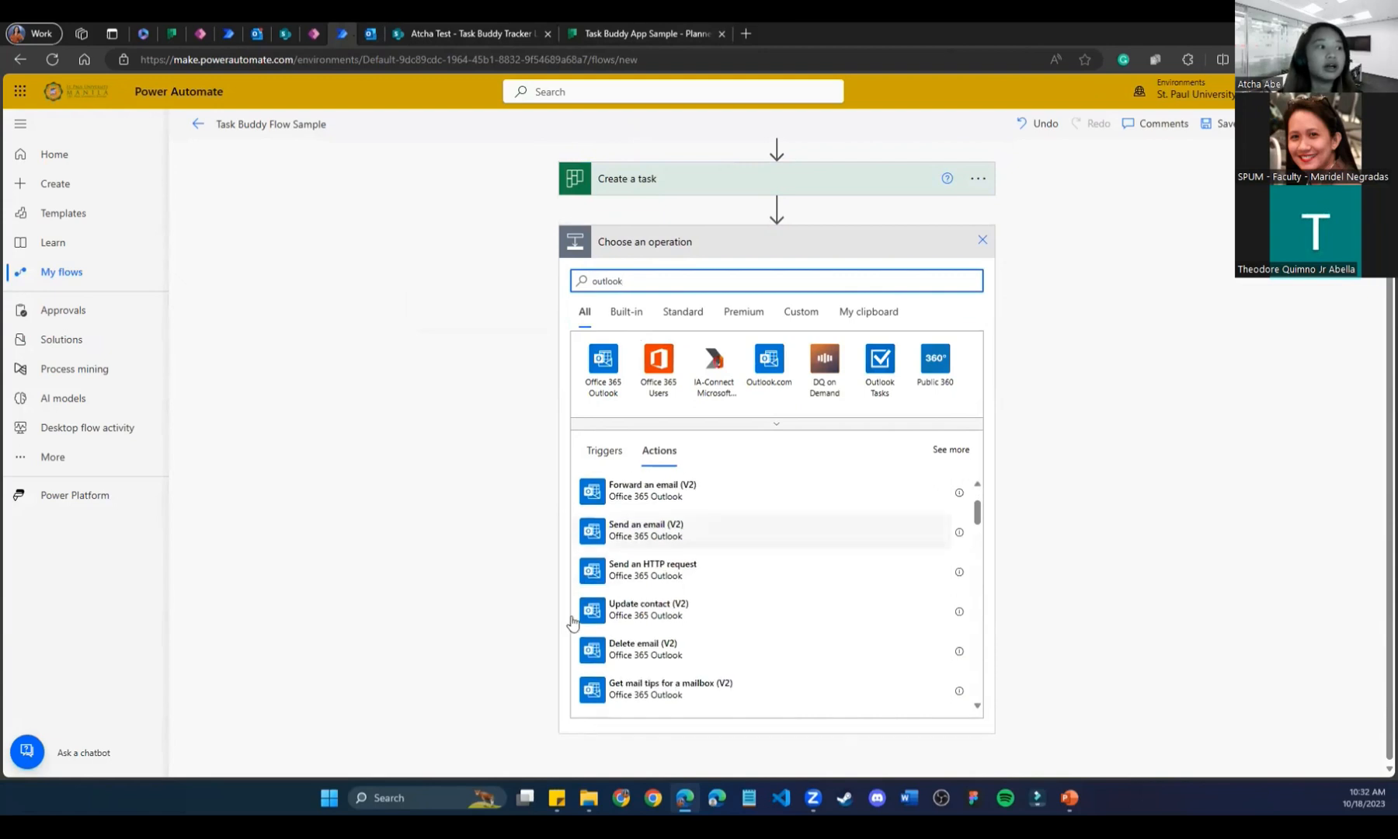
pyautogui.click(692, 545)
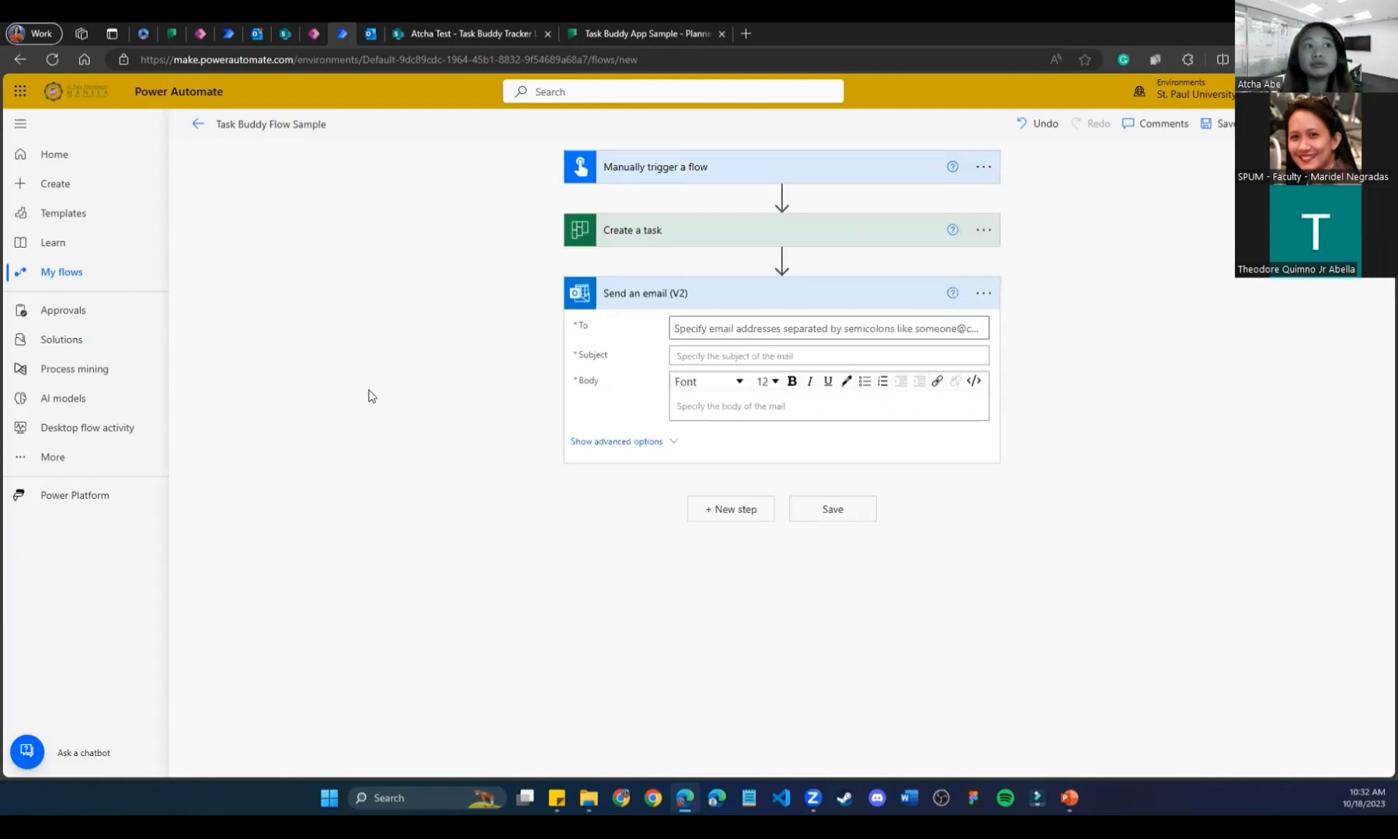
pyautogui.moveTo(811, 233)
pyautogui.mouseDown()
pyautogui.moveTo(873, 215)
pyautogui.moveTo(813, 239)
pyautogui.mouseUp()
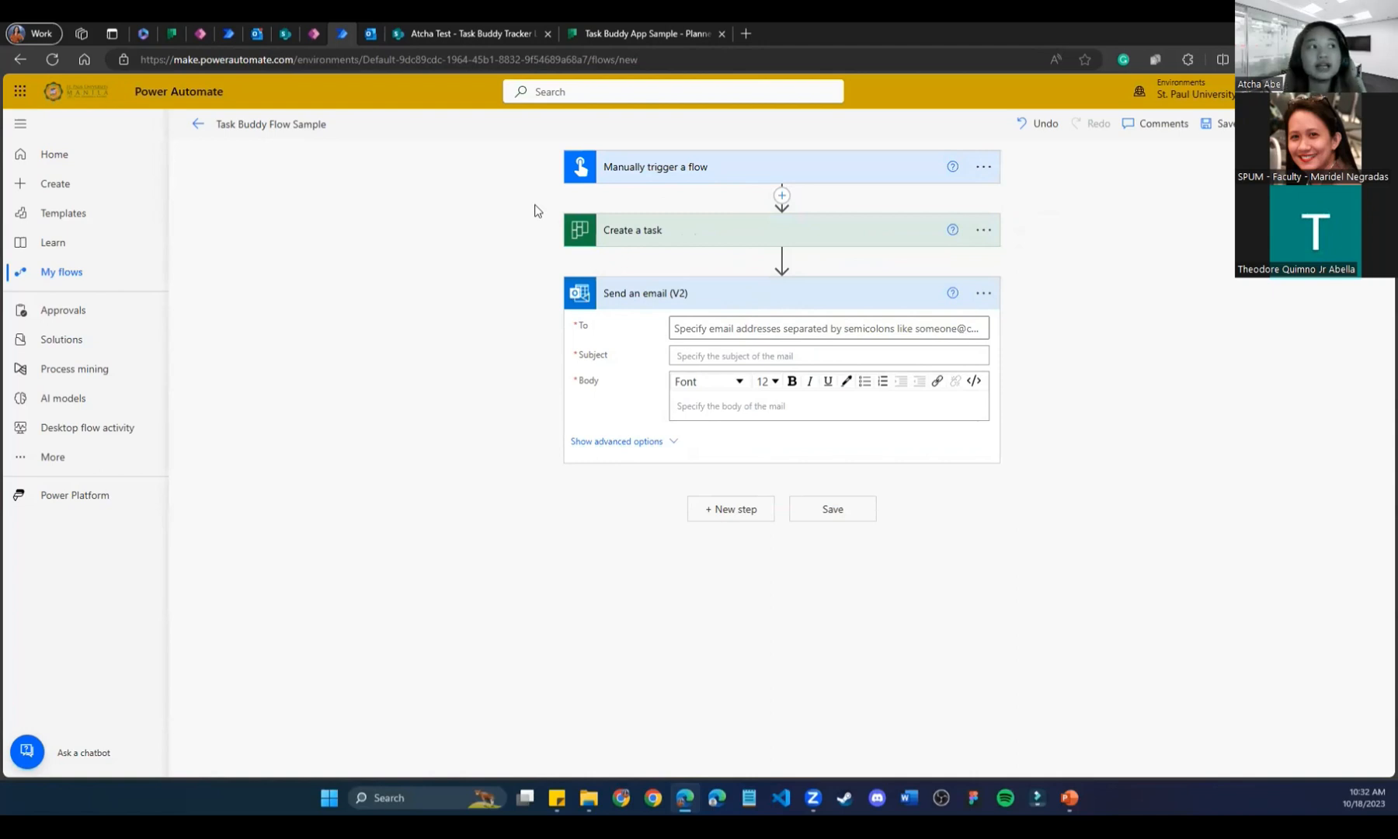
# Delete the new Send an email (V2) step so Create a task is last.
pyautogui.click(693, 327)
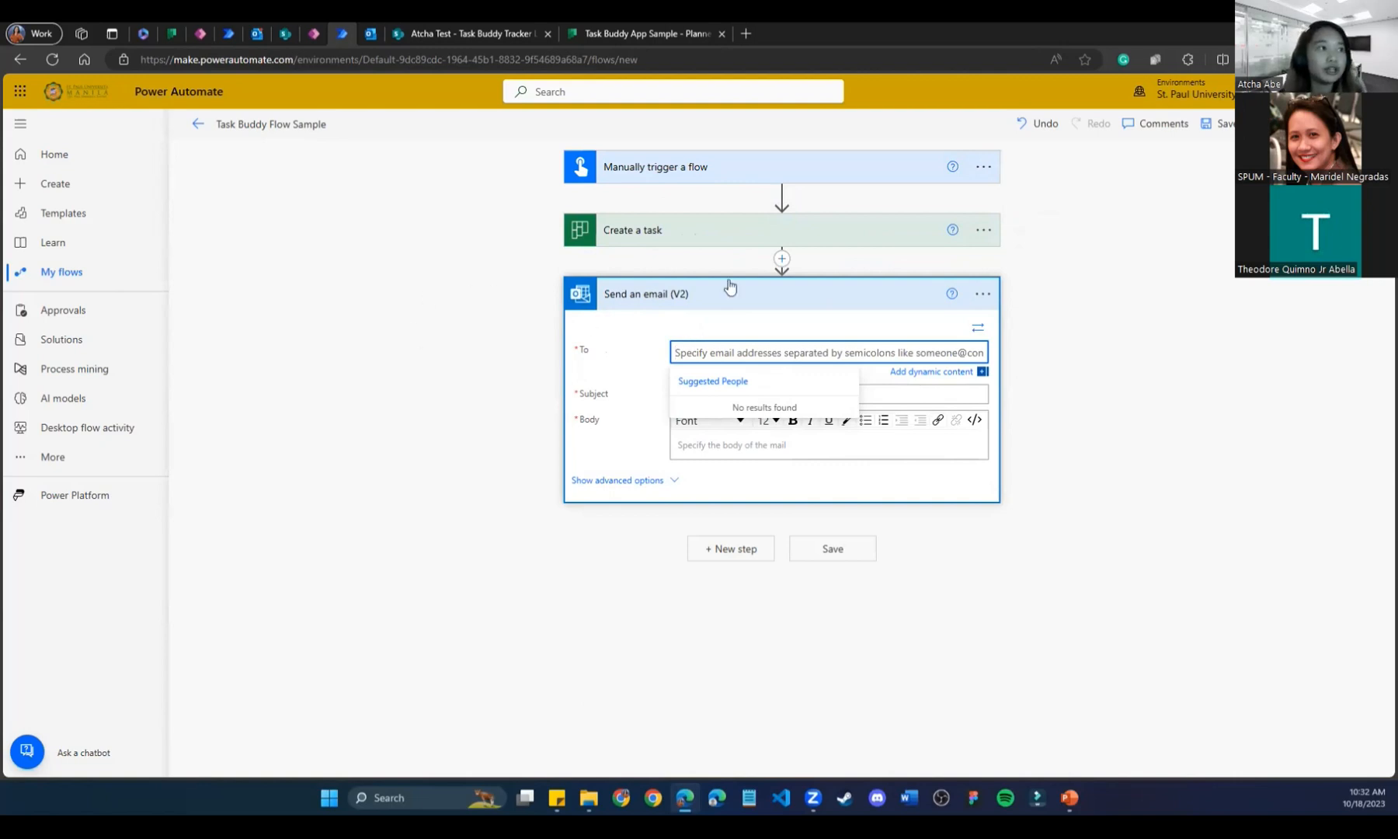
pyautogui.click(982, 295)
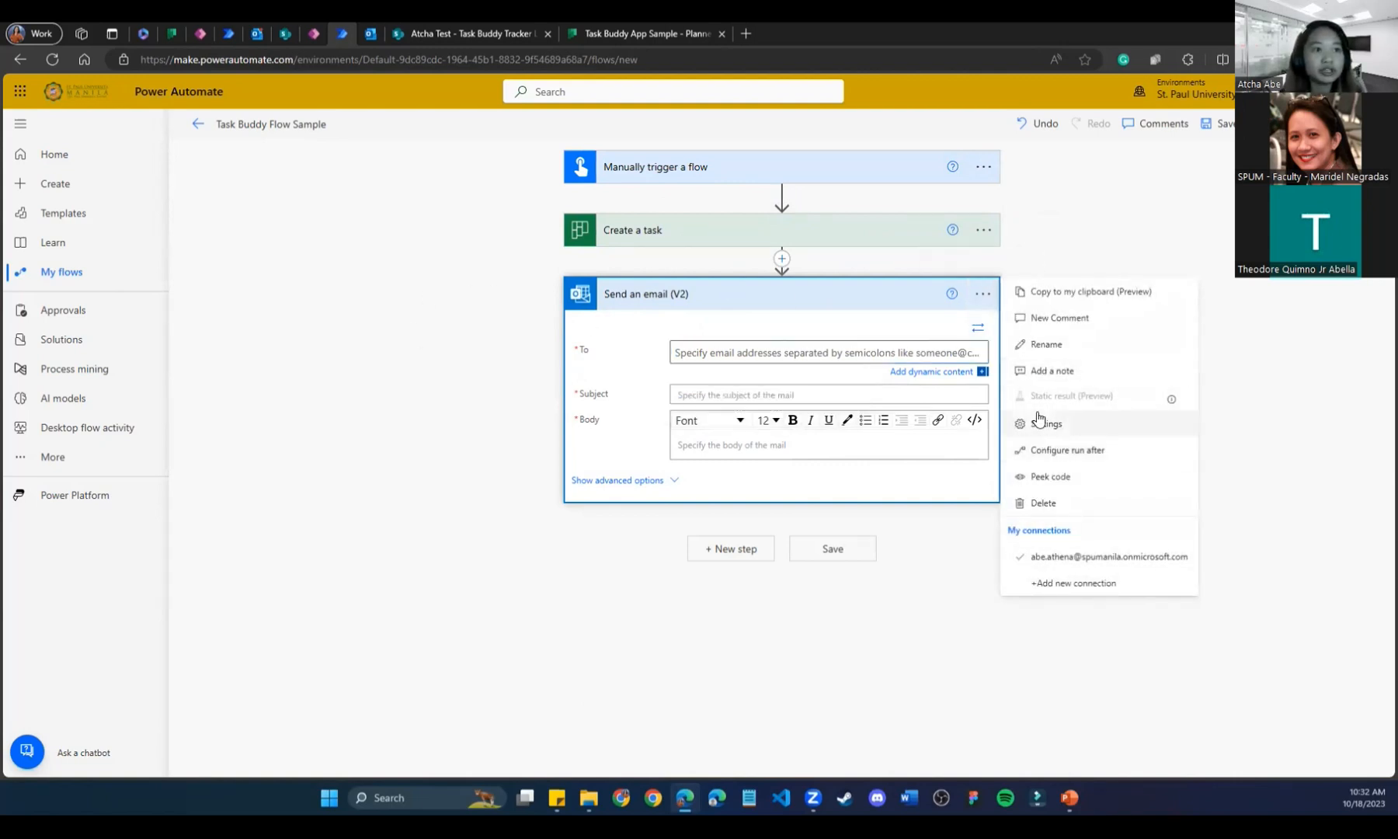
pyautogui.click(1036, 502)
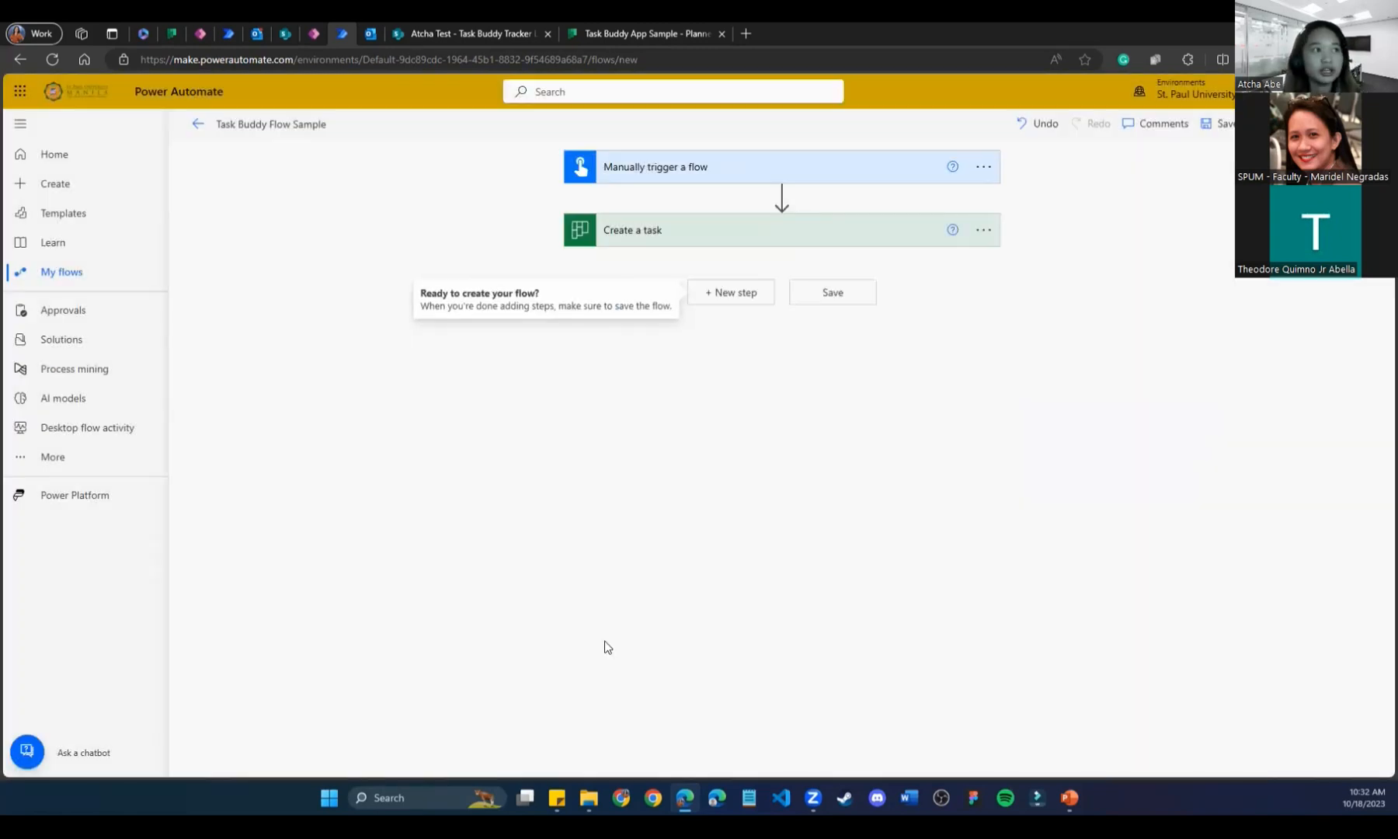
# Add a fresh Send an email (V2) step found by searching 'outlook', then switch to Planner.
pyautogui.click(746, 301)
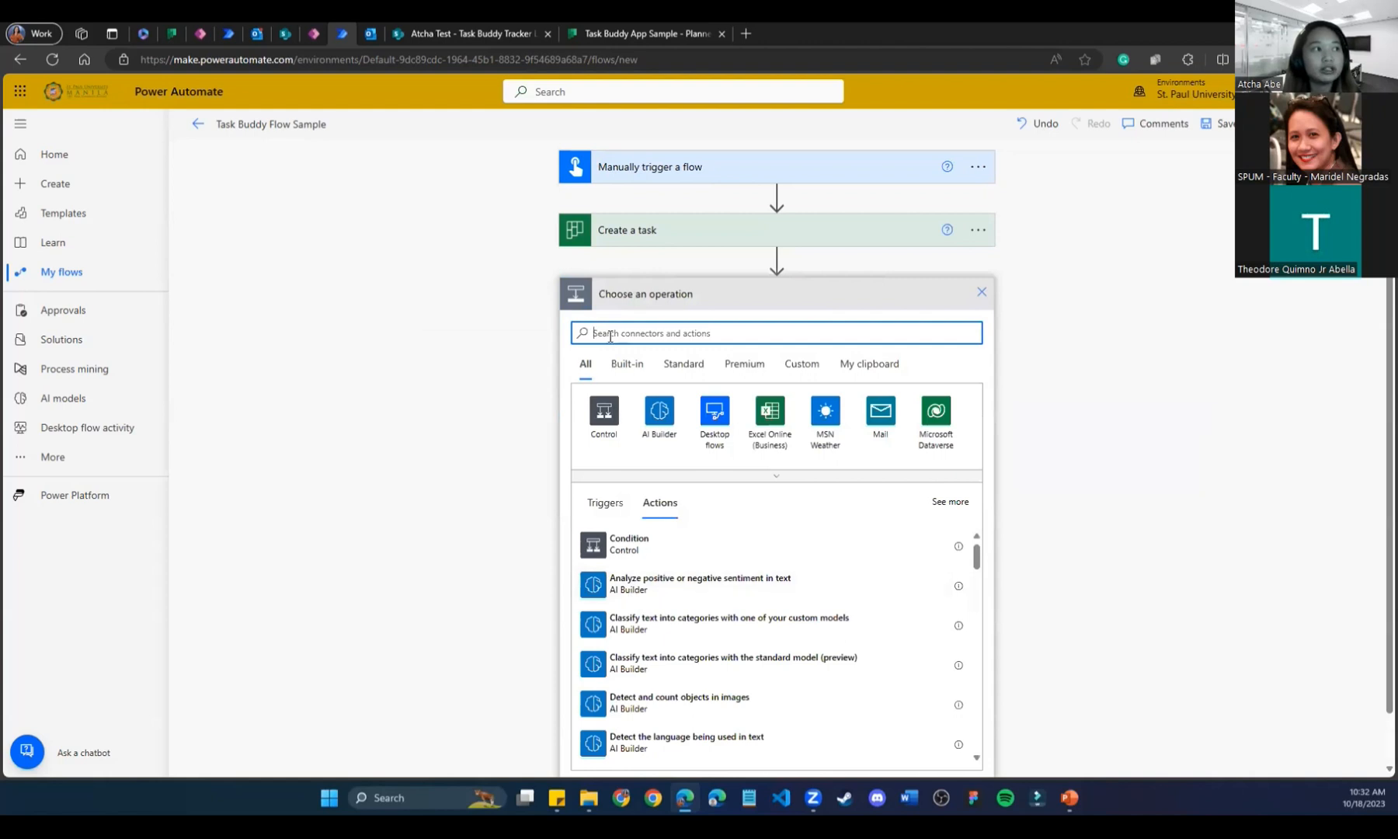
pyautogui.write('outlook')
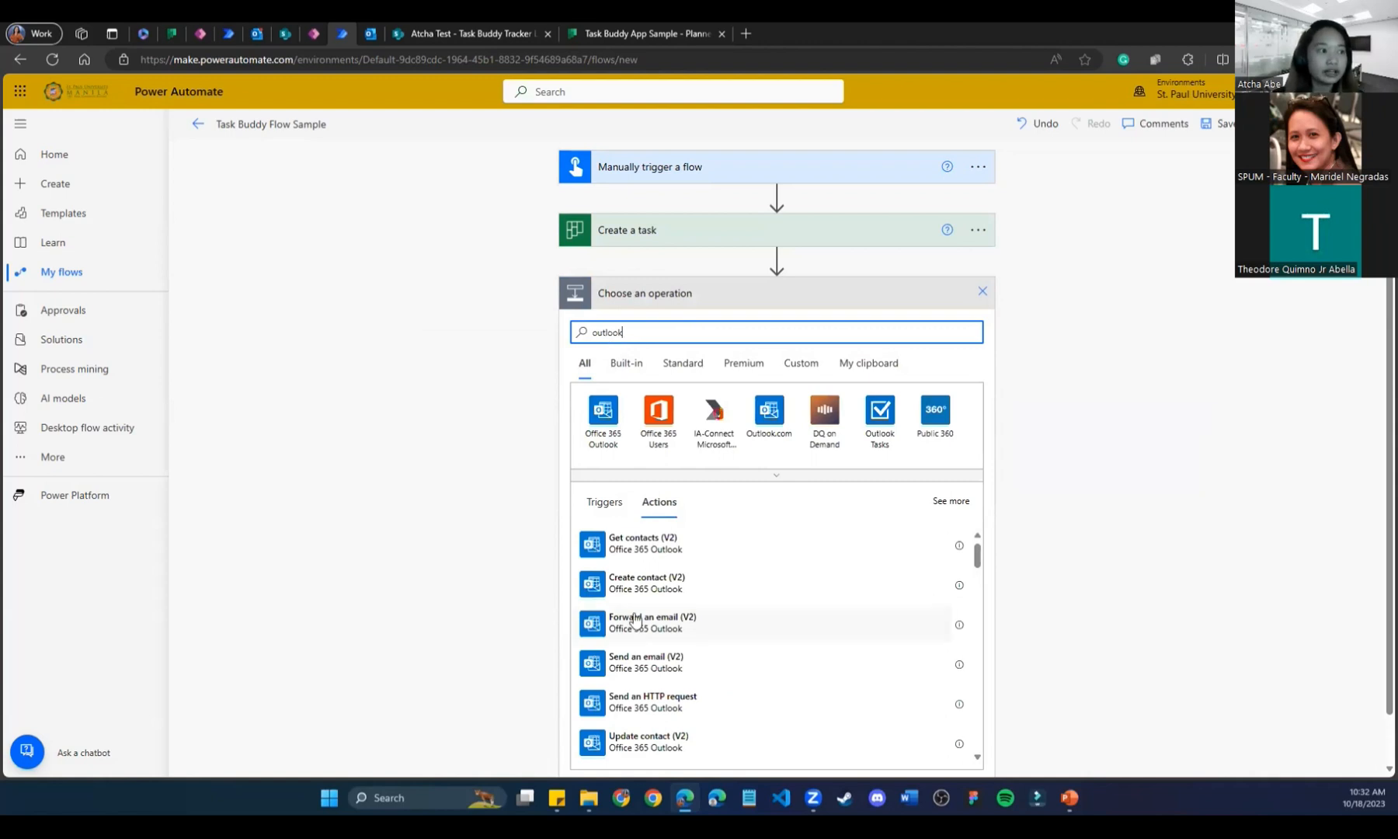
pyautogui.click(699, 674)
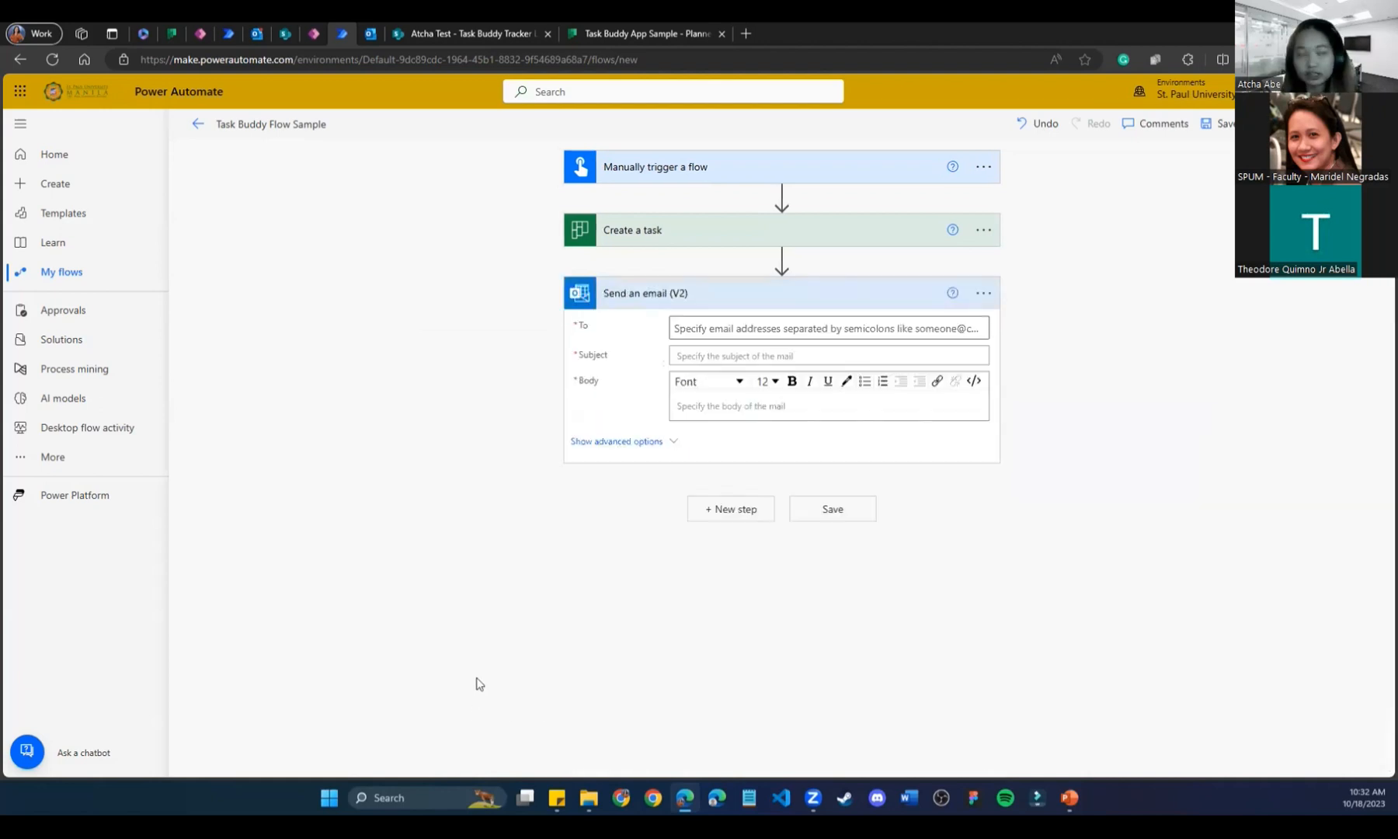
pyautogui.click(712, 339)
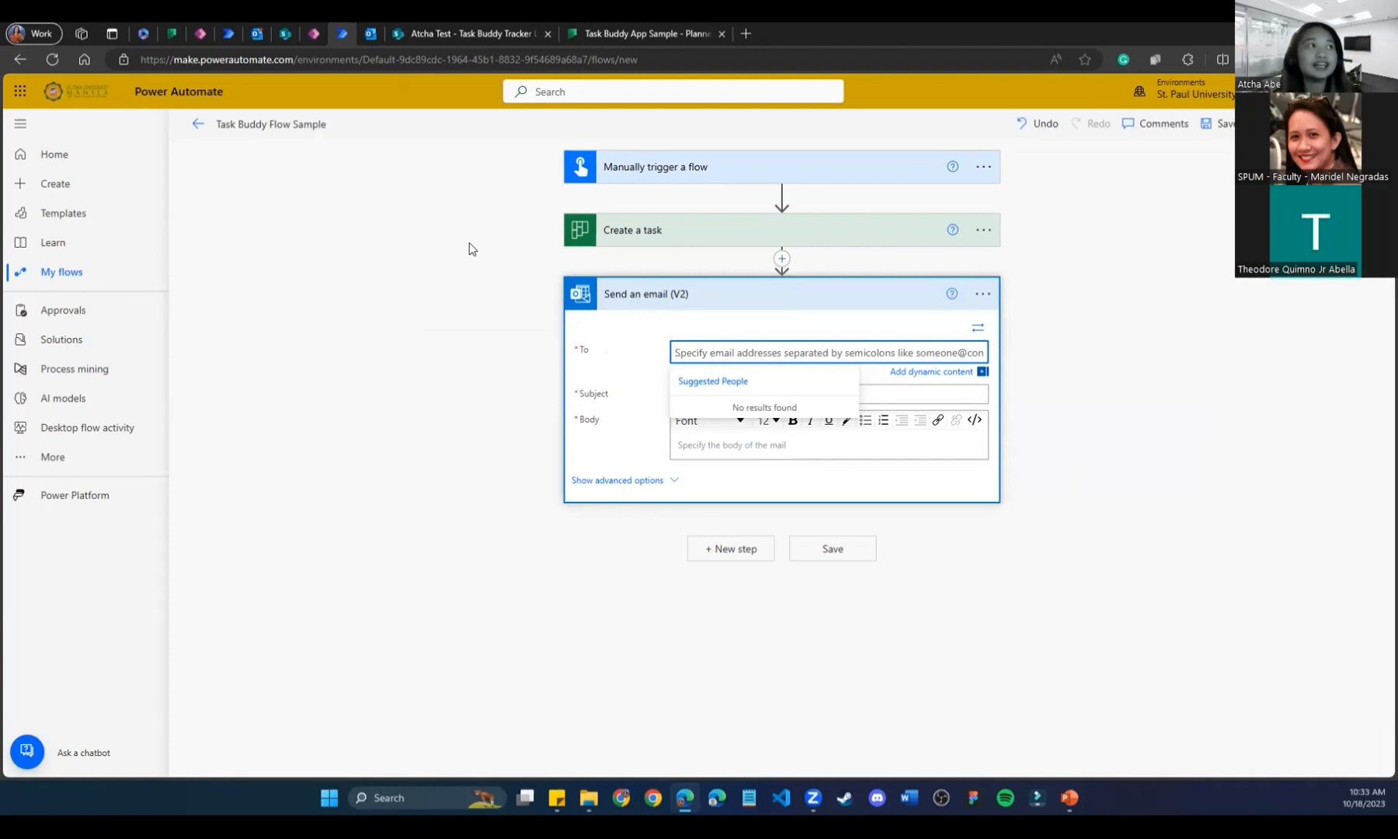
pyautogui.click(632, 28)
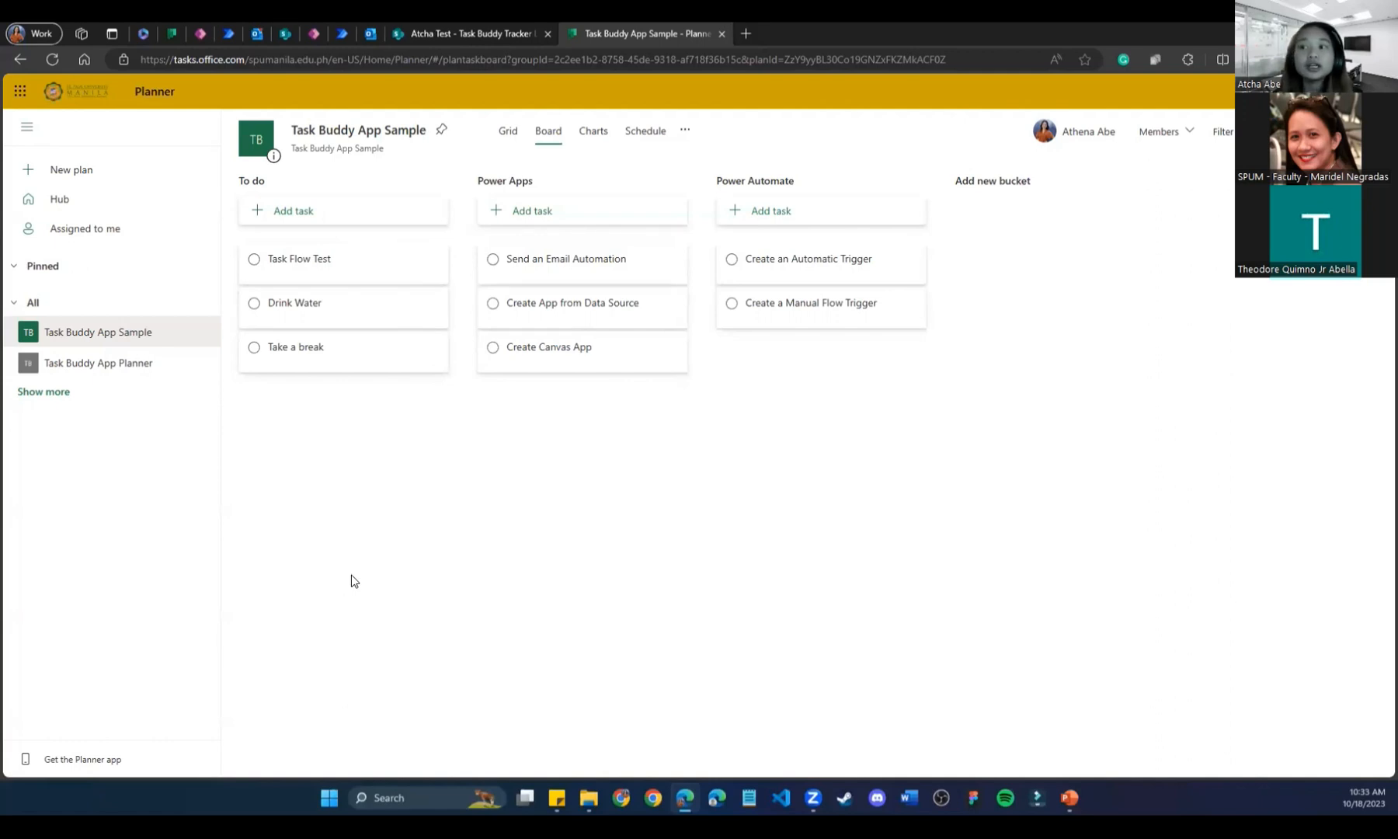
# Glance at the Task Buddy Tracker List, then expand the flow's Create a task step.
pyautogui.click(475, 29)
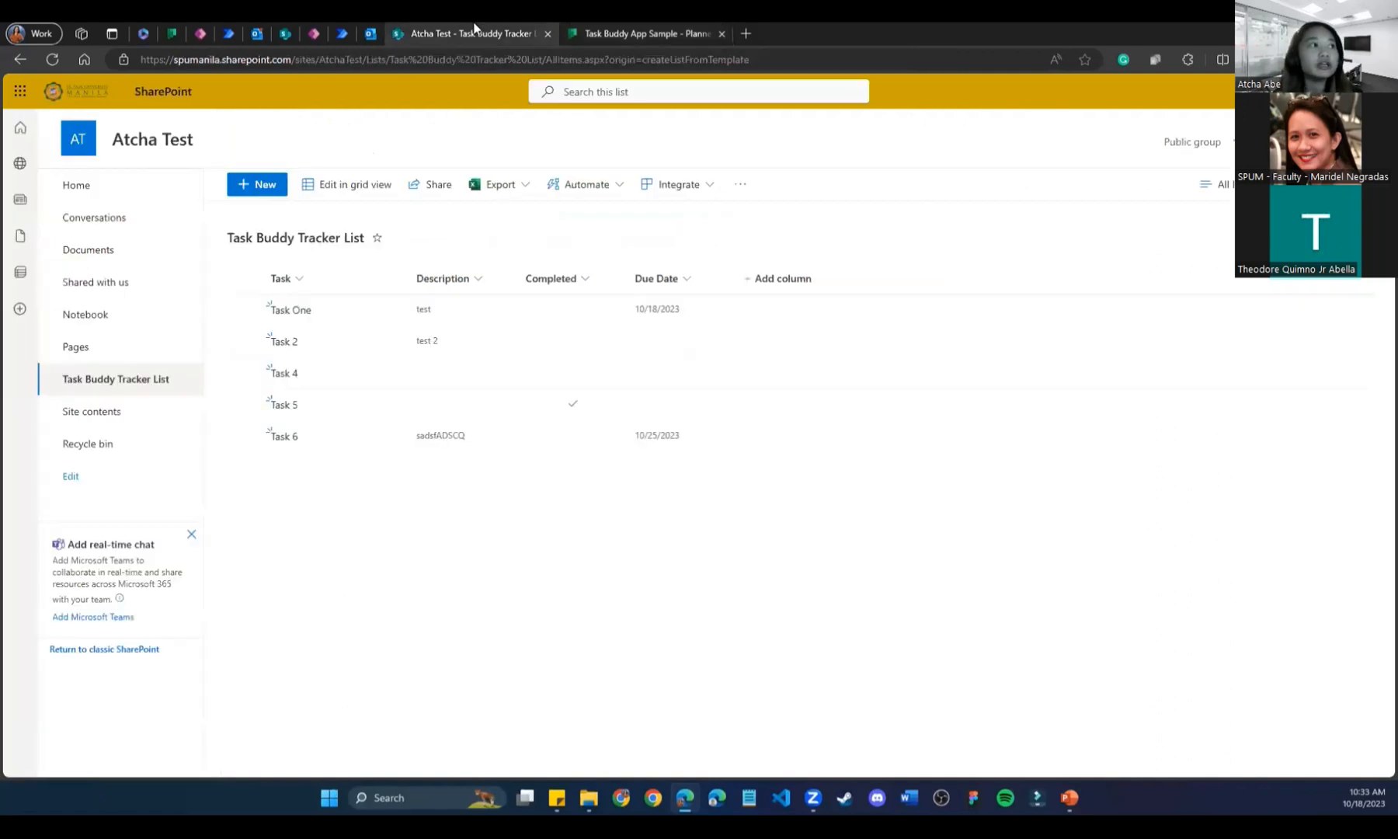
pyautogui.click(340, 32)
pyautogui.click(664, 231)
pyautogui.click(640, 246)
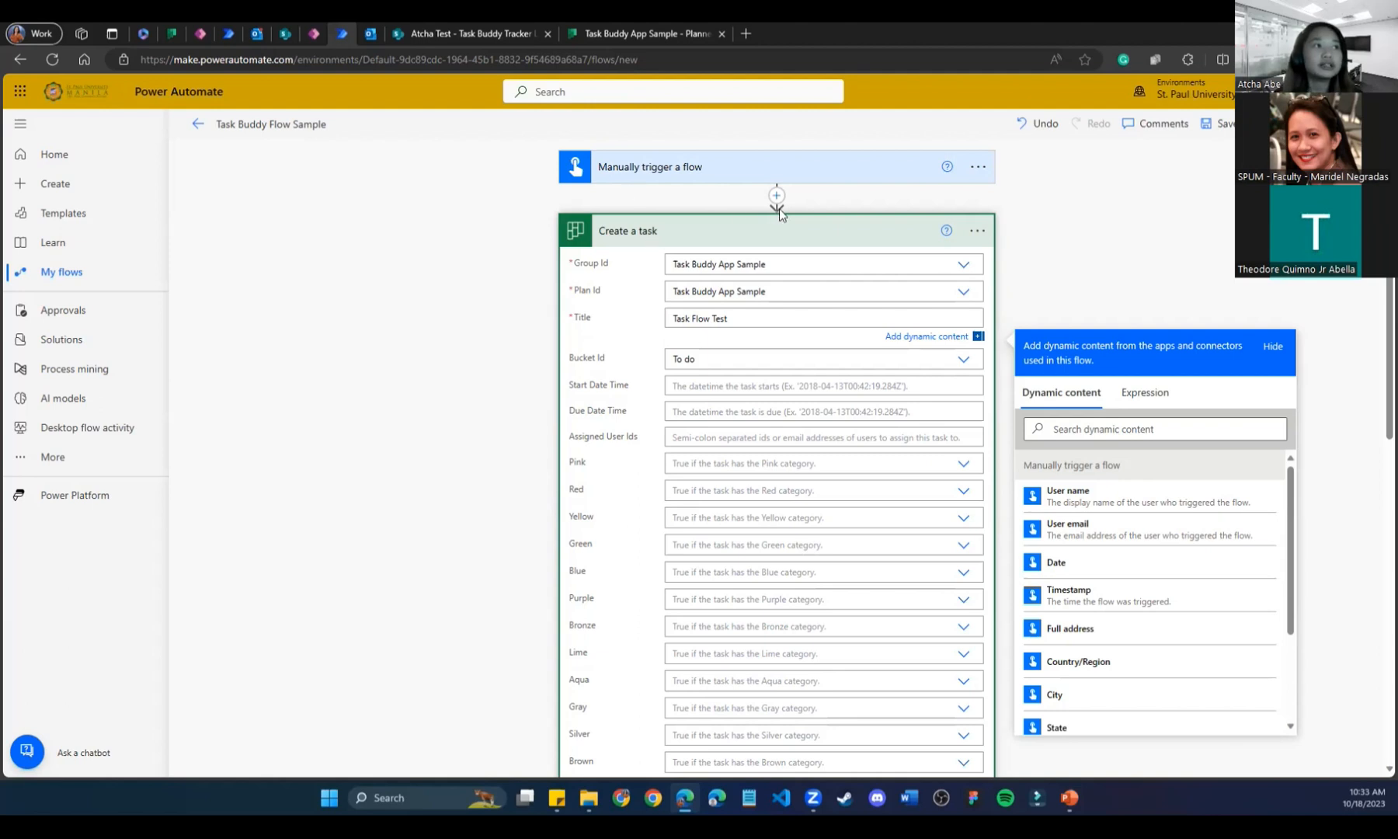
# Search for 'planner' in a new step's action chooser, then close it without adding anything.
pyautogui.scroll(-1, 499, 403)
pyautogui.scroll(-8, 500, 402)
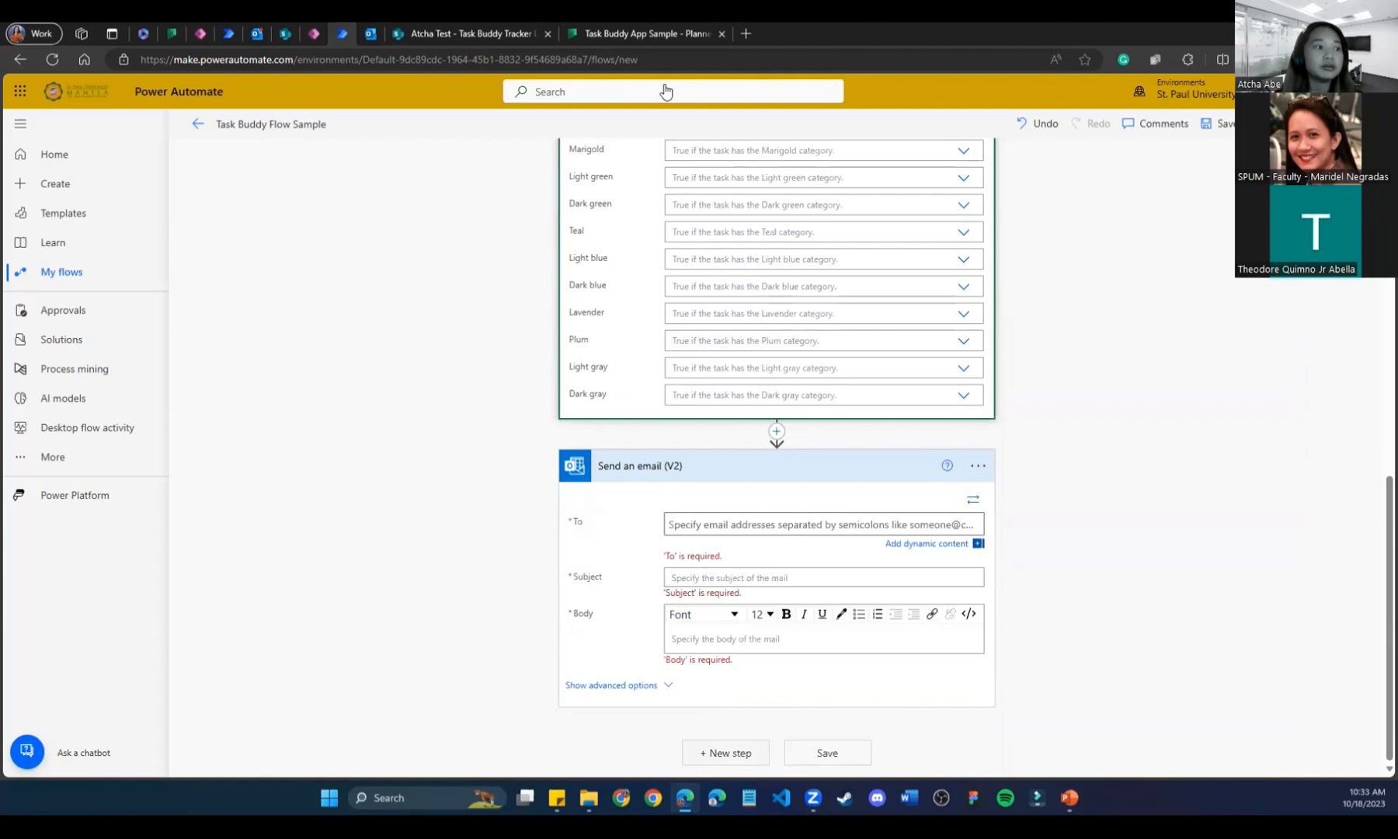
pyautogui.click(713, 752)
pyautogui.write('plann')
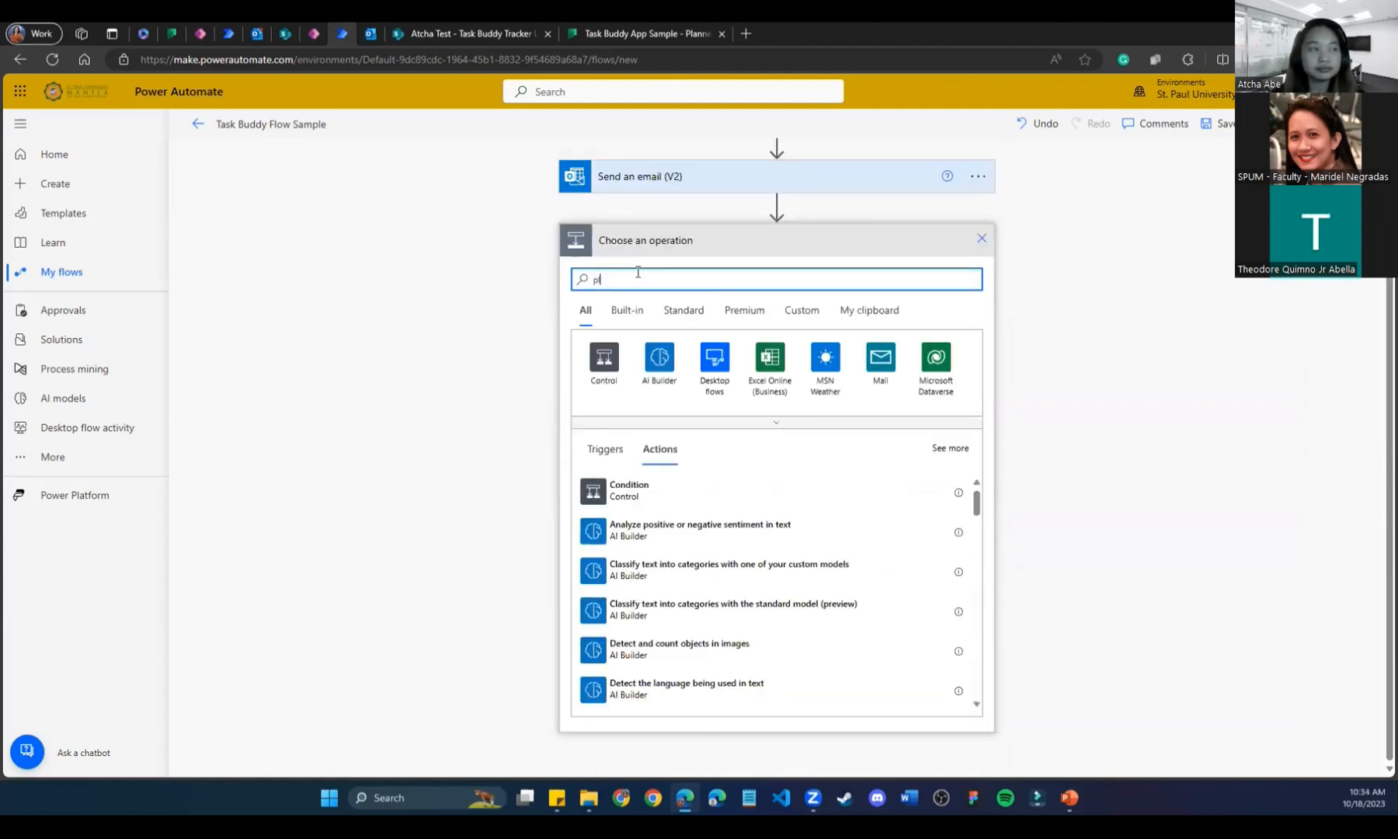
pyautogui.press('BackSpace')
pyautogui.press('BackSpace')
pyautogui.write('nner')
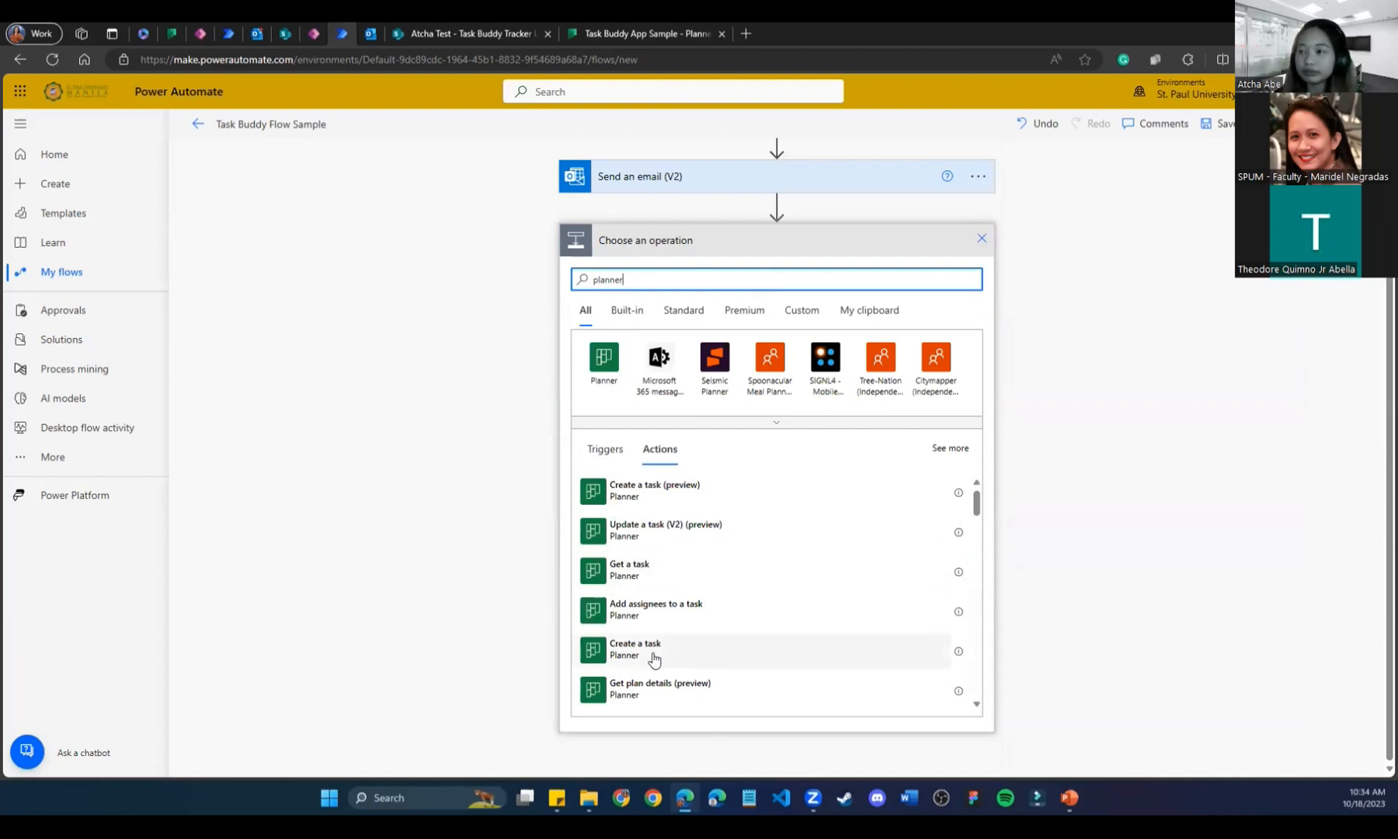
pyautogui.click(305, 353)
pyautogui.scroll(3, 305, 353)
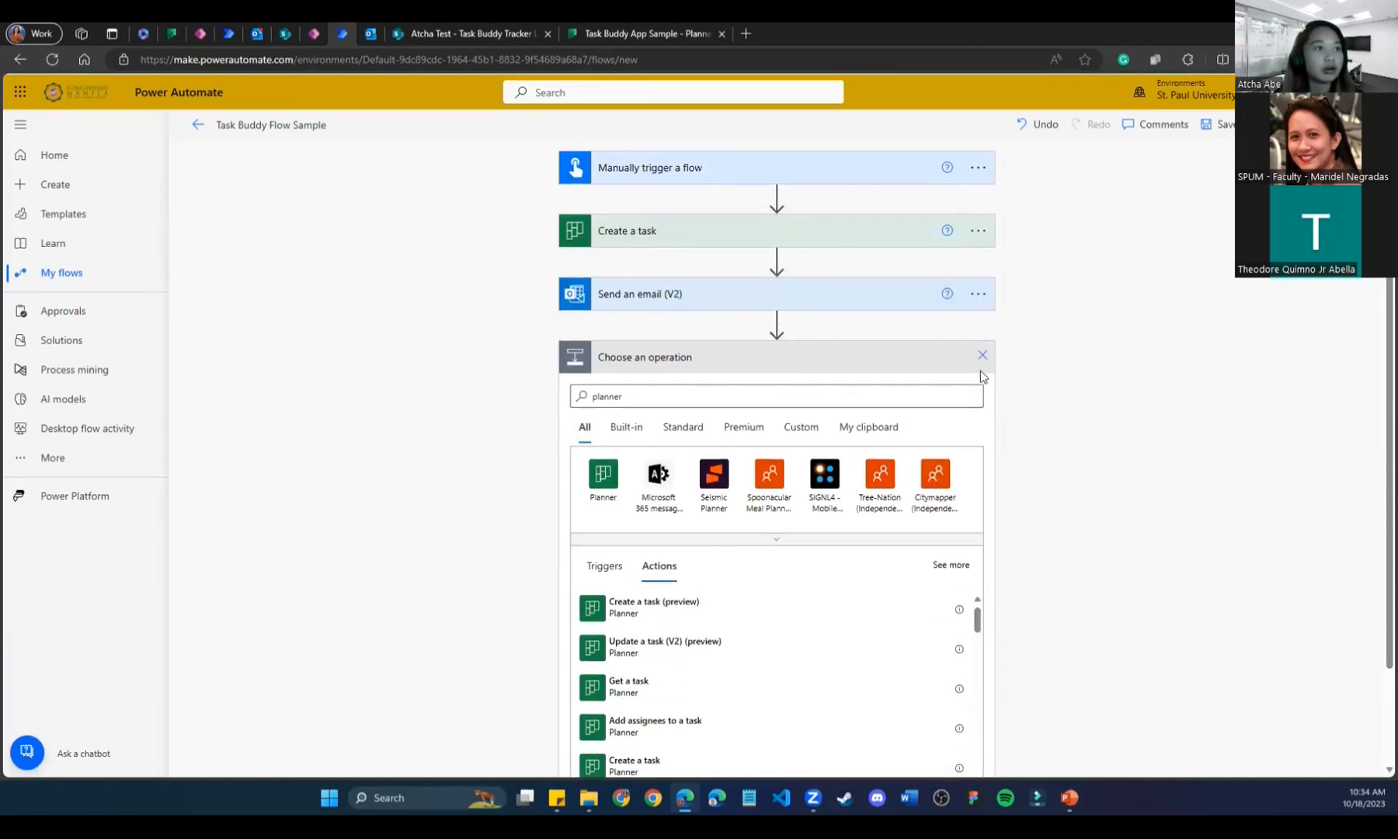
pyautogui.click(982, 357)
# Collapse the Create a task step, expand Send an email (V2), and switch to the Planner board.
pyautogui.click(652, 233)
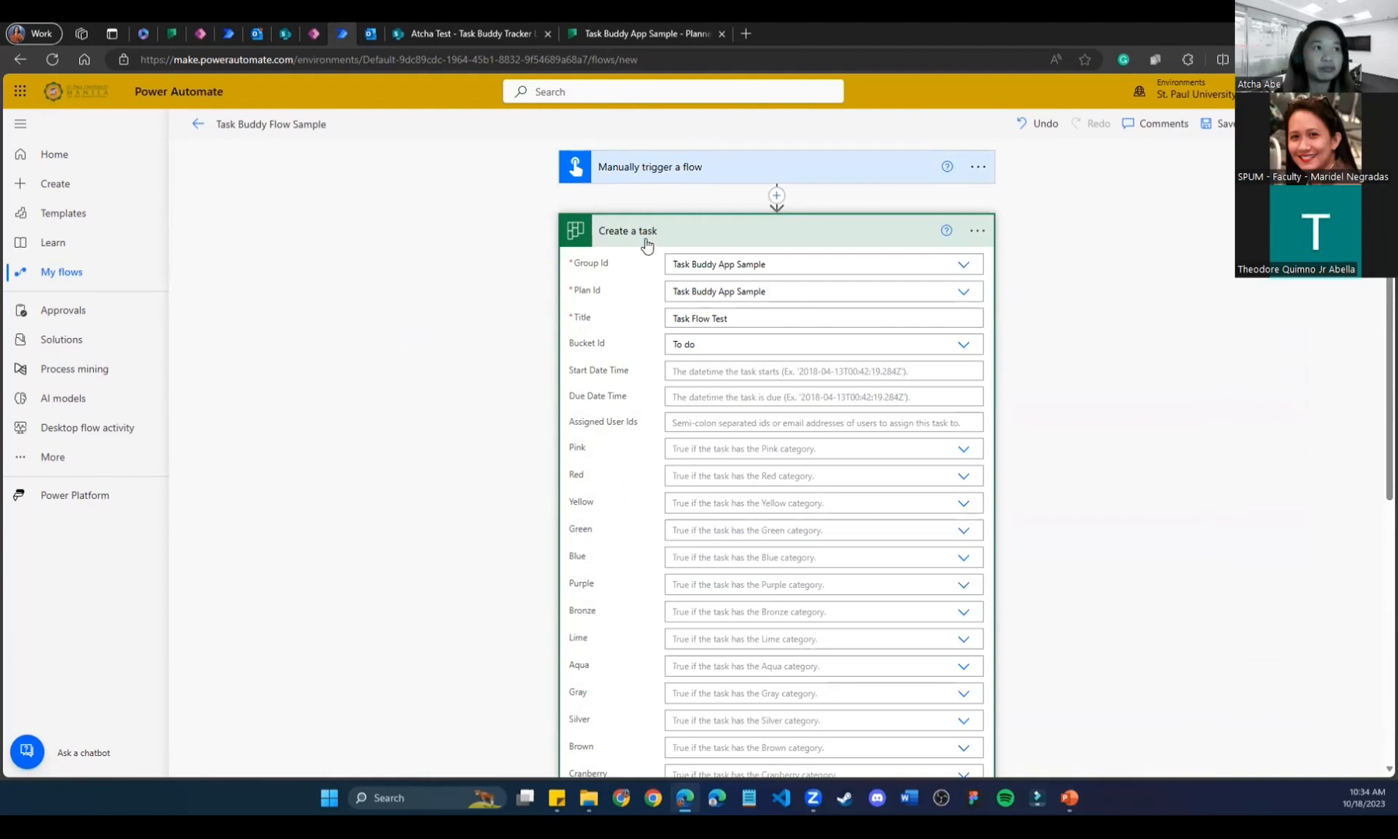
pyautogui.click(594, 223)
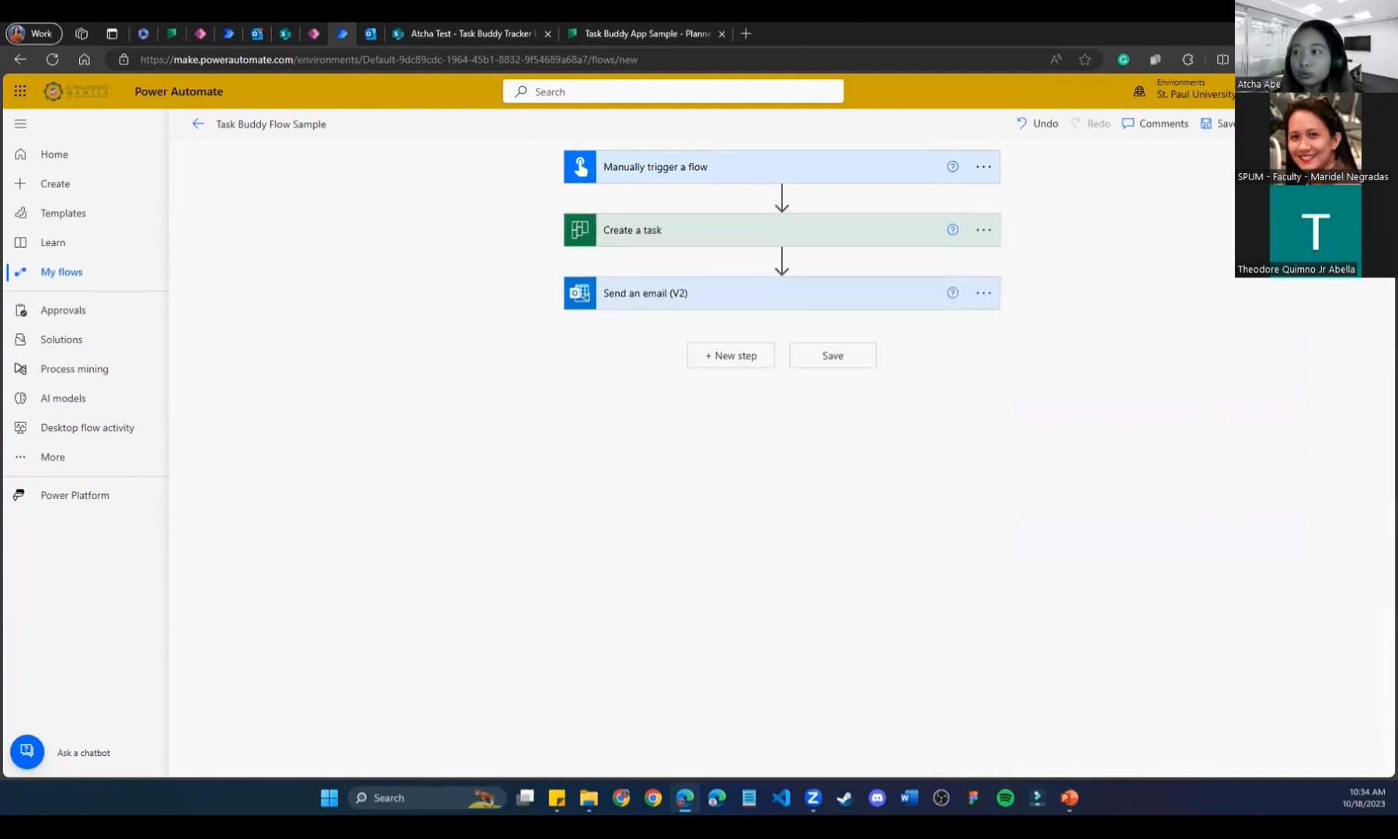
pyautogui.click(685, 299)
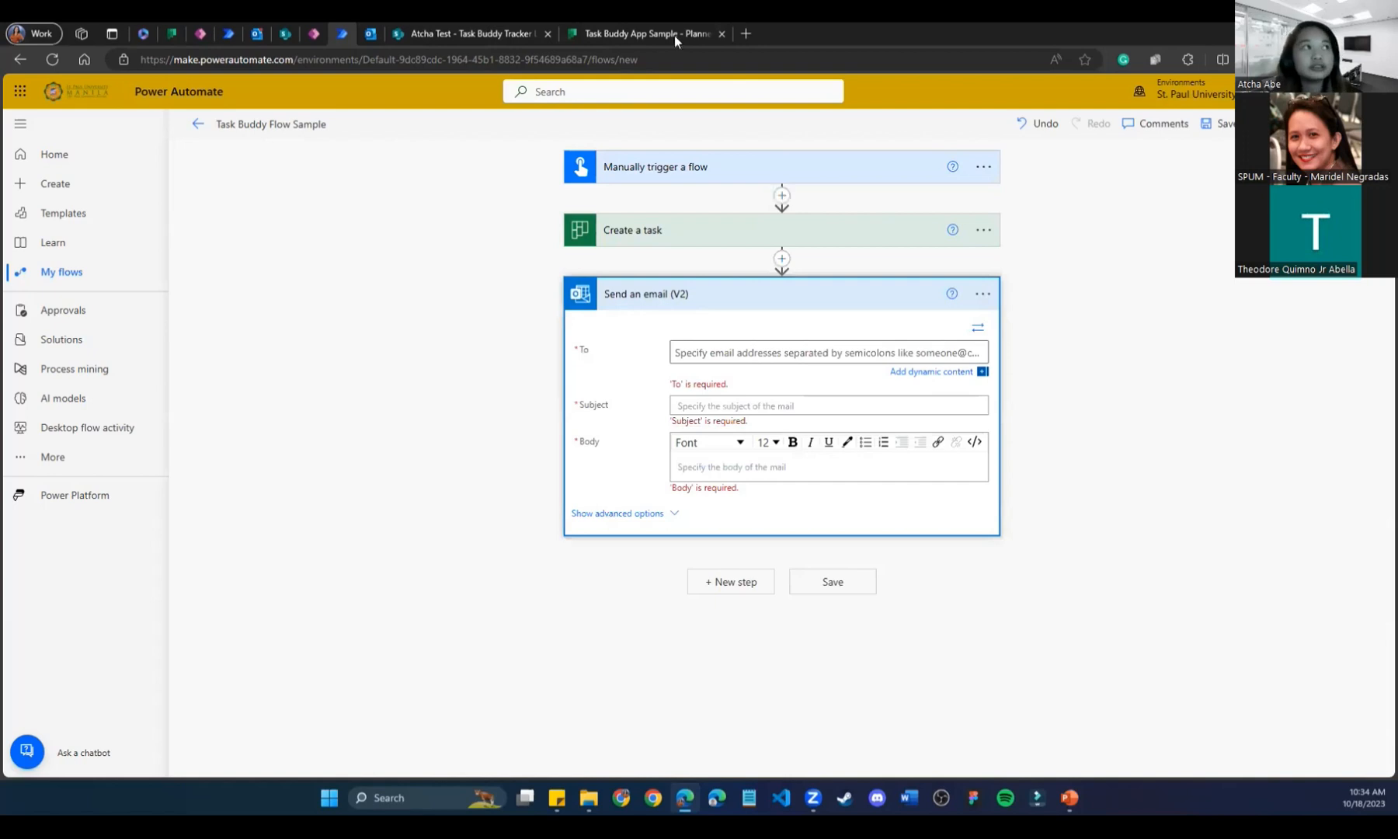
pyautogui.click(644, 34)
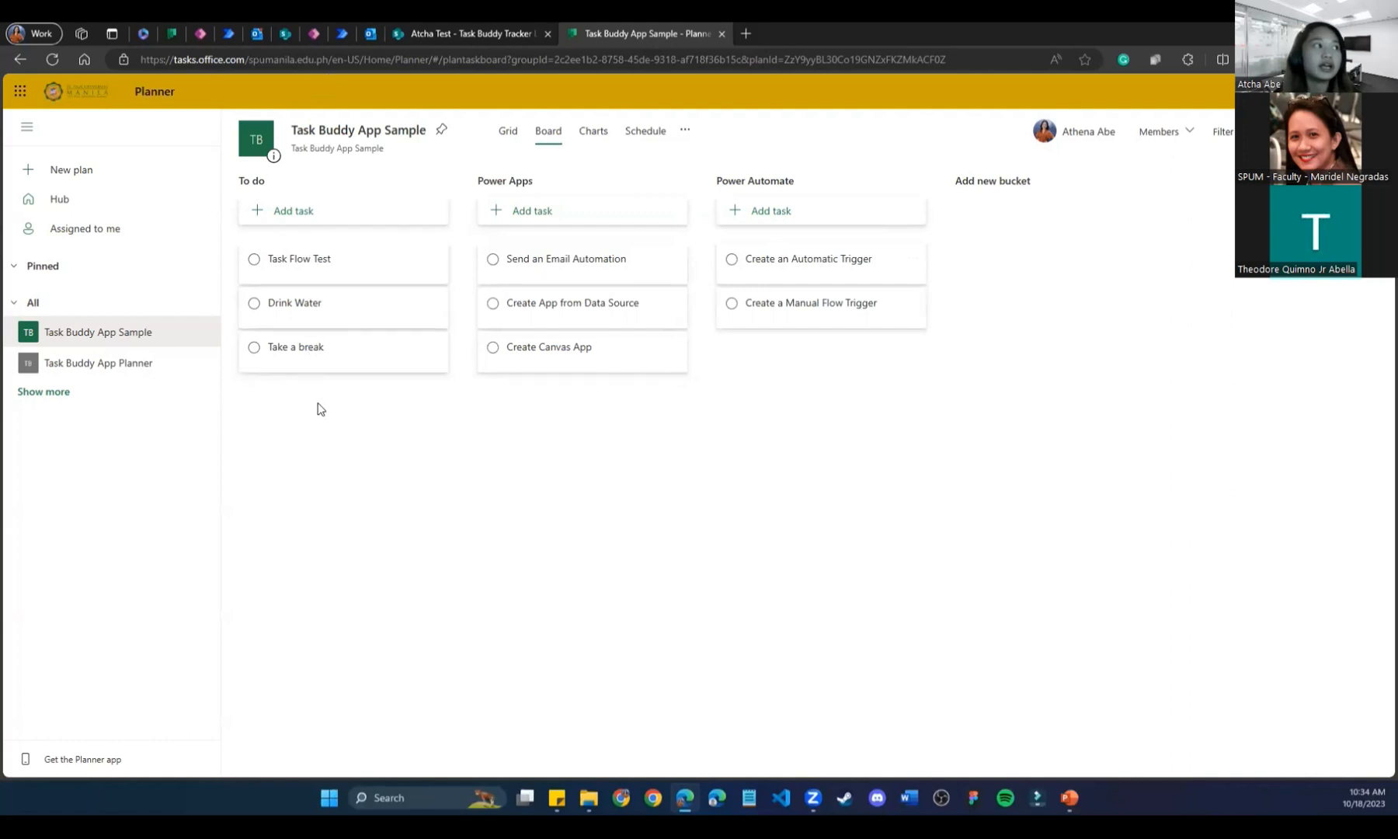
# Glance at the Task Buddy Tracker List, then paste the recipient's e-mail into the email's To field.
pyautogui.click(471, 32)
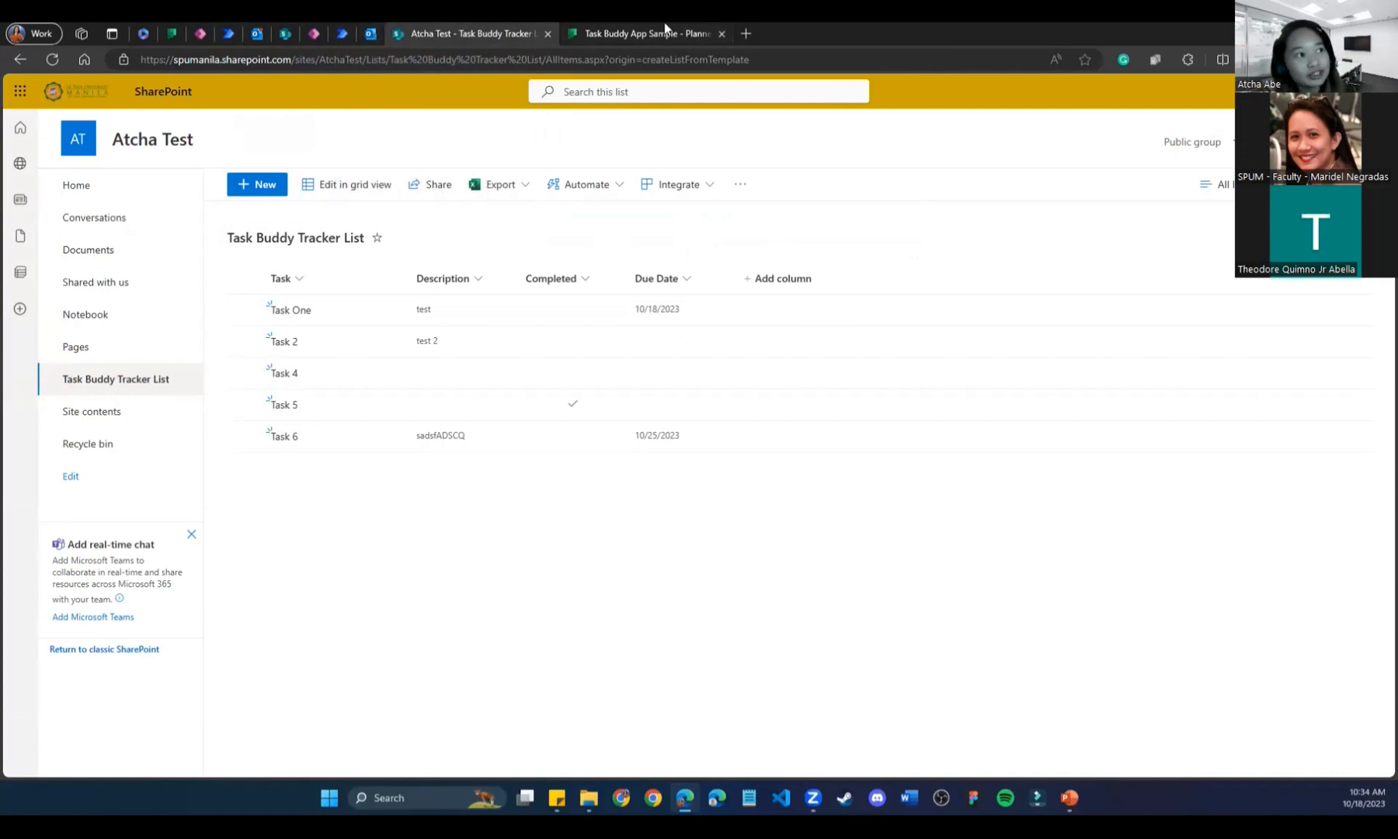
pyautogui.click(342, 33)
pyautogui.click(721, 353)
pyautogui.hotkey('ctrl', 'v')
pyautogui.click(760, 419)
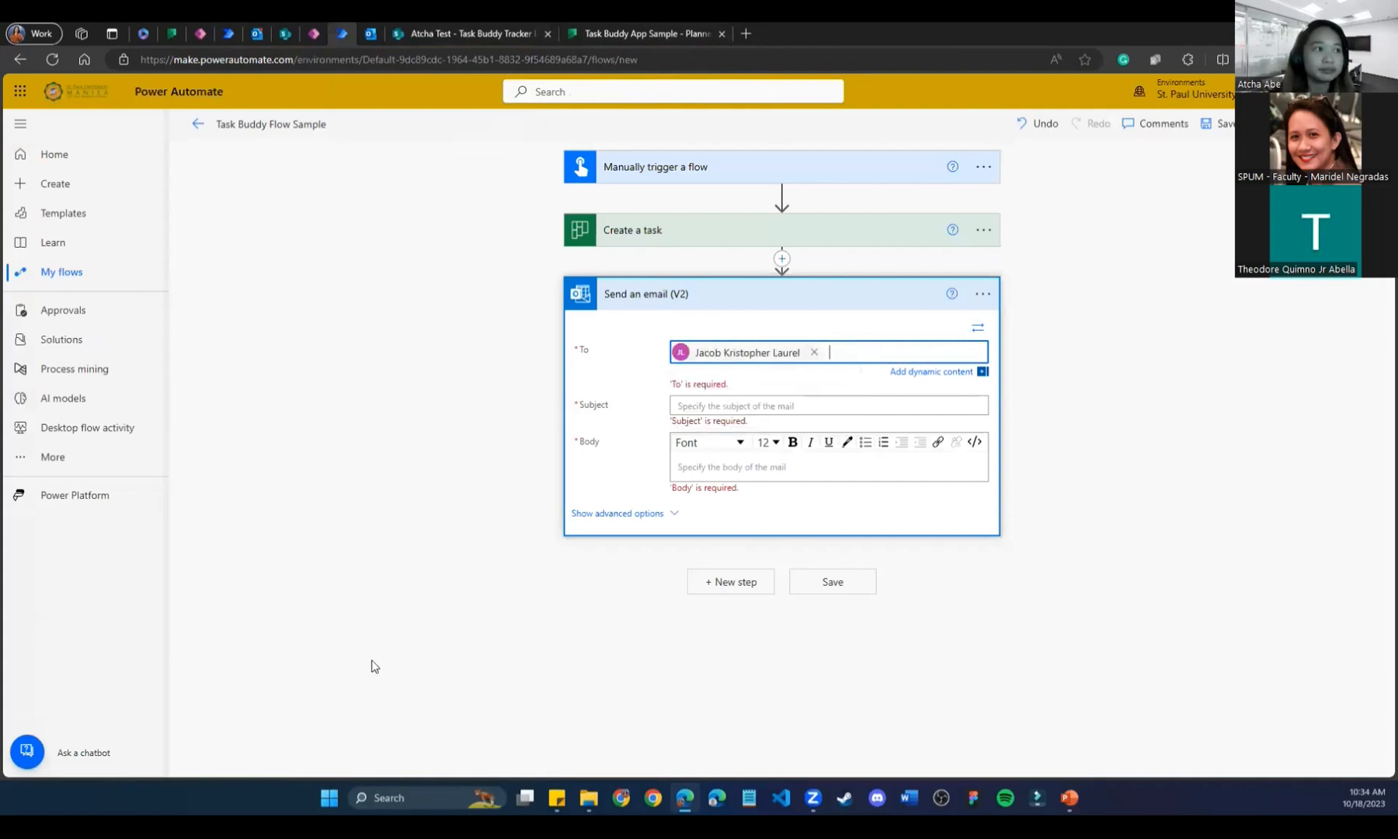
# Write the subject 'Attention! Task [Title] has been created' using the task's Title dynamic value.
pyautogui.click(726, 395)
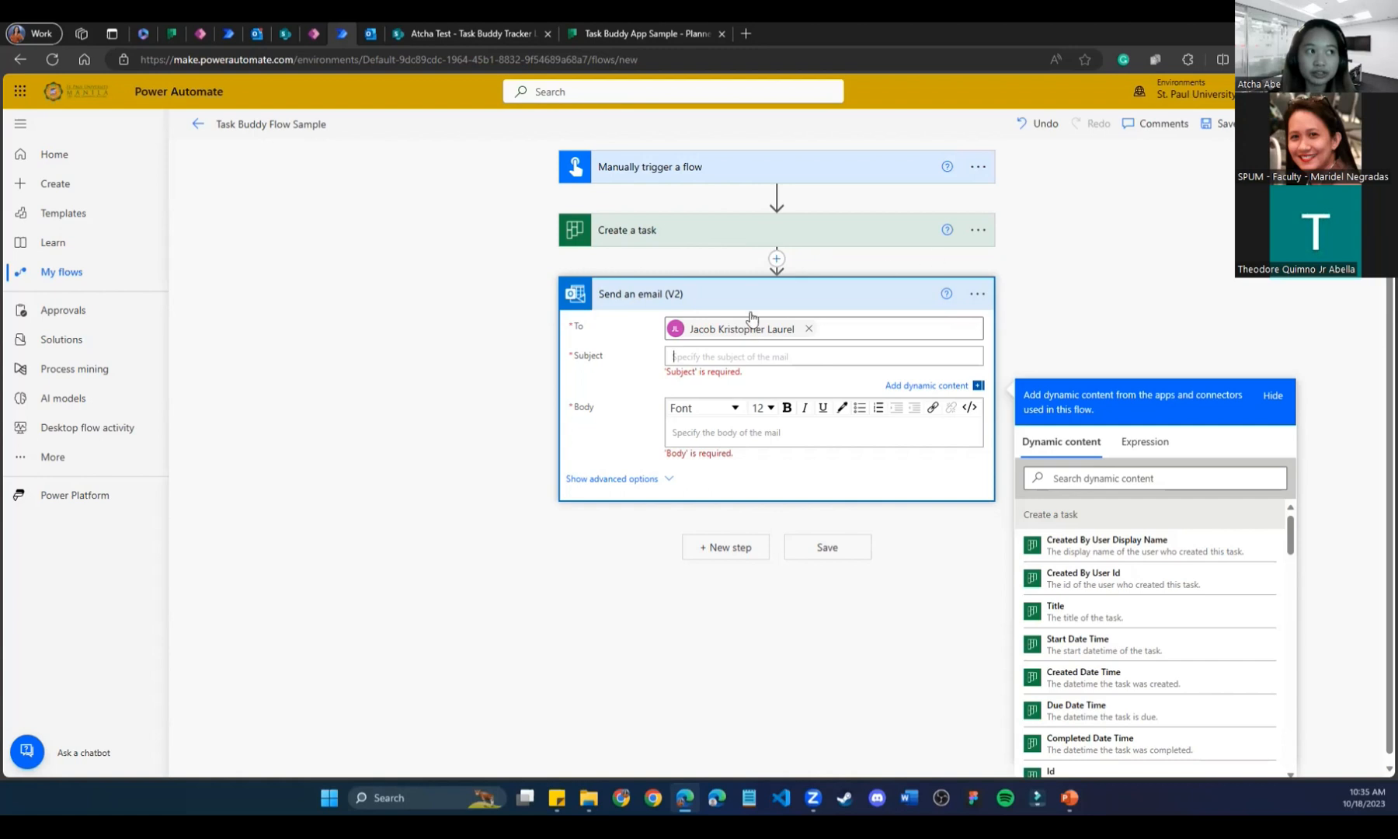
pyautogui.click(705, 359)
pyautogui.write('A')
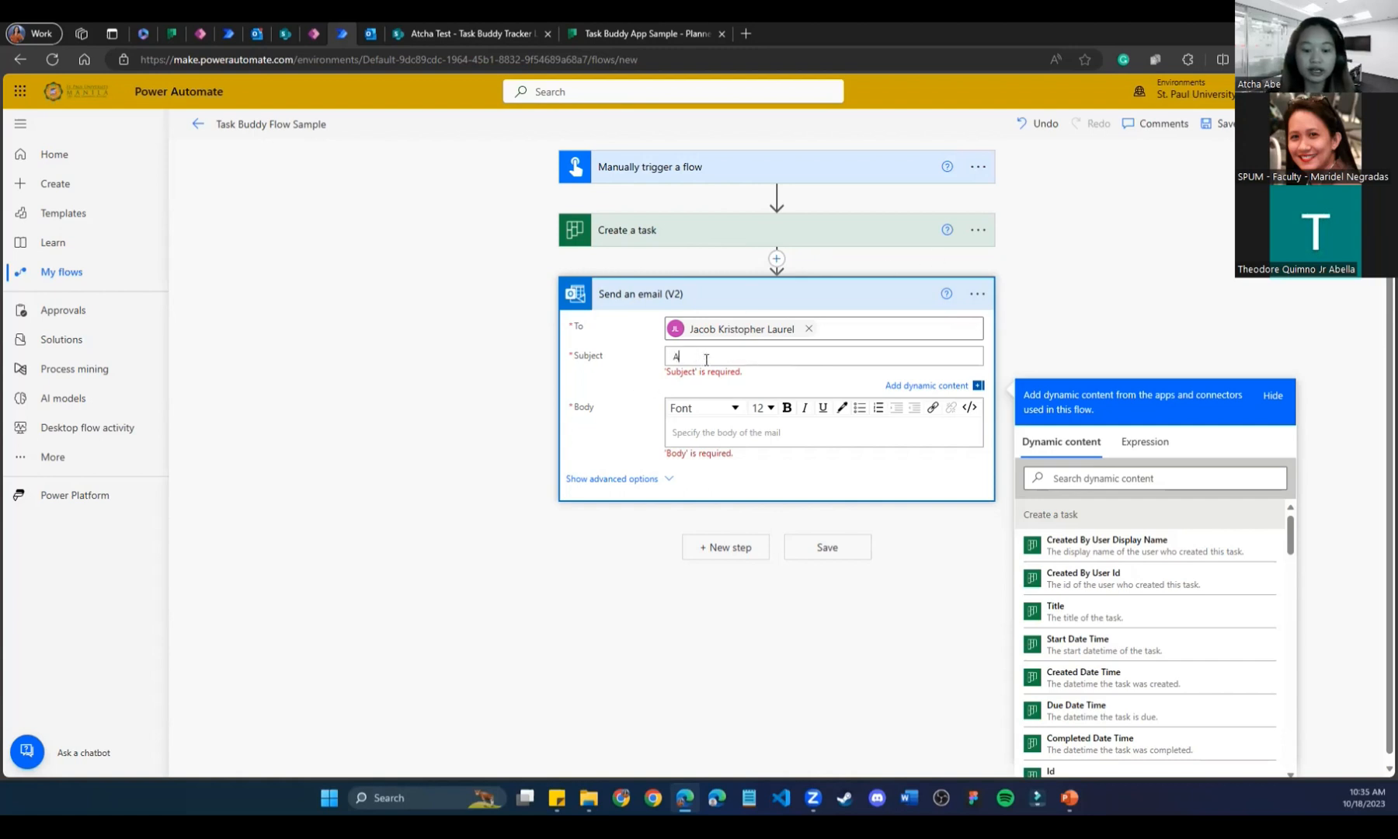
pyautogui.press('BackSpace')
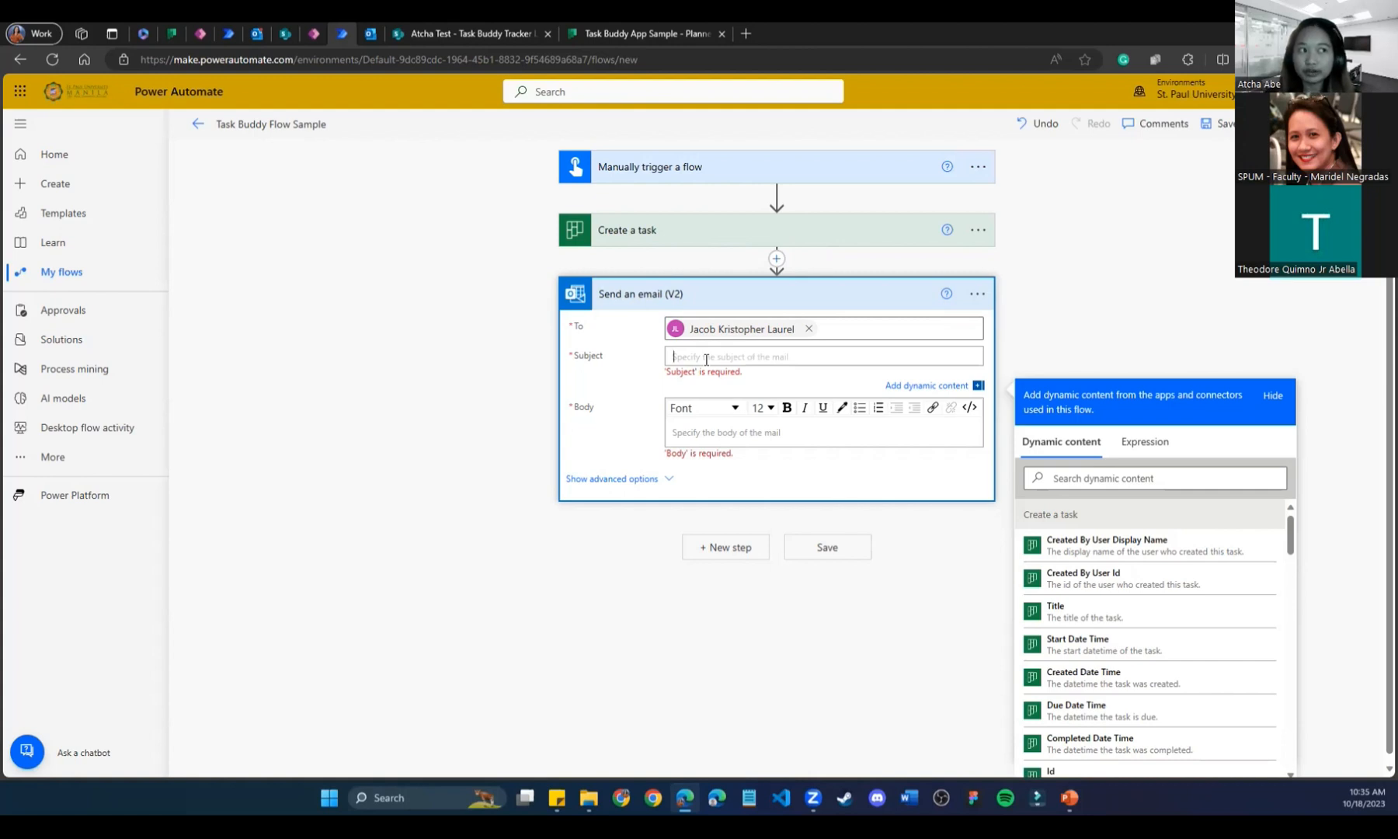
pyautogui.write('A')
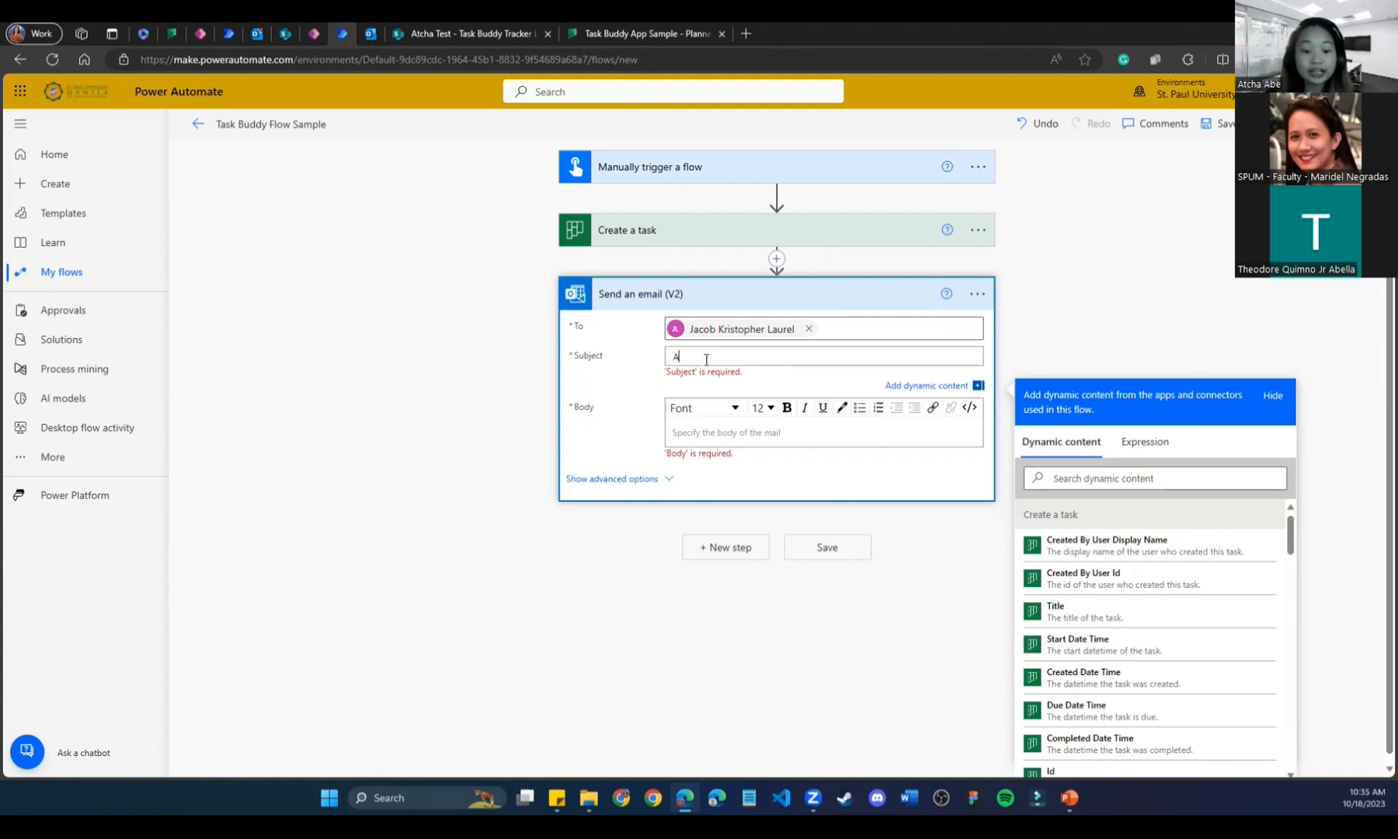
pyautogui.write('ttention! Task')
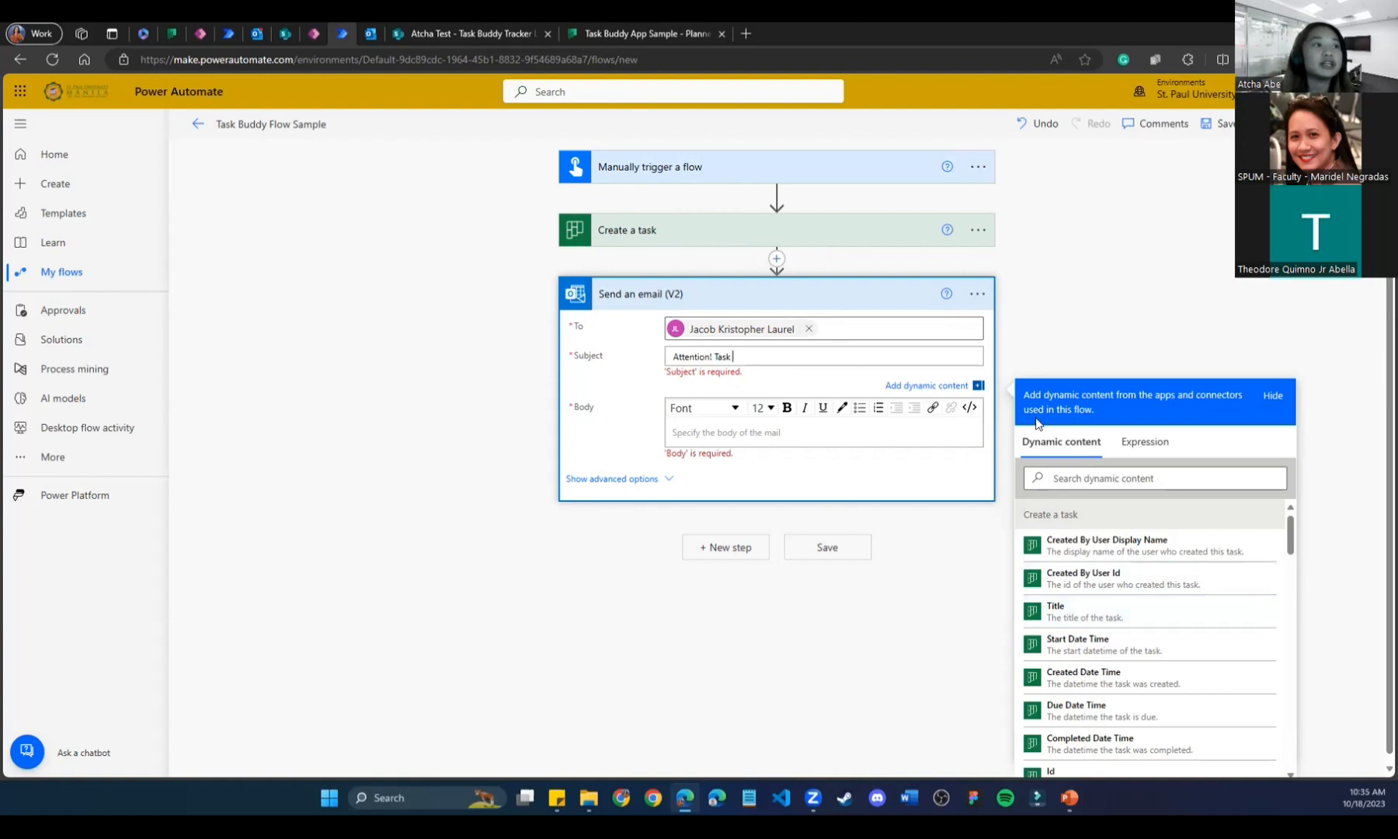
pyautogui.click(1271, 394)
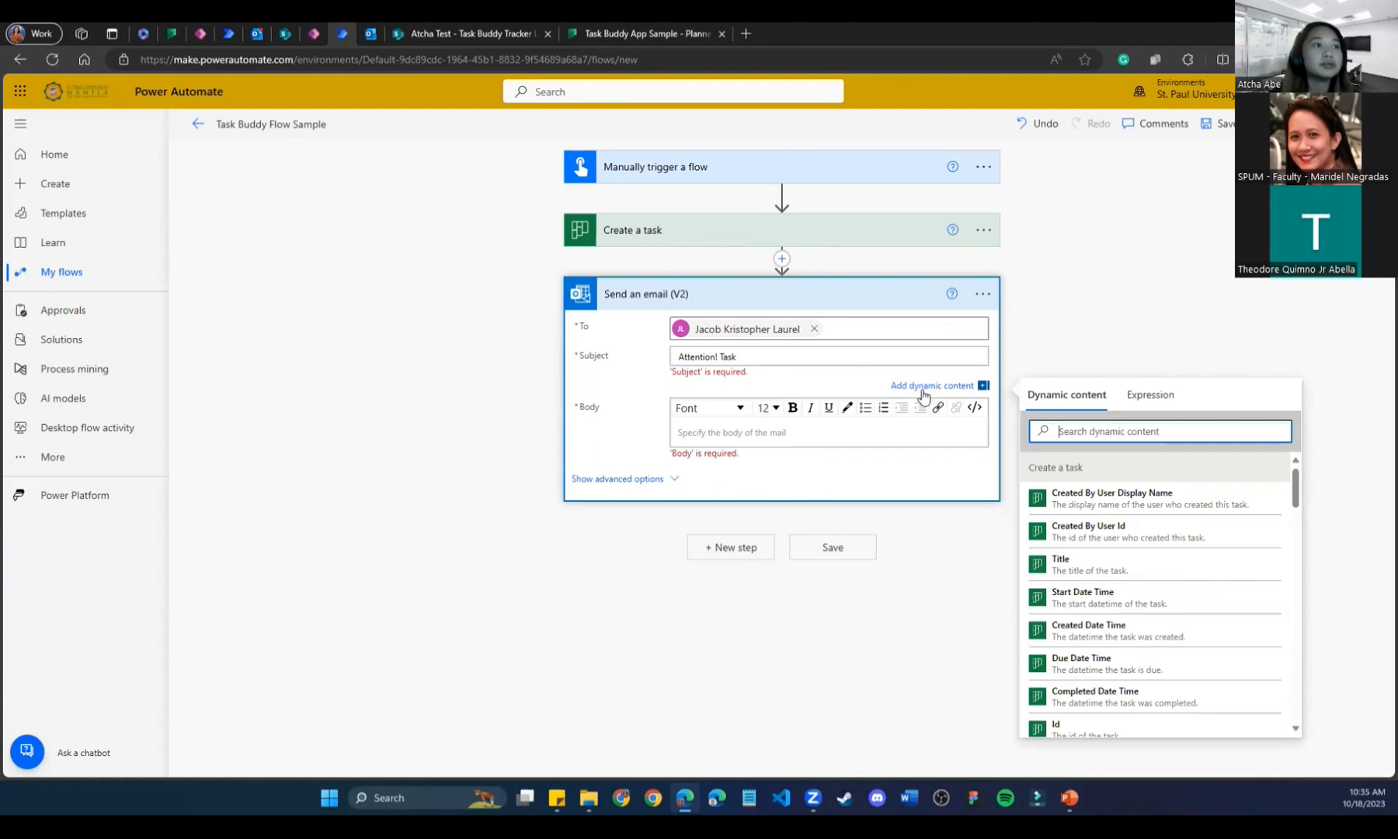
pyautogui.click(949, 390)
pyautogui.click(949, 390)
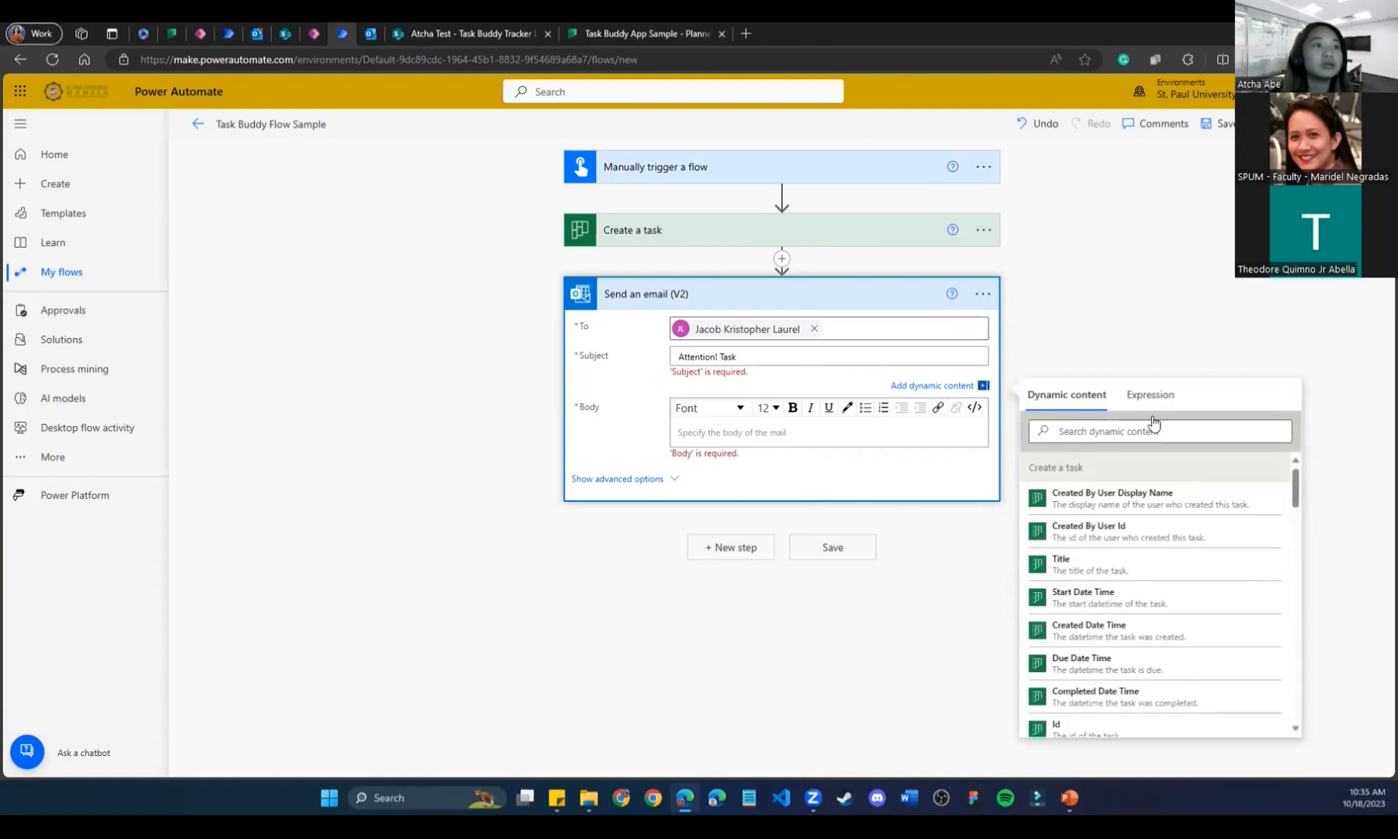
pyautogui.click(1081, 568)
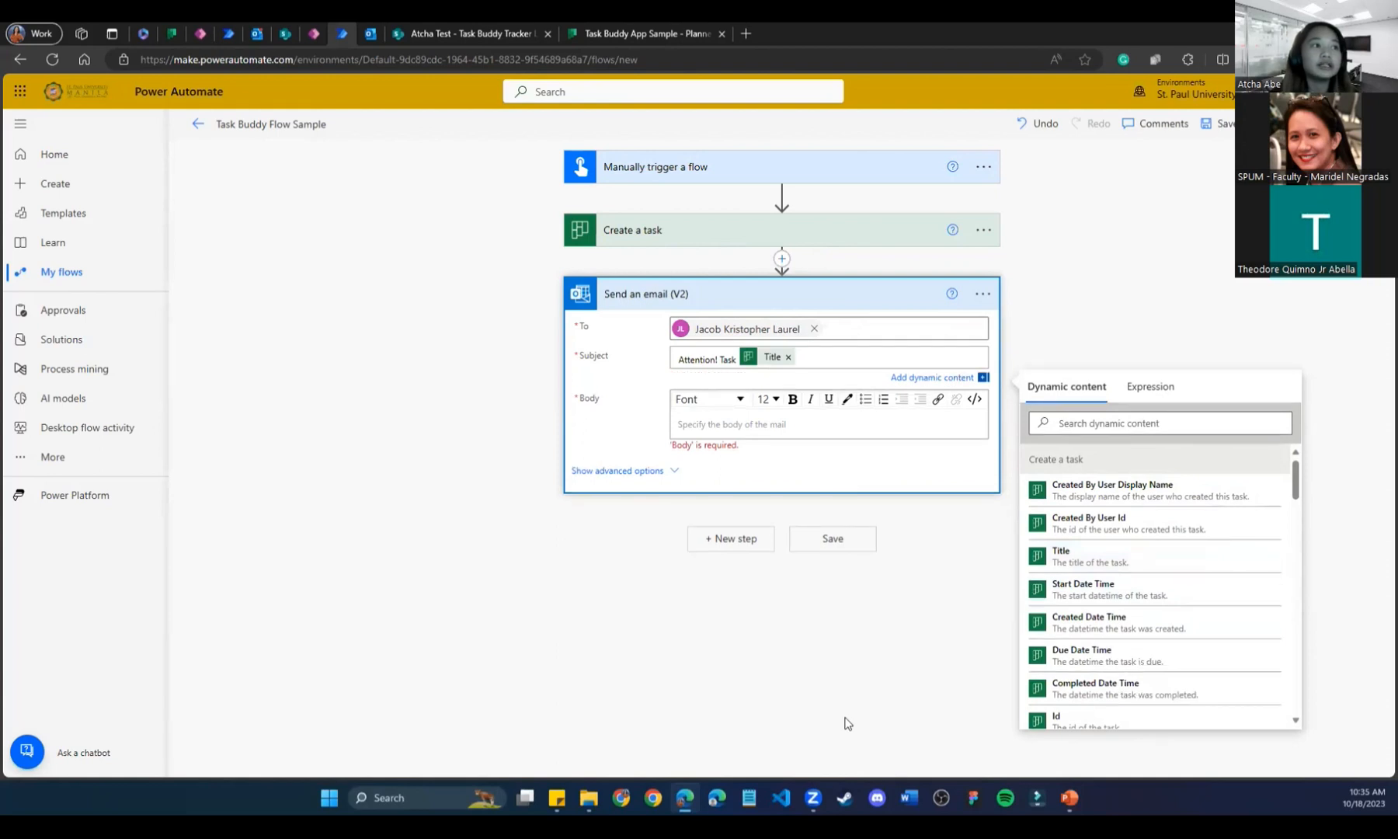
pyautogui.write('has been creat')
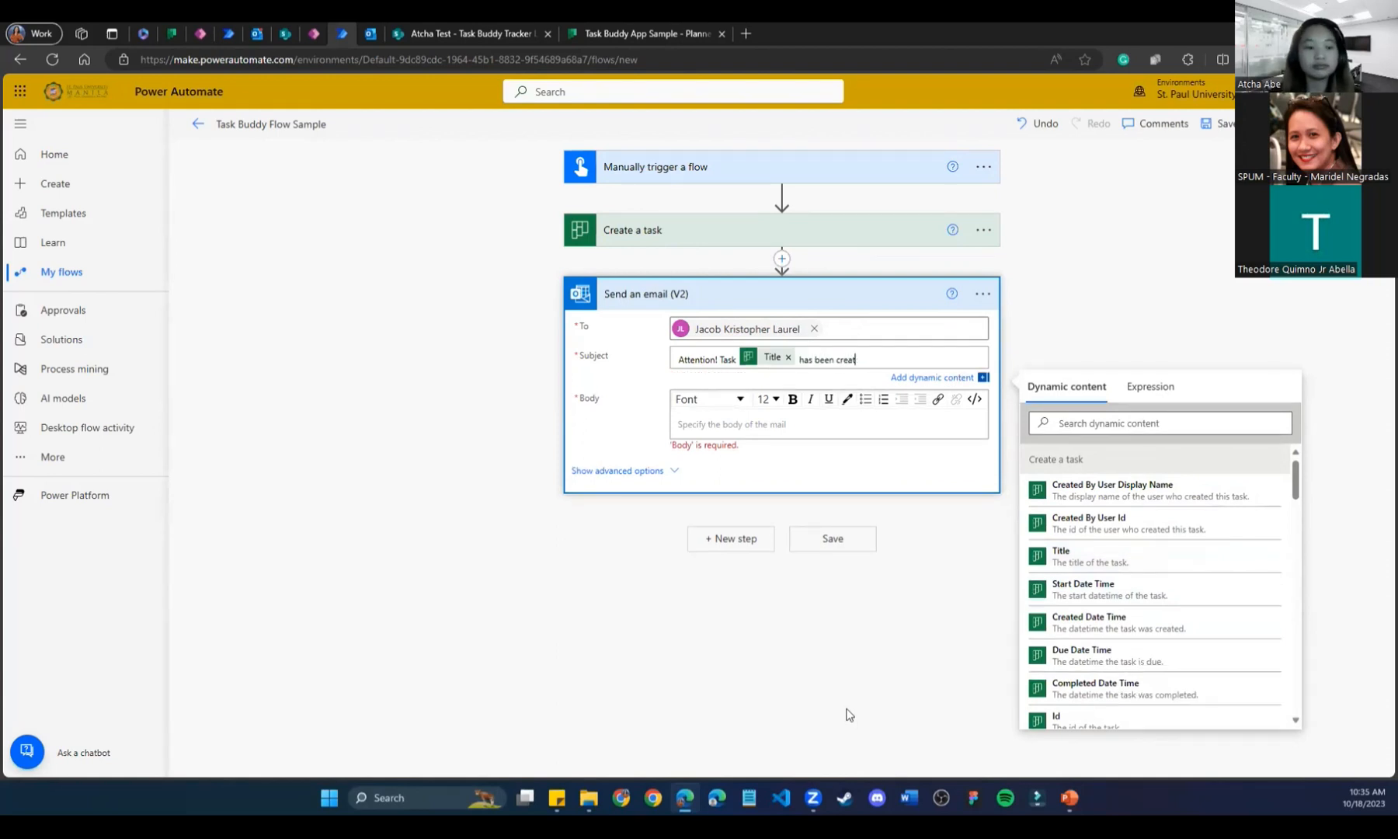
pyautogui.write('ed')
pyautogui.click(685, 424)
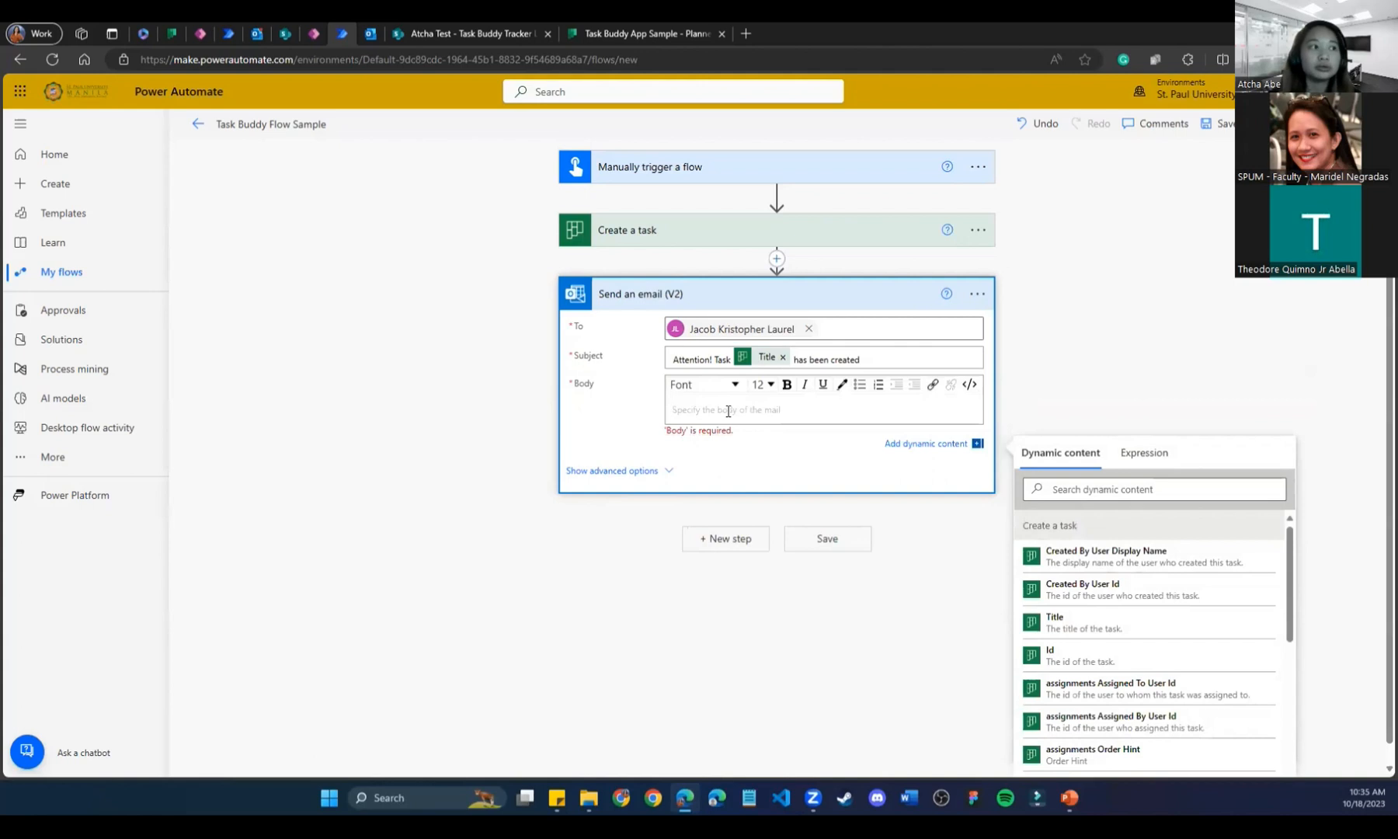
# Type the body lines '[User name] created a flow,' and 'Here below are the details:'.
pyautogui.write('Hi')
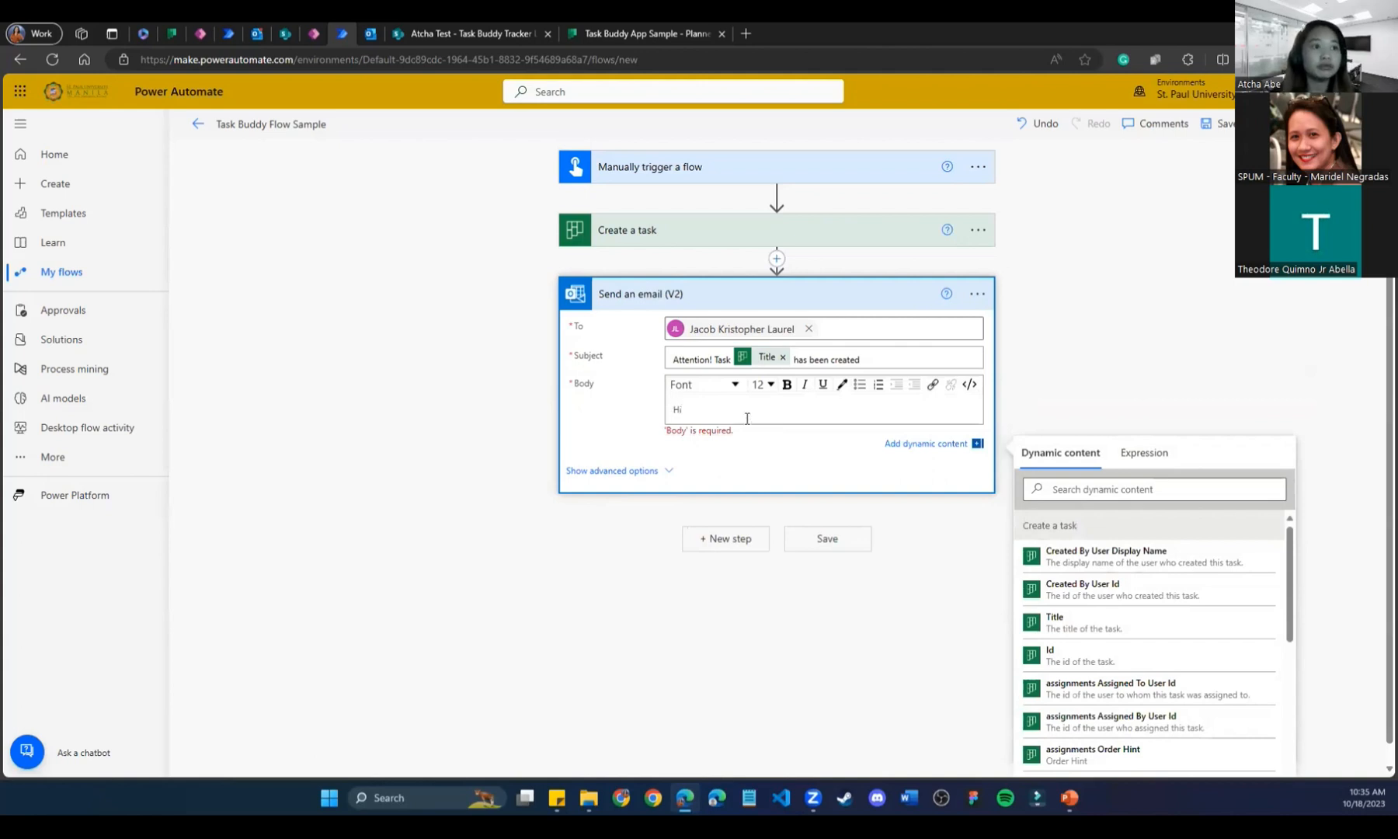
pyautogui.click(1167, 495)
pyautogui.write('nam')
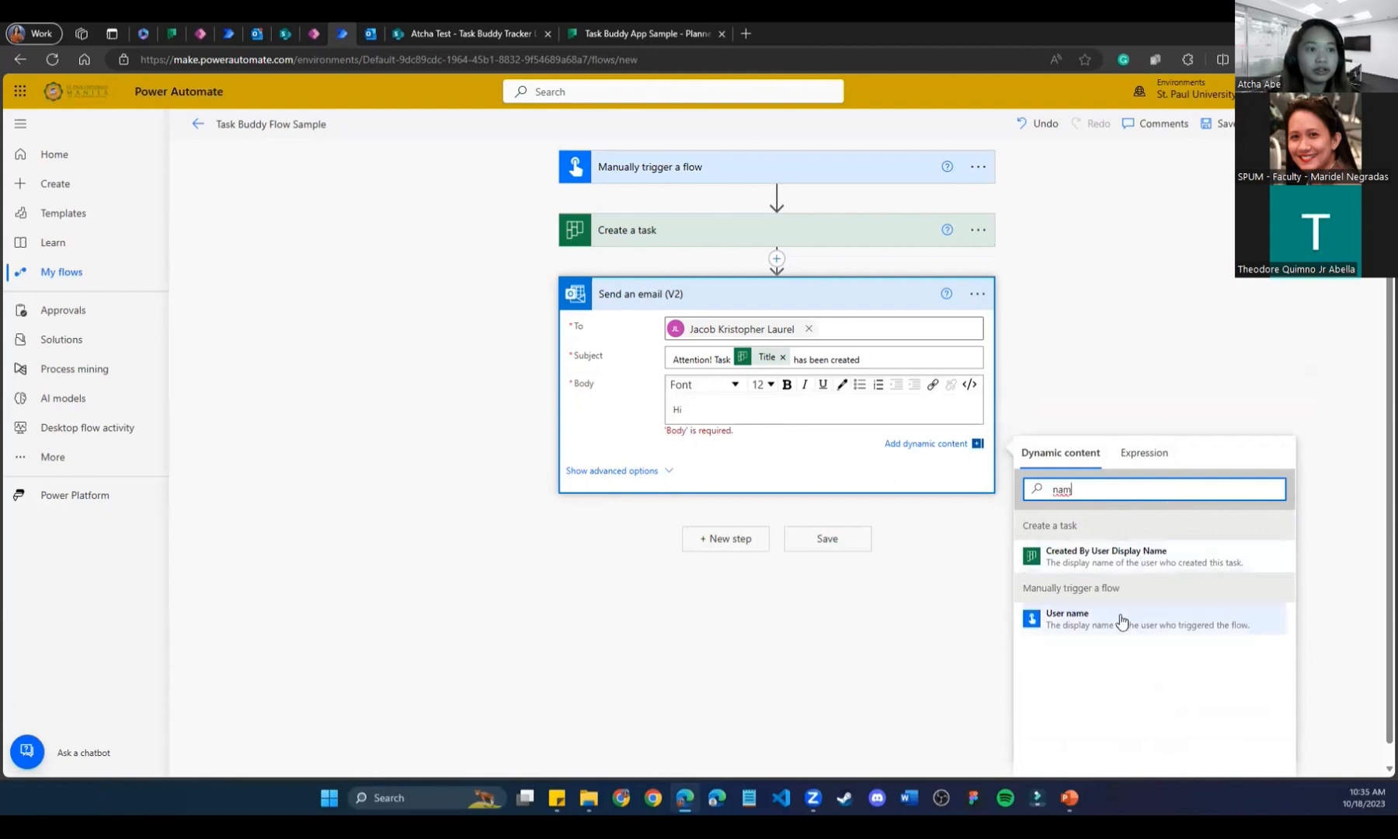
pyautogui.click(695, 407)
pyautogui.moveTo(735, 416); pyautogui.dragTo(606, 414)
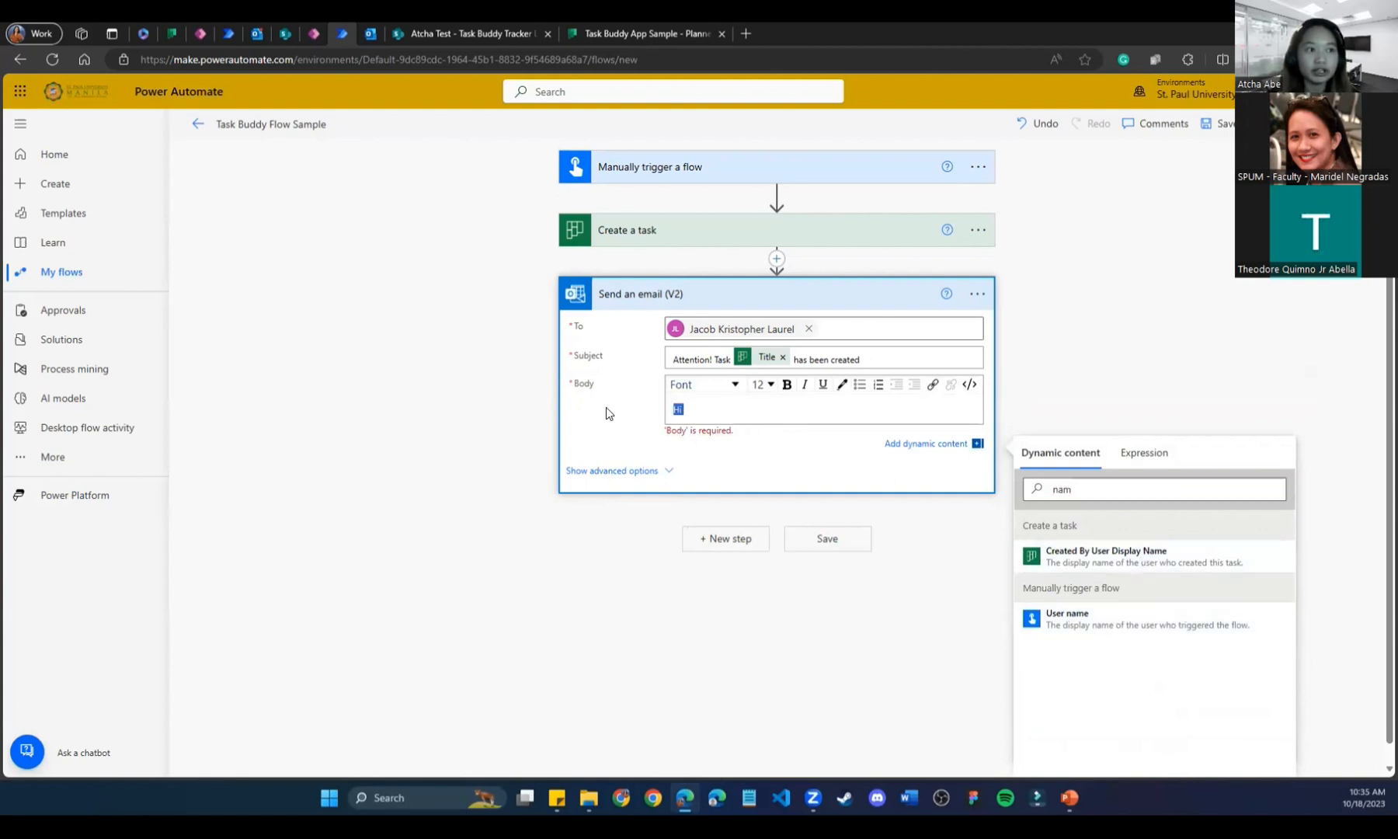
pyautogui.click(1152, 622)
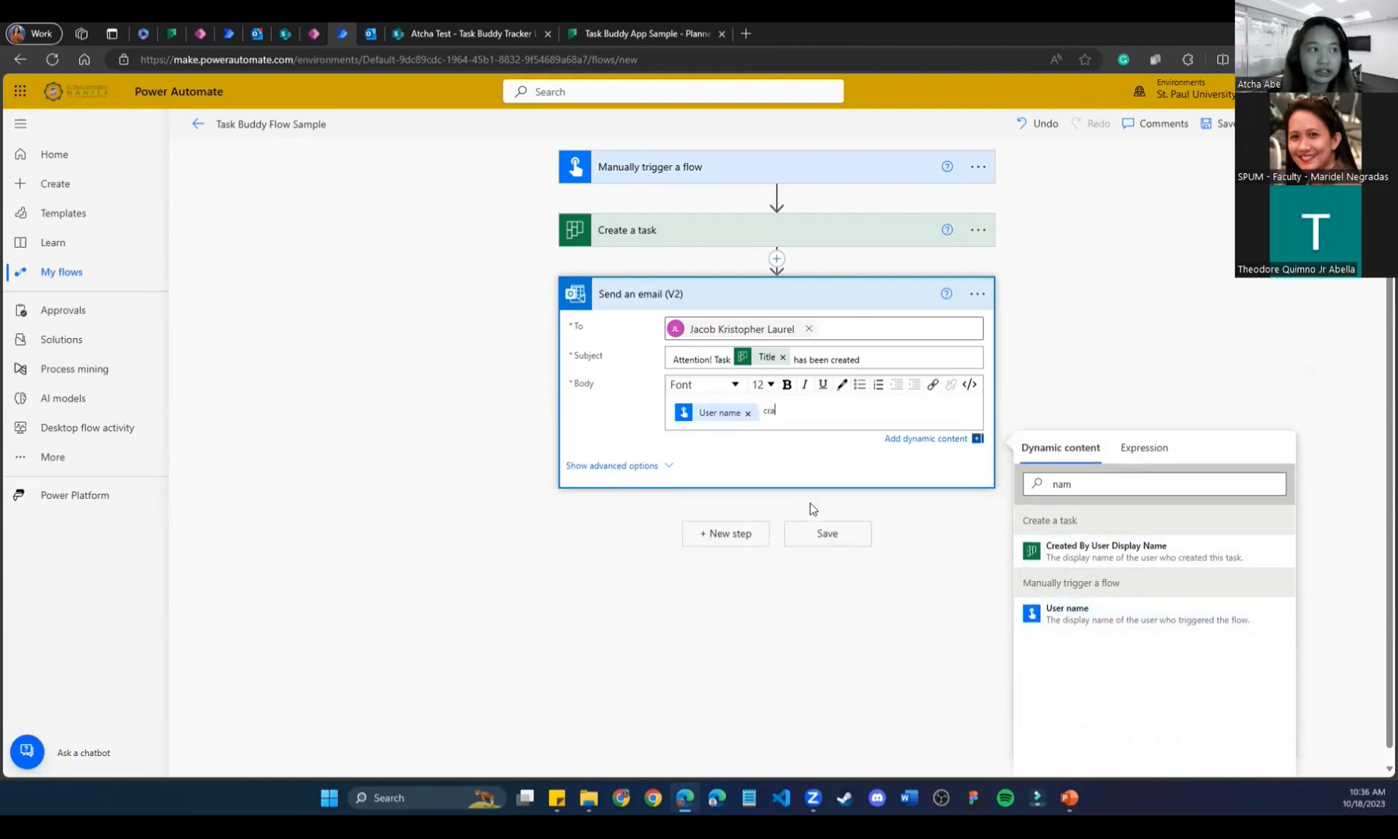
pyautogui.write('eated a flow,')
pyautogui.press('Return')
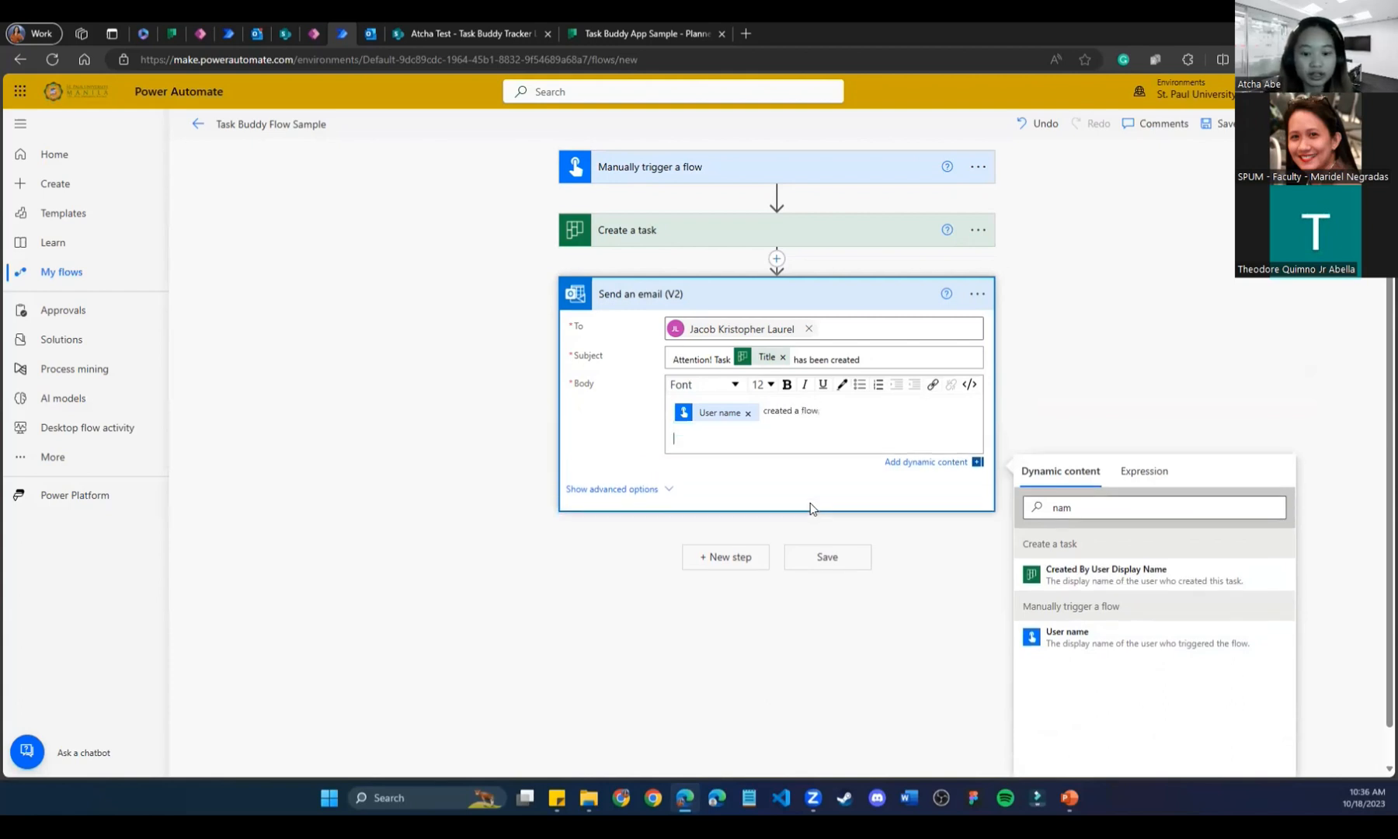
pyautogui.write('Here below are the ')
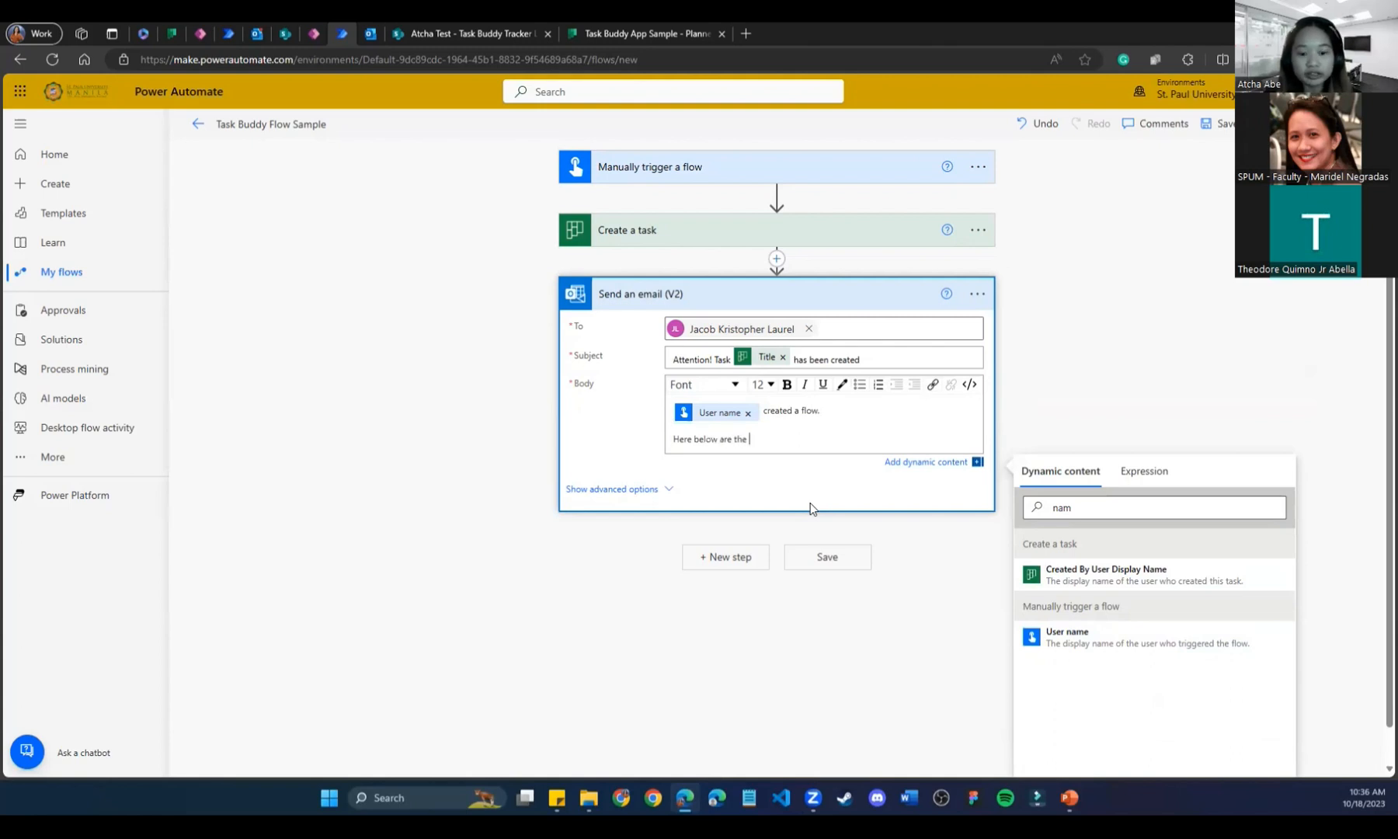
pyautogui.write('details')
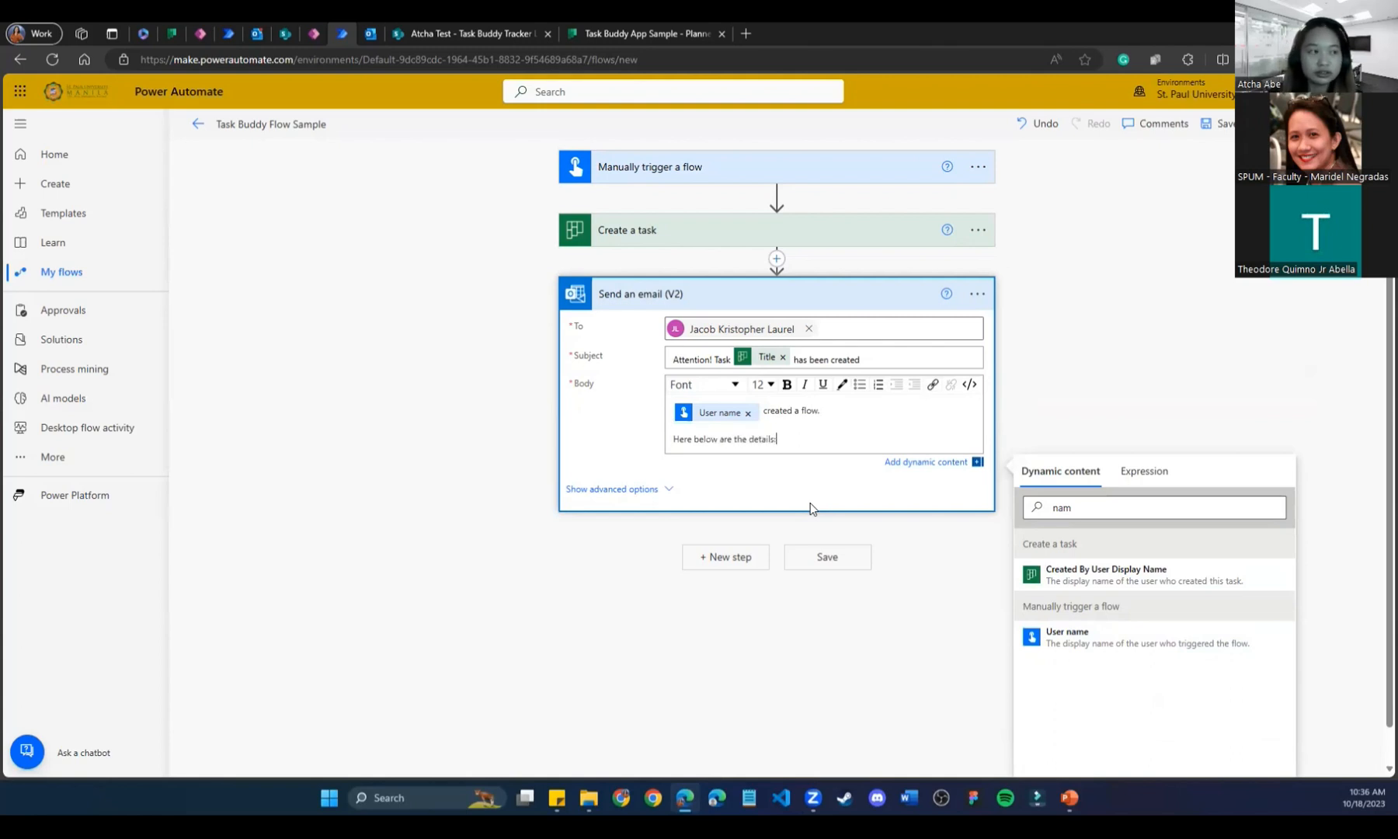
pyautogui.write(':')
pyautogui.press('Return')
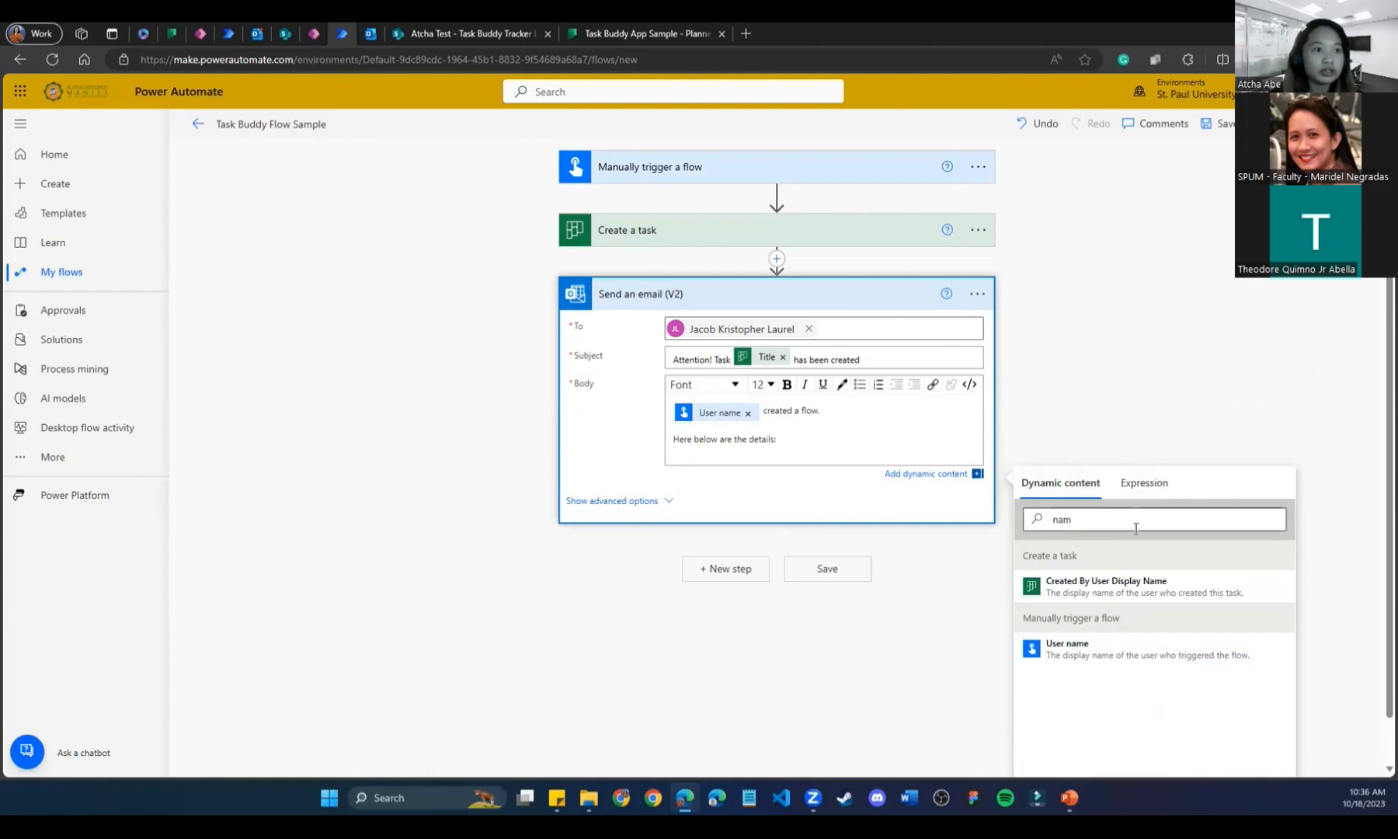
# Swap User name for Created By User Display Name and add Has Description to the body.
pyautogui.click(748, 414)
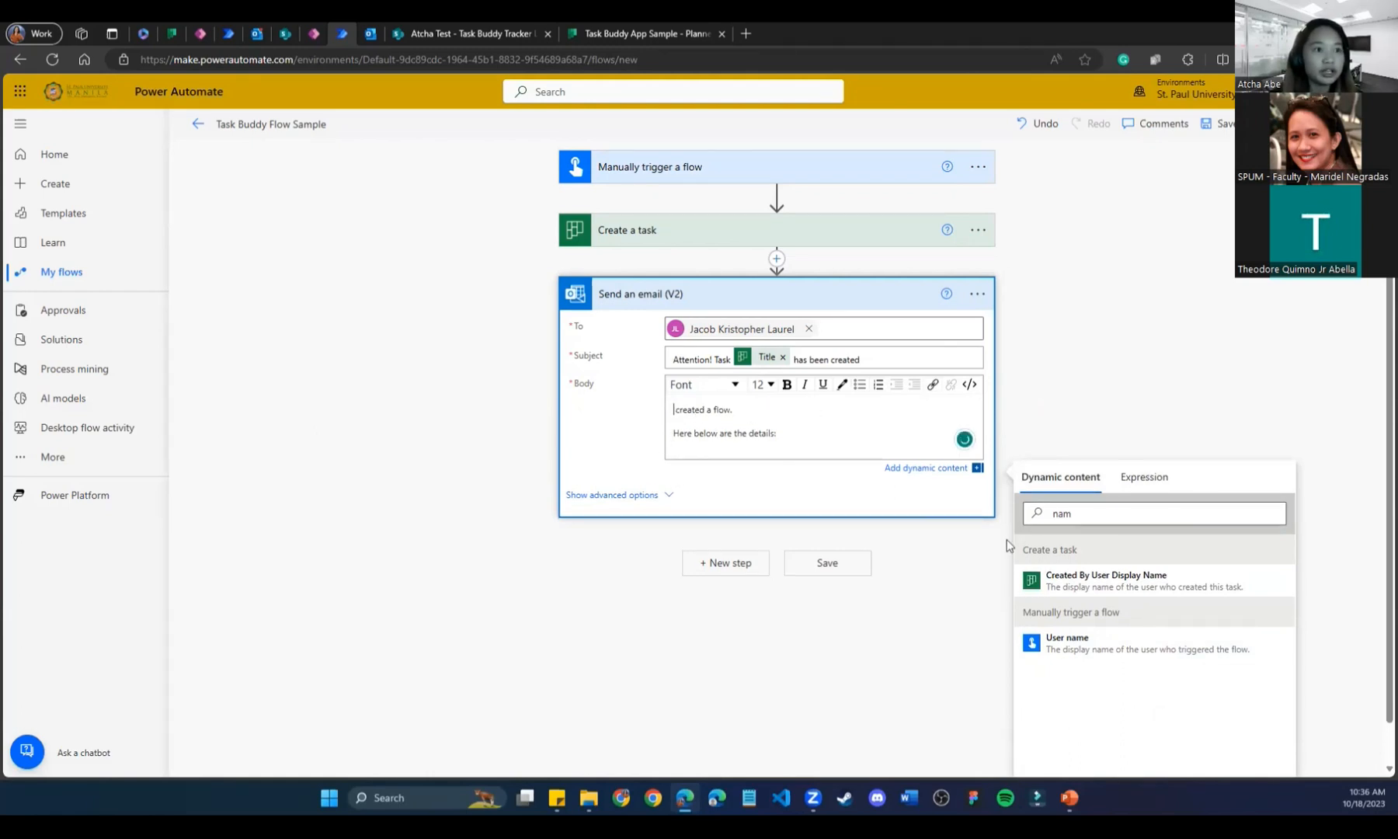
pyautogui.click(1106, 565)
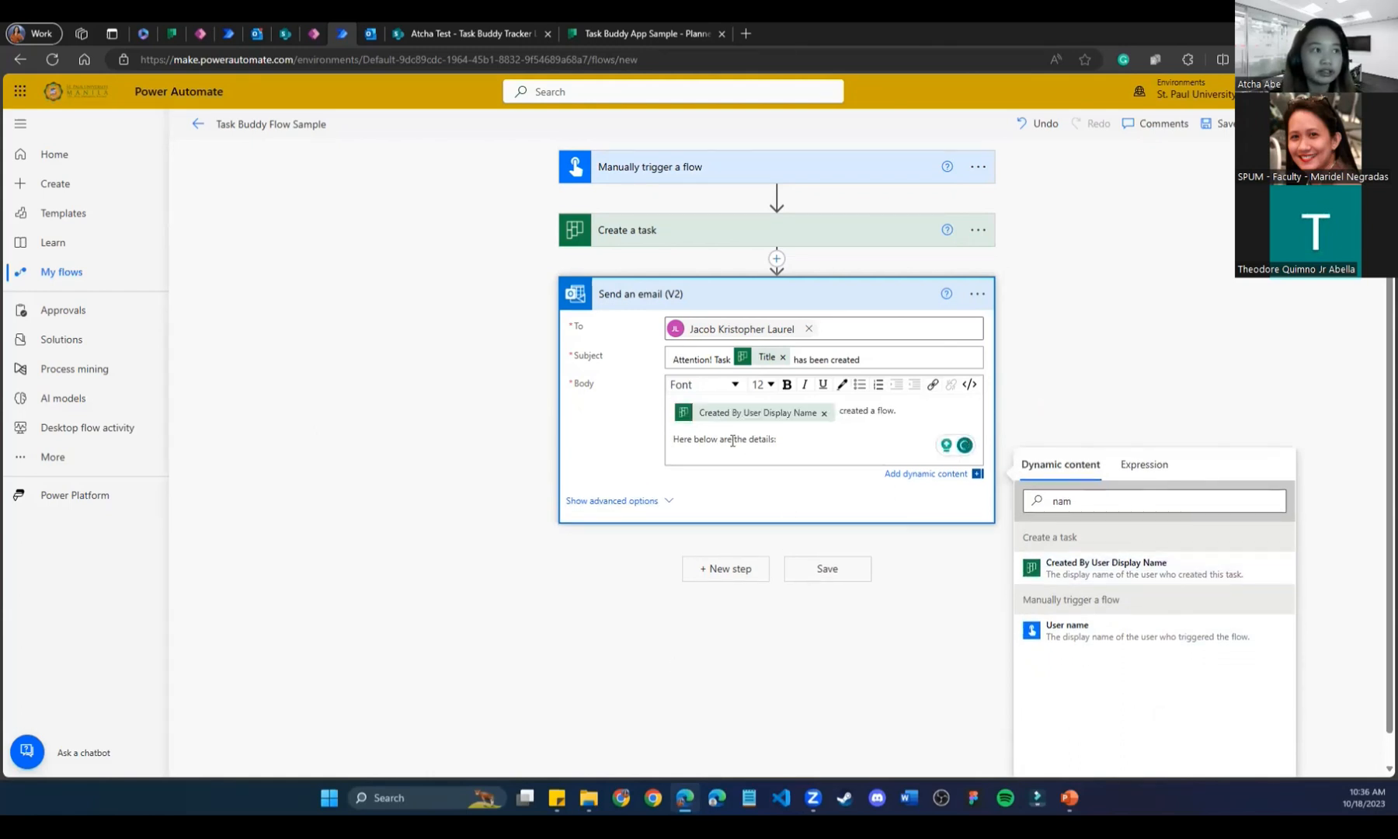
pyautogui.click(820, 465)
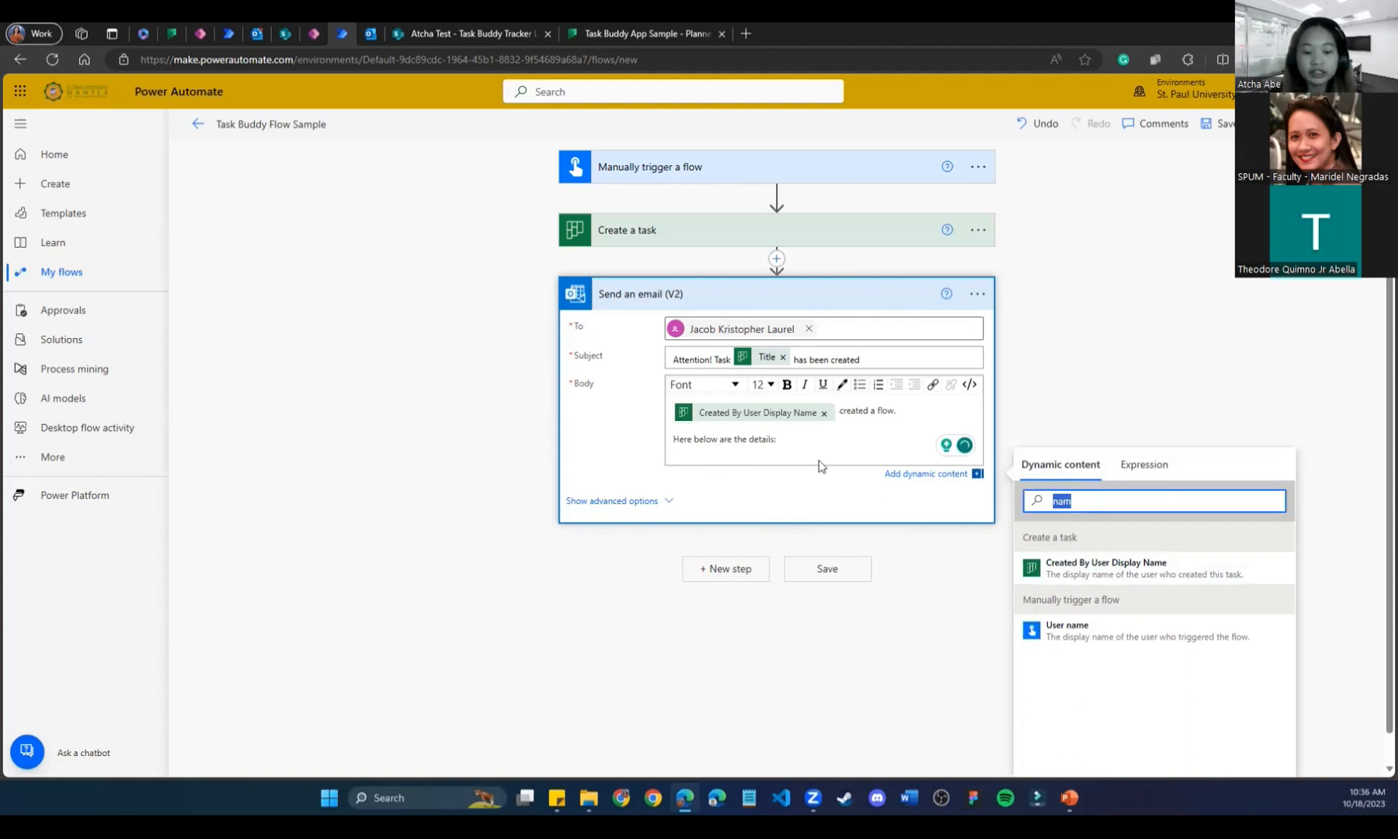
pyautogui.write('des')
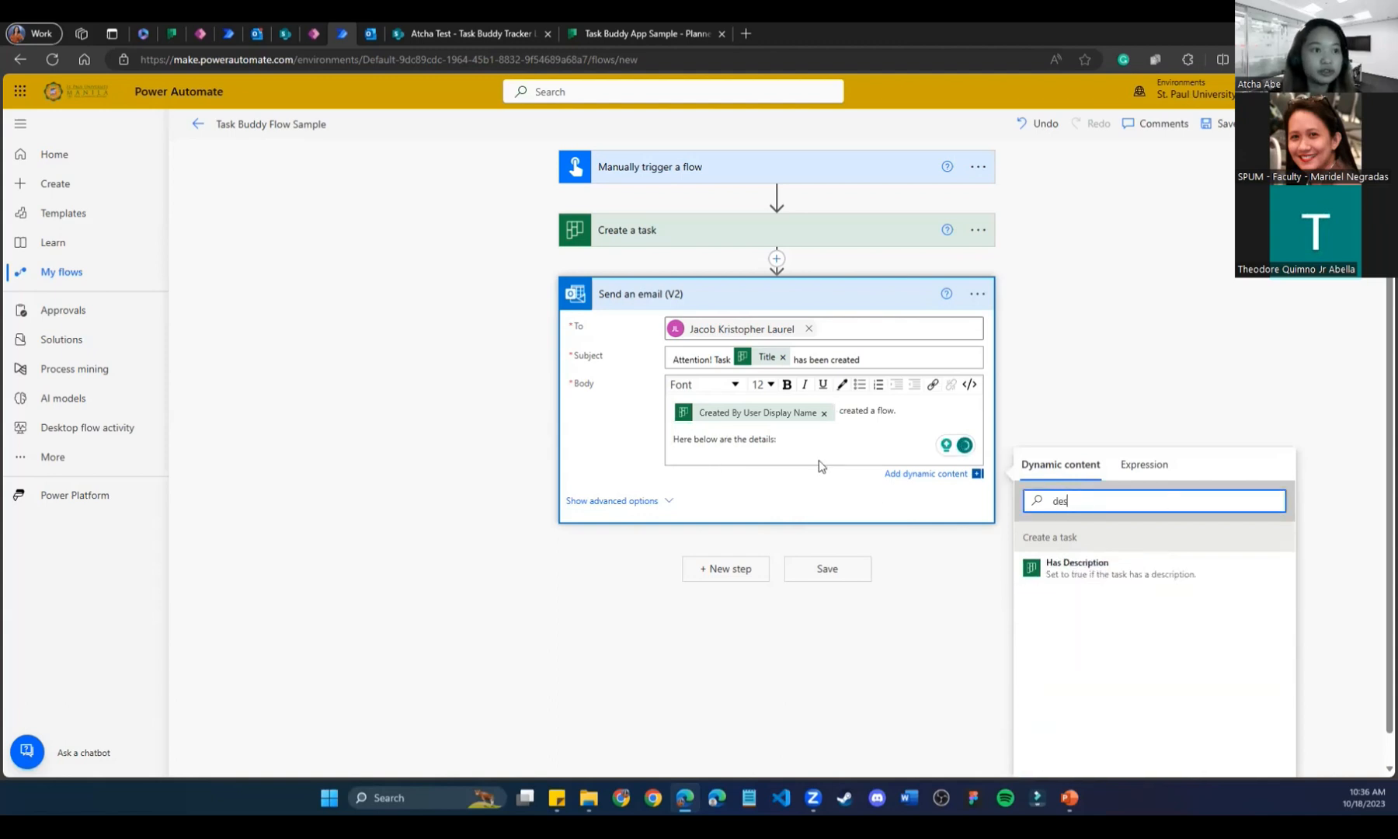
pyautogui.doubleClick(1096, 503)
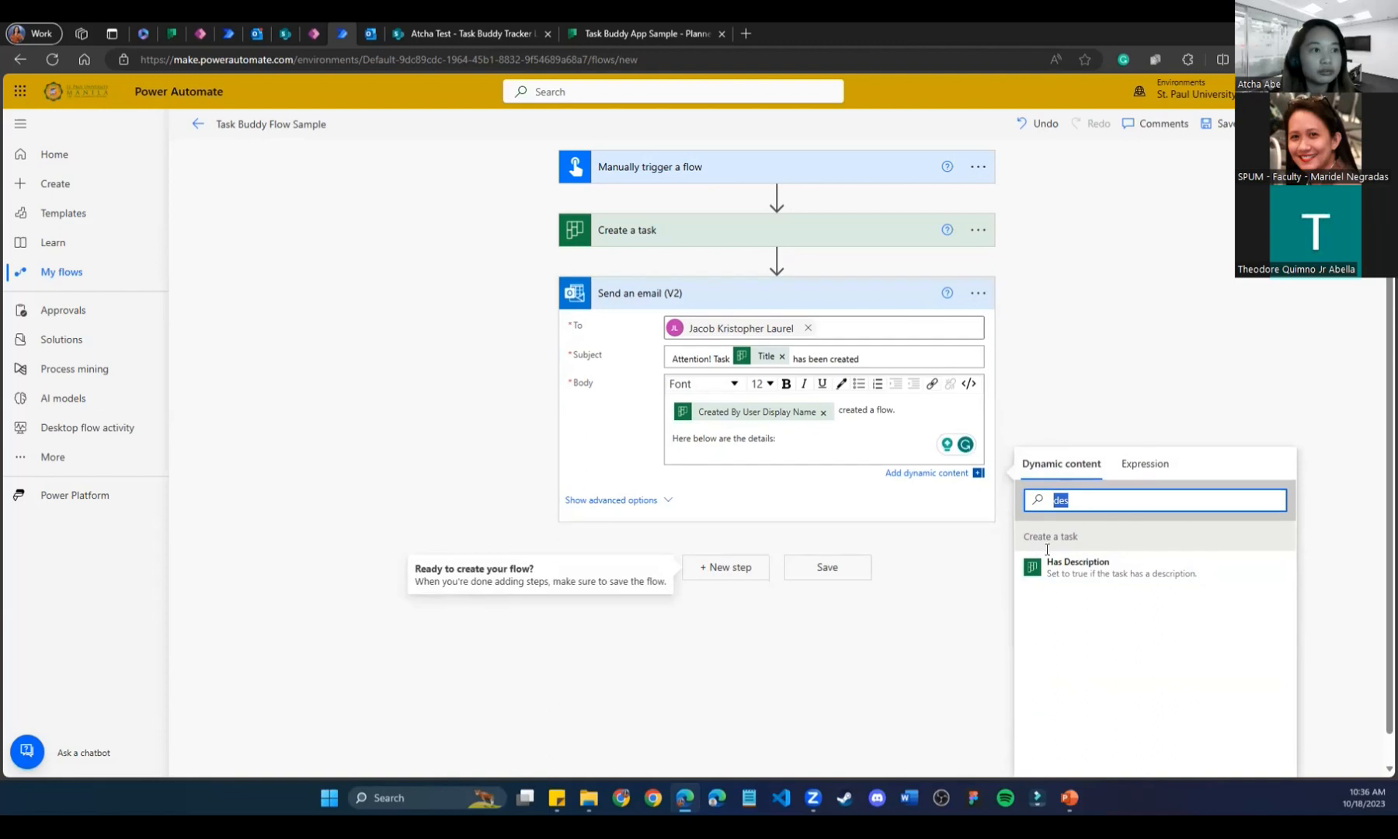
pyautogui.click(1089, 578)
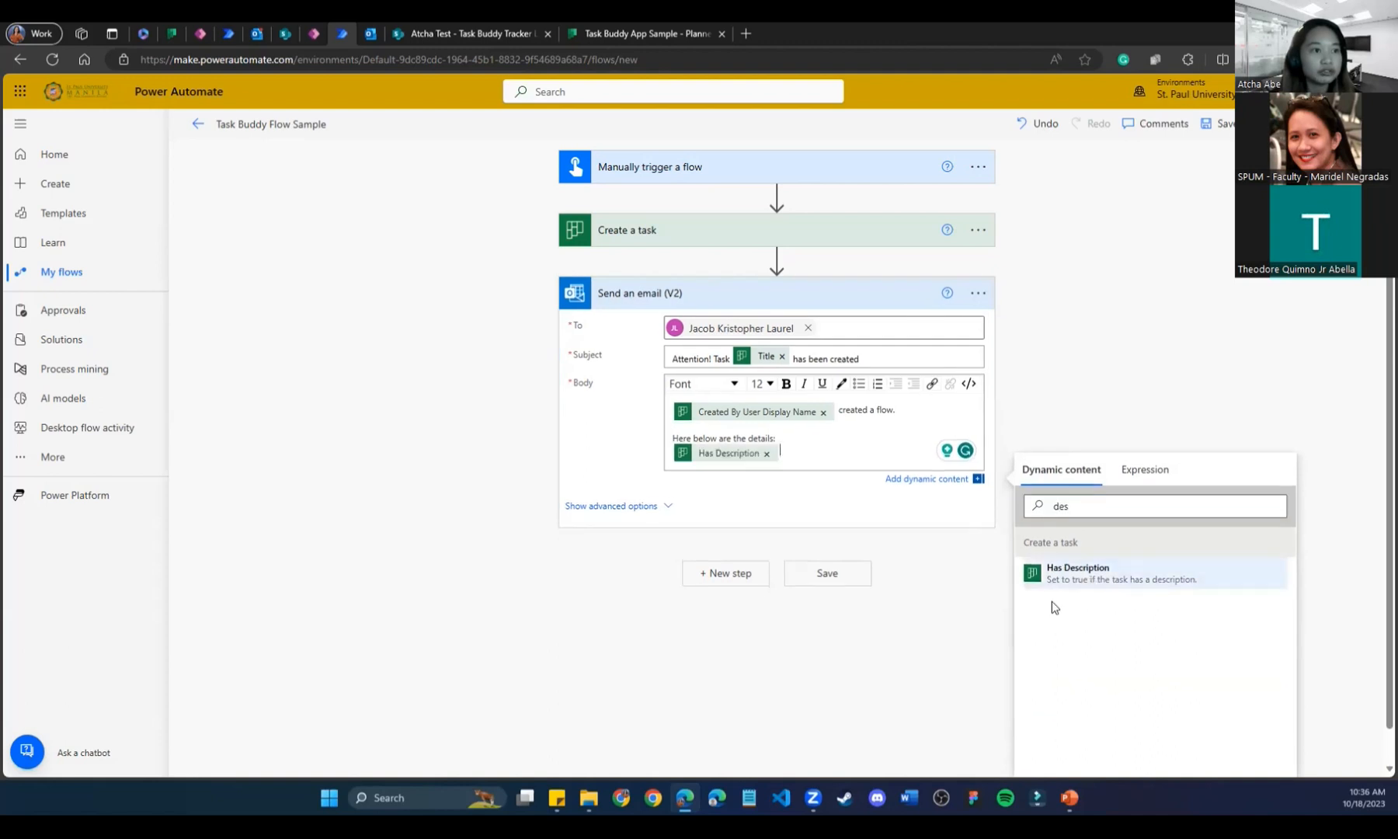
pyautogui.click(657, 229)
pyautogui.click(641, 228)
pyautogui.click(641, 228)
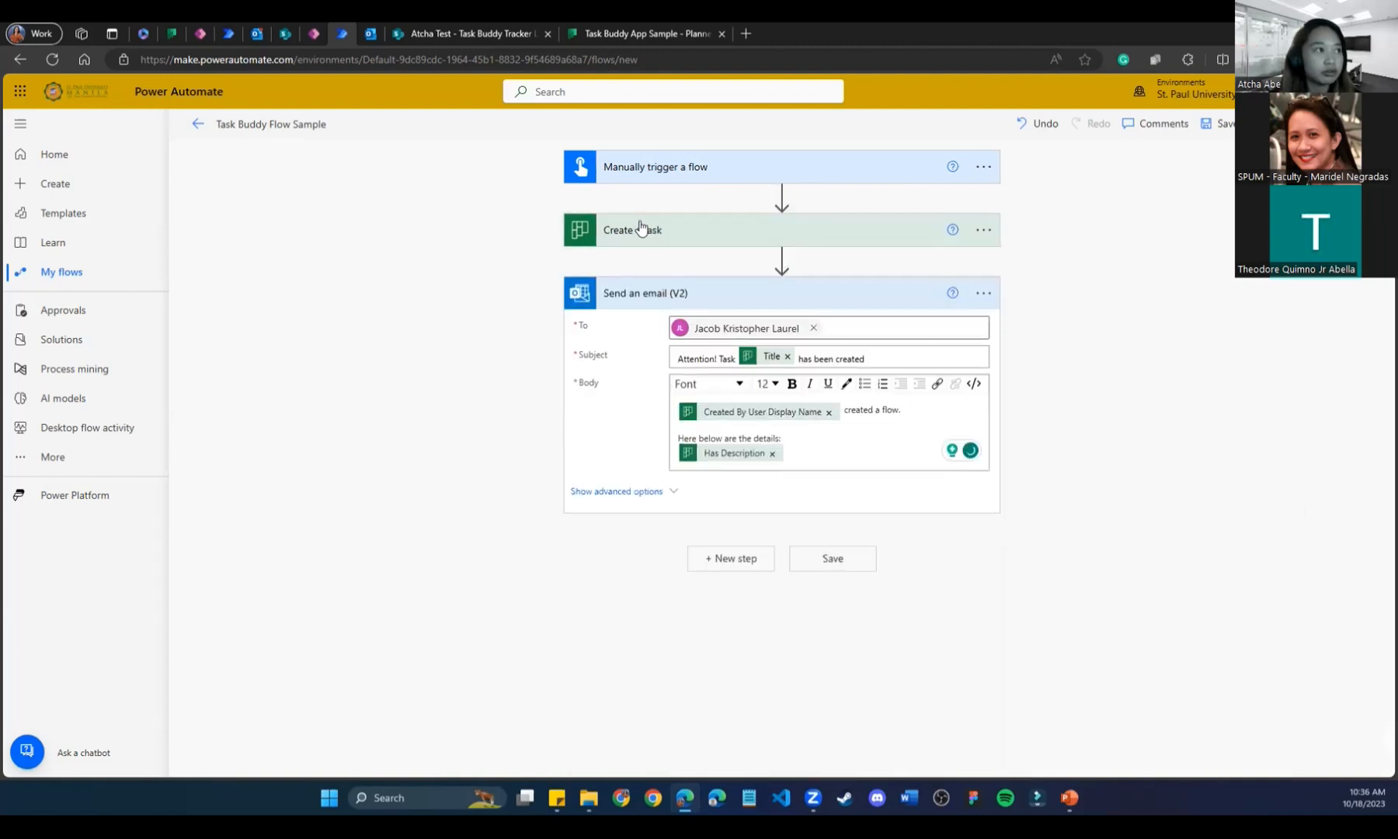
pyautogui.click(624, 243)
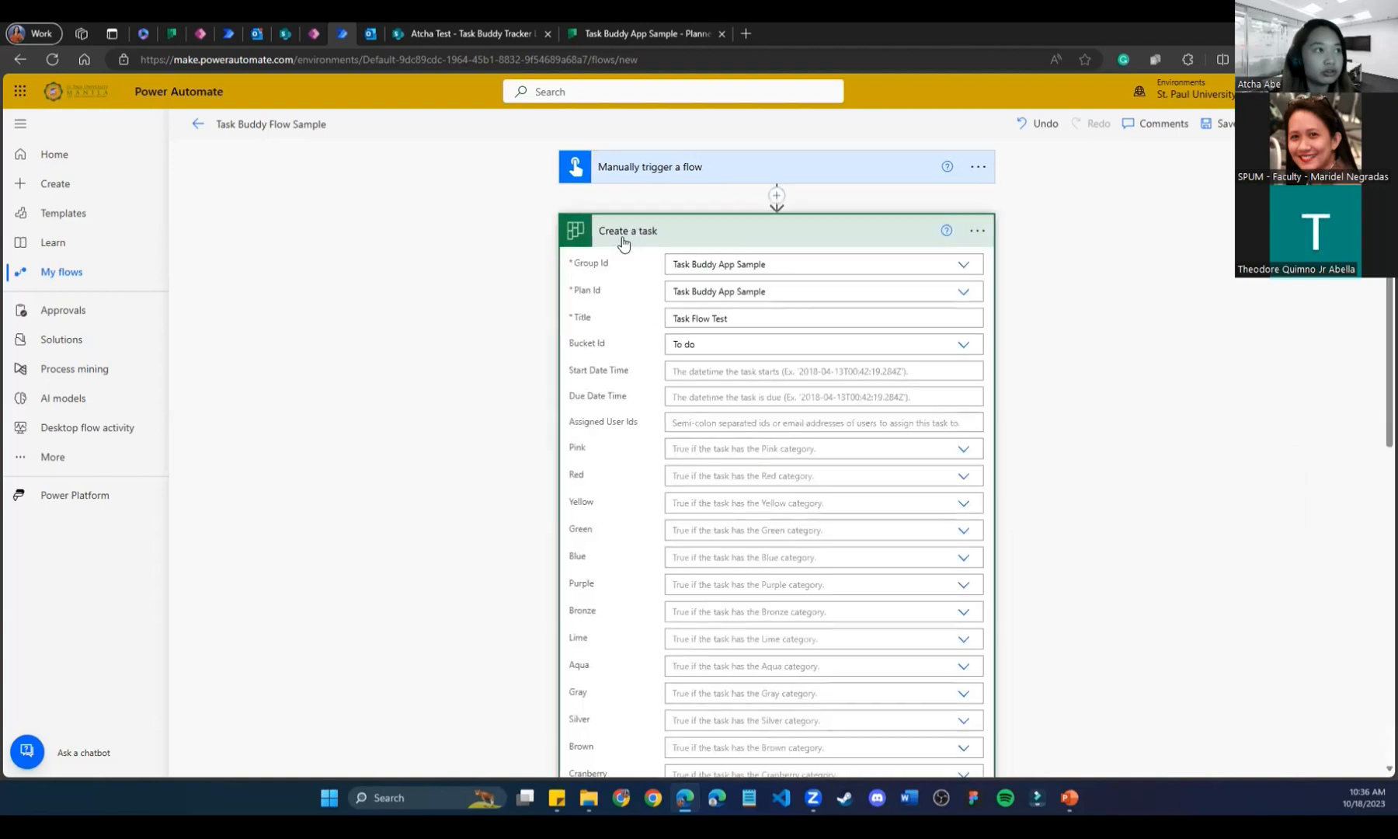
pyautogui.click(623, 244)
pyautogui.click(623, 243)
pyautogui.scroll(-5, 578, 534)
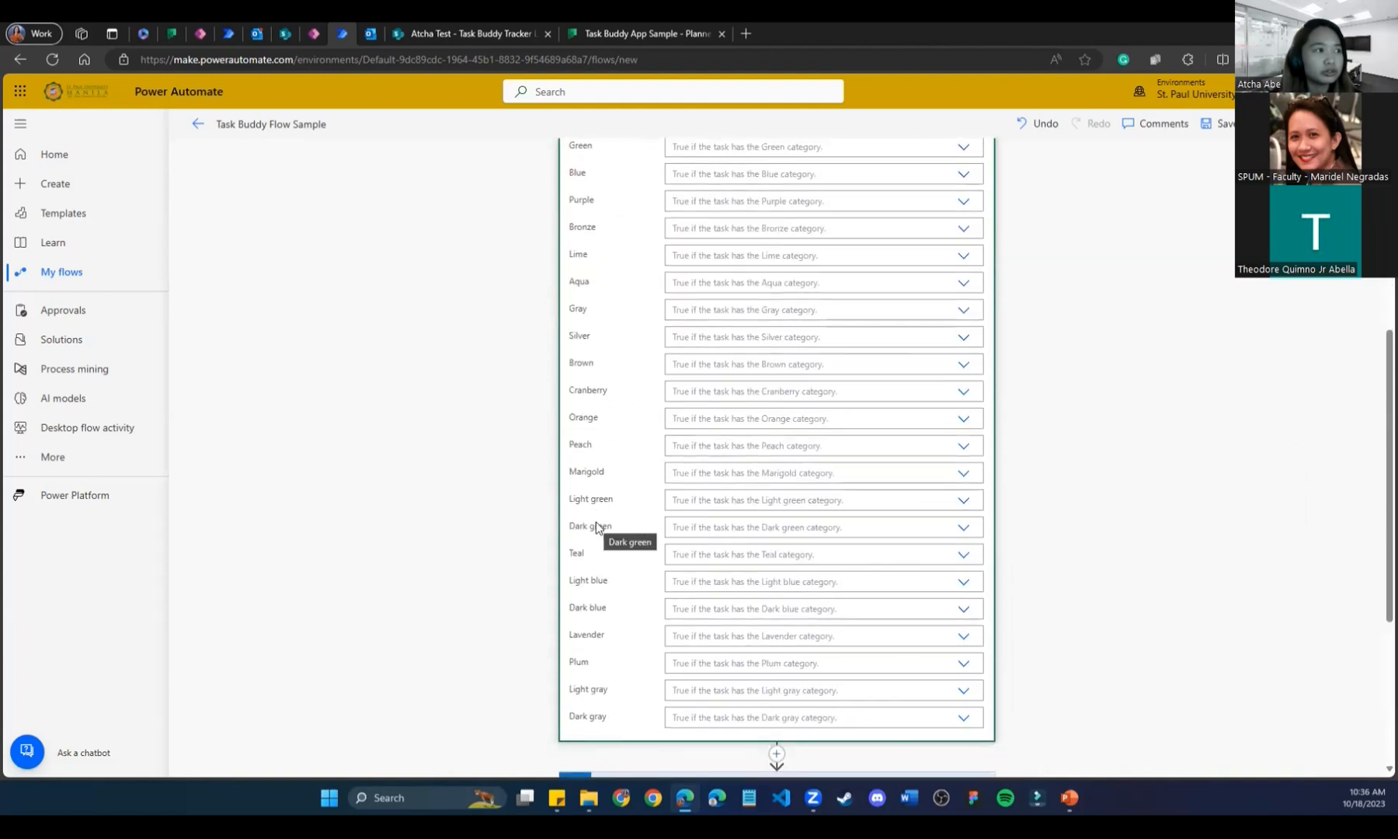
pyautogui.scroll(4, 596, 528)
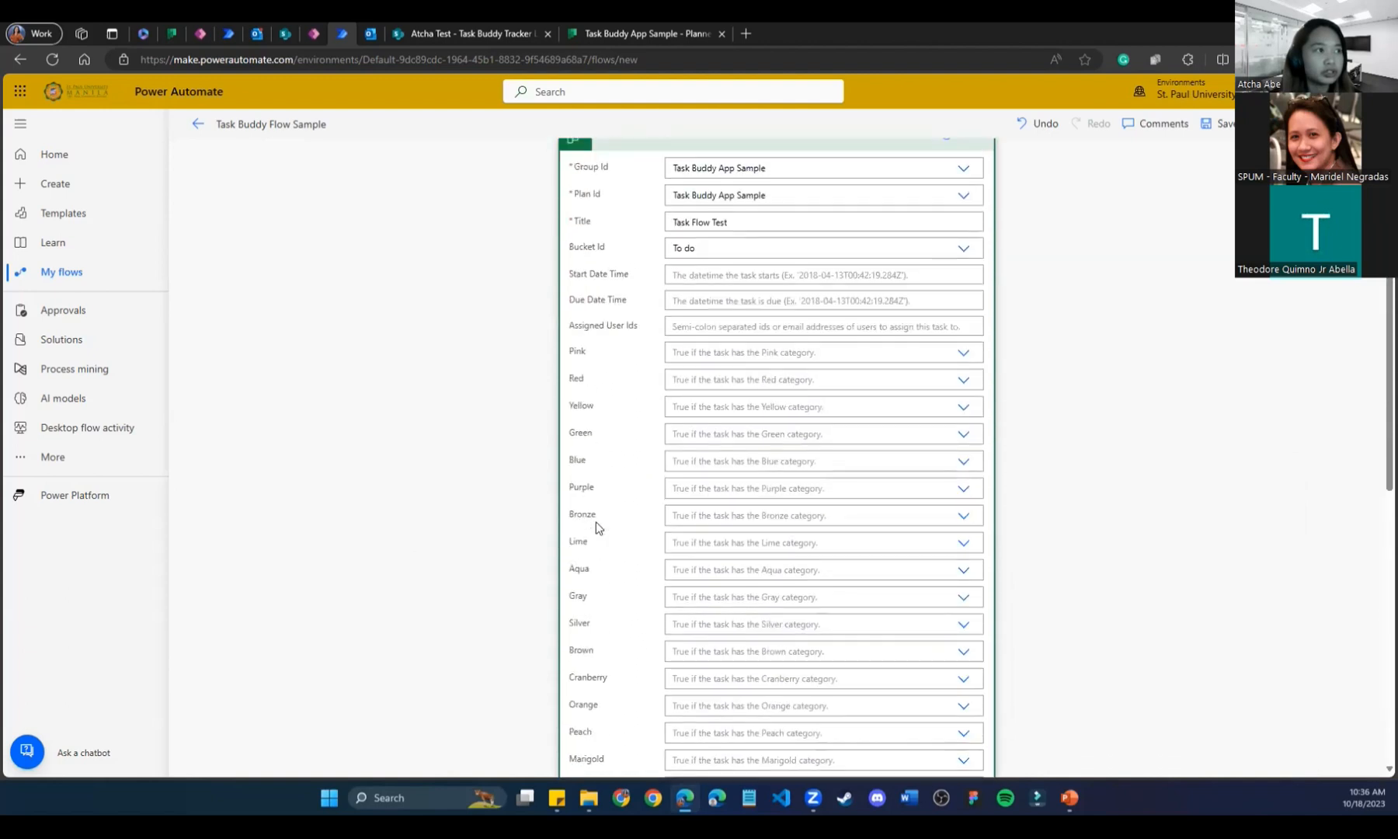
pyautogui.scroll(1, 596, 528)
pyautogui.click(724, 374)
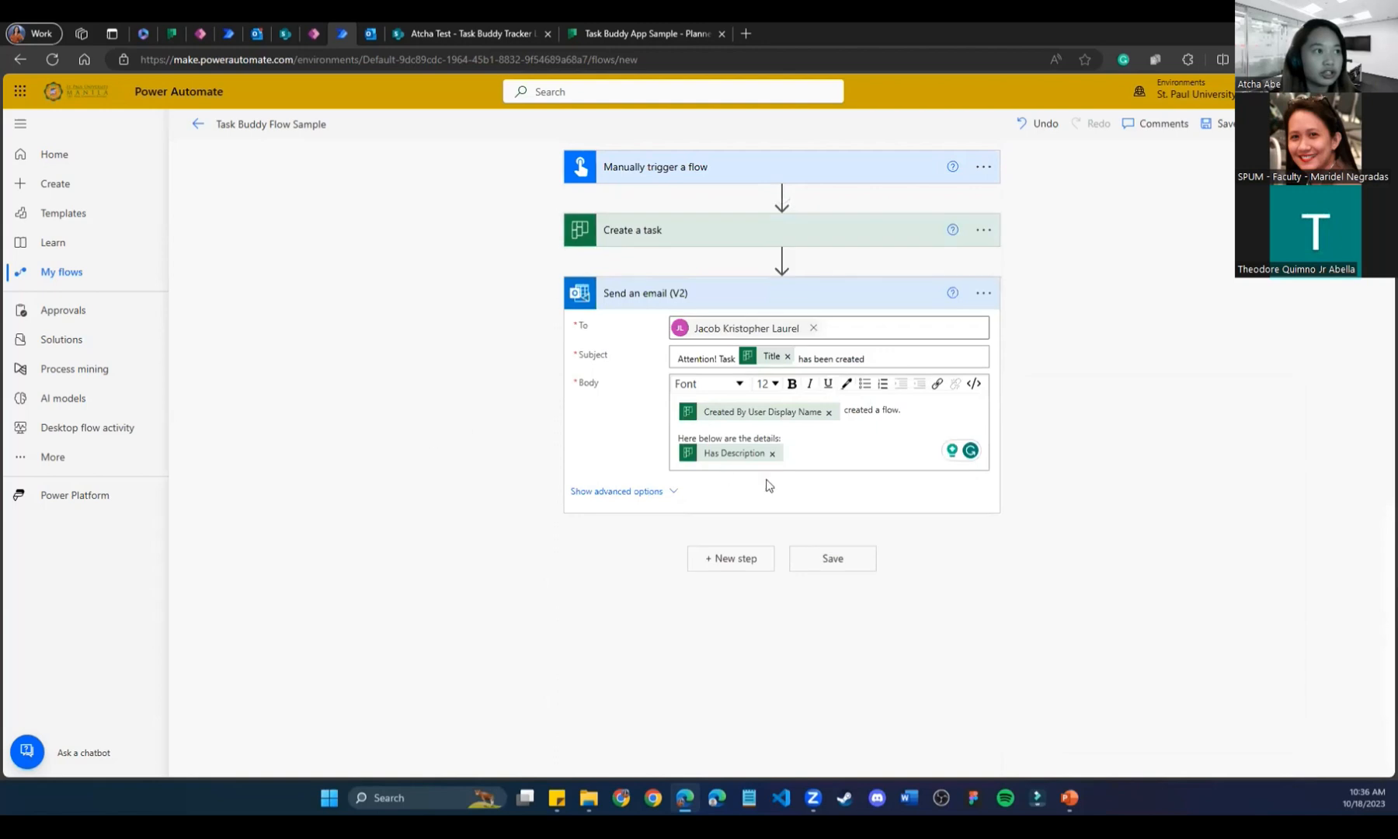
# Rewrite the body as 'Task is created in [Plan Id]', then 'Thanks,' and 'Power Automate'.
pyautogui.click(773, 455)
pyautogui.moveTo(1073, 519); pyautogui.dragTo(954, 466)
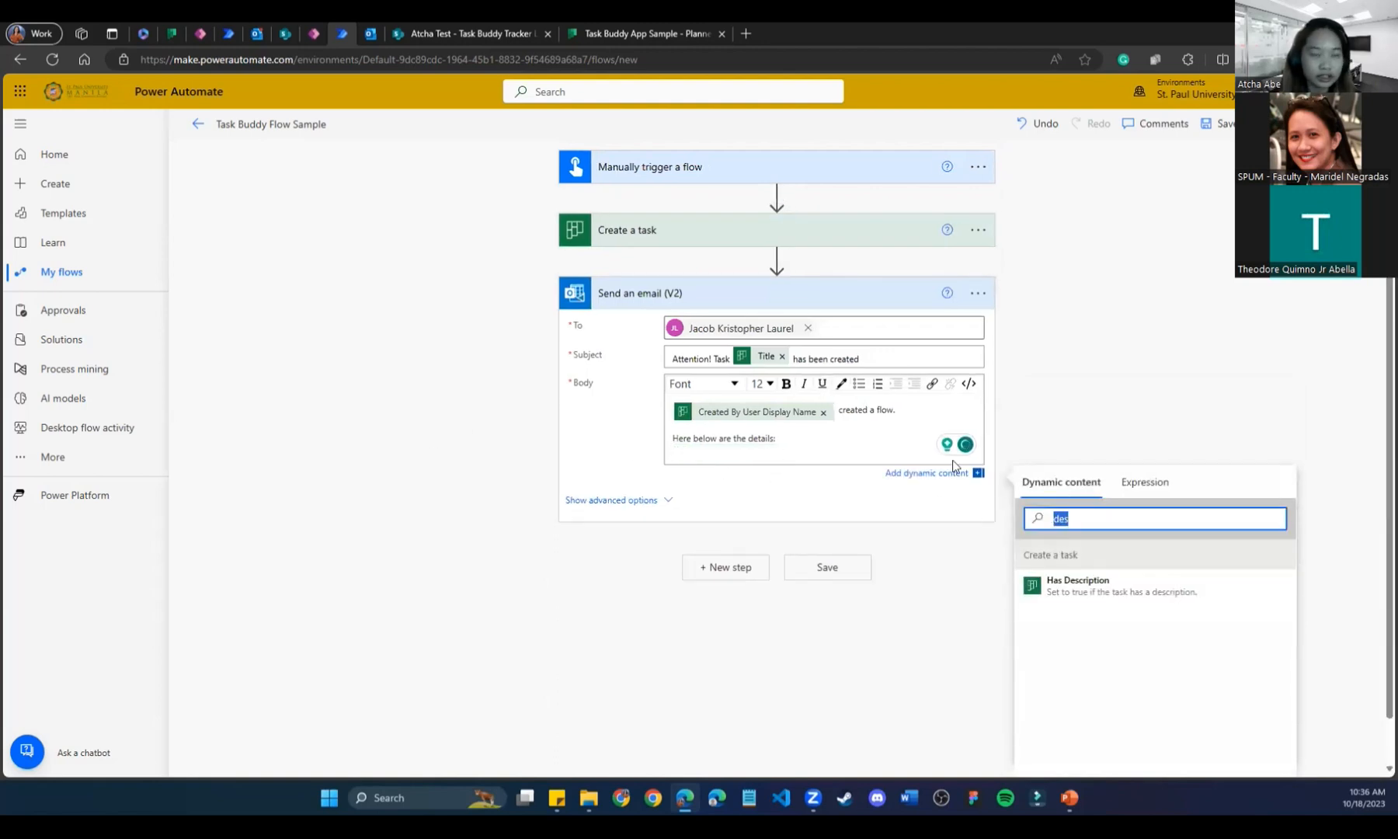
pyautogui.press('BackSpace')
pyautogui.scroll(-2, 1165, 621)
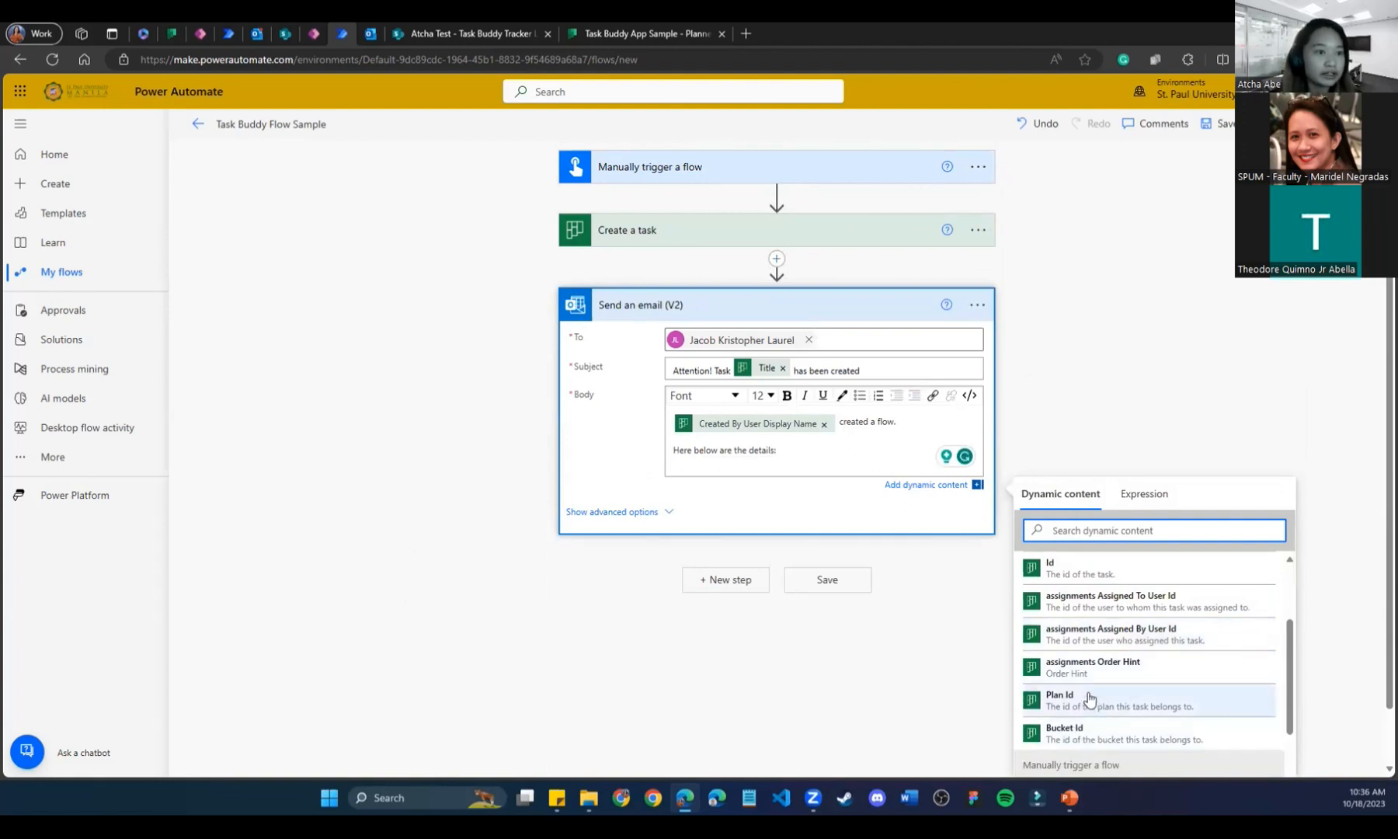
pyautogui.moveTo(783, 450); pyautogui.dragTo(624, 447)
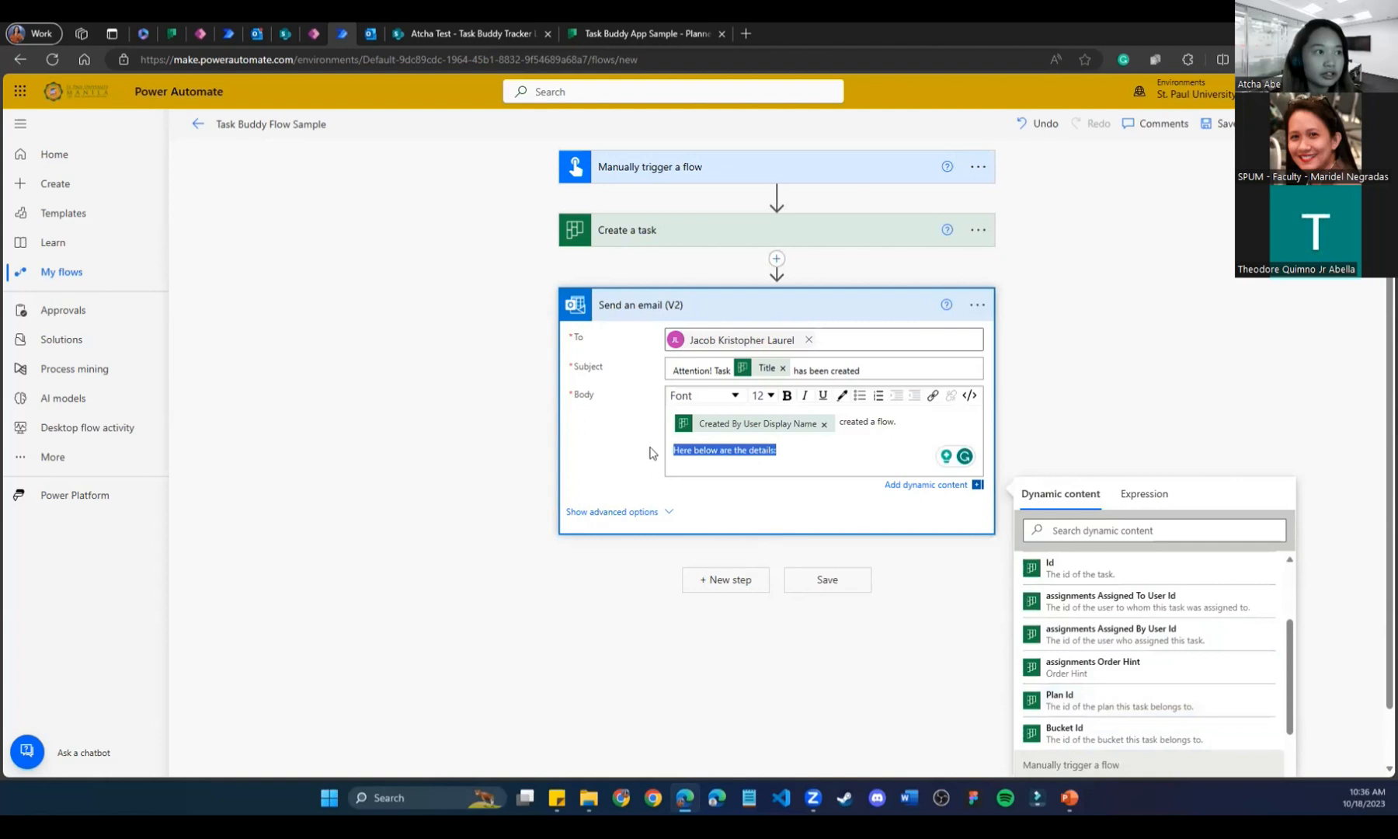
pyautogui.write('Task is created in')
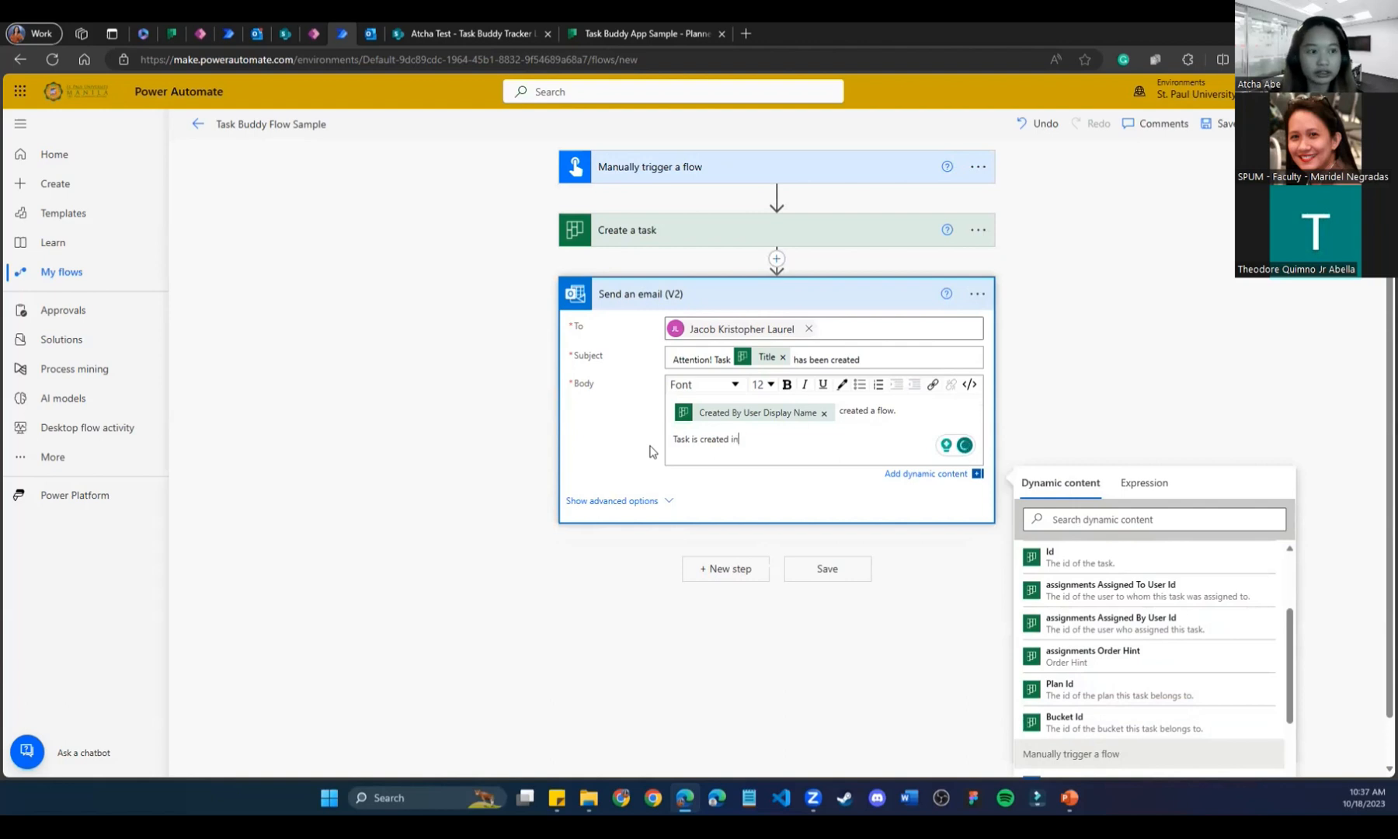
pyautogui.click(1134, 691)
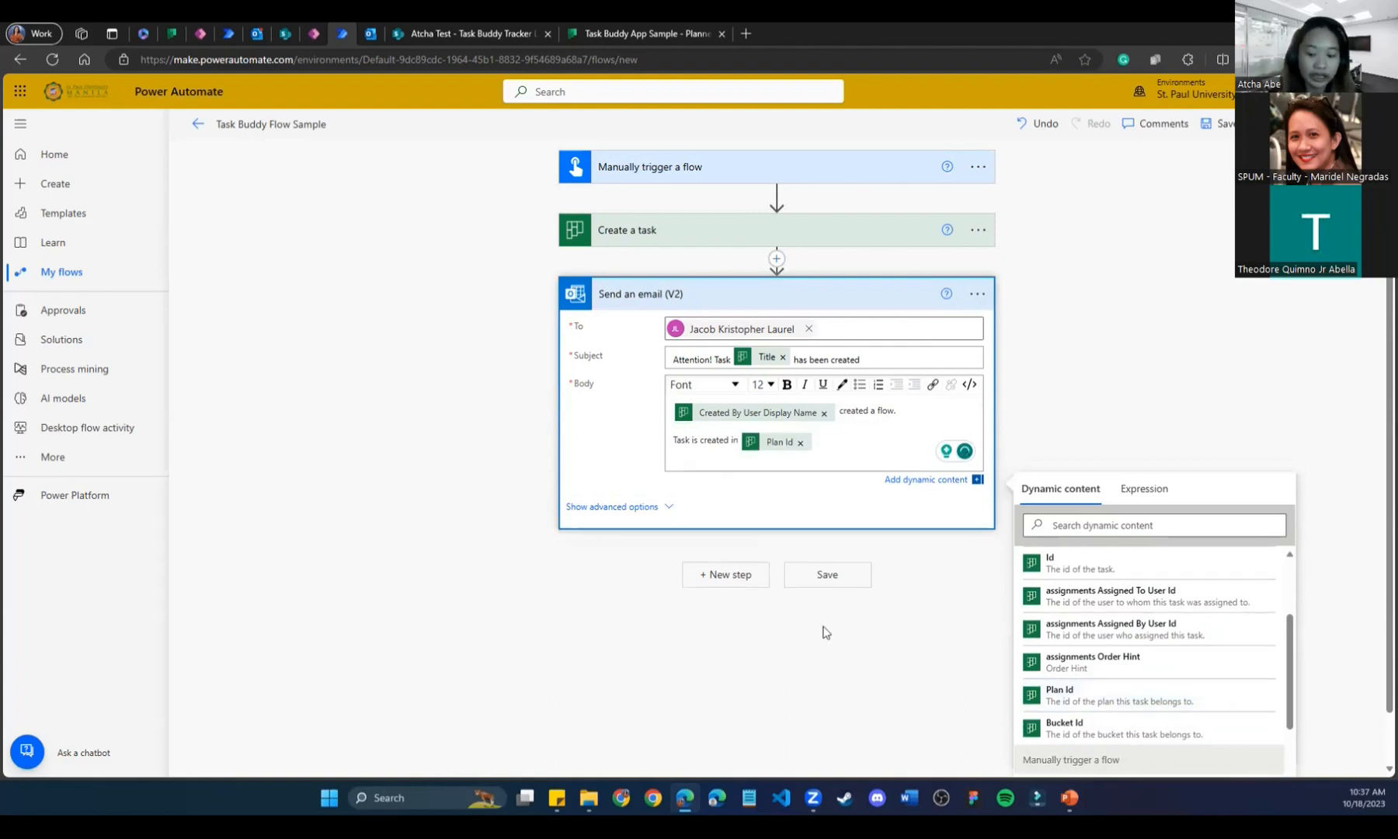
pyautogui.press('Return')
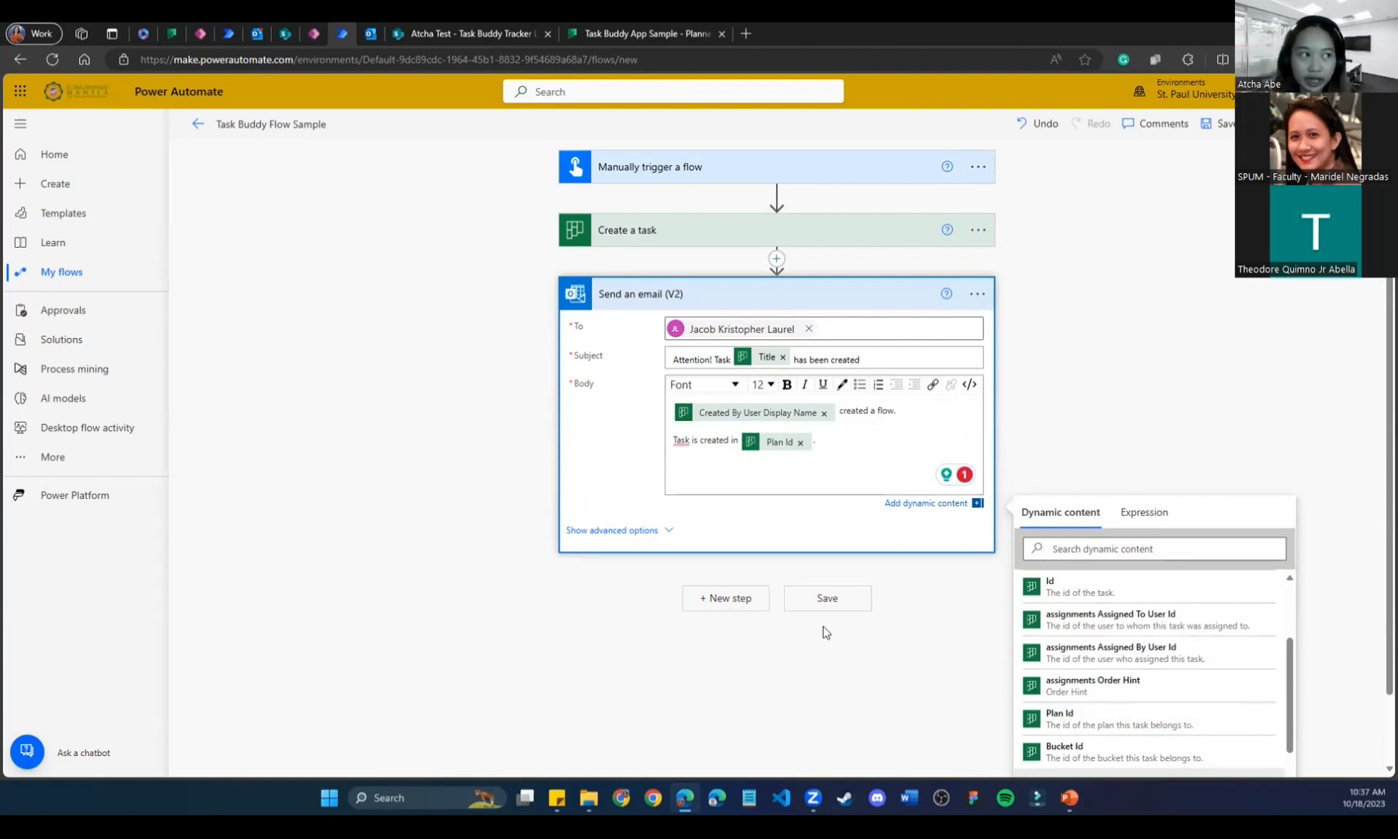
pyautogui.write('hanks,')
pyautogui.press('Return')
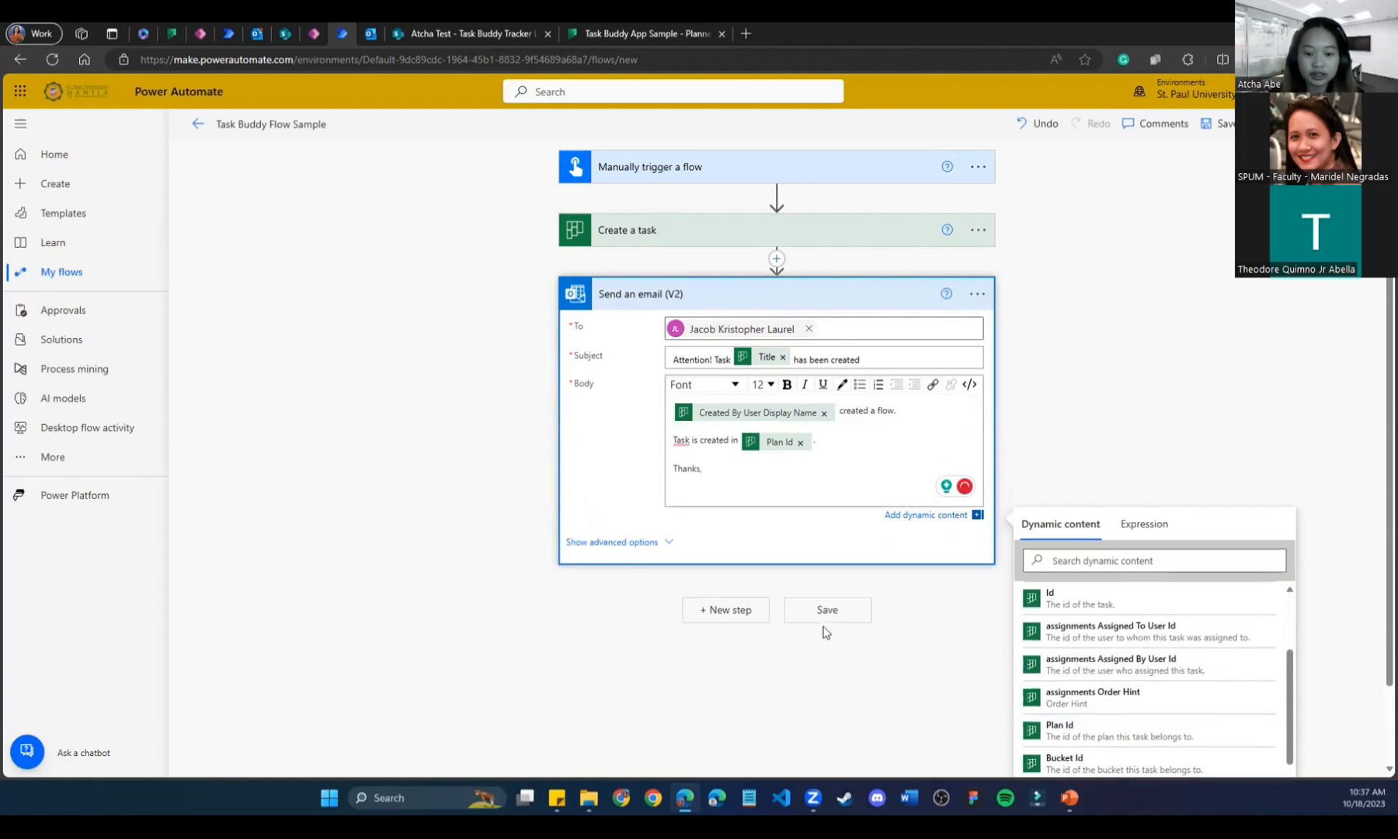
pyautogui.write('Power Automate')
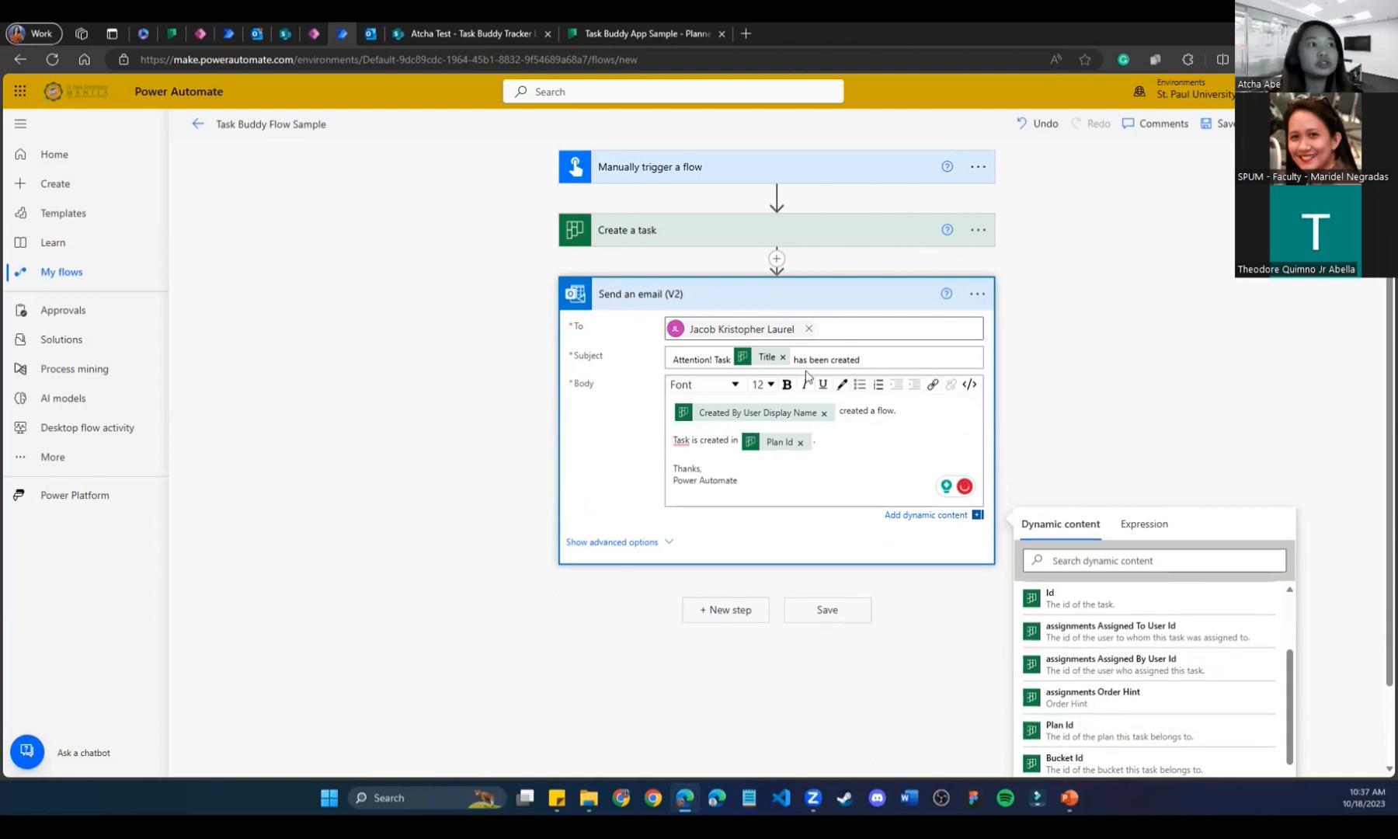
# Add a second recipient, replace the wrong suggestion with the correct person, and save the flow.
pyautogui.click(850, 328)
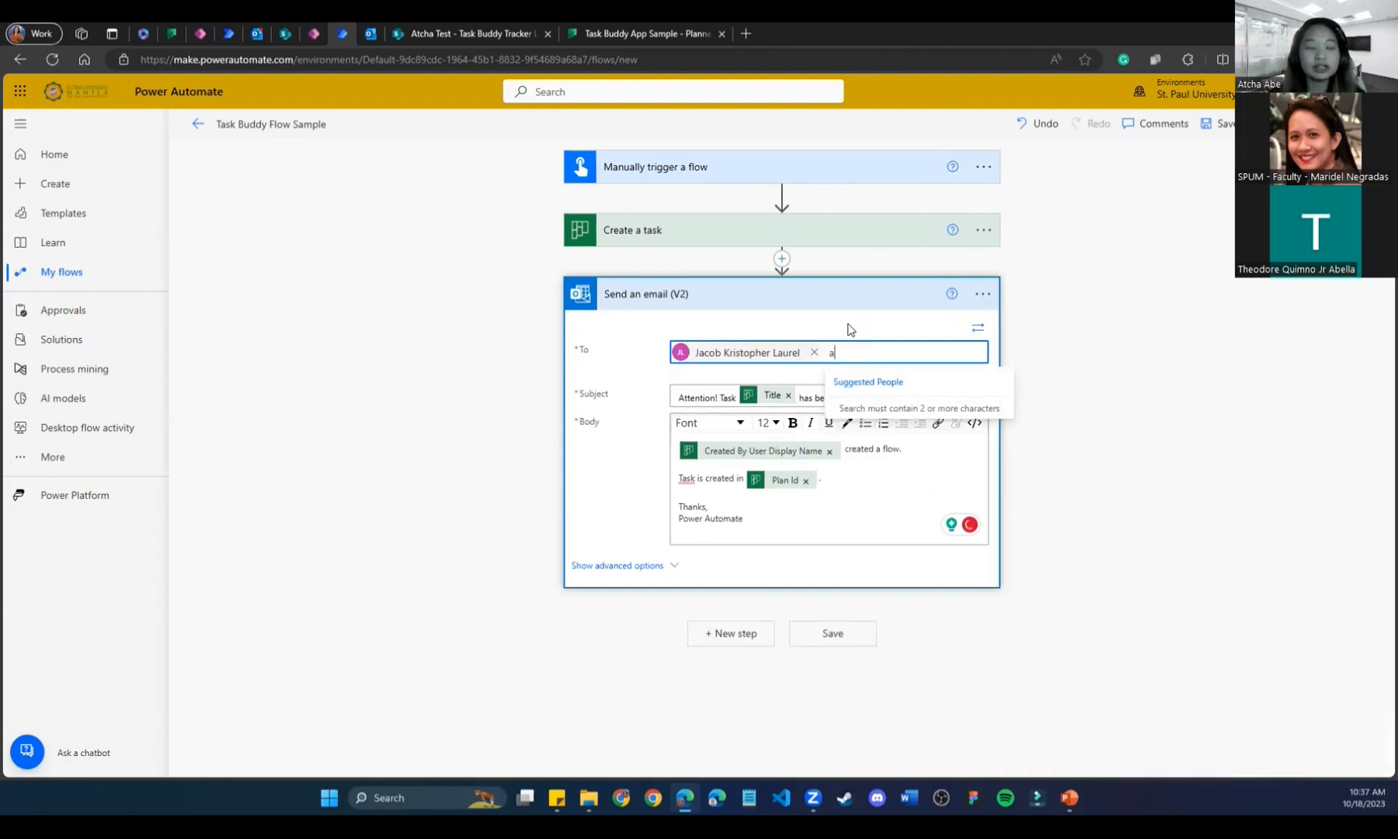
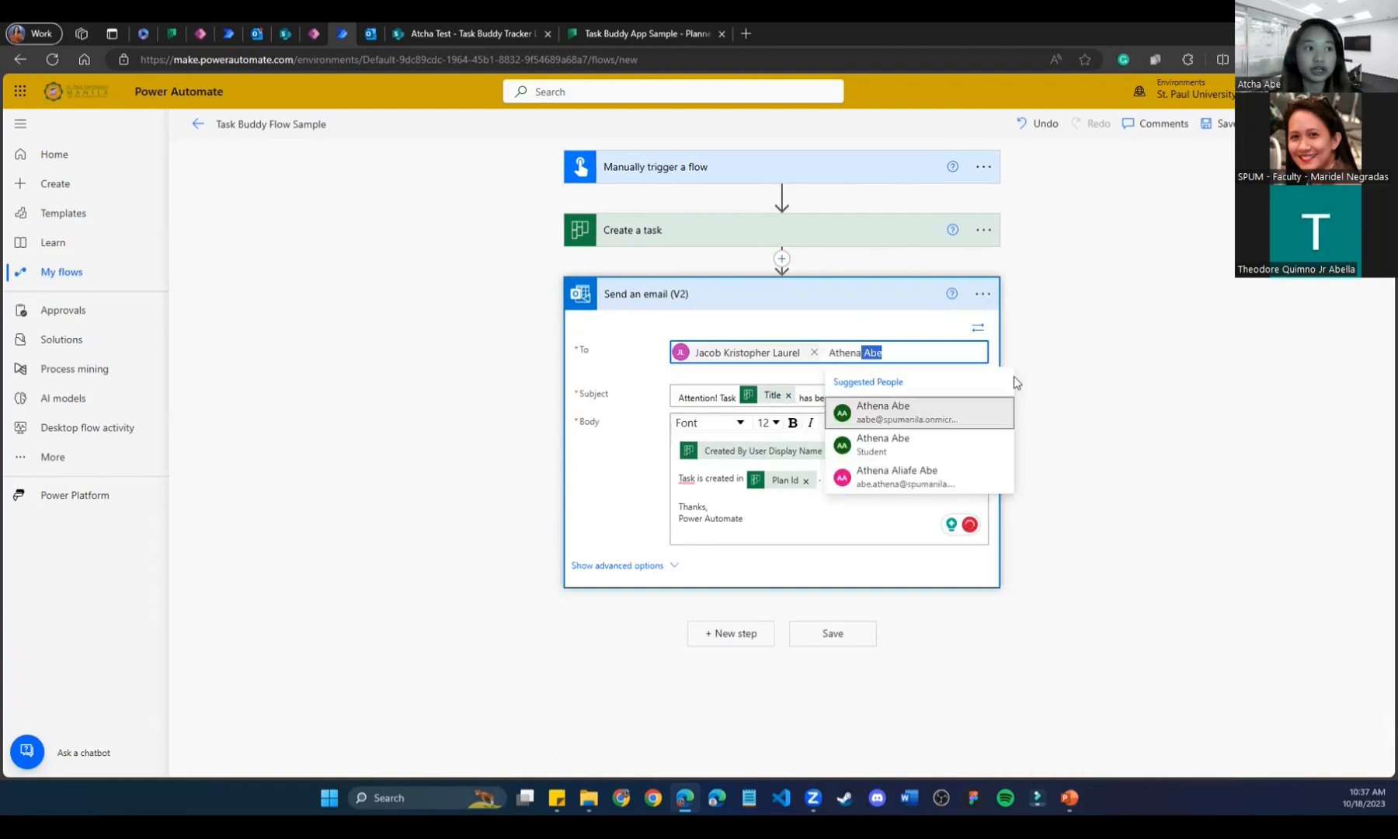
pyautogui.click(961, 475)
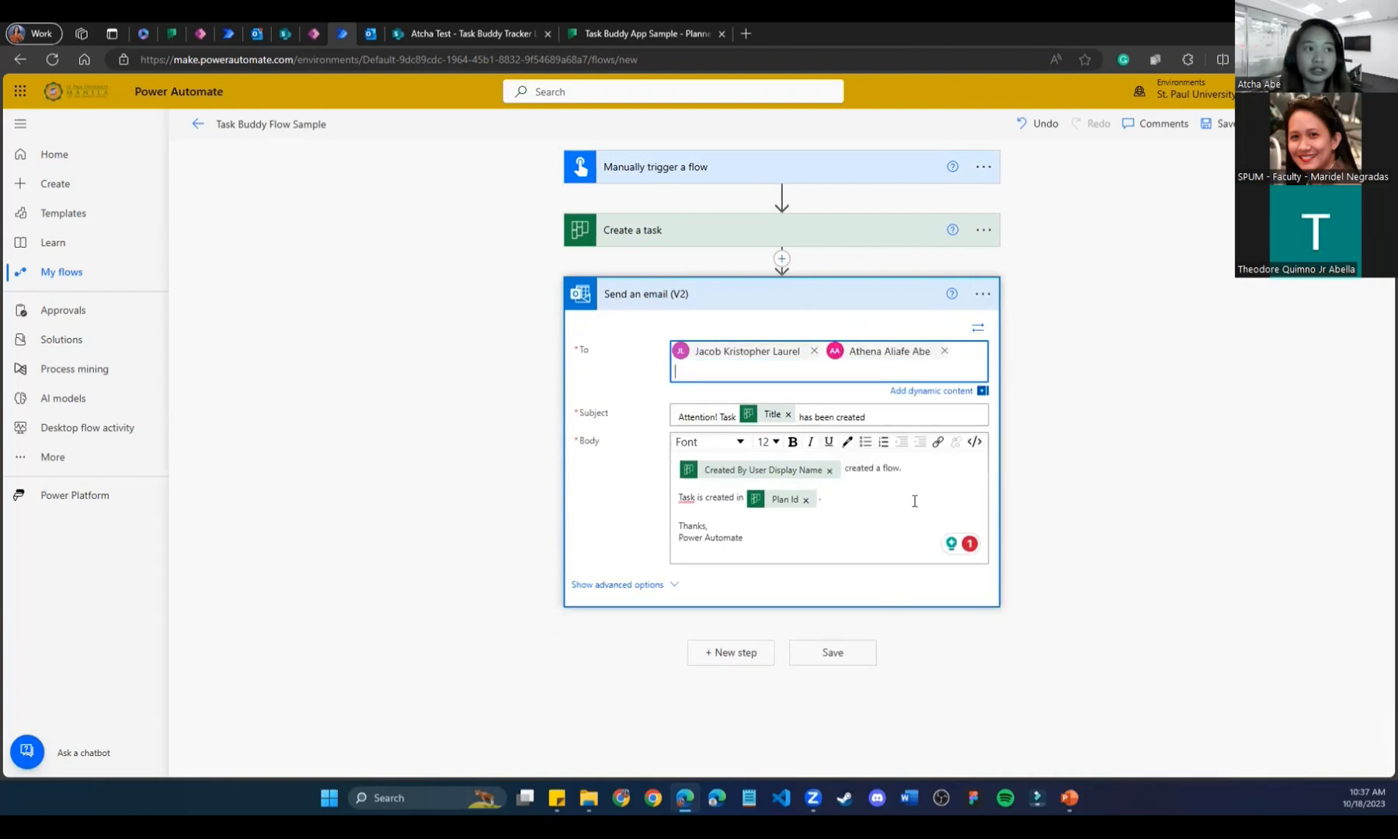
pyautogui.click(945, 350)
pyautogui.write('Athena')
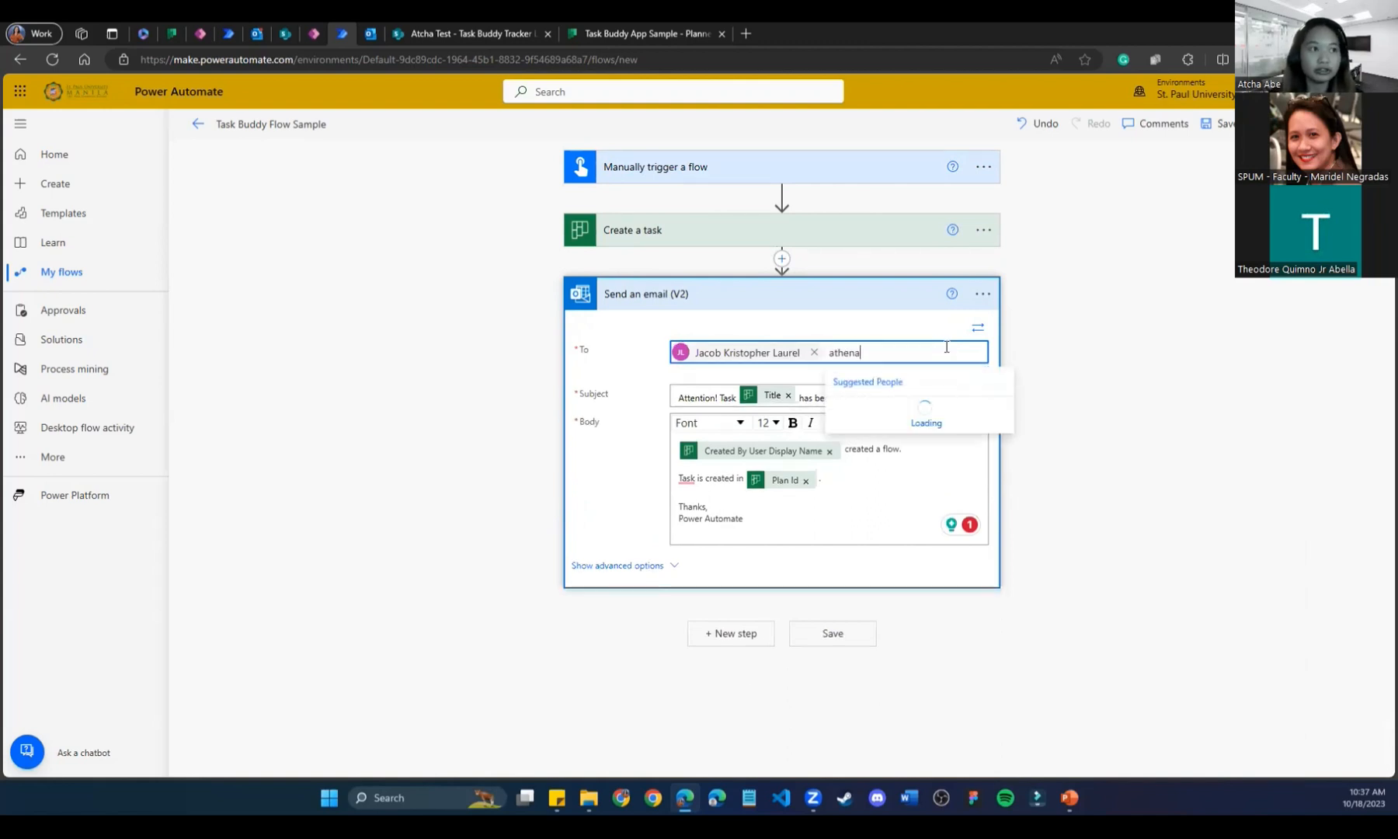
pyautogui.click(890, 421)
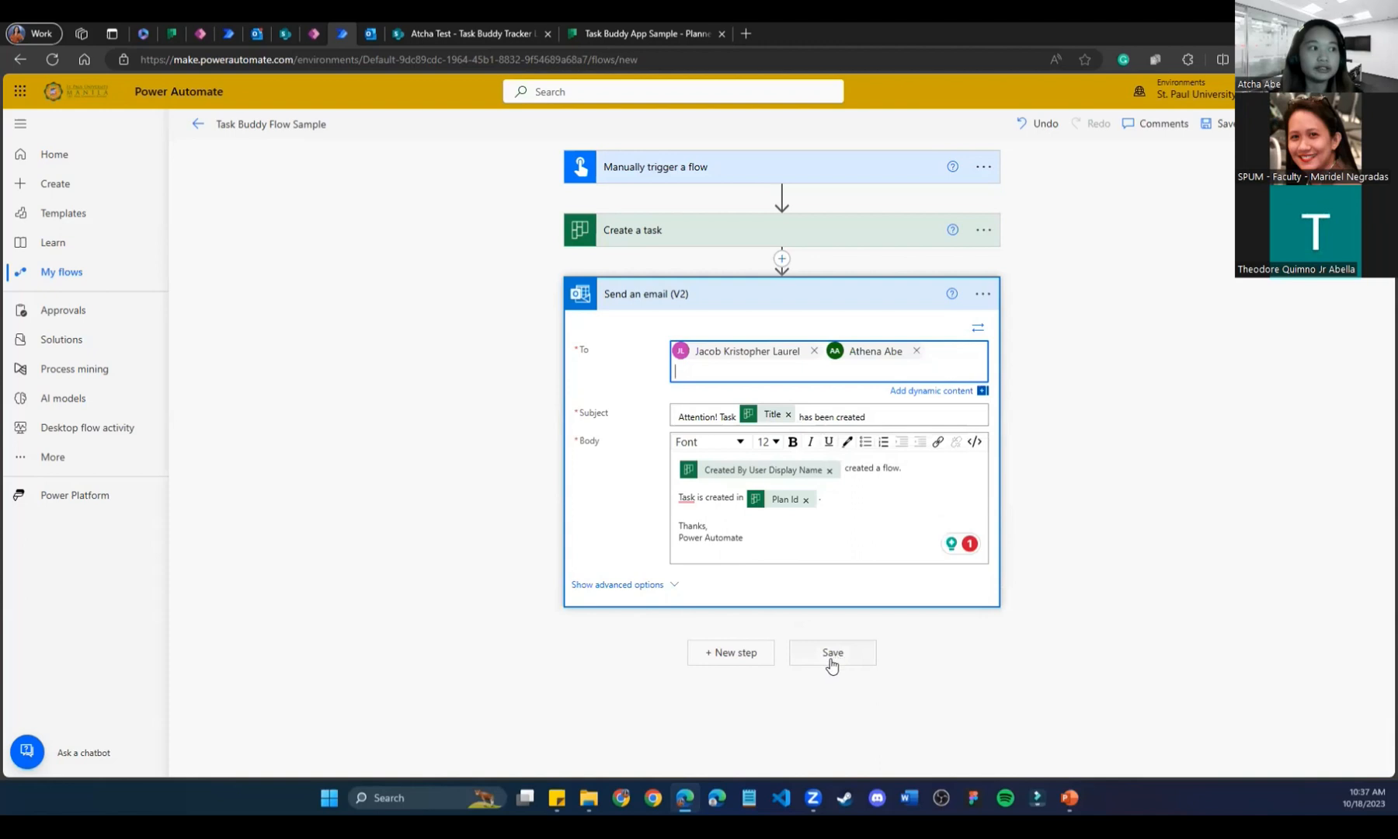
pyautogui.click(833, 659)
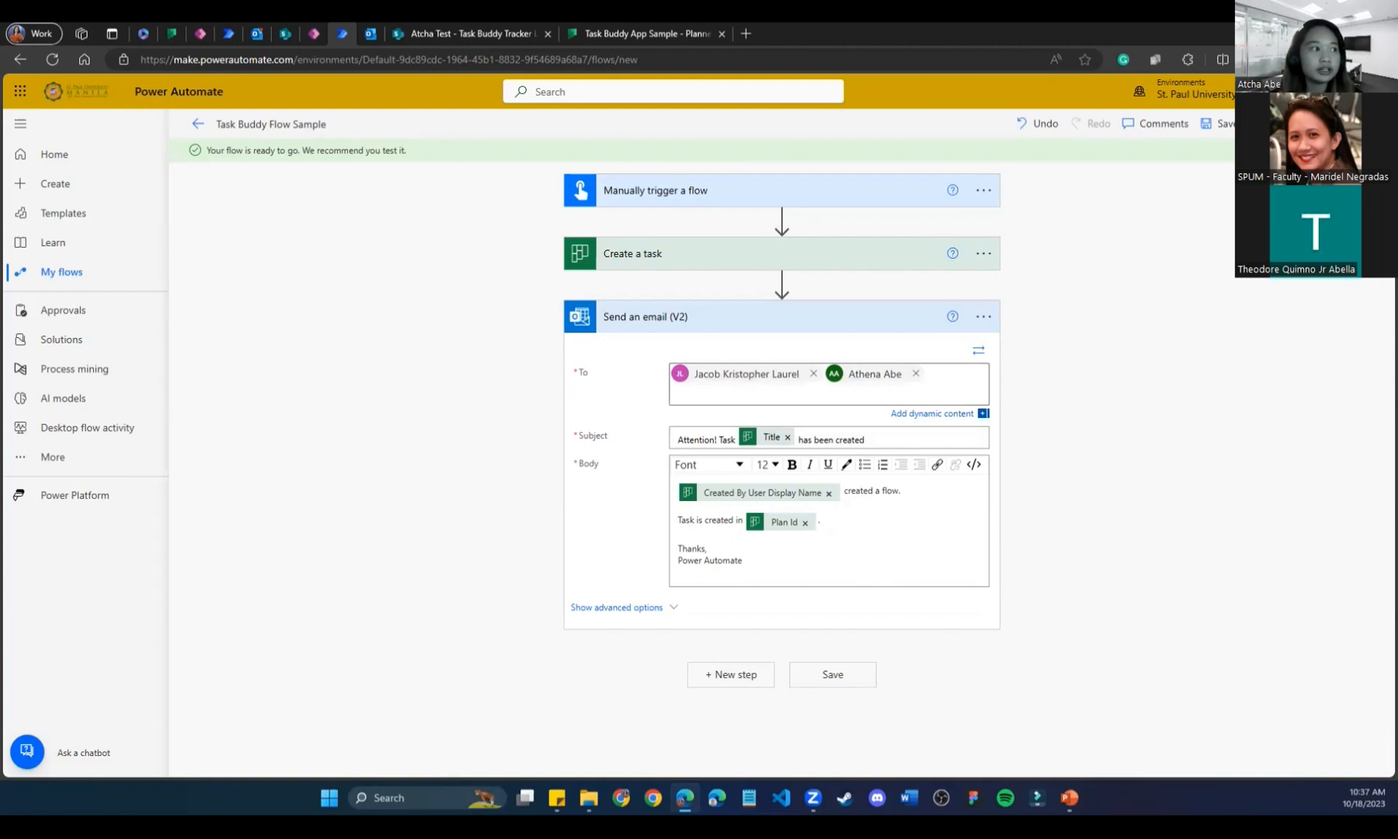
# Test the flow with a recently used trigger from the earlier succeeded run, then go to Outlook.
pyautogui.click(1363, 123)
pyautogui.click(1165, 200)
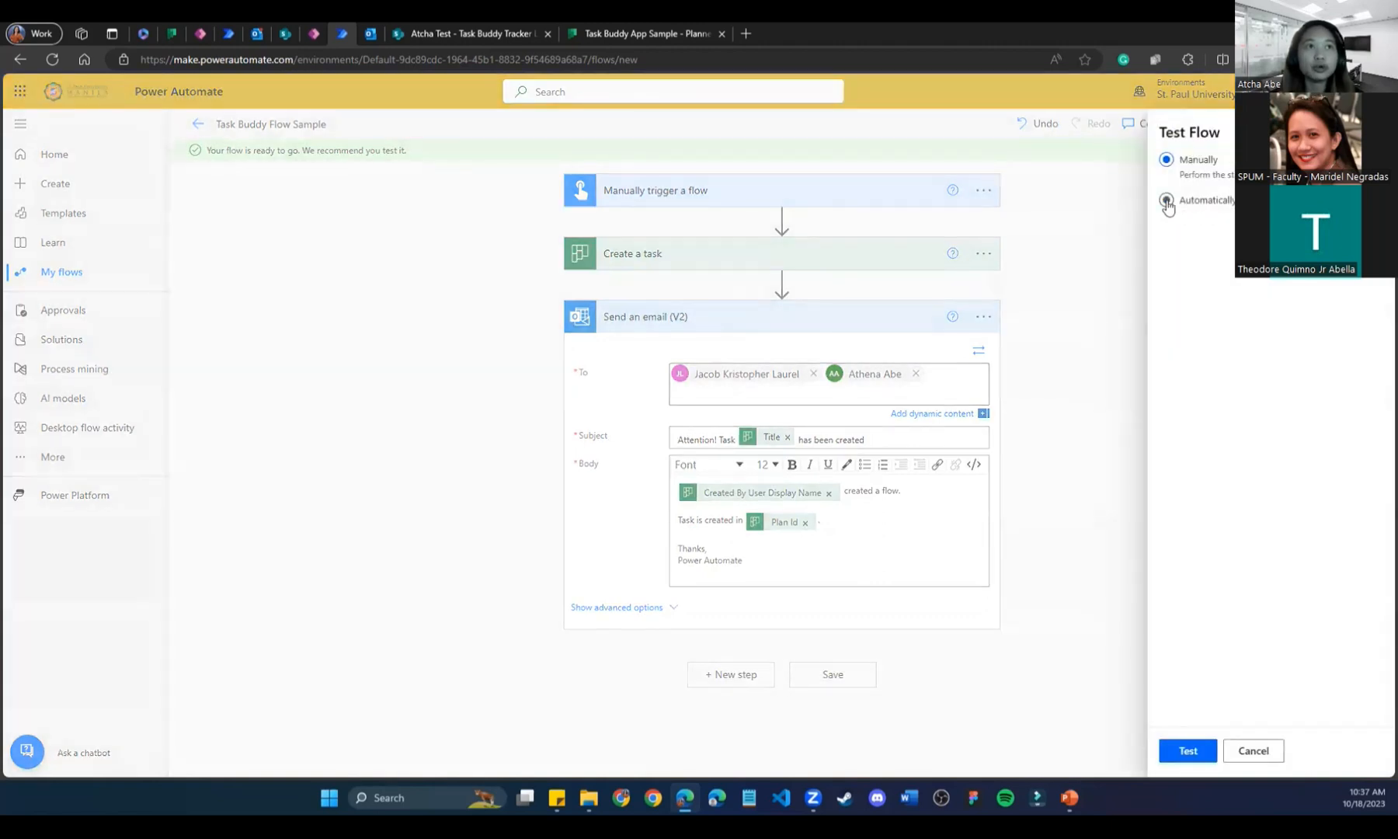
pyautogui.click(1189, 225)
pyautogui.click(1171, 254)
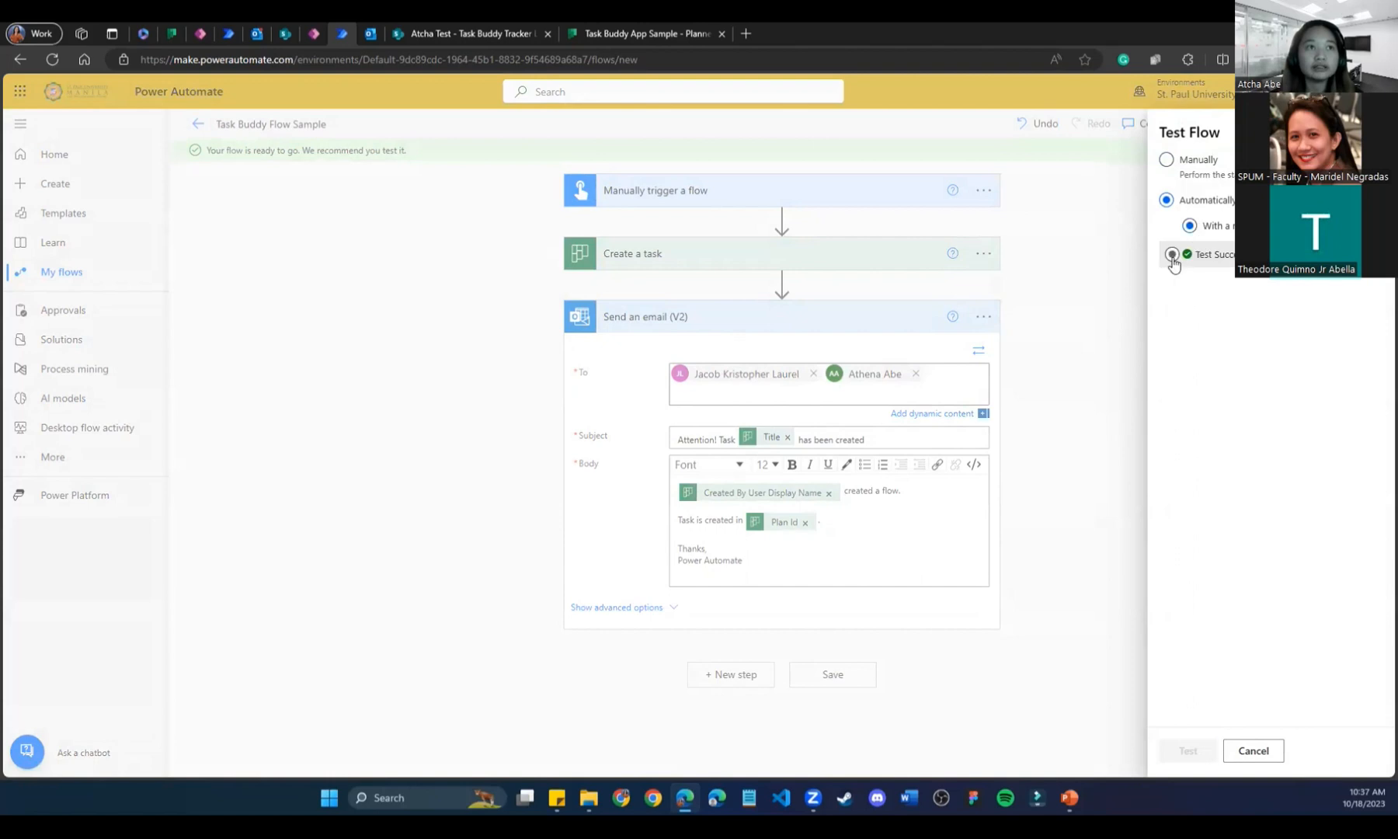
pyautogui.click(1171, 764)
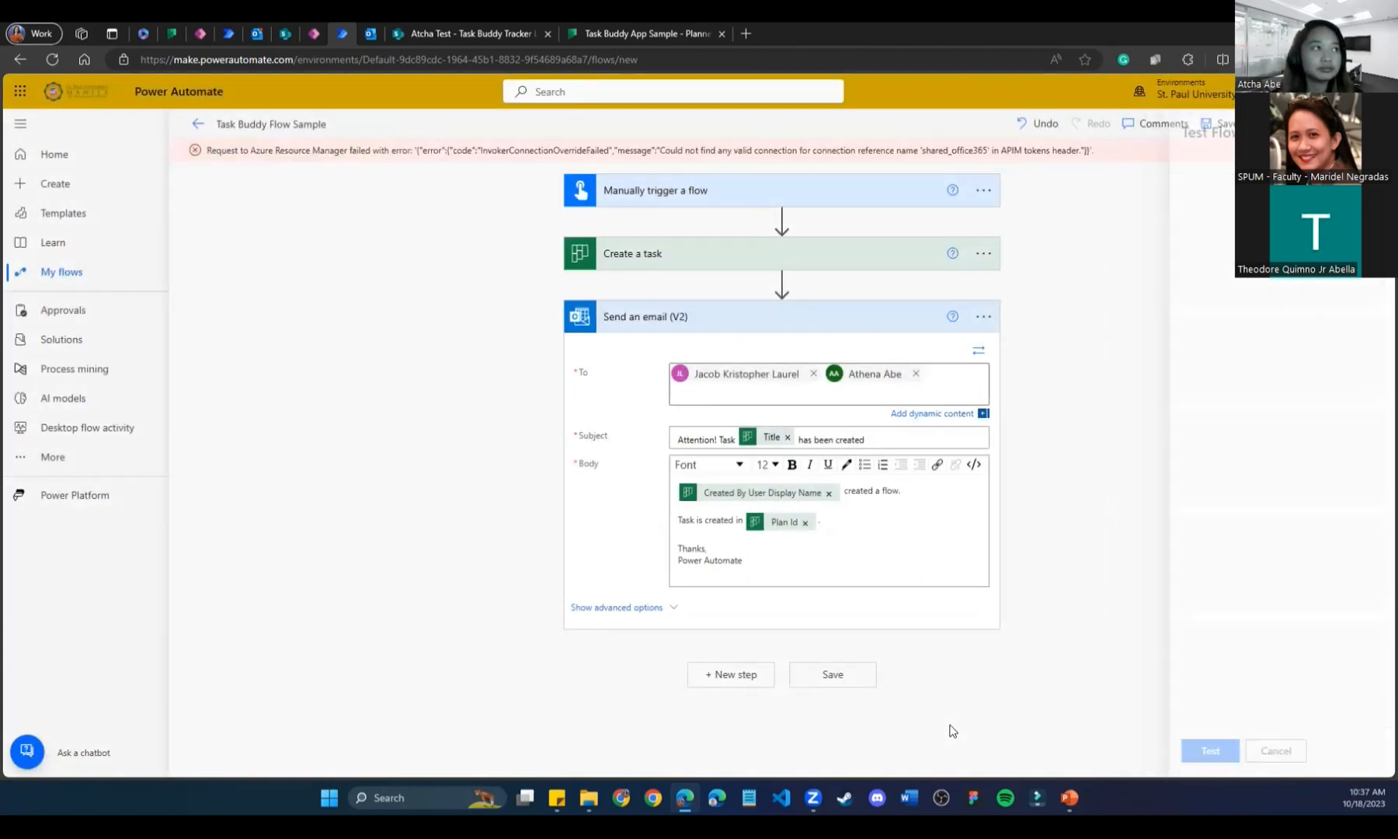
pyautogui.click(258, 34)
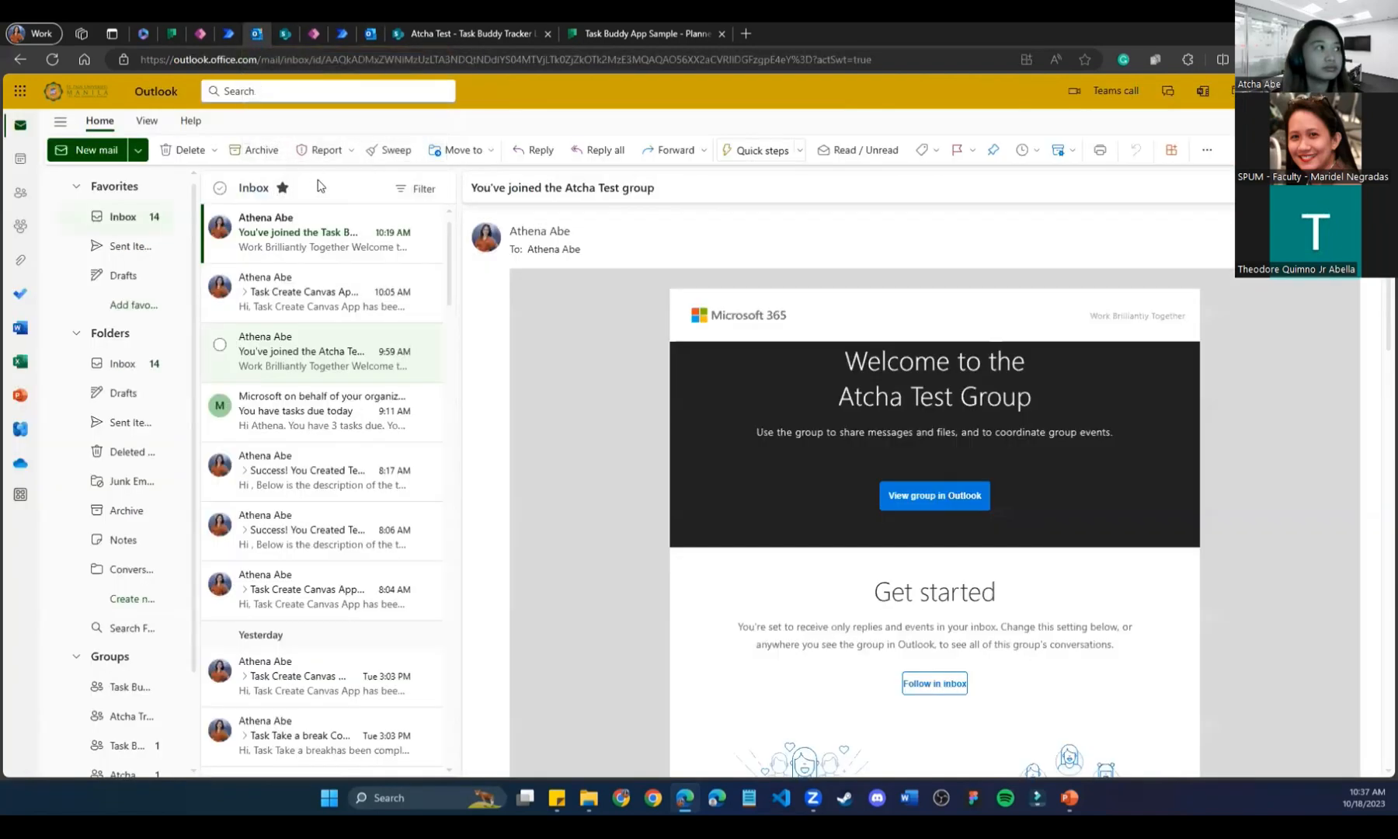
# Read the Task Buddy App Sample welcome email, then go back to the flow editor.
pyautogui.click(307, 247)
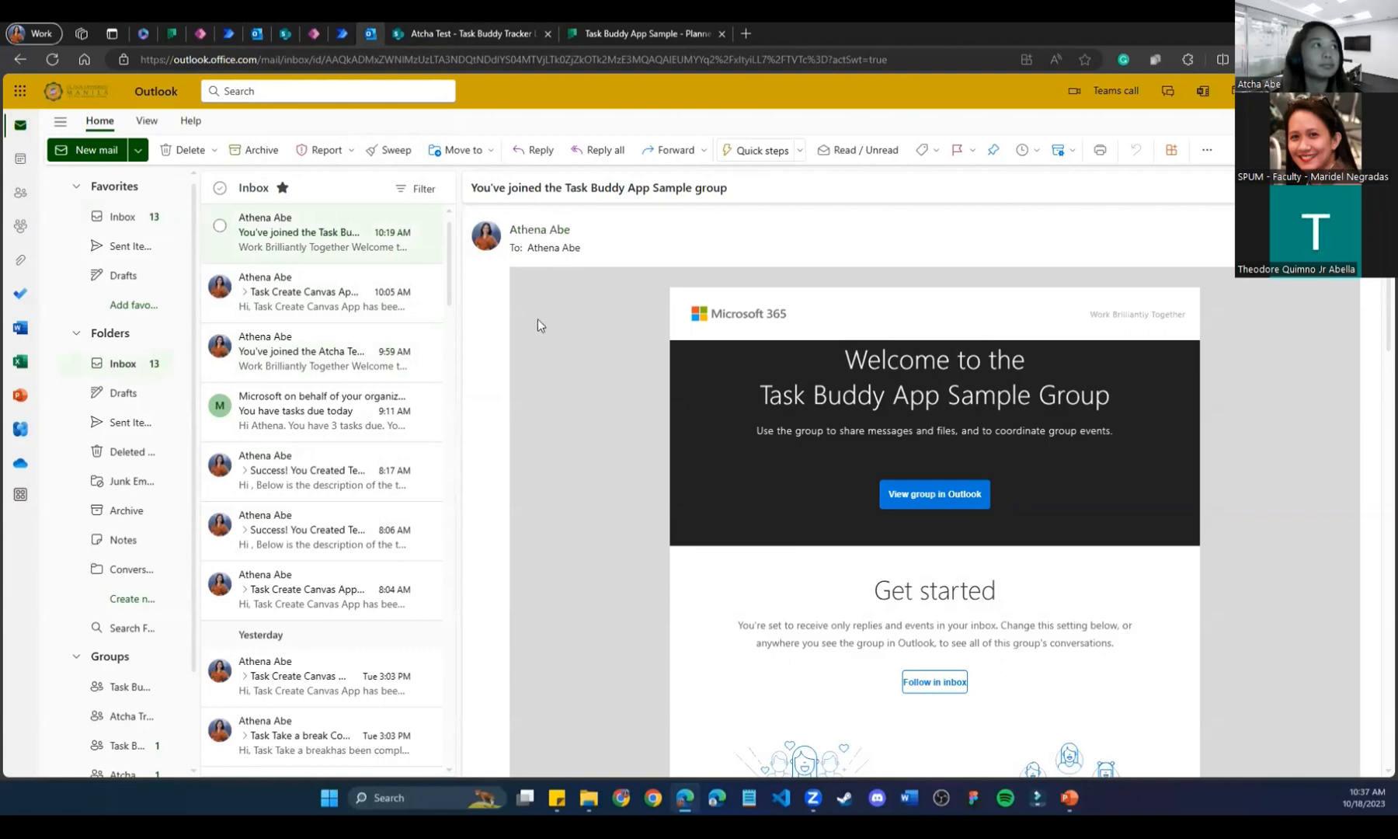
pyautogui.click(341, 33)
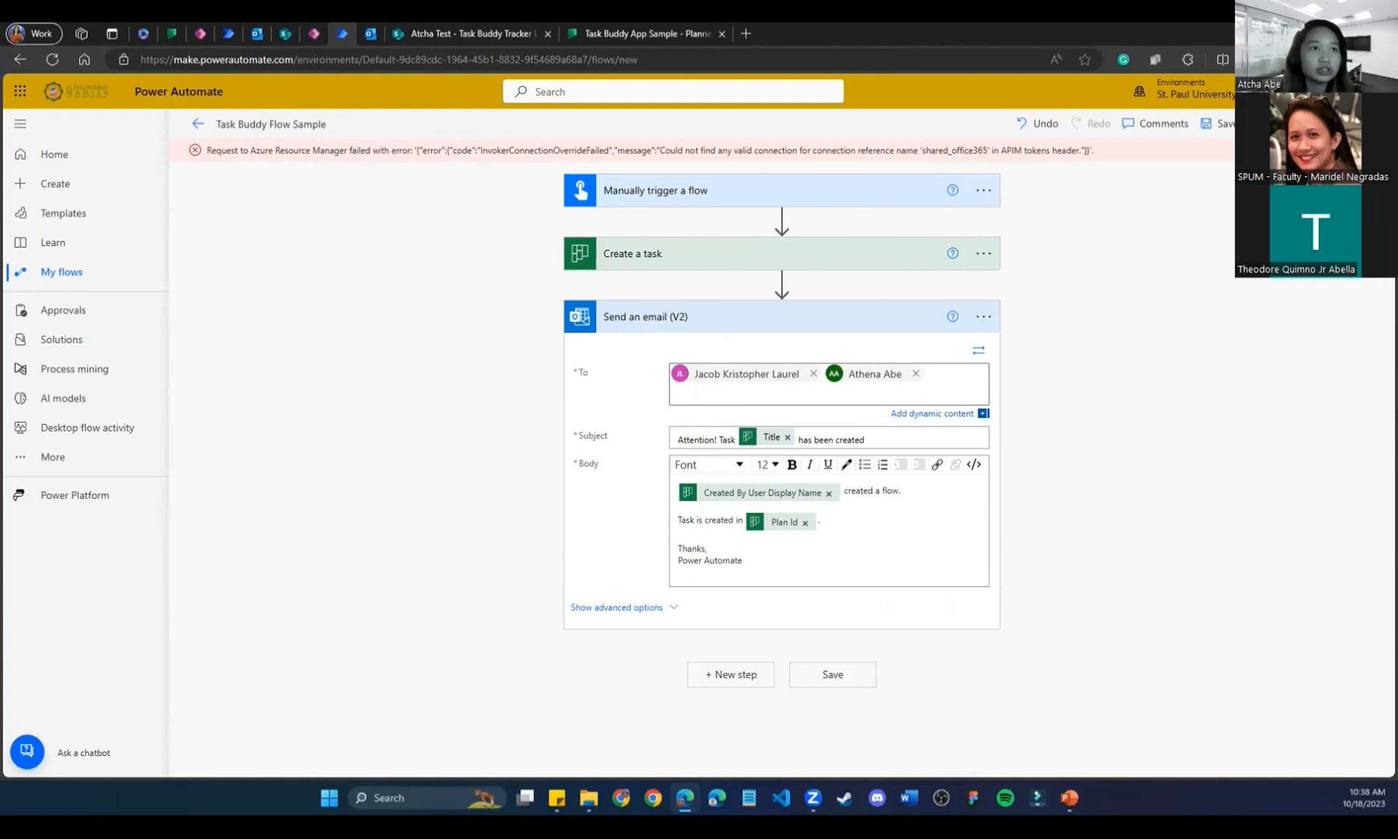
# Run Flow checker, then test the flow manually with Planner and Outlook connections until it succeeds.
pyautogui.click(1290, 123)
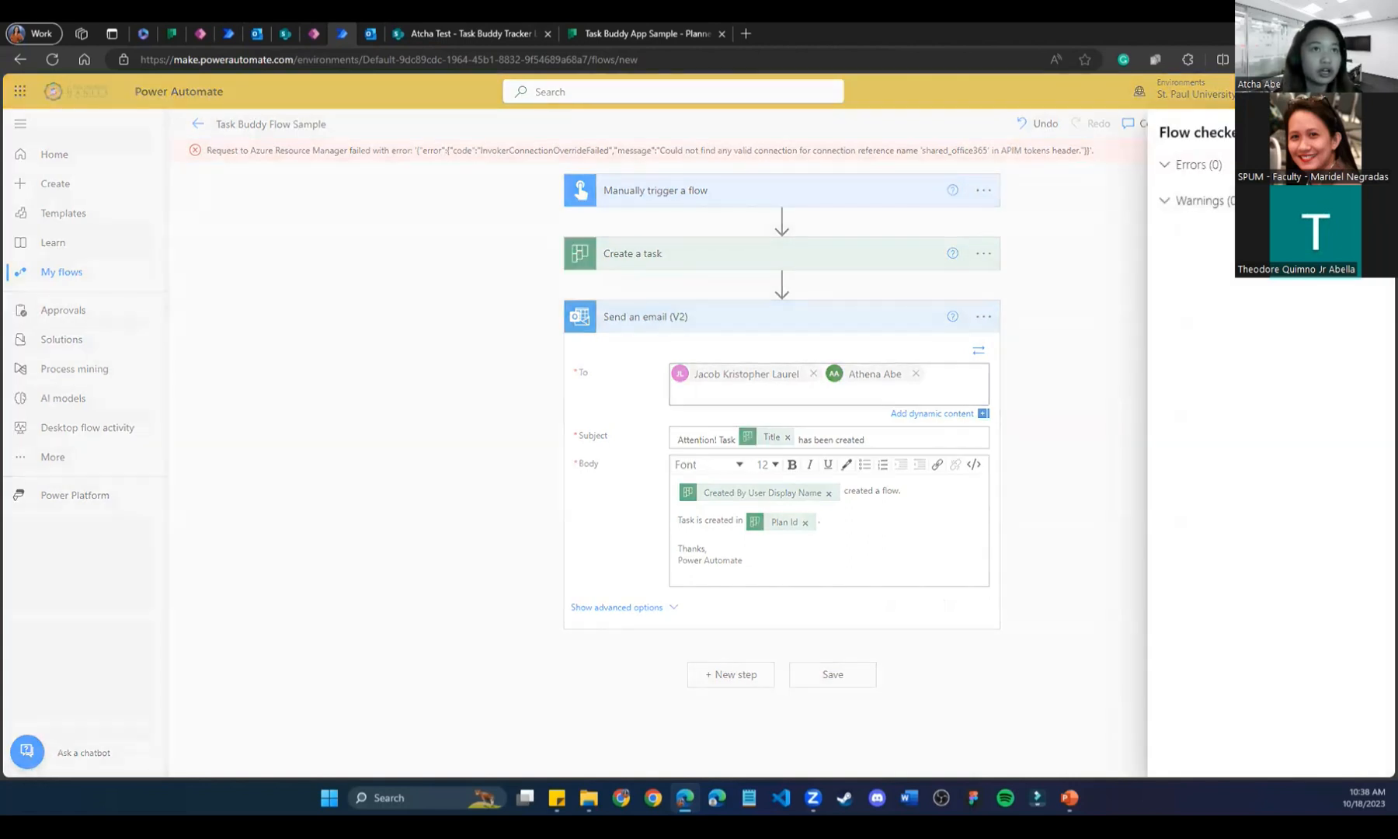
pyautogui.click(1372, 133)
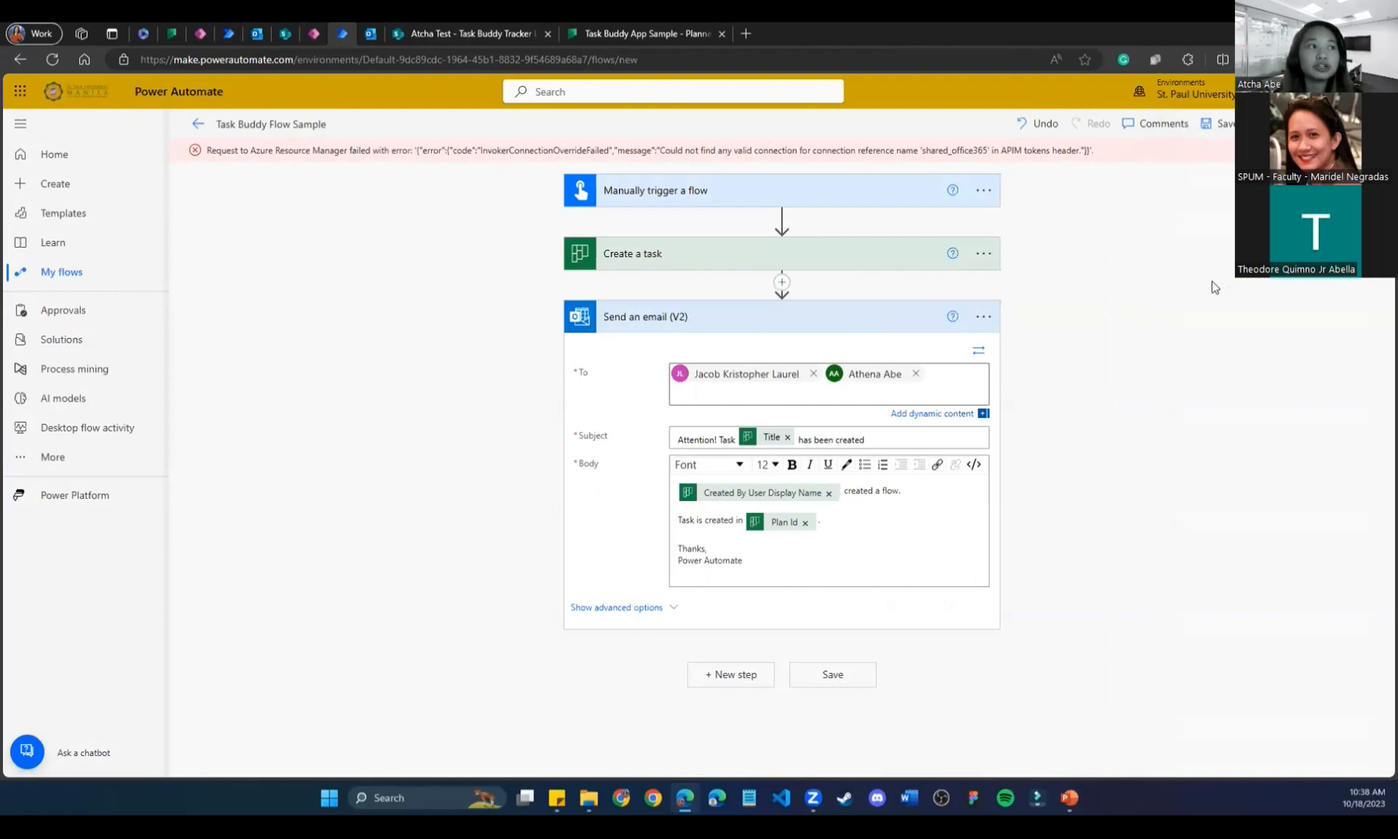
pyautogui.click(1361, 124)
pyautogui.click(1166, 162)
pyautogui.click(1186, 757)
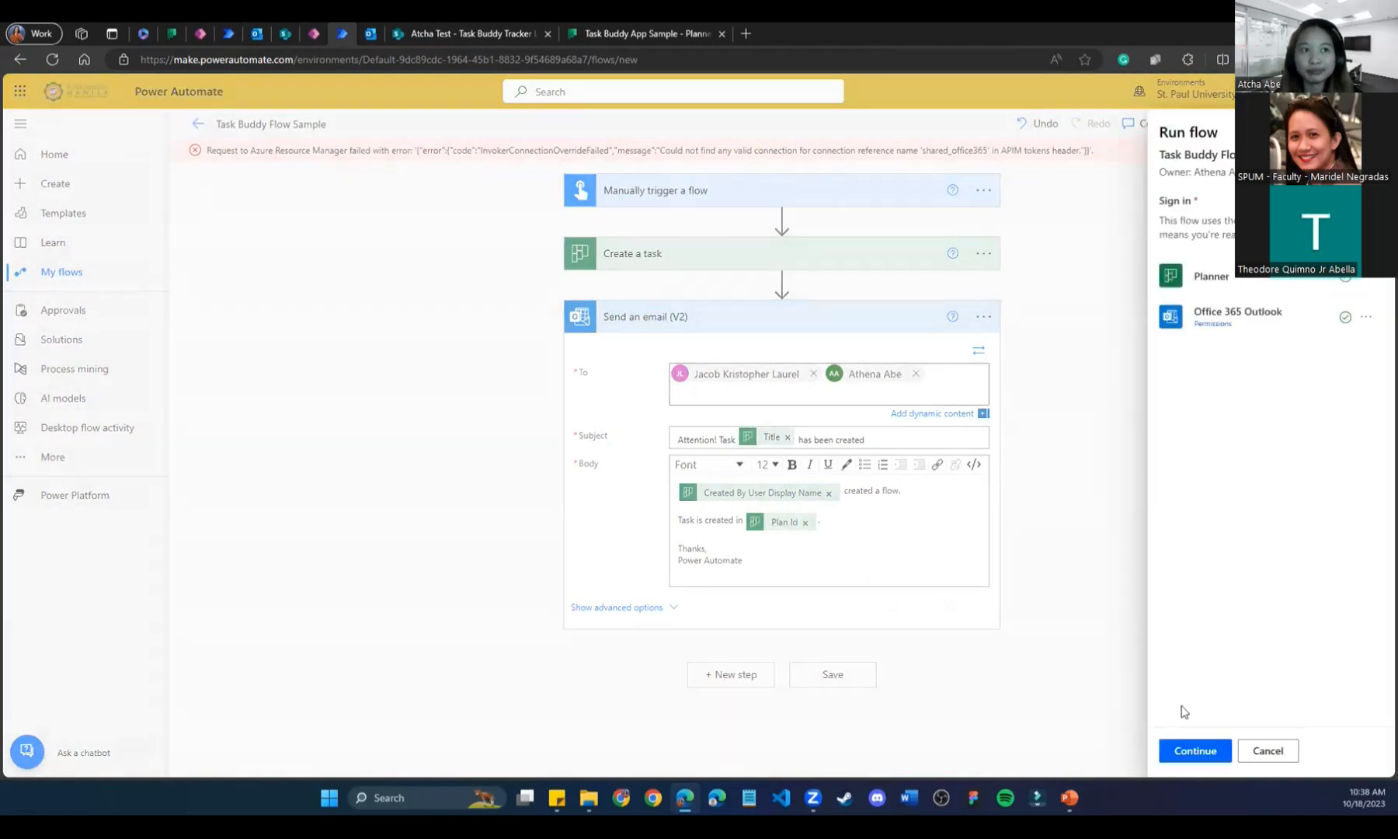
pyautogui.click(1176, 757)
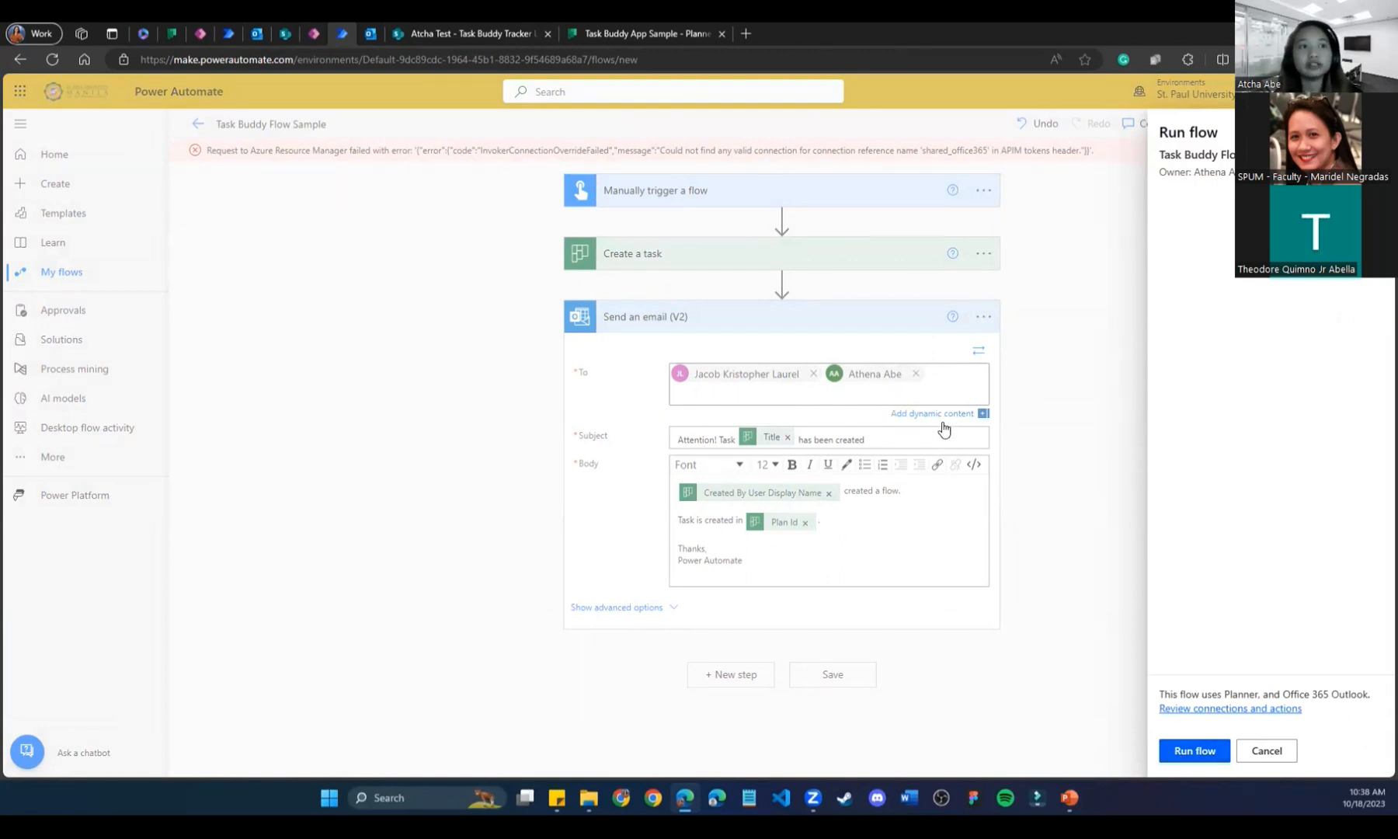
pyautogui.click(1185, 751)
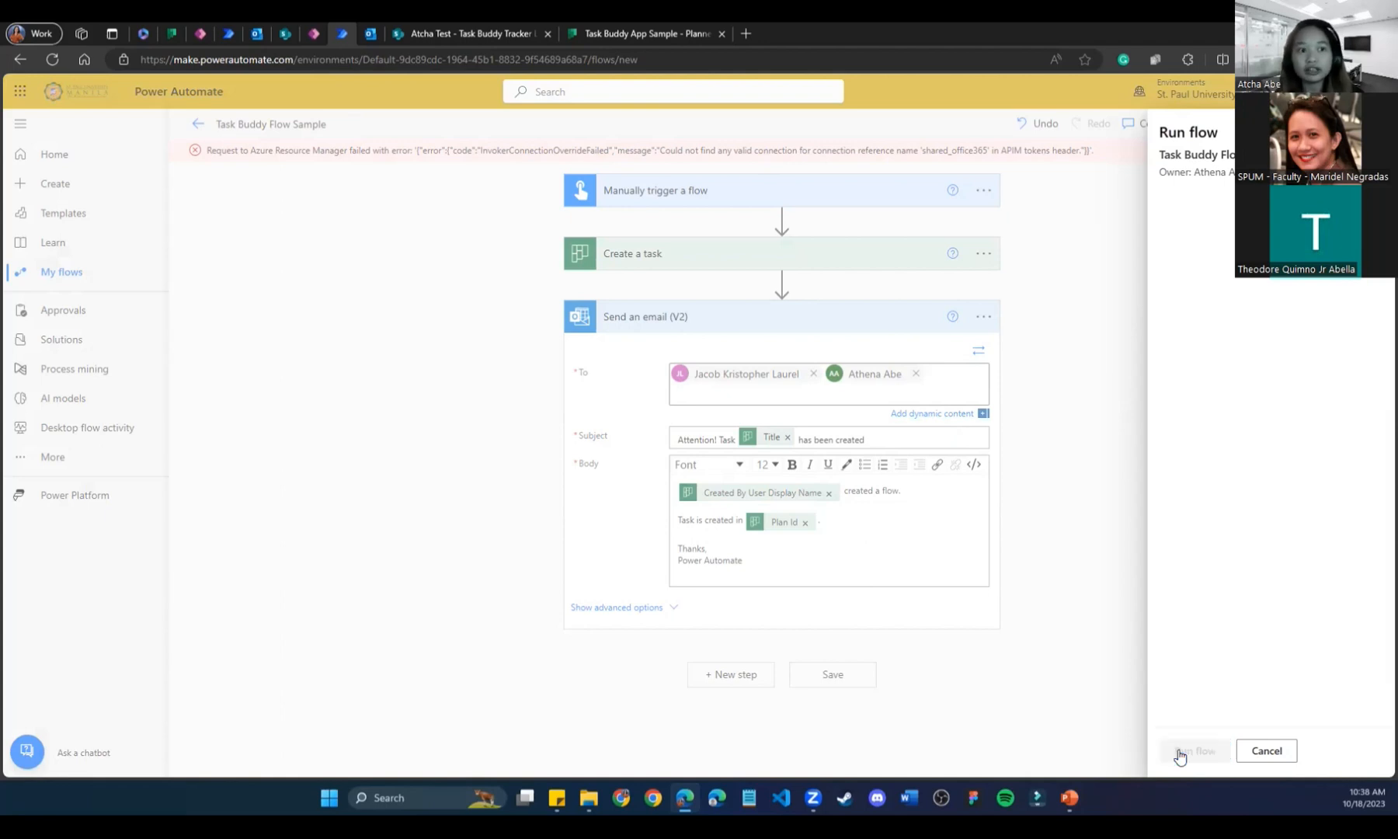
pyautogui.click(1207, 760)
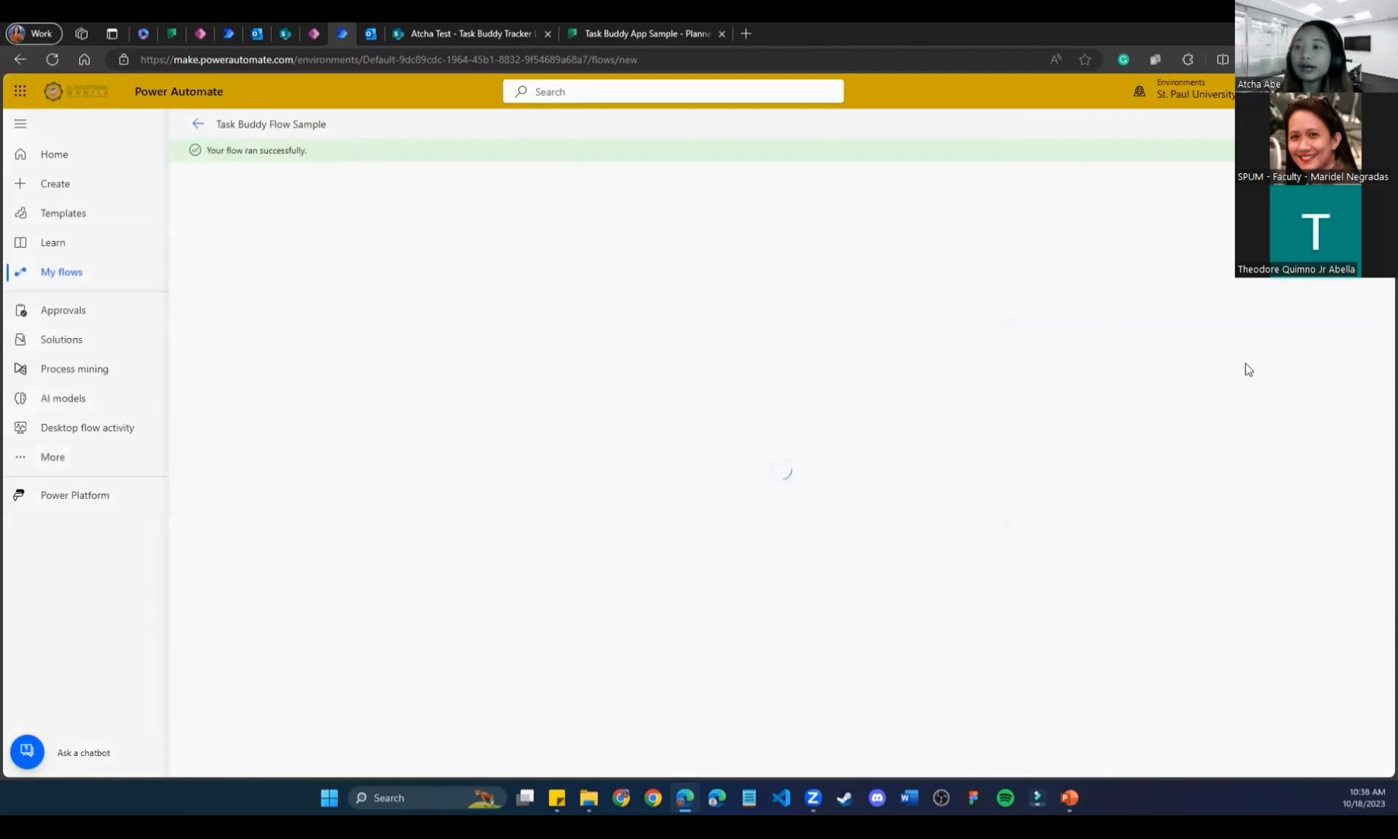
# Check the Task Buddy App Sample group mailbox in Outlook, then switch to the Planner board.
pyautogui.click(372, 34)
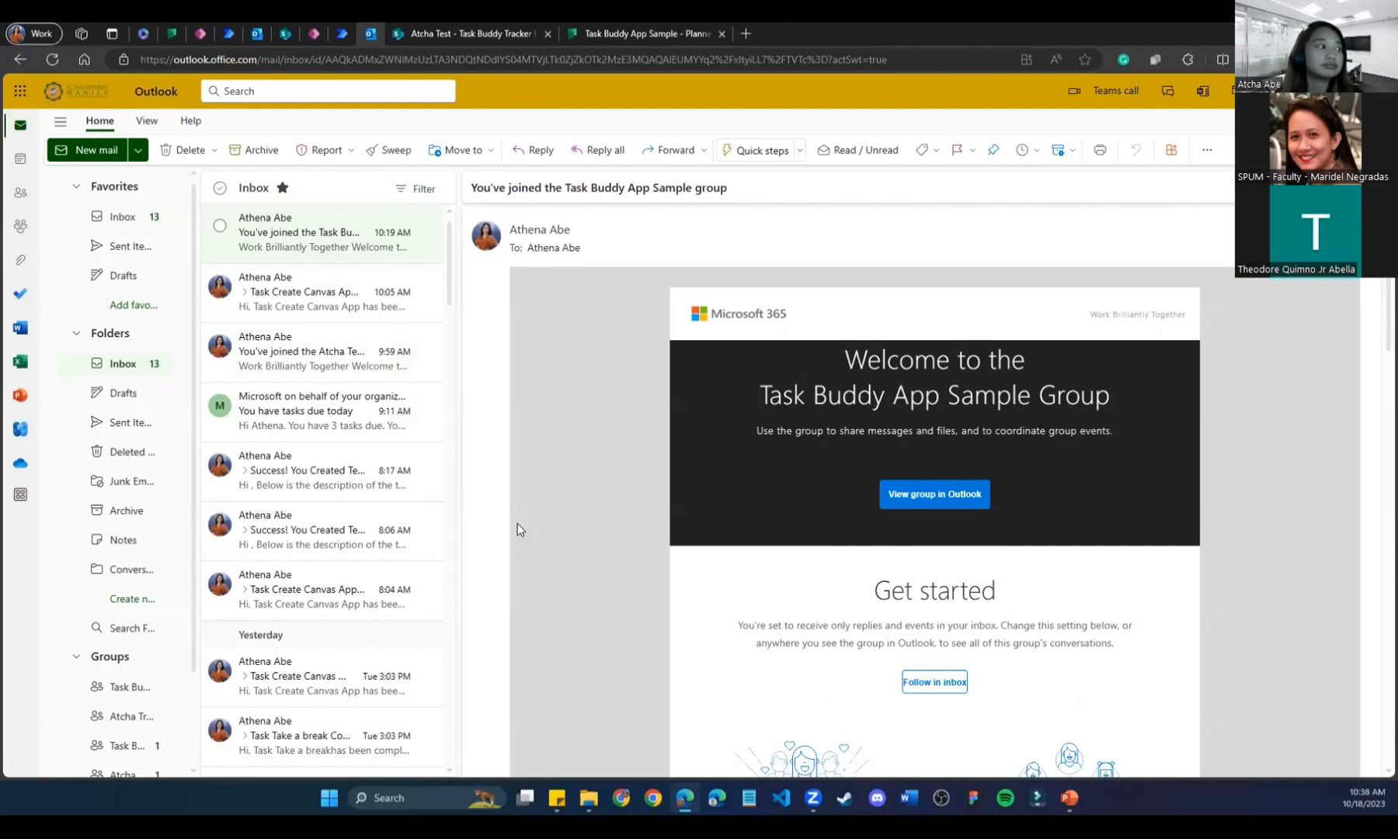
pyautogui.scroll(-3, 128, 656)
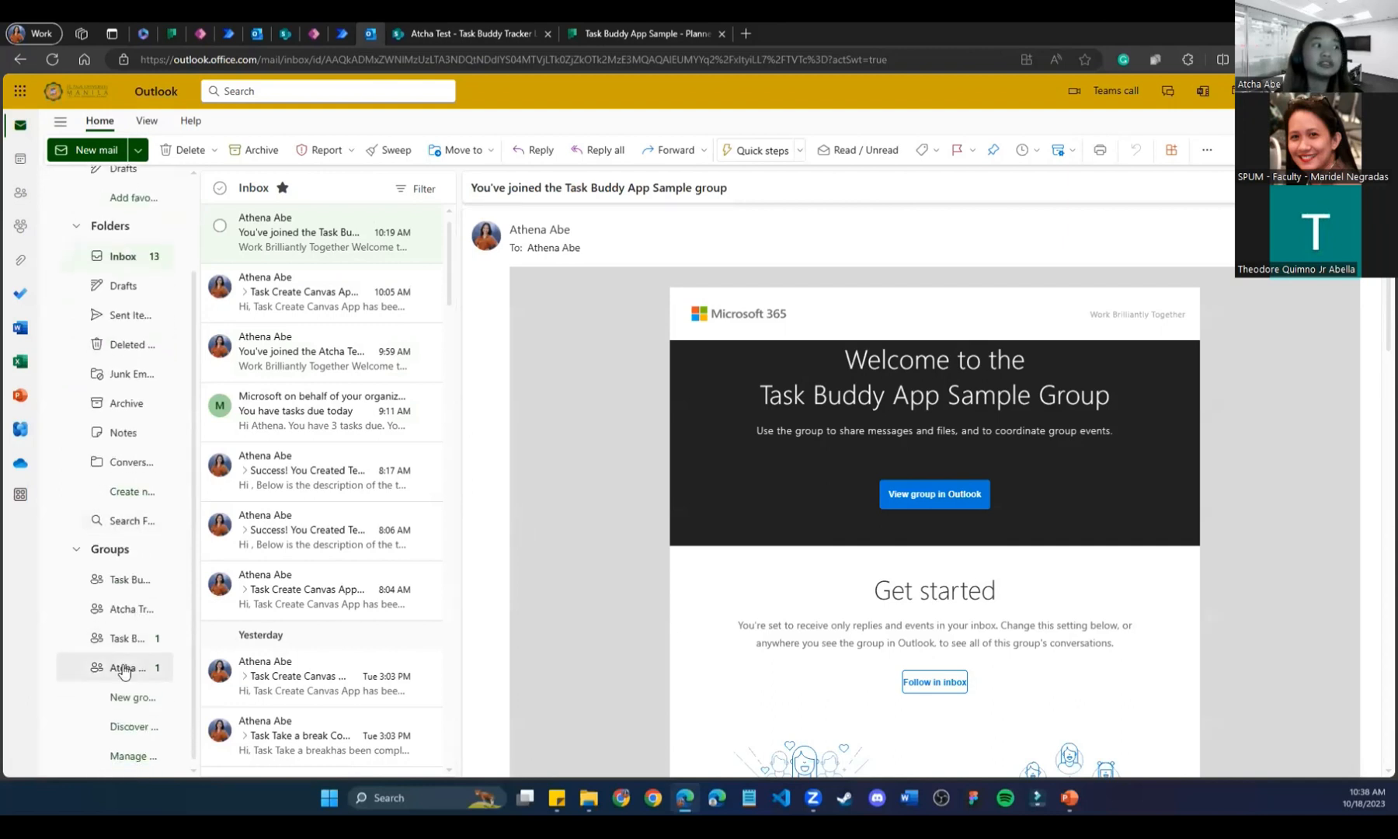
pyautogui.click(130, 639)
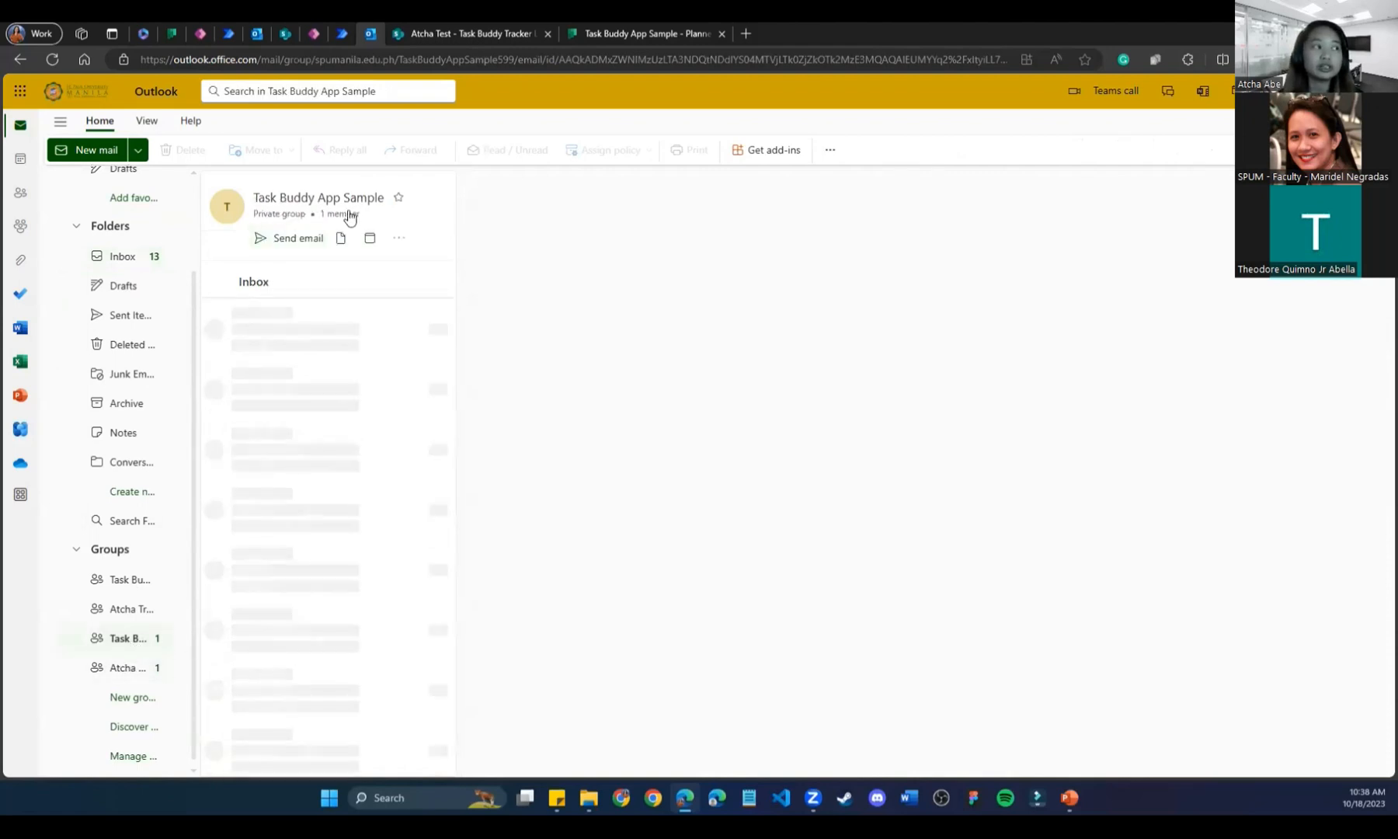
pyautogui.click(374, 342)
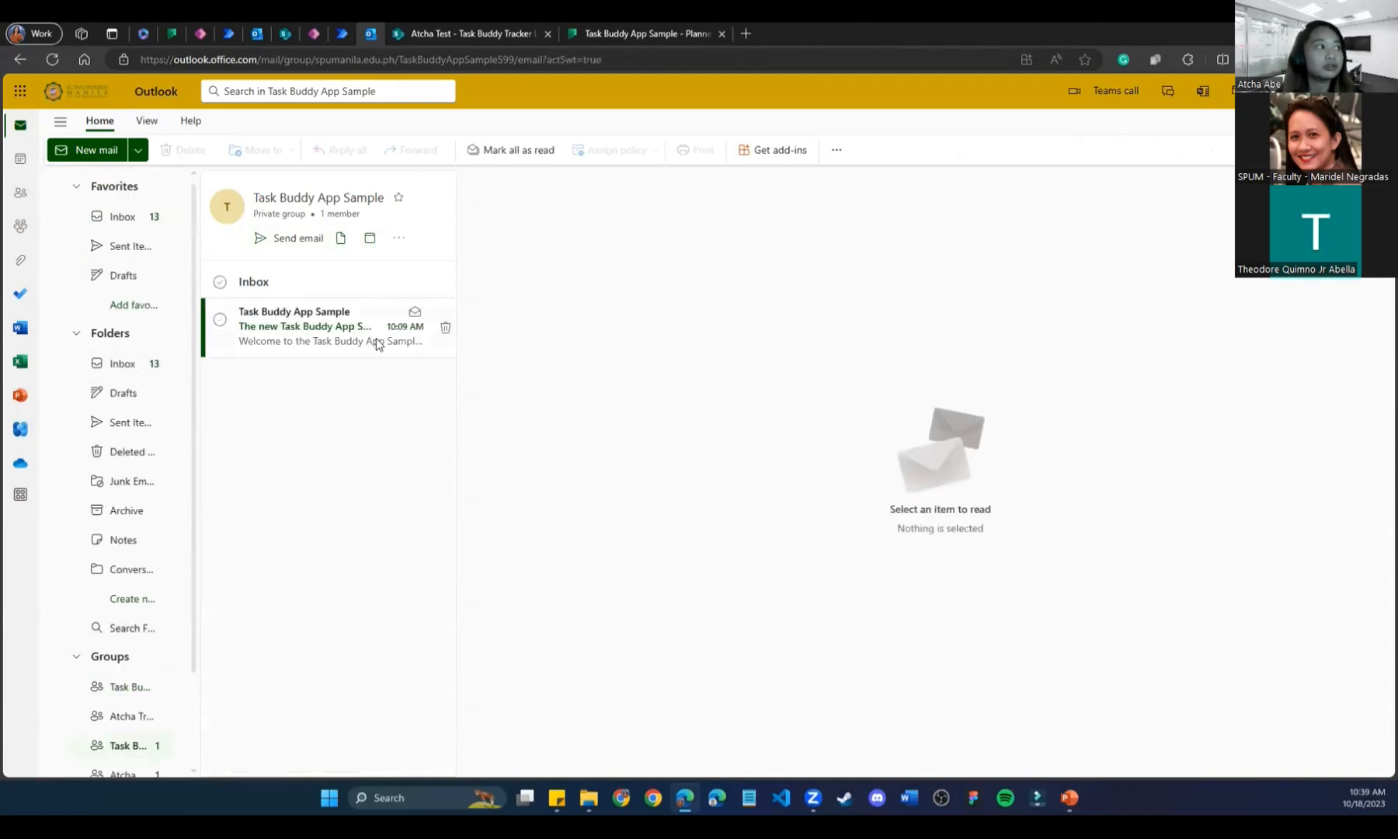
pyautogui.click(144, 364)
pyautogui.click(667, 33)
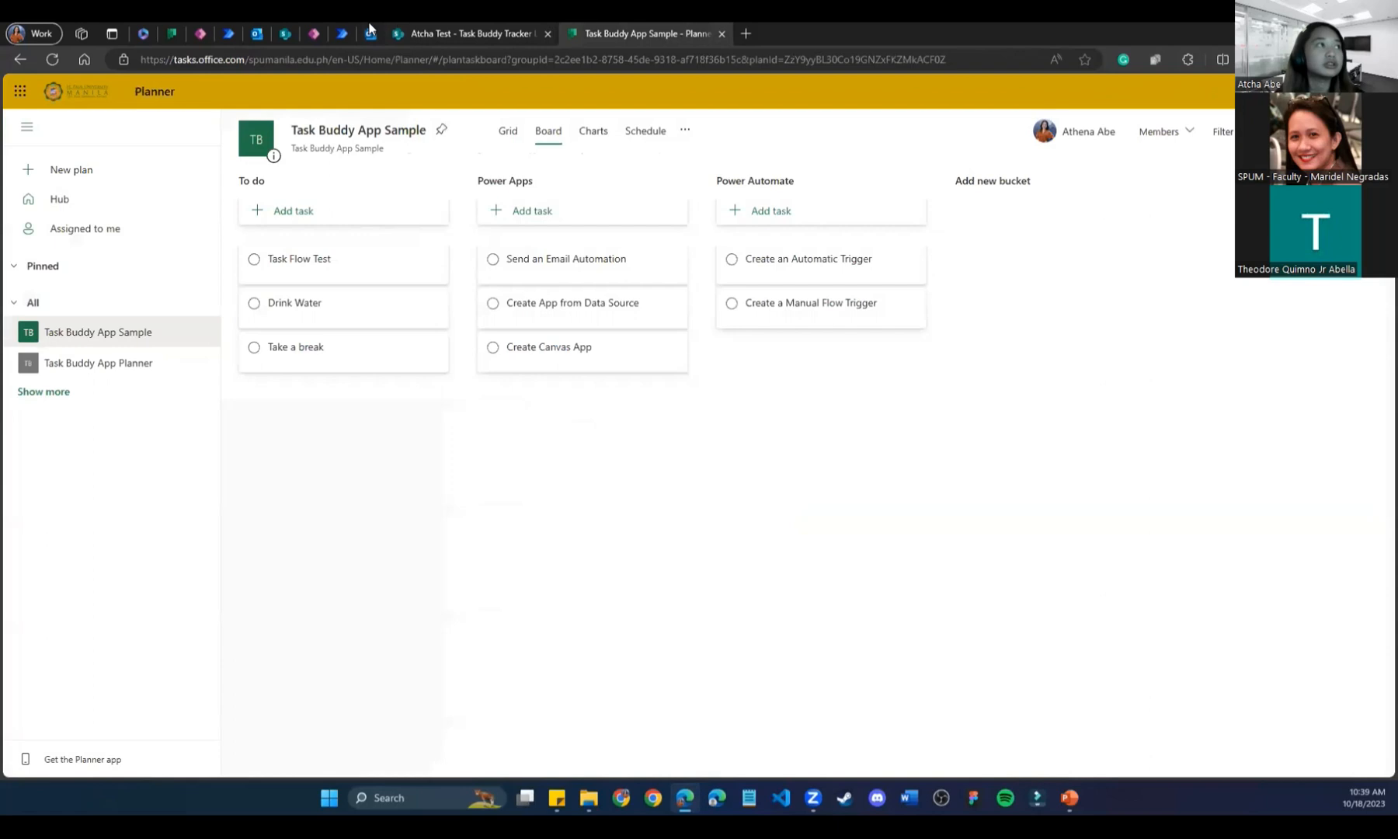
# Inspect the run's Send an email details, then refresh Planner so Task Flow Test appears.
pyautogui.click(347, 31)
pyautogui.click(649, 327)
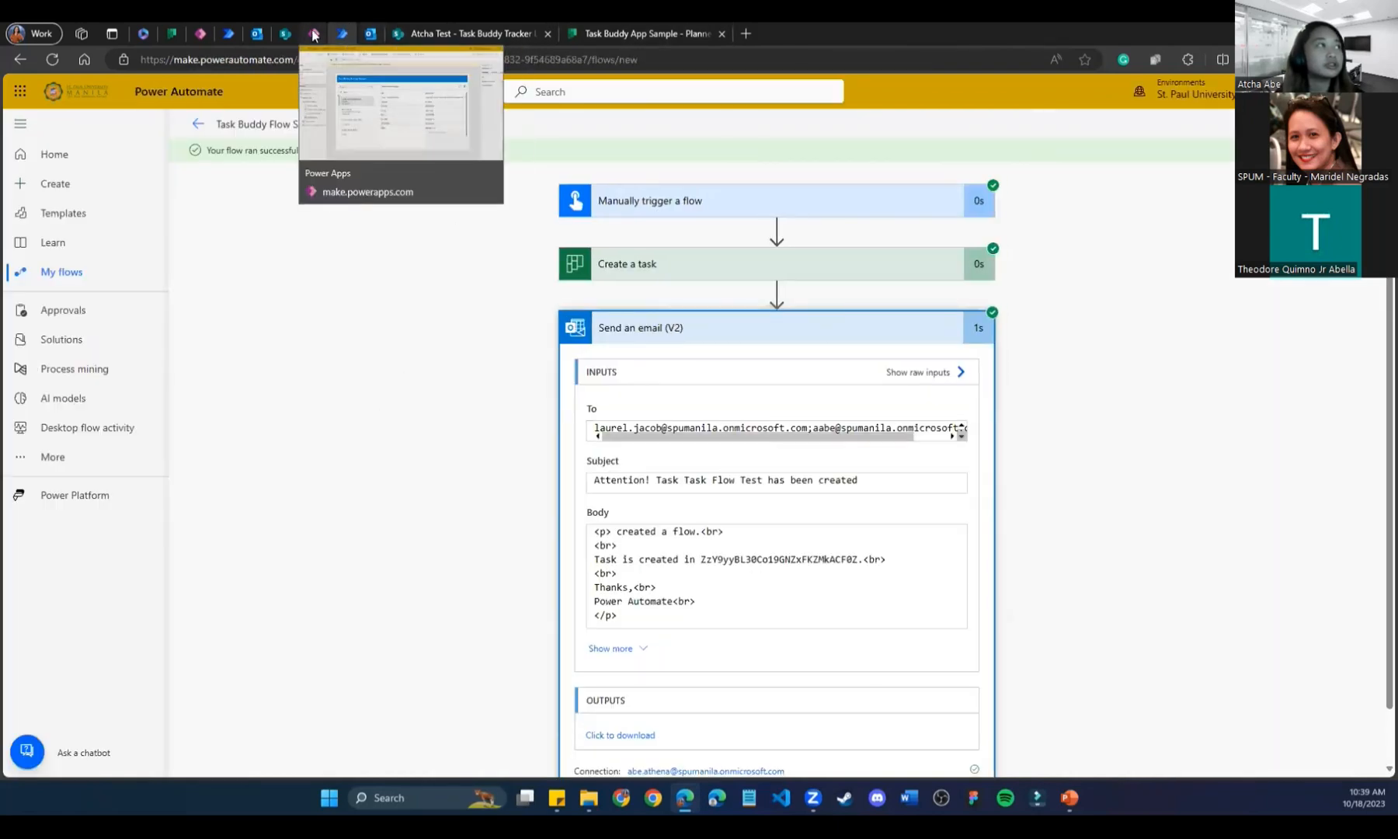
pyautogui.click(603, 33)
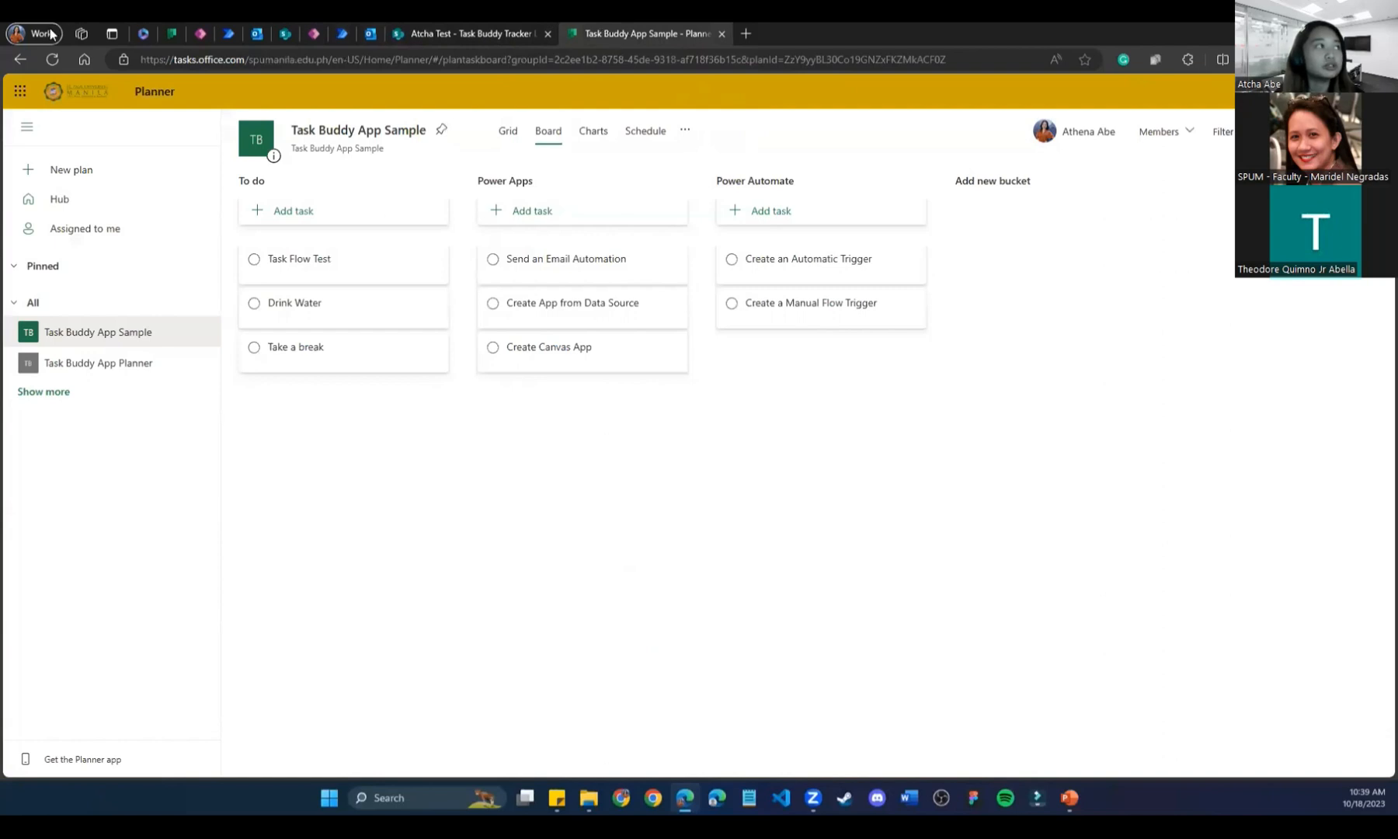
pyautogui.click(52, 59)
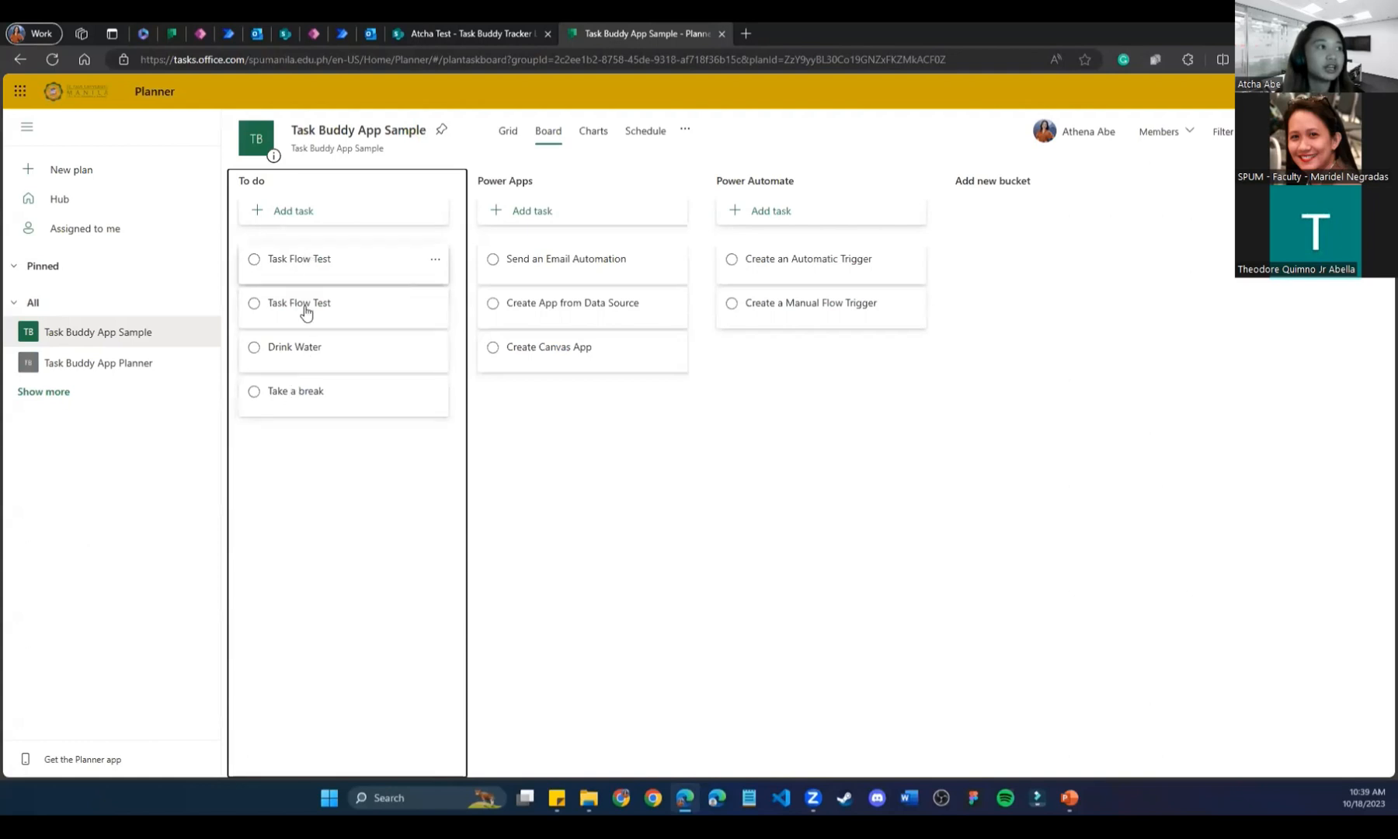
# Check Outlook and the Task Buddy Tracker List, then return to the flow run results.
pyautogui.click(363, 27)
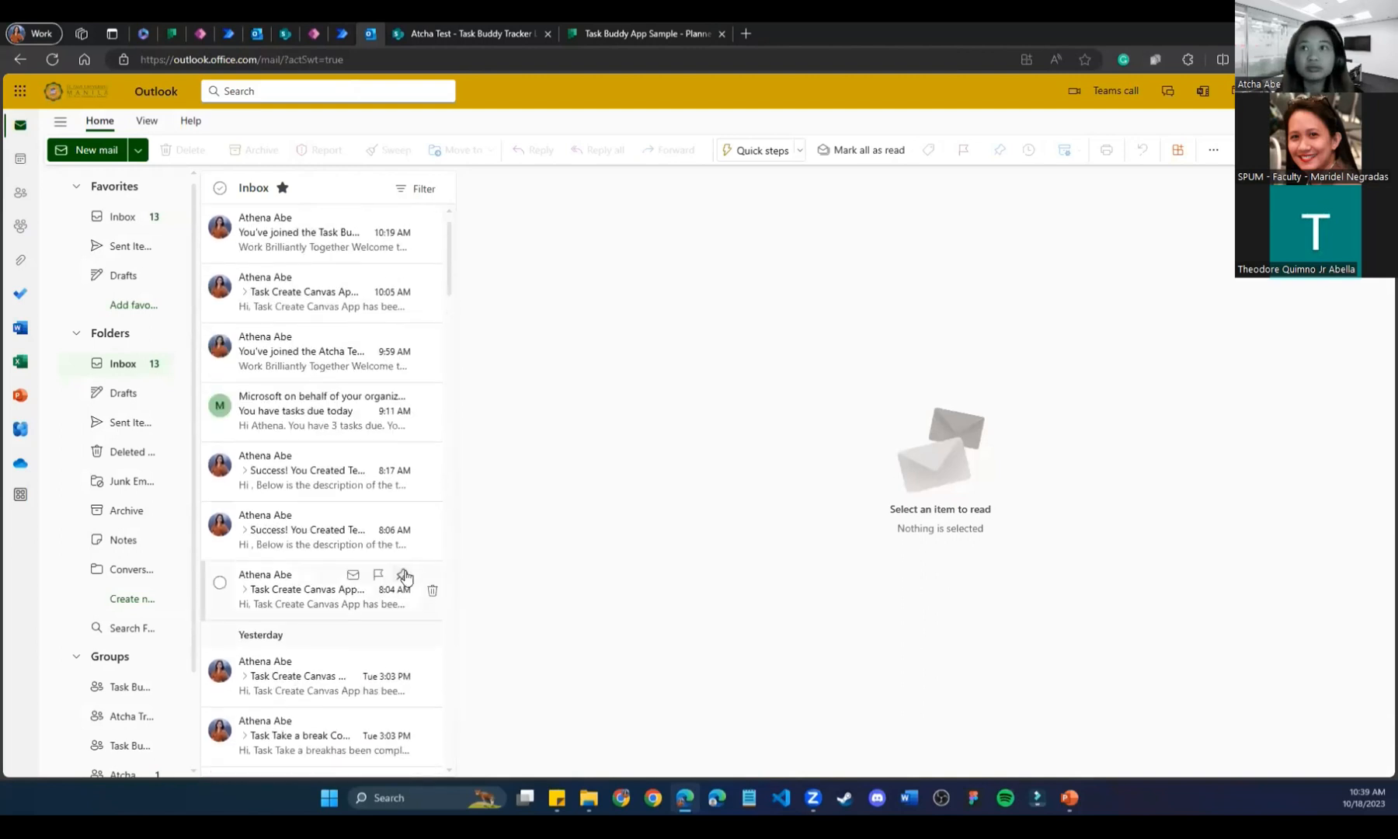
pyautogui.click(500, 28)
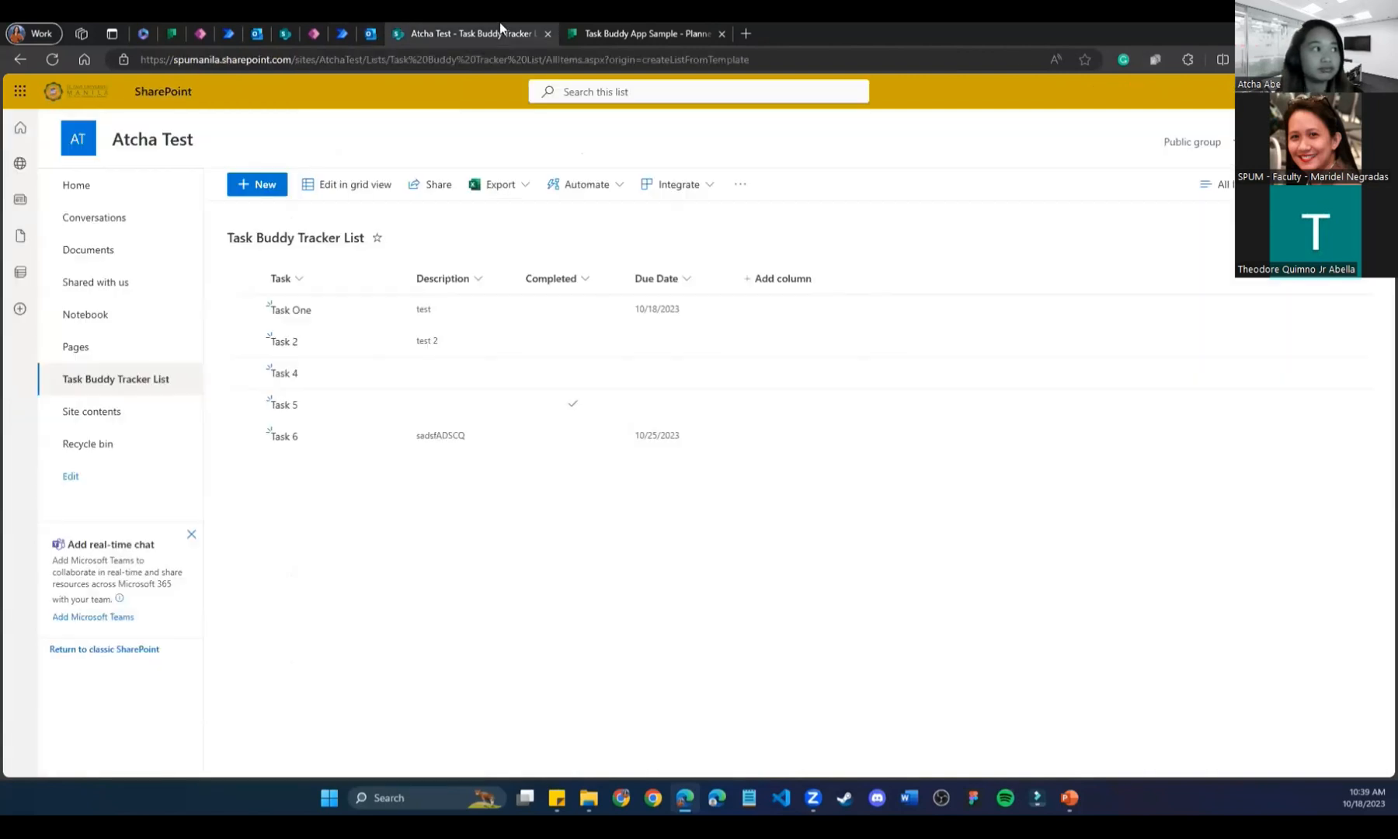
pyautogui.click(370, 31)
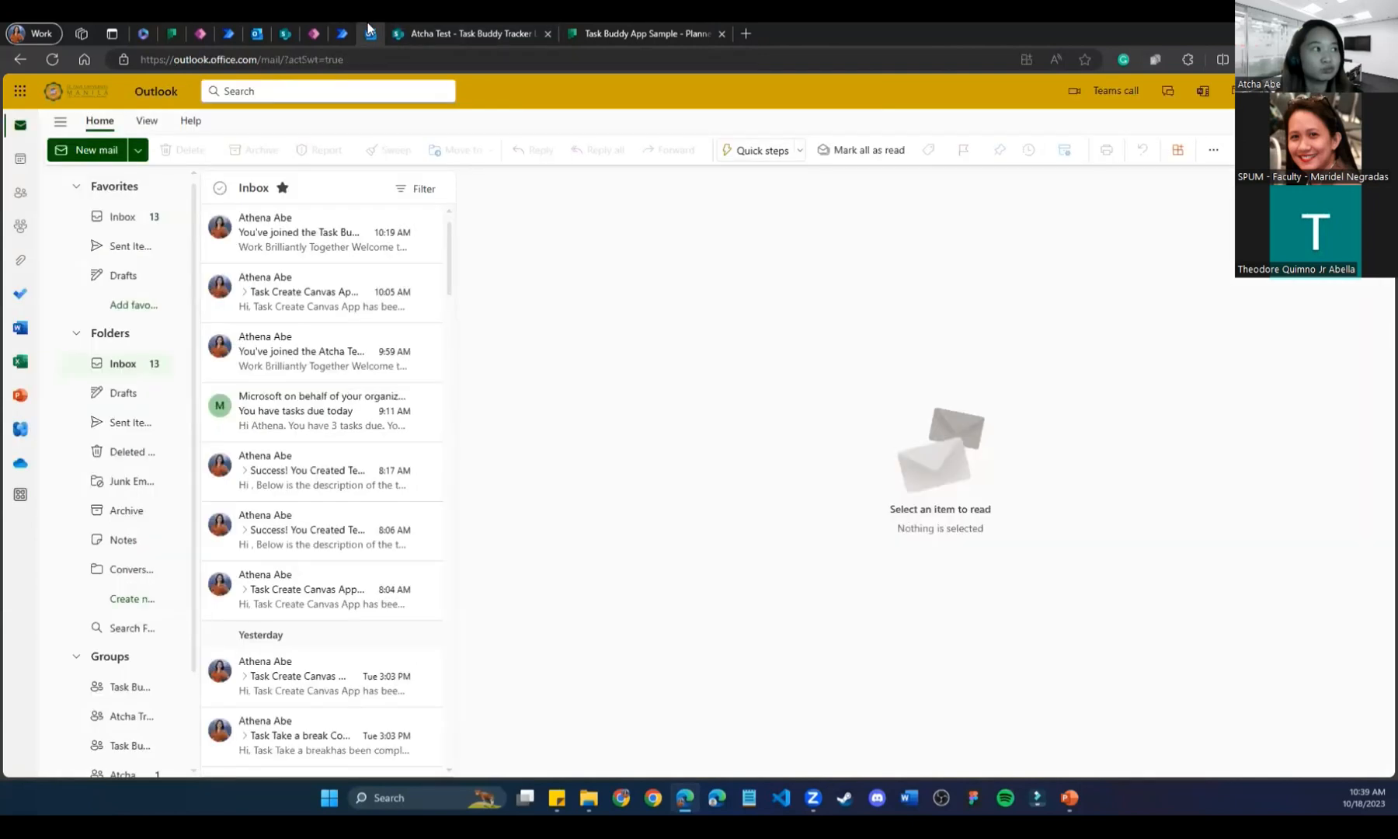
pyautogui.click(635, 31)
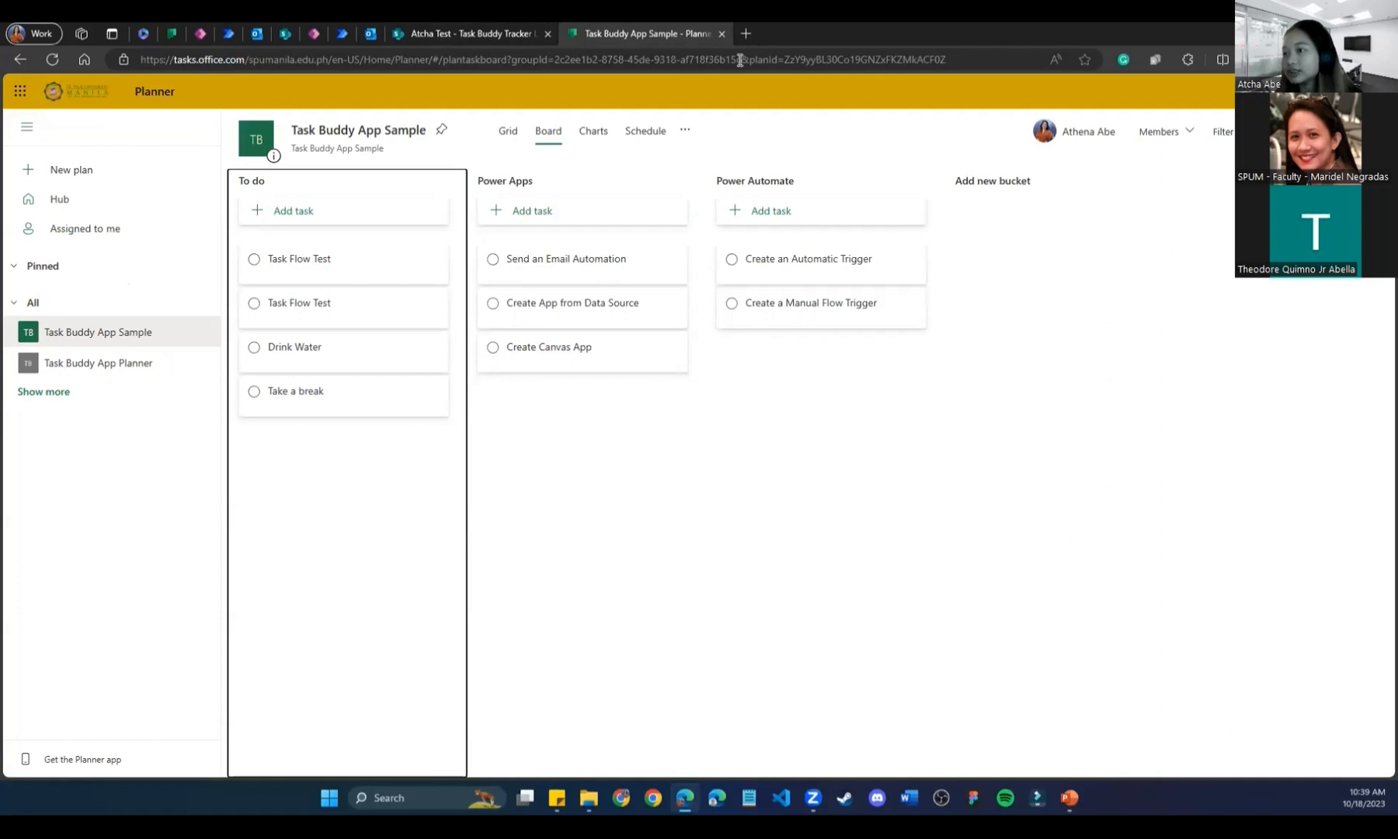
pyautogui.click(339, 30)
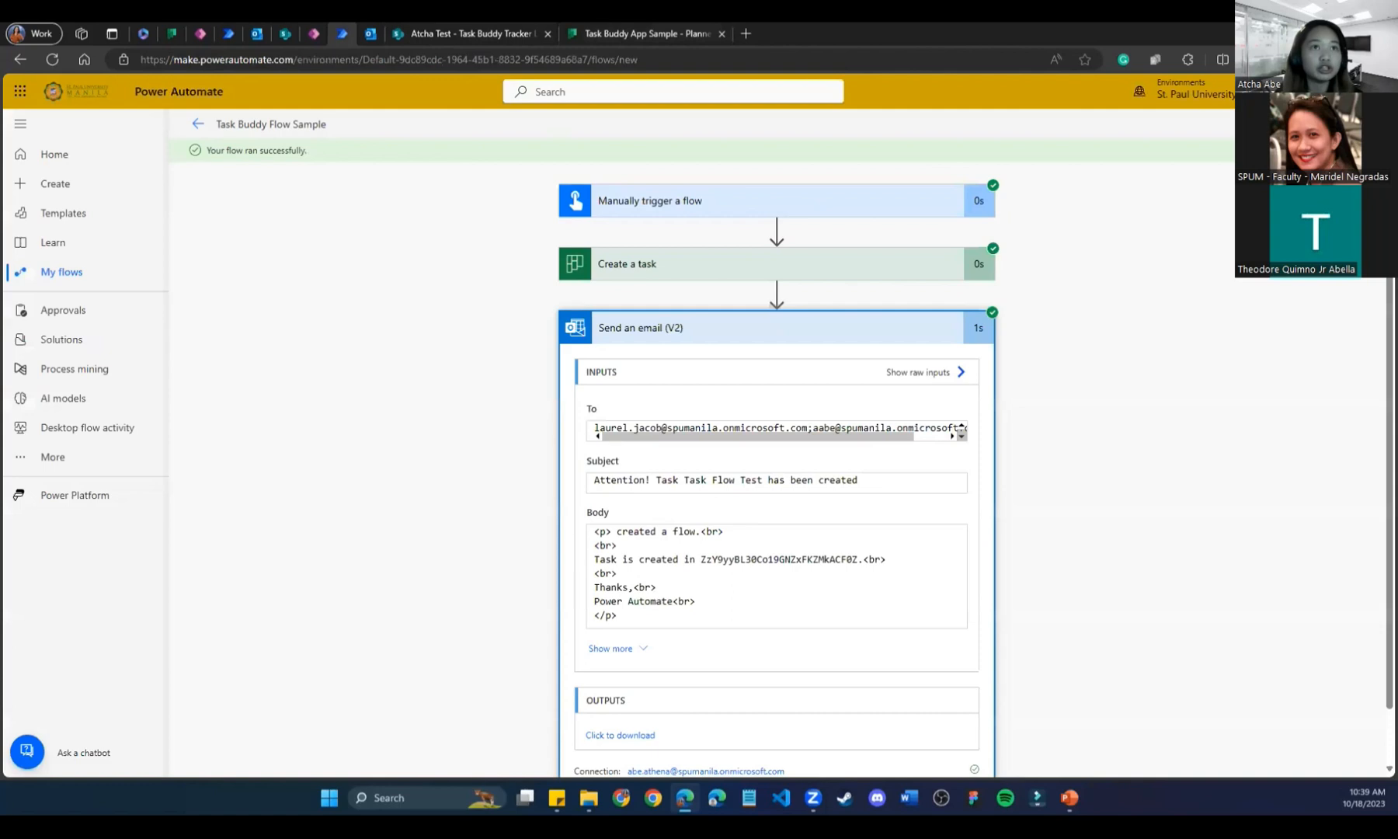
# Add the suggested student as a third recipient in Send an email (V2) and save the flow.
pyautogui.click(874, 373)
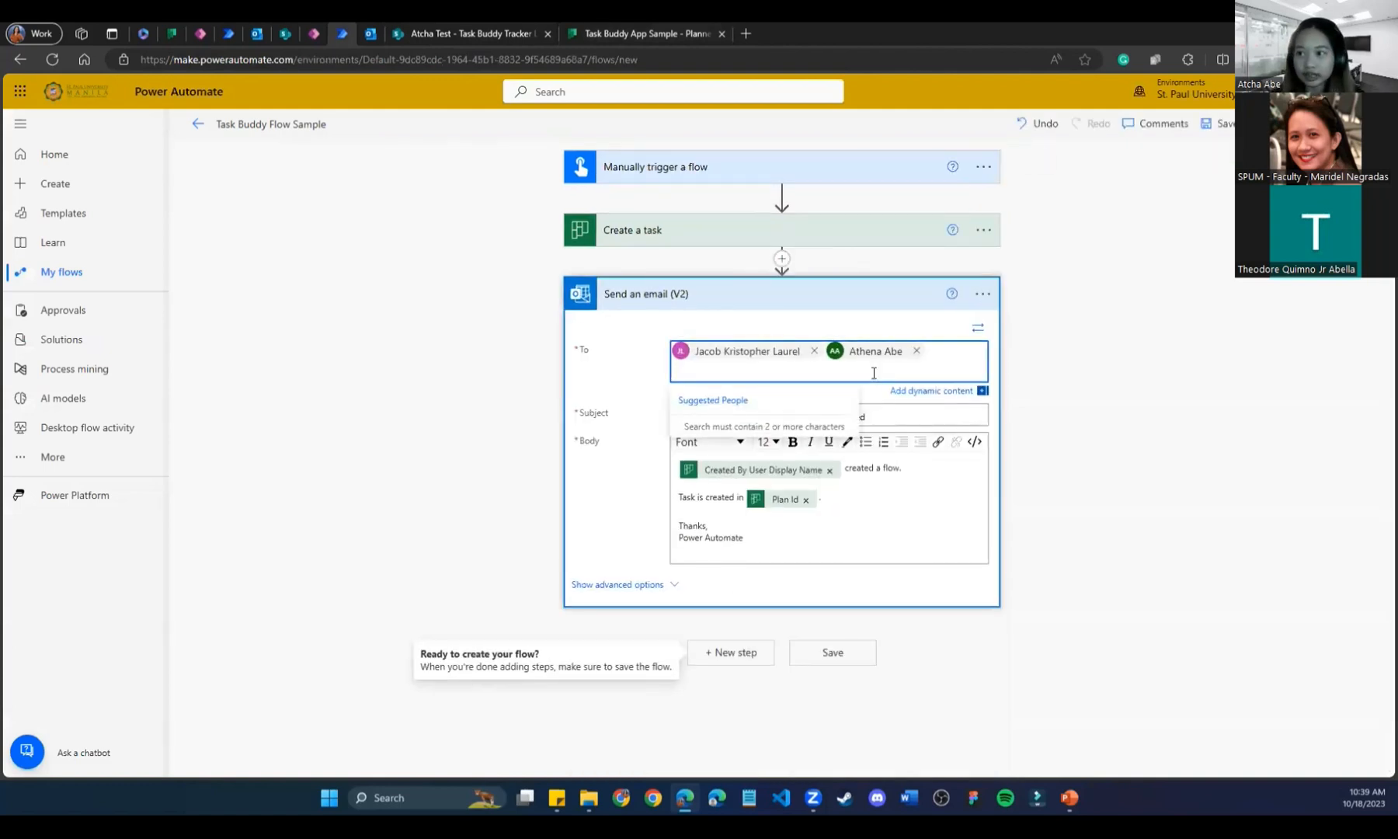
pyautogui.write('d')
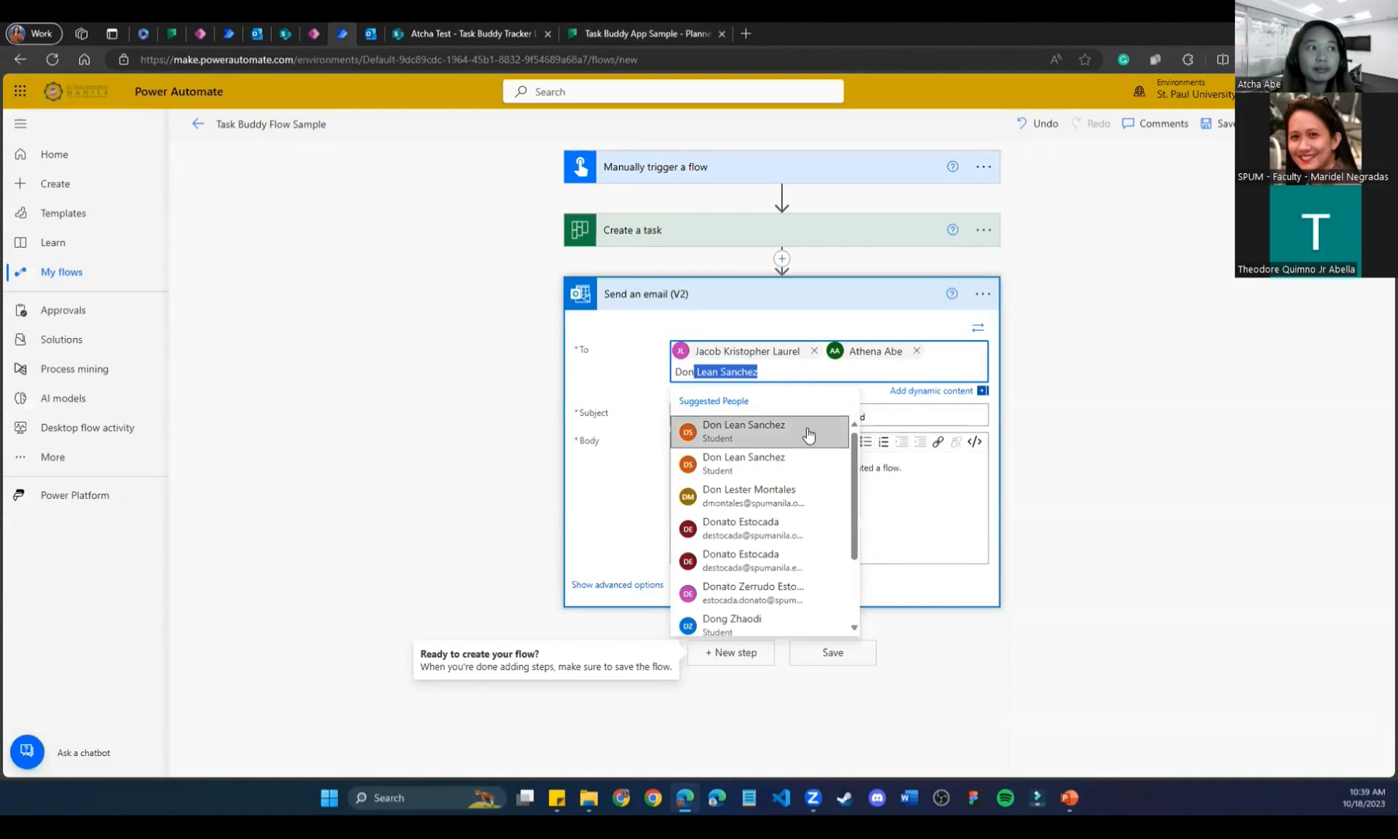
pyautogui.click(811, 432)
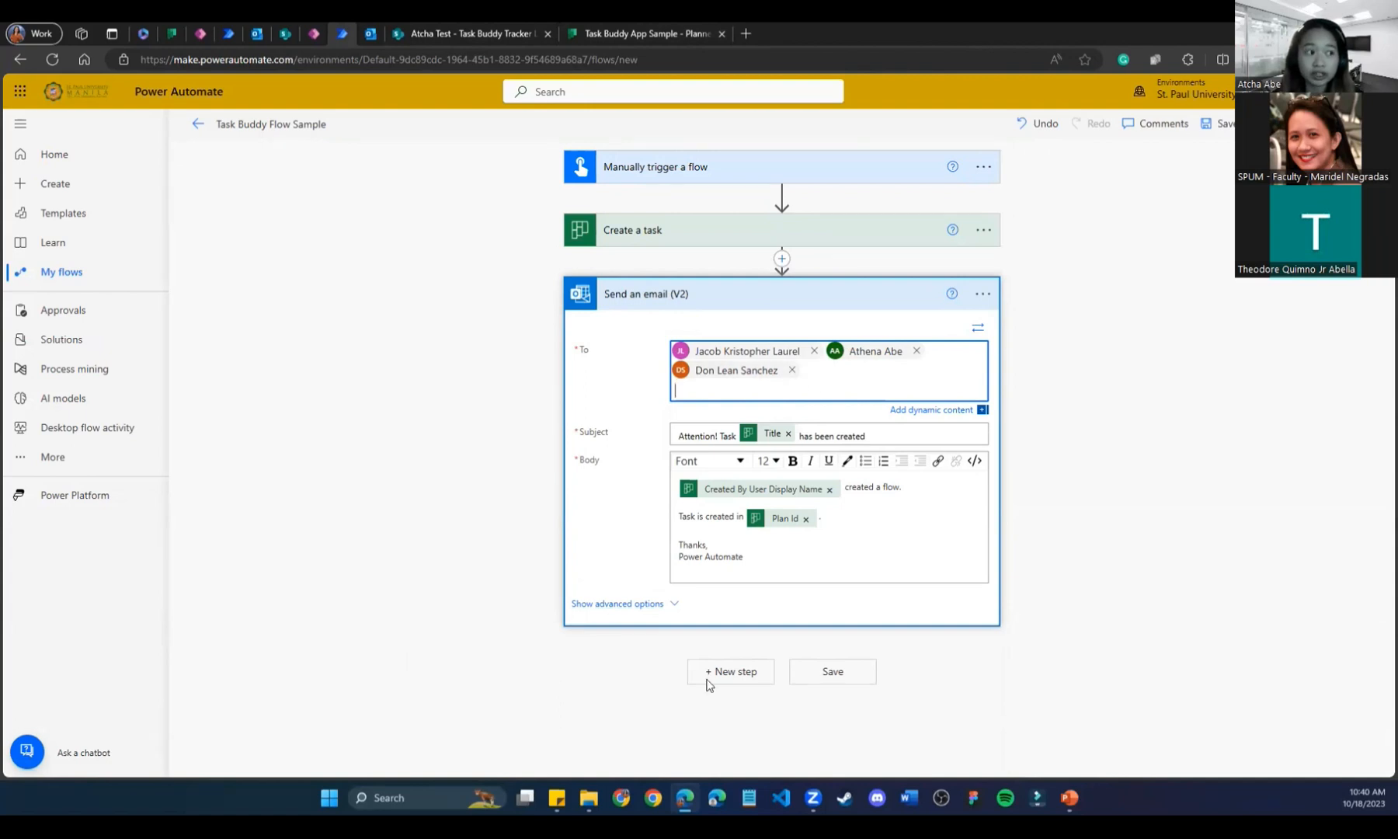
pyautogui.click(818, 673)
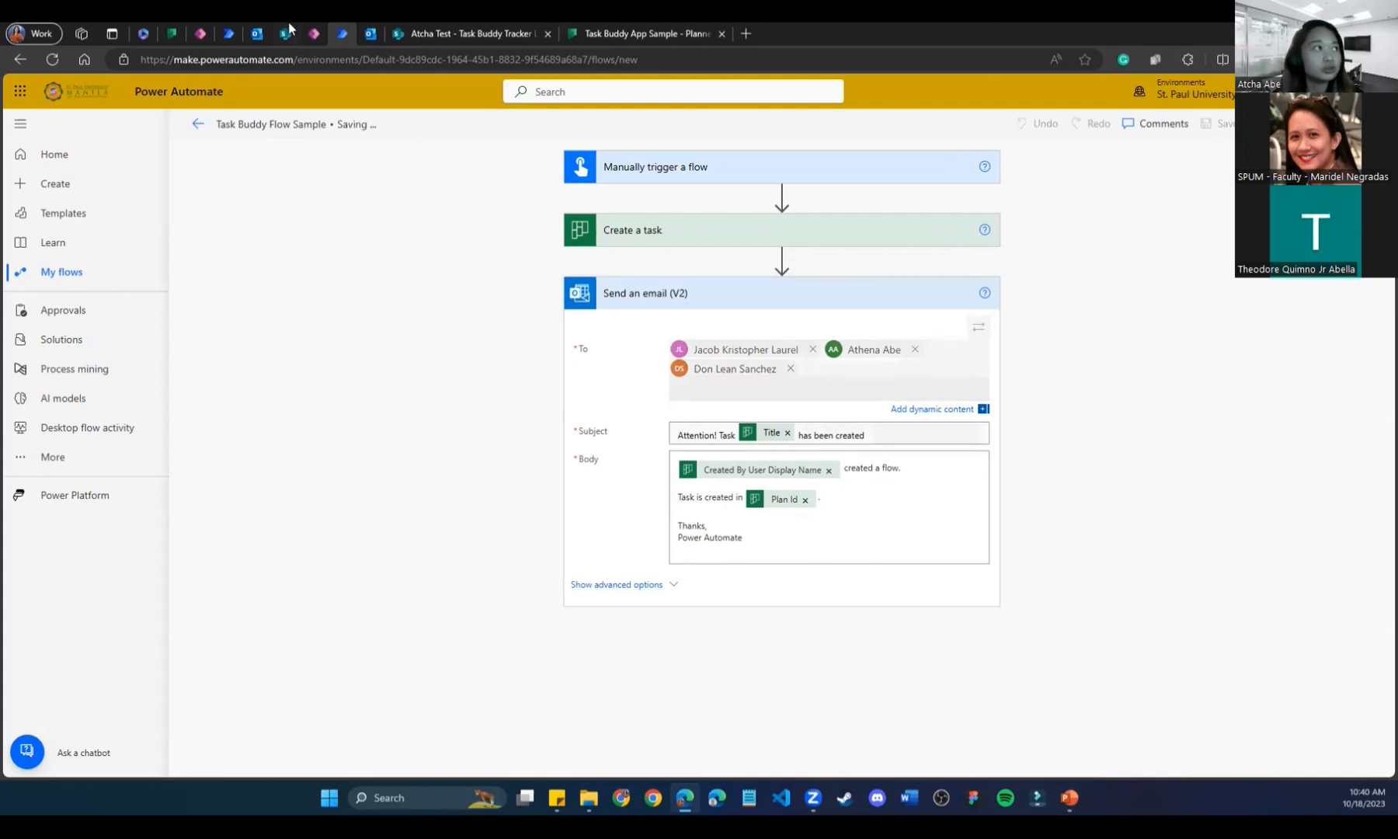
# Glance at the Outlook inbox, then return to the flow and select the Create a task step.
pyautogui.click(370, 34)
pyautogui.click(342, 33)
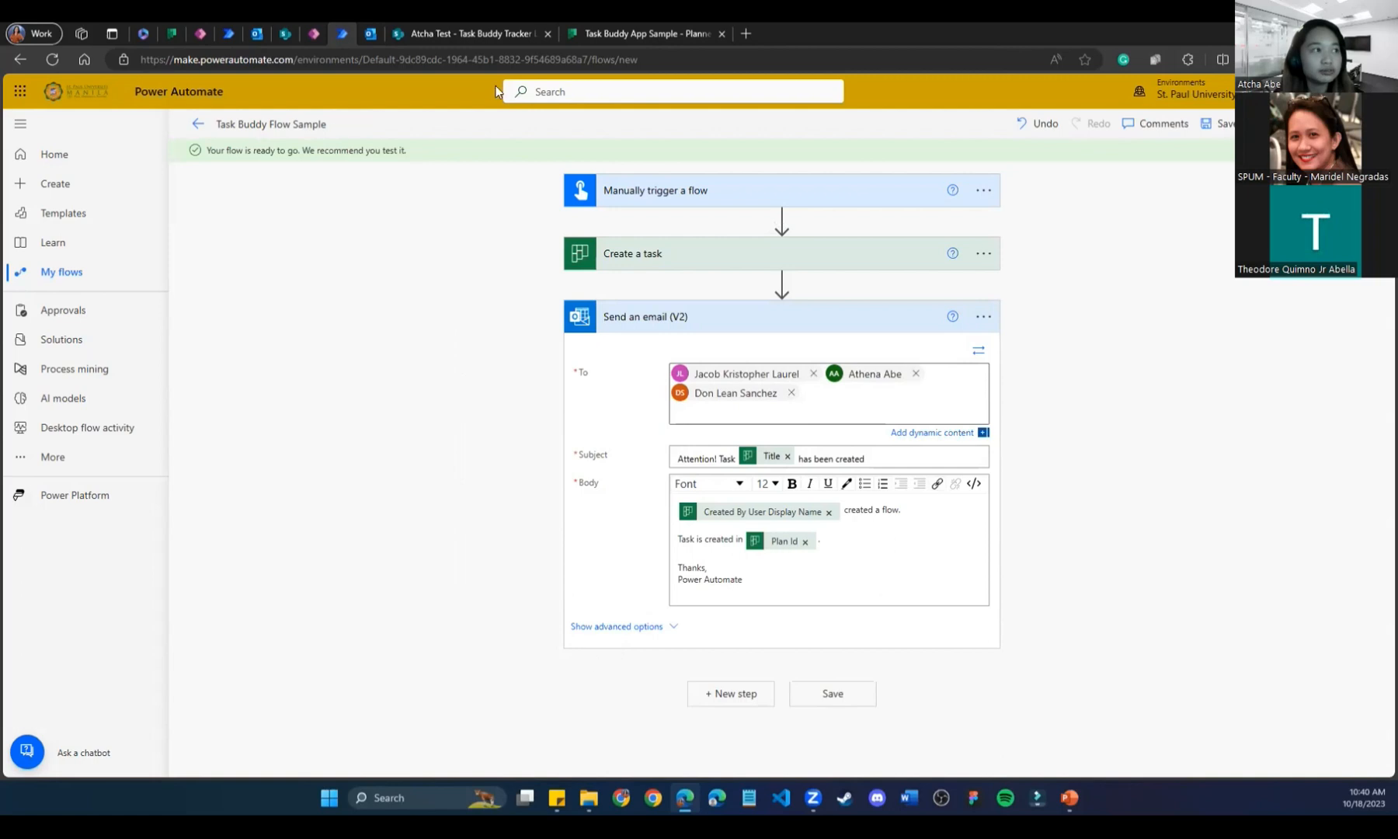
pyautogui.click(695, 266)
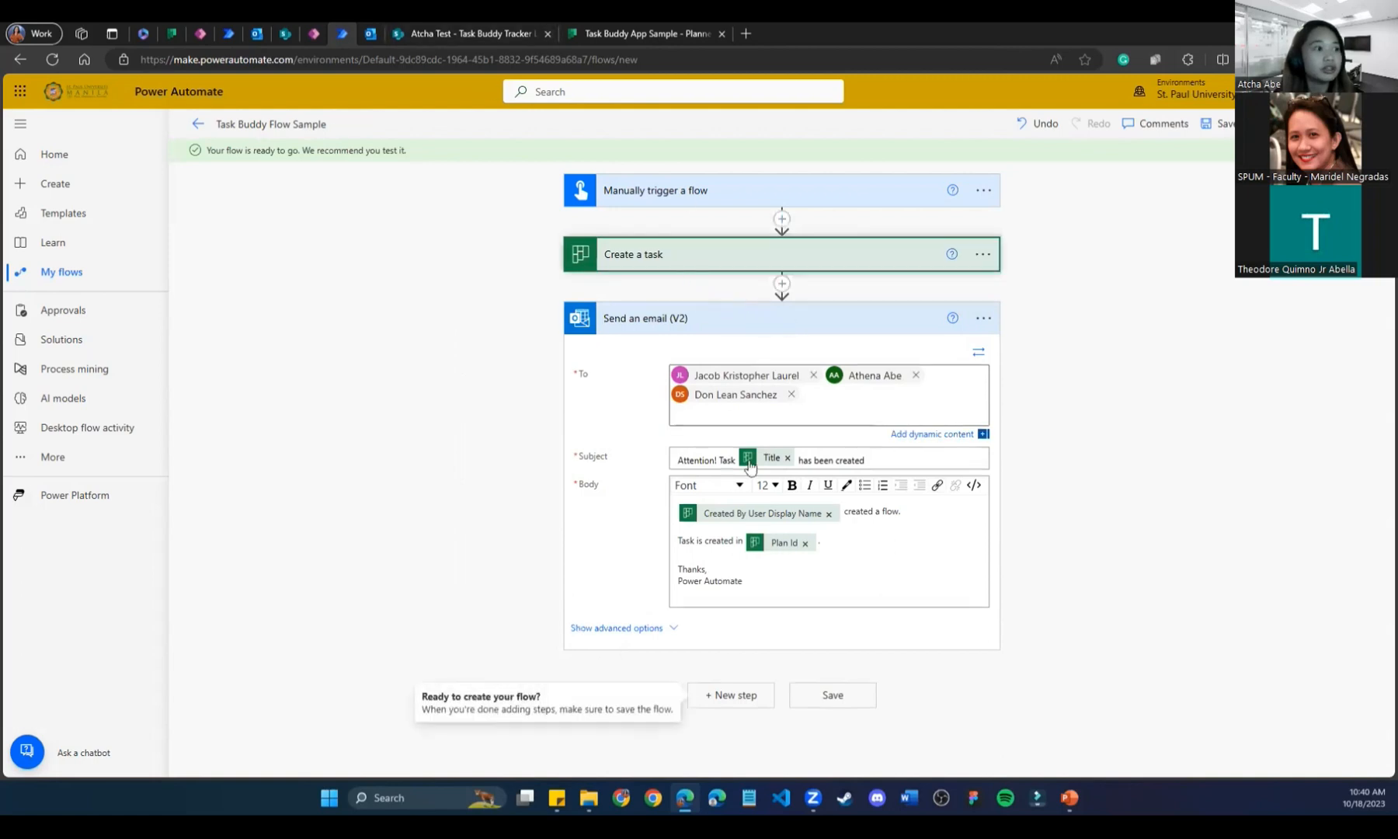
# Append ' Email' to the Create a task title, making it 'Task Flow Test Email', and save.
pyautogui.click(693, 256)
pyautogui.click(695, 257)
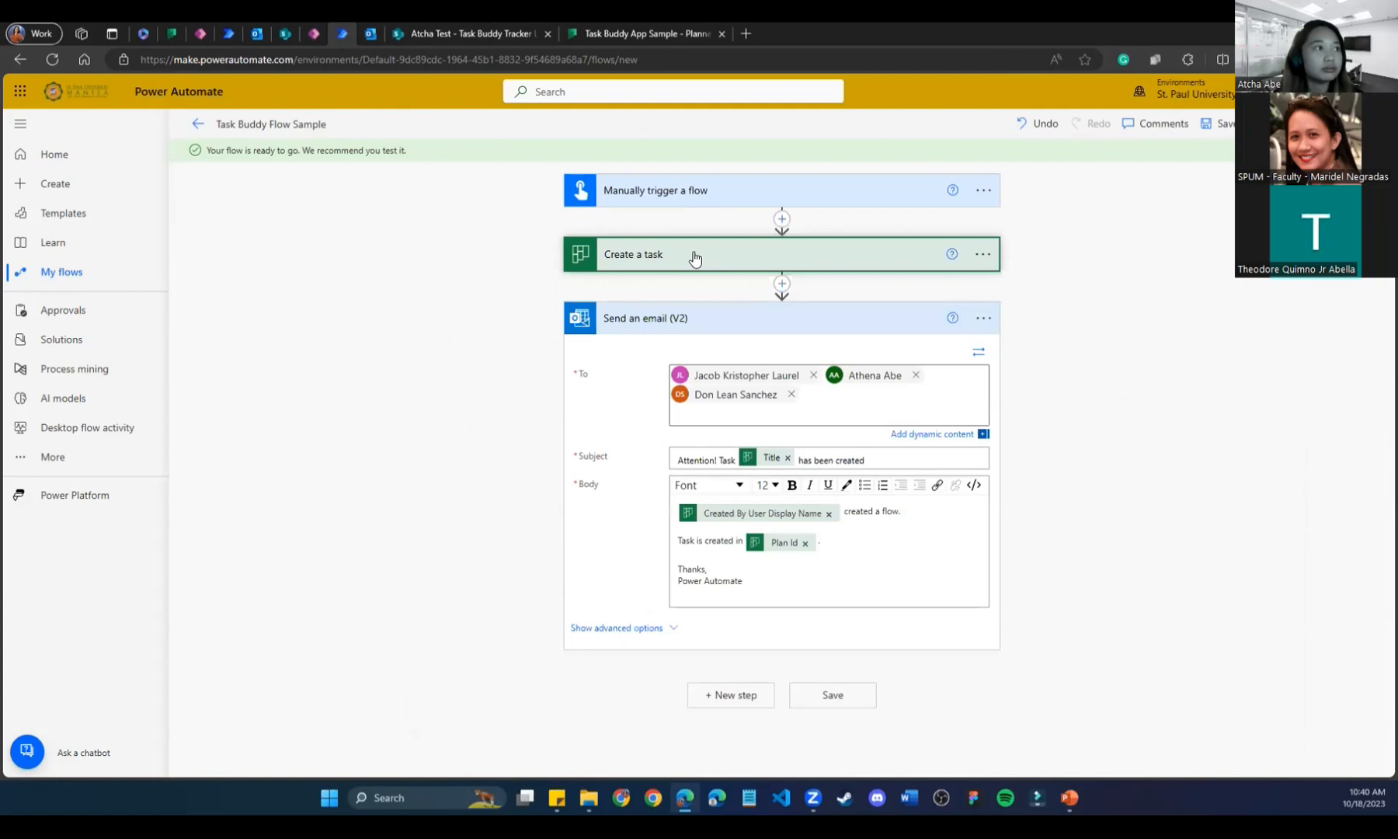
pyautogui.click(694, 256)
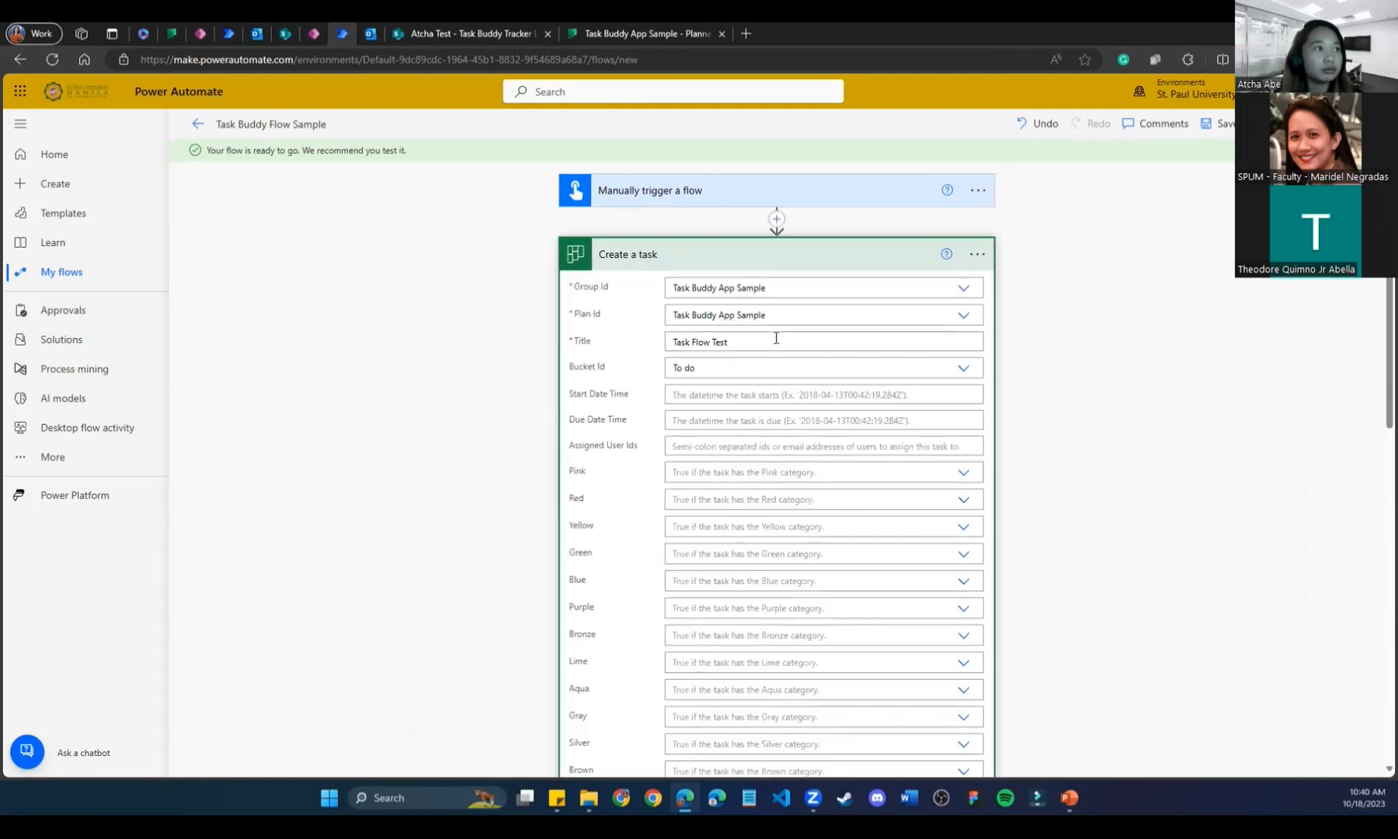
pyautogui.click(776, 338)
pyautogui.write('Email')
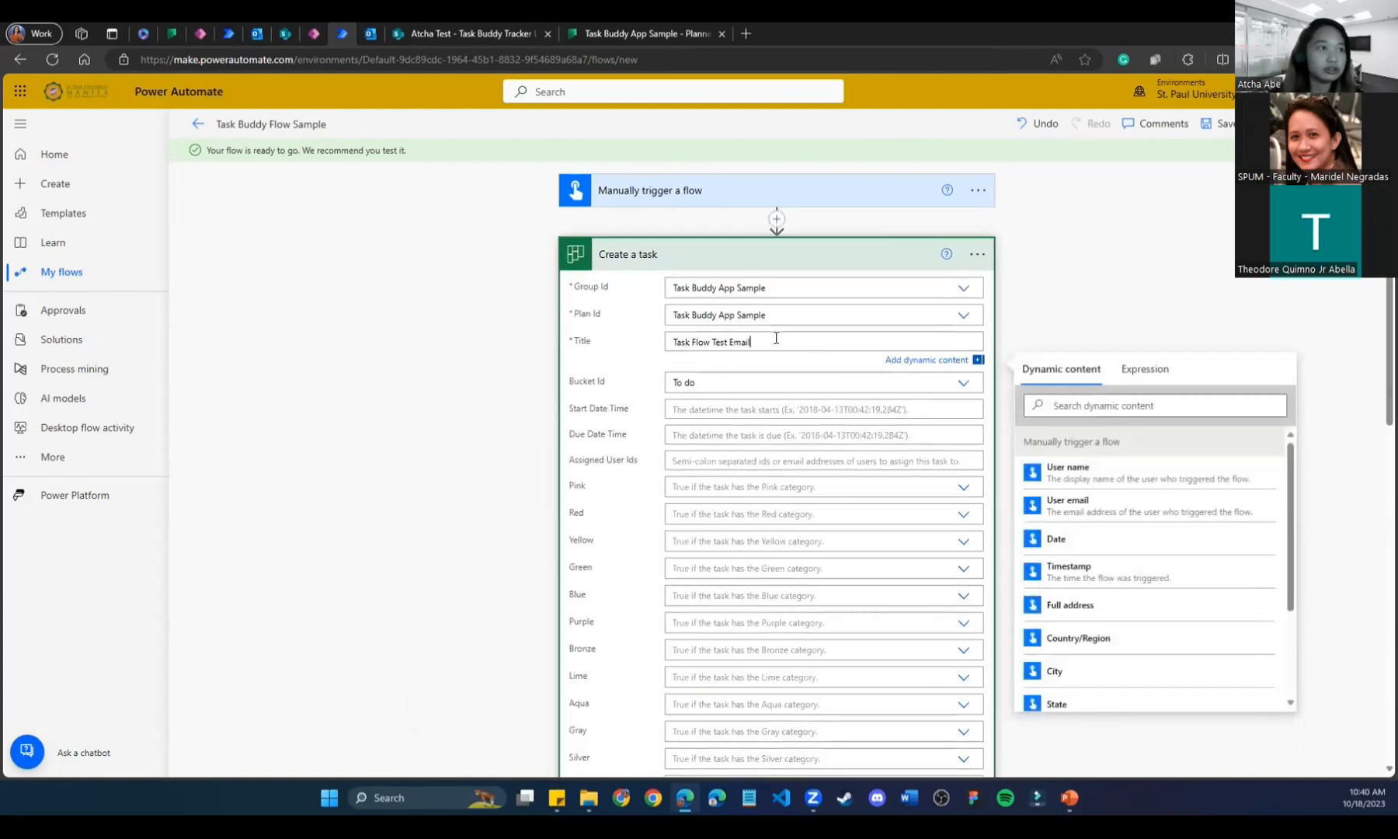
pyautogui.click(1212, 126)
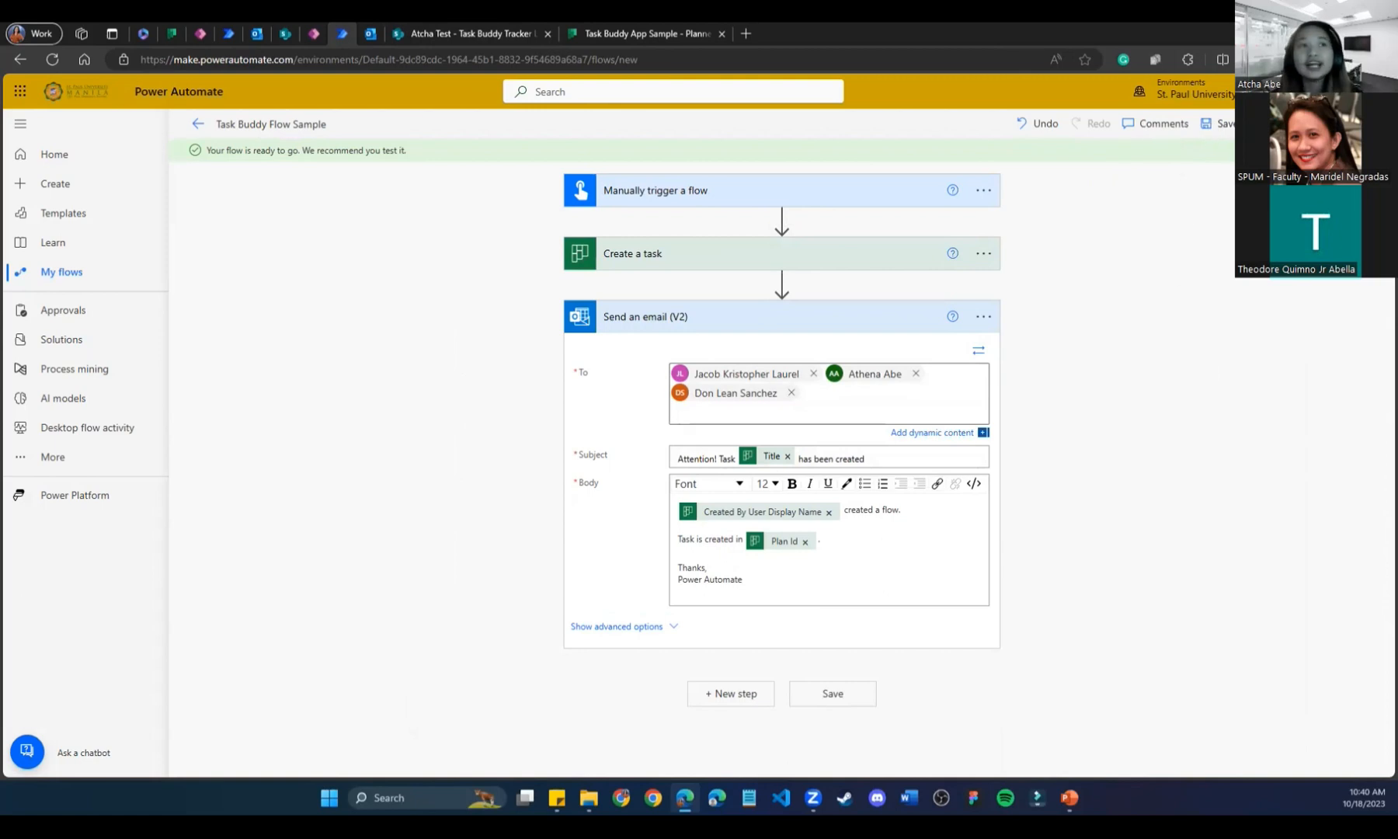
# Test Task Buddy Flow Sample manually with Run flow until the run succeeds, then go to Outlook.
pyautogui.click(1266, 123)
pyautogui.click(1184, 757)
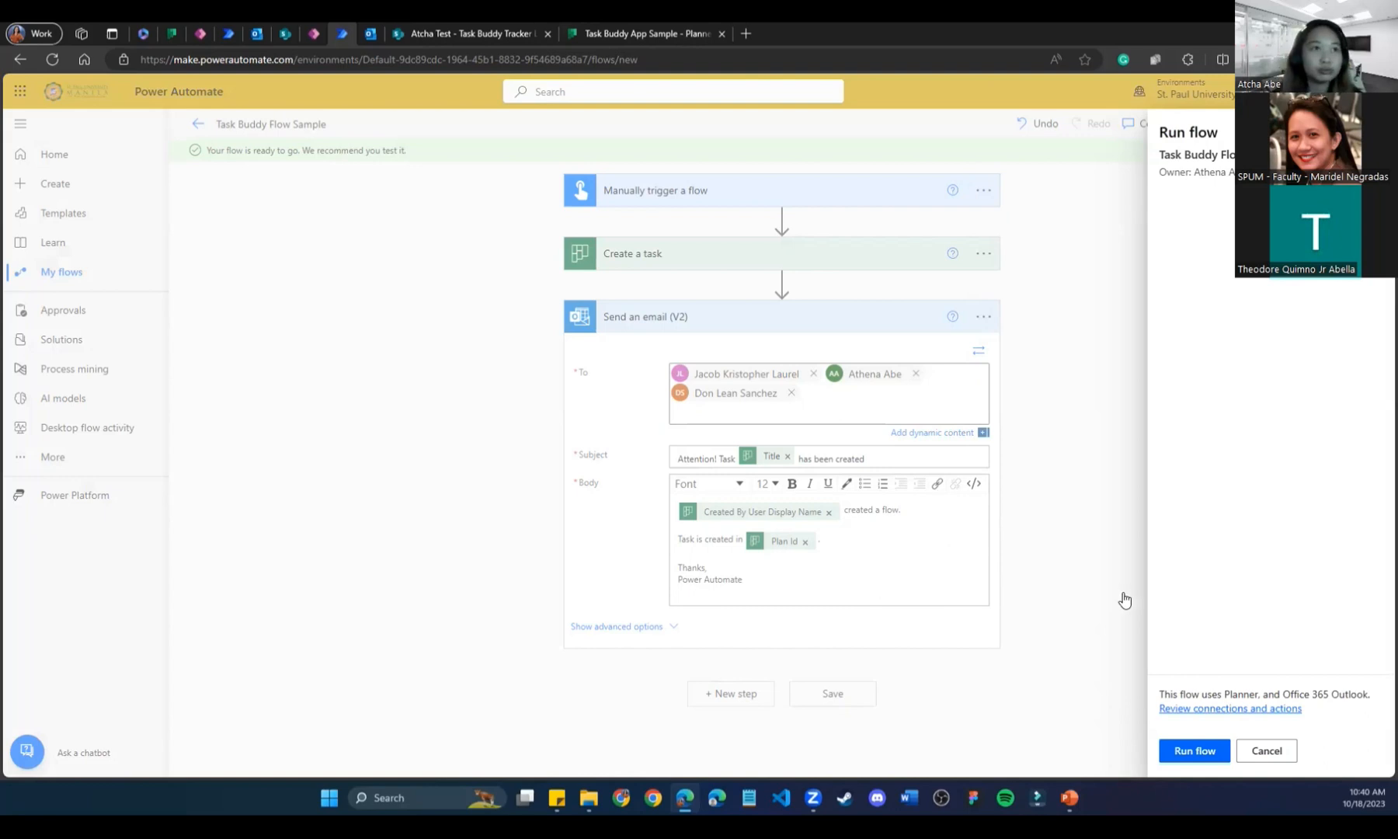
pyautogui.click(1181, 749)
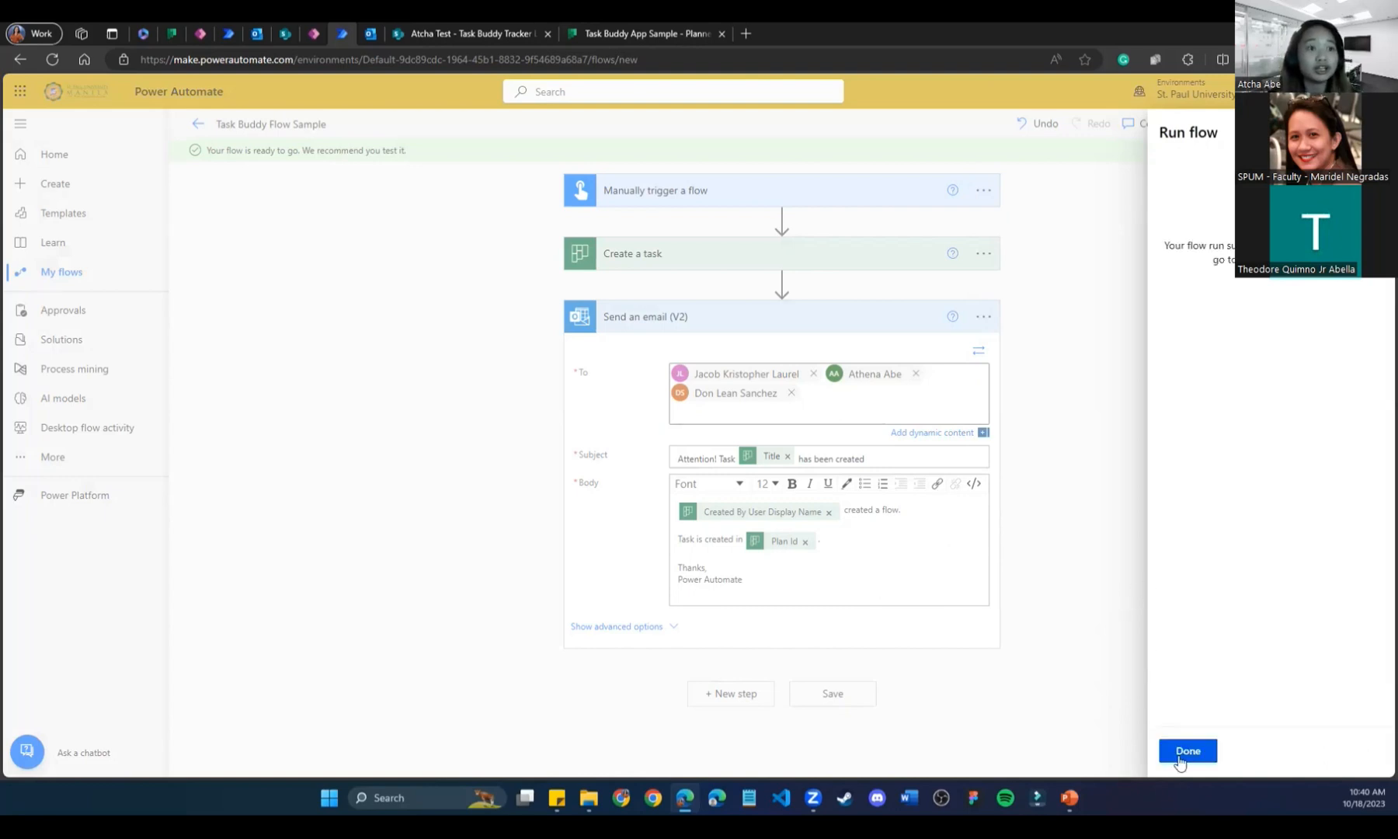
pyautogui.click(1182, 755)
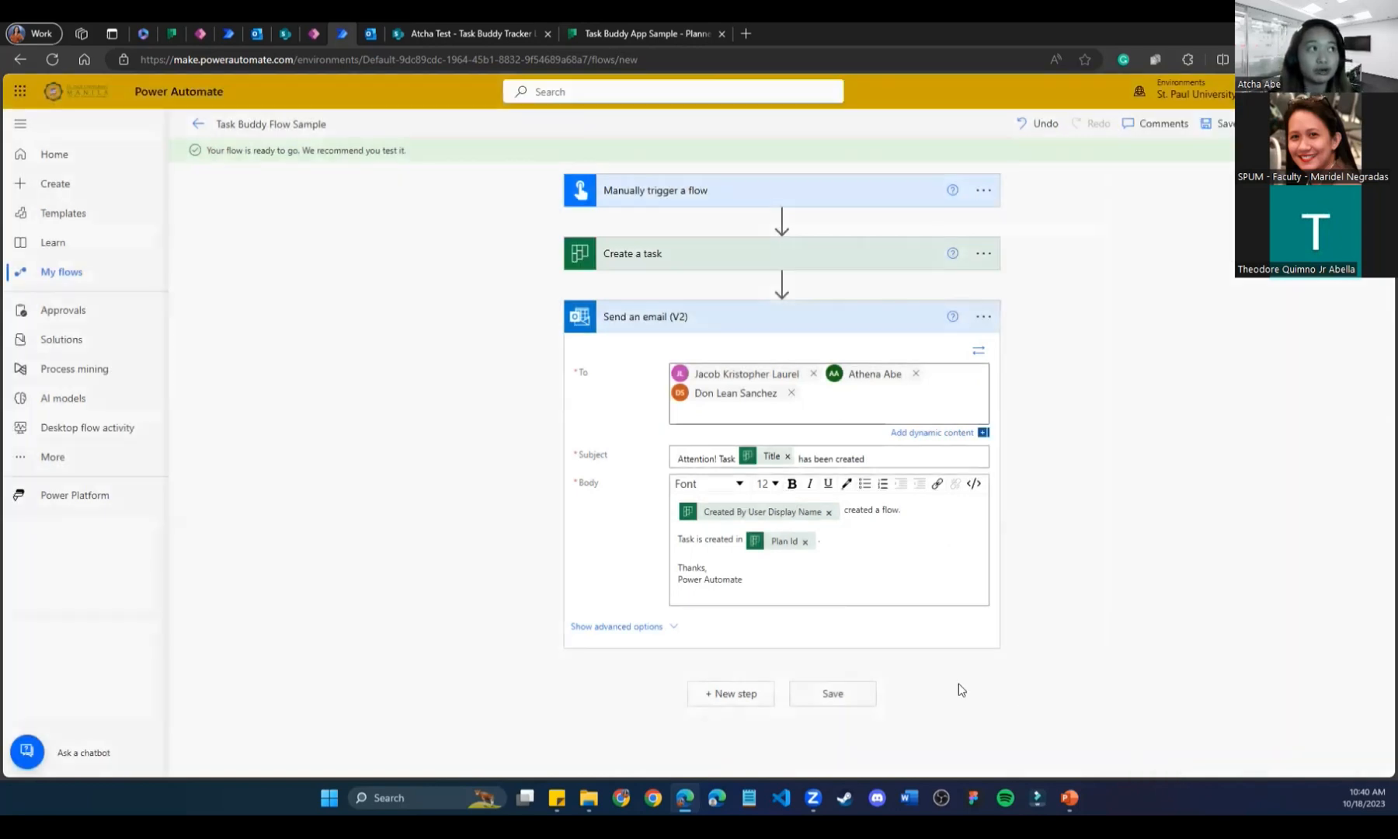
pyautogui.click(371, 33)
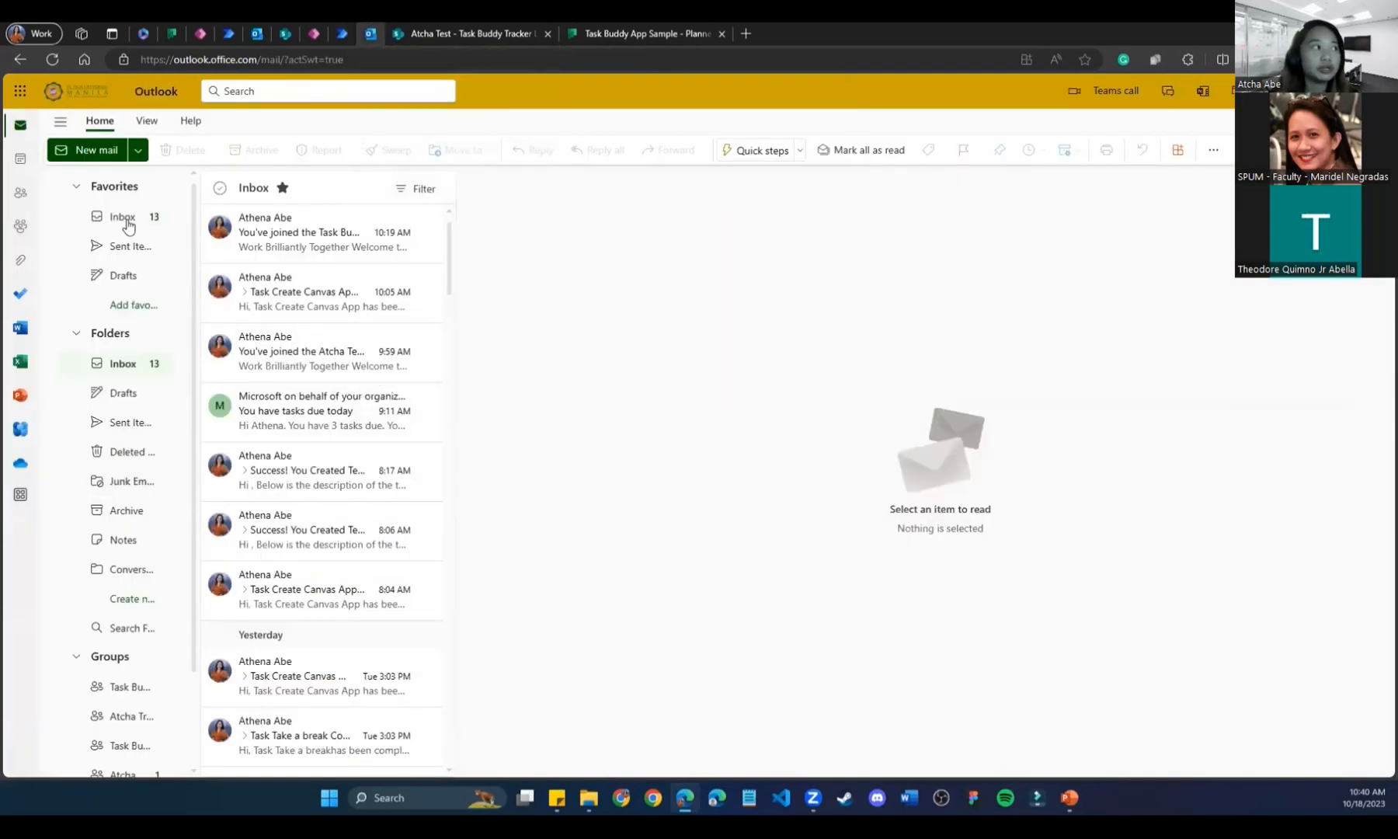
# Check Outlook and the reloaded Planner board for the new Task Flow Test Email task.
pyautogui.click(712, 30)
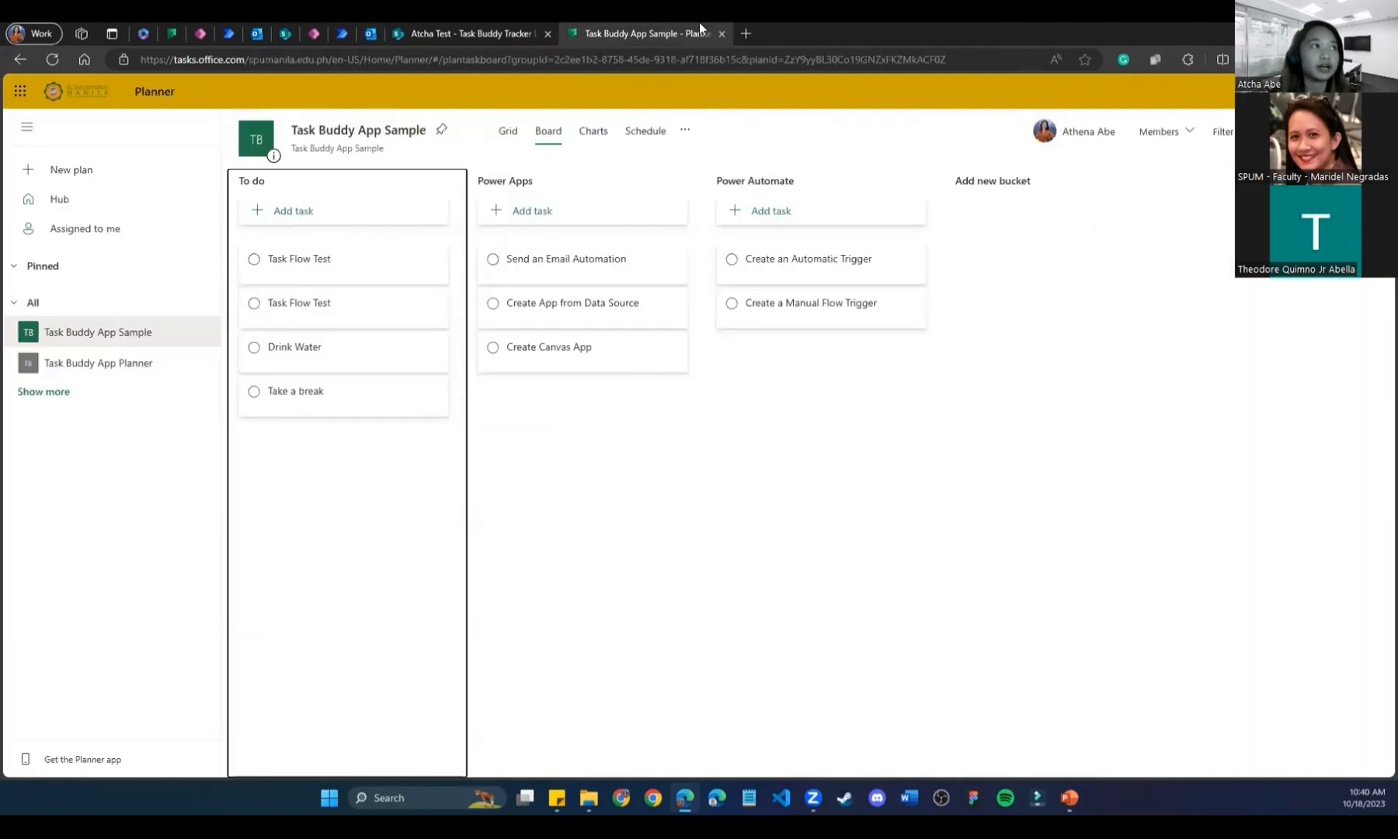
pyautogui.click(55, 56)
pyautogui.click(376, 27)
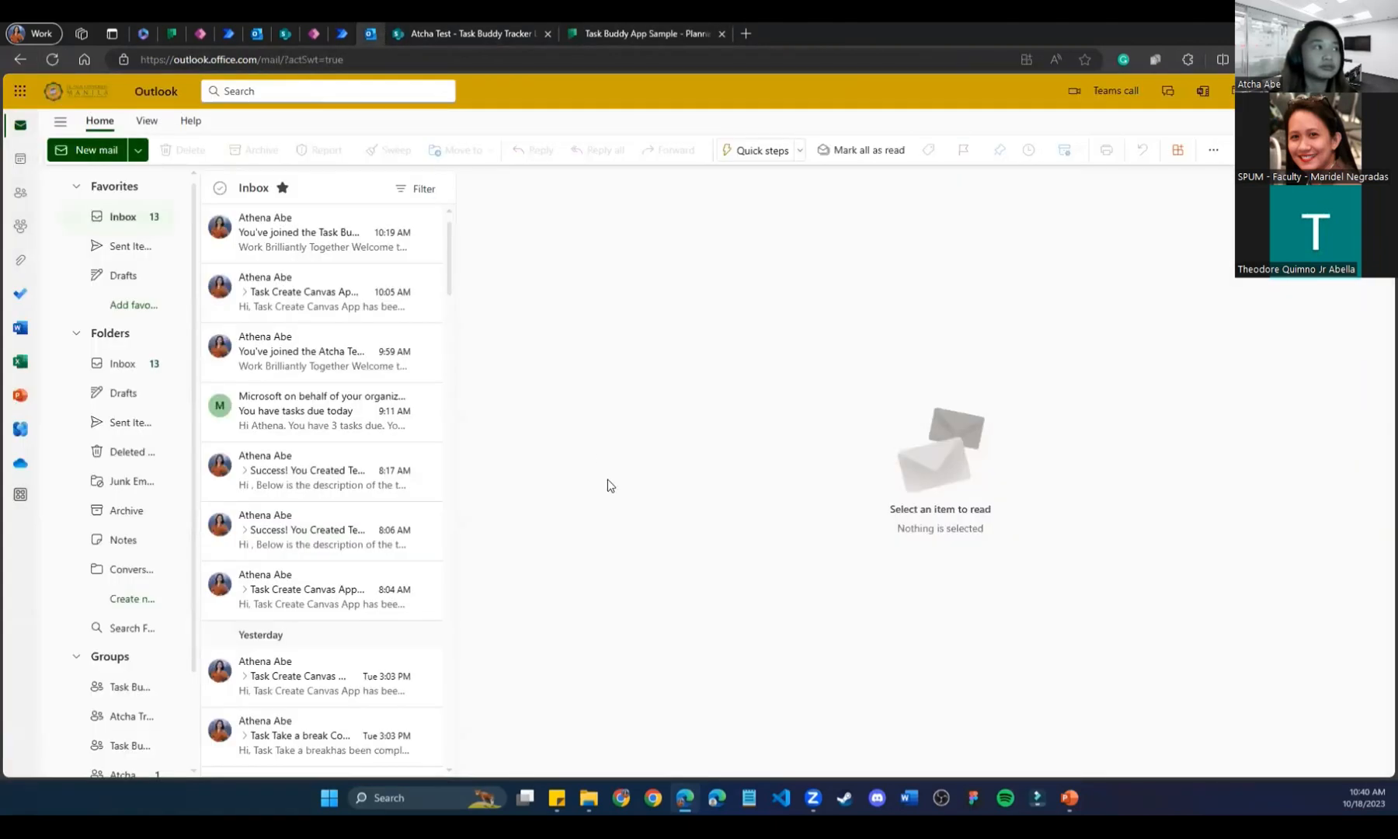
pyautogui.click(649, 33)
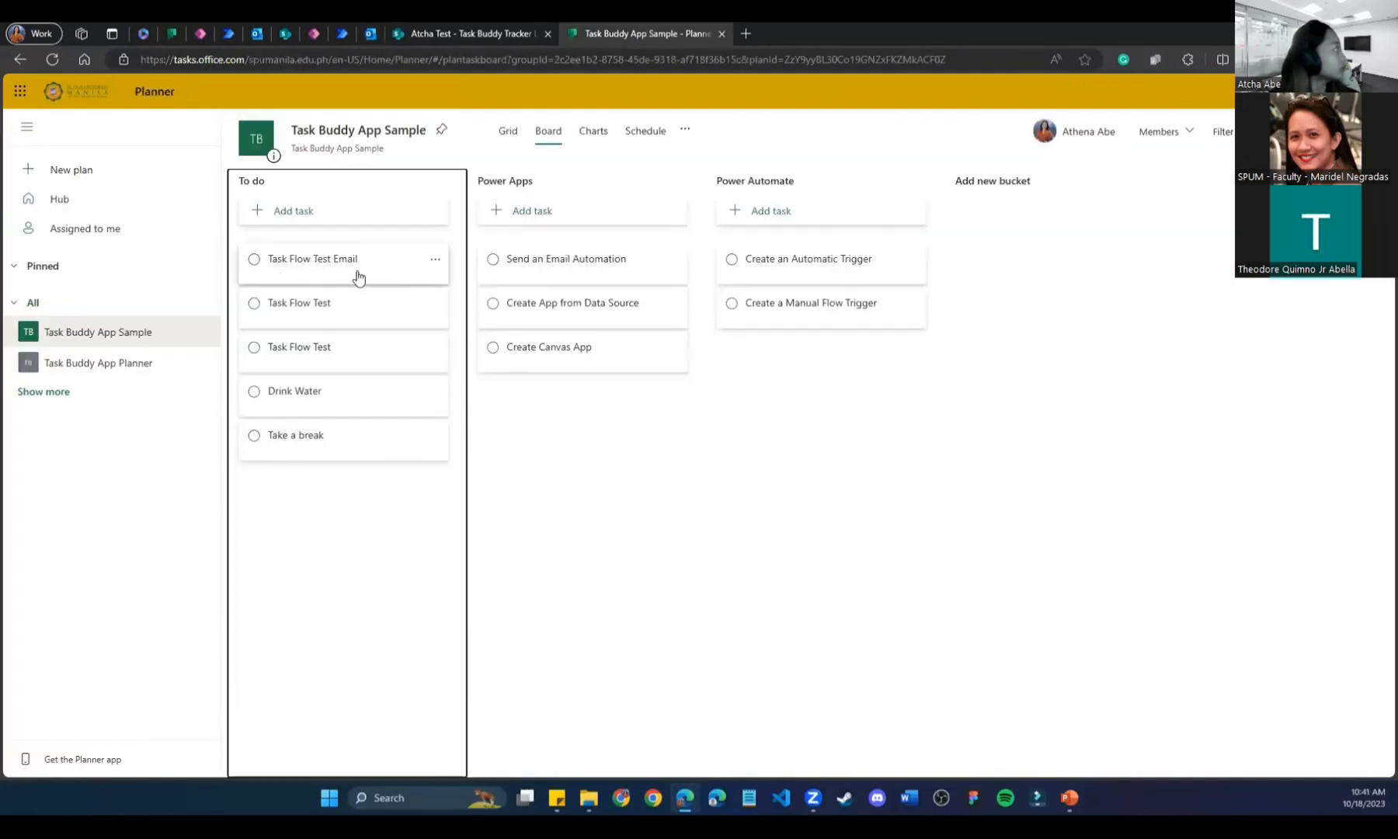
pyautogui.click(370, 31)
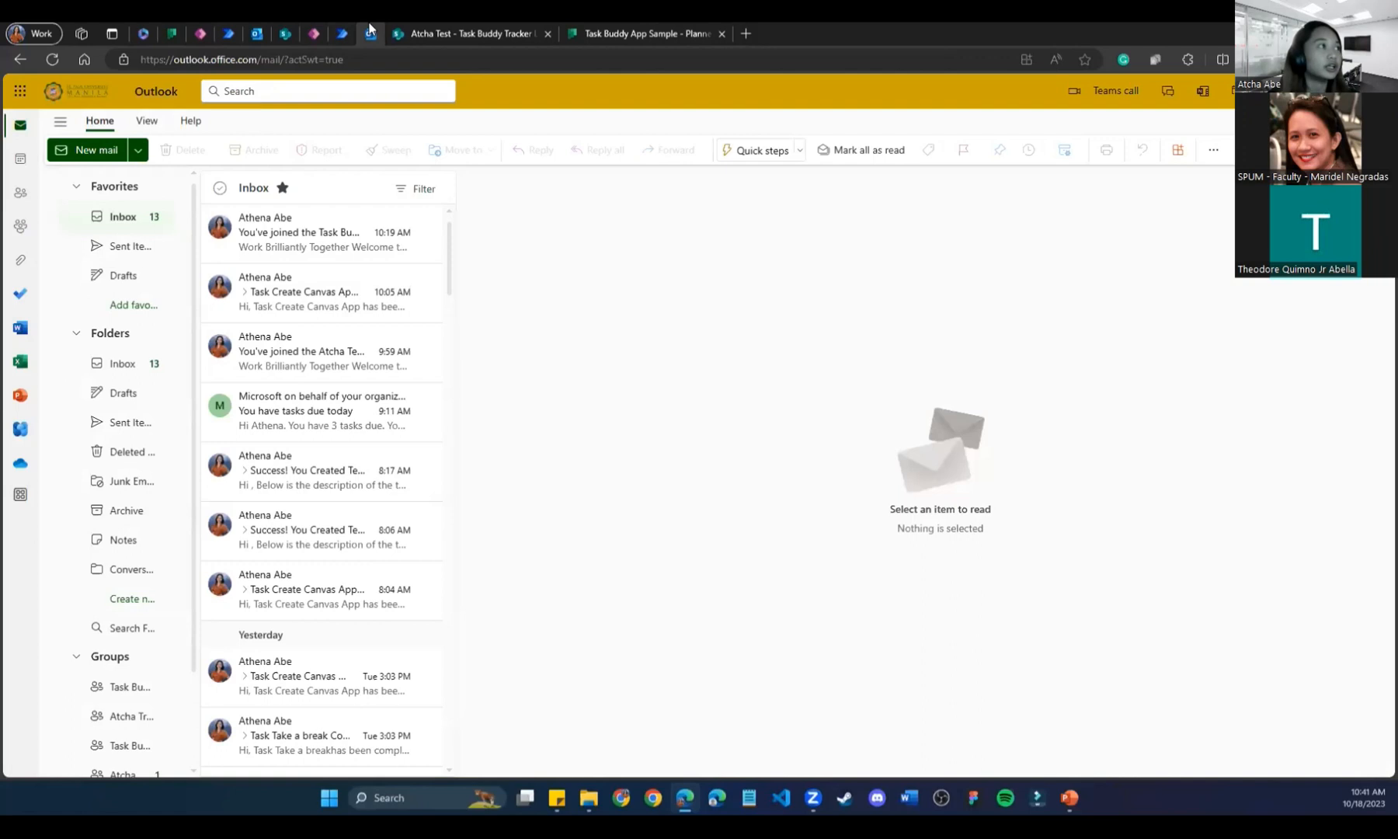
pyautogui.click(654, 31)
# Look at the SharePoint tracker list, then view the Send an email (V2) step's run inputs.
pyautogui.click(455, 30)
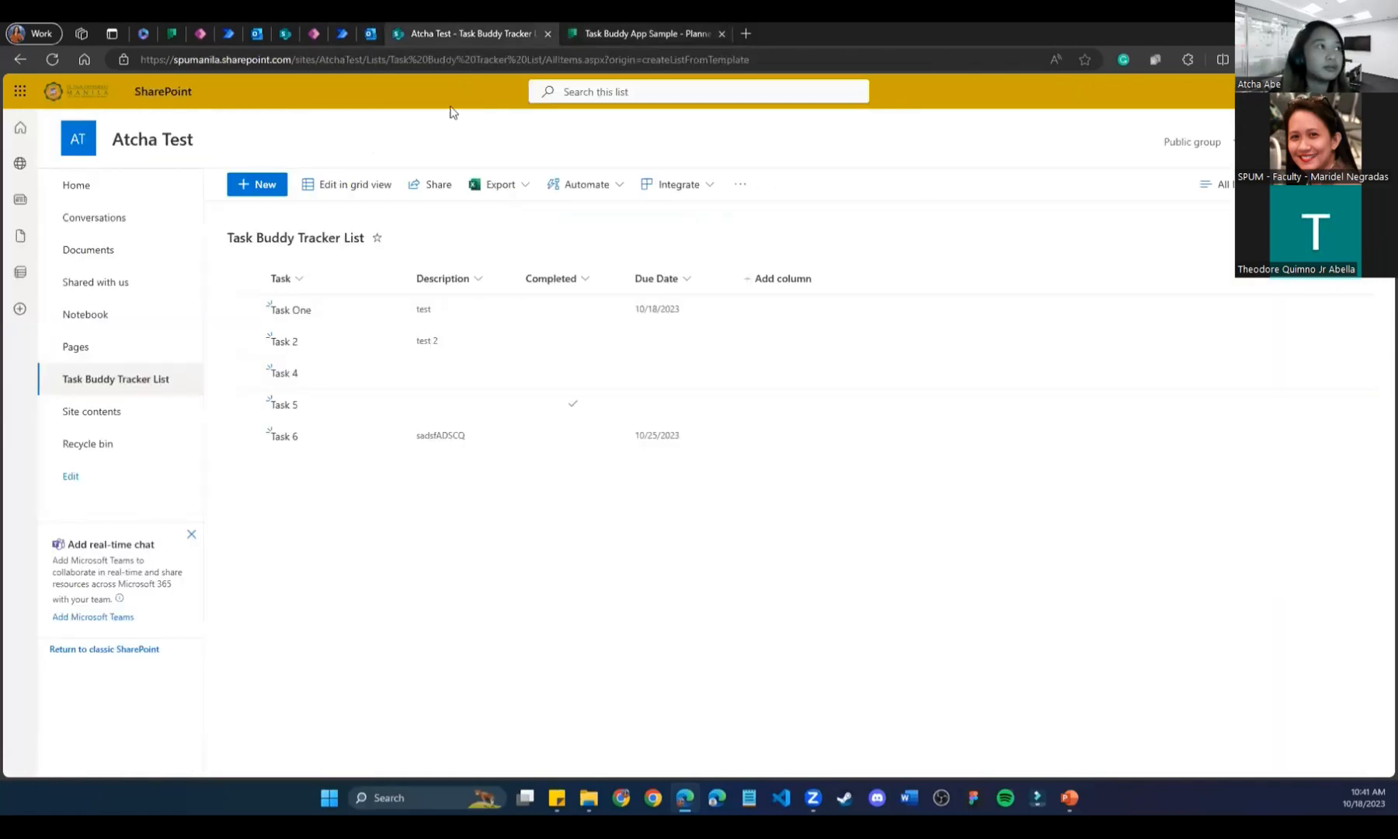
pyautogui.click(351, 31)
pyautogui.click(815, 318)
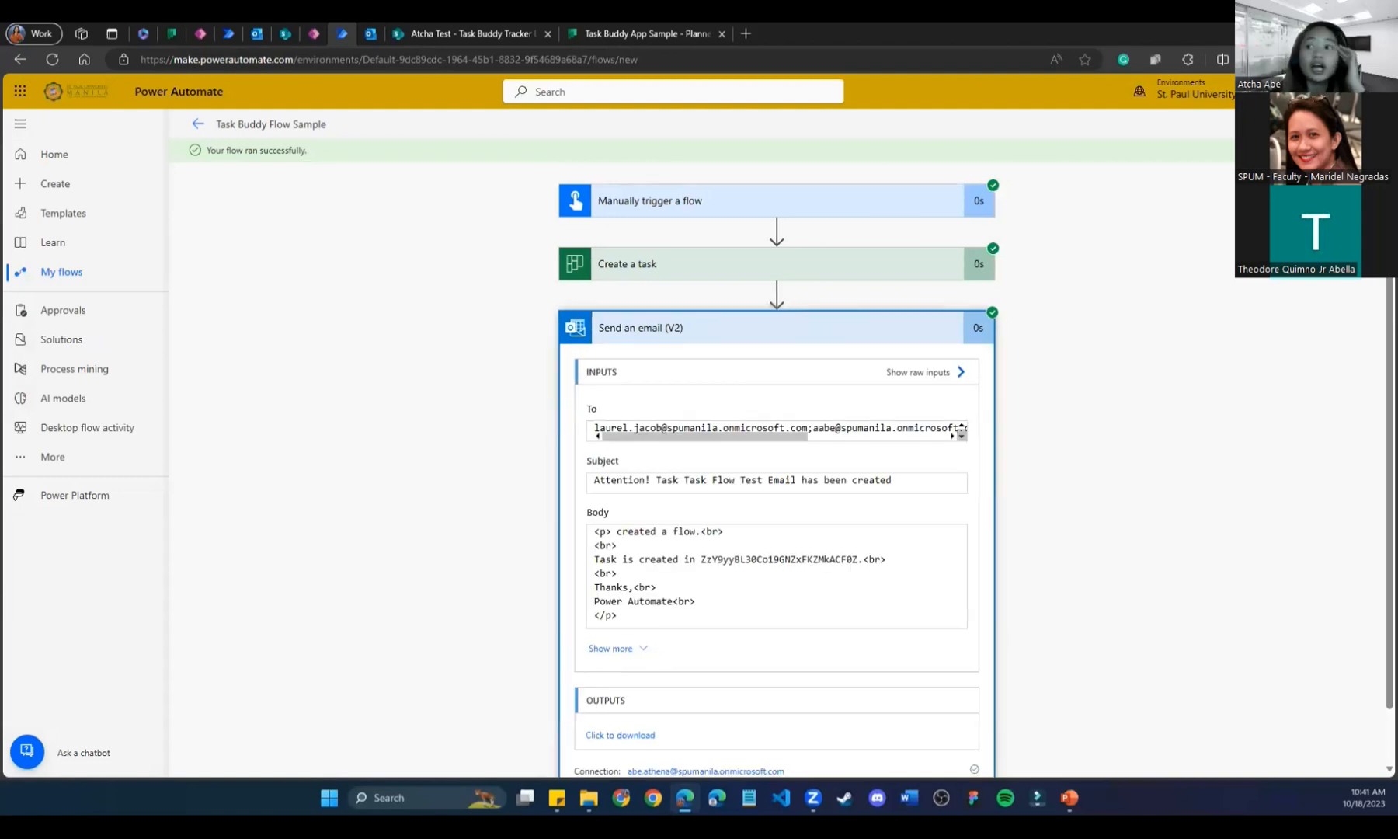
# Search 'athena' in the To field, add both matching accounts as recipients, and save the flow.
pyautogui.click(1361, 125)
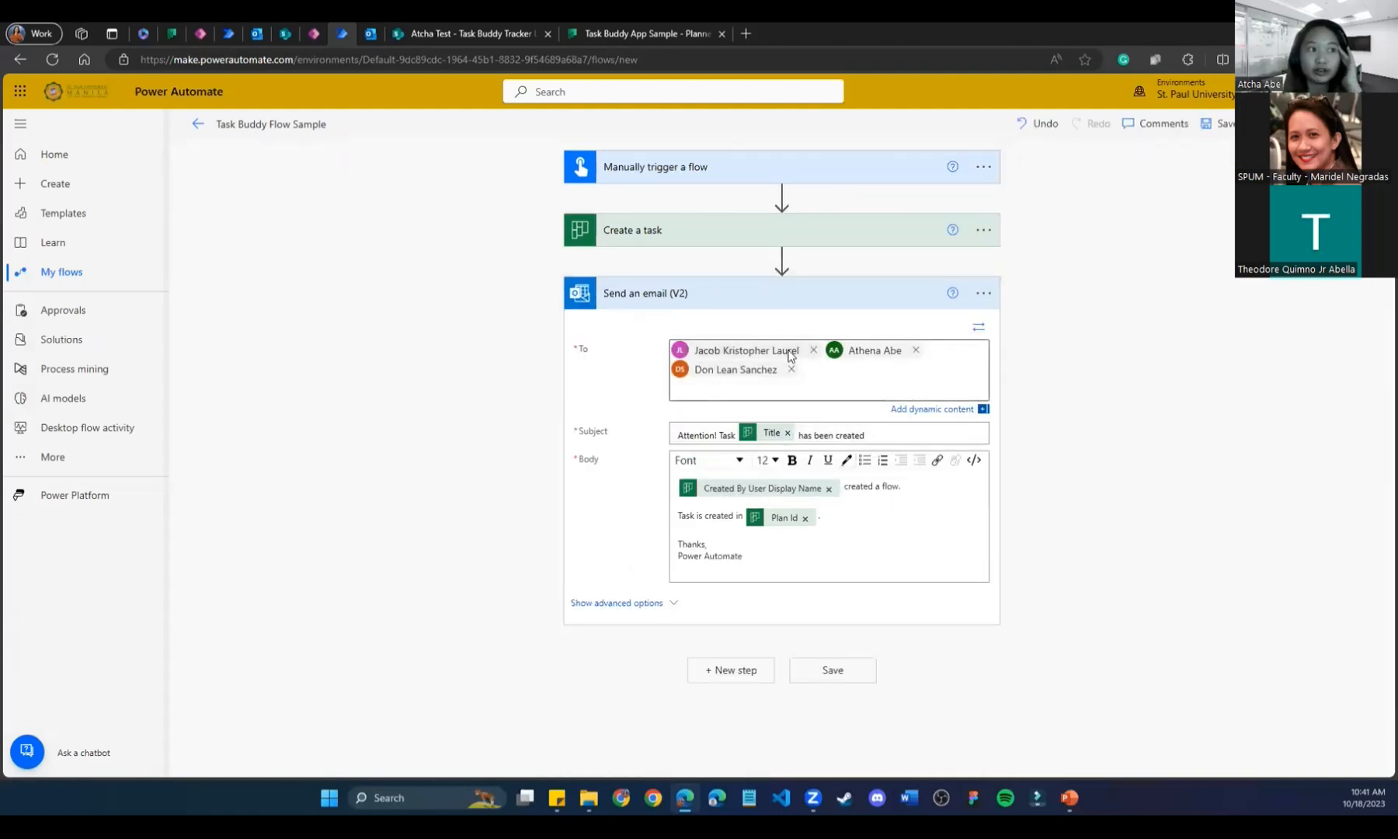
pyautogui.click(916, 383)
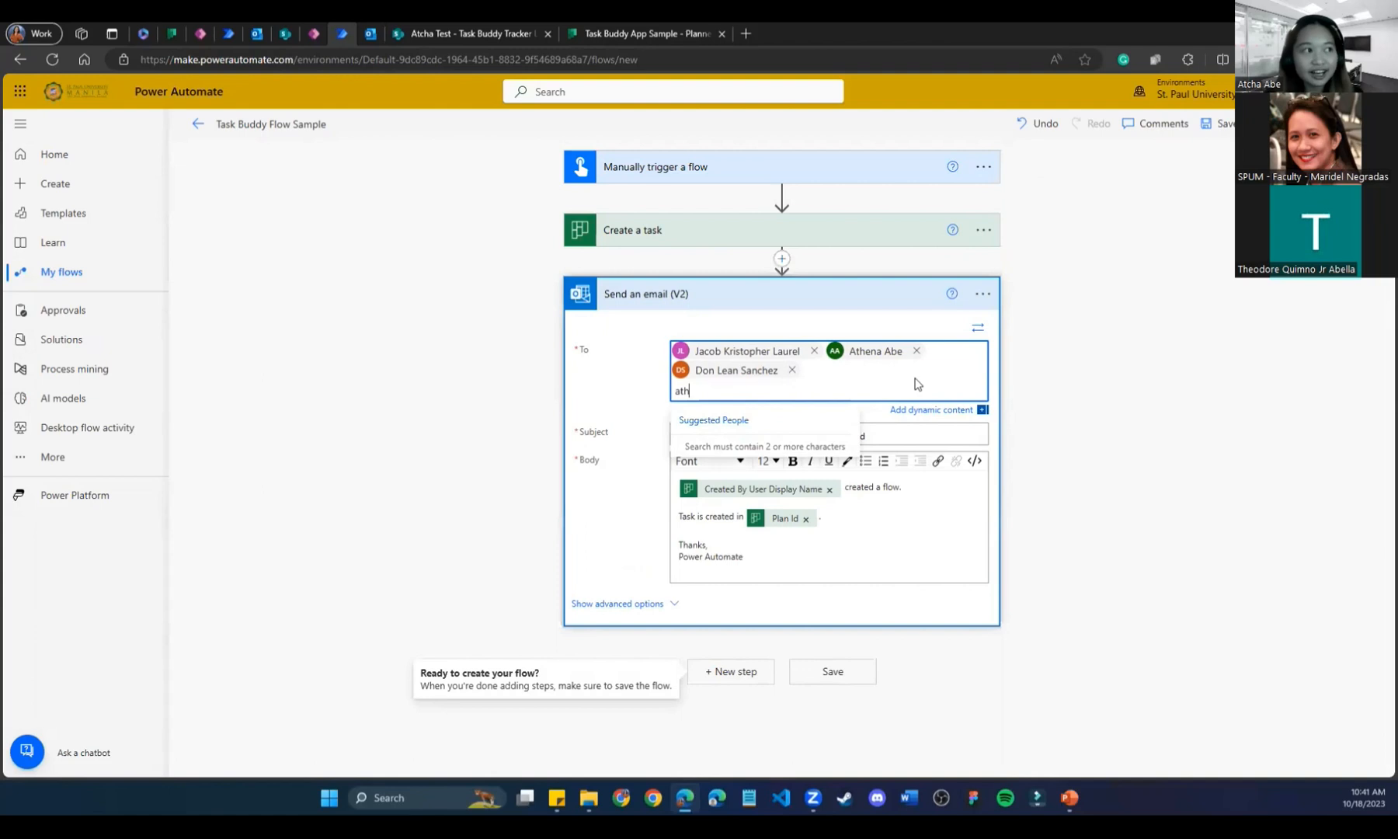
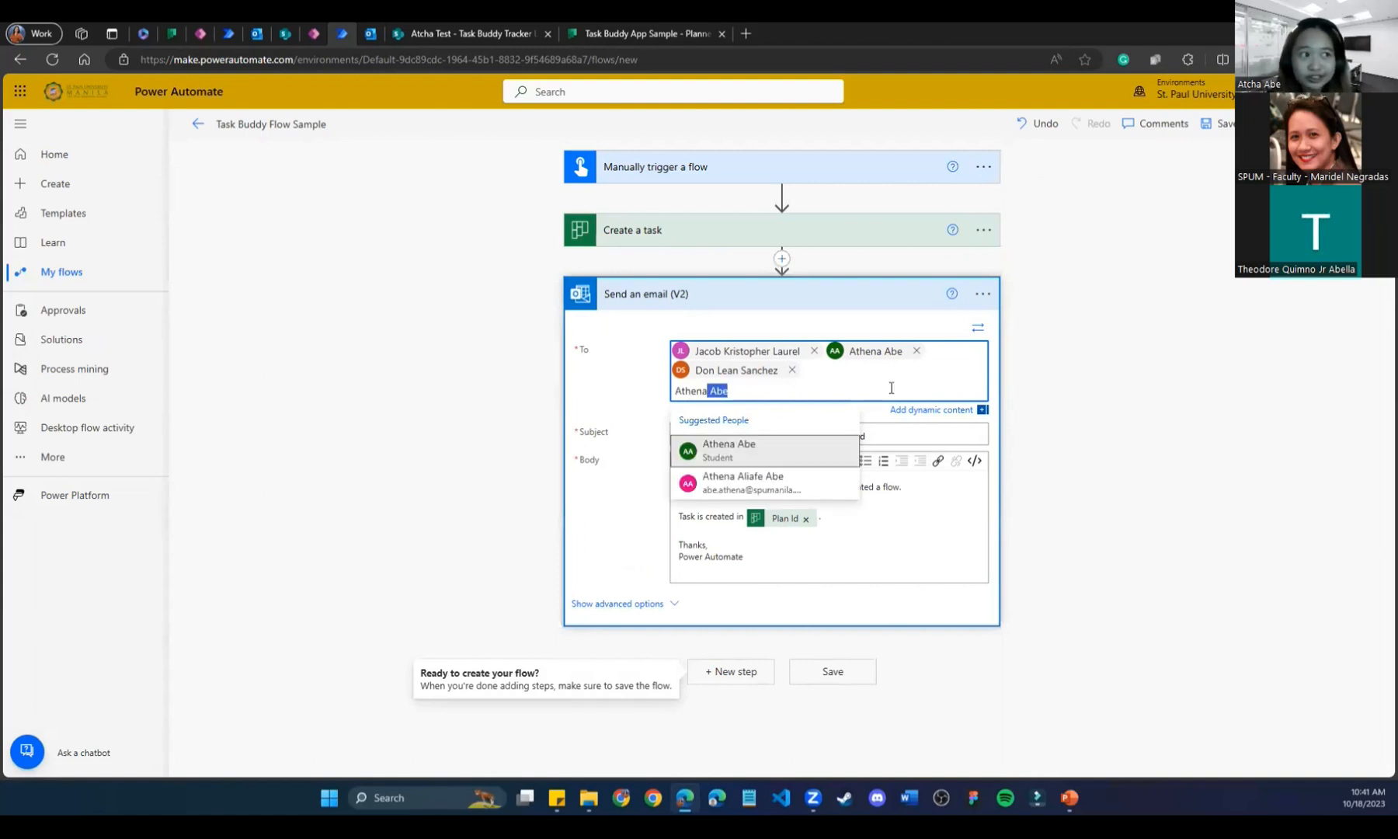
pyautogui.click(803, 494)
pyautogui.write('athena')
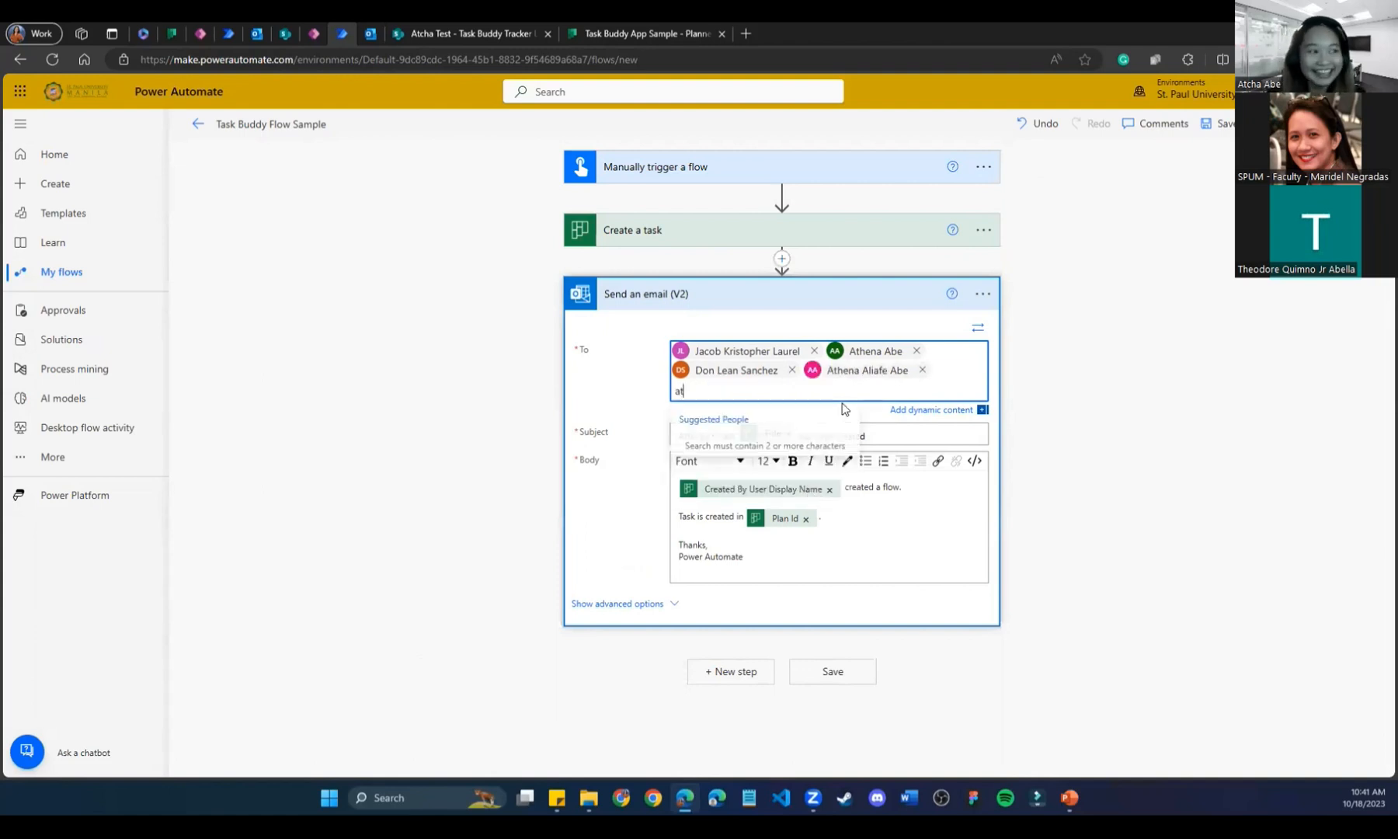
pyautogui.click(808, 445)
pyautogui.click(850, 696)
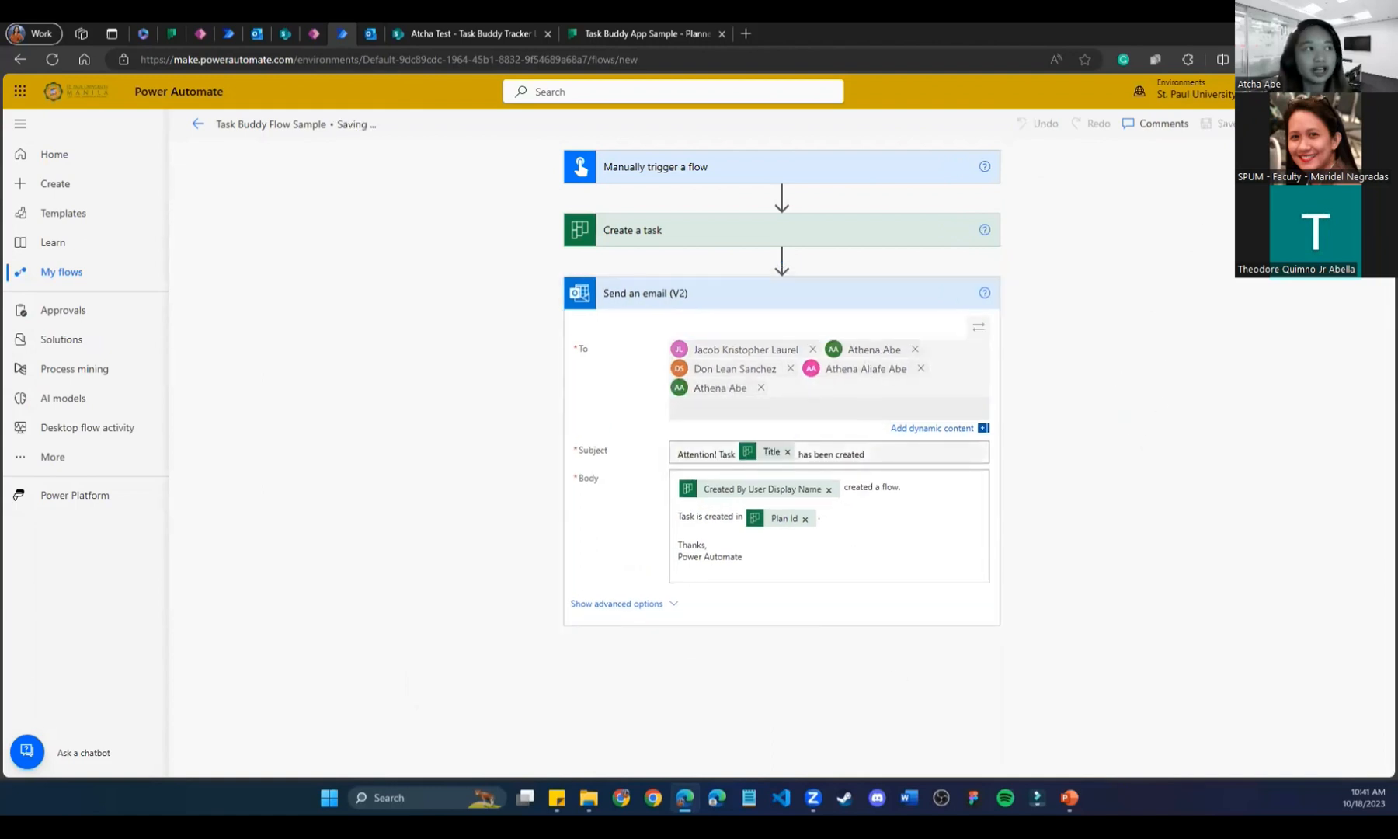
# Run a manual test of the flow and close the panel once it succeeds.
pyautogui.click(1351, 123)
pyautogui.click(1167, 160)
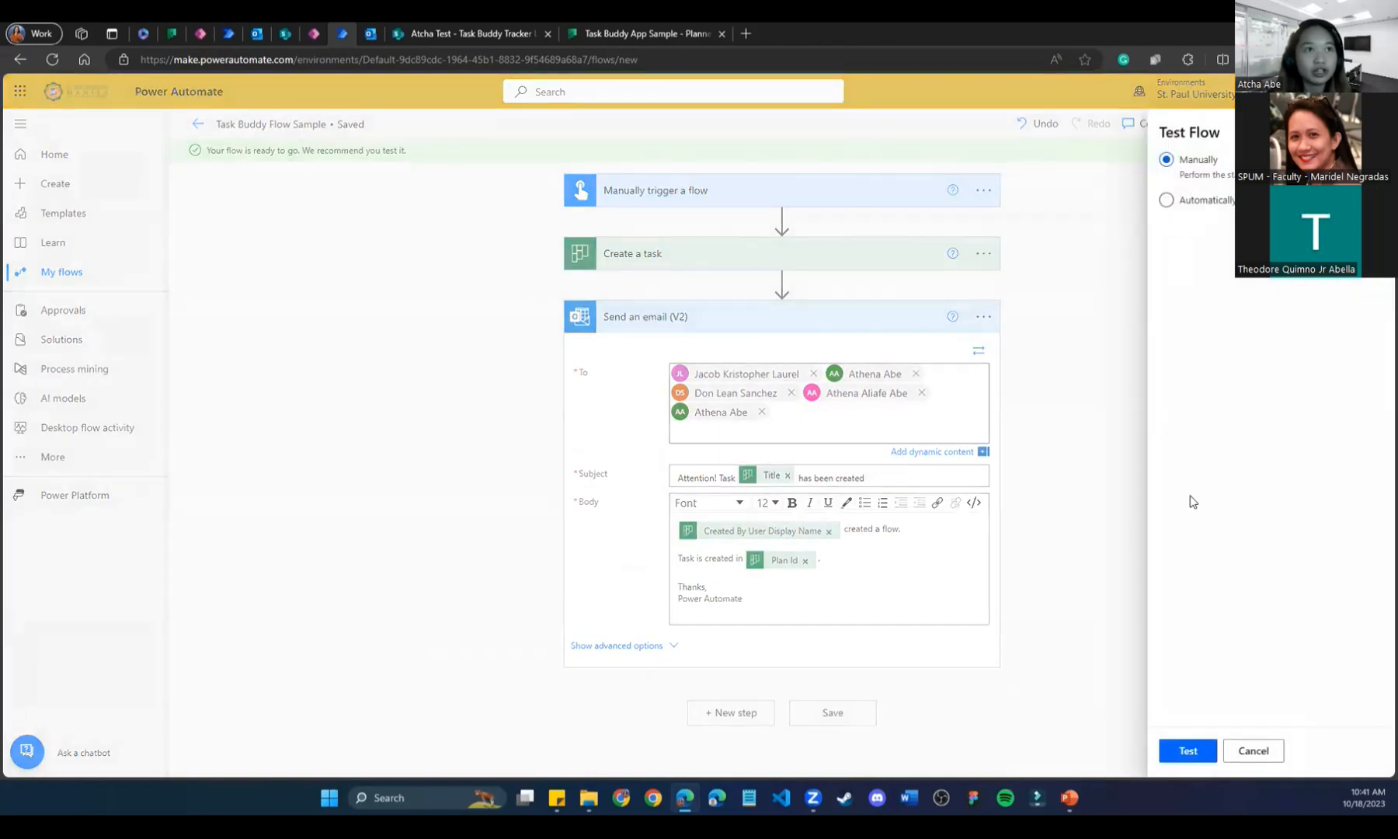
pyautogui.click(1178, 753)
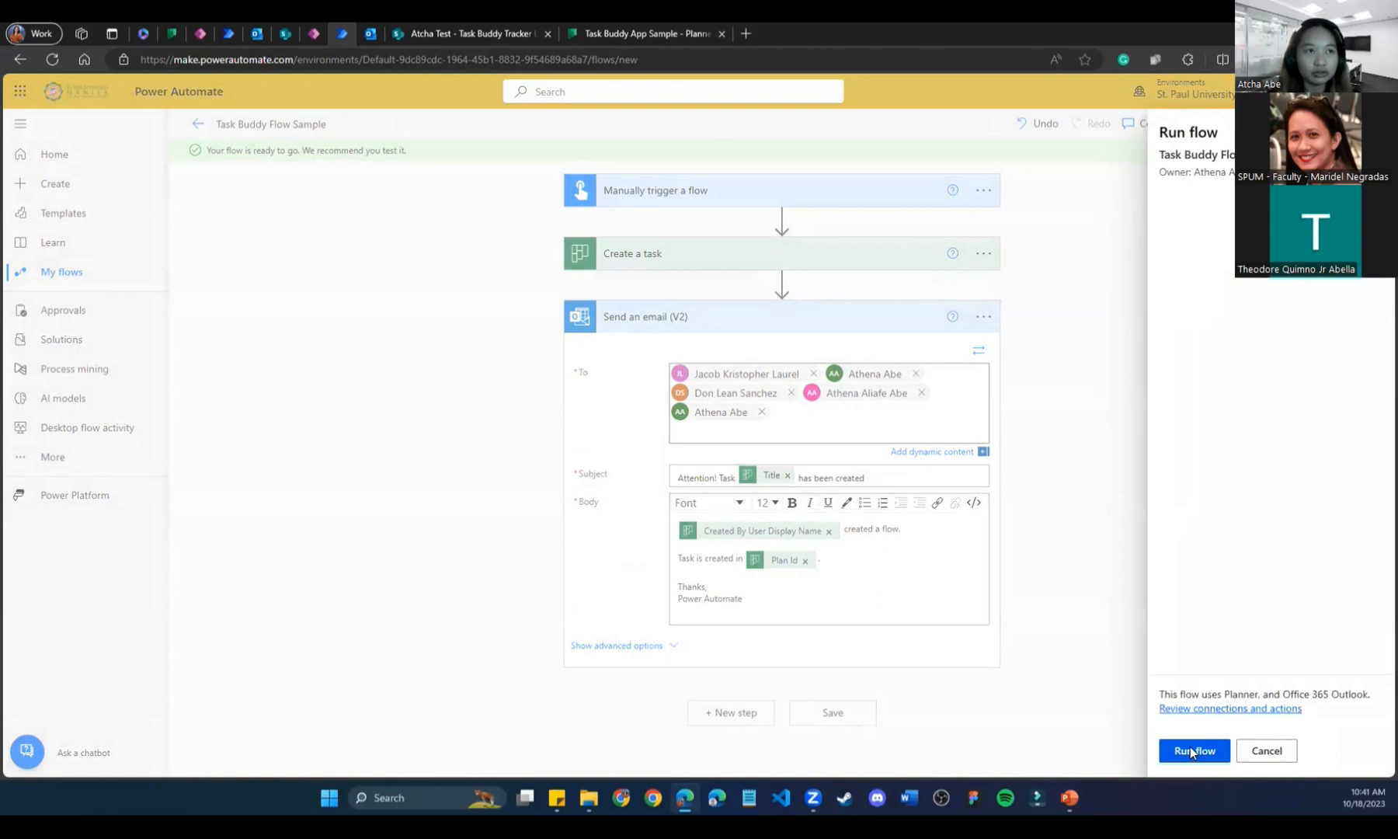
pyautogui.click(1190, 750)
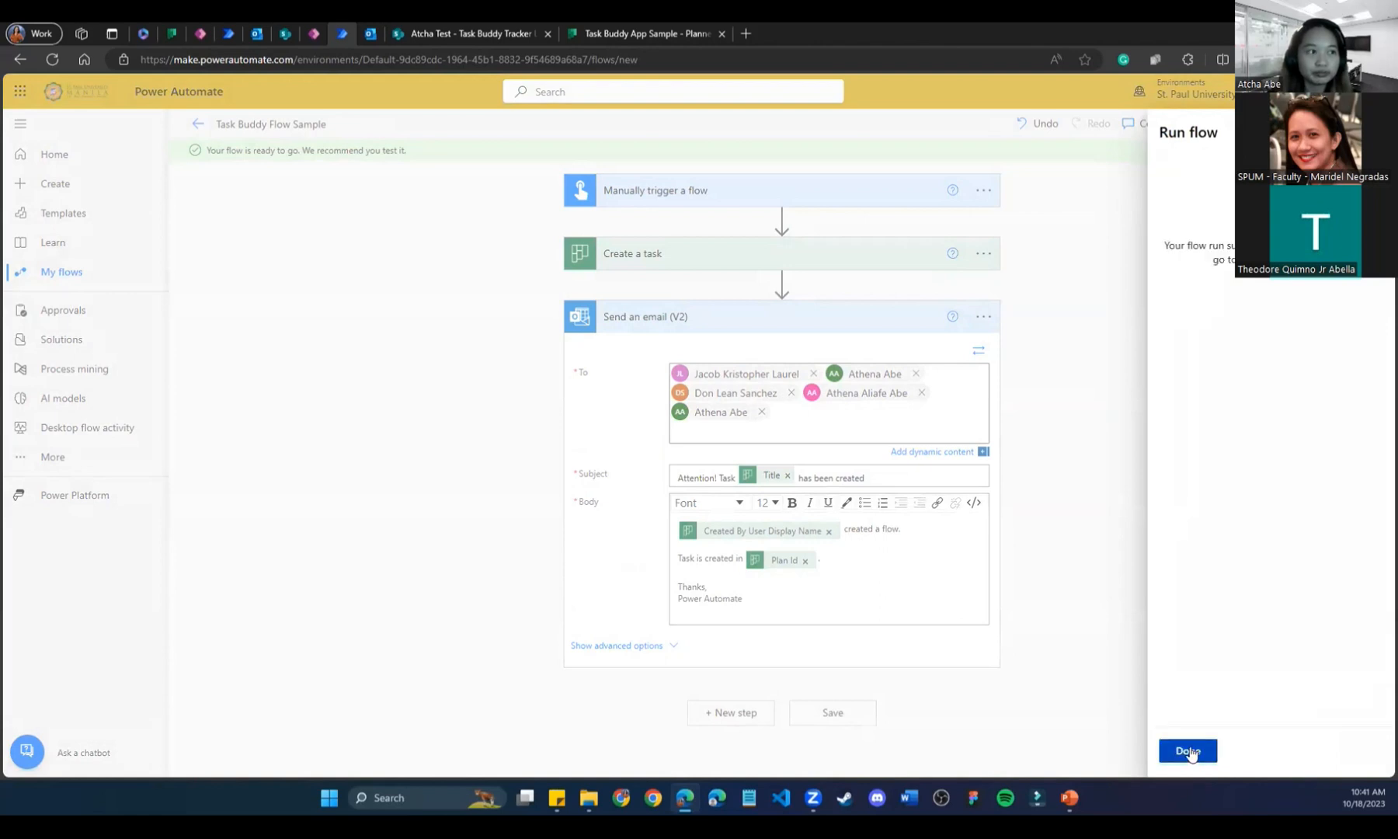
pyautogui.click(1188, 750)
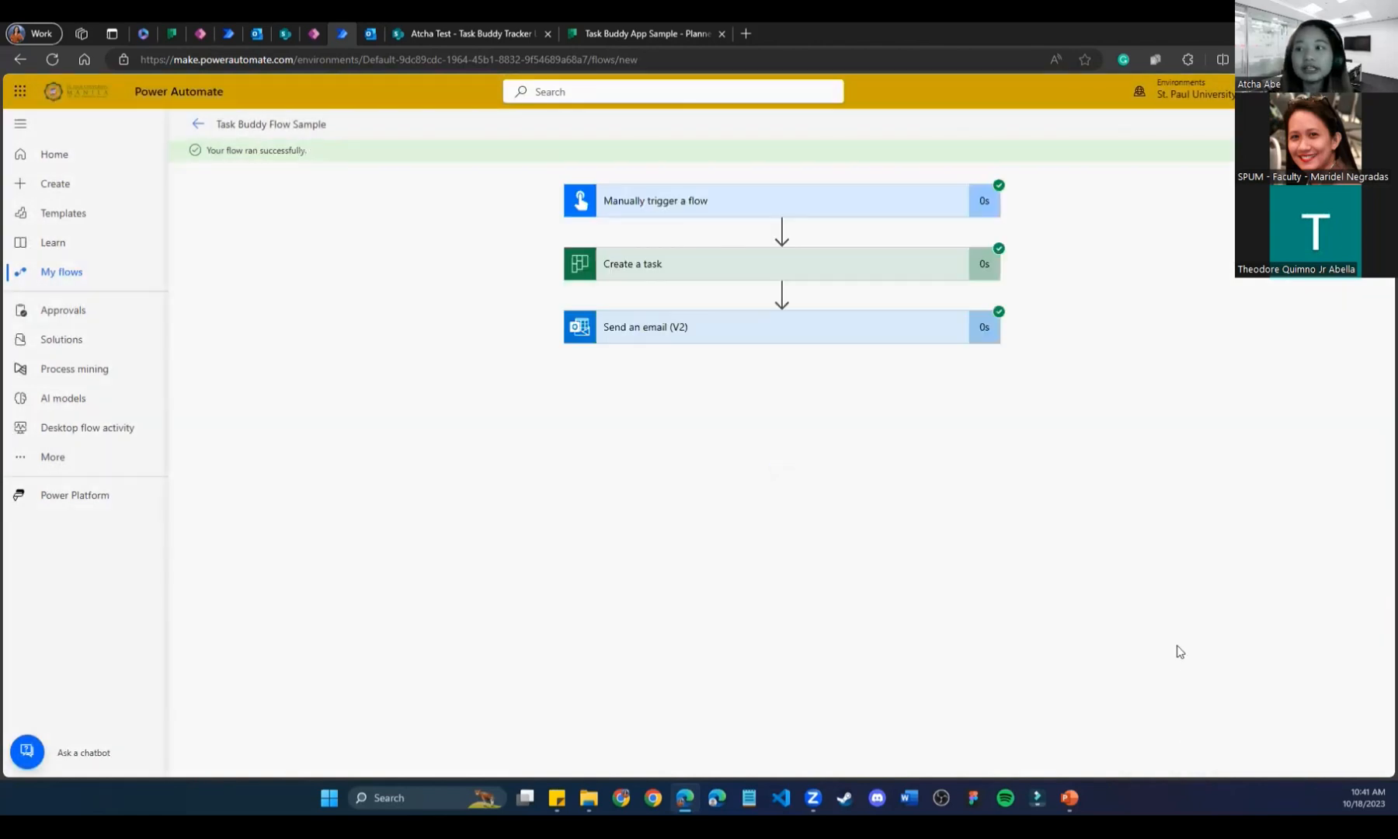
# Open the newest Outlook email and read the line saying the address wasn't found.
pyautogui.click(257, 35)
pyautogui.click(318, 237)
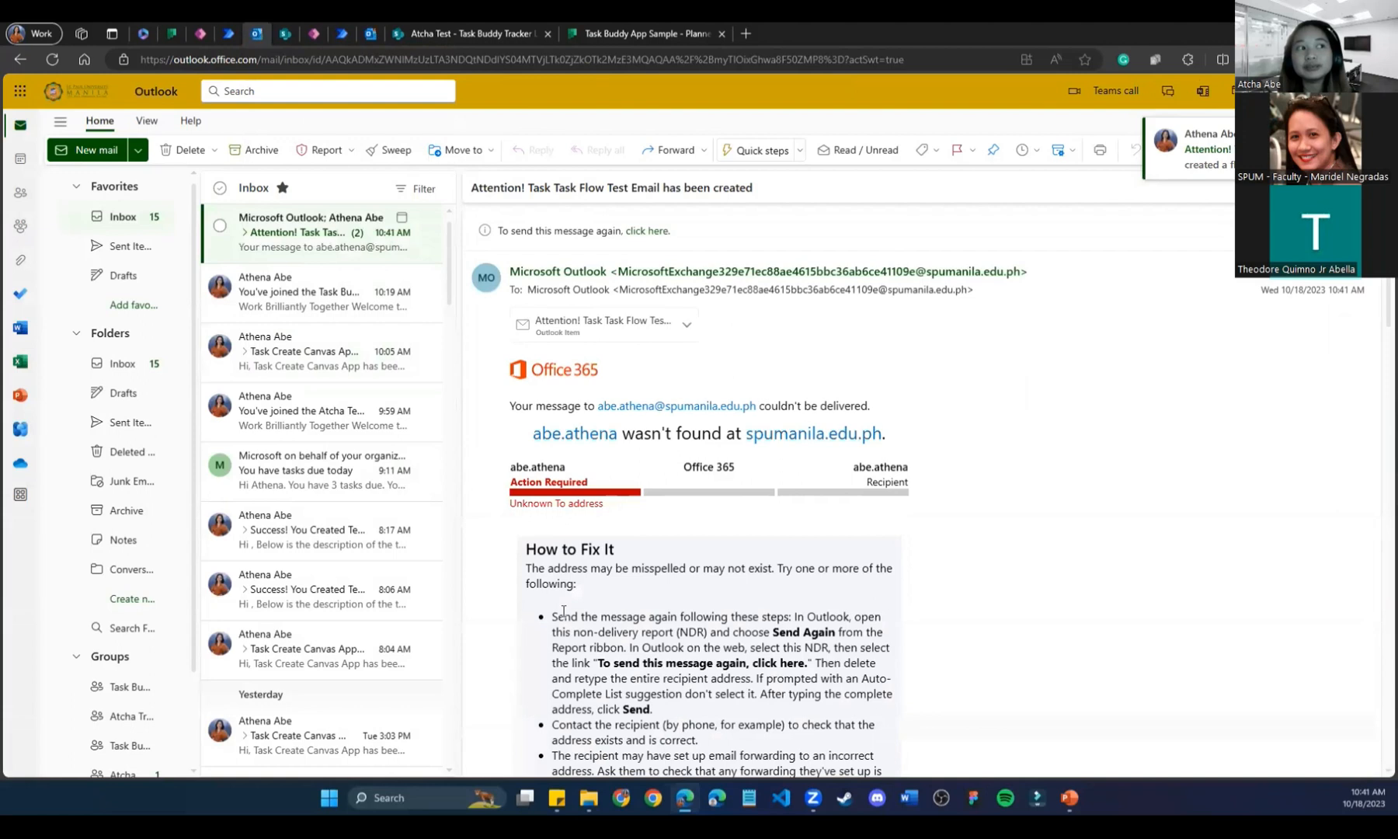
pyautogui.moveTo(538, 432); pyautogui.dragTo(900, 434)
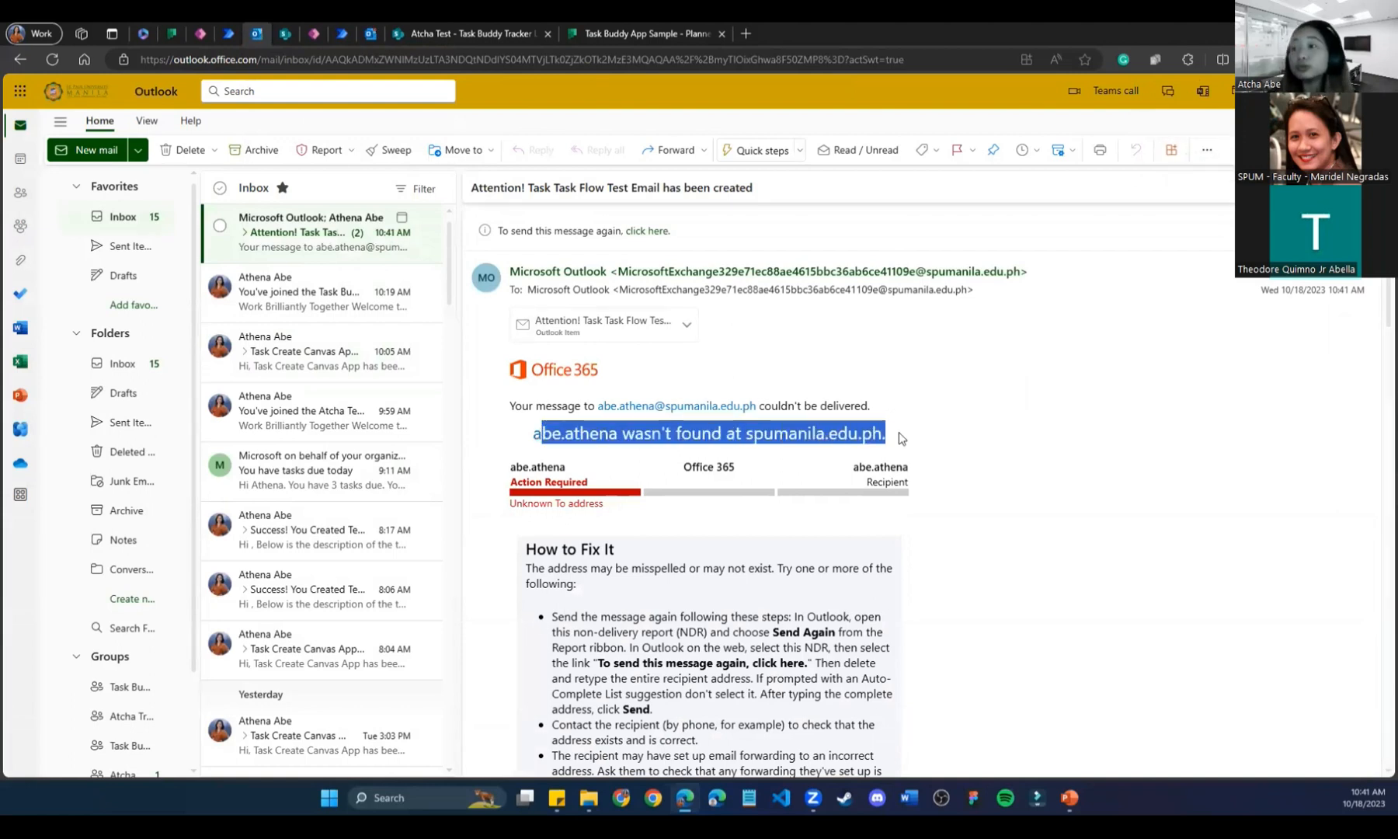
pyautogui.click(965, 517)
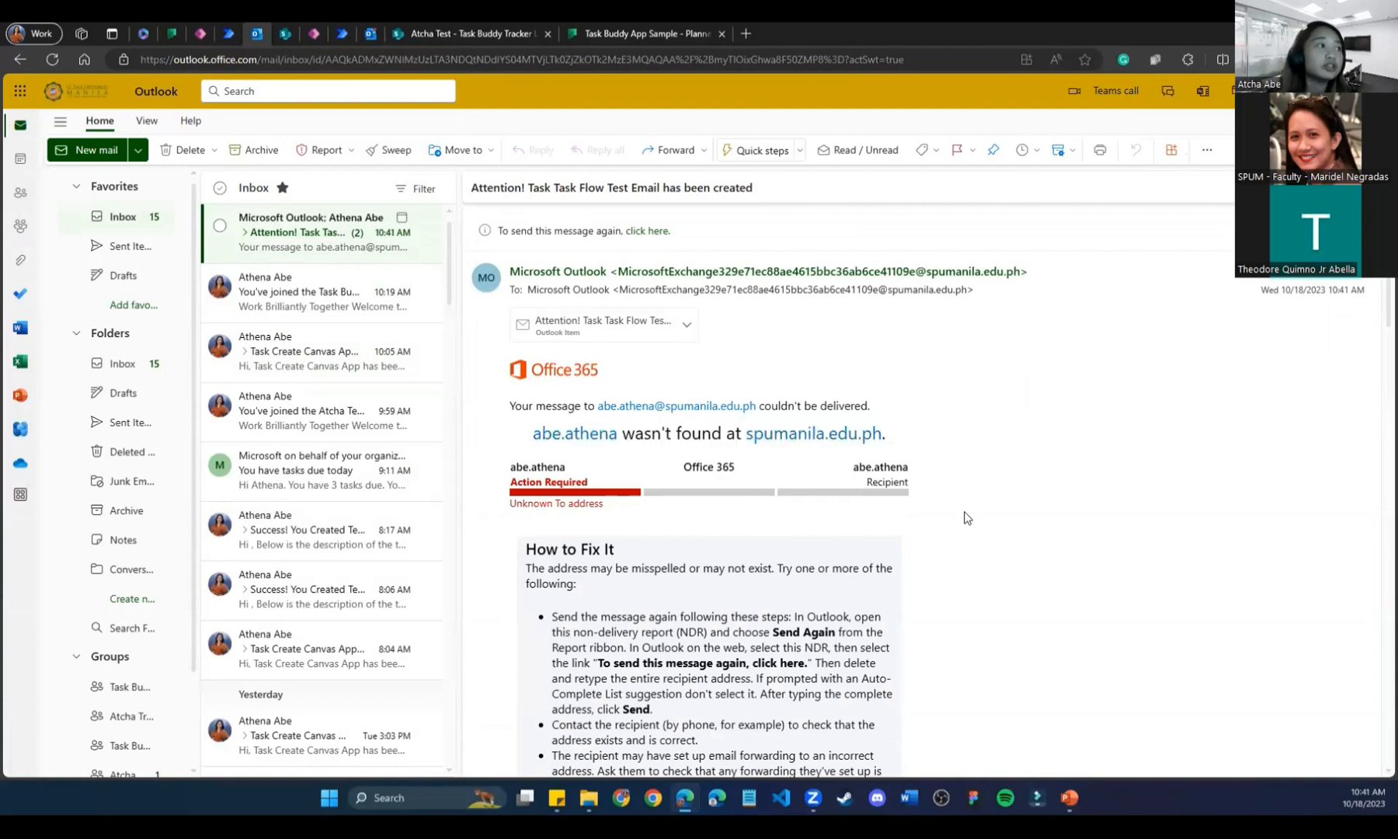
# Read the flow's message body and its plan ID, then return to the Task Buddy Assignment Flow.
pyautogui.scroll(-12, 965, 517)
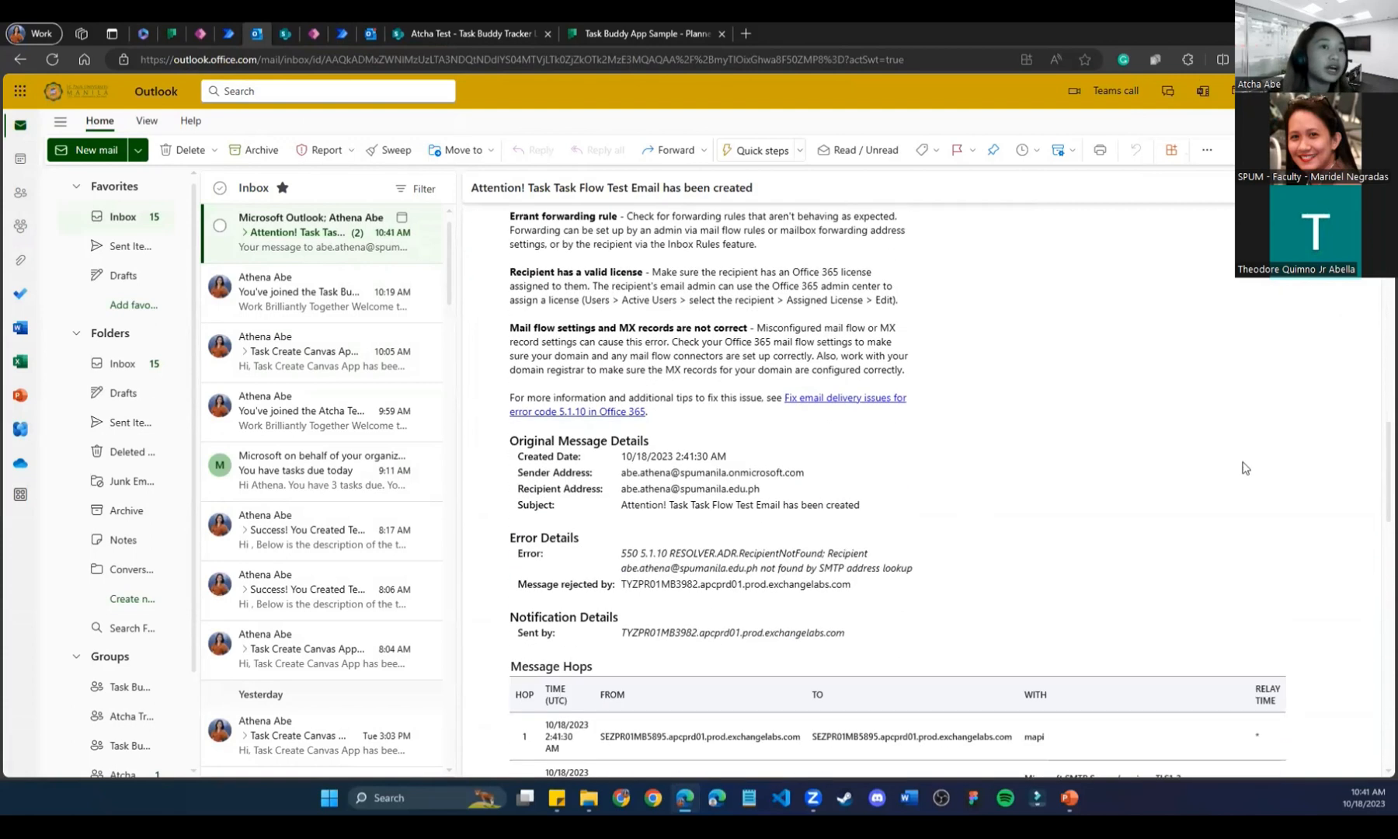
pyautogui.moveTo(1380, 448); pyautogui.dragTo(1377, 749)
pyautogui.moveTo(637, 660); pyautogui.dragTo(501, 519)
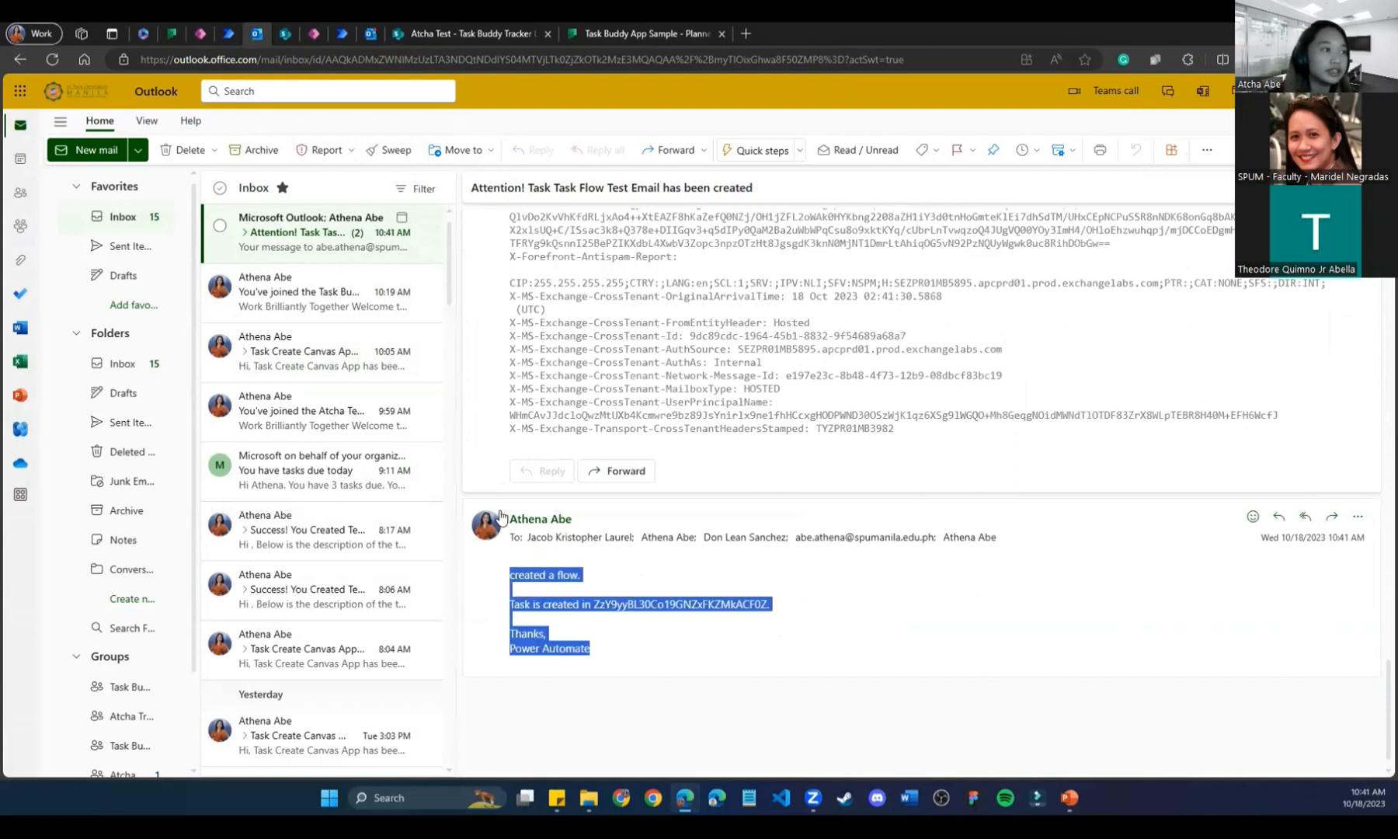
pyautogui.click(642, 673)
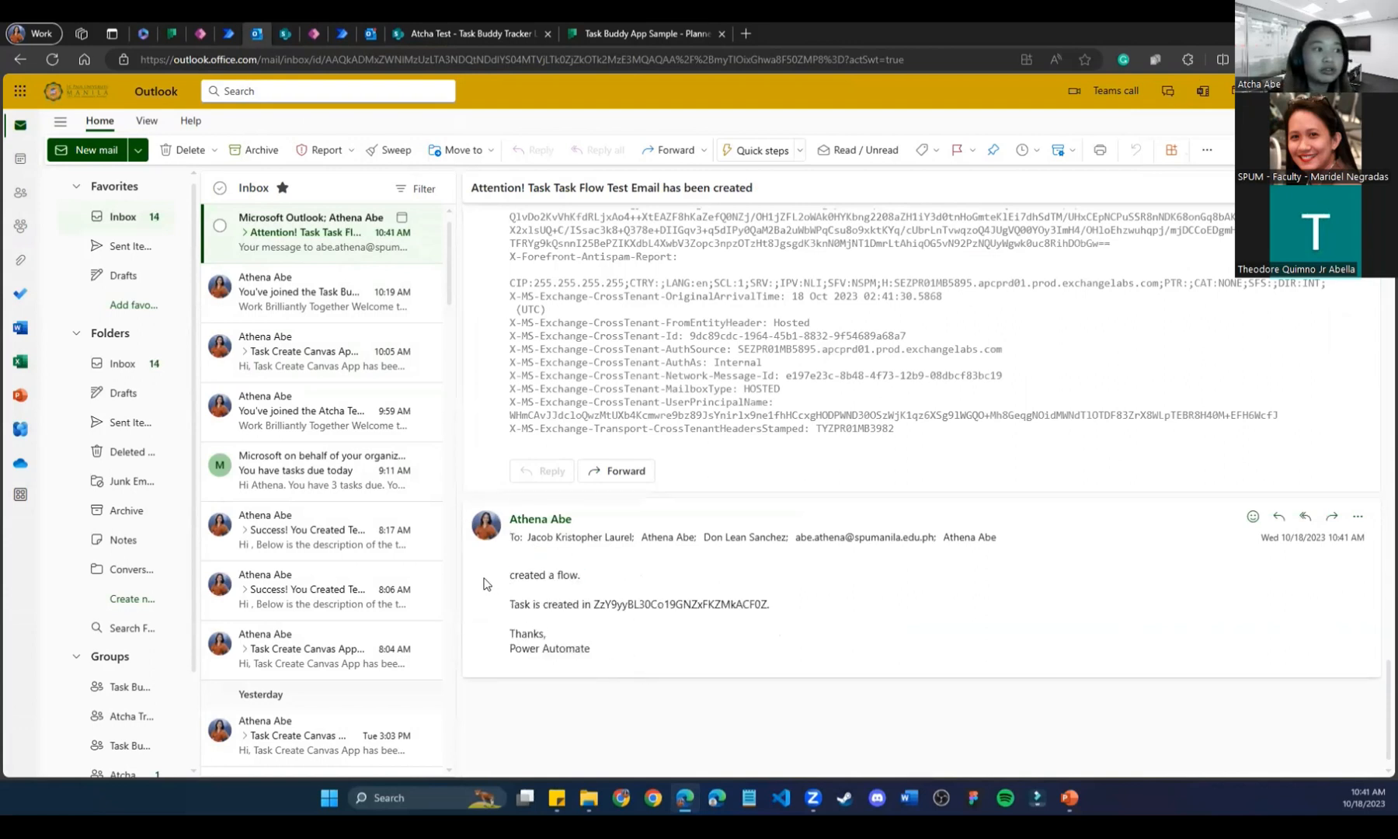
pyautogui.moveTo(706, 604); pyautogui.dragTo(801, 610)
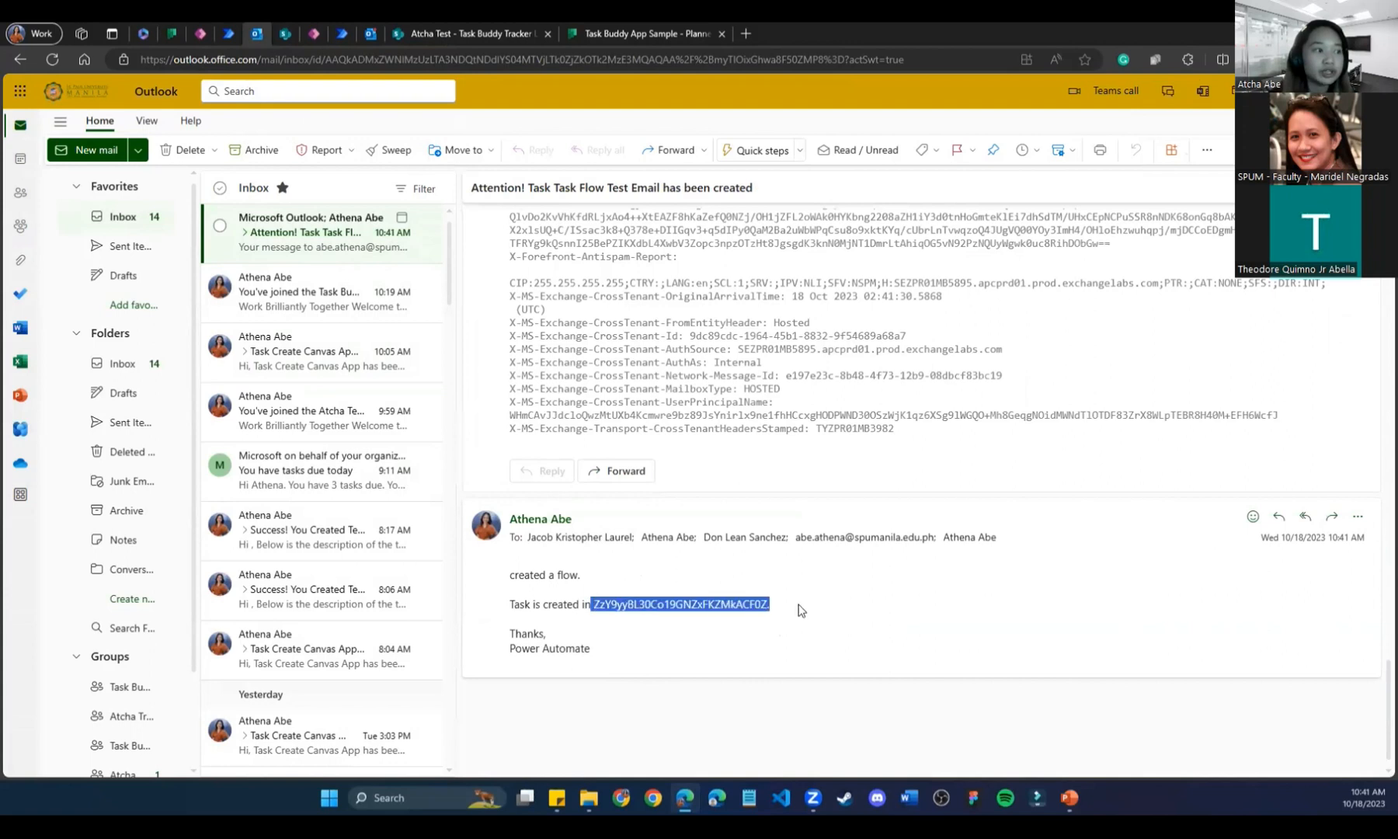
pyautogui.click(222, 38)
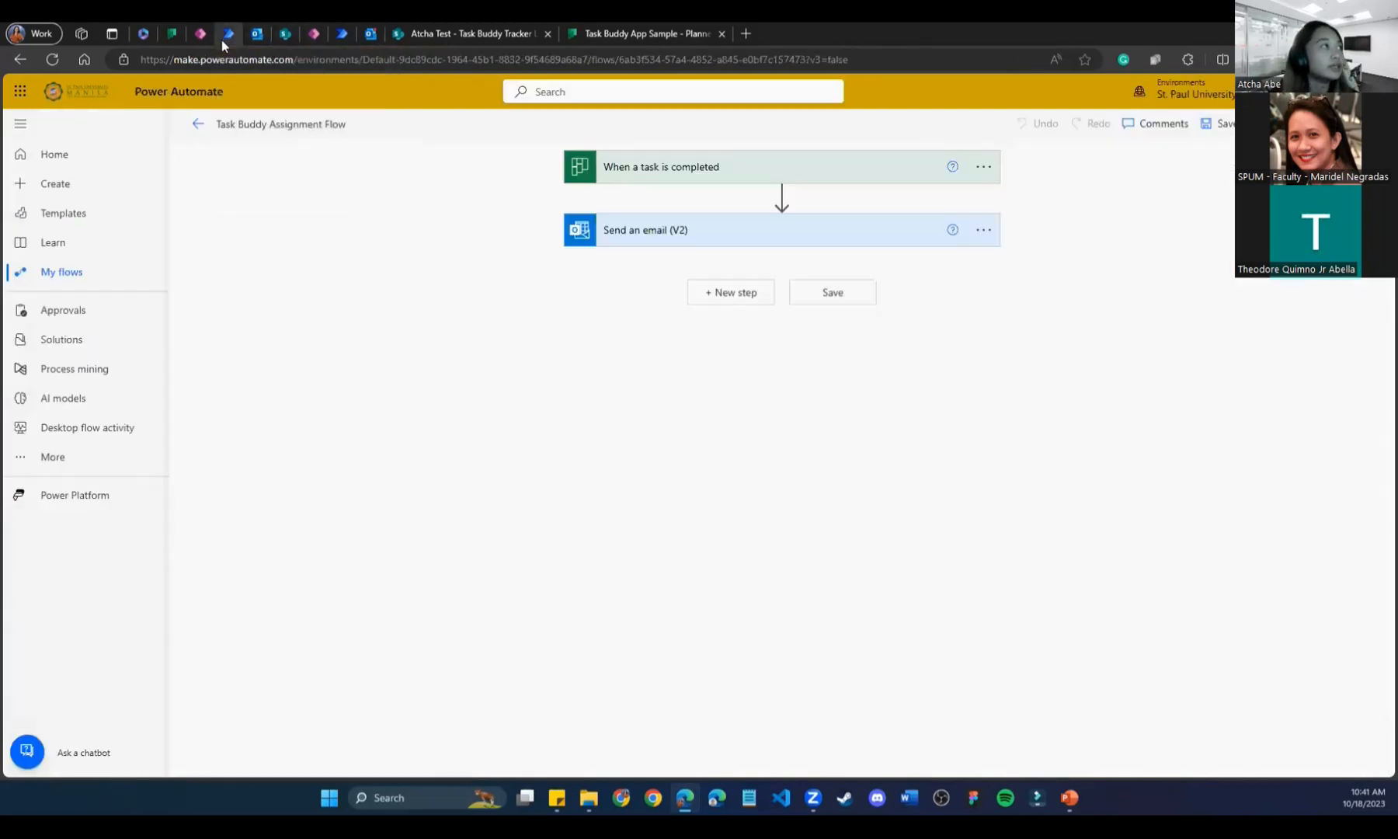
# From the Power Automate home page, open Task Buddy Tracker Planner Flow - Atcha in the editor.
pyautogui.click(343, 35)
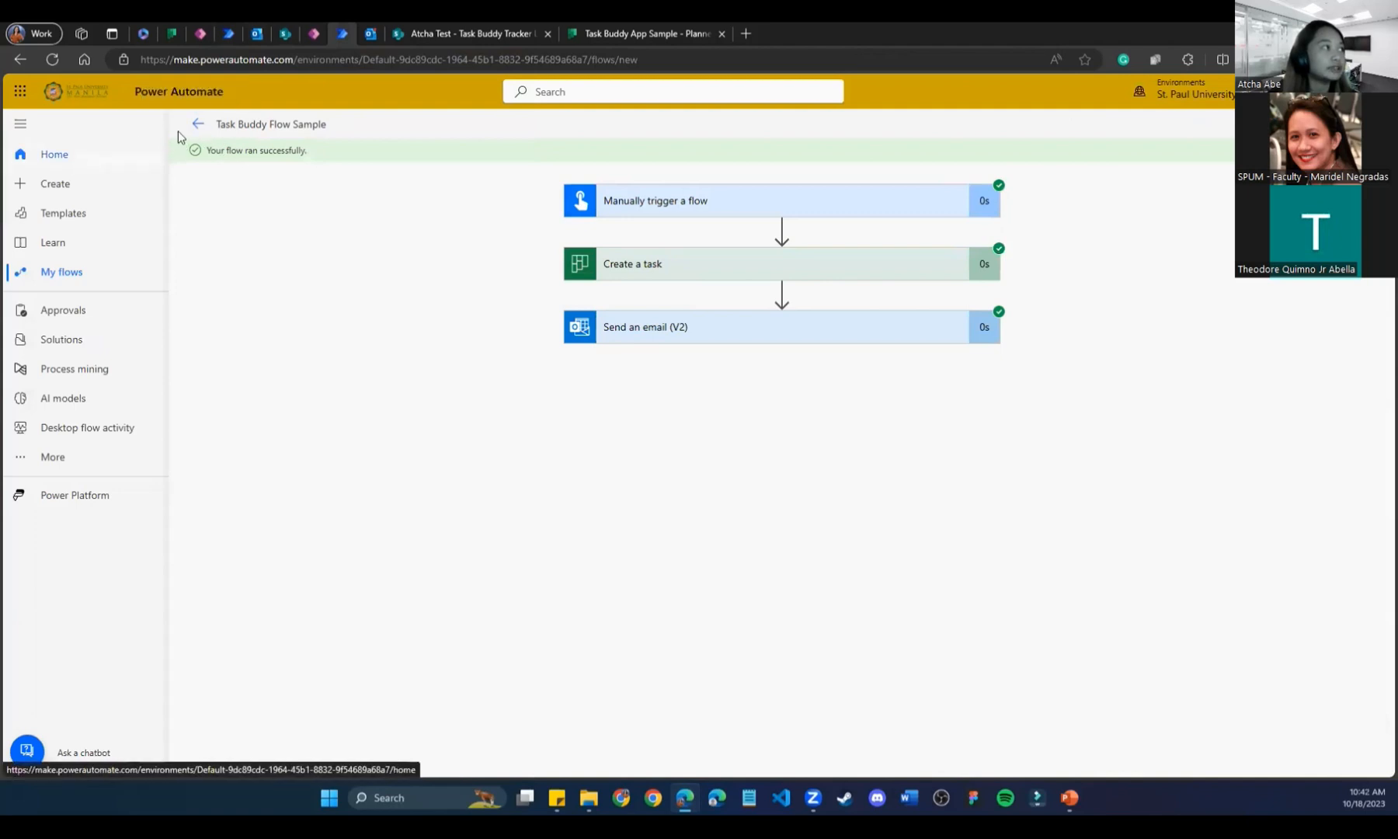
pyautogui.click(87, 162)
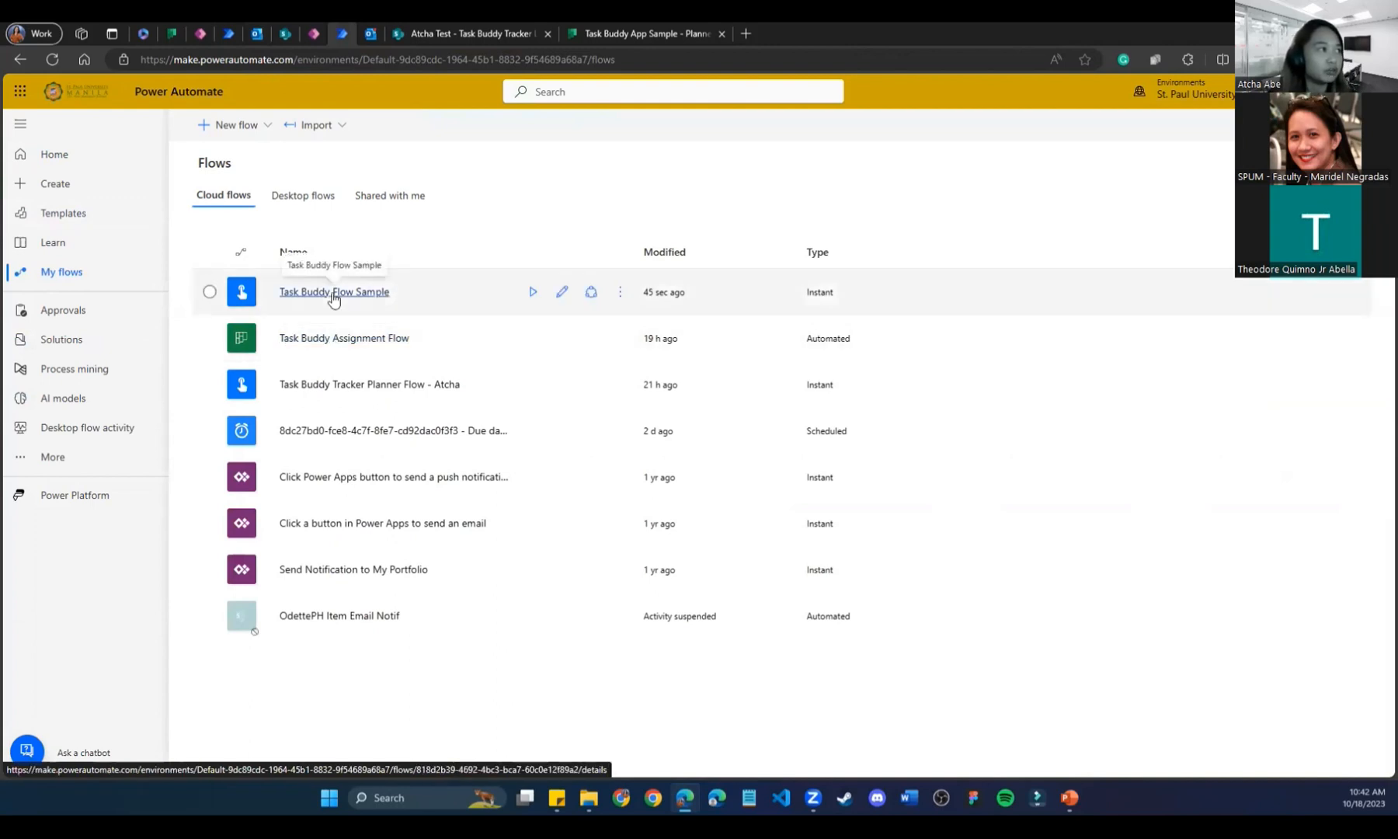
pyautogui.click(346, 384)
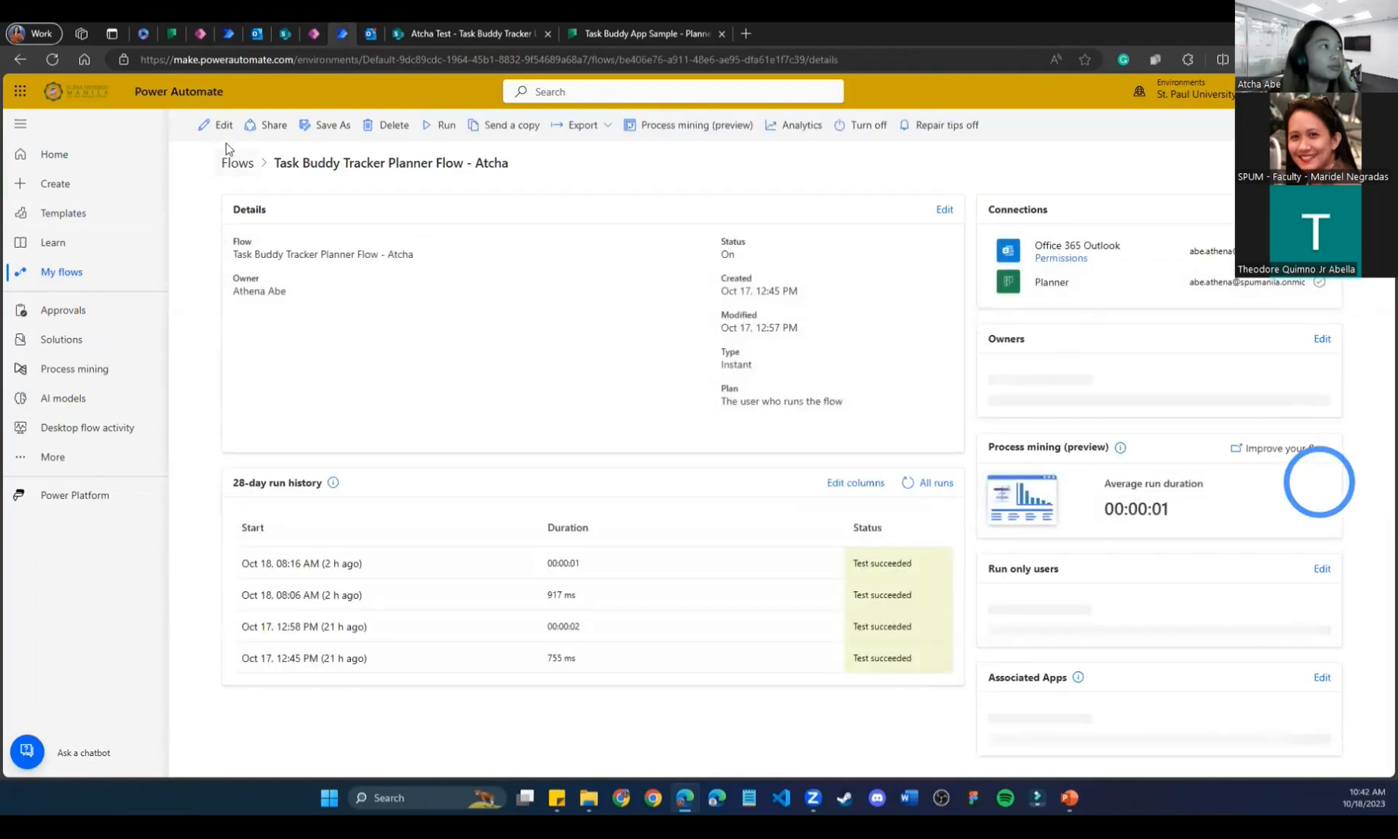
pyautogui.click(222, 126)
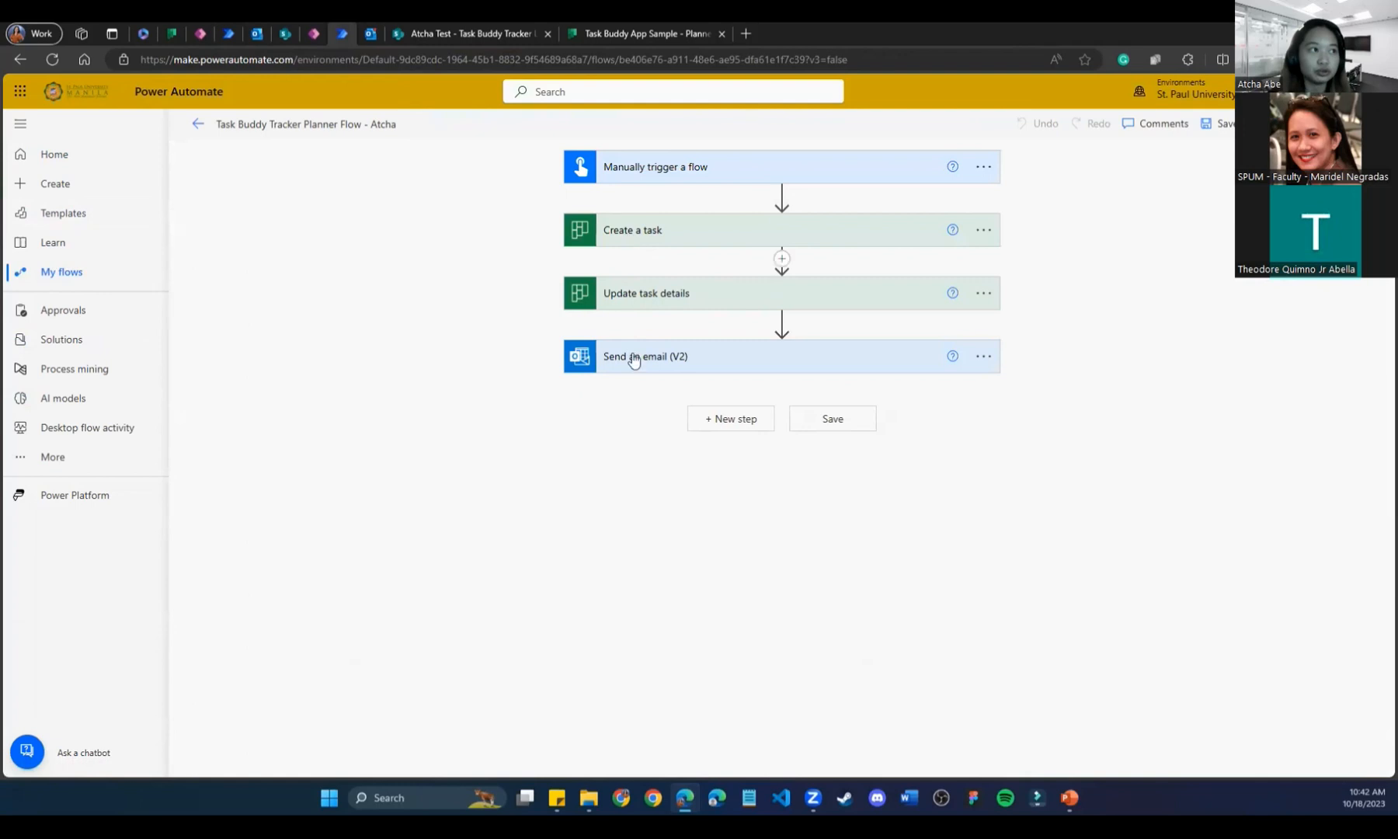
# Test the tracker flow automatically using the latest succeeded run as the recently used trigger.
pyautogui.click(1367, 123)
pyautogui.click(1167, 201)
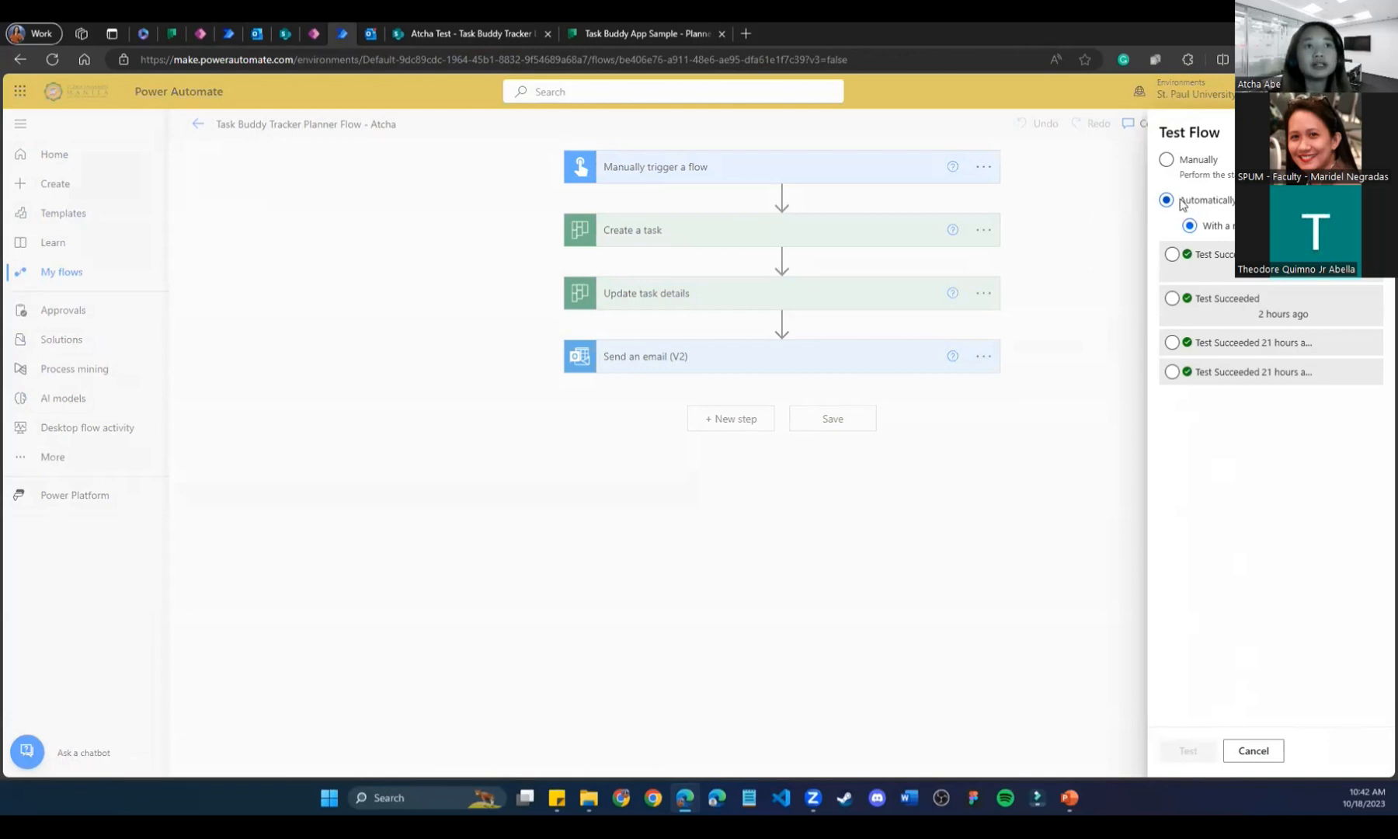
pyautogui.click(1172, 255)
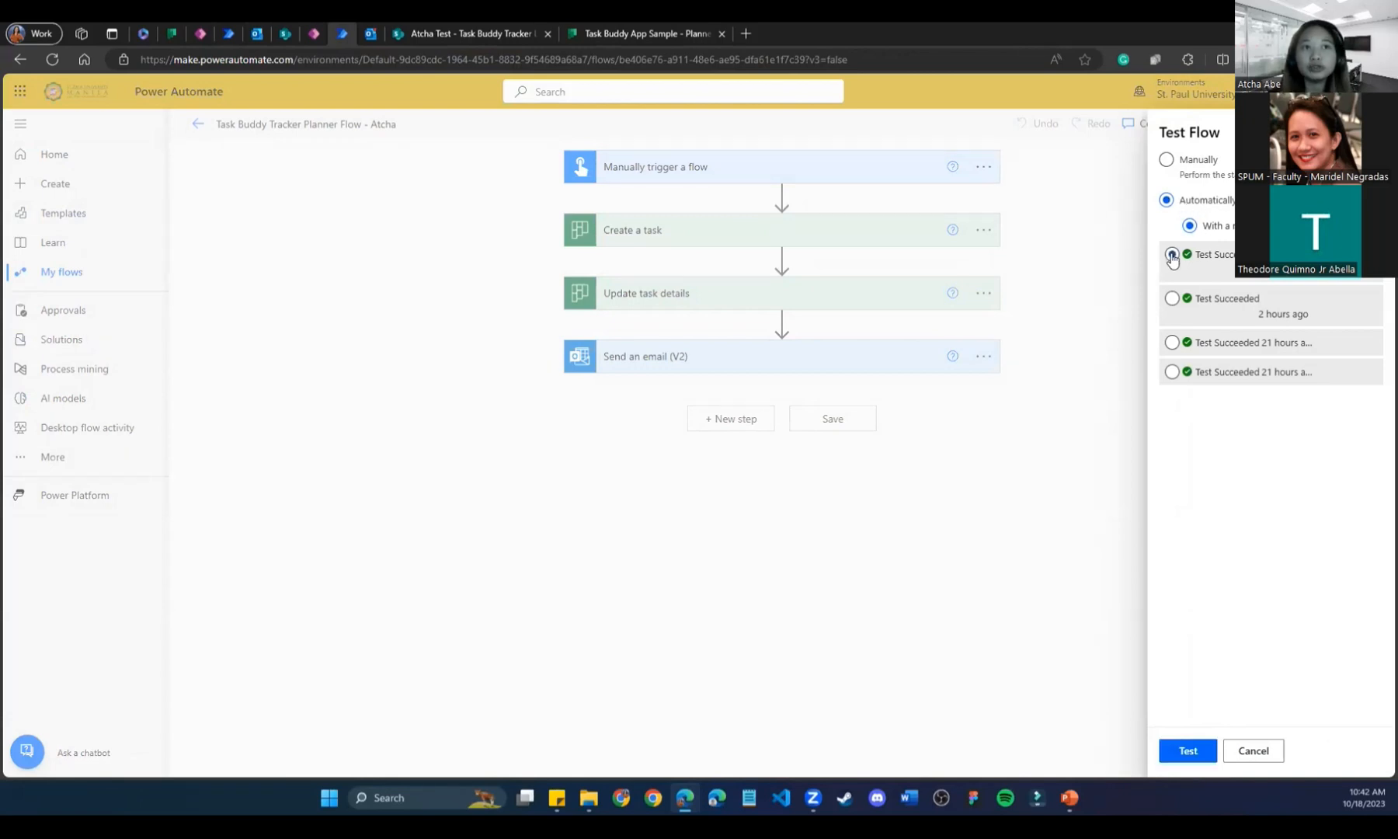
pyautogui.click(1196, 751)
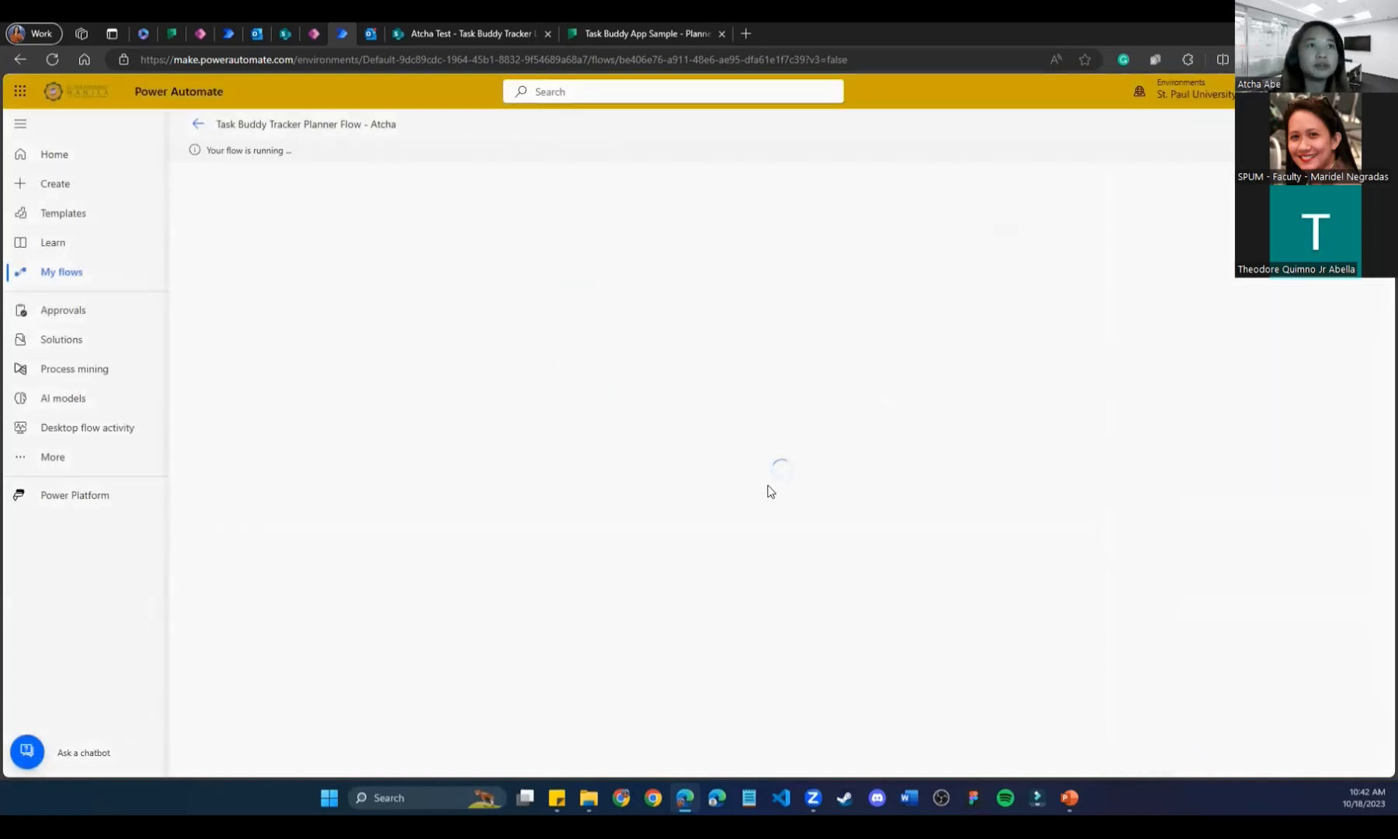
# Check the notification email's subject and 'This is all about' description, SharePoint, and the Task Buddy App Sample plan.
pyautogui.click(371, 33)
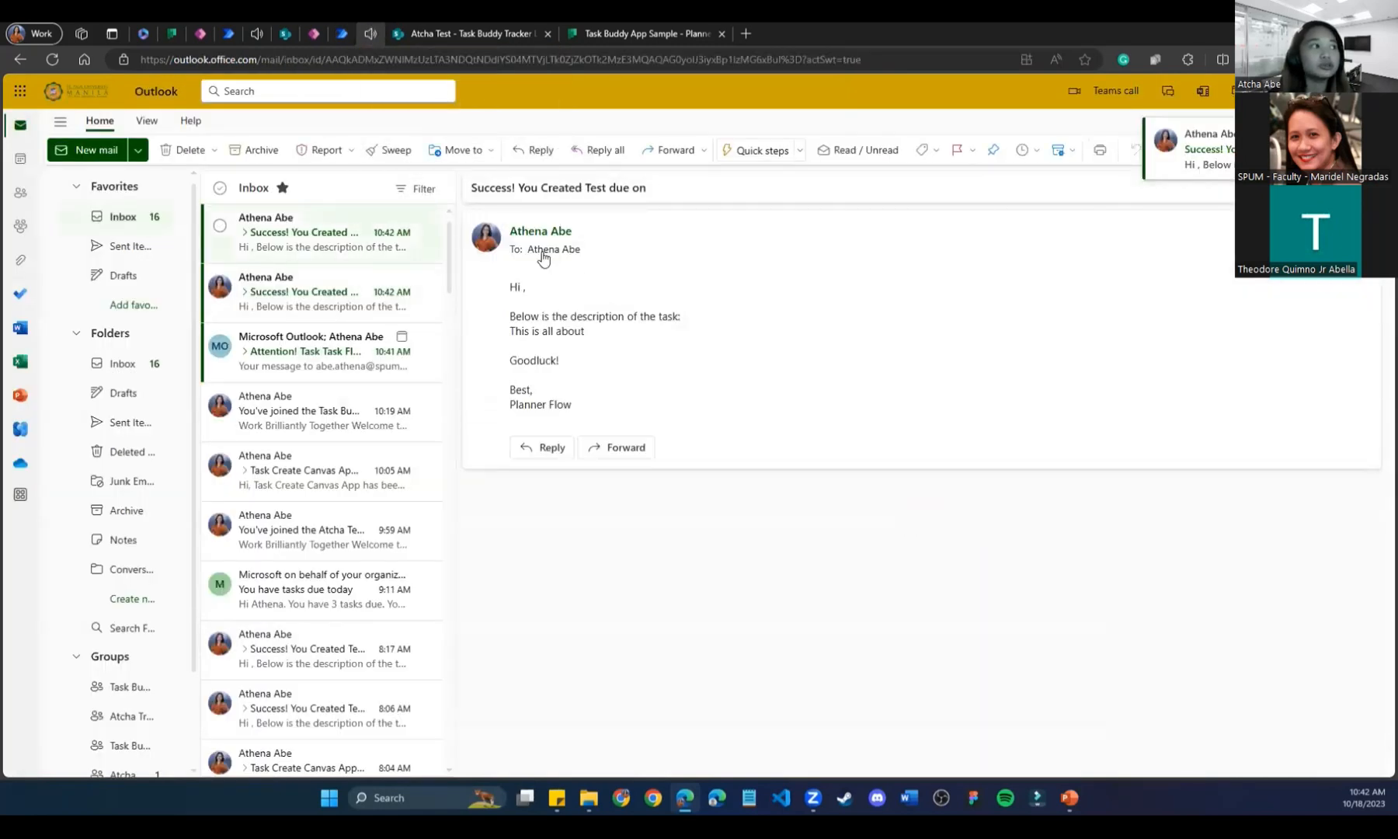
pyautogui.moveTo(477, 189); pyautogui.dragTo(664, 194)
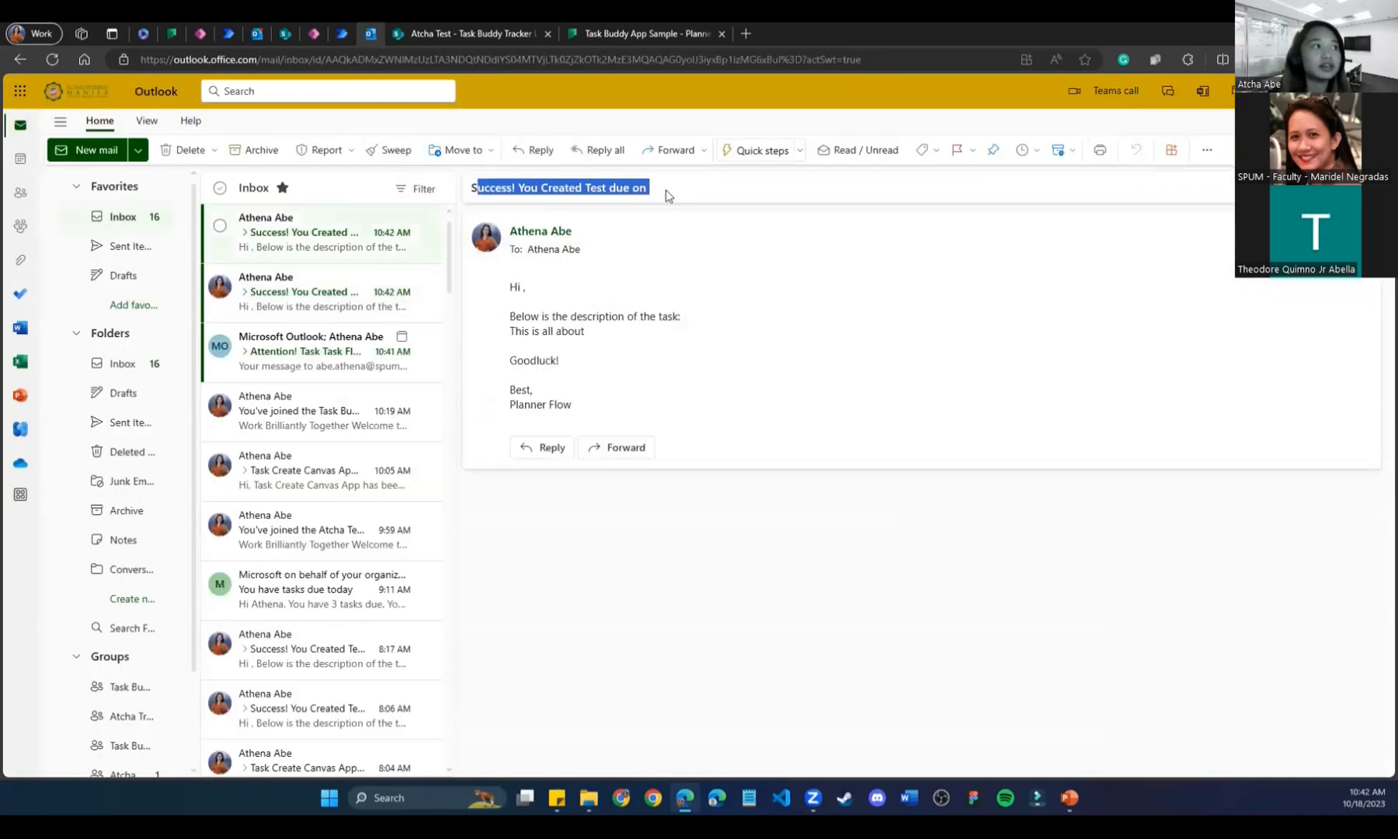
pyautogui.click(665, 194)
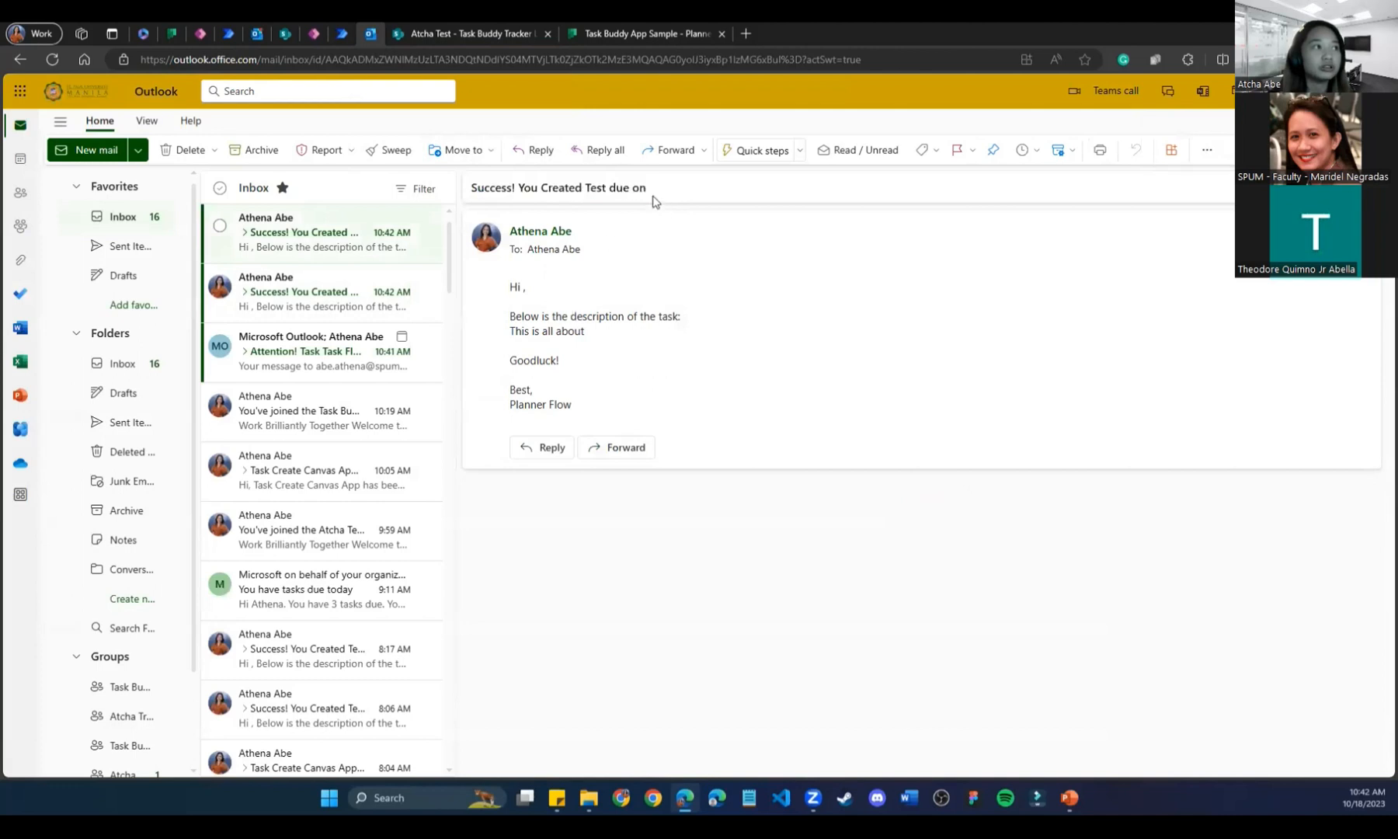
pyautogui.moveTo(582, 408); pyautogui.dragTo(492, 281)
pyautogui.moveTo(589, 334); pyautogui.dragTo(502, 334)
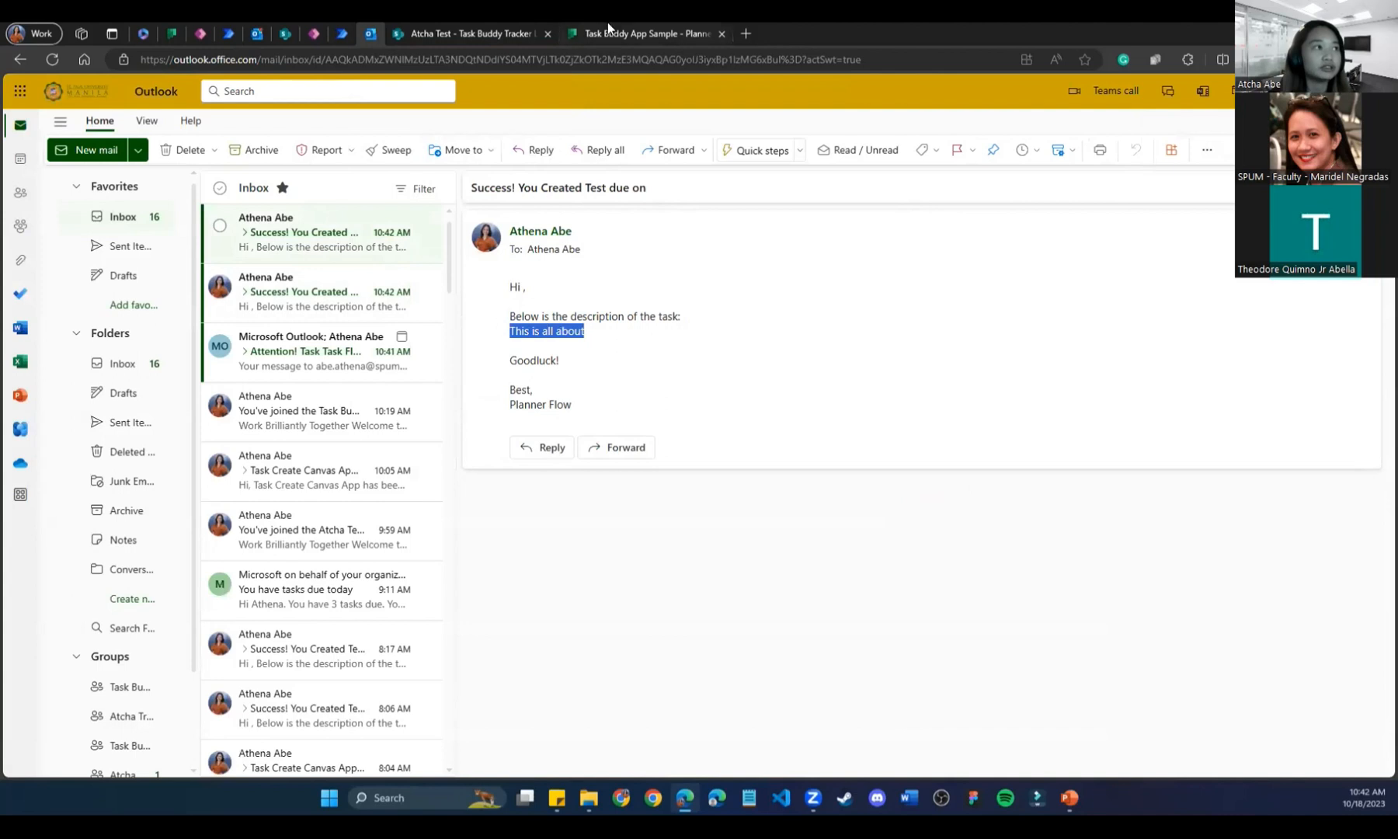
pyautogui.click(499, 25)
pyautogui.click(637, 30)
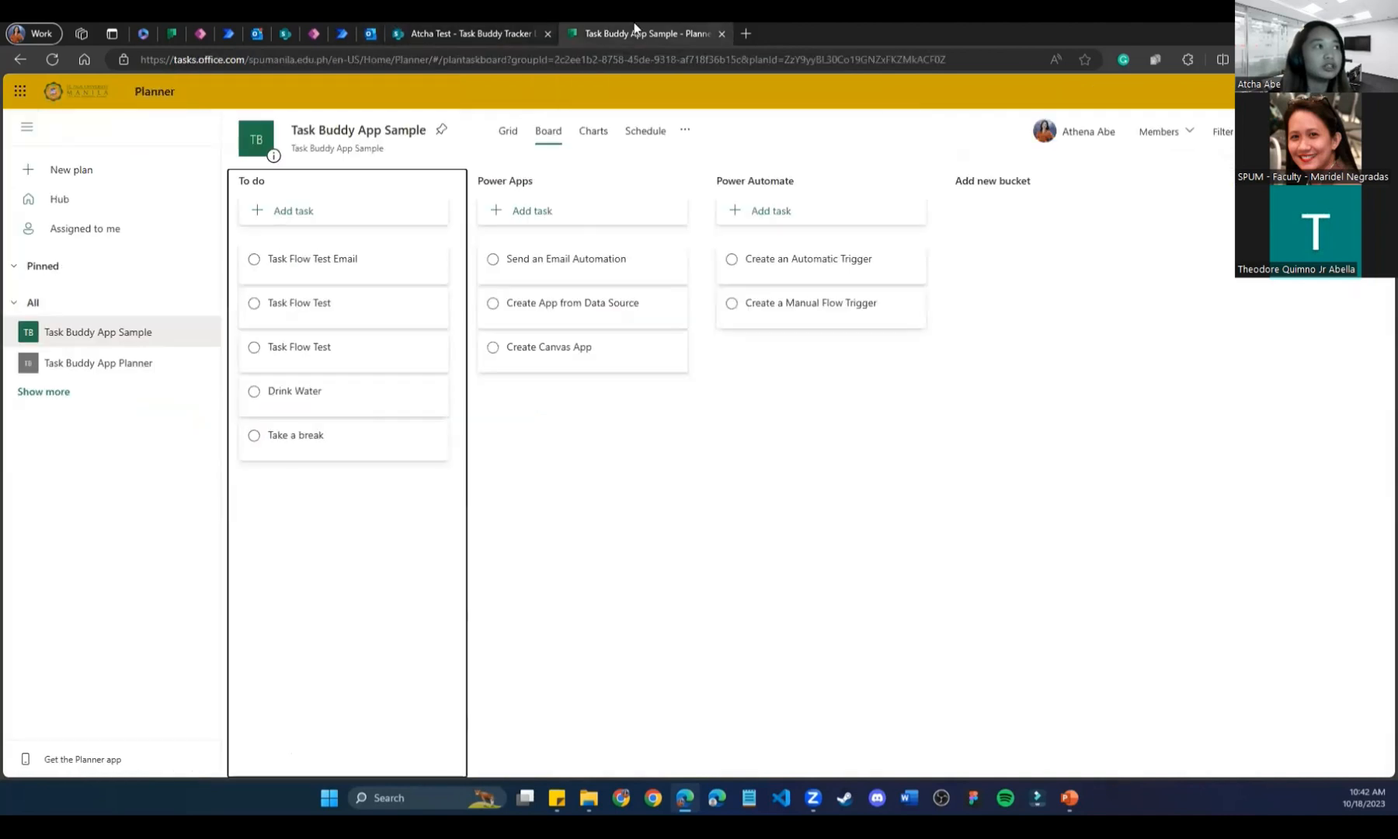
pyautogui.click(342, 33)
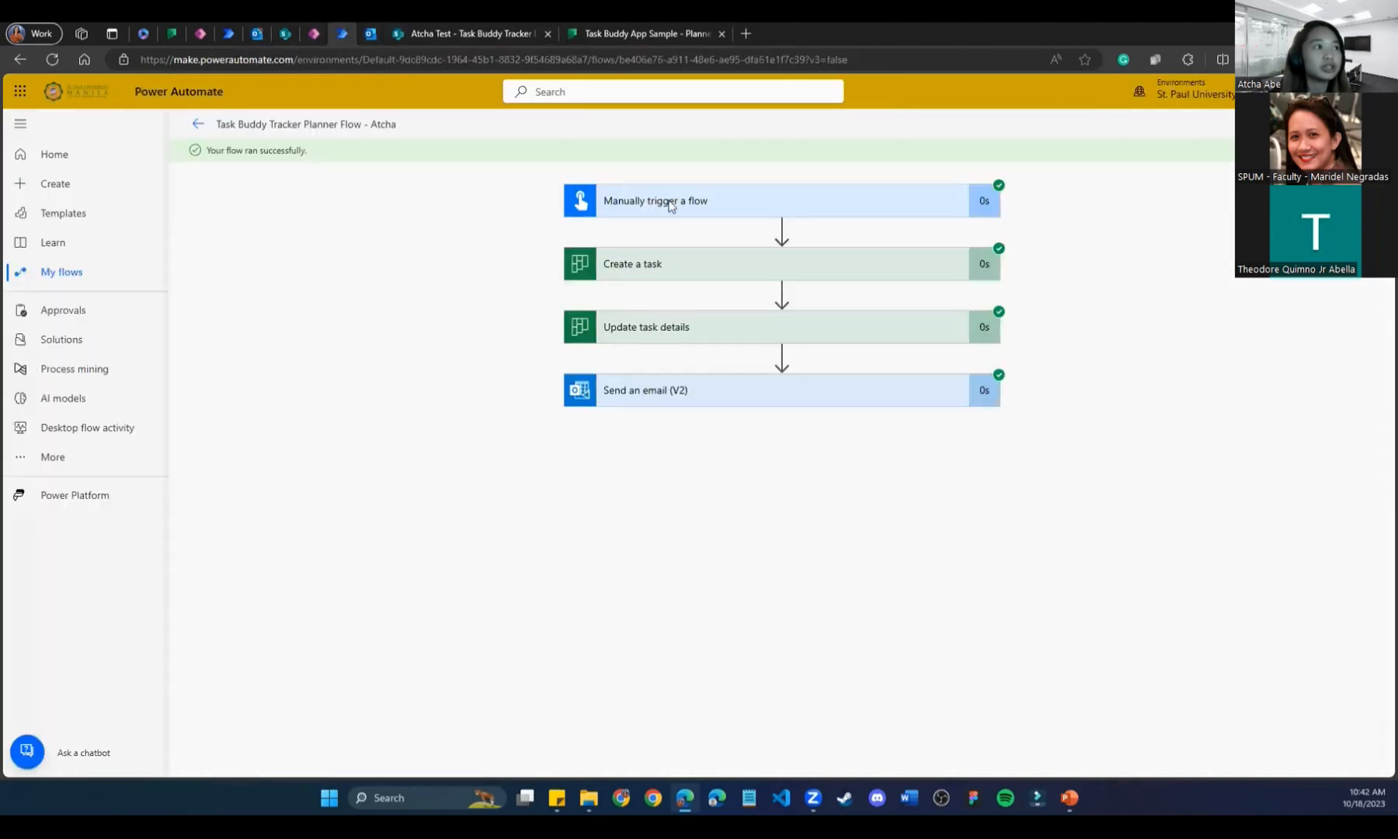
# In the editor, expand Update task details and select its Description text 'This is all about'.
pyautogui.click(709, 329)
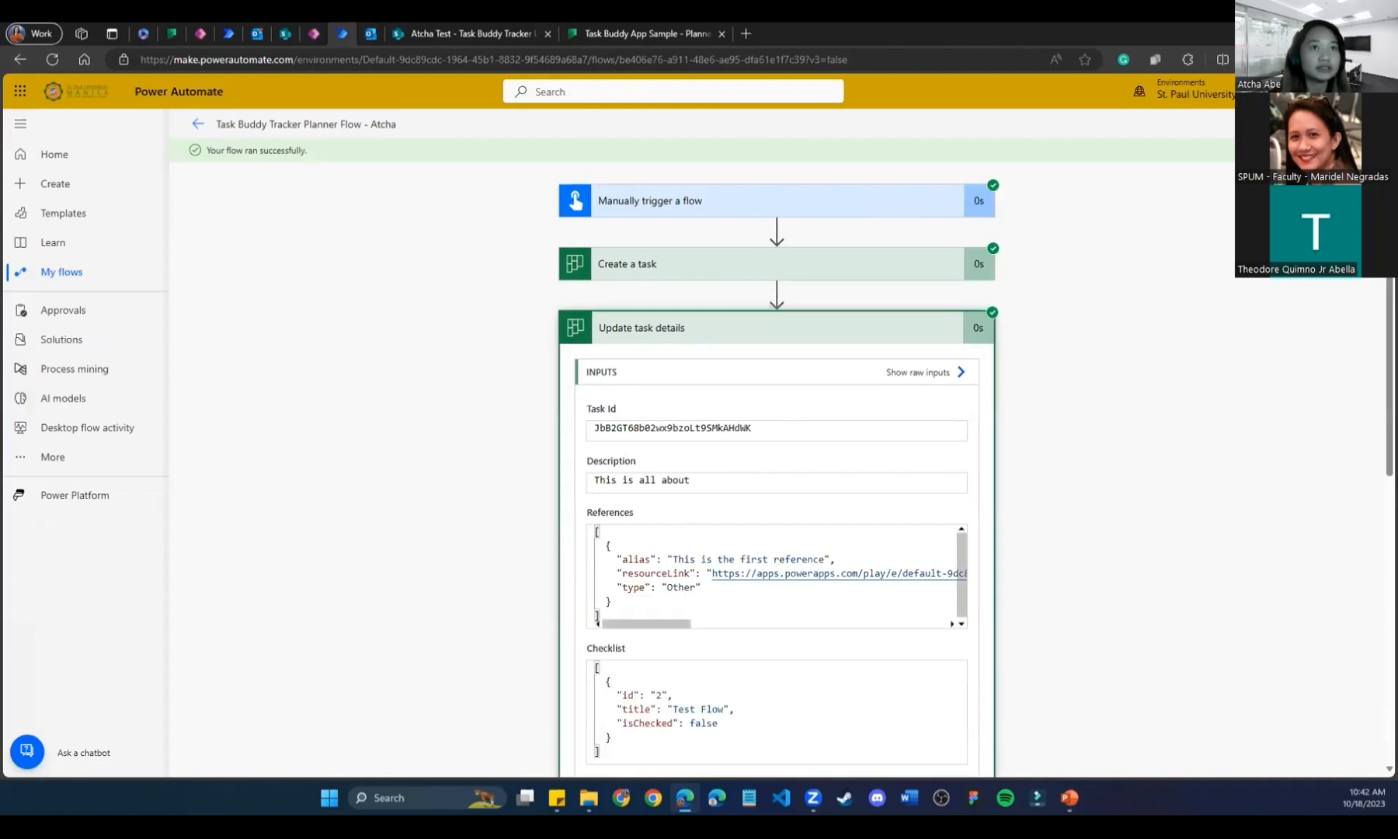
pyautogui.click(1368, 124)
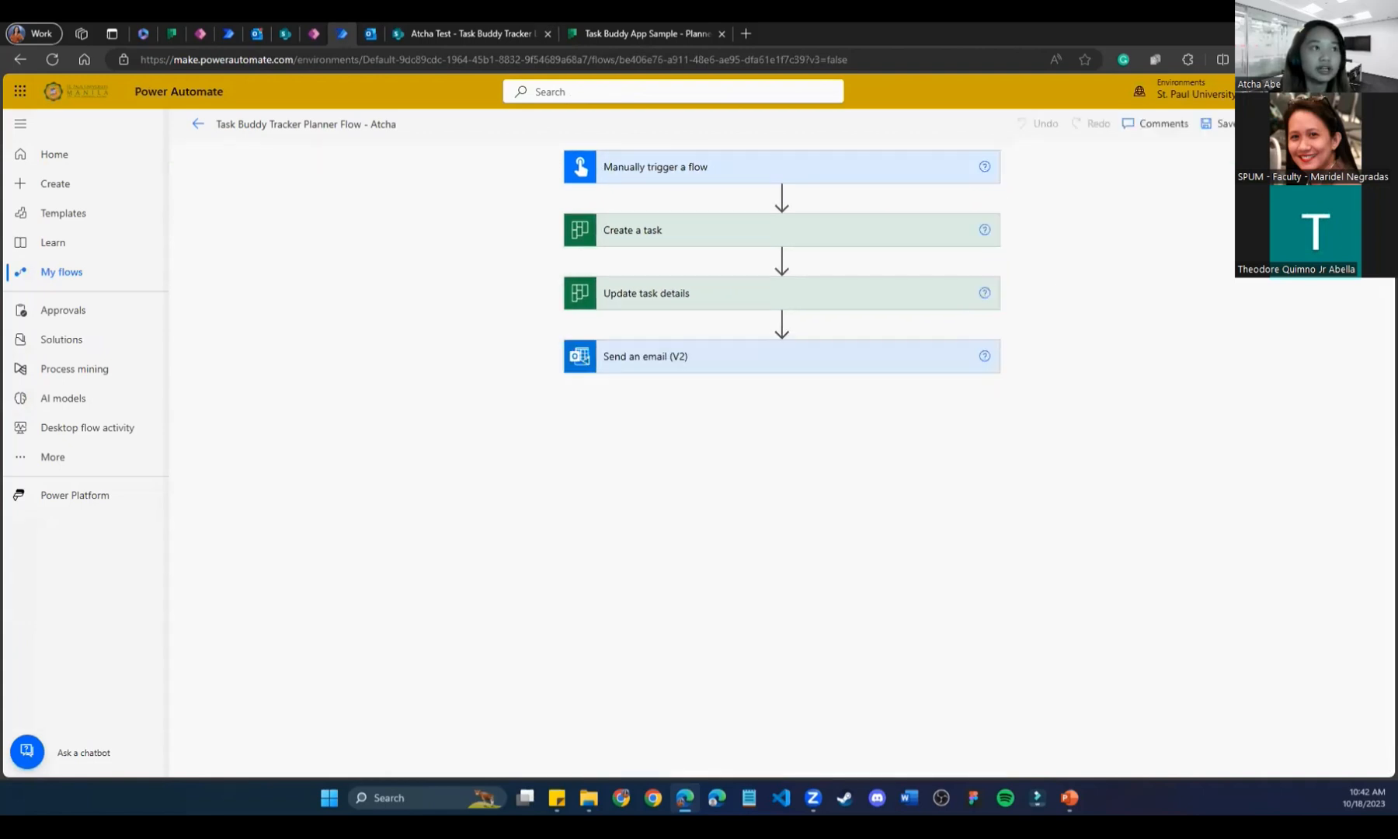
pyautogui.click(697, 305)
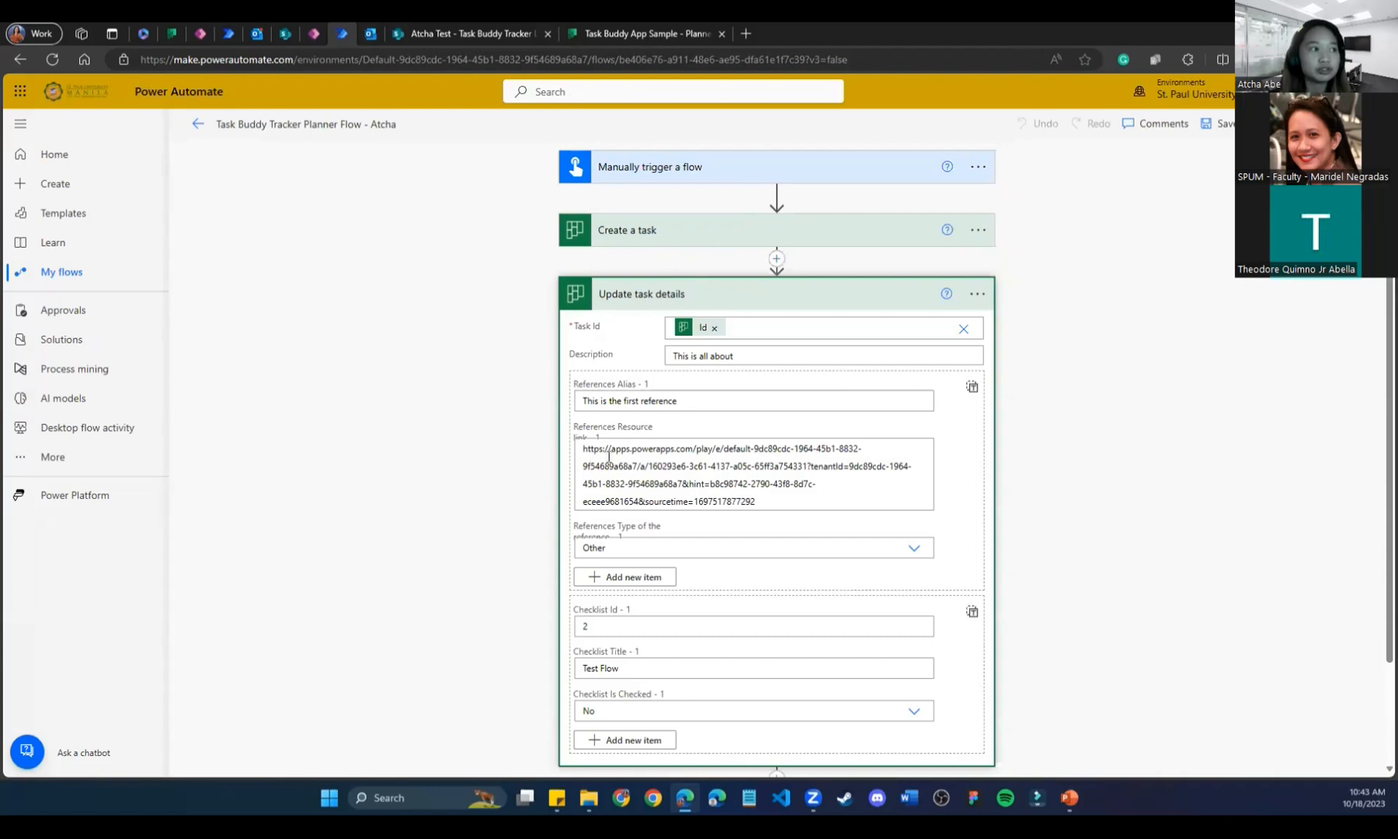
pyautogui.scroll(-2, 617, 454)
pyautogui.scroll(2, 621, 497)
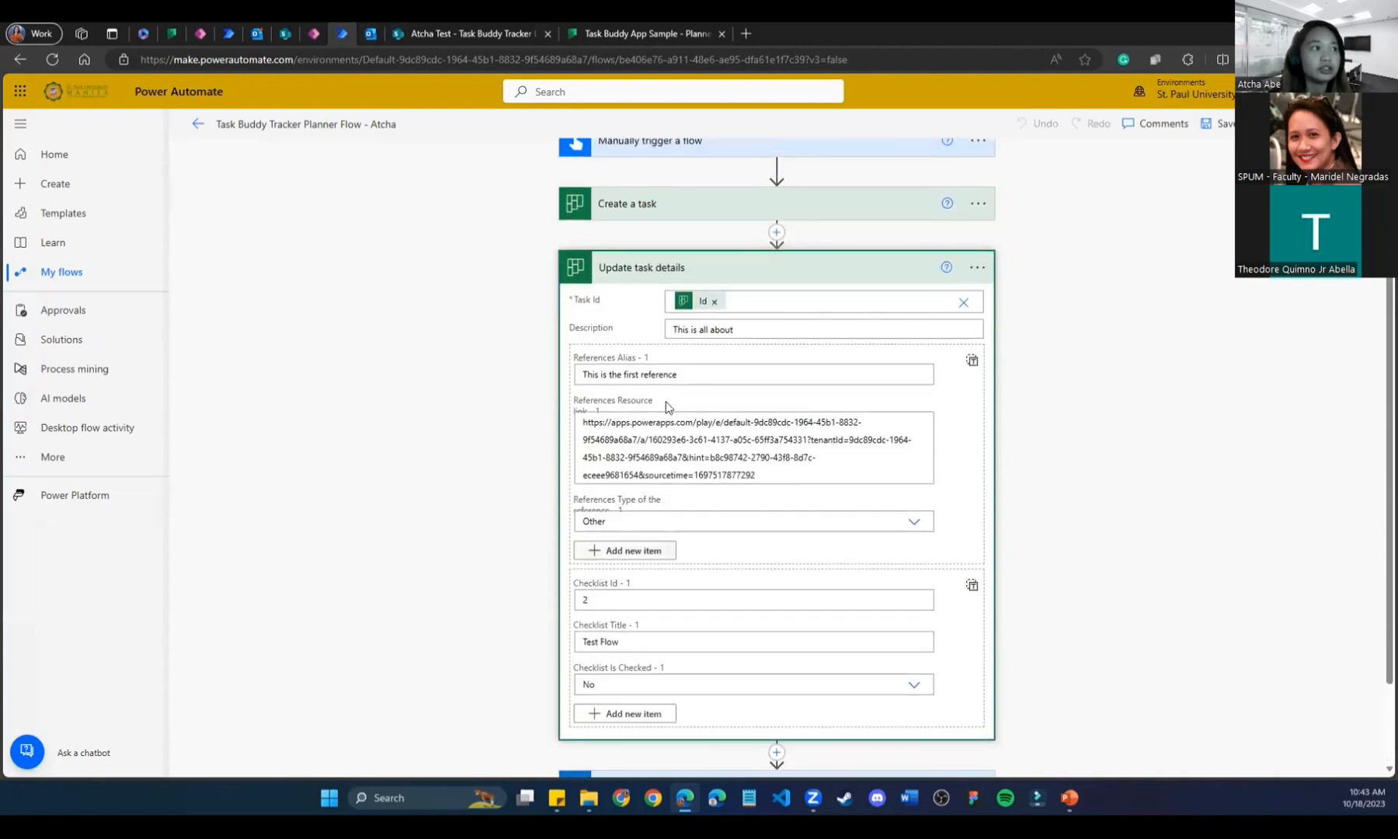
pyautogui.moveTo(748, 333); pyautogui.dragTo(499, 326)
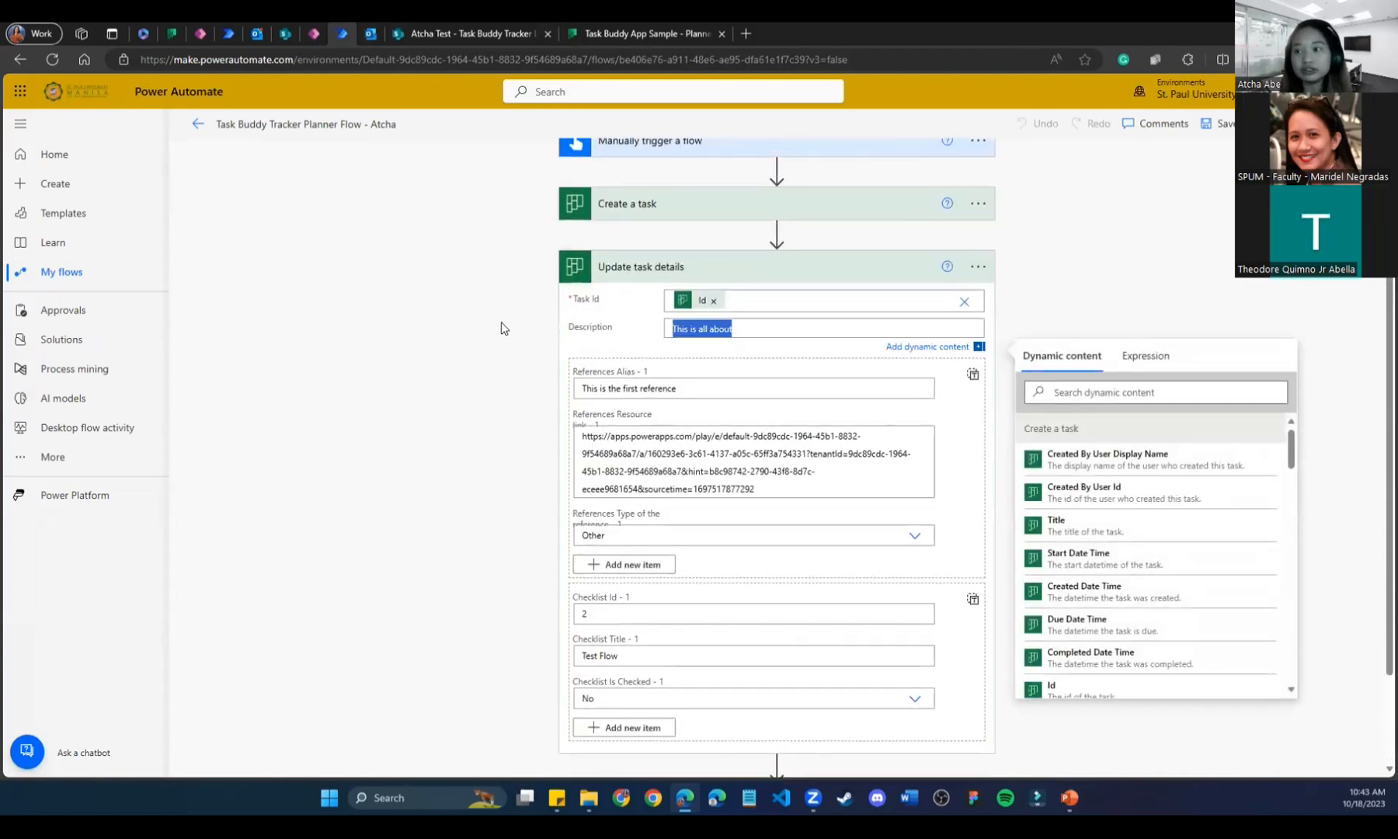
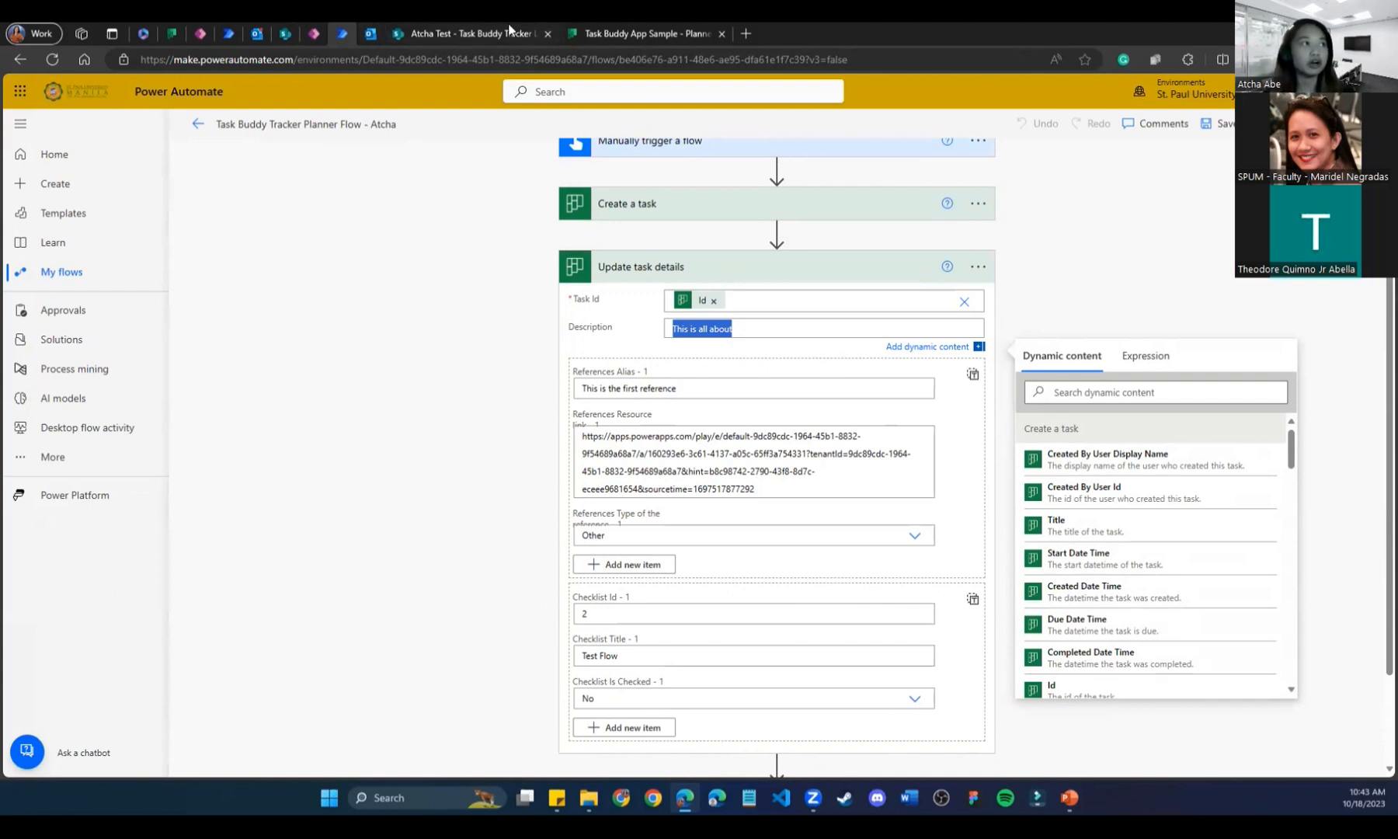
# Bring up the Task Buddy App Sample plan's Planner board with its Task Flow Test tasks.
pyautogui.click(592, 31)
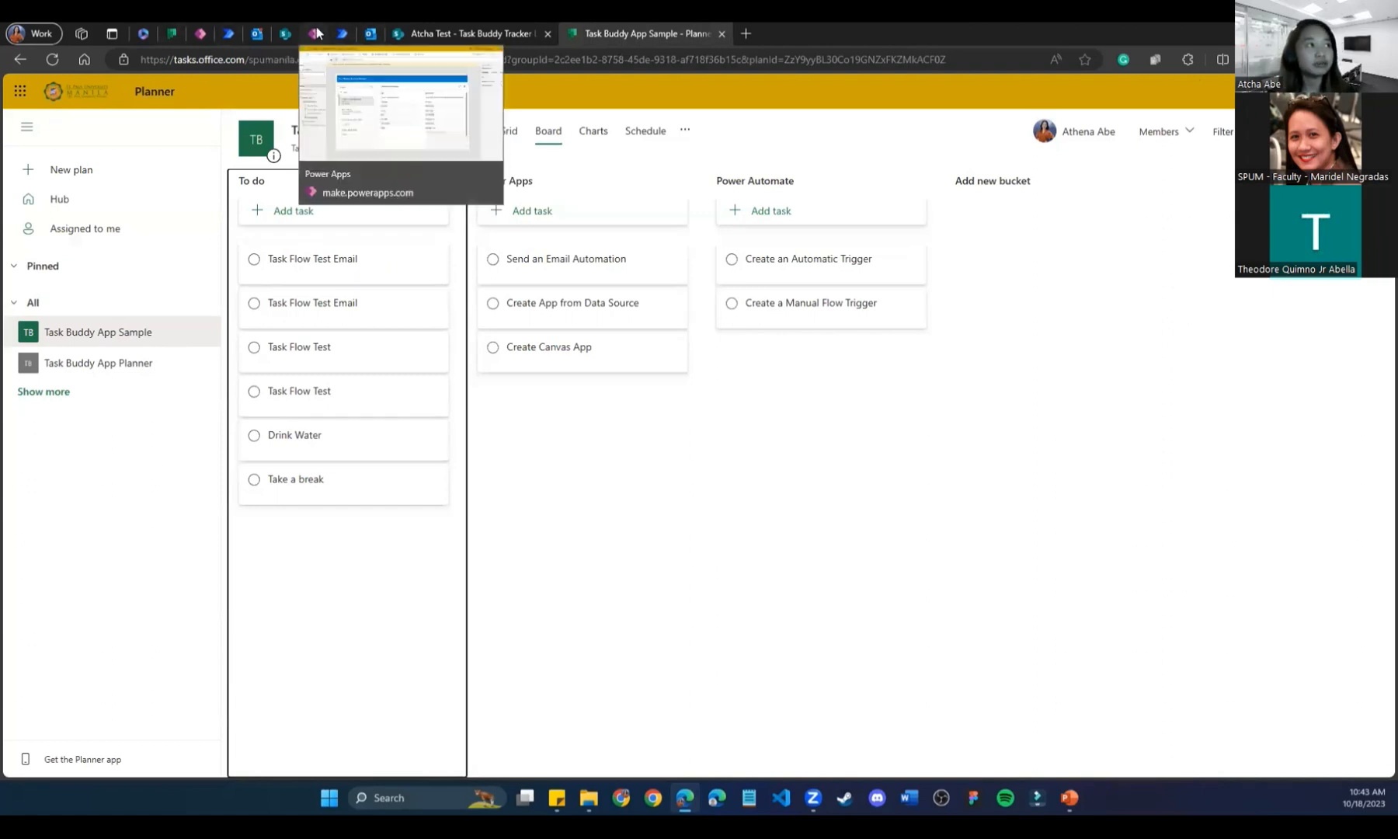
# Close the spare Task Buddy App Sample planner tab and the test app's tab.
pyautogui.click(201, 35)
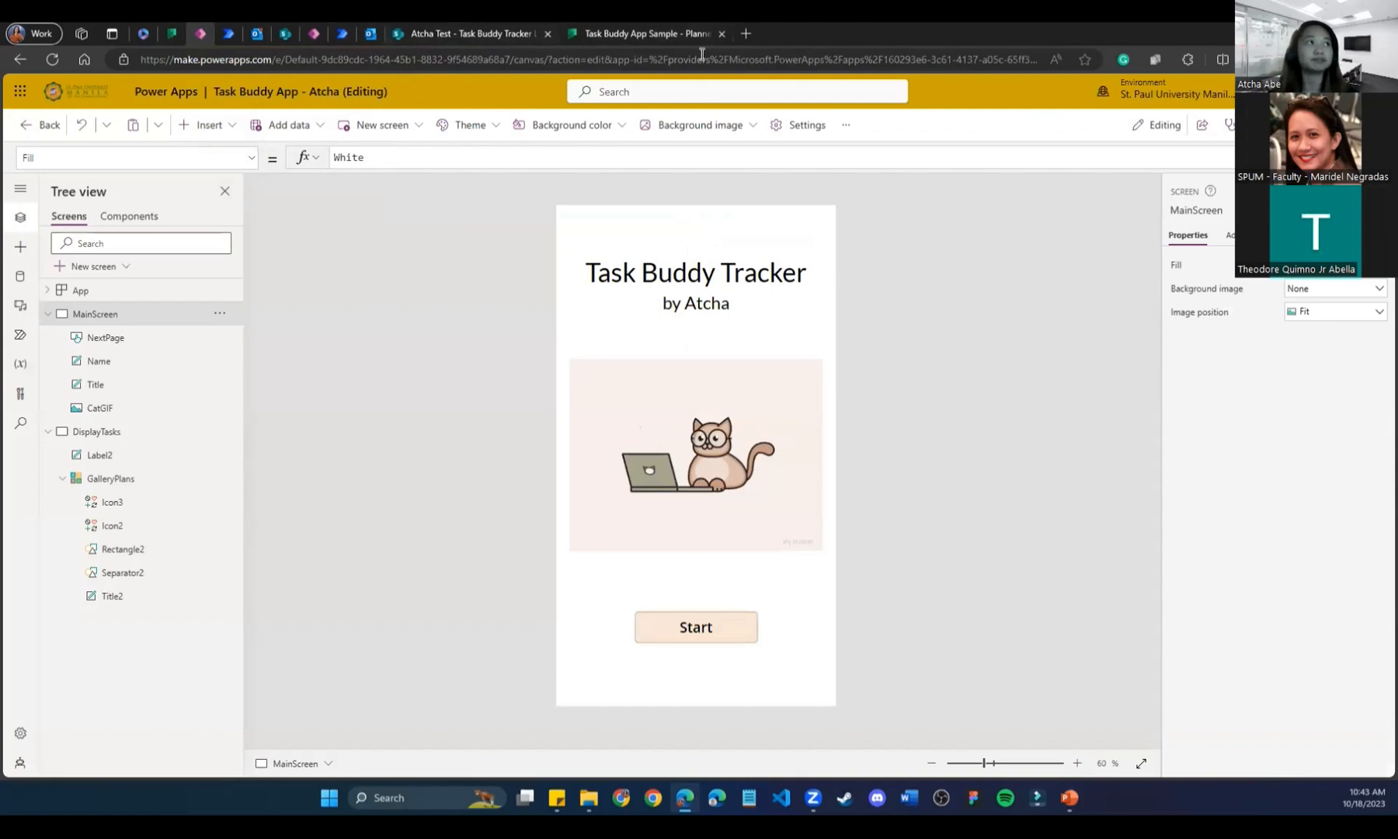
pyautogui.click(723, 35)
pyautogui.click(547, 34)
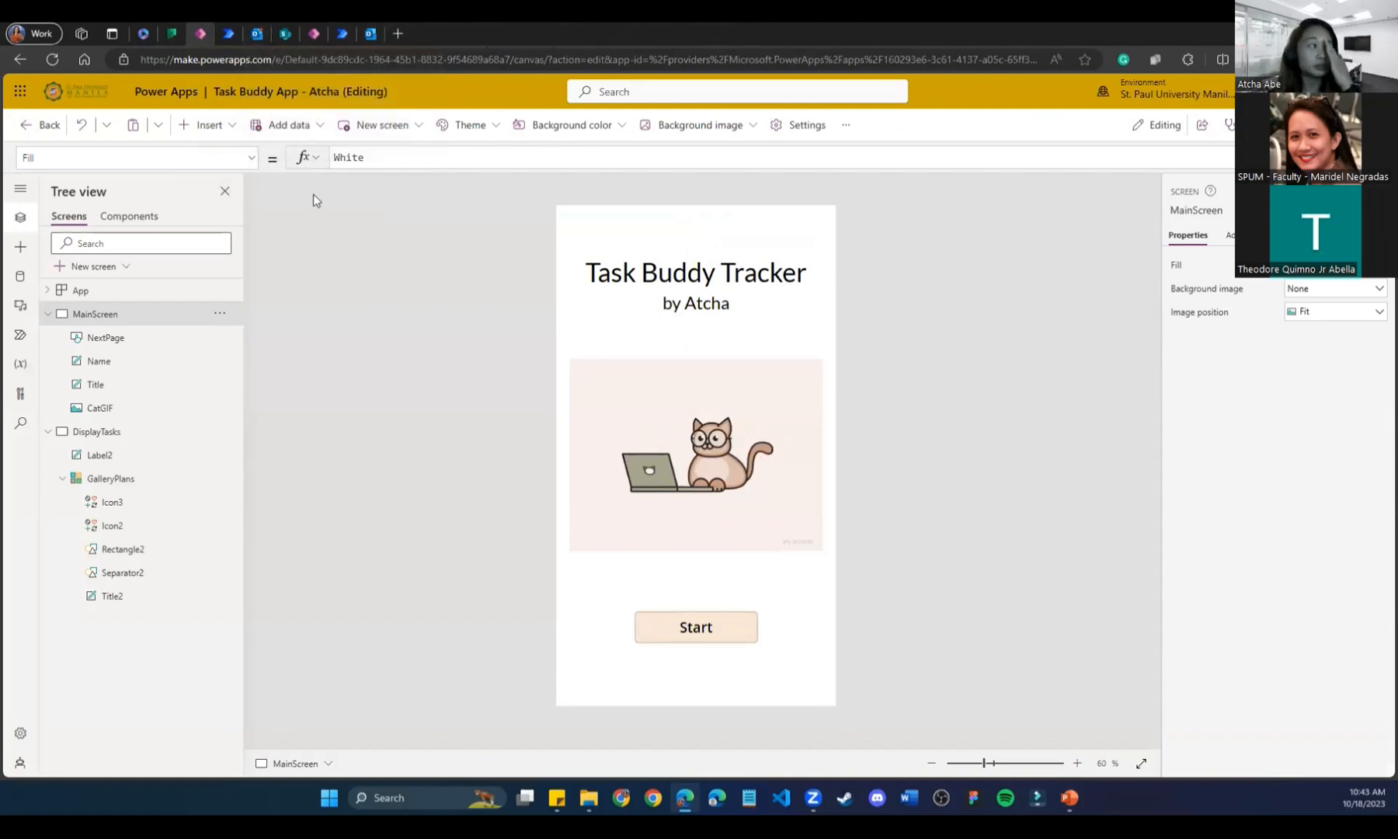
# Set the completed Create Canvas App task's progress back to Not started, then return to Power Apps.
pyautogui.click(181, 32)
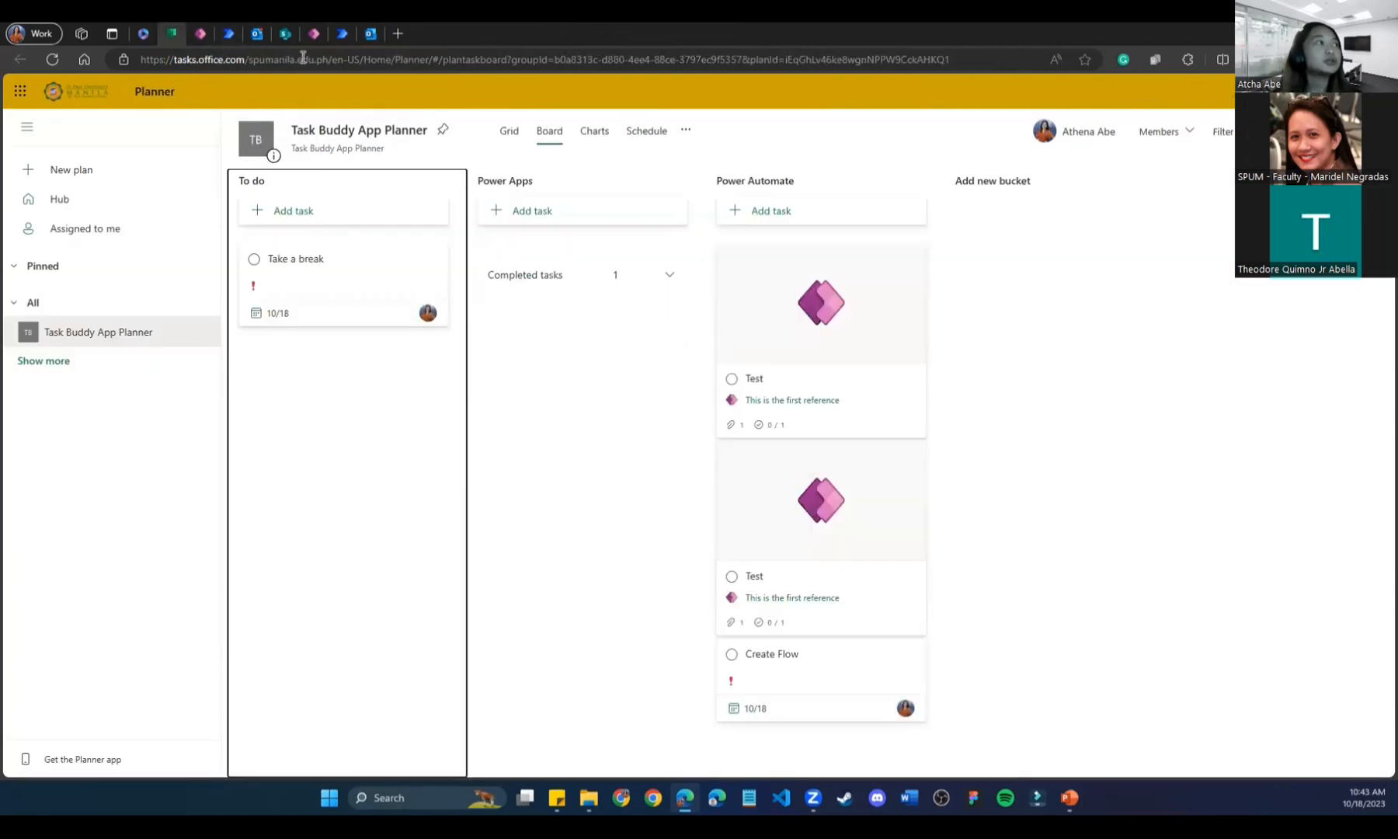
pyautogui.click(597, 276)
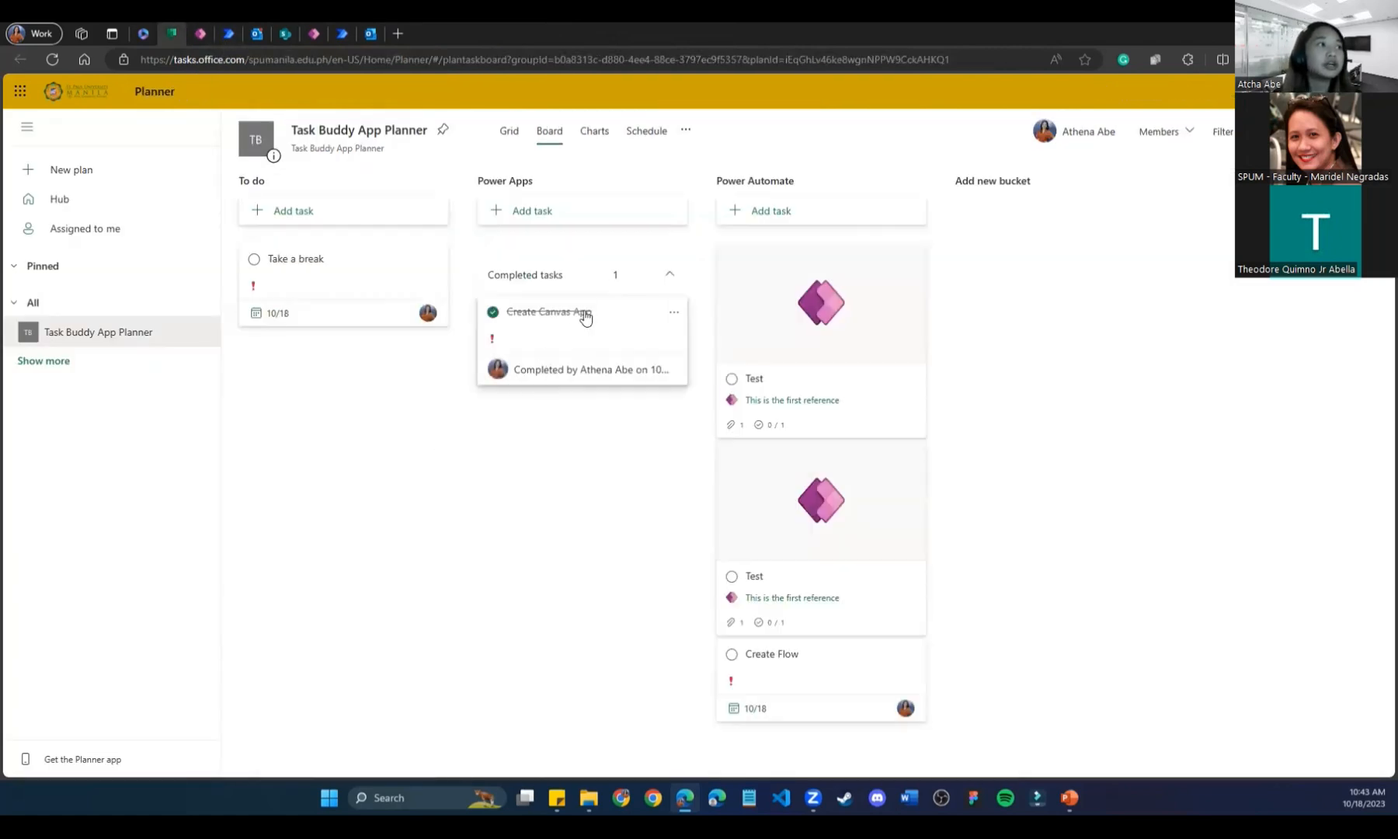
pyautogui.click(574, 381)
pyautogui.click(685, 309)
pyautogui.click(677, 327)
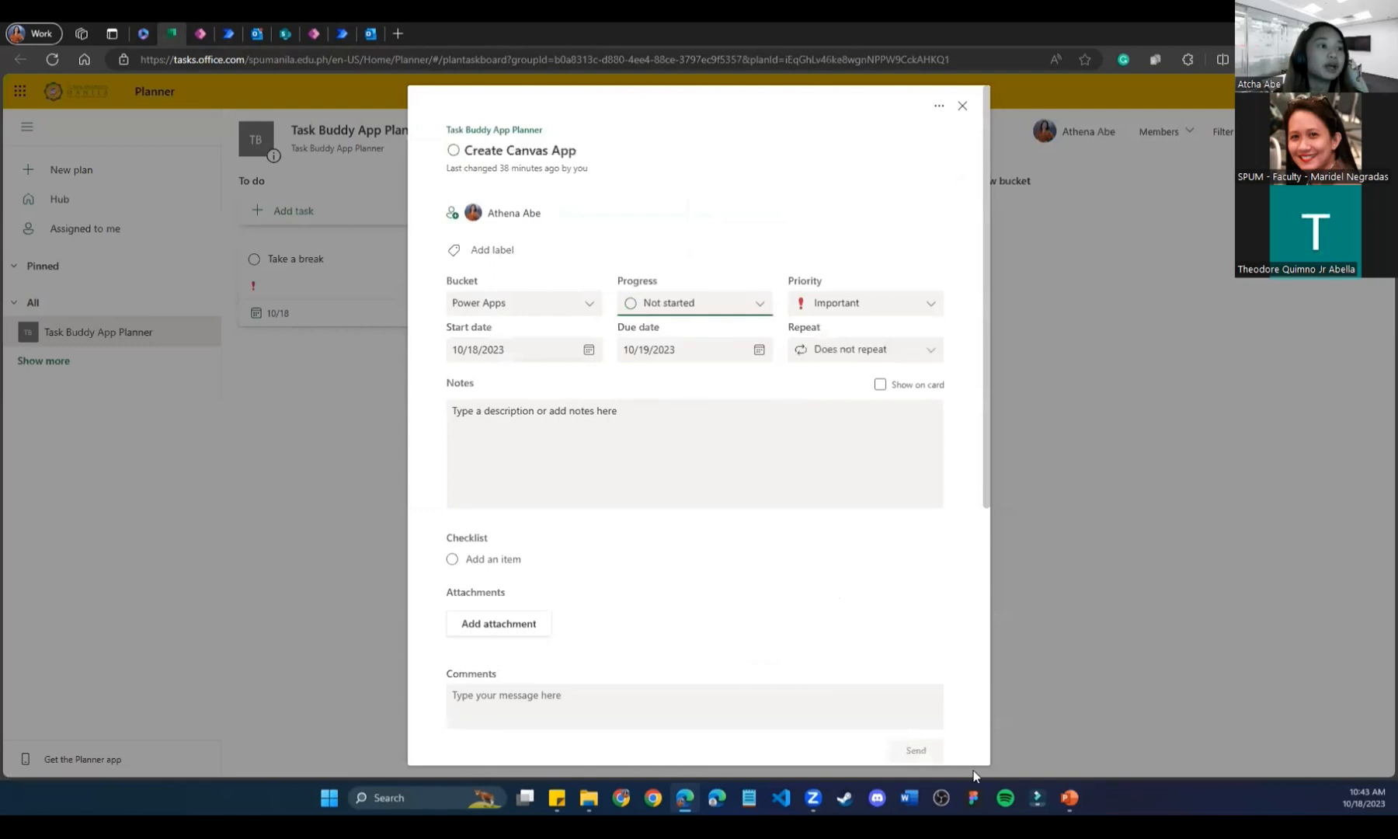
pyautogui.scroll(-5, 944, 486)
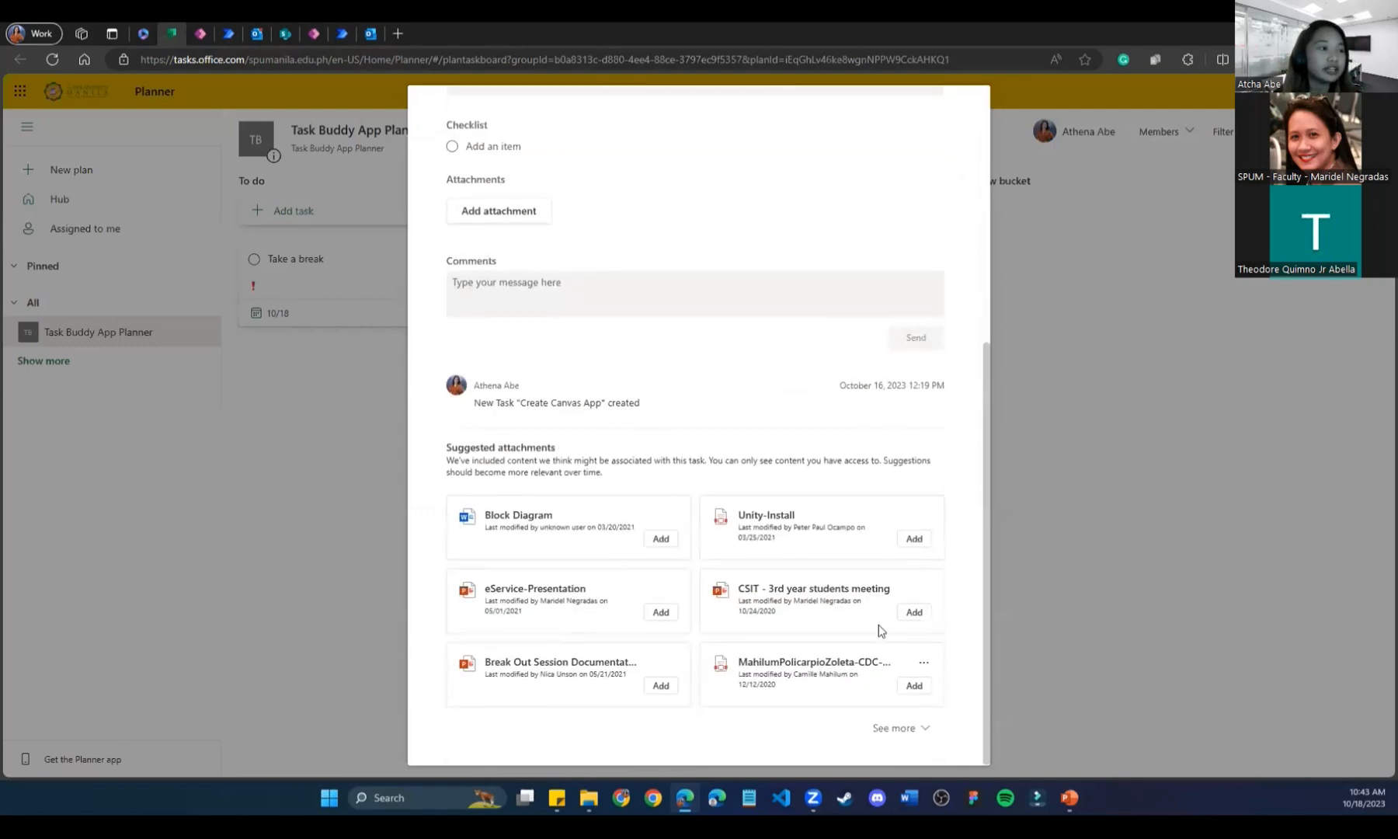
pyautogui.scroll(2, 936, 440)
pyautogui.scroll(3, 903, 336)
pyautogui.click(1078, 305)
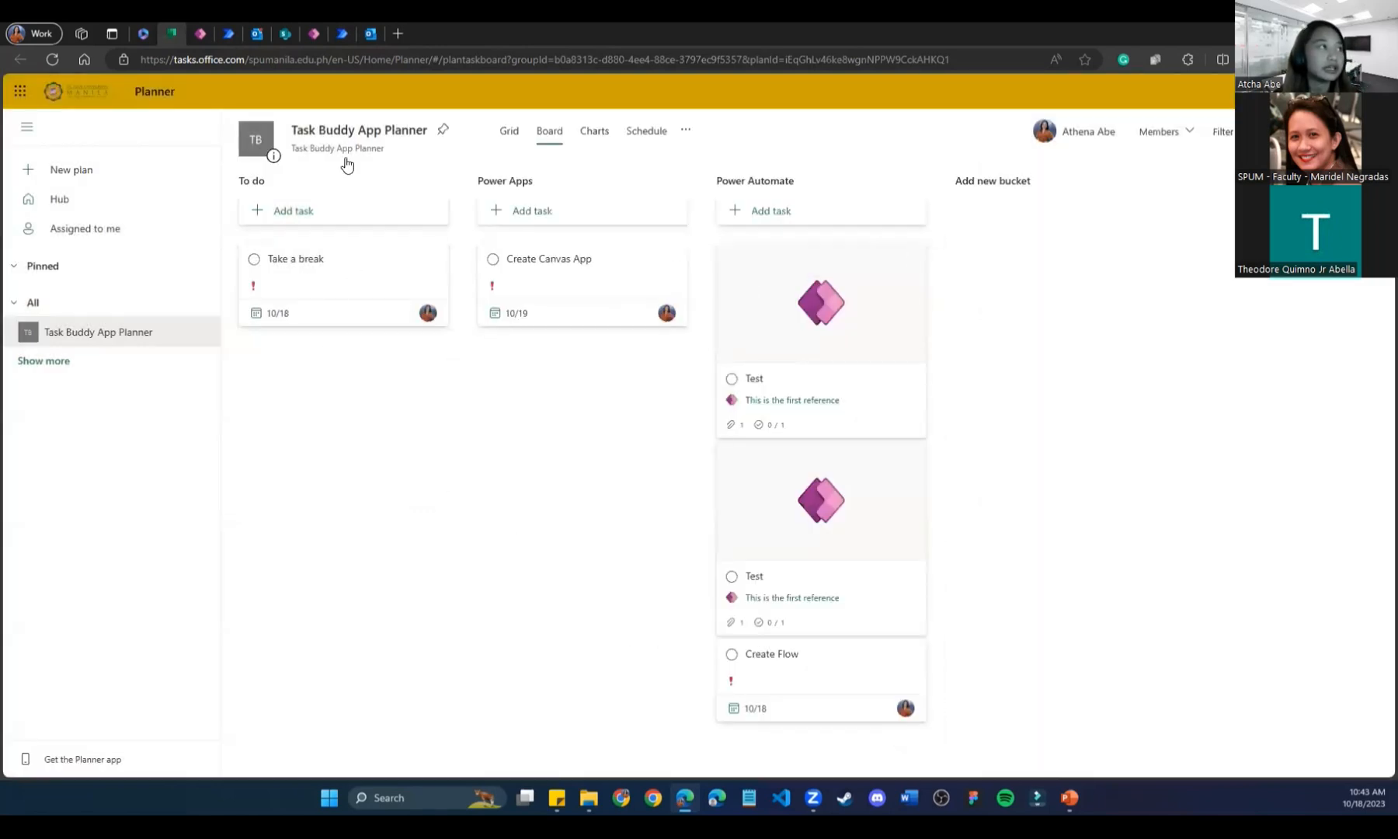
pyautogui.click(222, 32)
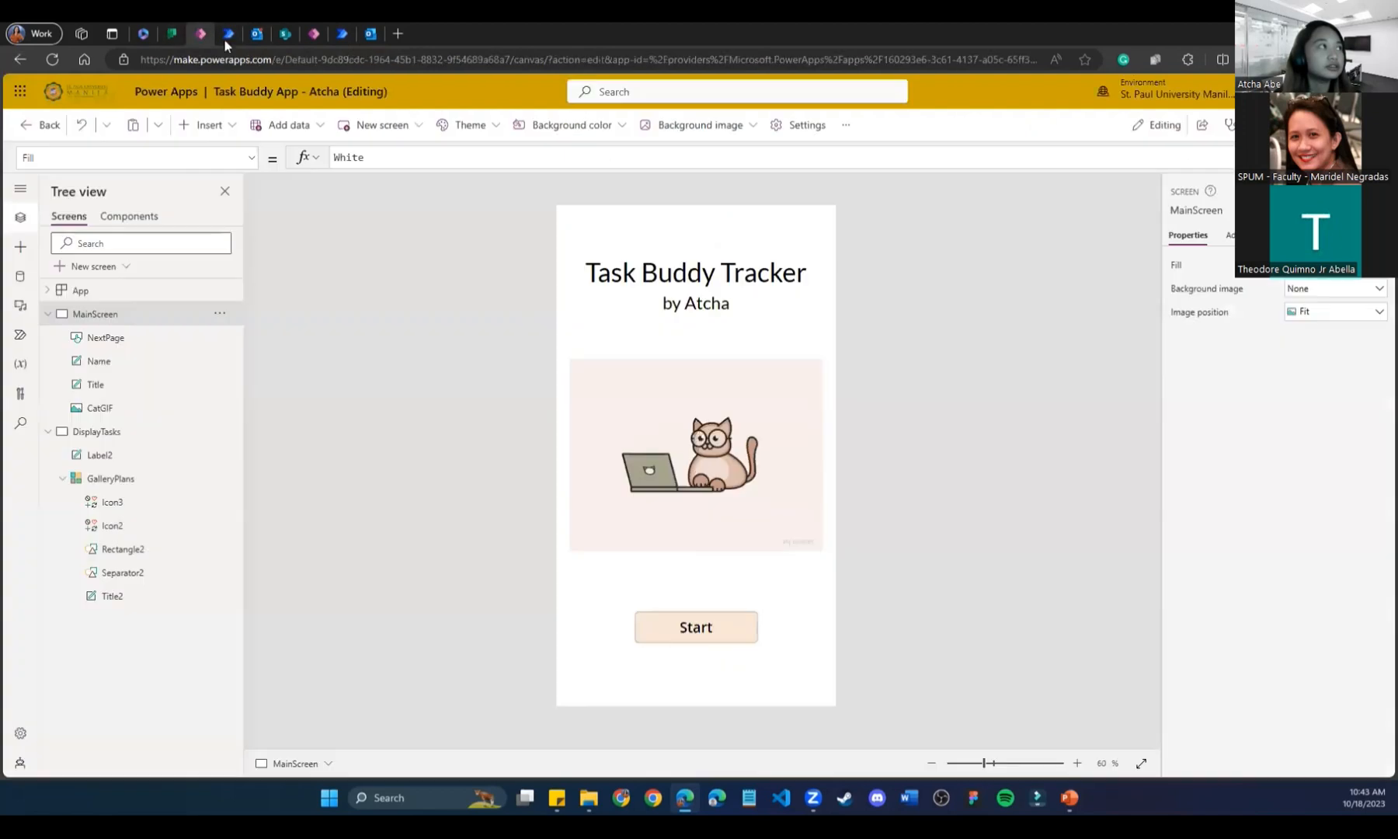
# From the app launcher, open Power Apps home and start a blank canvas app.
pyautogui.click(314, 38)
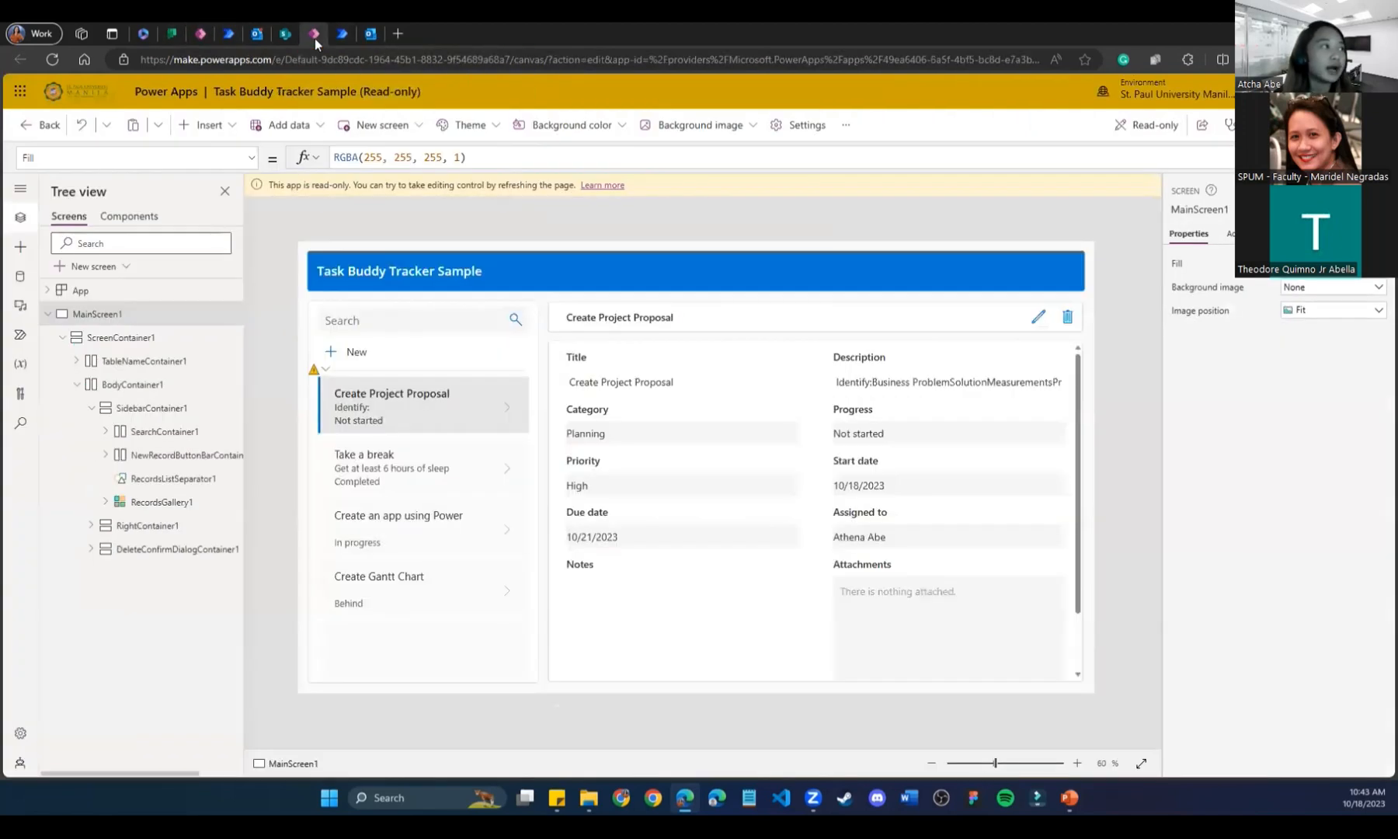
pyautogui.click(20, 91)
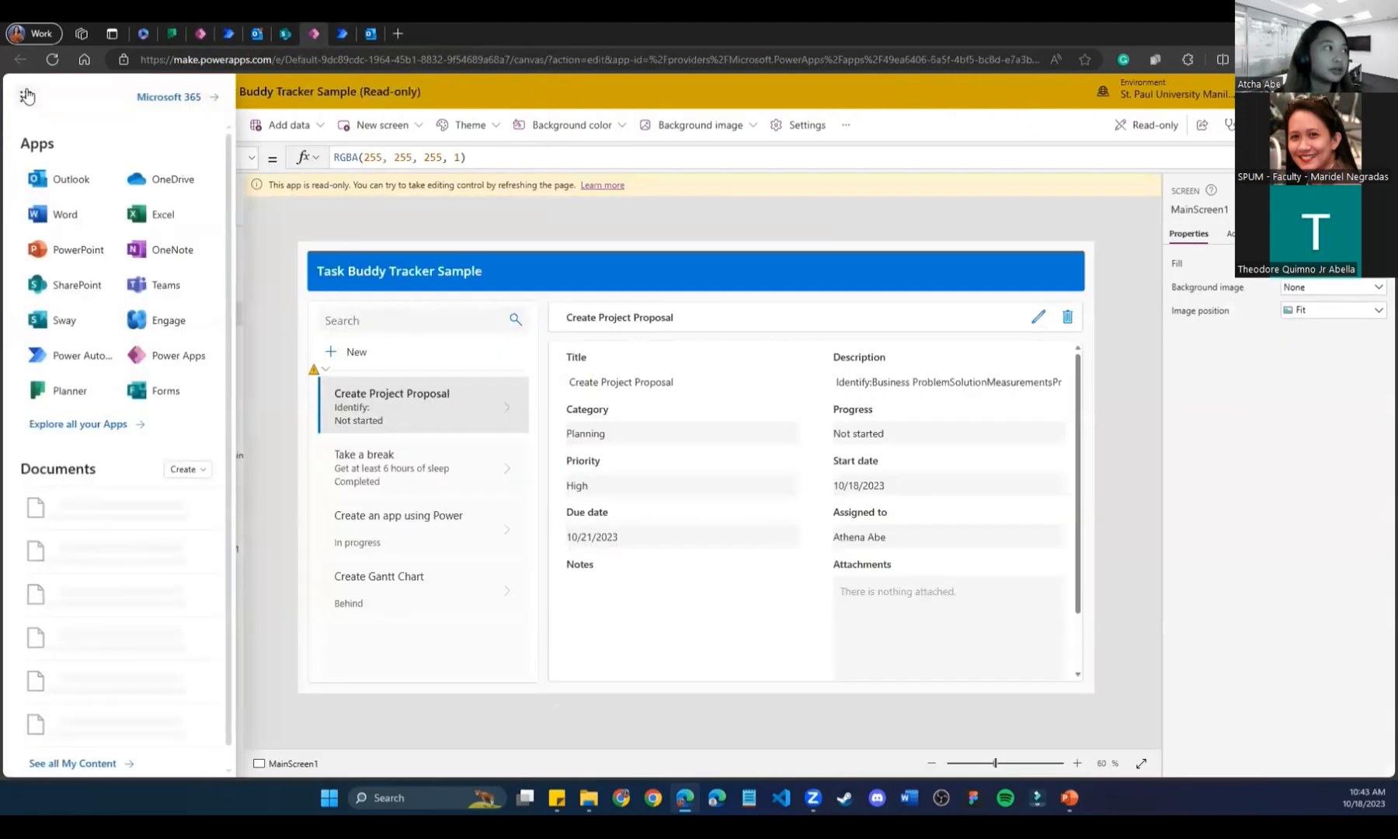
pyautogui.click(171, 355)
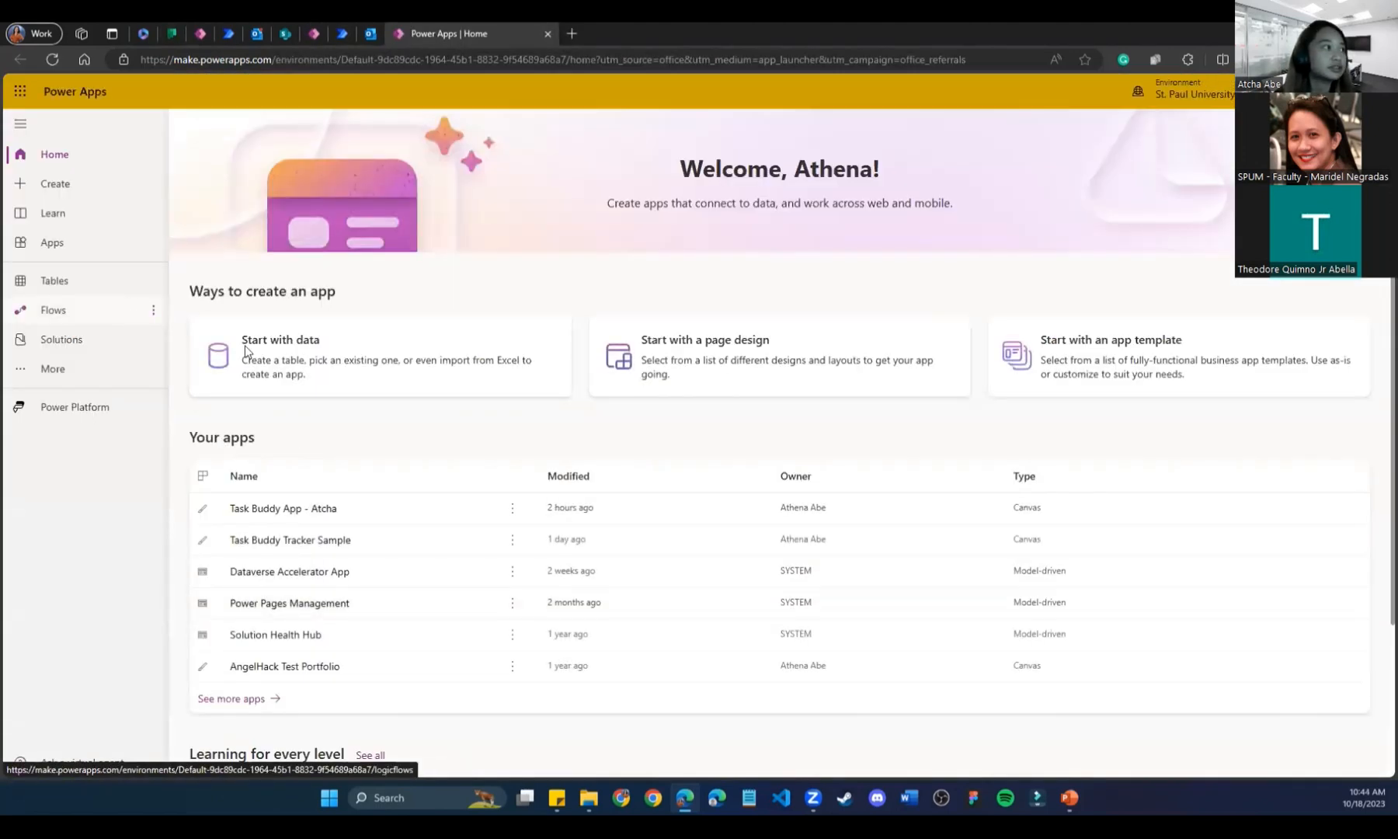
pyautogui.click(104, 181)
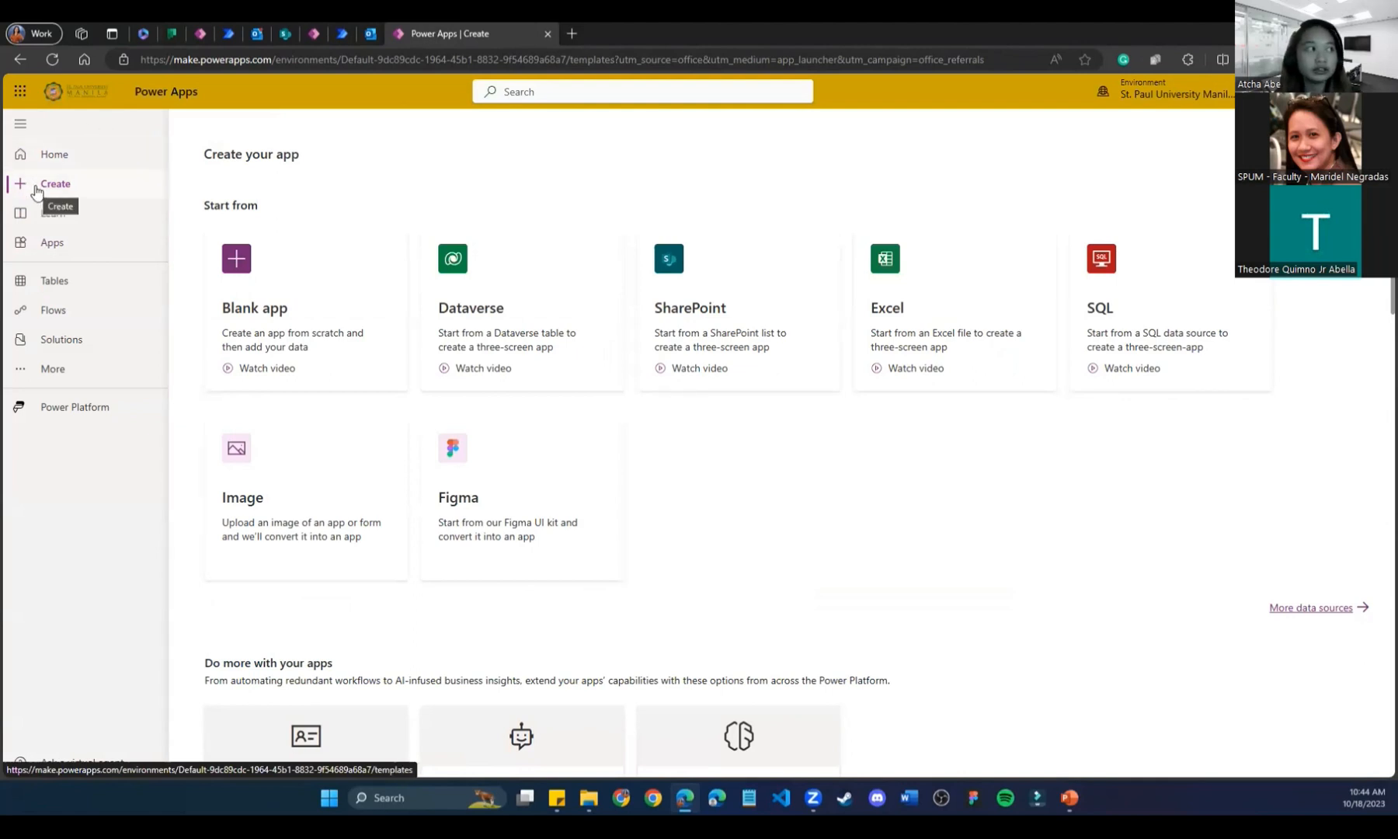
pyautogui.click(368, 305)
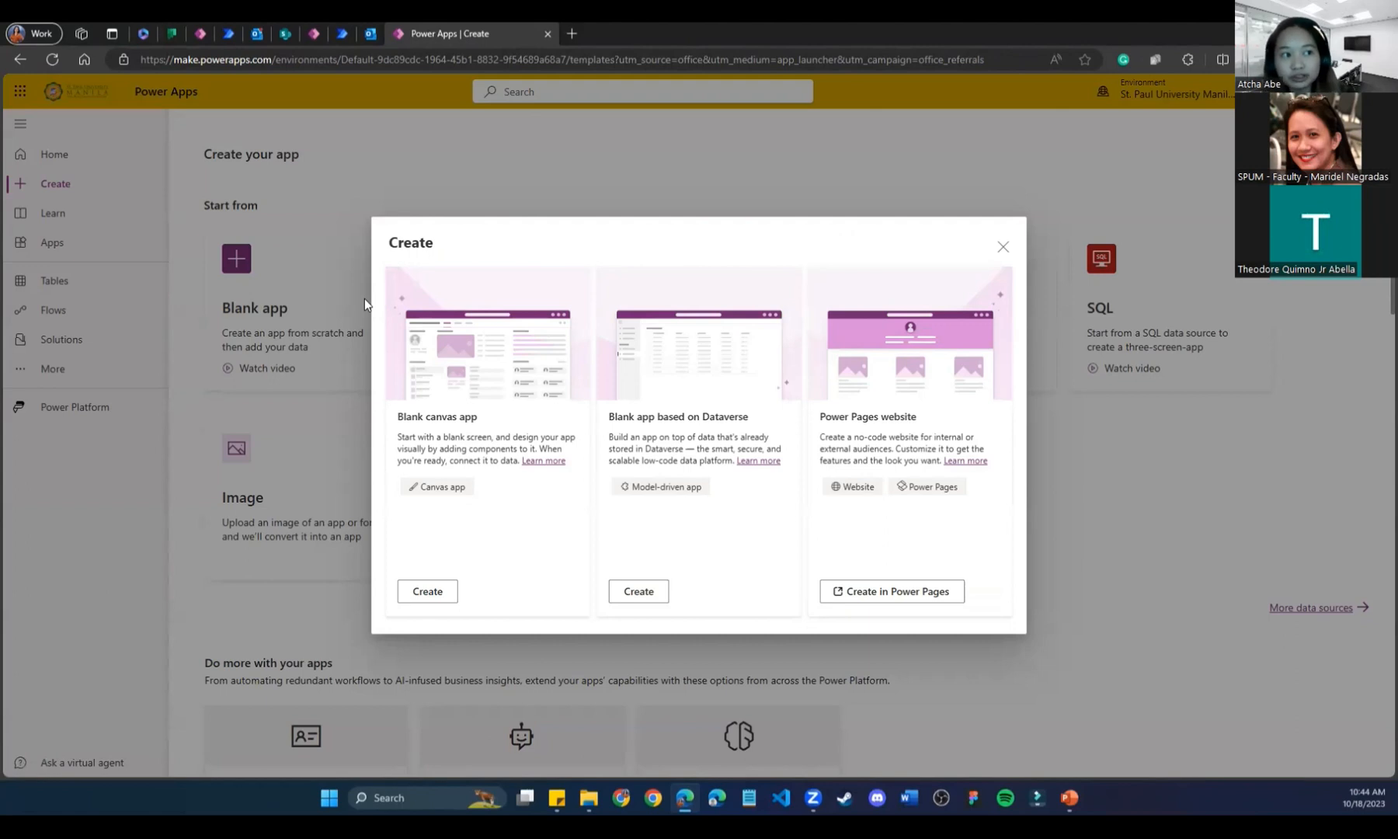
pyautogui.click(418, 593)
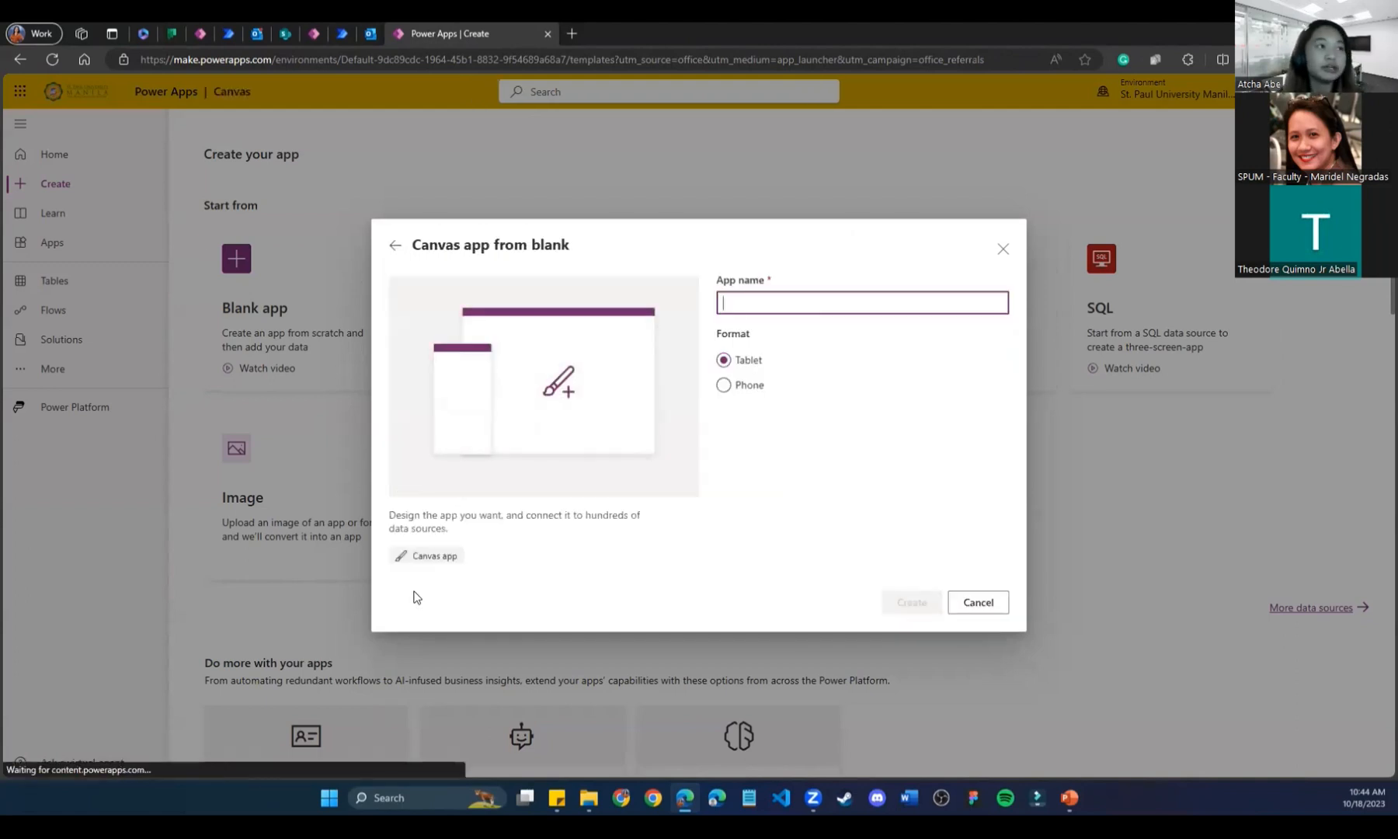
# Name the app 'Task Buddy Tracker Output', choose Phone format, and create it.
pyautogui.write('Task Buddy Tracker Ouput')
pyautogui.press('BackSpace')
pyautogui.press('BackSpace')
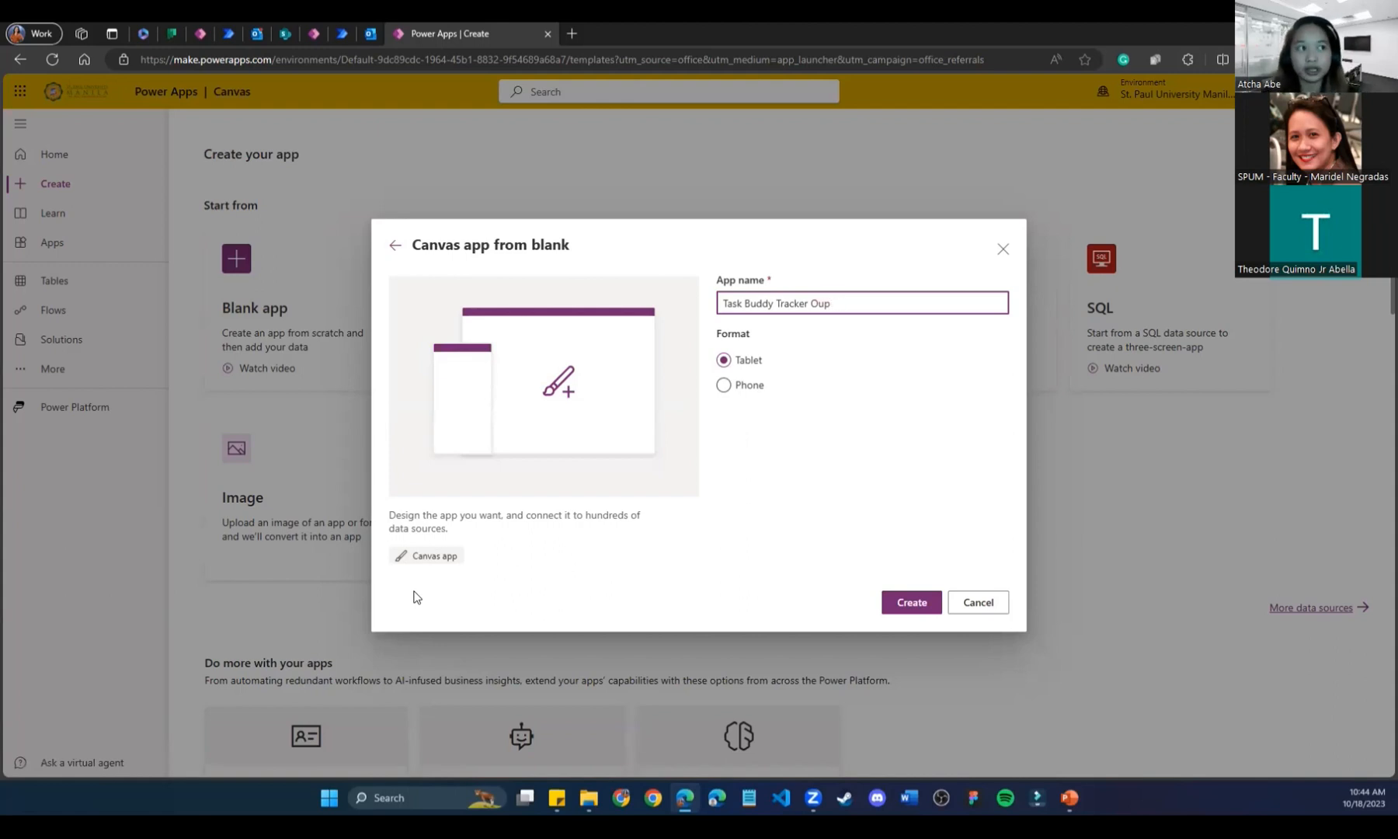
pyautogui.press('BackSpace')
pyautogui.write('t')
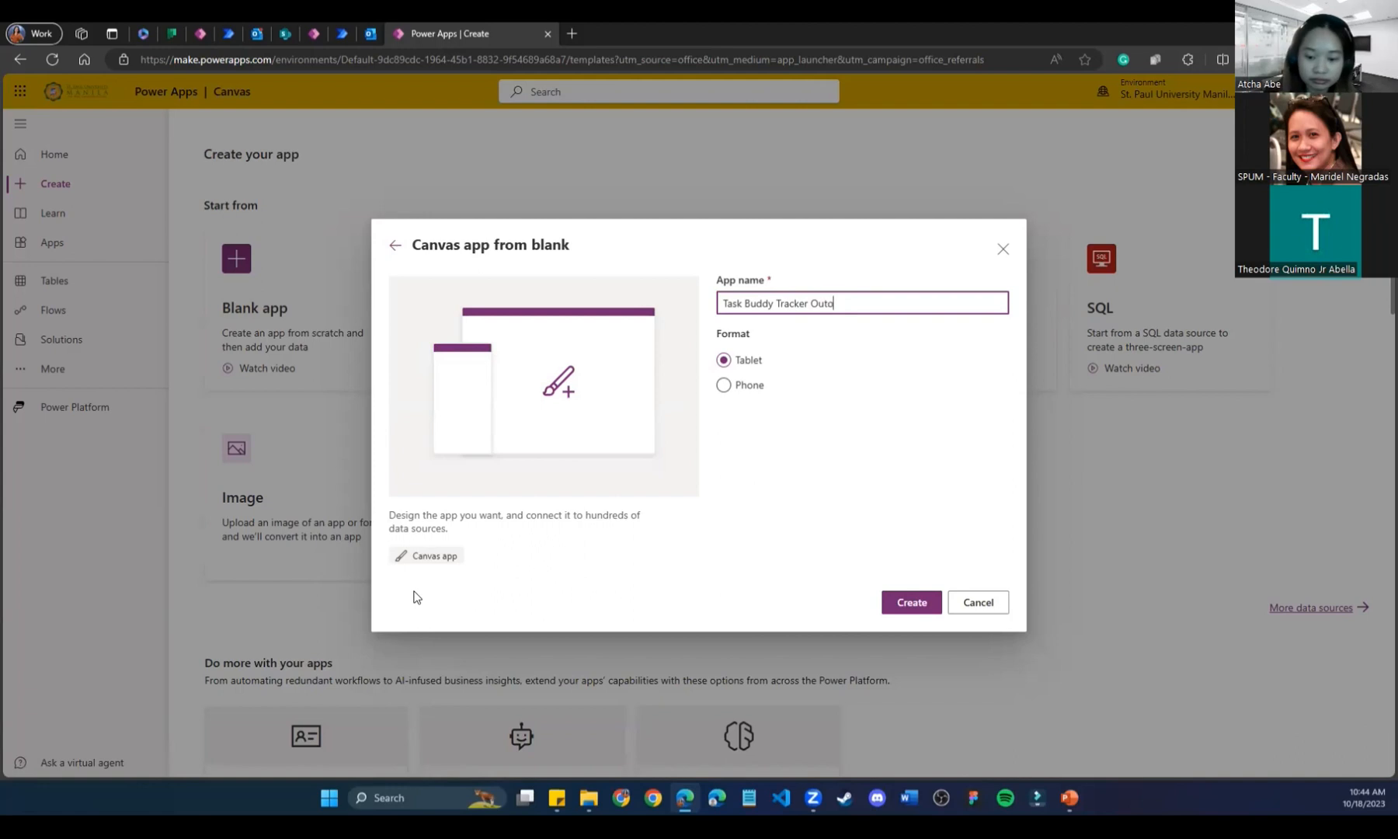
pyautogui.write('put')
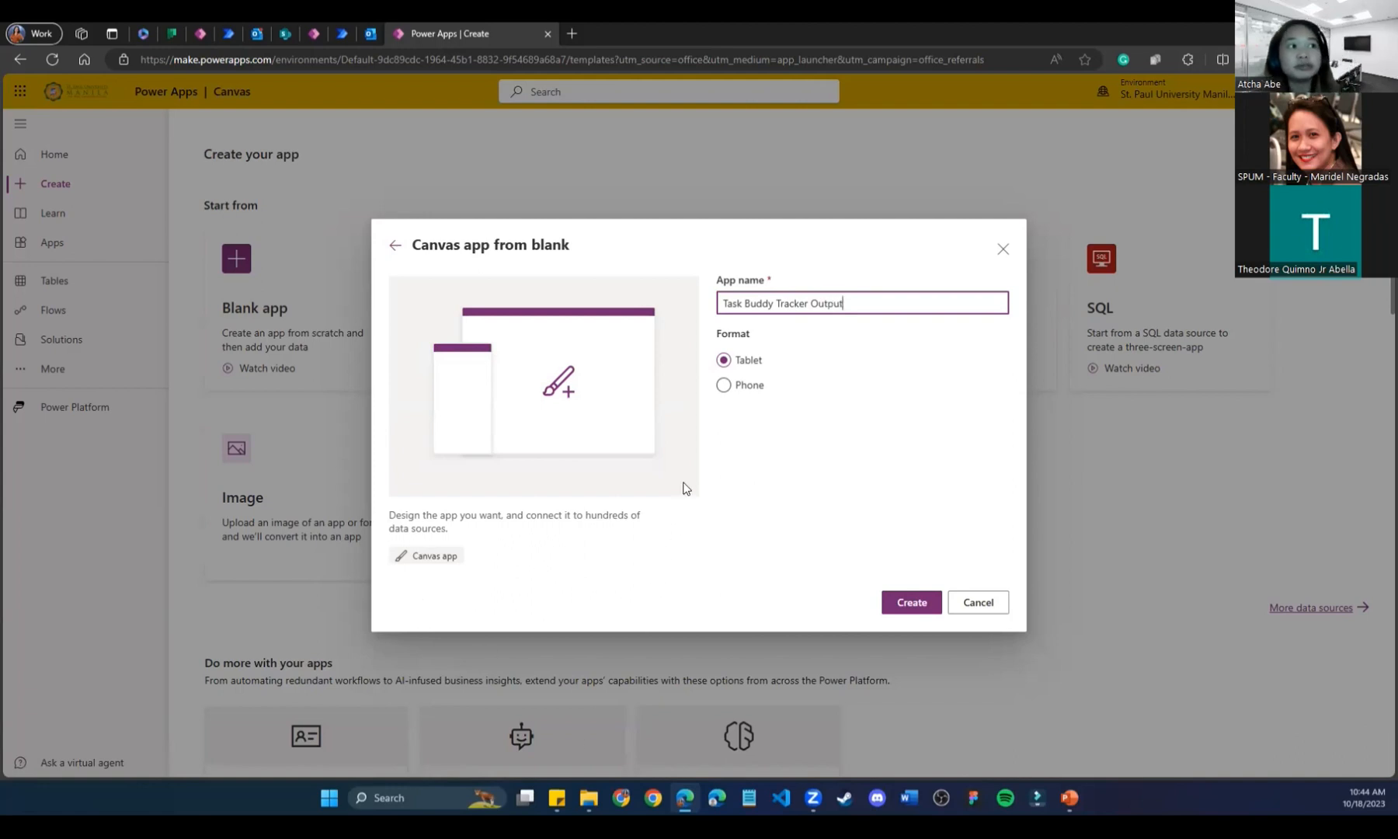
pyautogui.click(724, 385)
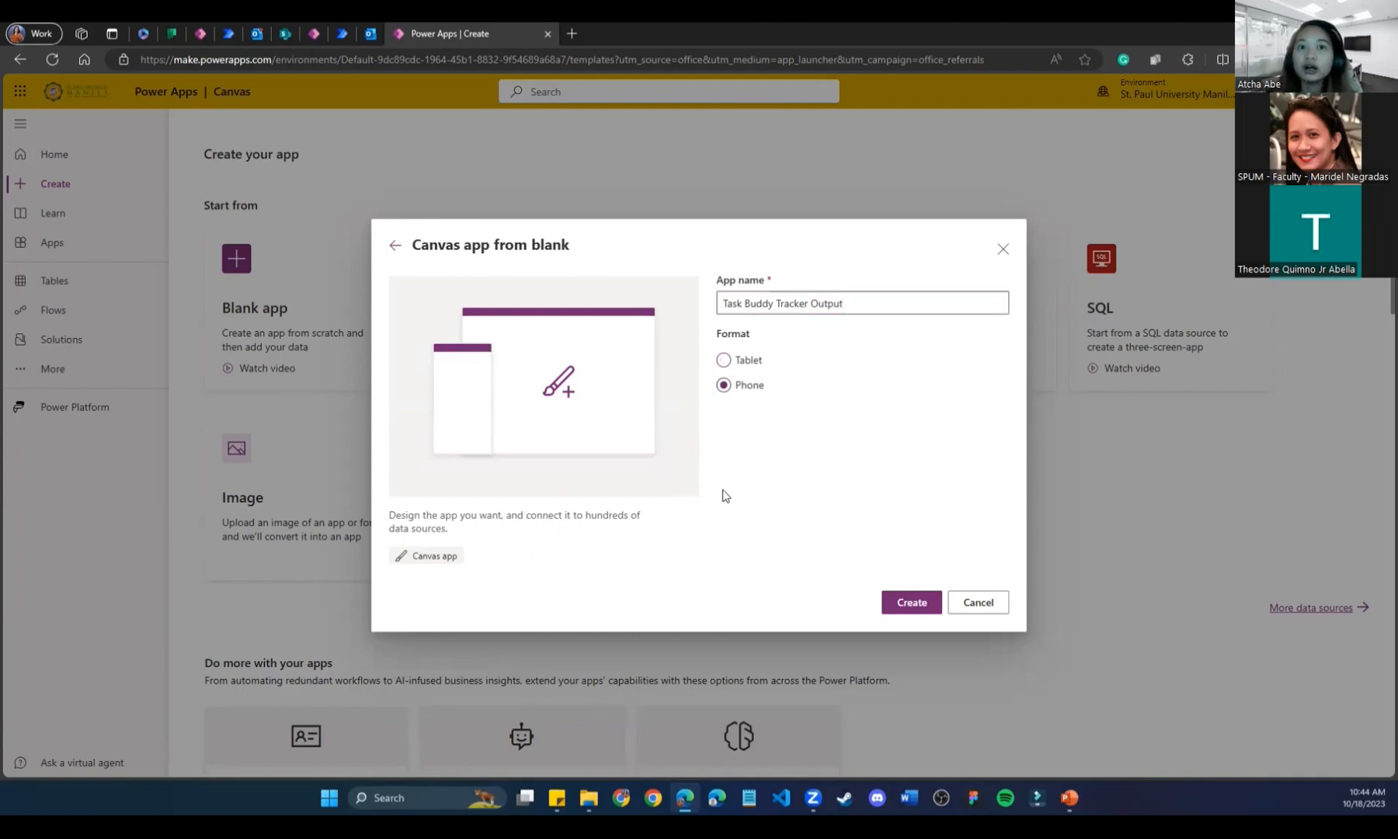
pyautogui.click(920, 606)
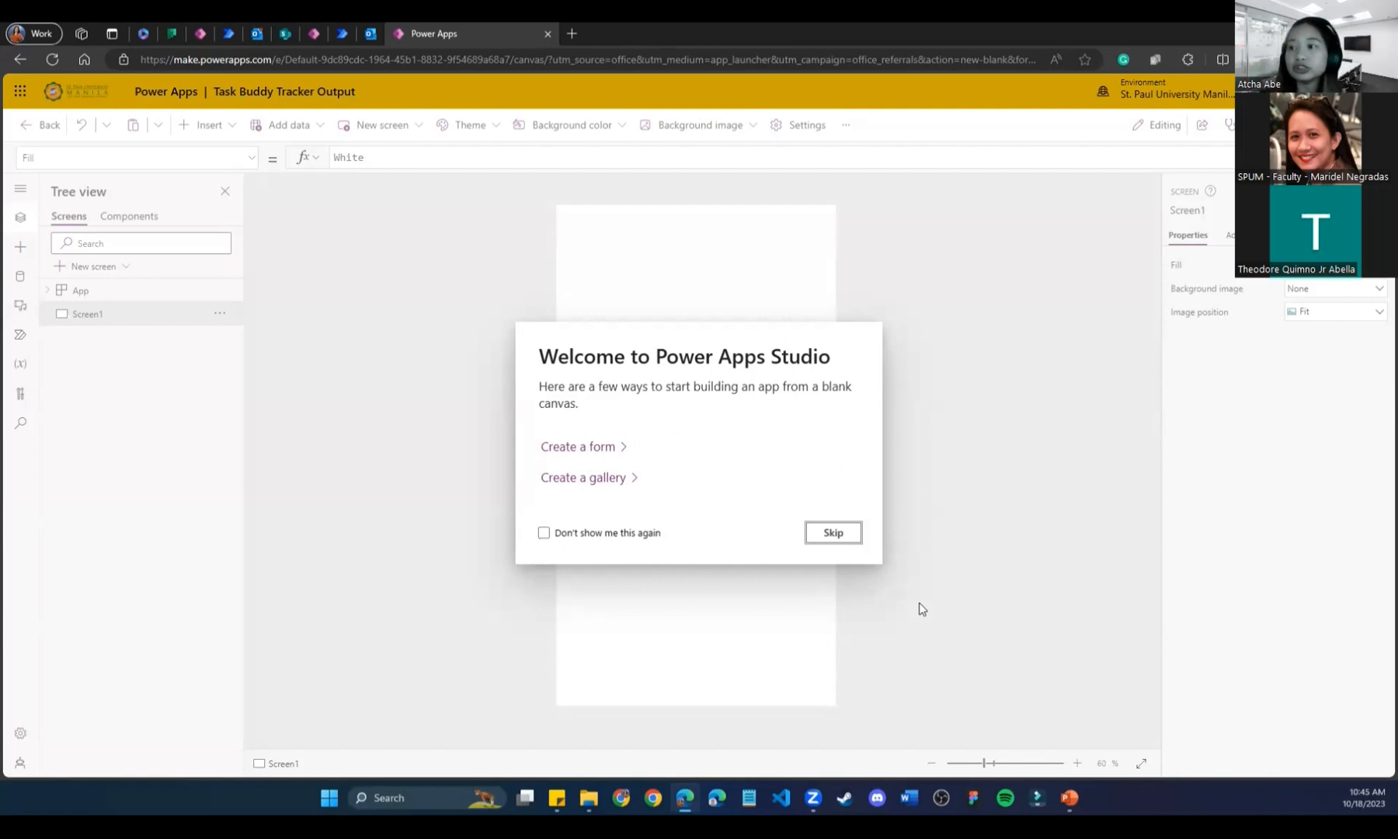
# Skip the new app's welcome message and open Power Apps home in another tab.
pyautogui.click(825, 532)
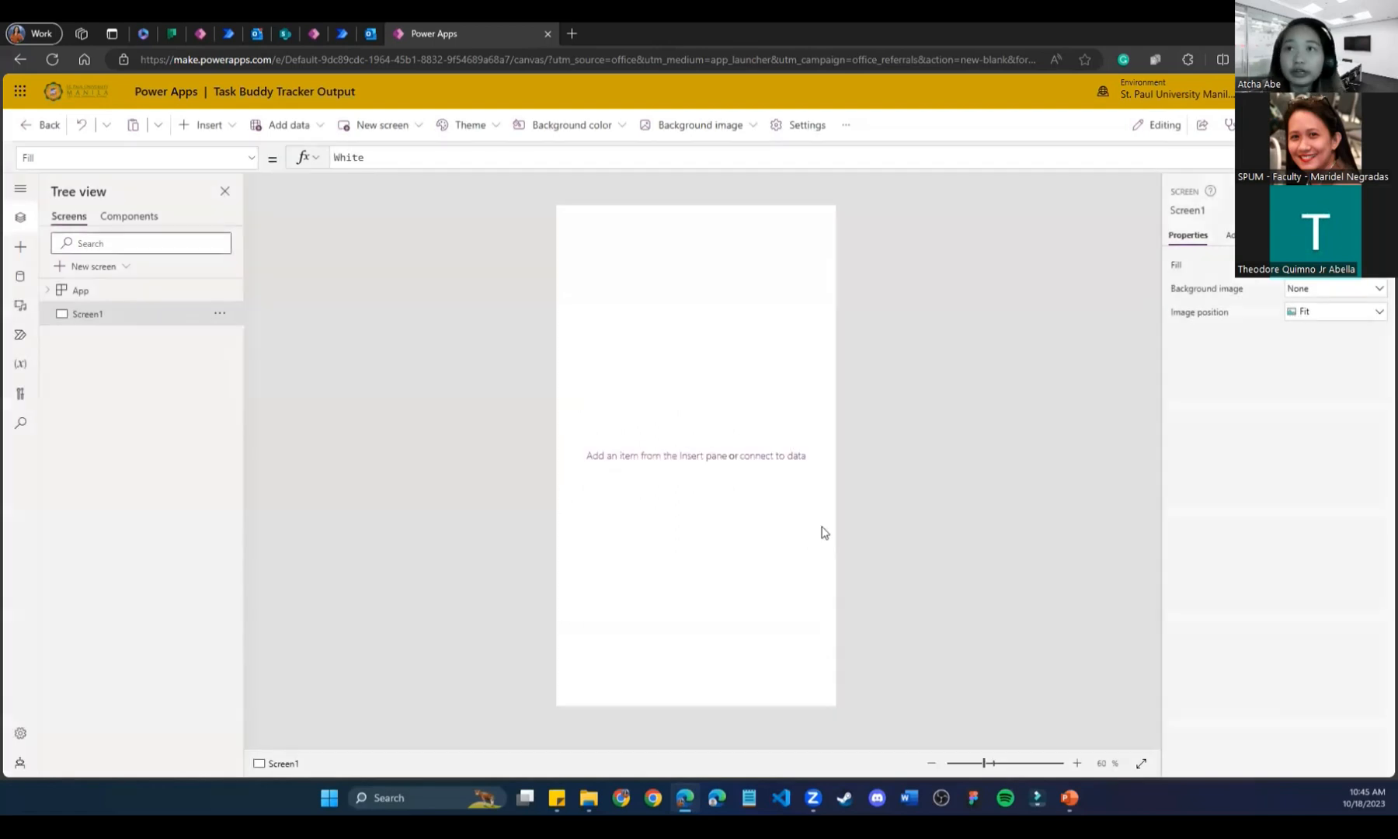
pyautogui.click(311, 33)
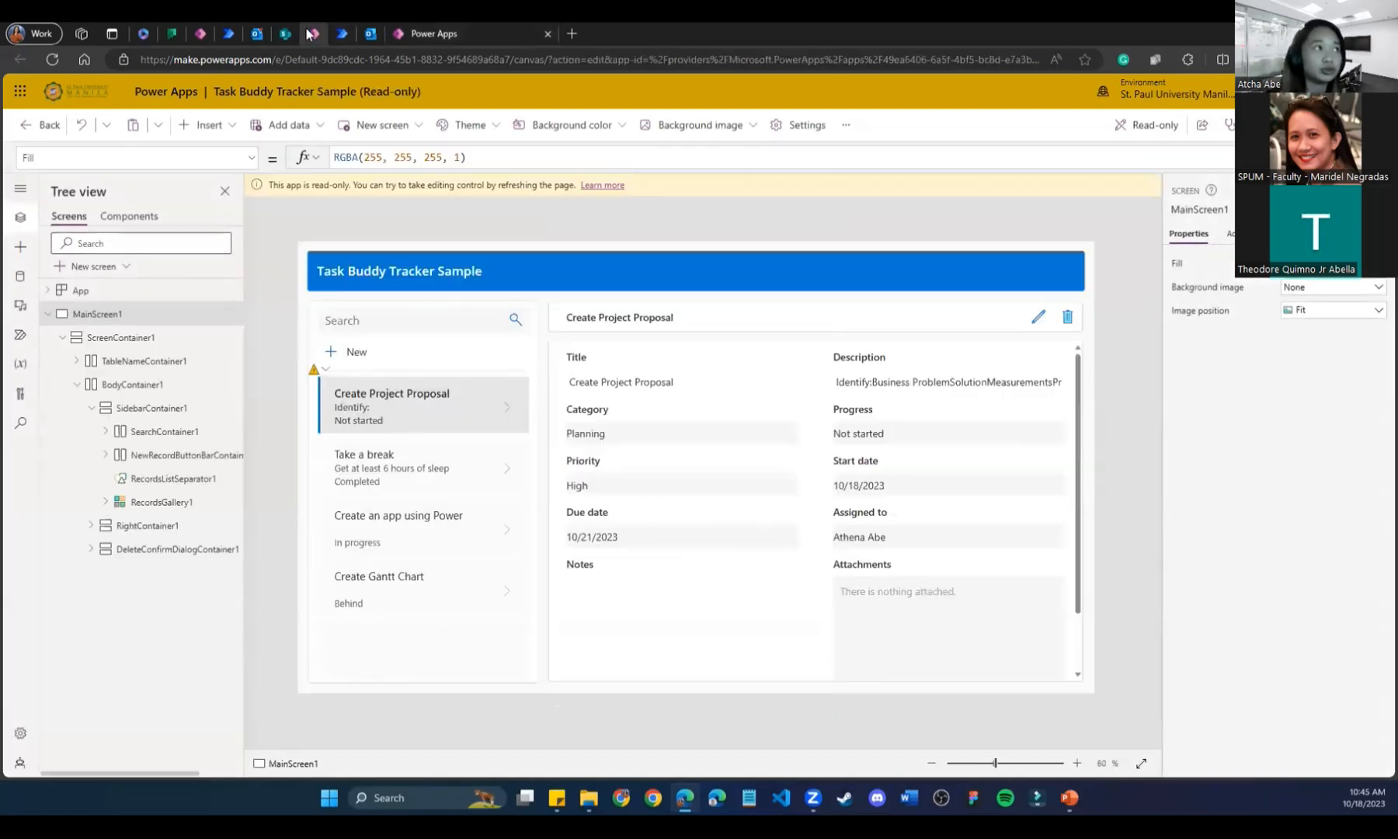
pyautogui.click(20, 91)
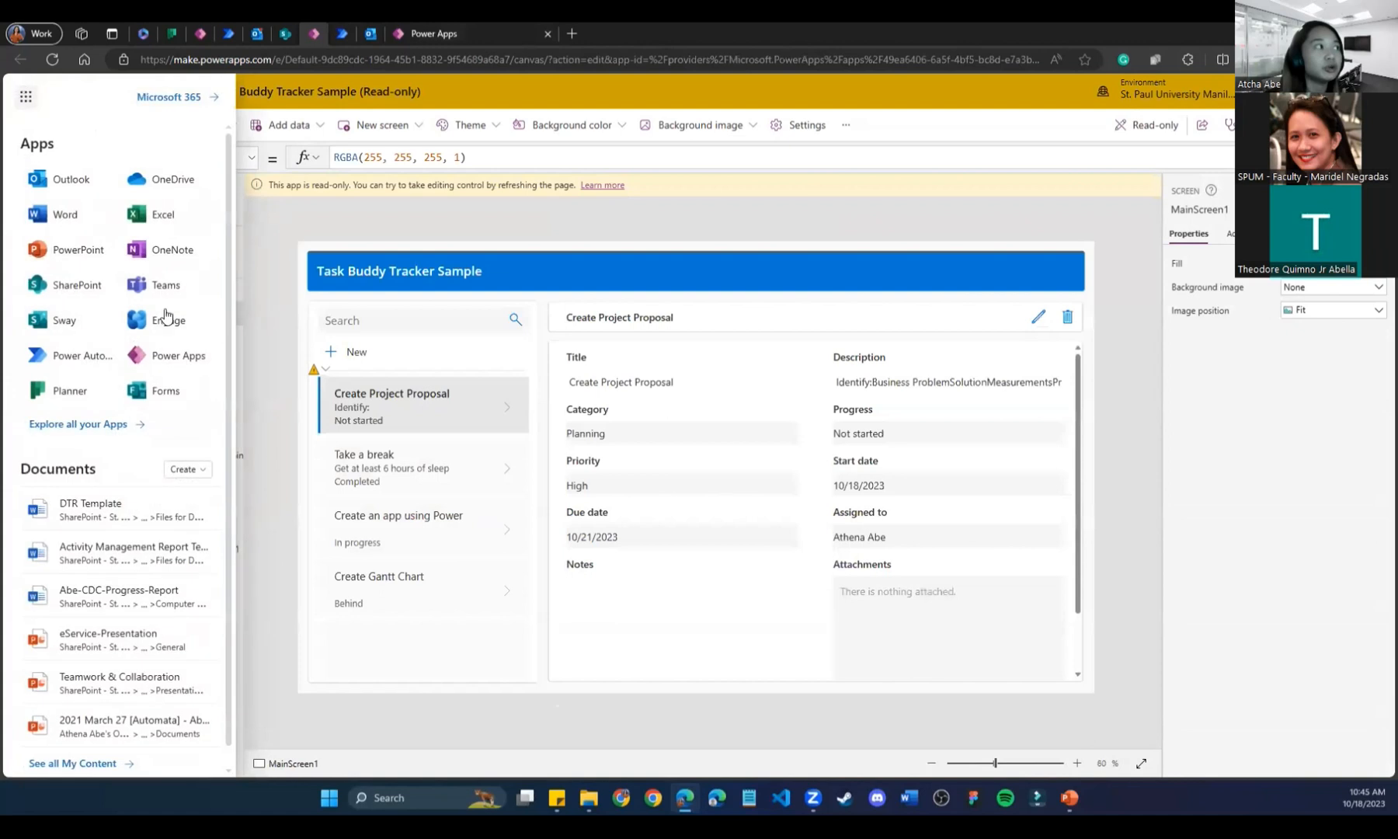
pyautogui.click(207, 355)
pyautogui.click(248, 382)
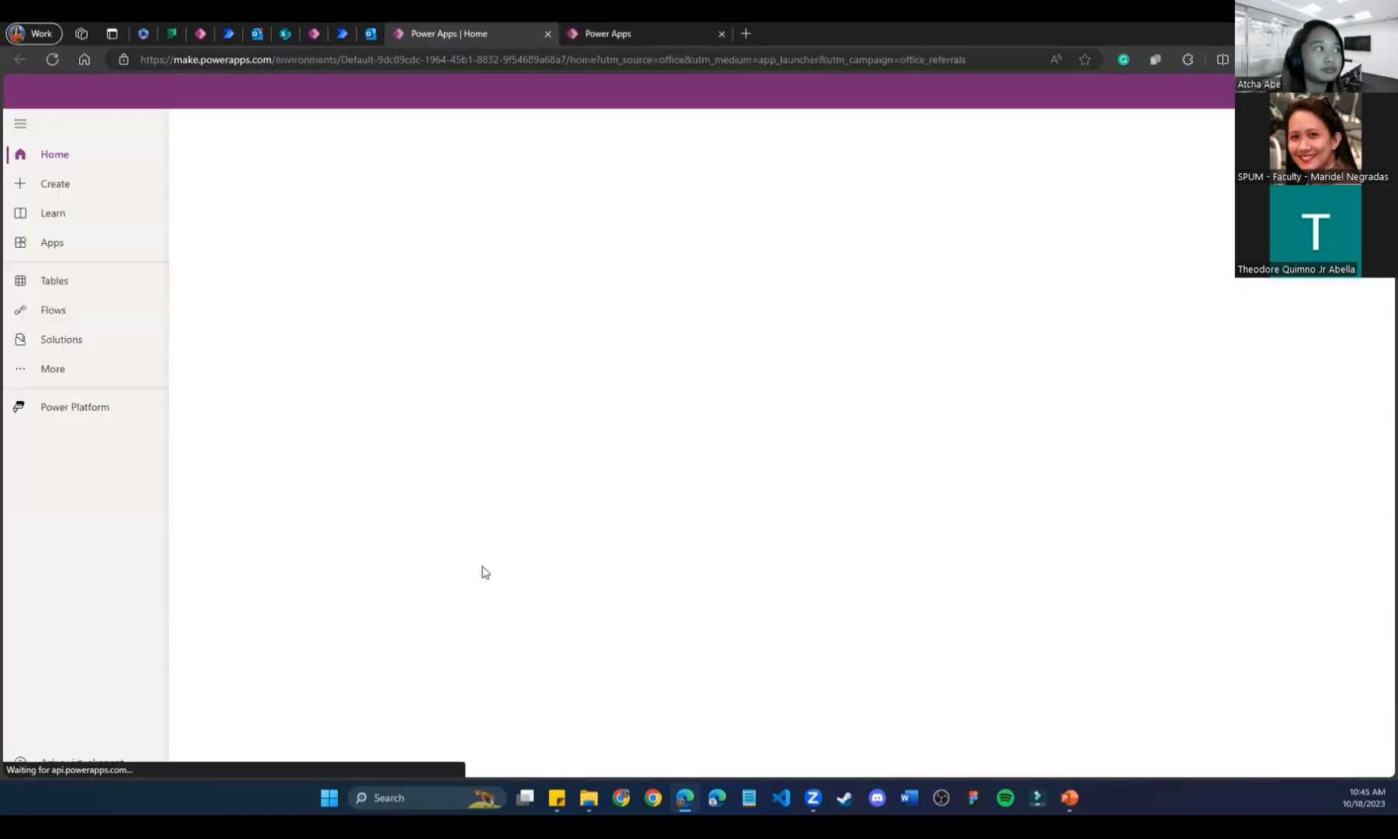
# Begin another blank phone-format canvas app, then close that creation tab without creating it.
pyautogui.click(40, 191)
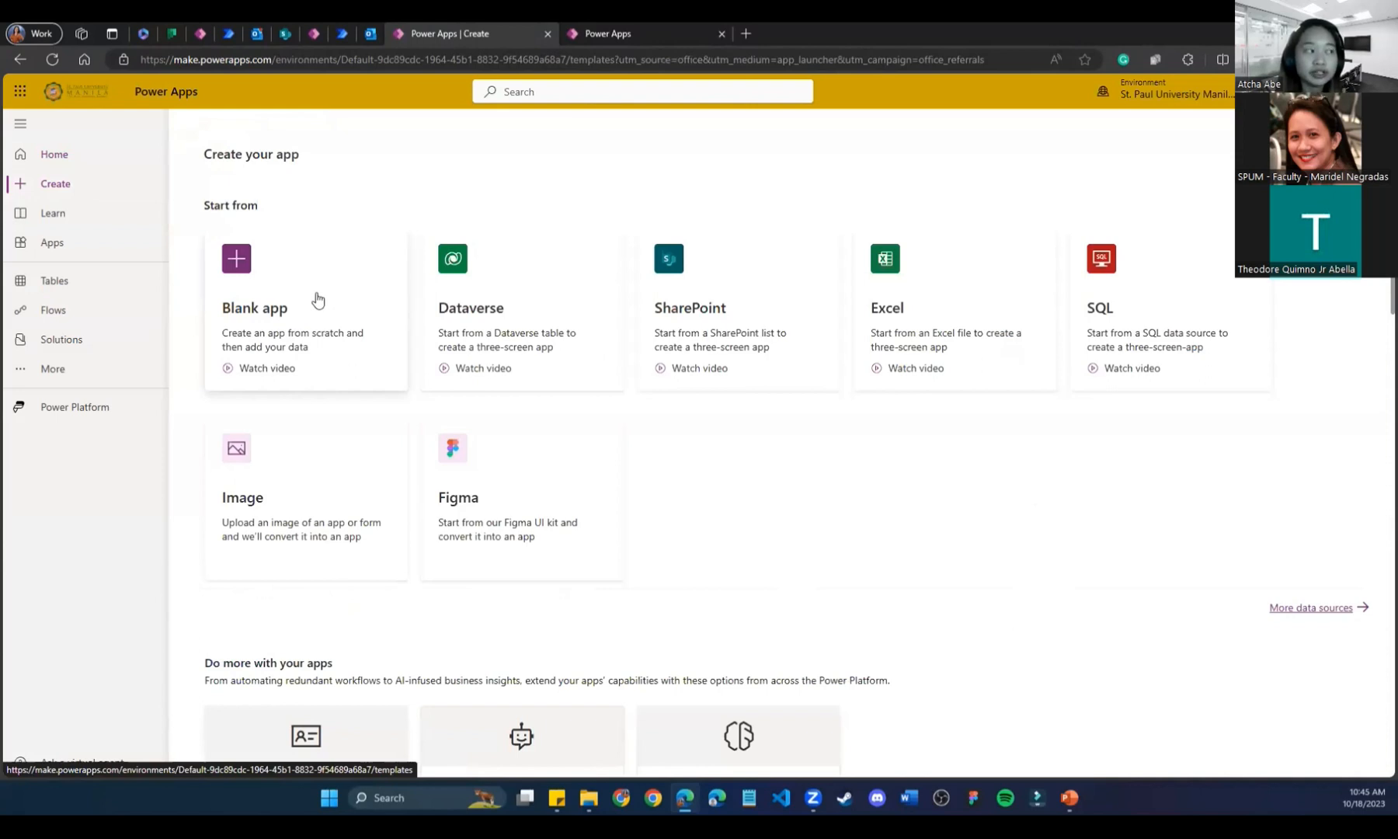
pyautogui.click(317, 298)
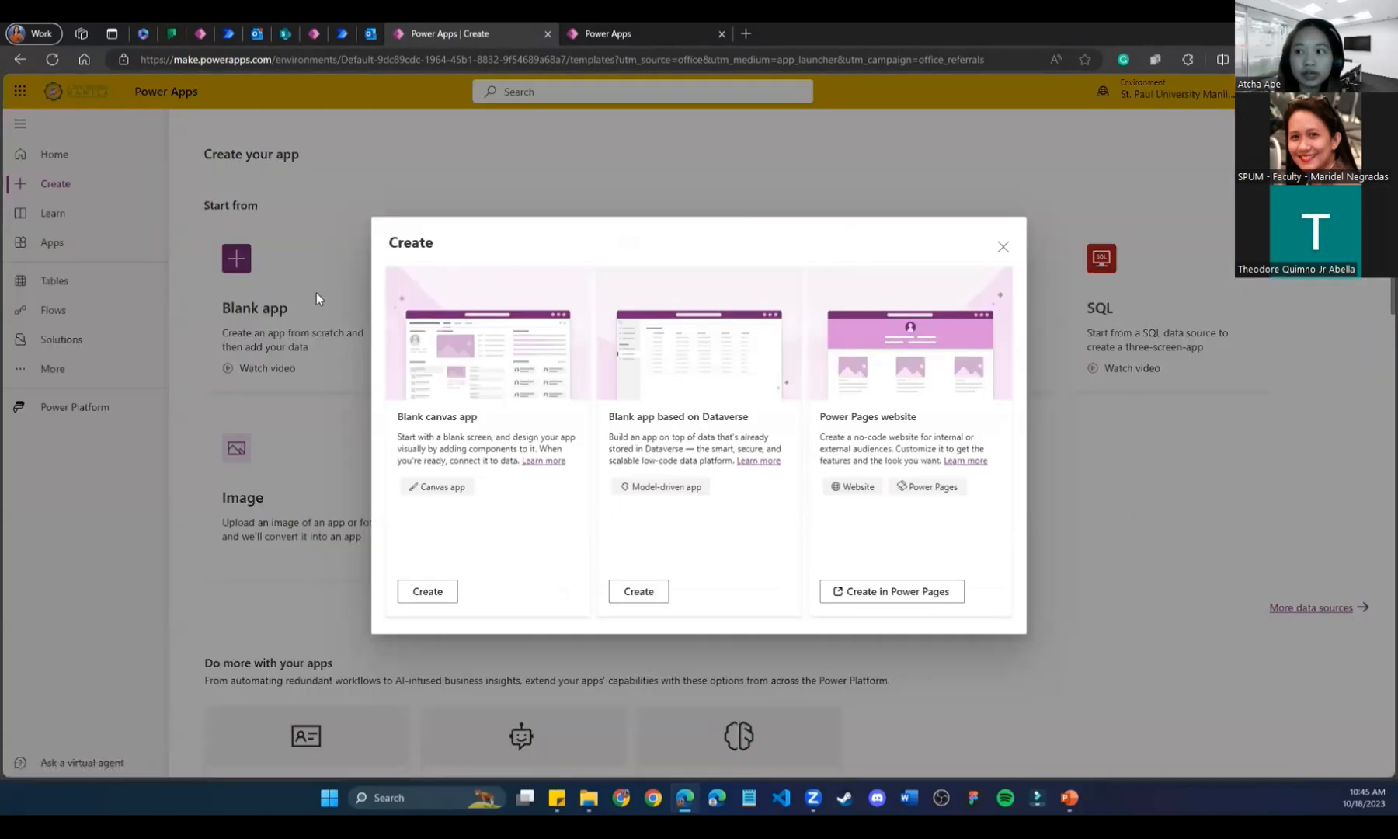
pyautogui.click(418, 601)
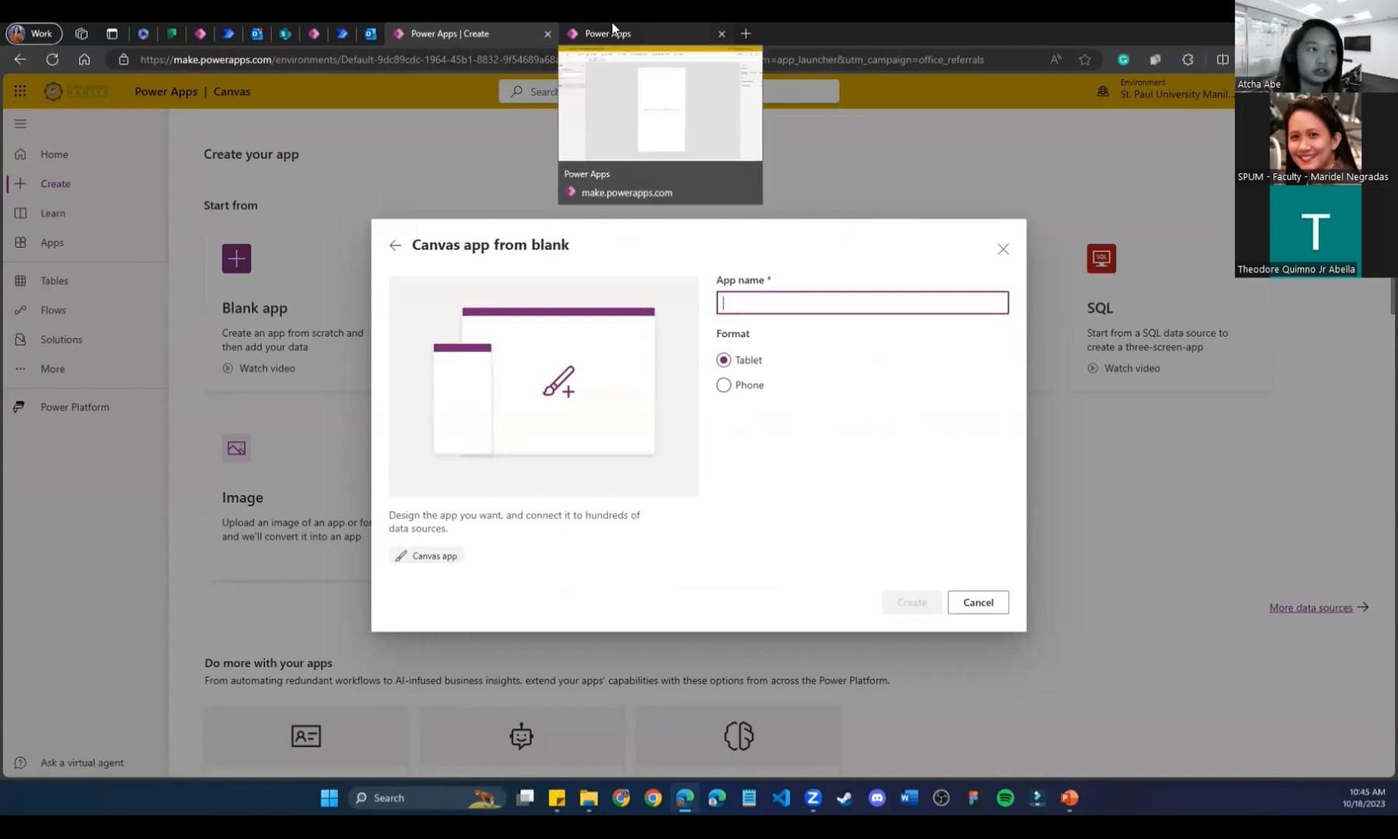
pyautogui.click(723, 385)
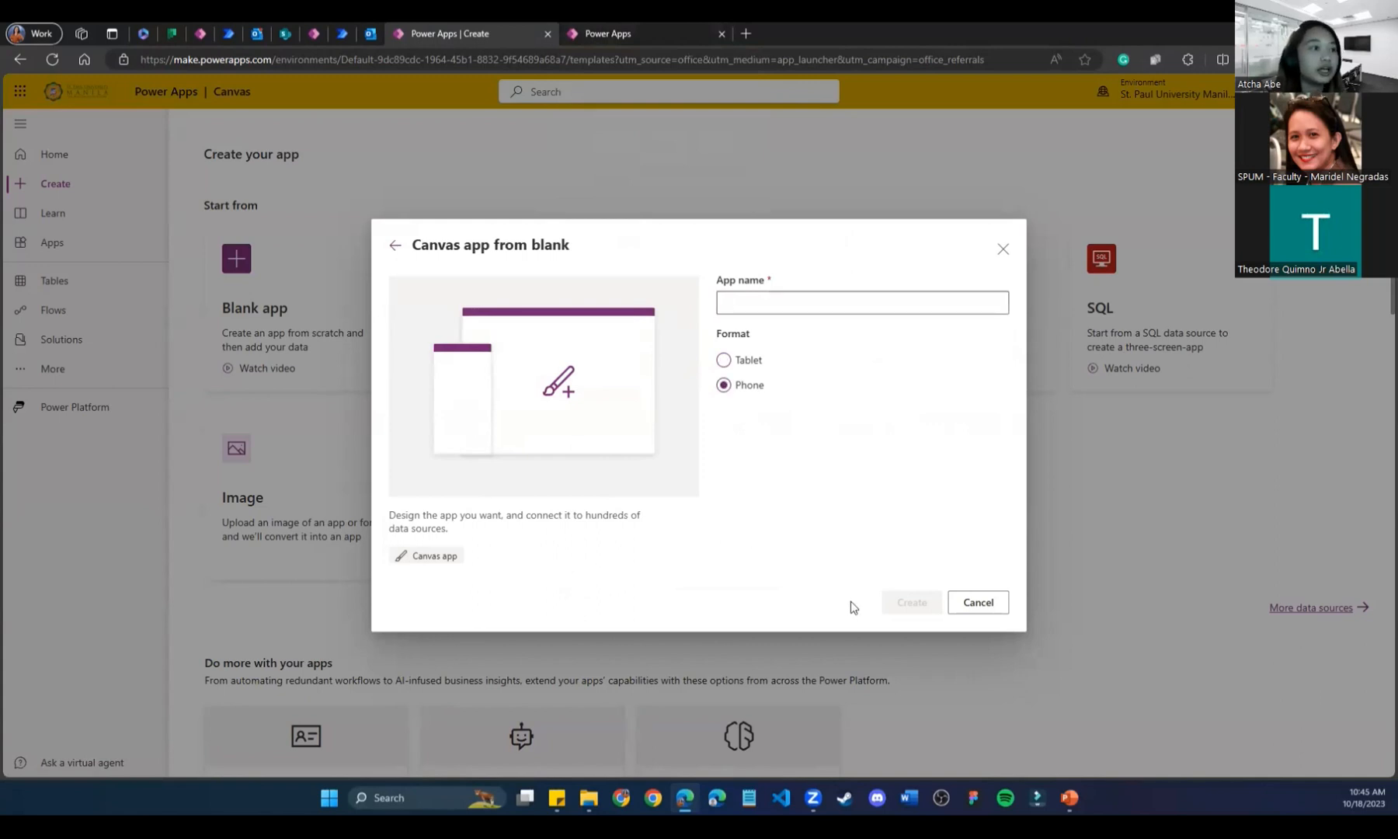
pyautogui.click(548, 34)
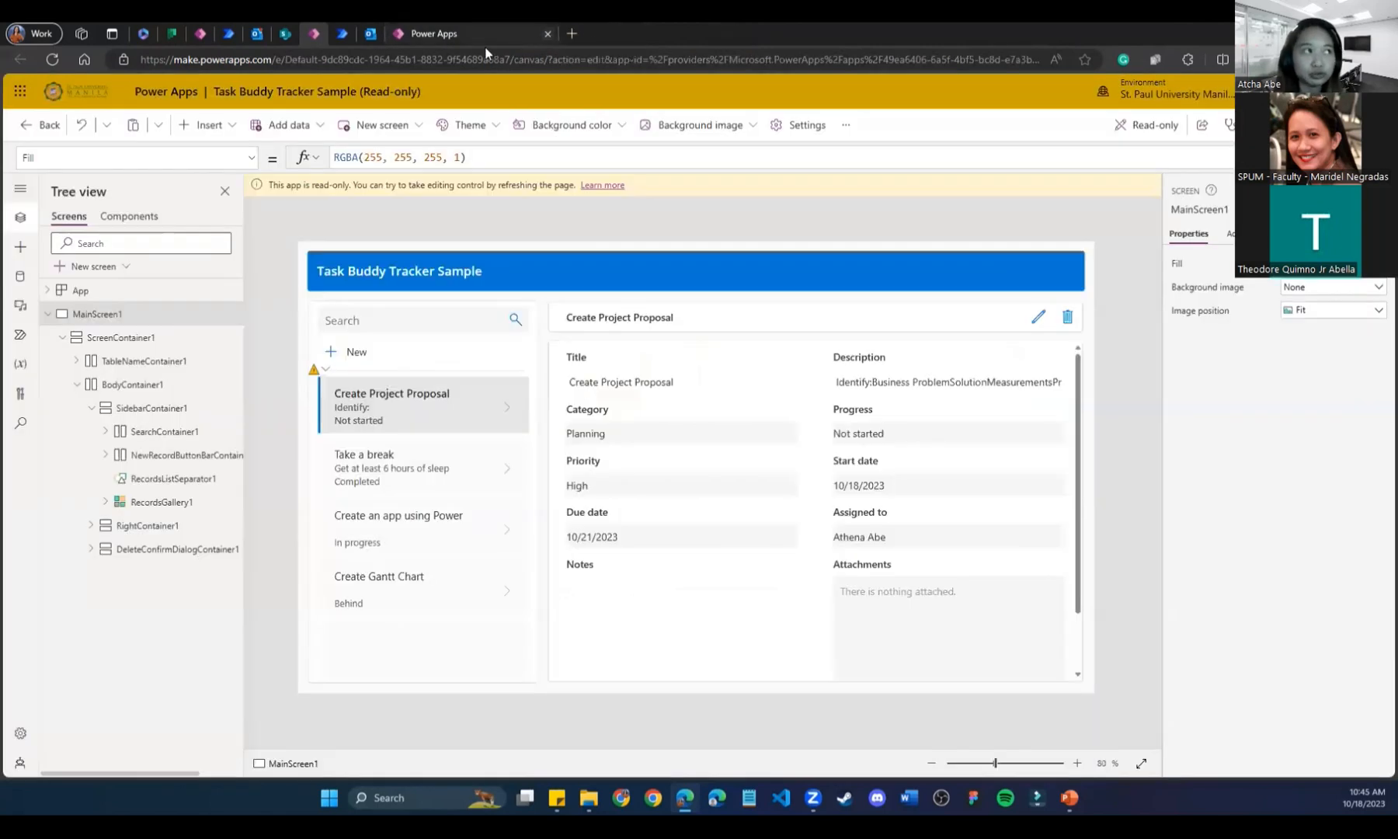
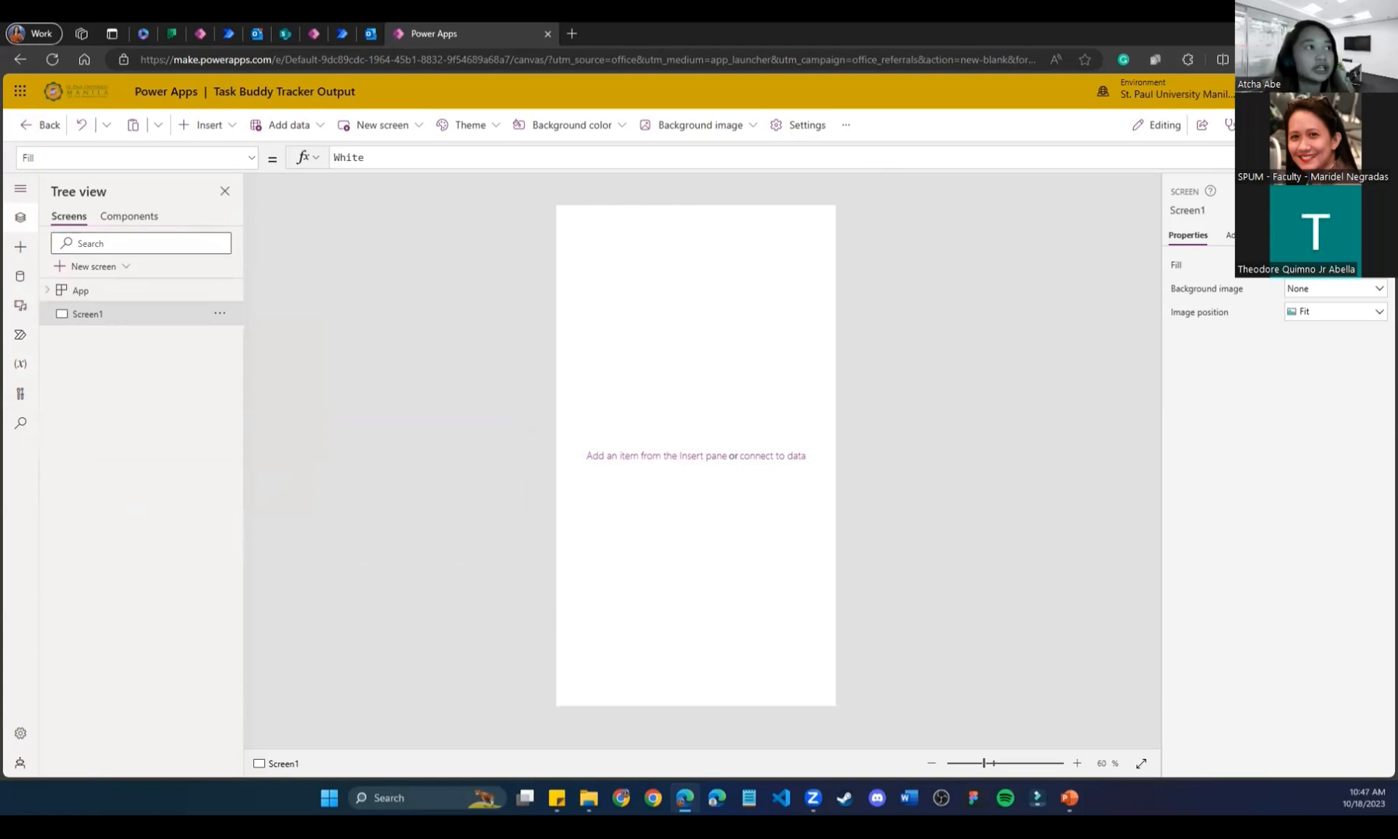
# Browse the Insert and Add data menus and the Ideas pane, then return to Screen1's properties.
pyautogui.click(232, 125)
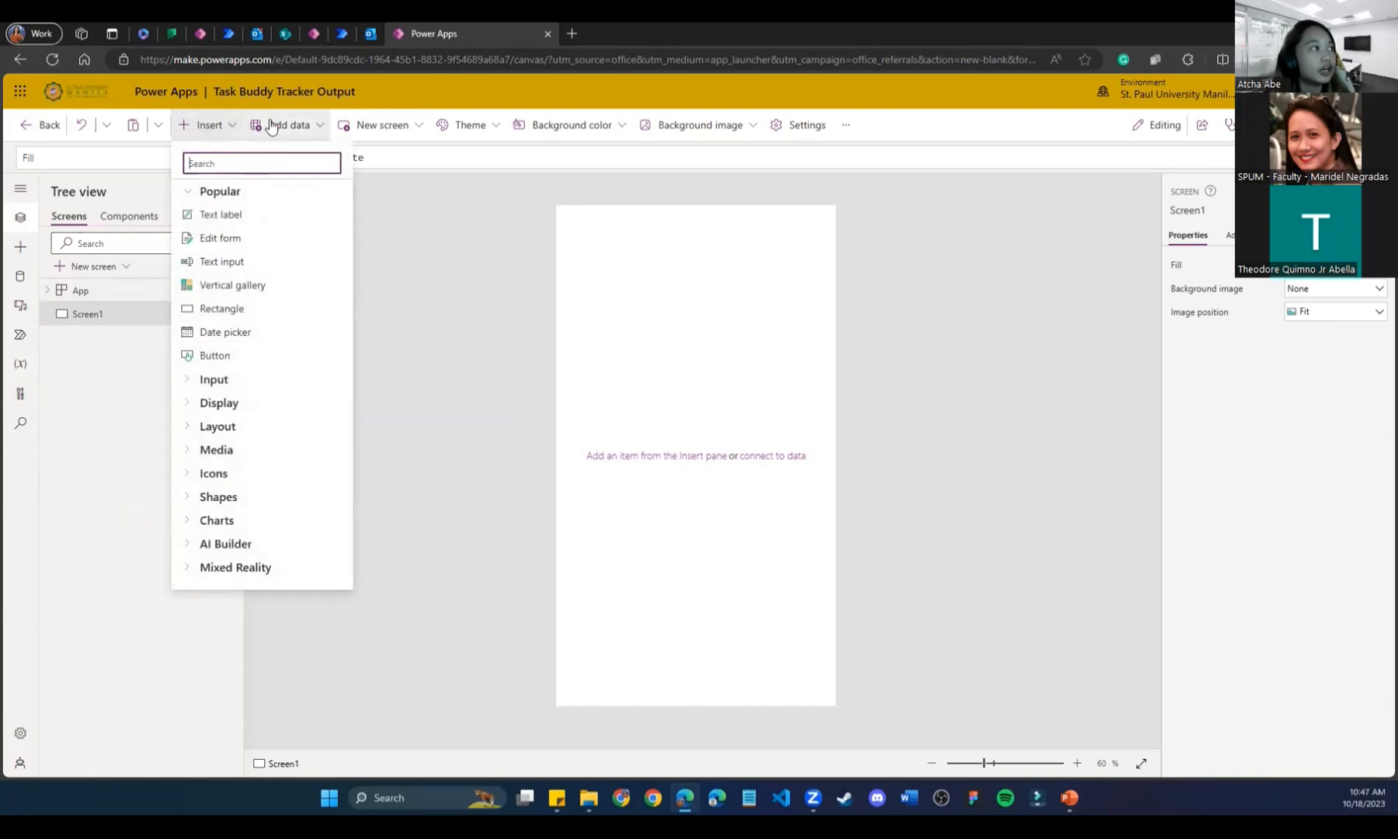
pyautogui.click(318, 126)
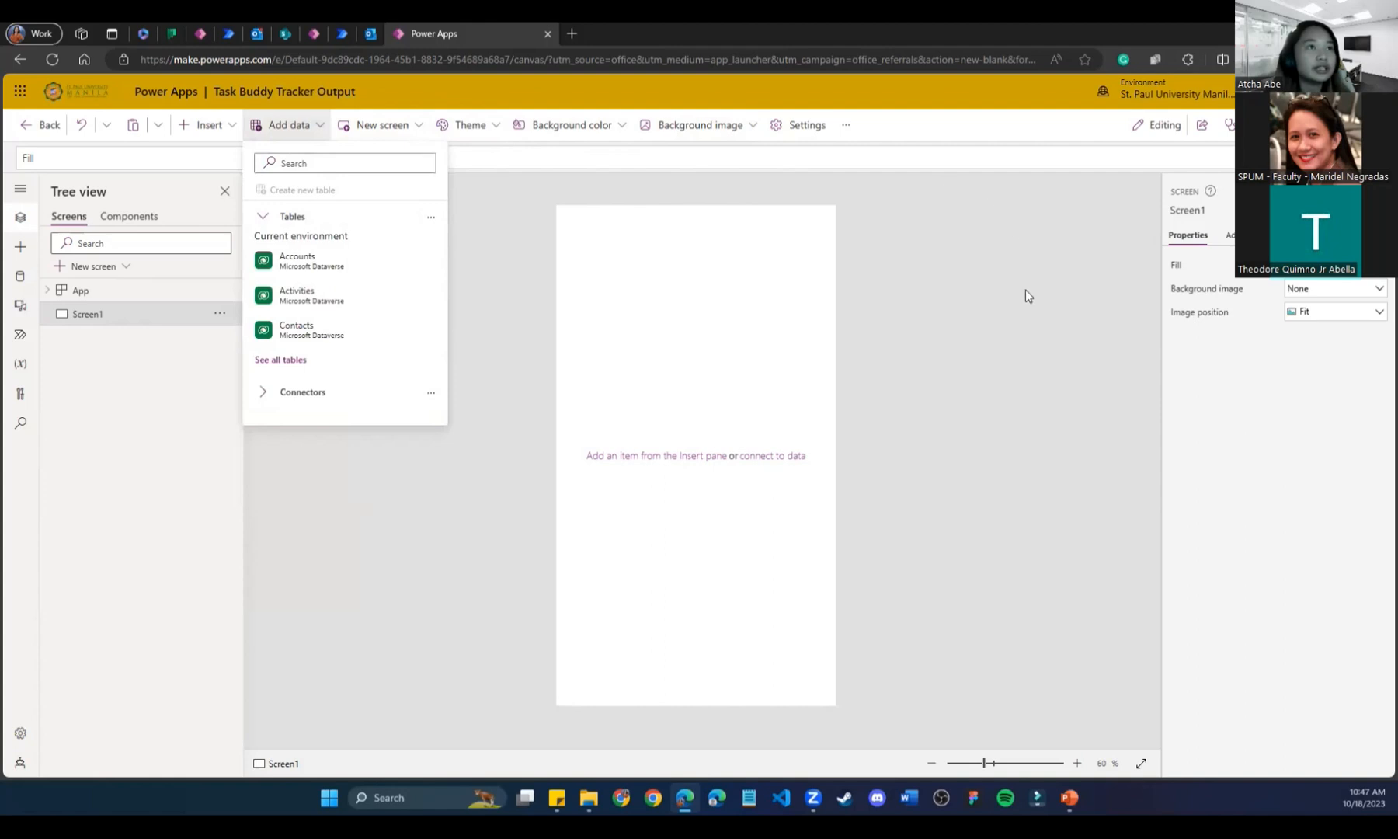
pyautogui.click(1025, 362)
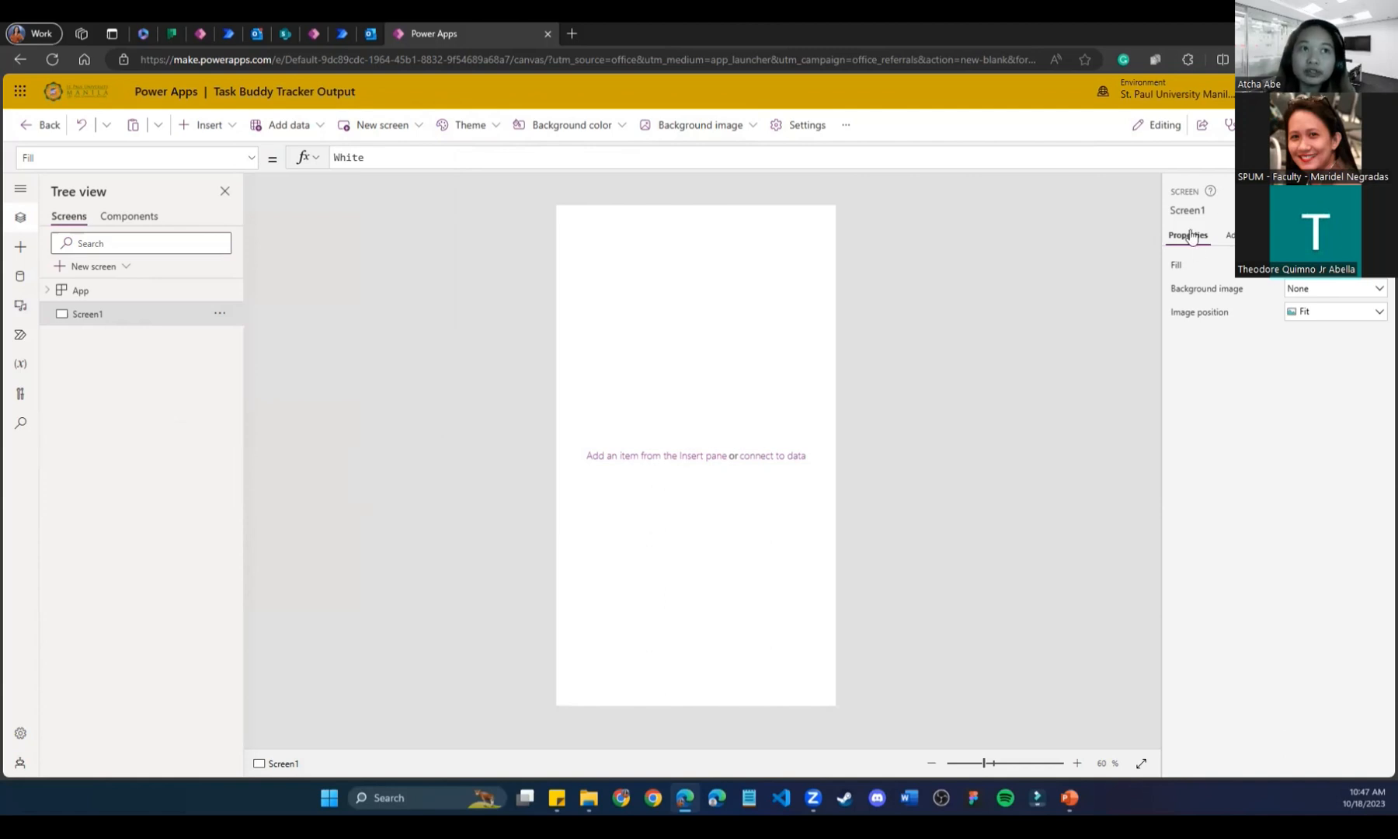
pyautogui.click(1295, 235)
pyautogui.click(1189, 239)
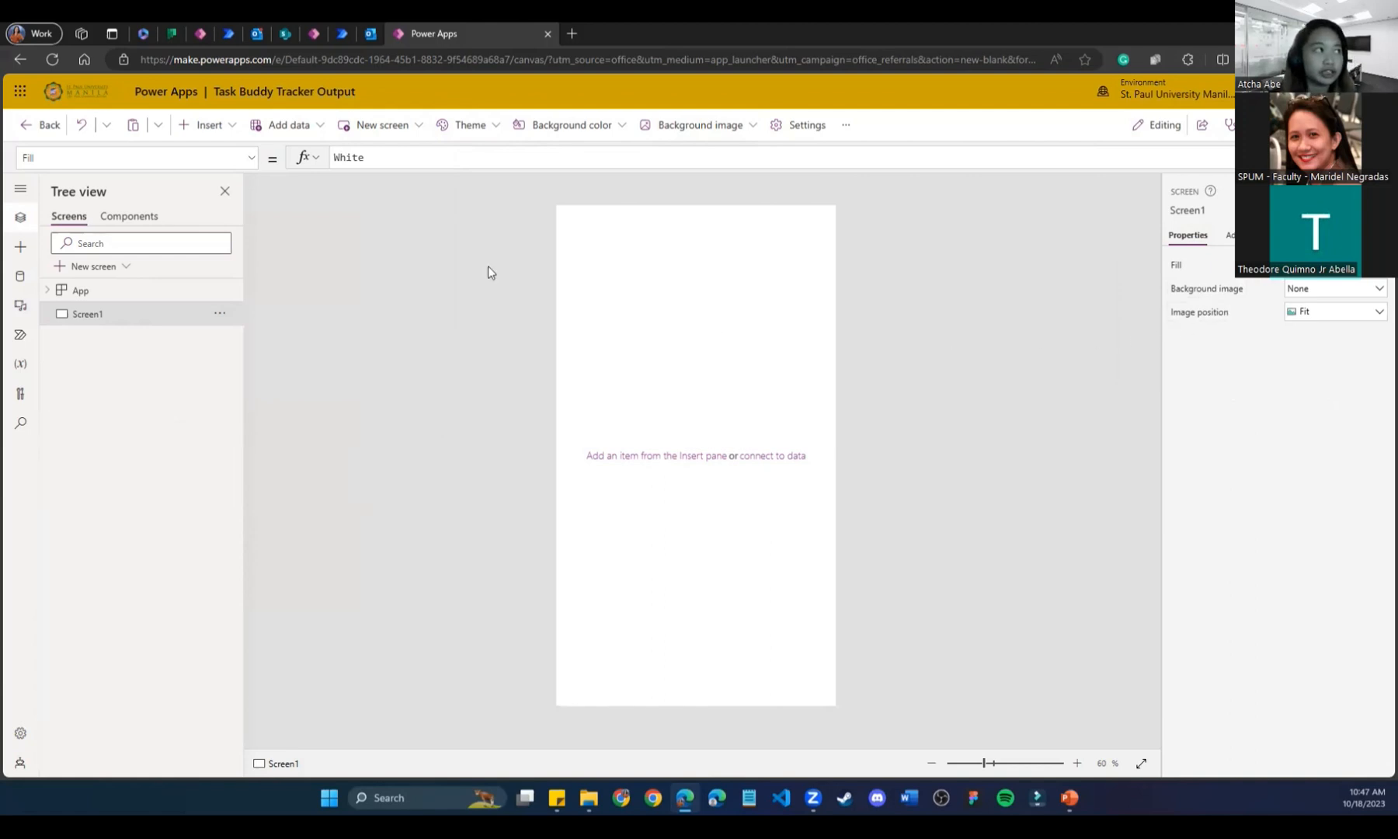
# Insert a text label and rename it AppName.
pyautogui.click(233, 132)
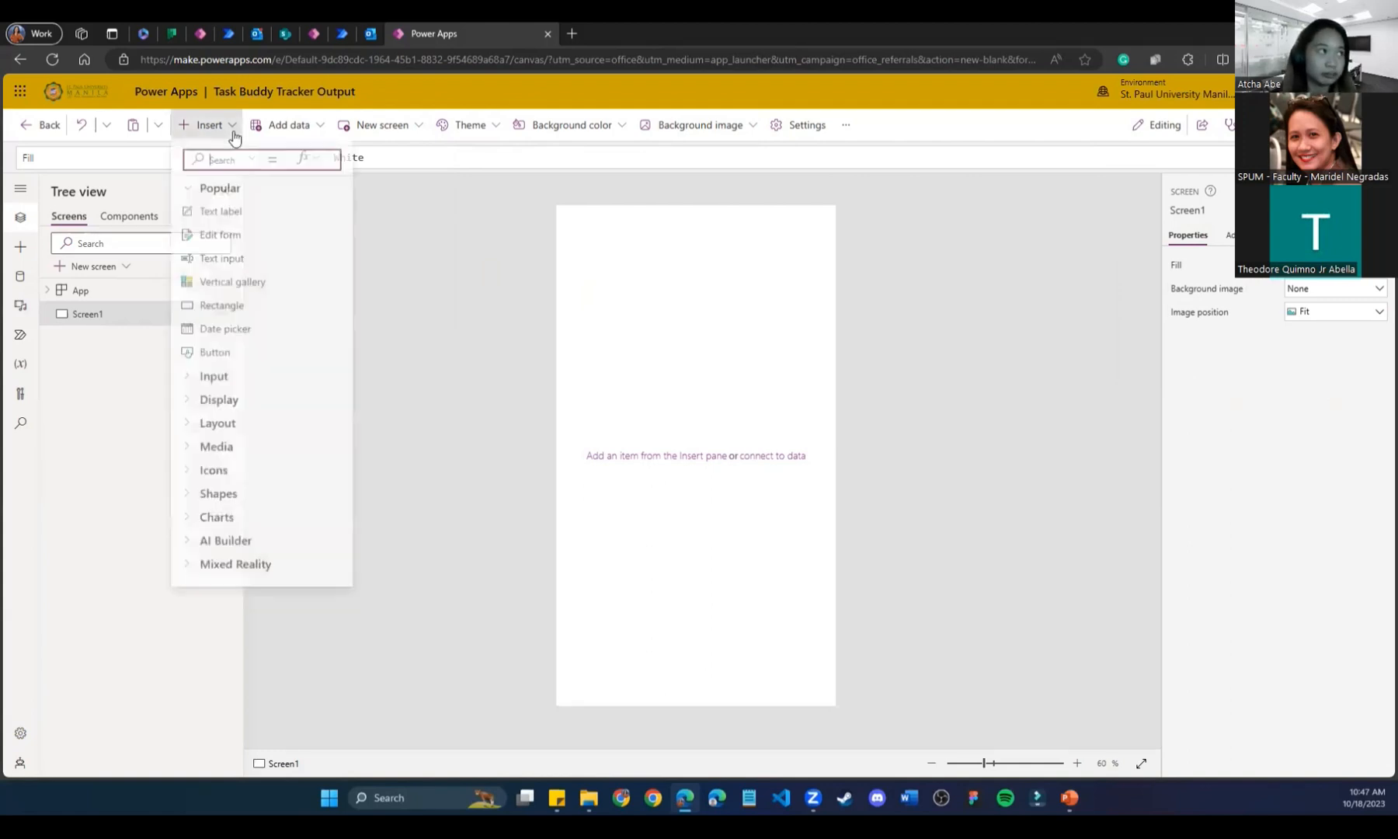
pyautogui.click(222, 222)
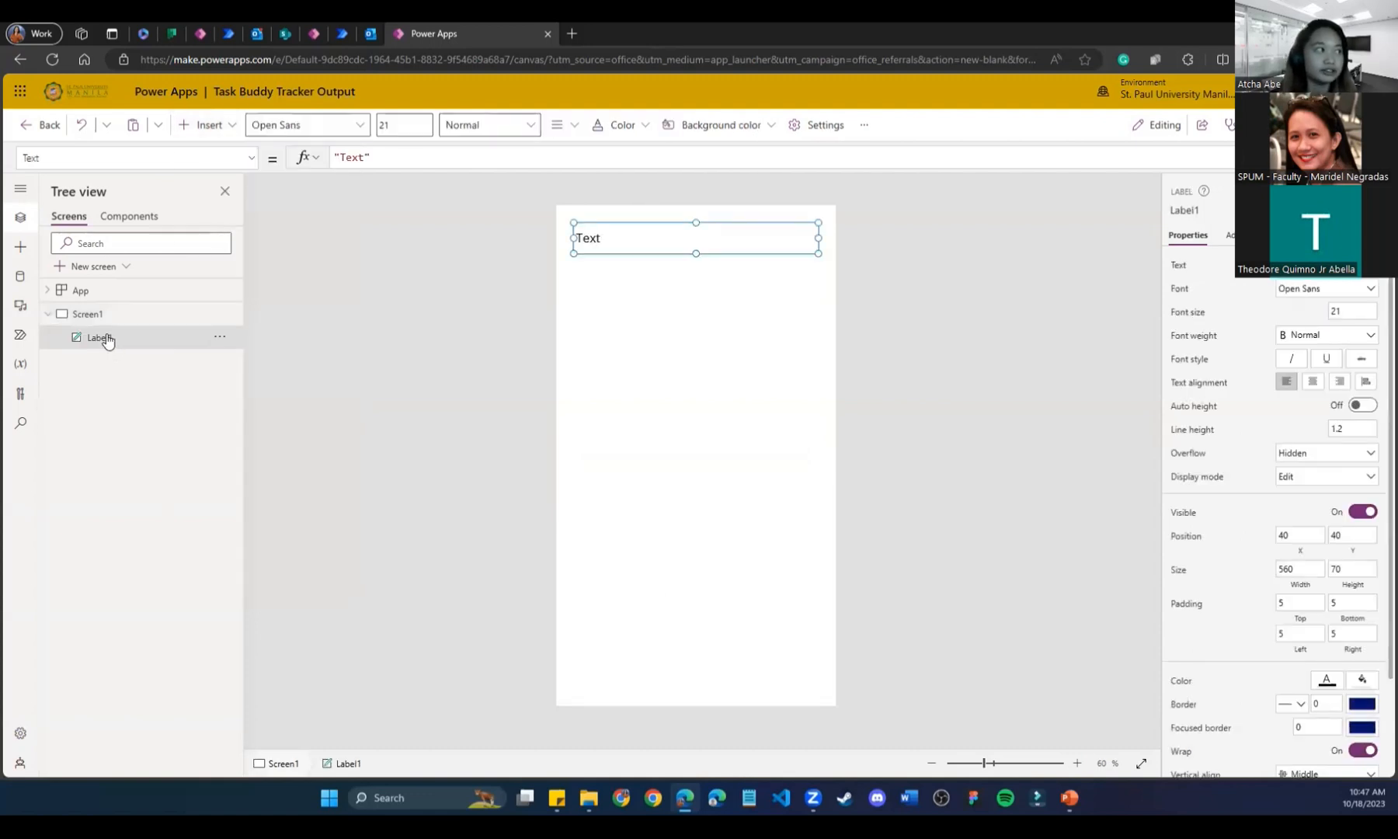
pyautogui.rightClick(107, 340)
pyautogui.click(363, 376)
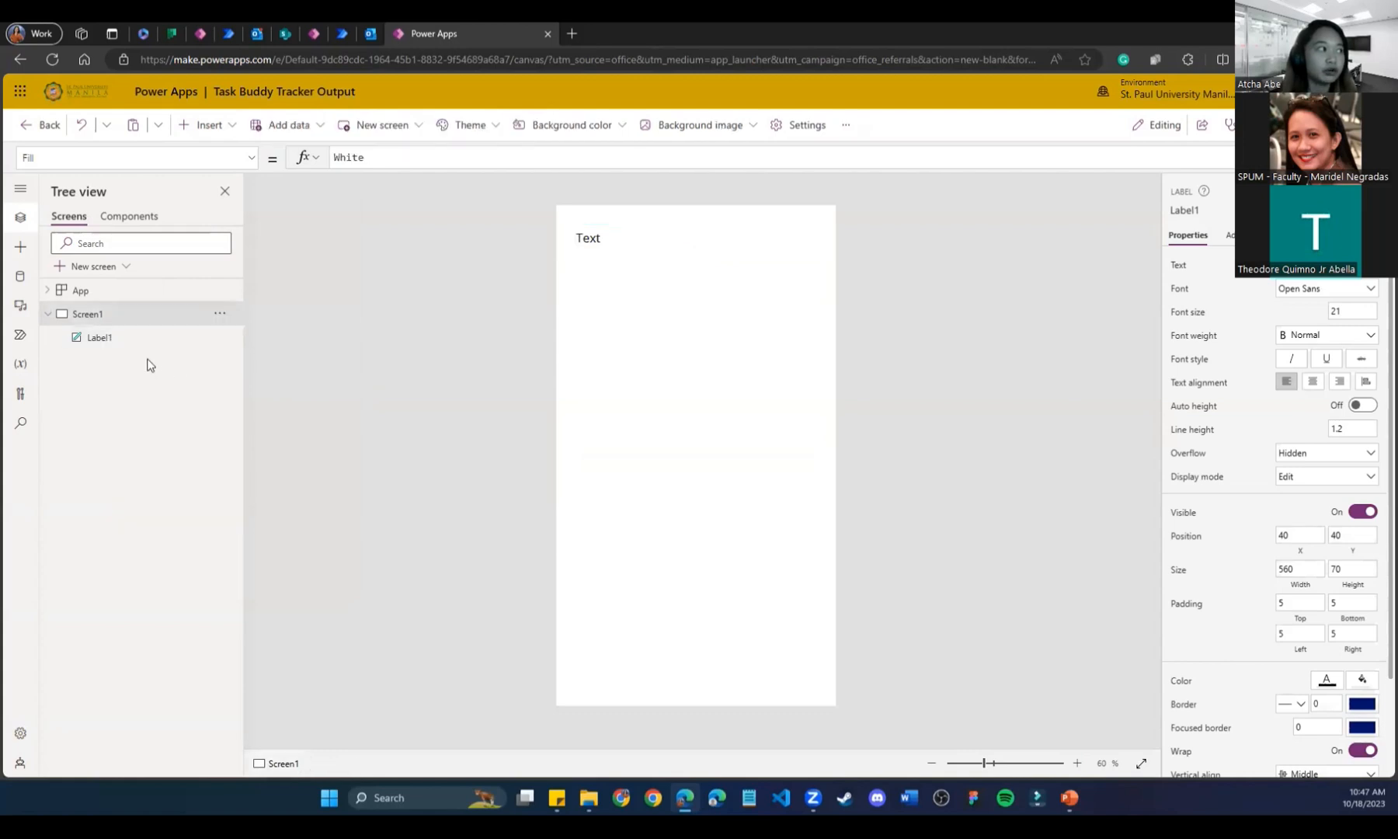
pyautogui.rightClick(89, 342)
pyautogui.click(129, 432)
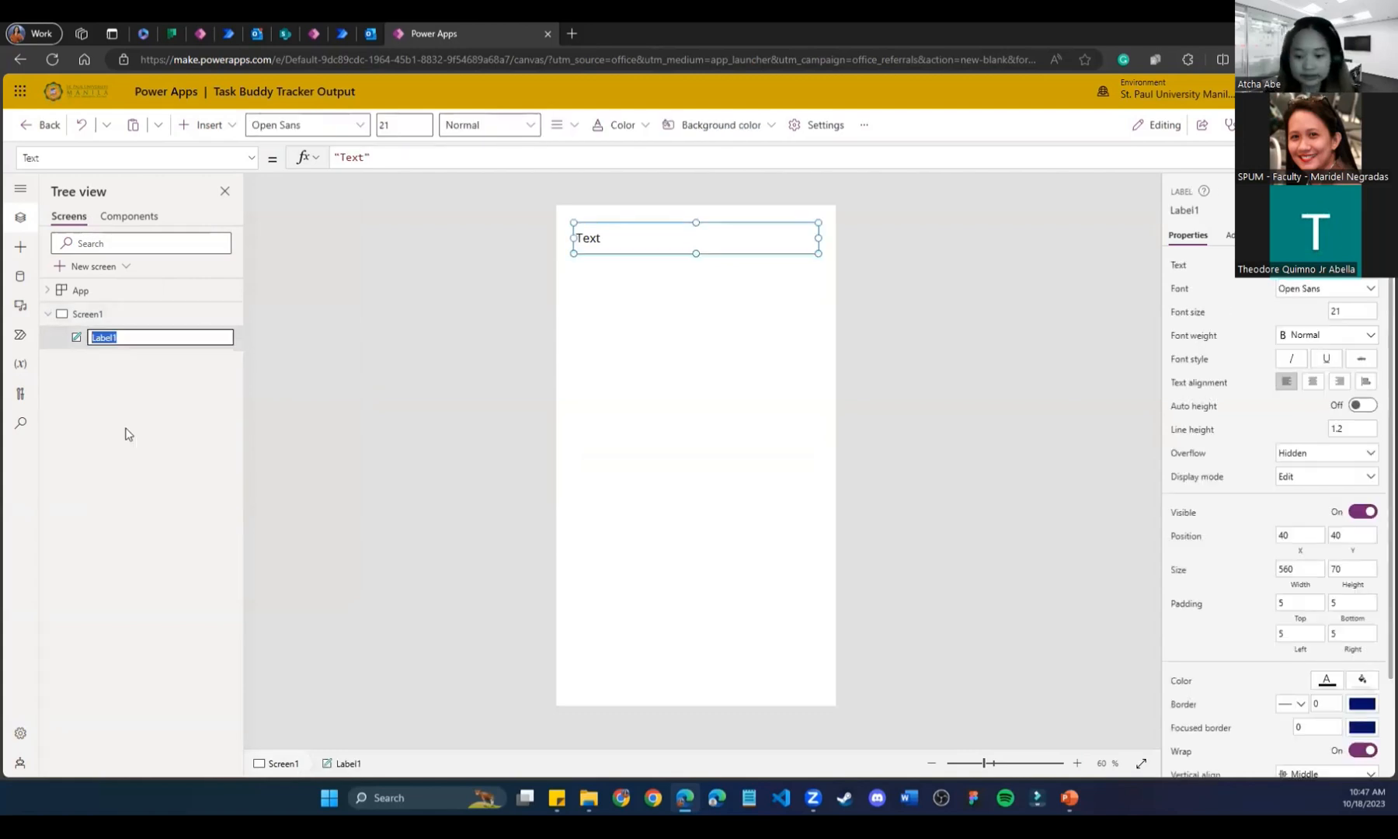
pyautogui.write('App')
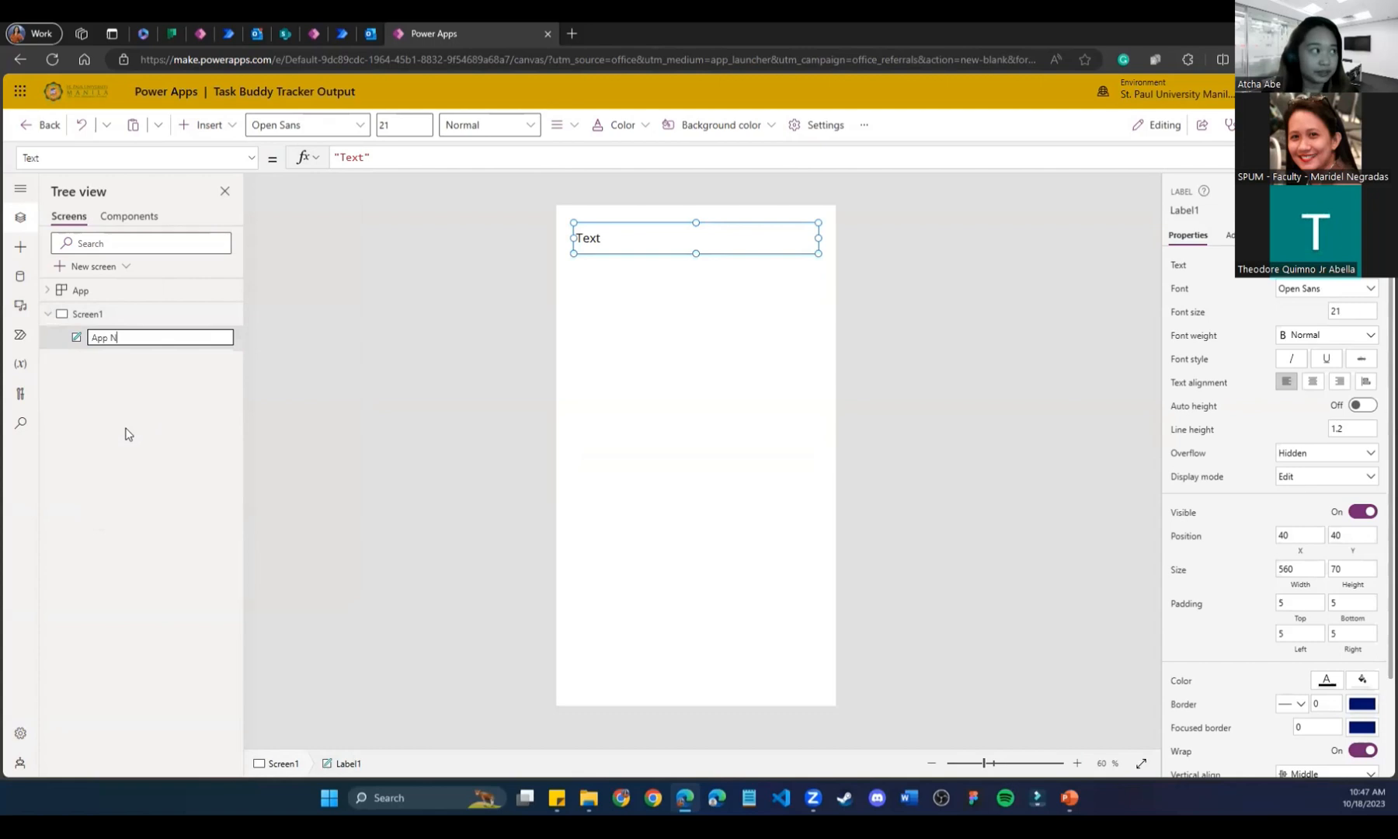
pyautogui.write('Name')
pyautogui.press('Return')
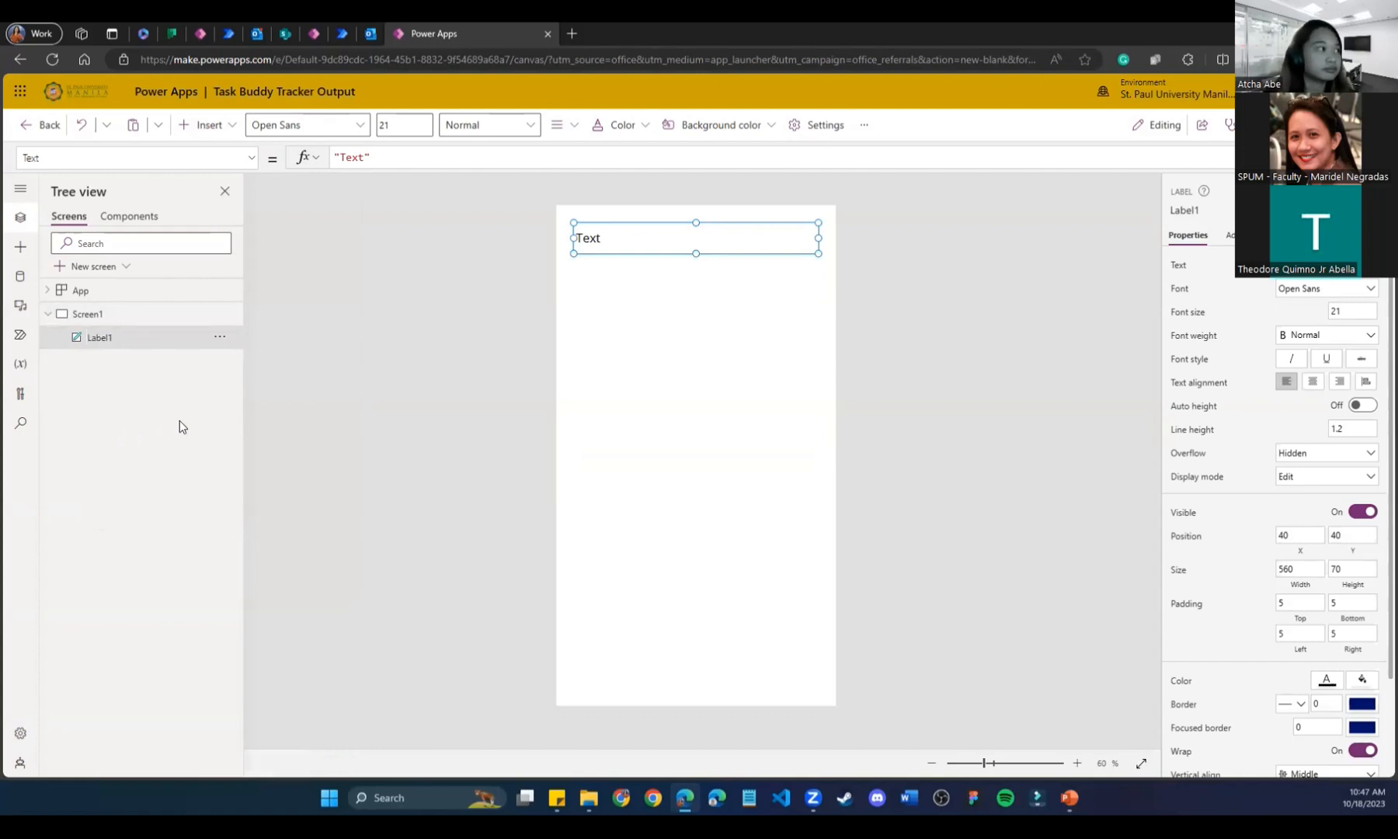
# Make the label read 'Task Buddy Tracker App', centre-align it, and move it slightly lower.
pyautogui.doubleClick(613, 236)
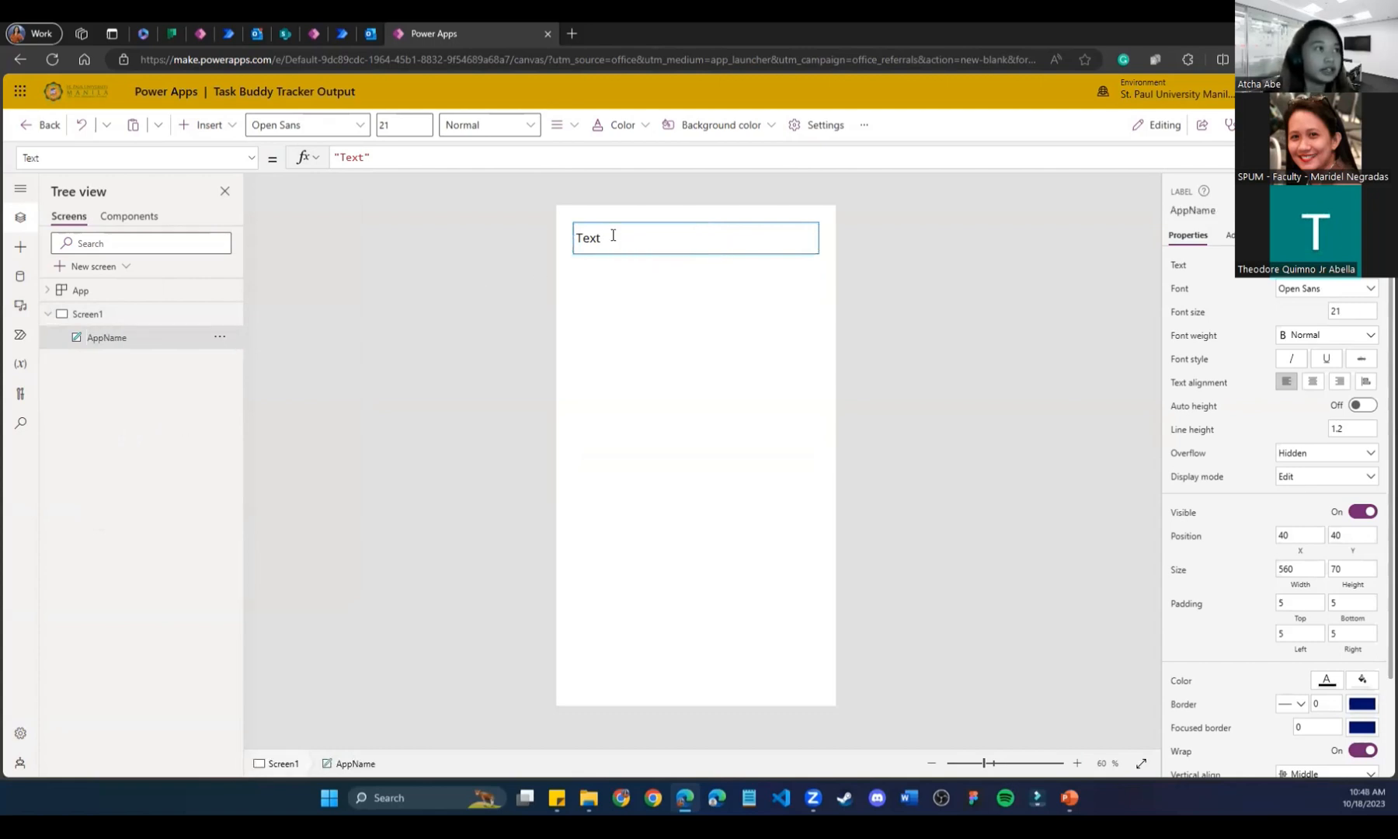
pyautogui.doubleClick(613, 235)
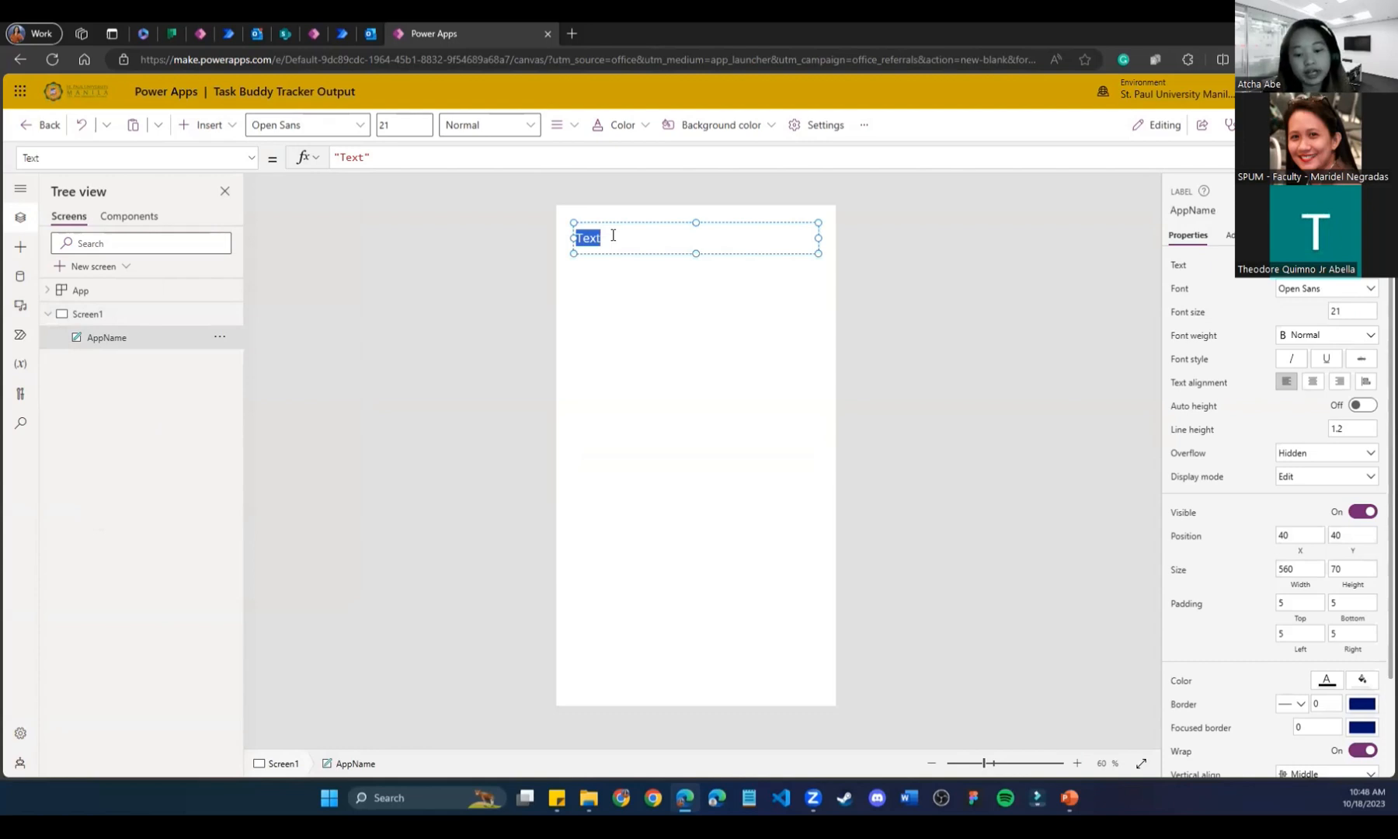
pyautogui.write('Task Buddy Tracker App')
pyautogui.hotkey('ctrl', 'a')
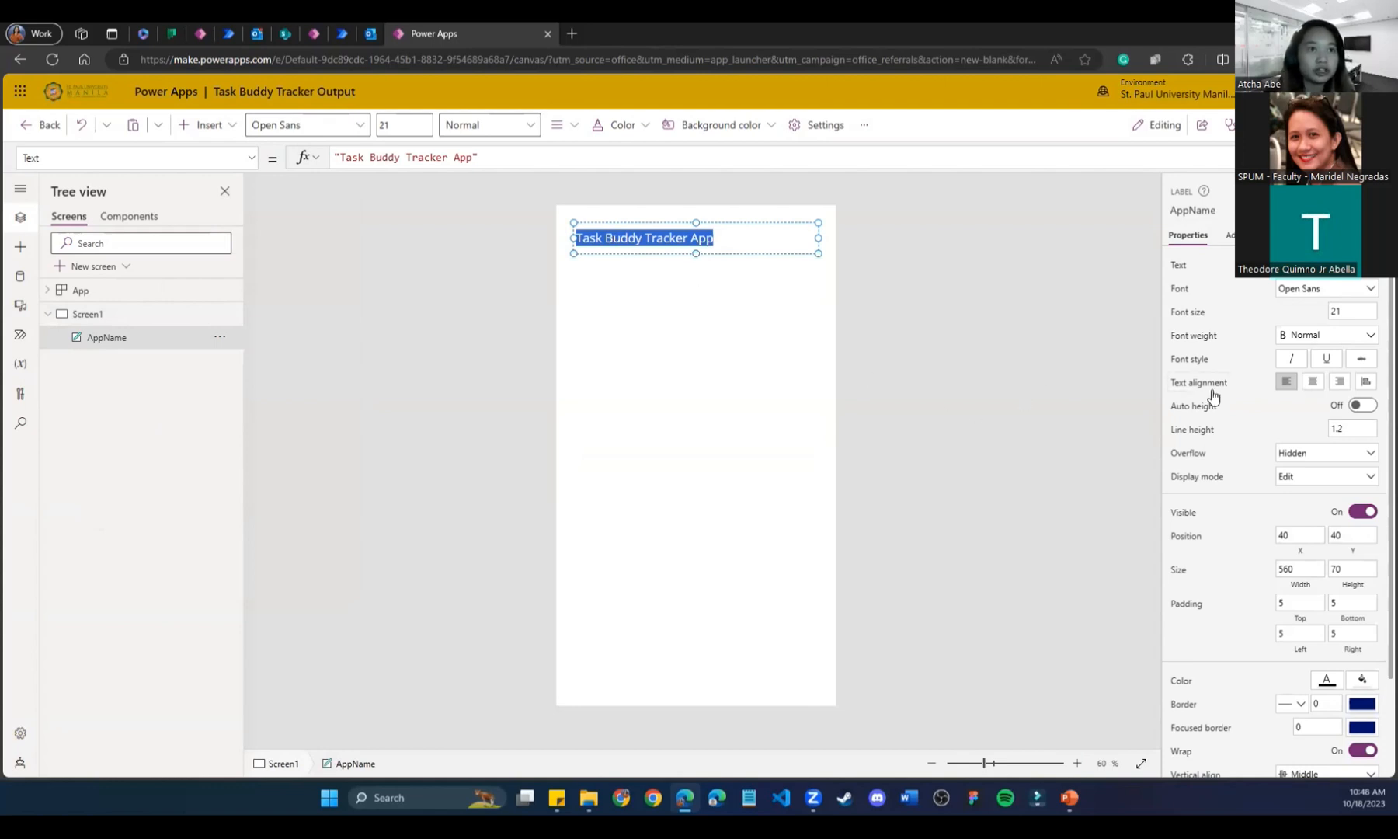
pyautogui.click(1314, 382)
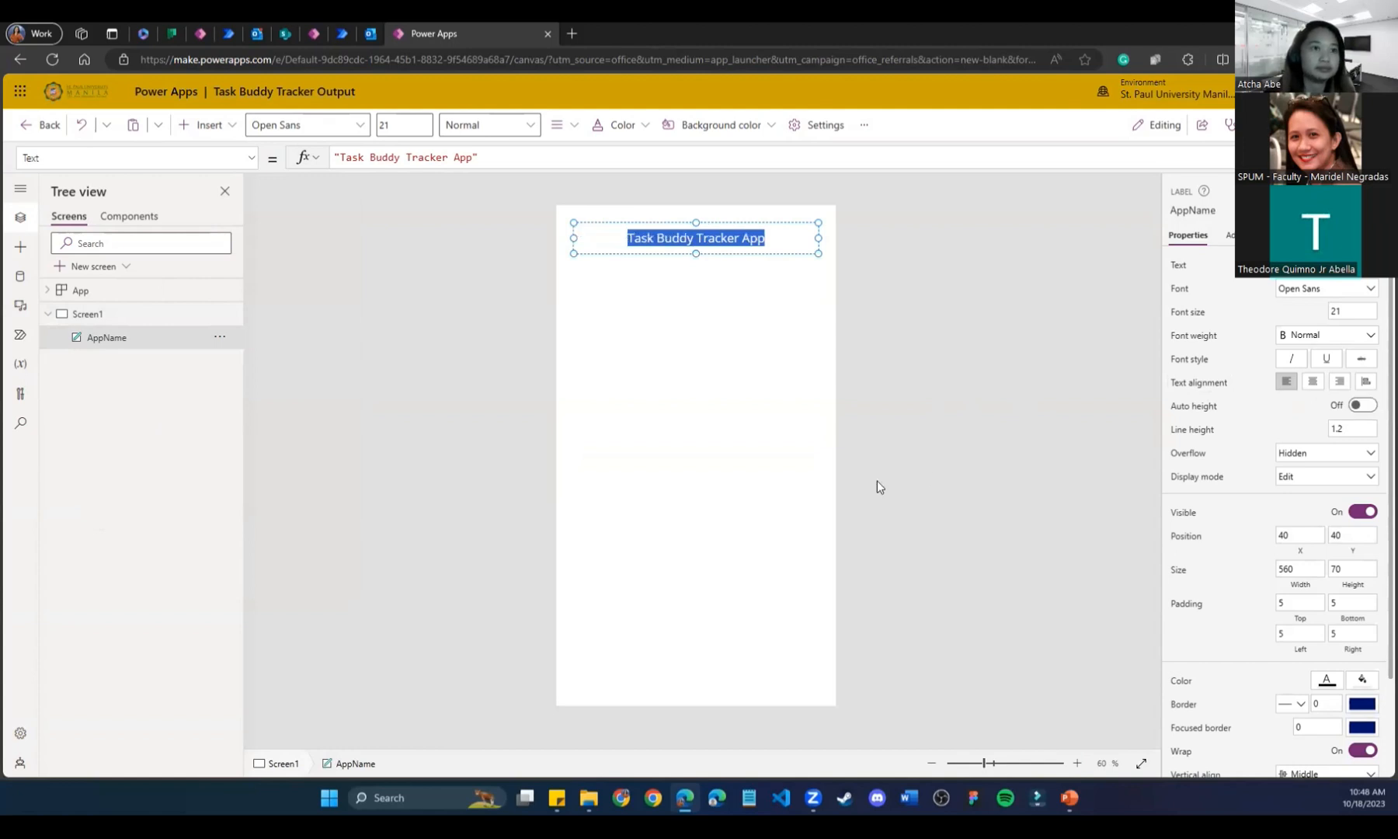
pyautogui.click(718, 262)
pyautogui.moveTo(715, 237)
pyautogui.mouseDown()
pyautogui.moveTo(715, 279)
pyautogui.moveTo(715, 257)
pyautogui.mouseUp()
# Duplicate the title label below it and enter the student's name and course as the subtitle.
pyautogui.click(702, 332)
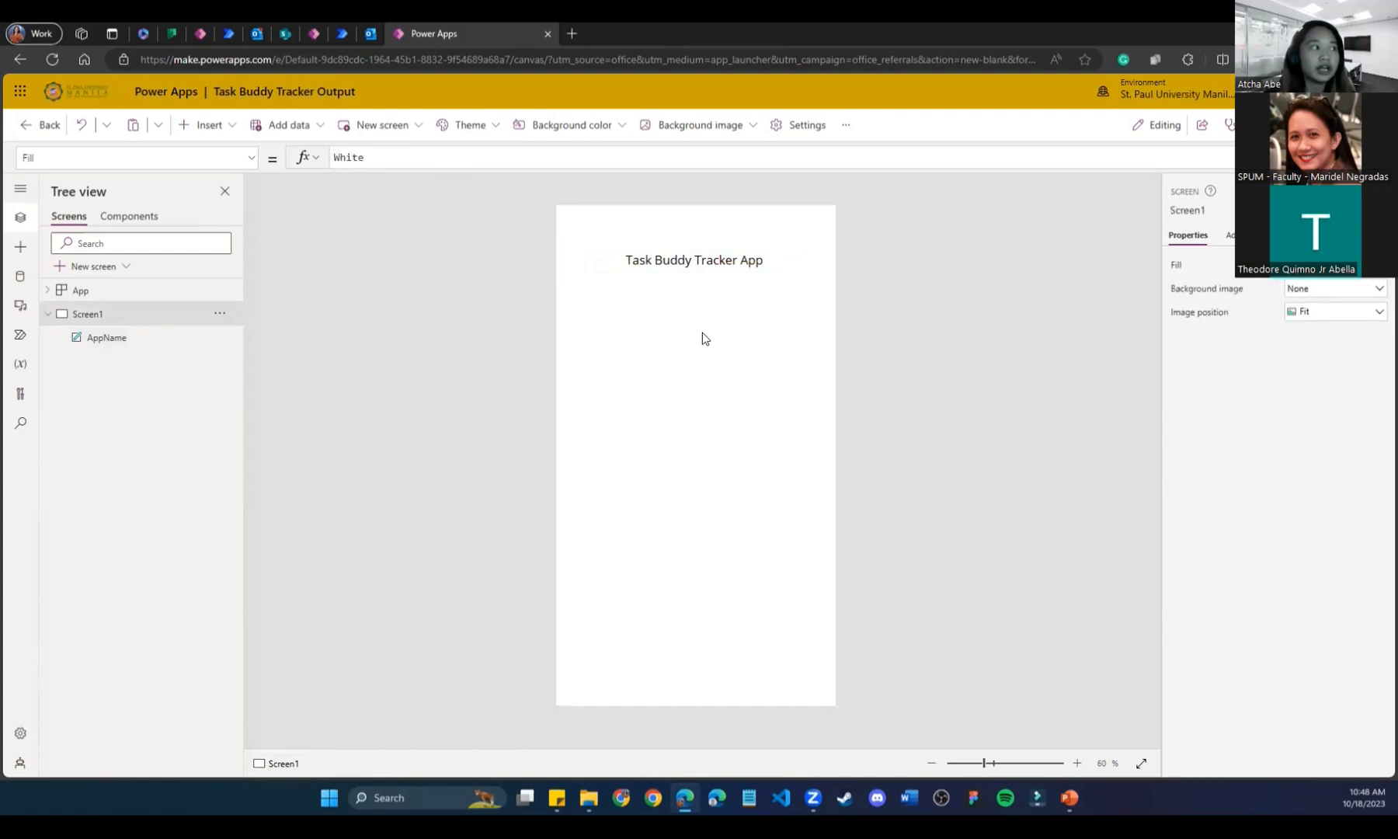
pyautogui.click(665, 259)
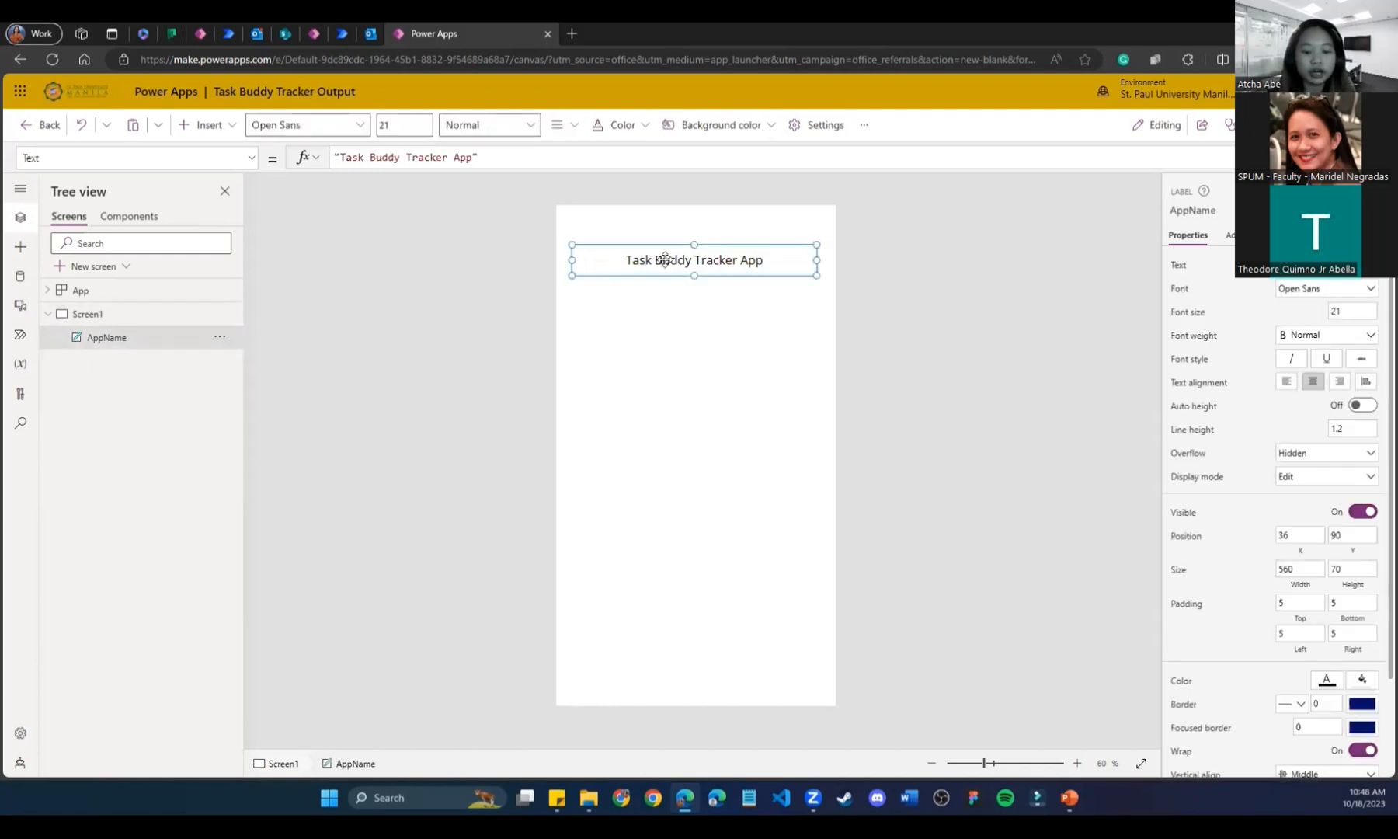
pyautogui.hotkey('ctrl', 'c')
pyautogui.hotkey('ctrl', 'v')
pyautogui.moveTo(673, 261)
pyautogui.mouseDown()
pyautogui.moveTo(673, 278)
pyautogui.moveTo(666, 267)
pyautogui.mouseUp()
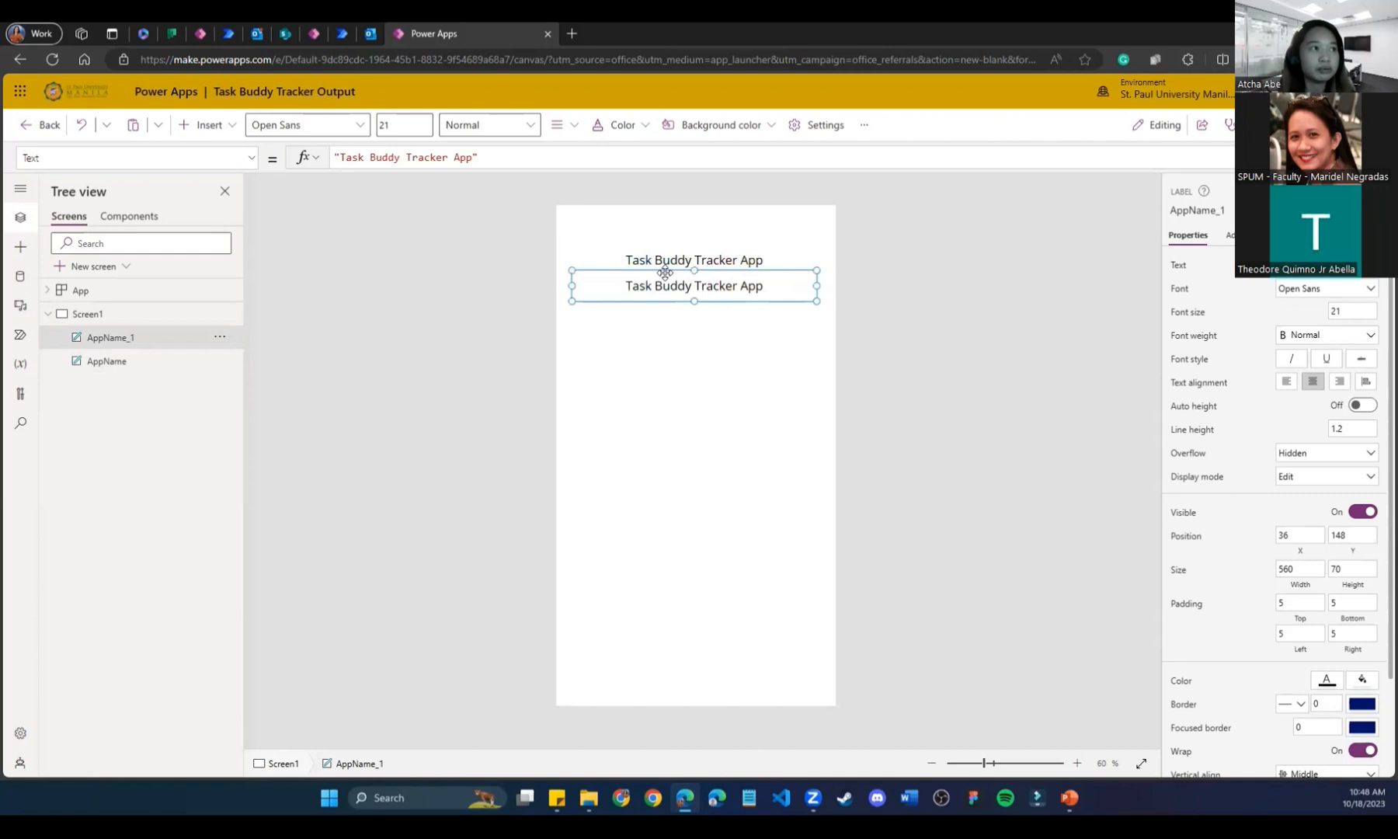
pyautogui.doubleClick(750, 282)
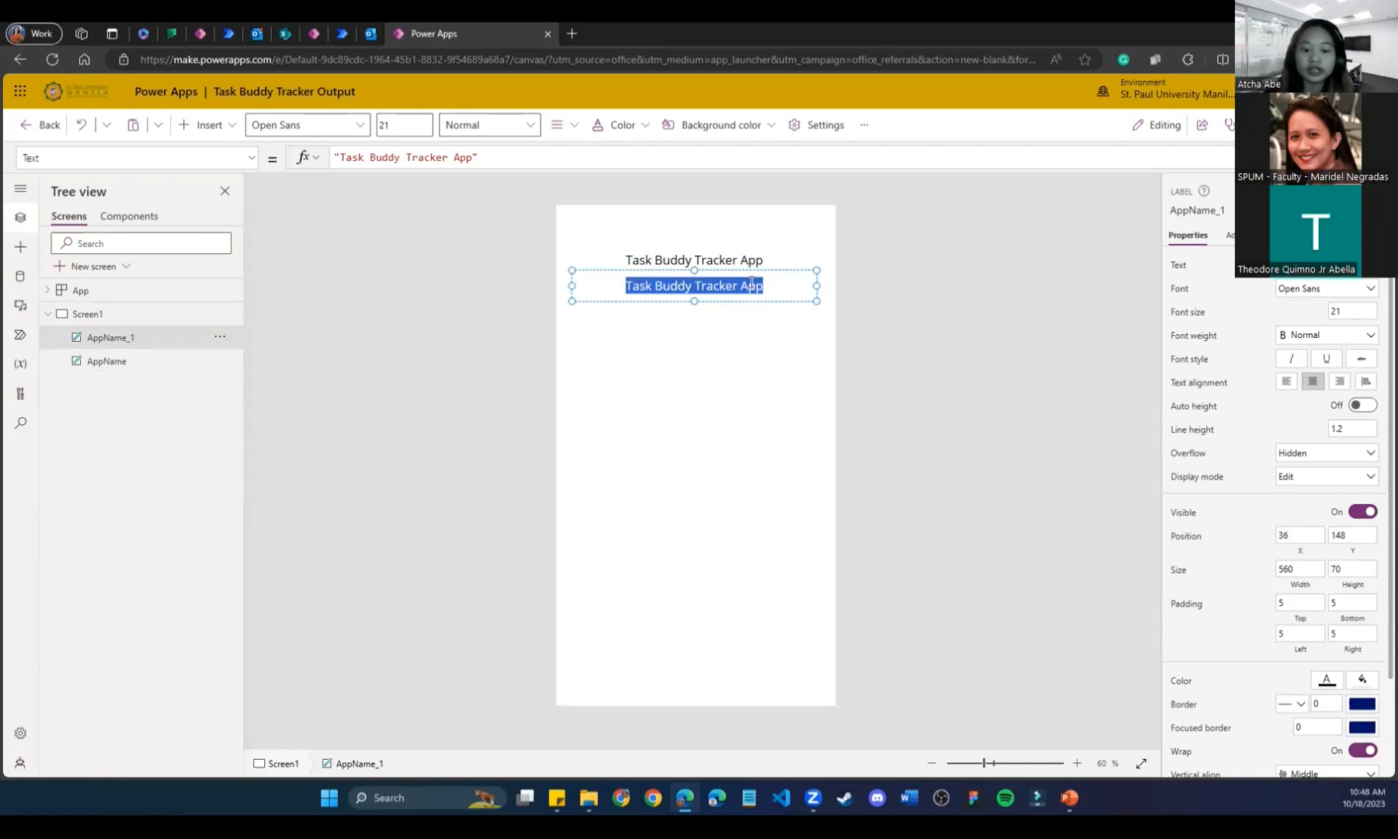
pyautogui.write('Atcha Abe - ')
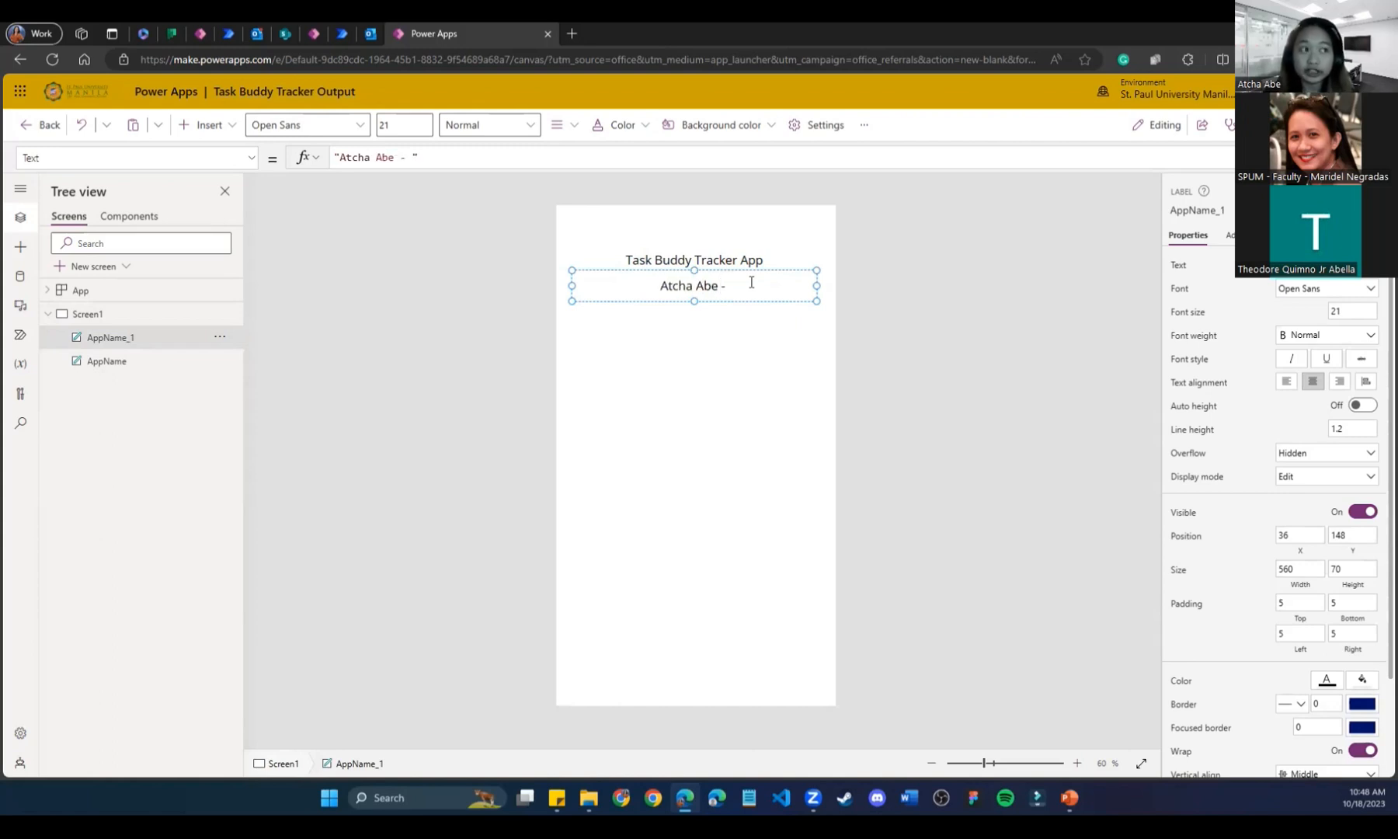
pyautogui.write('BS CS')
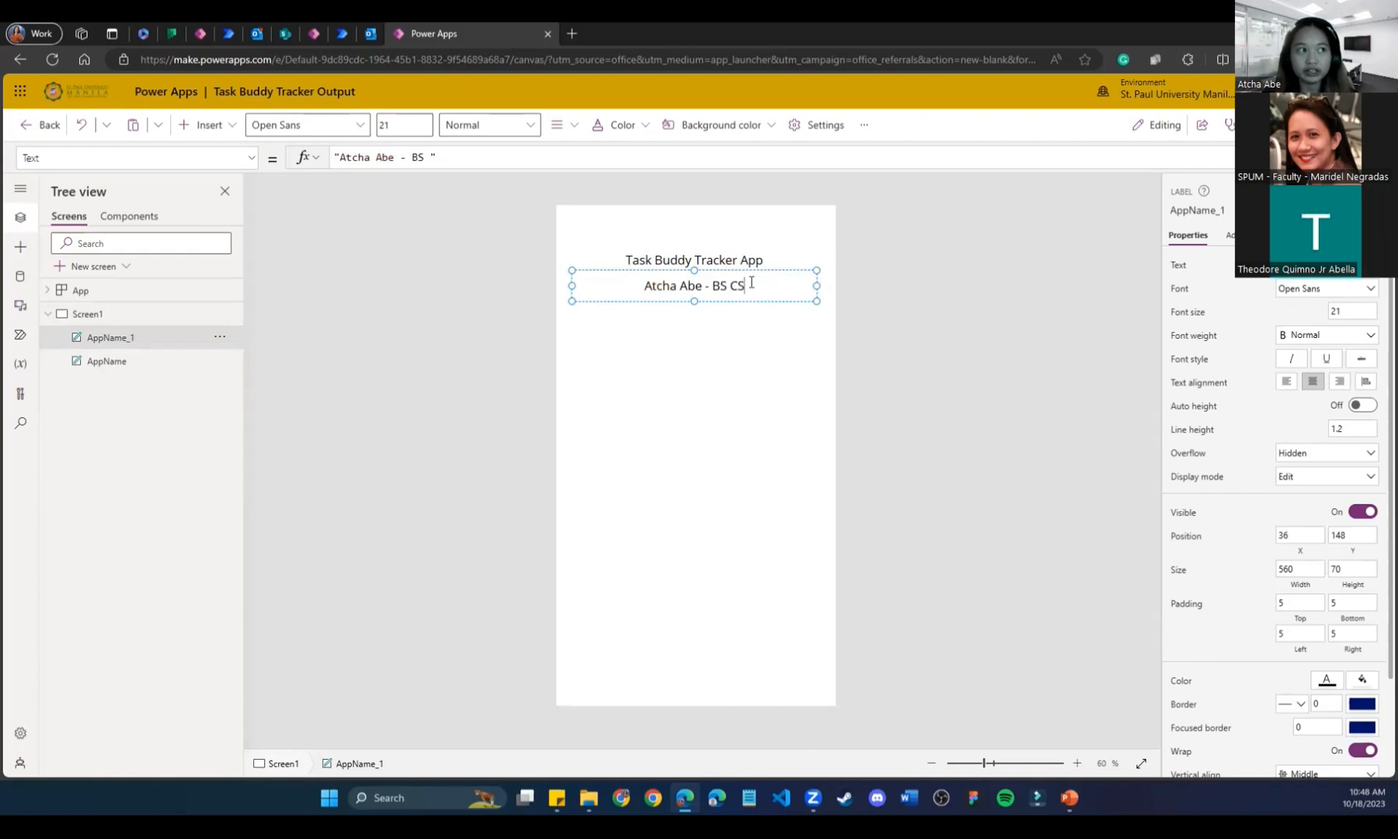
pyautogui.write(' IV')
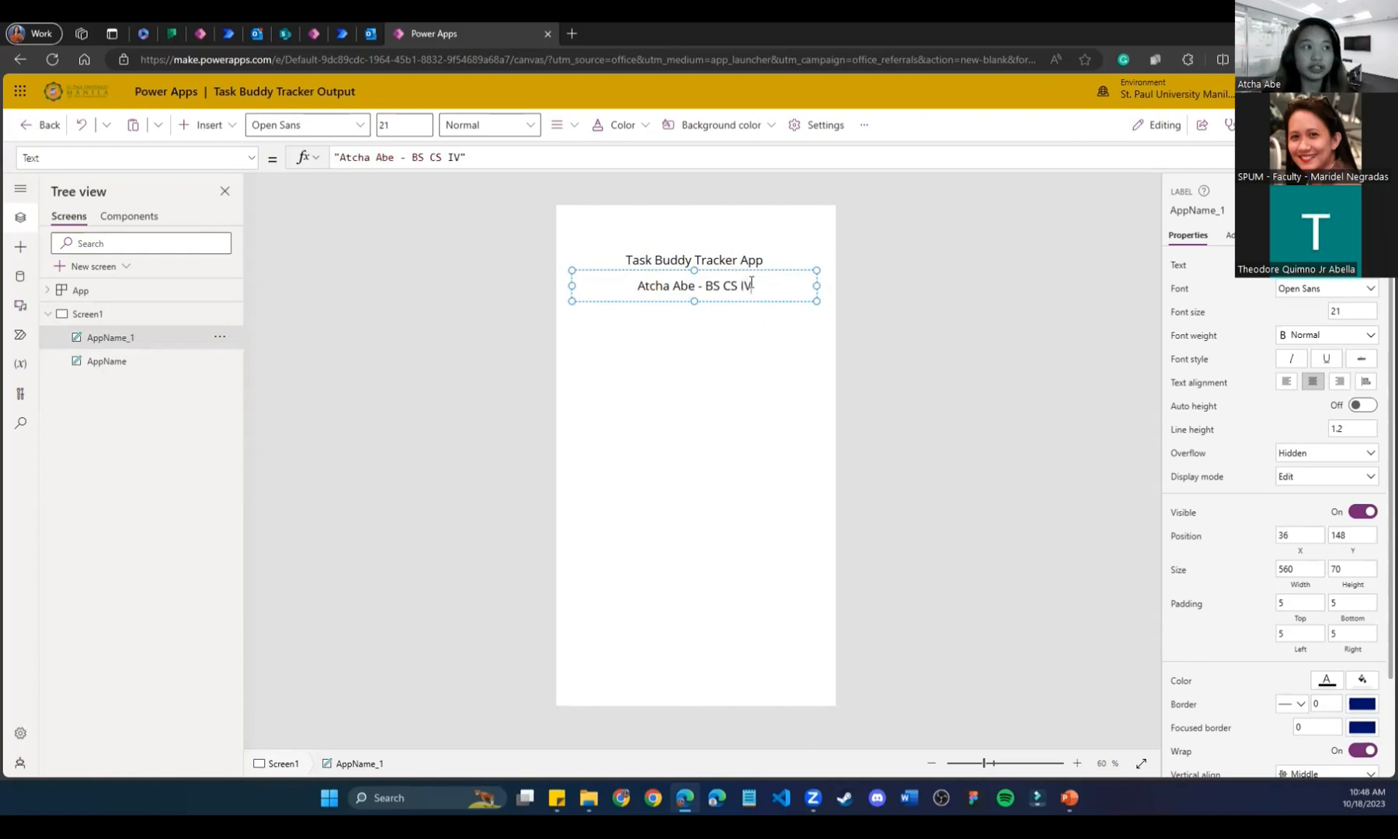
# Set the subtitle label's font size to 18.
pyautogui.click(743, 421)
pyautogui.click(728, 289)
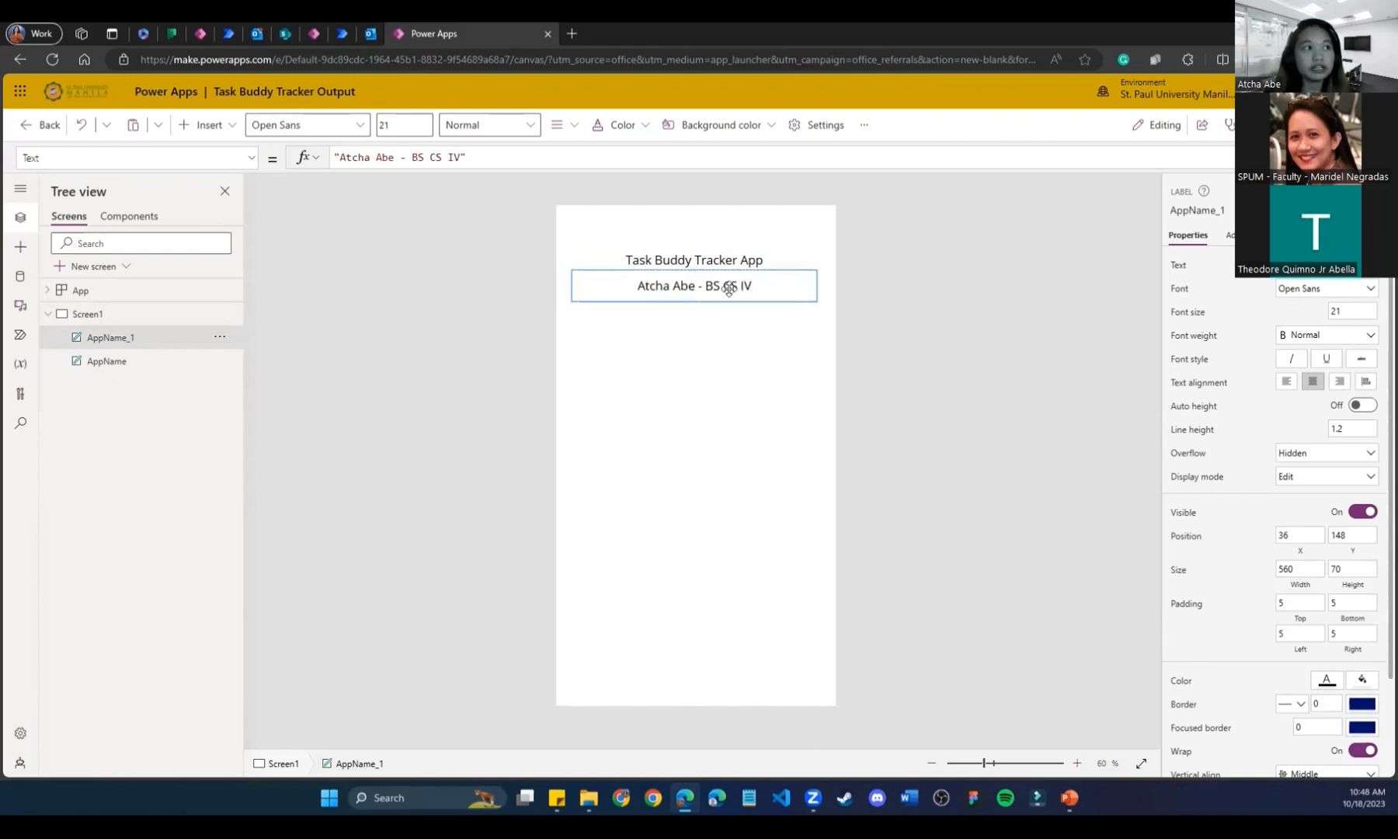
pyautogui.click(728, 259)
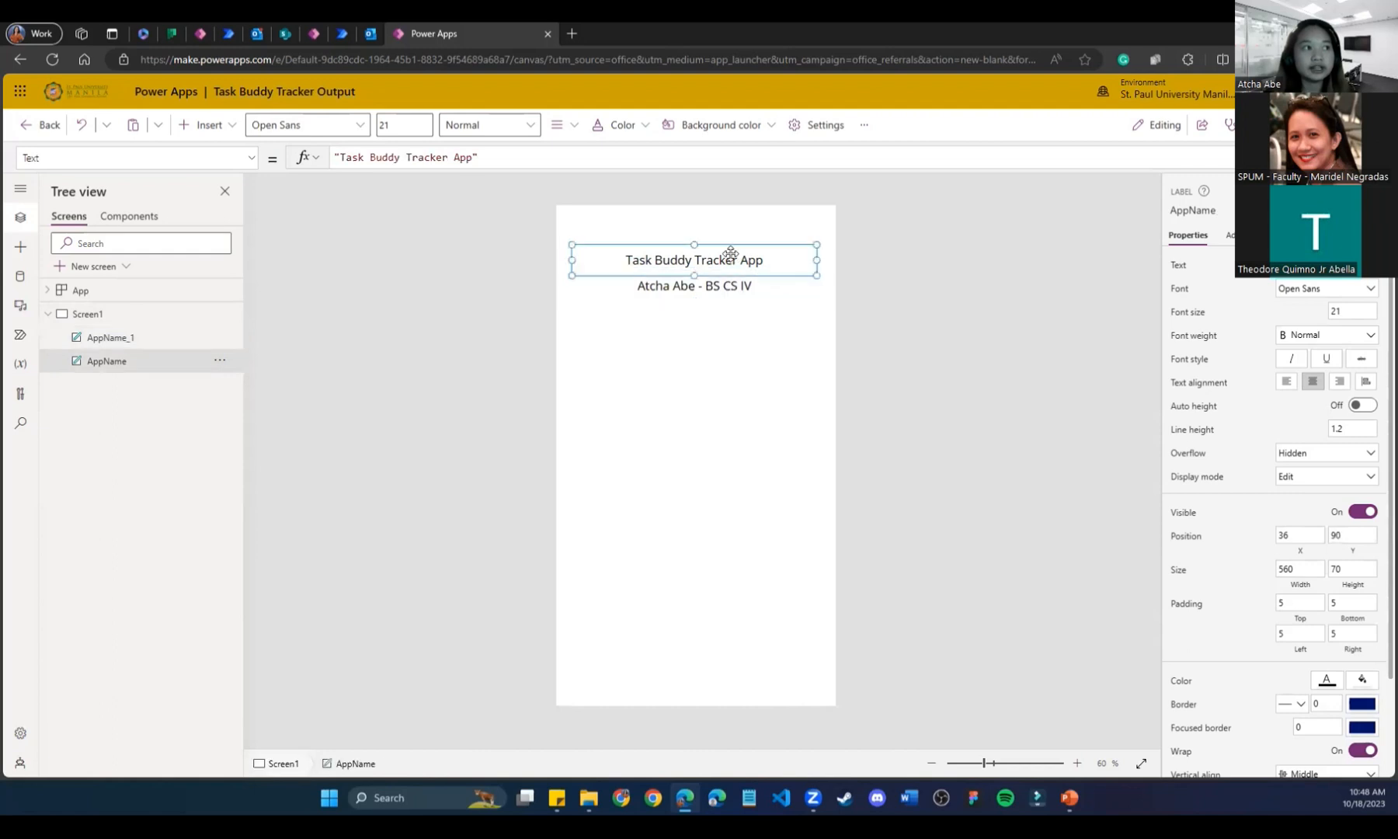
pyautogui.click(728, 285)
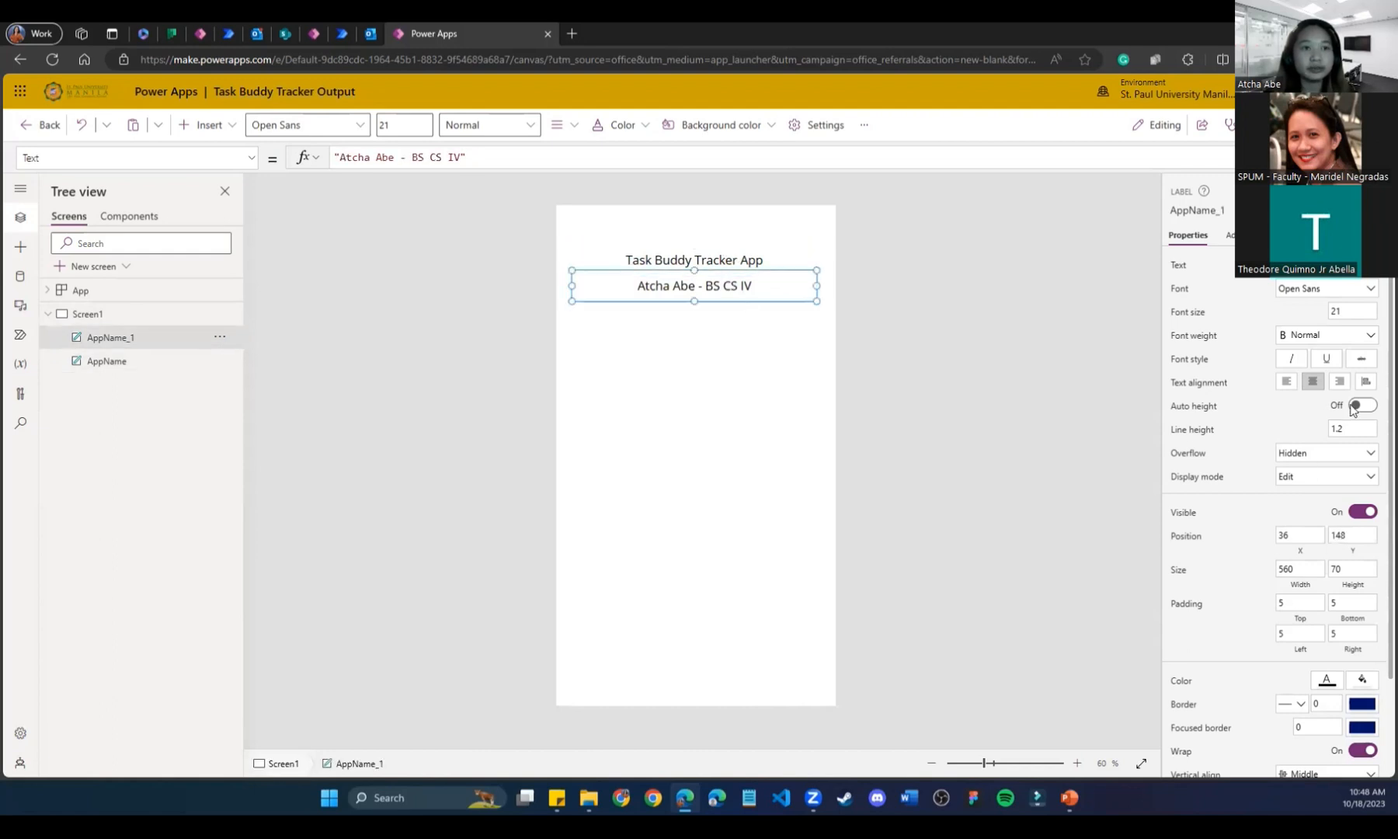
pyautogui.click(1352, 311)
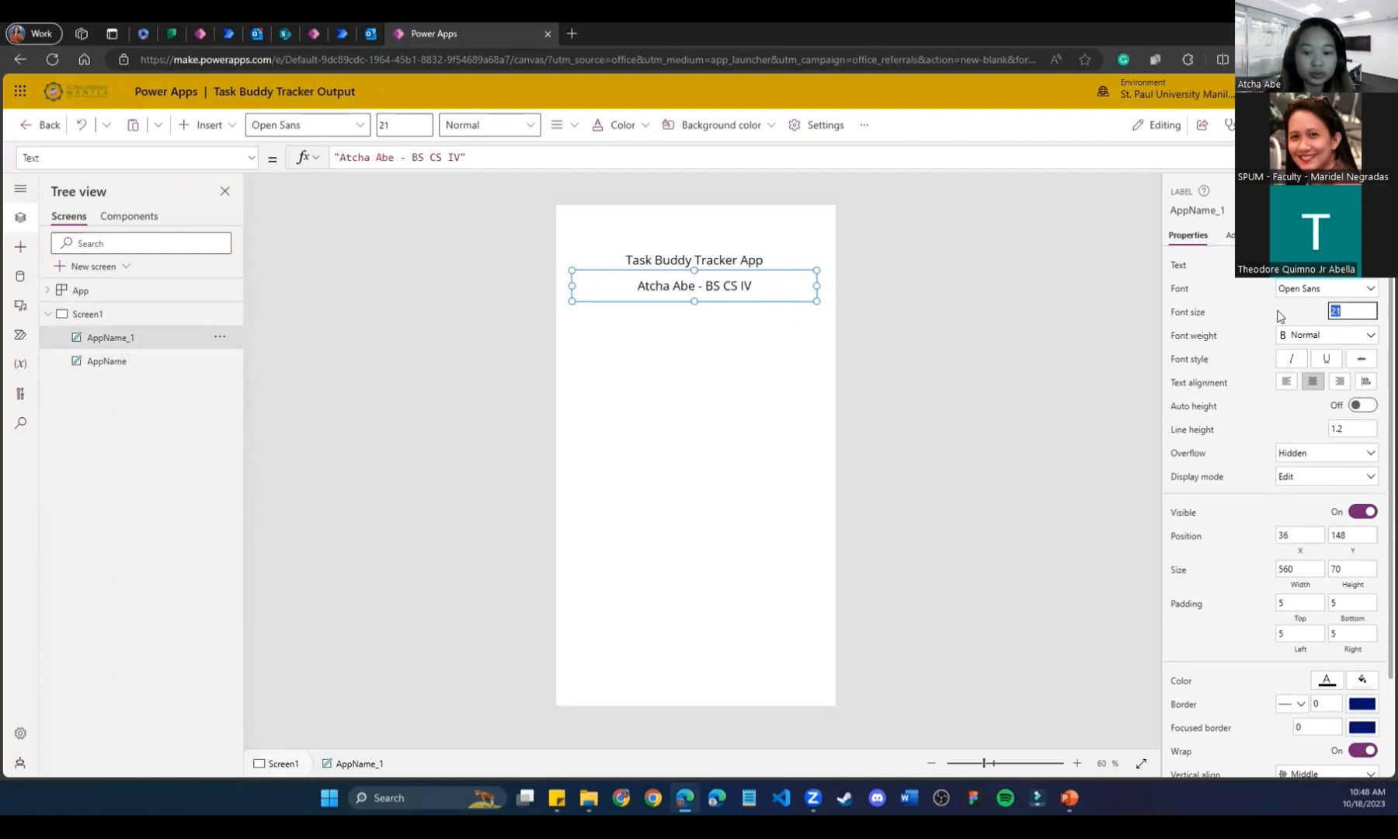
pyautogui.write('18')
pyautogui.click(1009, 477)
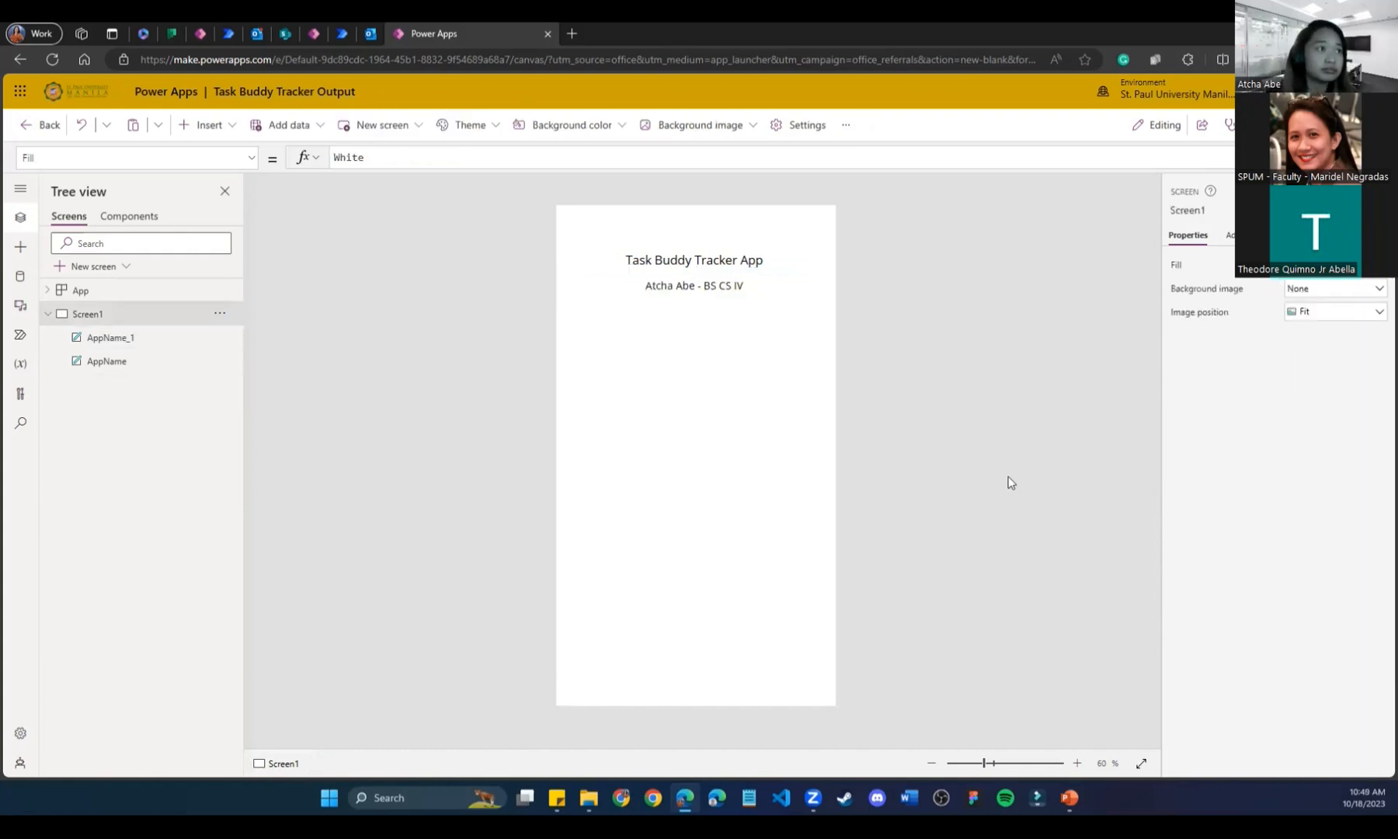
# Set the title's font size to 30 and move both labels slightly lower.
pyautogui.click(719, 260)
pyautogui.moveTo(1369, 309); pyautogui.dragTo(1237, 310)
pyautogui.write('30')
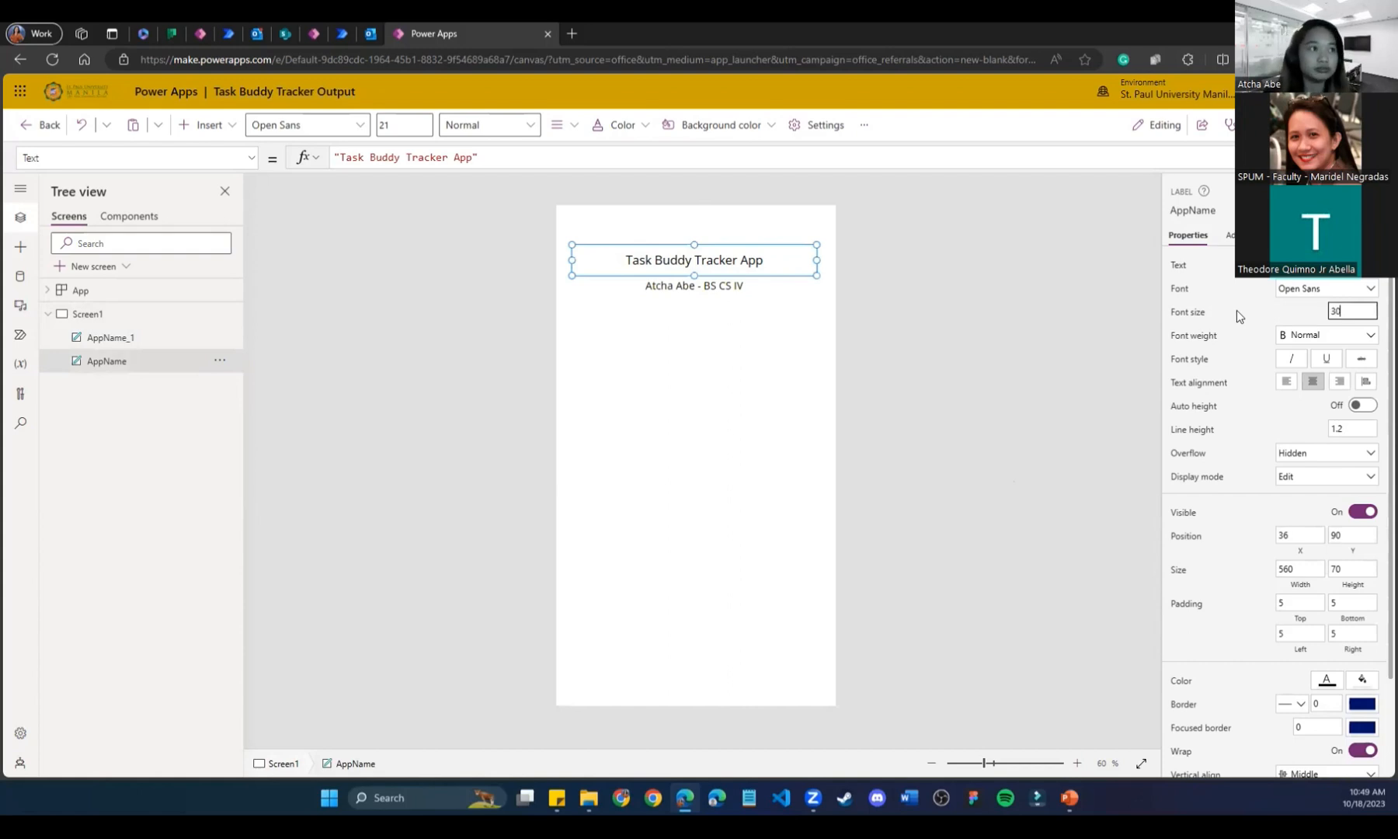
pyautogui.click(889, 323)
pyautogui.click(734, 263)
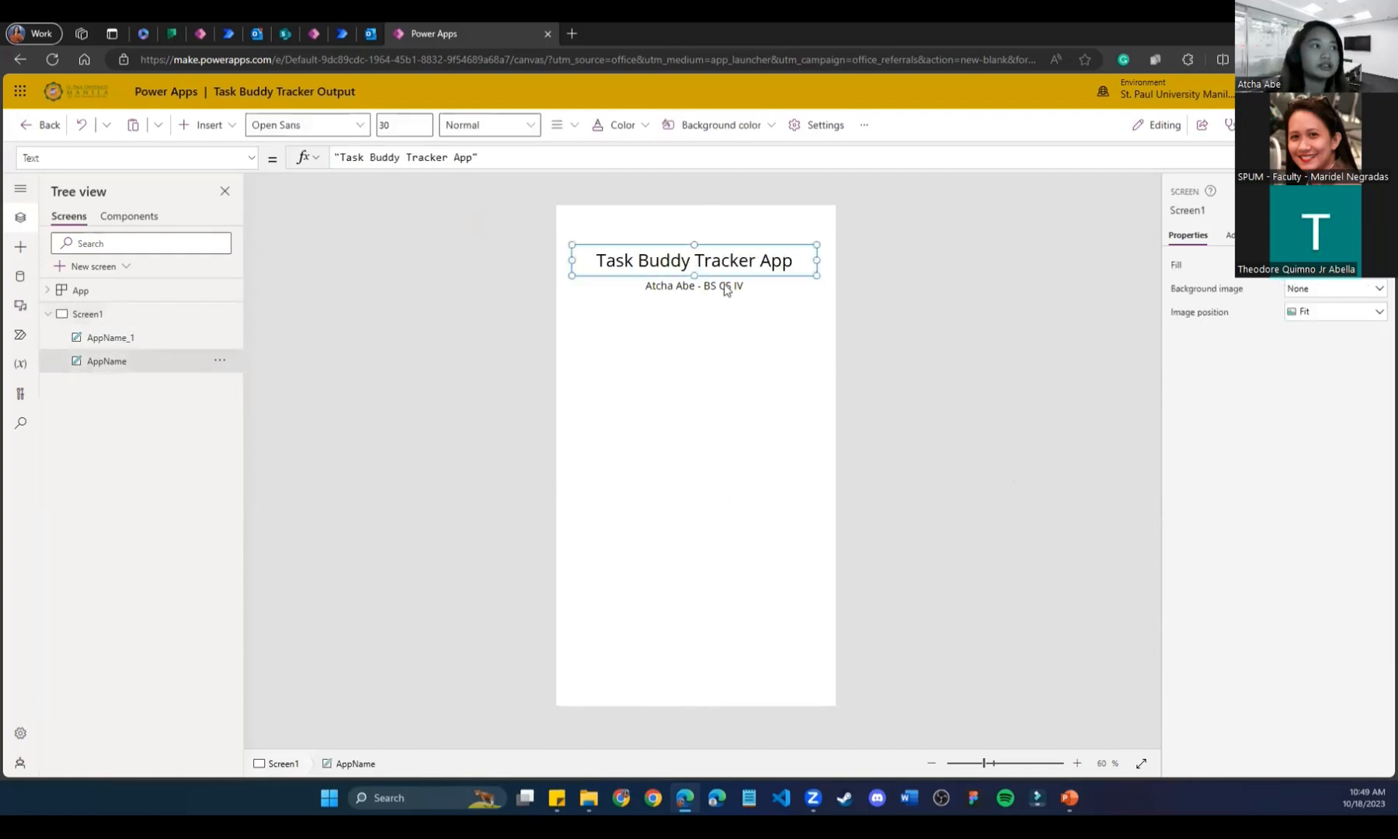
pyautogui.keyDown('shift'); pyautogui.click(727, 288); pyautogui.keyUp('shift')
pyautogui.moveTo(722, 260); pyautogui.dragTo(731, 281)
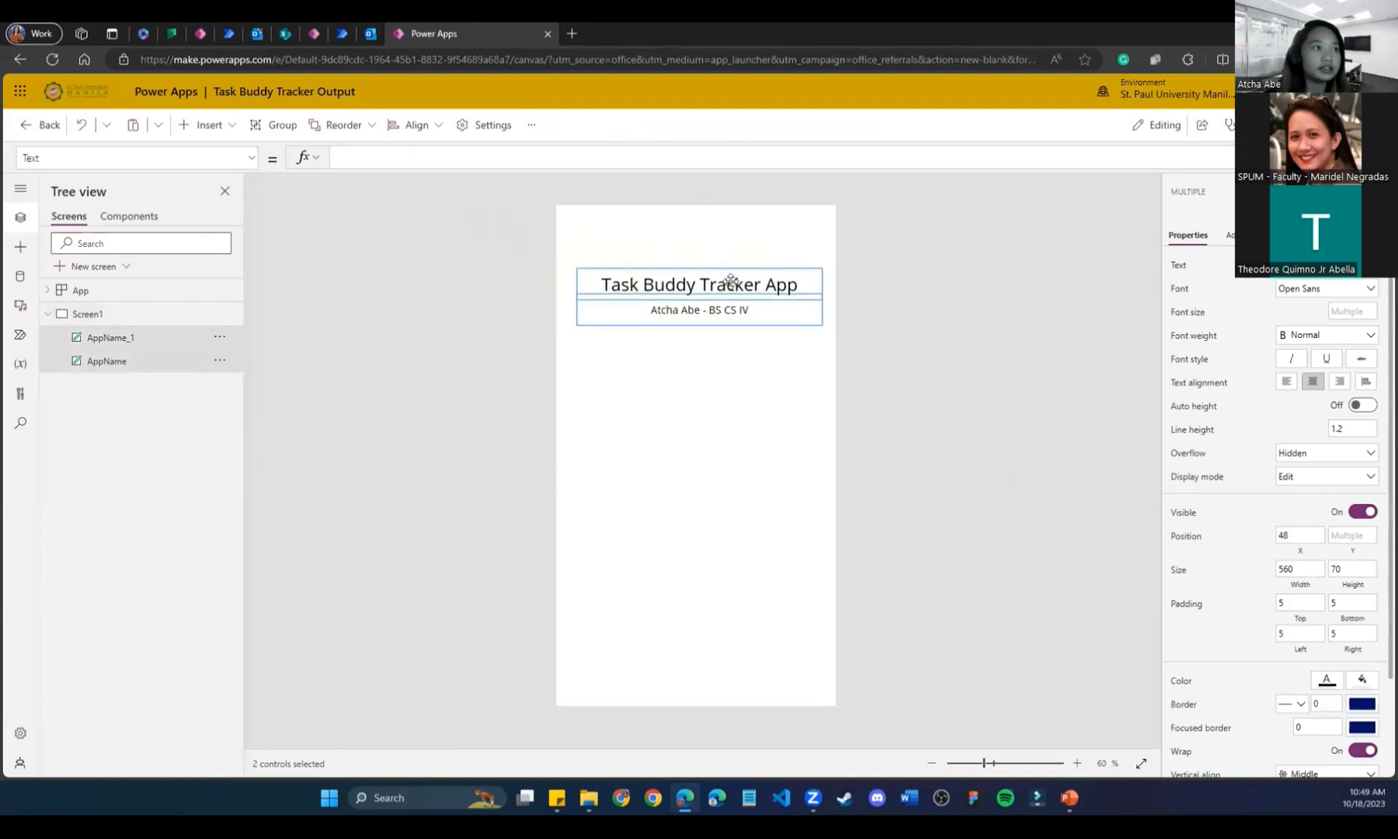
pyautogui.click(742, 427)
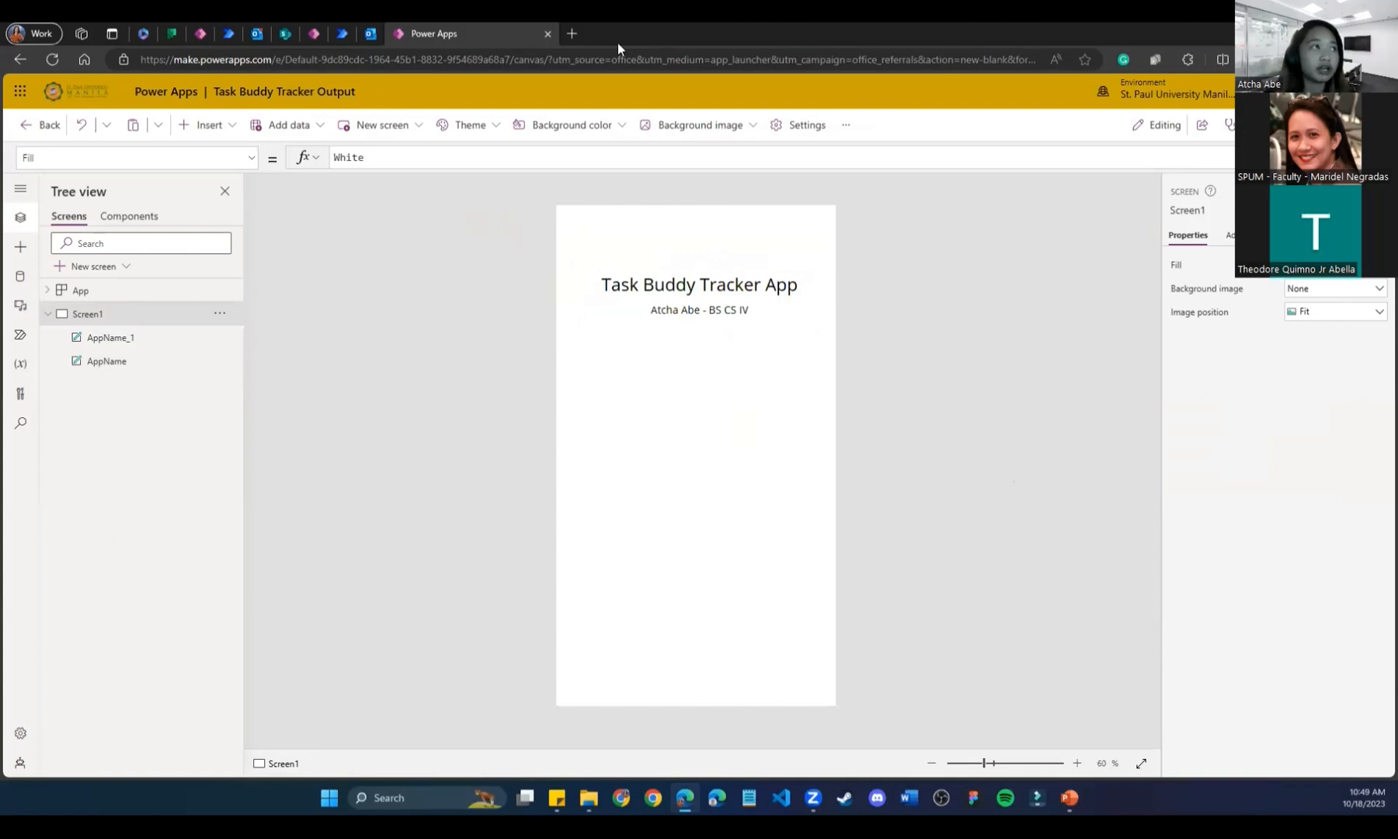
# Open Facebook in a new tab and search for 'spu' to find the SPU Manila JPCS page.
pyautogui.click(573, 32)
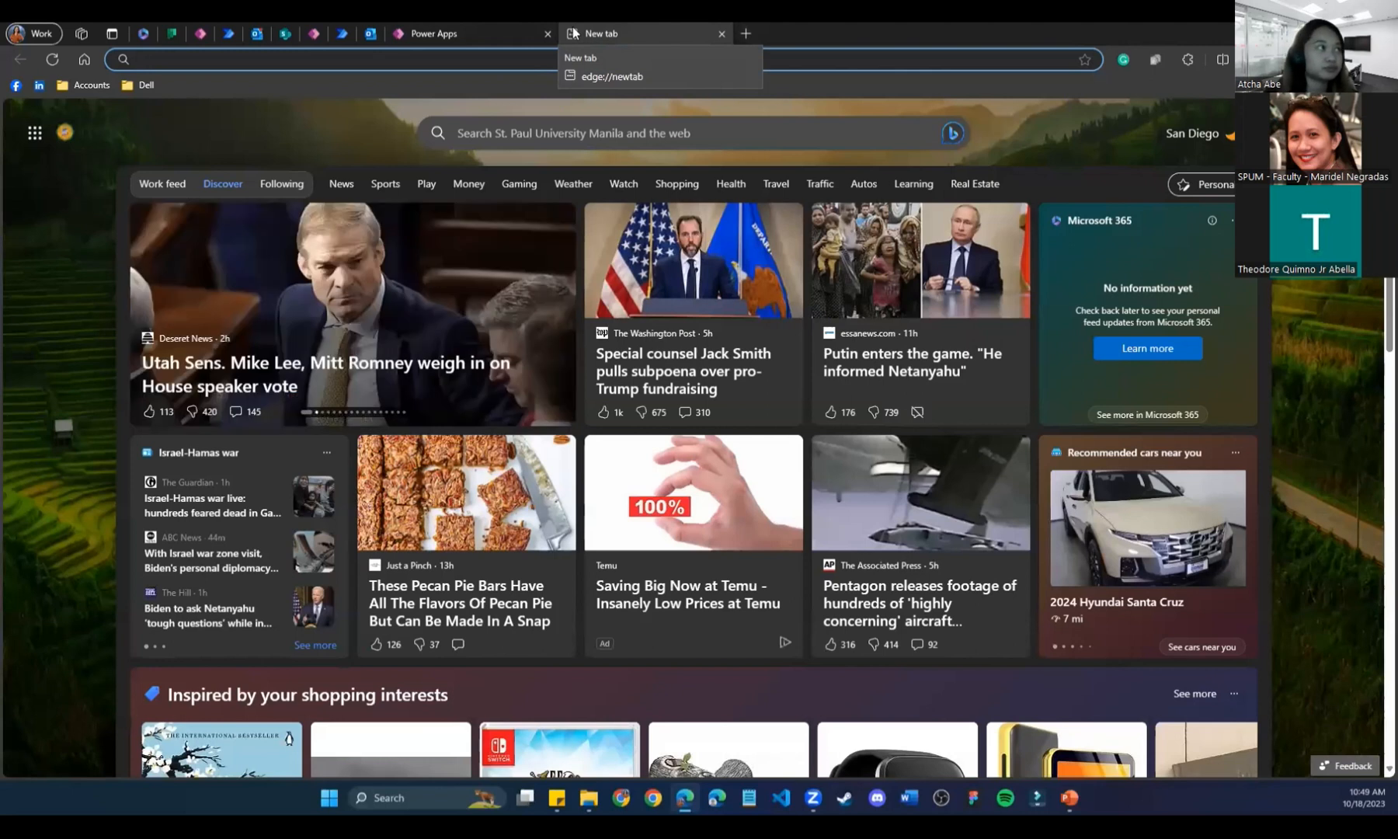
pyautogui.click(15, 85)
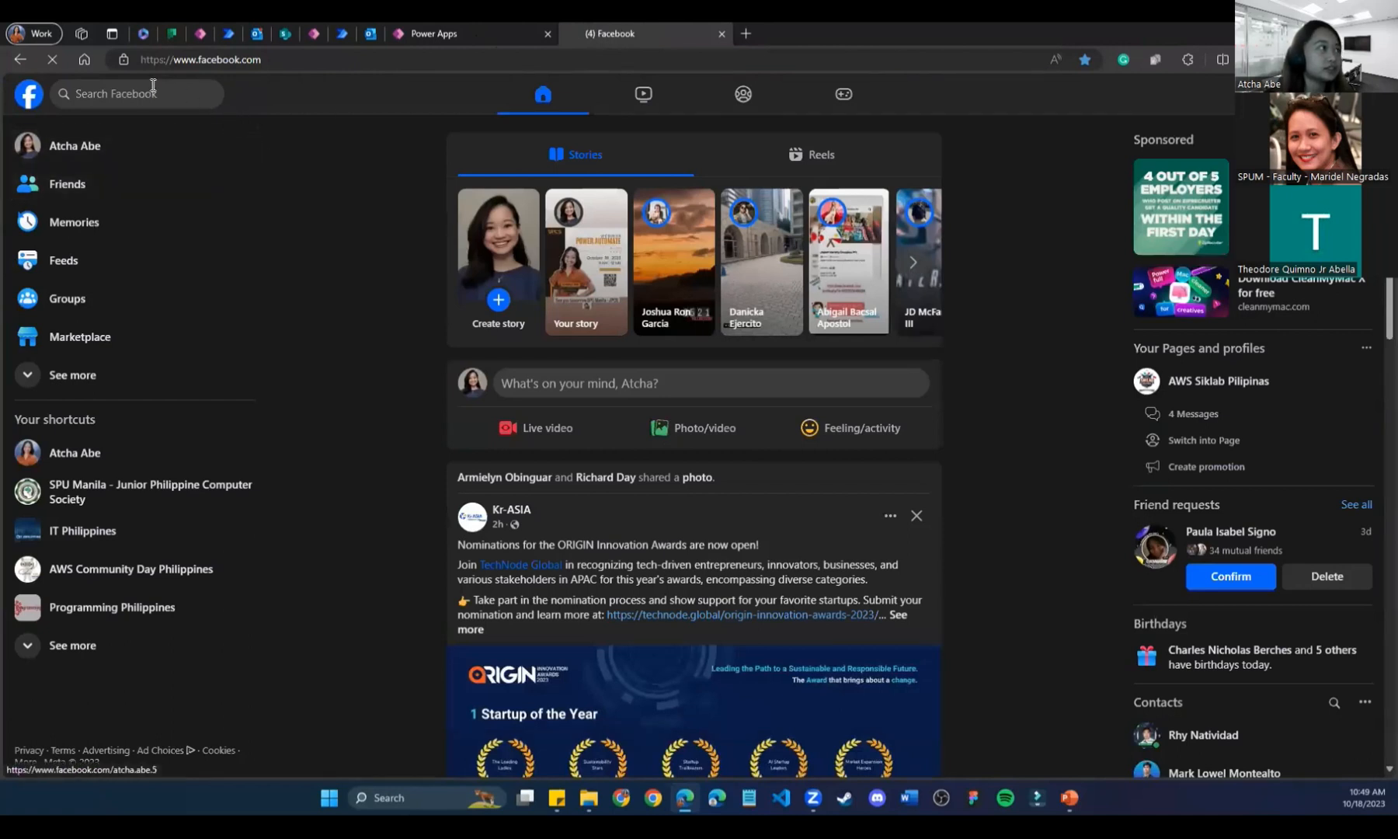
pyautogui.click(152, 91)
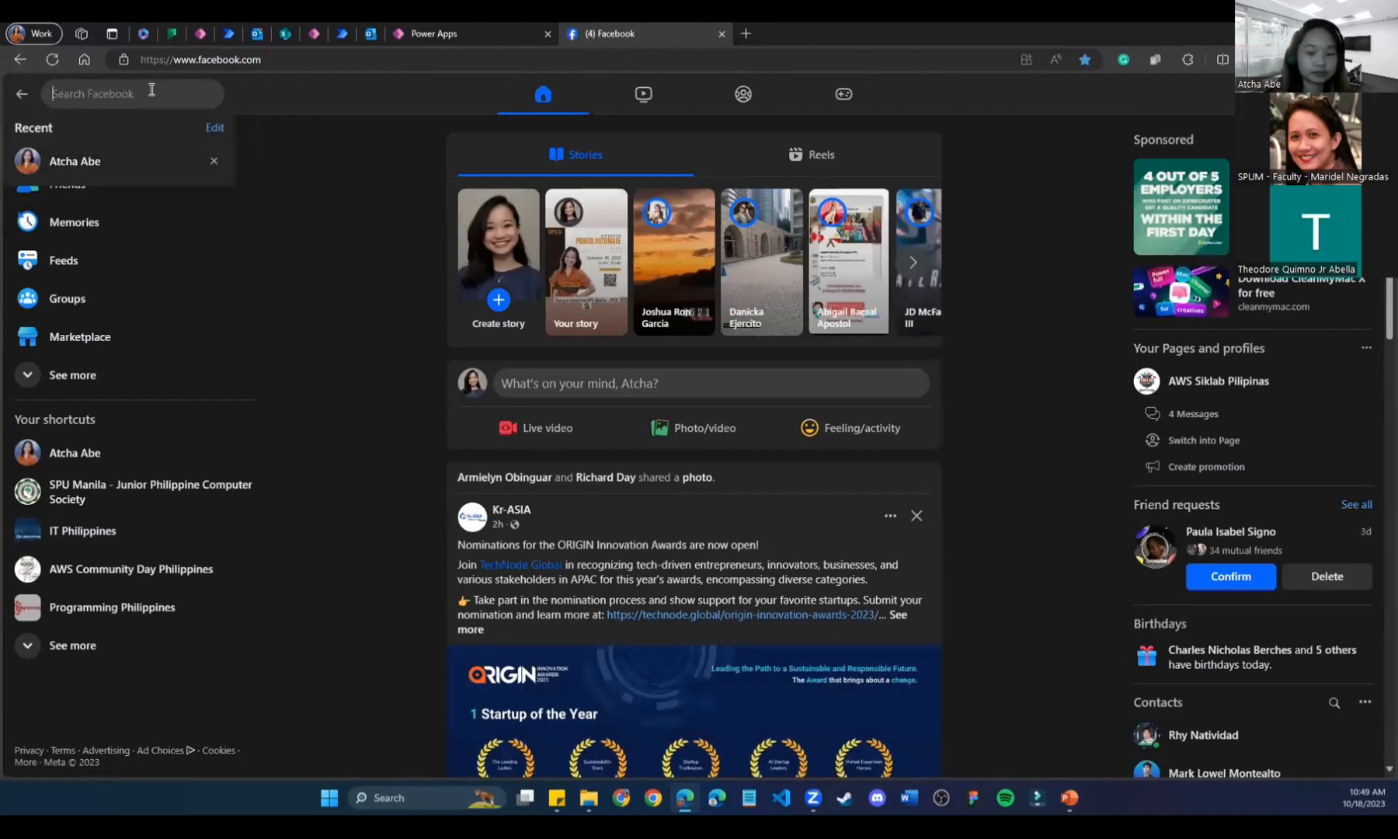
pyautogui.write('jpcs')
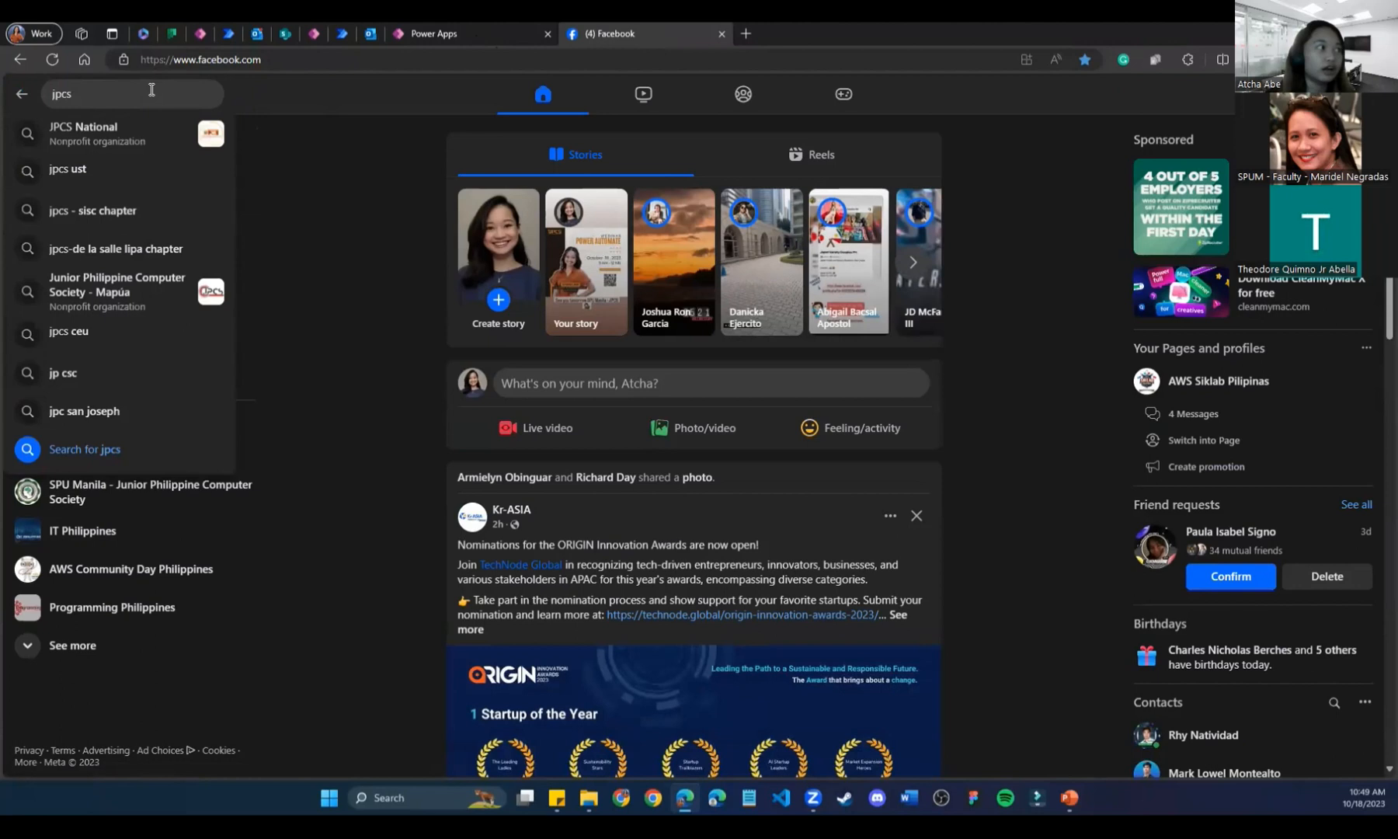
pyautogui.doubleClick(151, 92)
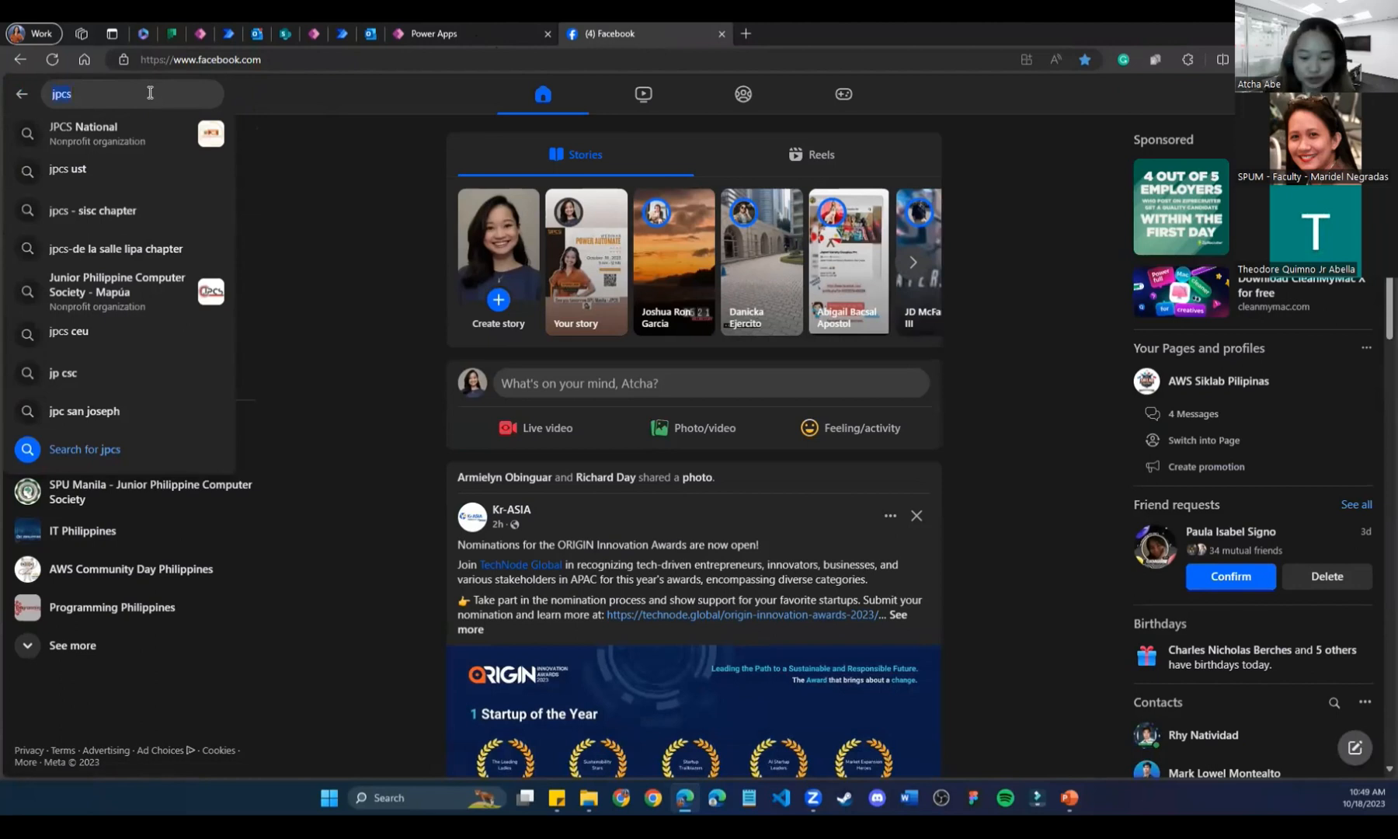
pyautogui.write('spu')
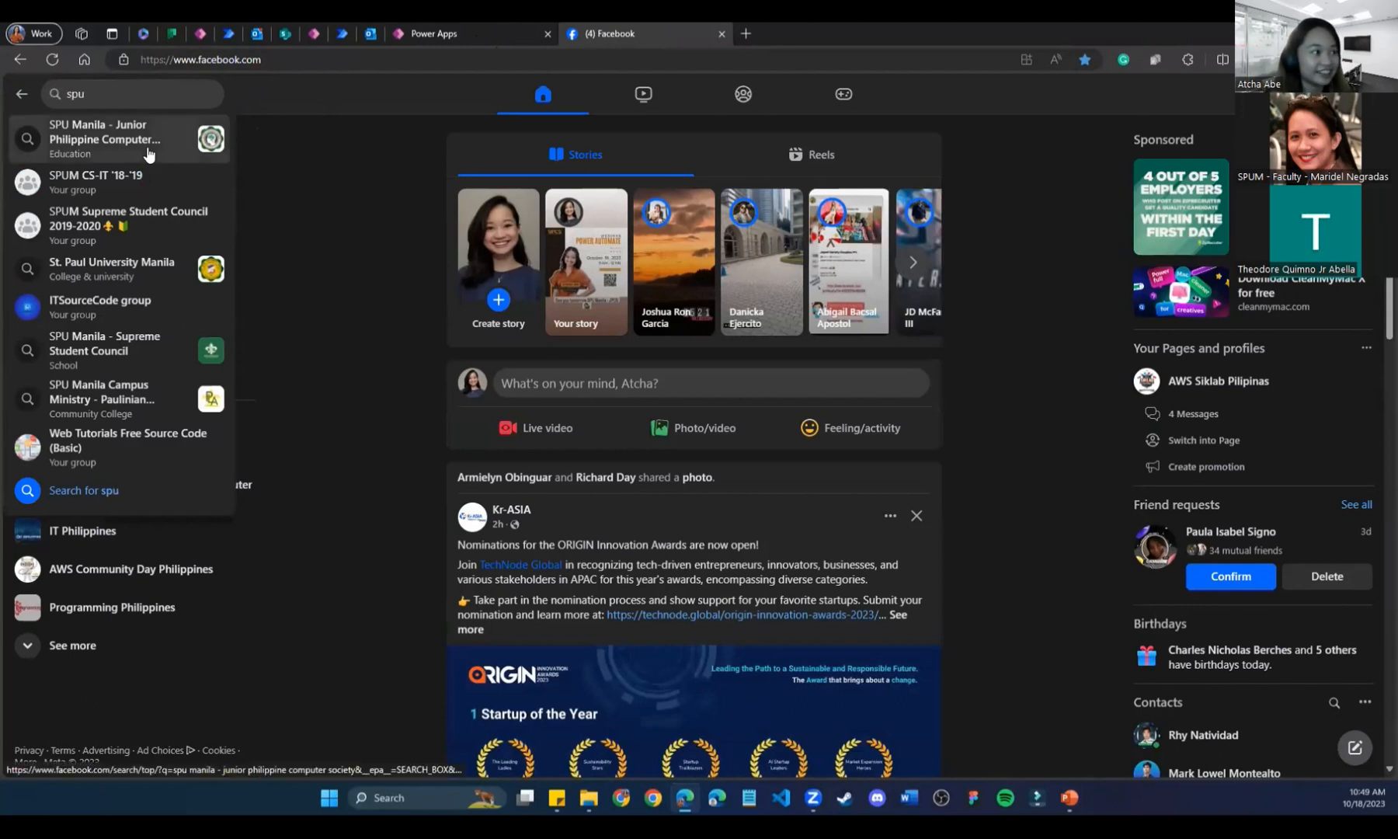
pyautogui.click(109, 138)
# Save the JPCS page's cover photo to Downloads and close the Facebook tab.
pyautogui.click(758, 164)
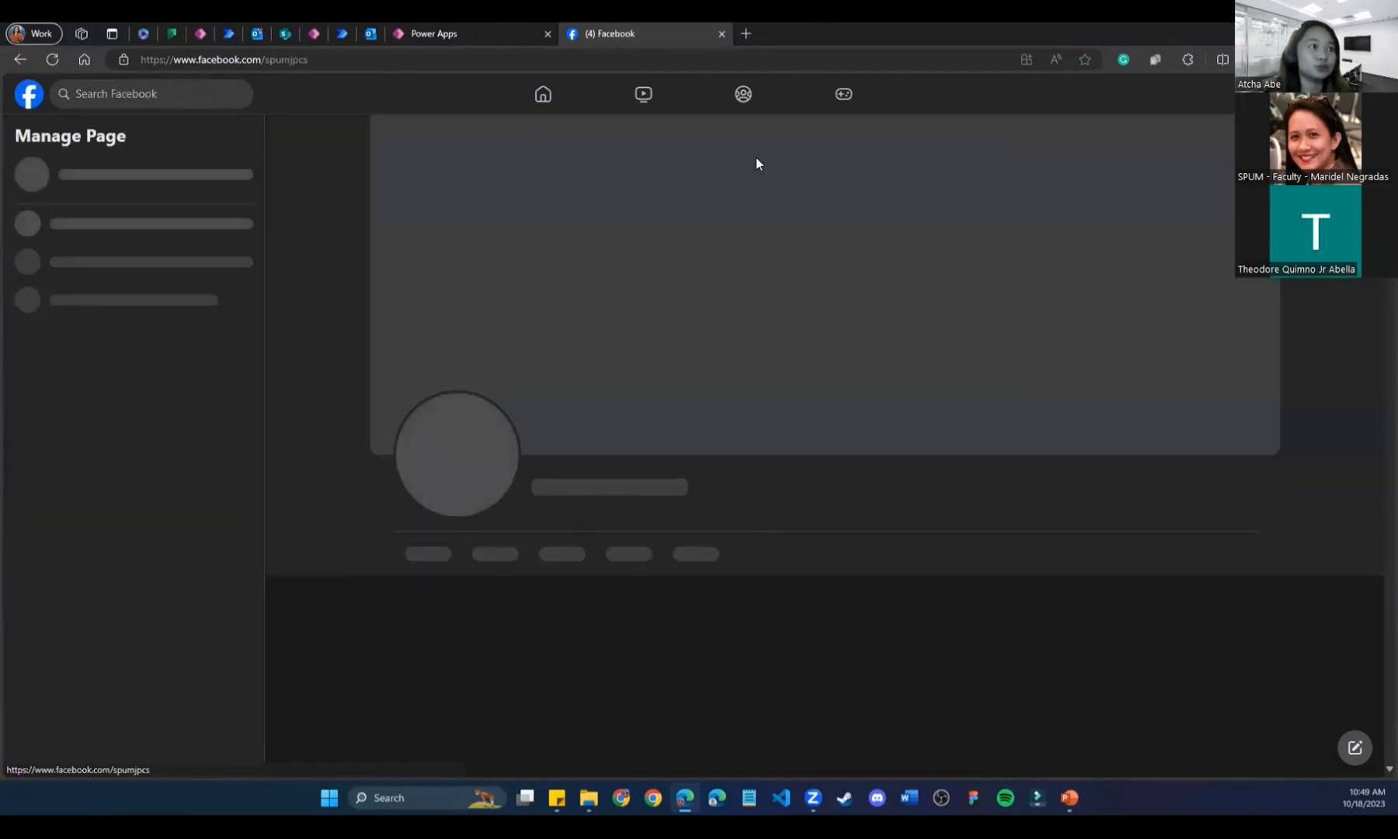
pyautogui.click(1018, 349)
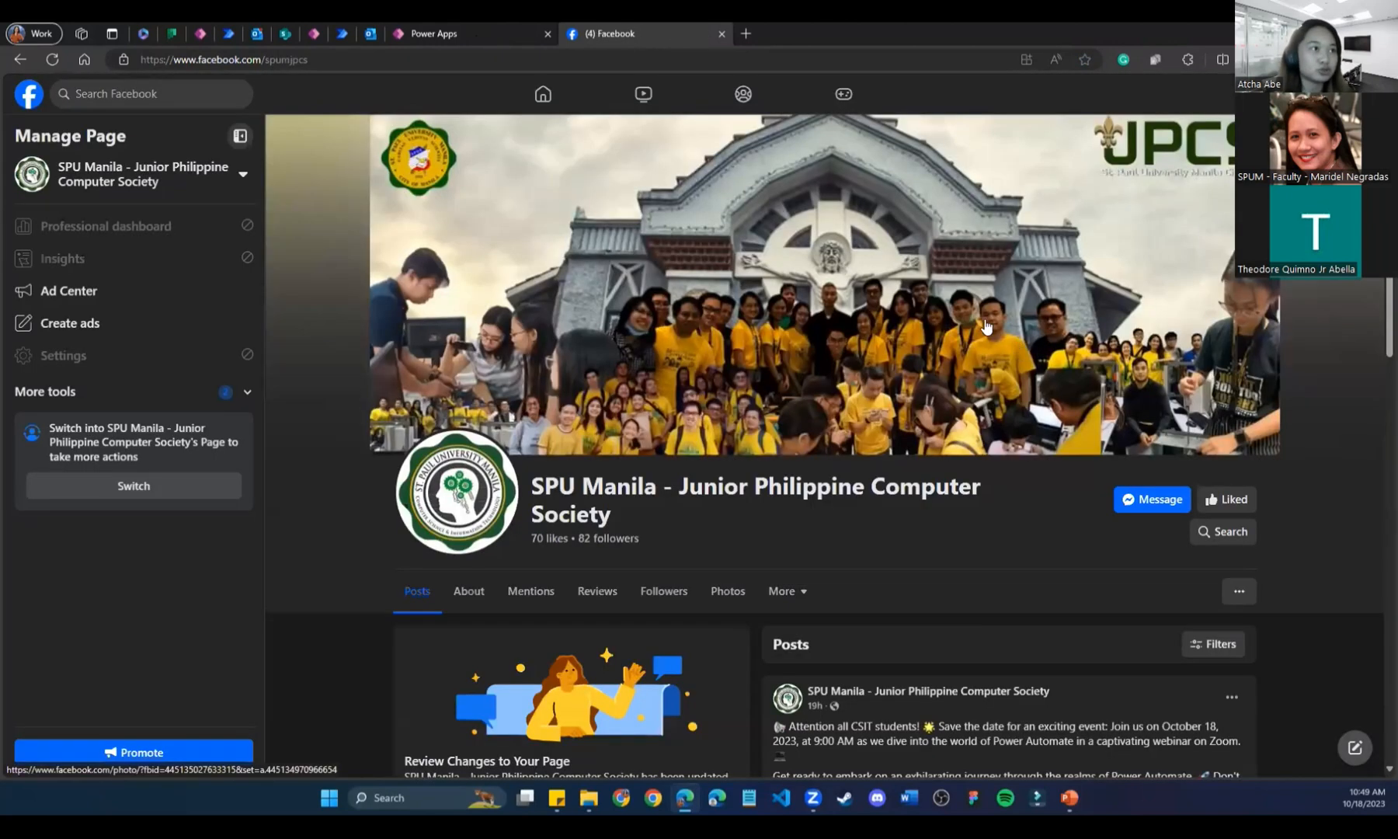
pyautogui.click(819, 276)
pyautogui.rightClick(622, 328)
pyautogui.click(664, 363)
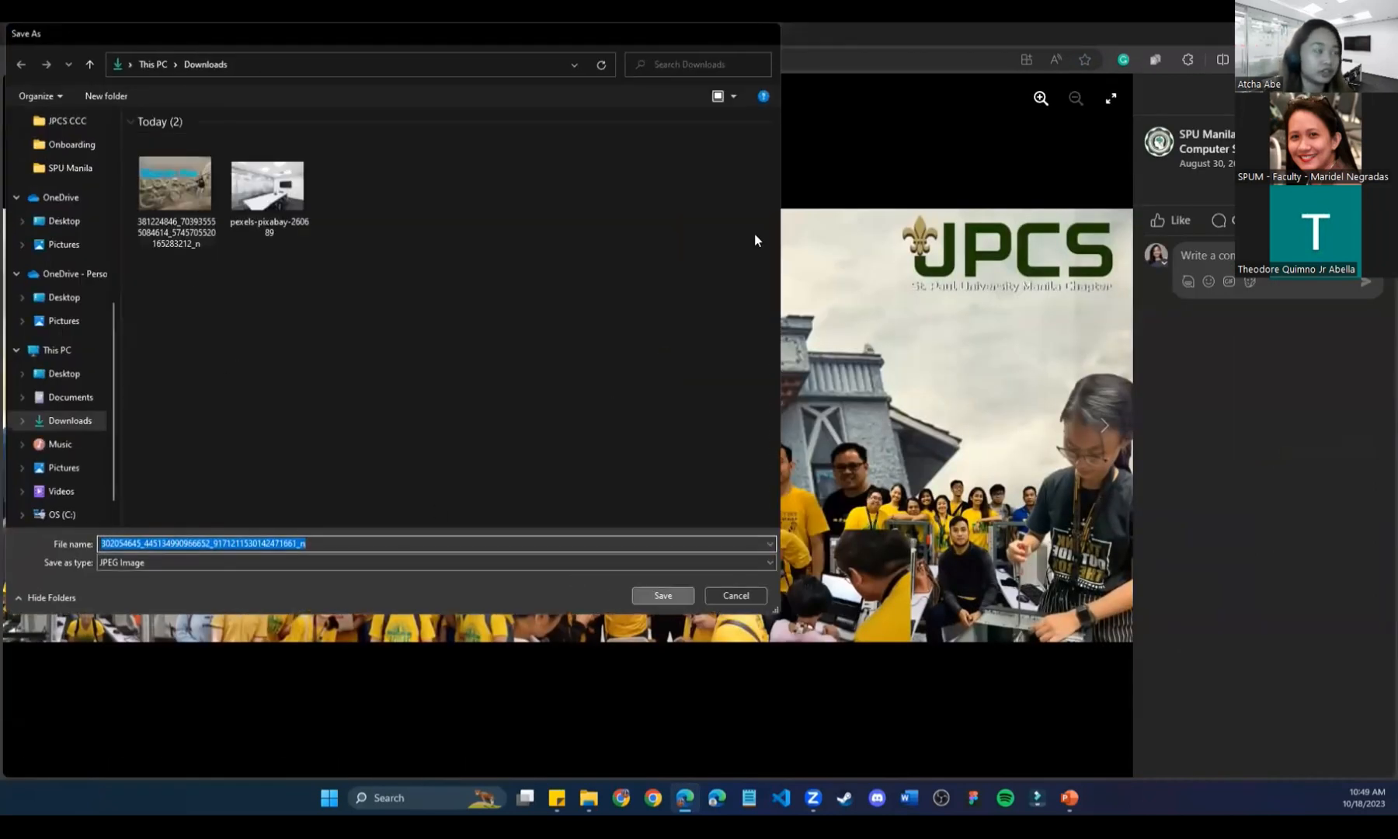
pyautogui.press('Return')
pyautogui.click(724, 38)
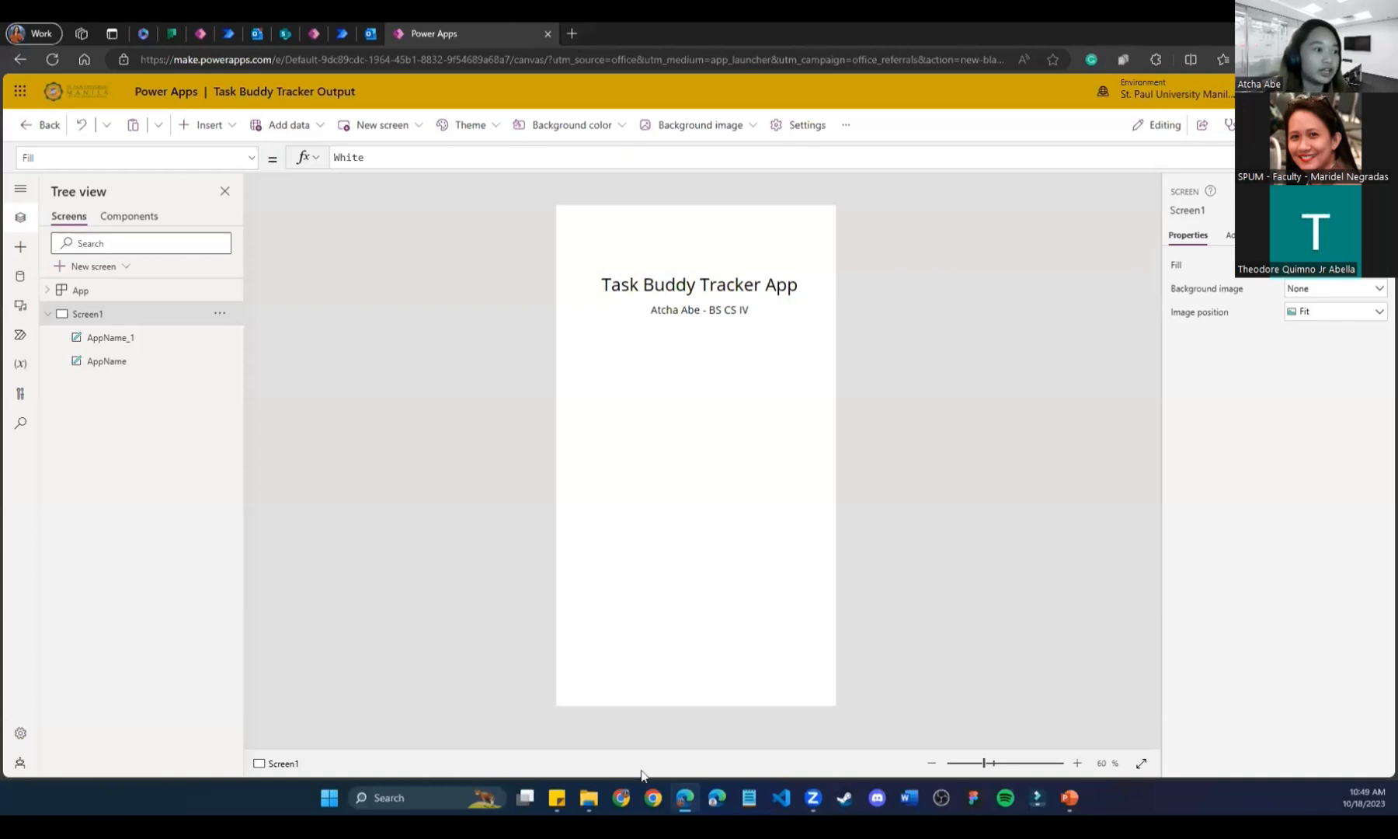
# Insert a Media Image control and drag it to the centre below the title and subtitle.
pyautogui.click(227, 127)
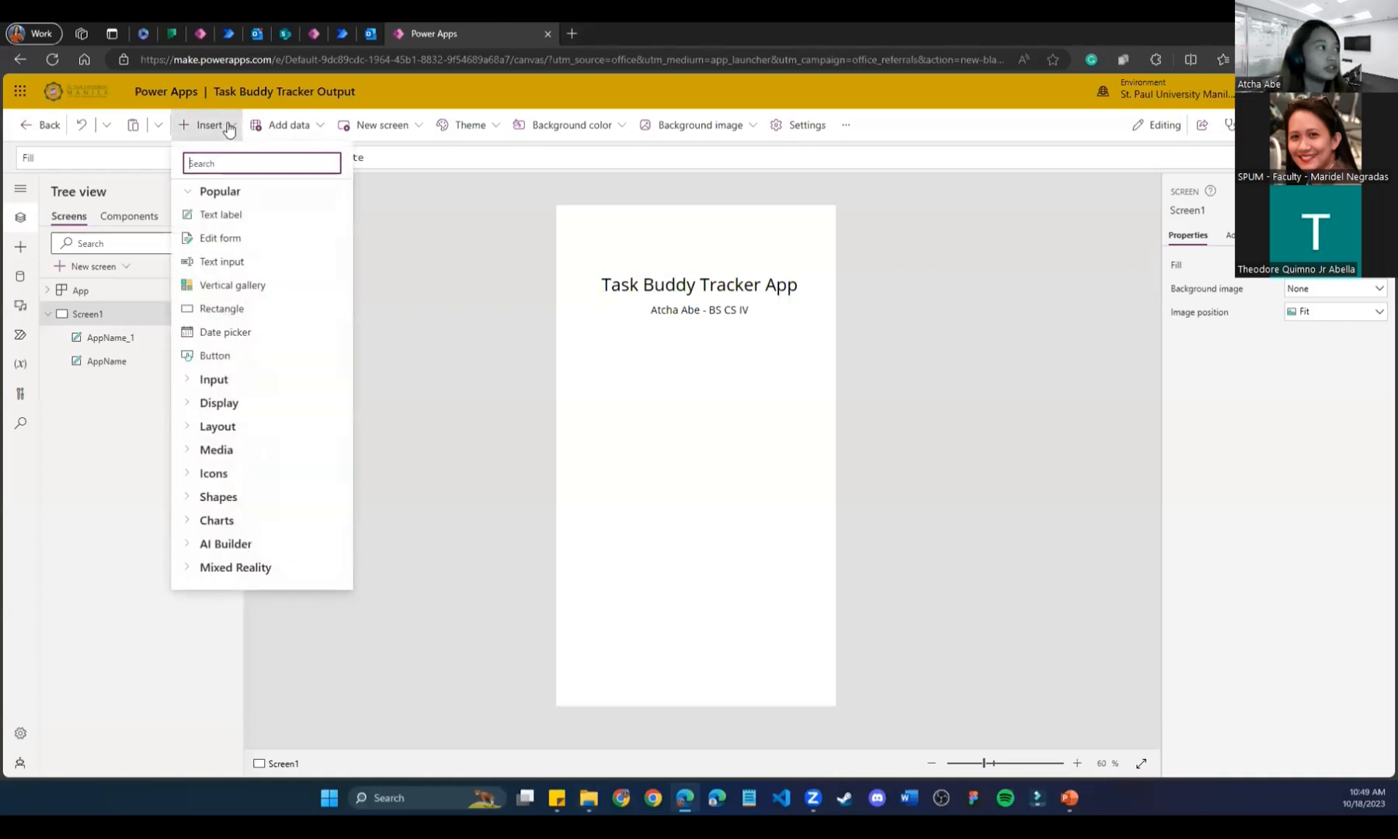
pyautogui.click(194, 457)
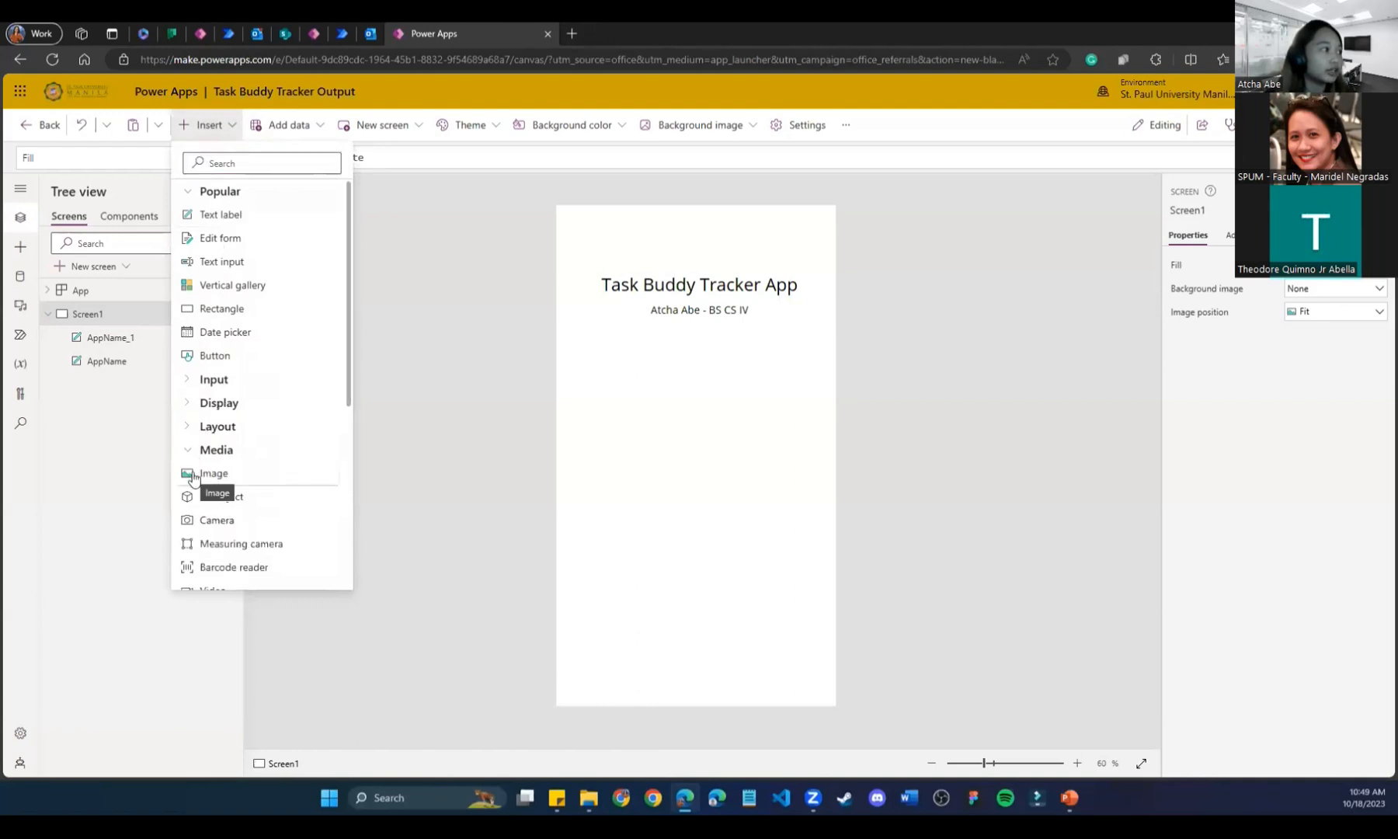
pyautogui.click(194, 474)
pyautogui.moveTo(613, 324); pyautogui.dragTo(666, 445)
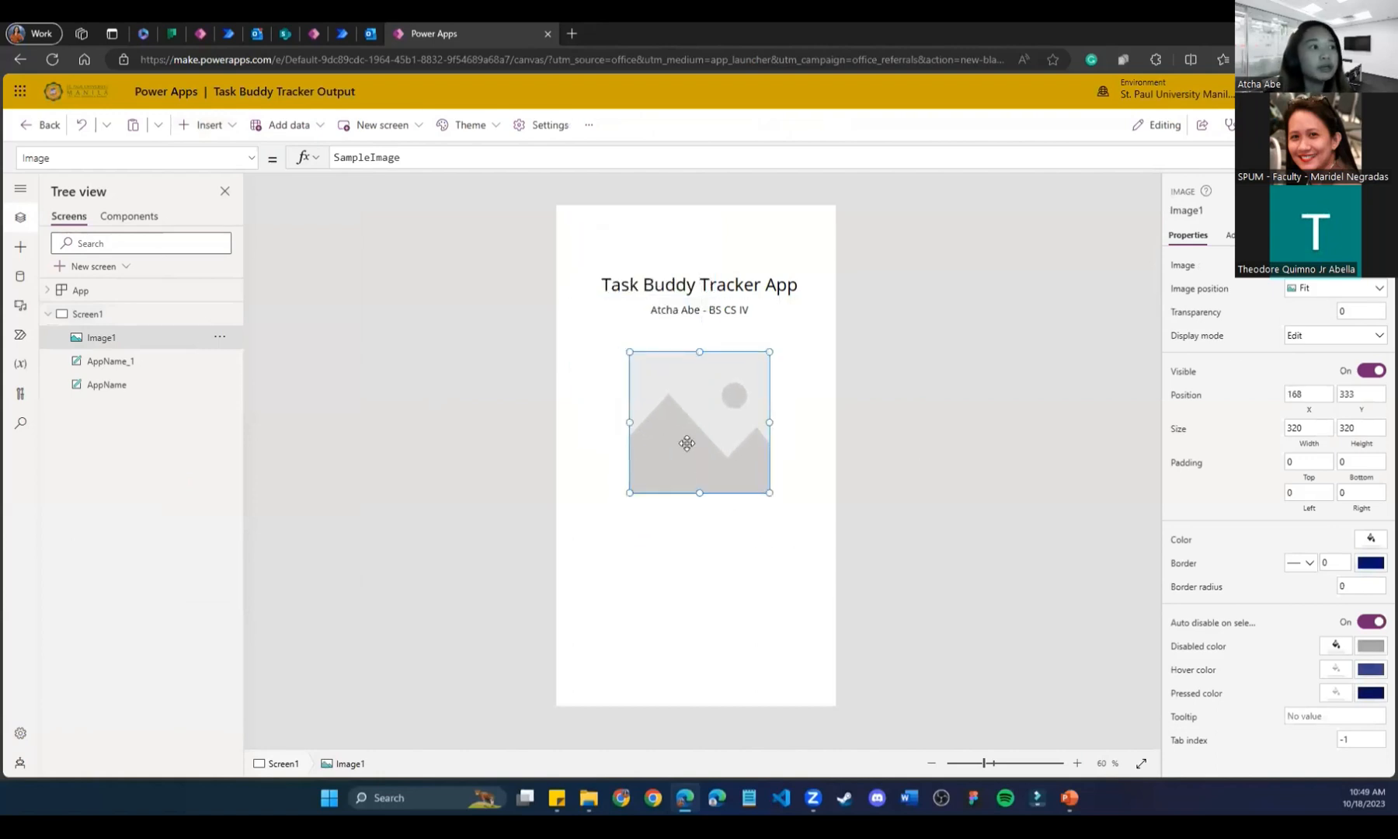
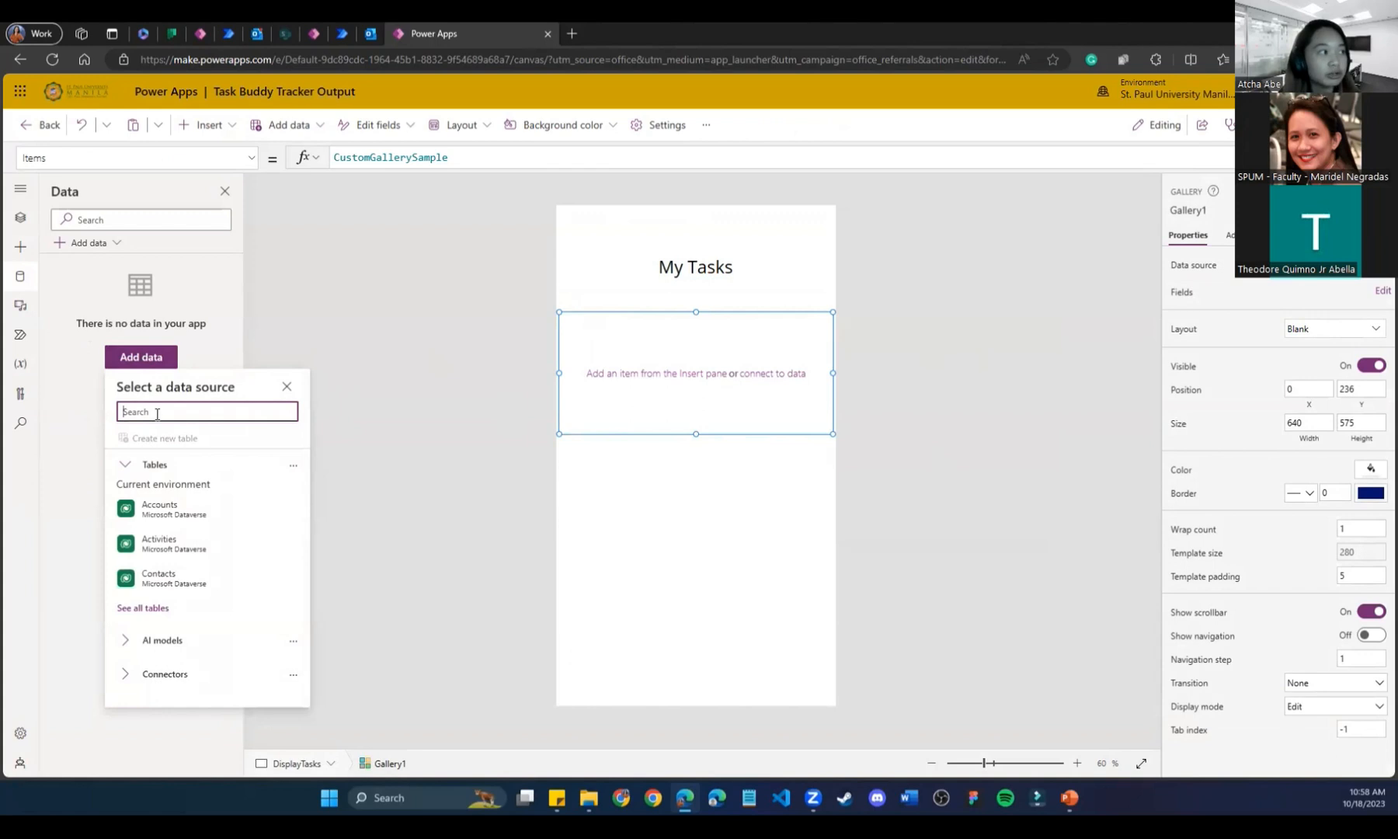
# Search 'planner' in Add data and connect the Planner connector with the existing account.
pyautogui.write('planner')
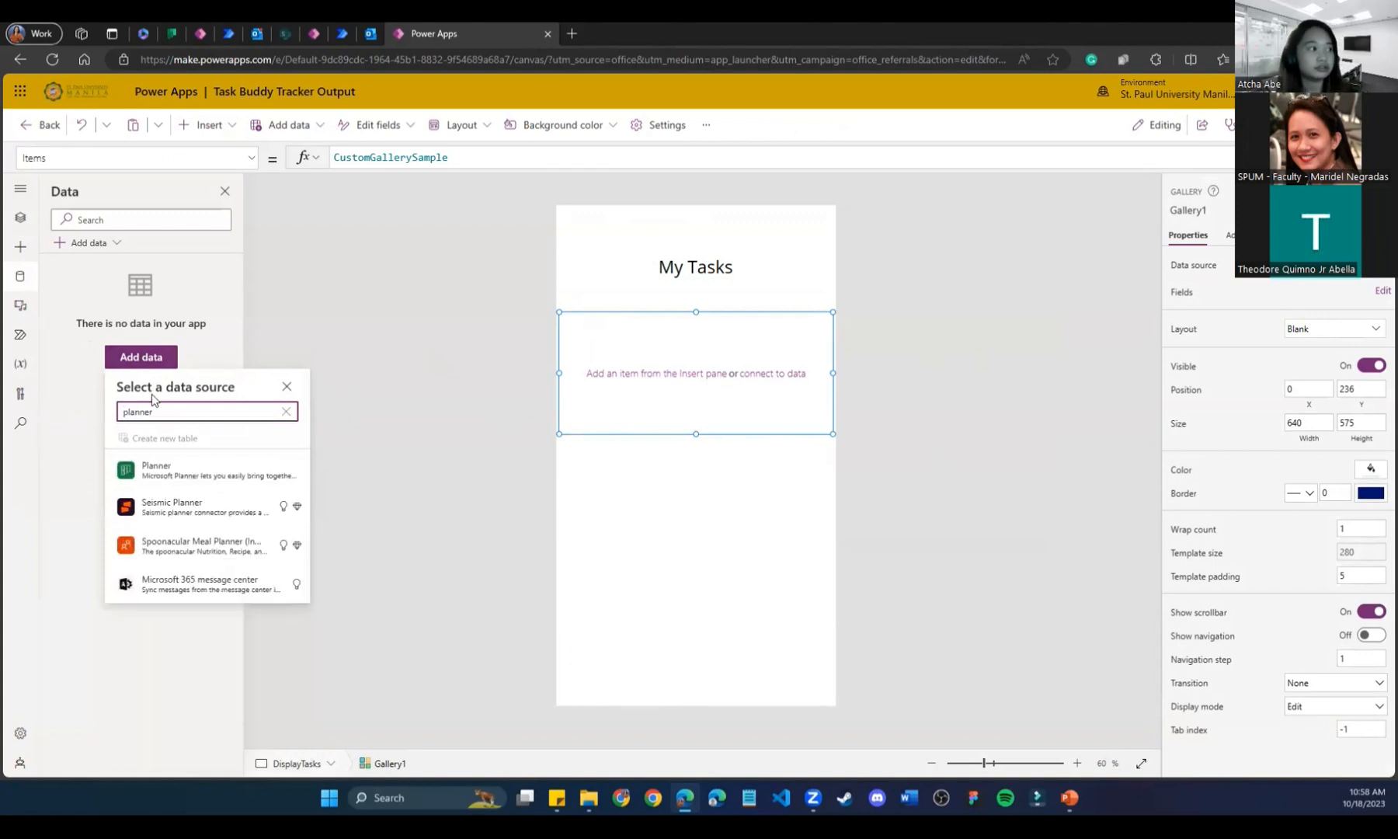
pyautogui.click(184, 469)
pyautogui.click(385, 371)
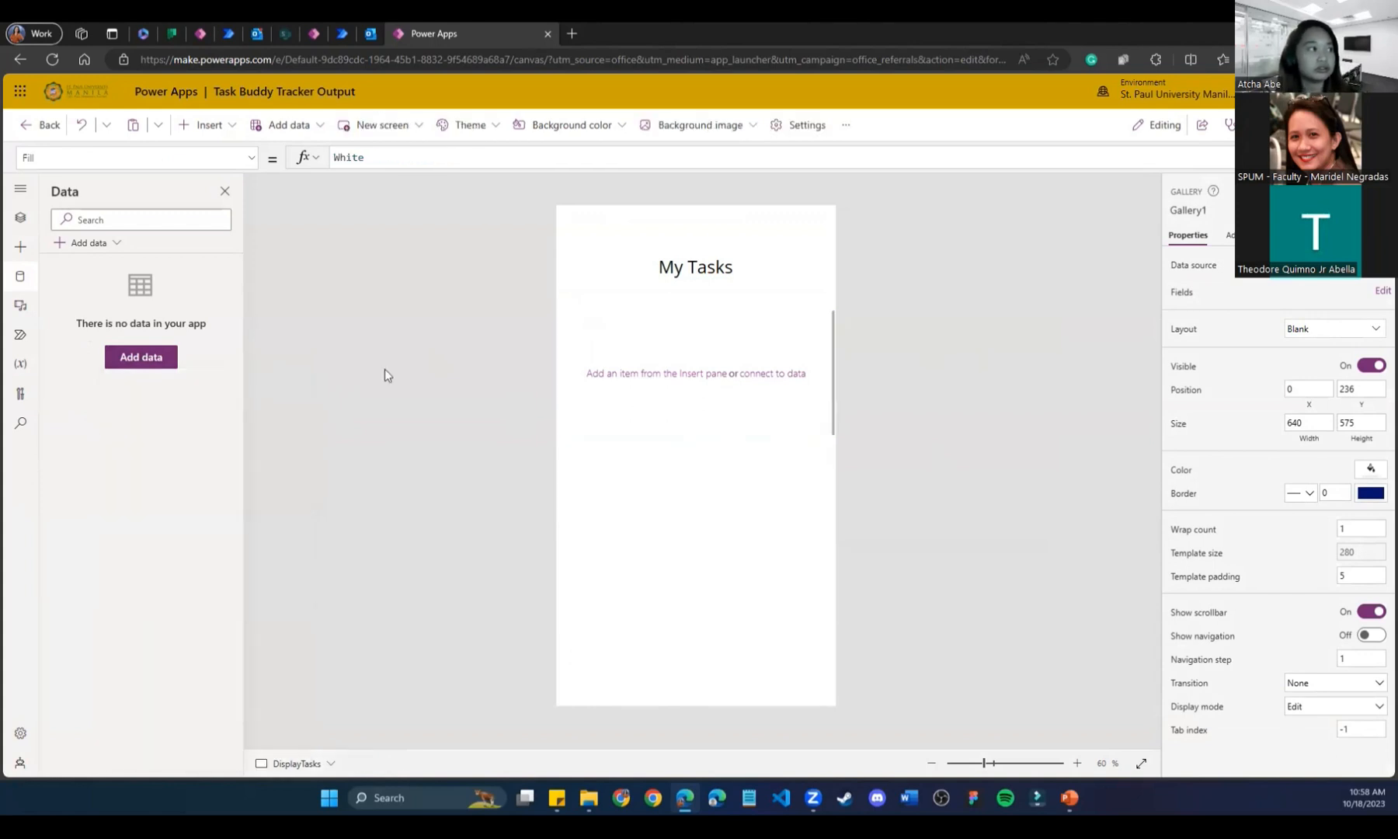
pyautogui.click(157, 363)
pyautogui.write('planner')
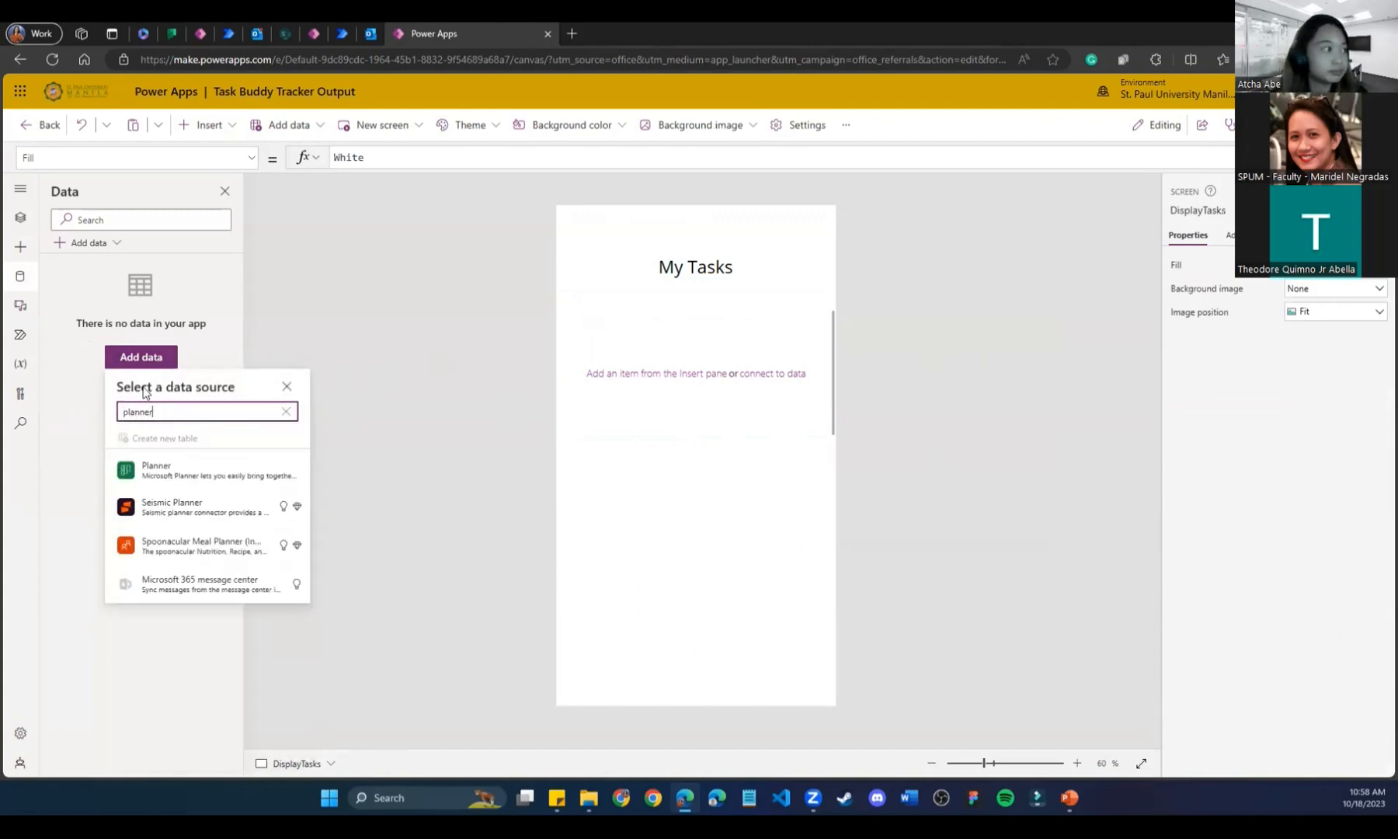
pyautogui.click(153, 469)
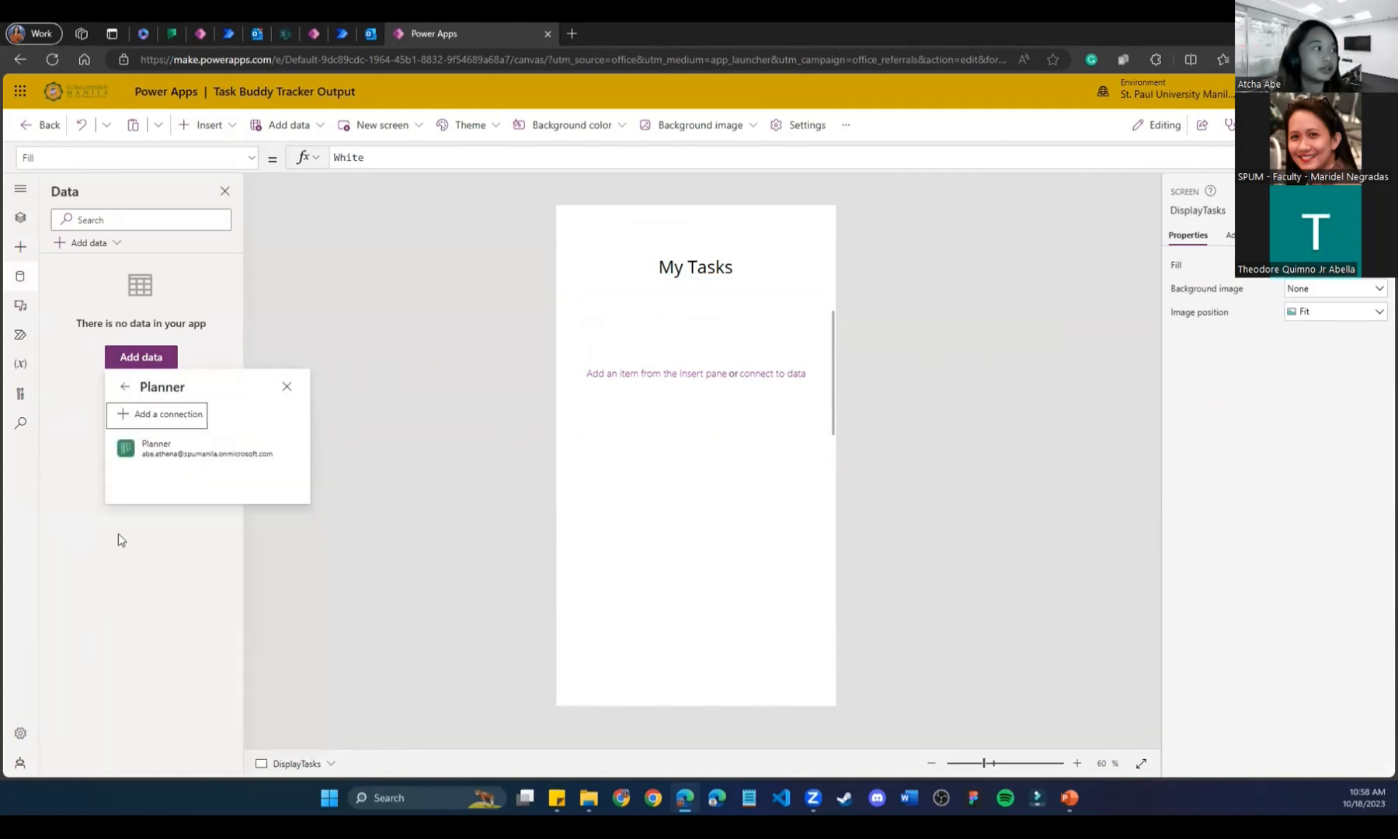
pyautogui.click(147, 460)
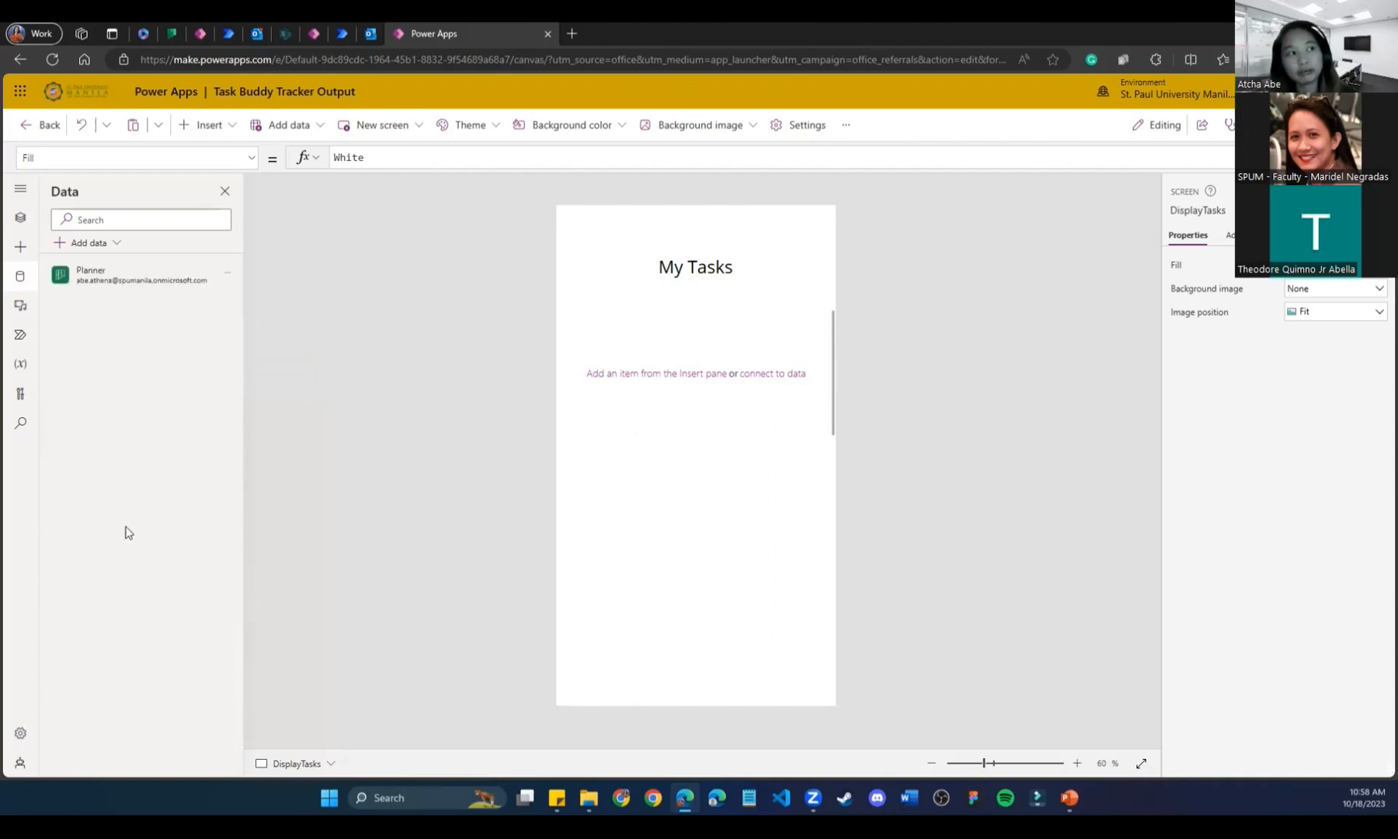
pyautogui.click(21, 190)
pyautogui.click(21, 191)
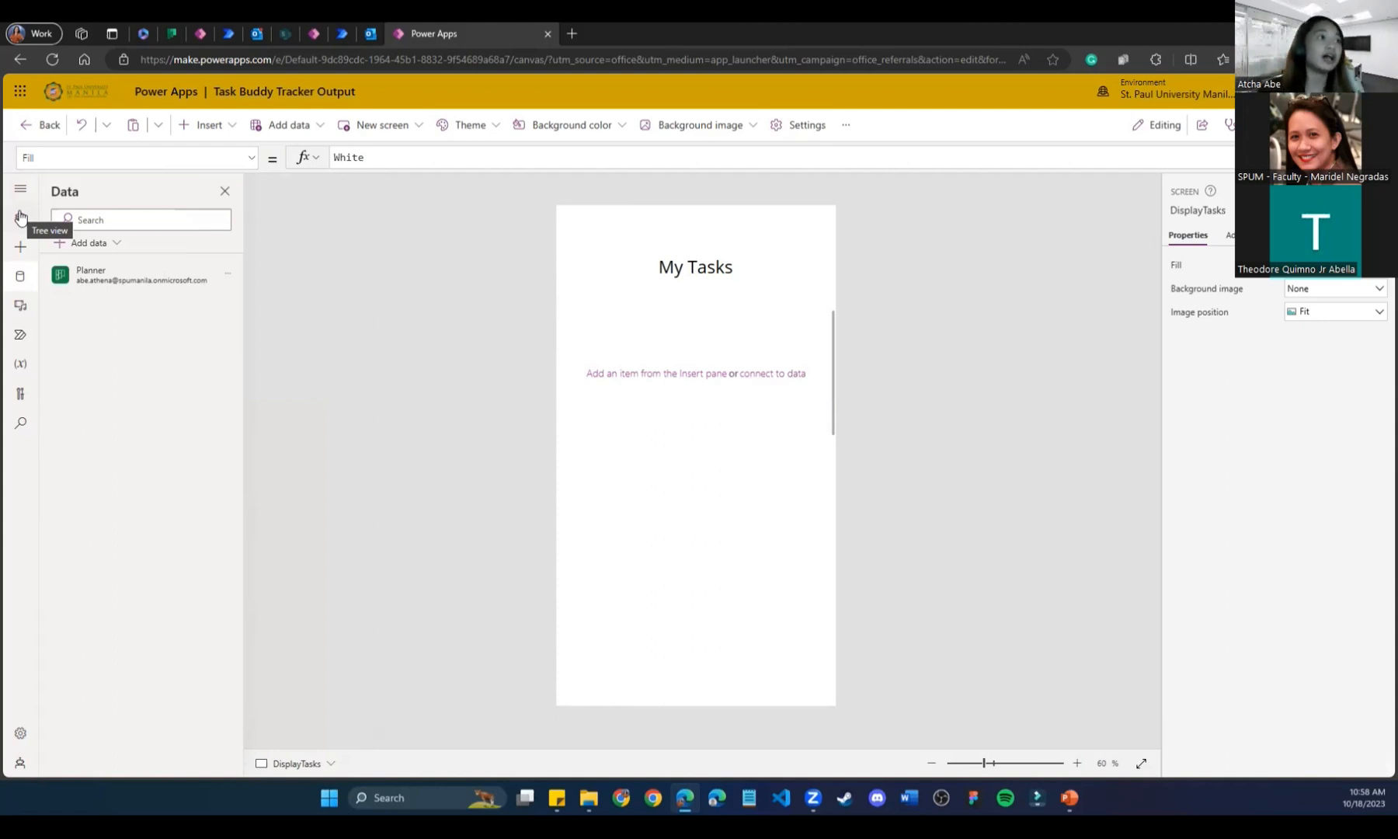
# Select the My Tasks gallery and browse the Insert controls and connected data sources.
pyautogui.click(691, 322)
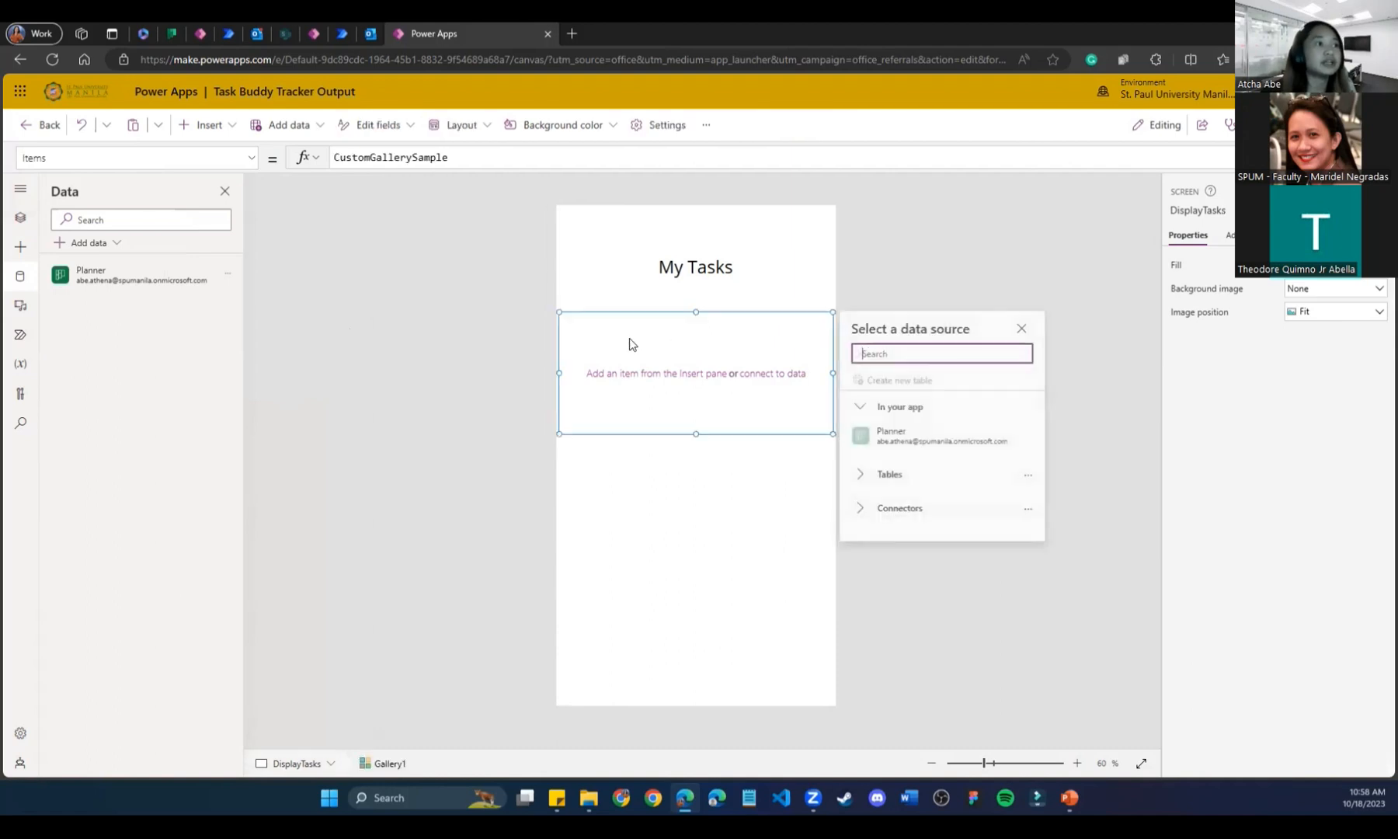
pyautogui.click(20, 218)
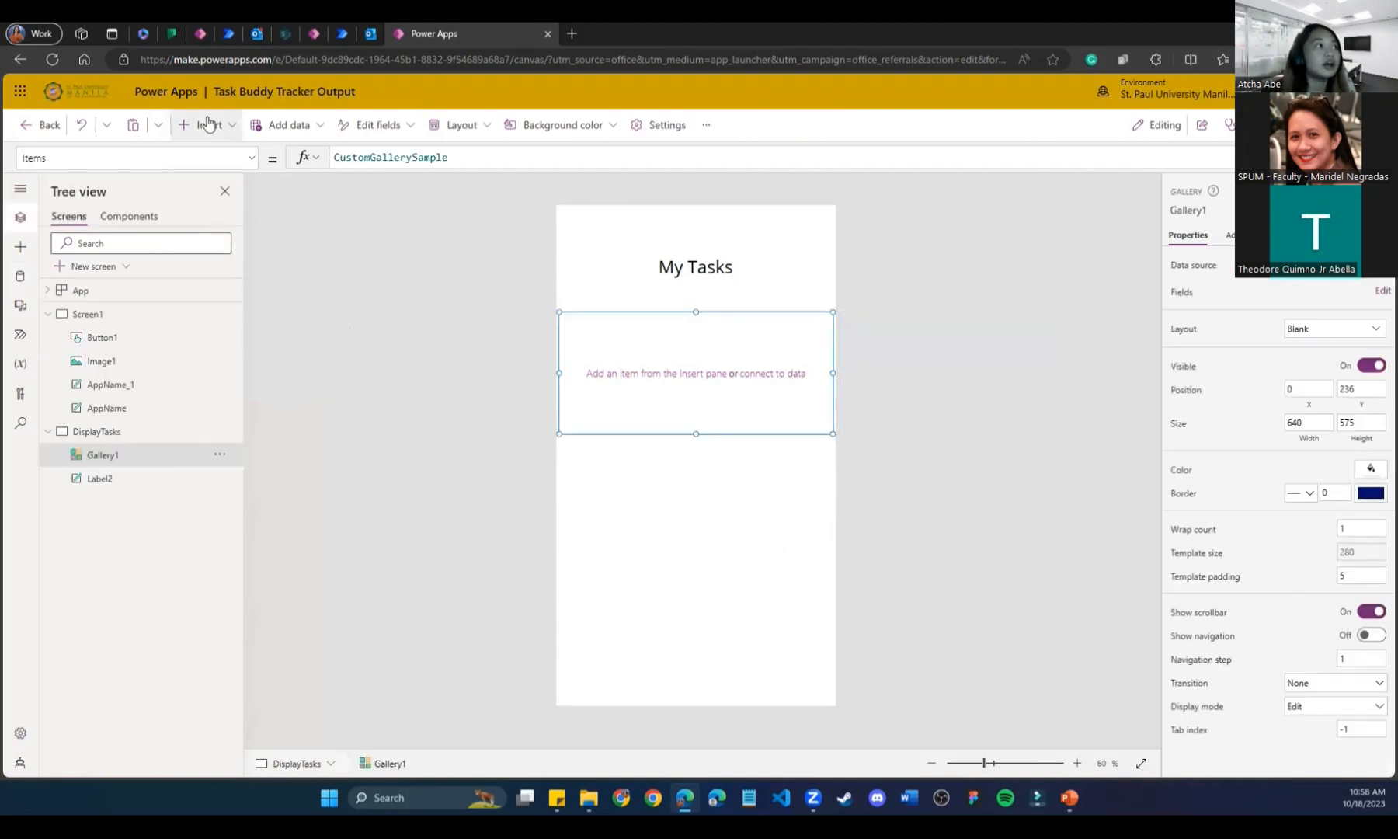
pyautogui.click(231, 130)
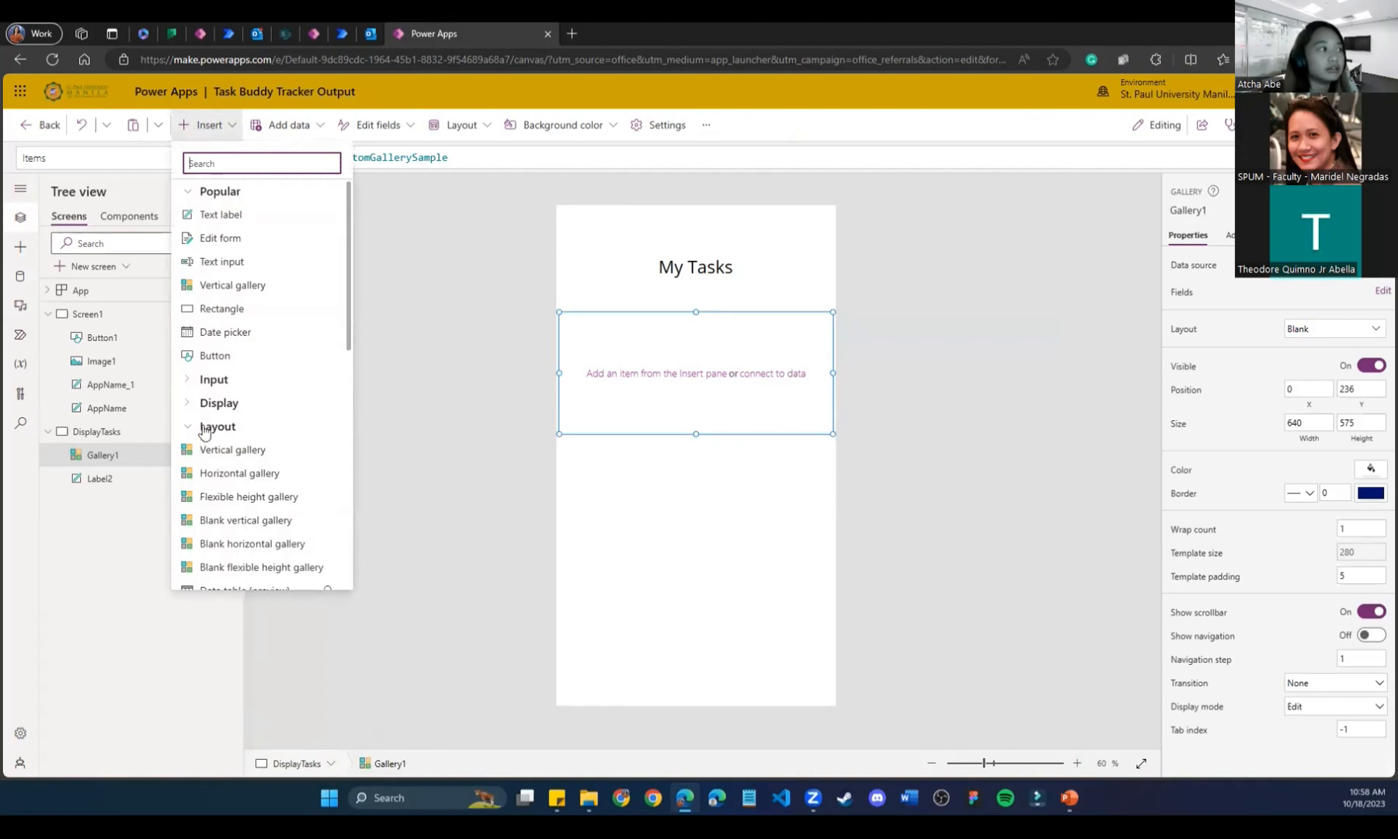
pyautogui.scroll(-2, 214, 435)
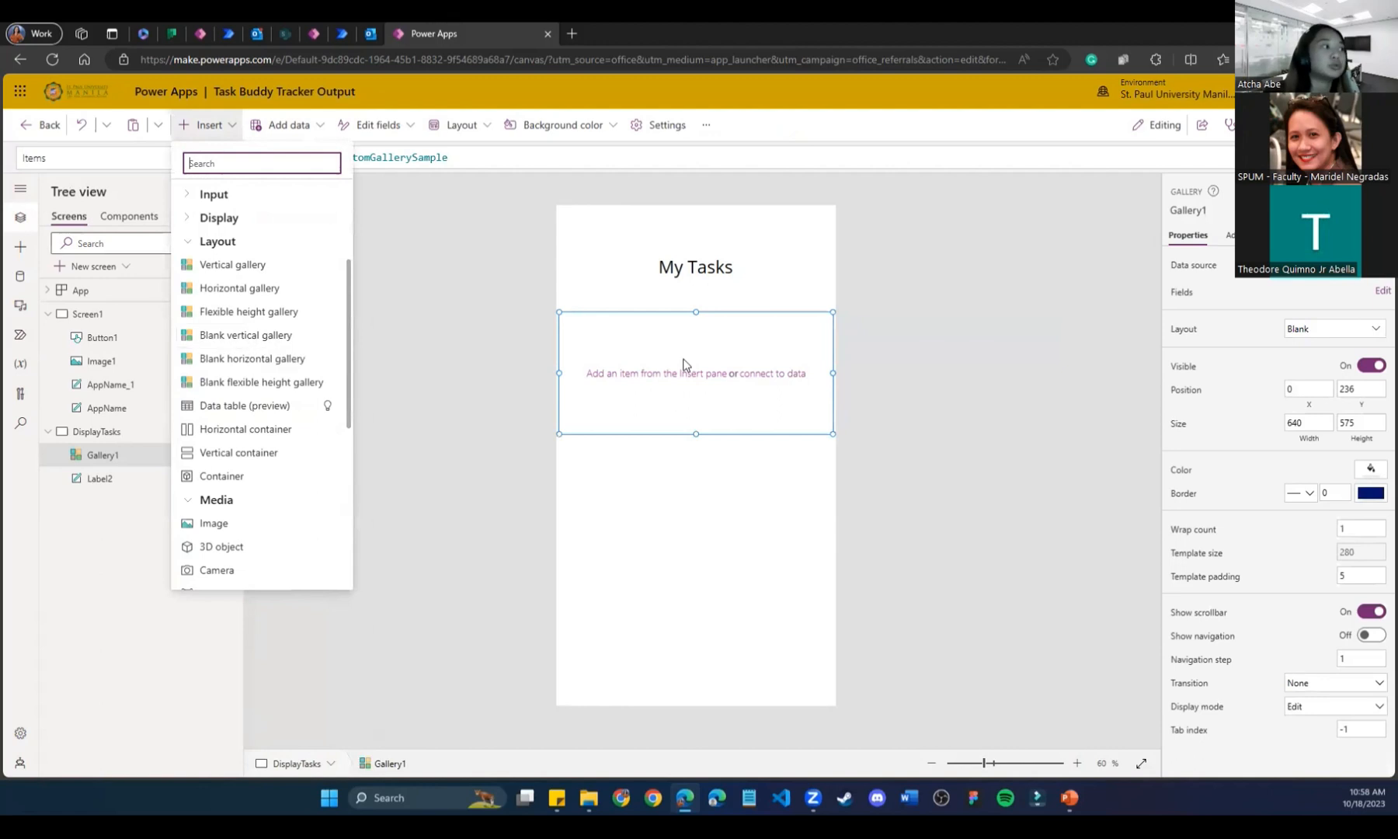
pyautogui.click(772, 374)
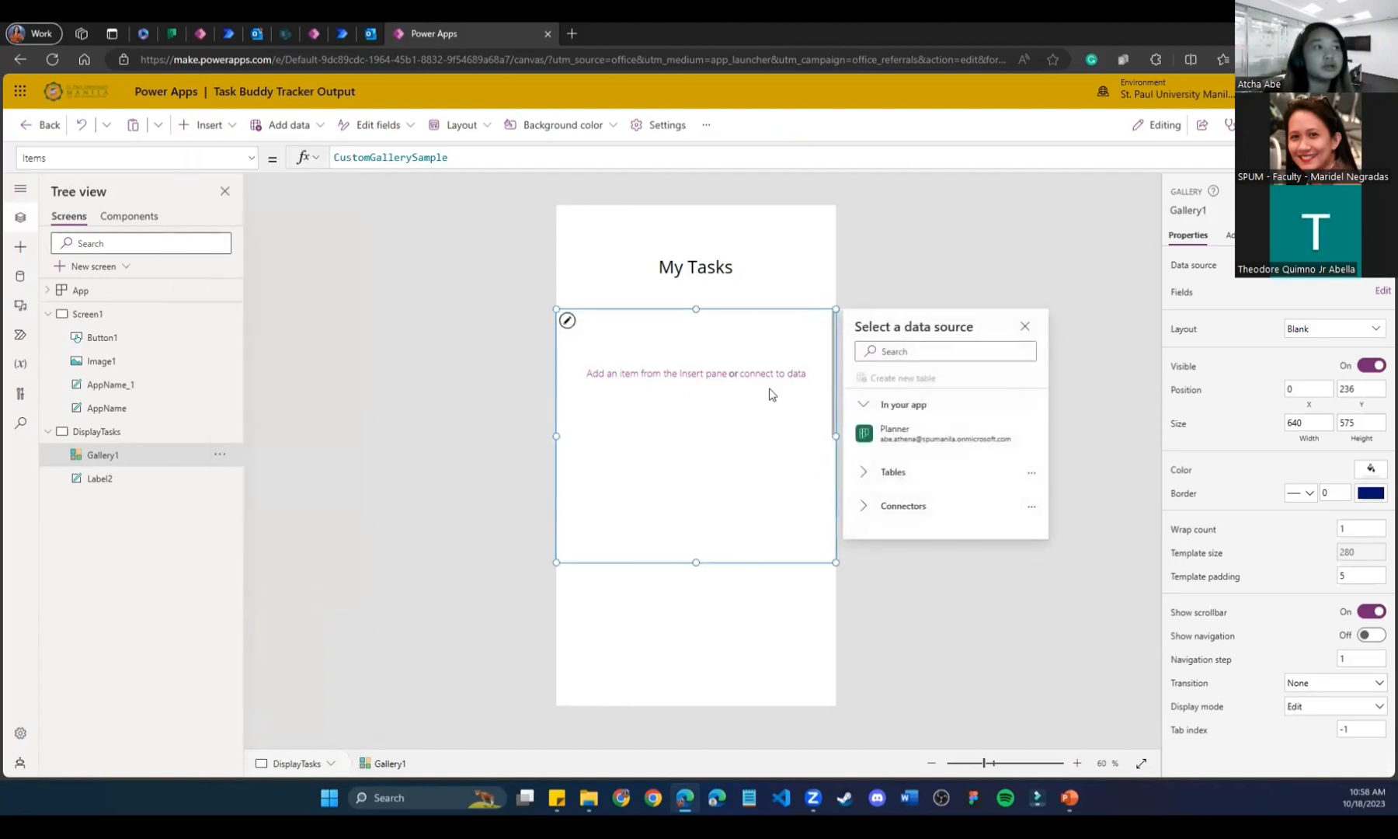
pyautogui.click(772, 375)
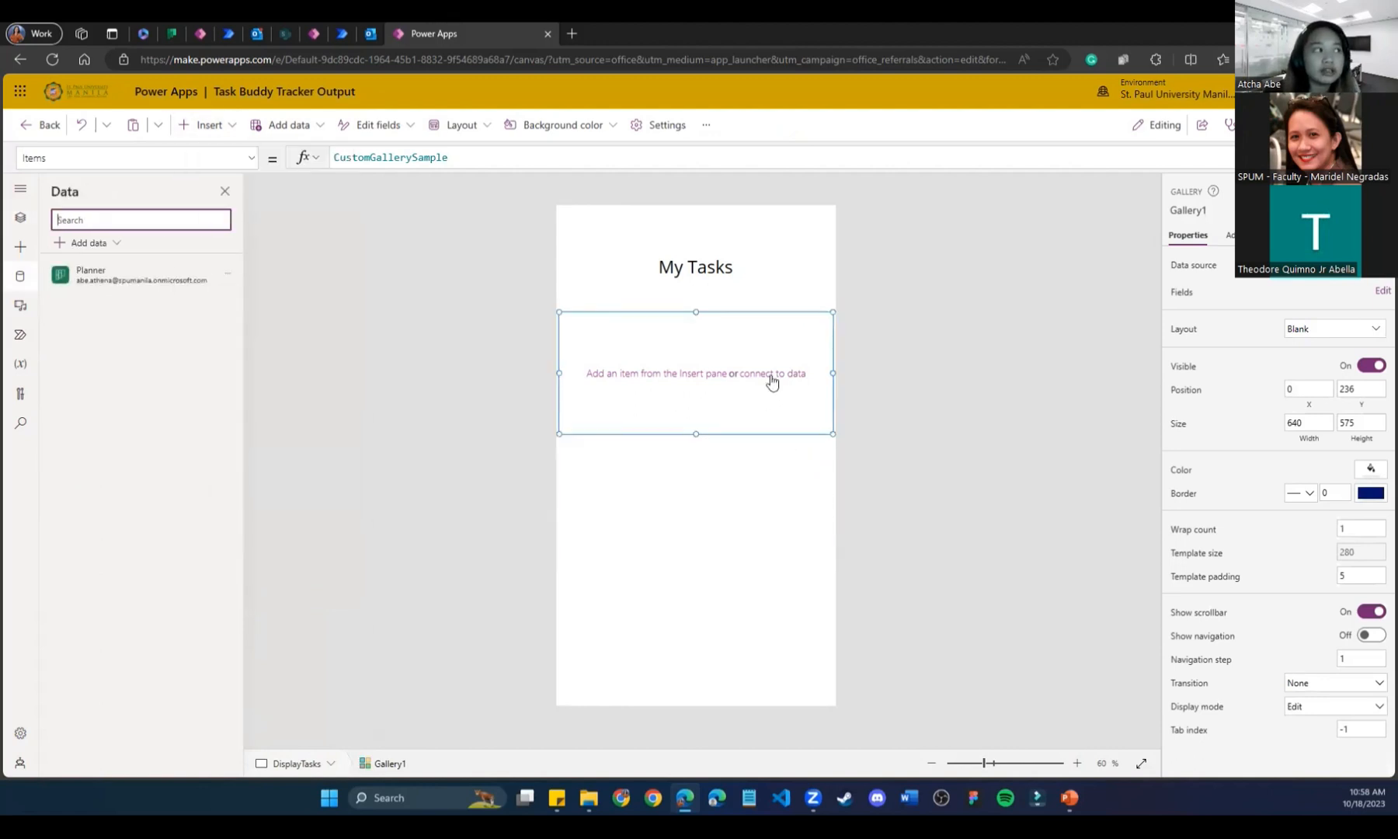
# Review the Add data choices, then show the Tree view with Gallery1 and Label2 under DisplayTasks.
pyautogui.click(72, 244)
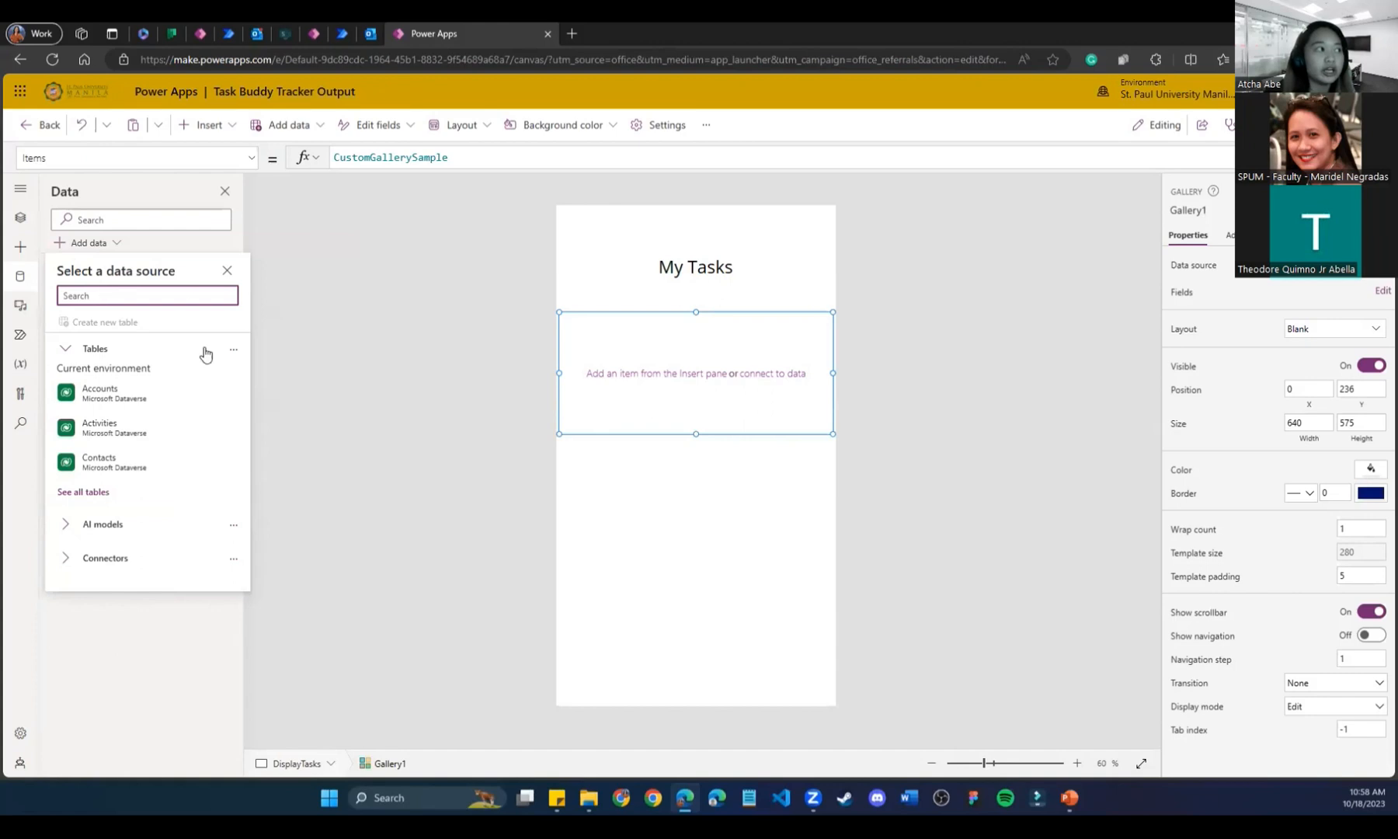
pyautogui.click(227, 269)
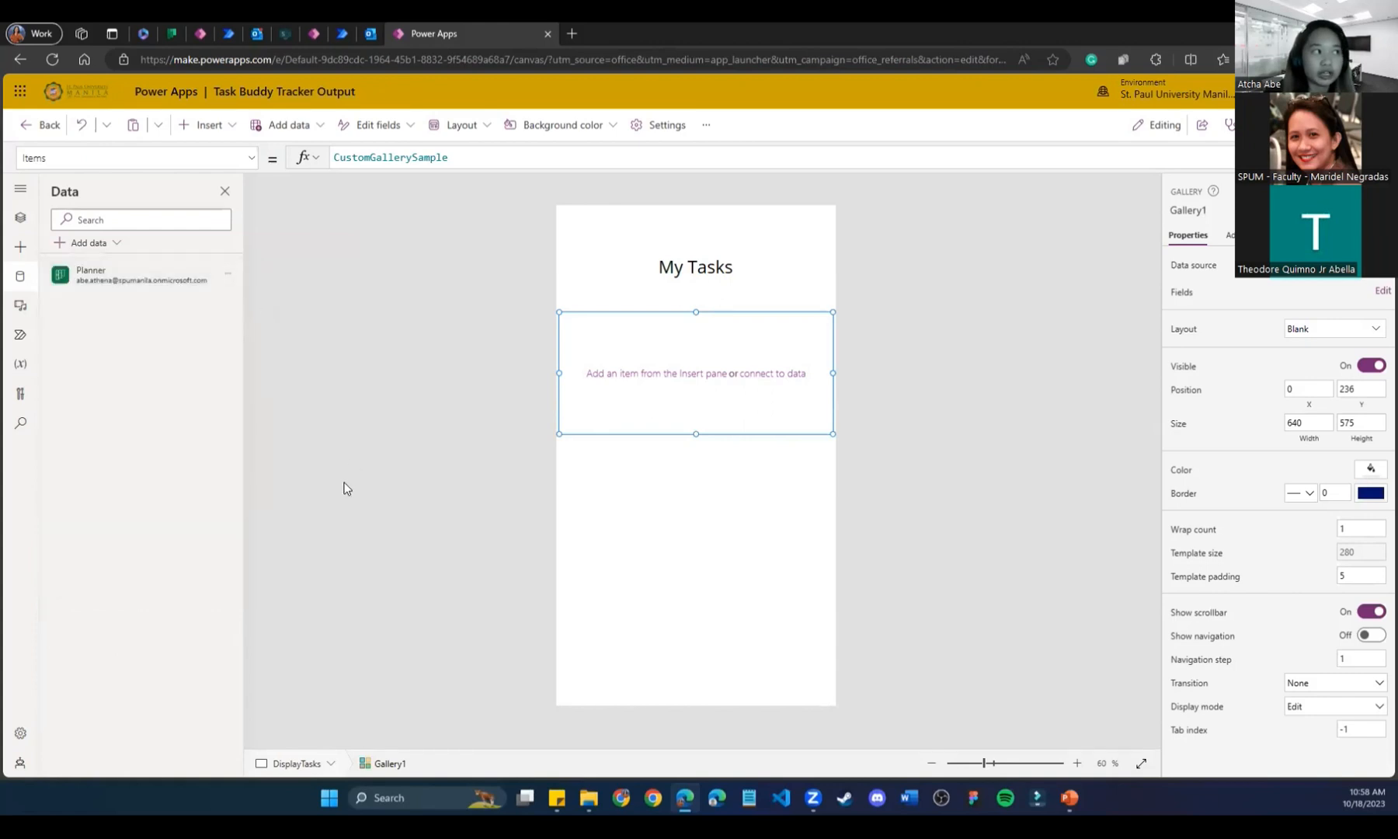
pyautogui.moveTo(131, 285)
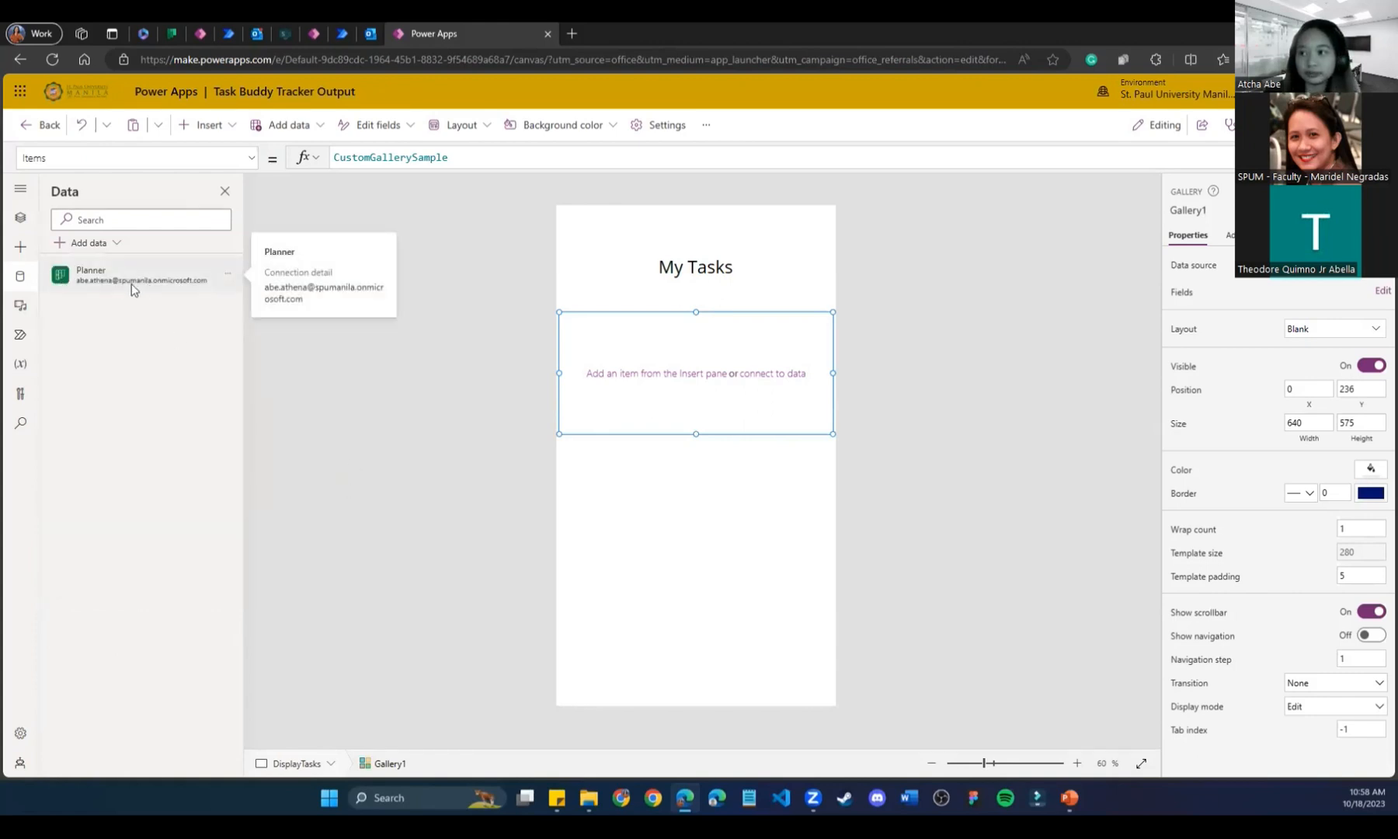
pyautogui.click(20, 217)
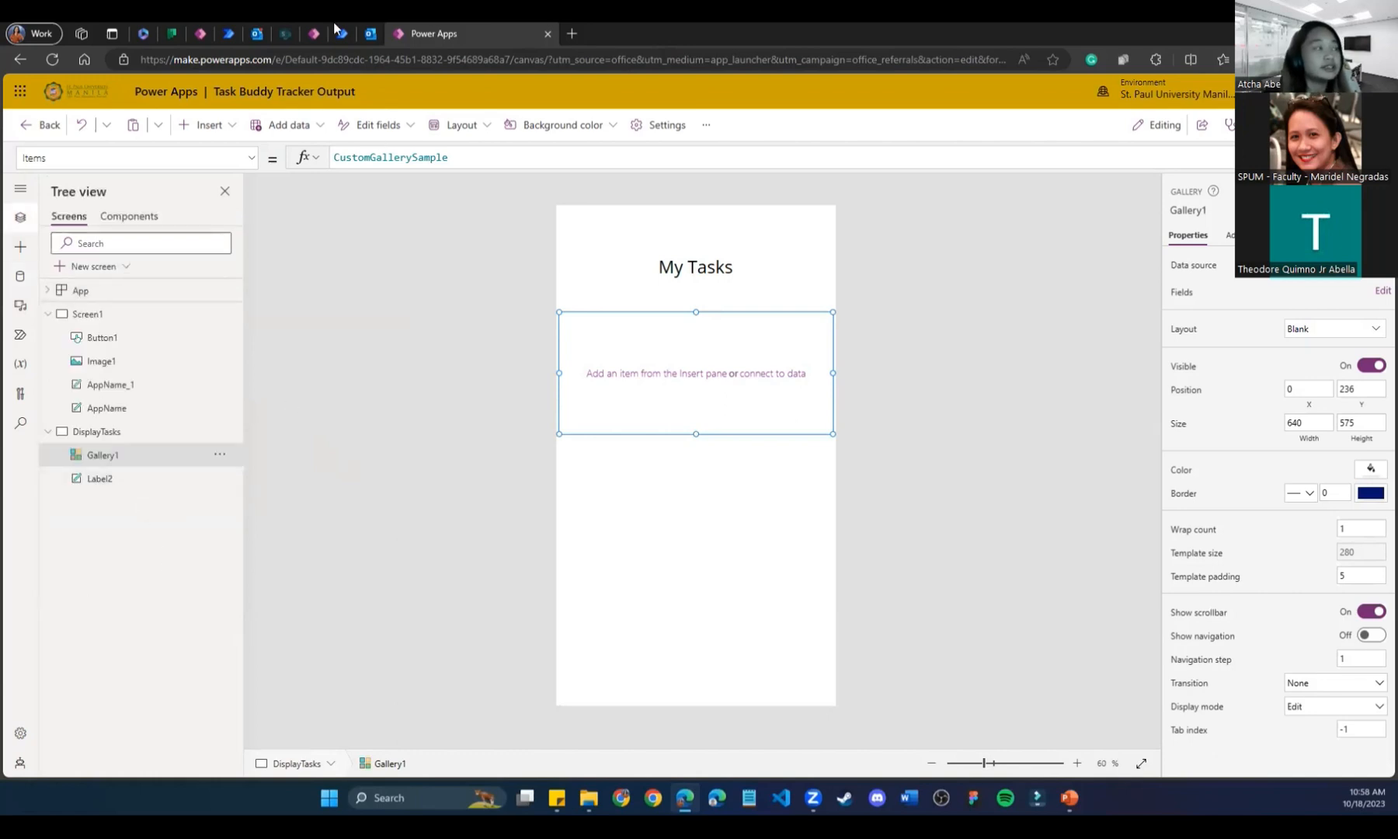
# Compare the Task Buddy App gallery's Items formula, then select Gallery1's CustomGallerySample formula and open a new tab.
pyautogui.click(186, 33)
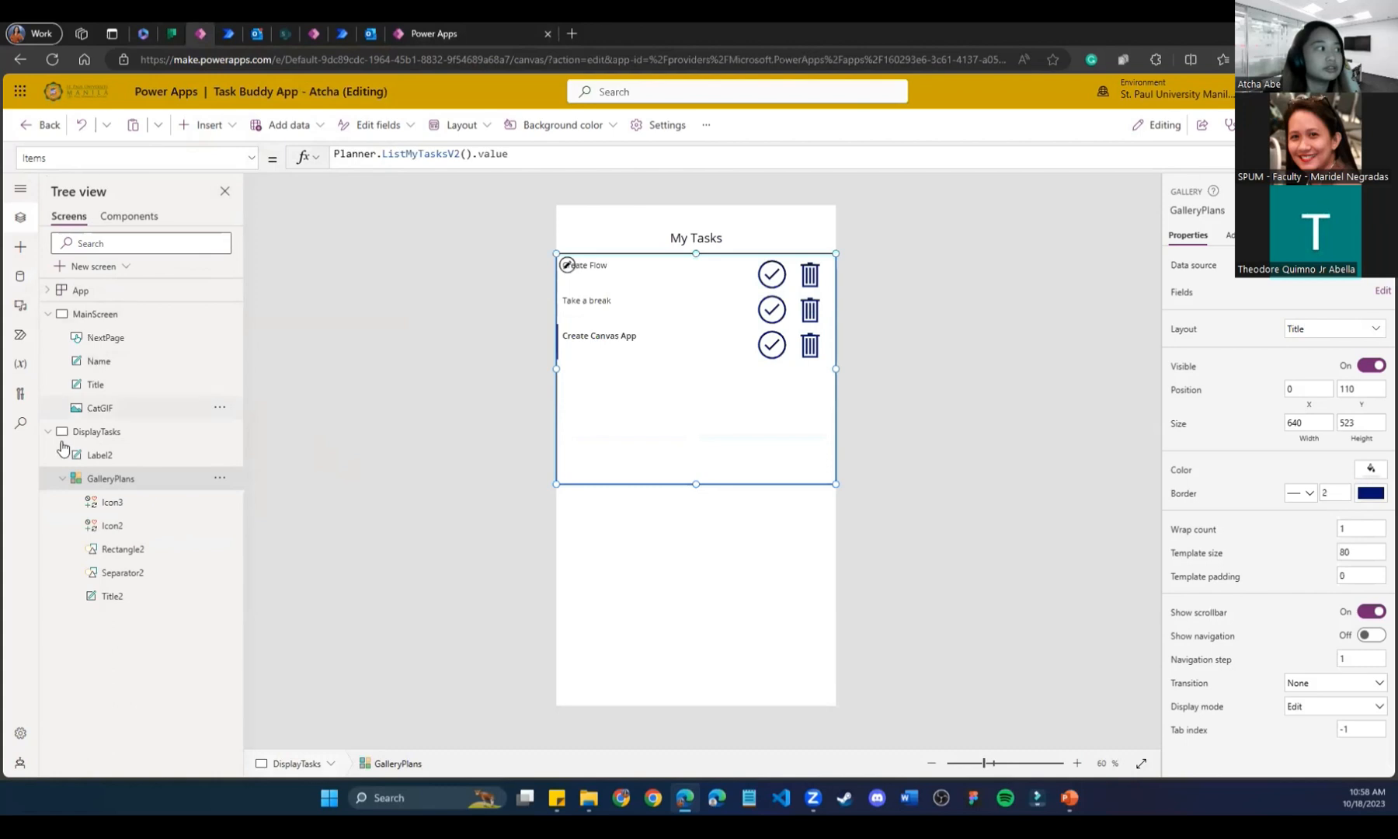
pyautogui.click(479, 28)
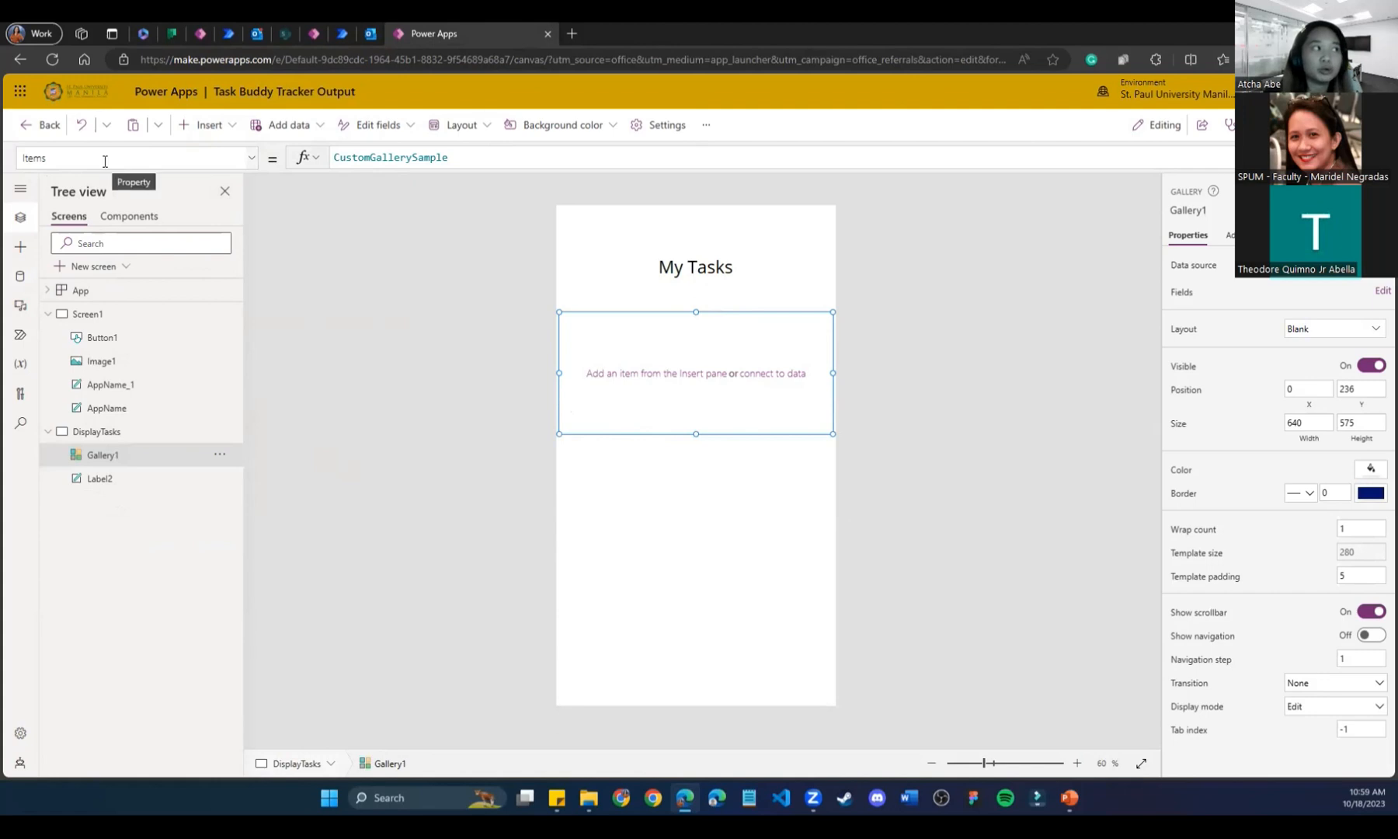
pyautogui.doubleClick(464, 159)
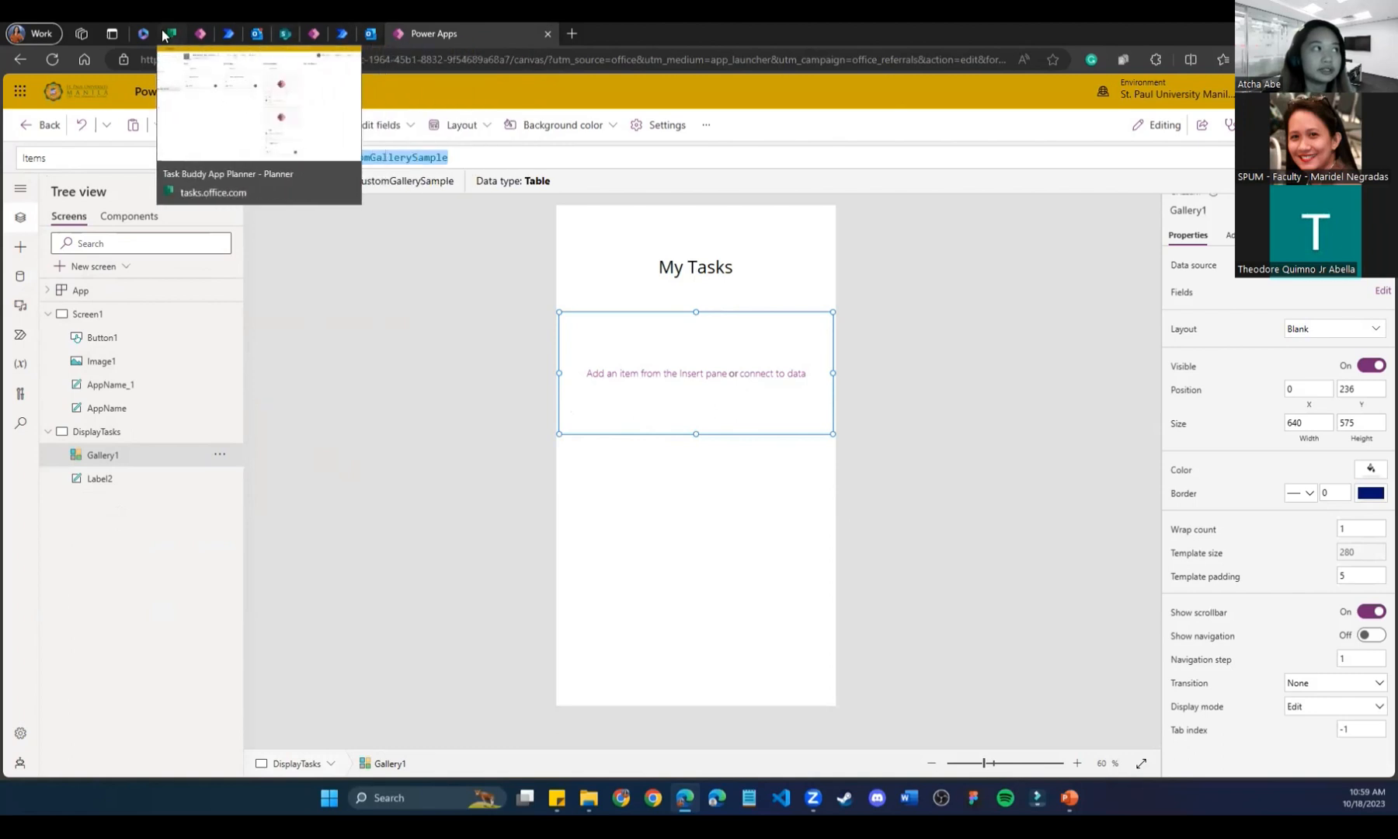
pyautogui.click(575, 36)
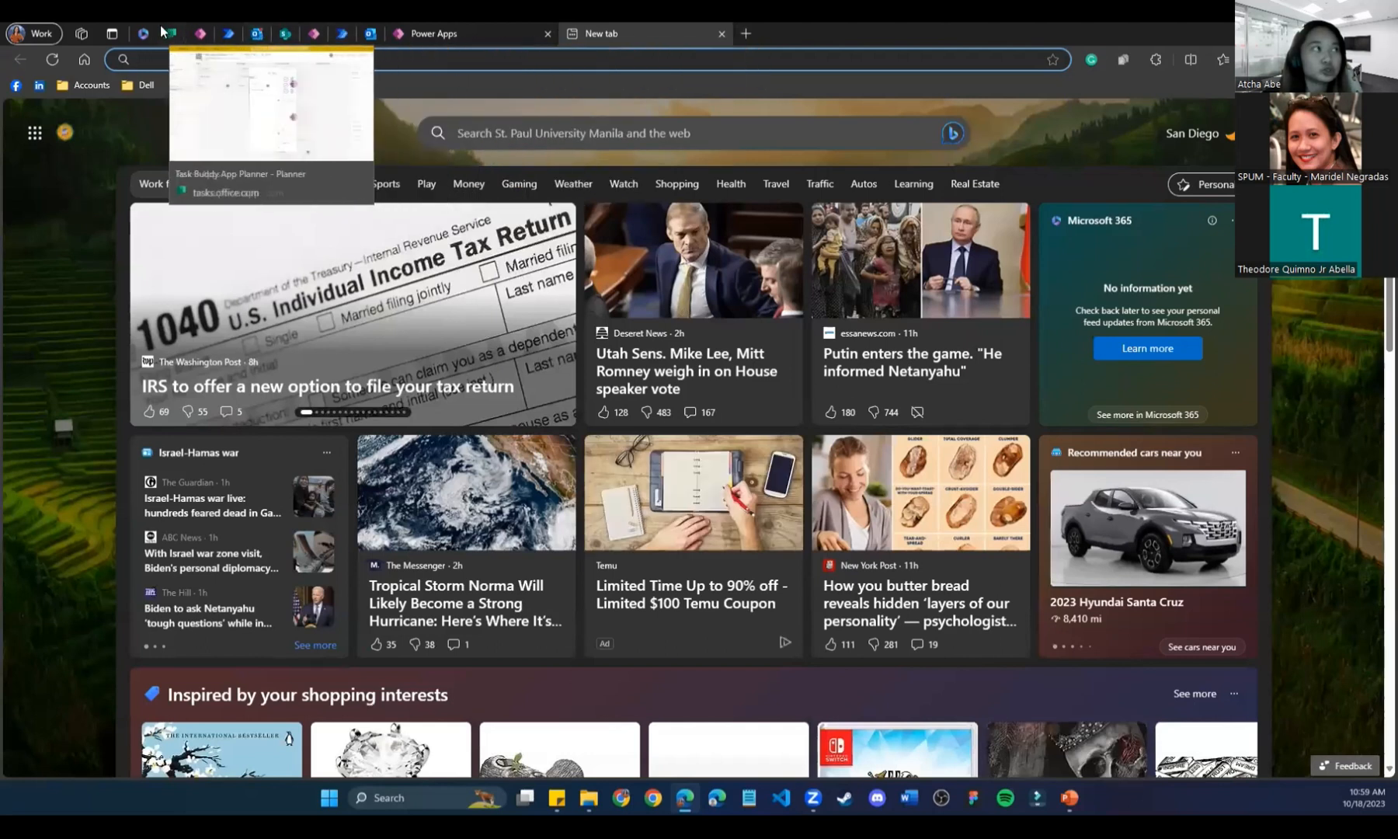
# Duplicate the Power Apps tab and close the blank new tab.
pyautogui.rightClick(471, 31)
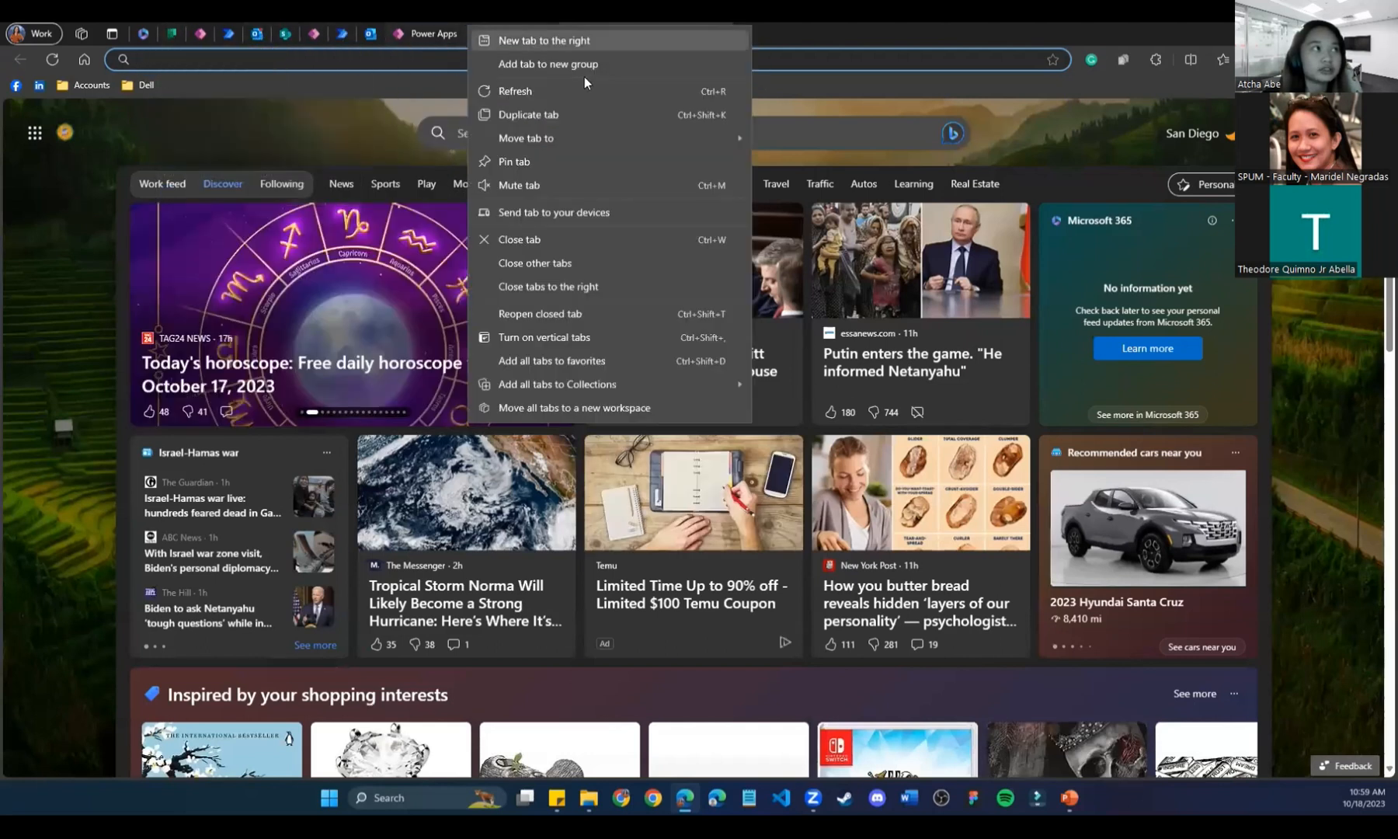
pyautogui.click(575, 113)
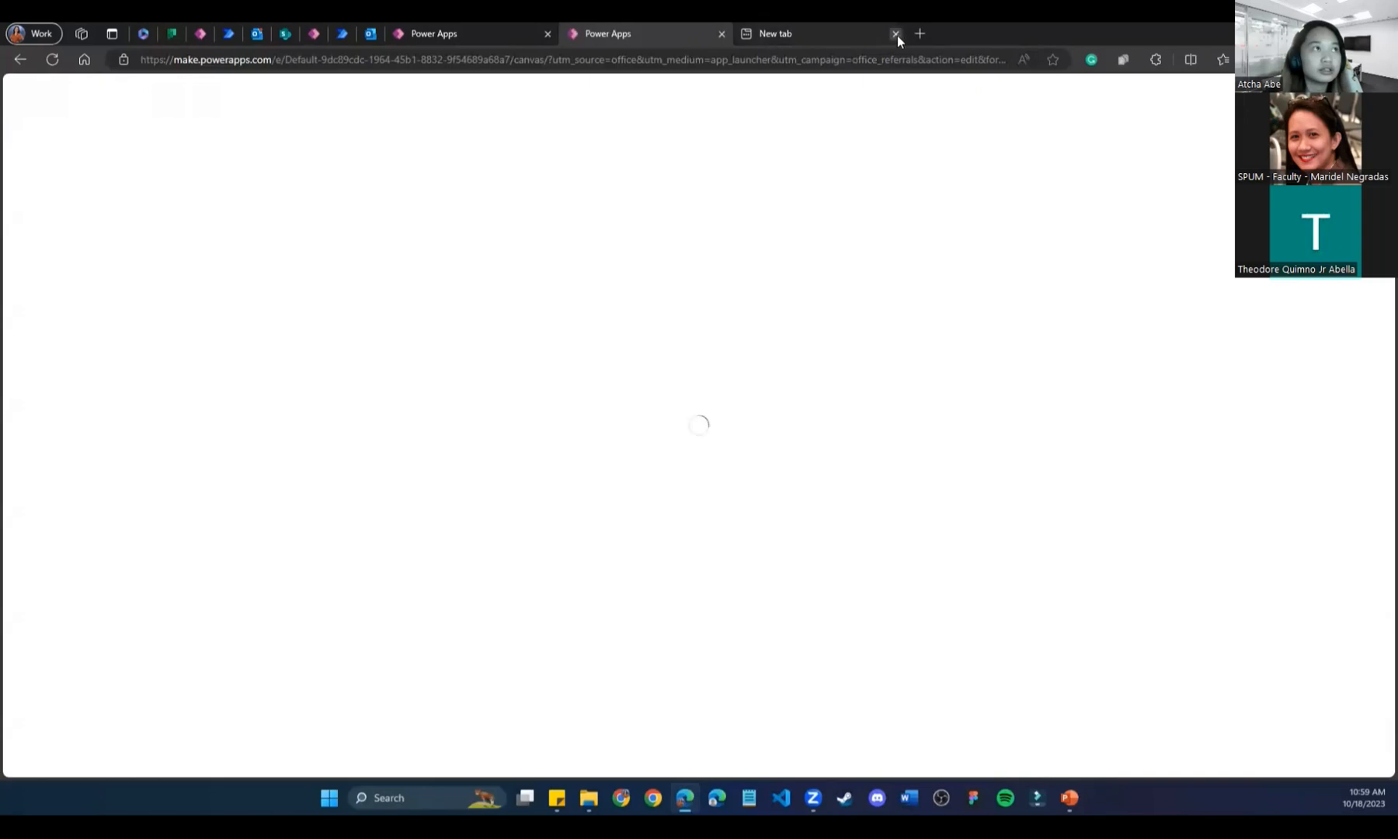
pyautogui.click(896, 34)
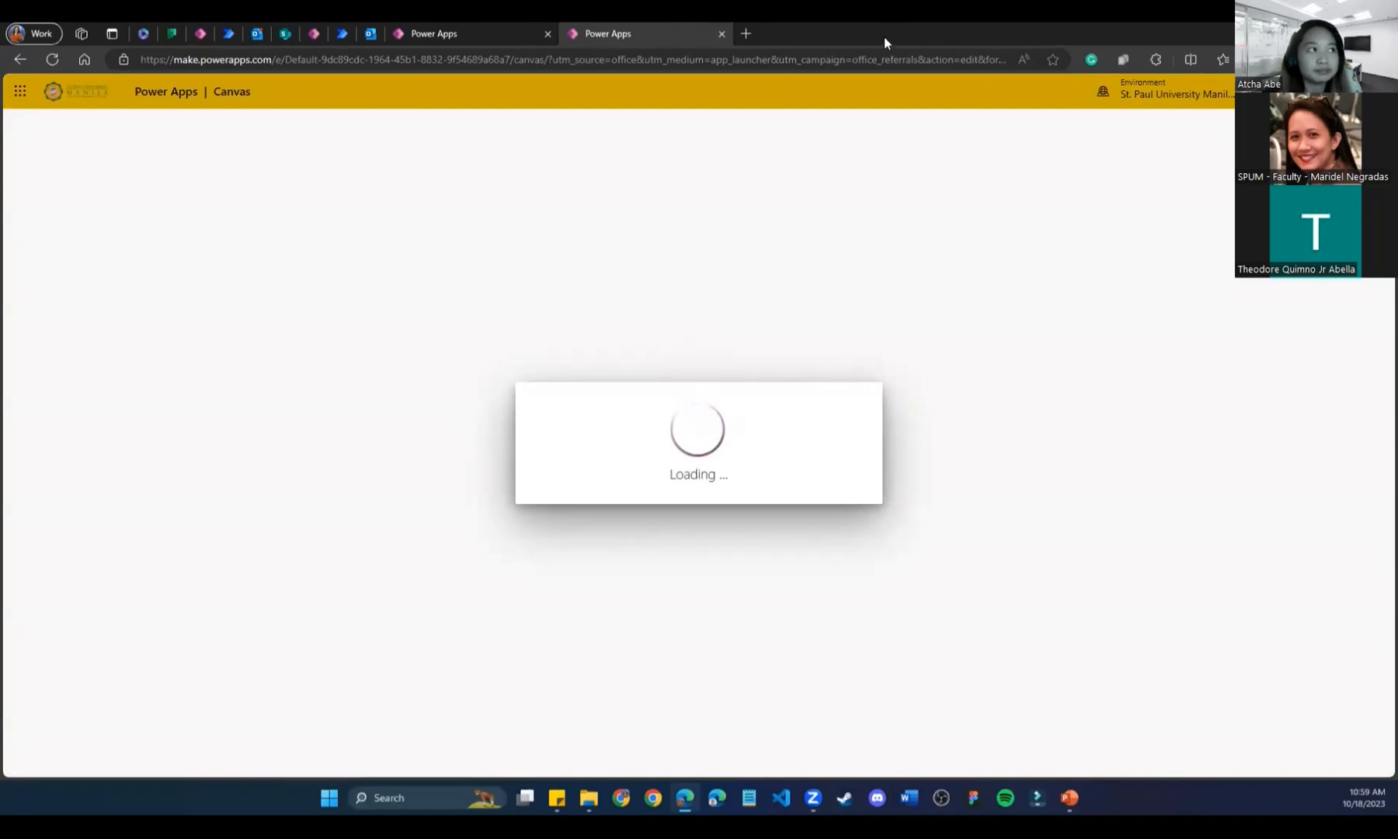
# Launch Planner from the Microsoft 365 app launcher and close the duplicated Power Apps tab.
pyautogui.click(20, 91)
pyautogui.click(71, 382)
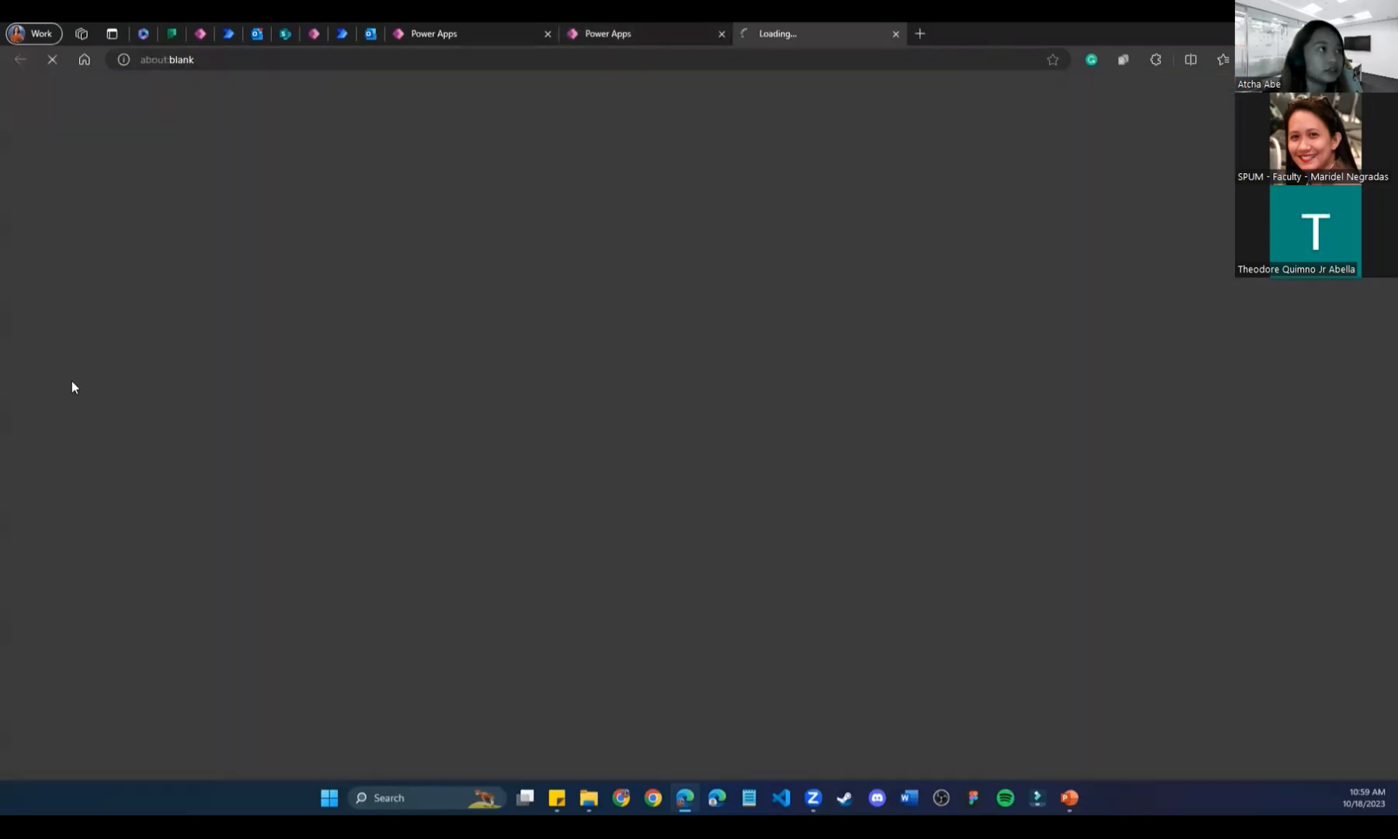
pyautogui.click(721, 34)
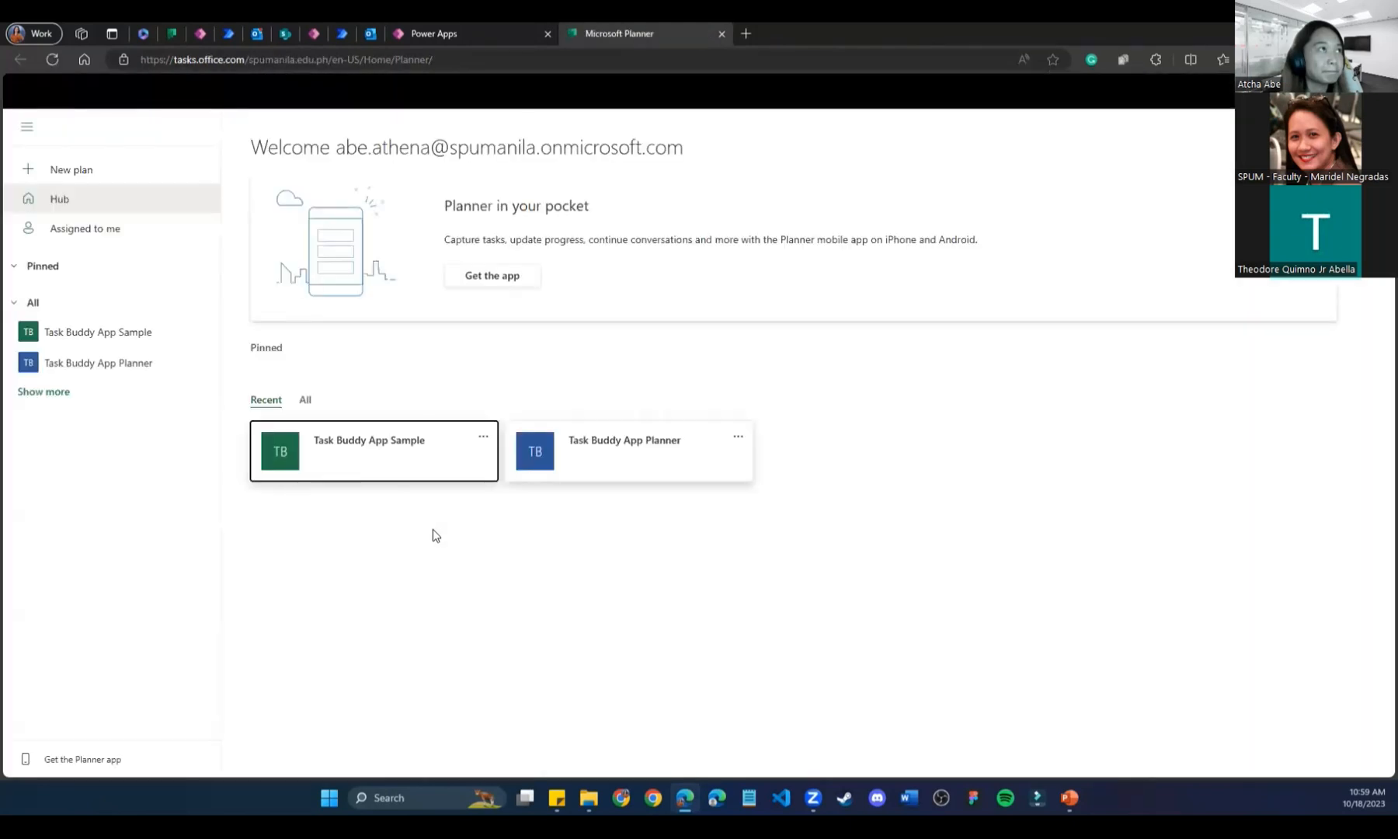
# Open the Task Buddy App Sample plan board and its plan settings, then return to Power Apps.
pyautogui.click(400, 457)
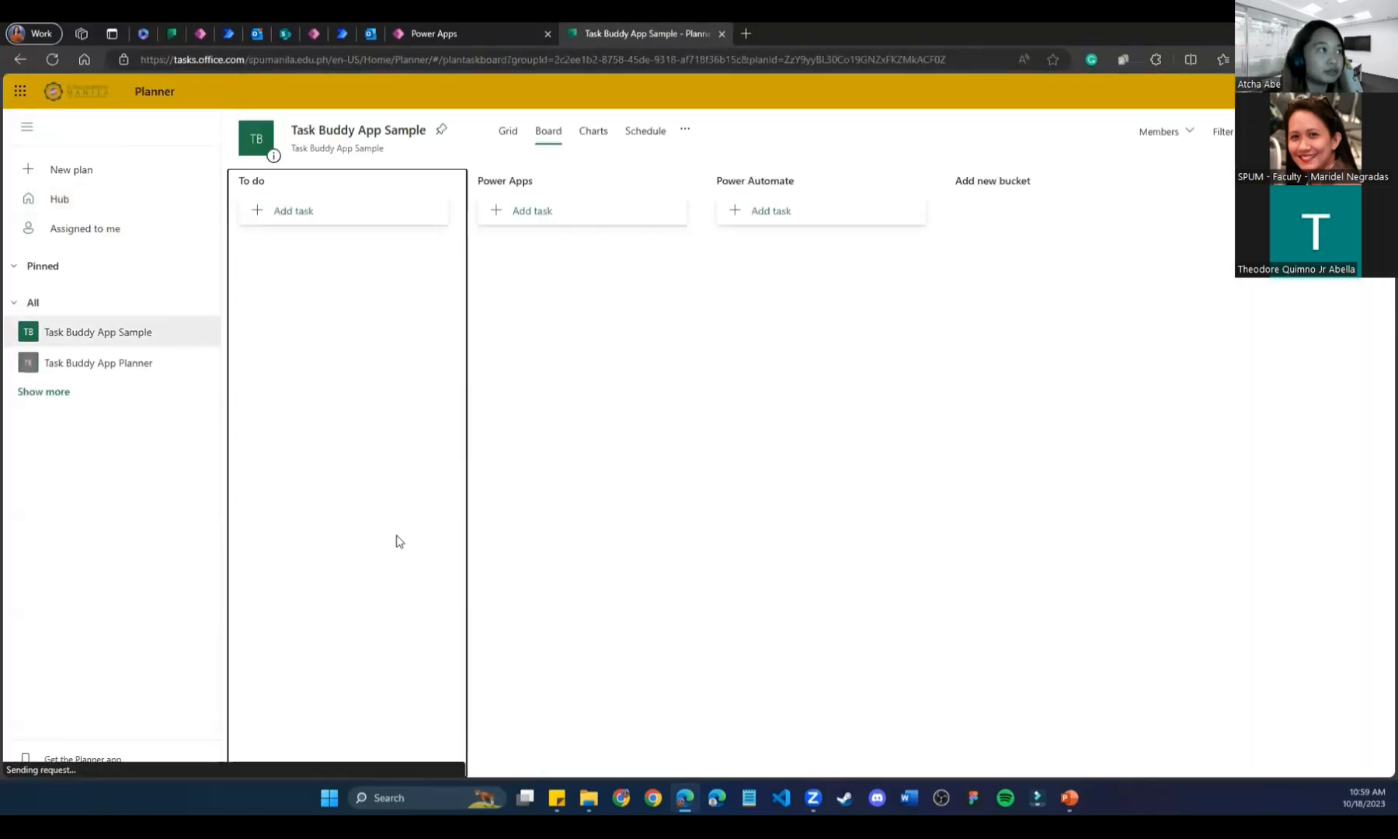
pyautogui.click(394, 139)
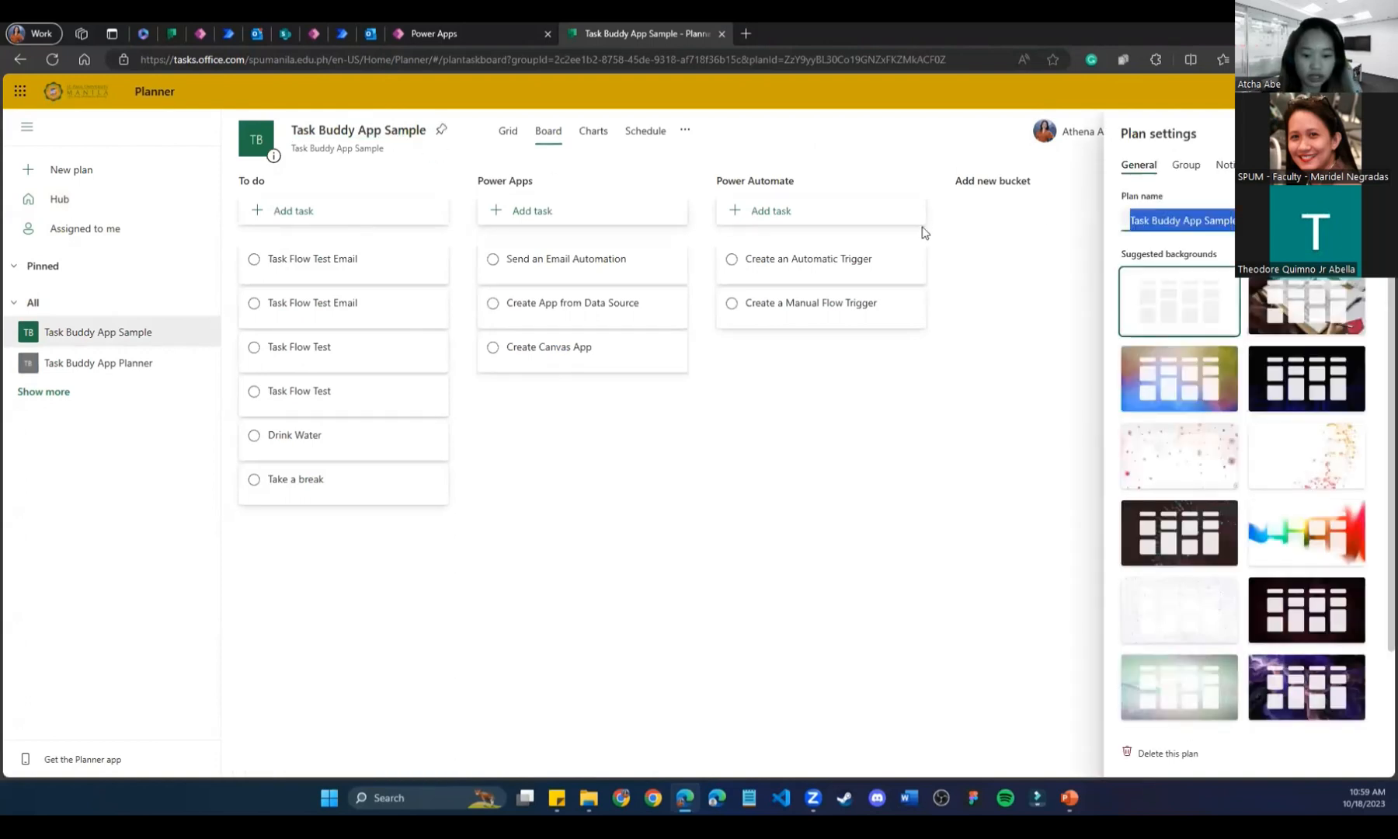
pyautogui.click(466, 33)
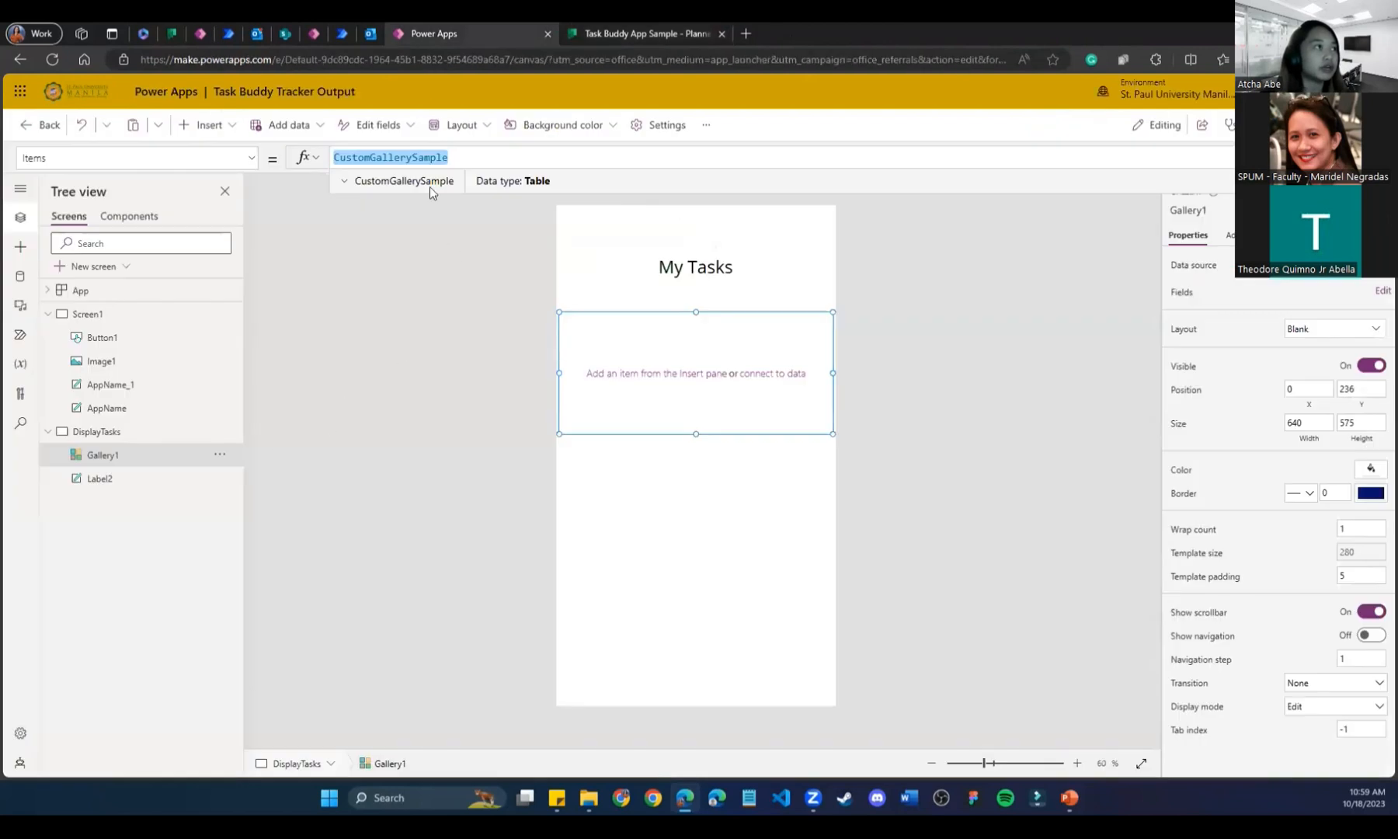
# Replace Gallery1's CustomGallerySample items with 'Planner.' and scroll through the suggested Planner functions.
pyautogui.click(200, 33)
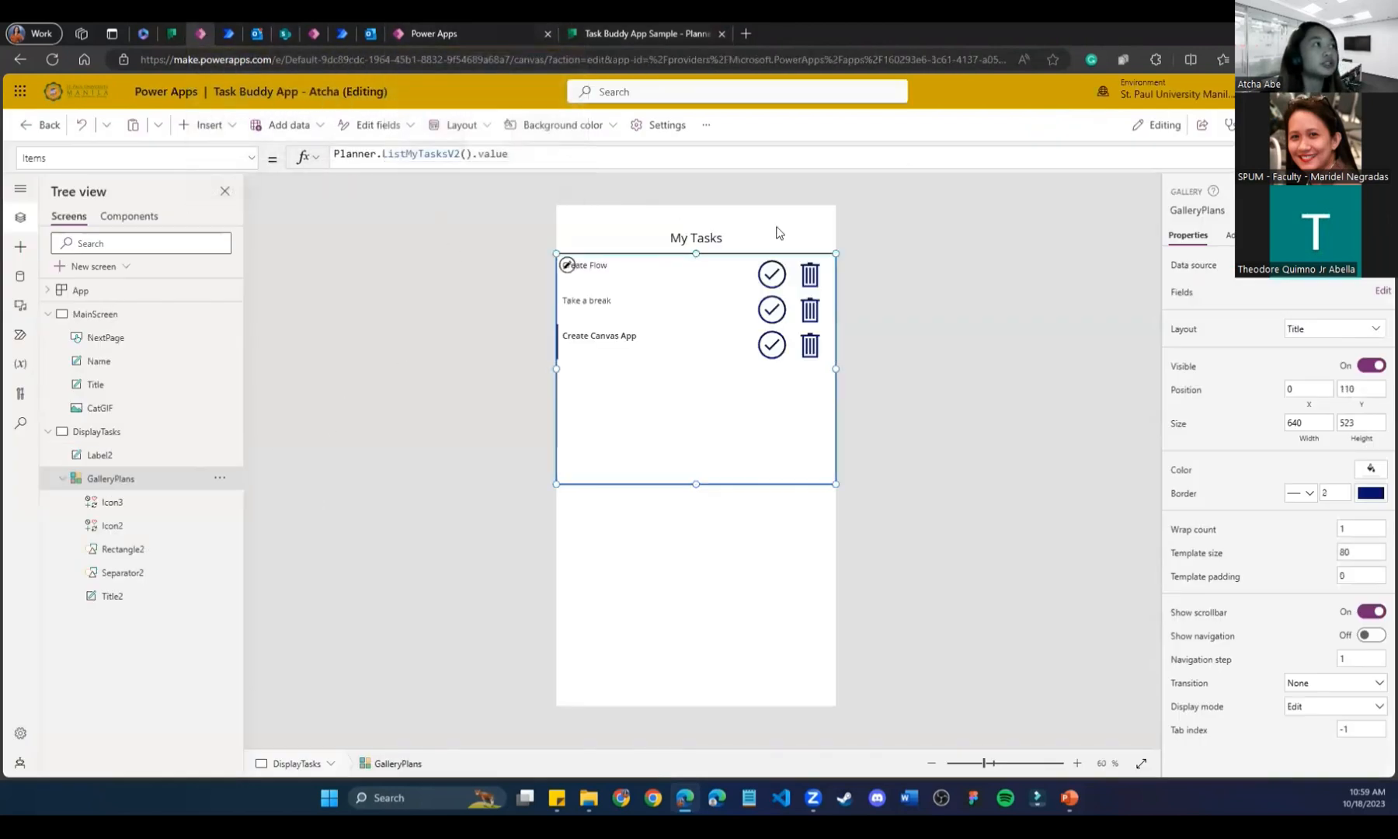
pyautogui.click(466, 30)
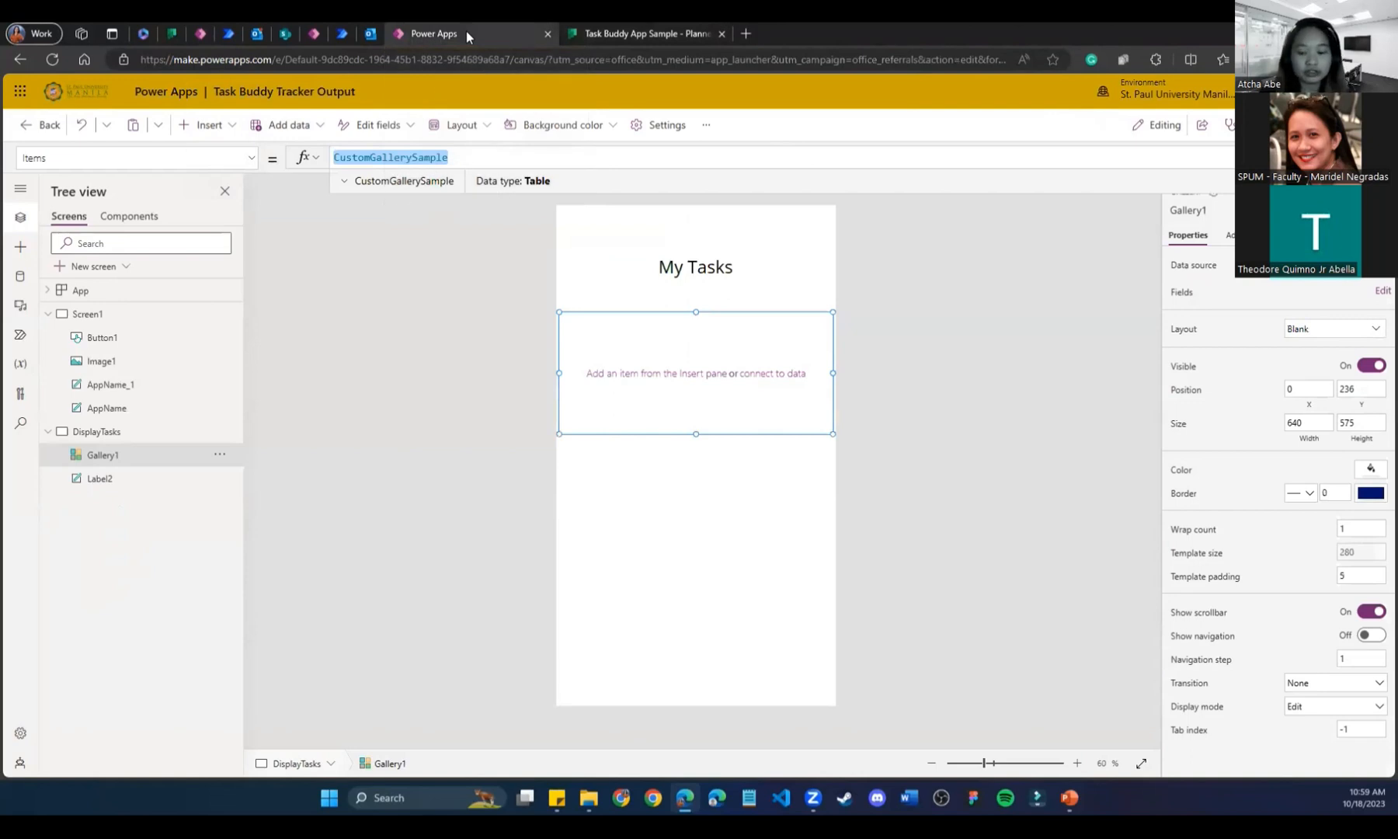
pyautogui.write('Planner.')
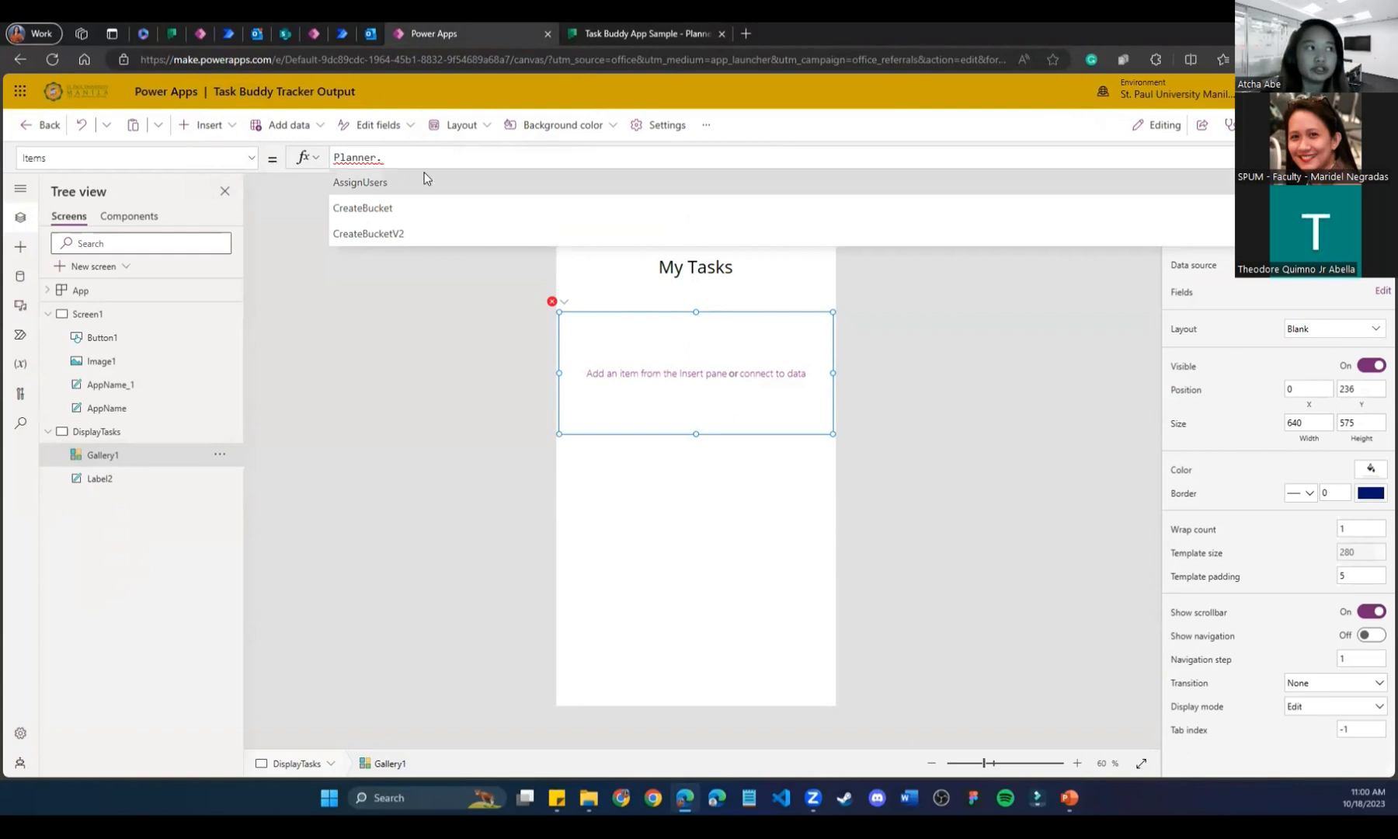
pyautogui.scroll(-1, 424, 178)
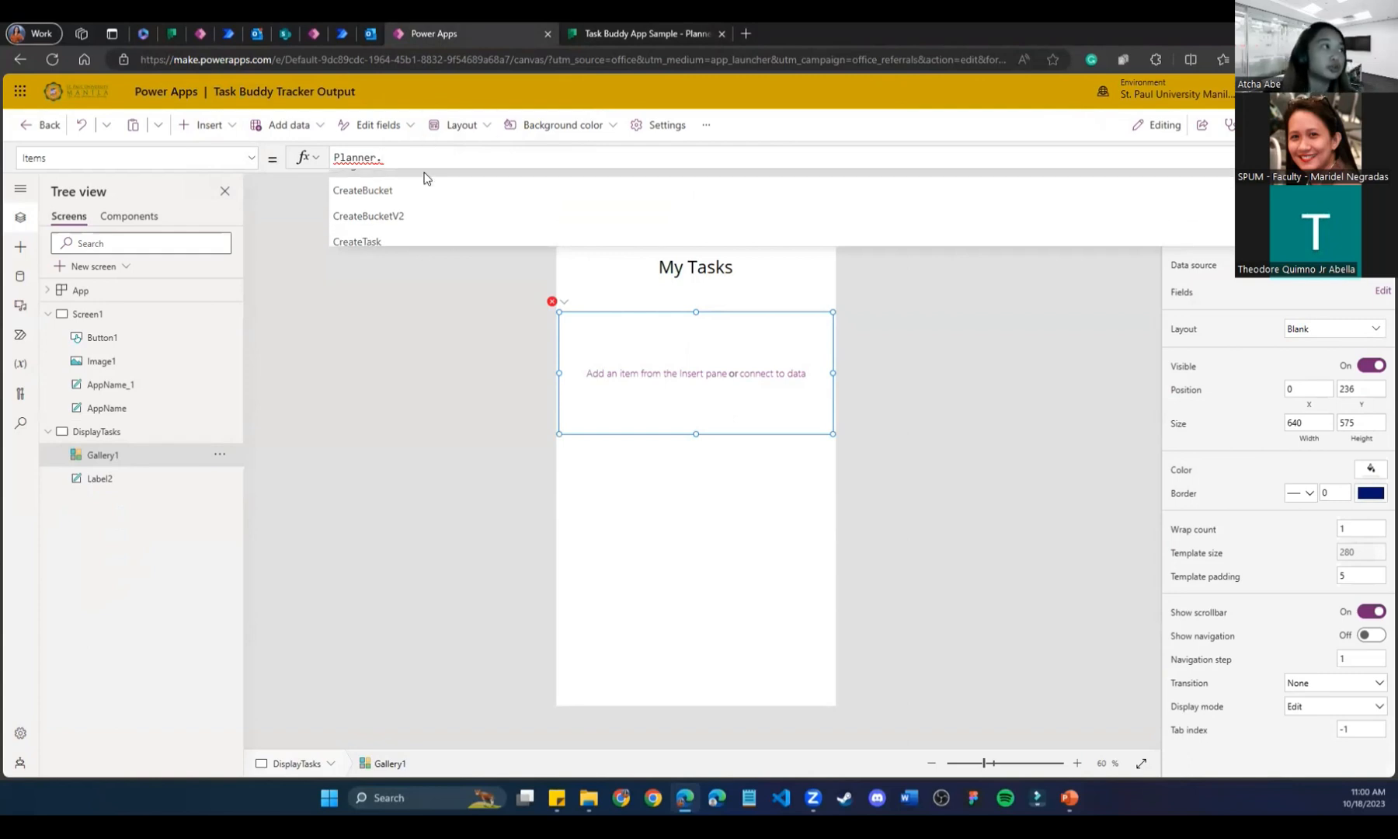
pyautogui.scroll(-5, 418, 210)
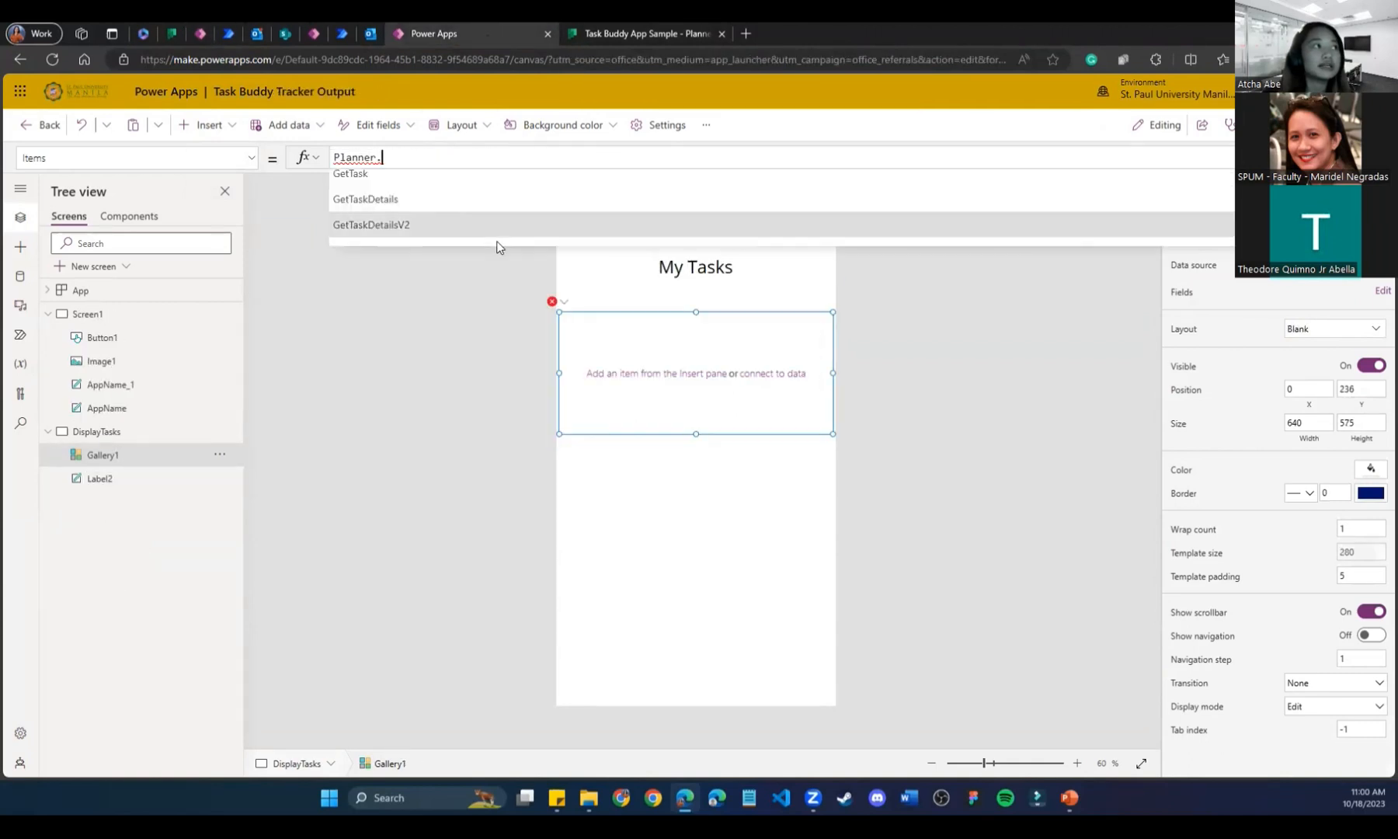
pyautogui.scroll(-3, 499, 203)
pyautogui.scroll(-3, 500, 204)
pyautogui.scroll(-2, 501, 204)
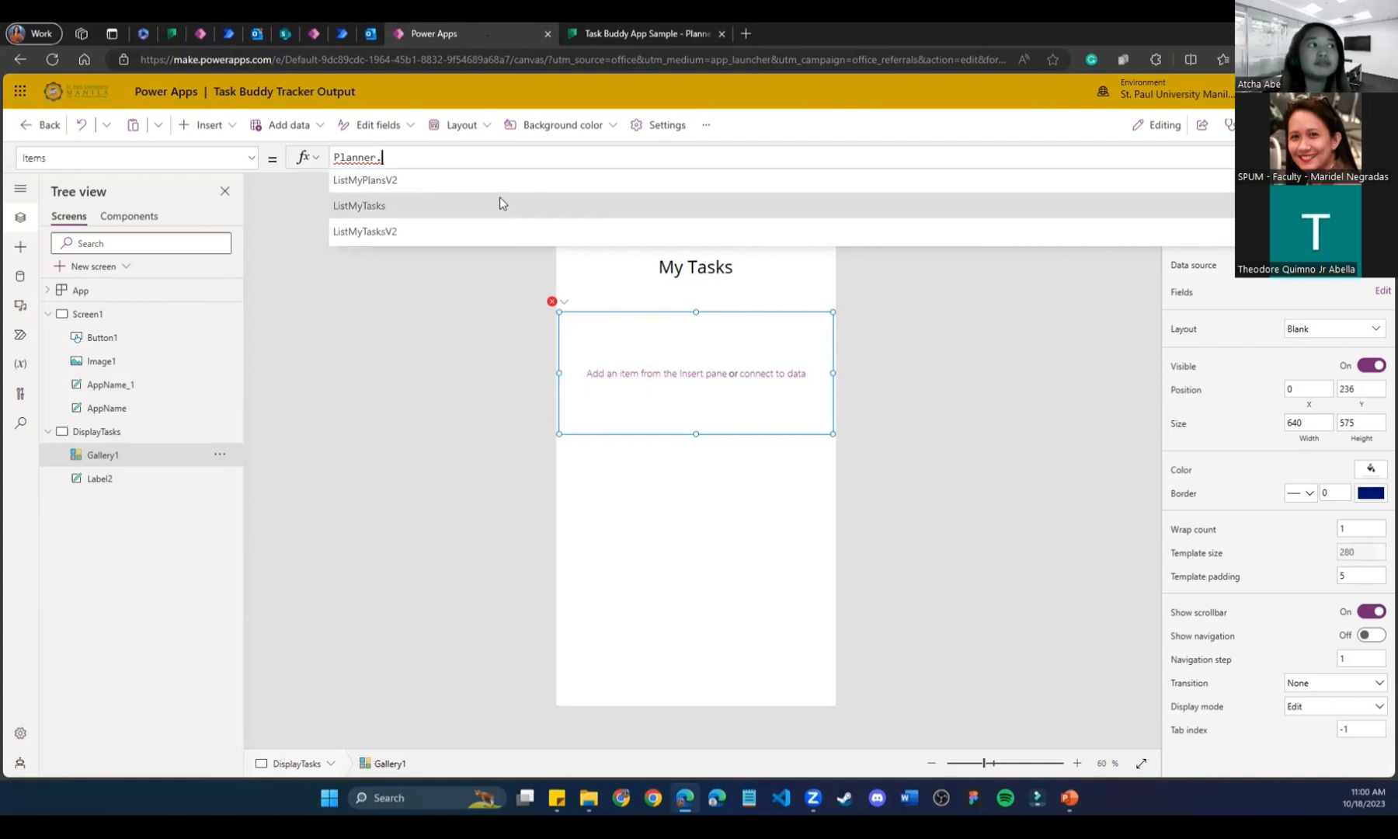
pyautogui.scroll(-1, 499, 203)
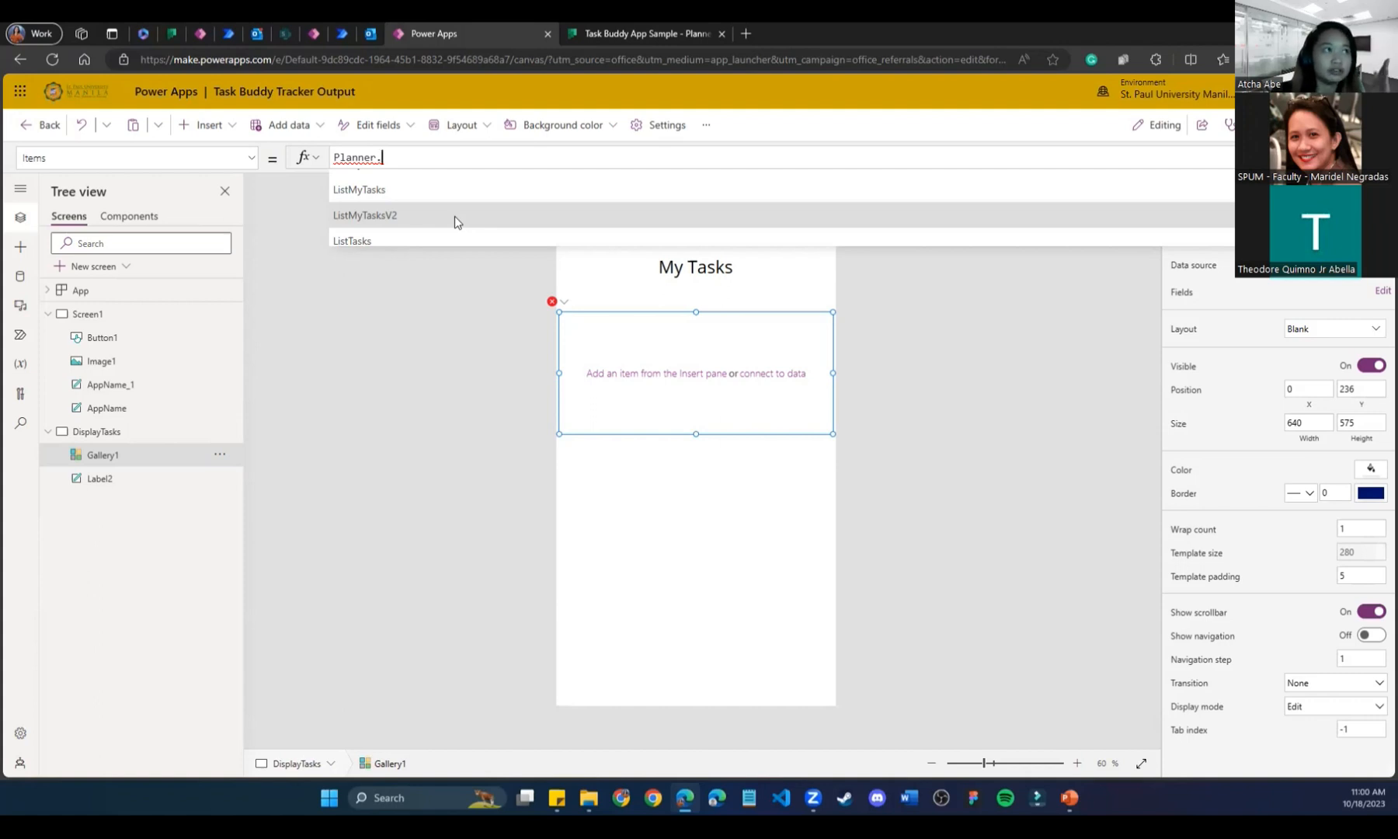
pyautogui.click(706, 126)
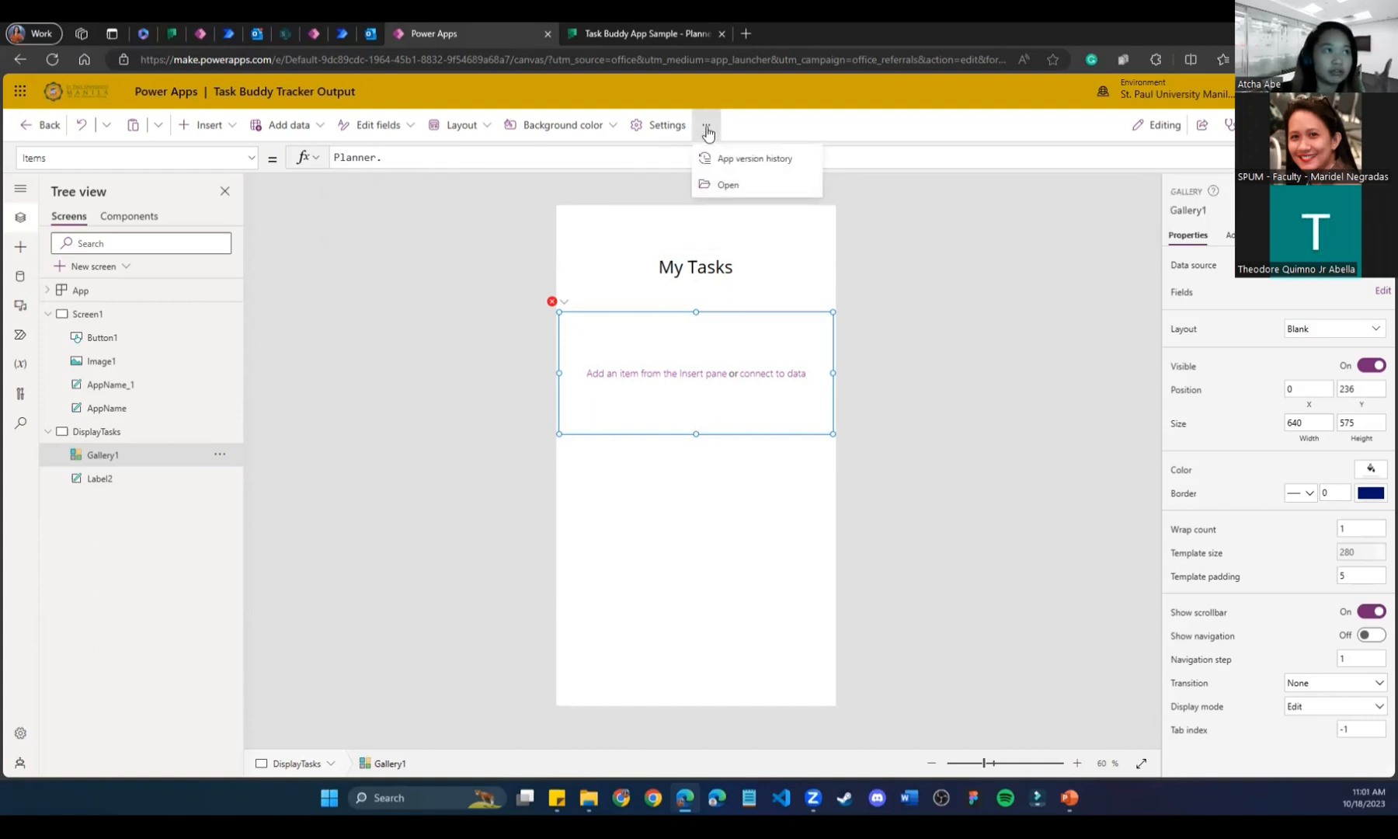
# Open the function reference documentation via the fx function list's Learn more link.
pyautogui.click(706, 126)
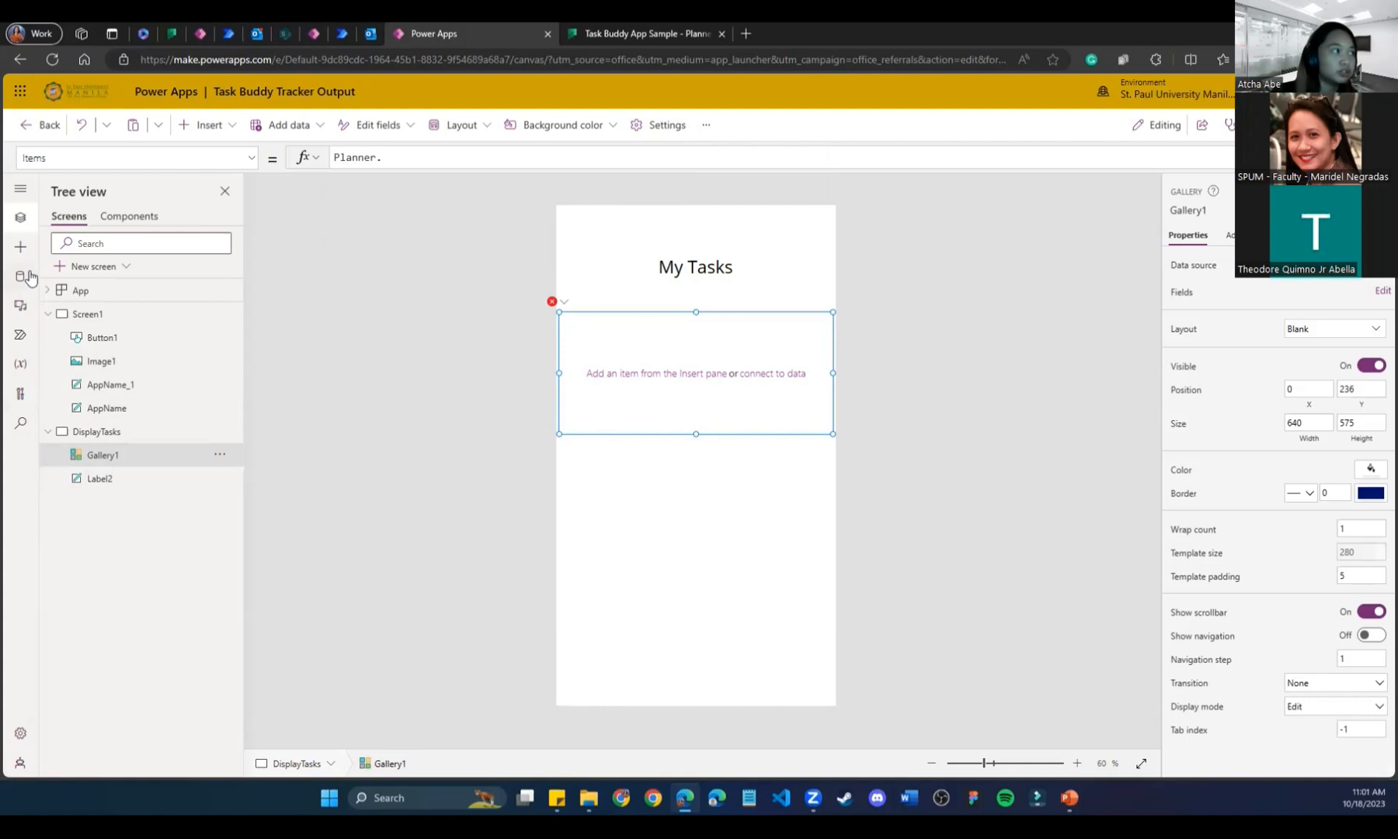
pyautogui.click(315, 159)
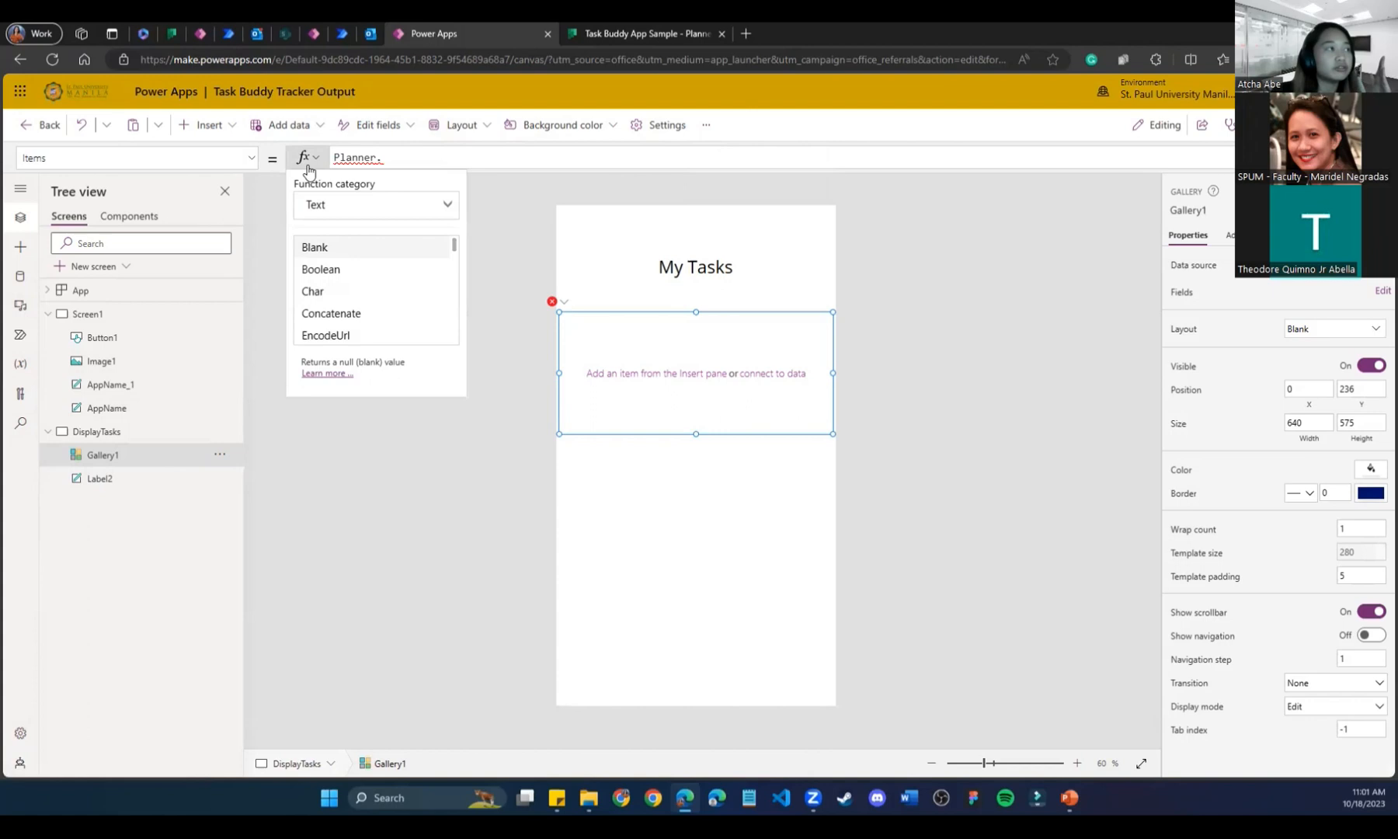
pyautogui.click(325, 373)
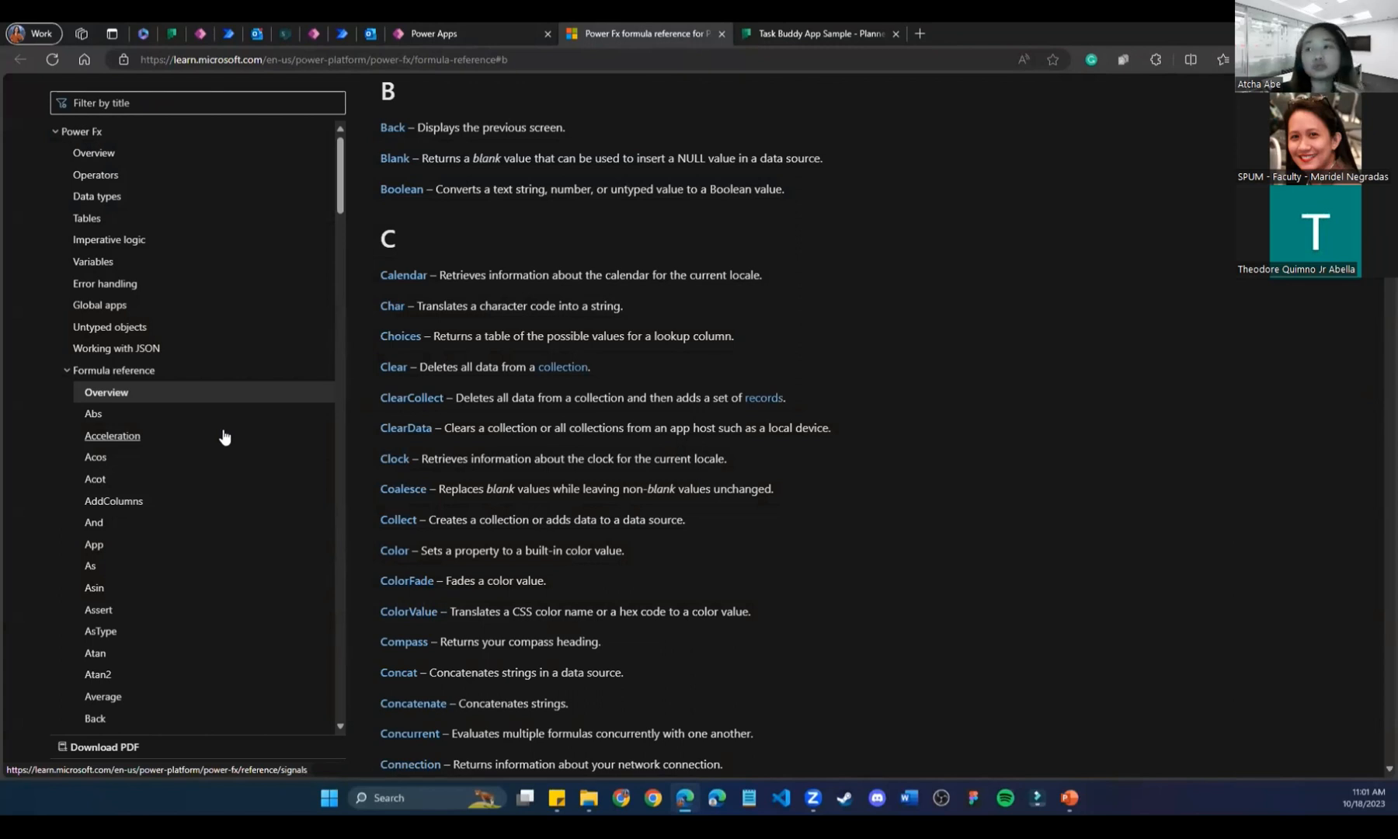
# Close the Power Fx formula reference tab to return to the Power Apps editor.
pyautogui.click(720, 33)
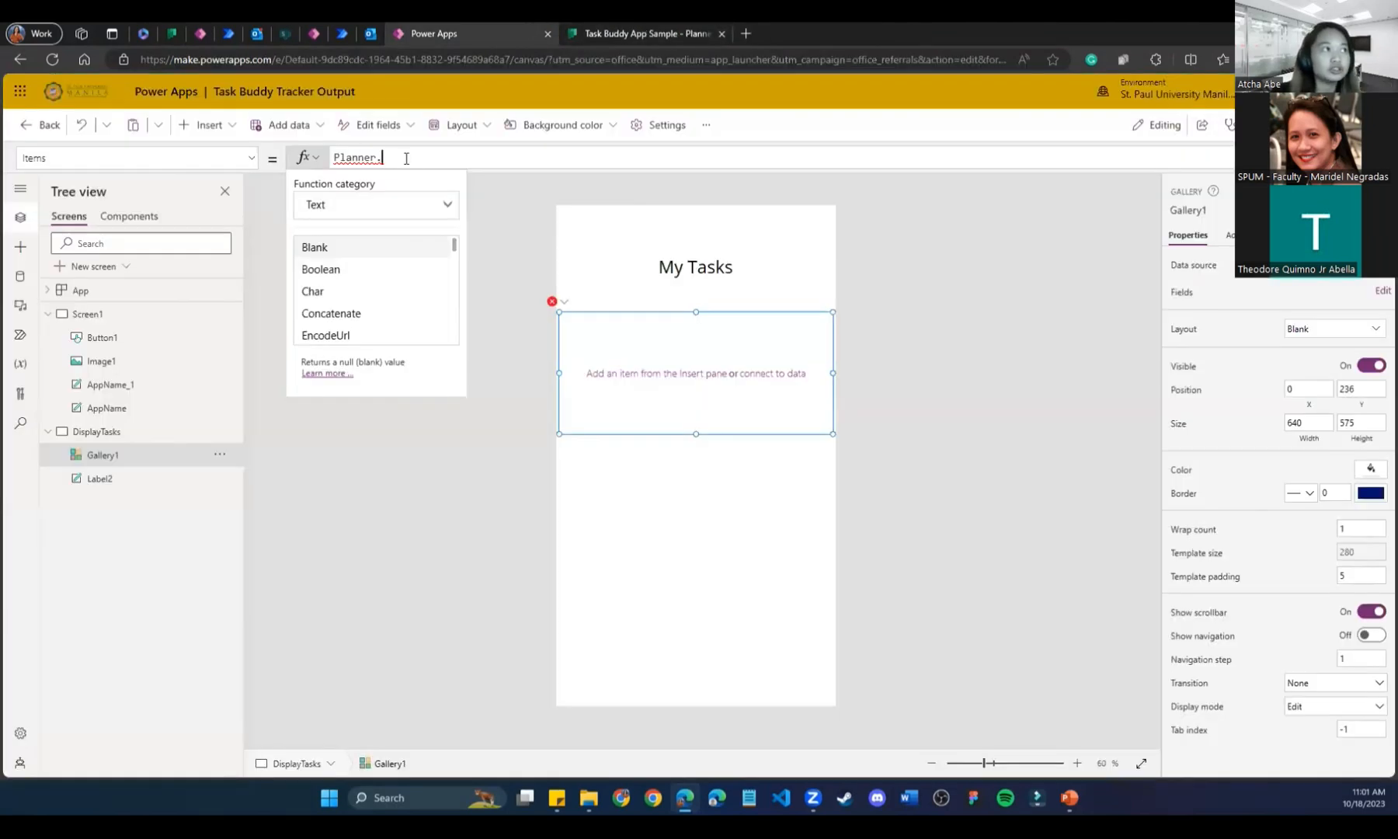
# Complete Gallery1's Items formula as Planner.ListMyTasksV2().value using the IntelliSense list.
pyautogui.click(546, 228)
pyautogui.click(416, 158)
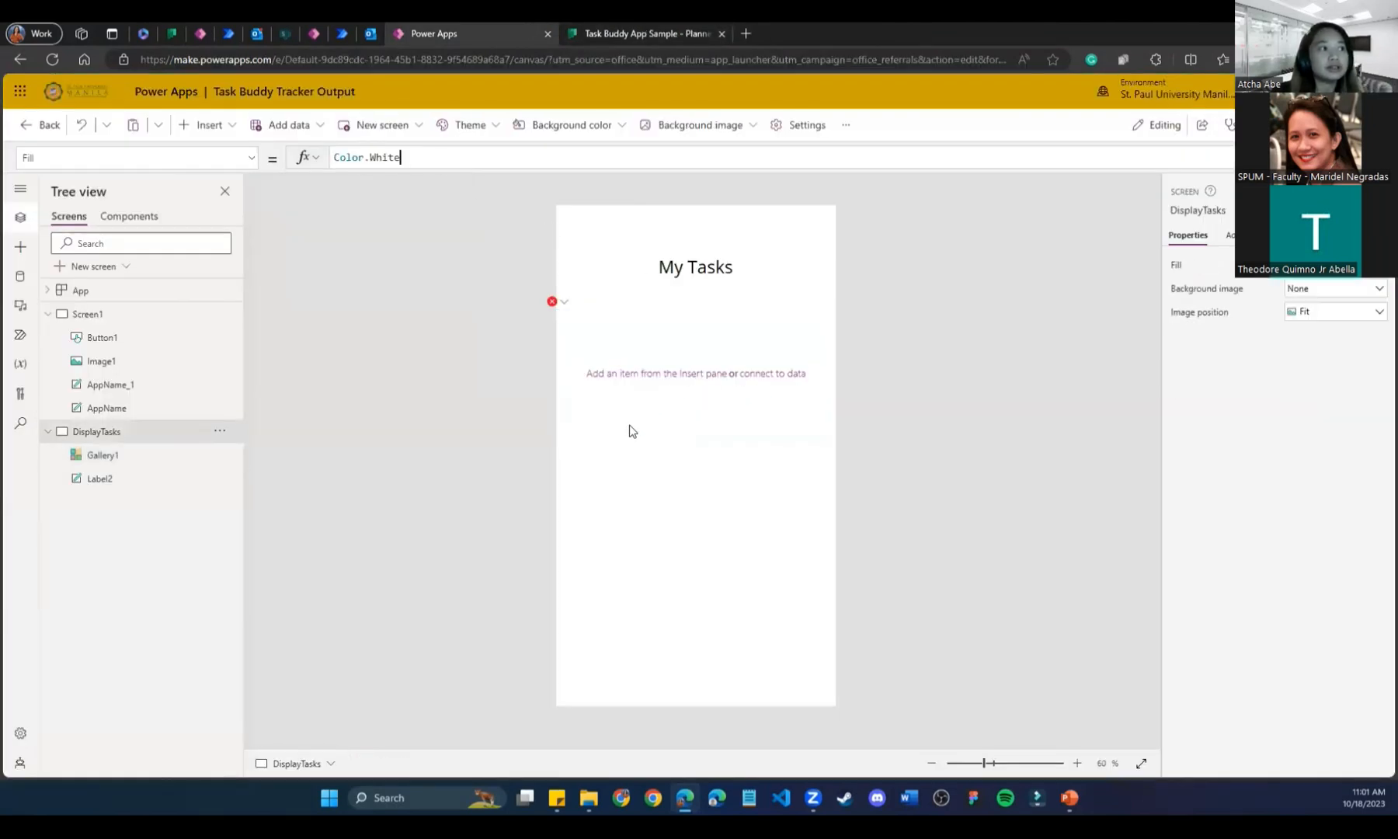
pyautogui.click(631, 431)
pyautogui.click(431, 158)
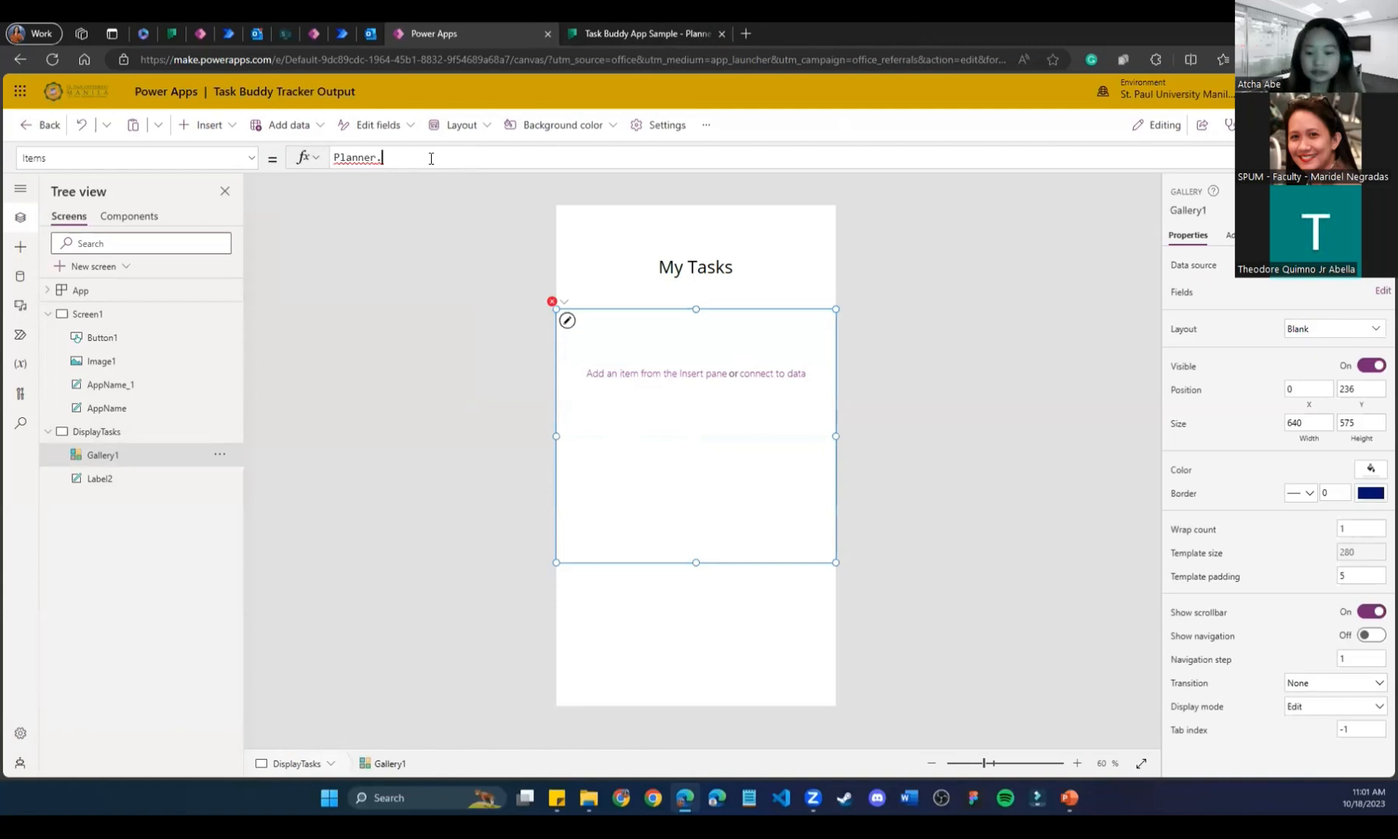
pyautogui.write('List')
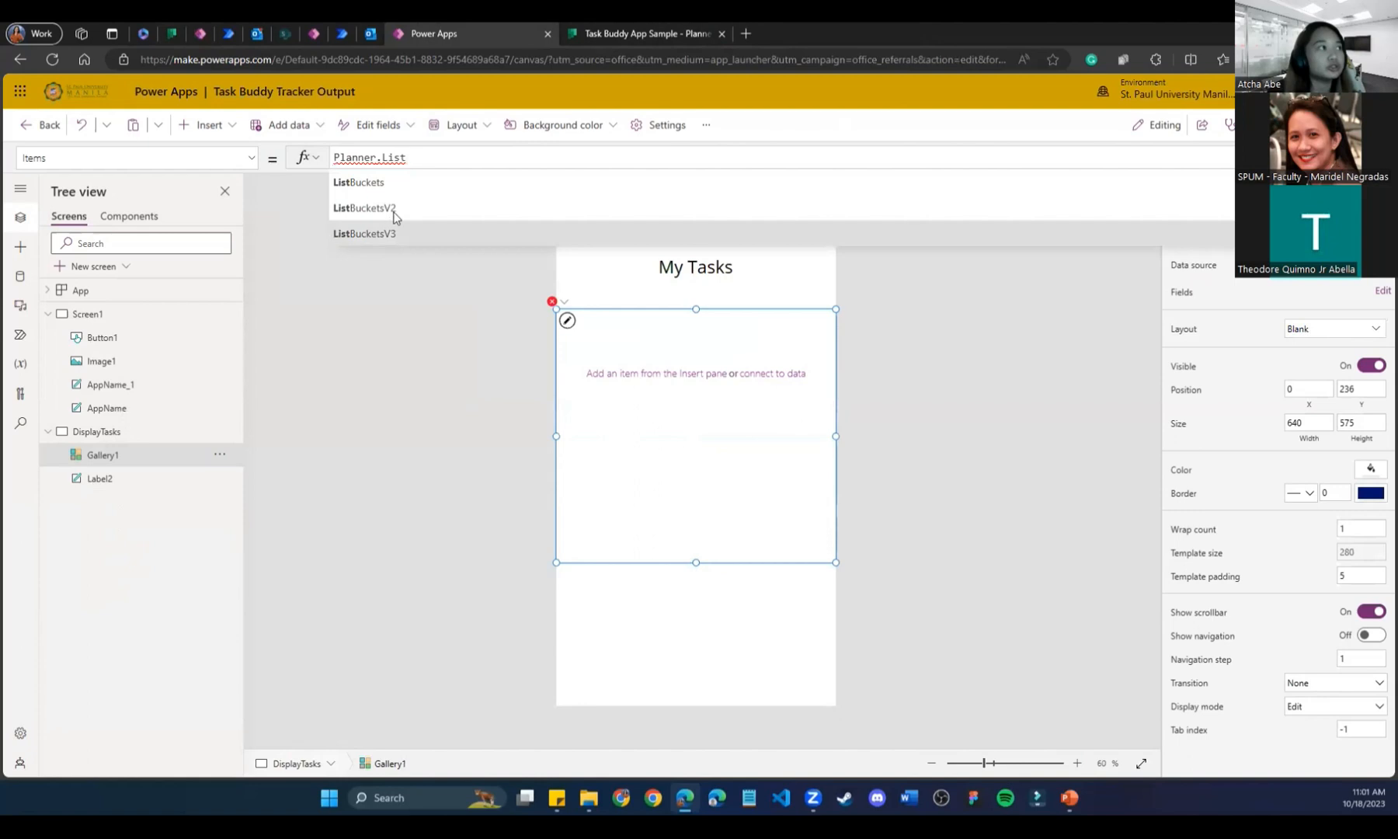
pyautogui.scroll(-1, 393, 216)
pyautogui.scroll(-1, 393, 217)
pyautogui.scroll(-1, 396, 214)
pyautogui.scroll(-2, 393, 216)
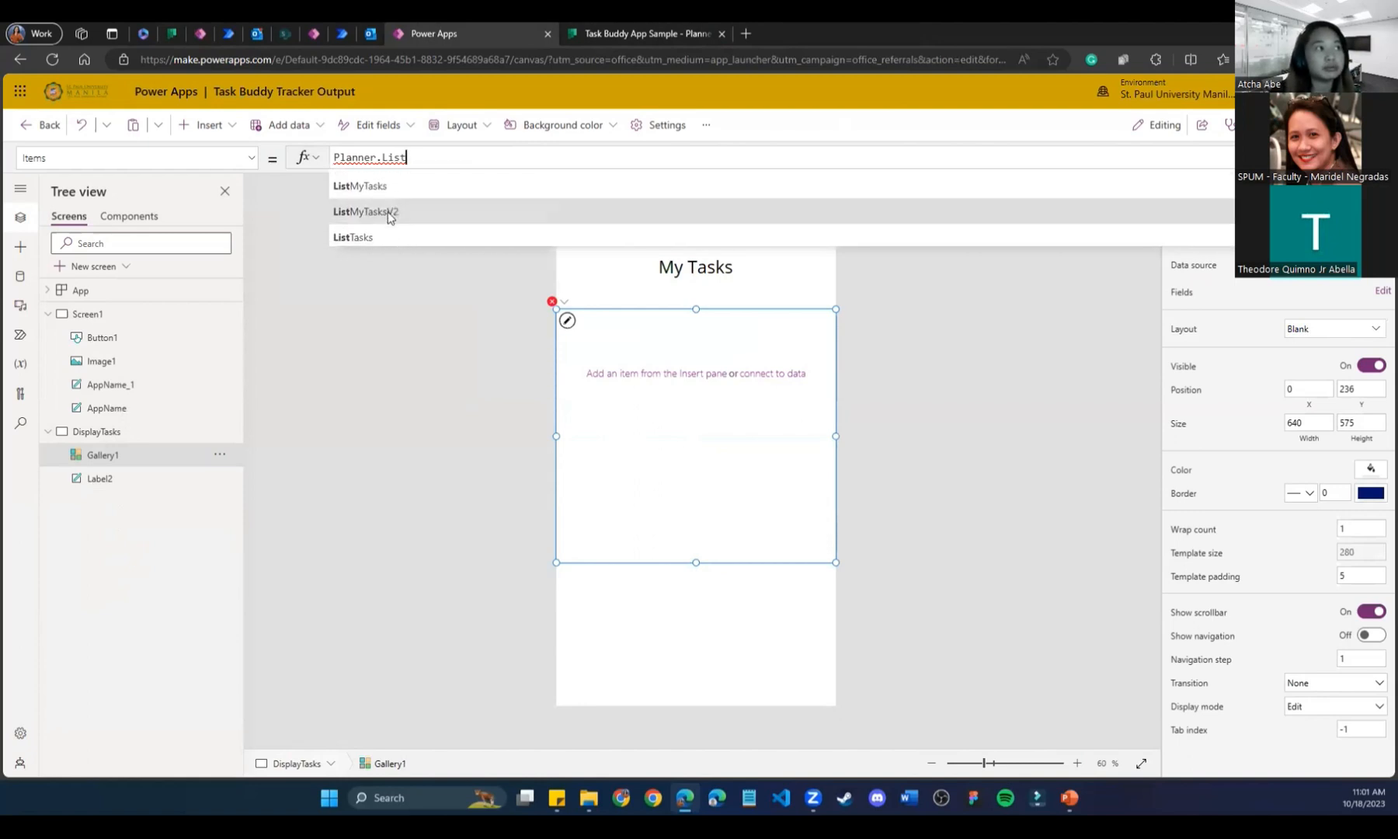
pyautogui.click(388, 213)
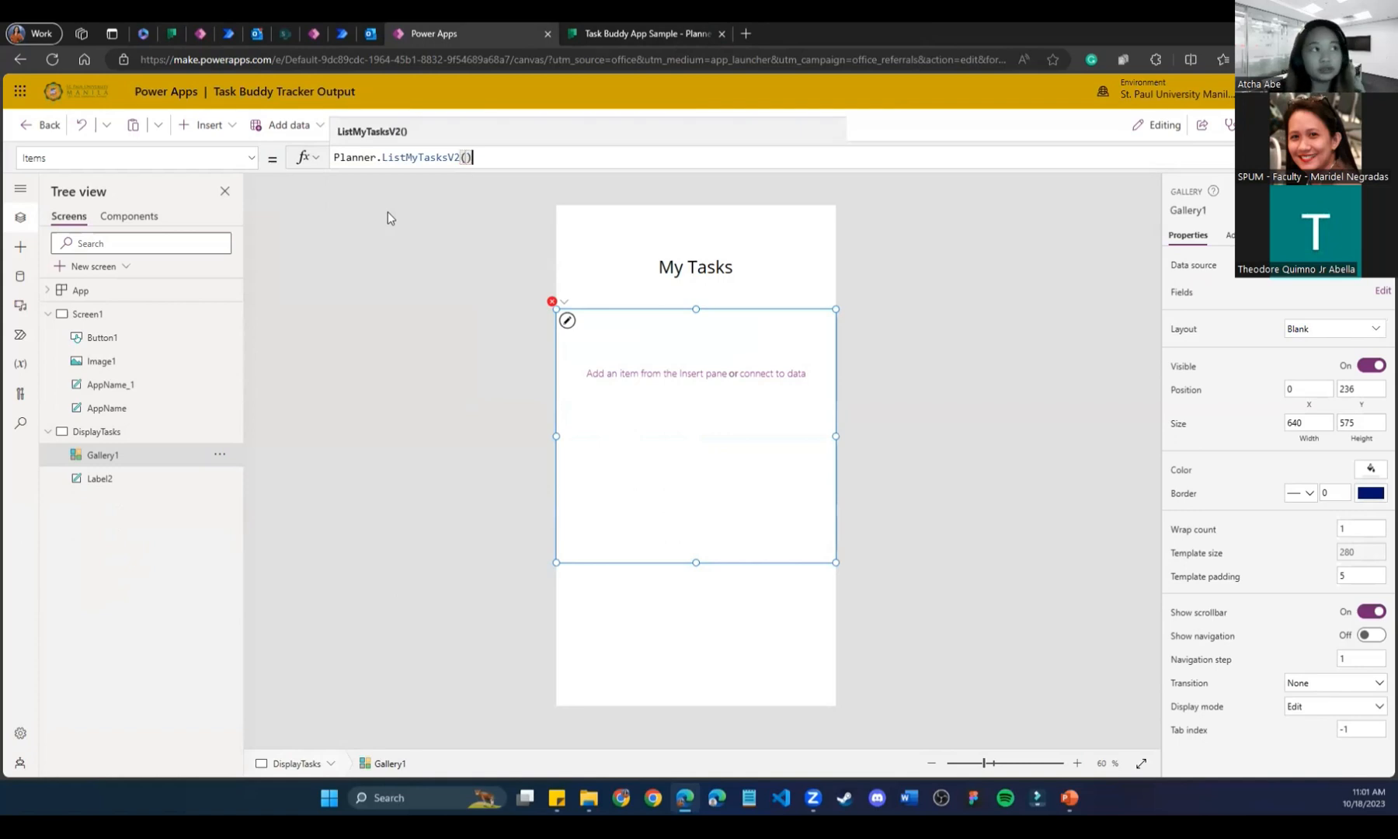
pyautogui.write('.value')
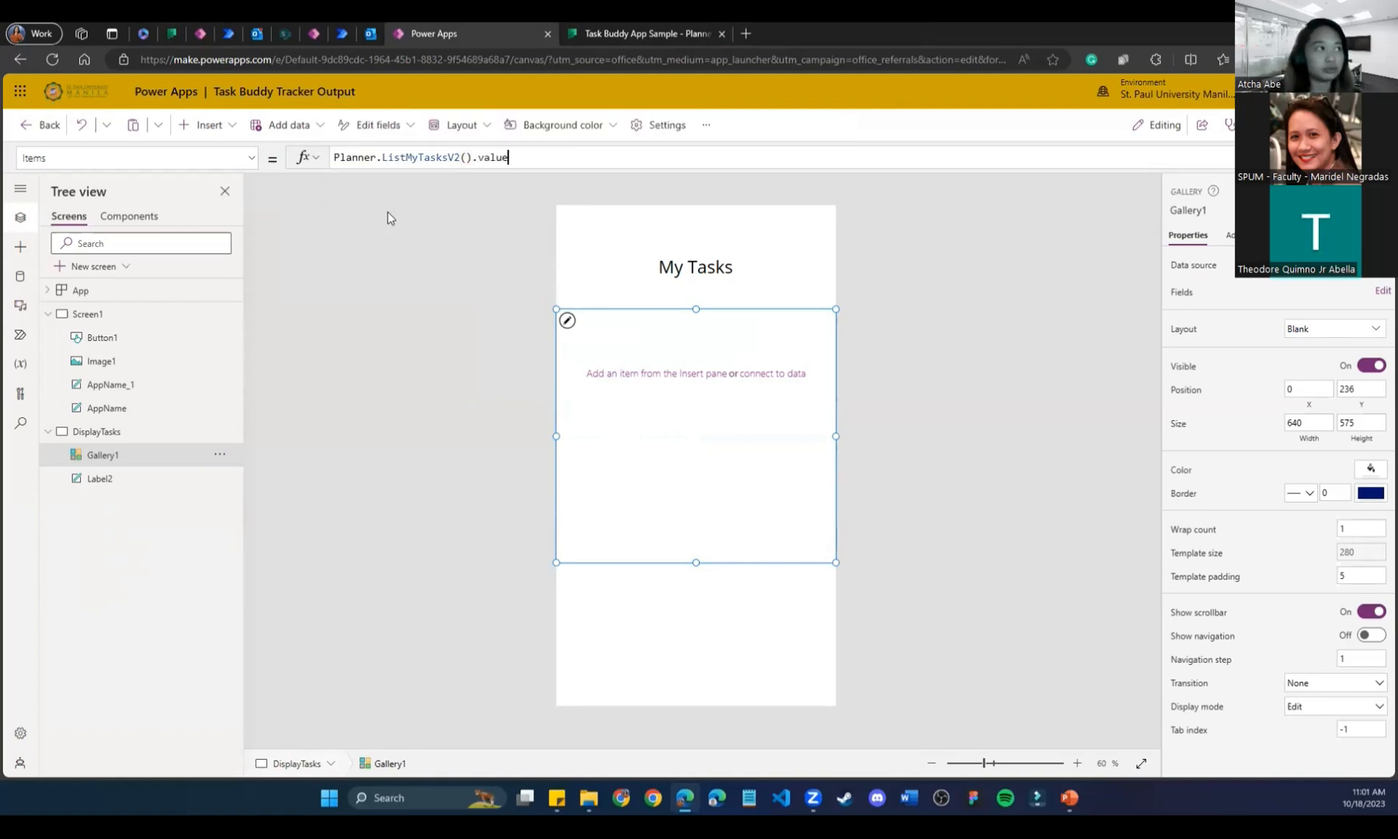
# Reselect Gallery1 to check the formula, then switch to the finished Task Buddy App tab.
pyautogui.click(420, 610)
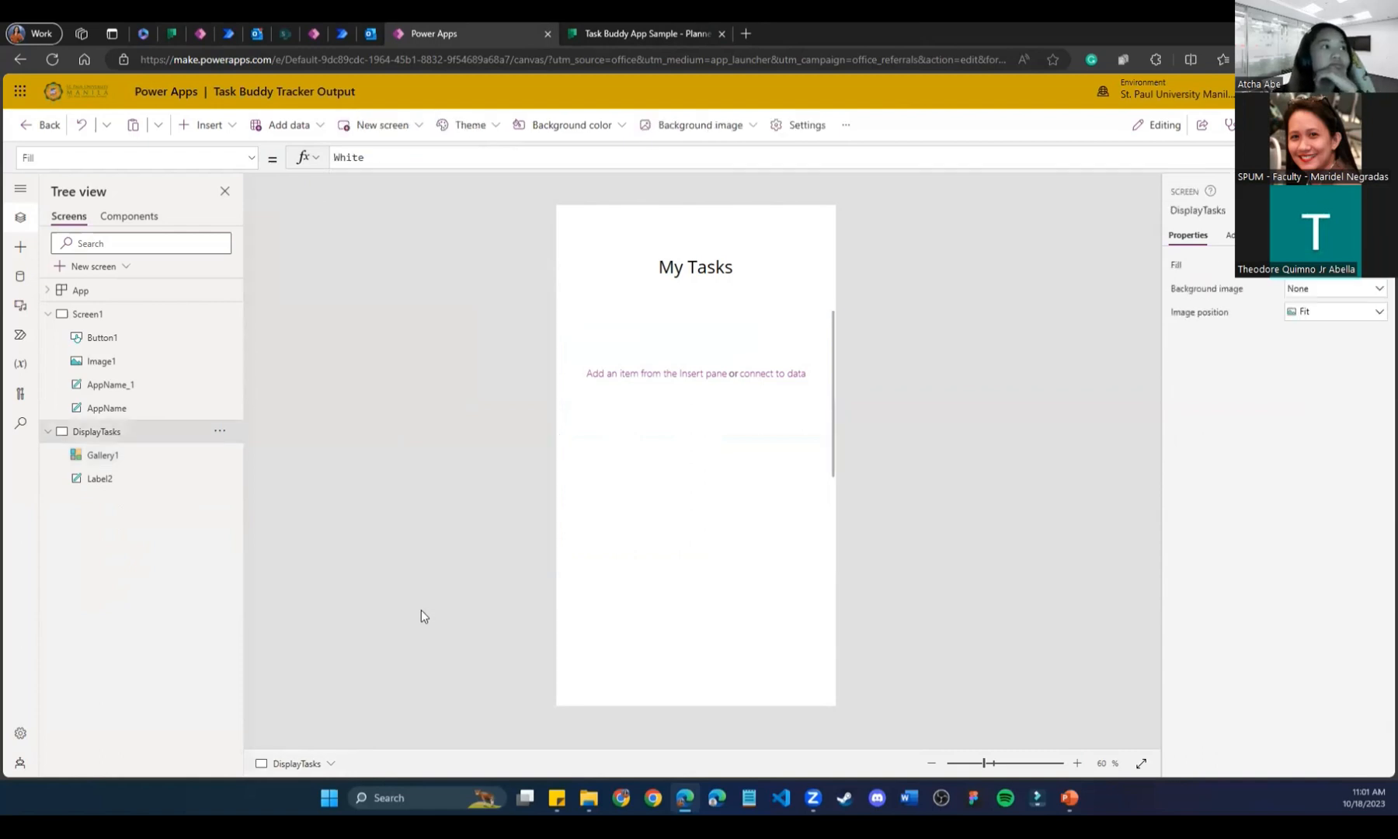
pyautogui.click(628, 517)
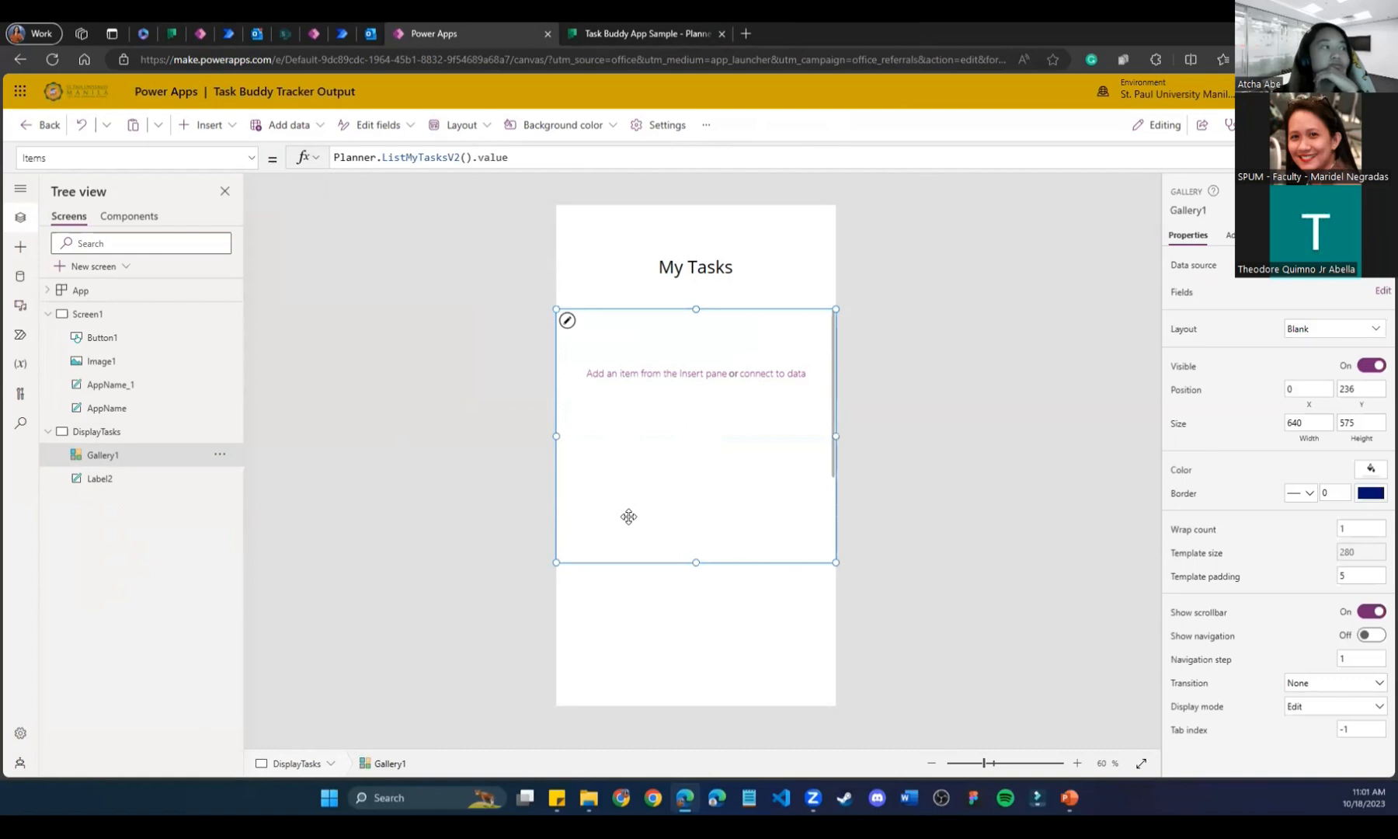
pyautogui.click(228, 34)
pyautogui.click(209, 35)
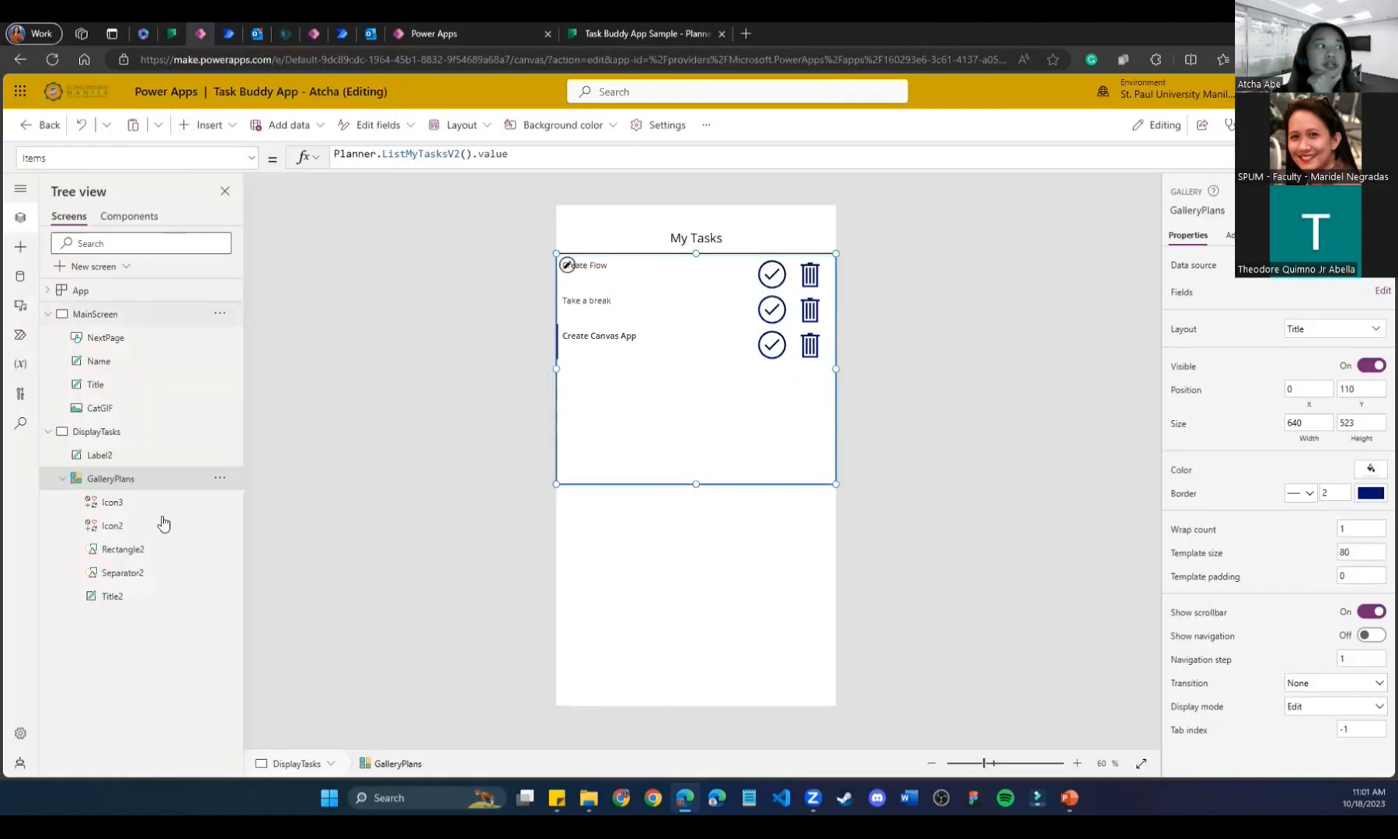
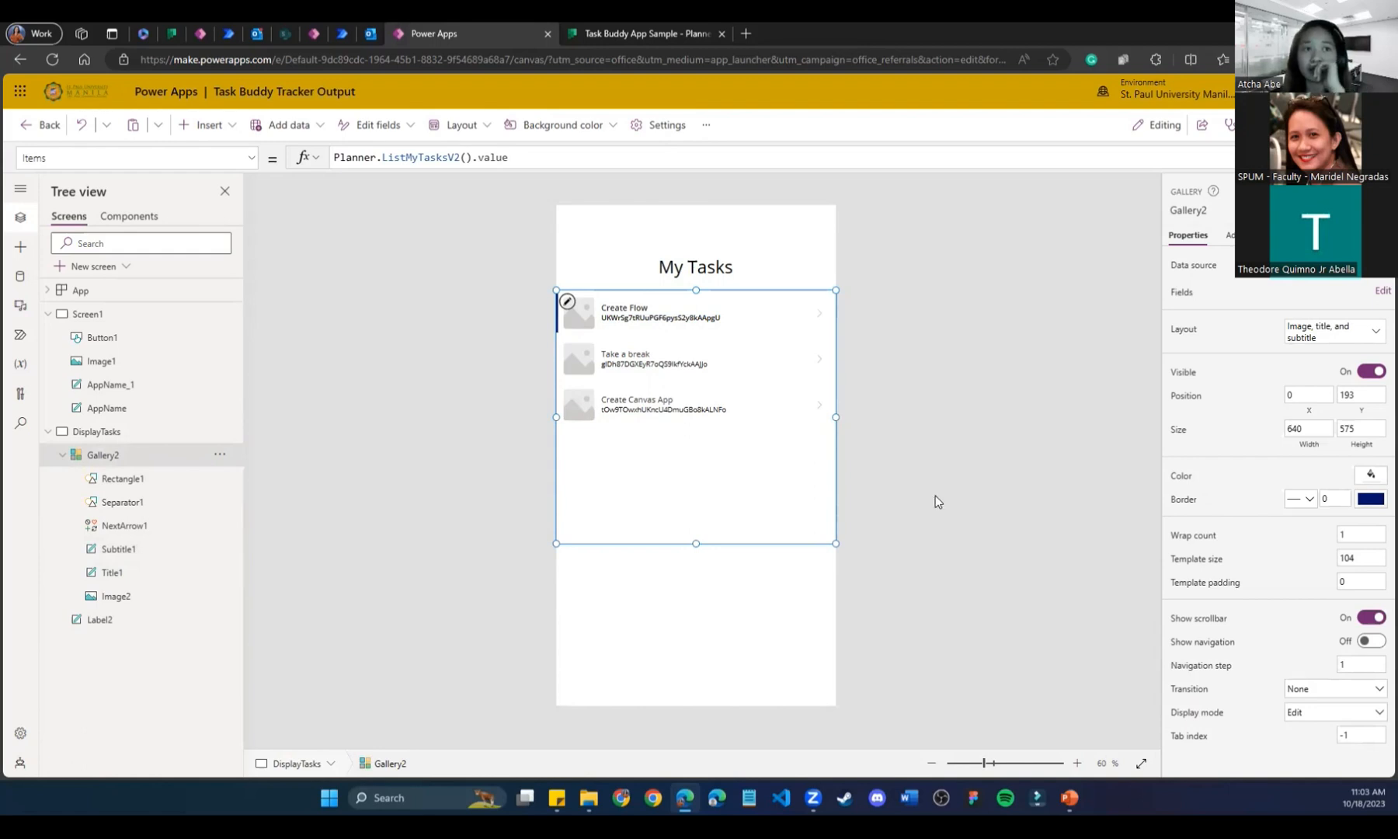
# Switch the My Tasks gallery to the Title layout so it lists only task titles.
pyautogui.click(1352, 331)
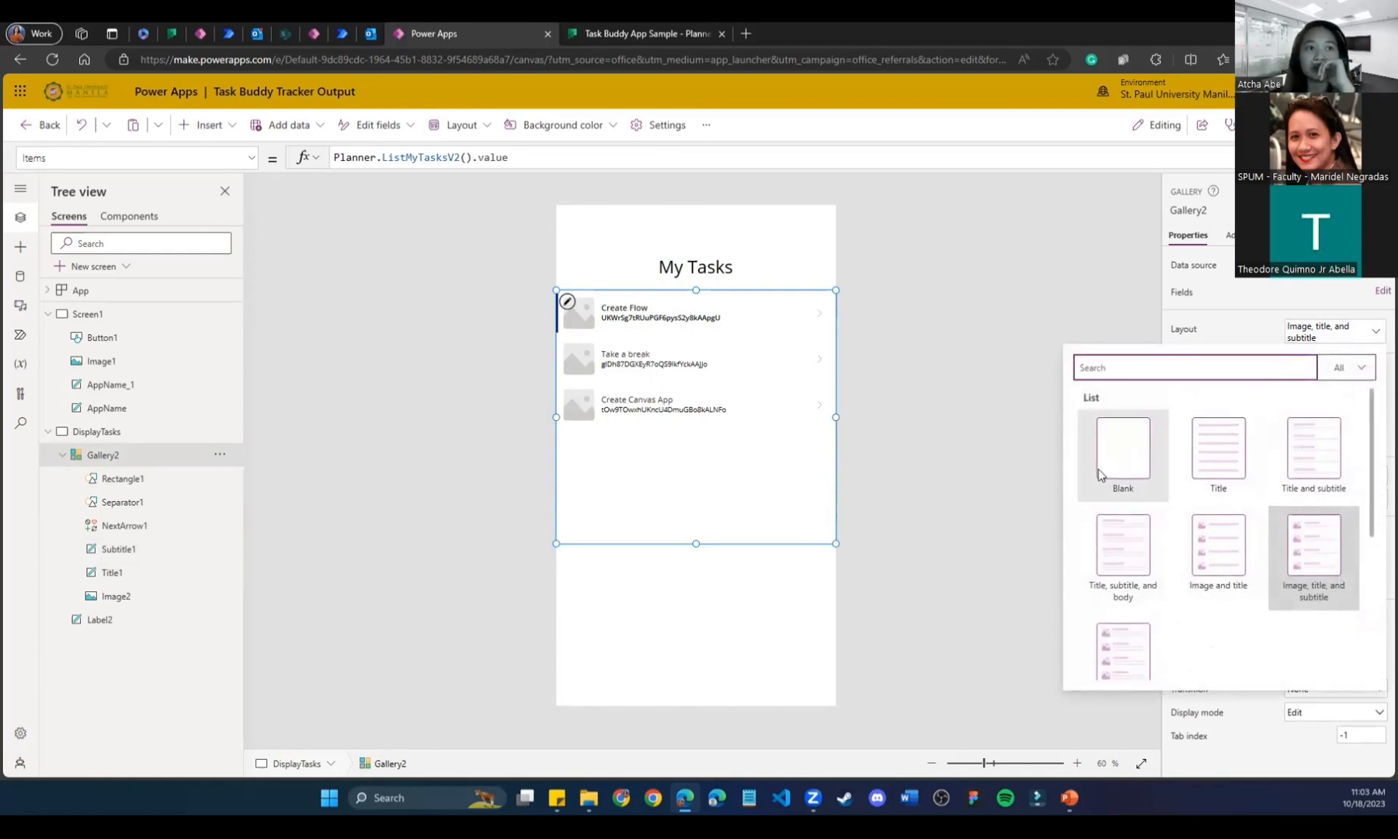
pyautogui.click(1196, 464)
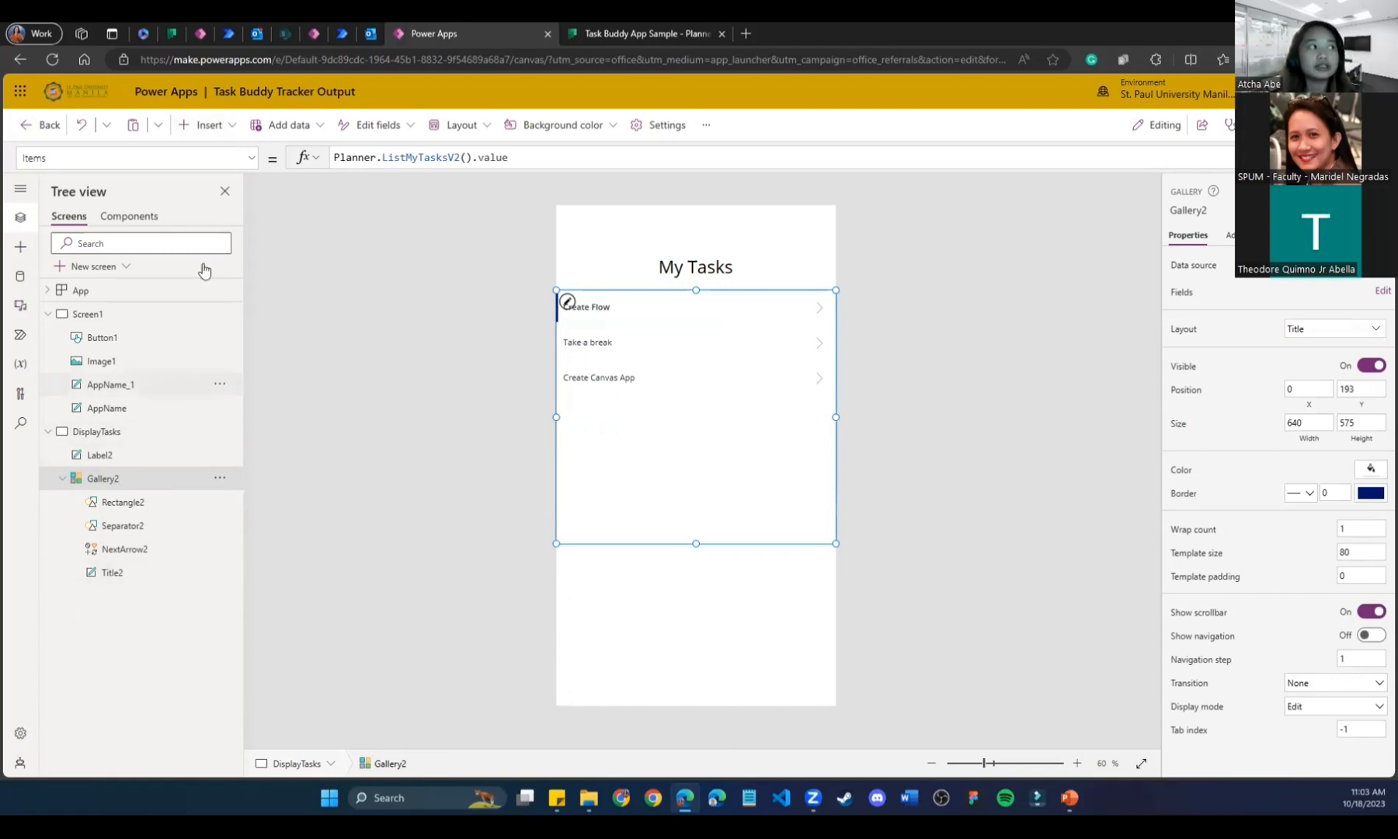
pyautogui.click(232, 128)
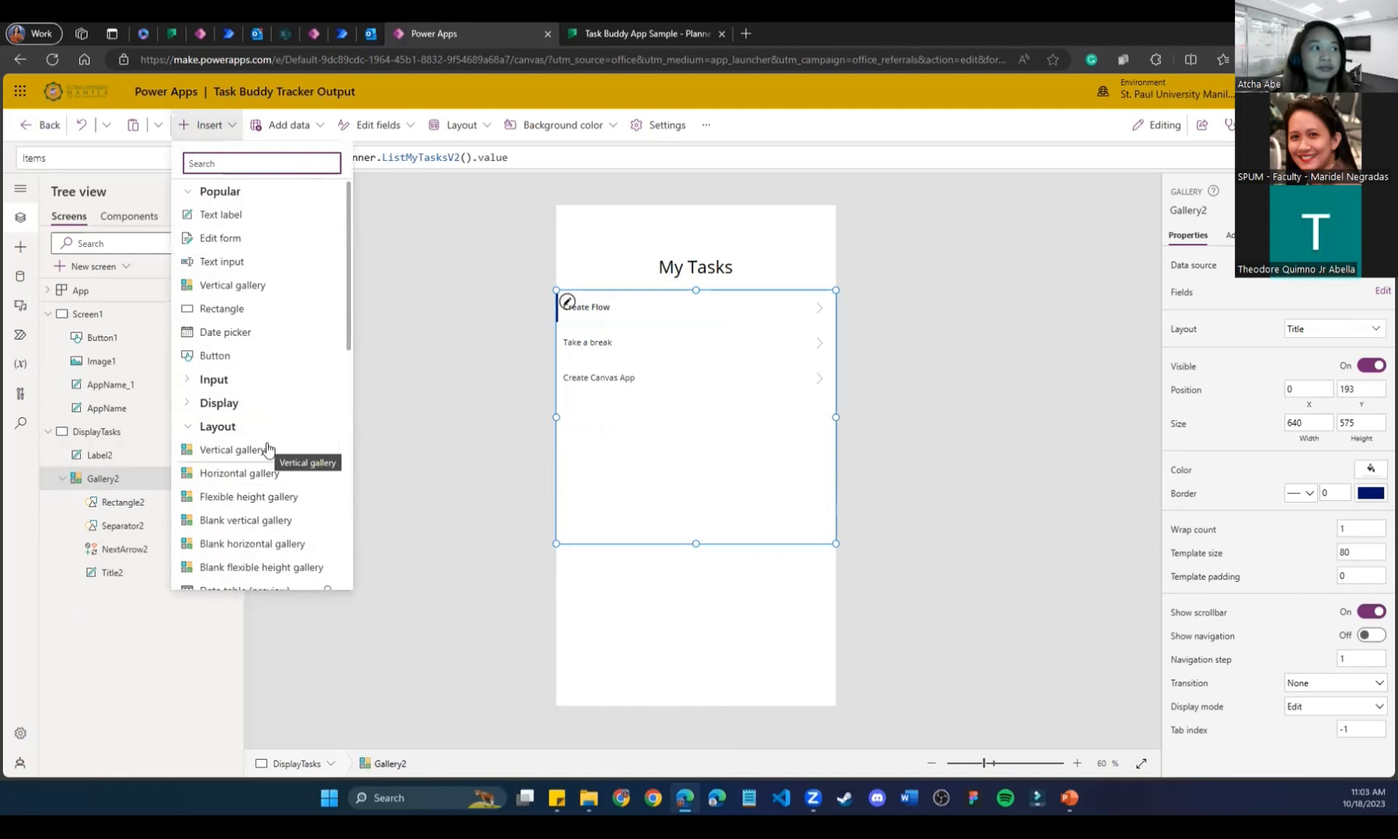
pyautogui.click(678, 634)
pyautogui.click(601, 397)
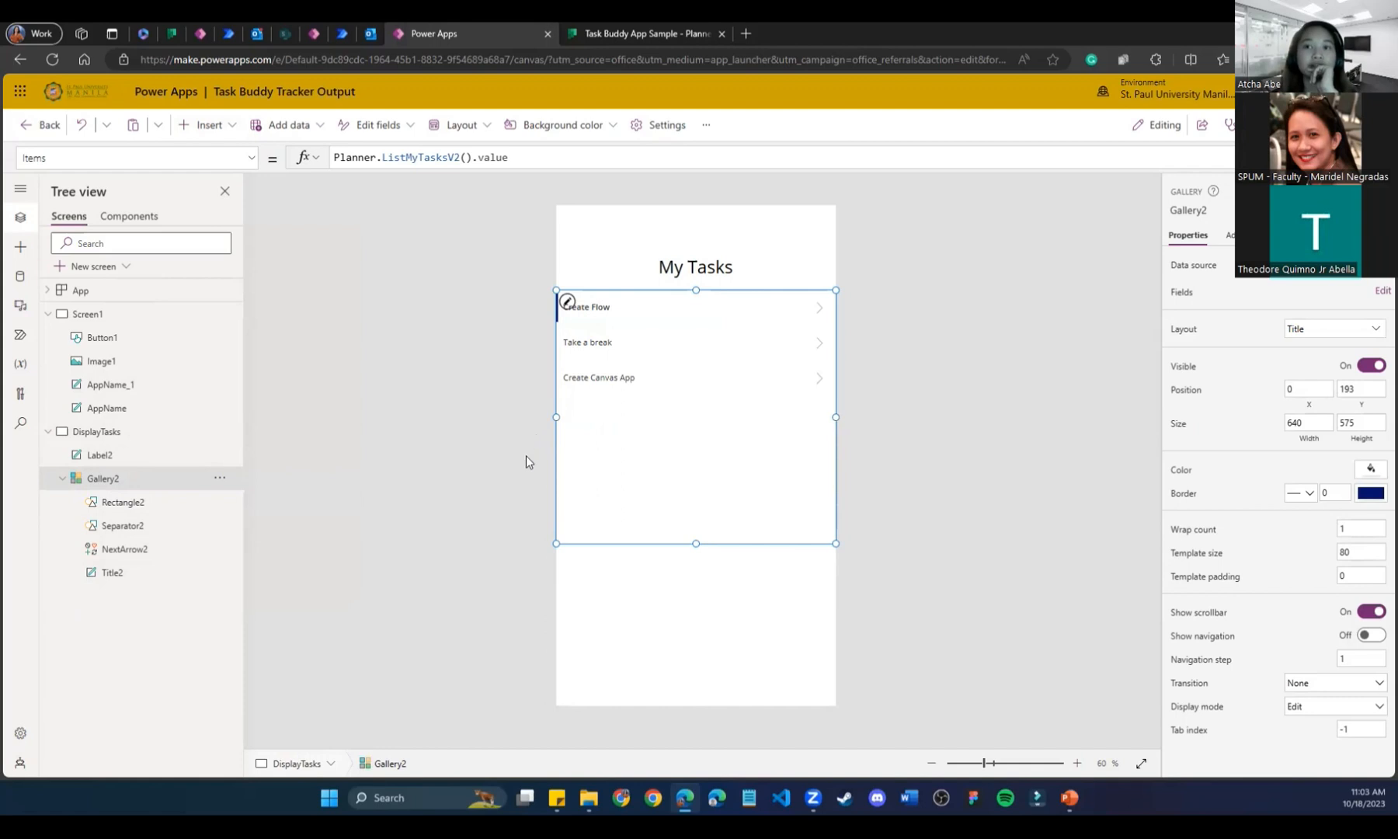
pyautogui.click(619, 307)
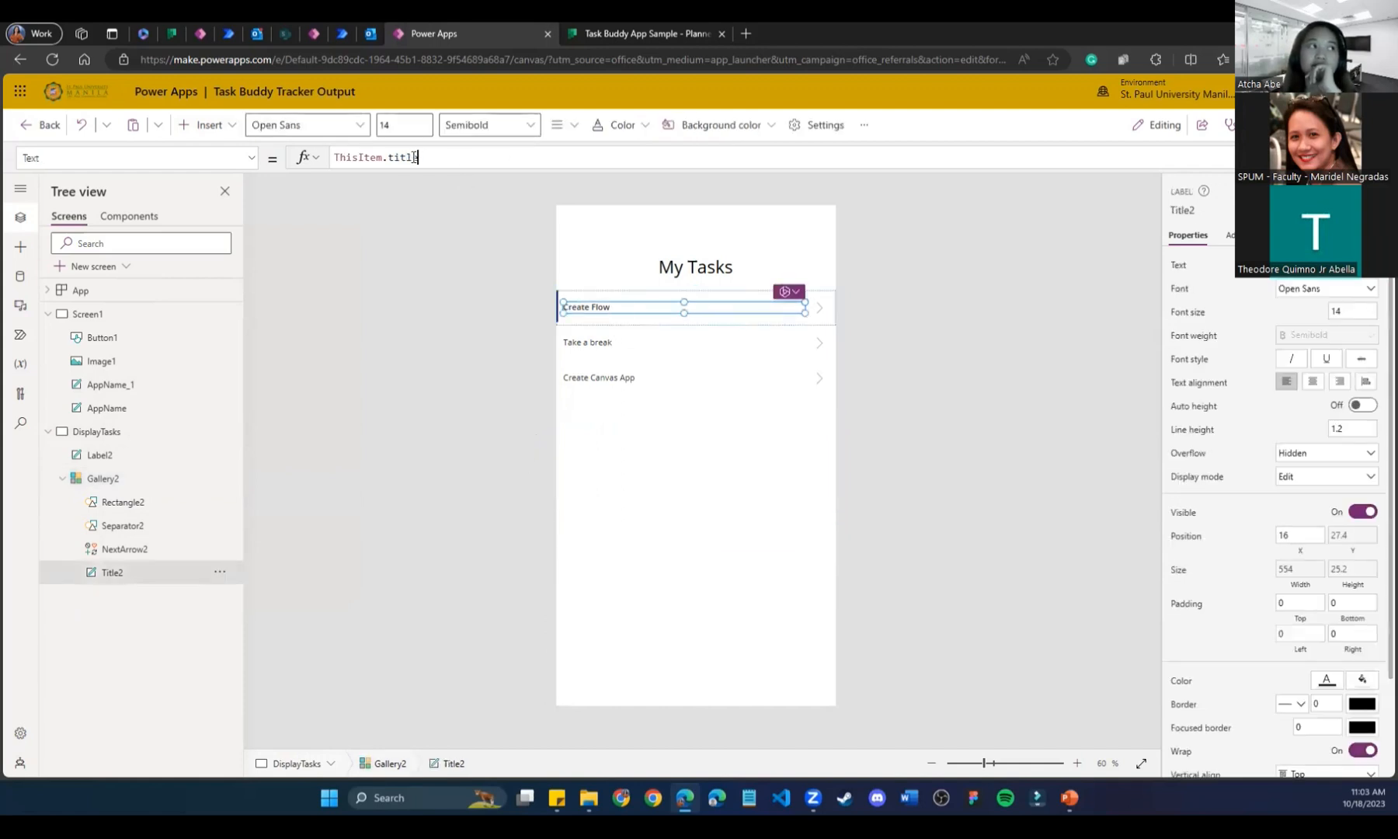
pyautogui.moveTo(419, 158); pyautogui.dragTo(388, 157)
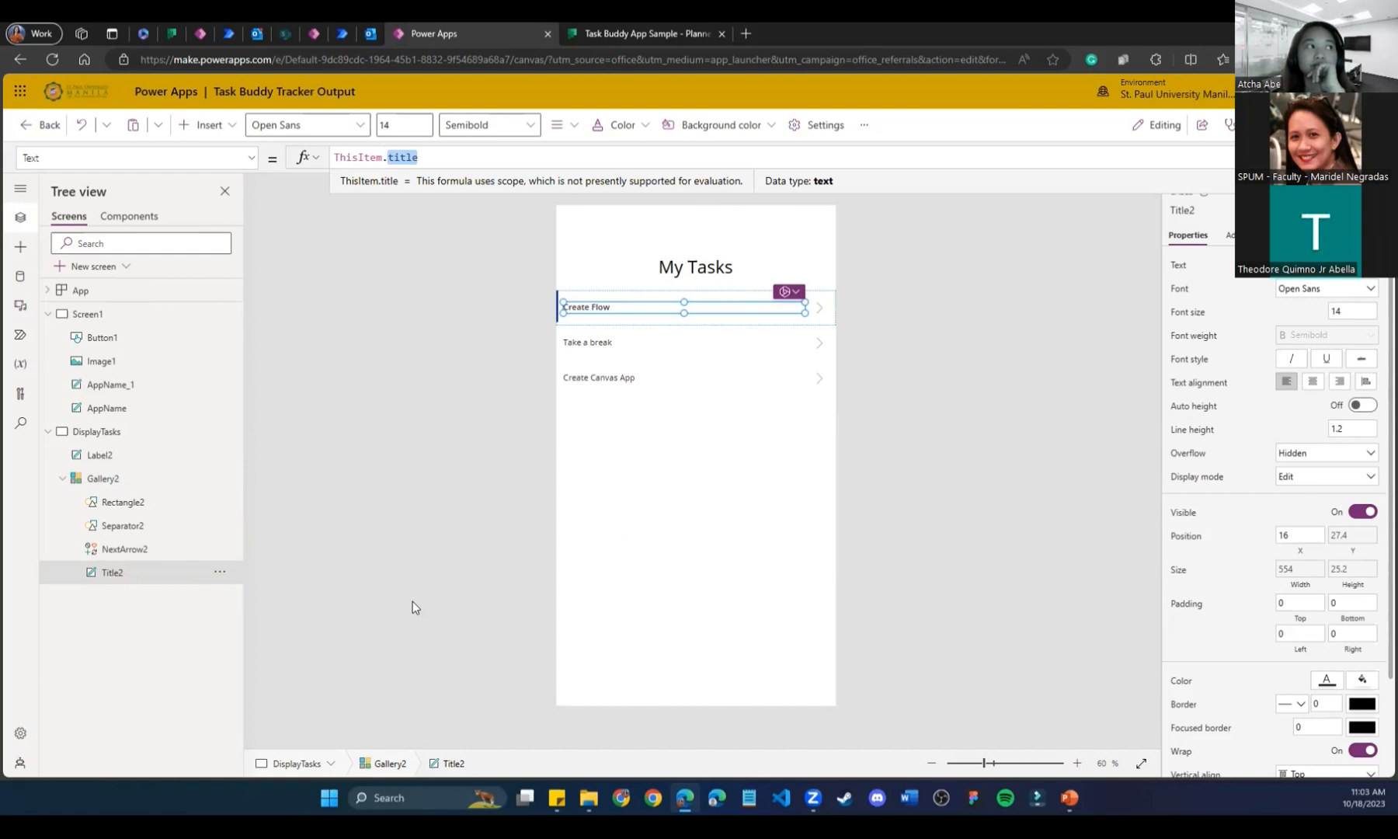
pyautogui.click(619, 549)
pyautogui.click(607, 323)
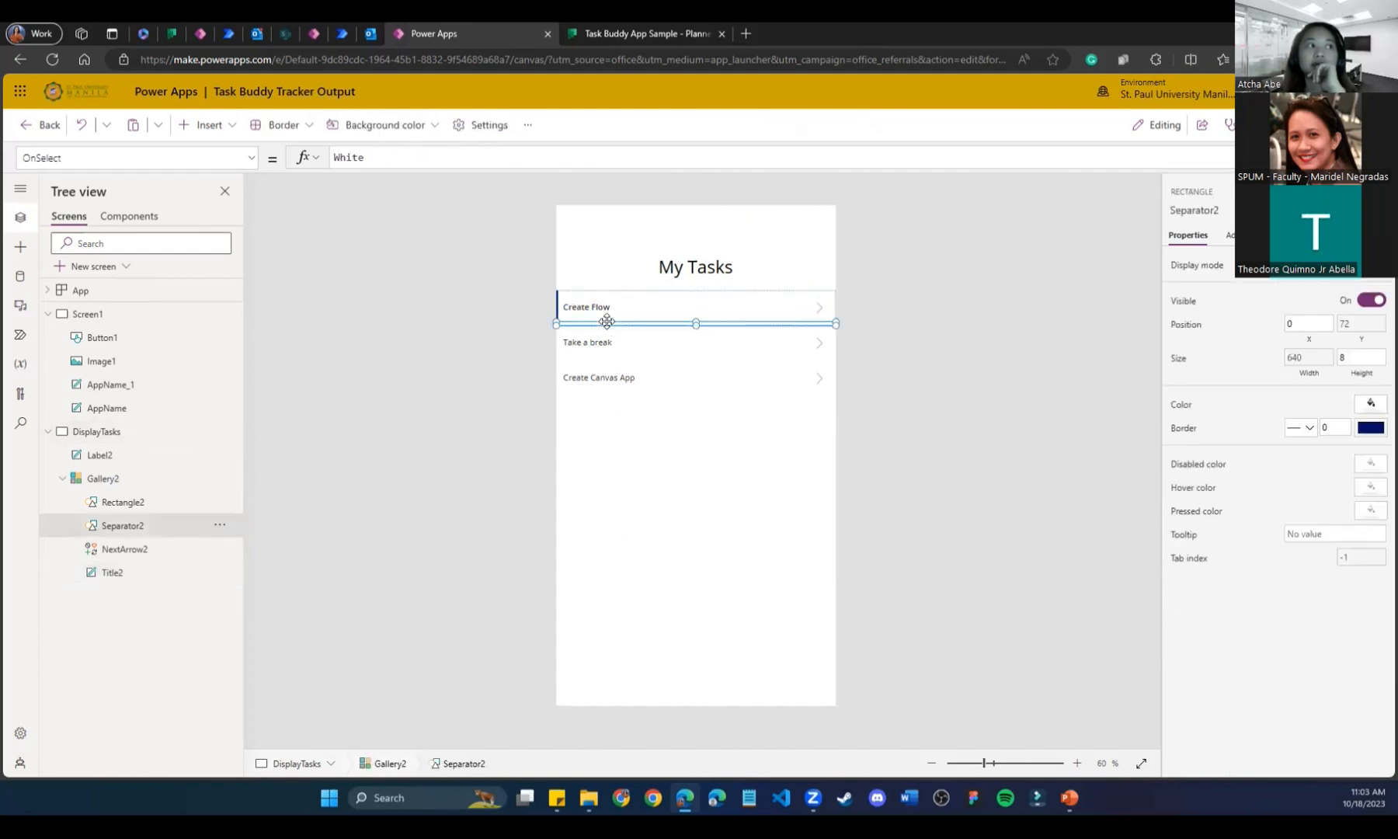
pyautogui.click(656, 295)
pyautogui.click(607, 484)
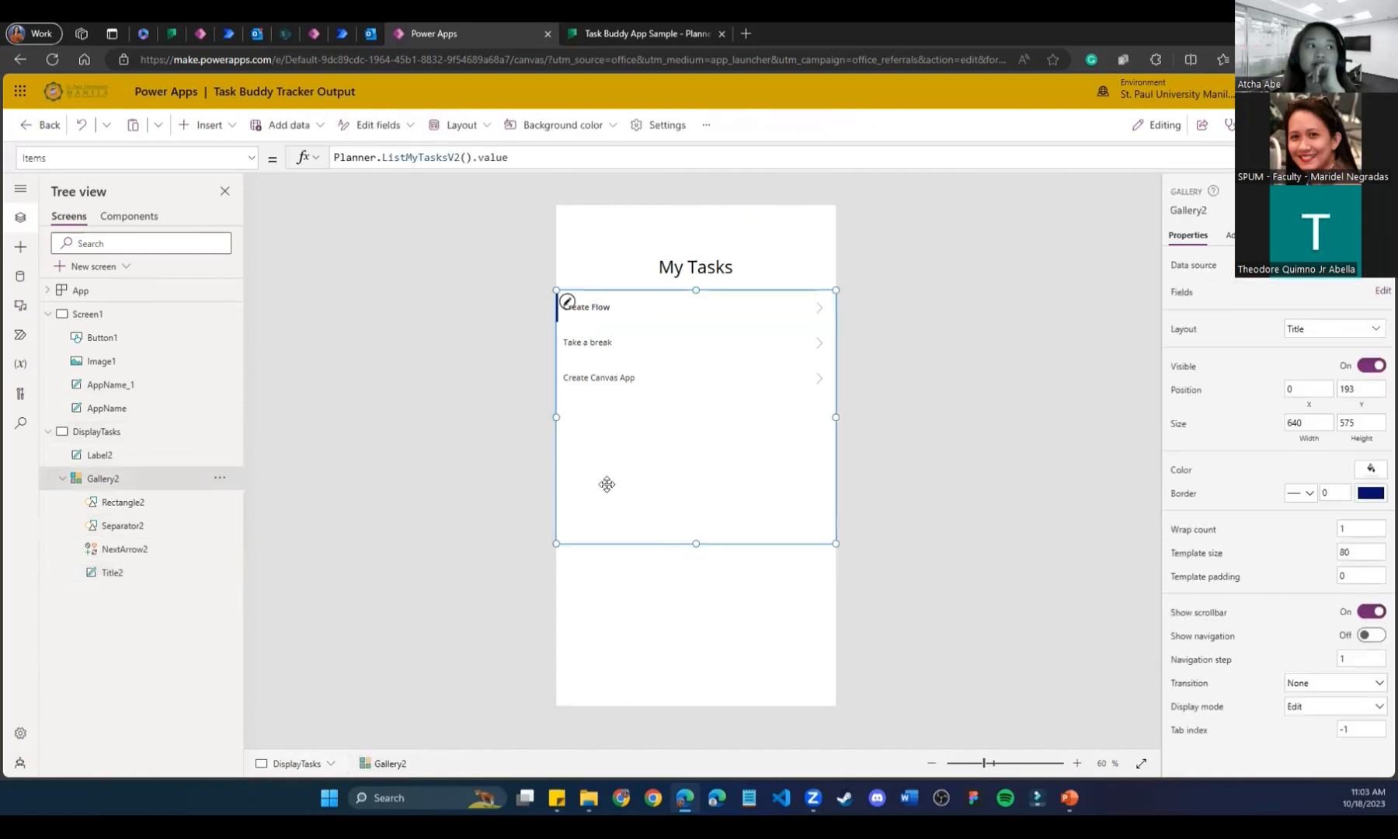
pyautogui.click(1340, 329)
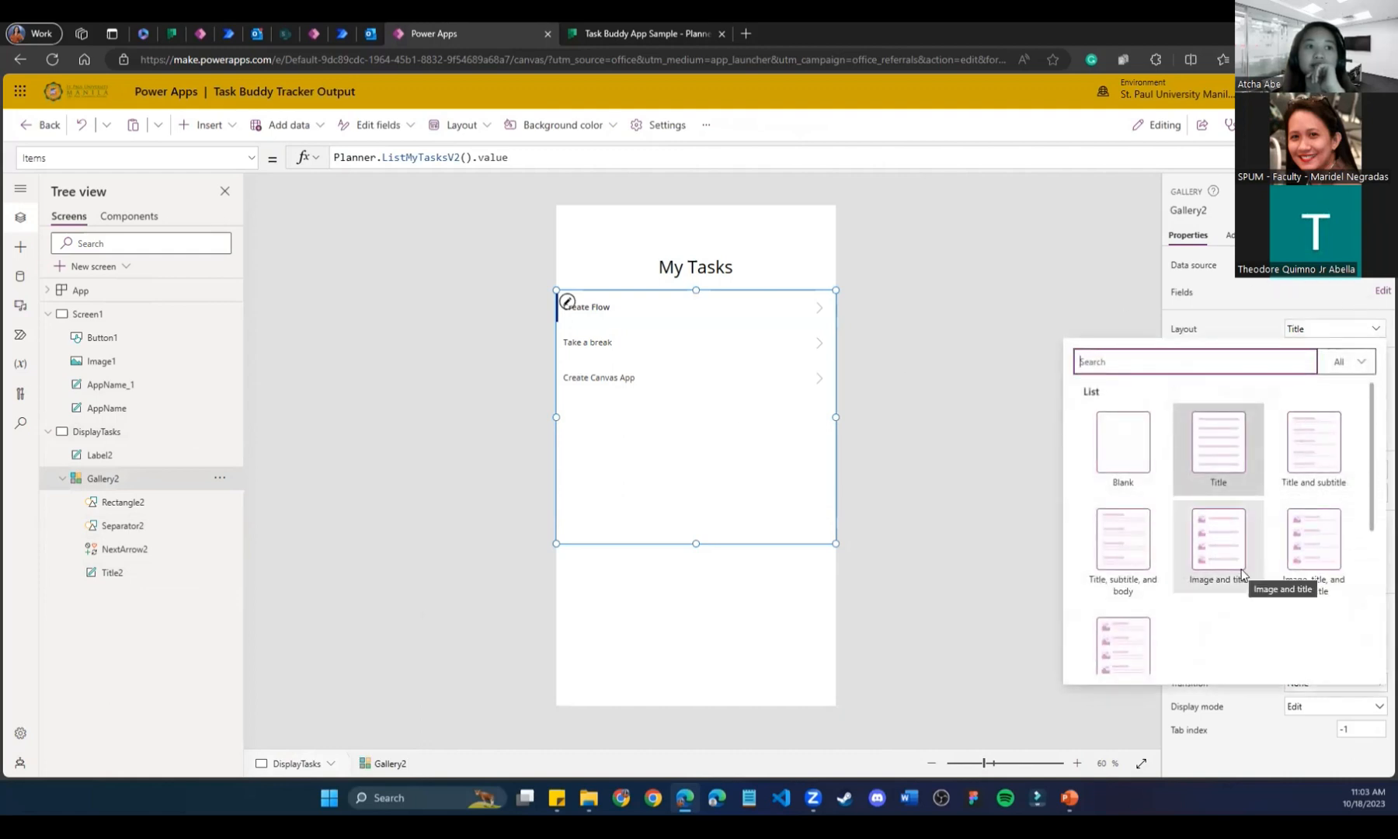
pyautogui.click(1218, 543)
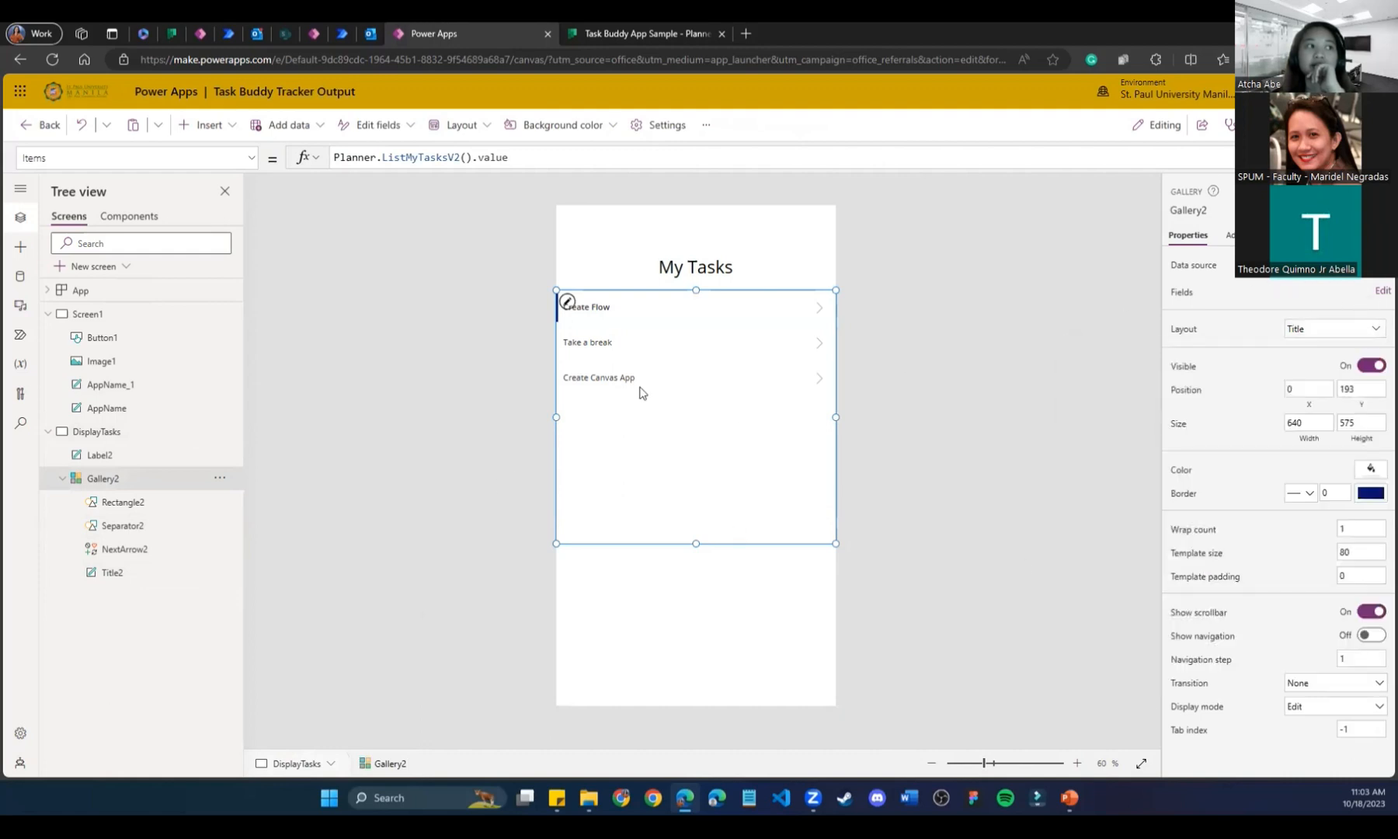
pyautogui.click(1341, 327)
pyautogui.click(1189, 464)
pyautogui.click(893, 567)
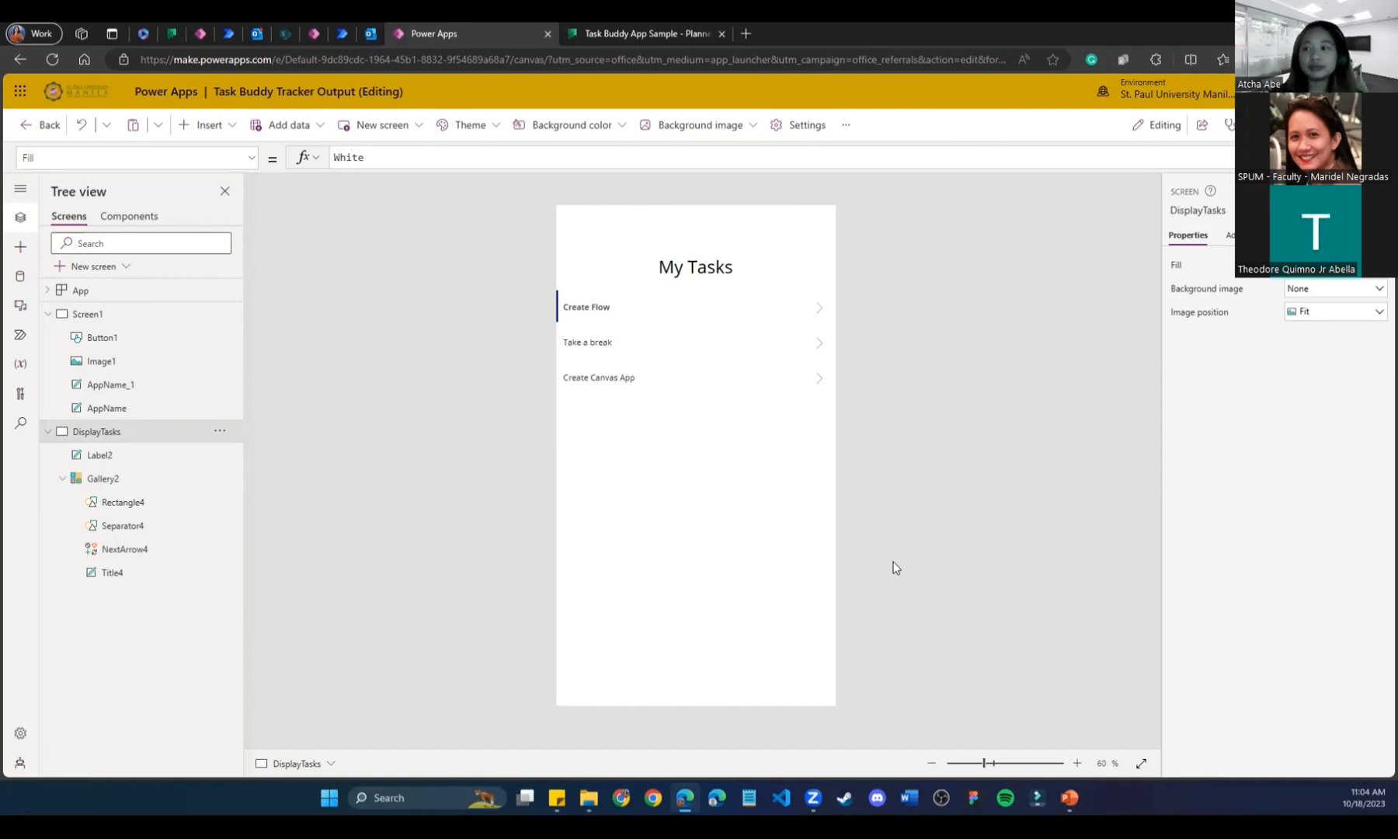
# Delete the gallery's NextArrow4 row arrows, shorten the gallery to height 500, and check the Planner board.
pyautogui.click(743, 410)
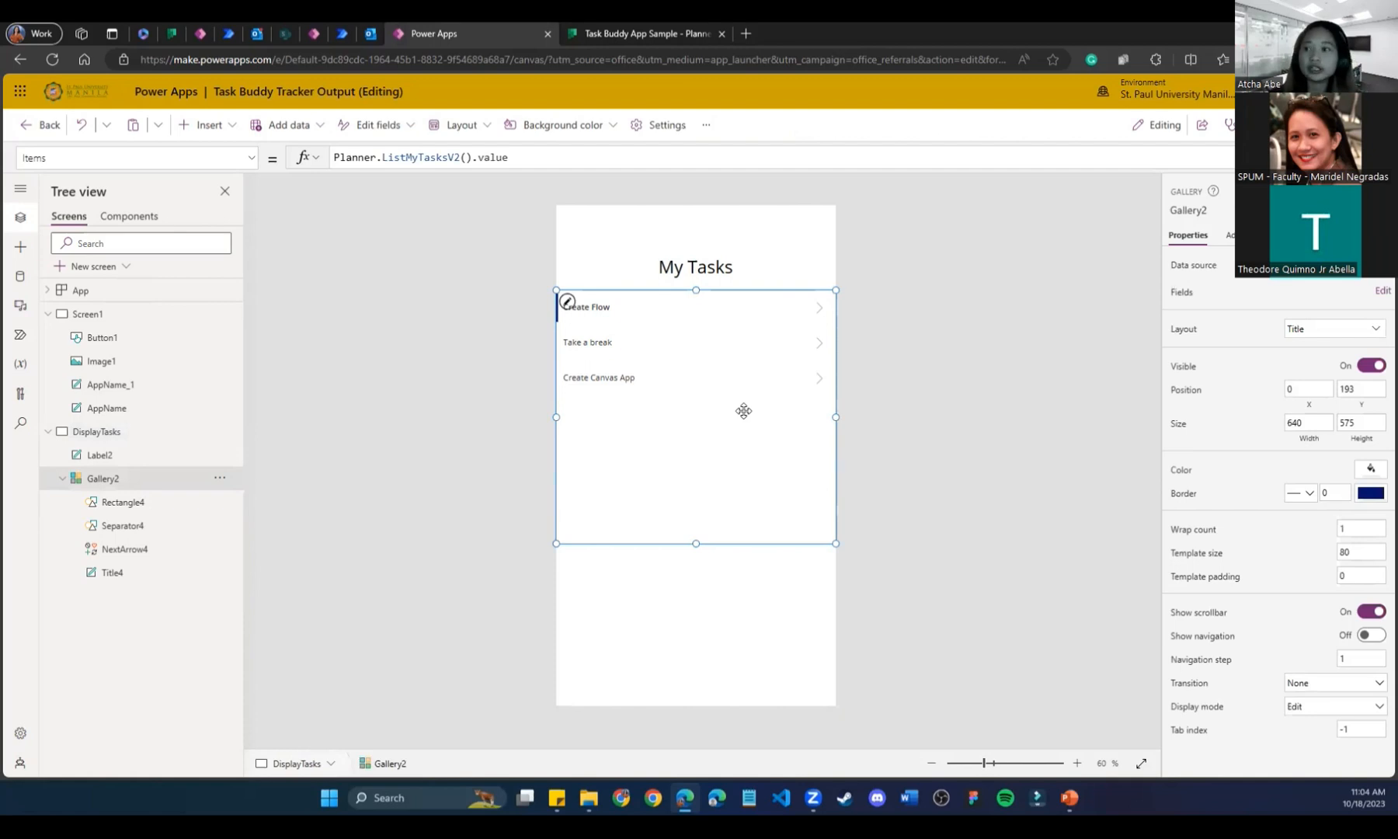
pyautogui.click(820, 307)
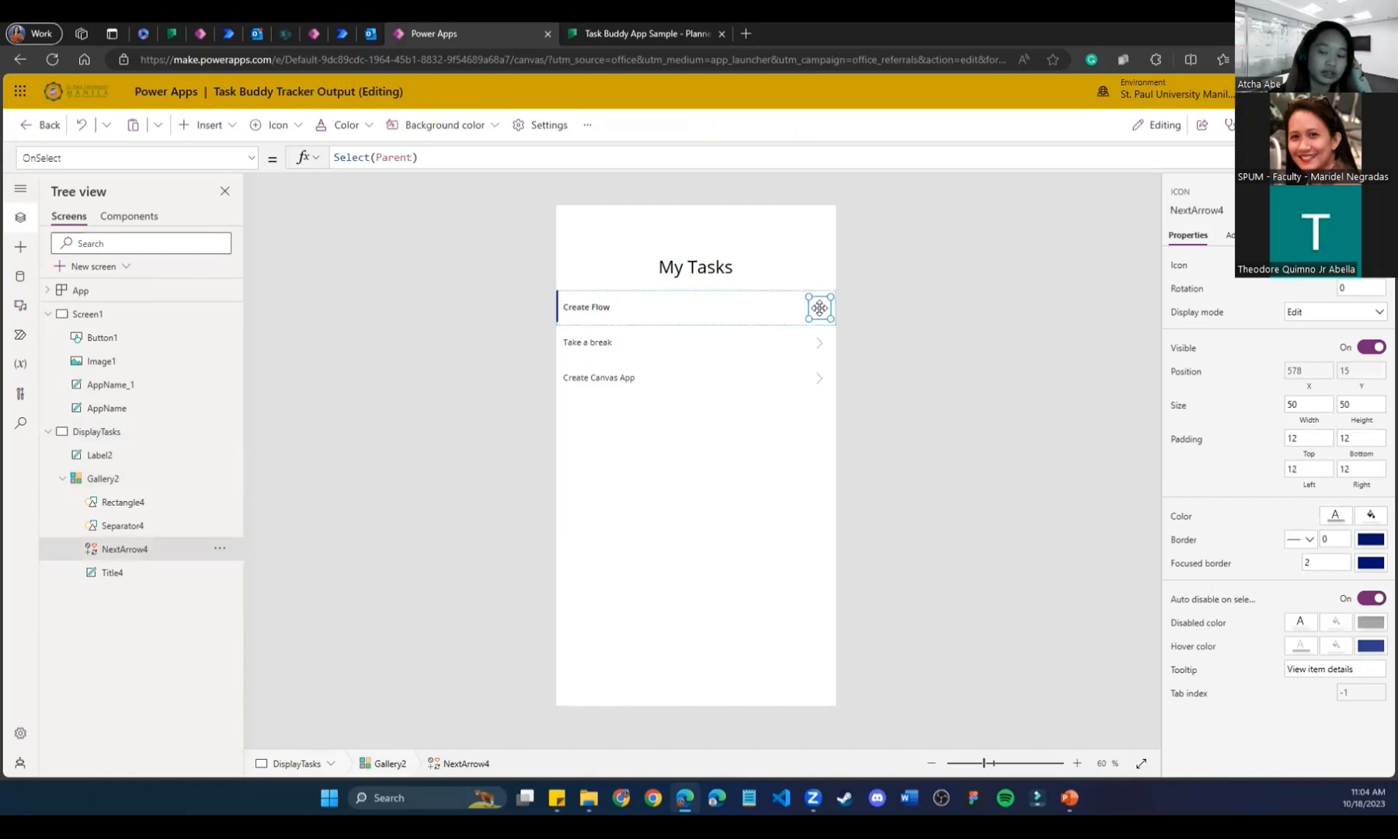
pyautogui.press('Delete')
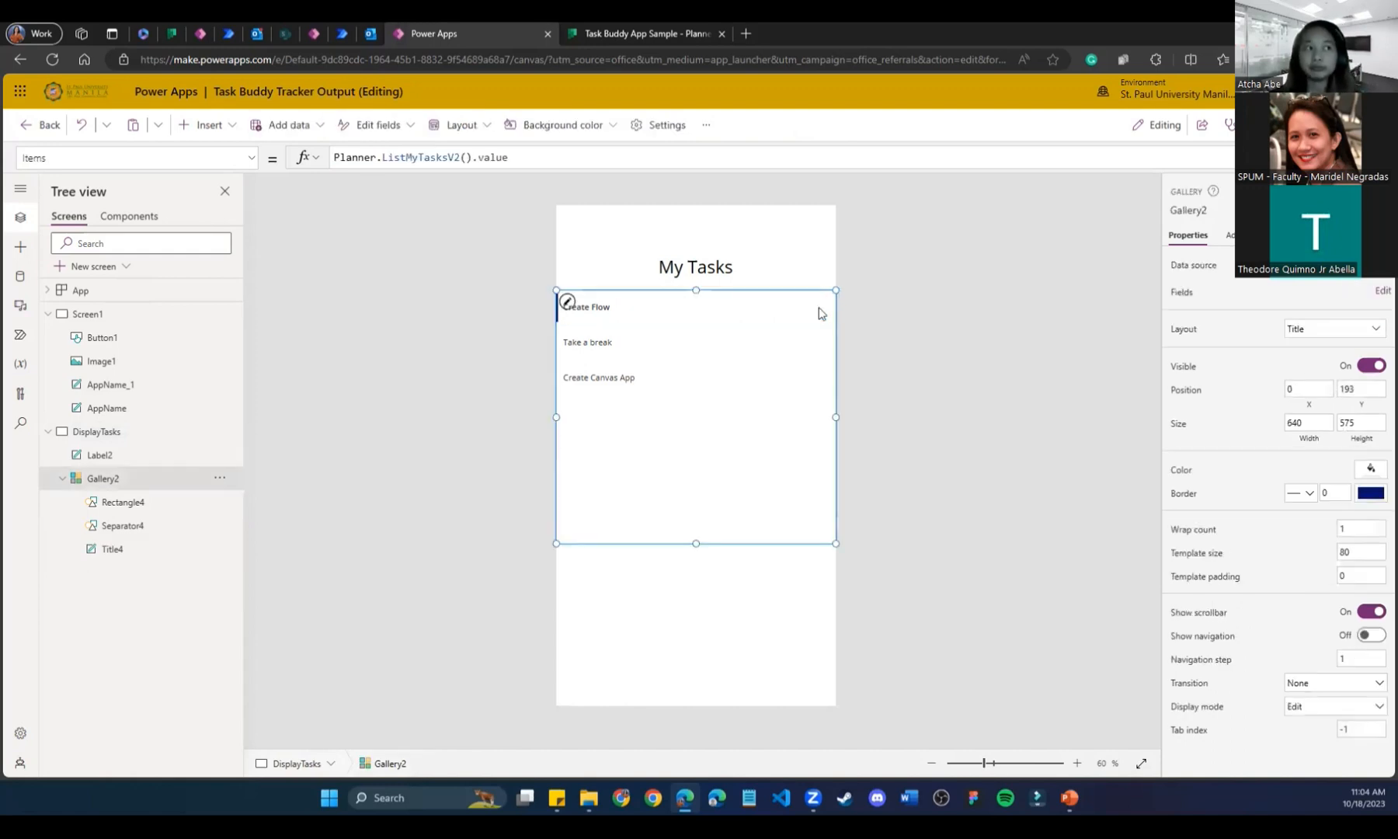
pyautogui.moveTo(696, 544); pyautogui.dragTo(685, 510)
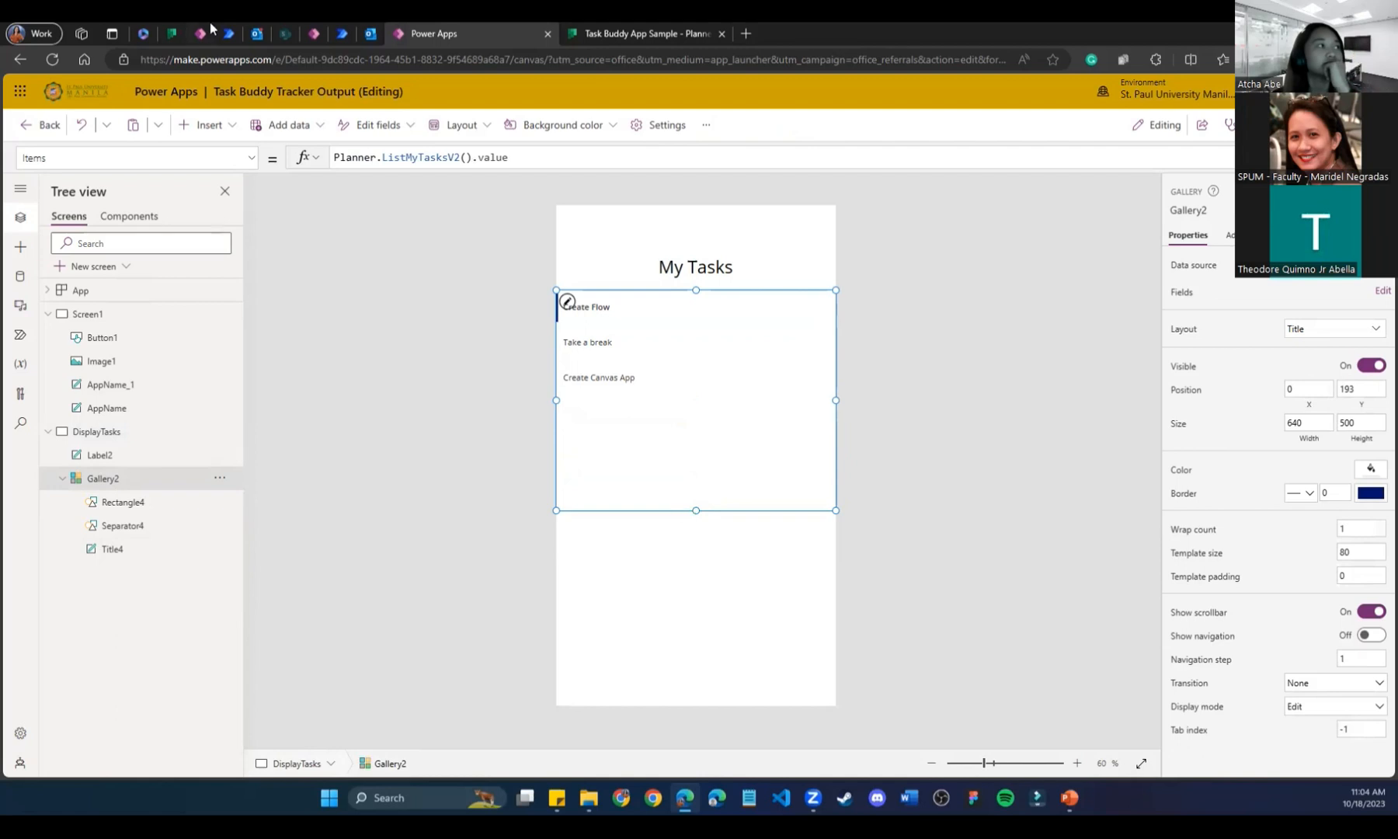
pyautogui.click(177, 30)
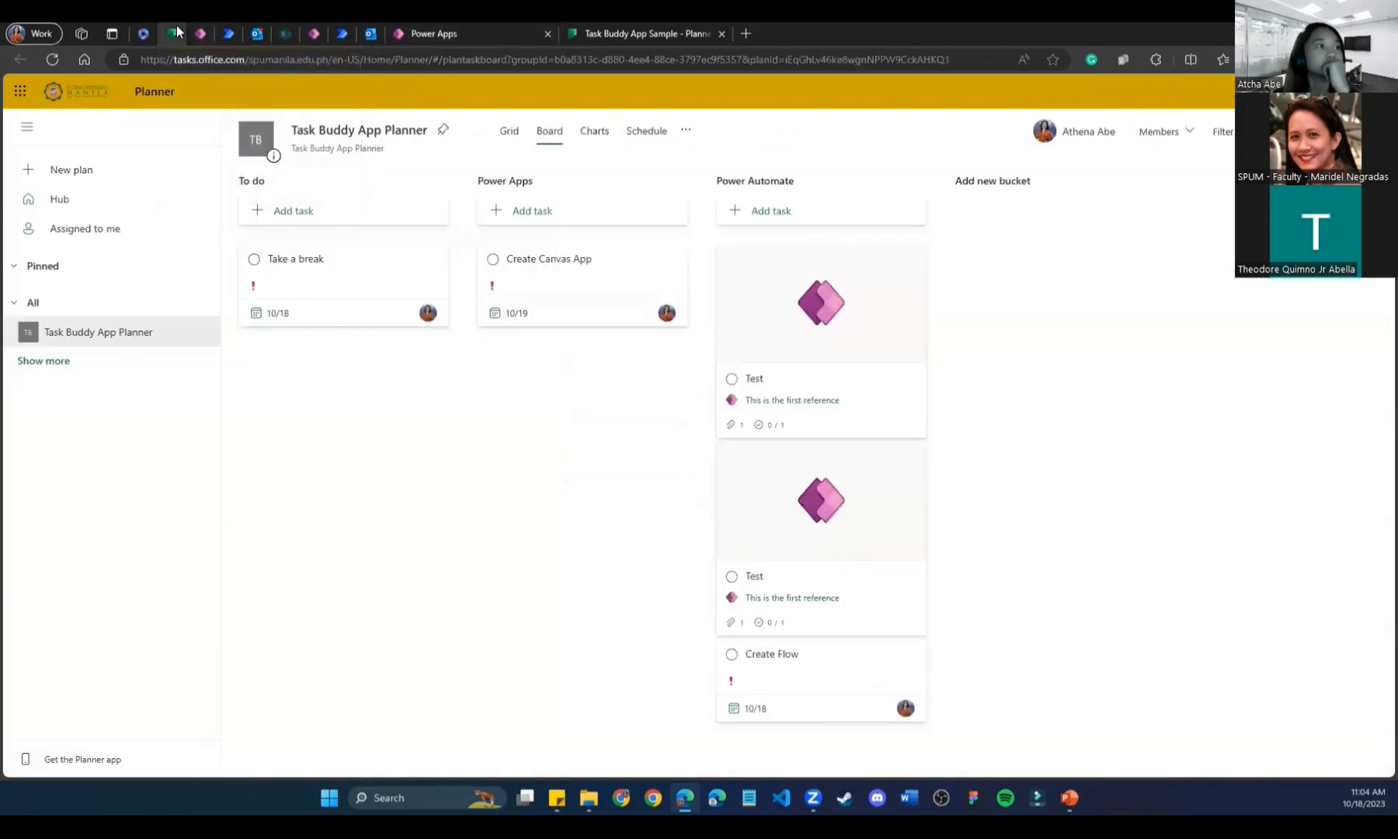
pyautogui.click(633, 30)
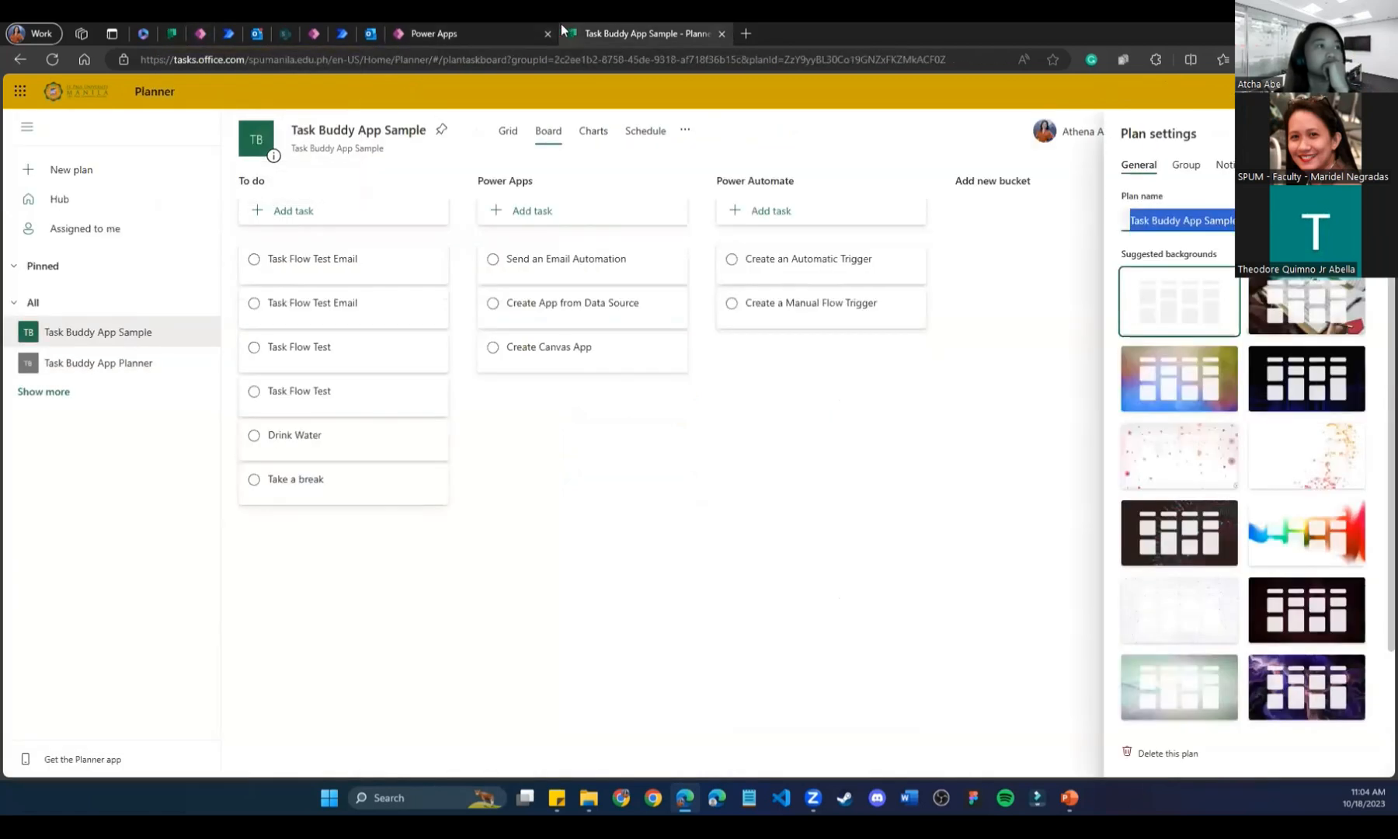
pyautogui.click(461, 23)
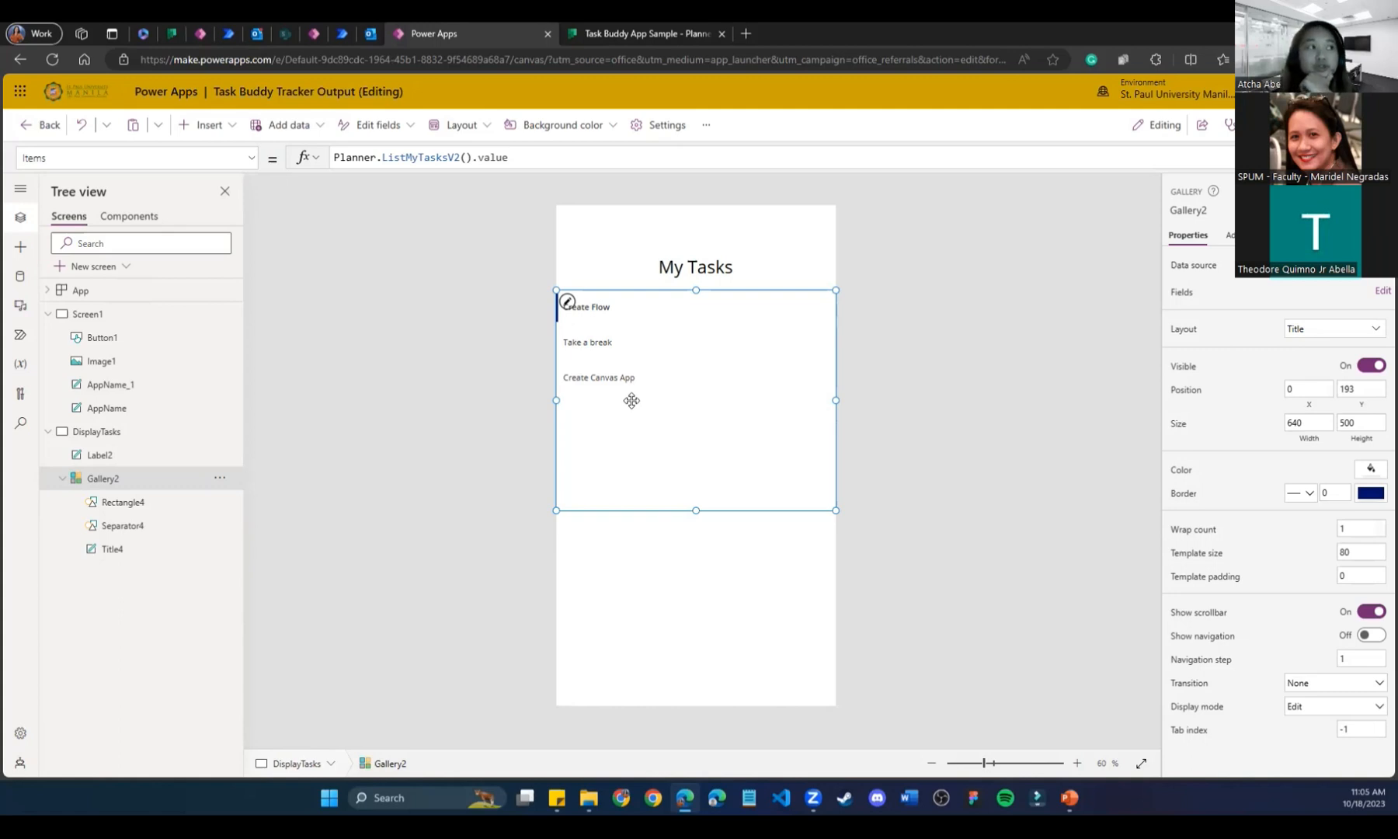
pyautogui.click(475, 164)
# Shrink the formula editor and look over the start screen, DisplayTasks screen and Planner board.
pyautogui.moveTo(486, 258); pyautogui.dragTo(487, 211)
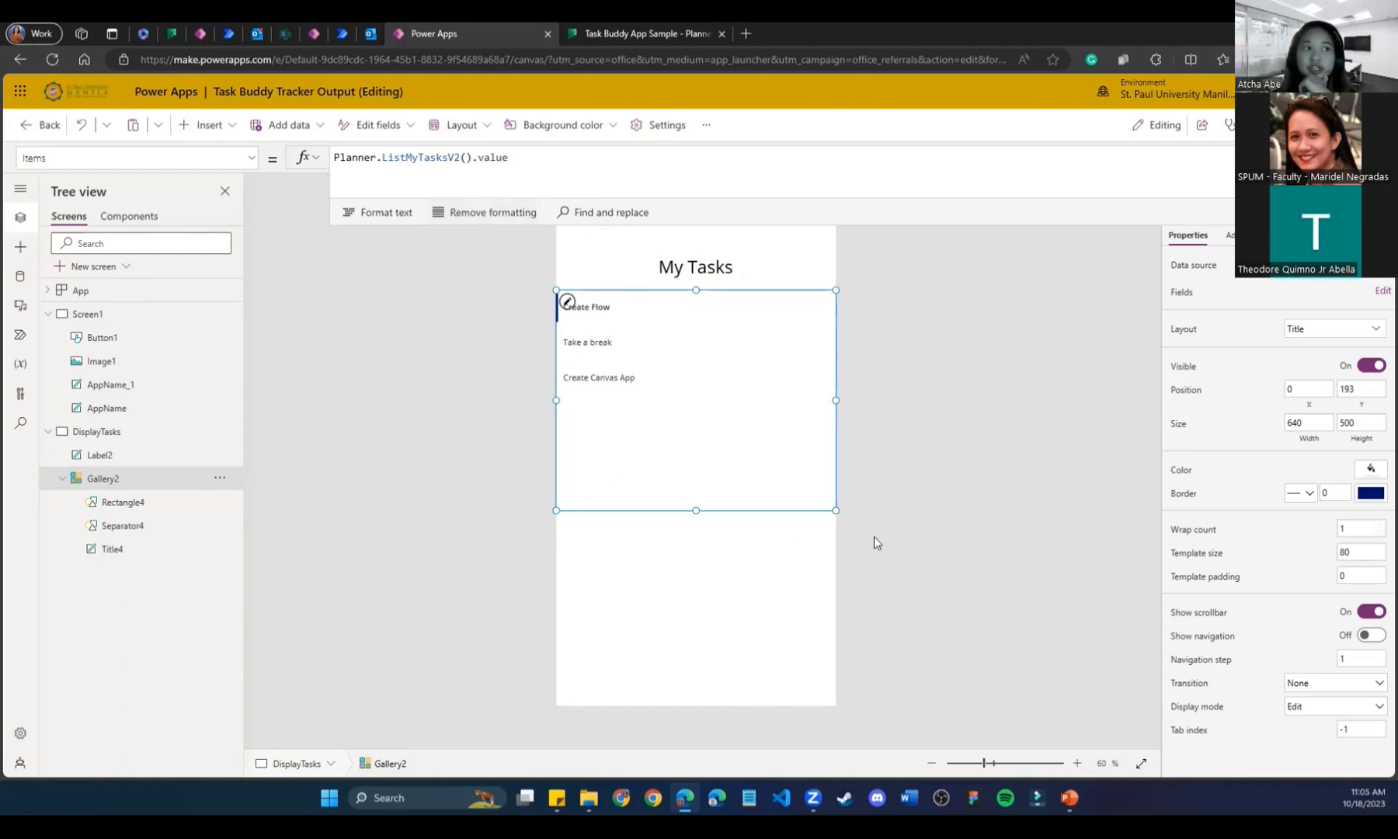
pyautogui.click(119, 323)
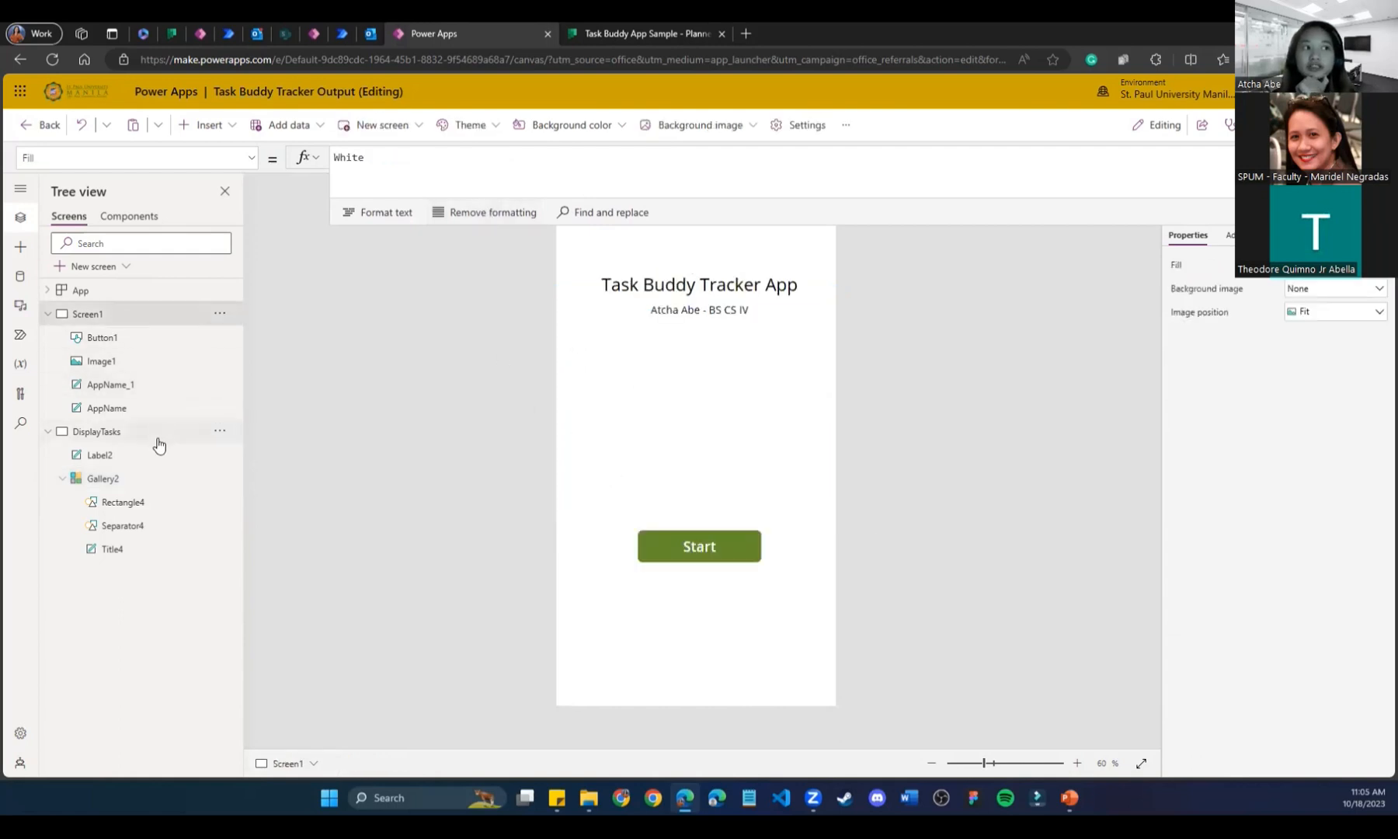
pyautogui.click(98, 436)
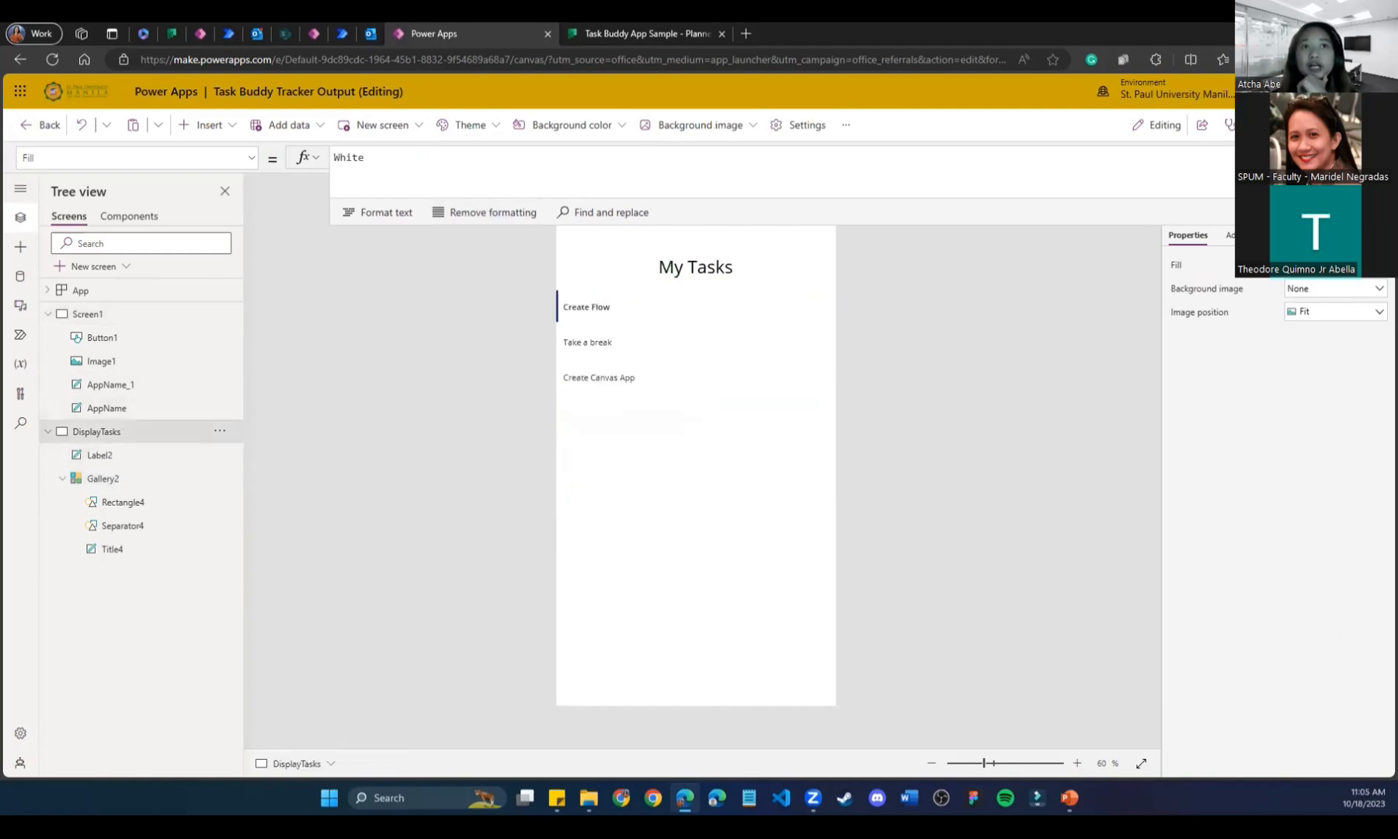
pyautogui.click(602, 31)
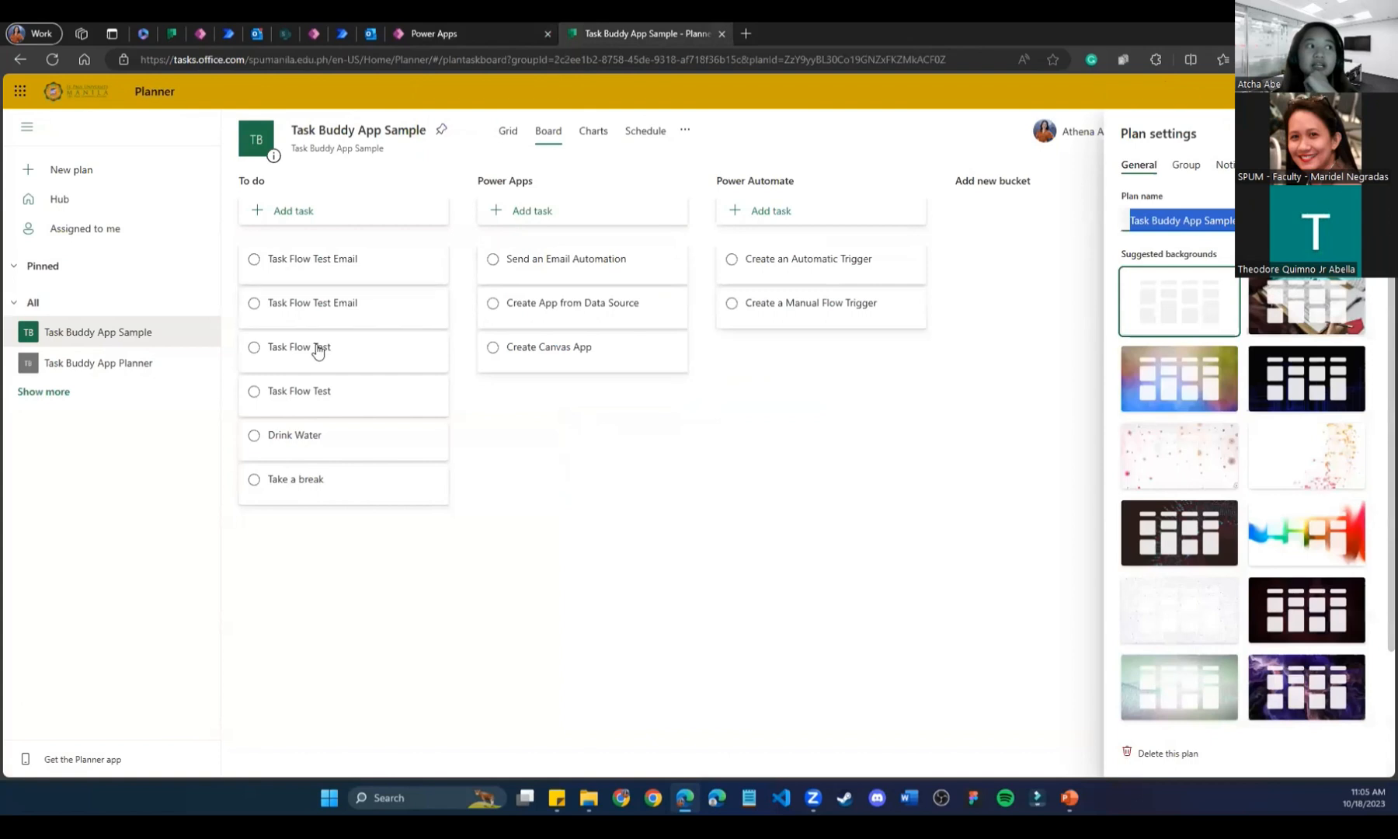
pyautogui.click(503, 33)
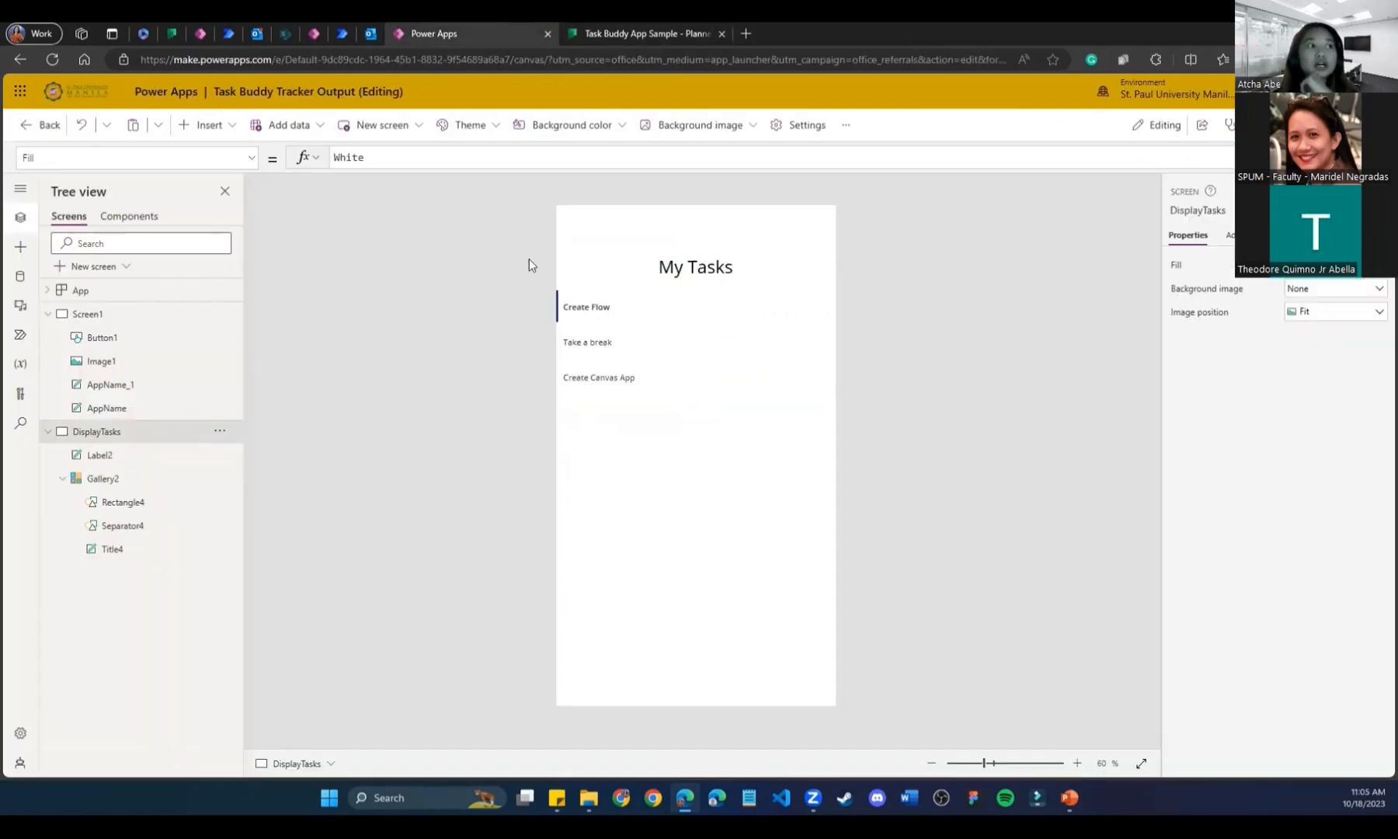
# Review Gallery2's layout choices without changing them and inspect its whole Items formula.
pyautogui.click(639, 487)
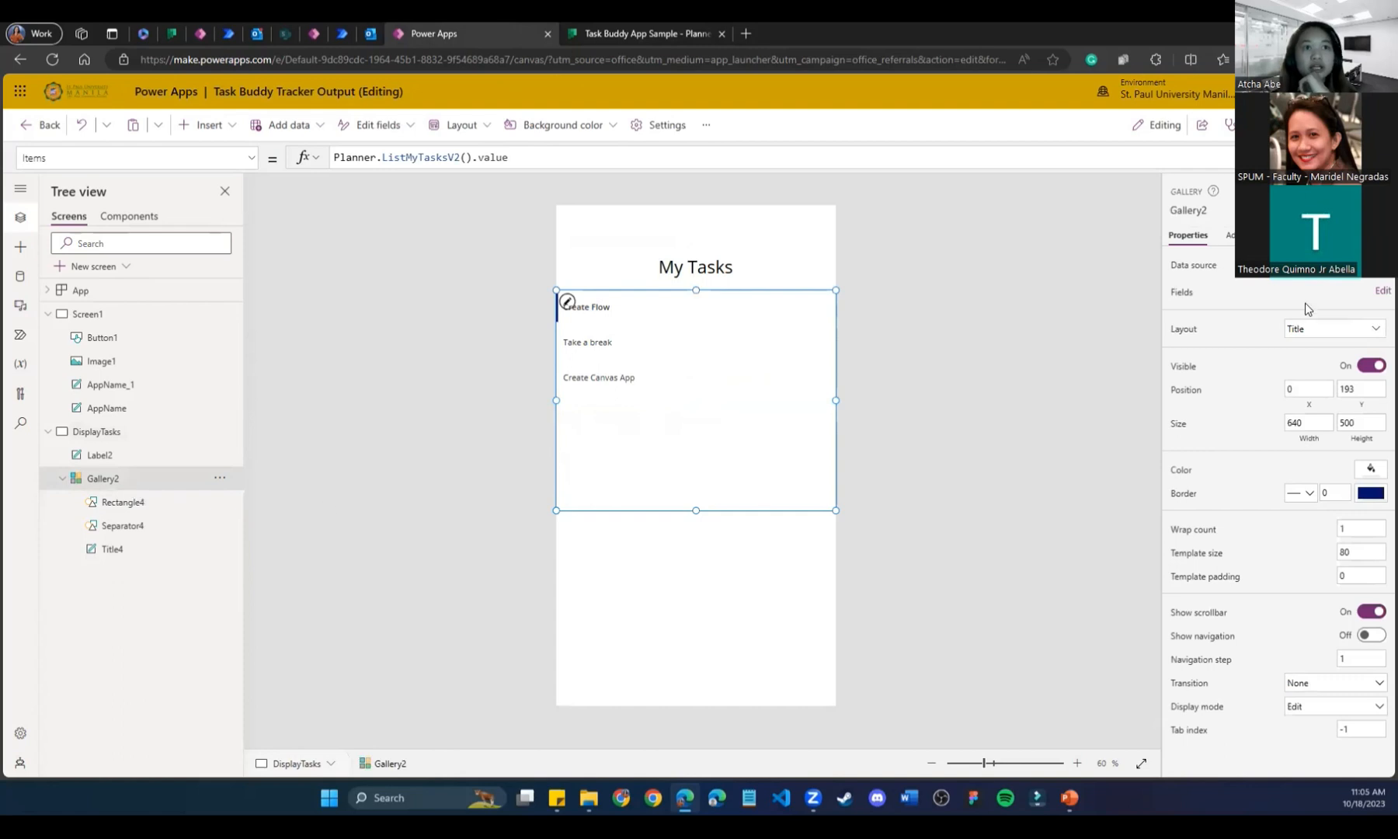
pyautogui.click(1306, 330)
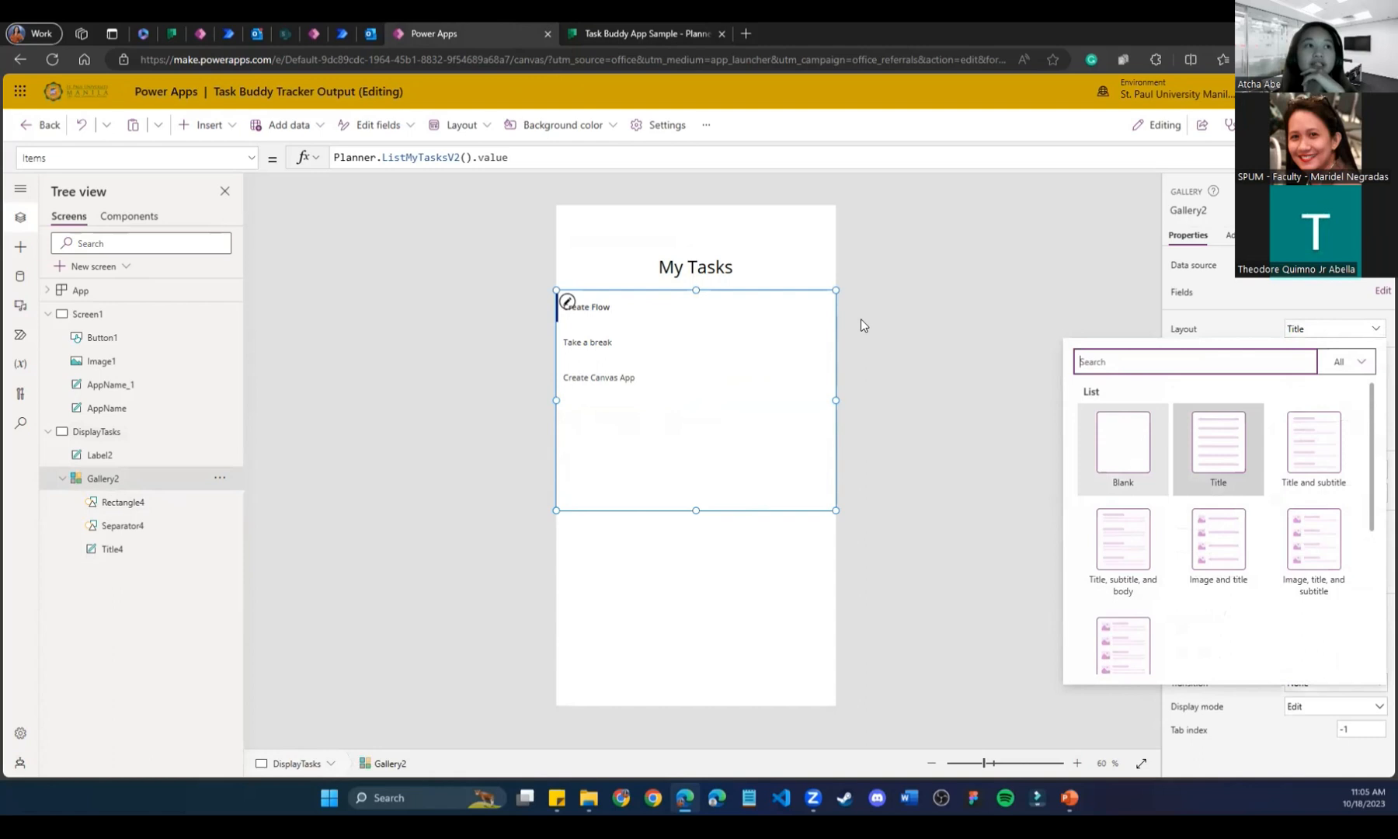
pyautogui.click(641, 626)
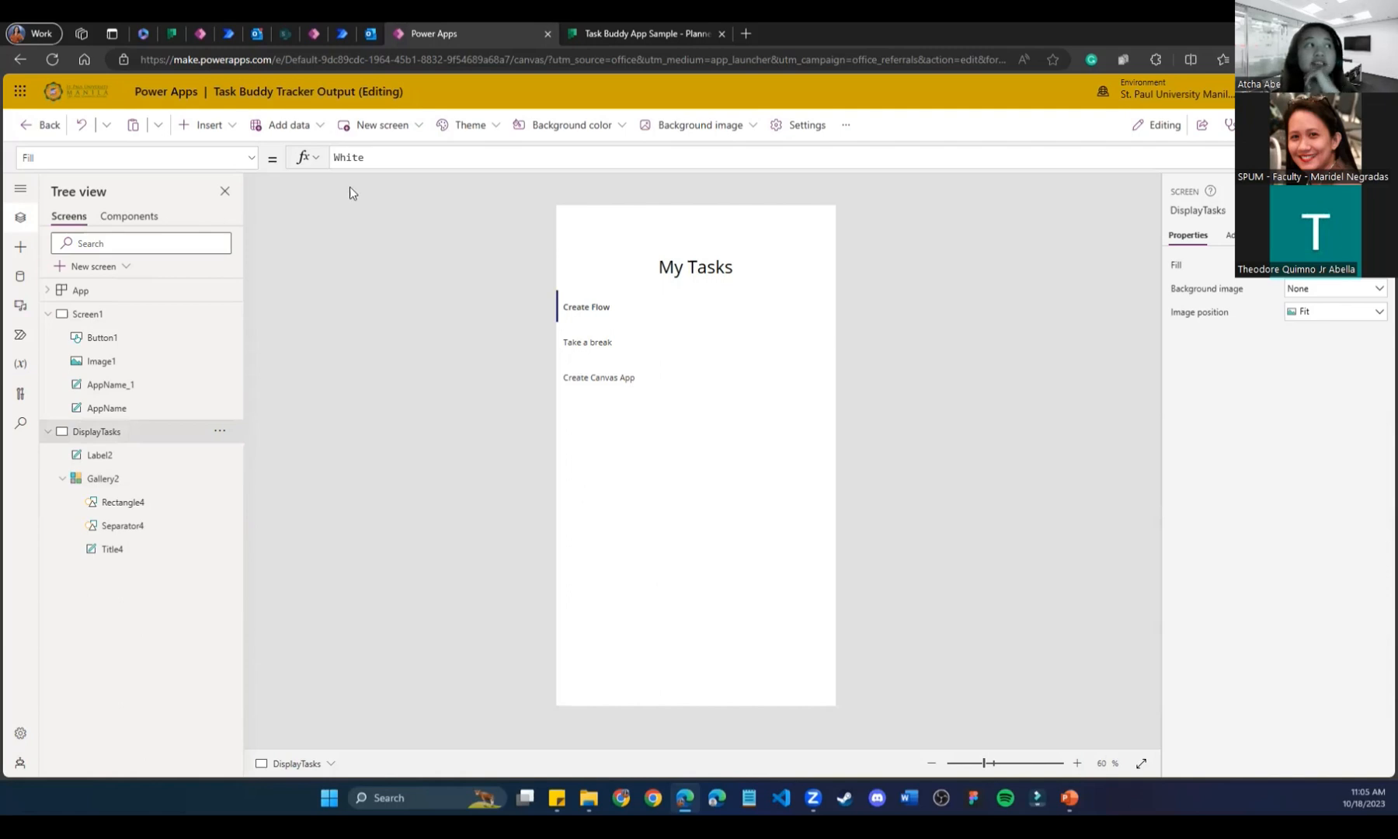
pyautogui.click(668, 475)
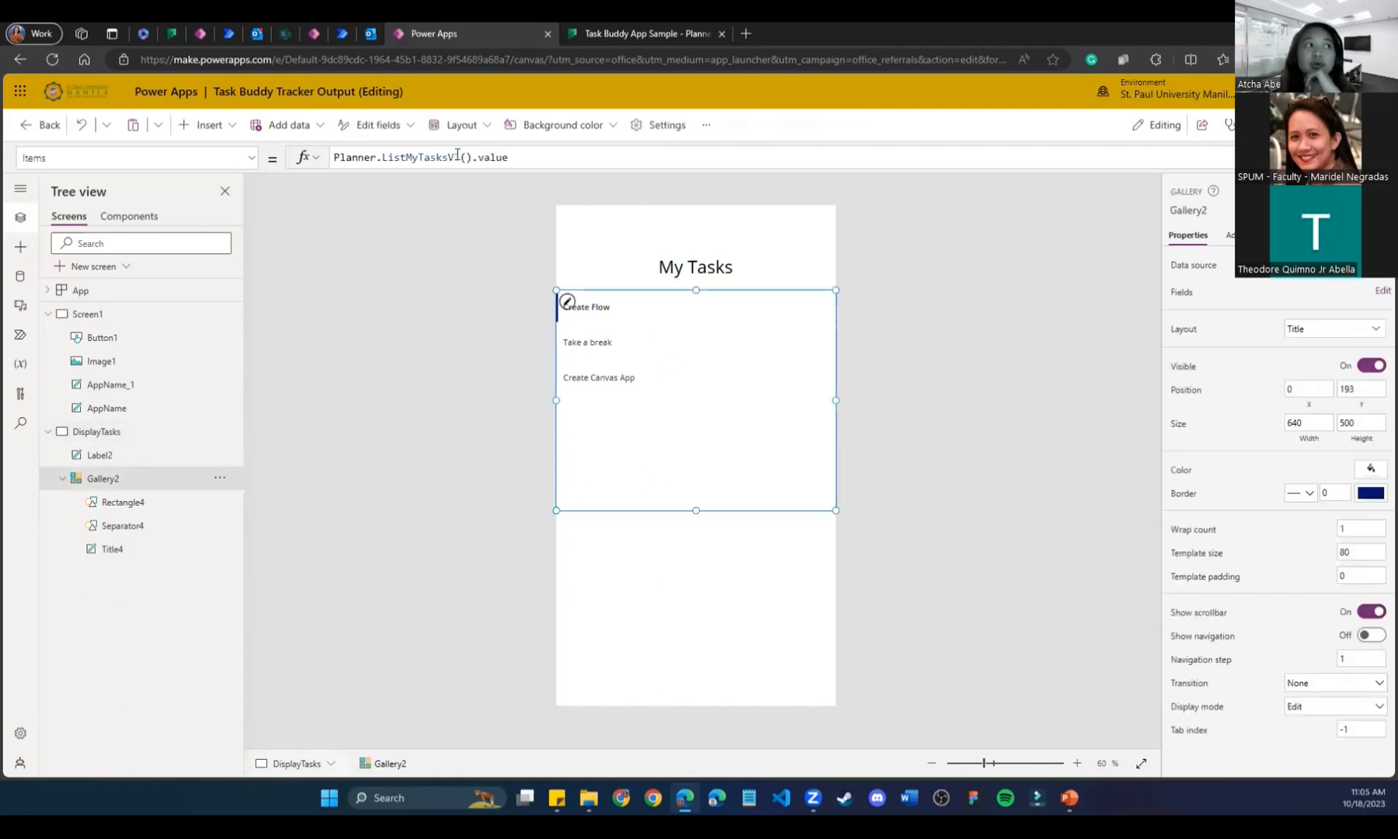
pyautogui.moveTo(457, 154); pyautogui.dragTo(257, 169)
pyautogui.click(564, 156)
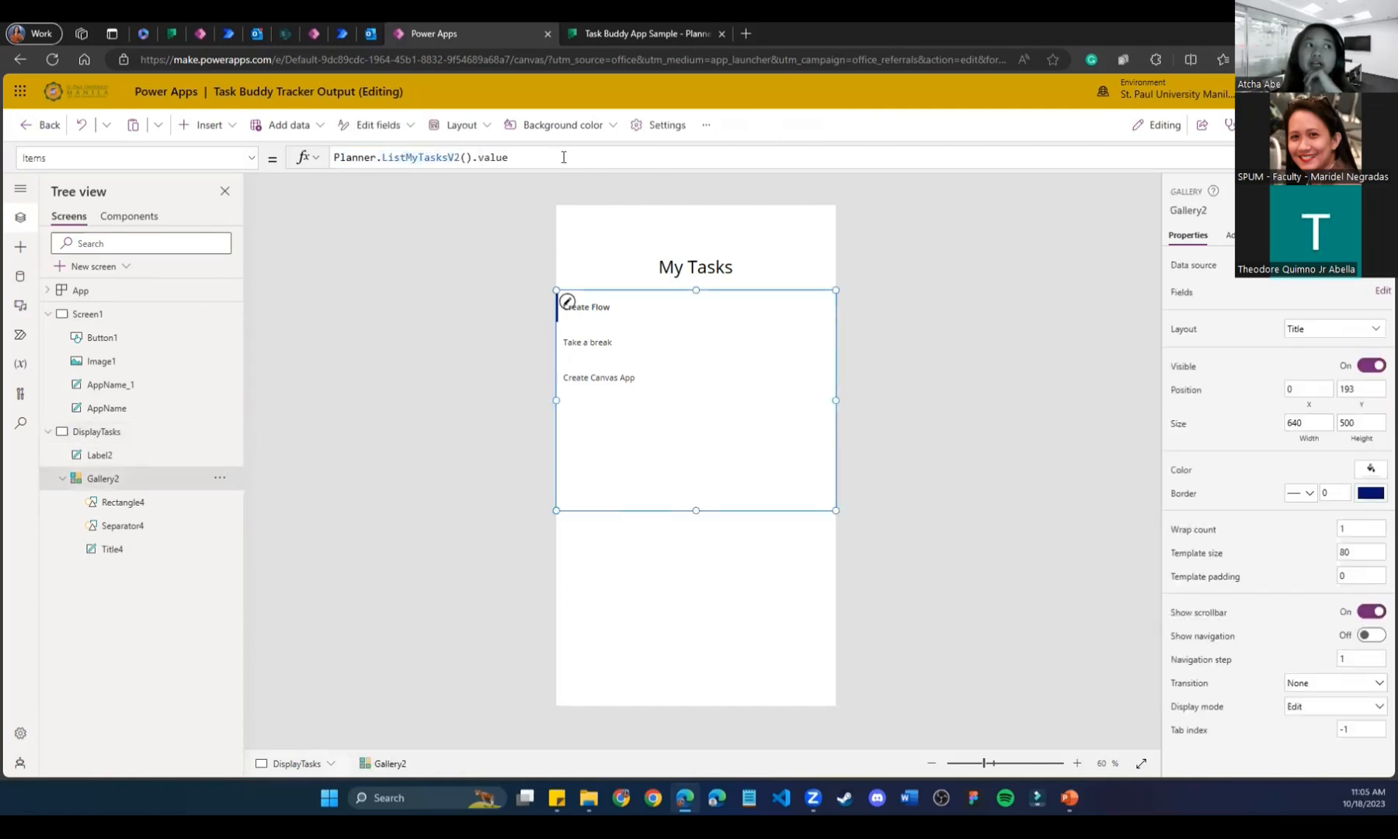
pyautogui.hotkey('ctrl', 'a')
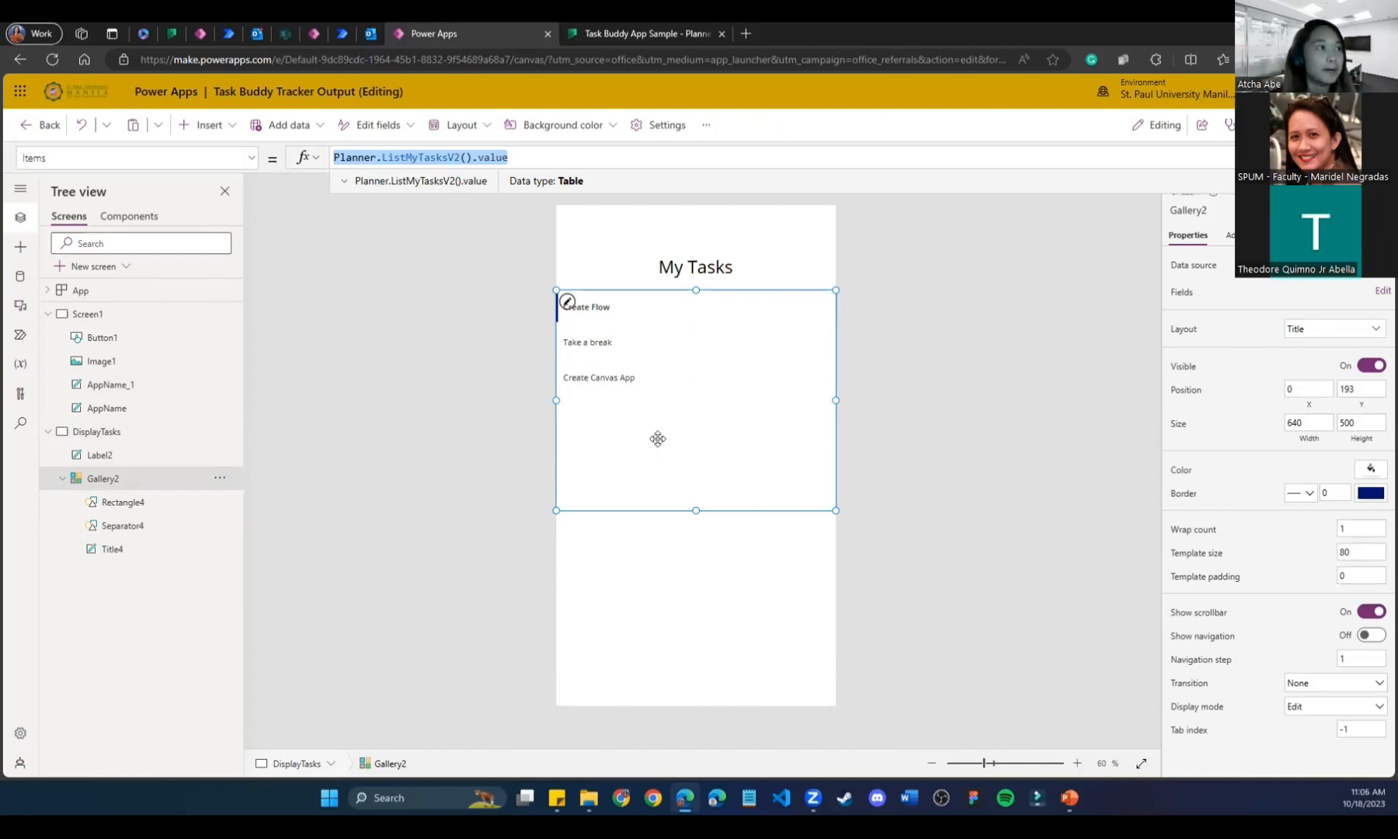
pyautogui.click(627, 421)
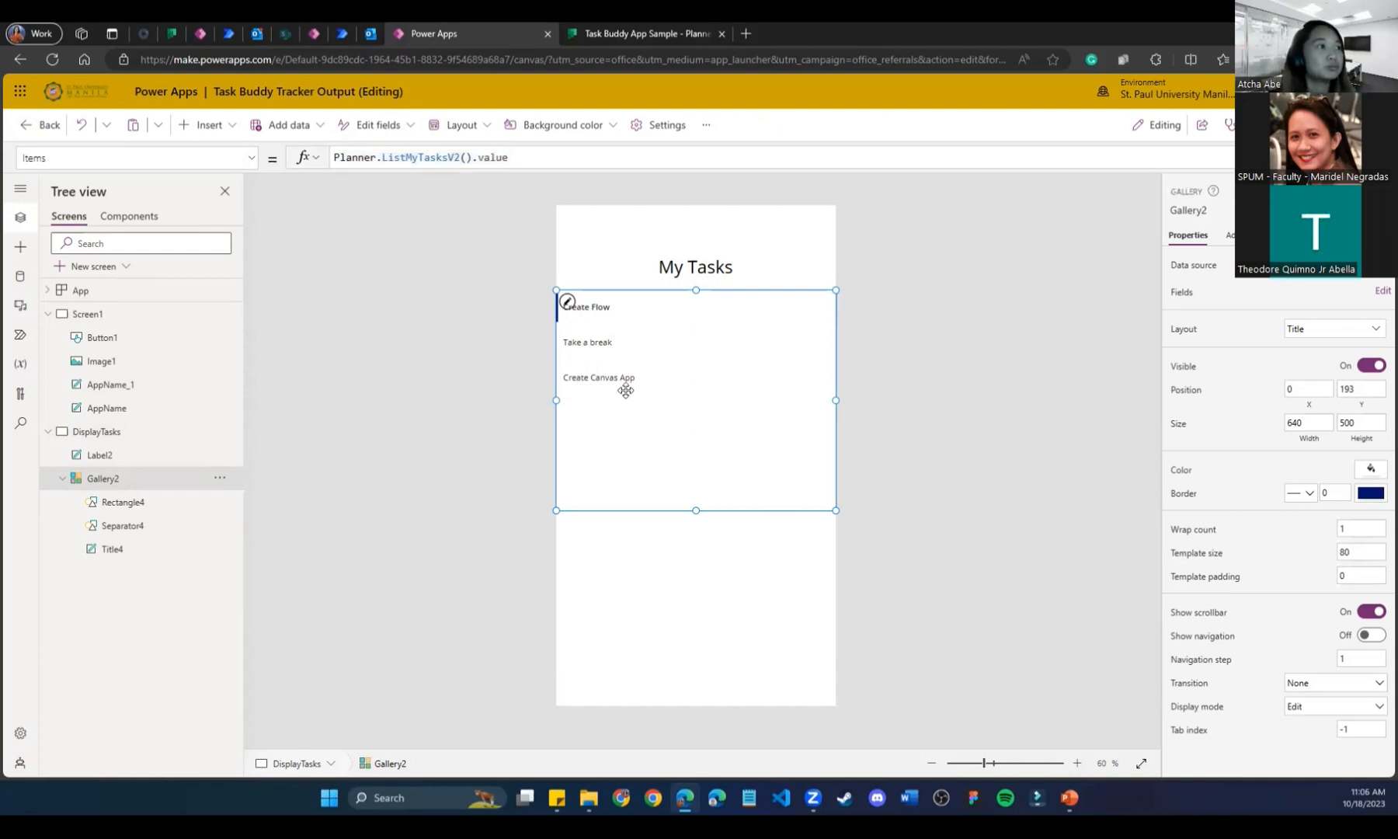
# Recheck the gallery layout options unchanged, then switch to the Task Buddy App Sample plan.
pyautogui.click(1317, 332)
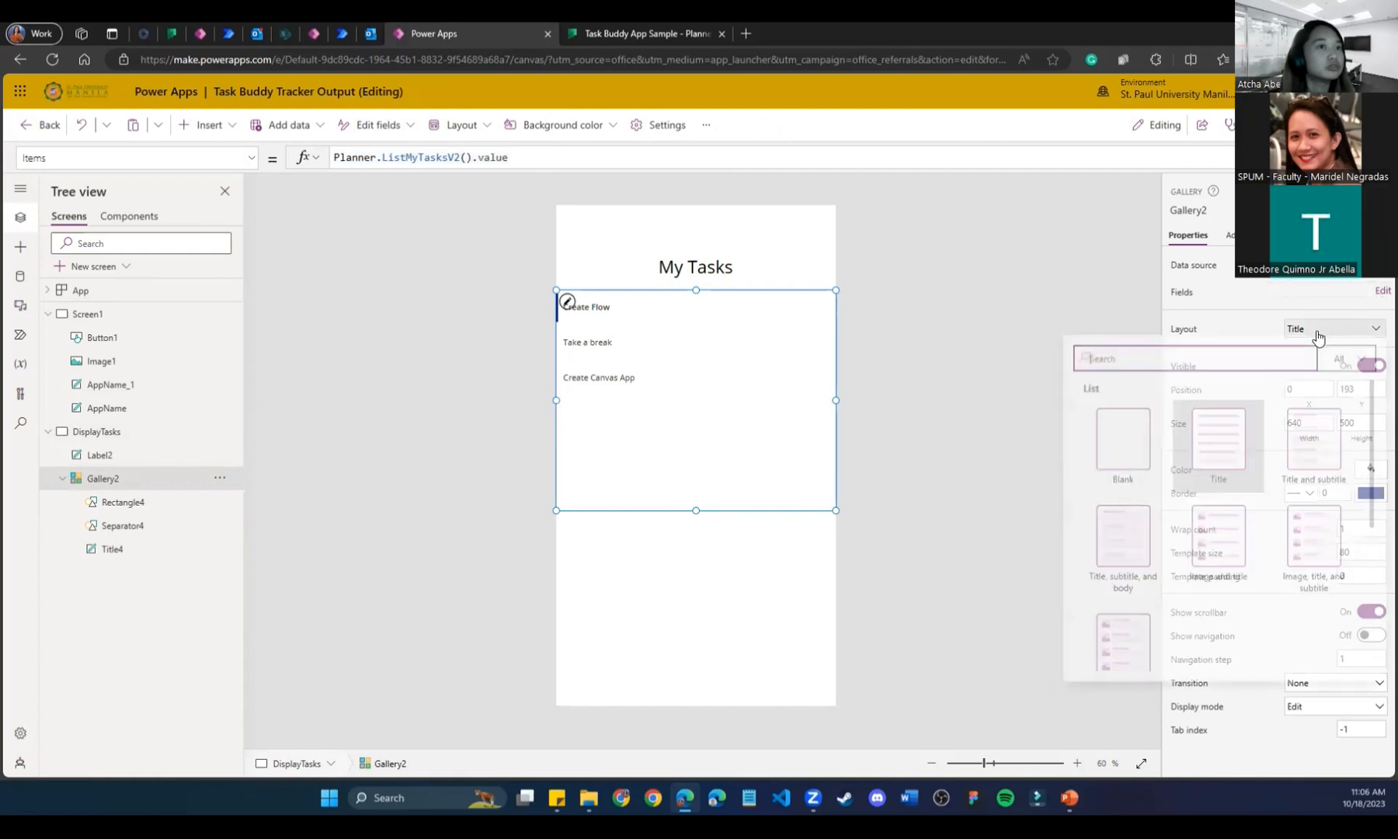
pyautogui.scroll(-5, 1187, 521)
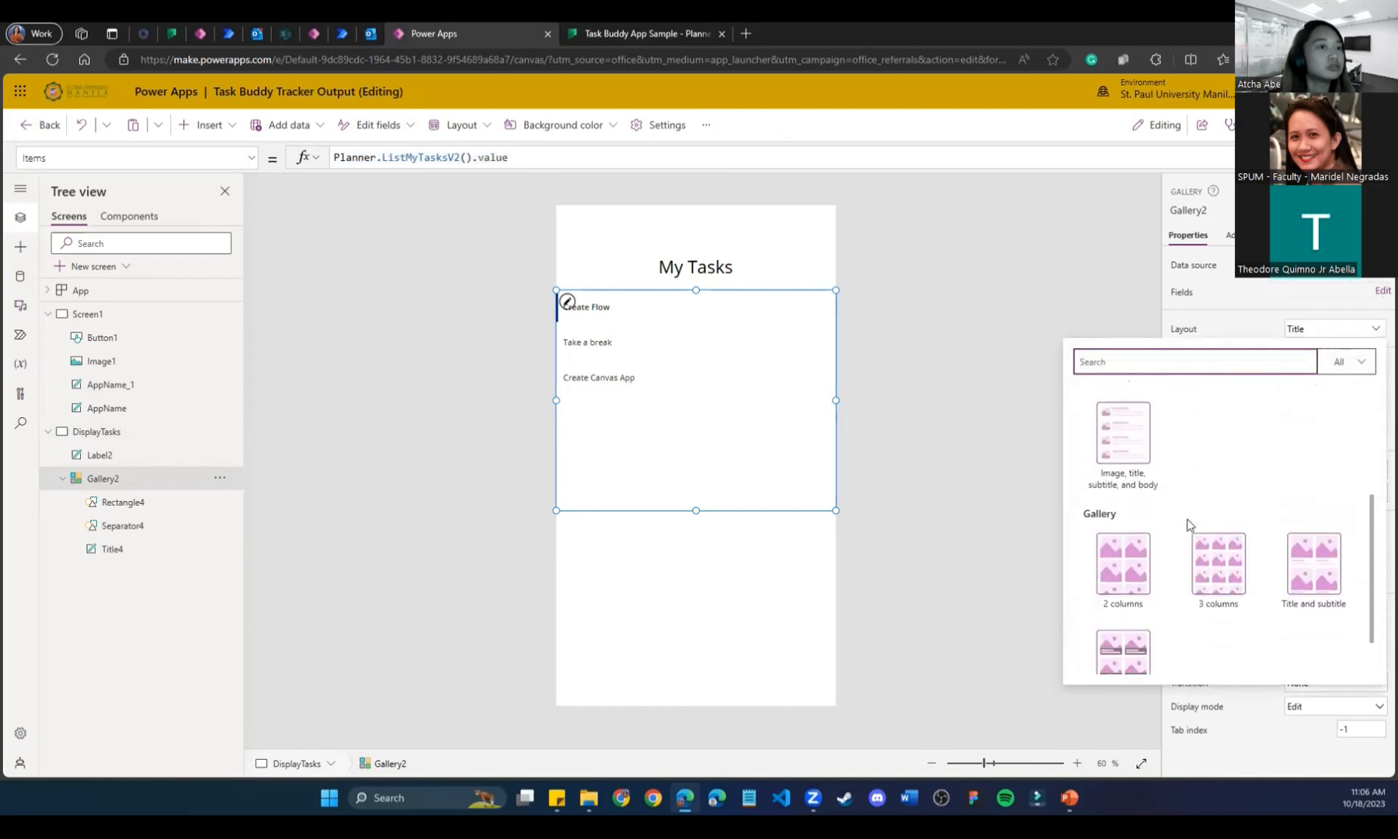
pyautogui.click(998, 477)
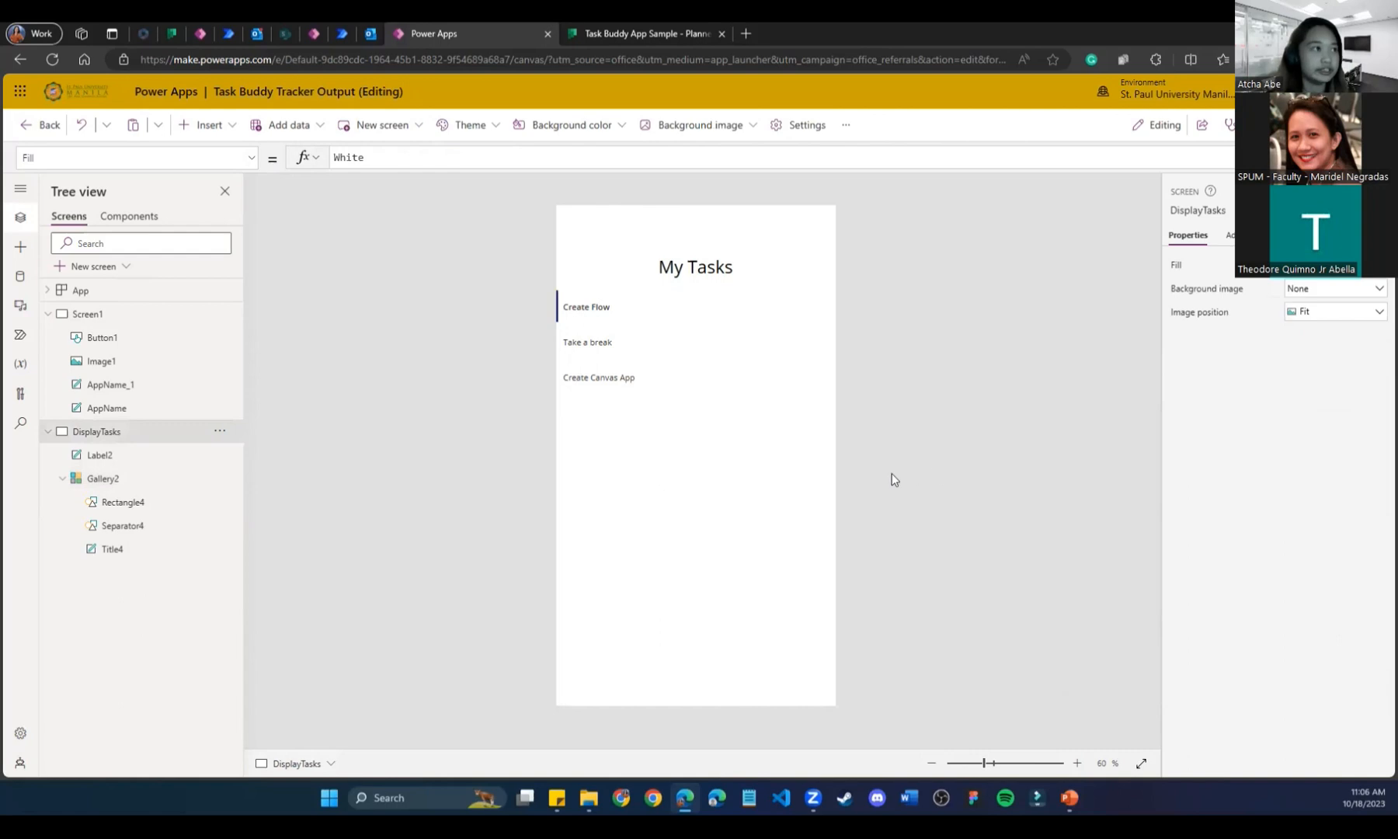
pyautogui.click(647, 399)
pyautogui.click(614, 22)
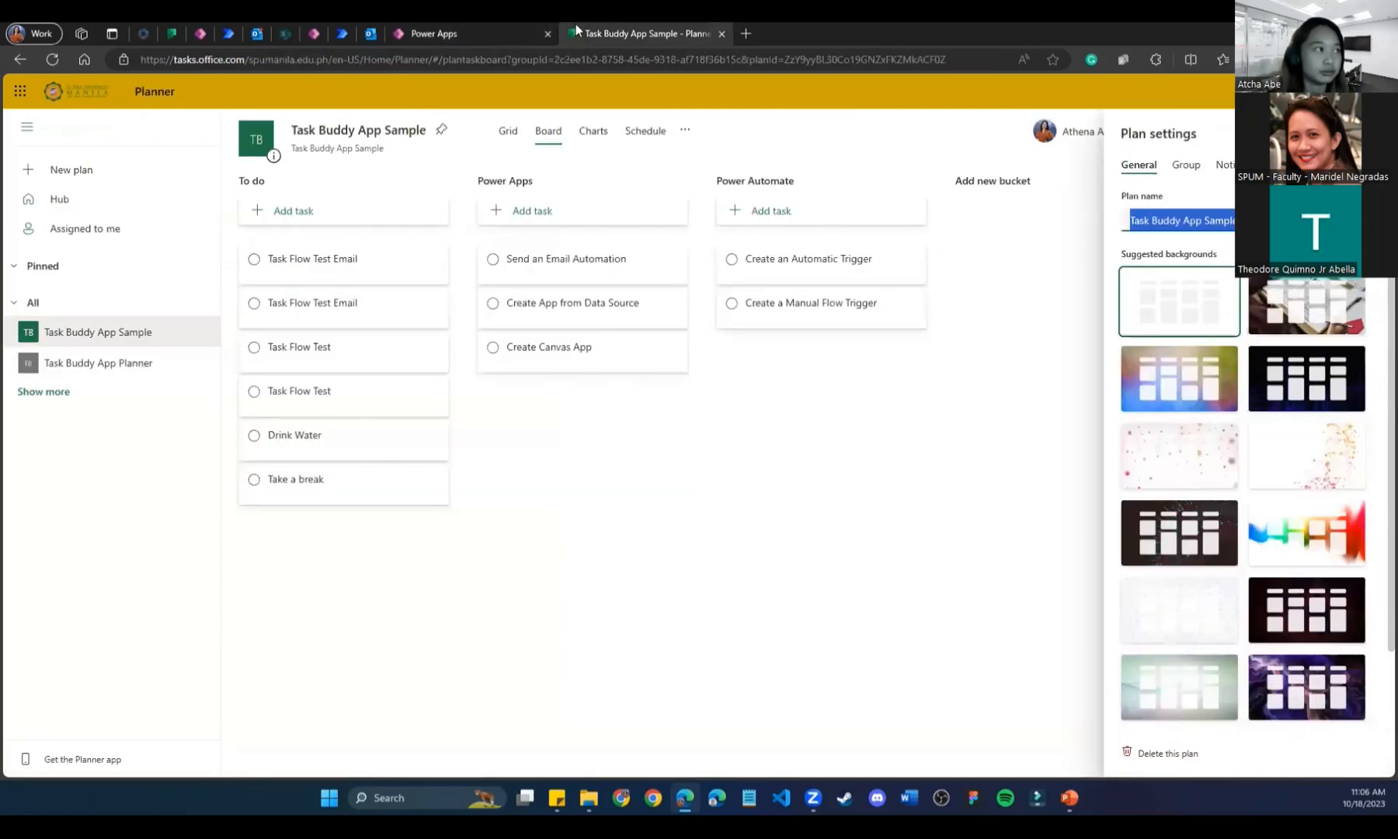
# Compare the Task Buddy App Planner and Task Buddy App Sample boards against the app editor.
pyautogui.click(491, 26)
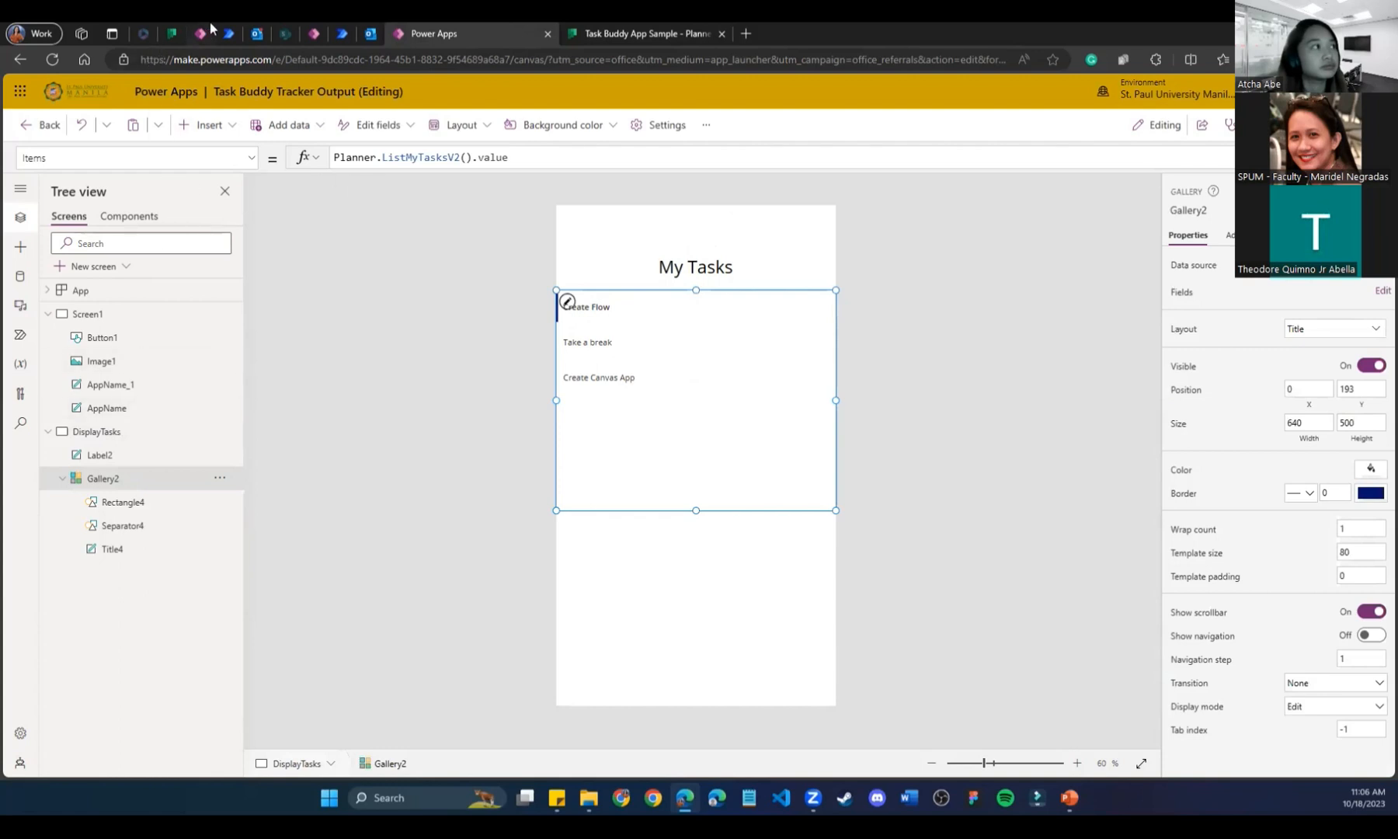
pyautogui.click(165, 24)
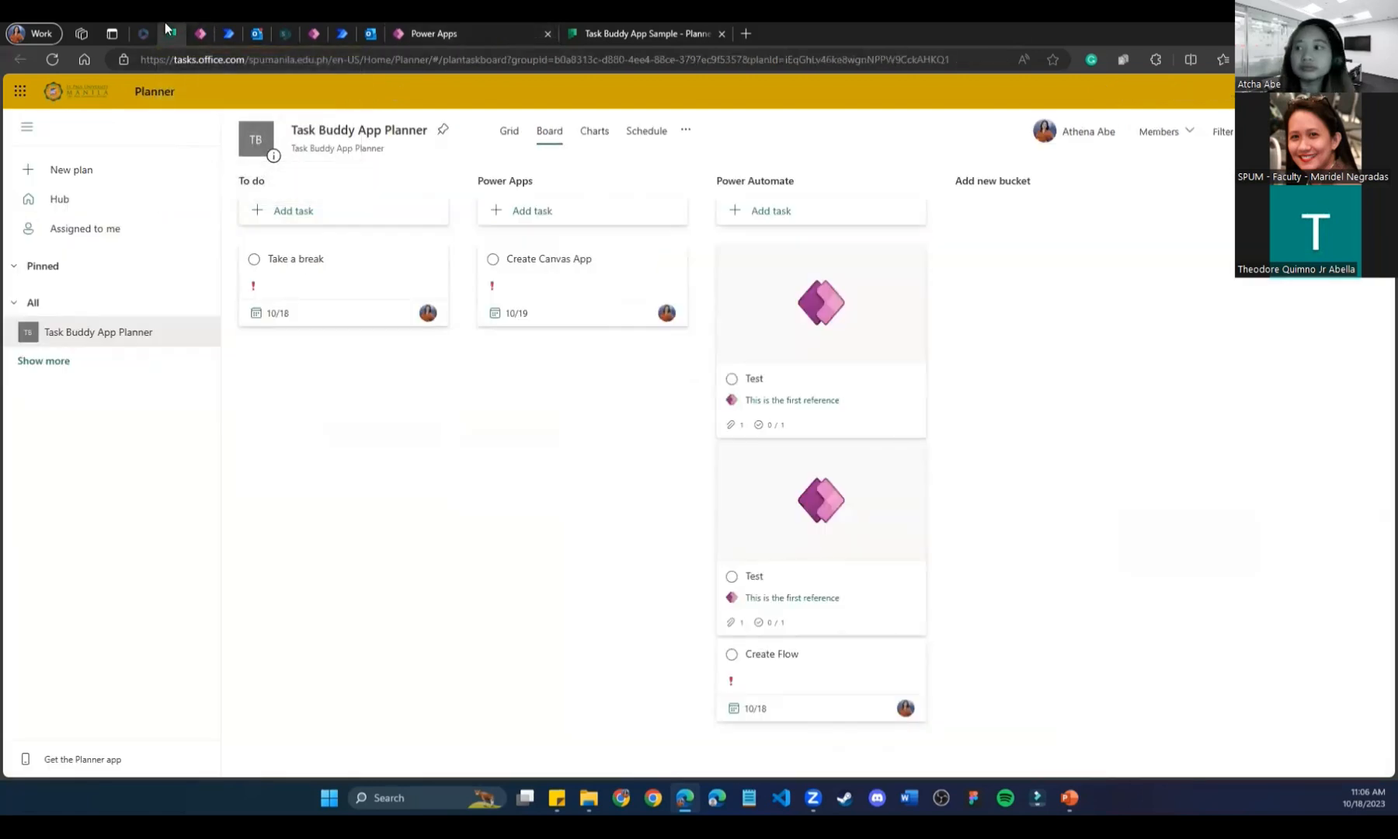
pyautogui.click(622, 31)
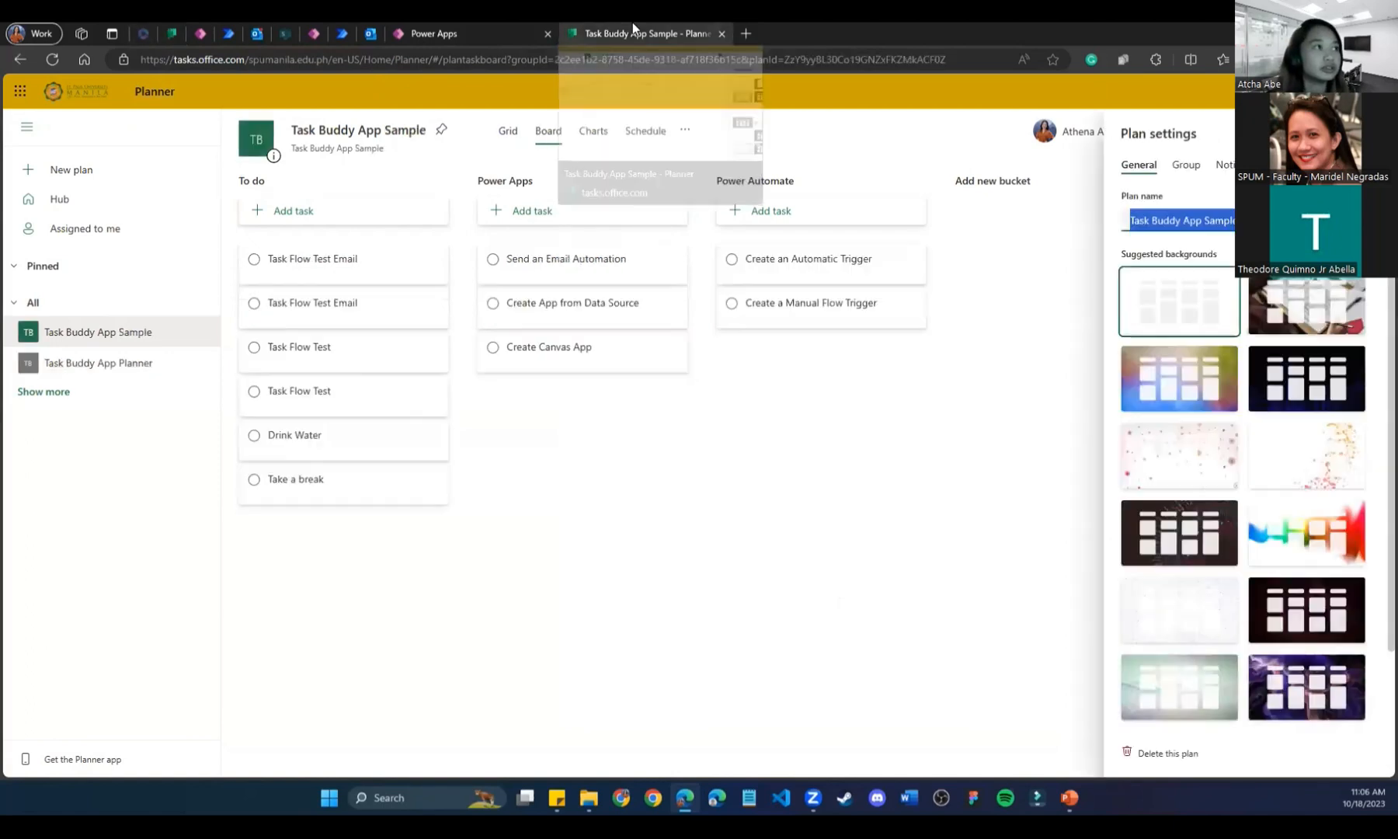
pyautogui.click(452, 32)
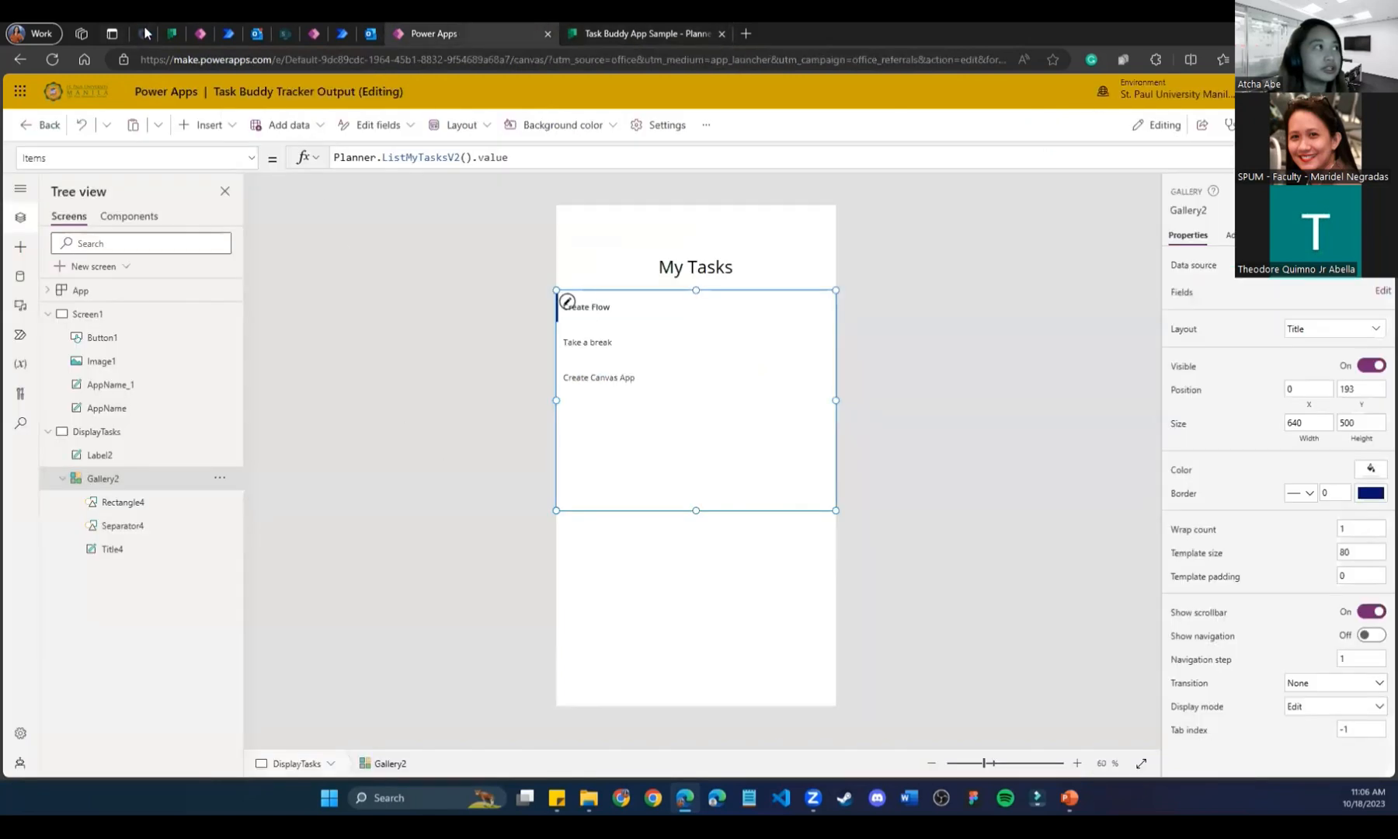
pyautogui.click(170, 32)
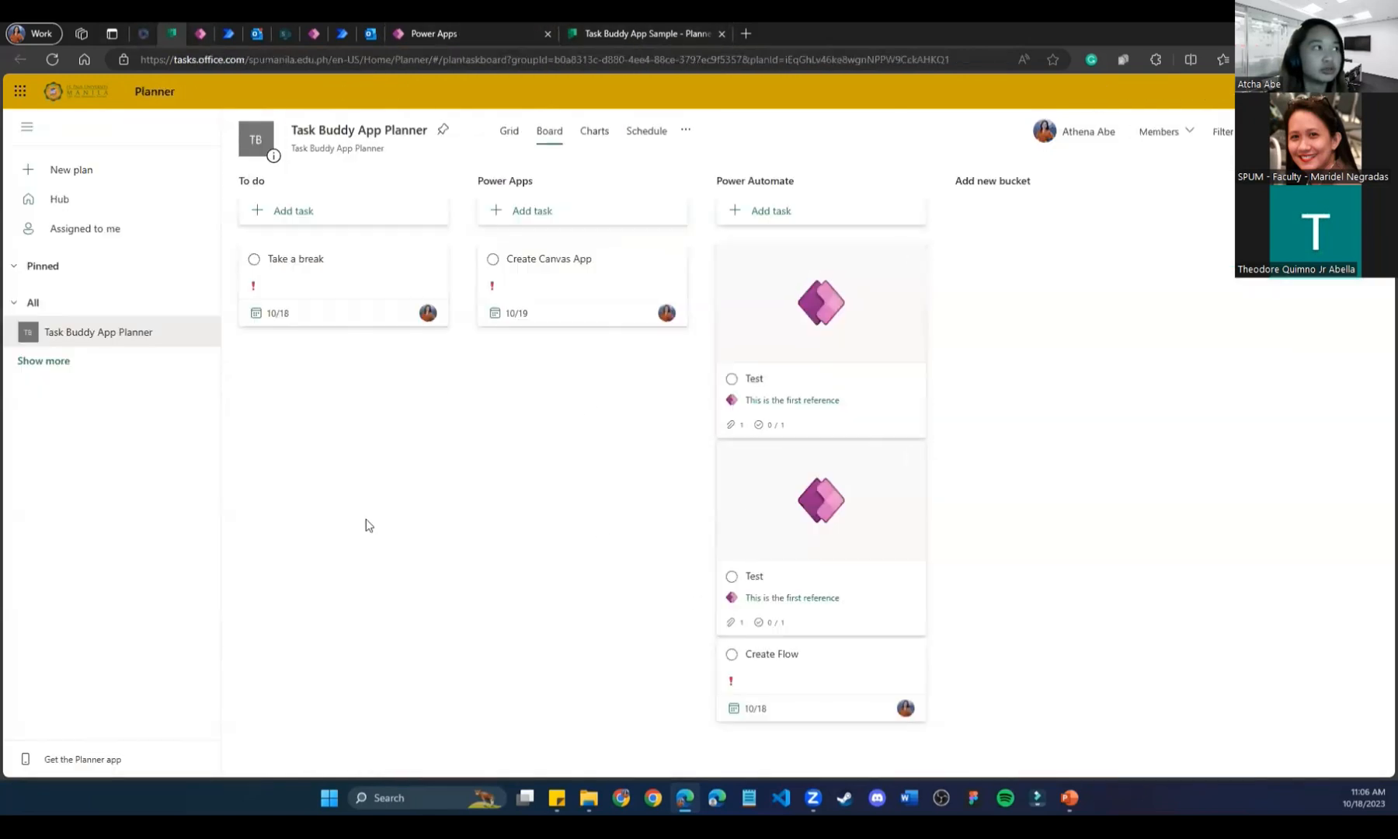
pyautogui.click(637, 30)
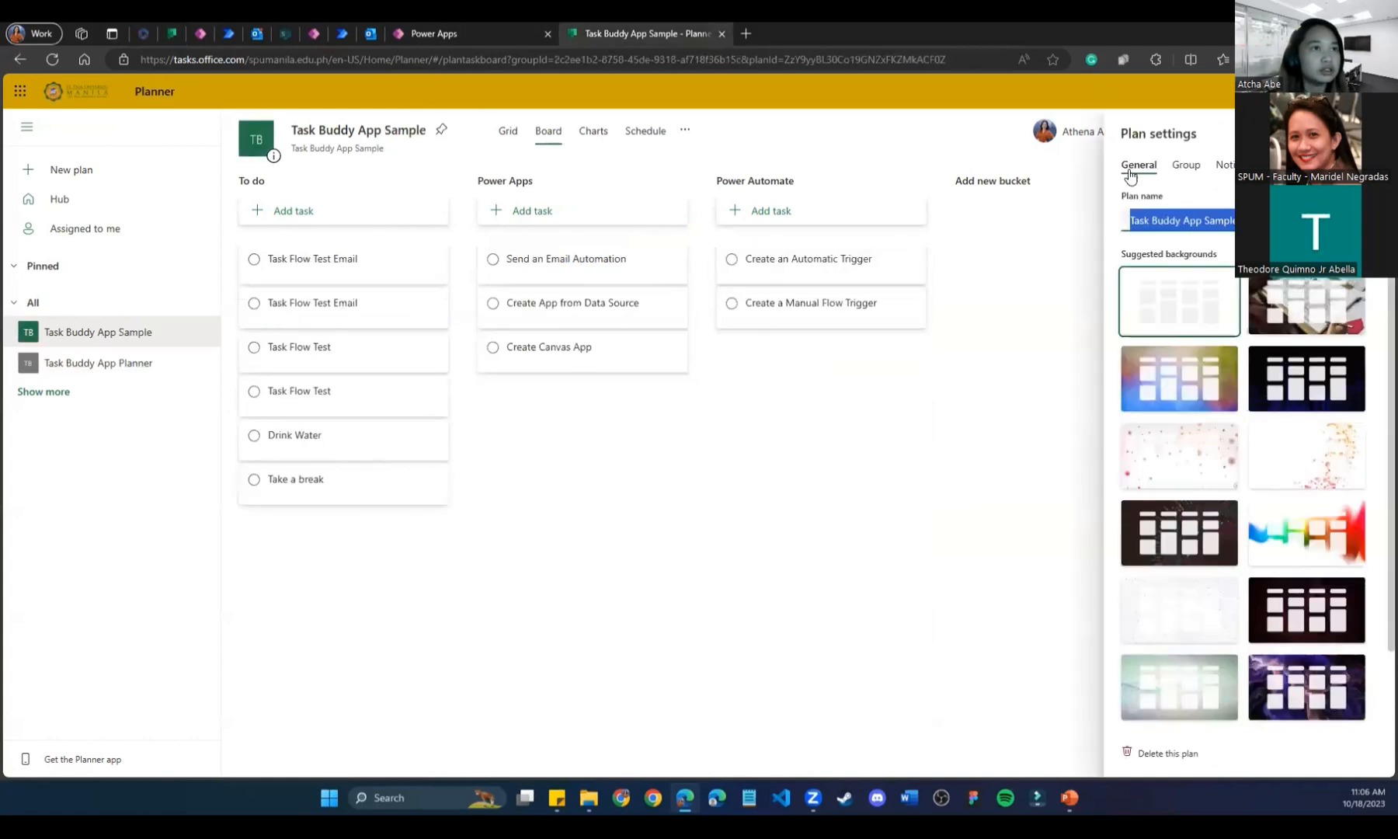
pyautogui.click(466, 33)
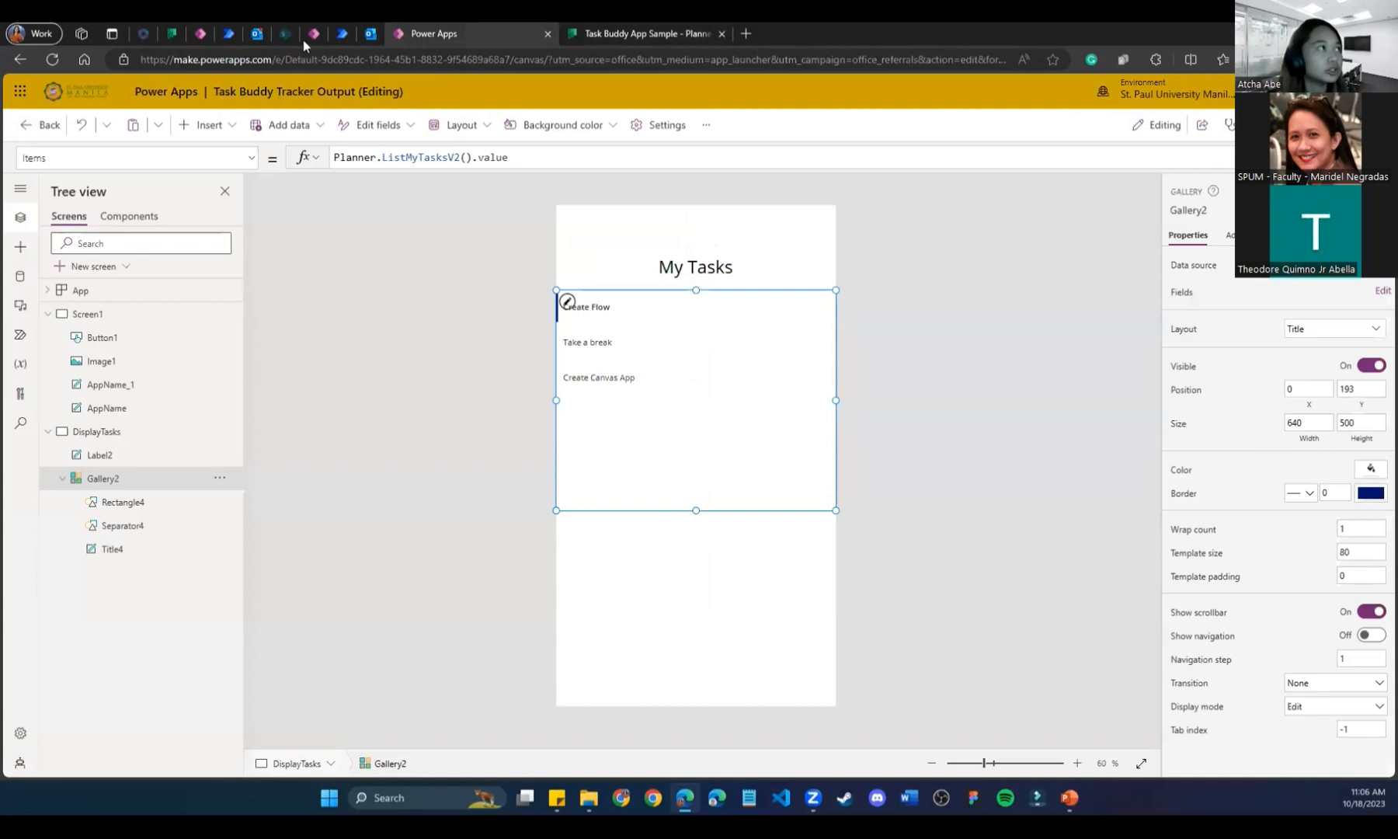
# Close the read-only Task Buddy Tracker Sample tab, leaving the page without saving.
pyautogui.click(313, 34)
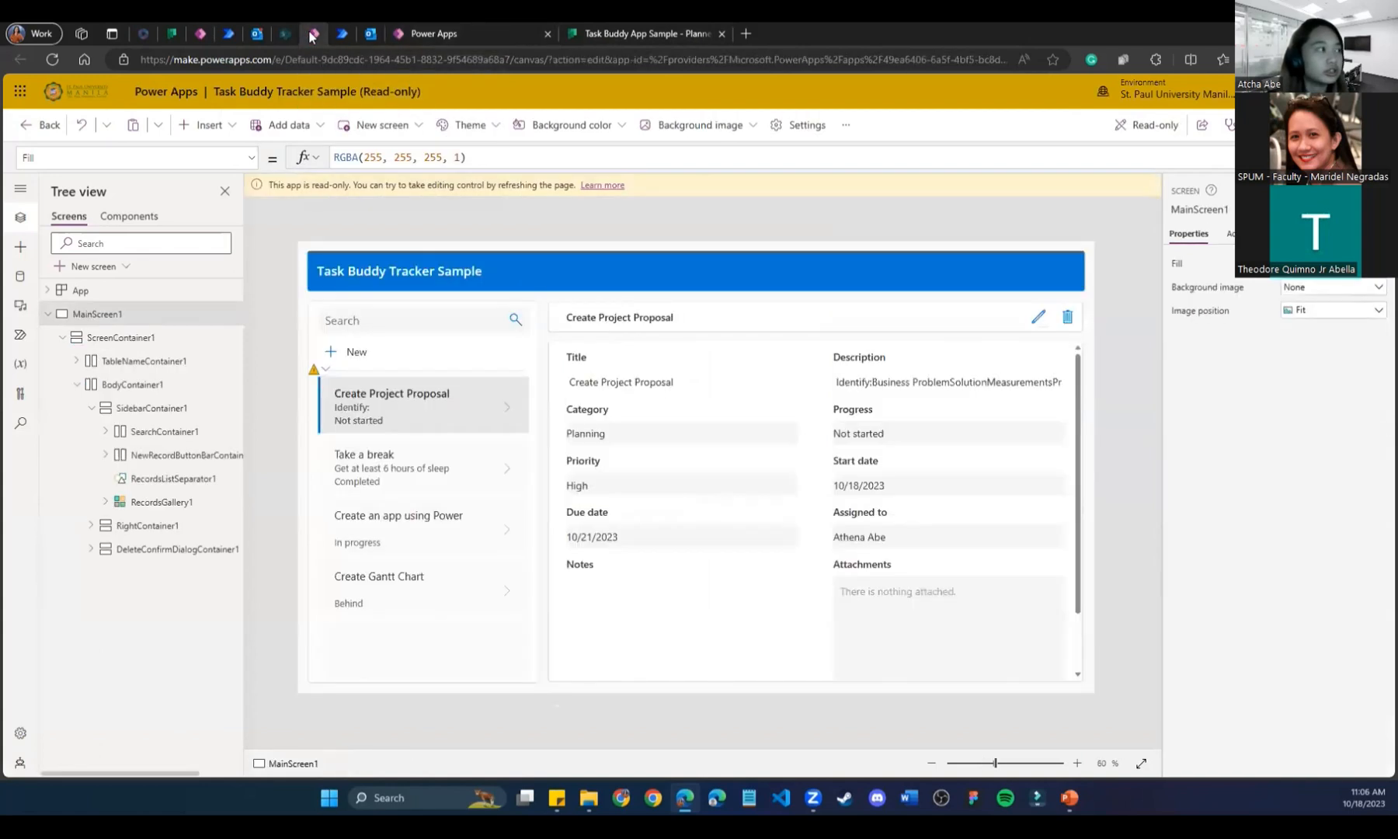
pyautogui.rightClick(311, 35)
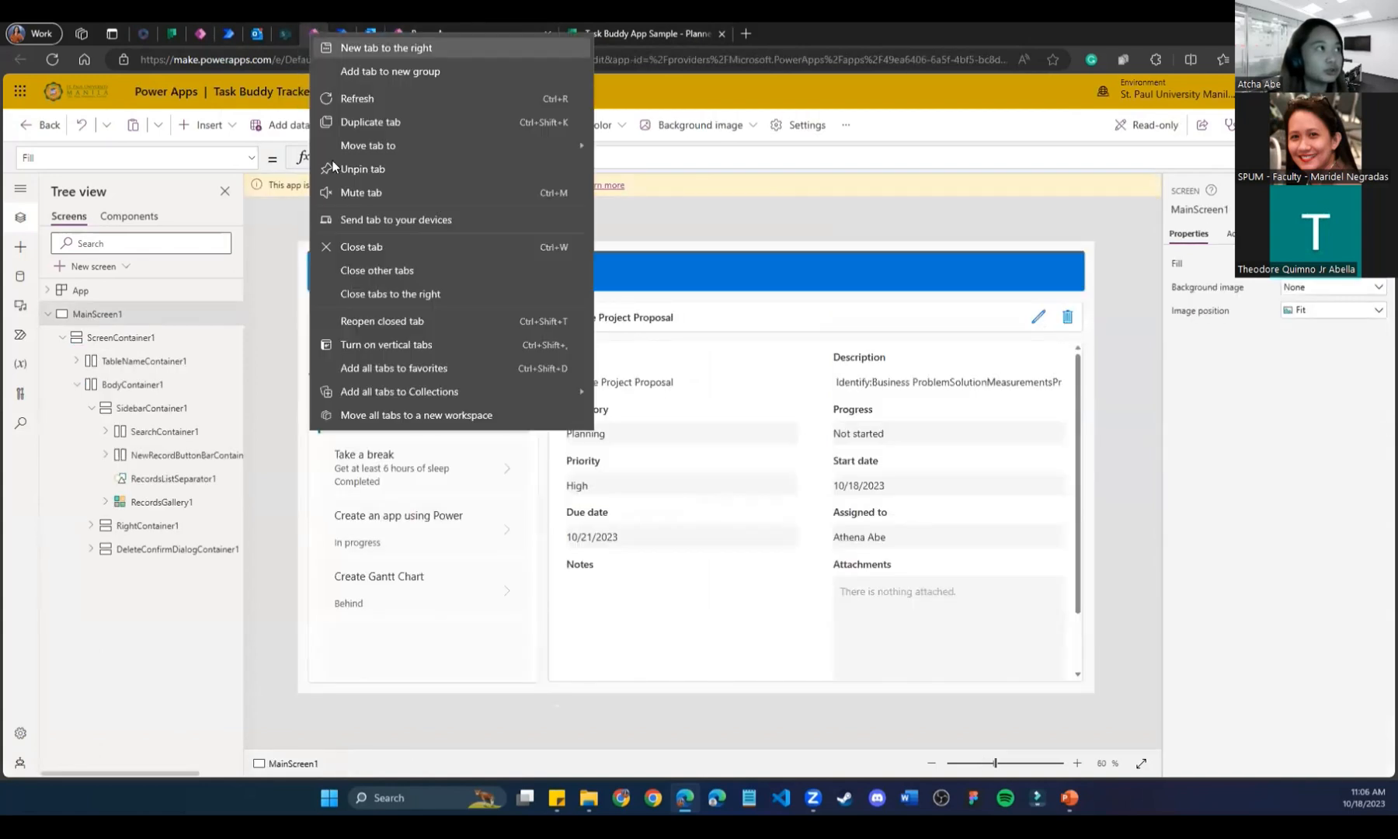
pyautogui.click(363, 247)
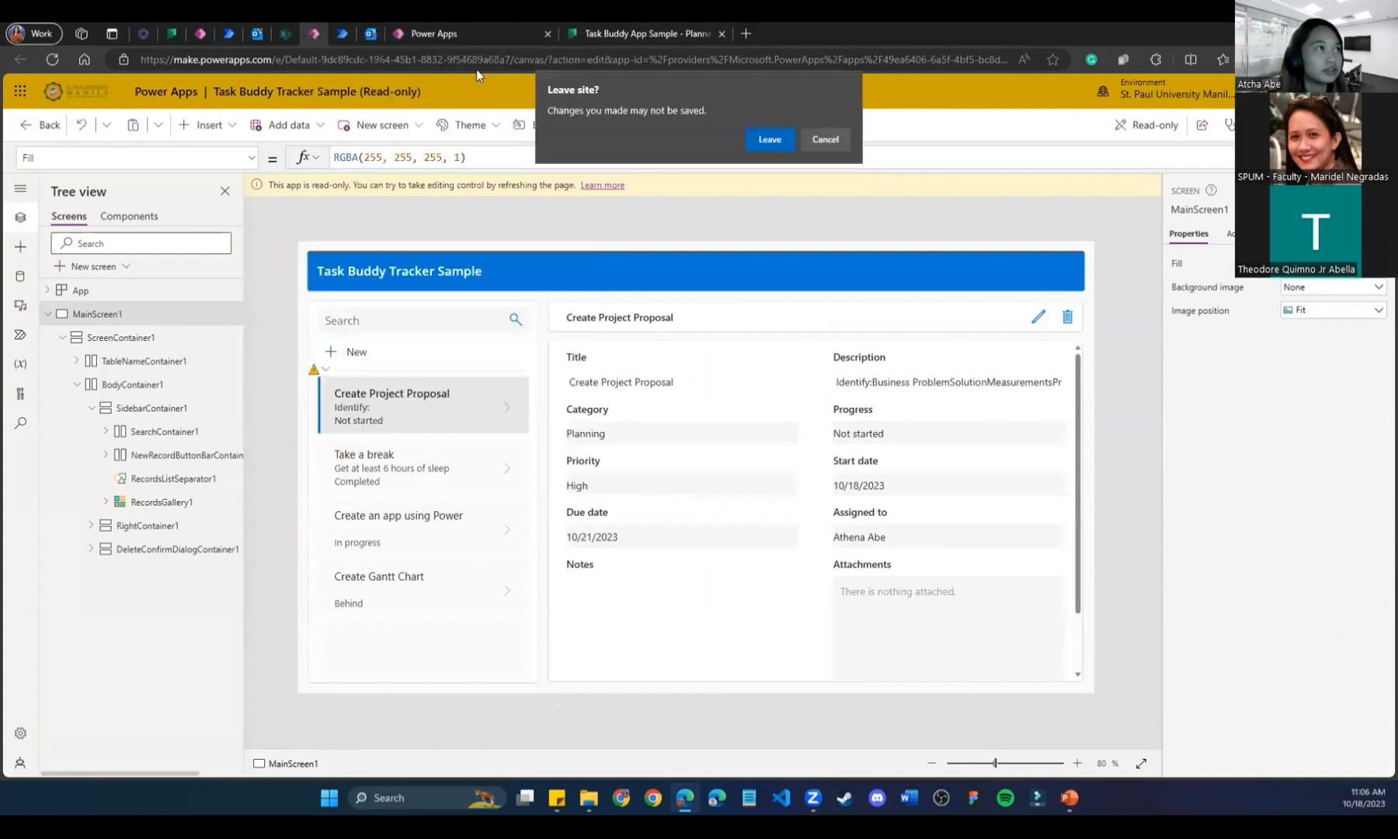
pyautogui.click(779, 143)
# Look over the sample list, flow notification email and Power Automate flow before returning to the Task Buddy App editor.
pyautogui.click(285, 35)
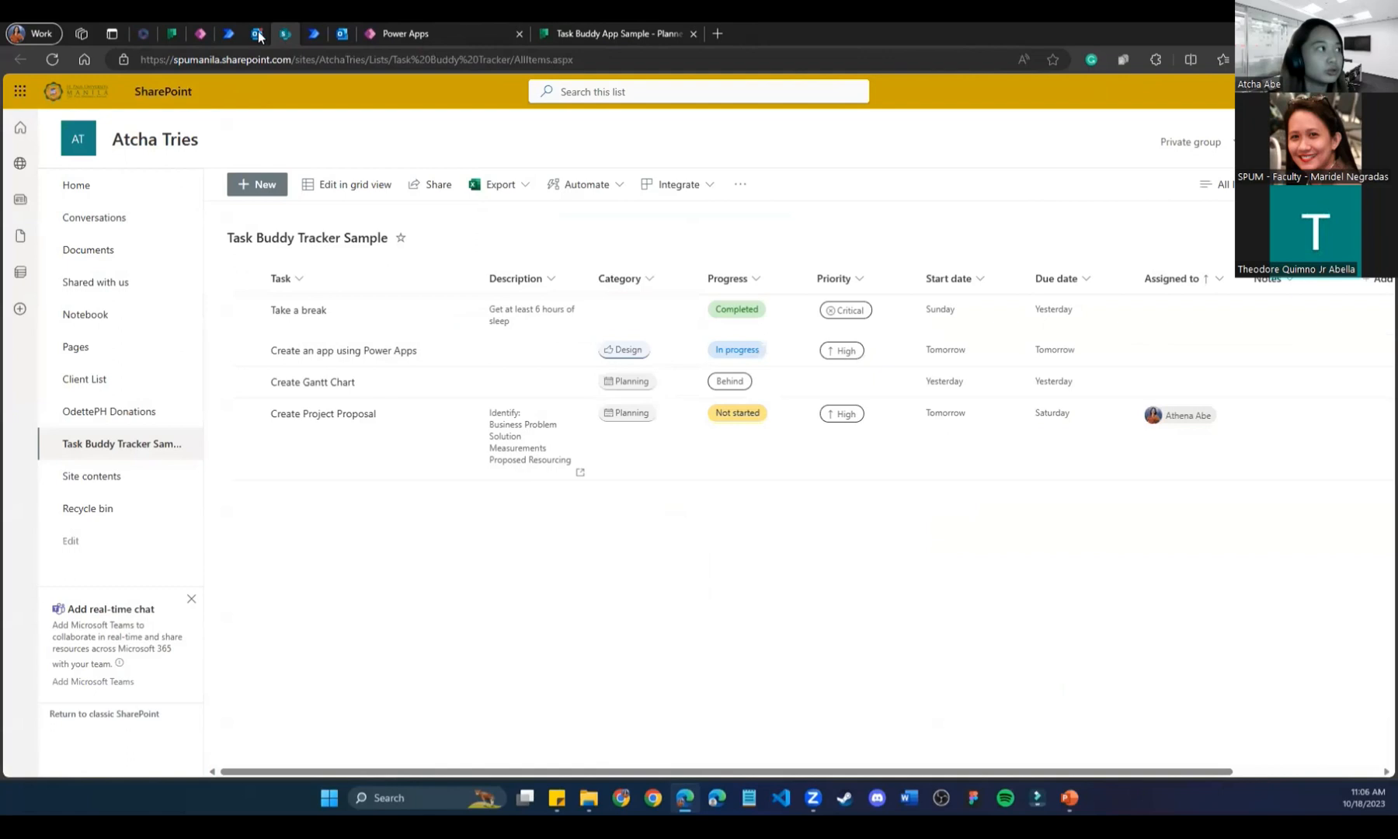
pyautogui.click(257, 33)
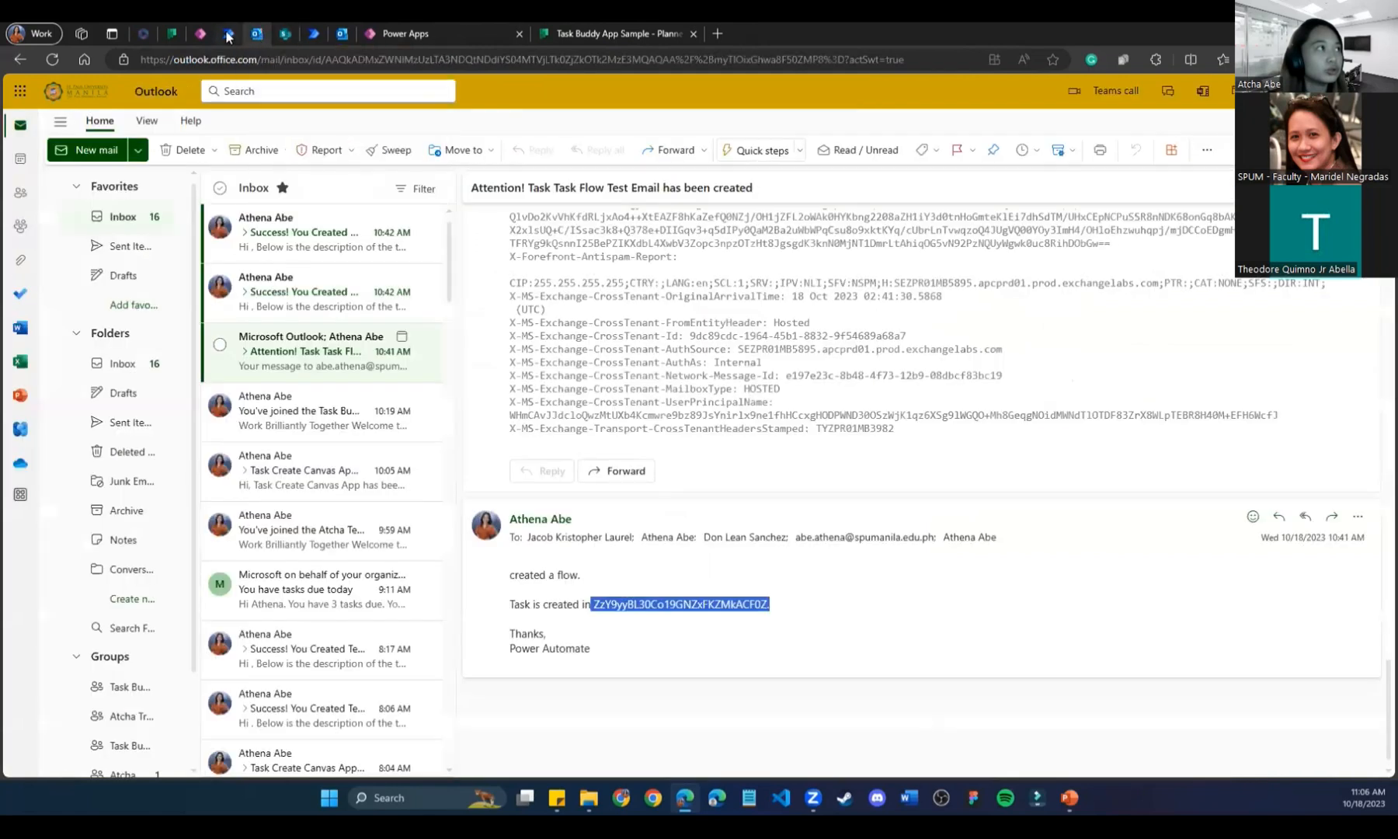
pyautogui.click(229, 33)
pyautogui.click(205, 33)
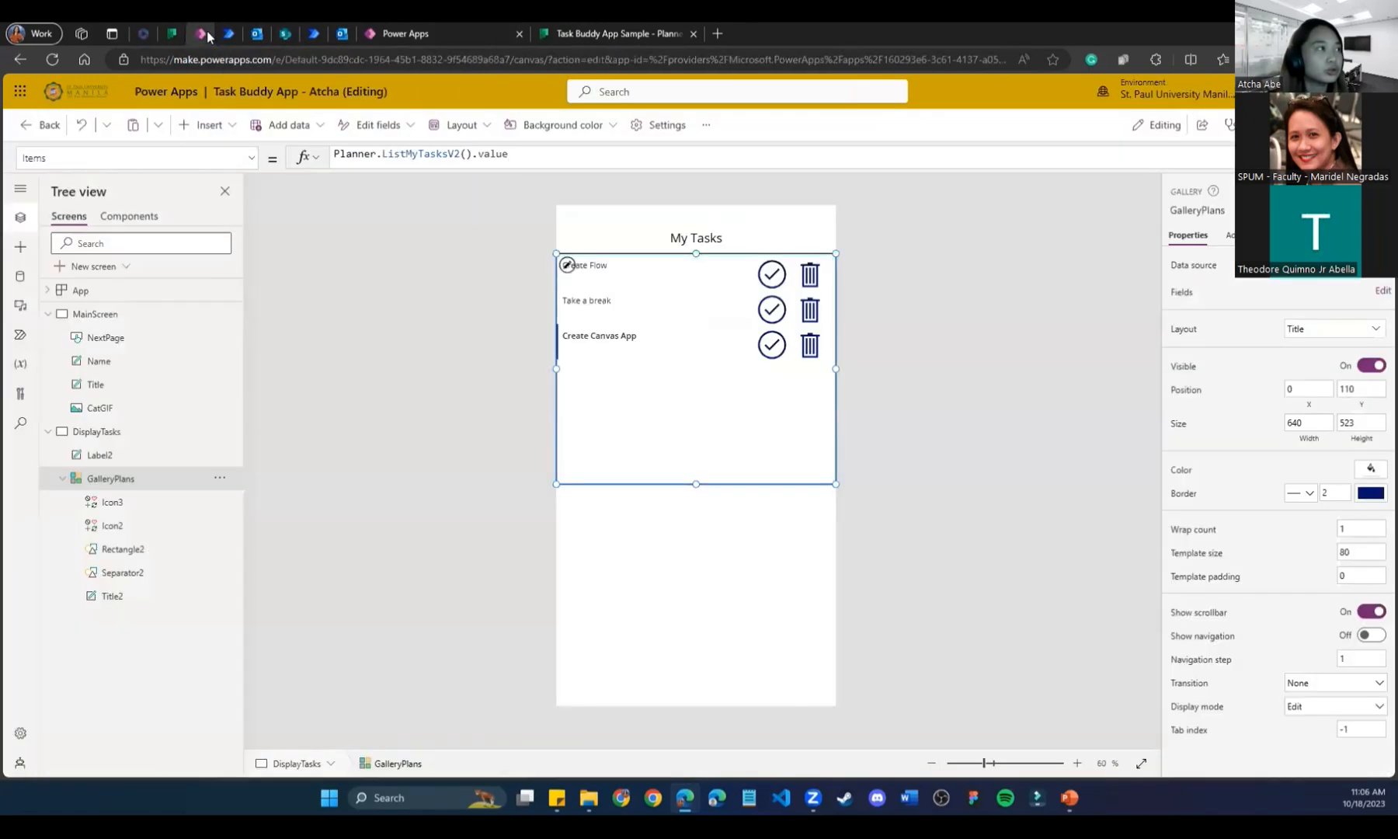
# Change Gallery2's Items formula from Planner.ListMyTasksV2().value to Planner.ListMyTasks().value.
pyautogui.click(96, 461)
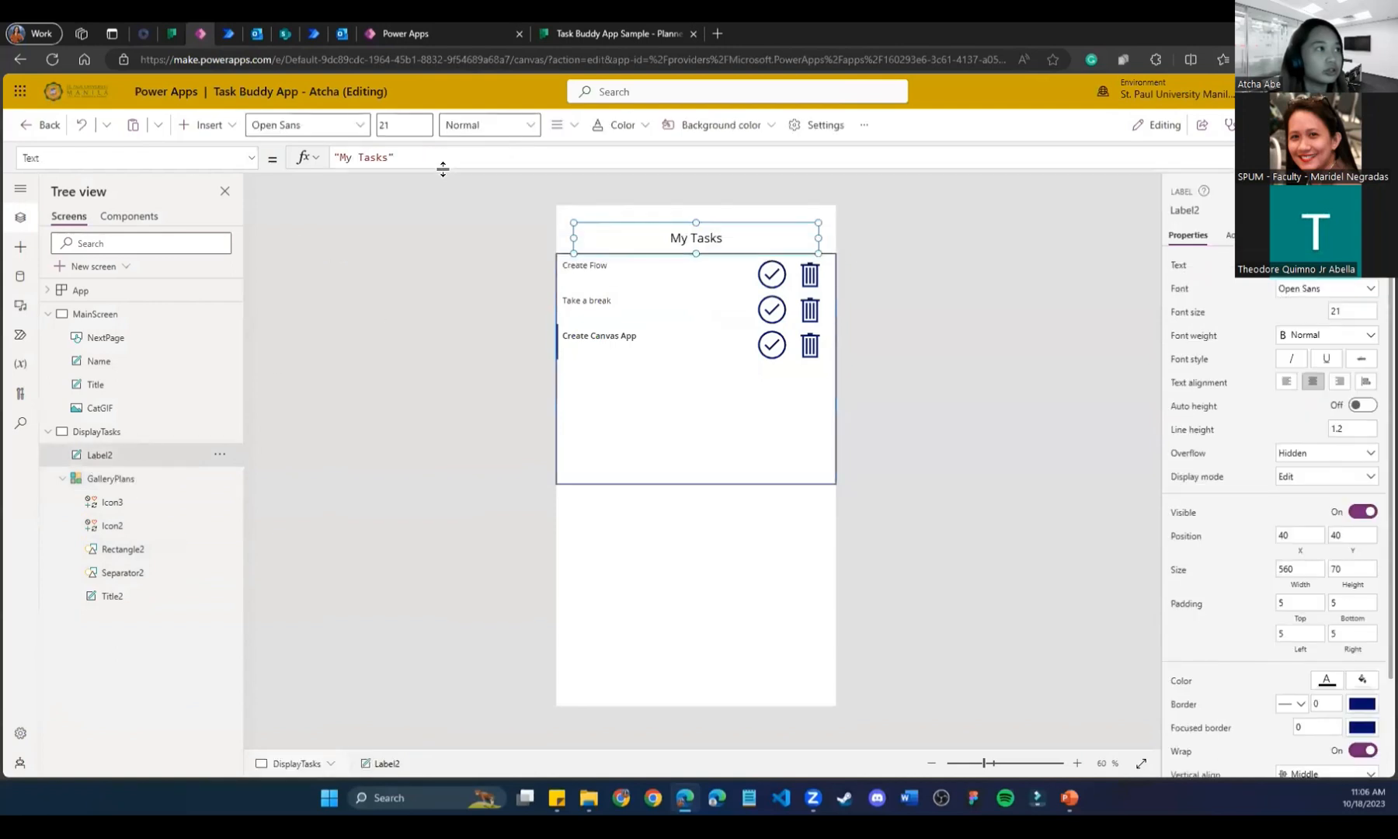
pyautogui.click(121, 489)
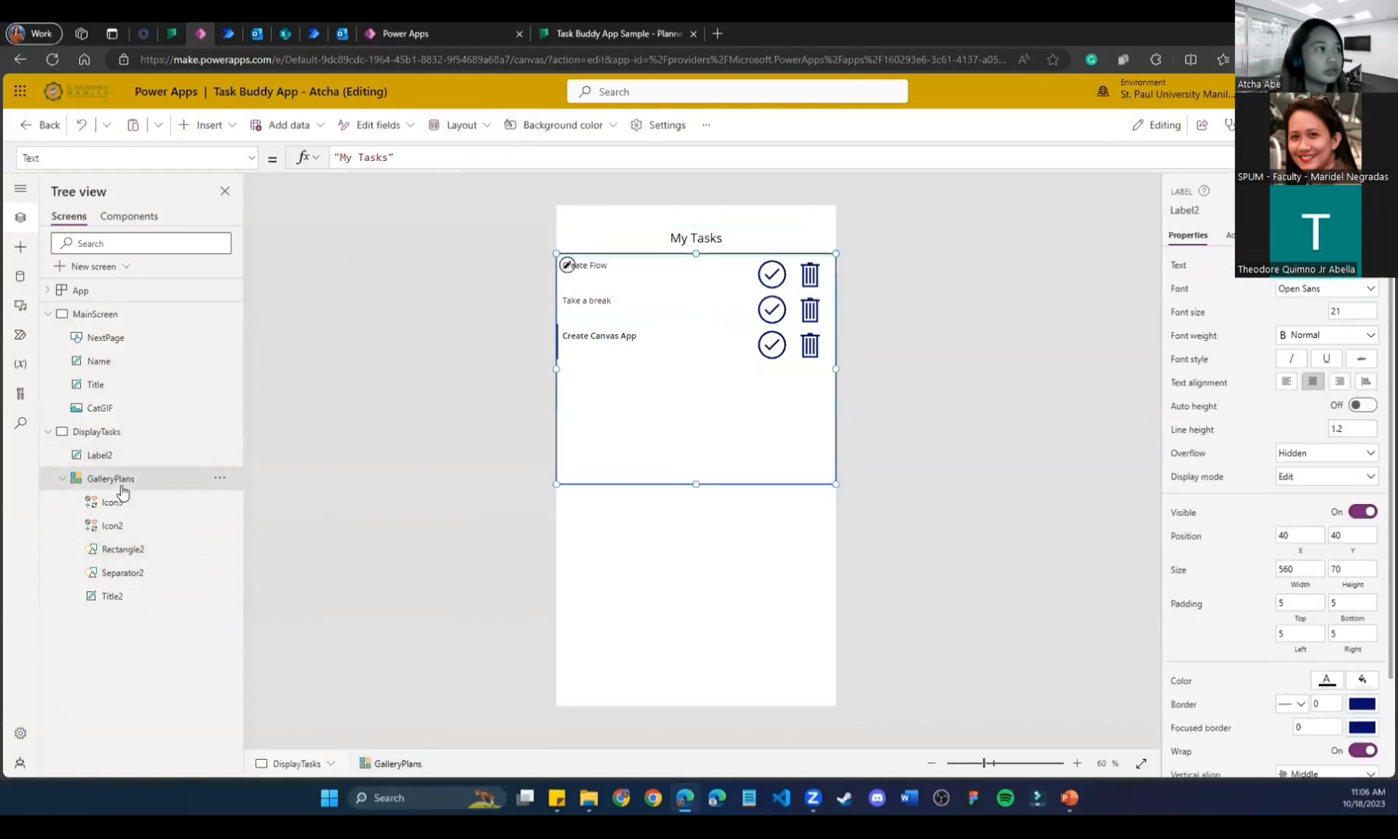
pyautogui.click(529, 166)
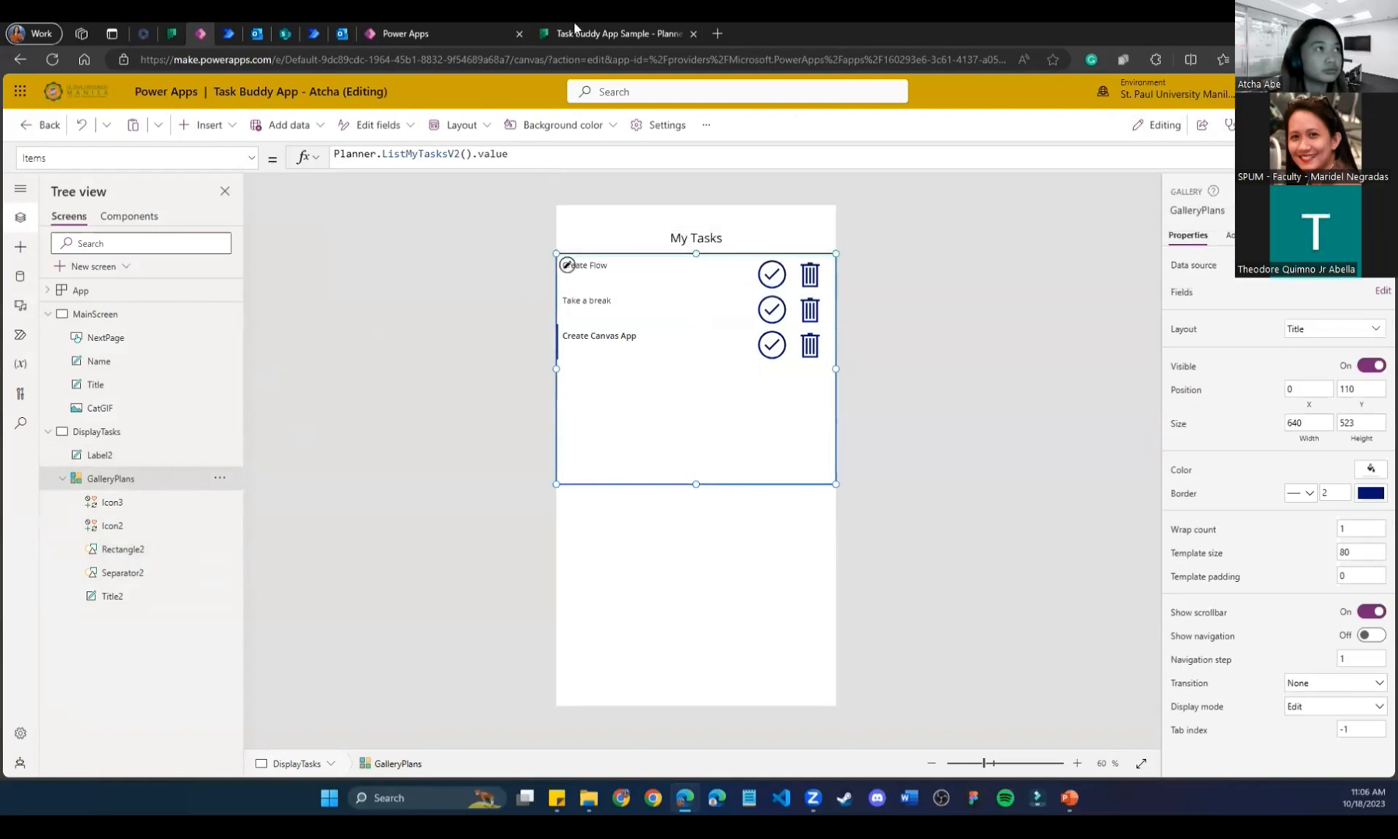
pyautogui.click(577, 31)
pyautogui.click(459, 25)
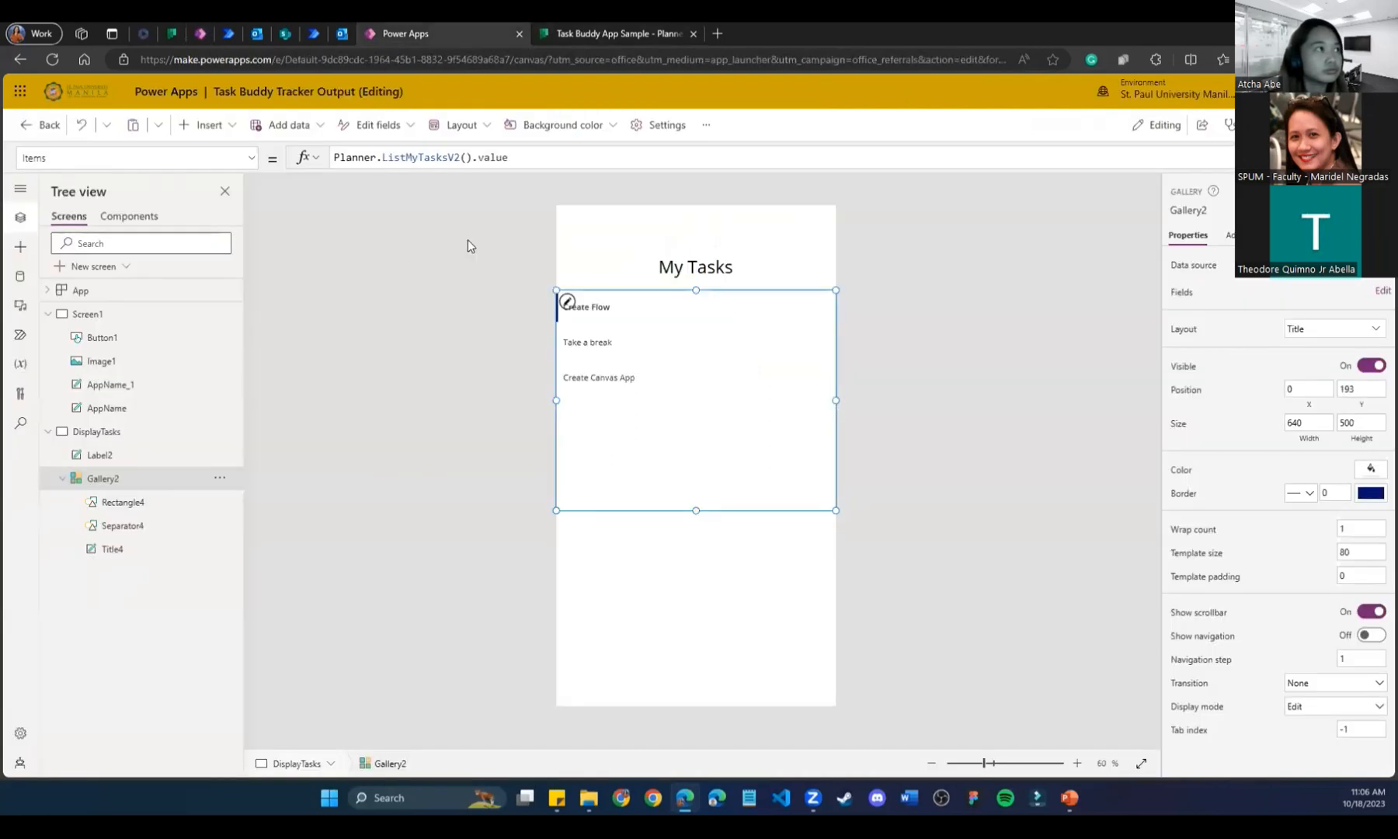
pyautogui.click(606, 534)
pyautogui.click(671, 472)
pyautogui.click(459, 158)
pyautogui.press('BackSpace')
pyautogui.press('BackSpace')
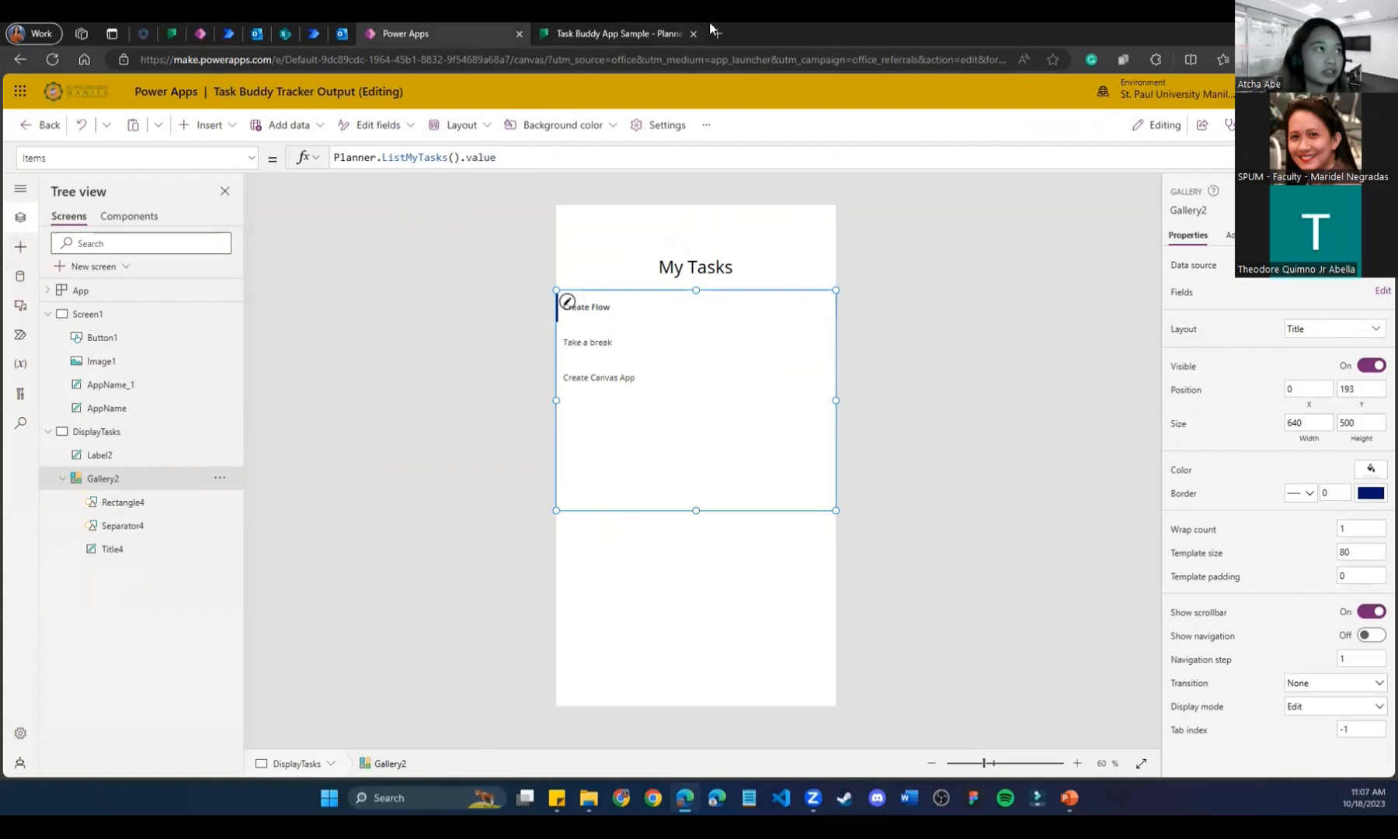
# Remove the existing Planner data source from the app in the Data pane.
pyautogui.click(652, 31)
pyautogui.click(512, 27)
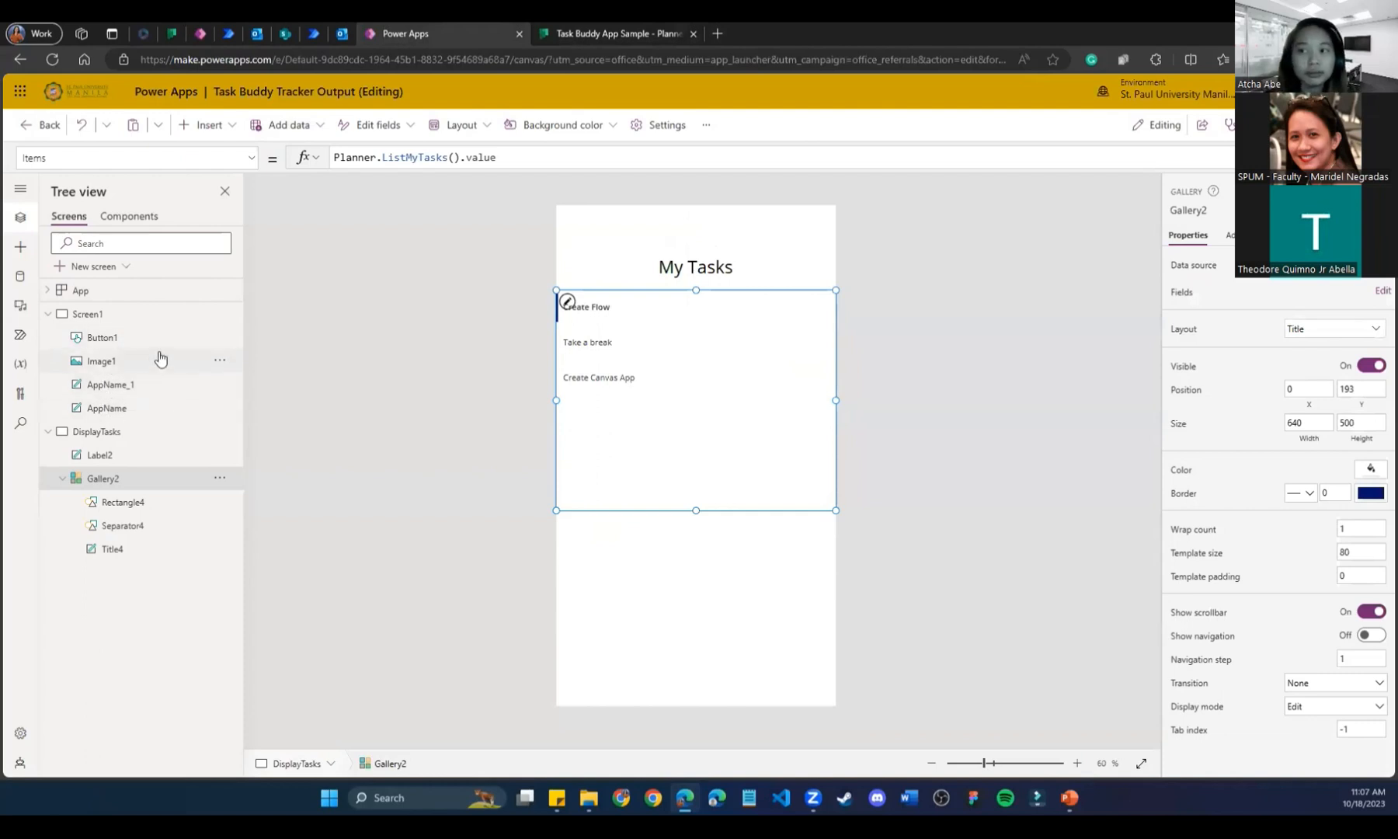
pyautogui.click(21, 249)
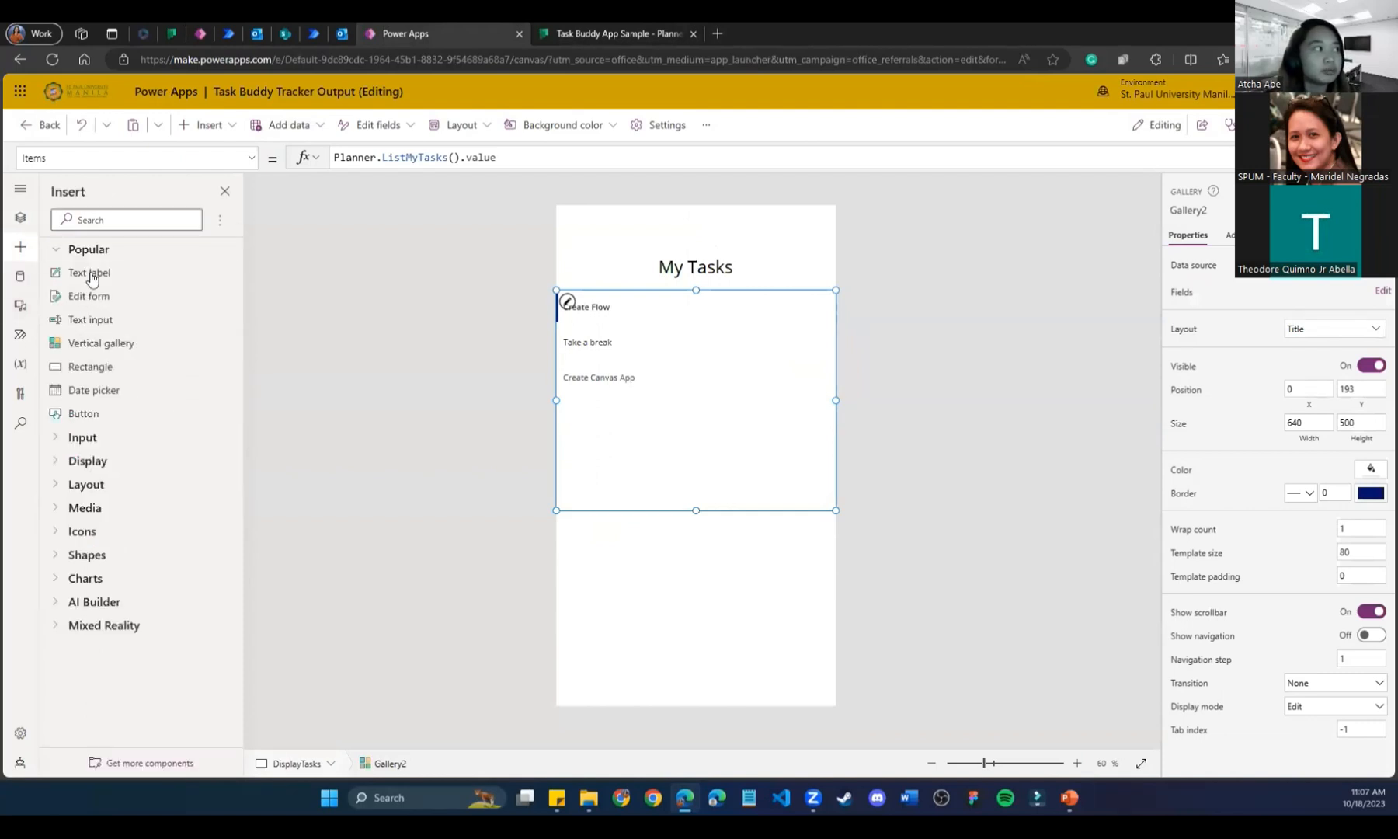
pyautogui.click(21, 276)
pyautogui.click(229, 274)
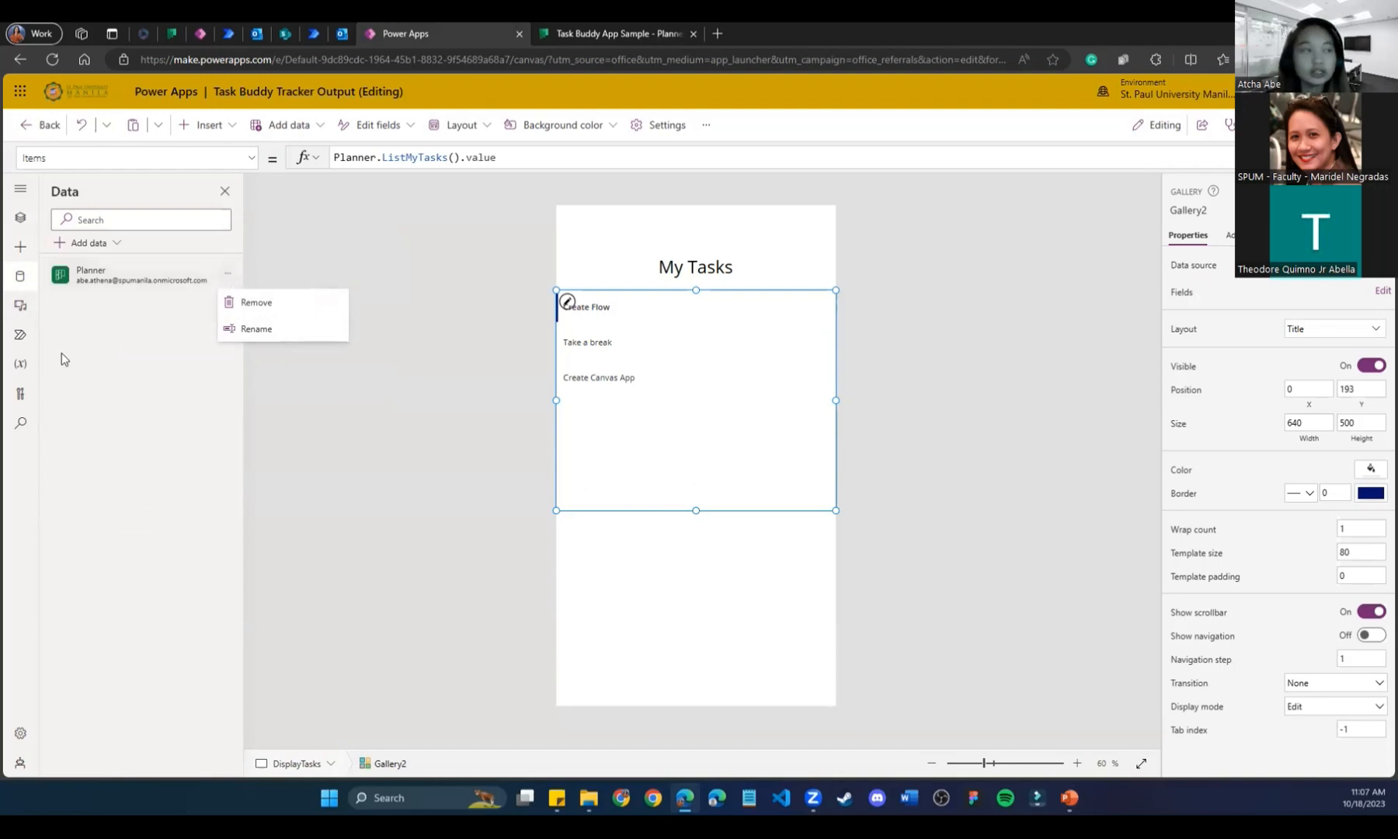
pyautogui.click(223, 437)
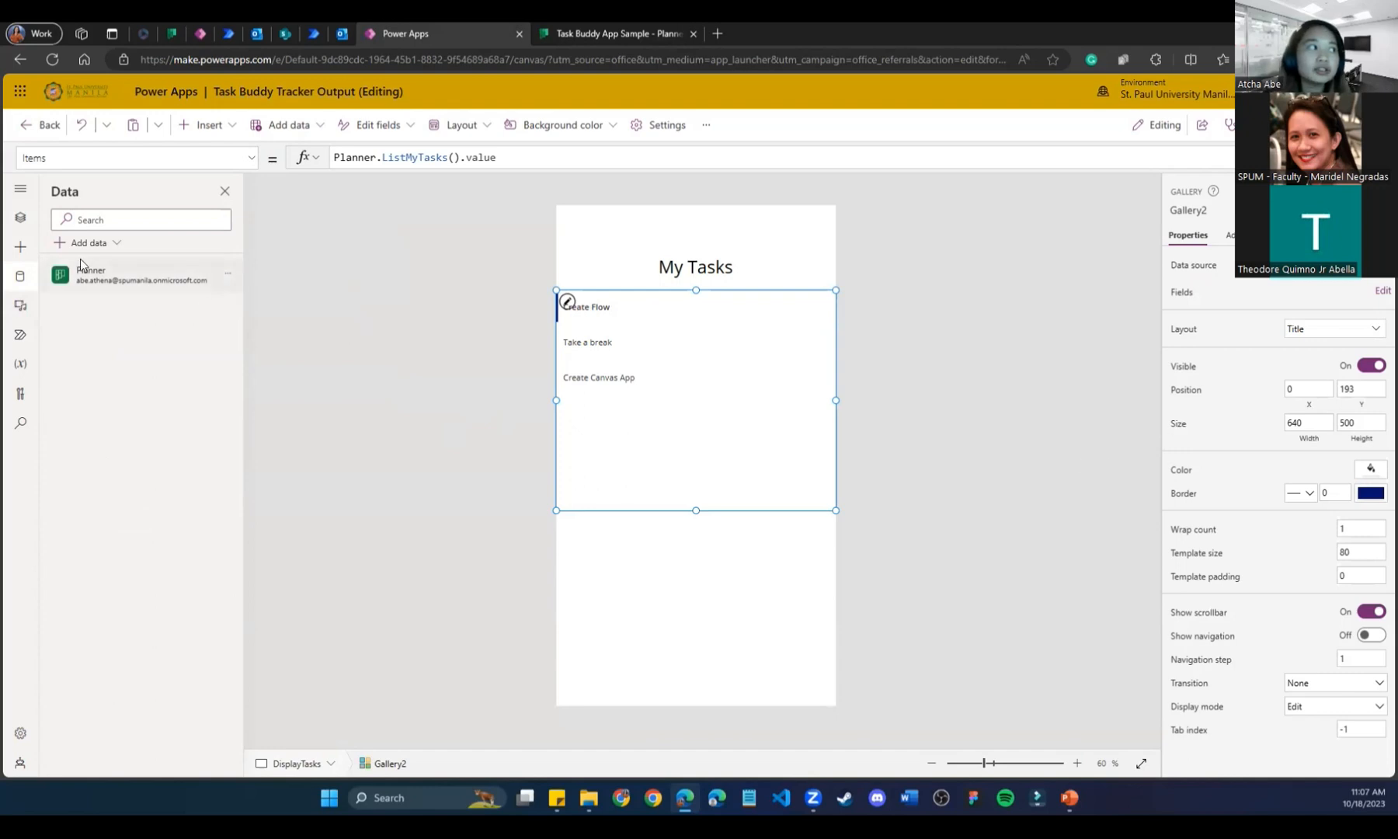
pyautogui.click(228, 273)
pyautogui.click(282, 312)
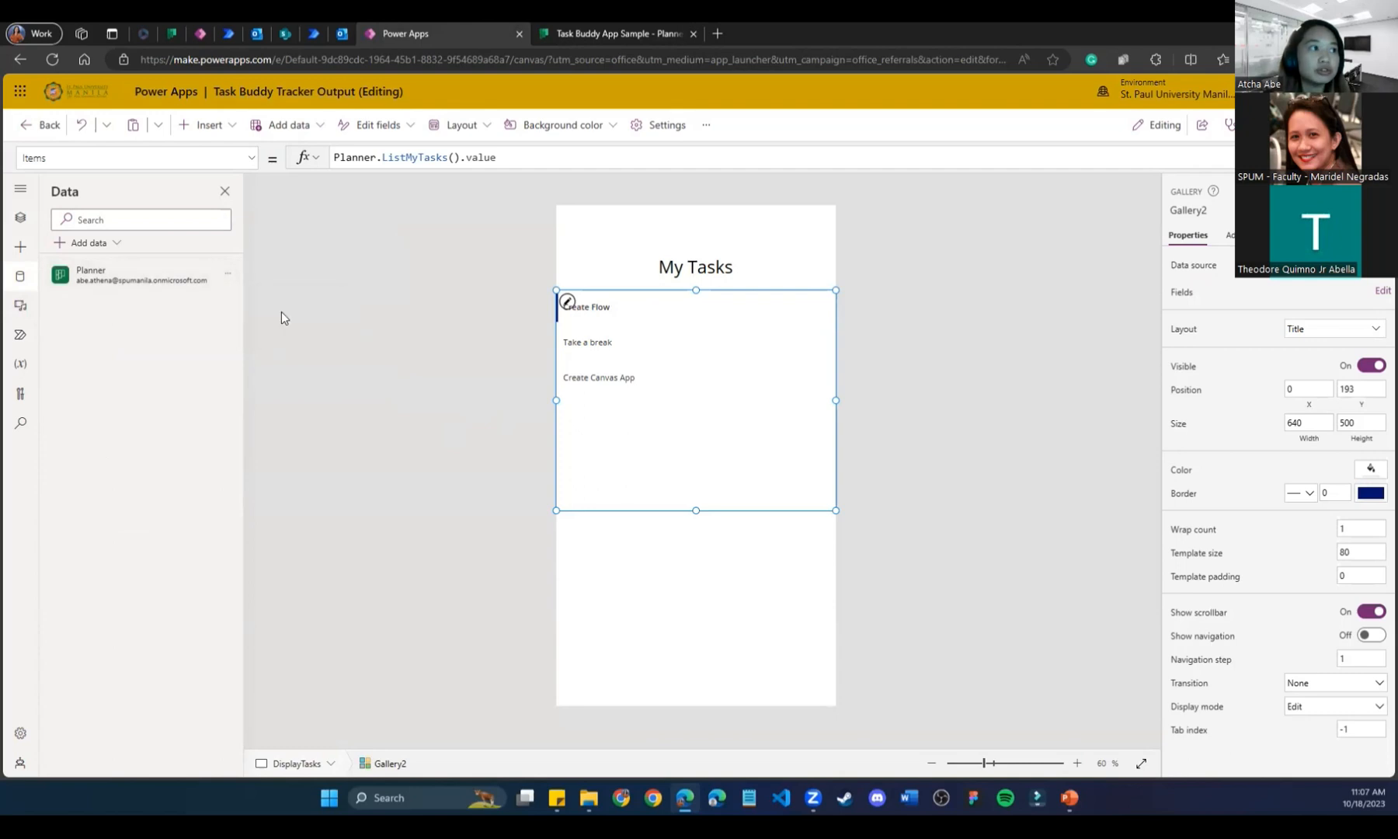
# Re-add Planner with the existing connection so the gallery lists Create Flow, Take a break and Create Canvas App.
pyautogui.click(128, 371)
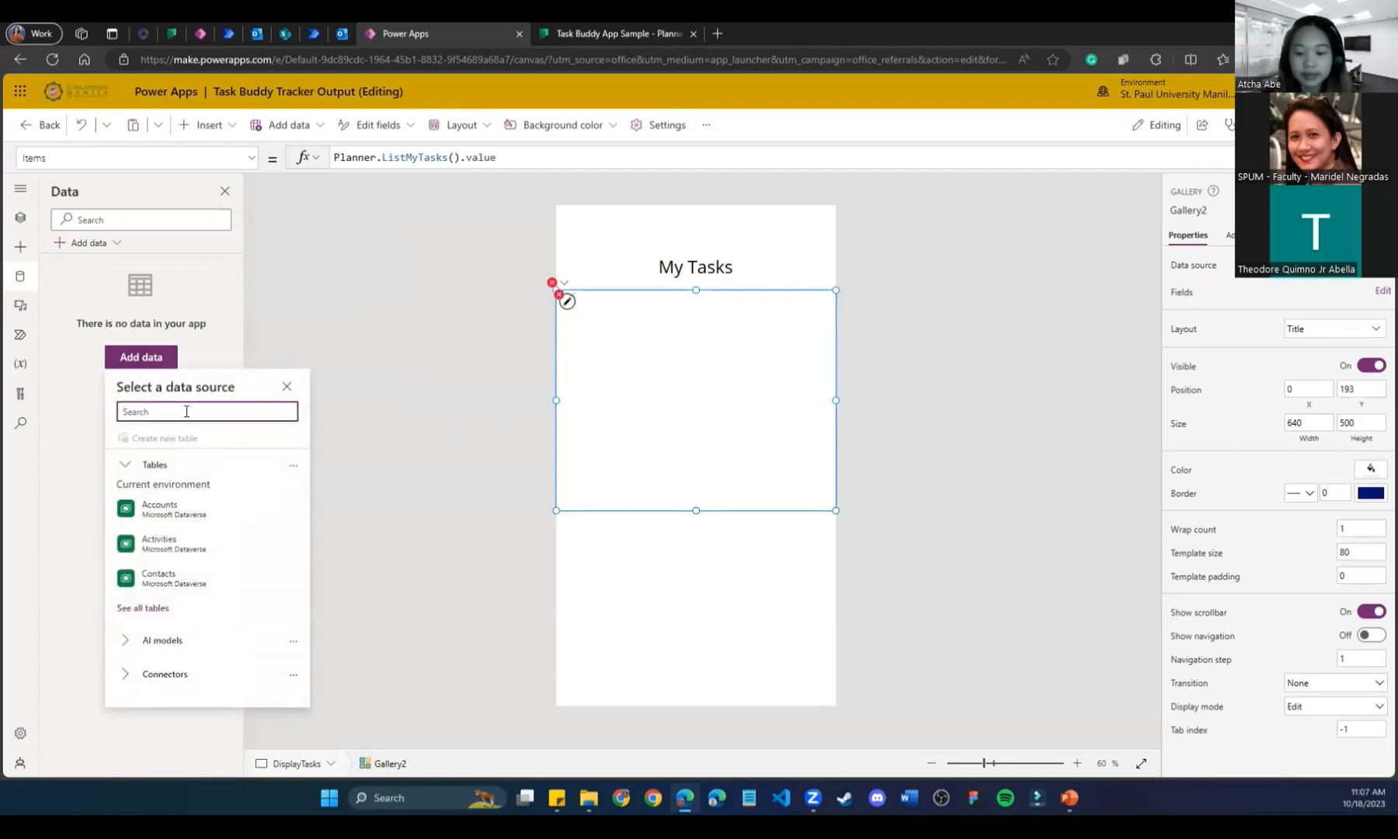
pyautogui.write('planner')
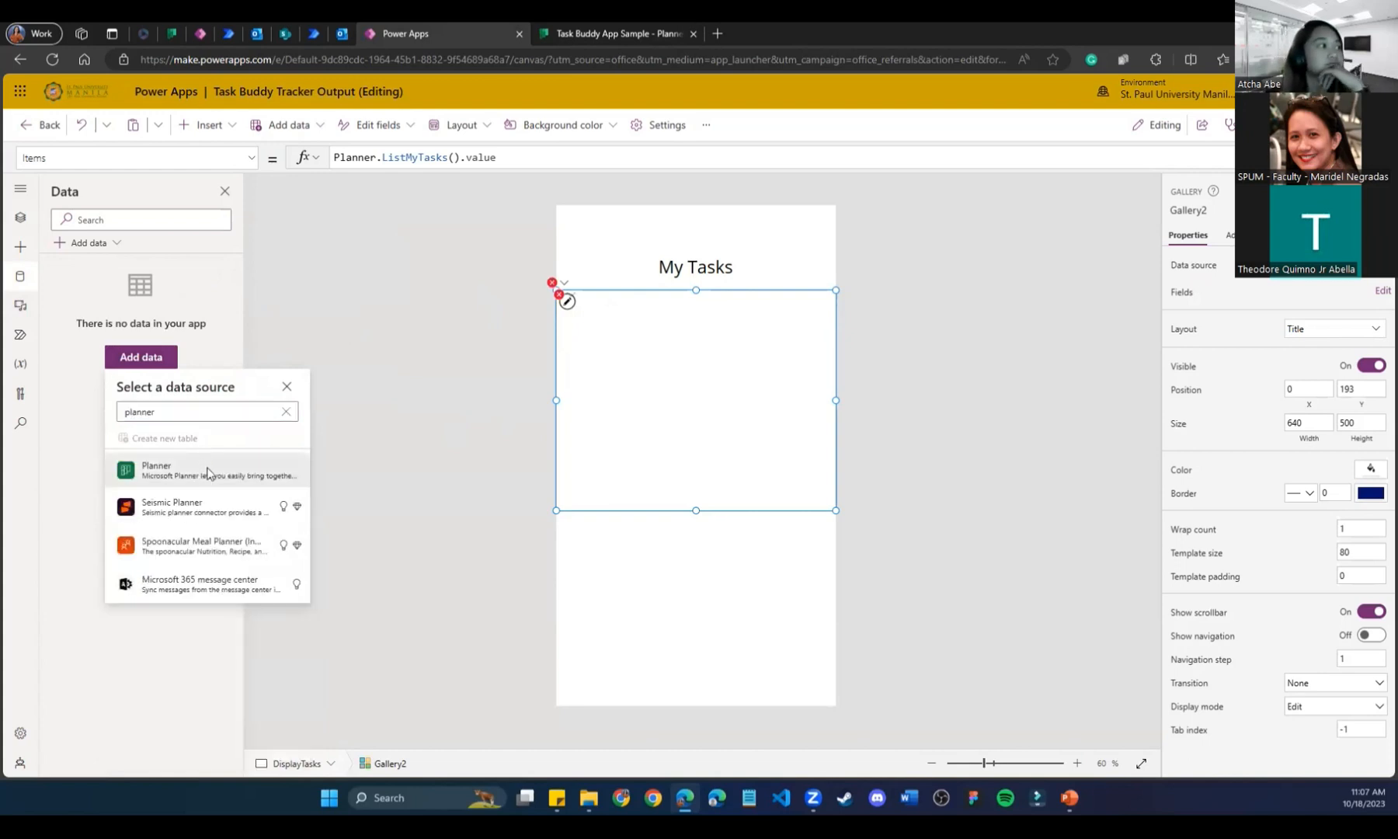
pyautogui.click(209, 472)
pyautogui.click(220, 459)
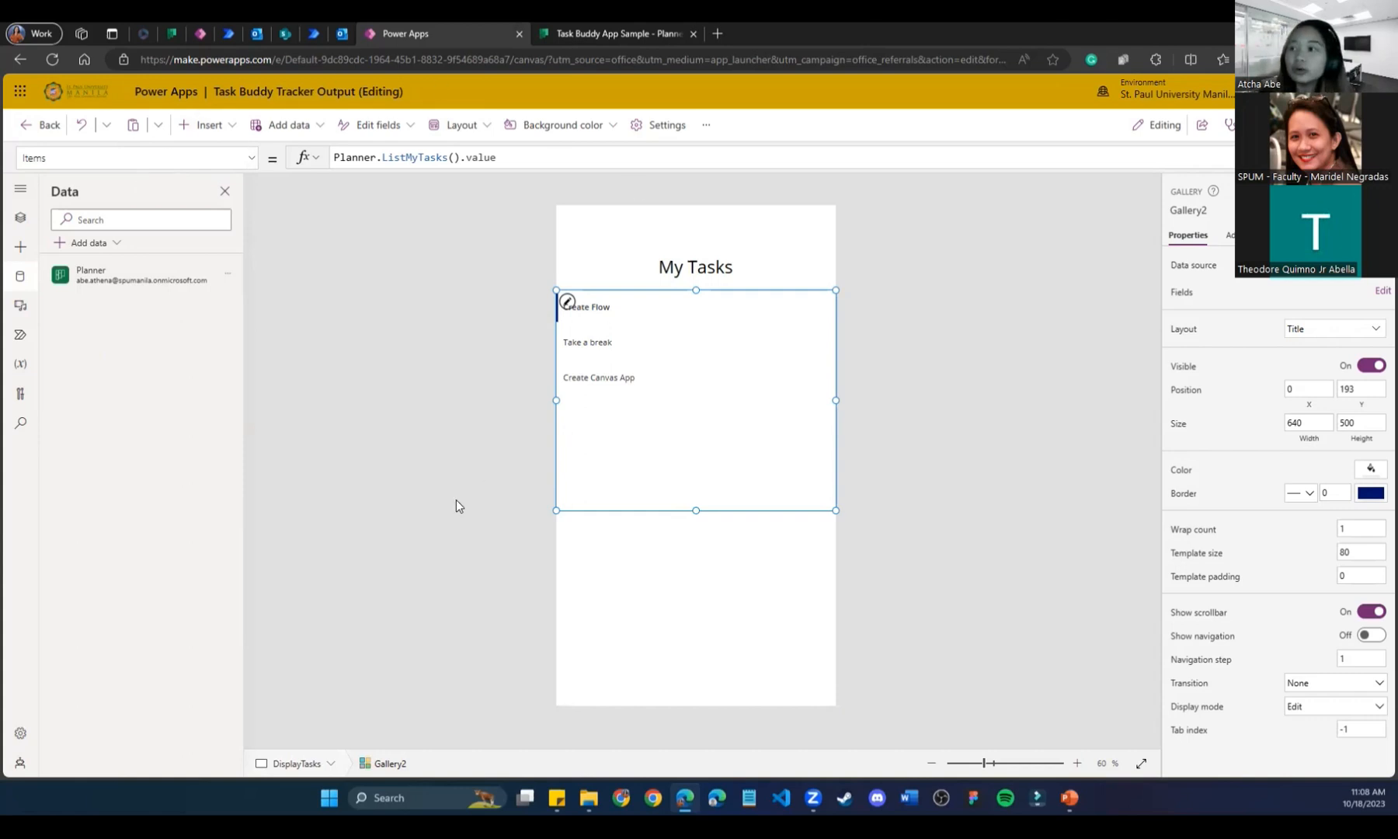
pyautogui.click(443, 518)
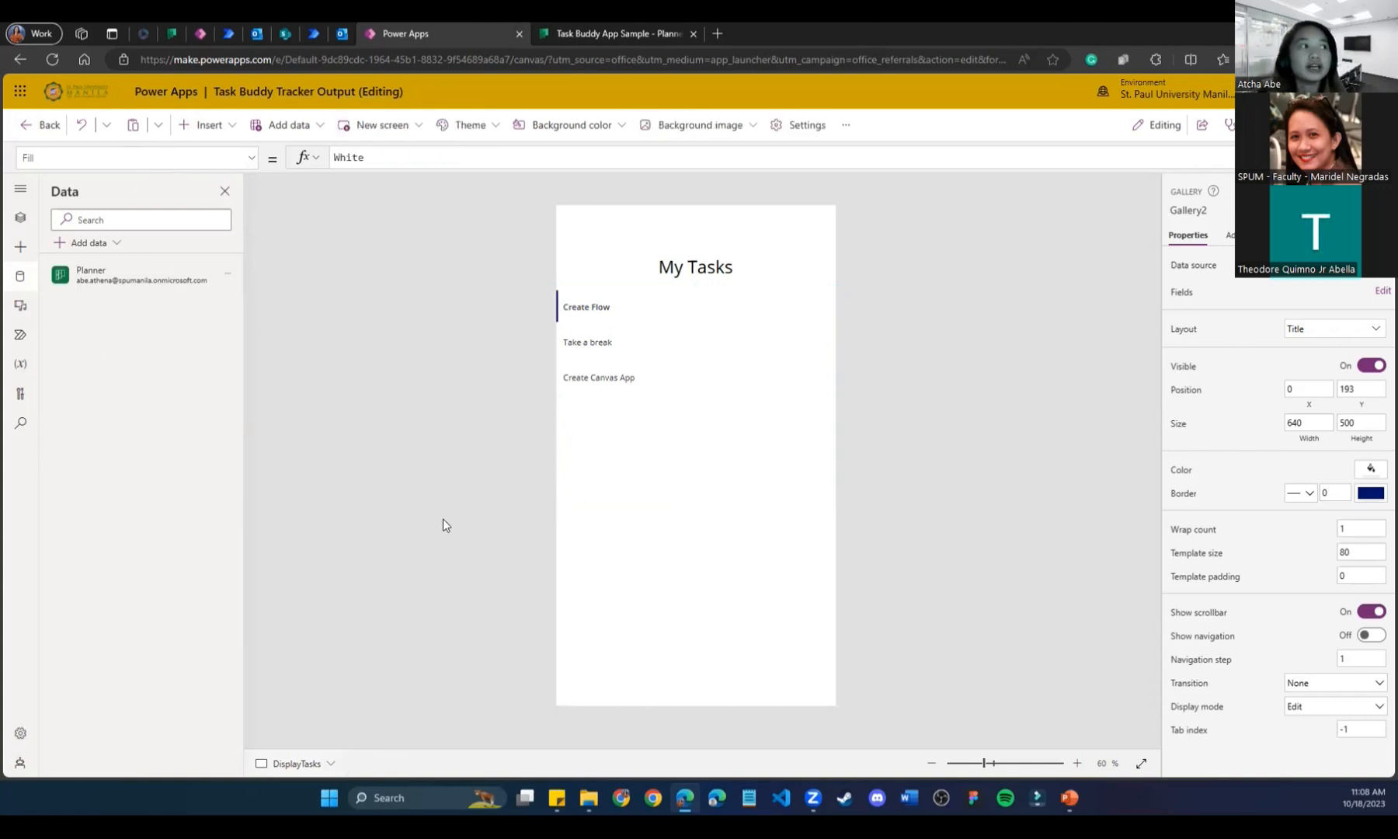
pyautogui.click(690, 309)
pyautogui.click(675, 468)
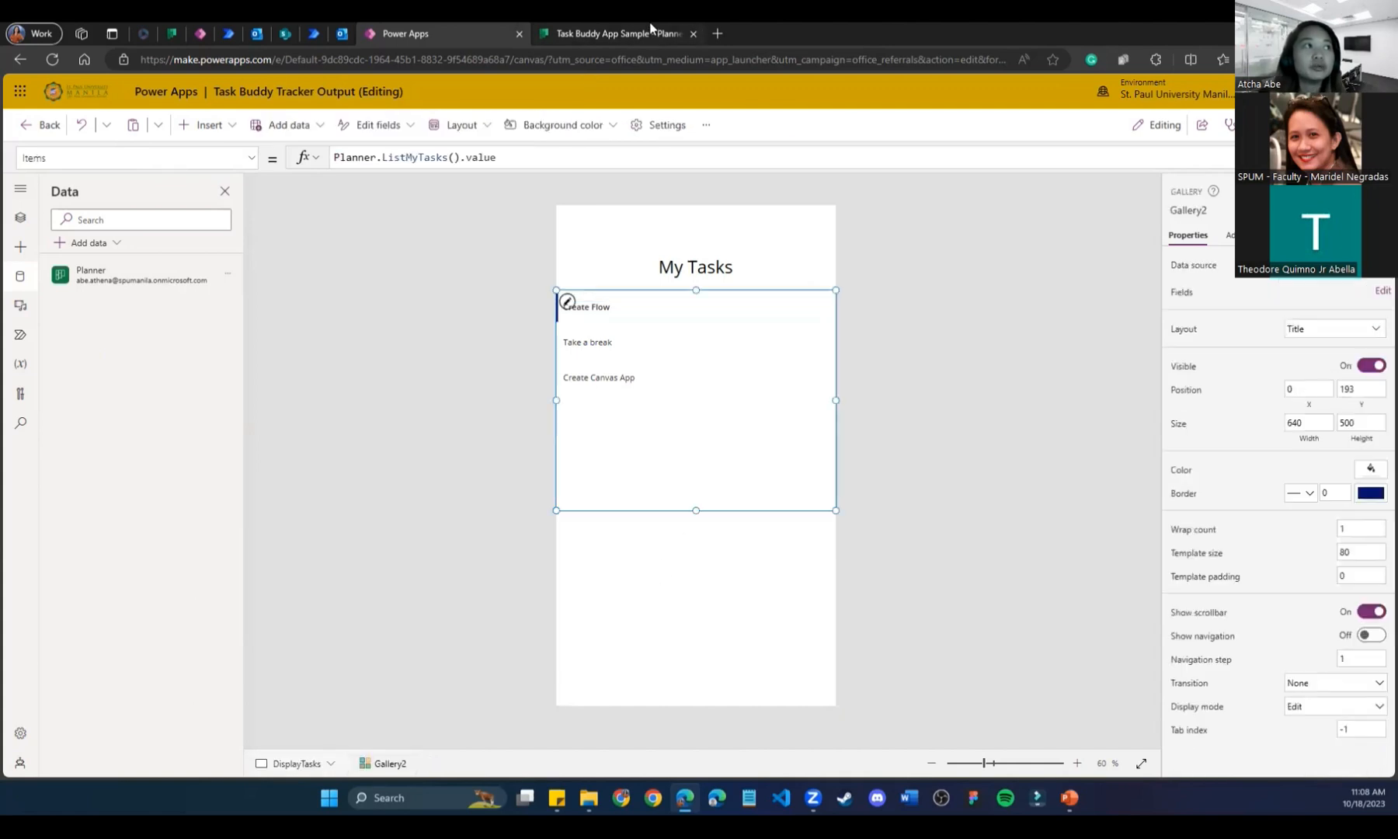
pyautogui.click(653, 33)
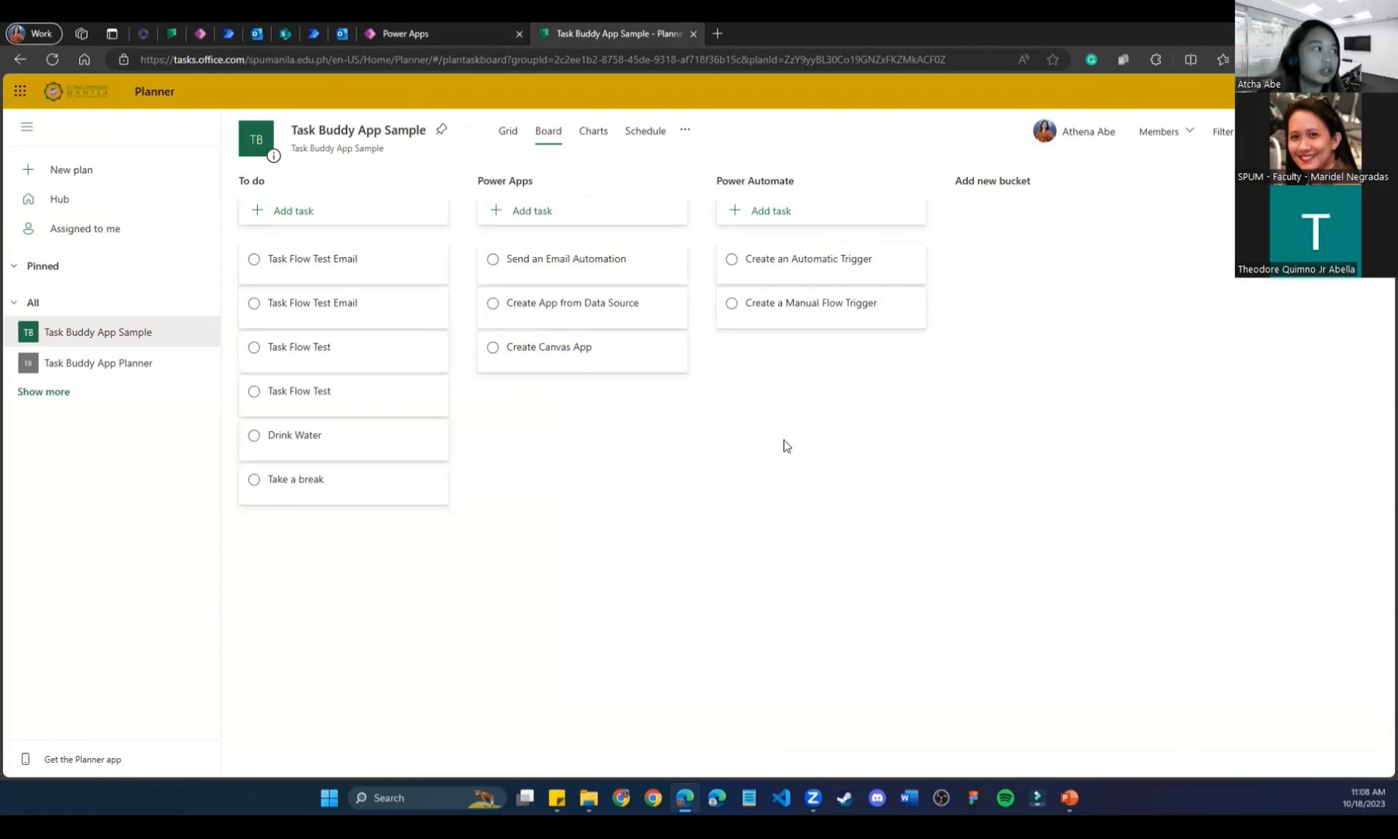
pyautogui.click(483, 37)
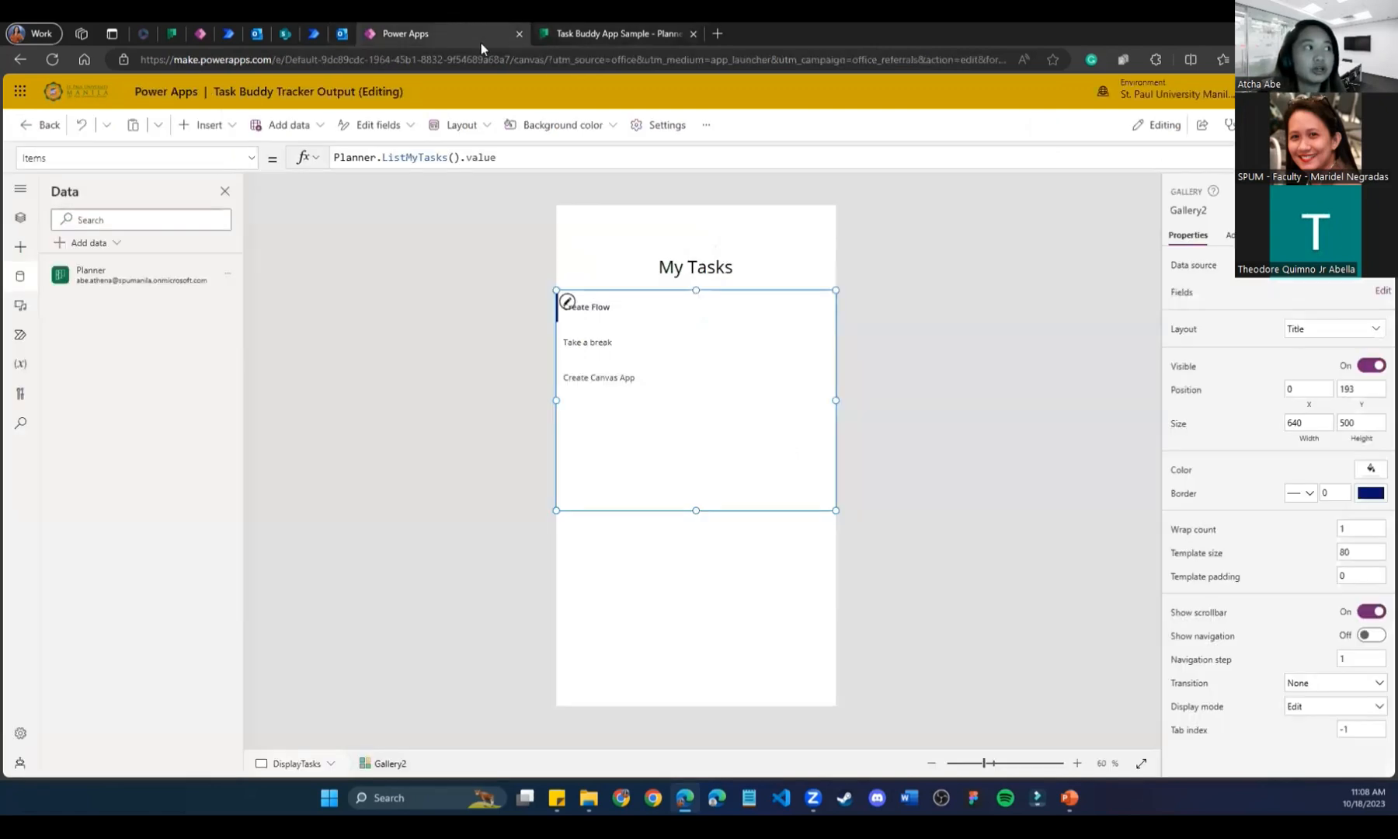
pyautogui.click(228, 277)
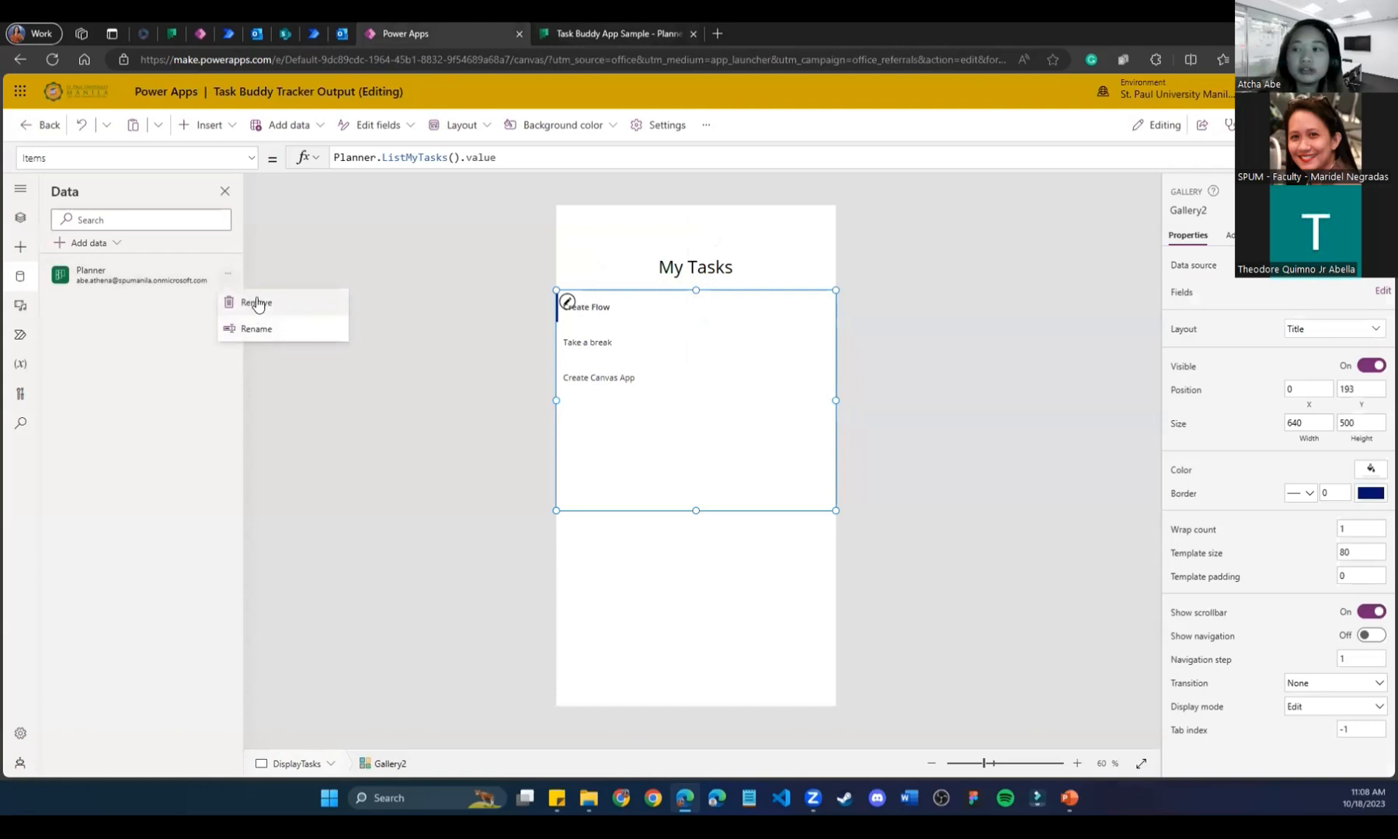
pyautogui.click(87, 243)
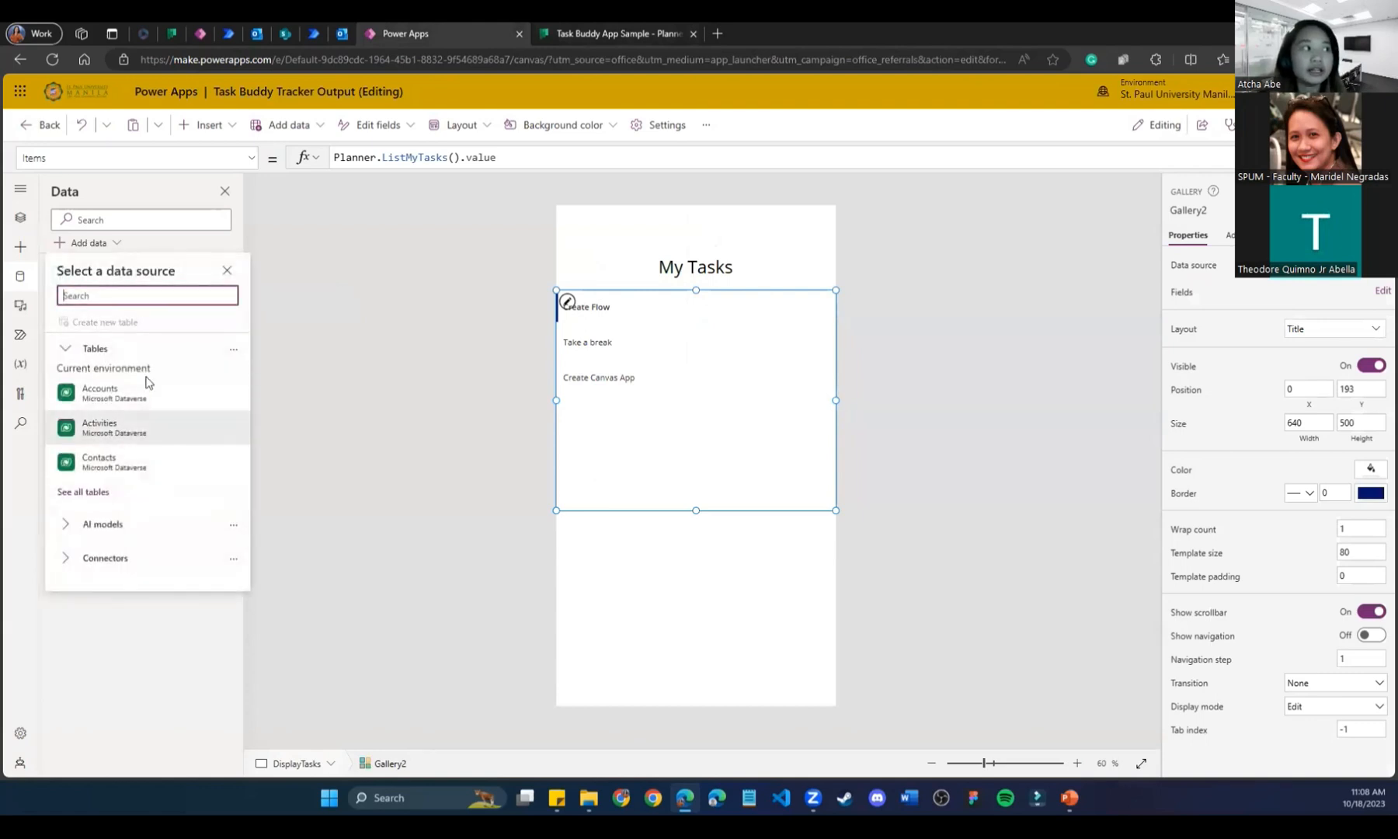
pyautogui.click(410, 478)
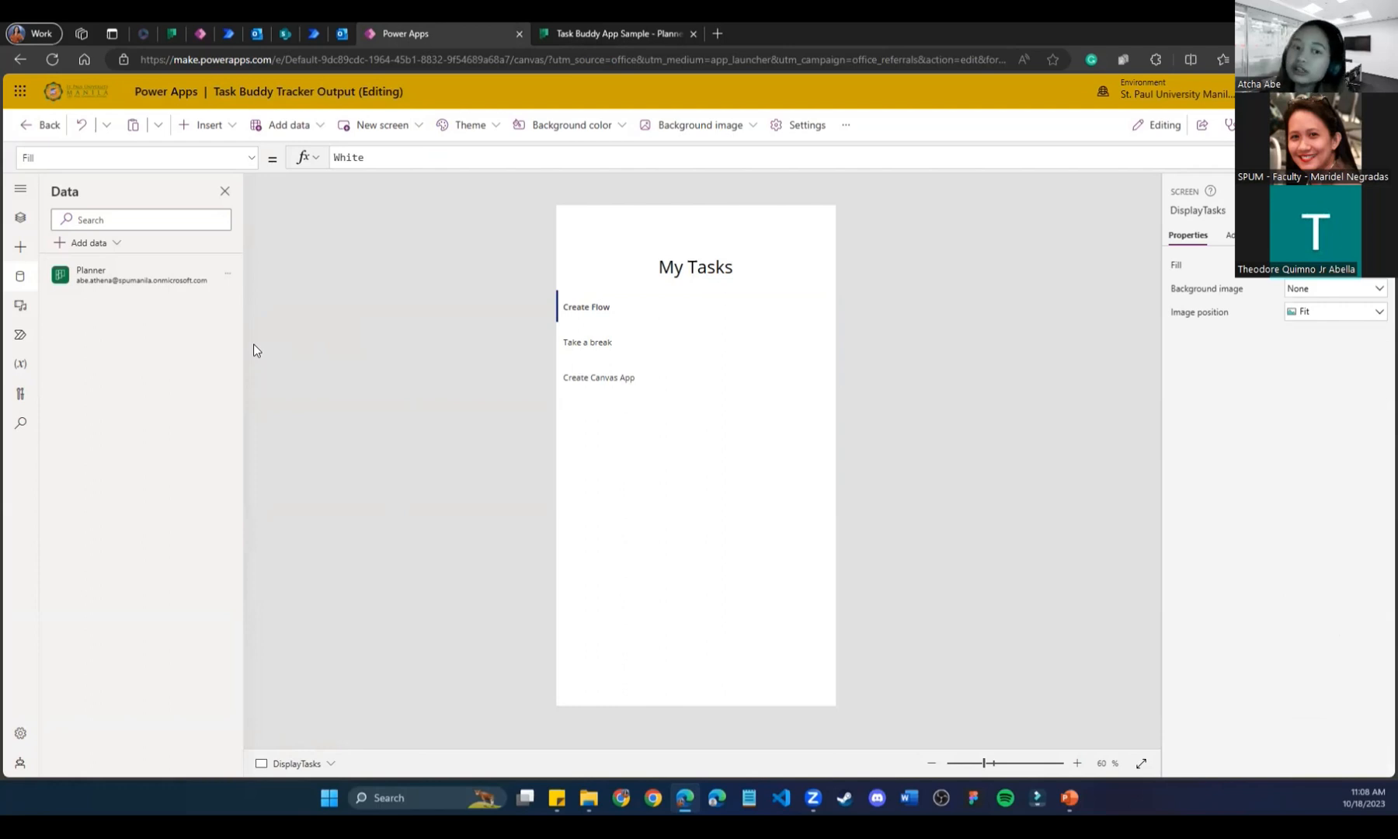
# Open Tree view for Gallery2, showing Rectangle4, Separator4 and Title4, and inspect its Items formula.
pyautogui.click(717, 423)
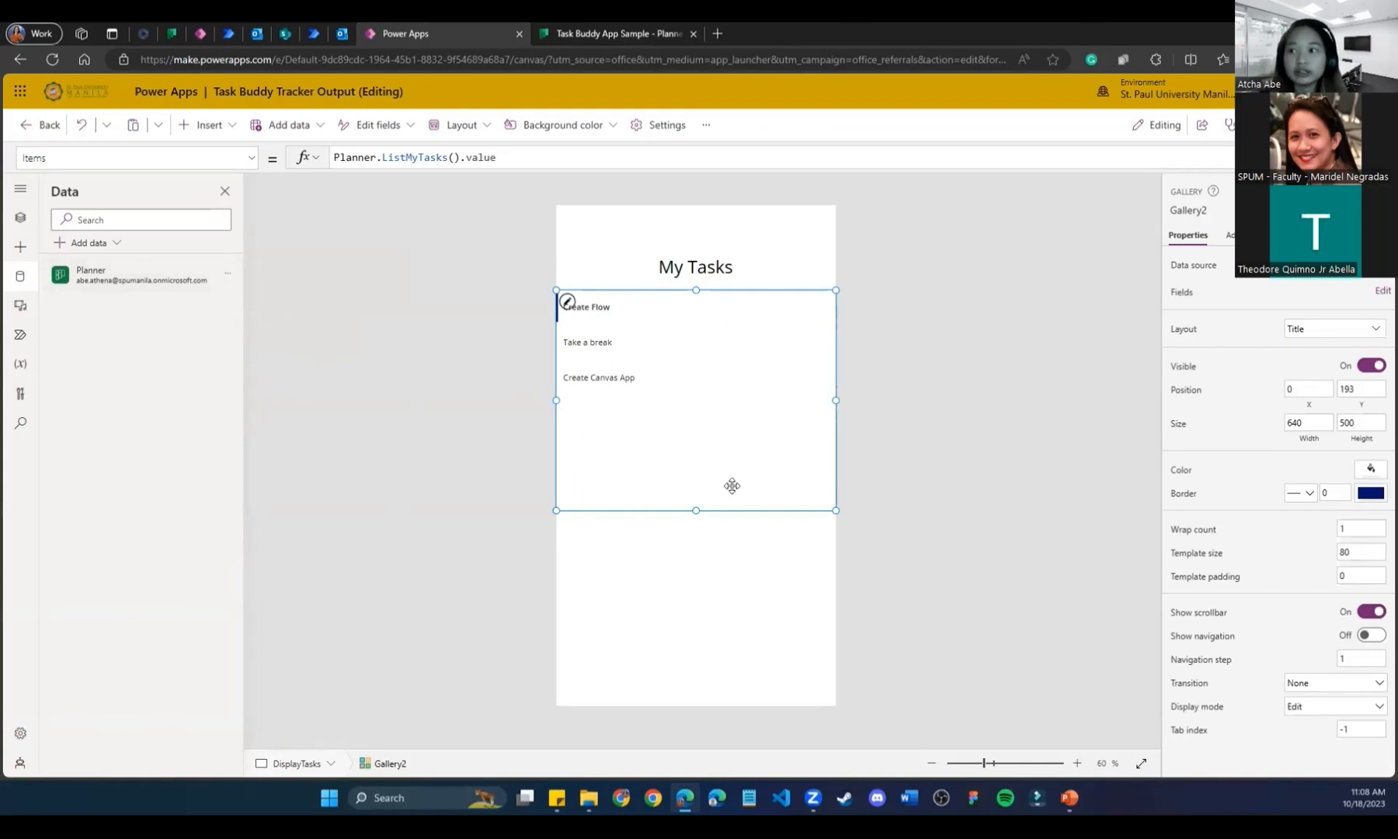
pyautogui.moveTo(115, 277)
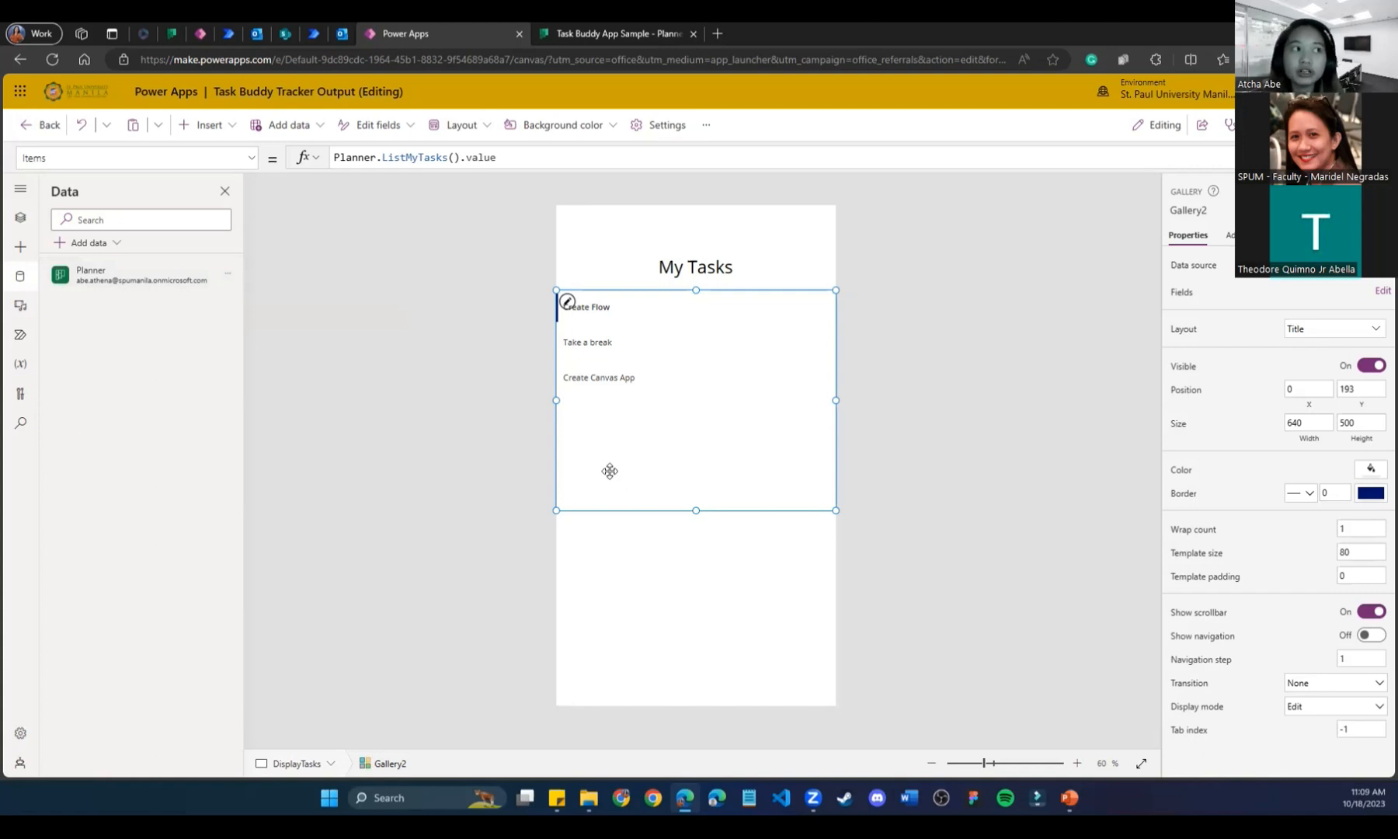
pyautogui.click(19, 219)
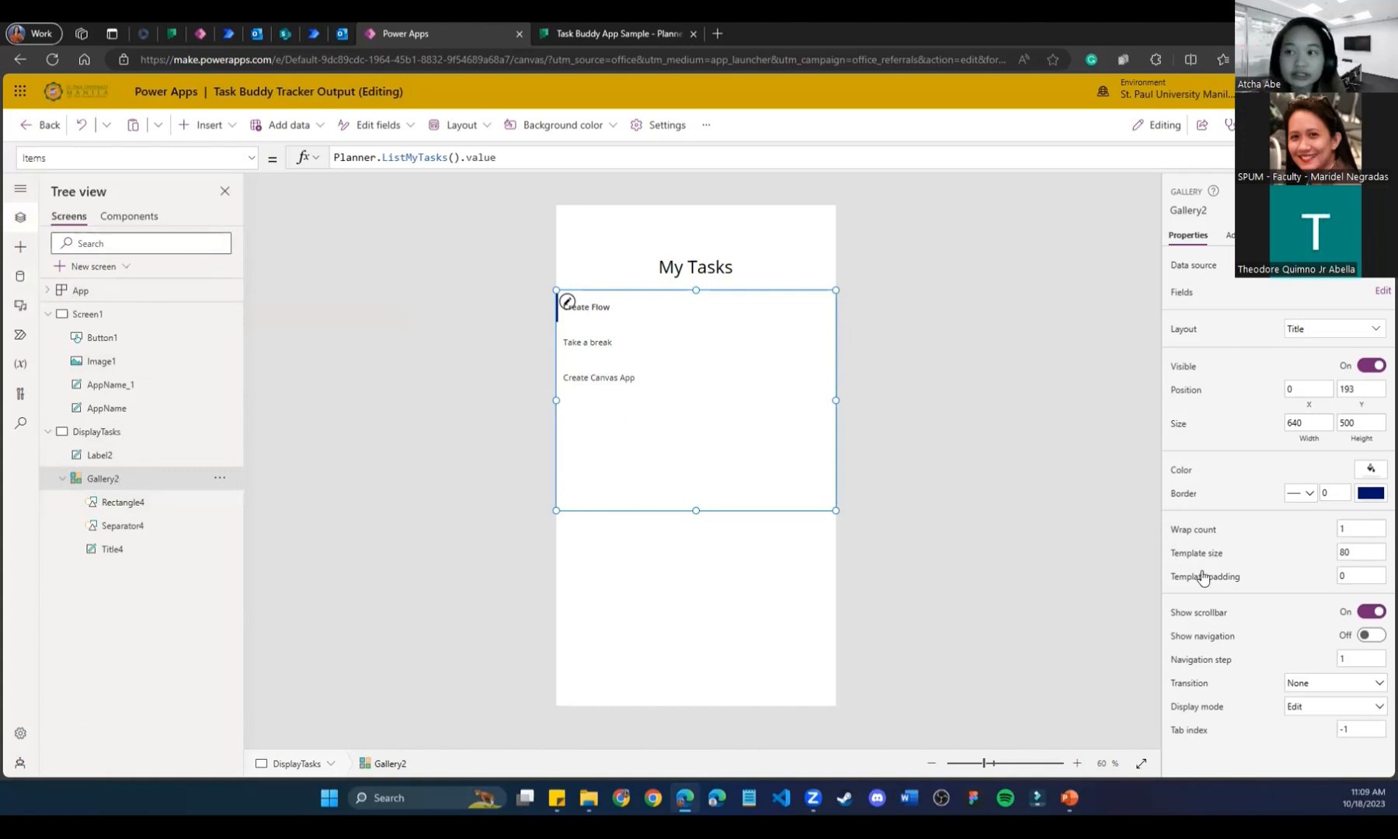
pyautogui.moveTo(492, 157); pyautogui.dragTo(307, 156)
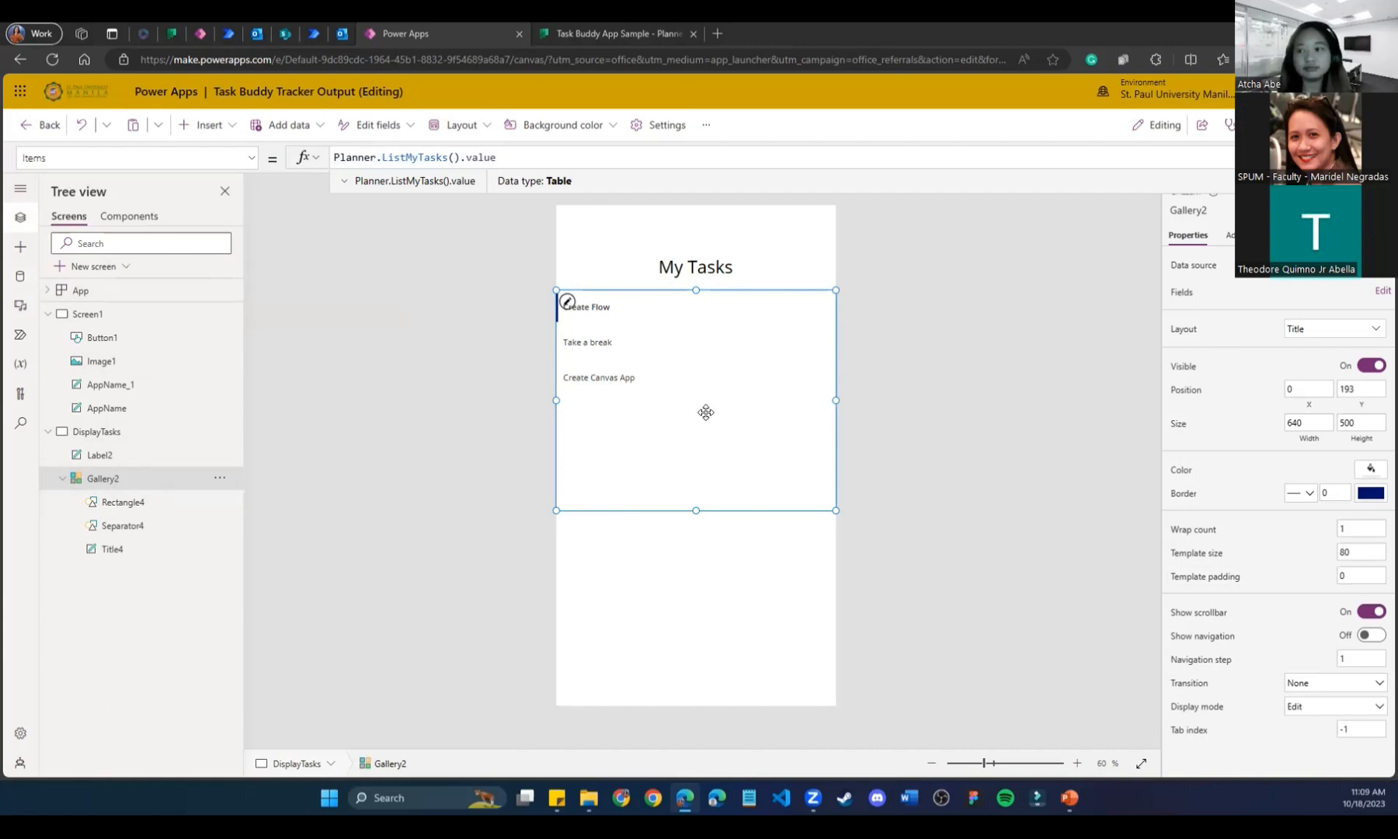
pyautogui.click(887, 417)
pyautogui.click(637, 477)
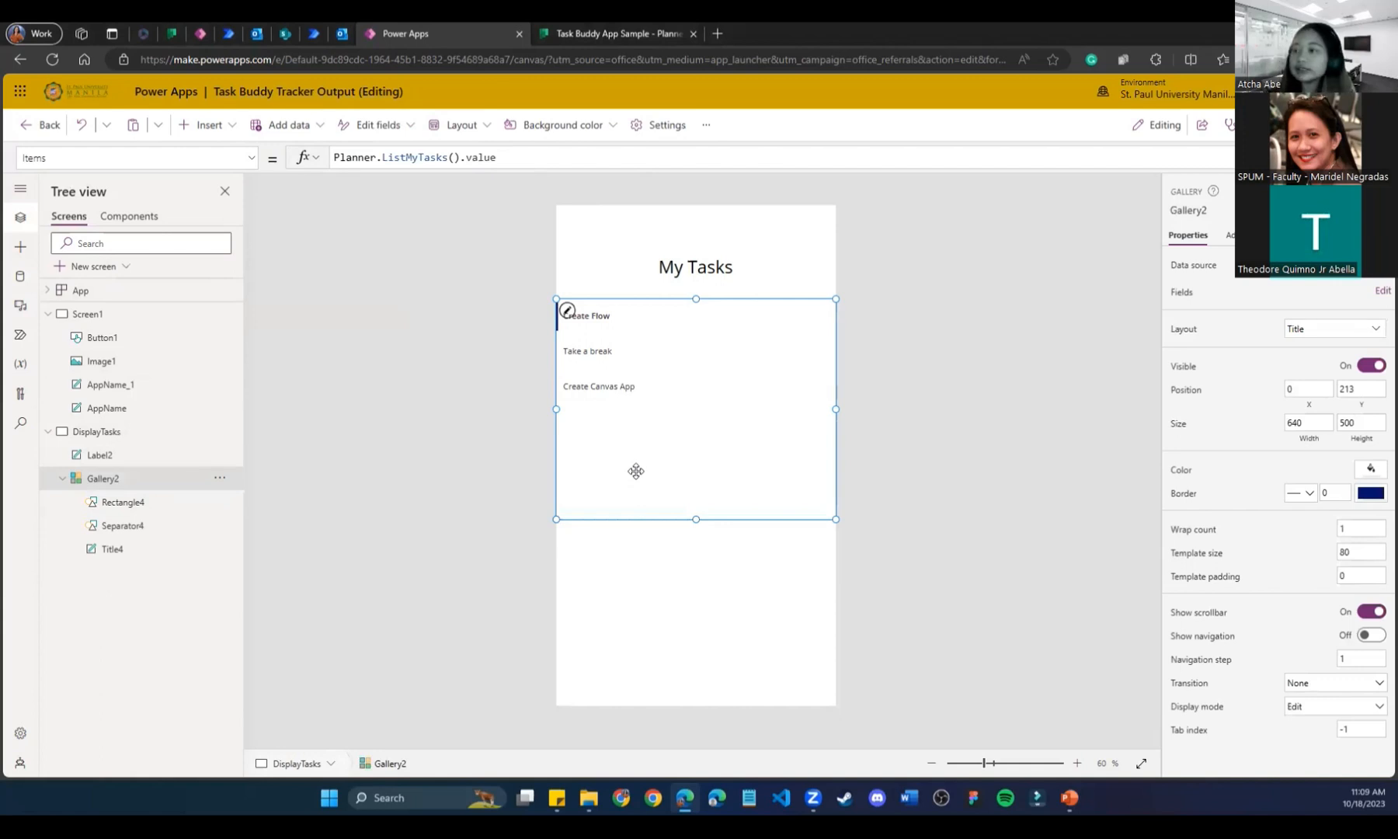
pyautogui.click(185, 31)
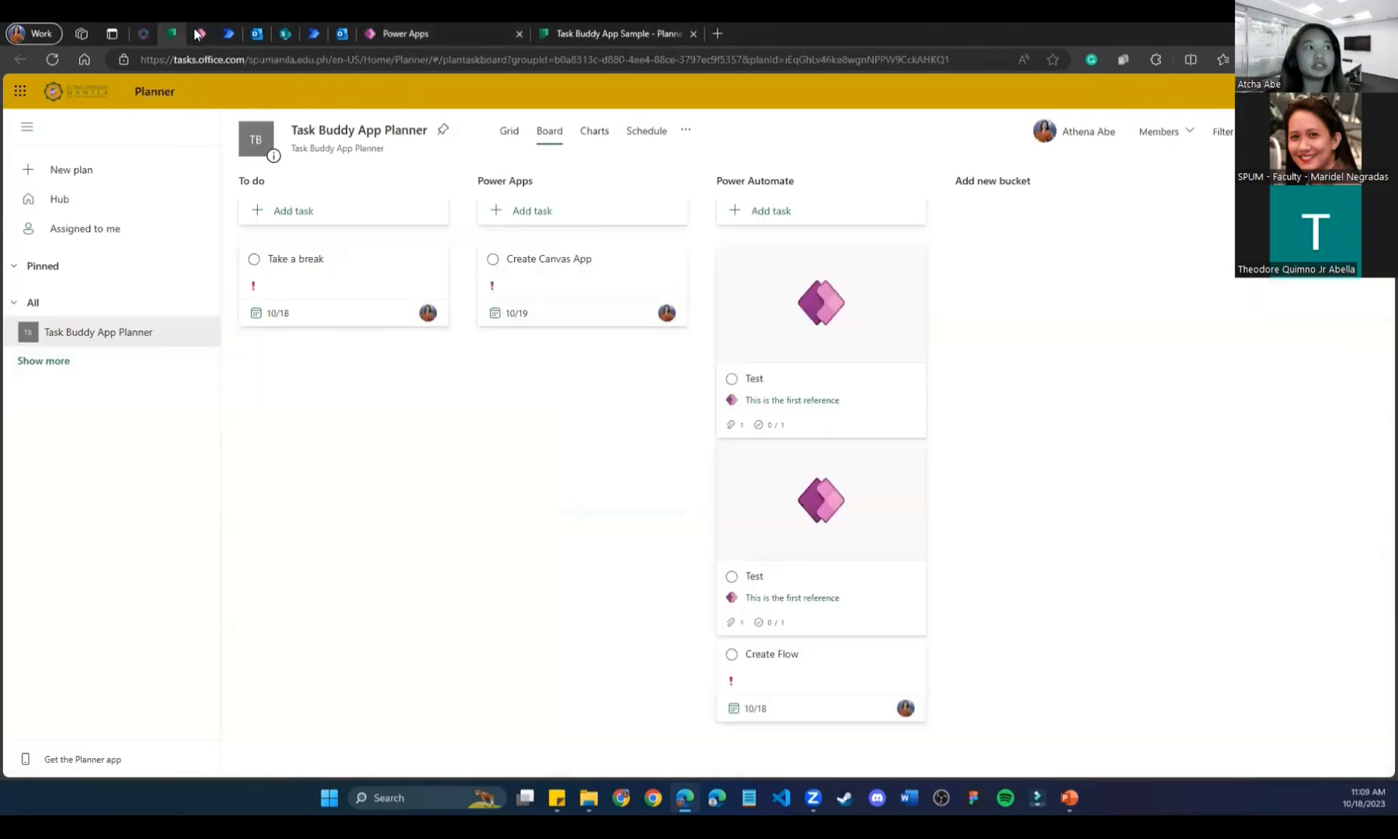
# Read the finished app's check icon and trash icon OnSelect formulas, then view the Task Buddy App Planner board.
pyautogui.click(199, 33)
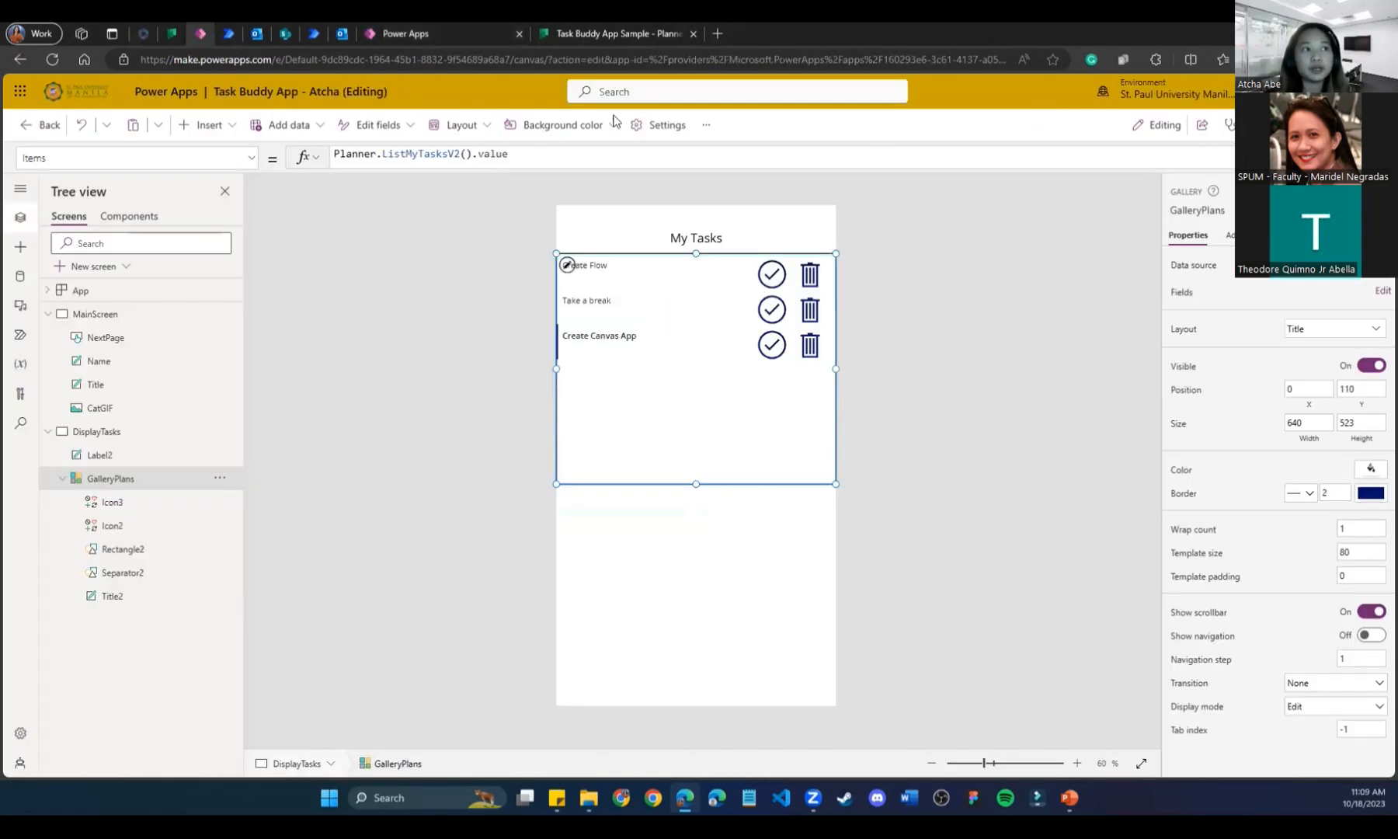
pyautogui.click(766, 285)
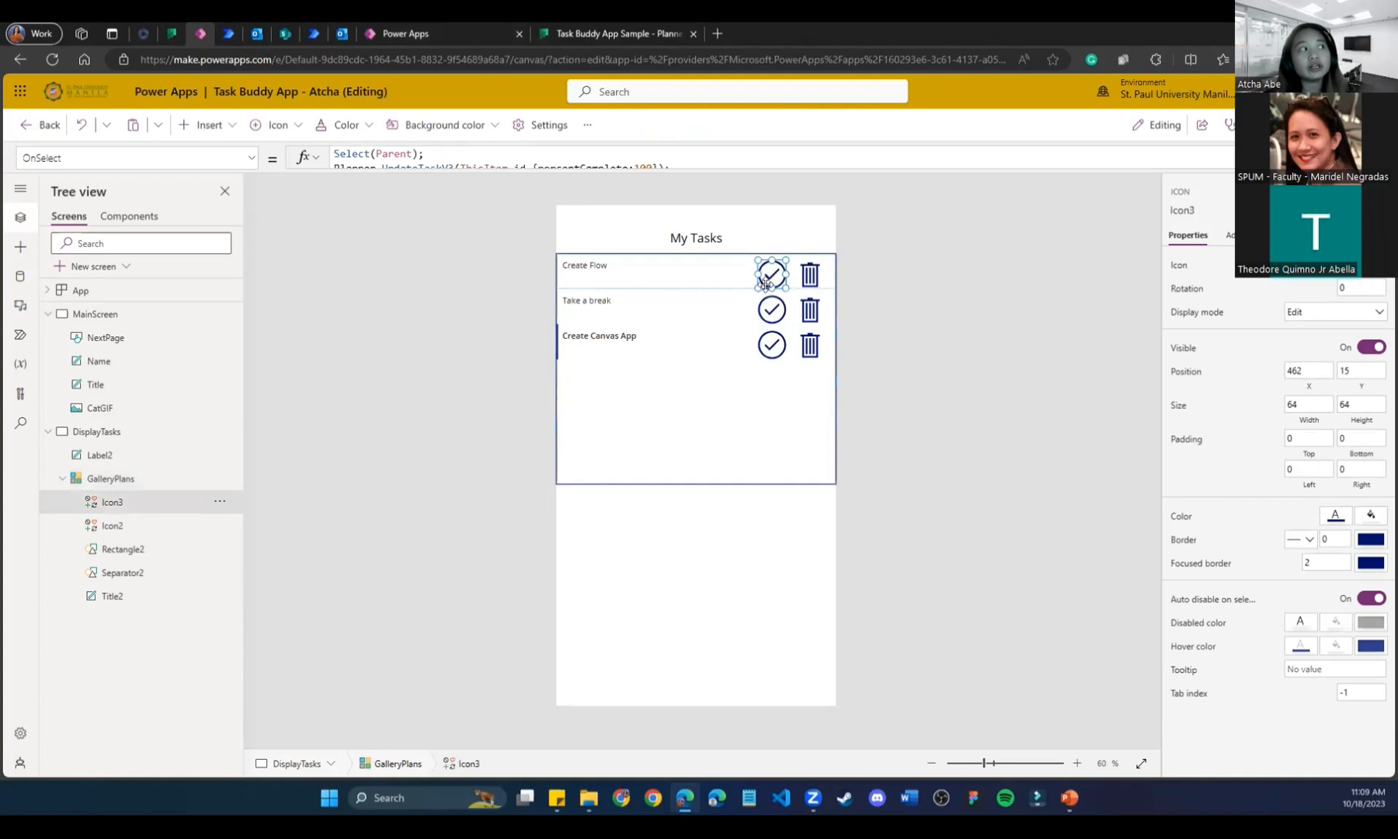
pyautogui.click(810, 276)
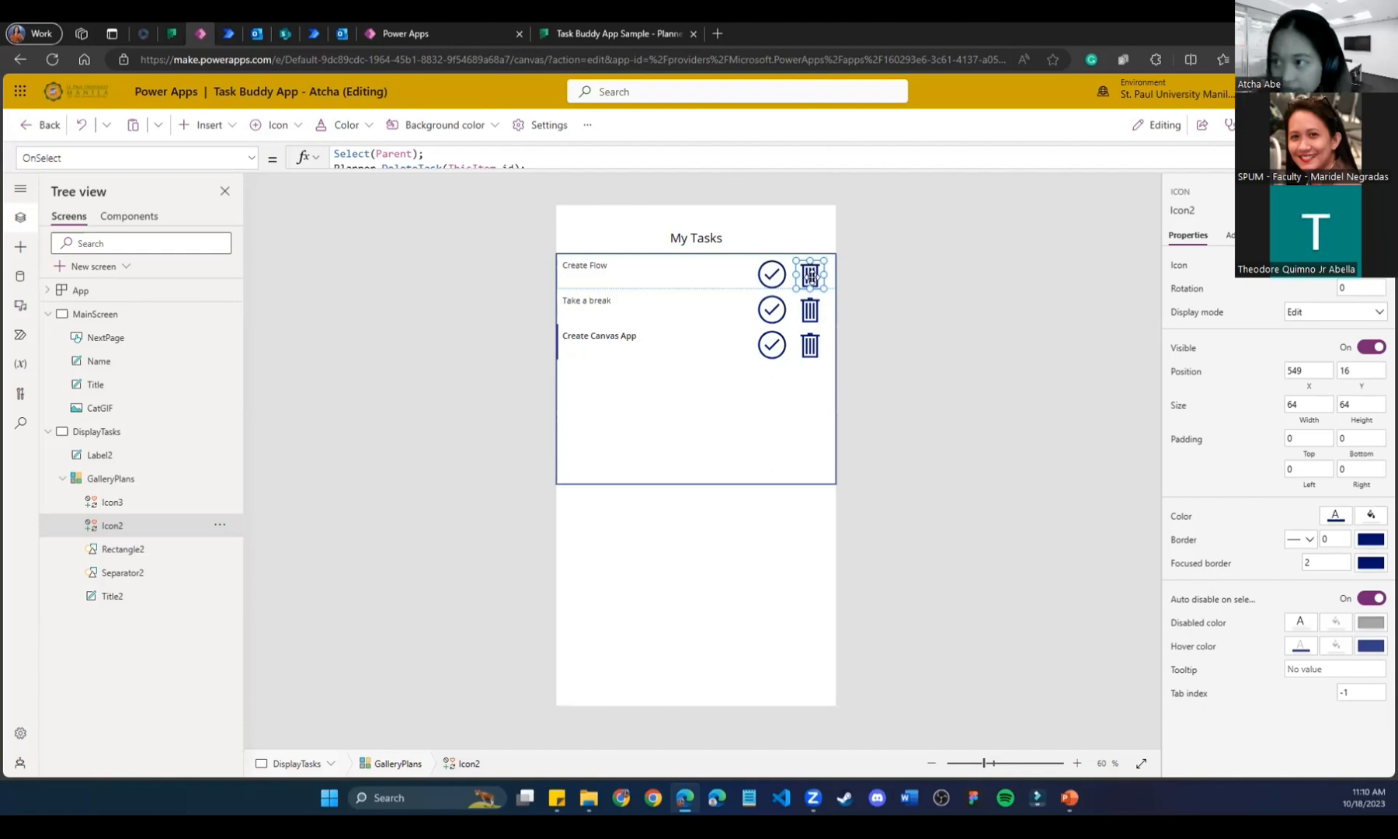
pyautogui.click(165, 29)
pyautogui.click(34, 361)
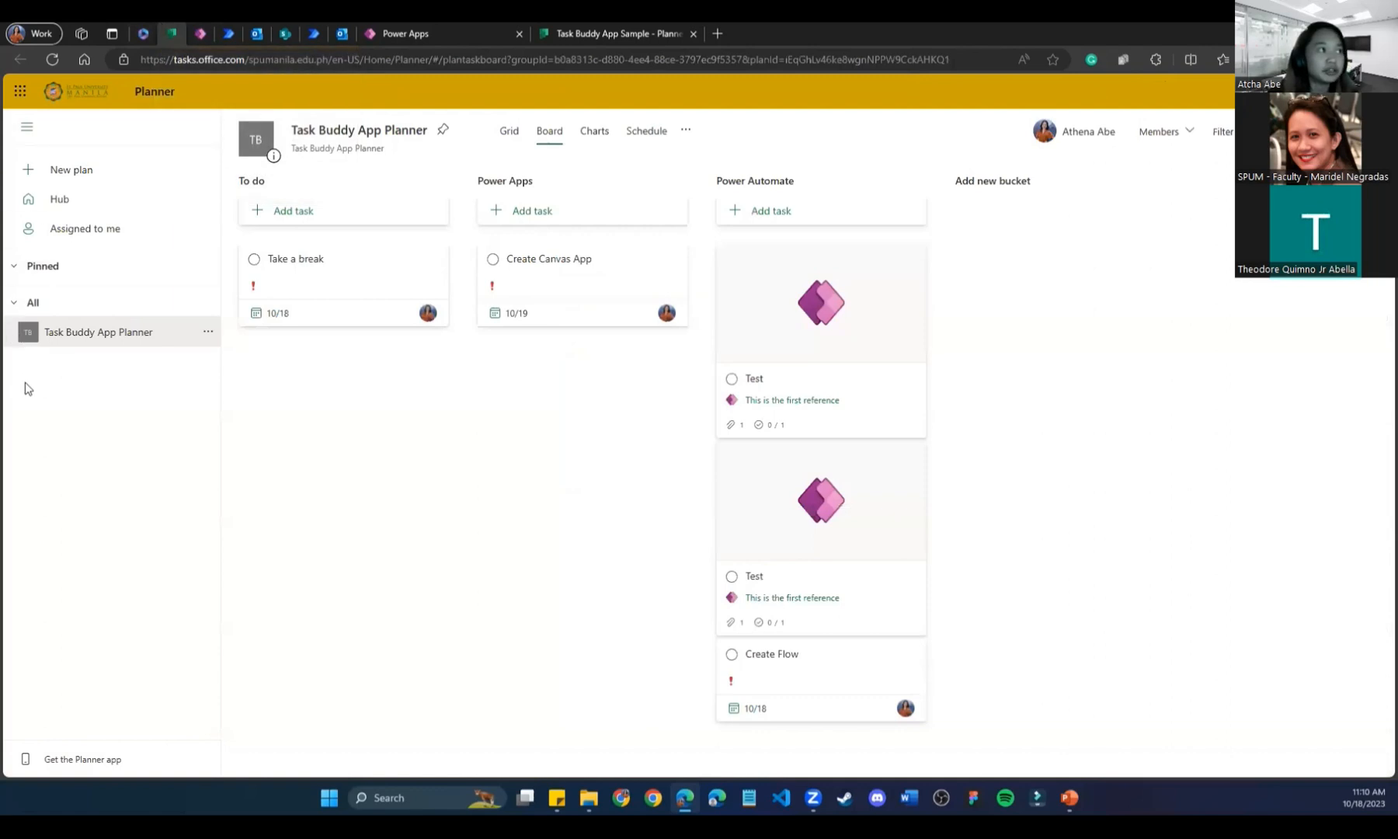
# Open the Task Buddy App Sample plan settings and make its group public.
pyautogui.click(558, 29)
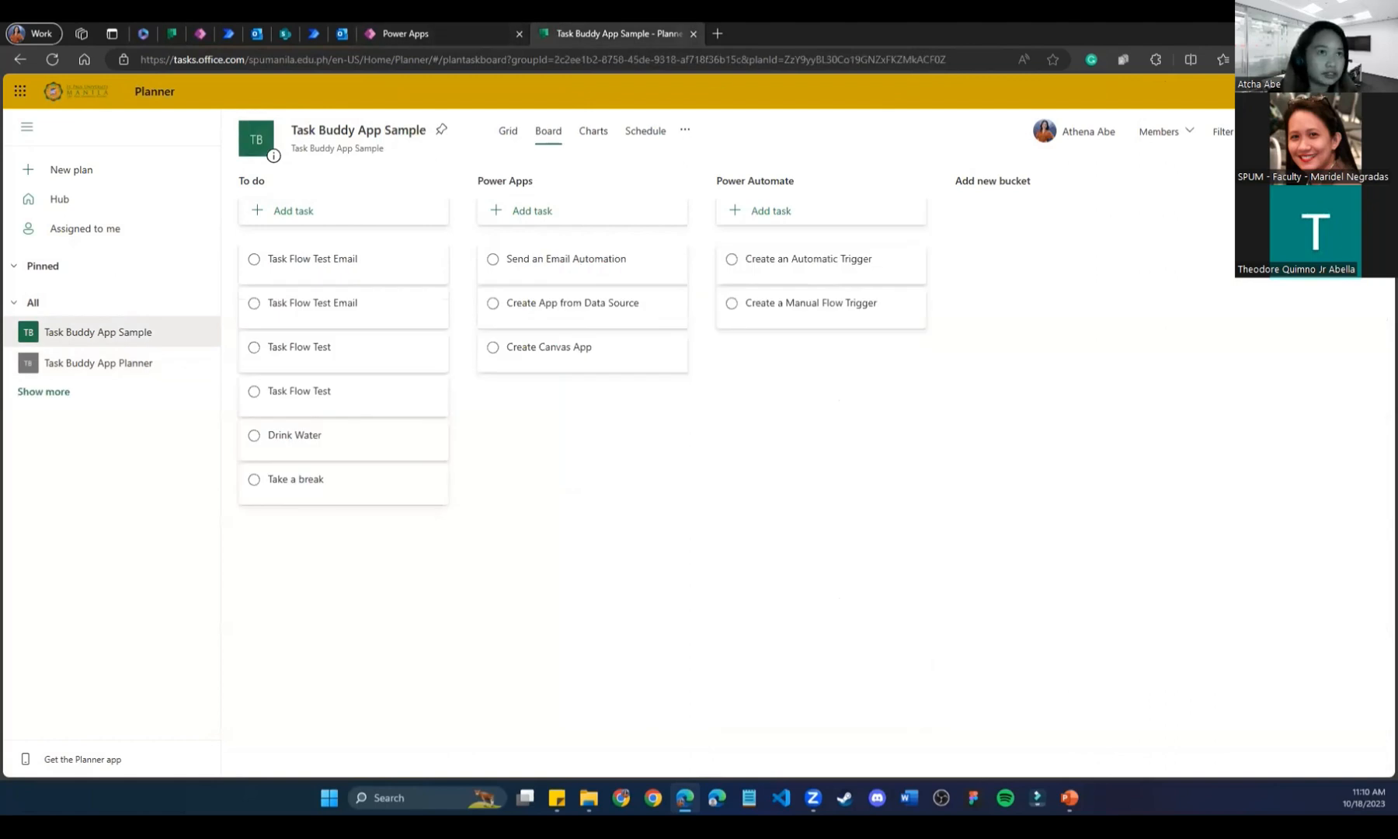
pyautogui.click(684, 131)
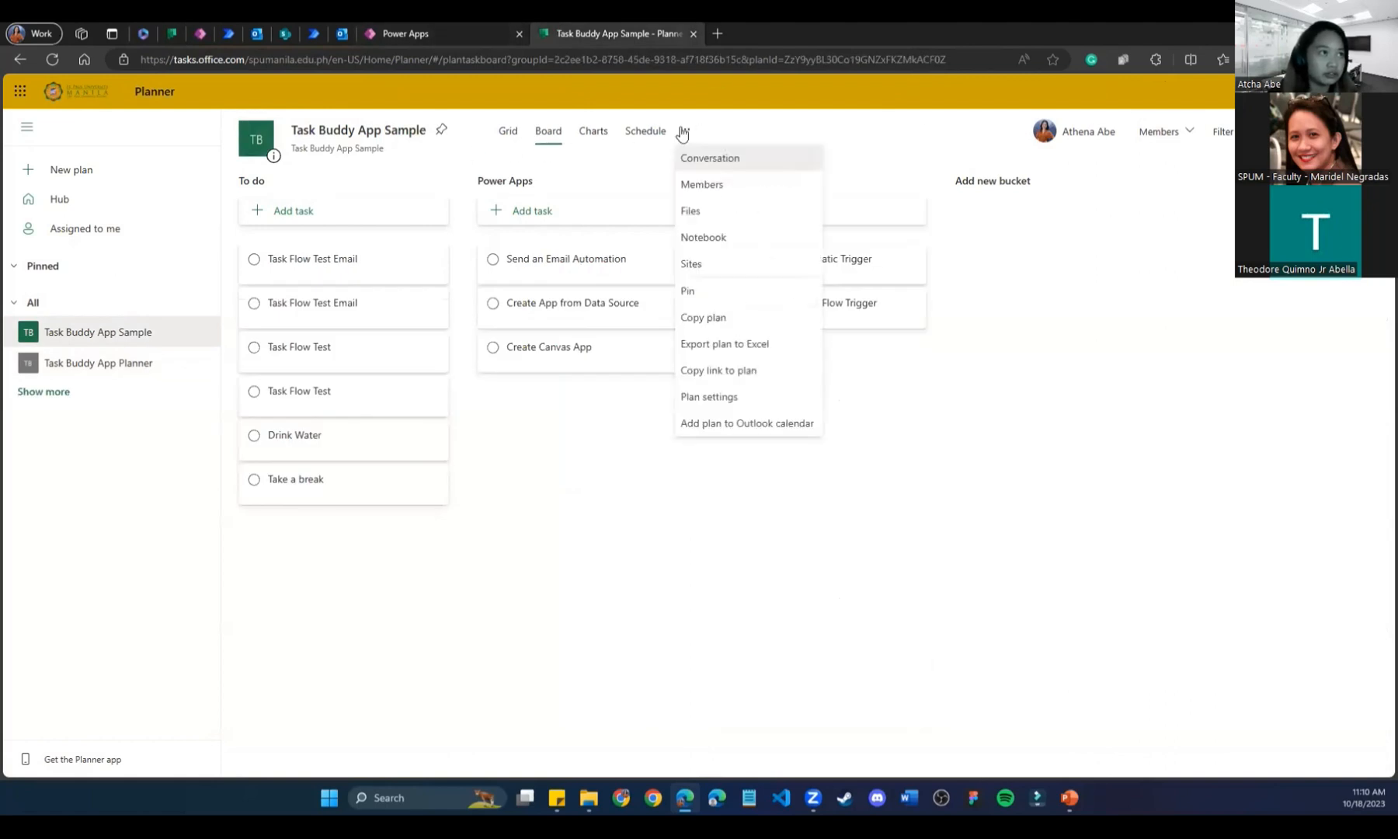
pyautogui.click(735, 397)
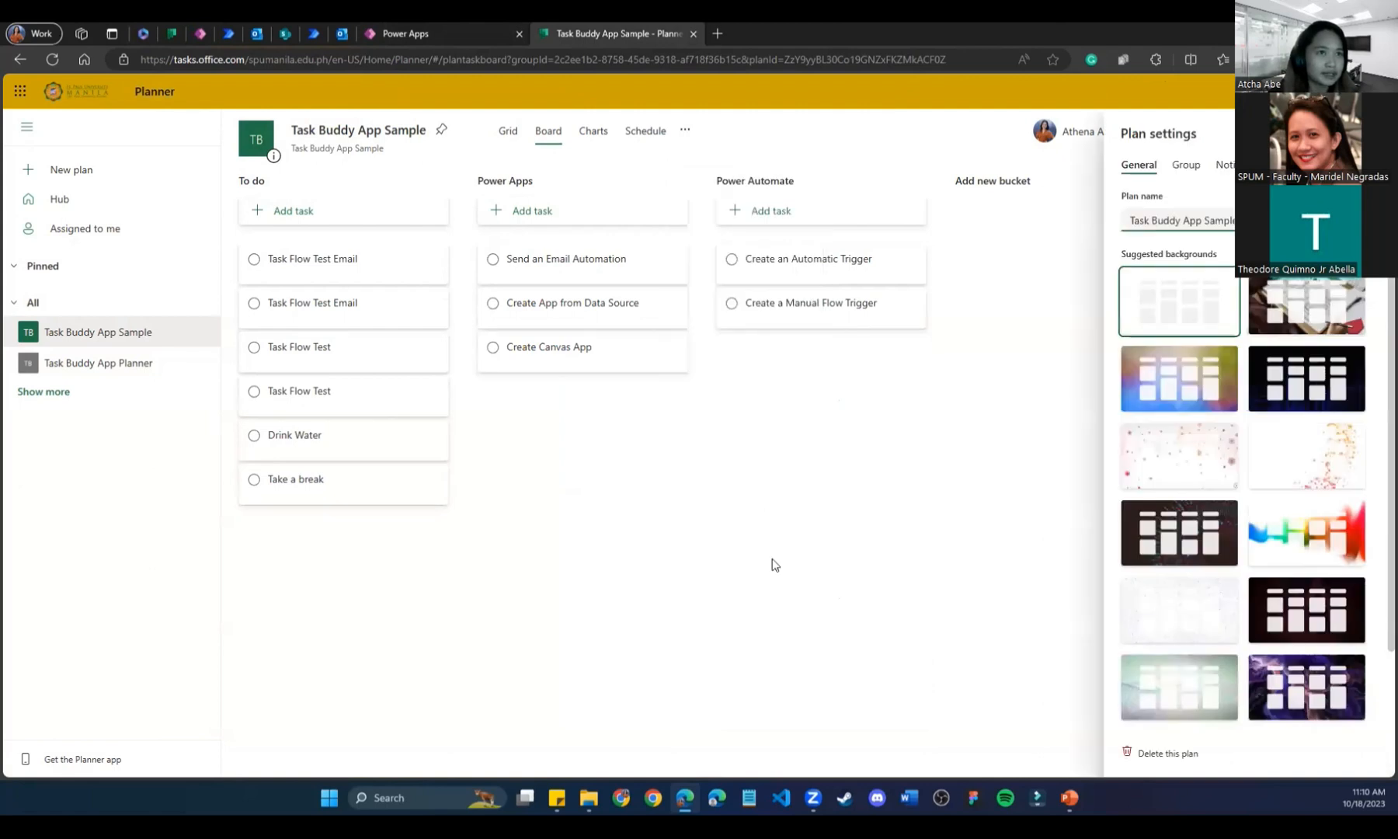
pyautogui.click(688, 130)
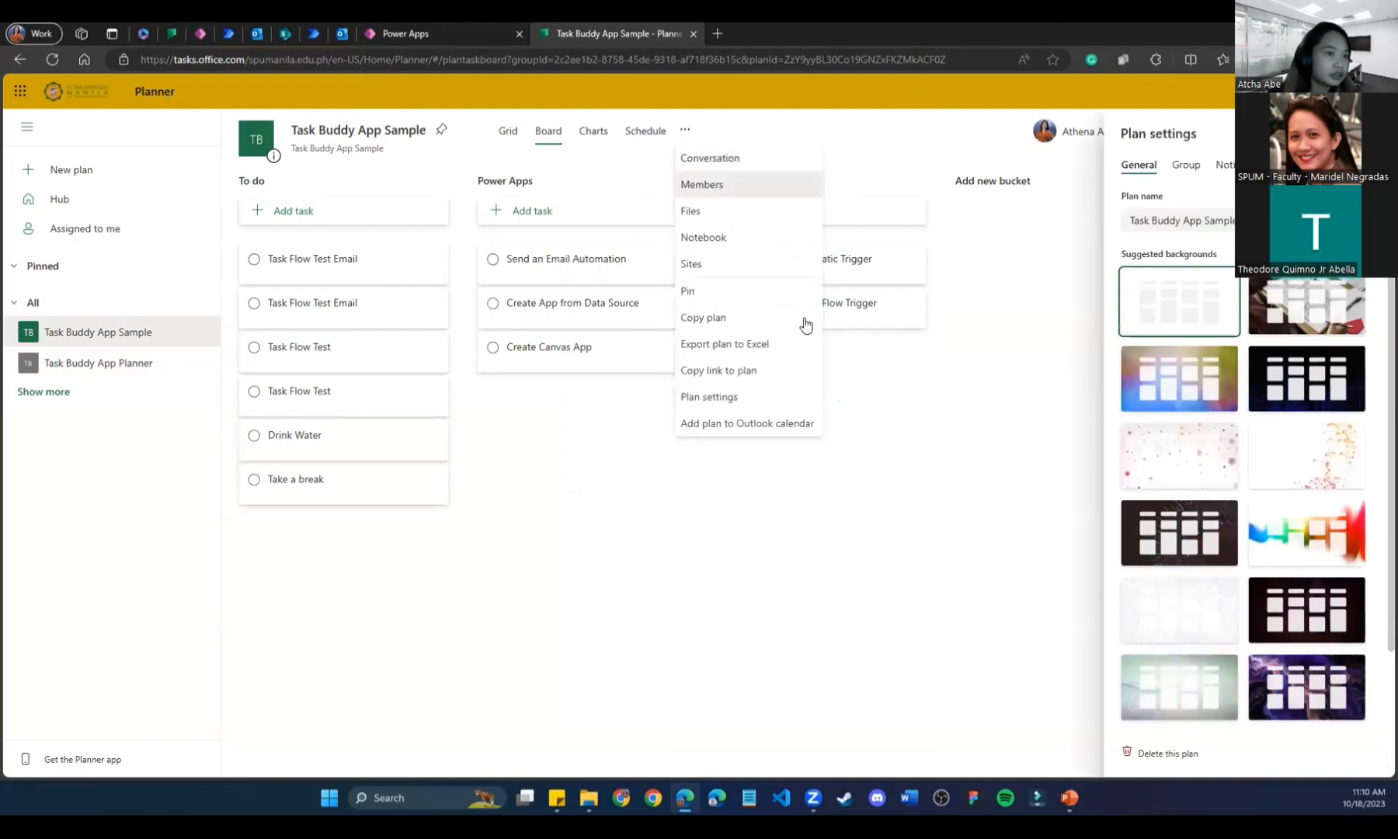
pyautogui.scroll(-1, 1136, 483)
pyautogui.click(1185, 164)
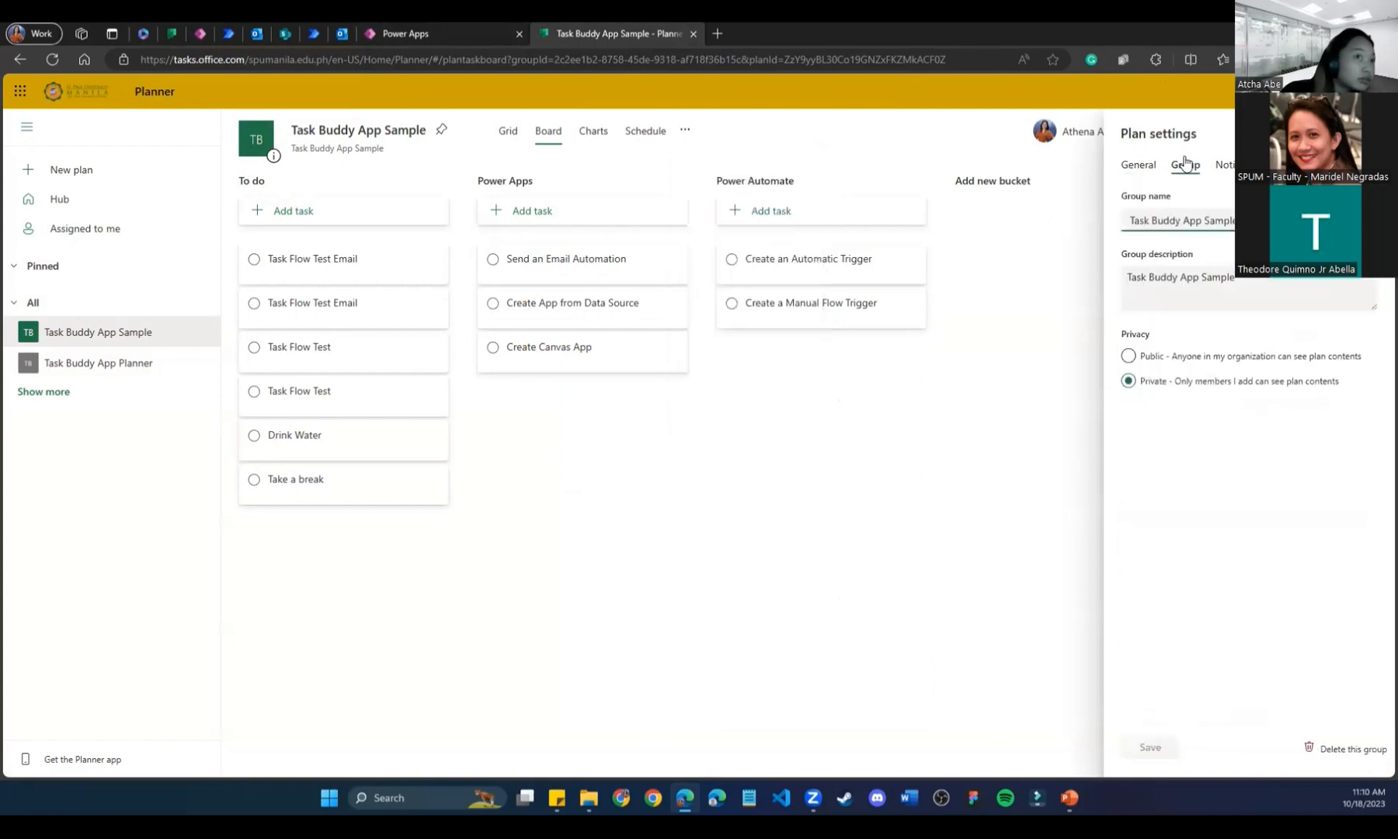
pyautogui.click(1127, 356)
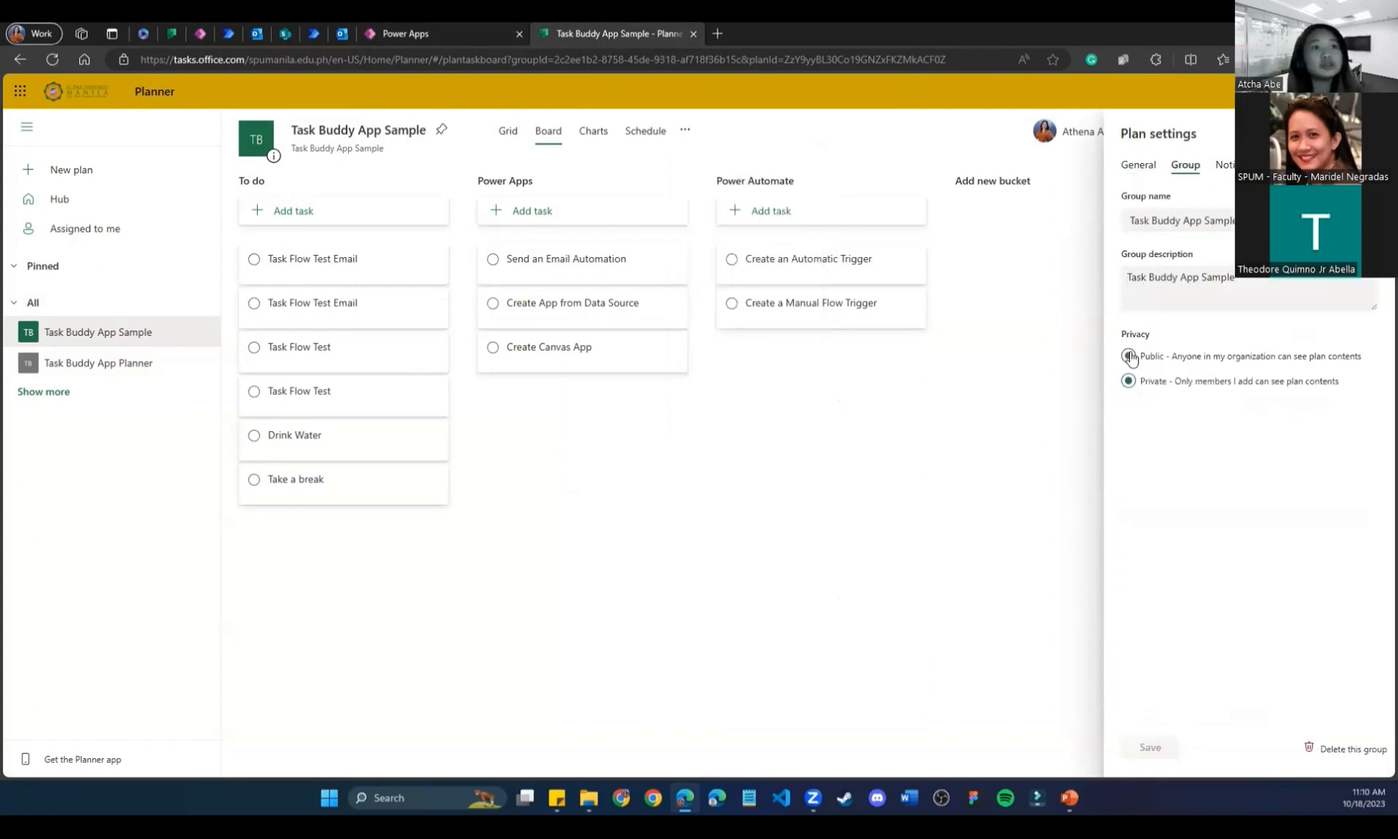
# Browse the Task Buddy App Planner plan's general and group settings.
pyautogui.click(171, 33)
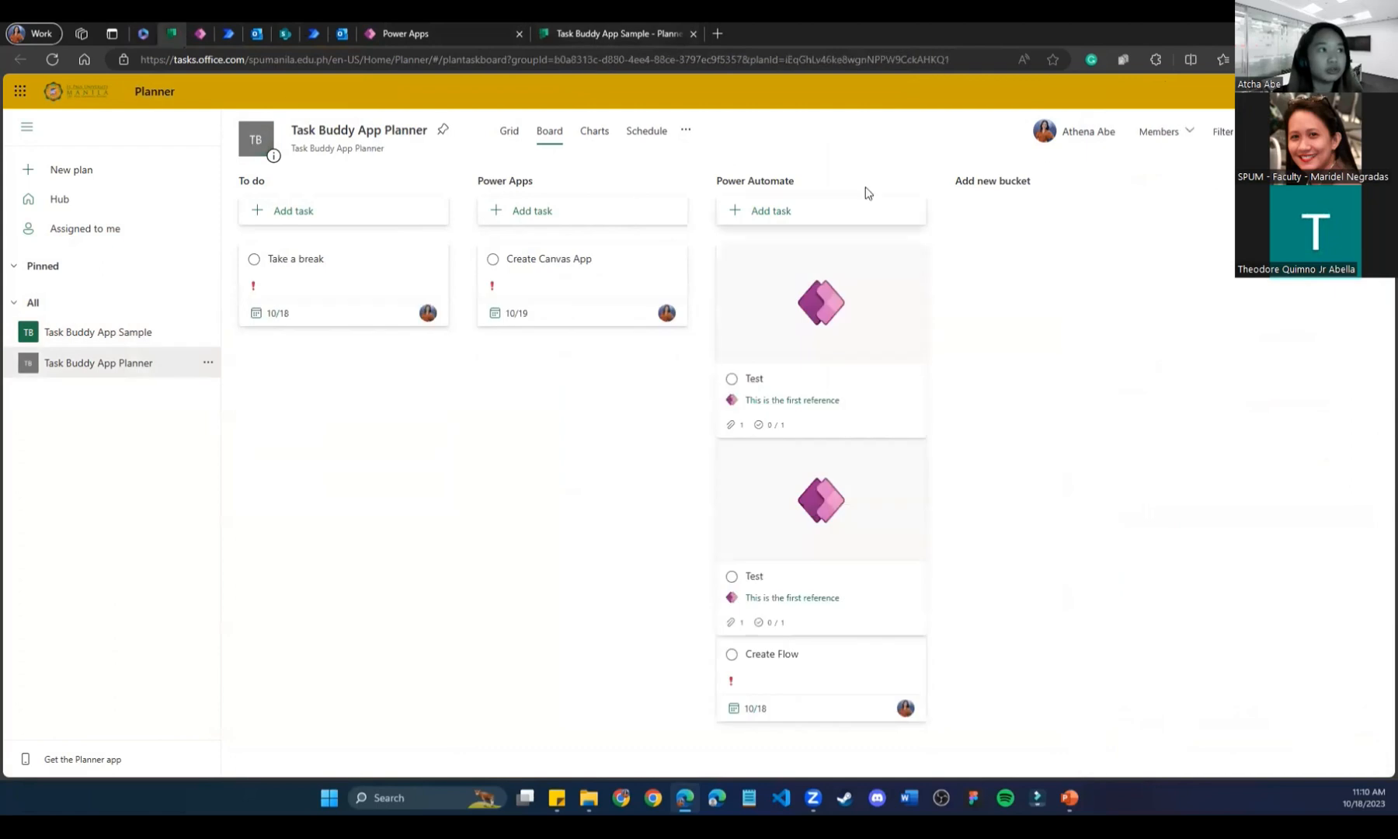
pyautogui.click(683, 131)
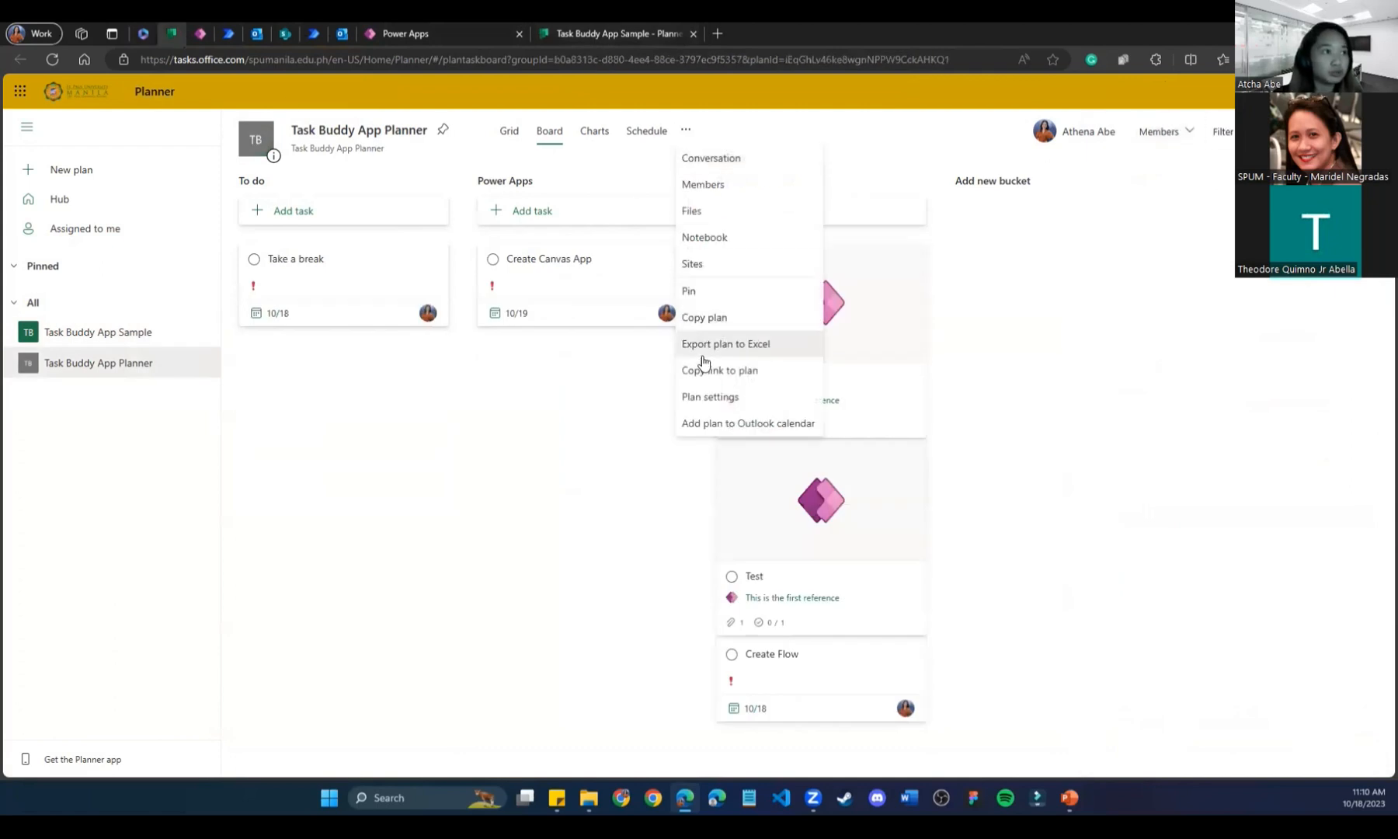
pyautogui.click(729, 397)
pyautogui.click(1188, 166)
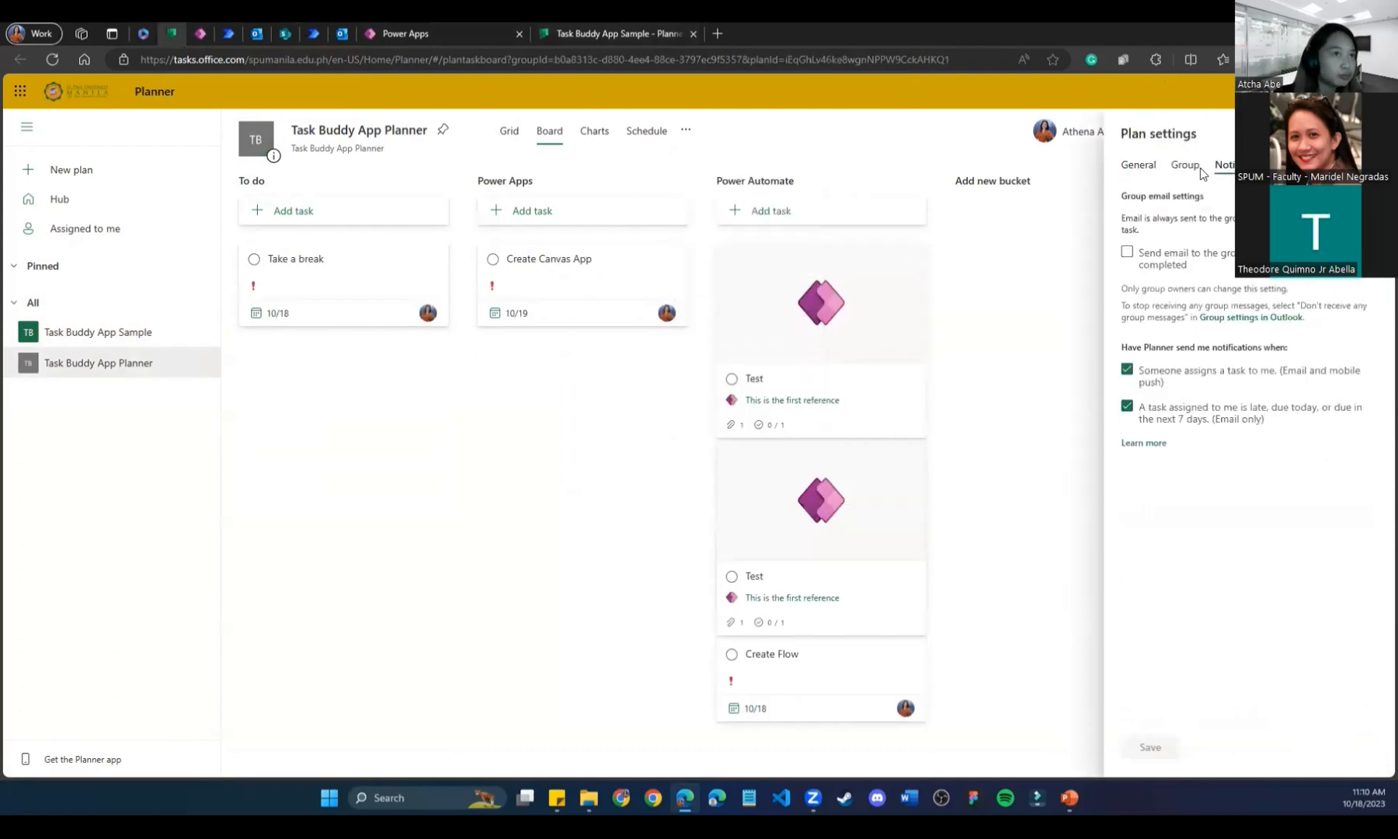
pyautogui.click(1139, 167)
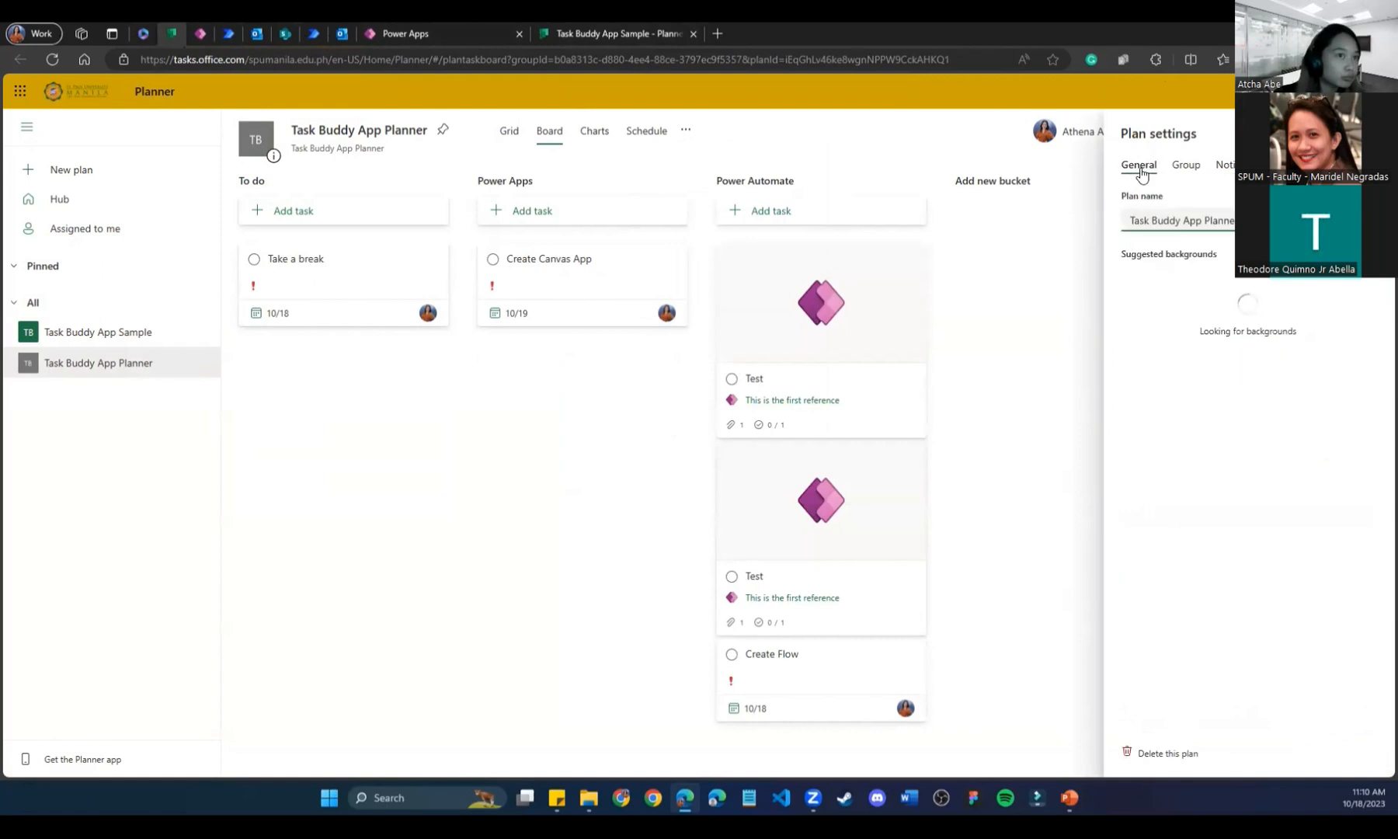
pyautogui.scroll(-3, 1162, 479)
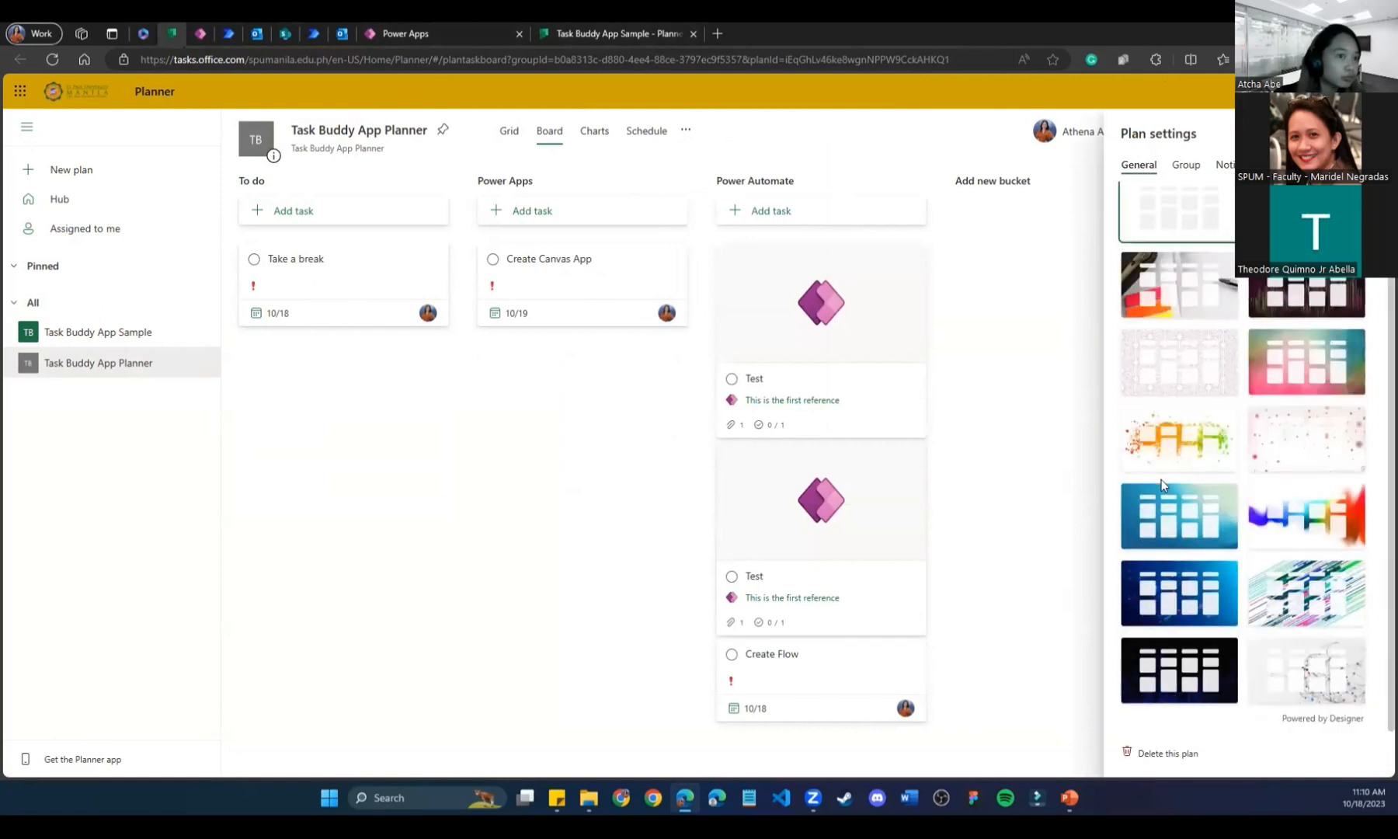
pyautogui.click(682, 133)
pyautogui.click(727, 393)
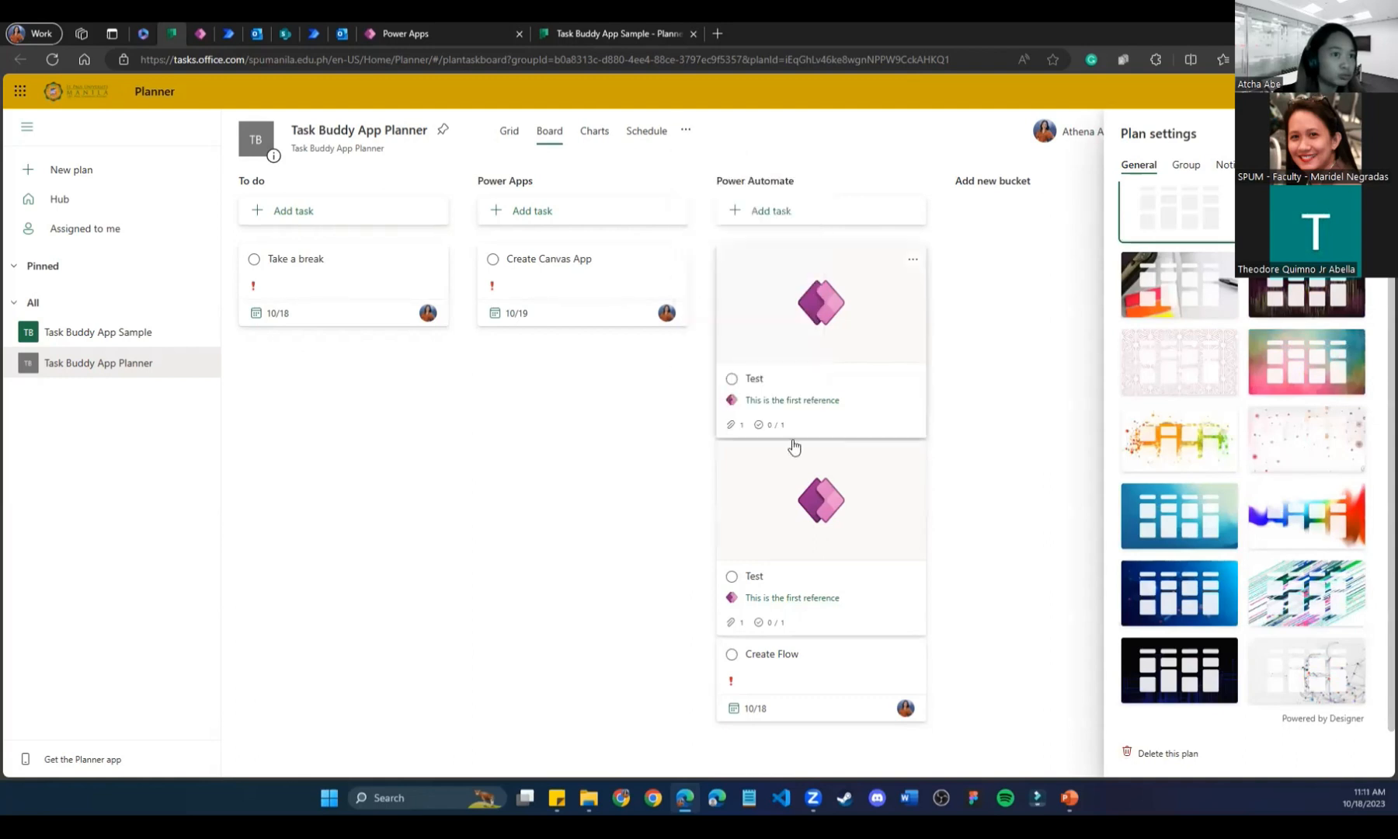
pyautogui.scroll(-3, 1160, 303)
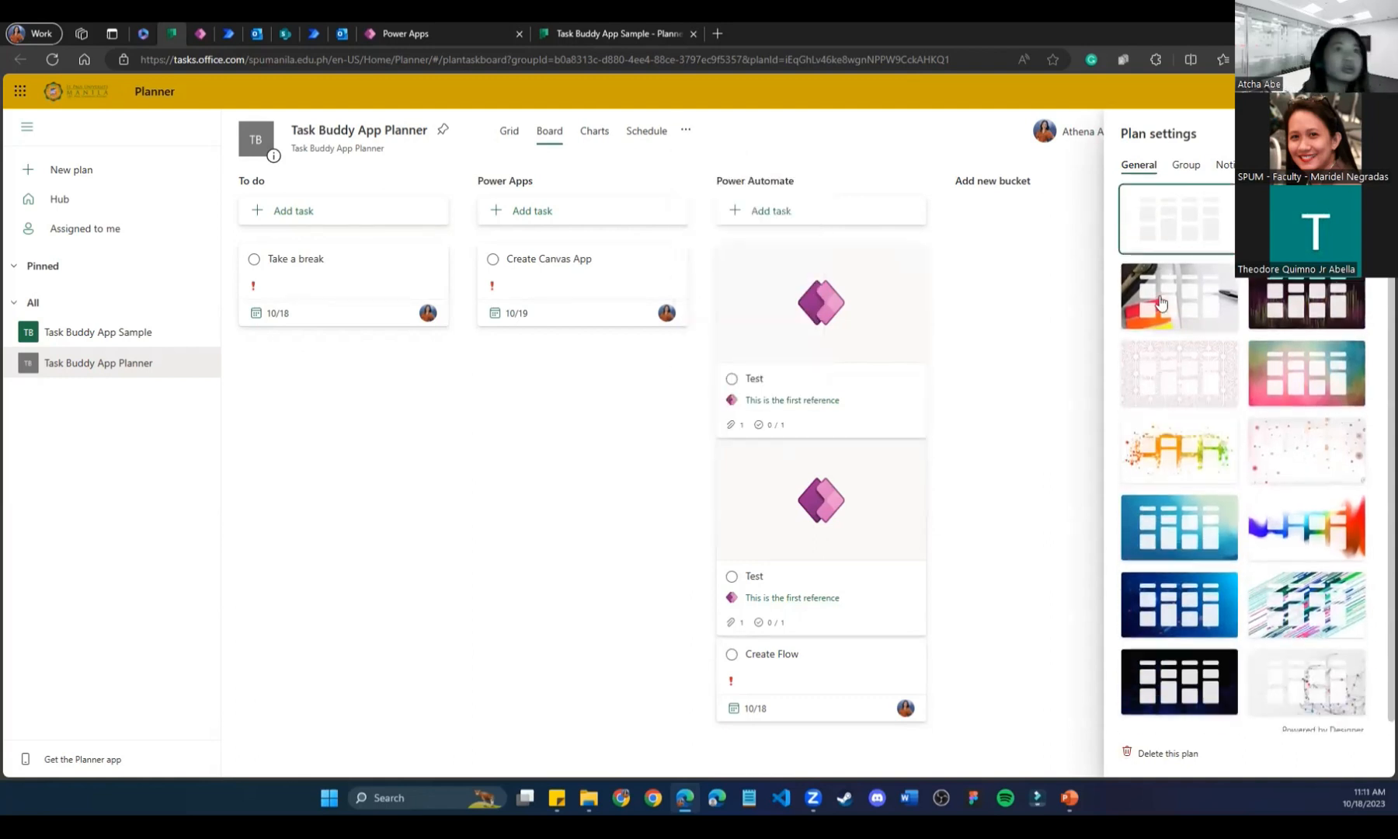
pyautogui.click(1224, 165)
pyautogui.click(1186, 164)
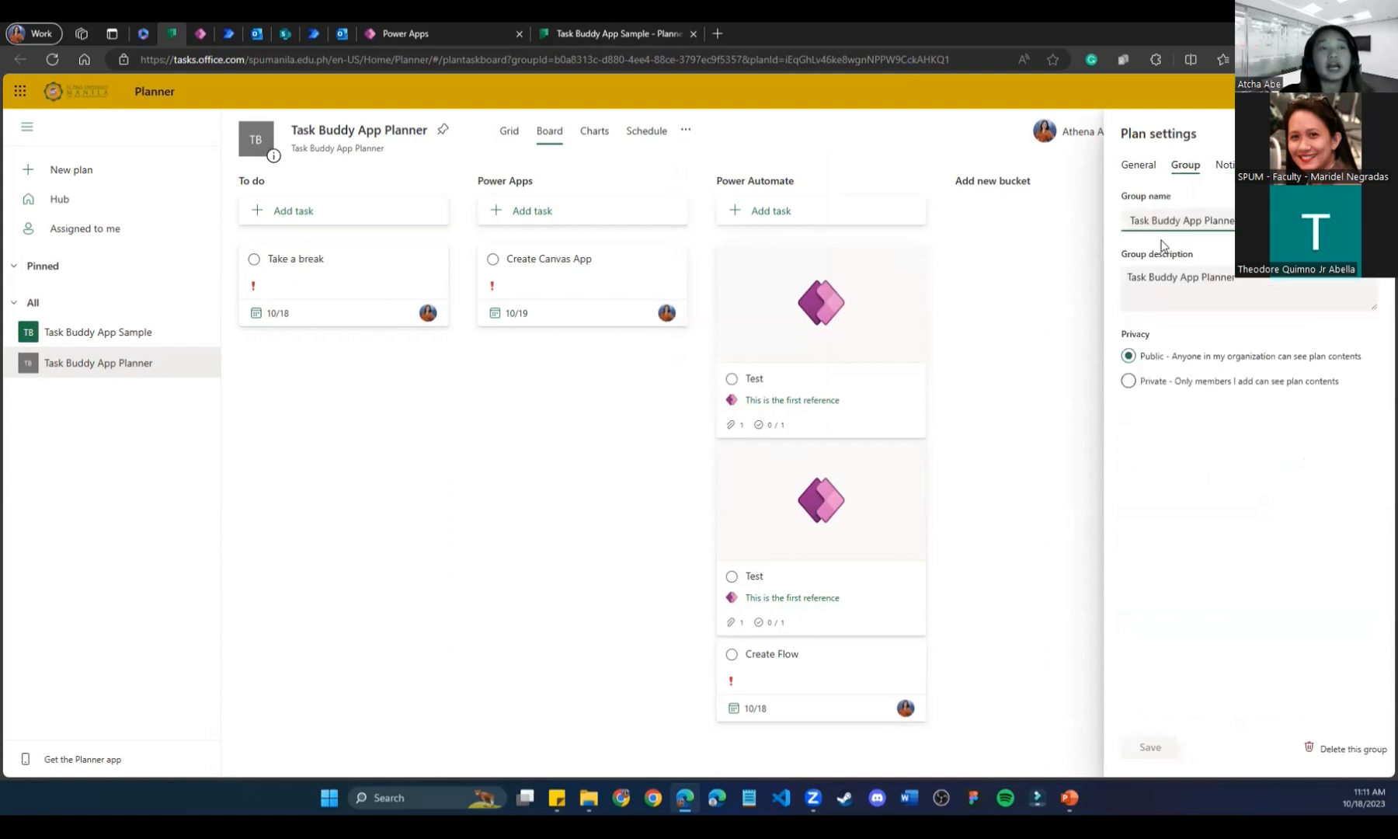
# Save the Task Buddy App Sample group settings and return to the Task Buddy Tracker Output editor.
pyautogui.click(619, 29)
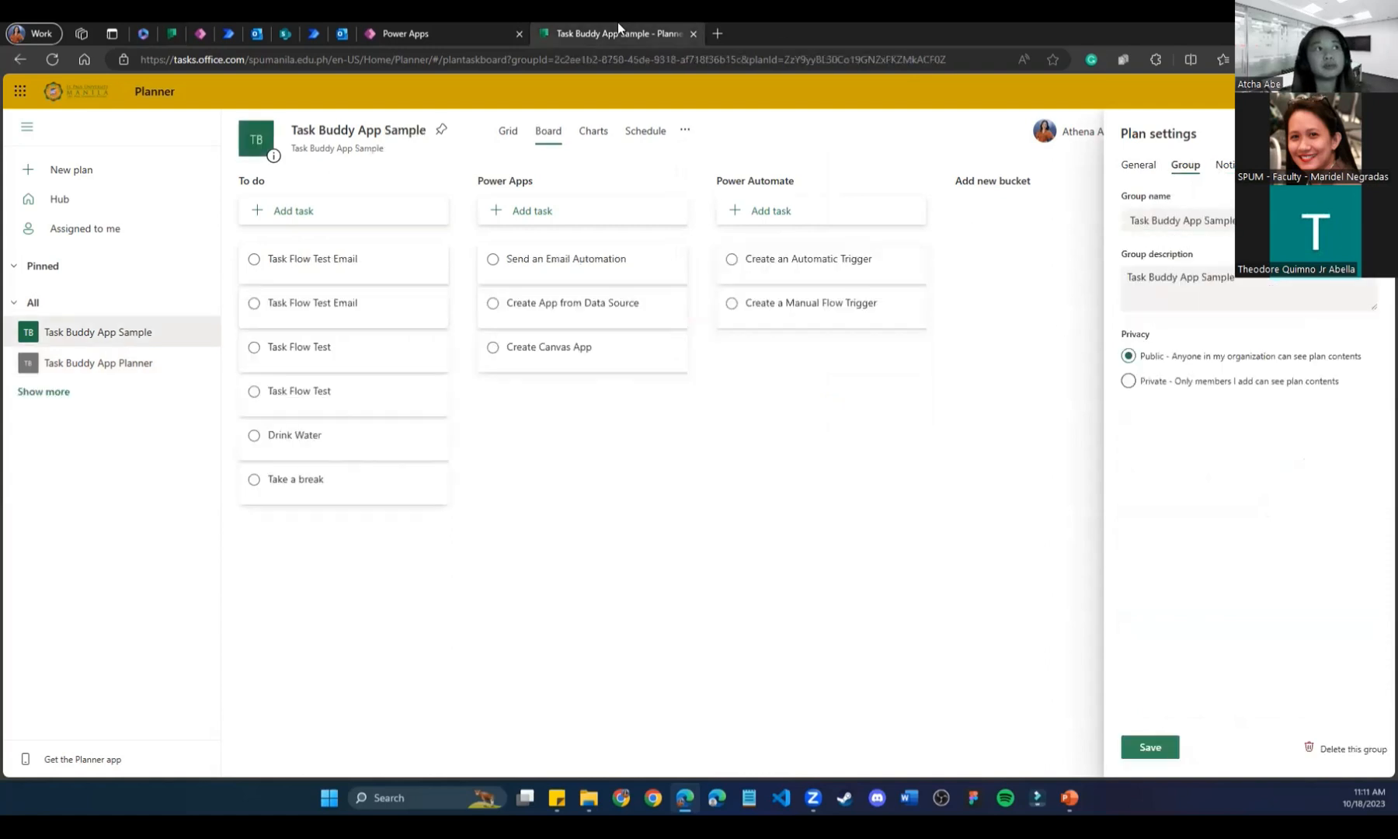
pyautogui.click(1165, 747)
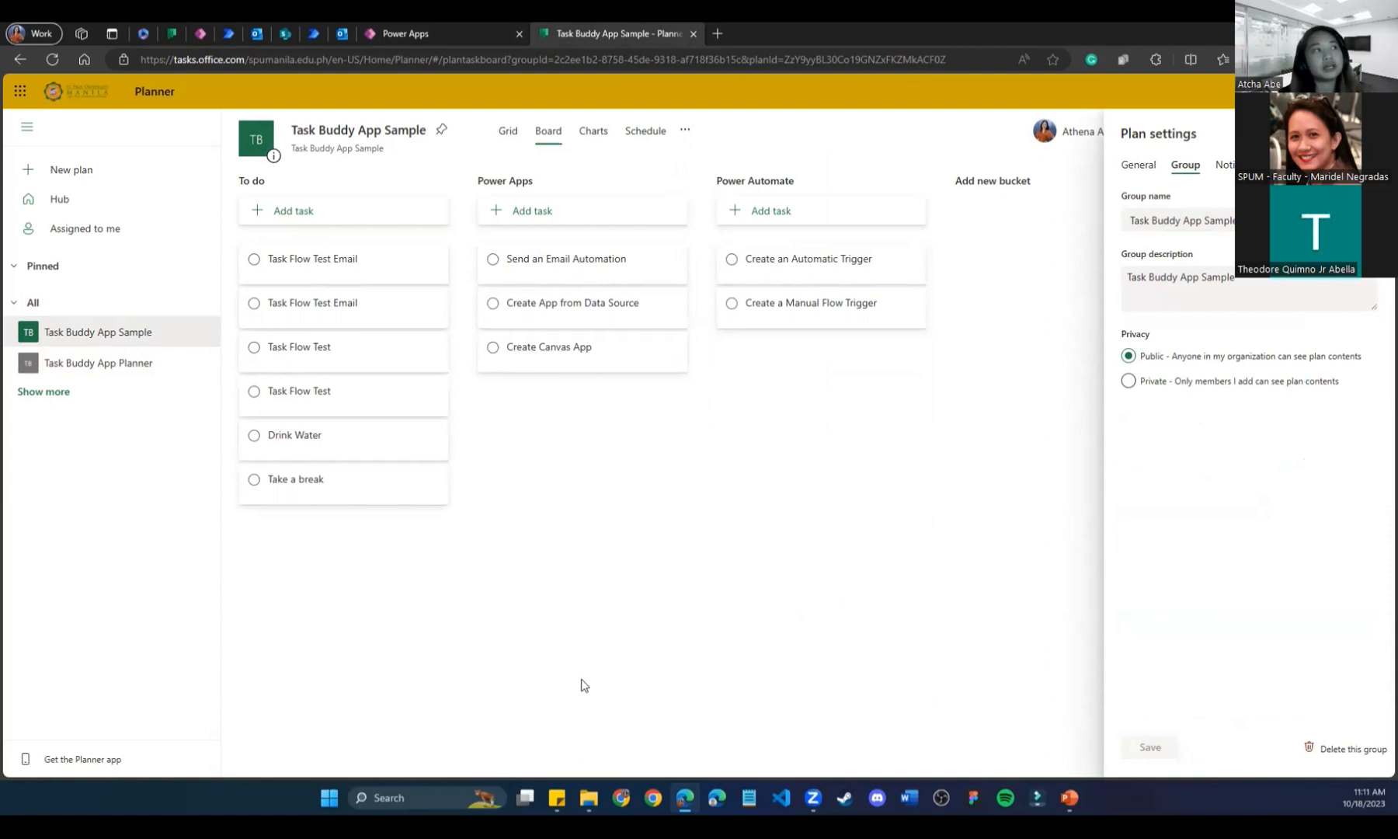
pyautogui.click(430, 30)
pyautogui.click(879, 455)
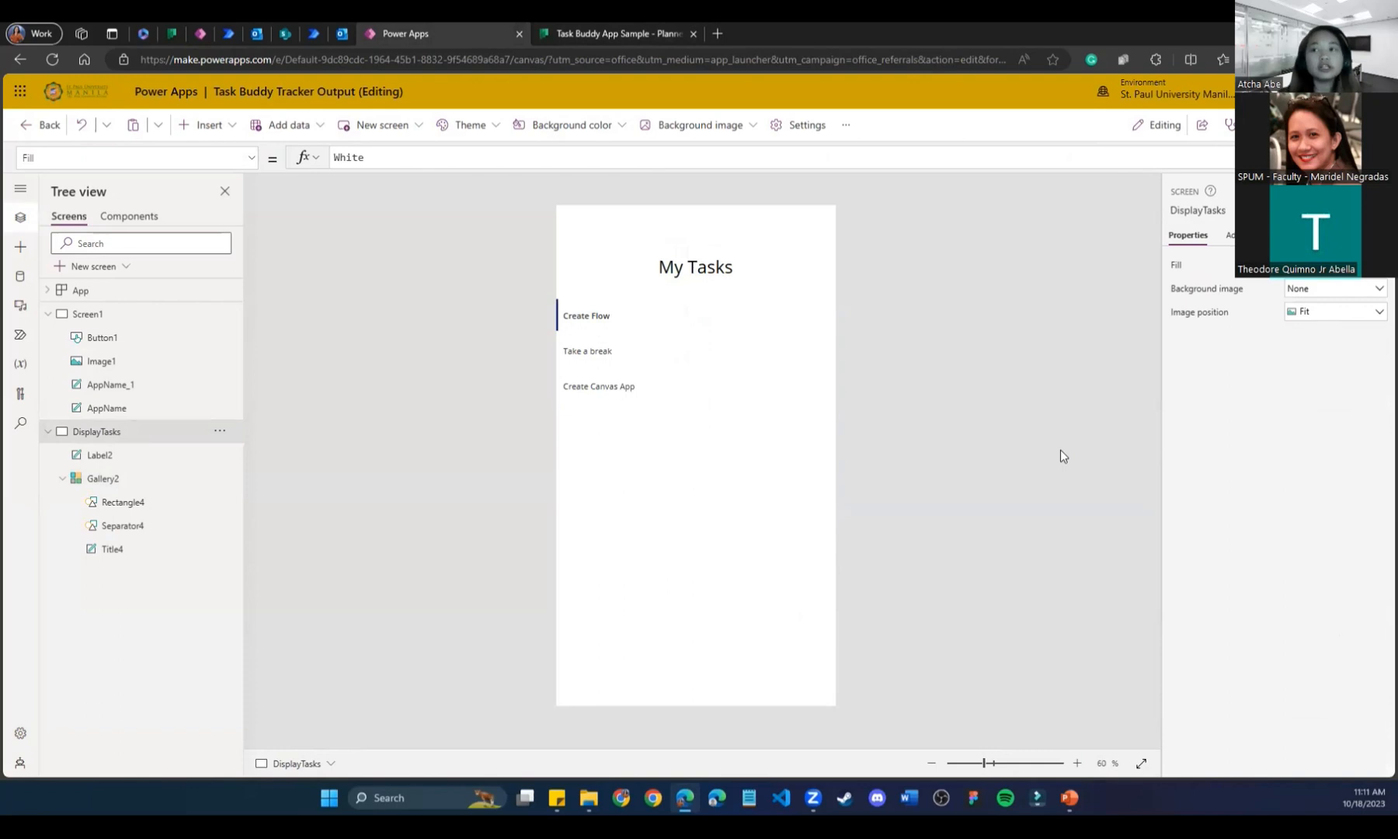
# Confirm Gallery2's Planner connection in the Data pane, then view the Task Buddy App Sample board.
pyautogui.click(694, 467)
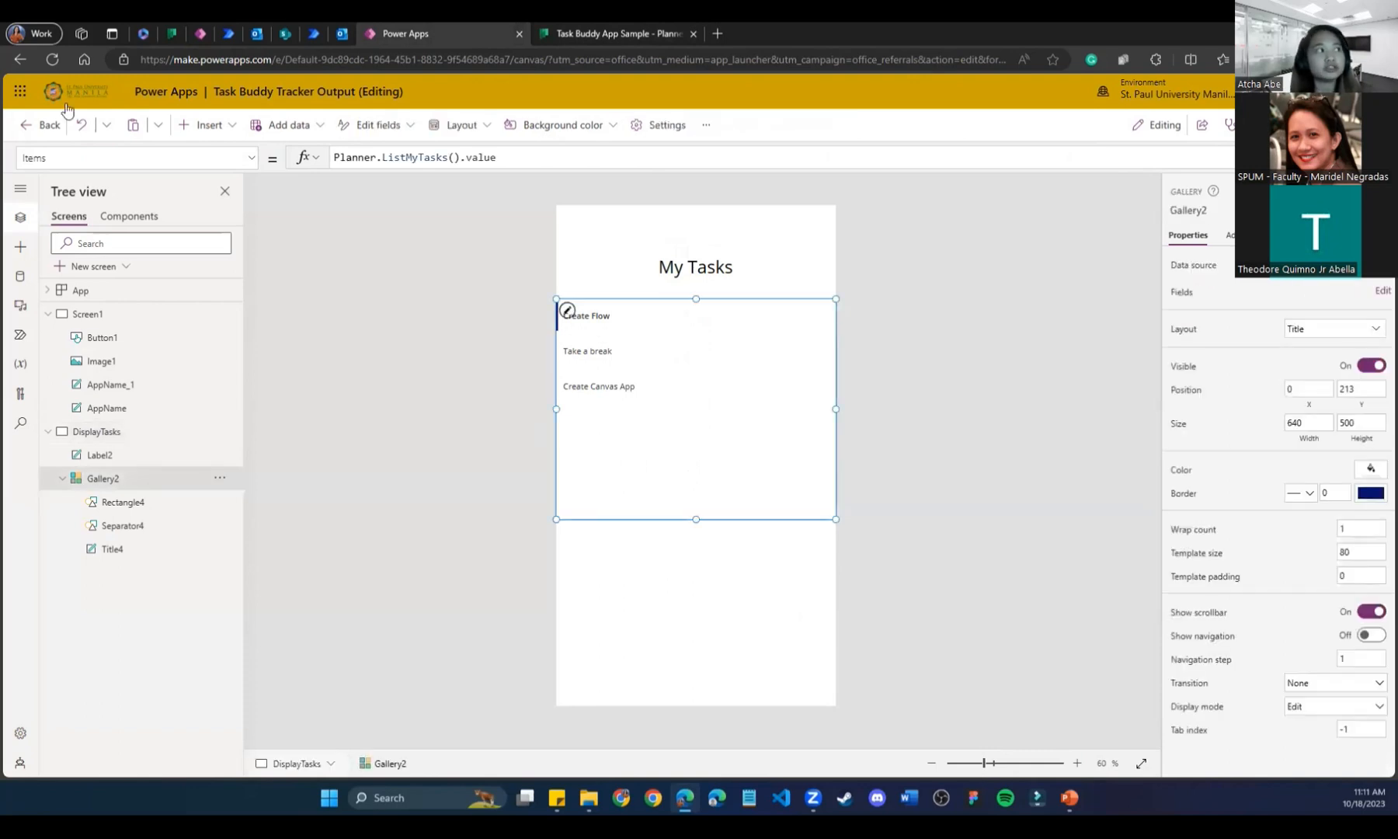
pyautogui.click(20, 276)
pyautogui.click(461, 424)
pyautogui.click(765, 390)
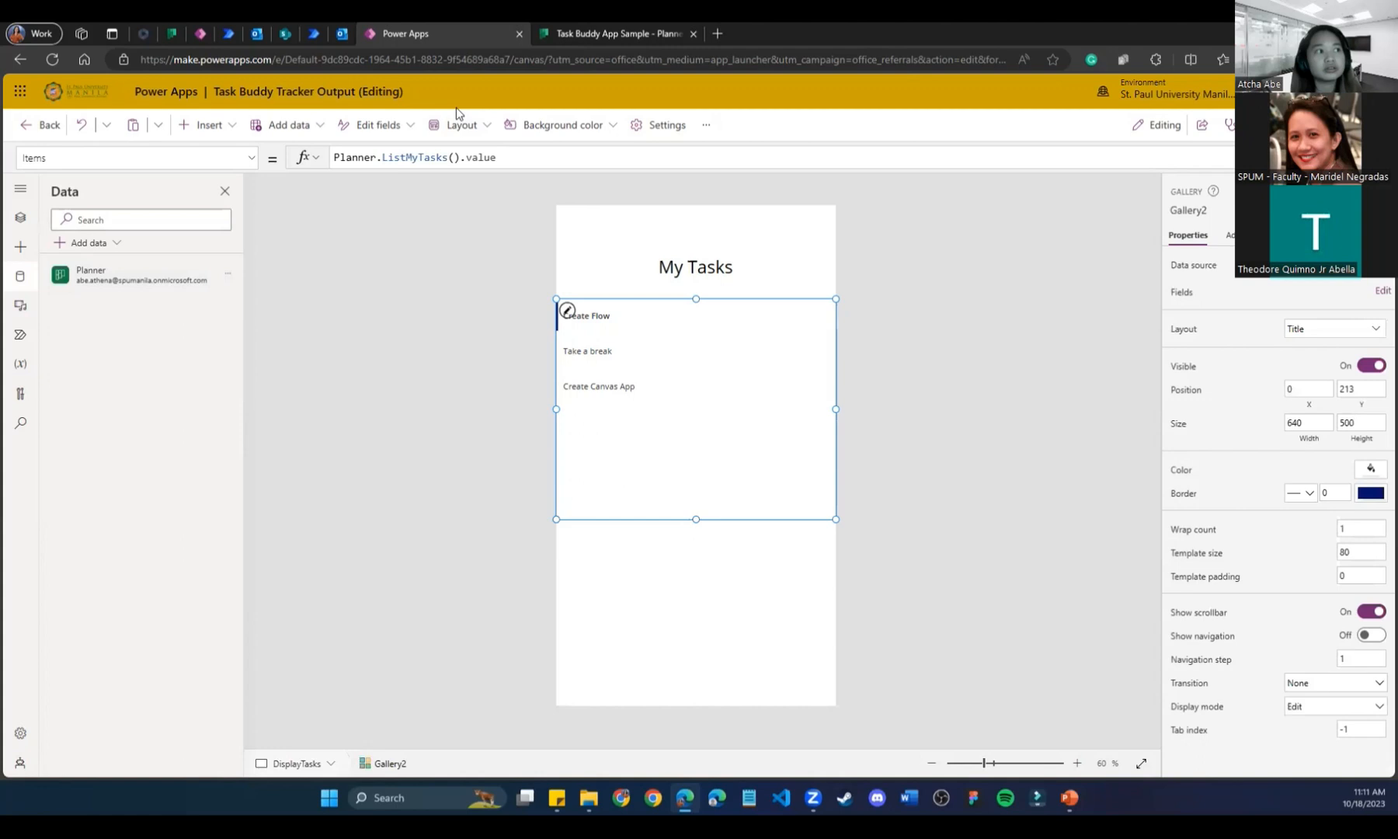
pyautogui.click(168, 26)
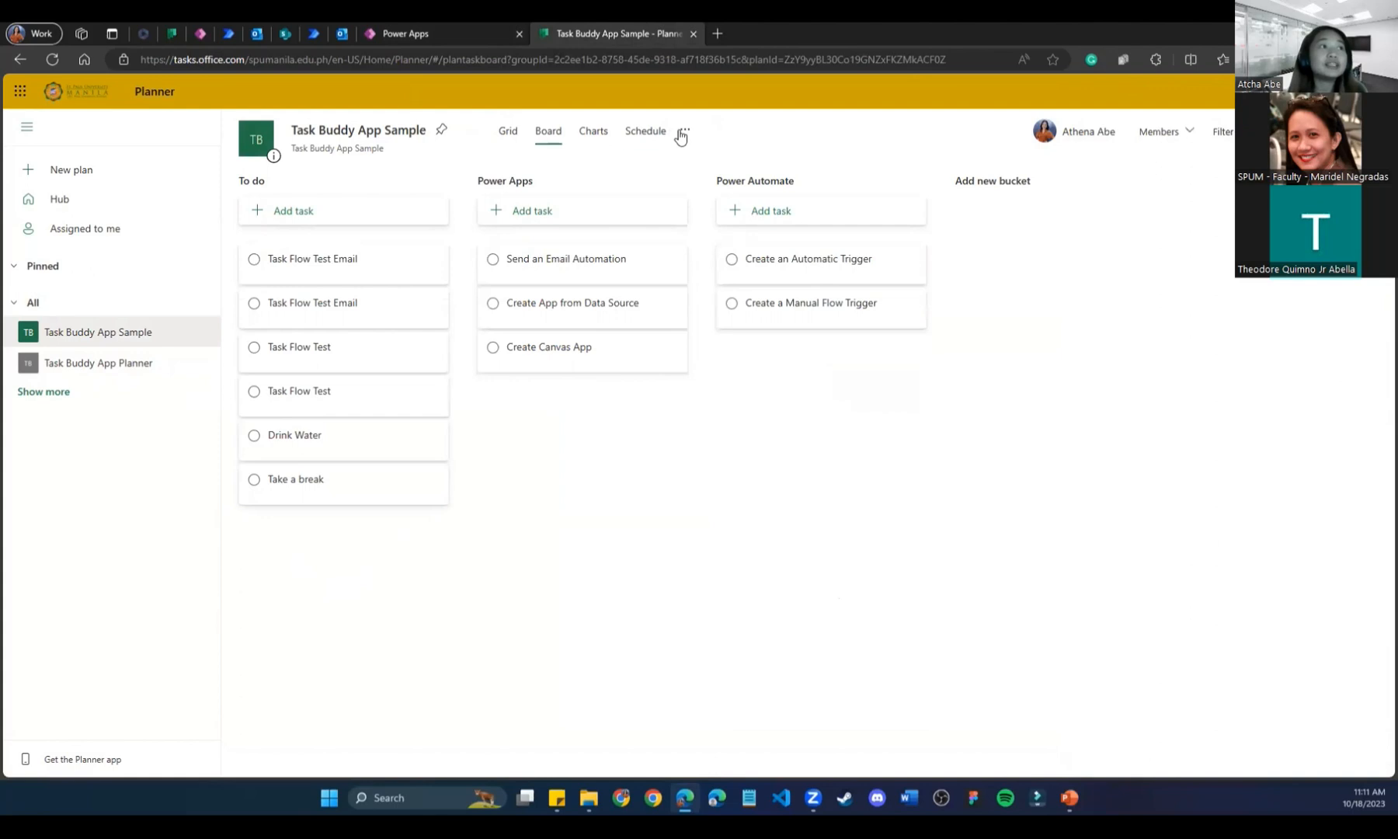
# Close the plan settings and glance at the Take a break task details.
pyautogui.click(683, 131)
pyautogui.click(735, 402)
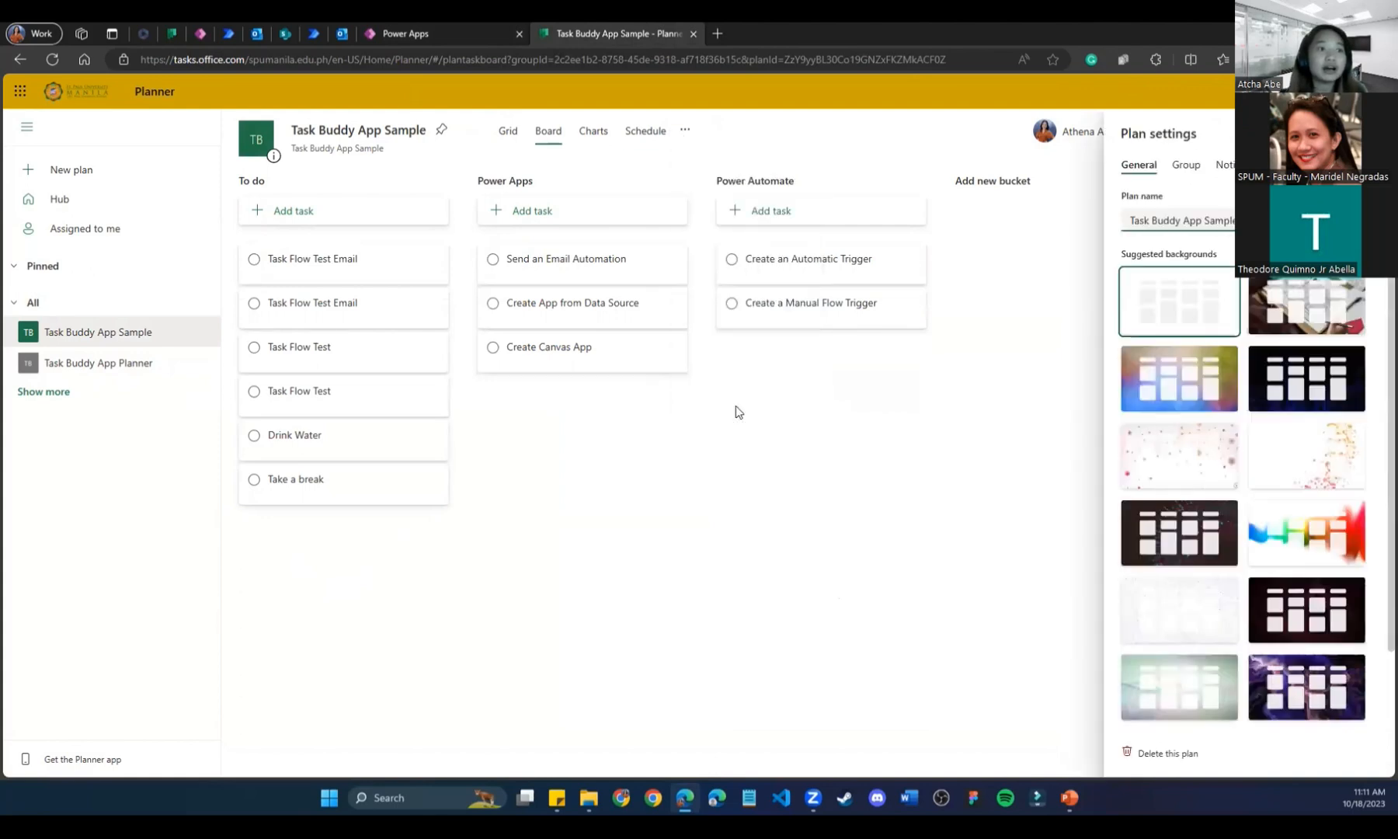
pyautogui.click(1368, 134)
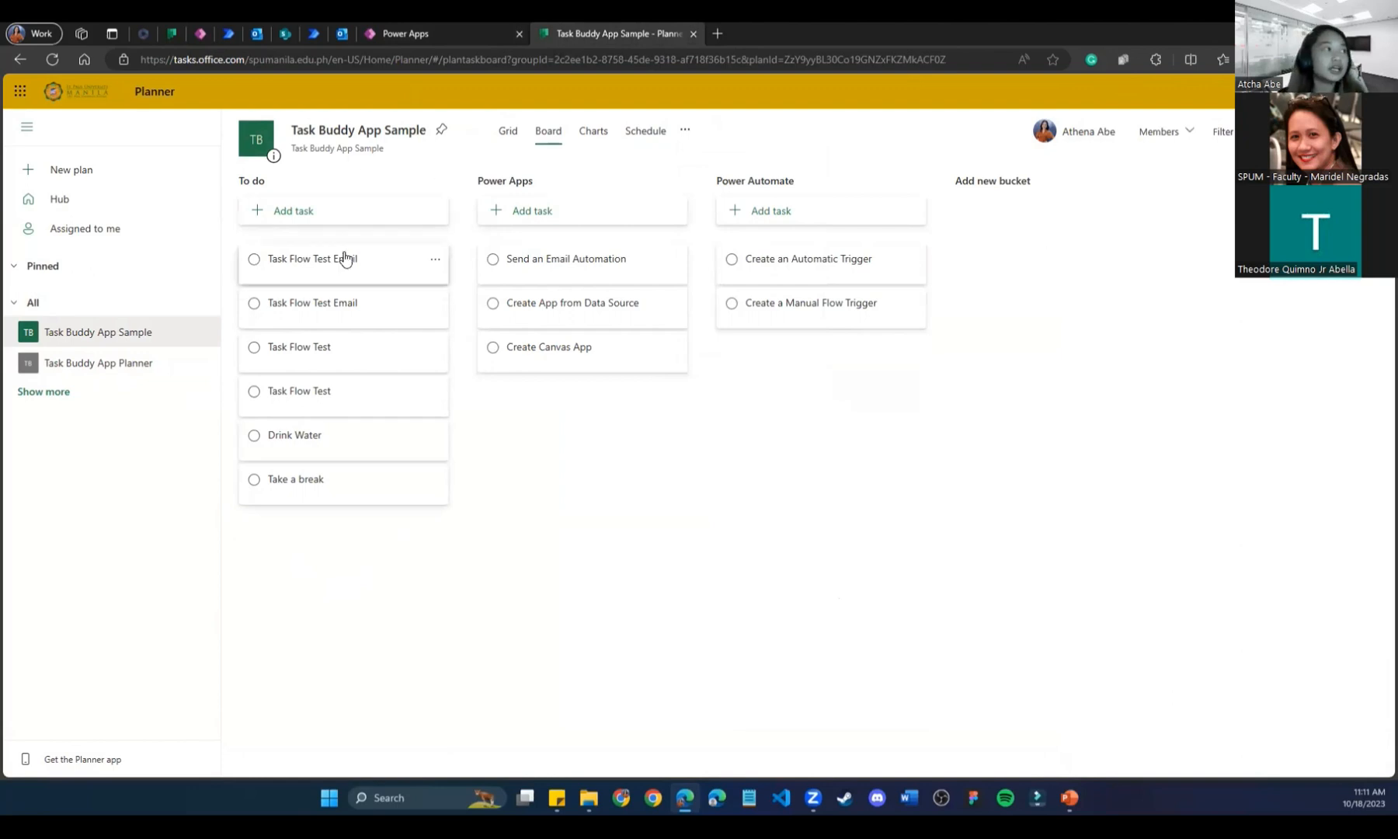
pyautogui.click(353, 501)
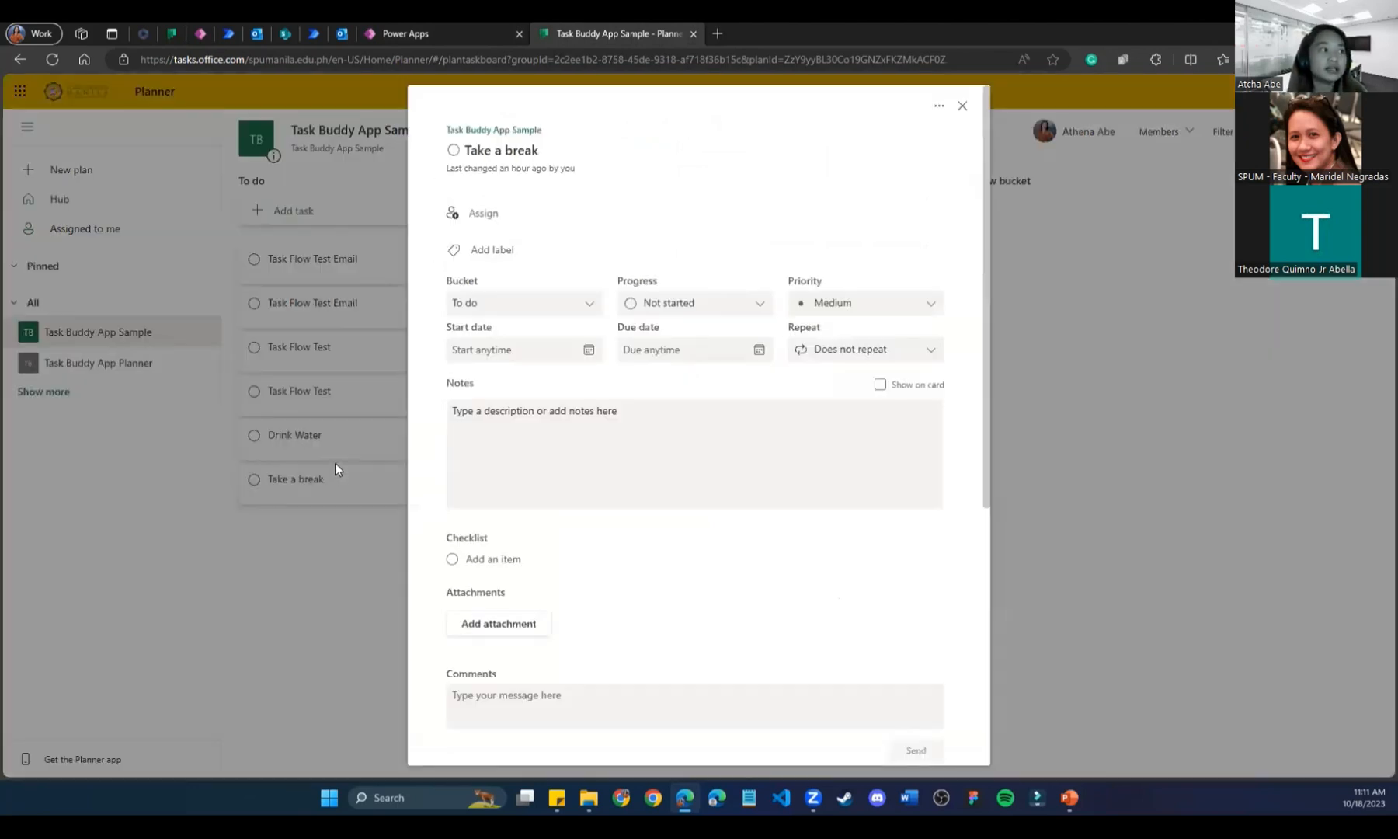
pyautogui.click(962, 106)
# Assign both Task Flow Test Email tasks to yourself.
pyautogui.click(369, 279)
pyautogui.click(470, 213)
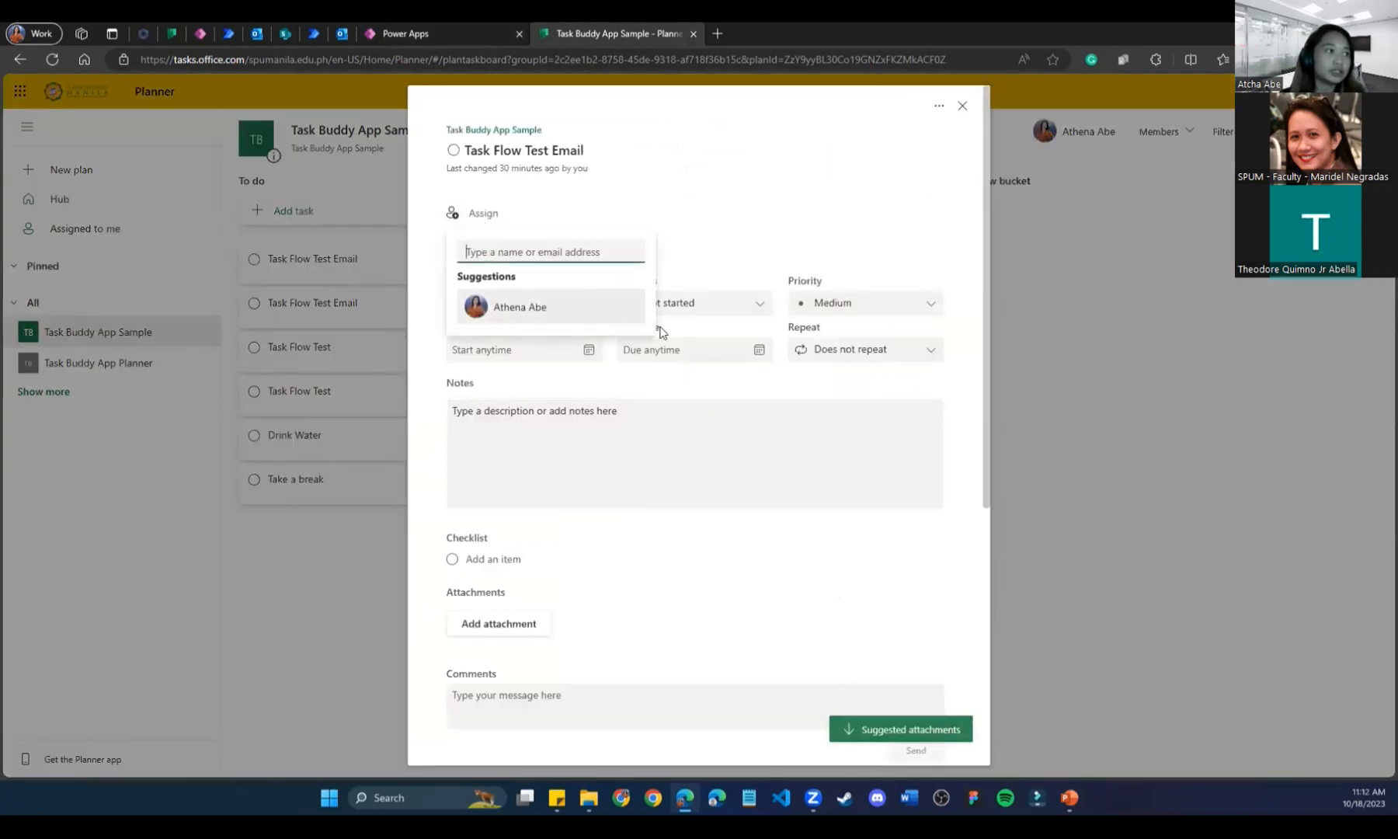
pyautogui.click(513, 303)
pyautogui.click(1061, 369)
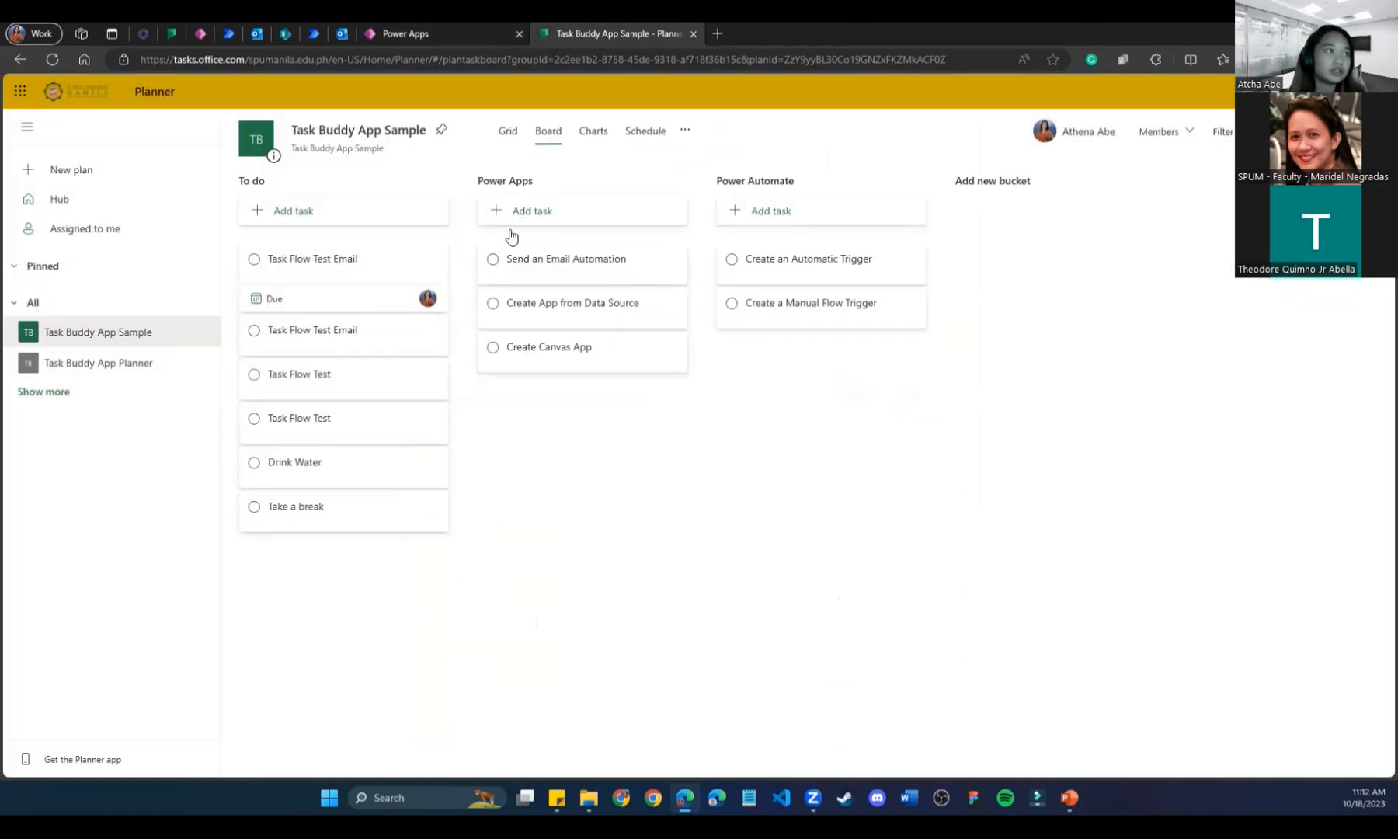
pyautogui.click(378, 340)
pyautogui.click(489, 213)
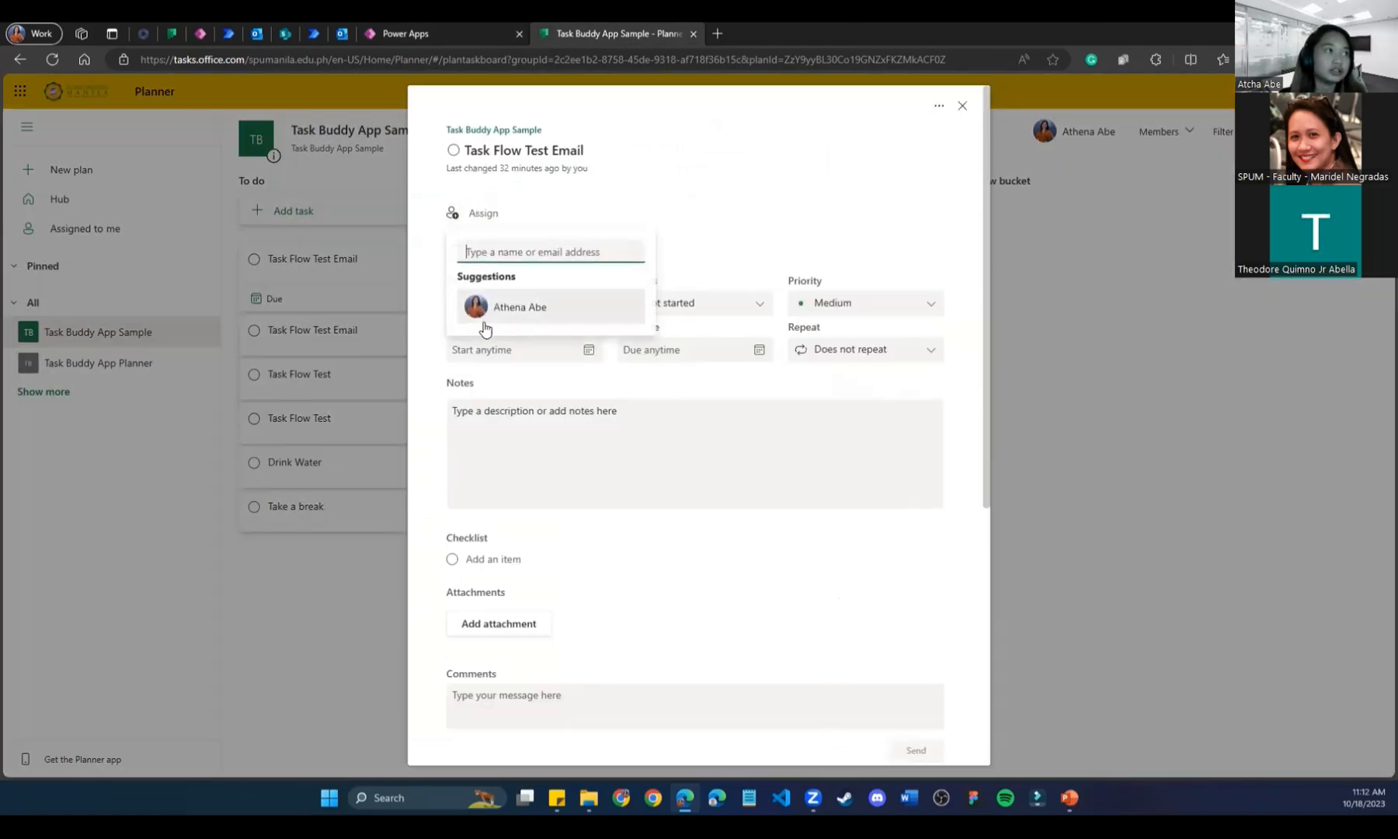
pyautogui.click(528, 311)
pyautogui.click(1177, 405)
# Assign both Task Flow Test tasks to yourself.
pyautogui.click(340, 403)
pyautogui.click(486, 214)
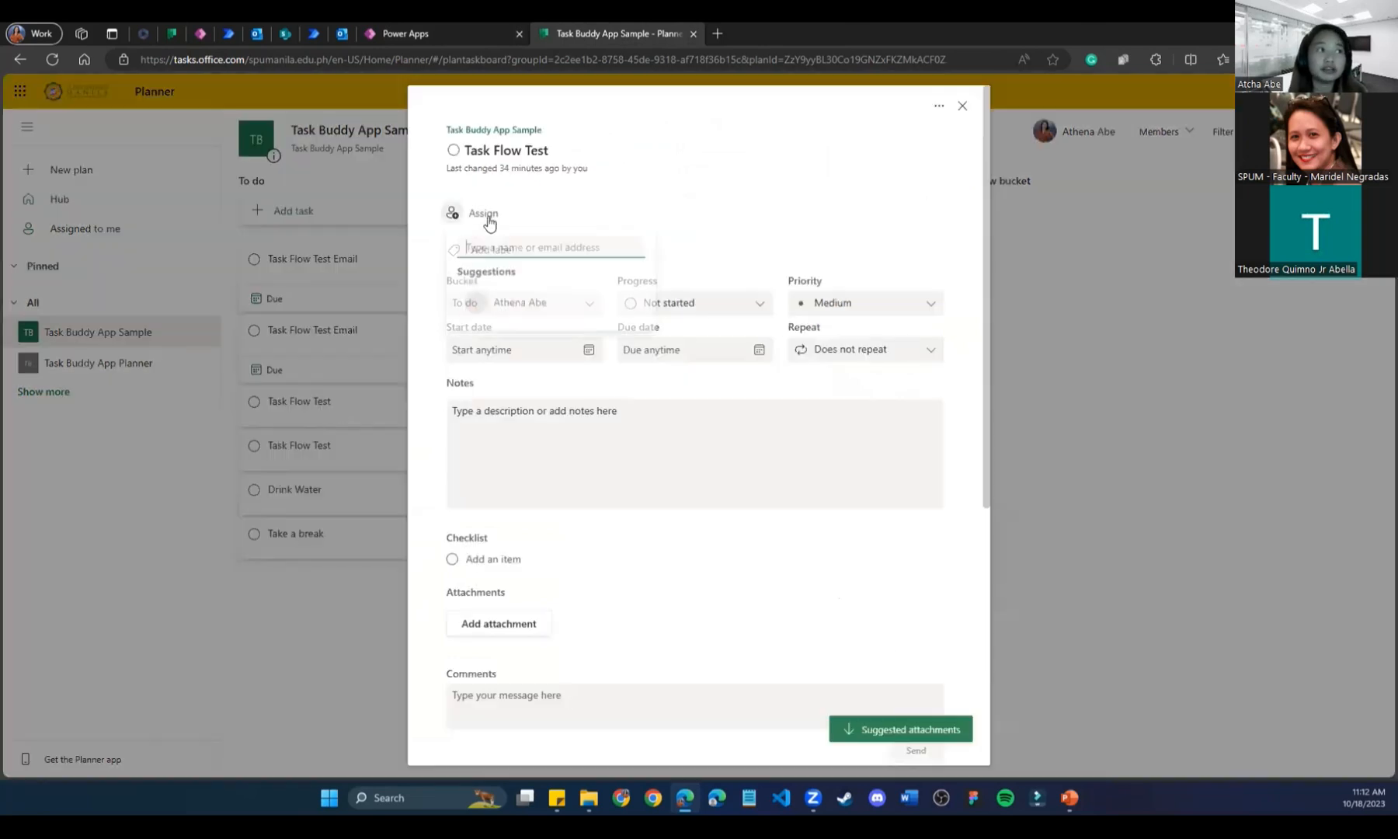
pyautogui.click(505, 307)
pyautogui.click(1079, 334)
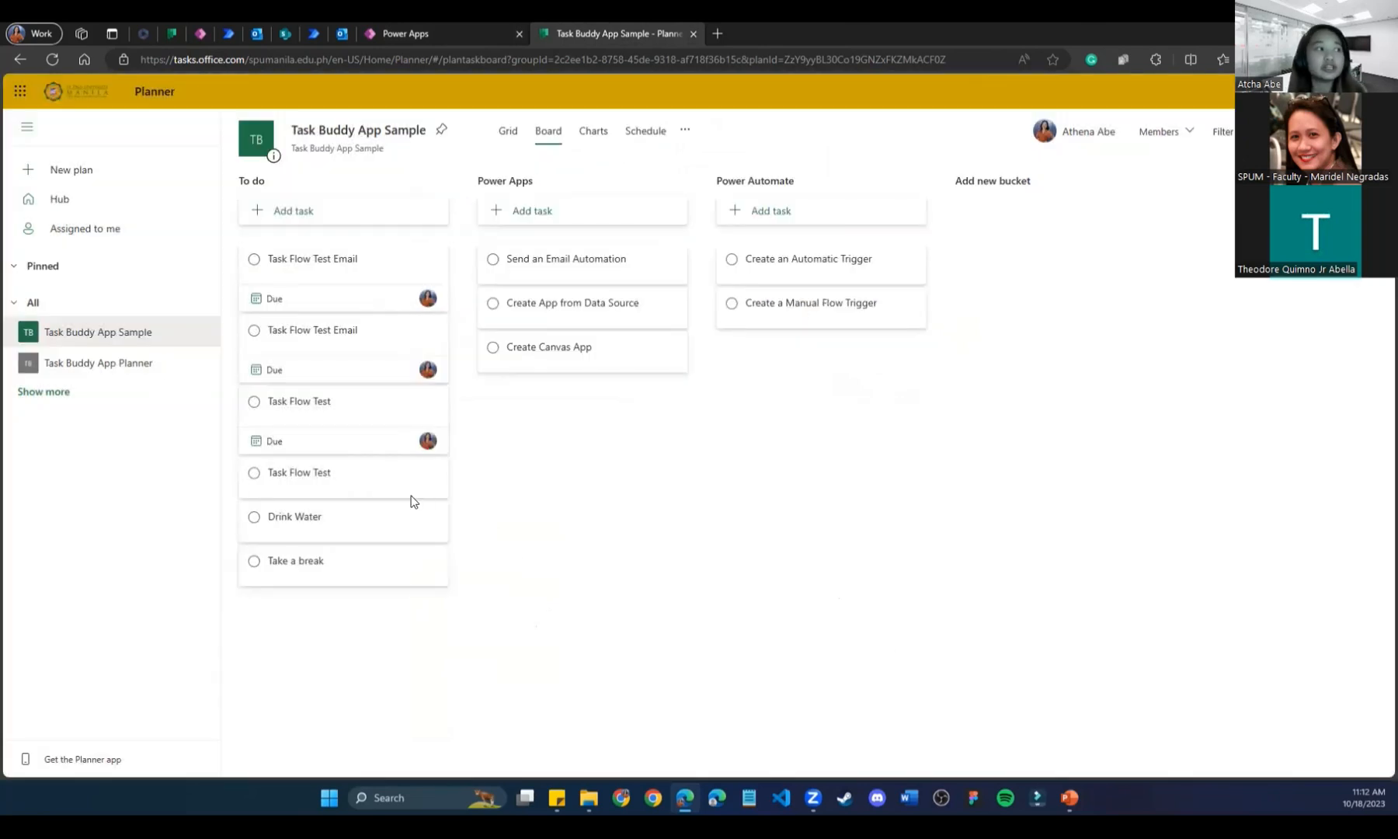
pyautogui.click(371, 476)
pyautogui.click(501, 217)
pyautogui.click(503, 307)
pyautogui.press('Escape')
# Assign Drink Water, Take a break and Send an Email Automation to yourself.
pyautogui.click(323, 543)
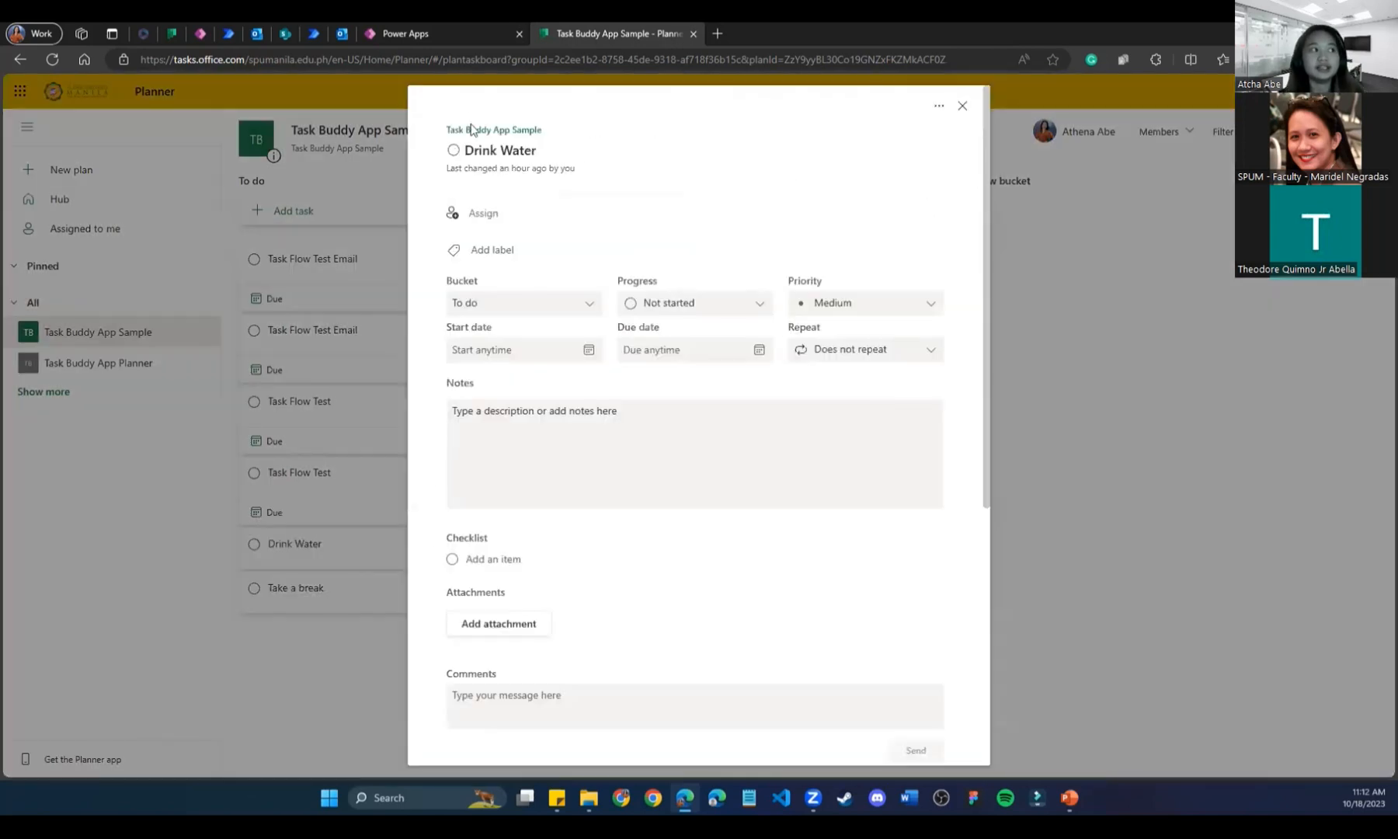
pyautogui.click(482, 213)
pyautogui.click(520, 311)
pyautogui.press('Escape')
pyautogui.click(316, 625)
pyautogui.click(479, 222)
pyautogui.click(505, 307)
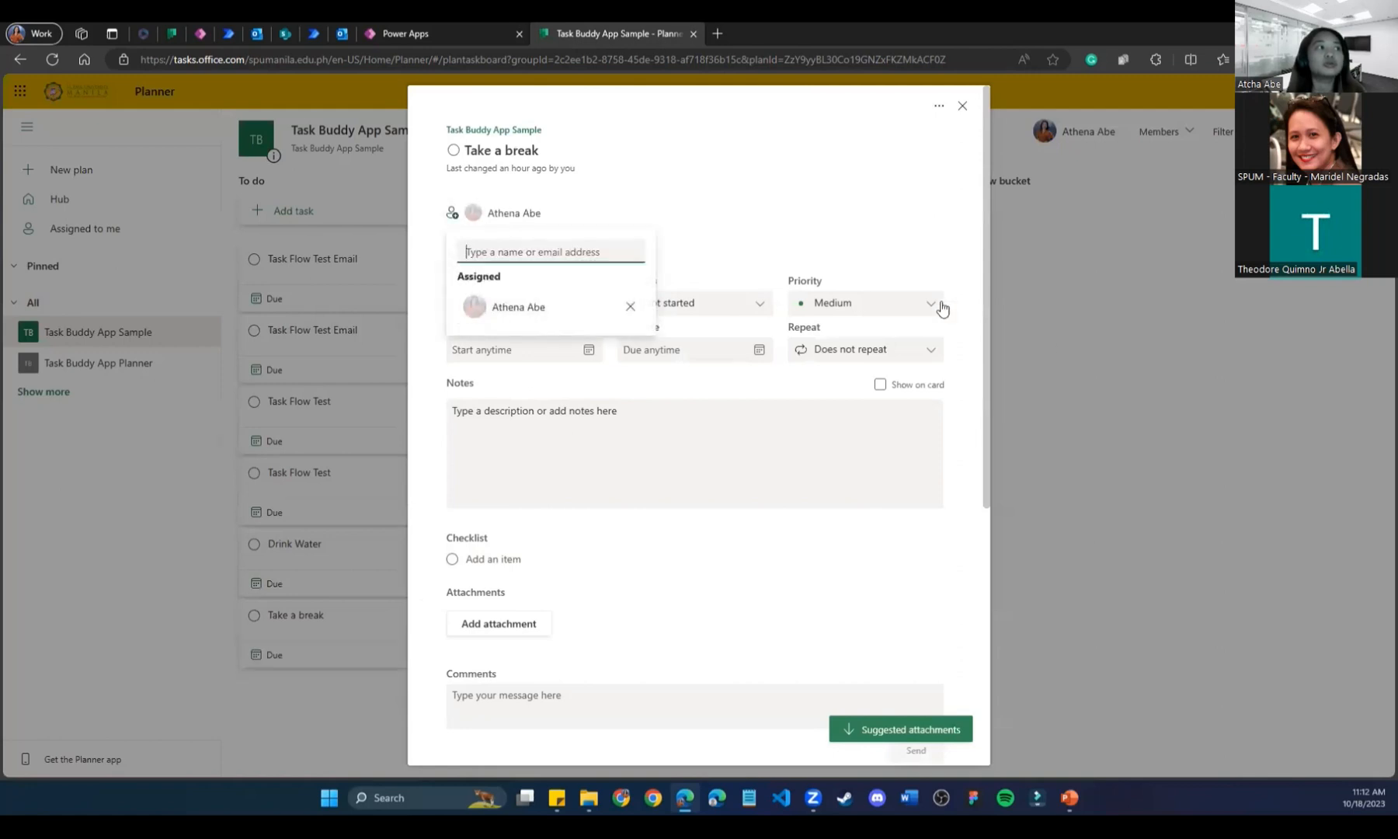
pyautogui.press('Escape')
pyautogui.click(619, 285)
pyautogui.click(513, 222)
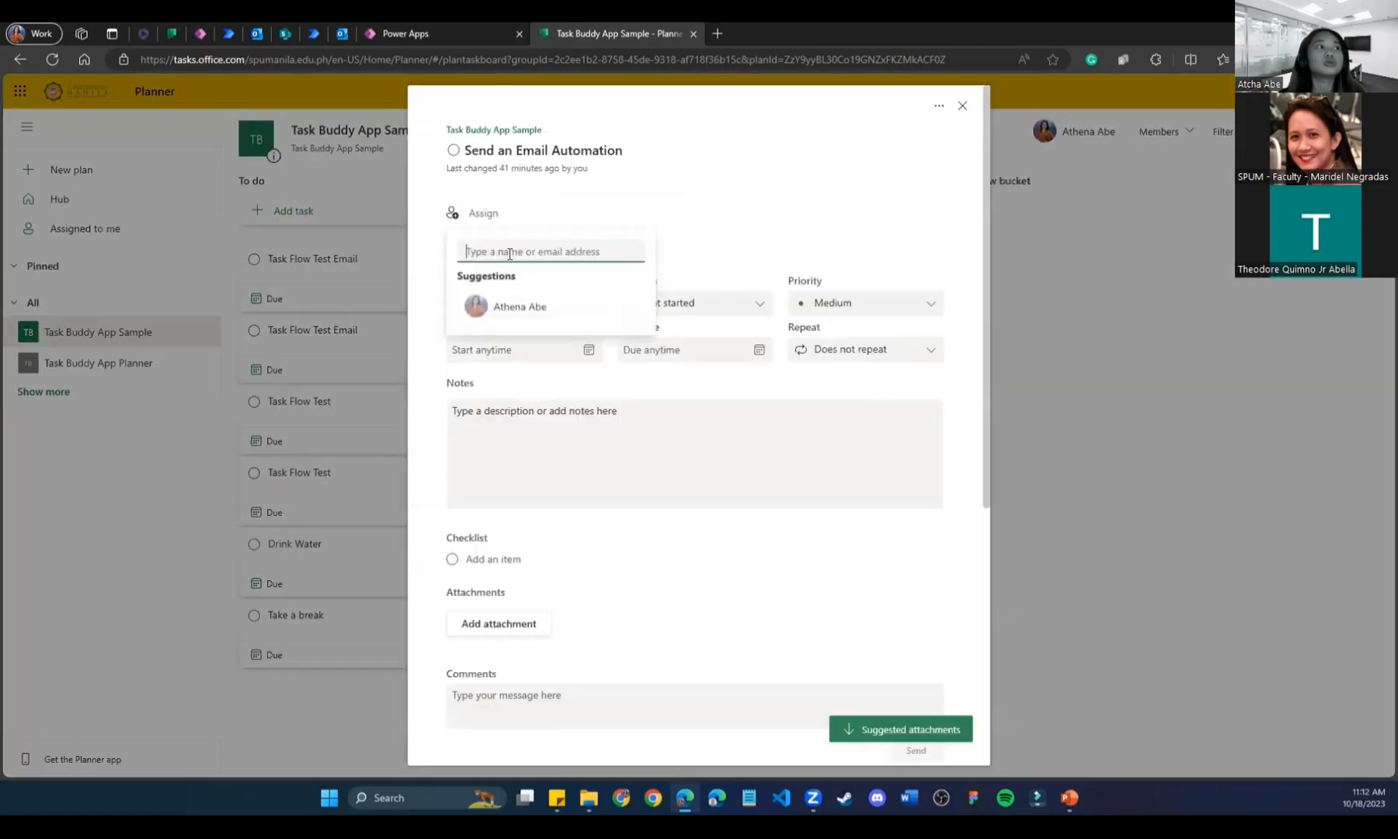
pyautogui.click(520, 307)
pyautogui.press('Escape')
# Assign Create App from Data Source and Create Canvas App to yourself.
pyautogui.click(582, 347)
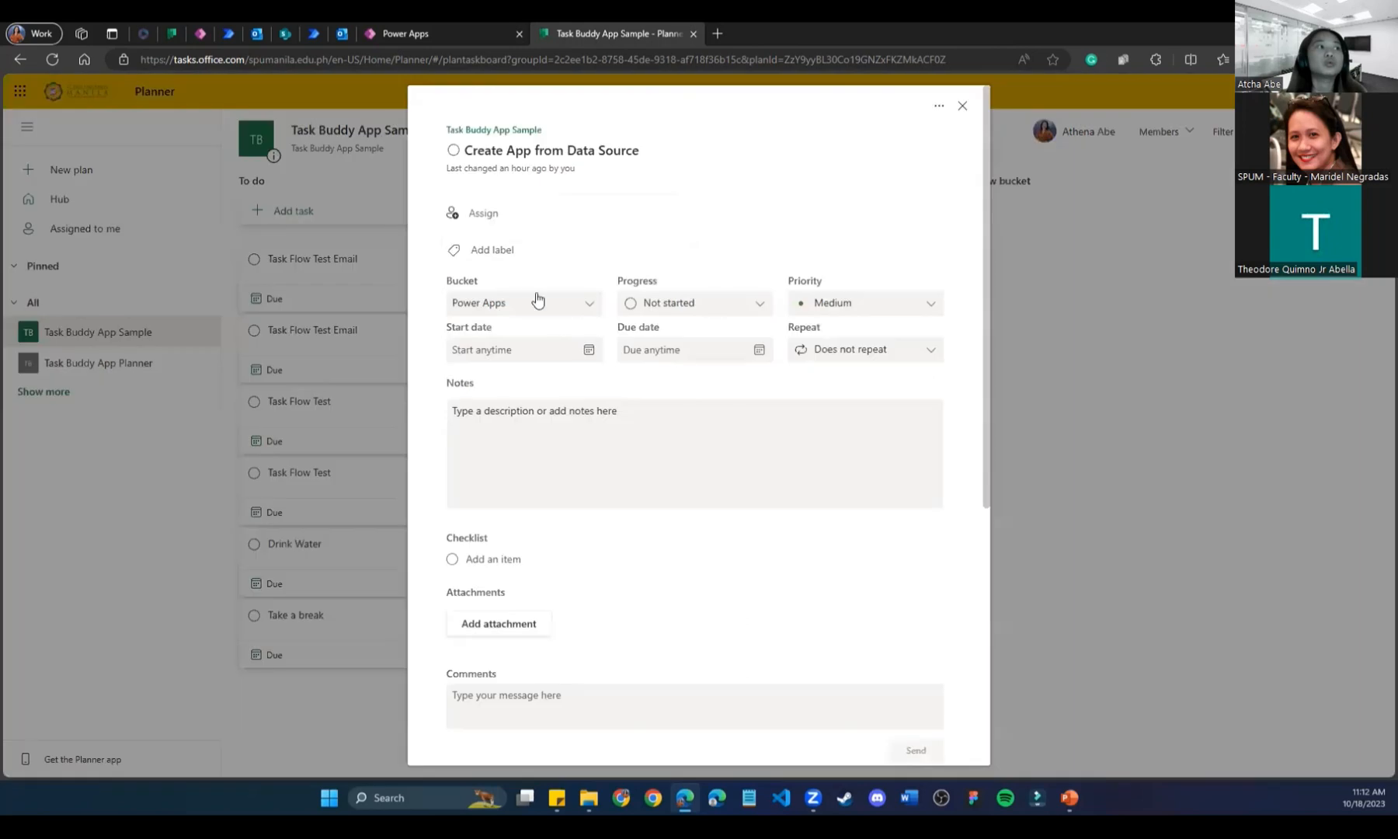
pyautogui.click(498, 220)
pyautogui.click(521, 307)
pyautogui.press('Escape')
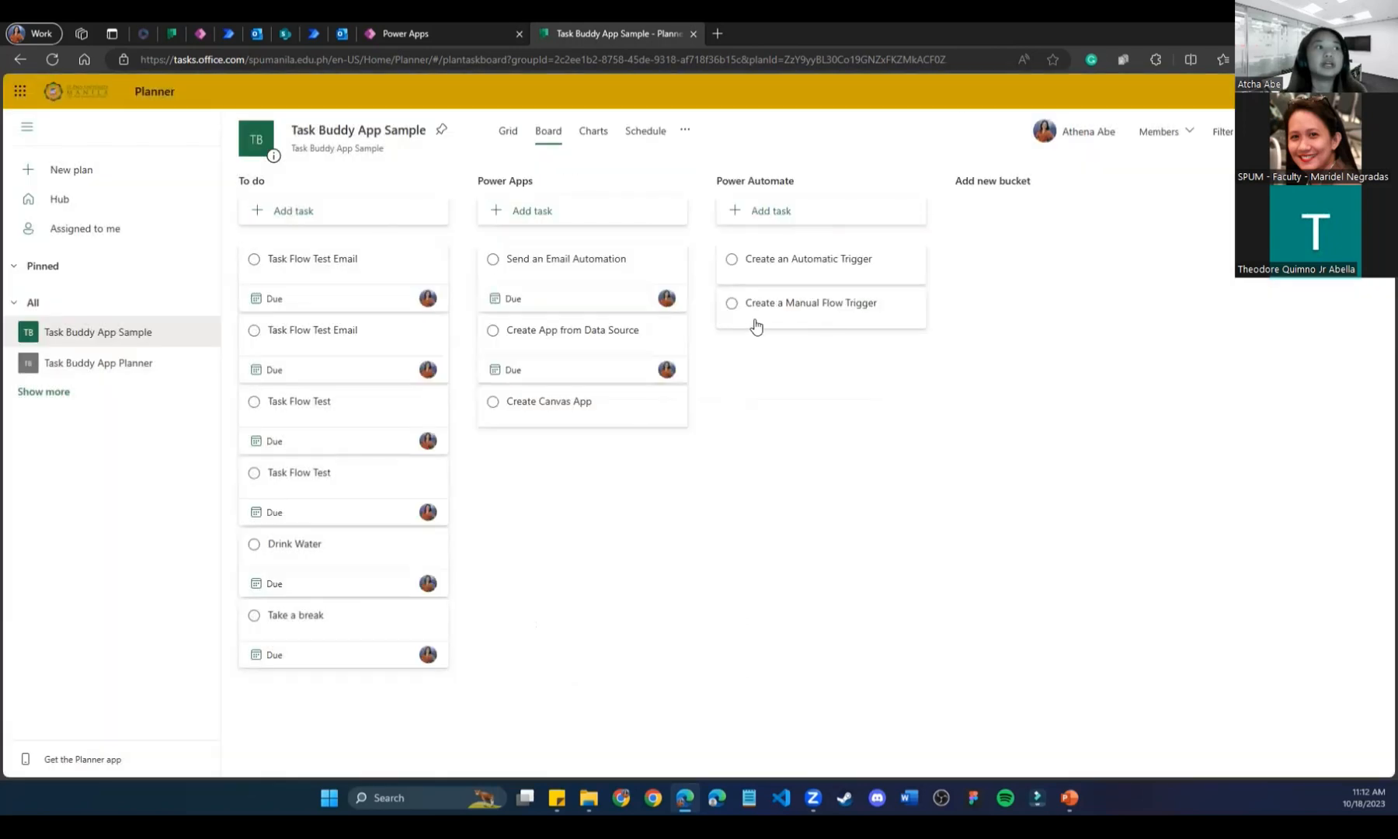
pyautogui.click(568, 405)
pyautogui.click(482, 214)
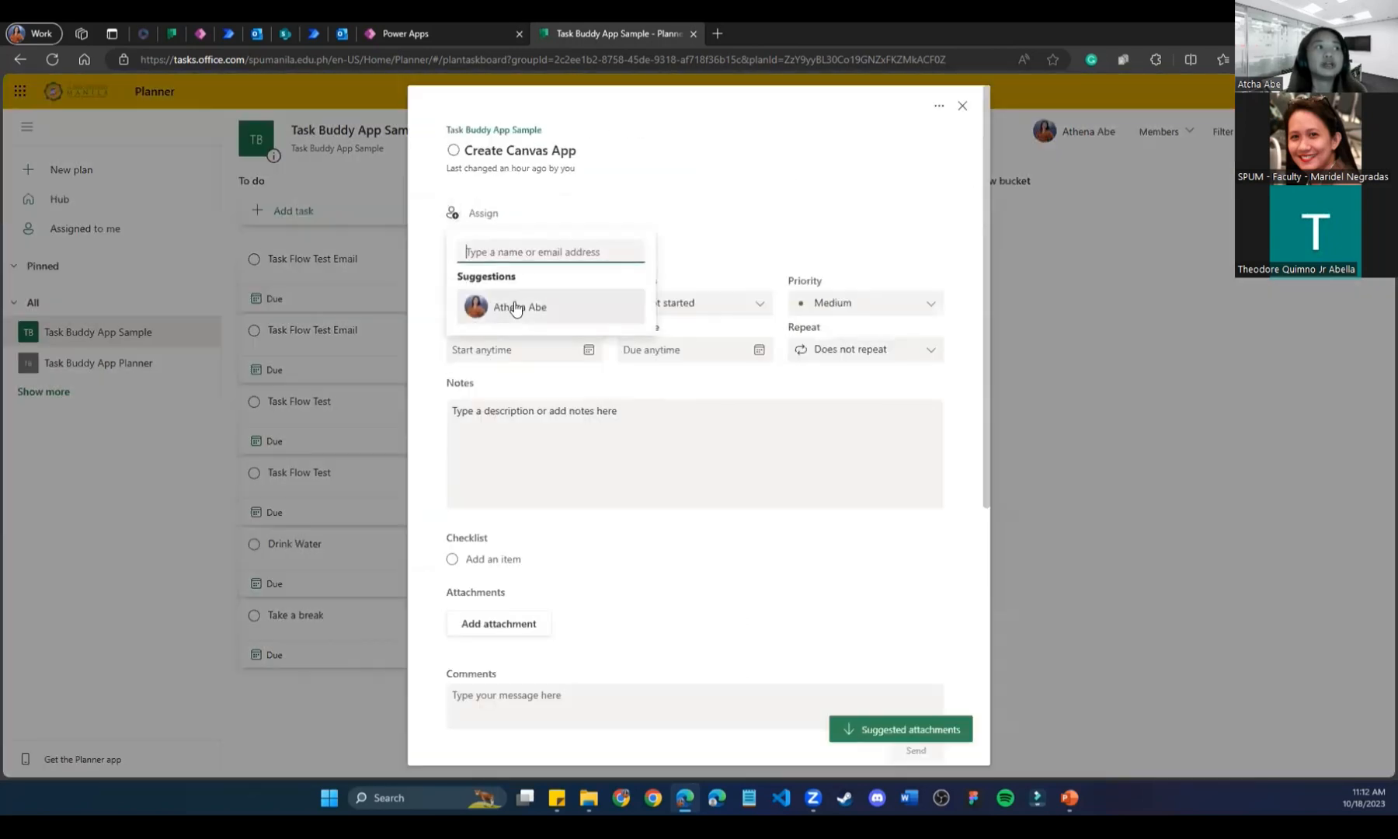
pyautogui.click(512, 307)
pyautogui.press('Escape')
# Assign Create an Automatic Trigger and Create a Manual Flow Trigger to yourself, then return to Power Apps.
pyautogui.click(811, 266)
pyautogui.click(483, 215)
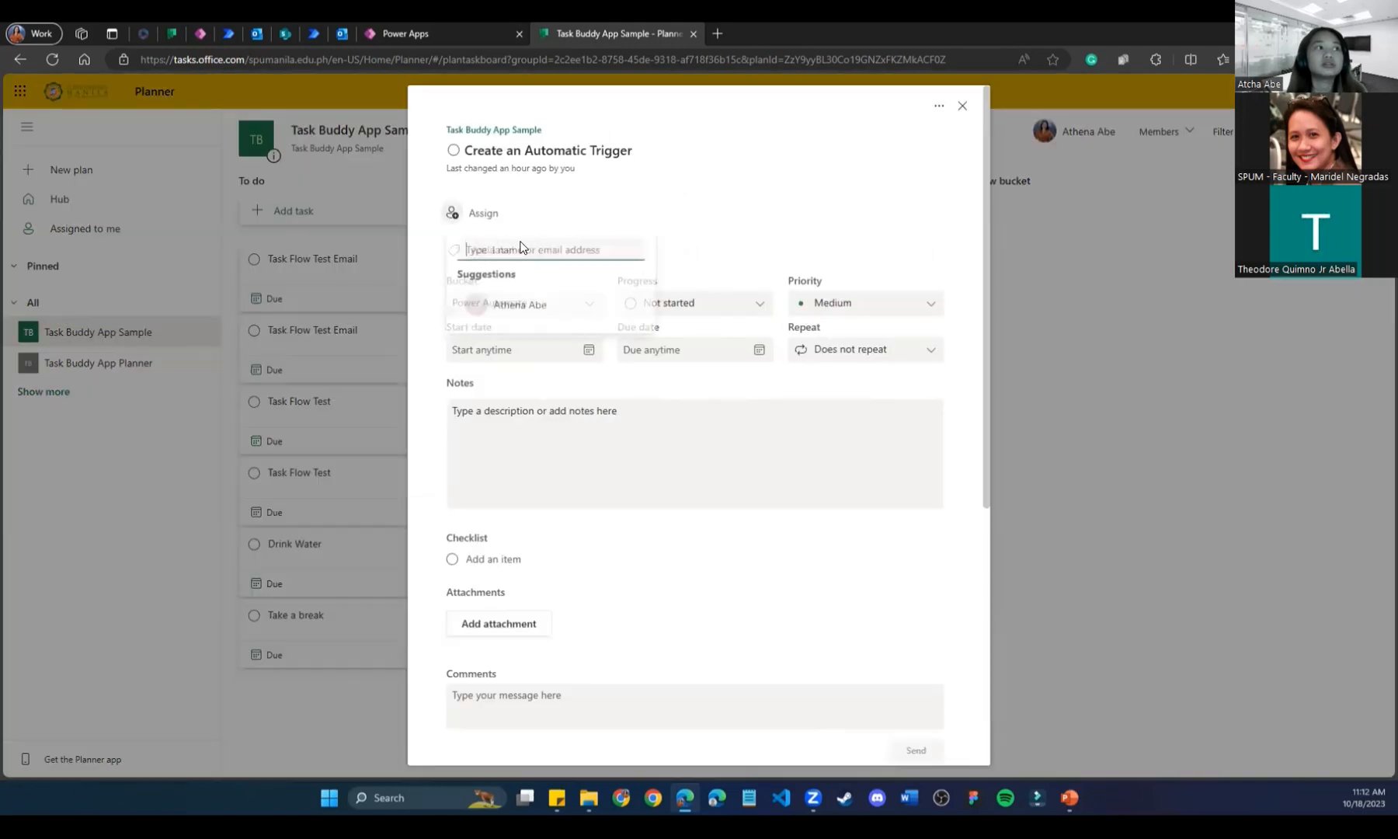
pyautogui.click(564, 311)
pyautogui.press('Escape')
pyautogui.click(817, 344)
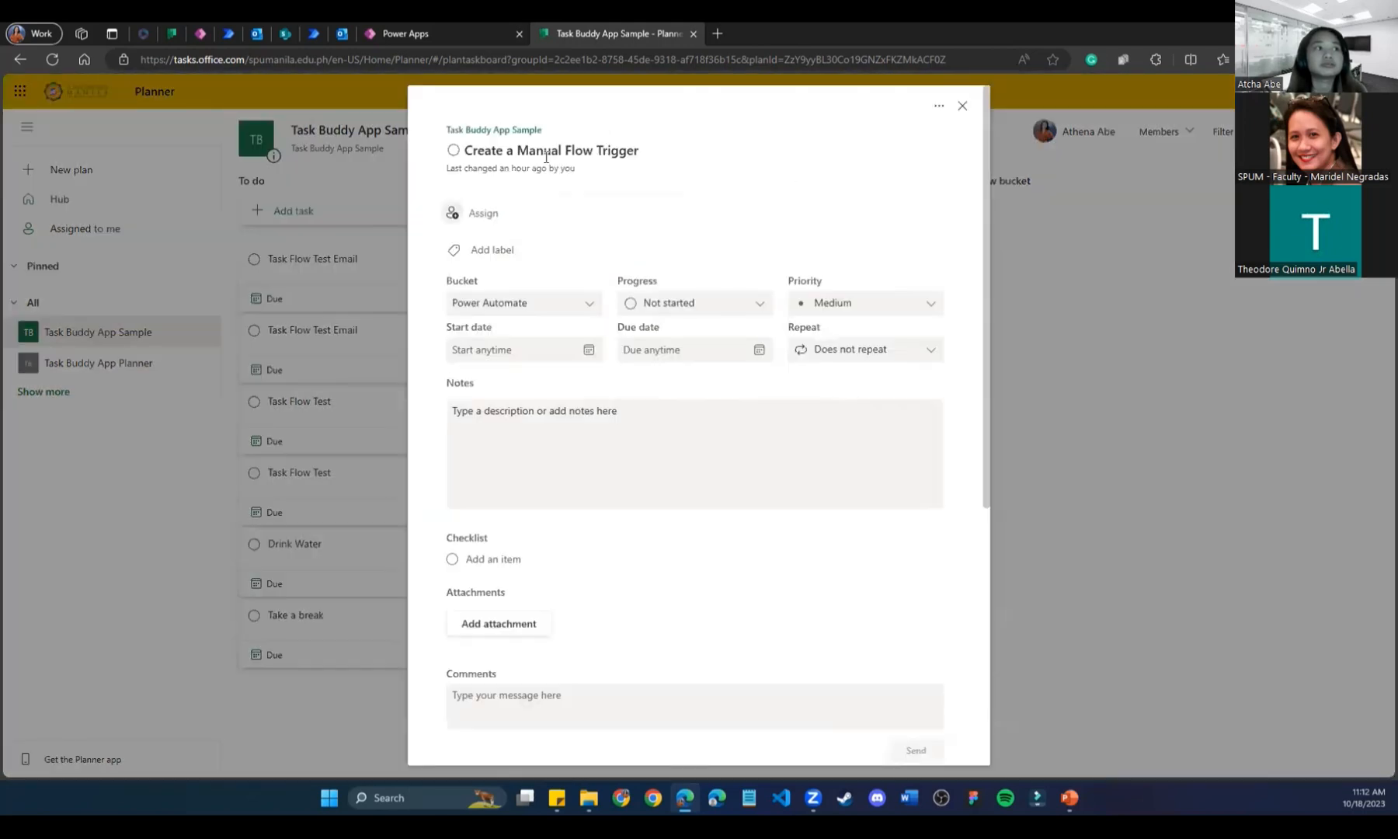
pyautogui.click(458, 214)
pyautogui.click(521, 309)
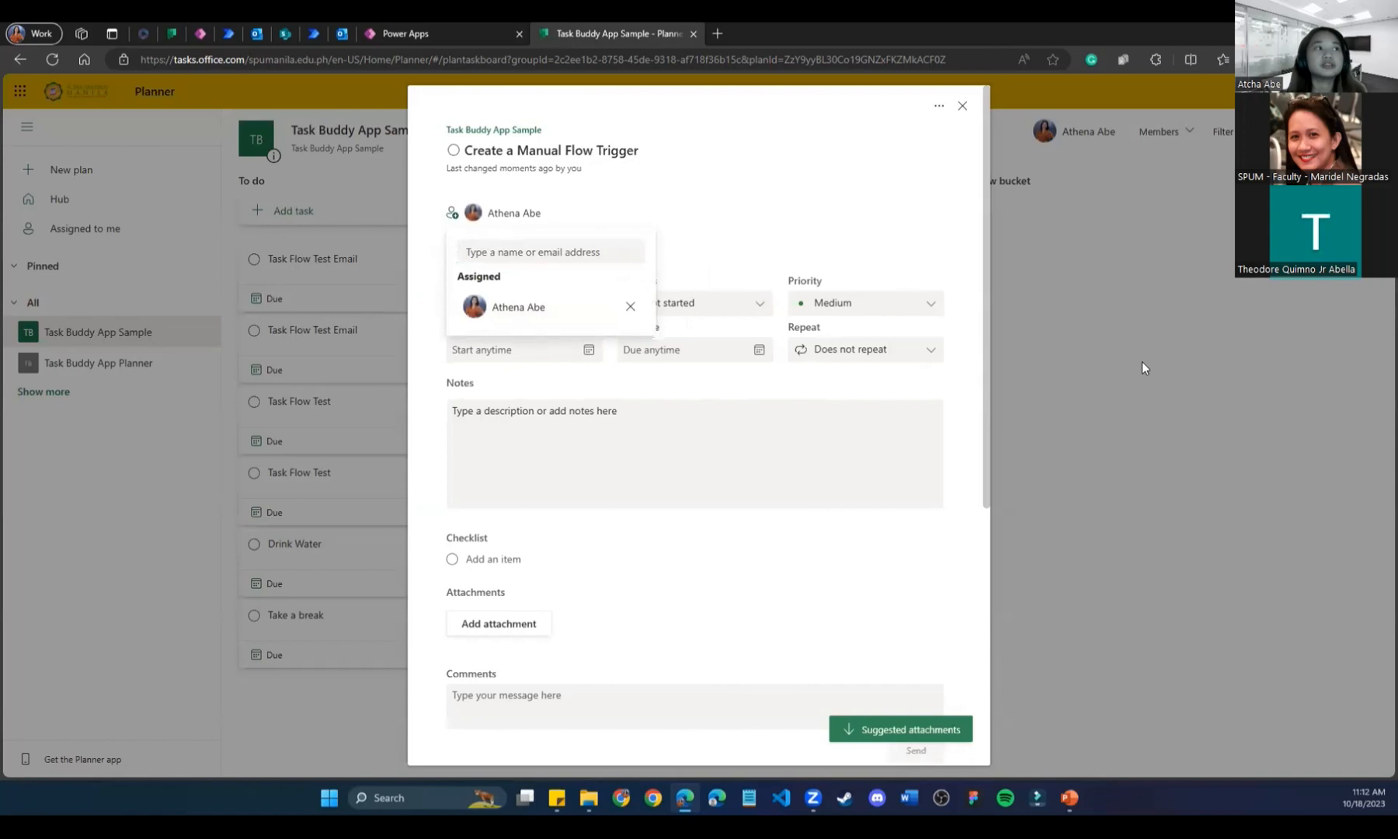
pyautogui.click(1141, 361)
pyautogui.click(407, 34)
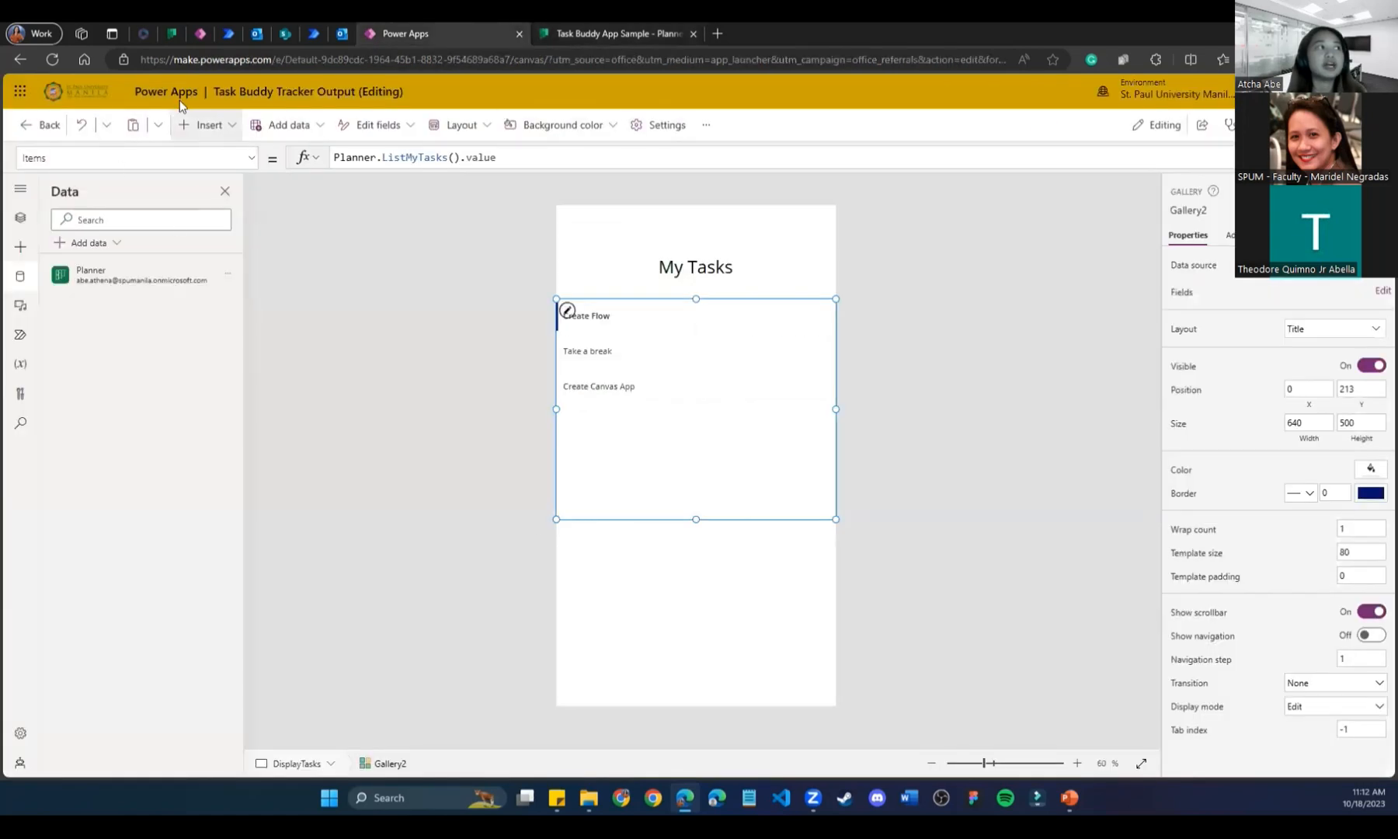
# Reload the Power Apps editor, dismiss the welcome dialog, and open the DisplayTasks screen.
pyautogui.click(52, 59)
pyautogui.click(767, 140)
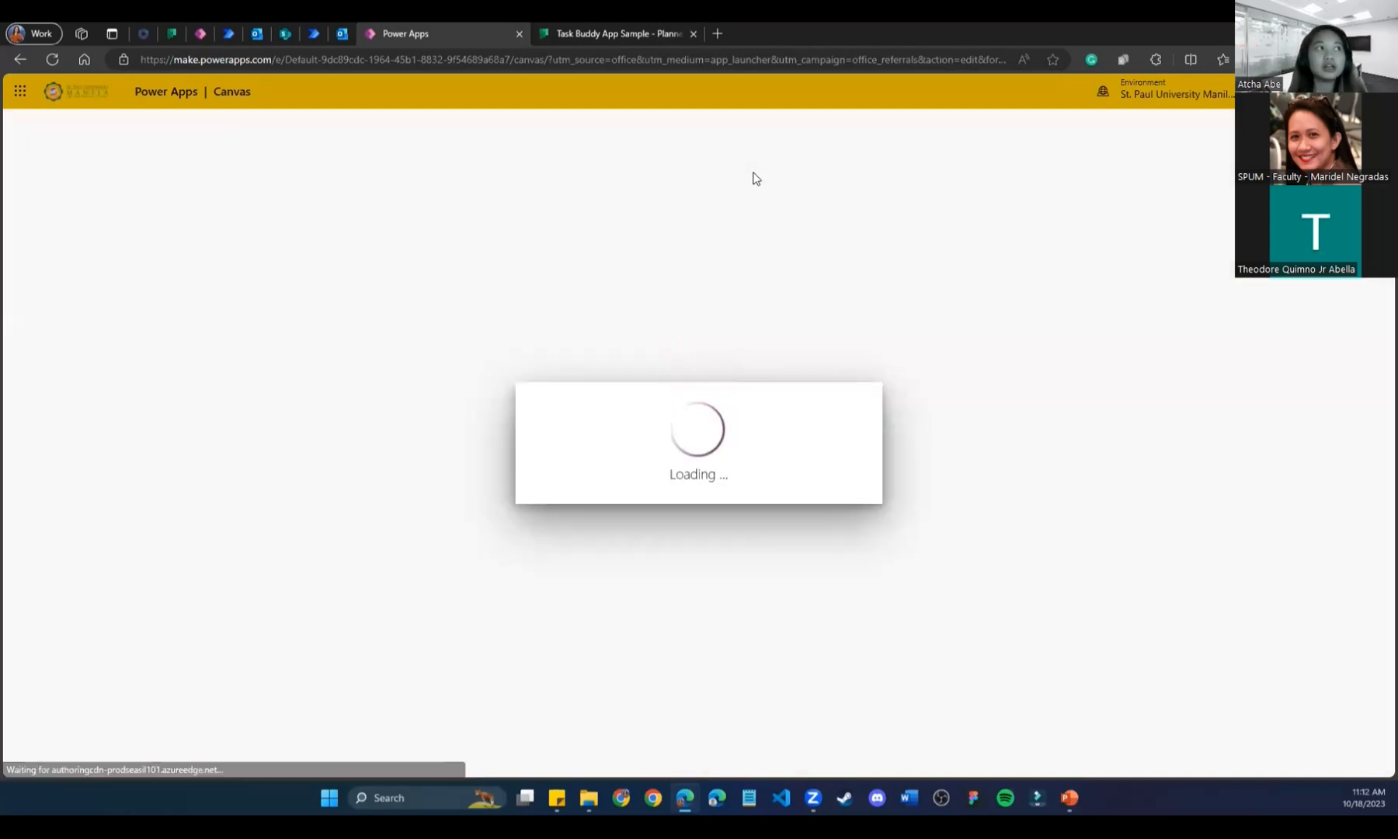
pyautogui.click(577, 31)
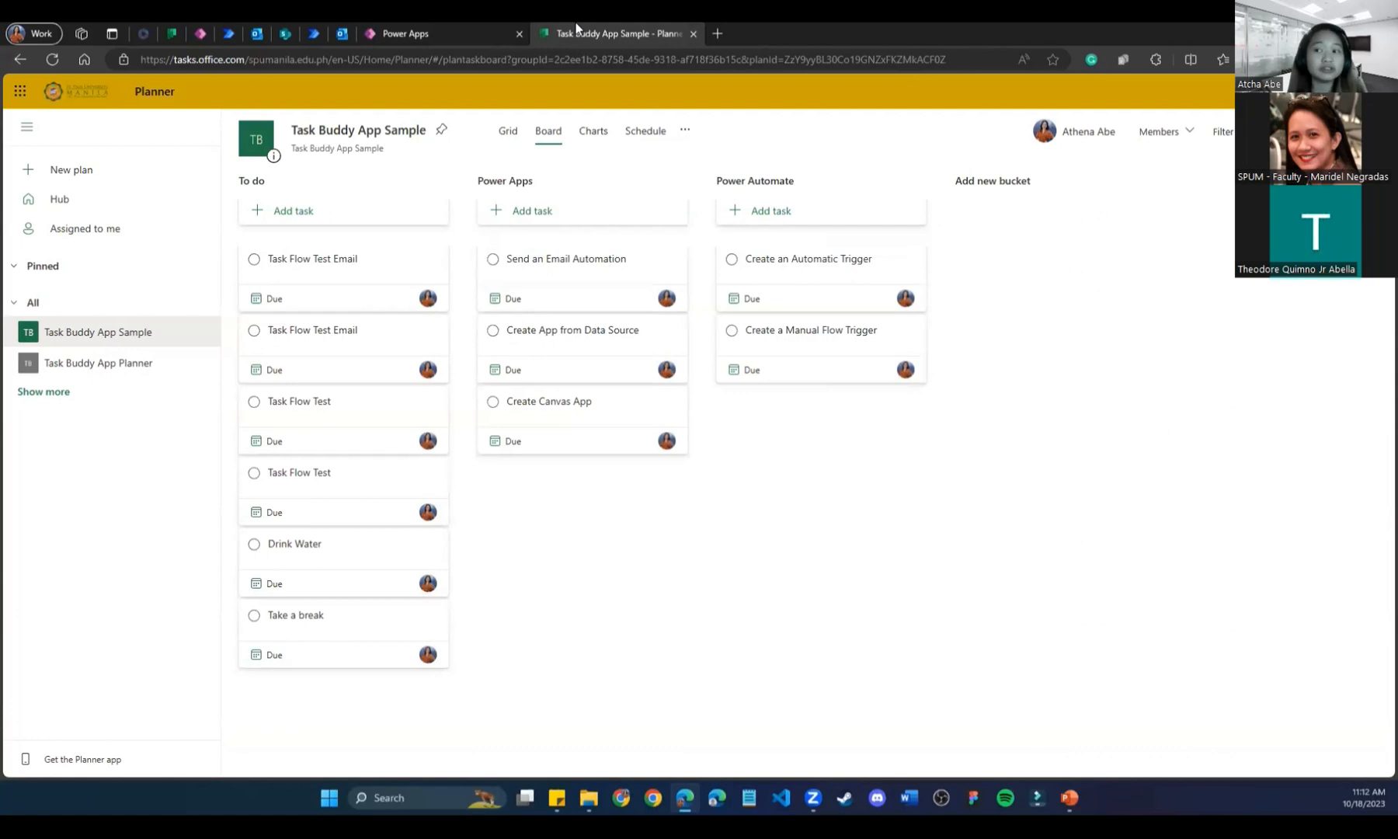
pyautogui.click(396, 32)
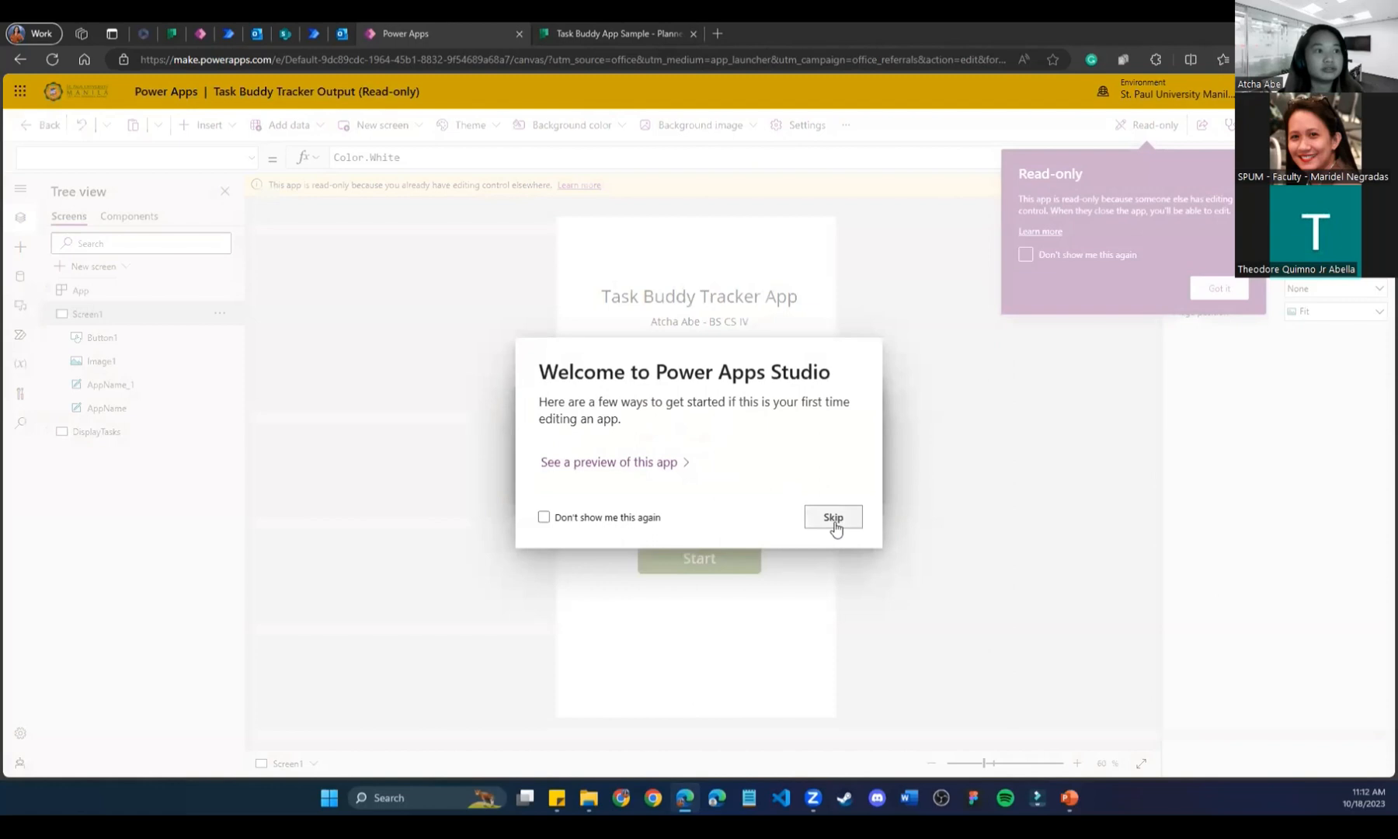
pyautogui.click(833, 518)
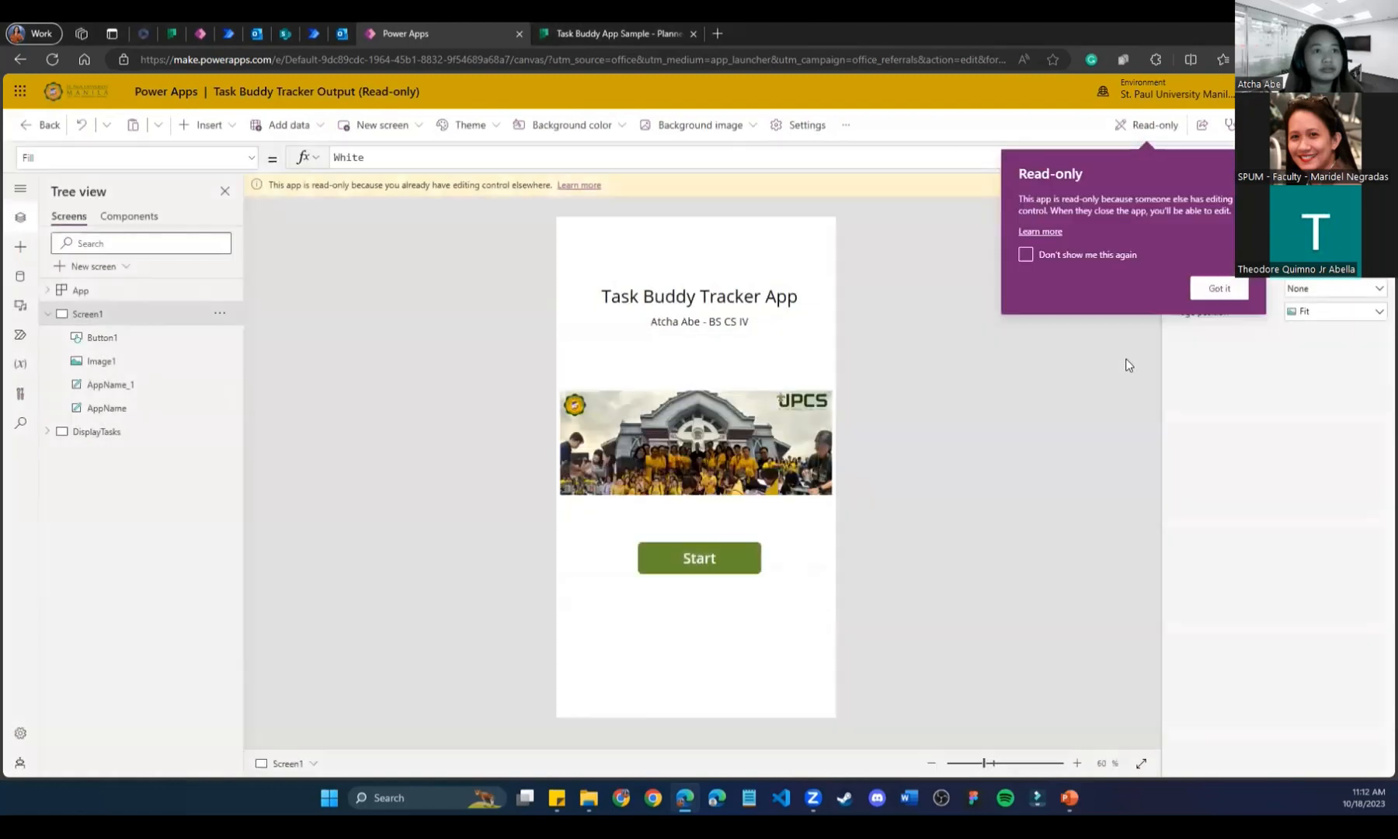
pyautogui.keyDown('alt'); pyautogui.click(691, 553); pyautogui.keyUp('alt')
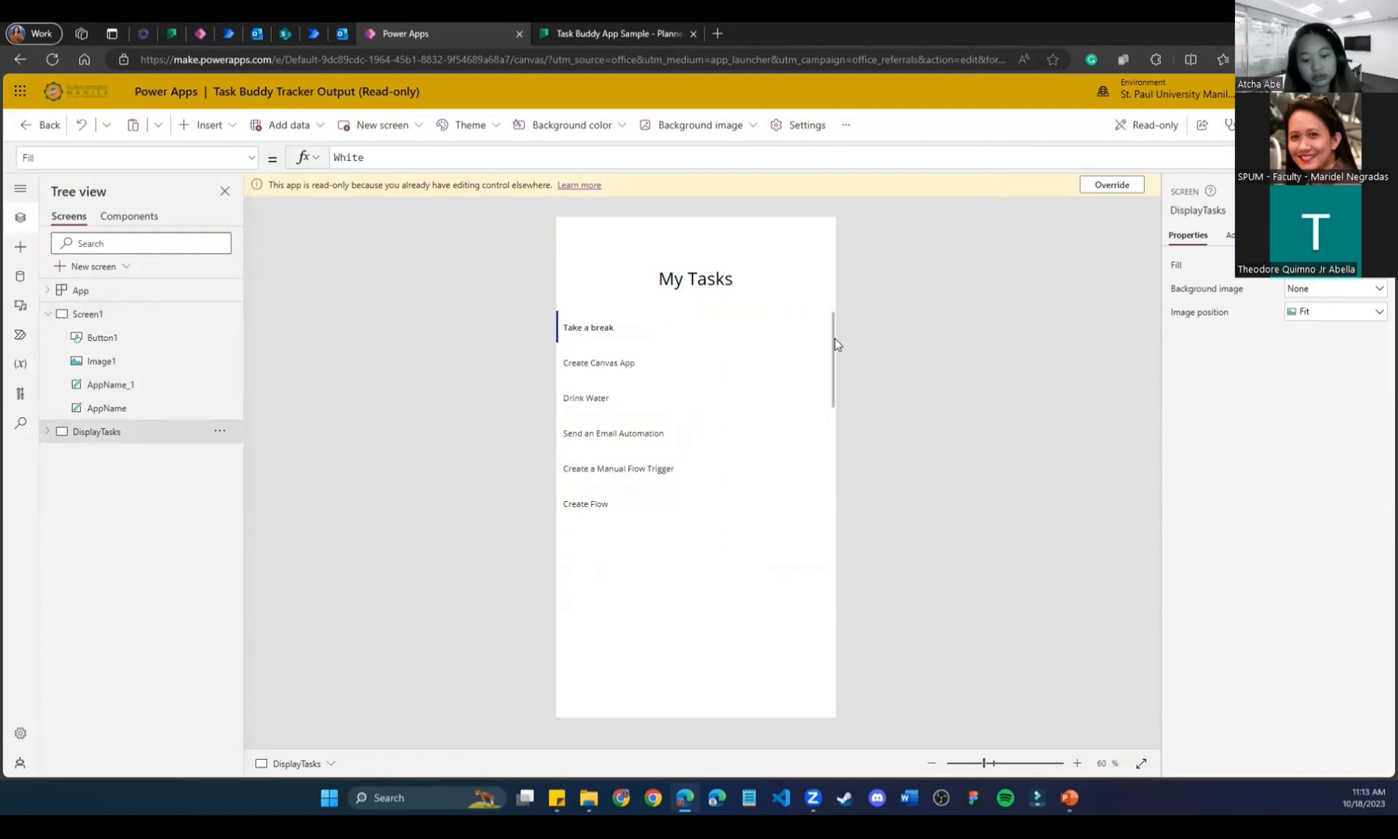
# Drag the task gallery's bottom edge down and compare its rows against the Planner board.
pyautogui.moveTo(833, 348)
pyautogui.mouseDown()
pyautogui.moveTo(824, 482)
pyautogui.moveTo(817, 326)
pyautogui.mouseUp()
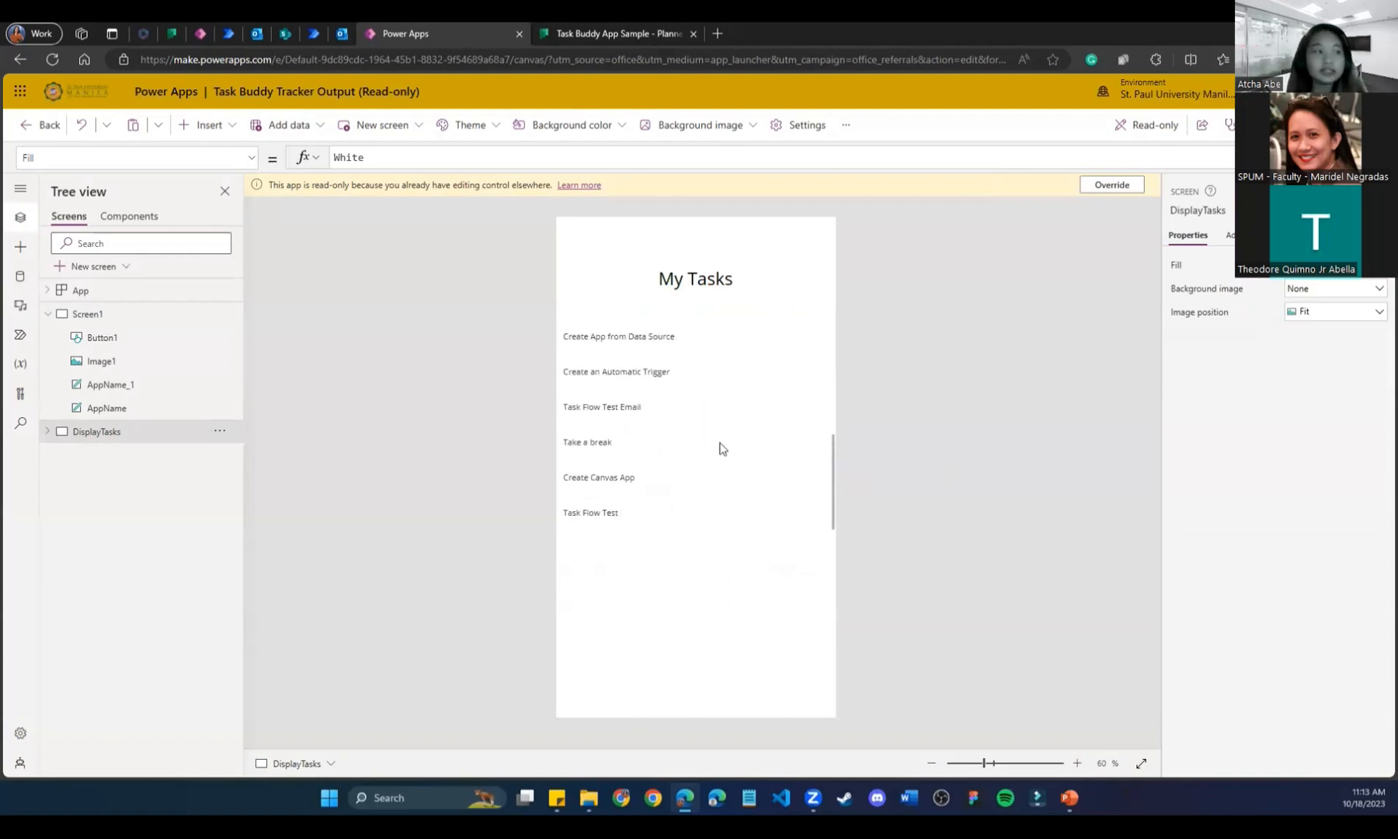
pyautogui.click(721, 446)
pyautogui.moveTo(695, 531); pyautogui.dragTo(686, 712)
pyautogui.click(933, 541)
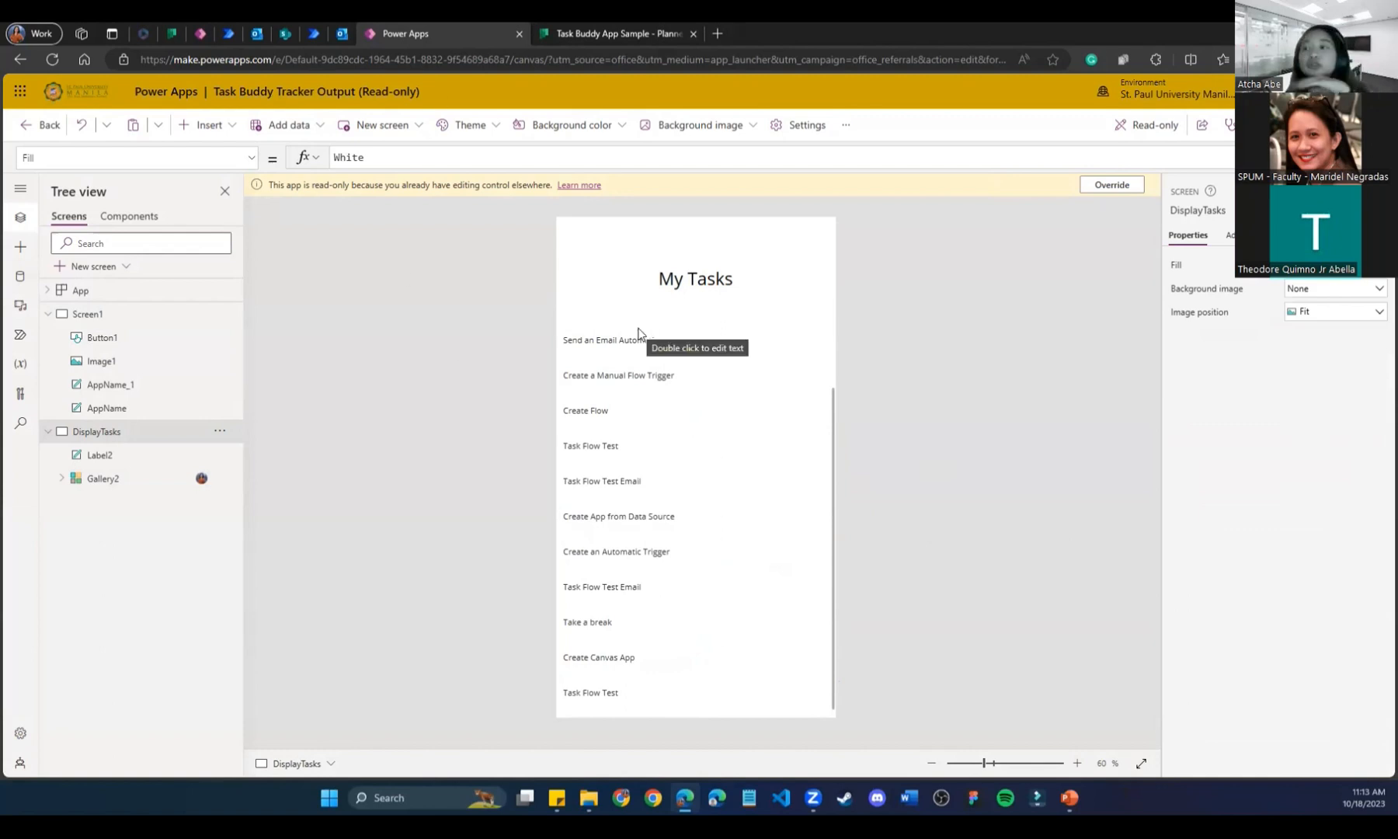
pyautogui.click(610, 33)
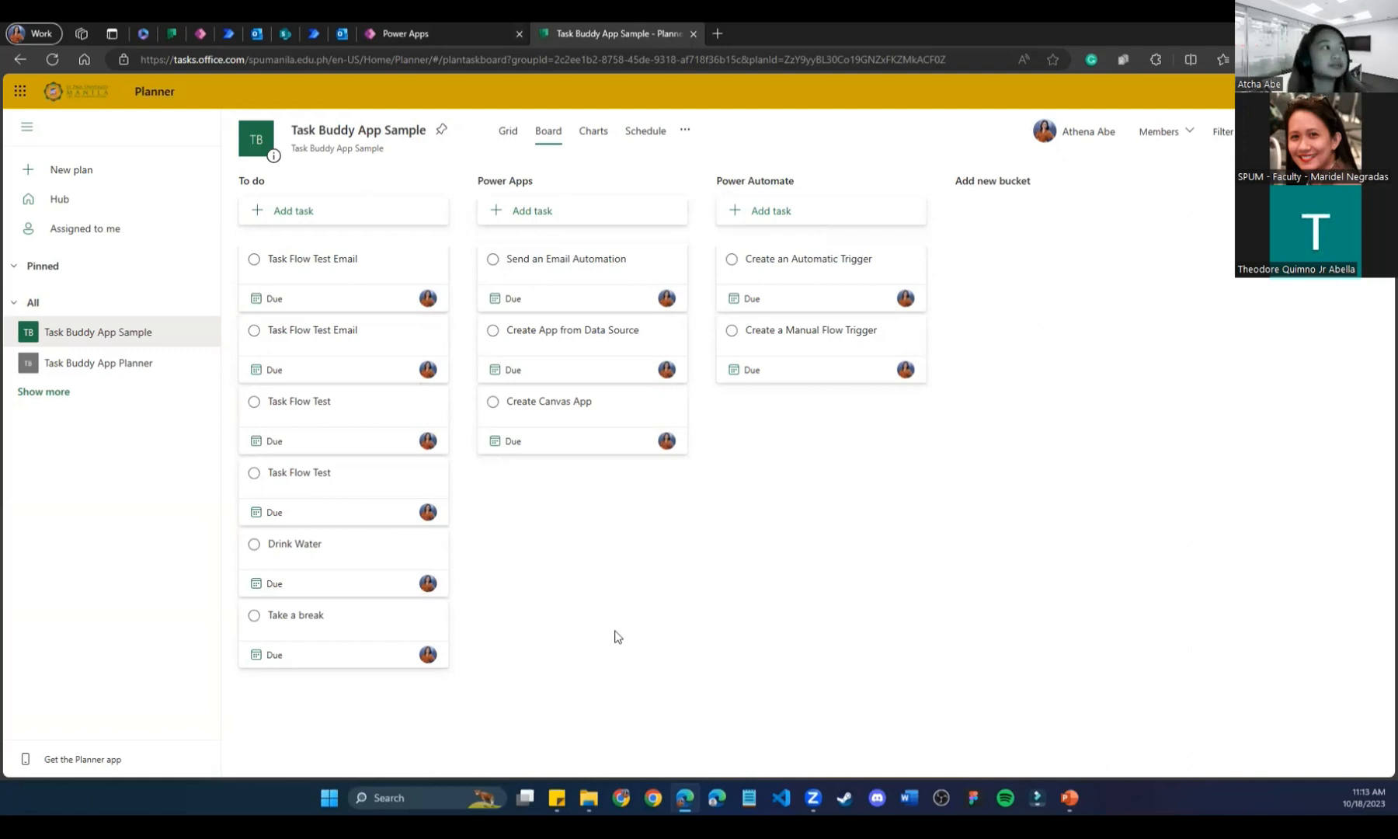
pyautogui.click(416, 31)
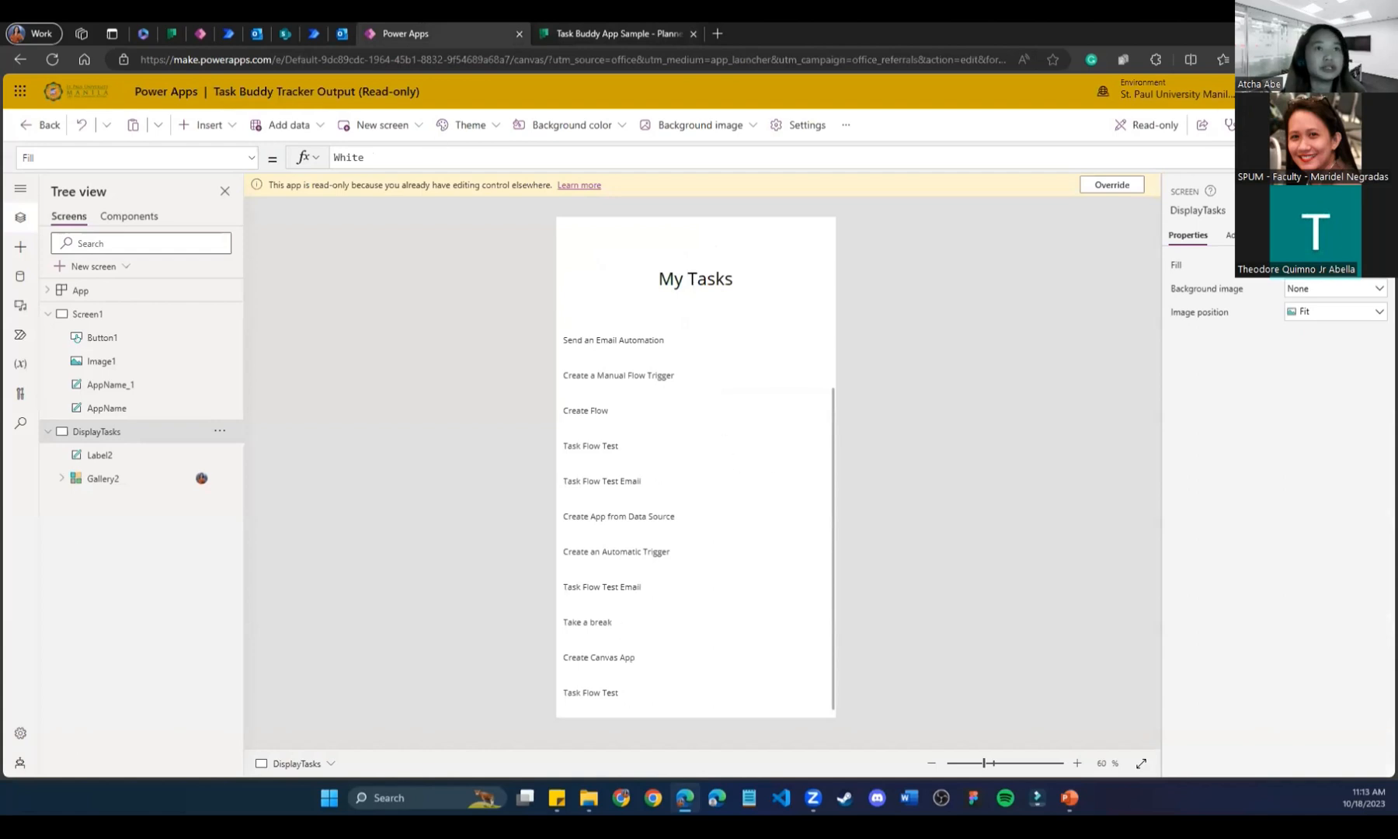
# Preview the app with F5, then pull the gallery's bottom edge back up.
pyautogui.press('F5')
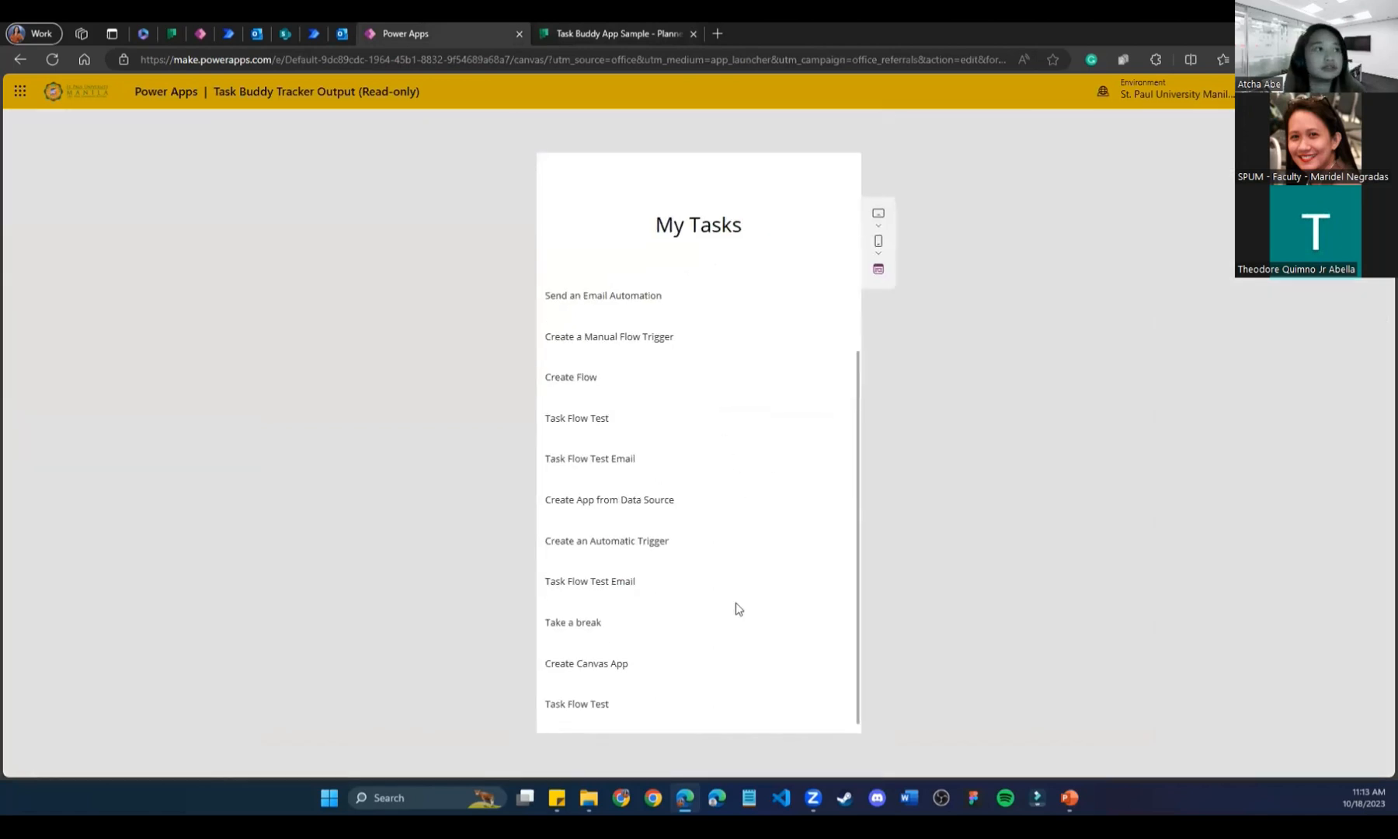
pyautogui.click(836, 147)
pyautogui.click(833, 497)
pyautogui.click(676, 575)
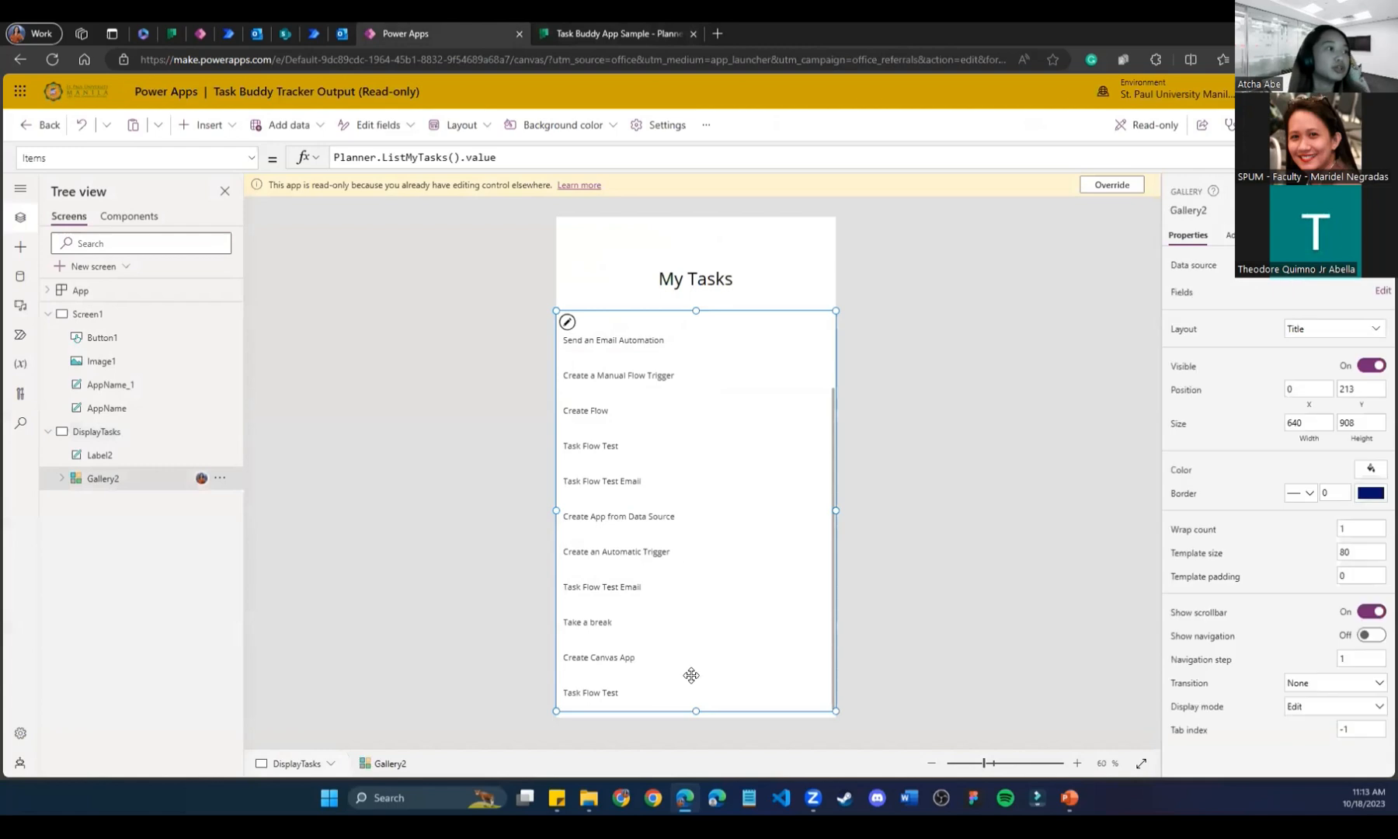
pyautogui.moveTo(699, 706); pyautogui.dragTo(703, 606)
# Insert a button below the task gallery on DisplayTasks with the caption Exit.
pyautogui.click(865, 591)
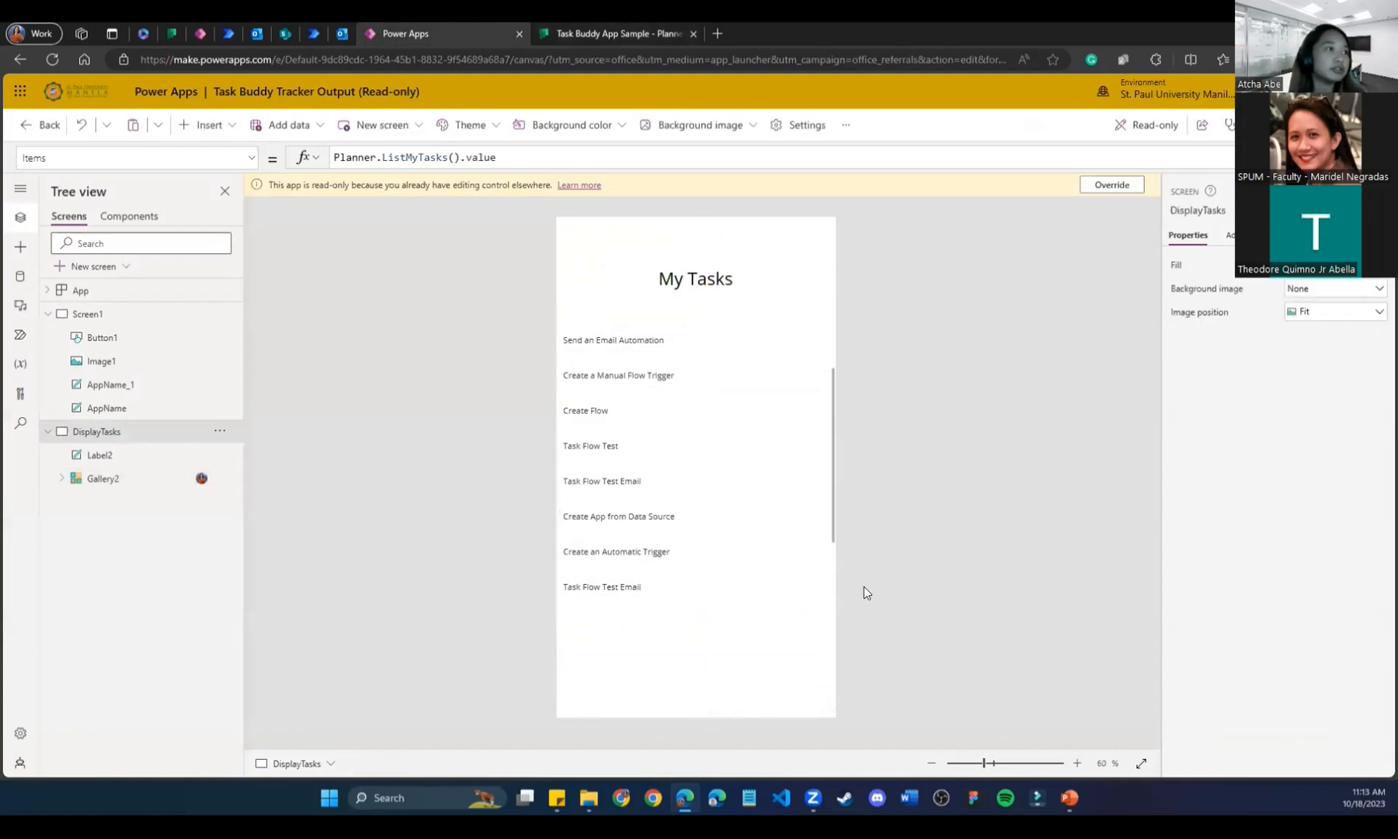
pyautogui.click(118, 339)
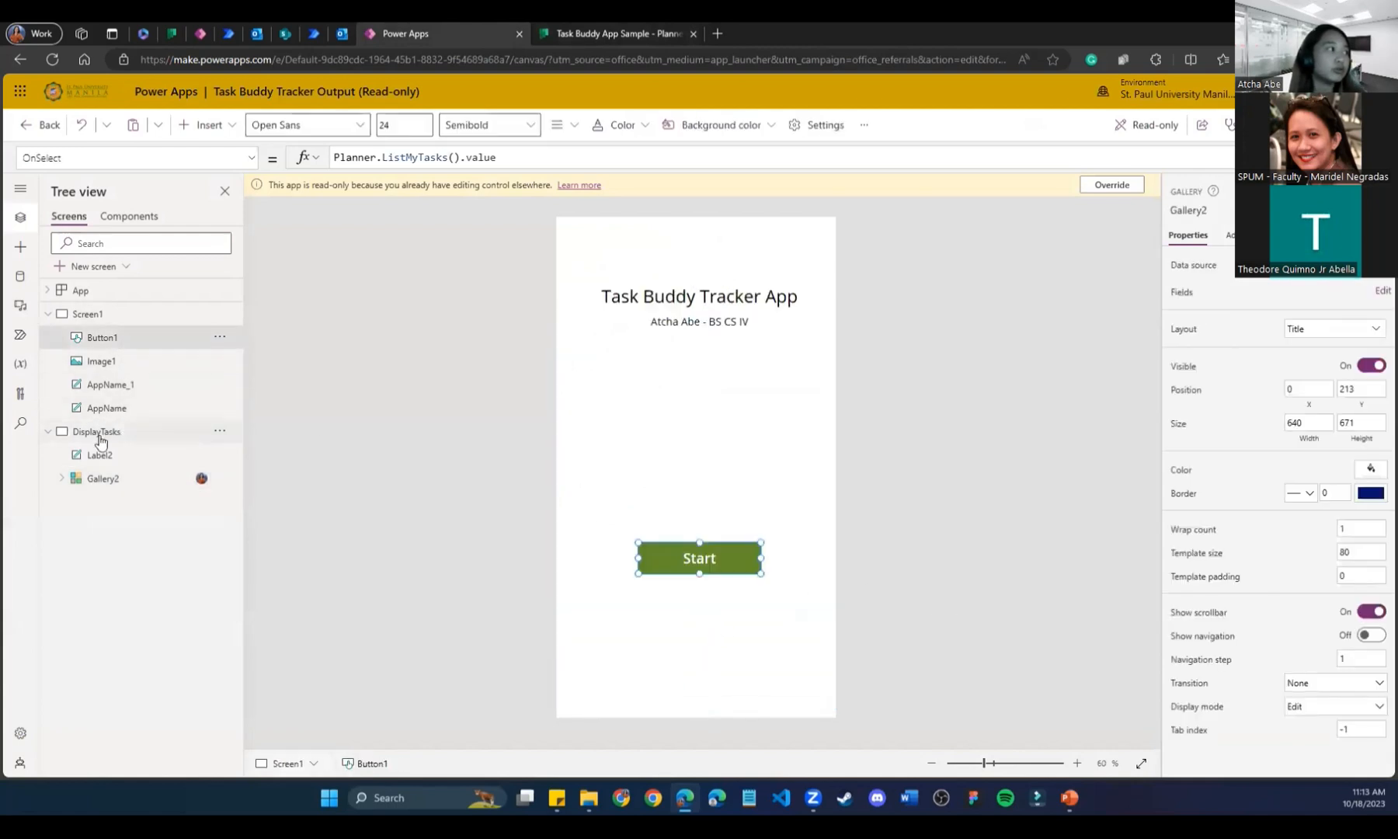
pyautogui.click(101, 433)
pyautogui.click(211, 126)
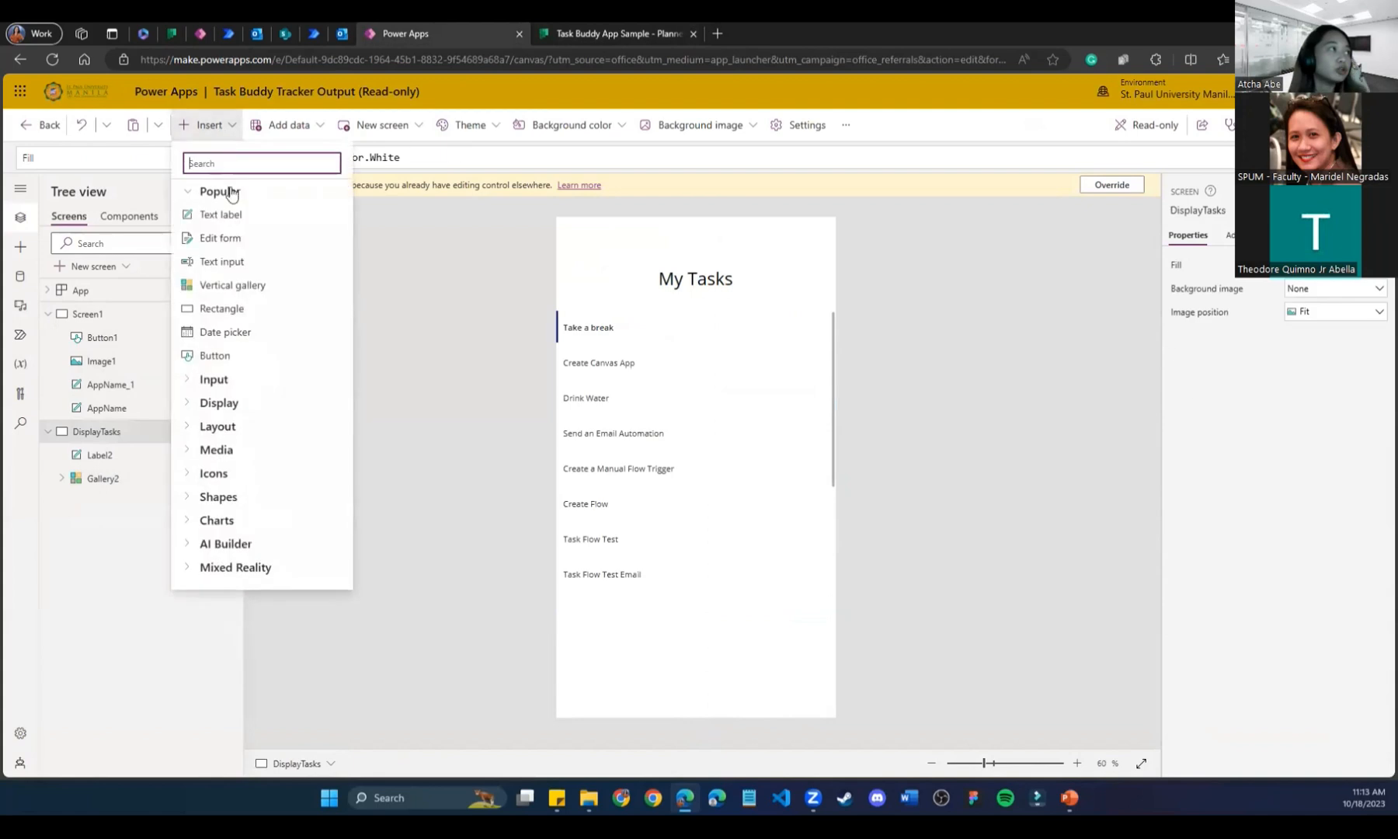
pyautogui.click(236, 360)
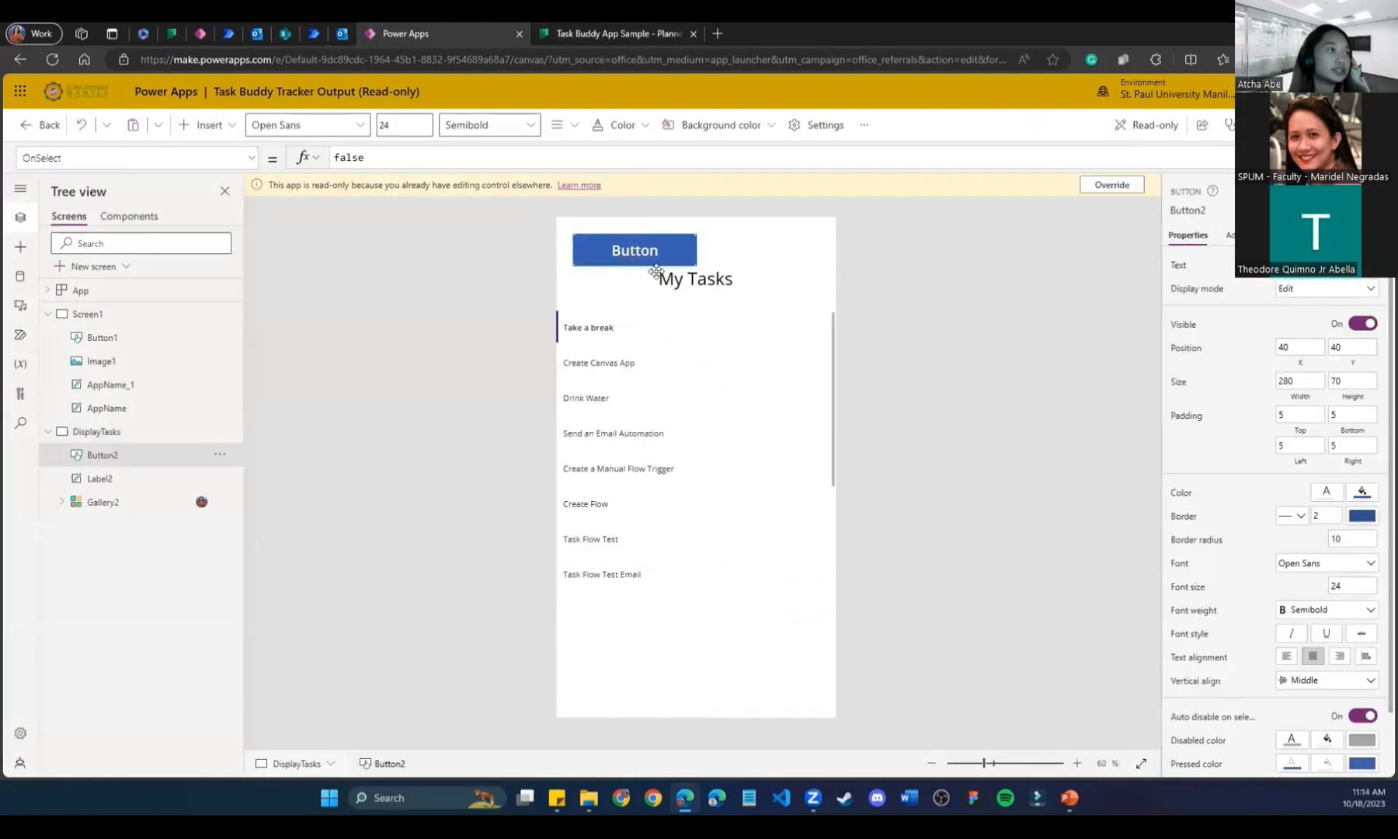
pyautogui.moveTo(633, 243); pyautogui.dragTo(695, 643)
pyautogui.write('Exit')
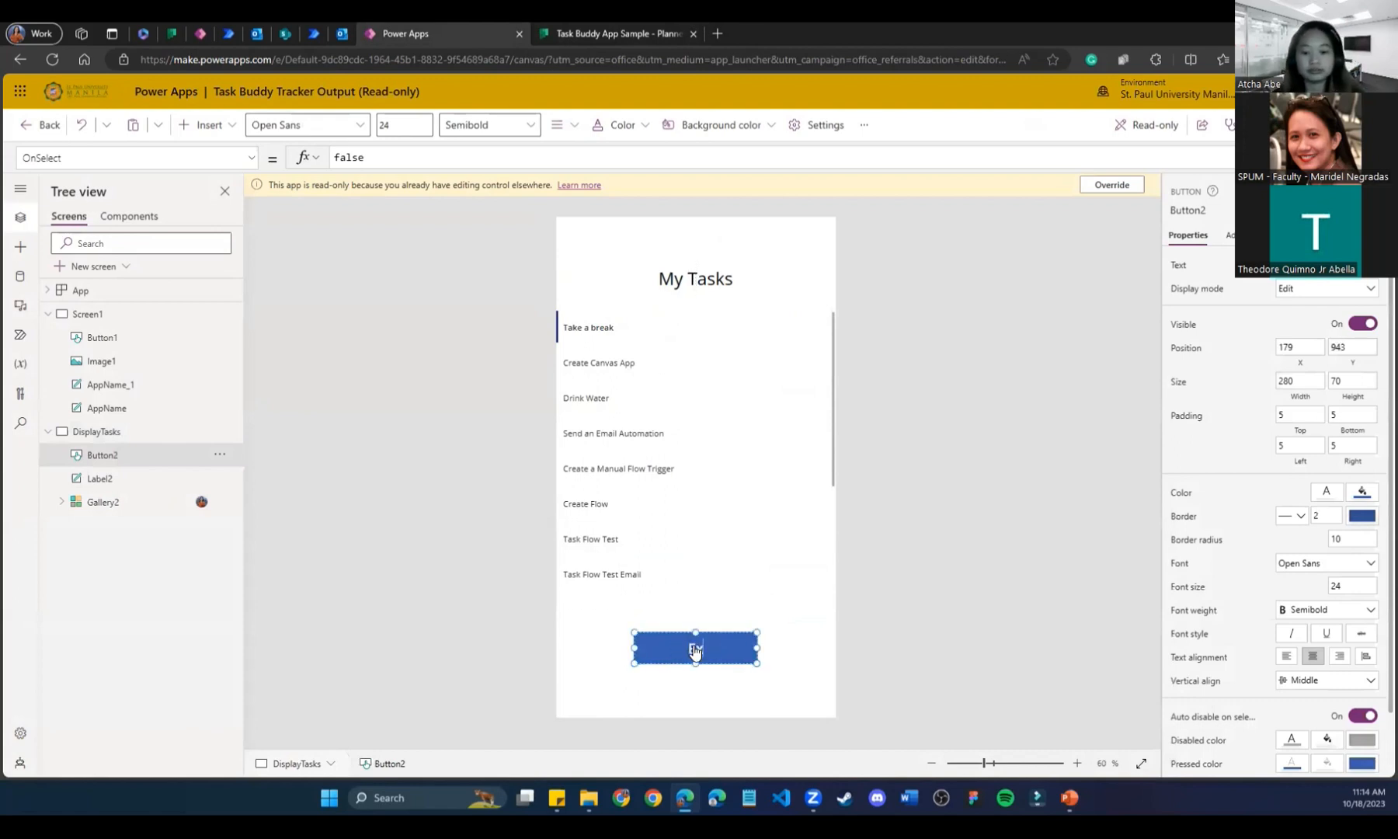
pyautogui.click(935, 529)
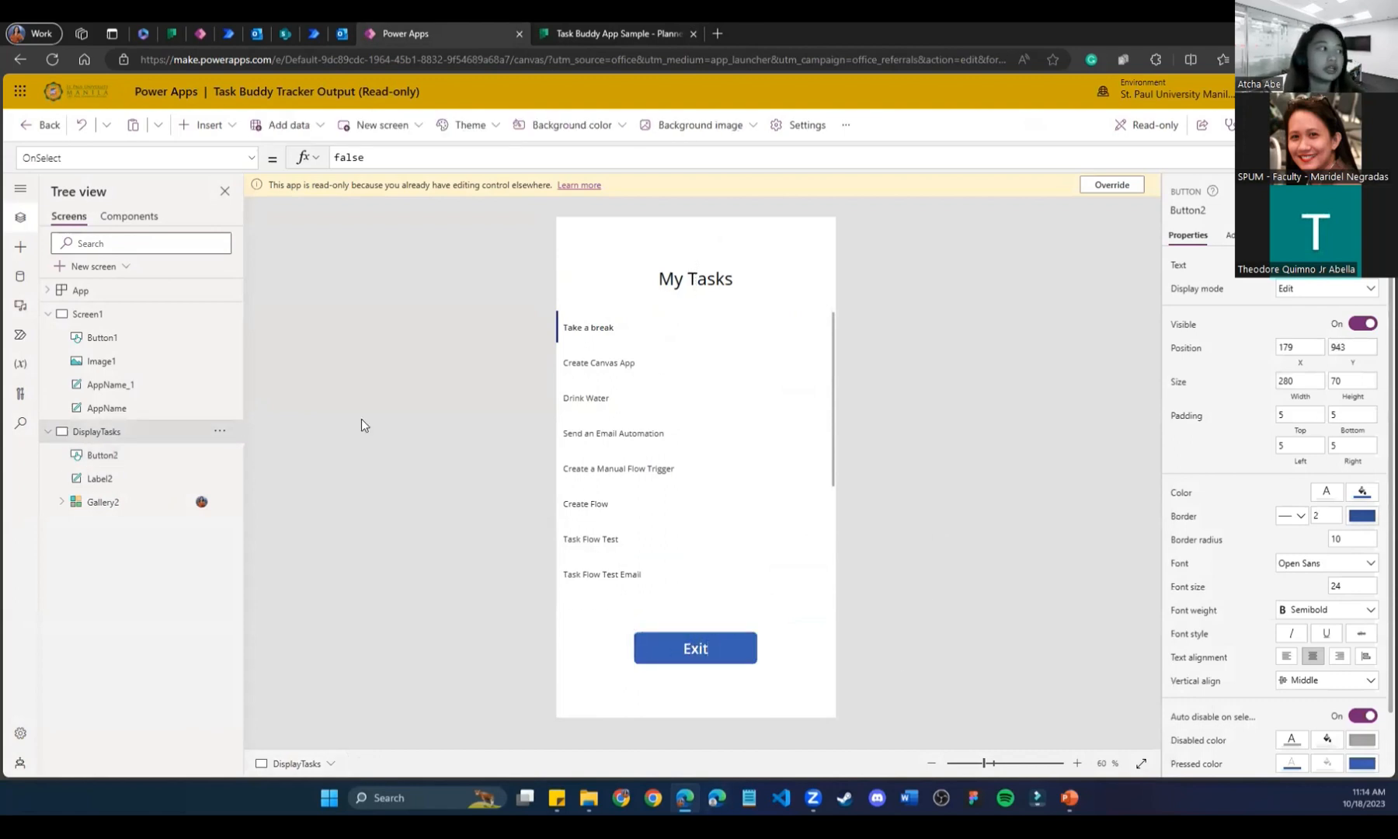
# Rename Screen1 to MainScreen.
pyautogui.rightClick(103, 315)
pyautogui.click(144, 408)
pyautogui.write('MainScreen')
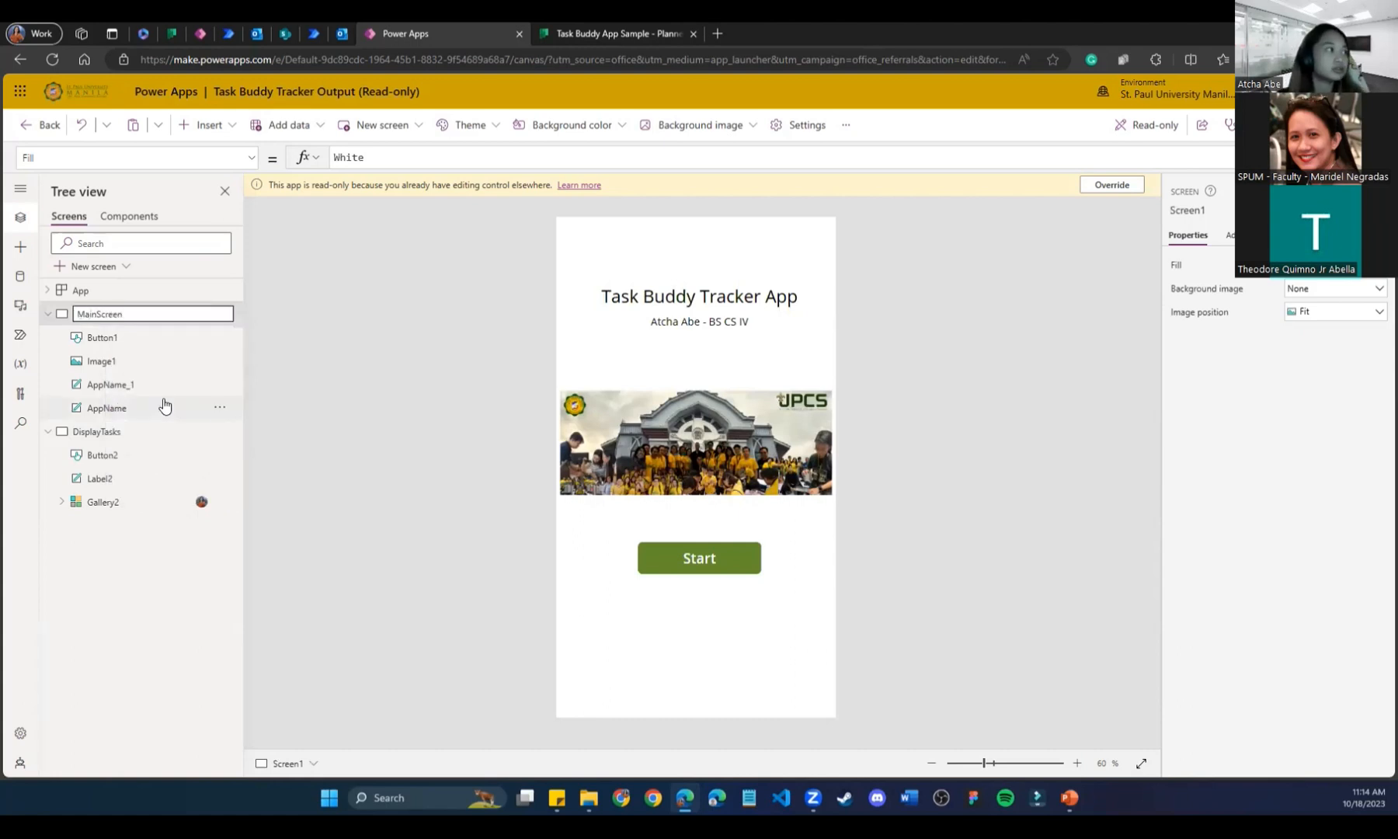
pyautogui.press('Return')
pyautogui.click(87, 504)
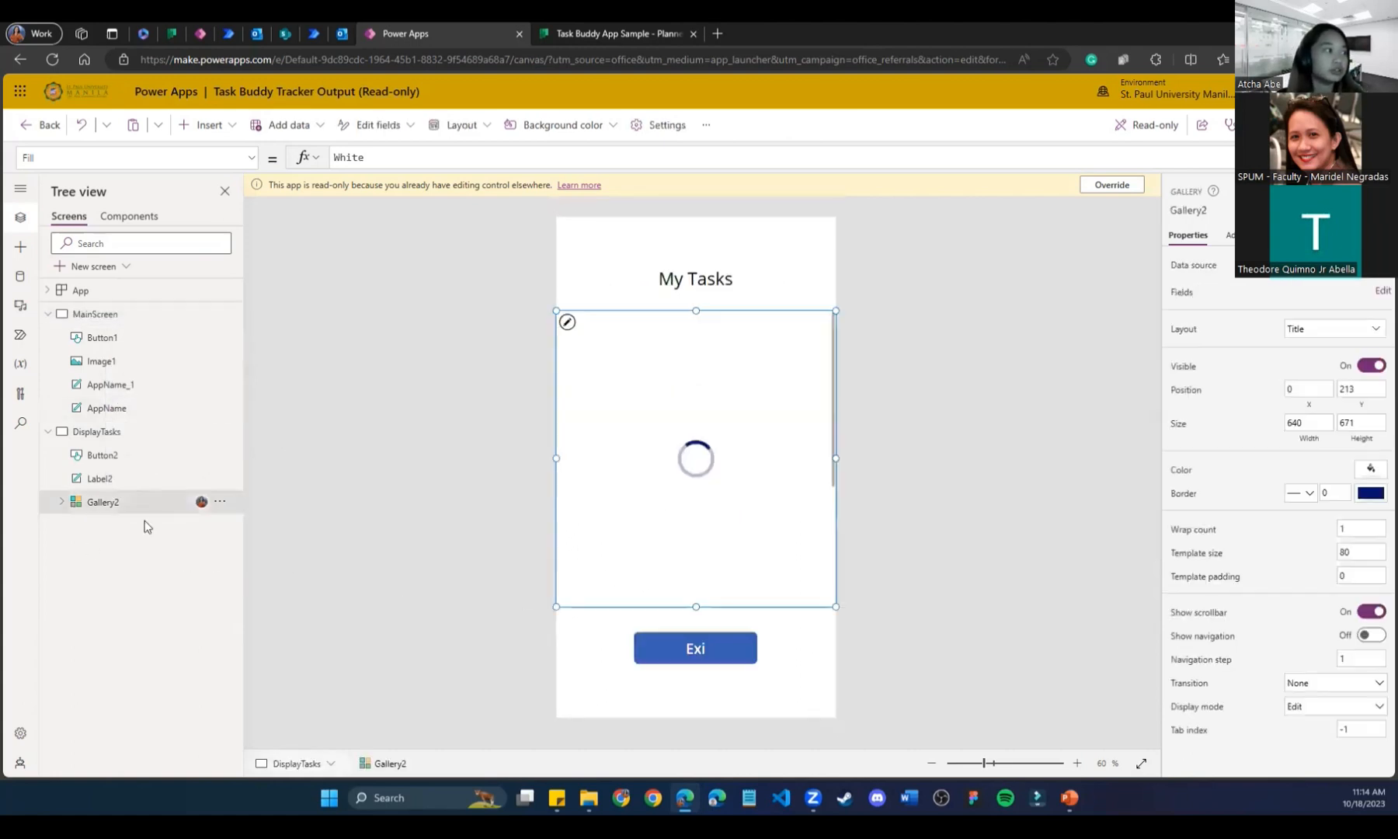
# Give the Exit button a yellow fill.
pyautogui.click(734, 647)
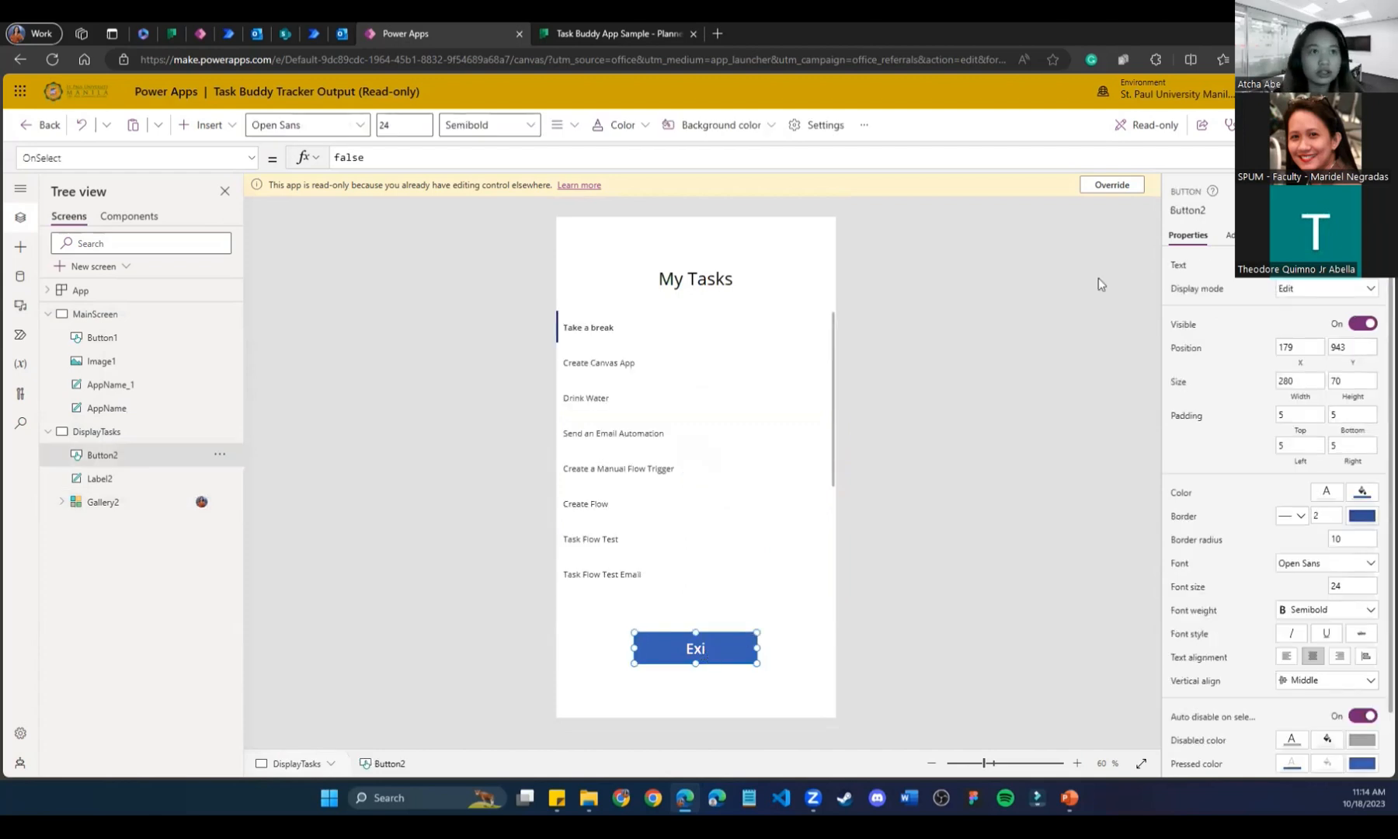
pyautogui.click(1367, 491)
pyautogui.click(1189, 577)
pyautogui.click(1000, 587)
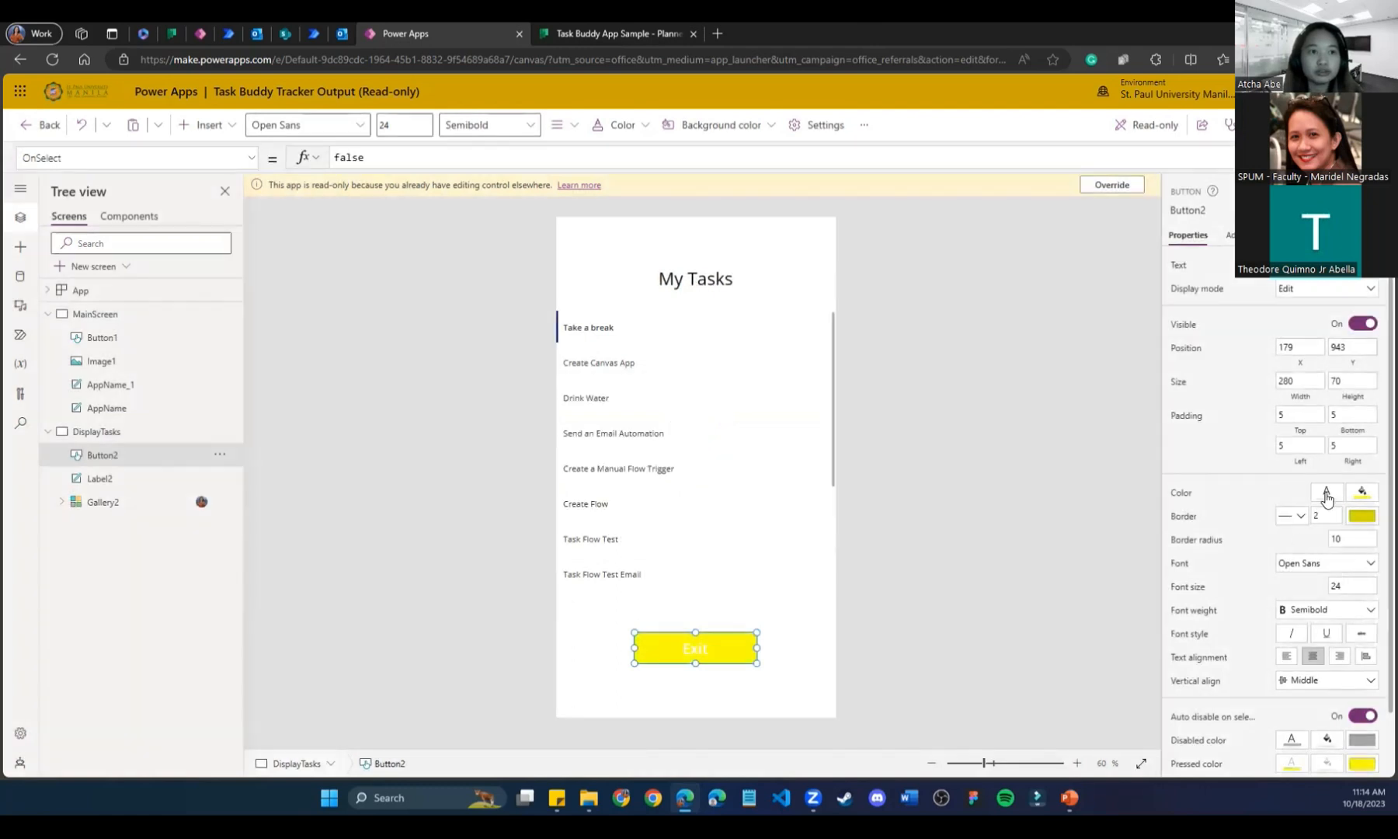
pyautogui.click(1326, 495)
pyautogui.click(1017, 352)
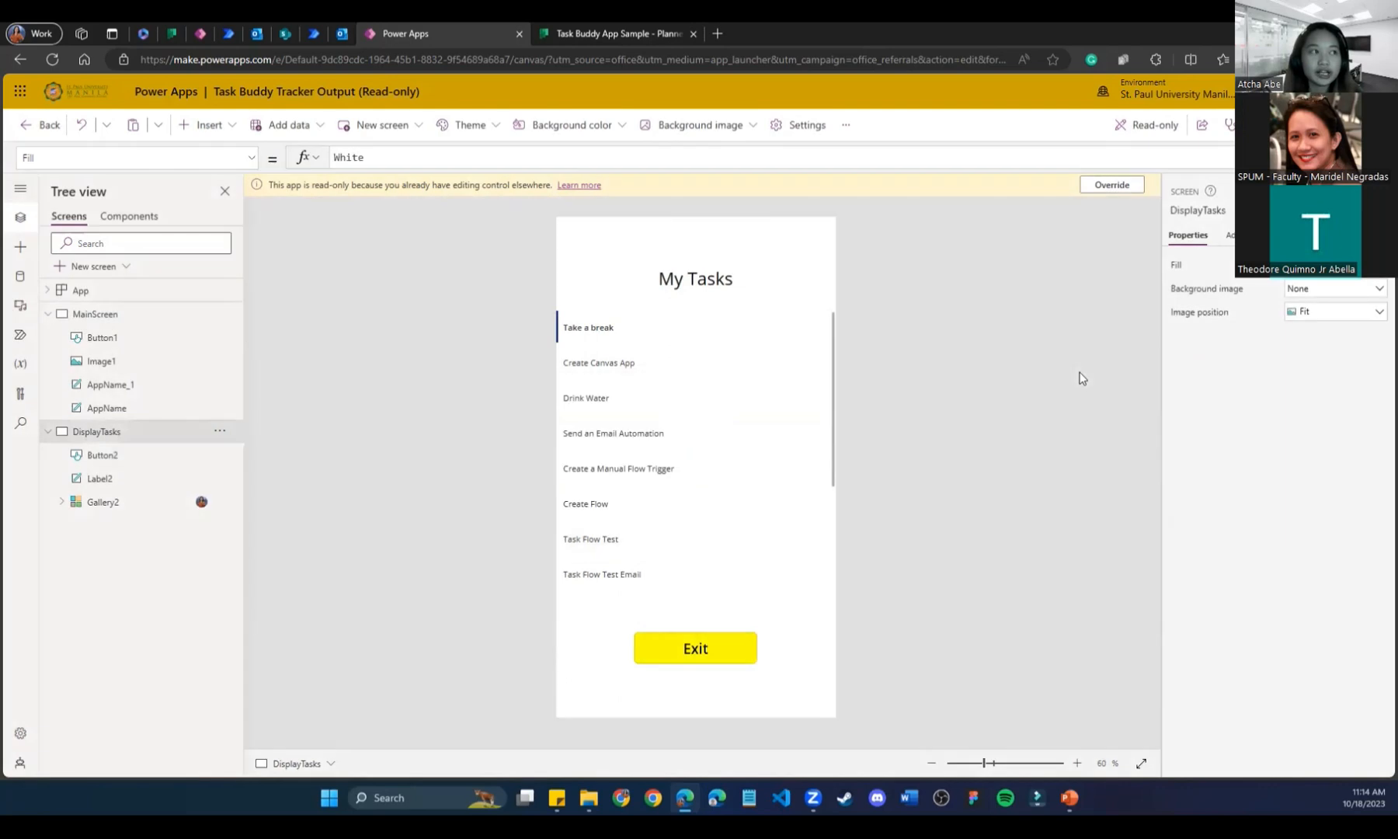
# Set the Exit button's OnSelect formula to Navigate(MainScreen).
pyautogui.click(701, 652)
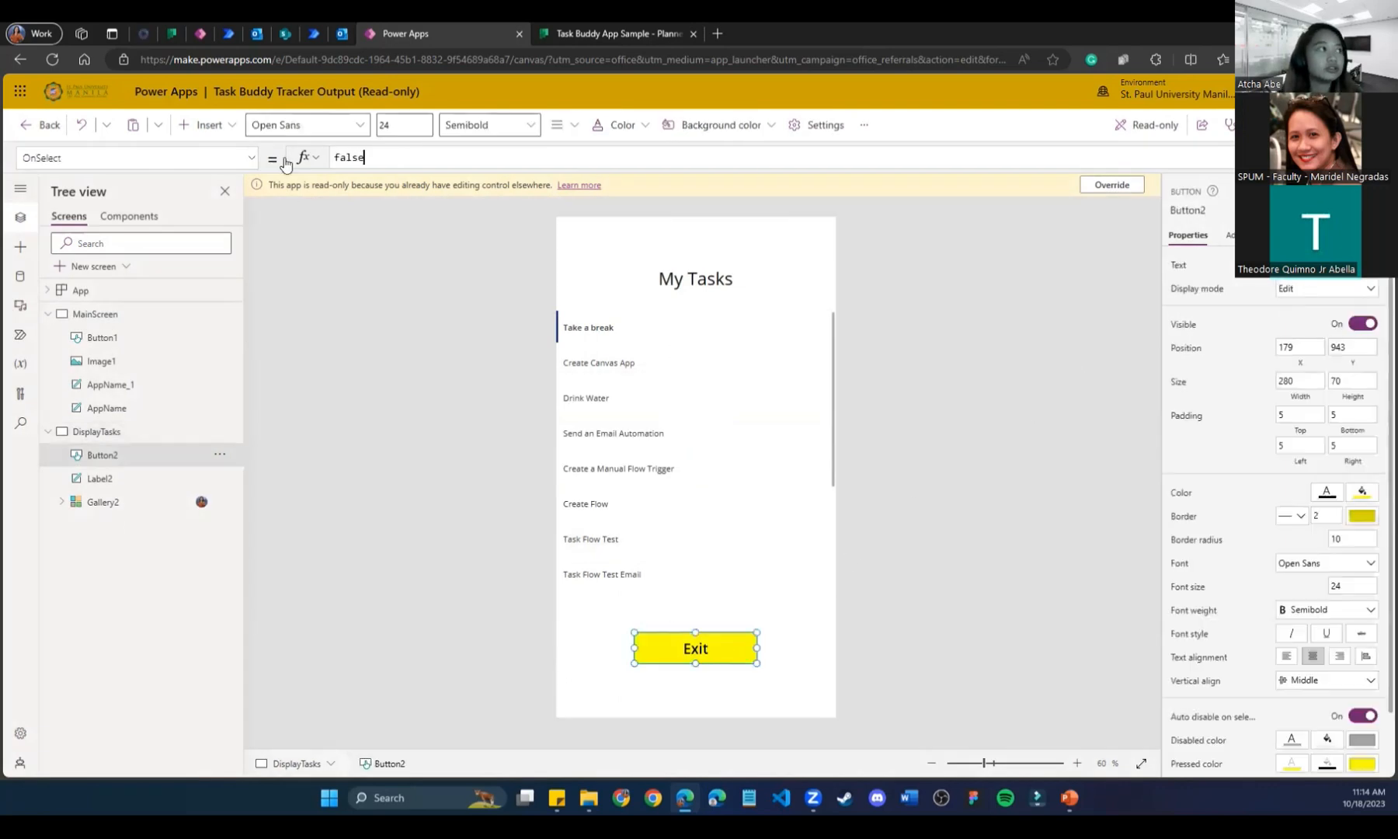
pyautogui.click(249, 159)
pyautogui.click(461, 158)
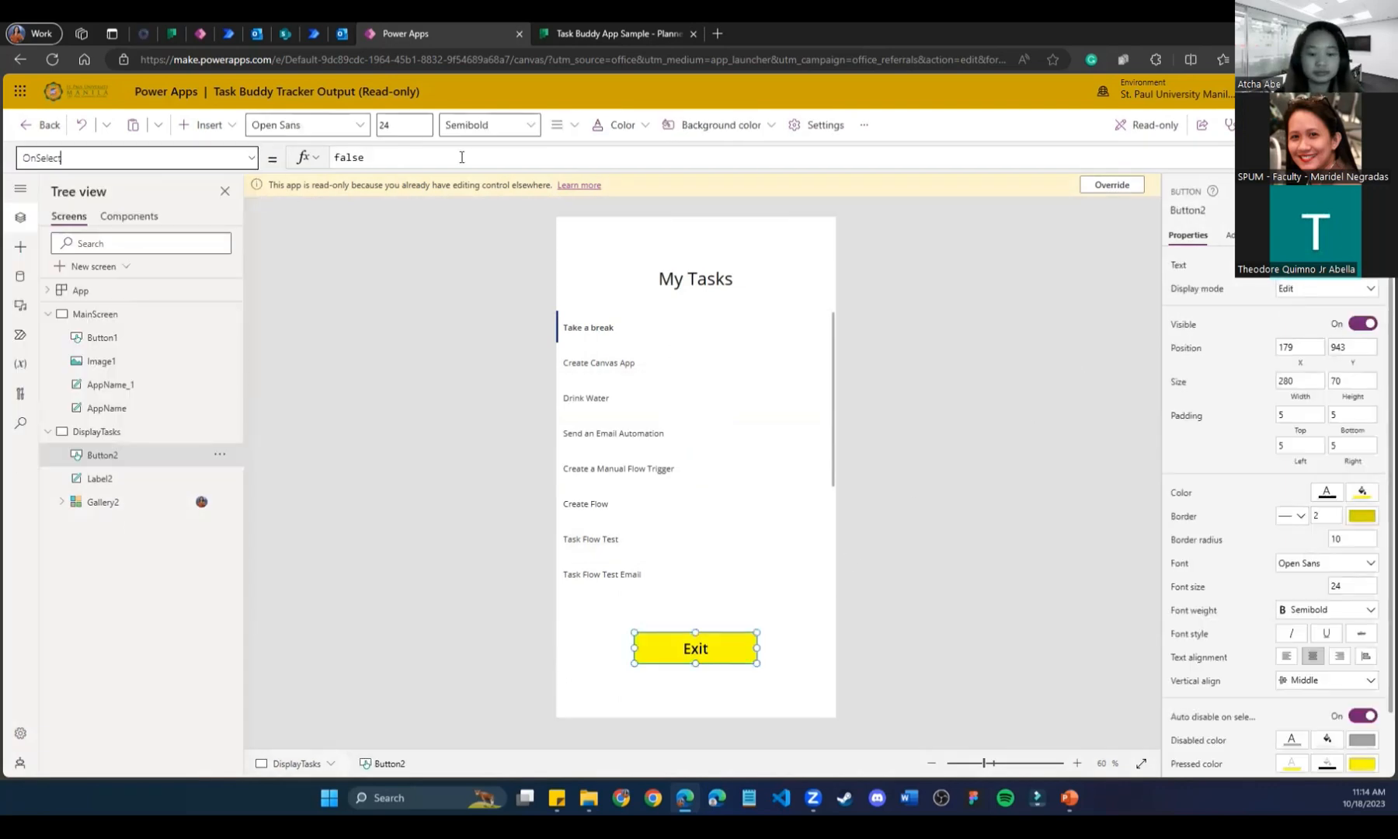
pyautogui.write('Navi')
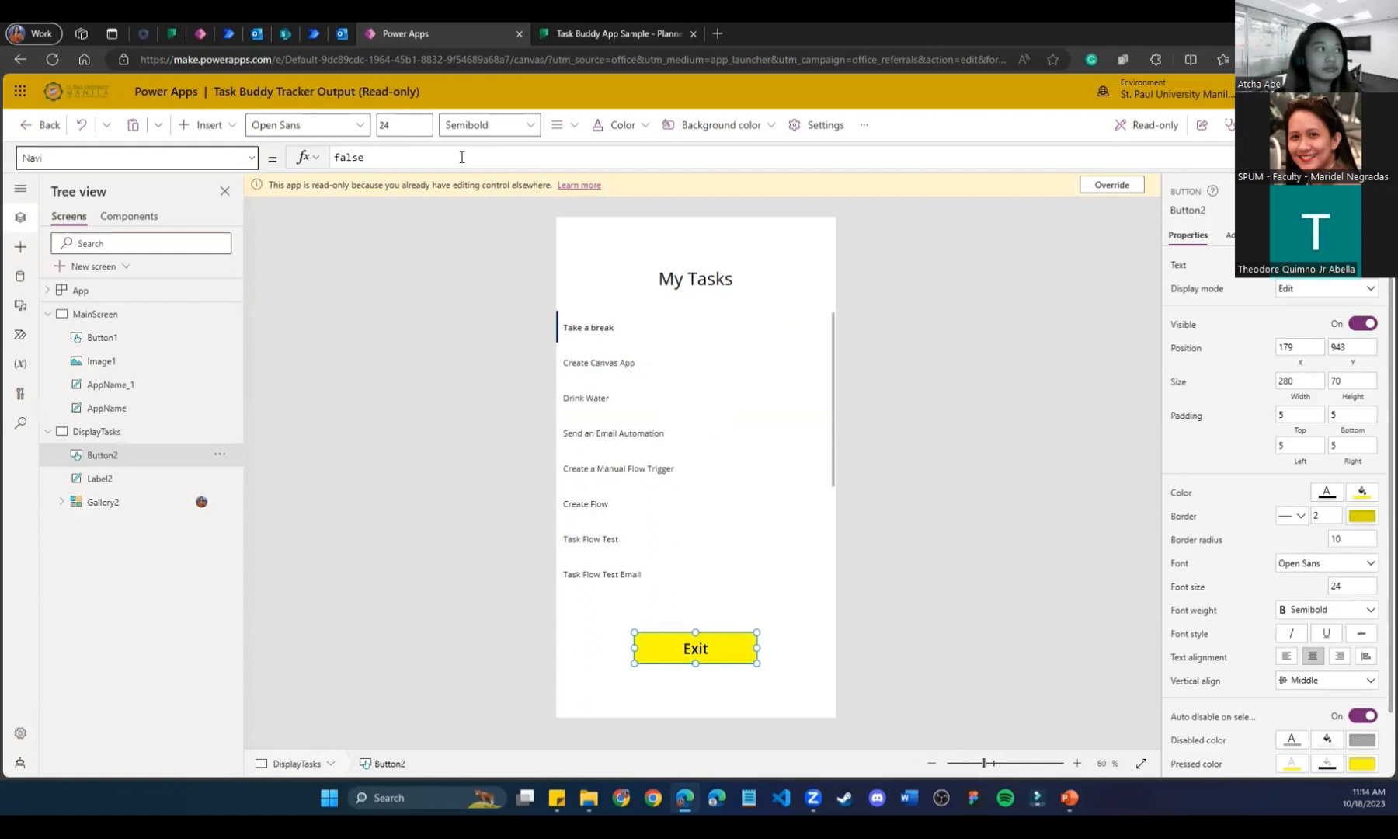
pyautogui.click(333, 443)
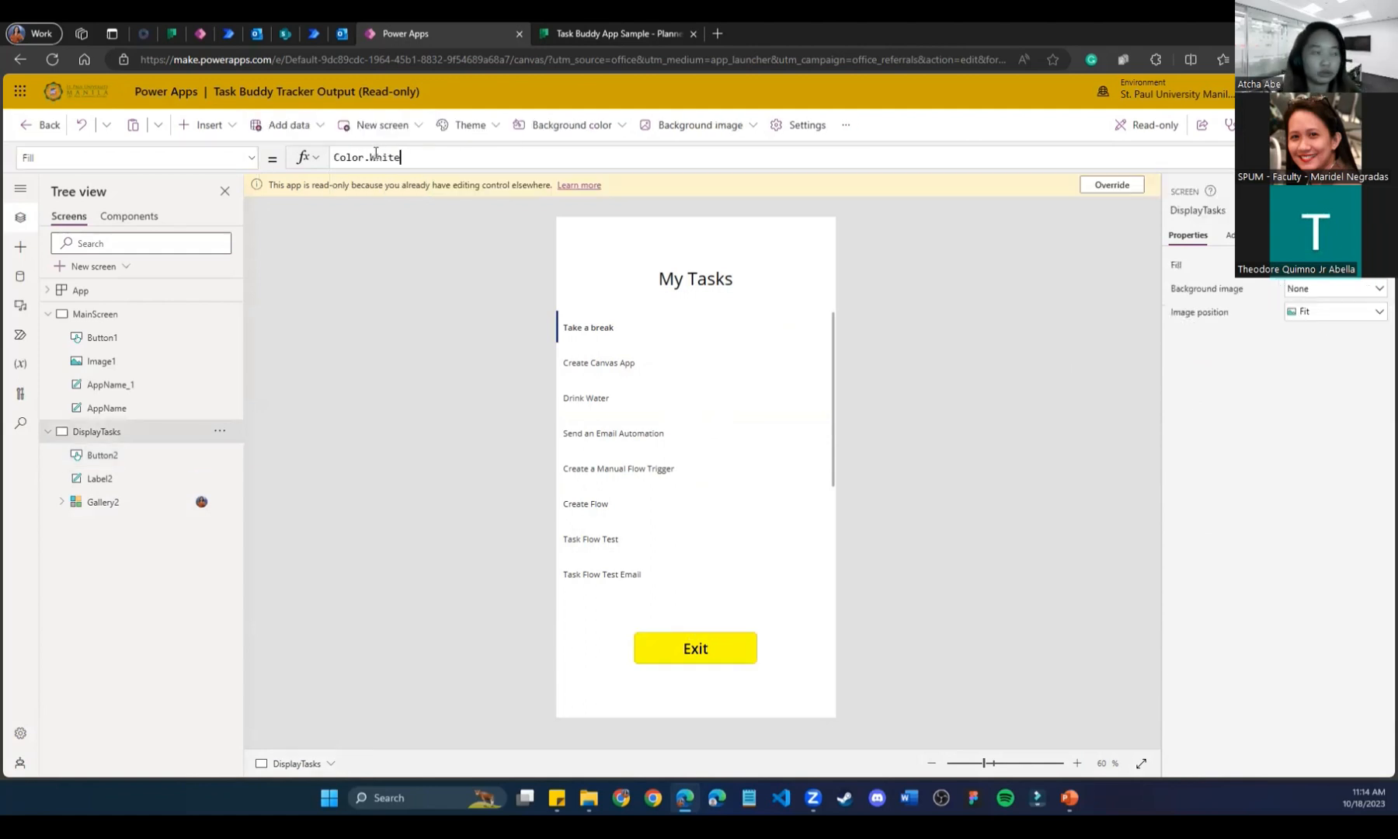
pyautogui.click(712, 647)
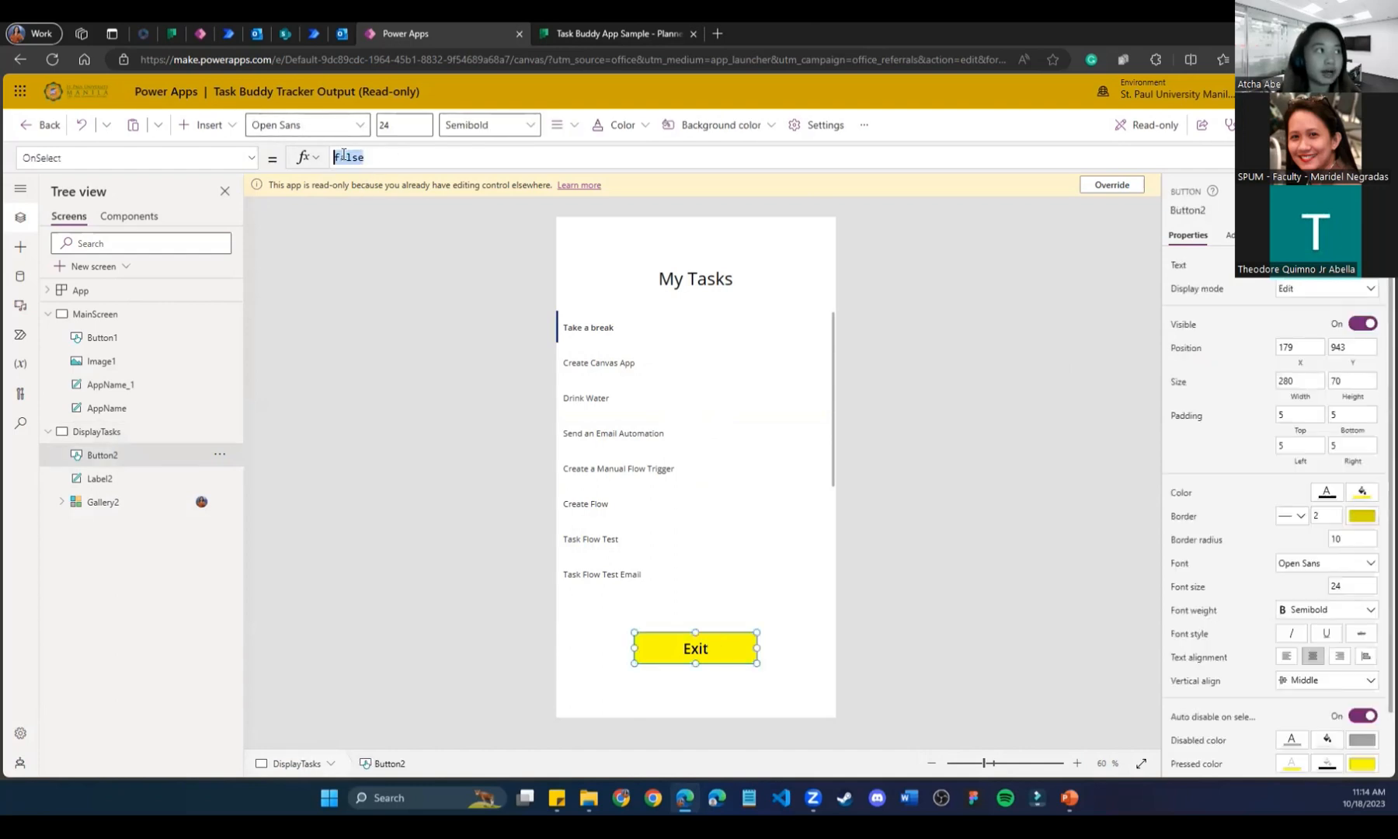
pyautogui.write('Naviga')
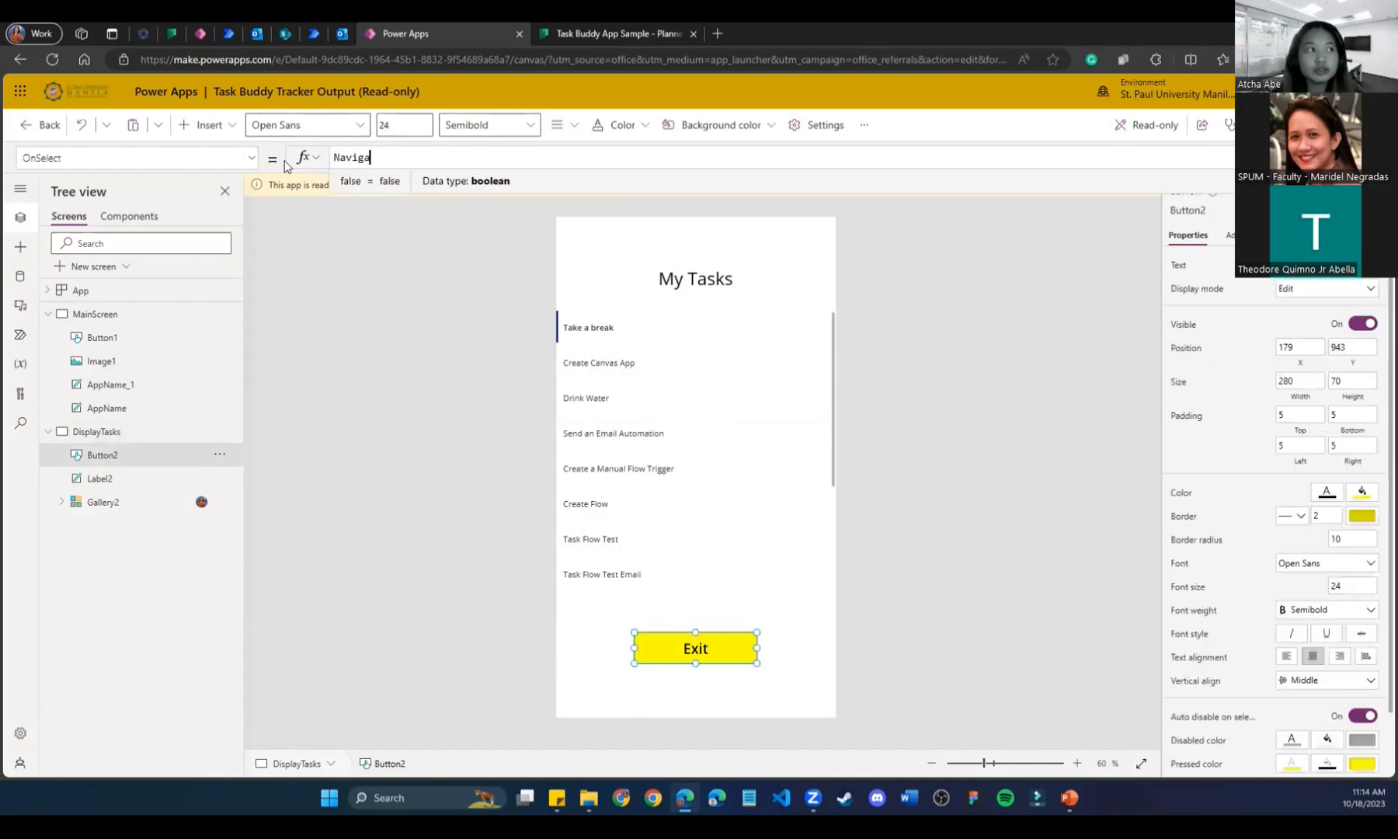
pyautogui.write('te(')
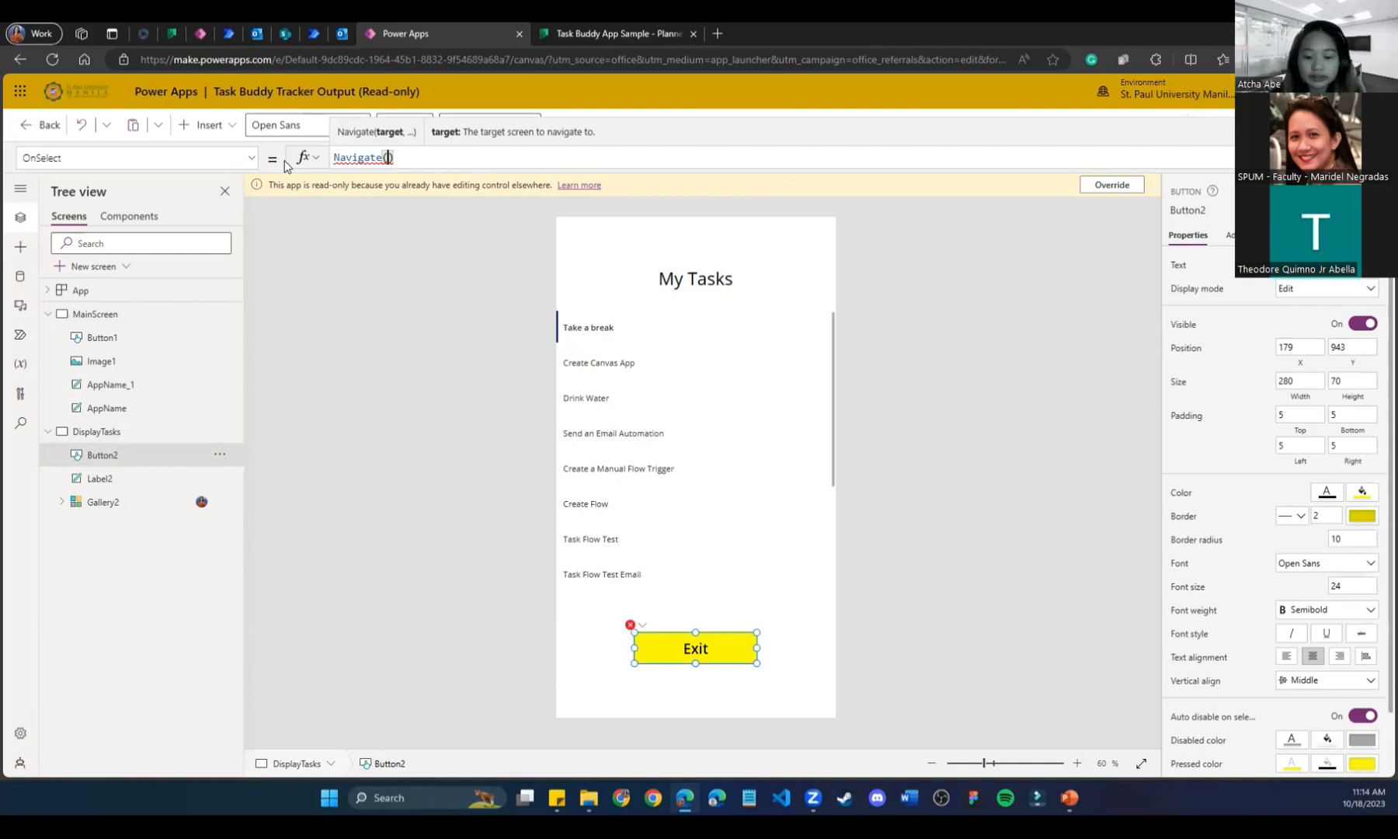
pyautogui.write('MainScre')
pyautogui.write('en')
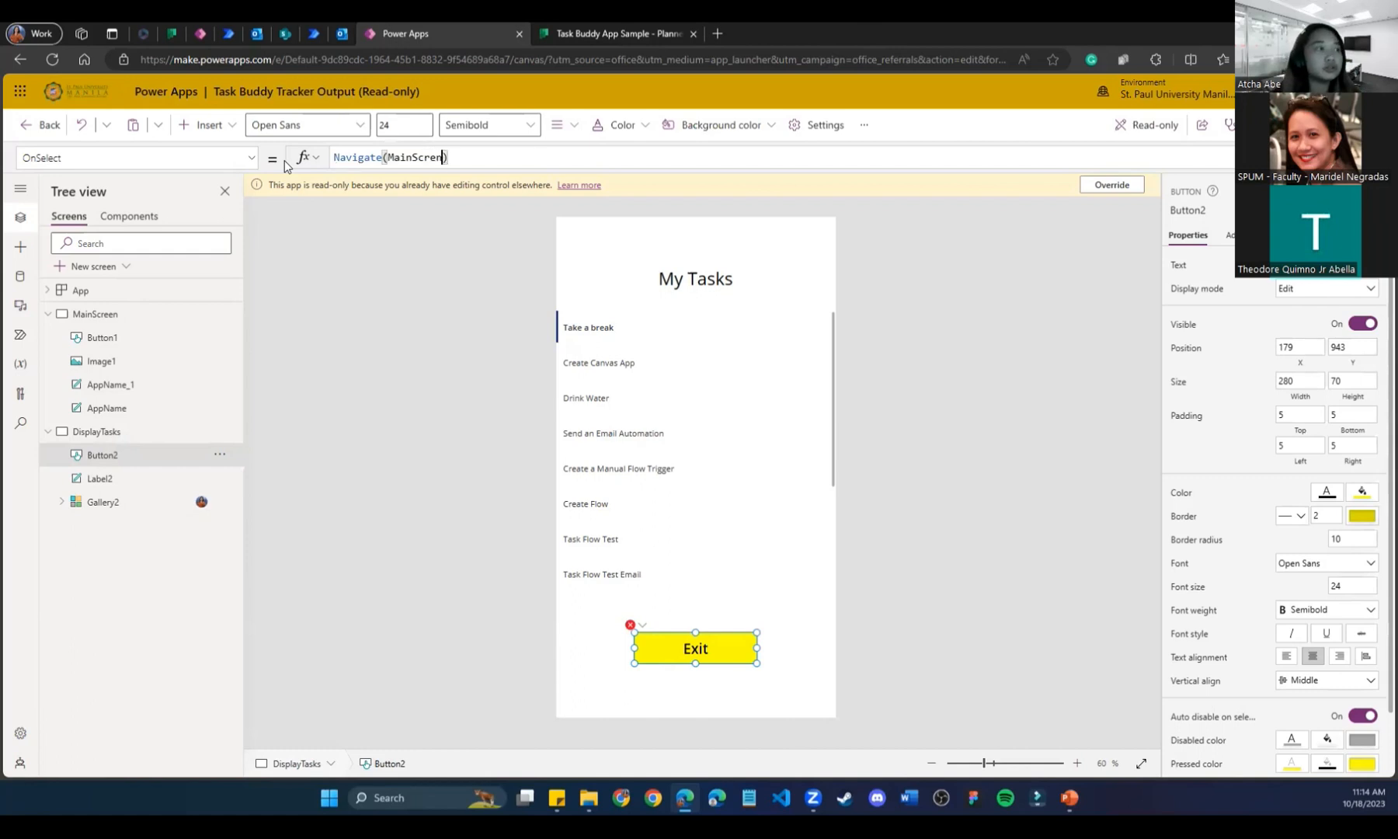
pyautogui.click(413, 320)
pyautogui.click(692, 661)
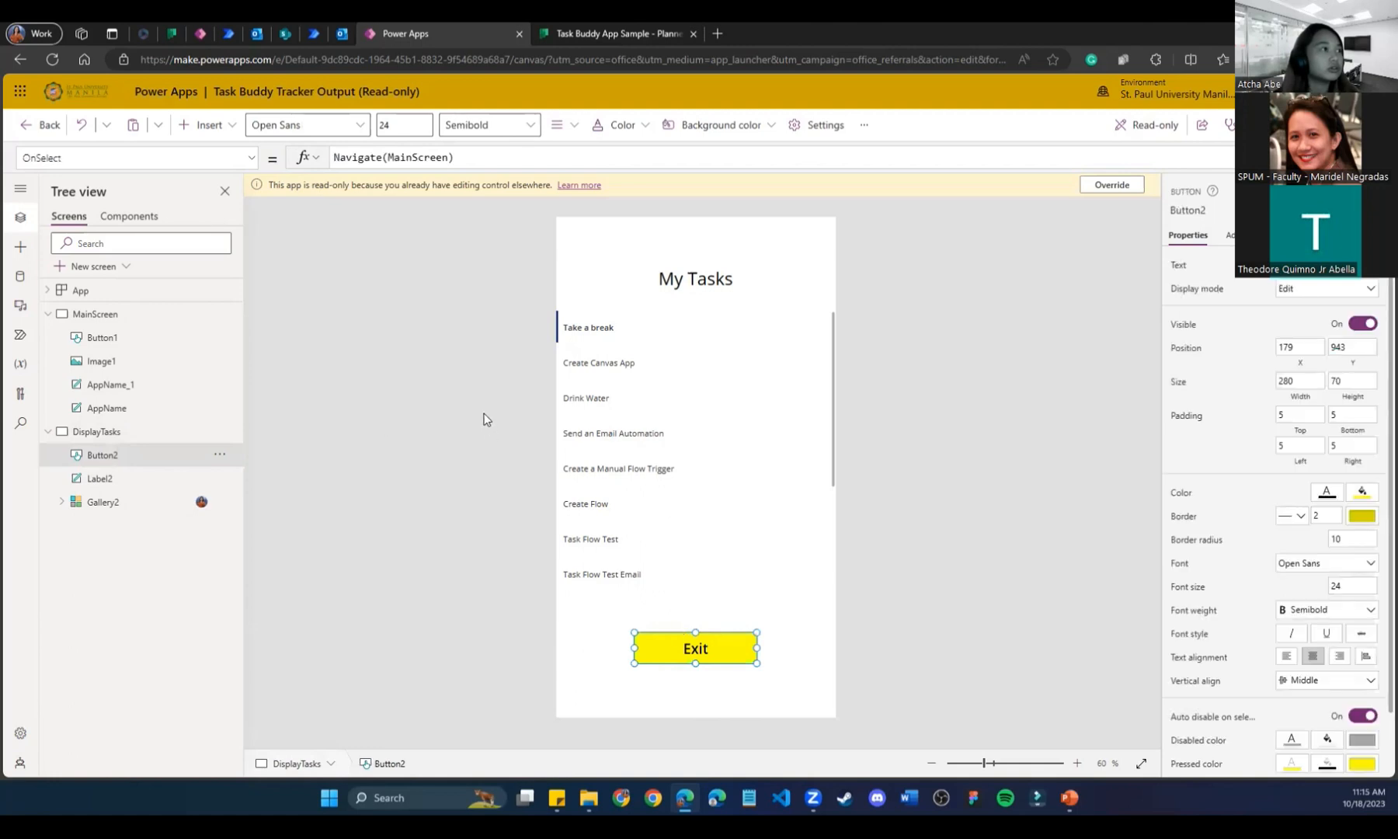
# Inspect the task title label's ThisItem.title formula in the gallery.
pyautogui.click(86, 504)
pyautogui.click(584, 331)
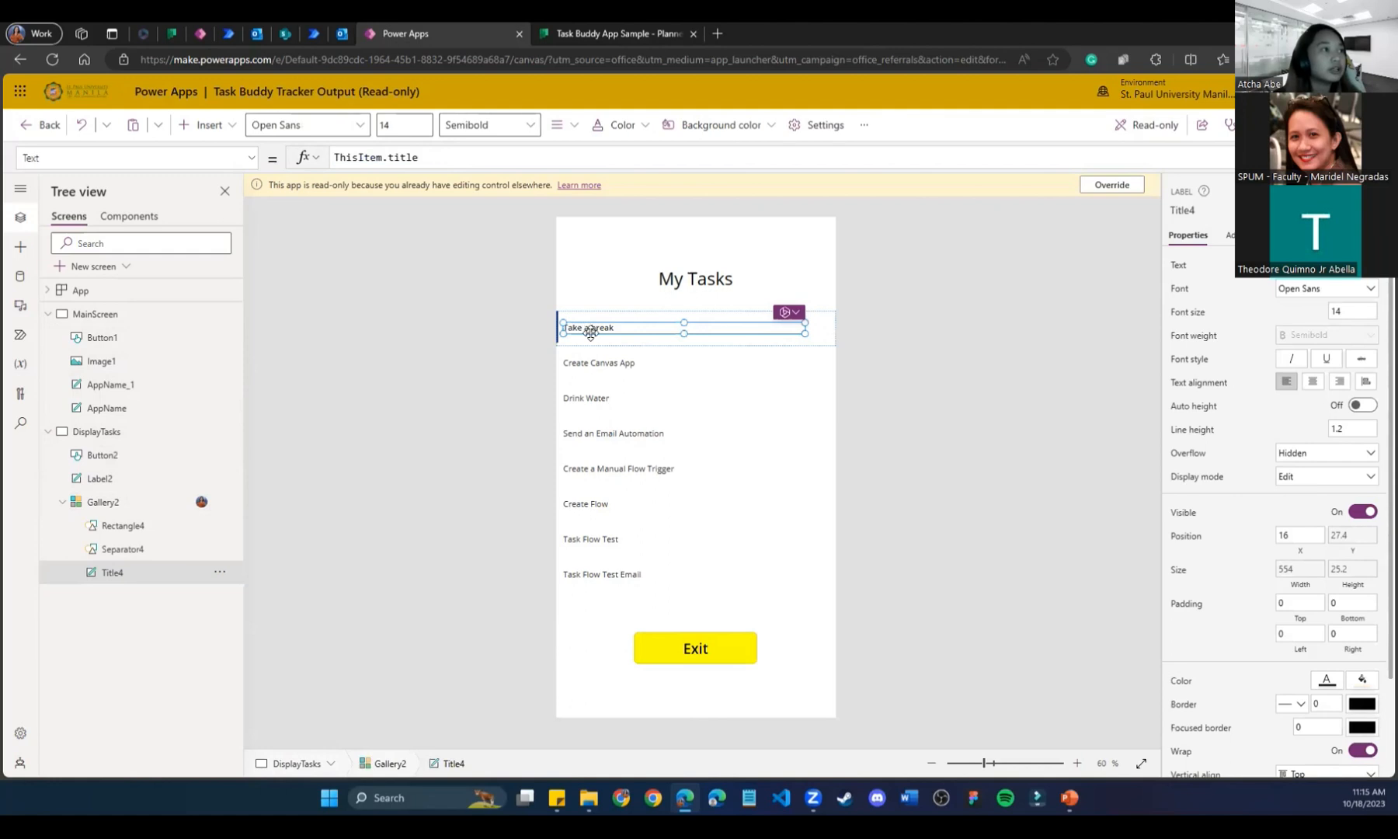
pyautogui.click(427, 159)
pyautogui.moveTo(427, 158); pyautogui.dragTo(390, 159)
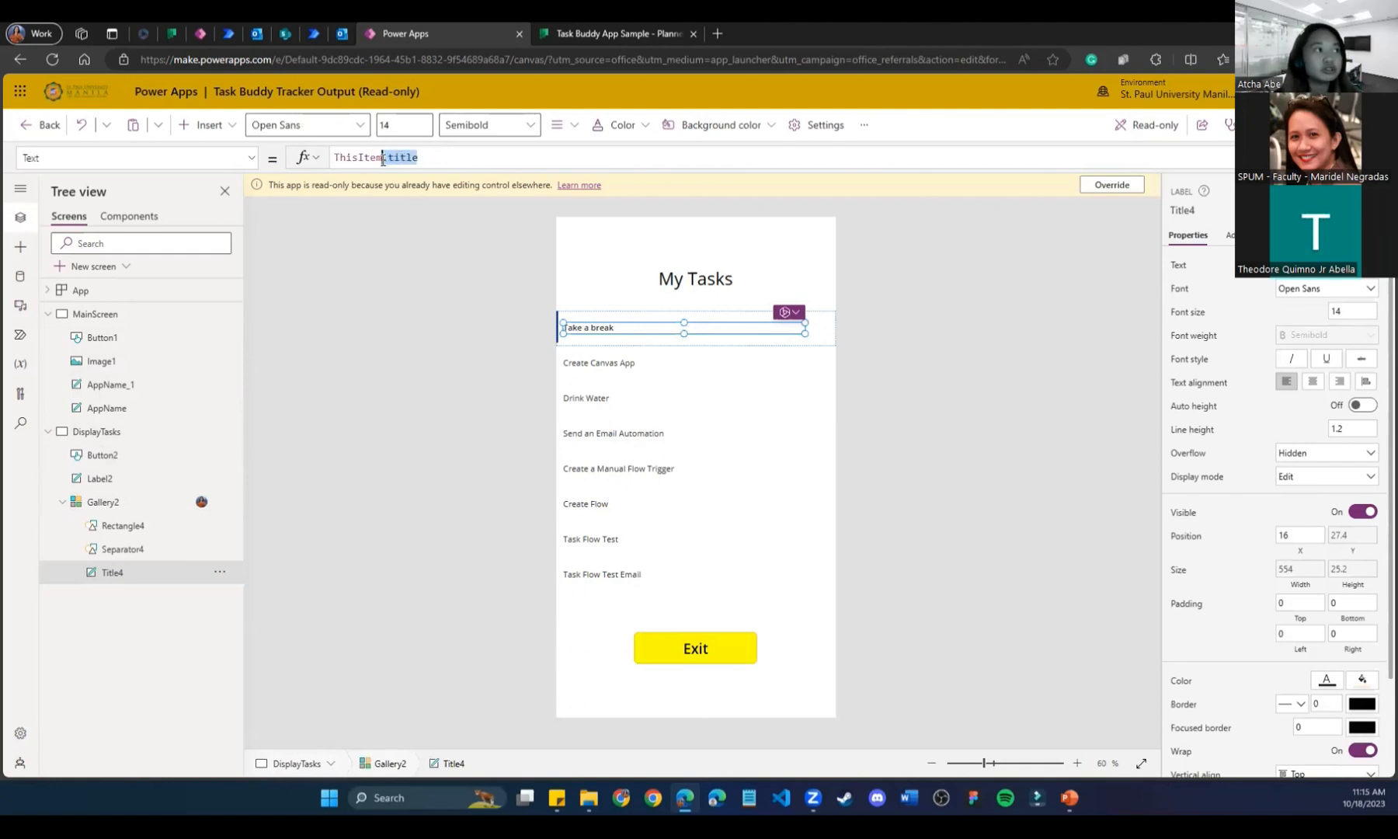
pyautogui.click(404, 390)
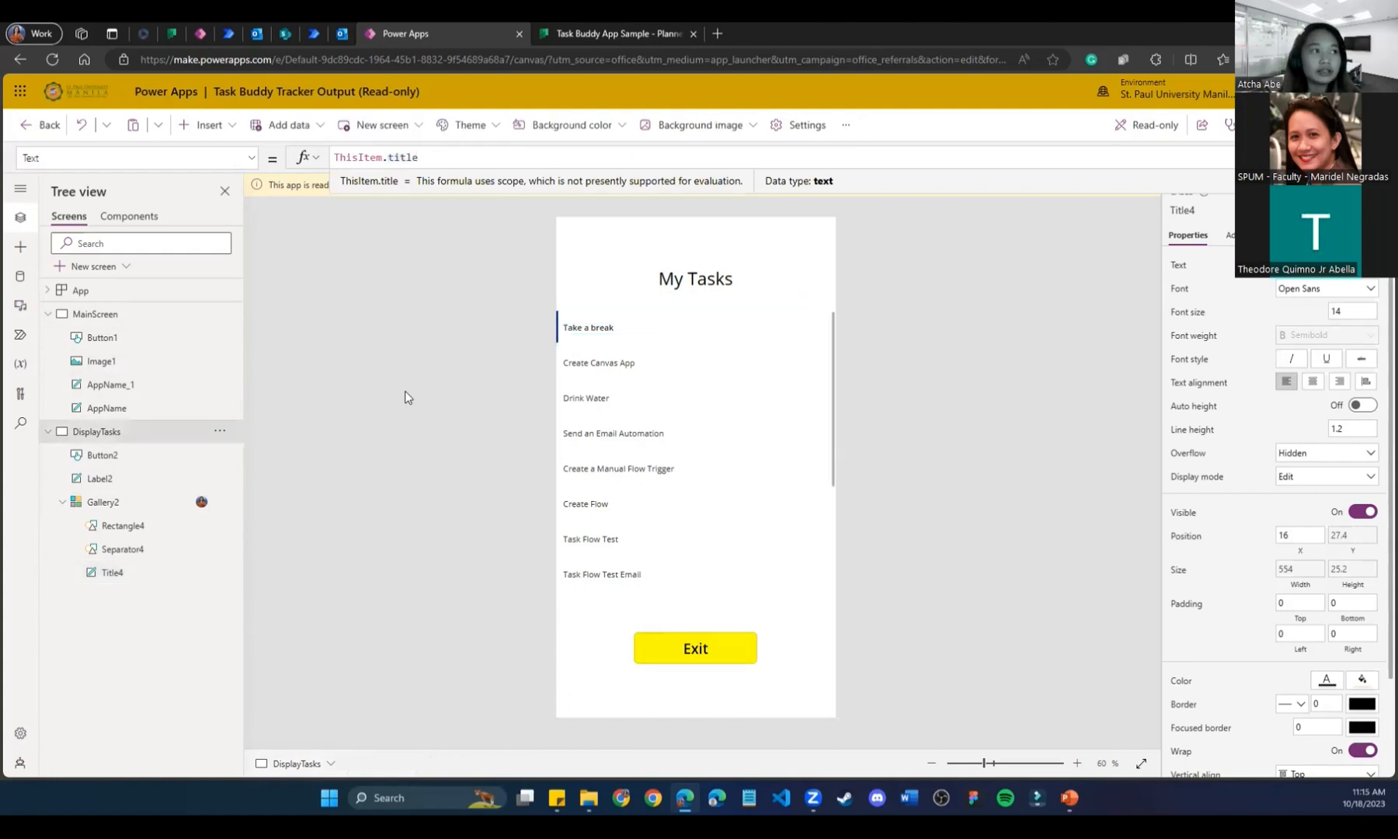
# Review the gallery's layout choices and the app's connected data sources.
pyautogui.click(641, 339)
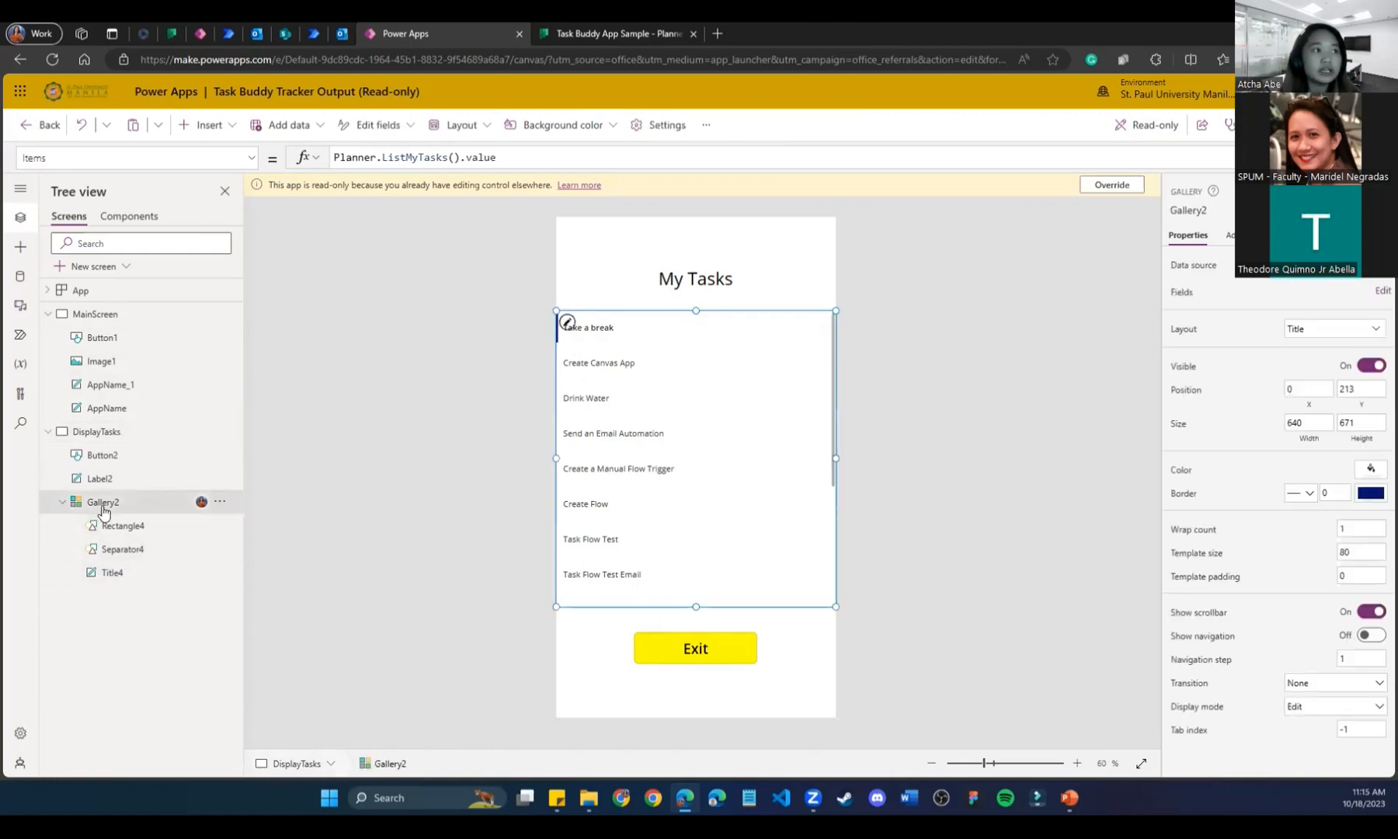
pyautogui.click(1320, 329)
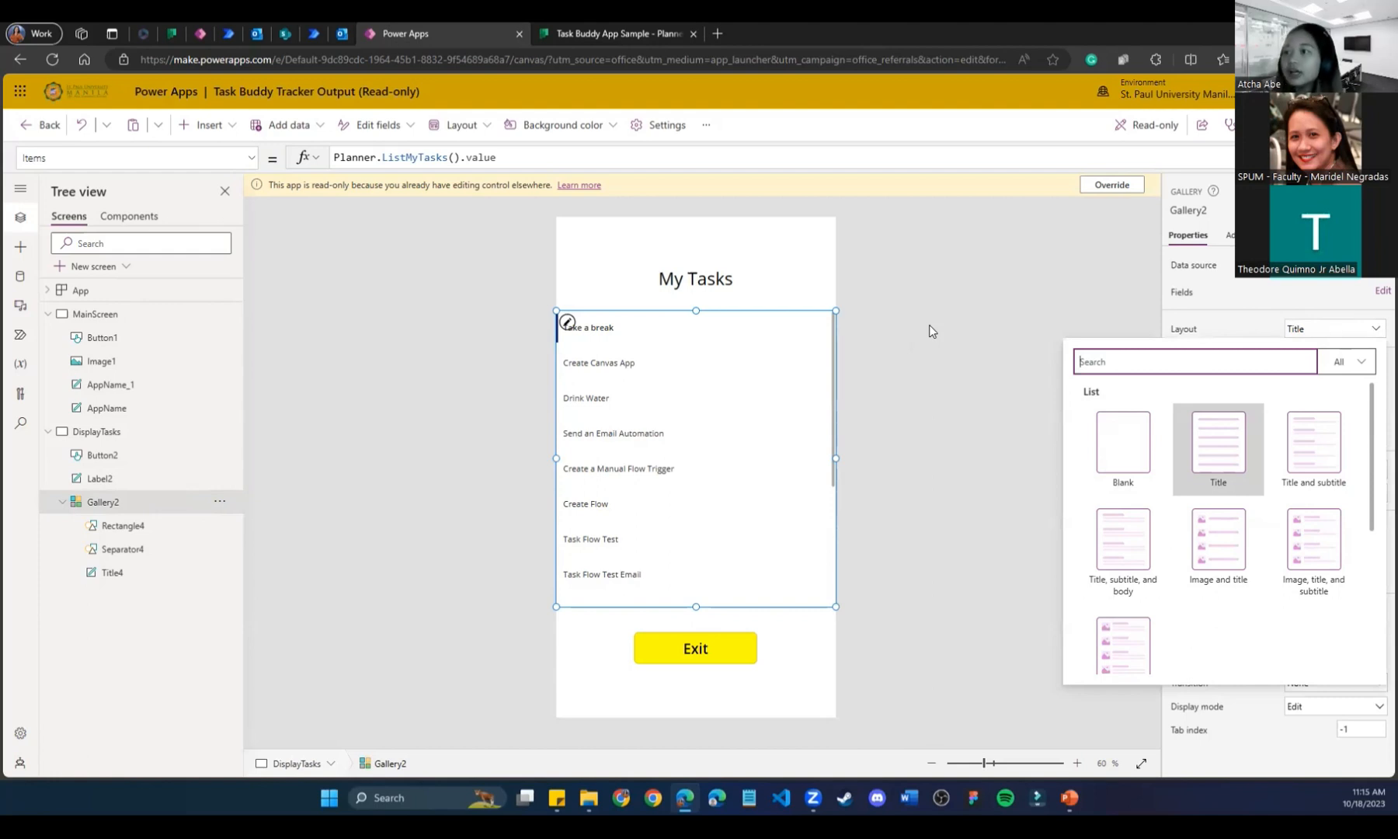
pyautogui.click(928, 324)
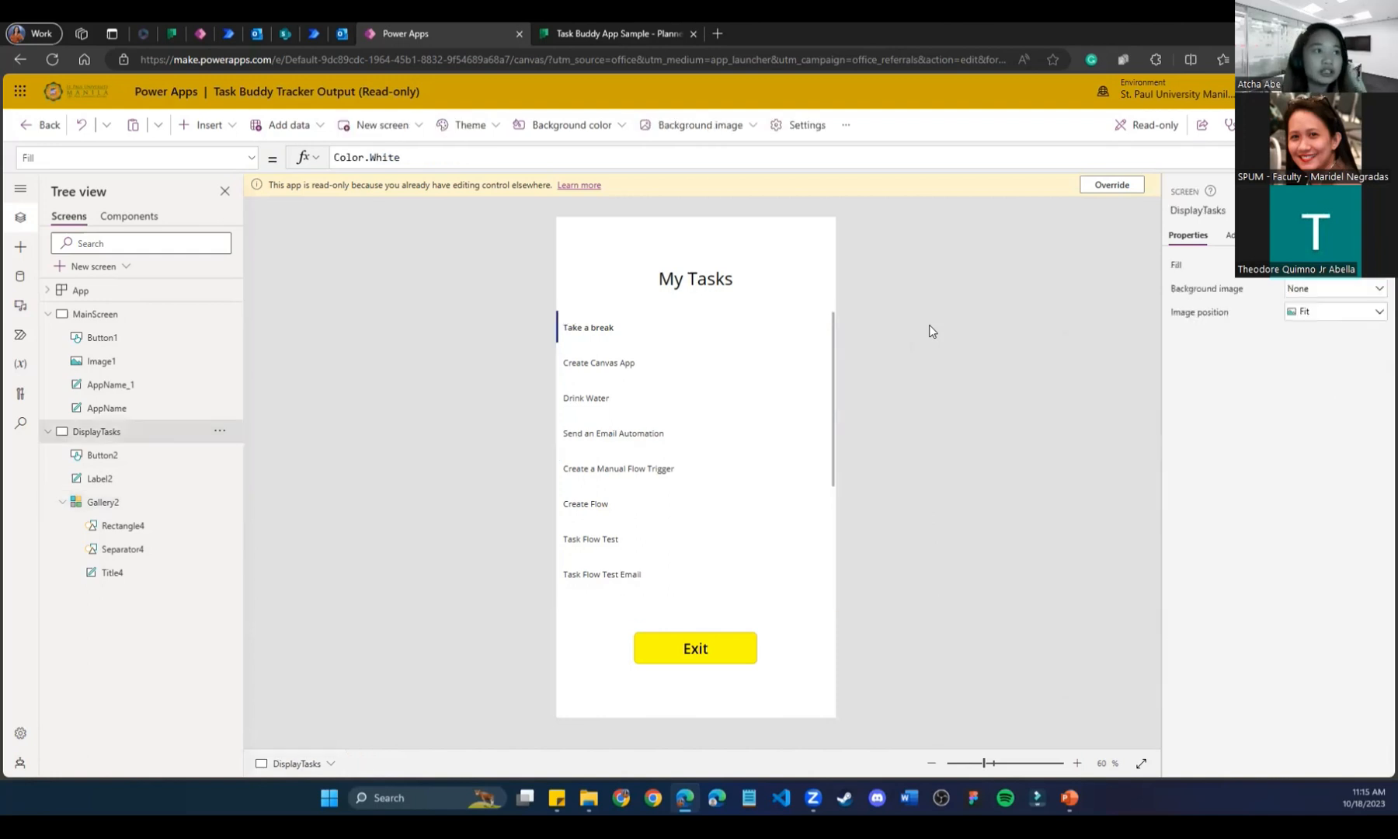
pyautogui.click(18, 277)
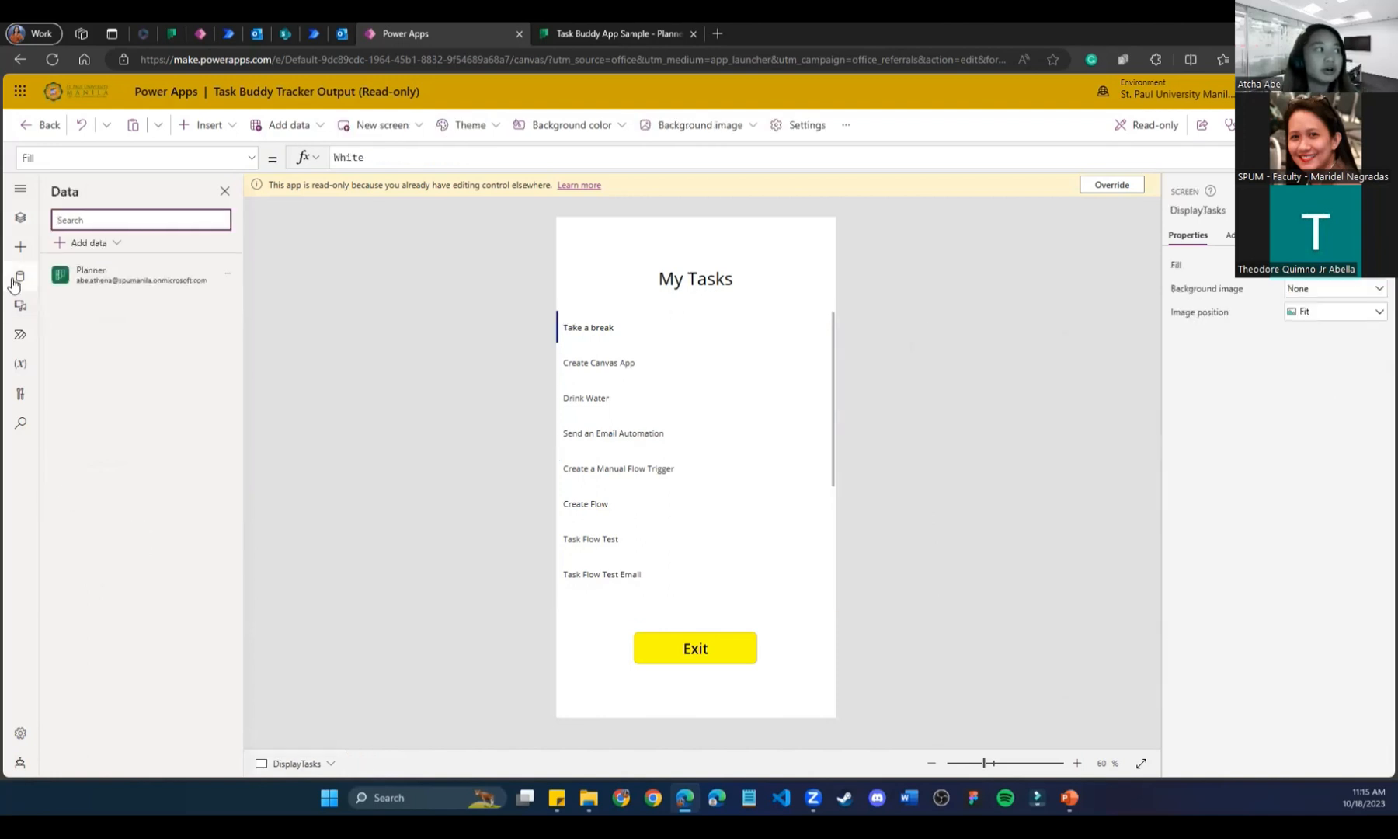
pyautogui.moveTo(70, 276)
# Dismiss the read-only notice and launch the app in preview.
pyautogui.click(1313, 125)
pyautogui.click(743, 485)
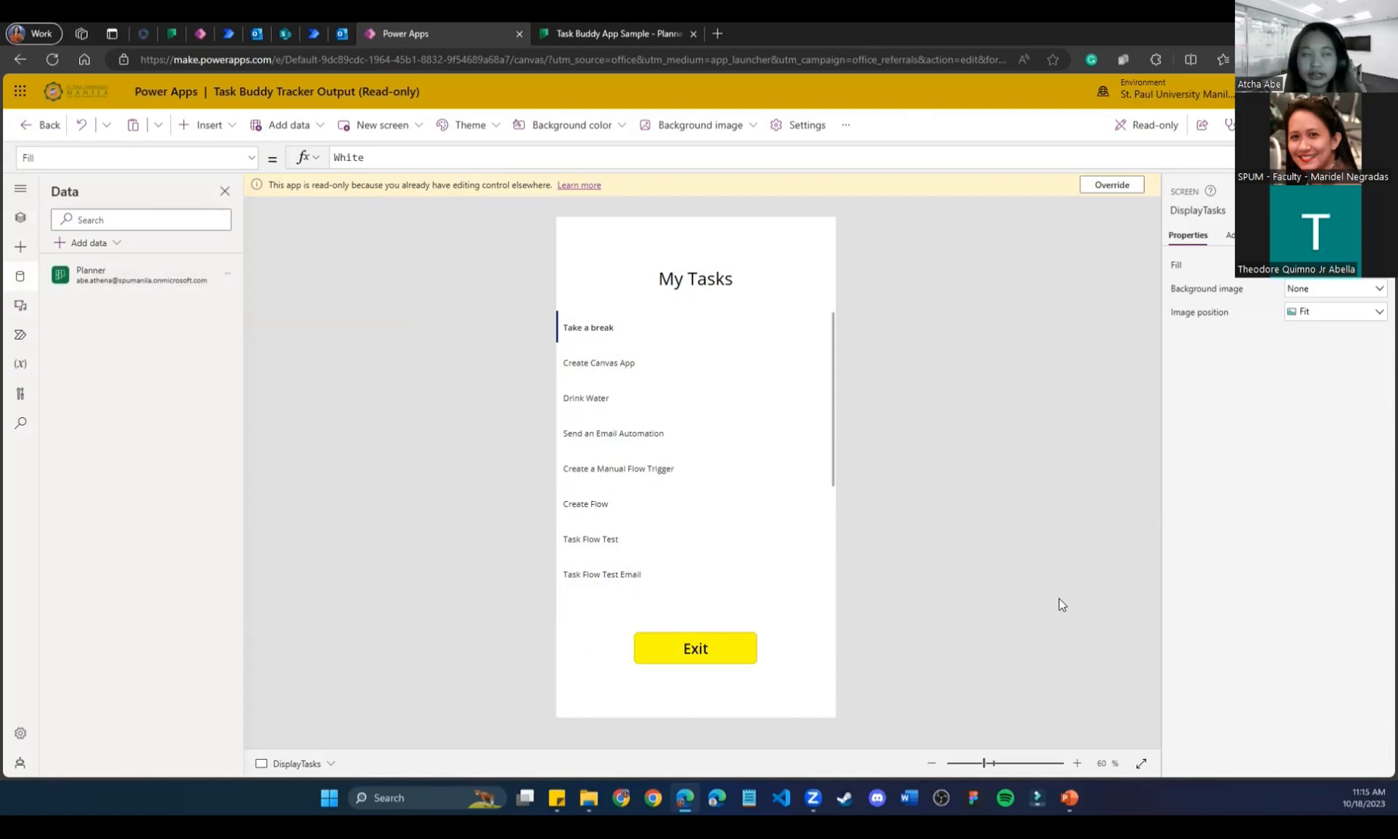
pyautogui.click(1258, 125)
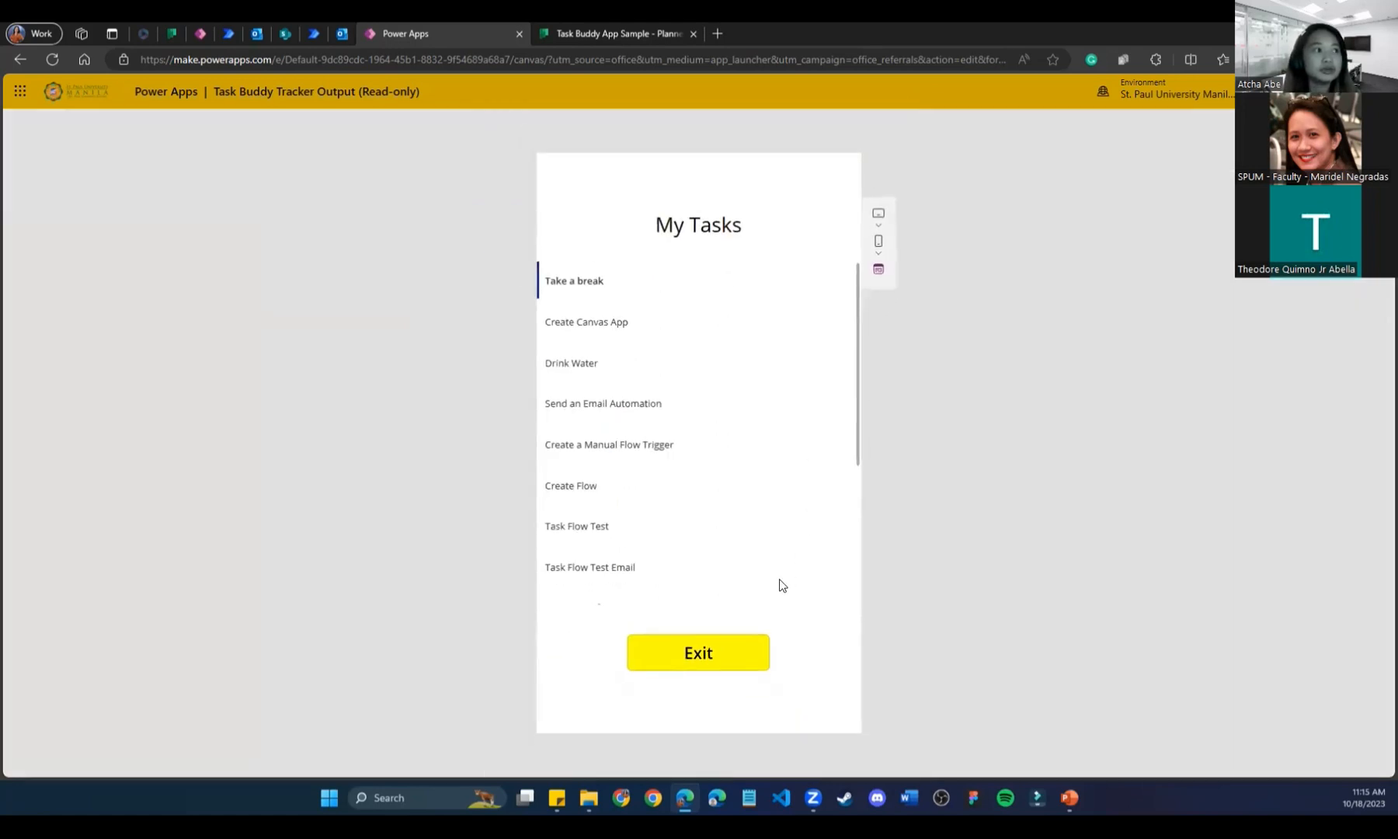
# Test the Exit and Start buttons in preview, then close preview and reopen Tree view.
pyautogui.click(696, 649)
pyautogui.click(721, 557)
pyautogui.click(715, 658)
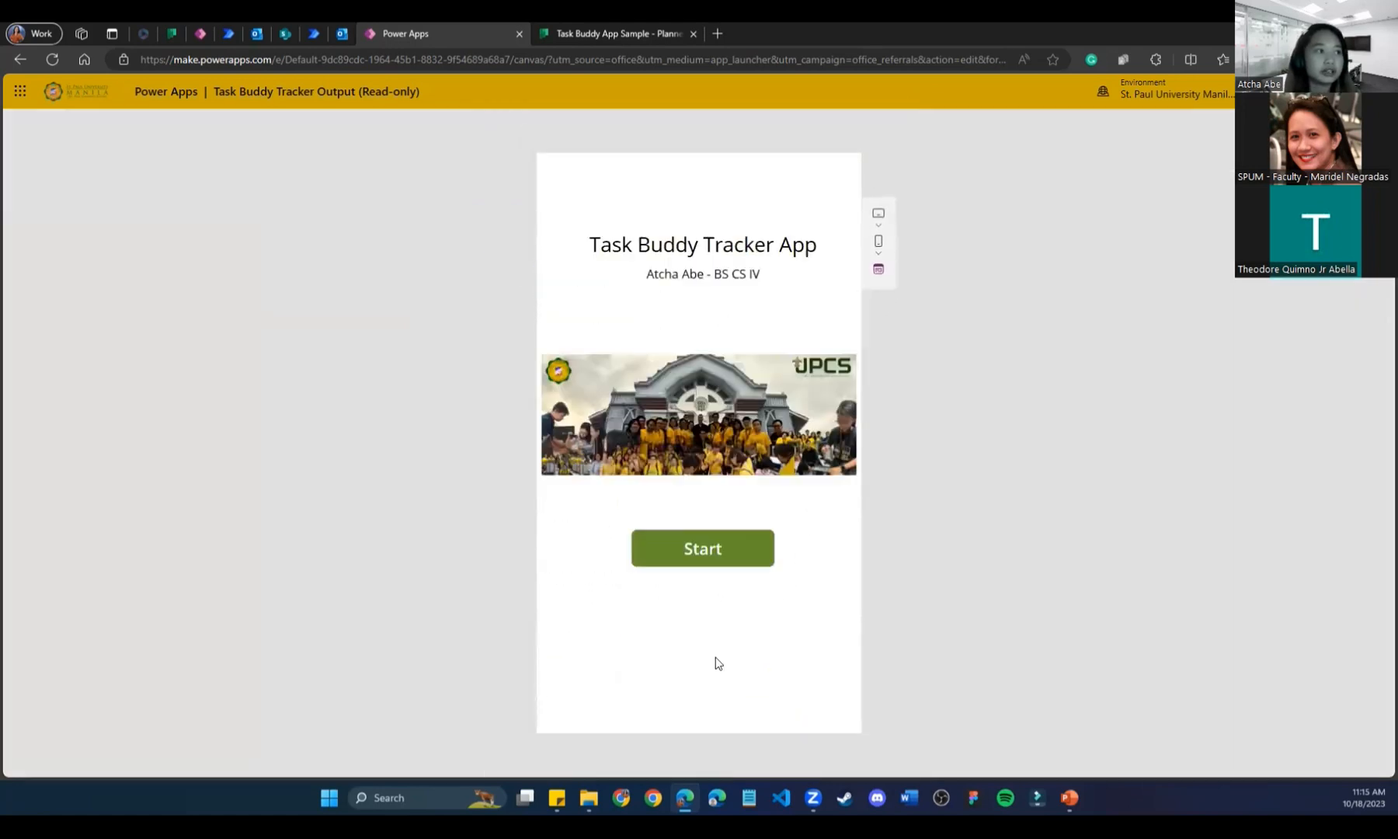
pyautogui.click(715, 549)
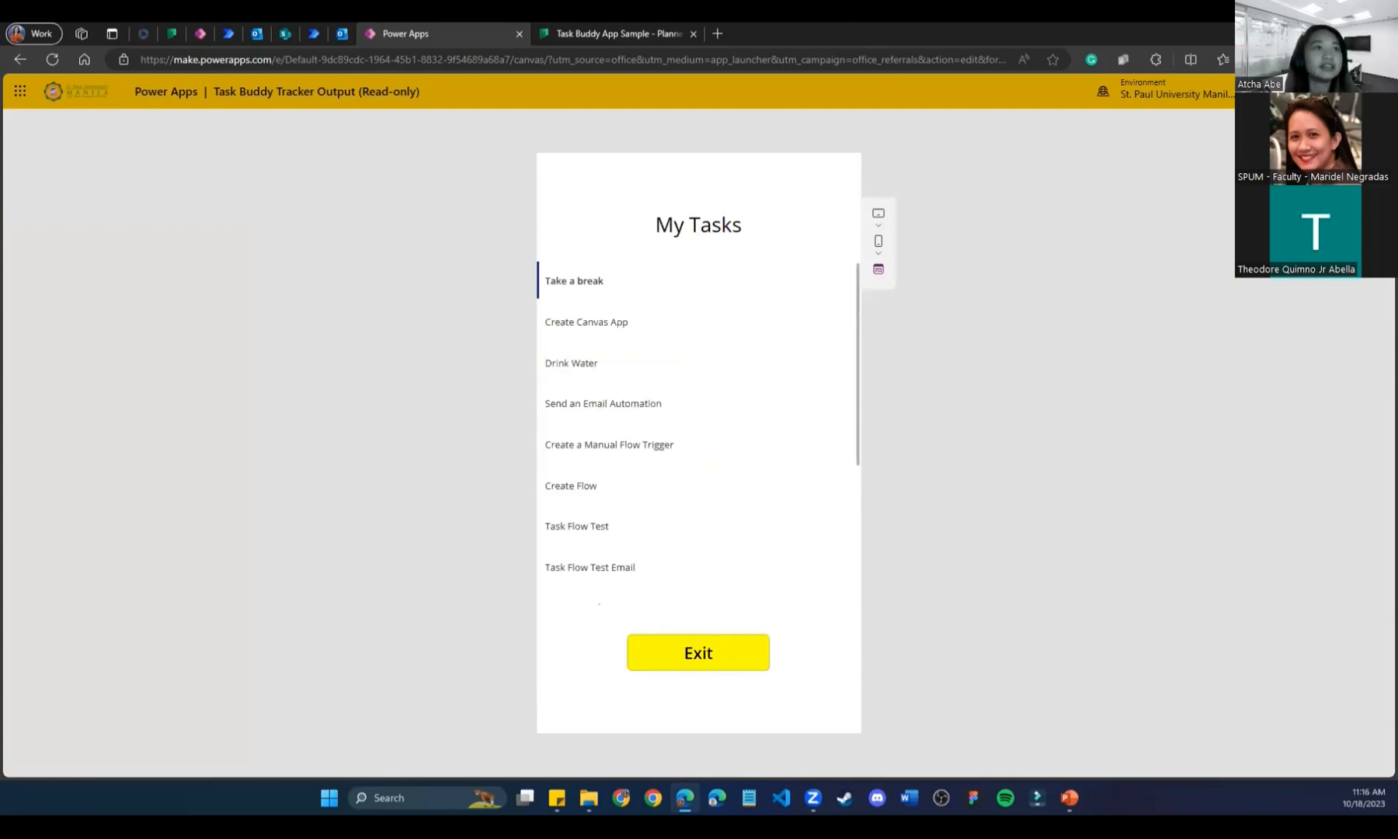
pyautogui.press('Escape')
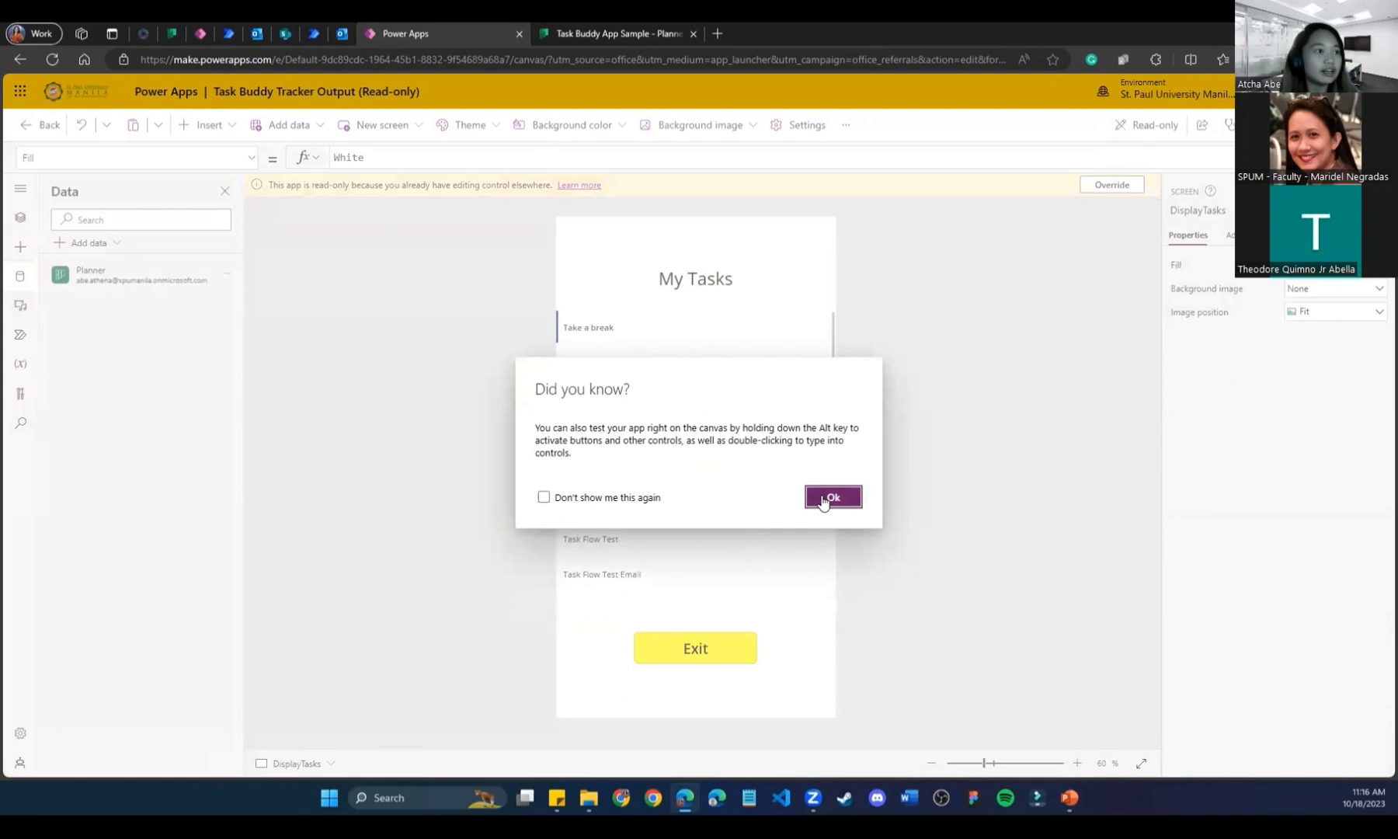
pyautogui.click(823, 498)
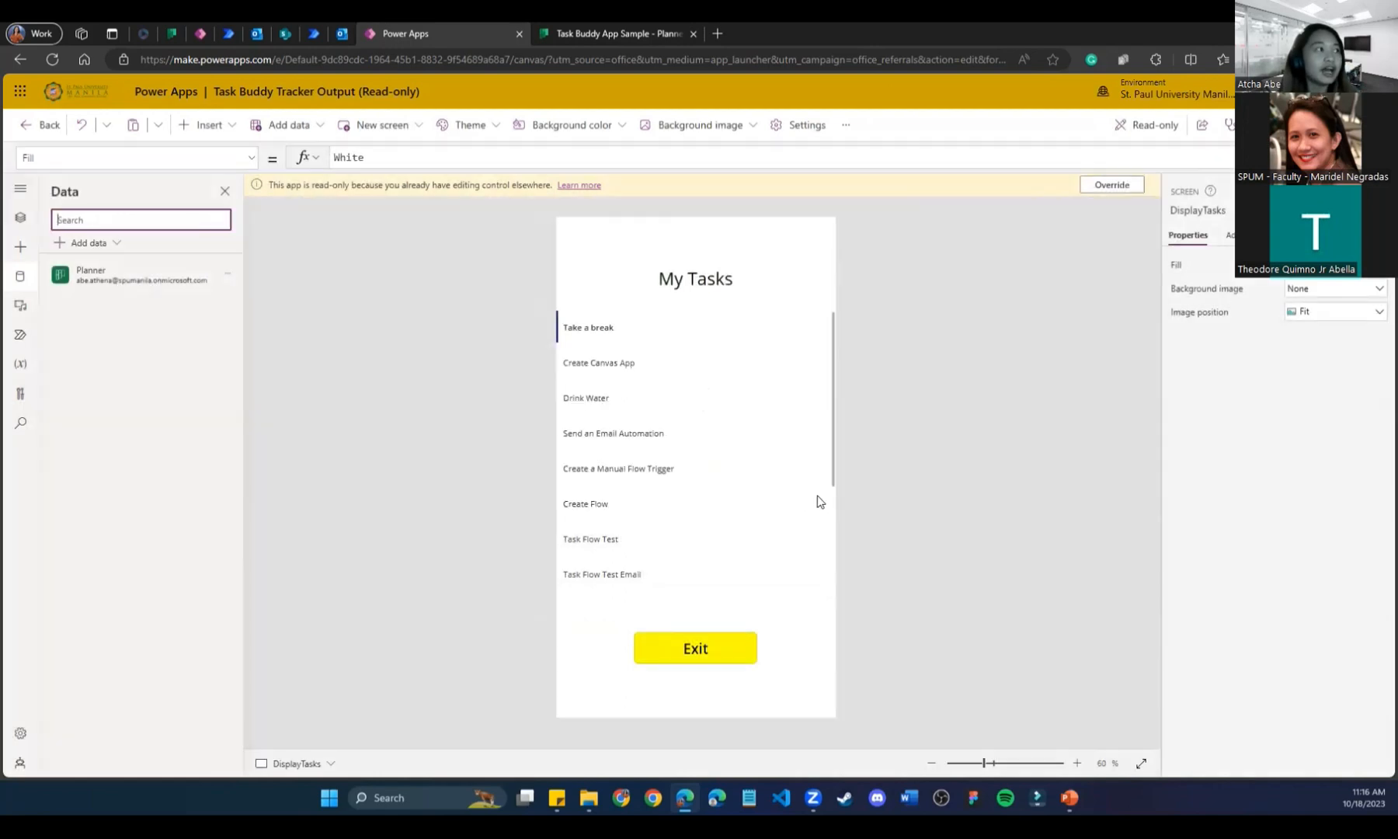
pyautogui.click(19, 219)
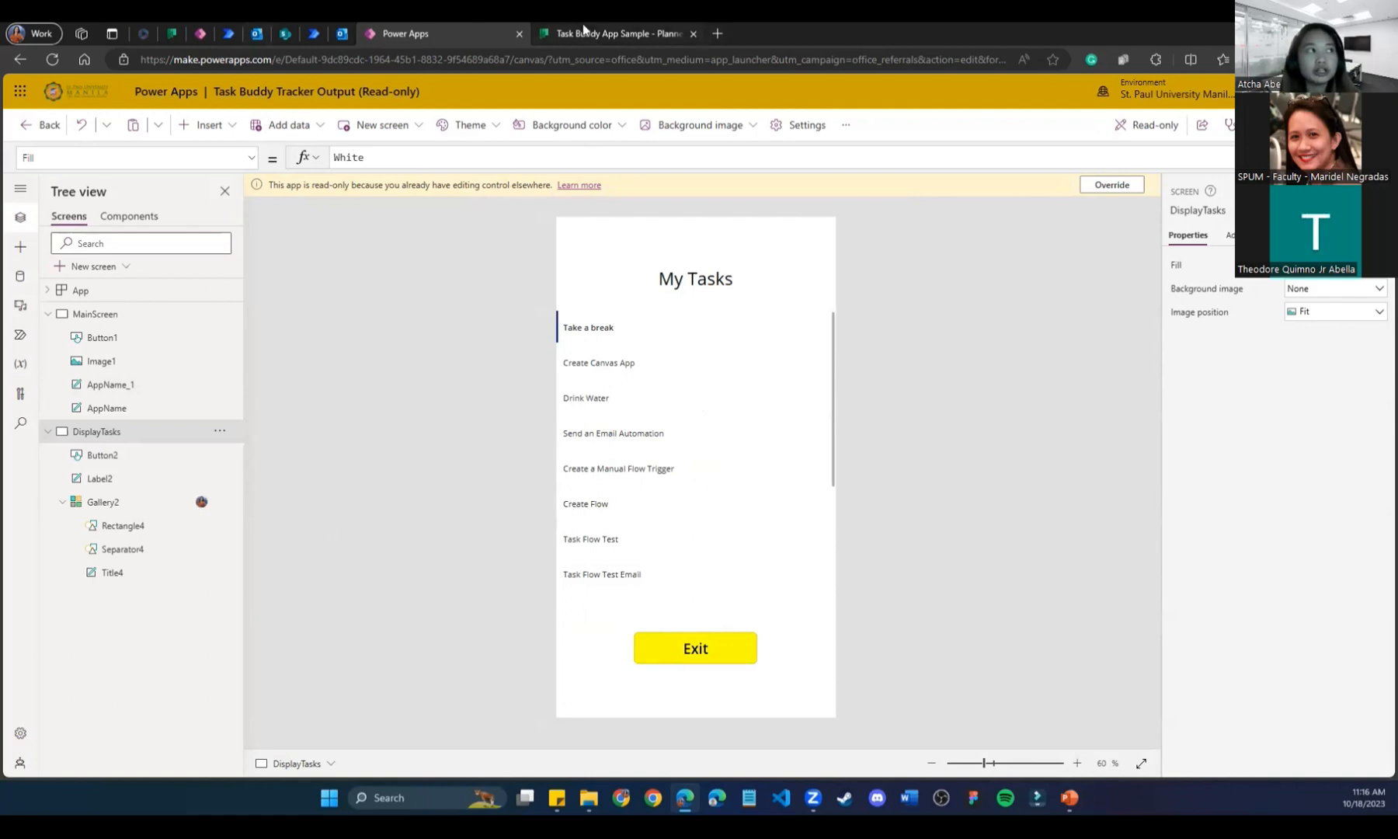
# Switch browser tabs to open the Task Buddy Tracker Planner flow in Power Automate.
pyautogui.click(532, 26)
pyautogui.click(404, 34)
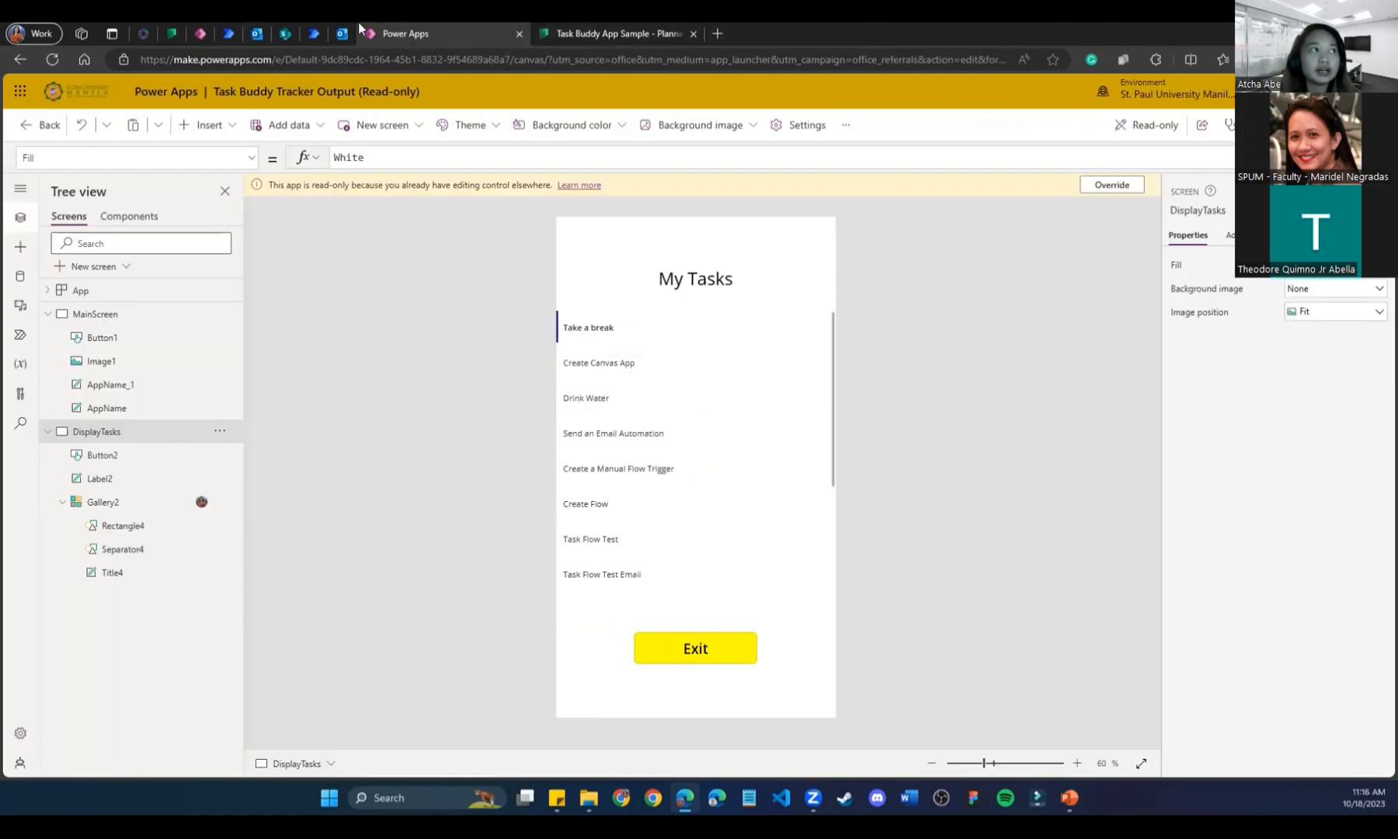
pyautogui.click(286, 31)
pyautogui.click(314, 32)
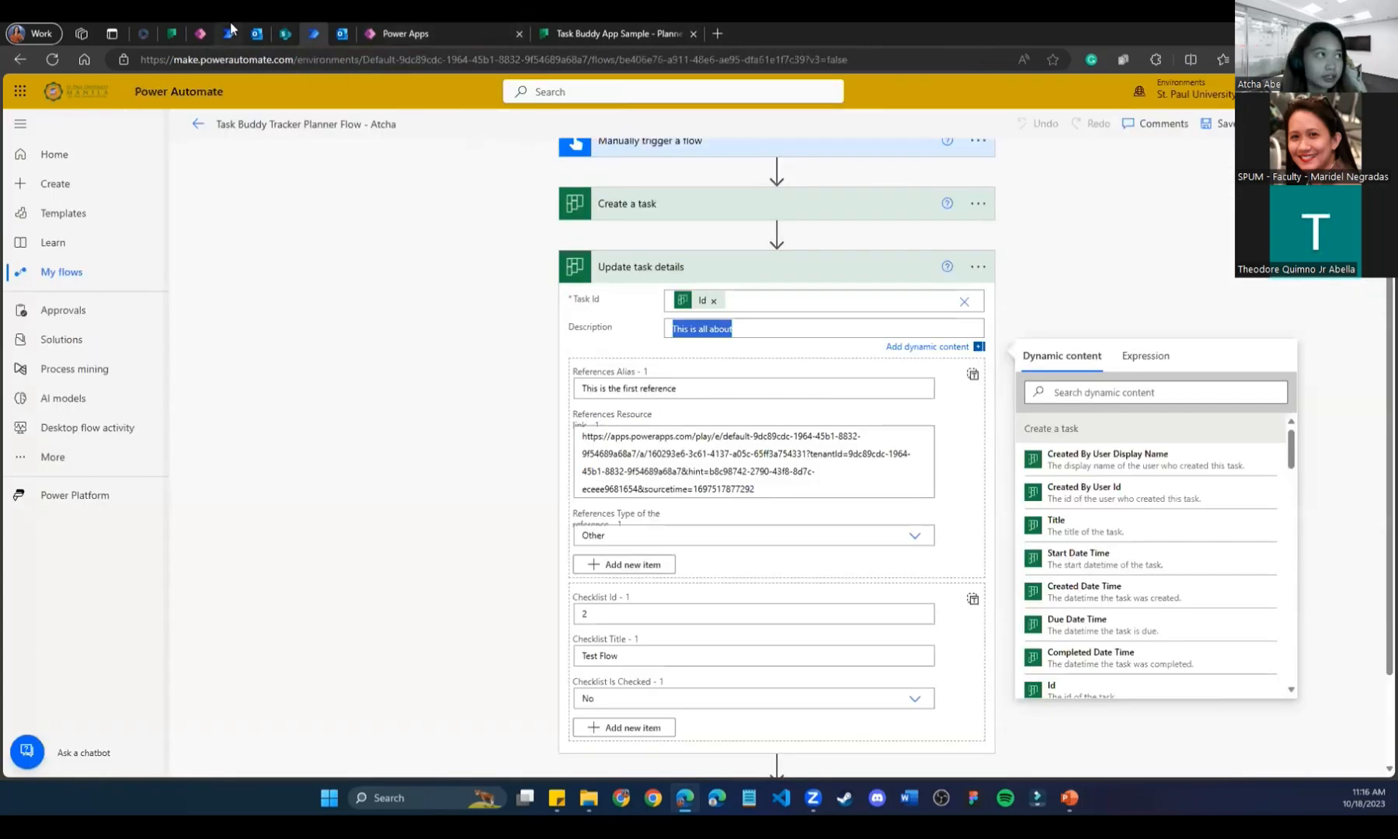
pyautogui.scroll(1, 726, 293)
pyautogui.click(728, 295)
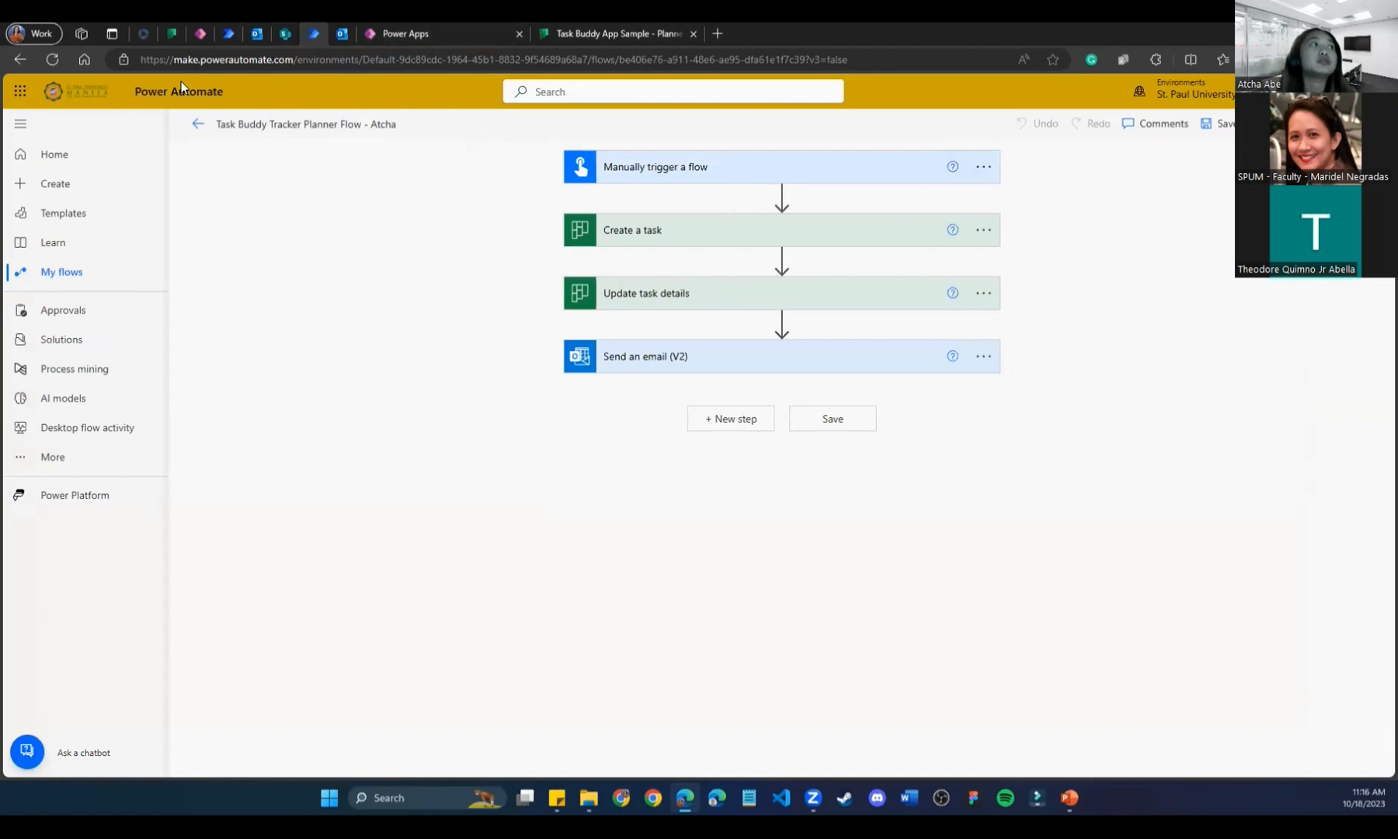
pyautogui.click(234, 23)
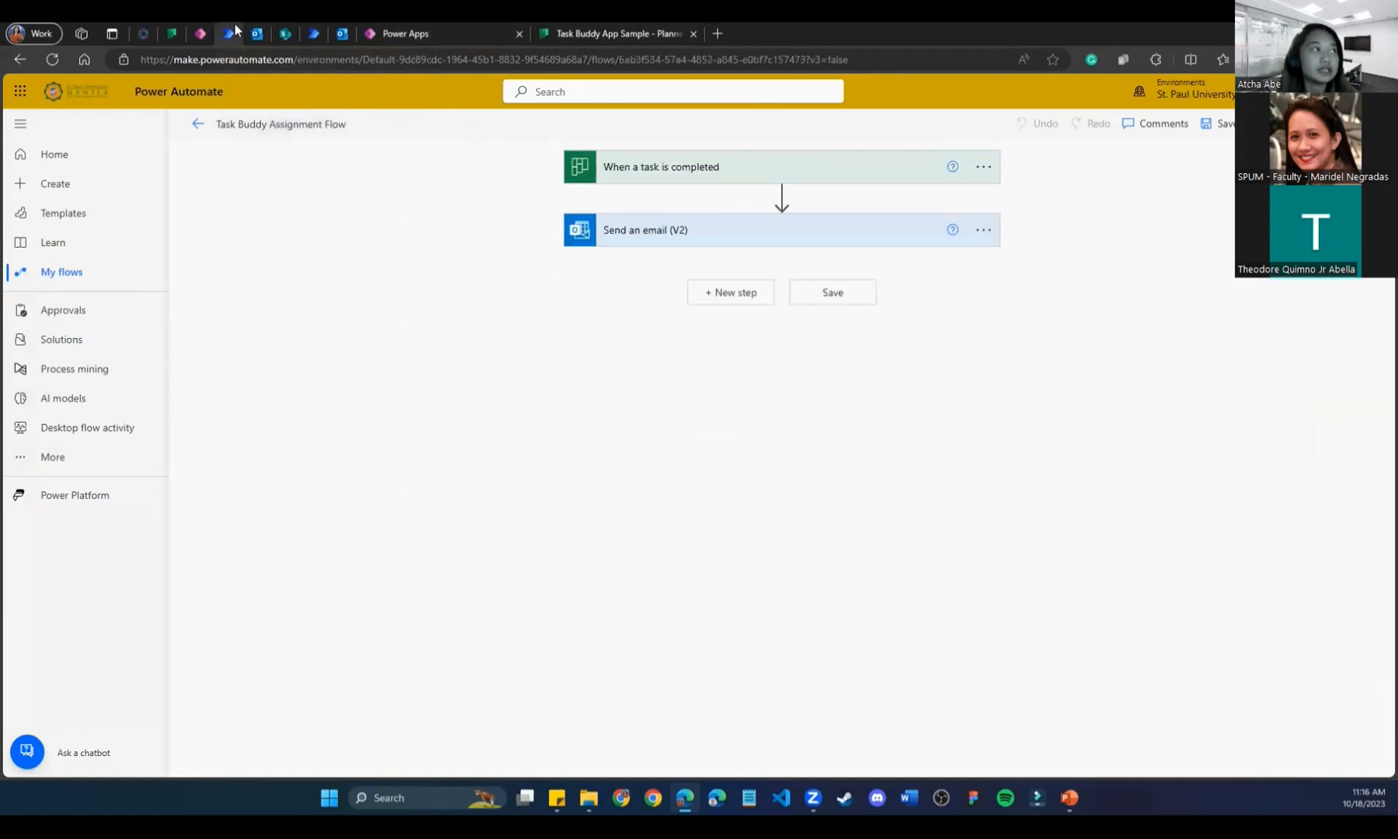
pyautogui.click(201, 34)
pyautogui.click(392, 33)
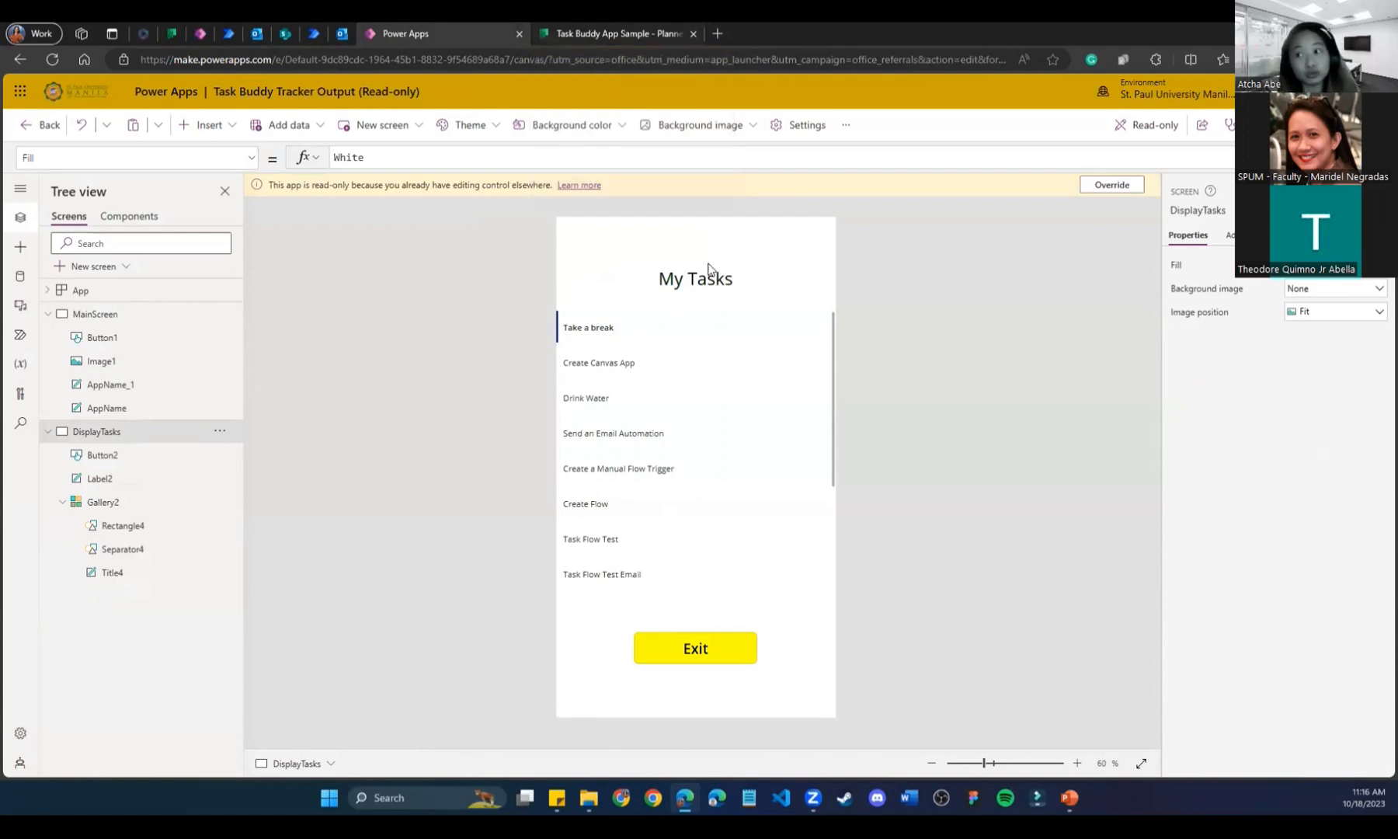
# Add and delete a Check (badge) icon, then Override the read-only lock to edit.
pyautogui.click(143, 508)
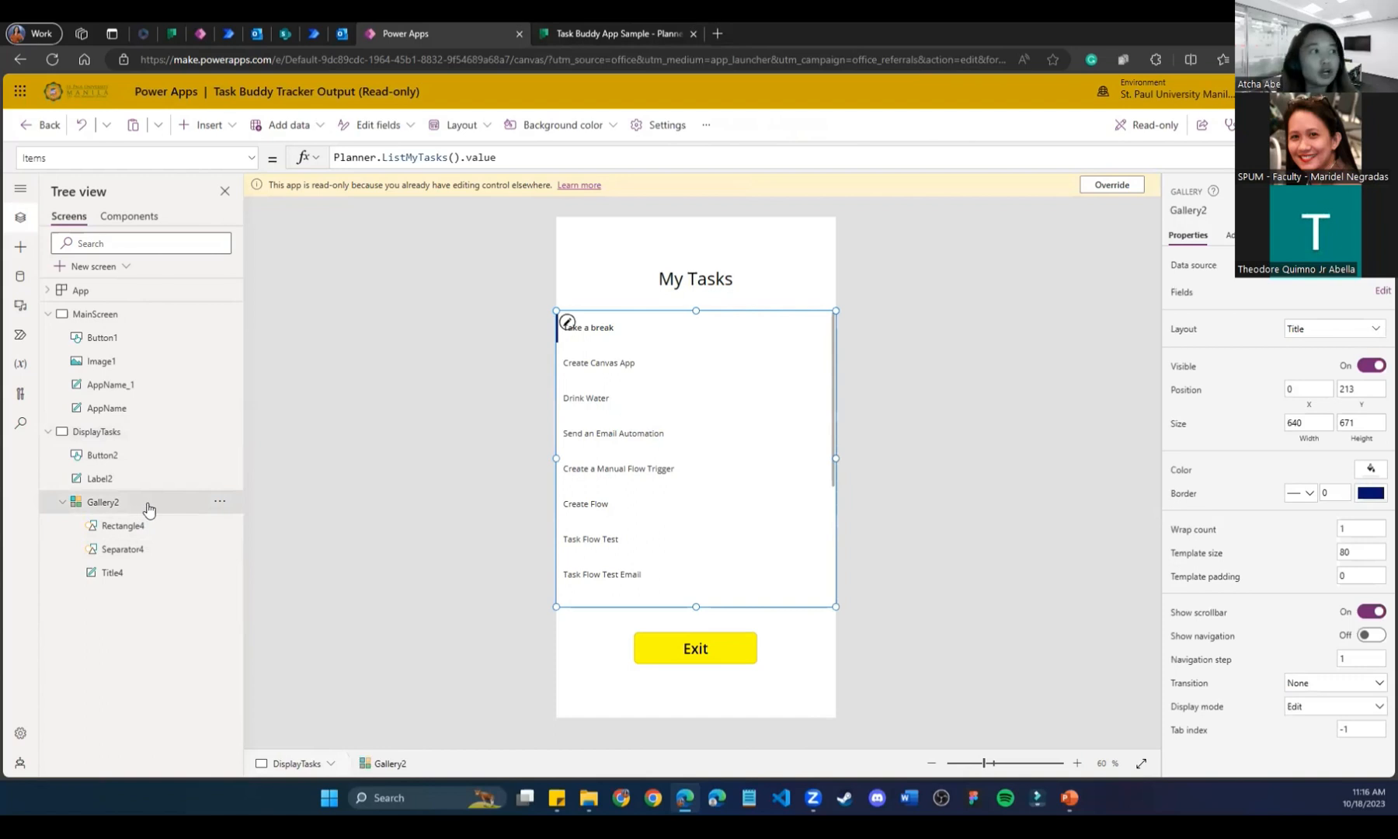
pyautogui.click(230, 129)
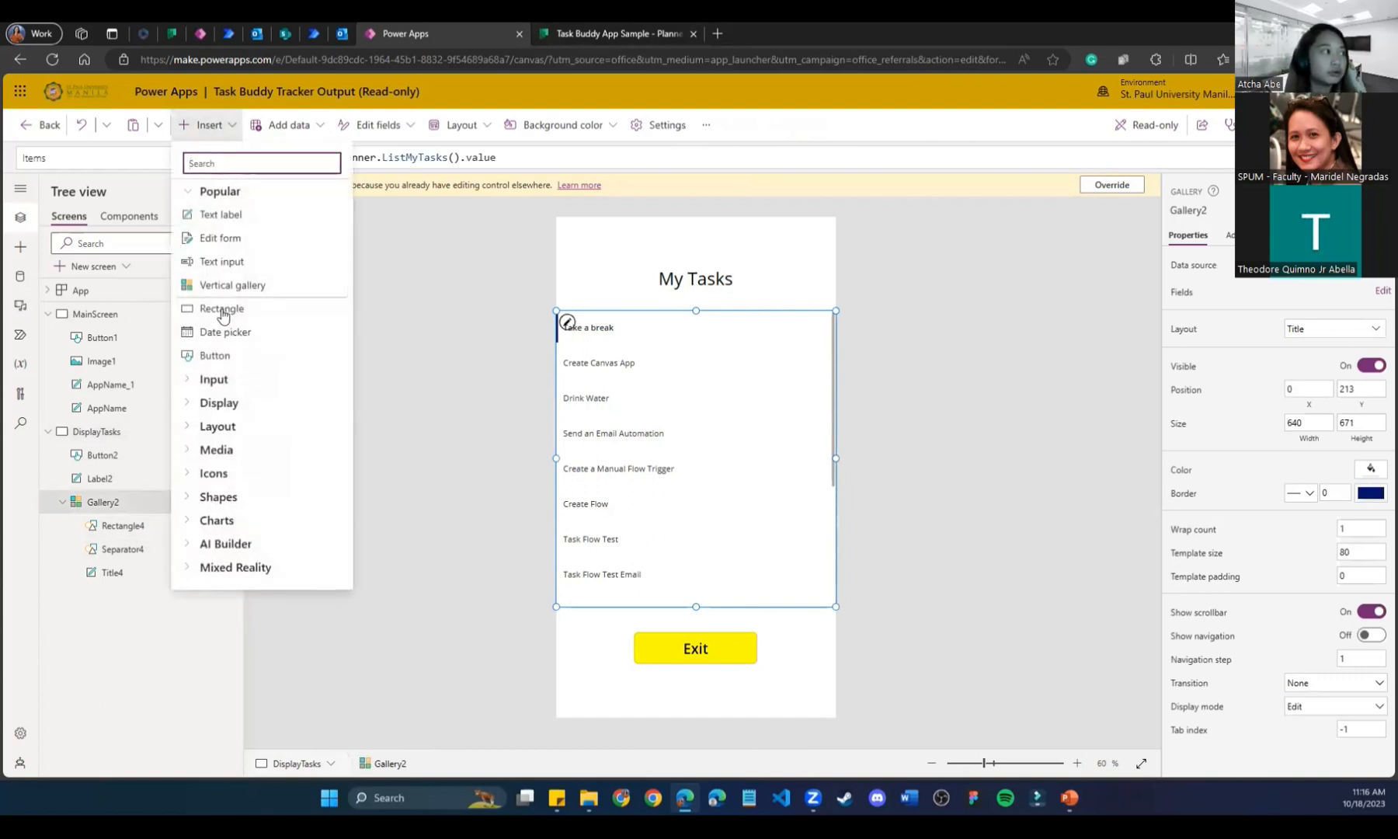
pyautogui.click(187, 475)
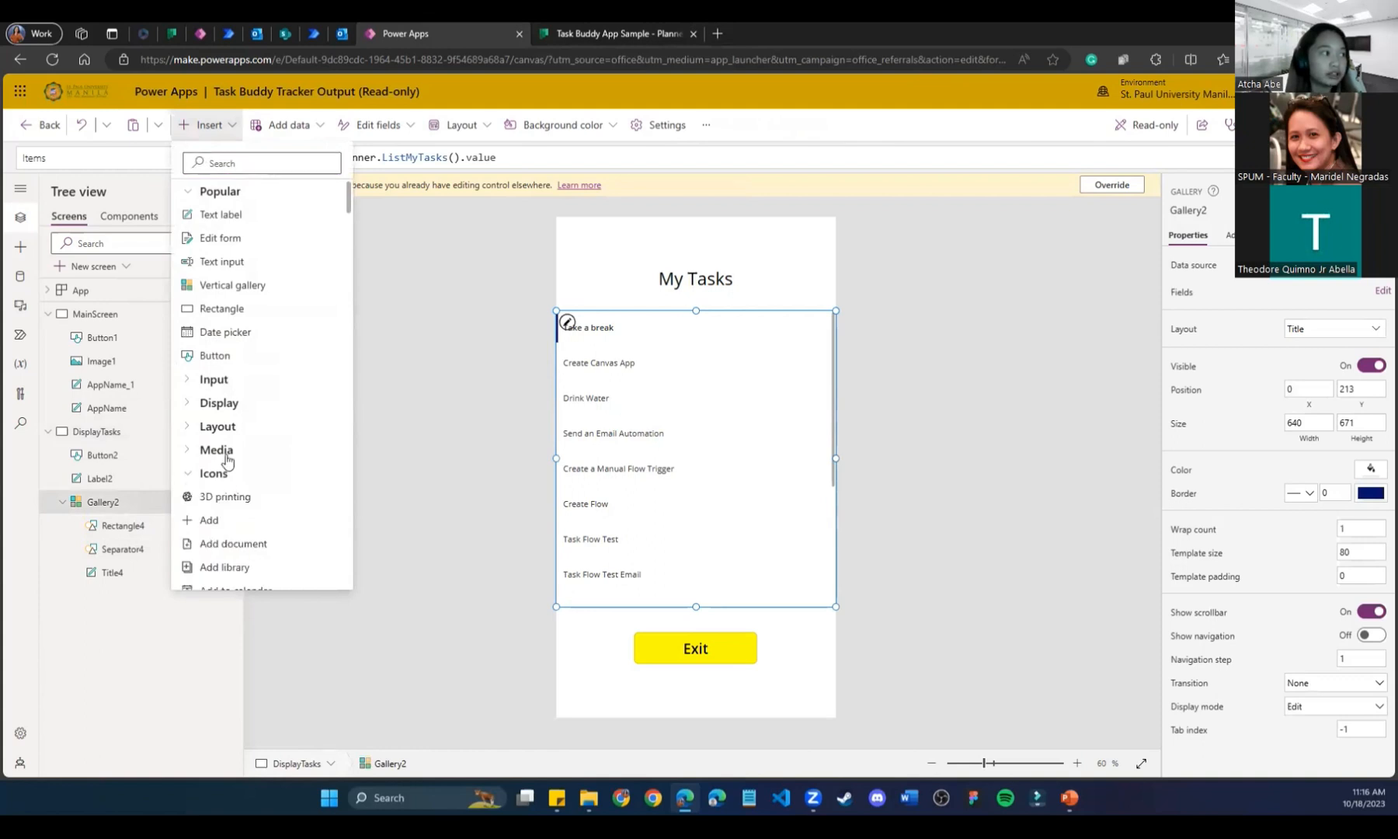
pyautogui.scroll(-3, 228, 463)
pyautogui.scroll(-5, 230, 460)
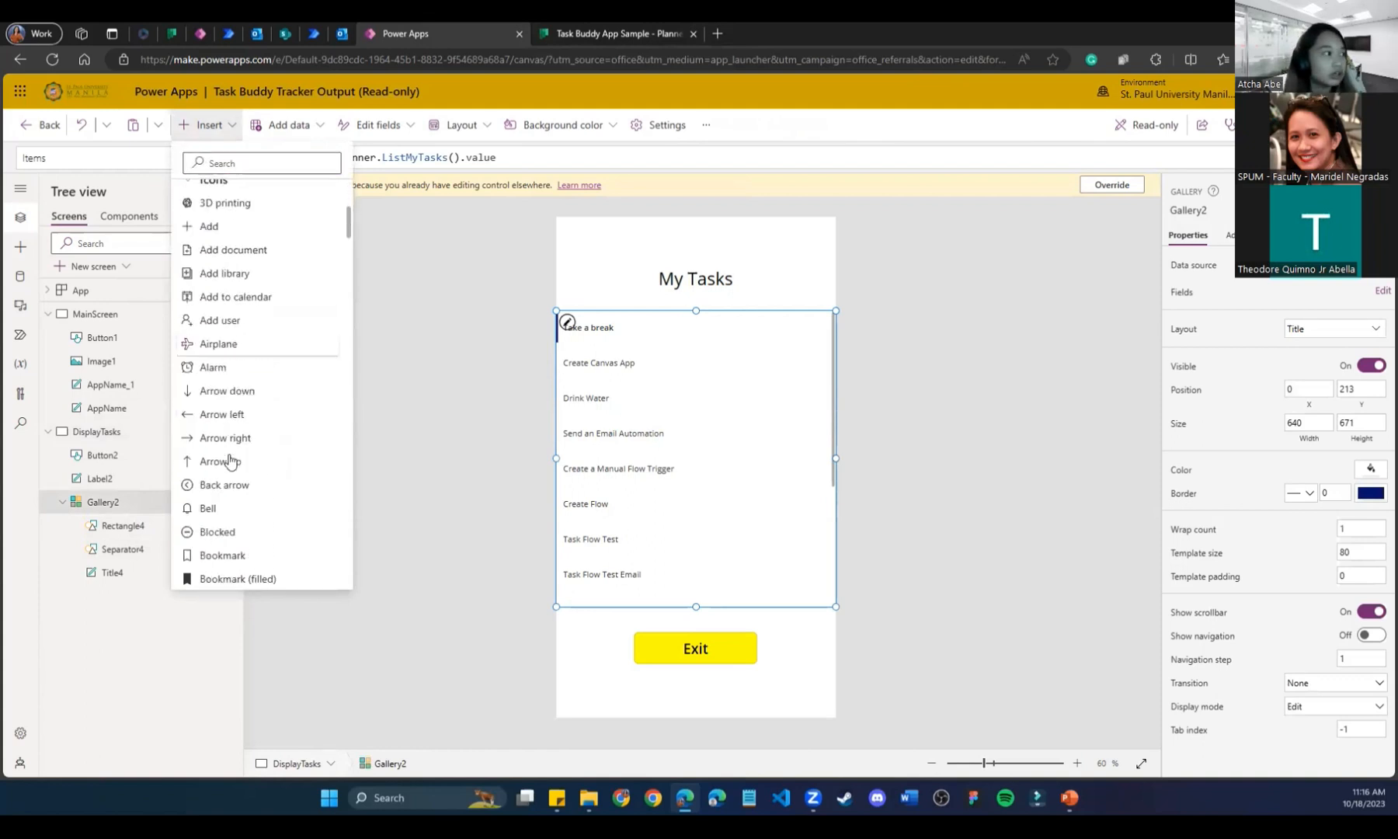
pyautogui.scroll(-1, 230, 460)
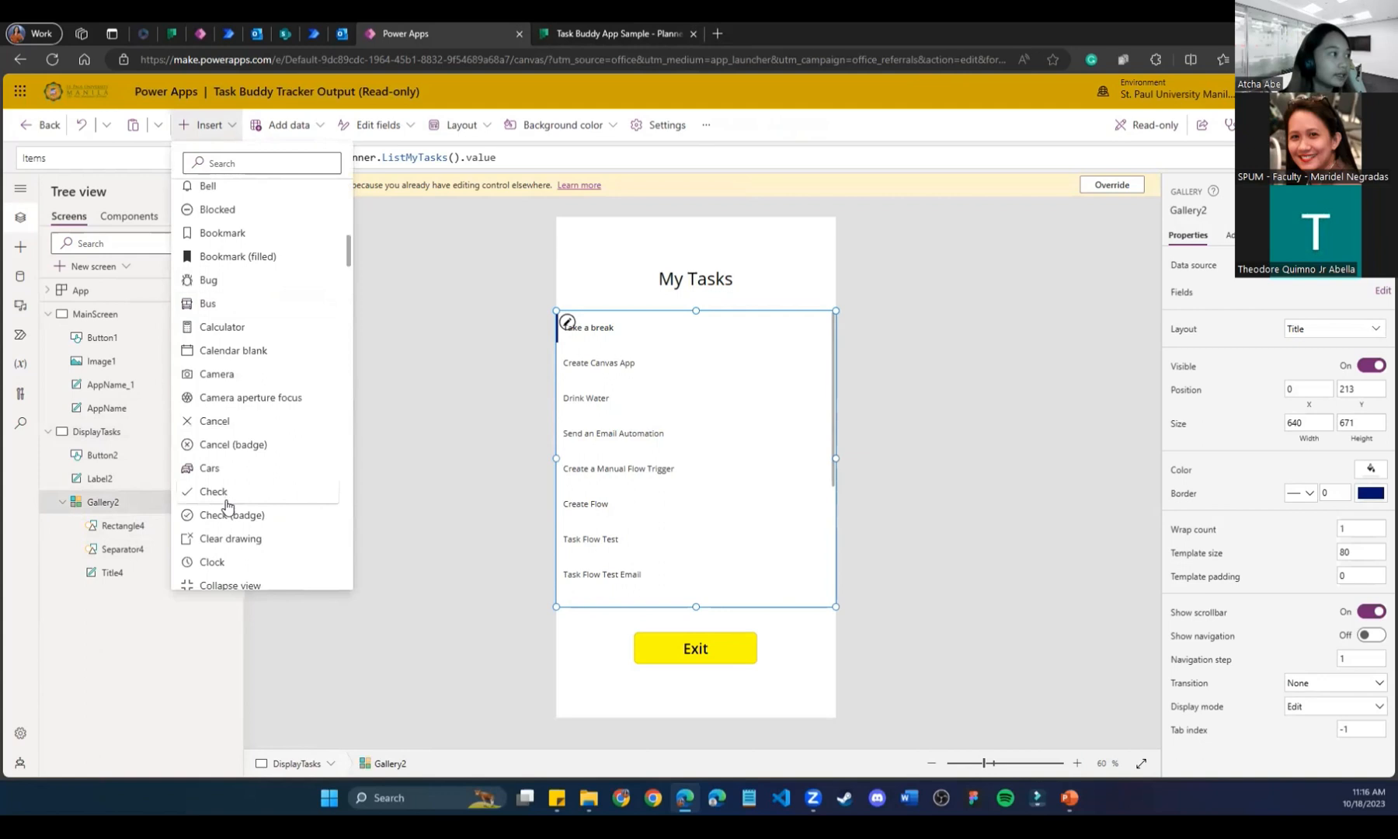
pyautogui.scroll(-3, 232, 446)
pyautogui.scroll(-1, 232, 450)
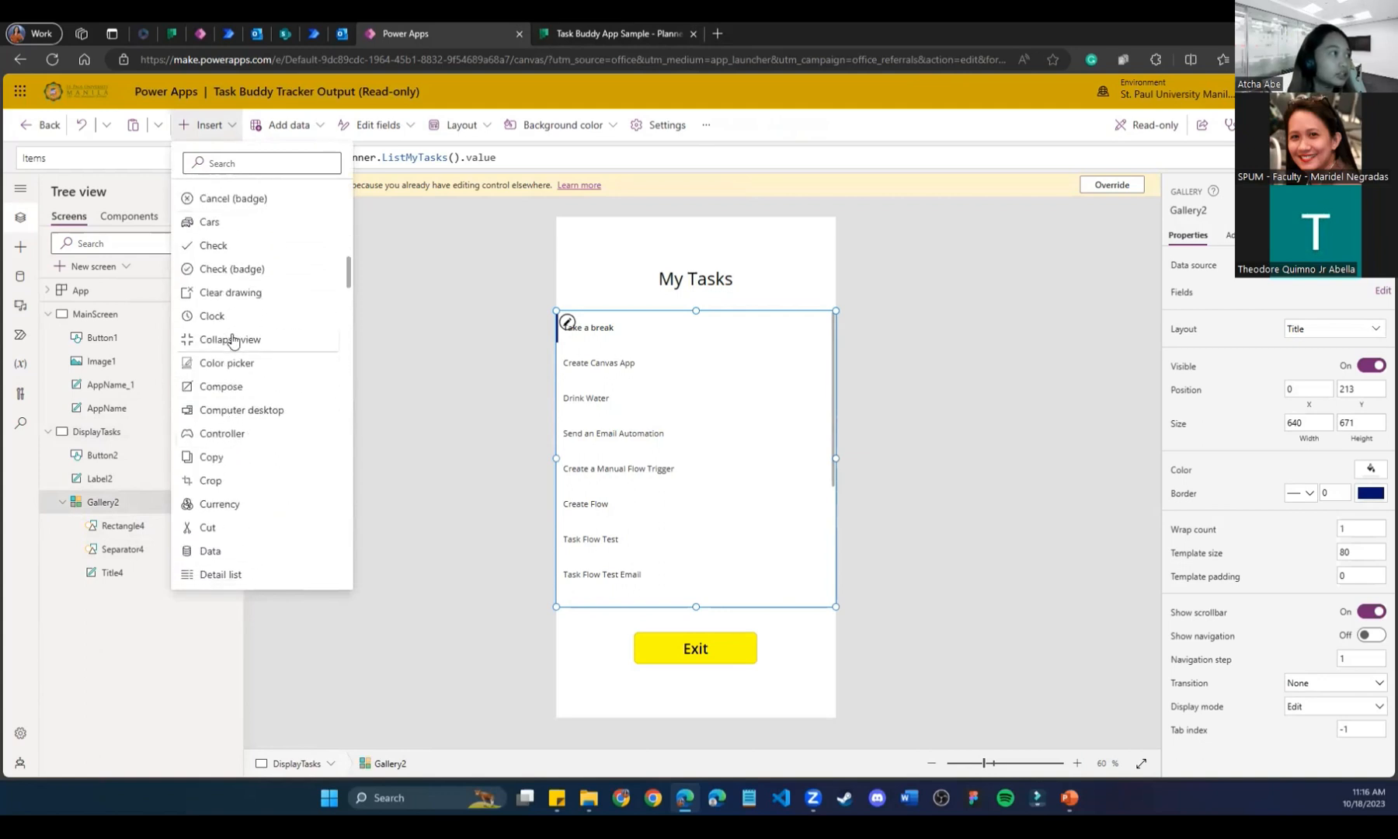
pyautogui.click(232, 272)
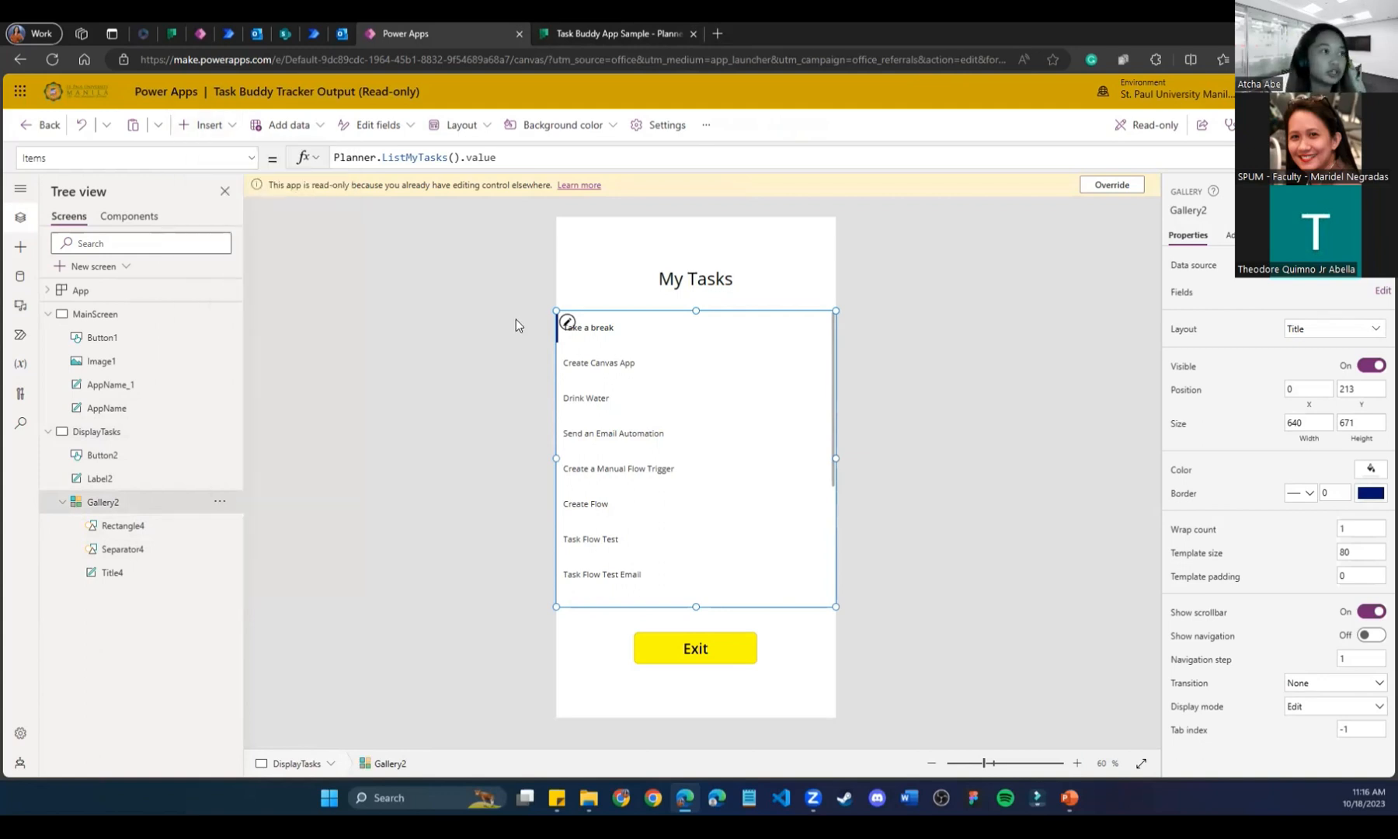
pyautogui.click(581, 249)
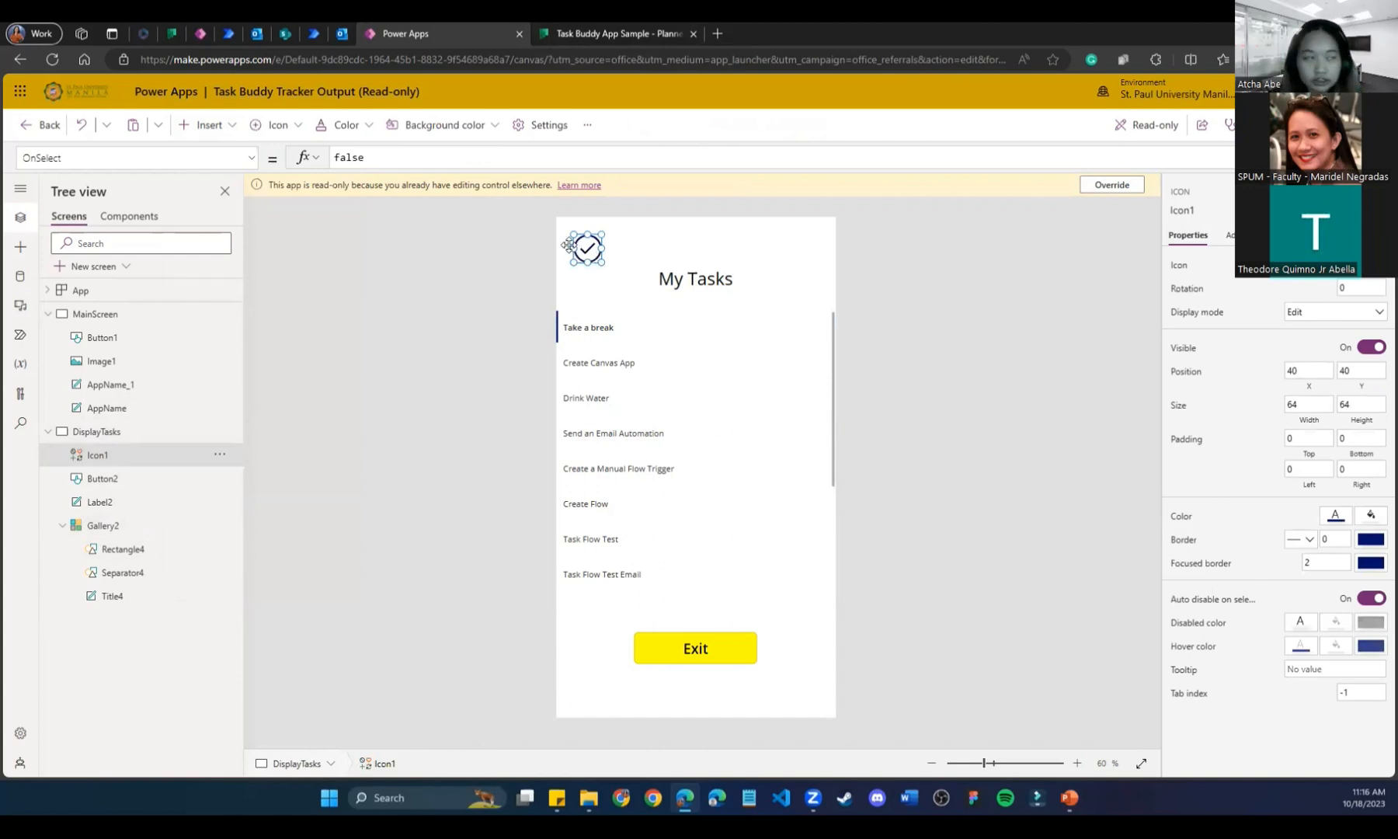
pyautogui.press('Delete')
pyautogui.click(1112, 184)
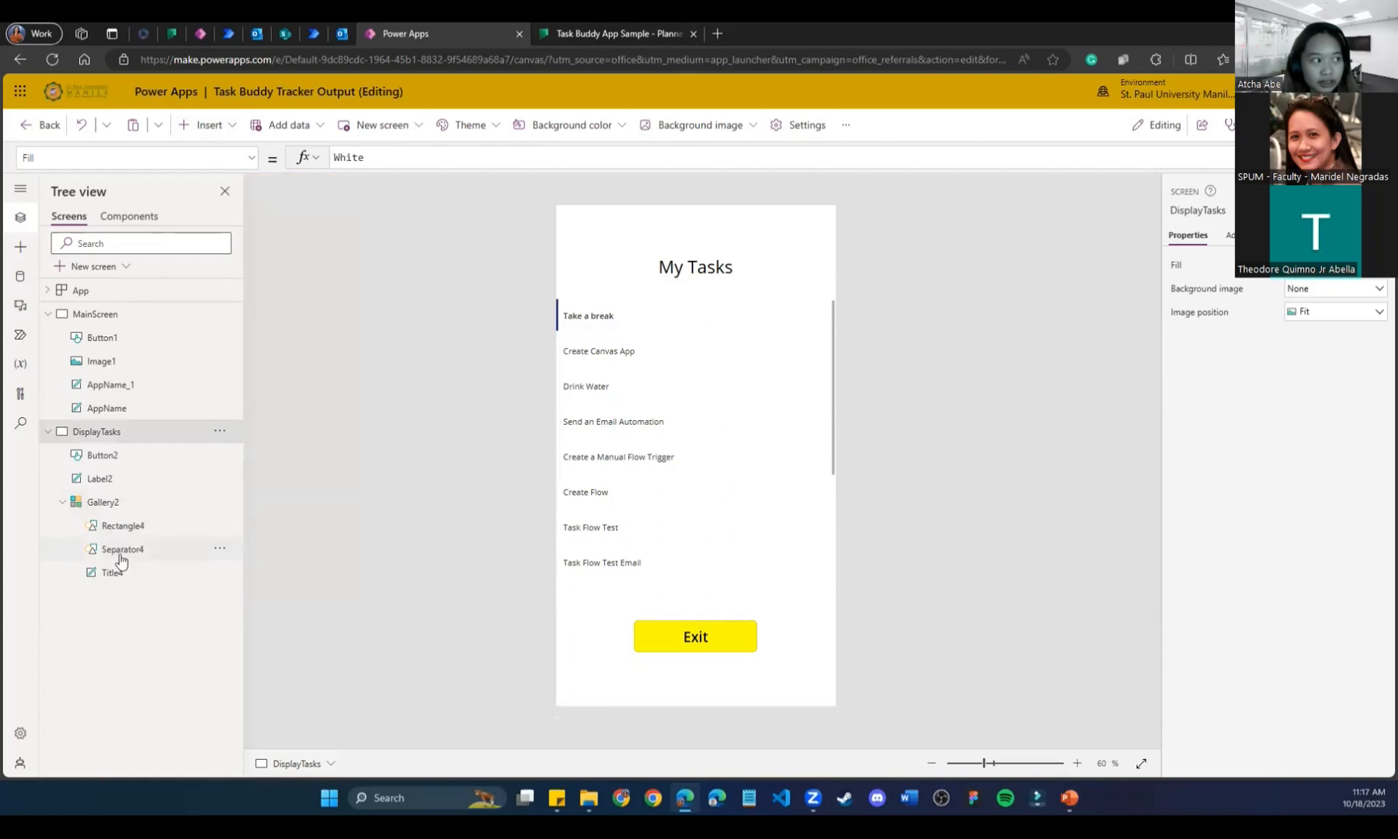
# Add a Check (badge) icon to every task row, placed at the right and sized about 50 by 44.
pyautogui.click(153, 580)
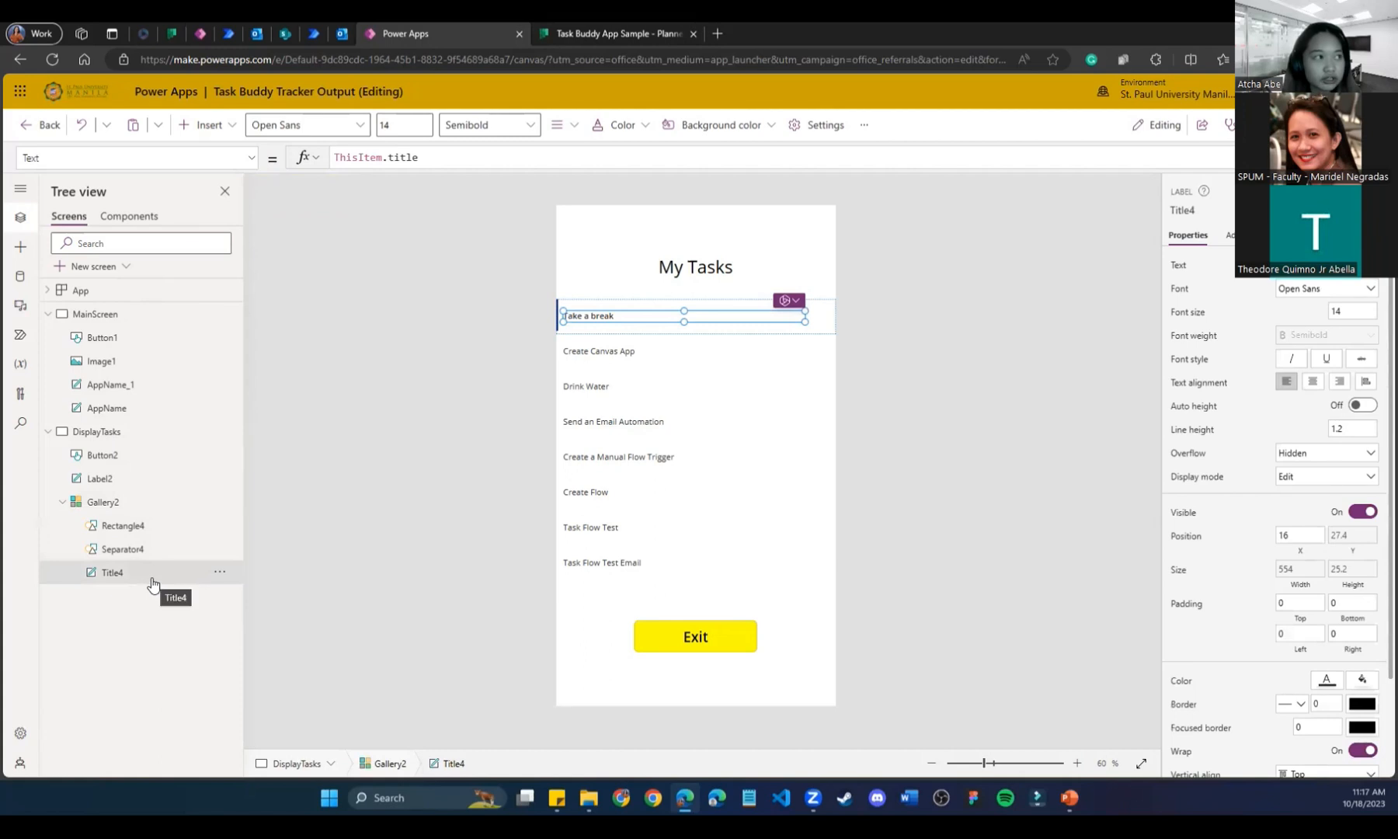
pyautogui.click(145, 528)
pyautogui.click(140, 552)
pyautogui.click(138, 573)
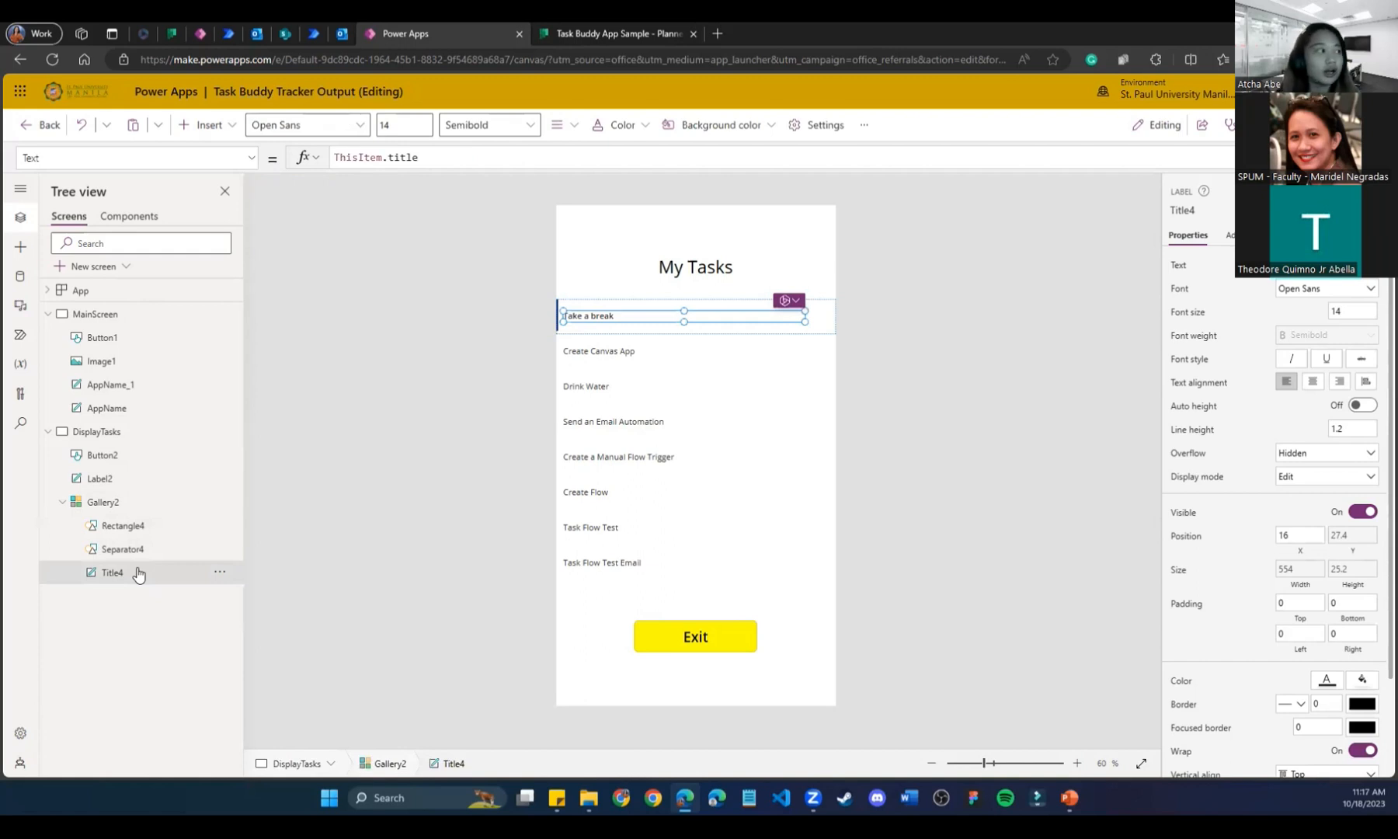
pyautogui.click(204, 125)
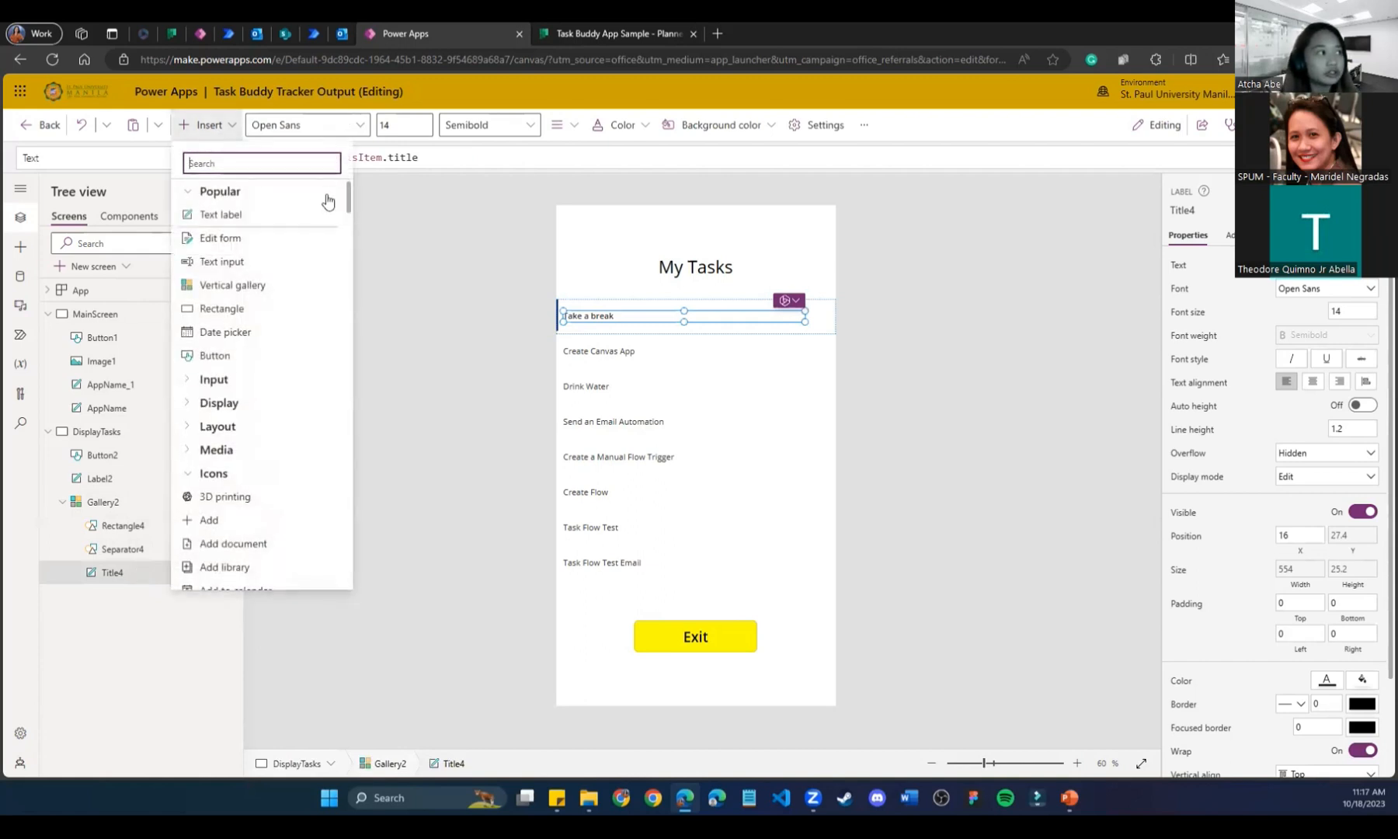
pyautogui.moveTo(350, 194); pyautogui.dragTo(338, 272)
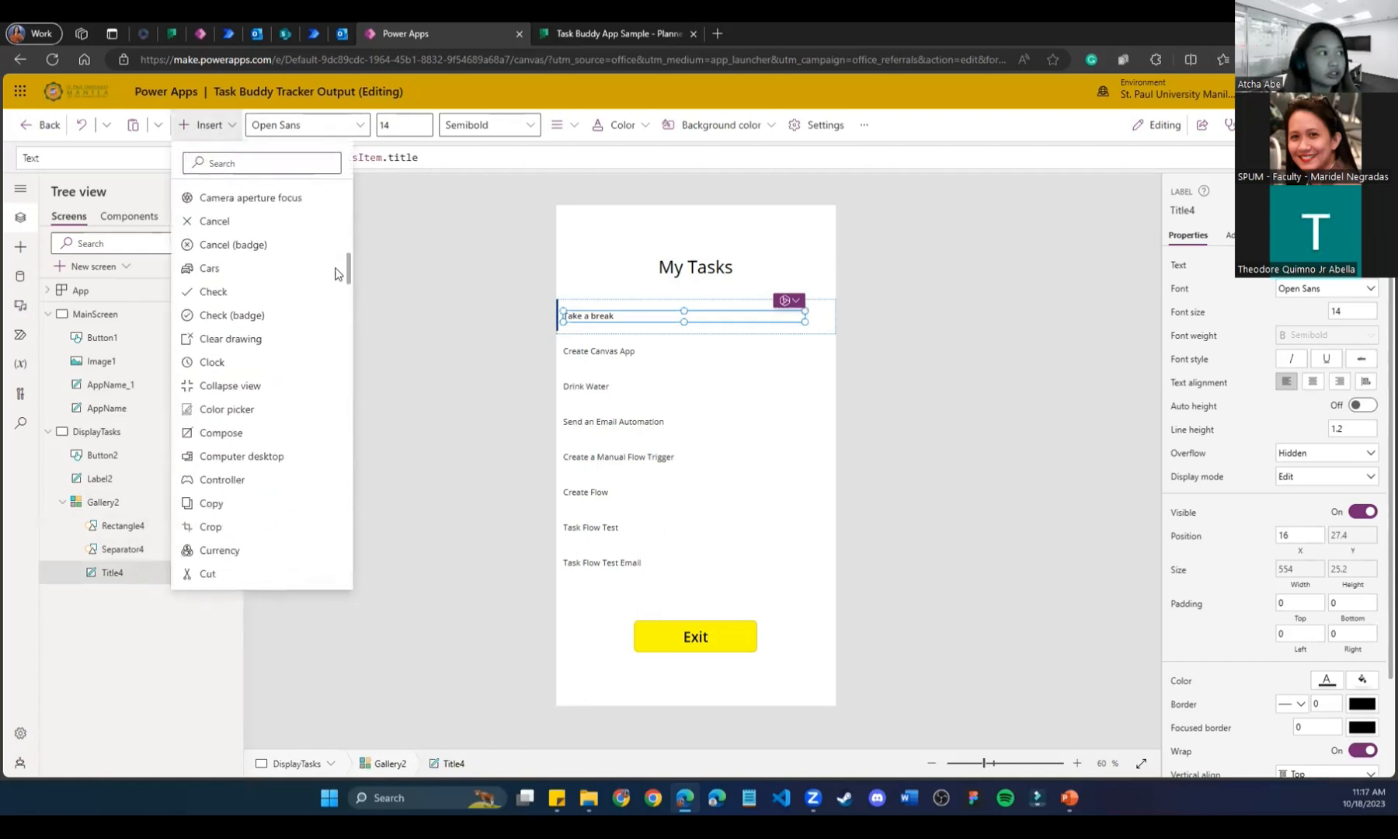
pyautogui.click(291, 316)
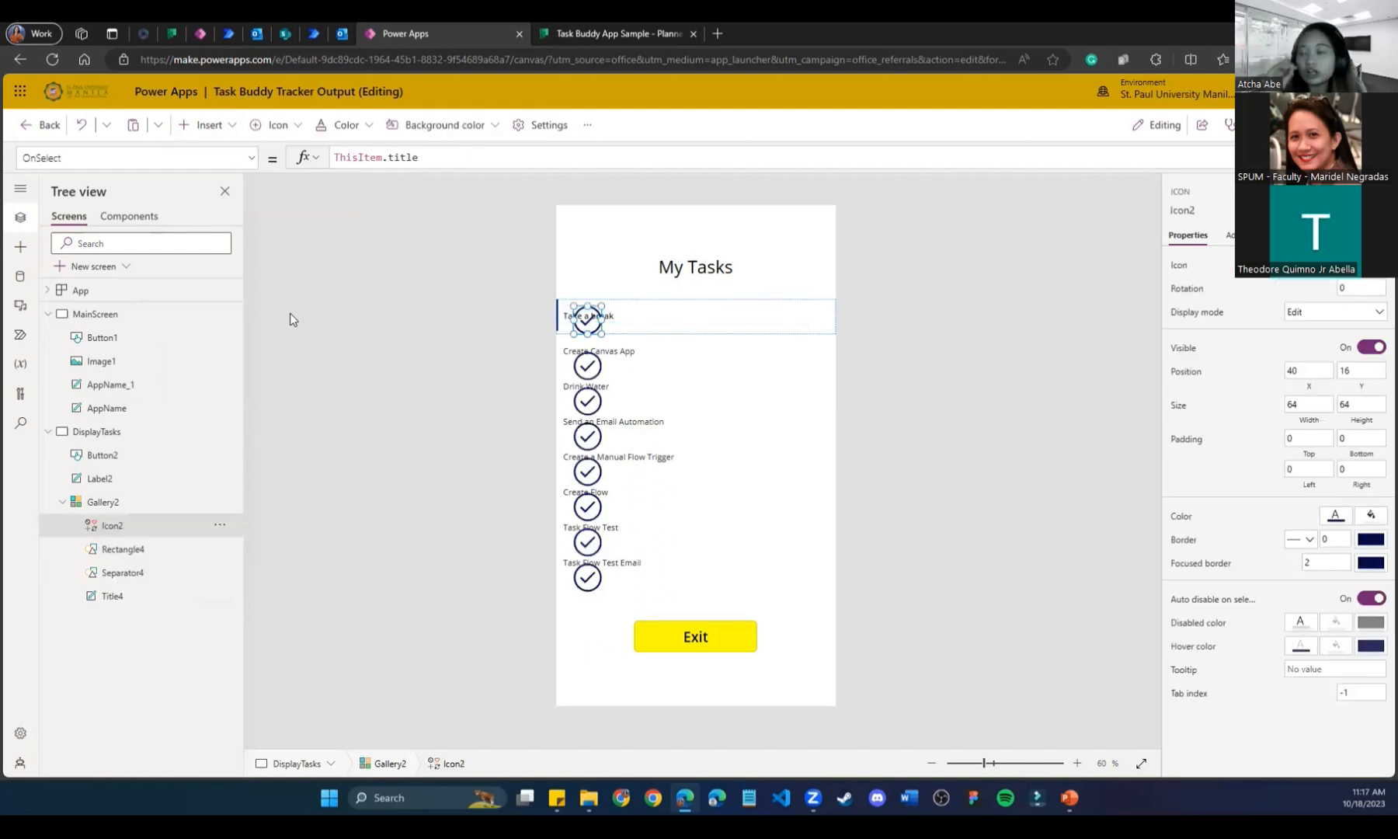
pyautogui.moveTo(584, 319); pyautogui.dragTo(765, 314)
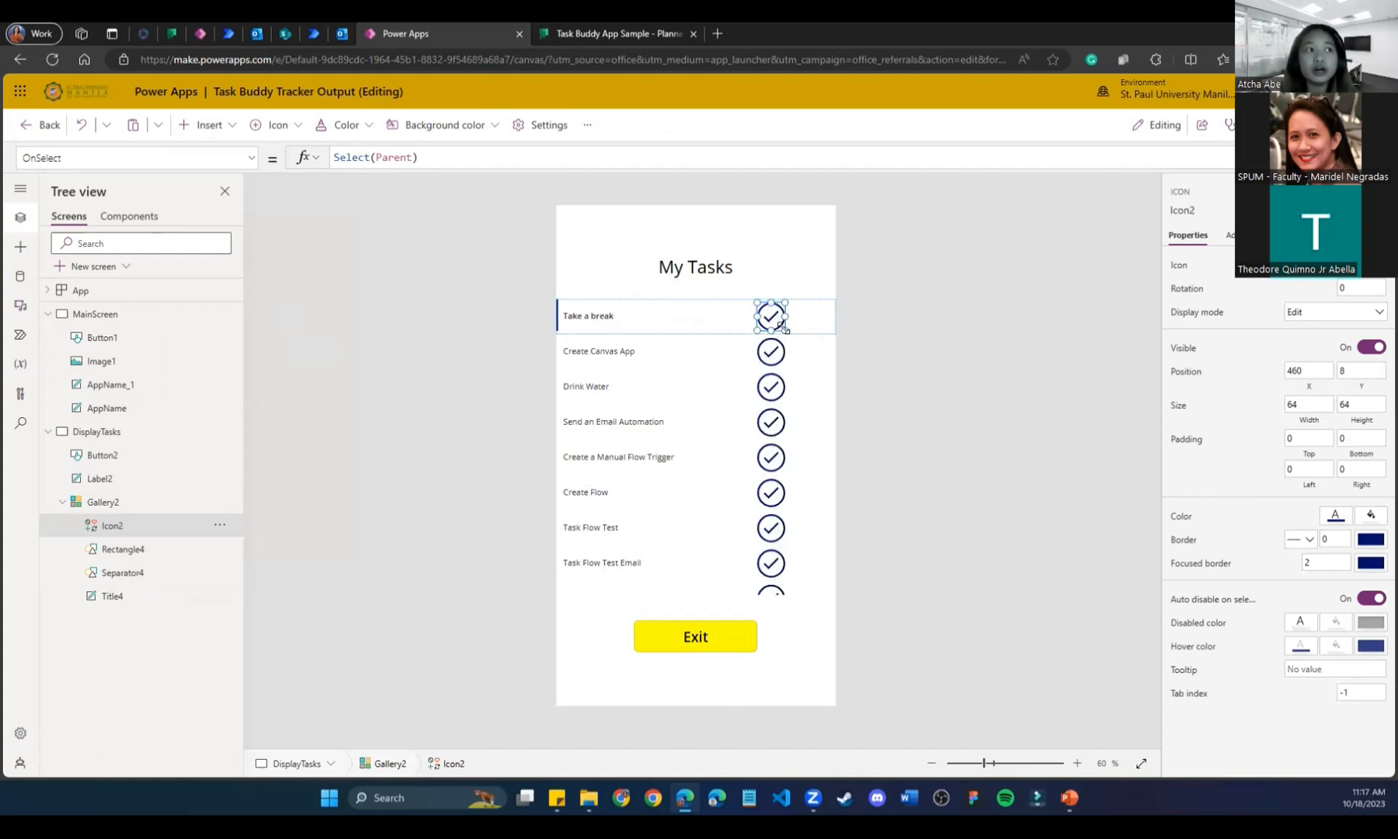
pyautogui.moveTo(784, 330); pyautogui.dragTo(779, 326)
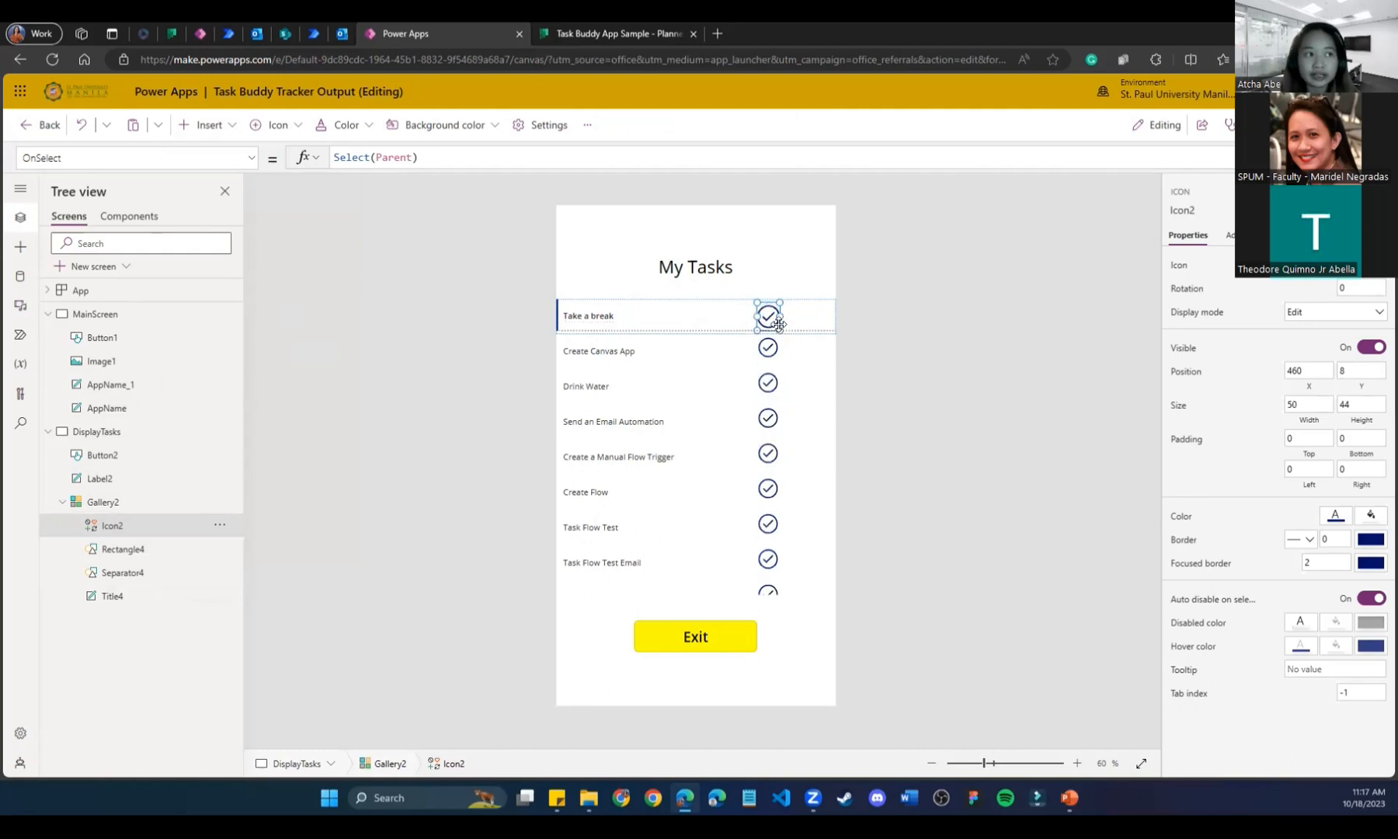
# Move the Exit button slightly lower on the screen.
pyautogui.click(699, 641)
pyautogui.moveTo(695, 641); pyautogui.dragTo(699, 670)
pyautogui.click(699, 582)
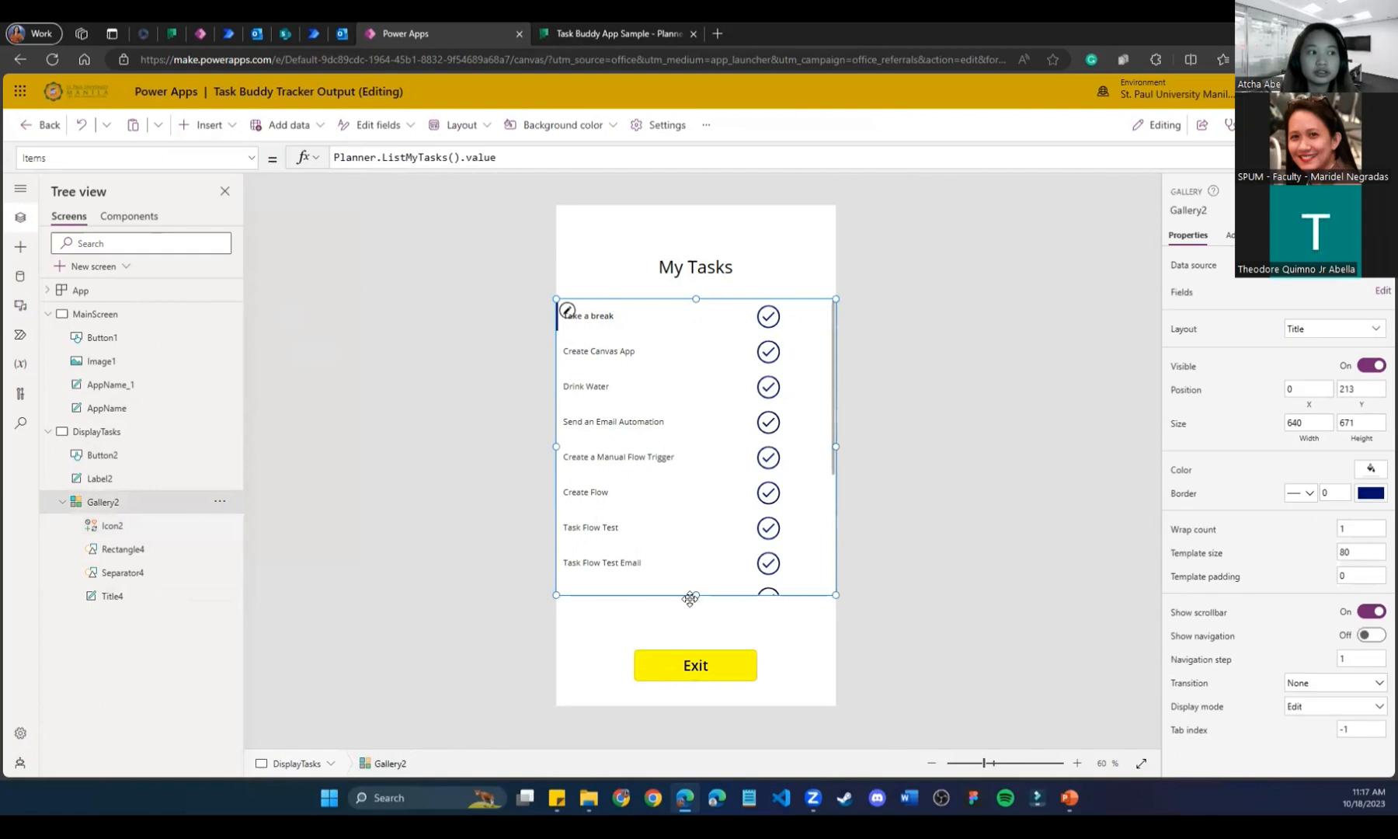
# Lengthen the task gallery downward so one more task row shows.
pyautogui.moveTo(695, 595); pyautogui.dragTo(695, 635)
pyautogui.click(1037, 660)
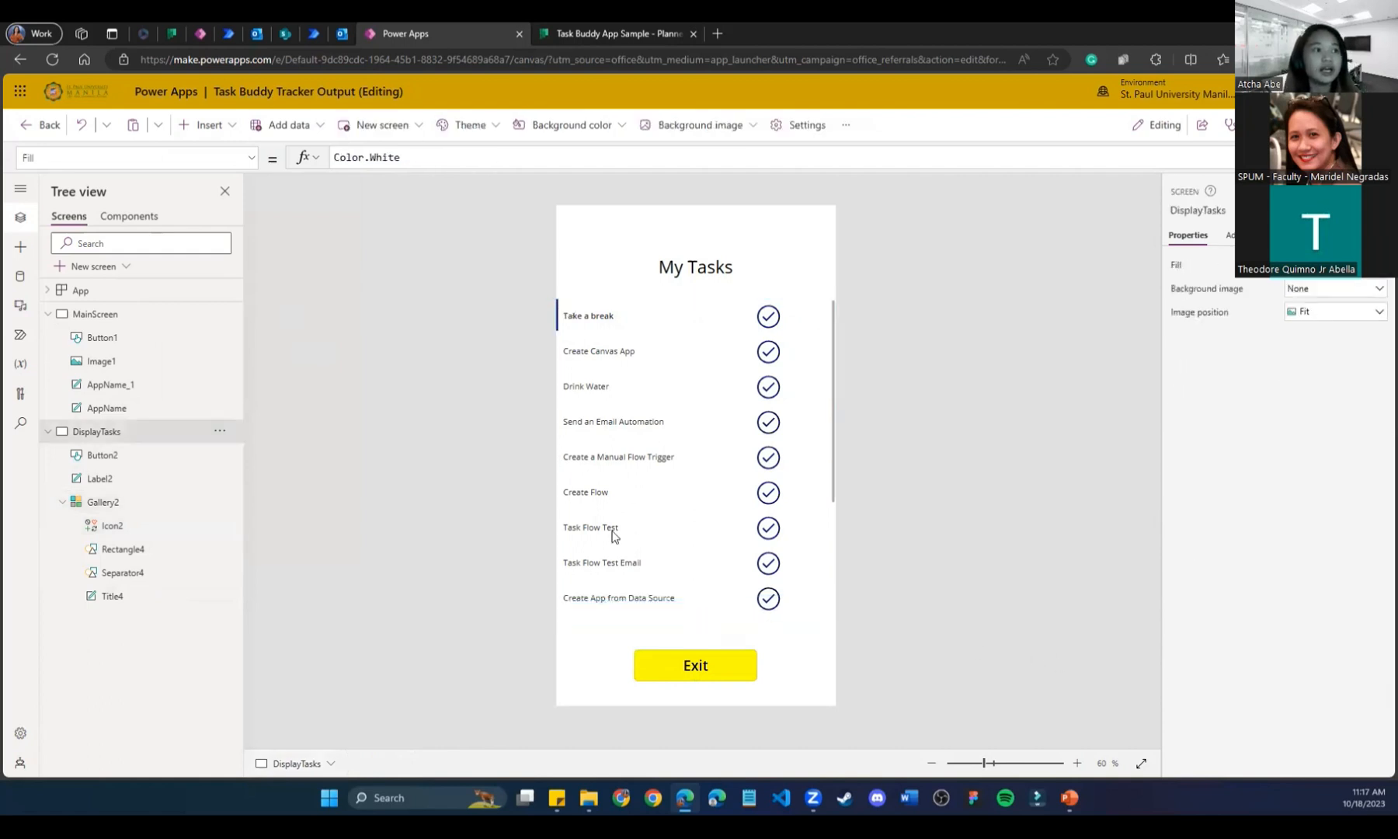
pyautogui.click(124, 598)
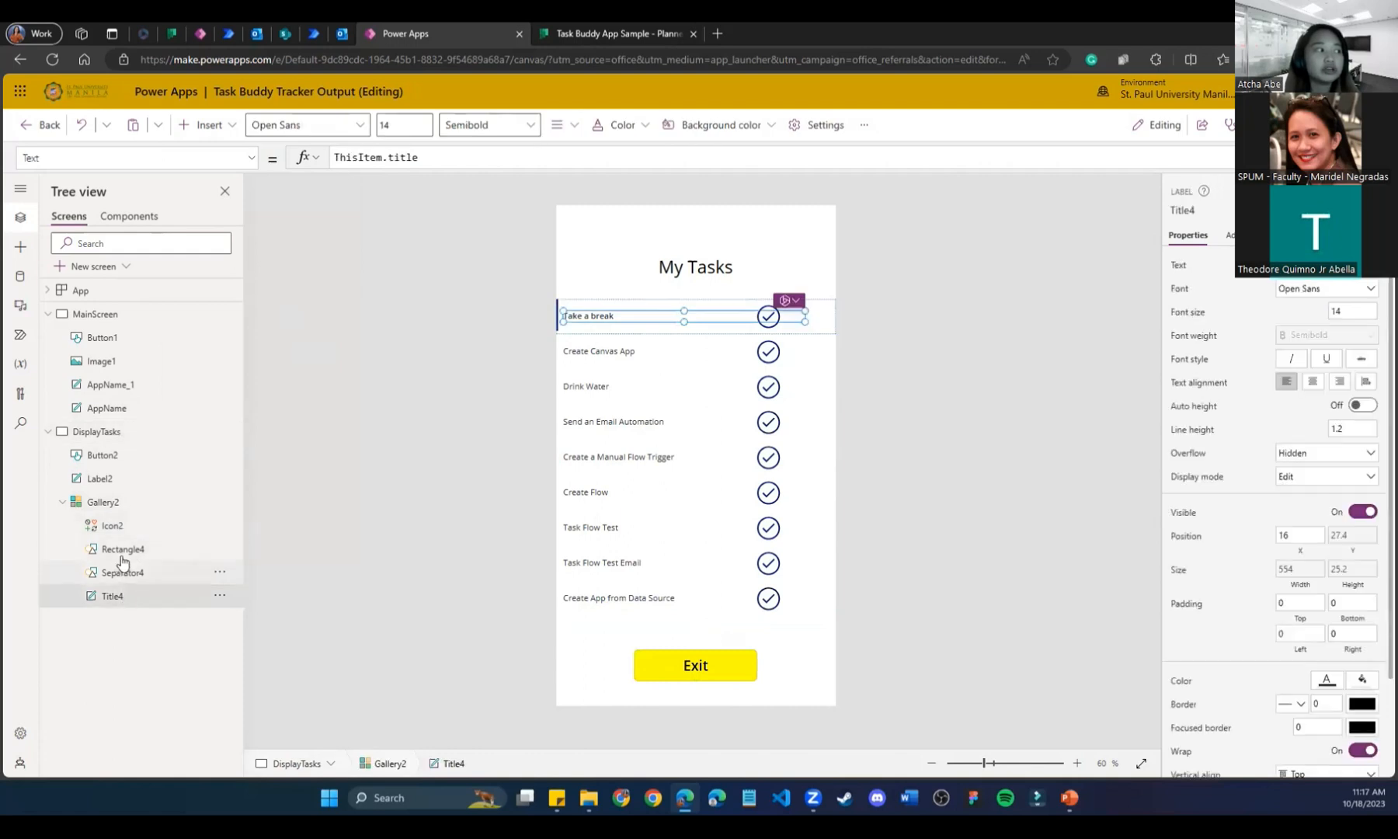
# Insert a Trash icon into each gallery row and place it beside the check icon.
pyautogui.click(134, 549)
pyautogui.click(129, 533)
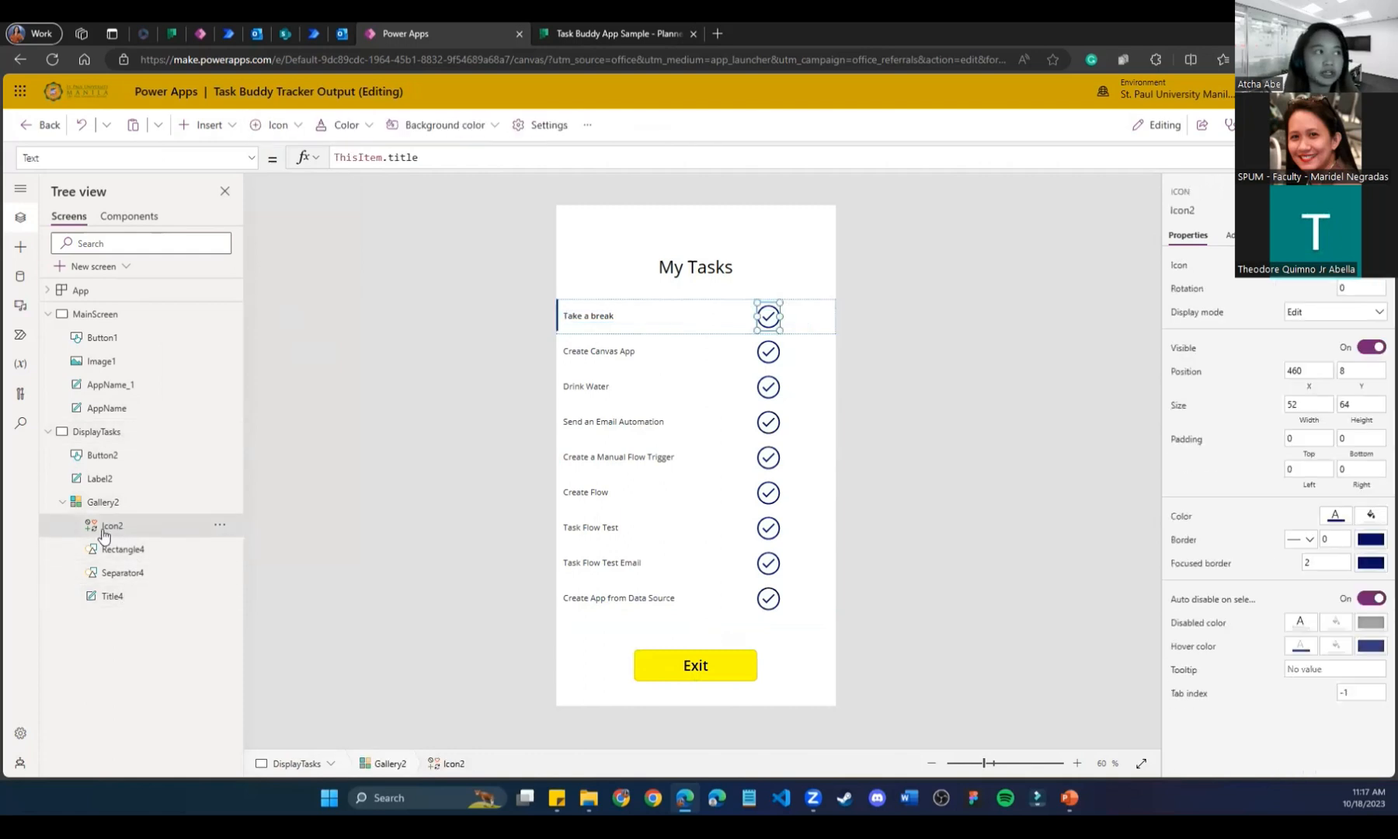
pyautogui.click(226, 129)
pyautogui.moveTo(348, 199); pyautogui.dragTo(339, 526)
pyautogui.click(281, 164)
pyautogui.write('tra')
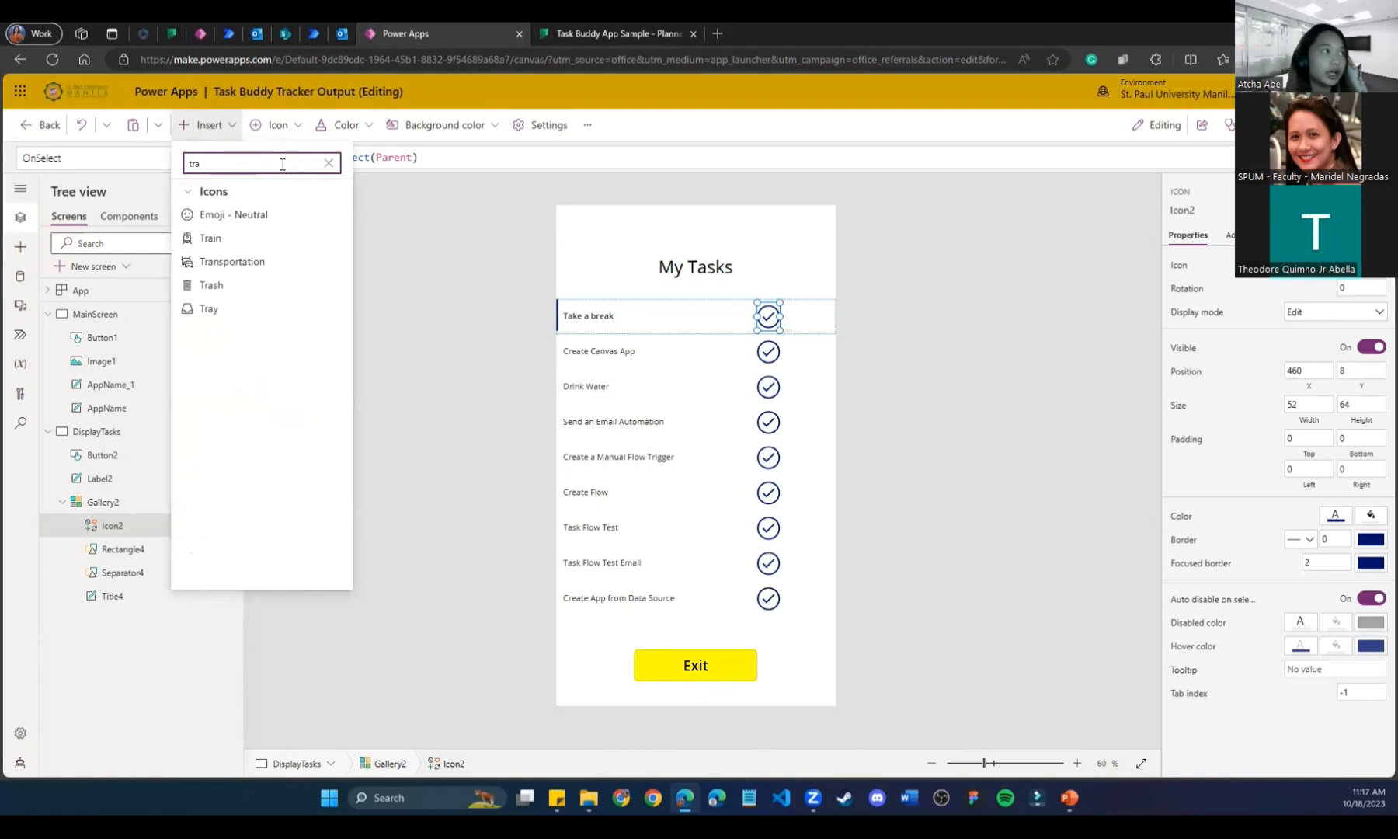
pyautogui.click(255, 287)
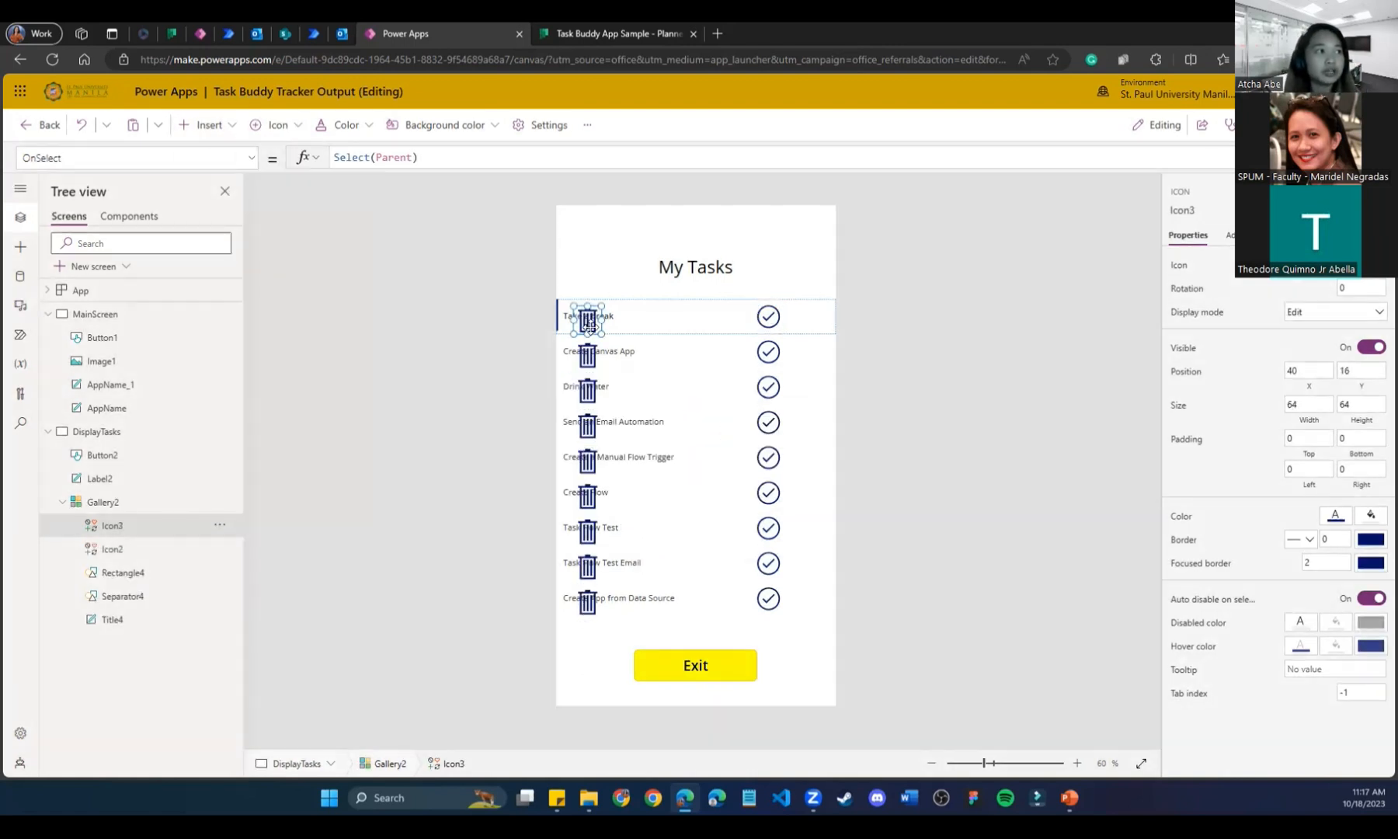
pyautogui.moveTo(587, 319); pyautogui.dragTo(809, 323)
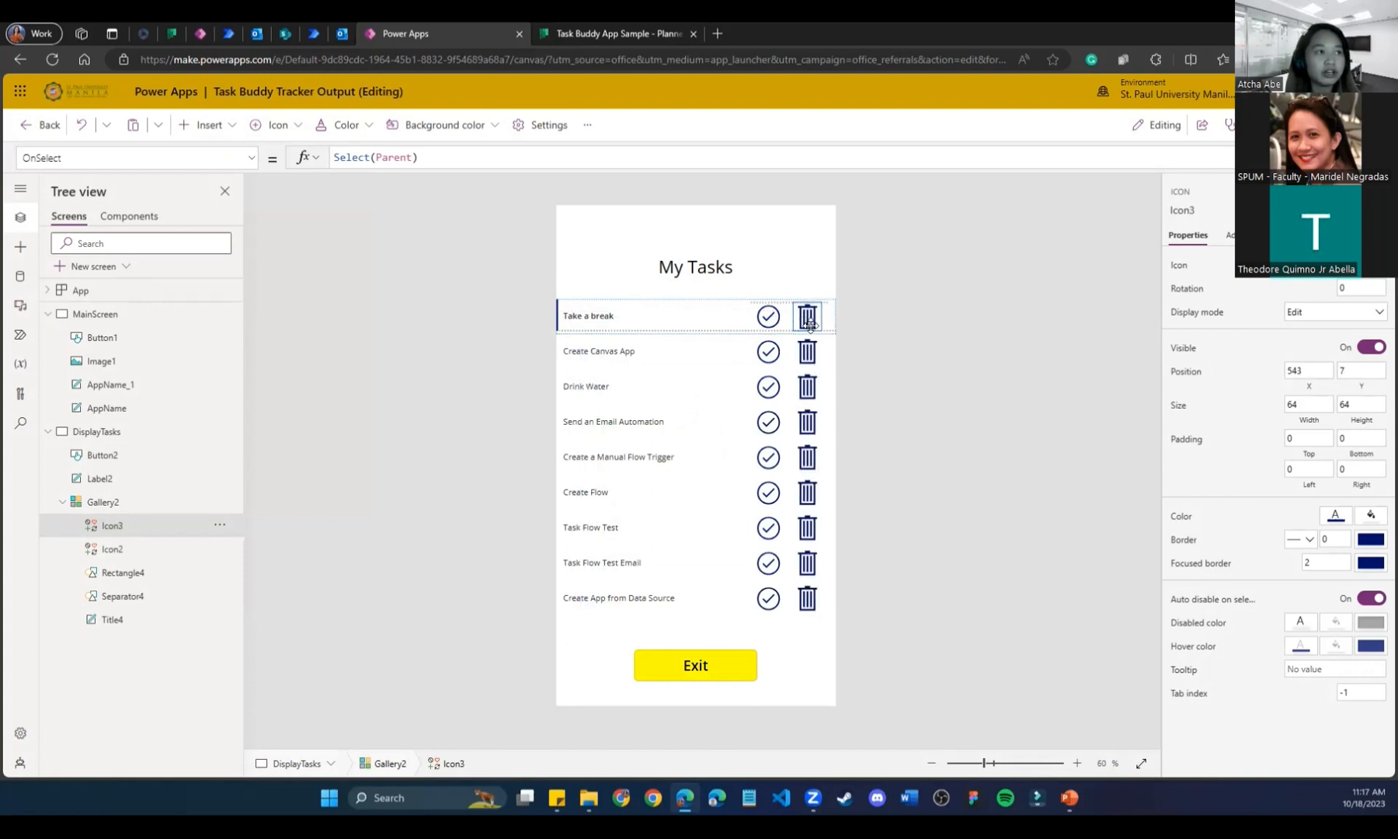
pyautogui.click(910, 507)
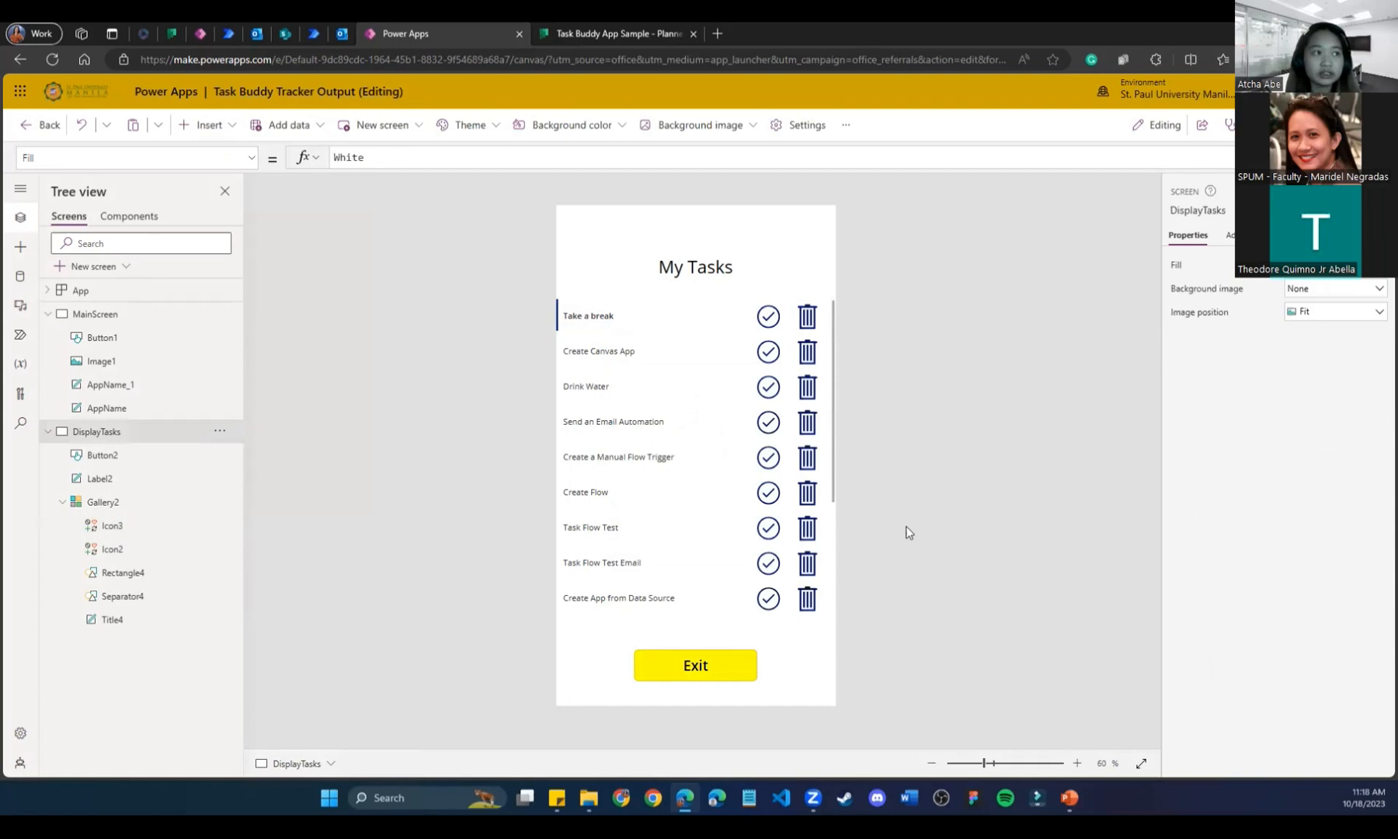
# Narrow the trash icons in the gallery rows to width 54.
pyautogui.click(809, 321)
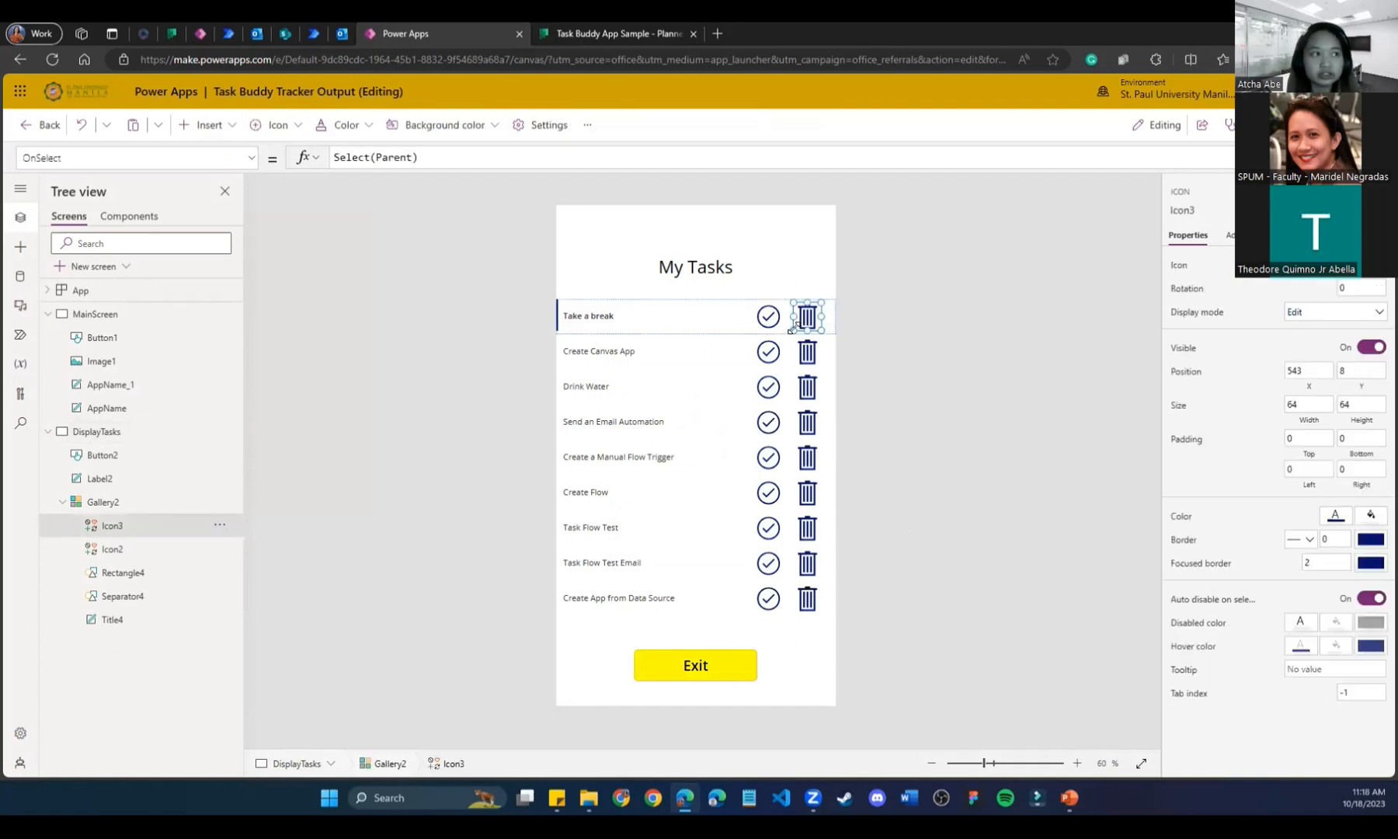
pyautogui.moveTo(796, 325); pyautogui.dragTo(800, 325)
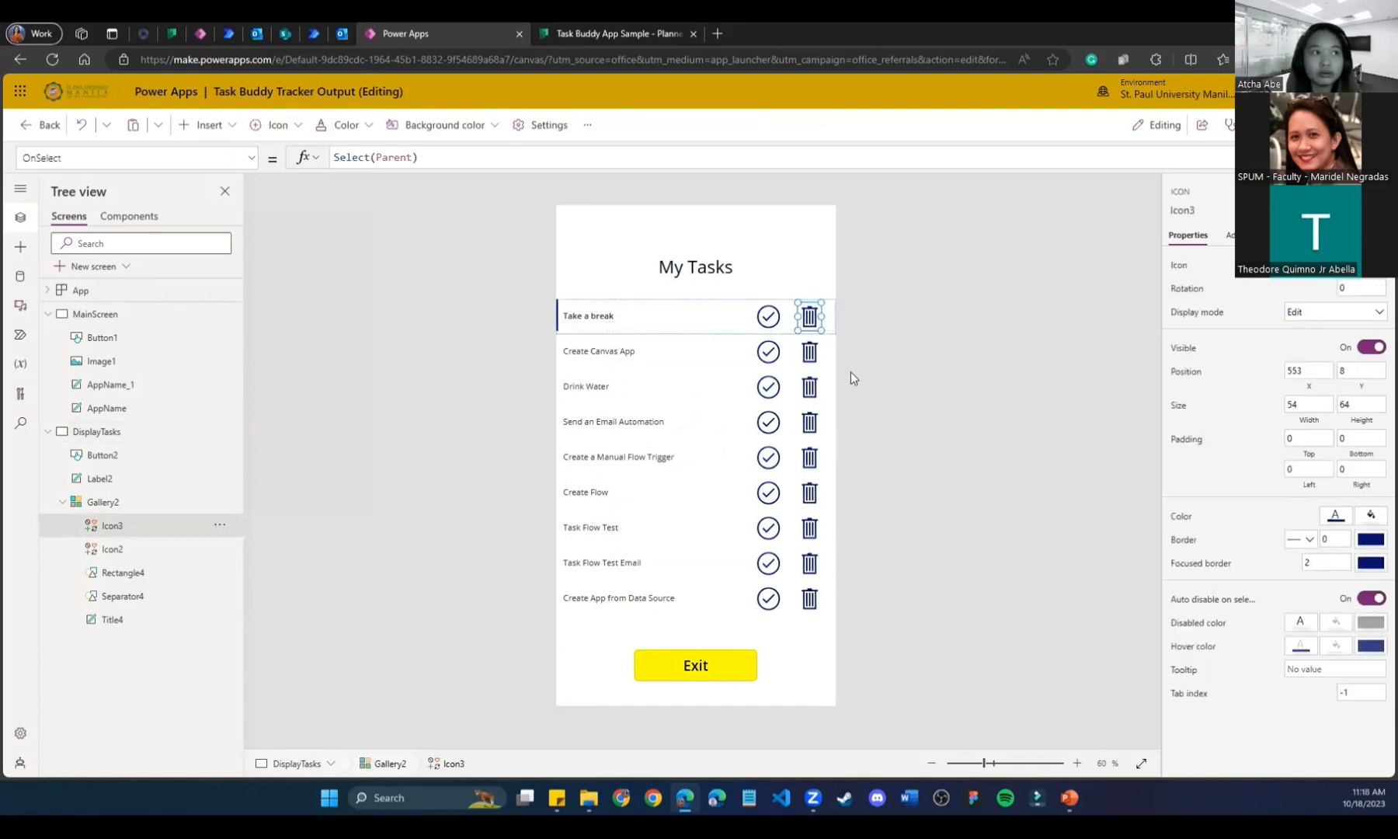
pyautogui.click(861, 395)
pyautogui.click(801, 352)
pyautogui.click(899, 446)
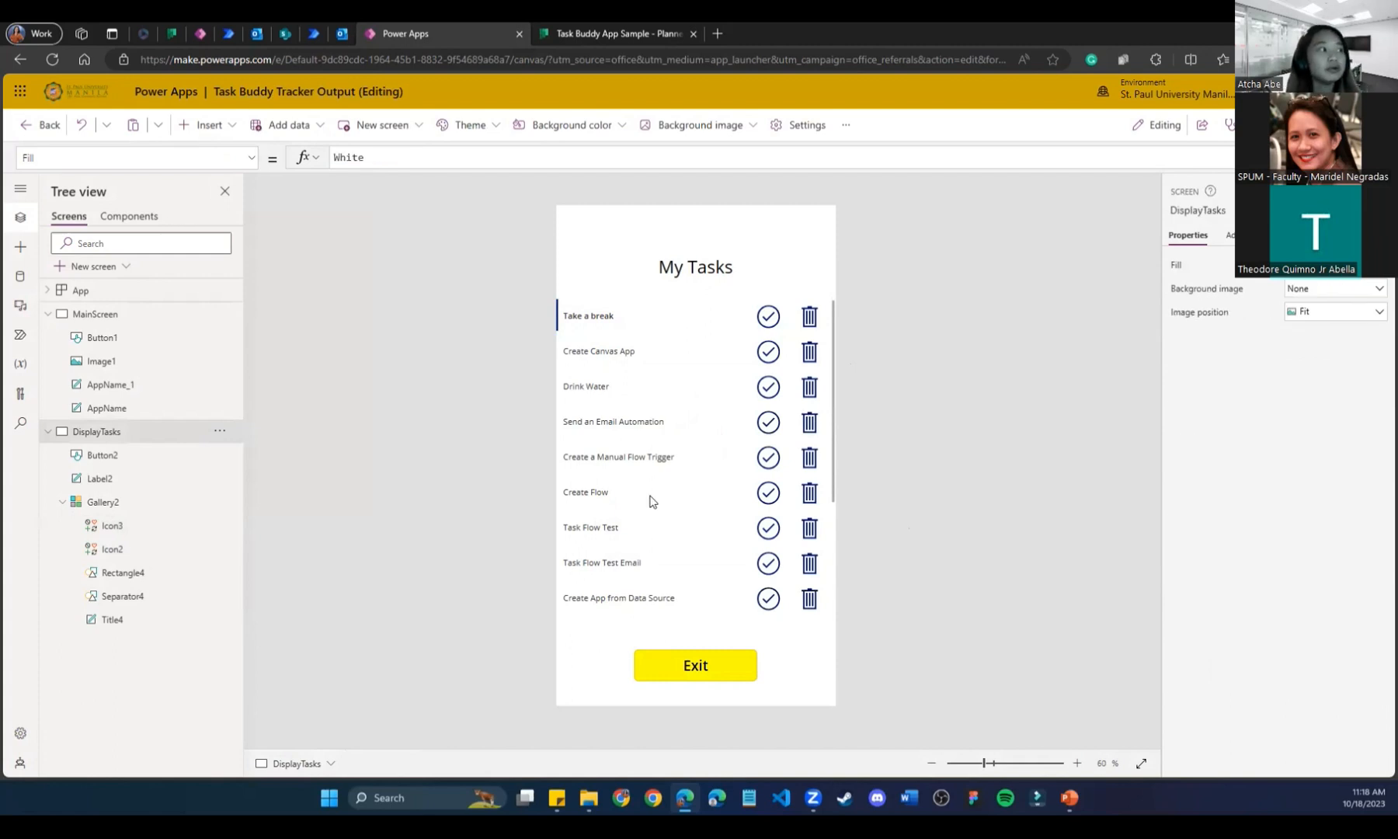
# Select the Icon3 trash icon in the tree view and delete it.
pyautogui.click(118, 599)
pyautogui.click(122, 528)
pyautogui.click(124, 576)
pyautogui.click(125, 598)
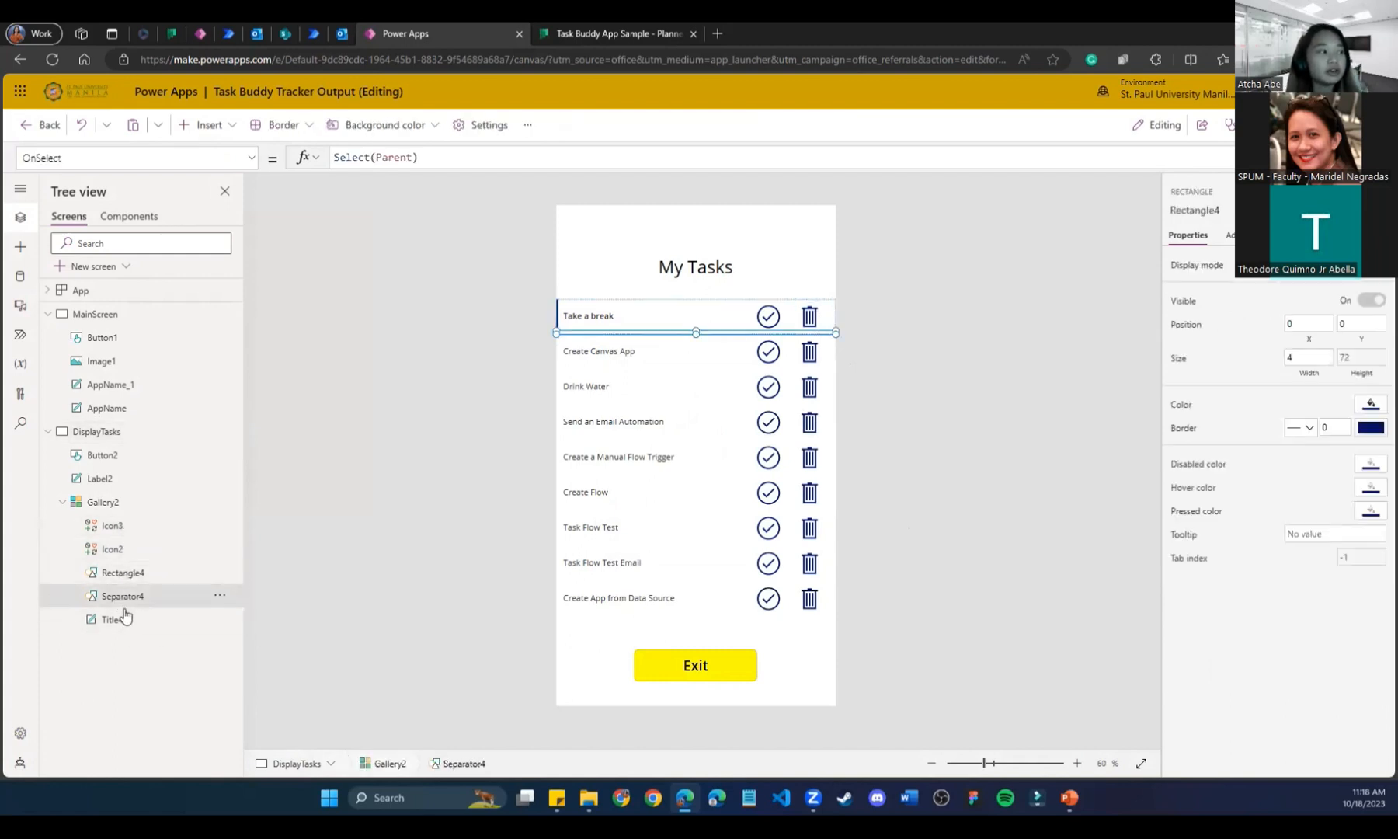
pyautogui.click(116, 548)
pyautogui.click(127, 528)
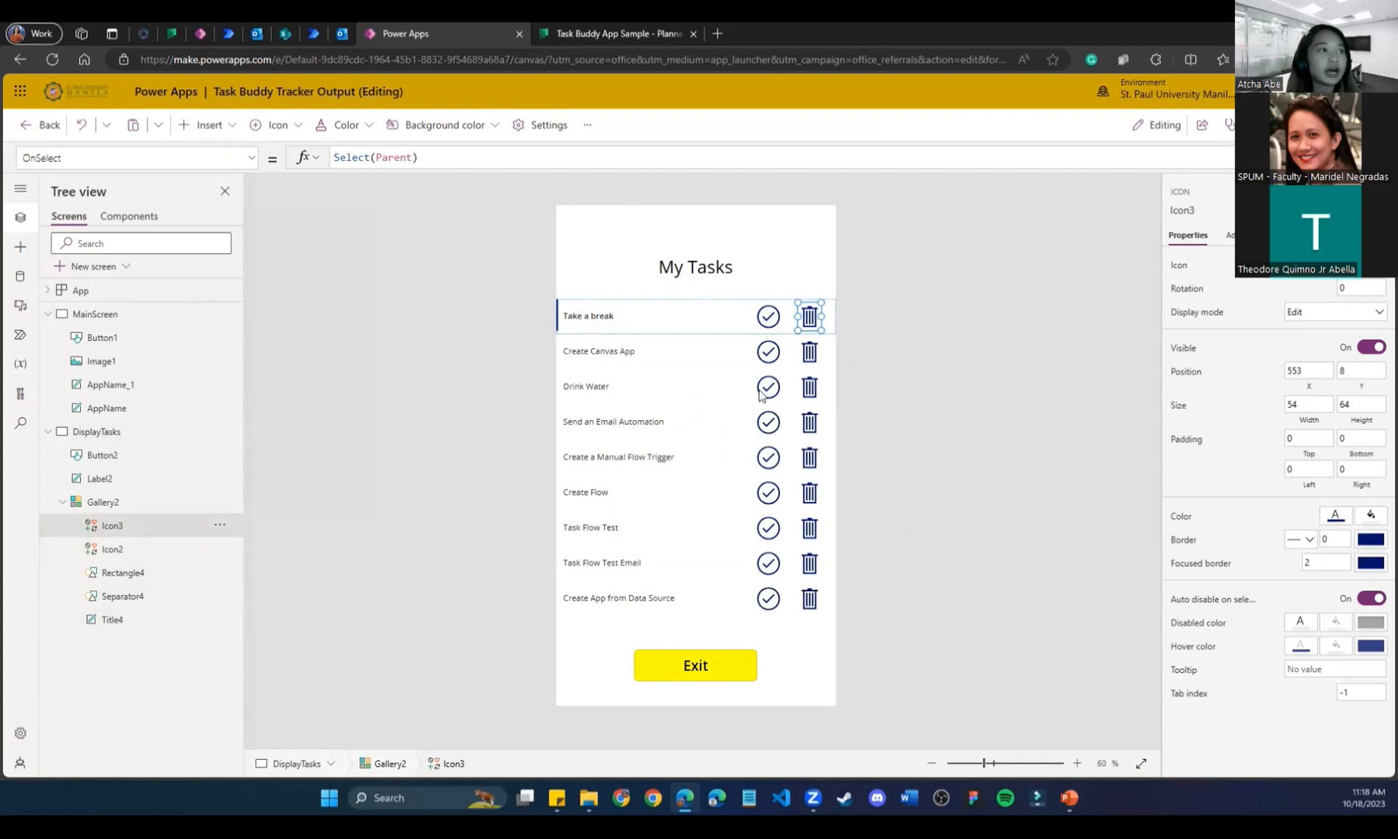
pyautogui.click(889, 351)
pyautogui.click(148, 527)
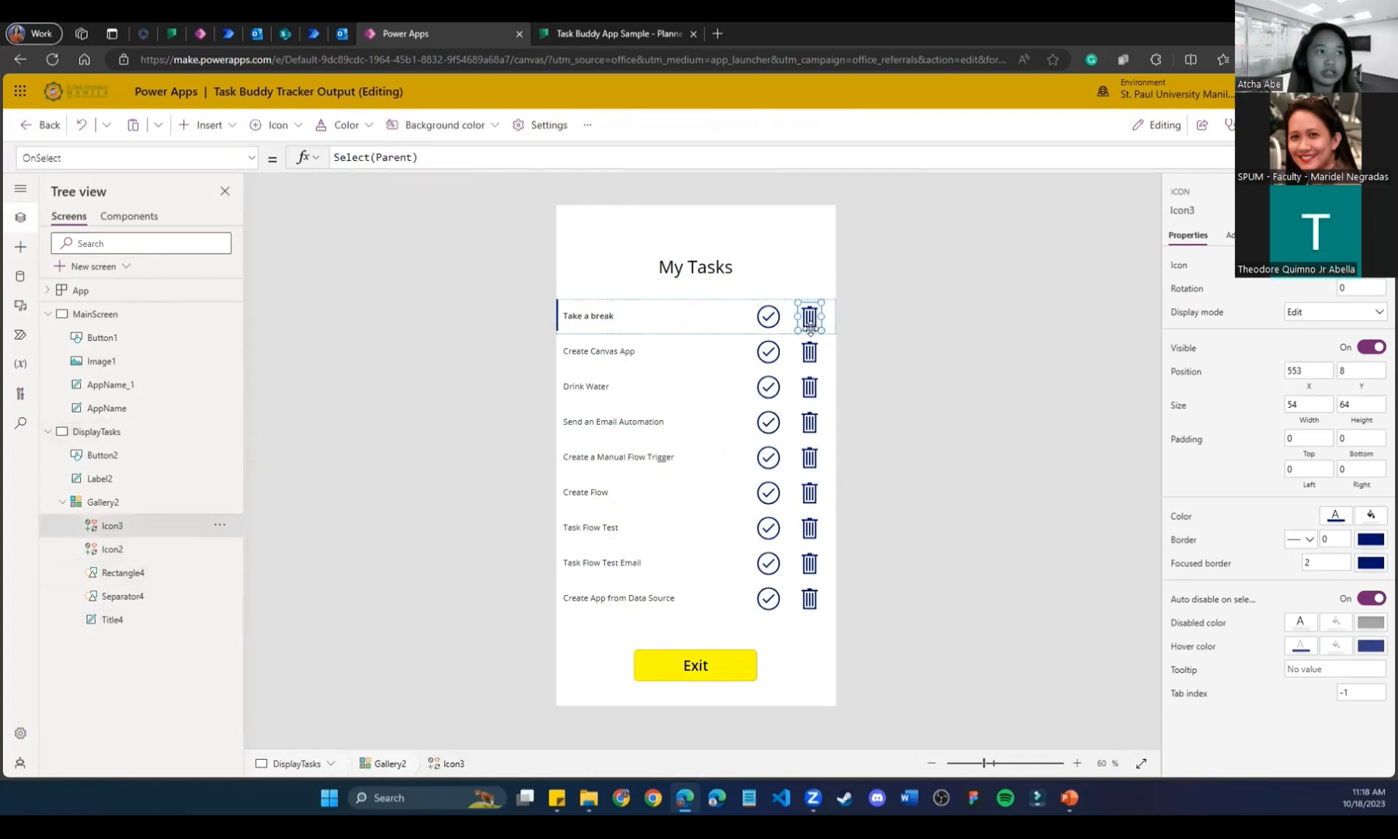
pyautogui.press('Delete')
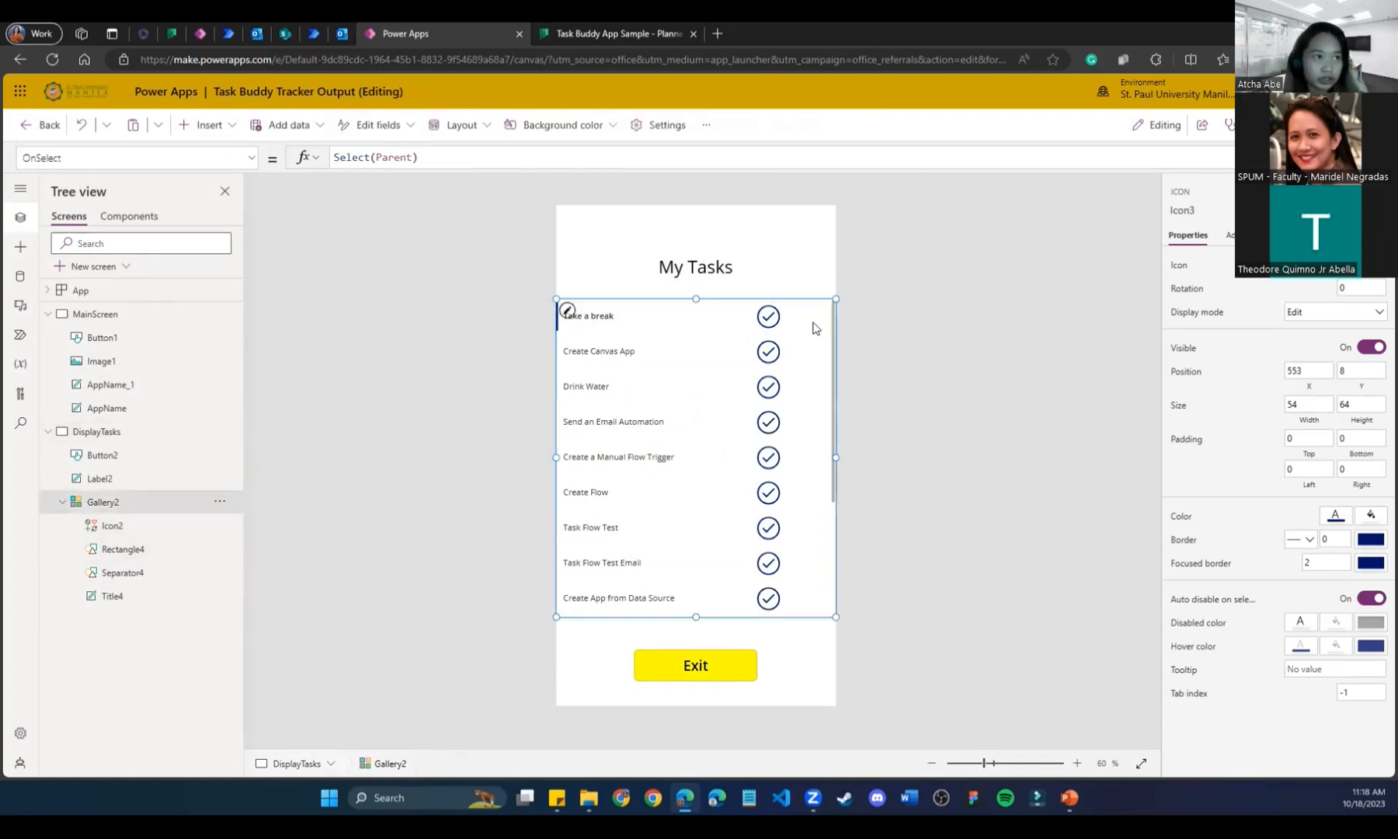
# Insert a Trash icon via search 'tras' and move it to the first row's right end, X 548.
pyautogui.click(123, 575)
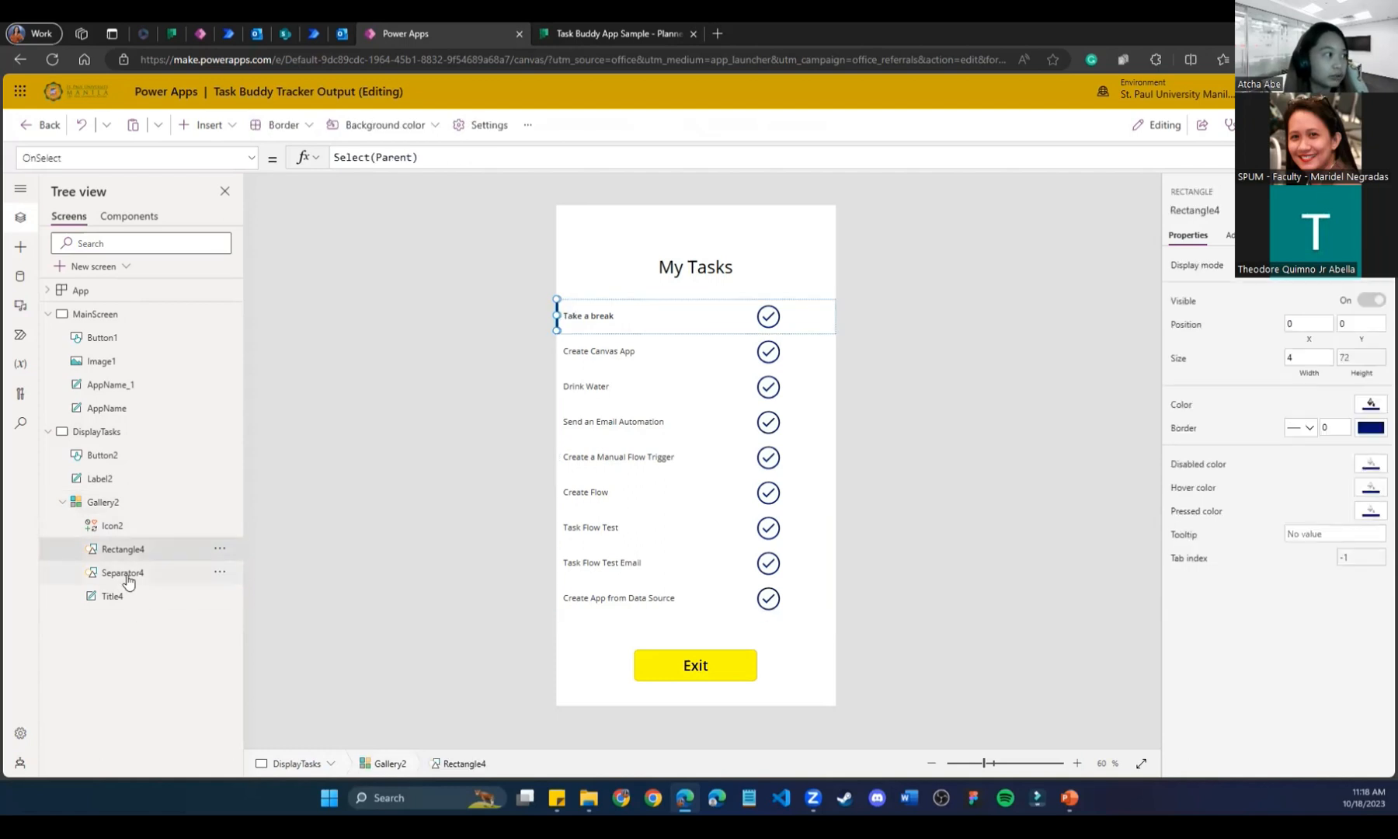
pyautogui.click(206, 125)
pyautogui.scroll(-3, 260, 407)
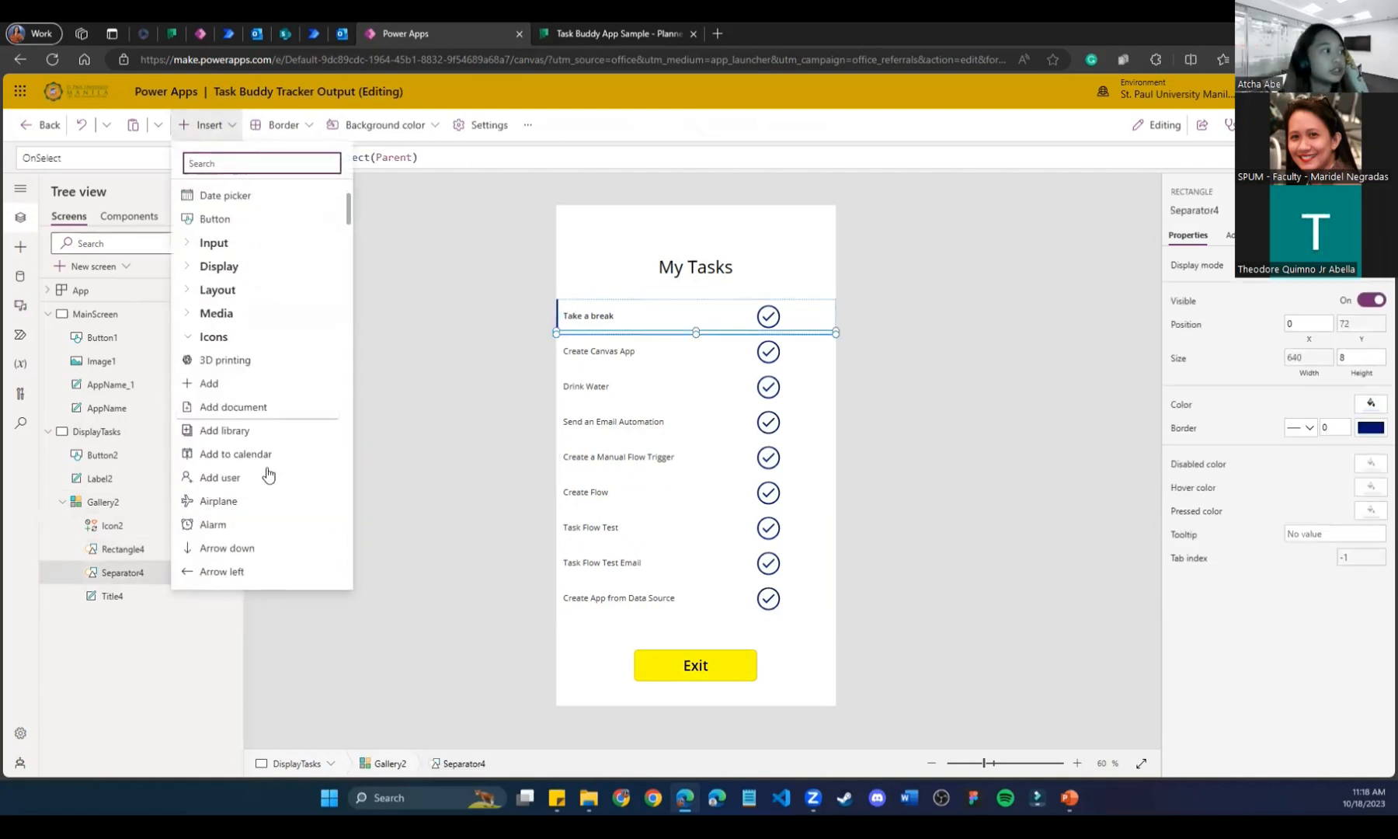
pyautogui.write('tras')
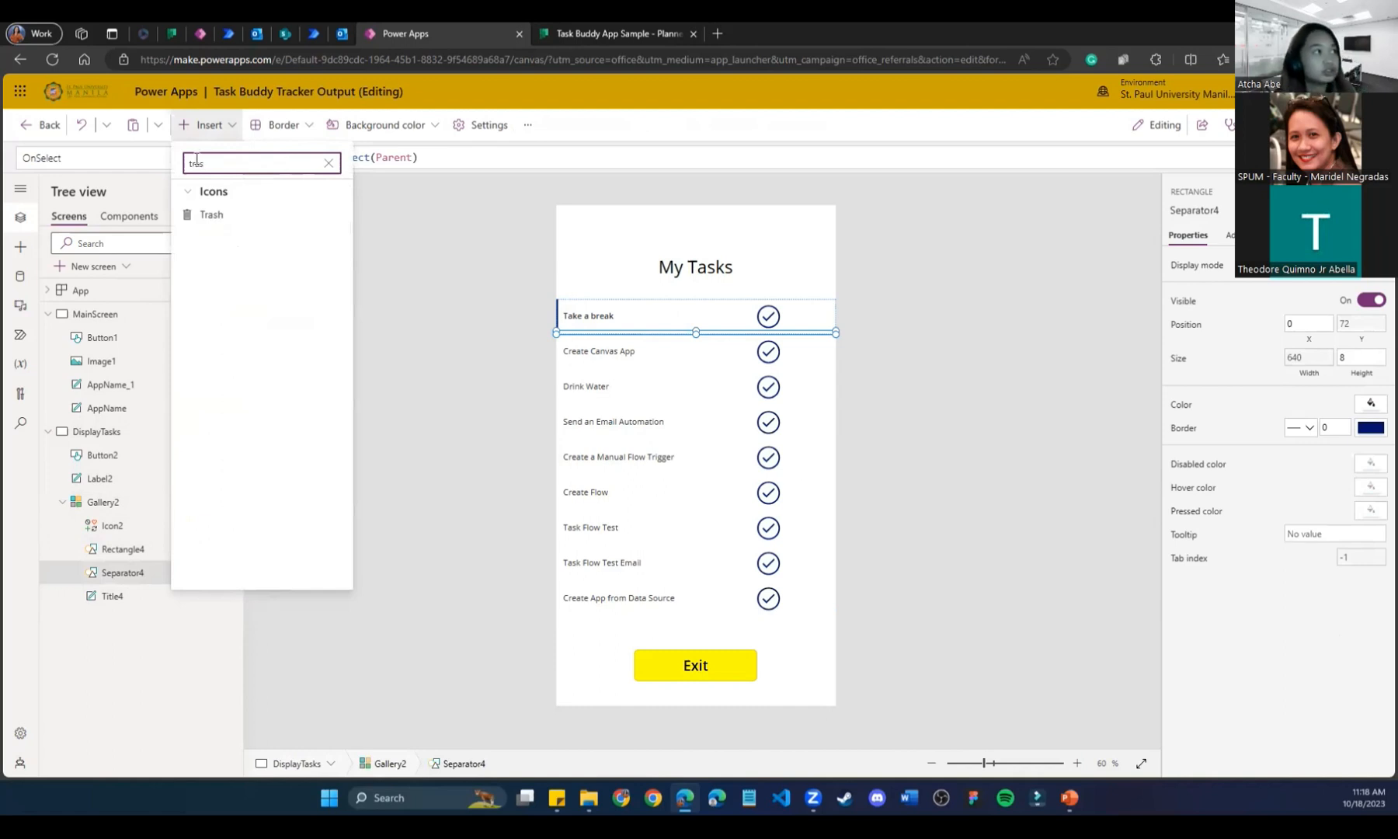
pyautogui.click(210, 215)
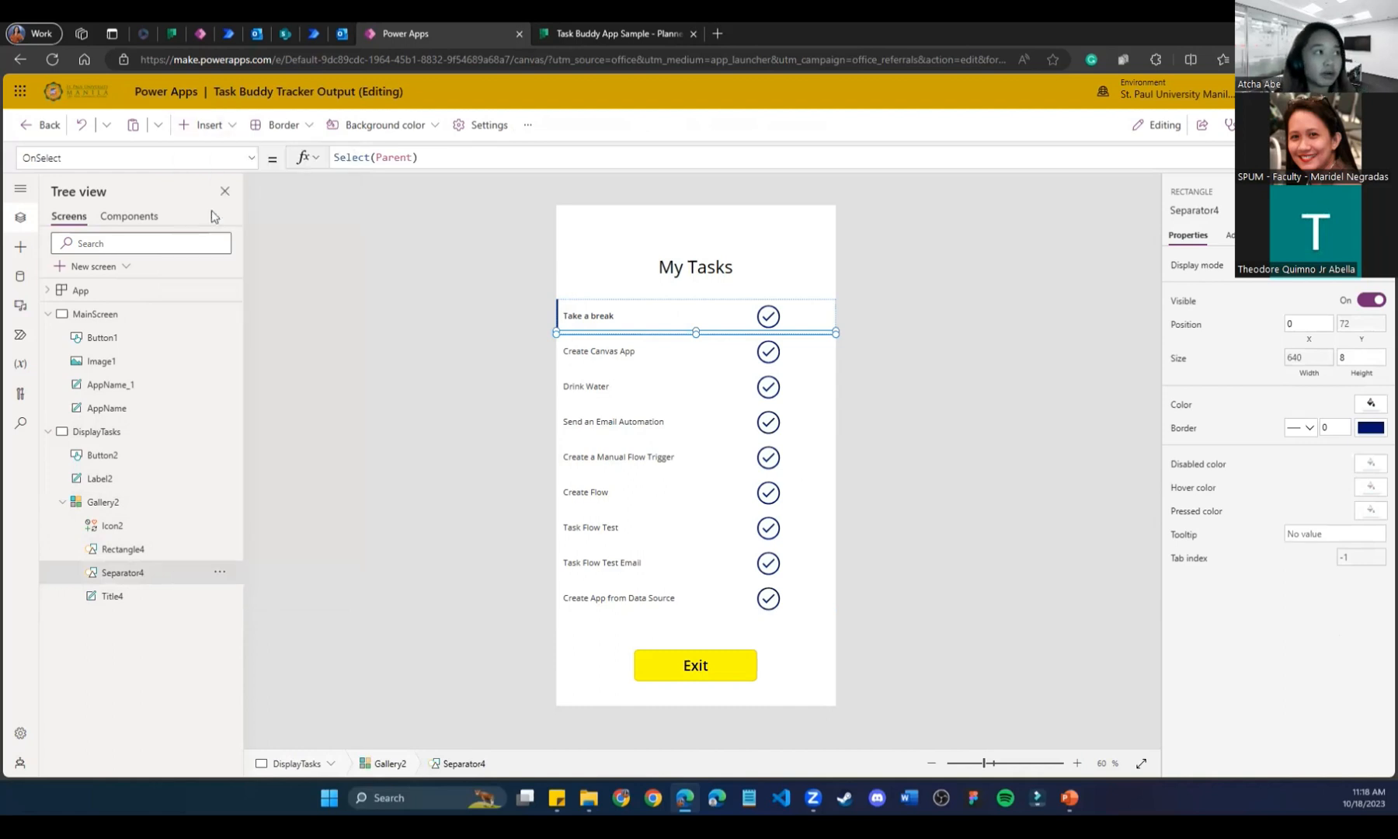
pyautogui.moveTo(588, 319); pyautogui.dragTo(810, 316)
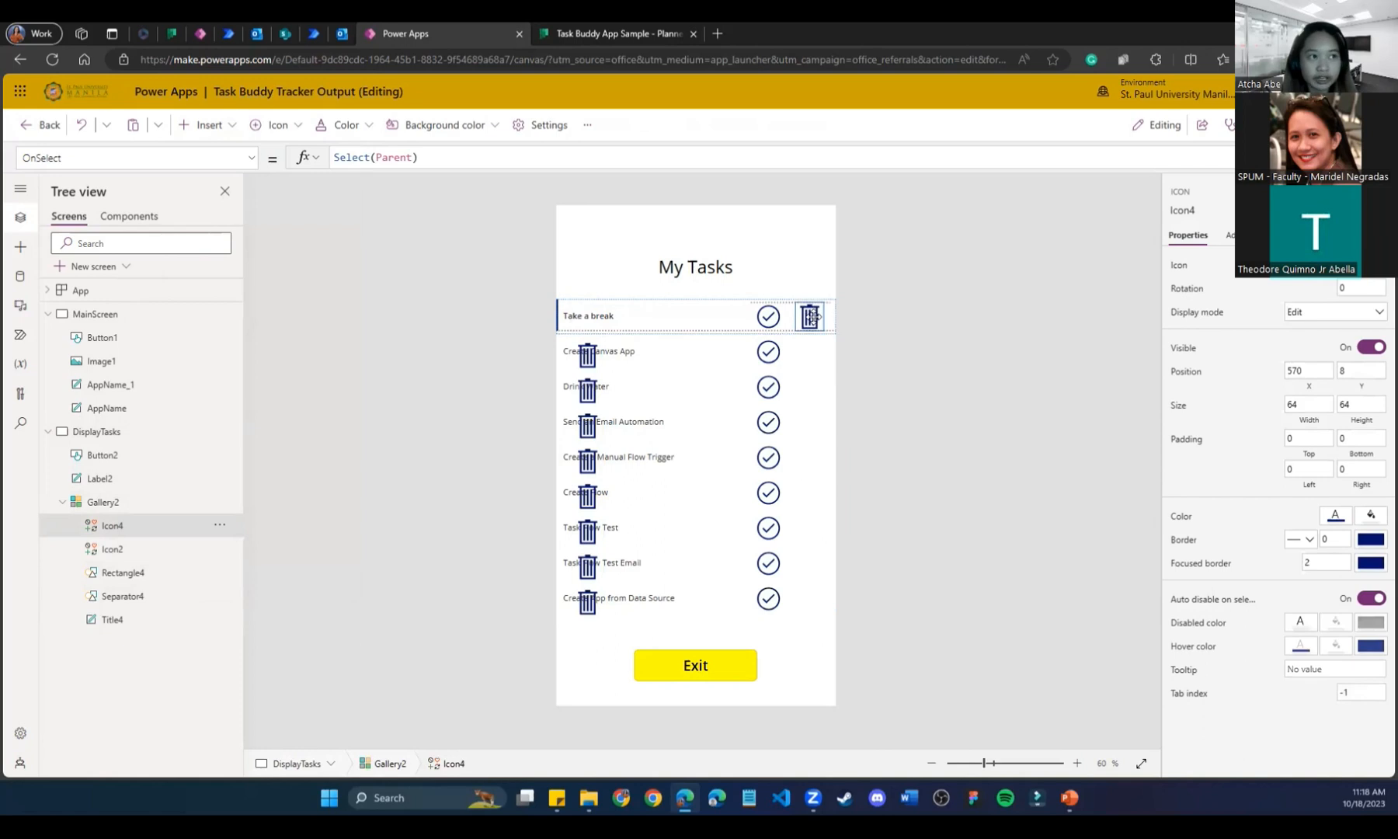
pyautogui.click(982, 579)
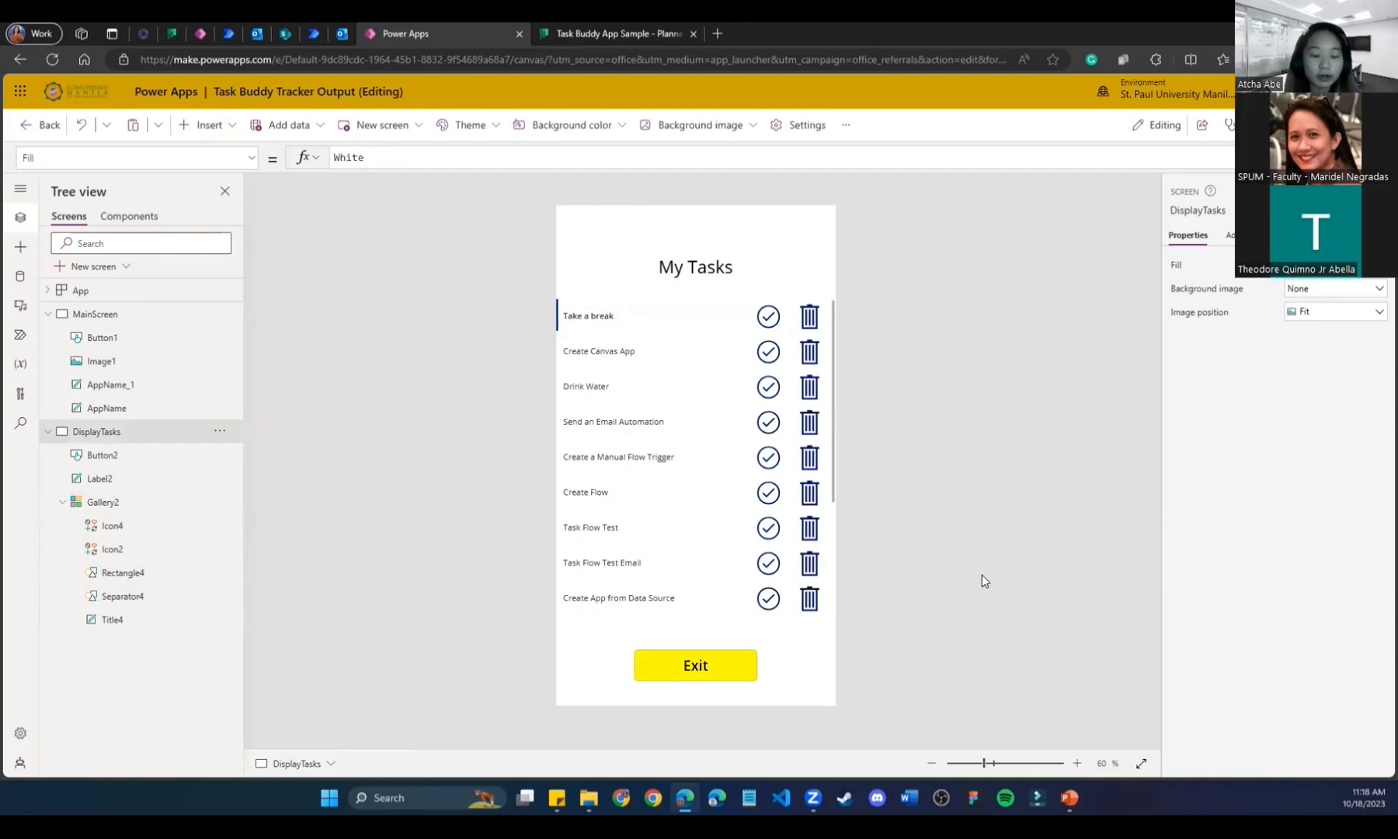
pyautogui.hotkey('ctrl', 's')
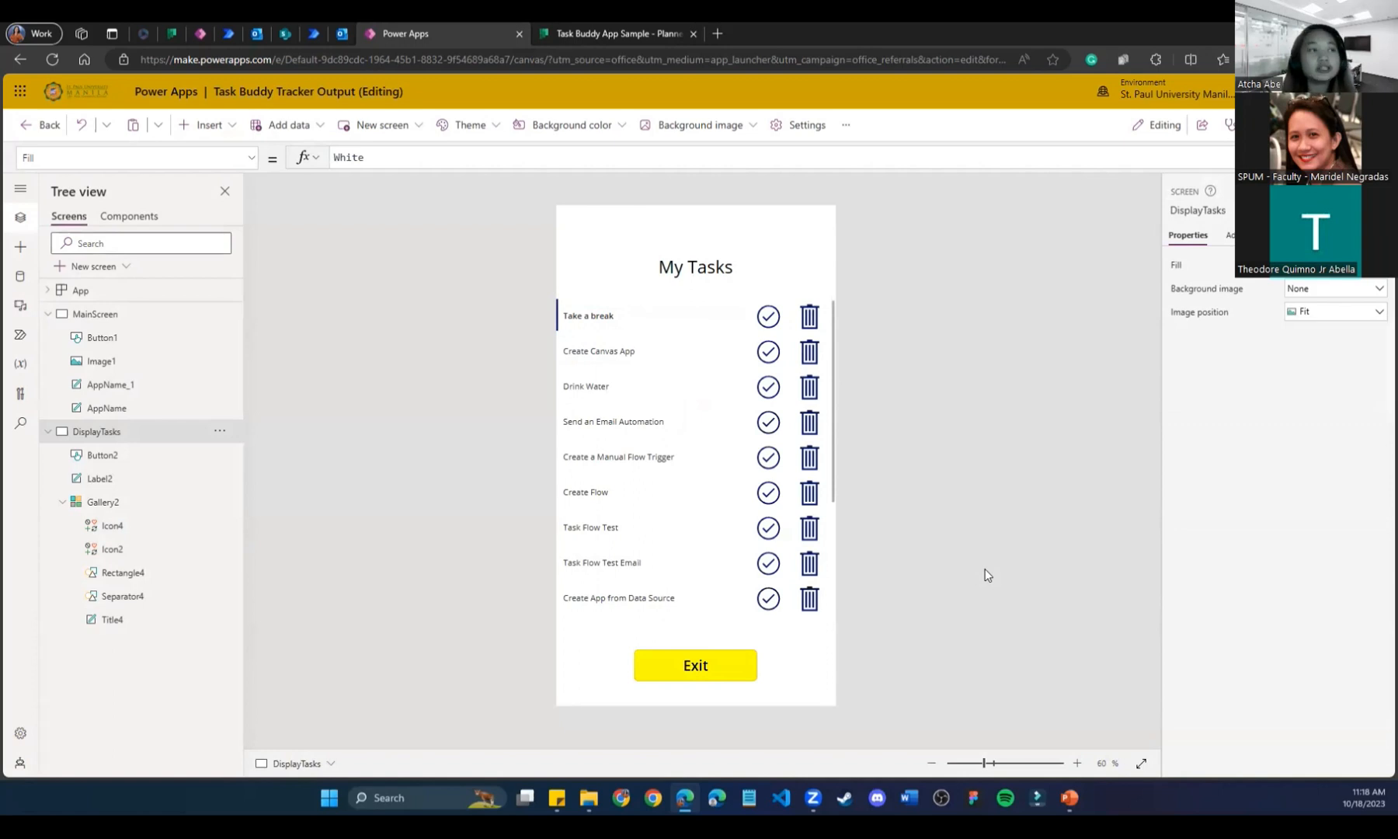
pyautogui.click(768, 316)
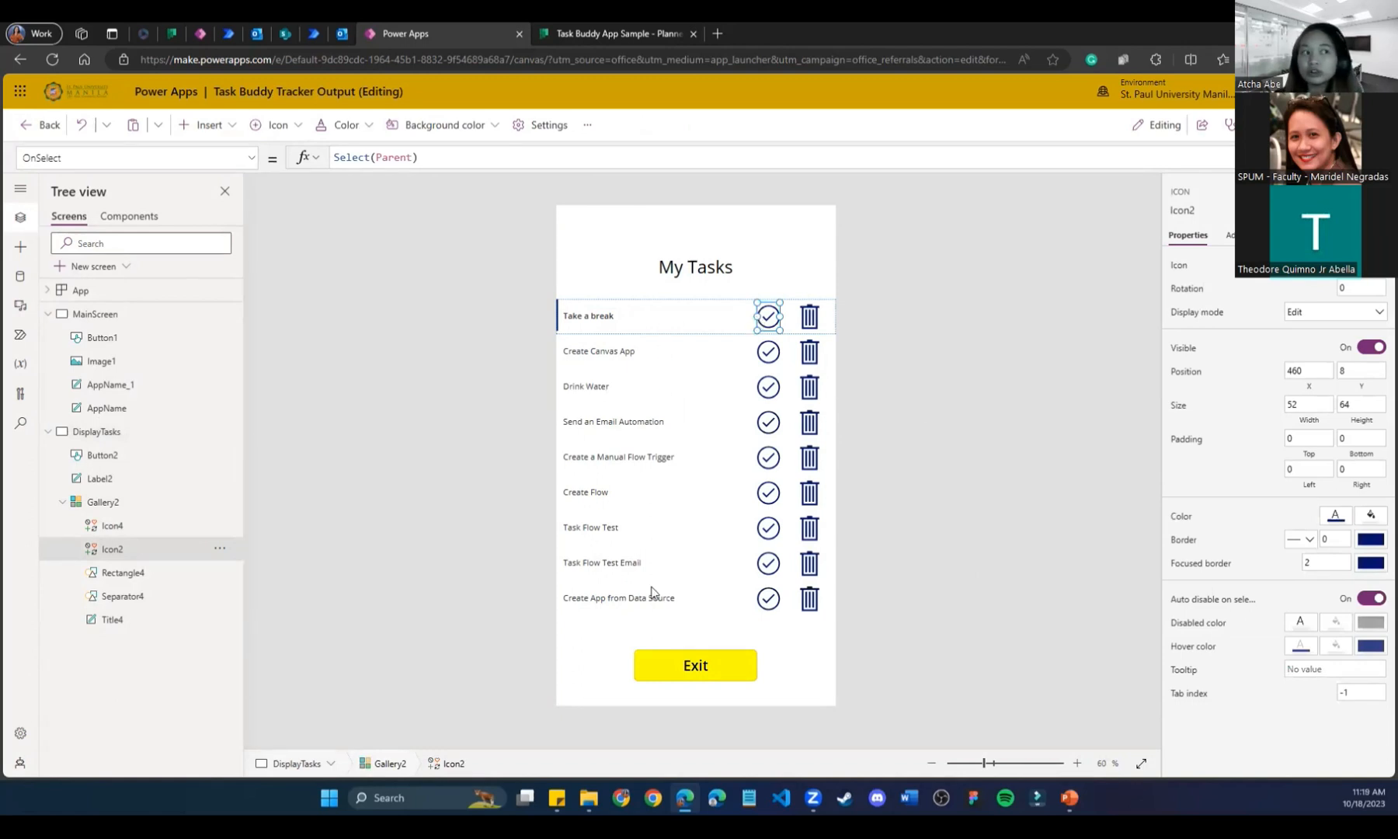
pyautogui.click(566, 320)
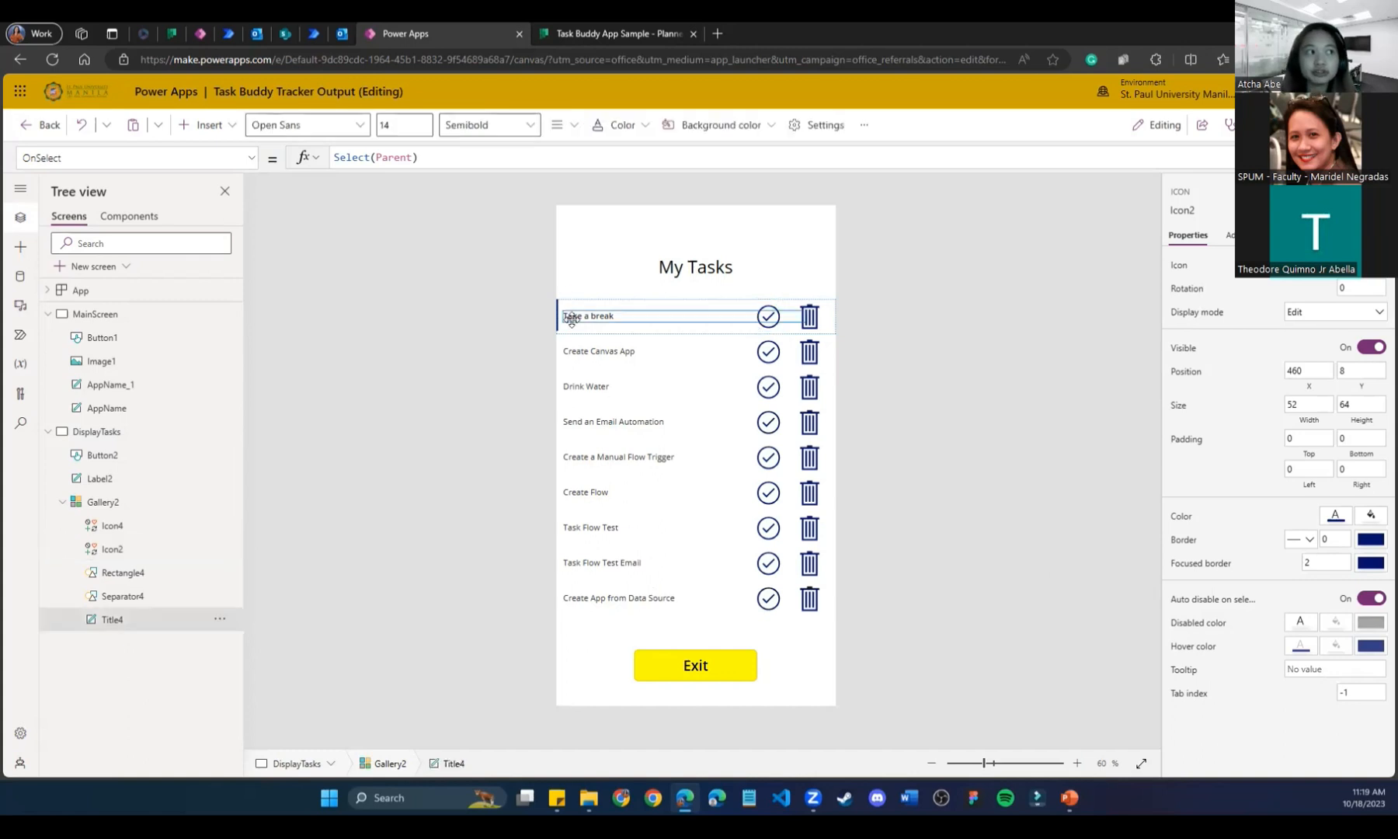
pyautogui.click(584, 624)
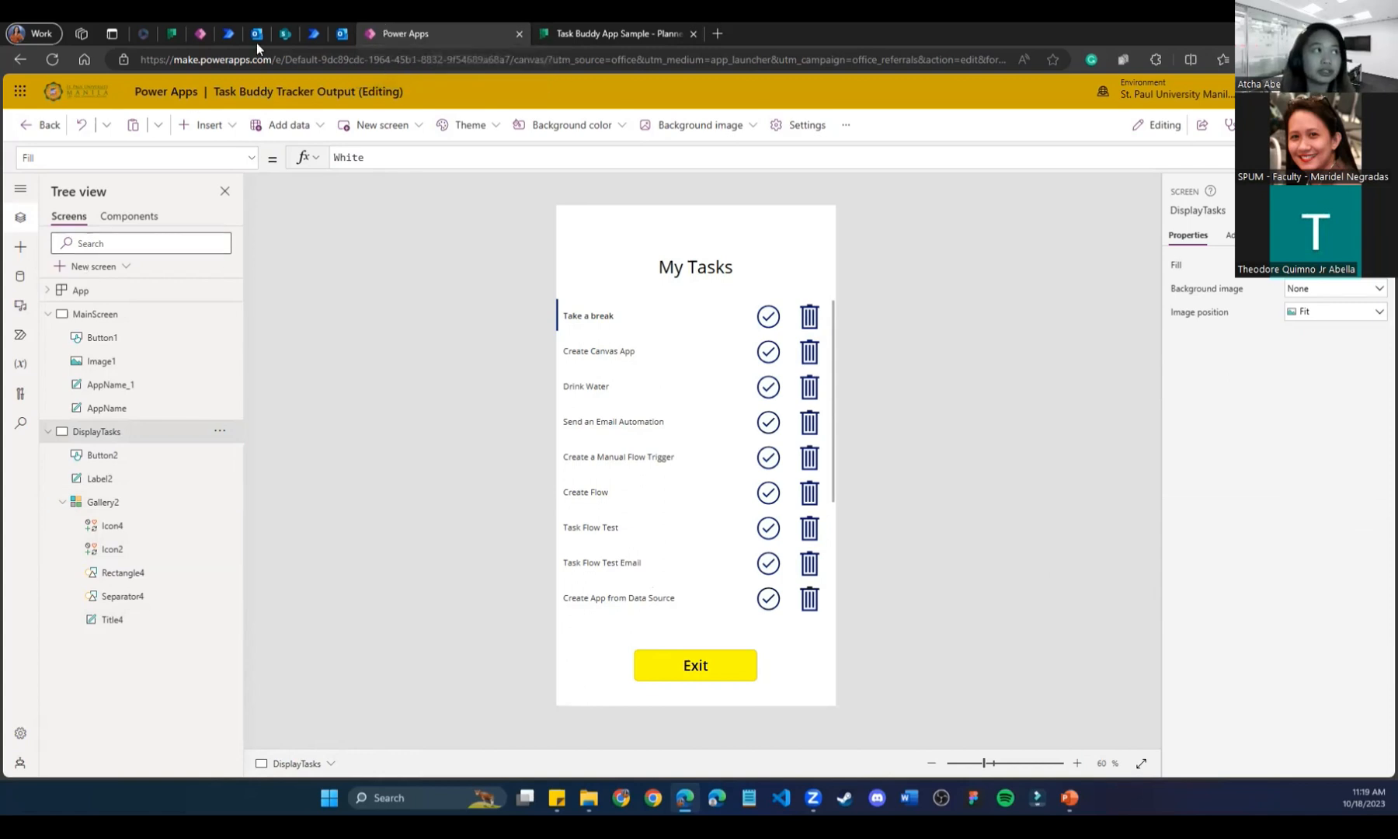
# Read the Task Buddy App - Atcha OnSelect formula, then select the tracker's first-row check icon.
pyautogui.click(200, 35)
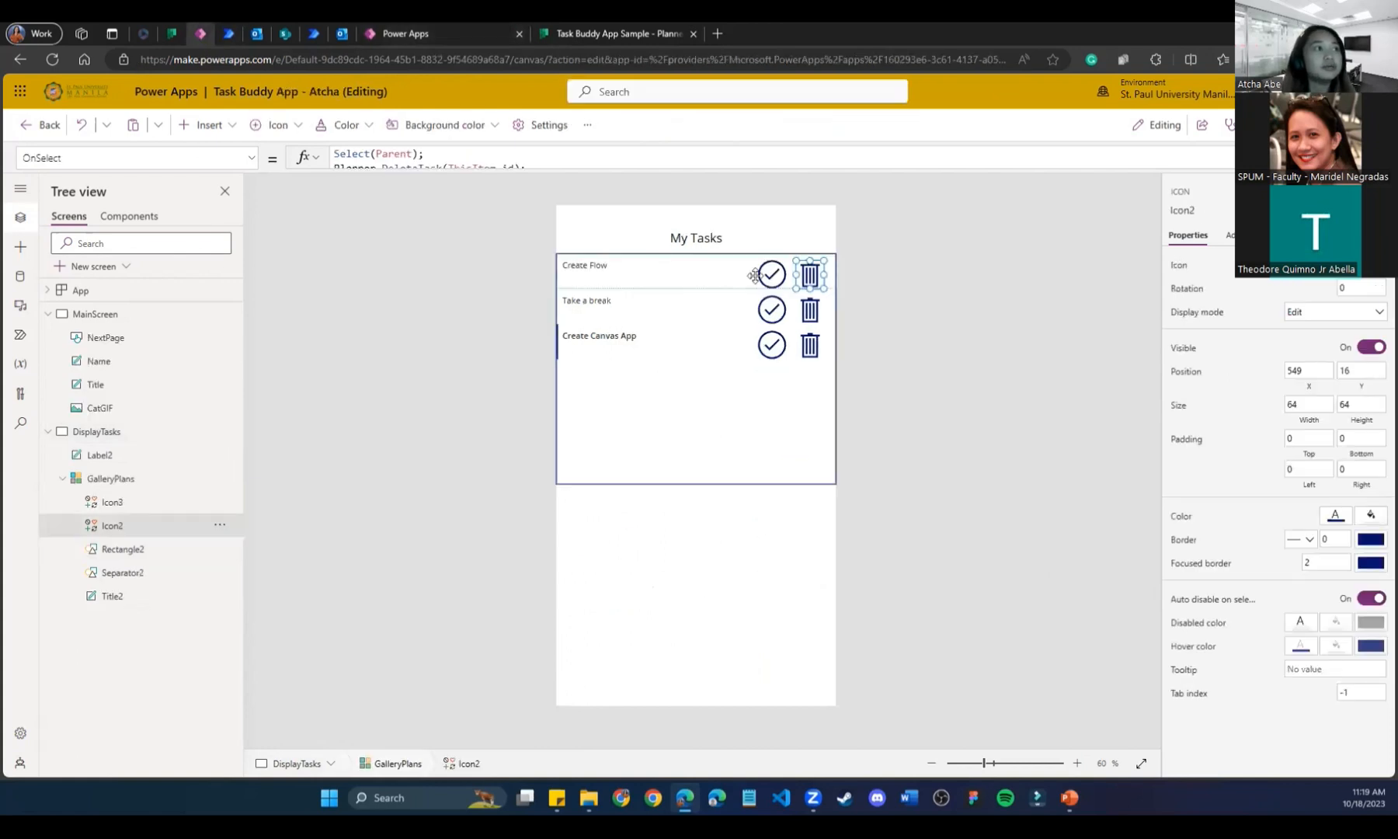
pyautogui.moveTo(569, 169); pyautogui.dragTo(575, 286)
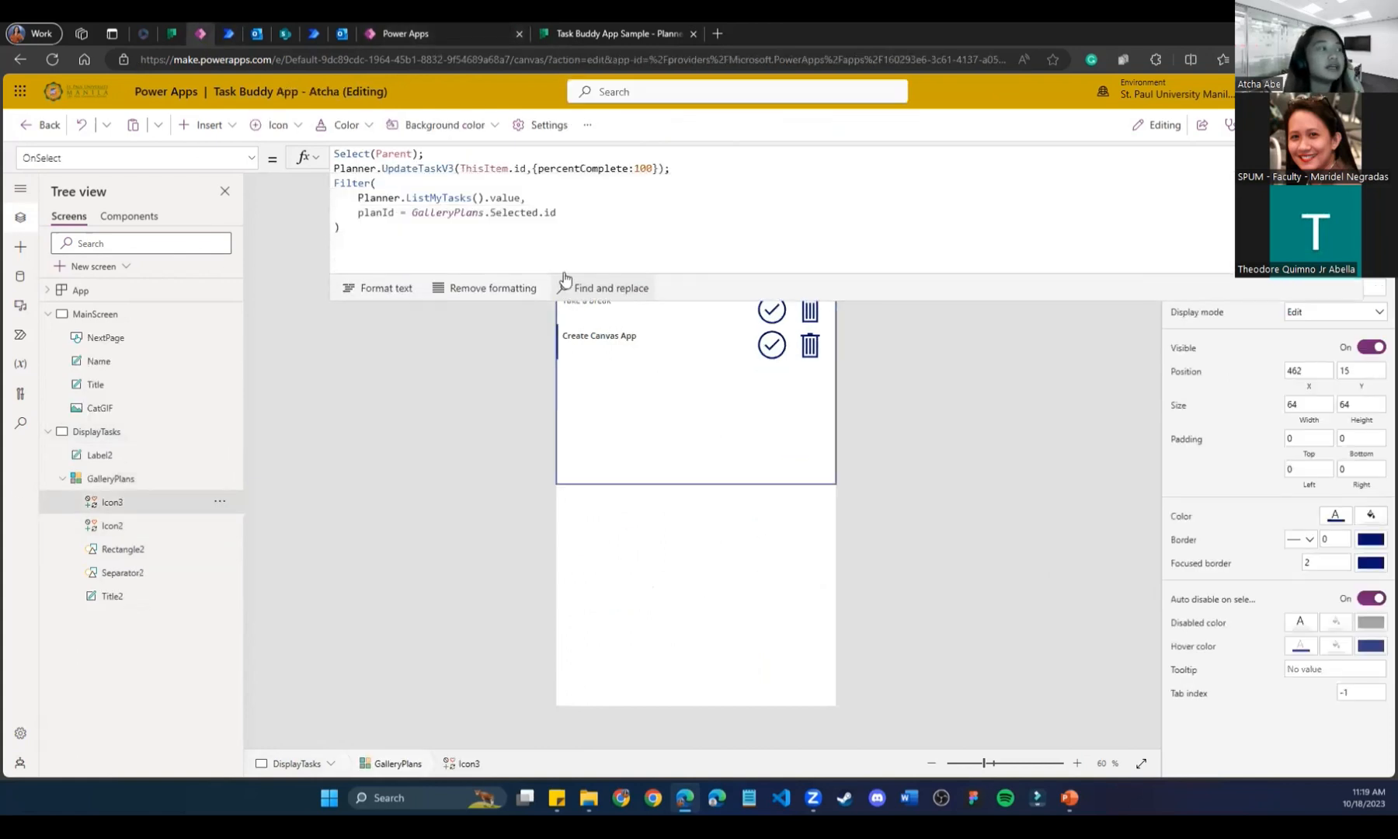
pyautogui.moveTo(418, 226); pyautogui.dragTo(272, 126)
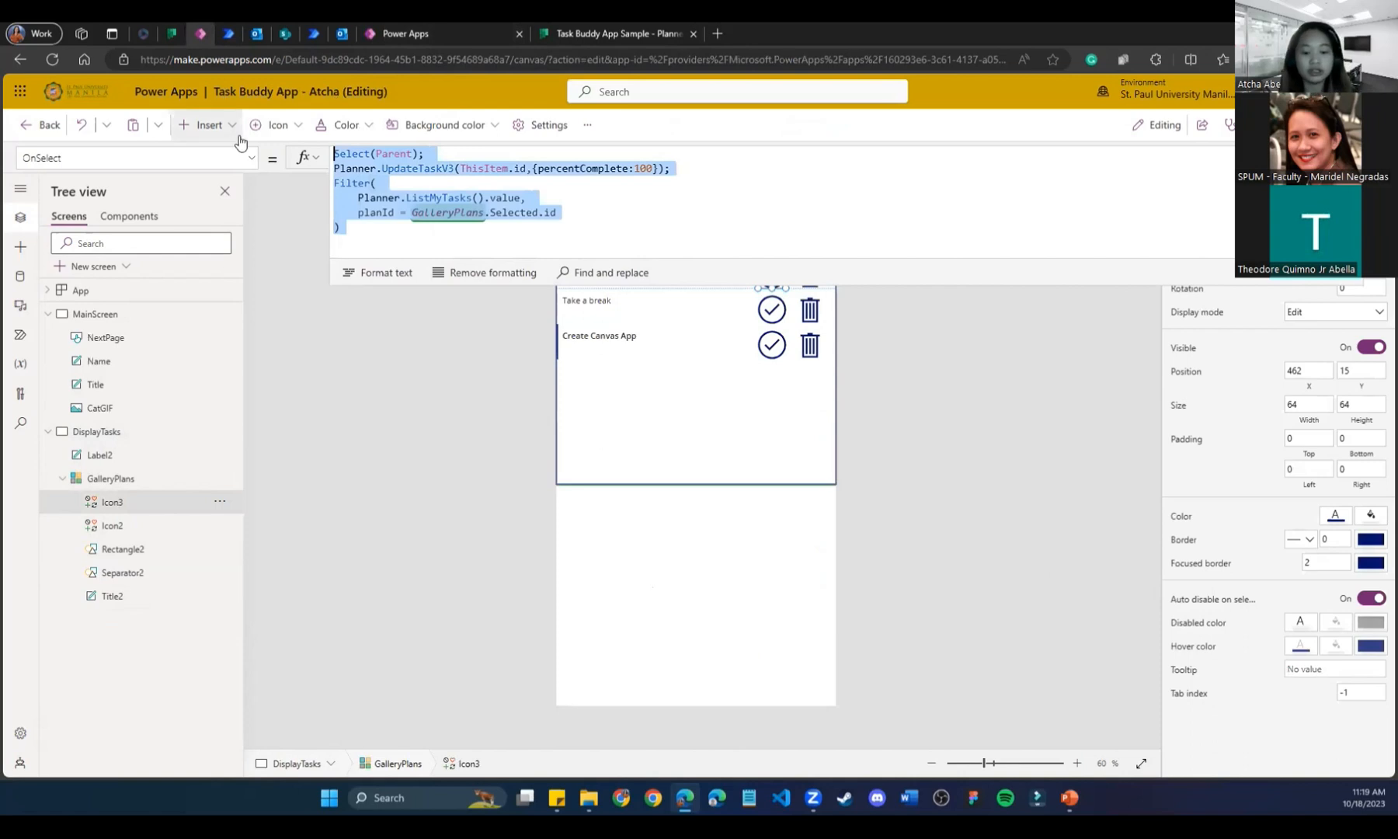
pyautogui.click(443, 34)
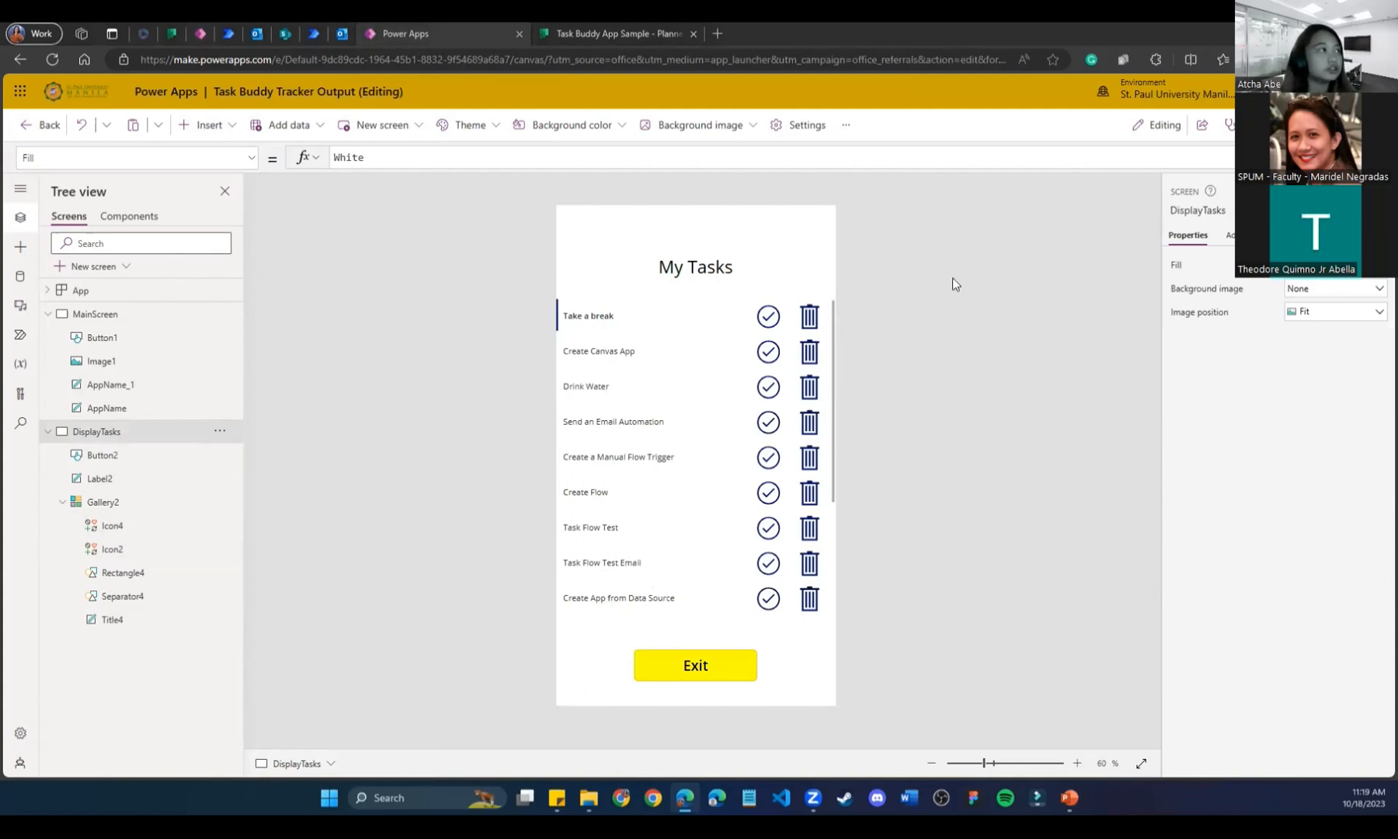
pyautogui.click(768, 316)
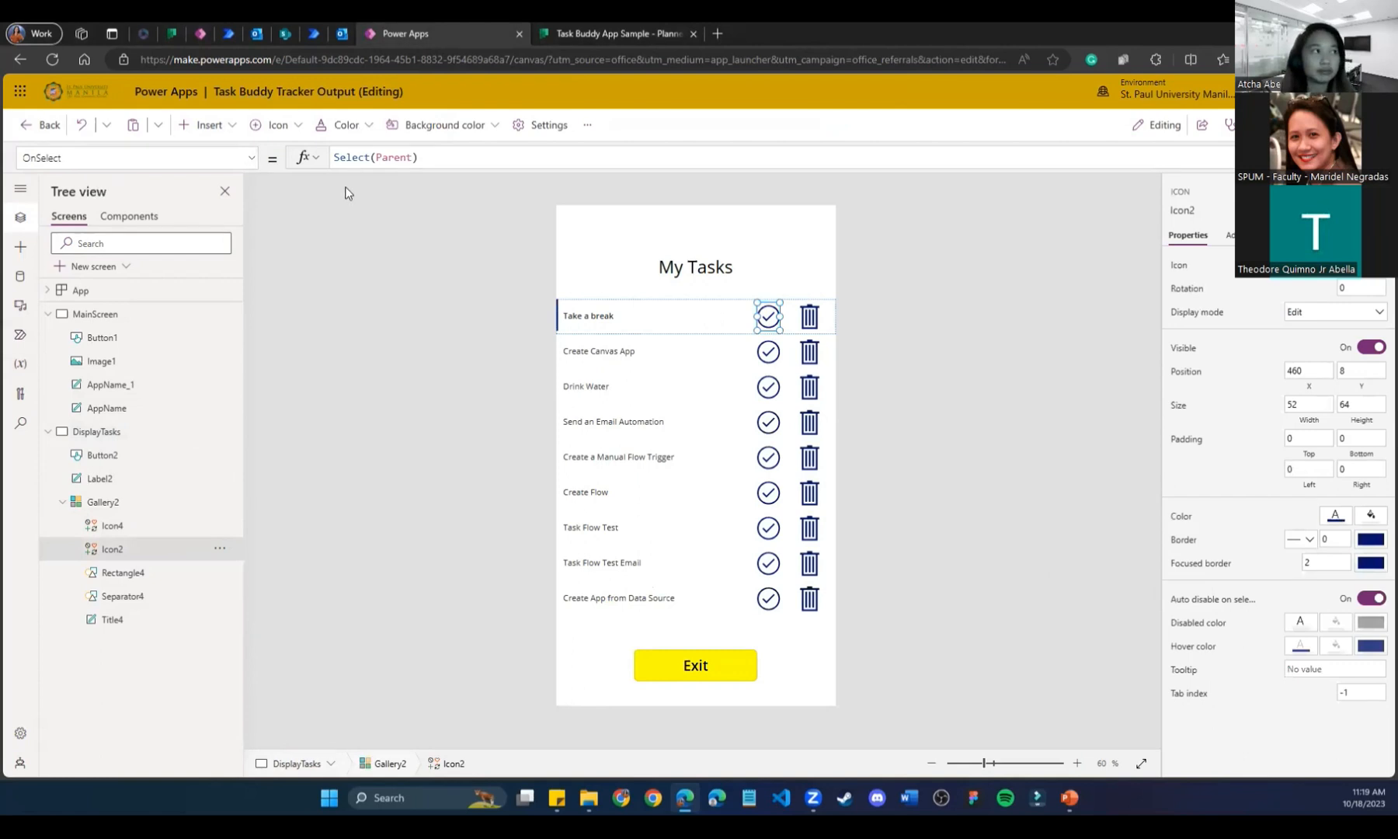
# Append Planner.UpdateTaskV3(ThisItem.id, {percentComplete:50}); after Select(Parent); in Icon2's OnSelect.
pyautogui.moveTo(453, 171); pyautogui.dragTo(456, 239)
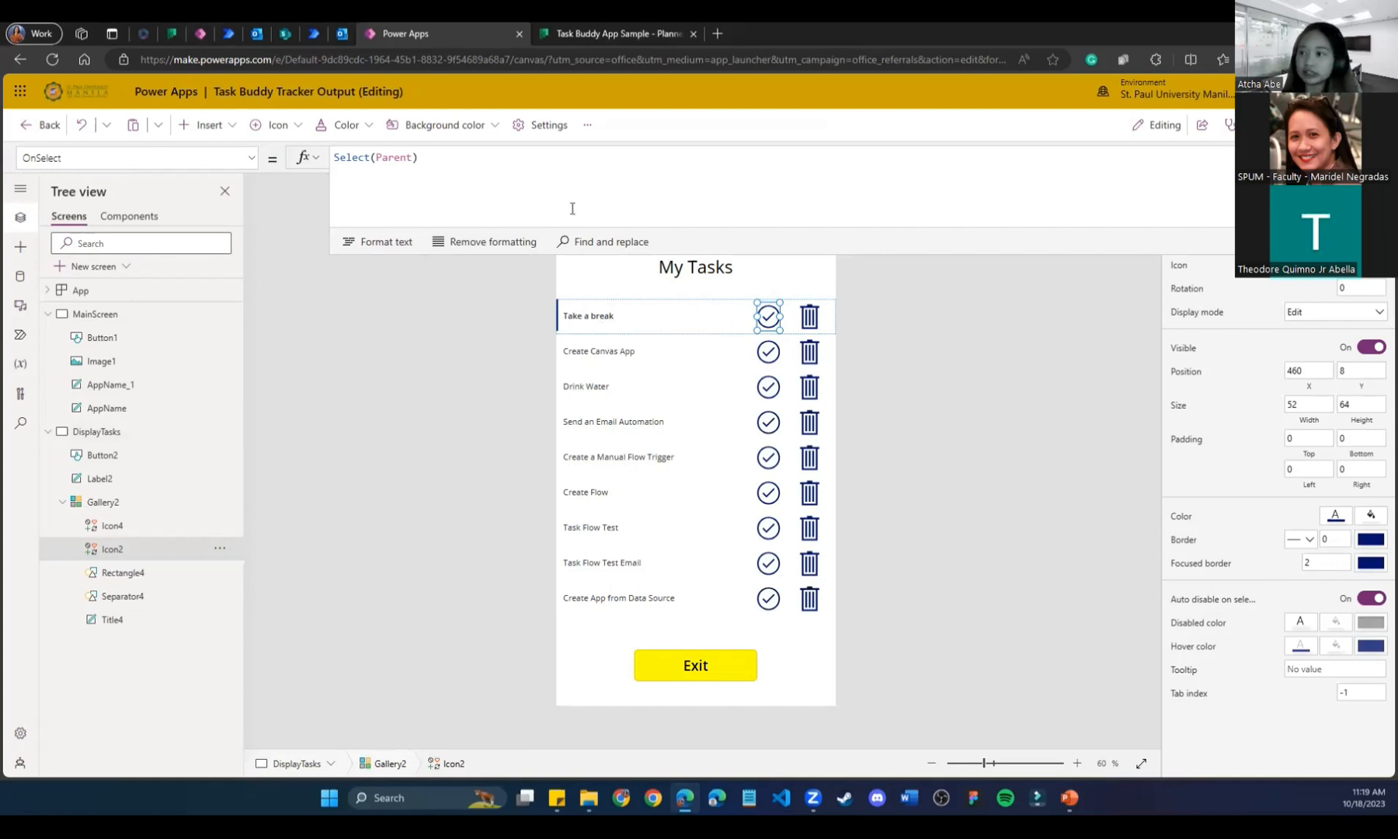
pyautogui.click(492, 157)
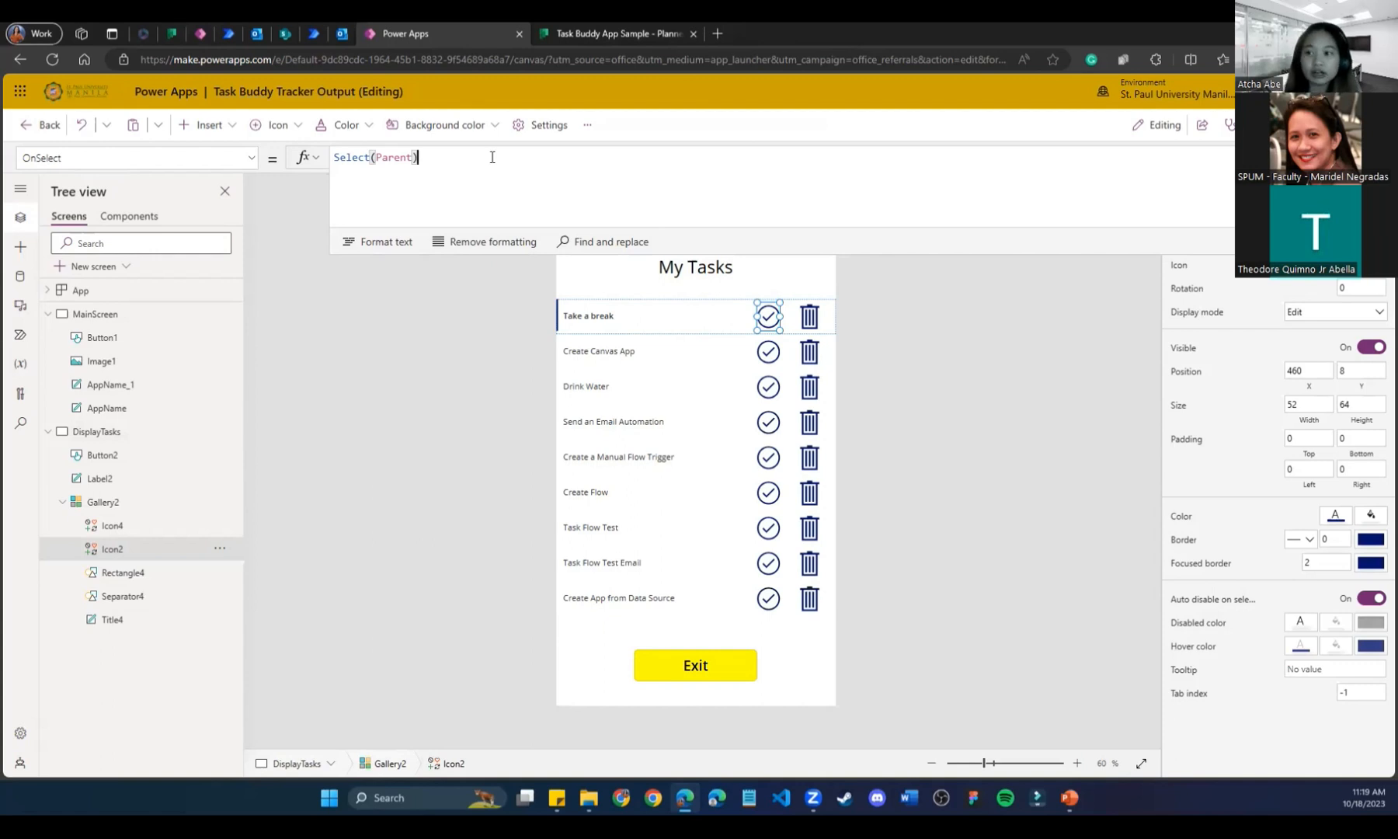
pyautogui.write(';')
pyautogui.hotkey('shift', 'Return')
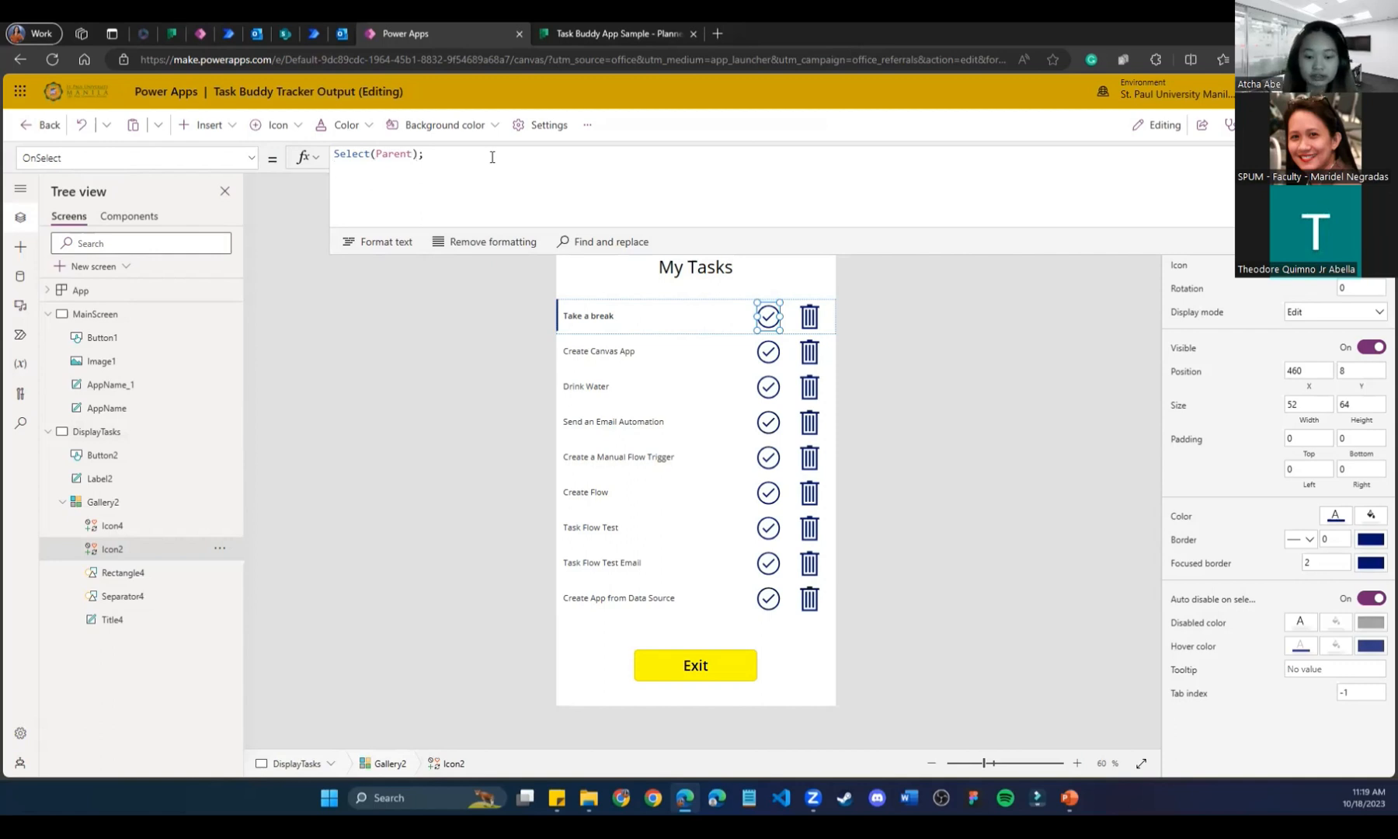
pyautogui.write('Planner')
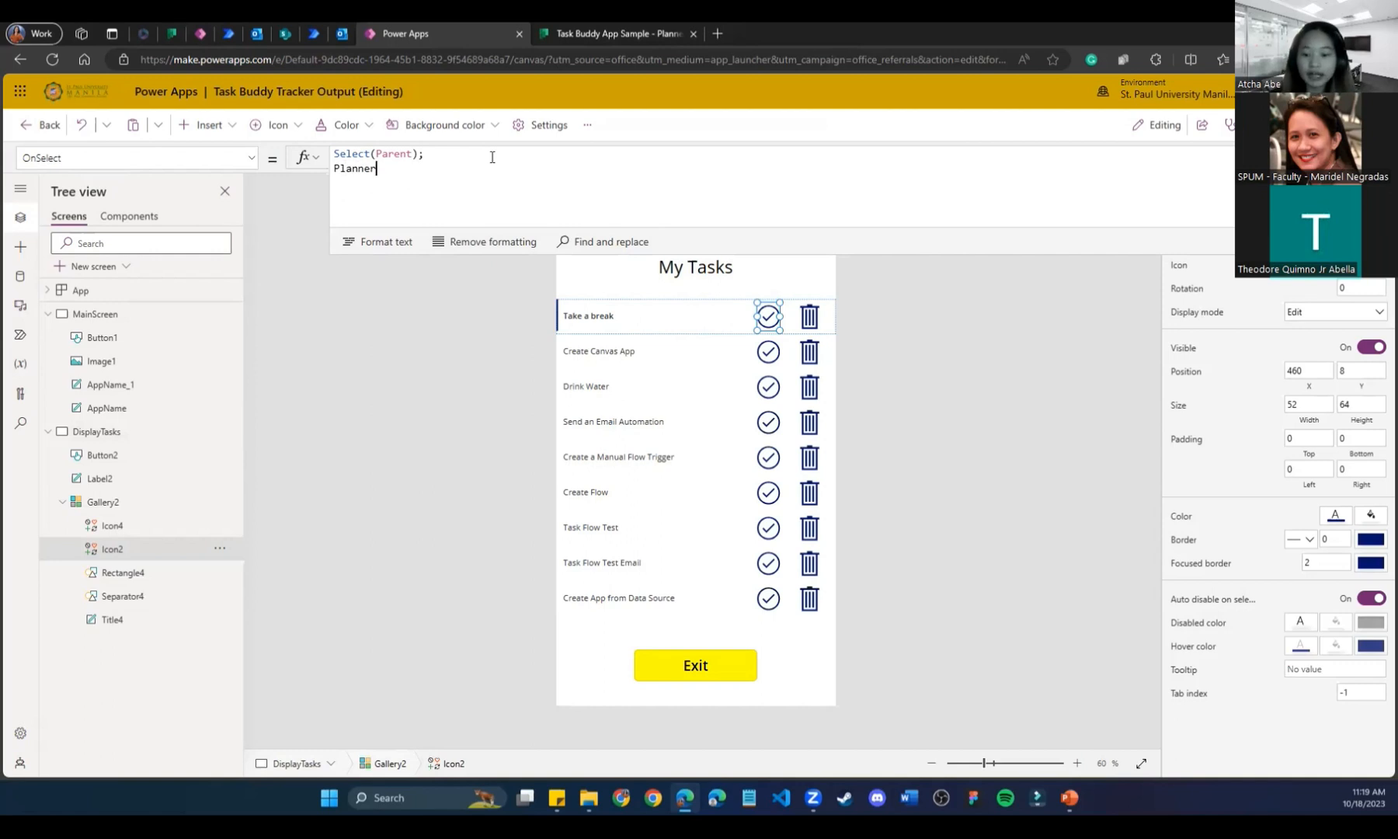
pyautogui.write('.Upda')
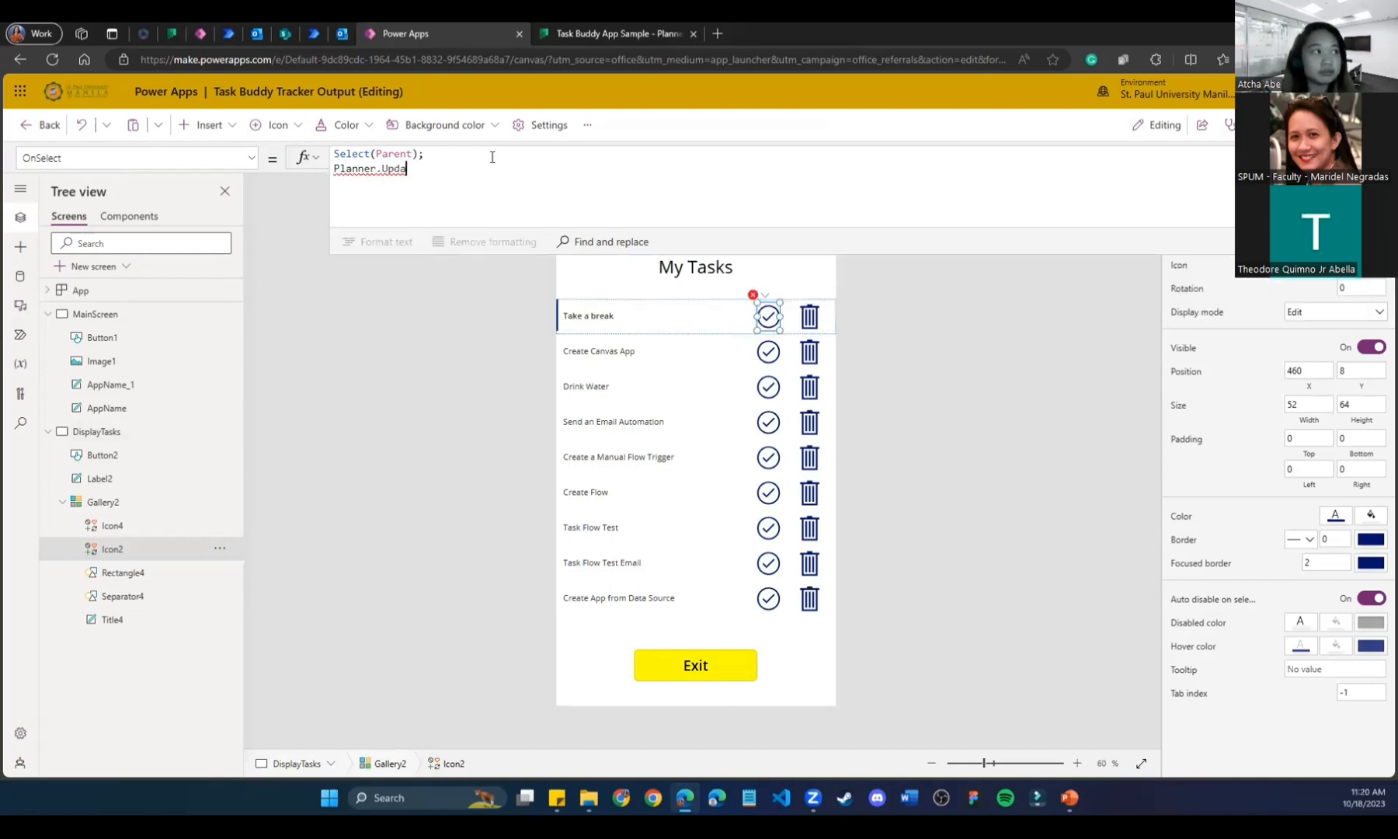
pyautogui.write('teTaskV')
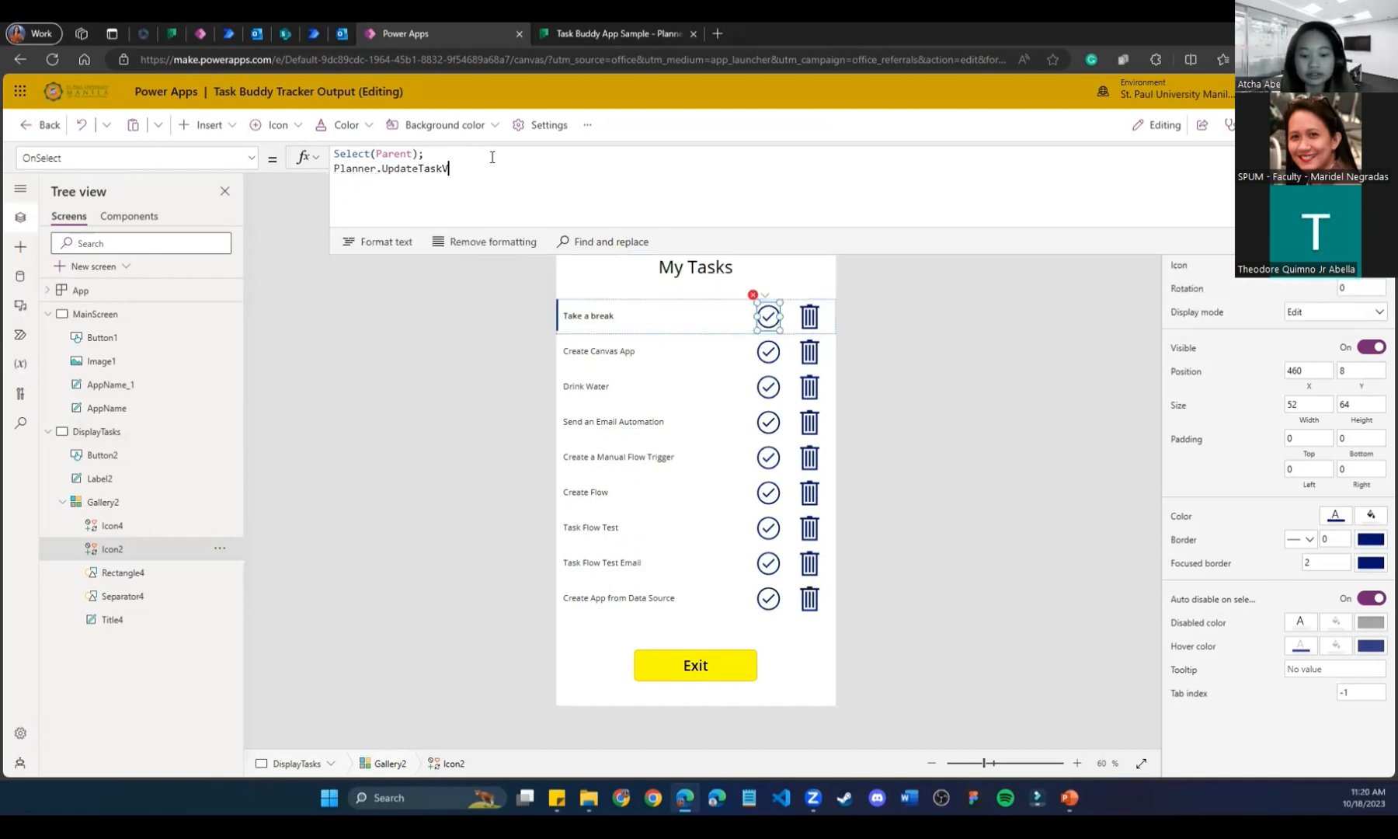
pyautogui.write('3')
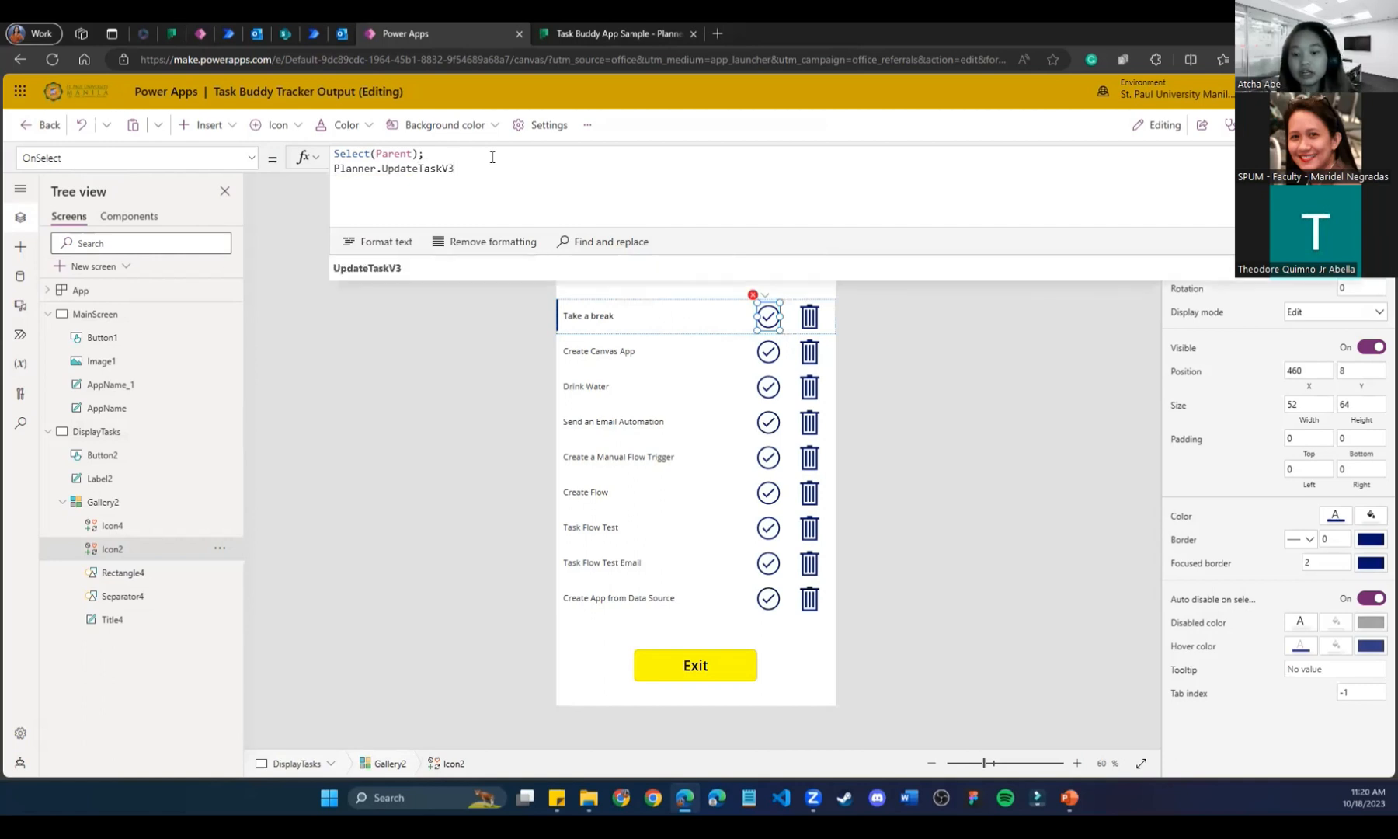
pyautogui.write('()')
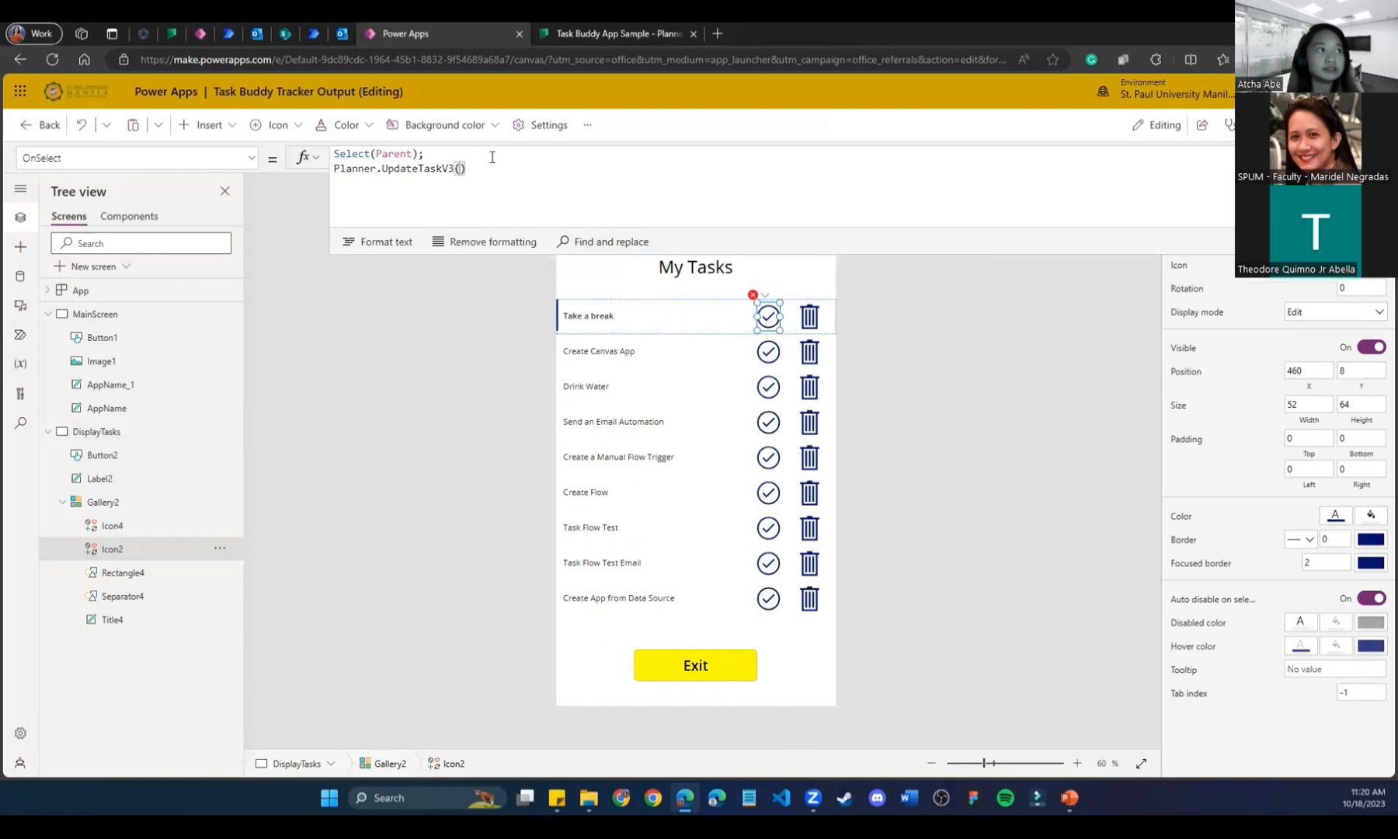
pyautogui.write('ThisItem')
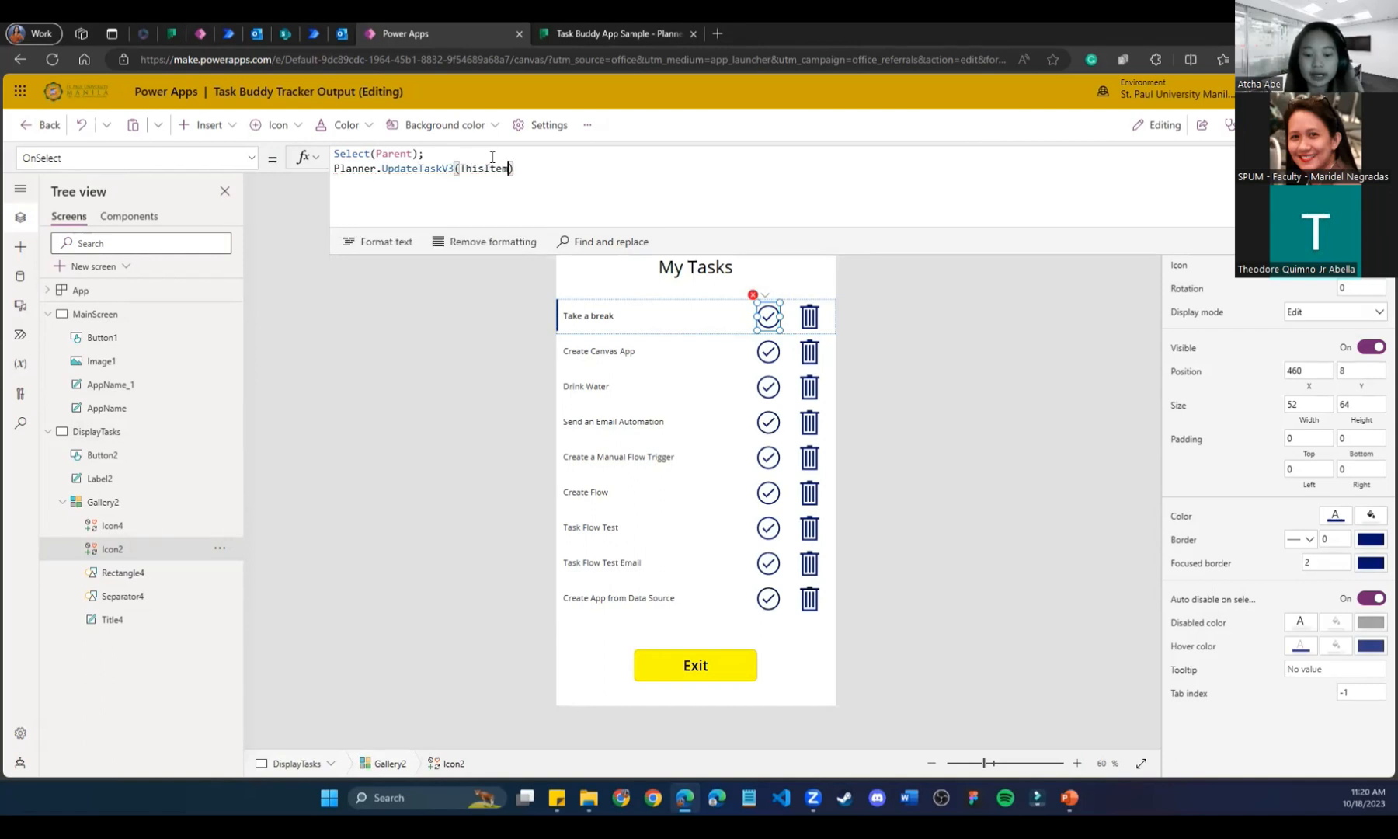
pyautogui.write('.id')
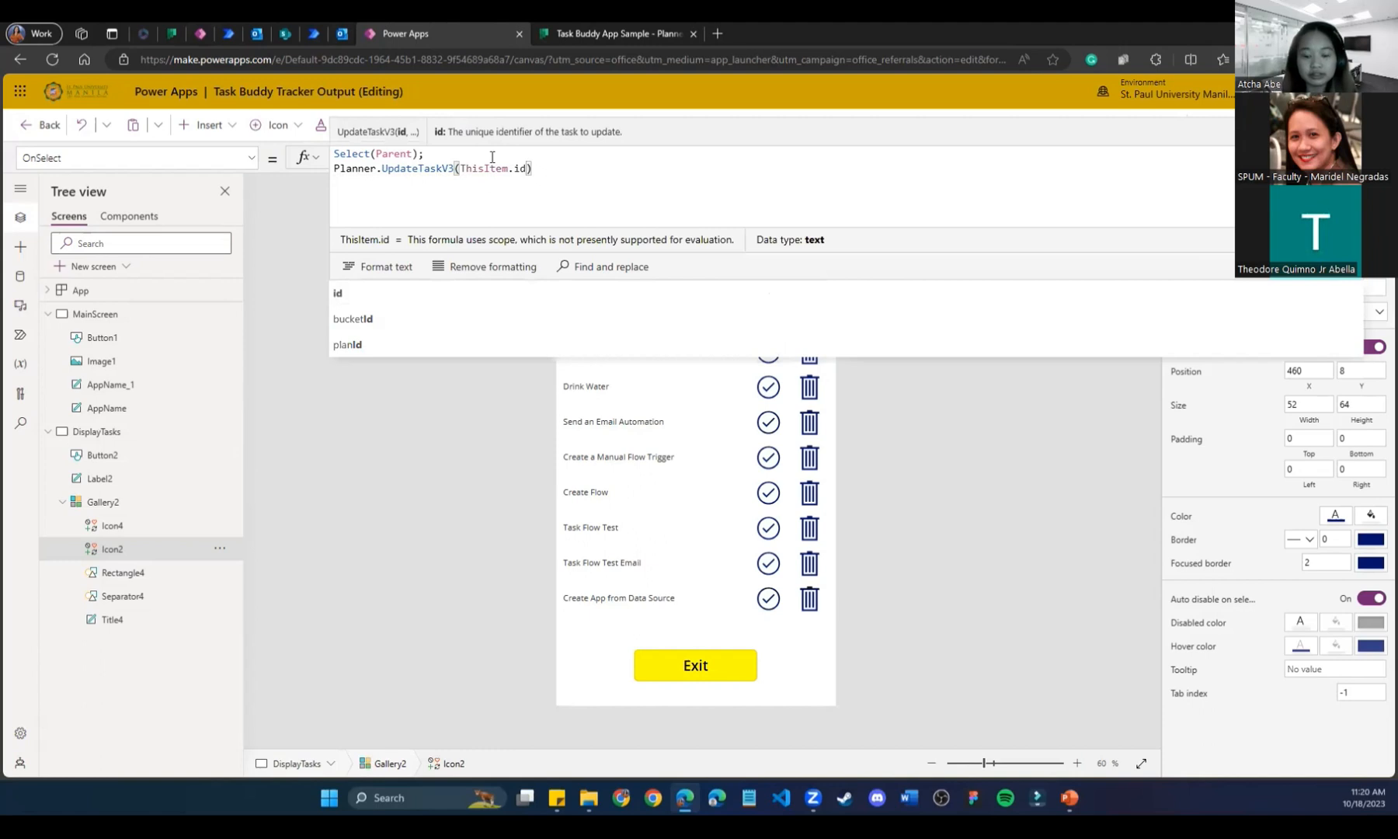
pyautogui.write(', ')
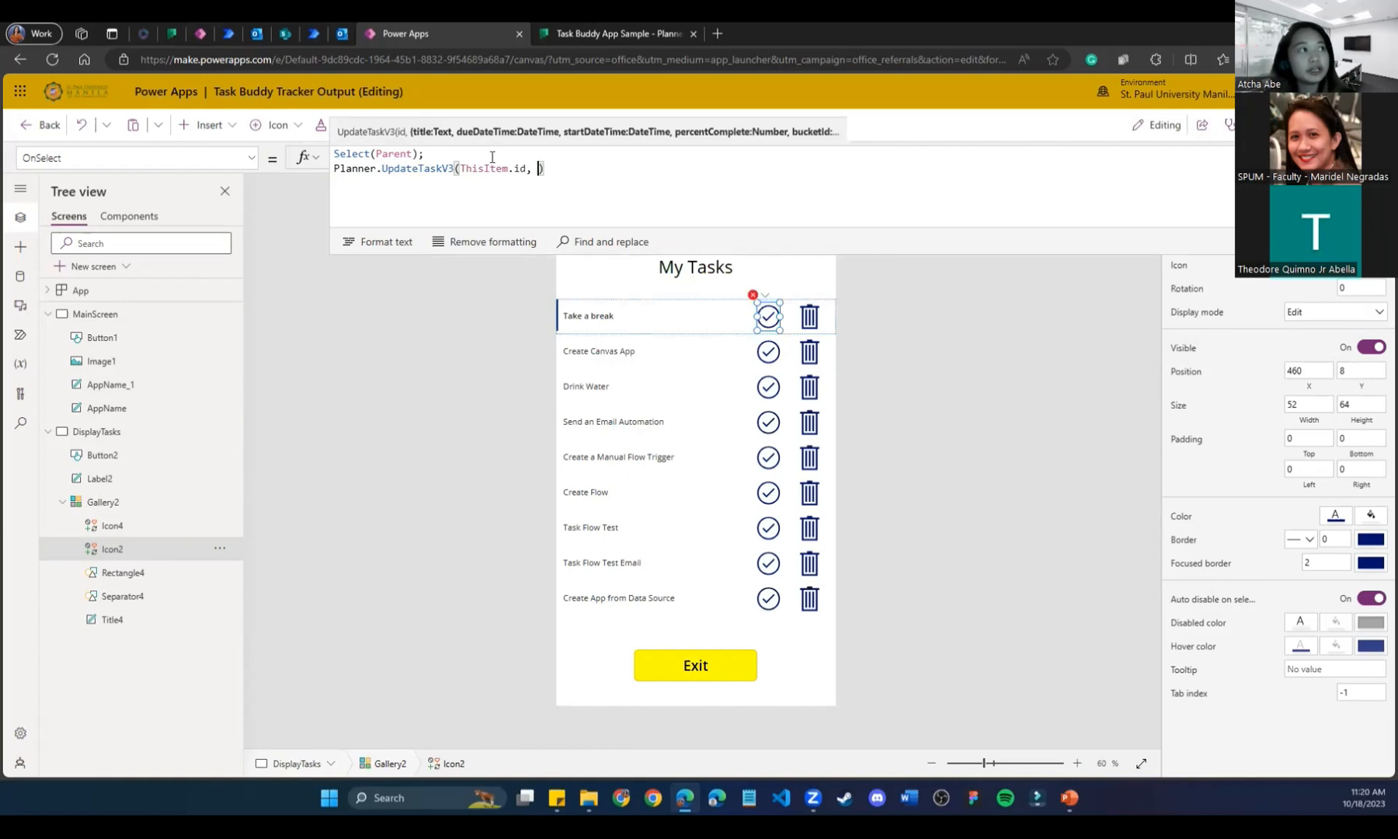
pyautogui.write('{')
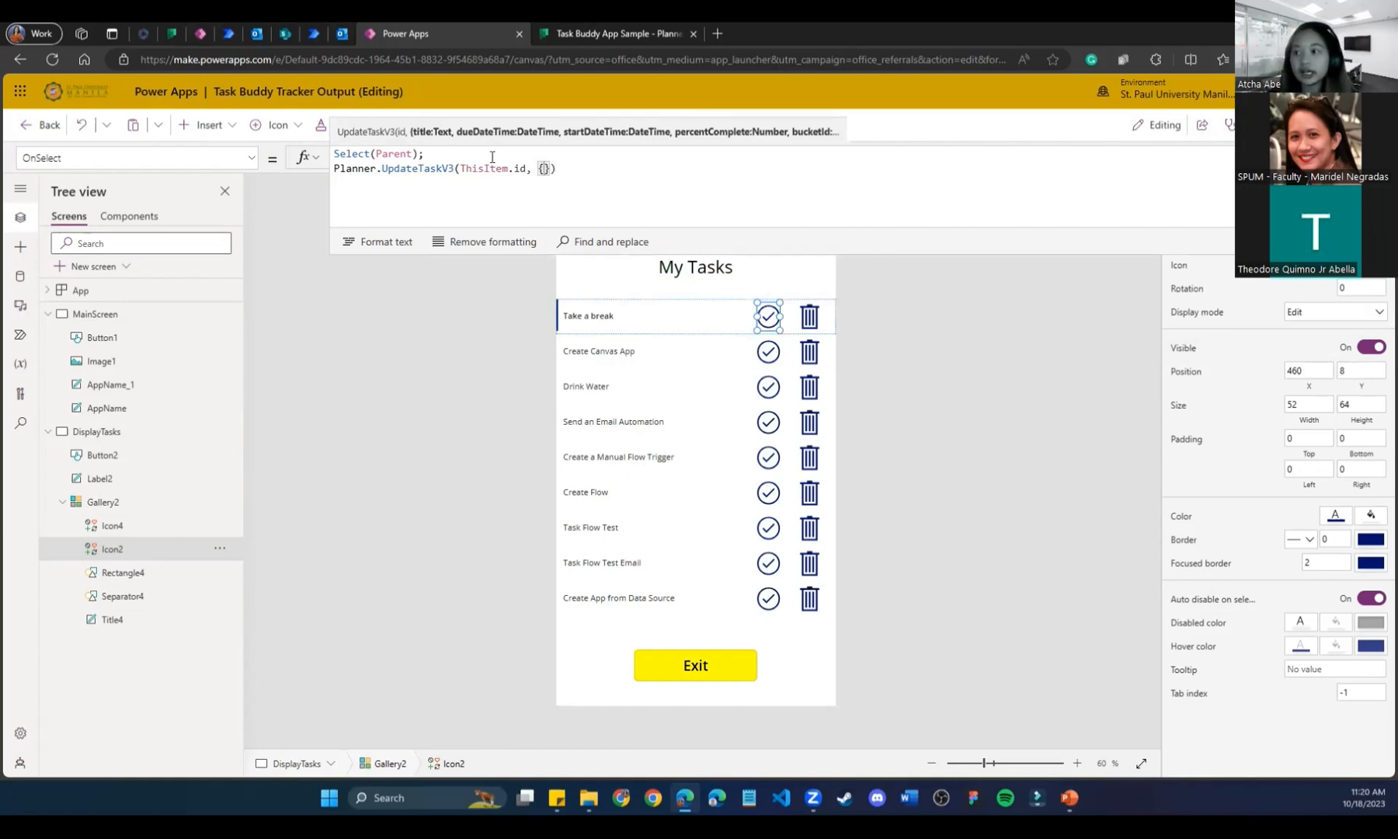
pyautogui.write('per')
pyautogui.write('cent')
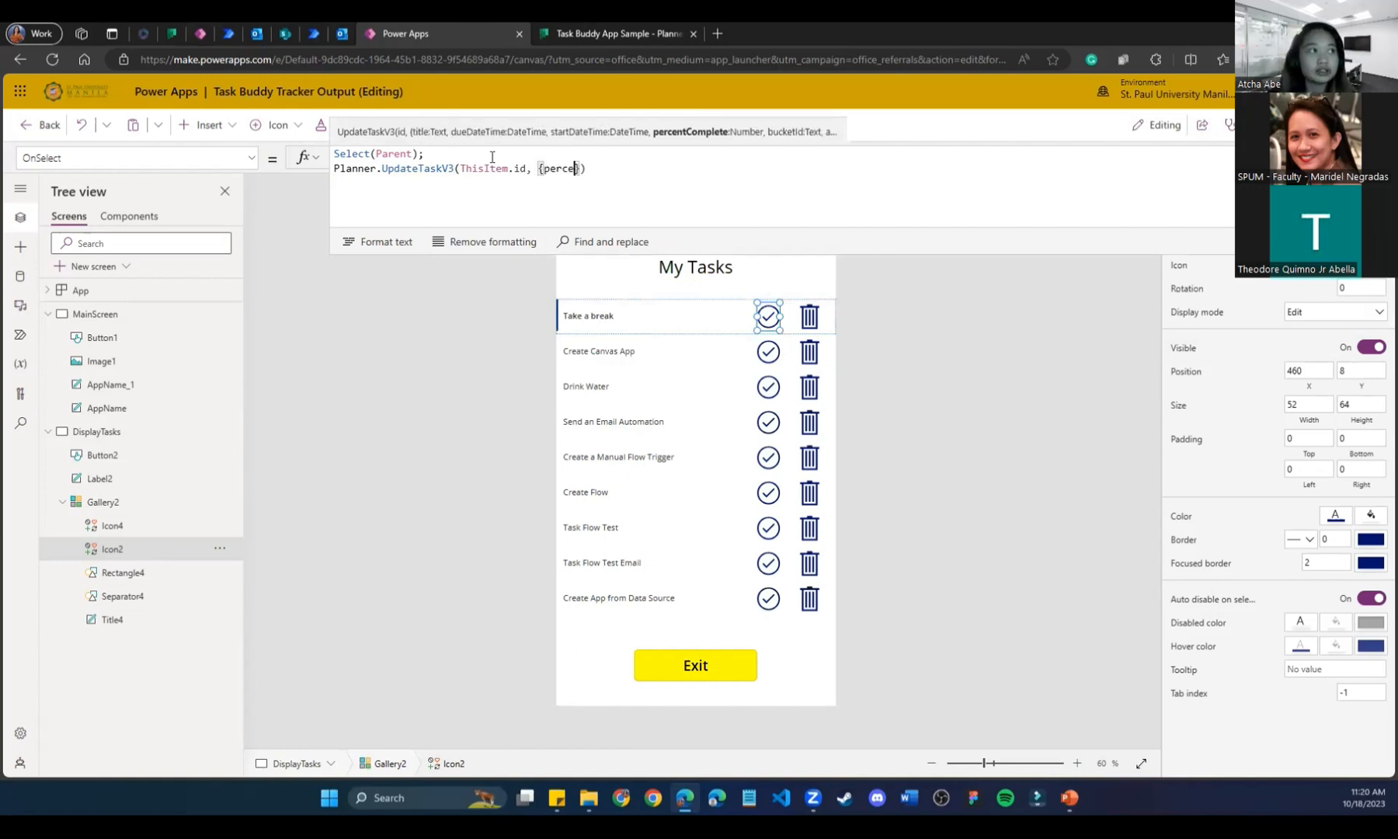
pyautogui.write('Complete')
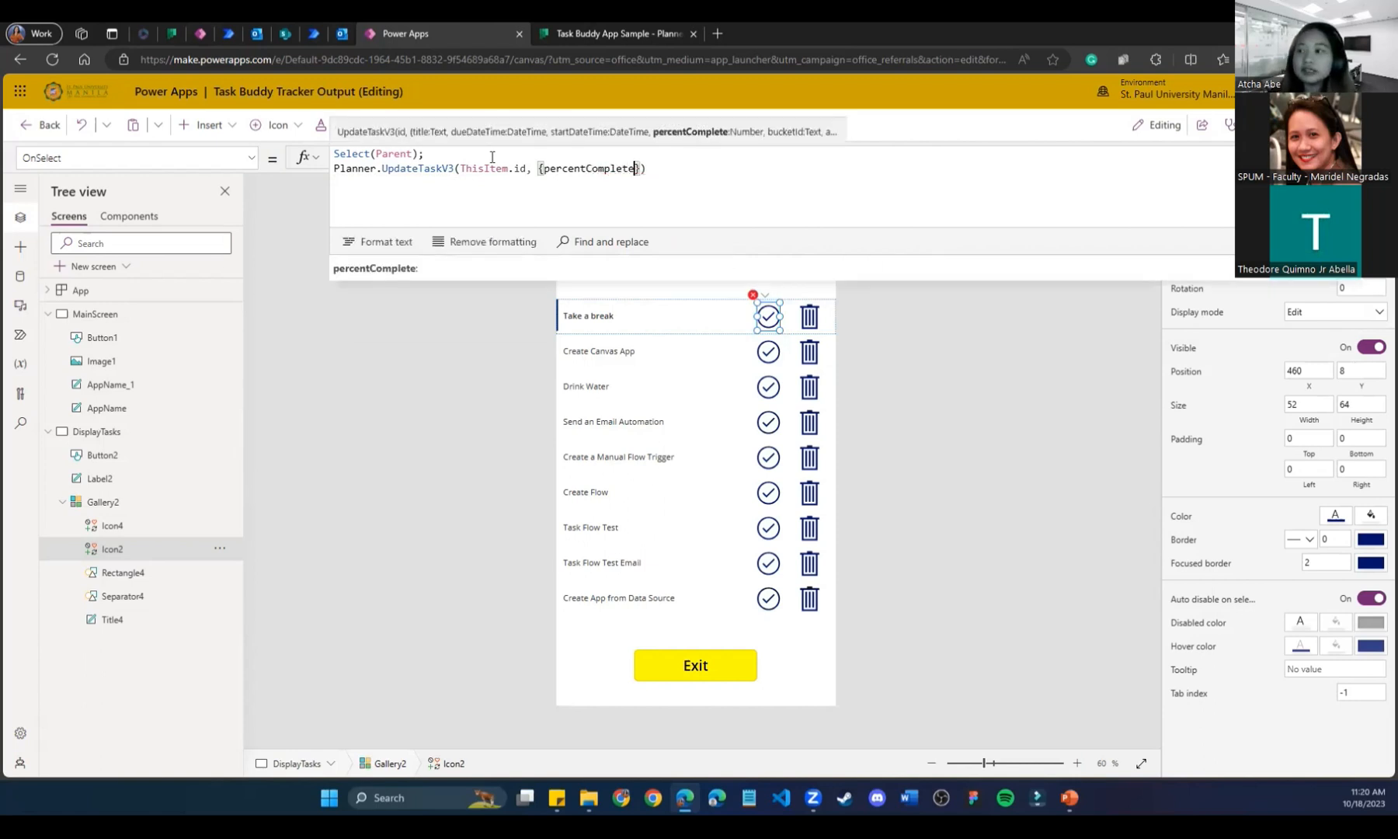
pyautogui.write(':')
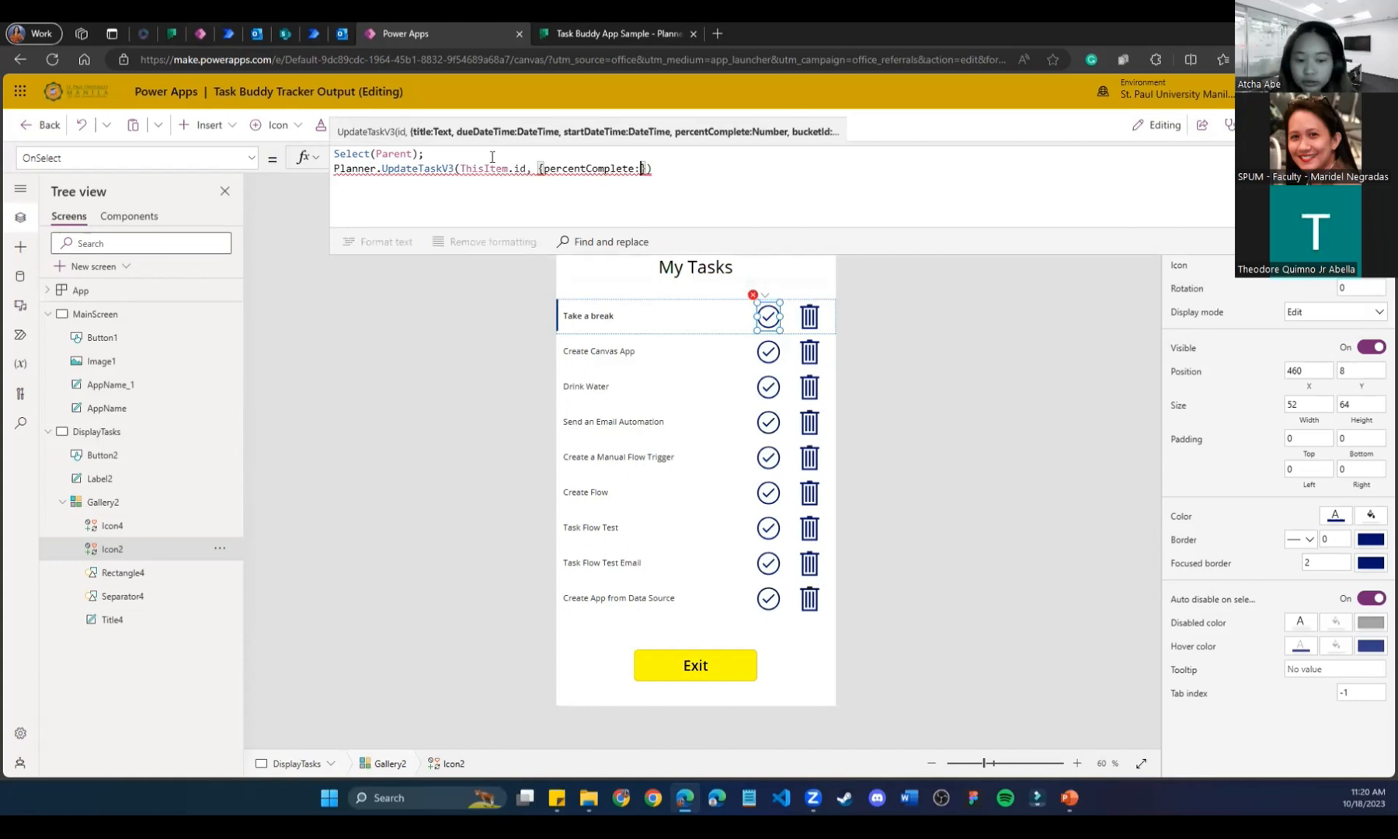
pyautogui.write('50')
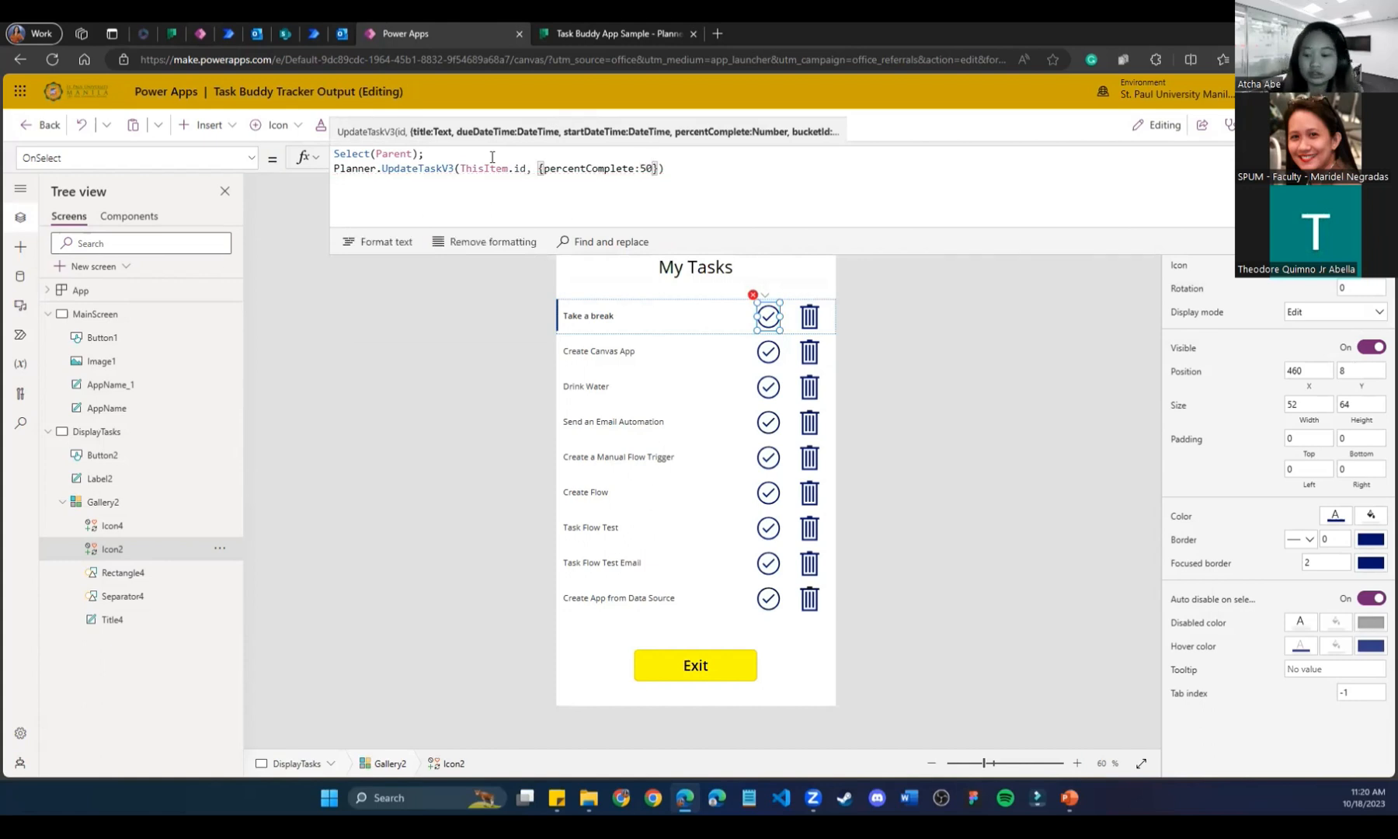
pyautogui.press('Right')
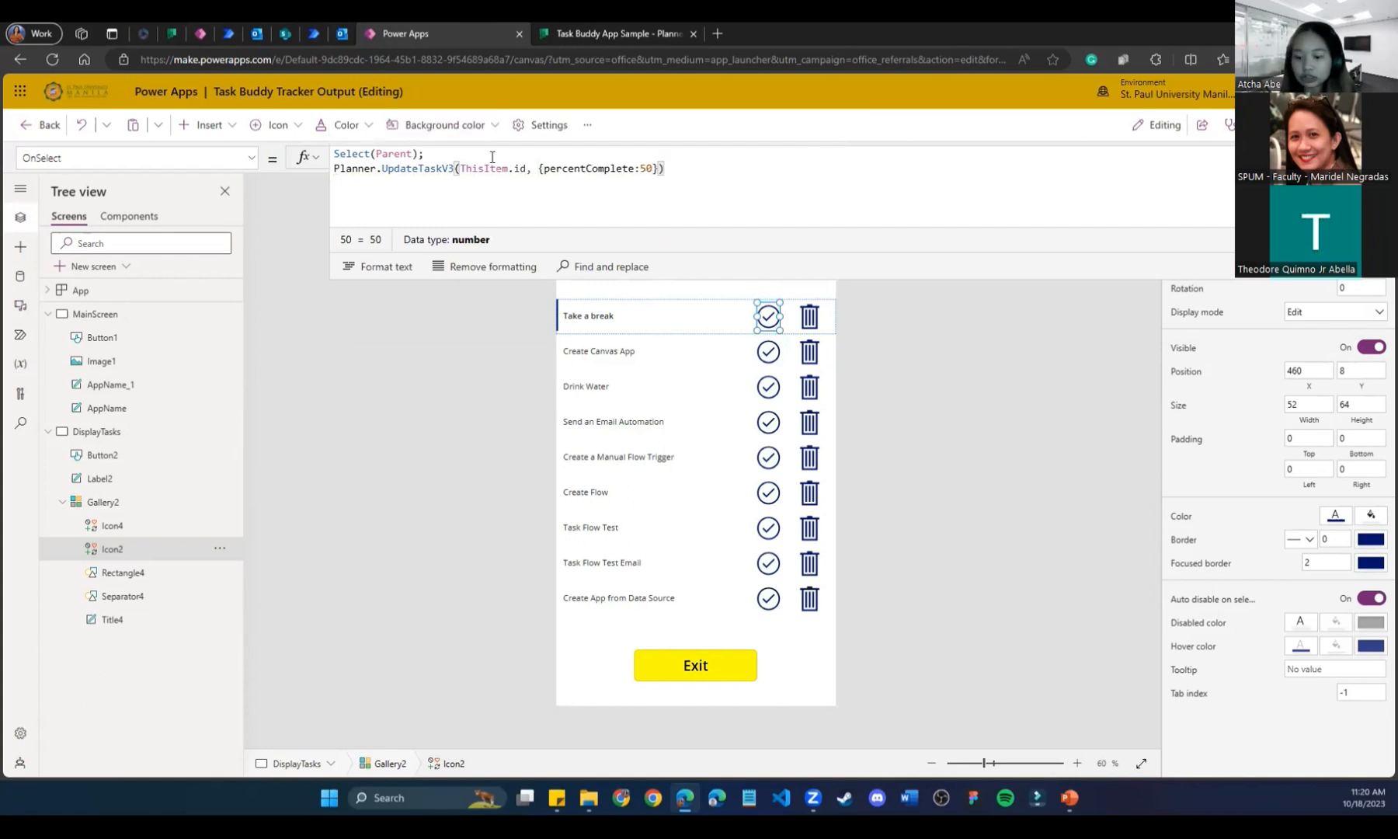
pyautogui.write(';')
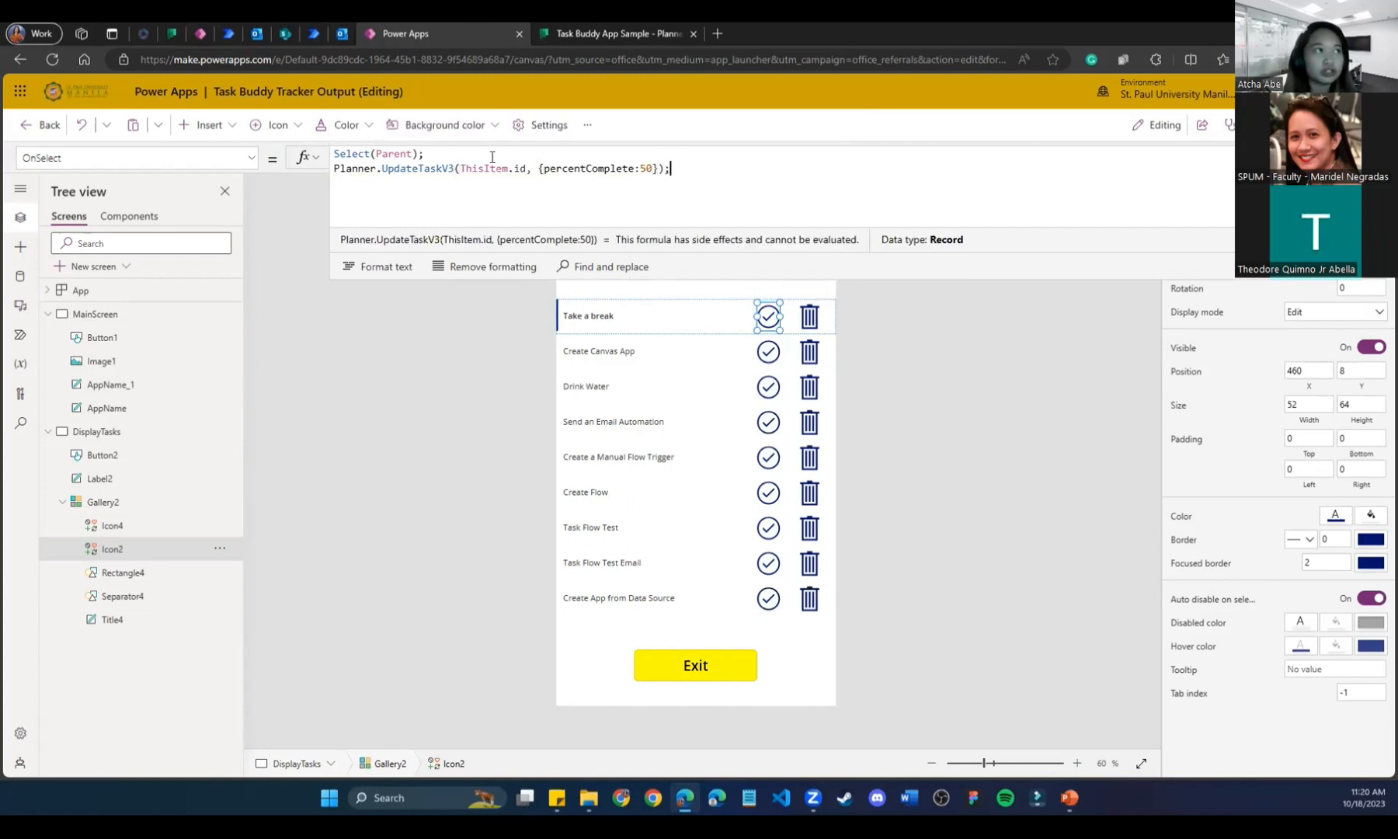
pyautogui.click(584, 35)
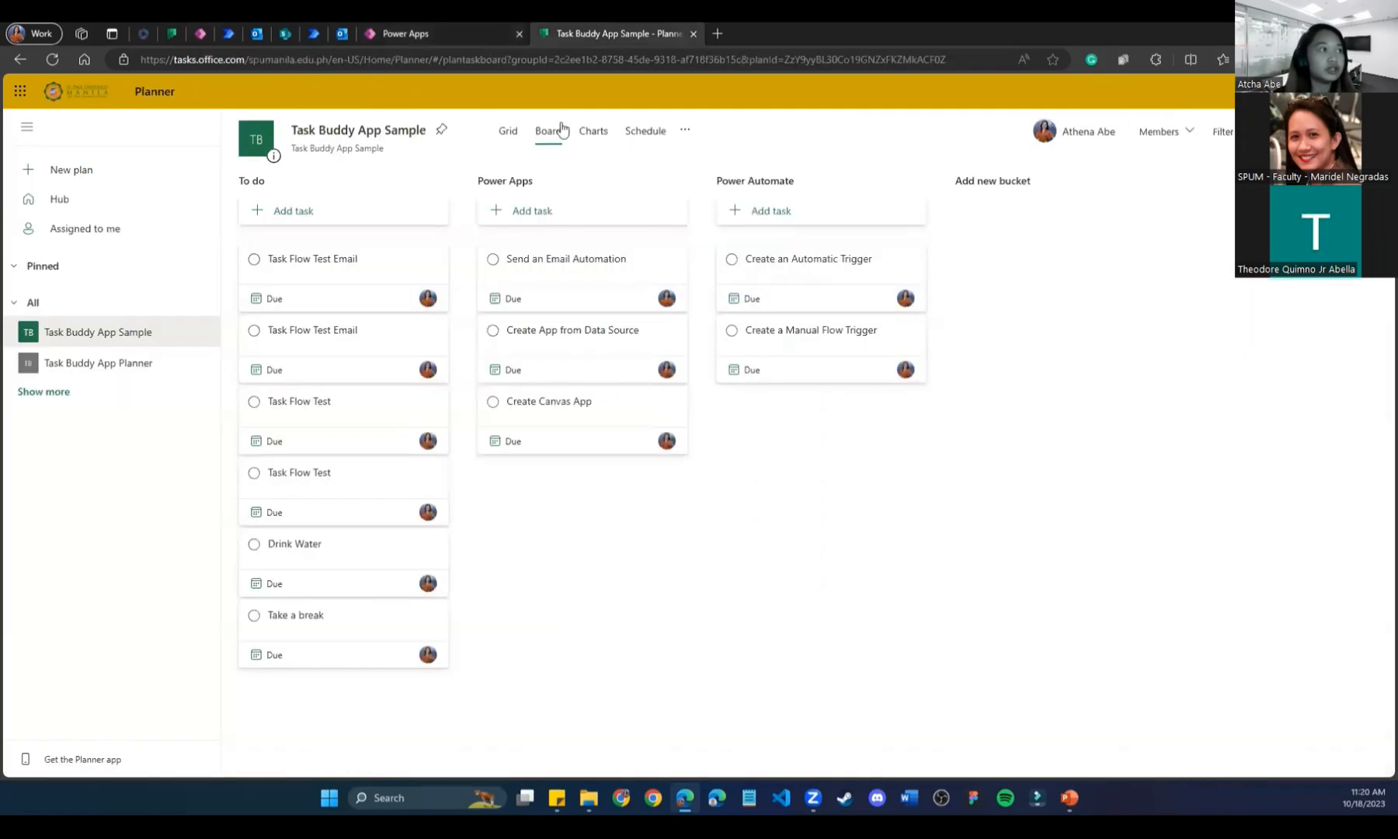
# Check that the Send an Email Automation task's progress is still Not started, then go back to Power Apps.
pyautogui.click(528, 286)
pyautogui.click(666, 305)
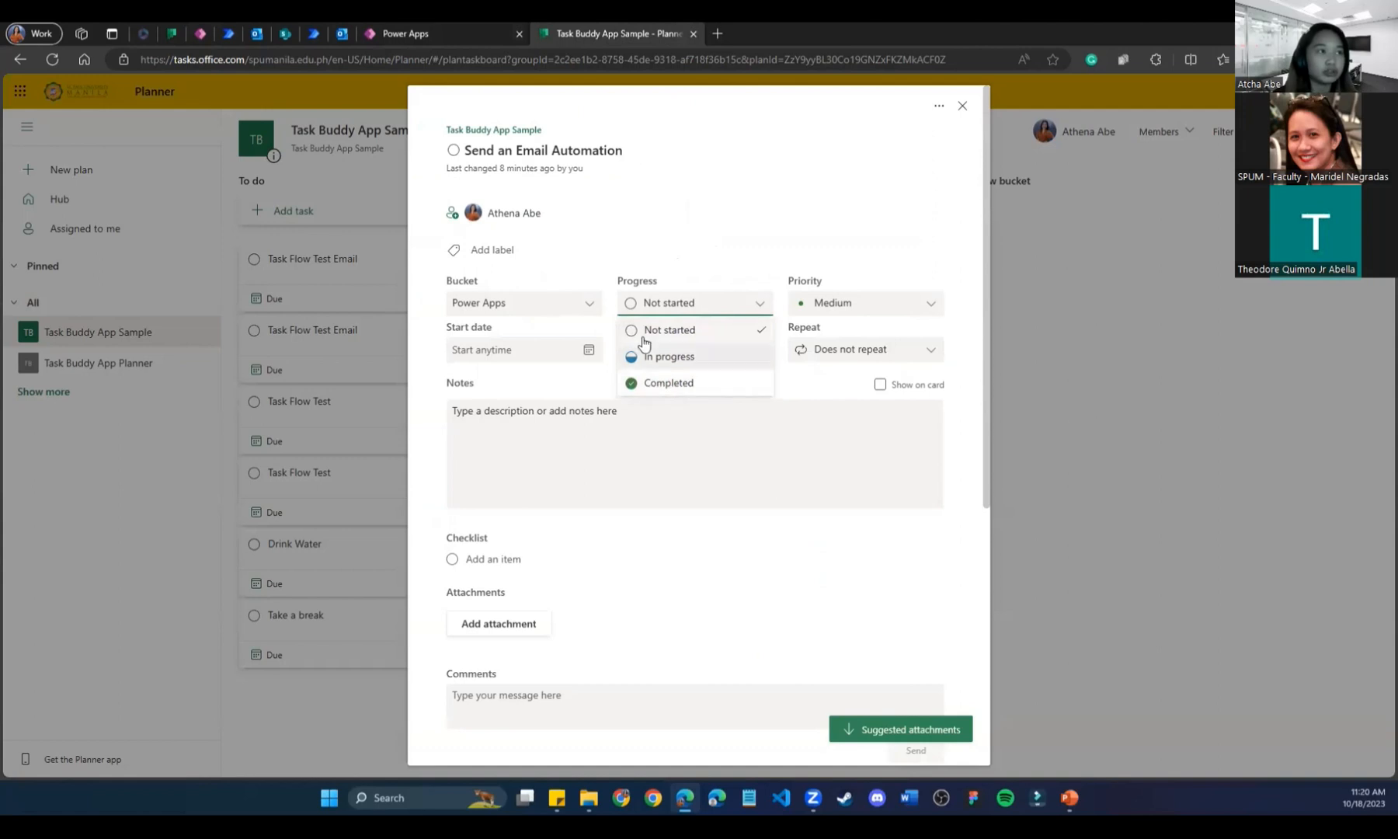
pyautogui.click(962, 105)
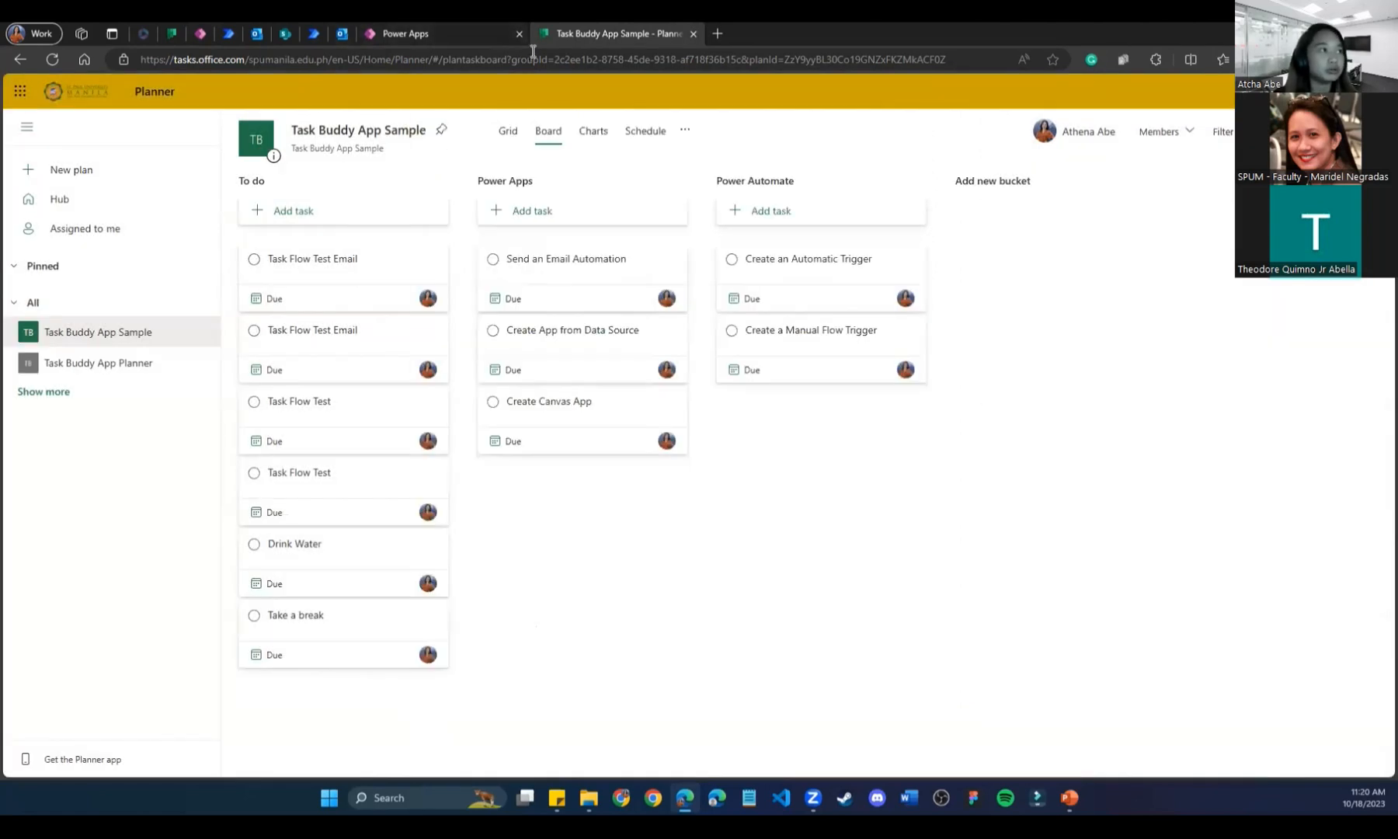
pyautogui.click(459, 28)
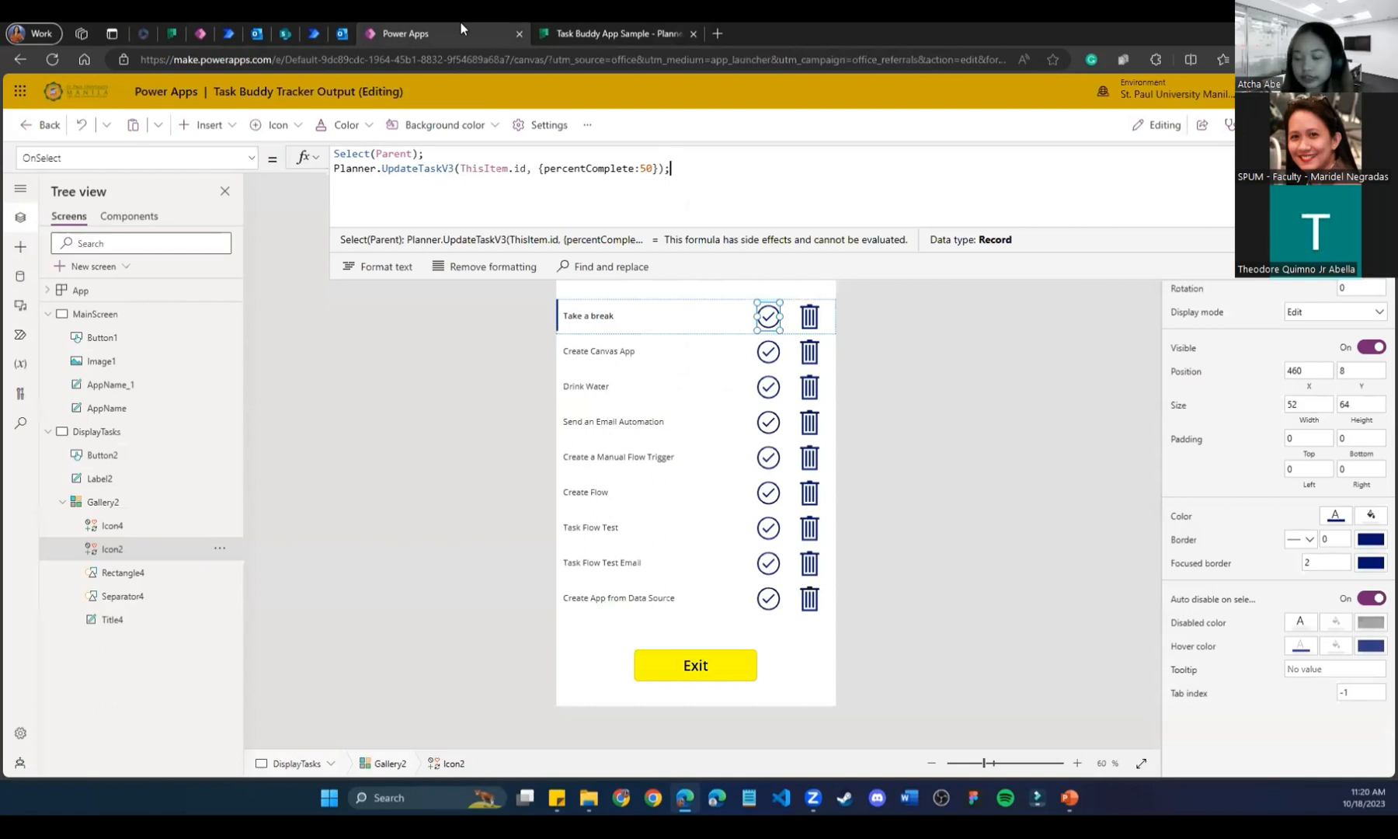
# Add a new line Filter(Planner.ListMyTasks().value, planId = GalleryPlans.Selected.id) to the formula.
pyautogui.press('Return')
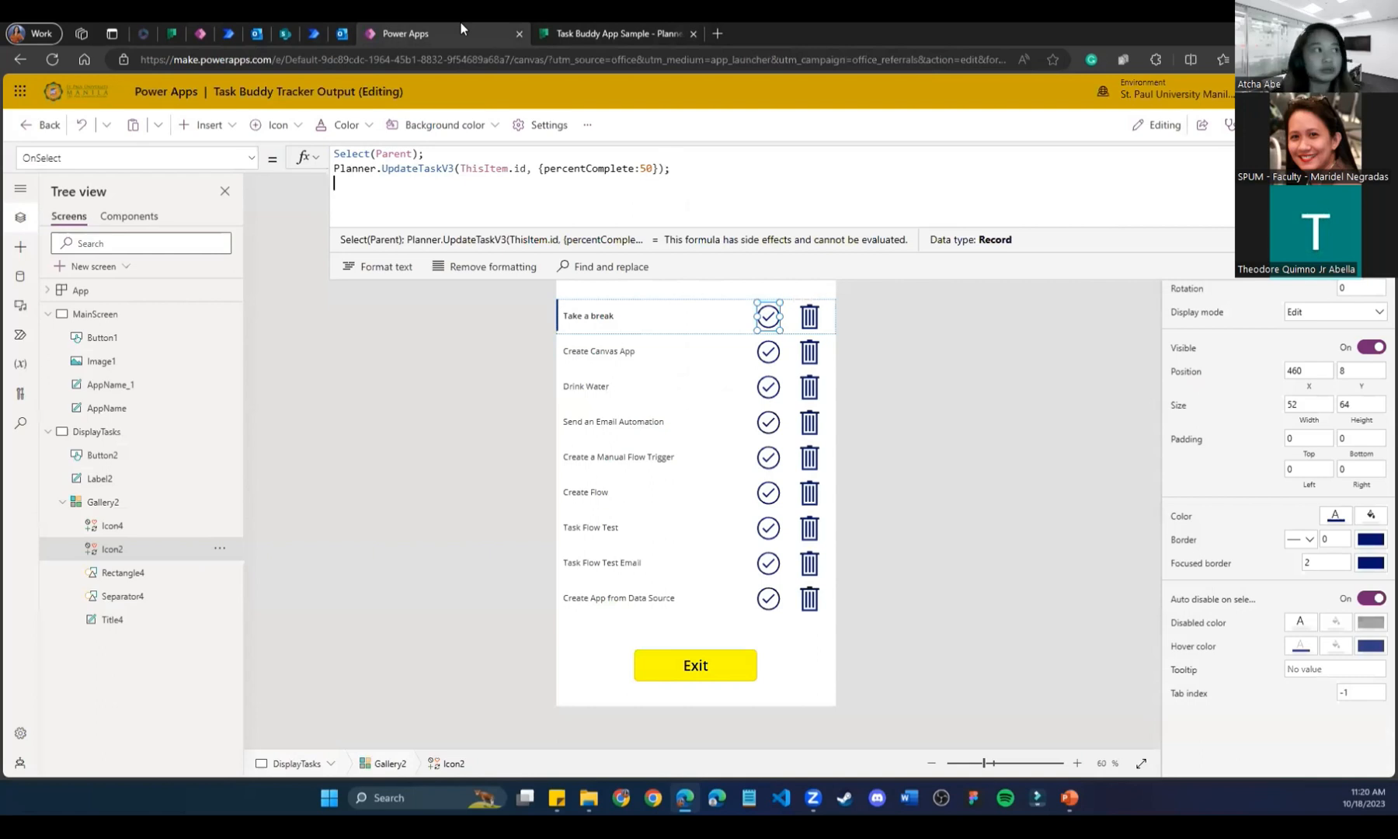
pyautogui.write('Filter')
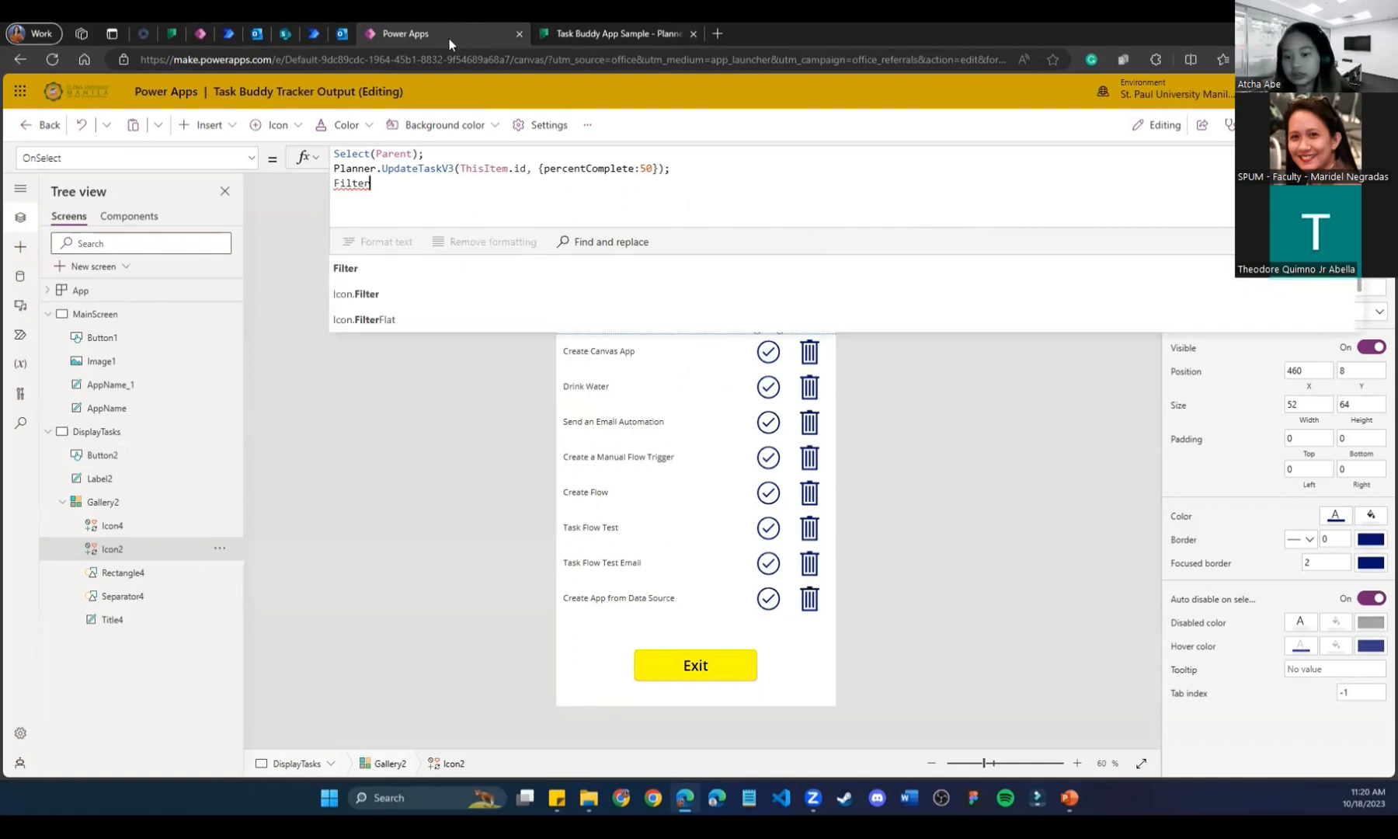
pyautogui.write('(')
pyautogui.press('Return')
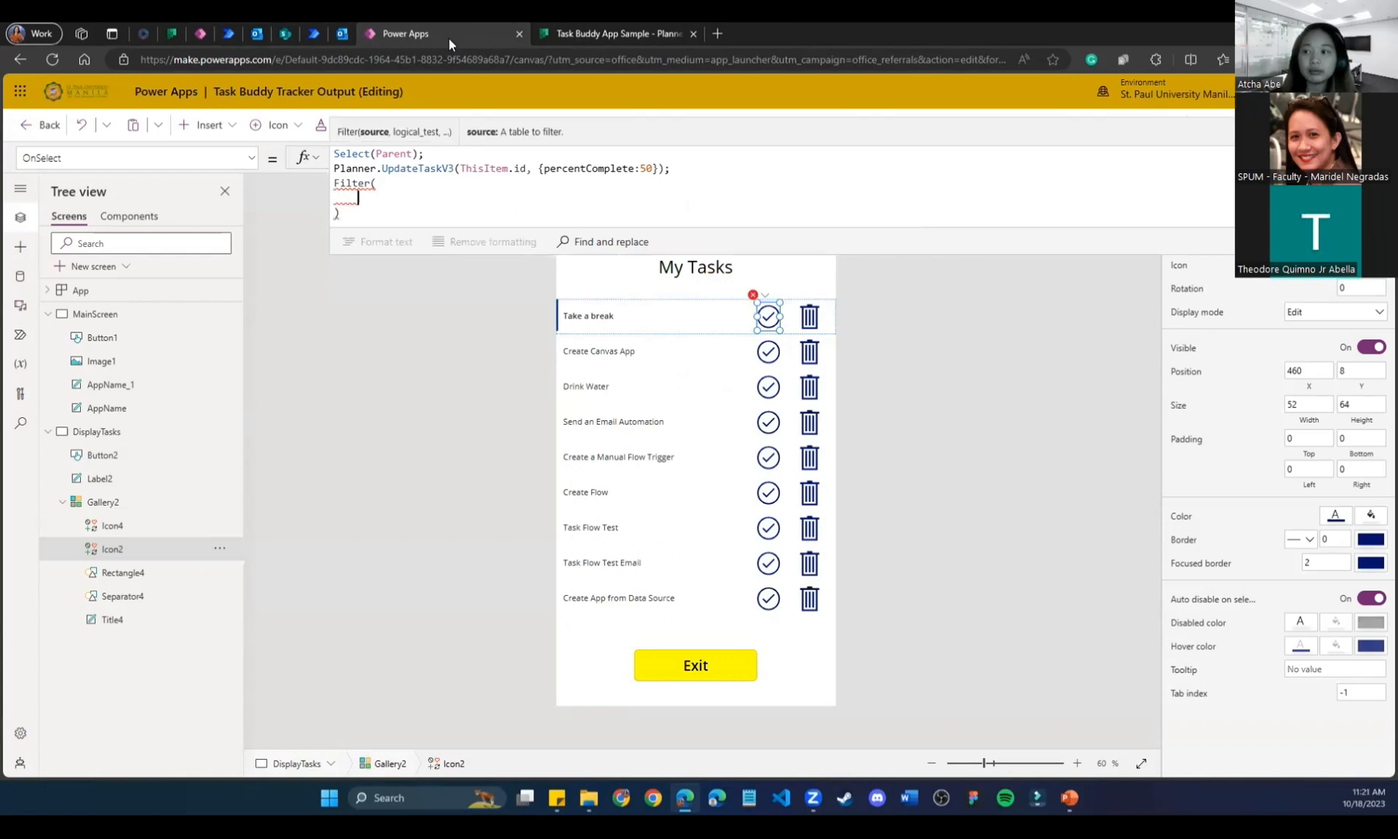
pyautogui.write('Planner')
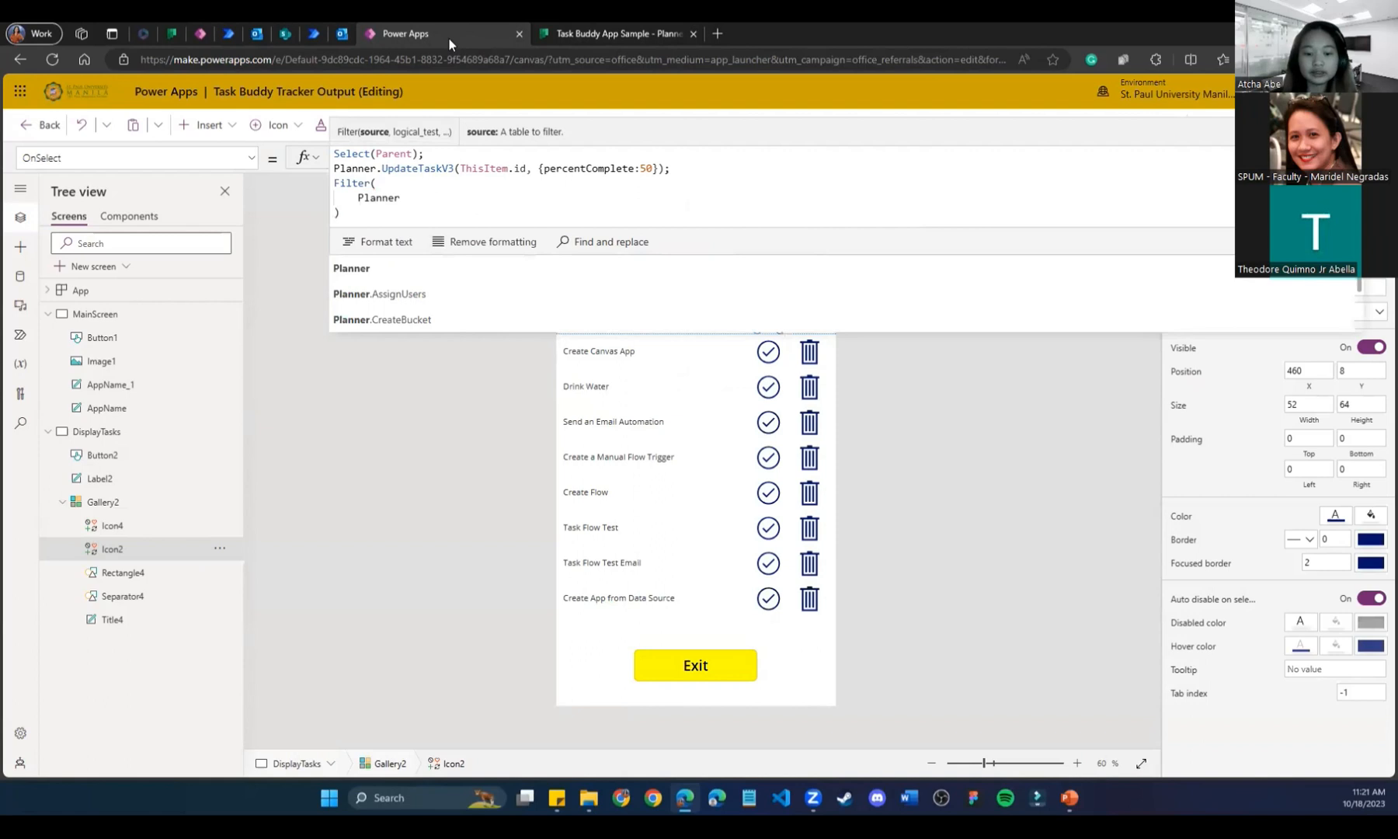
pyautogui.write('.ListMyTasks')
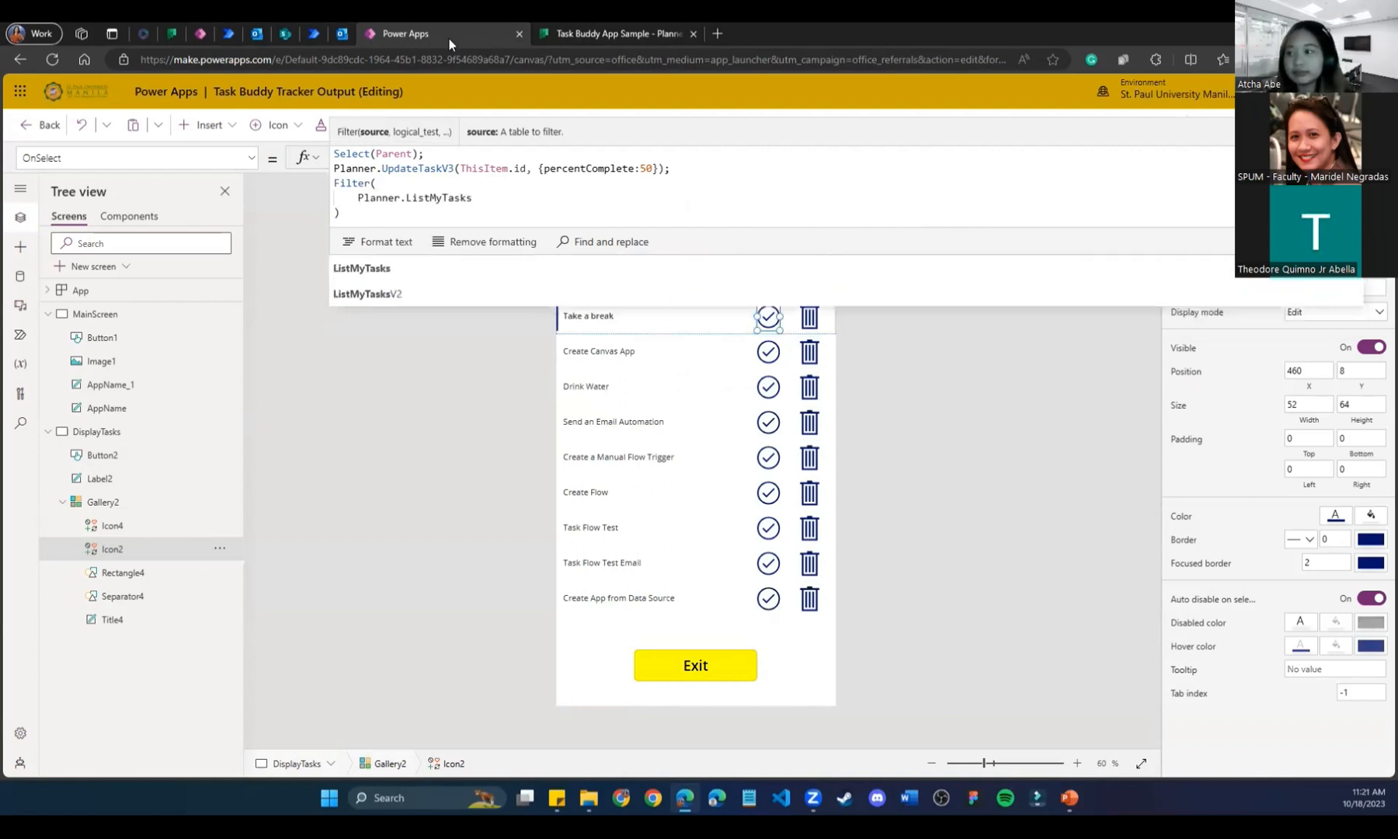
pyautogui.write('()')
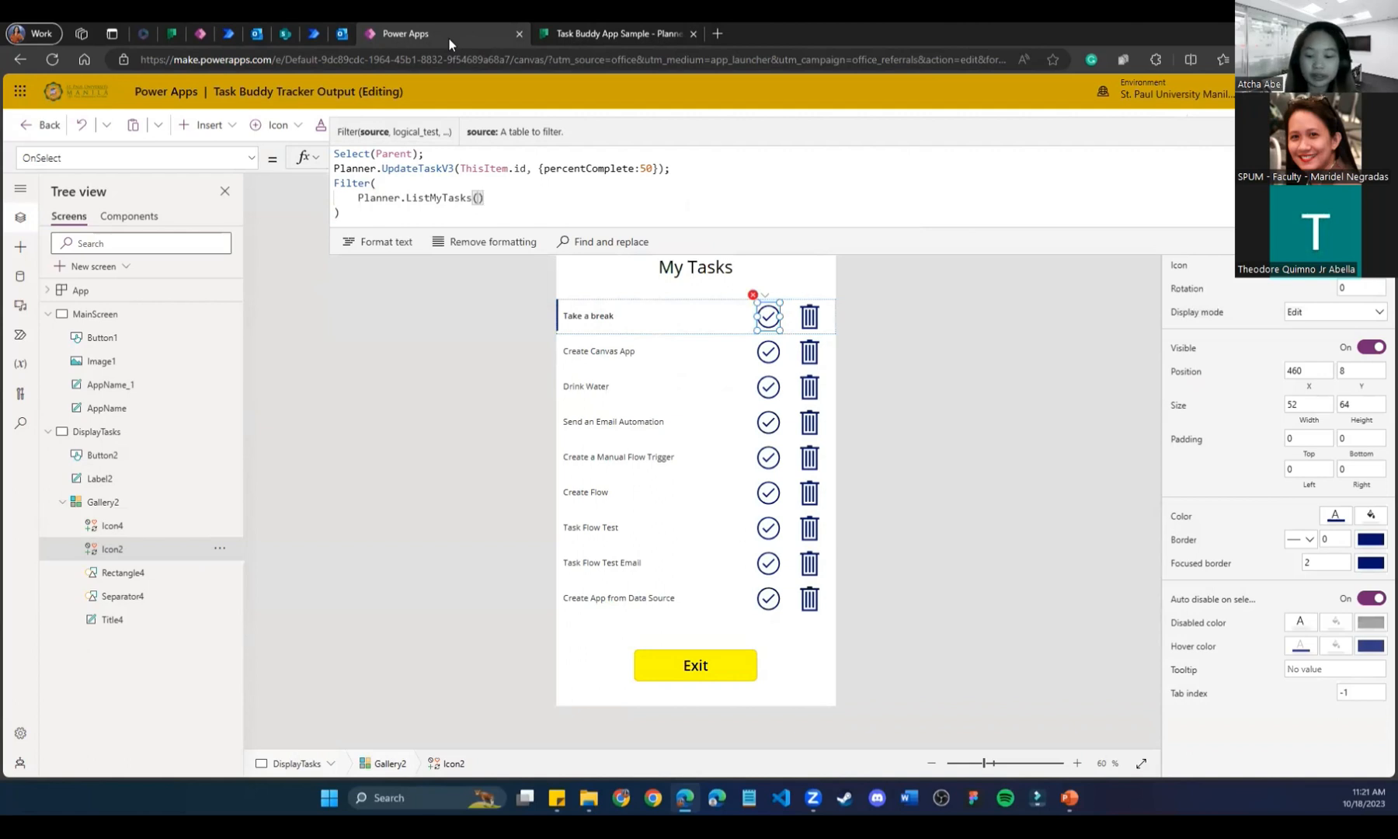
pyautogui.write('.value')
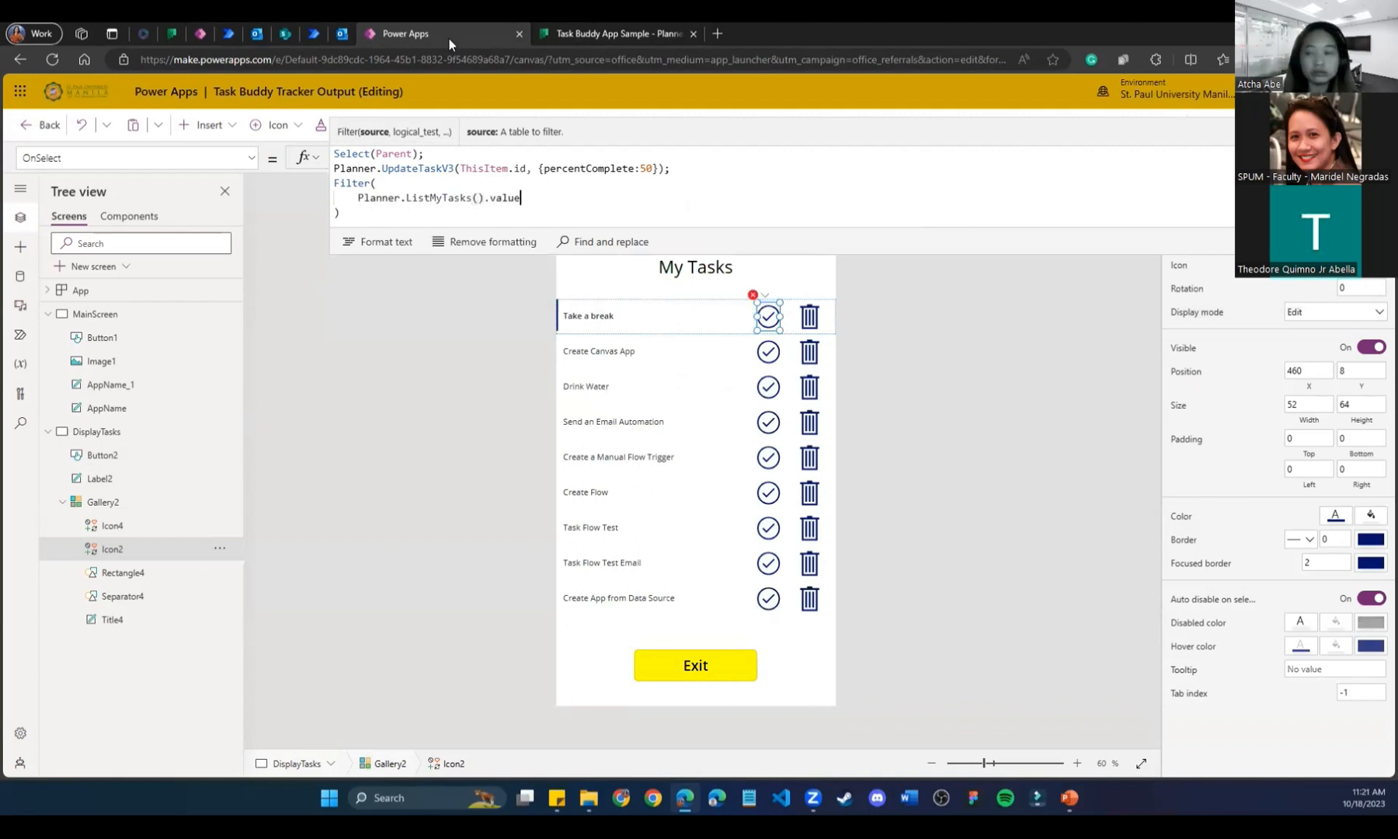
pyautogui.write(',')
pyautogui.hotkey('shift', 'Return')
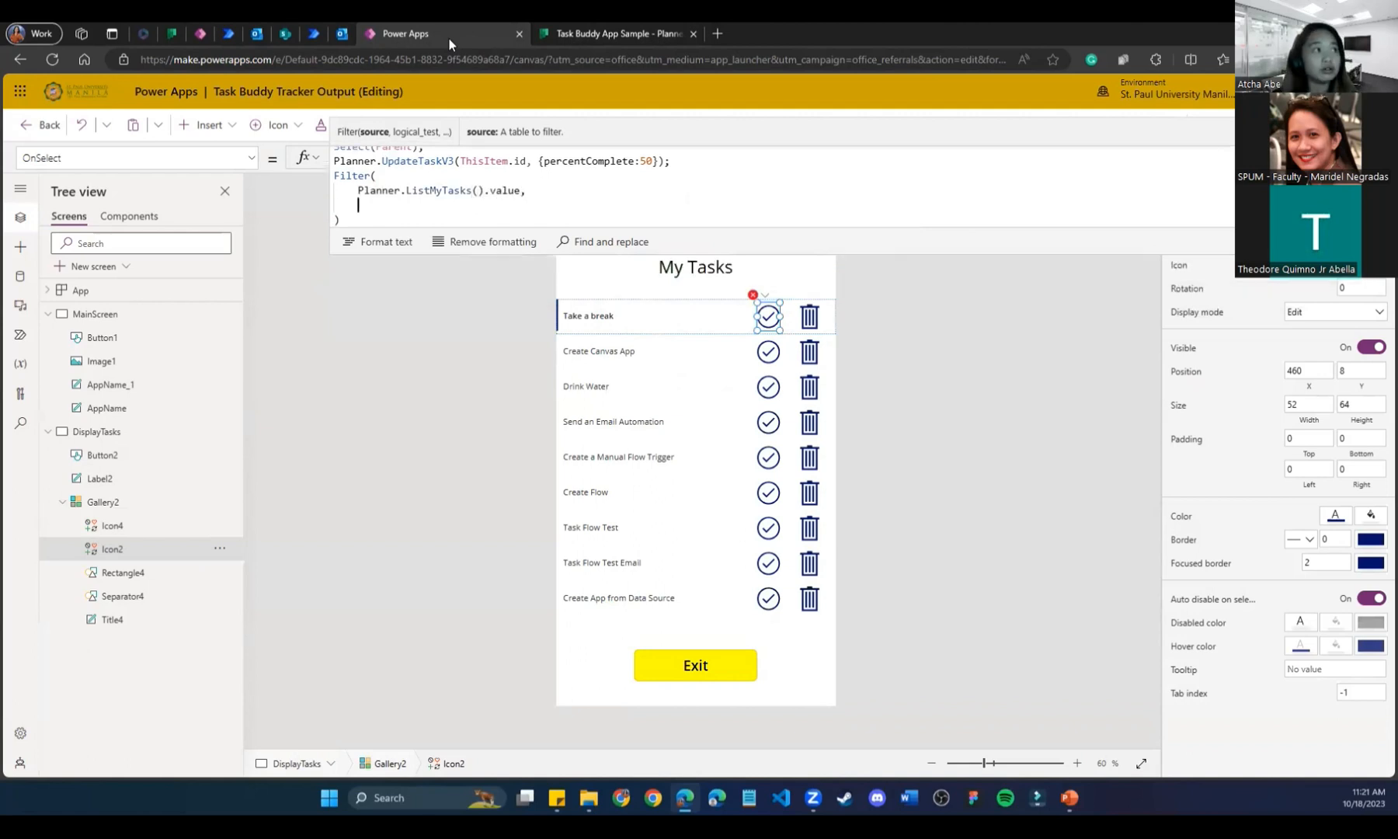
pyautogui.write('pla')
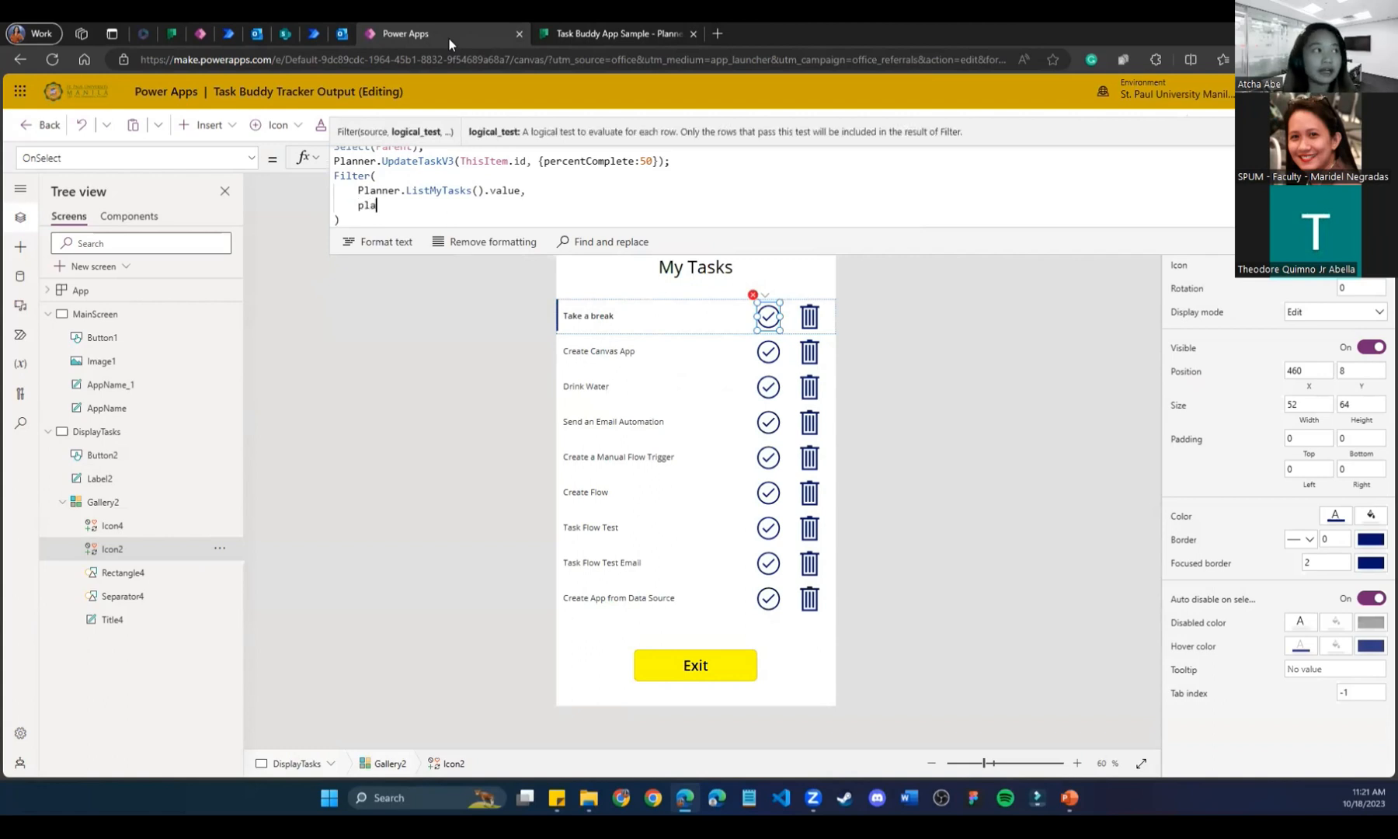
pyautogui.write('nI')
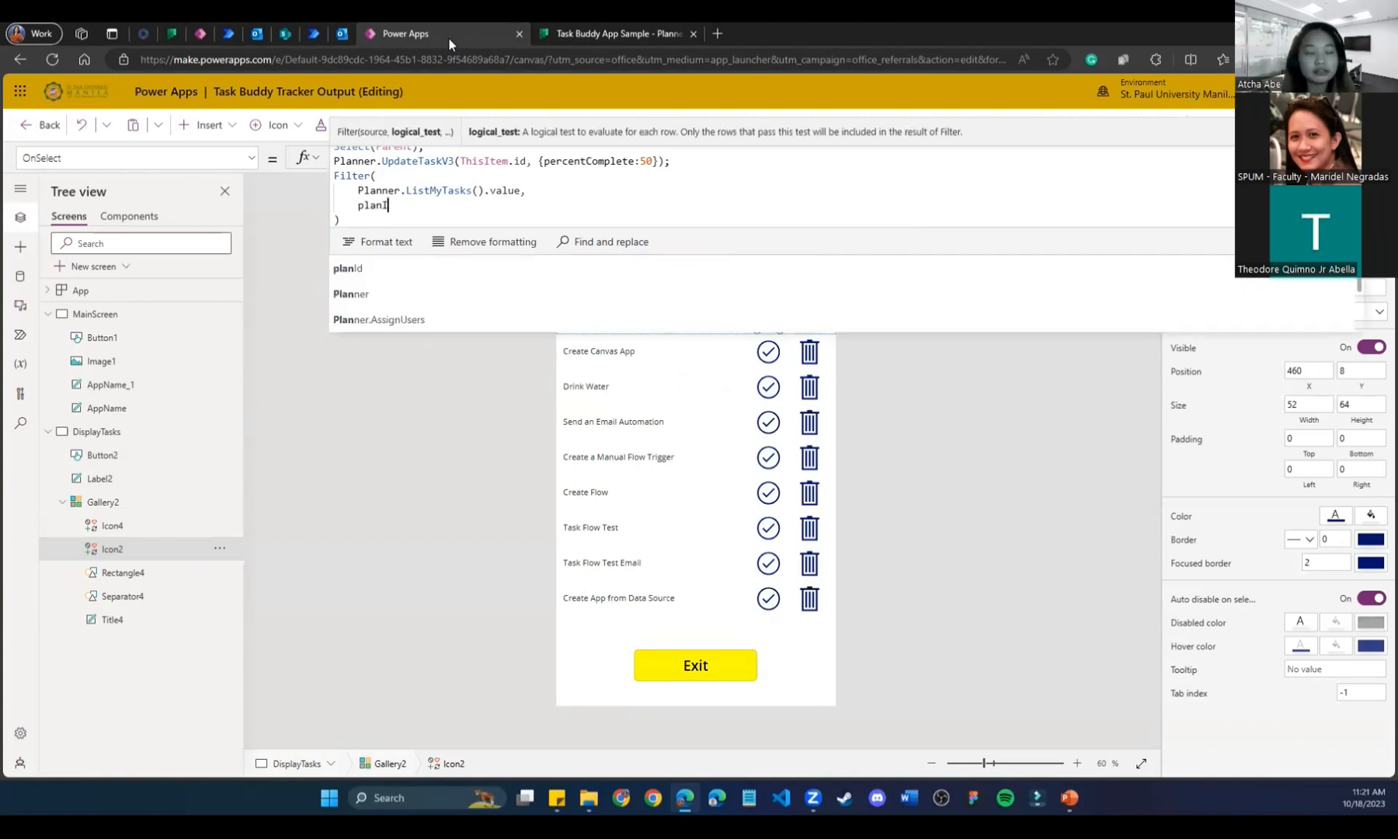
pyautogui.write('d')
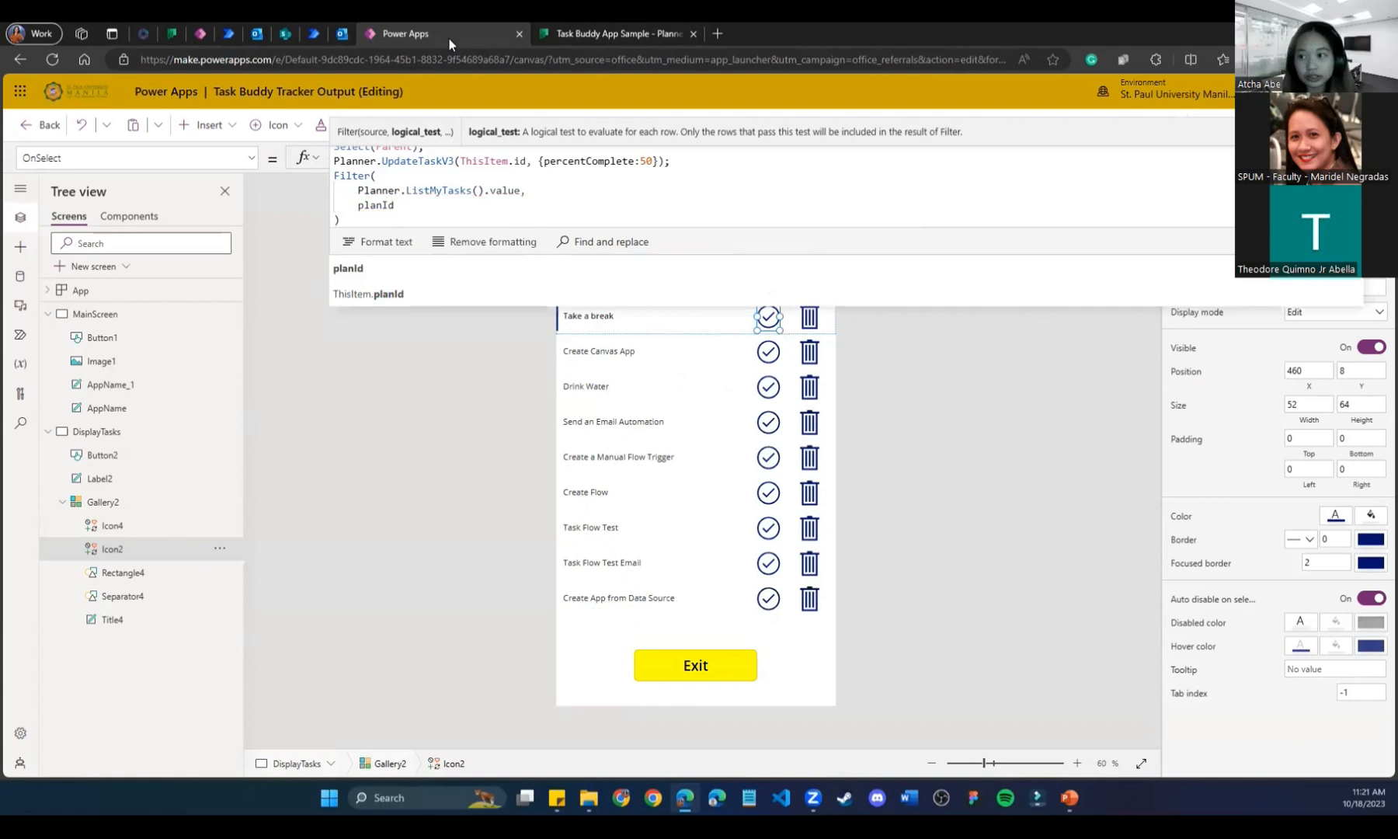
pyautogui.write(' = GalleryPlans.Selectedi')
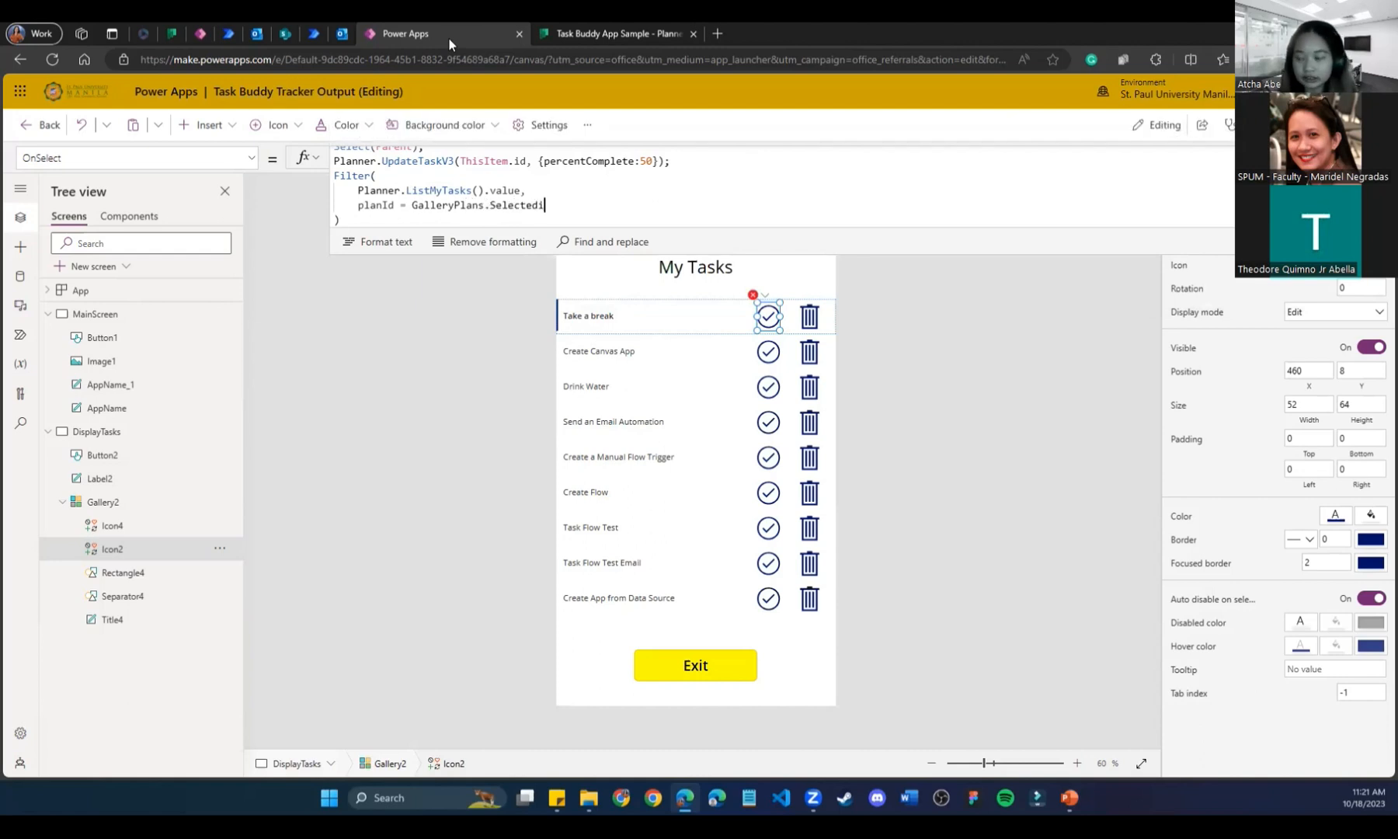
pyautogui.press('BackSpace')
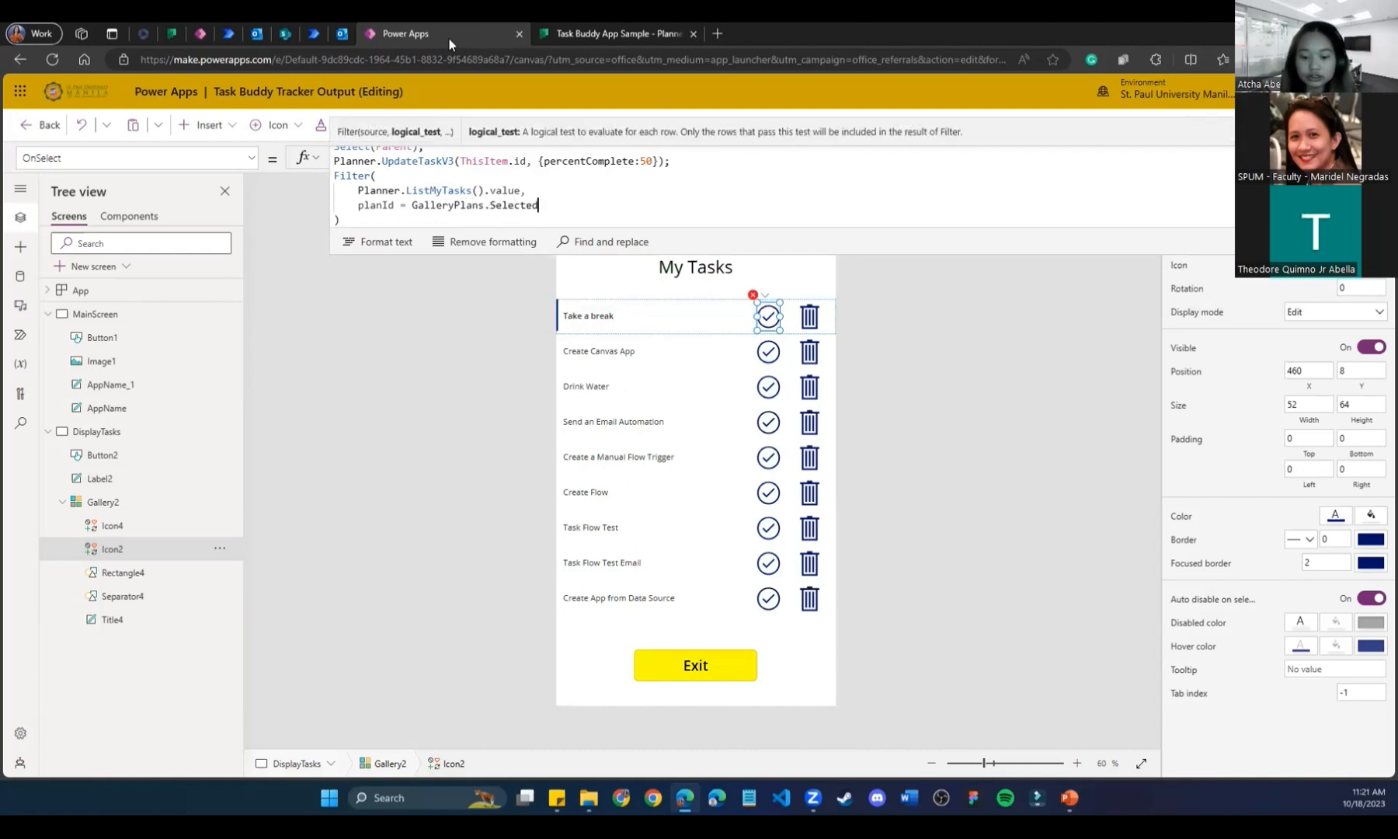
pyautogui.write('.id')
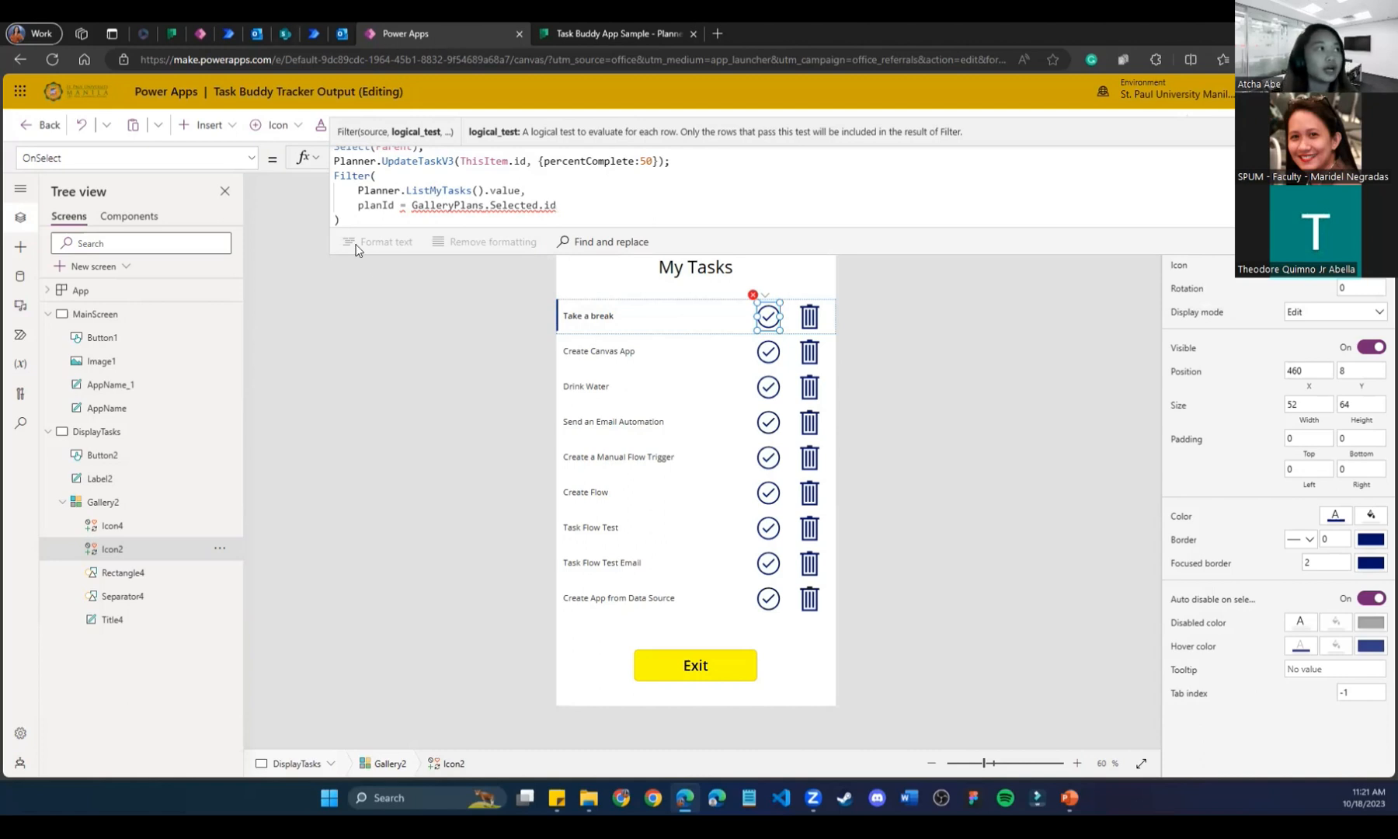
# Change the gallery reference in the Filter condition from GalleryPlans to Gallery2.
pyautogui.click(411, 204)
pyautogui.press('Delete')
pyautogui.write('G')
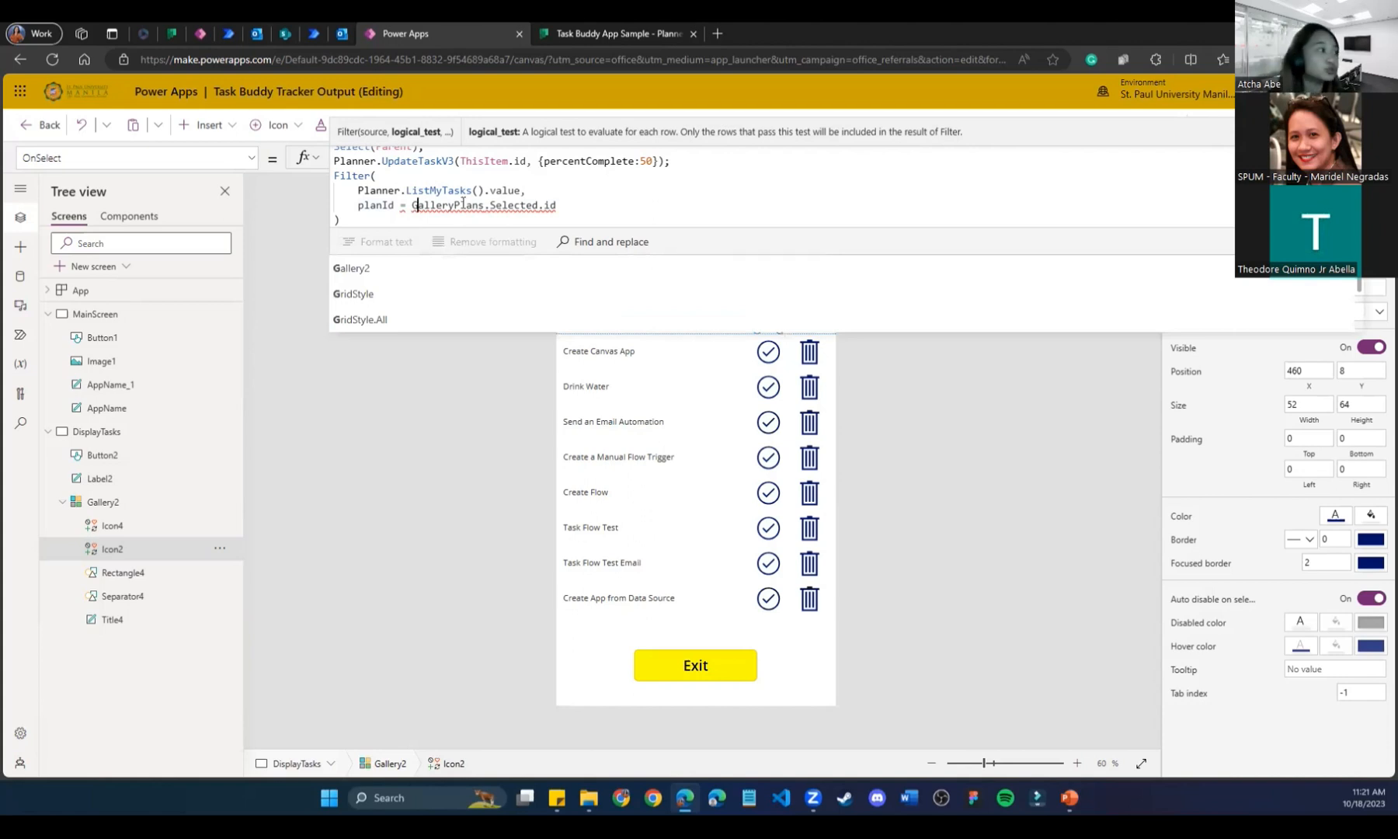
pyautogui.moveTo(484, 205); pyautogui.dragTo(455, 204)
pyautogui.write('2')
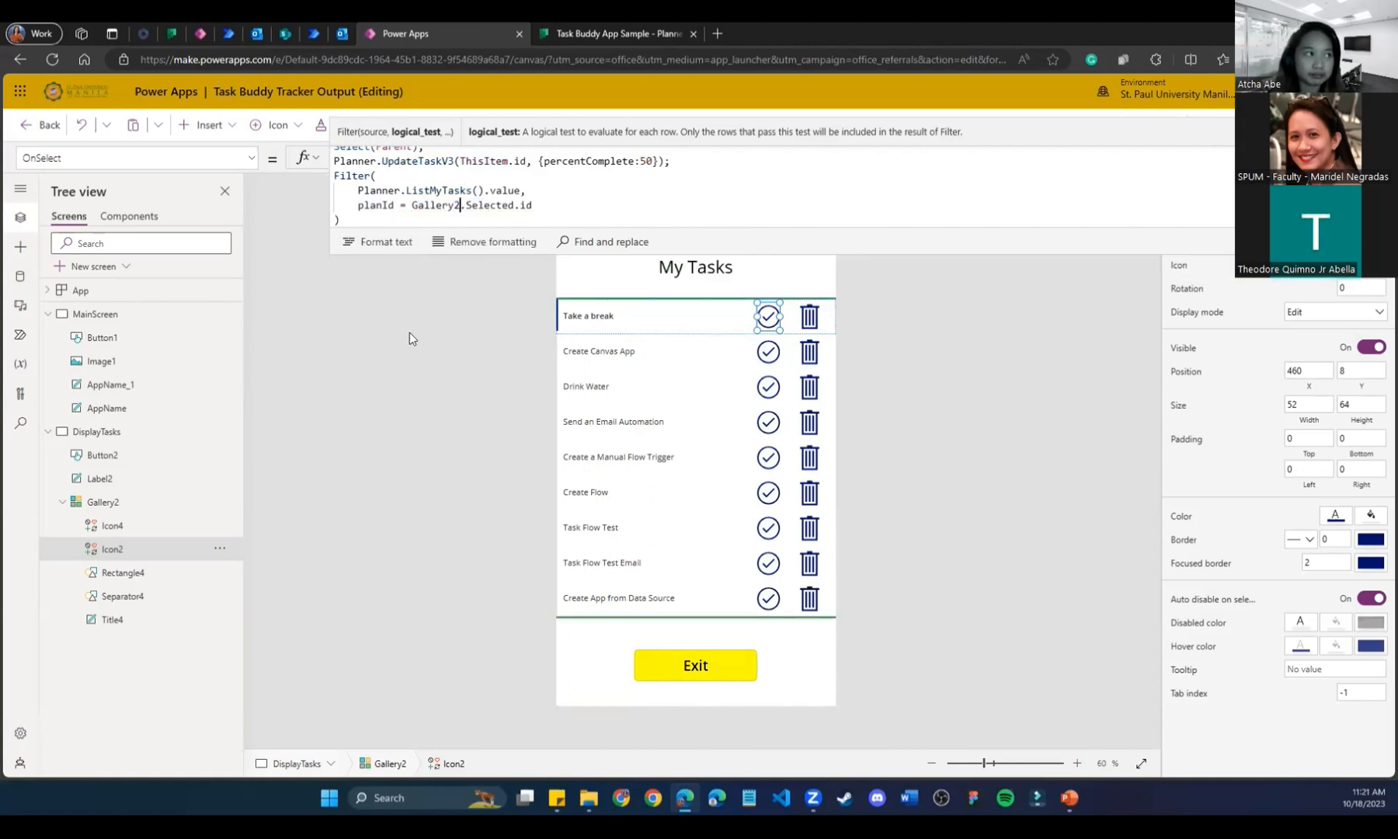
pyautogui.click(372, 456)
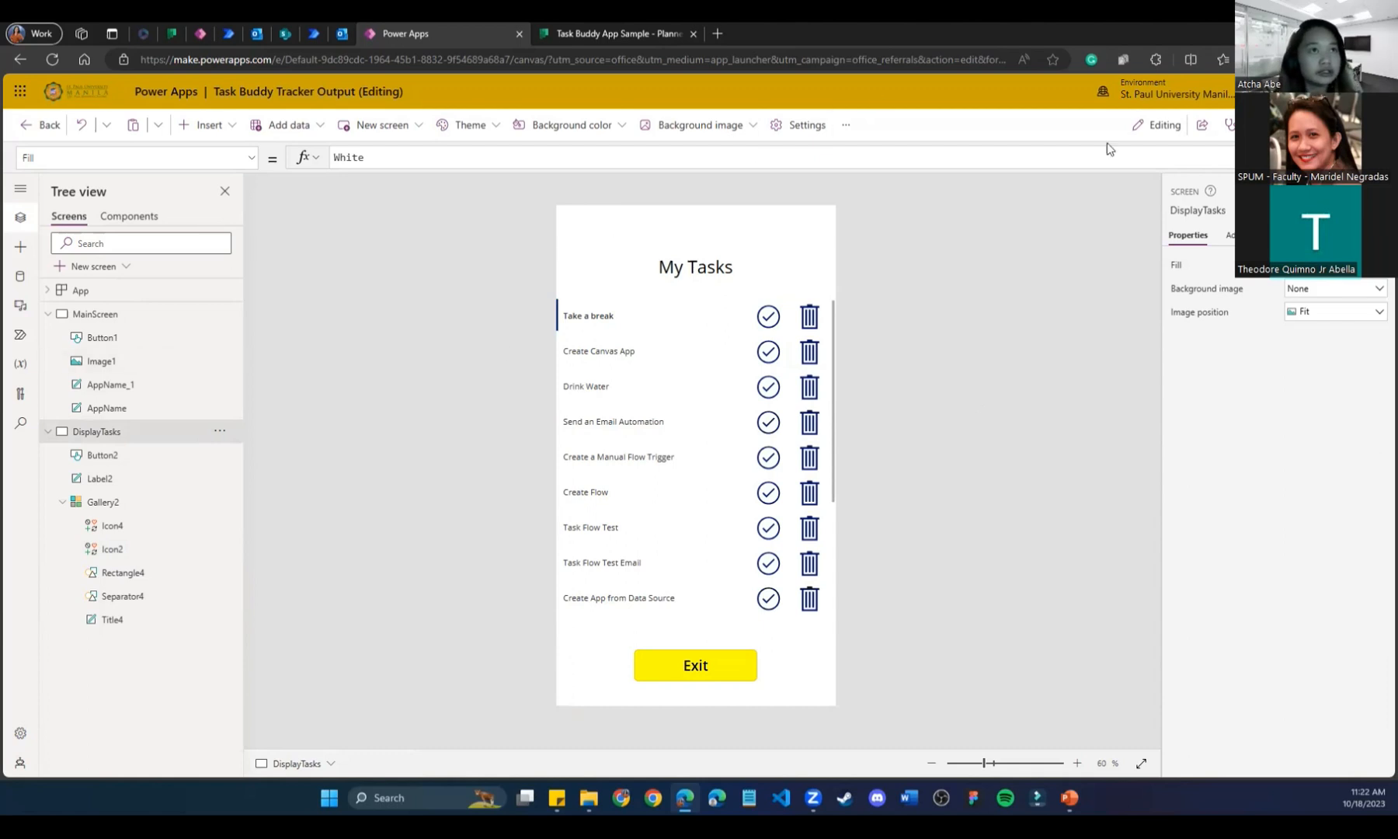
# Inspect the App checker's Accessibility errors for Gallery2 and Icon2.
pyautogui.click(1231, 128)
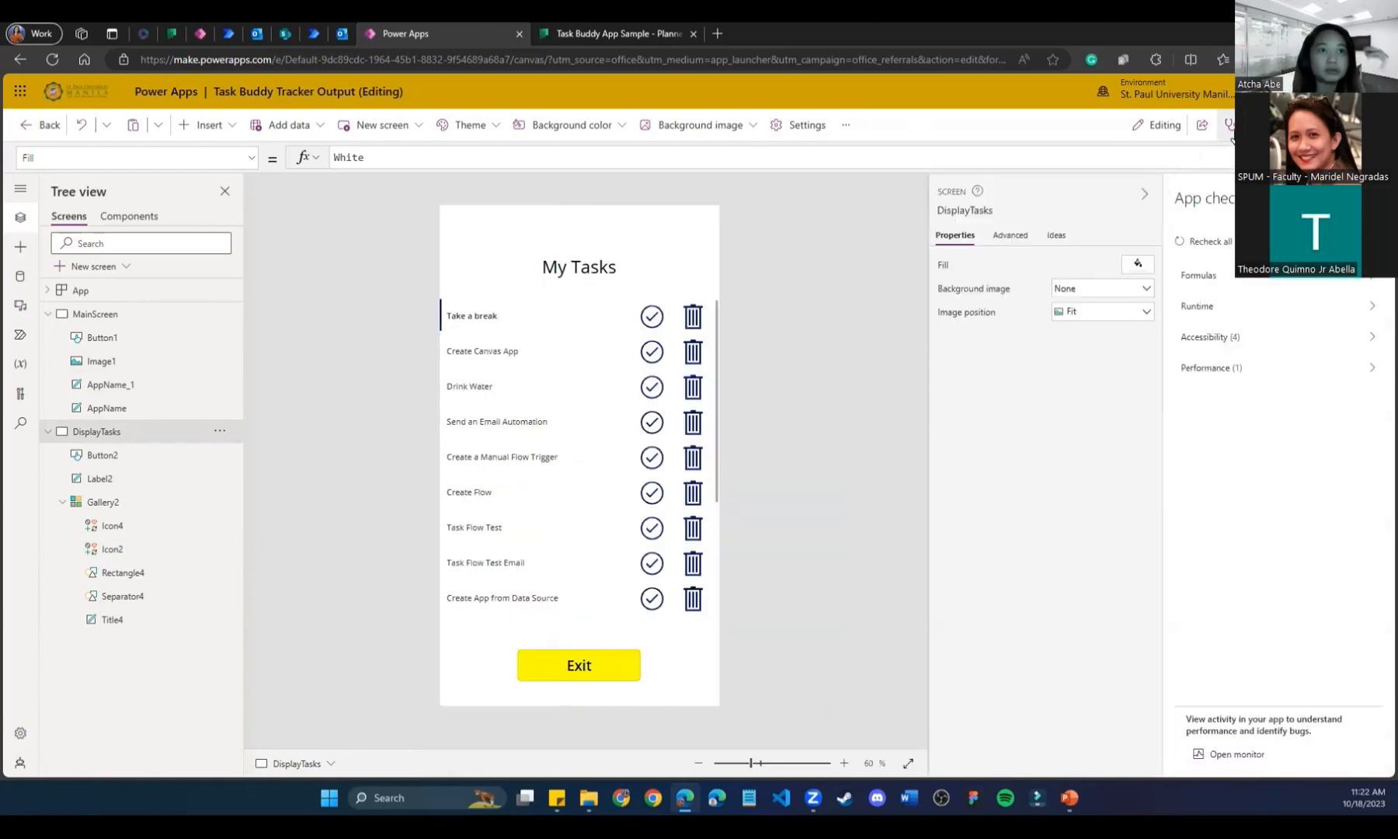
pyautogui.click(1210, 336)
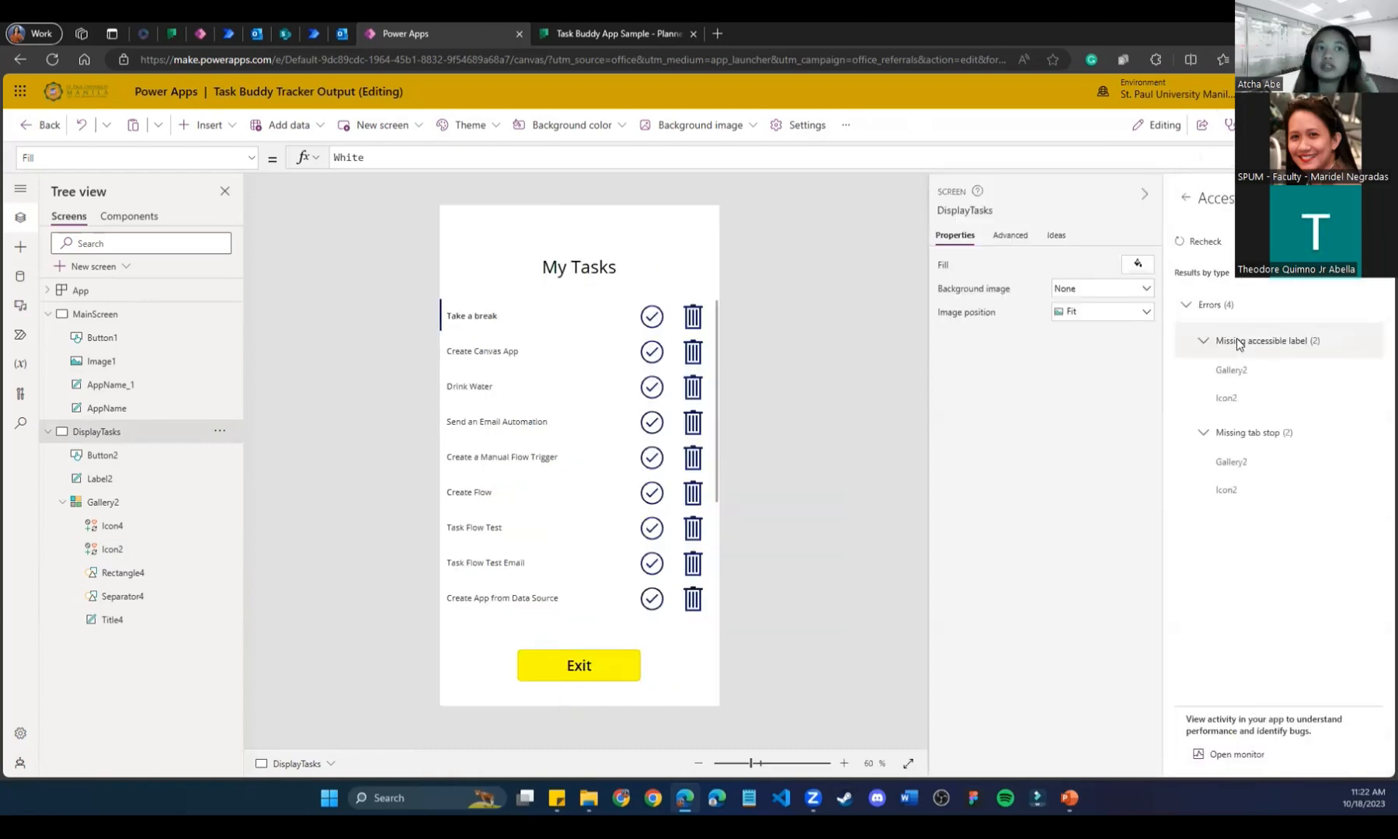
pyautogui.click(1203, 340)
pyautogui.click(1186, 305)
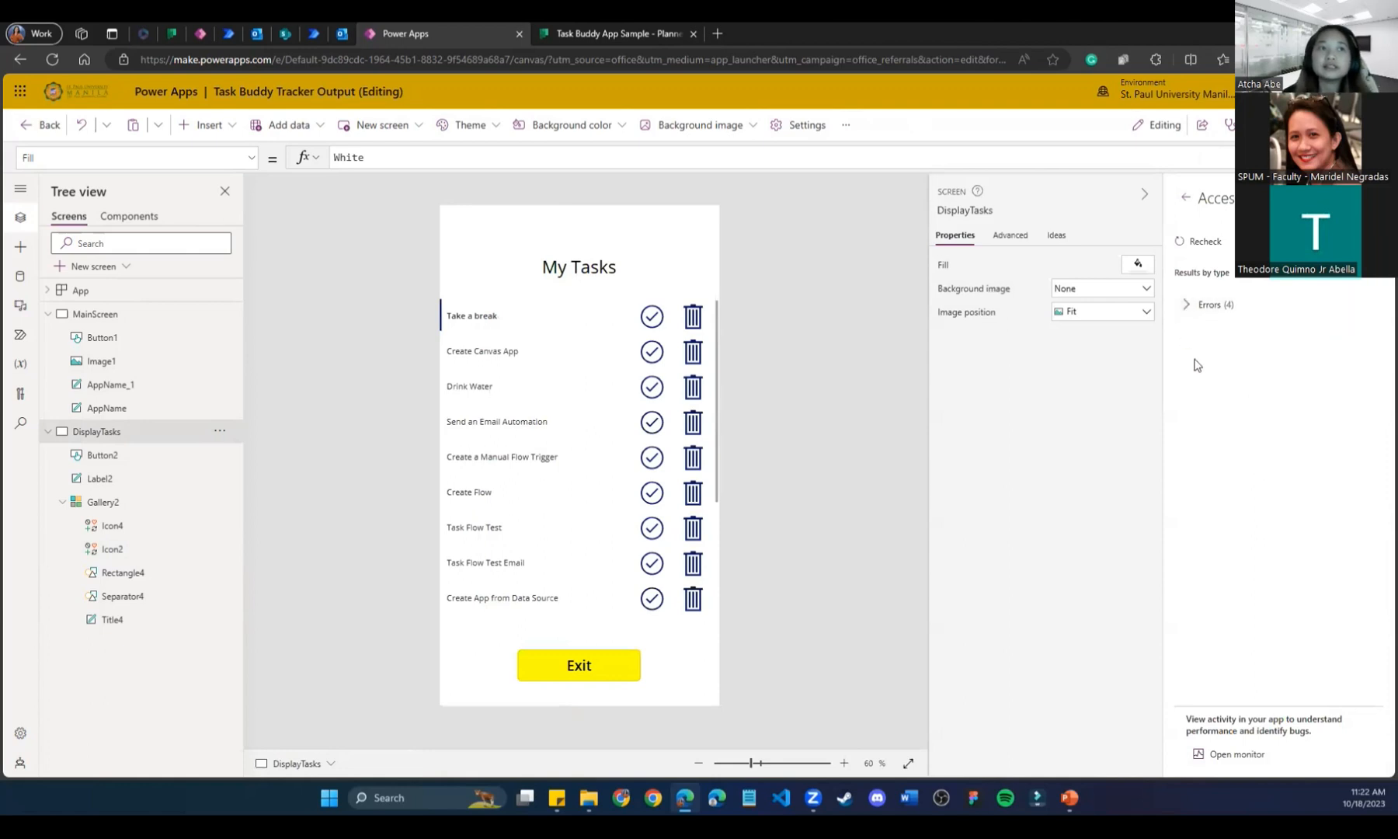
pyautogui.click(1181, 297)
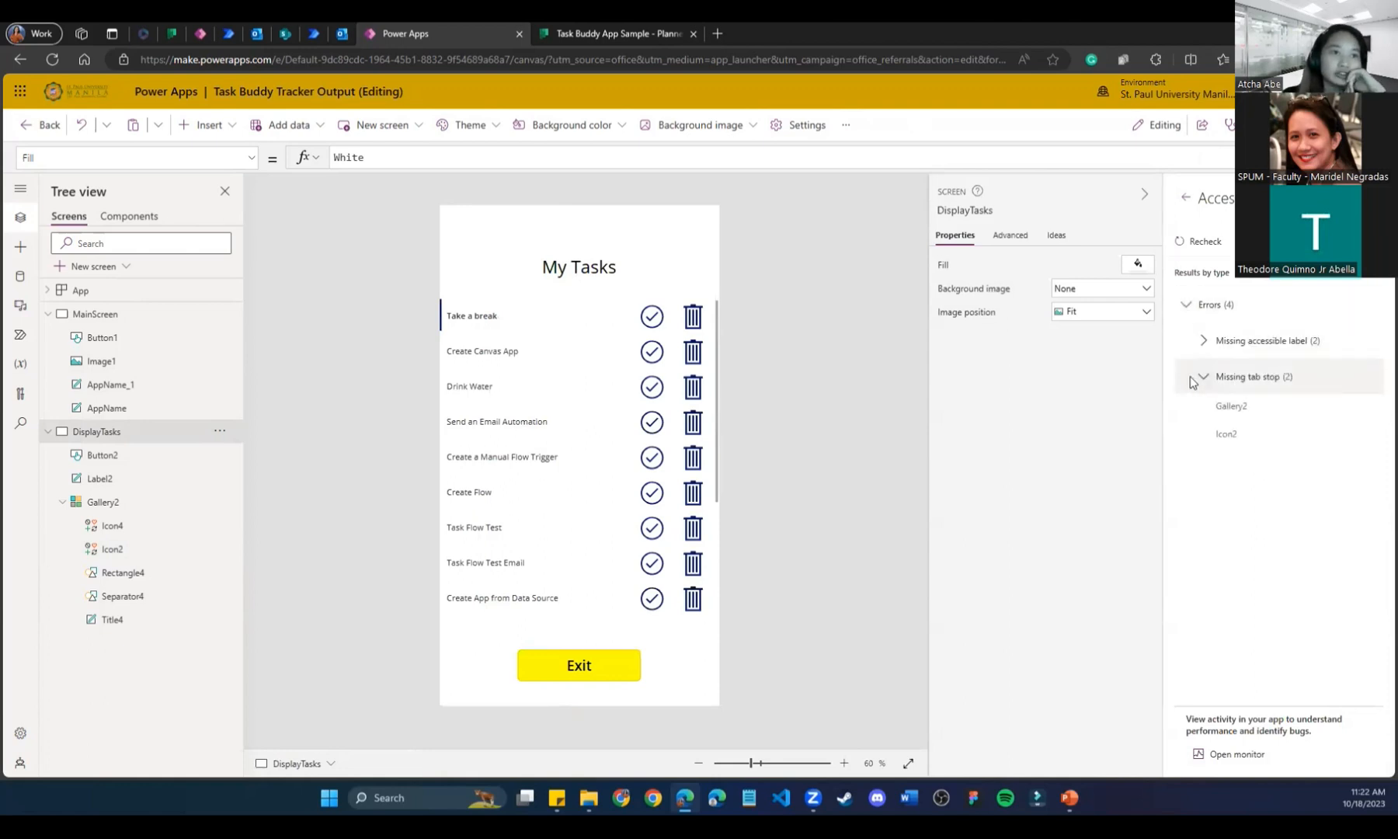
pyautogui.click(1203, 376)
pyautogui.click(1203, 340)
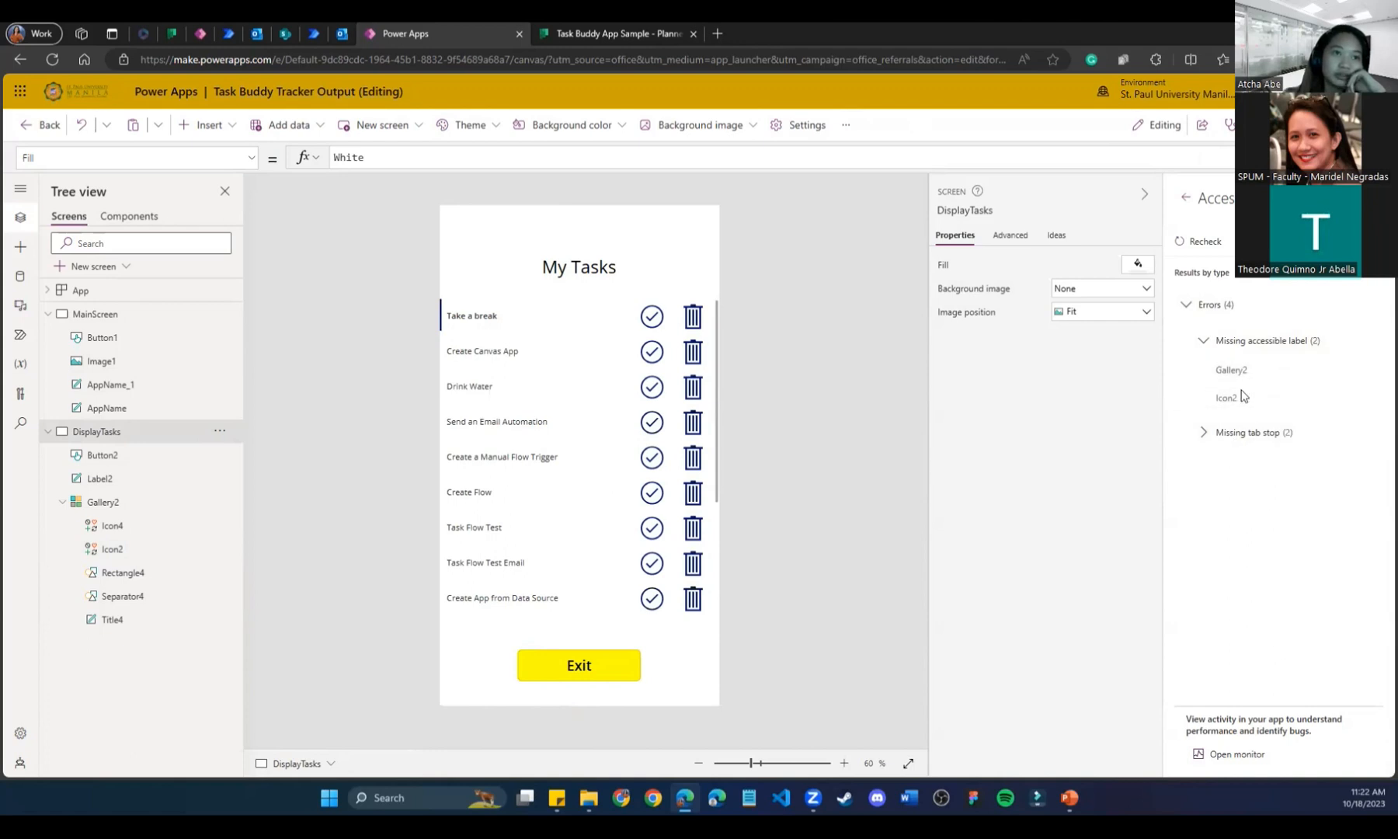
# Close the App checker and run the app in preview with F5.
pyautogui.click(1186, 197)
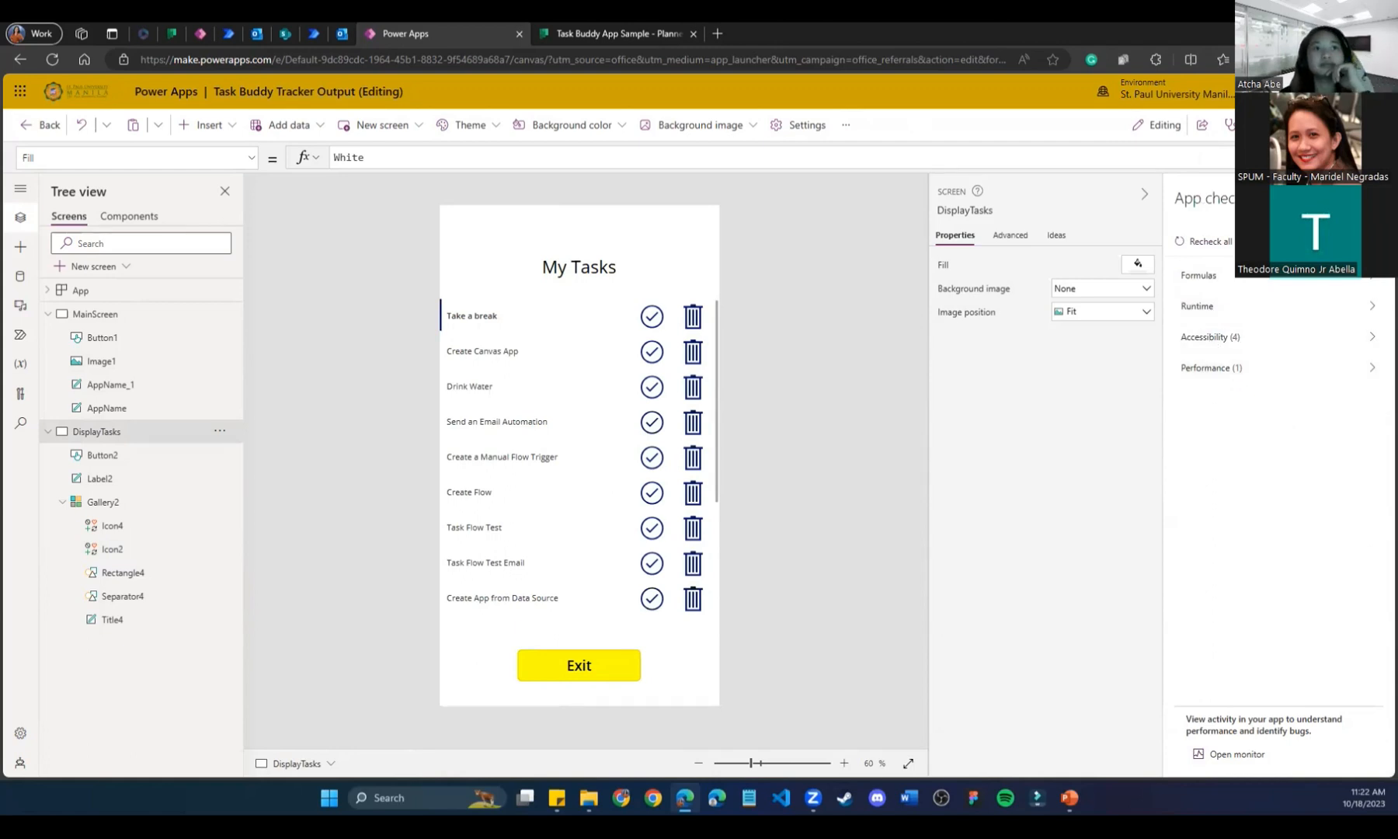
pyautogui.click(1373, 199)
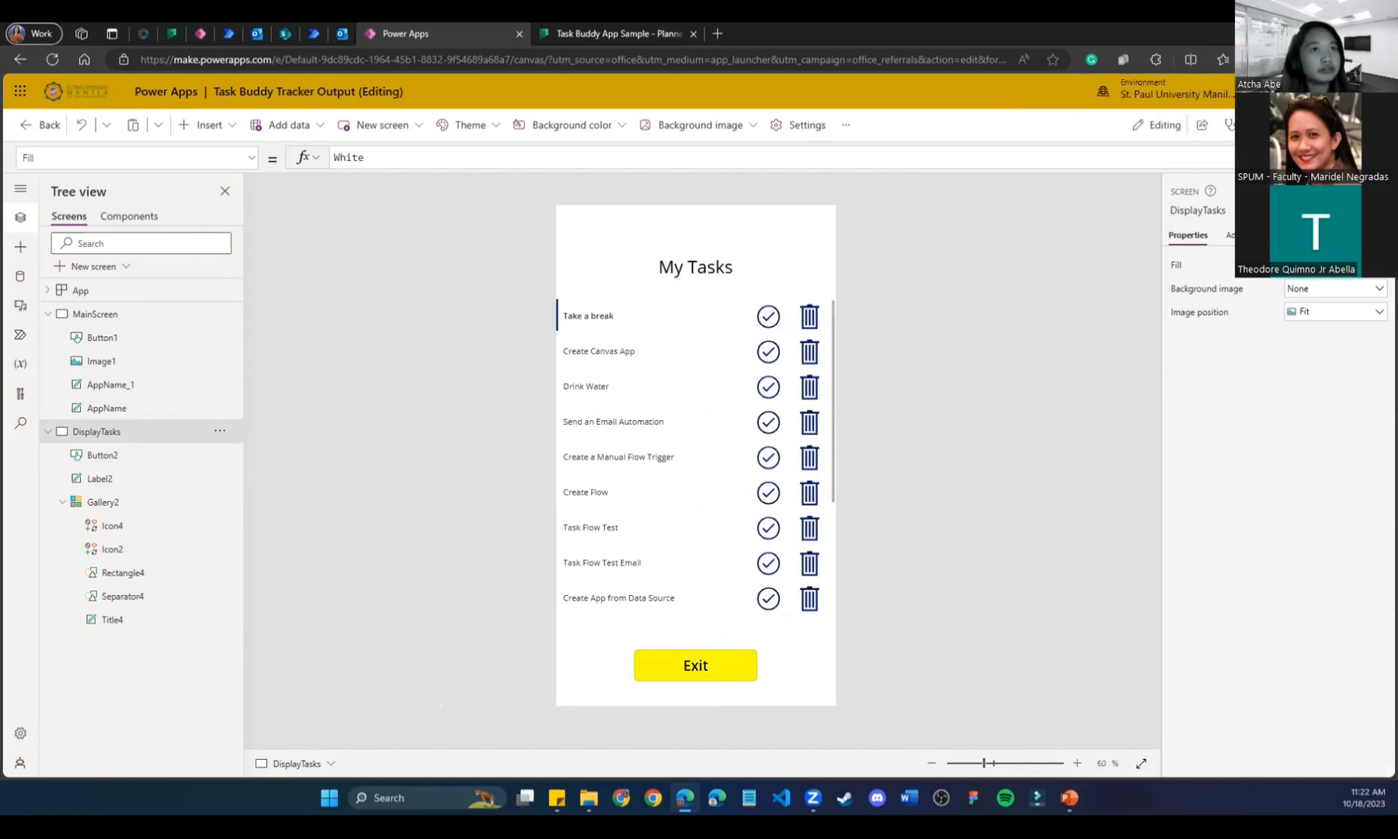
pyautogui.press('F5')
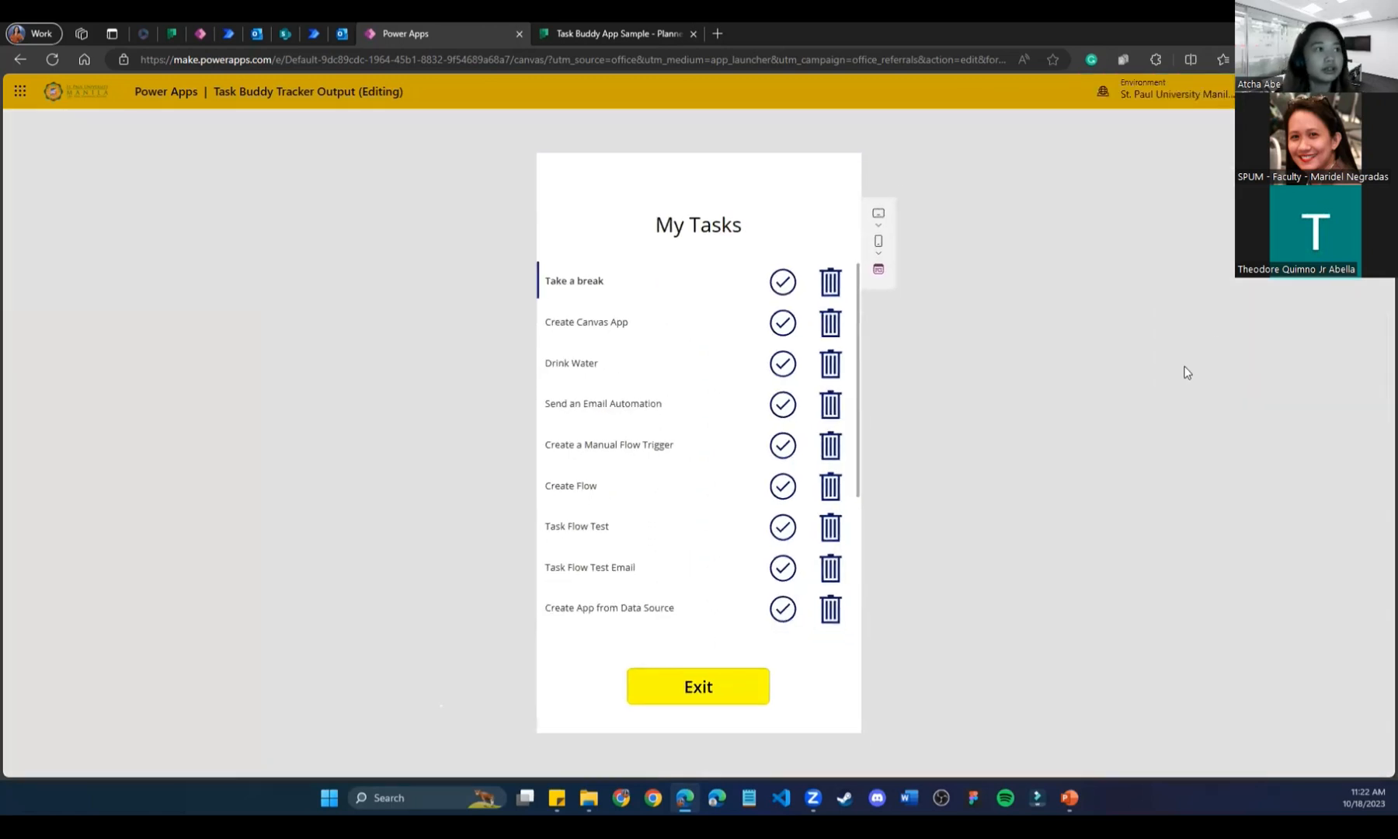
# In the running preview, mark Create Canvas App complete with its check icon, then view the Planner board.
pyautogui.click(614, 29)
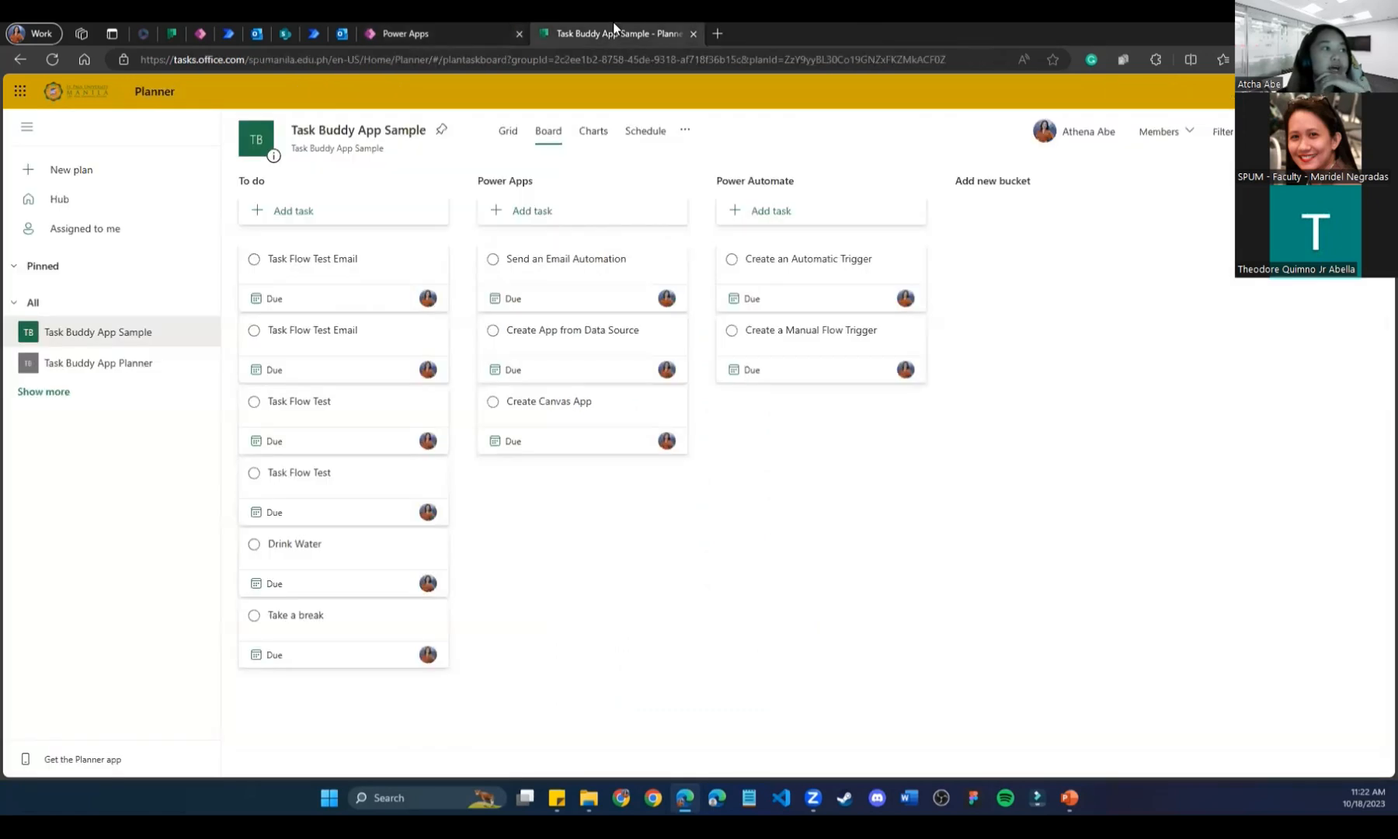
pyautogui.click(512, 22)
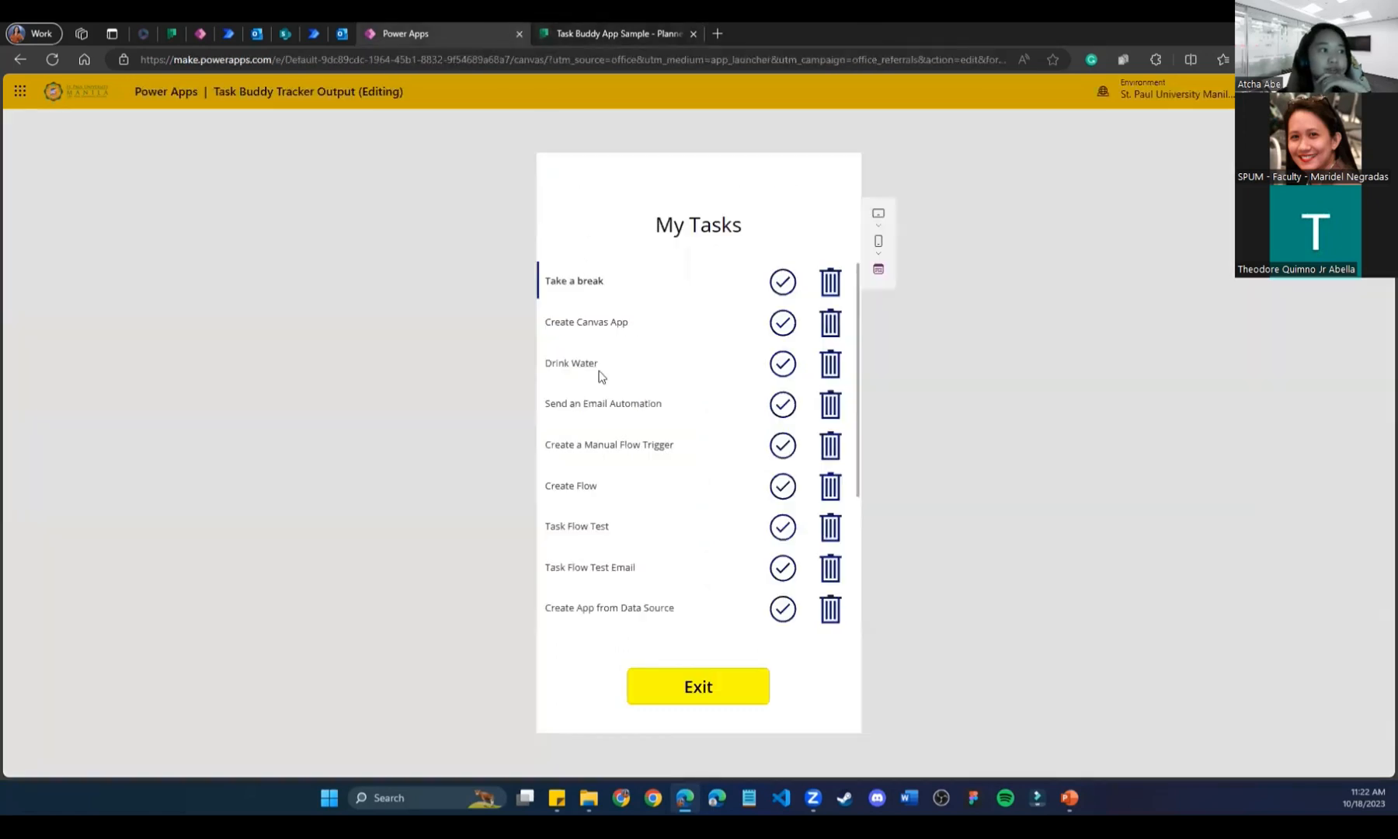
pyautogui.scroll(-3, 858, 321)
pyautogui.scroll(3, 862, 389)
pyautogui.scroll(-5, 857, 470)
pyautogui.scroll(5, 860, 425)
pyautogui.click(780, 327)
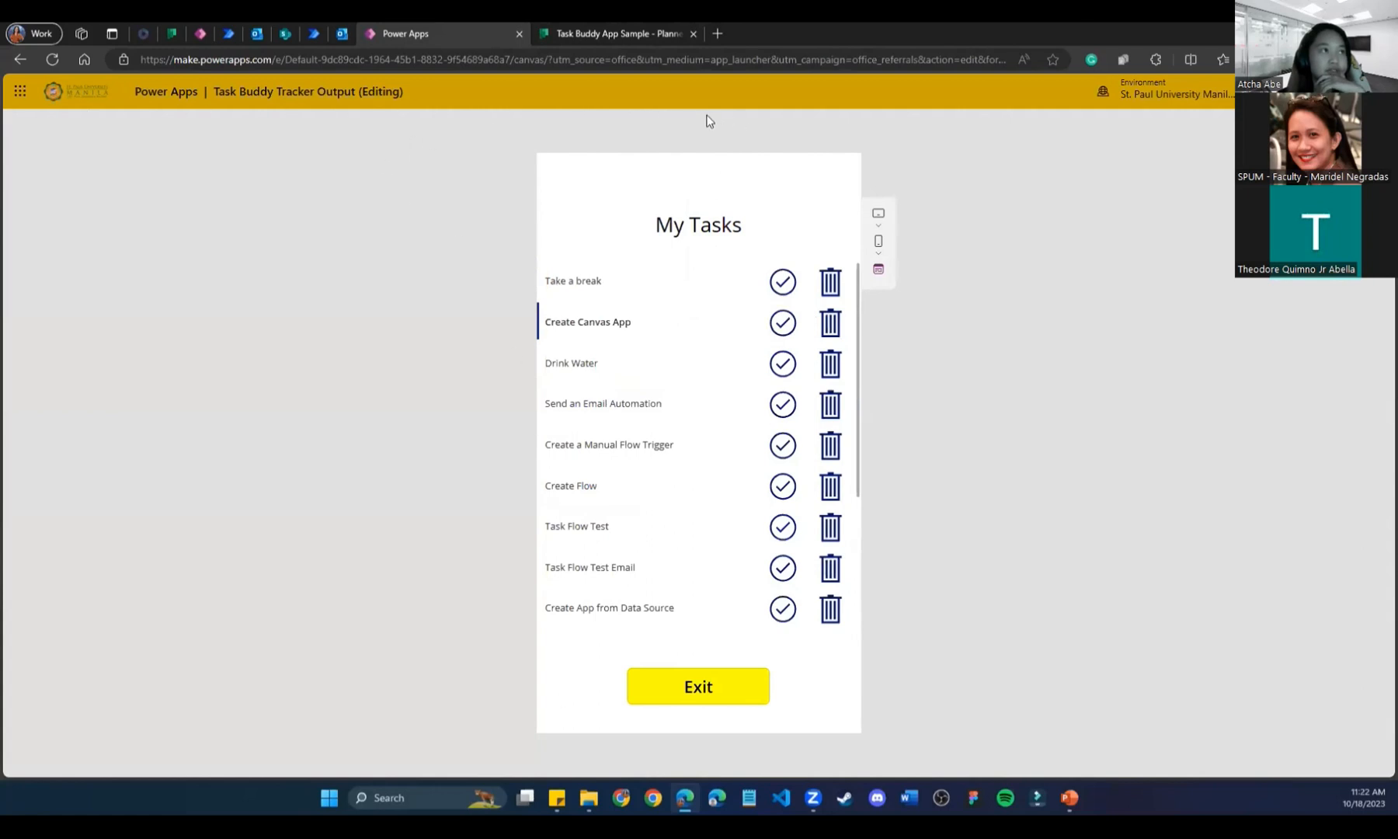
pyautogui.click(569, 33)
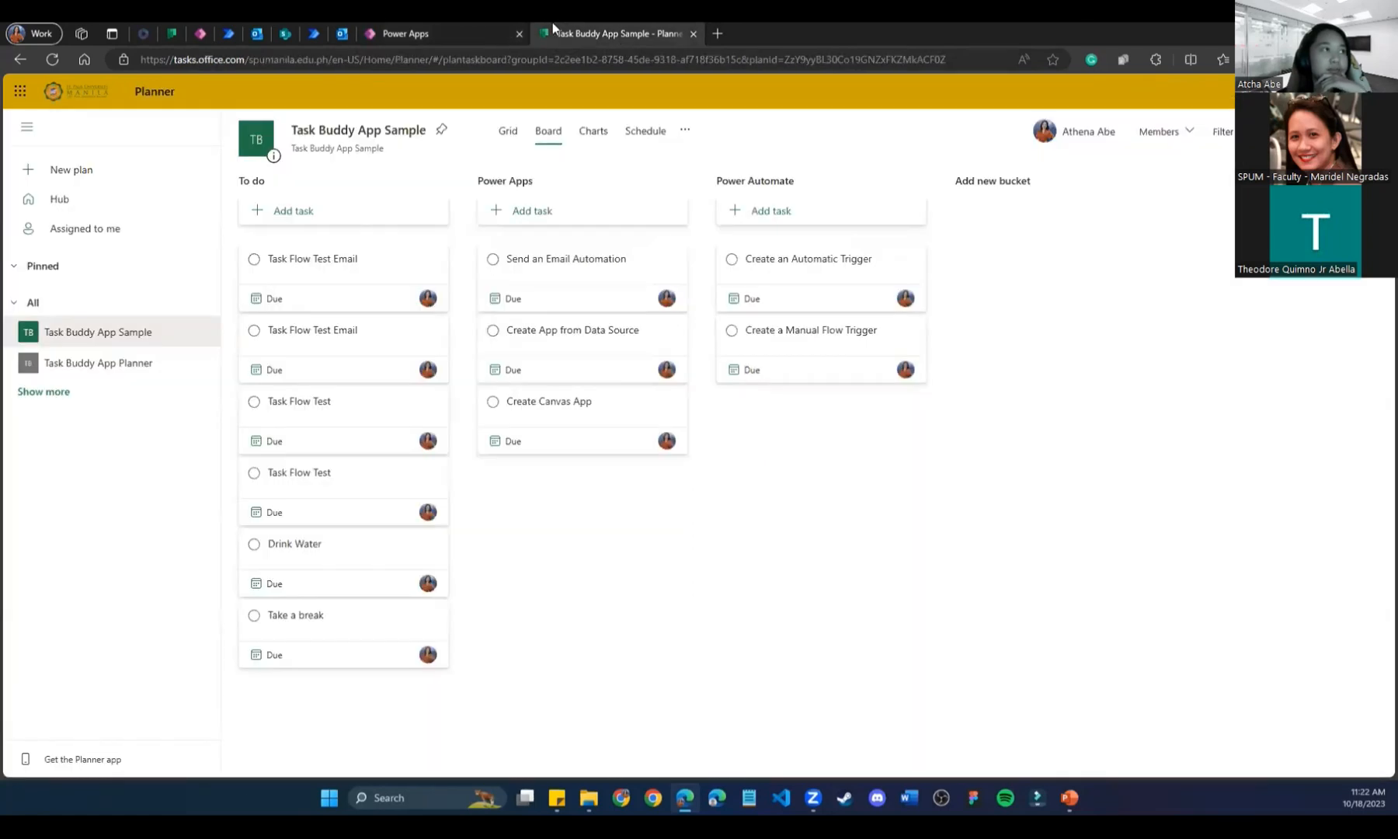
# Reload the Task Buddy App Planner board and open the Create Canvas App task details.
pyautogui.click(477, 33)
pyautogui.click(171, 25)
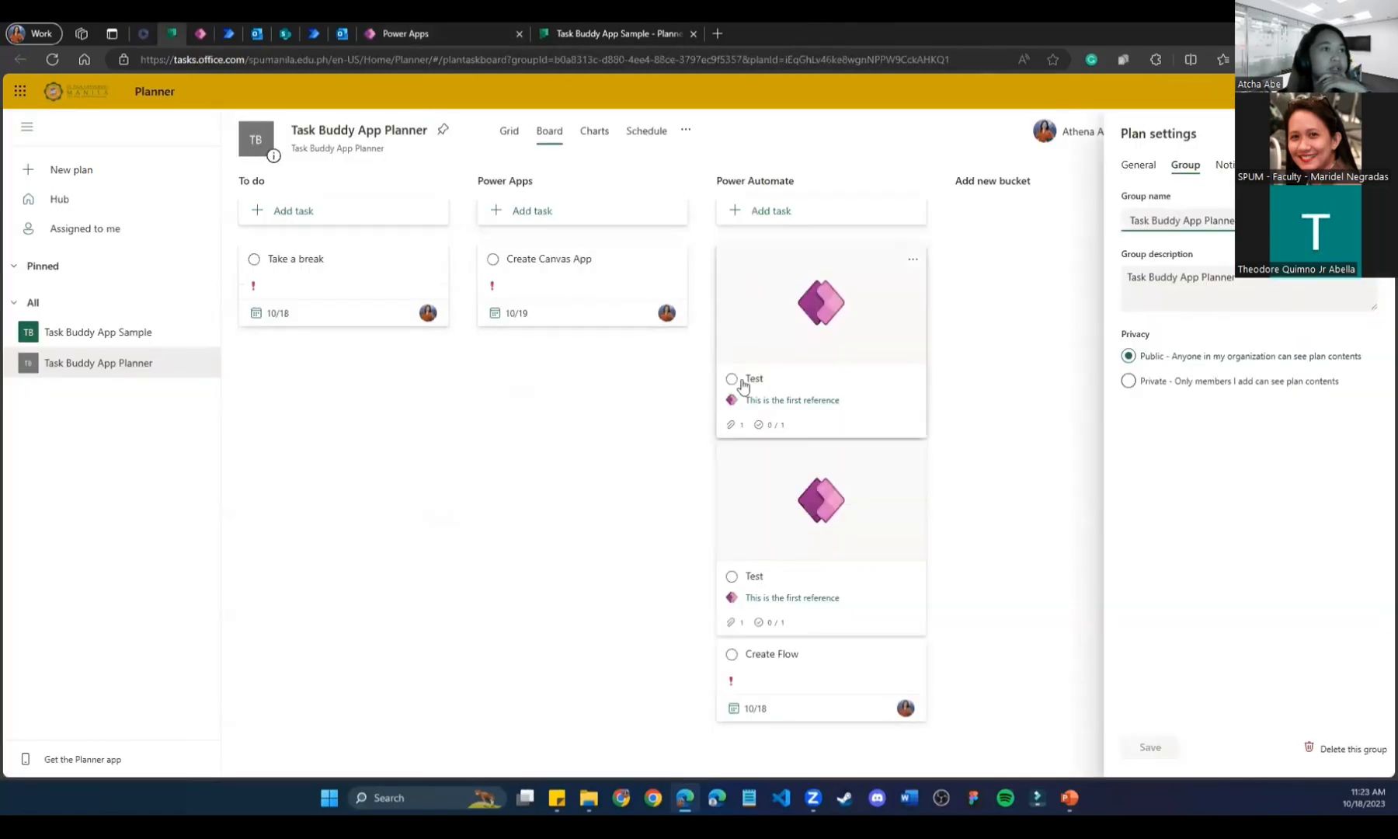
pyautogui.click(53, 60)
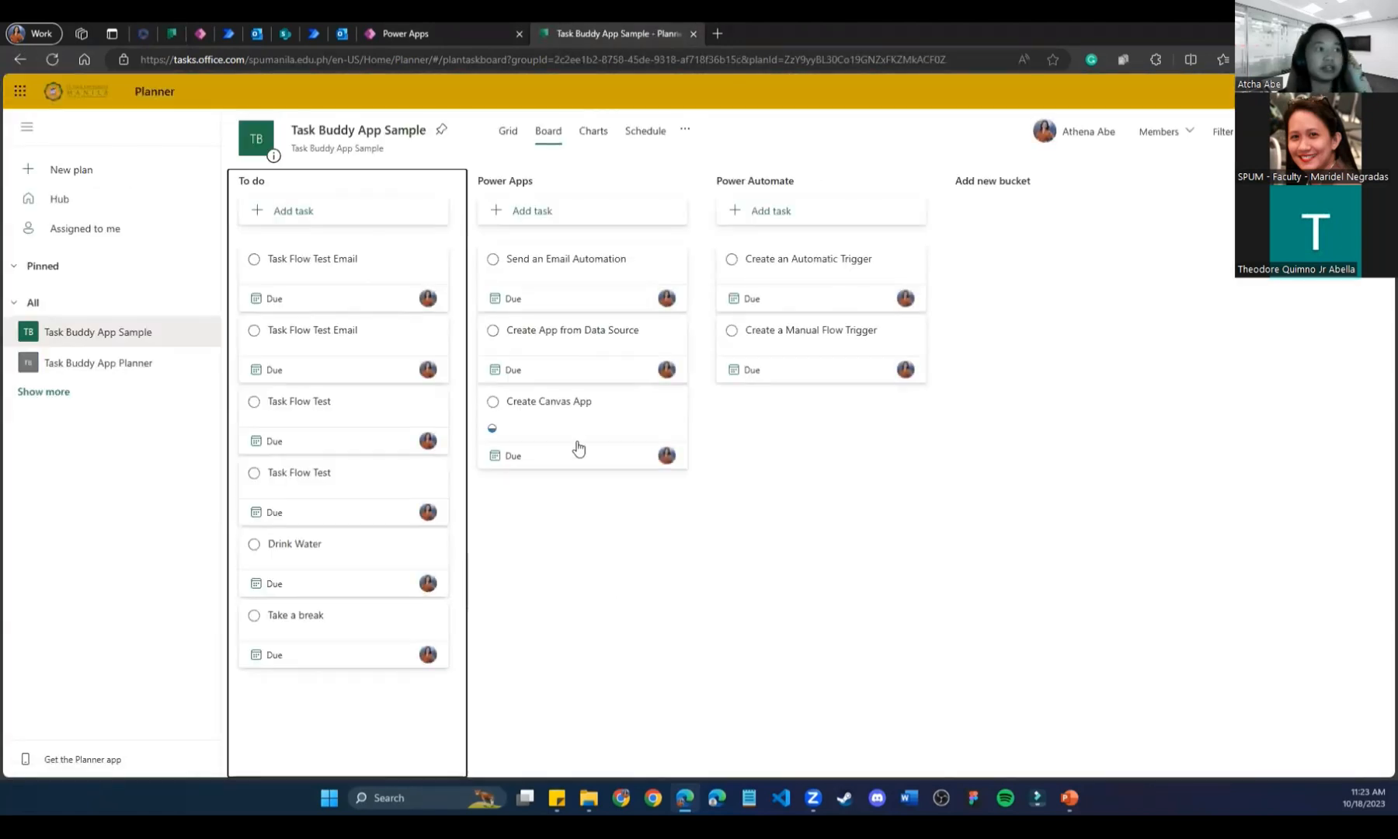
pyautogui.click(499, 441)
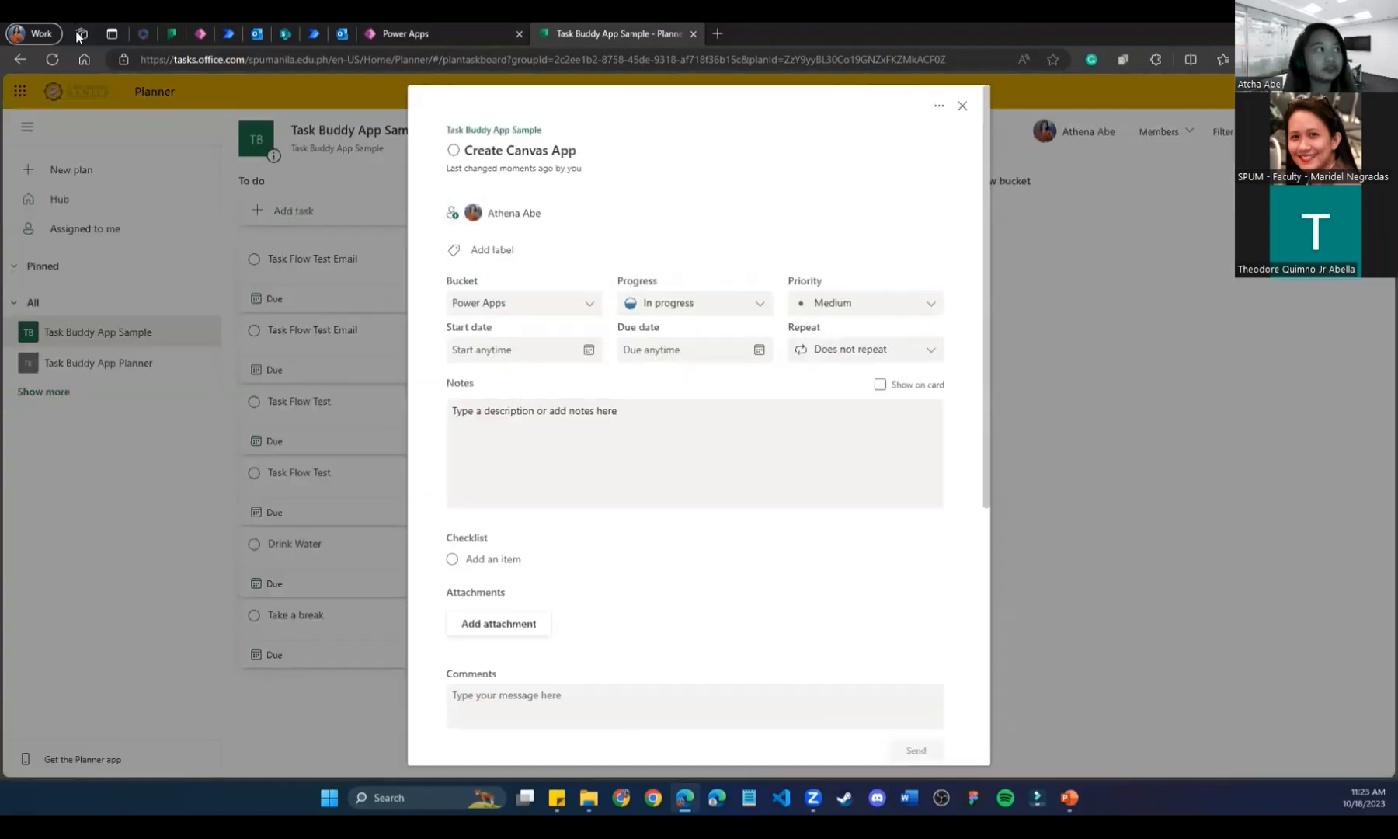
pyautogui.click(171, 34)
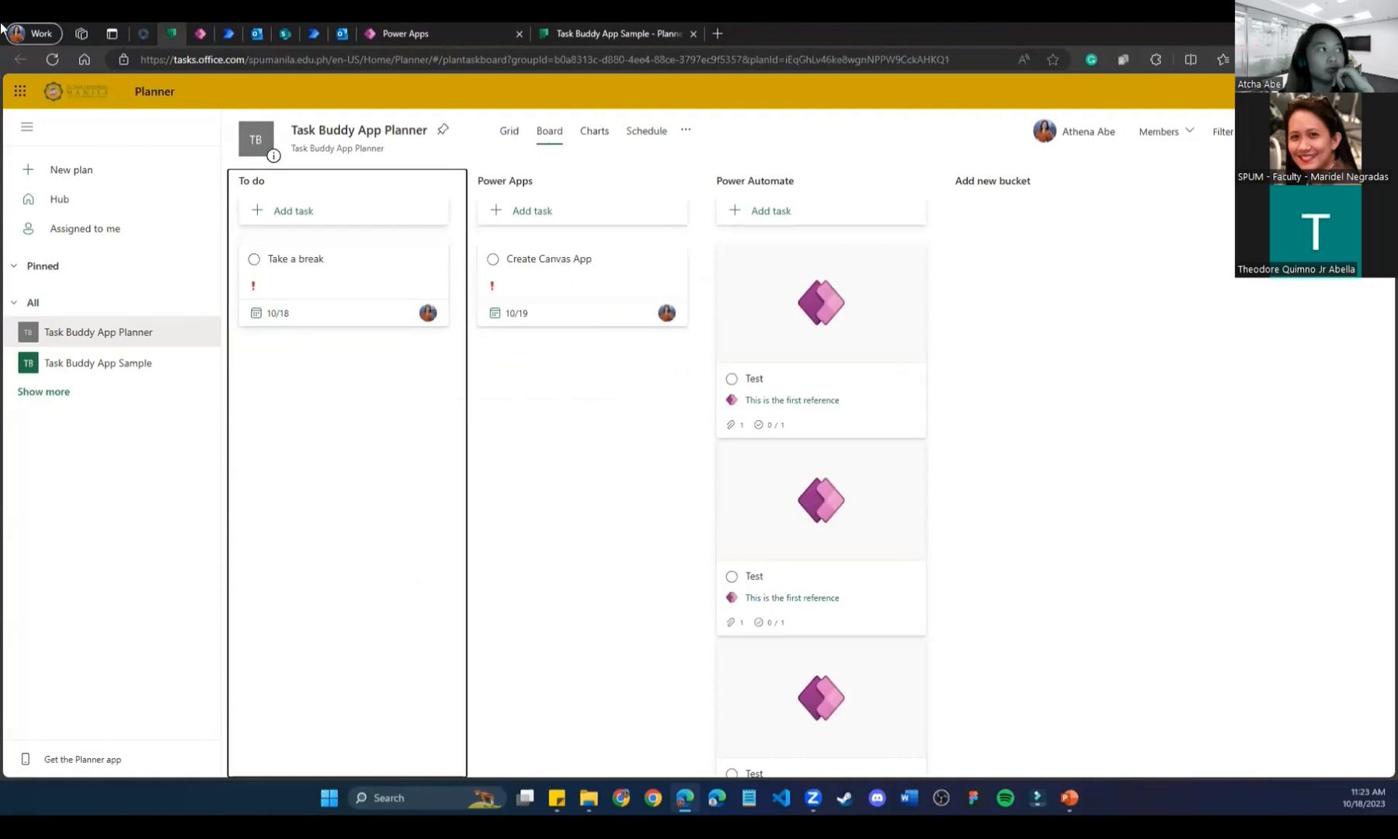
pyautogui.click(52, 59)
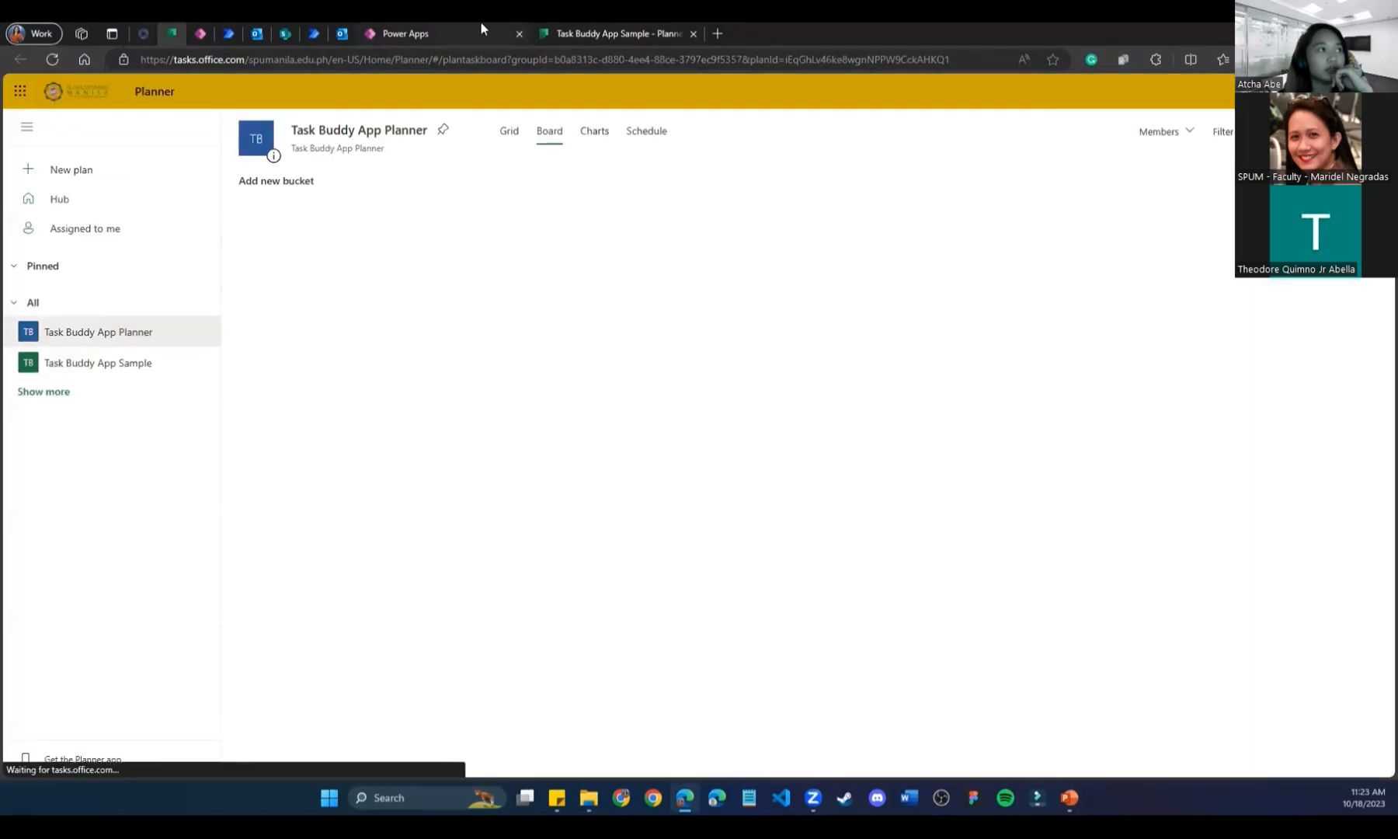
# Tick Create Canvas App in the app and confirm Planner still shows it In progress.
pyautogui.click(455, 23)
pyautogui.scroll(-2, 659, 538)
pyautogui.scroll(1, 659, 538)
pyautogui.scroll(-2, 668, 530)
pyautogui.click(782, 568)
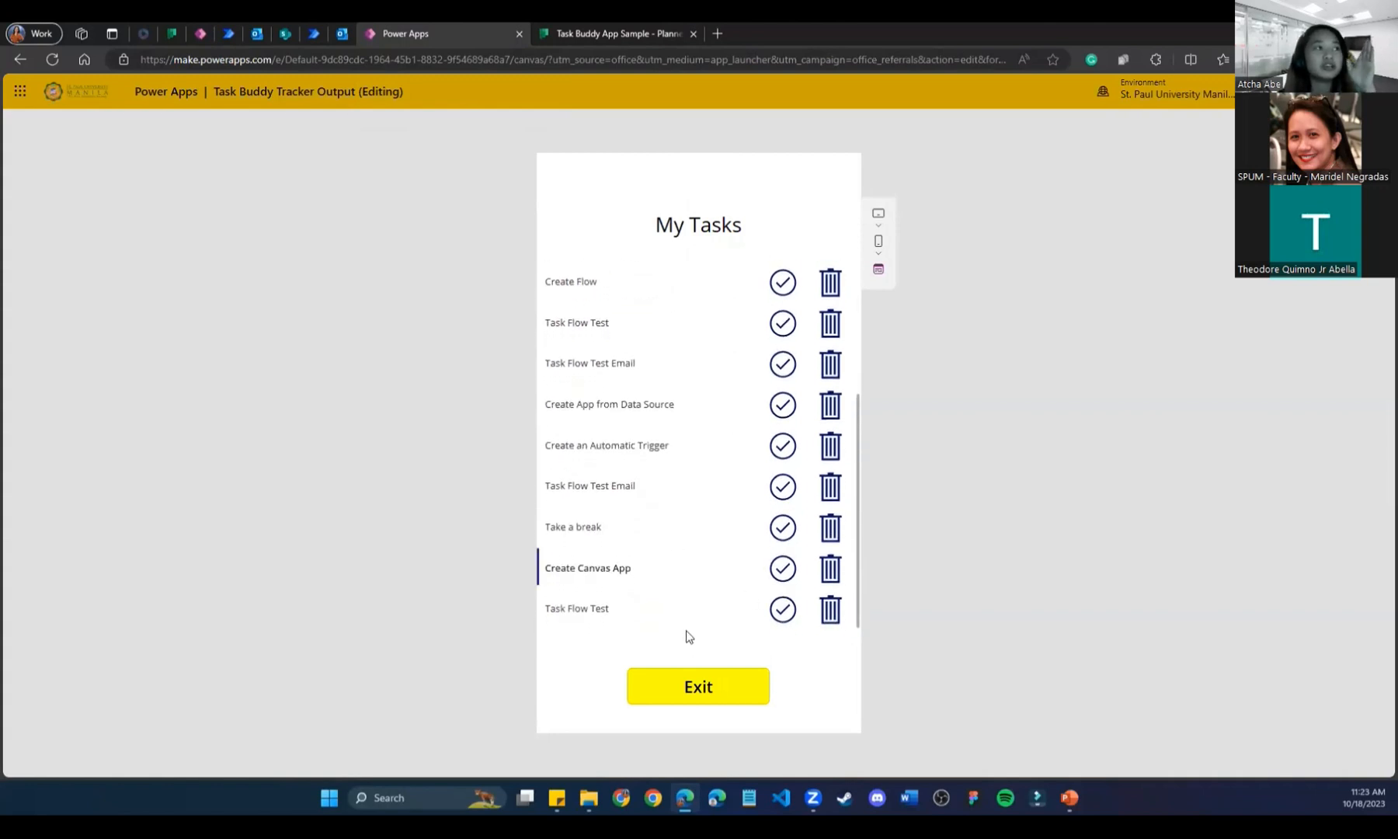
pyautogui.click(170, 34)
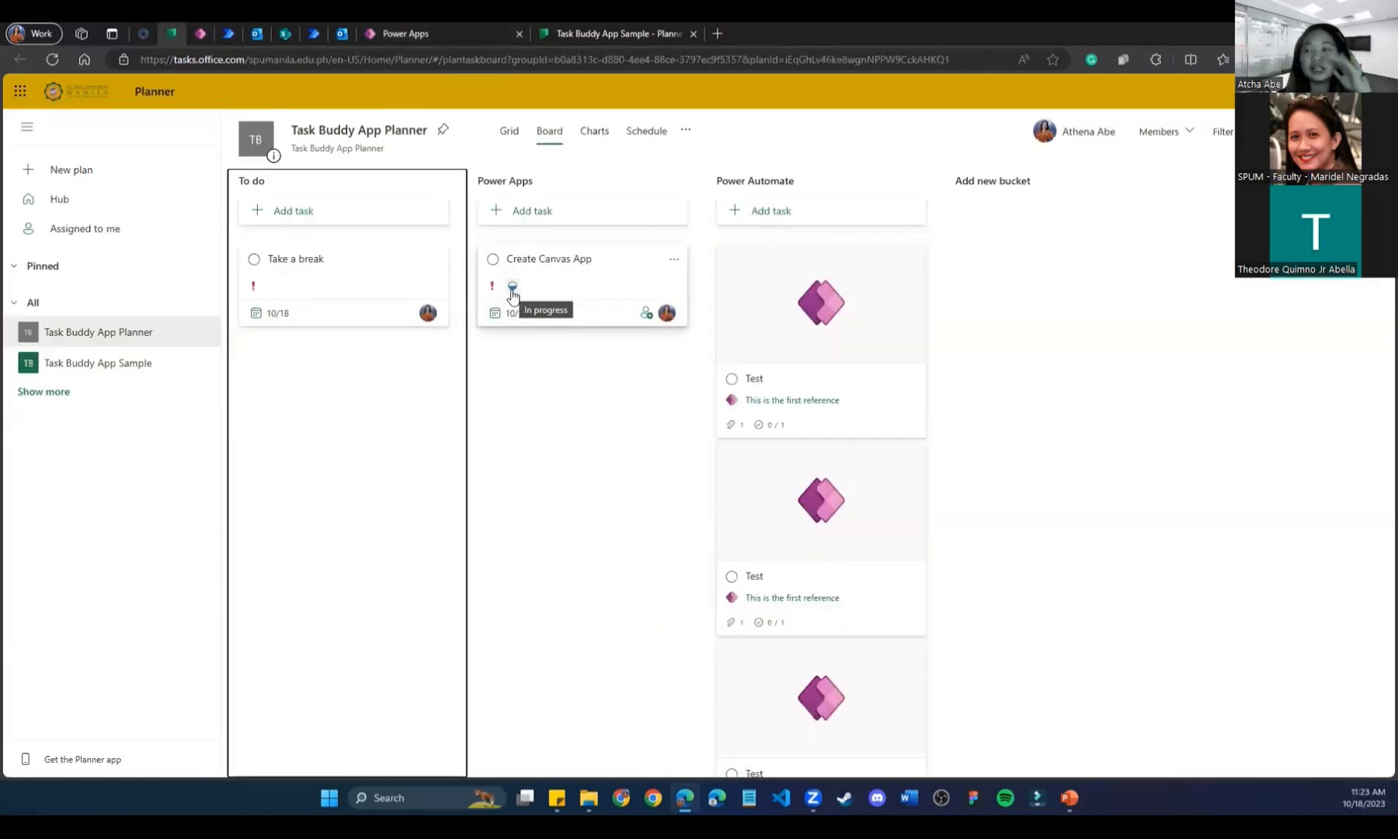
pyautogui.click(572, 285)
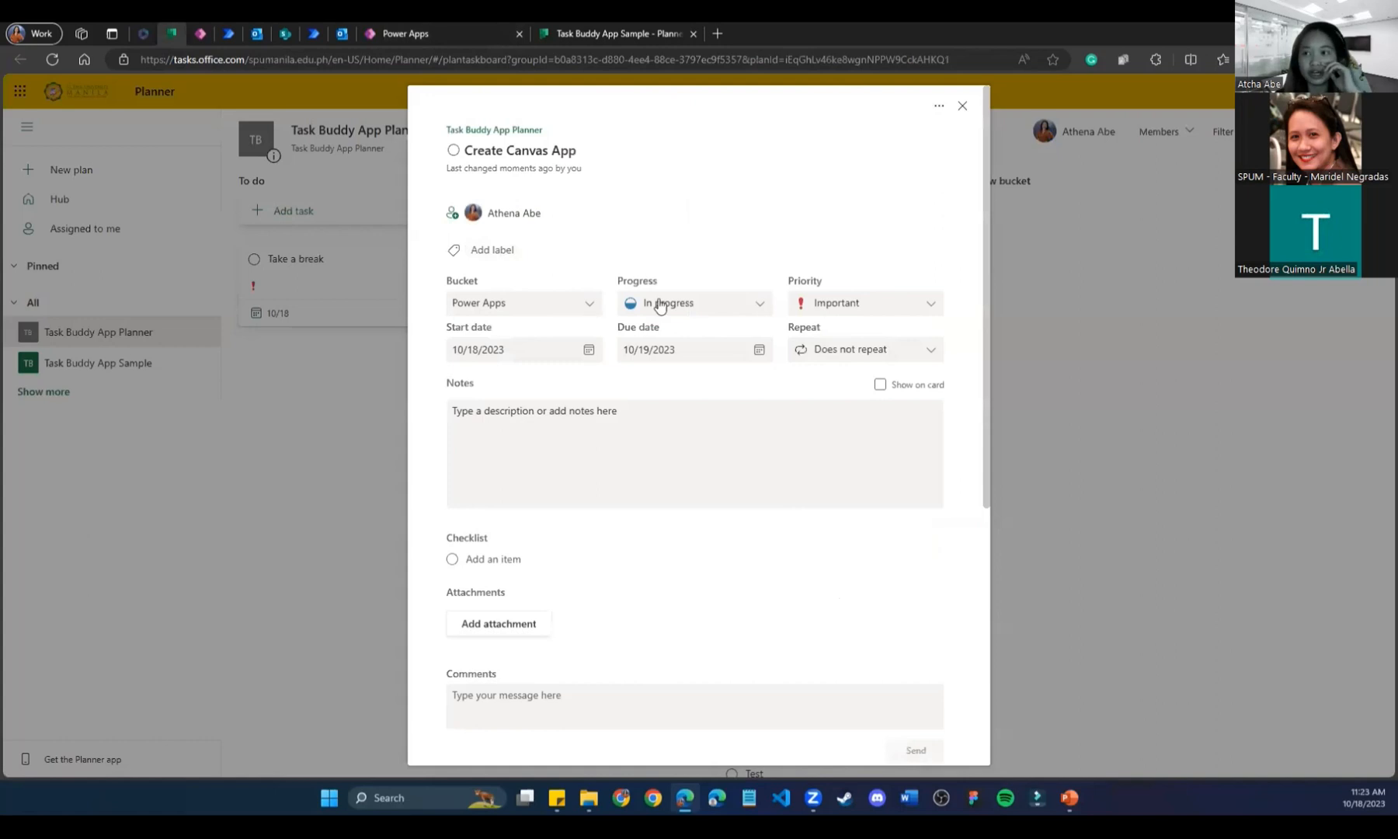
pyautogui.click(459, 31)
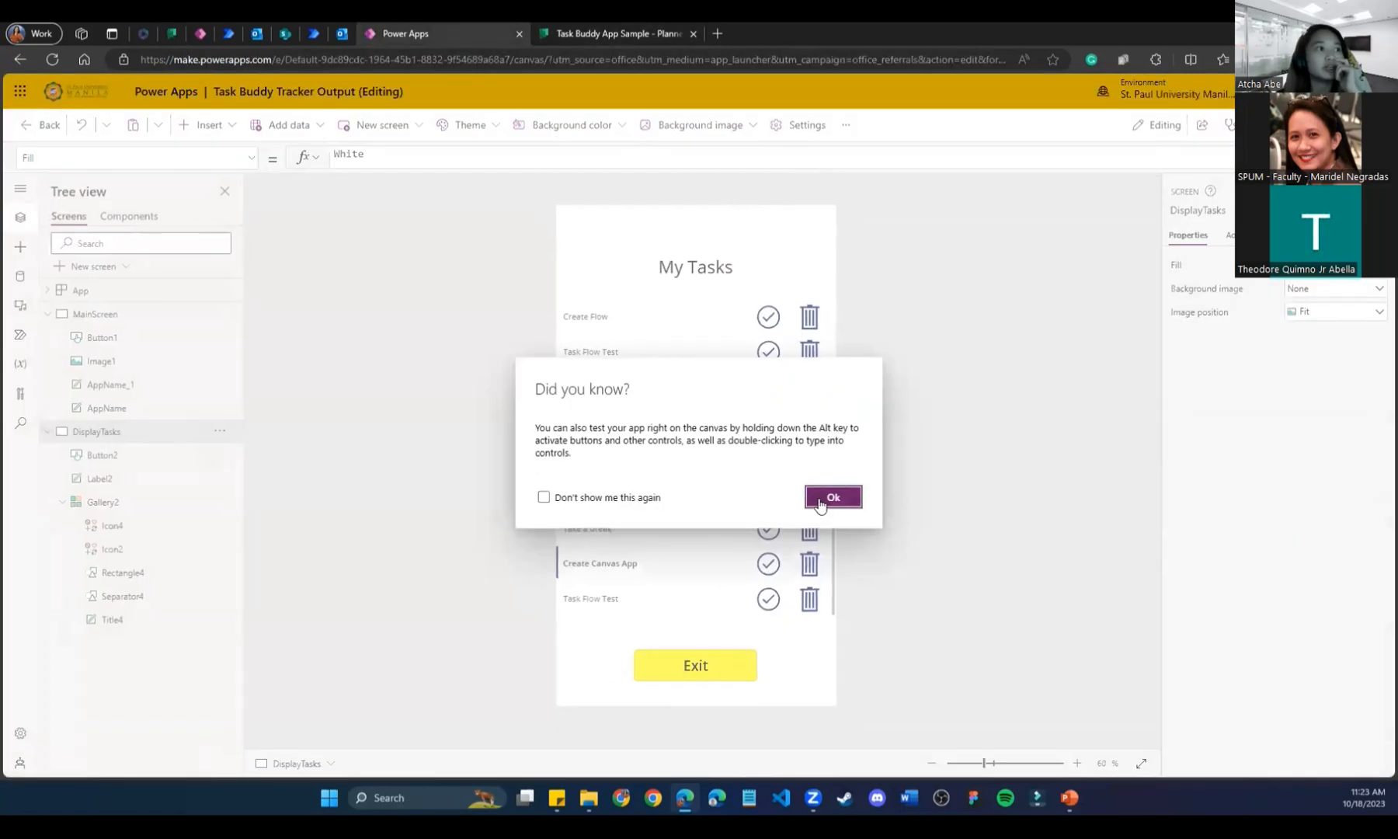
# Change percentComplete in the check icon's OnSelect formula from 50 to 100.
pyautogui.click(831, 497)
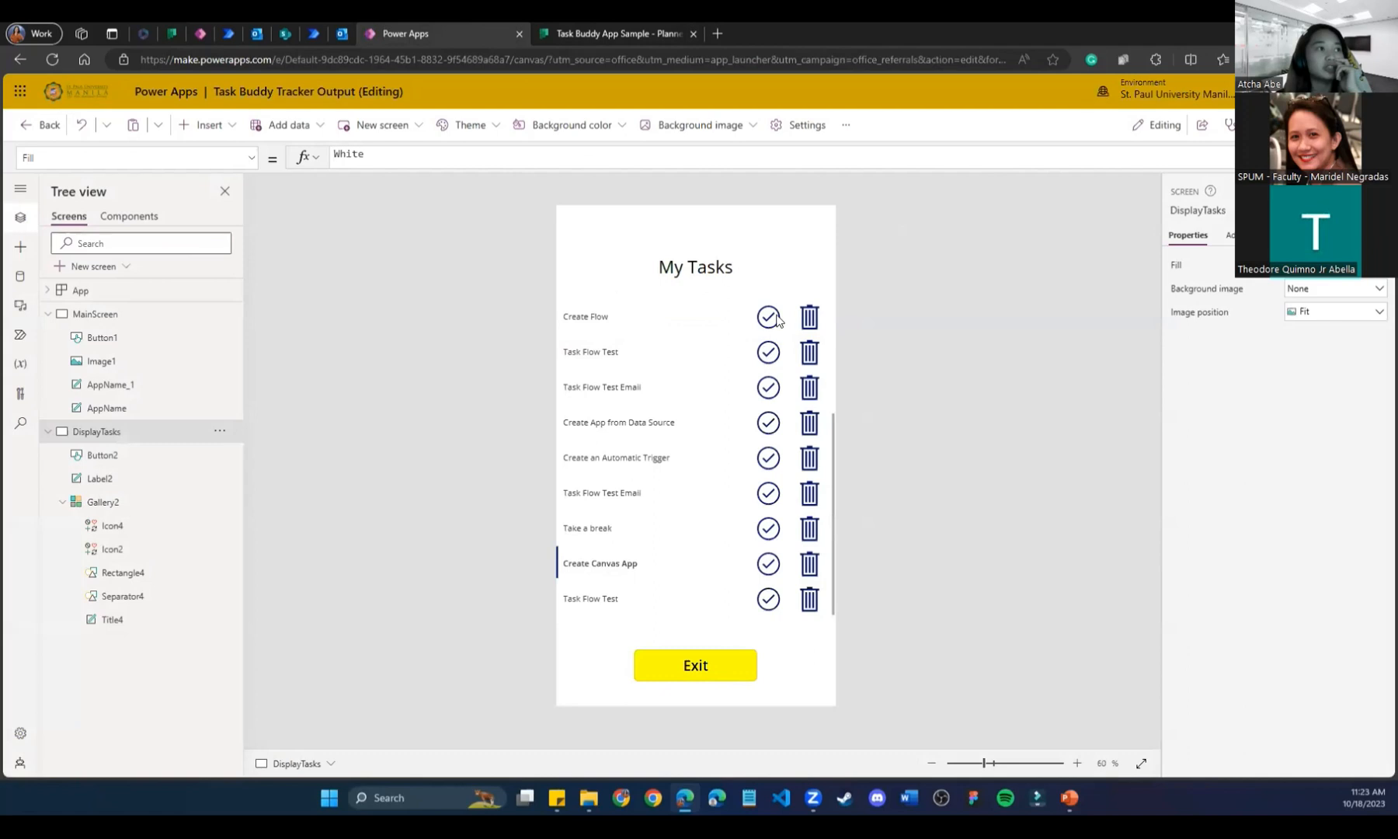
pyautogui.click(564, 164)
pyautogui.doubleClick(649, 169)
pyautogui.press('BackSpace')
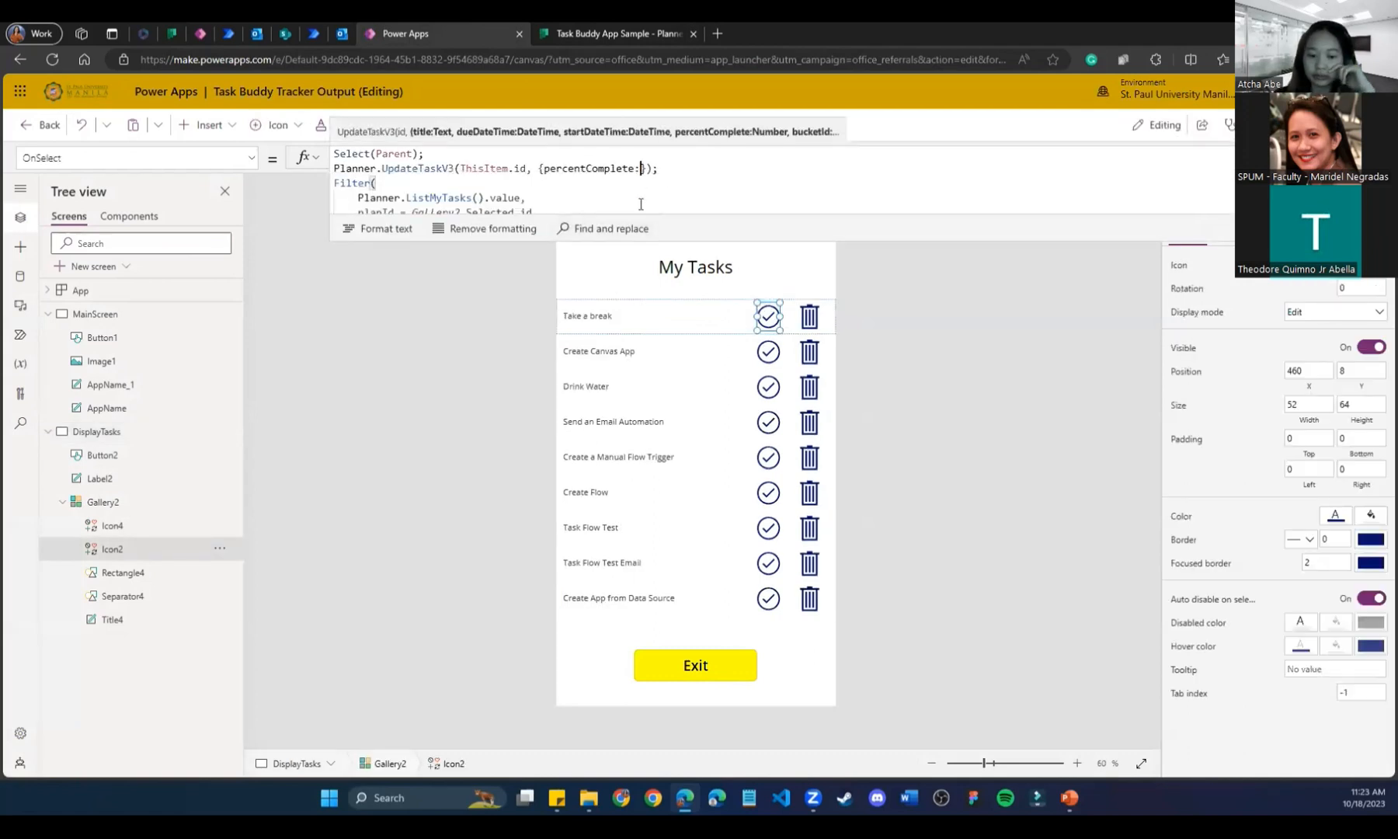
pyautogui.write('100')
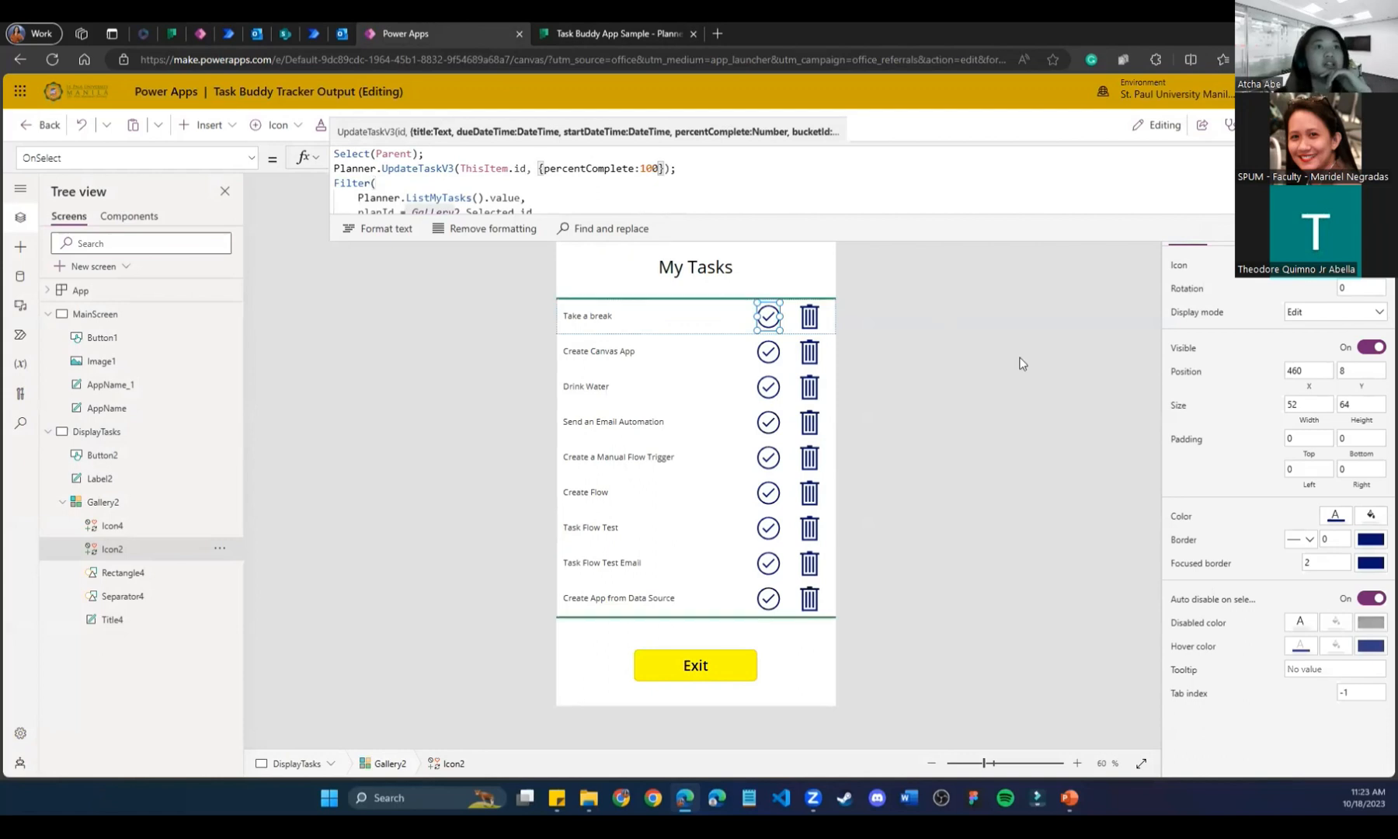
pyautogui.click(1017, 362)
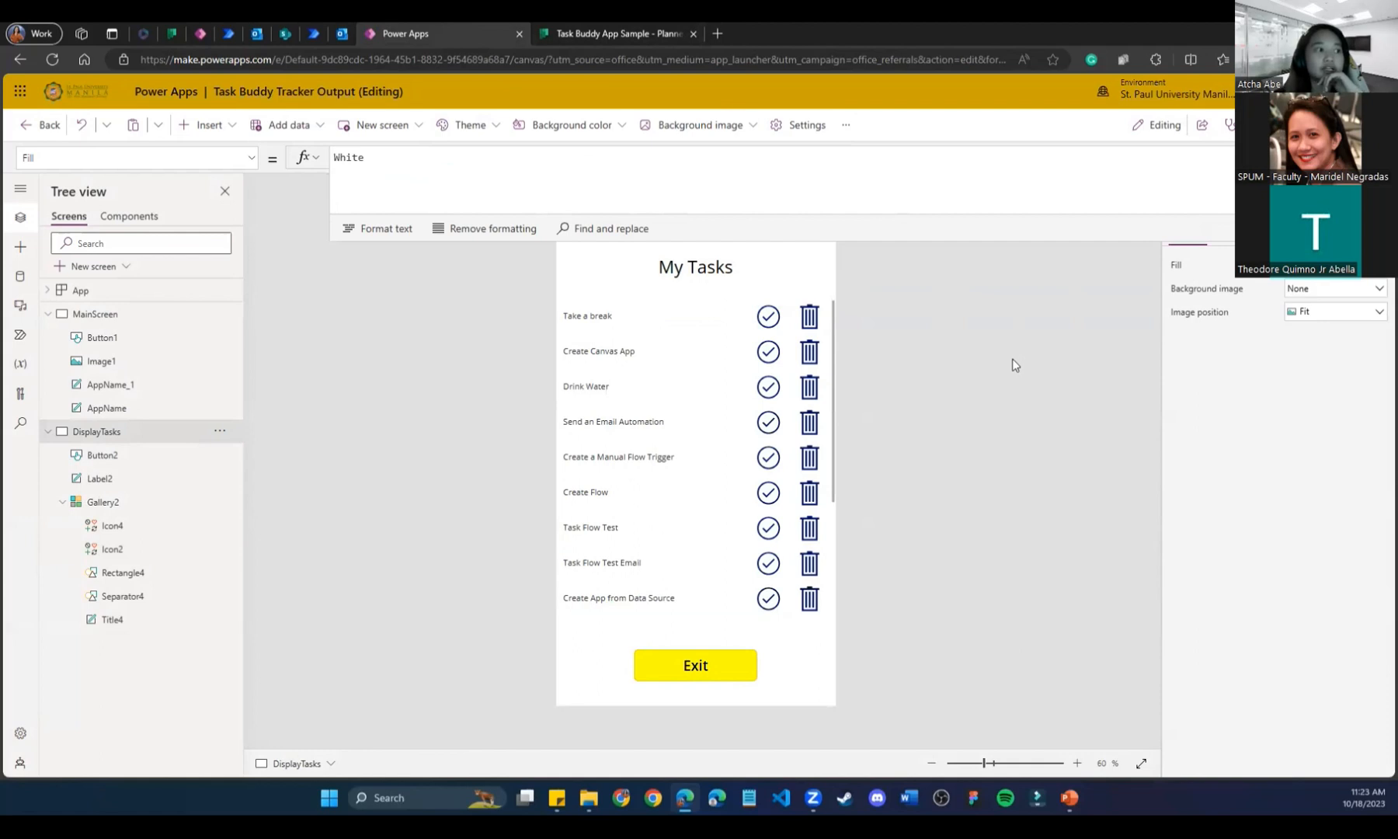
# Mark Create App from Data Source complete with its check icon in the task gallery.
pyautogui.click(757, 612)
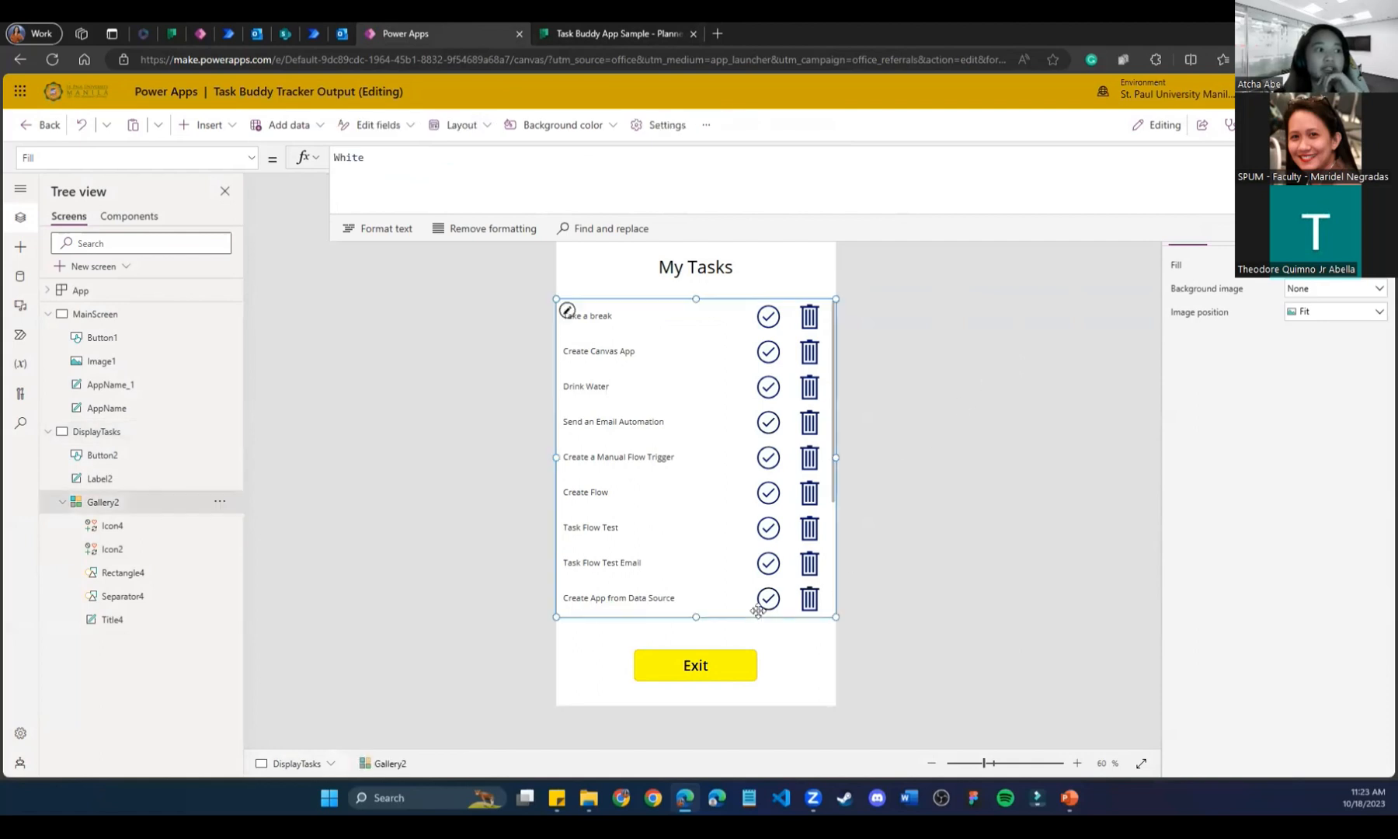
pyautogui.click(917, 631)
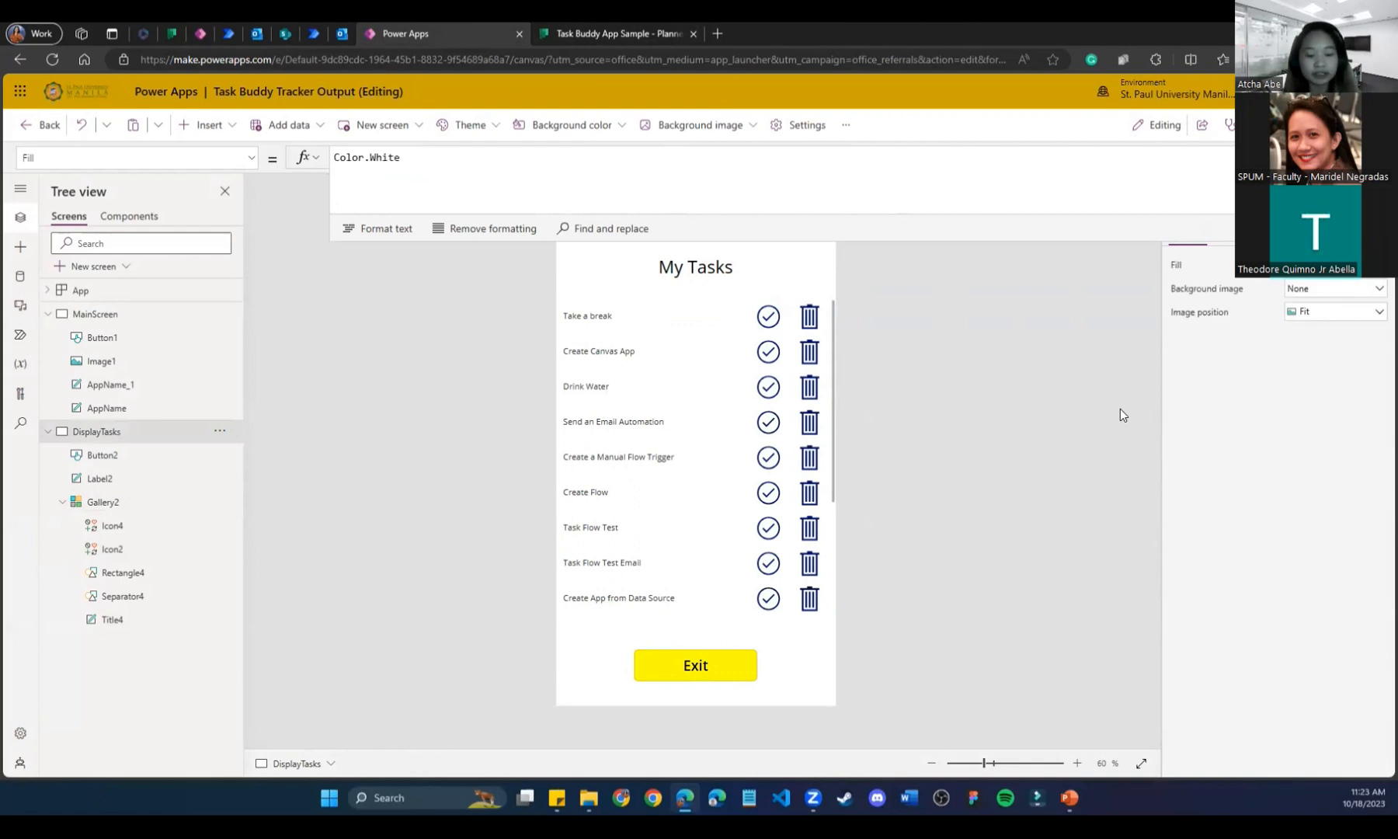
pyautogui.keyDown('alt'); pyautogui.click(767, 603); pyautogui.keyUp('alt')
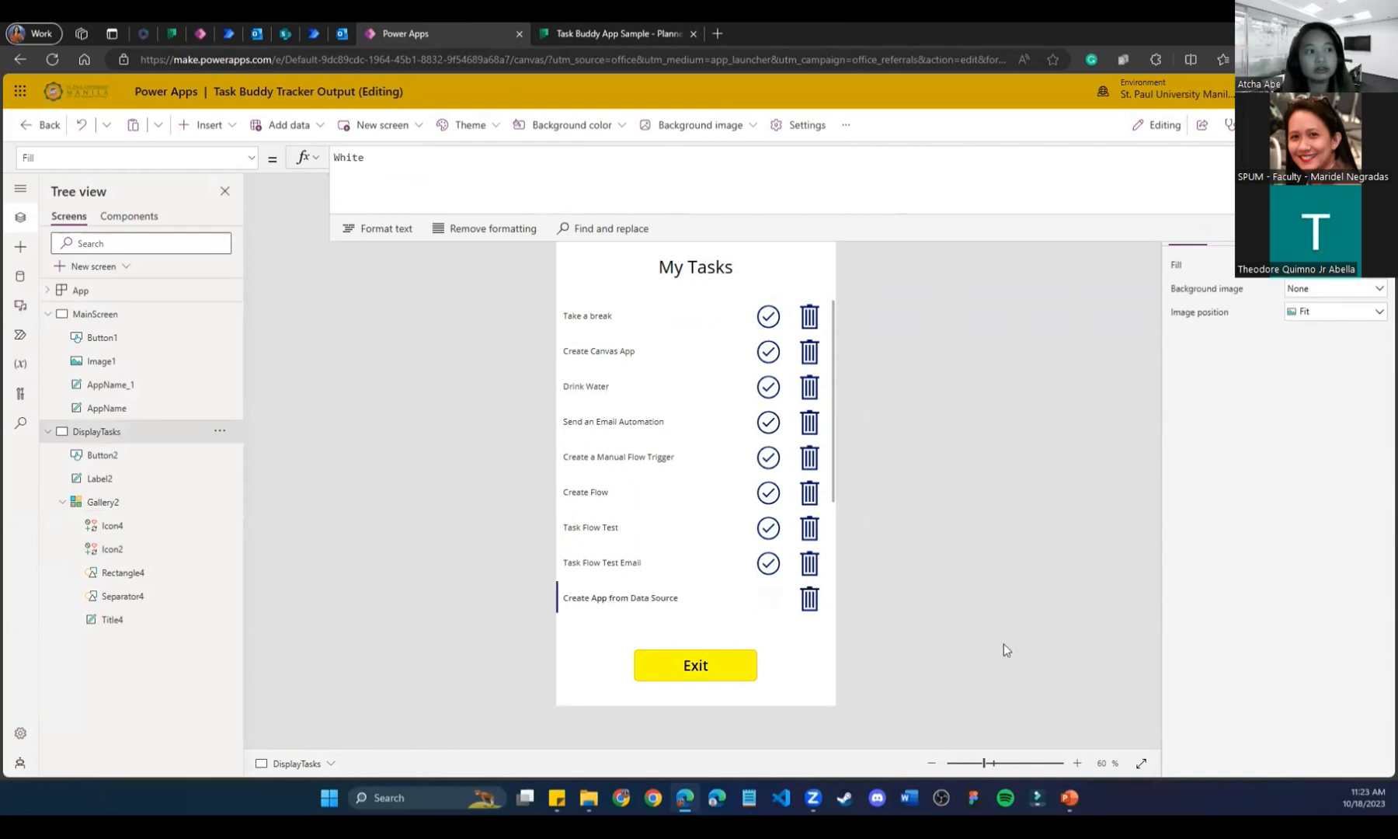
pyautogui.click(618, 34)
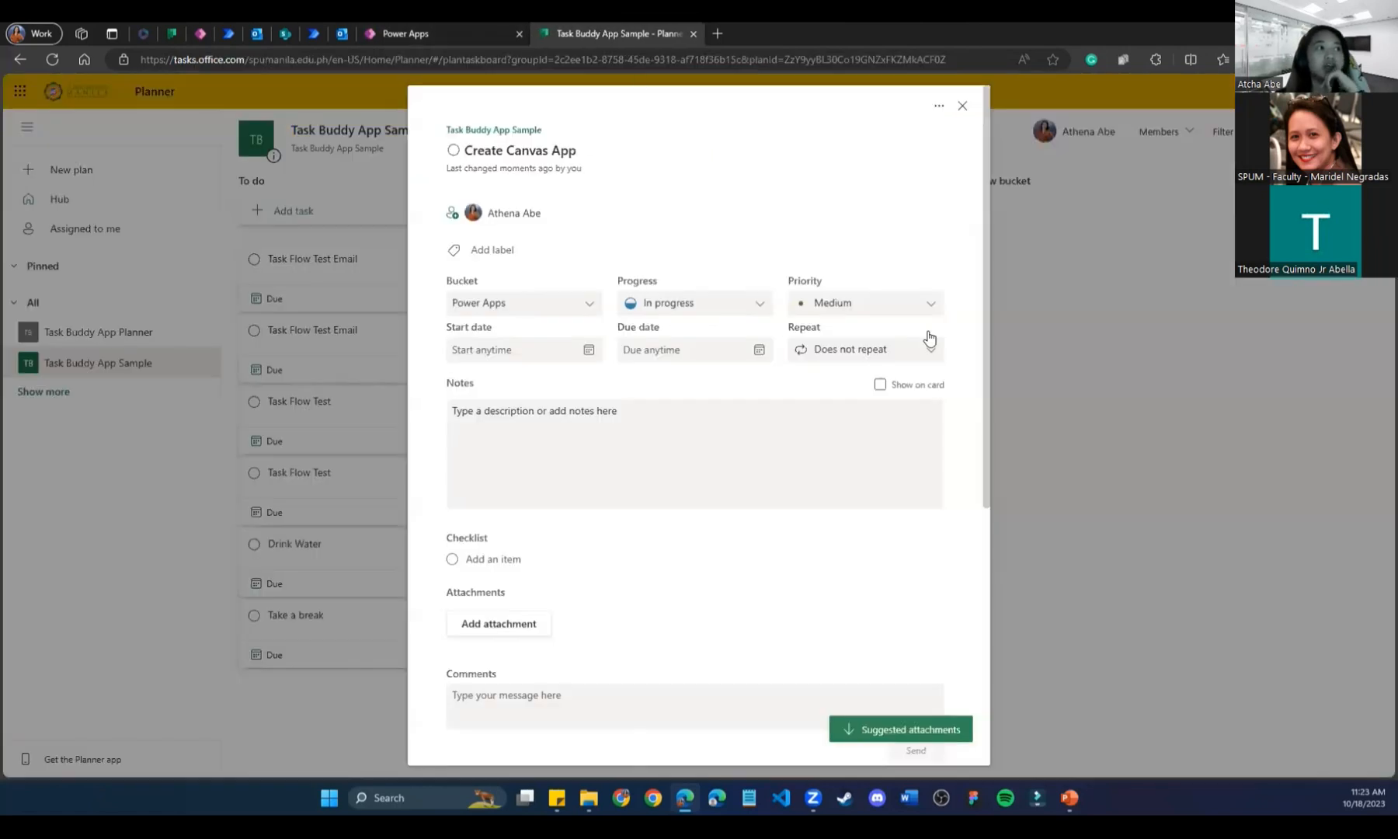
# Refresh the board and expand the Power Apps bucket's completed tasks to show Create App from Data Source.
pyautogui.click(963, 106)
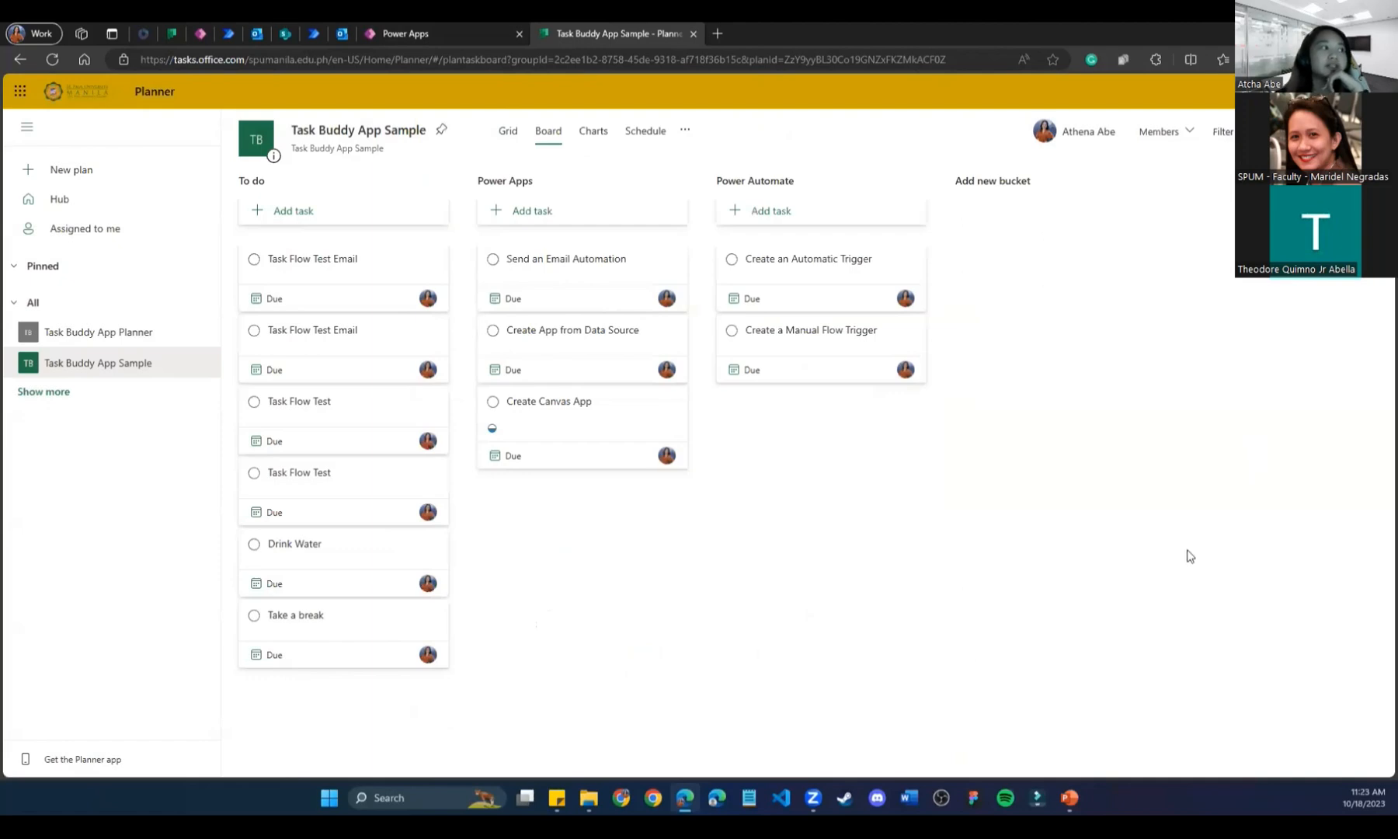
pyautogui.click(53, 60)
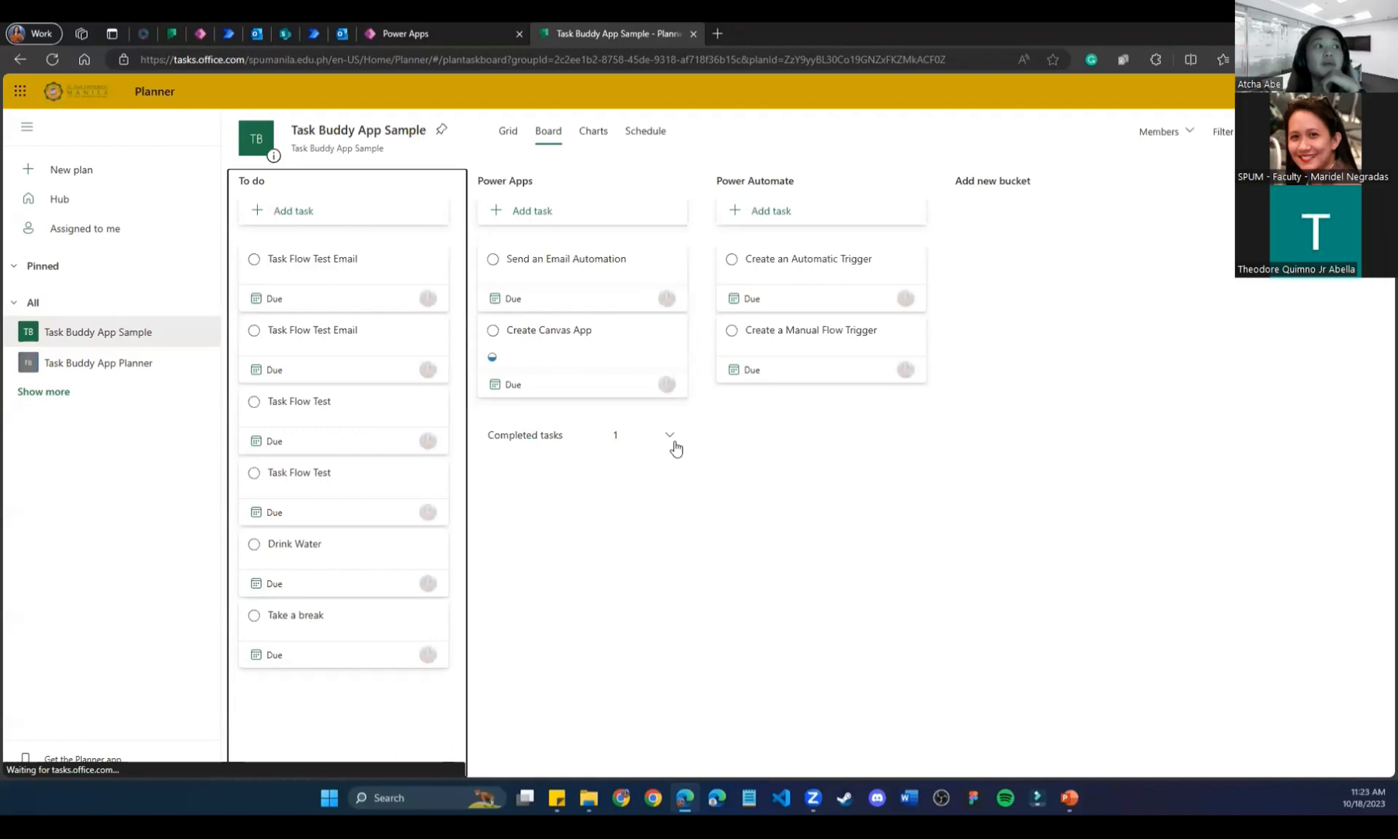
pyautogui.click(666, 447)
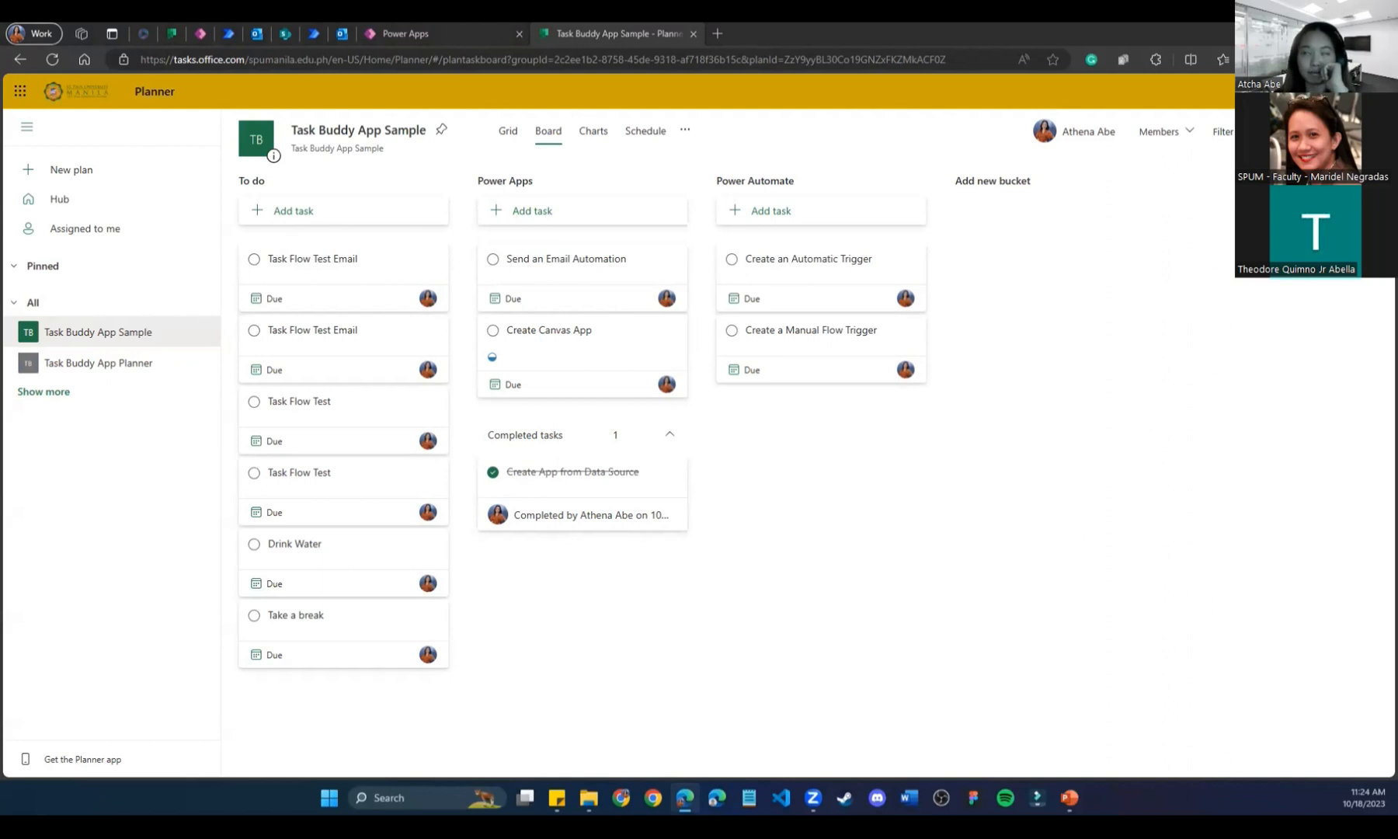
pyautogui.click(390, 33)
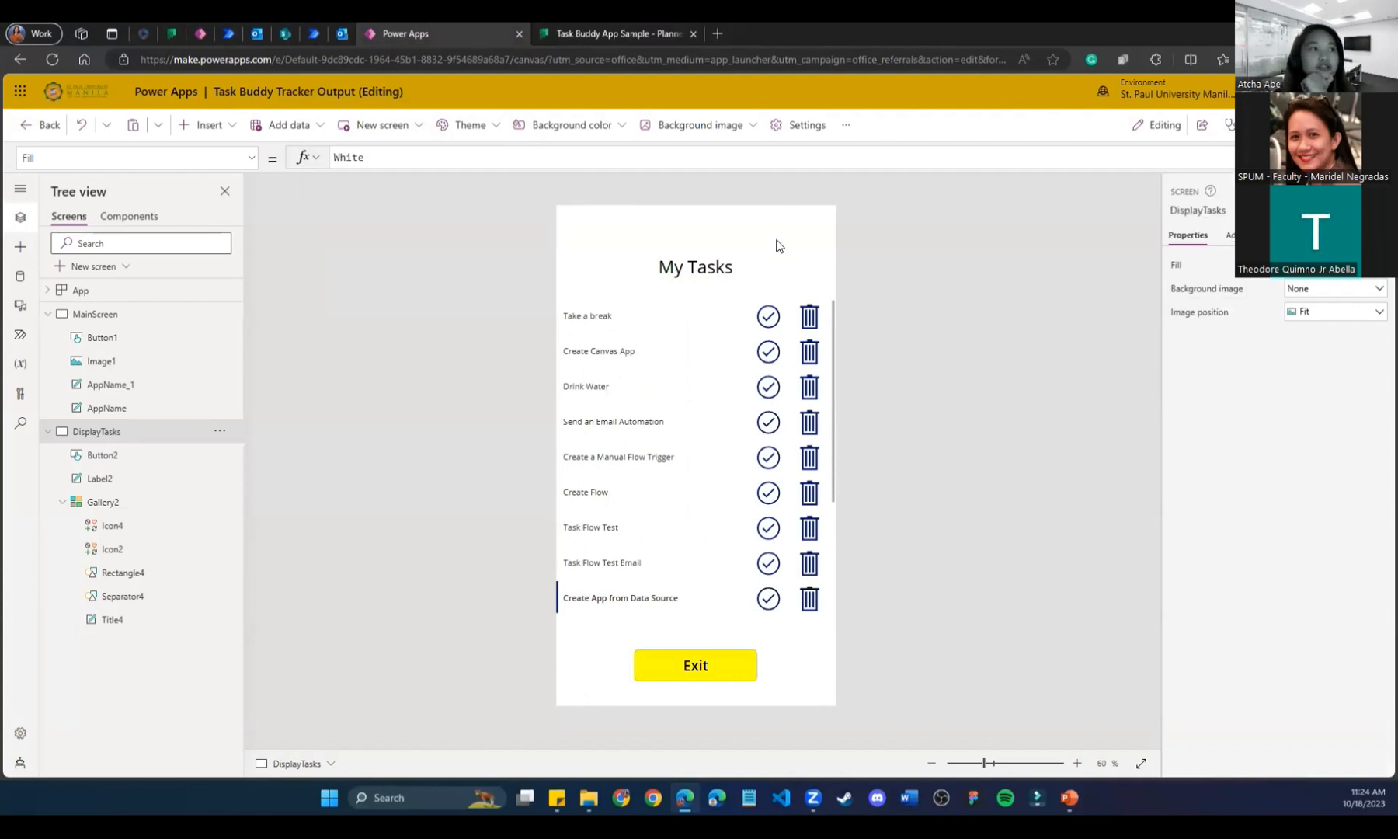
pyautogui.click(801, 310)
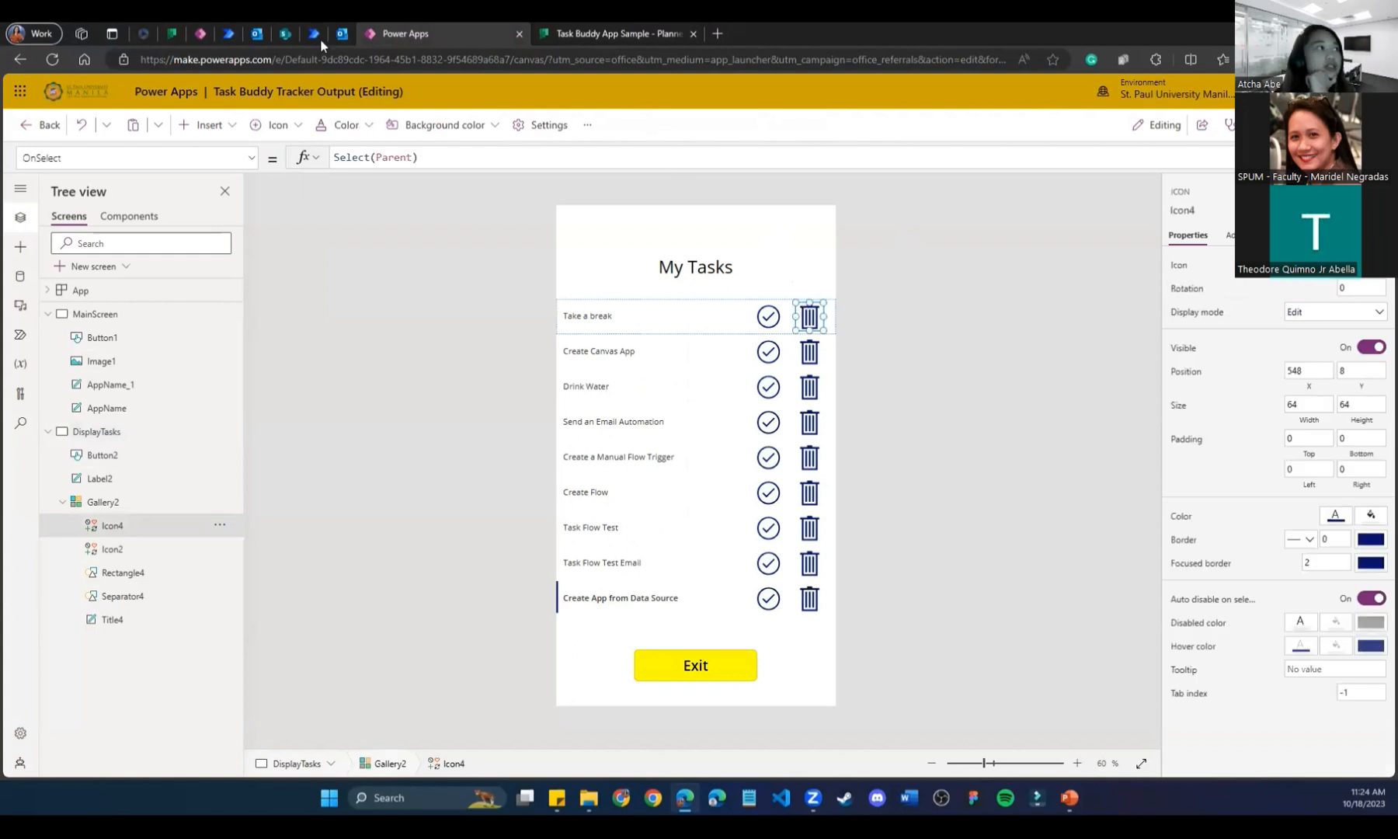
pyautogui.click(204, 33)
pyautogui.click(810, 345)
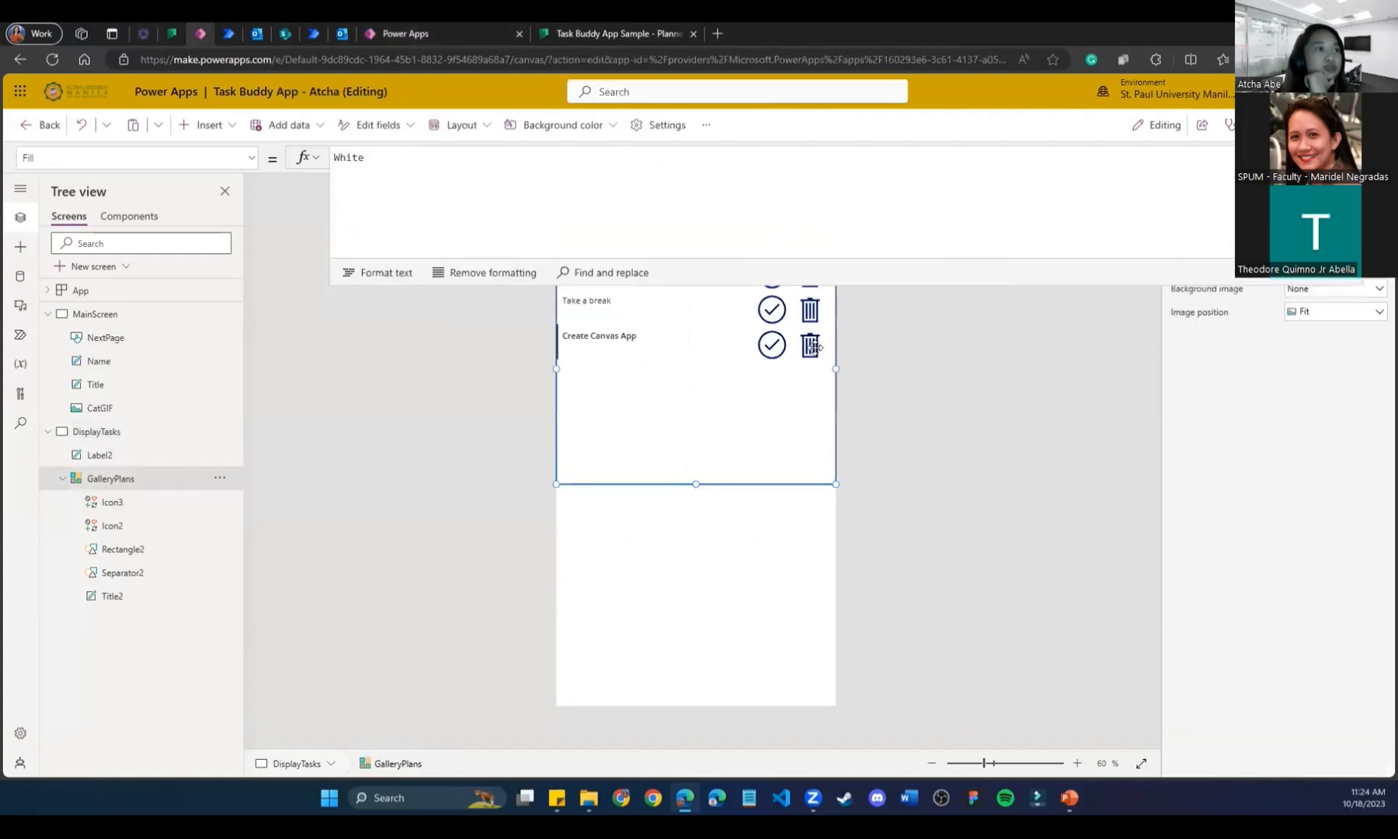
pyautogui.click(935, 518)
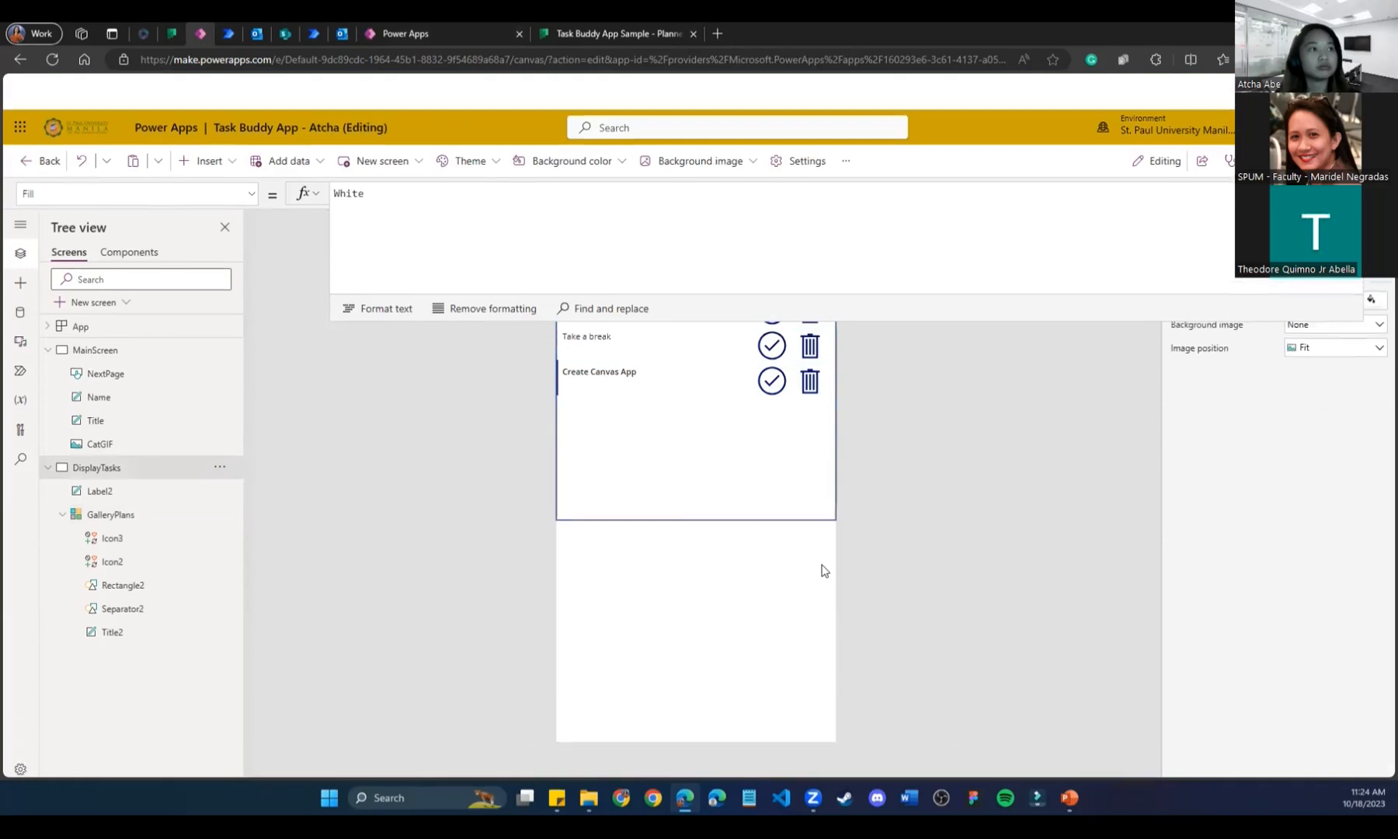
pyautogui.click(810, 274)
pyautogui.click(510, 155)
pyautogui.hotkey('ctrl', 'a')
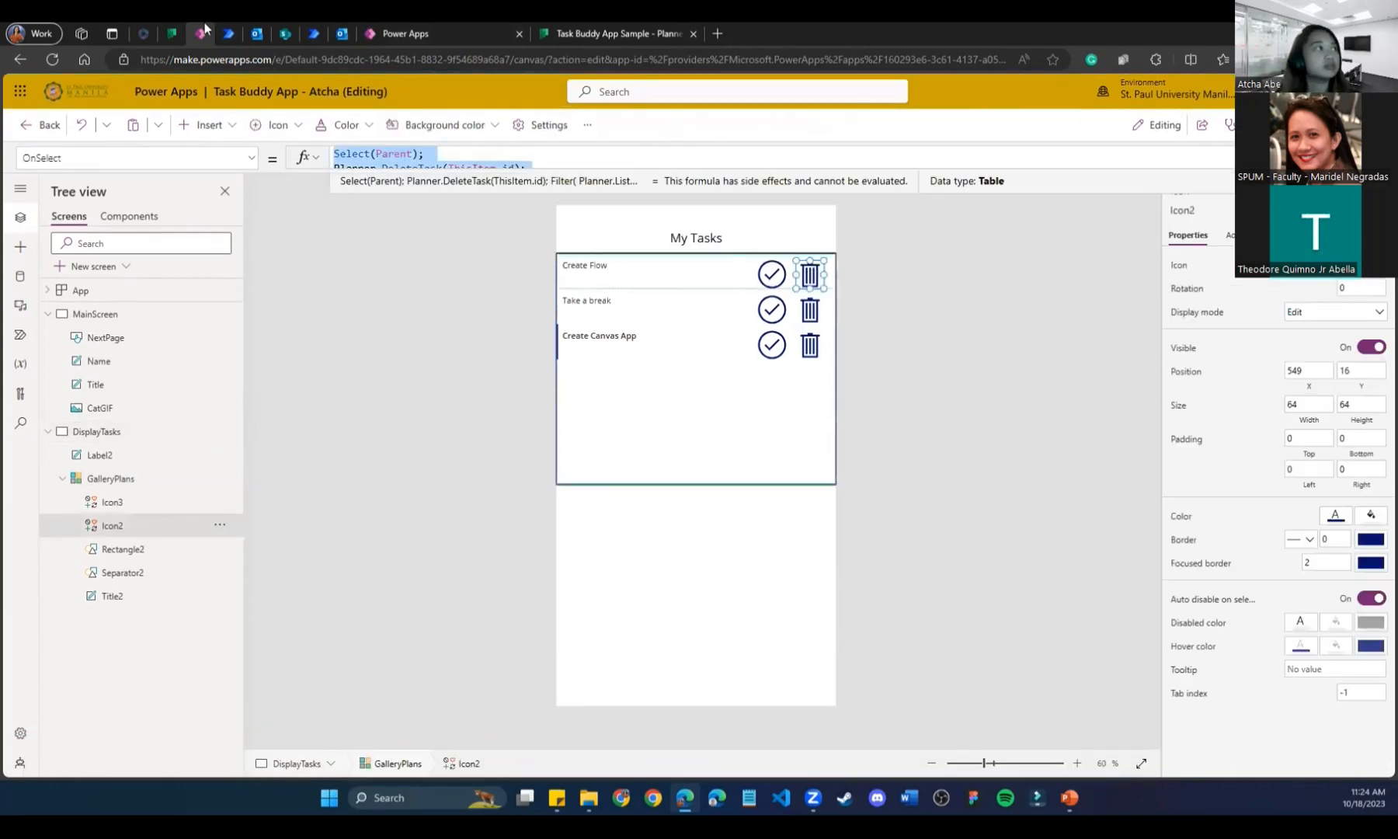
pyautogui.click(383, 32)
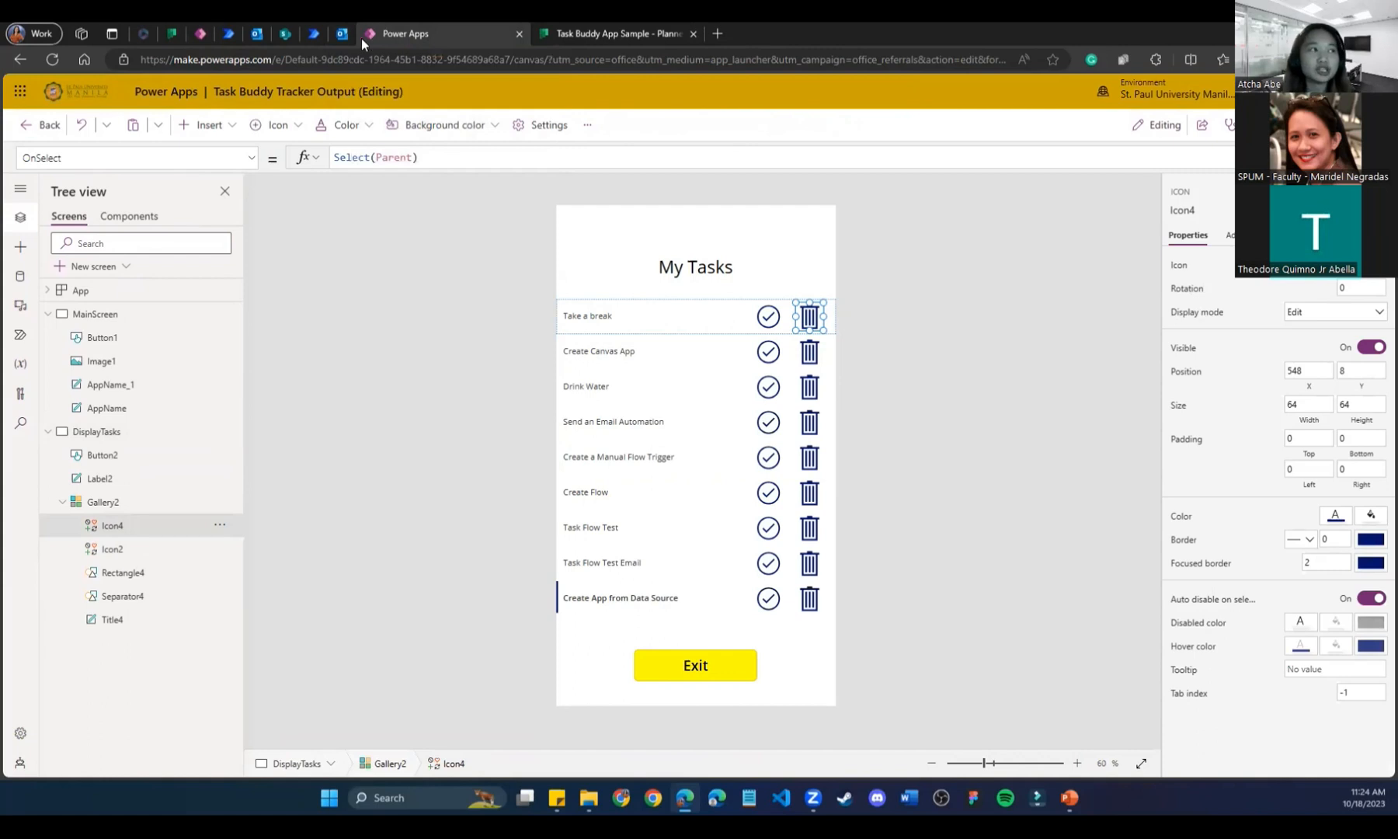
pyautogui.click(357, 335)
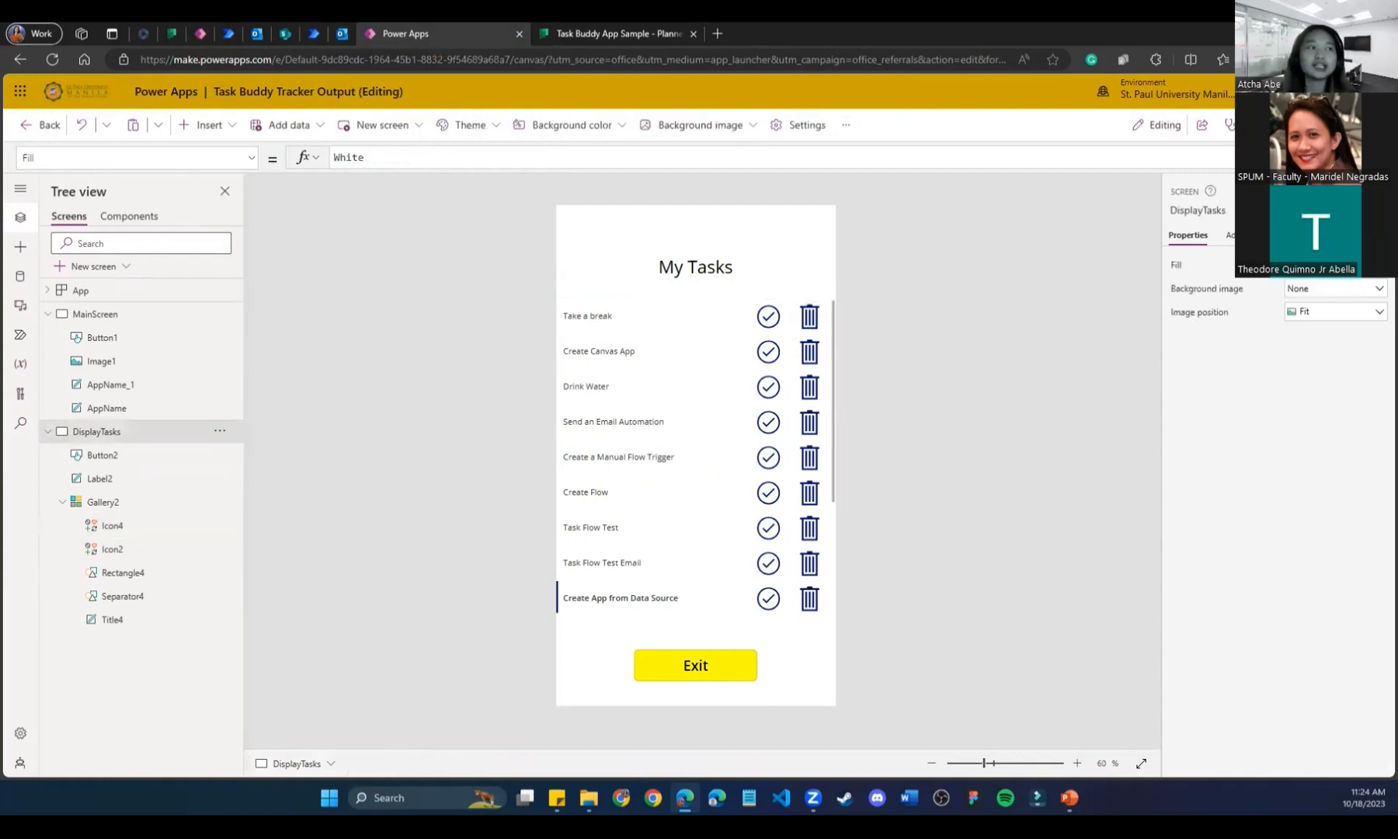
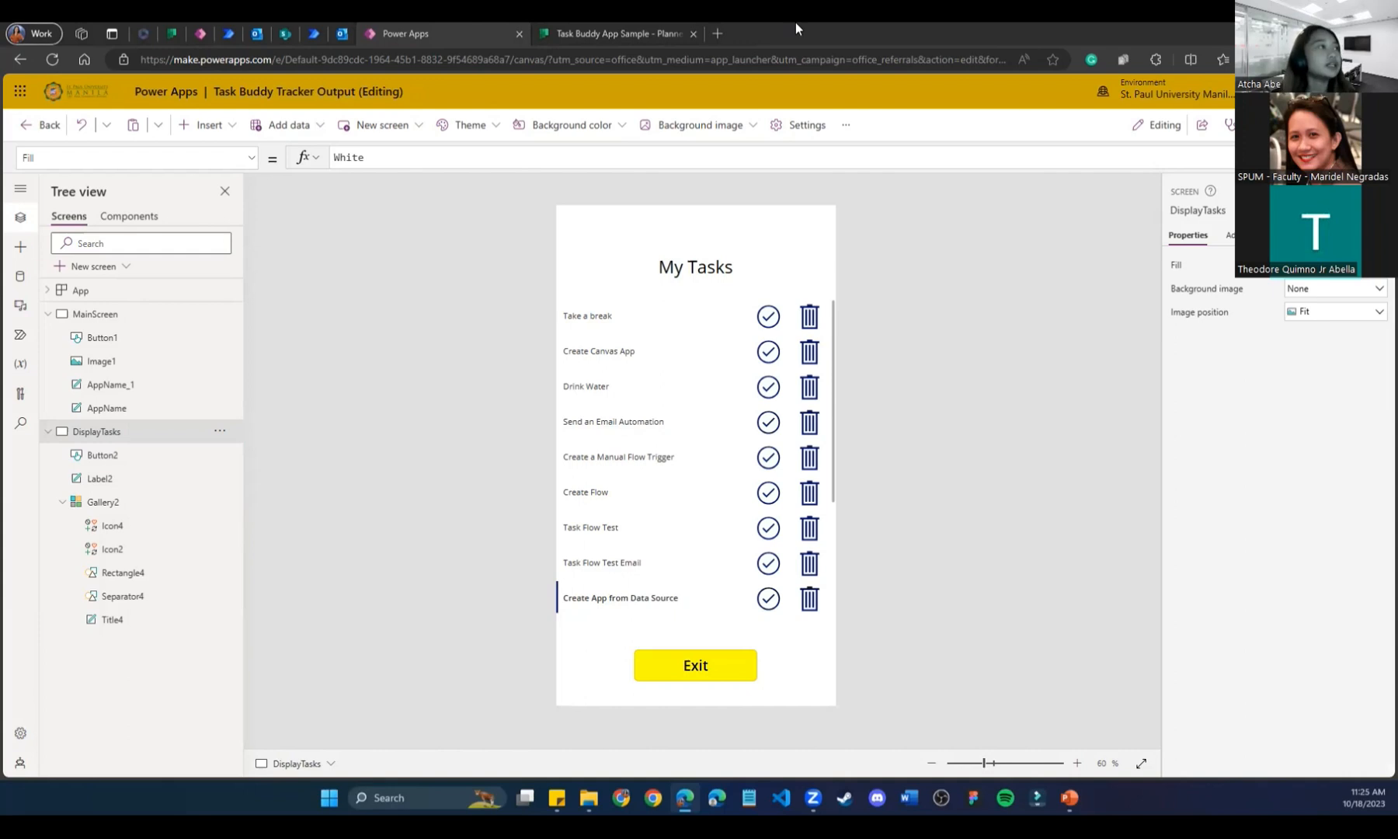
# Check the Planner board, then run Task Buddy Tracker in preview with F5.
pyautogui.click(623, 24)
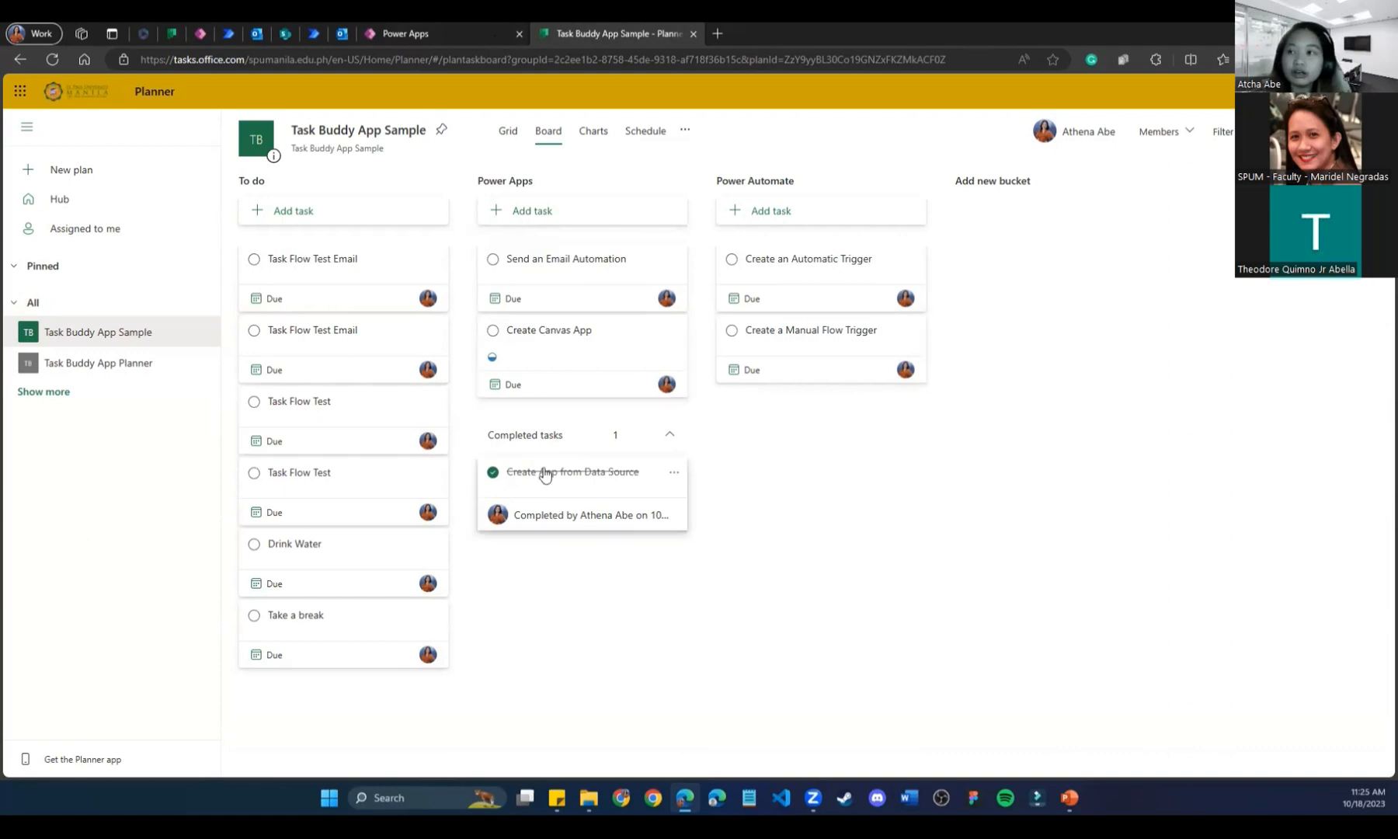
pyautogui.click(482, 31)
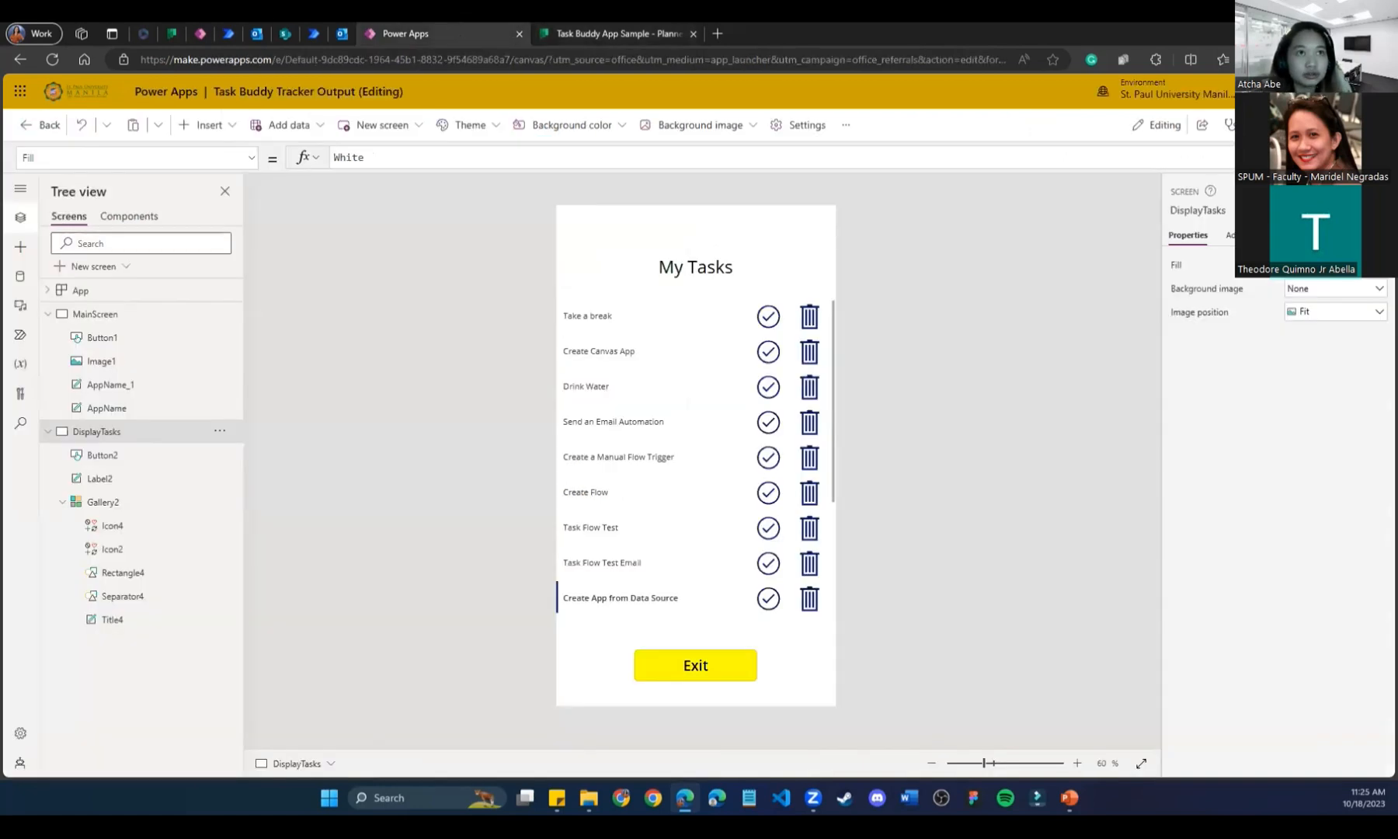
pyautogui.press('F5')
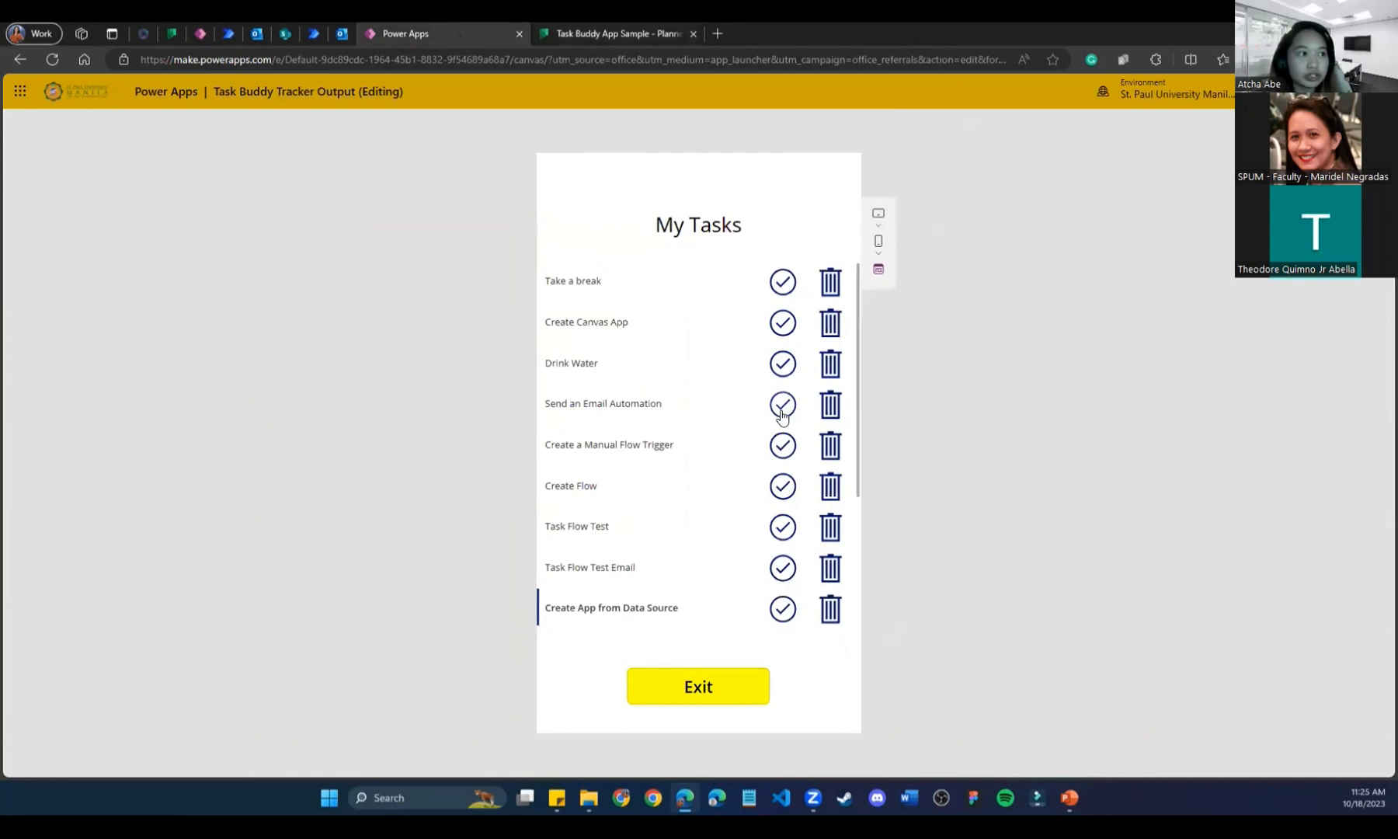
# Mark Send an Email Automation complete in the running app and compare with the Planner board.
pyautogui.click(782, 405)
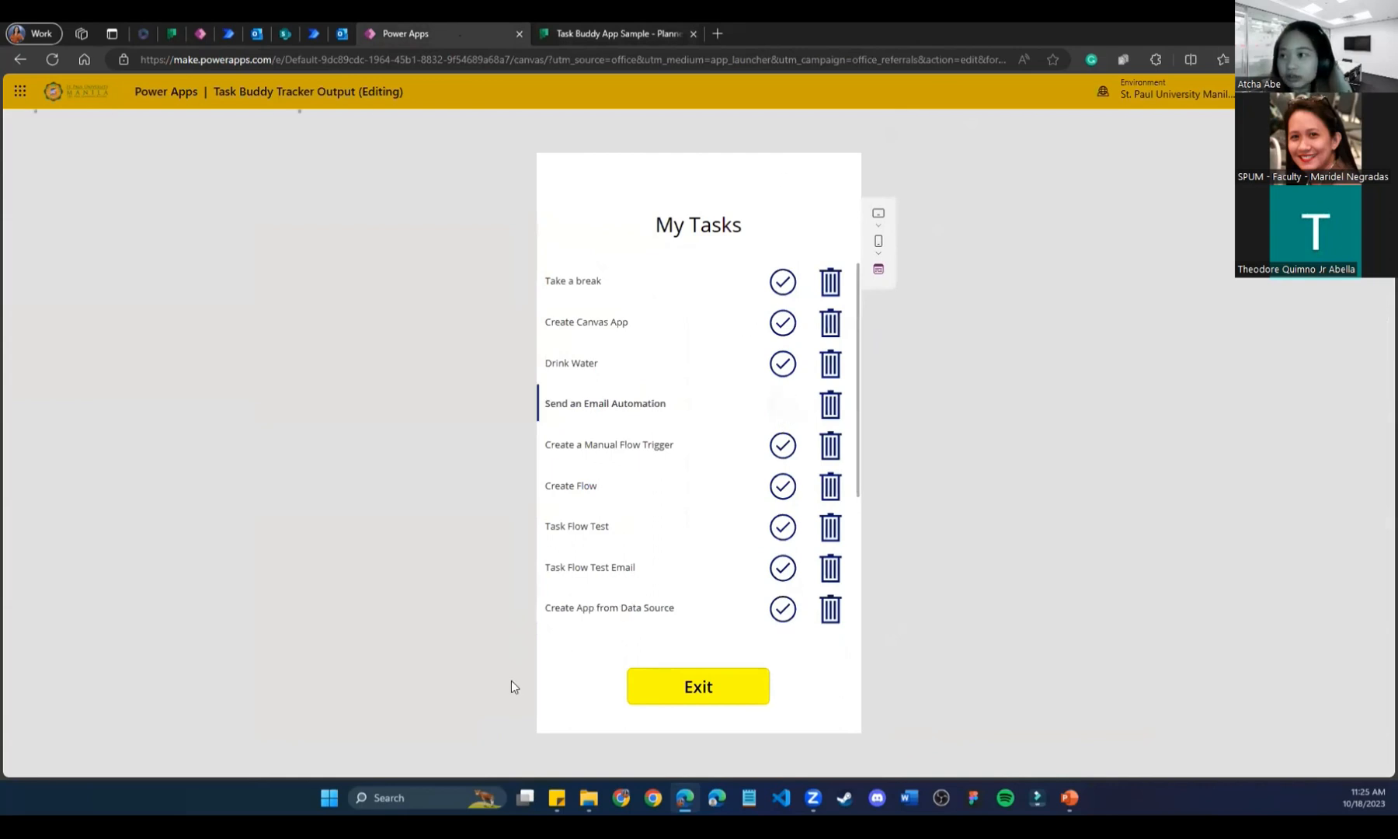
pyautogui.click(699, 24)
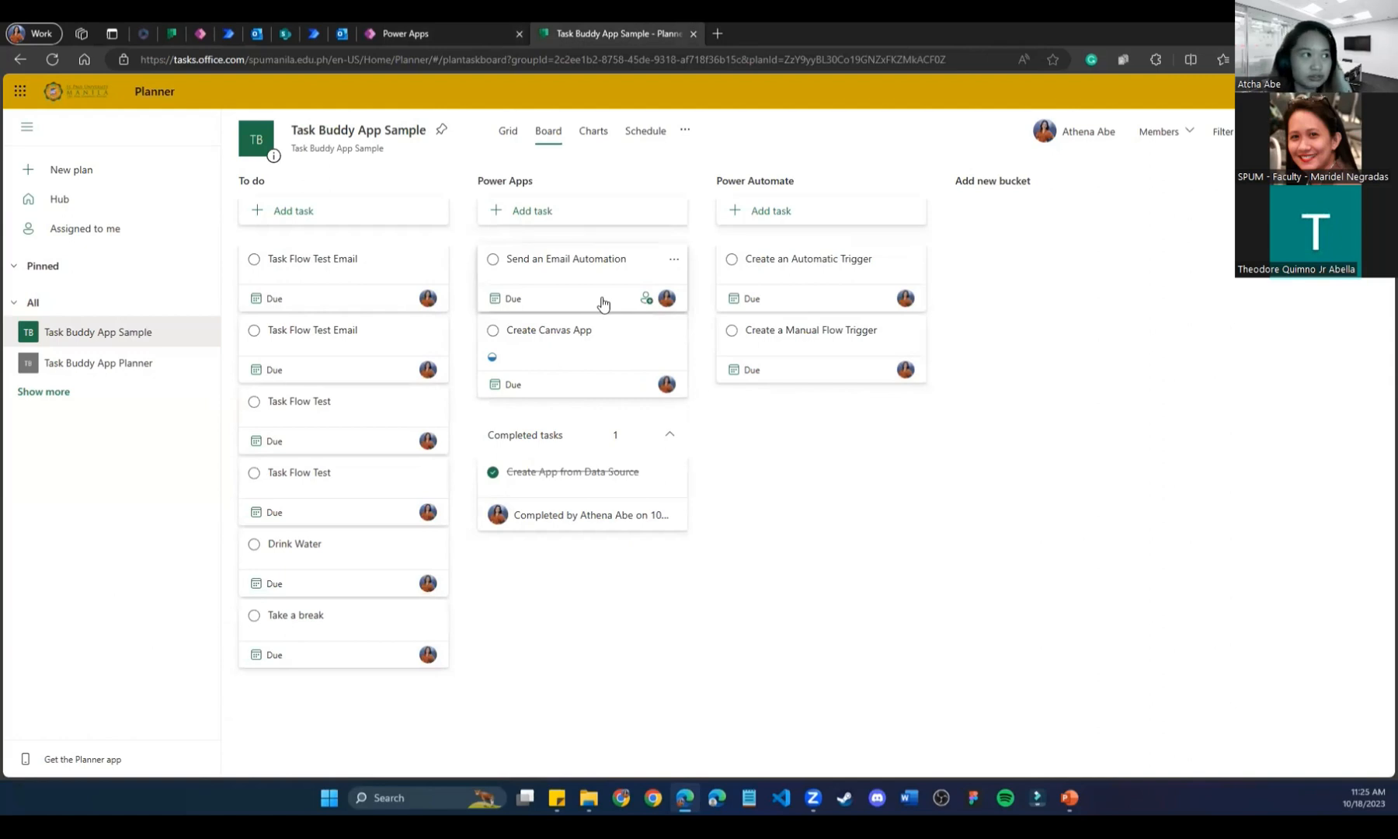
pyautogui.click(415, 31)
# Refresh Planner and expand completed tasks to confirm Send an Email Automation is done.
pyautogui.click(586, 29)
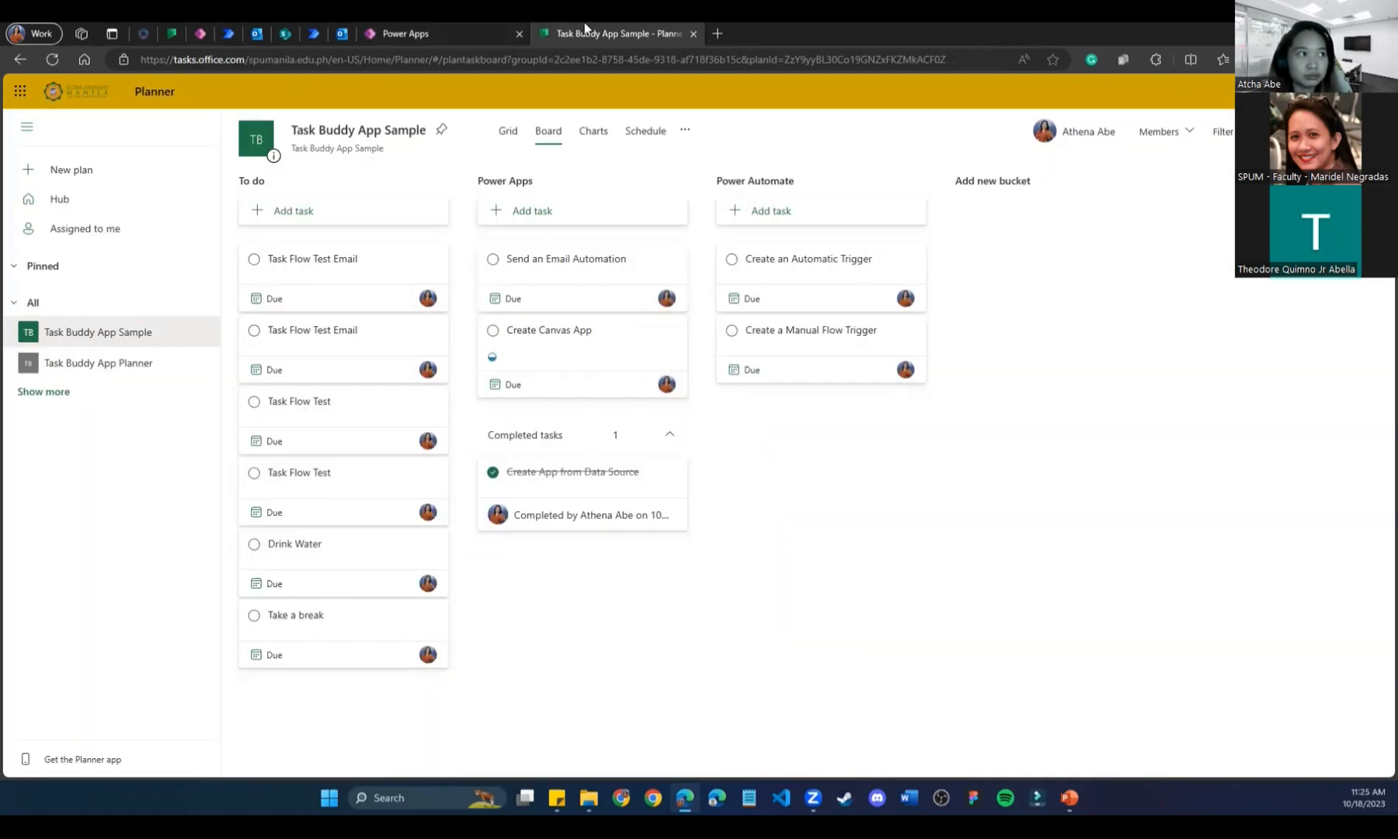
pyautogui.click(41, 58)
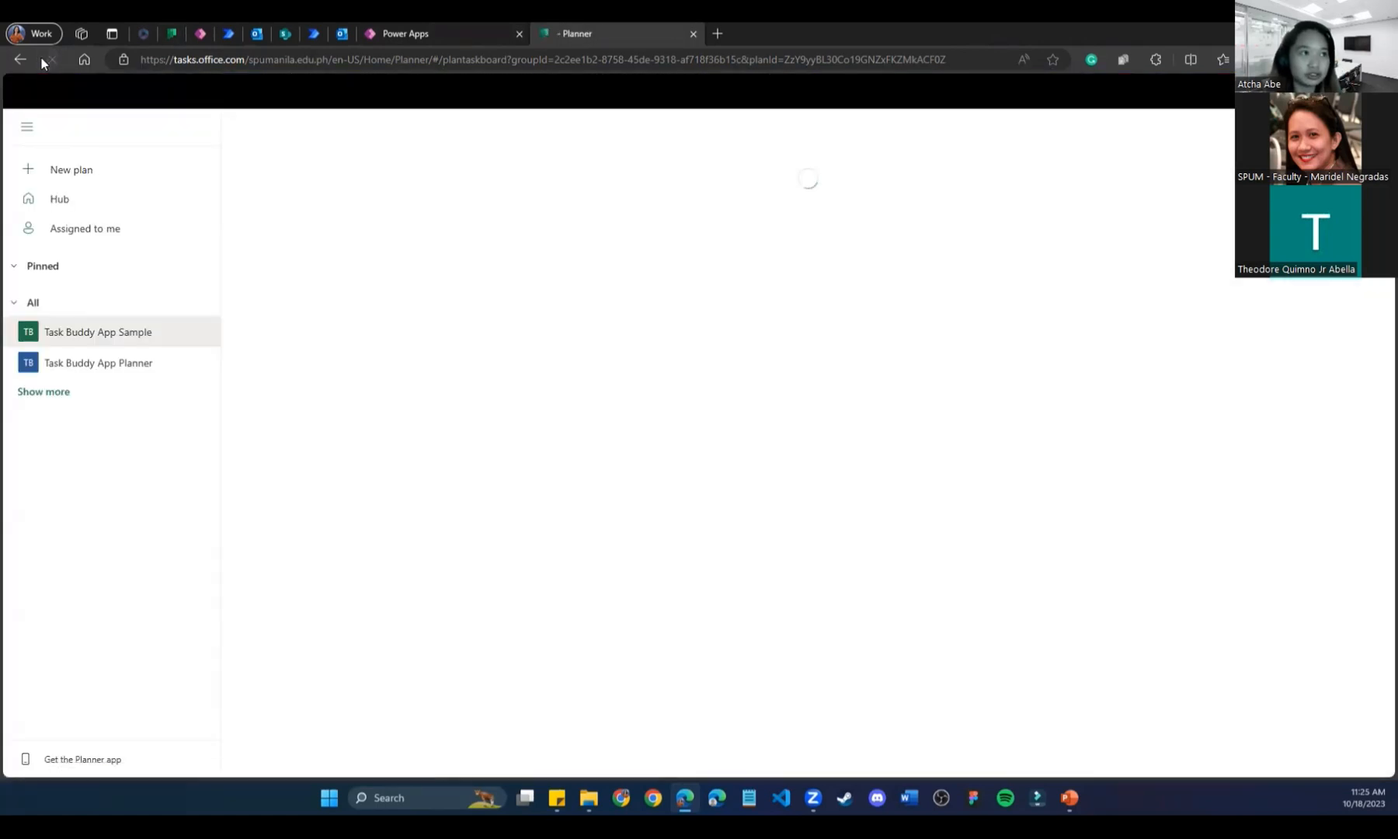
pyautogui.click(671, 366)
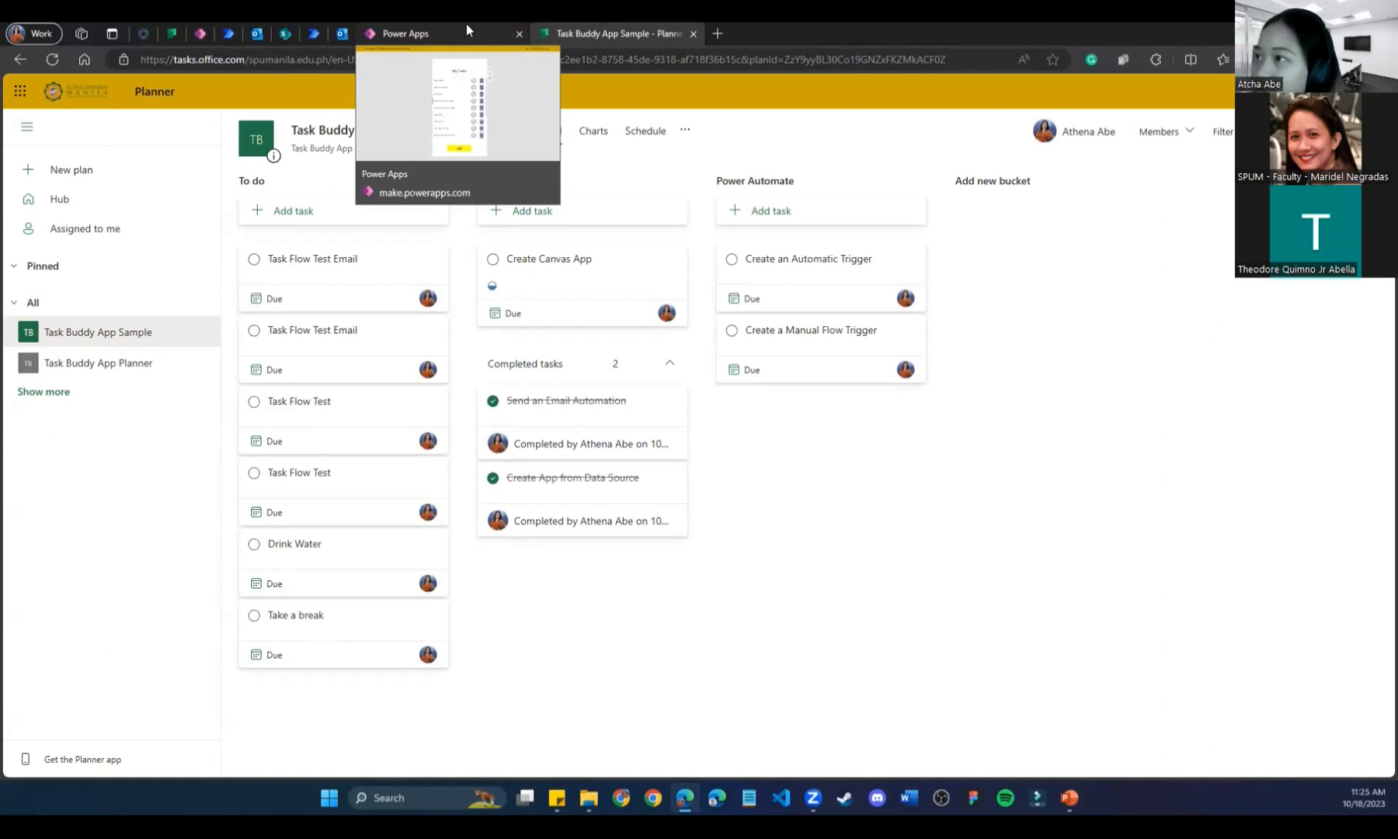
pyautogui.click(420, 25)
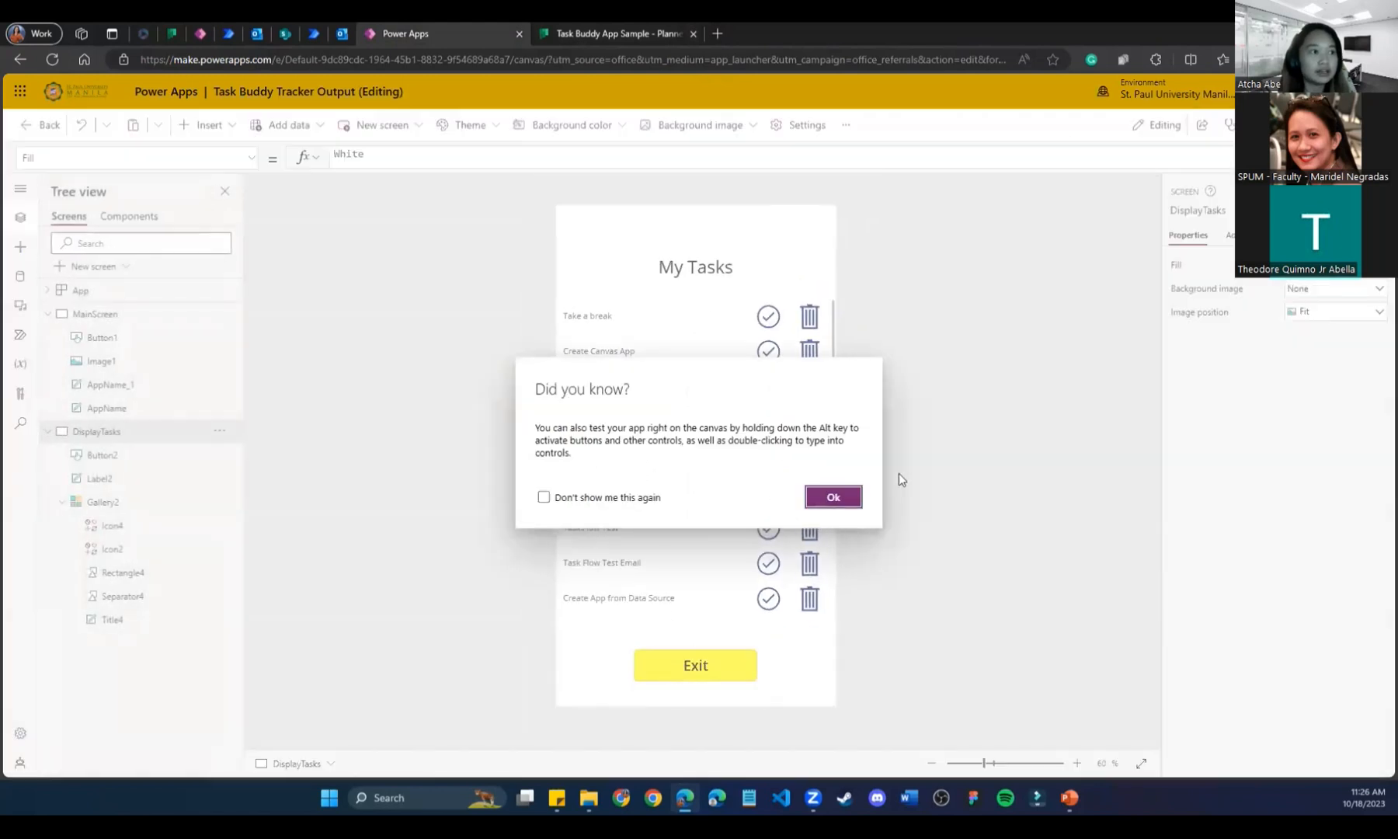
# Dismiss the tip and inspect the gallery title label's ThisItem.title formula.
pyautogui.click(829, 495)
pyautogui.click(602, 317)
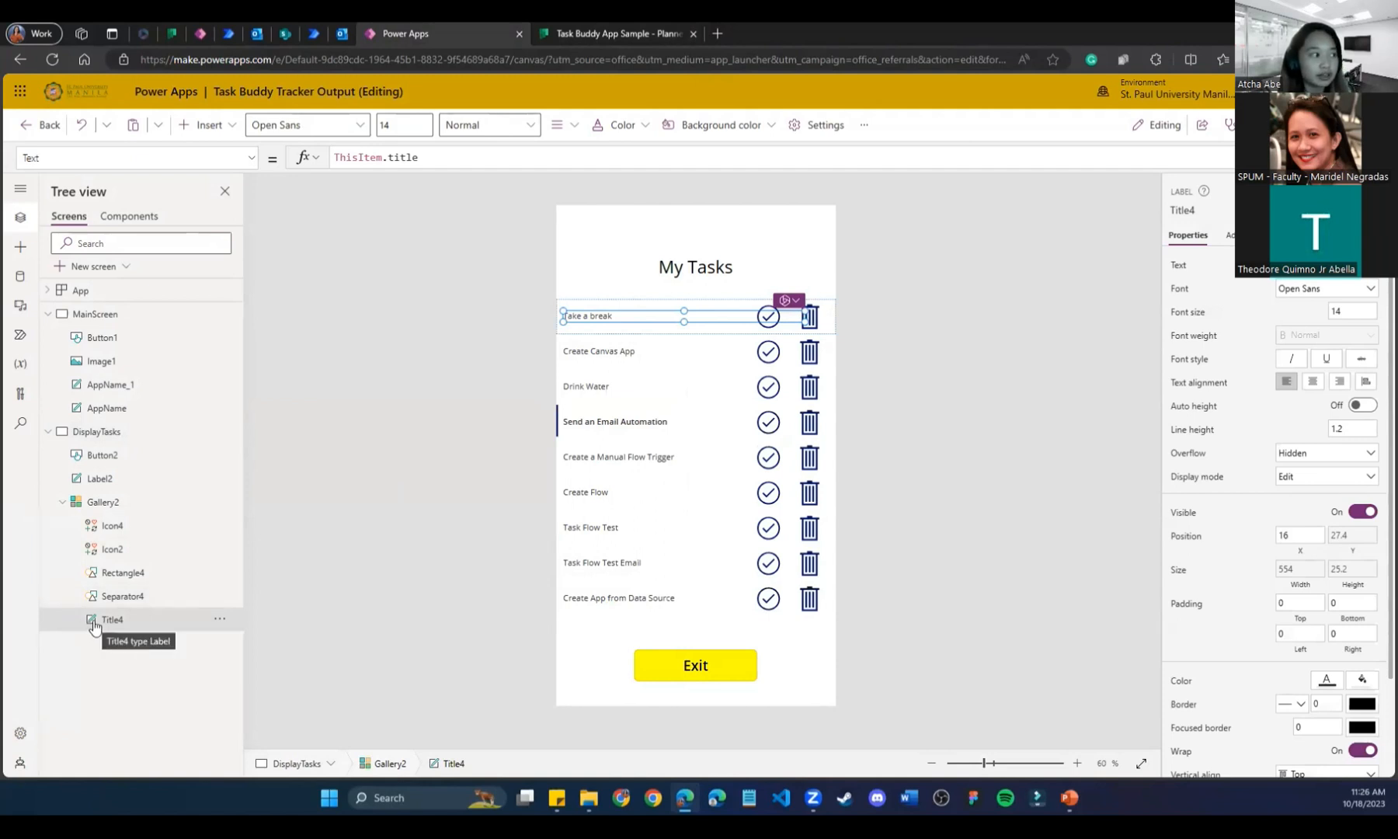
pyautogui.click(448, 157)
pyautogui.doubleClick(390, 159)
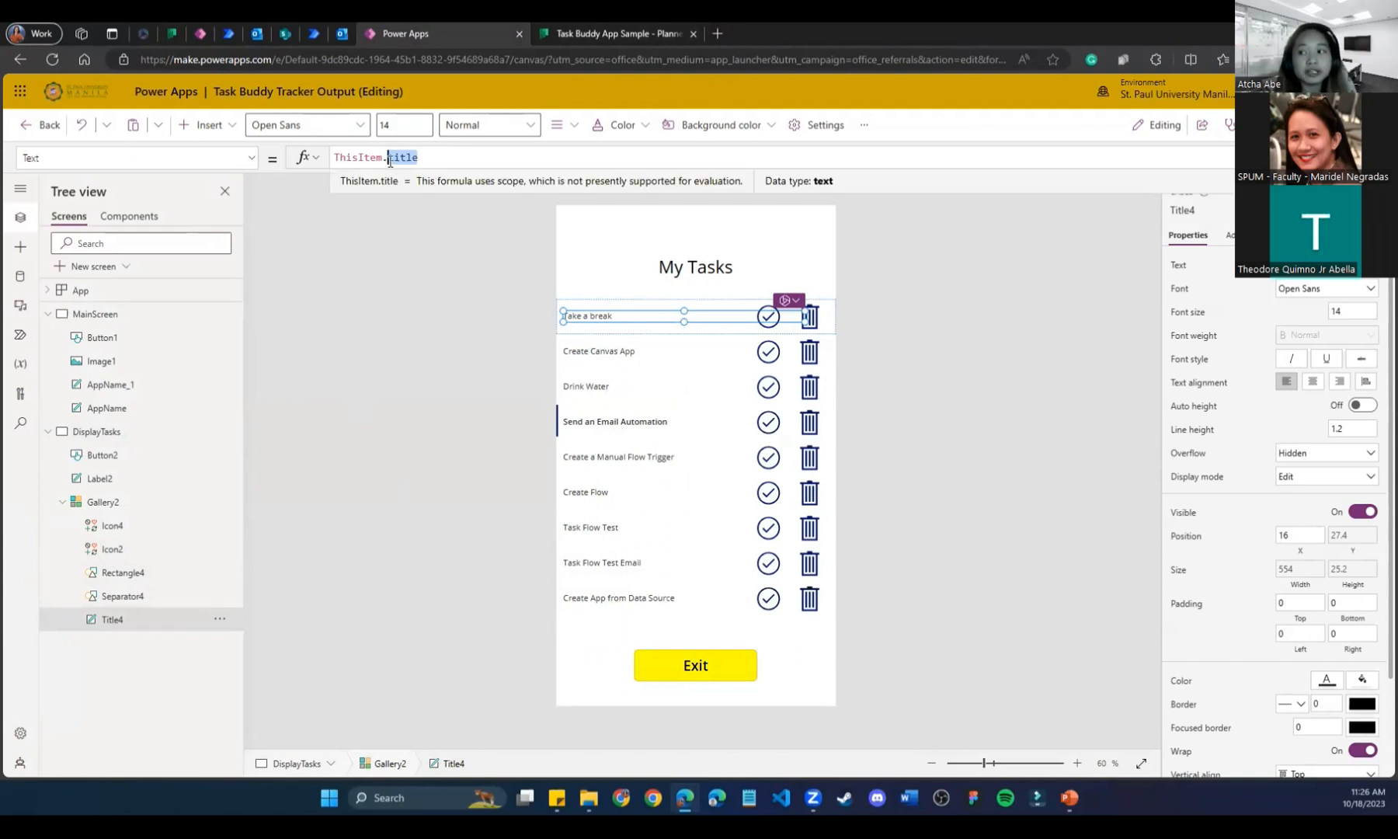
pyautogui.click(435, 355)
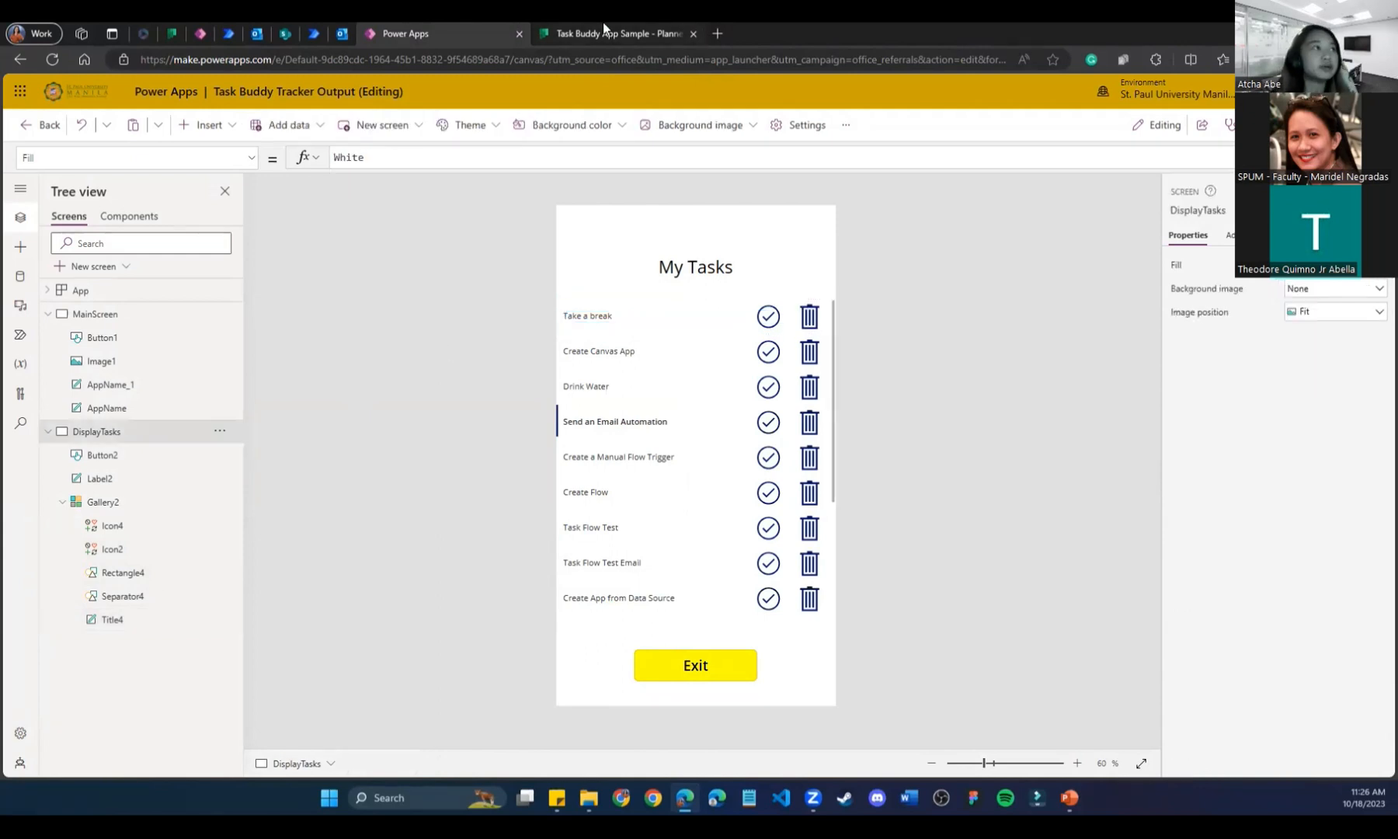
# Check the Planner board again, then select the first row's trash icon.
pyautogui.click(596, 24)
pyautogui.click(504, 24)
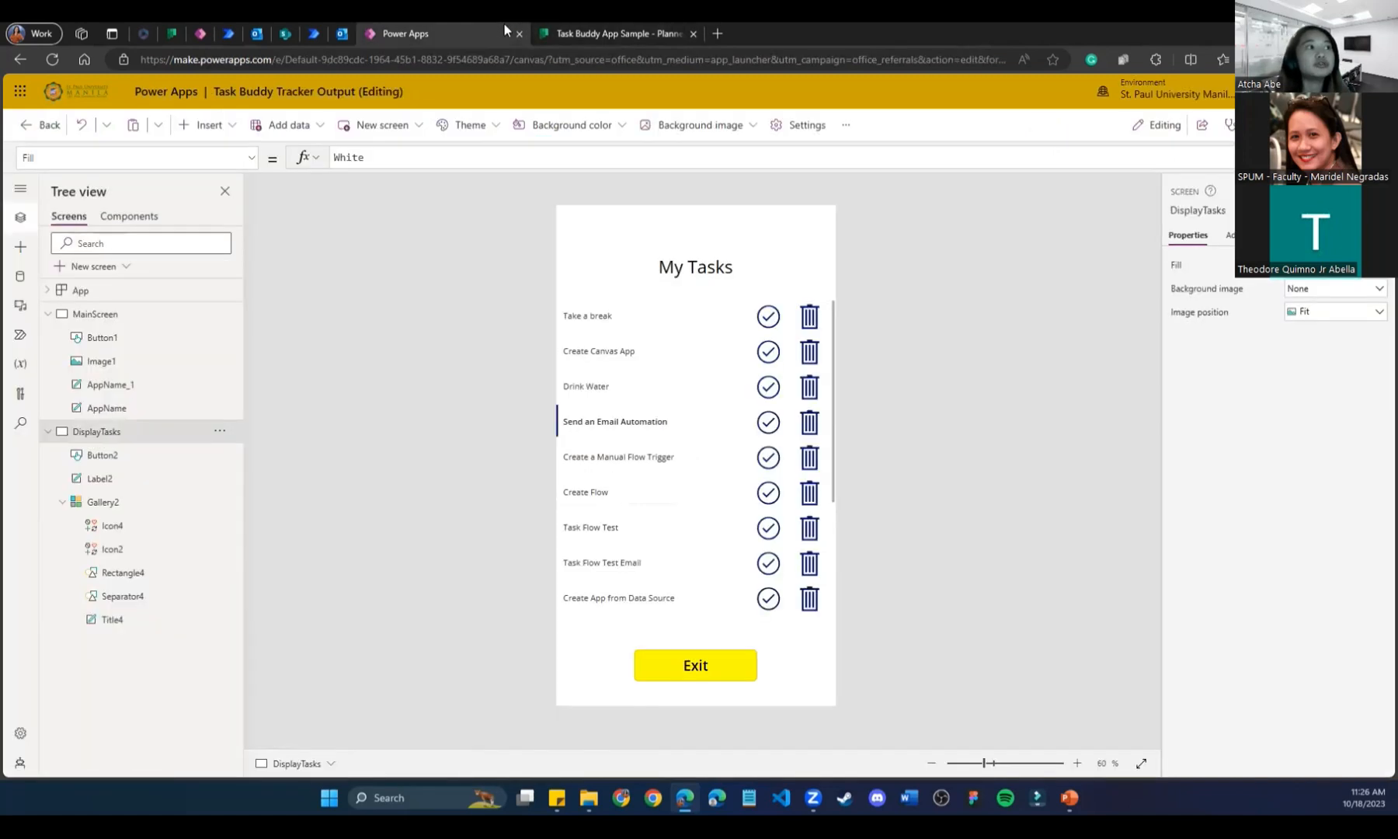
pyautogui.click(808, 321)
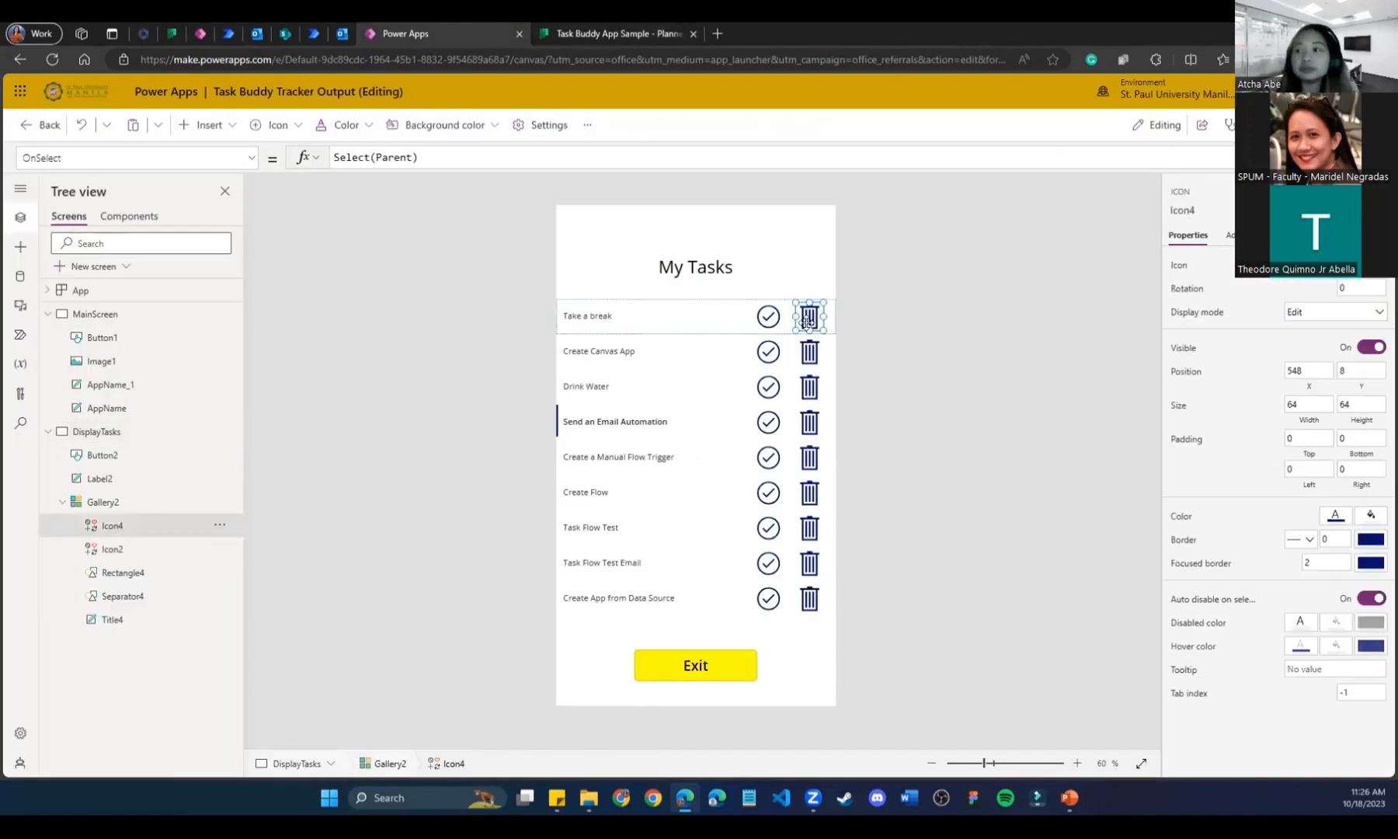
# Extend the trash icon's OnSelect to Select(Parent); Planner.DeleteTask(ThisItem.id); and begin a Filter line.
pyautogui.click(575, 156)
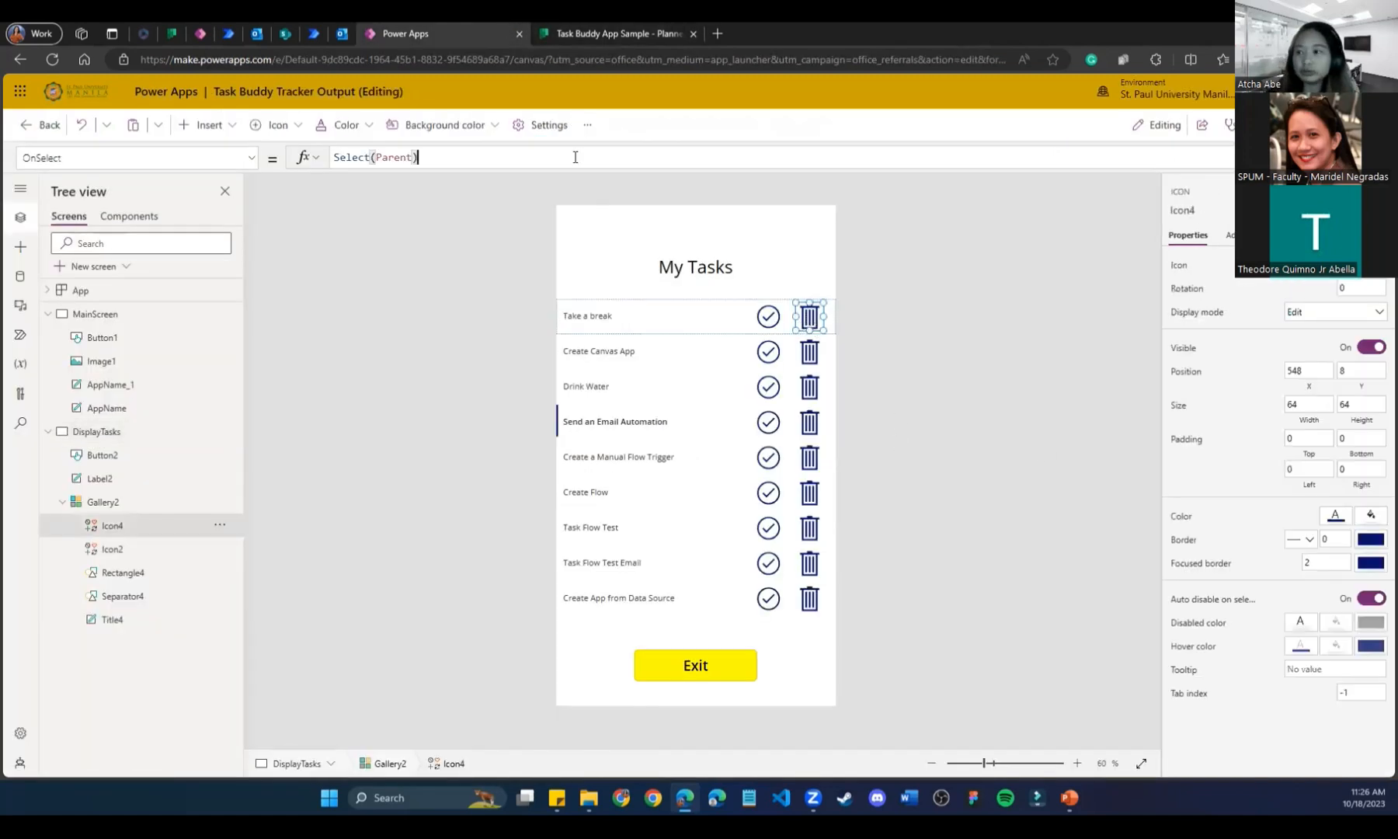
pyautogui.write(';')
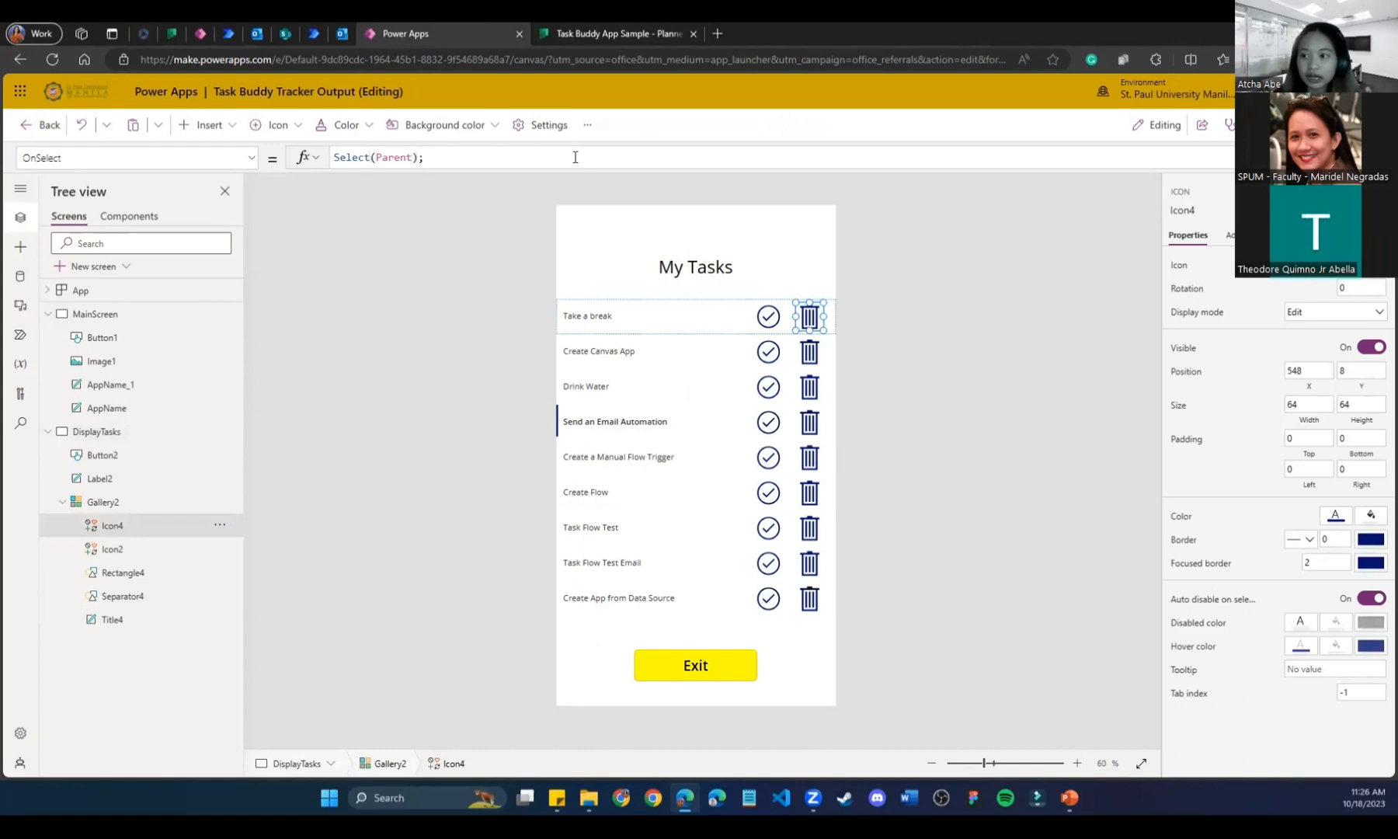
pyautogui.hotkey('shift', 'Return')
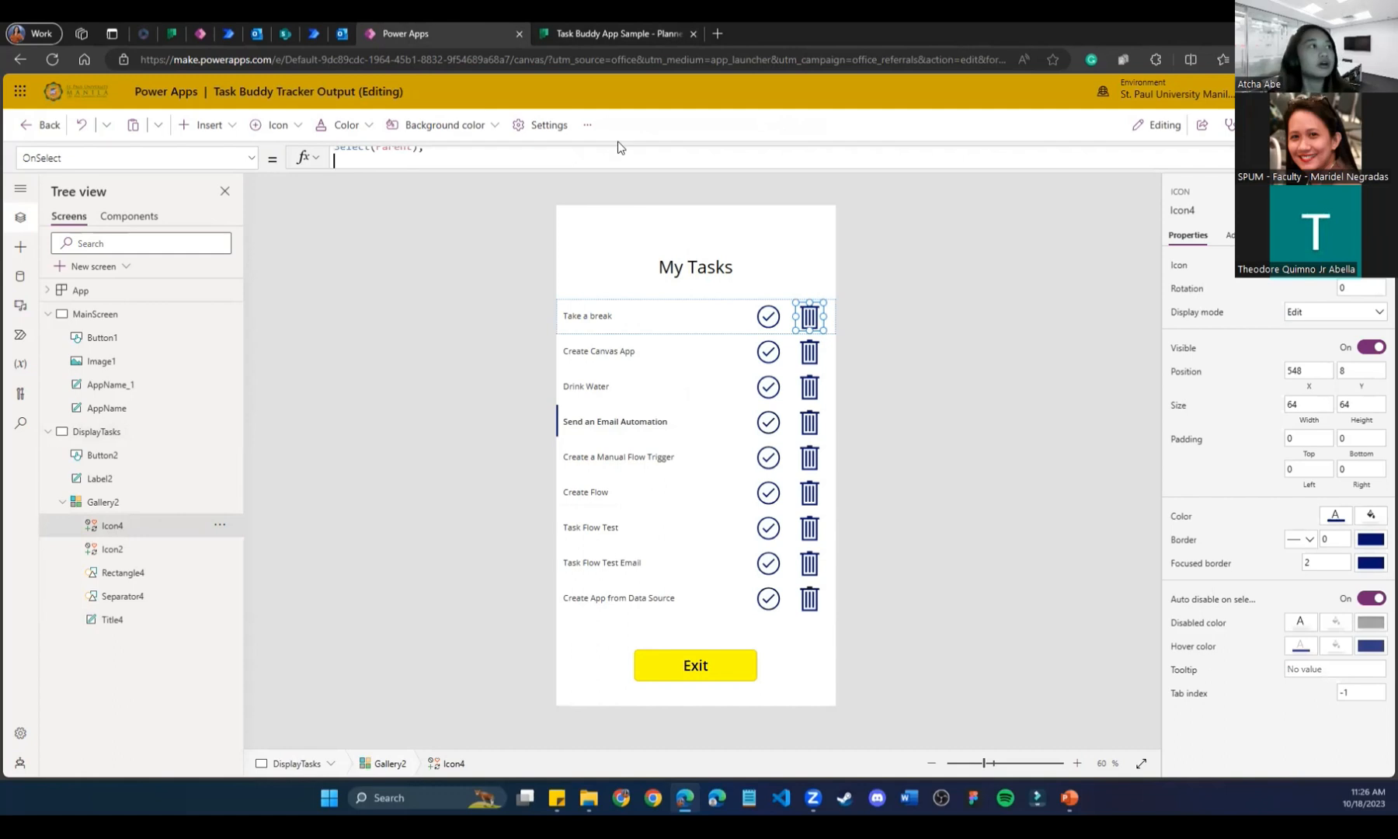
pyautogui.moveTo(639, 170); pyautogui.dragTo(637, 307)
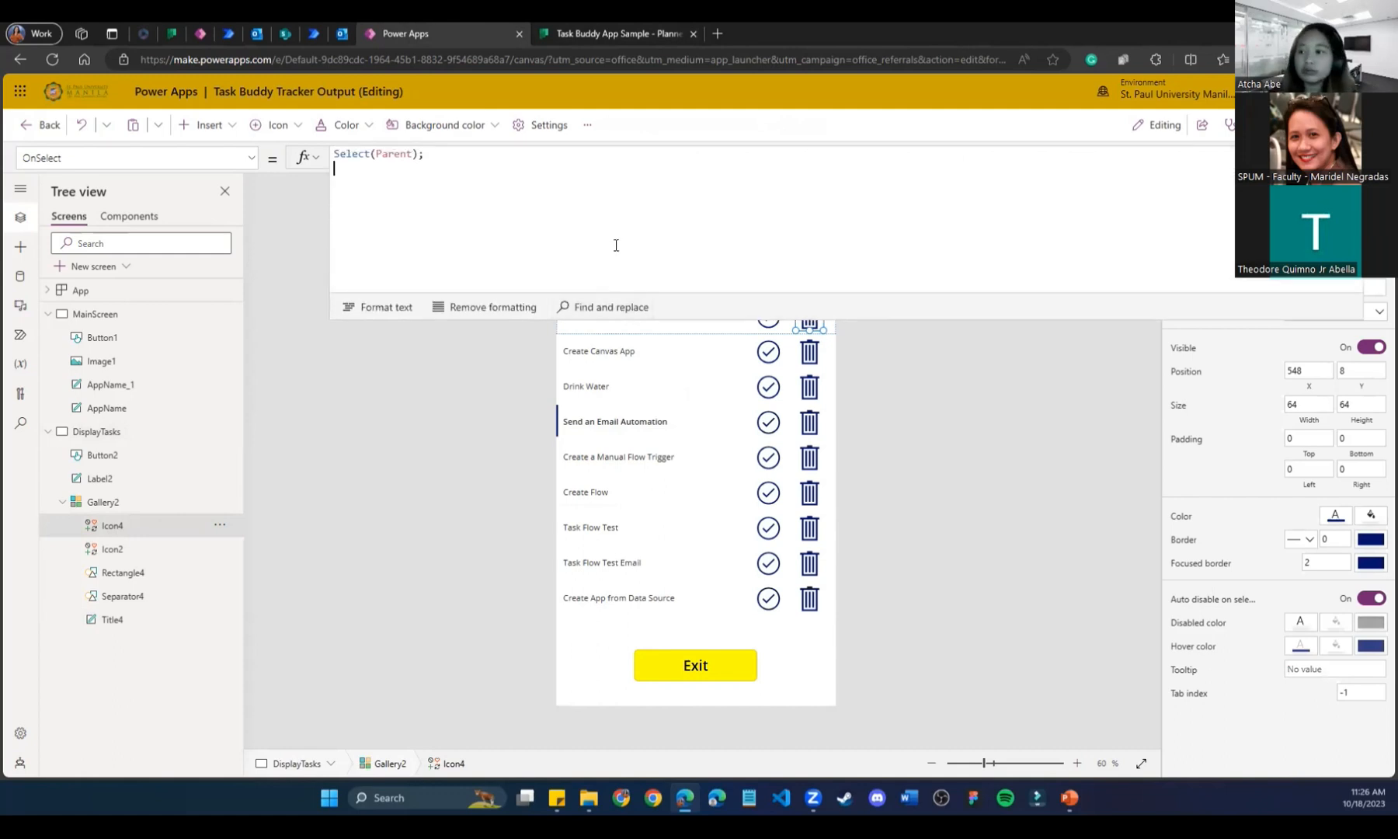
pyautogui.write('Planner')
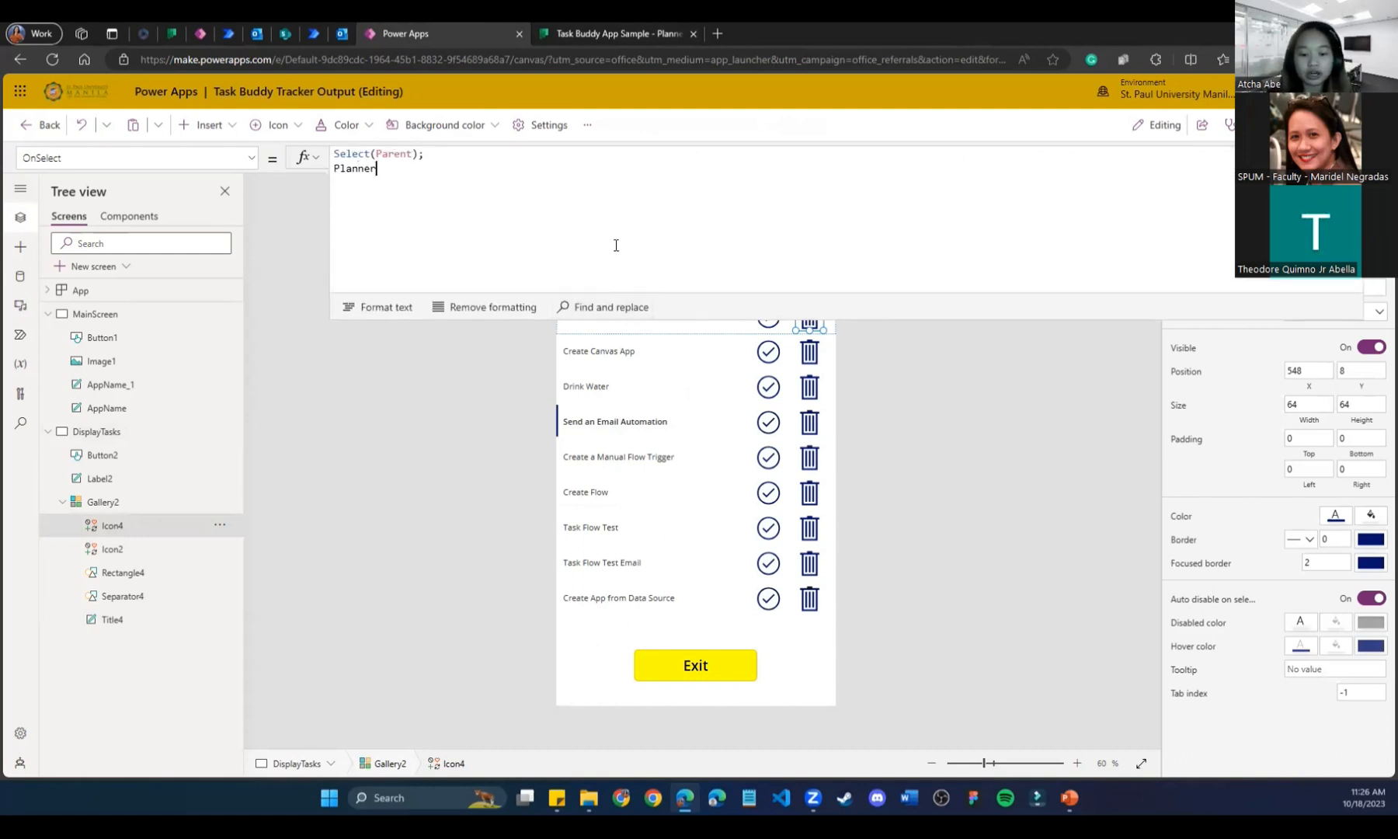
pyautogui.write('.DeleteTask')
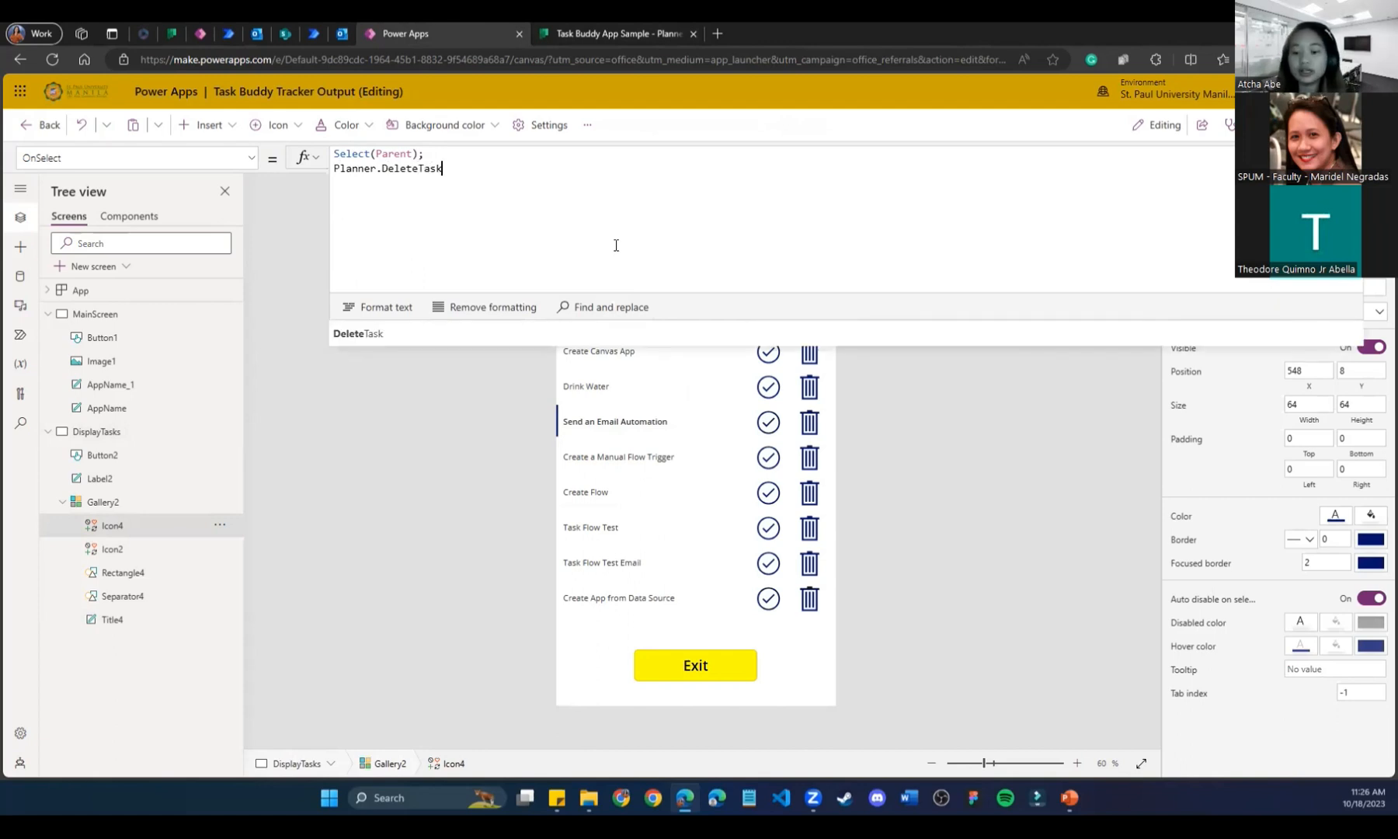
pyautogui.write('(This')
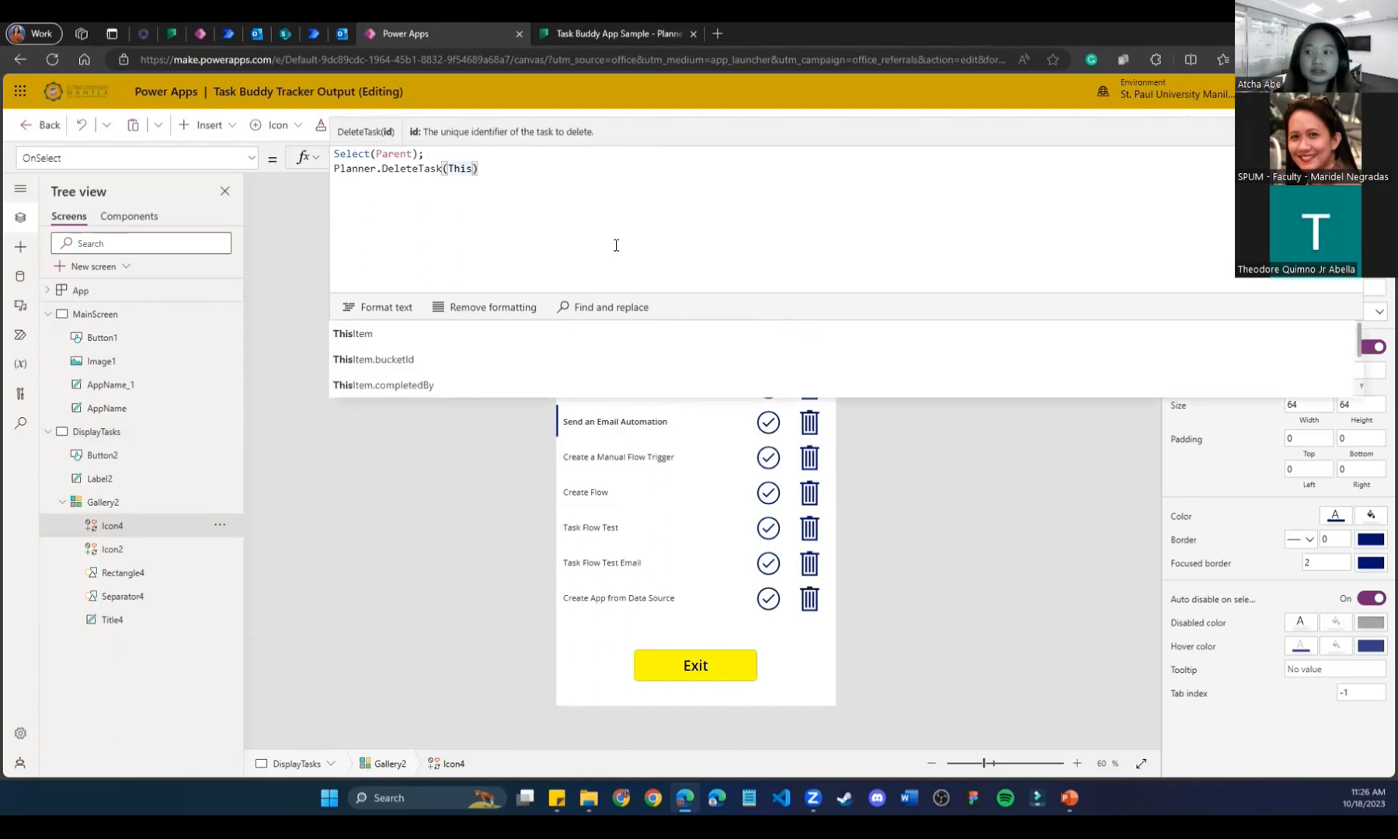
pyautogui.write('Item.id')
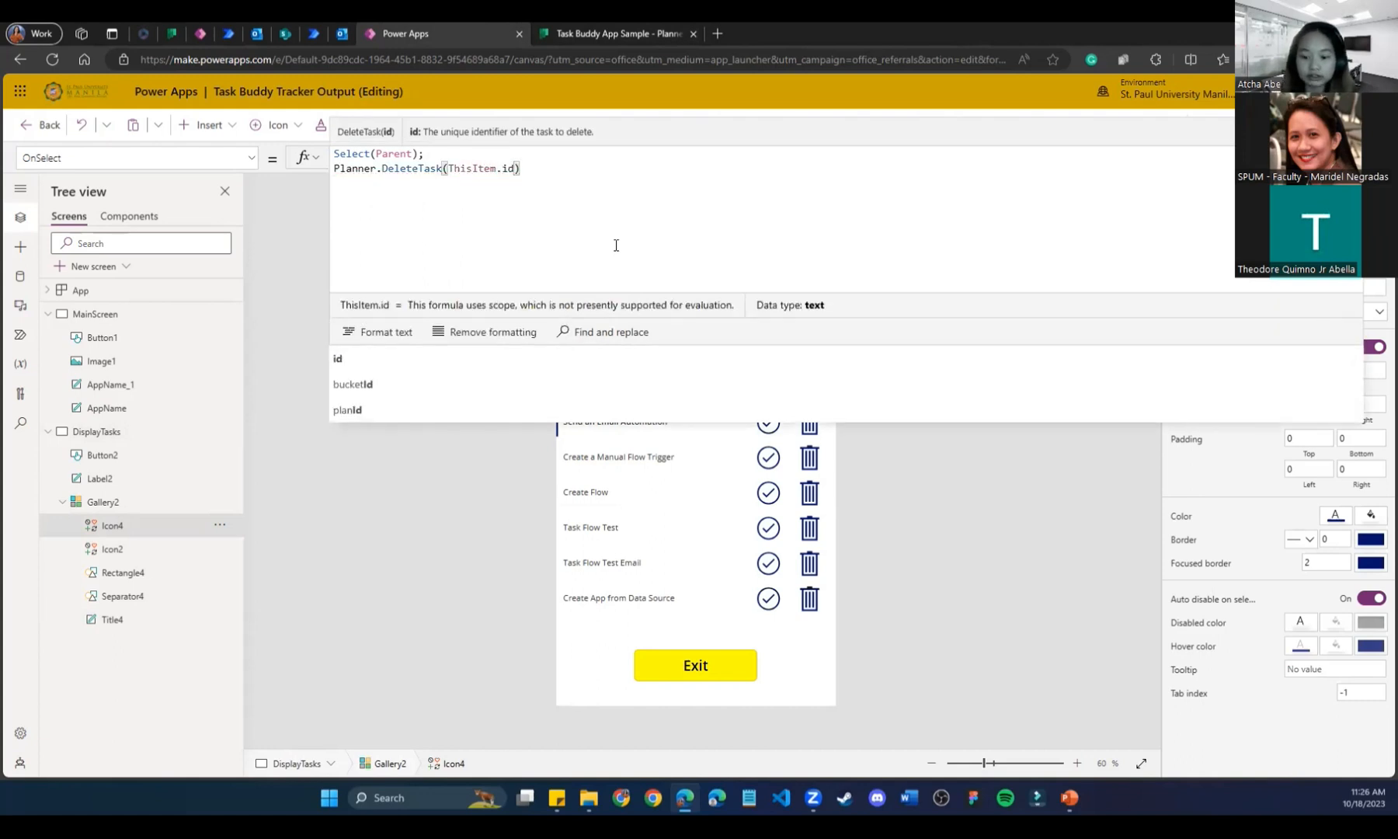
pyautogui.write(');')
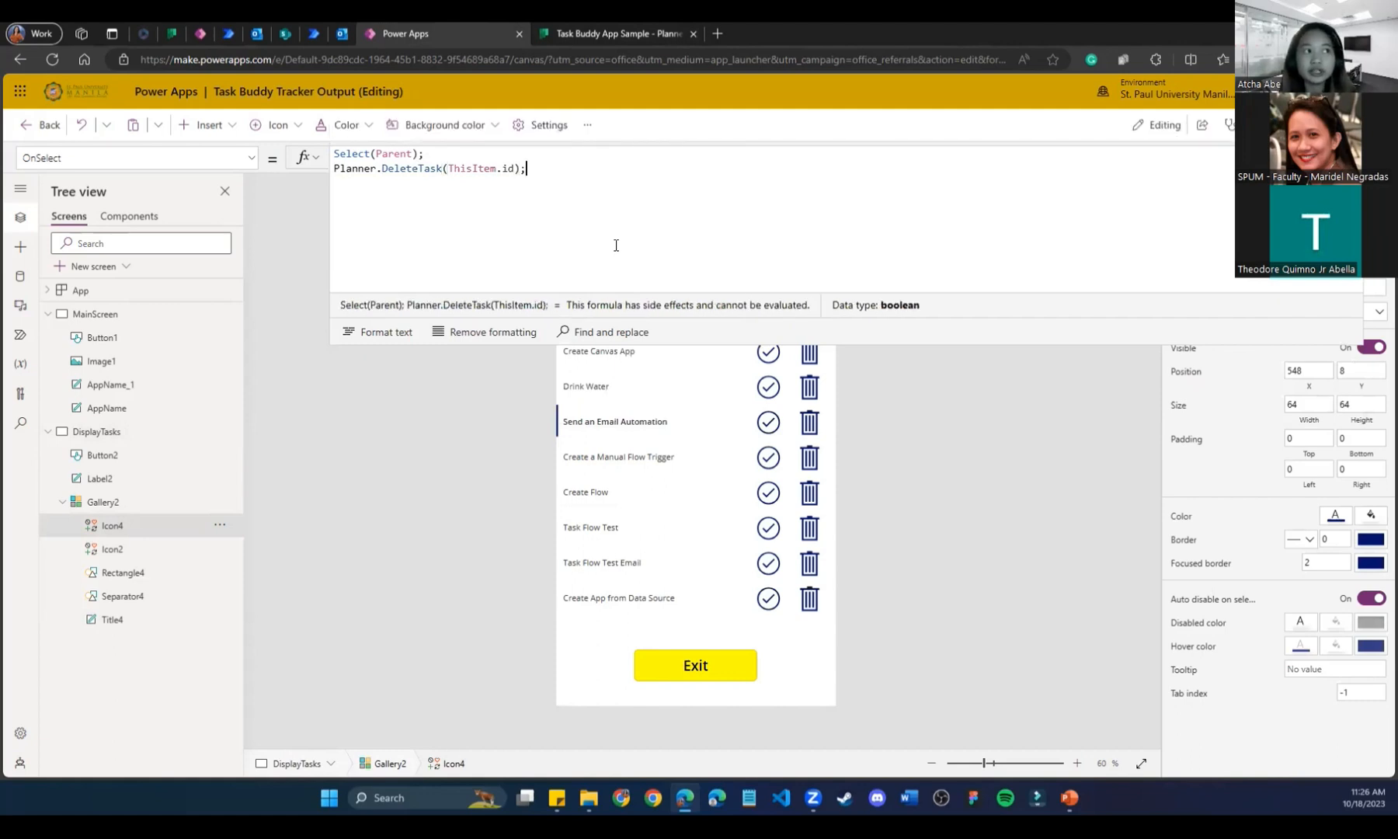
pyautogui.press('Return')
pyautogui.write('Filter')
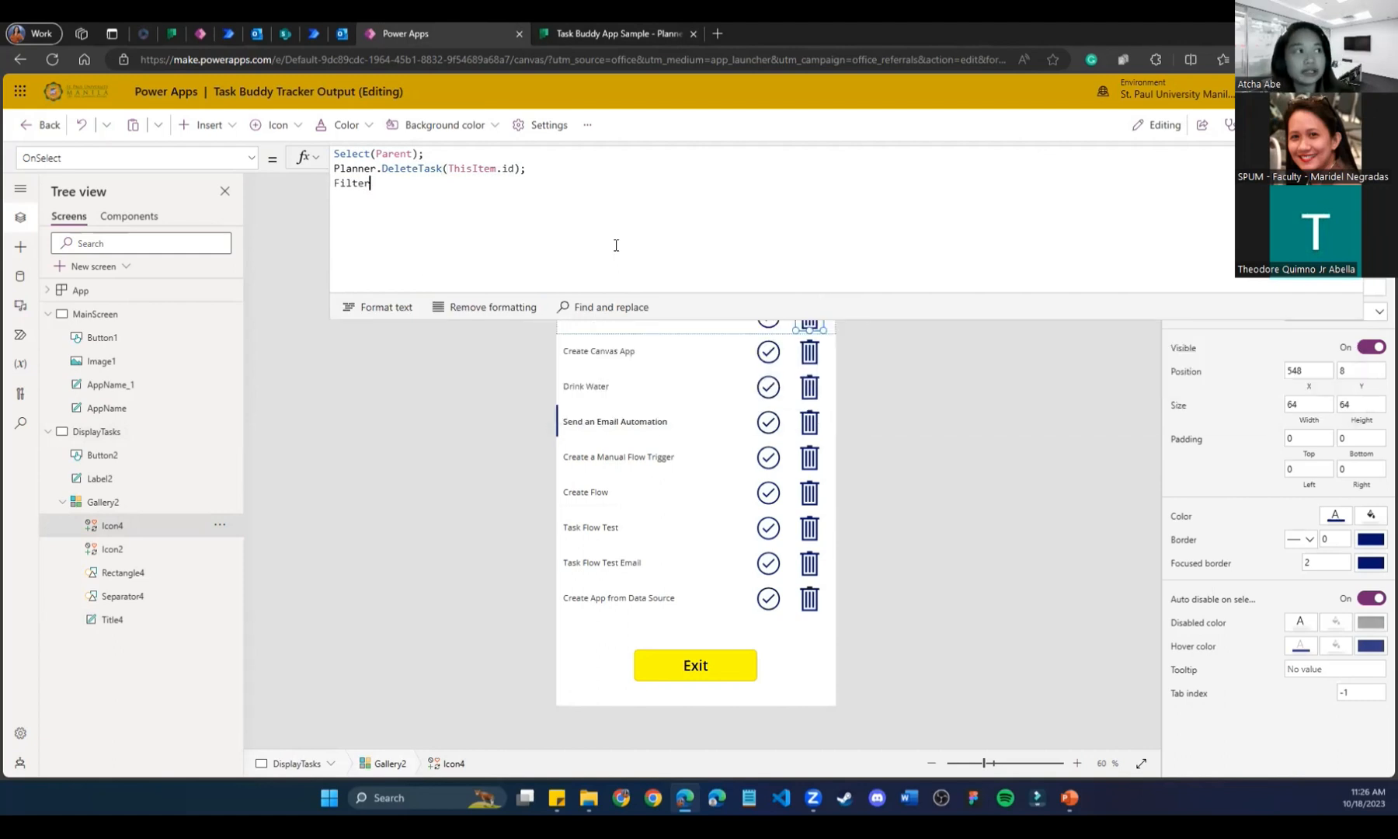
pyautogui.write('(')
# Finish the formula with Filter(Planner.ListMyTasks().value, planId = Gallery2.Selected.id), fixing the typo.
pyautogui.press('Return')
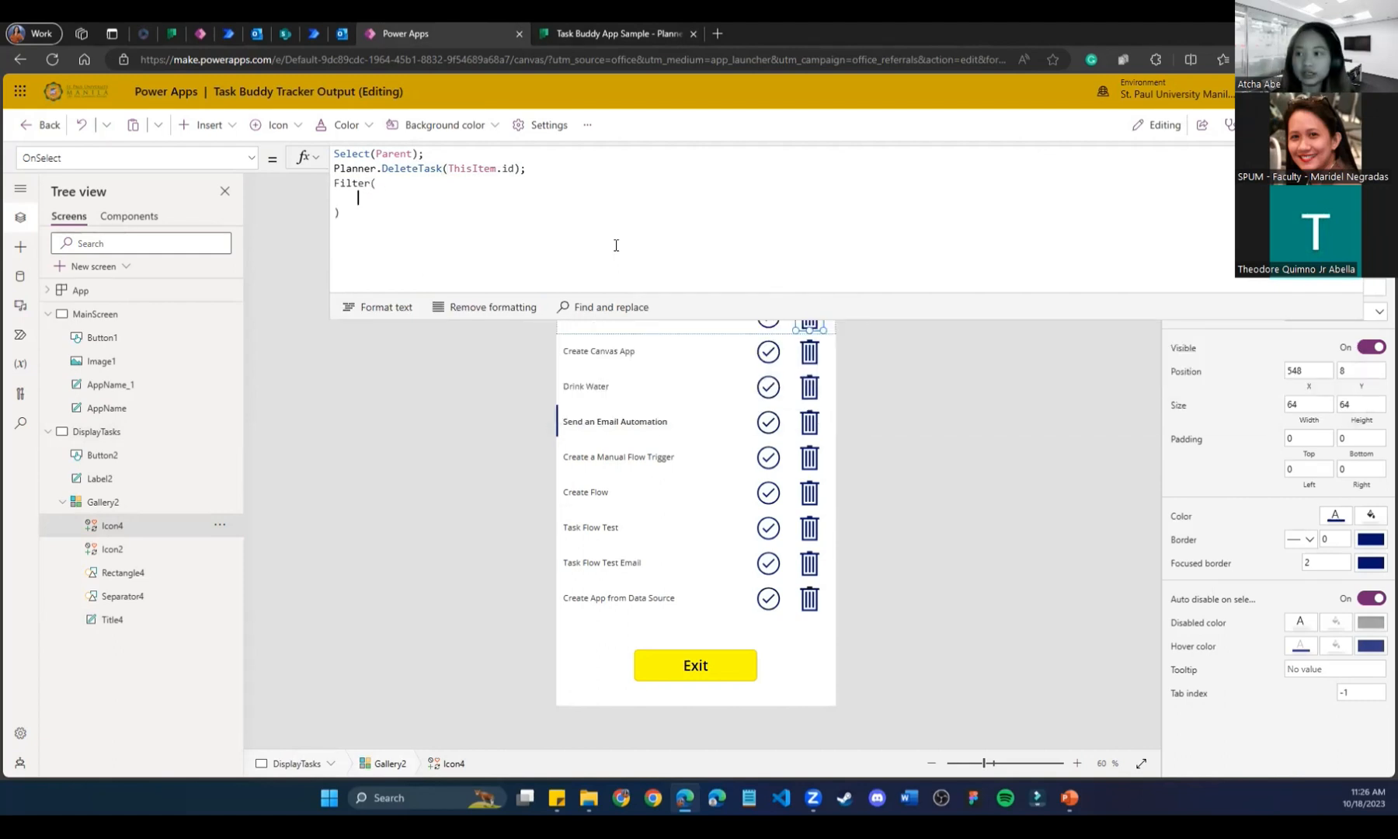
pyautogui.write('Planner')
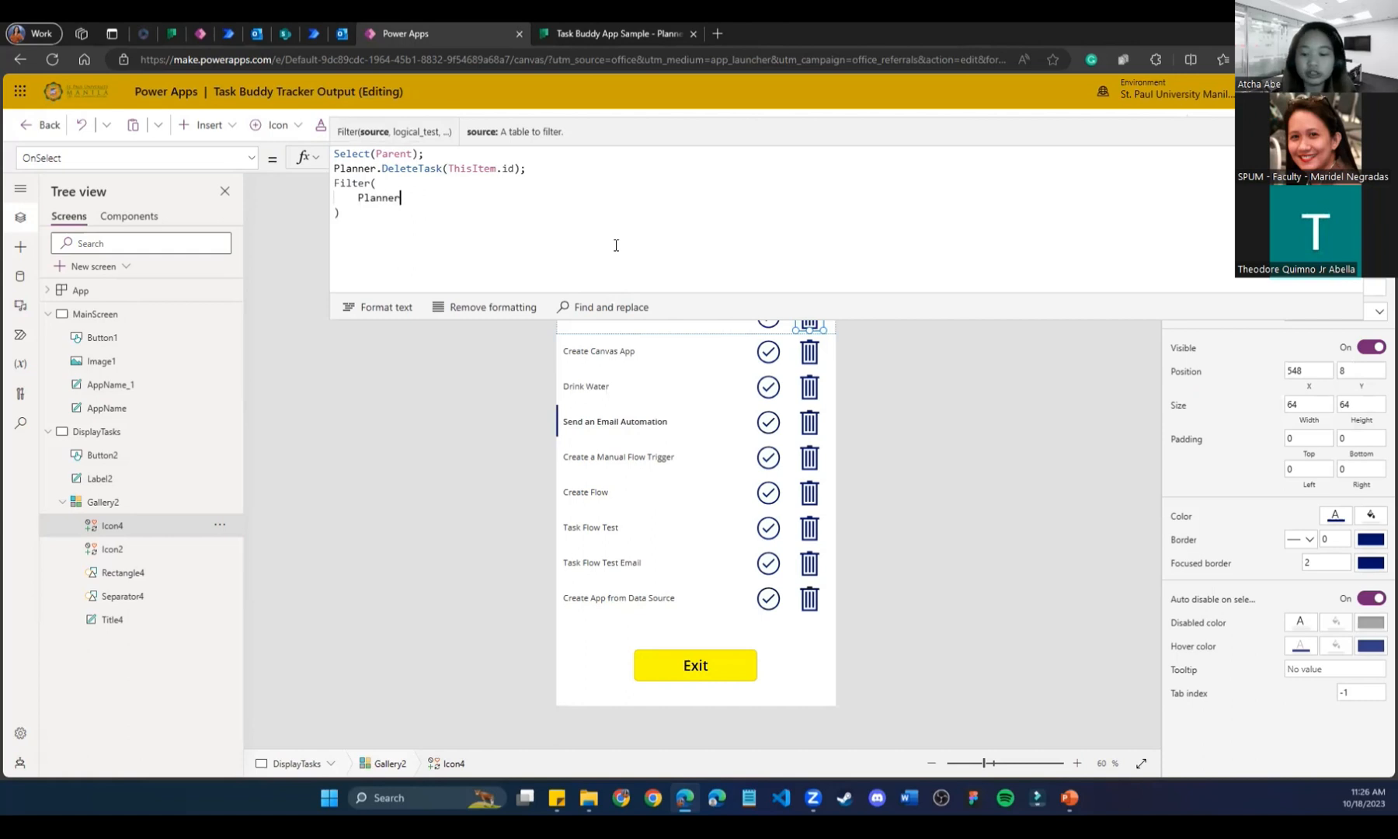
pyautogui.write('.List')
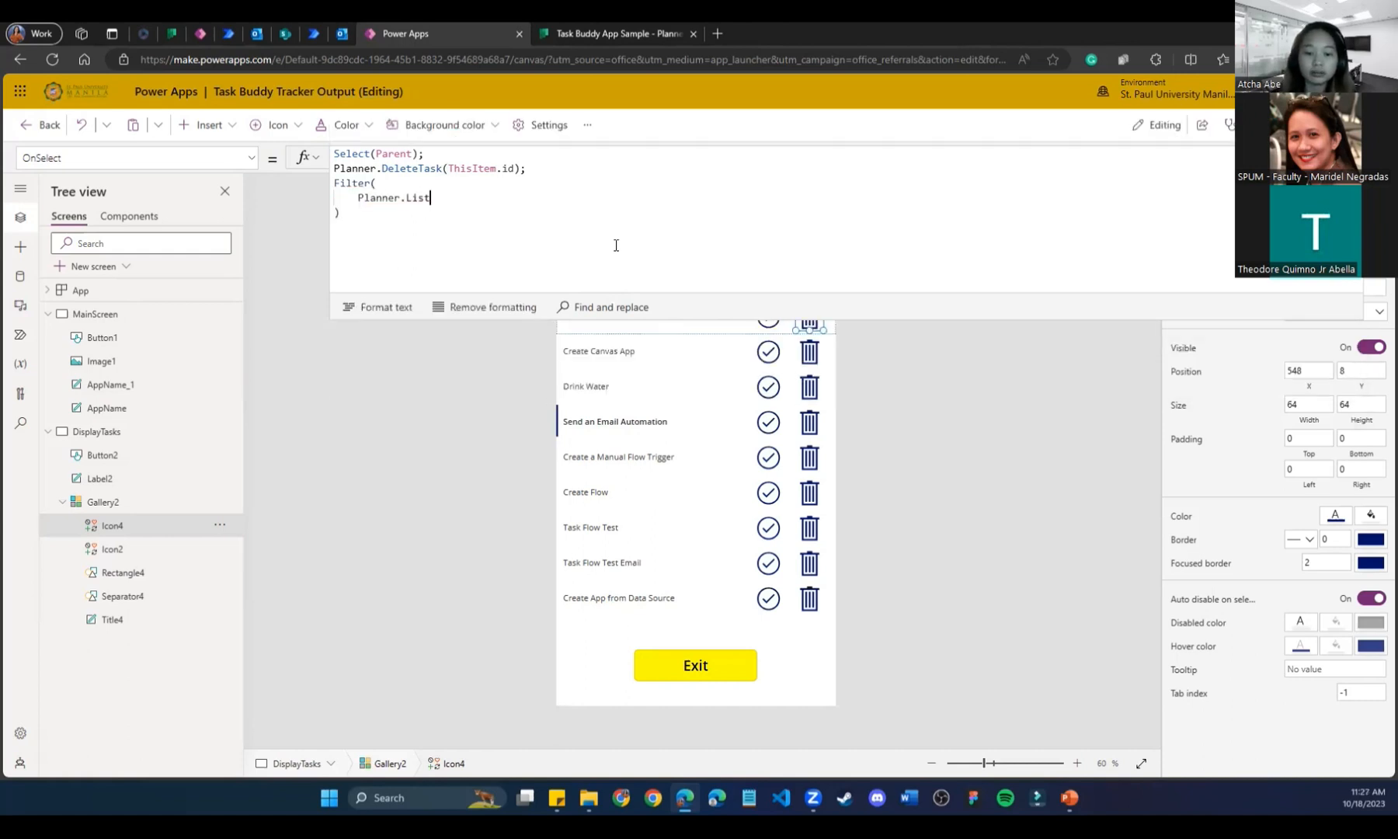
pyautogui.write('My')
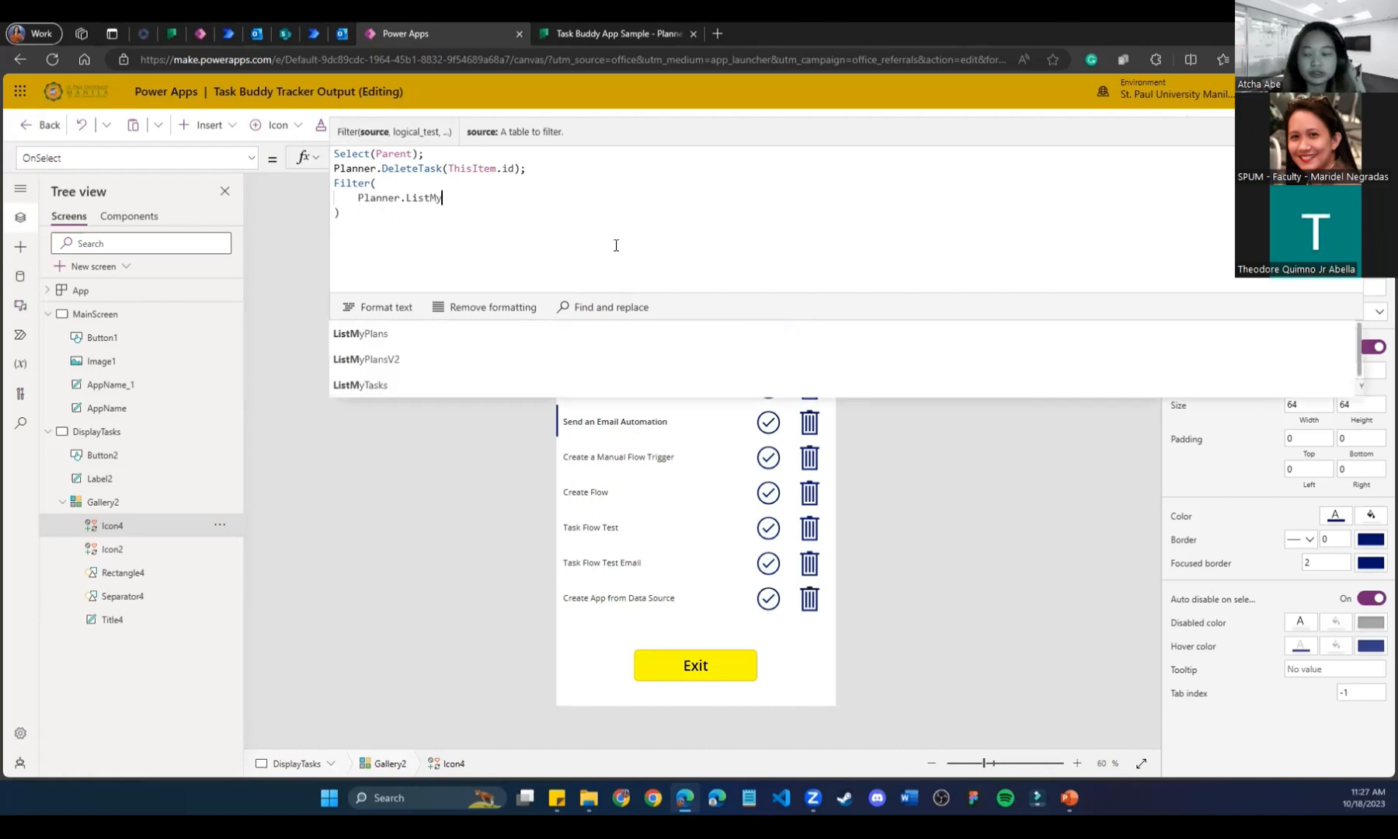
pyautogui.write('Tasks')
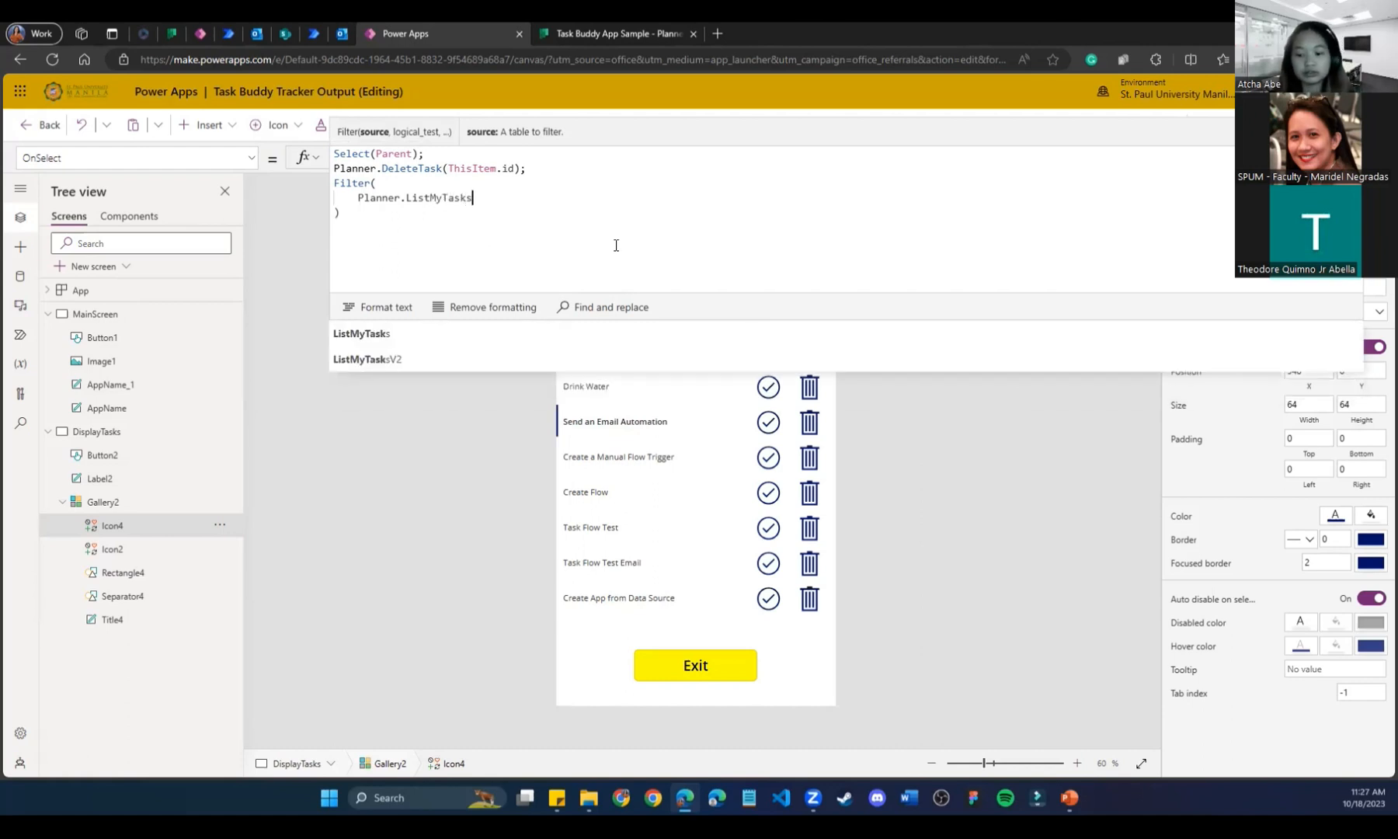
pyautogui.write('().value')
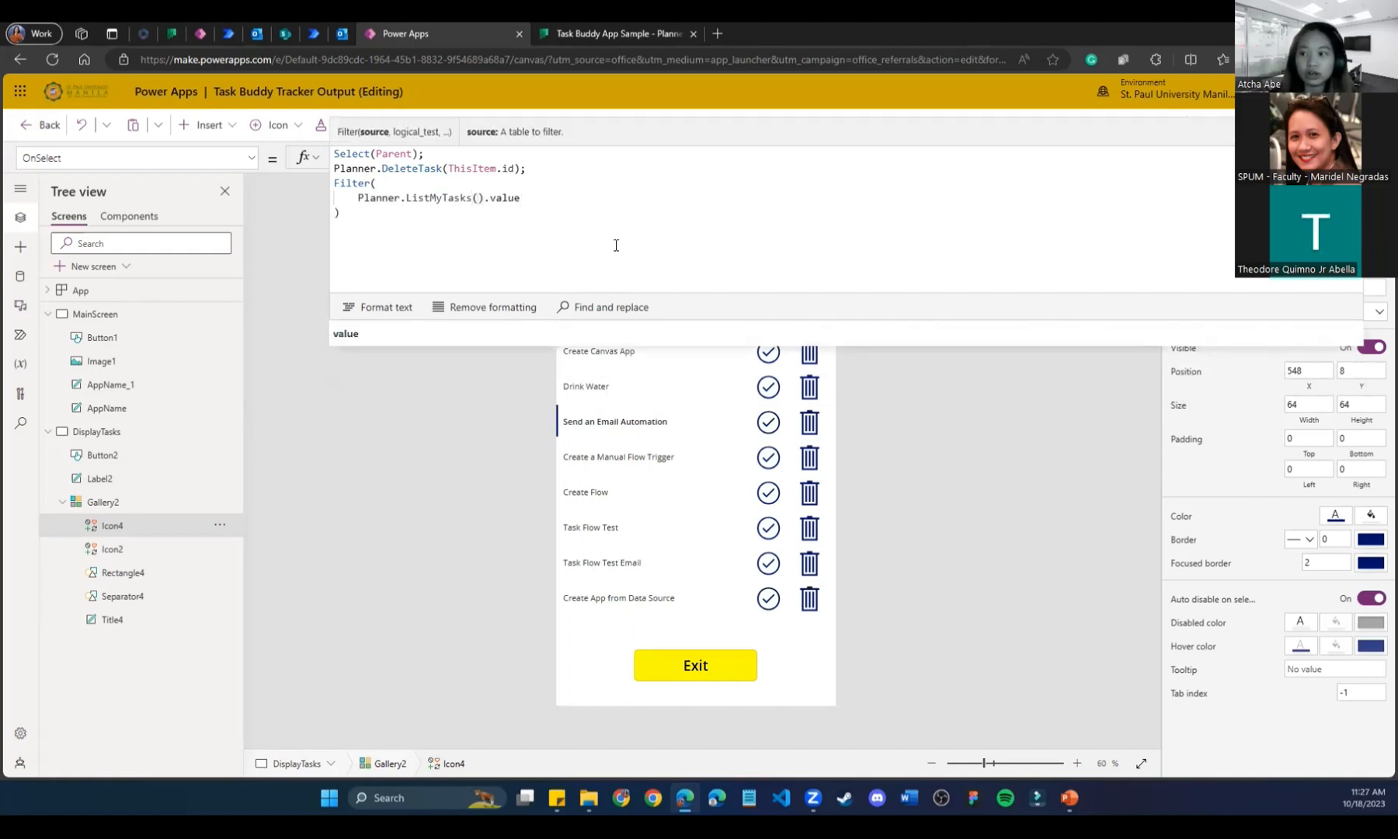
pyautogui.write(',')
pyautogui.press('Return')
pyautogui.write('planI')
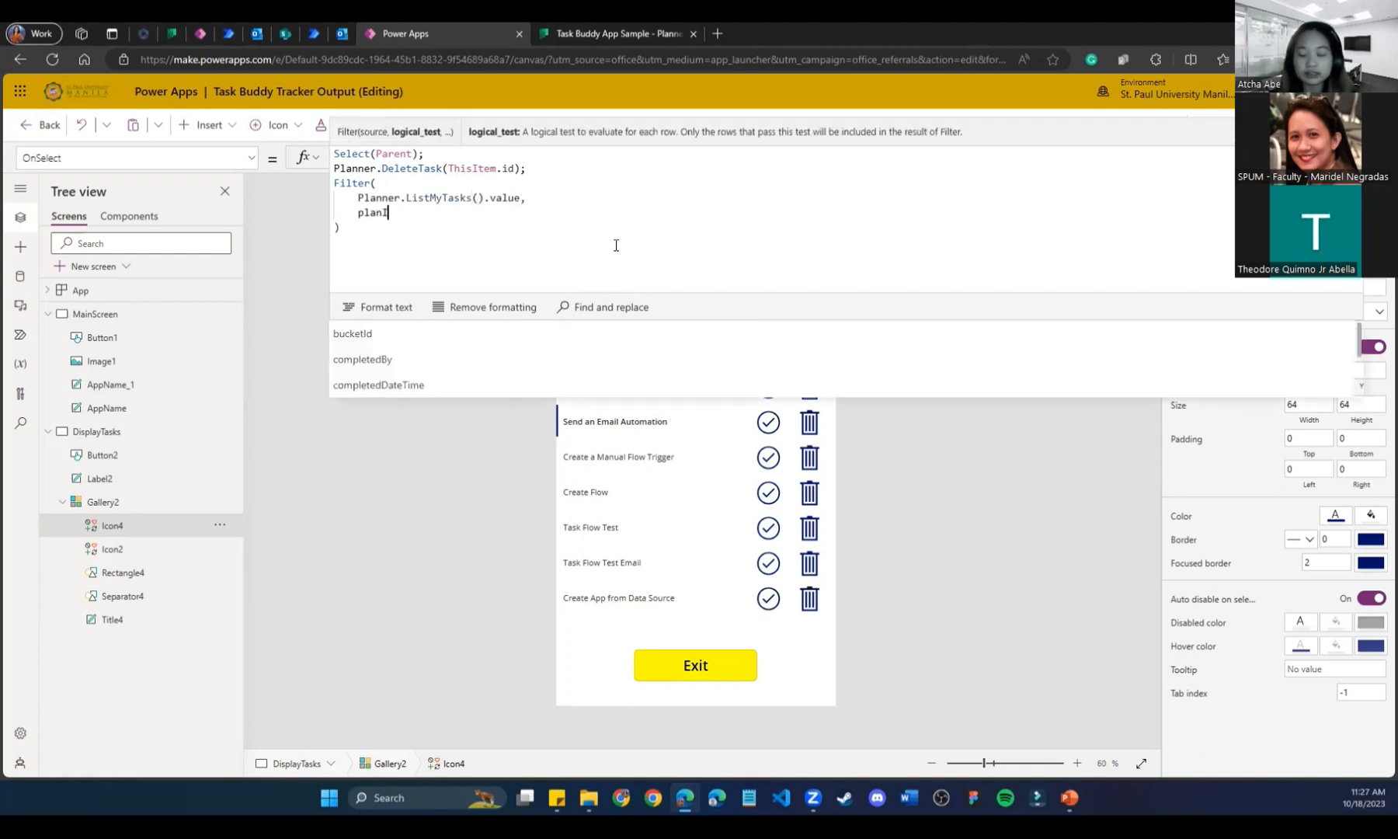
pyautogui.write('d ')
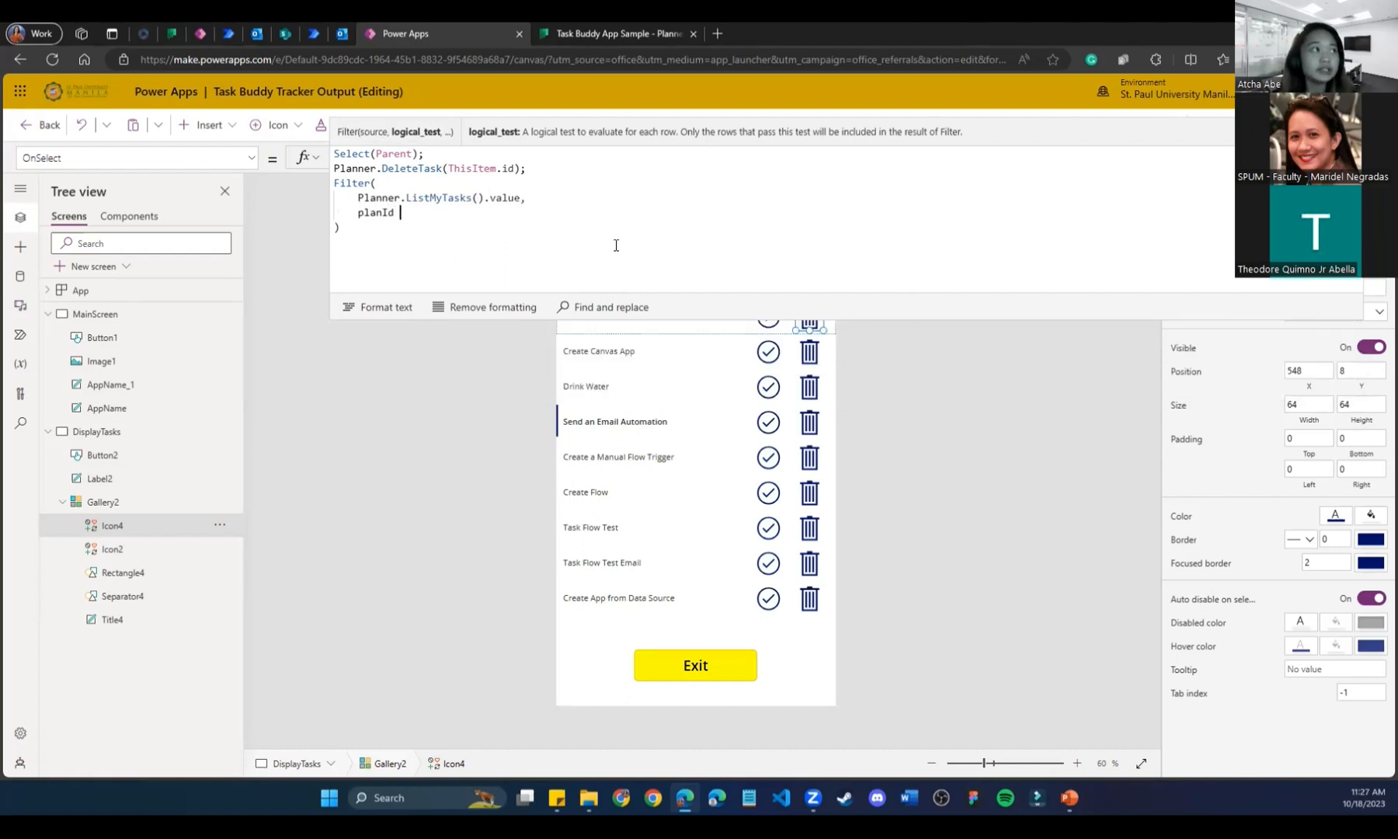
pyautogui.write('= Galler')
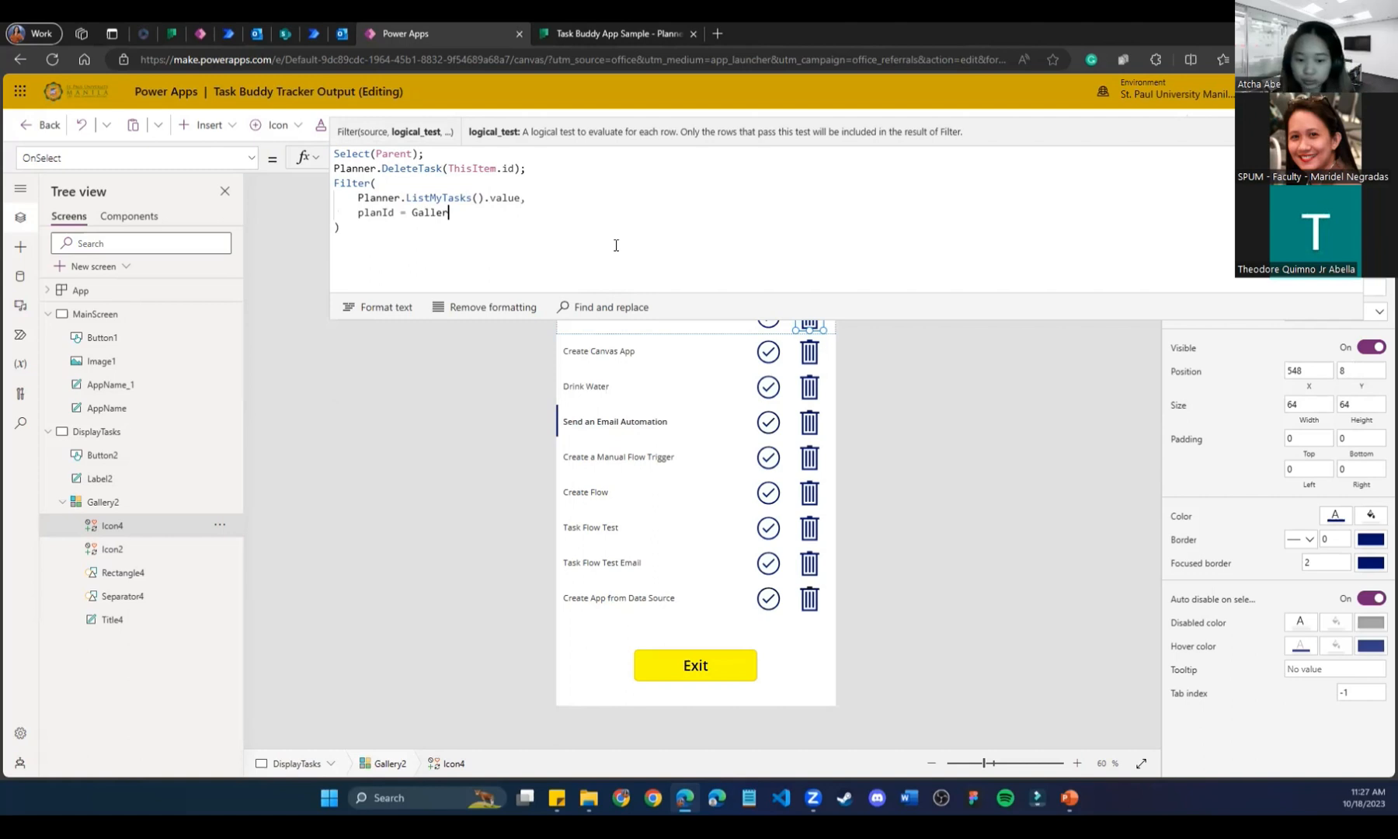
pyautogui.write('2.Selected')
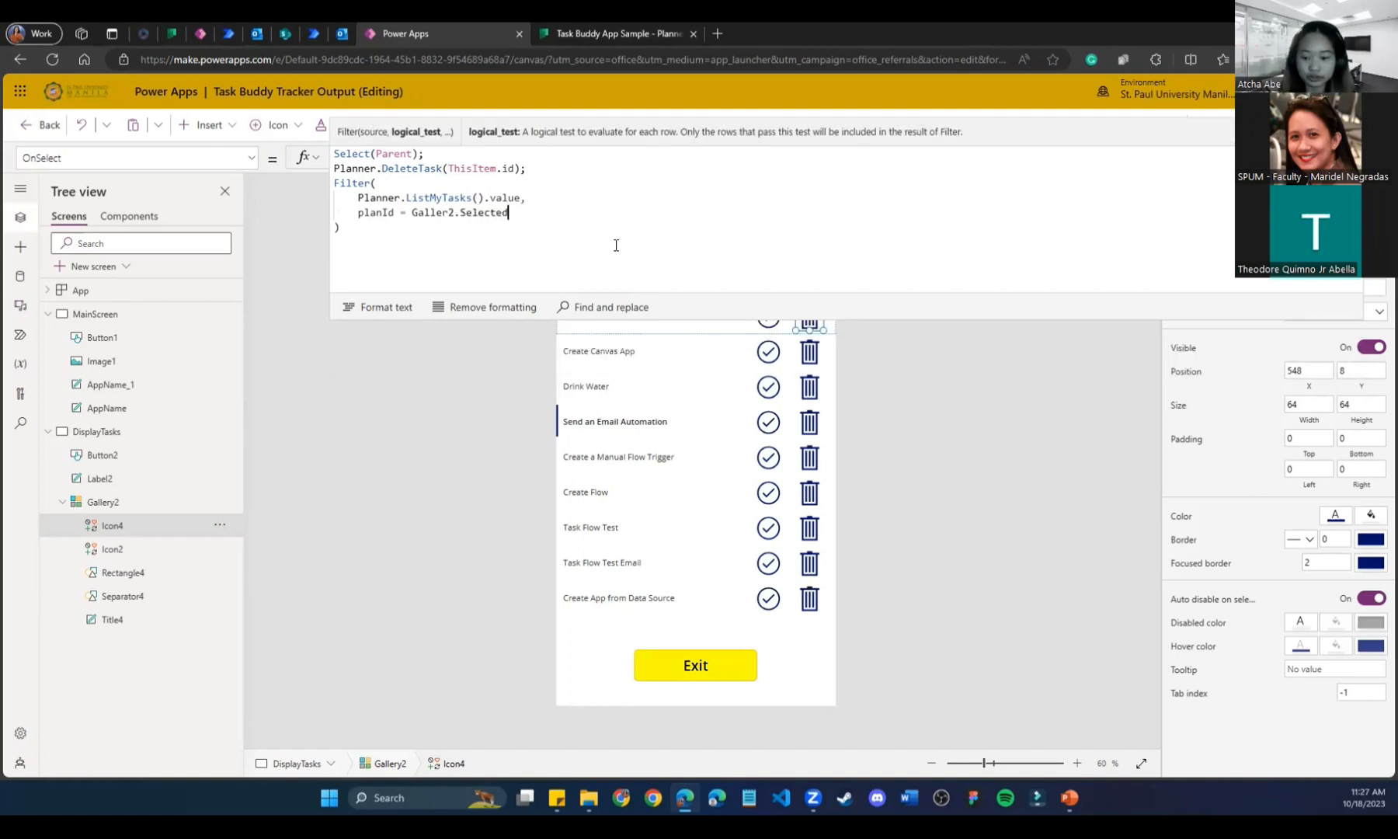
pyautogui.write('.id')
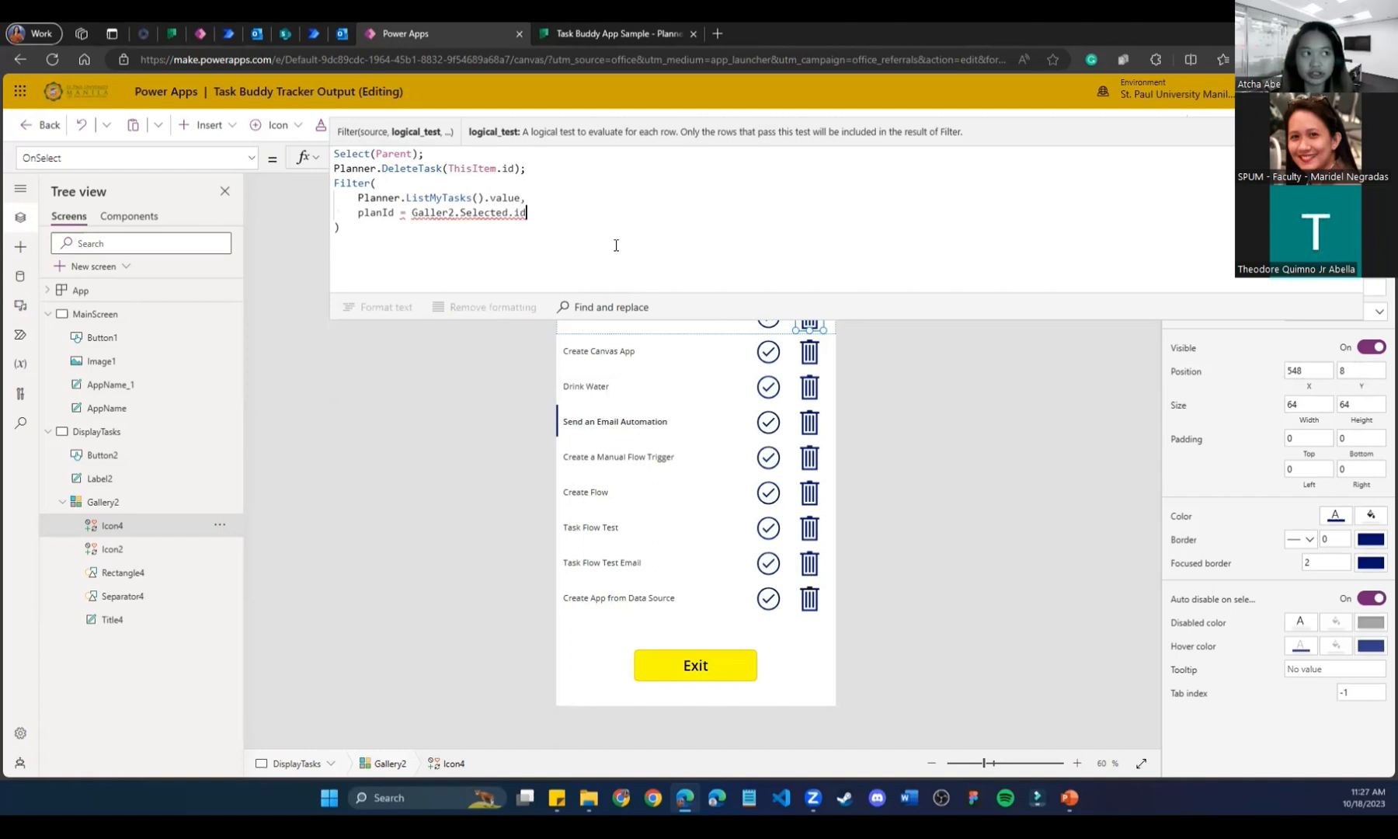
pyautogui.click(449, 213)
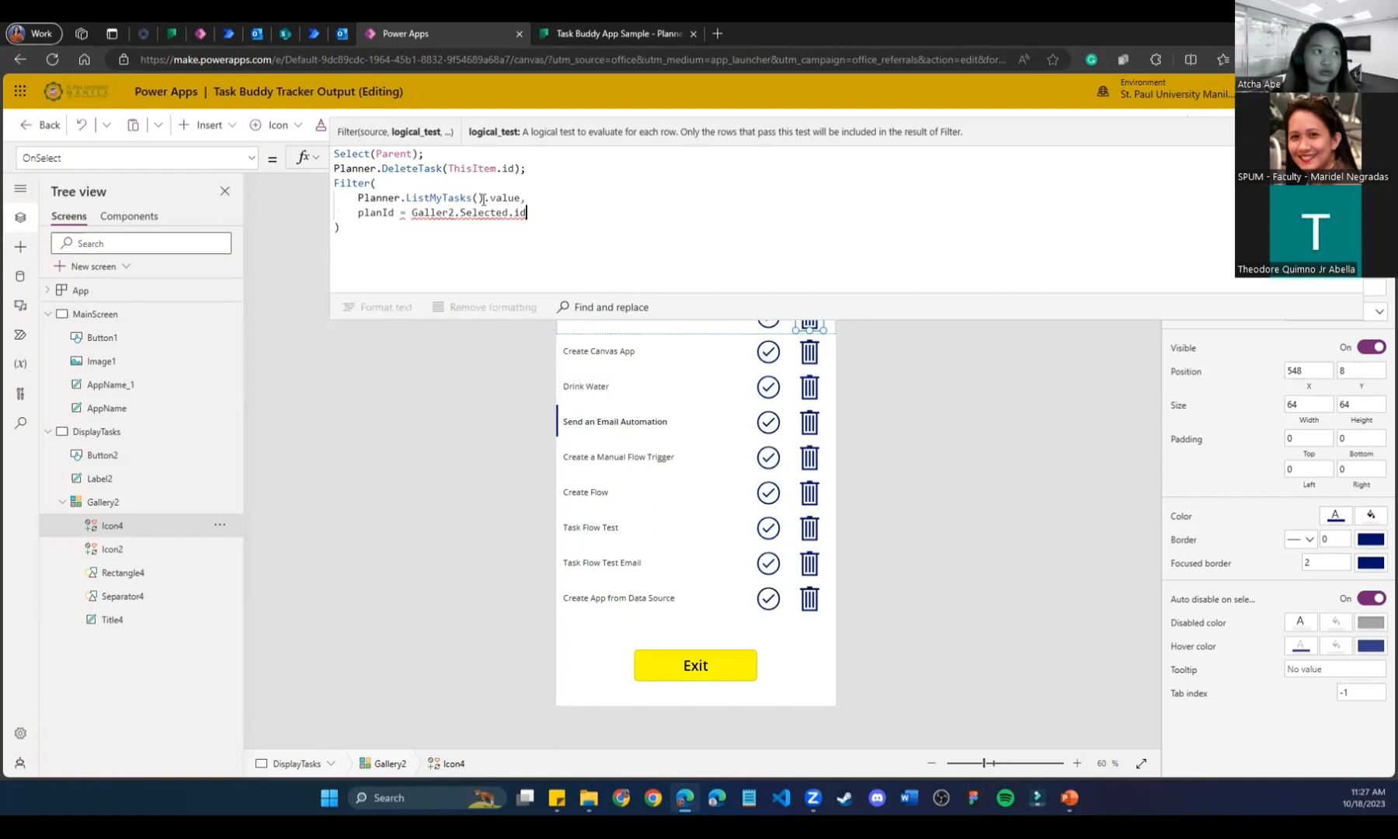
pyautogui.write('y')
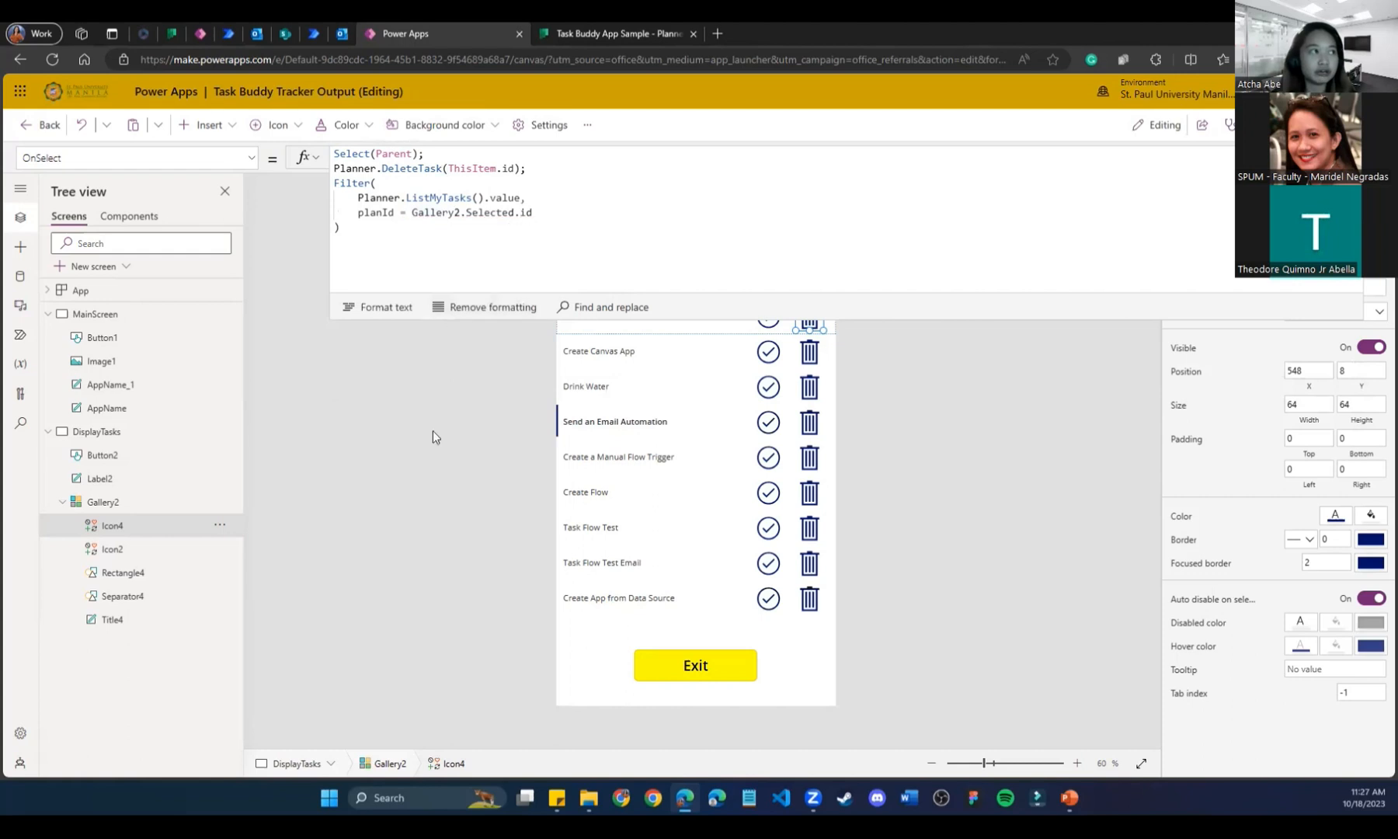
# Select the DisplayTasks screen, collapse the formula editor, and preview the app.
pyautogui.click(433, 502)
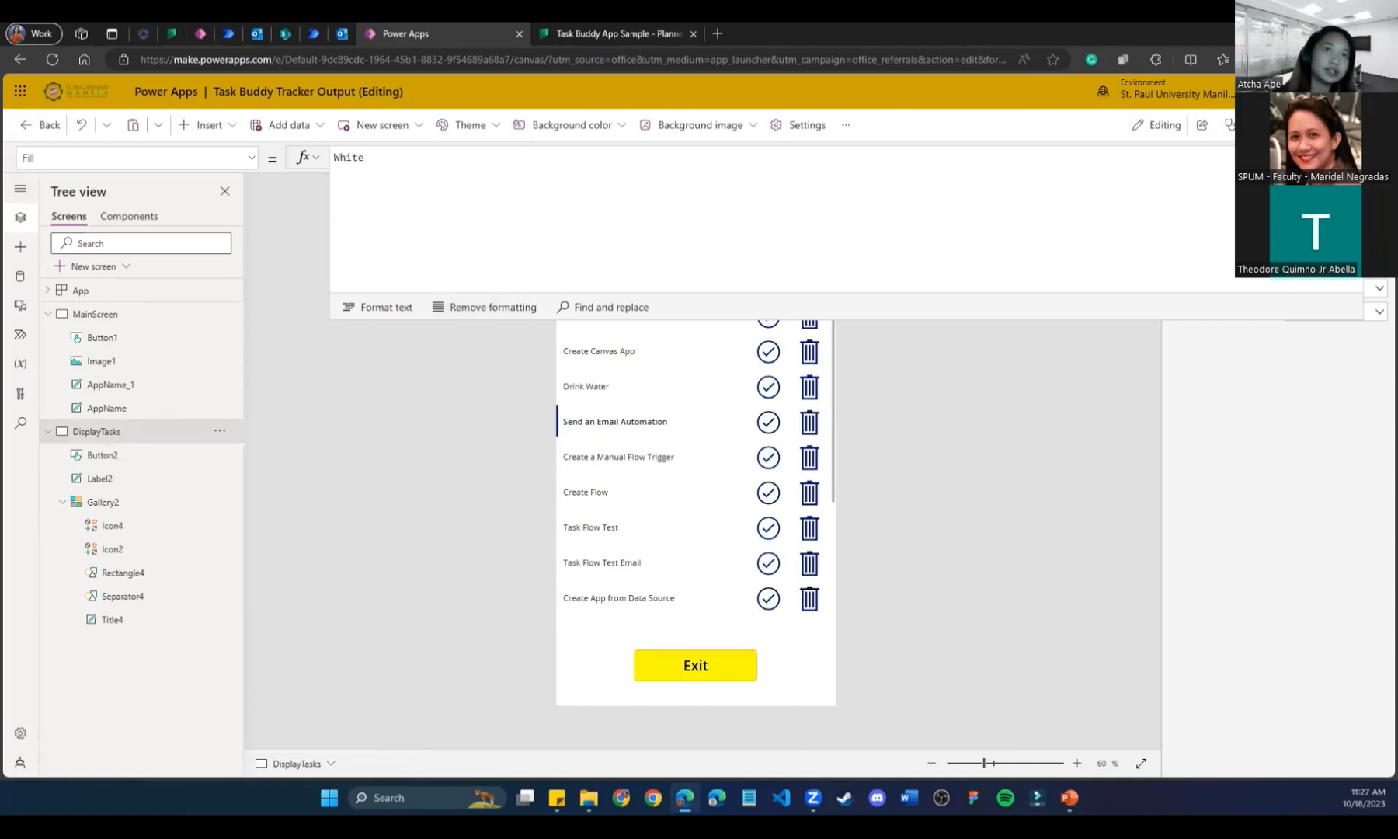
pyautogui.click(1379, 157)
pyautogui.click(1285, 125)
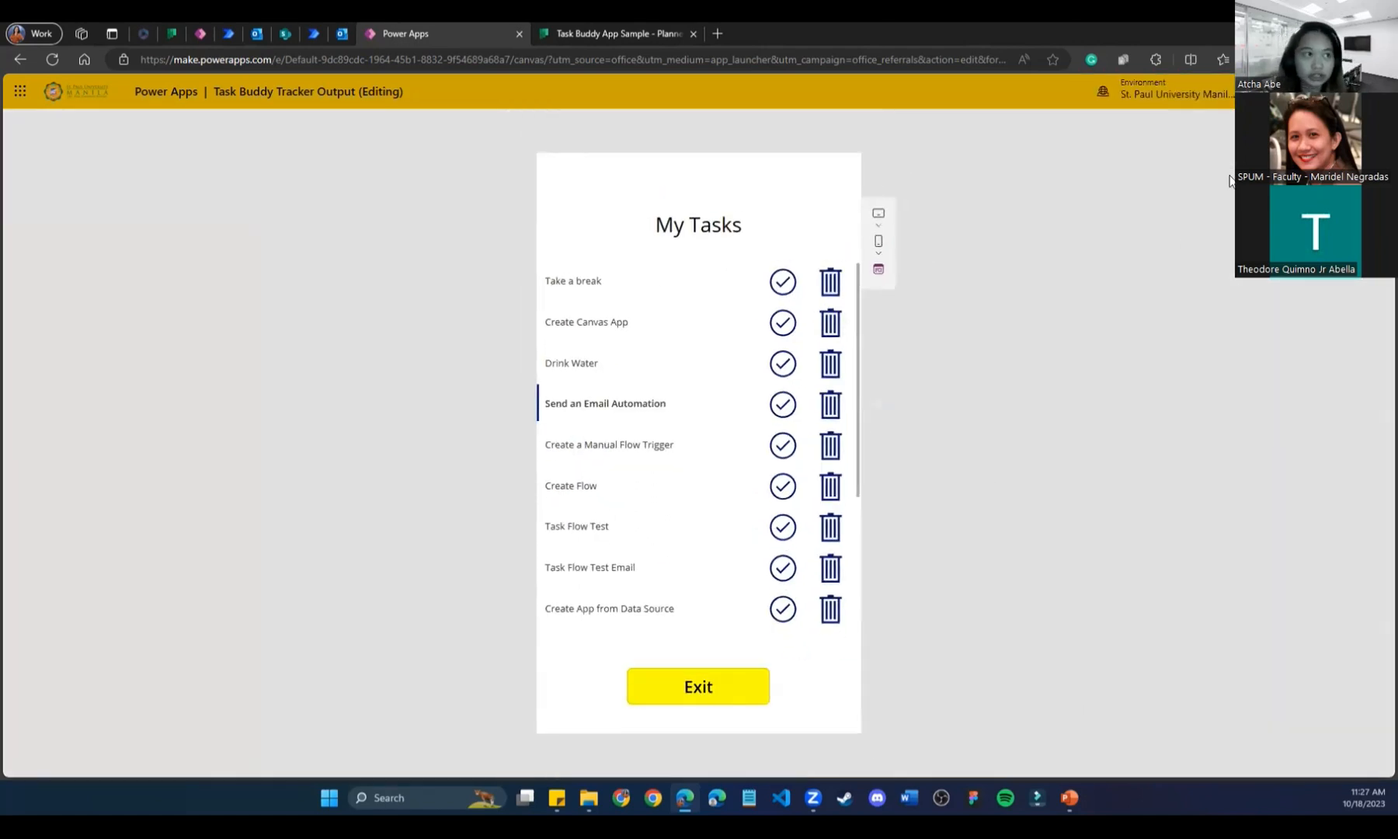
# Delete the Drink Water task in the running app and refresh Planner to confirm.
pyautogui.scroll(-3, 610, 540)
pyautogui.scroll(-1, 609, 540)
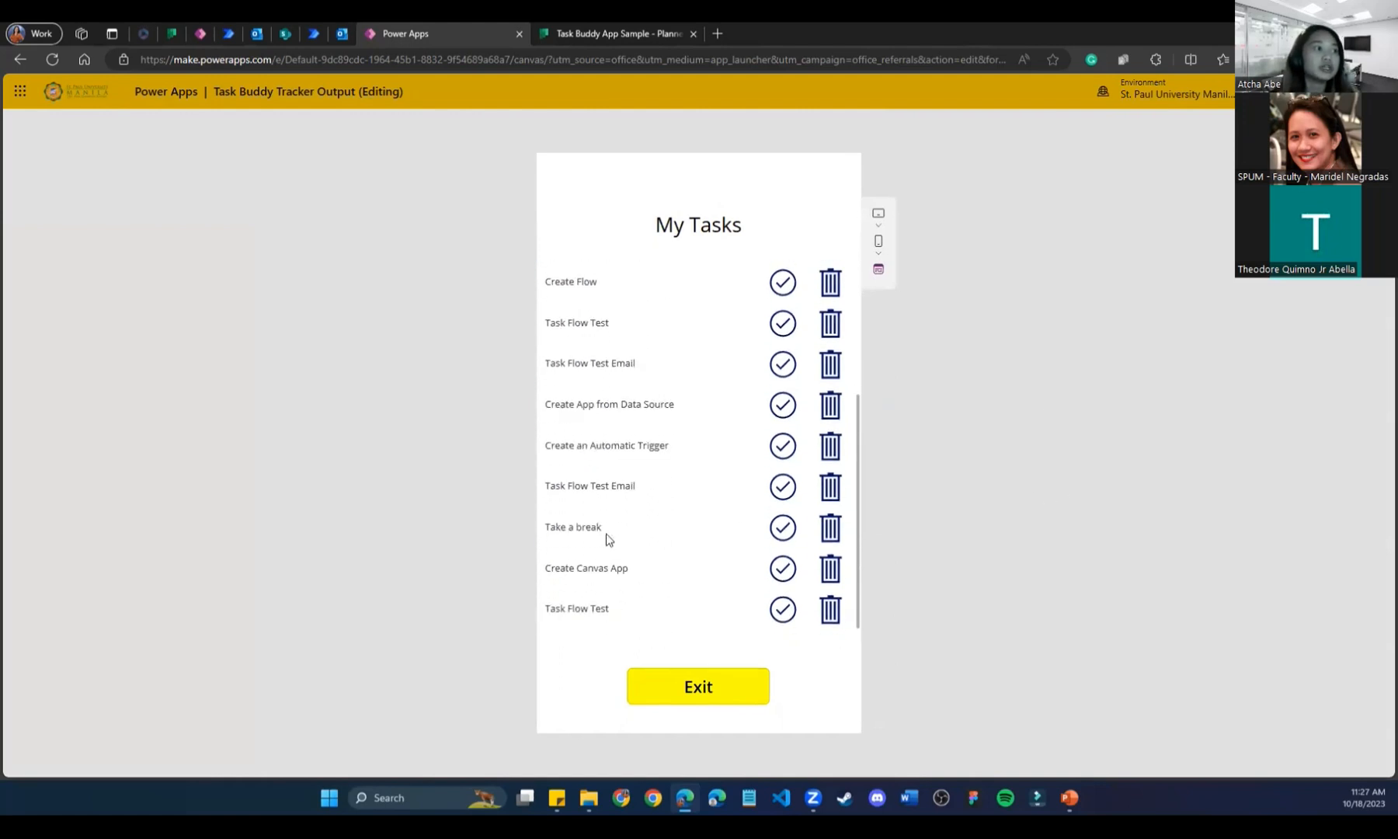
pyautogui.scroll(3, 637, 559)
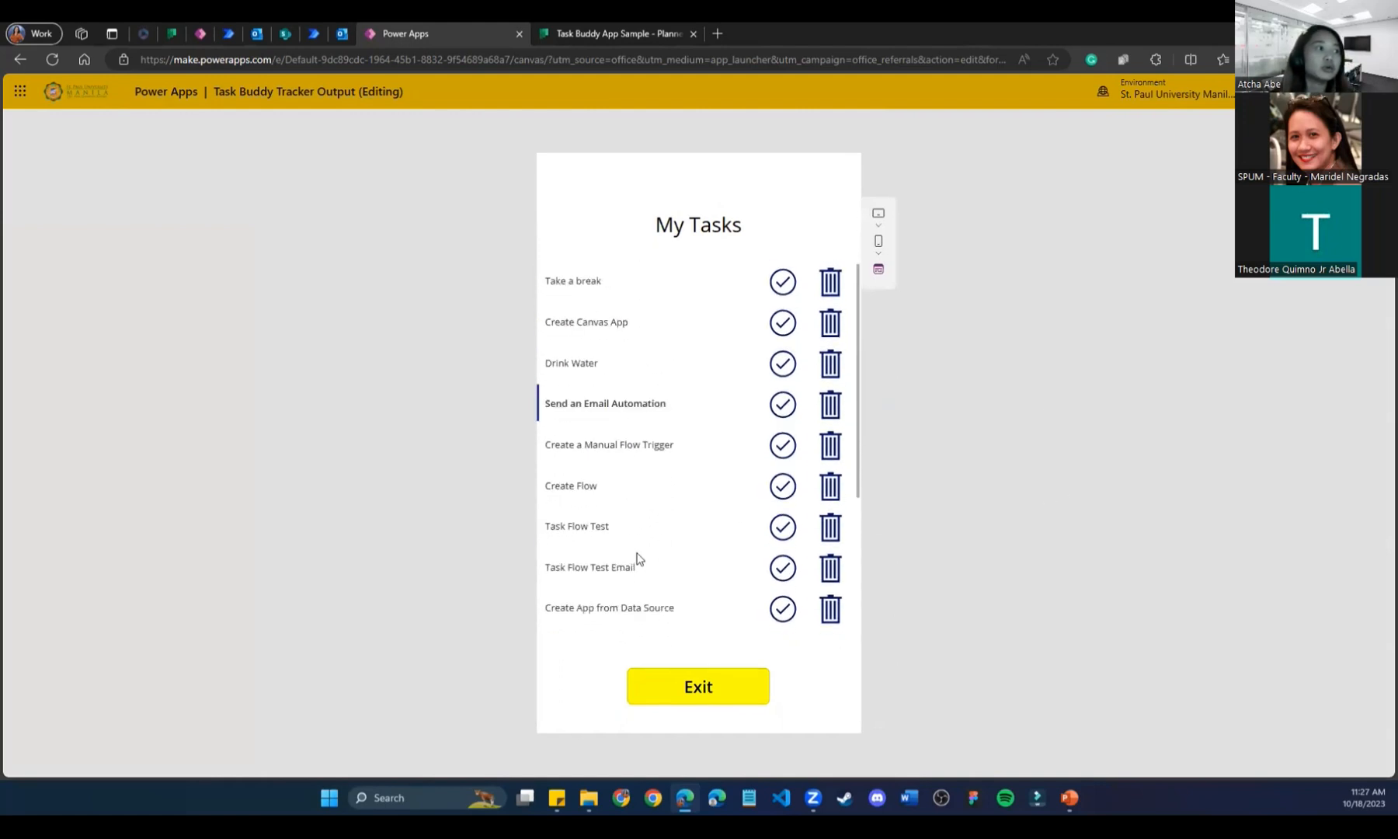
pyautogui.click(553, 26)
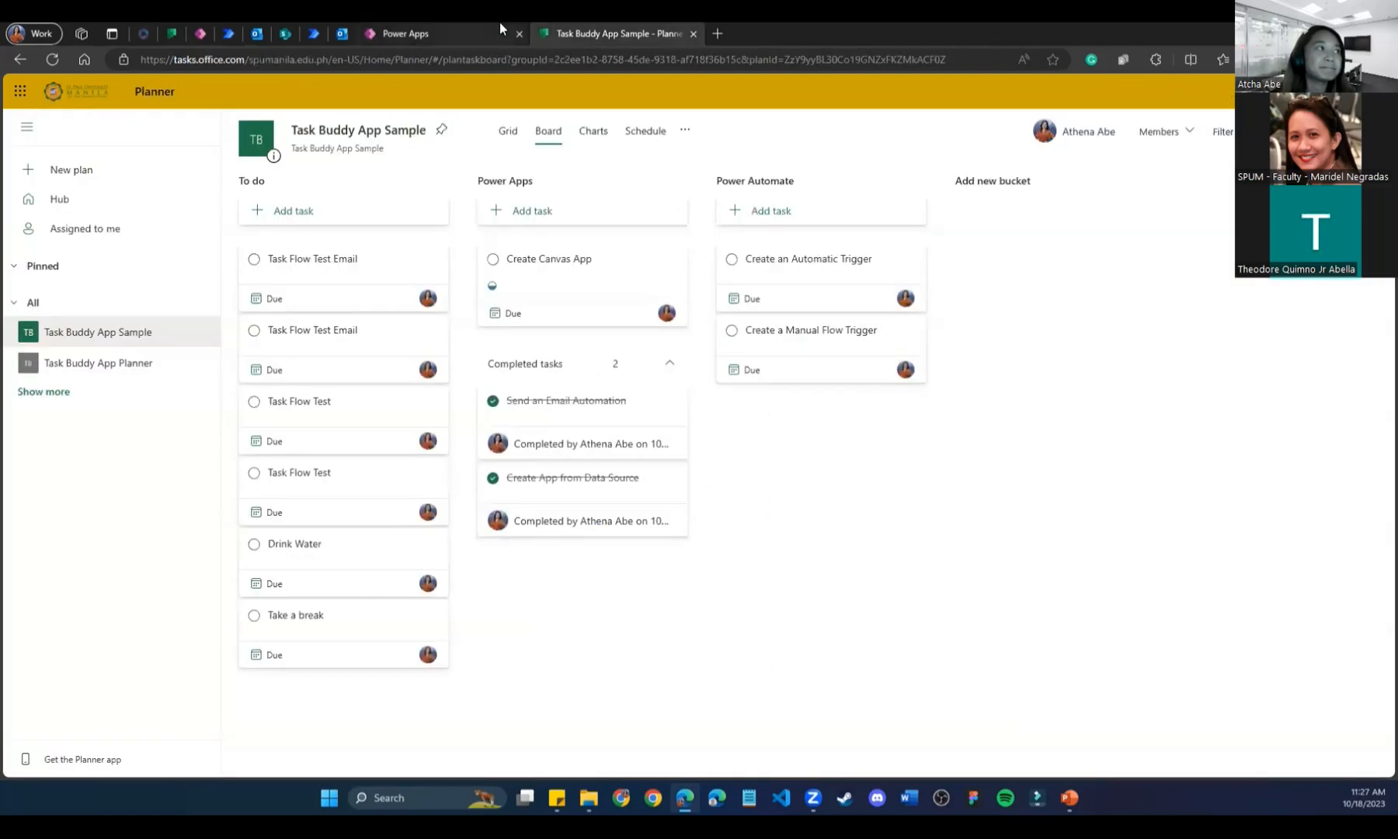
pyautogui.click(499, 23)
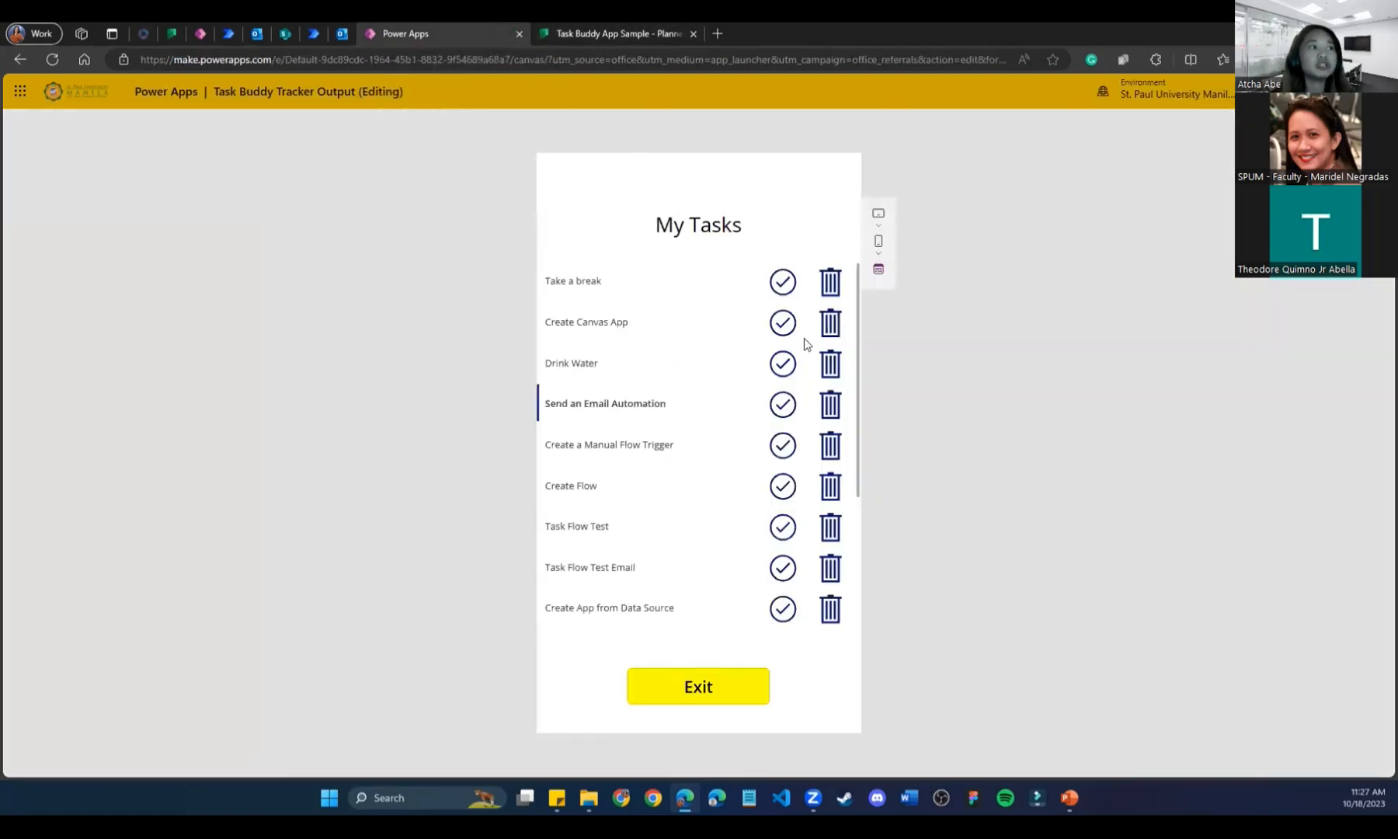
pyautogui.click(831, 369)
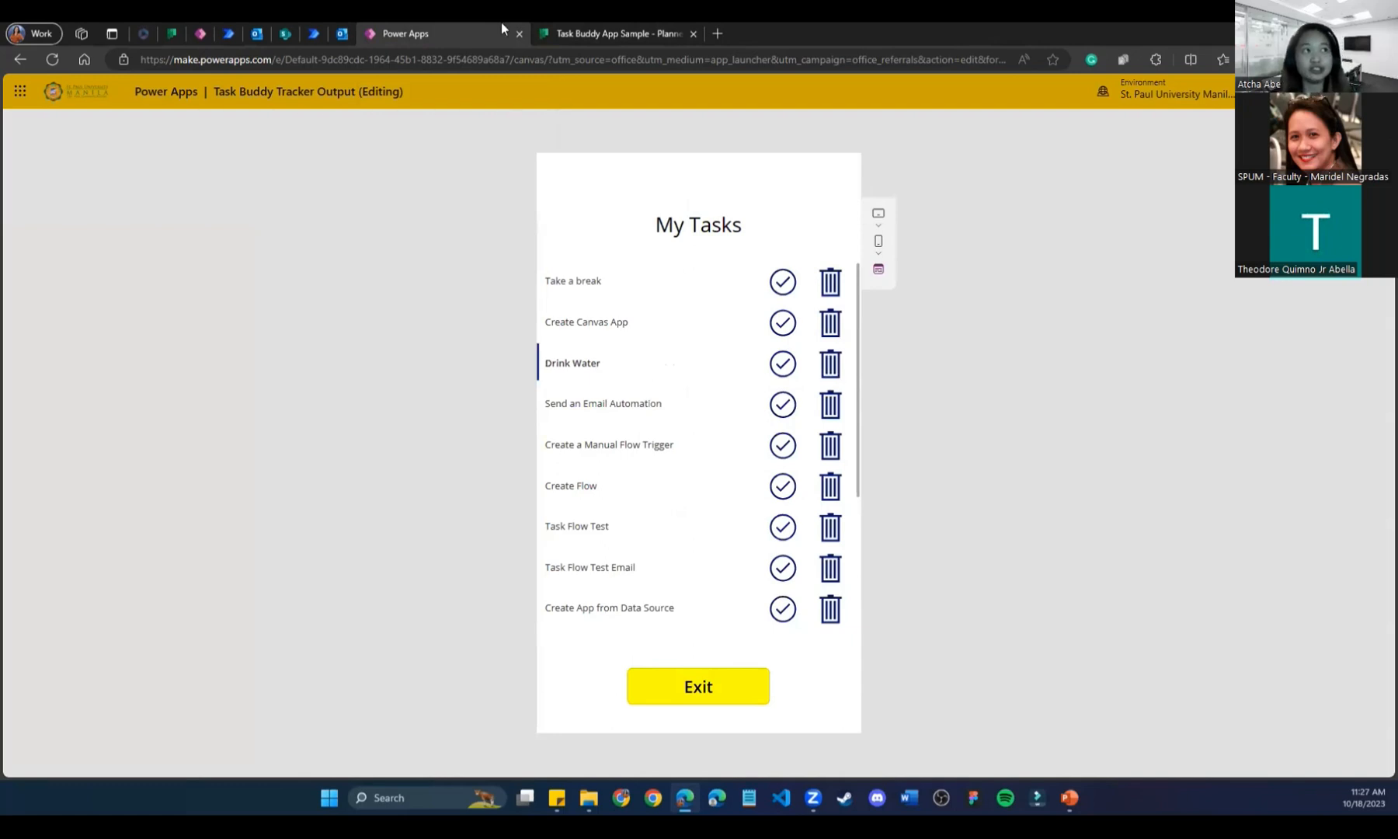
pyautogui.click(619, 28)
pyautogui.click(55, 59)
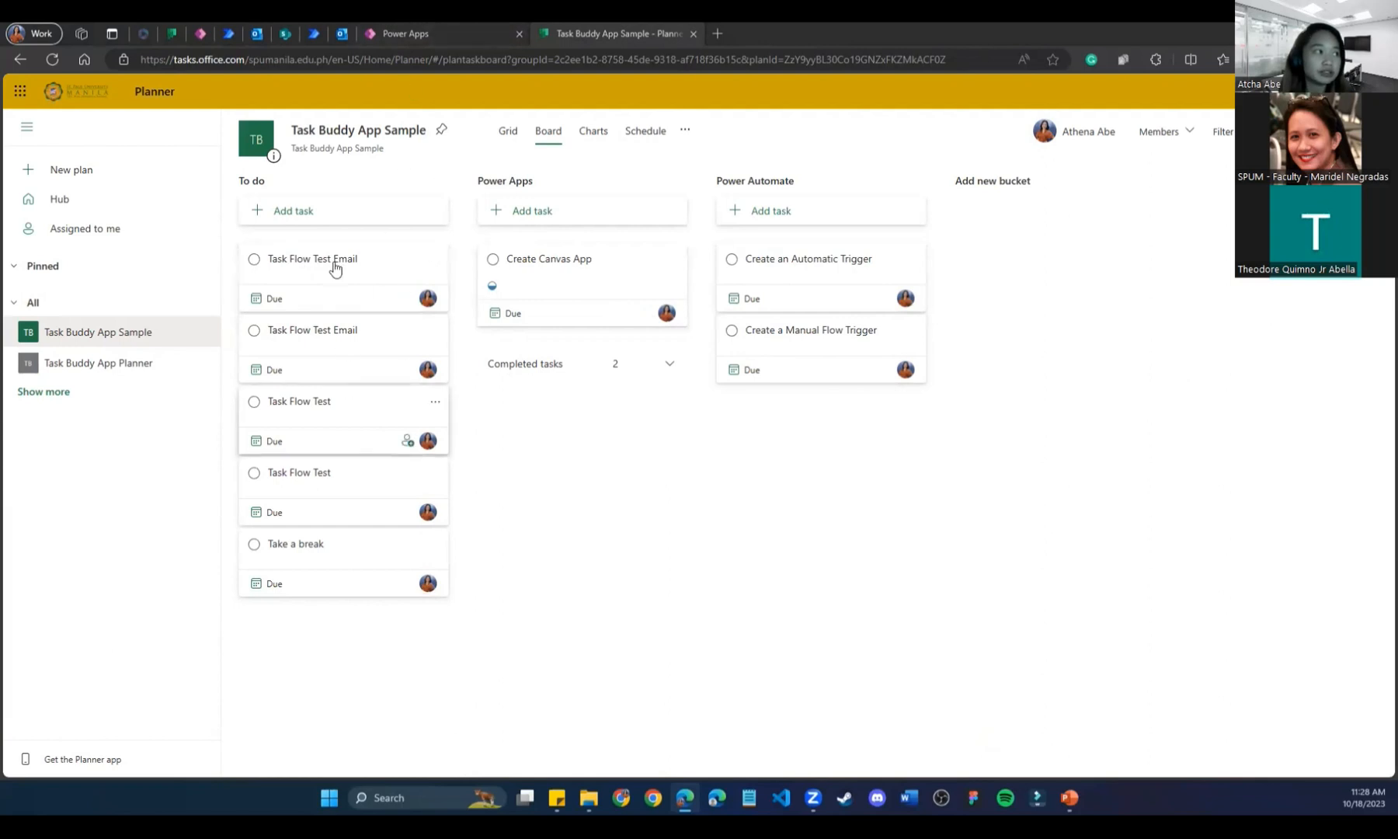
pyautogui.click(411, 34)
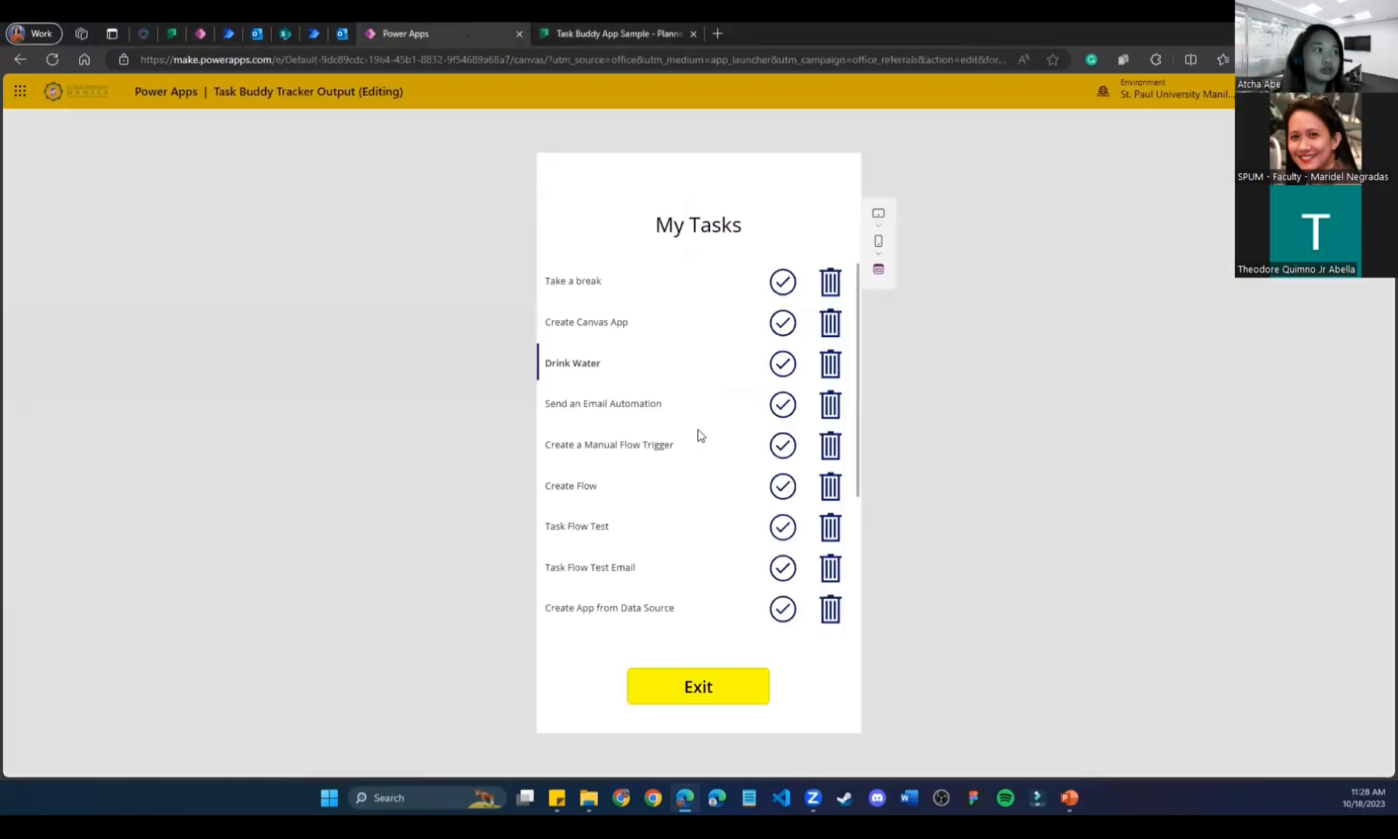
# Delete one Task Flow Test Email task and switch to the Planner board.
pyautogui.scroll(-5, 686, 535)
pyautogui.click(541, 28)
pyautogui.click(524, 25)
pyautogui.click(829, 359)
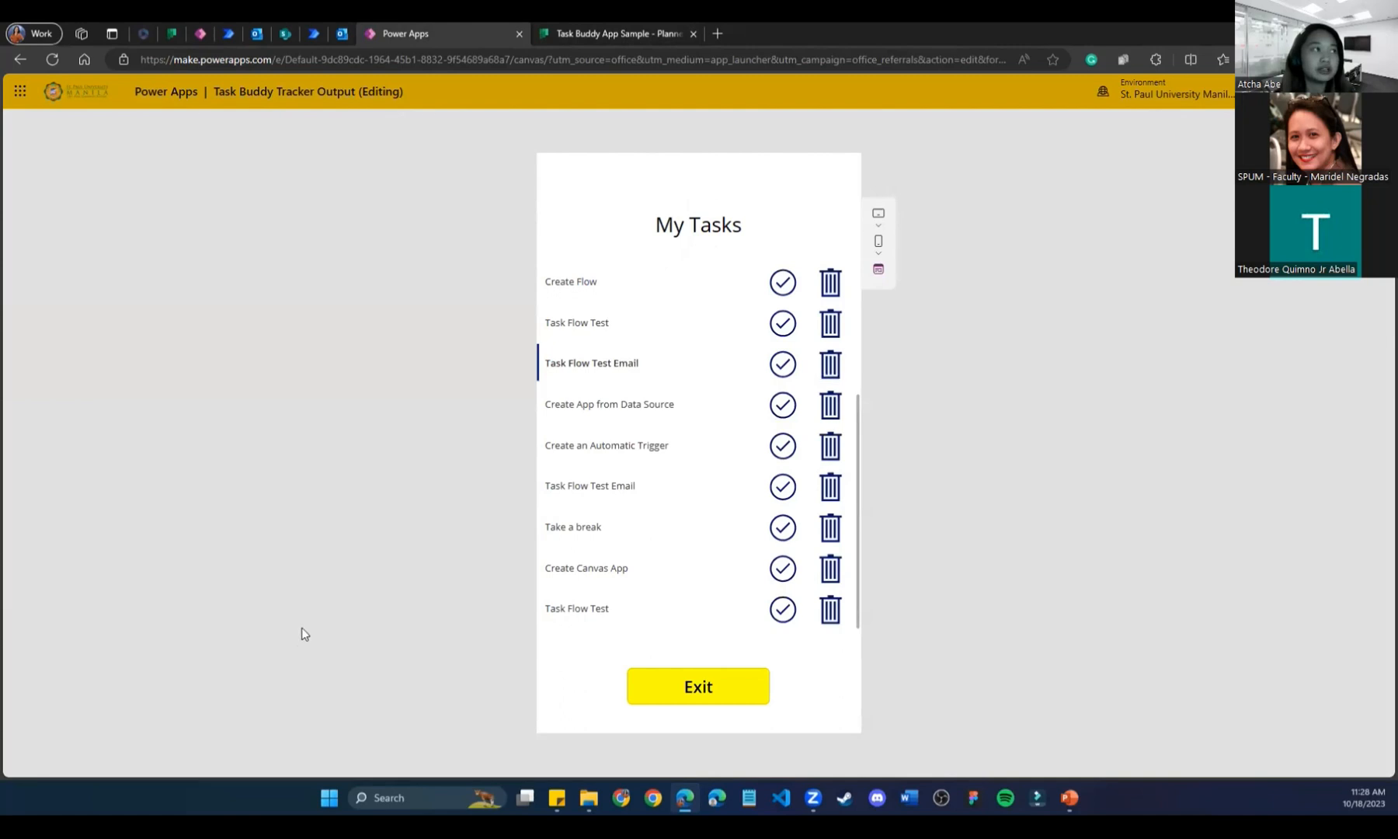
pyautogui.click(557, 31)
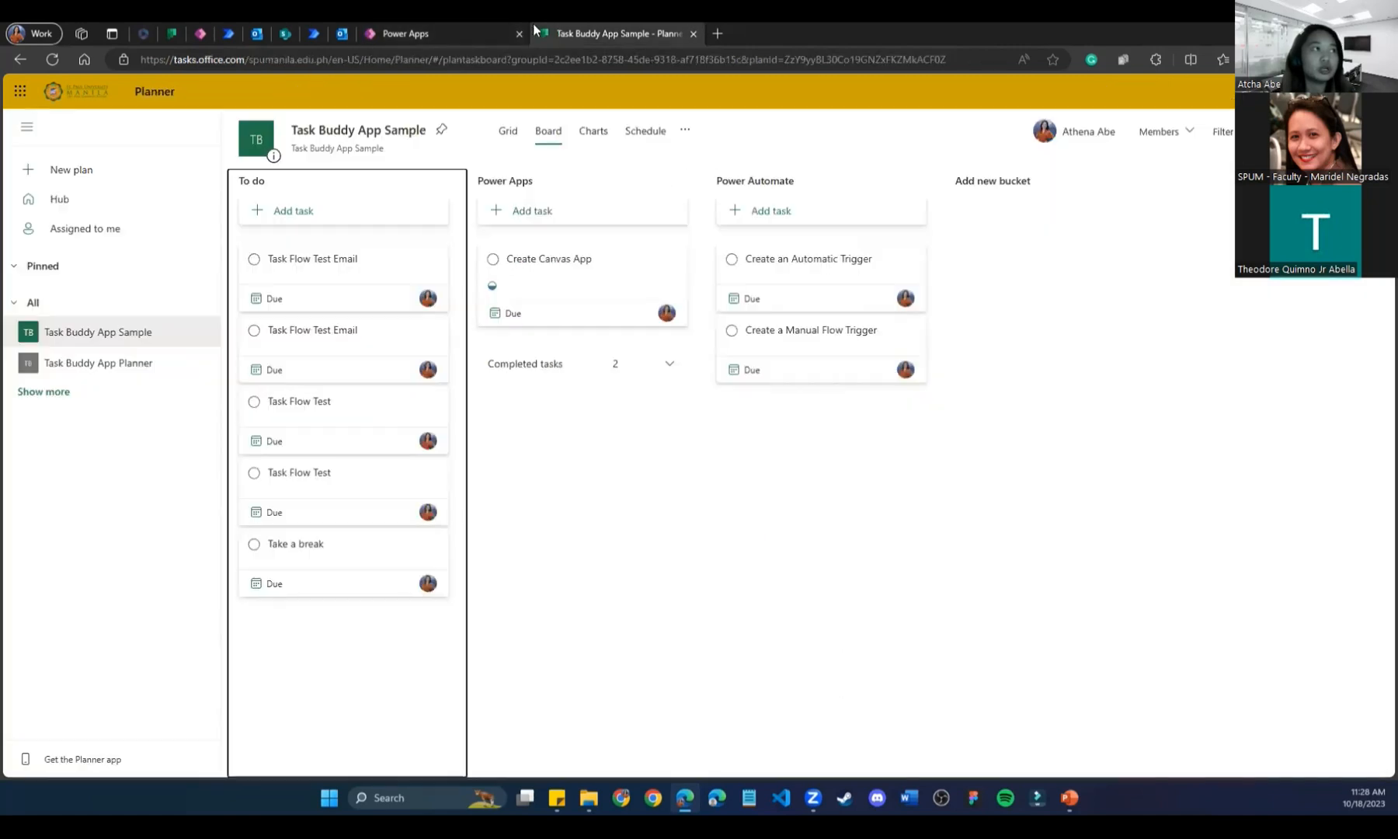
# Refresh Planner to confirm one Task Flow Test Email remains, then restart the app and leave preview.
pyautogui.click(52, 59)
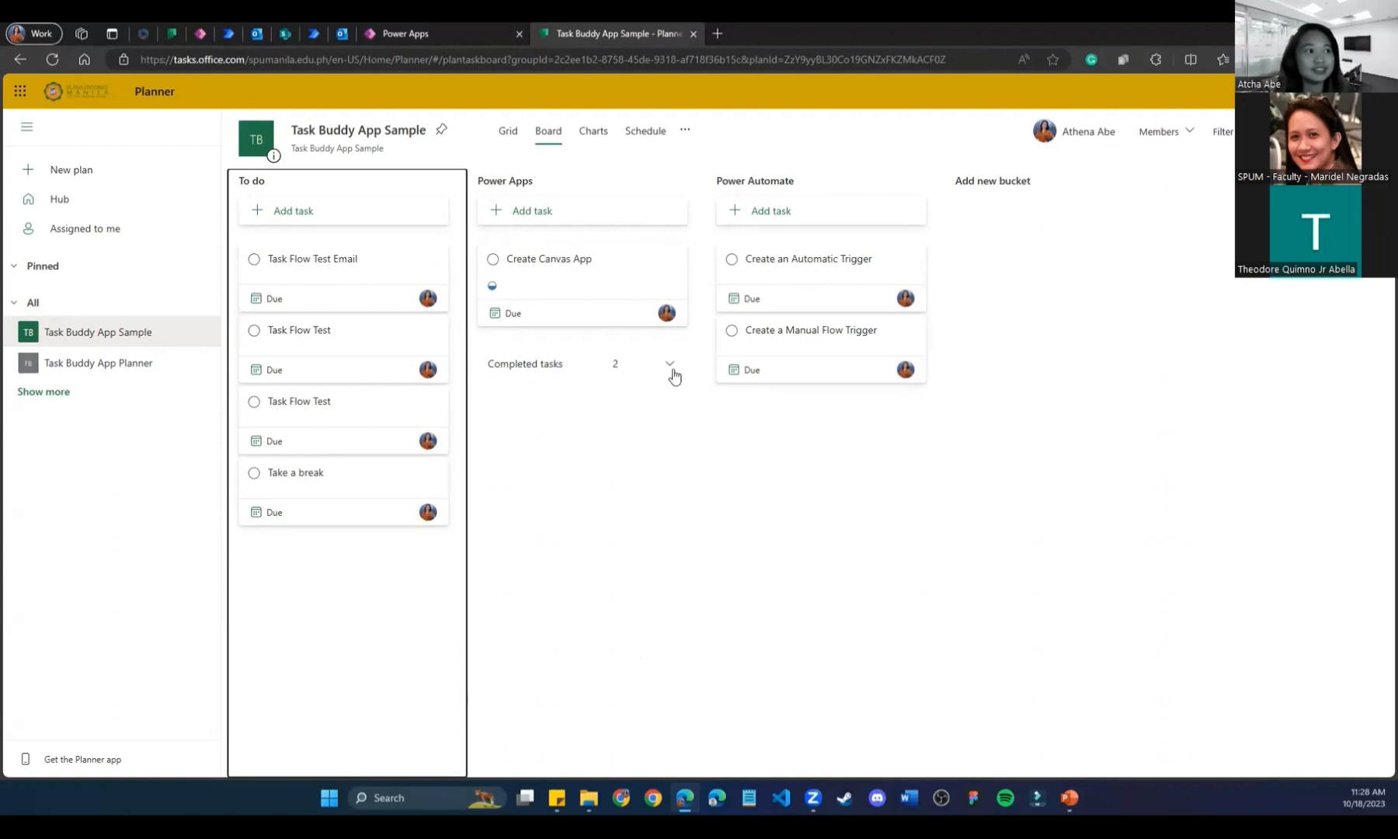
pyautogui.hotkey('ctrl', 'shift', 'Tab')
pyautogui.click(714, 690)
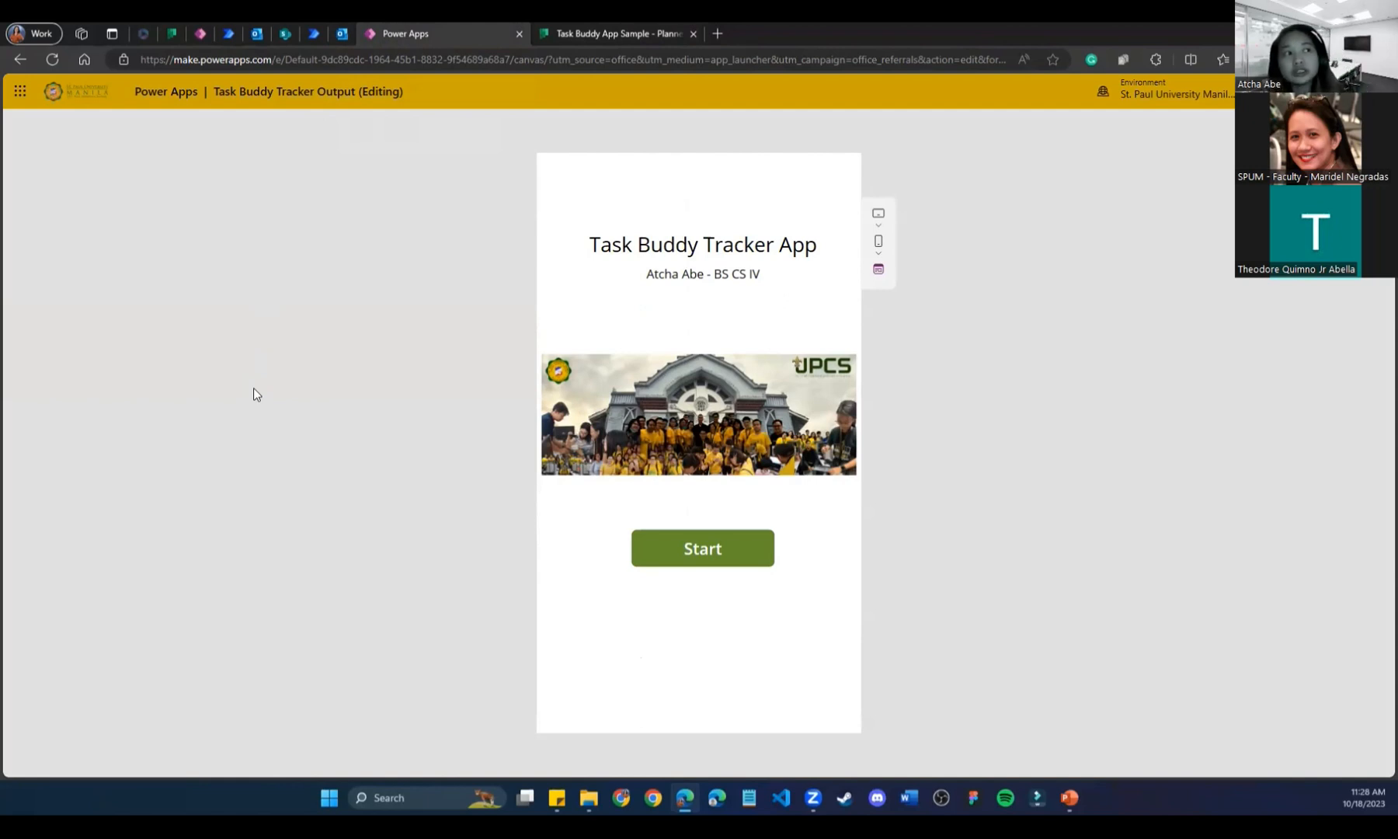
pyautogui.click(749, 555)
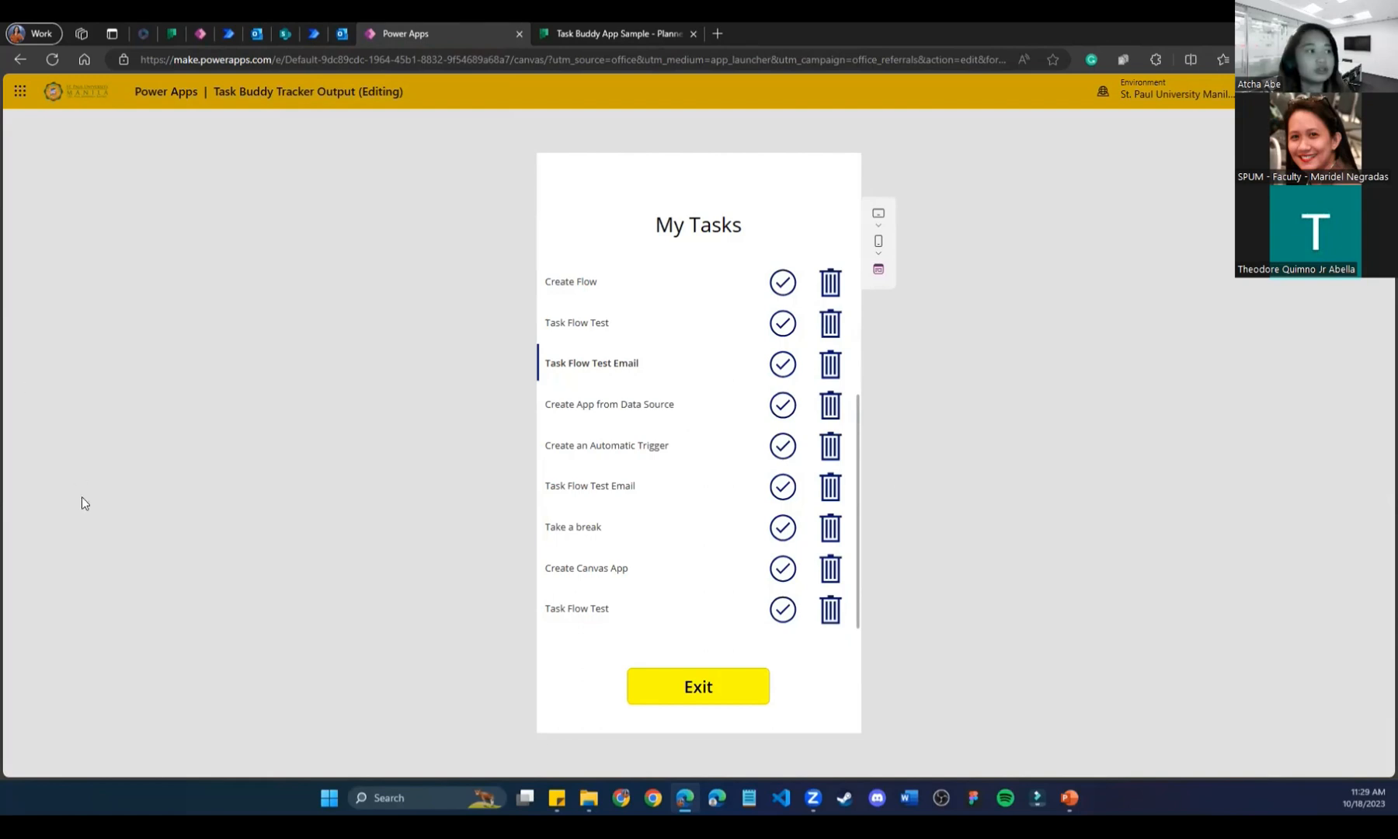
pyautogui.press('Escape')
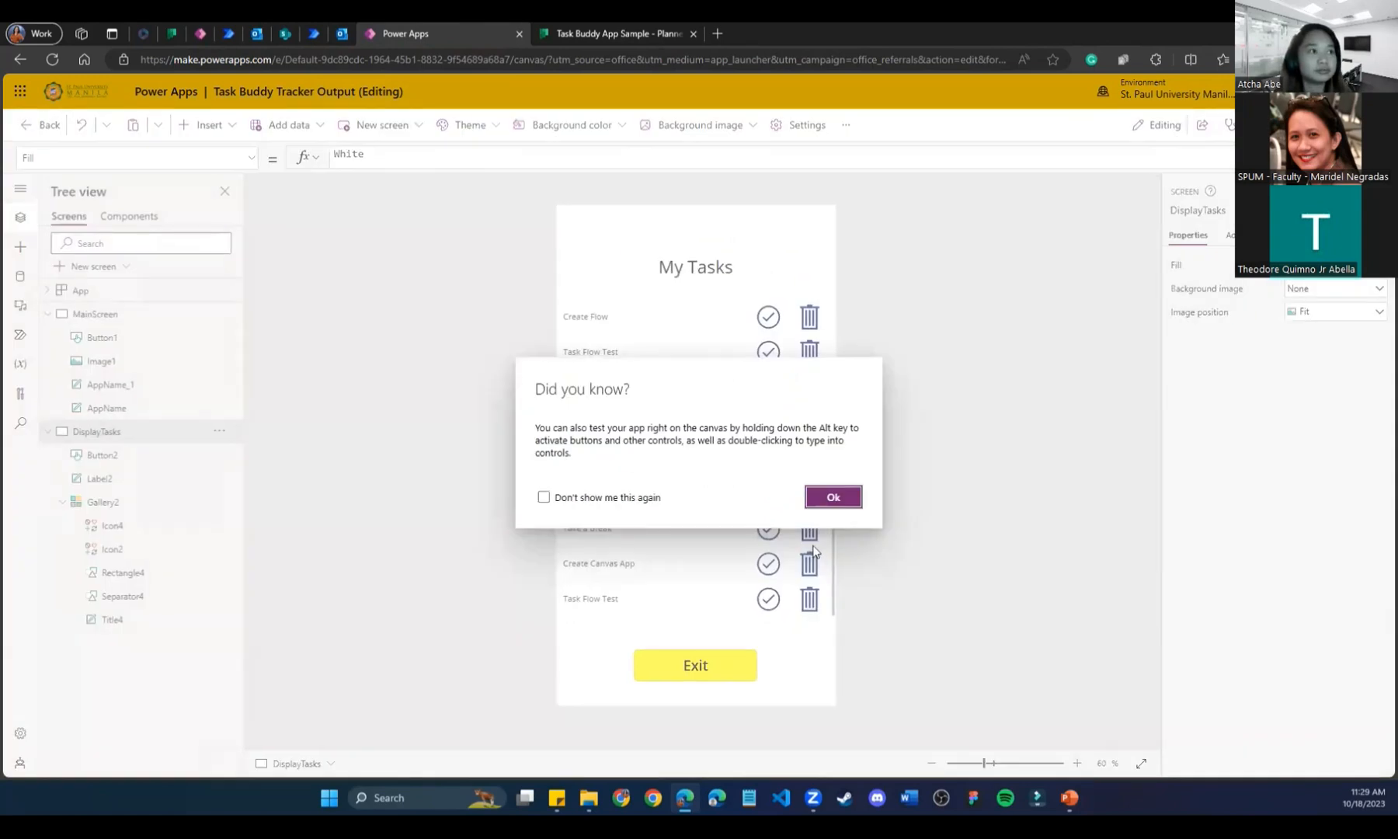
# Dismiss the tip and open the app's Share page in a new tab, then return to the editor.
pyautogui.click(825, 499)
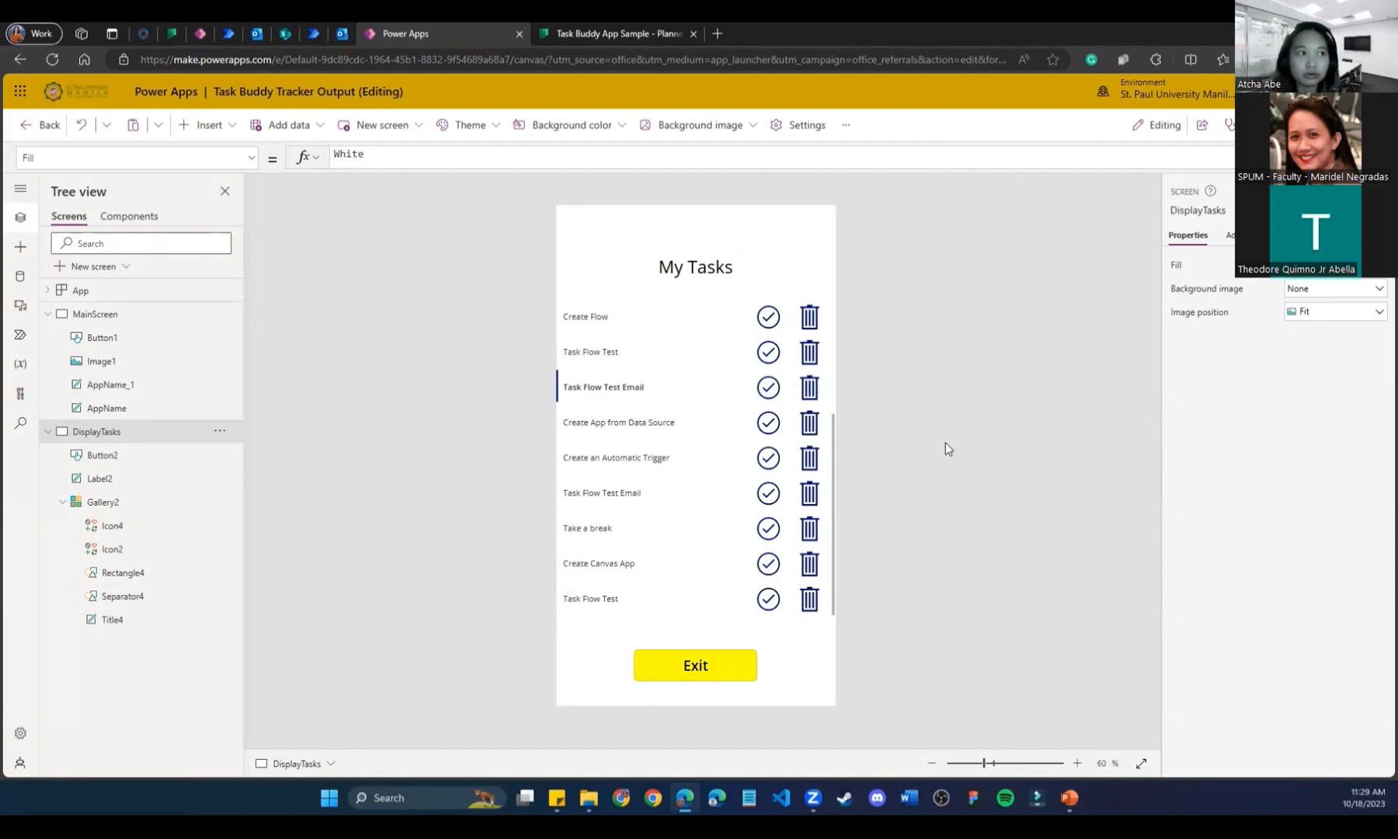
pyautogui.click(1200, 124)
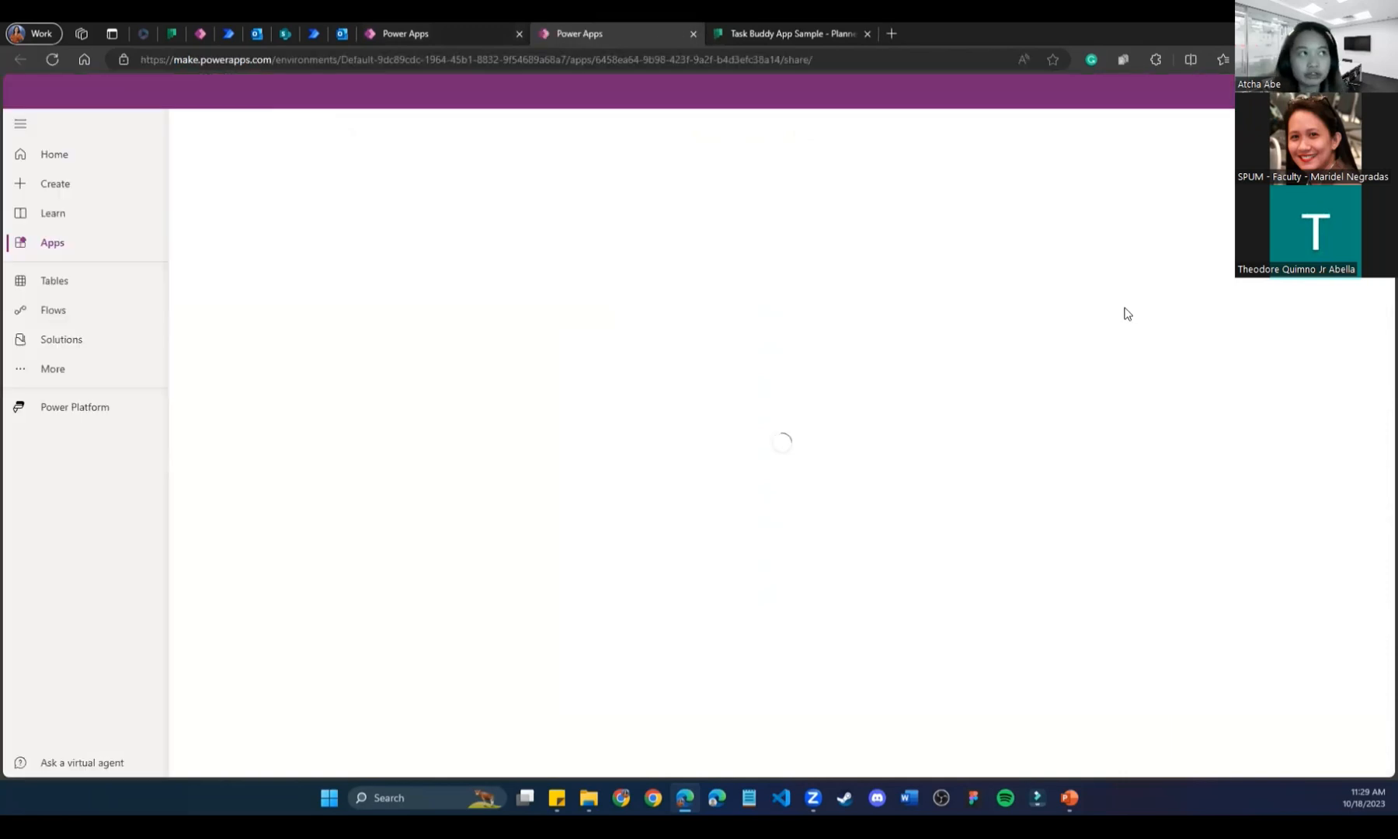
pyautogui.click(453, 28)
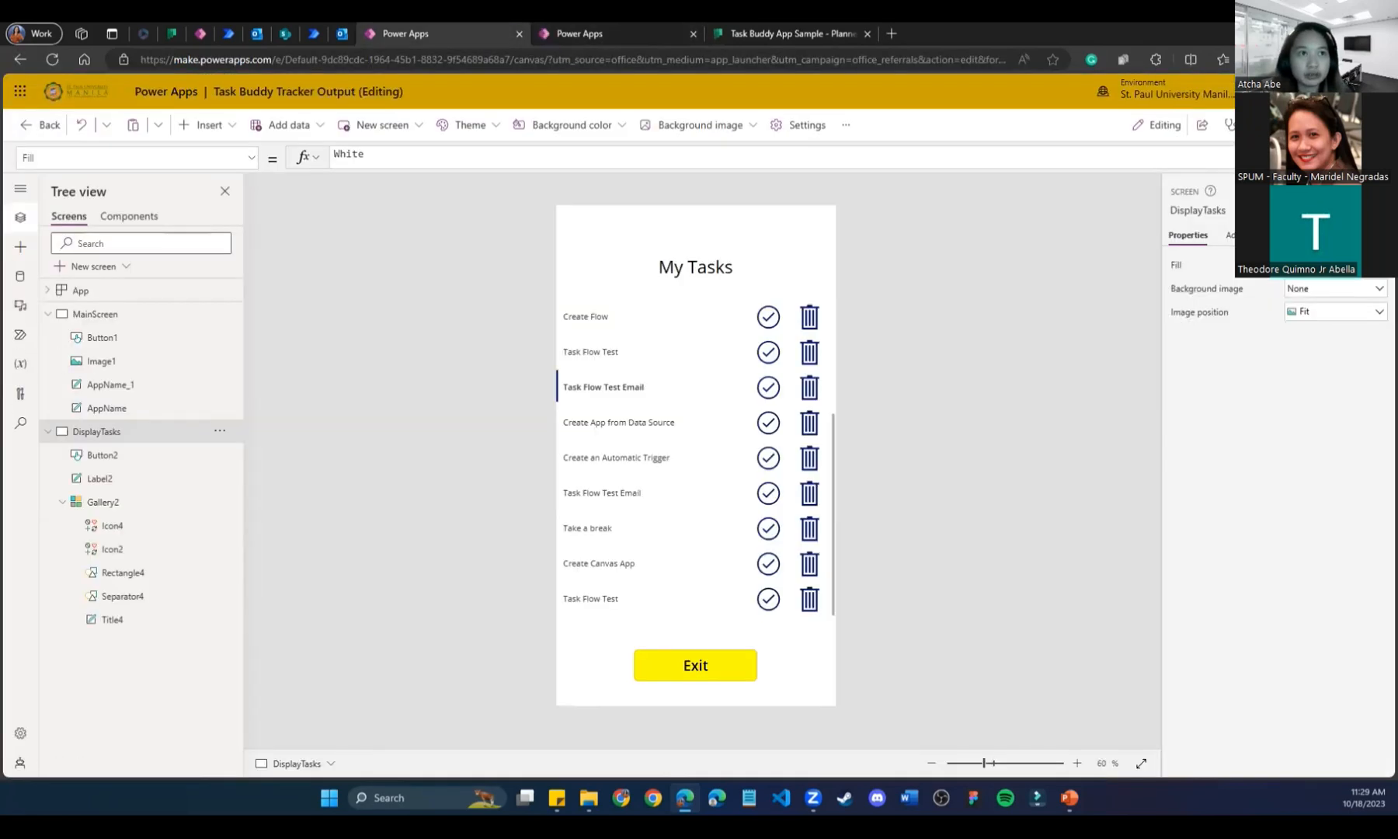
# Share Task Buddy Tracker Output with a team member found by name in the Share panel.
pyautogui.click(556, 21)
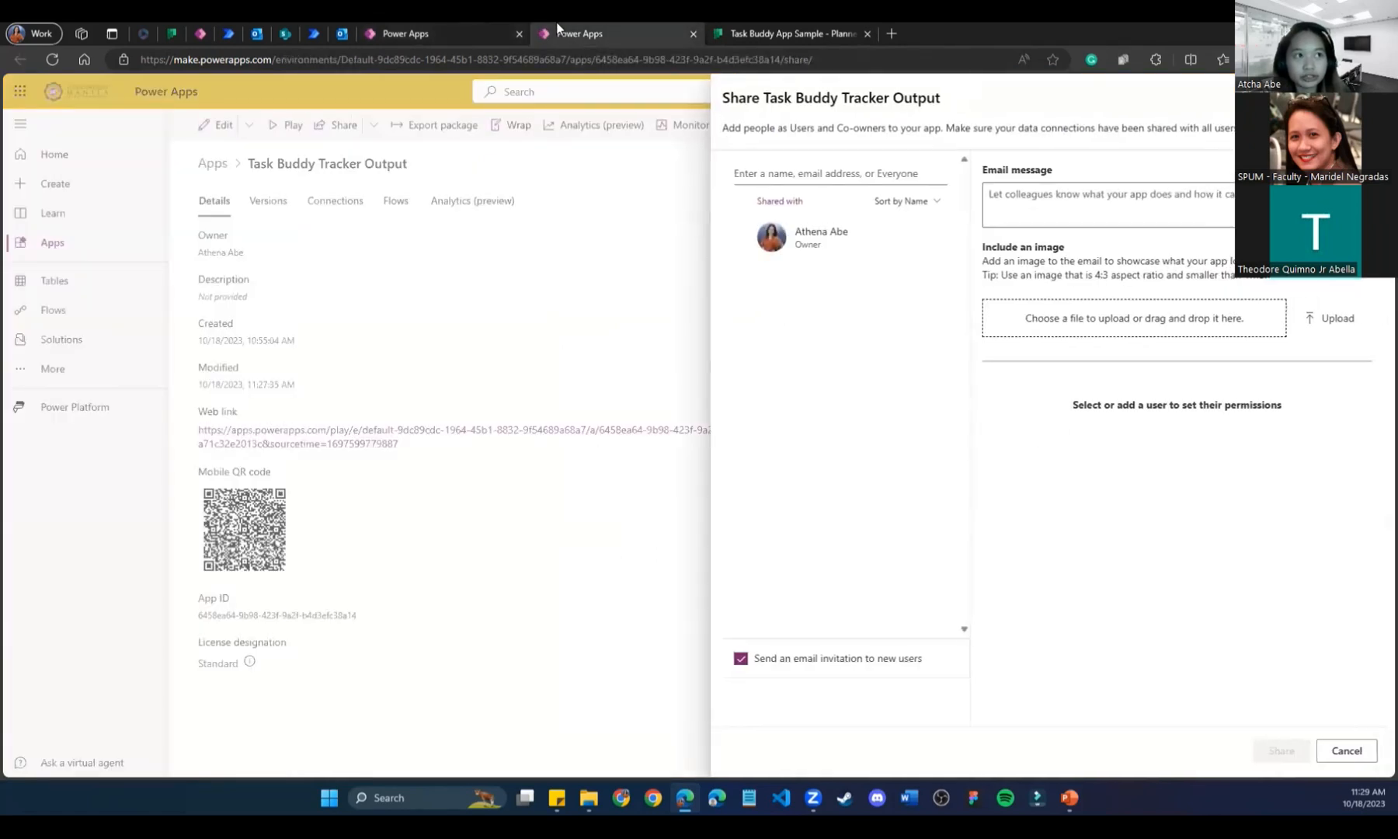
pyautogui.click(829, 170)
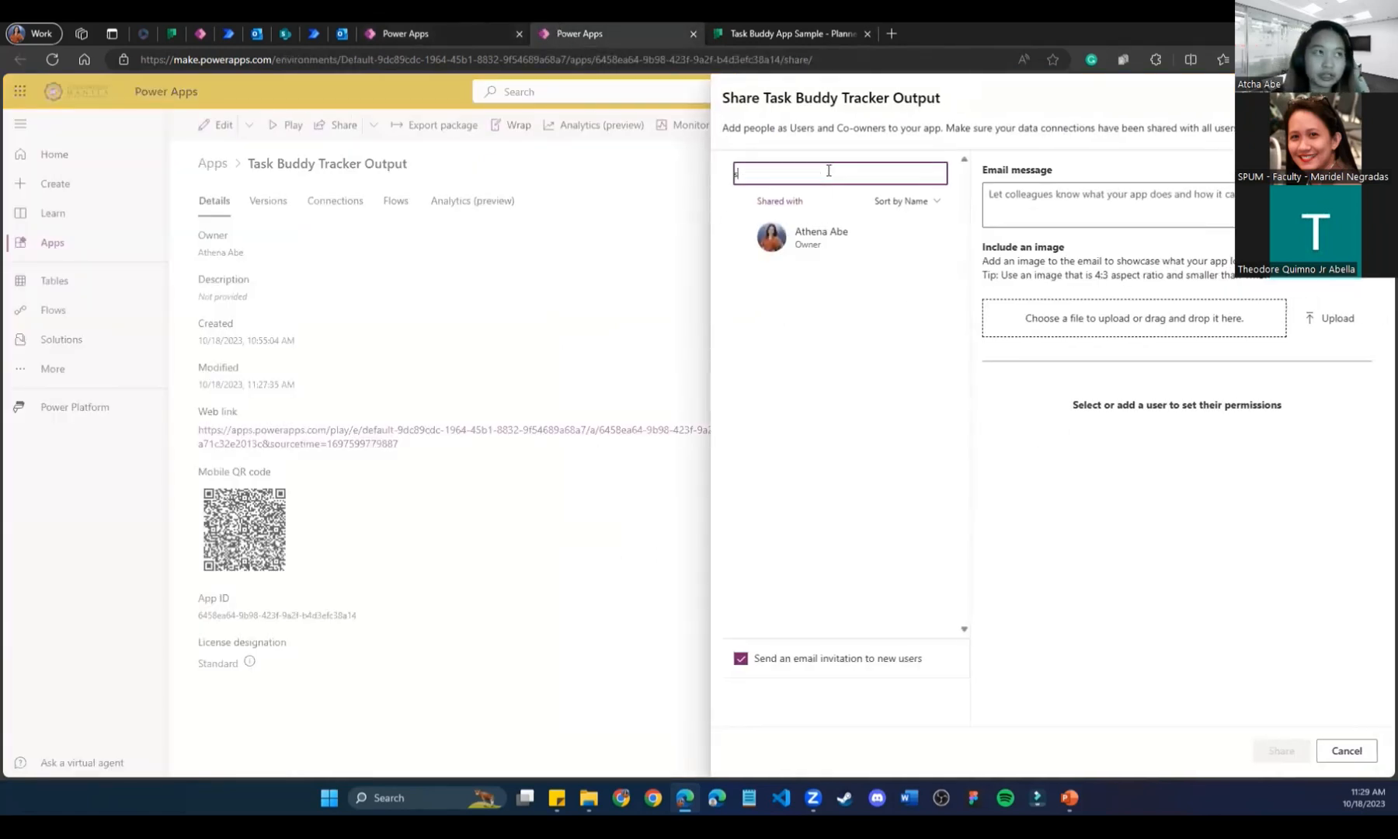
pyautogui.write('athe')
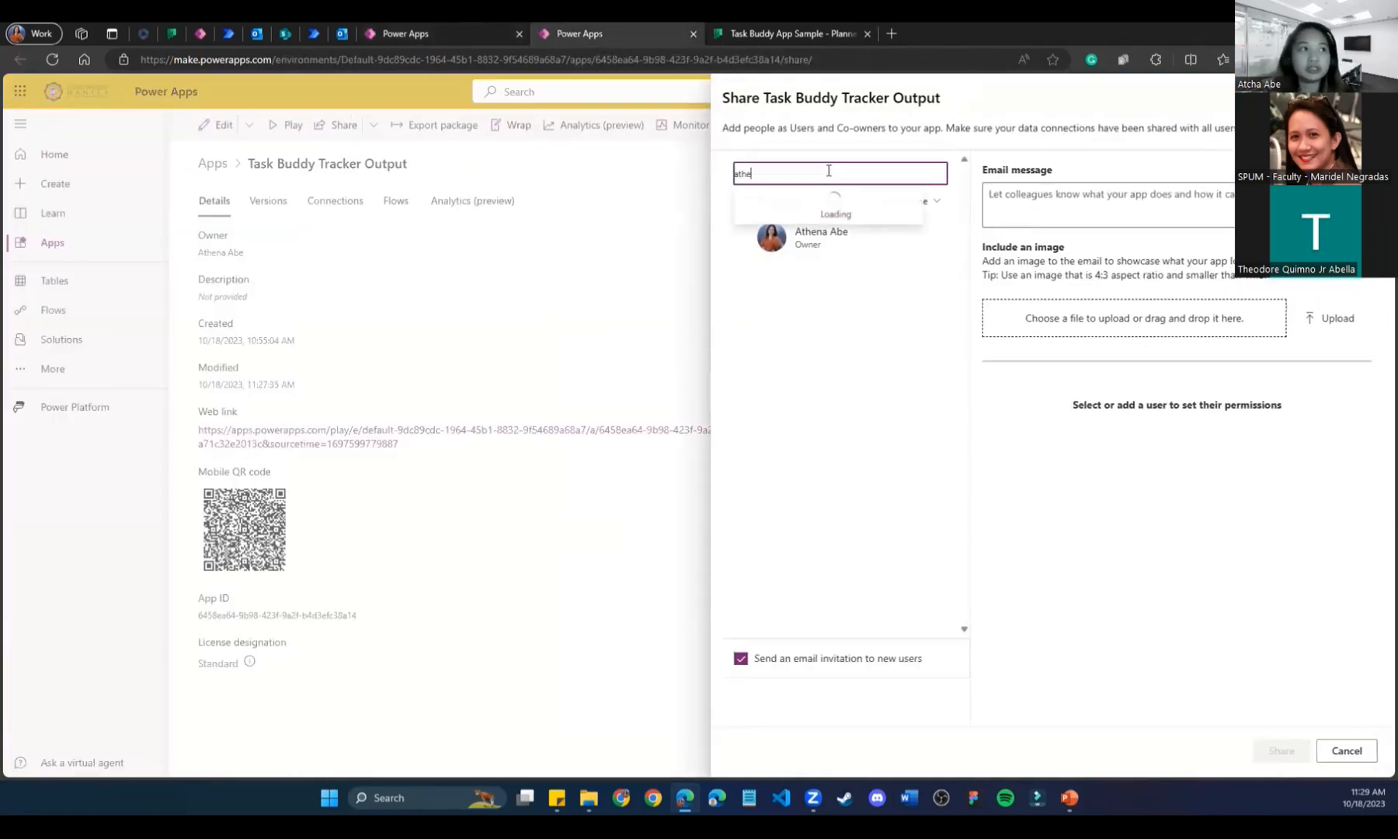
pyautogui.click(867, 233)
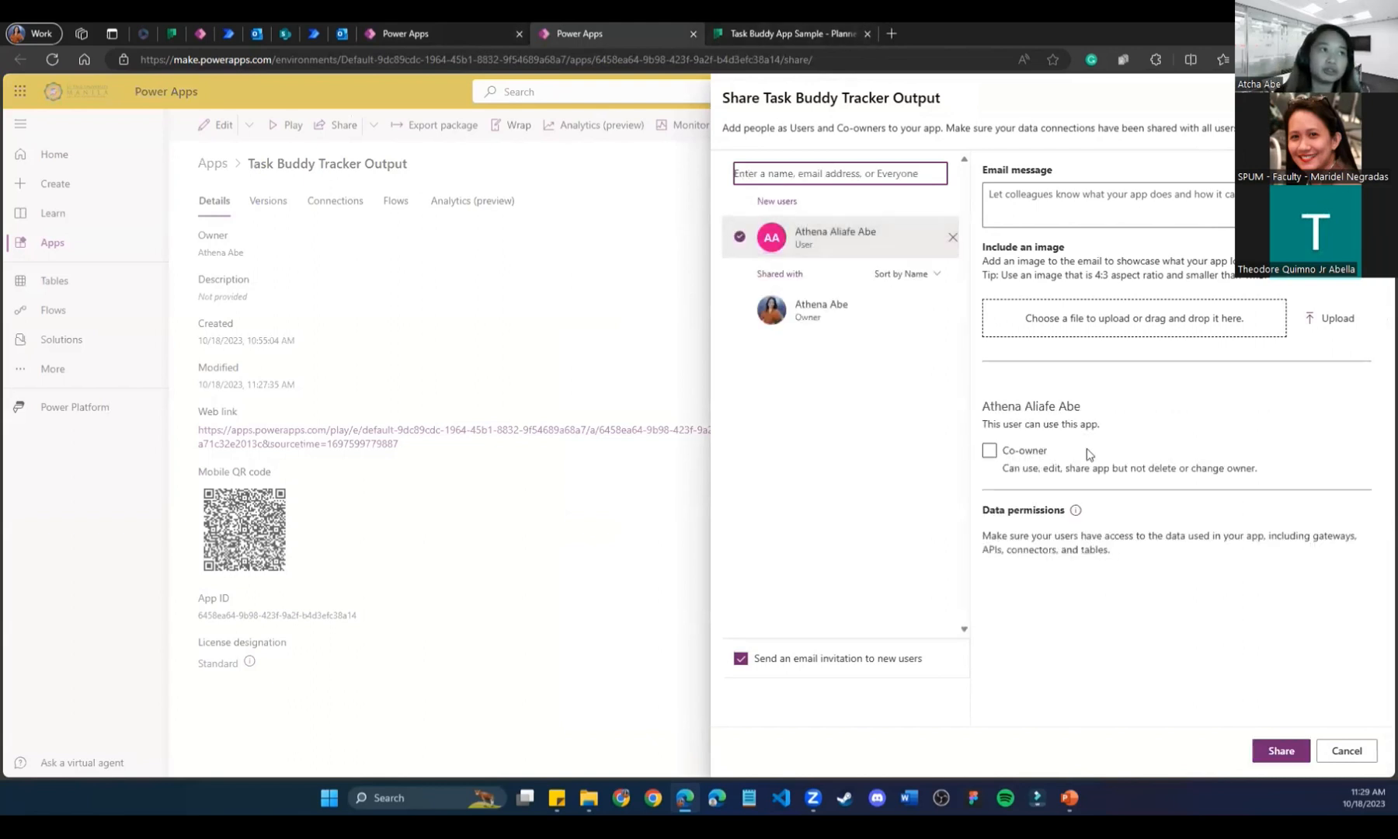
pyautogui.click(1264, 750)
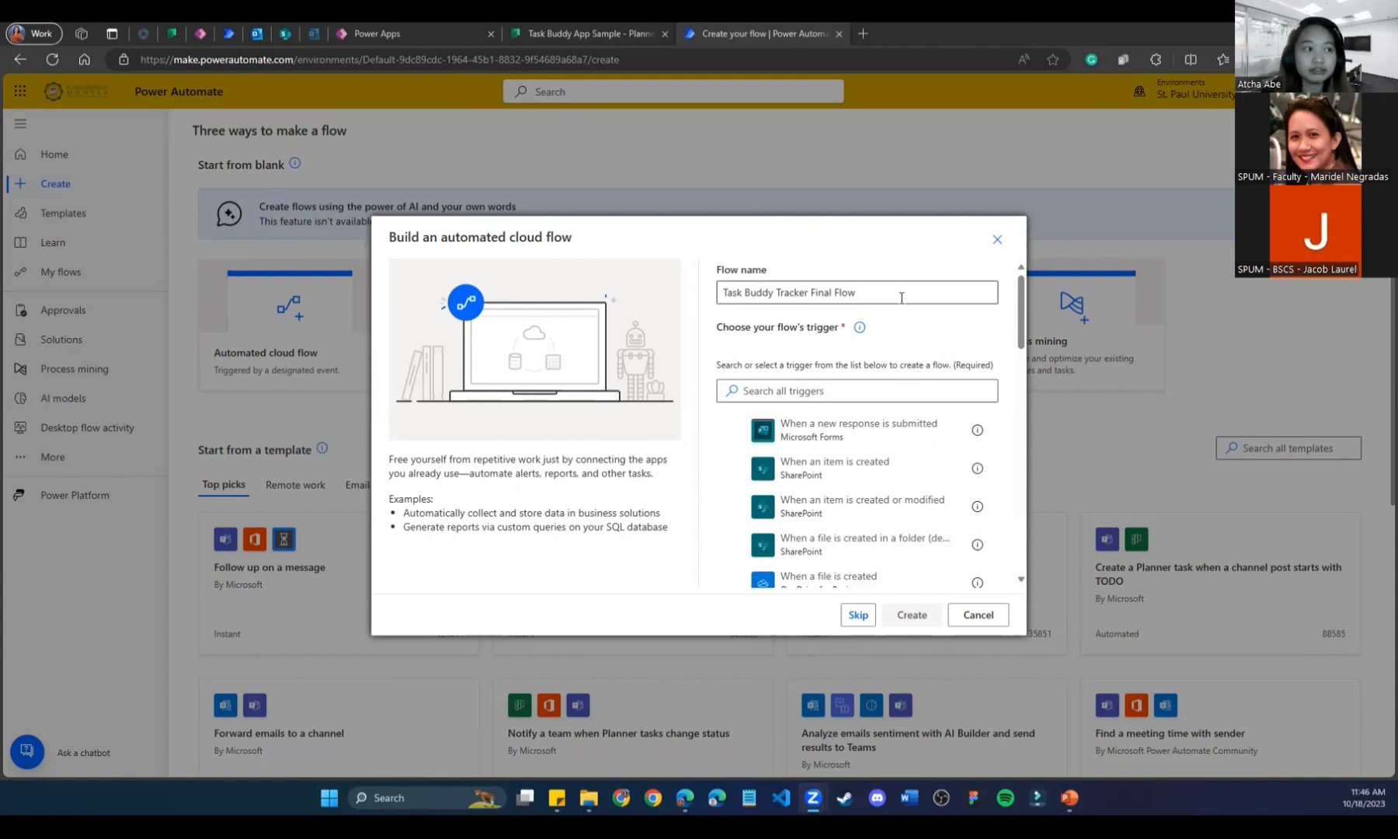
# Skip choosing a trigger to open a blank automated cloud flow.
pyautogui.moveTo(901, 297); pyautogui.dragTo(647, 324)
pyautogui.hotkey('ctrl', 'c')
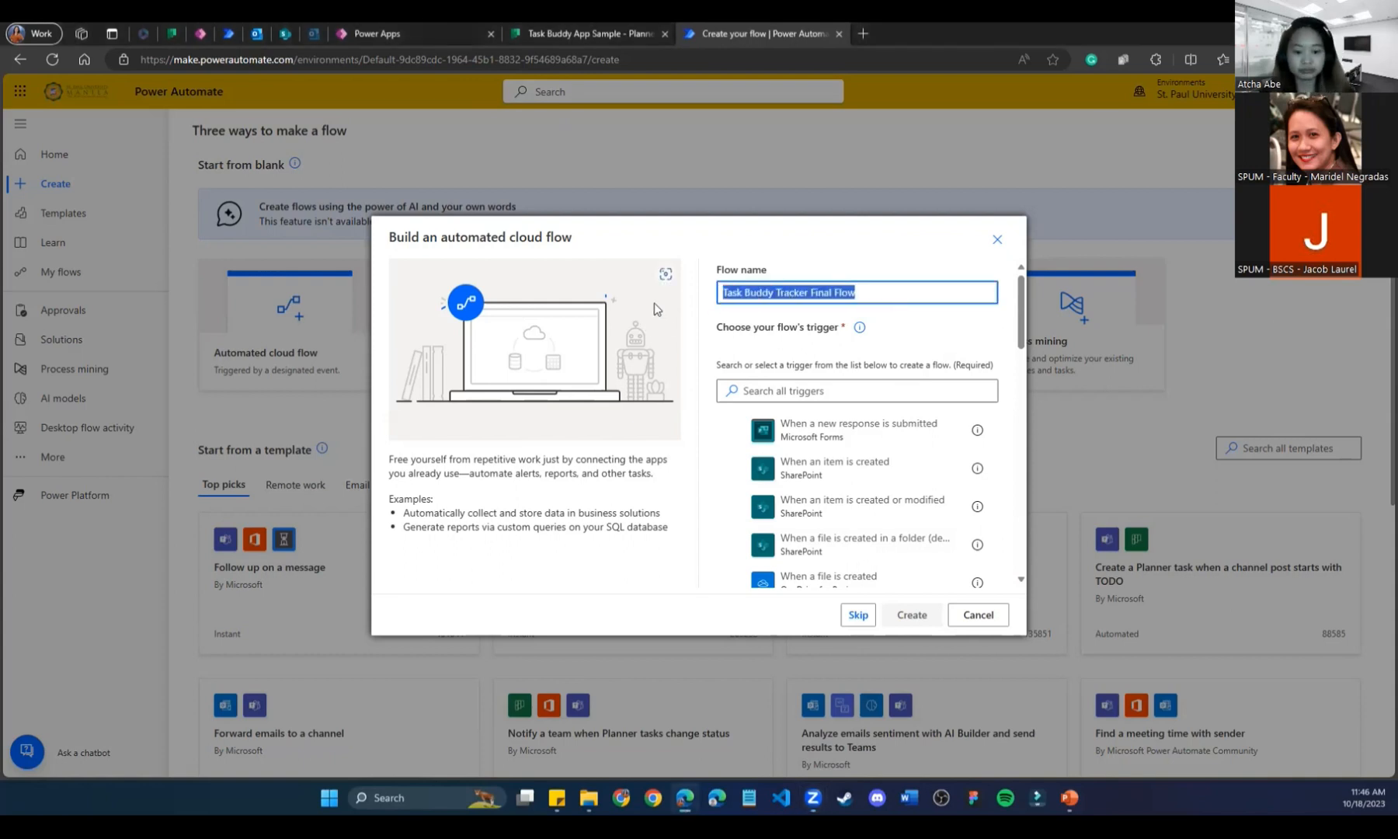
pyautogui.click(934, 285)
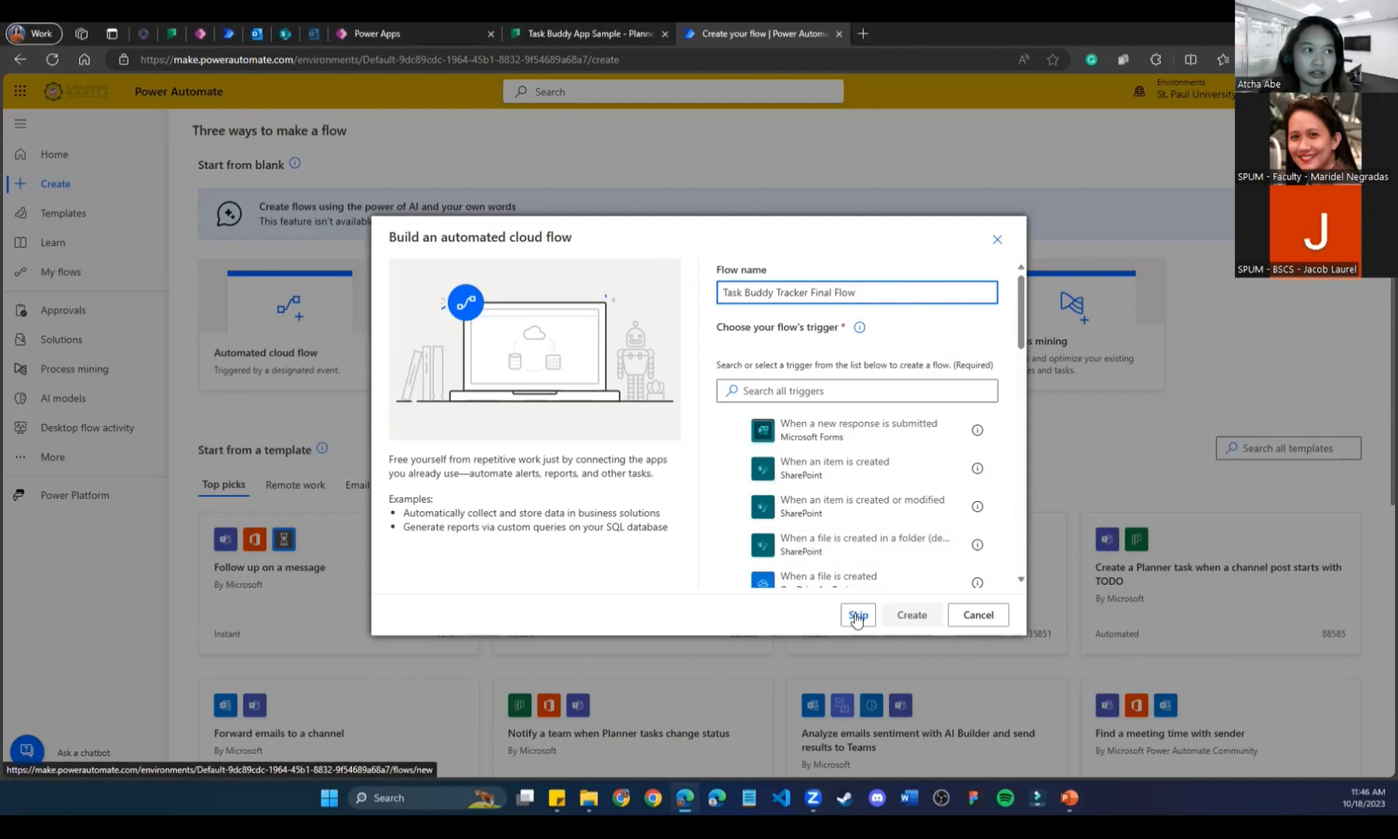
pyautogui.click(856, 615)
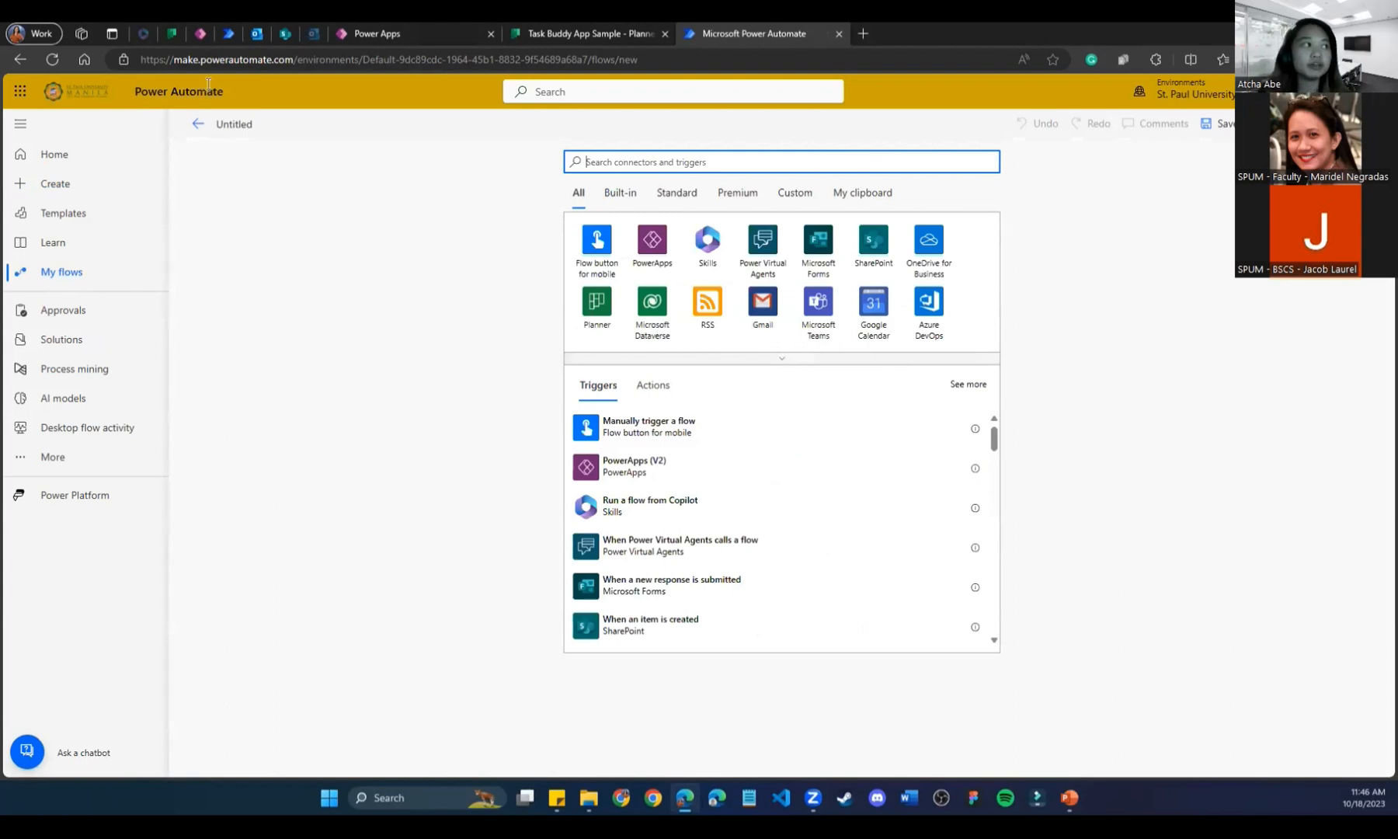
# Title the flow 'Task Buddy Tracker Final Flow' and attempt to save it.
pyautogui.click(226, 131)
pyautogui.hotkey('ctrl', 'a')
pyautogui.hotkey('ctrl', 'v')
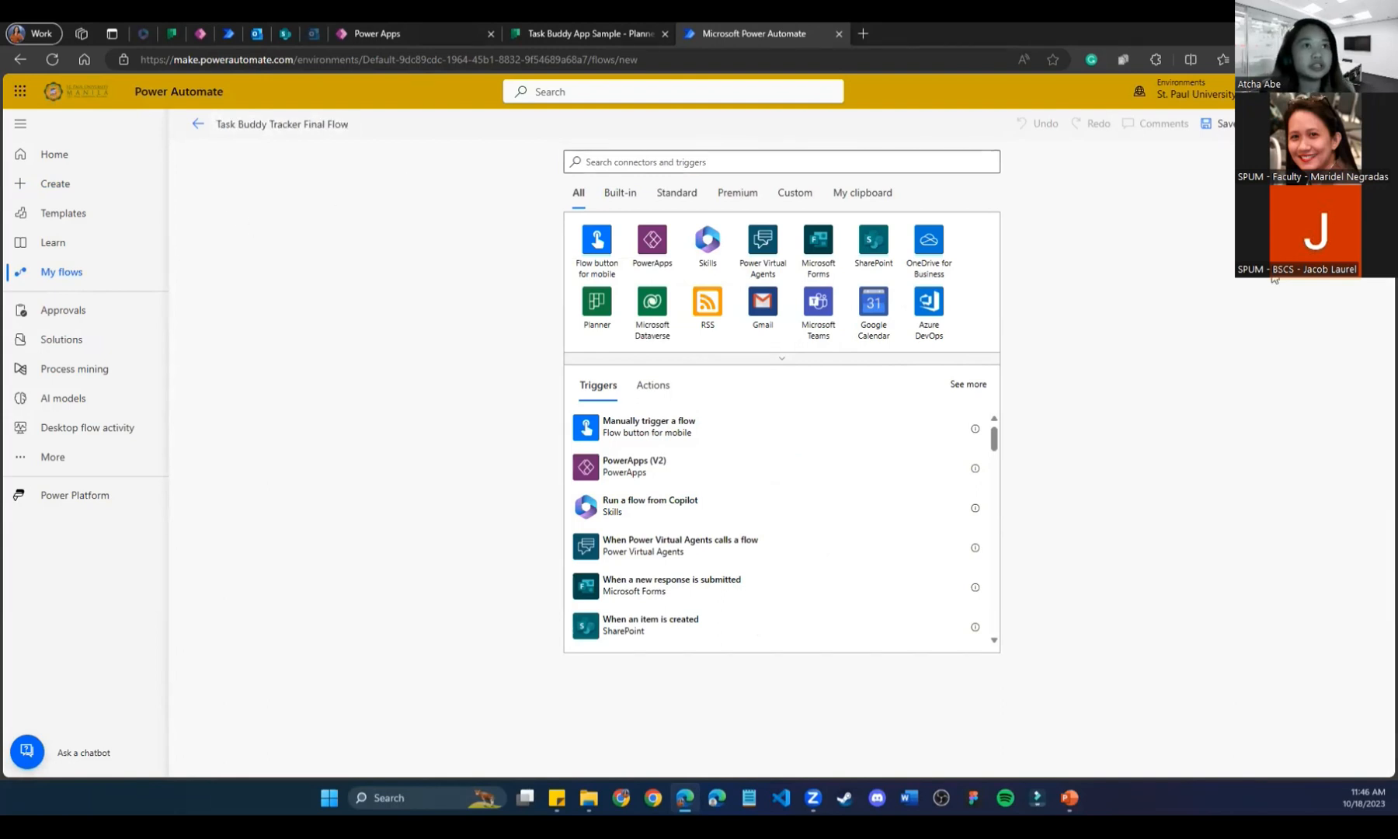
pyautogui.click(1206, 124)
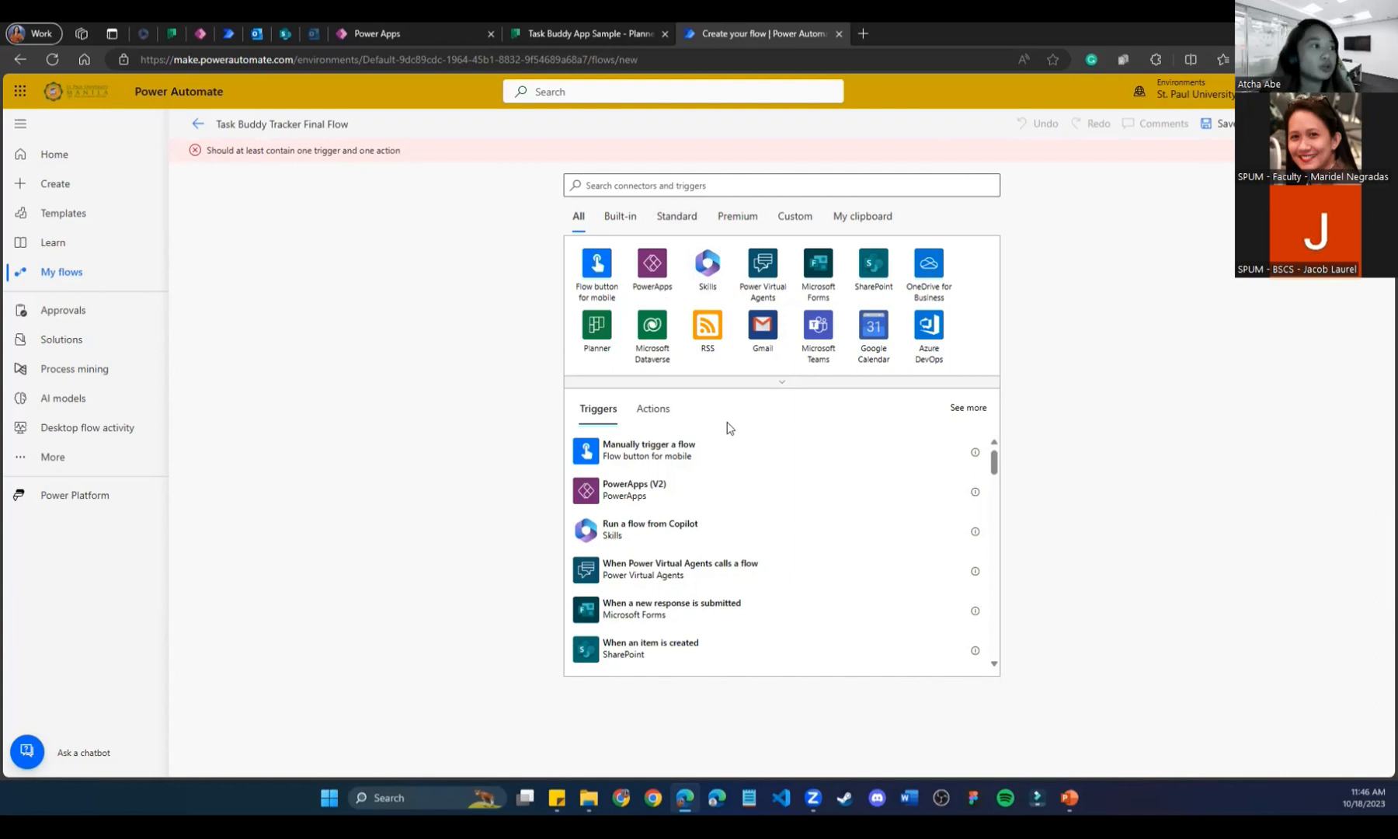
pyautogui.click(228, 37)
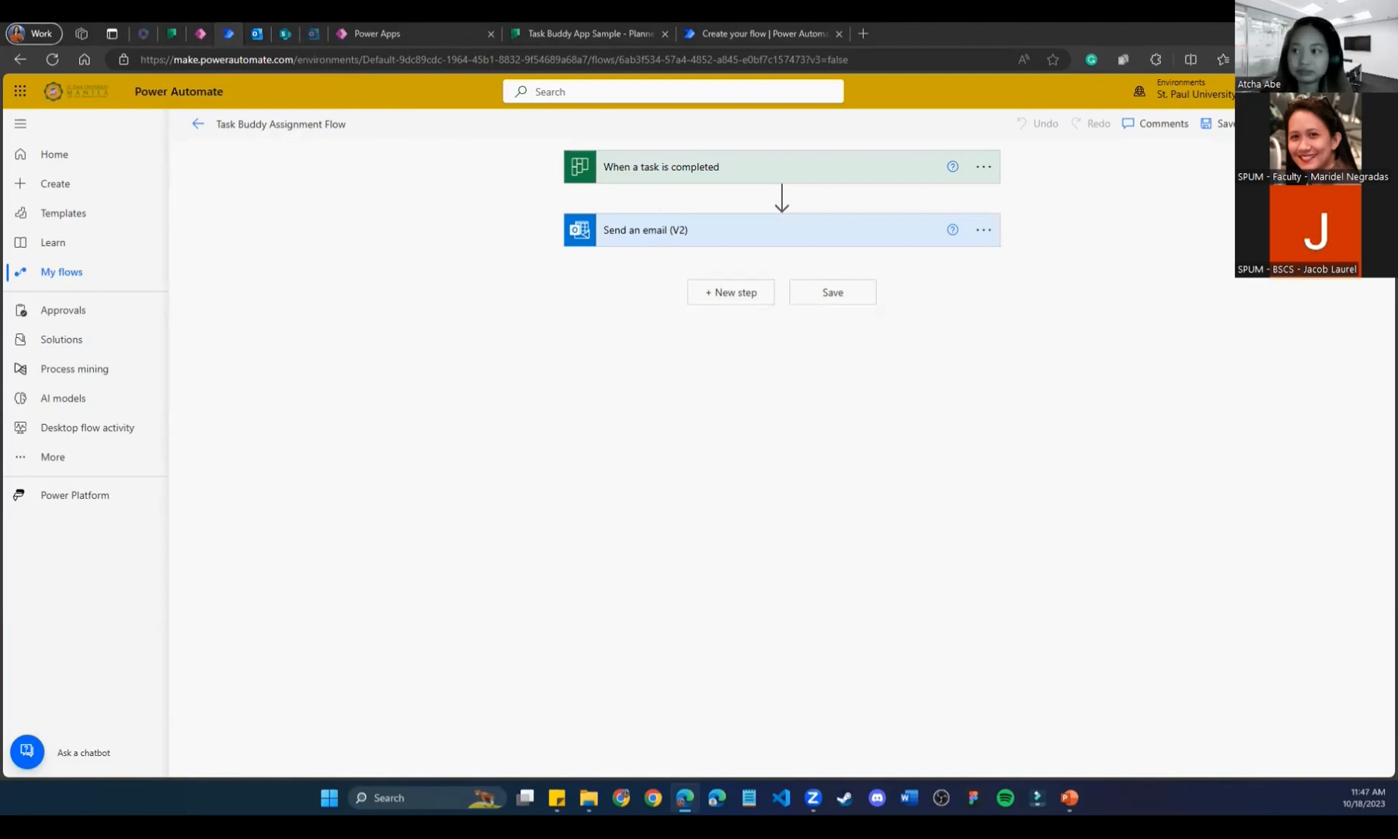
pyautogui.click(721, 28)
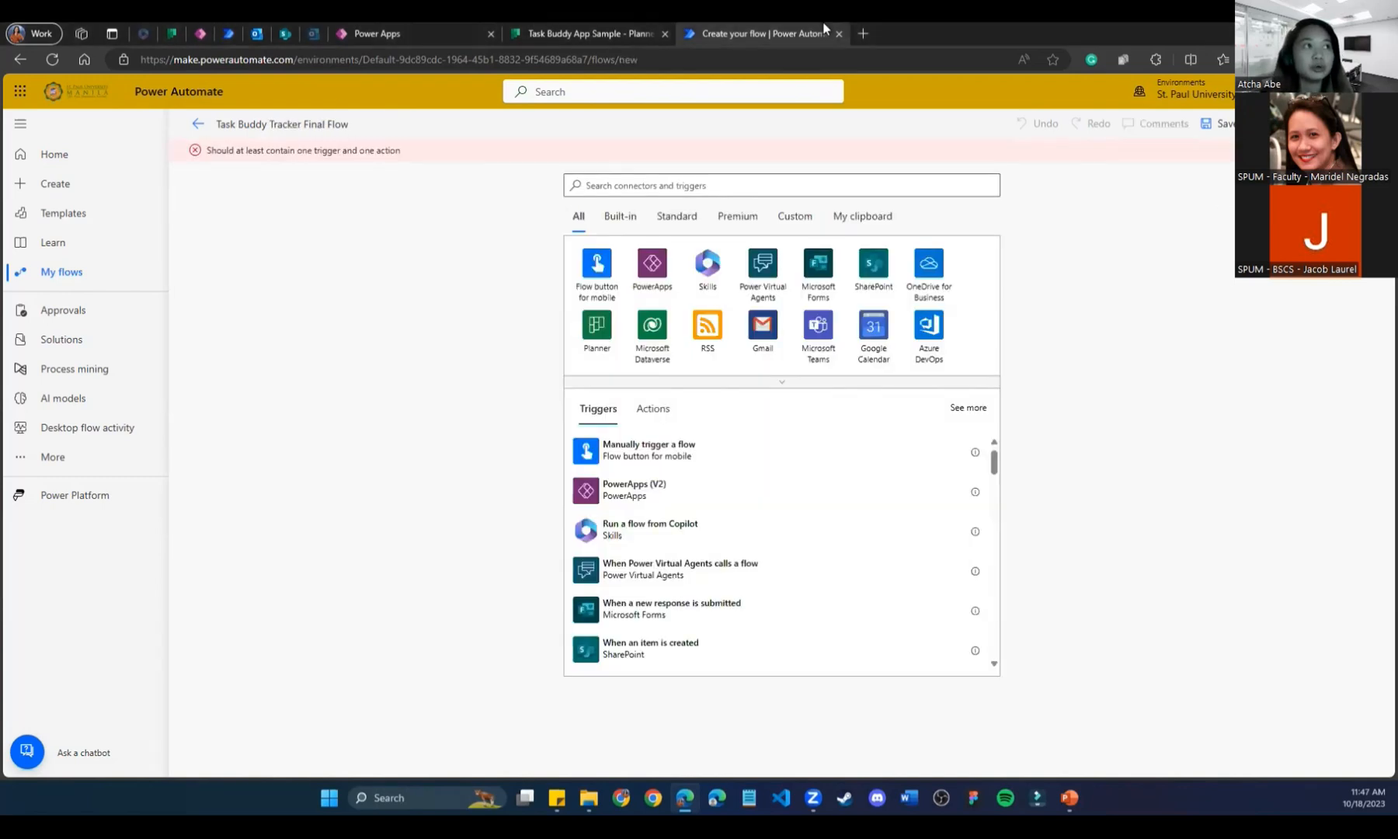
pyautogui.click(725, 183)
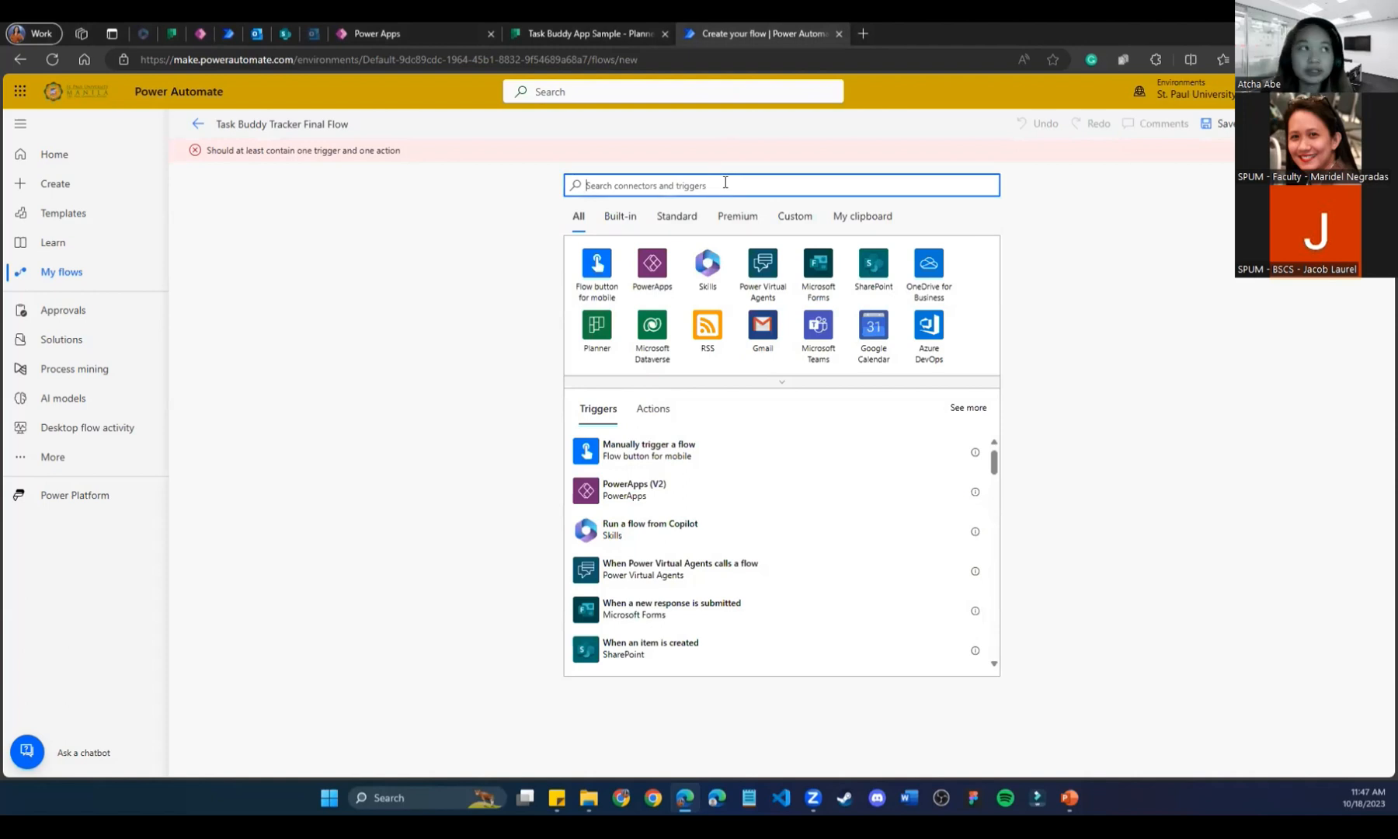
pyautogui.click(227, 35)
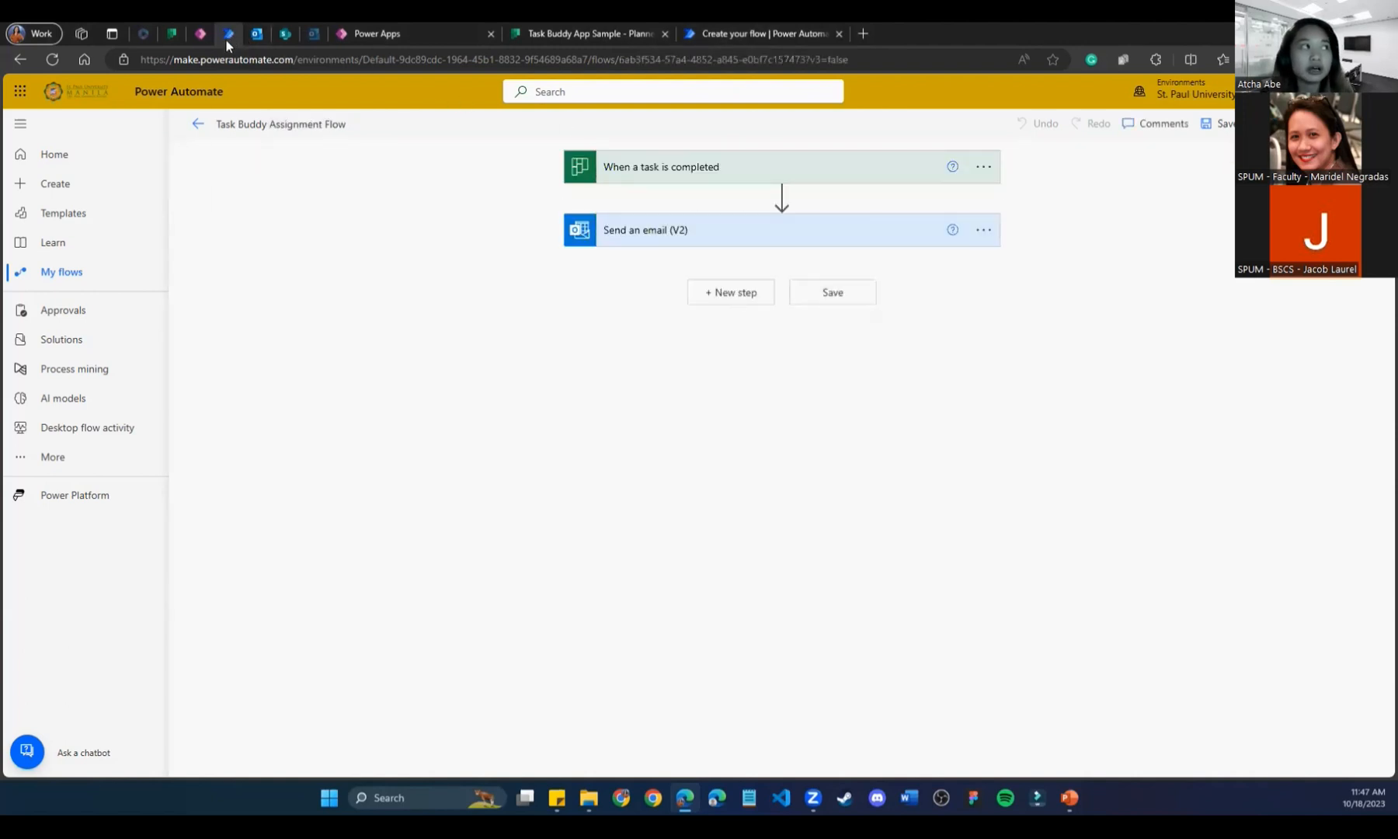
pyautogui.click(747, 29)
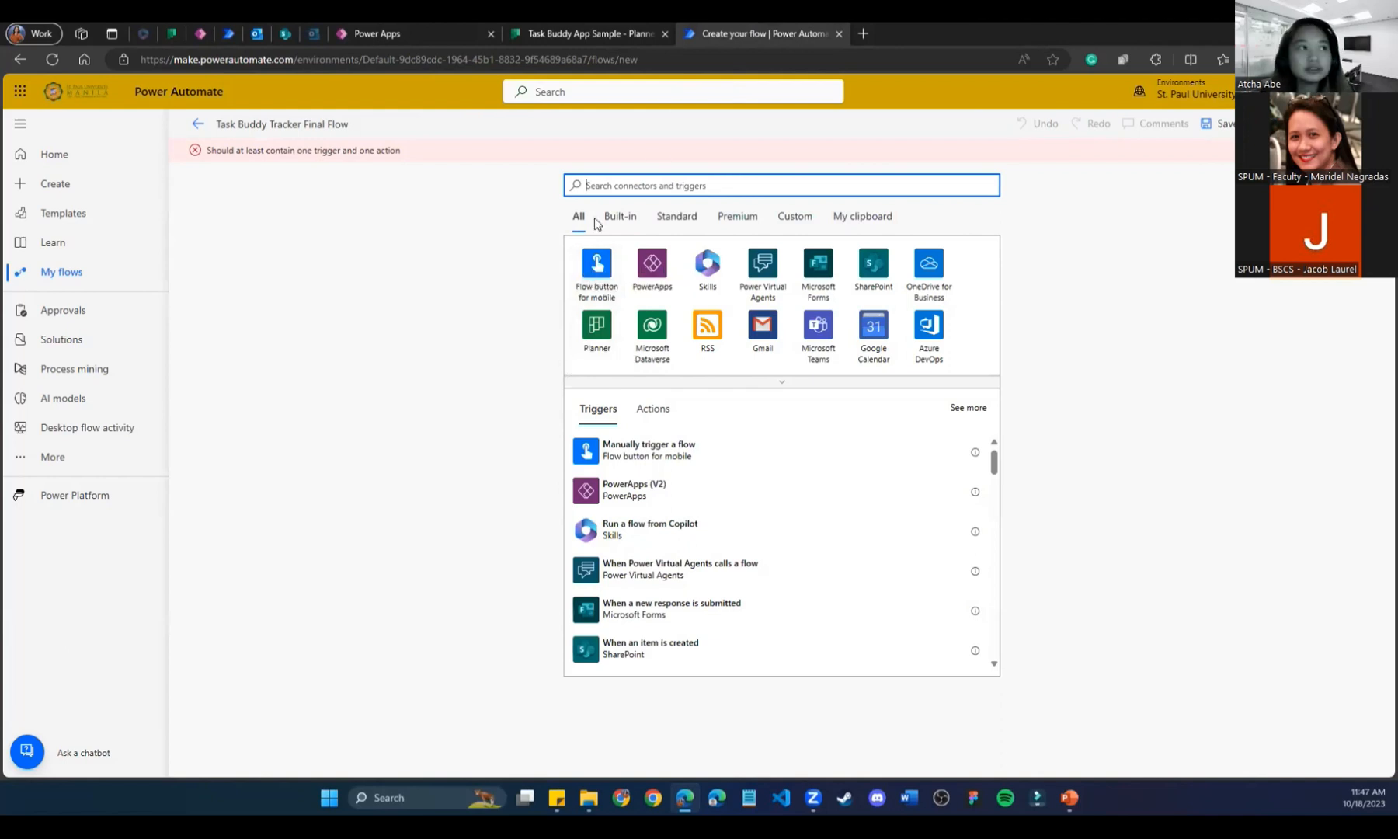
# Add Planner's 'When a task is completed' trigger with Group and Plan set to Task Buddy App Sample.
pyautogui.click(595, 340)
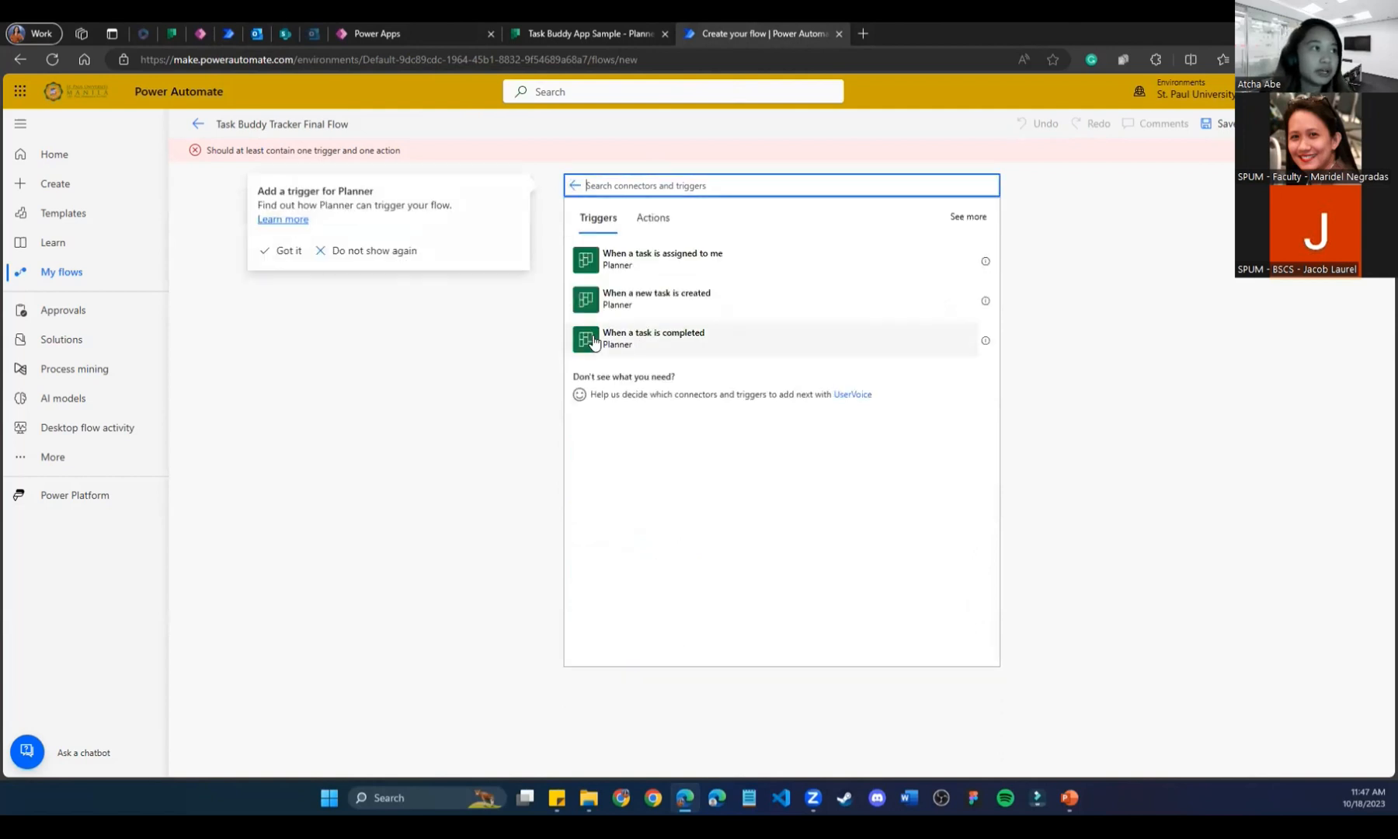
pyautogui.click(575, 185)
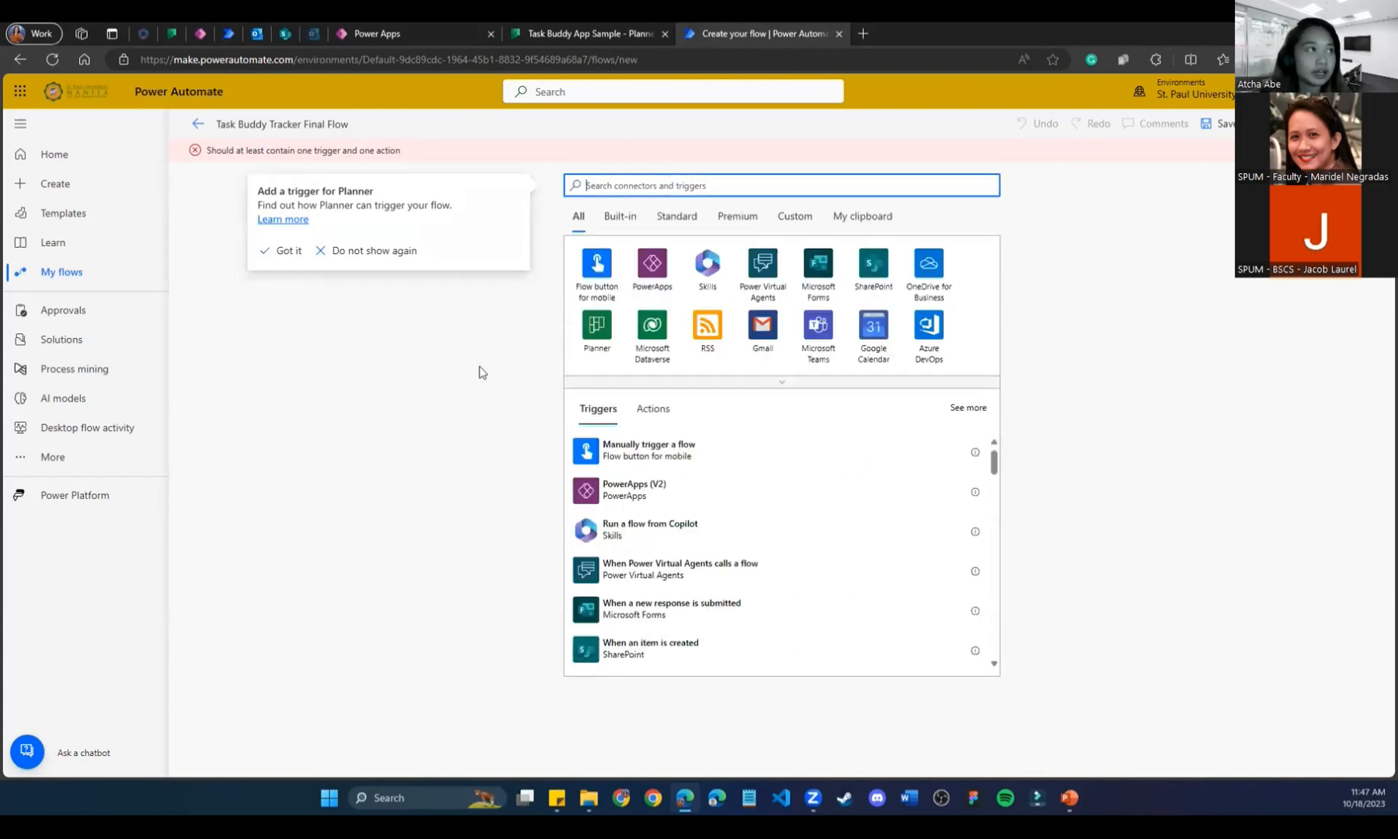
pyautogui.click(596, 329)
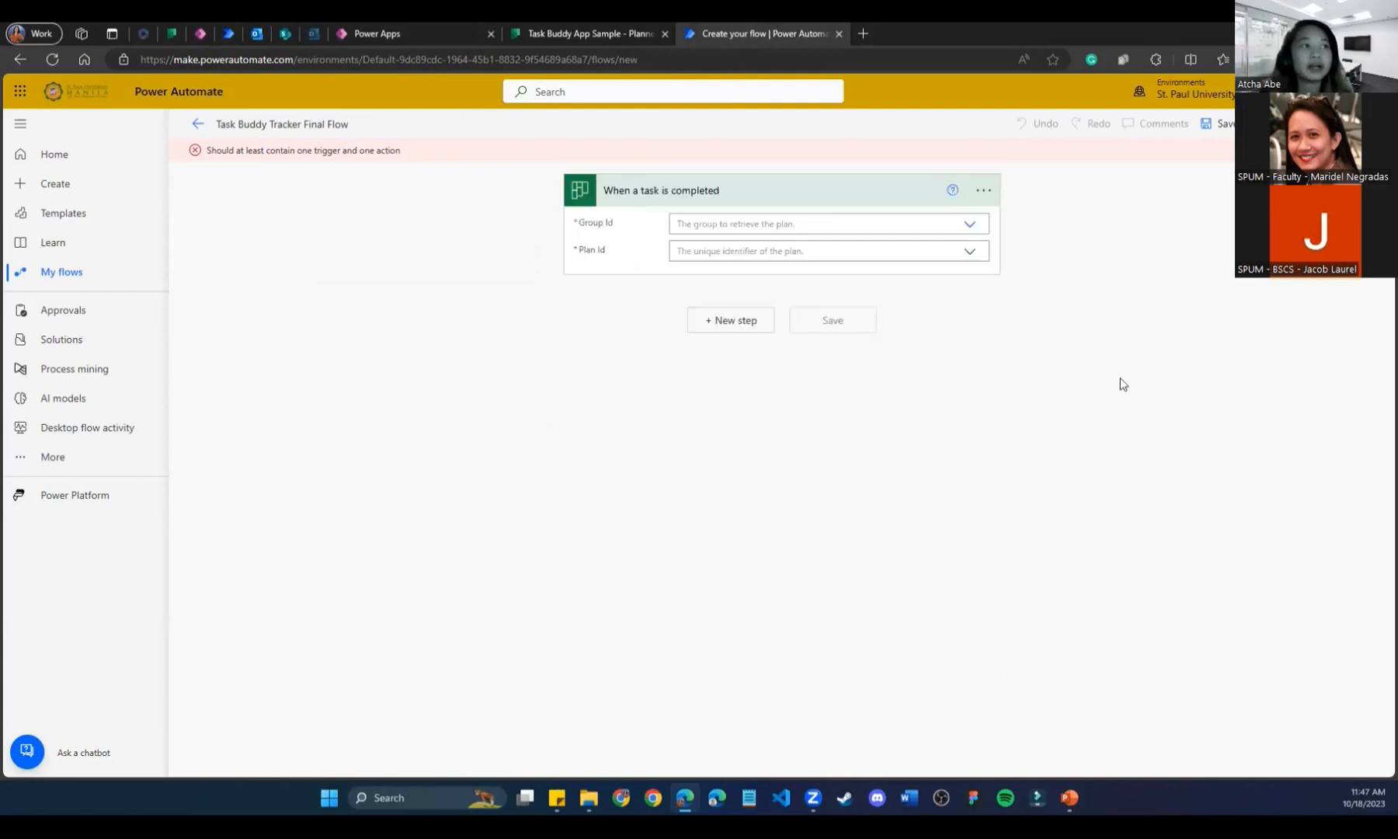
pyautogui.click(969, 226)
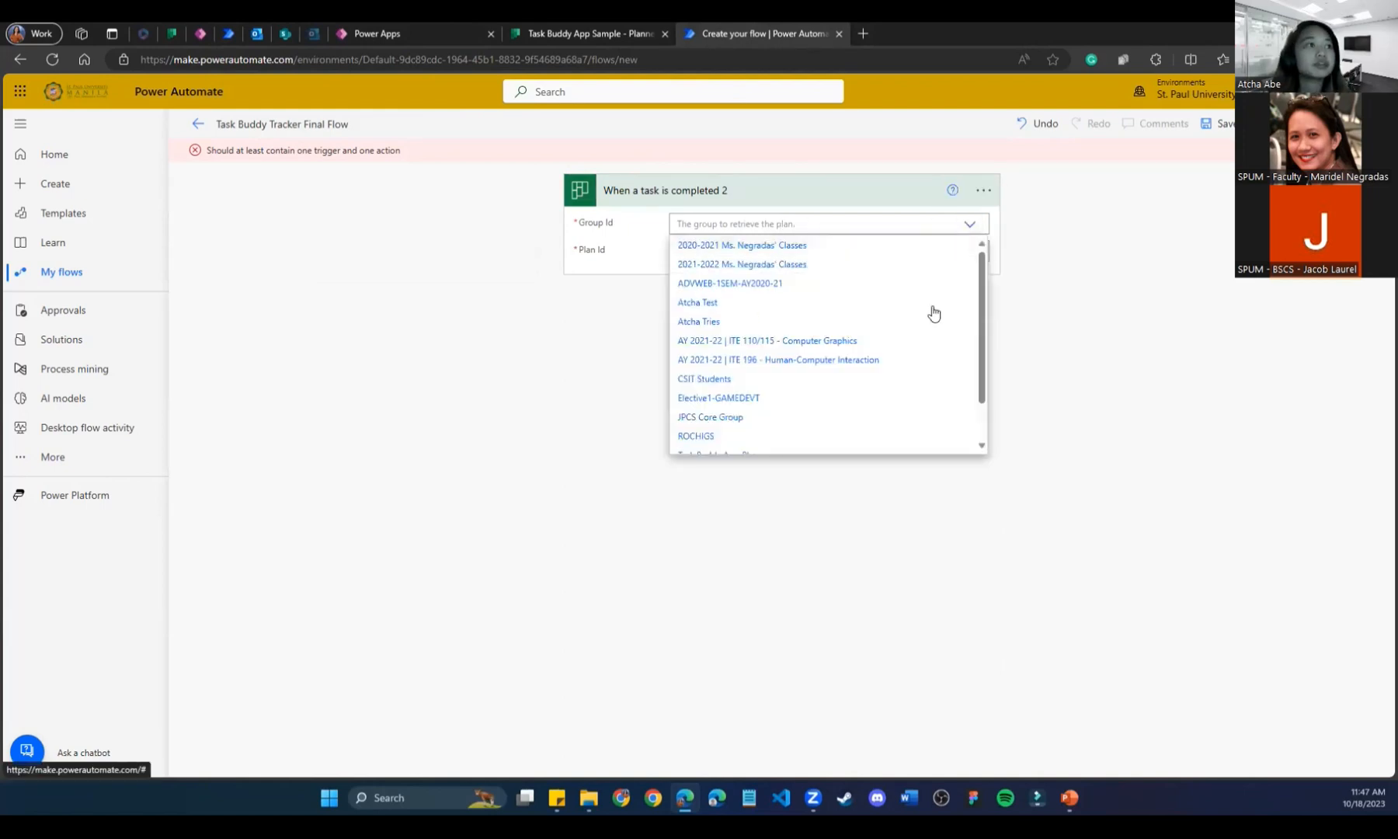
pyautogui.scroll(-3, 985, 390)
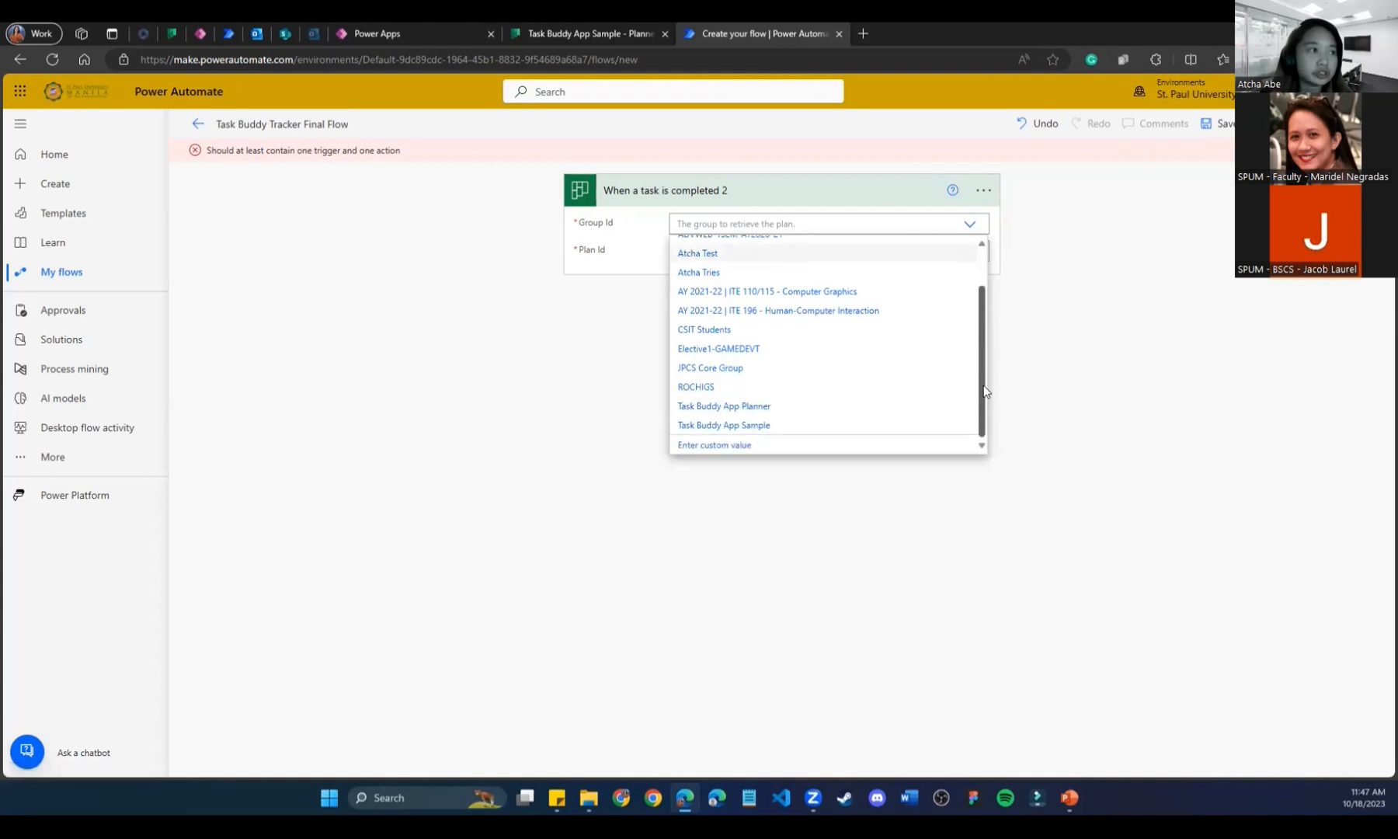
pyautogui.click(741, 430)
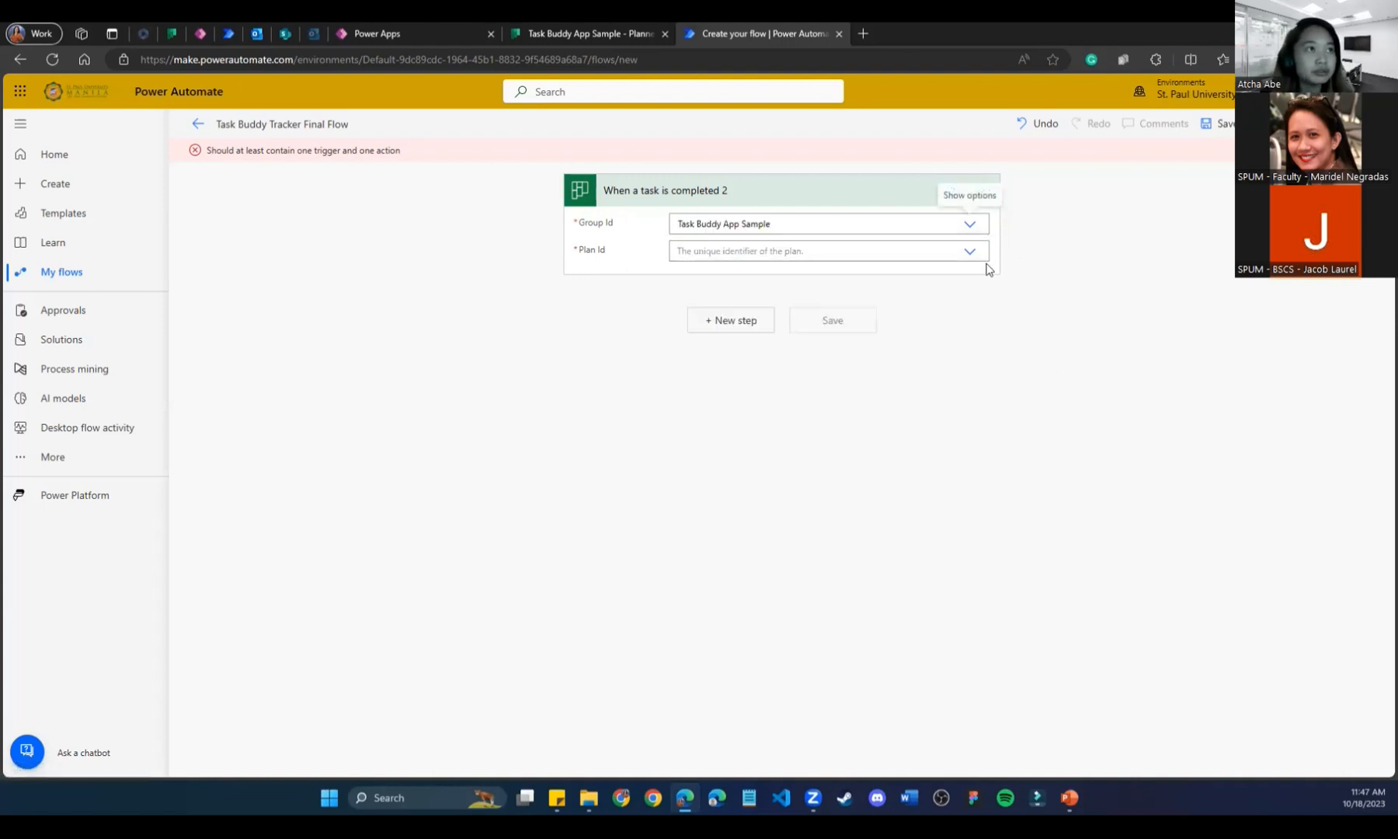
pyautogui.click(966, 253)
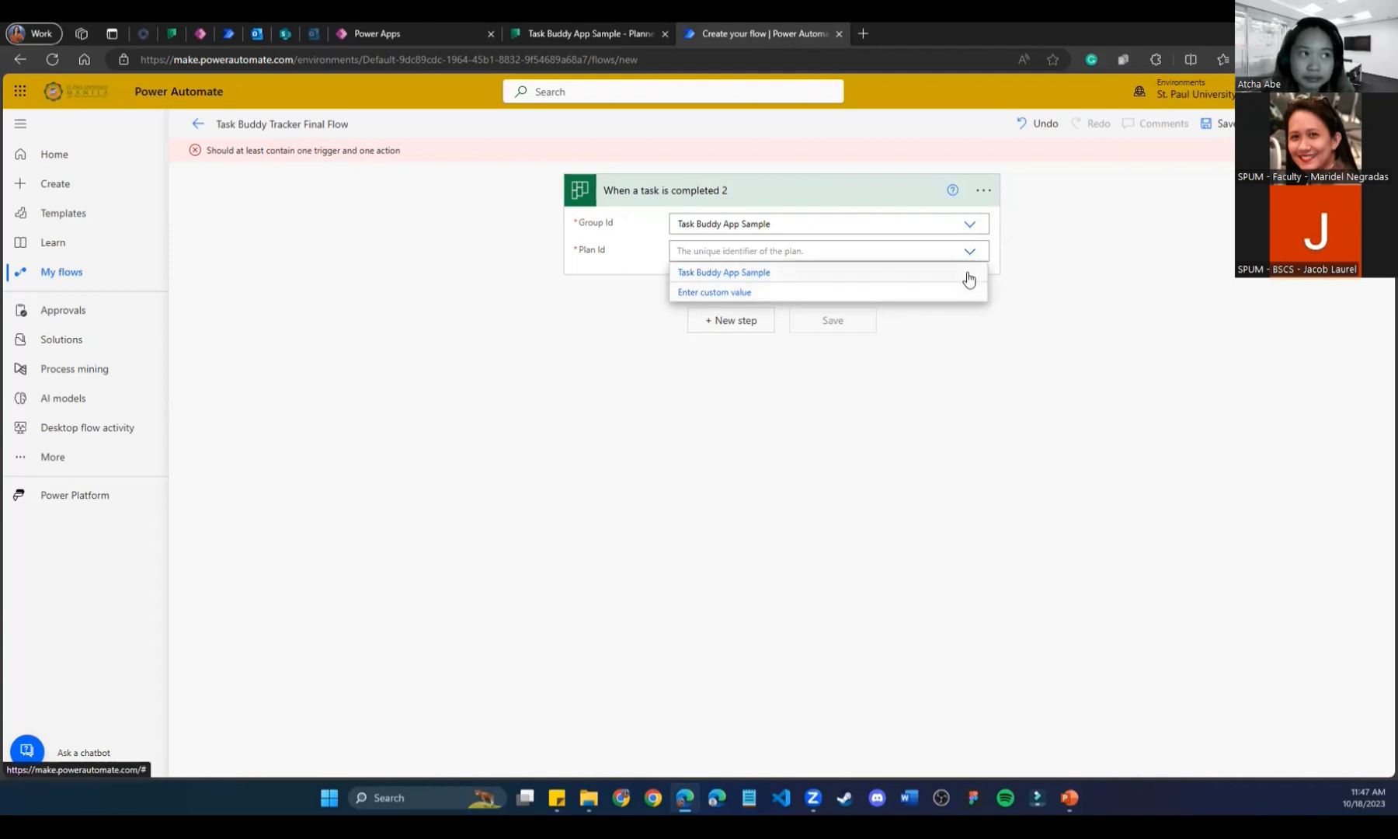
pyautogui.click(968, 277)
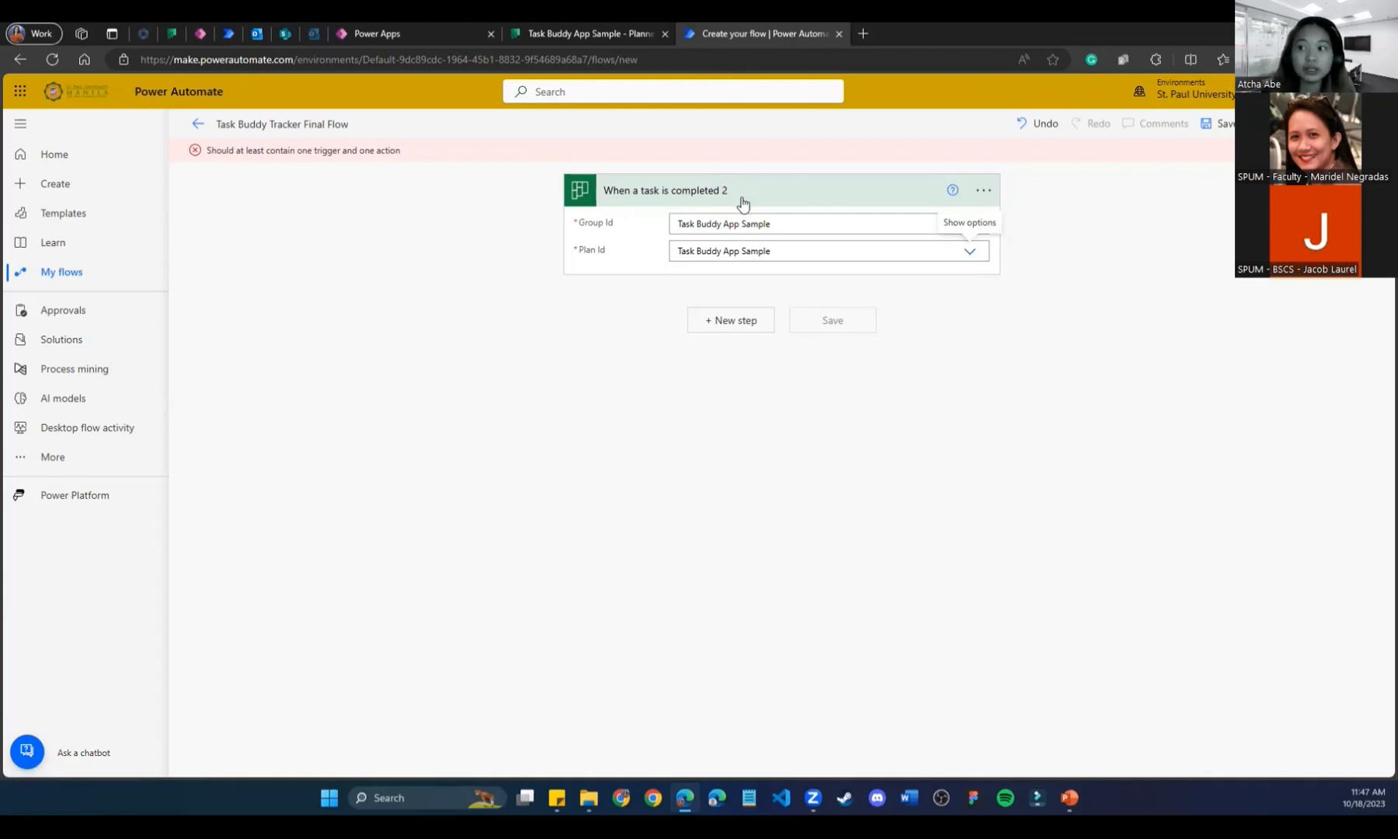
# Check the Planner board and the existing assignment flow, then return to the new flow.
pyautogui.click(172, 34)
pyautogui.click(963, 106)
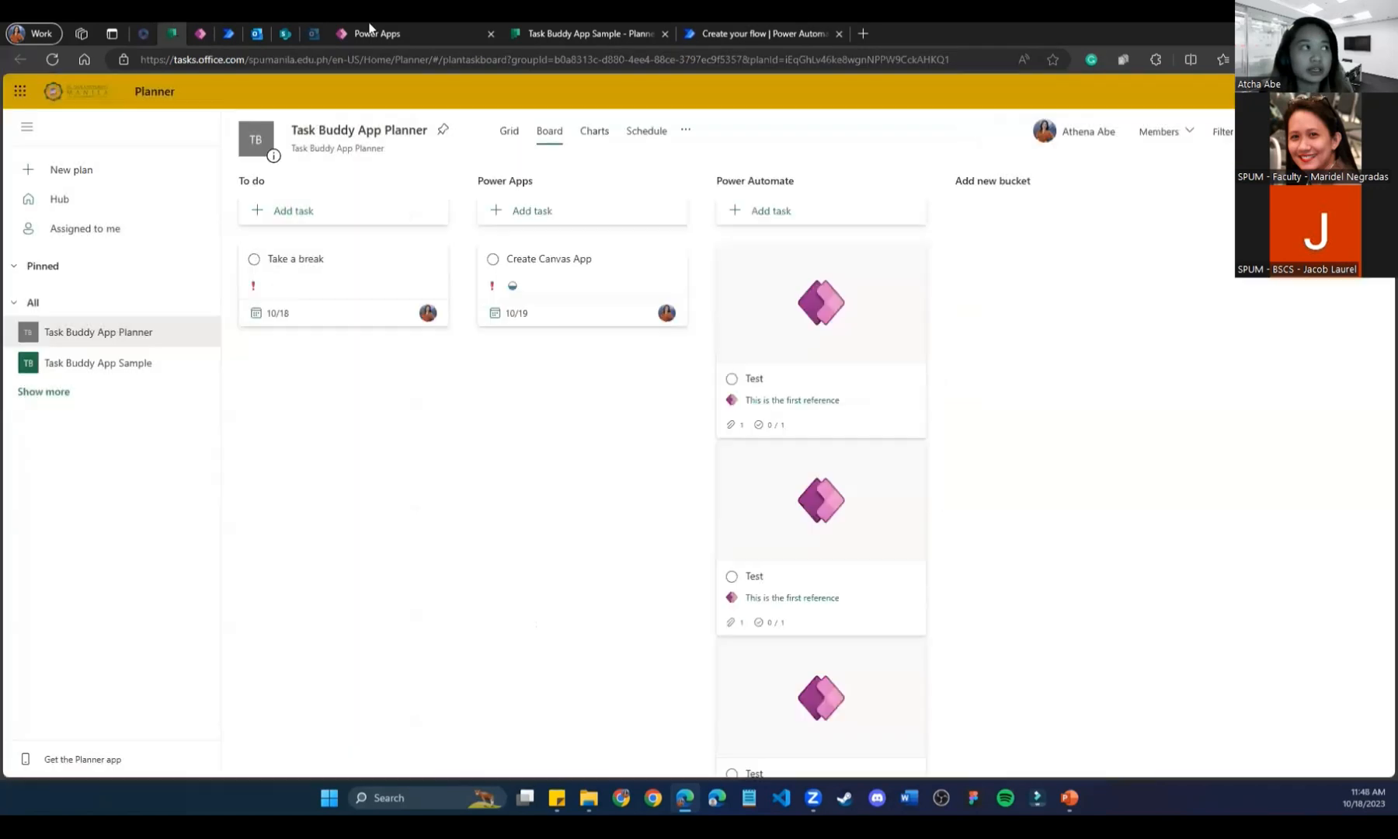
pyautogui.click(229, 33)
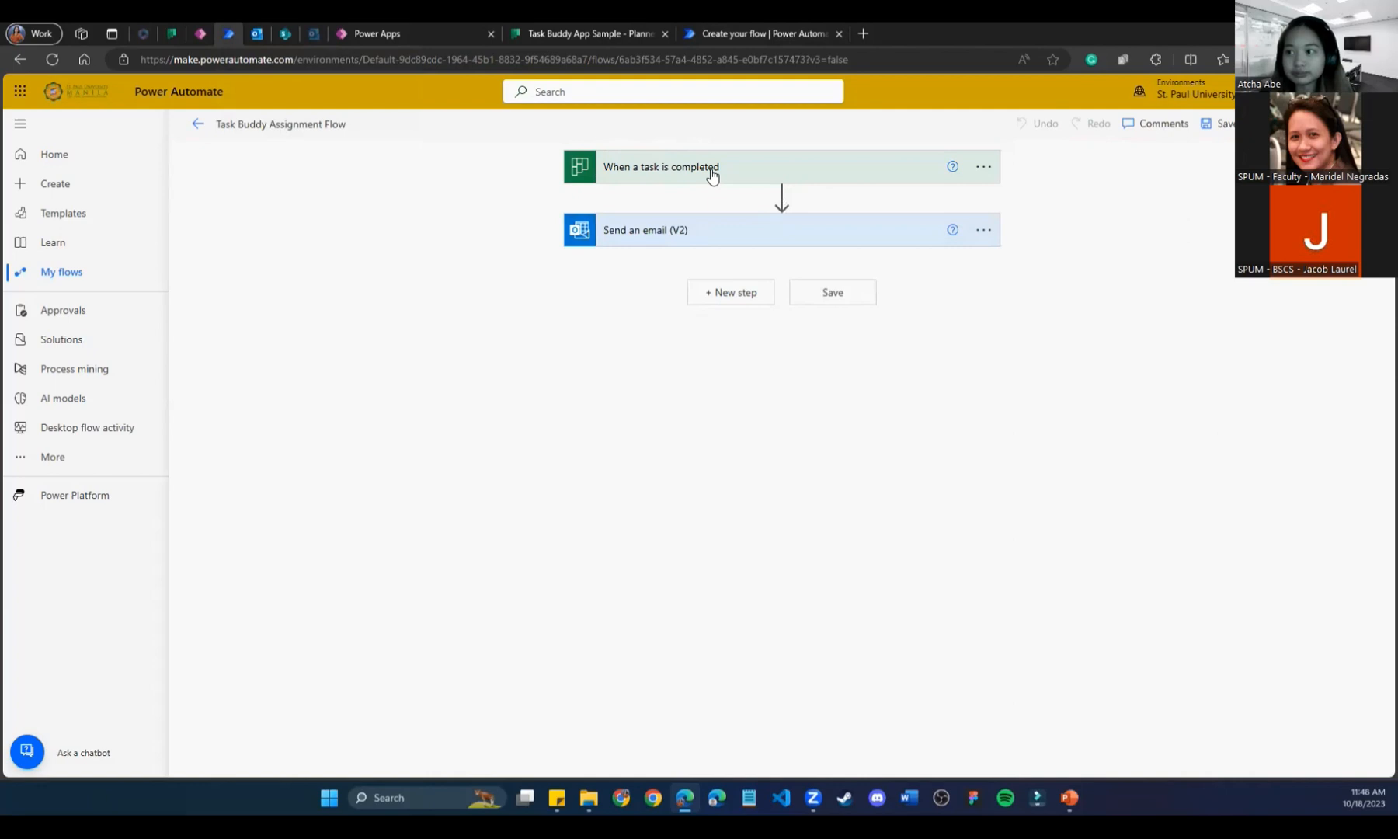
pyautogui.click(751, 28)
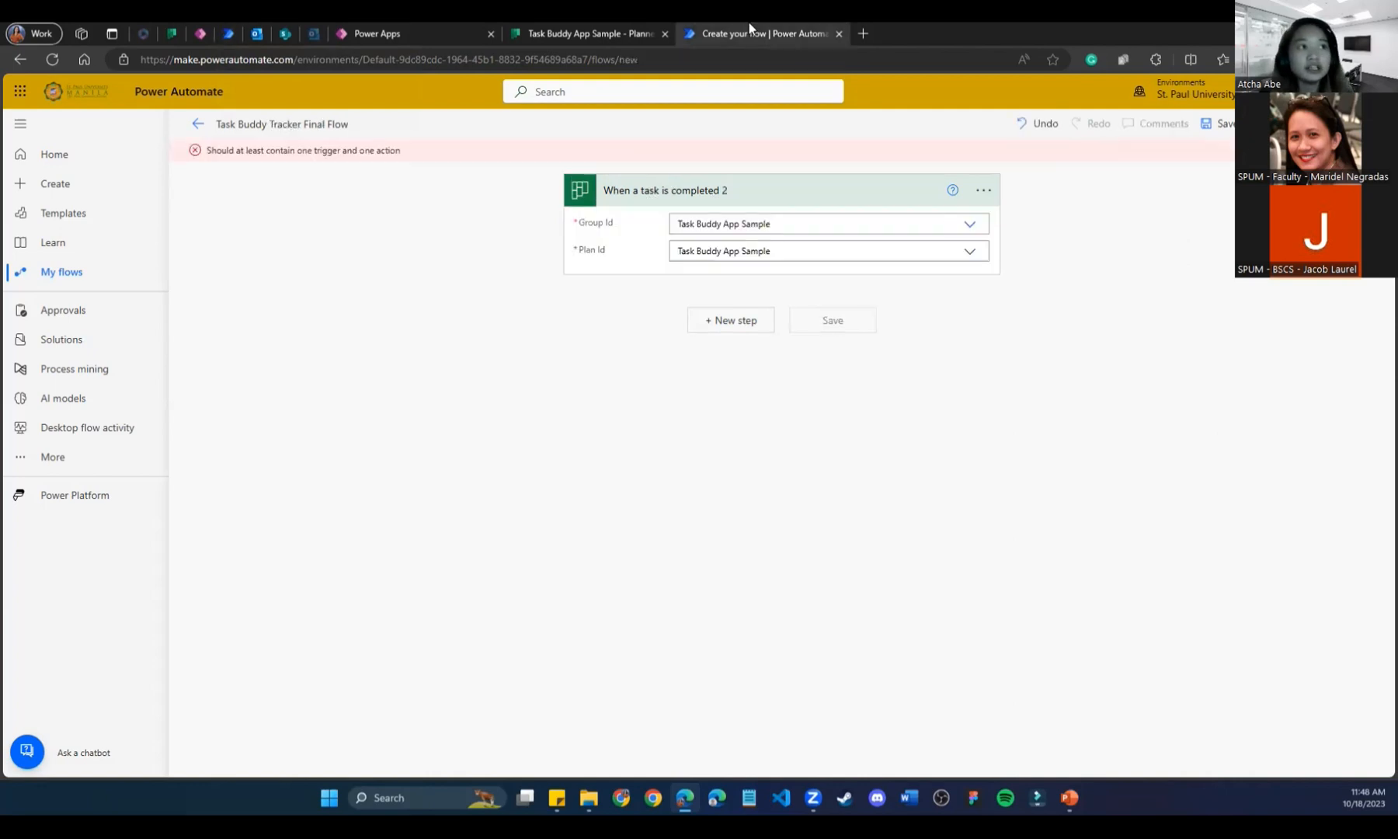
pyautogui.click(736, 330)
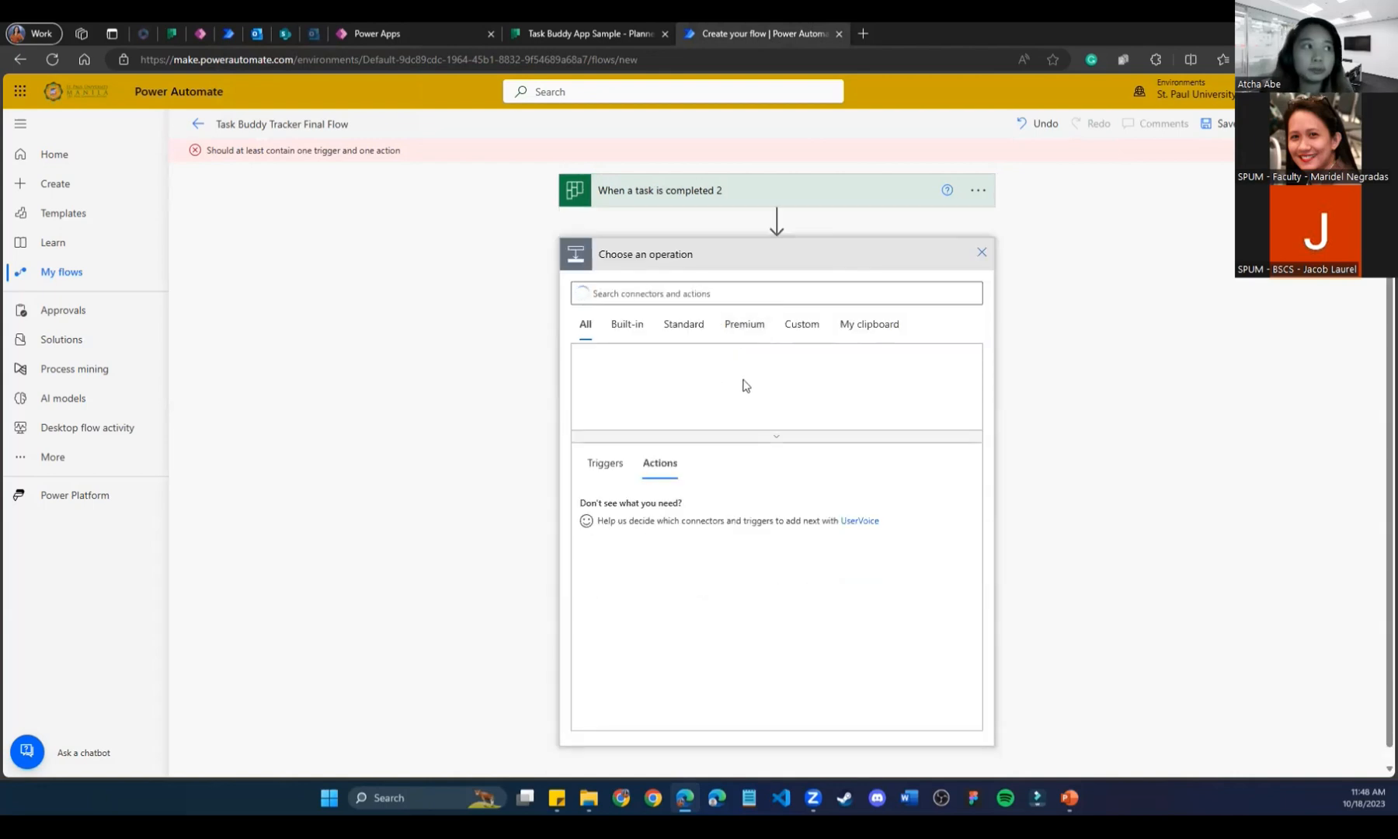
# Add an Outlook 'Send an email (V2)' action after the trigger.
pyautogui.click(727, 291)
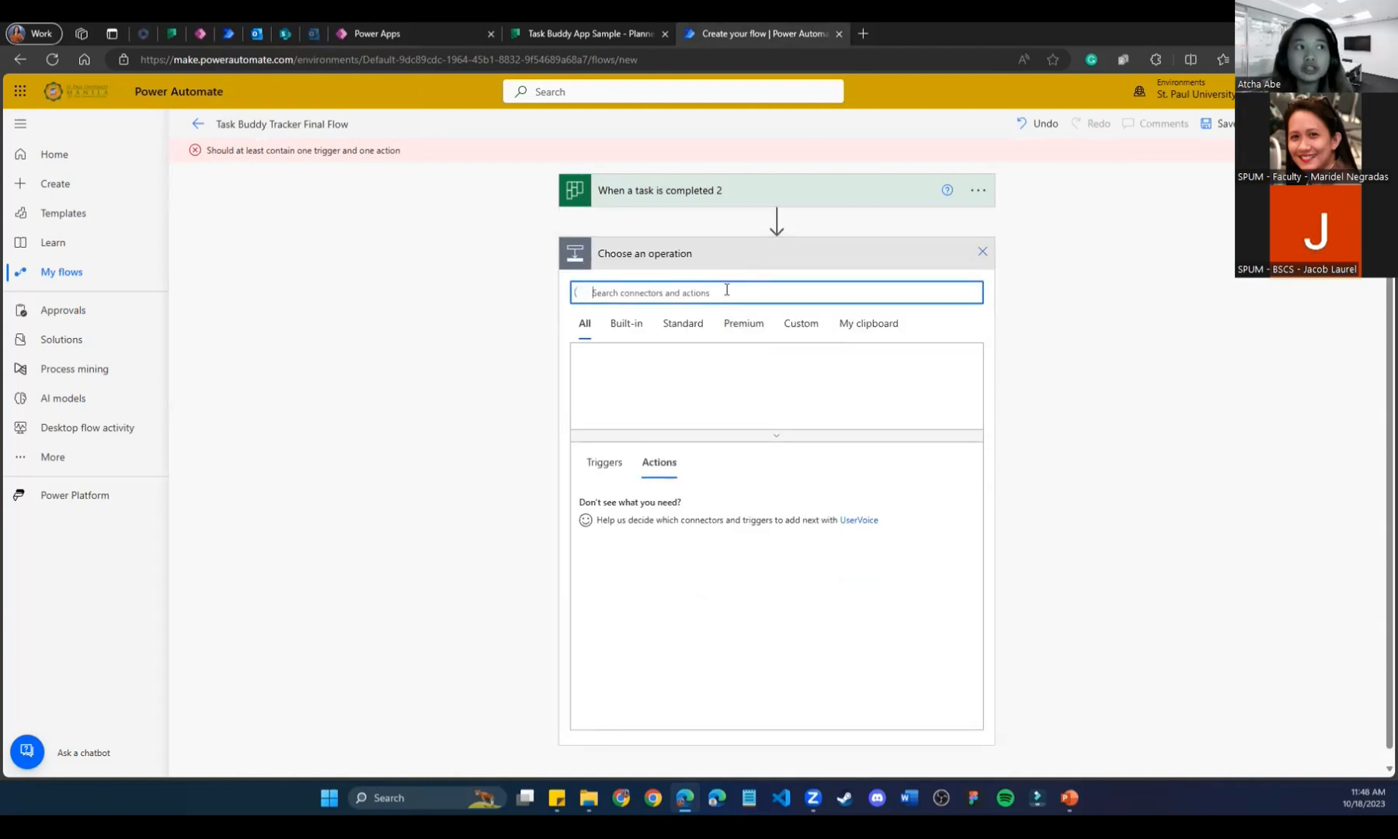
pyautogui.write('out')
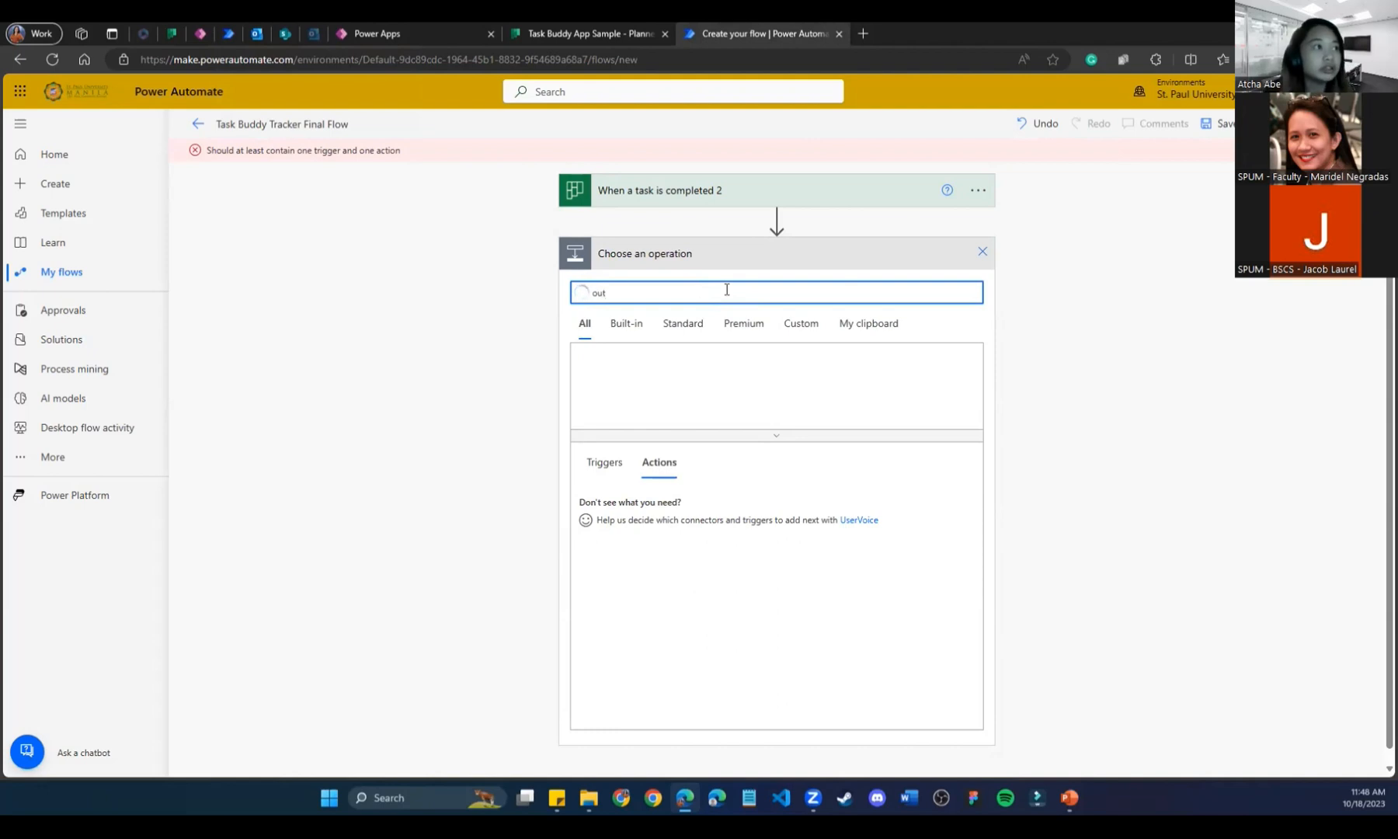
pyautogui.write('look')
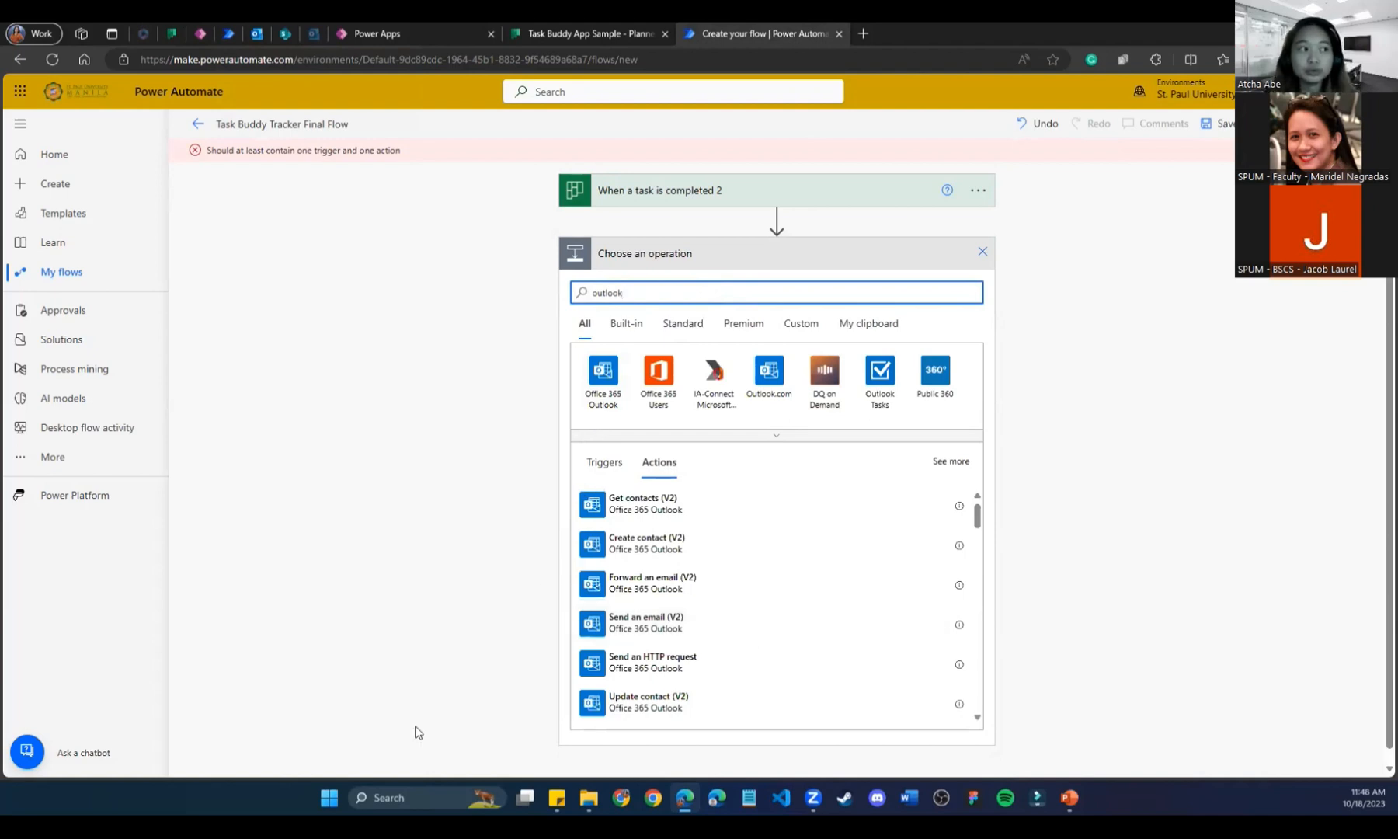
pyautogui.click(672, 627)
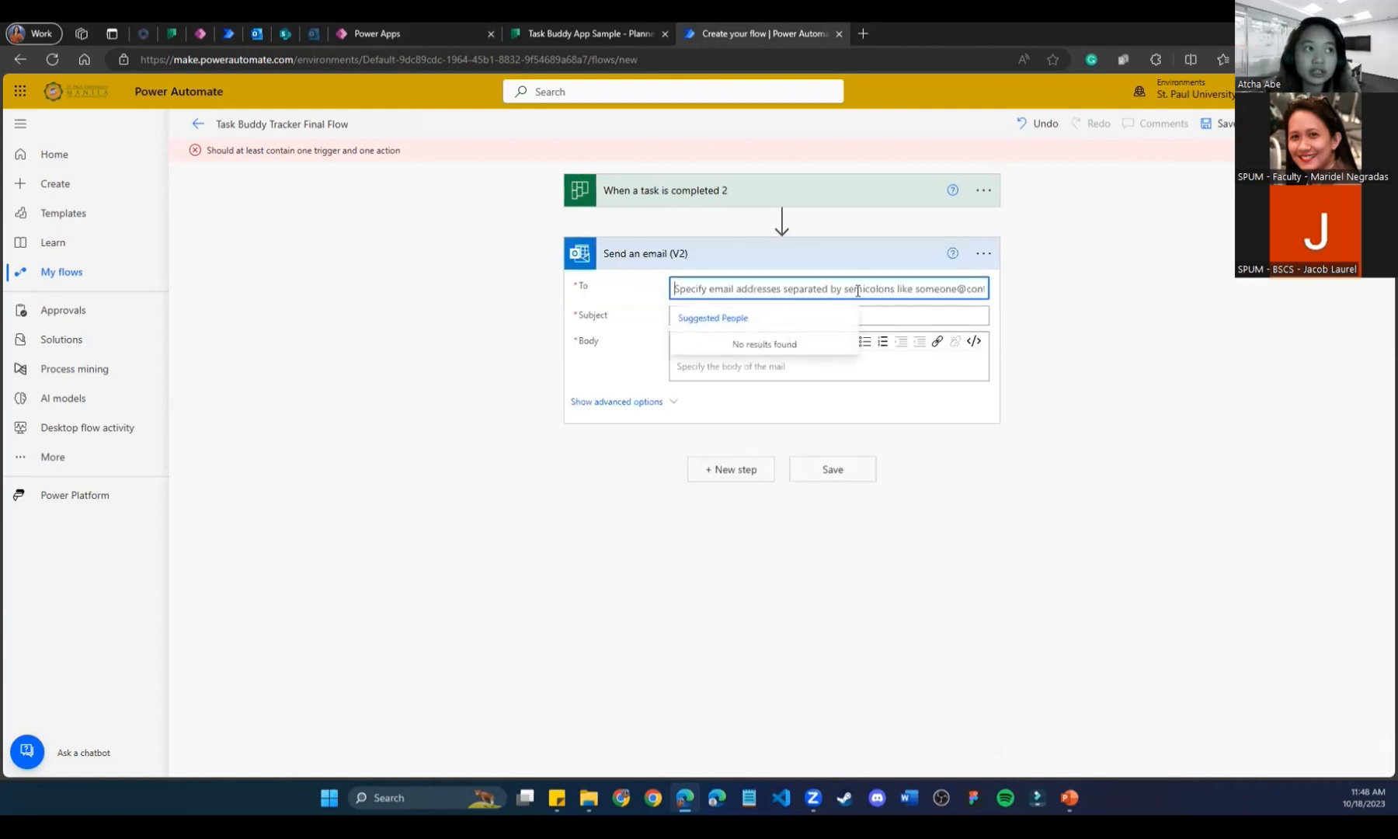
# Add three team members to the To field from Suggested People.
pyautogui.write('Jaco')
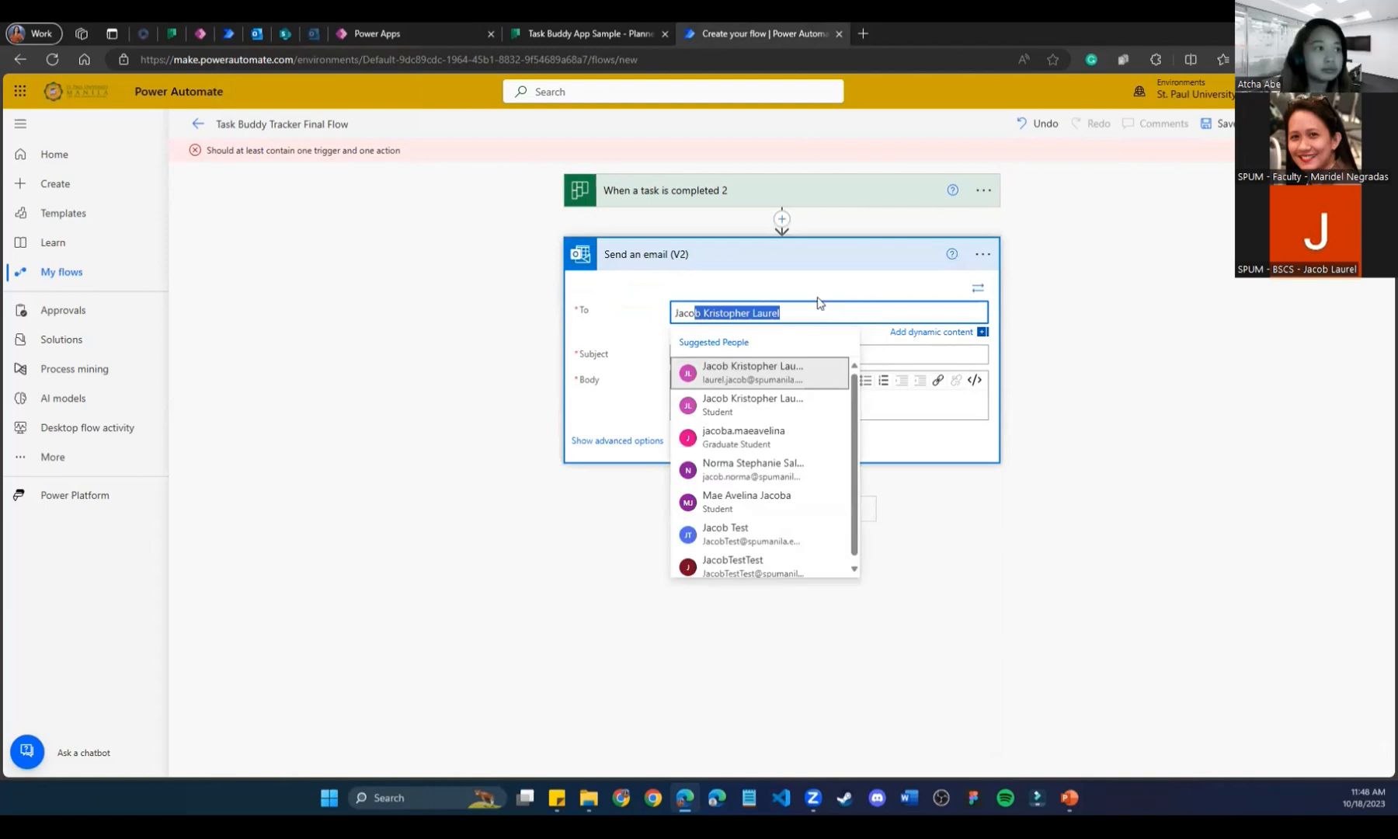
pyautogui.click(799, 376)
pyautogui.write('Don')
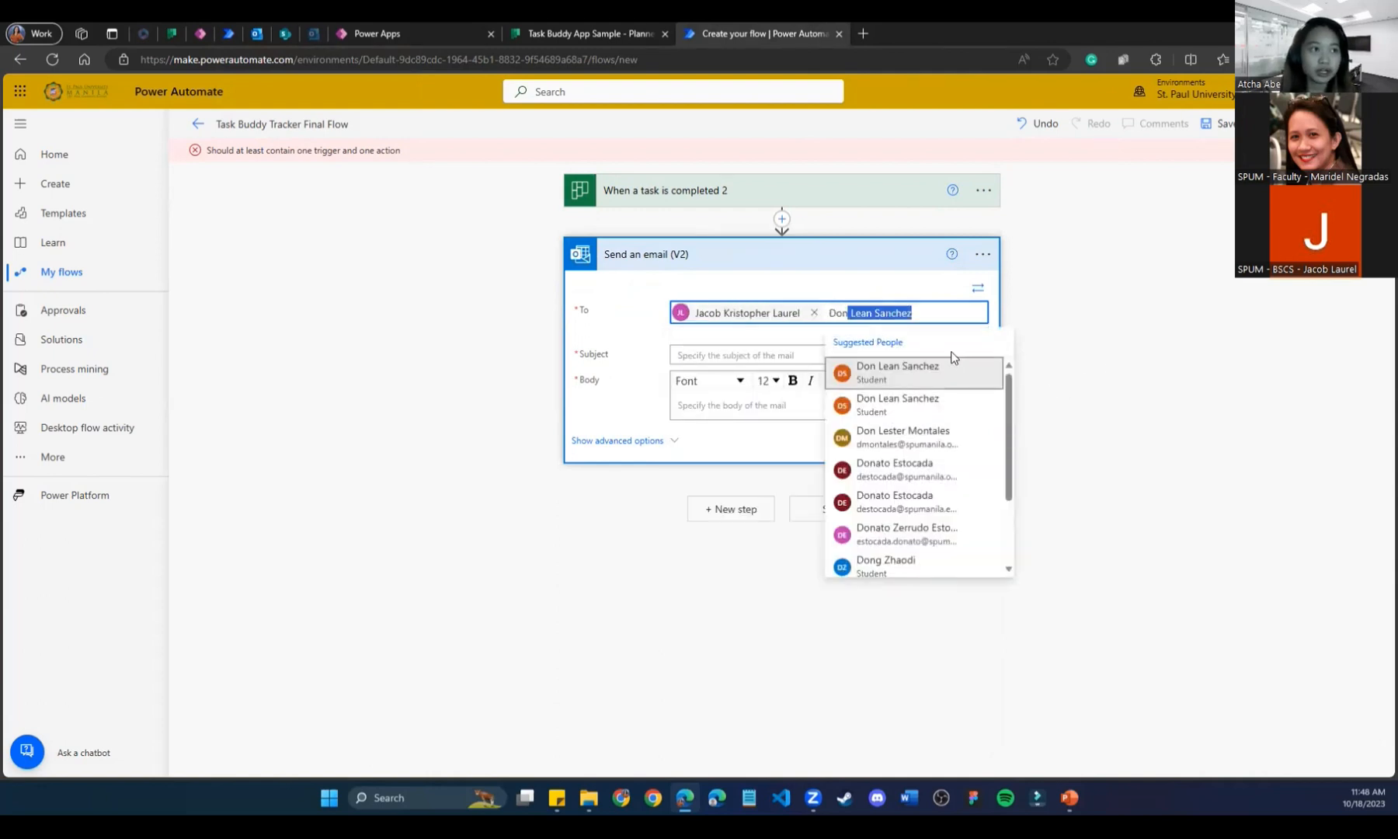
pyautogui.click(955, 368)
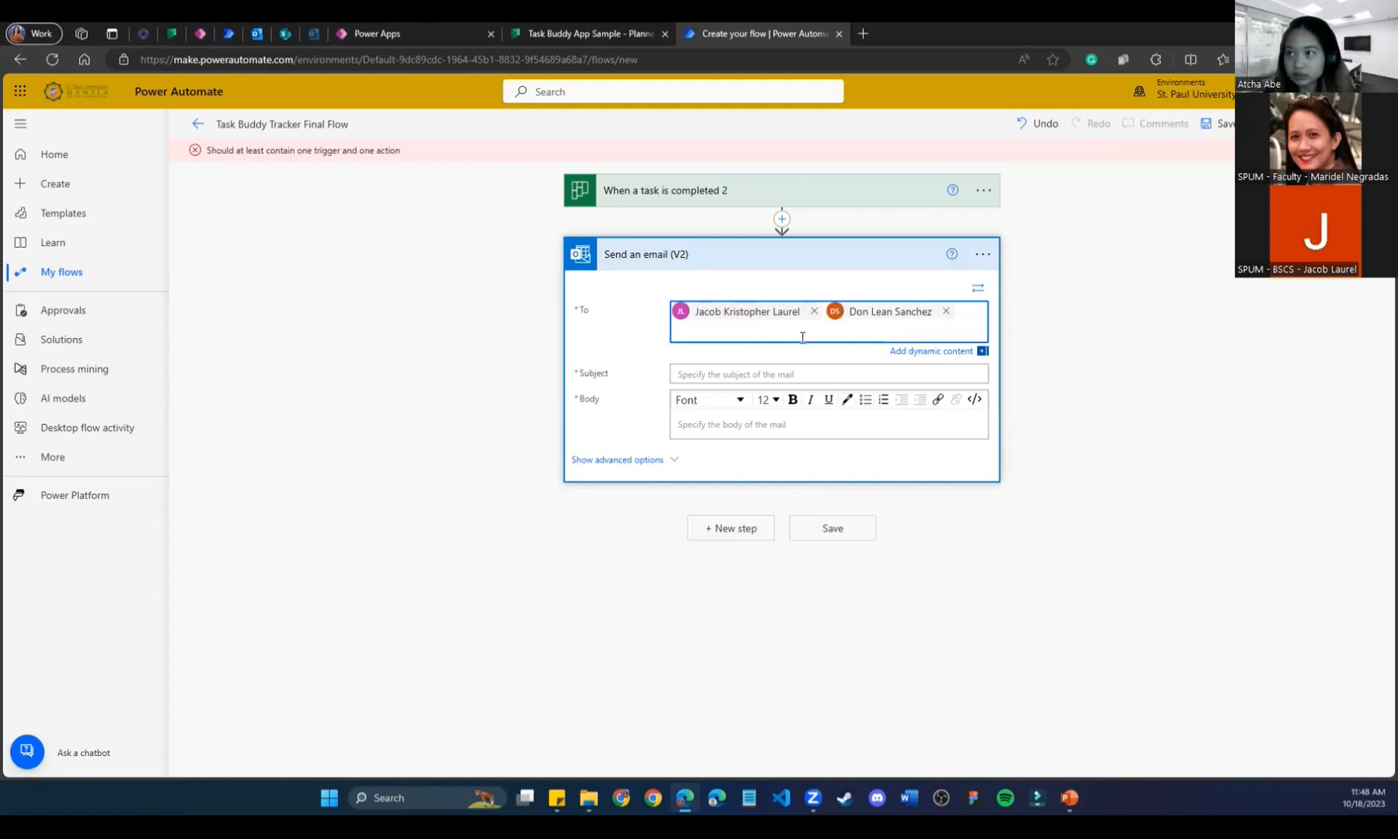
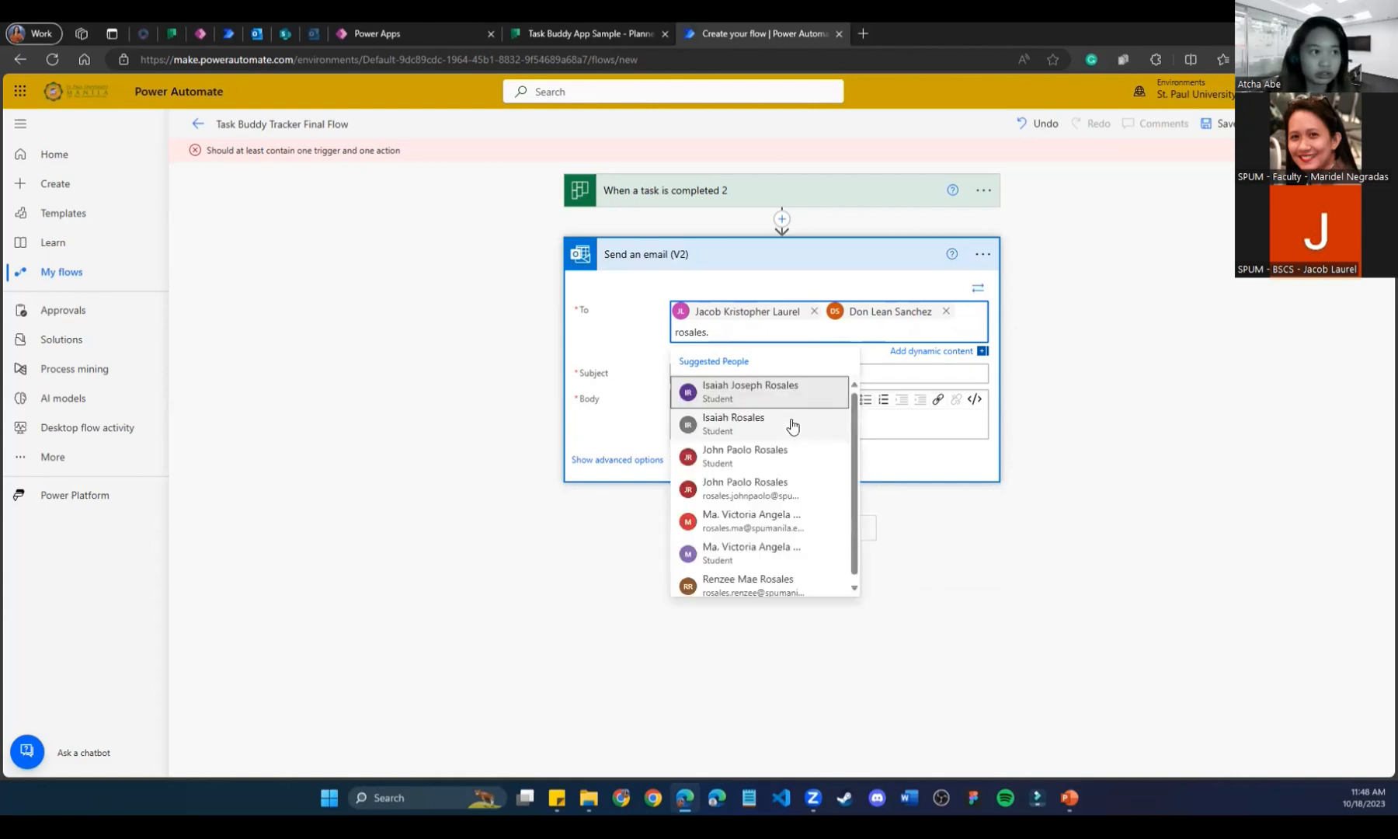
pyautogui.click(774, 491)
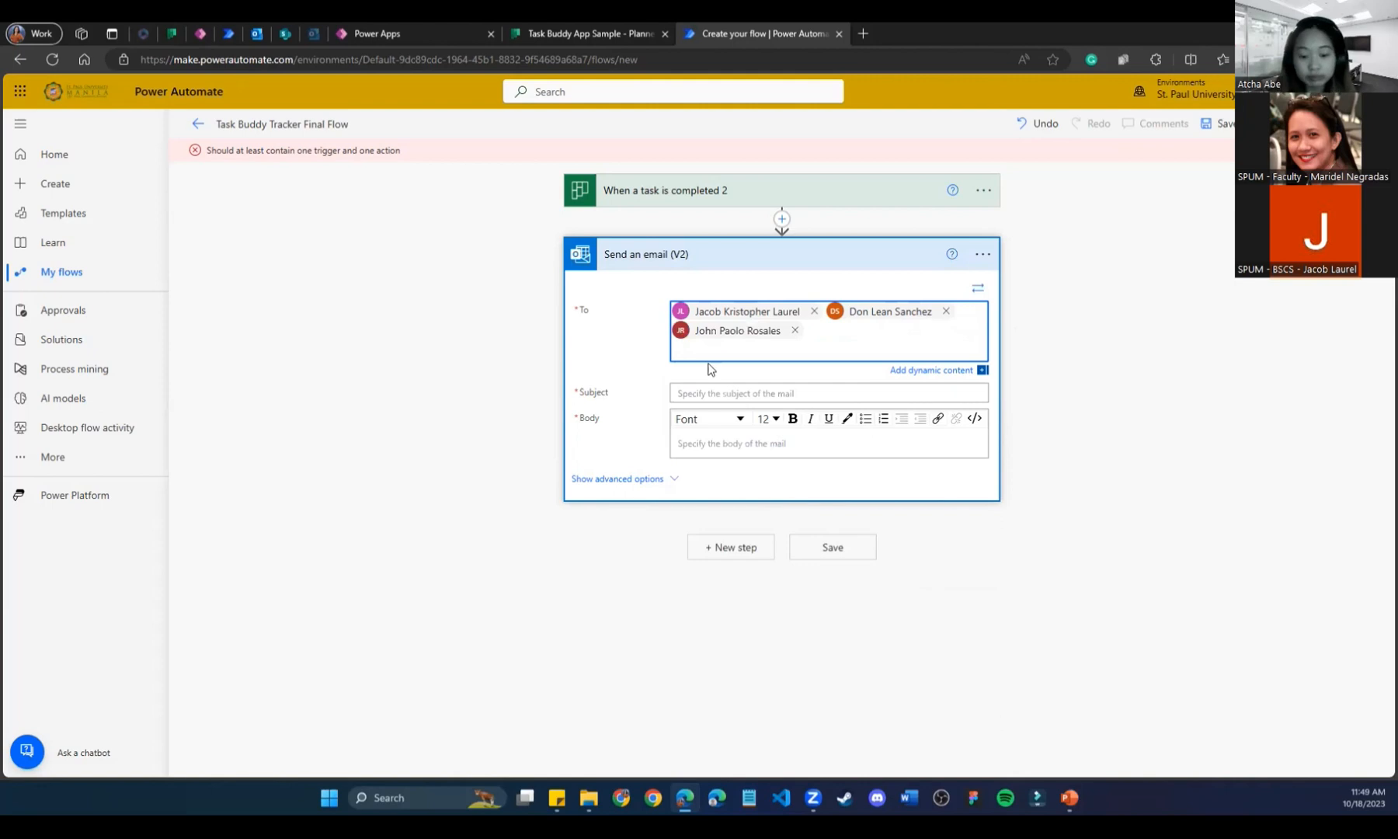
# Copy a fourth colleague's e-mail address from Outlook and paste it into To.
pyautogui.click(313, 34)
pyautogui.click(555, 248)
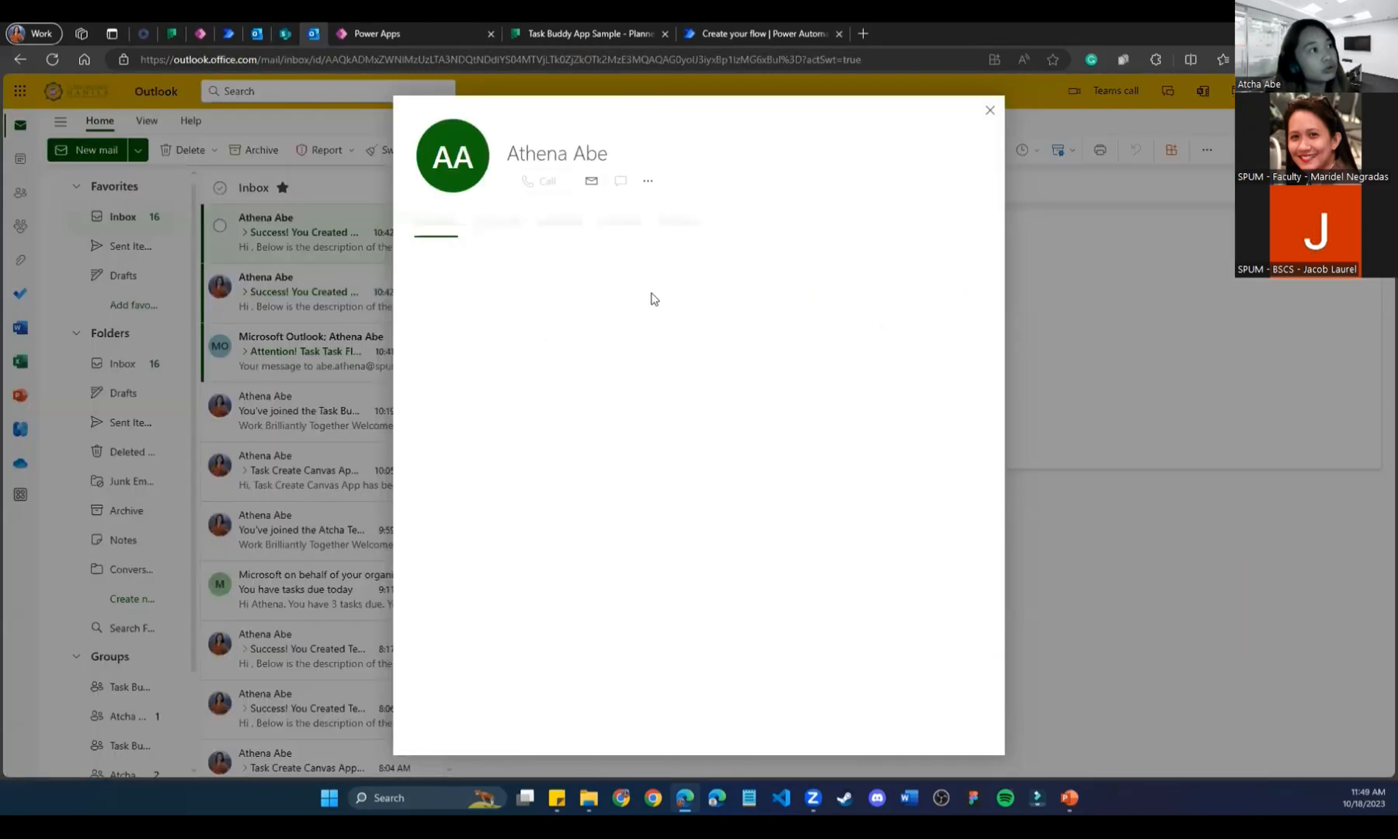
pyautogui.click(579, 342)
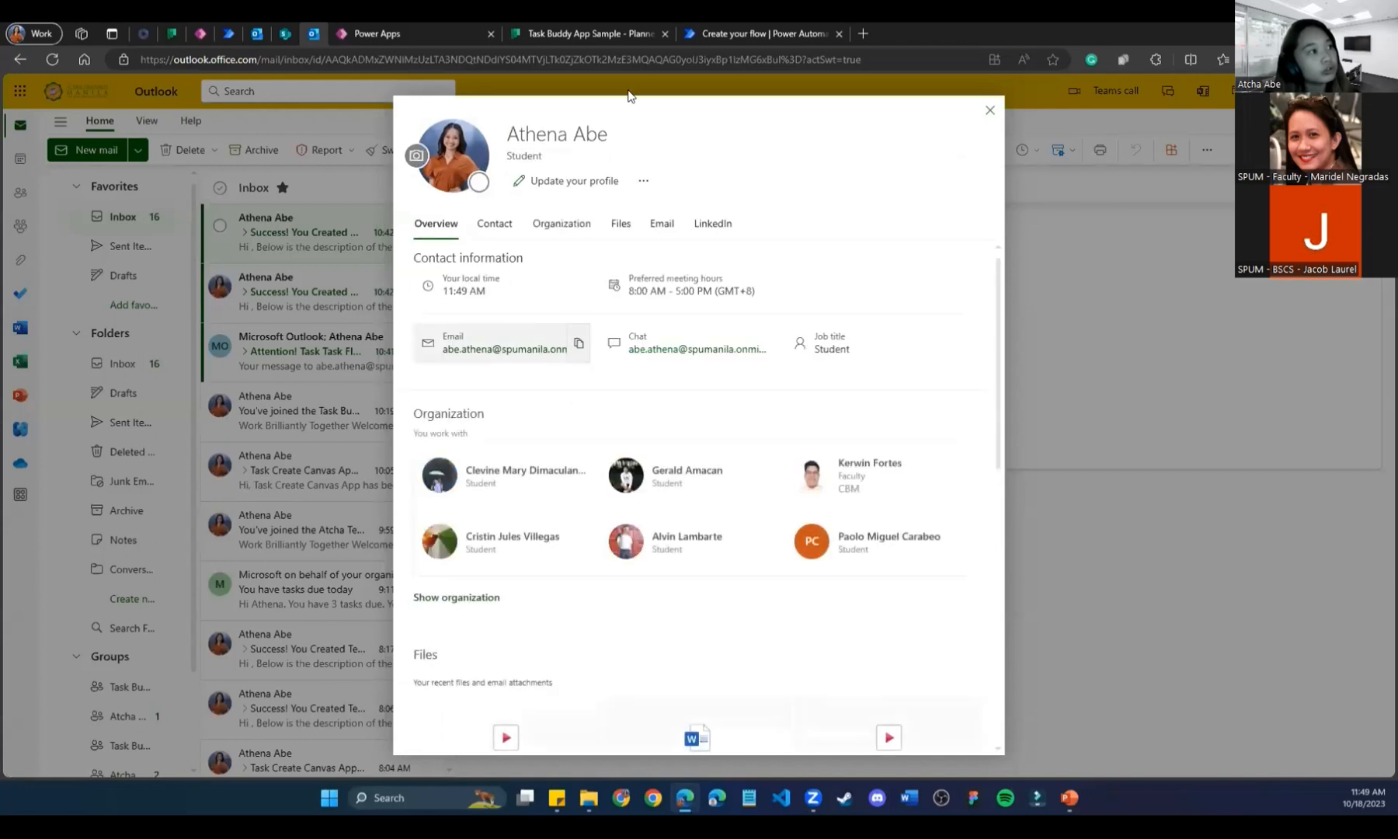
pyautogui.click(709, 33)
pyautogui.hotkey('ctrl', 'v')
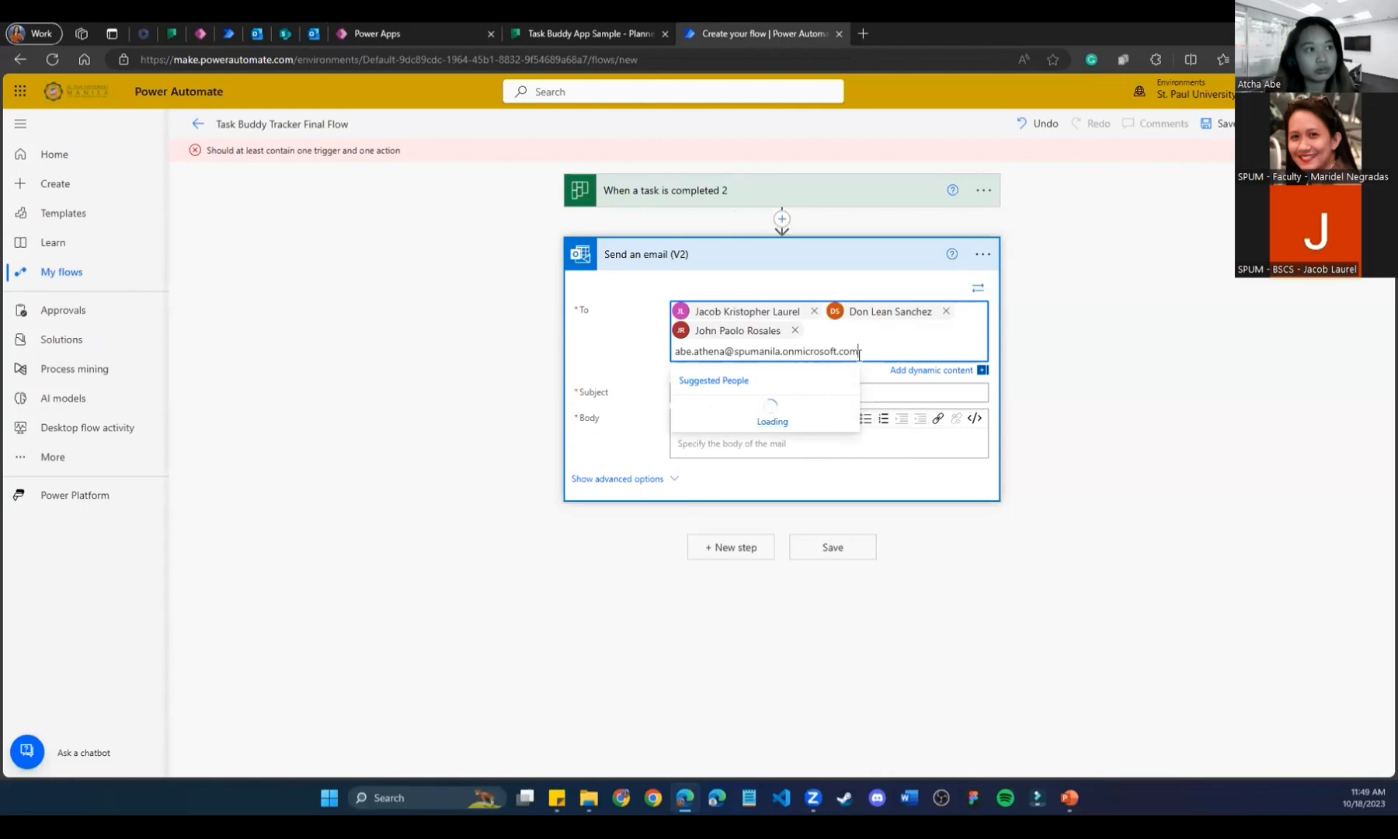
# Confirm the fourth recipient, replacing a wrongly matched entry with the full e-mail address.
pyautogui.press('Return')
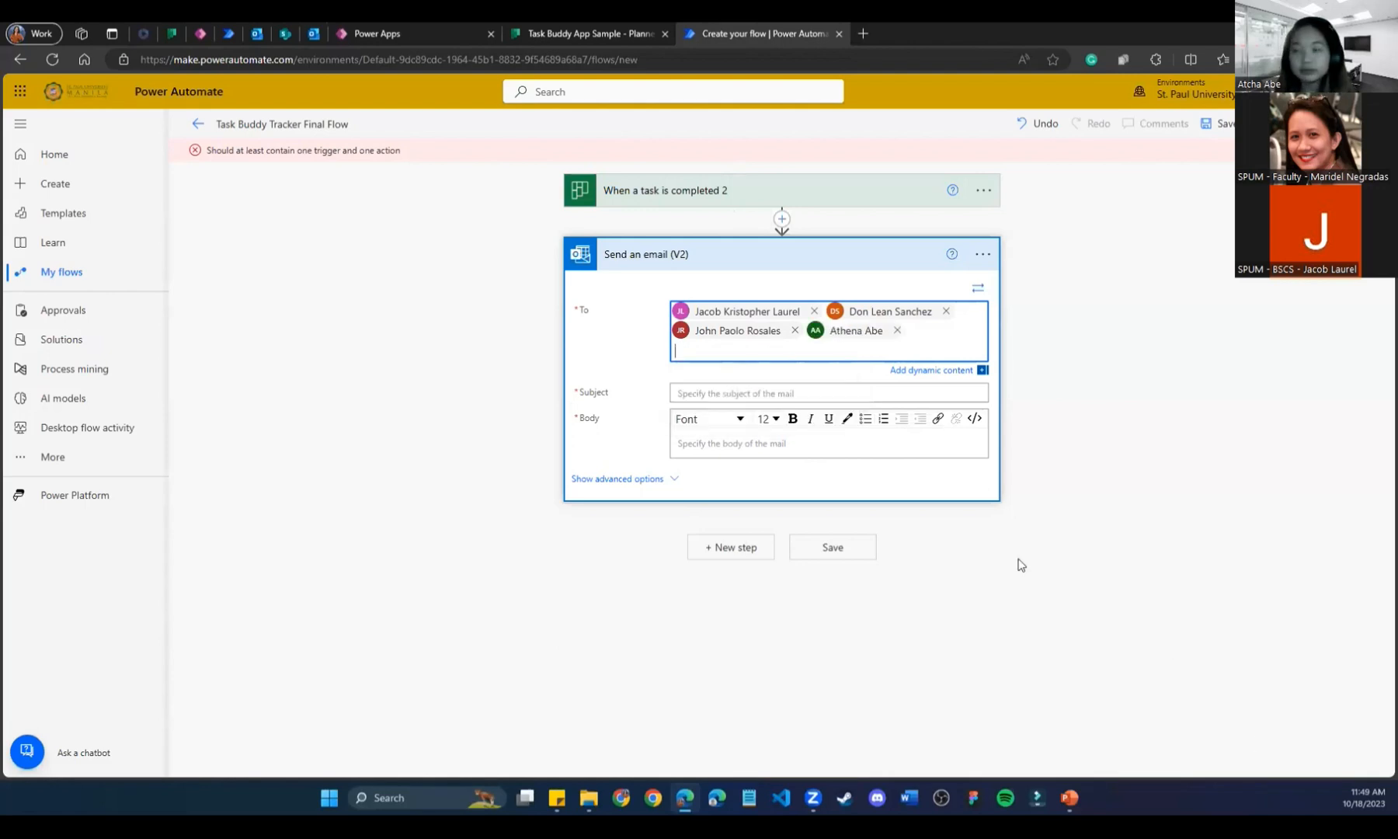
pyautogui.click(734, 394)
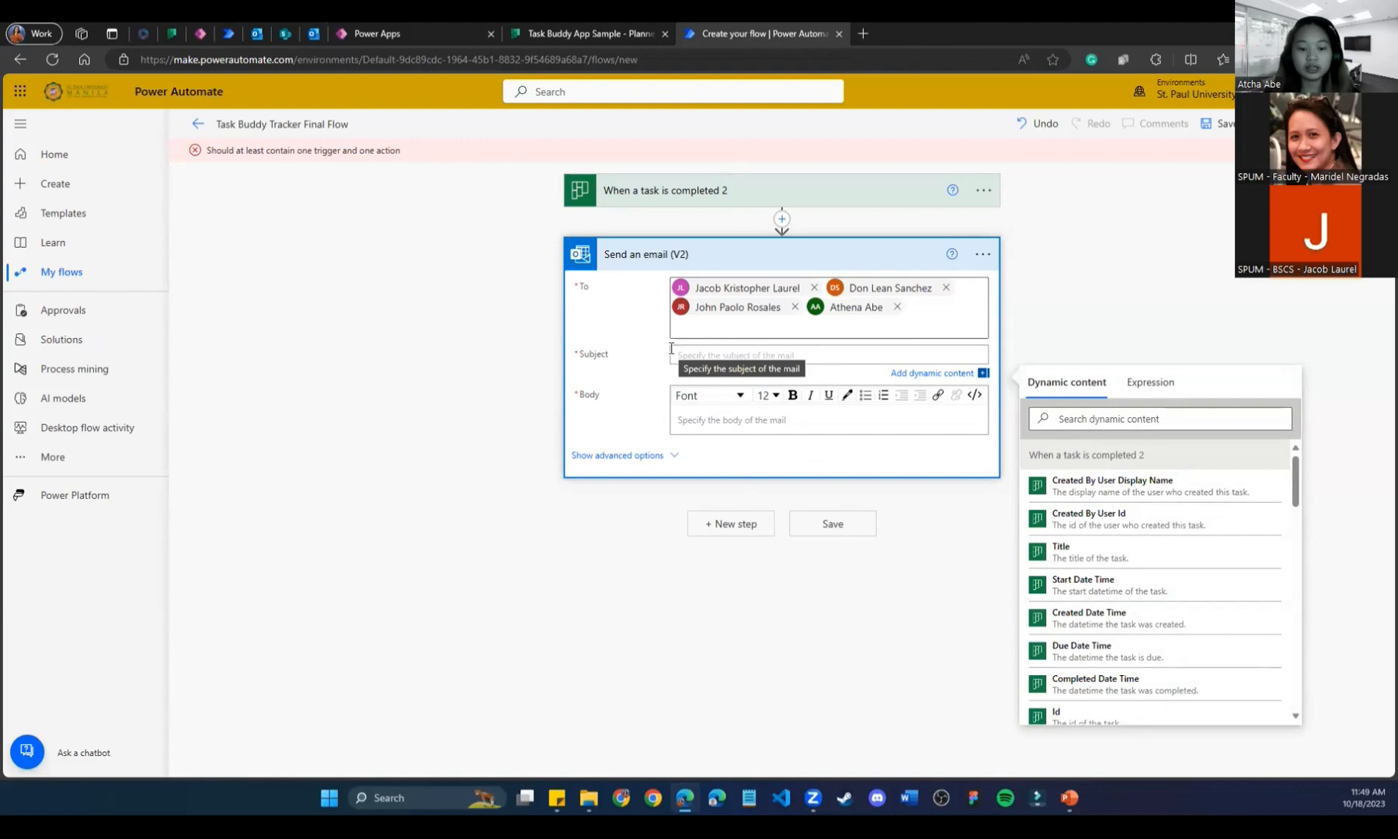
pyautogui.write('Success!')
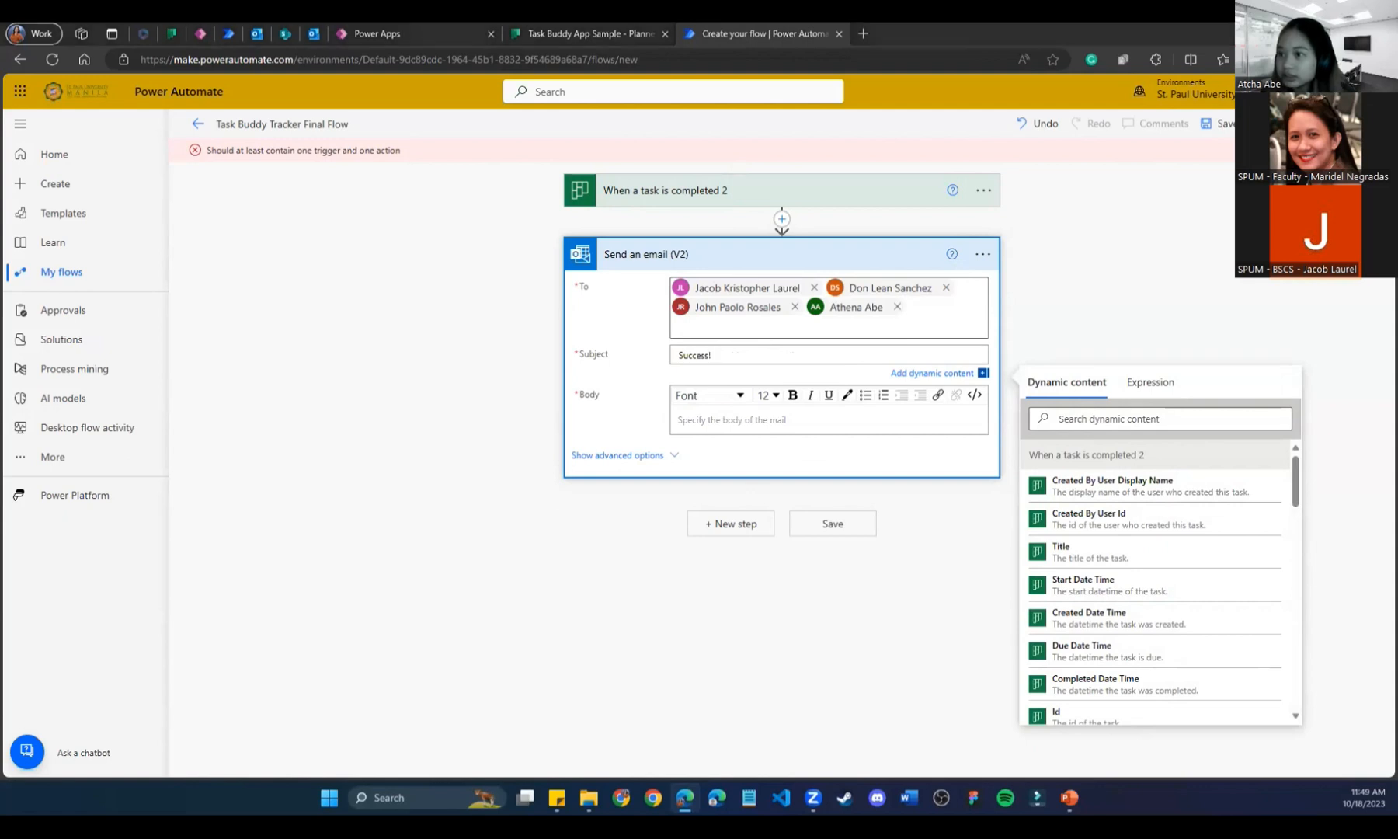
pyautogui.click(794, 306)
pyautogui.hotkey('ctrl', 'v')
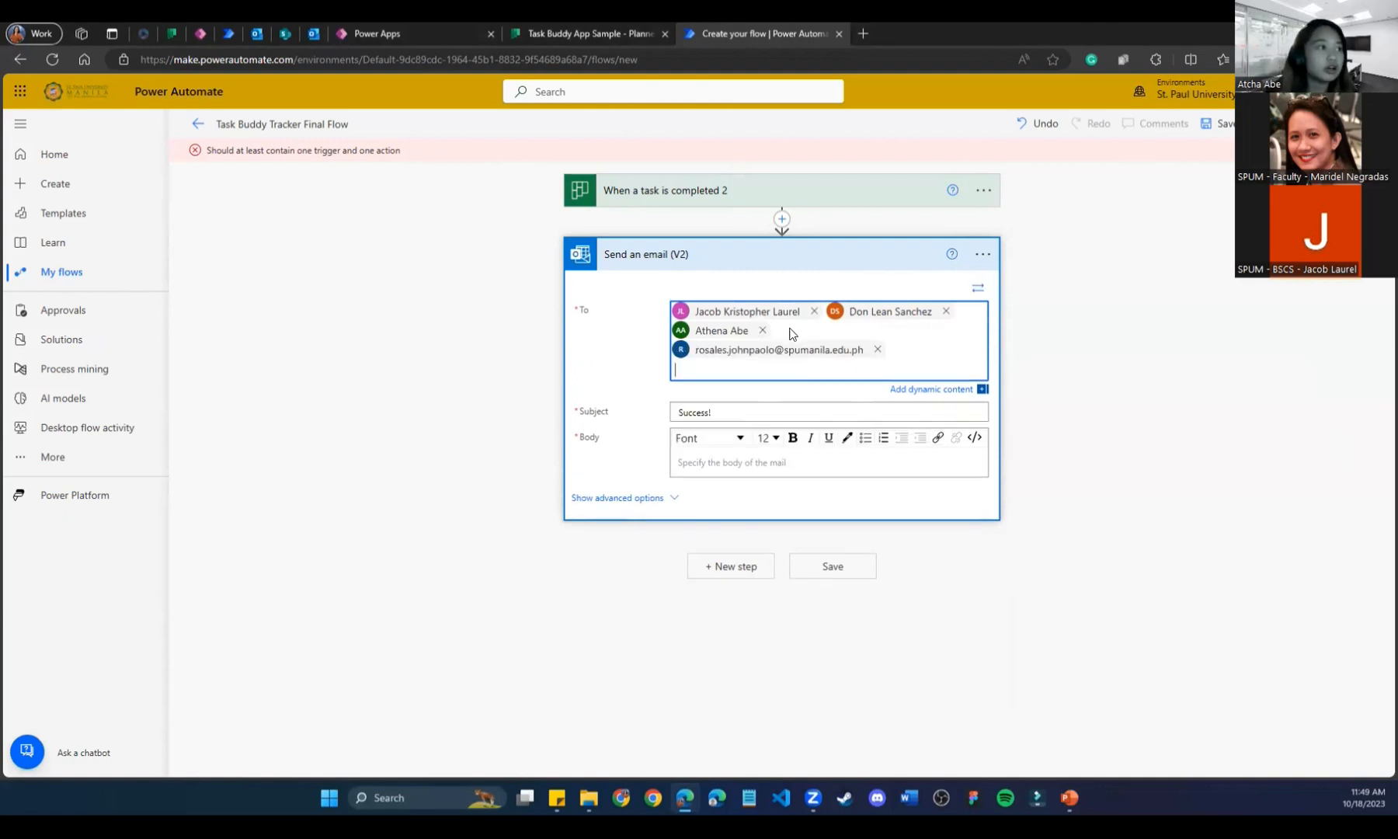
# Set the subject to 'Task [Title] is completed at [Completed Date Time]' using dynamic content.
pyautogui.click(785, 411)
pyautogui.write('Task')
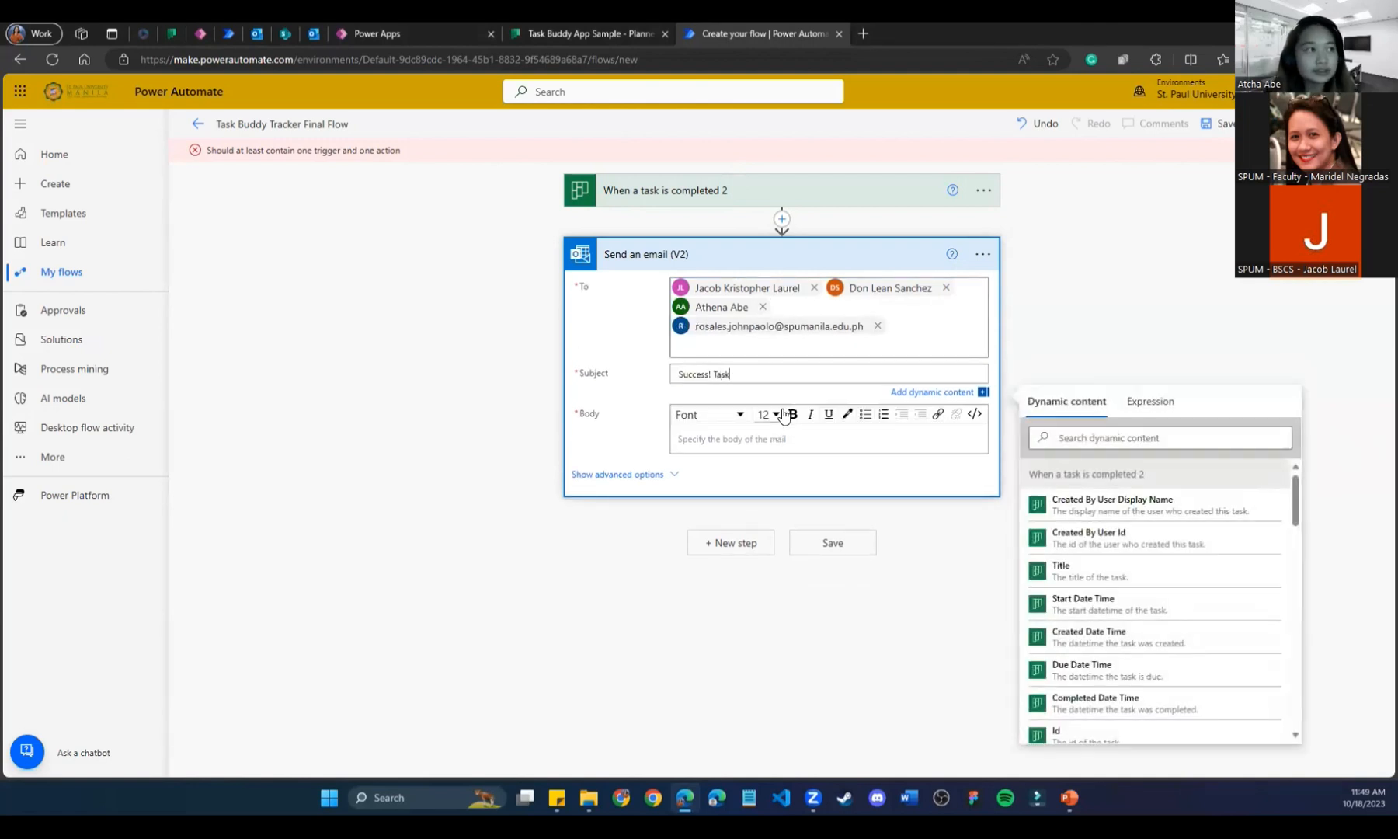
pyautogui.click(1146, 573)
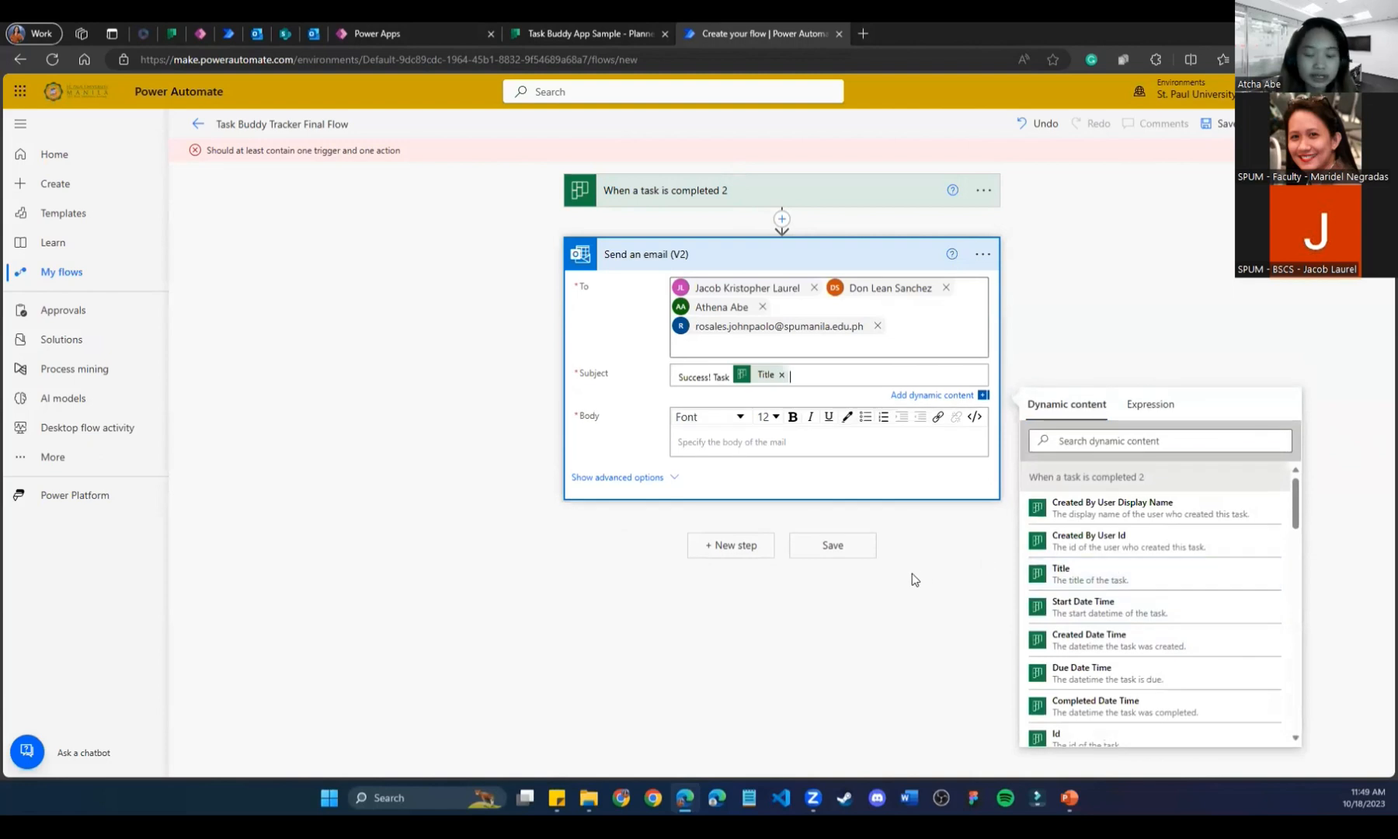
pyautogui.write('is complet')
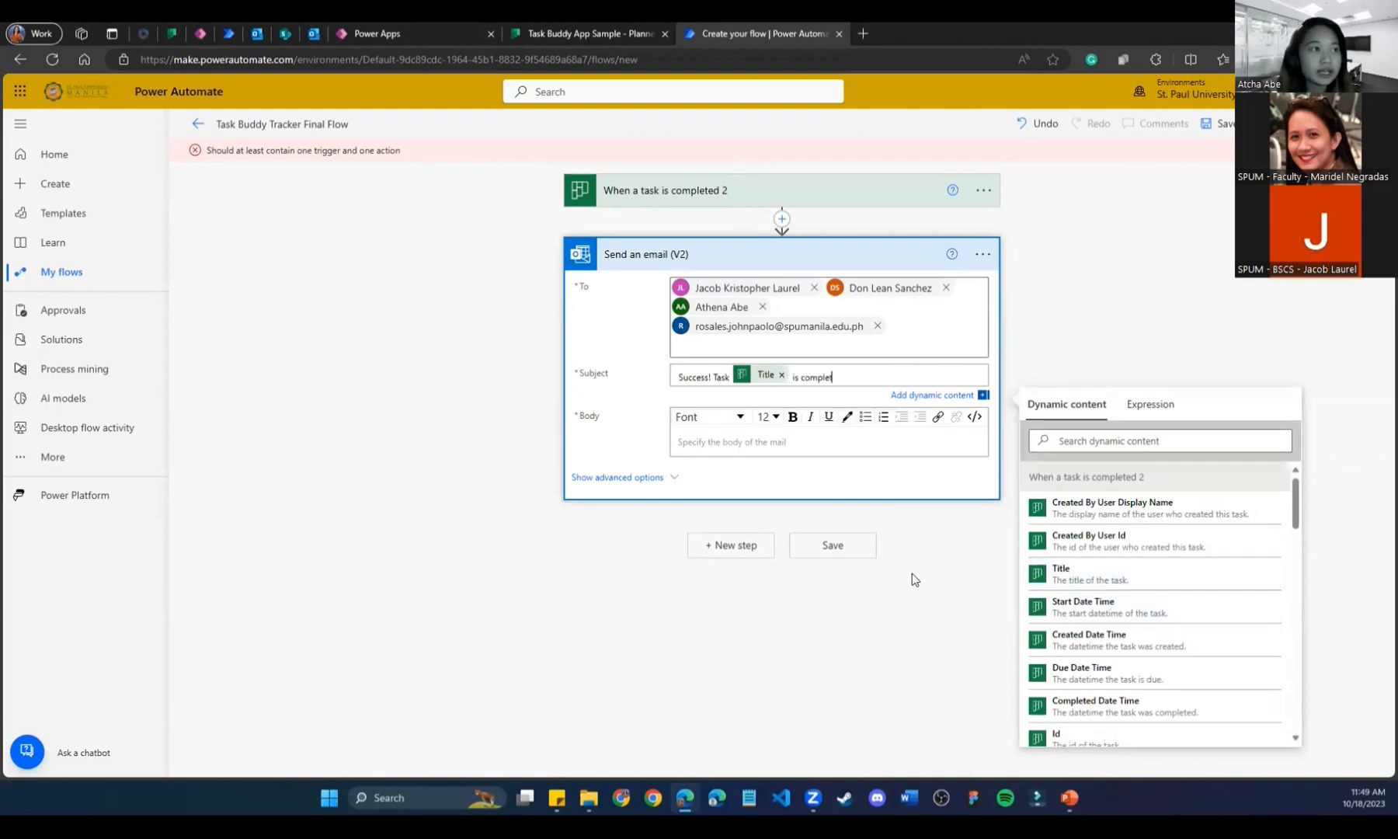
pyautogui.write('ed at')
pyautogui.scroll(-3, 1180, 675)
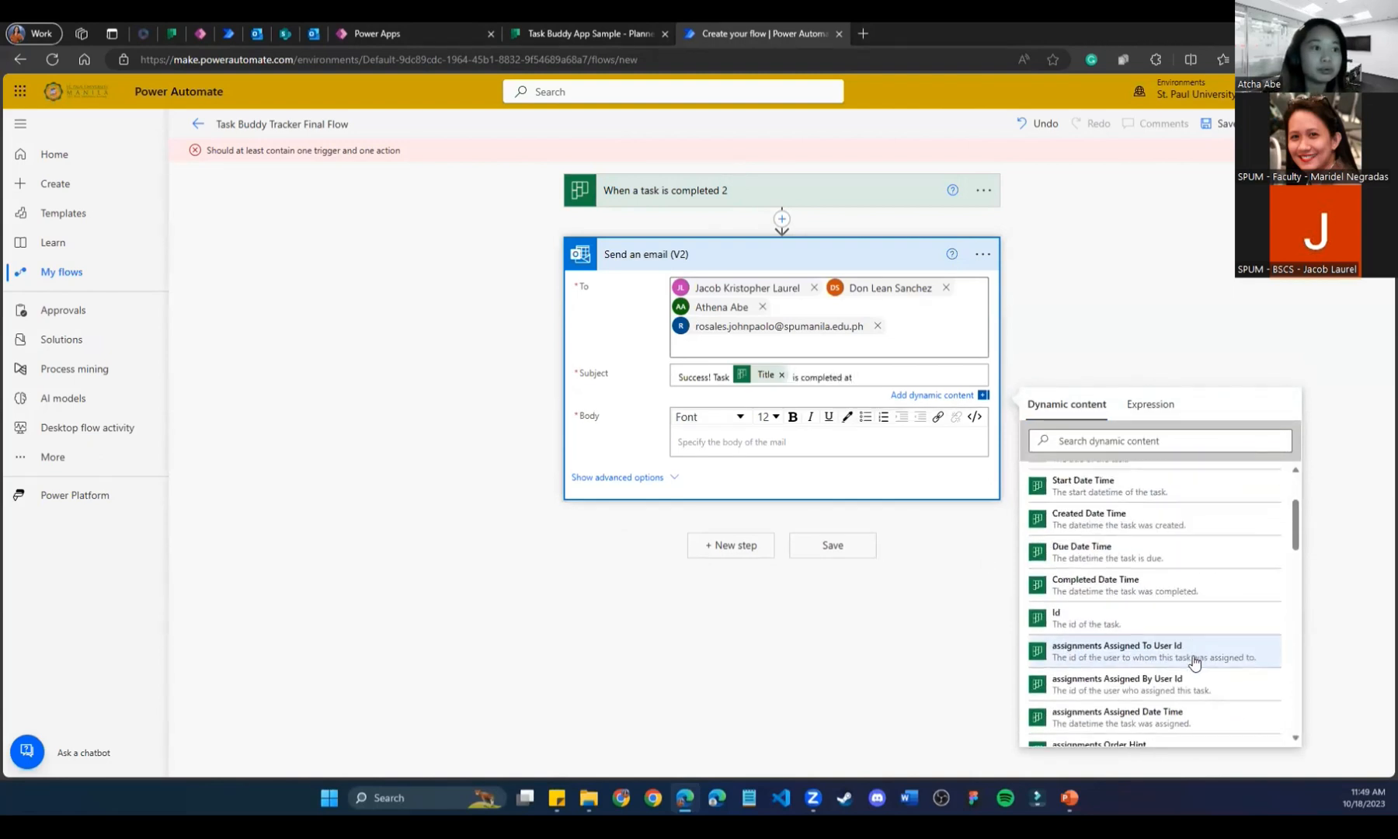
pyautogui.click(1087, 544)
pyautogui.click(1087, 545)
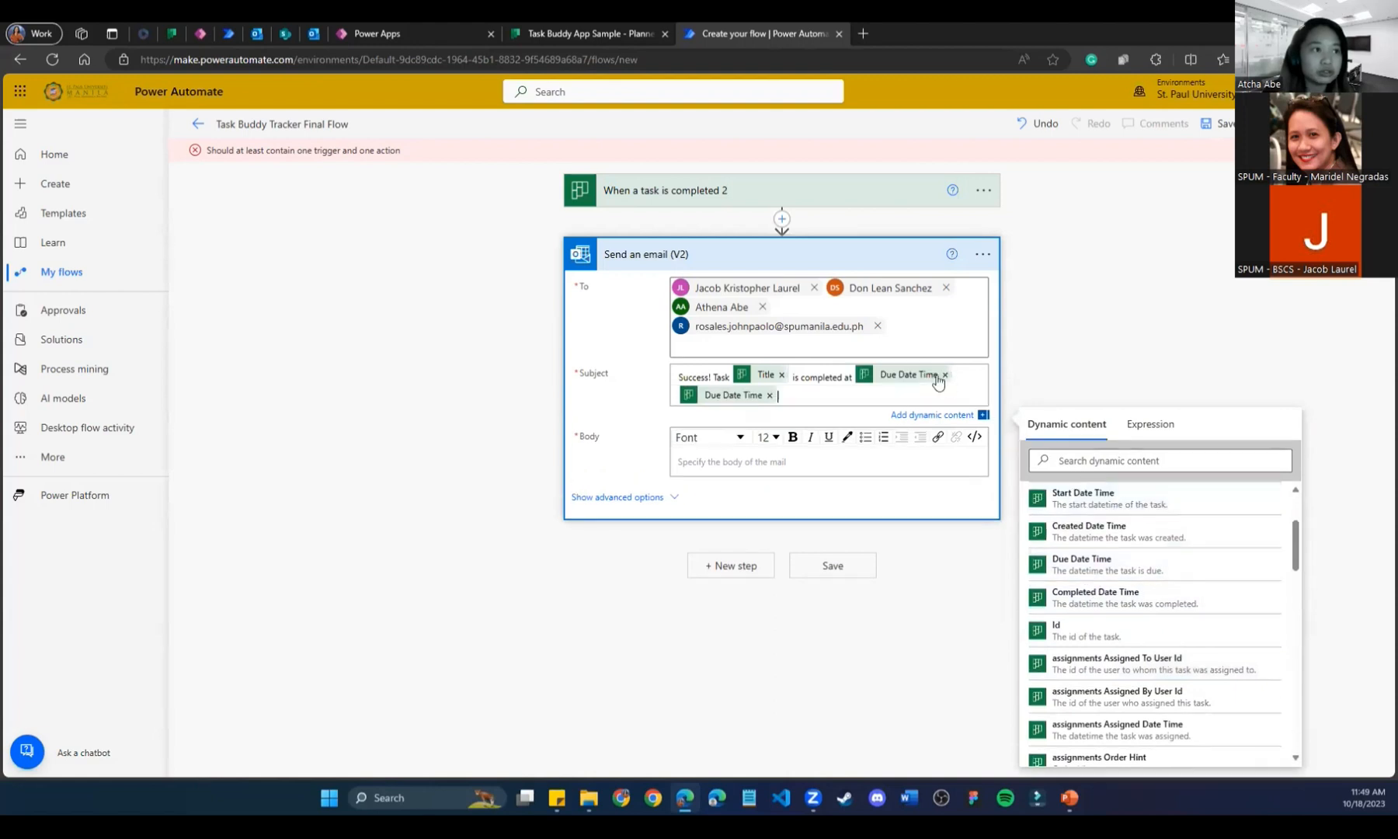
pyautogui.click(945, 374)
pyautogui.click(946, 374)
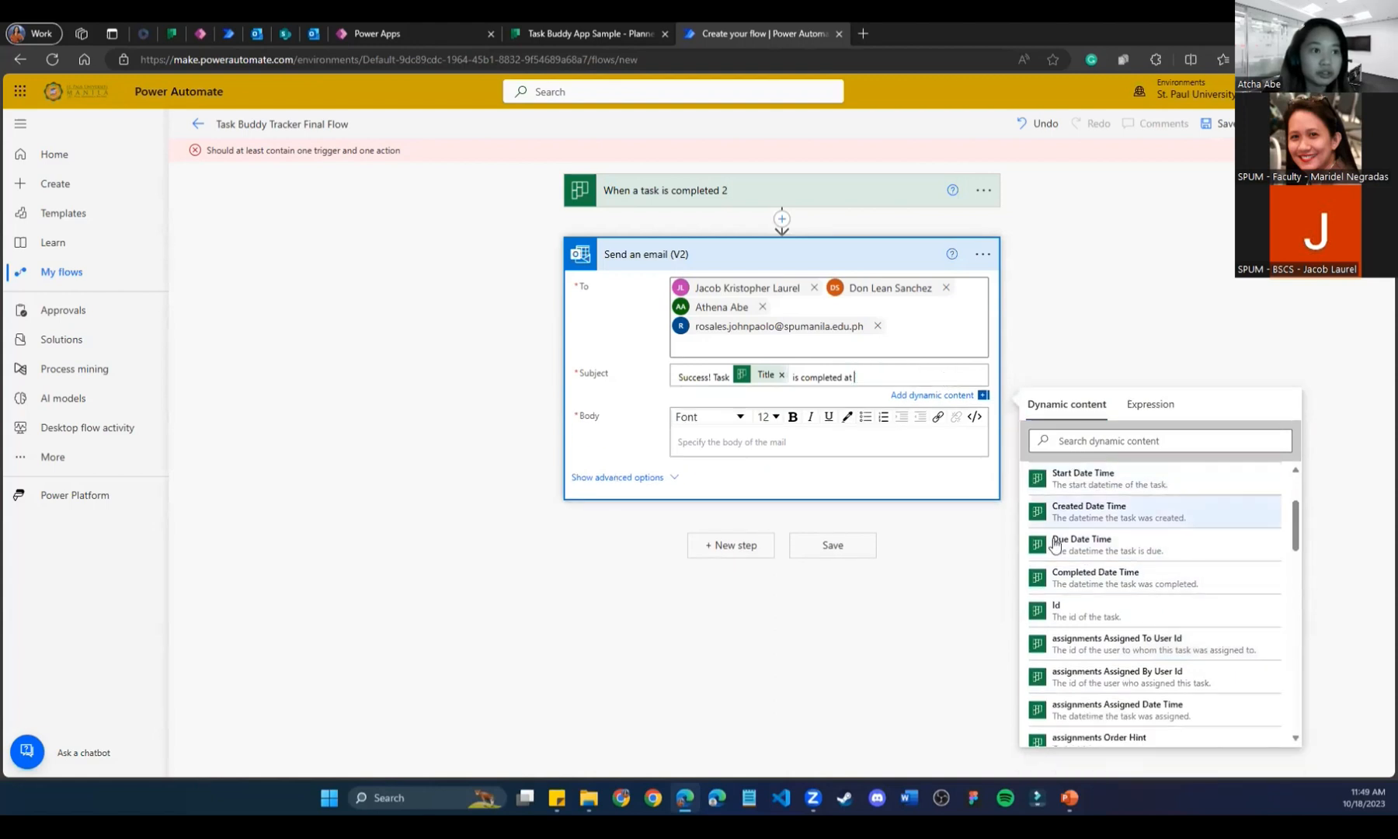
pyautogui.click(1068, 577)
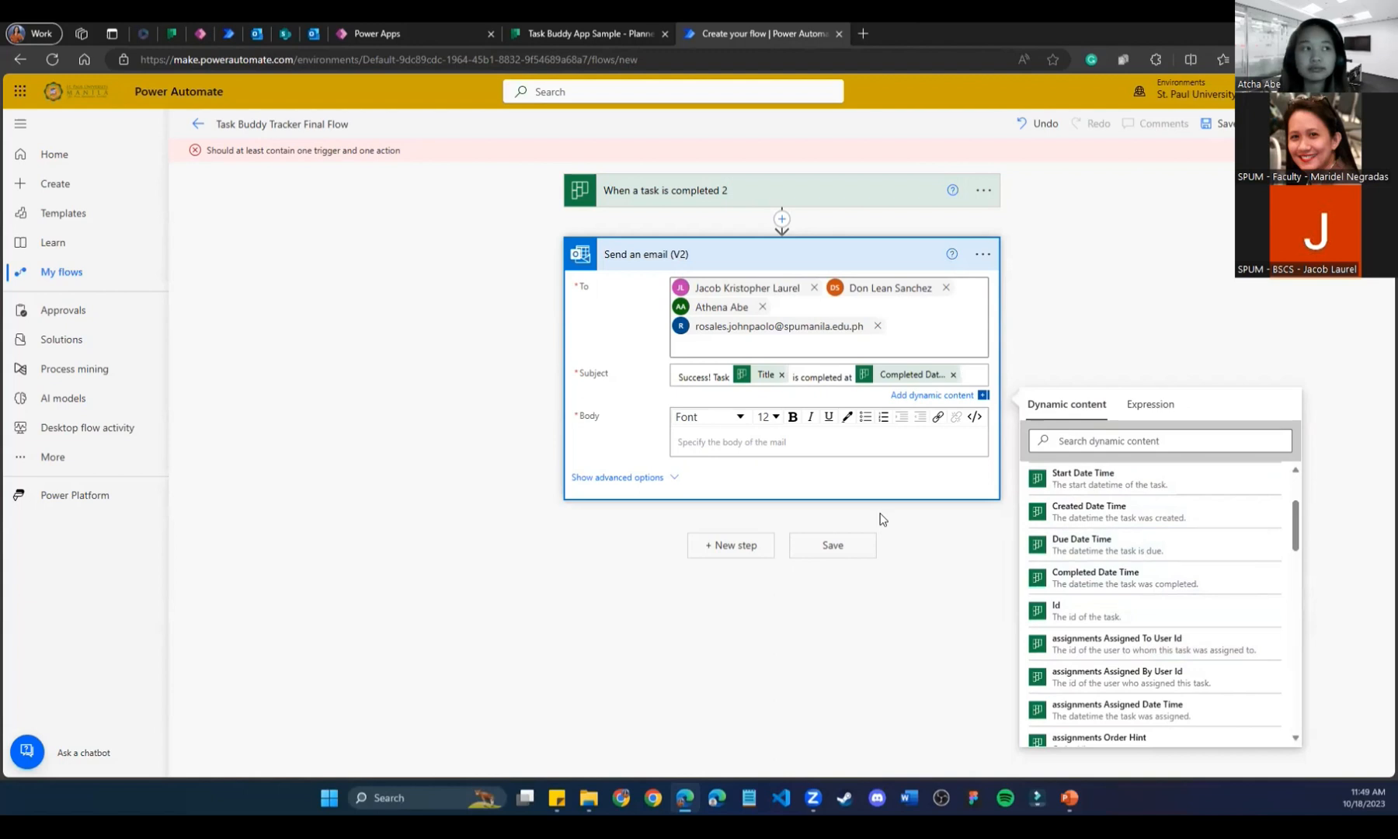
# Start the email body with 'Hi,' and a new line, then return to Outlook.
pyautogui.click(794, 440)
pyautogui.write('Hi')
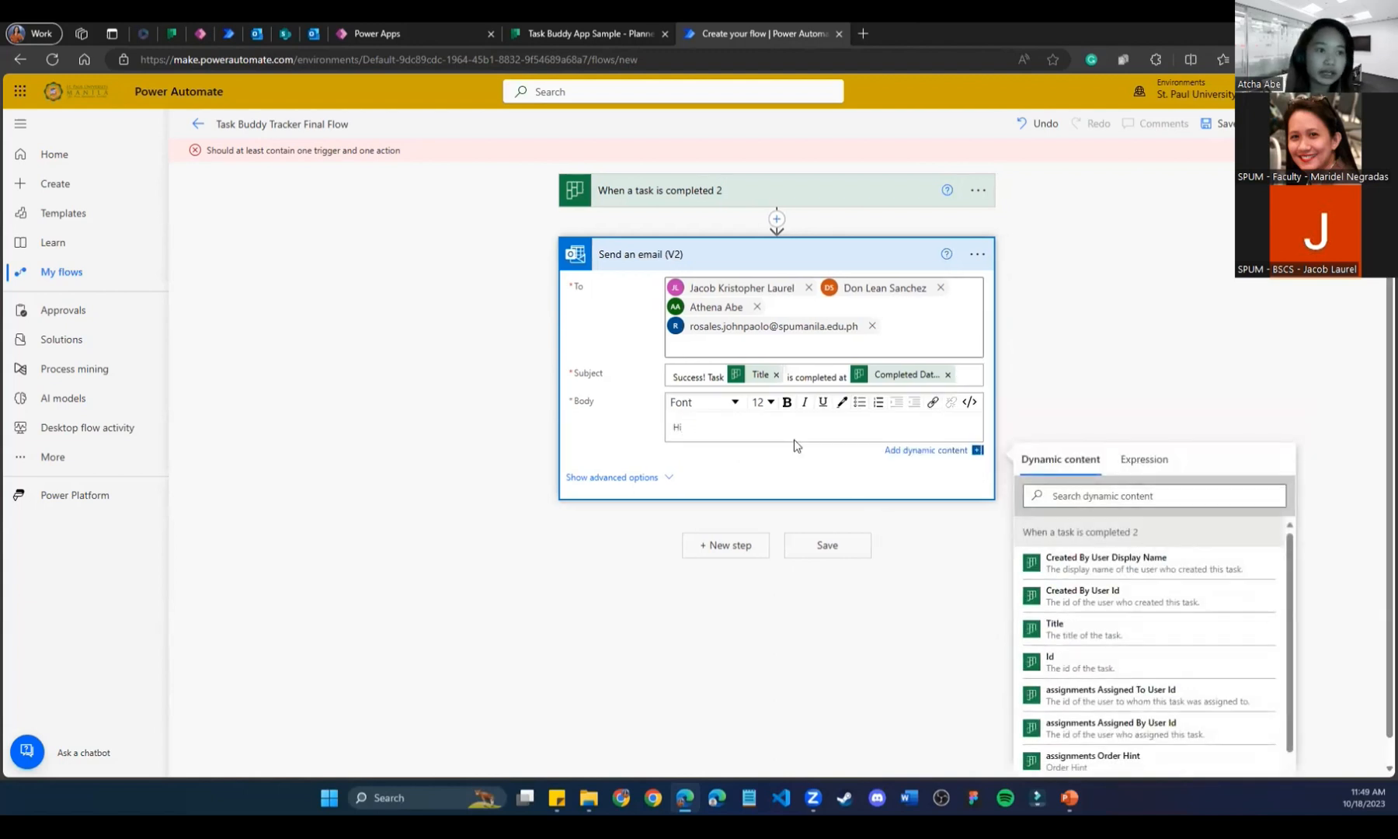
pyautogui.write(',')
pyautogui.press('Return')
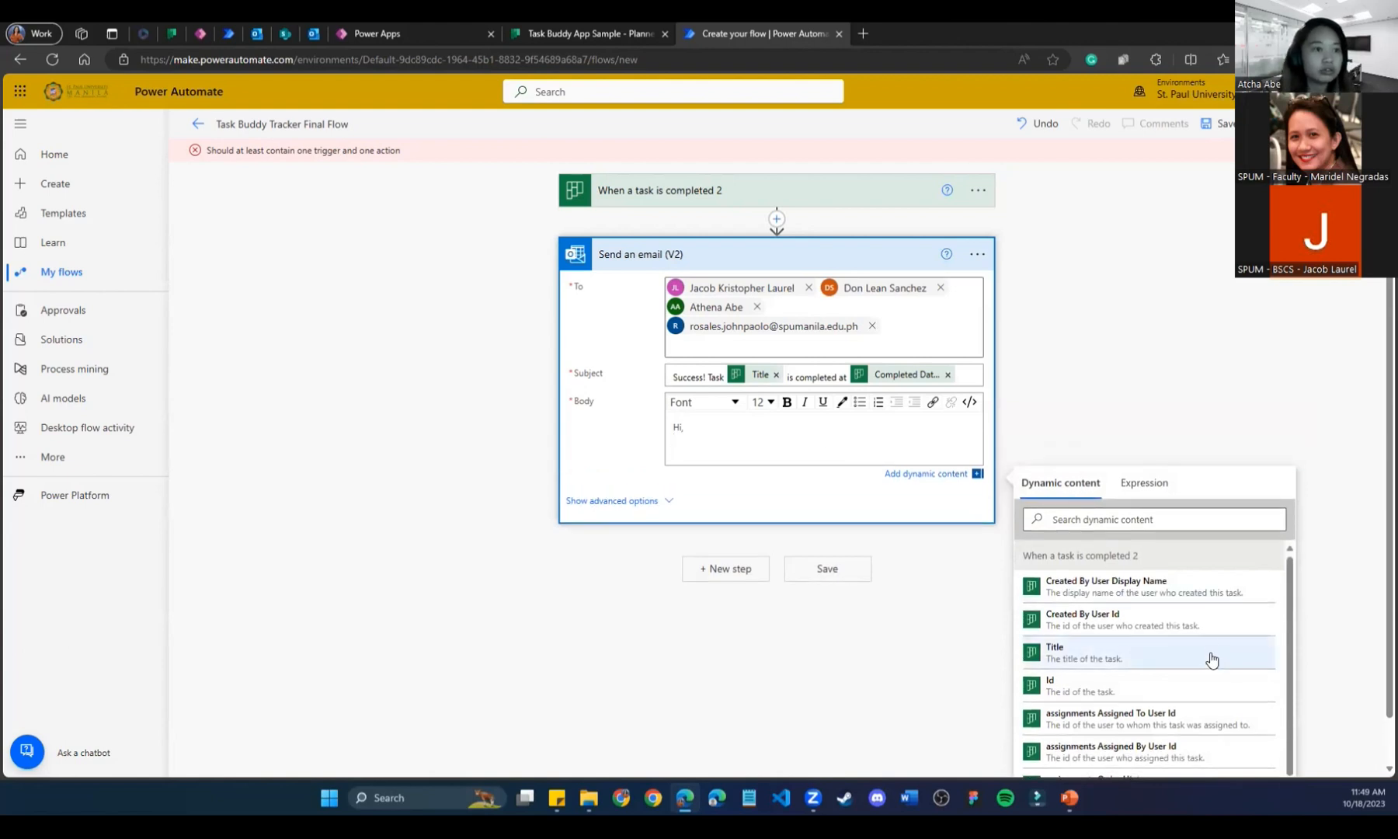
pyautogui.scroll(-1, 1211, 653)
pyautogui.scroll(-1, 1208, 629)
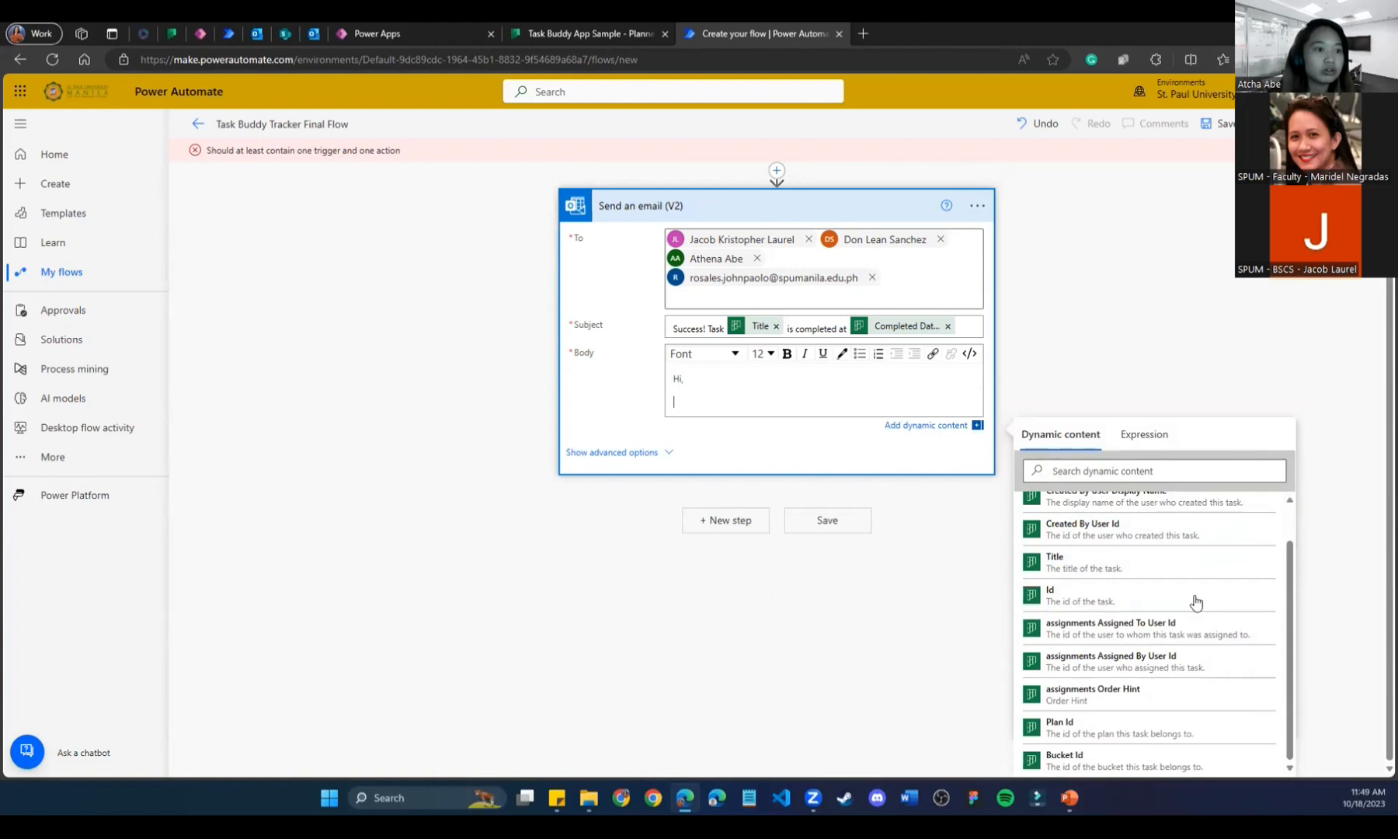
pyautogui.scroll(1, 1164, 683)
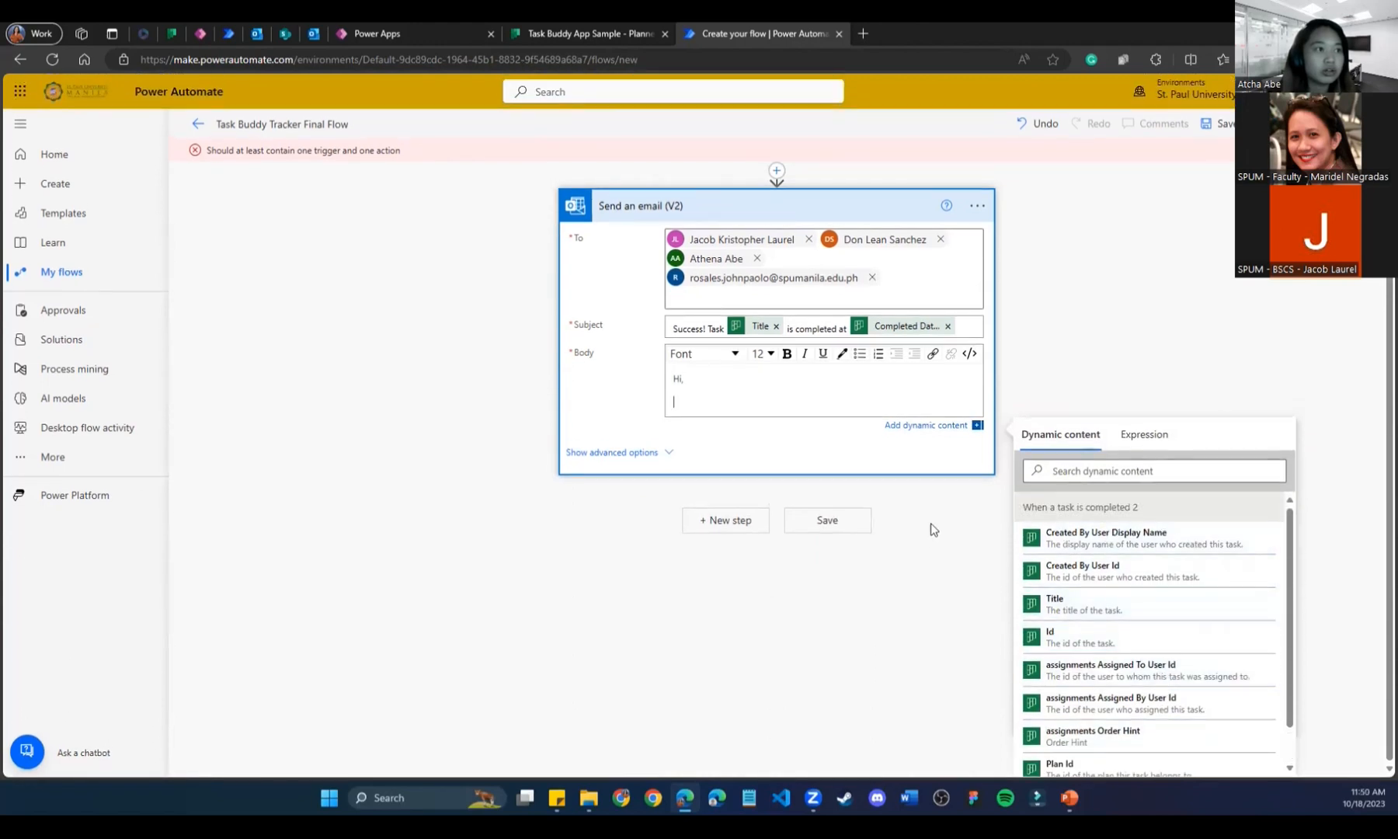
pyautogui.click(313, 34)
pyautogui.click(990, 111)
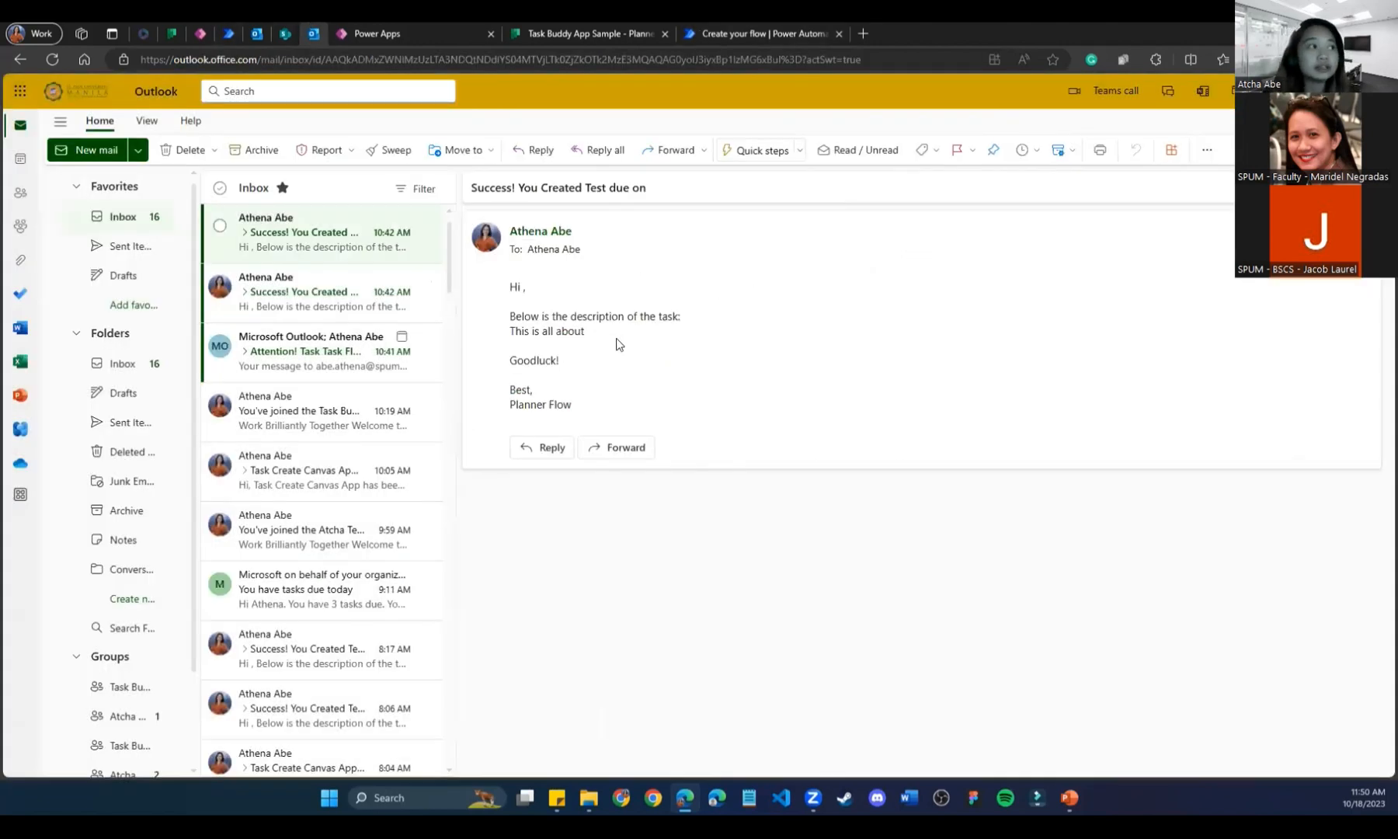
# Find Tuesday's Task Create Canvas App completion email and select its whole message body.
pyautogui.click(295, 354)
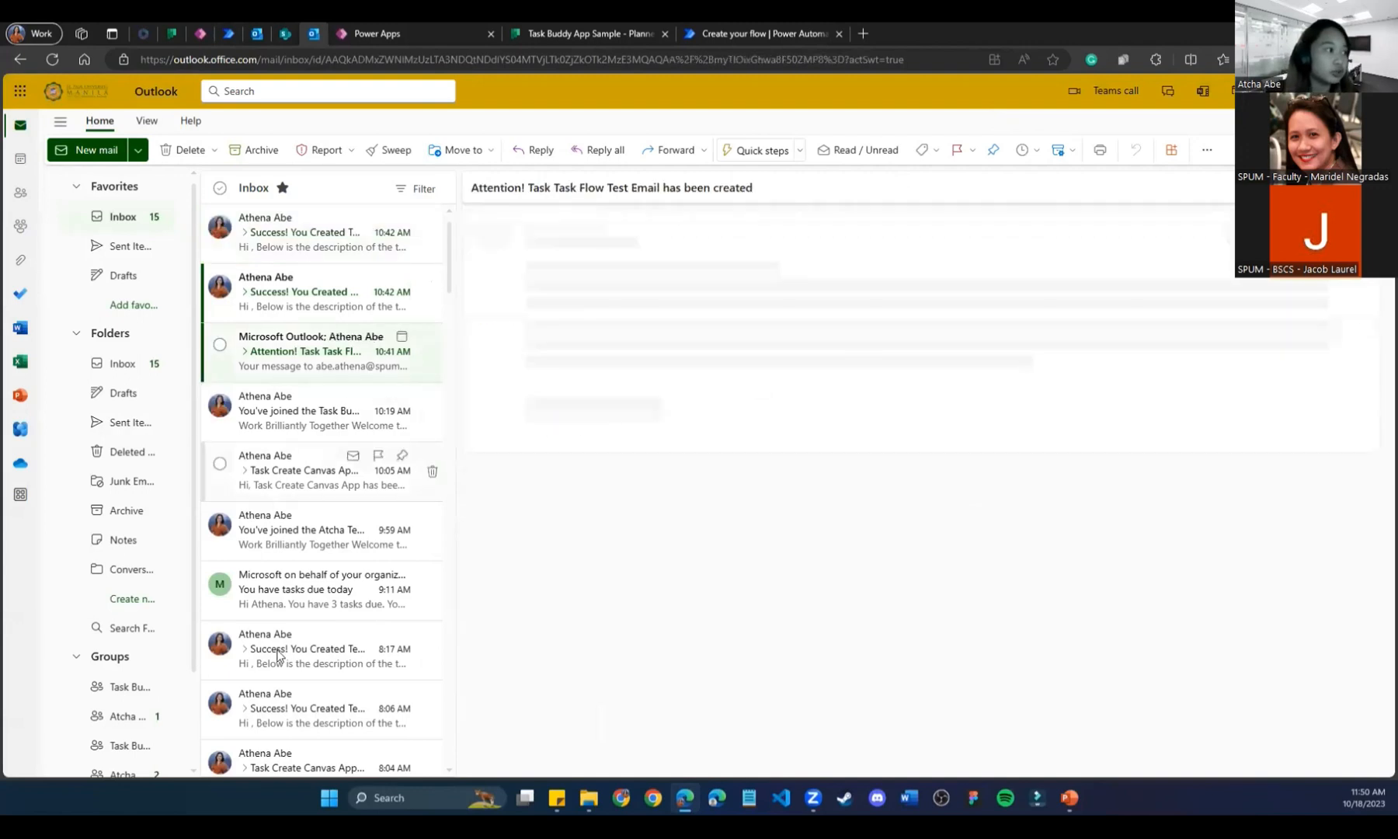
pyautogui.click(282, 657)
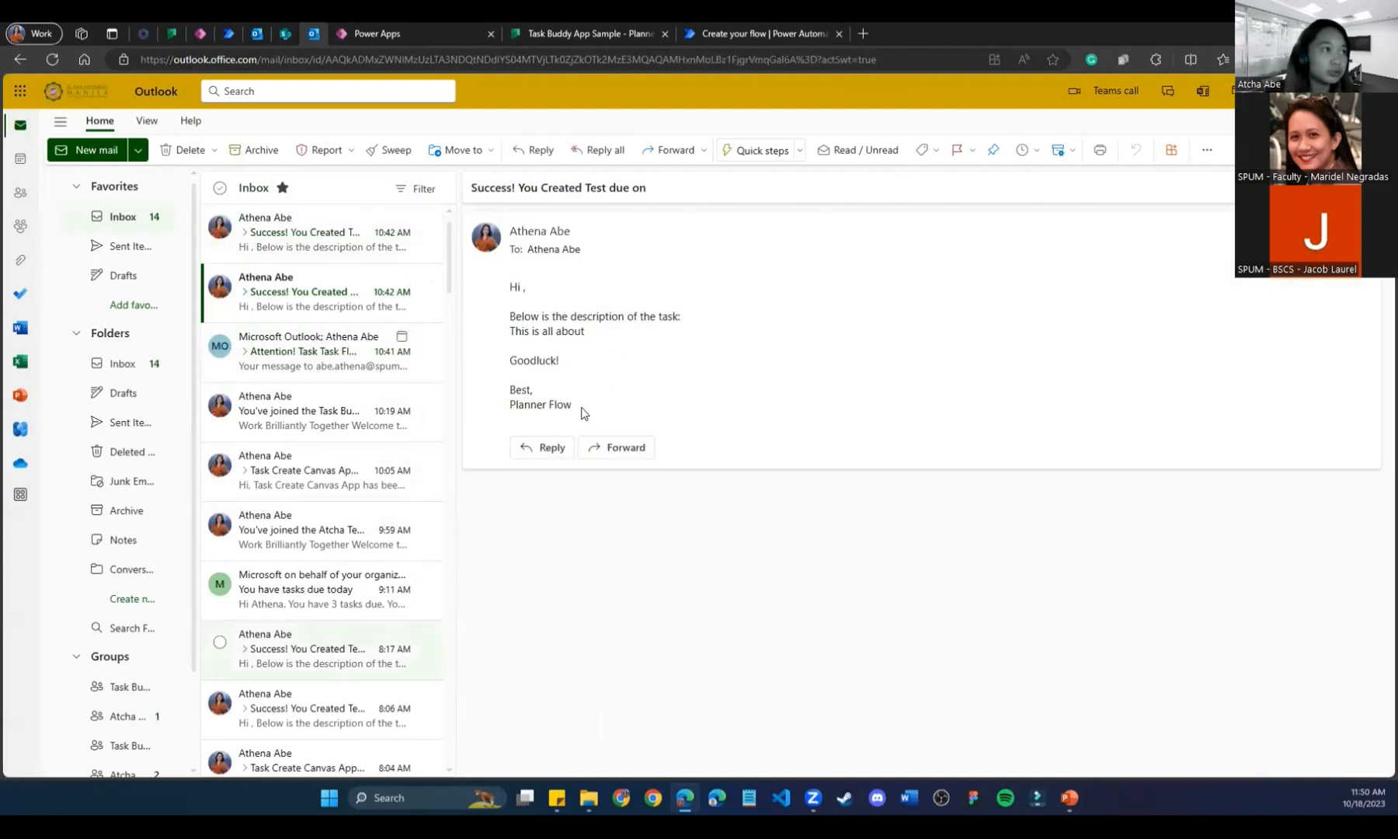
pyautogui.click(303, 712)
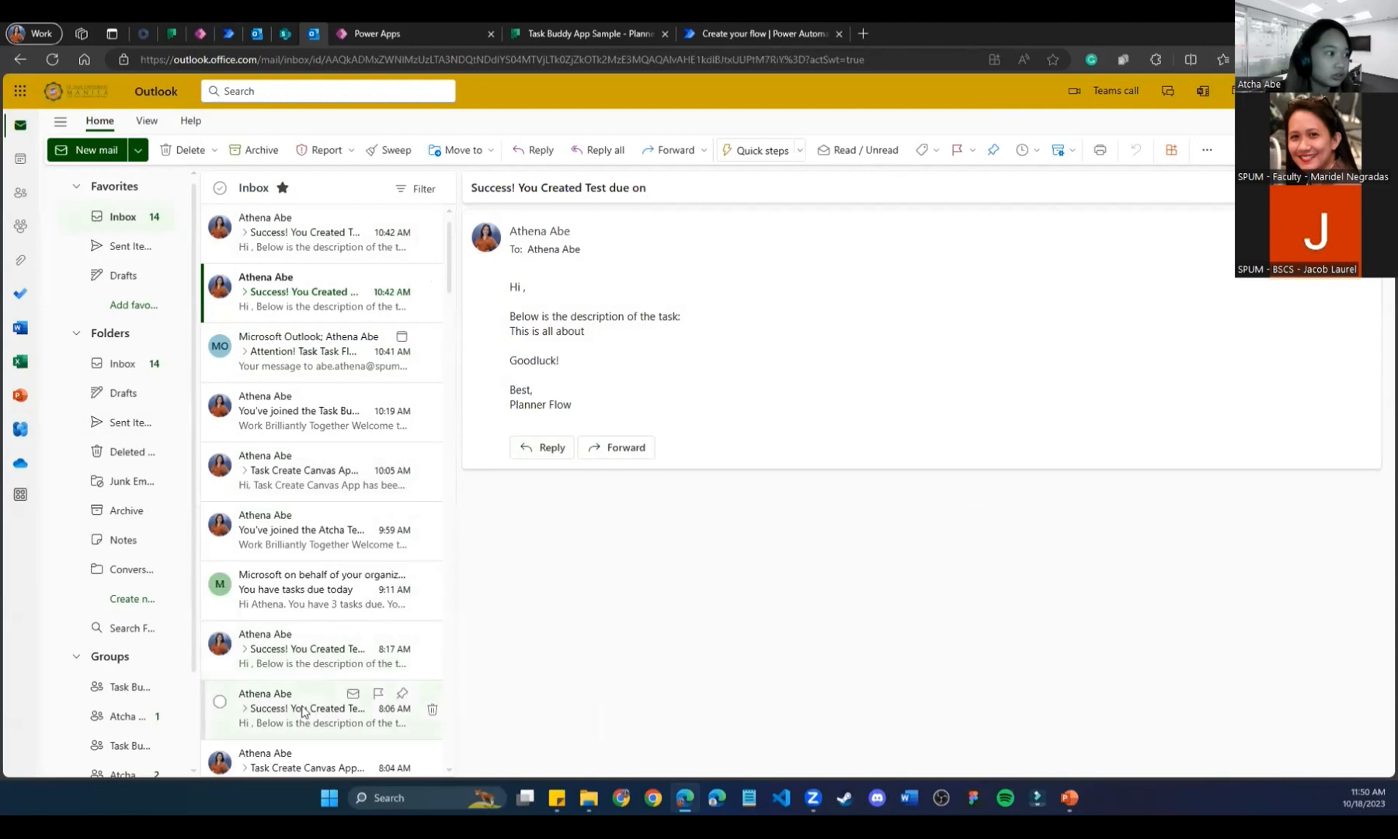
pyautogui.scroll(-2, 299, 691)
pyautogui.scroll(2, 290, 670)
pyautogui.click(276, 427)
pyautogui.click(276, 468)
pyautogui.click(272, 552)
pyautogui.scroll(-3, 272, 553)
pyautogui.click(303, 678)
pyautogui.moveTo(616, 396); pyautogui.dragTo(506, 287)
pyautogui.hotkey('ctrl', 'c')
pyautogui.click(735, 30)
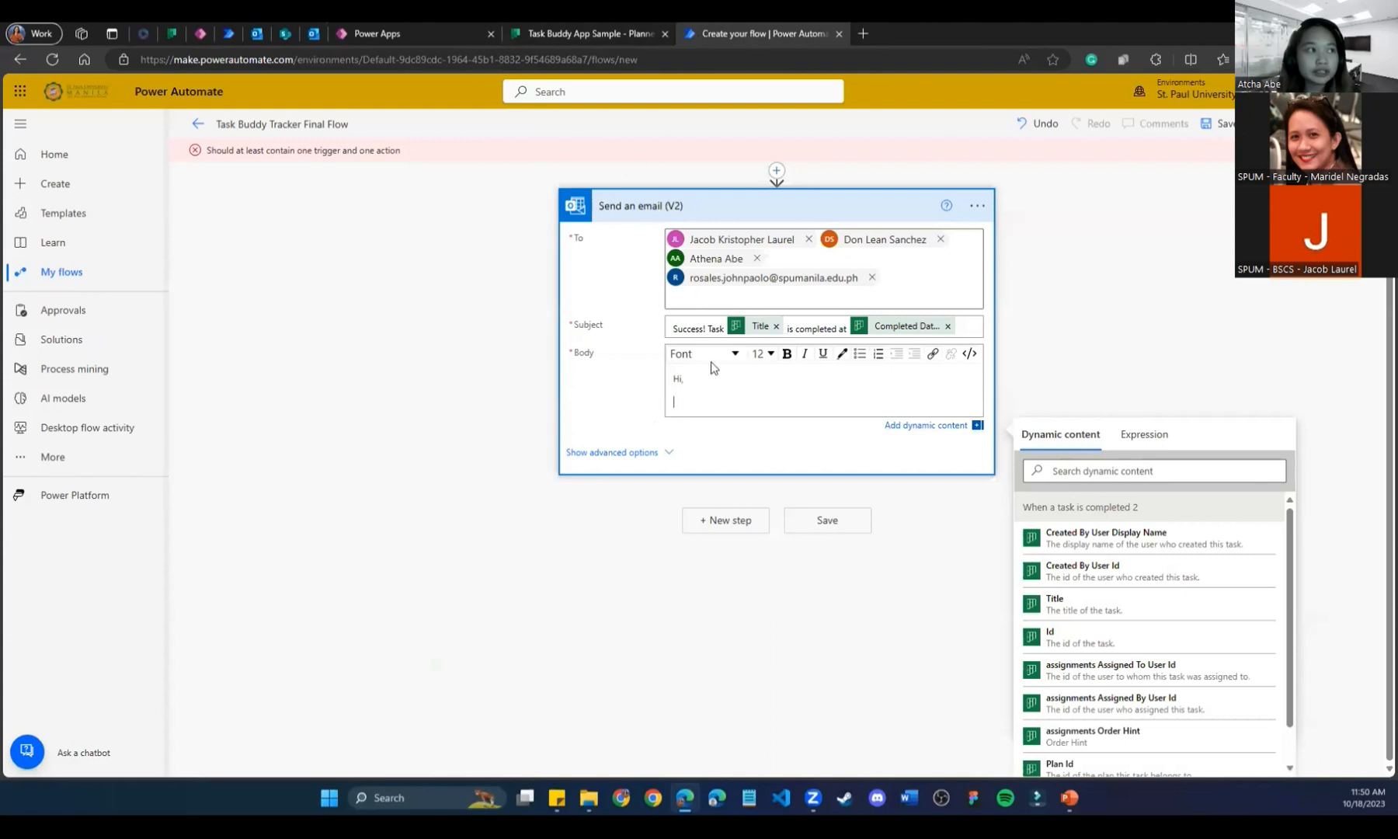
# Paste the copied message into the body, fix 'Apphas', and swap the task name for the Title token.
pyautogui.moveTo(716, 398); pyautogui.dragTo(673, 372)
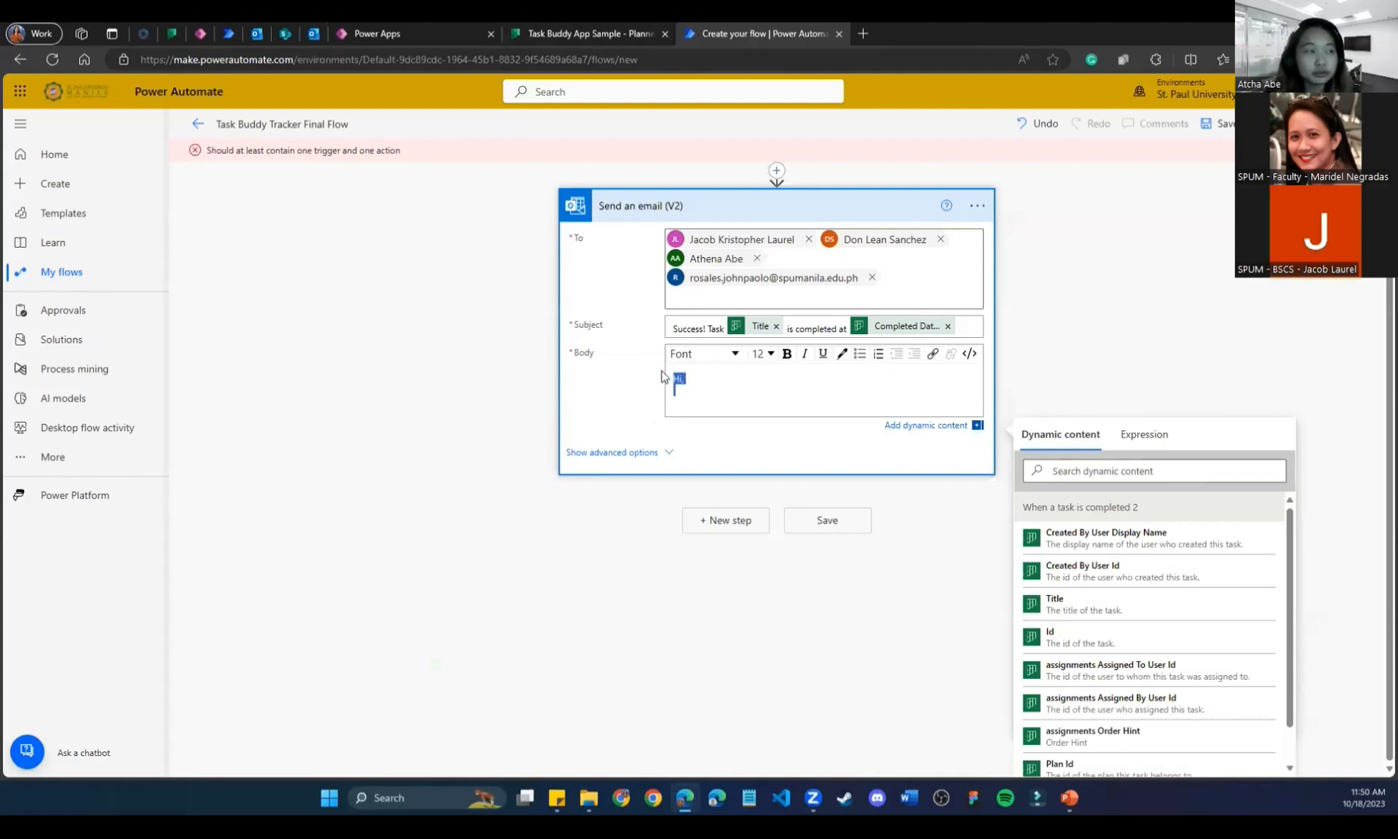
pyautogui.hotkey('ctrl', 'v')
pyautogui.doubleClick(763, 402)
pyautogui.click(765, 402)
pyautogui.moveTo(765, 402); pyautogui.dragTo(692, 402)
pyautogui.click(1060, 660)
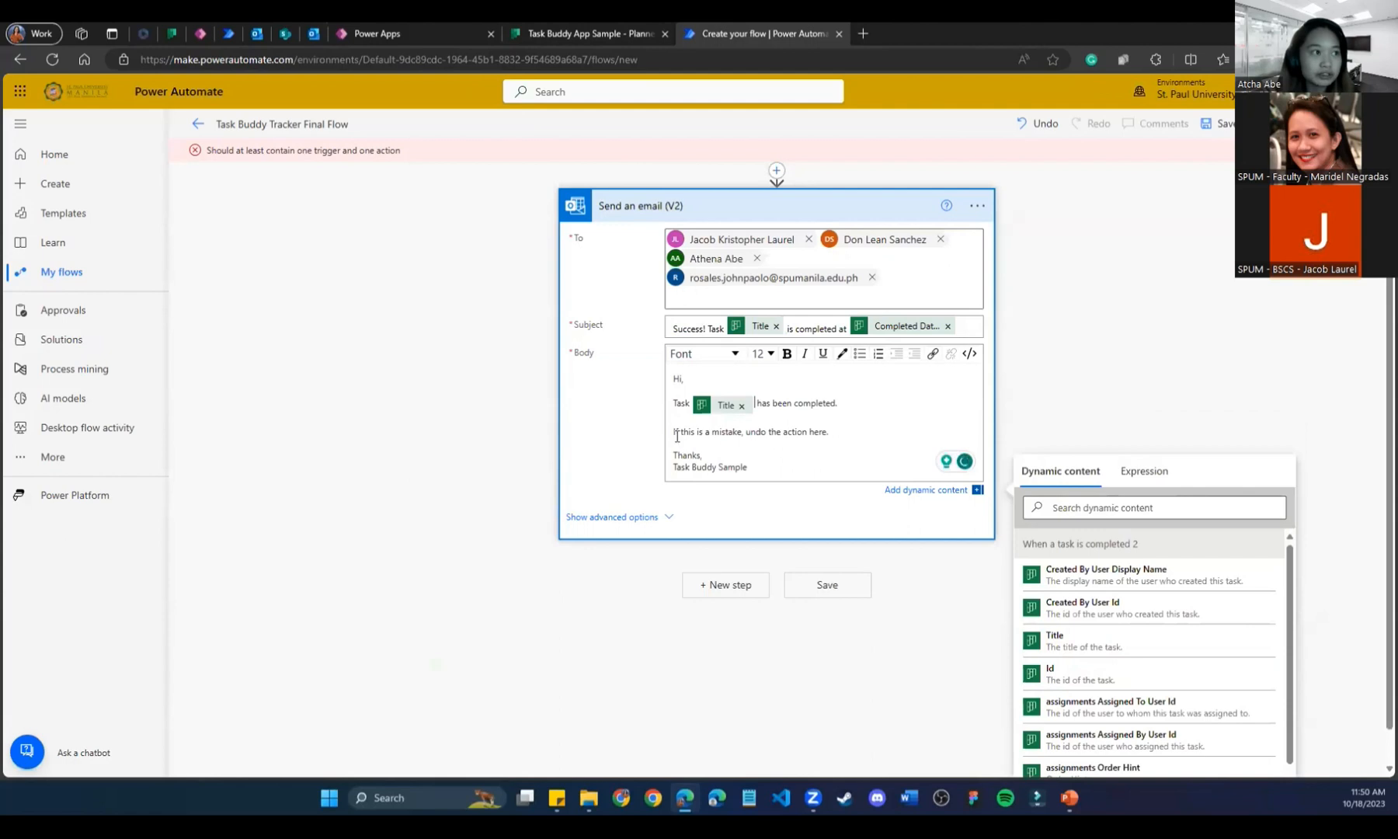
# Select 'here' in the body and copy the app's web link from Power Apps.
pyautogui.moveTo(827, 432); pyautogui.dragTo(810, 431)
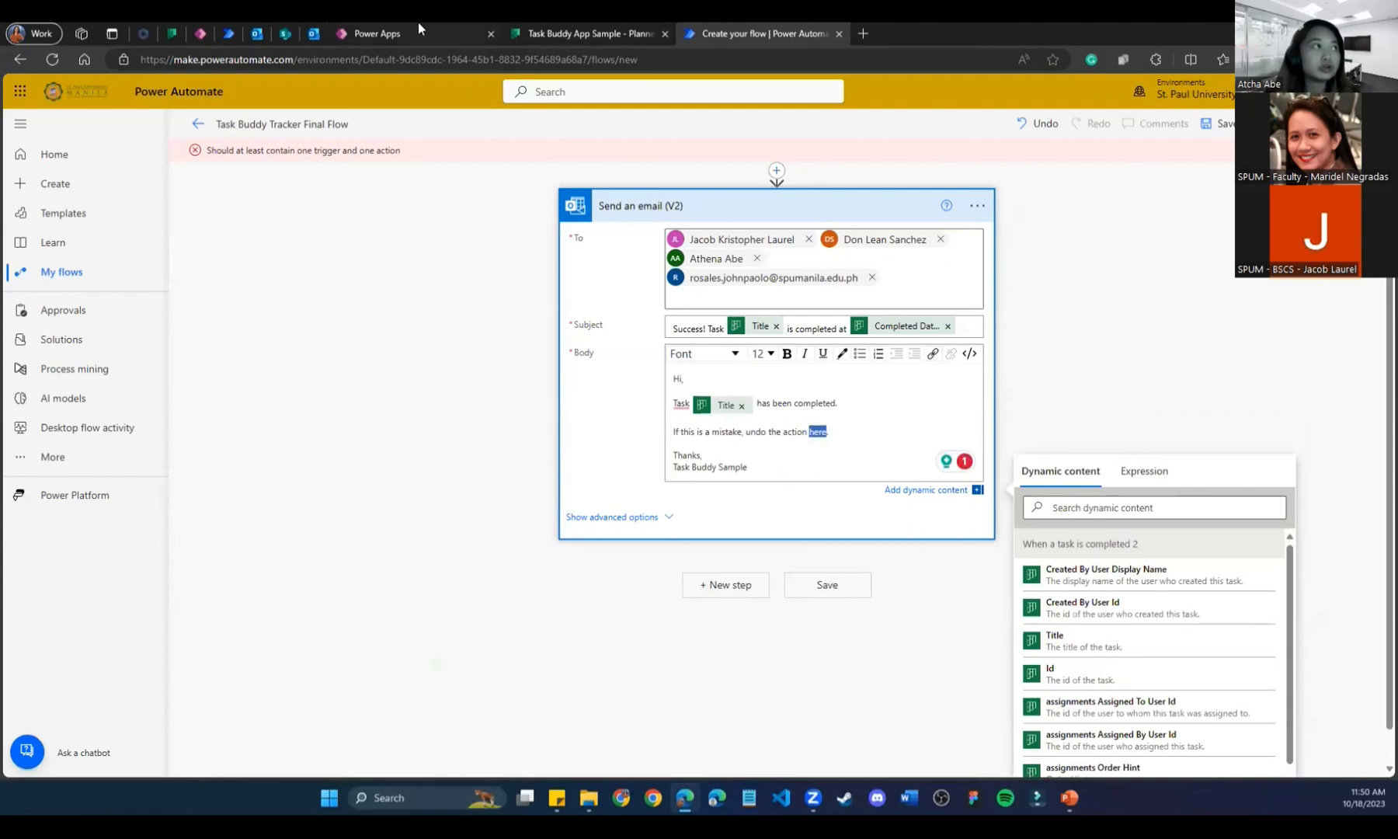
pyautogui.click(376, 33)
pyautogui.click(1201, 125)
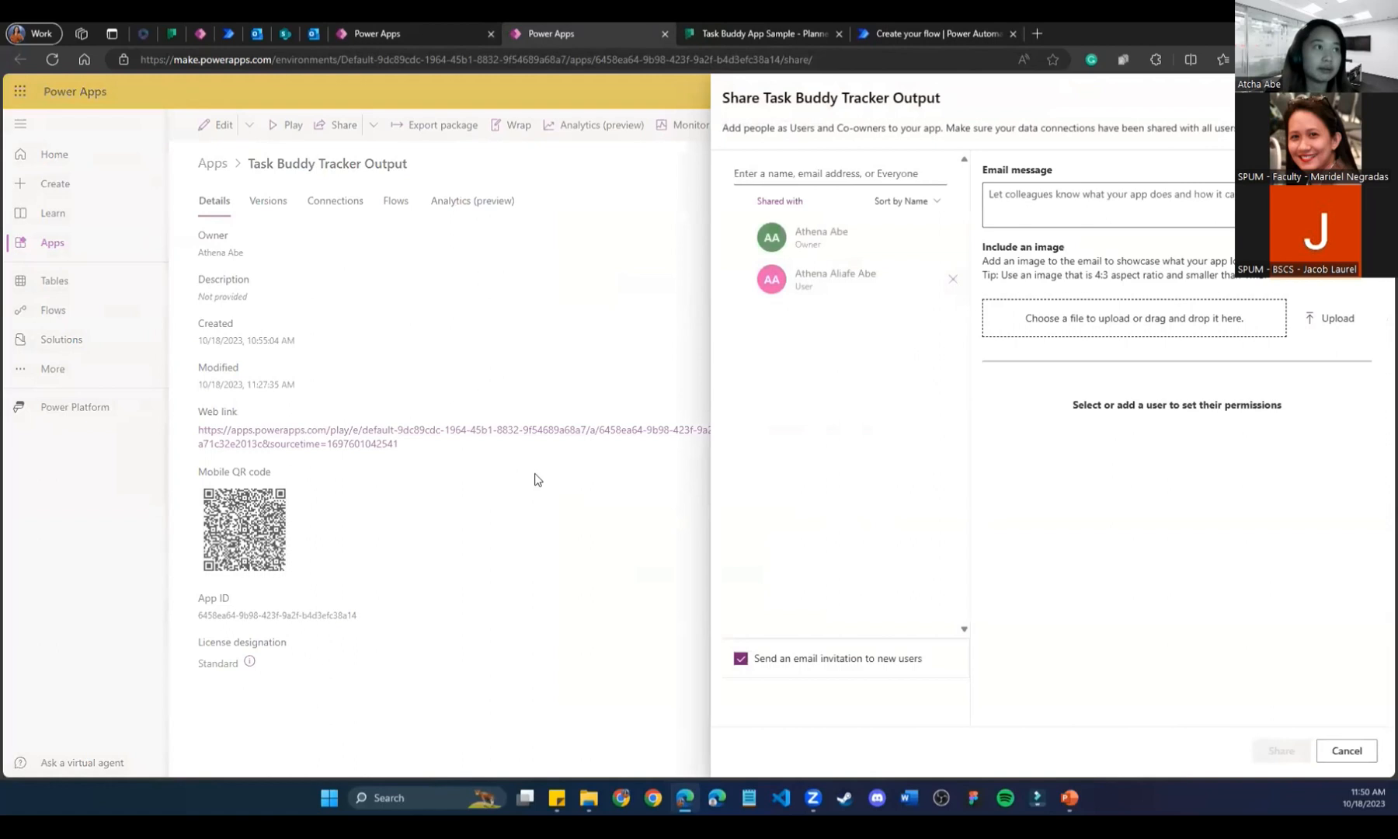
pyautogui.click(534, 476)
pyautogui.moveTo(431, 451); pyautogui.dragTo(198, 427)
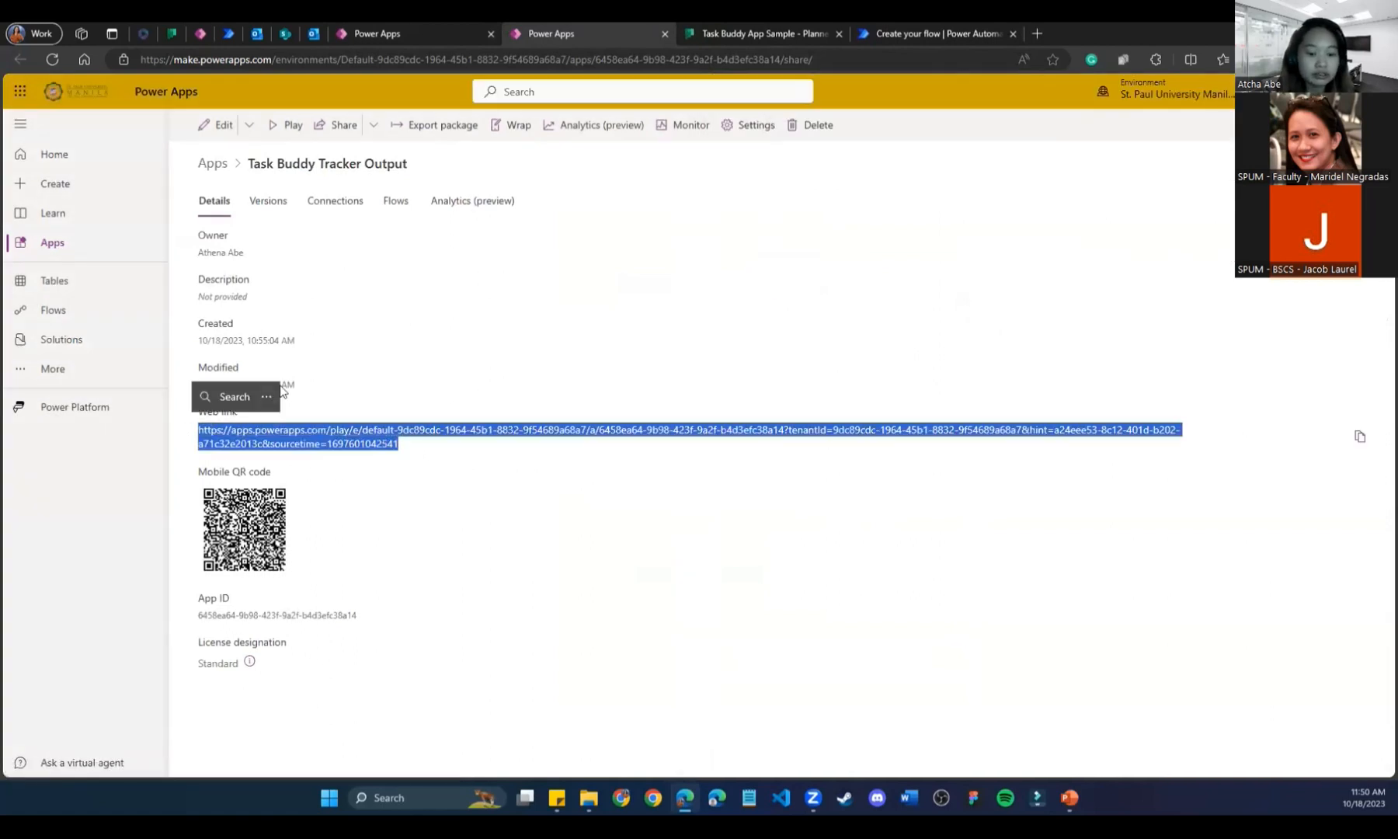
pyautogui.click(664, 33)
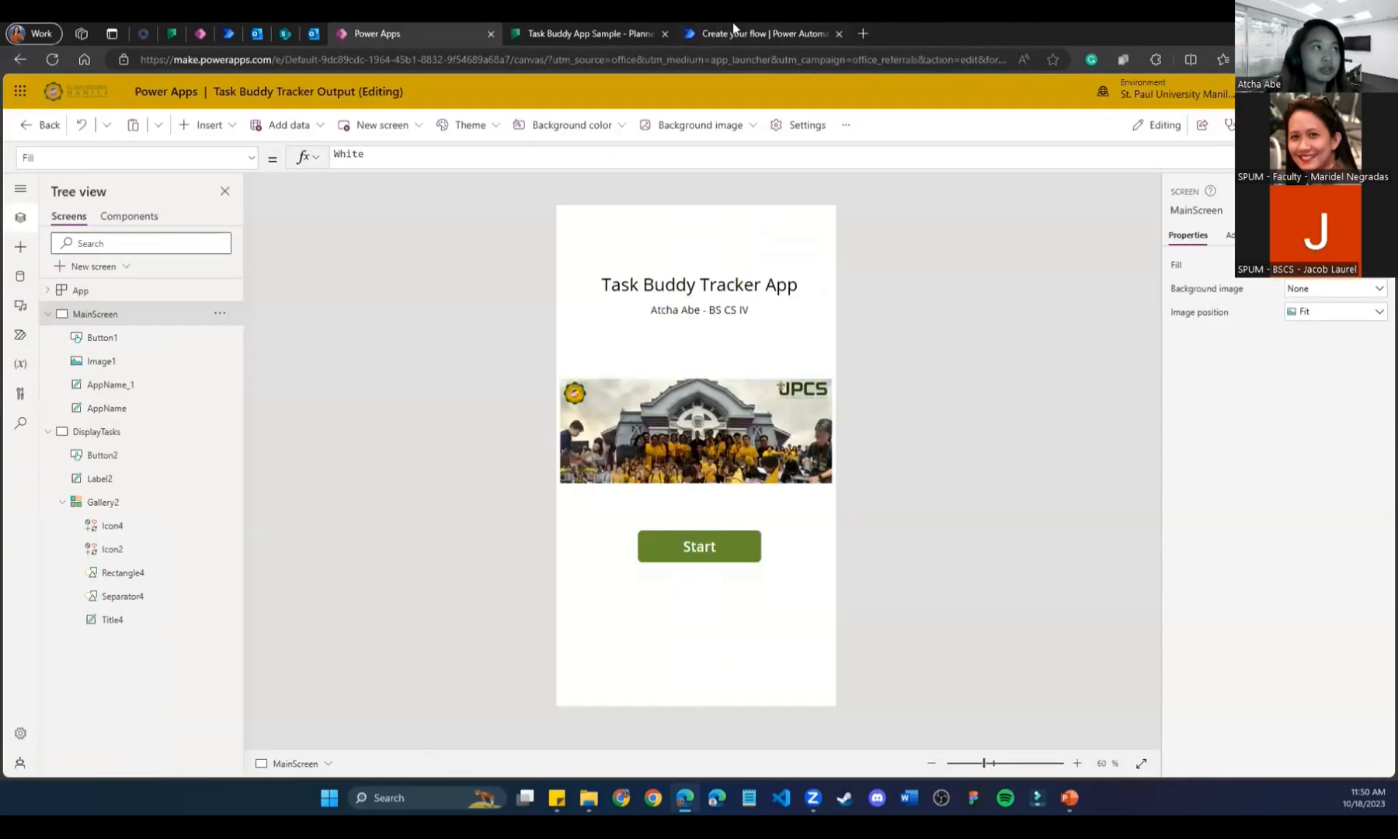
pyautogui.click(738, 33)
# Link the word 'here' to the app's web link and save the flow.
pyautogui.click(932, 353)
pyautogui.click(978, 457)
pyautogui.hotkey('ctrl', 'v')
pyautogui.click(985, 501)
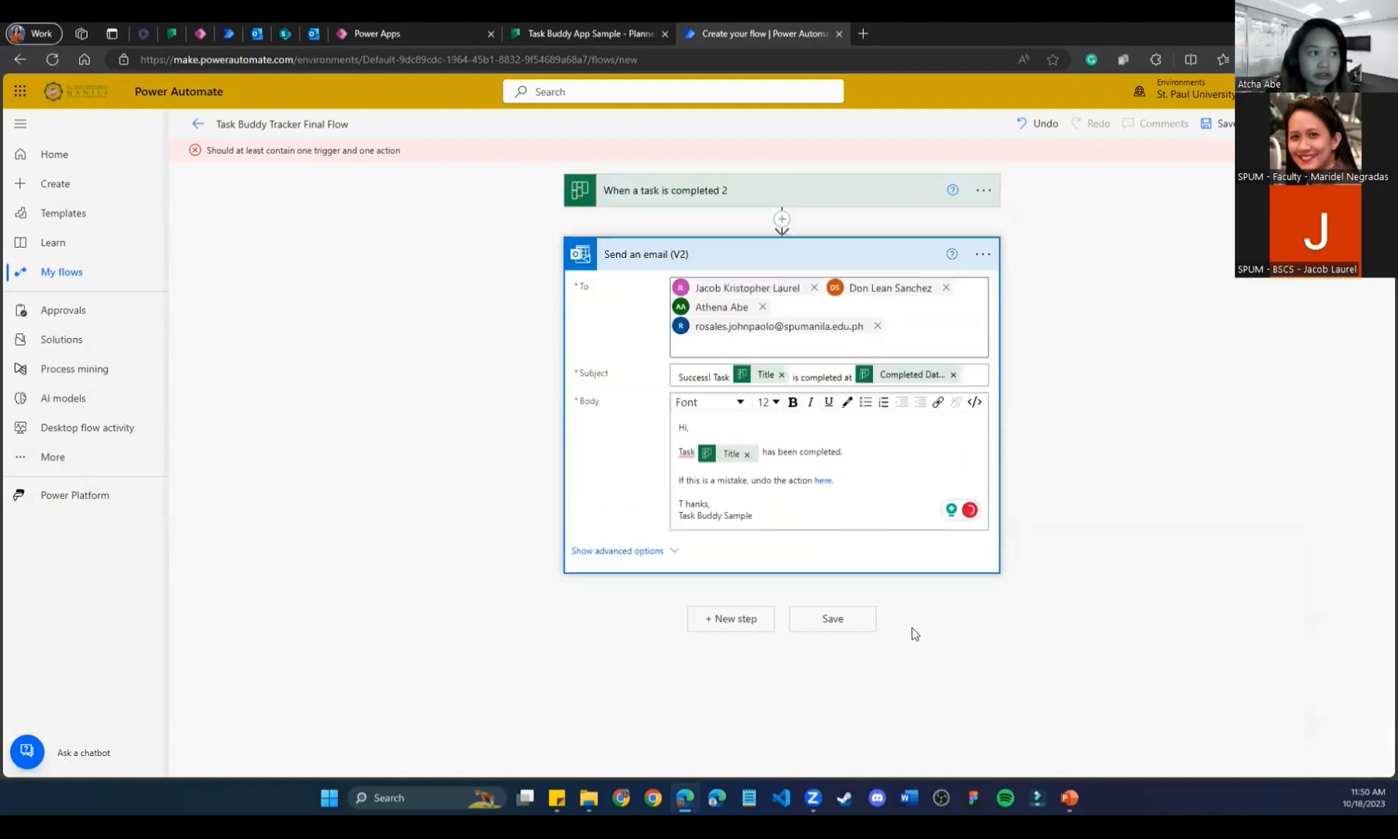
pyautogui.click(847, 621)
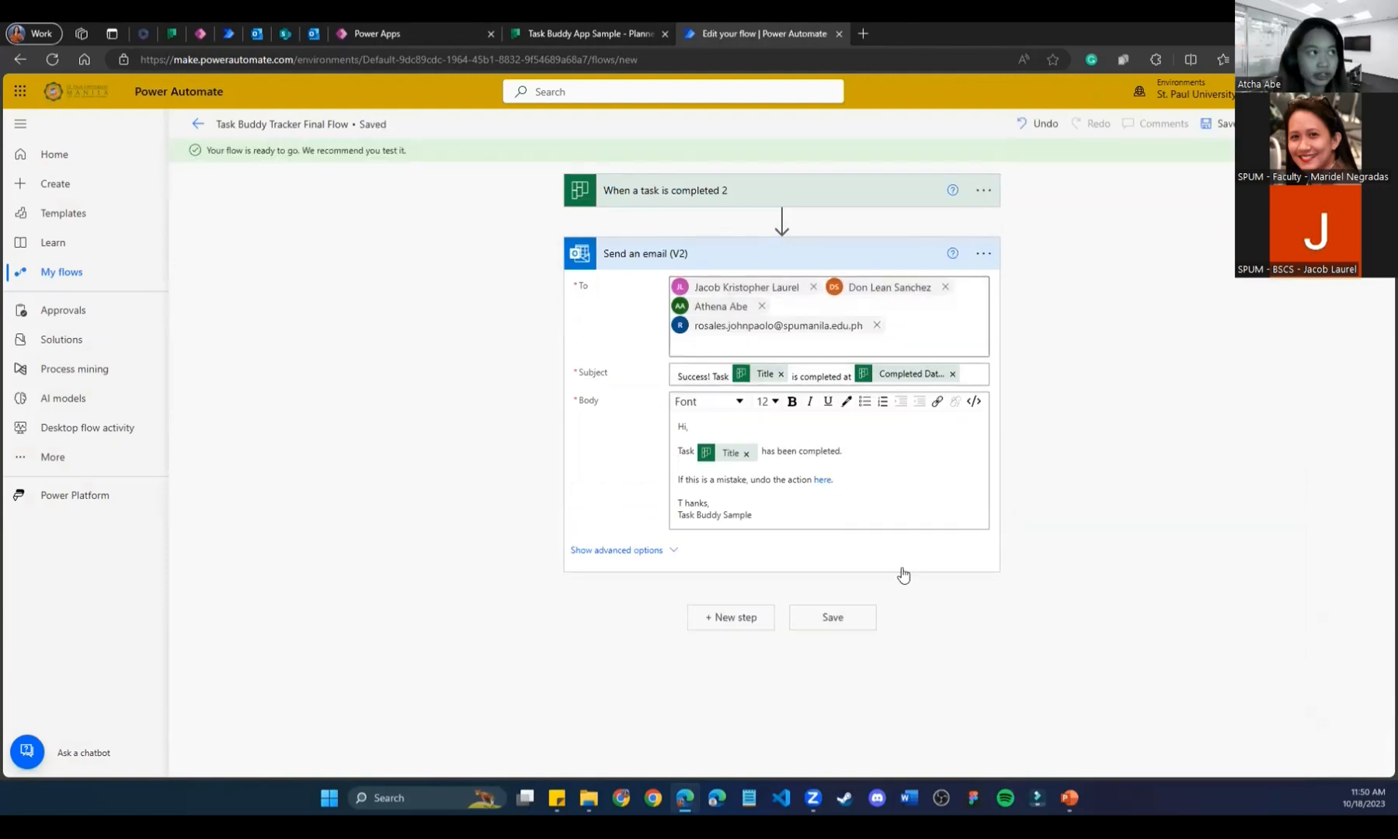
# Run a manual test of Task Buddy Tracker Final Flow, then go back to Power Apps.
pyautogui.click(1357, 123)
pyautogui.click(1166, 160)
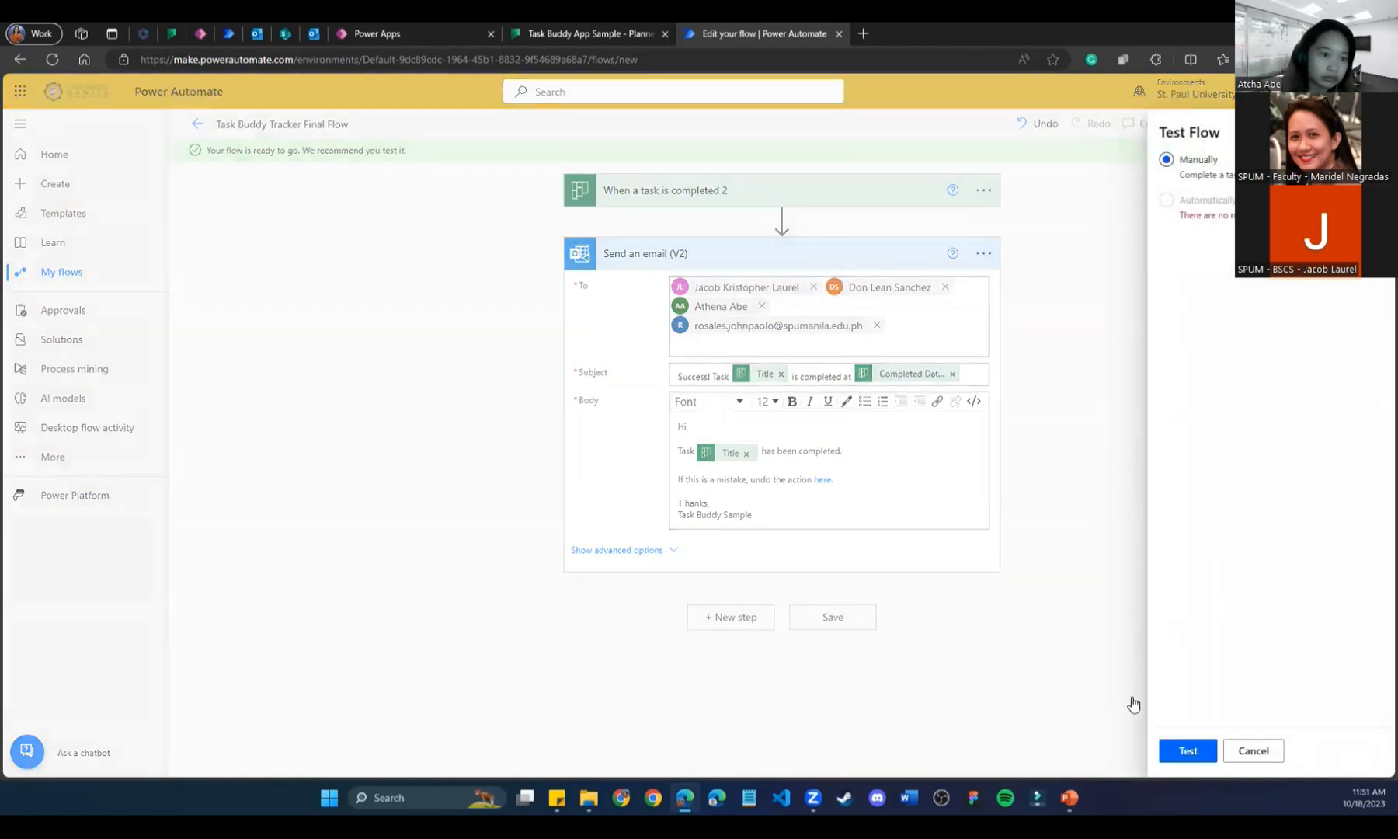
pyautogui.click(1187, 751)
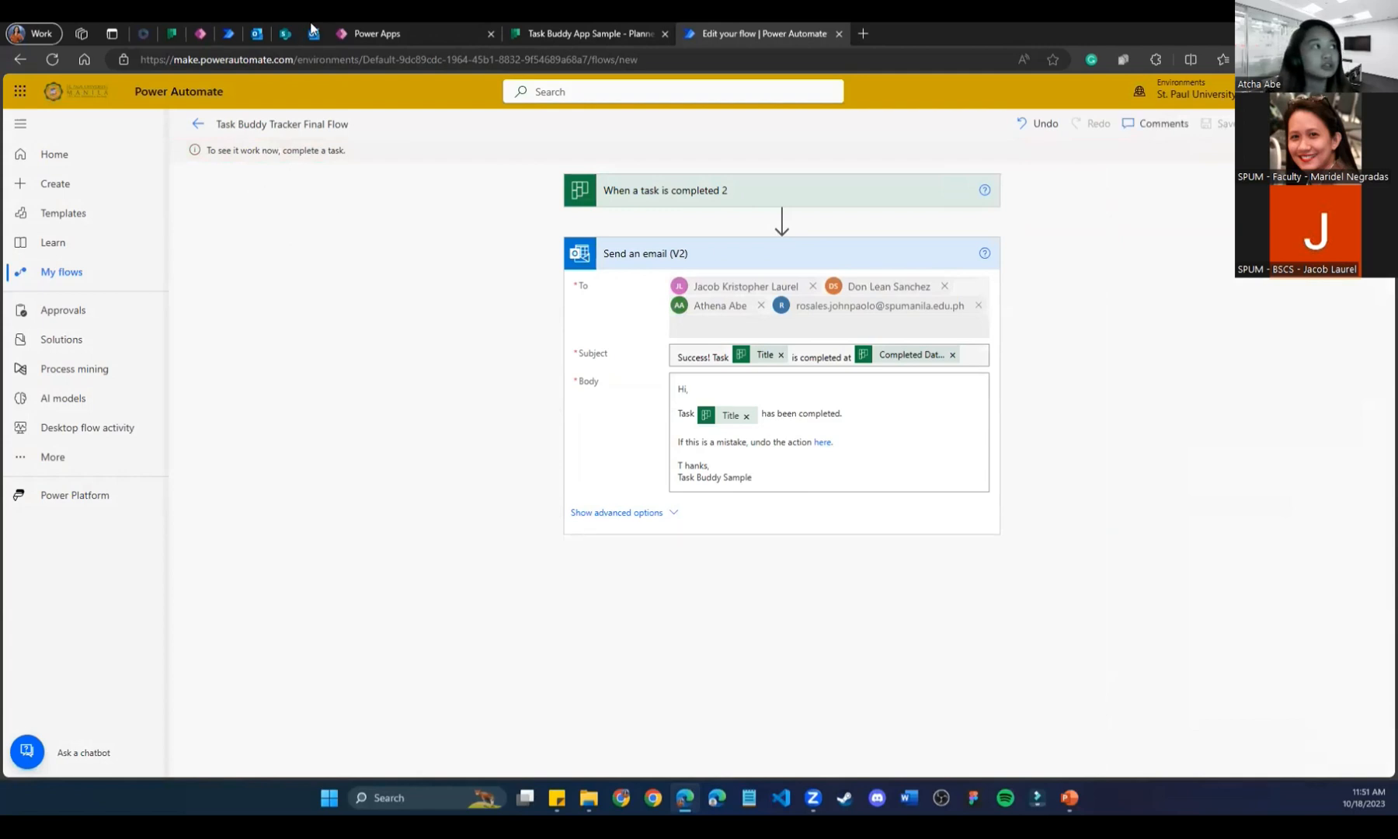
pyautogui.click(381, 35)
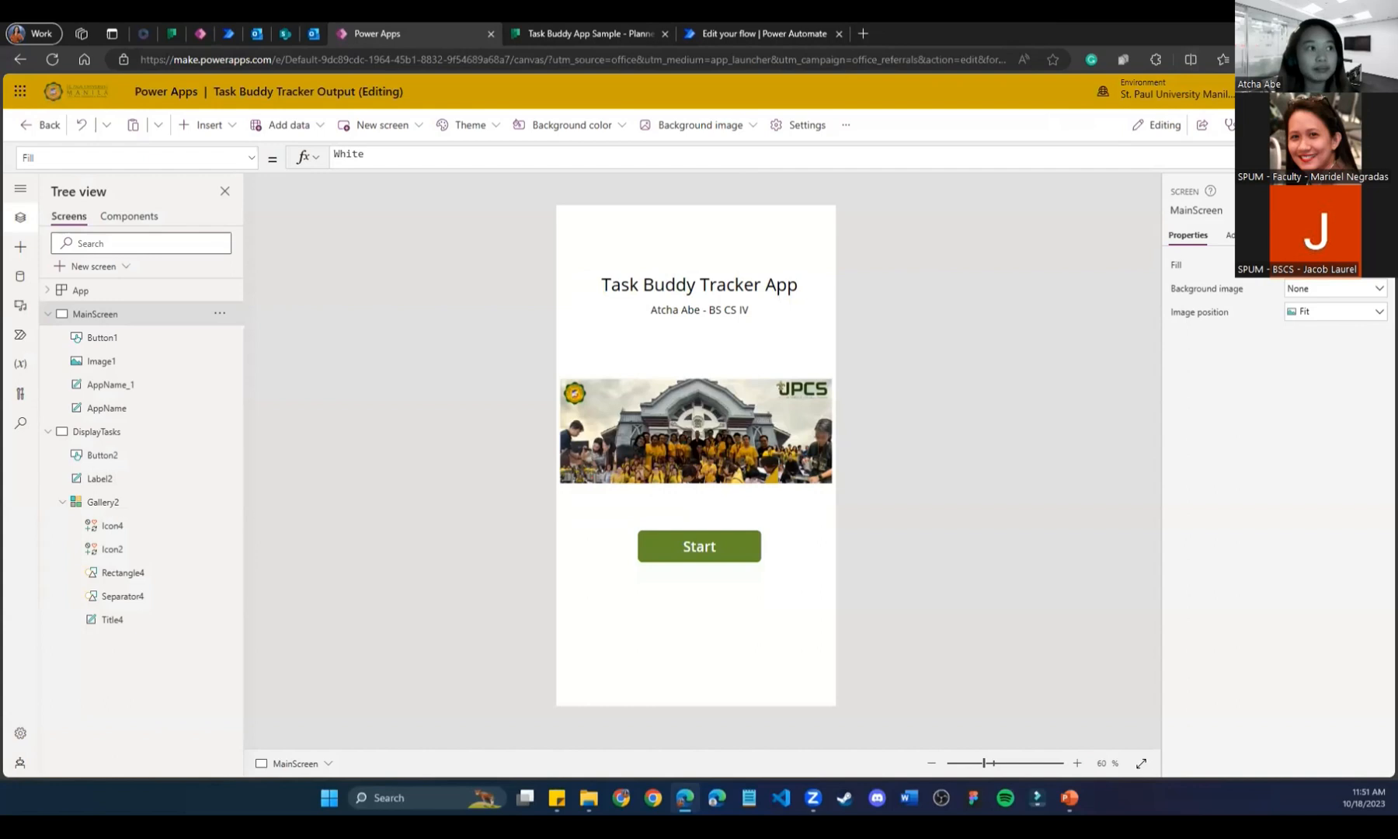
# Preview the app, complete the last Task Flow Test task, and check Planner and the flow run.
pyautogui.press('F5')
pyautogui.click(710, 547)
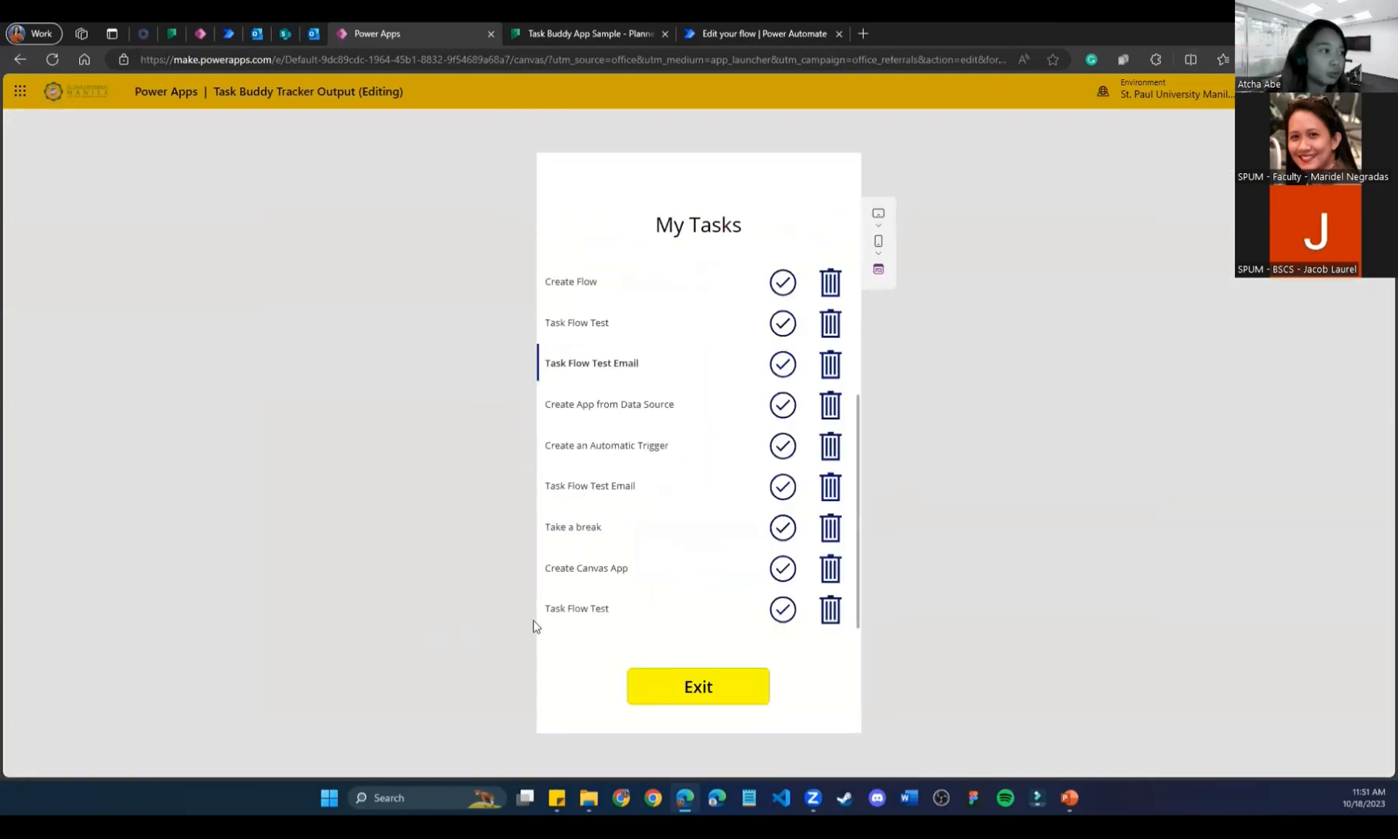
pyautogui.click(782, 615)
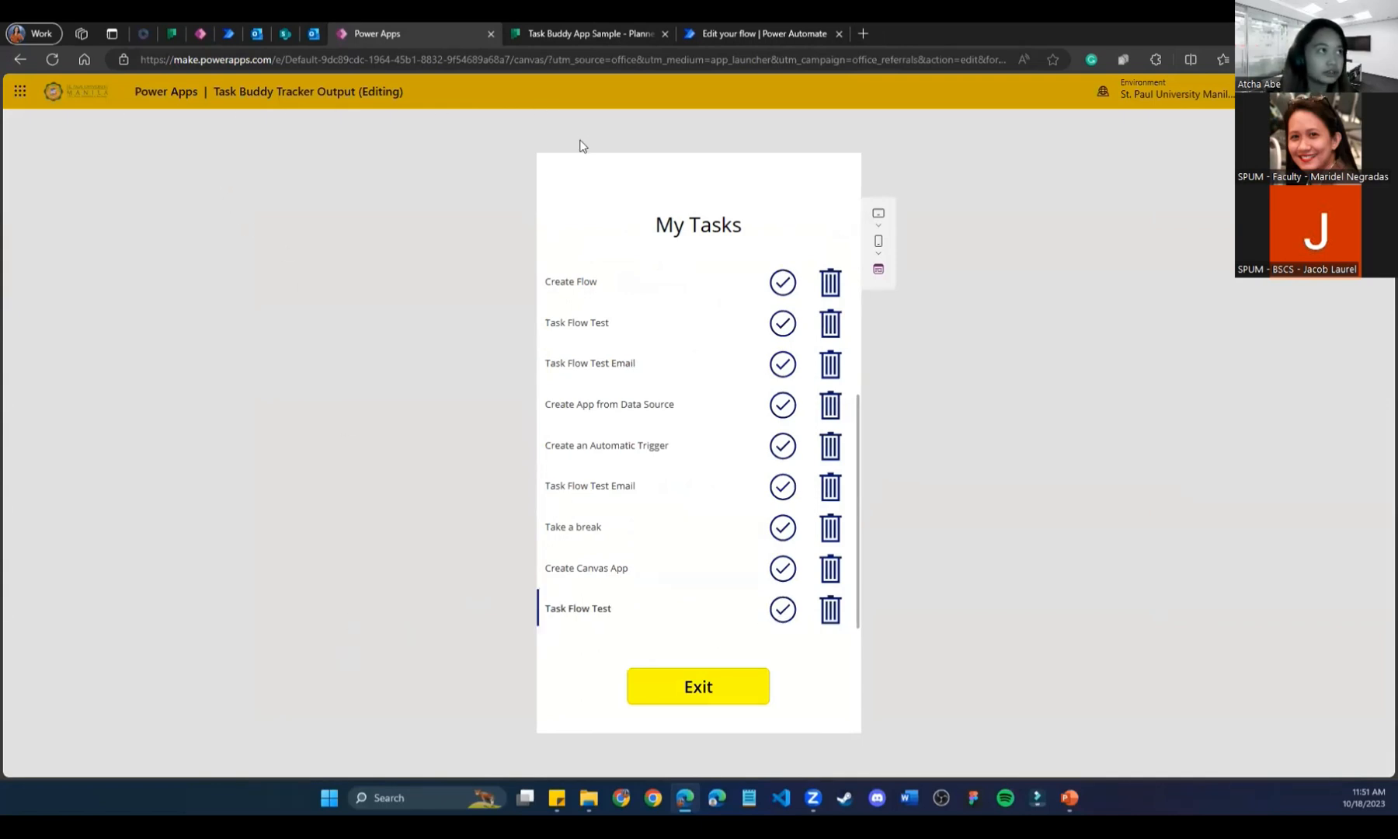
pyautogui.click(603, 32)
pyautogui.click(775, 33)
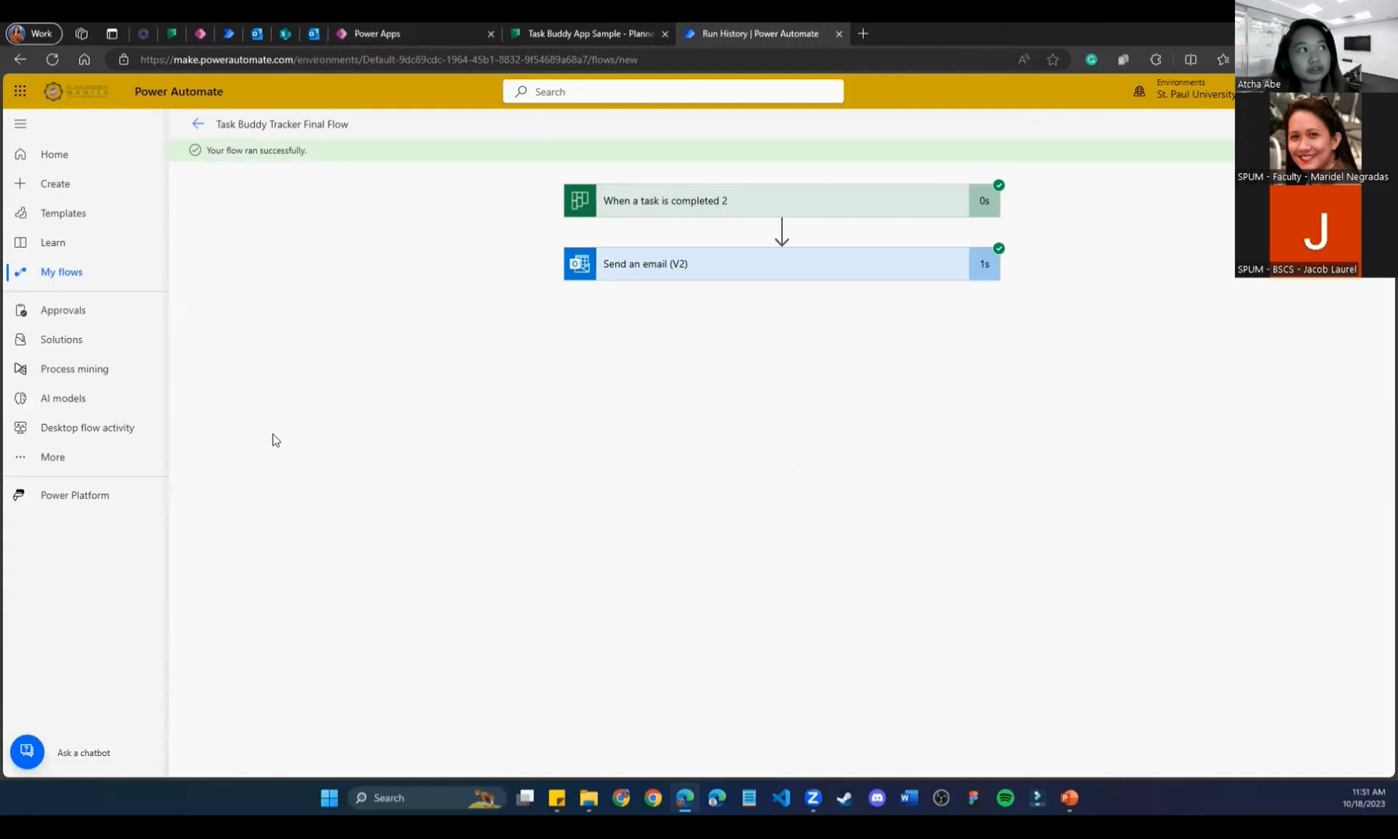
# Review the 11:51 'Success! Task Task Flow Test' email, then view the run results and Planner board.
pyautogui.click(314, 30)
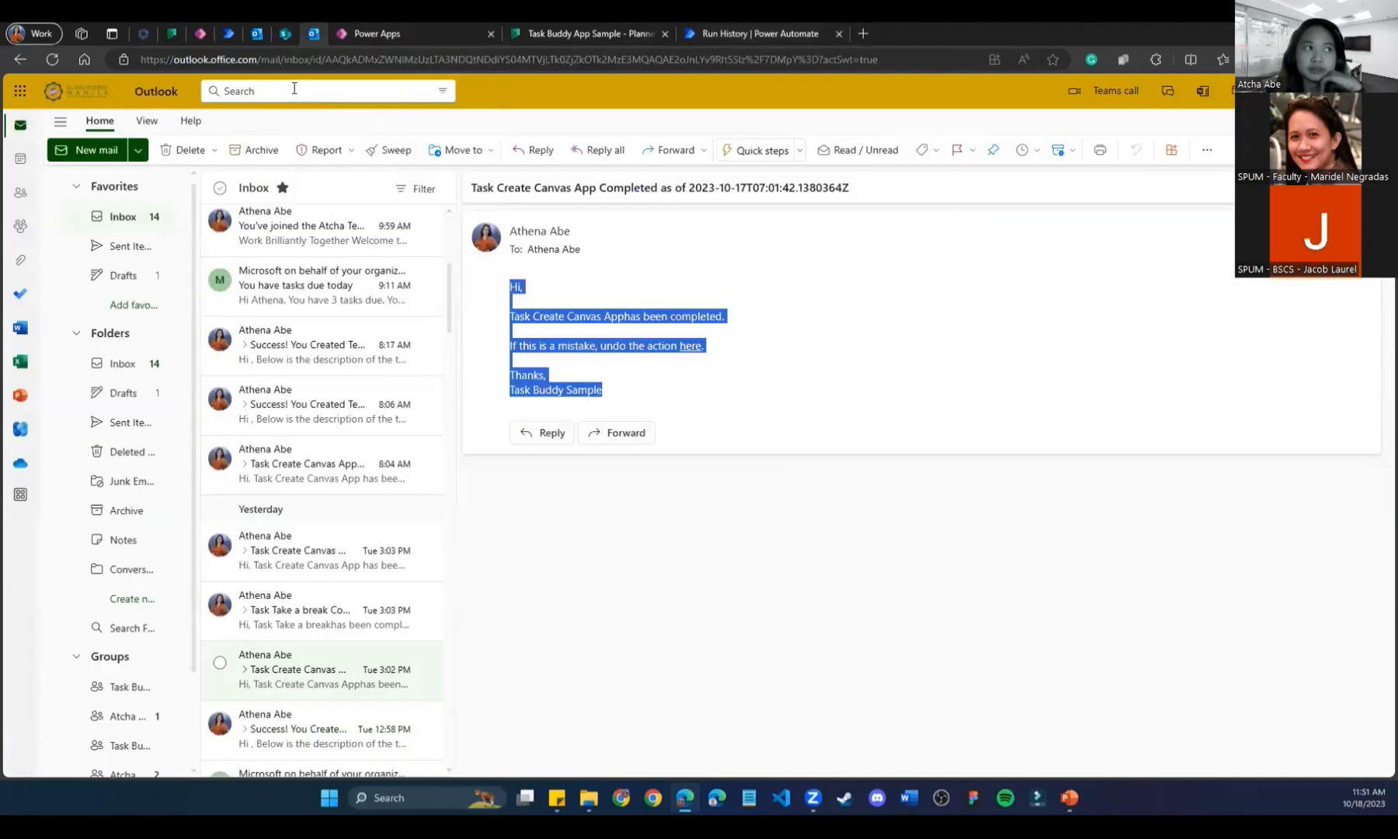
pyautogui.scroll(3, 326, 544)
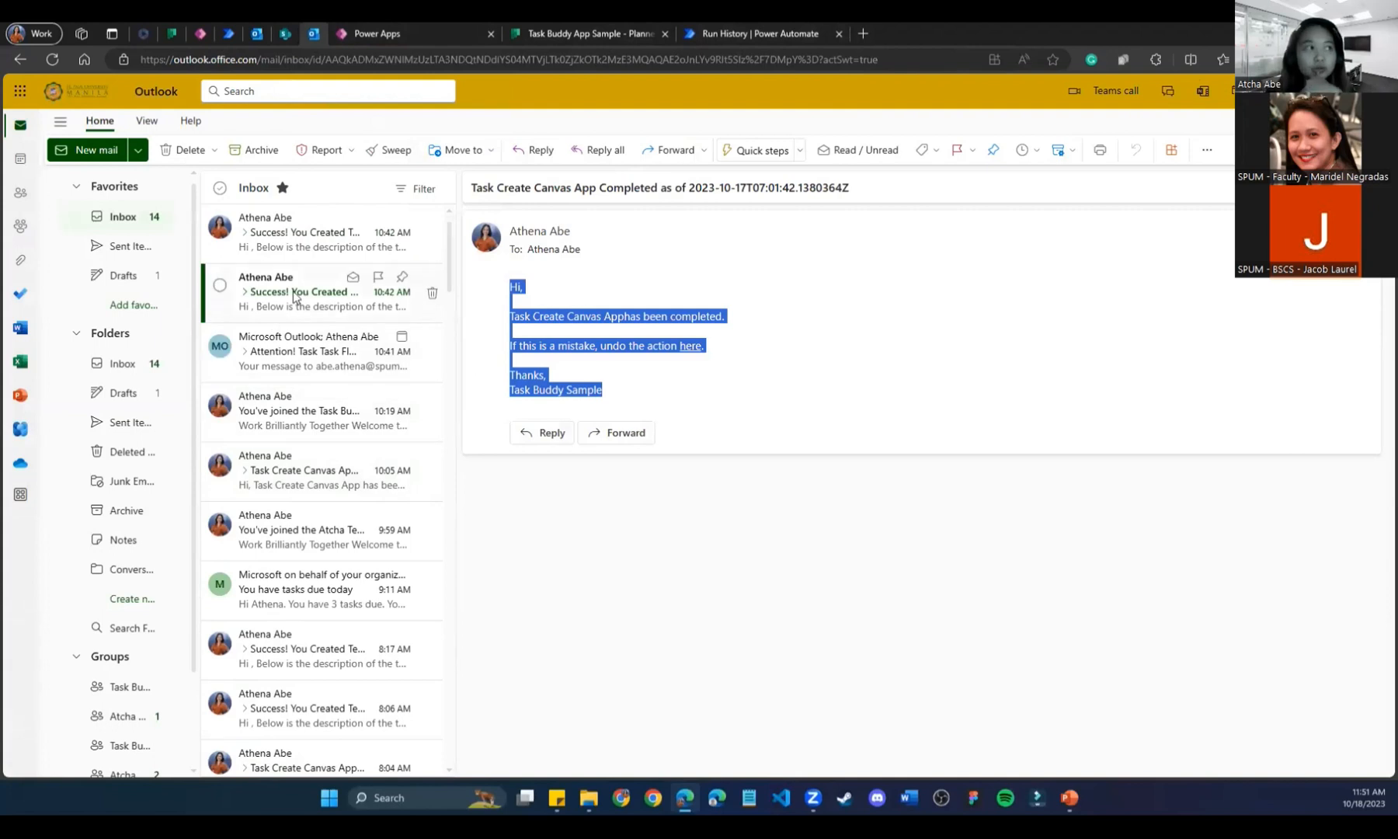
pyautogui.click(285, 247)
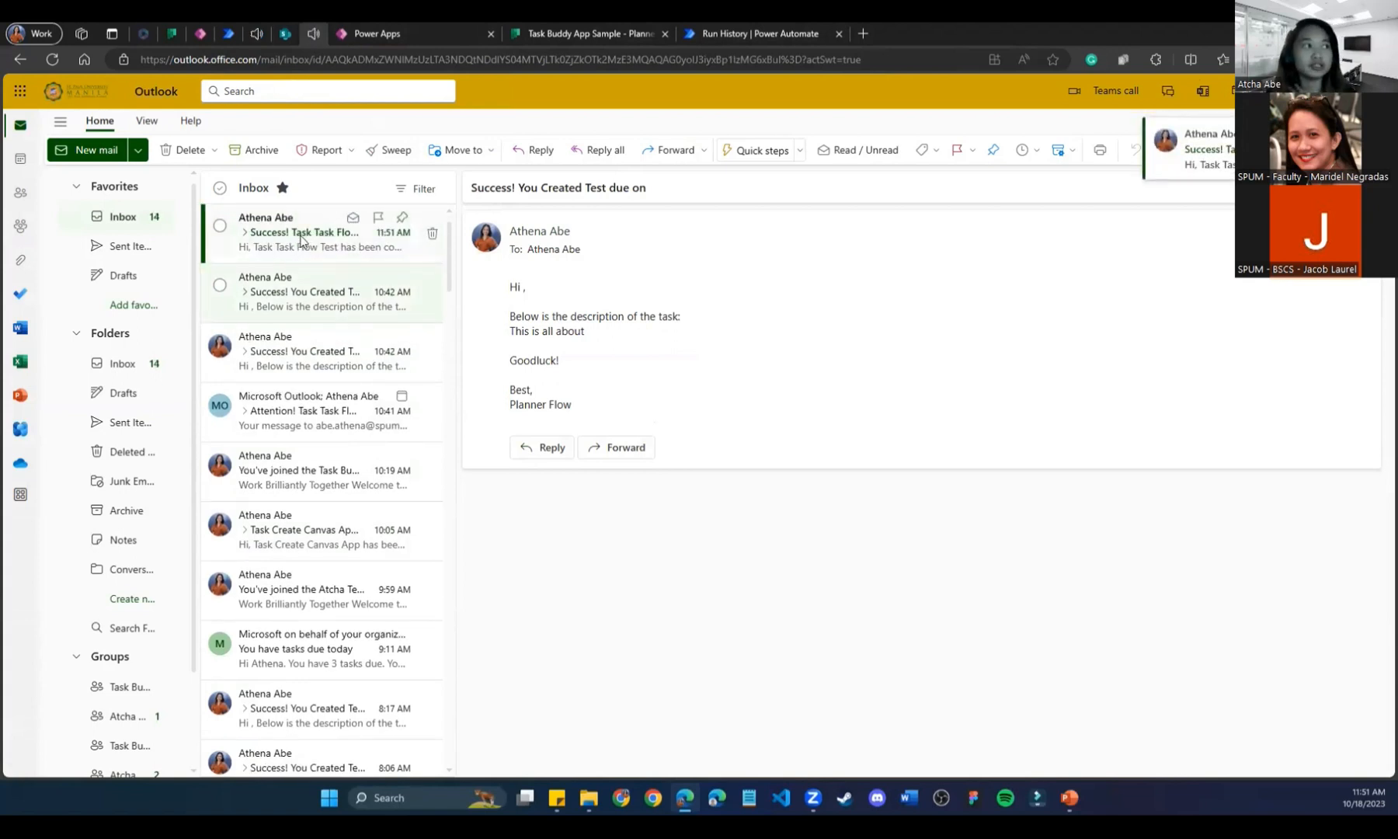
pyautogui.click(285, 253)
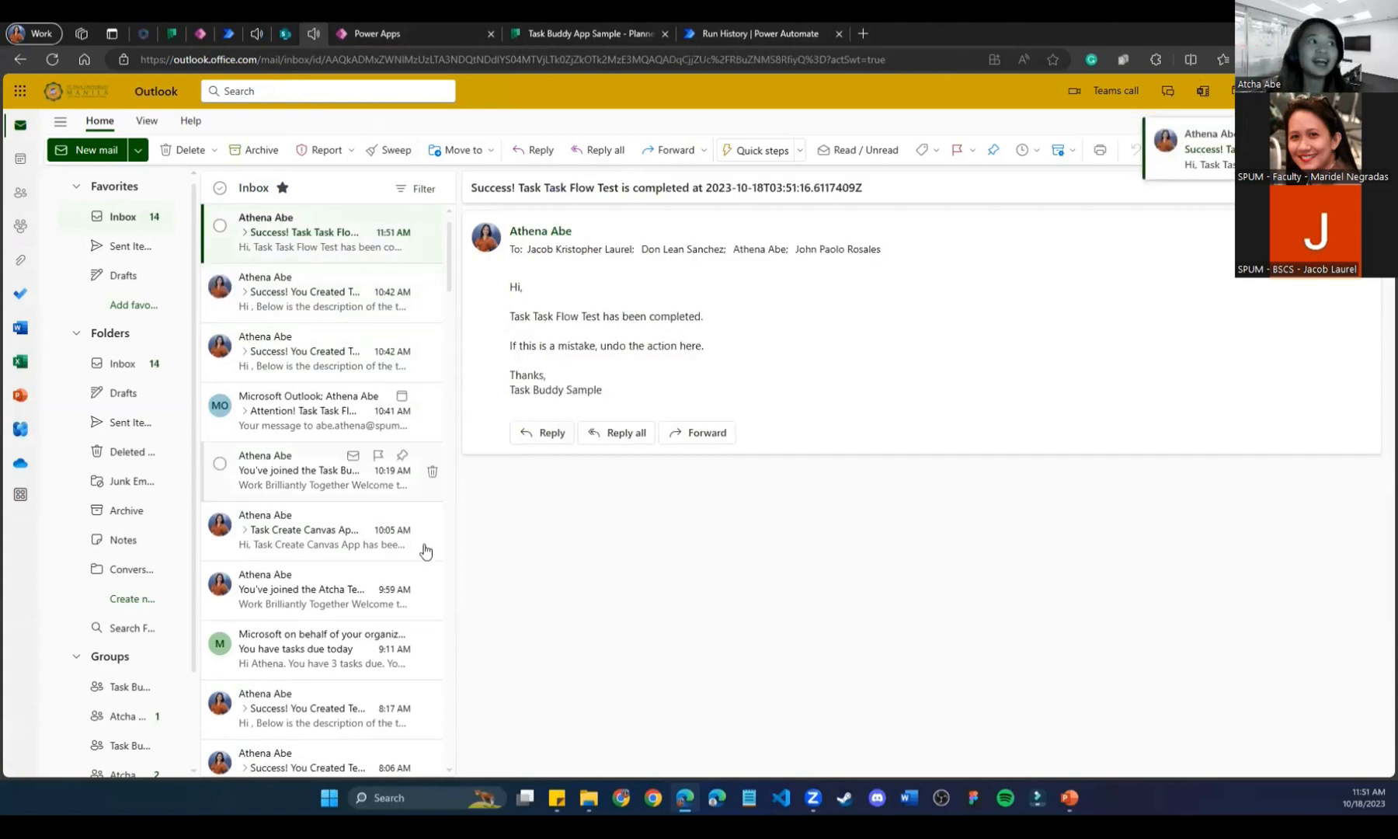
pyautogui.moveTo(664, 391); pyautogui.dragTo(497, 247)
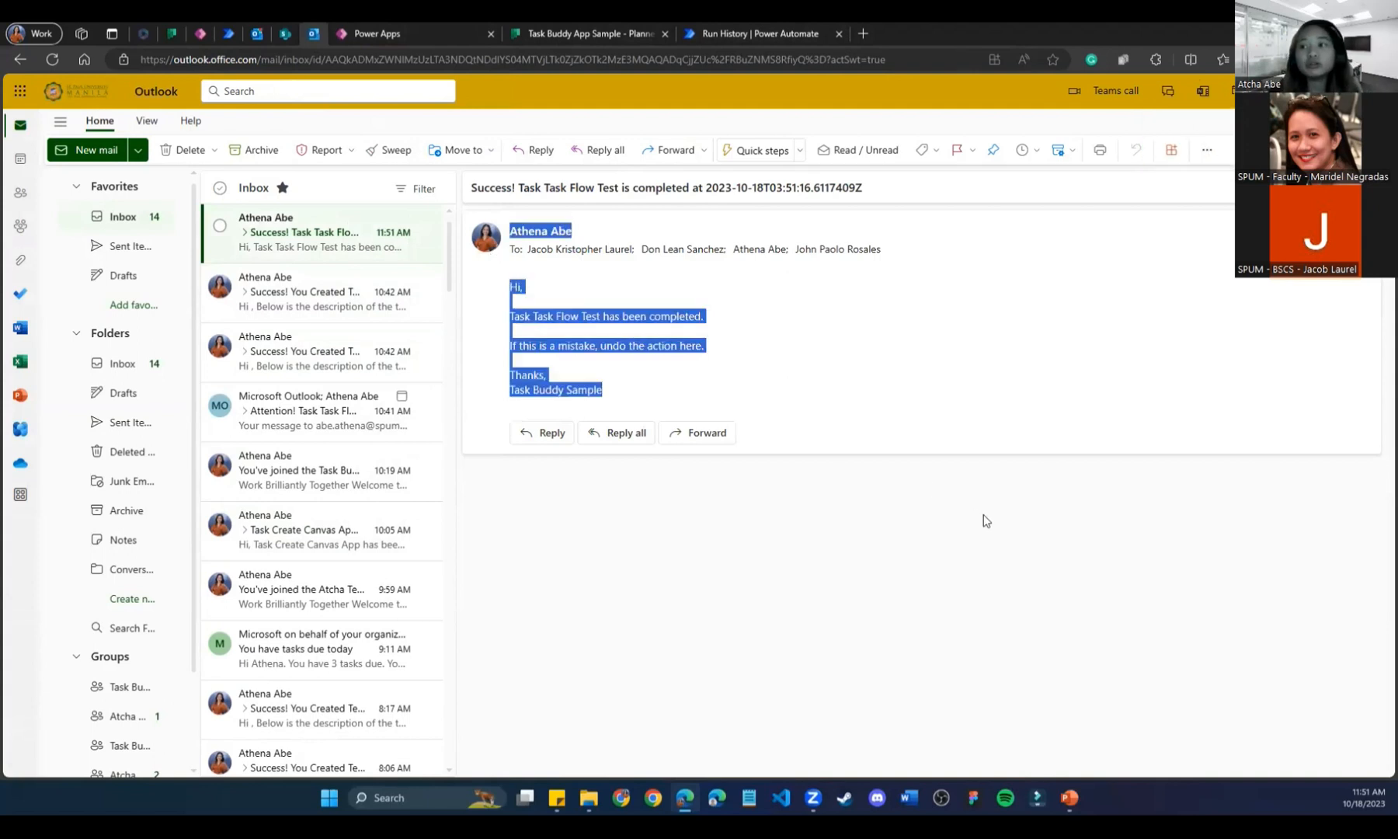
pyautogui.click(728, 25)
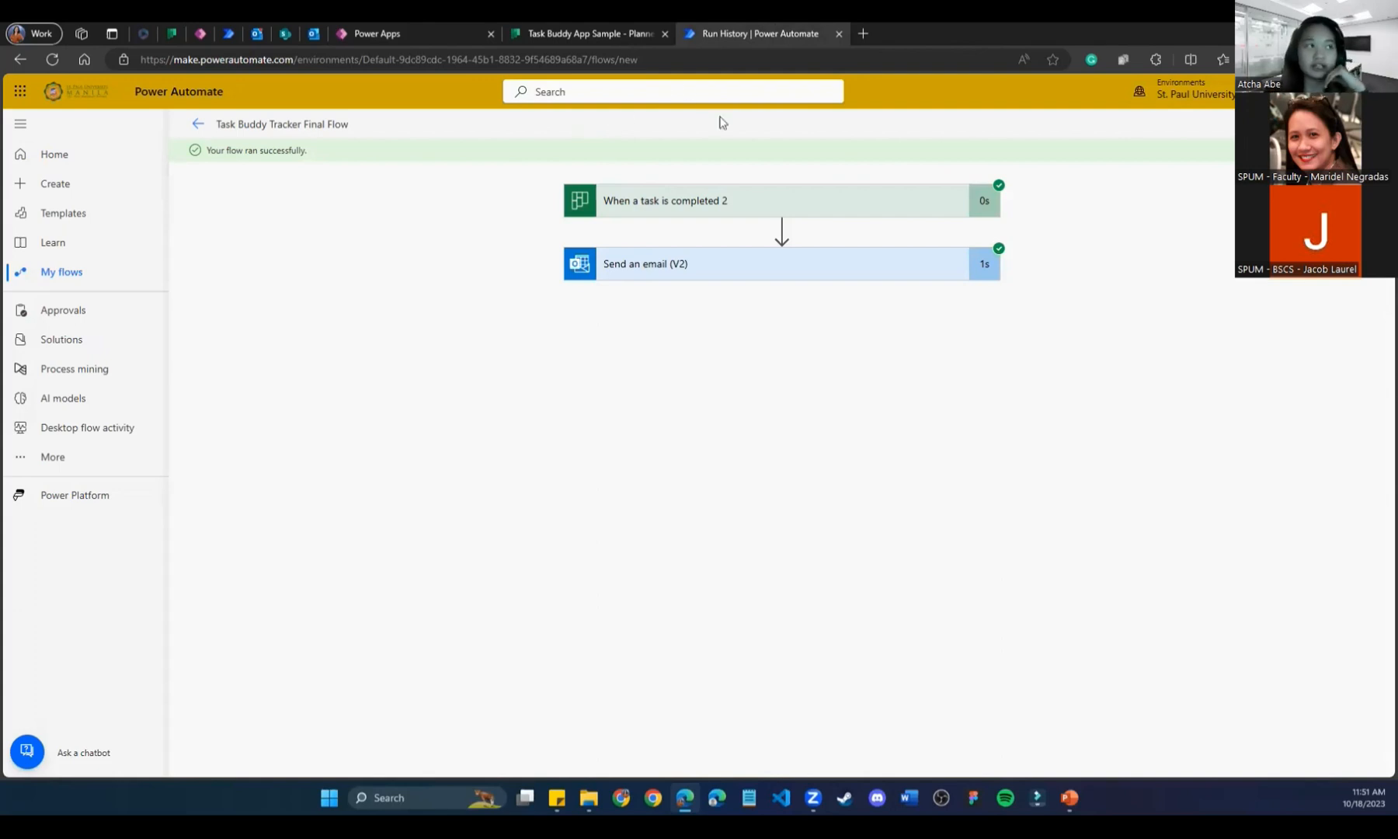
pyautogui.click(519, 27)
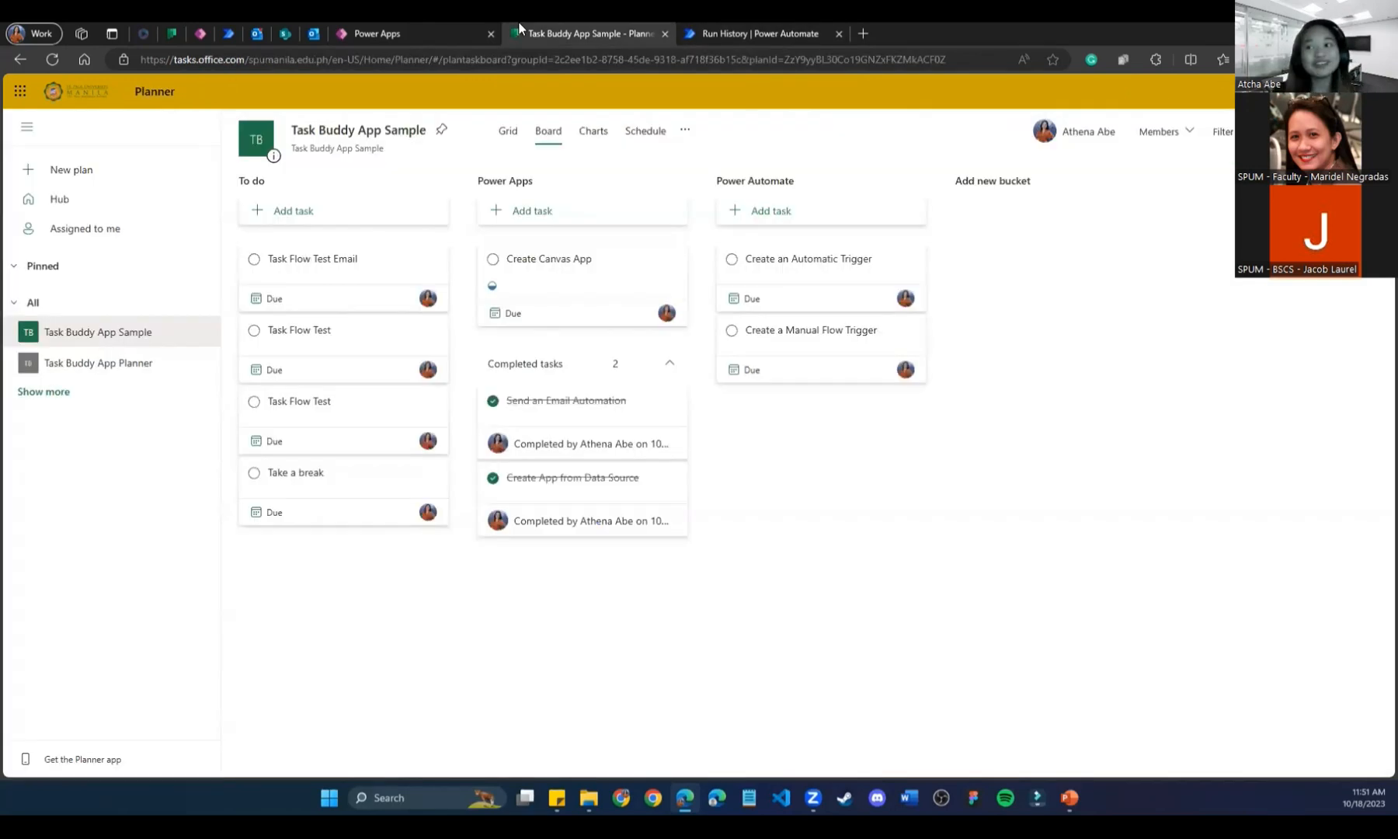